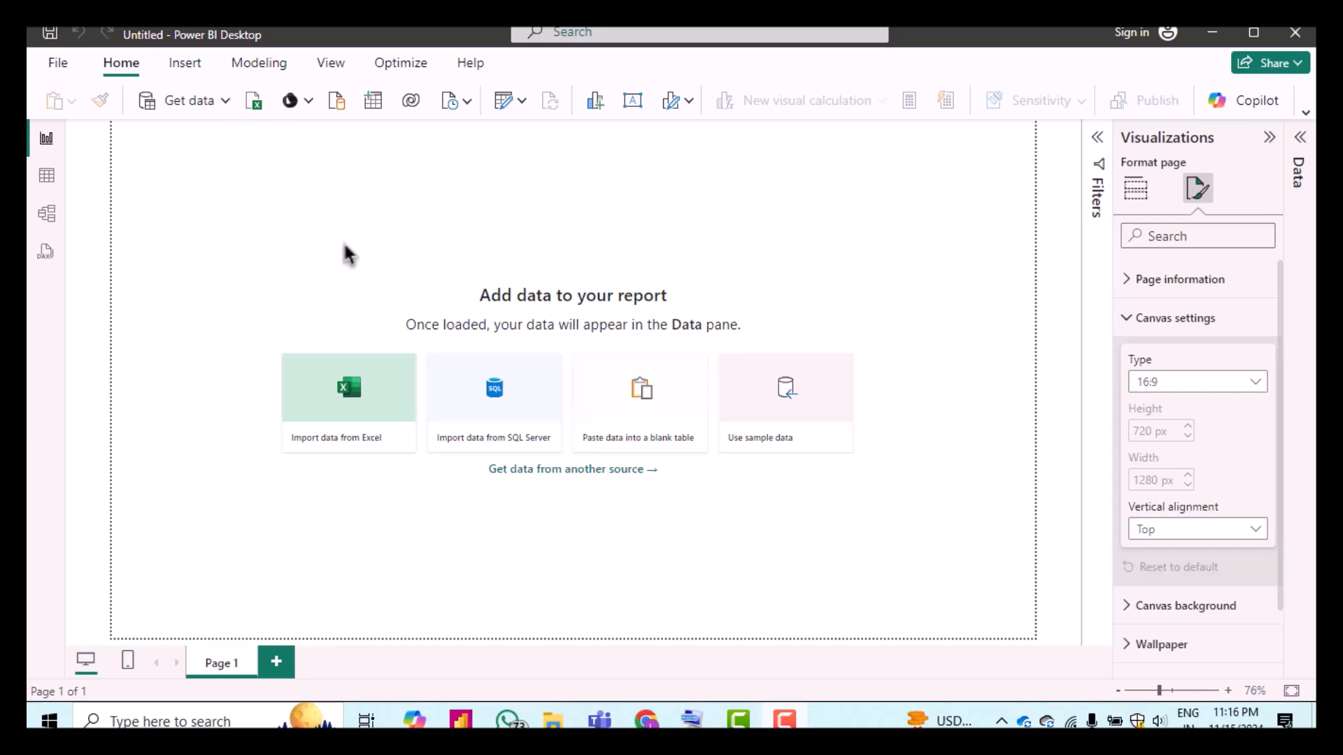
Step: Import the Excel workbook Dataset from the Desktop's Product Performance Dashboard > Data folder
{"action": "left_click", "coordinate": [194, 112]}
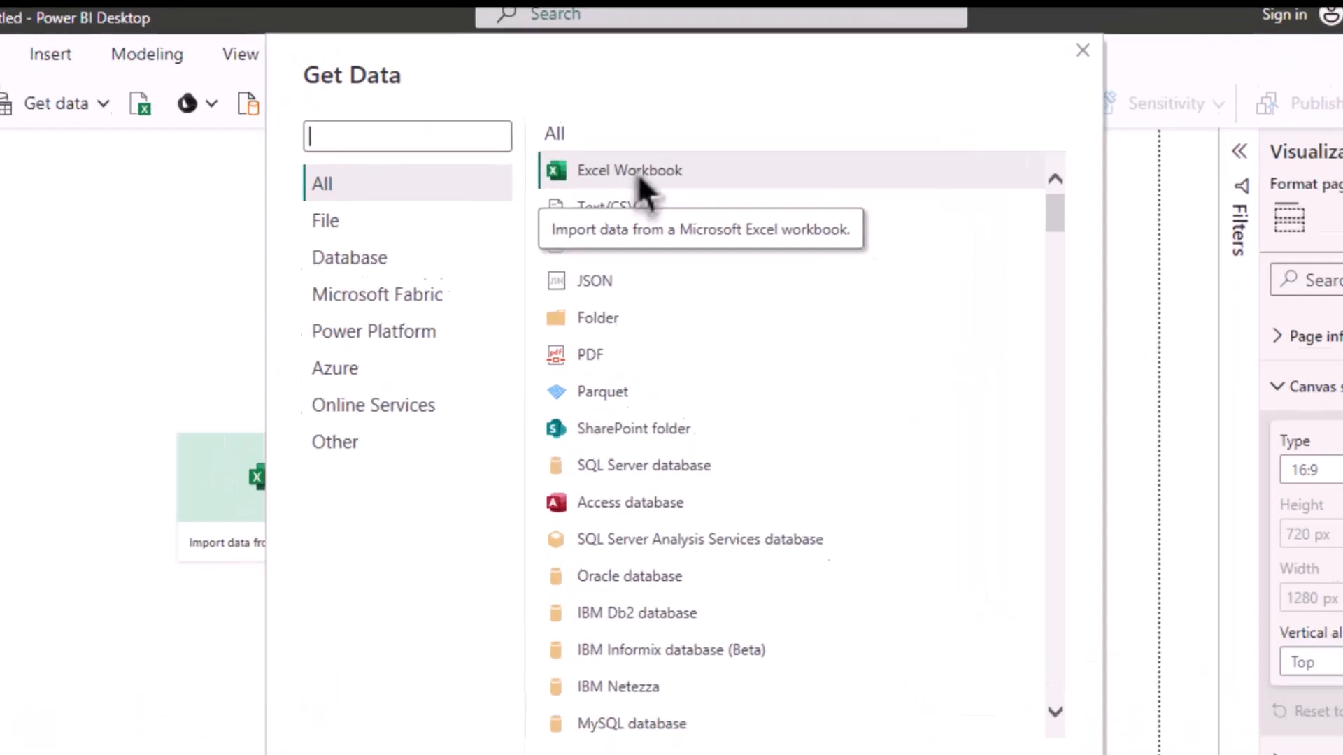
{"action": "double_click", "coordinate": [638, 171]}
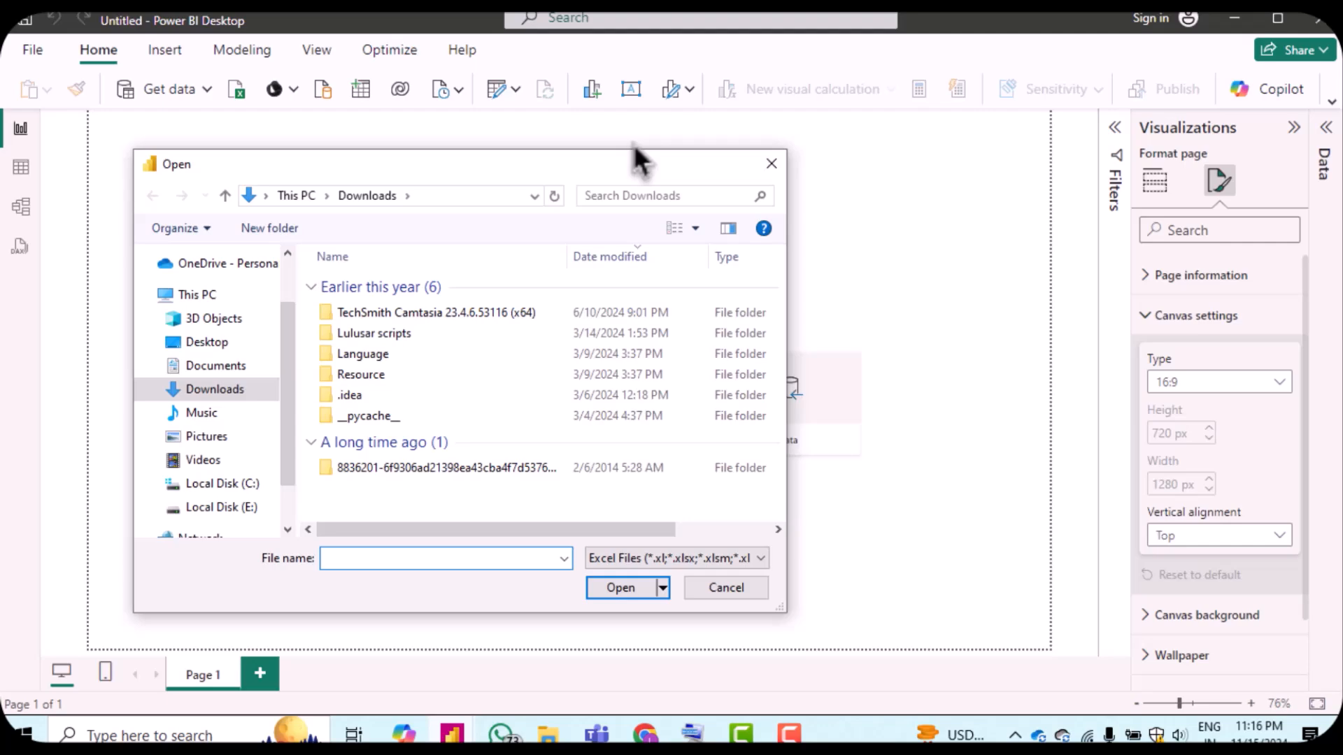
{"action": "left_click", "coordinate": [230, 347]}
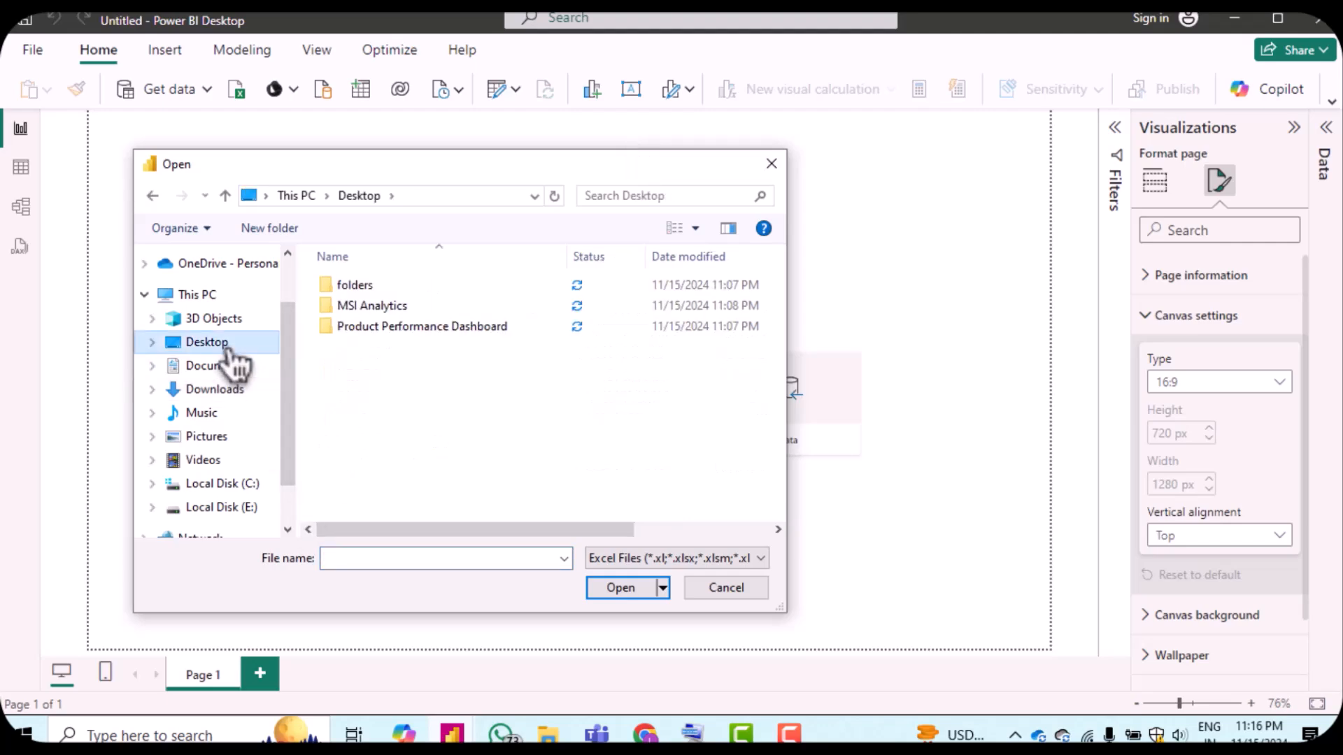
{"action": "double_click", "coordinate": [355, 329]}
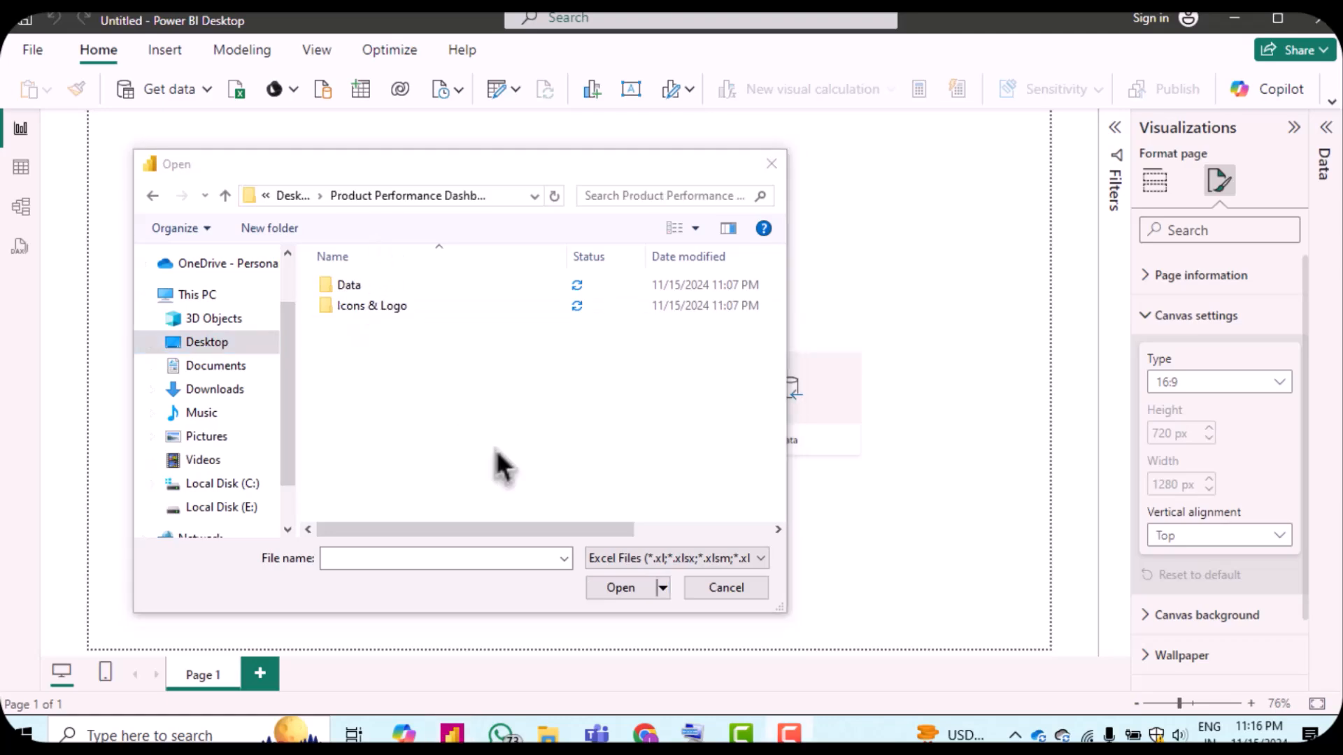
{"action": "double_click", "coordinate": [339, 288]}
{"action": "left_click", "coordinate": [338, 292]}
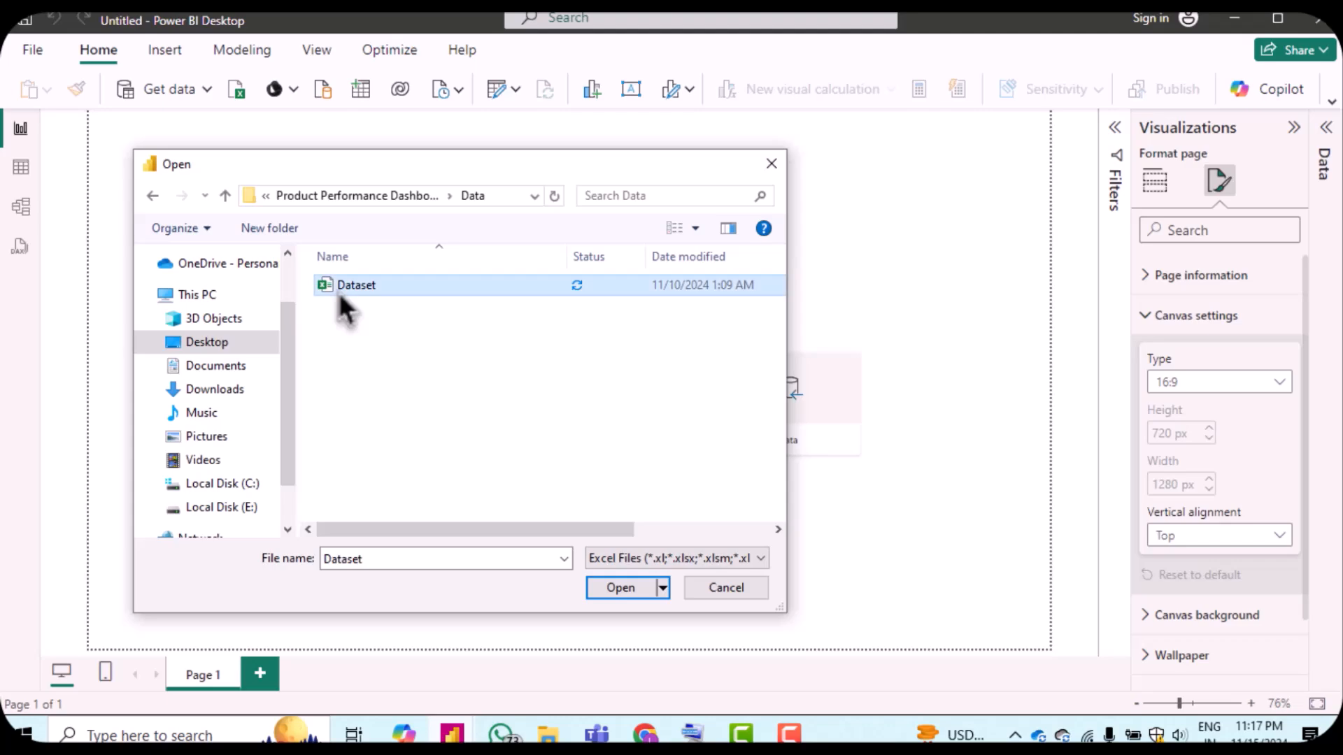
{"action": "left_click", "coordinate": [606, 588]}
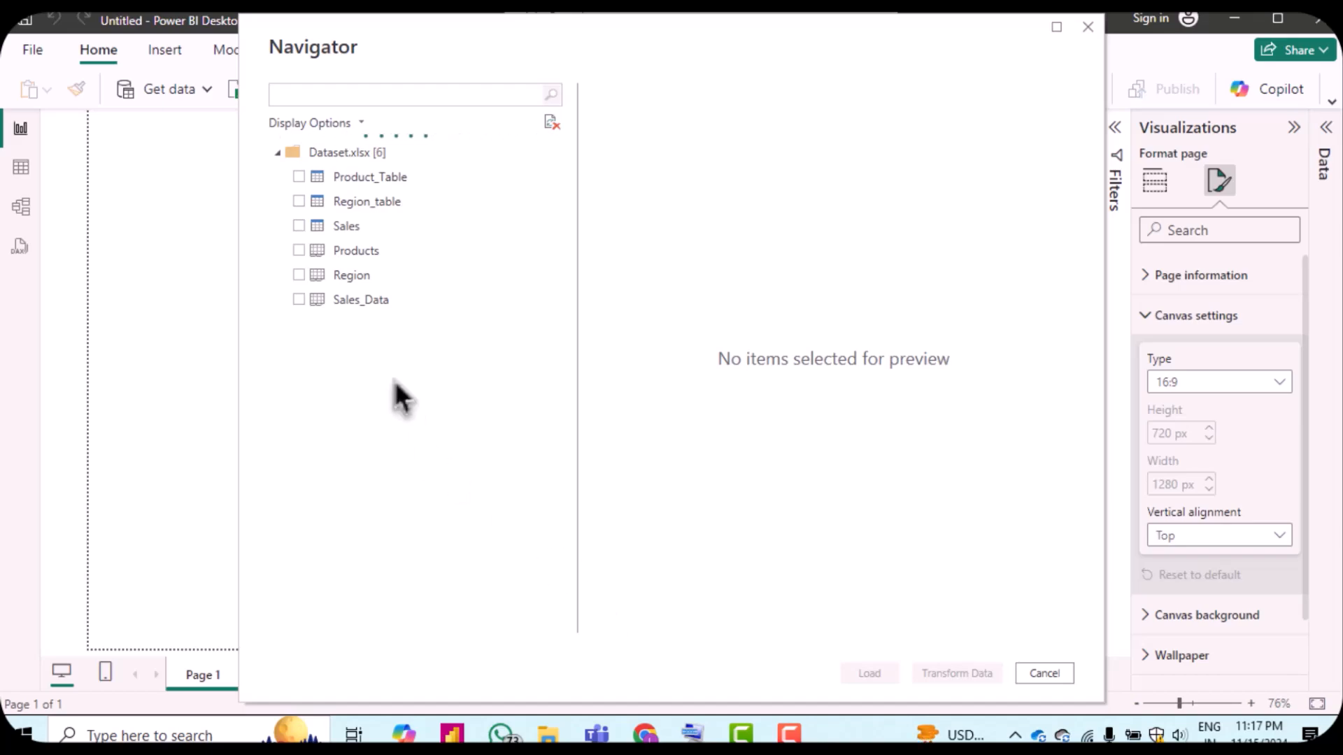
Step: Select the Products, Region and Sales_Data sheets in the navigator and load them
{"action": "left_click", "coordinate": [301, 251]}
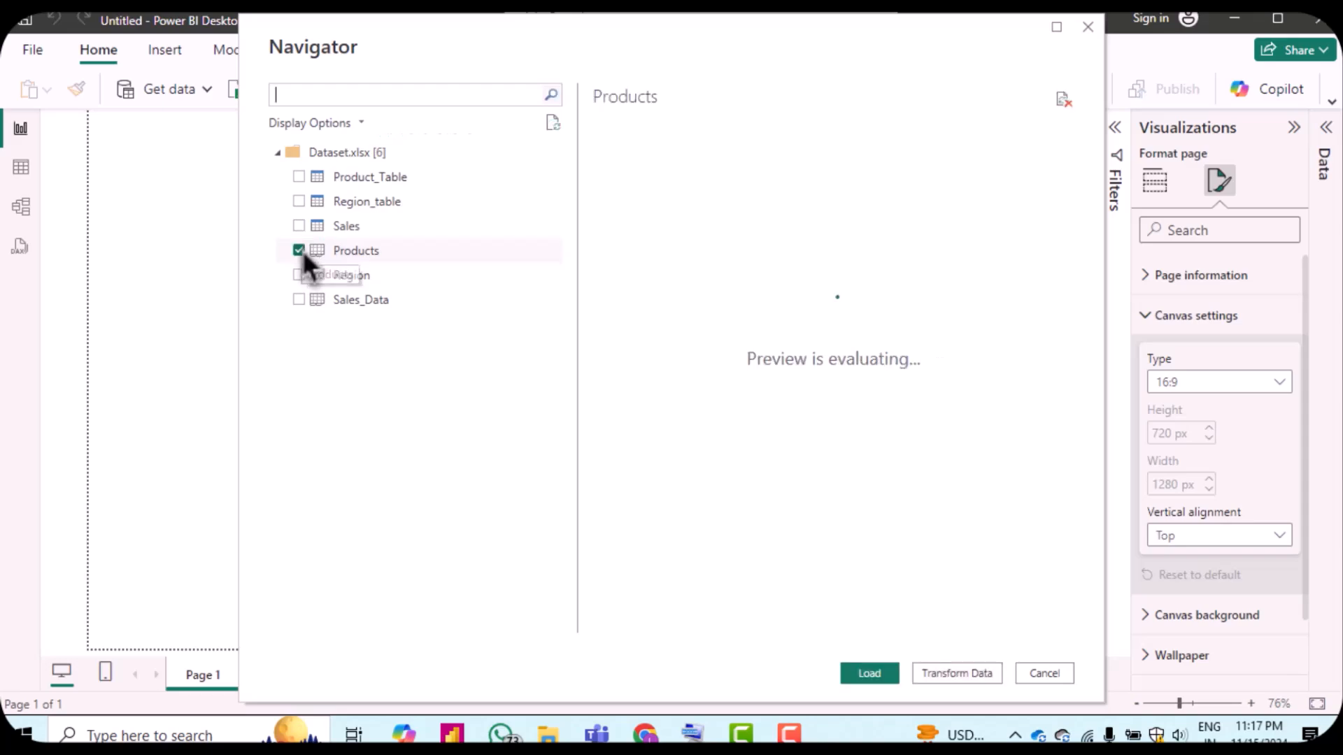
{"action": "left_click", "coordinate": [305, 274]}
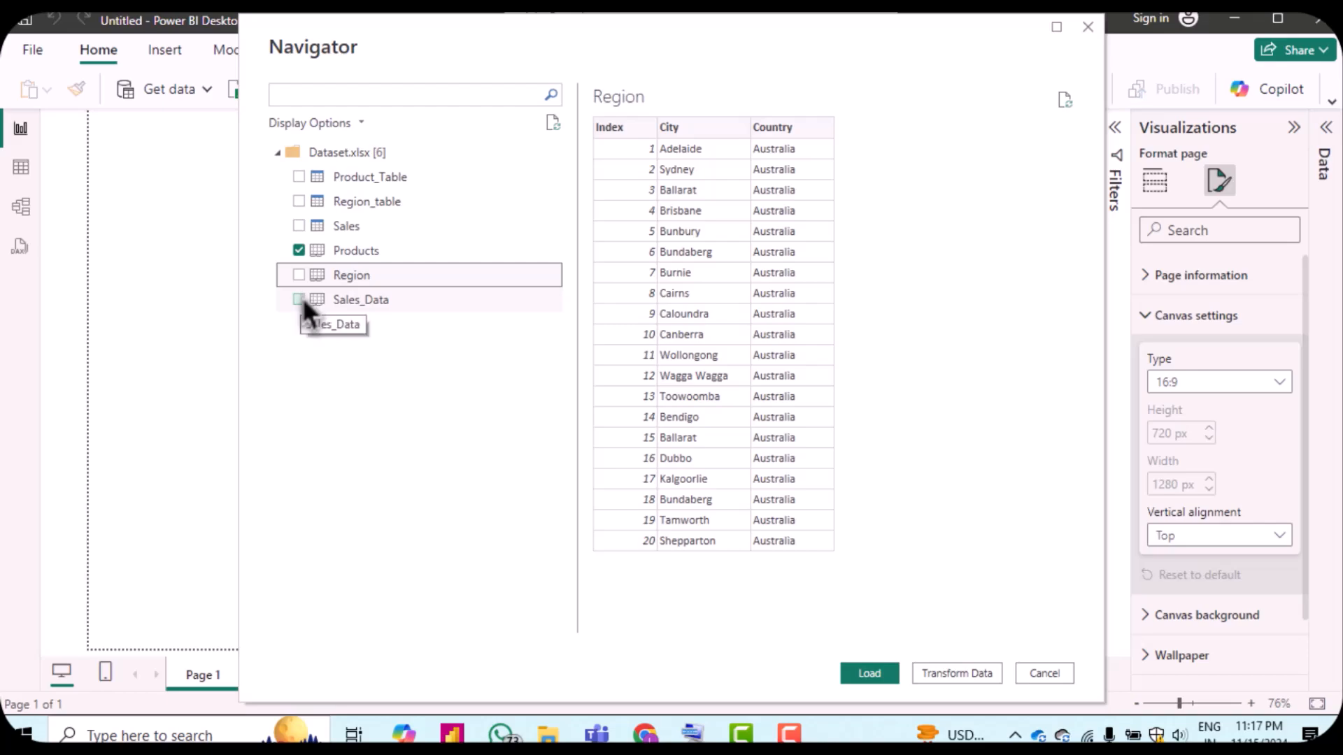
{"action": "left_click", "coordinate": [303, 296]}
{"action": "left_click", "coordinate": [297, 275]}
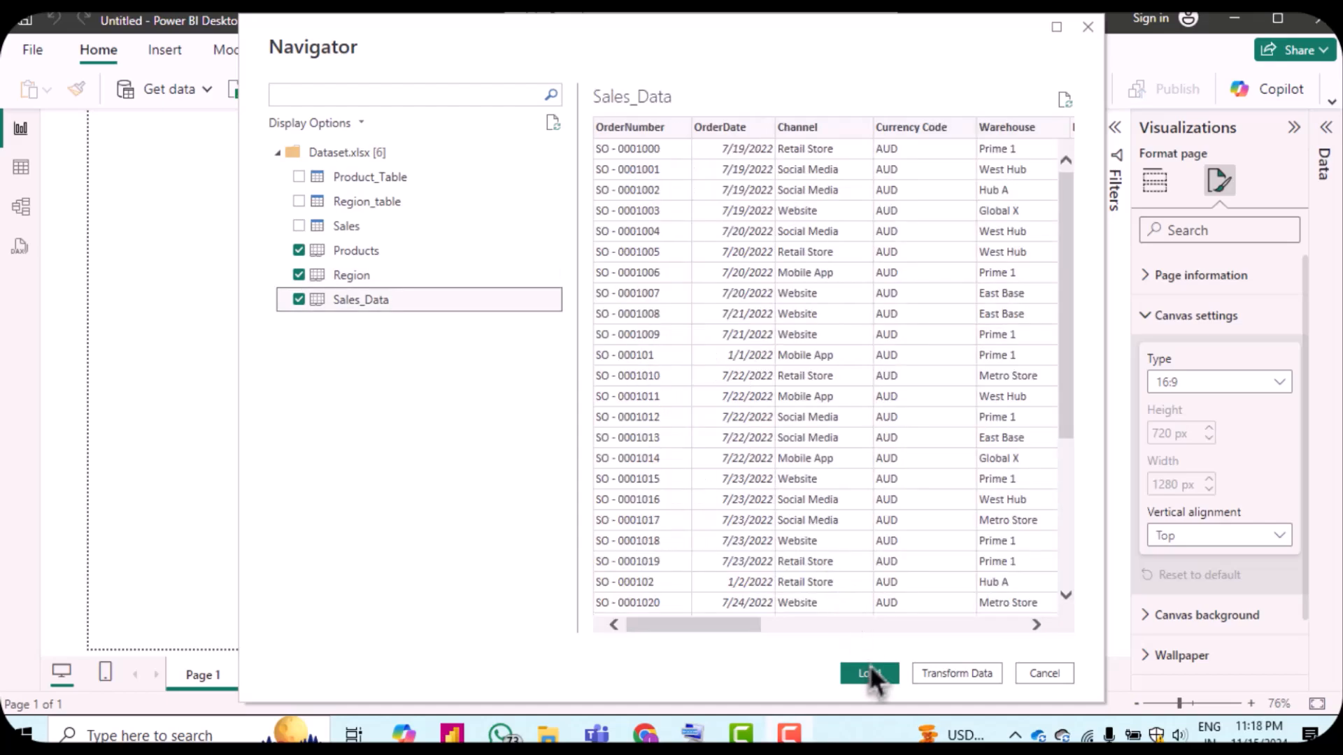
{"action": "left_click", "coordinate": [870, 675]}
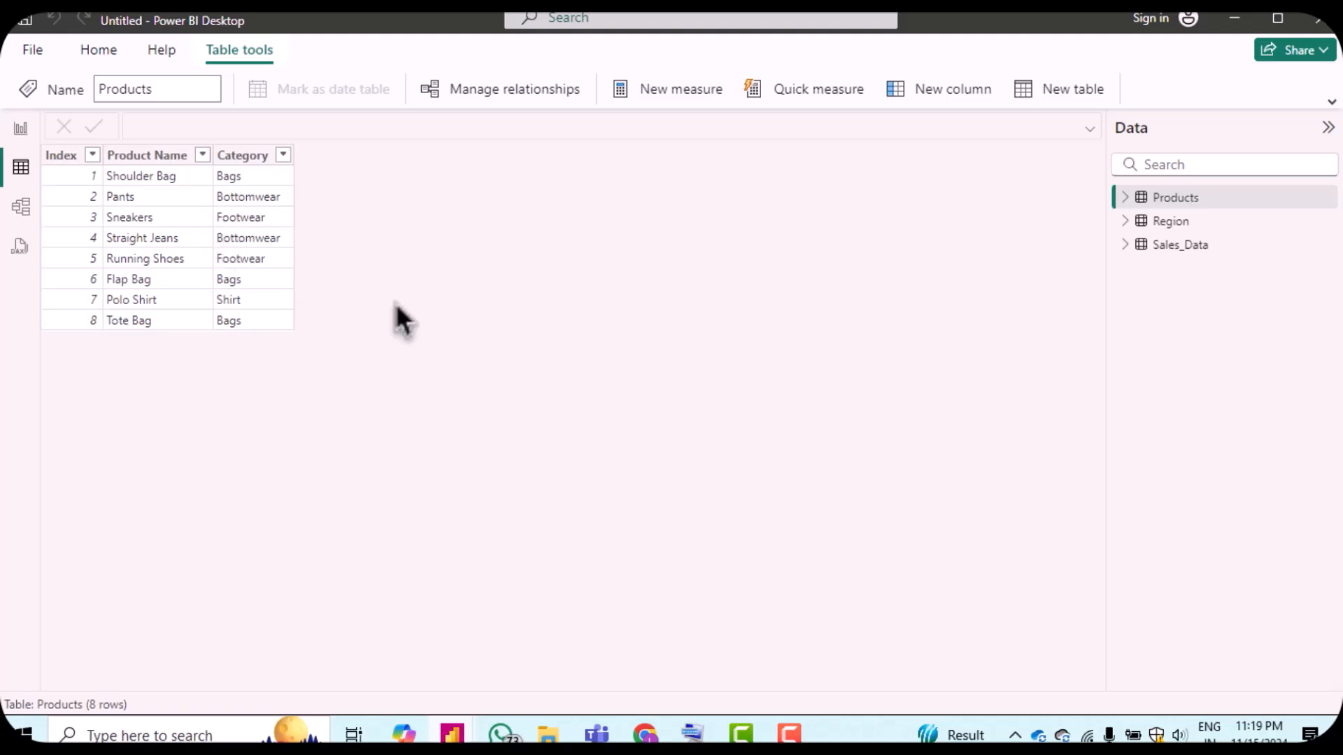
Step: Inspect the rows and columns of the loaded Region and Sales_Data tables
{"action": "left_click", "coordinate": [1184, 225]}
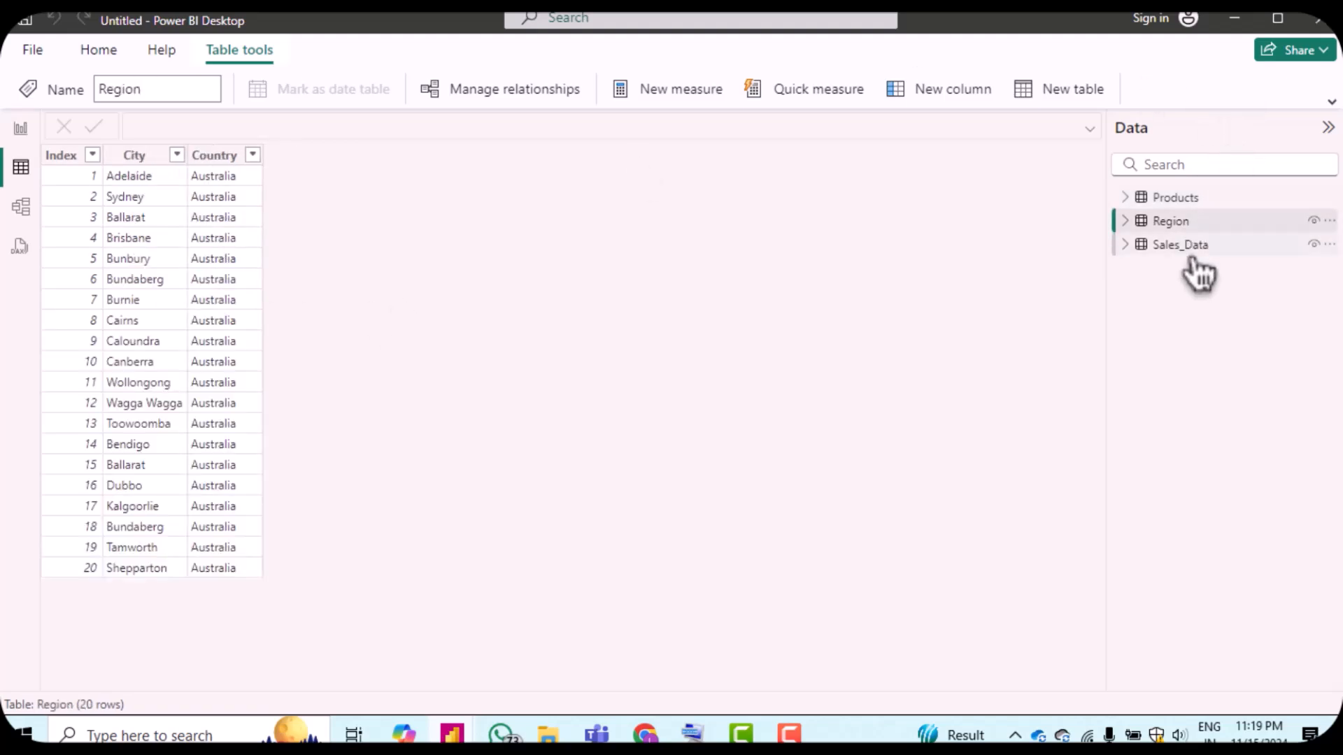
{"action": "left_click", "coordinate": [1182, 248]}
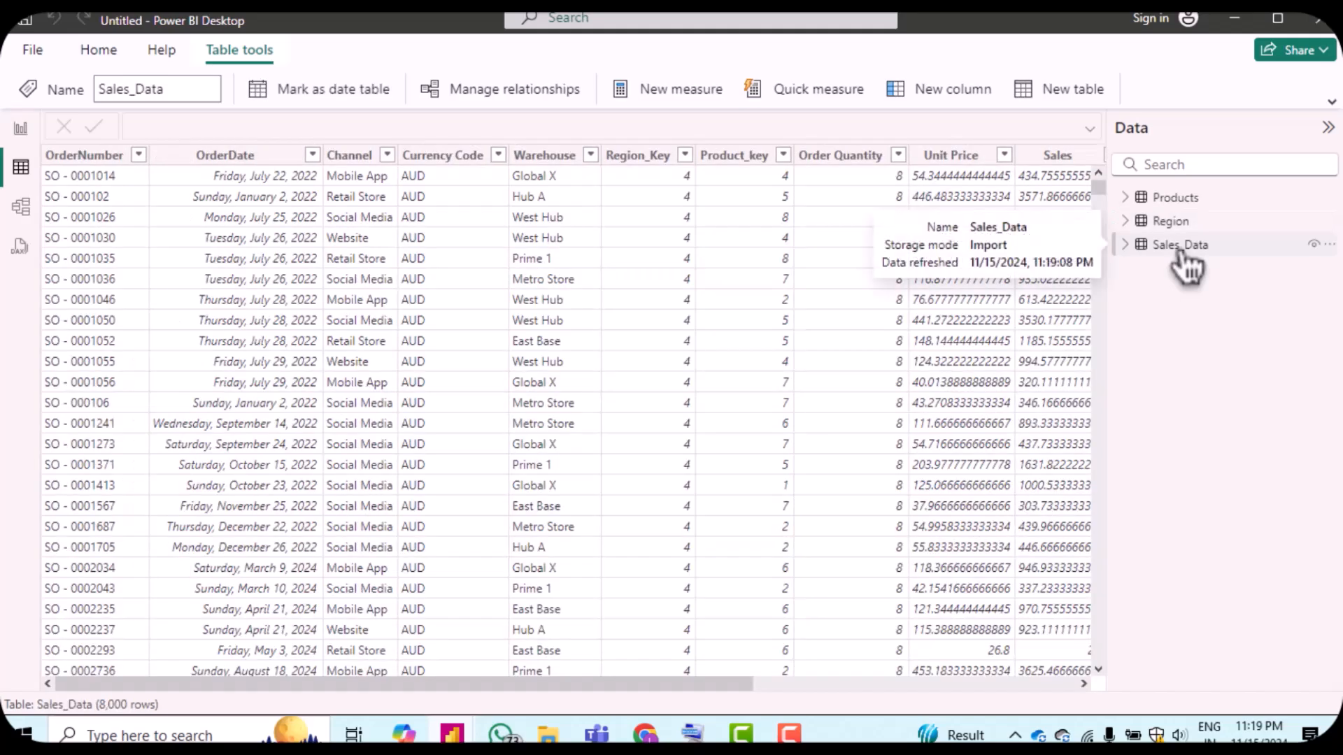
{"action": "scroll", "coordinate": [703, 252], "scroll_direction": "right", "scroll_amount": 5}
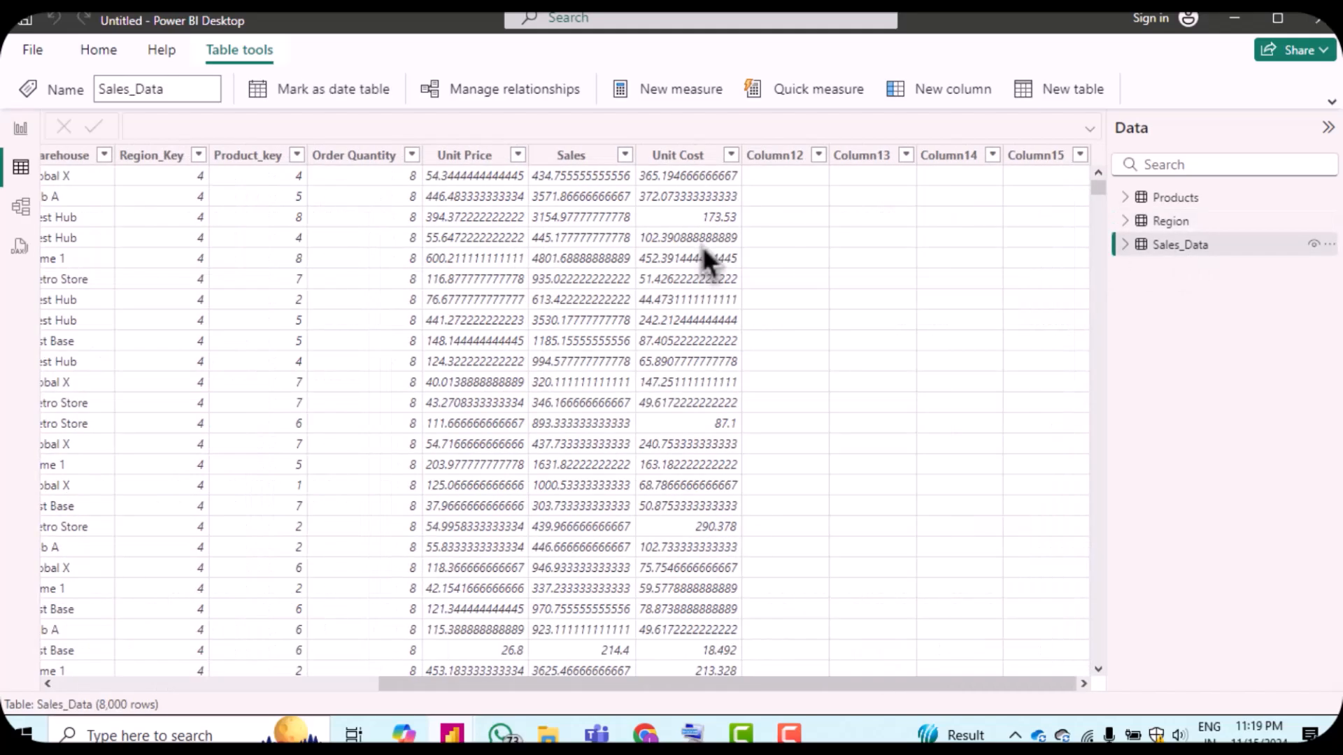
{"action": "scroll", "coordinate": [702, 246], "scroll_direction": "left", "scroll_amount": 8}
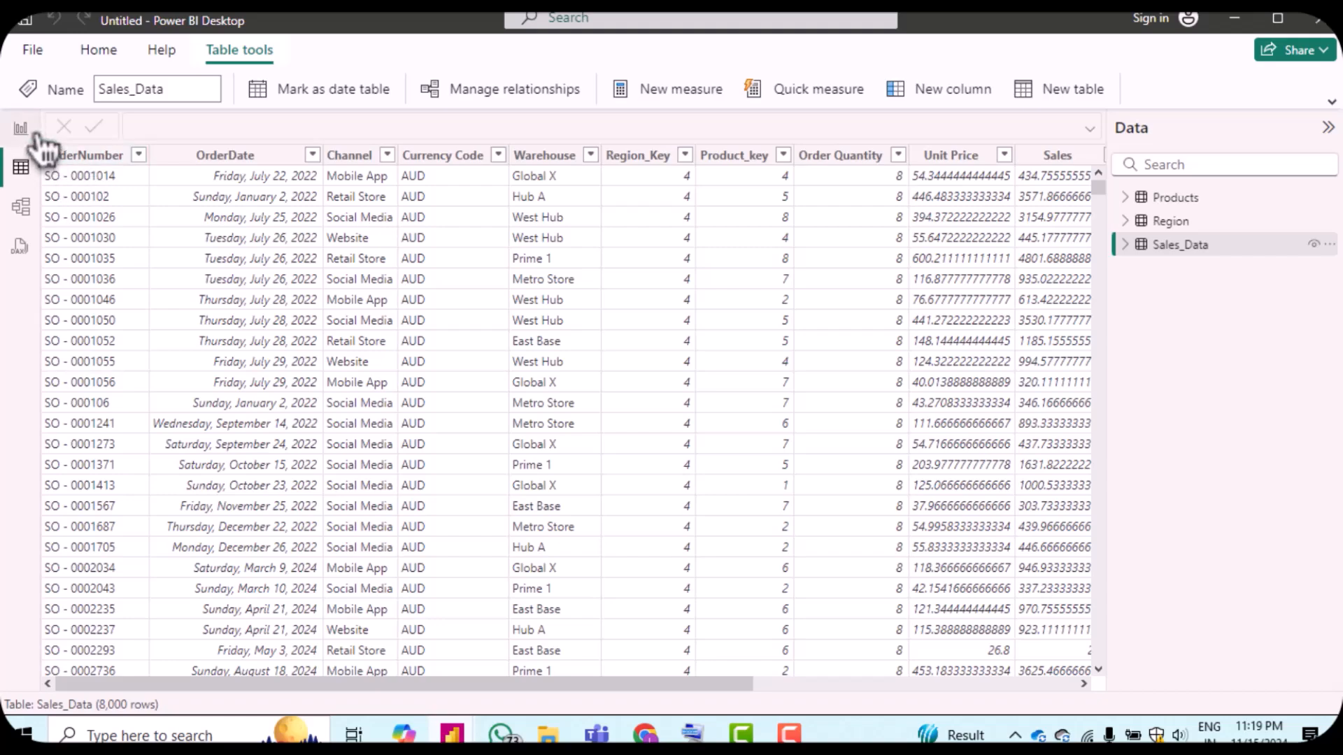
{"action": "left_click", "coordinate": [21, 129]}
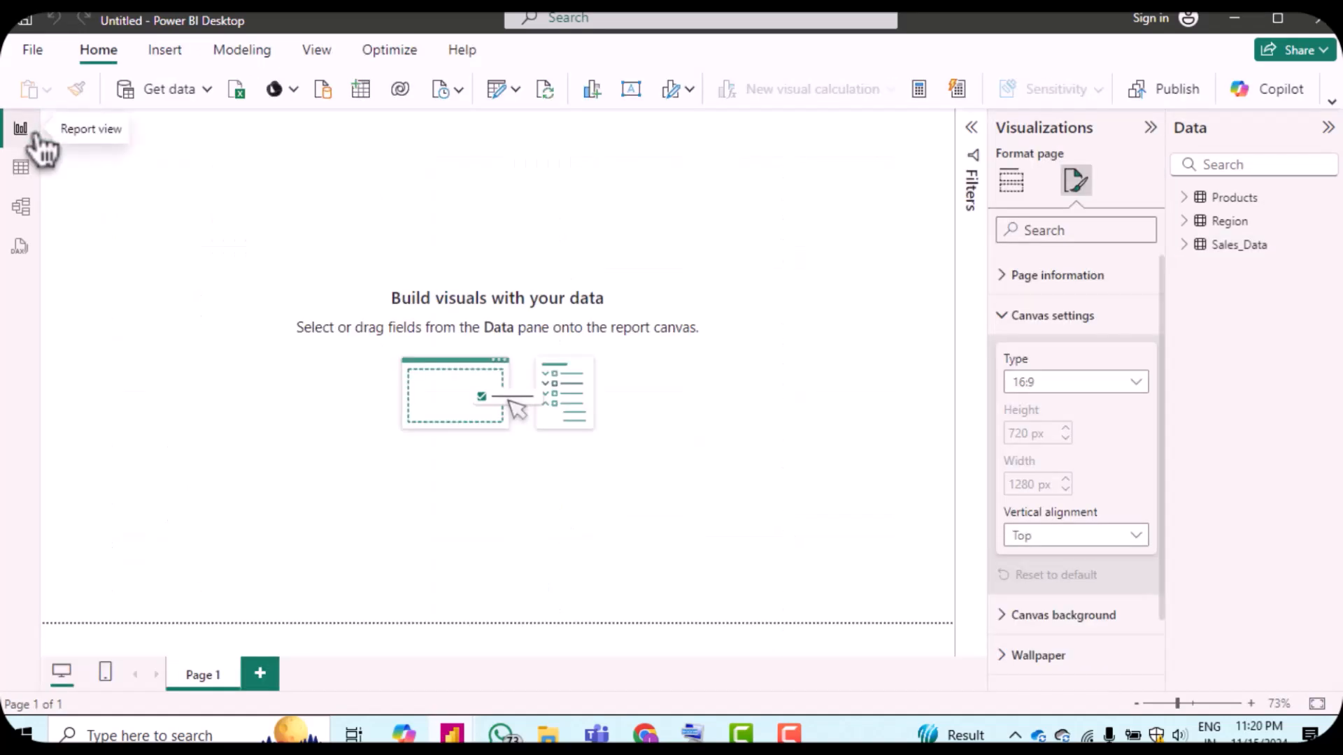
Step: Create a many-to-one relationship from Sales_Data's Region_Key to Region's Index in the model diagram
{"action": "left_click", "coordinate": [21, 207]}
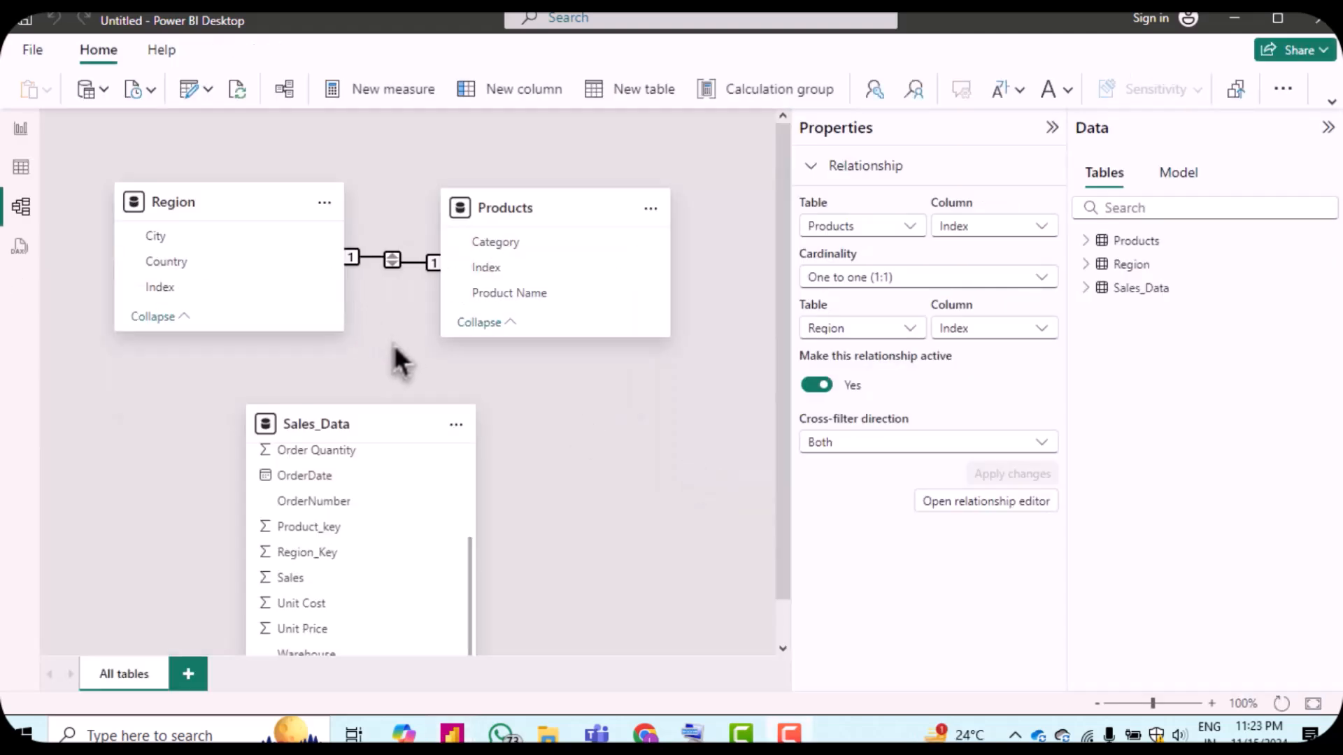
{"action": "mouse_move", "coordinate": [386, 426]}
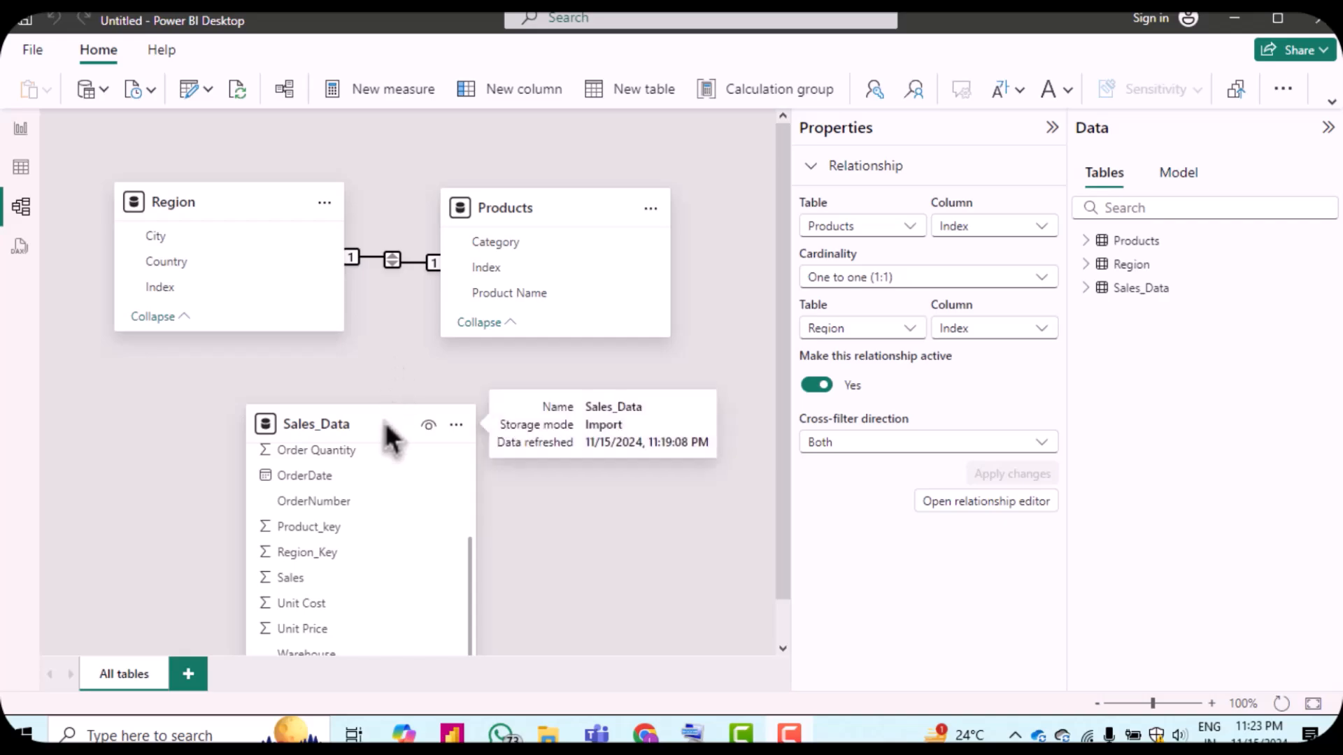
{"action": "mouse_move", "coordinate": [207, 222]}
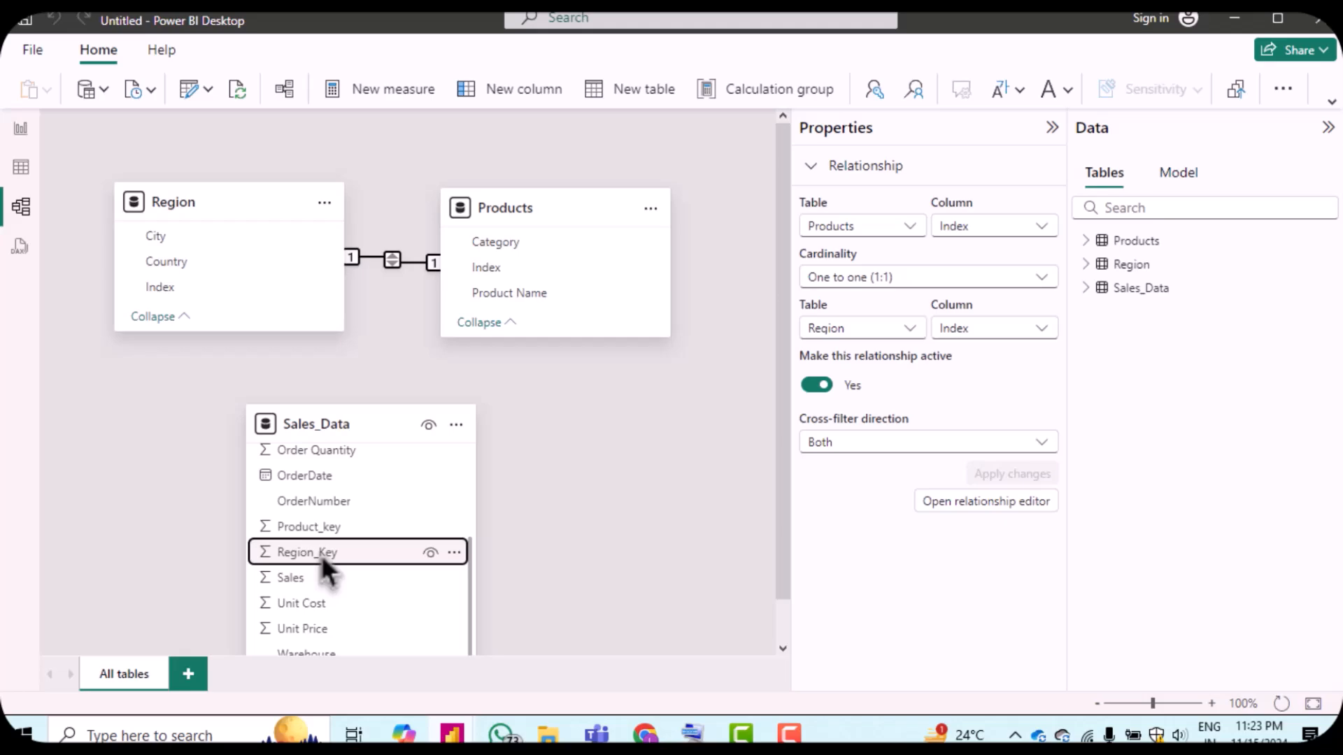
{"action": "left_click_drag", "start_coordinate": [321, 555], "coordinate": [192, 289]}
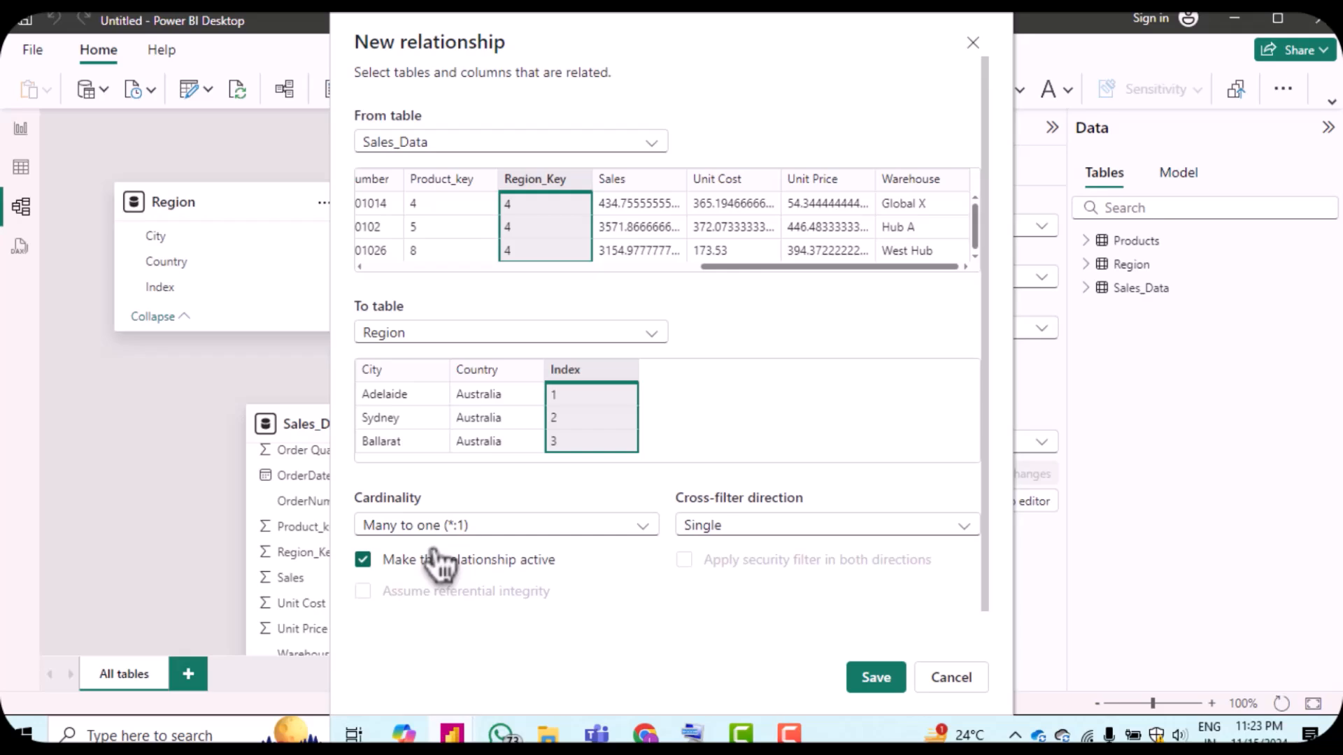
{"action": "left_click", "coordinate": [878, 686]}
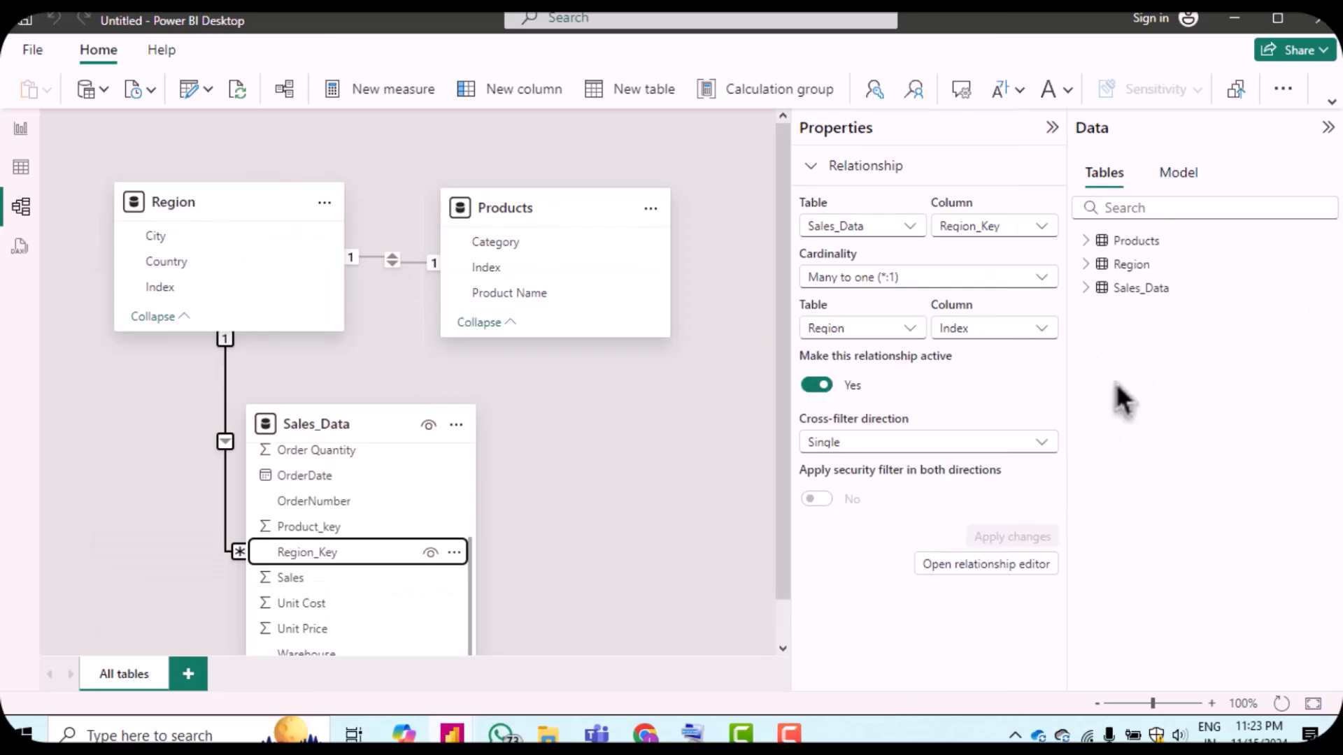
Step: Rename the Sales_Data table to Sales
{"action": "right_click", "coordinate": [1143, 289]}
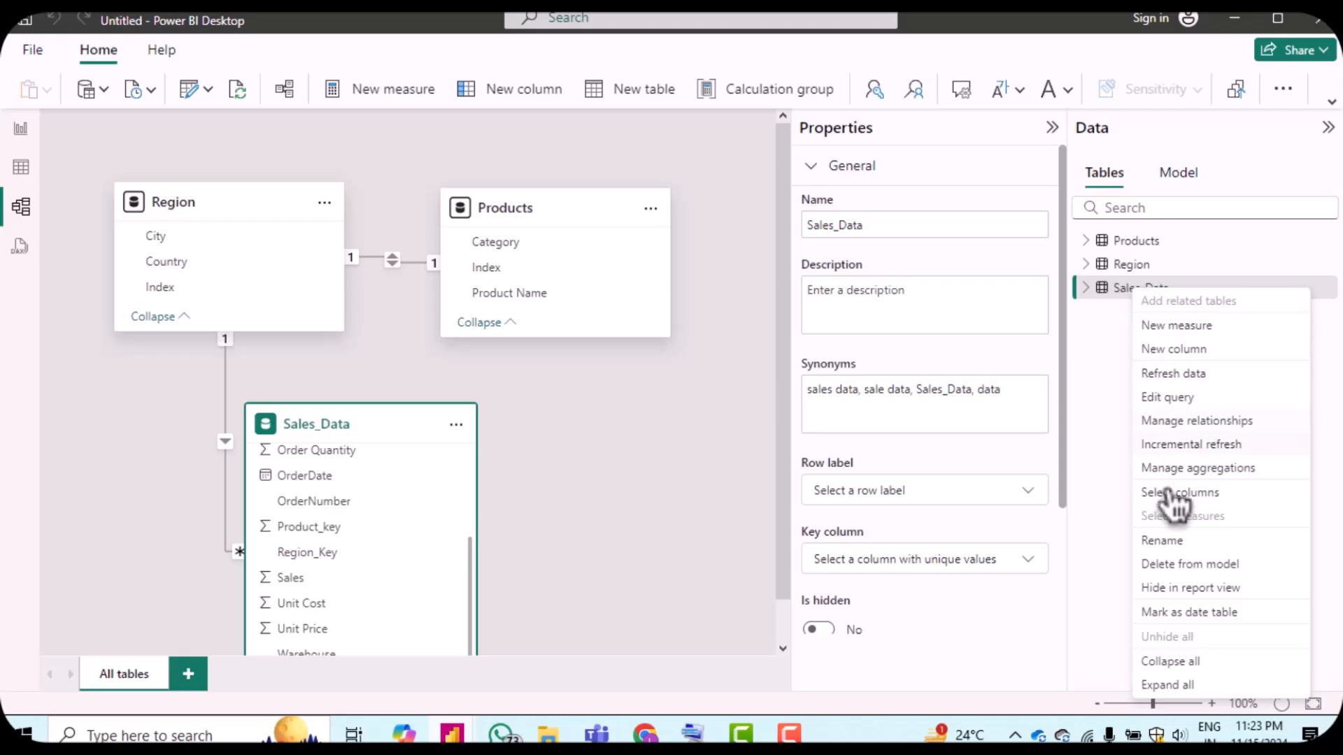
{"action": "left_click", "coordinate": [1180, 541]}
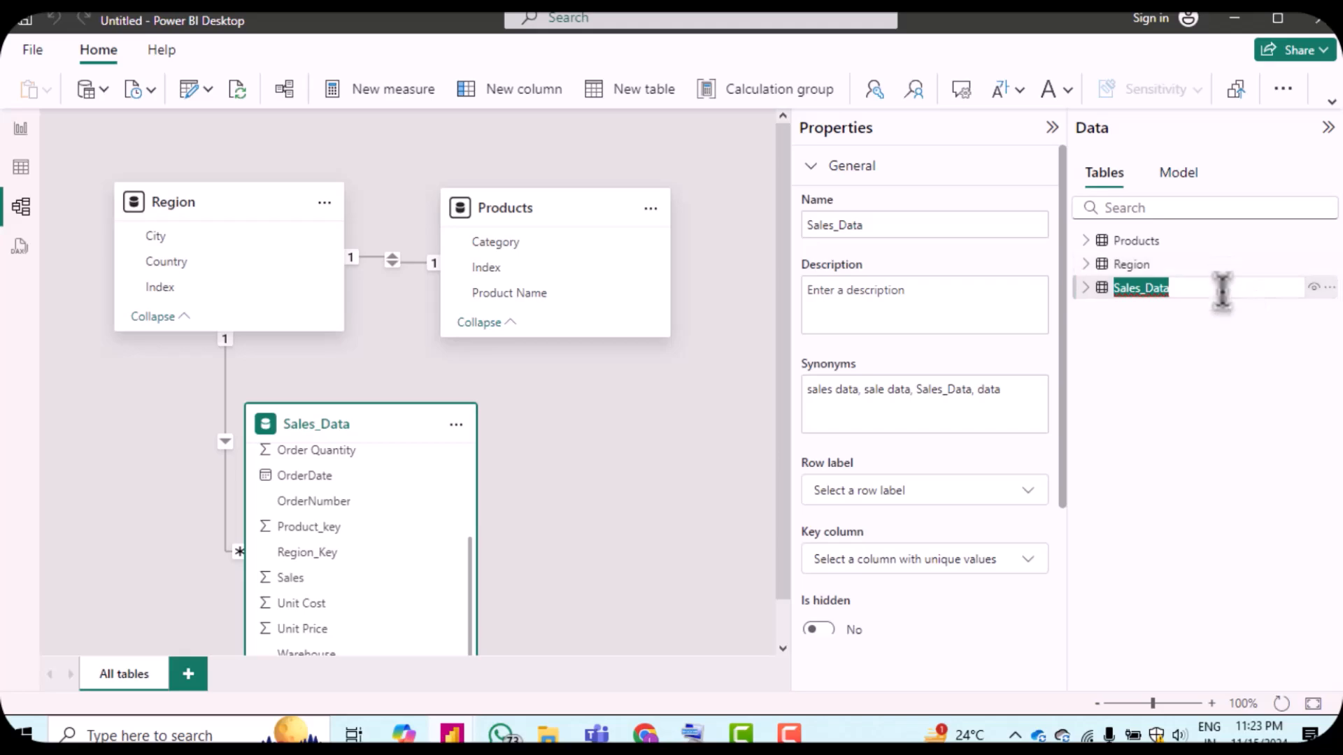
{"action": "left_click", "coordinate": [1221, 290]}
{"action": "key", "text": "BackSpace"}
{"action": "key", "text": "BackSpace"}
{"action": "key", "text": "BackSpace"}
{"action": "key", "text": "BackSpace"}
{"action": "key", "text": "BackSpace"}
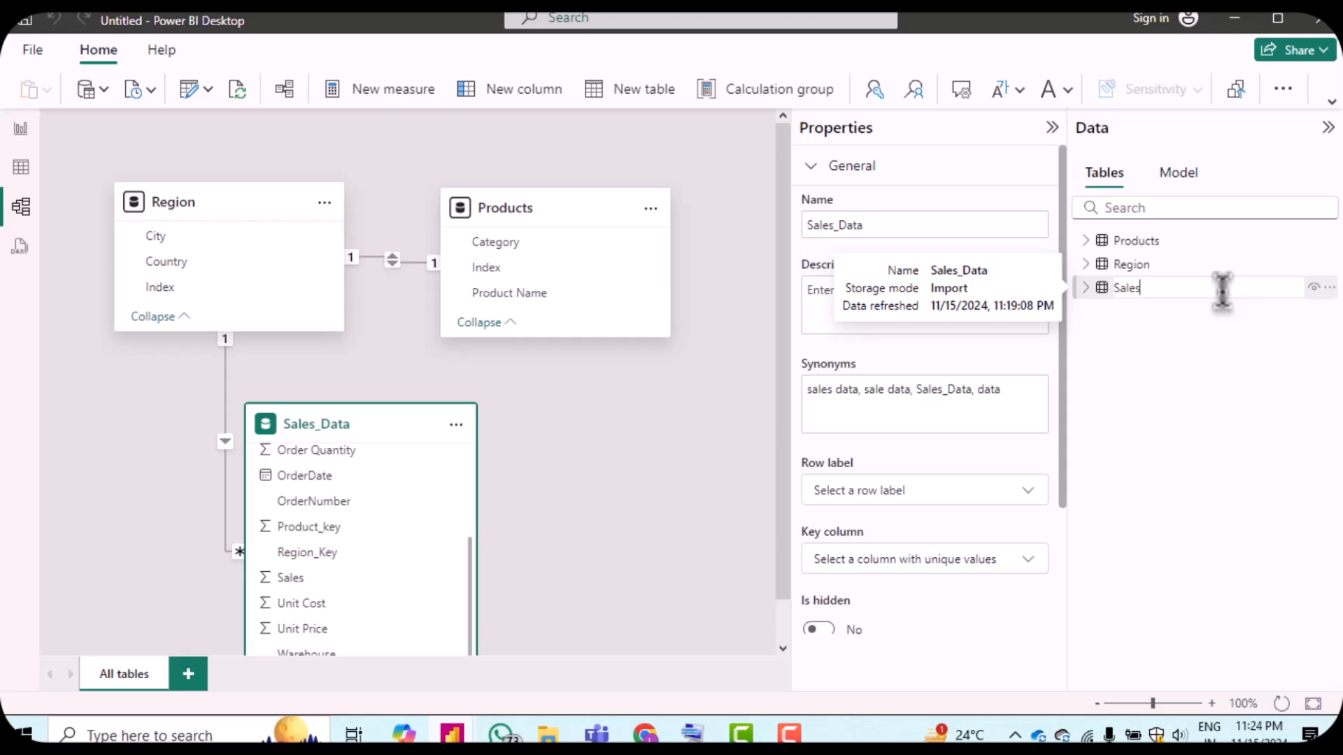
{"action": "key", "text": "Return"}
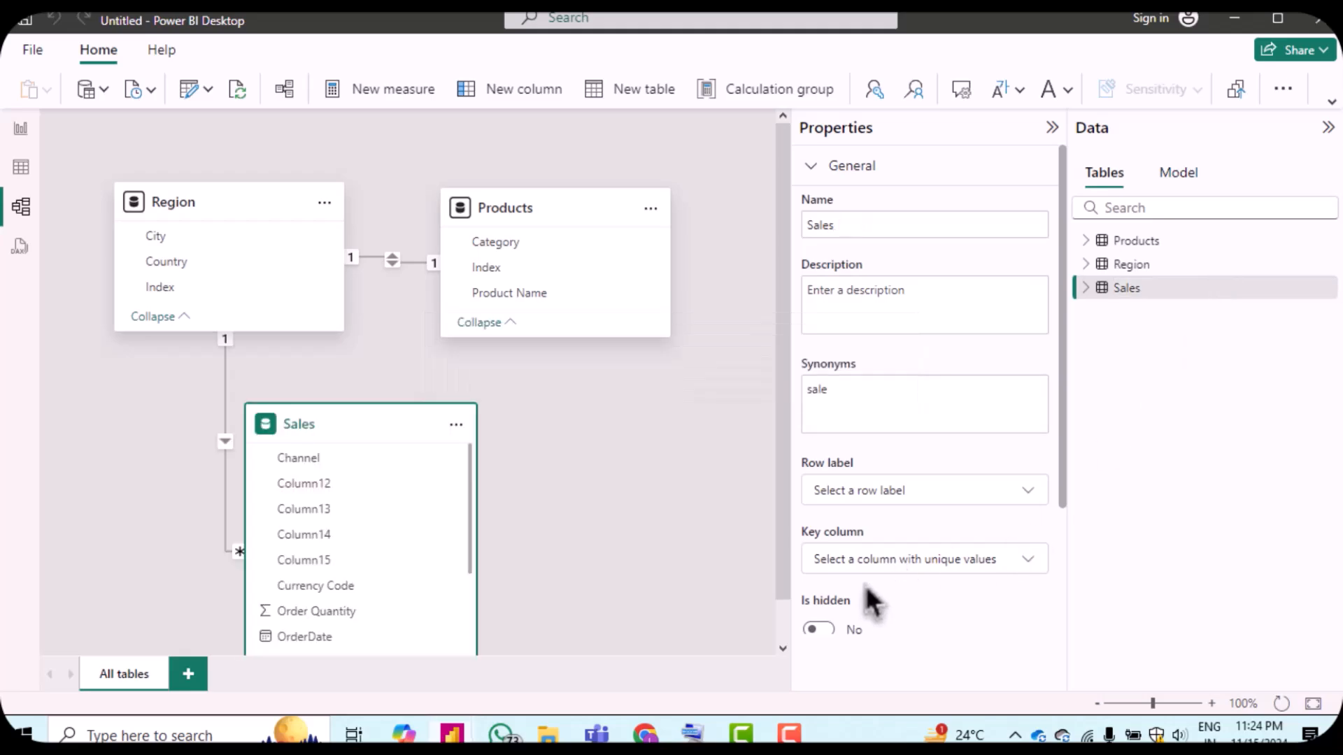
Step: Create a many-to-one relationship from Sales' Product_key to Products' Index
{"action": "scroll", "coordinate": [342, 407], "scroll_direction": "down", "scroll_amount": 5}
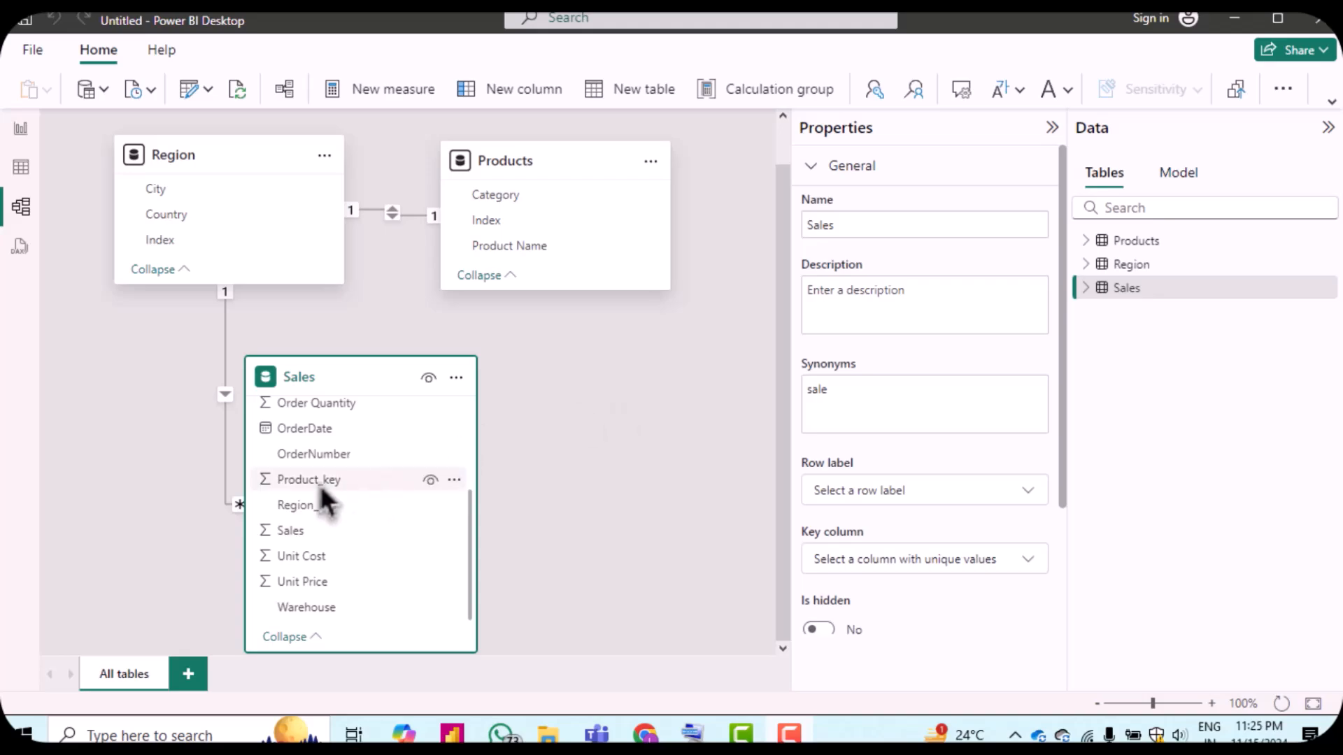
{"action": "left_click_drag", "start_coordinate": [321, 485], "coordinate": [511, 227]}
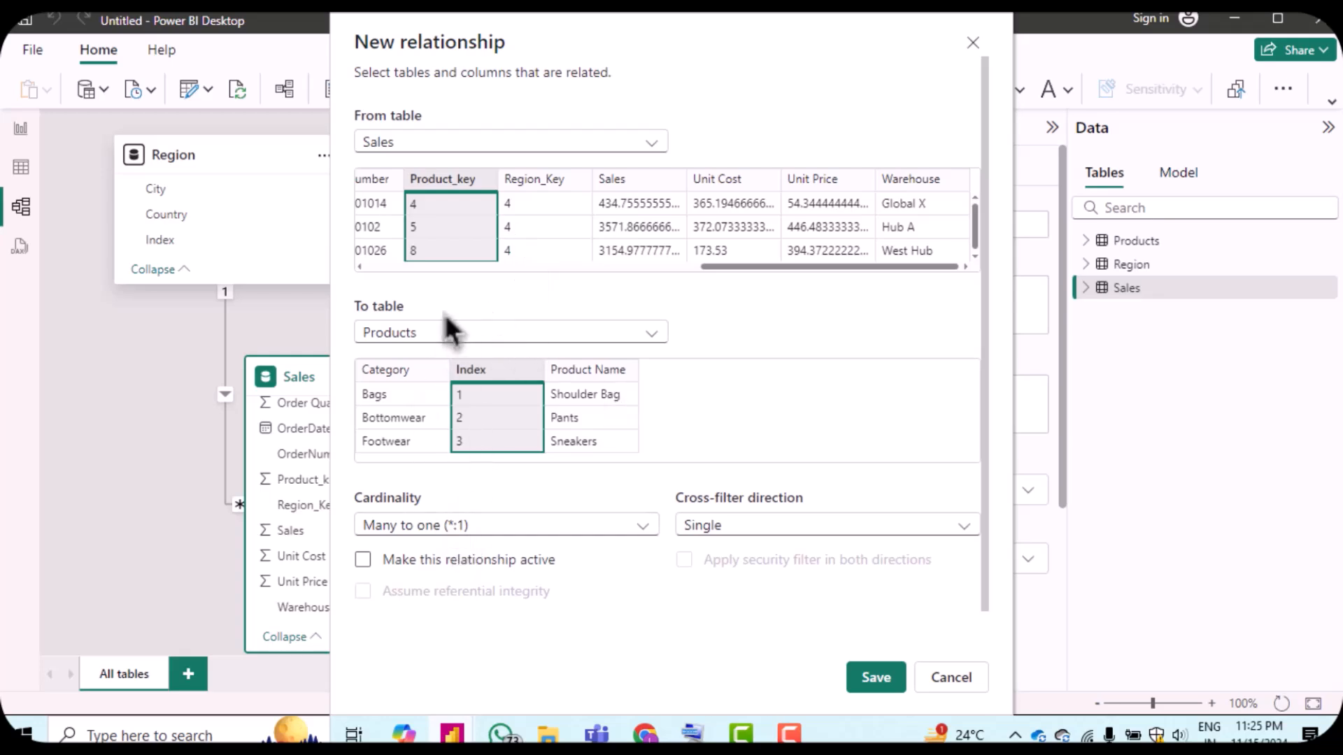
{"action": "left_click", "coordinate": [877, 682]}
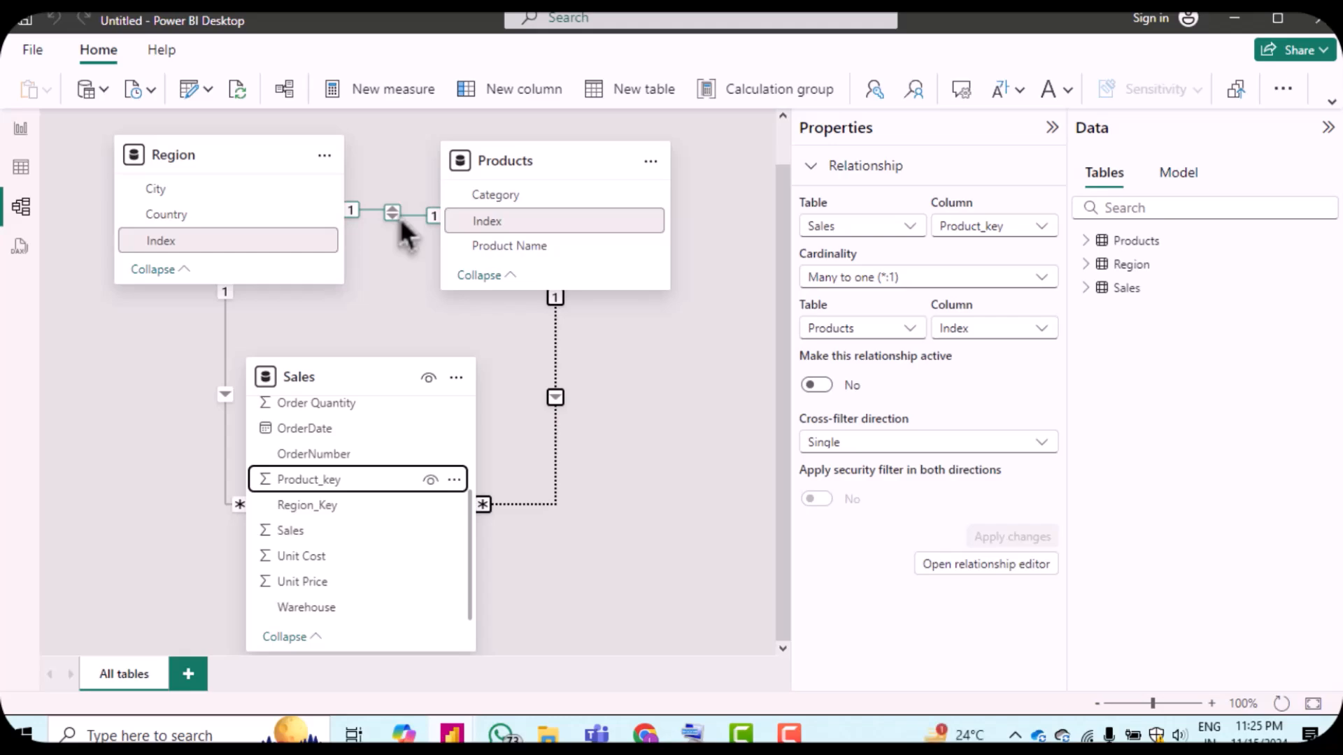
Step: Delete the relationship between the Region and Products tables
{"action": "right_click", "coordinate": [394, 215]}
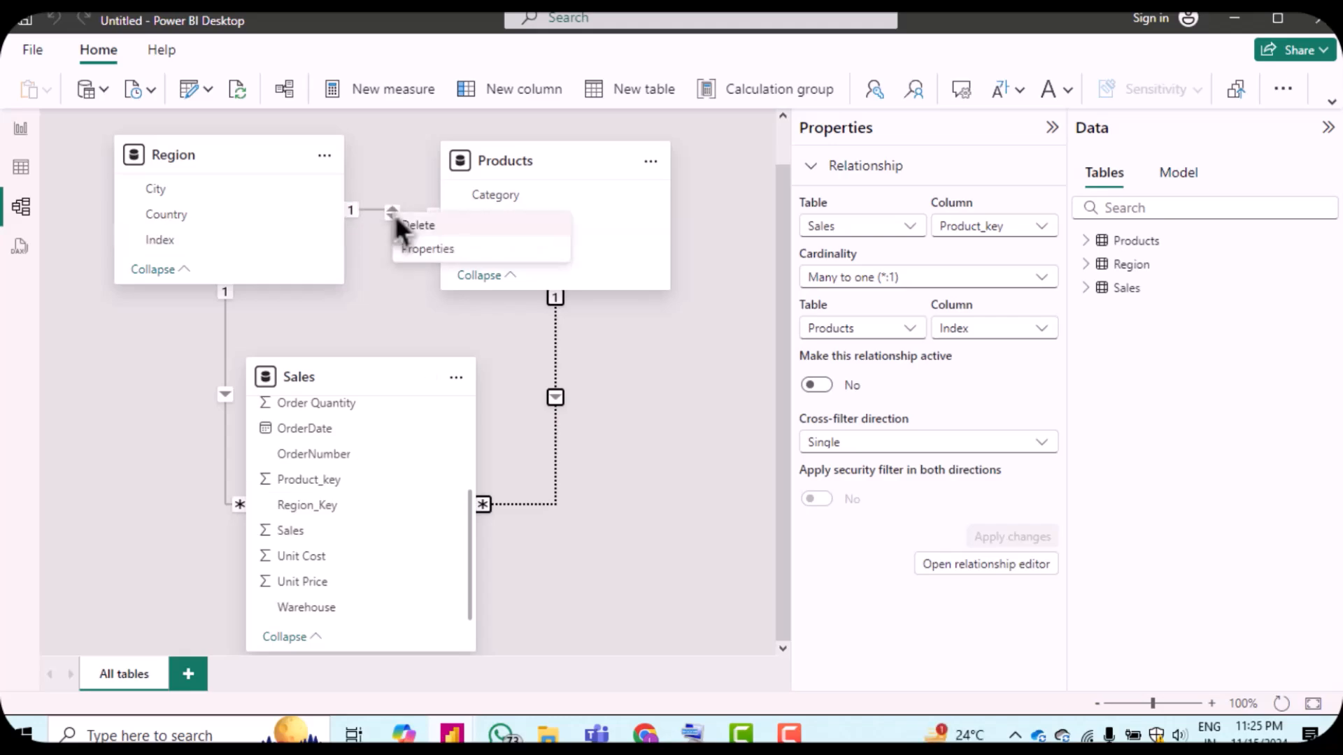
{"action": "left_click", "coordinate": [417, 226]}
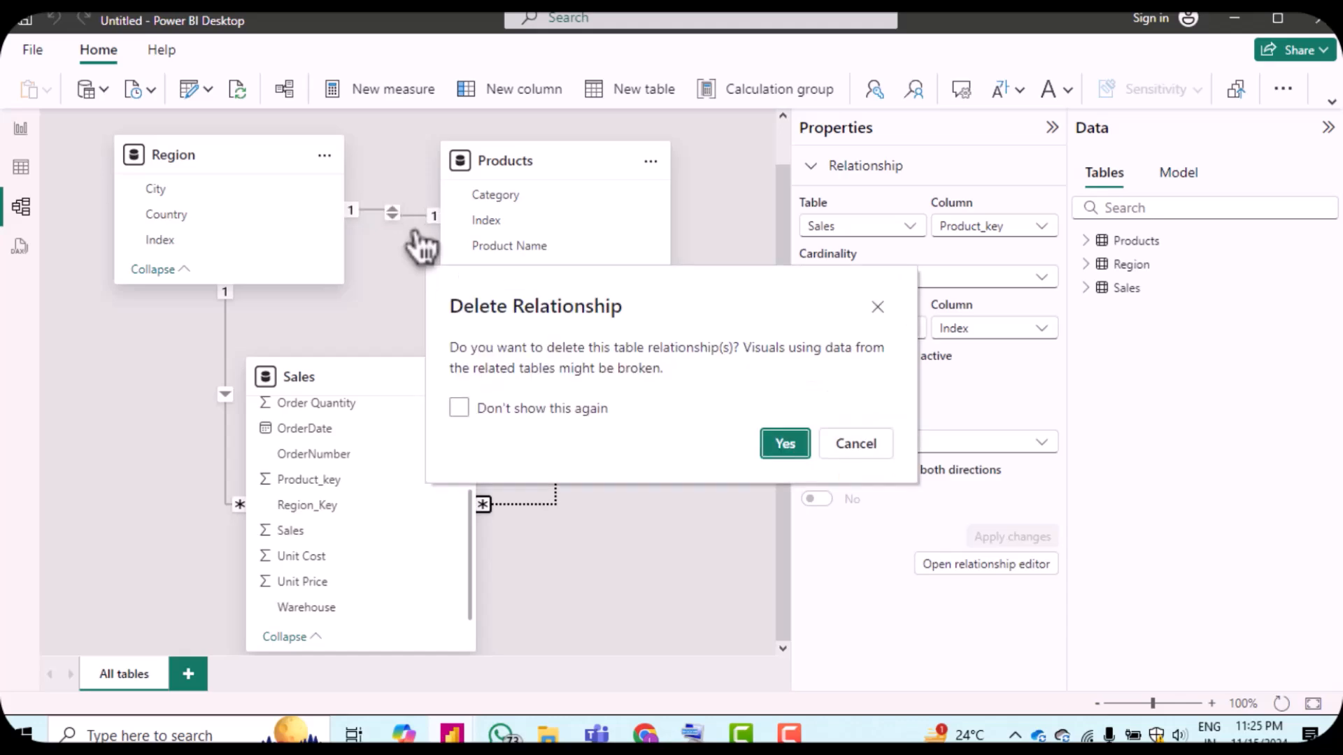
{"action": "left_click", "coordinate": [781, 435]}
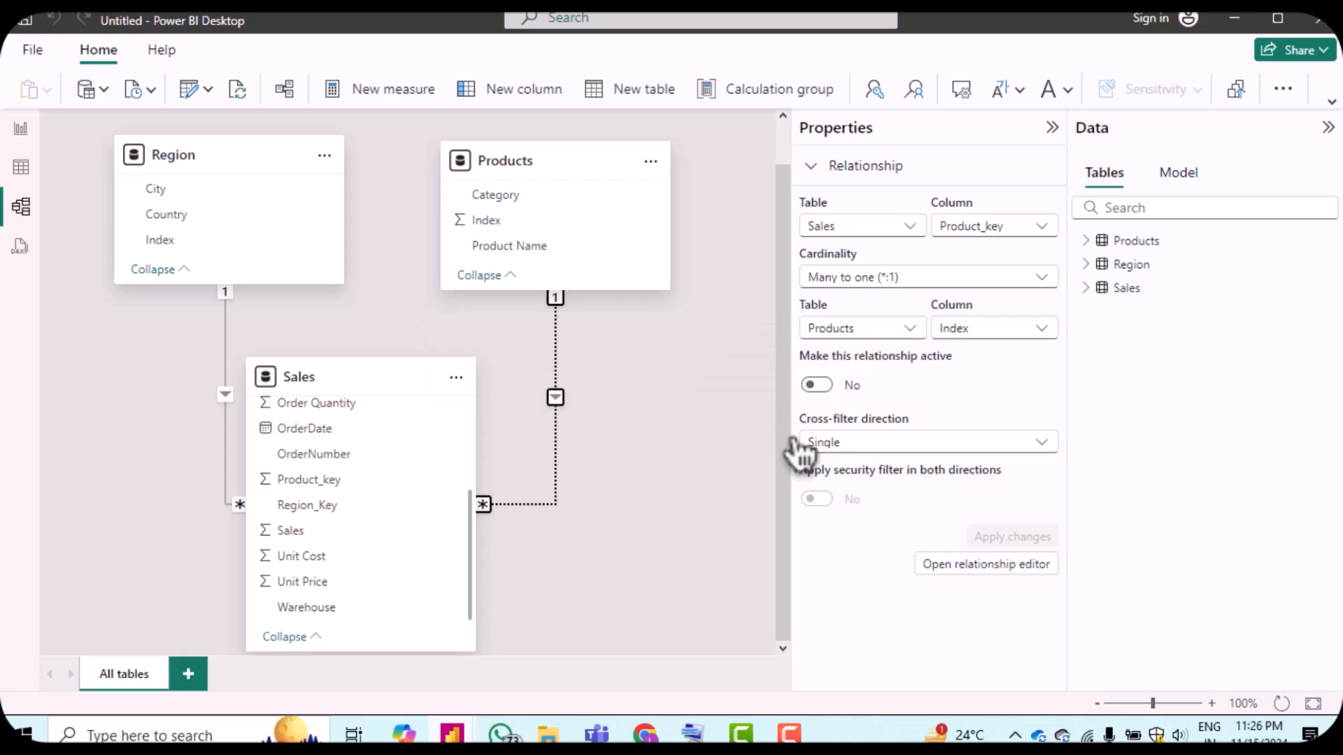
Step: Collapse the Properties pane and reposition the Products table card in the model diagram
{"action": "left_click", "coordinate": [1051, 128]}
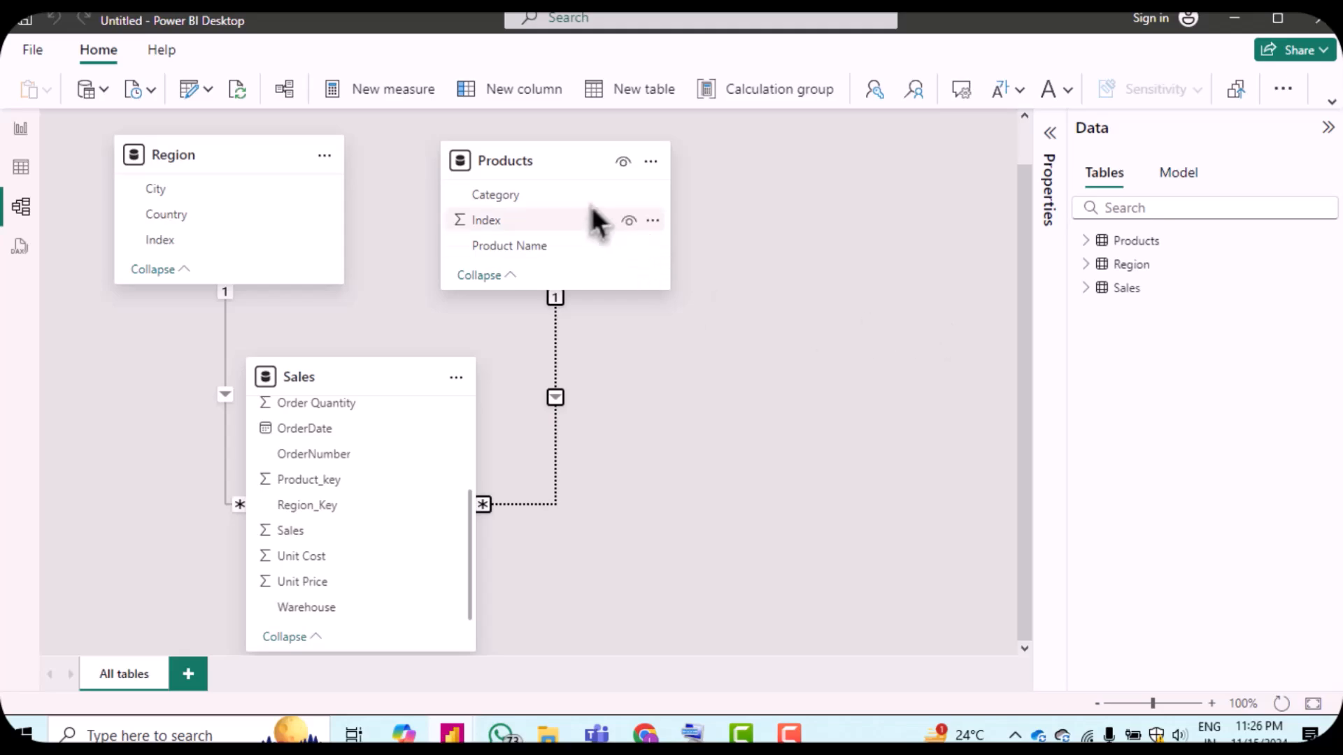
{"action": "left_click_drag", "start_coordinate": [555, 161], "coordinate": [829, 220]}
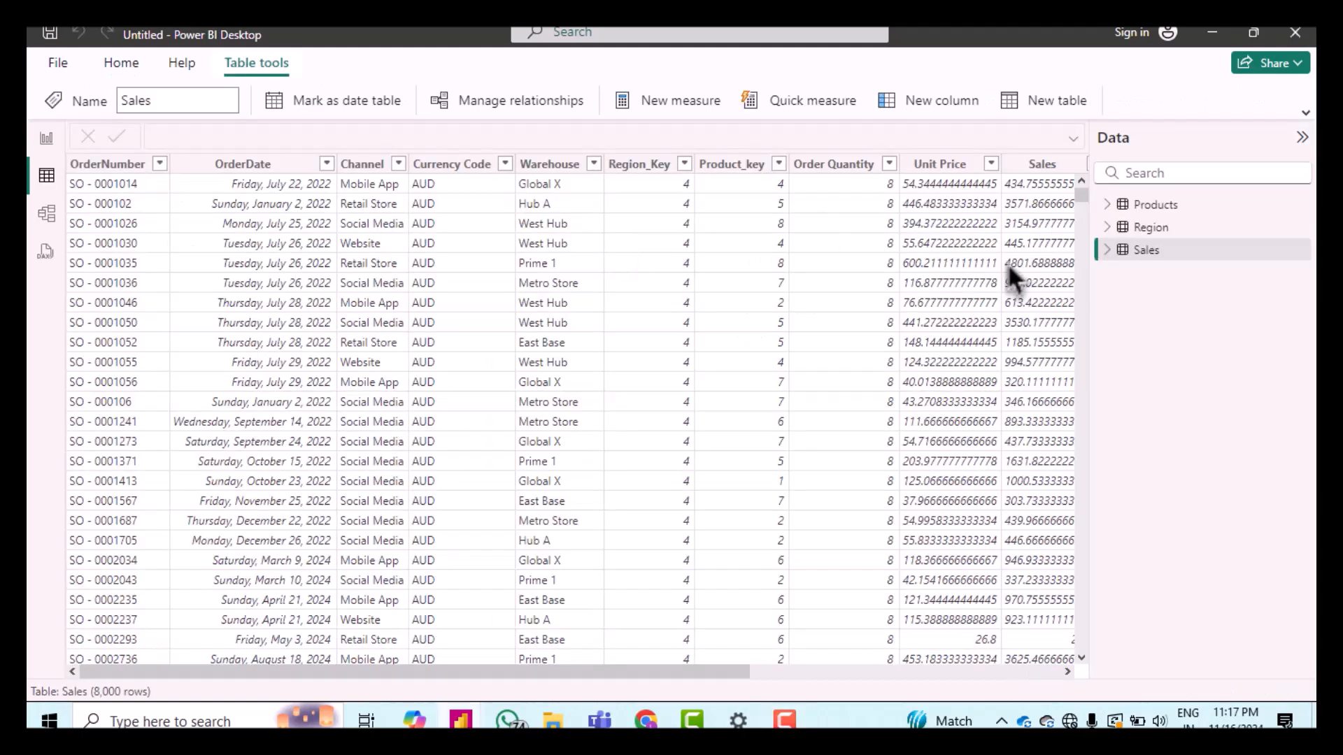
Step: Open the Sales query in Power Query Editor and switch to the Date Dax file in Notepad
{"action": "right_click", "coordinate": [1153, 265]}
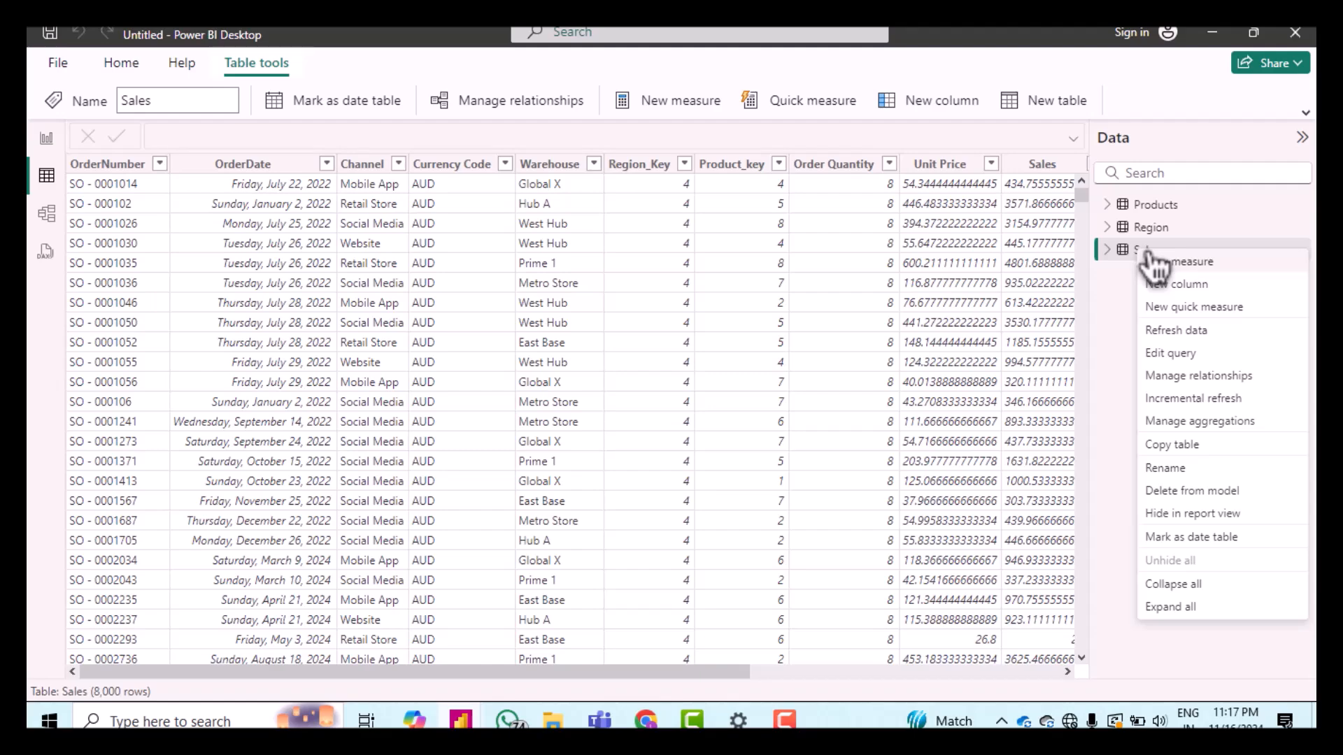
{"action": "left_click", "coordinate": [1181, 355]}
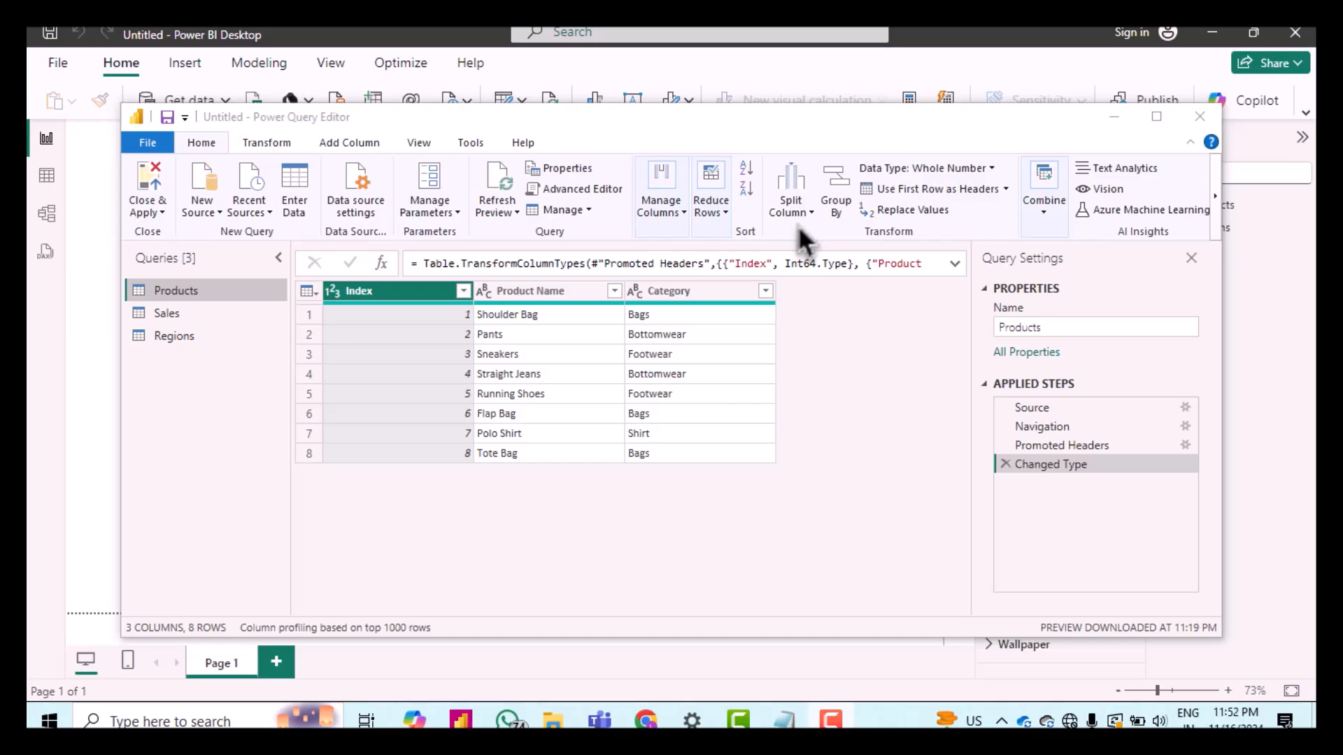
{"action": "left_click", "coordinate": [785, 721]}
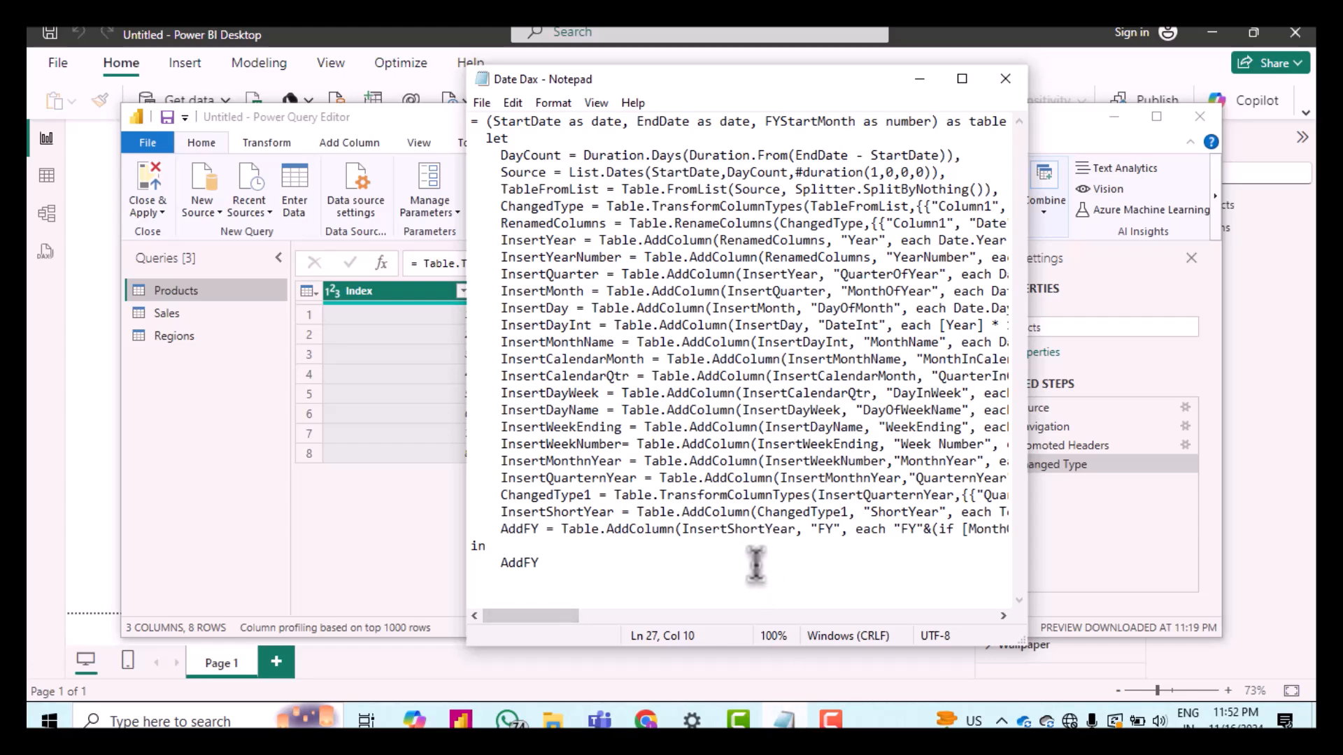
Step: Copy all of the date-table function code from the Date Dax file and minimise Notepad
{"action": "key", "text": "ctrl+a"}
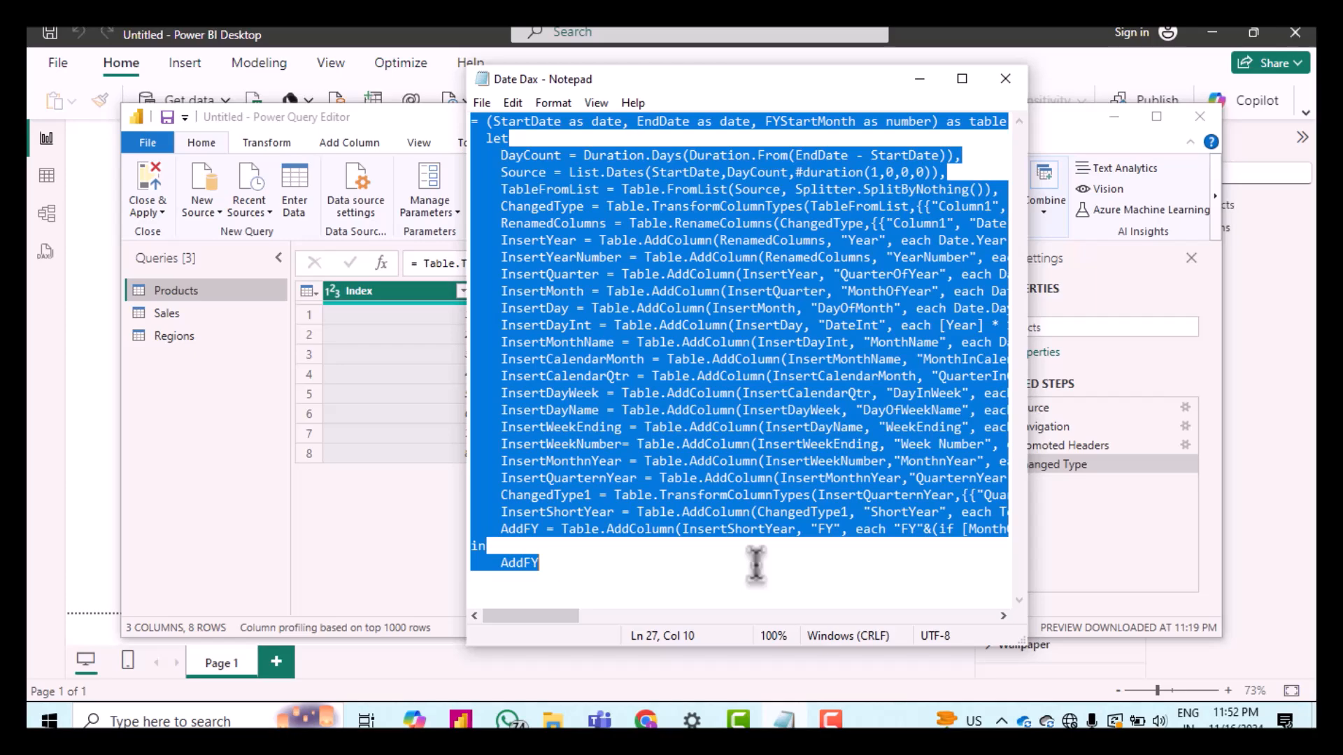
{"action": "left_click", "coordinate": [962, 273]}
{"action": "left_click", "coordinate": [919, 80]}
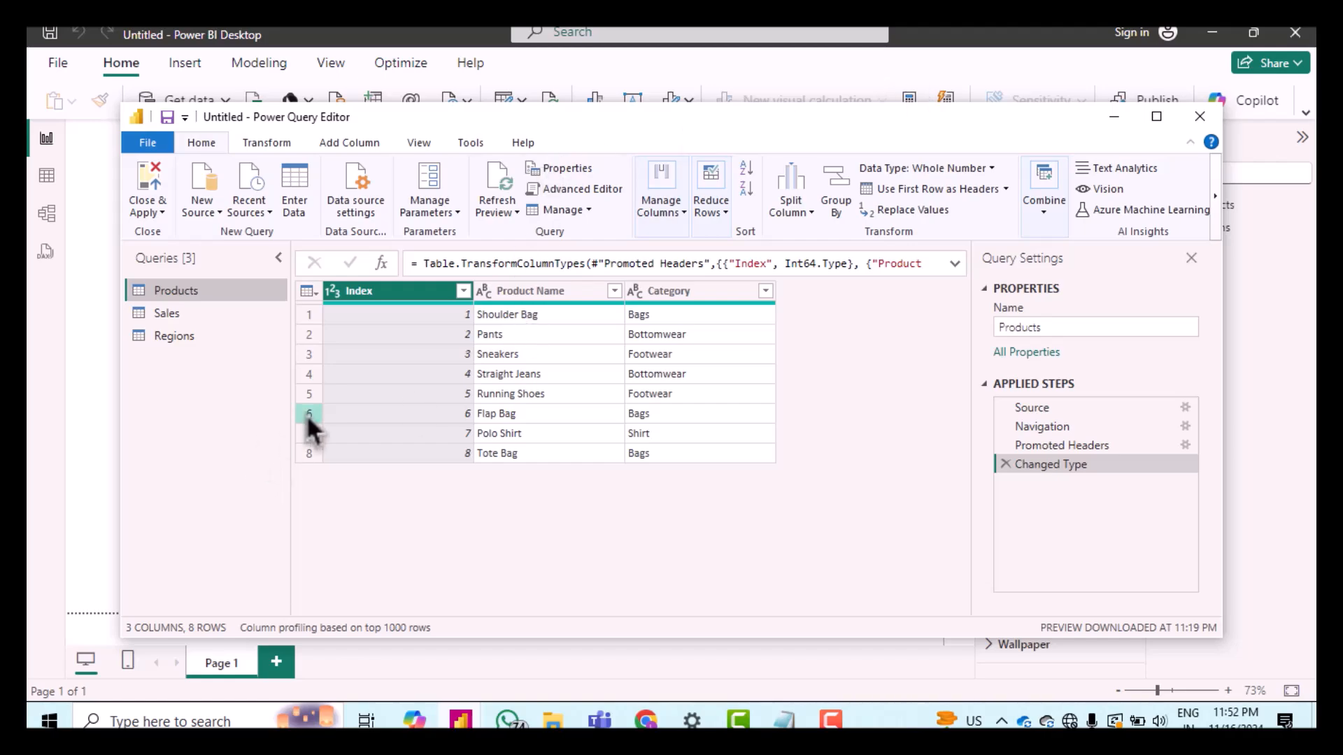
Step: Create a new blank query and paste the date-table function code into its formula
{"action": "left_click", "coordinate": [201, 210]}
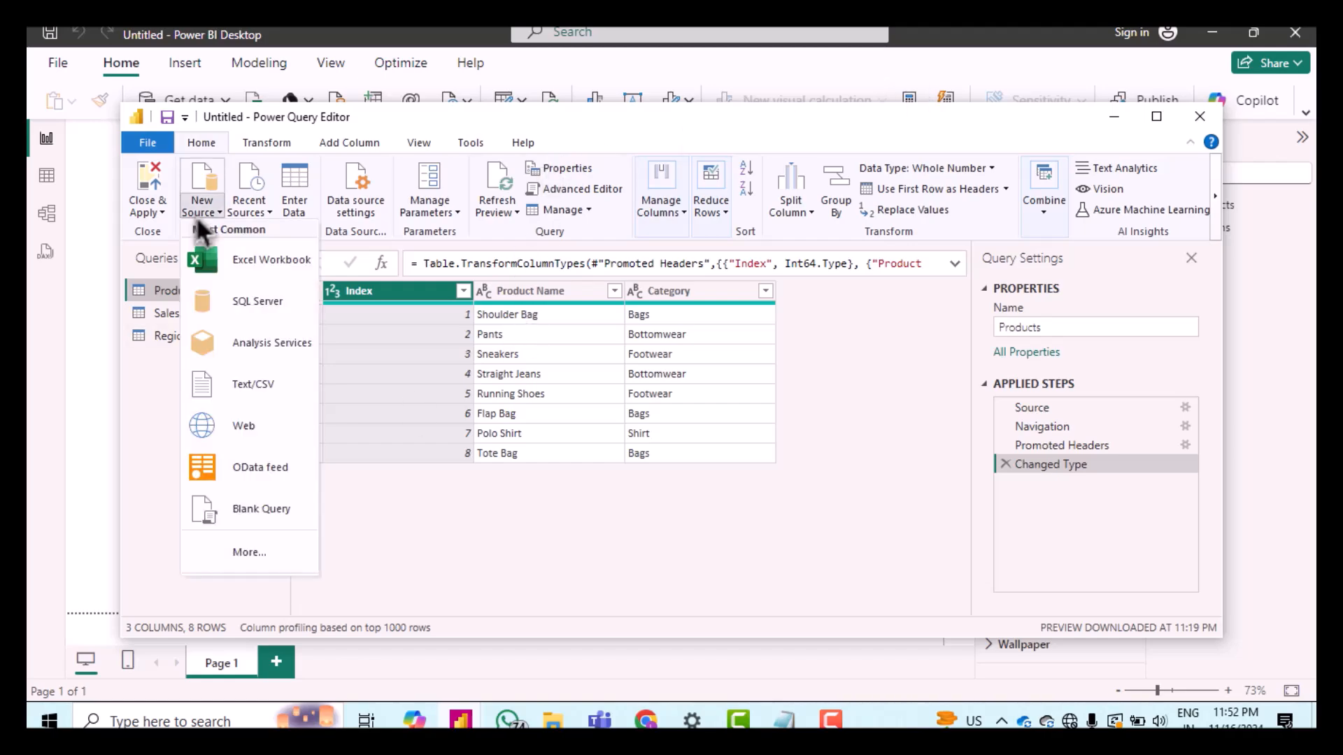
{"action": "left_click", "coordinate": [270, 518]}
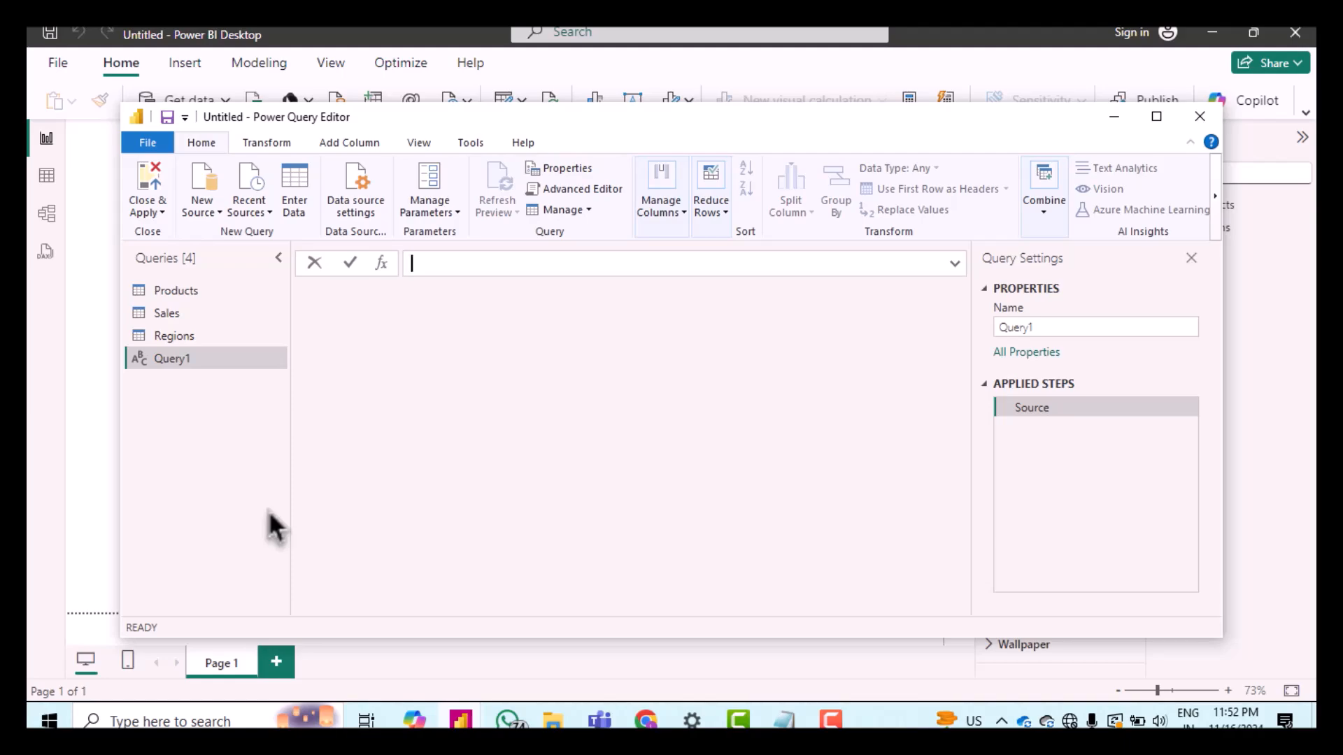
{"action": "type", "text": "AddFY"}
{"action": "left_click", "coordinate": [955, 264]}
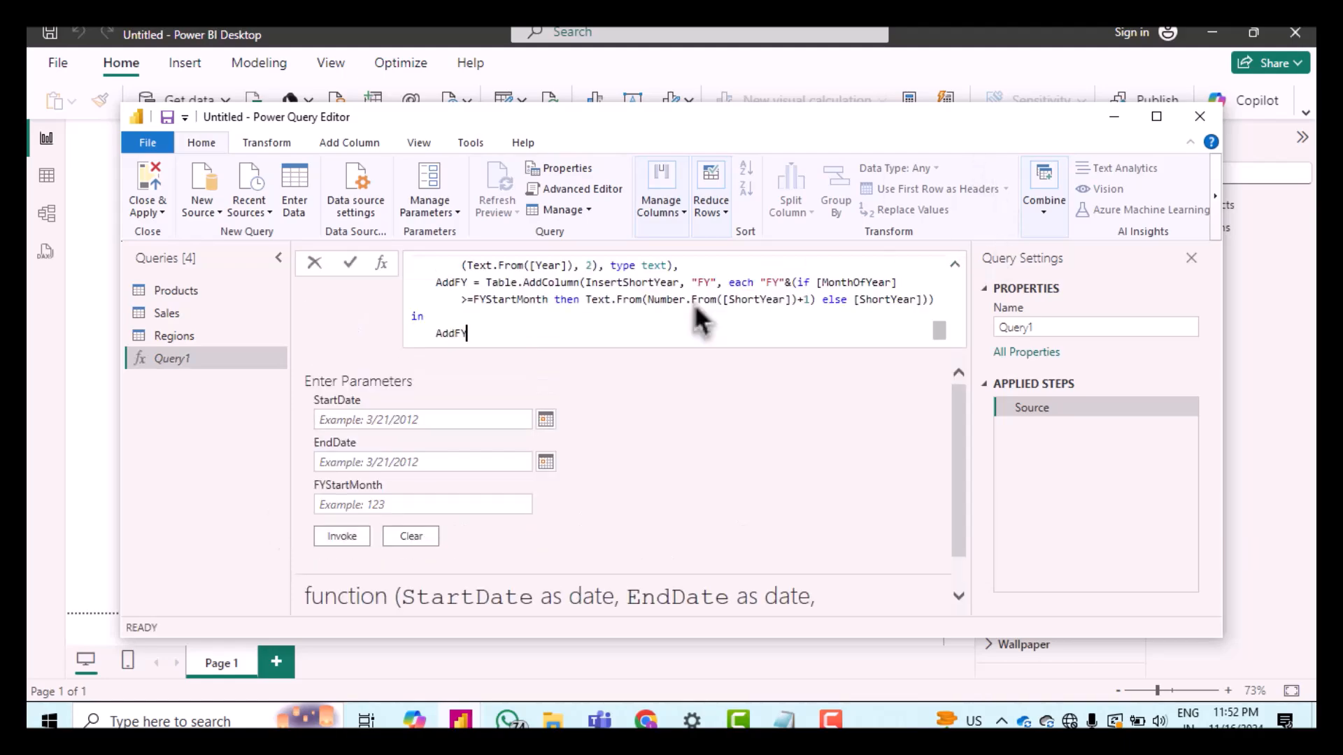
{"action": "key", "text": "Return"}
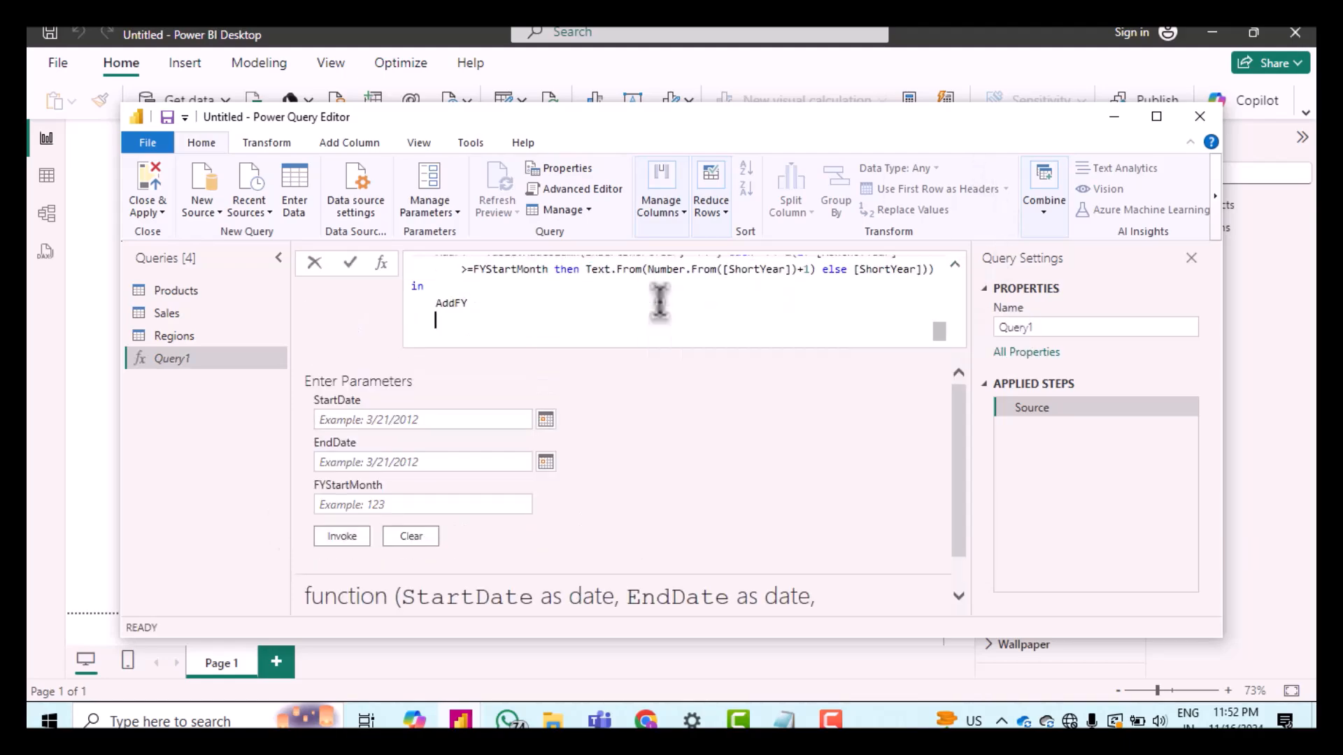
Step: Set the function's StartDate parameter to 1/1/2021 using the date picker
{"action": "left_click", "coordinate": [547, 425]}
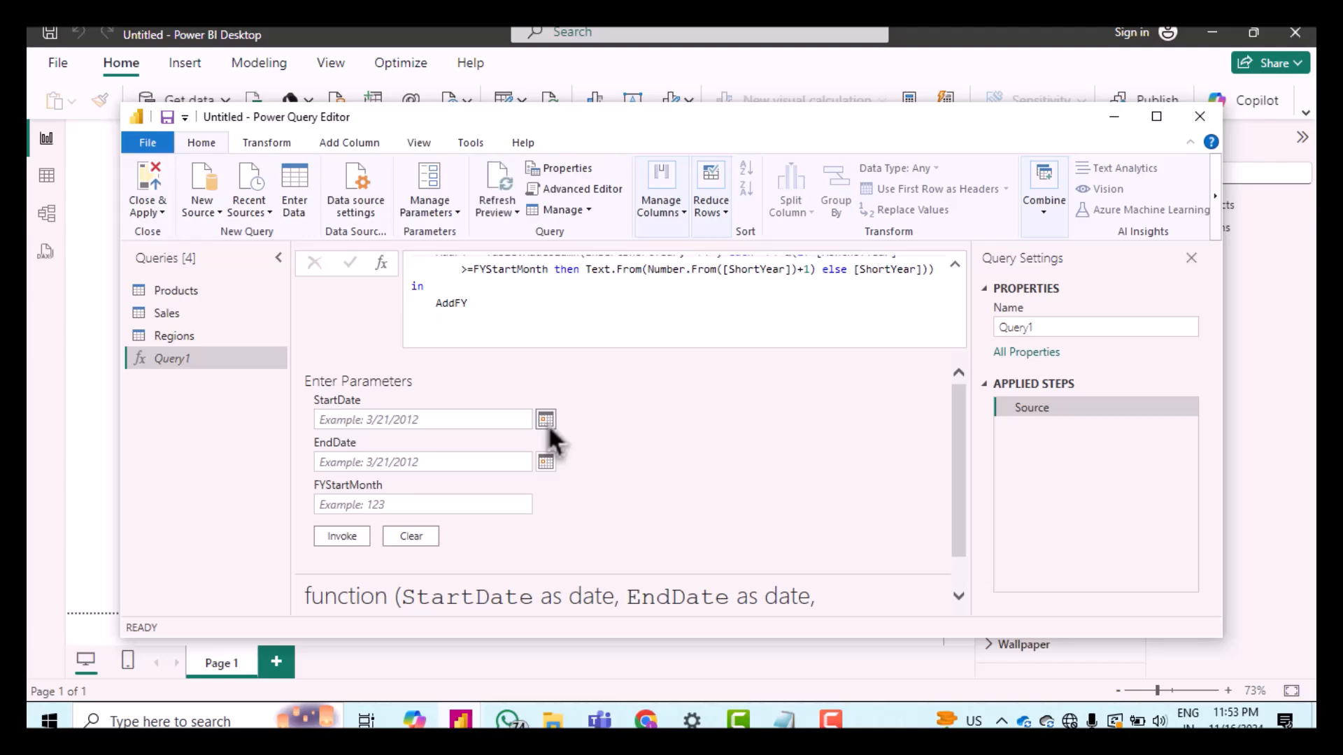
{"action": "left_click", "coordinate": [546, 421]}
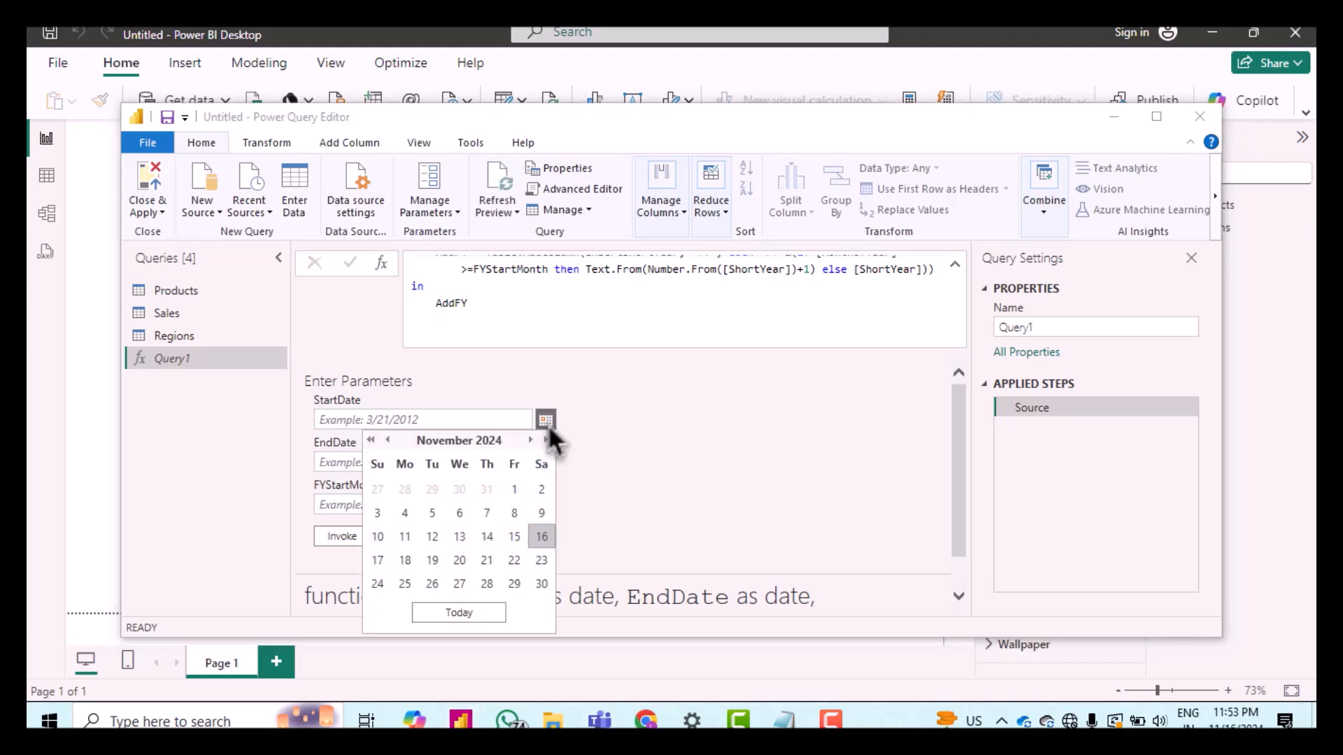
{"action": "left_click", "coordinate": [388, 440]}
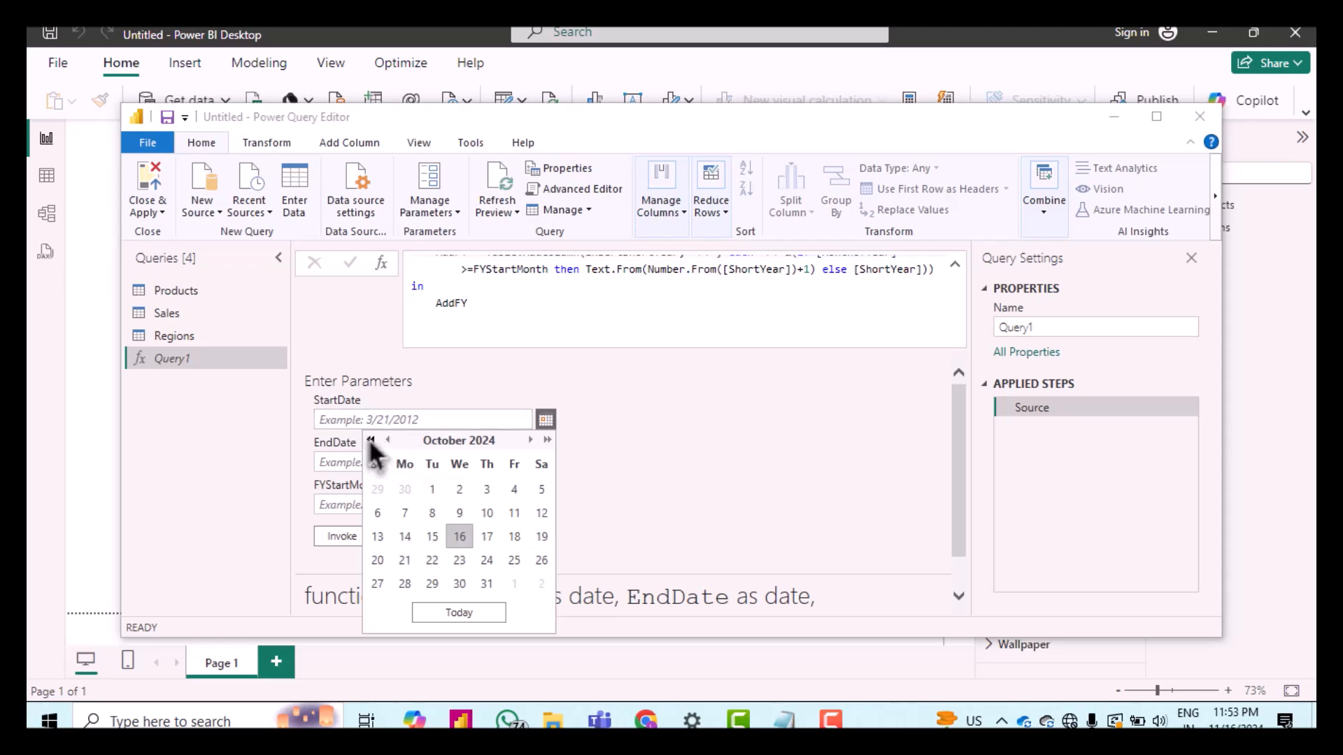
{"action": "left_click", "coordinate": [370, 440]}
{"action": "left_click", "coordinate": [370, 440]}
{"action": "left_click", "coordinate": [370, 440]}
{"action": "left_click", "coordinate": [371, 440]}
{"action": "left_click", "coordinate": [371, 440]}
{"action": "left_click", "coordinate": [370, 440]}
{"action": "left_click", "coordinate": [371, 440]}
{"action": "left_click", "coordinate": [548, 439]}
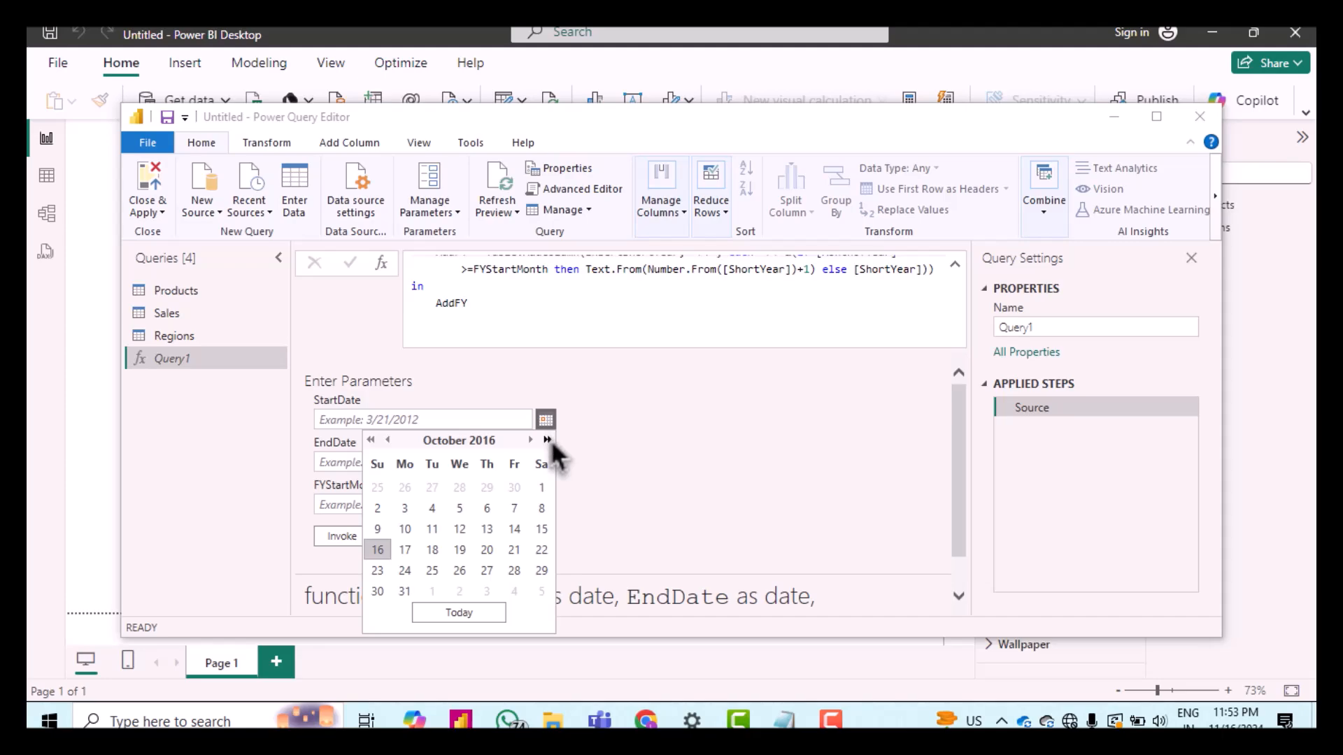
{"action": "left_click", "coordinate": [548, 439]}
{"action": "left_click", "coordinate": [547, 439]}
{"action": "left_click", "coordinate": [547, 440]}
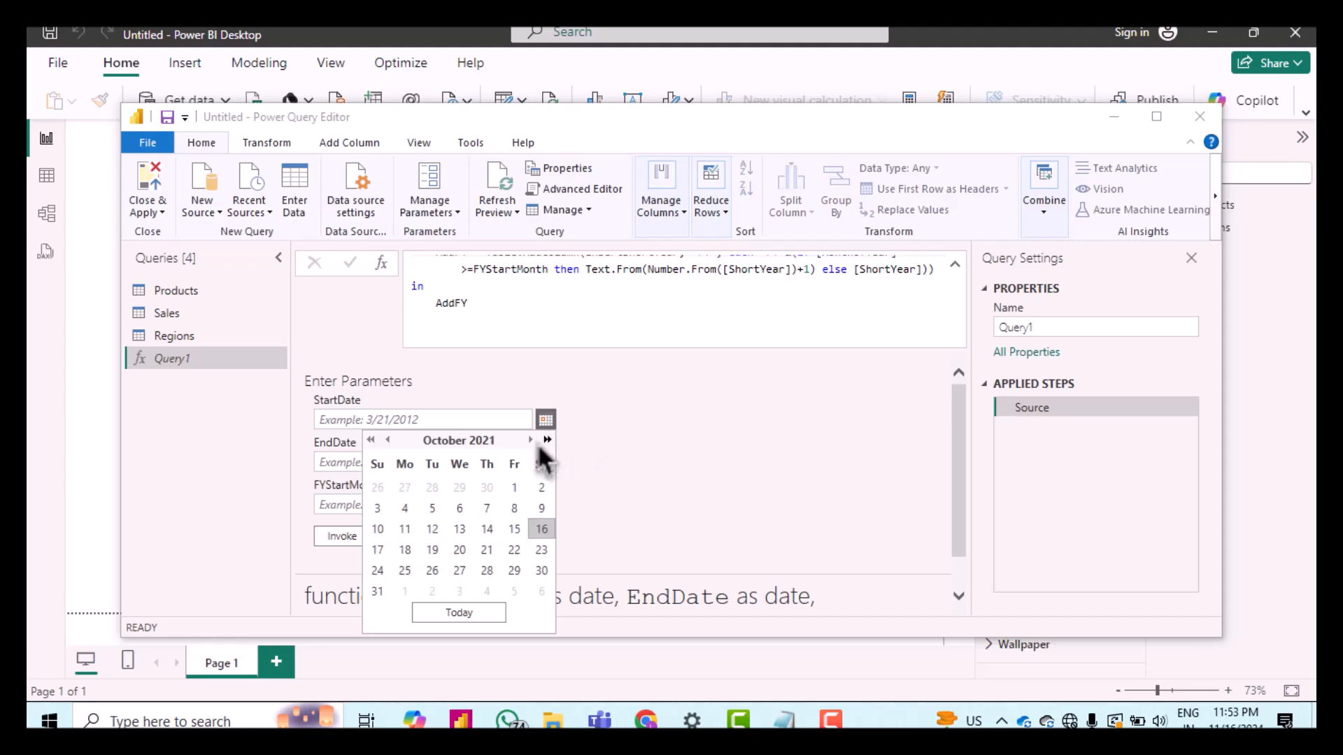
{"action": "left_click", "coordinate": [388, 440]}
{"action": "left_click", "coordinate": [388, 440]}
{"action": "left_click", "coordinate": [388, 441]}
{"action": "left_click", "coordinate": [388, 440]}
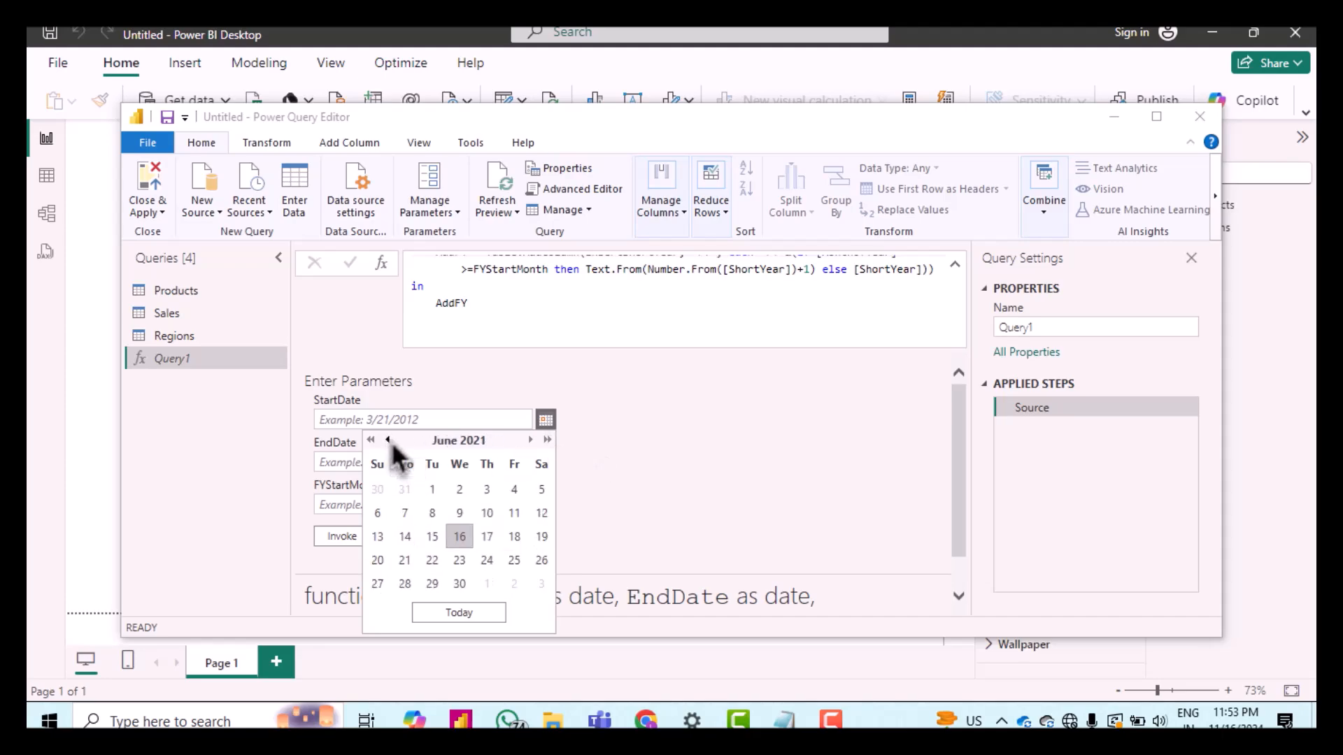
{"action": "left_click", "coordinate": [388, 440]}
{"action": "left_click", "coordinate": [388, 440]}
{"action": "left_click", "coordinate": [388, 441]}
{"action": "left_click", "coordinate": [389, 442]}
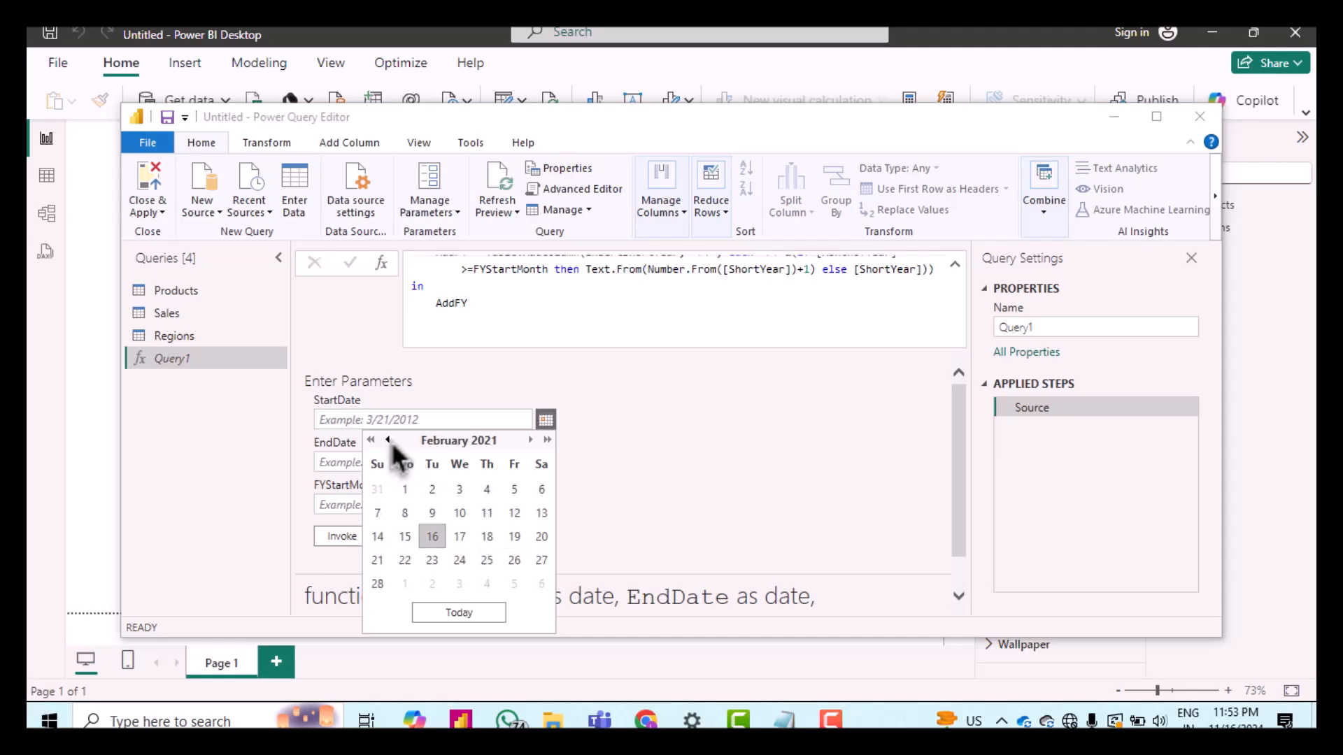
{"action": "left_click", "coordinate": [389, 441]}
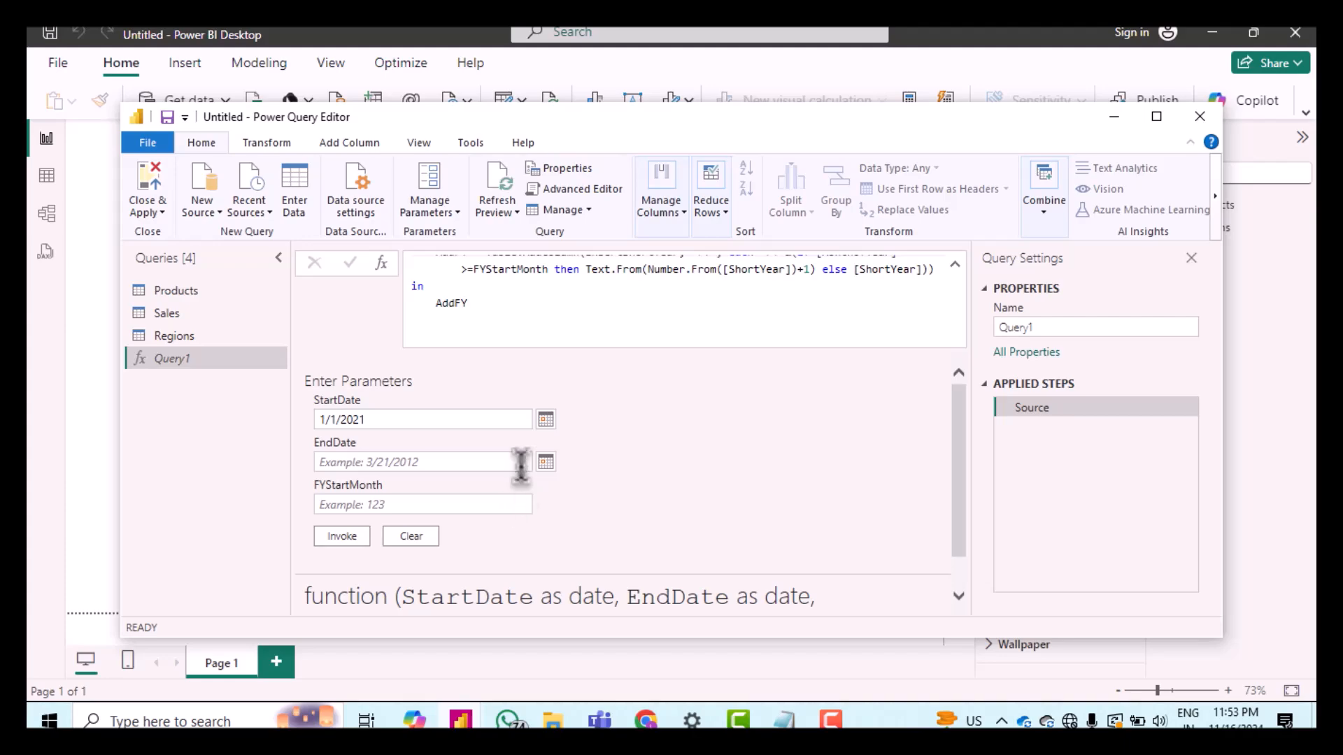
Step: Set the EndDate parameter to 12/31/2024 using the date picker
{"action": "left_click", "coordinate": [546, 464]}
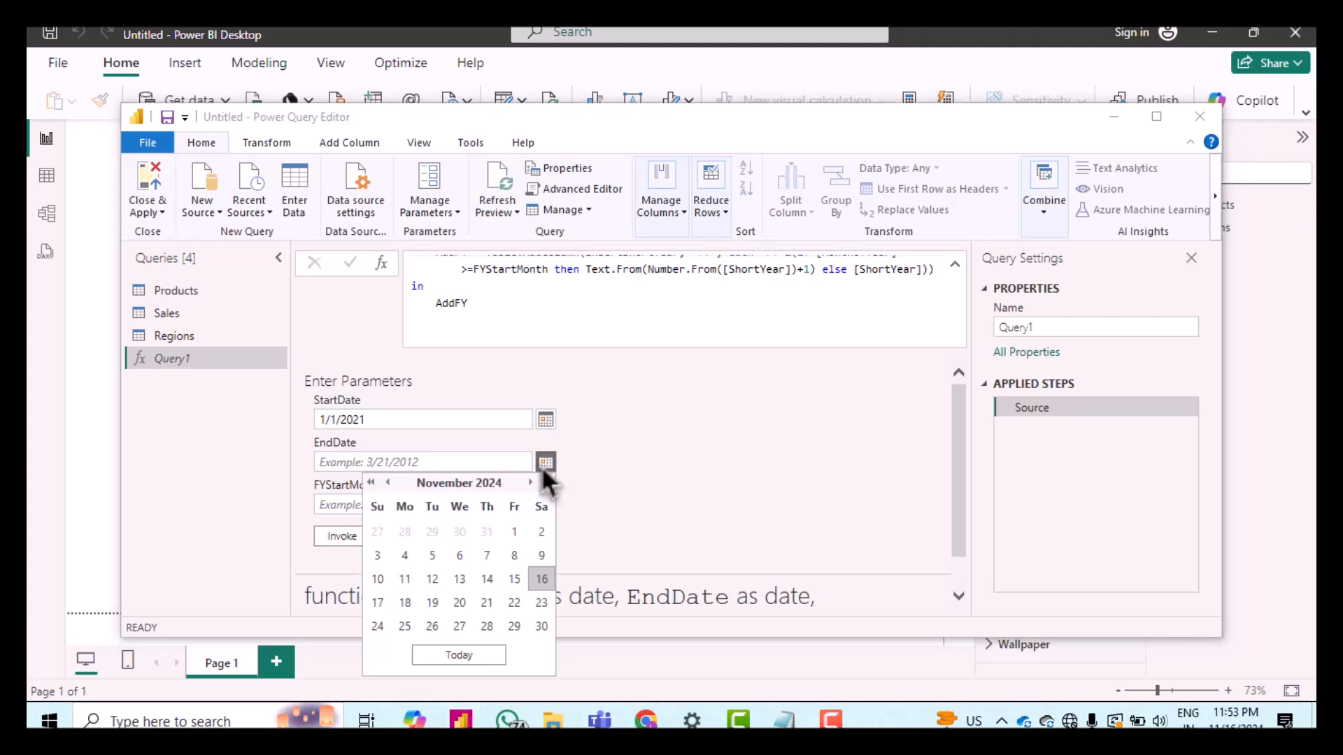
{"action": "left_click", "coordinate": [531, 483]}
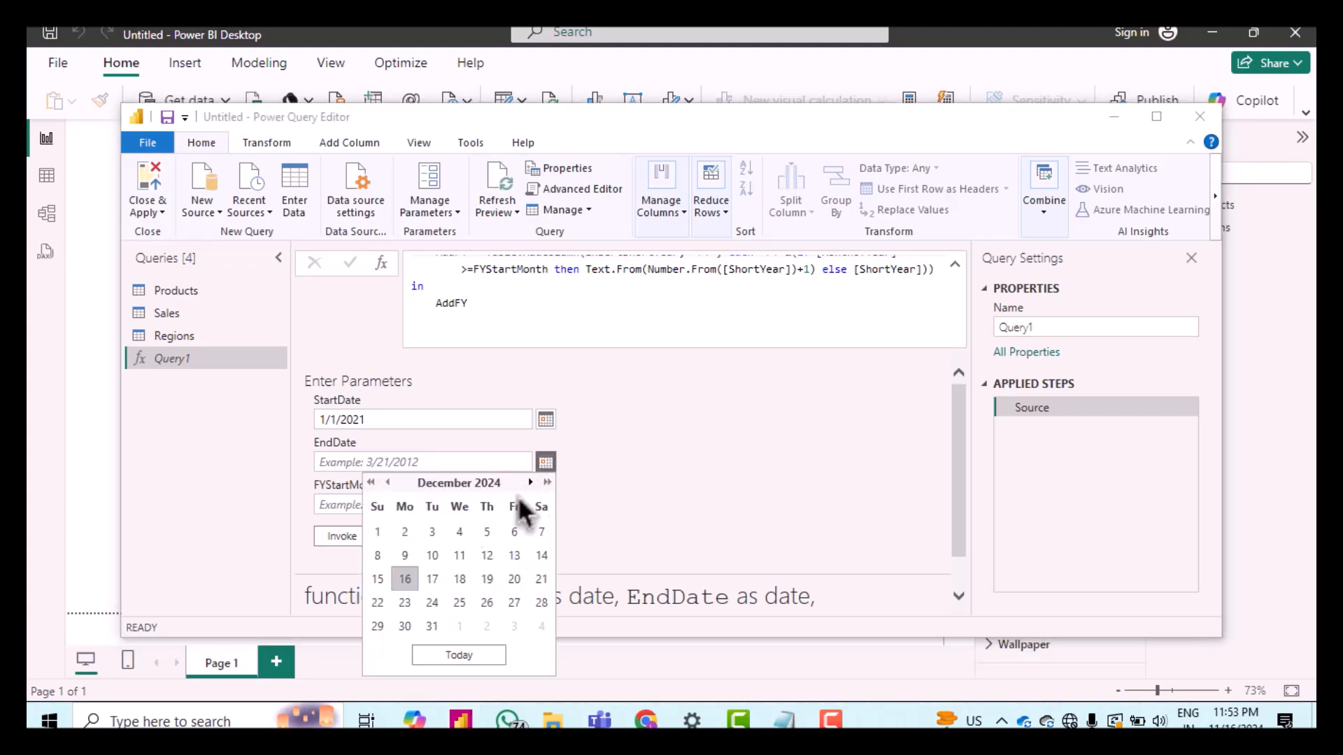
{"action": "left_click", "coordinate": [441, 622]}
Step: Set FYStartMonth to 1 and invoke the function
{"action": "left_click", "coordinate": [349, 505]}
{"action": "left_click", "coordinate": [349, 505]}
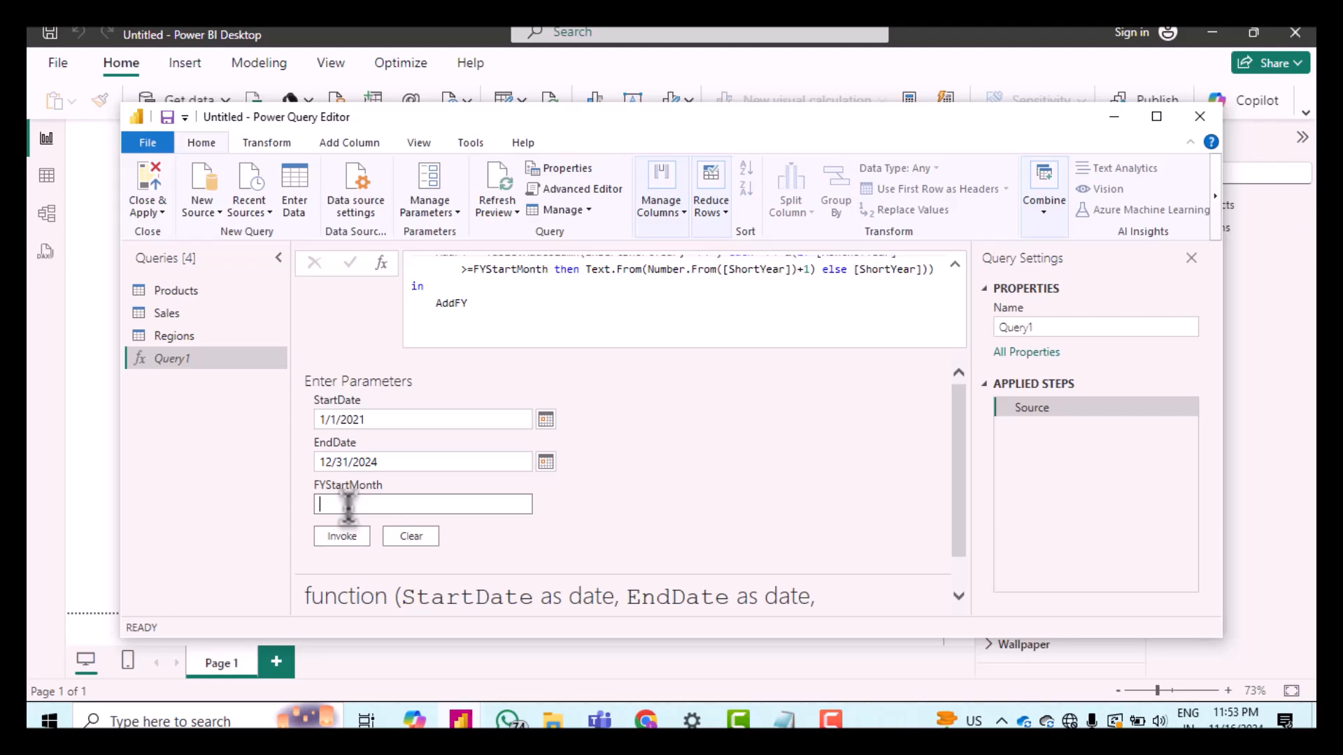
{"action": "type", "text": "1"}
{"action": "left_click", "coordinate": [351, 536]}
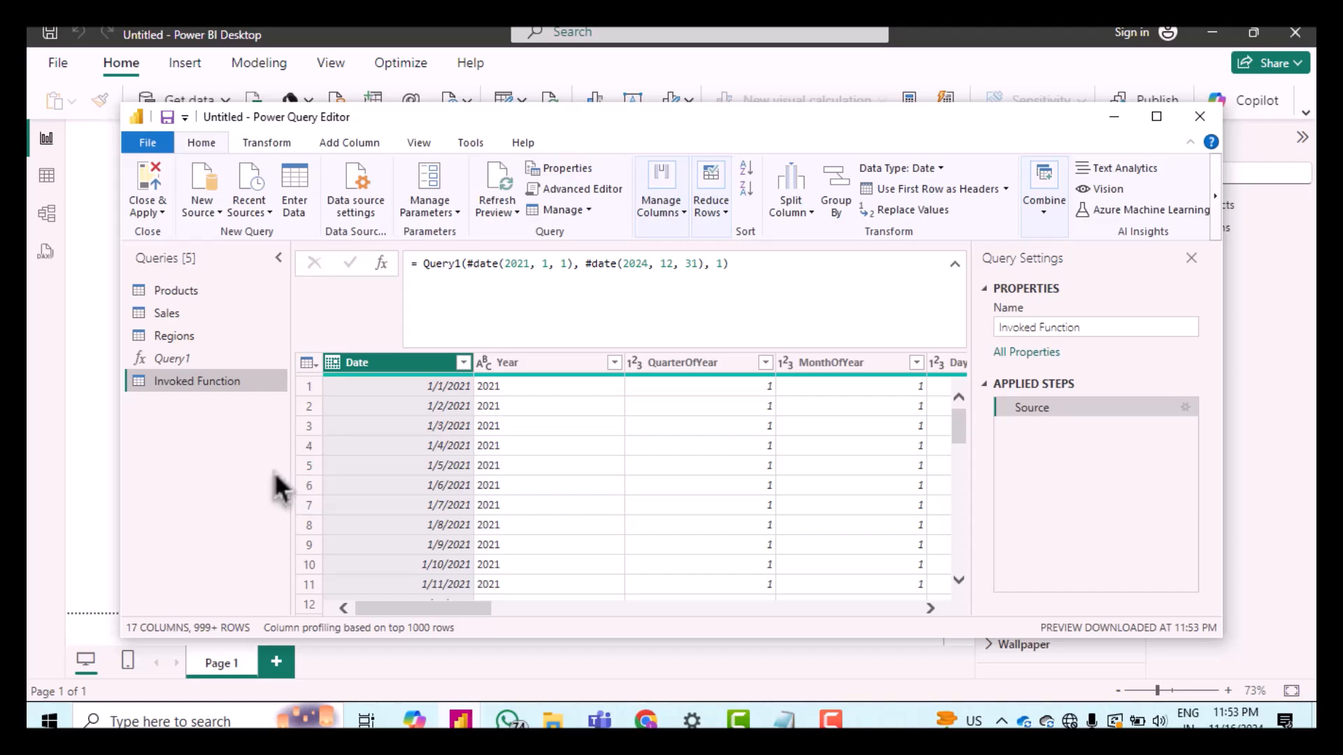
Step: Rename the invoked function query to Date
{"action": "right_click", "coordinate": [183, 402]}
{"action": "left_click", "coordinate": [225, 434]}
{"action": "type", "text": "Date"}
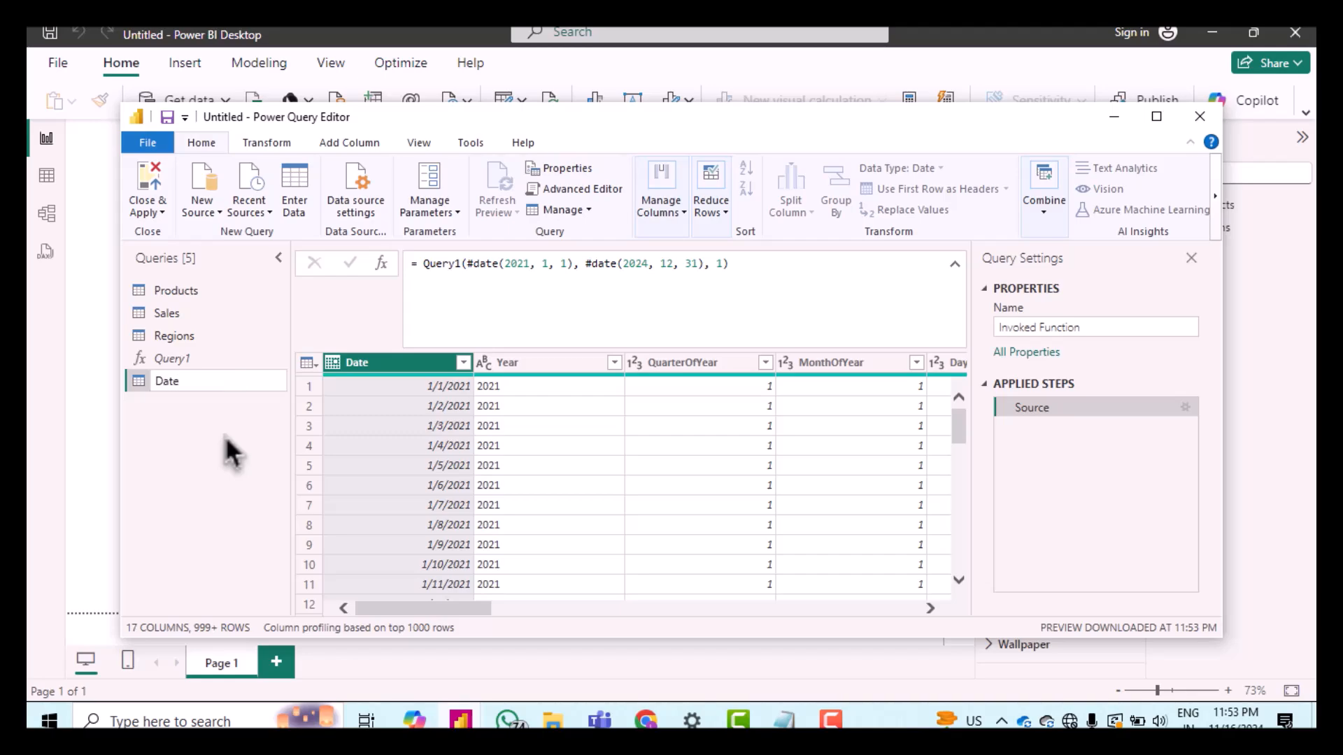
{"action": "key", "text": "Return"}
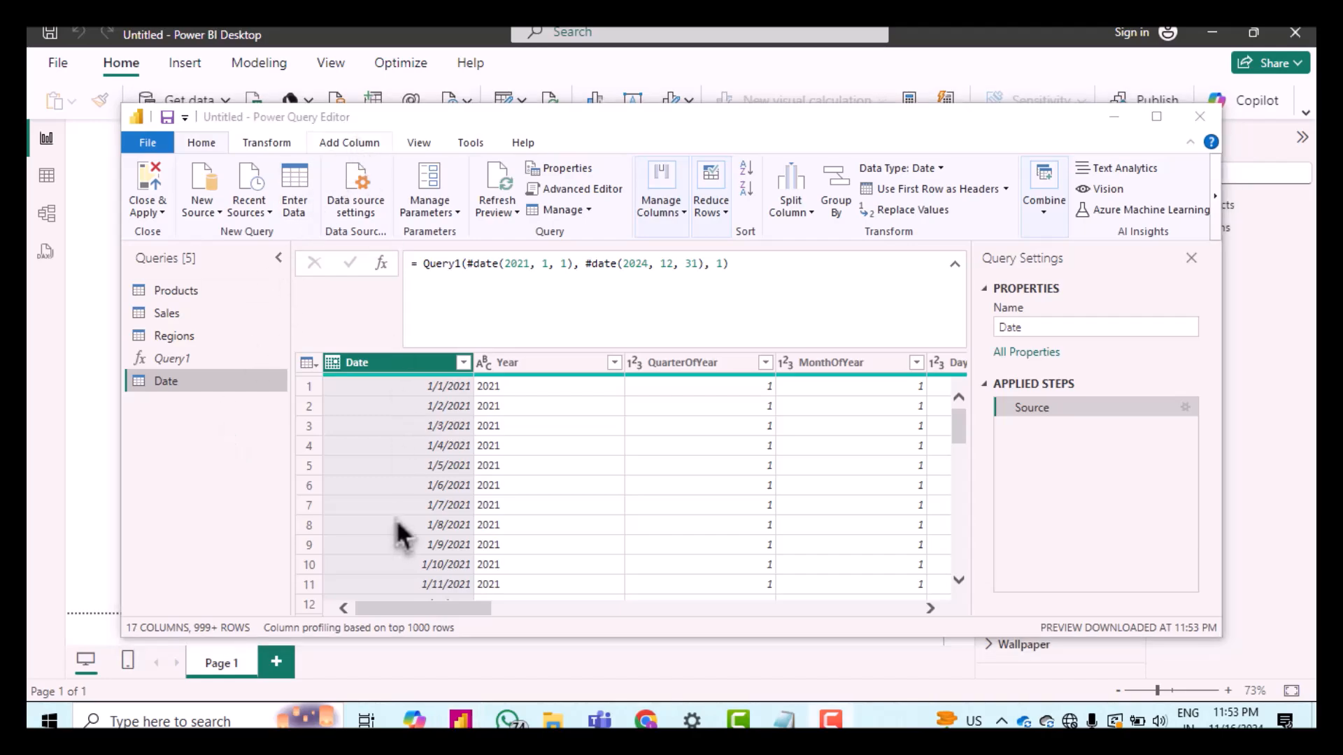
Step: Scroll through the Date table's columns to review the generated fields
{"action": "scroll", "coordinate": [703, 413], "scroll_direction": "right", "scroll_amount": 10}
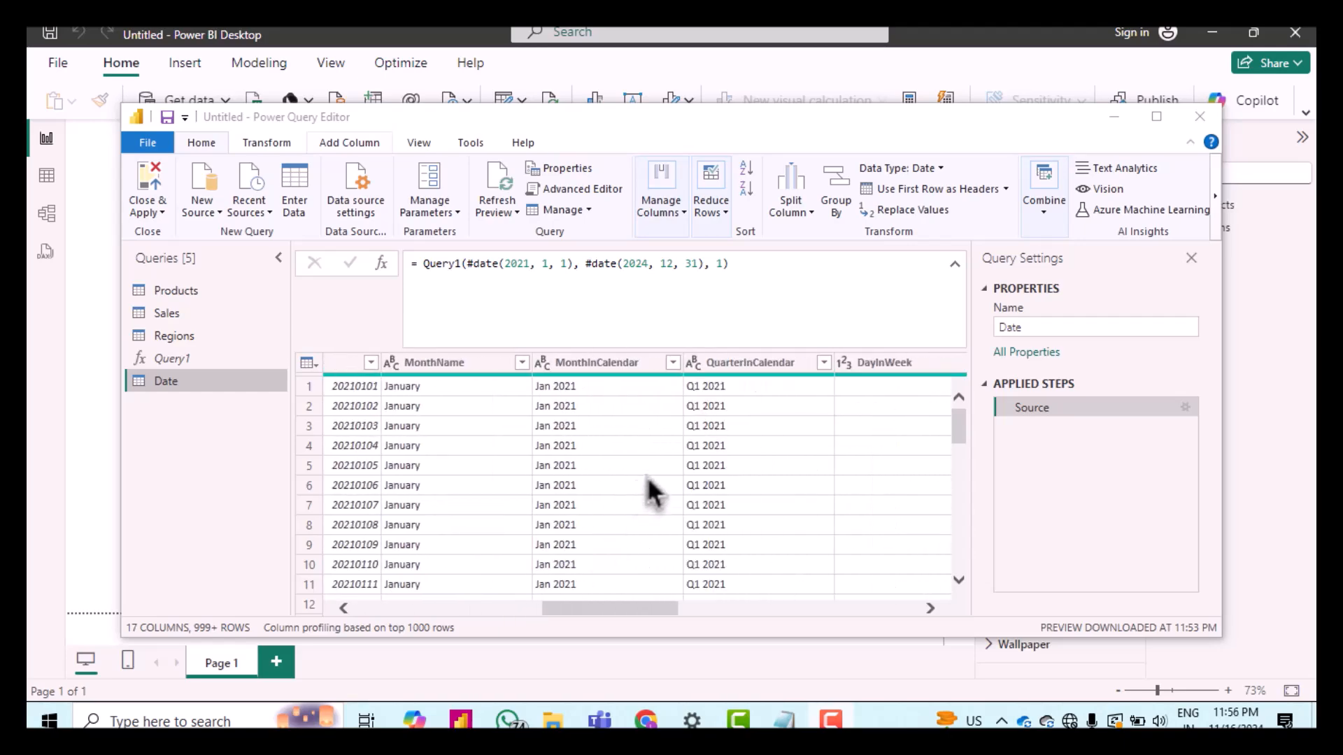
{"action": "scroll", "coordinate": [732, 480], "scroll_direction": "right", "scroll_amount": 5}
{"action": "scroll", "coordinate": [734, 482], "scroll_direction": "right", "scroll_amount": 10}
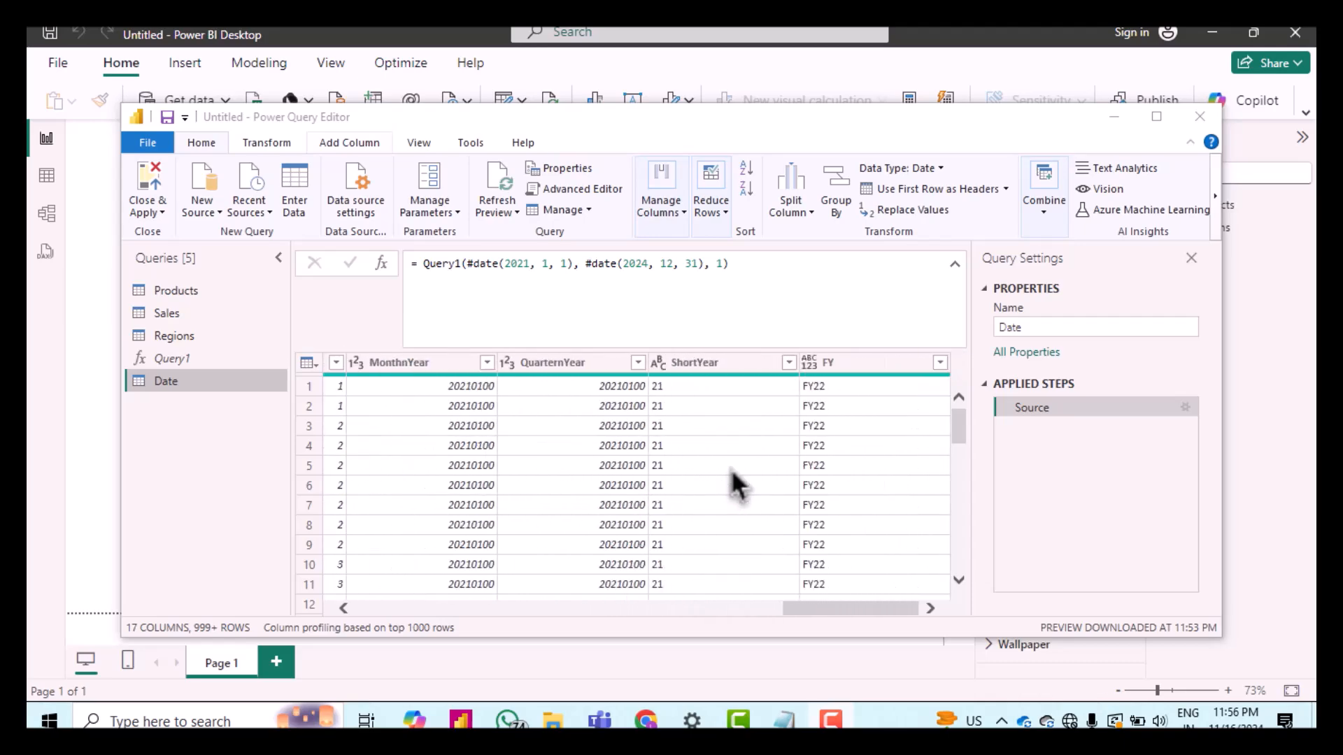
{"action": "scroll", "coordinate": [732, 483], "scroll_direction": "left", "scroll_amount": 8}
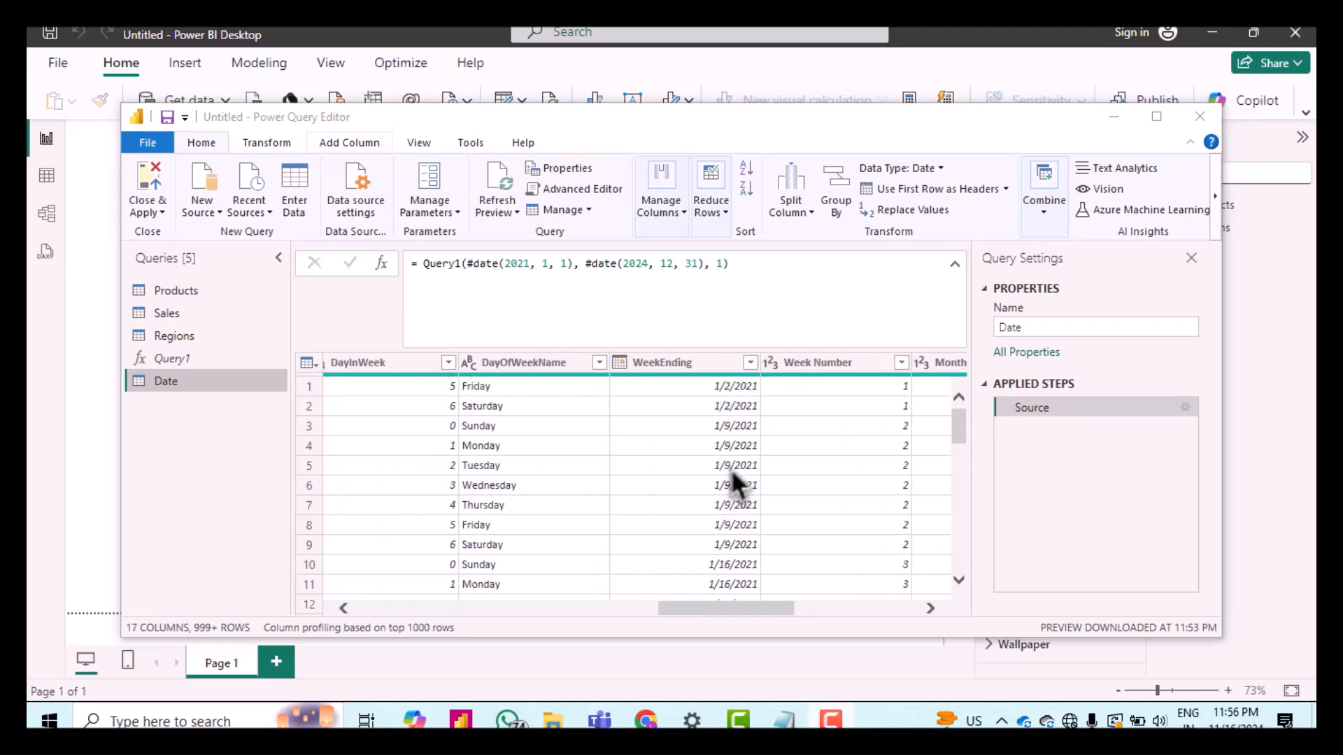
{"action": "scroll", "coordinate": [733, 474], "scroll_direction": "right", "scroll_amount": 10}
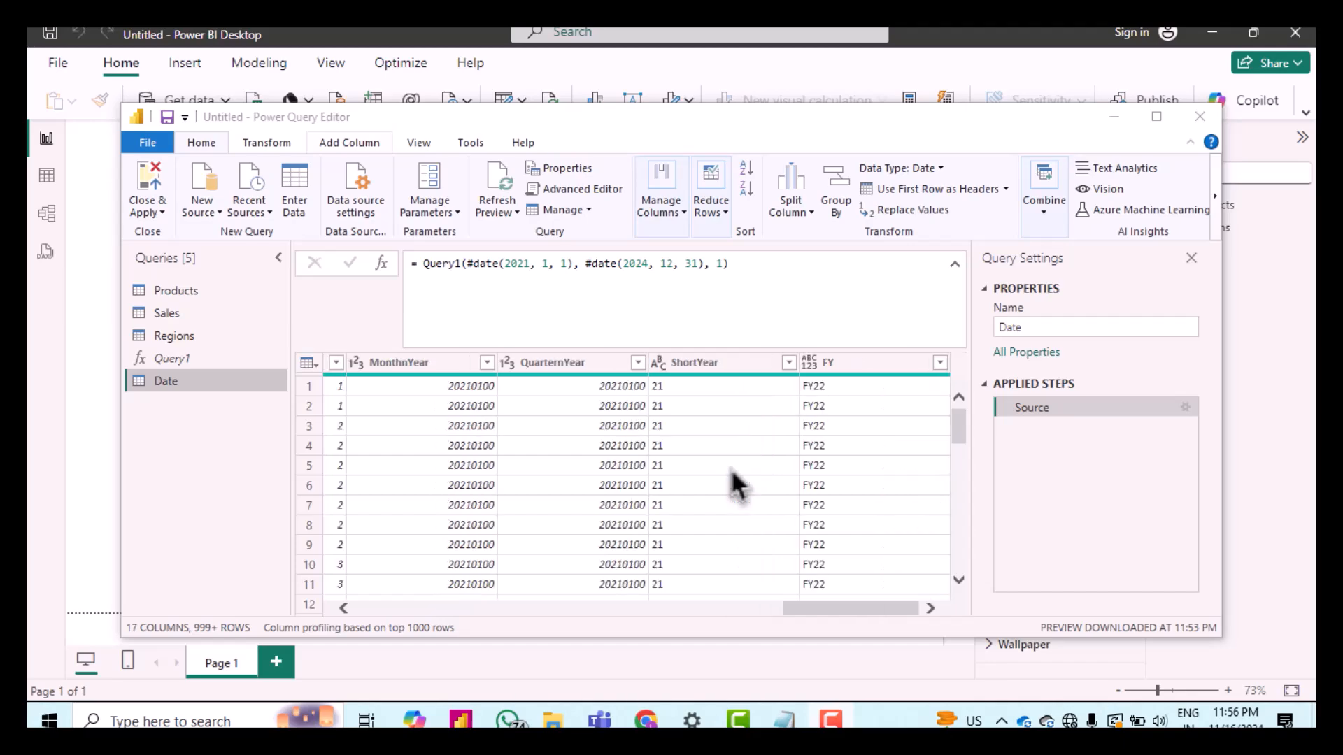
{"action": "scroll", "coordinate": [733, 483], "scroll_direction": "left", "scroll_amount": 15}
{"action": "scroll", "coordinate": [733, 482], "scroll_direction": "right", "scroll_amount": 4}
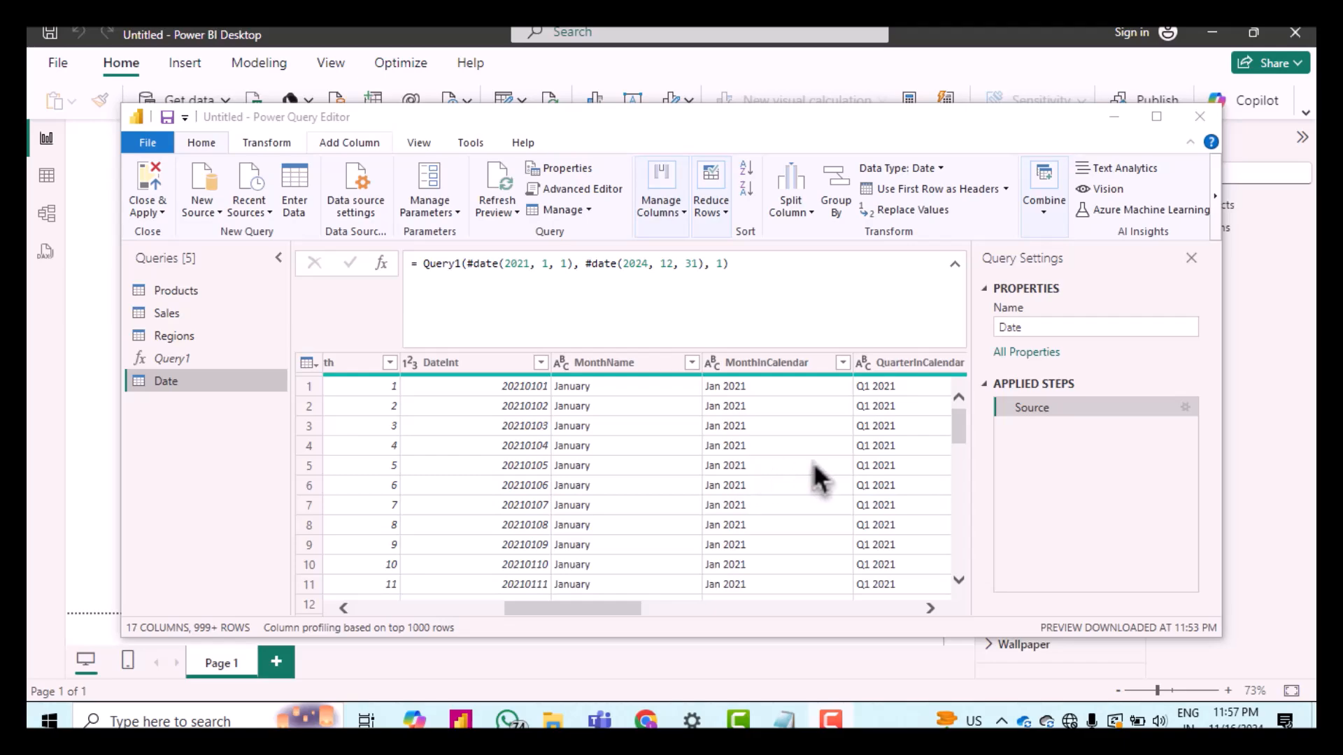
{"action": "scroll", "coordinate": [818, 478], "scroll_direction": "right", "scroll_amount": 5}
{"action": "scroll", "coordinate": [818, 478], "scroll_direction": "left", "scroll_amount": 3}
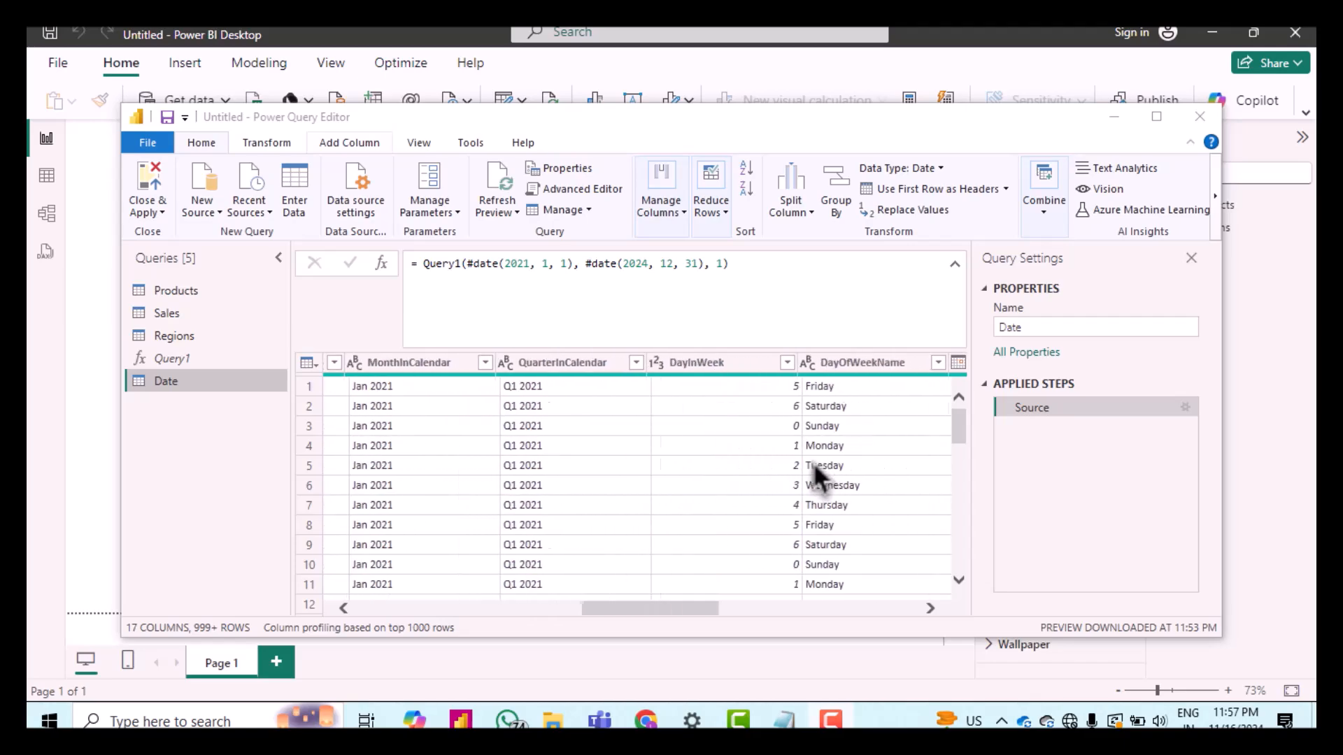
{"action": "scroll", "coordinate": [818, 478], "scroll_direction": "left", "scroll_amount": 1}
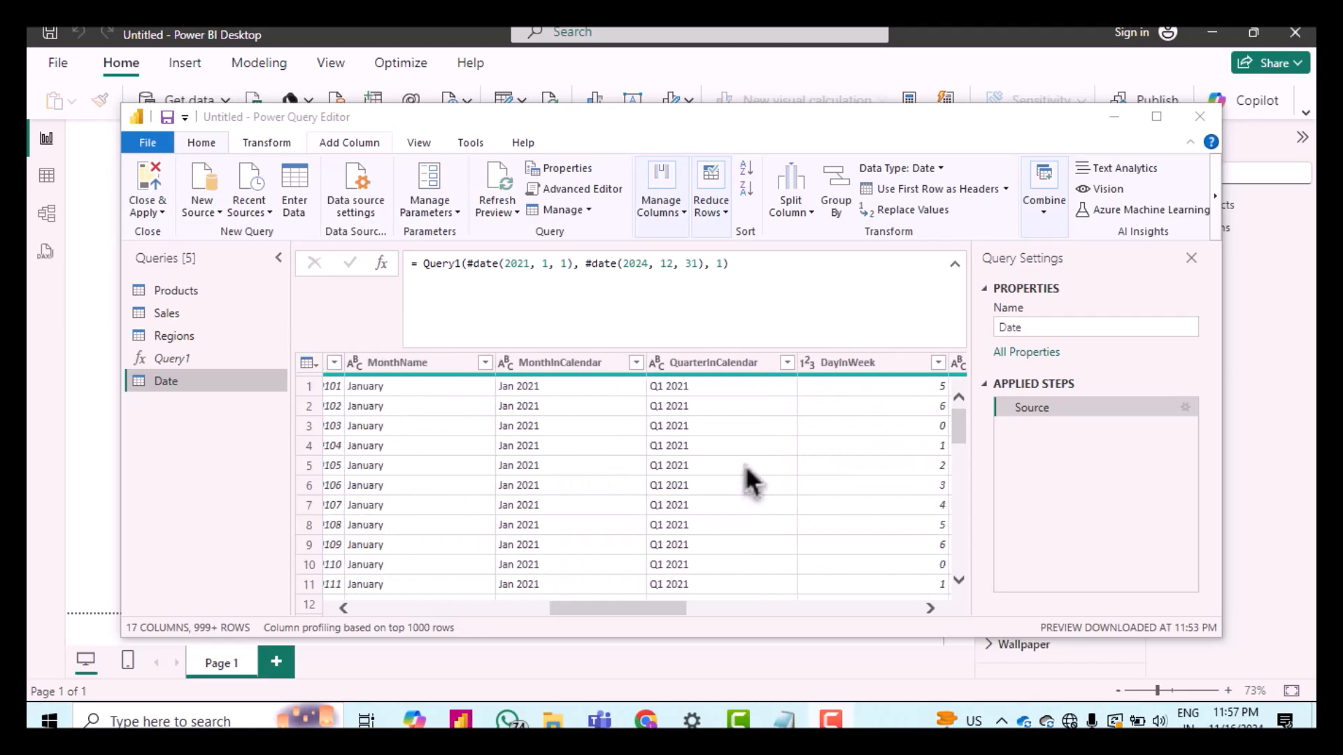
Step: Select the MonthInCalendar column and browse the values in its filter list
{"action": "left_click", "coordinate": [540, 364]}
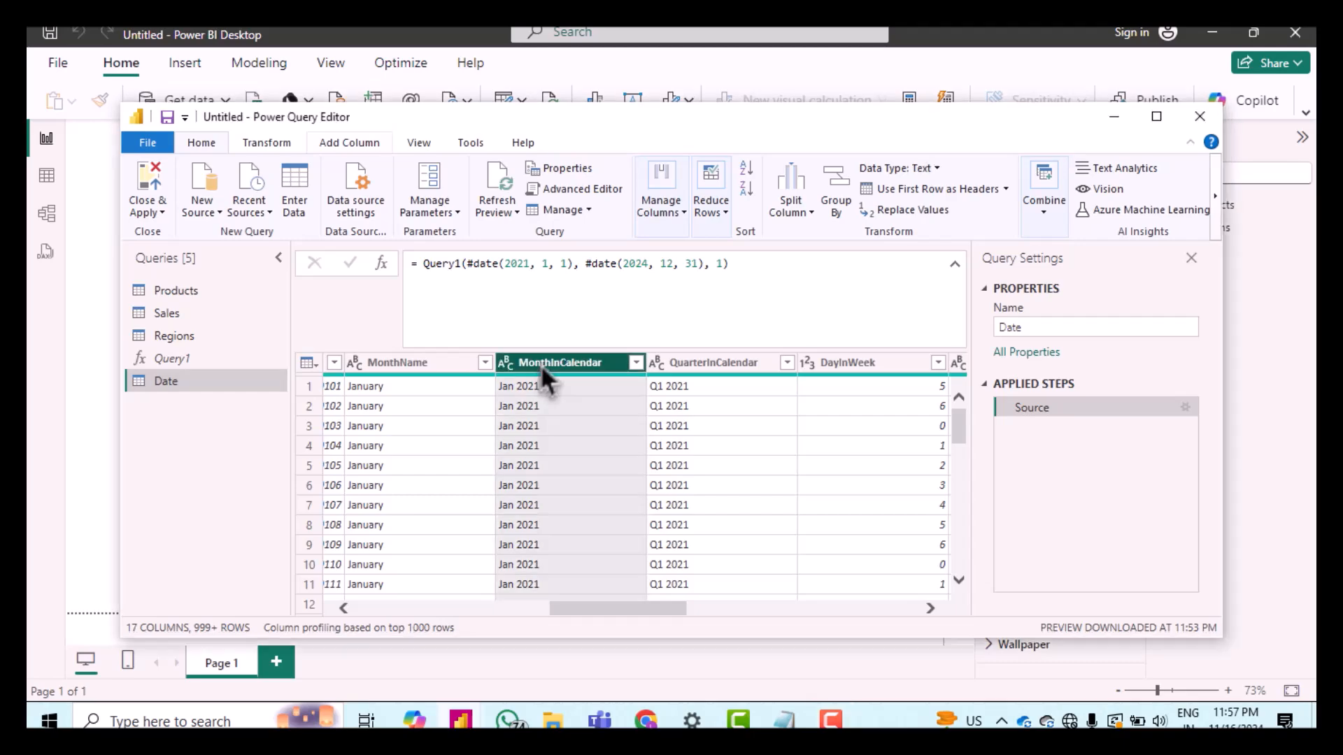
{"action": "left_click", "coordinate": [635, 362]}
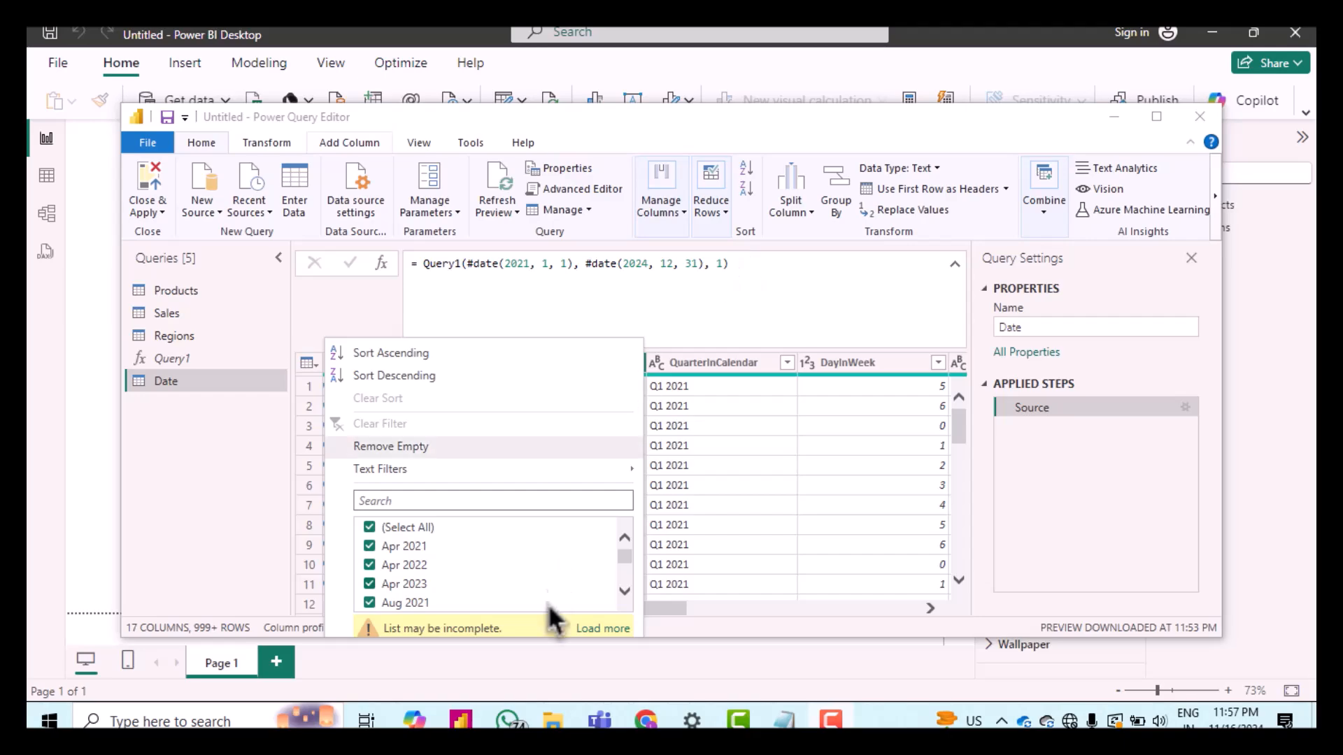
{"action": "scroll", "coordinate": [464, 571], "scroll_direction": "down", "scroll_amount": 3}
{"action": "scroll", "coordinate": [464, 574], "scroll_direction": "down", "scroll_amount": 8}
{"action": "scroll", "coordinate": [461, 567], "scroll_direction": "down", "scroll_amount": 2}
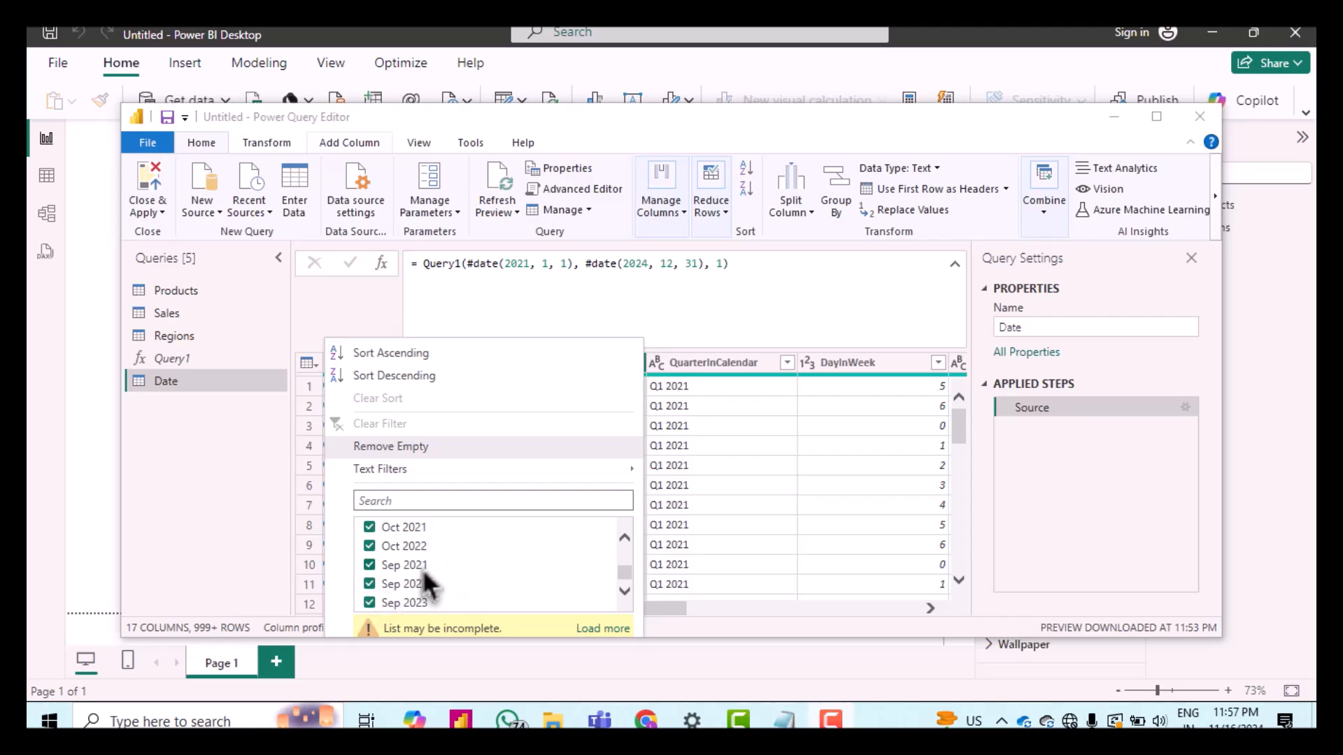
{"action": "scroll", "coordinate": [421, 569], "scroll_direction": "up", "scroll_amount": 12}
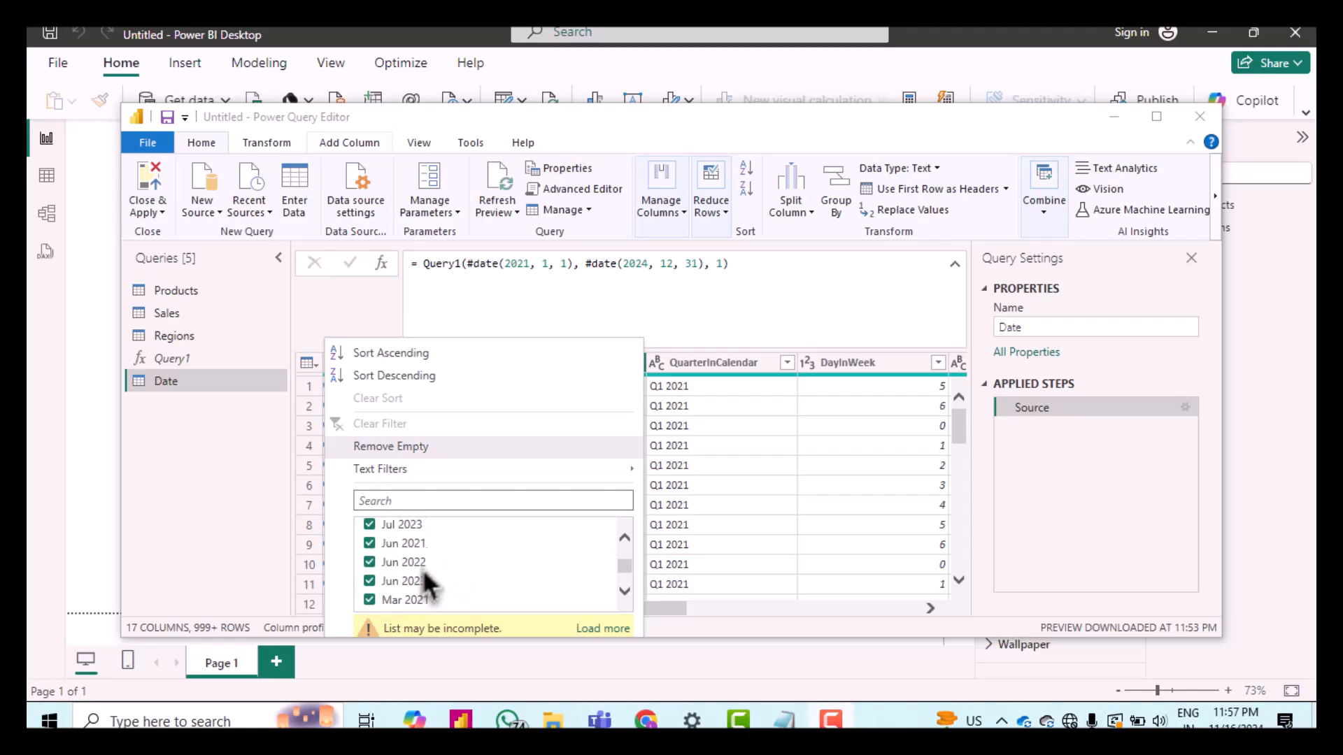
{"action": "left_click", "coordinate": [687, 319]}
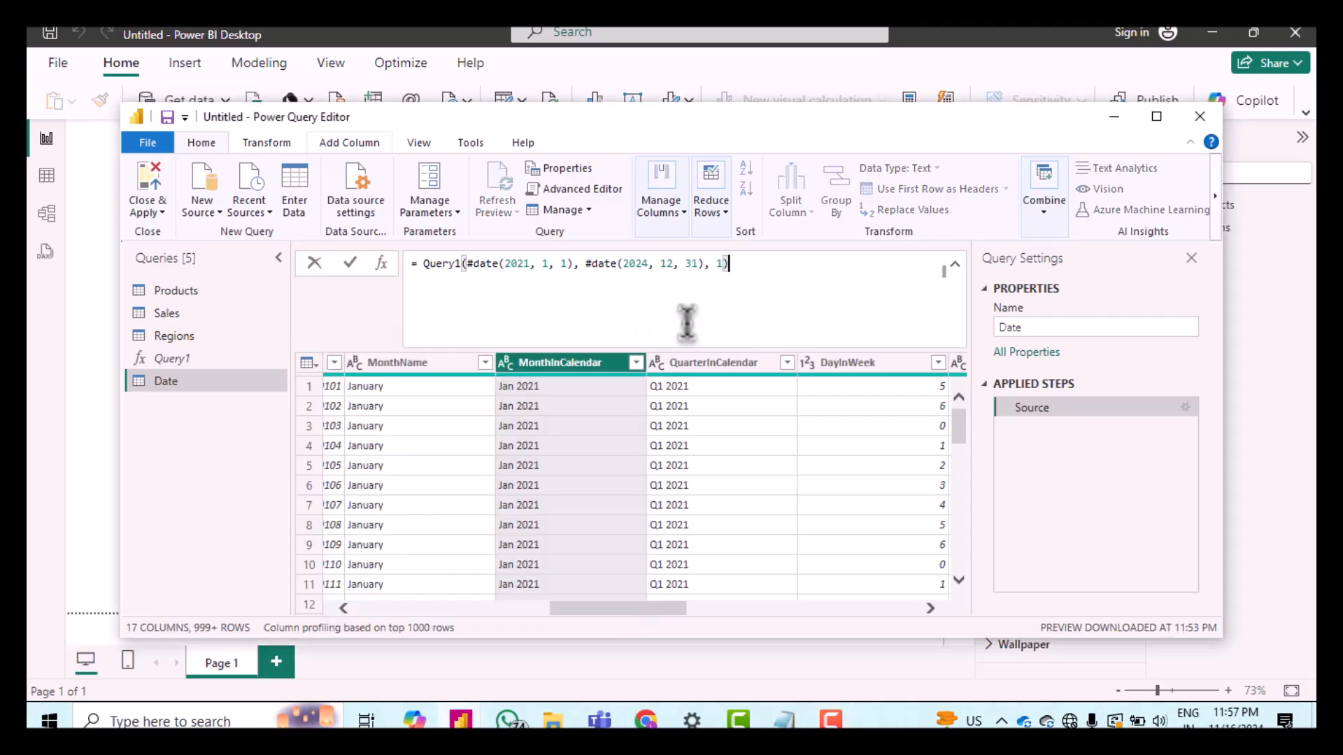
{"action": "left_click", "coordinate": [585, 369]}
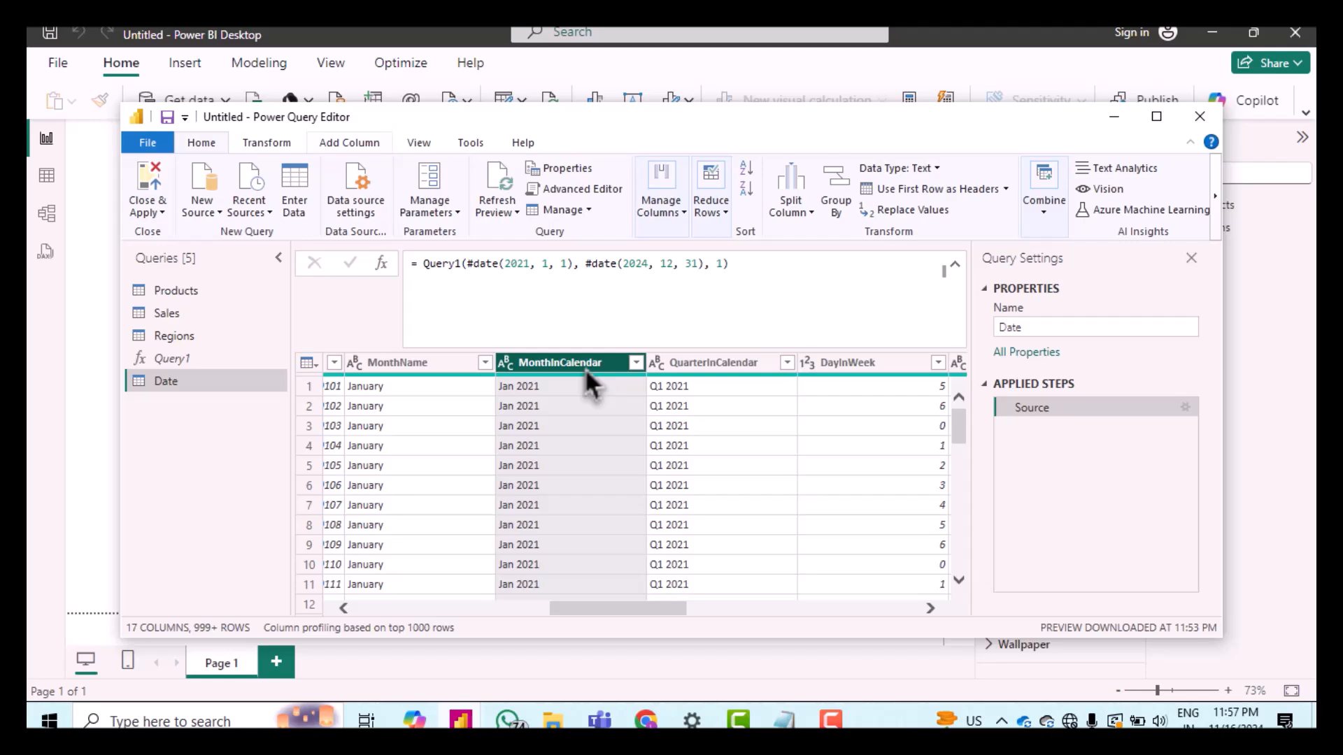
Step: Add a column extracting the first 3 characters of MonthInCalendar in the Date table
{"action": "left_click", "coordinate": [332, 148]}
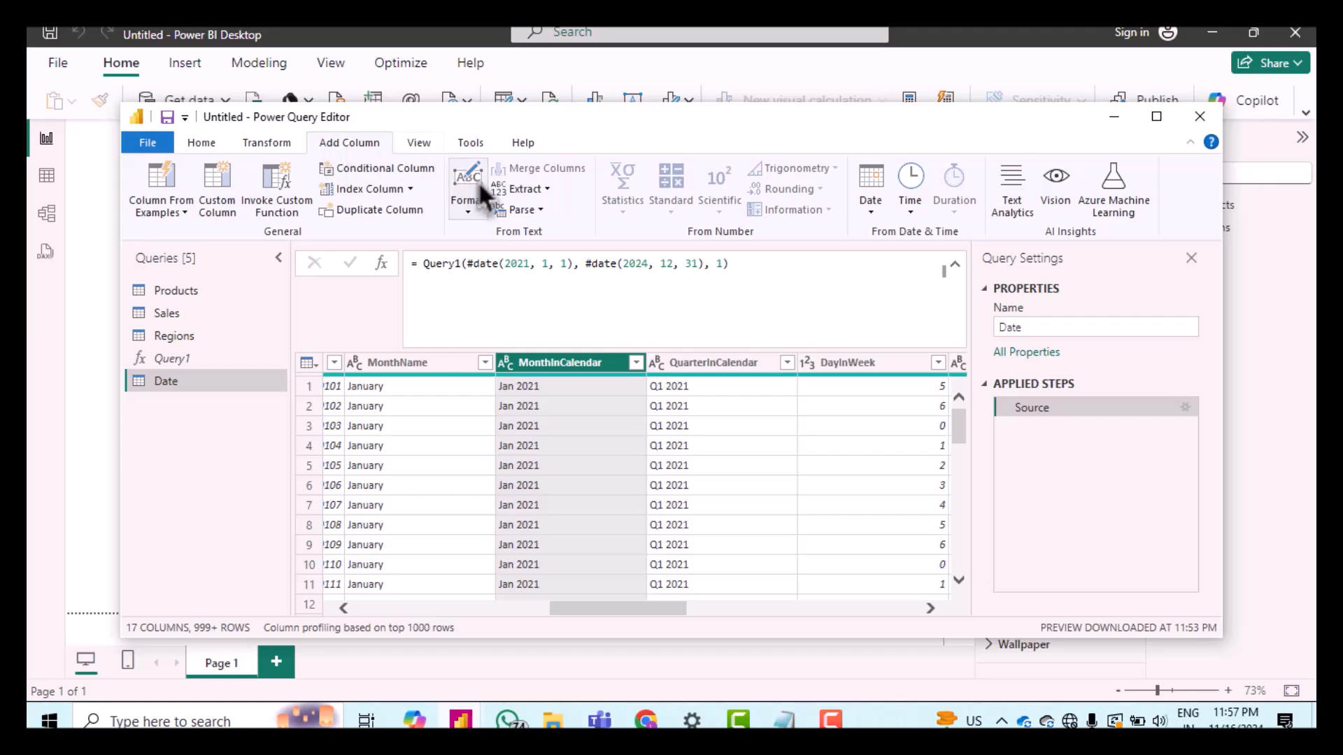
{"action": "left_click", "coordinate": [529, 190]}
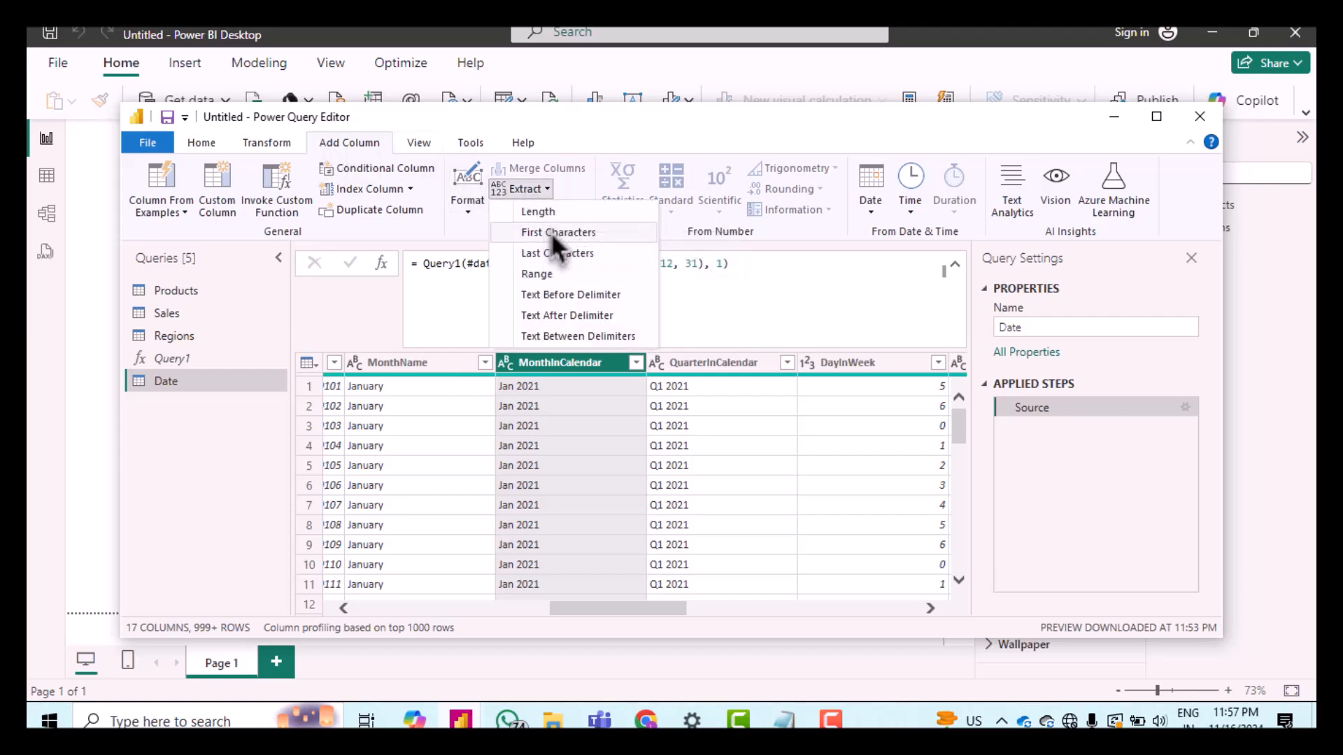
{"action": "left_click", "coordinate": [551, 233]}
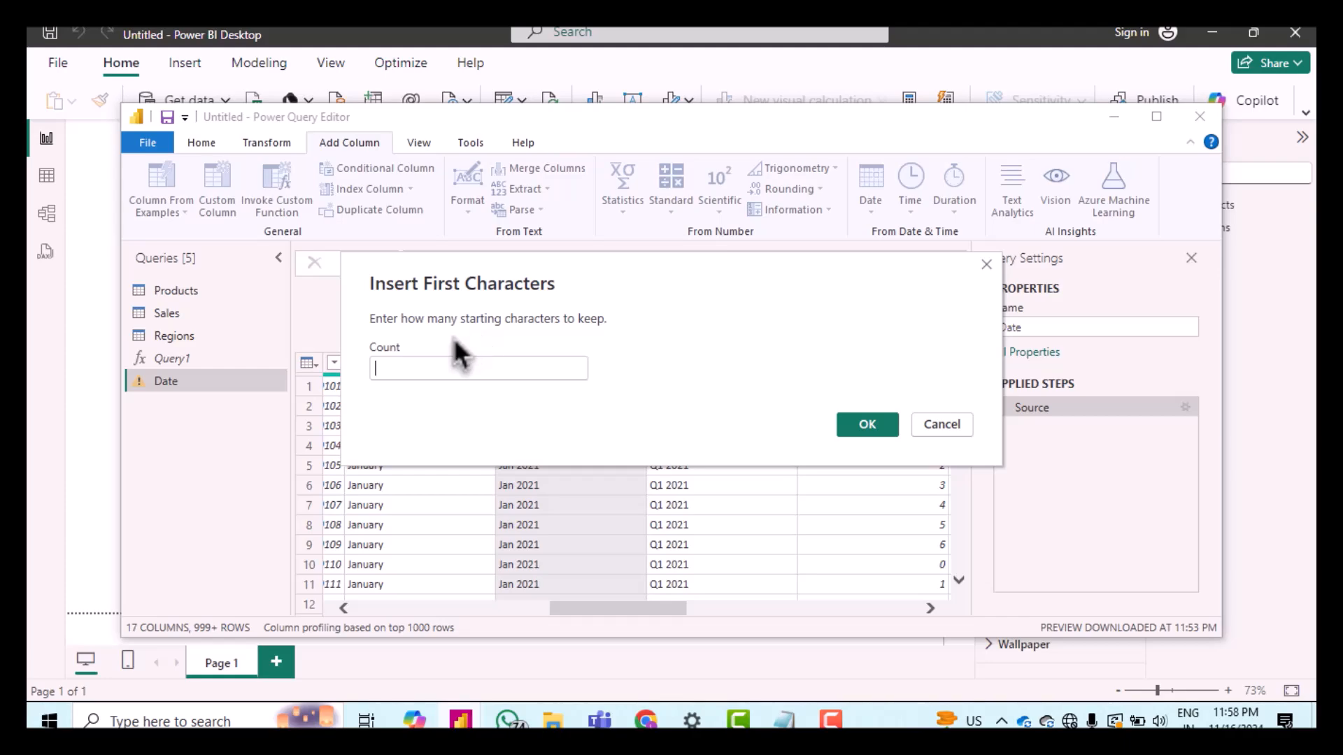
{"action": "type", "text": "3"}
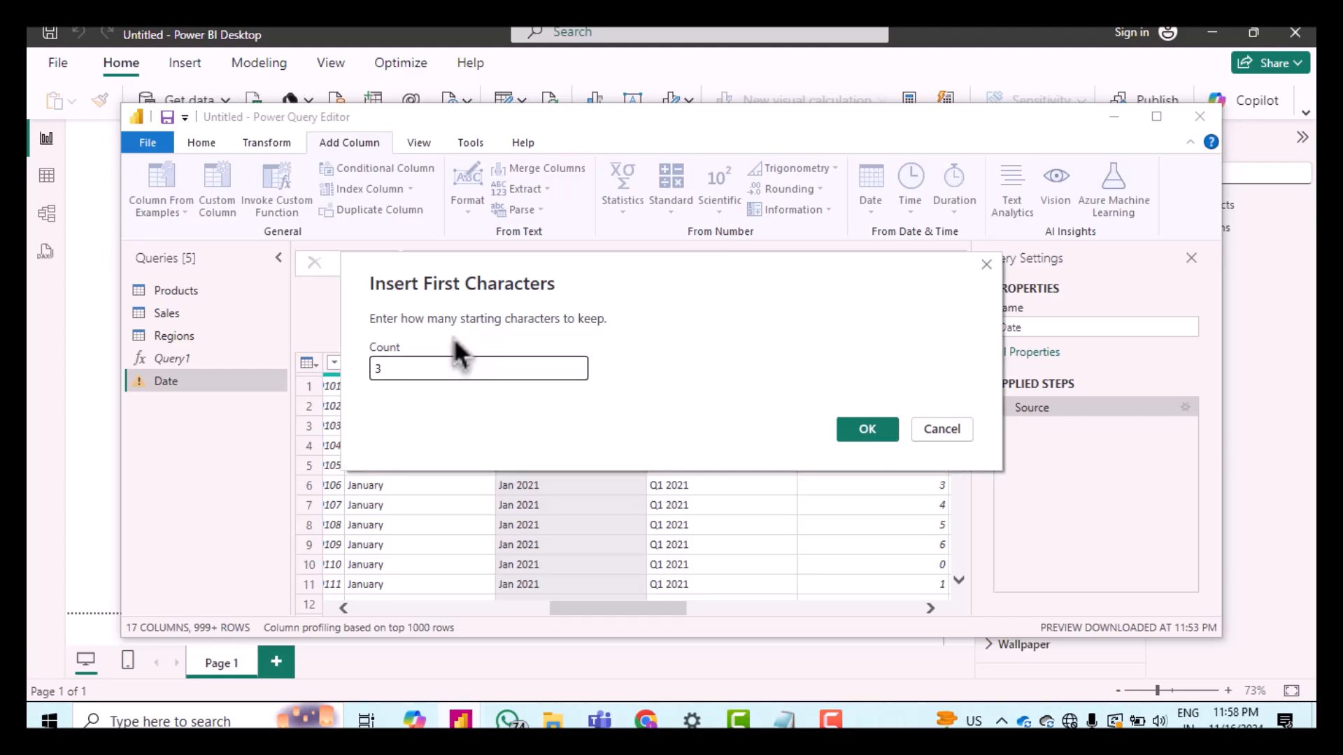
{"action": "left_click", "coordinate": [868, 428]}
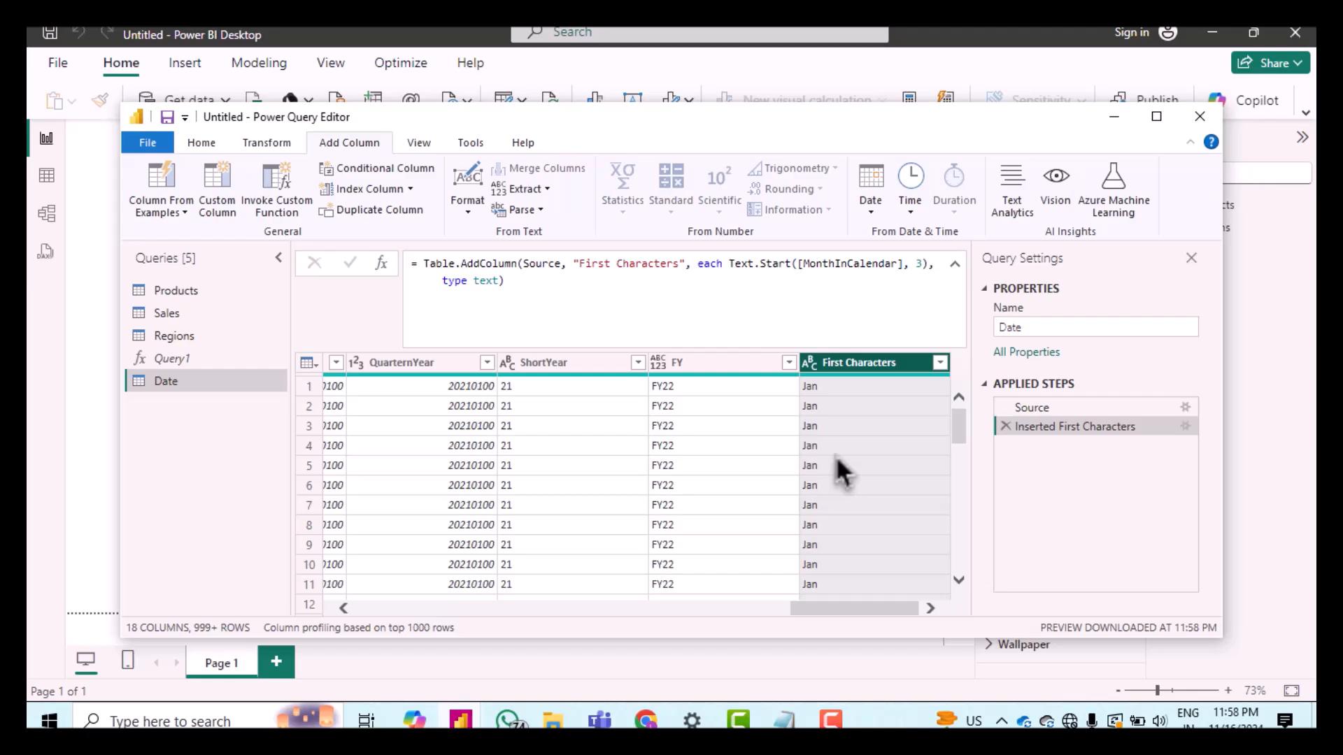
Step: Rename the new column to Short_Month Name
{"action": "left_click", "coordinate": [785, 284]}
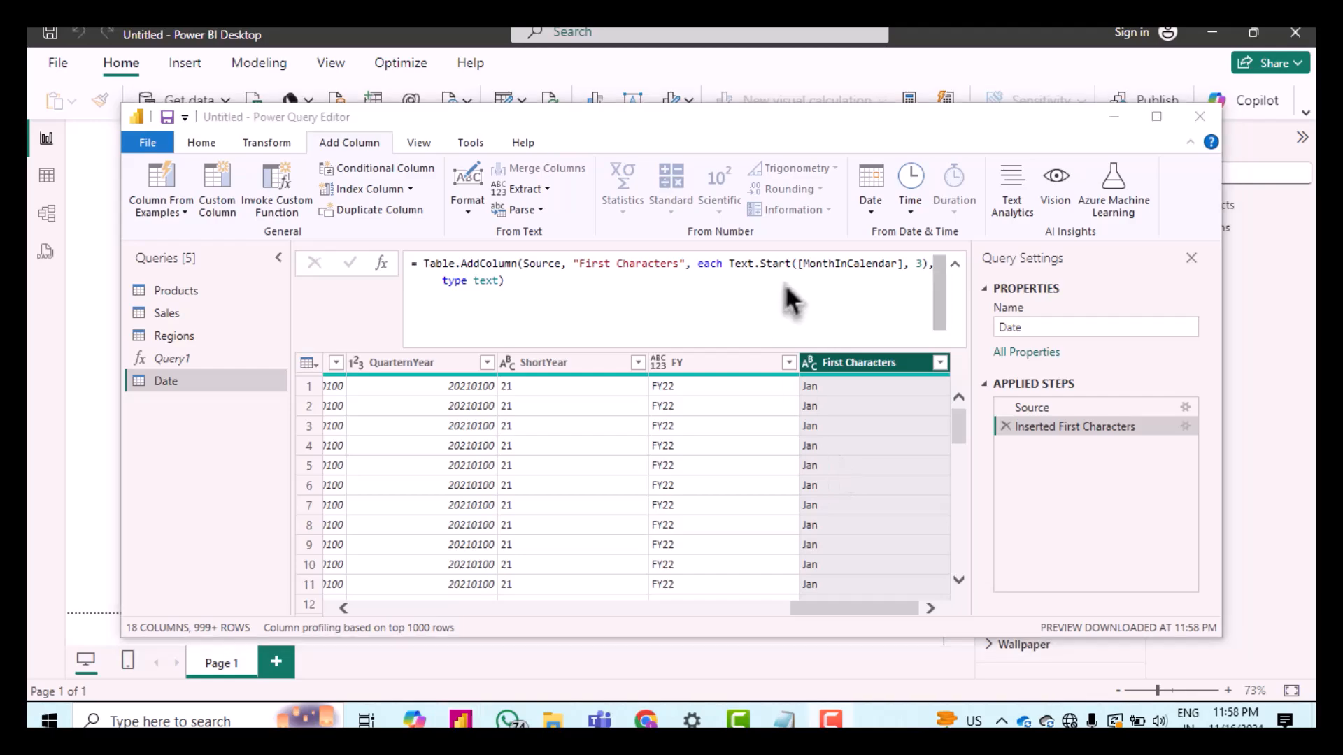
{"action": "double_click", "coordinate": [883, 365]}
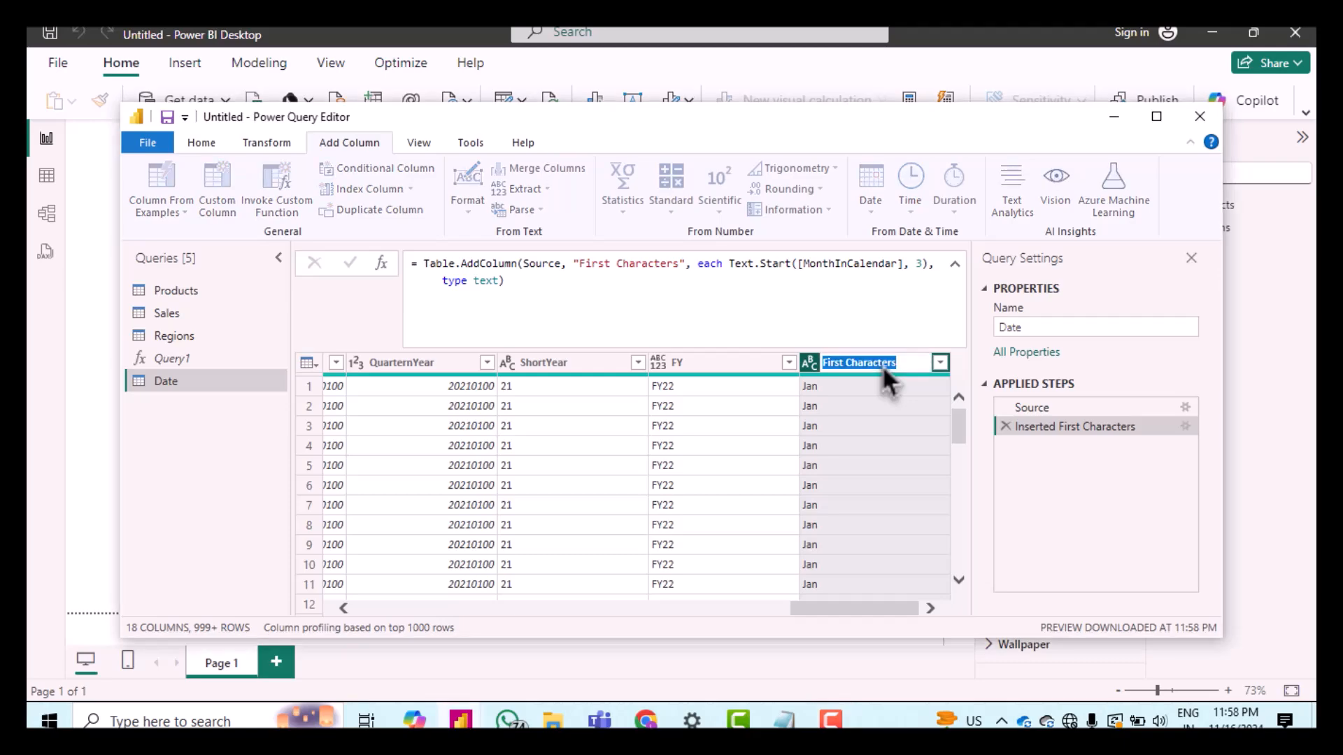
{"action": "type", "text": "Short_Month Name"}
{"action": "key", "text": "Return"}
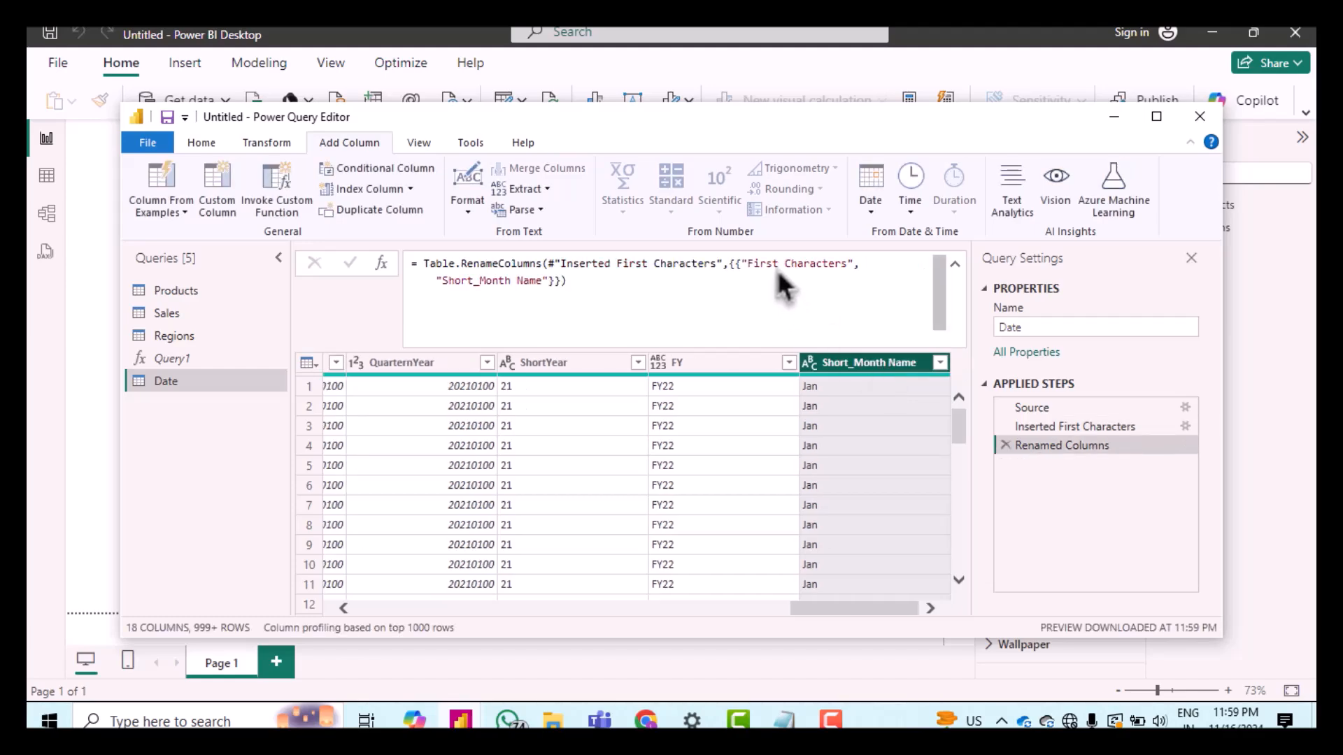
Step: Open the Sales query and show column distribution to review its columns
{"action": "scroll", "coordinate": [584, 493], "scroll_direction": "left", "scroll_amount": 10}
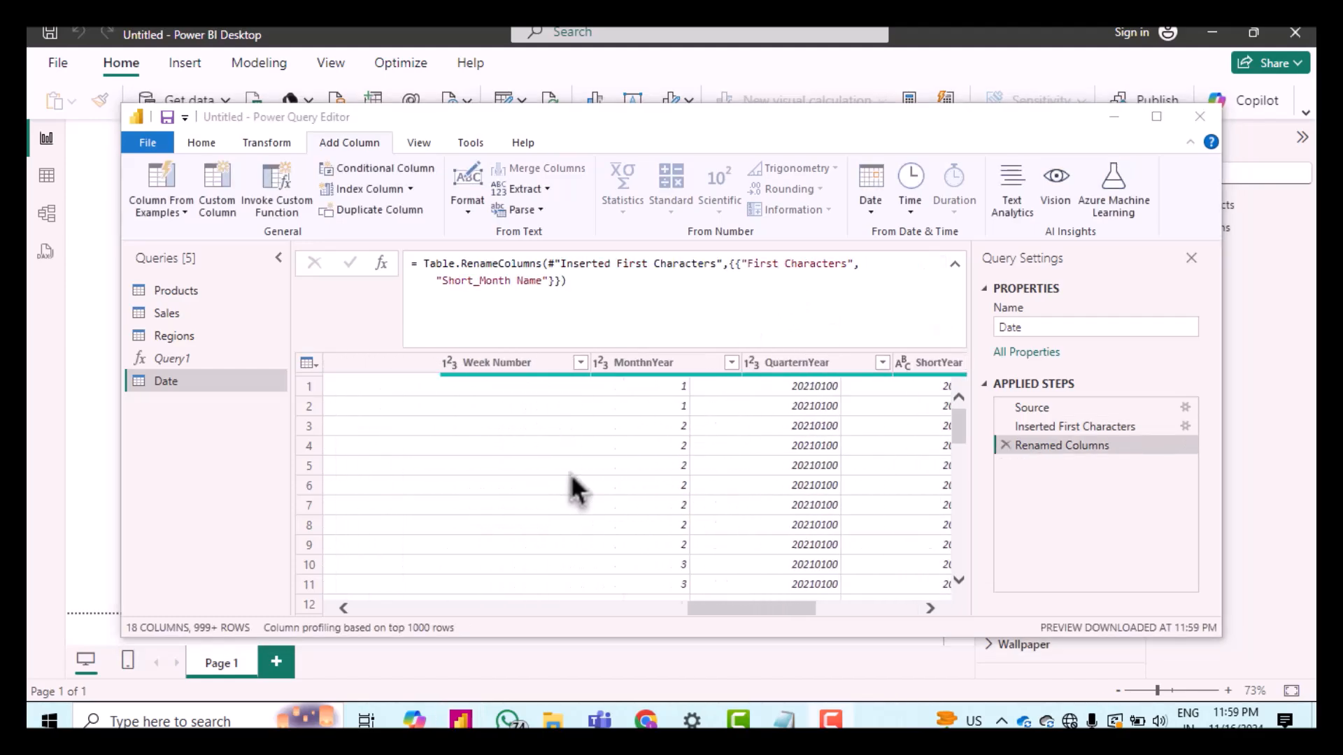
{"action": "scroll", "coordinate": [572, 487], "scroll_direction": "left", "scroll_amount": 10}
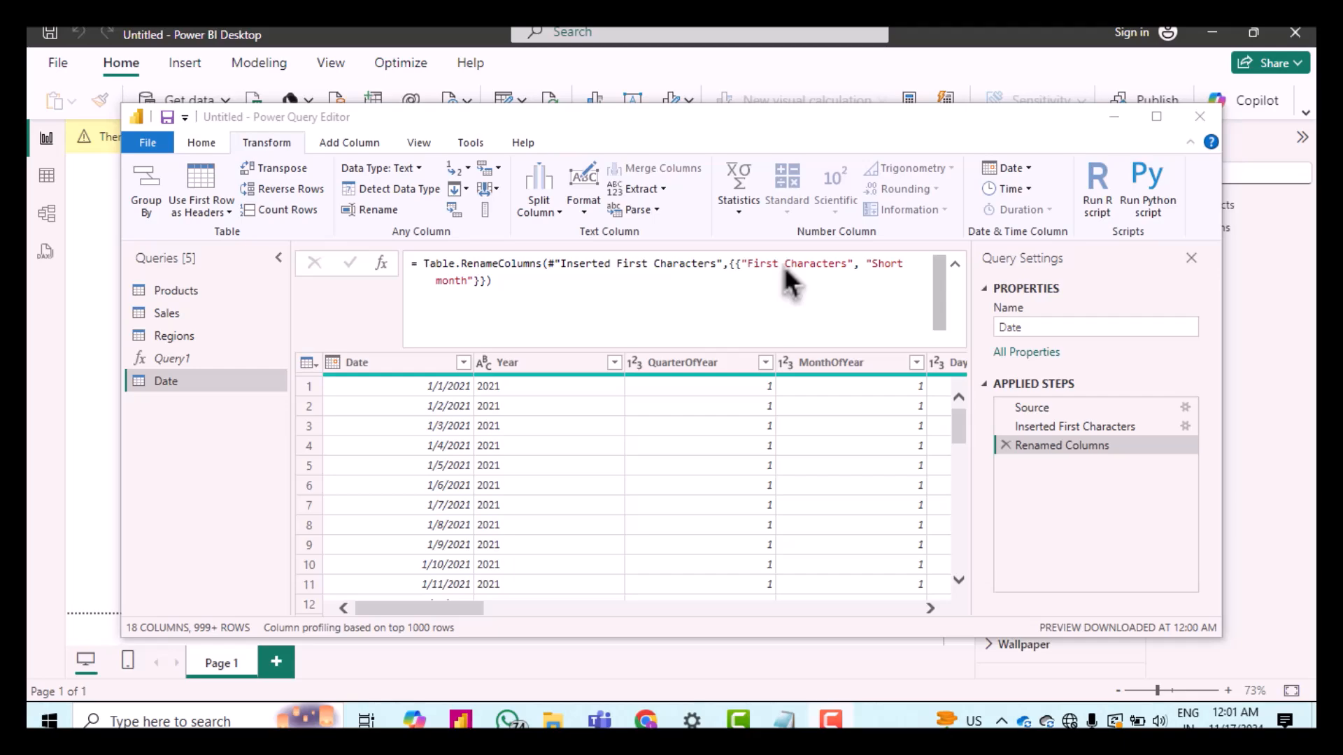
{"action": "left_click", "coordinate": [156, 316]}
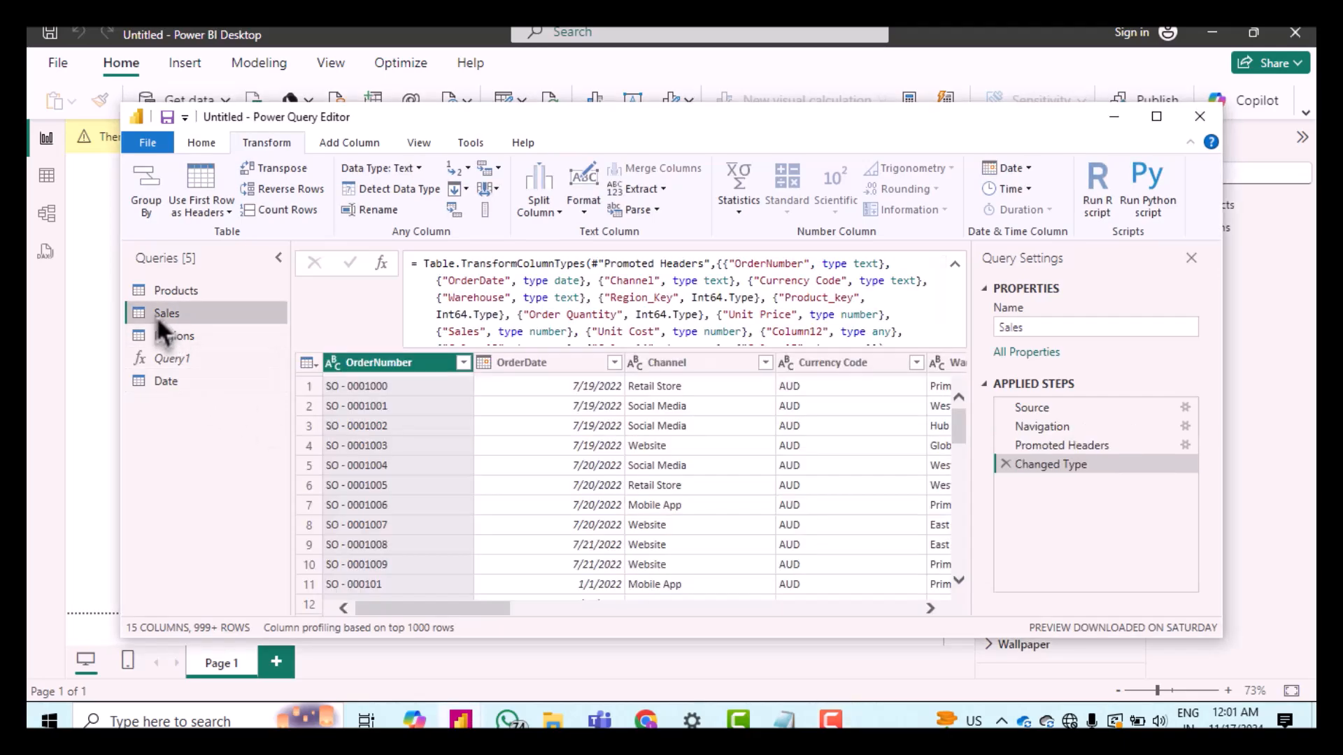
{"action": "left_click", "coordinate": [419, 143]}
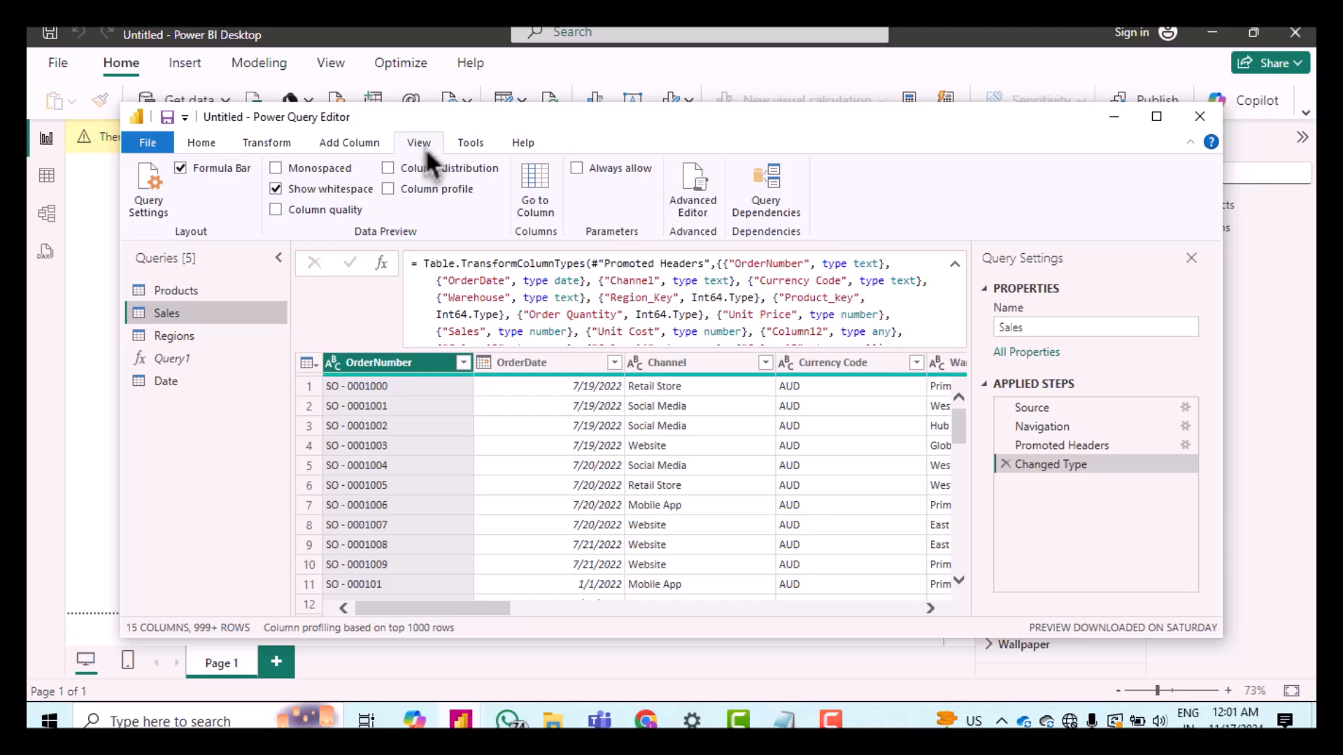
{"action": "left_click", "coordinate": [392, 169]}
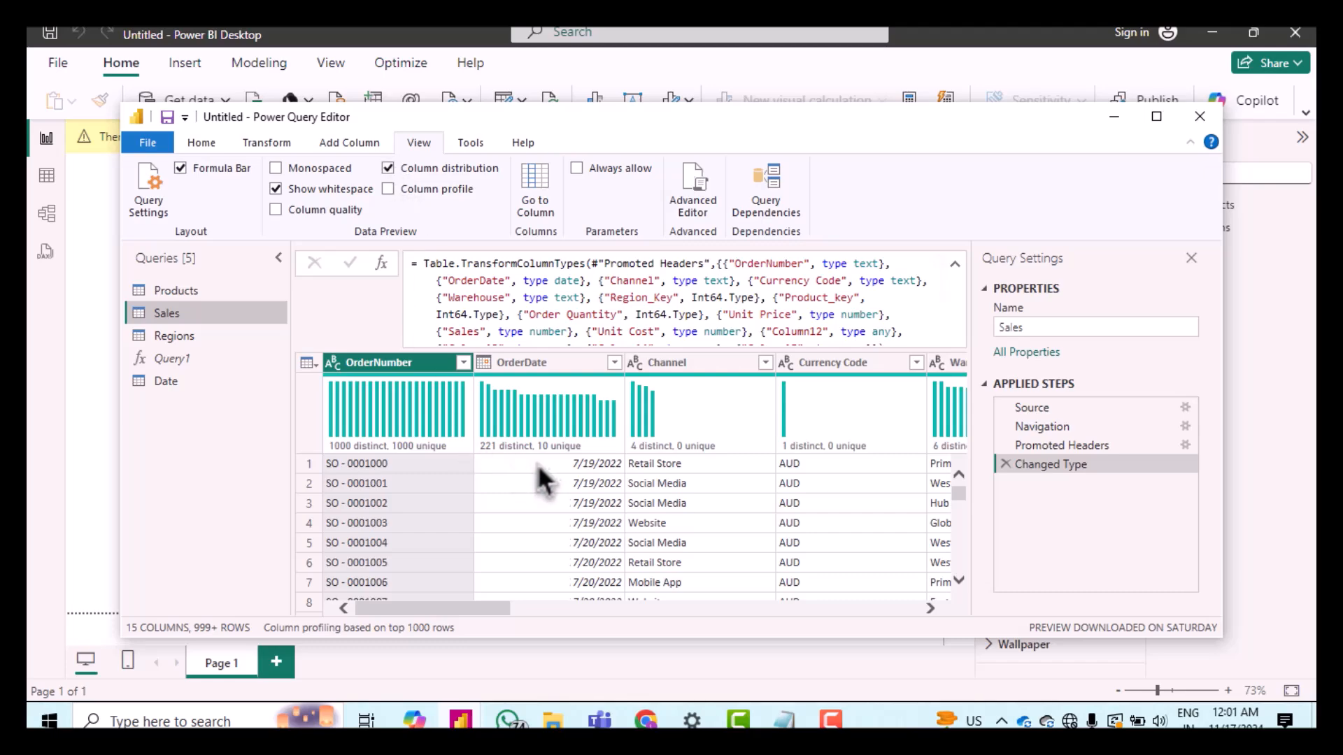
{"action": "scroll", "coordinate": [607, 465], "scroll_direction": "right", "scroll_amount": 5}
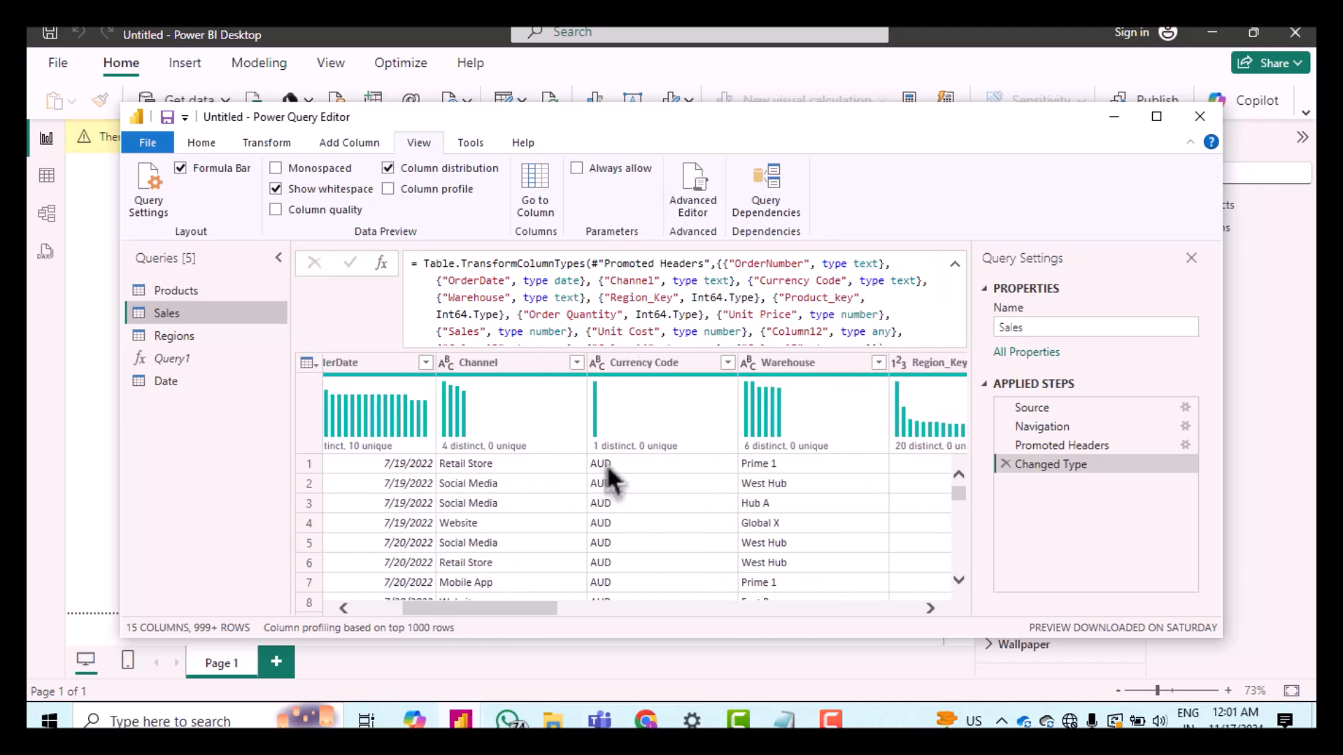
{"action": "scroll", "coordinate": [607, 467], "scroll_direction": "right", "scroll_amount": 15}
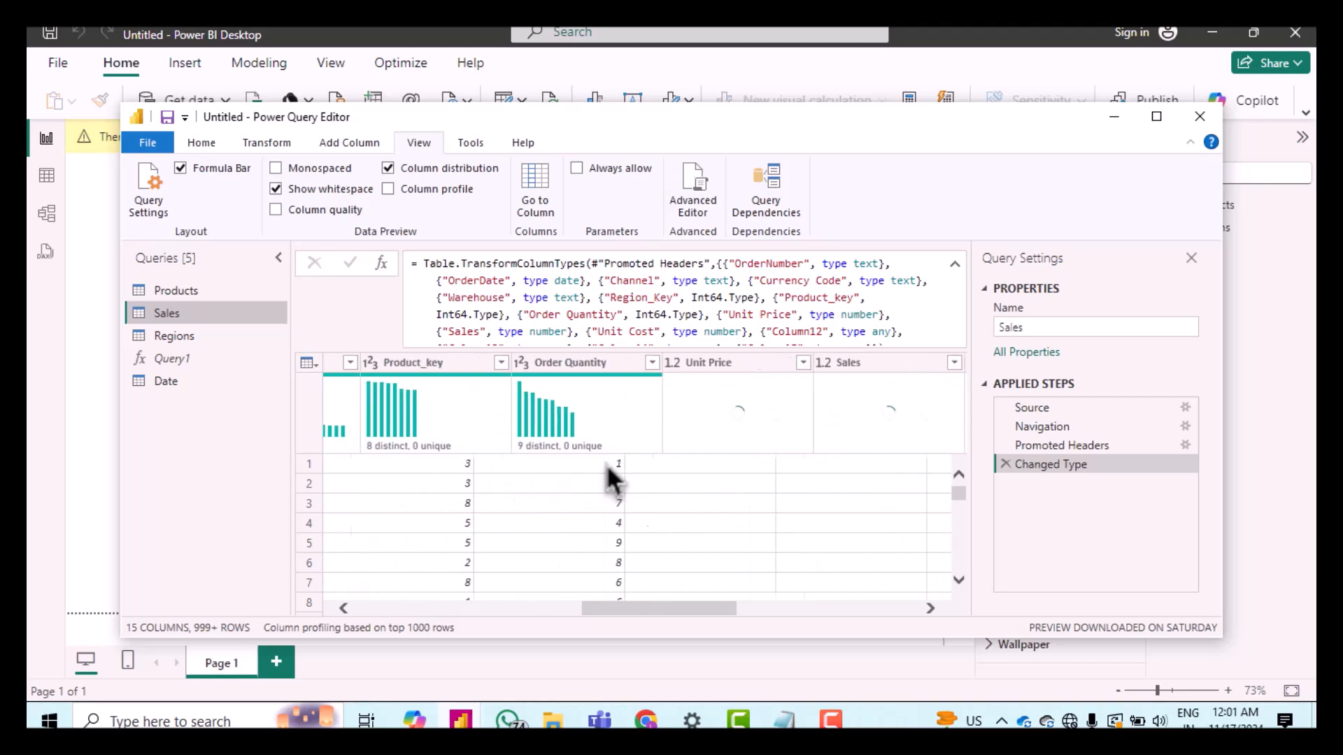
{"action": "scroll", "coordinate": [607, 463], "scroll_direction": "left", "scroll_amount": 20}
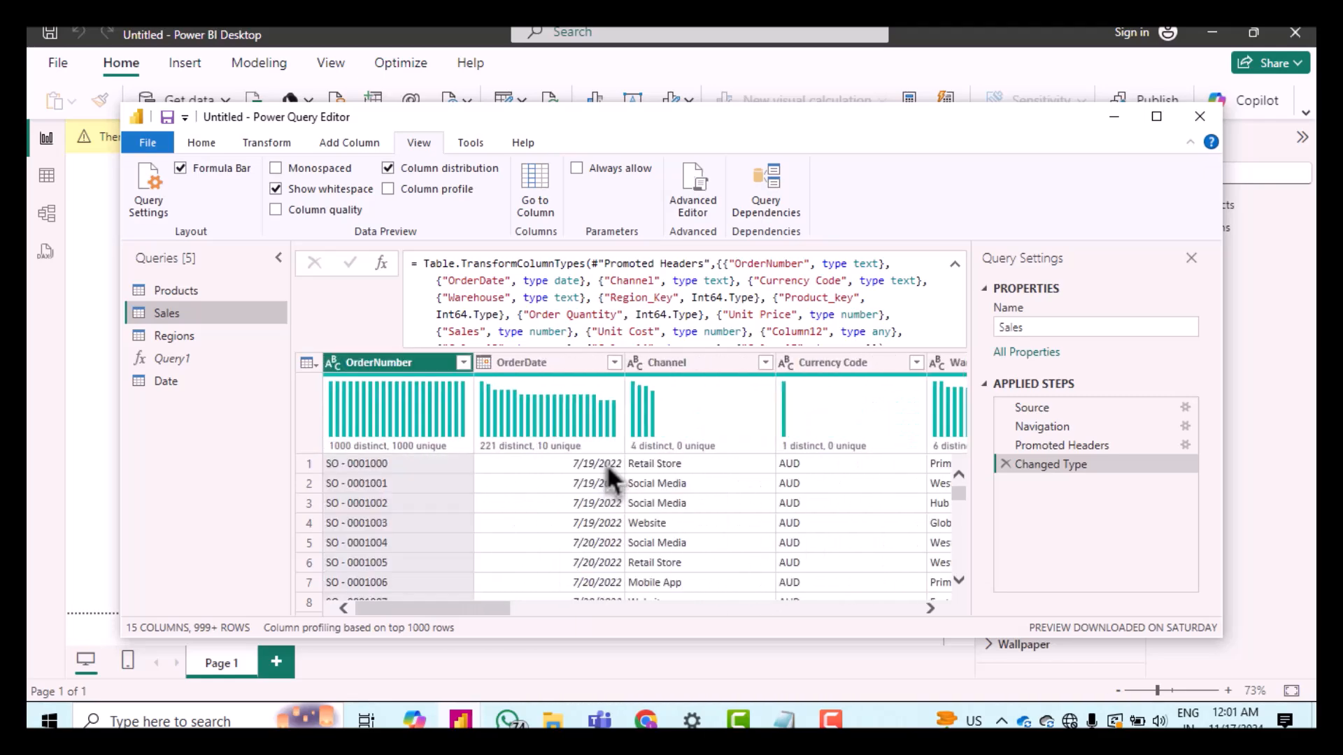
Step: Switch to the column profile preview to examine OrderNumber statistics, then turn it off
{"action": "left_click", "coordinate": [388, 189]}
{"action": "left_click", "coordinate": [389, 171]}
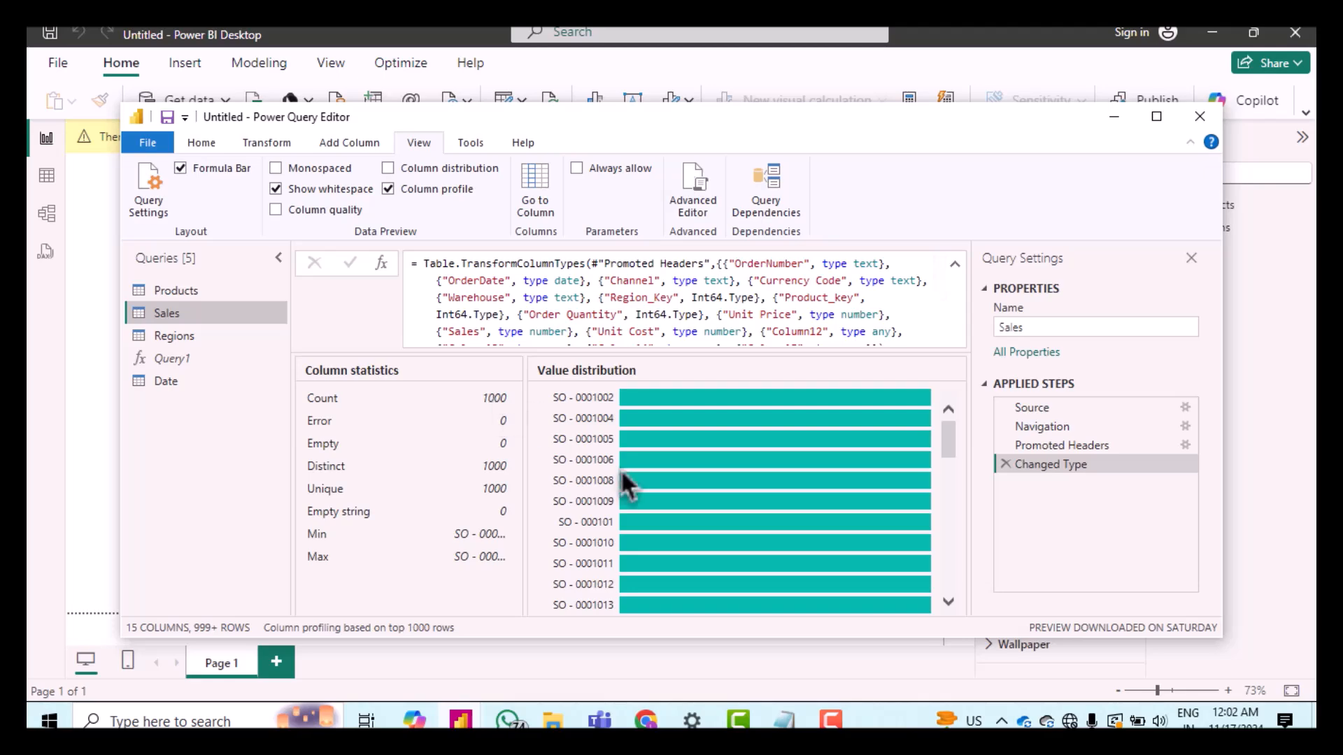
{"action": "scroll", "coordinate": [740, 552], "scroll_direction": "down", "scroll_amount": 1}
{"action": "scroll", "coordinate": [740, 552], "scroll_direction": "up", "scroll_amount": 1}
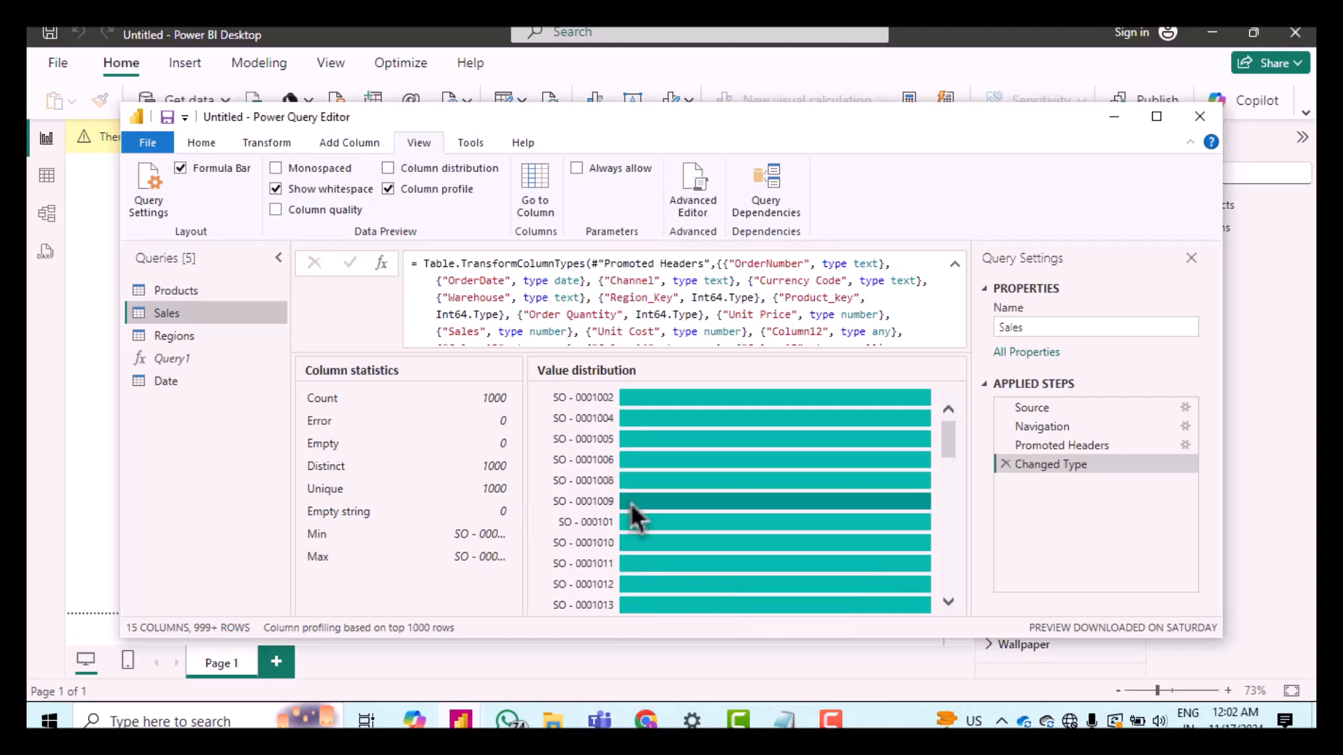
{"action": "left_click", "coordinate": [390, 190]}
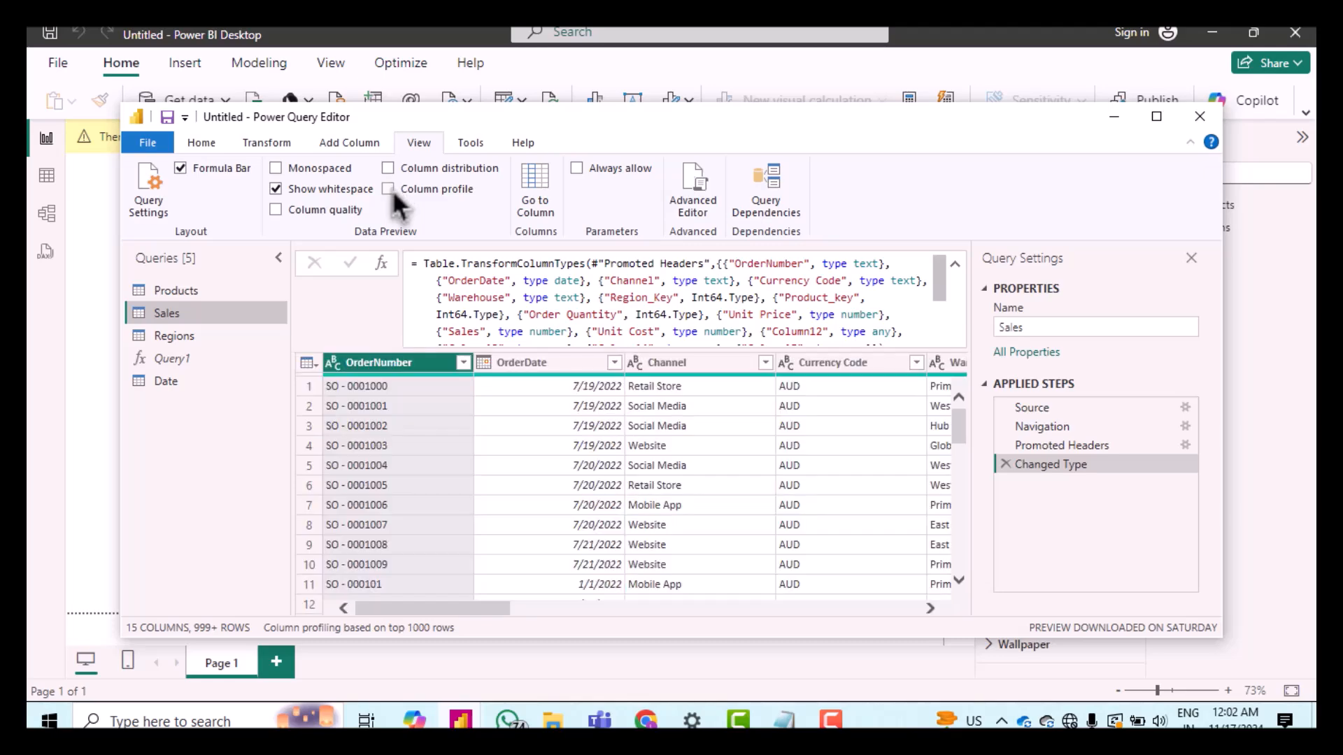
Step: Toggle column quality on to review valid, error and empty percentages, then turn it off
{"action": "left_click", "coordinate": [275, 210]}
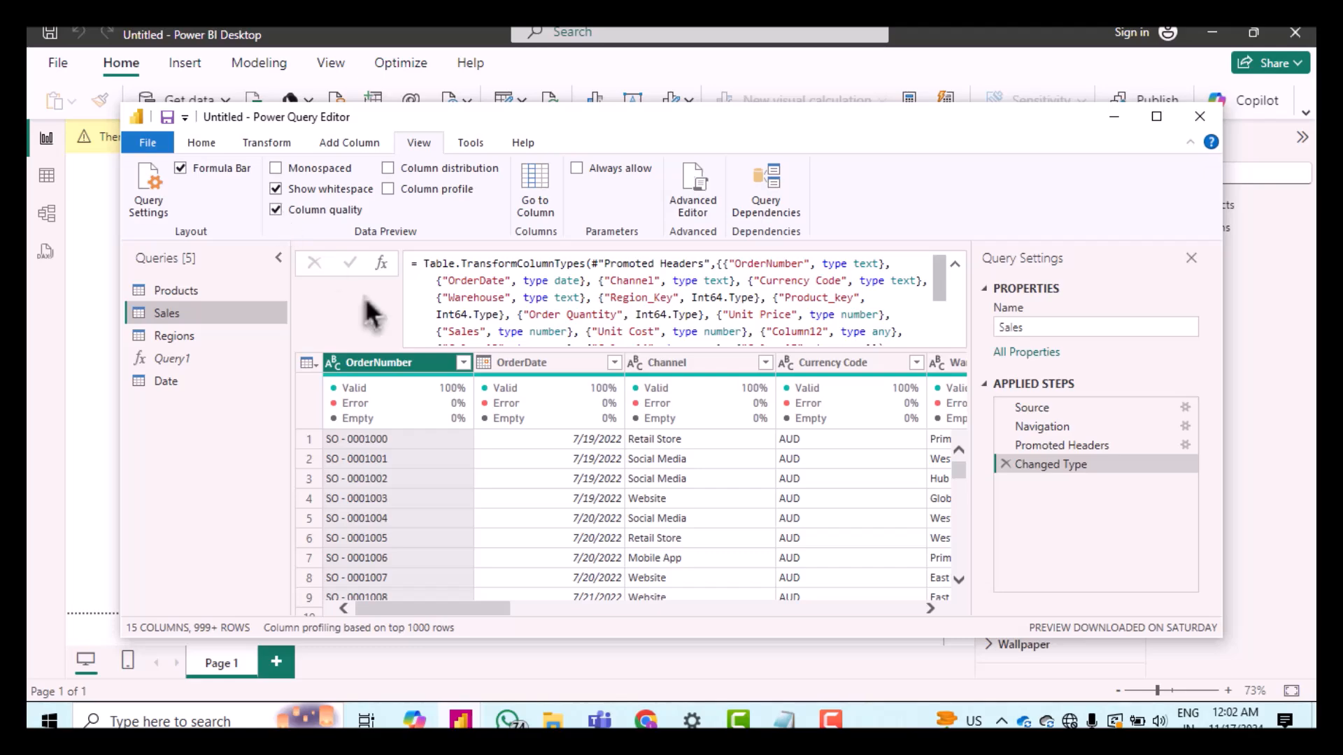
{"action": "scroll", "coordinate": [580, 553], "scroll_direction": "right", "scroll_amount": 5}
{"action": "scroll", "coordinate": [586, 556], "scroll_direction": "left", "scroll_amount": 5}
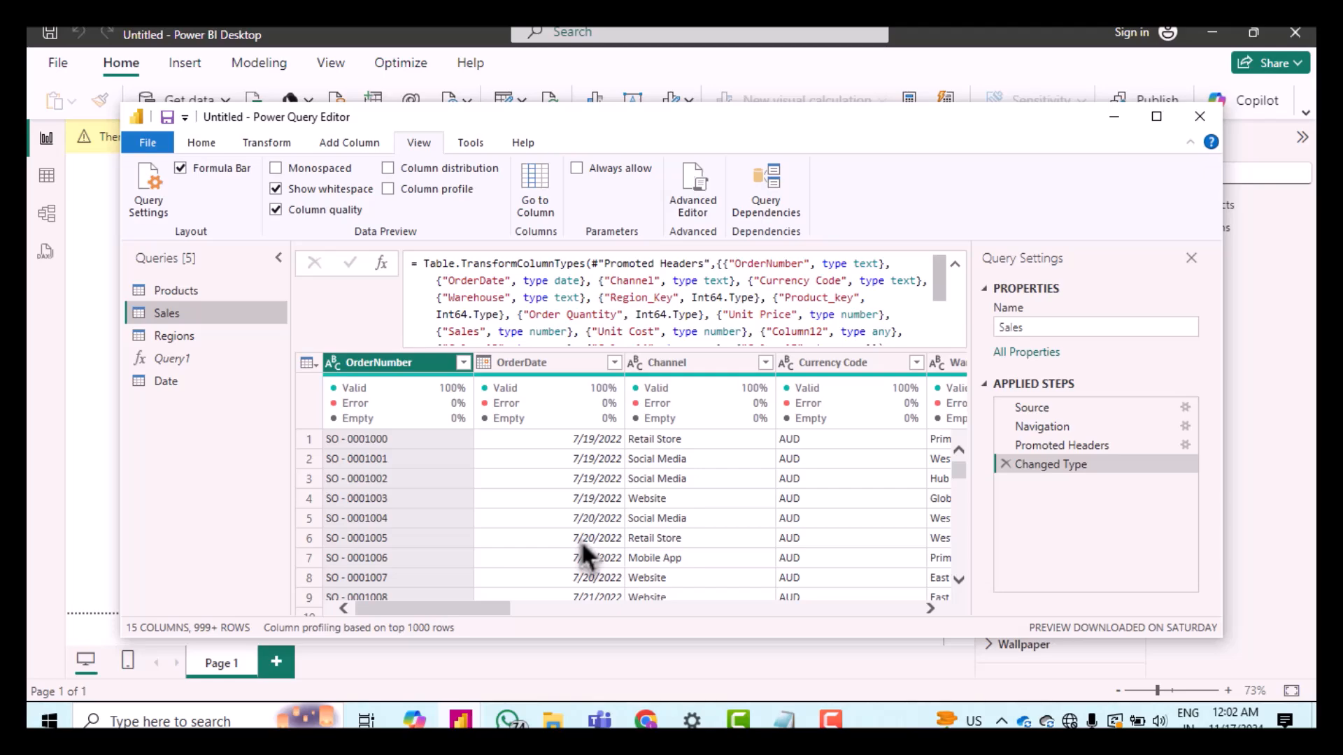
{"action": "left_click", "coordinate": [276, 209]}
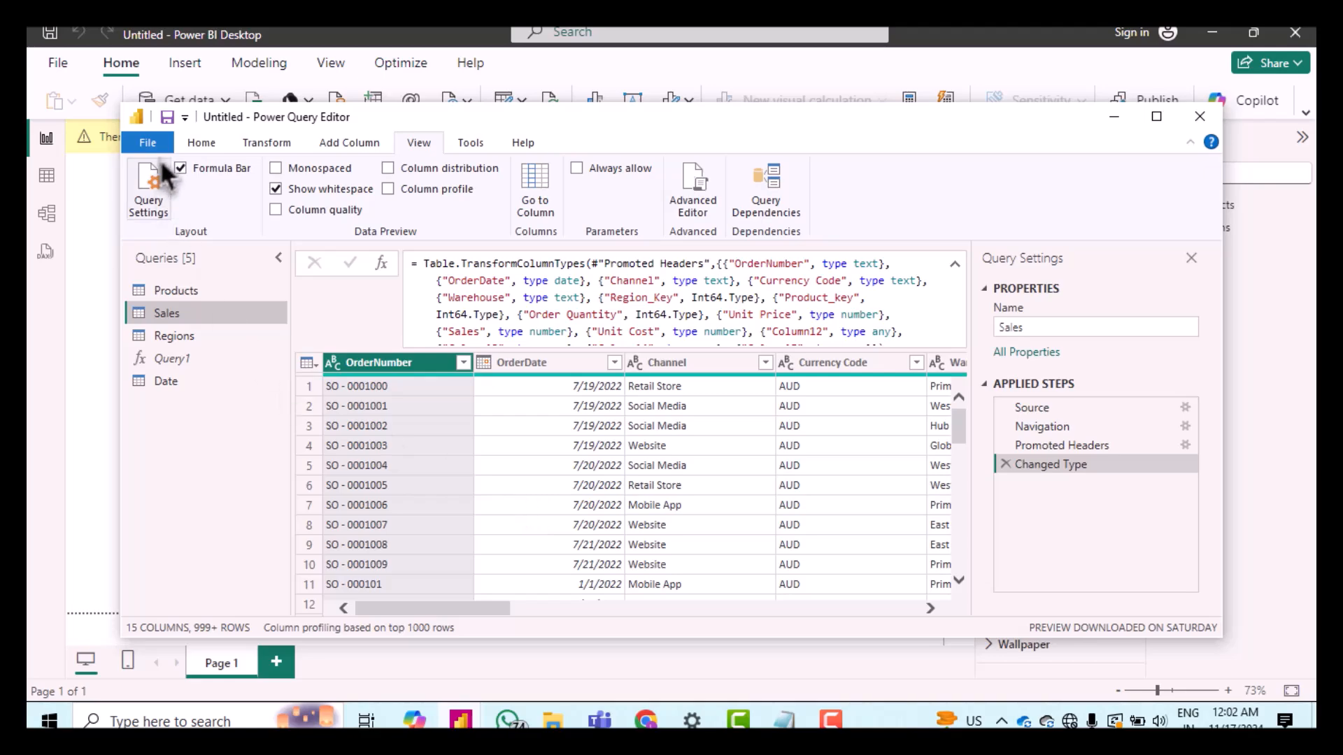
Step: Close the Power Query Editor and apply the pending query changes to the report
{"action": "left_click", "coordinate": [200, 148]}
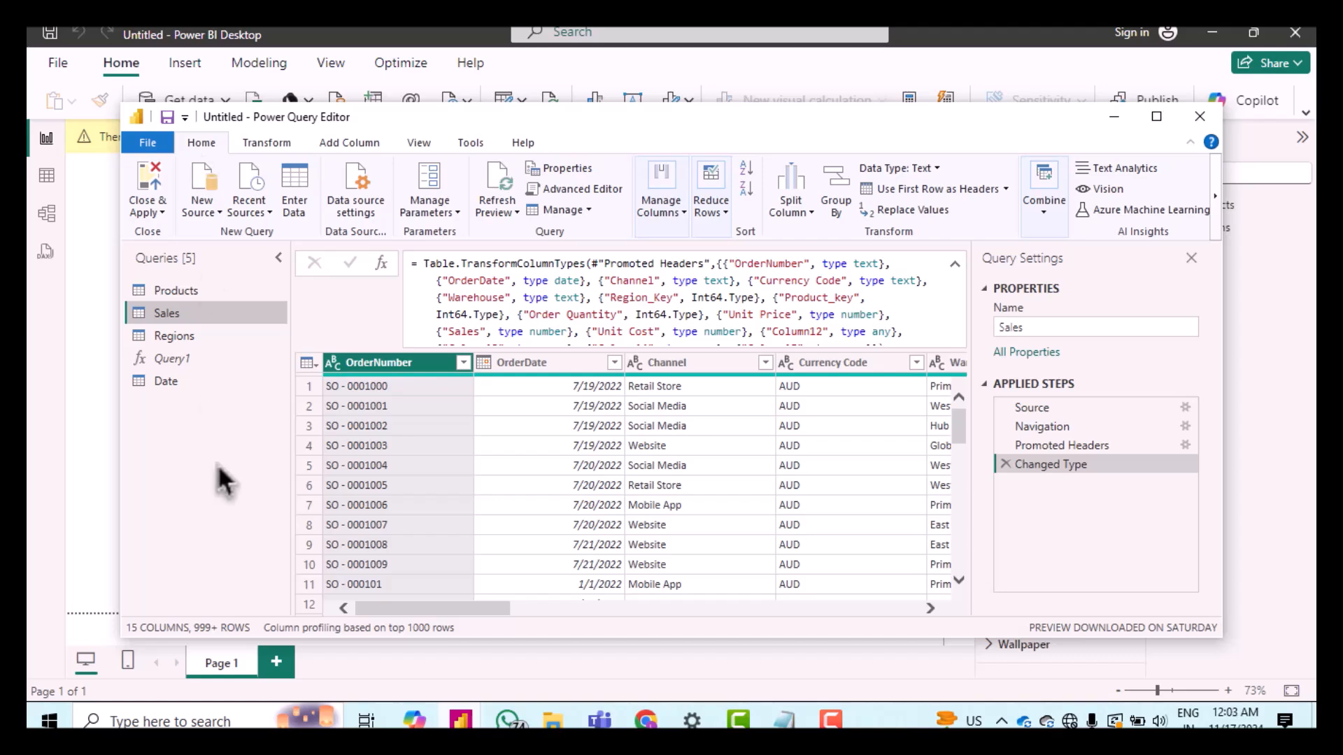
{"action": "left_click", "coordinate": [144, 217]}
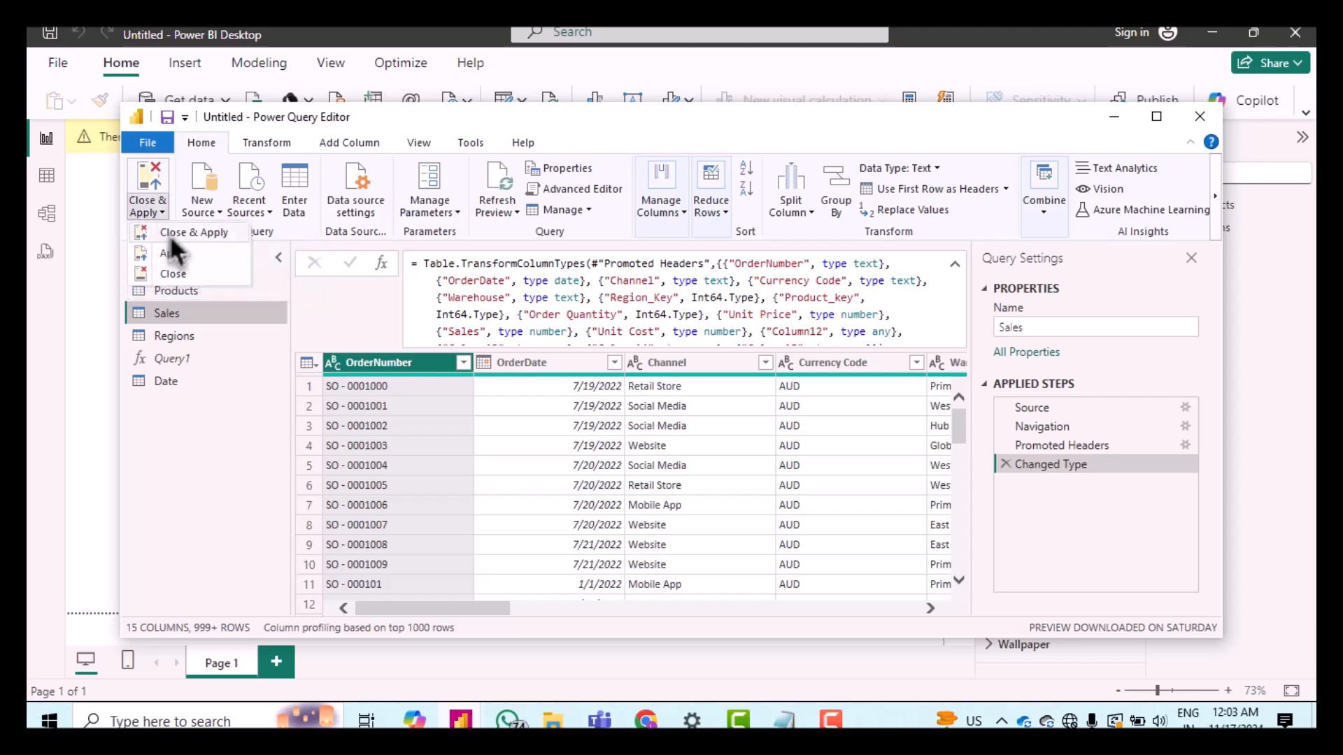
{"action": "left_click", "coordinate": [170, 235]}
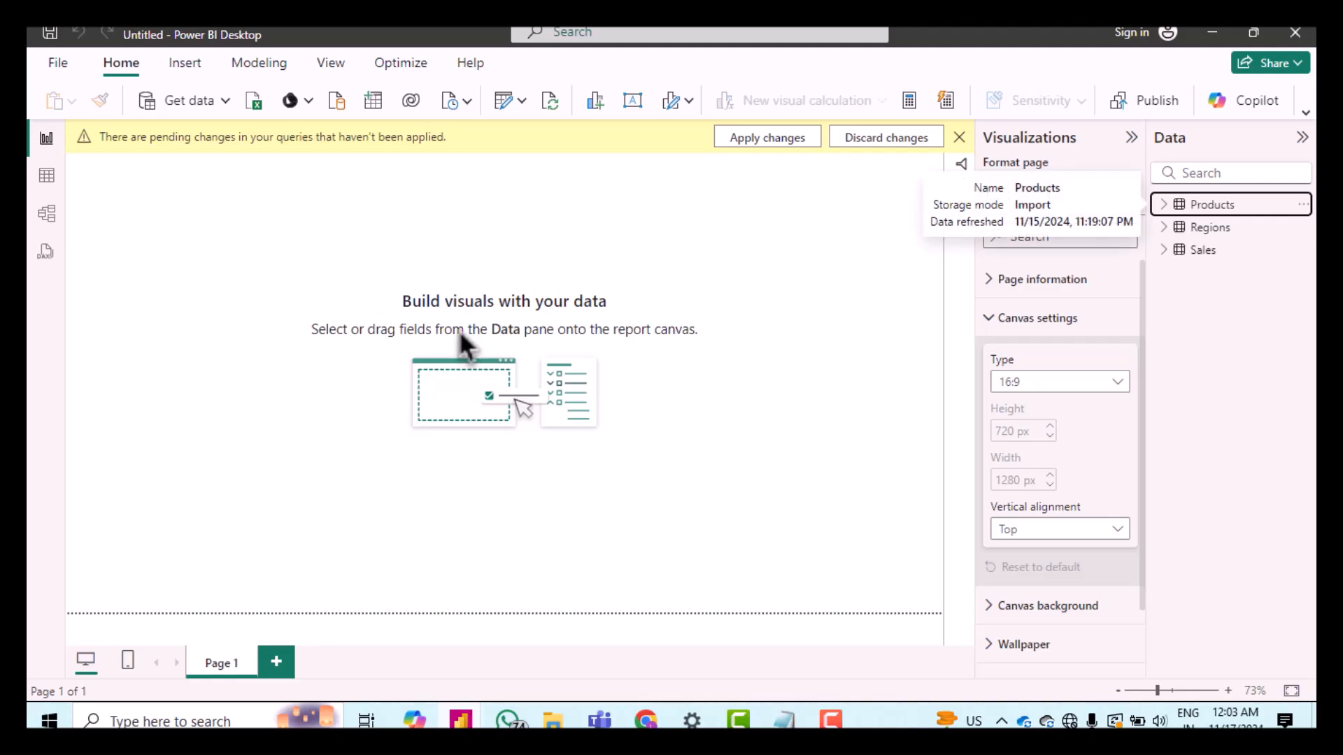
{"action": "left_click", "coordinate": [776, 144]}
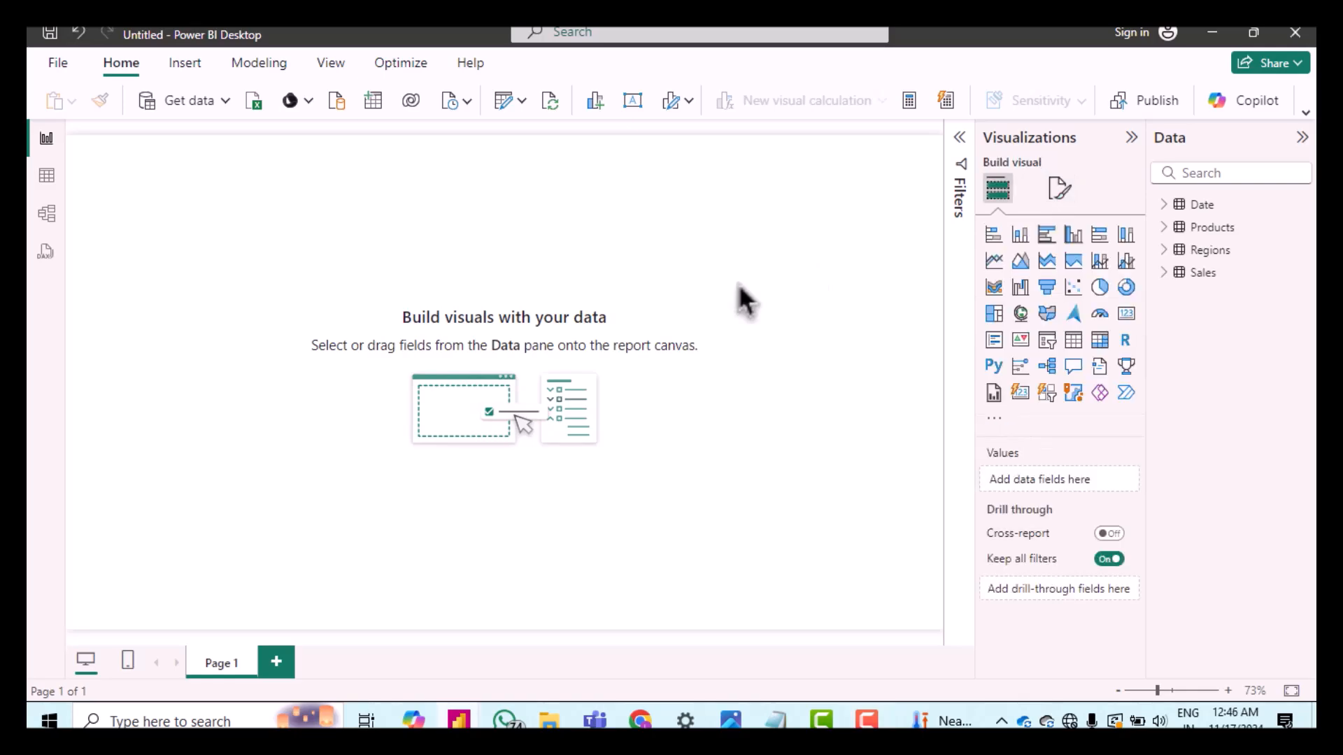
Step: Set the report page canvas to Custom with height 970 px and width 1400 px
{"action": "left_click", "coordinate": [1059, 189]}
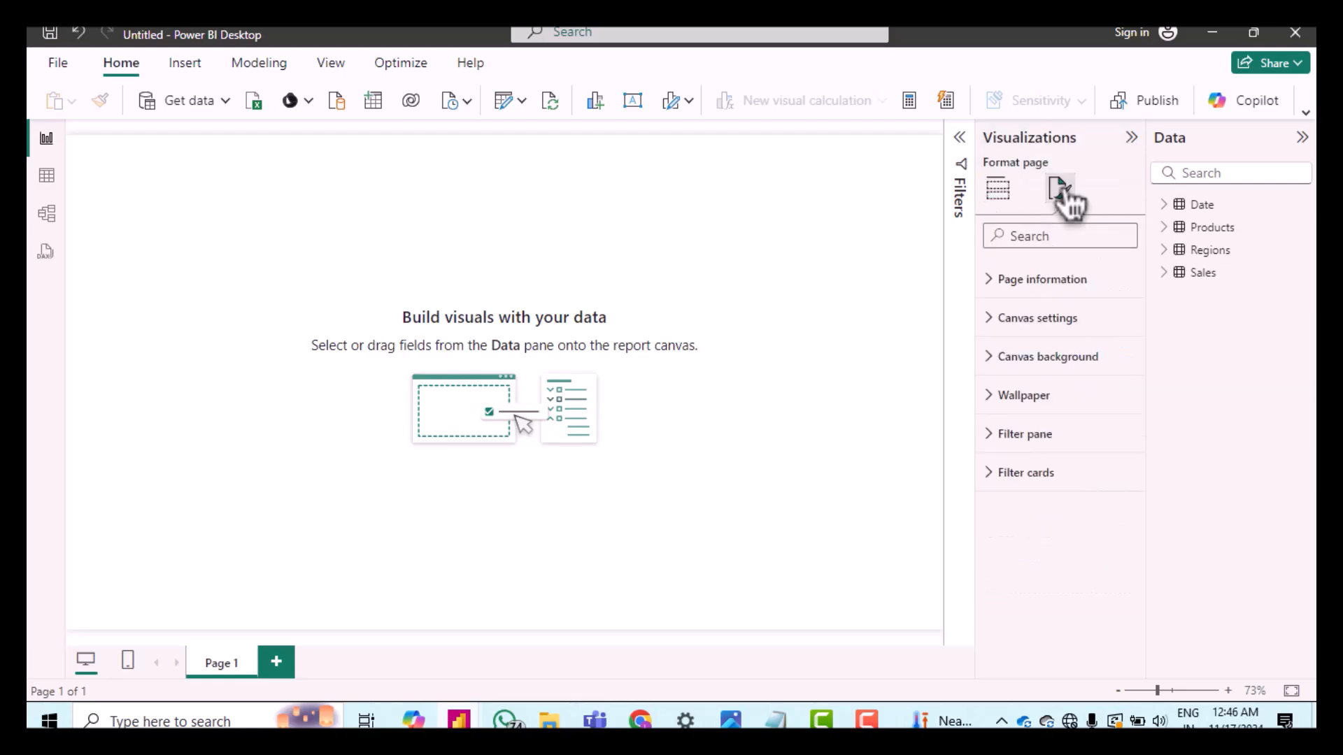
{"action": "left_click", "coordinate": [989, 322]}
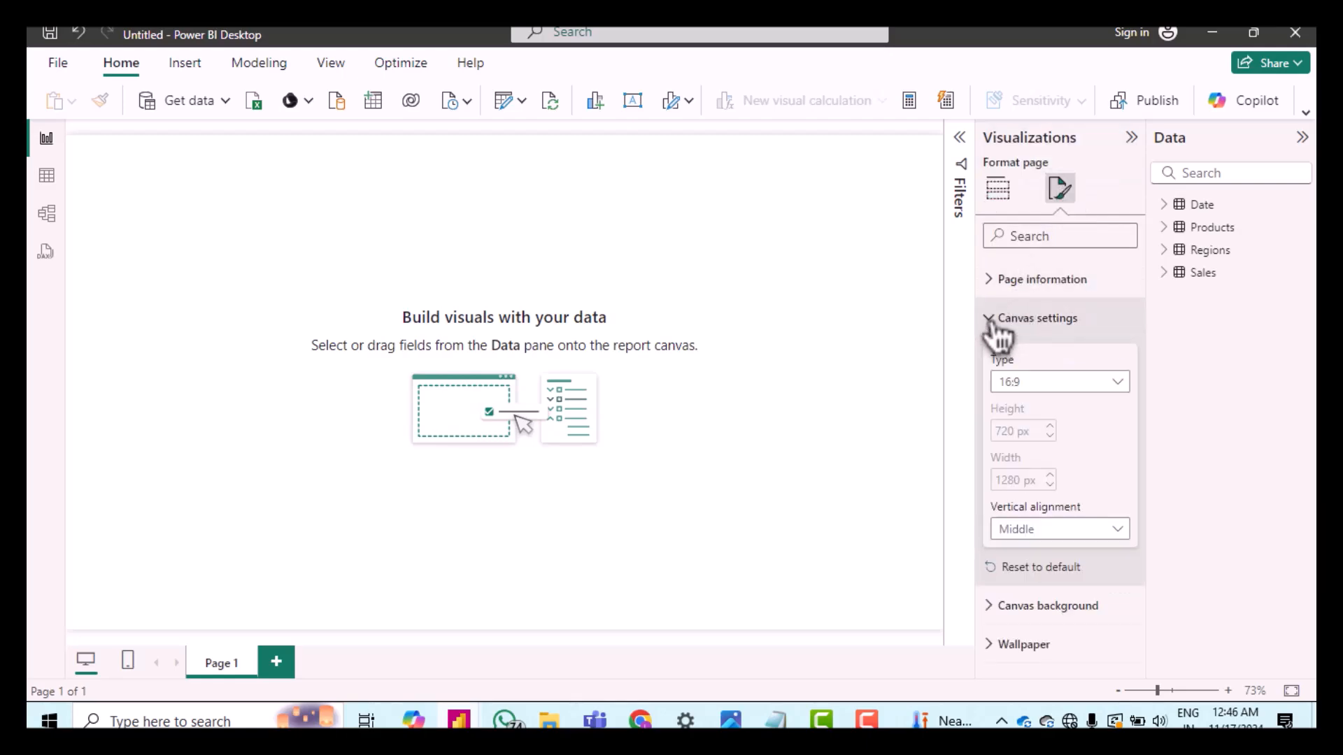
{"action": "left_click", "coordinate": [1051, 387]}
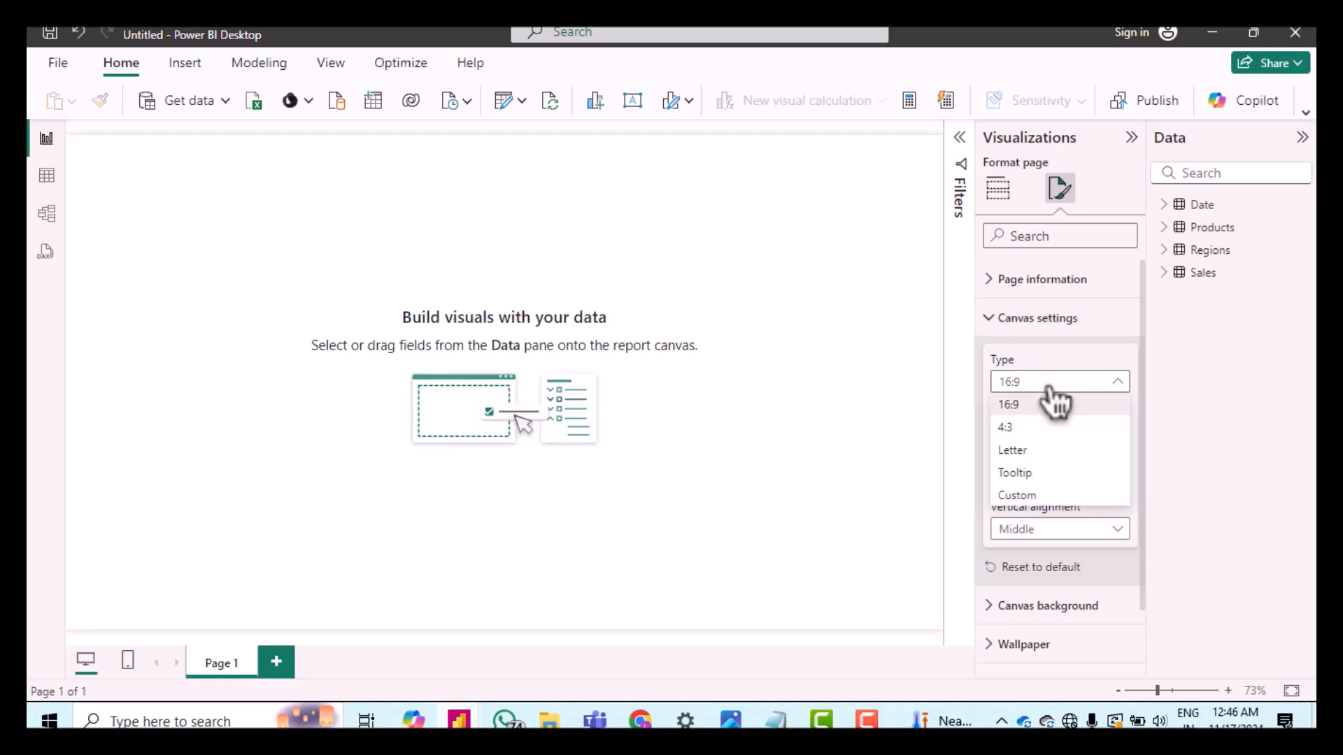
{"action": "left_click", "coordinate": [1018, 495]}
{"action": "double_click", "coordinate": [1000, 430]}
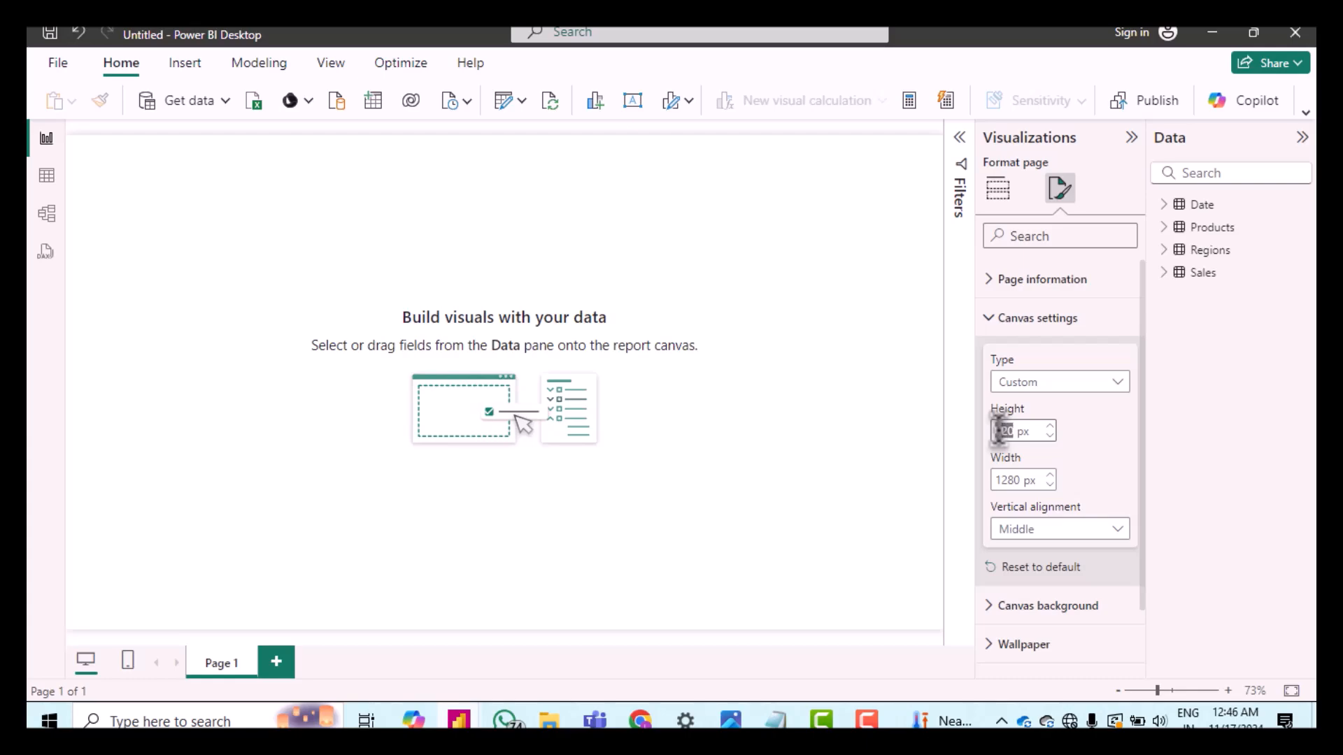
{"action": "type", "text": "970"}
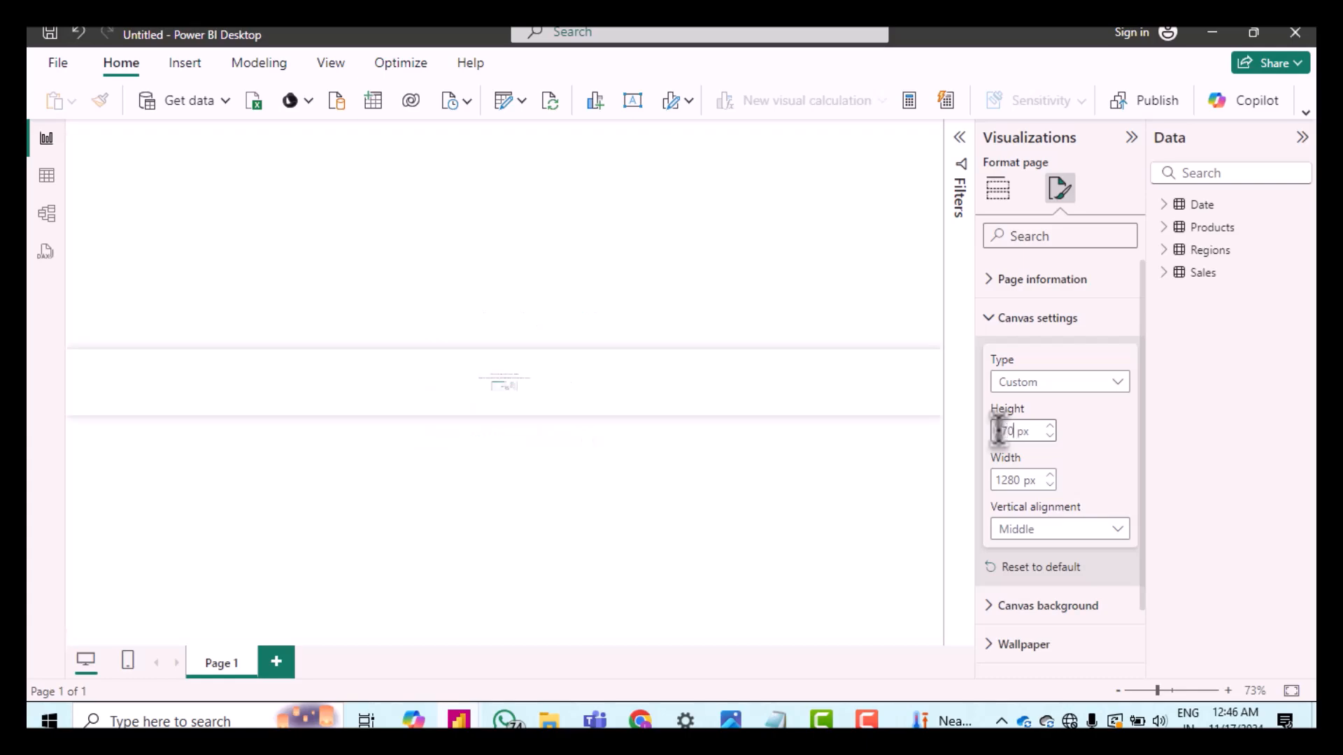
{"action": "double_click", "coordinate": [1004, 479]}
{"action": "type", "text": "1"}
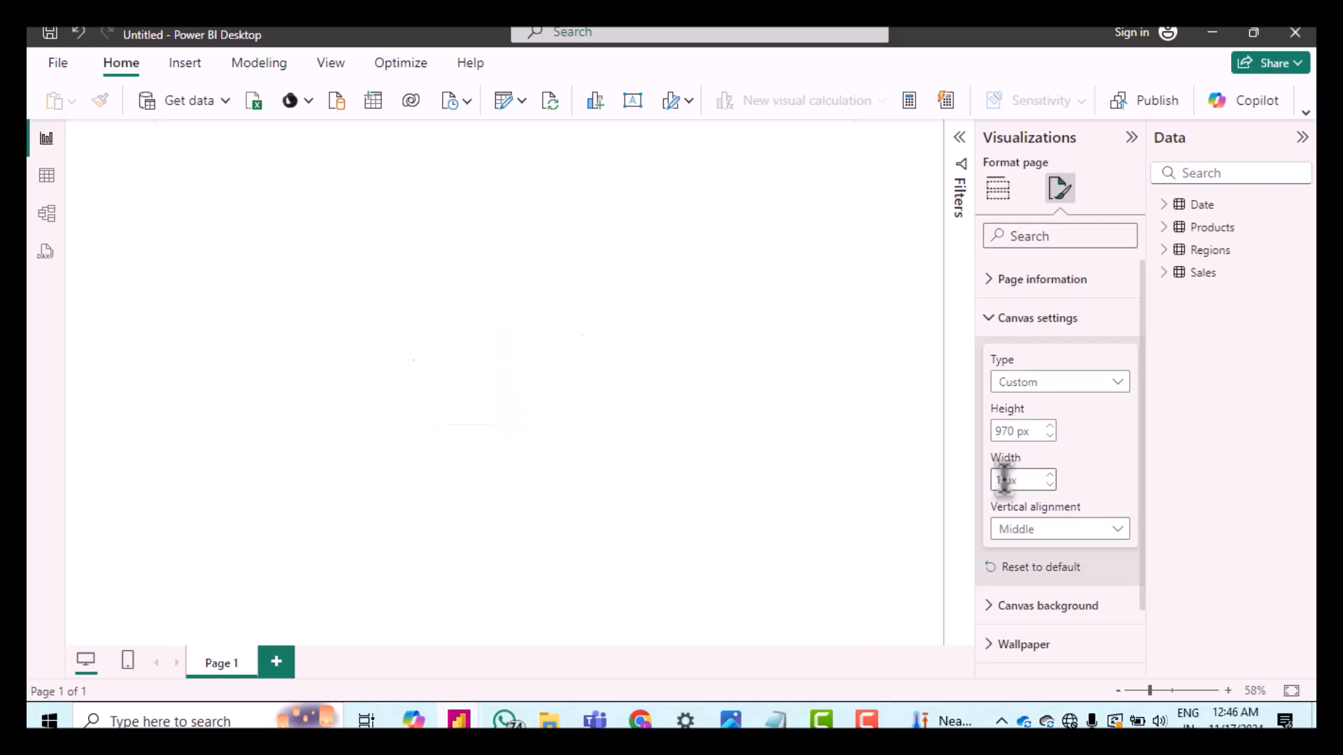
{"action": "type", "text": "400"}
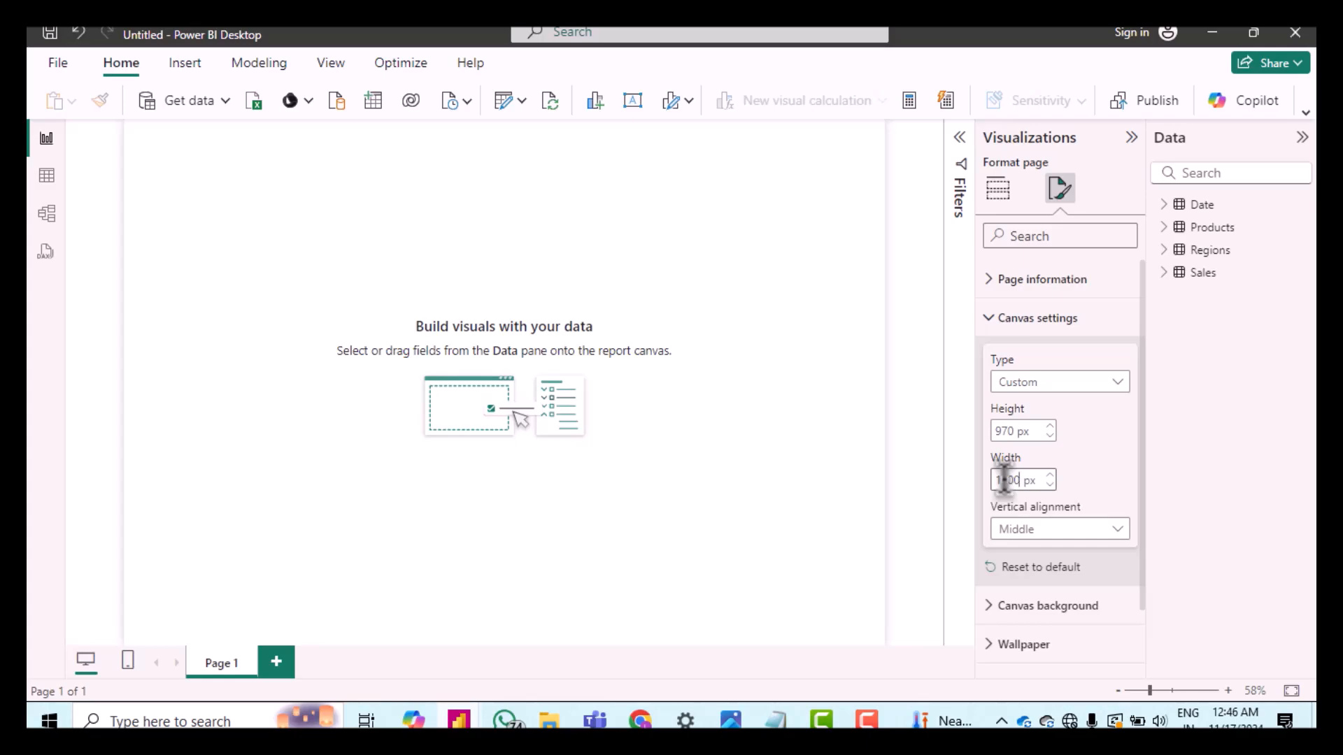
{"action": "left_click", "coordinate": [552, 189]}
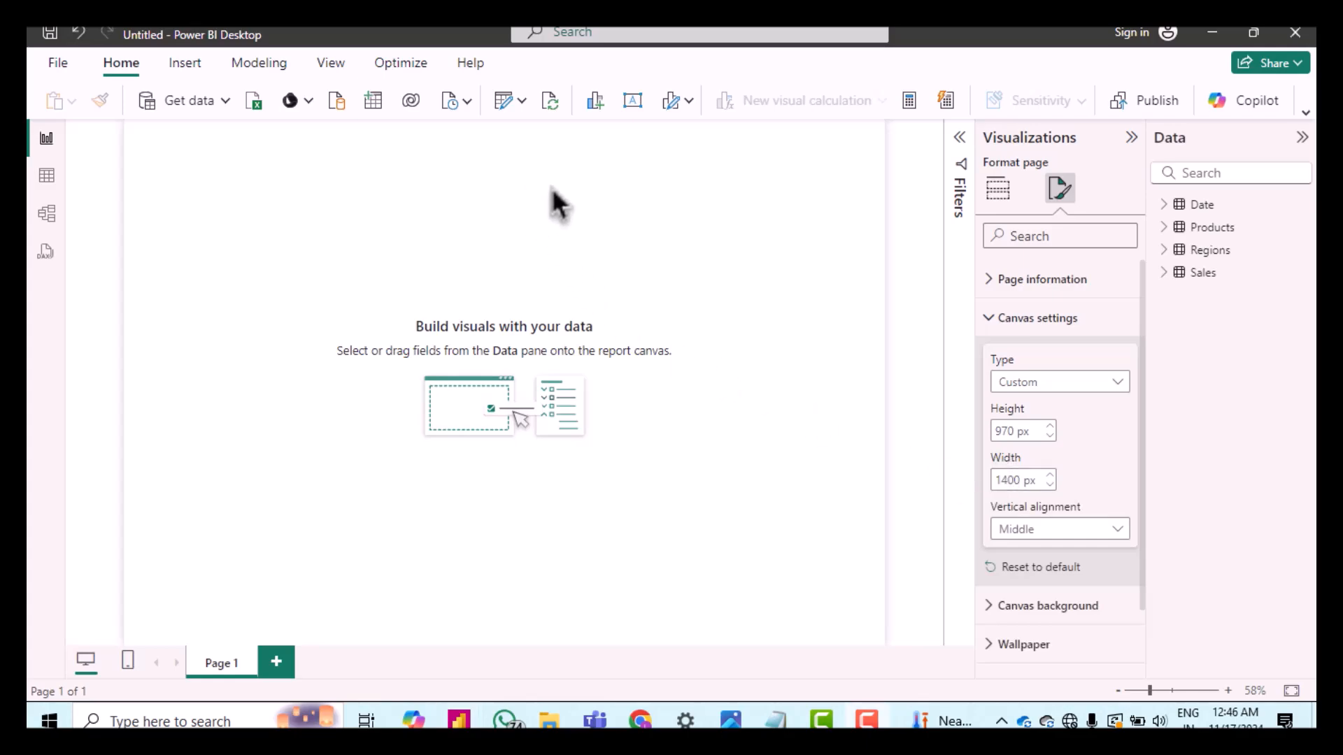
Step: Set the Report Layout image as the report page's canvas background
{"action": "left_click", "coordinate": [1007, 328]}
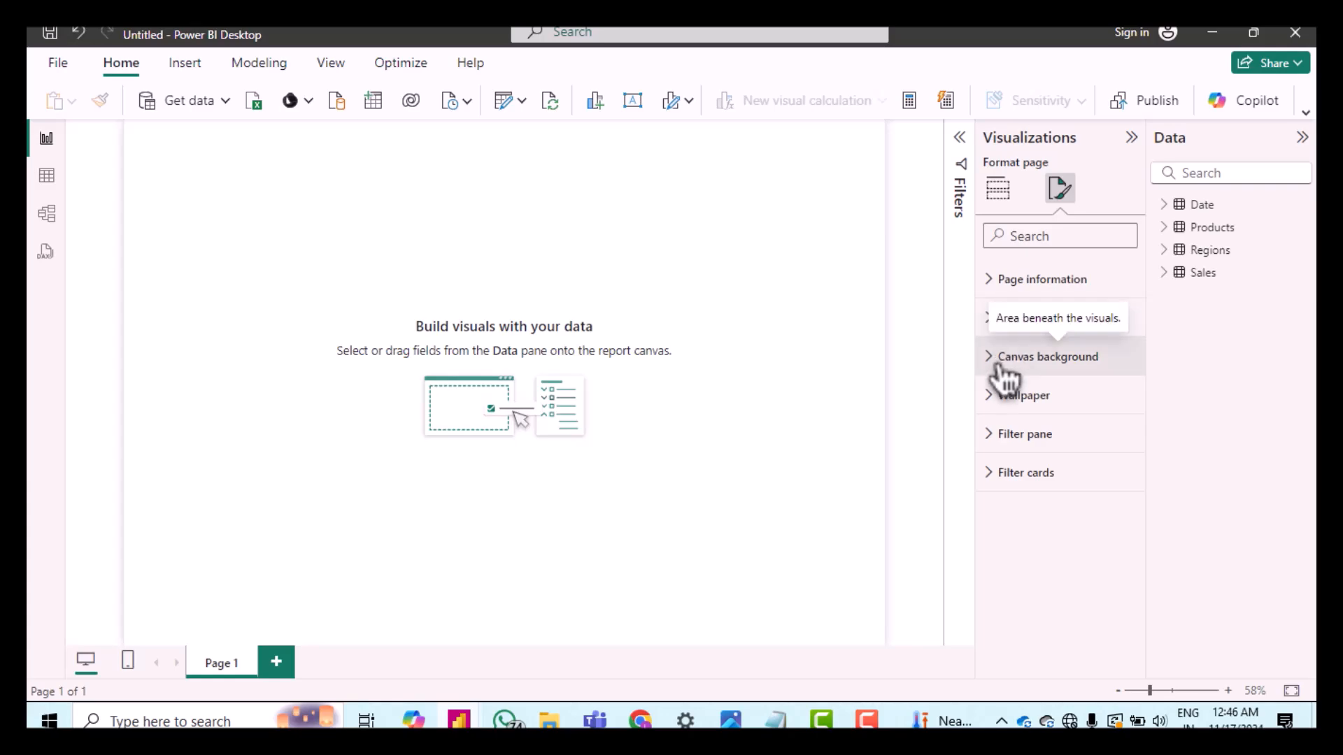
{"action": "left_click", "coordinate": [1005, 378]}
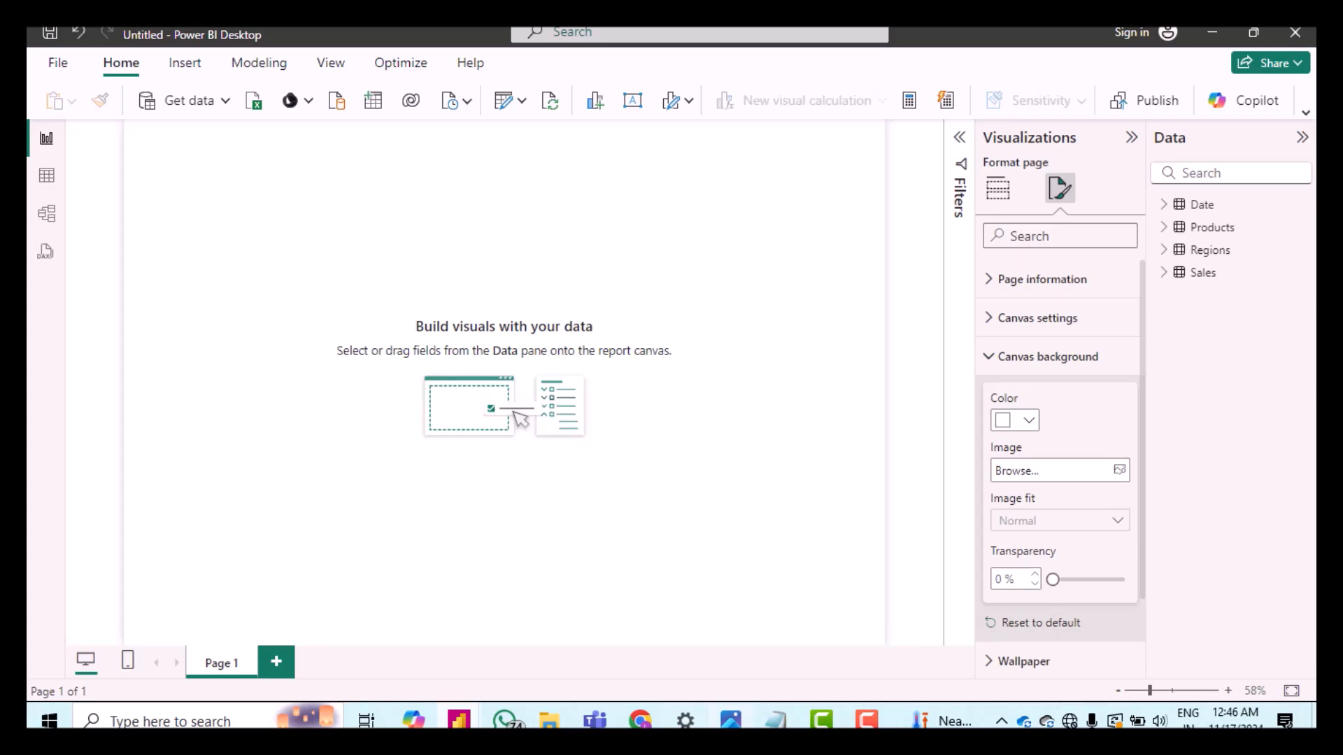
{"action": "key", "text": "alt+Tab"}
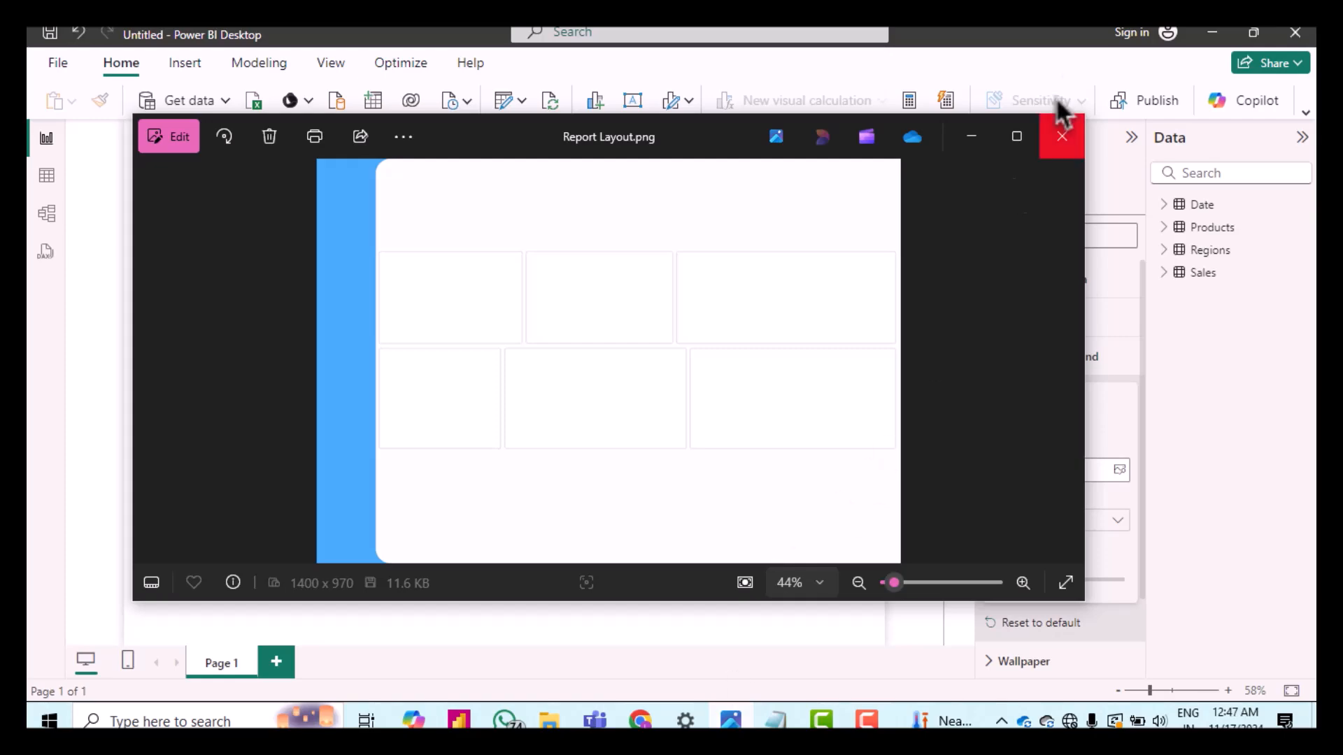
{"action": "left_click", "coordinate": [972, 136]}
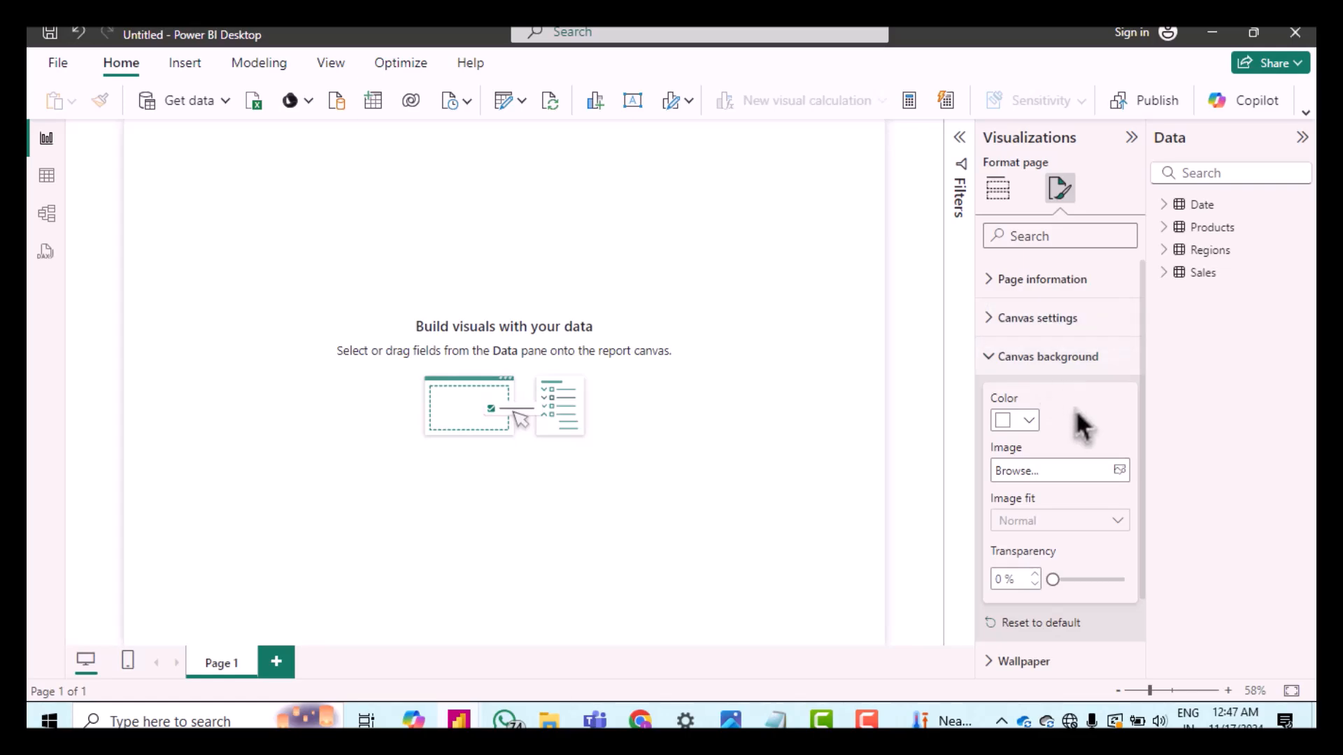
{"action": "left_click", "coordinate": [1119, 480]}
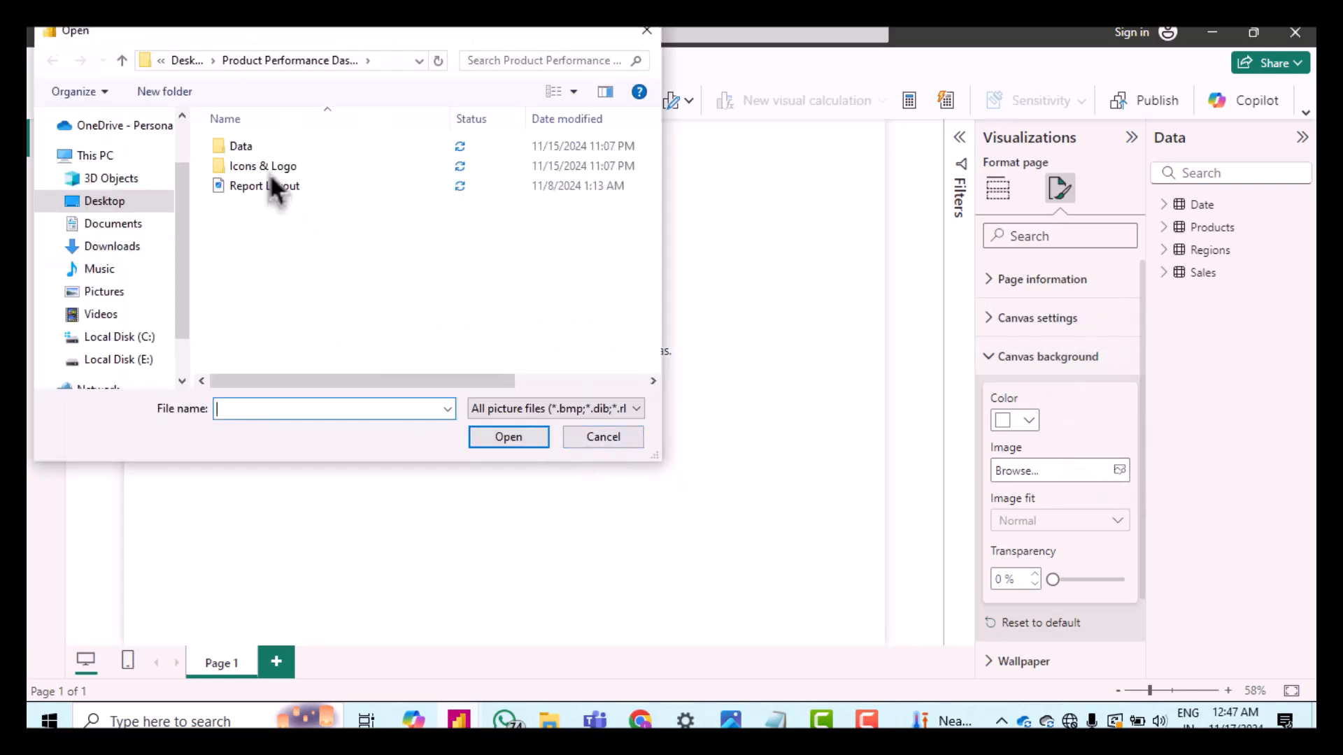
{"action": "left_click", "coordinate": [242, 190]}
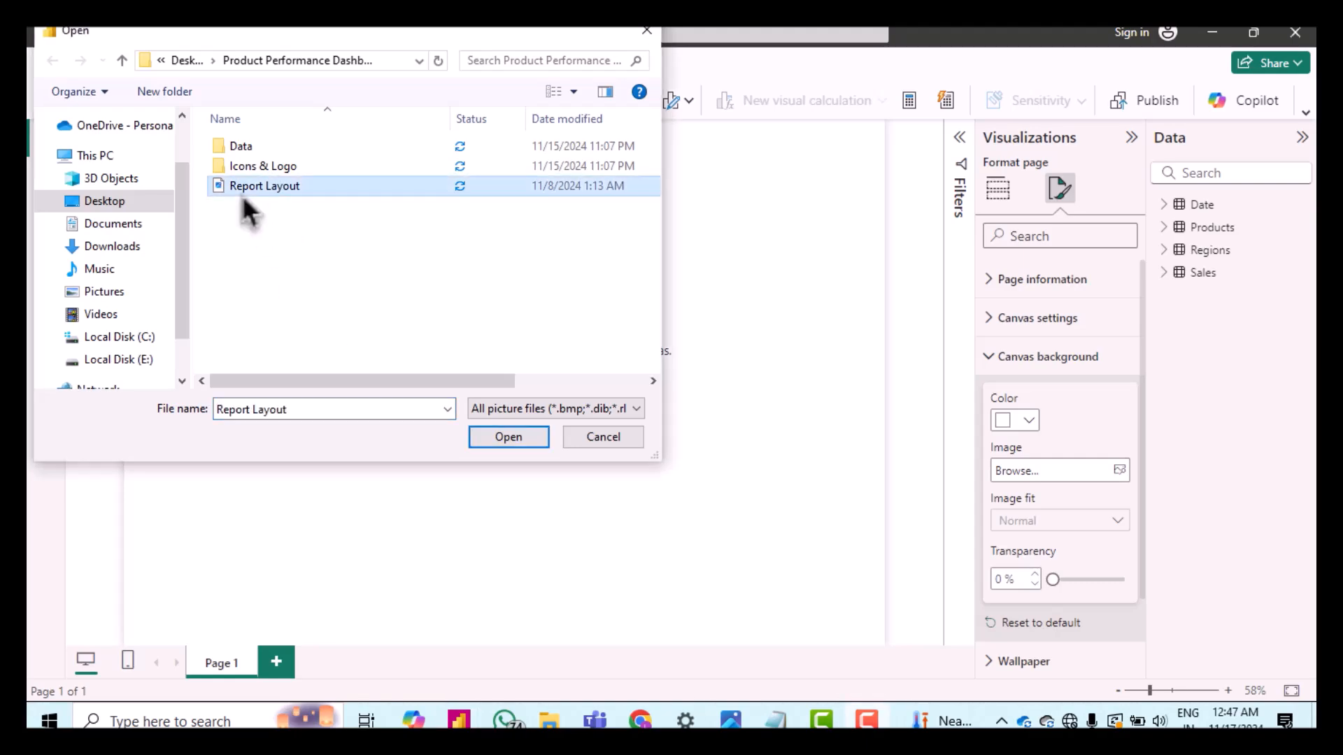
{"action": "double_click", "coordinate": [242, 191]}
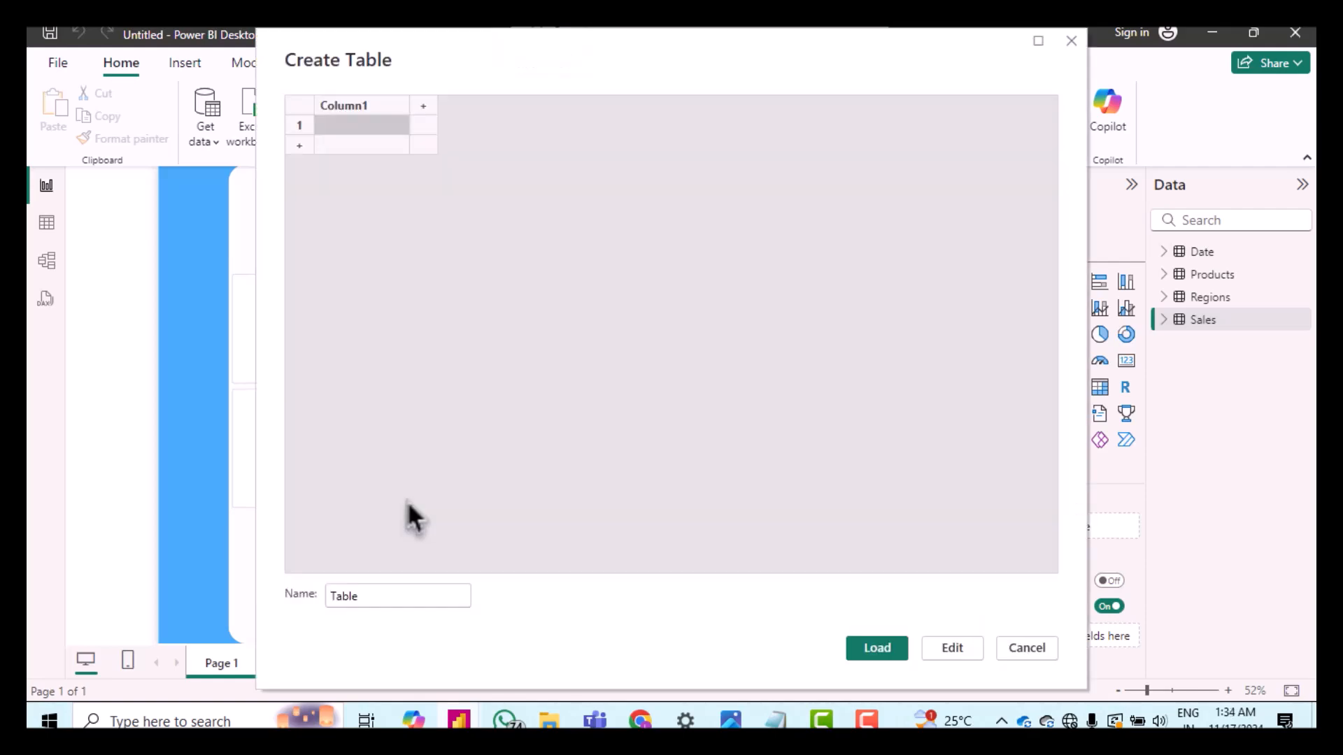
Step: Create a new entered-data table named Key Measures and load it
{"action": "double_click", "coordinate": [364, 598]}
{"action": "type", "text": "Ke"}
{"action": "type", "text": "y "}
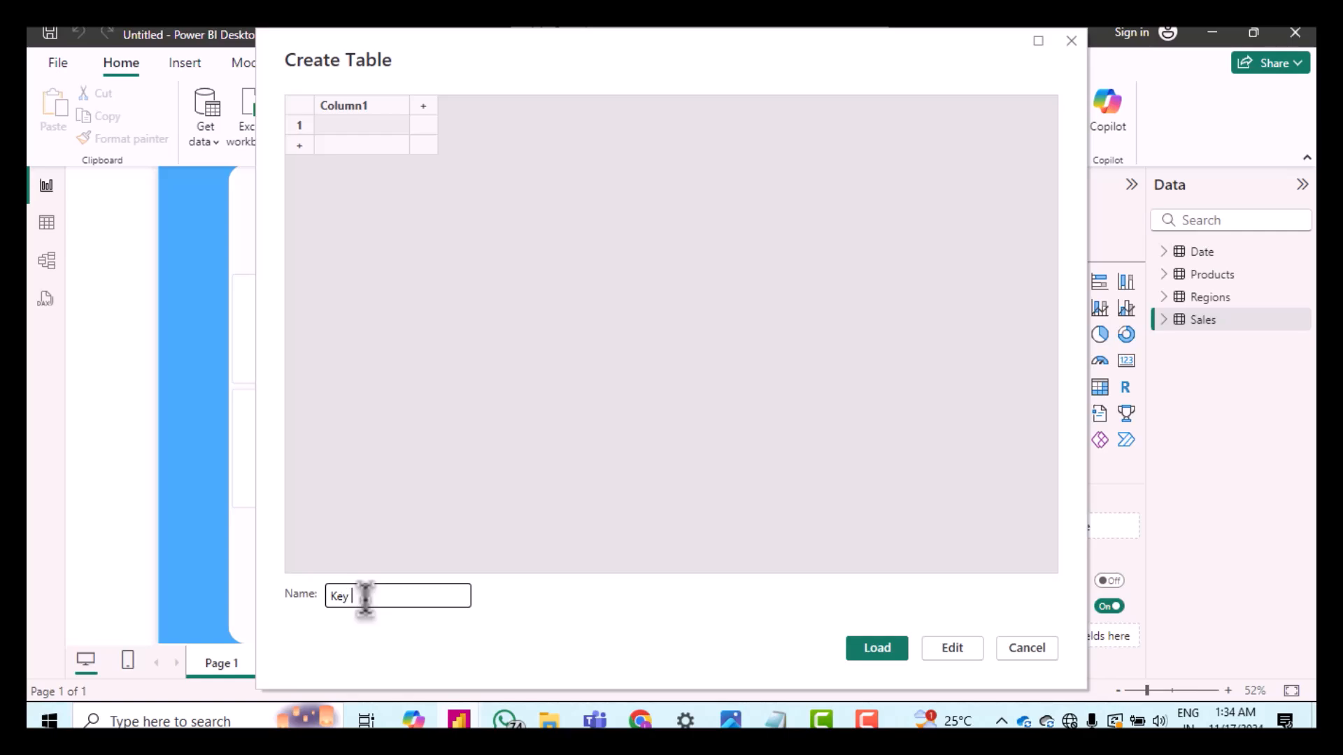
{"action": "type", "text": "Measures"}
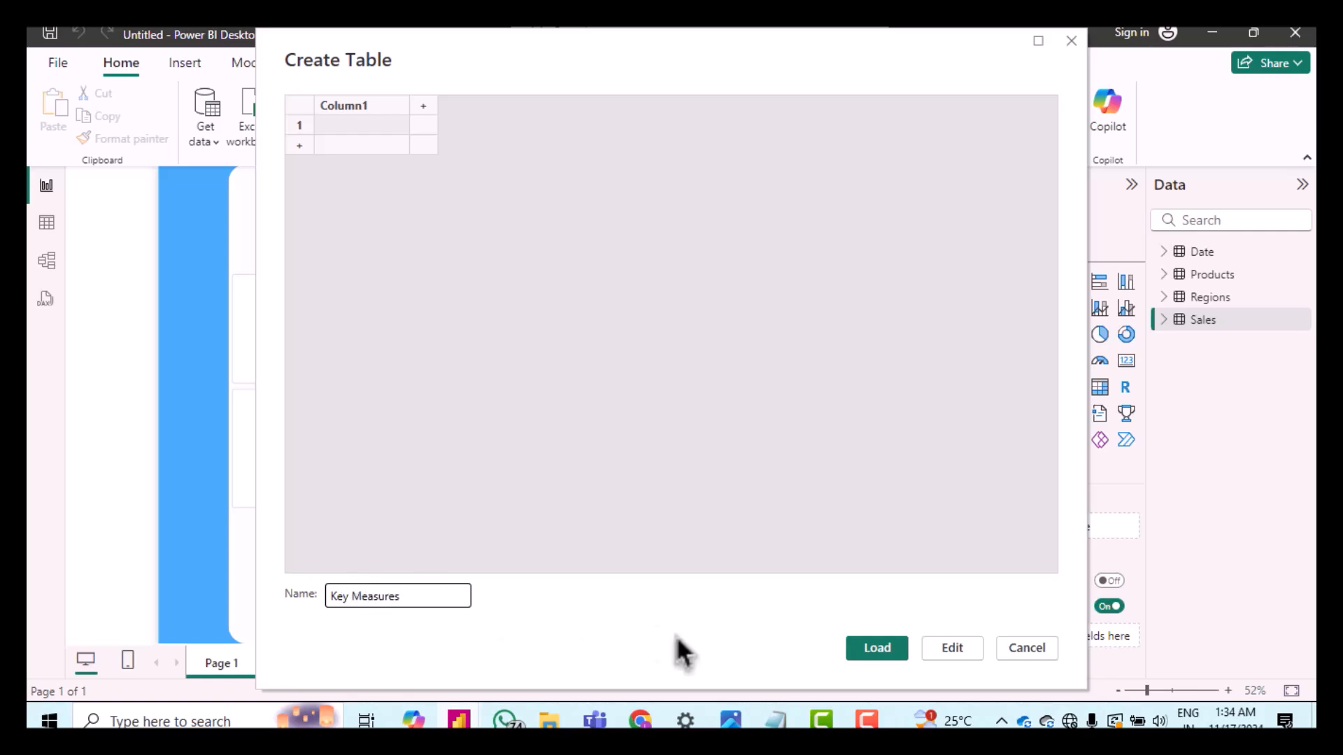
{"action": "left_click", "coordinate": [877, 648]}
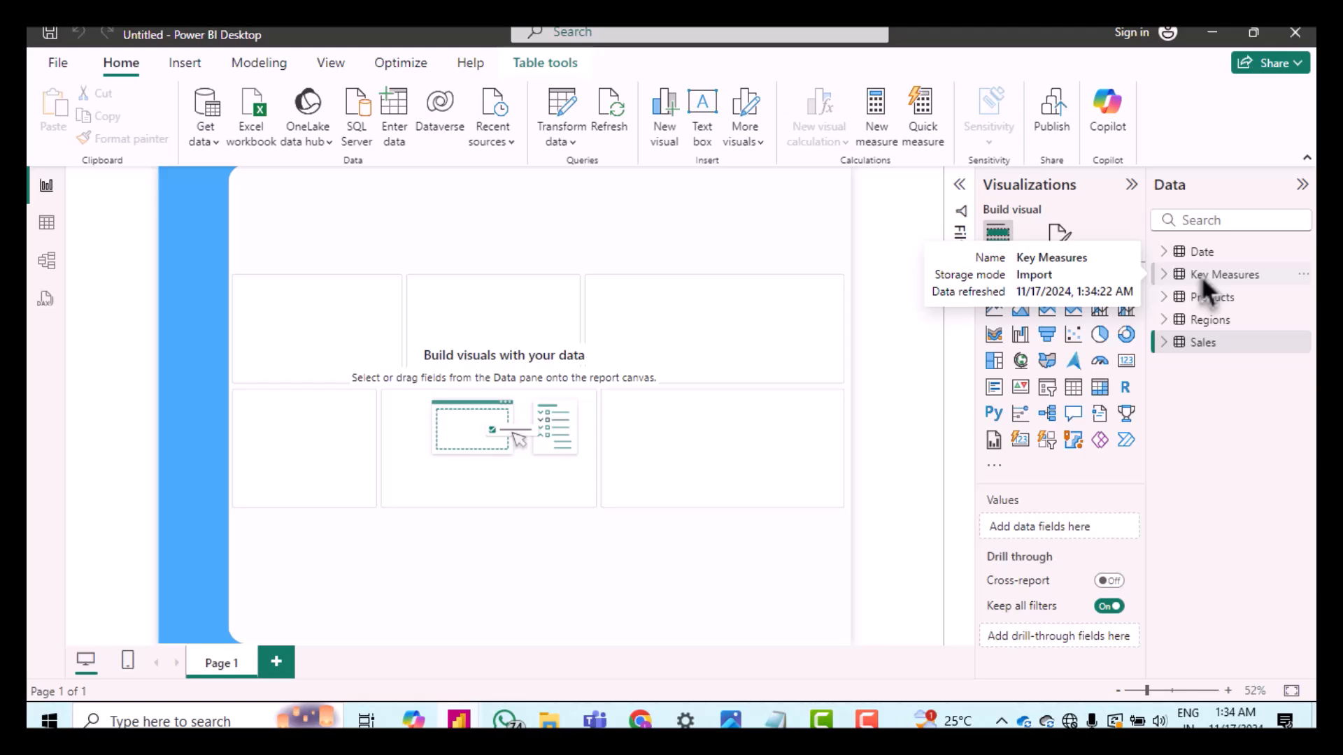
Step: Add a new measure to Key Measures defined as Sales = SUM(Sales[Sales])
{"action": "left_click", "coordinate": [1204, 276]}
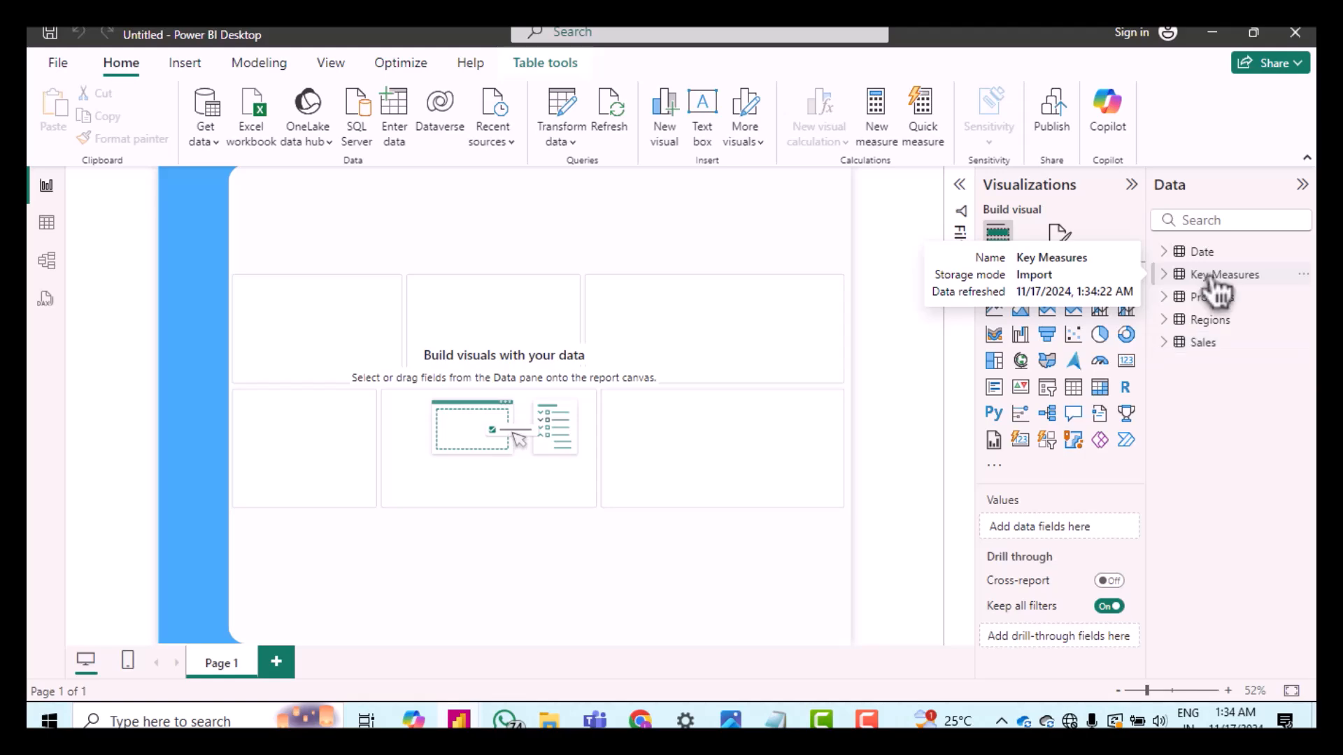
{"action": "right_click", "coordinate": [1217, 286]}
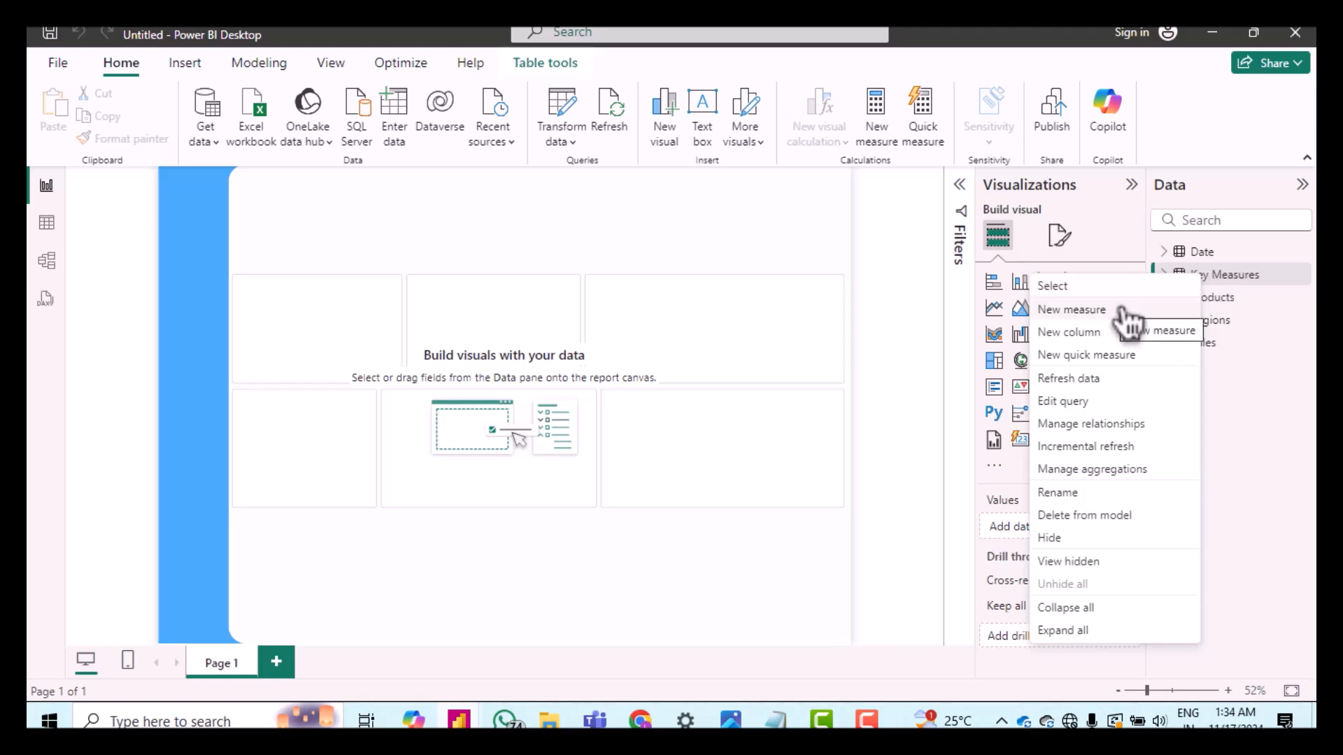
{"action": "left_click", "coordinate": [1086, 315]}
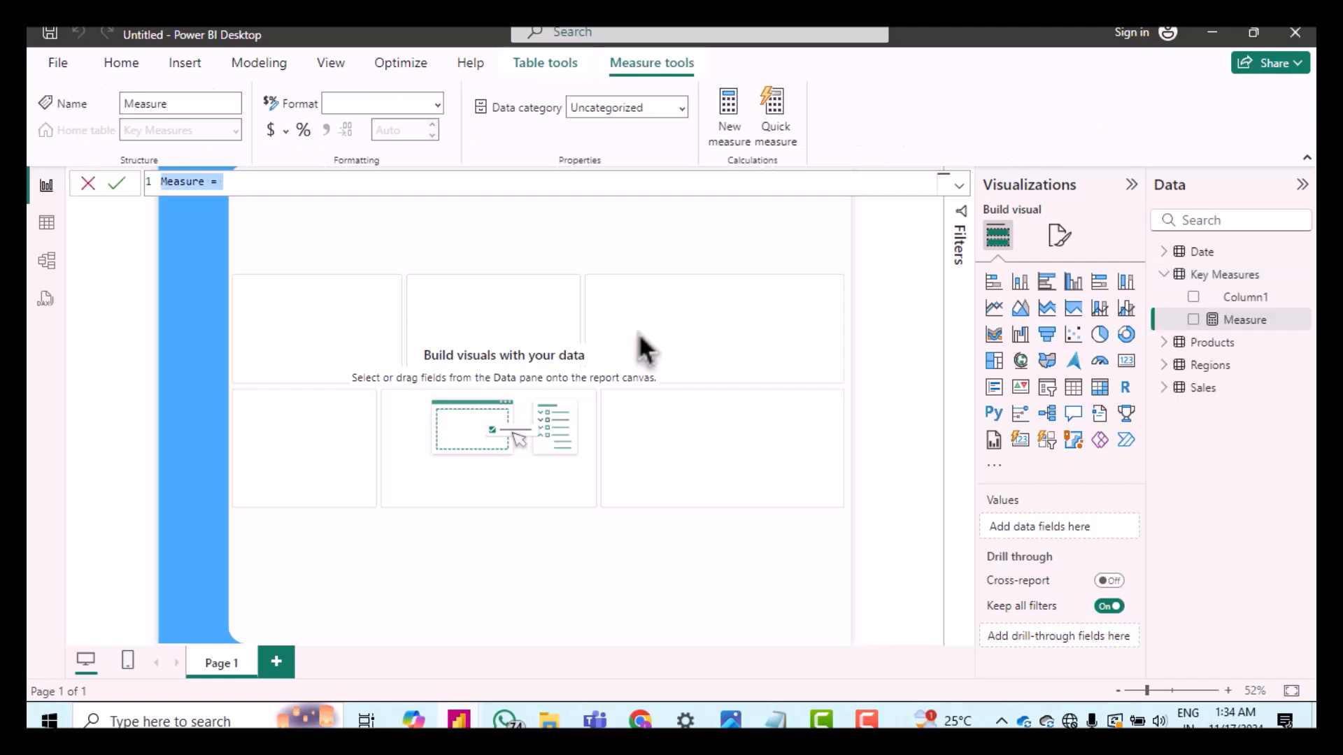
{"action": "type", "text": "Sales"}
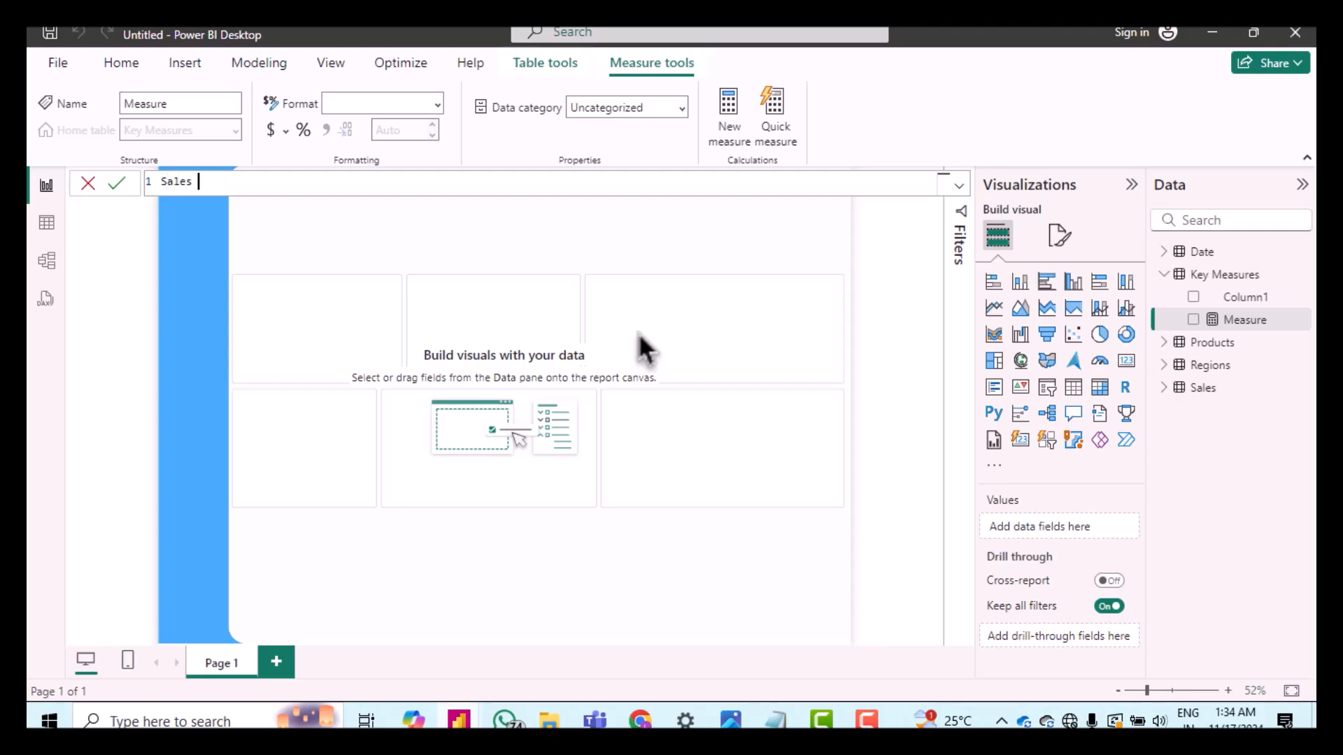
{"action": "type", "text": " = sum"}
{"action": "key", "text": "Tab"}
{"action": "type", "text": "sa"}
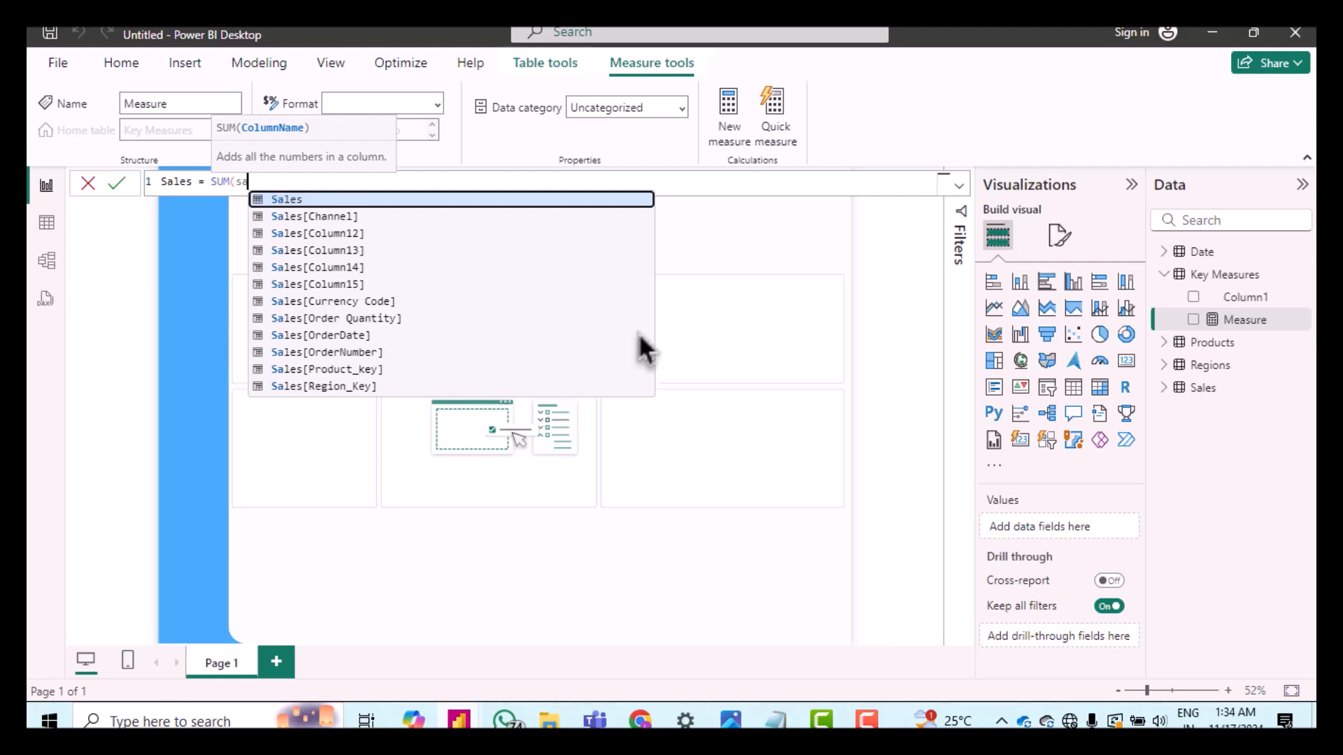
{"action": "key", "text": "Tab"}
{"action": "type", "text": "s"}
{"action": "key", "text": "BackSpace"}
{"action": "type", "text": "["}
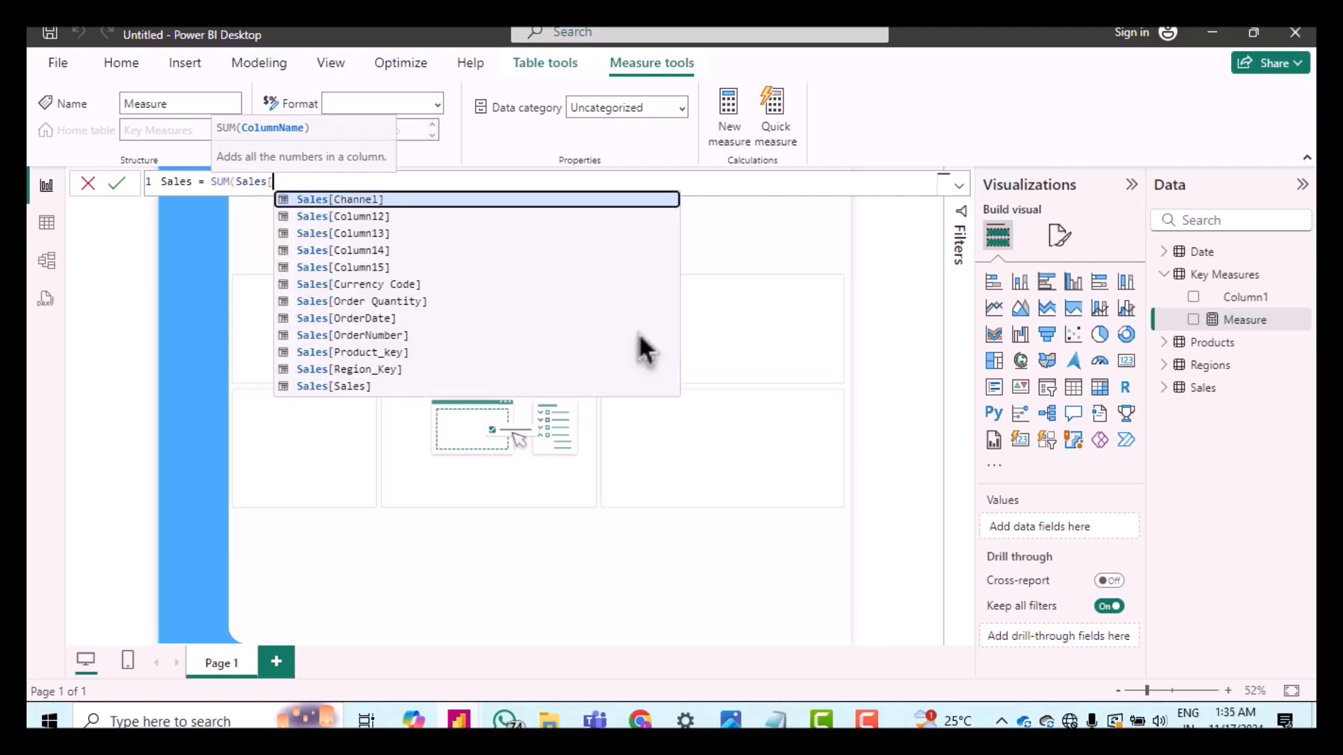
{"action": "type", "text": "s"}
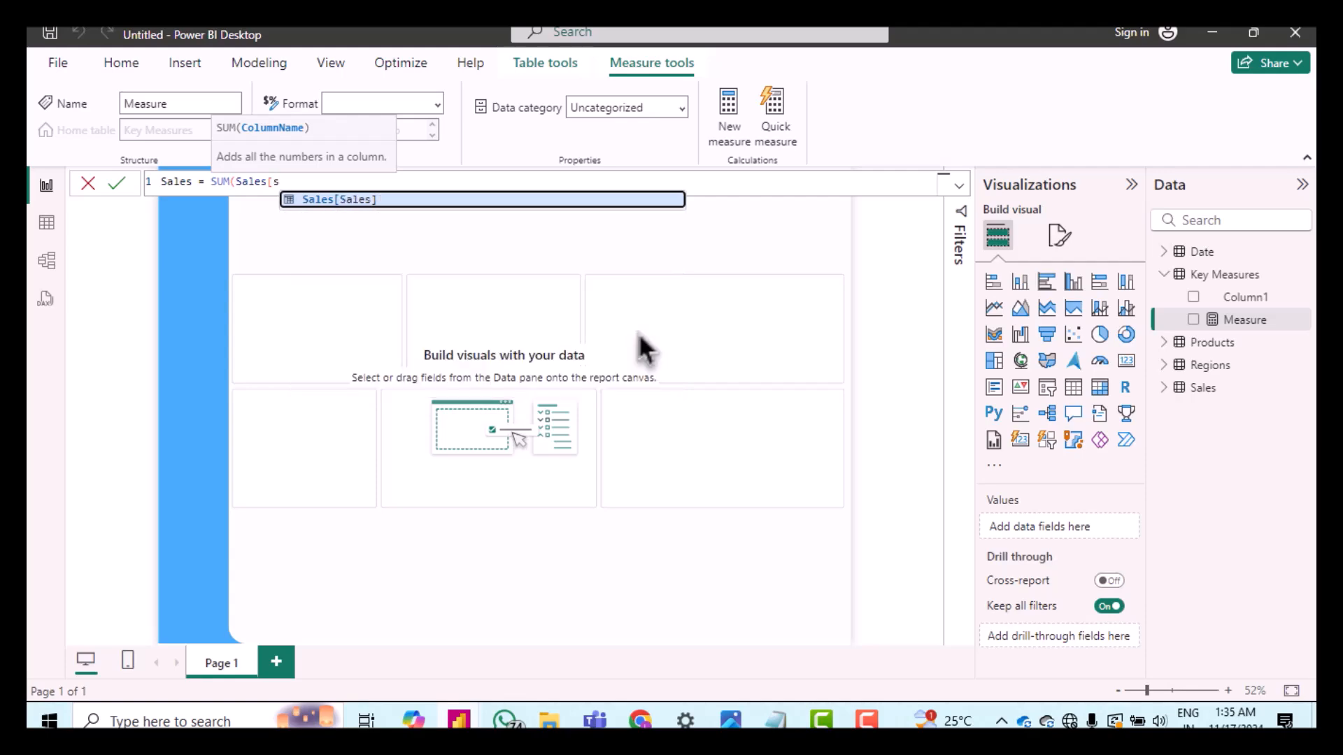
{"action": "key", "text": "Tab"}
{"action": "type", "text": ")"}
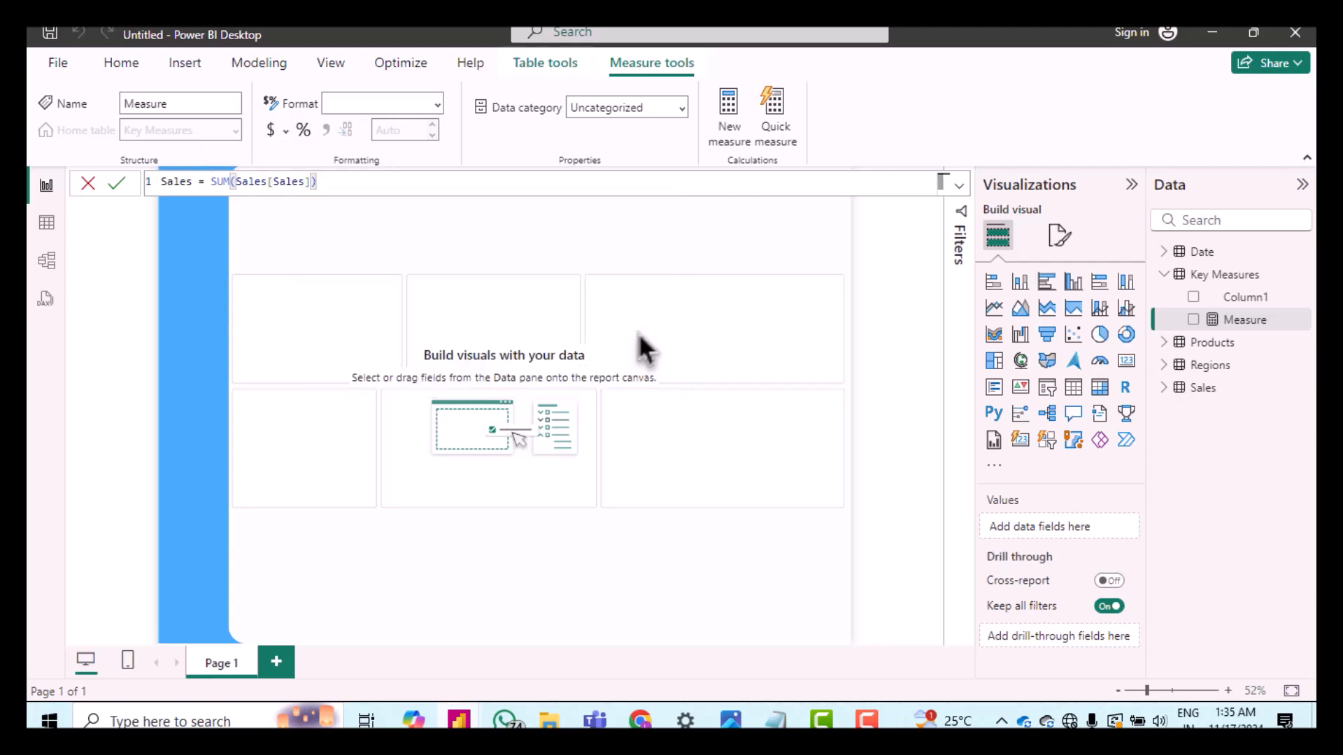
{"action": "key", "text": "Return"}
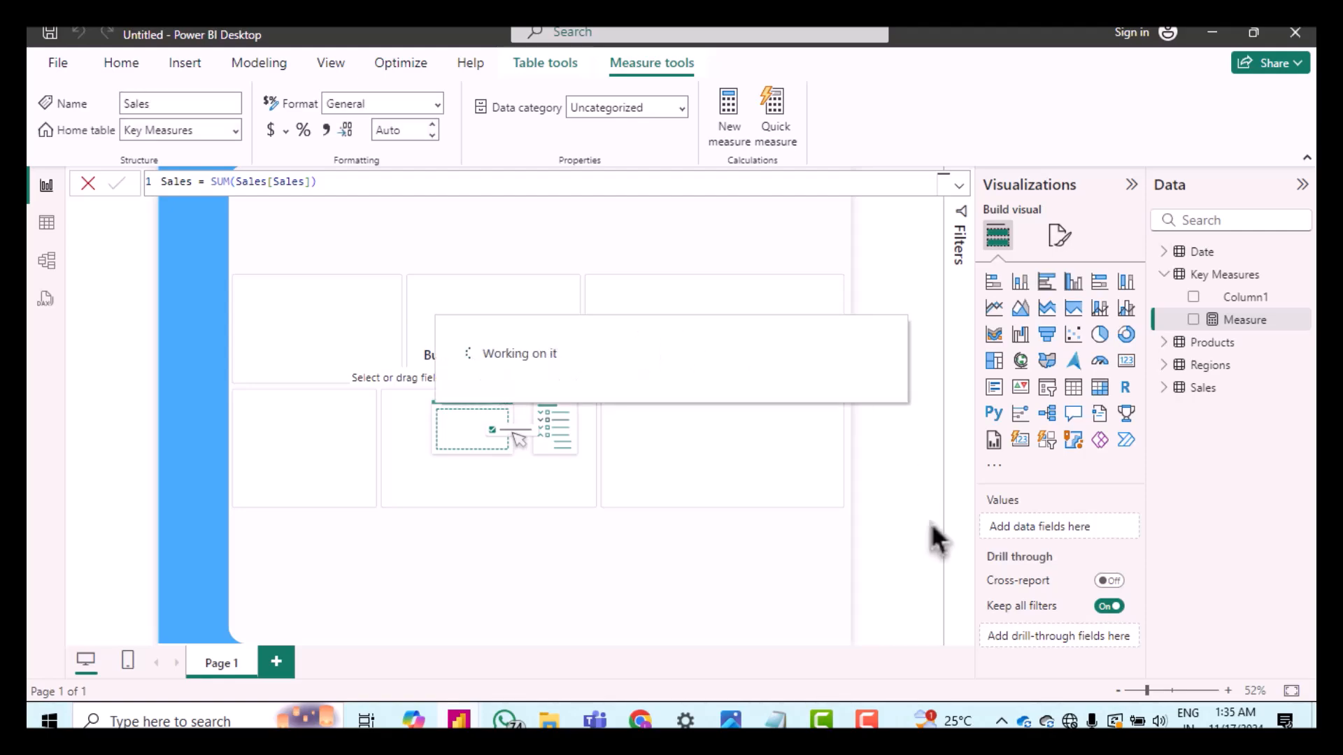
Step: Delete Column1 from the Key Measures table
{"action": "left_click", "coordinate": [1303, 298]}
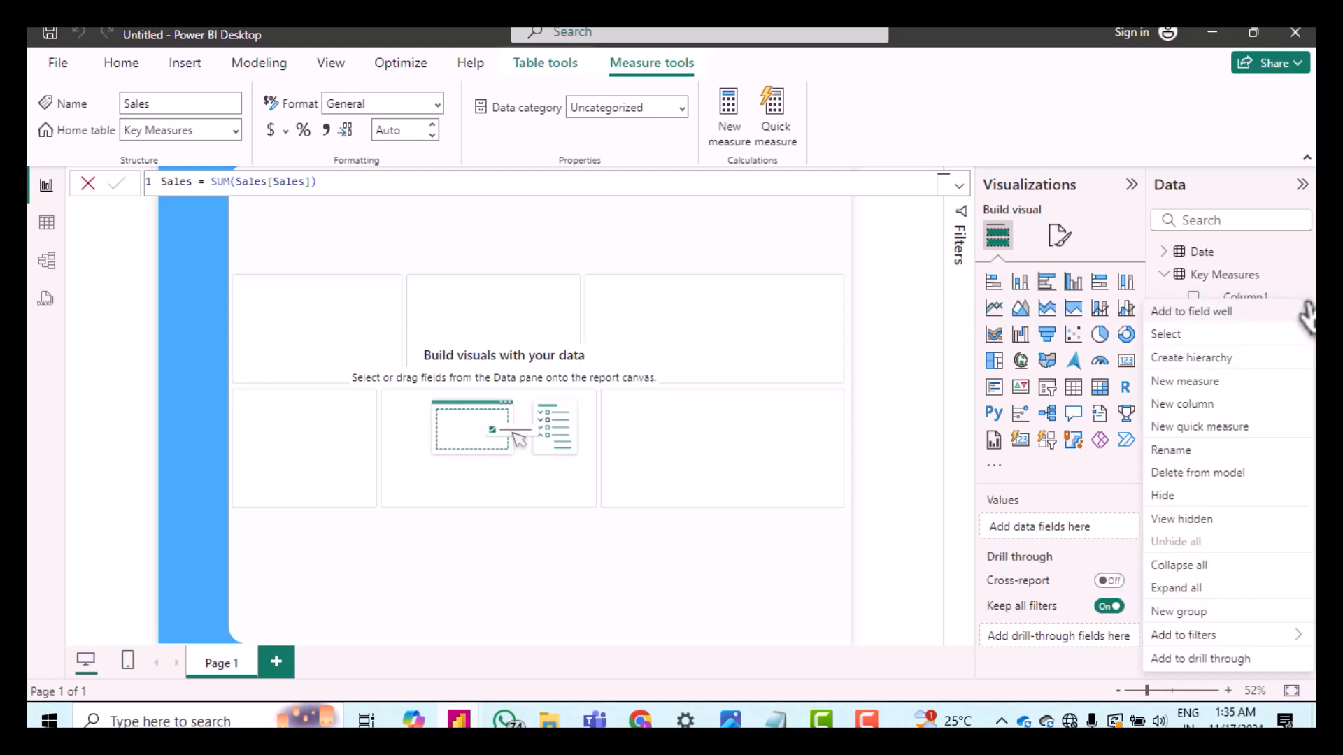
{"action": "right_click", "coordinate": [1229, 297]}
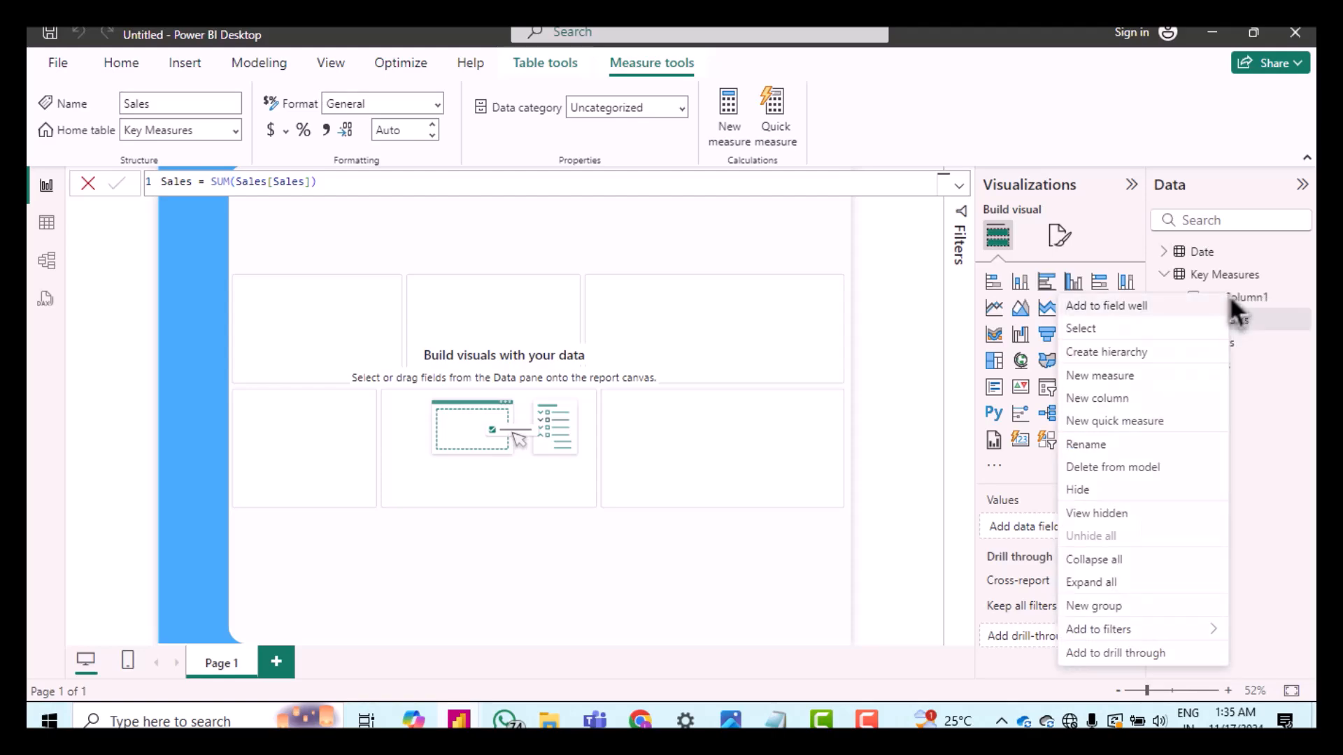
{"action": "left_click", "coordinate": [1133, 474]}
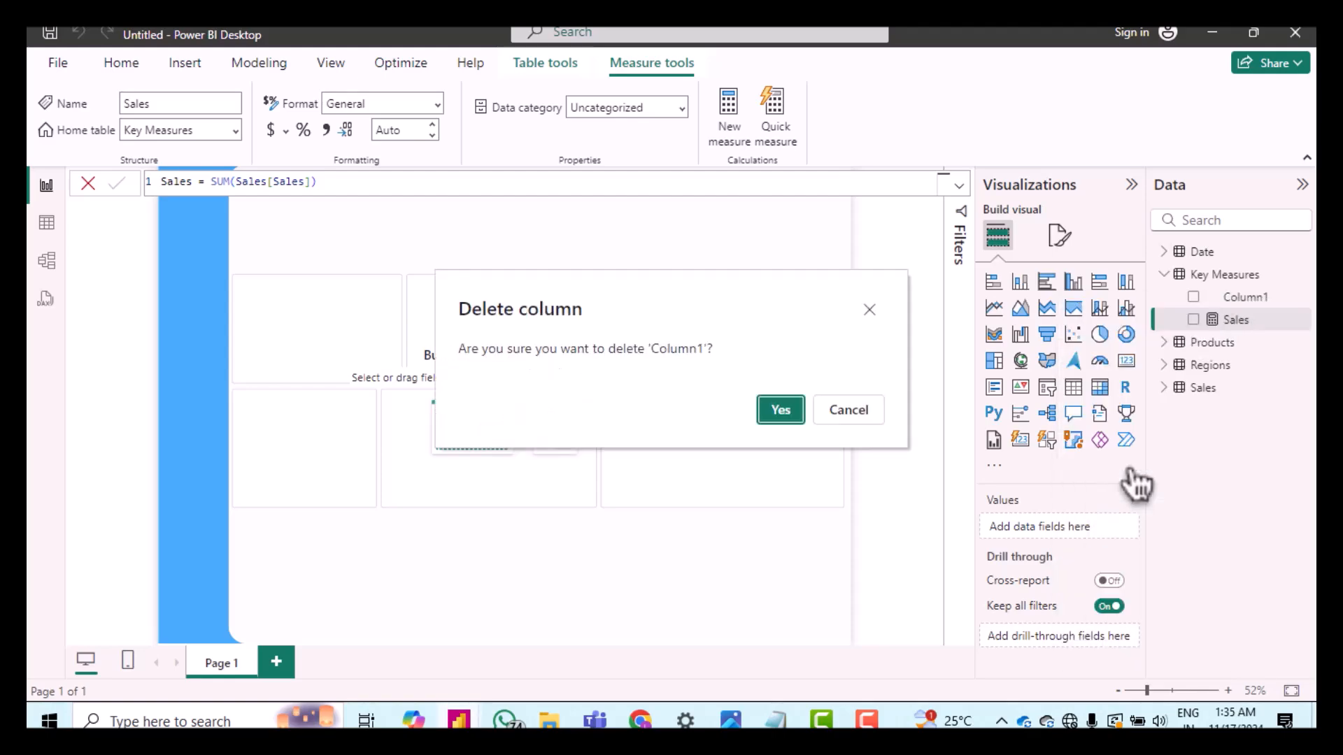
{"action": "left_click", "coordinate": [781, 413]}
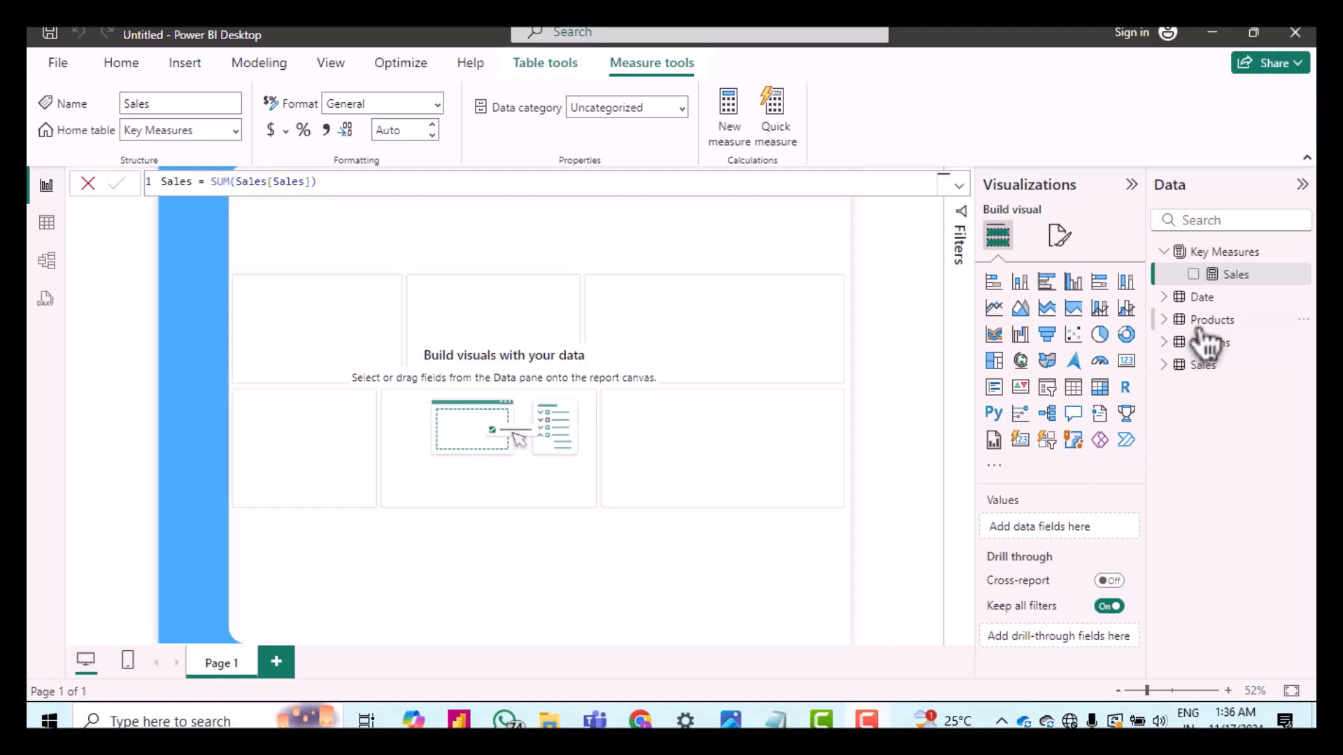
Step: Add a measure to Key Measures defined as Cost = SUMX(Sales,Sales[Order Quantity] * Sales[Unit Cost])
{"action": "right_click", "coordinate": [1212, 256]}
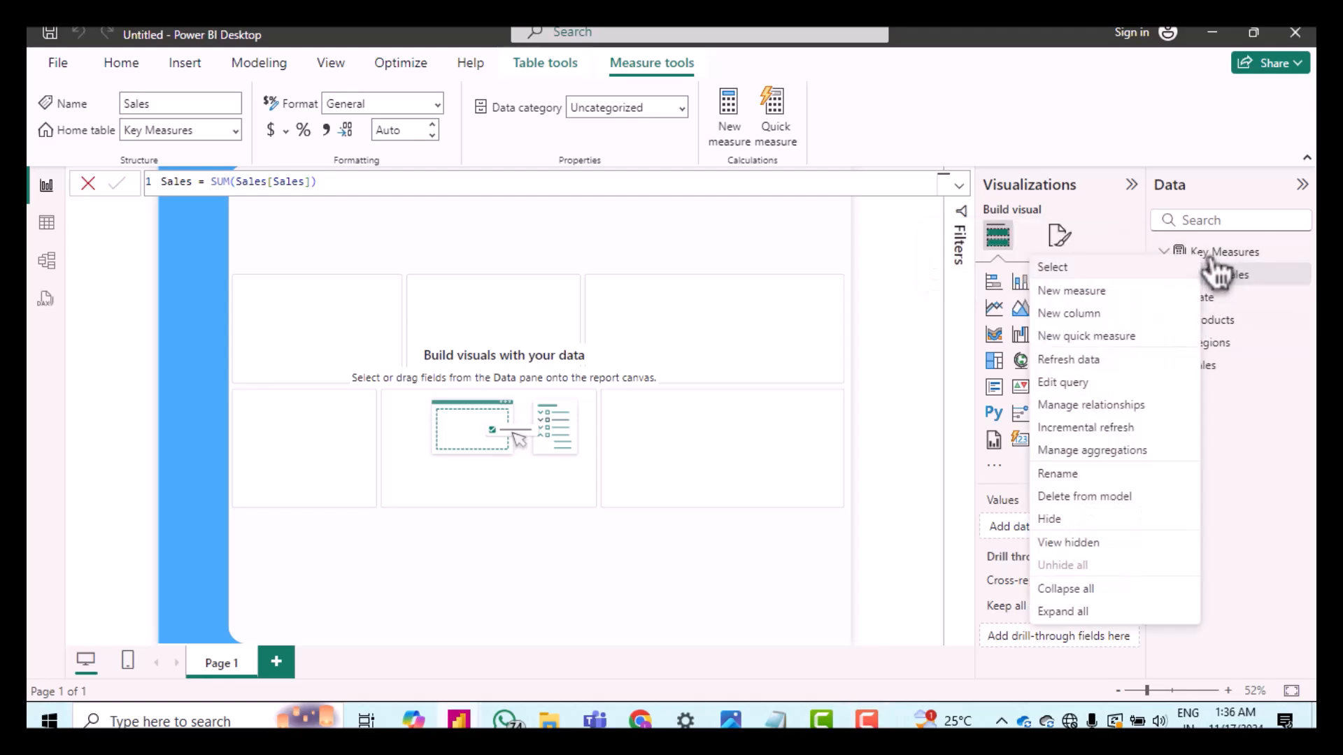
{"action": "left_click", "coordinate": [1112, 292]}
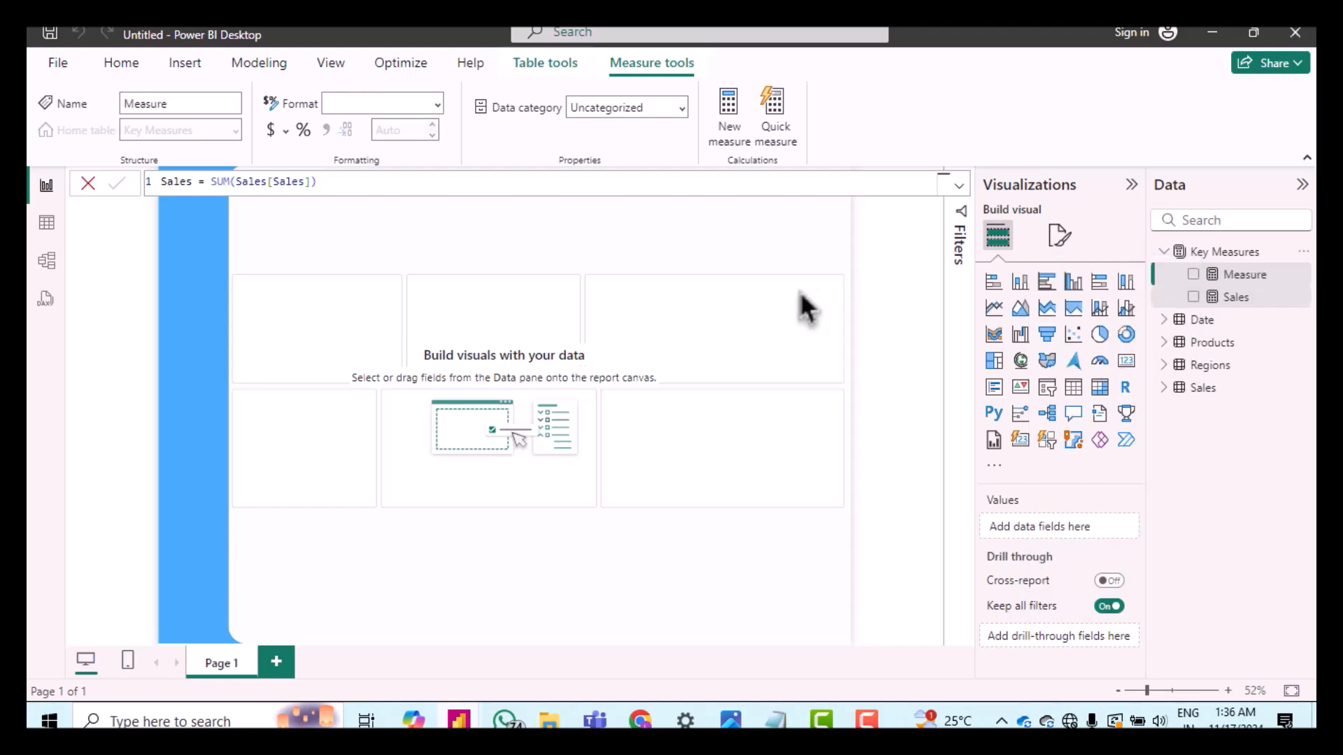
{"action": "left_click", "coordinate": [177, 182]}
{"action": "double_click", "coordinate": [178, 182]}
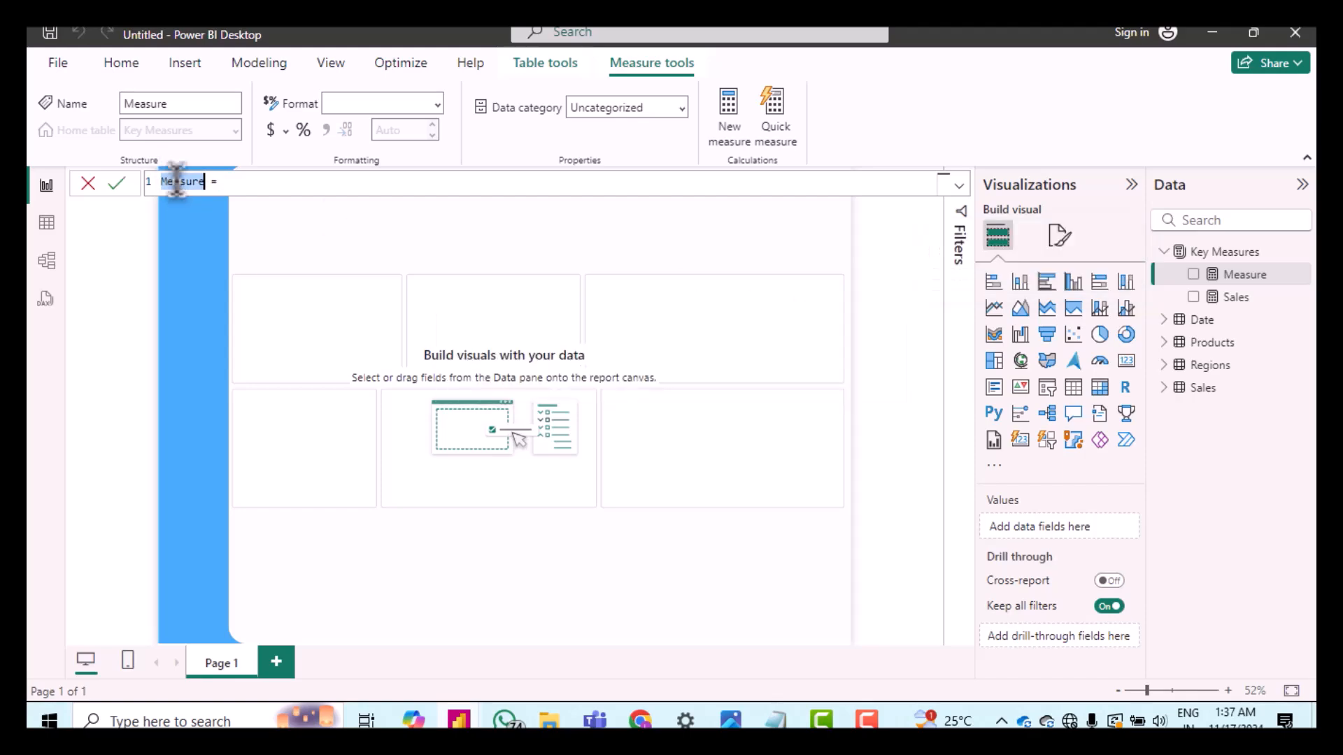
{"action": "left_click", "coordinate": [178, 182], "text": "shift"}
{"action": "type", "text": "Cost"}
{"action": "key", "text": "Right"}
{"action": "key", "text": "Right"}
{"action": "key", "text": "Right"}
{"action": "key", "text": "BackSpace"}
{"action": "key", "text": "BackSpace"}
{"action": "key", "text": "BackSpace"}
{"action": "key", "text": "BackSpace"}
{"action": "type", "text": "sum"}
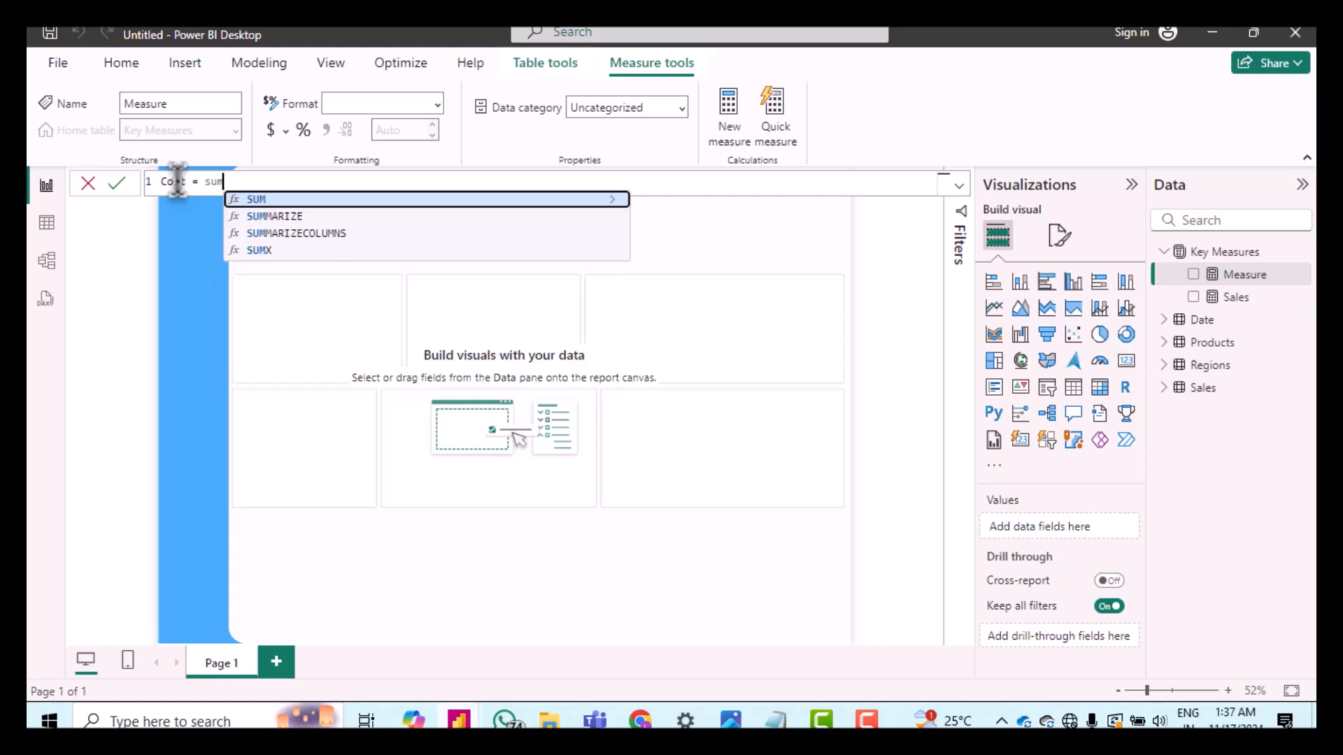
{"action": "type", "text": "x"}
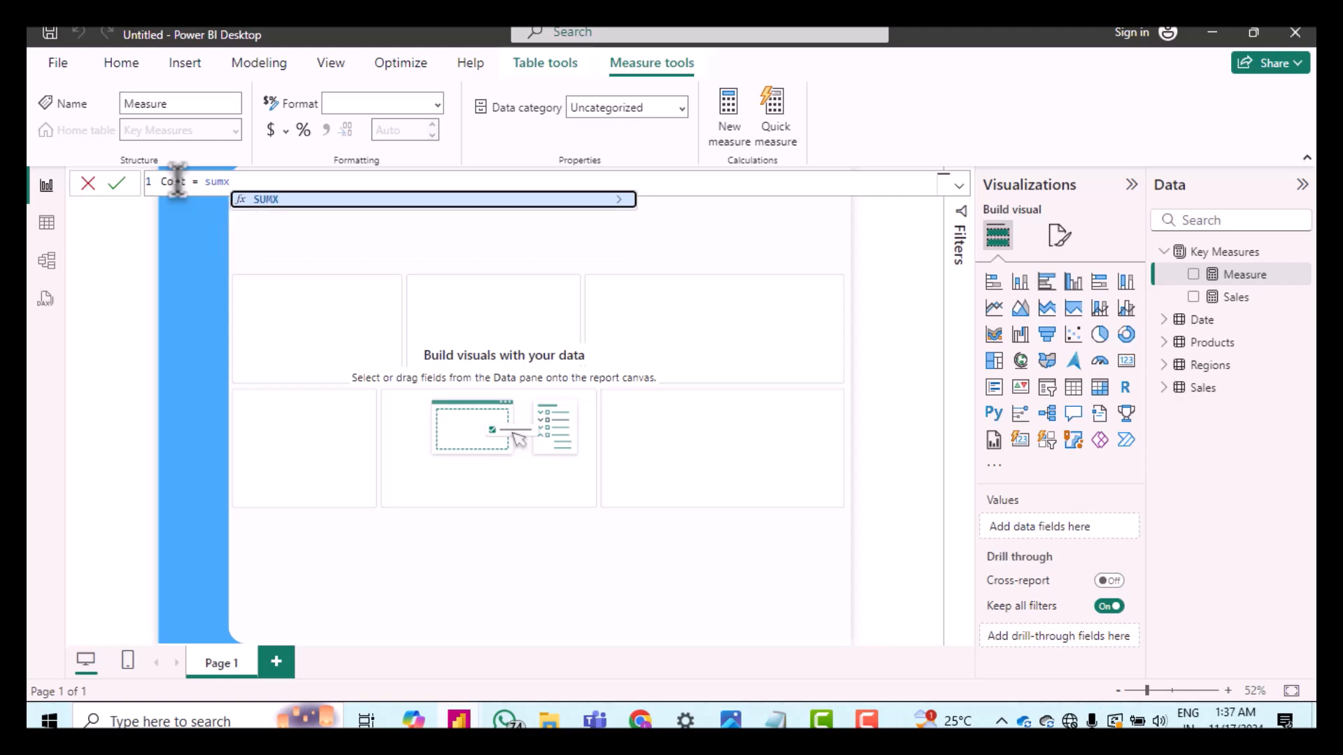
{"action": "key", "text": "Tab"}
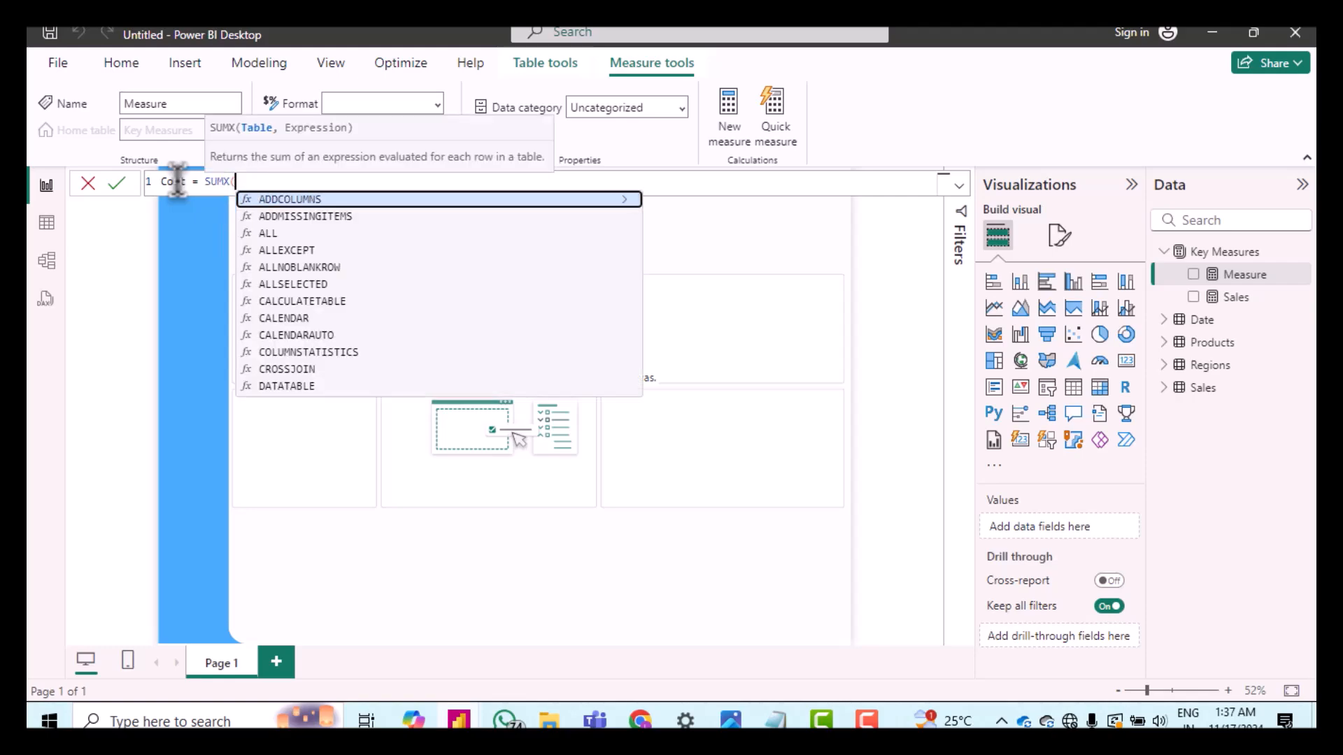
{"action": "type", "text": "sa"}
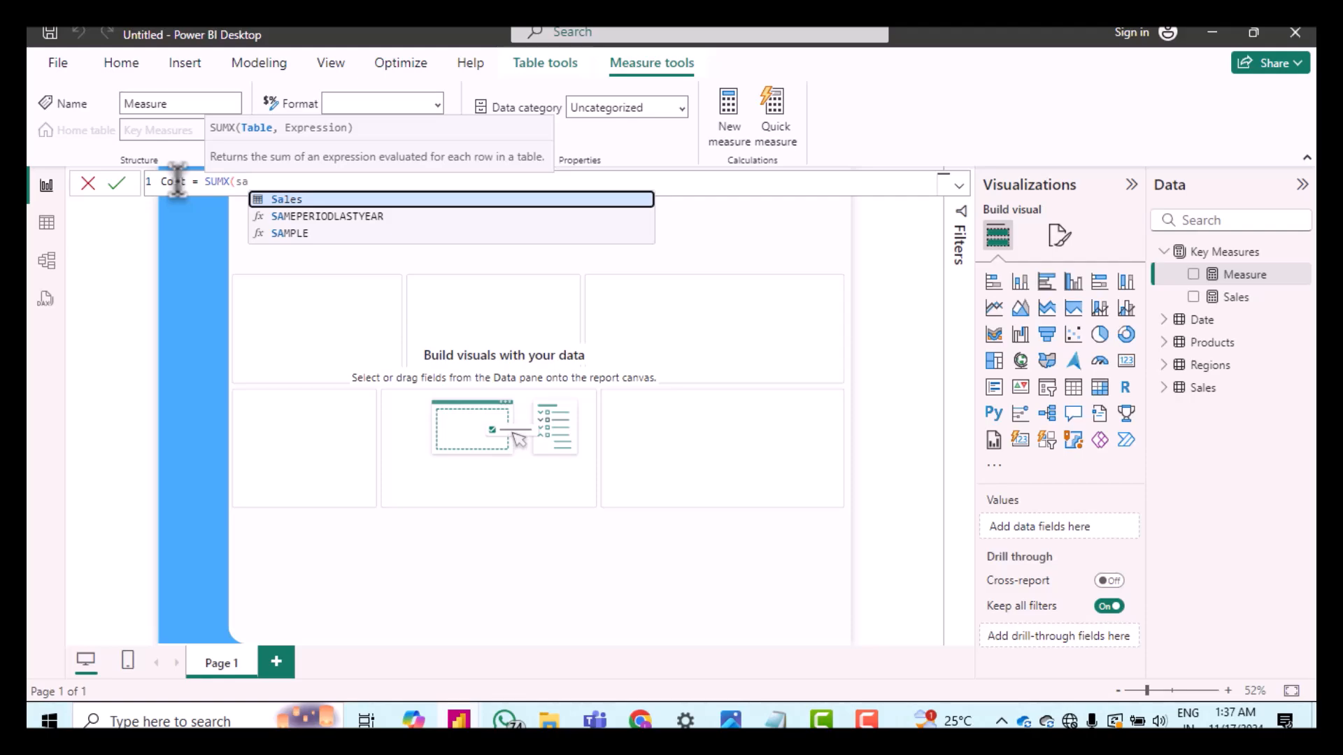
{"action": "key", "text": "Tab"}
{"action": "type", "text": ",sales["}
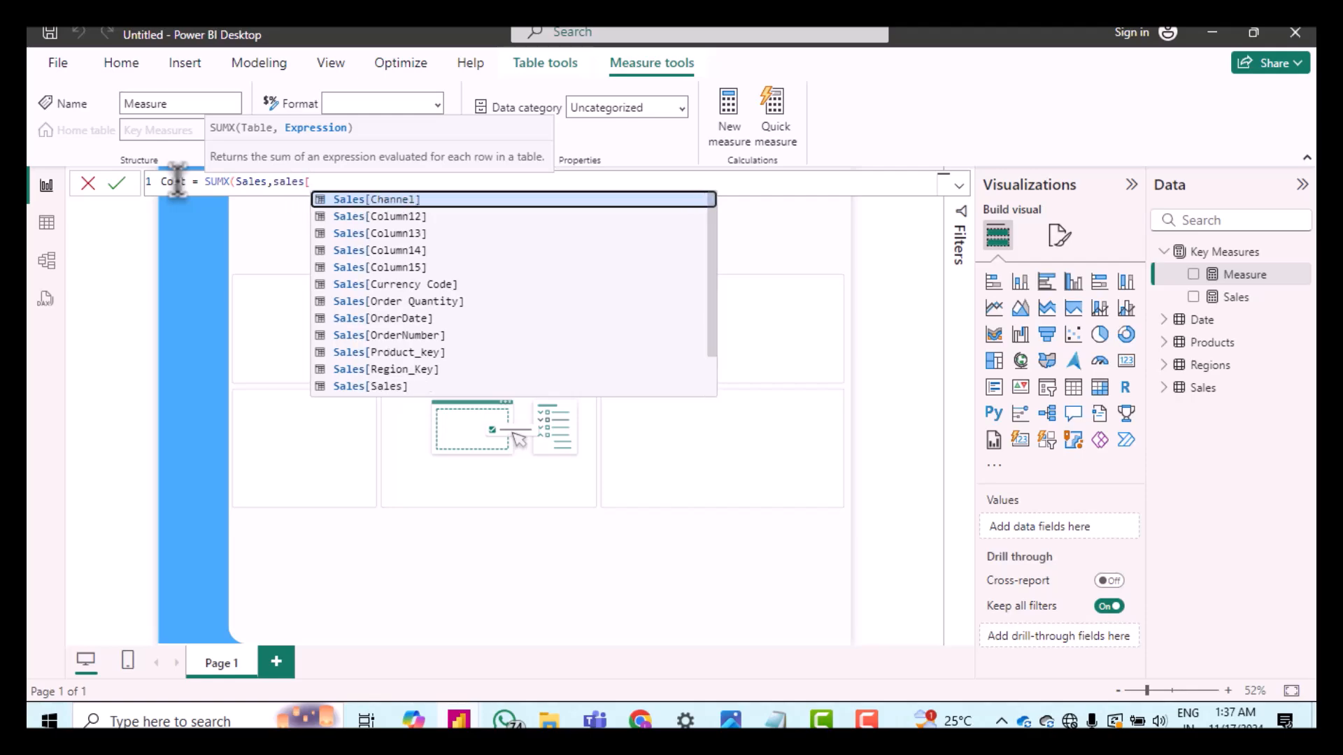
{"action": "type", "text": "or"}
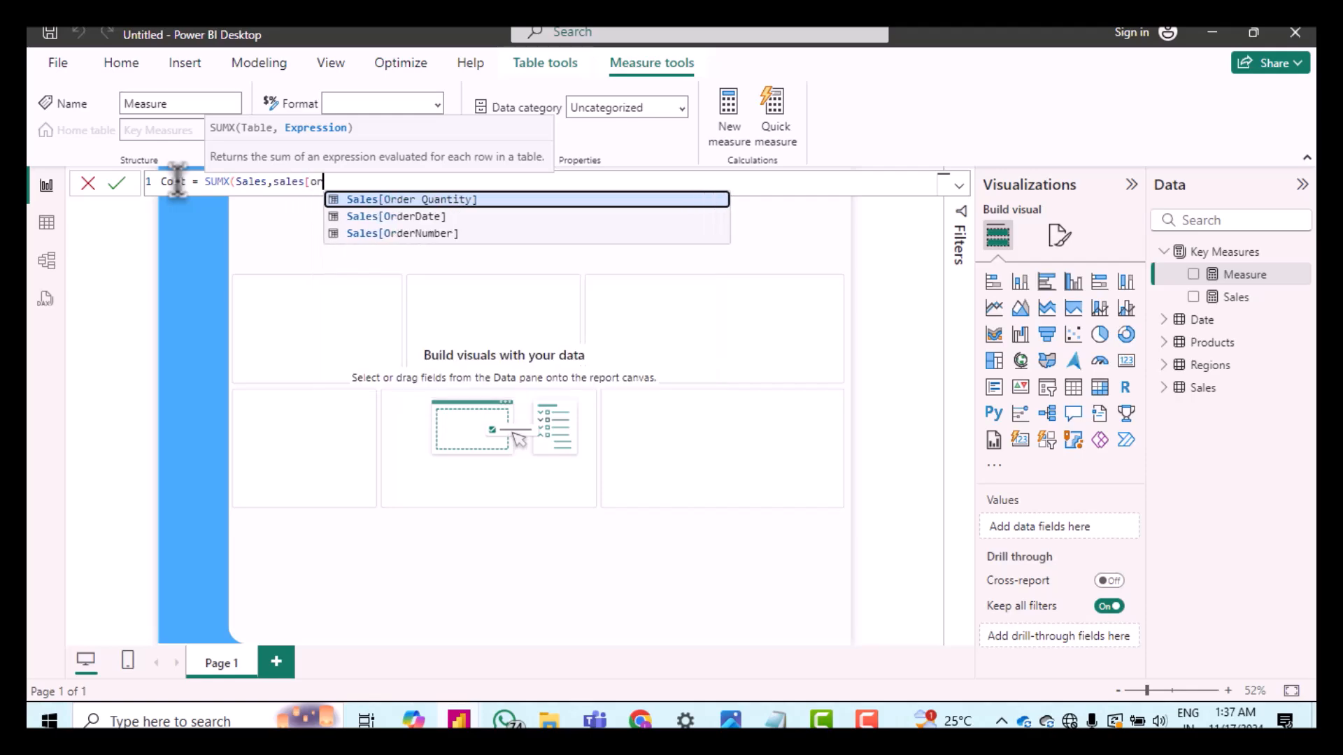
{"action": "key", "text": "Tab"}
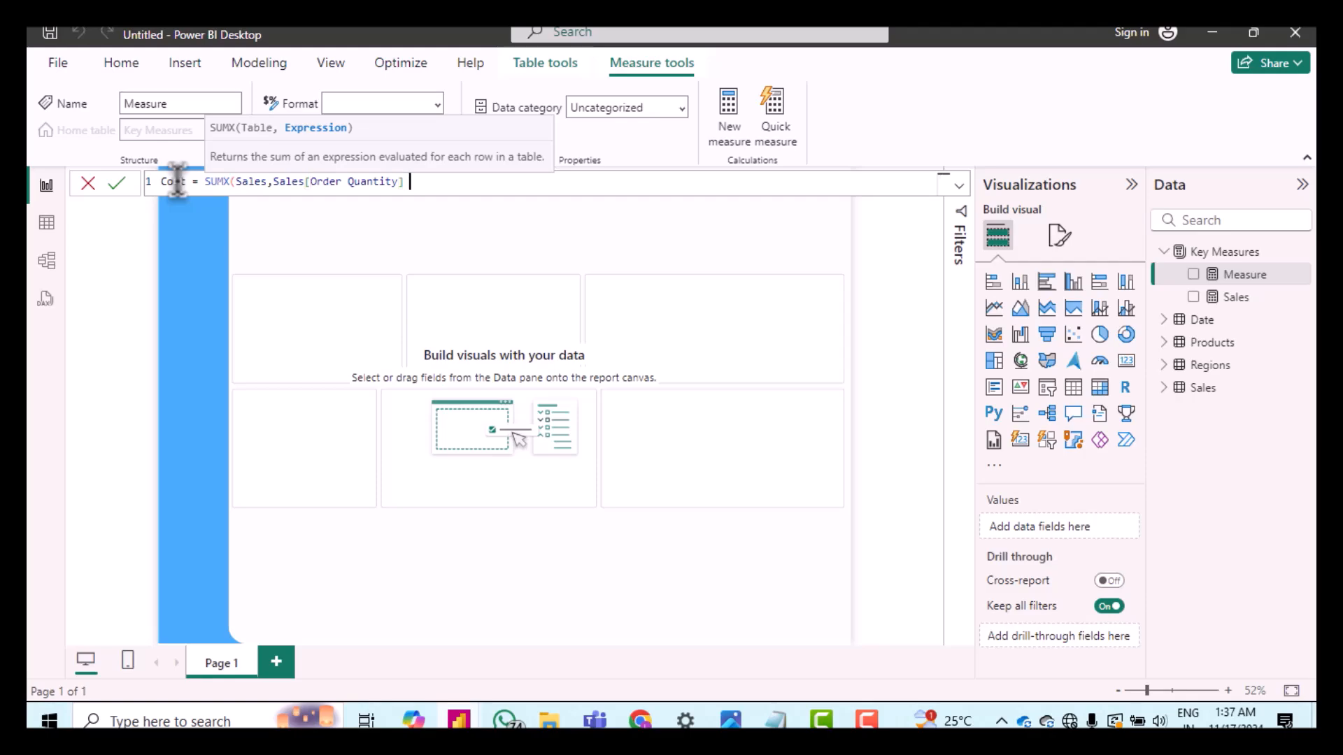
{"action": "type", "text": "*"}
{"action": "type", "text": " sa"}
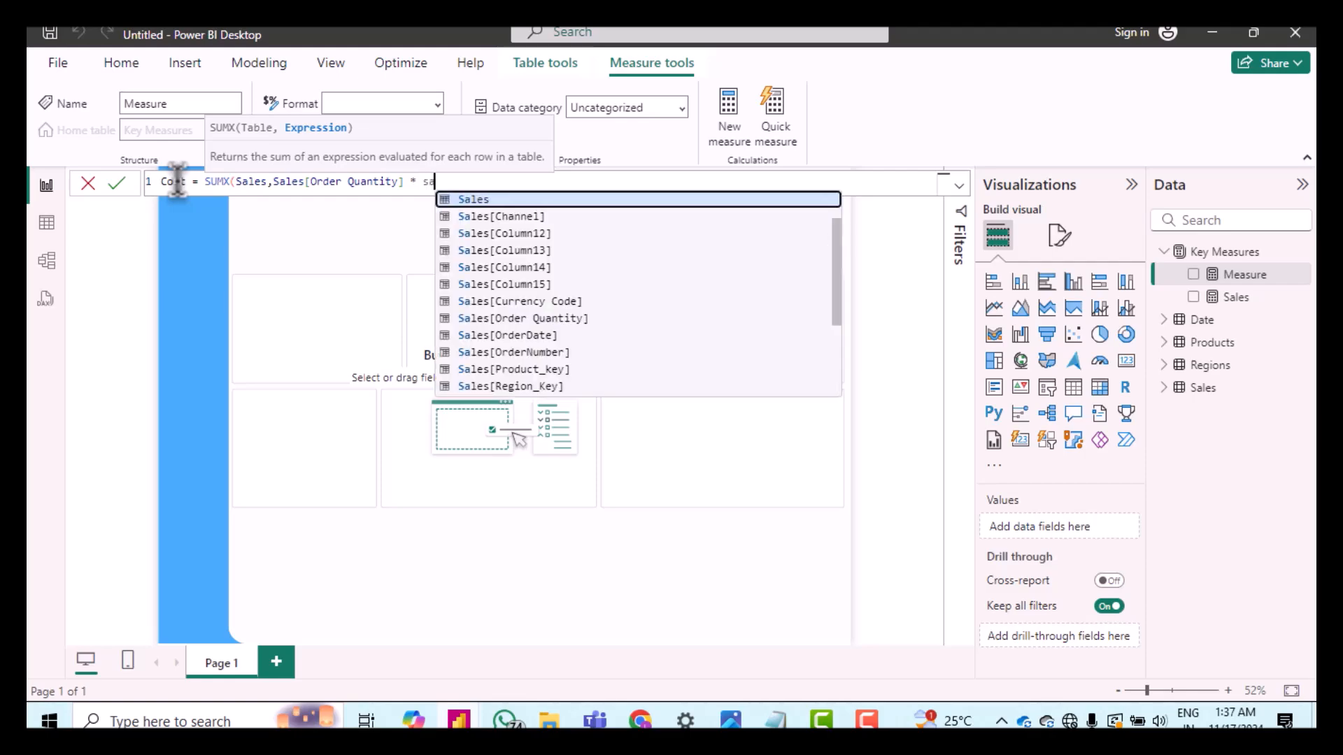
{"action": "type", "text": "les"}
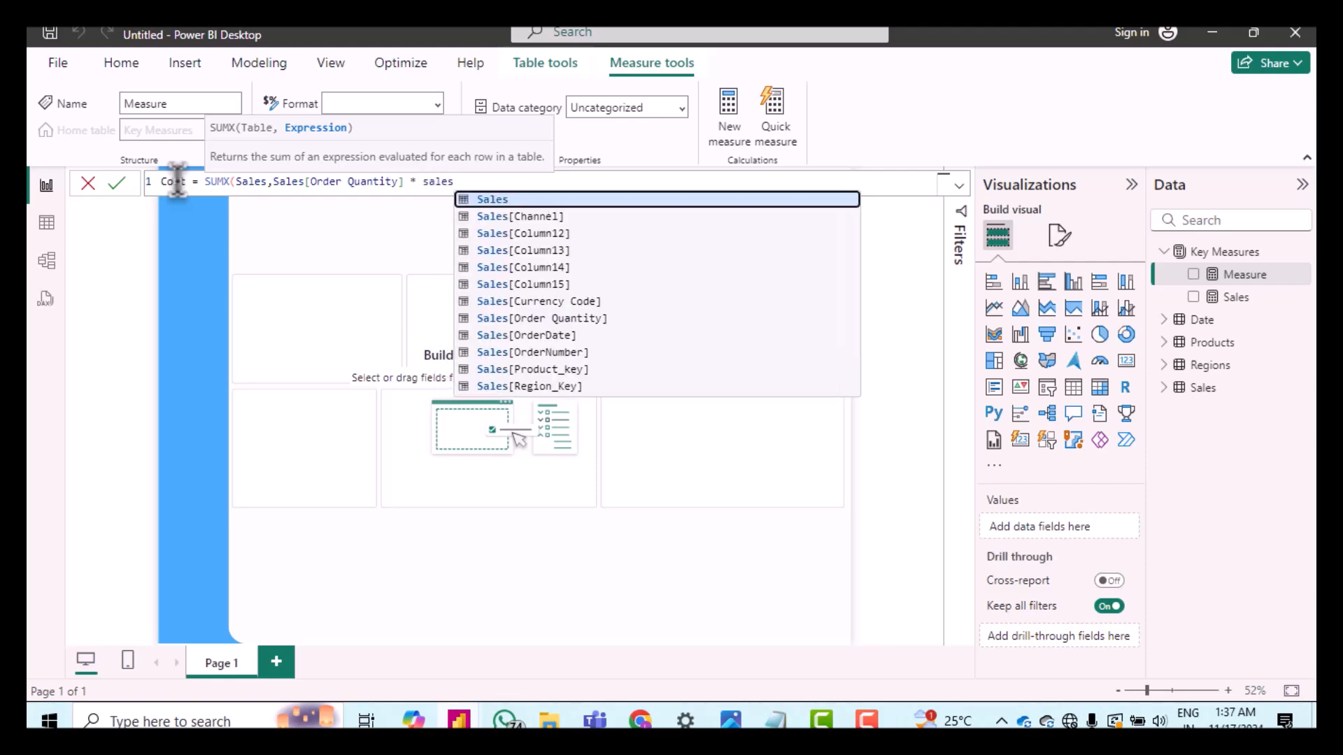
{"action": "type", "text": "[u"}
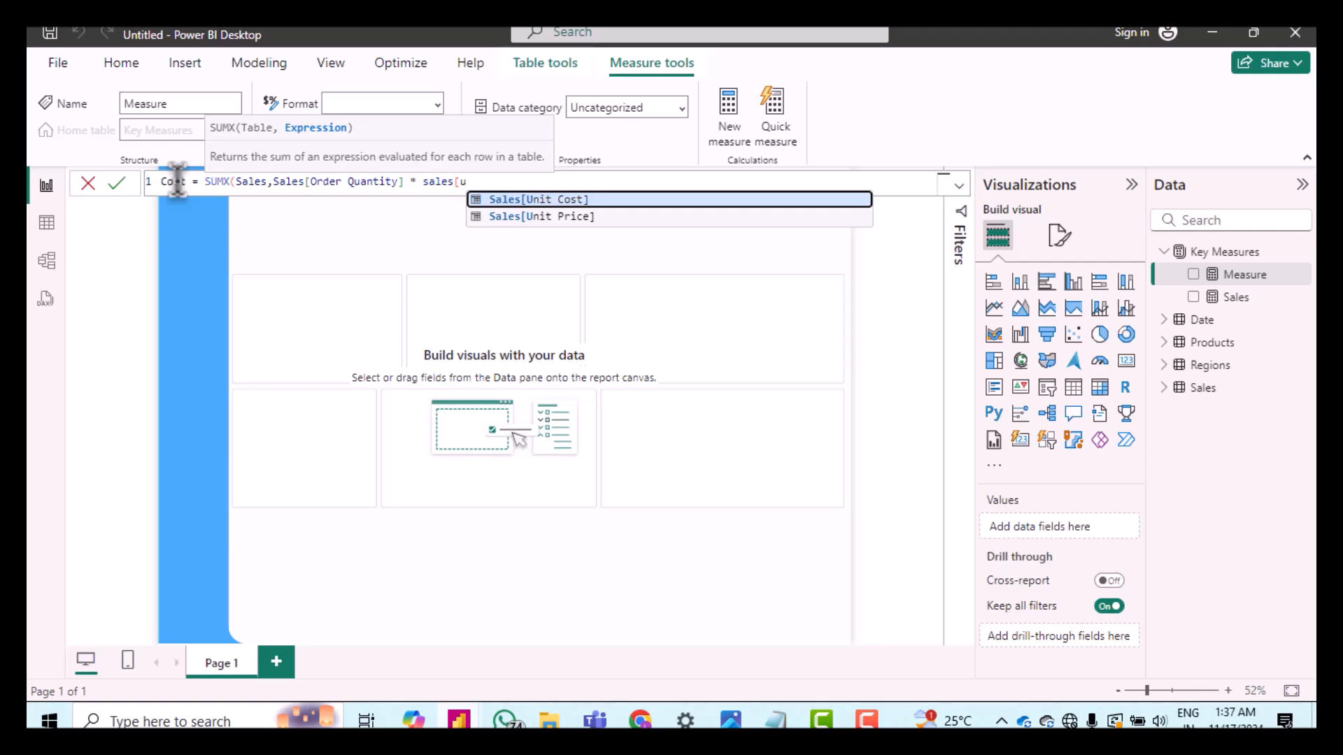
{"action": "key", "text": "Tab"}
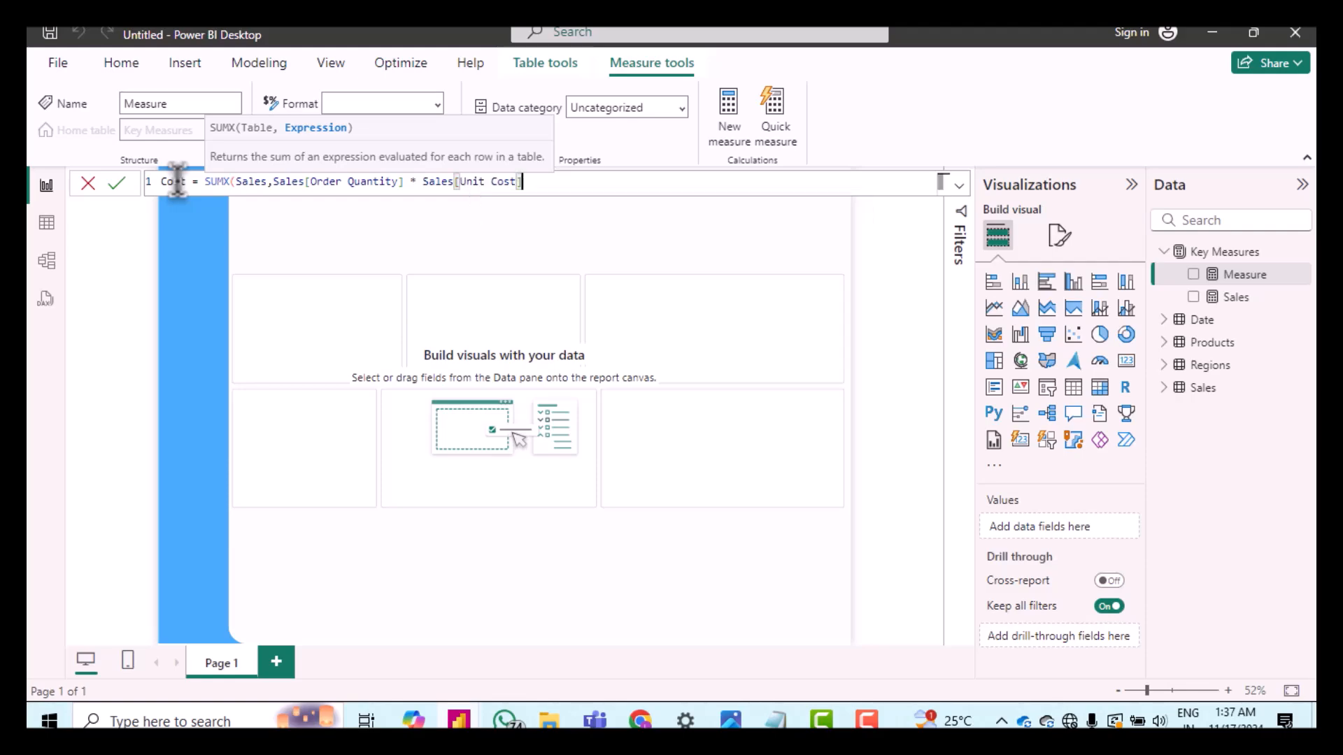
{"action": "type", "text": ")"}
{"action": "key", "text": "Return"}
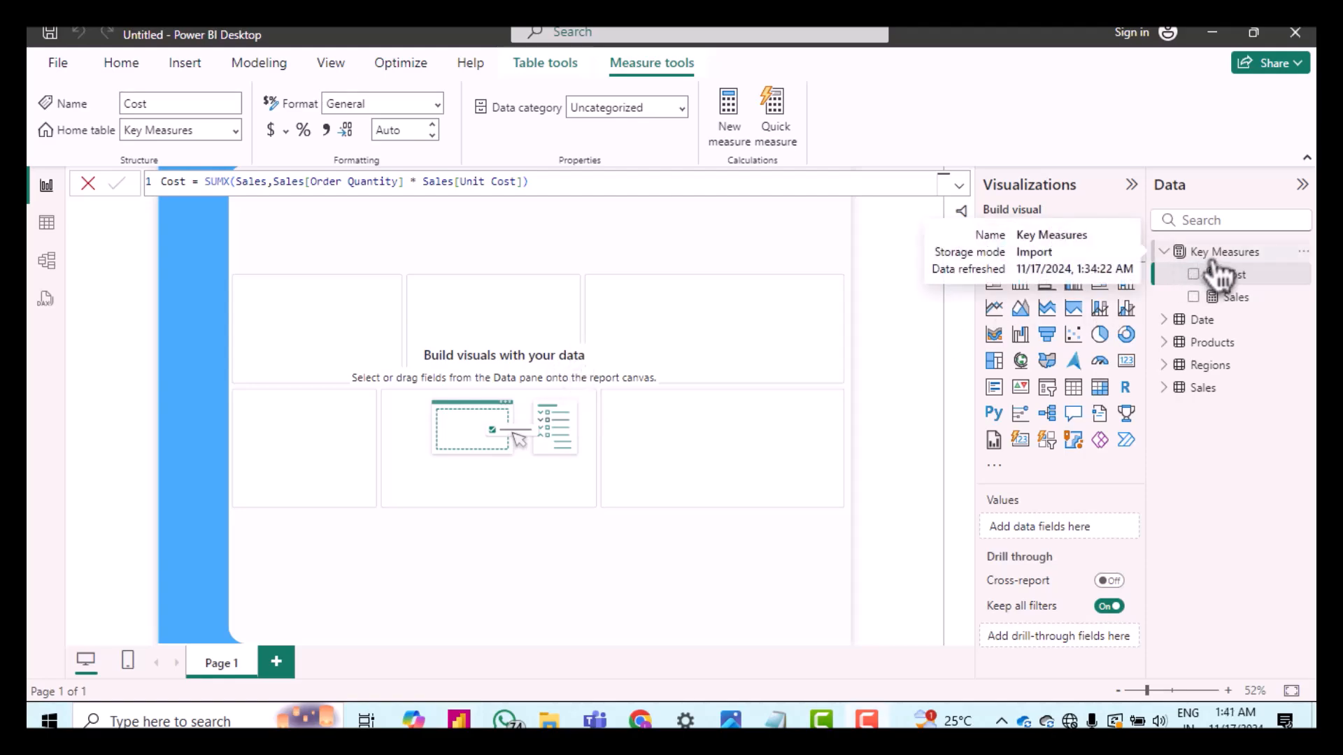
Step: Add a measure to Key Measures defined as Orders = COUNTROWS(Sales)
{"action": "right_click", "coordinate": [1216, 271]}
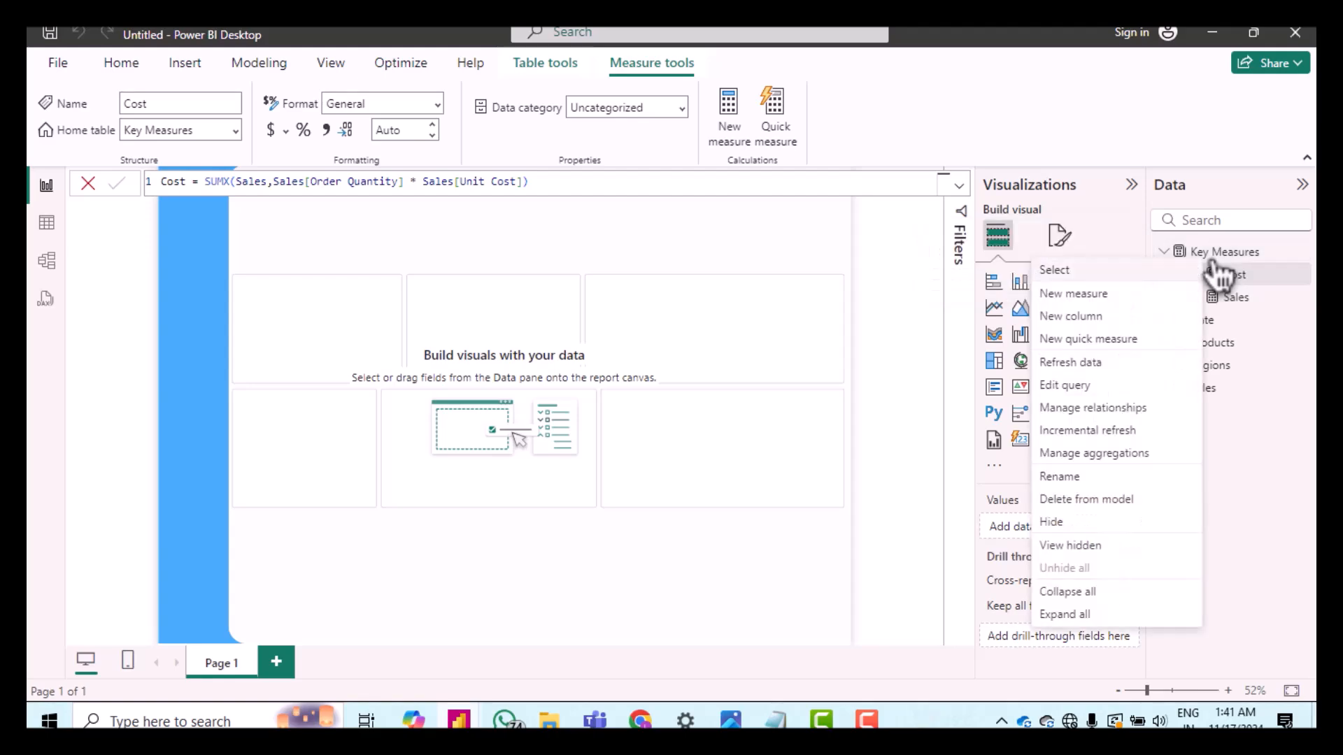
{"action": "key", "text": "Escape"}
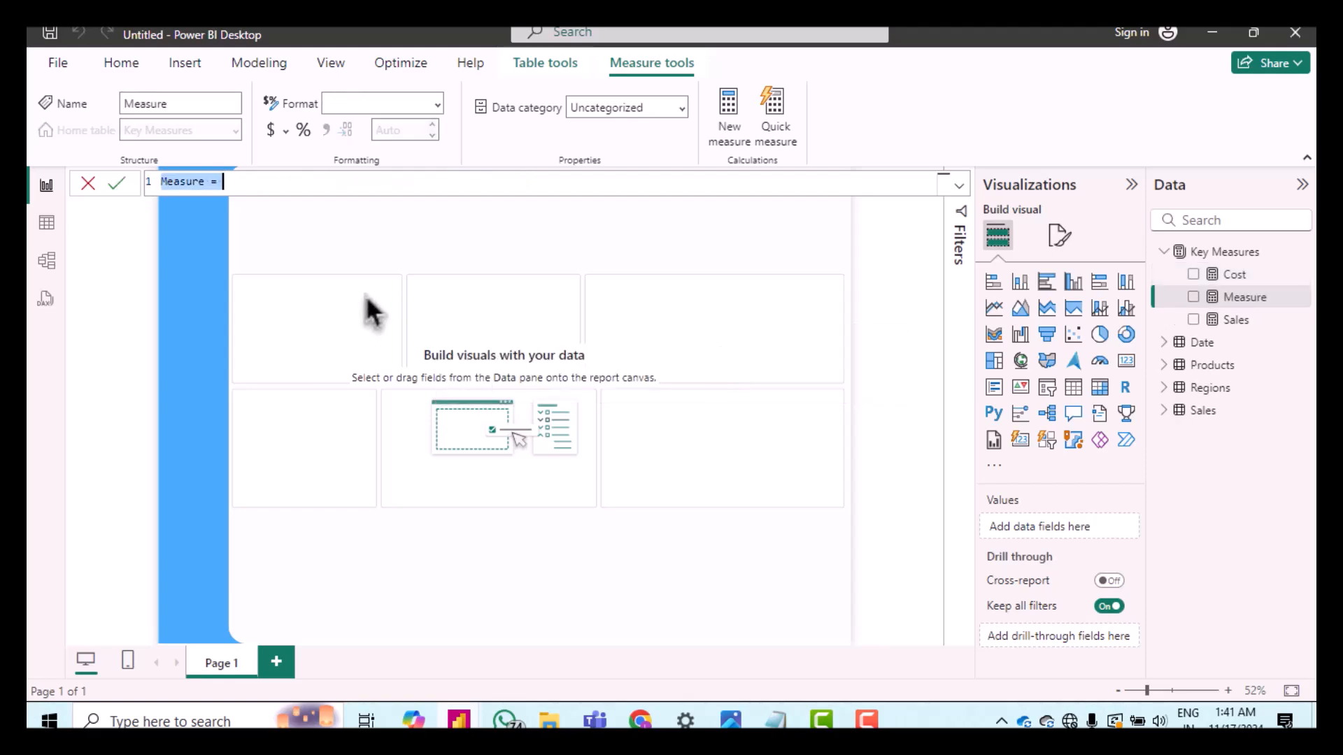
{"action": "double_click", "coordinate": [187, 182]}
{"action": "type", "text": "Orders = "}
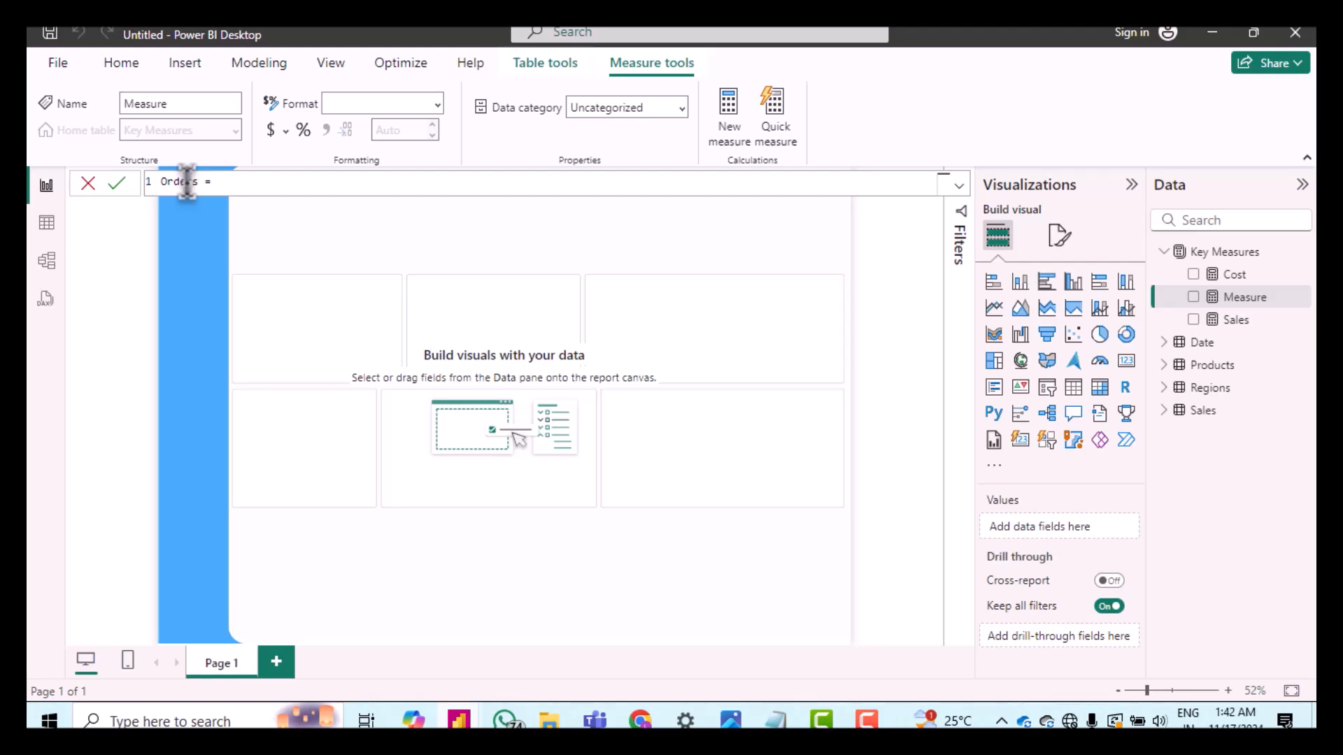
{"action": "type", "text": "countr"}
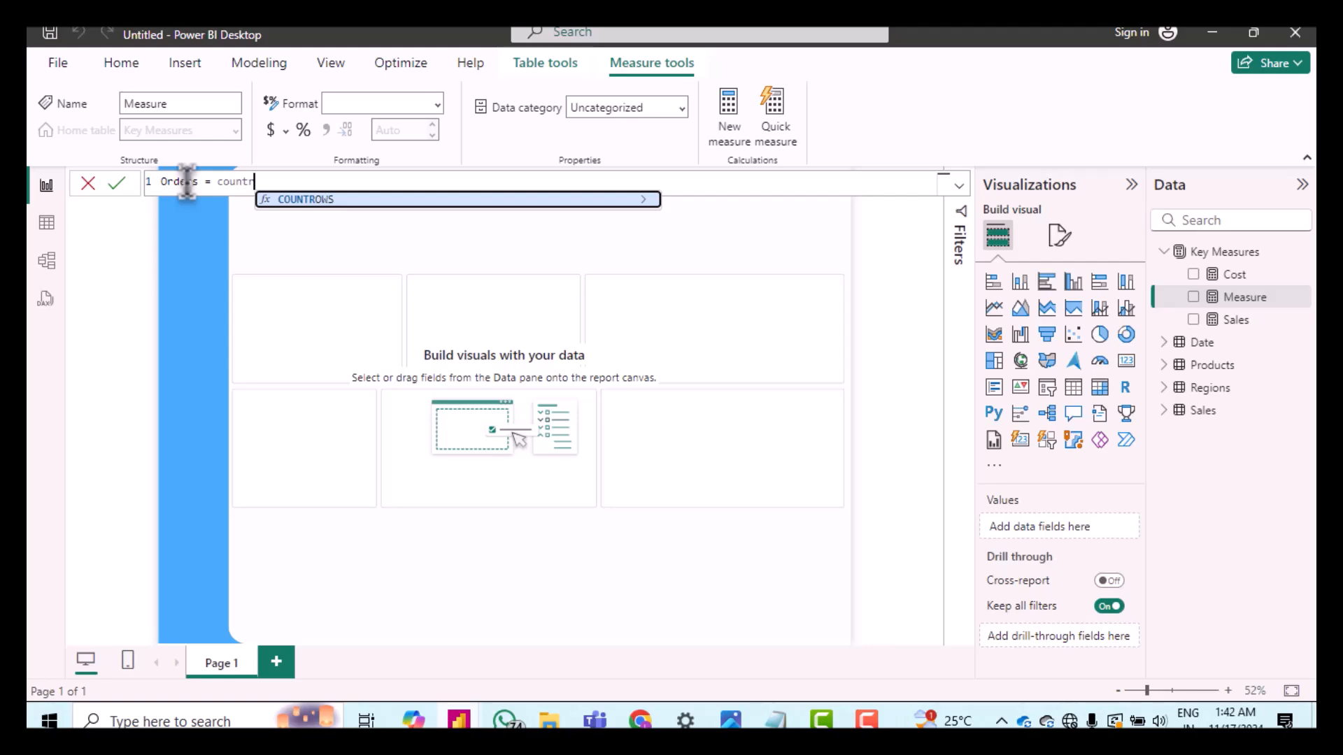
{"action": "key", "text": "Tab"}
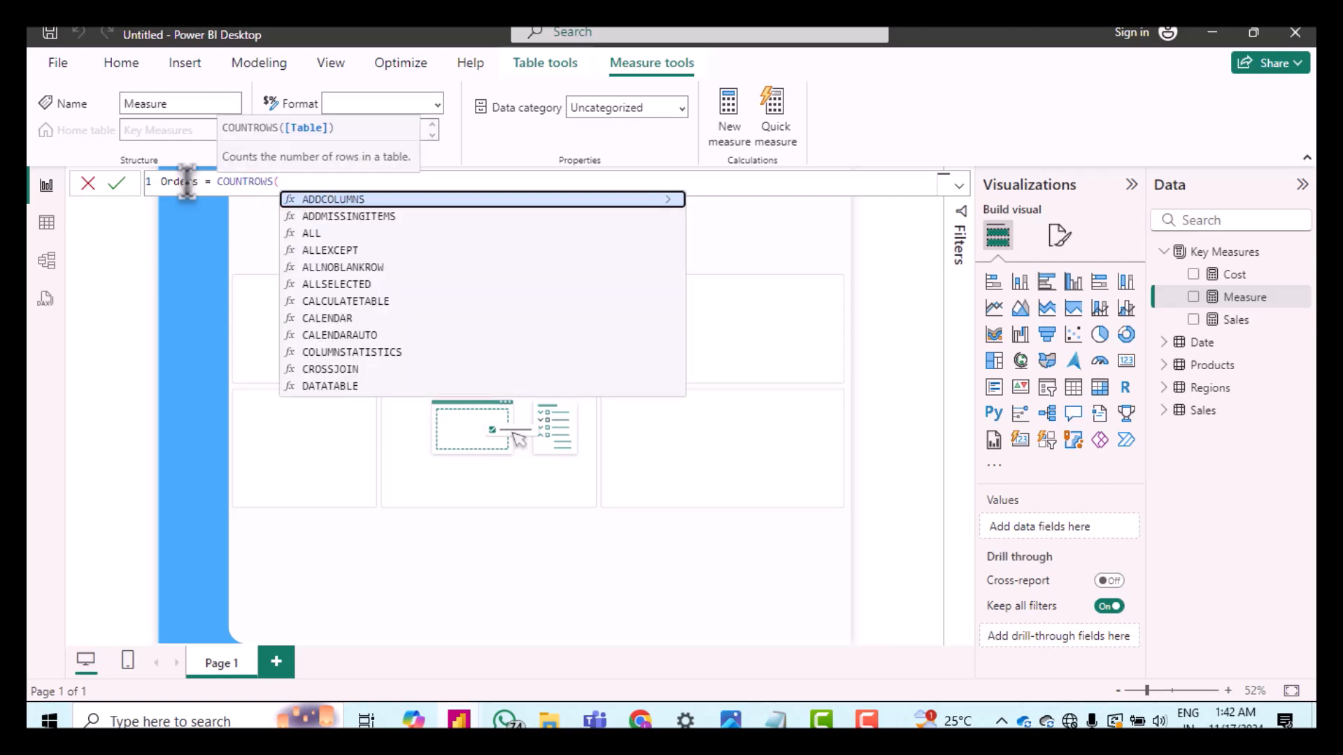
{"action": "type", "text": "sa"}
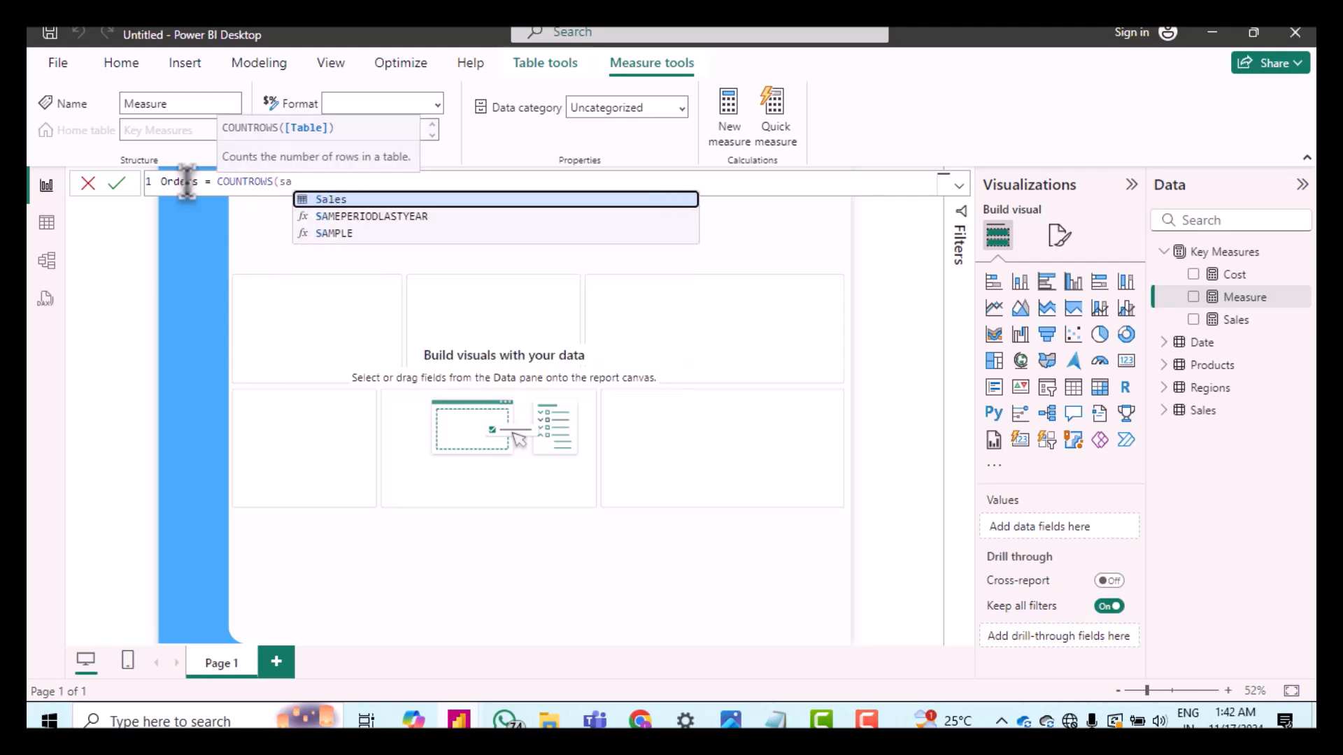
{"action": "key", "text": "Tab"}
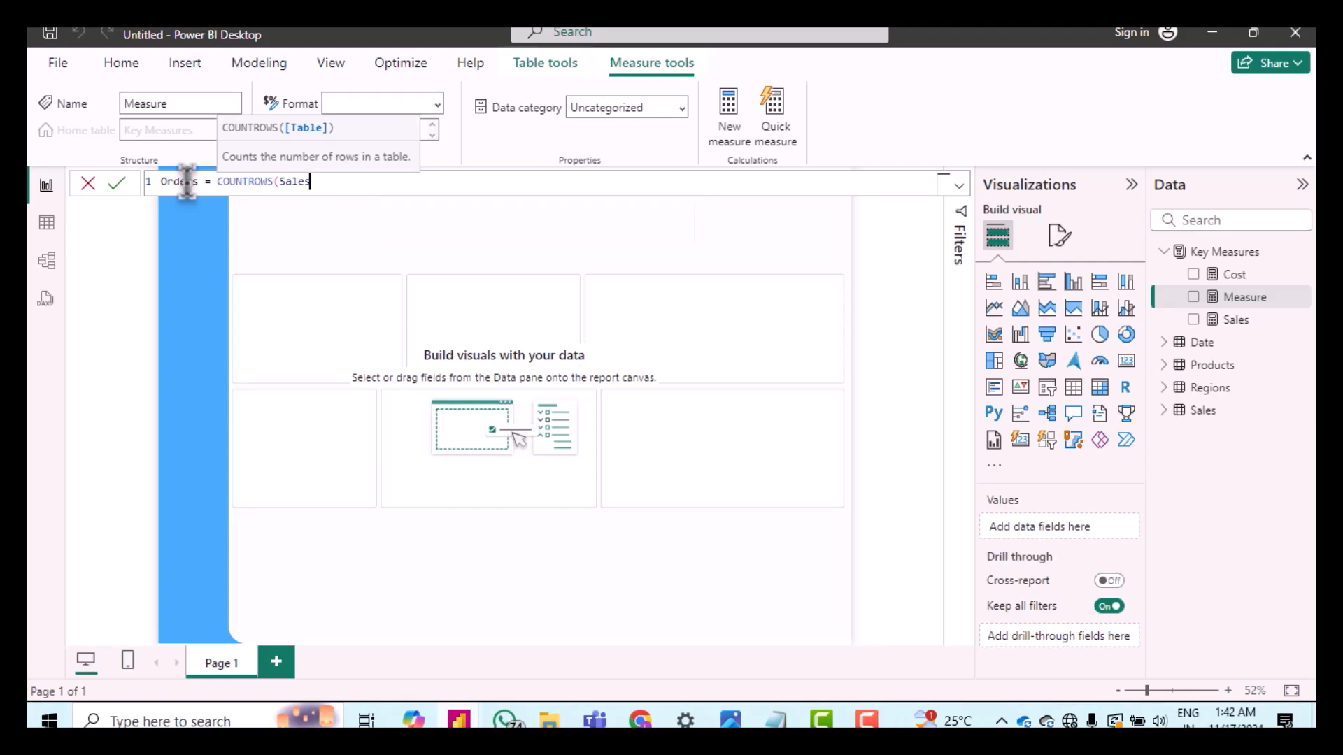
{"action": "type", "text": ")"}
{"action": "key", "text": "Return"}
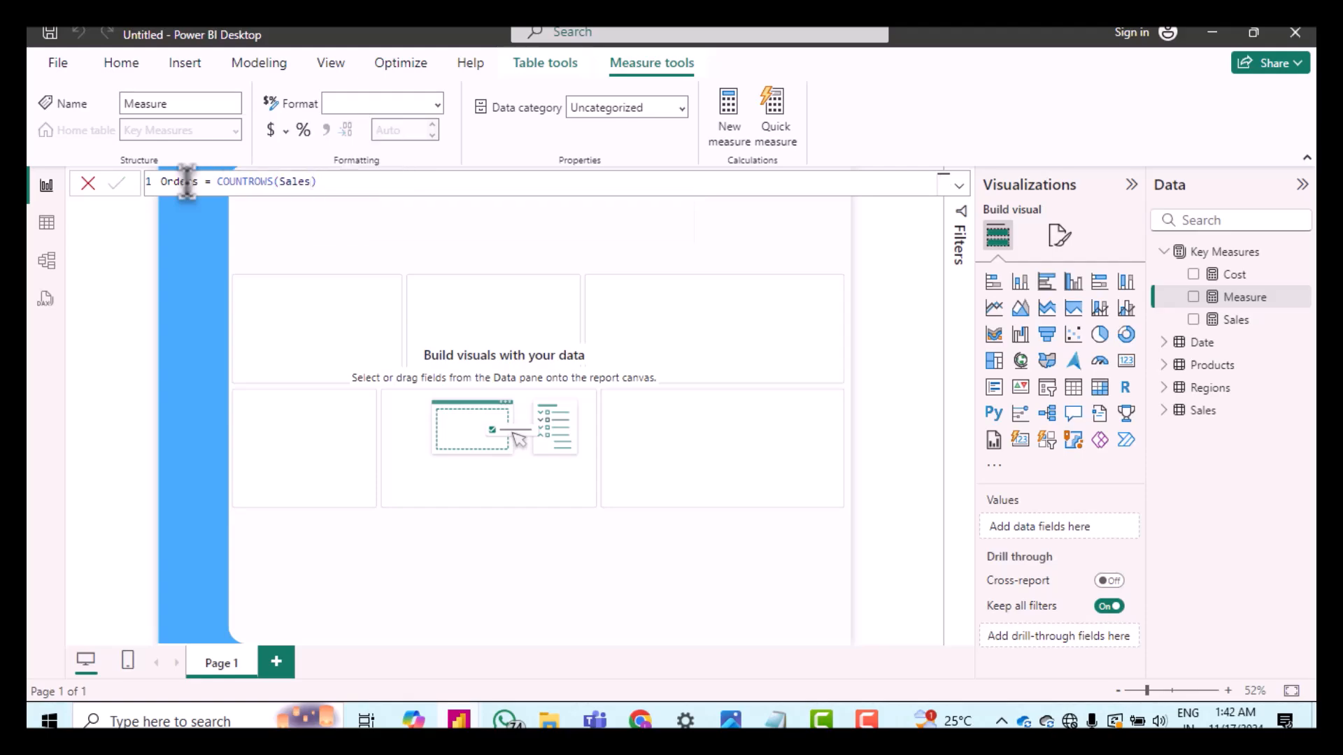
{"action": "key", "text": "Return"}
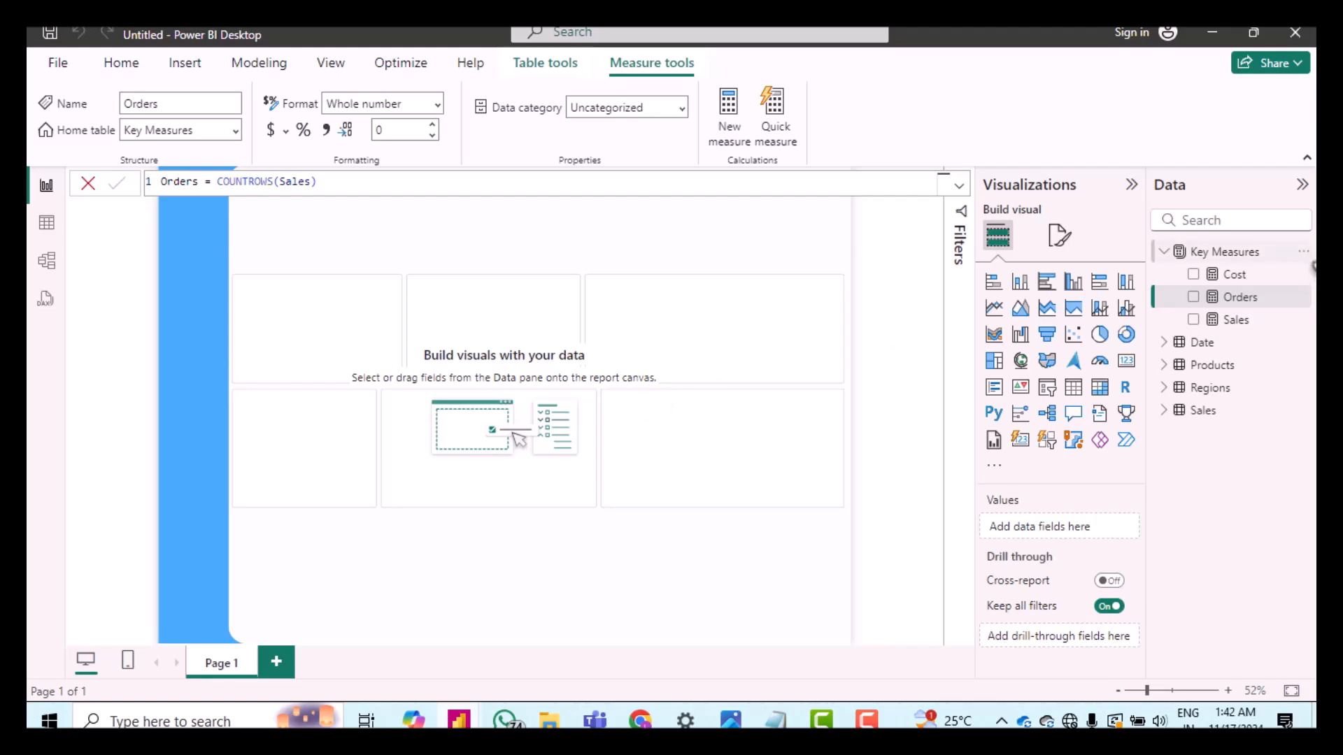
Step: Add a measure to Key Measures defined as Profit = [Sales] - [Cost]
{"action": "right_click", "coordinate": [1264, 253]}
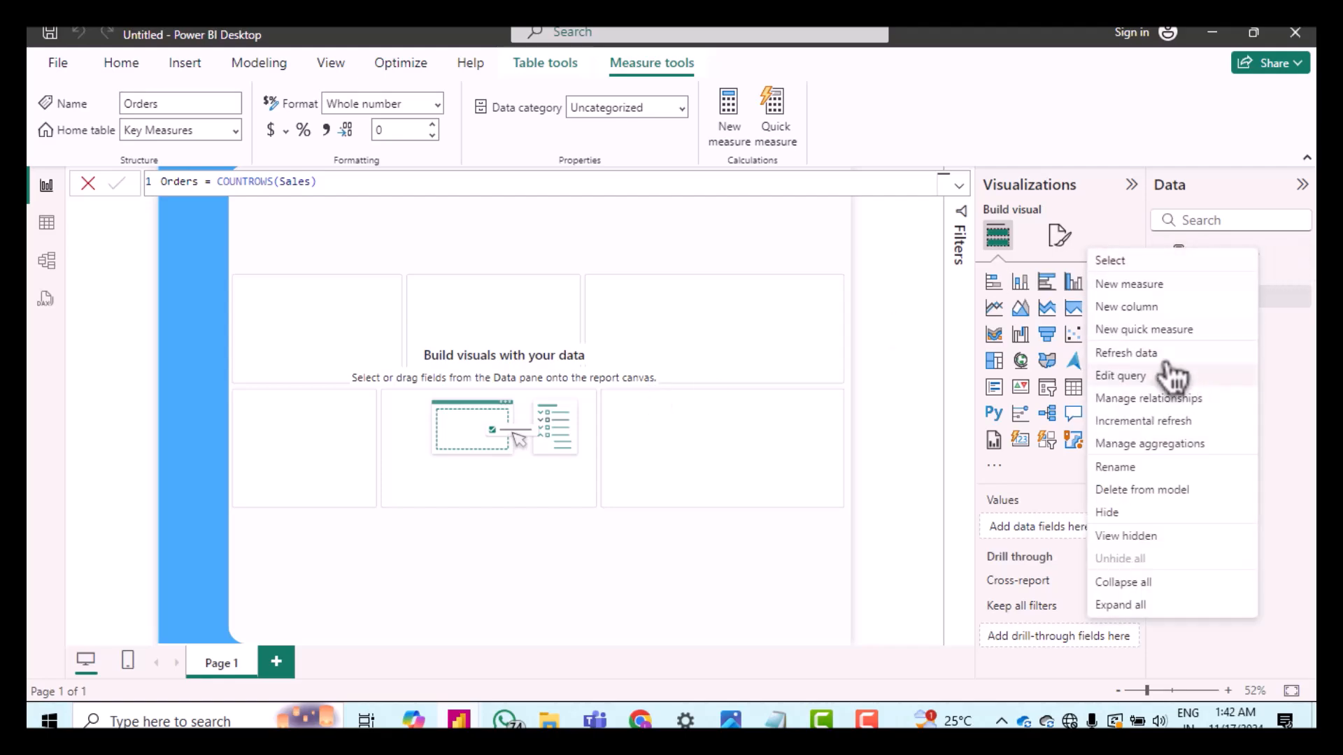
{"action": "left_click", "coordinate": [1138, 288]}
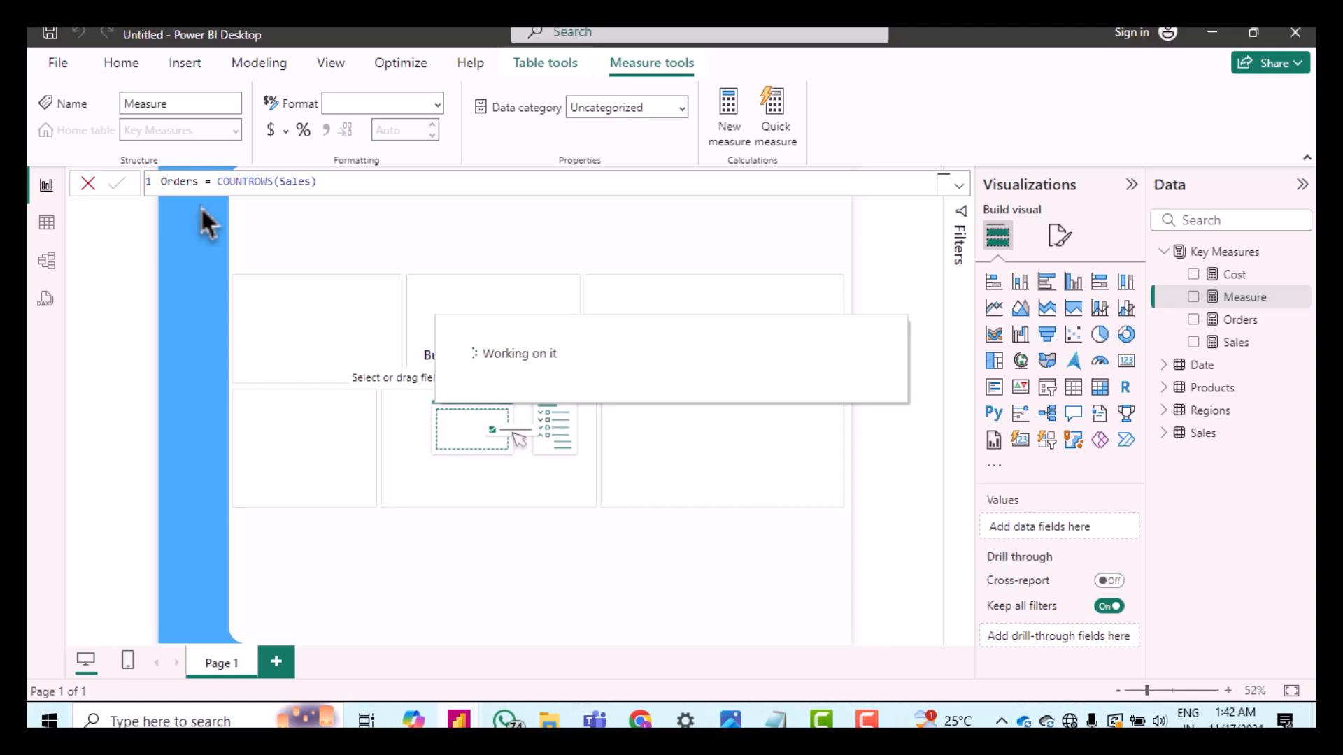
{"action": "double_click", "coordinate": [187, 181]}
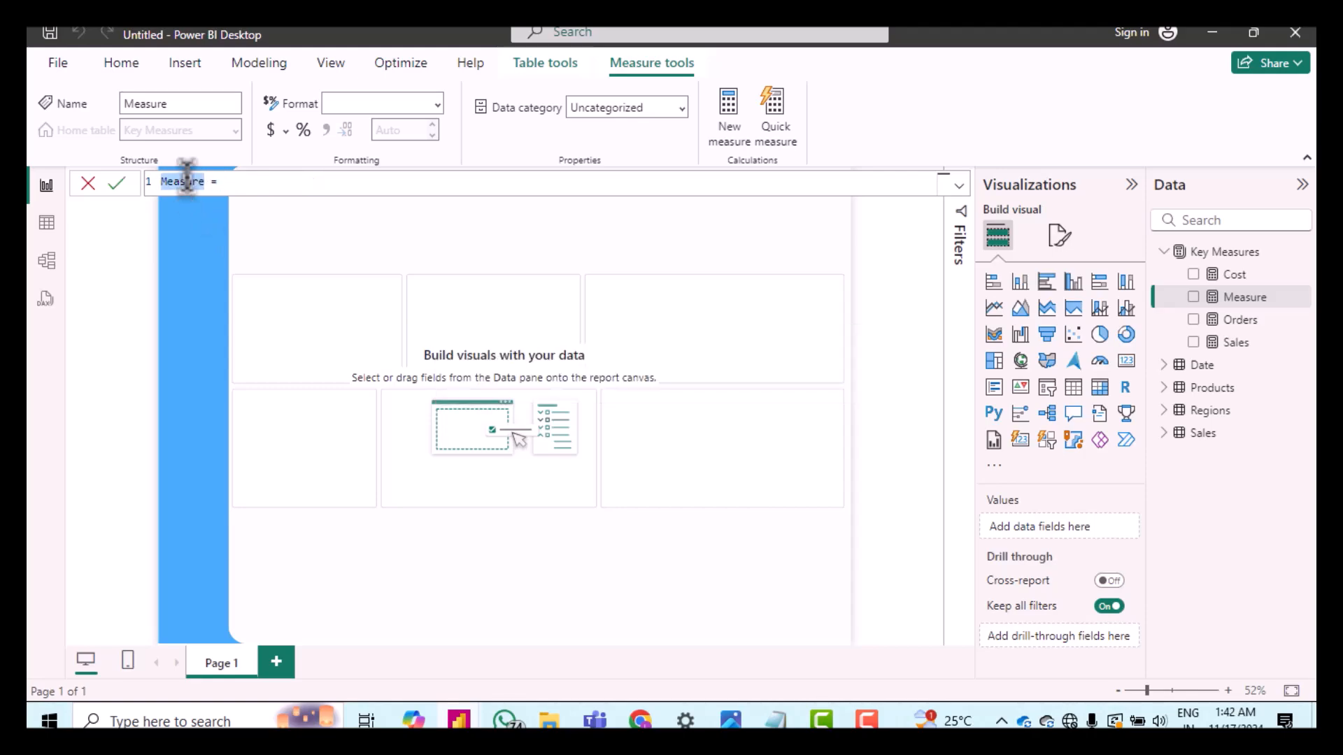
{"action": "type", "text": "Z"}
{"action": "key", "text": "BackSpace"}
{"action": "type", "text": "Profit = ["}
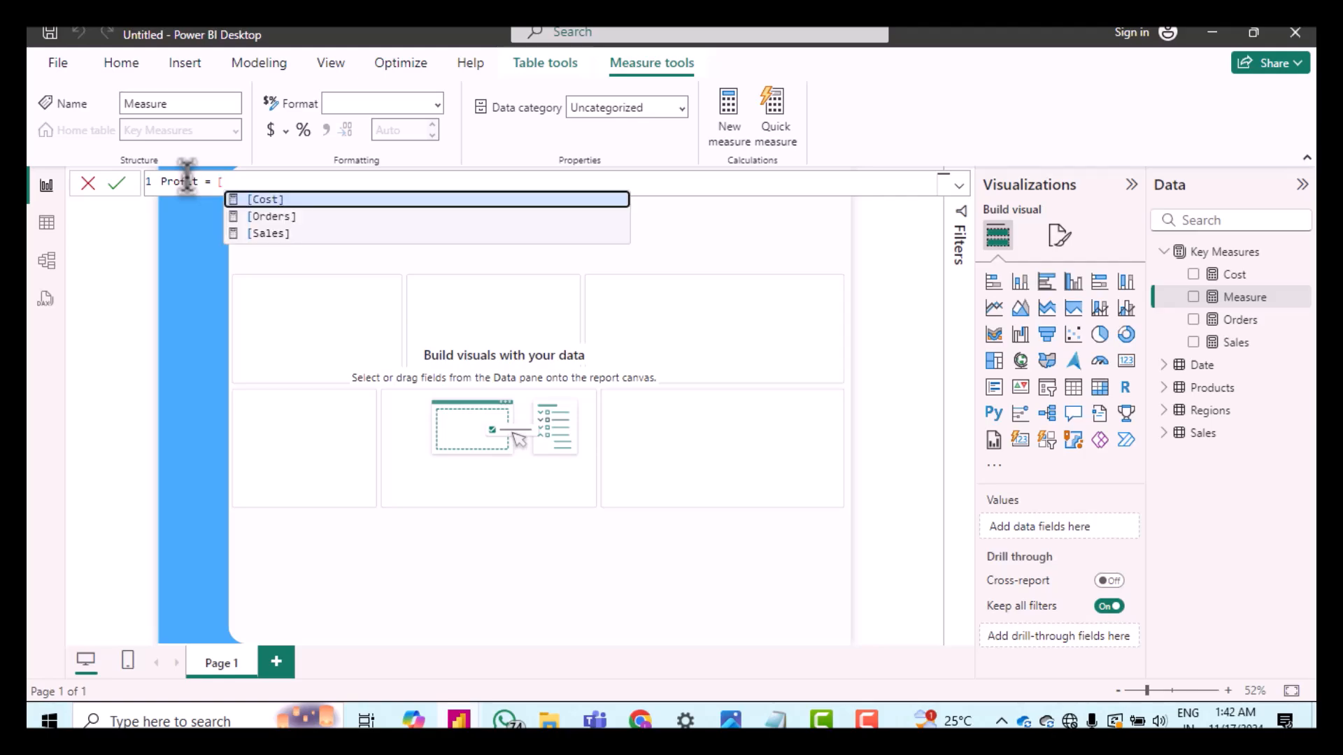
{"action": "key", "text": "Down"}
{"action": "key", "text": "Down"}
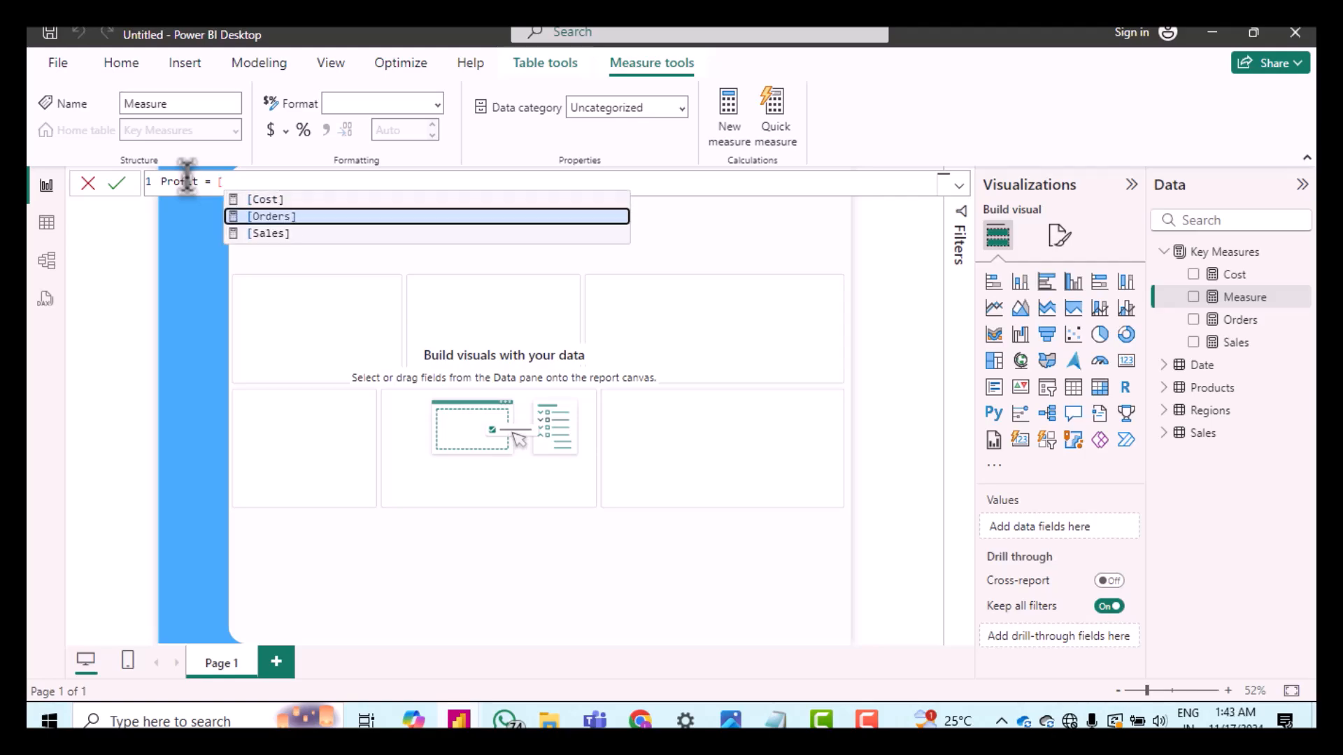
{"action": "key", "text": "Tab"}
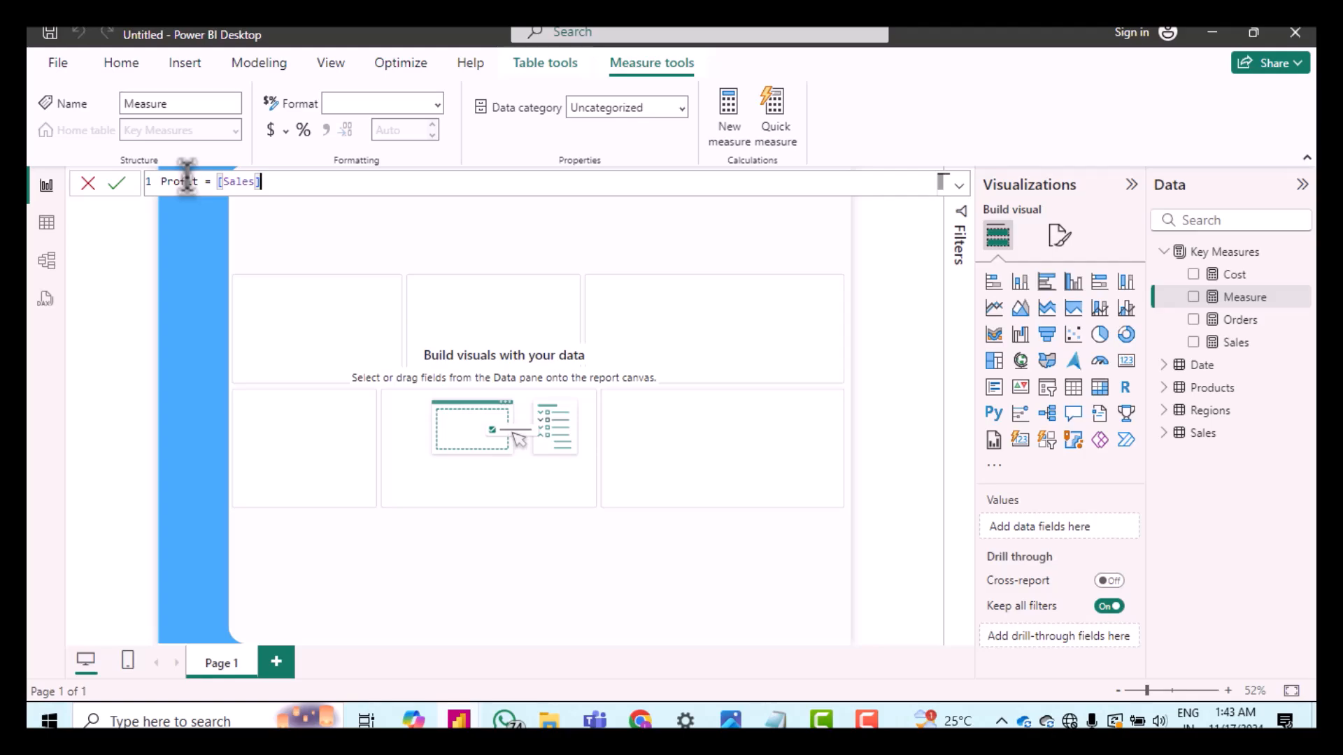
{"action": "type", "text": "- ["}
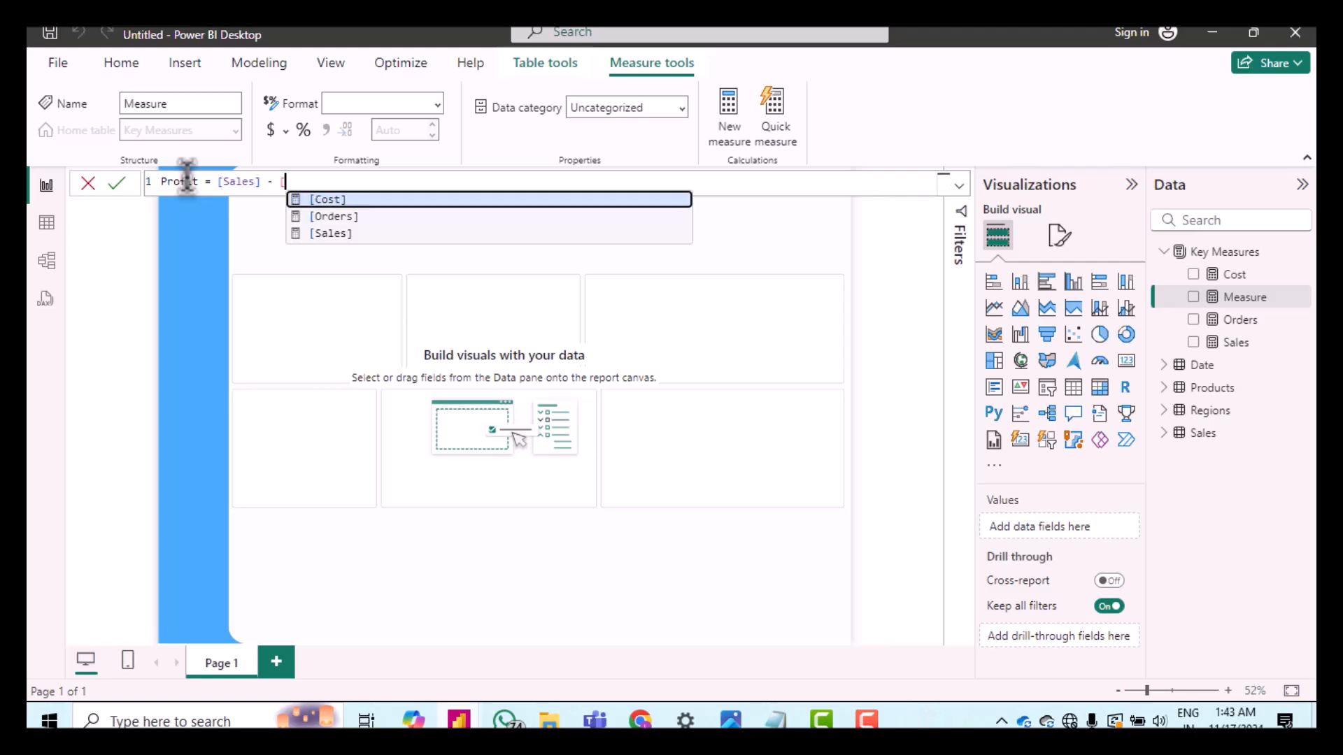
{"action": "key", "text": "Tab"}
{"action": "key", "text": "shift+Return"}
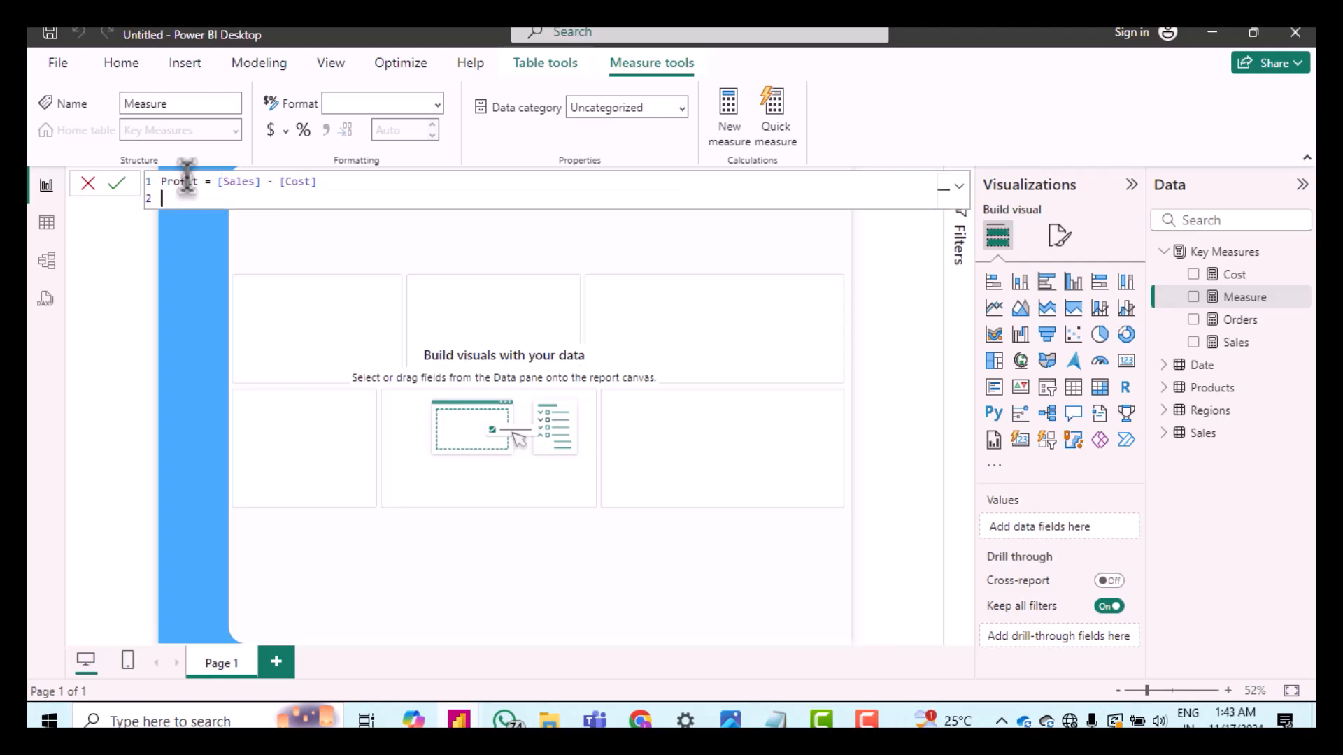
{"action": "key", "text": "BackSpace"}
{"action": "key", "text": "Return"}
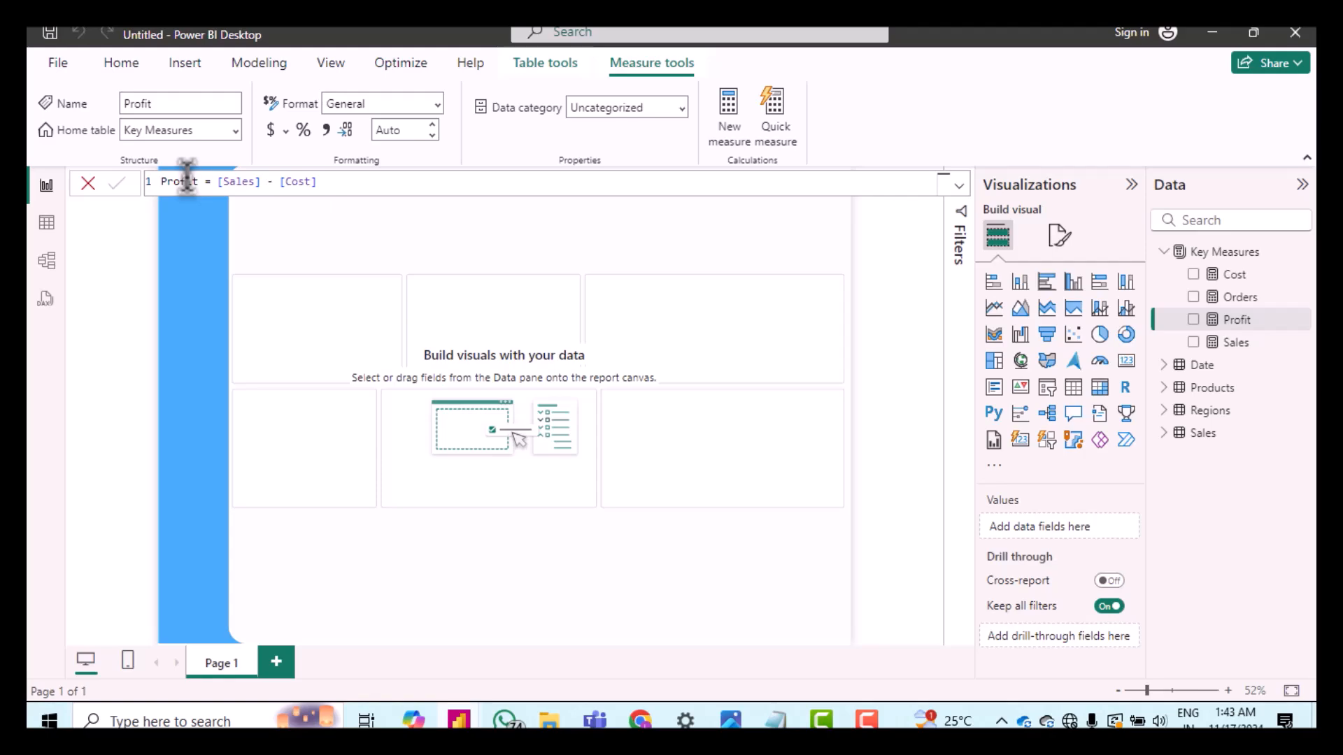
Step: Add a measure to Key Measures defined as Quantity = SUM(Sales[Order Quantity])
{"action": "right_click", "coordinate": [1215, 261]}
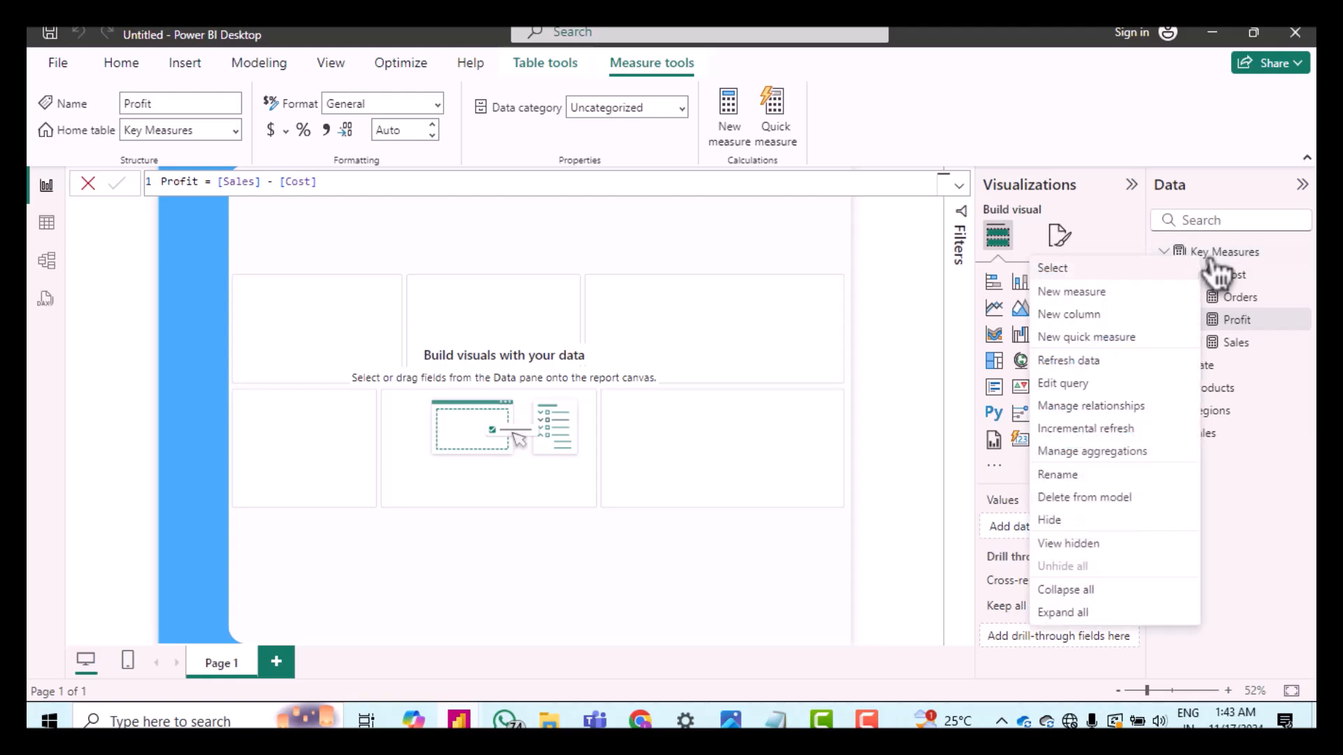
{"action": "left_click", "coordinate": [1103, 307]}
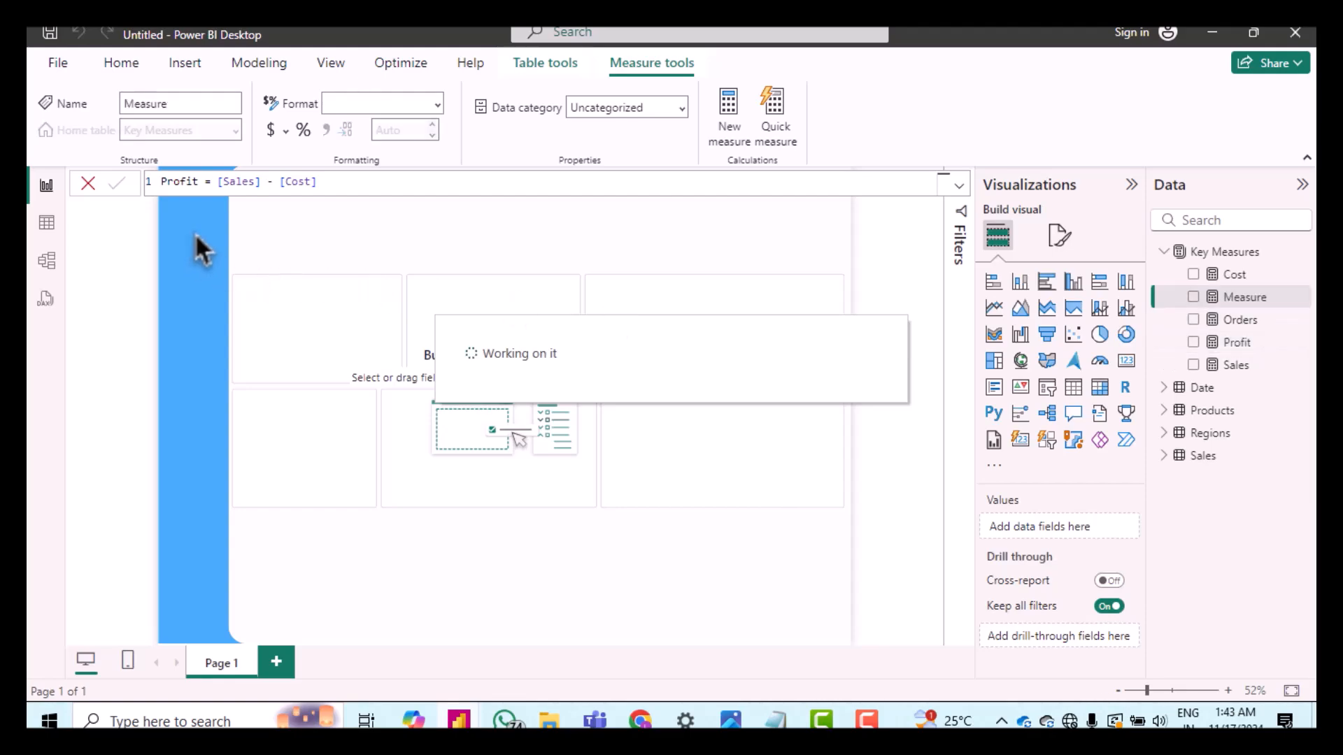
{"action": "double_click", "coordinate": [187, 183]}
{"action": "type", "text": "Q"}
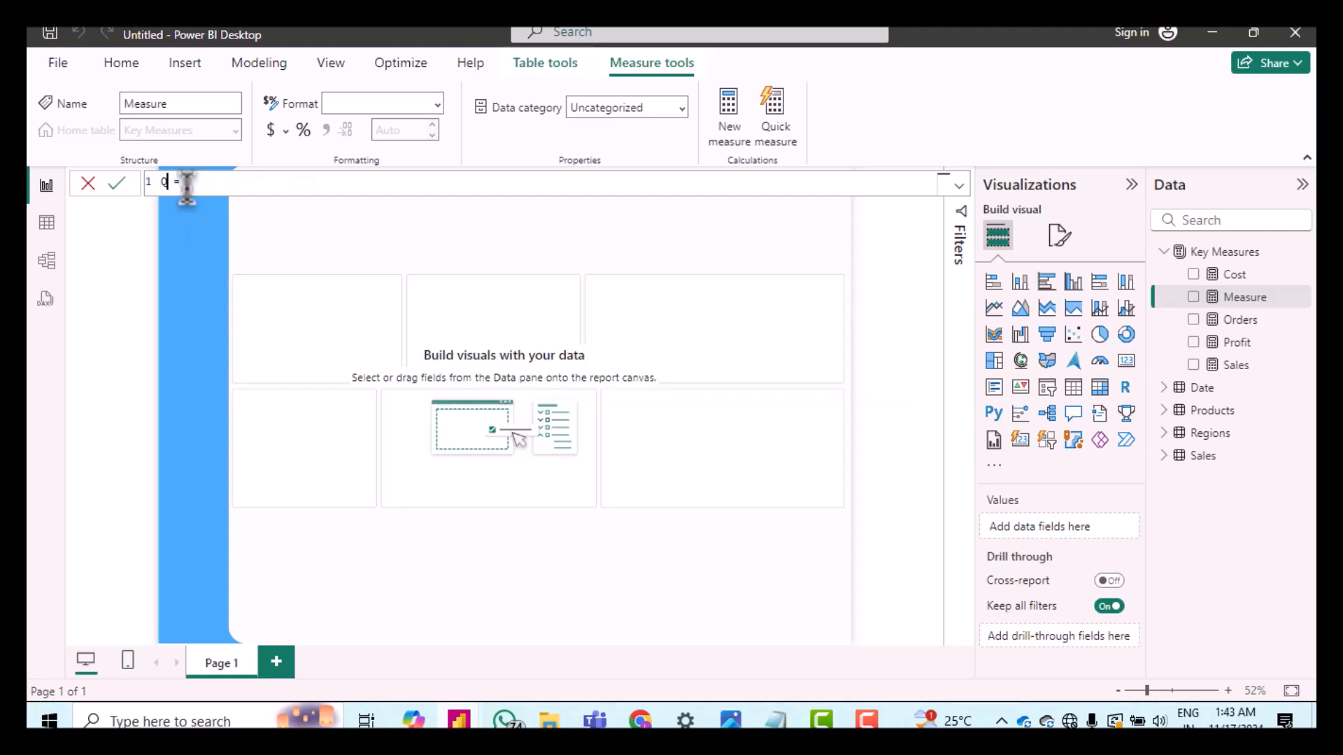
{"action": "type", "text": "uantity"}
{"action": "key", "text": "End"}
{"action": "type", "text": "sum"}
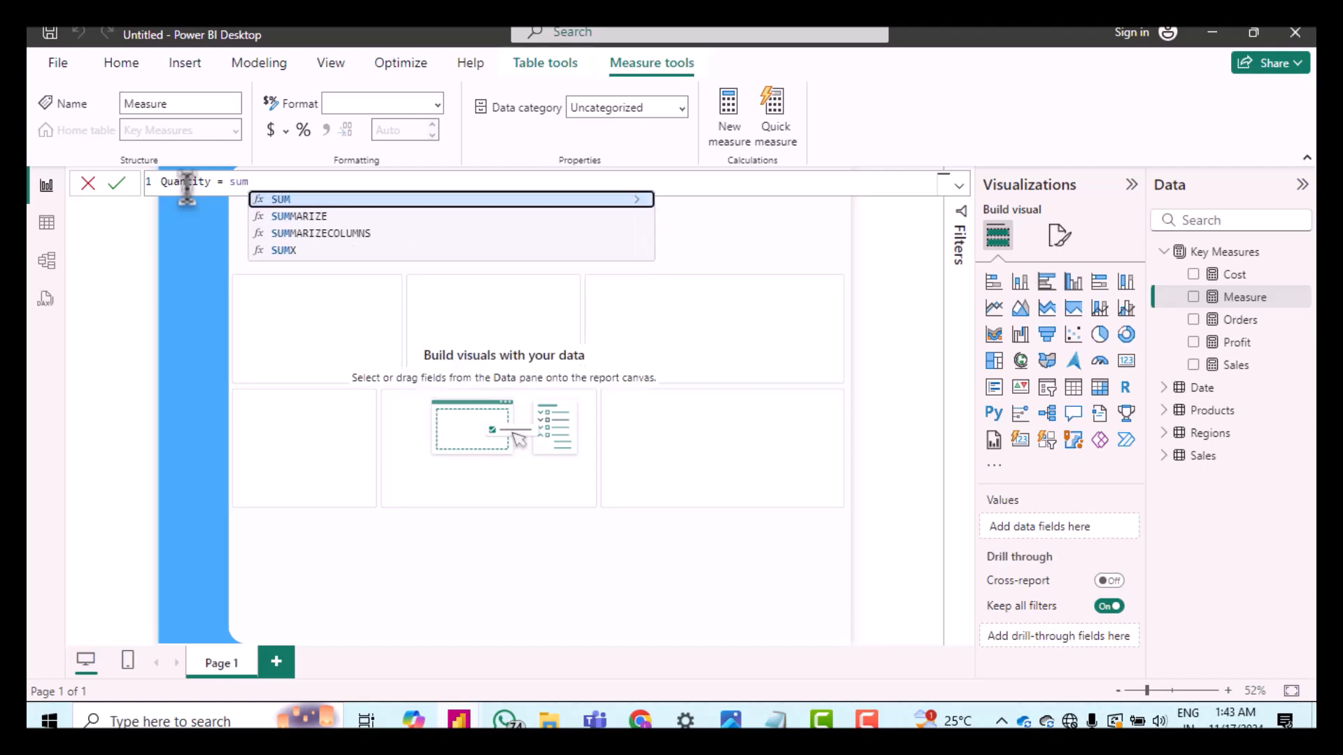
{"action": "key", "text": "Tab"}
{"action": "type", "text": "sa"}
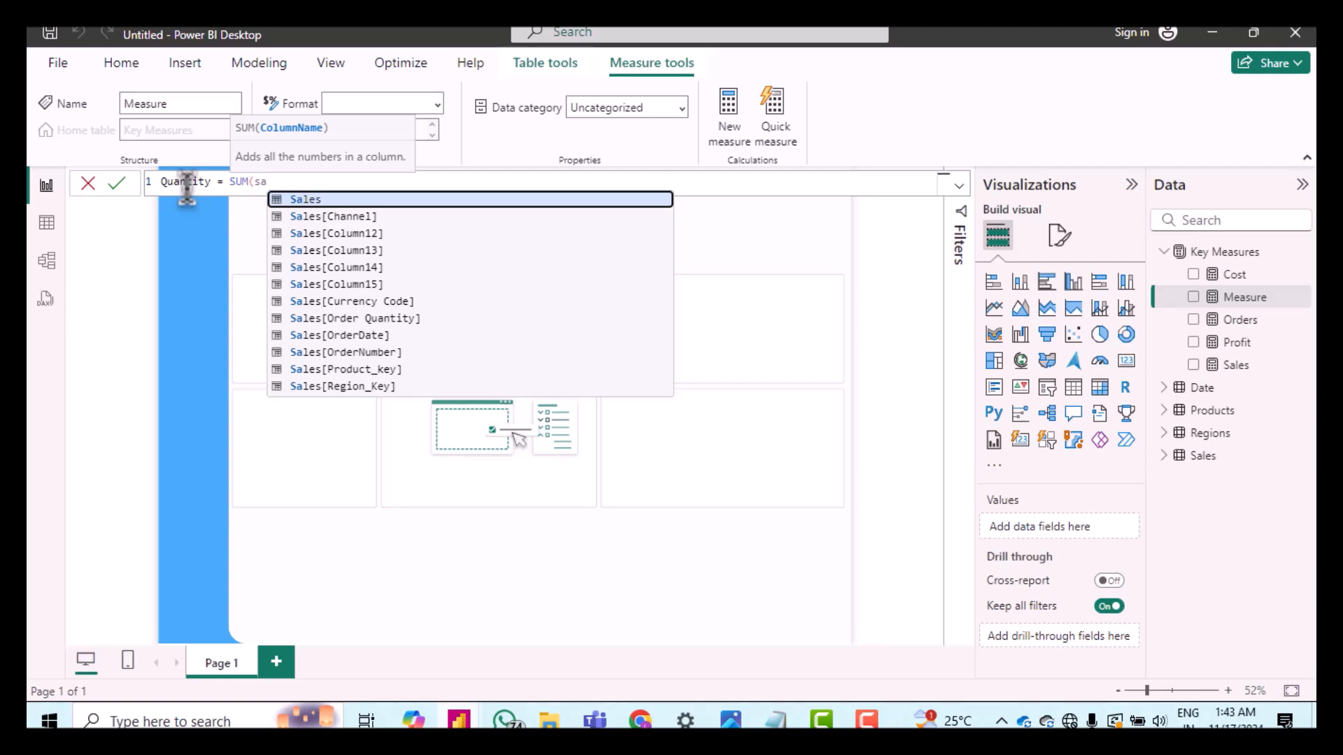
{"action": "key", "text": "Down"}
{"action": "key", "text": "Down"}
{"action": "key", "text": "Down"}
{"action": "key", "text": "Down"}
{"action": "key", "text": "Down"}
{"action": "key", "text": "Down"}
{"action": "key", "text": "Down"}
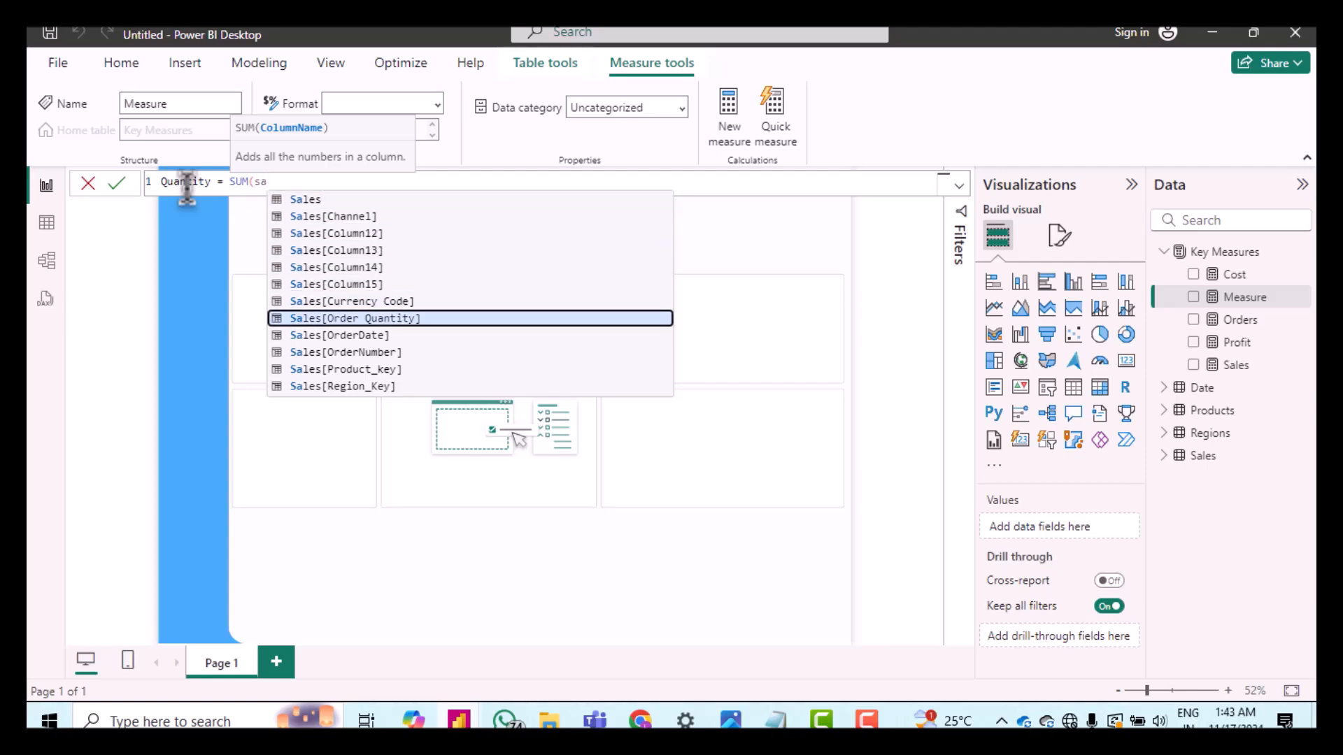
{"action": "key", "text": "Tab"}
{"action": "type", "text": ")"}
{"action": "key", "text": "Return"}
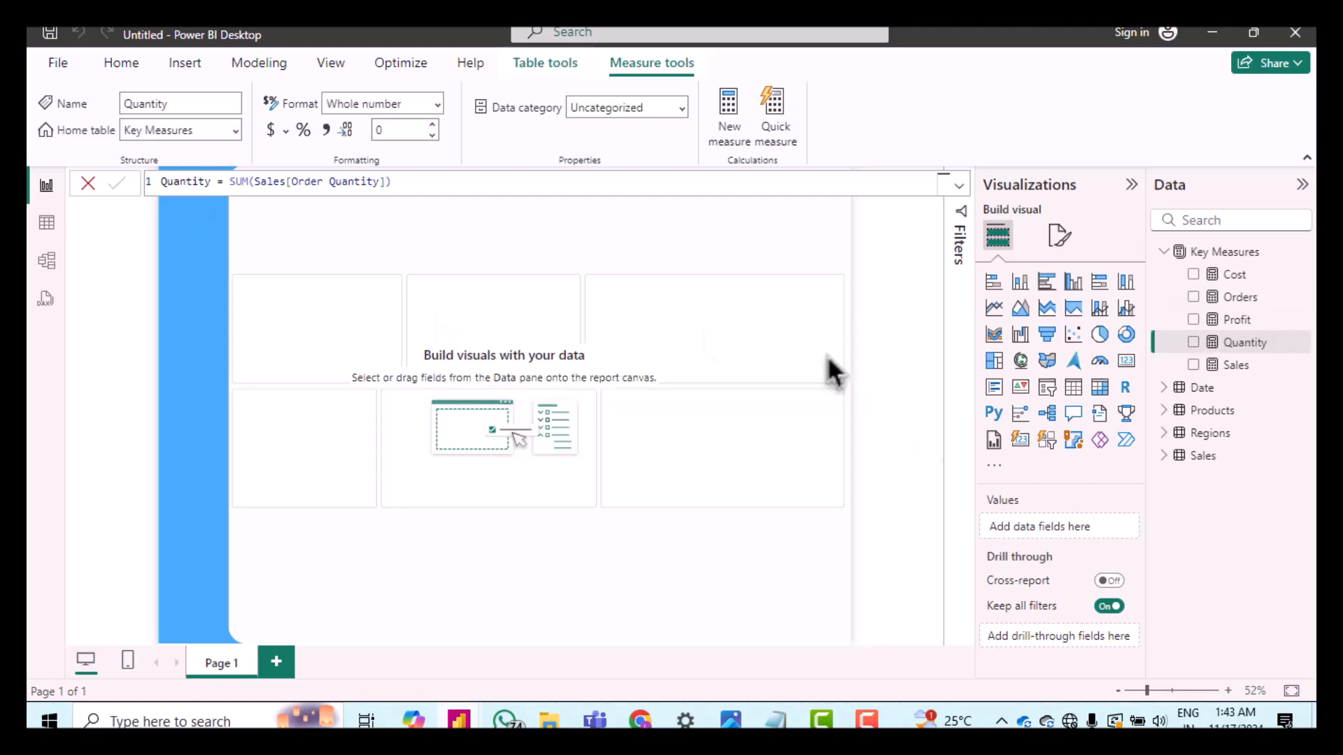
Step: Add a measure to Key Measures defined as Profit Margin = DIVIDE([Profit],[Sales],0)
{"action": "right_click", "coordinate": [1227, 256]}
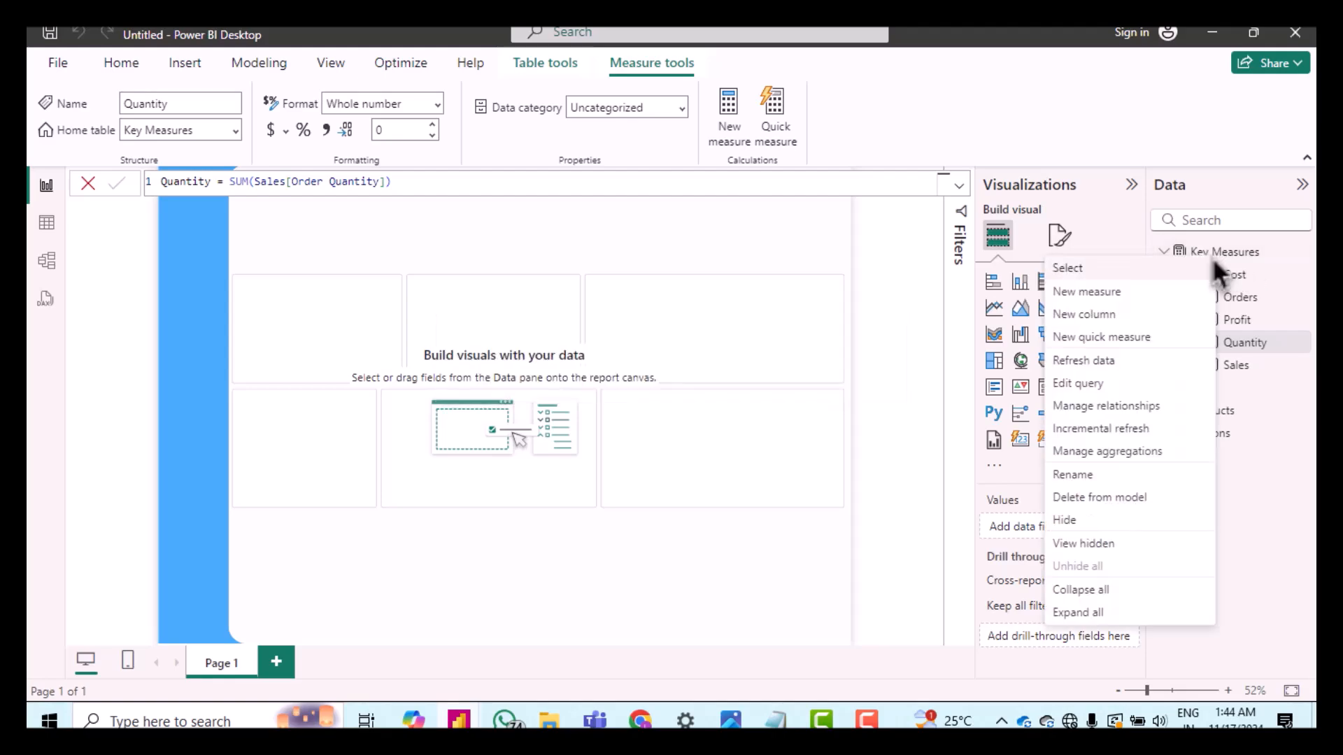
{"action": "left_click", "coordinate": [1157, 296]}
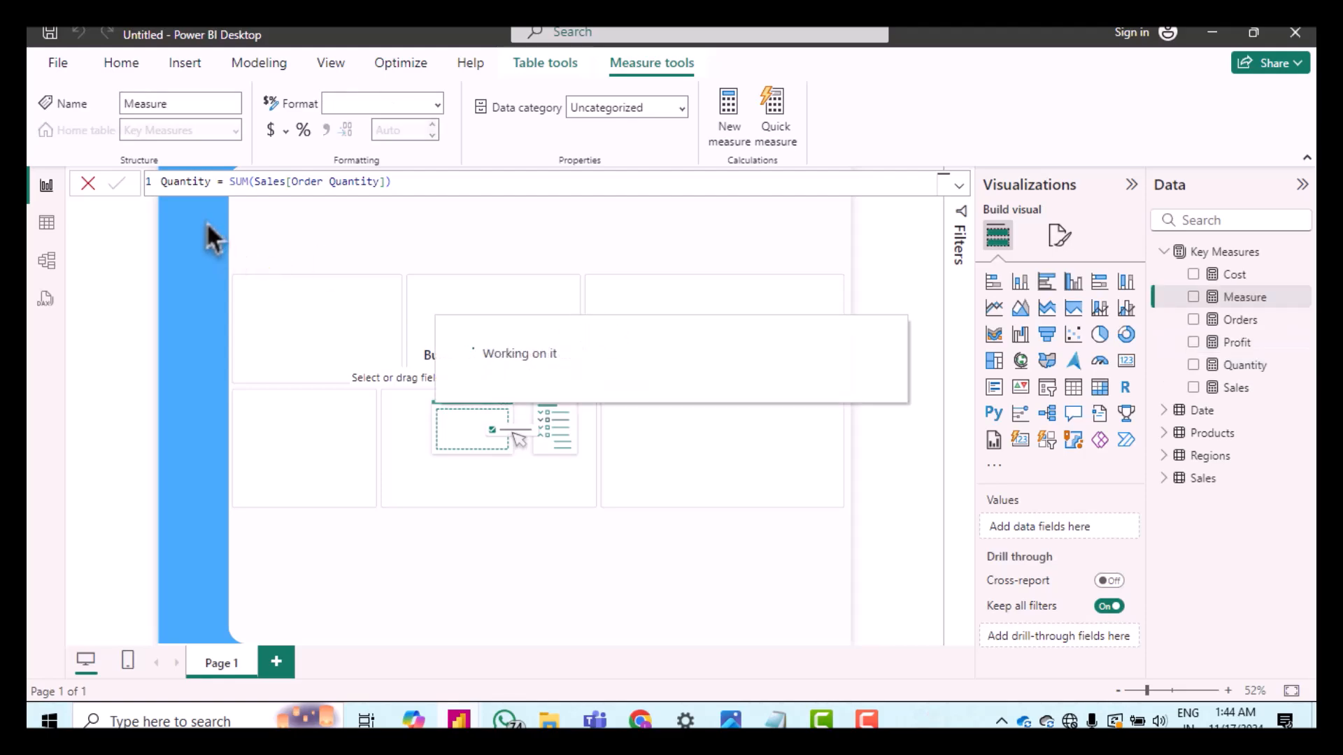
{"action": "double_click", "coordinate": [186, 182]}
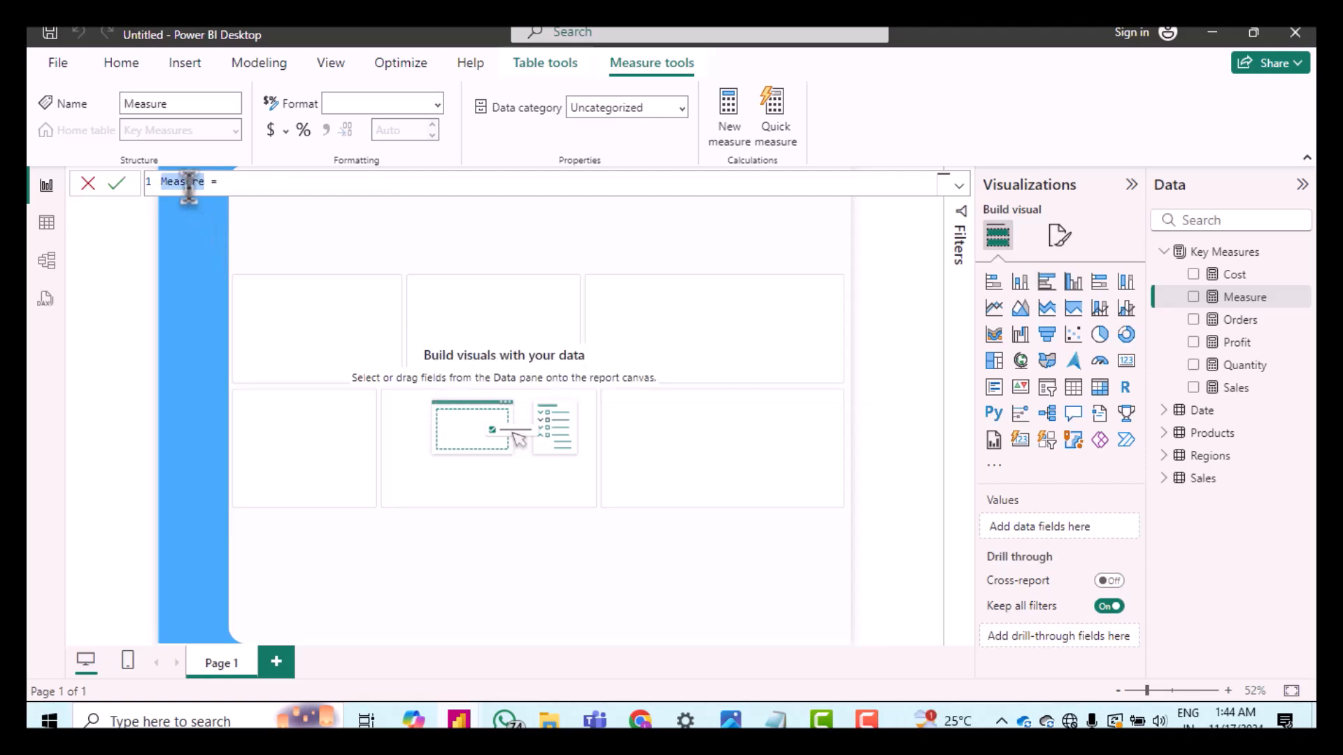
{"action": "type", "text": "Profit Margin"}
{"action": "key", "text": "Right"}
{"action": "key", "text": "Right"}
{"action": "type", "text": "div"}
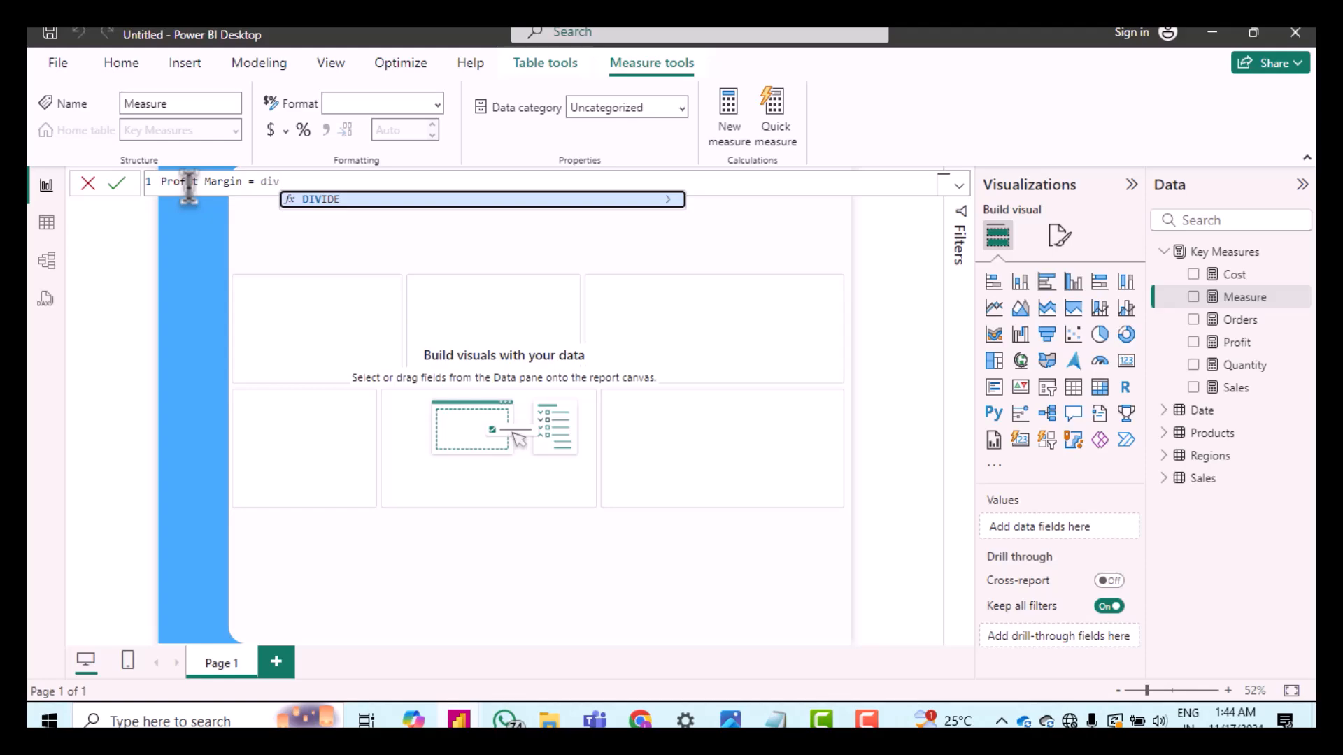
{"action": "key", "text": "Tab"}
{"action": "type", "text": "["}
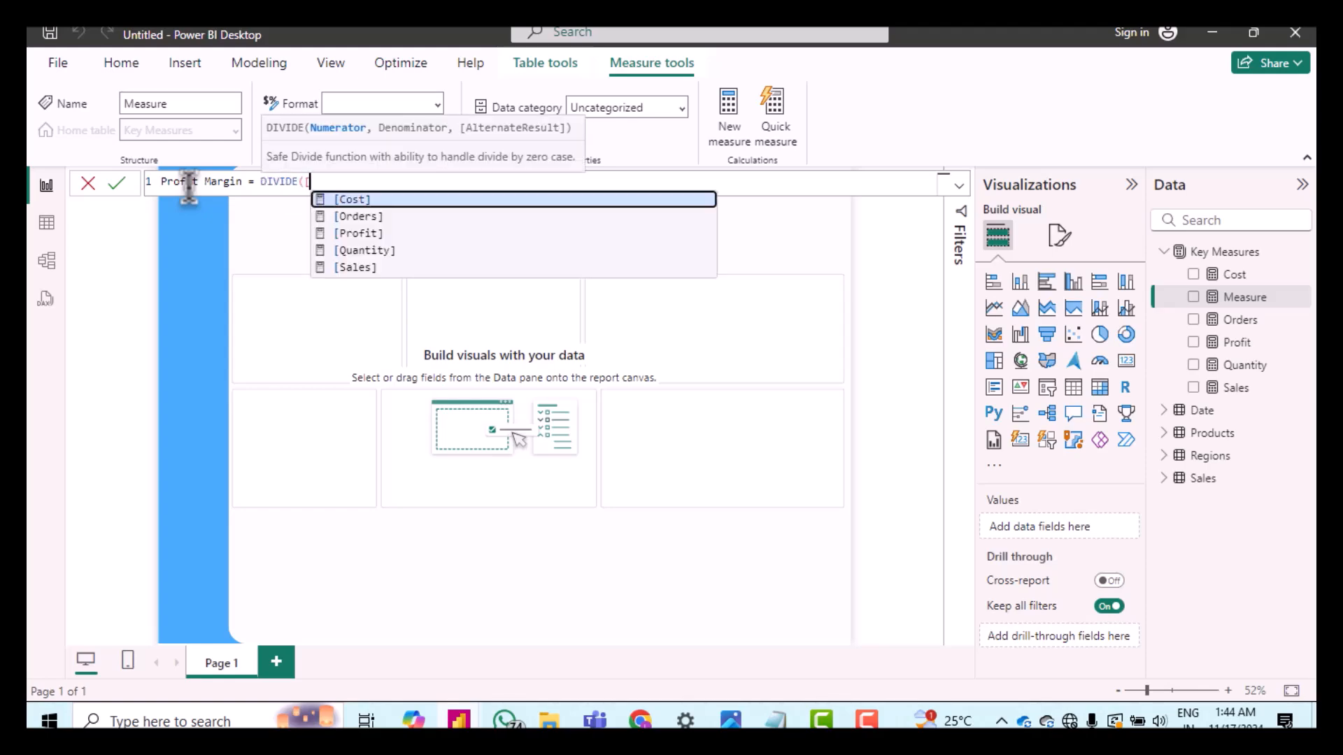
{"action": "key", "text": "Down"}
{"action": "key", "text": "Down"}
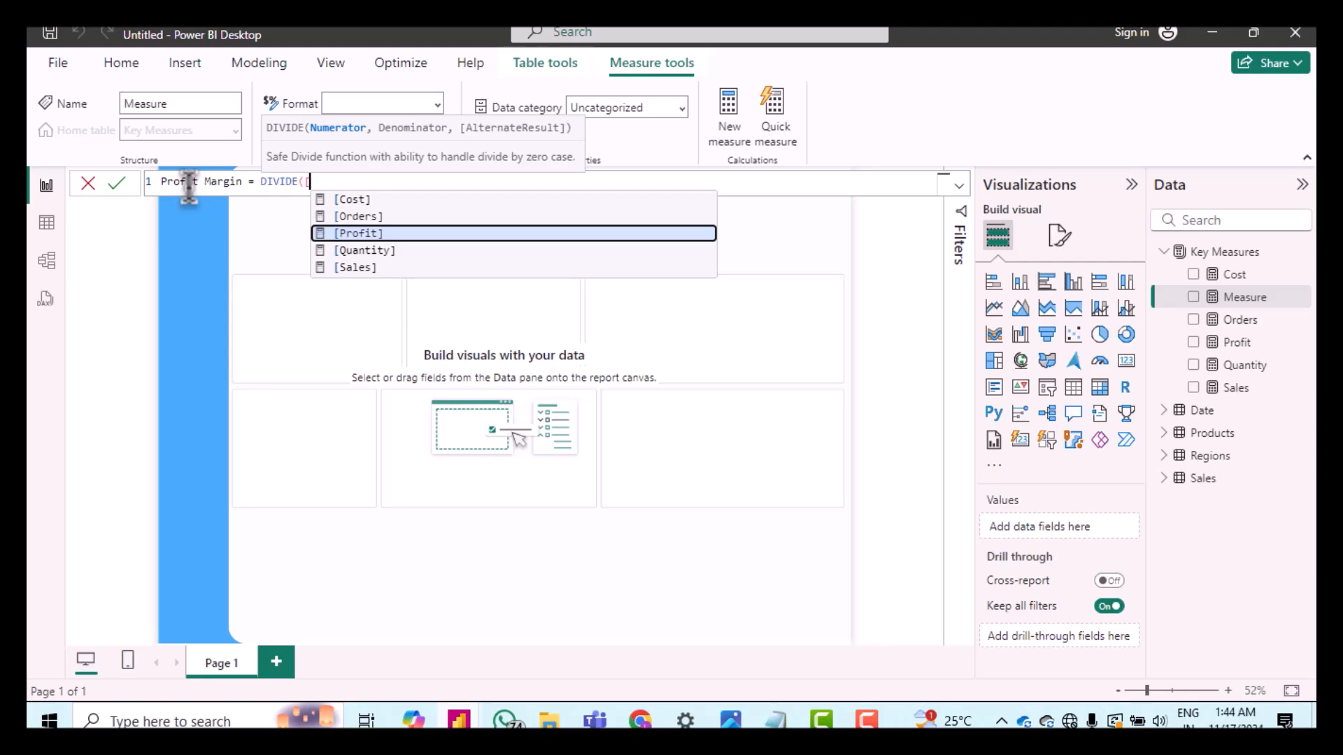
{"action": "key", "text": "Tab"}
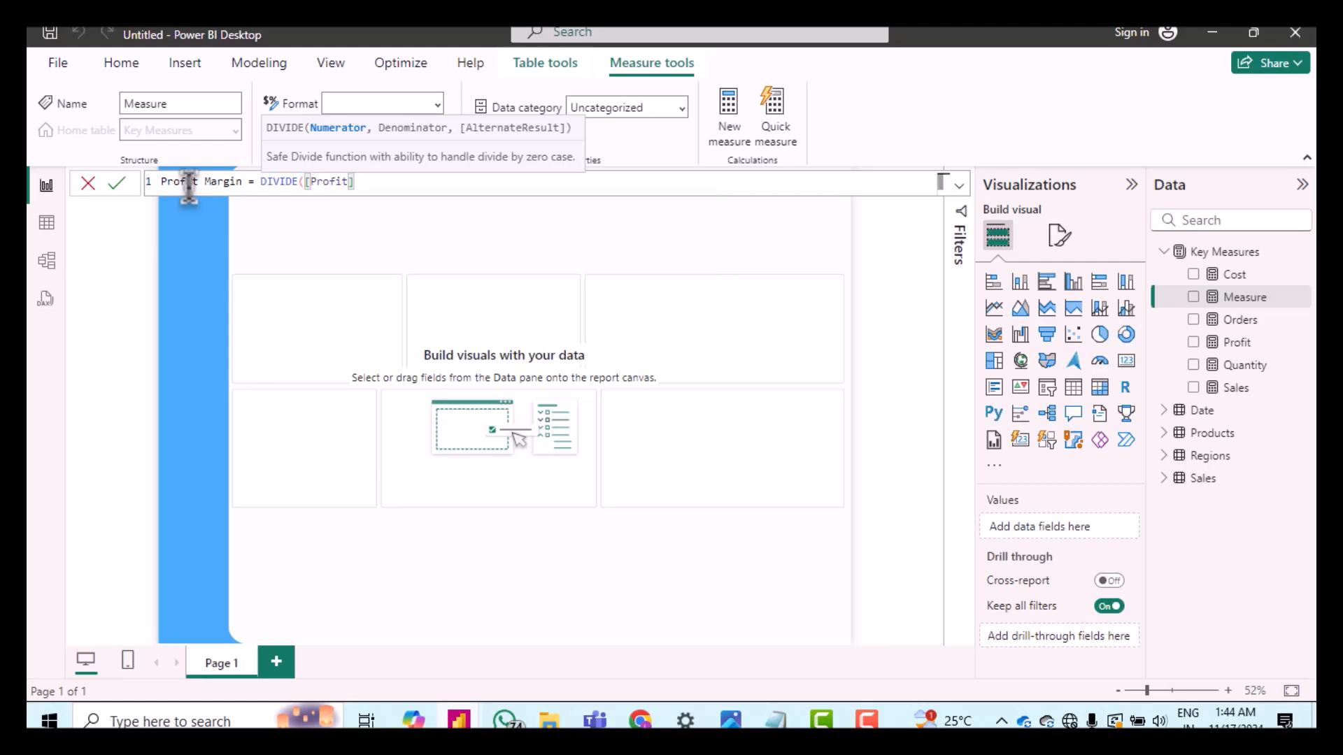
{"action": "type", "text": ",sa"}
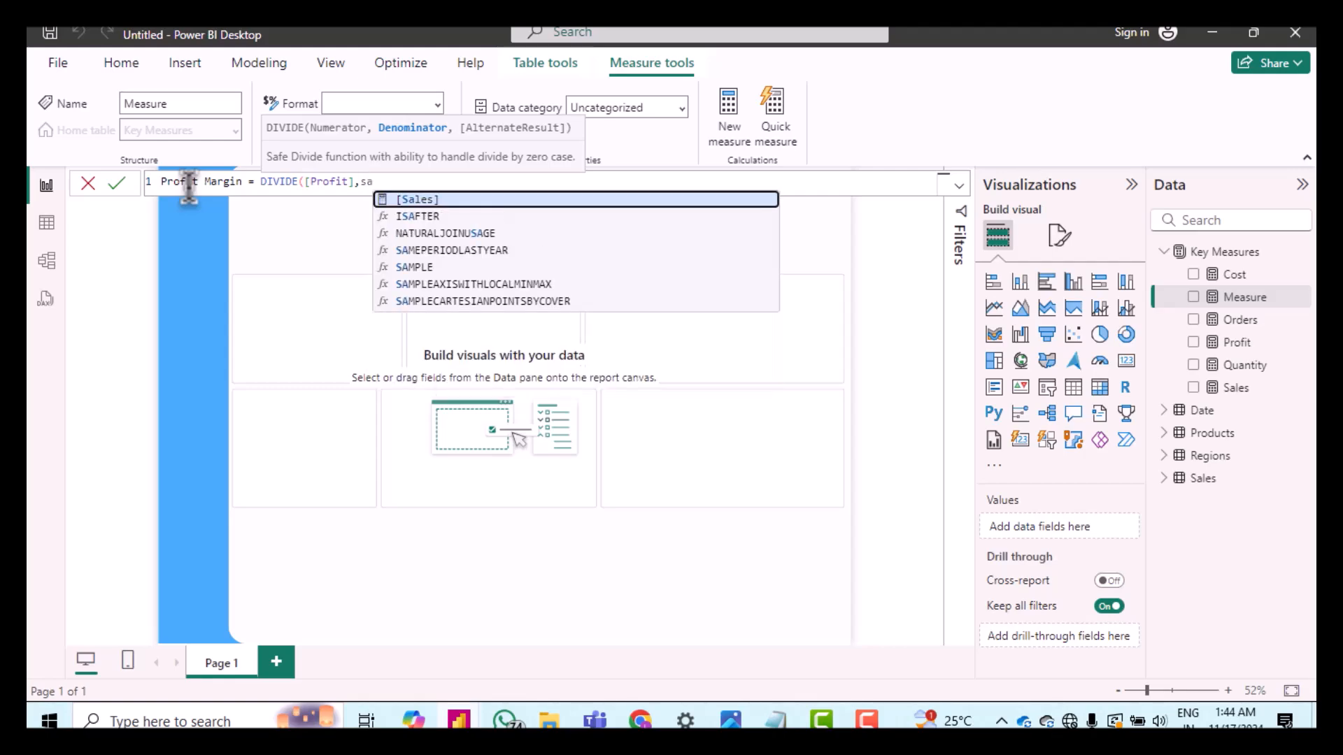
{"action": "key", "text": "Tab"}
{"action": "type", "text": ",0"}
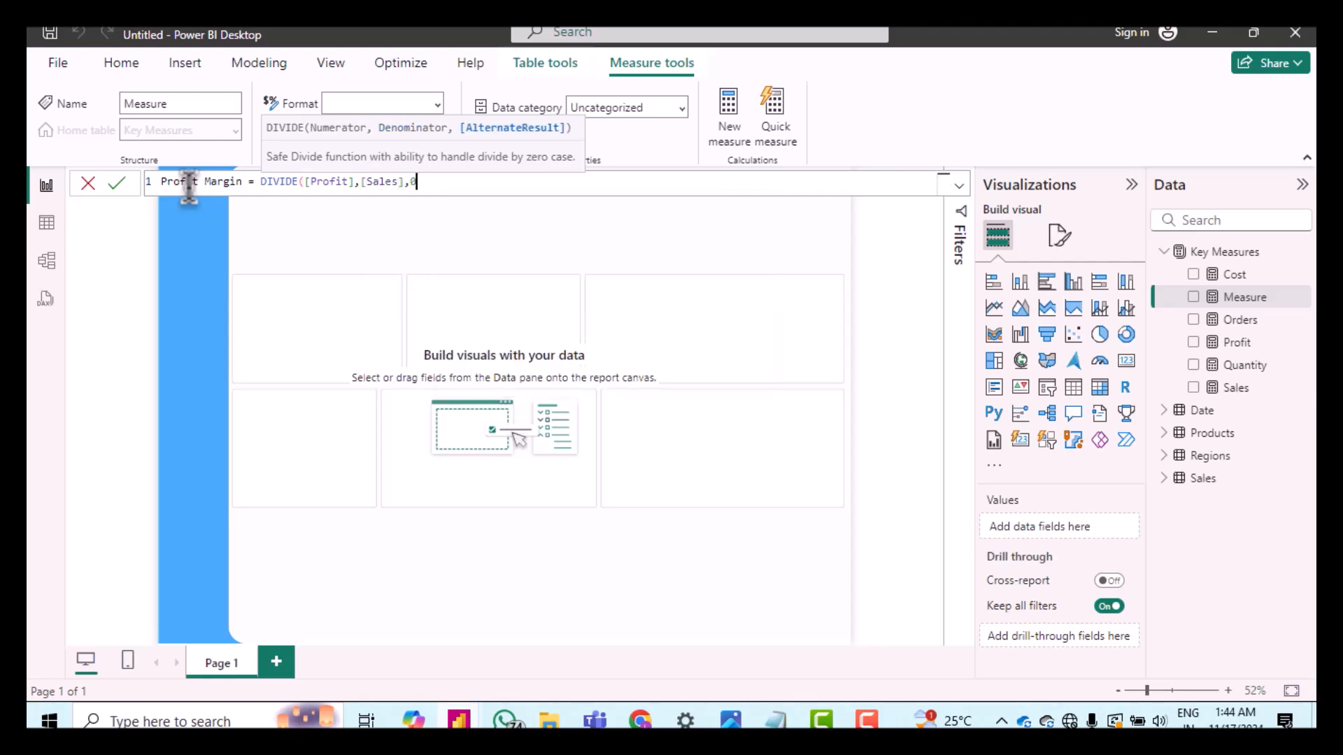
{"action": "type", "text": ")"}
{"action": "key", "text": "Return"}
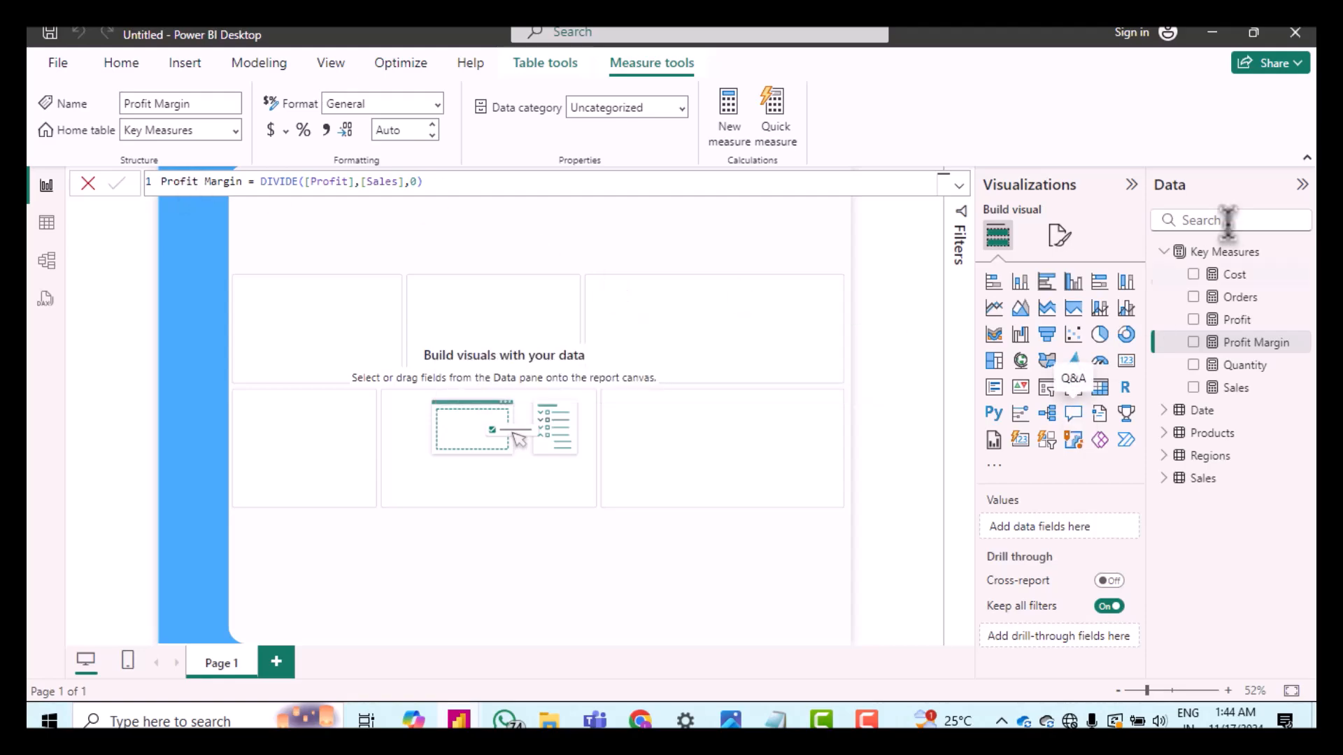
Step: Add a measure to Key Measures defined as Average Selling Price = DIVIDE([Sales],[Quantity],0)
{"action": "right_click", "coordinate": [1228, 256]}
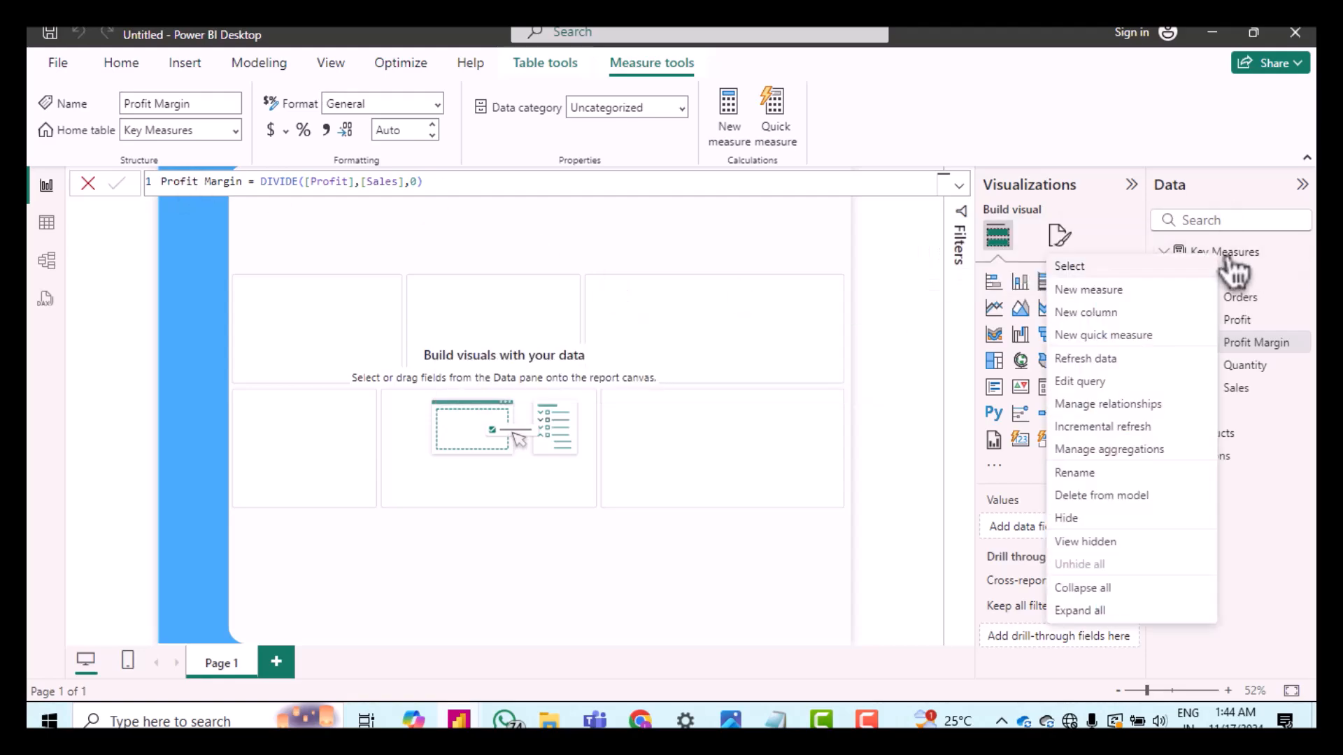
{"action": "left_click", "coordinate": [1088, 290]}
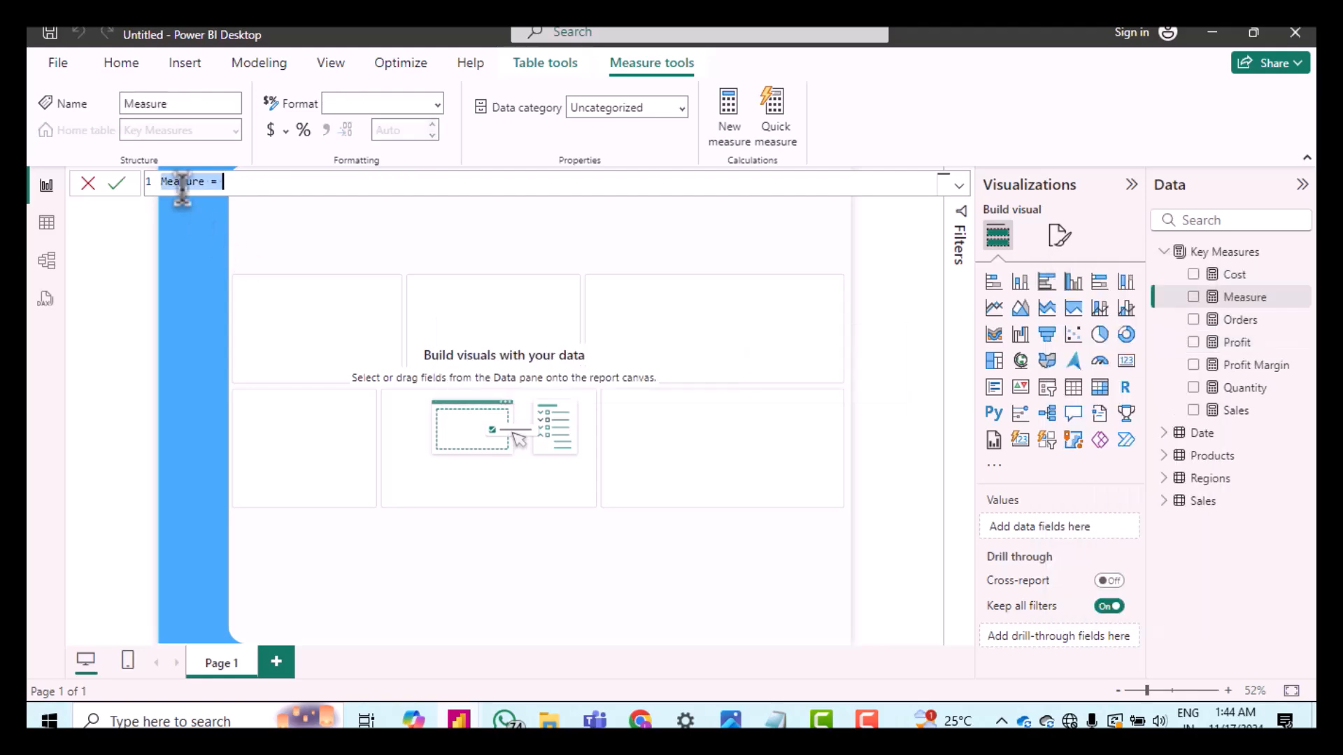
{"action": "double_click", "coordinate": [180, 181]}
{"action": "type", "text": "Average Selling"}
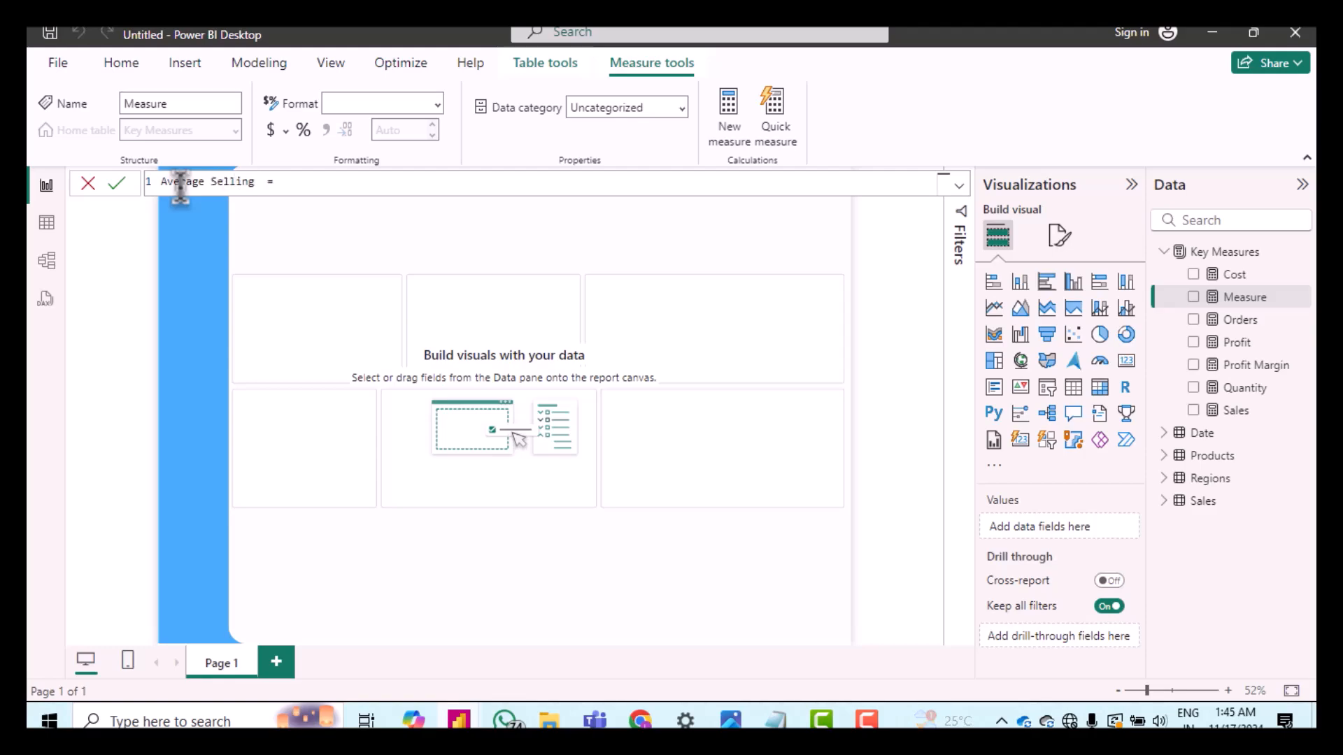
{"action": "type", "text": " Price"}
{"action": "key", "text": "Right"}
{"action": "key", "text": "Right"}
{"action": "type", "text": "divid"}
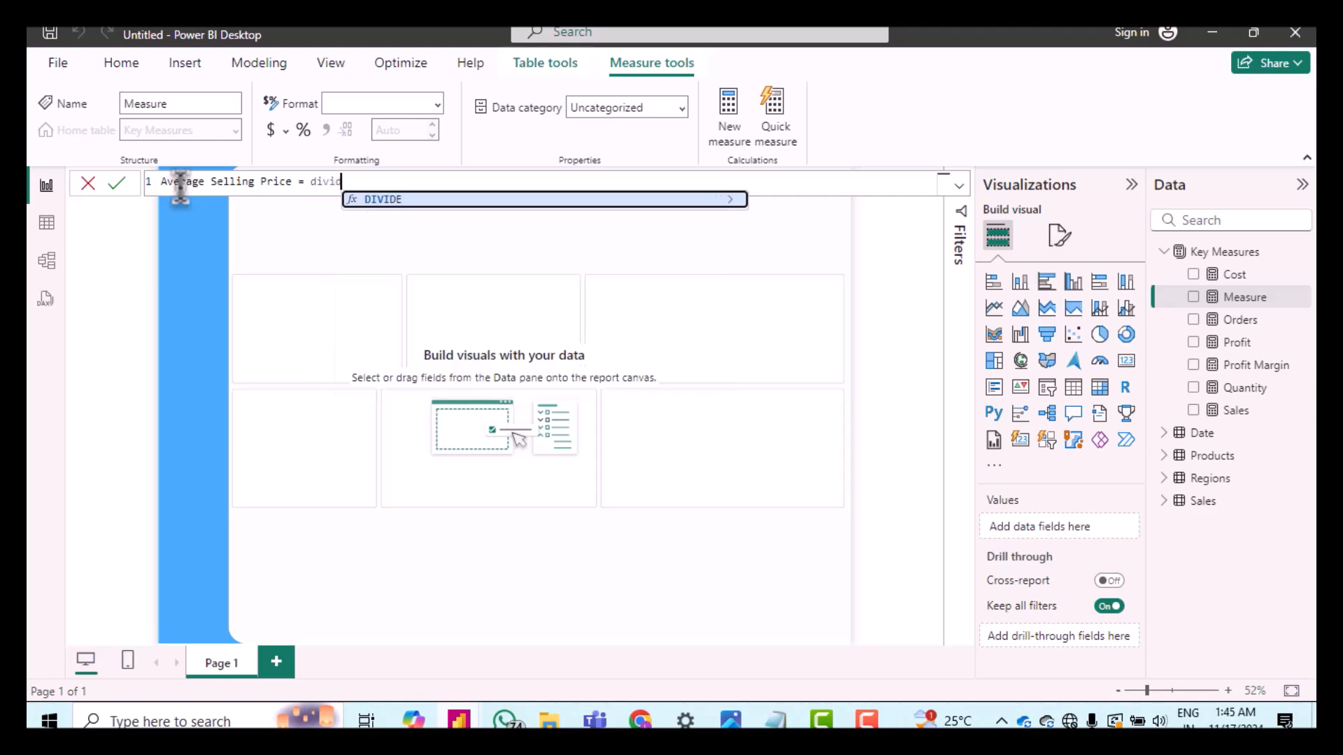
{"action": "key", "text": "Tab"}
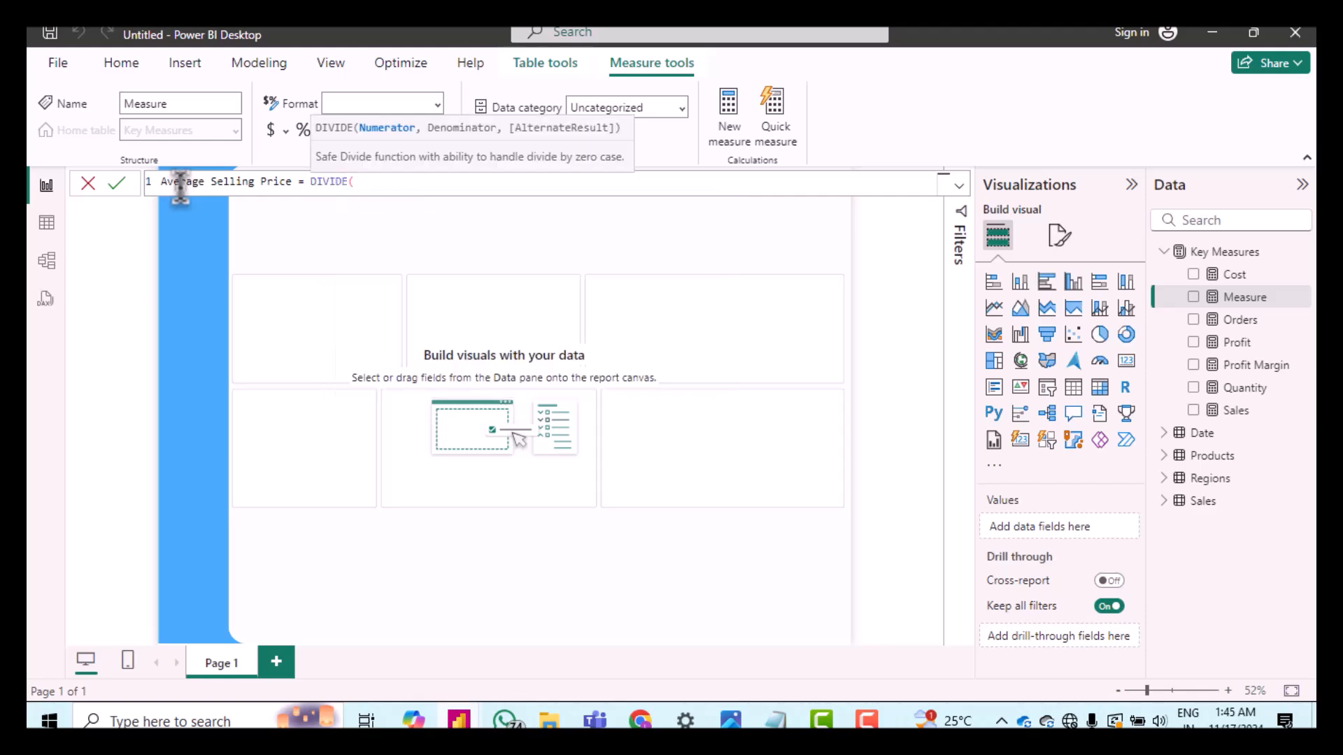
{"action": "type", "text": "["}
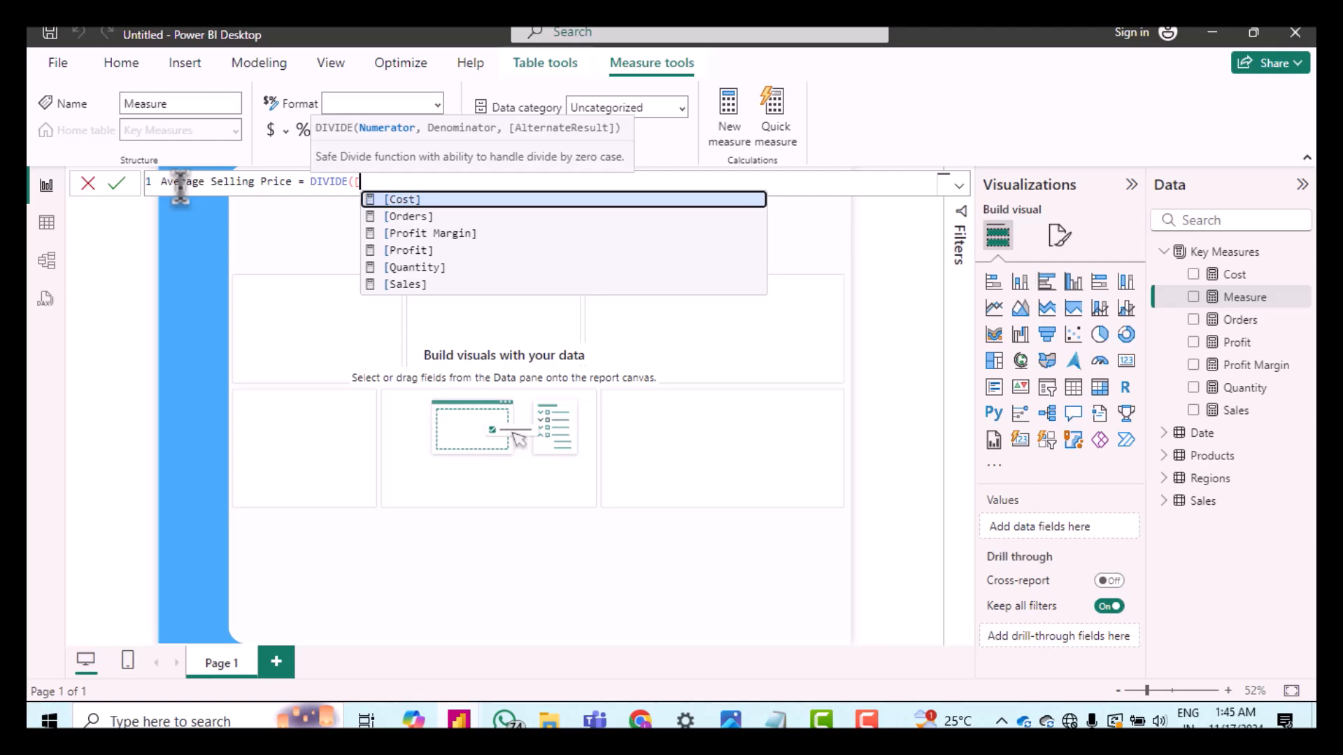
{"action": "type", "text": "s"}
{"action": "key", "text": "Tab"}
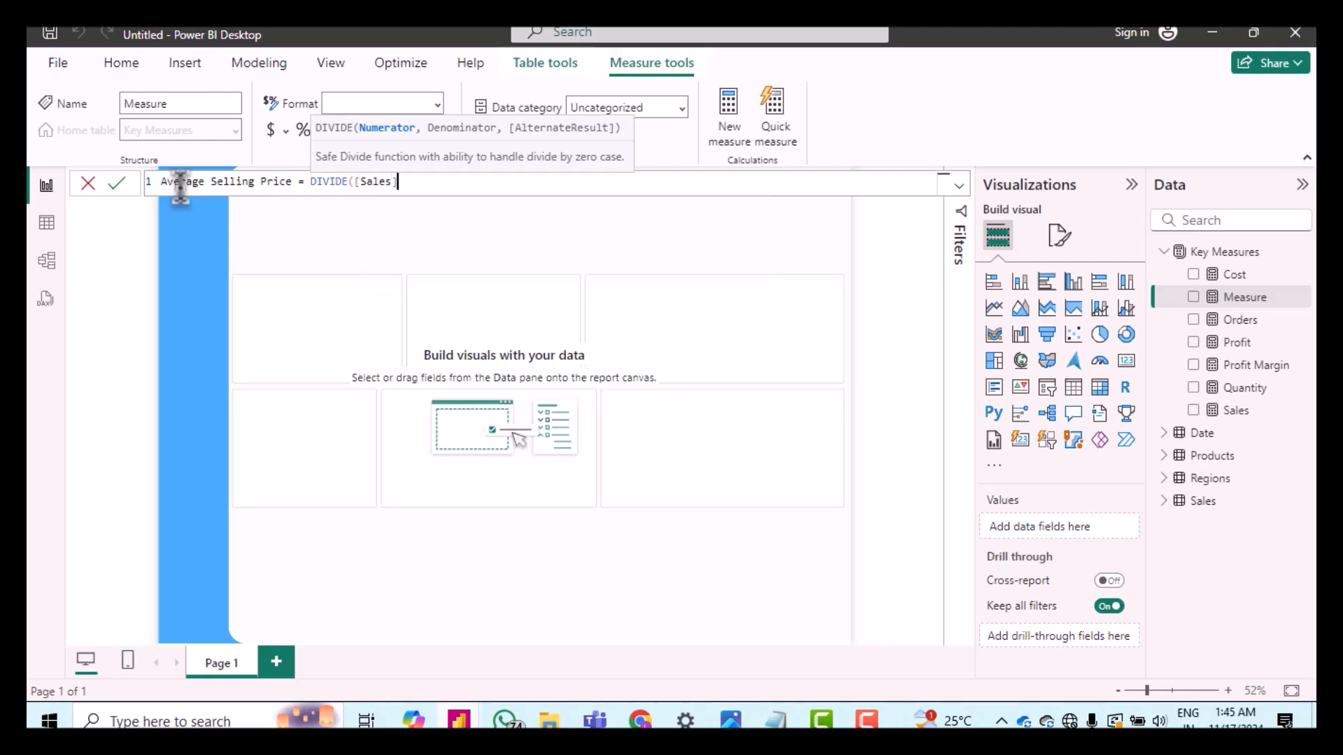
{"action": "type", "text": ",[q"}
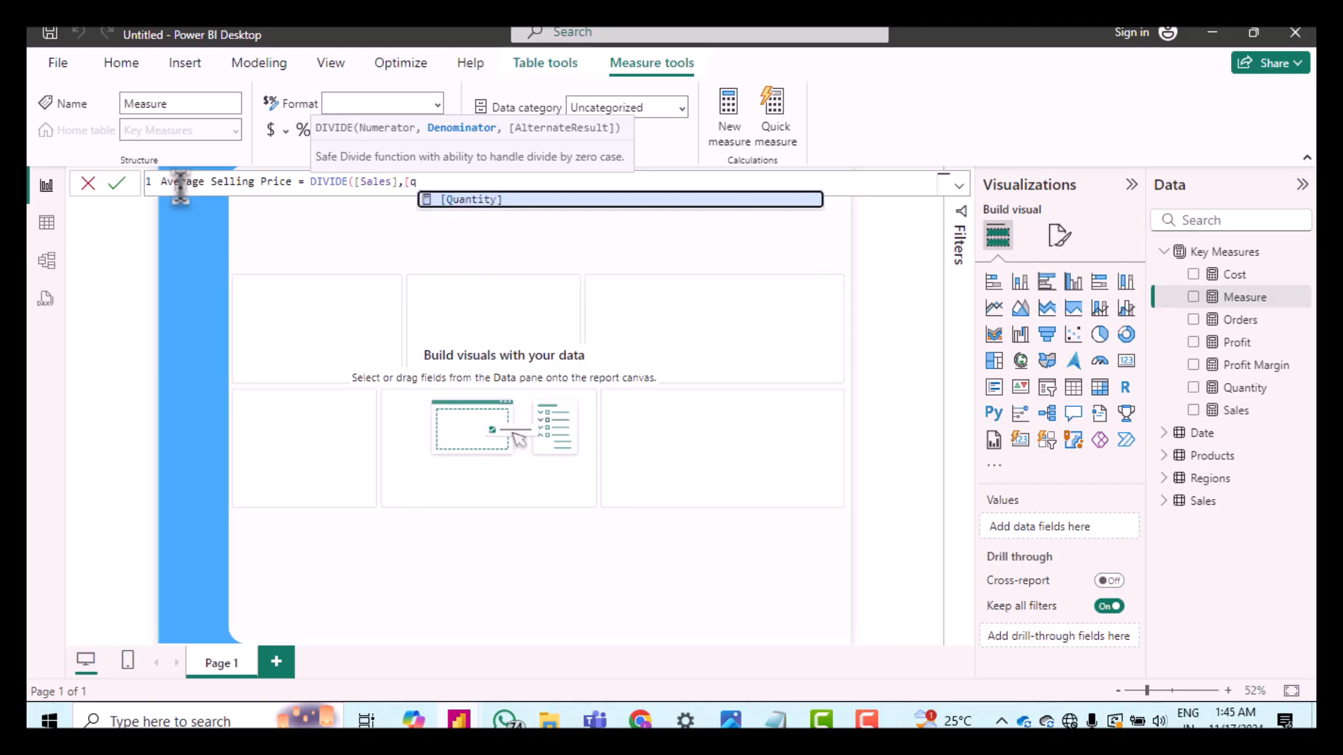
{"action": "key", "text": "Tab"}
{"action": "type", "text": ",0"}
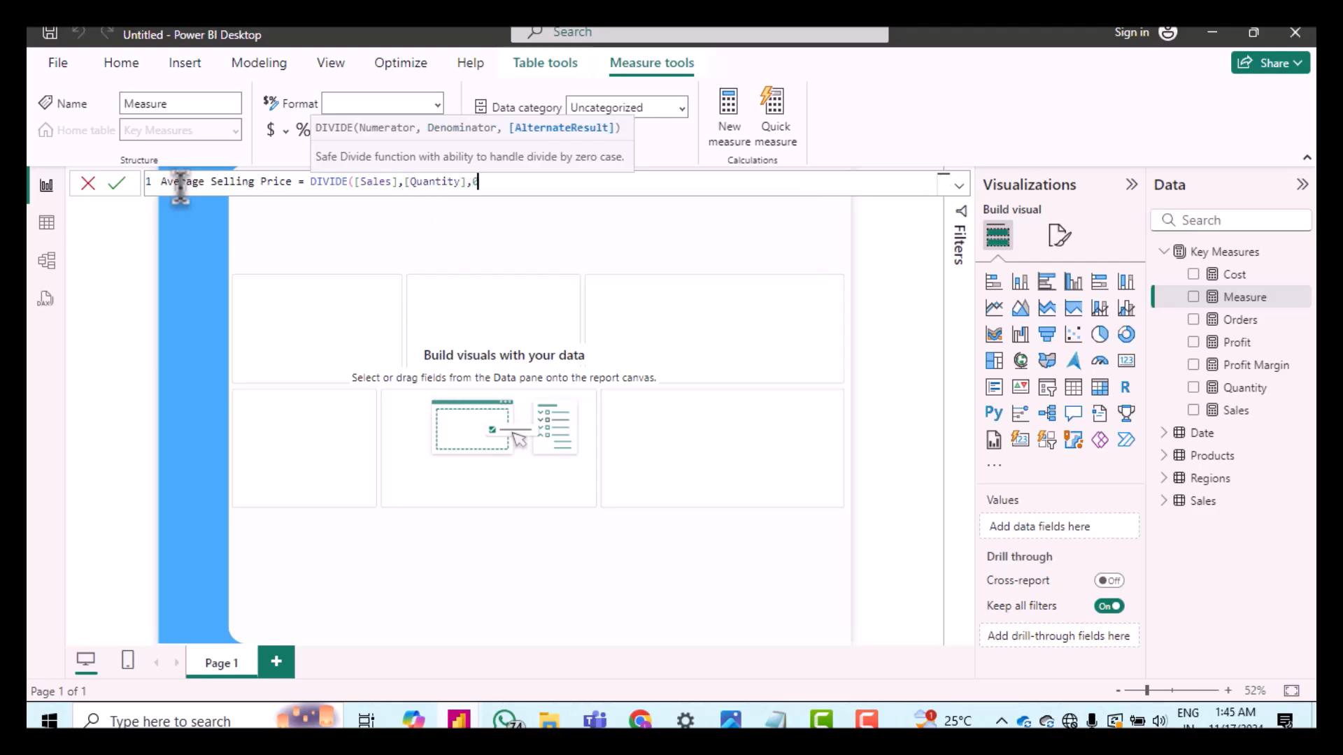
{"action": "type", "text": ")"}
{"action": "key", "text": "Return"}
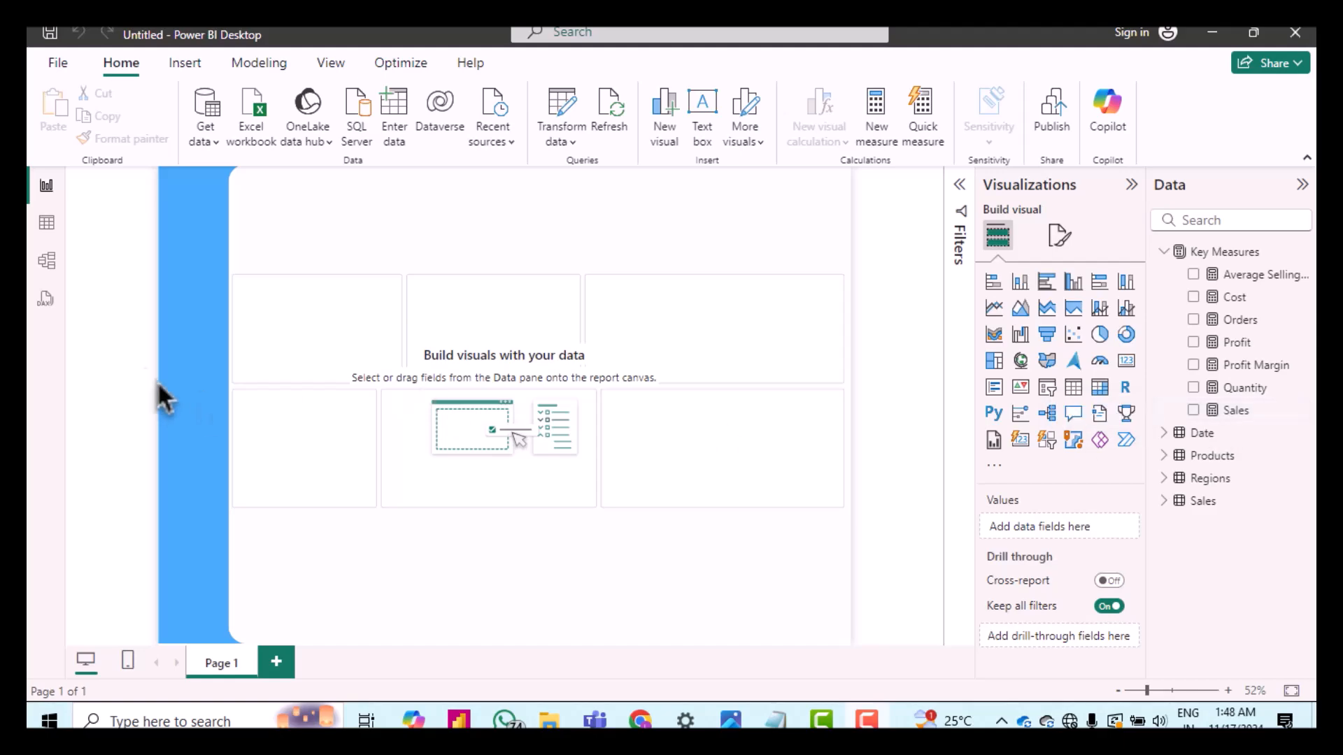
Step: In the model view, select all seven Key Measures measures and put them in a display folder named Core Measures
{"action": "left_click", "coordinate": [56, 276]}
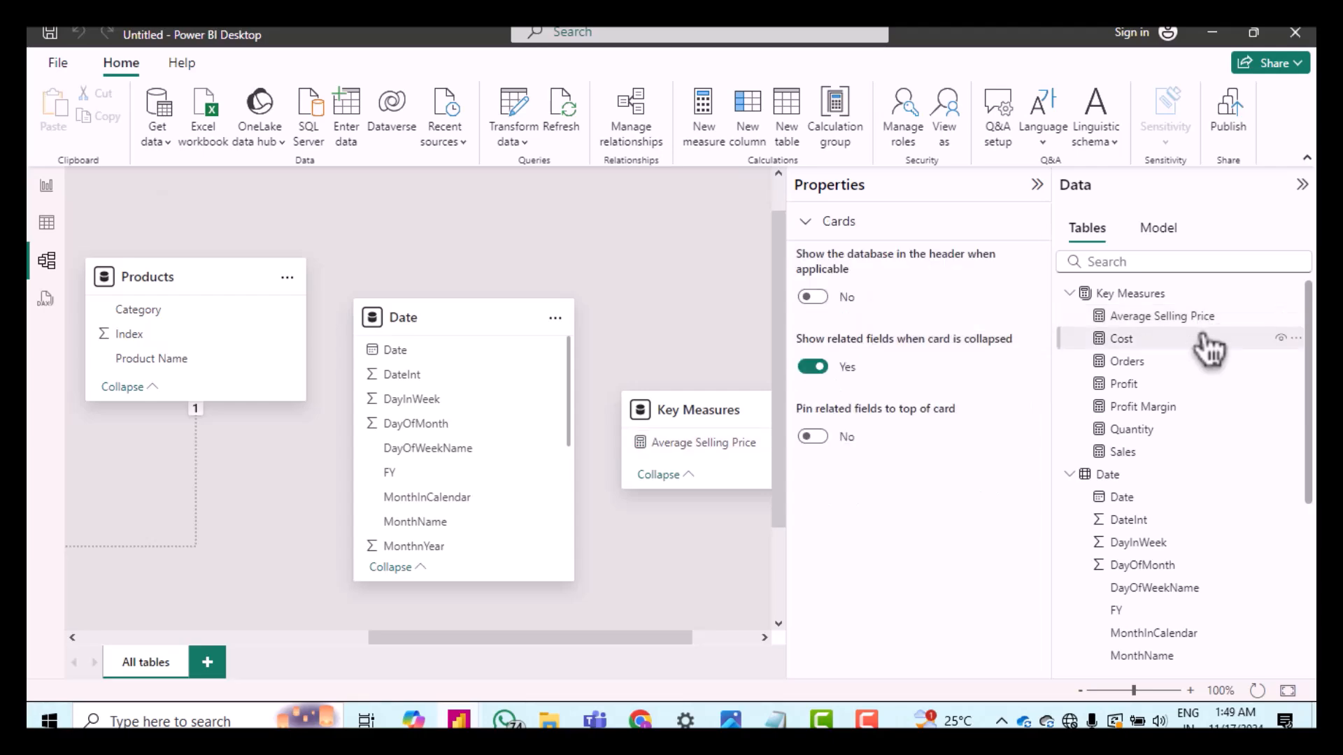
{"action": "left_click", "coordinate": [1200, 338]}
{"action": "left_click", "coordinate": [1194, 318], "text": "ctrl"}
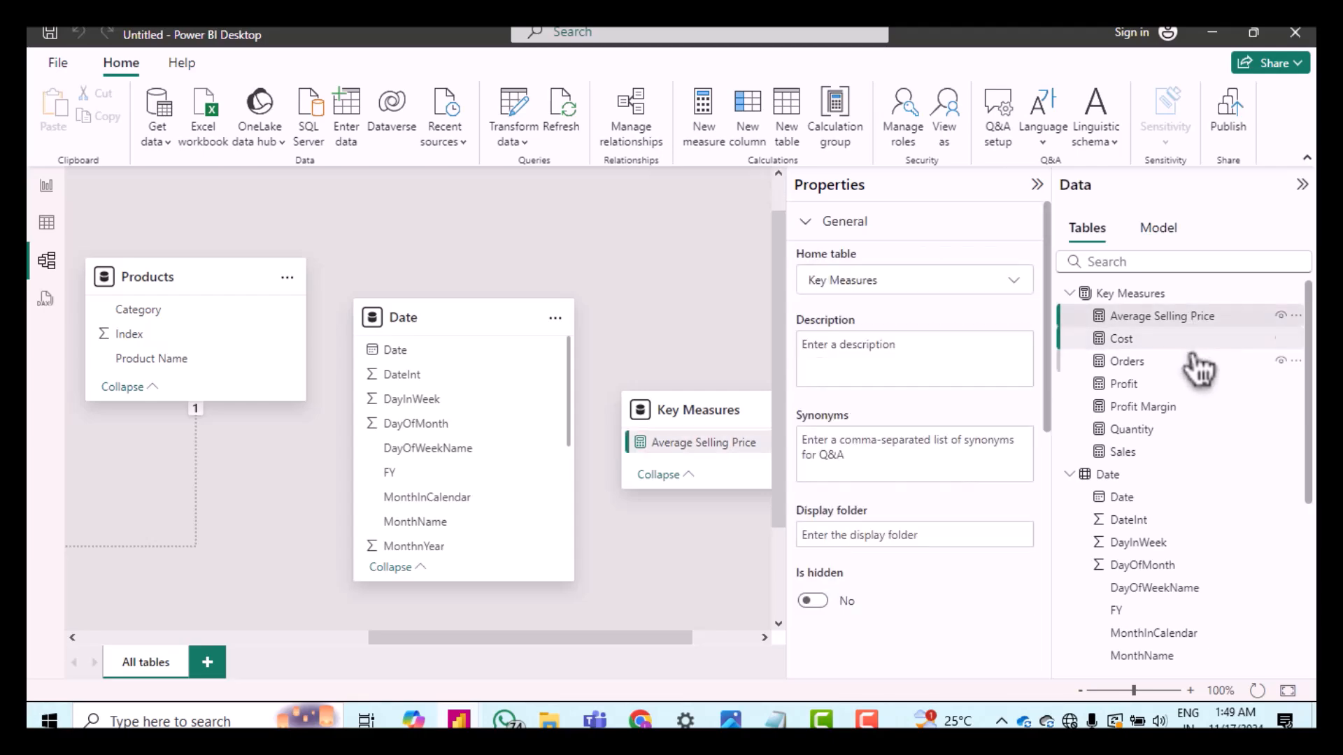
{"action": "left_click", "coordinate": [1197, 361], "text": "ctrl"}
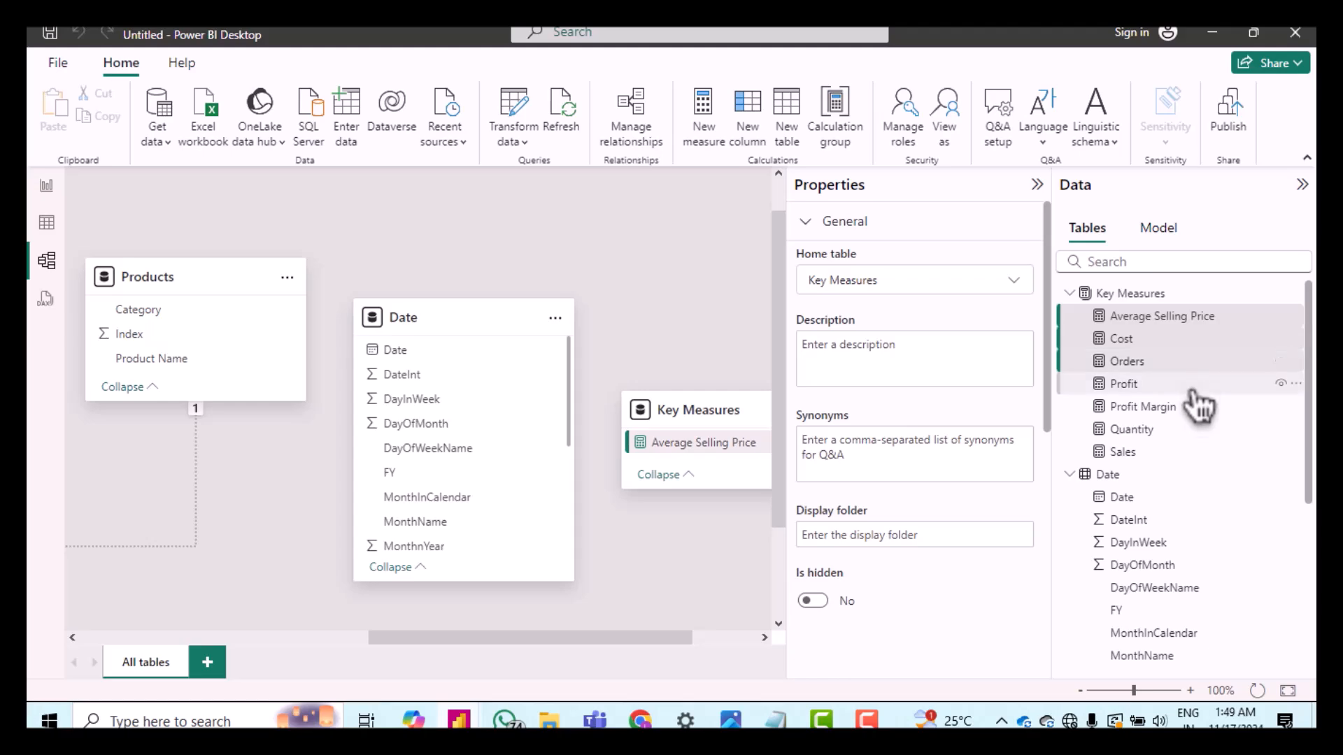
{"action": "left_click", "coordinate": [1197, 383], "text": "ctrl"}
{"action": "left_click", "coordinate": [1193, 407], "text": "ctrl"}
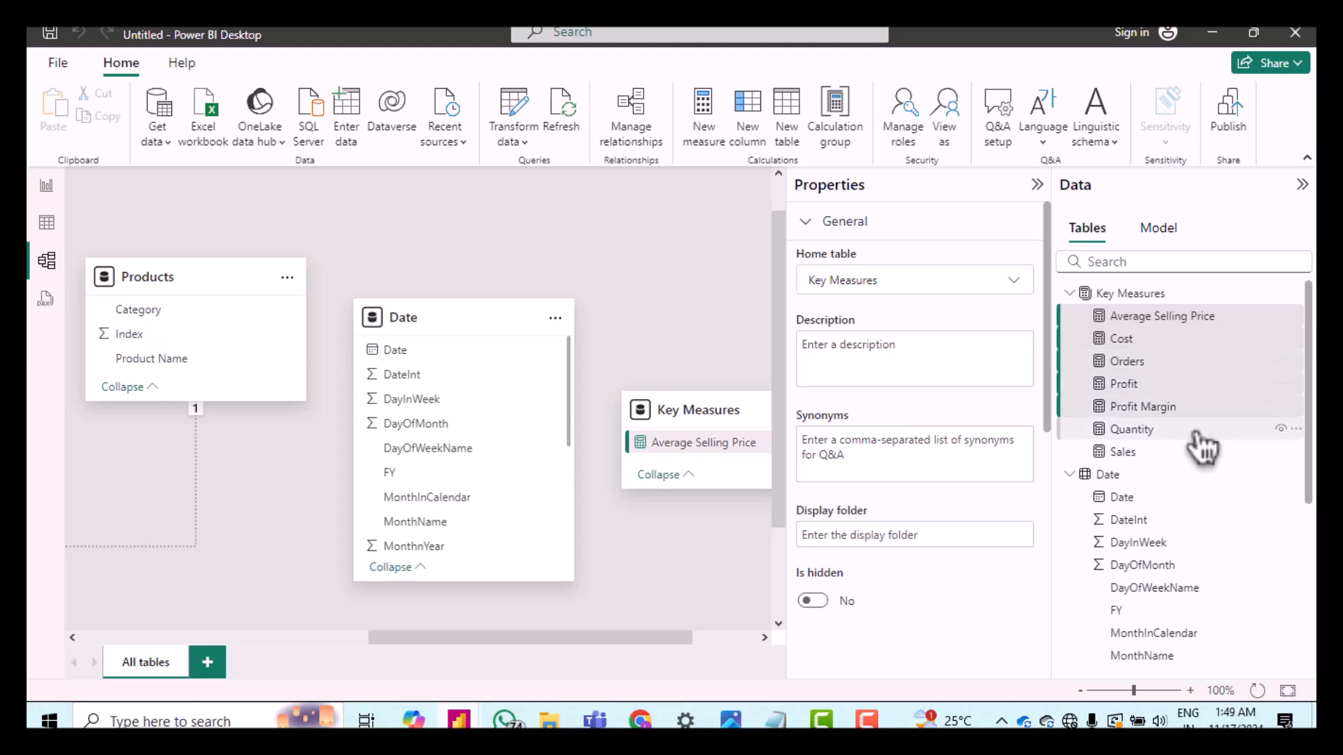
{"action": "left_click", "coordinate": [1198, 428], "text": "ctrl"}
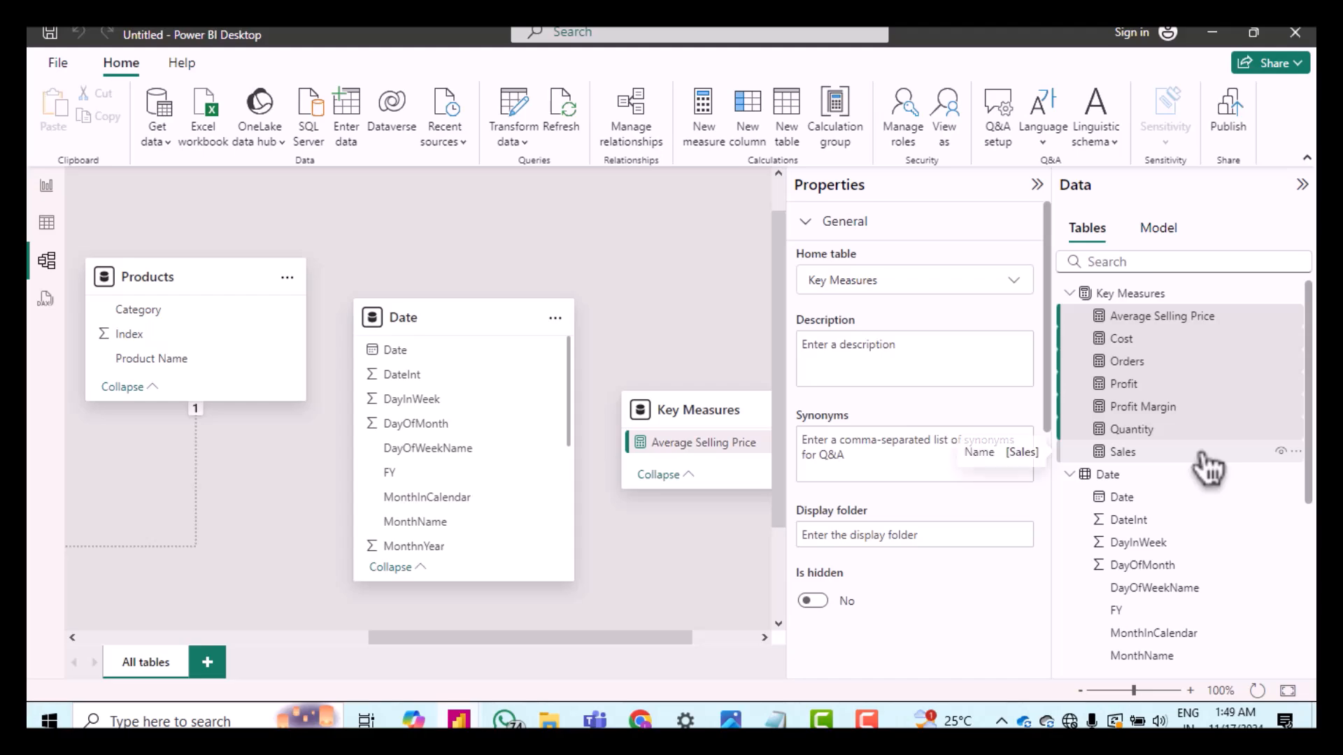
{"action": "left_click", "coordinate": [1203, 453], "text": "ctrl"}
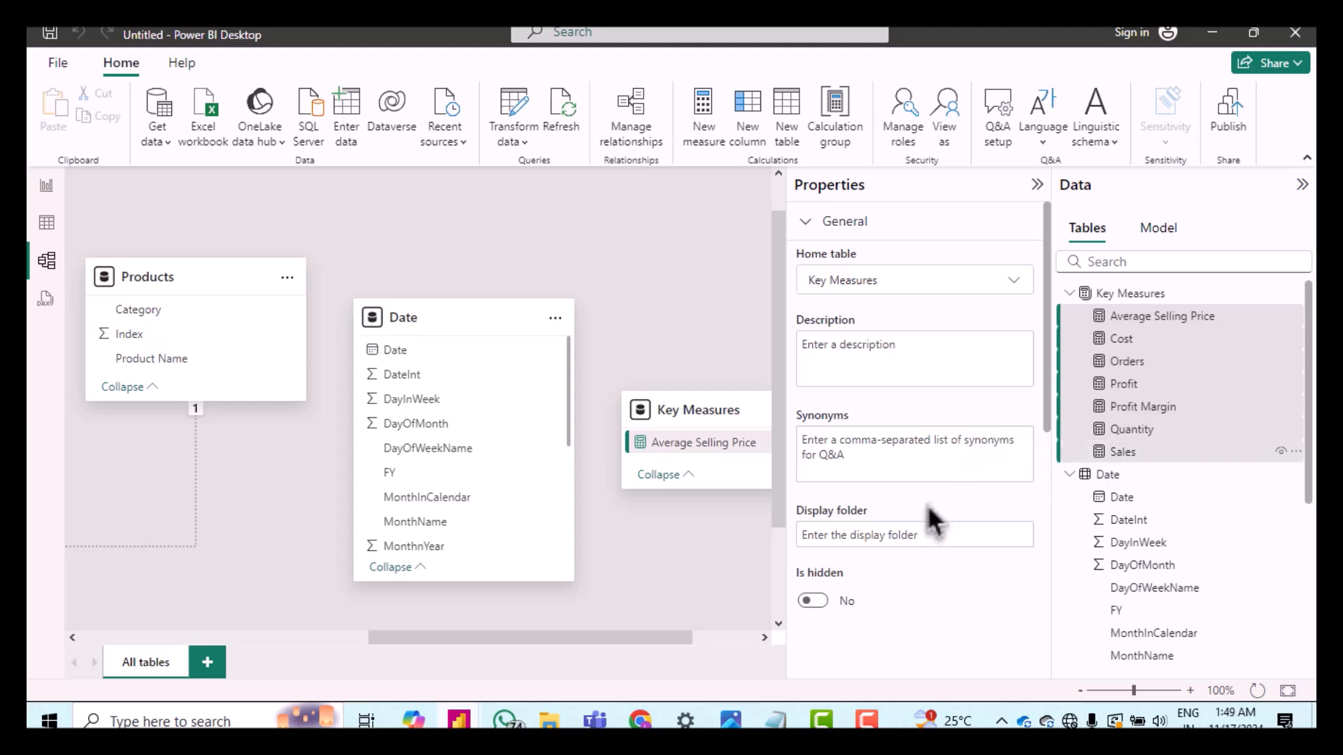
{"action": "left_click", "coordinate": [900, 535]}
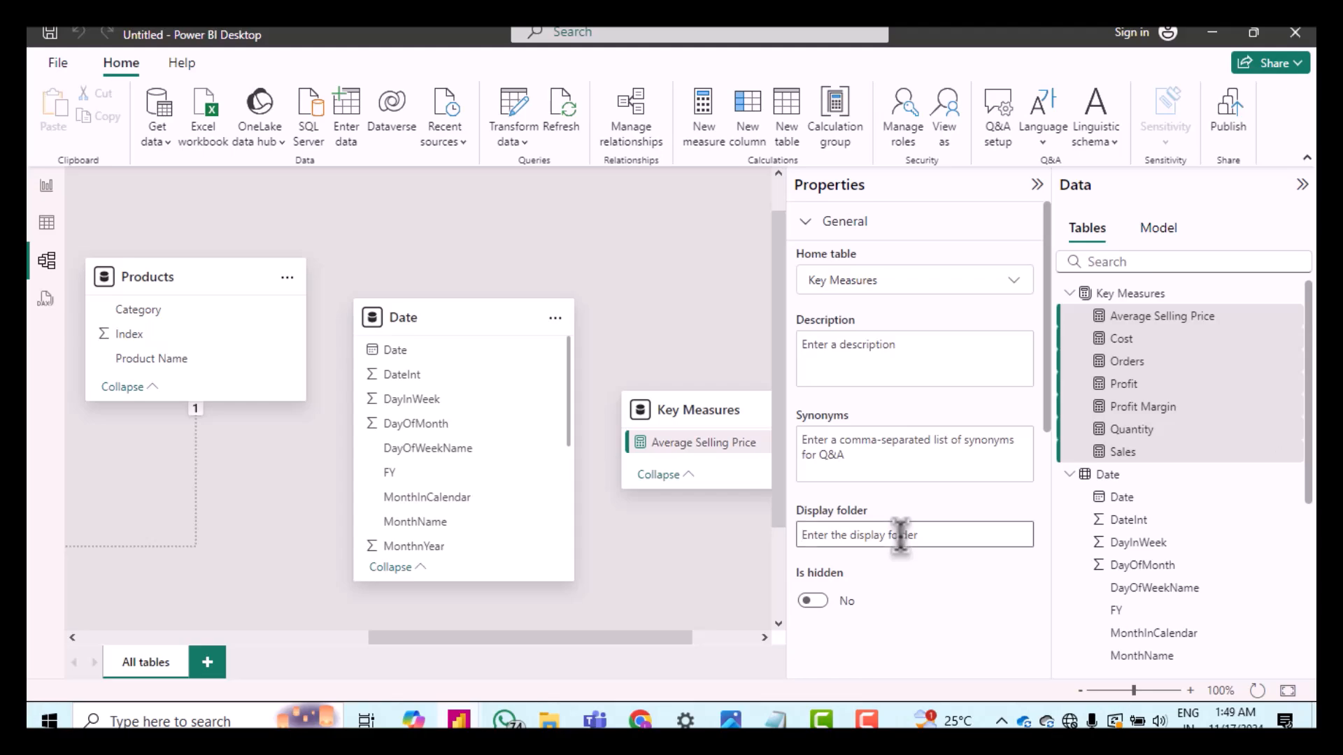
{"action": "type", "text": "Core Measures"}
{"action": "key", "text": "Return"}
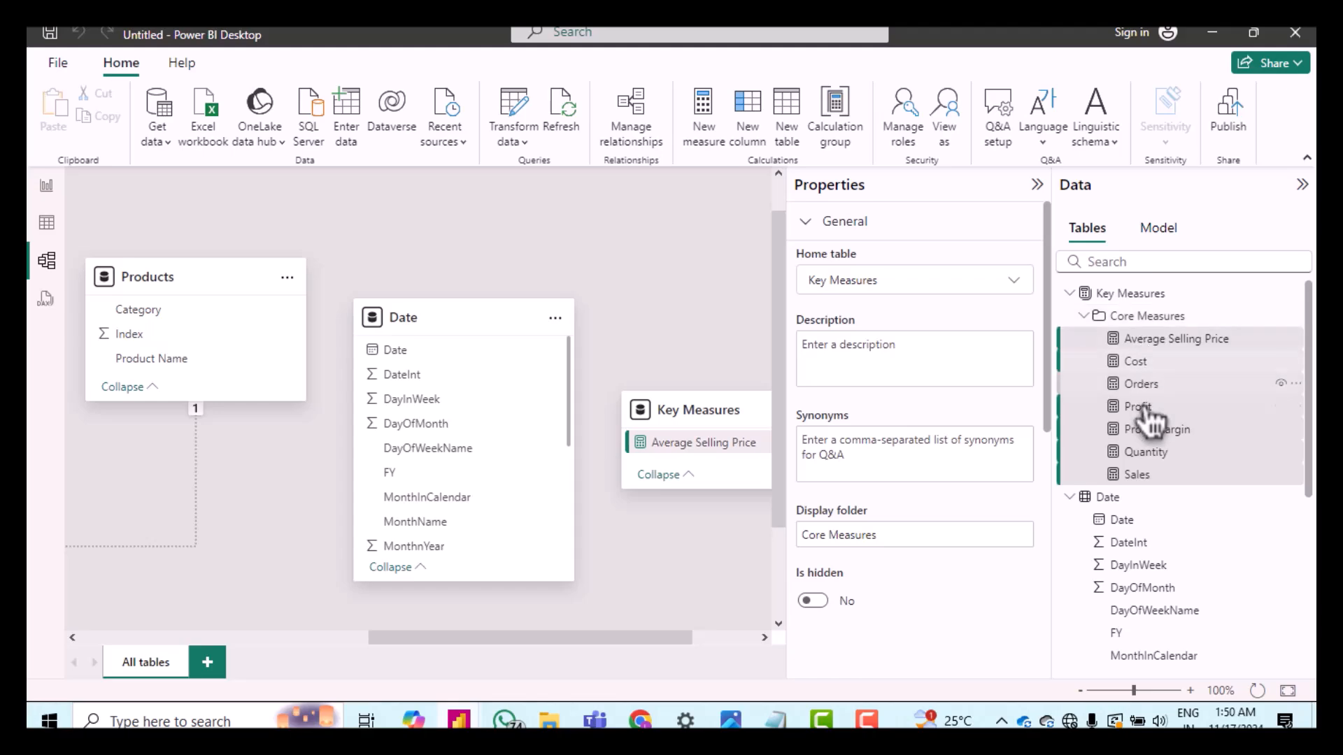
{"action": "left_click", "coordinate": [1133, 340], "text": "ctrl"}
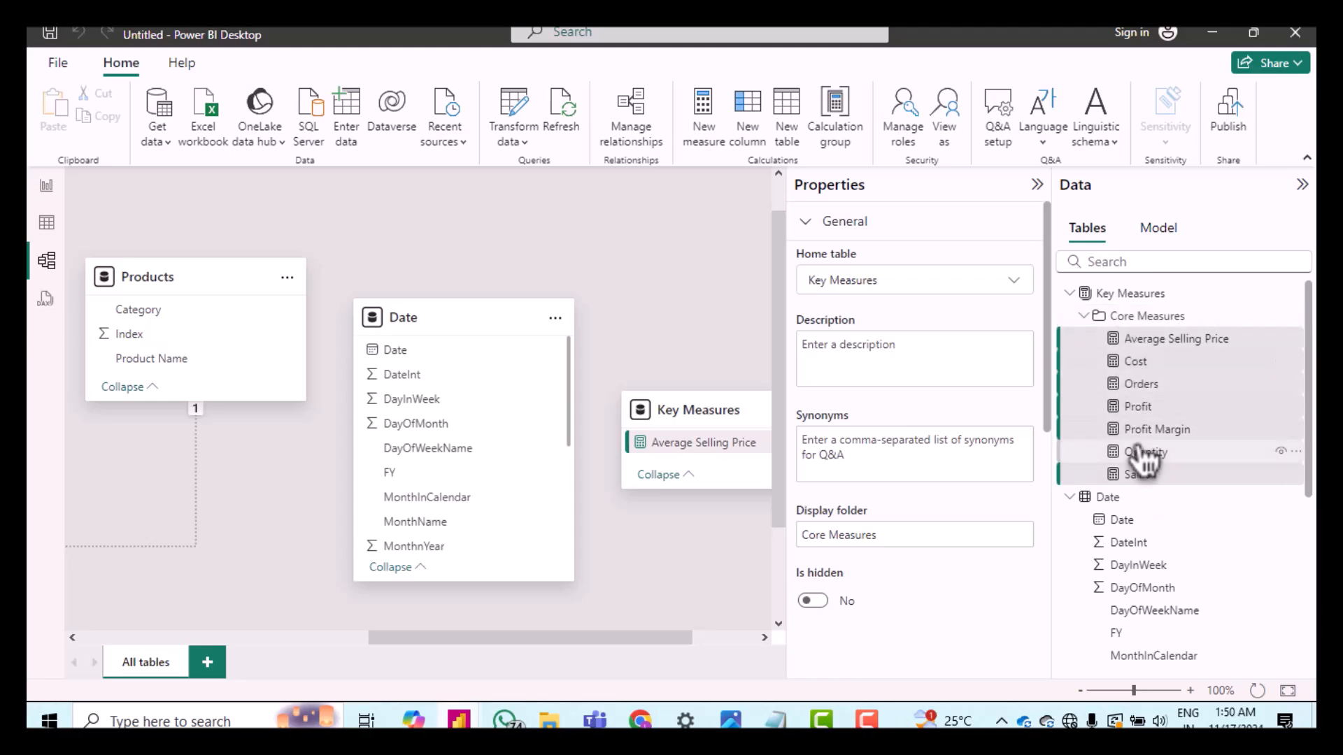
Step: Create a new empty table named Comparison Measures using Enter data
{"action": "left_click", "coordinate": [1096, 316]}
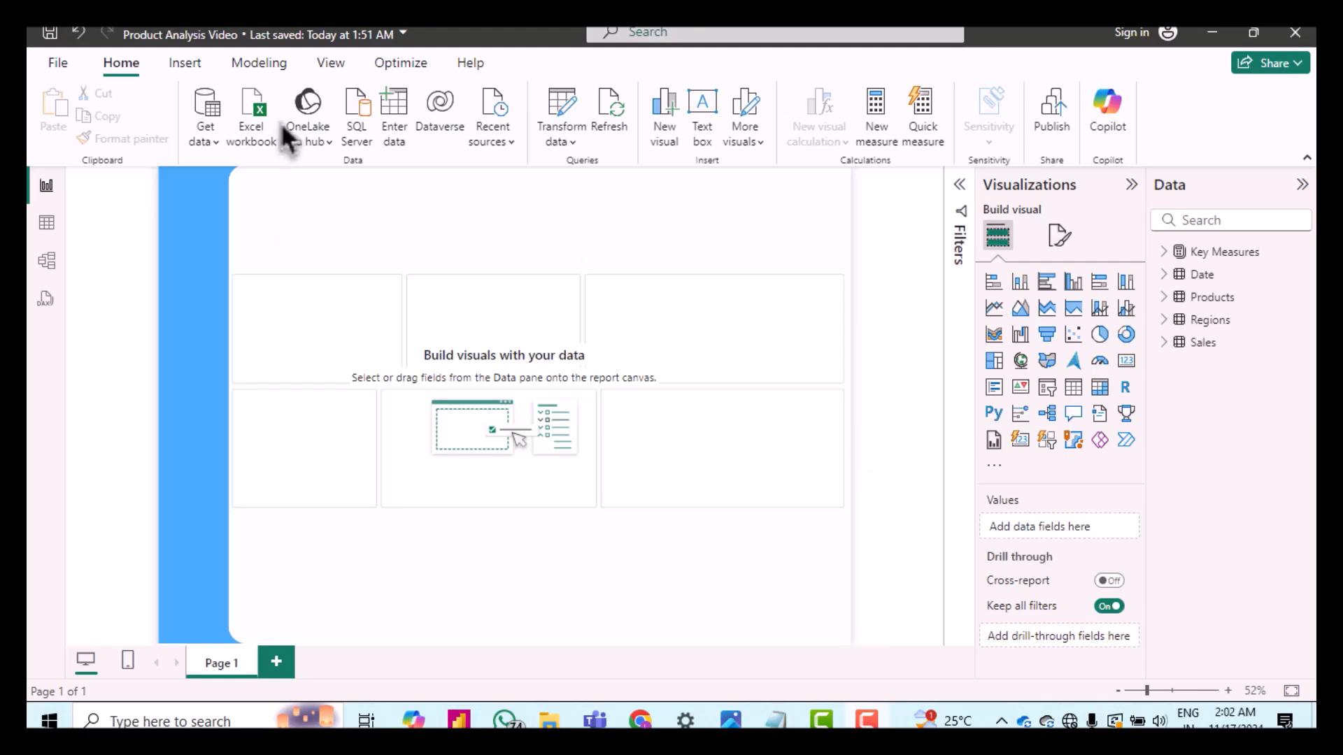
{"action": "left_click", "coordinate": [386, 142]}
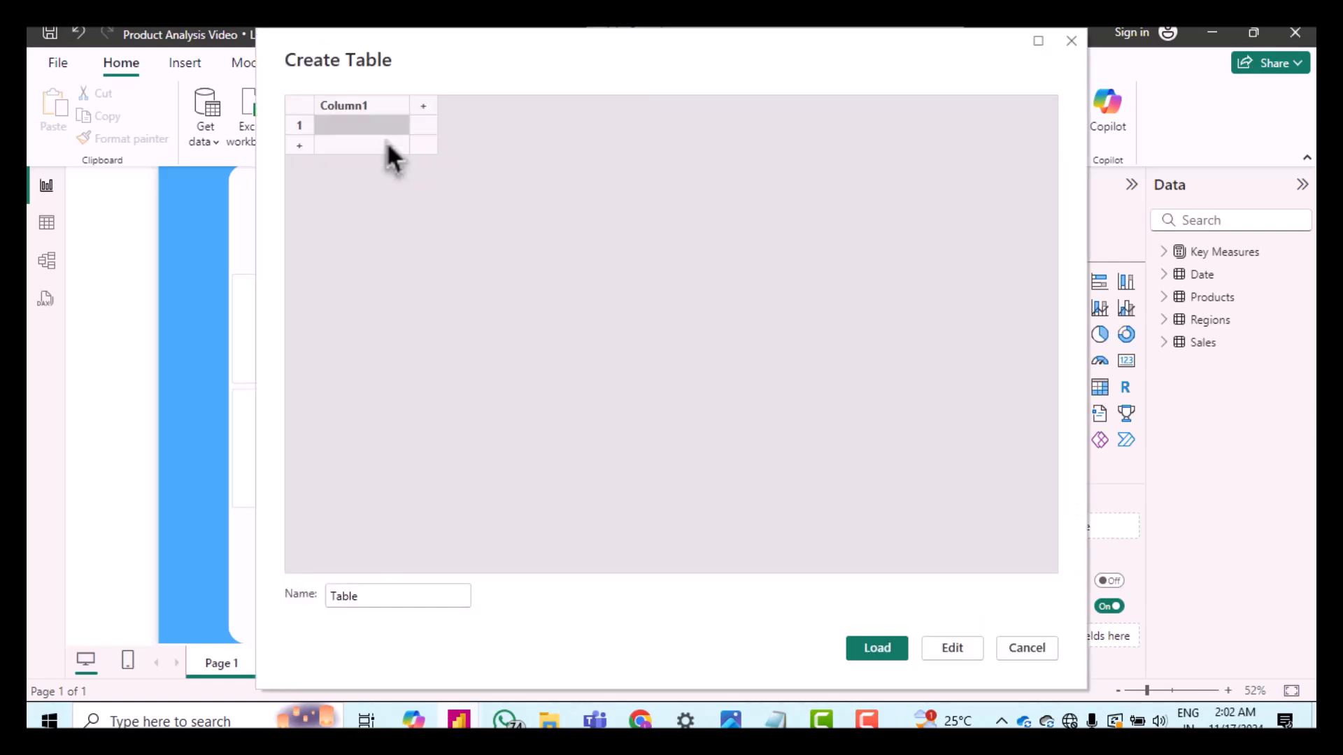
{"action": "double_click", "coordinate": [369, 593]}
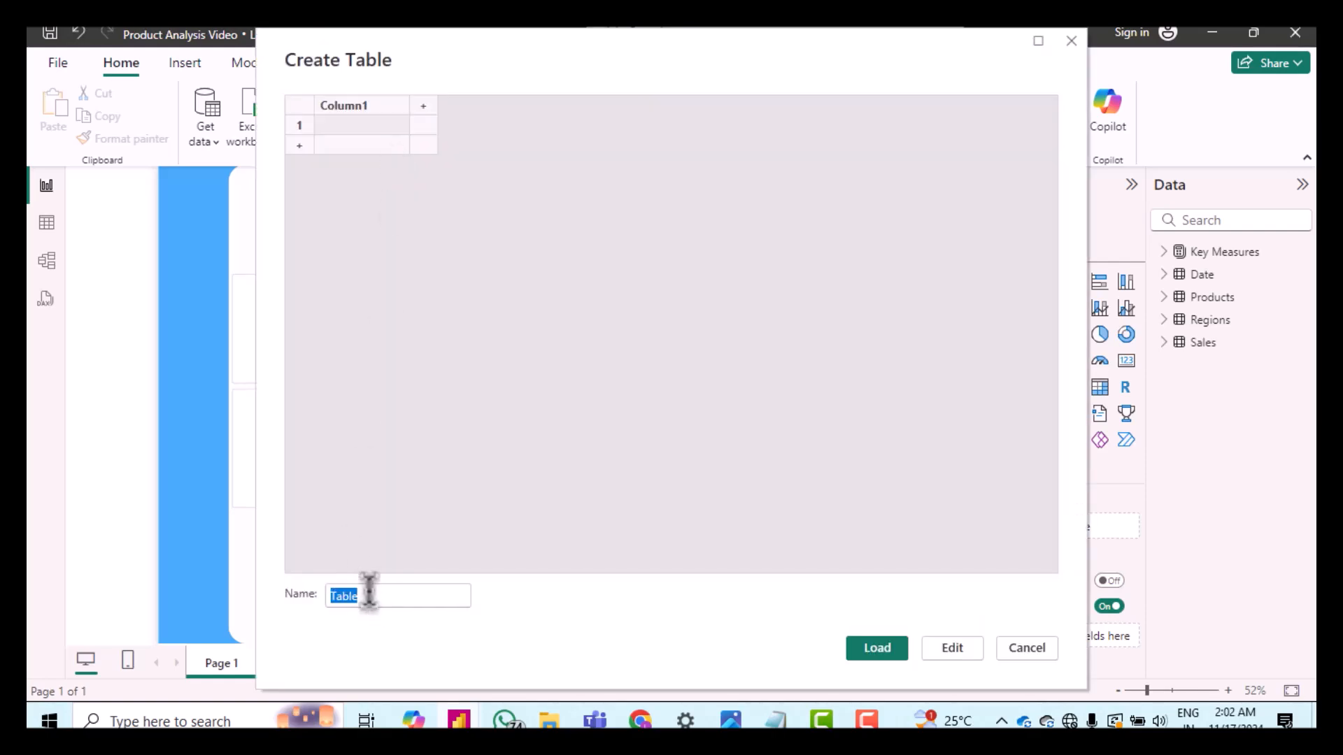
{"action": "type", "text": "Comp"}
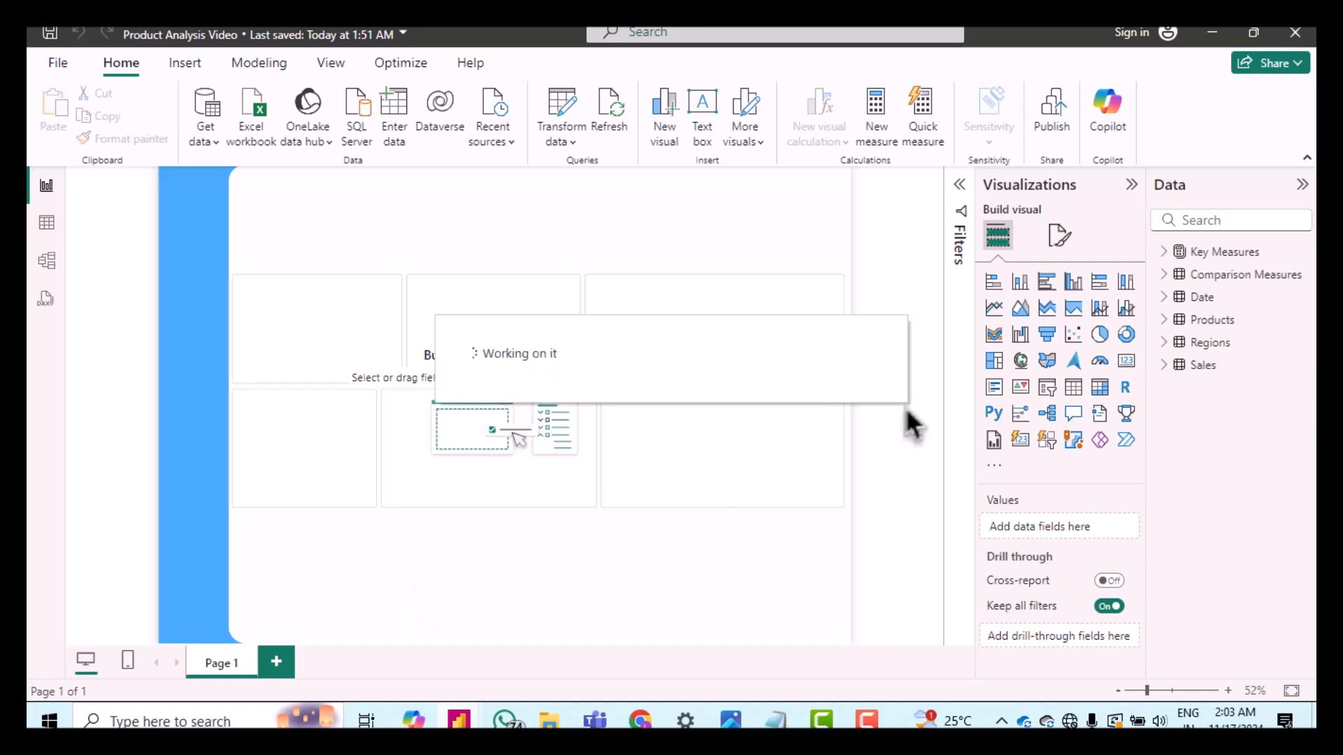
Step: Add a measure to Comparison Measures defined as Cost Last Month = CALCULATE([Cost], DATEADD('Date'[Date], -1, MONTH))
{"action": "left_click", "coordinate": [1228, 280]}
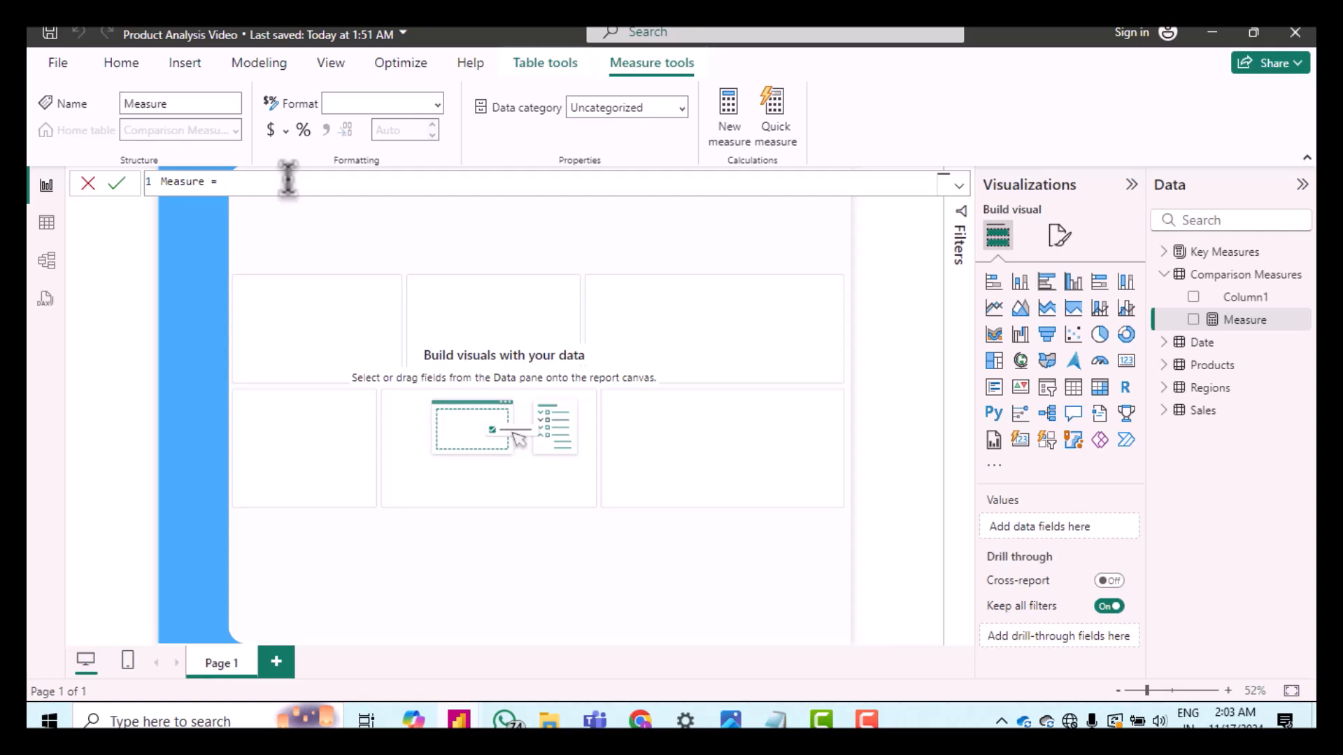
{"action": "type", "text": "Cost Last Month = CALCULATE( [Cost],     DATEADD( Dates[Date], -1, MONTH ) )"}
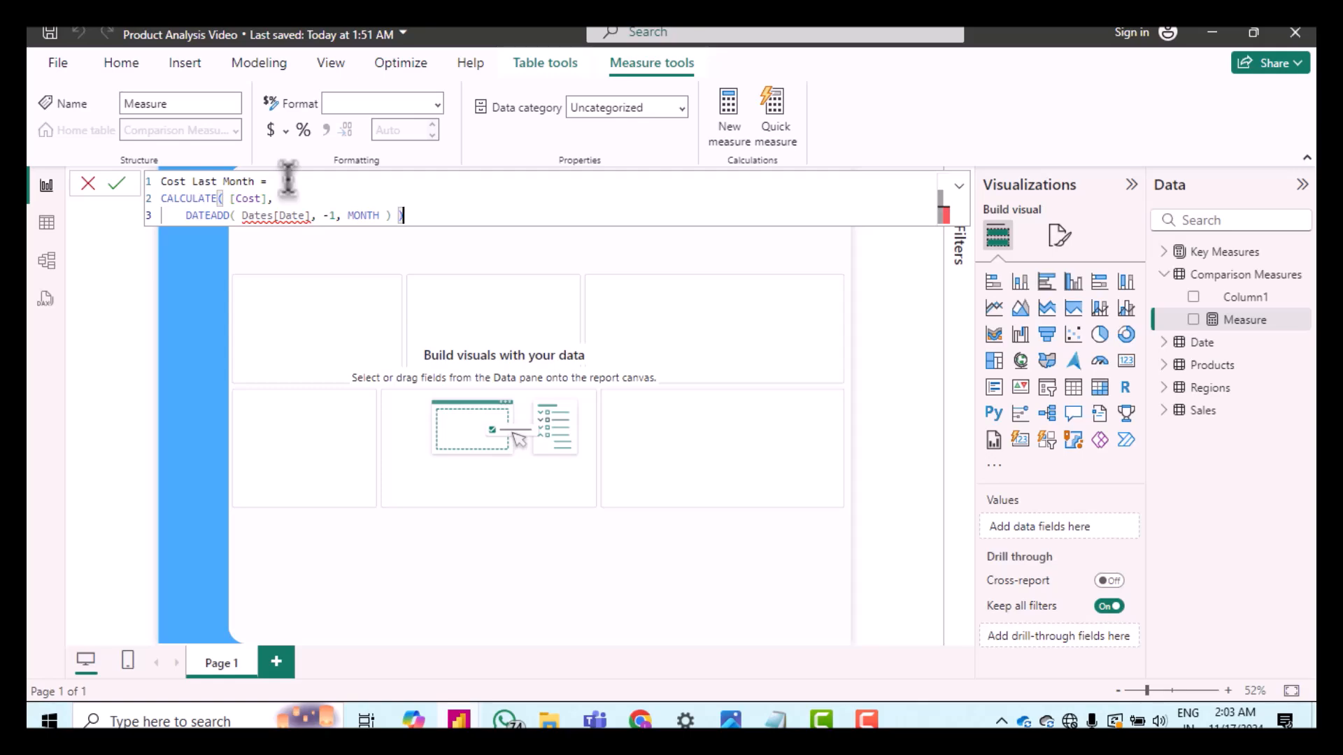
{"action": "key", "text": "Return"}
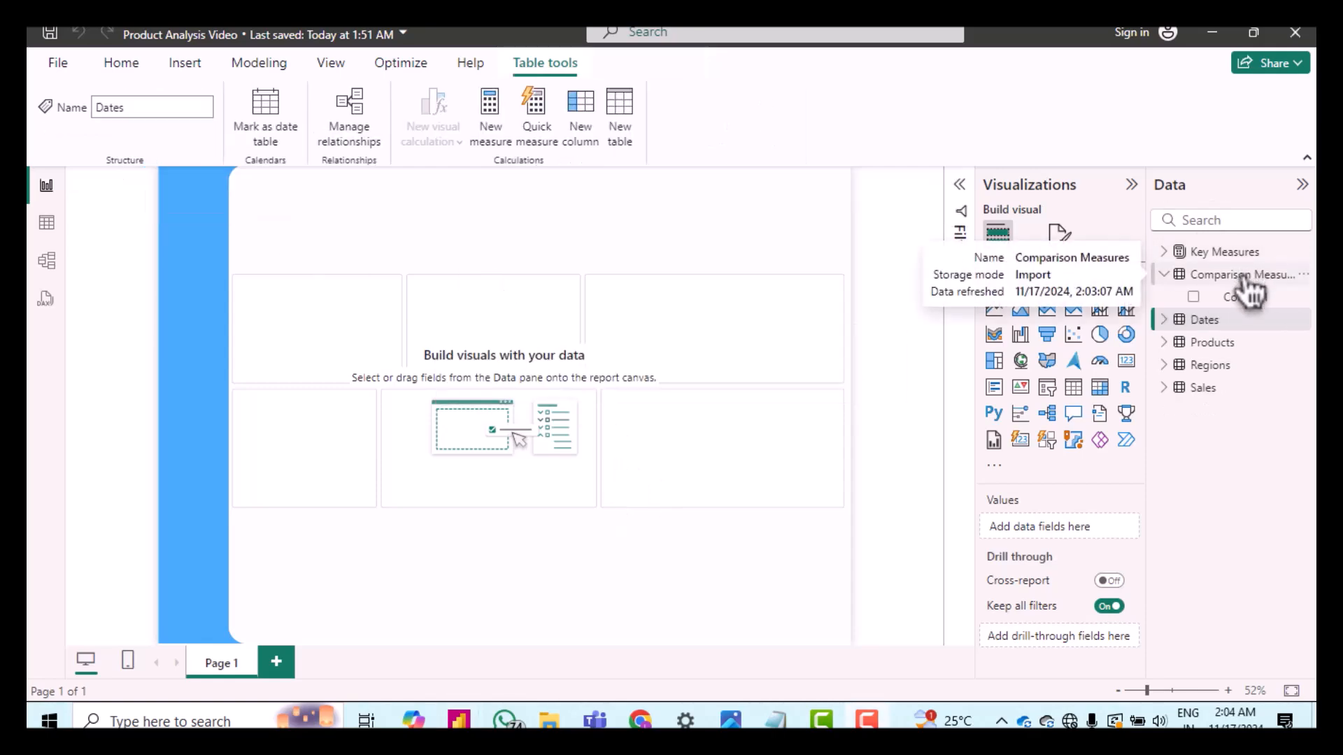
Step: Add a measure to Comparison Measures defined as Cost Last Month = CALCULATE([Cost], DATEADD(Dates[Date], -1, MONTH))
{"action": "right_click", "coordinate": [1244, 278]}
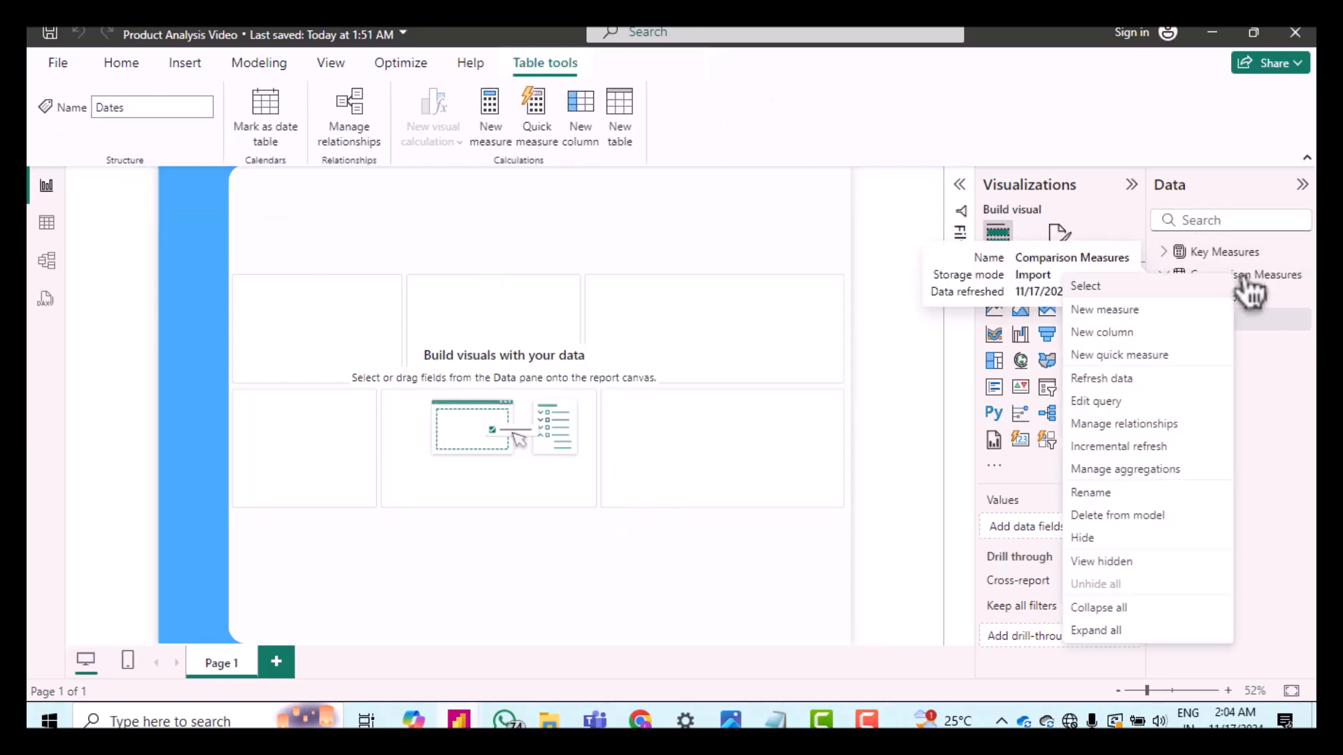
{"action": "left_click", "coordinate": [1146, 312]}
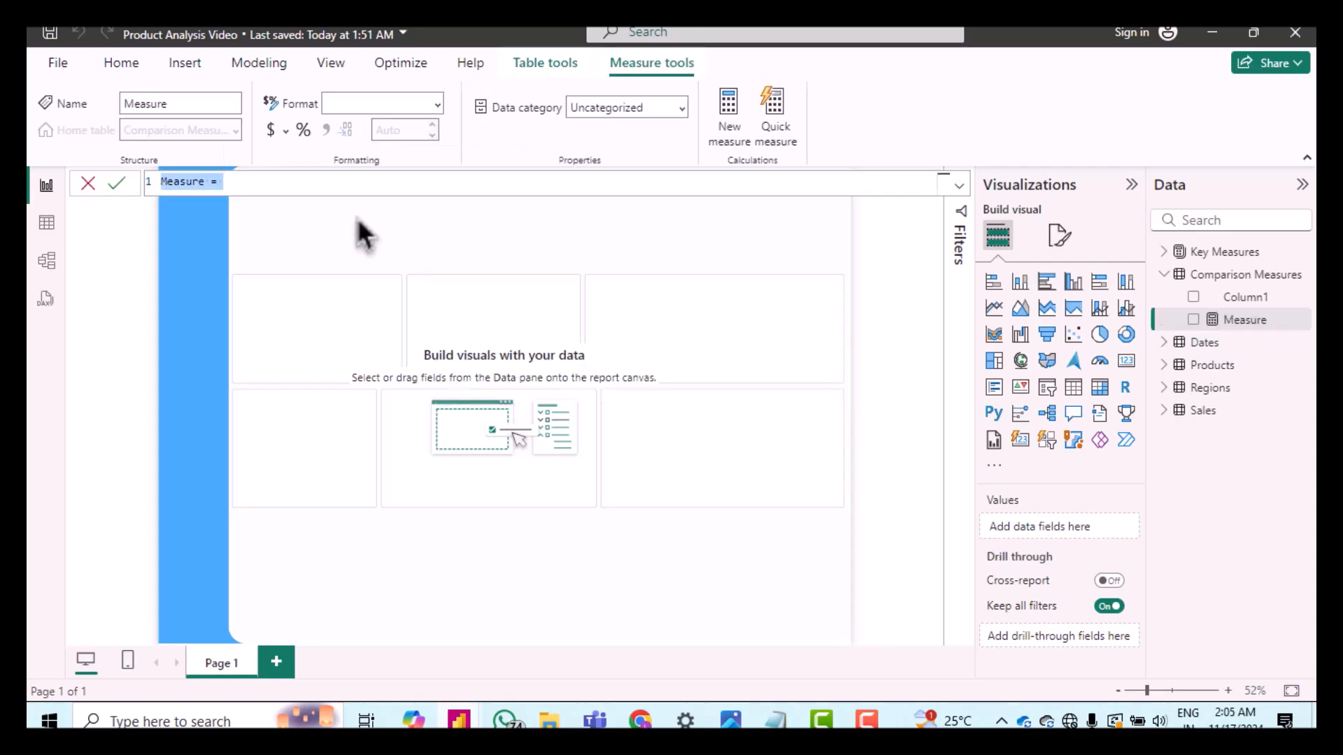
{"action": "type", "text": "Cost Last Month = CALCULATE( [Cost],     DATEADD( Dates[Date], -1, MONTH ) )"}
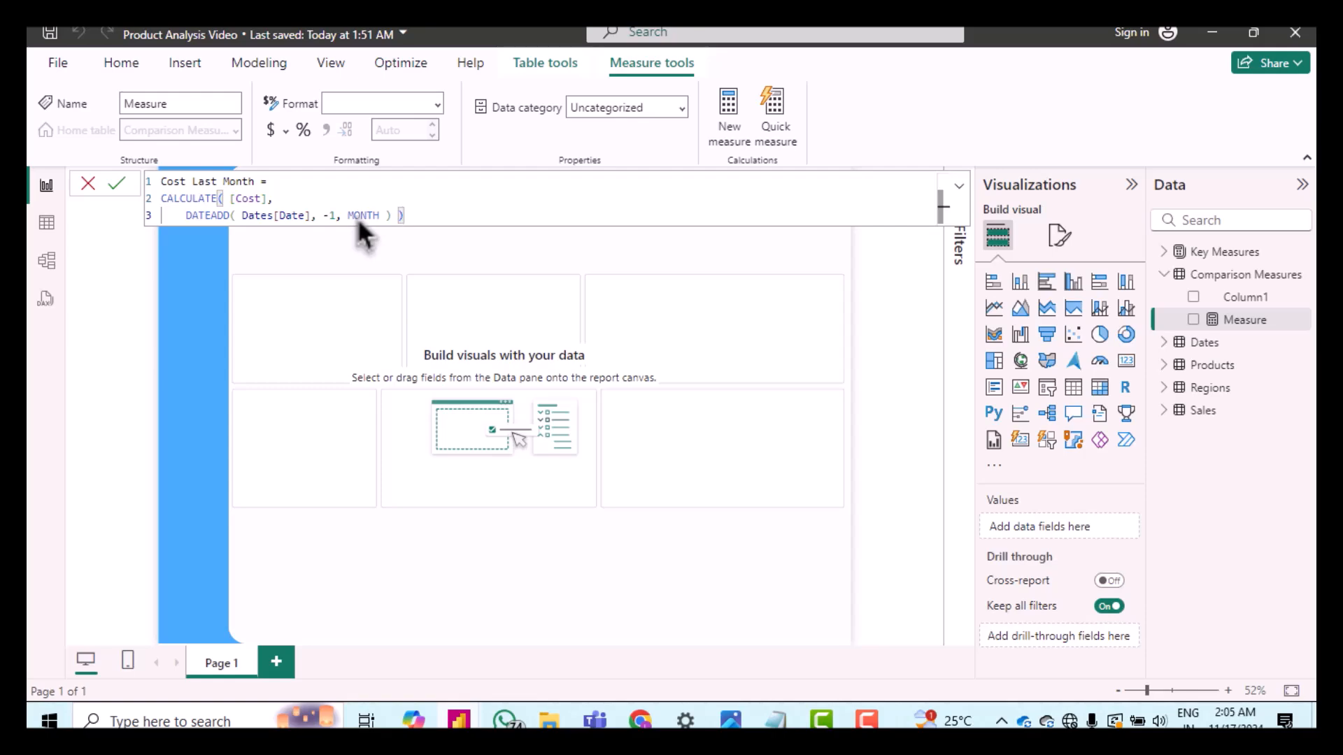
{"action": "key", "text": "Return"}
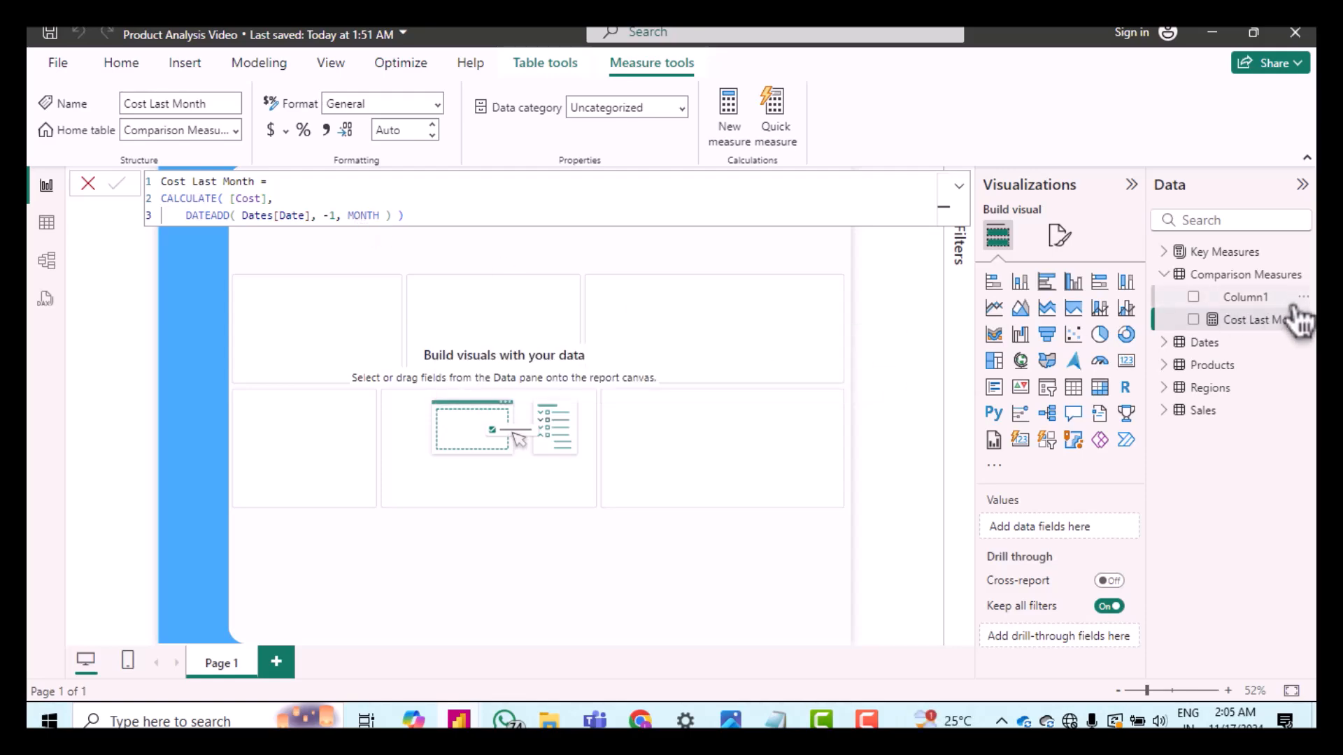
Step: Delete Column1 from the Comparison Measures table
{"action": "left_click", "coordinate": [1303, 298]}
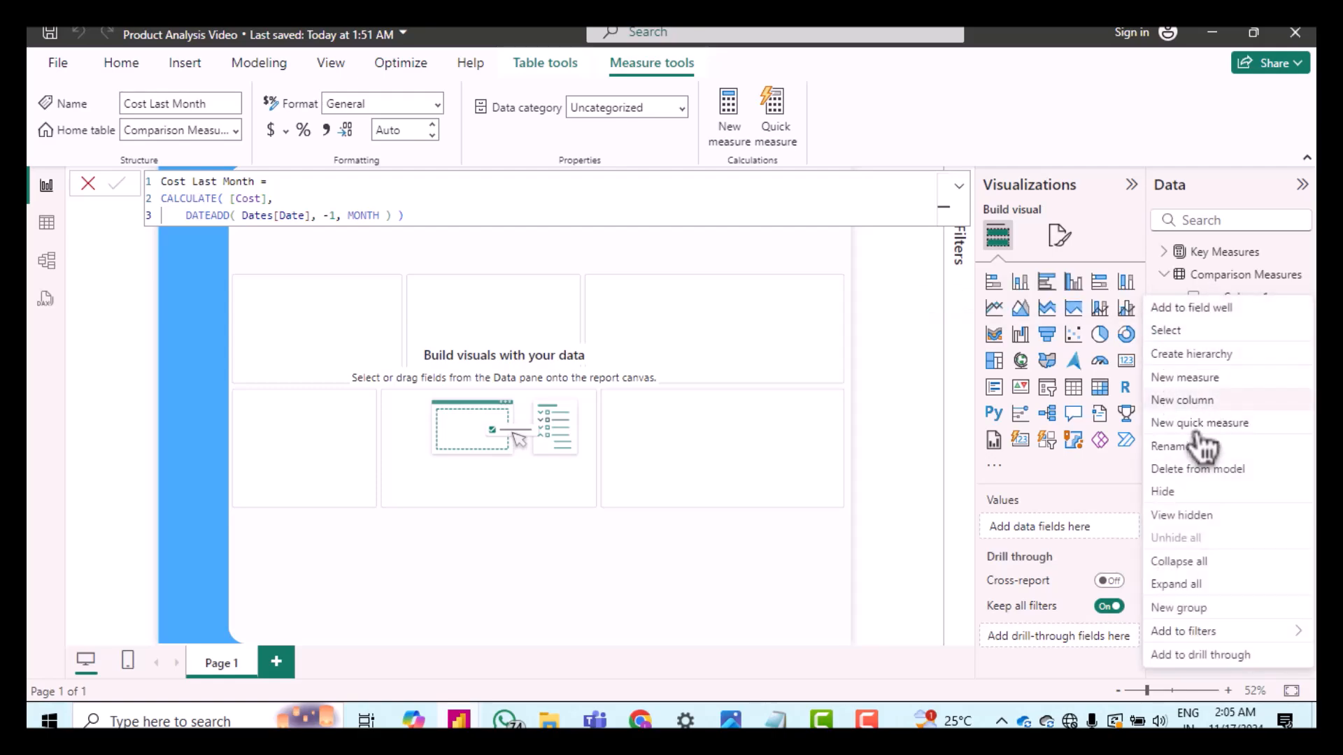
{"action": "left_click", "coordinate": [1183, 469]}
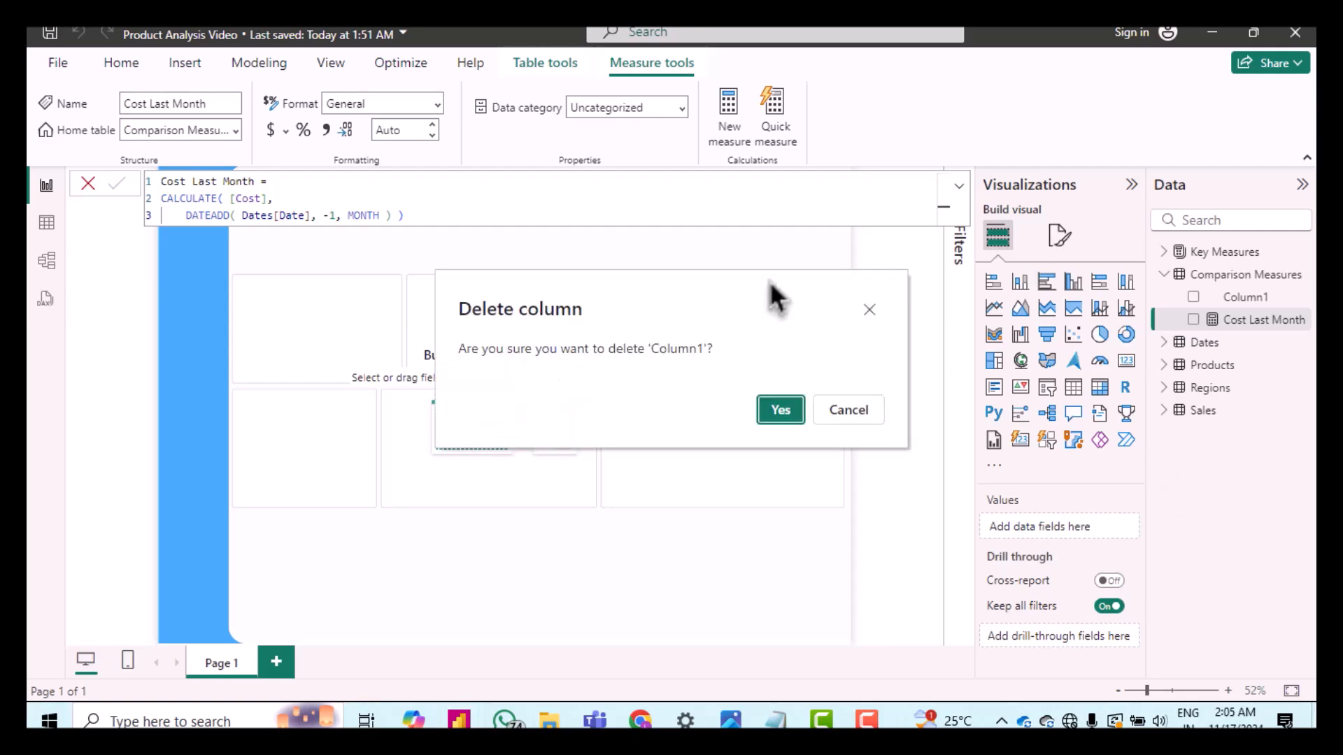
{"action": "left_click", "coordinate": [782, 411]}
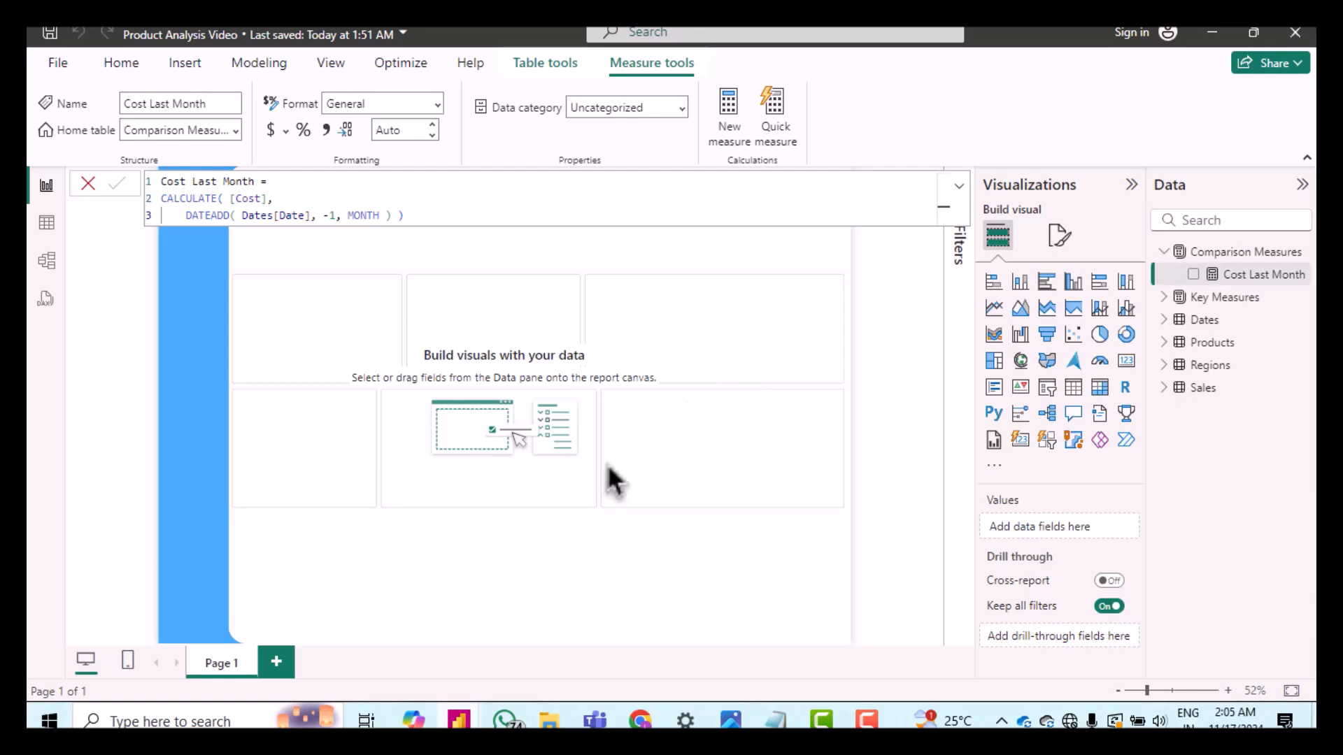
Step: Add a measure to Comparison Measures defined as Orders Last Month = CALCULATE([Orders], DATEADD(Dates[Date], -1, MONTH))
{"action": "right_click", "coordinate": [1235, 264]}
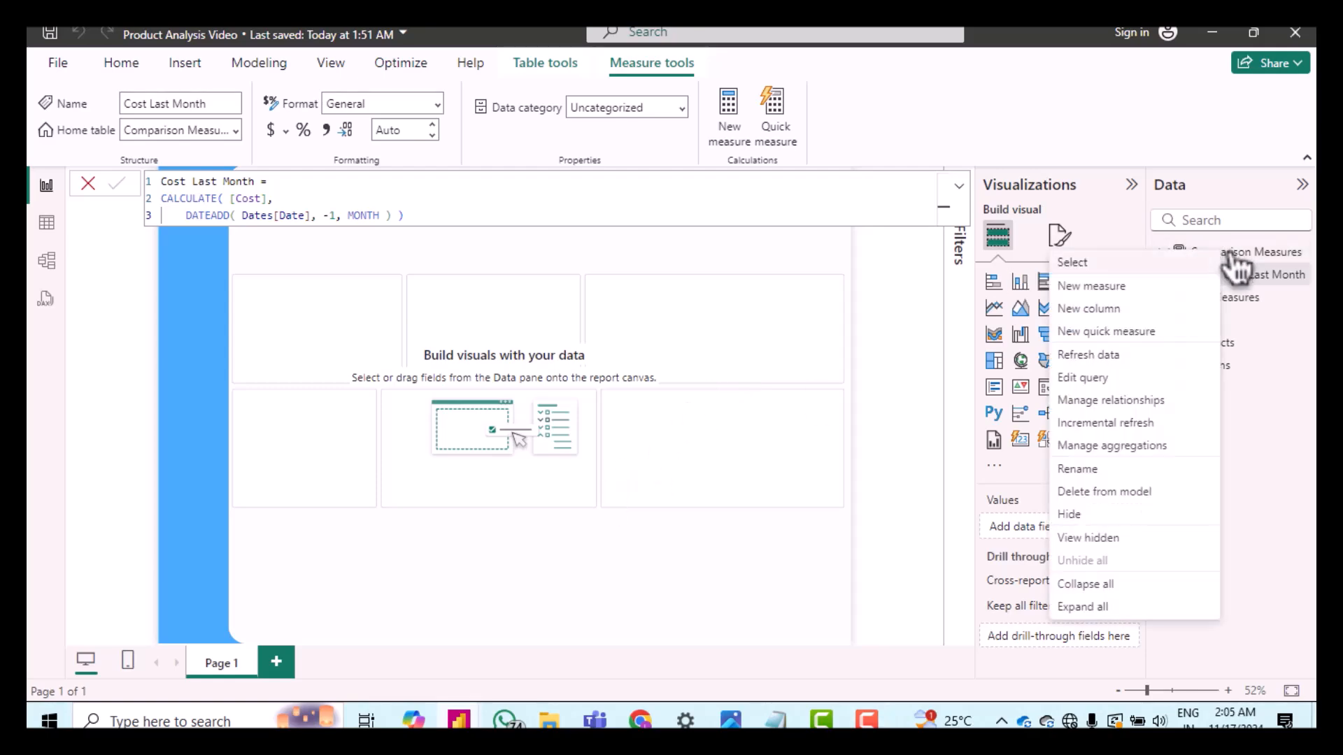
{"action": "left_click", "coordinate": [1154, 292]}
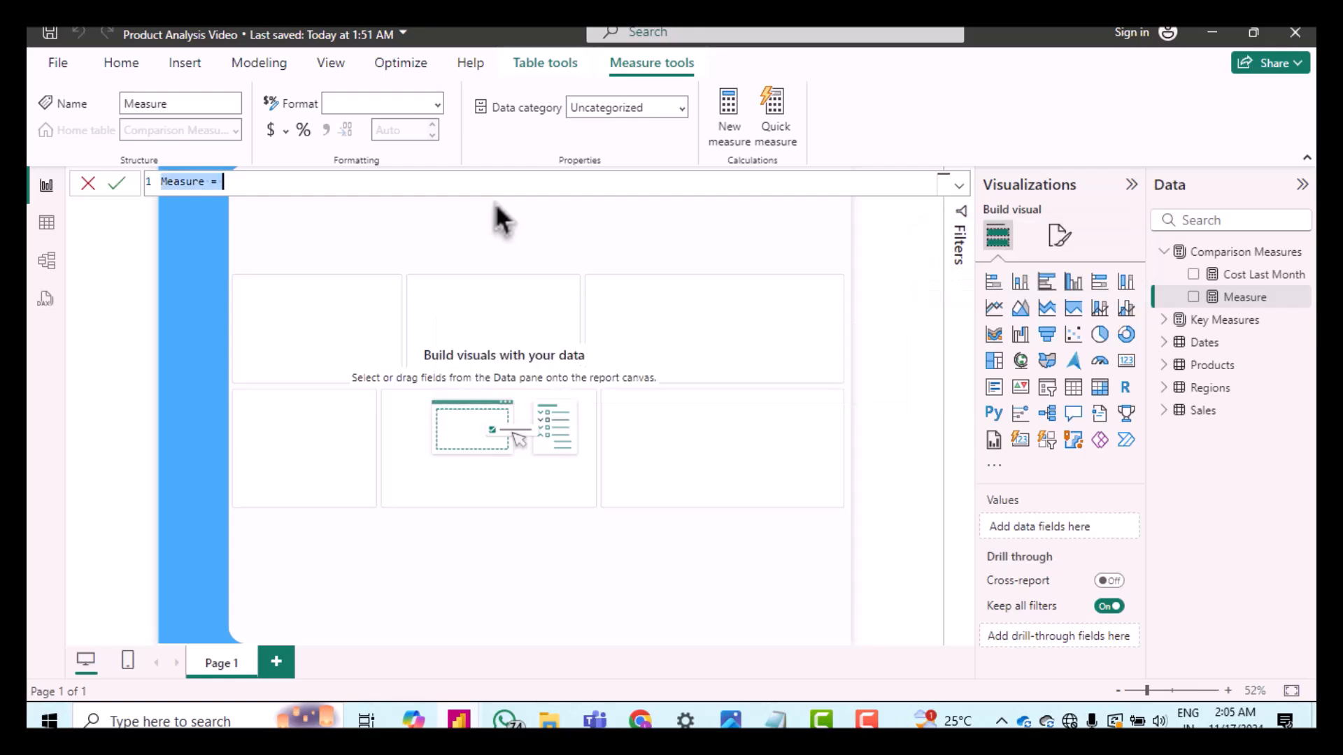
{"action": "type", "text": "Orders Last Month = CALCULATE( [Orders],     DATEADD( Dates[Date], -1, MONTH ) )"}
{"action": "key", "text": "Return"}
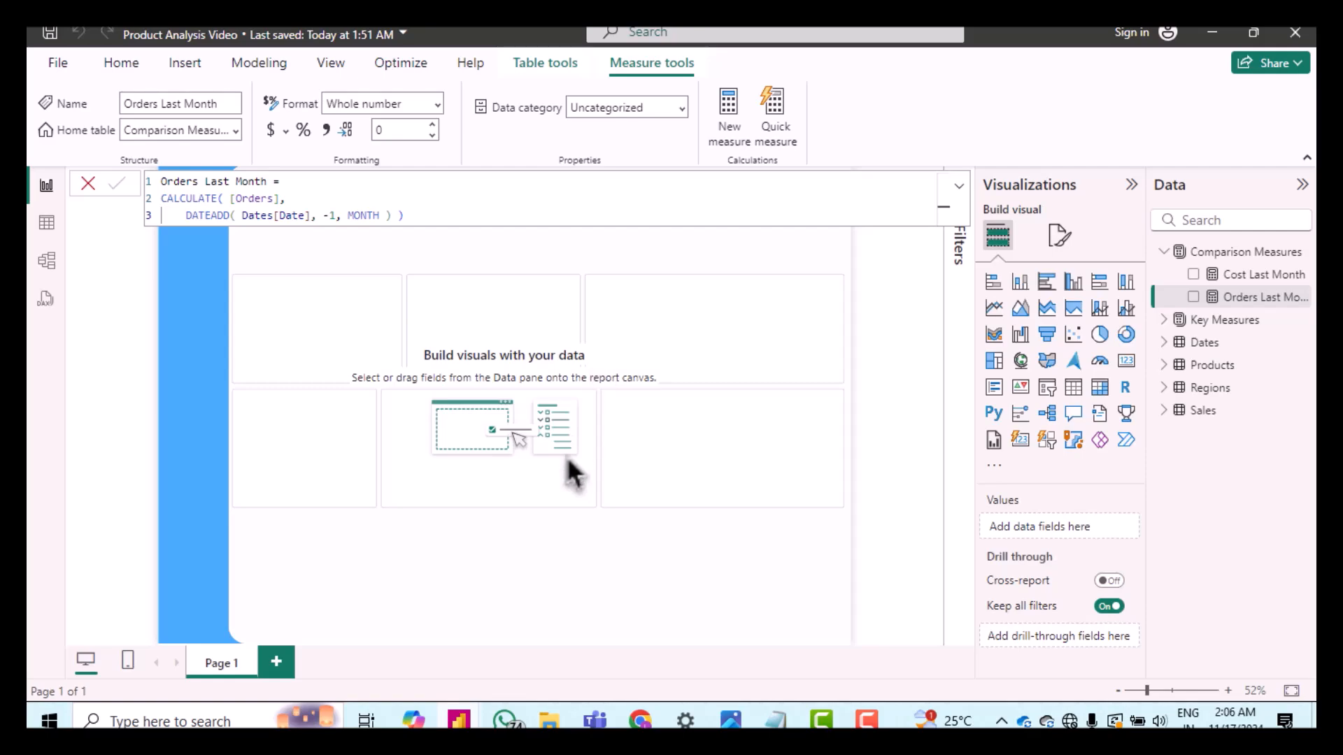
Step: Add a measure to Comparison Measures defined as Profit Last Month = CALCULATE([Profit], DATEADD(Dates[Date], -1, MONTH))
{"action": "right_click", "coordinate": [1256, 254]}
{"action": "left_click", "coordinate": [1180, 290]}
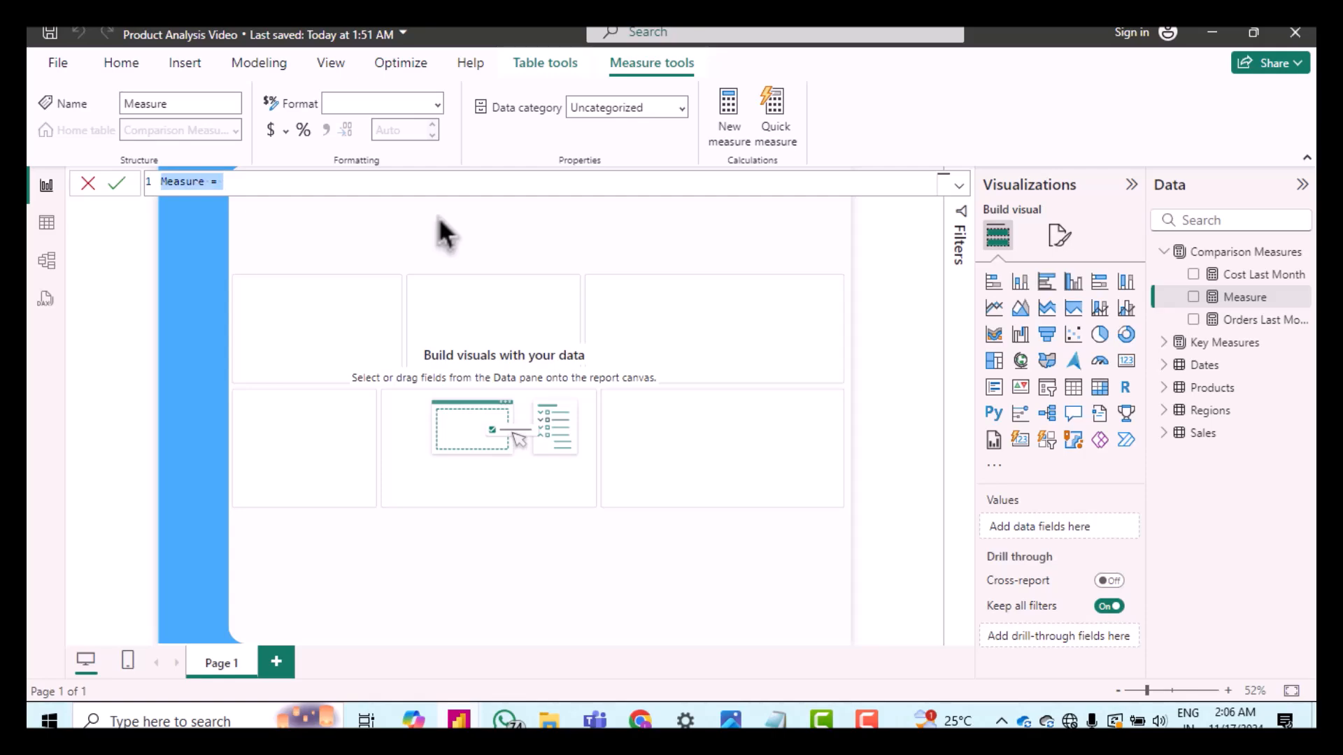
{"action": "type", "text": "Profit Last Month = CALCULATE( [Profit],     DATEADD( Dates[Date], -1, MONTH ) )"}
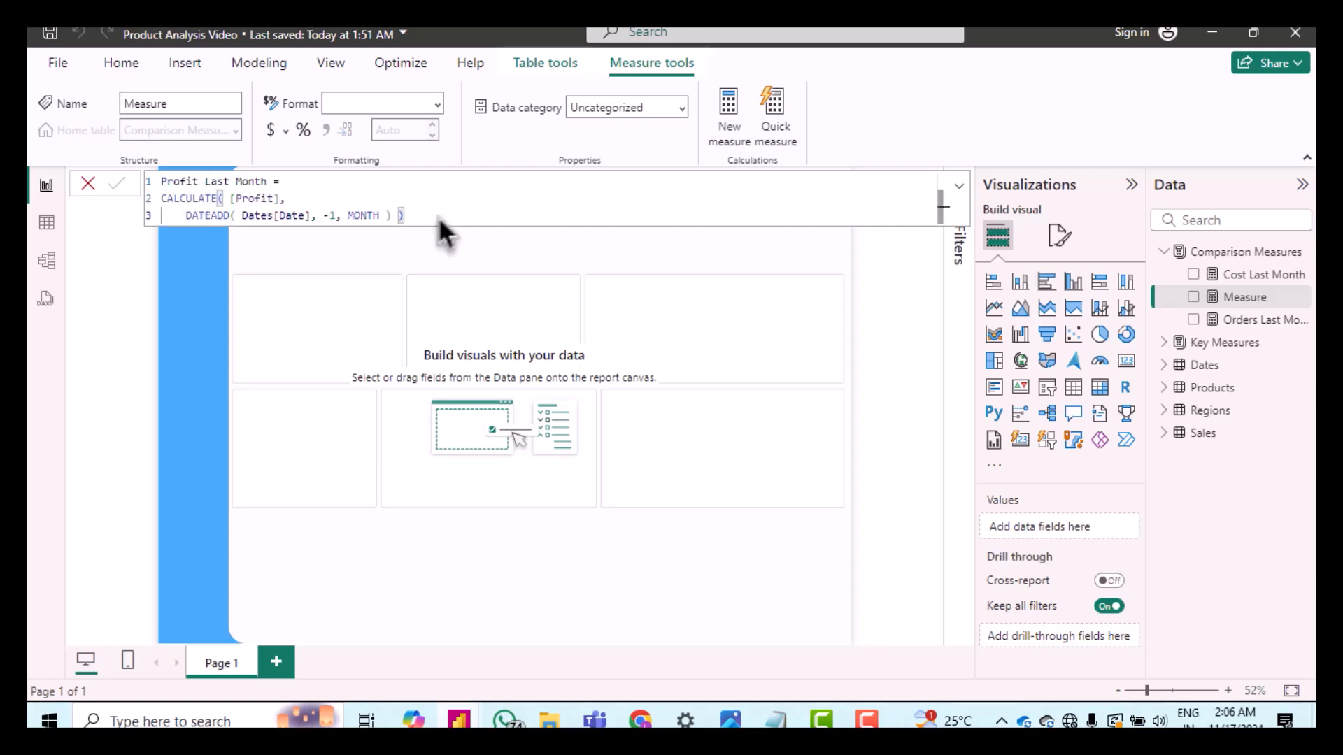
{"action": "key", "text": "Return"}
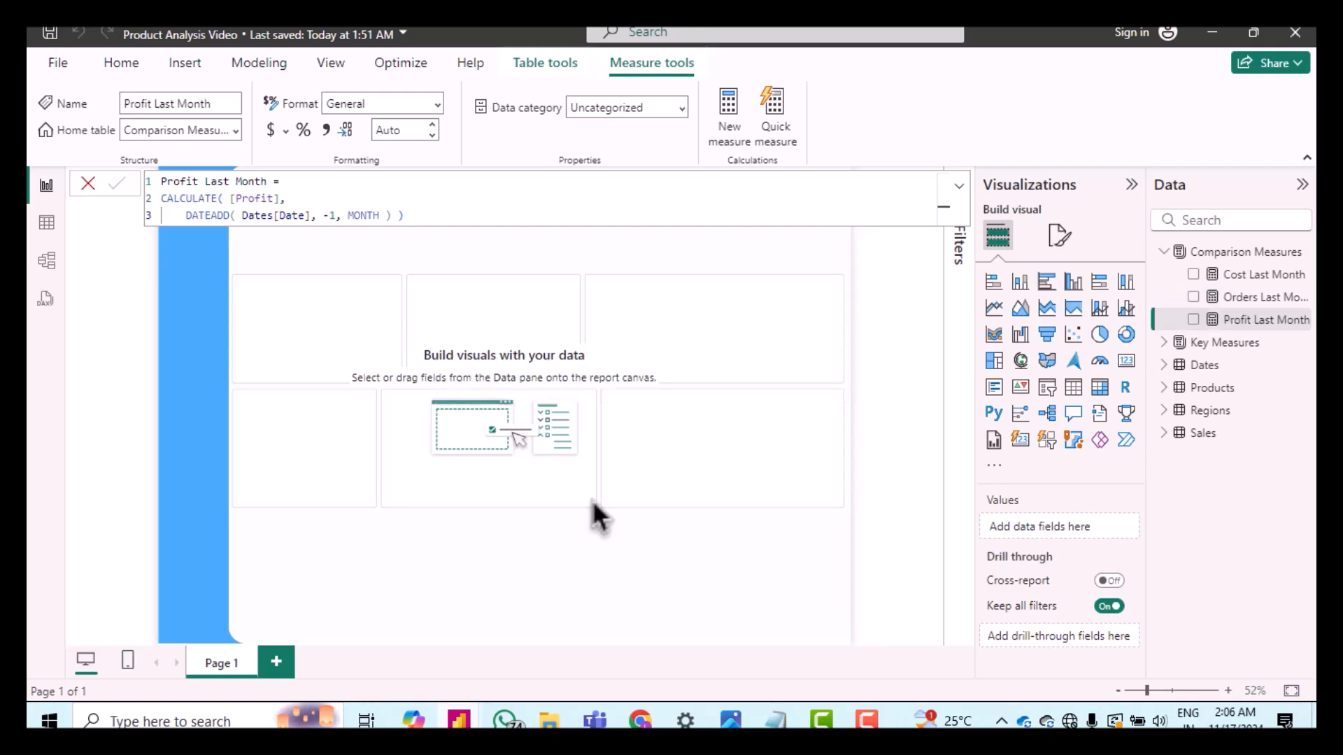
Step: Add a measure to Comparison Measures defined as Profit Margin Last Month = CALCULATE([Profit Margin], DATEADD(Dates[Date], -1, MONTH))
{"action": "right_click", "coordinate": [1243, 261]}
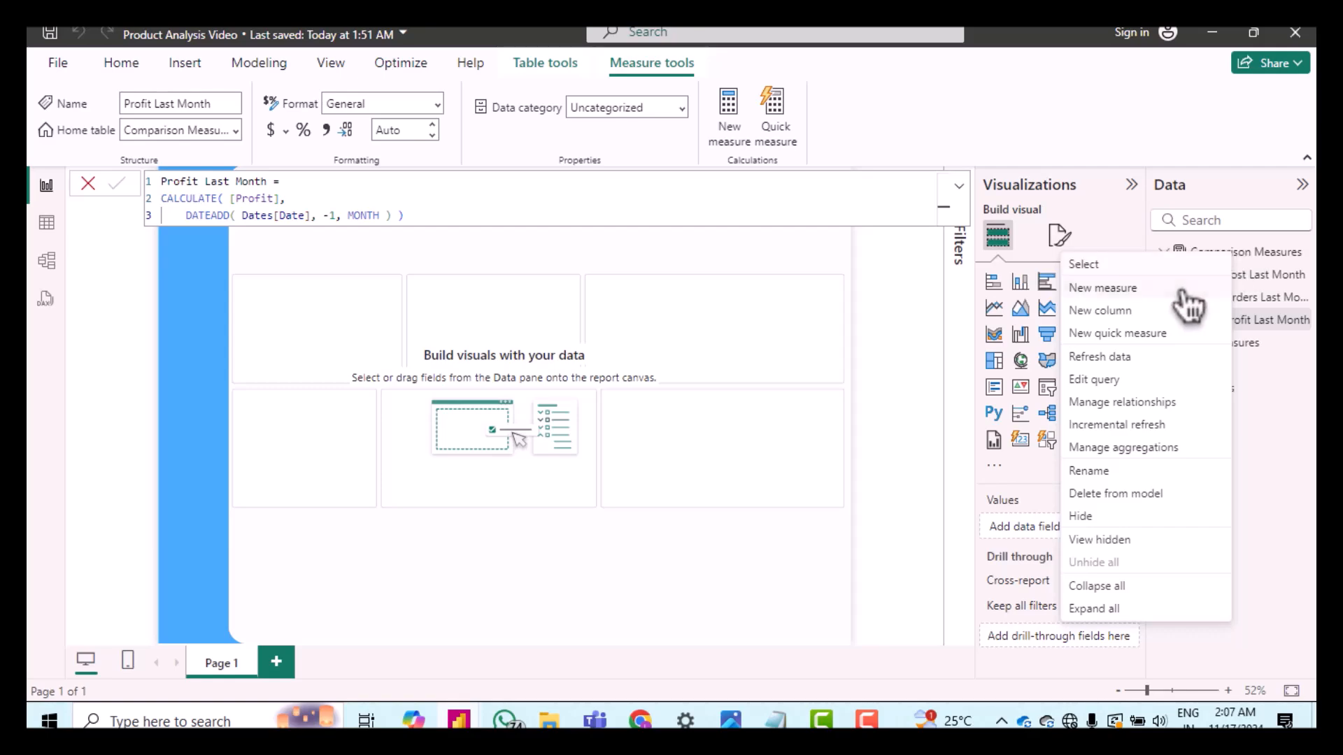
{"action": "left_click", "coordinate": [1145, 291]}
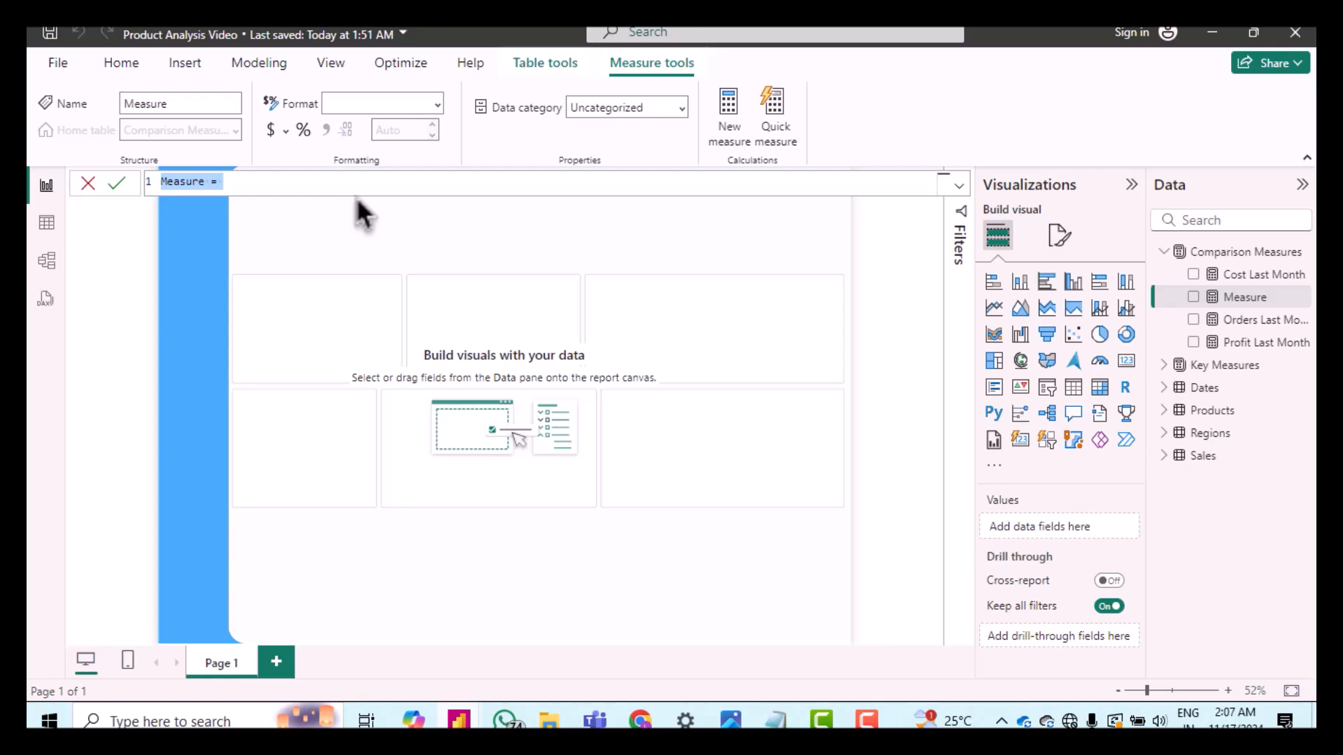
{"action": "type", "text": "Profit Margin Last Month = CALCULATE( [Profit Margin],     DATEADD( Dates[Date], -1, MONTH ) )"}
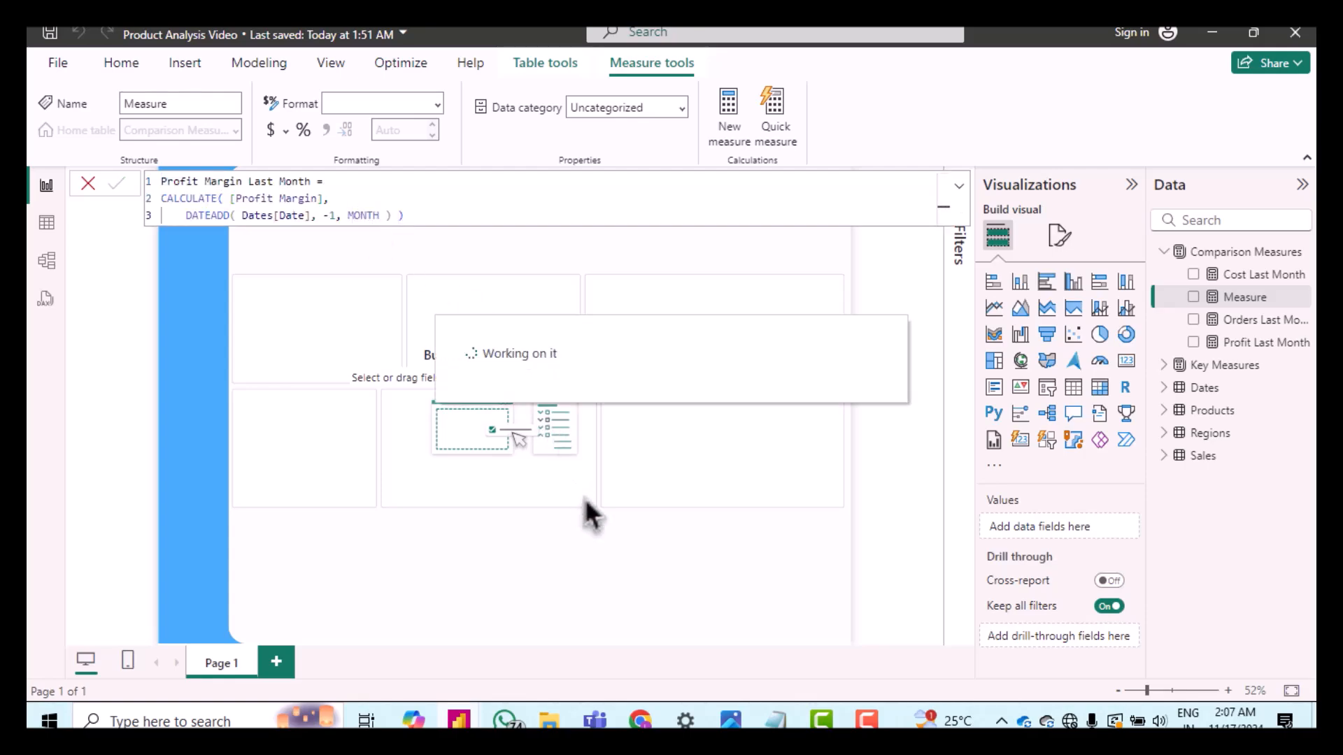
Step: Add a measure to Comparison Measures defined as Quantity Last Month = CALCULATE([Quantity], DATEADD(Dates[Date], -1, MONTH))
{"action": "right_click", "coordinate": [1228, 256]}
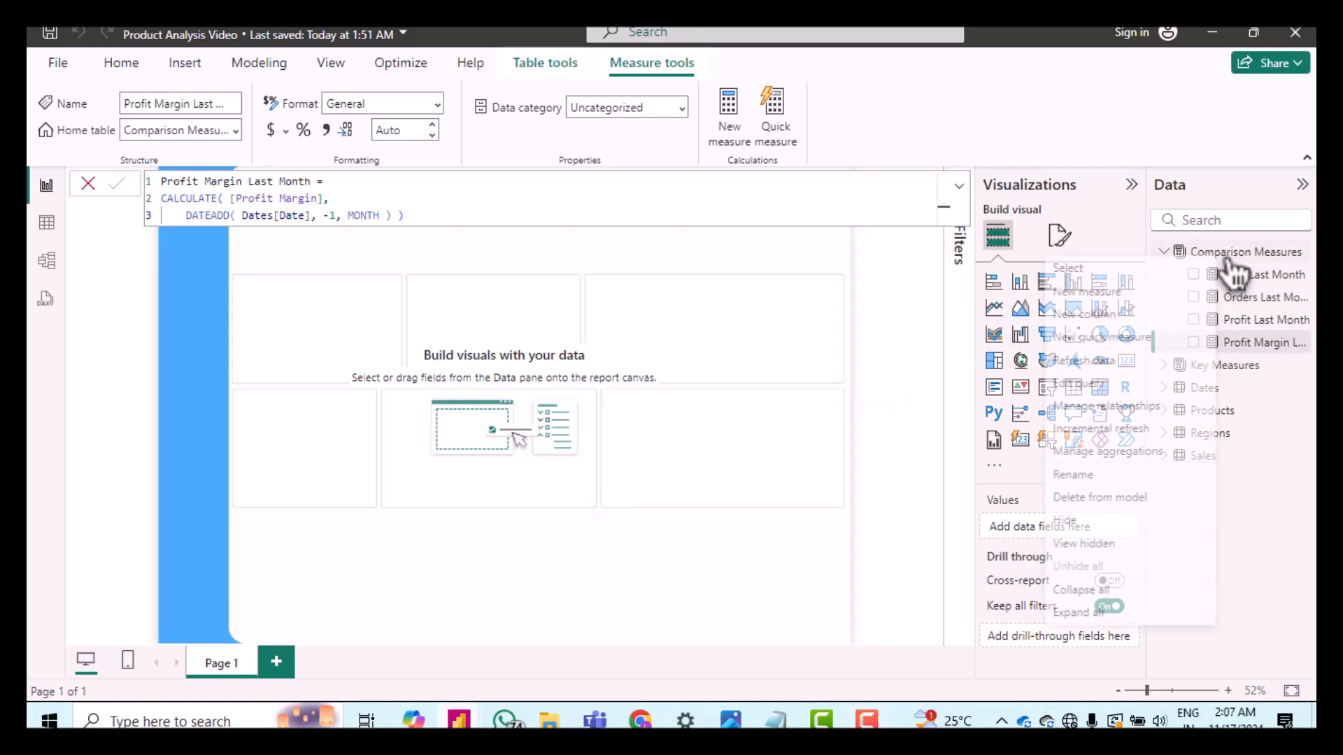
{"action": "left_click", "coordinate": [1078, 297]}
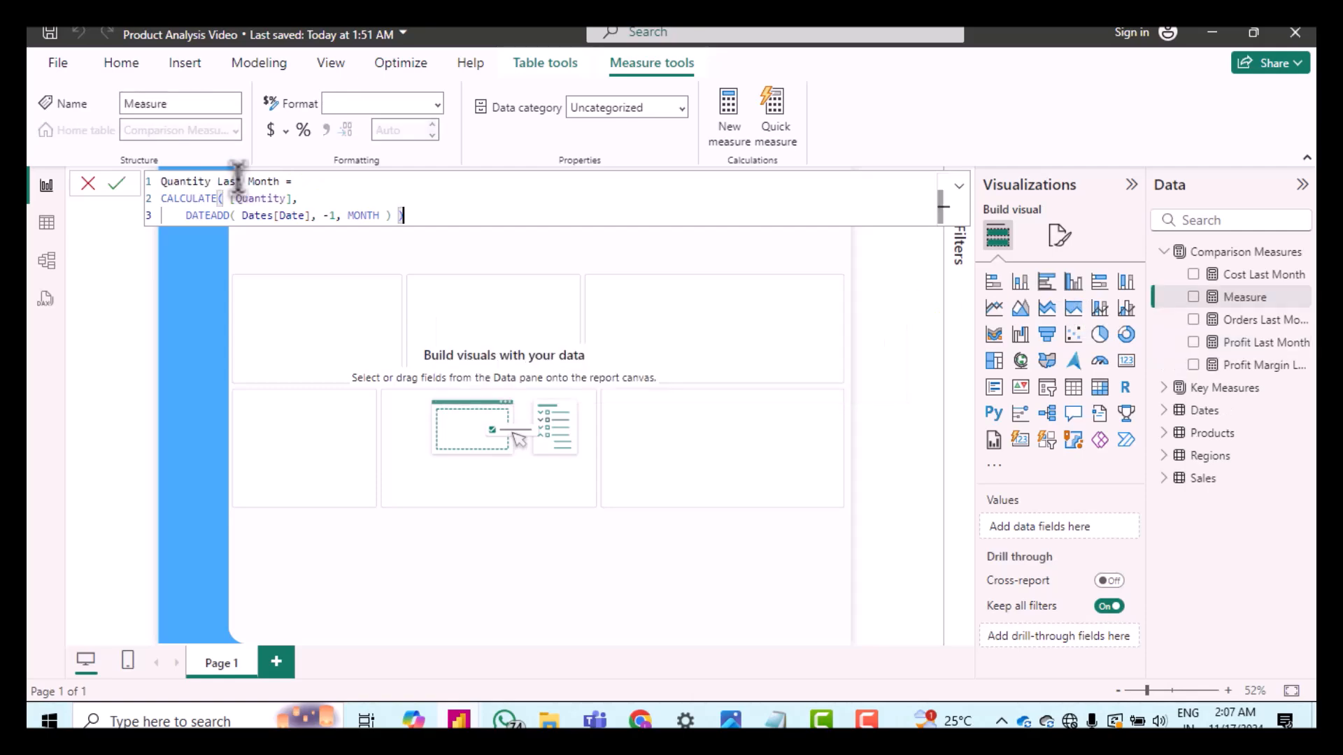
{"action": "key", "text": "Return"}
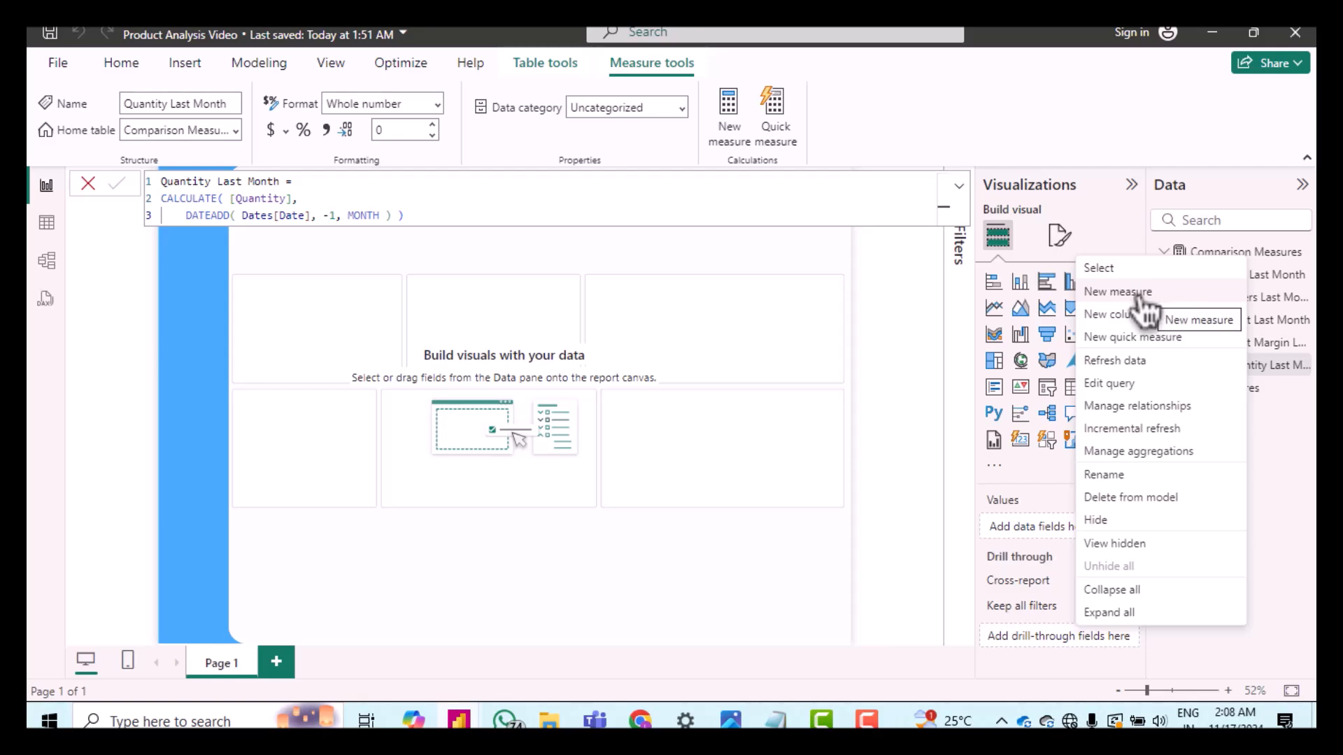
Step: Add a measure to Comparison Measures defined as Sales Last Month = CALCULATE([Sales], DATEADD(Dates[Date], -1, MONTH))
{"action": "left_click", "coordinate": [1130, 295]}
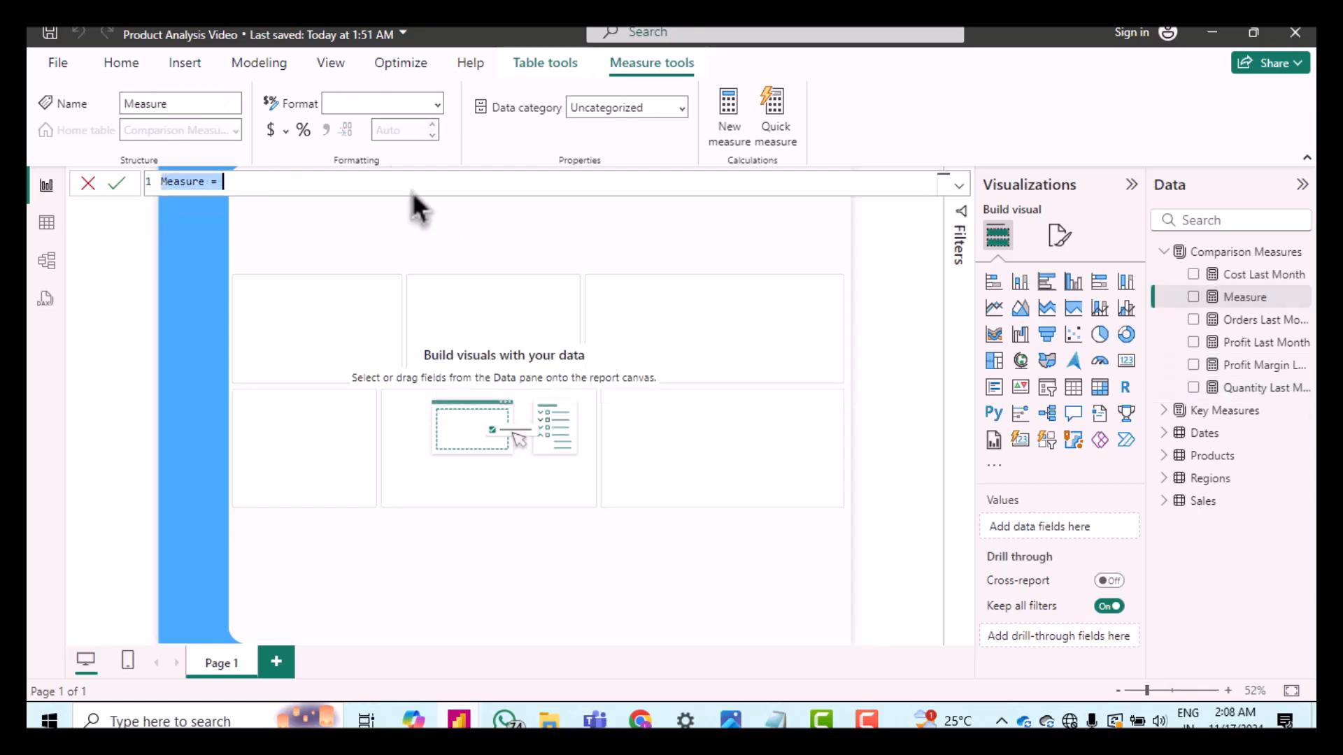
{"action": "key", "text": "ctrl+a"}
{"action": "type", "text": "Sales Last Month = CALCULATE( [Sales],     DATEADD( Dates[Date], -1, MONTH ) )"}
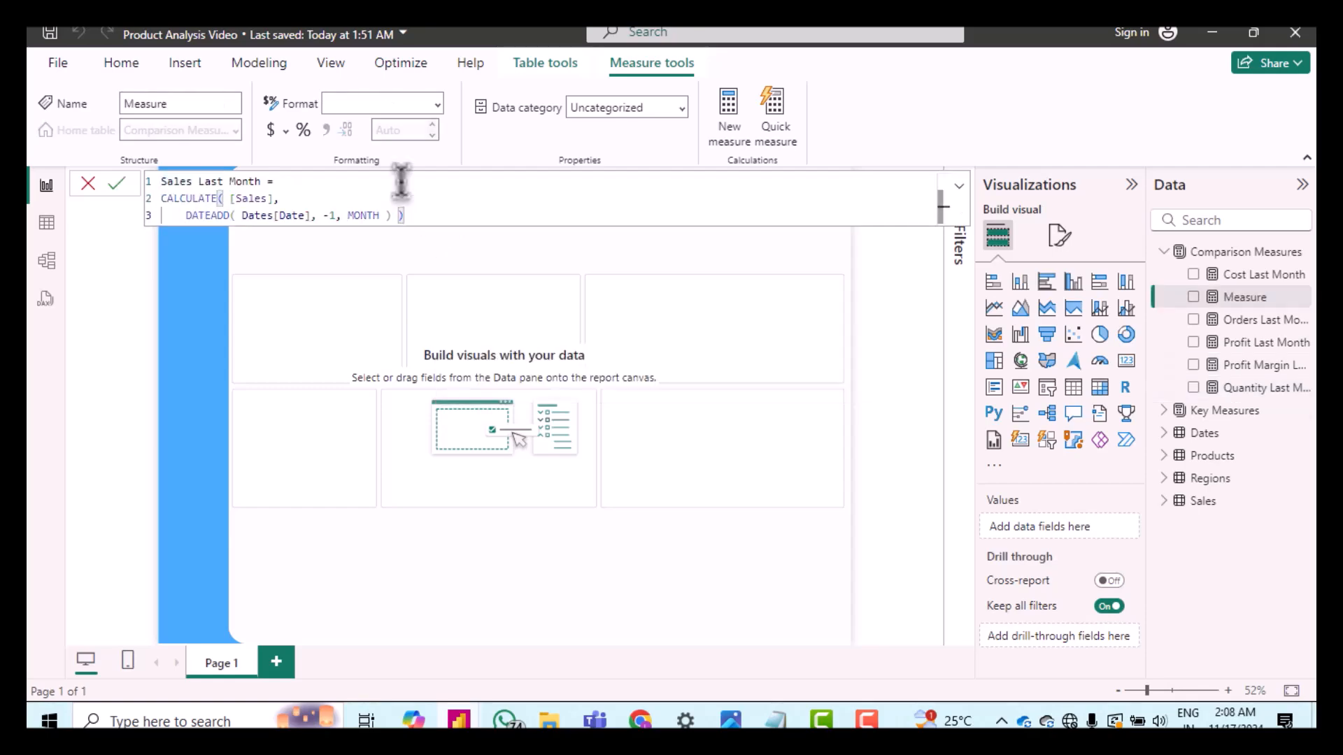
{"action": "key", "text": "Return"}
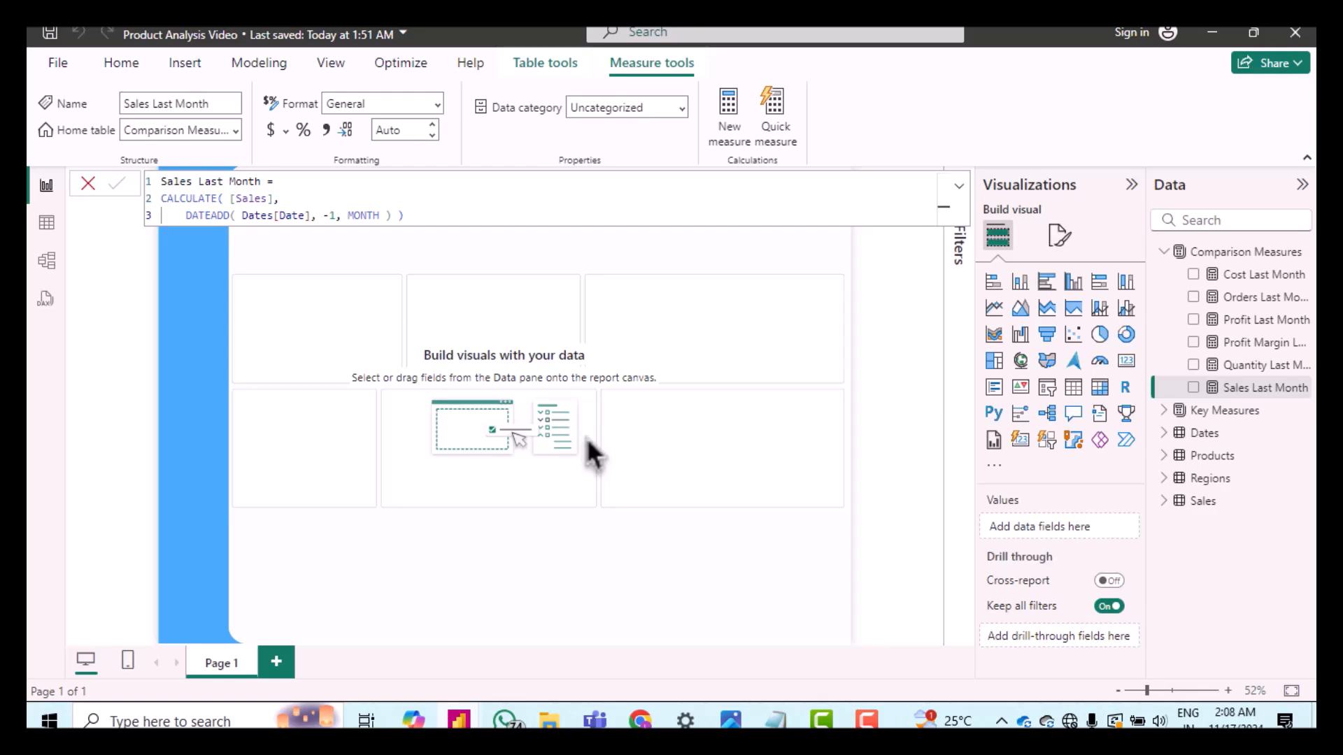
Step: Group the six last-month measures in Comparison Measures into a display folder named Previous Month
{"action": "left_click", "coordinate": [59, 271]}
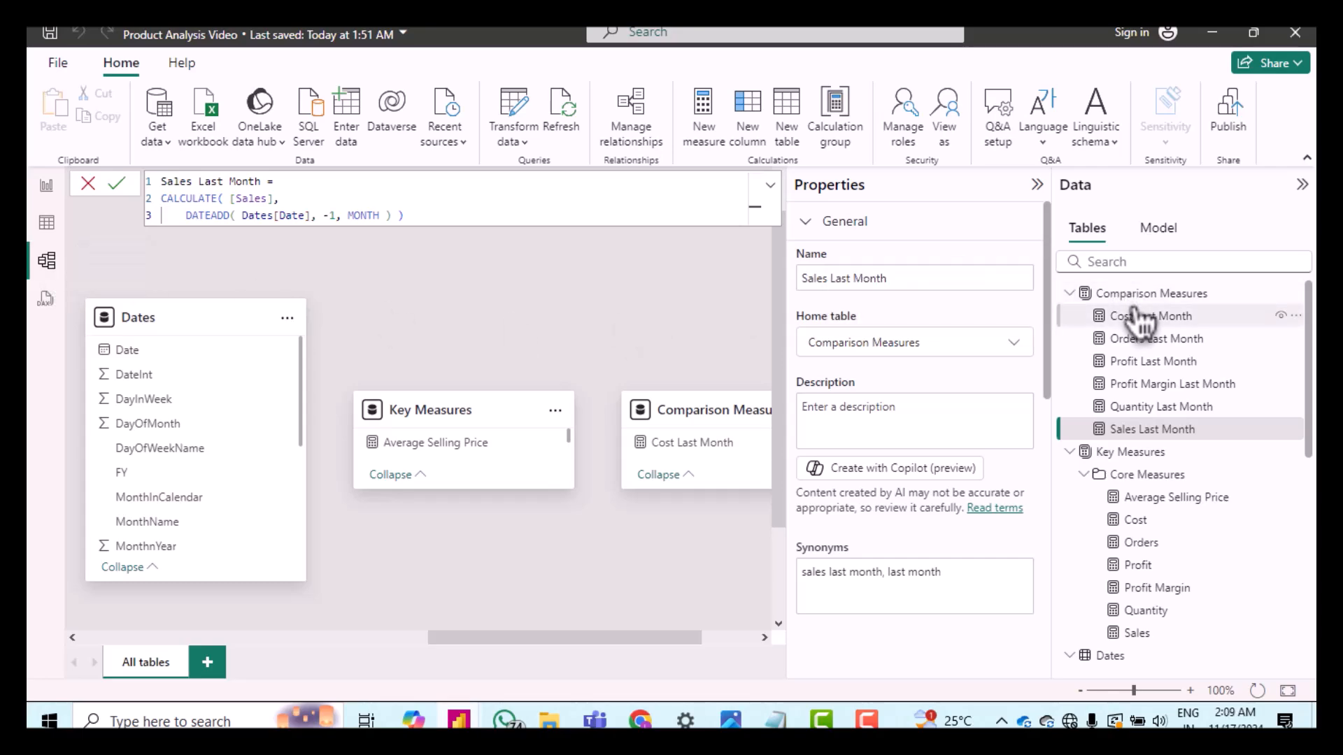
{"action": "left_click", "coordinate": [1139, 316]}
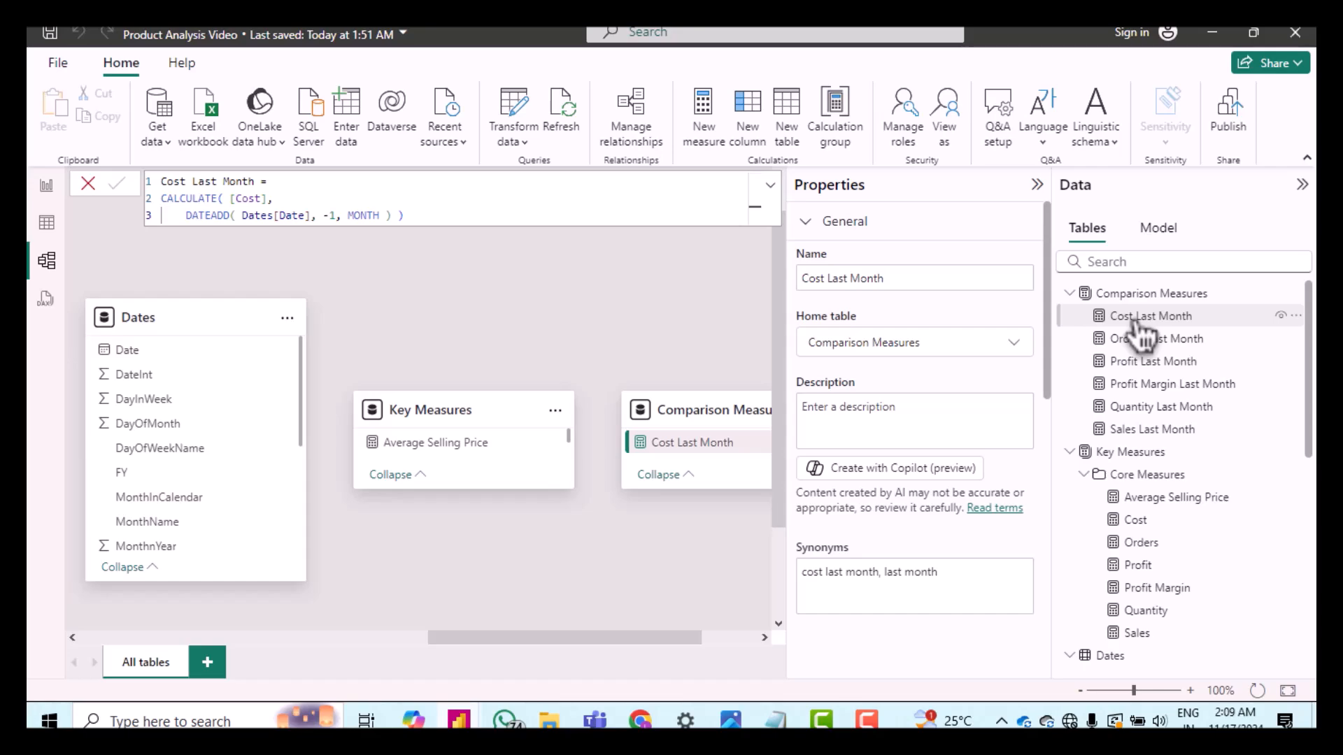
{"action": "left_click", "coordinate": [1140, 338]}
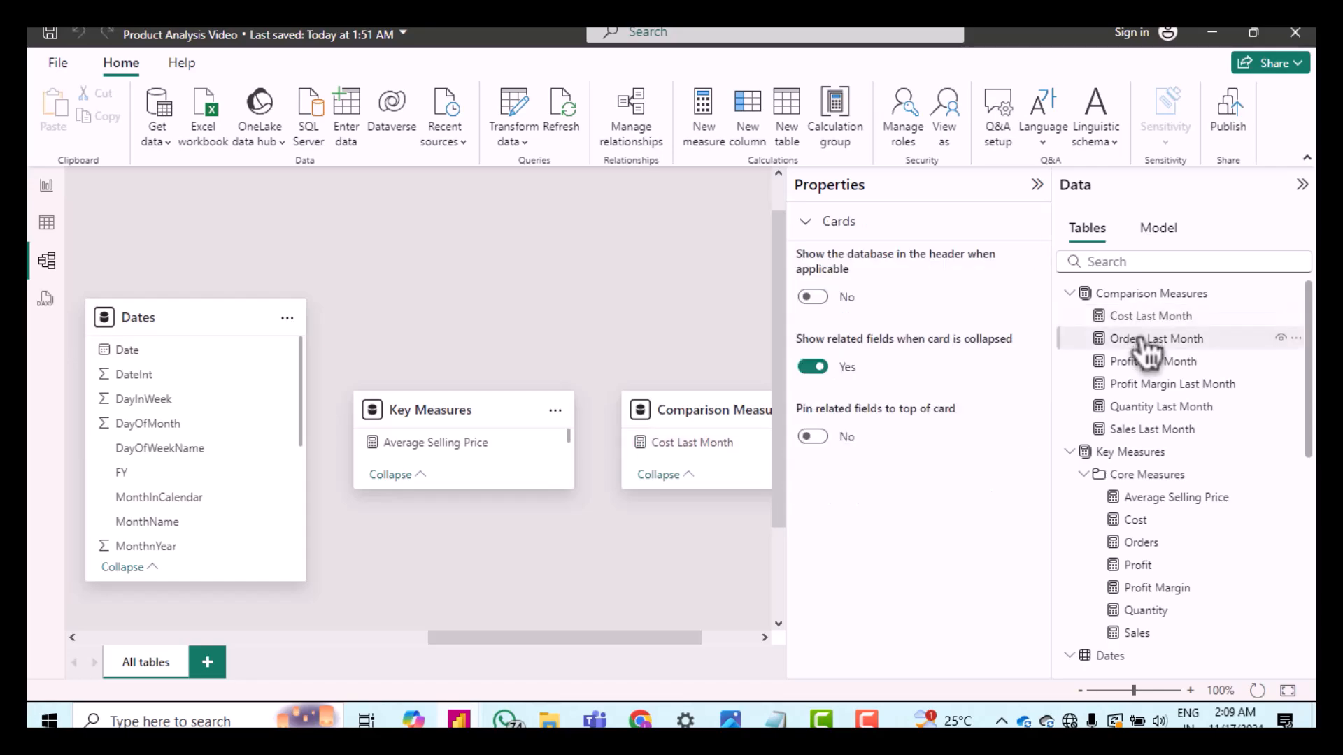
{"action": "left_click", "coordinate": [1141, 317], "text": "ctrl"}
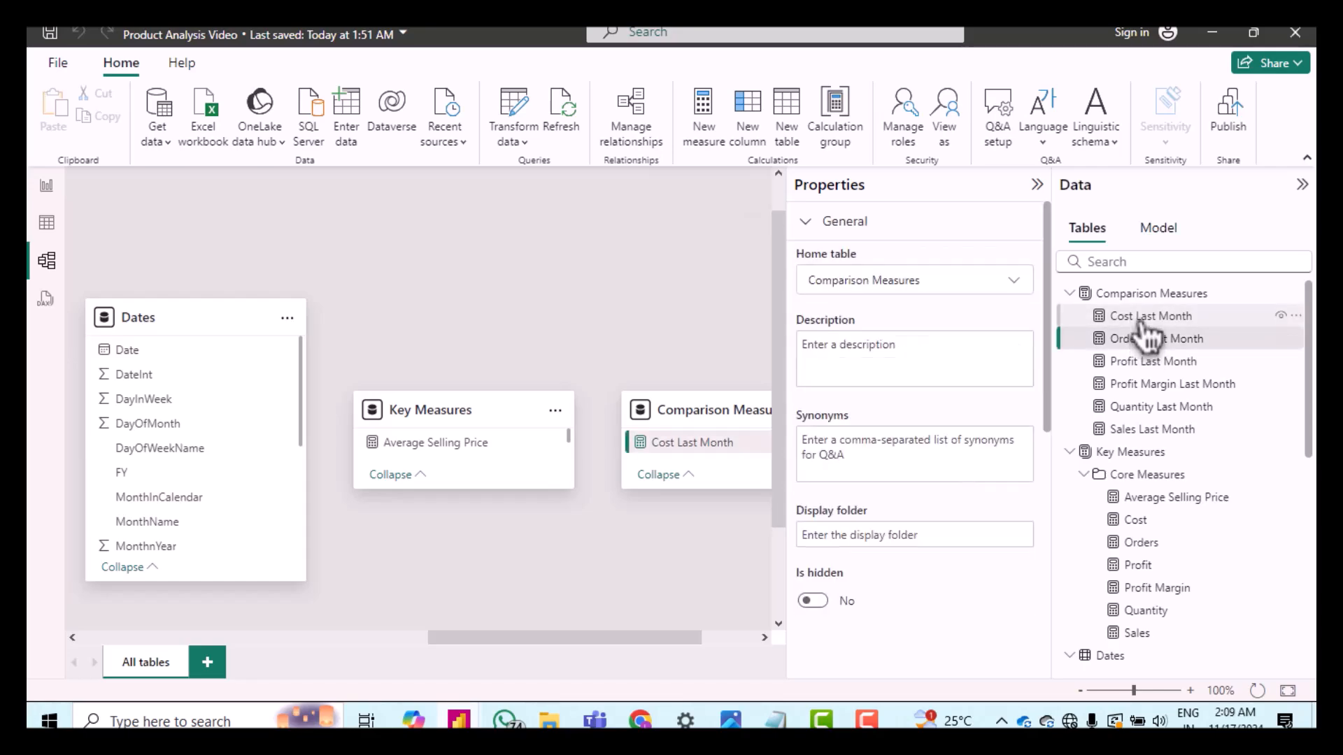
{"action": "left_click", "coordinate": [1142, 361], "text": "ctrl"}
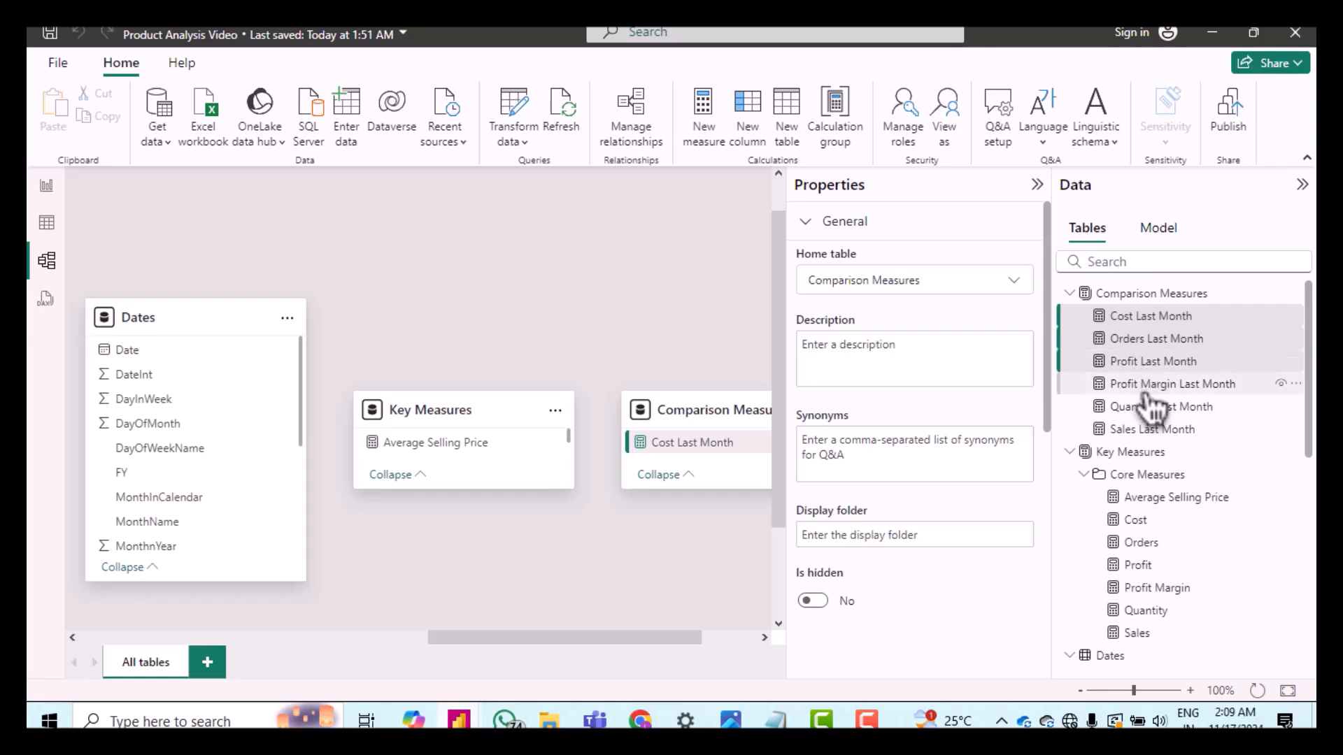
{"action": "left_click", "coordinate": [1146, 386], "text": "ctrl"}
{"action": "left_click", "coordinate": [1144, 411], "text": "ctrl"}
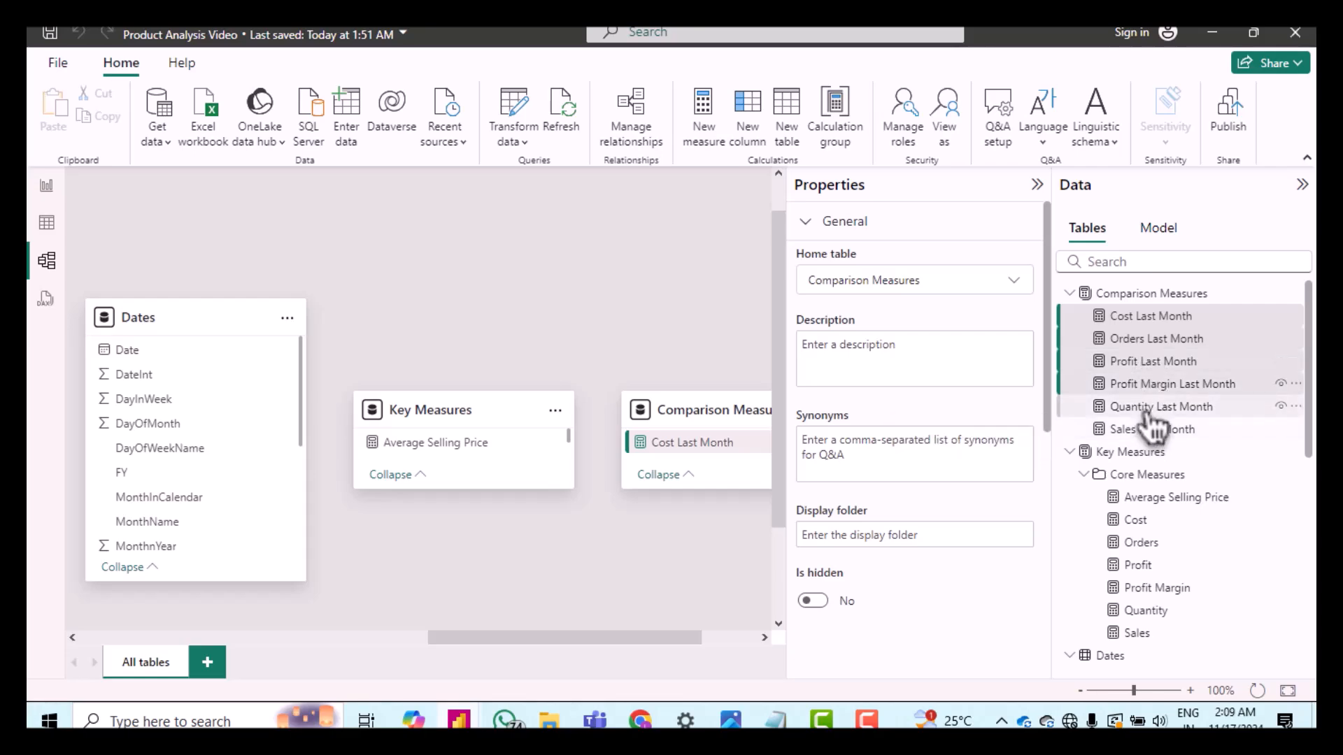
{"action": "left_click", "coordinate": [1143, 433], "text": "ctrl"}
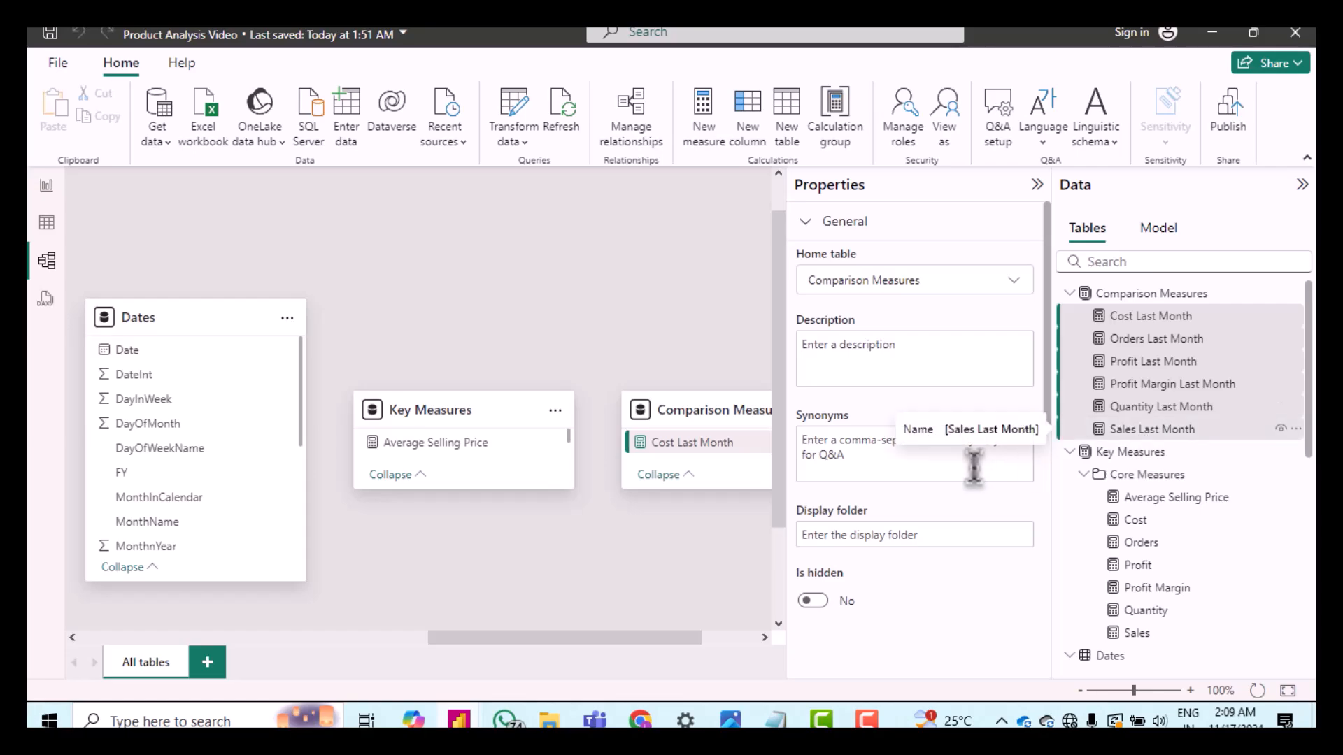
{"action": "left_click", "coordinate": [925, 533]}
{"action": "type", "text": "Previo"}
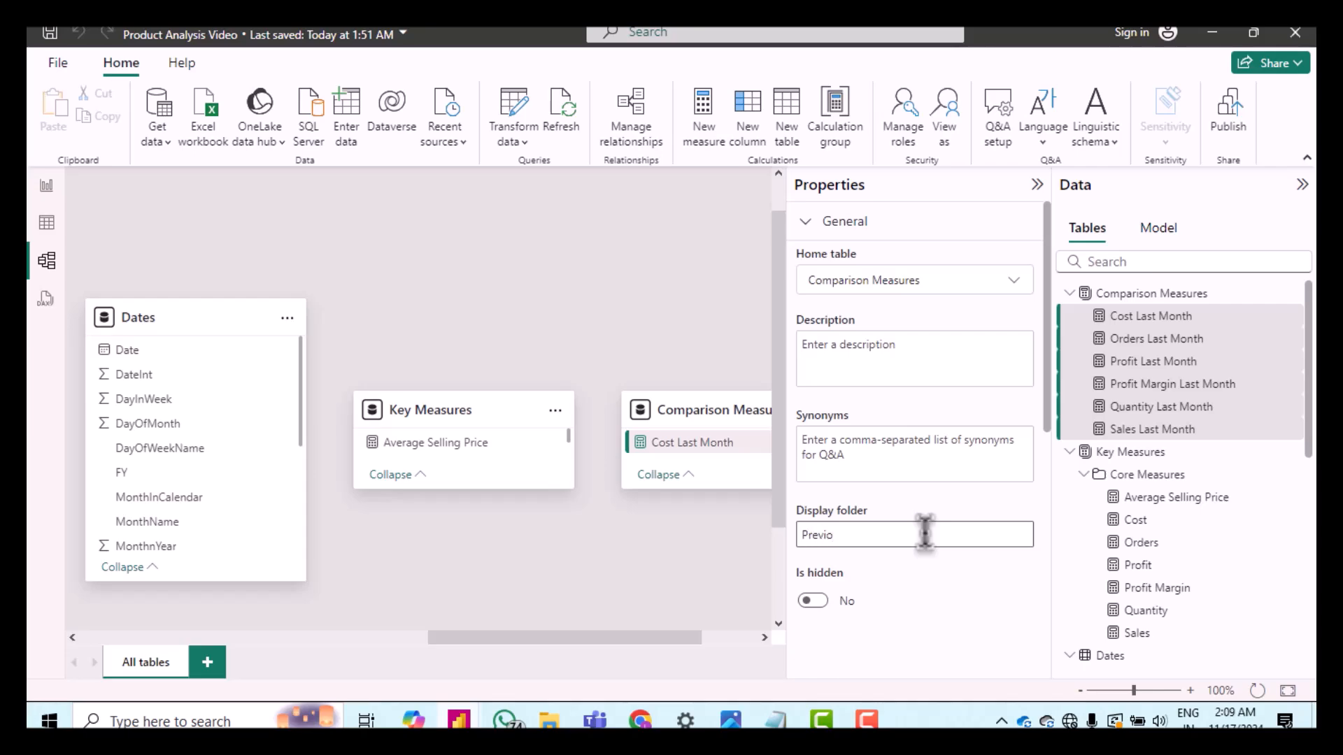
{"action": "type", "text": "us Month"}
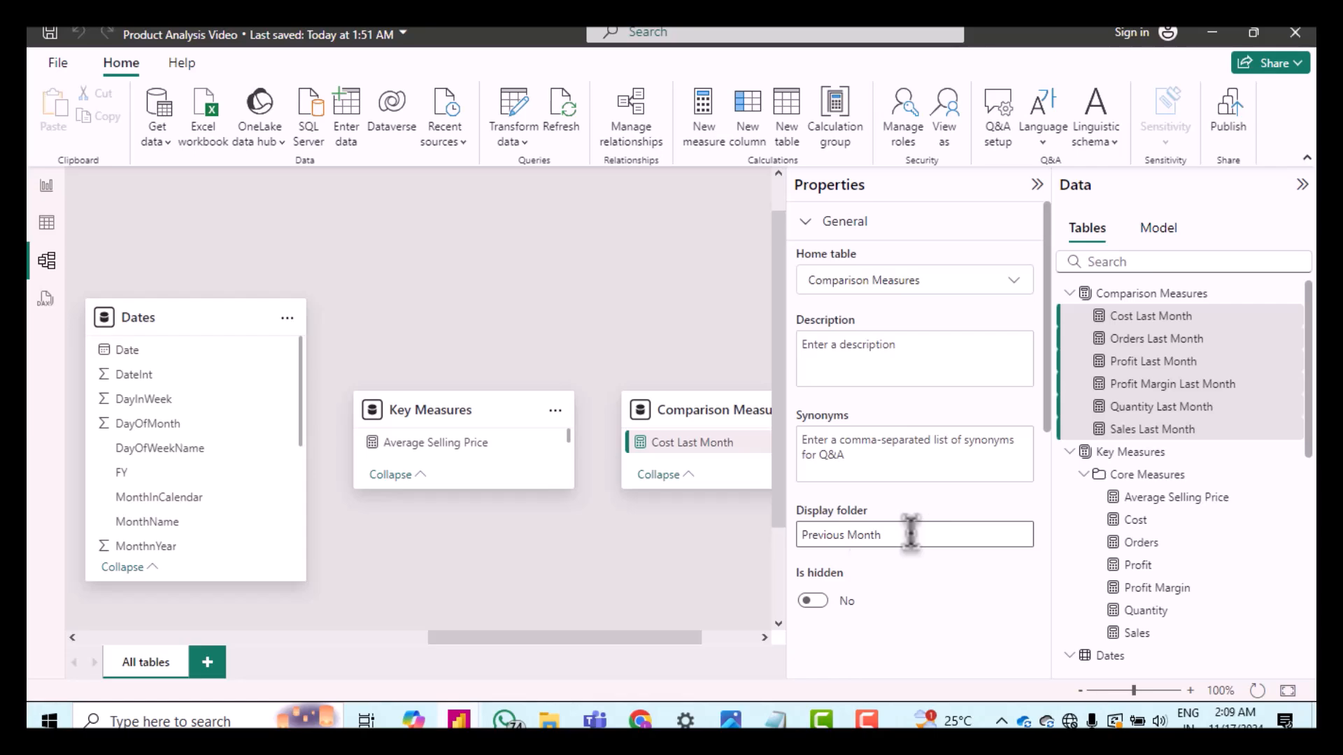
{"action": "key", "text": "Return"}
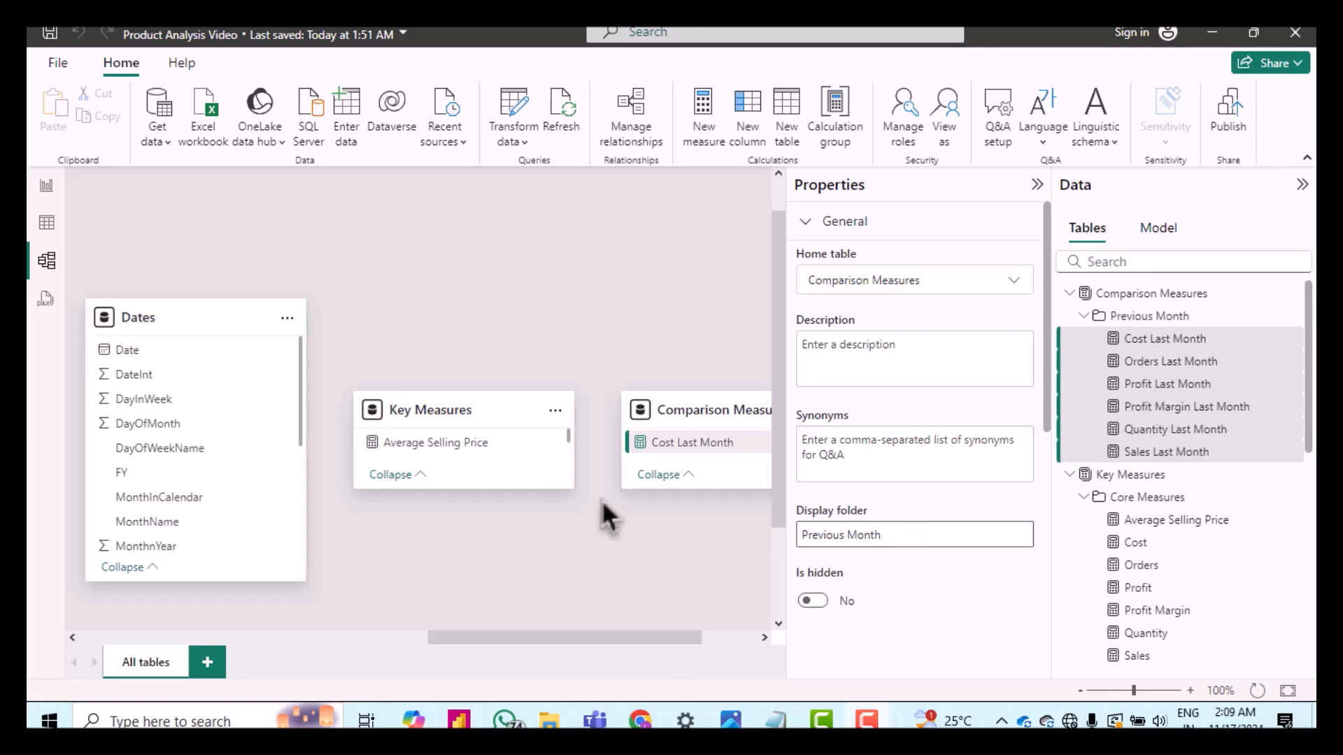
Step: Add a measure to Comparison Measures defined as Order Growth = DIVIDE([Orders] - [Orders Last Month], [Orders Last Month], 0)
{"action": "left_click", "coordinate": [602, 500]}
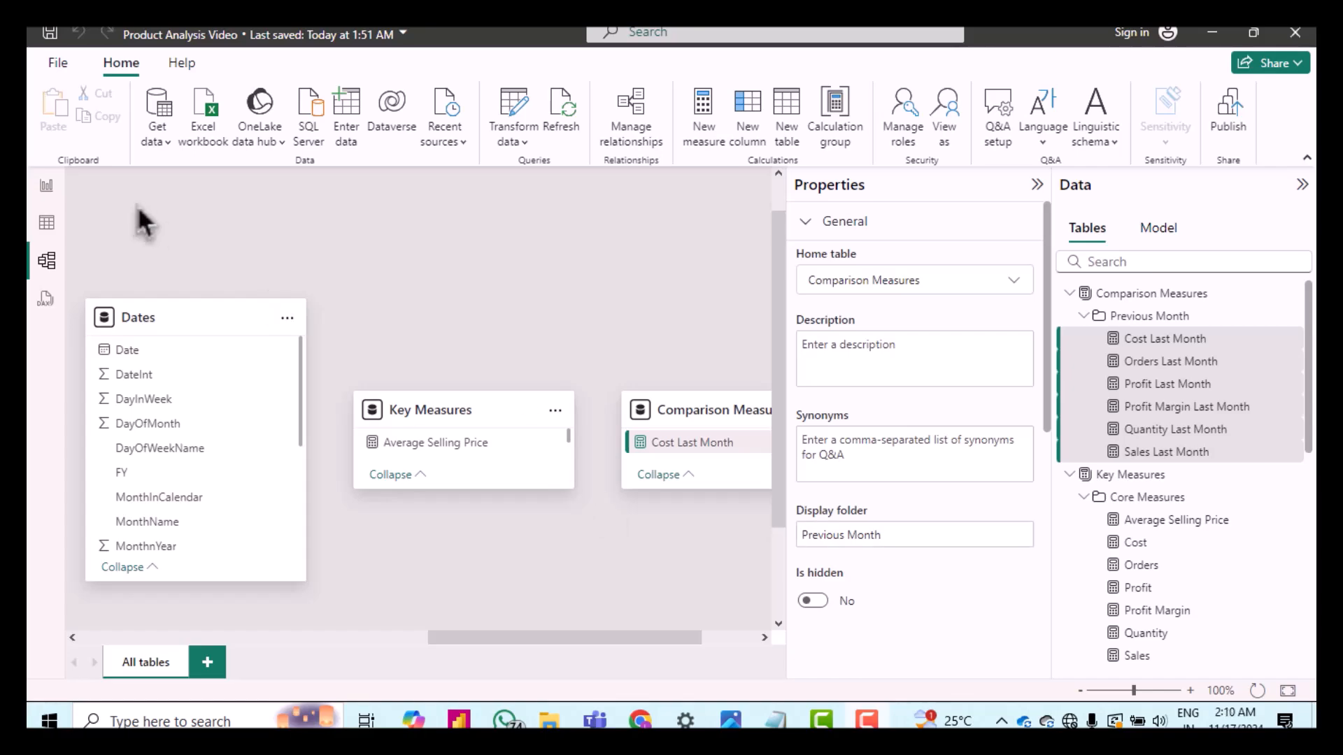
{"action": "left_click", "coordinate": [47, 222]}
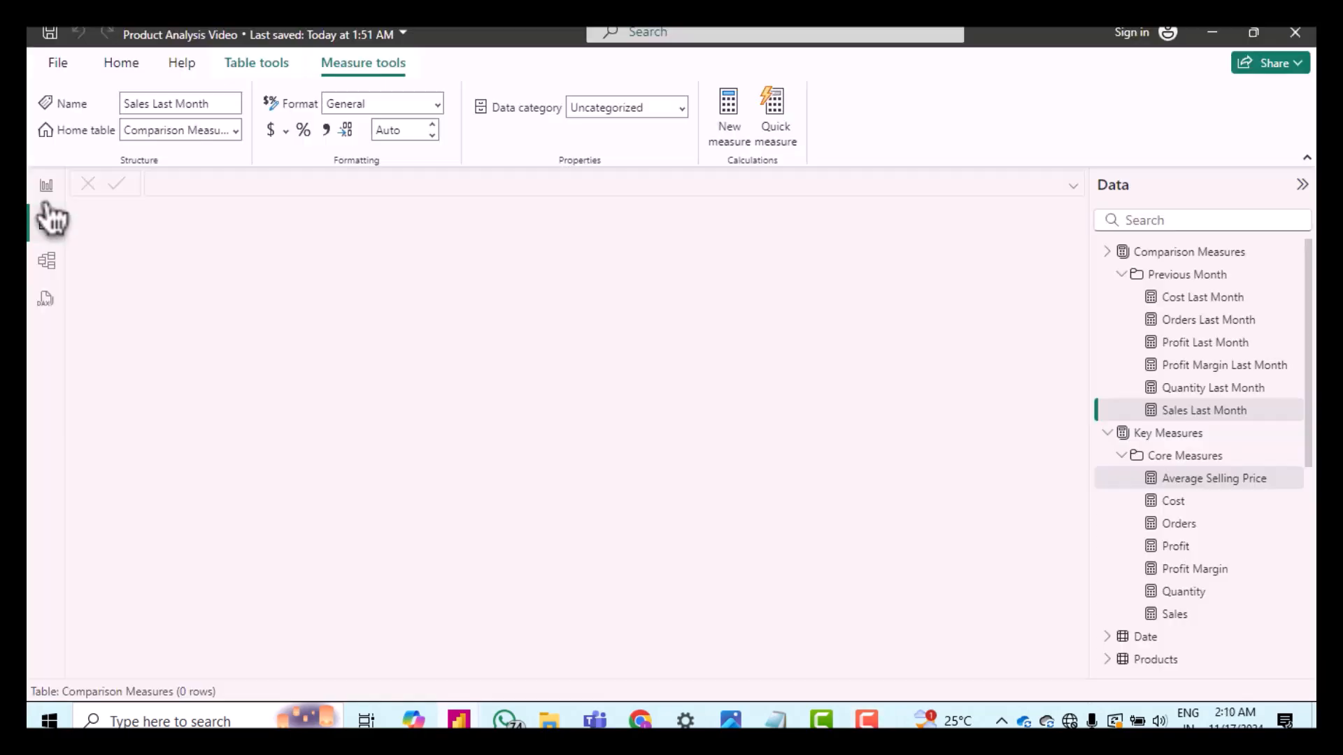
{"action": "left_click", "coordinate": [46, 190]}
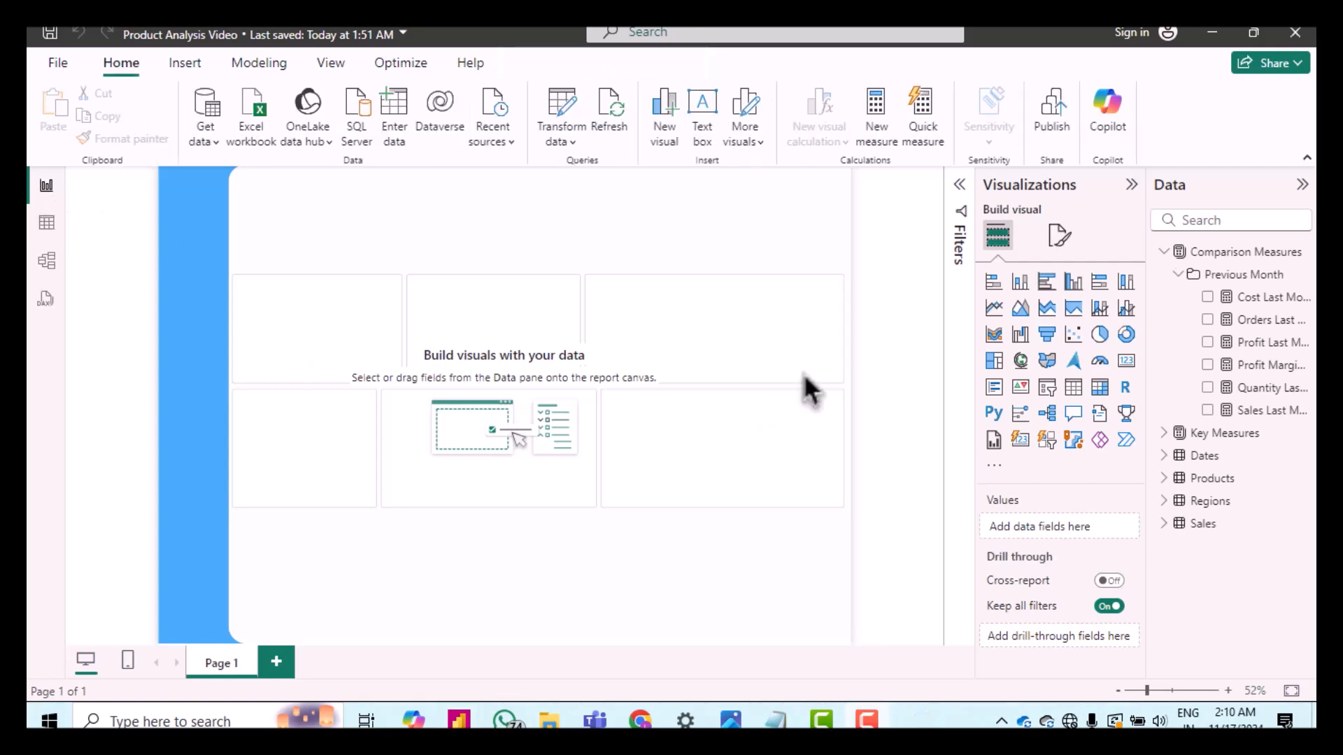
{"action": "left_click", "coordinate": [1180, 277]}
{"action": "right_click", "coordinate": [1214, 259]}
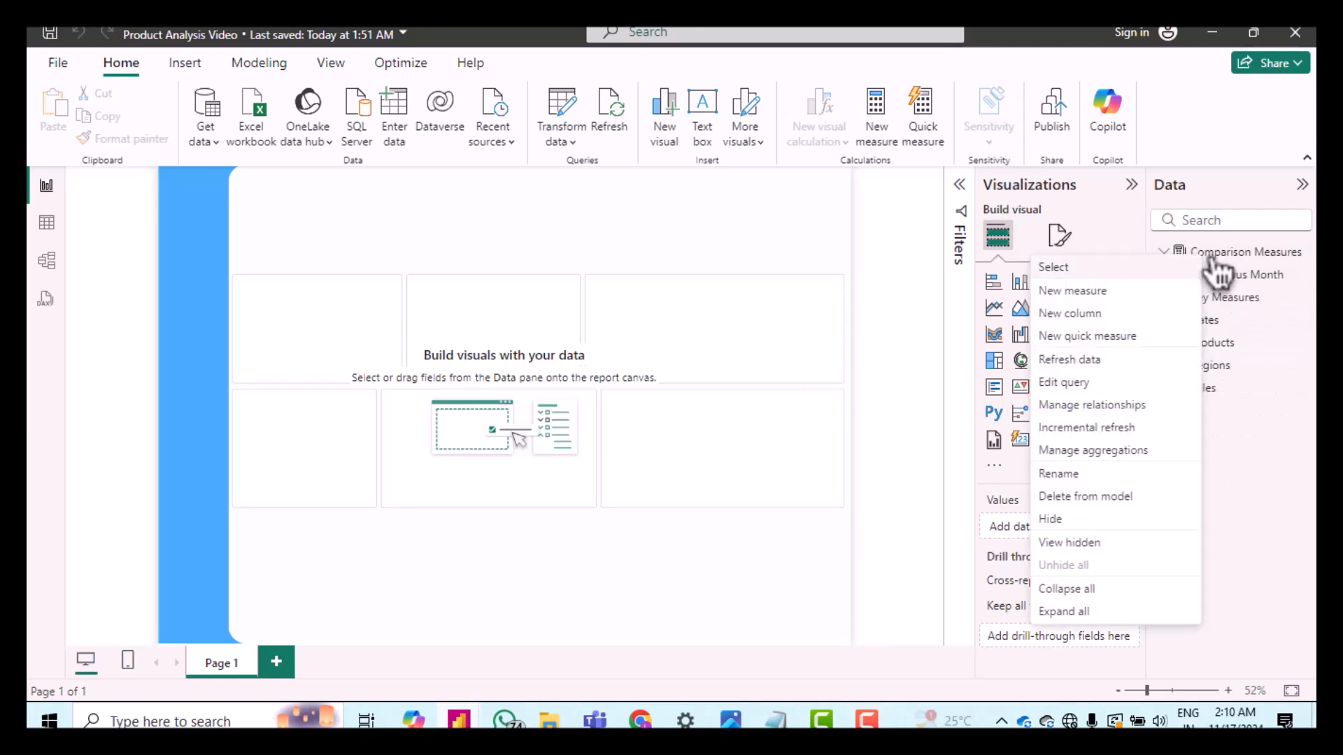
{"action": "key", "text": "Escape"}
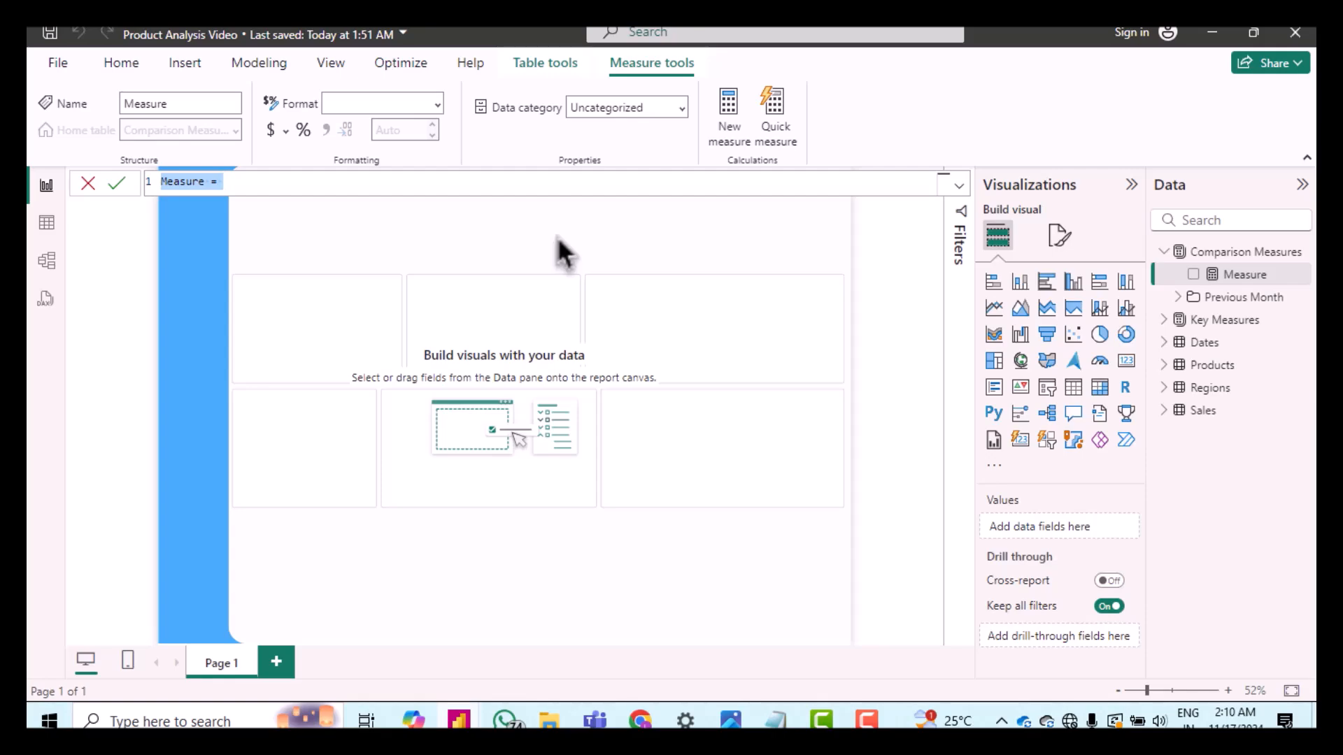
{"action": "type", "text": "Order Growth = DIVIDE( [Orders] - [Orders Last Month] ,[Orders Last Month] , 0)"}
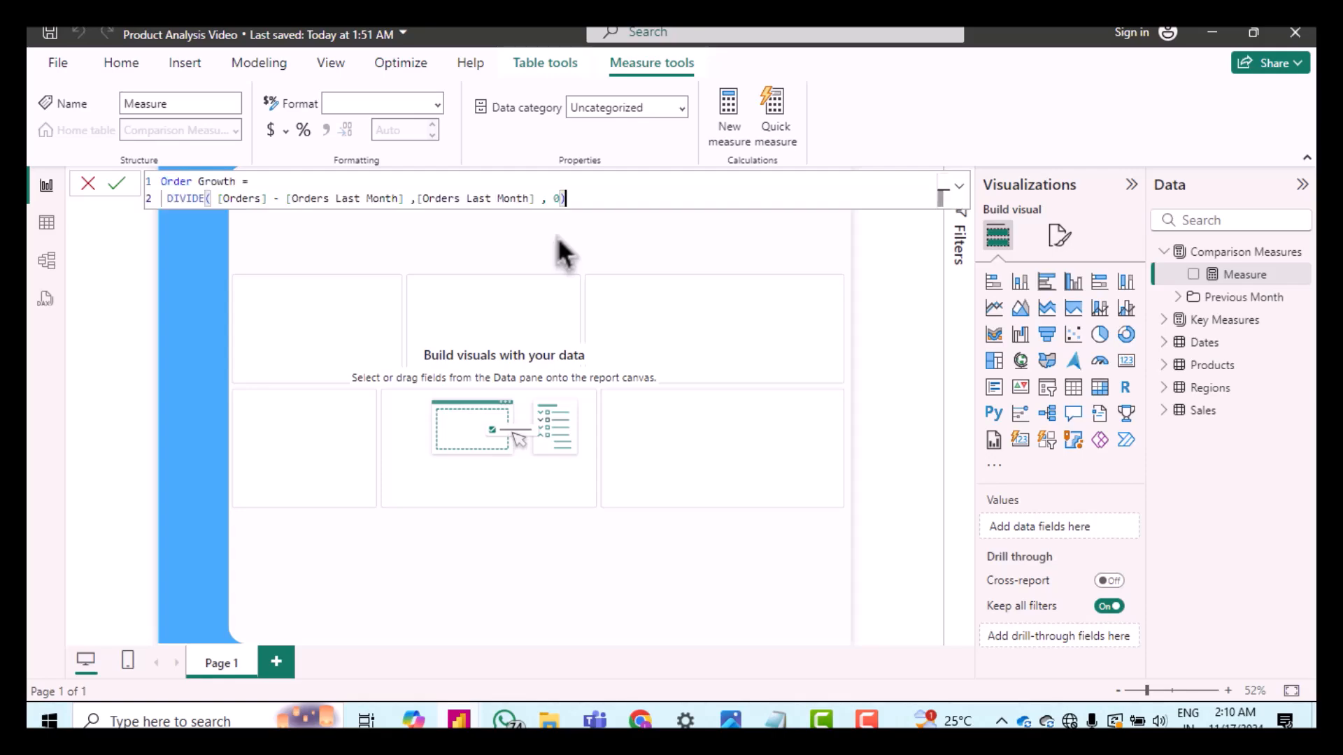
{"action": "key", "text": "Return"}
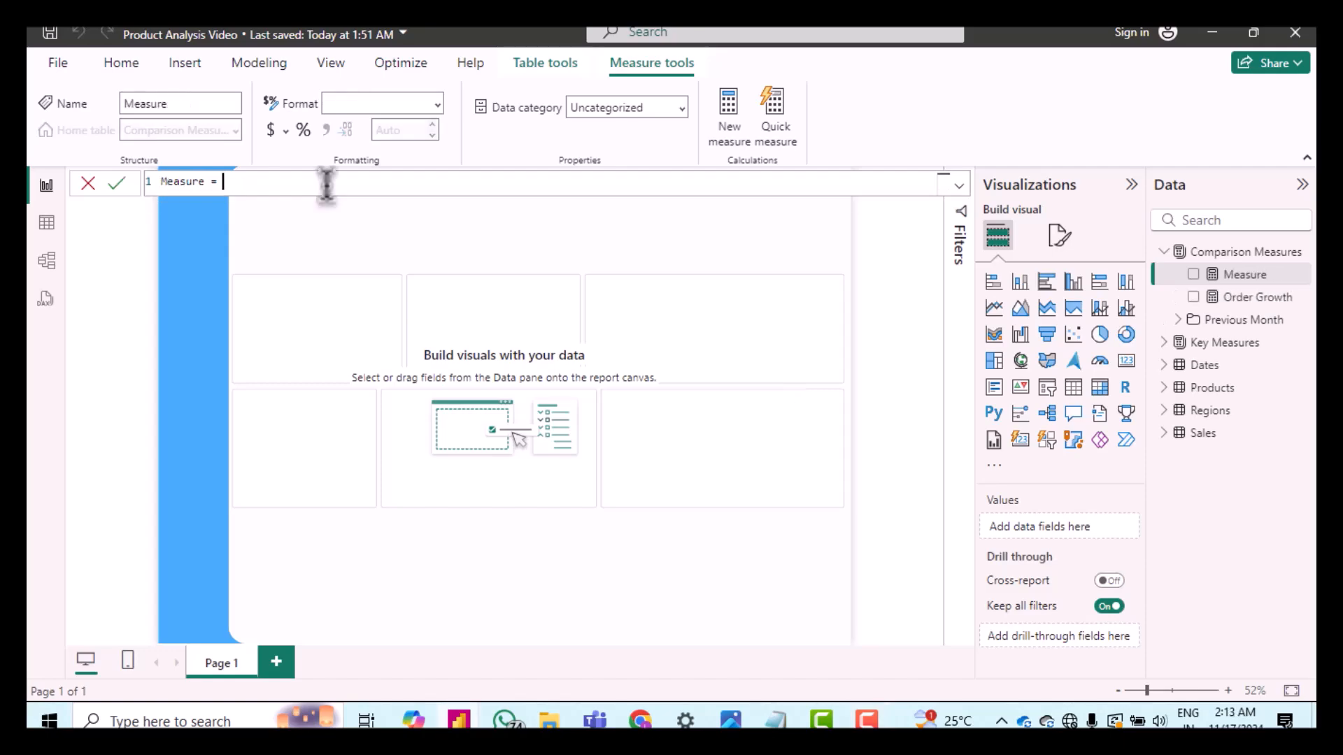
Step: Add a measure to Comparison Measures defined as Variance Cost = [Cost]-[Cost Last Month]
{"action": "key", "text": "ctrl+a"}
{"action": "type", "text": "Variance Cost = [Cost]-[Cost Last Month]"}
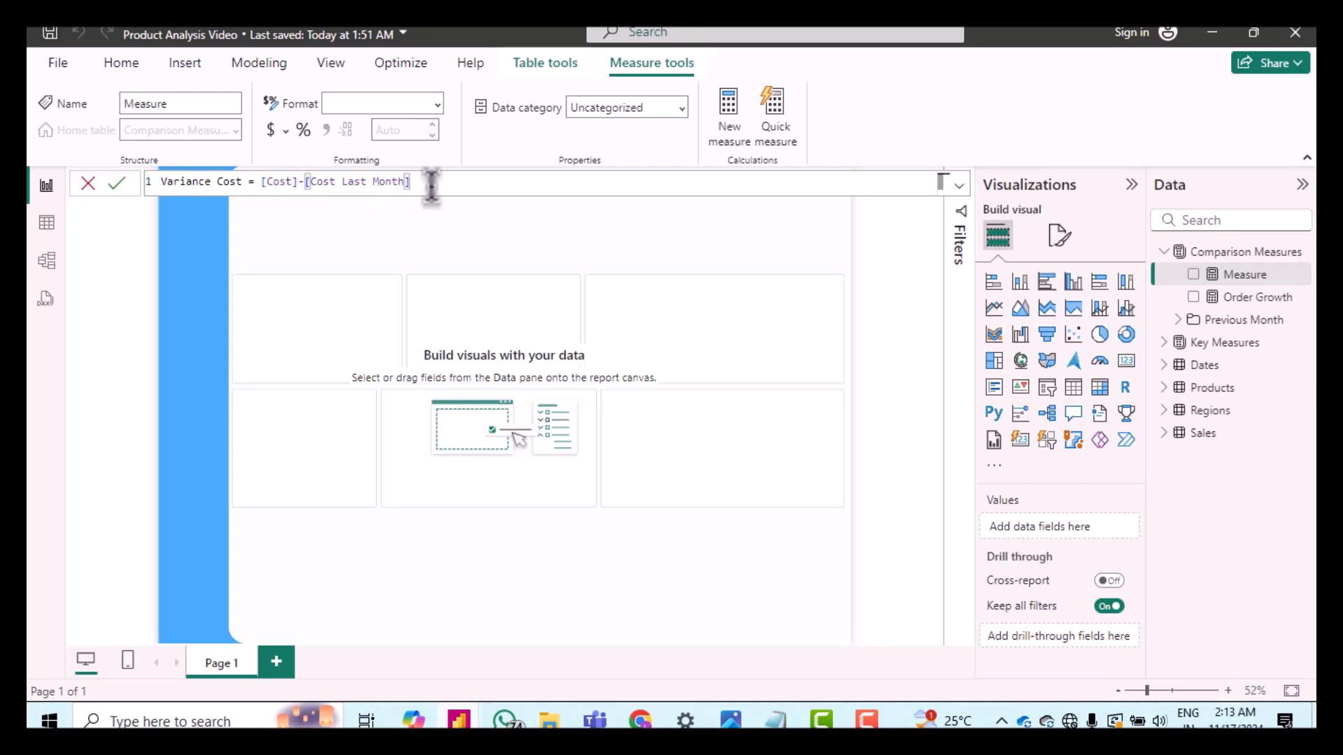
{"action": "key", "text": "Return"}
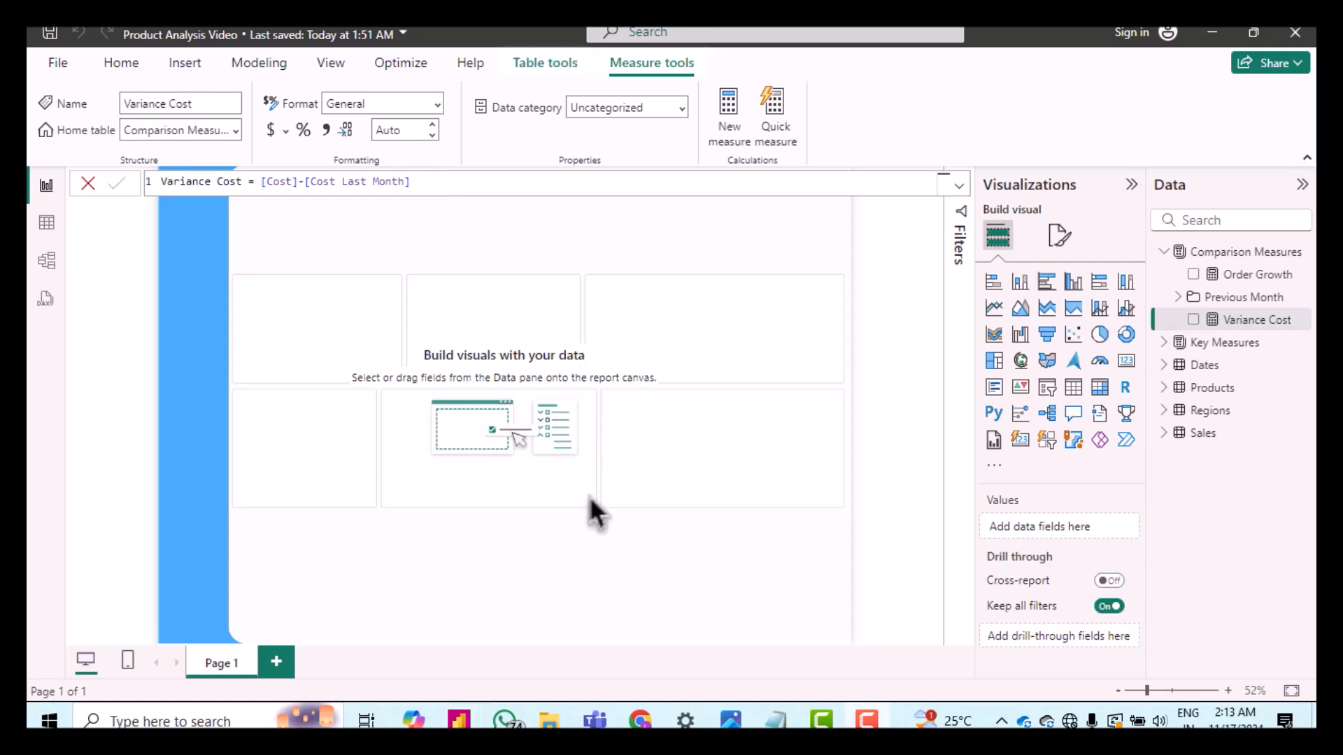
Step: Add a measure to Comparison Measures defined as Variance Orders = [Orders]-[Orders Last Month]
{"action": "right_click", "coordinate": [1225, 312]}
{"action": "left_click", "coordinate": [1137, 315]}
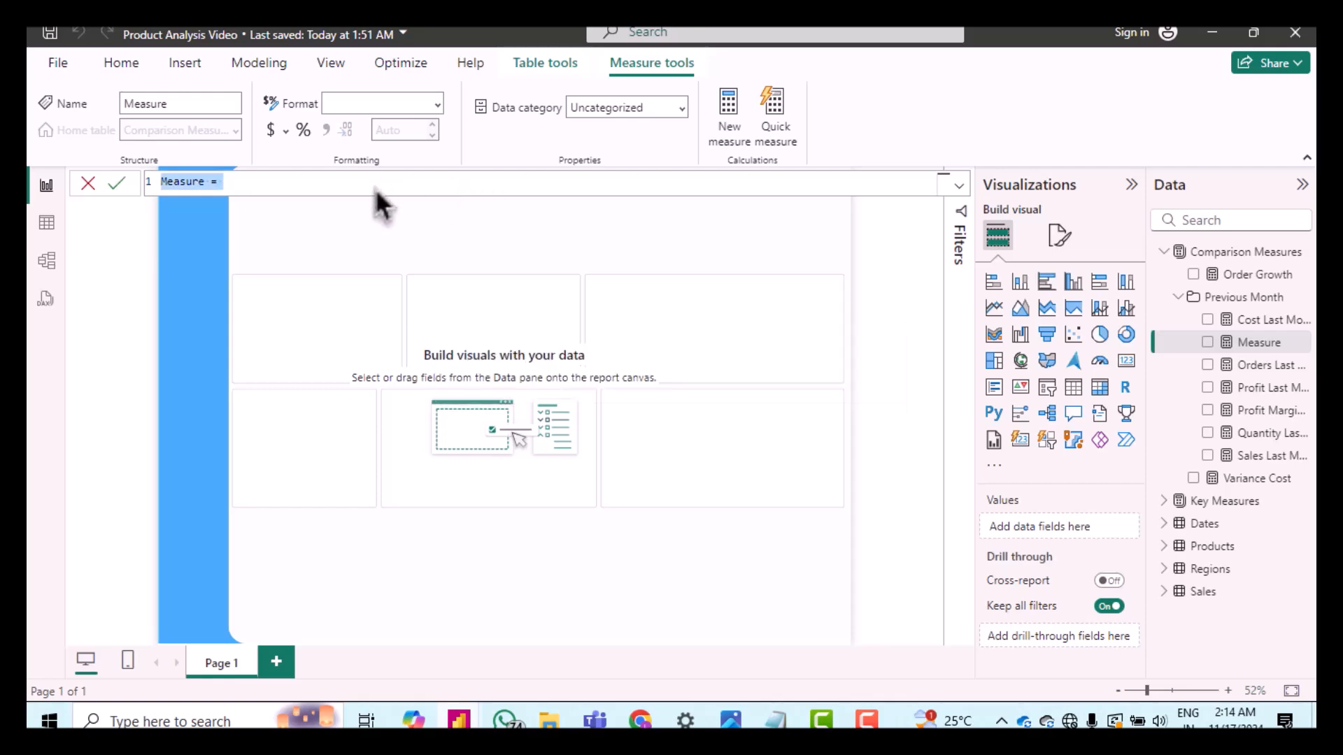
{"action": "type", "text": "Variance Orders = [Orders]-[Orders Last Month]"}
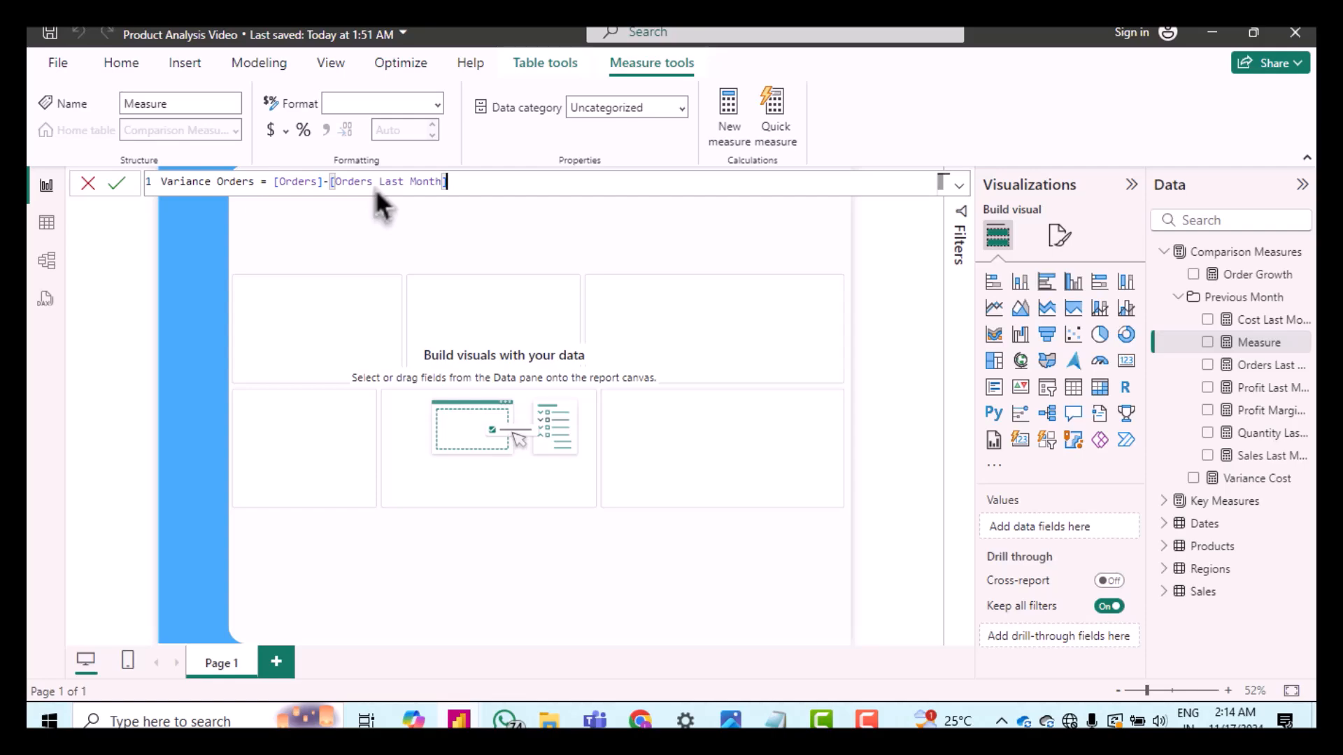
{"action": "key", "text": "Return"}
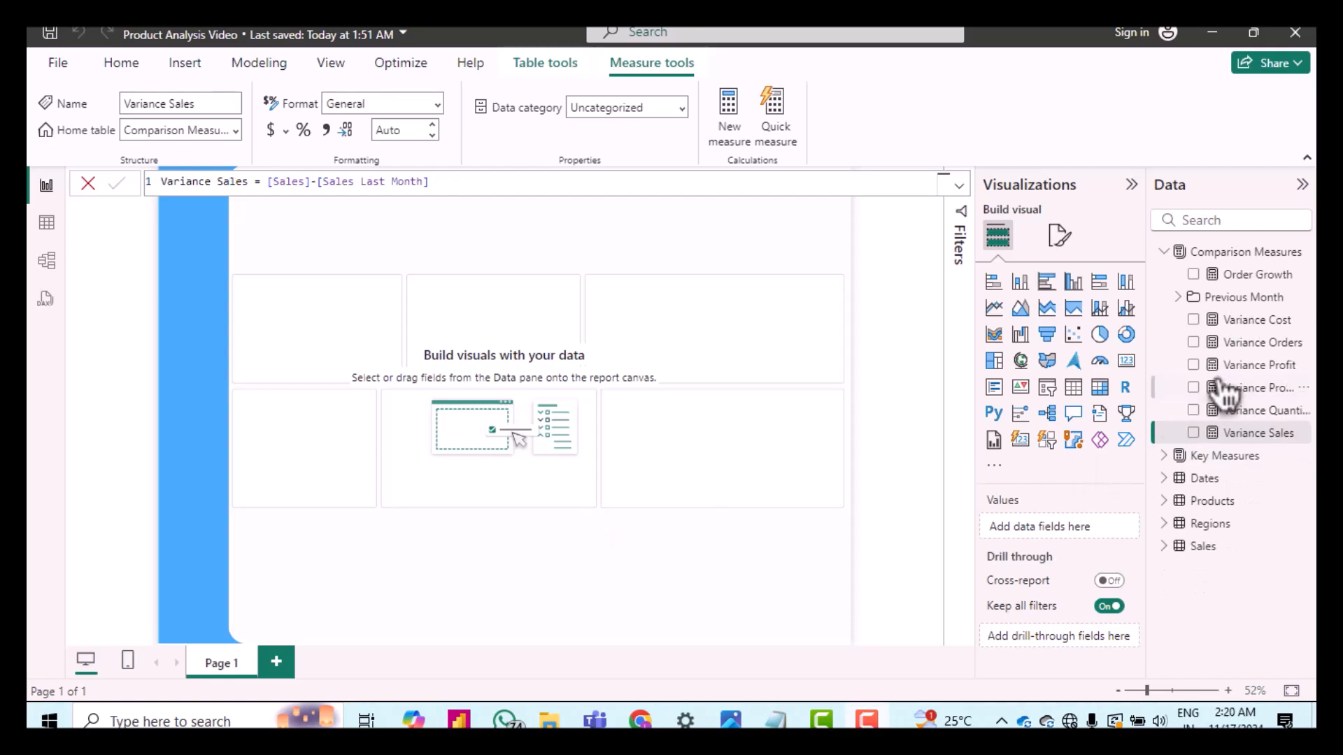
Step: Group the six Variance measures in Comparison Measures into a display folder named Variance
{"action": "left_click", "coordinate": [1248, 322]}
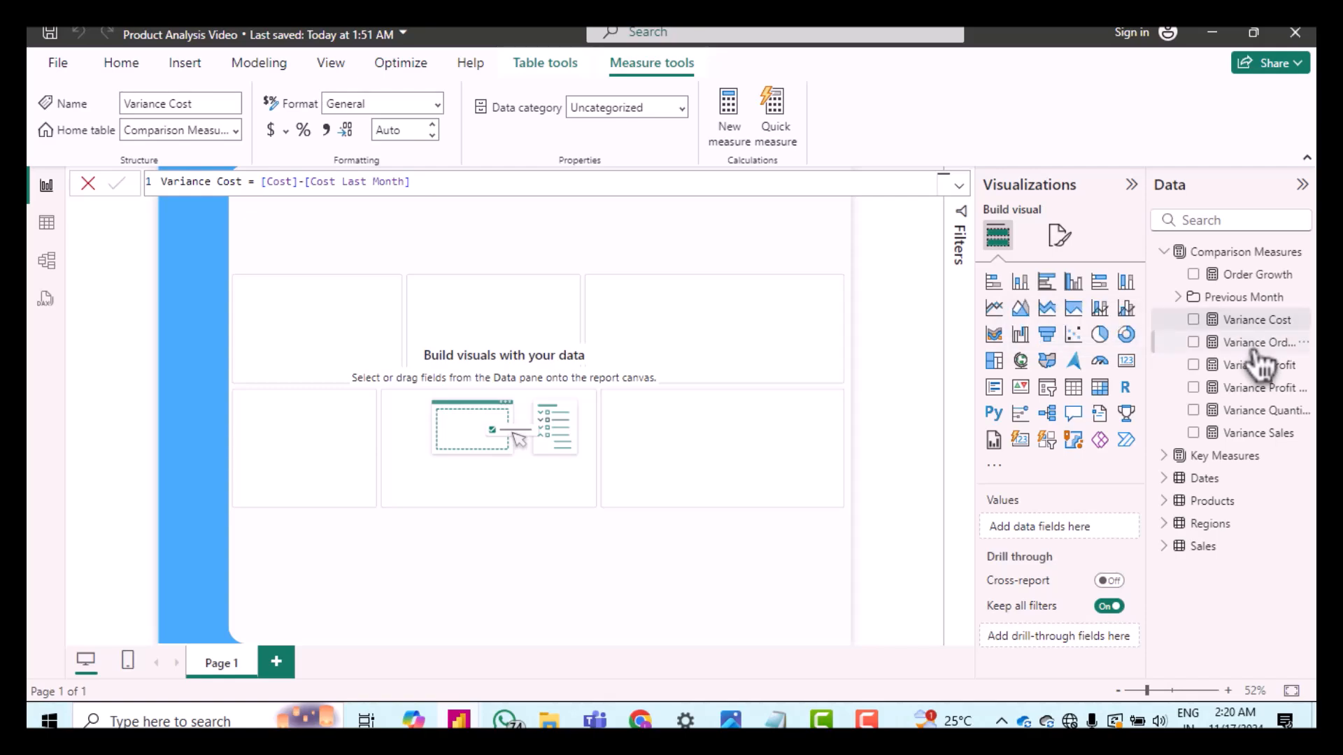
{"action": "left_click", "coordinate": [1254, 348]}
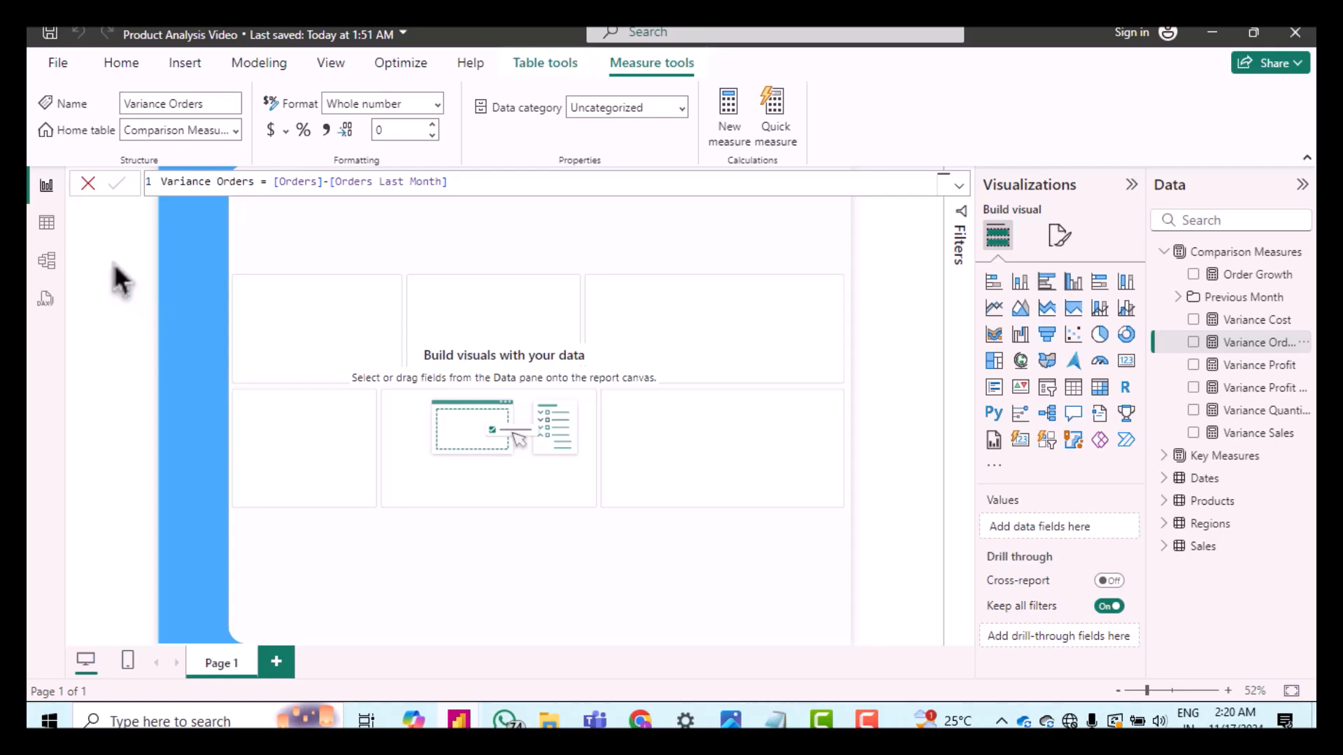
{"action": "left_click", "coordinate": [58, 263]}
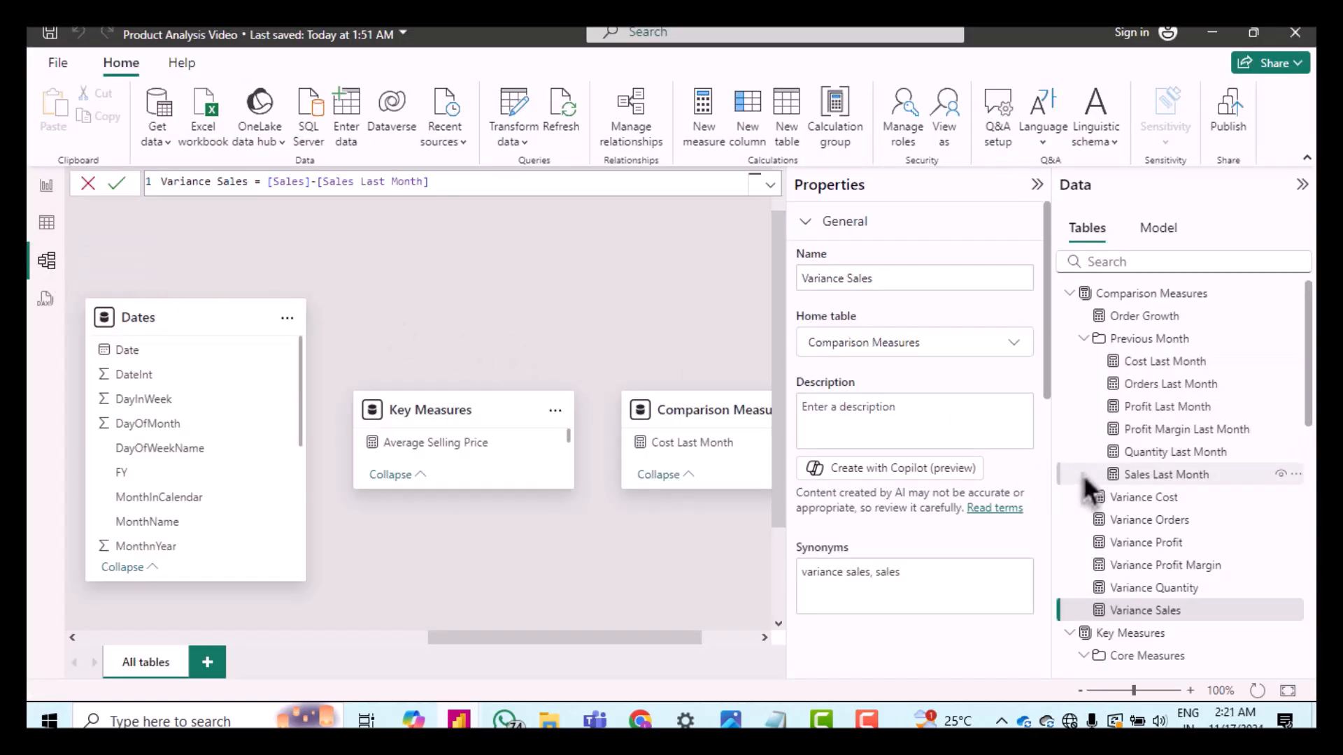
{"action": "left_click", "coordinate": [1113, 503]}
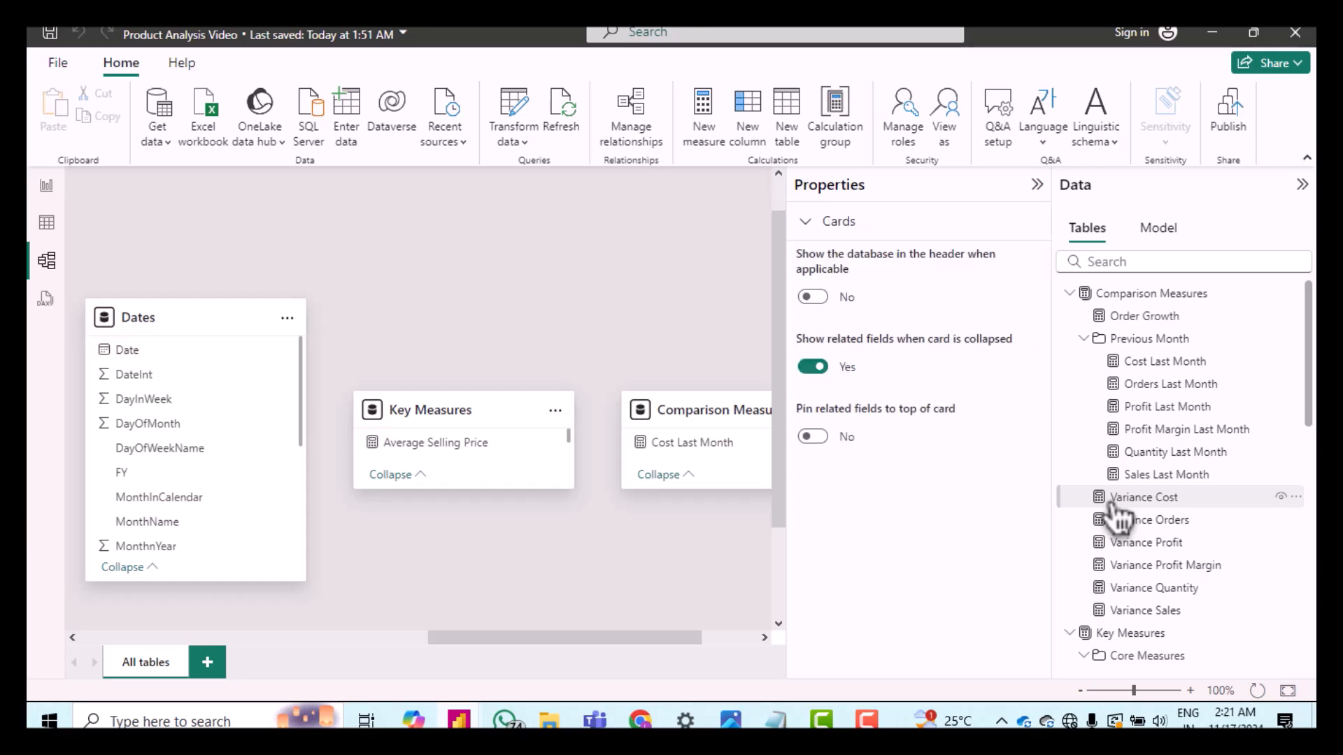
{"action": "left_click", "coordinate": [1128, 524]}
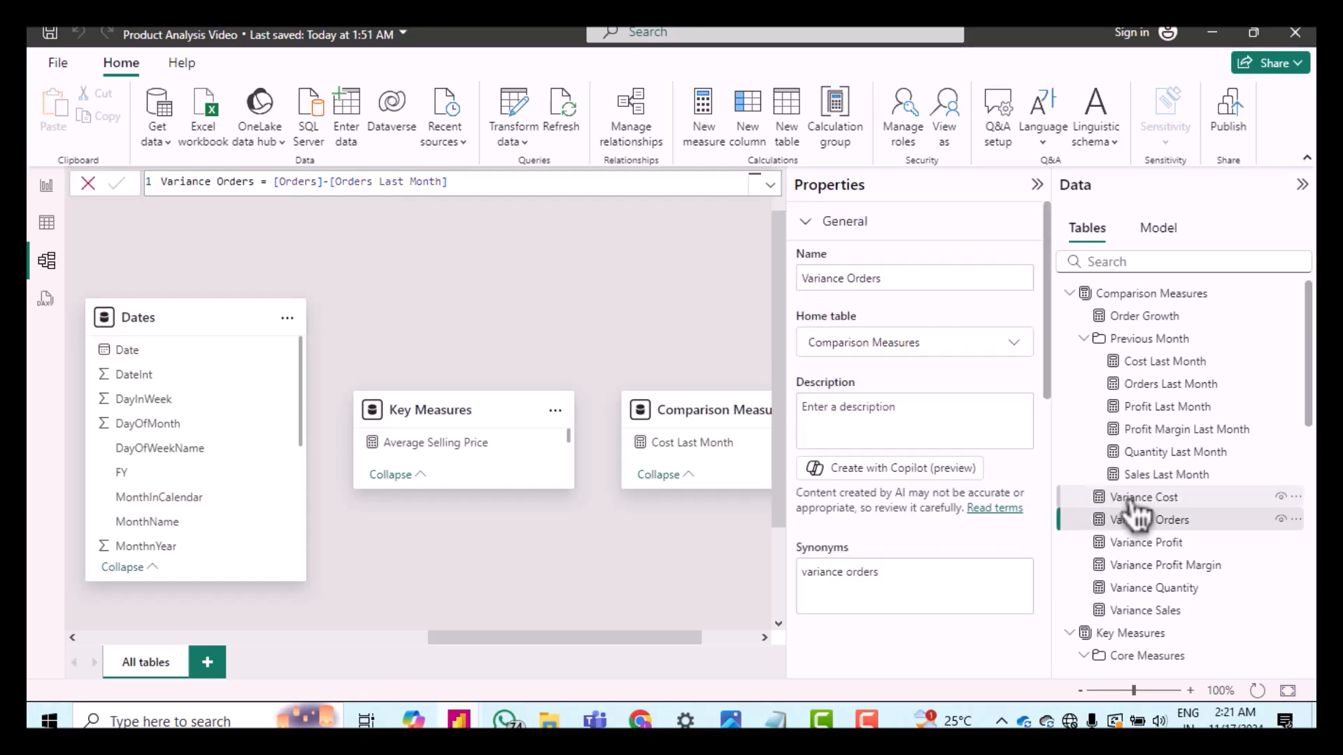
{"action": "left_click", "coordinate": [1128, 524], "text": "shift"}
{"action": "left_click", "coordinate": [1138, 565], "text": "shift"}
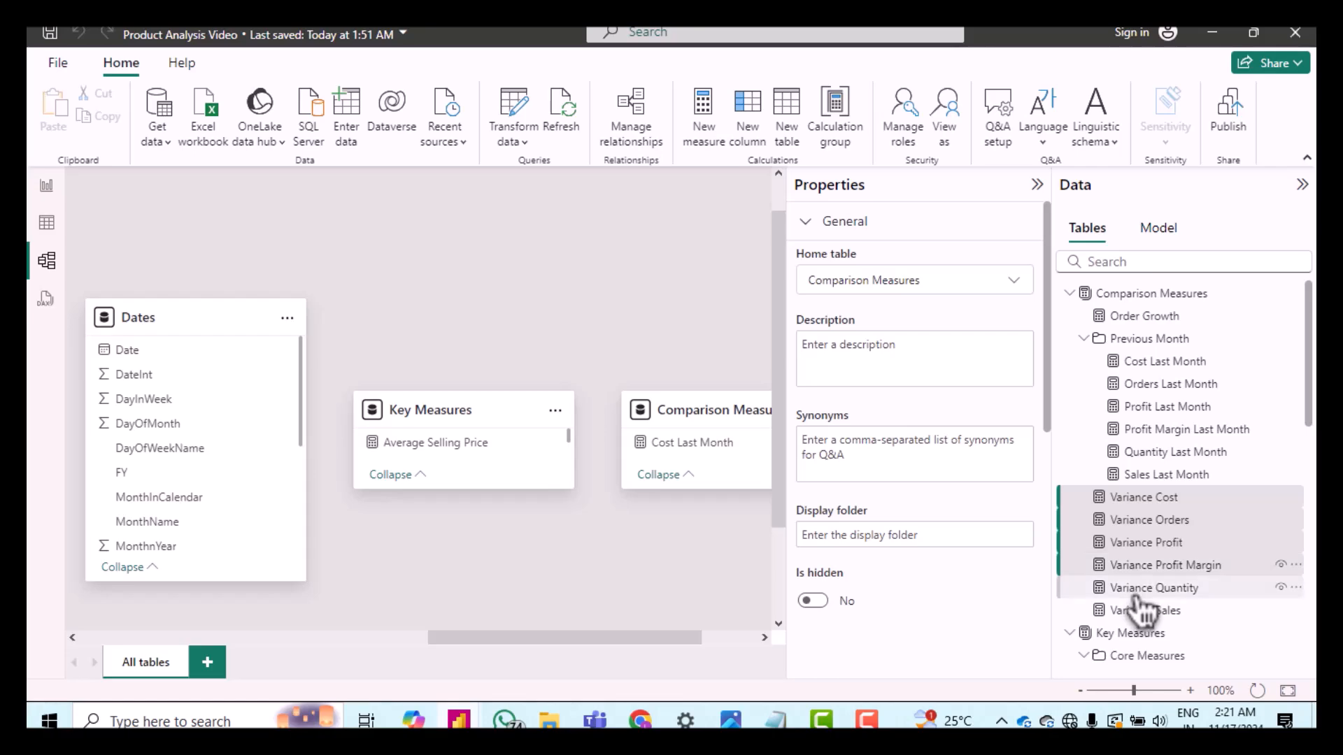
{"action": "left_click", "coordinate": [1138, 589], "text": "shift"}
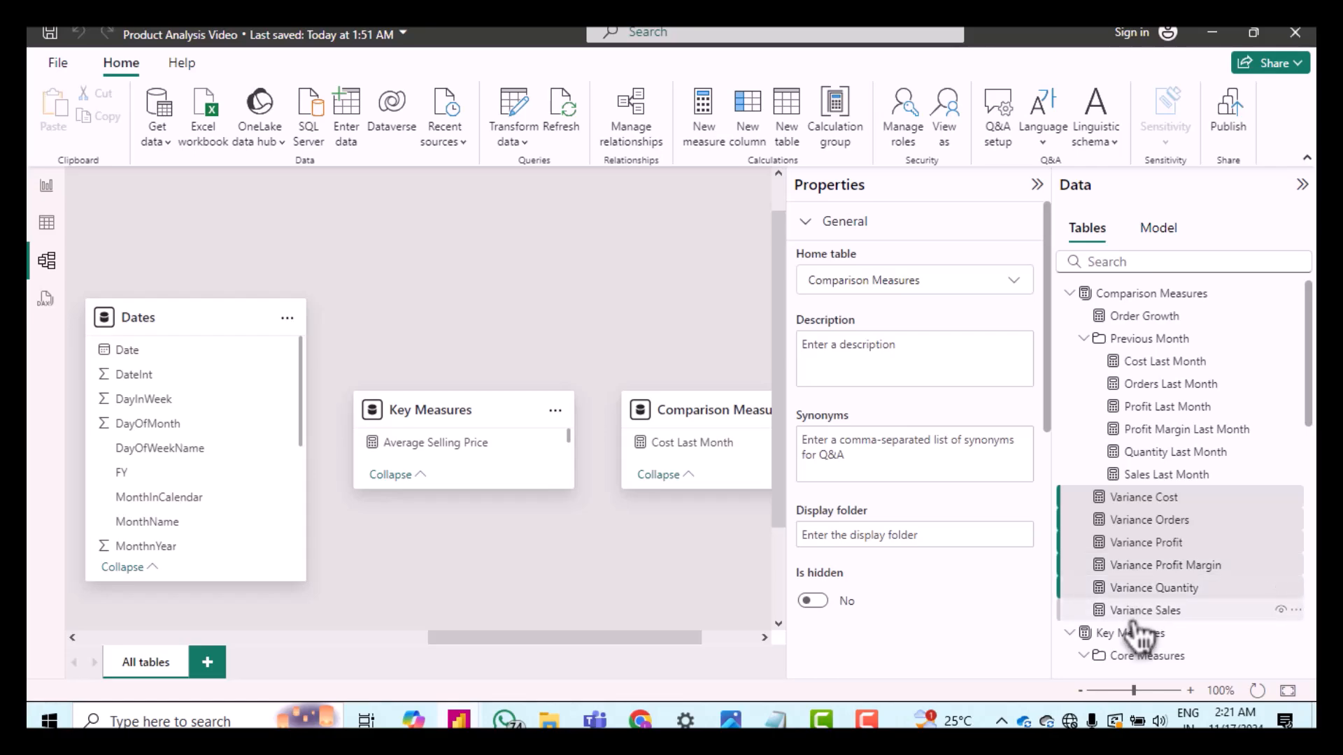
{"action": "left_click", "coordinate": [1134, 615], "text": "shift"}
{"action": "left_click", "coordinate": [952, 536]}
{"action": "type", "text": "Variance"}
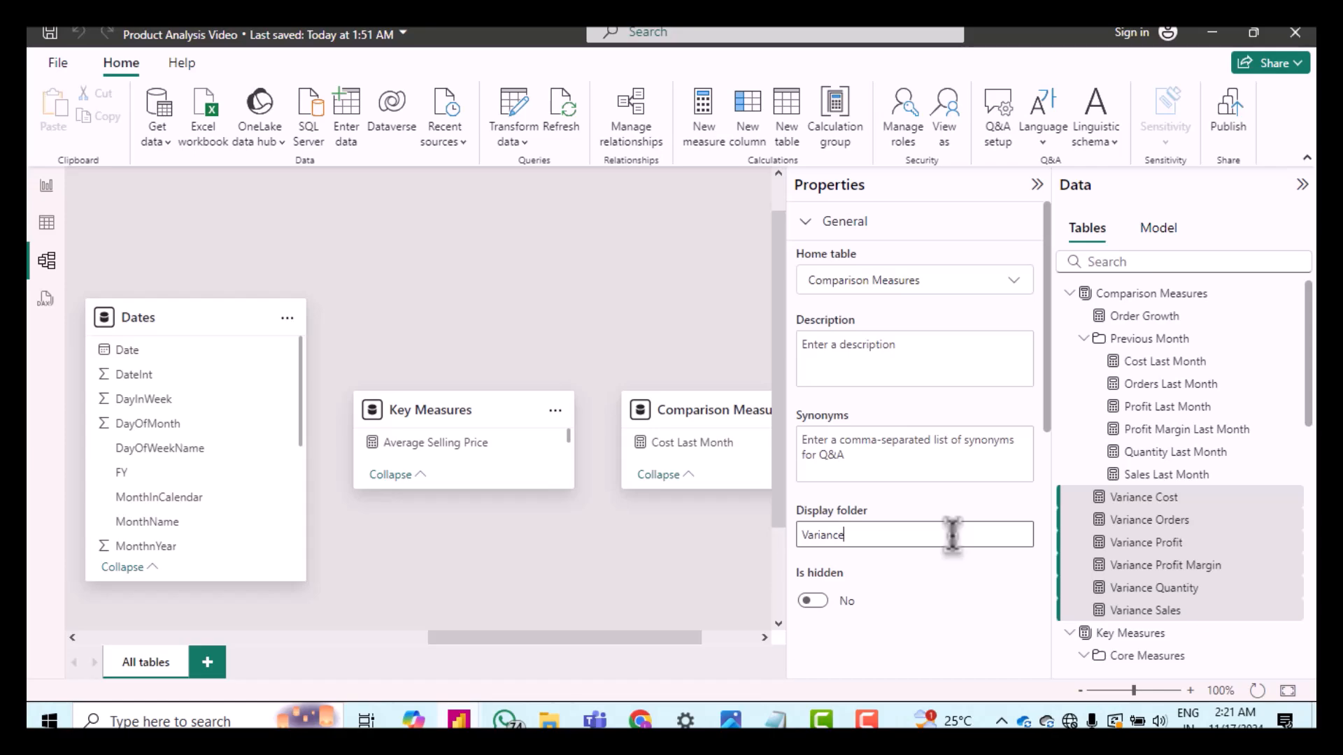
{"action": "key", "text": "Return"}
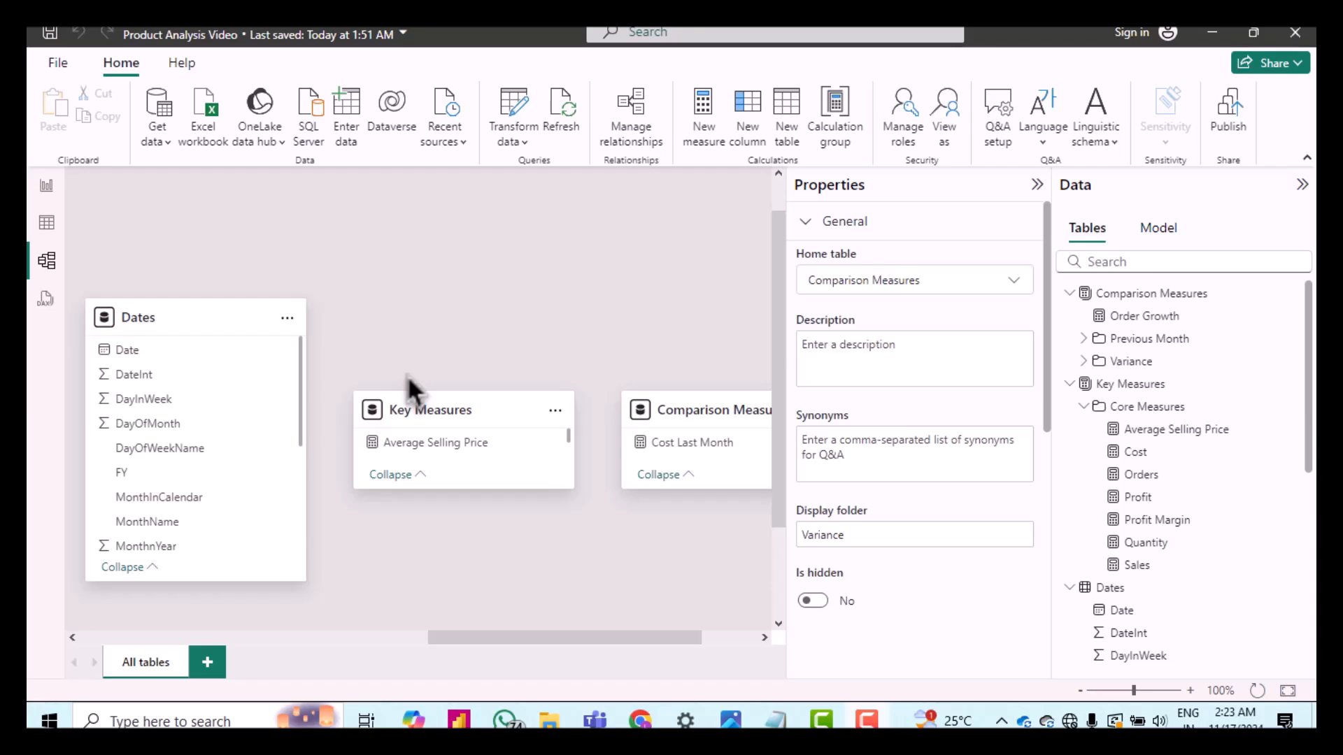
{"action": "left_click", "coordinate": [49, 223]}
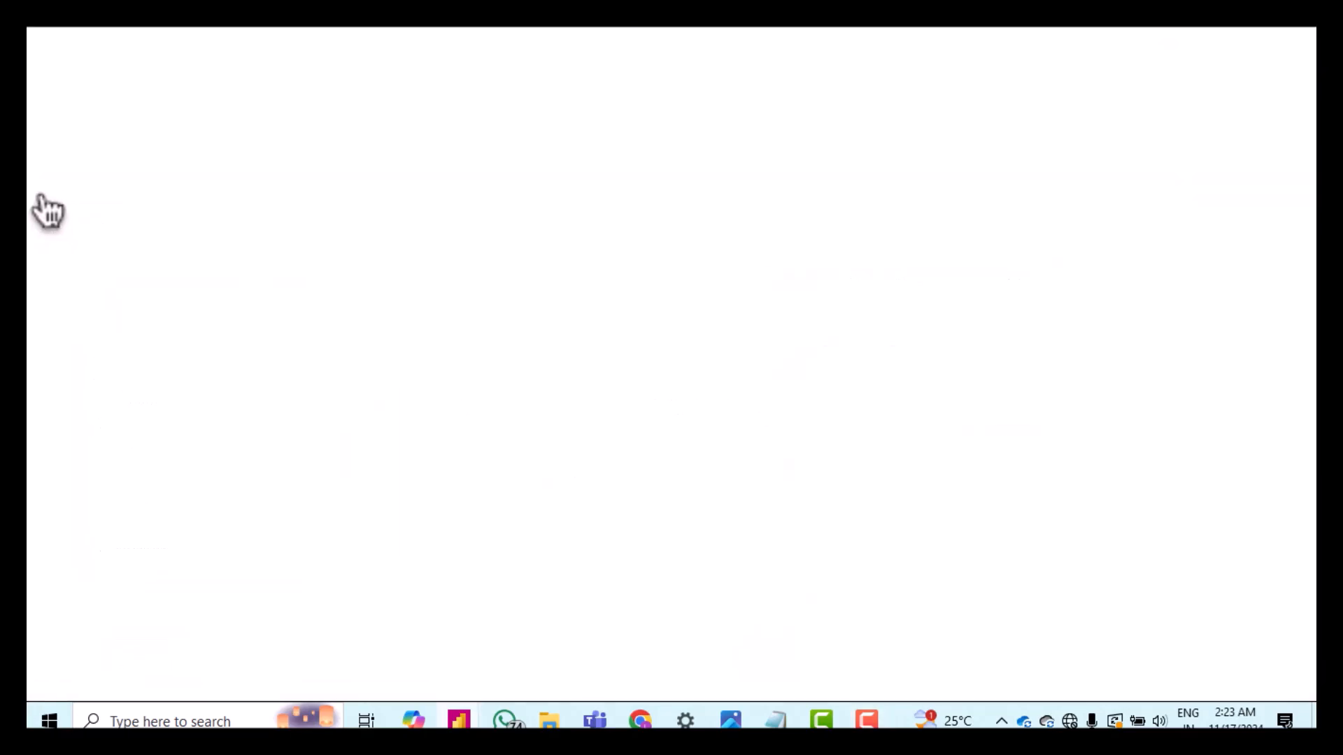
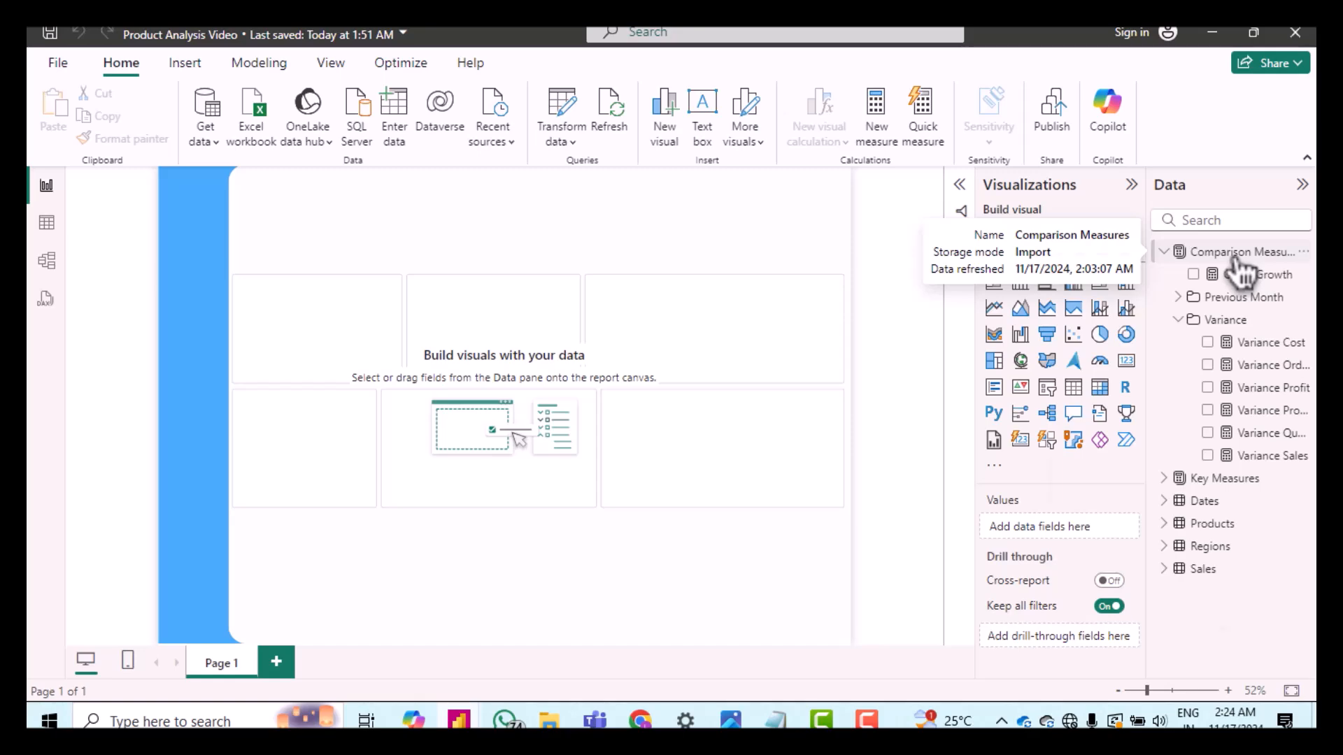
Step: Add a measure to Comparison Measures named Mon-over-Mon Cost, dividing Variance Cost by Cost Last Month and formatting it as a percentage with up or down arrows
{"action": "right_click", "coordinate": [1235, 256]}
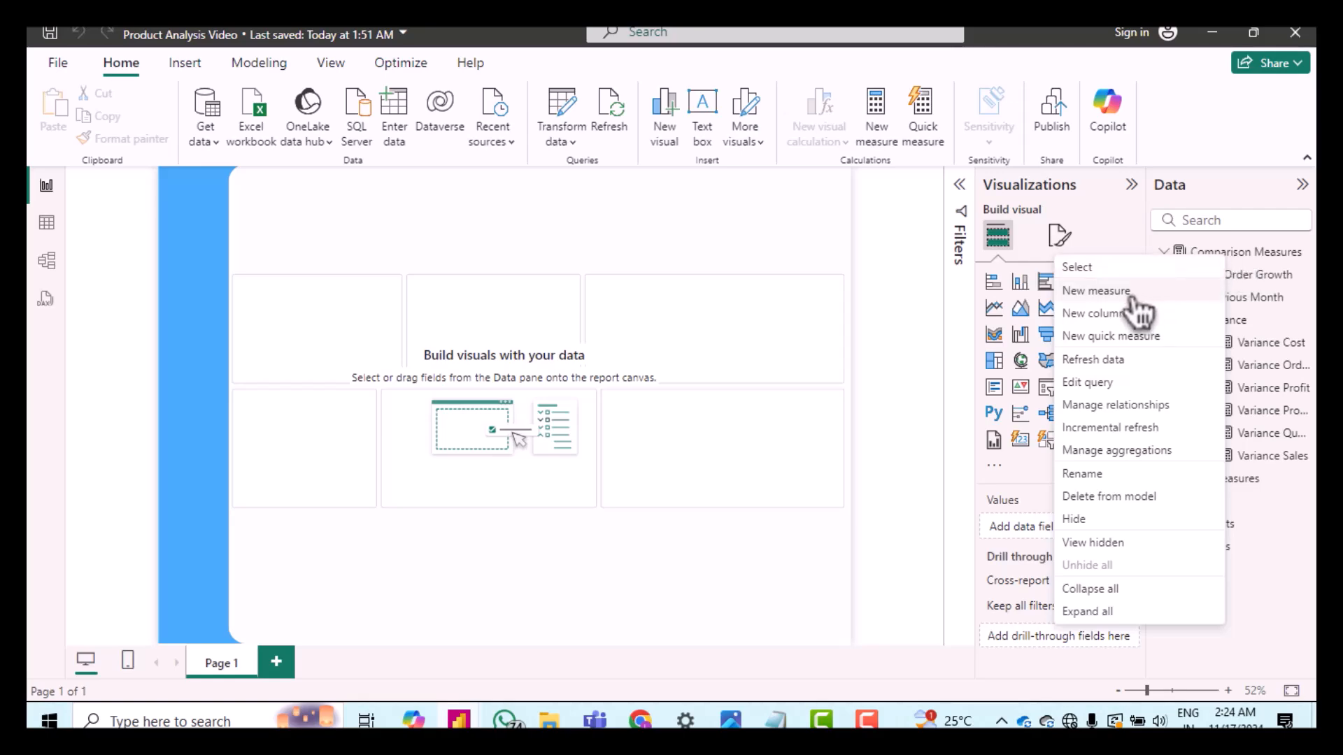
{"action": "left_click", "coordinate": [1132, 292]}
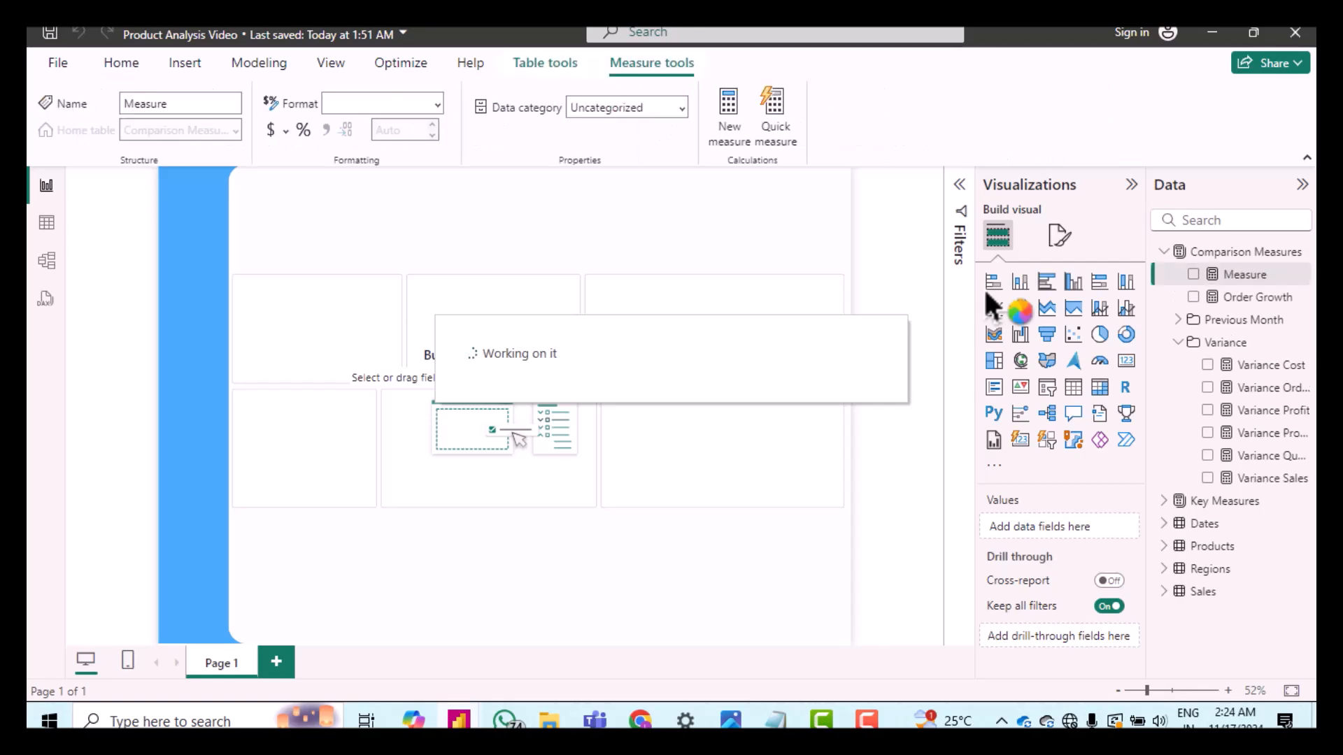
{"action": "type", "text": "Mon-over-Mon Cost = VAR costChange = DIVIDE([Variance Cost],[Cost Last Month],0) RETURN     IF(         costChange > 0,         FORMAT(costChange, \"0.00%\") & \" \" & UNICHAR(9650),  -- Value first, up arrow         FORMAT(costChange, \"0.00%\") & \" \" & UNICHAR(9660)   -- Value first, down arrow     )"}
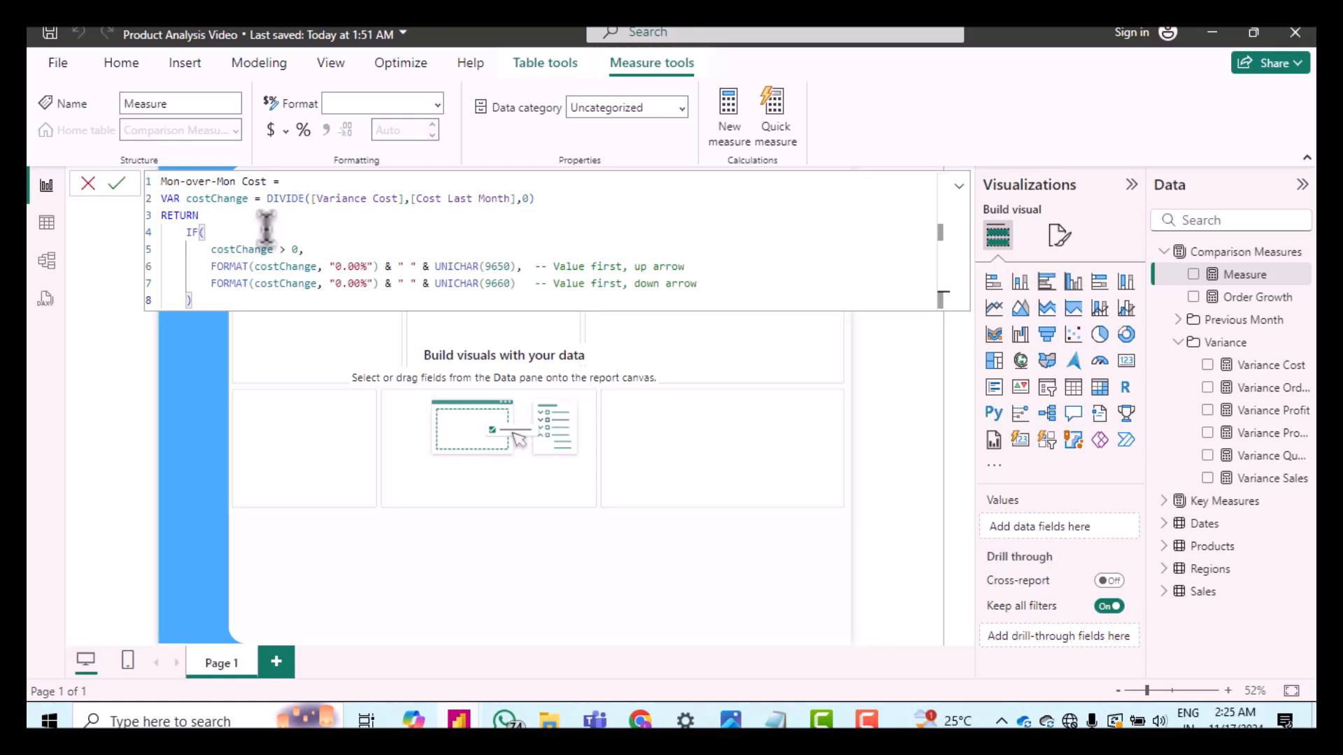
{"action": "key", "text": "Return"}
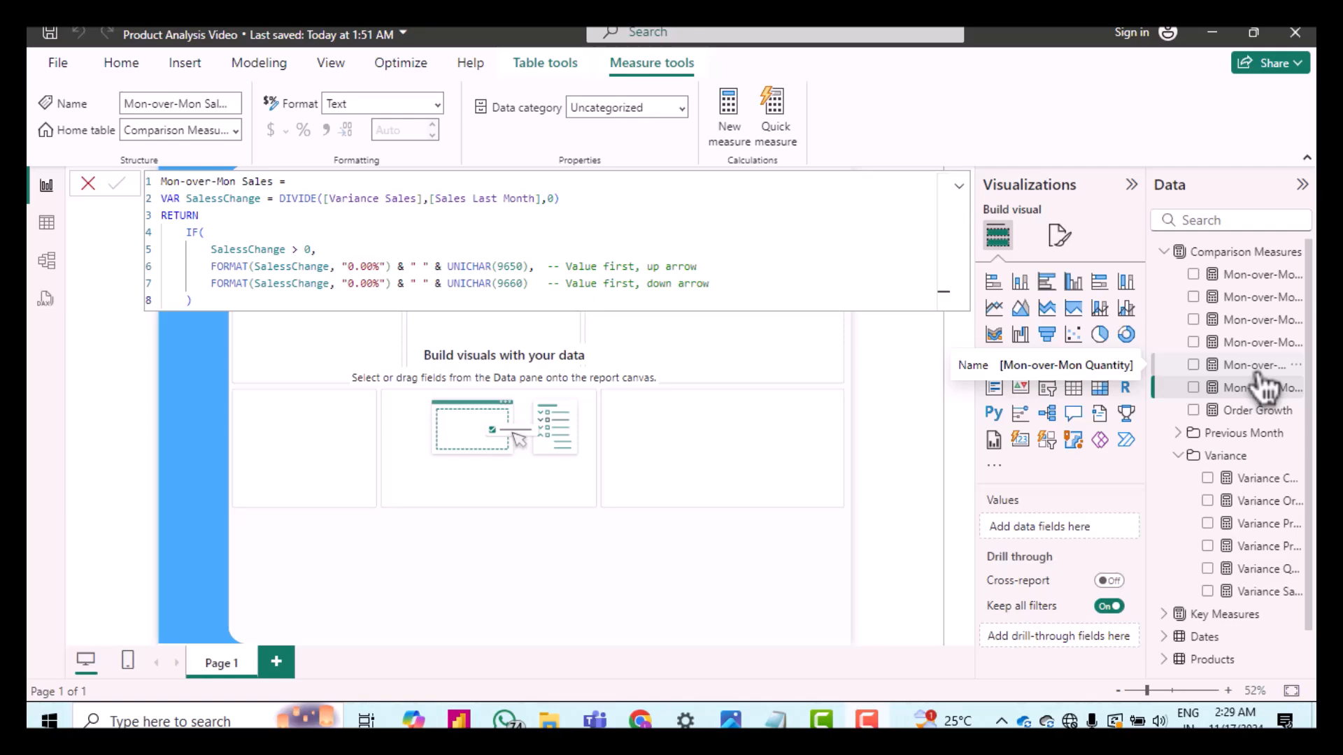
Step: Group the six Mon-over-Mon measures in Comparison Measures into a display folder named MoM % Measures
{"action": "left_click", "coordinate": [52, 271]}
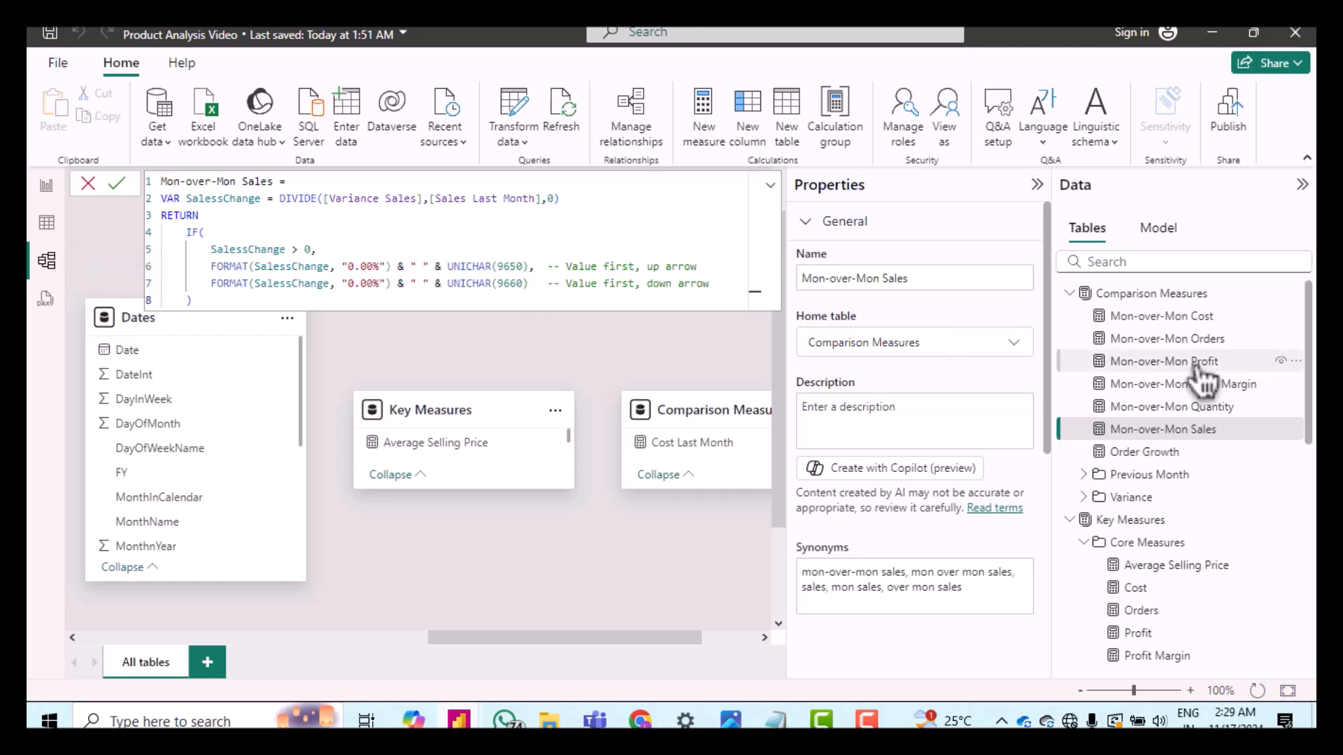
{"action": "left_click", "coordinate": [1143, 321], "text": "ctrl"}
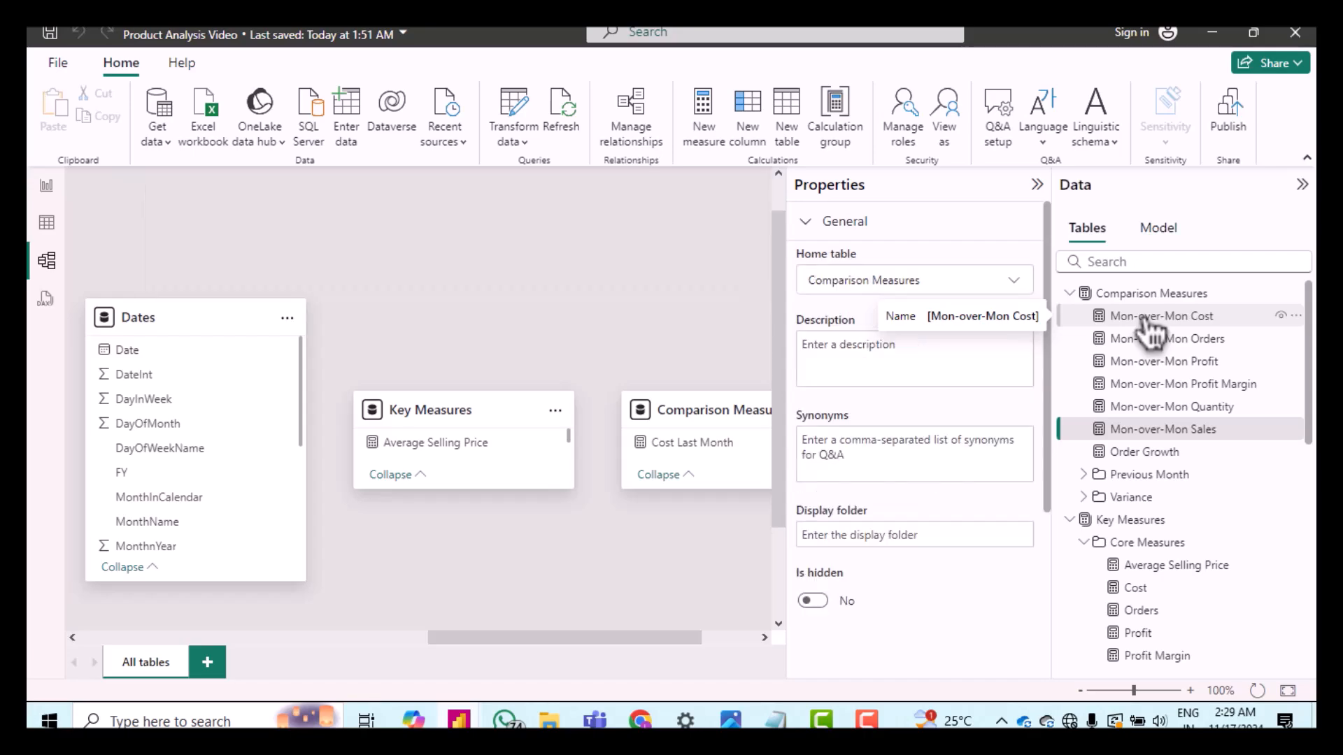
{"action": "left_click", "coordinate": [1145, 340], "text": "ctrl"}
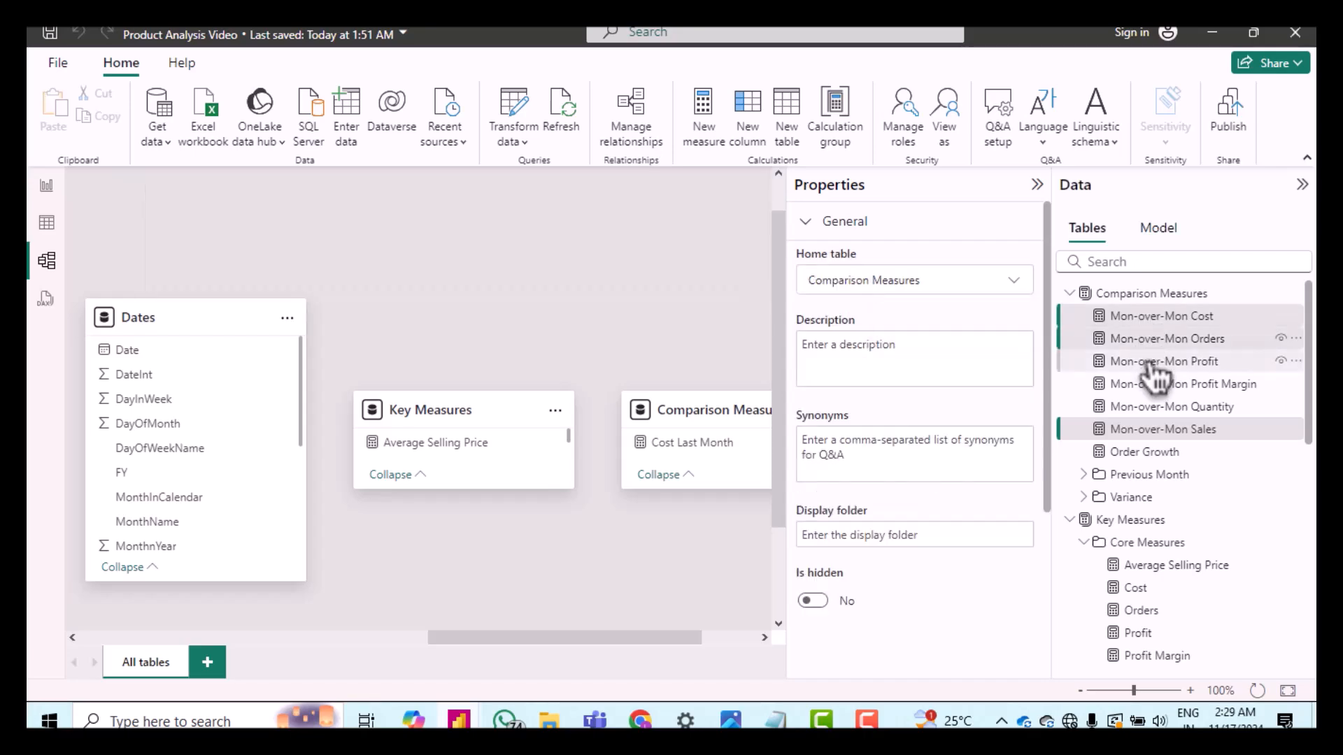
{"action": "left_click", "coordinate": [1150, 361], "text": "ctrl"}
{"action": "left_click", "coordinate": [1154, 387], "text": "ctrl"}
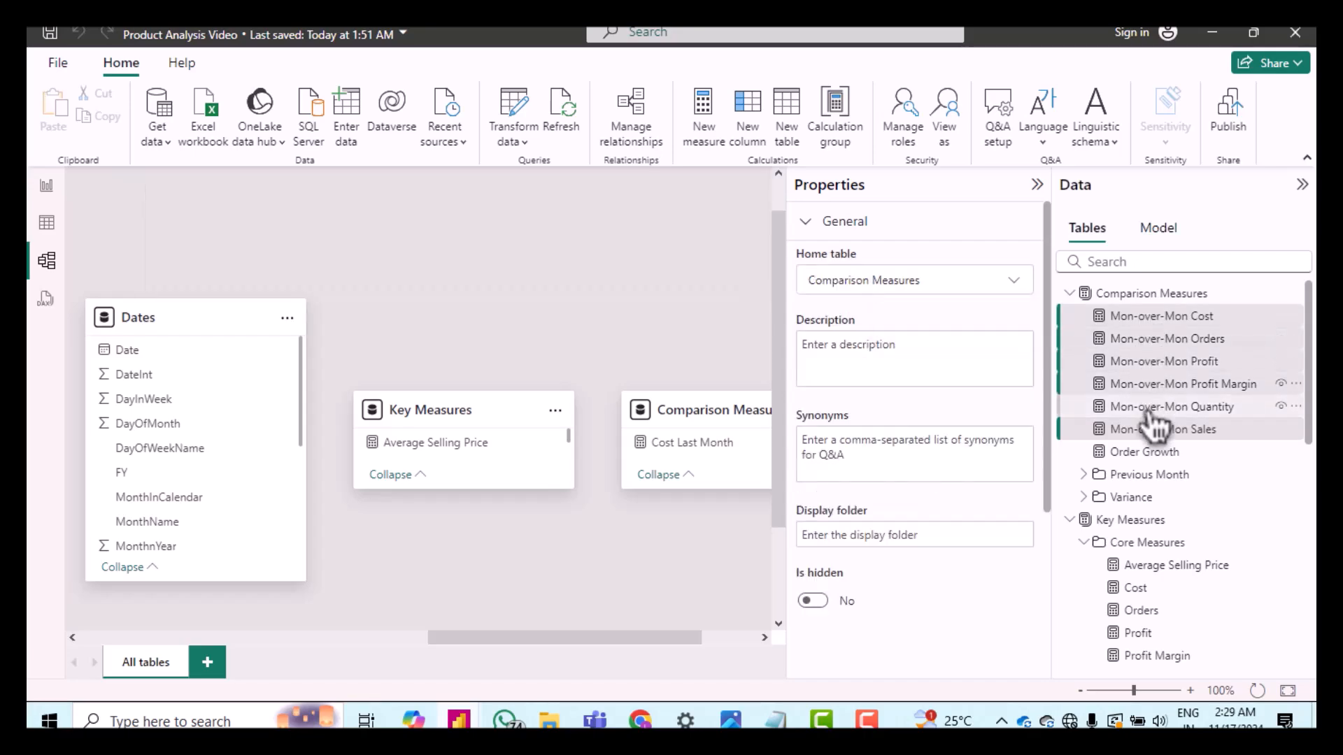
{"action": "left_click", "coordinate": [1147, 408], "text": "ctrl"}
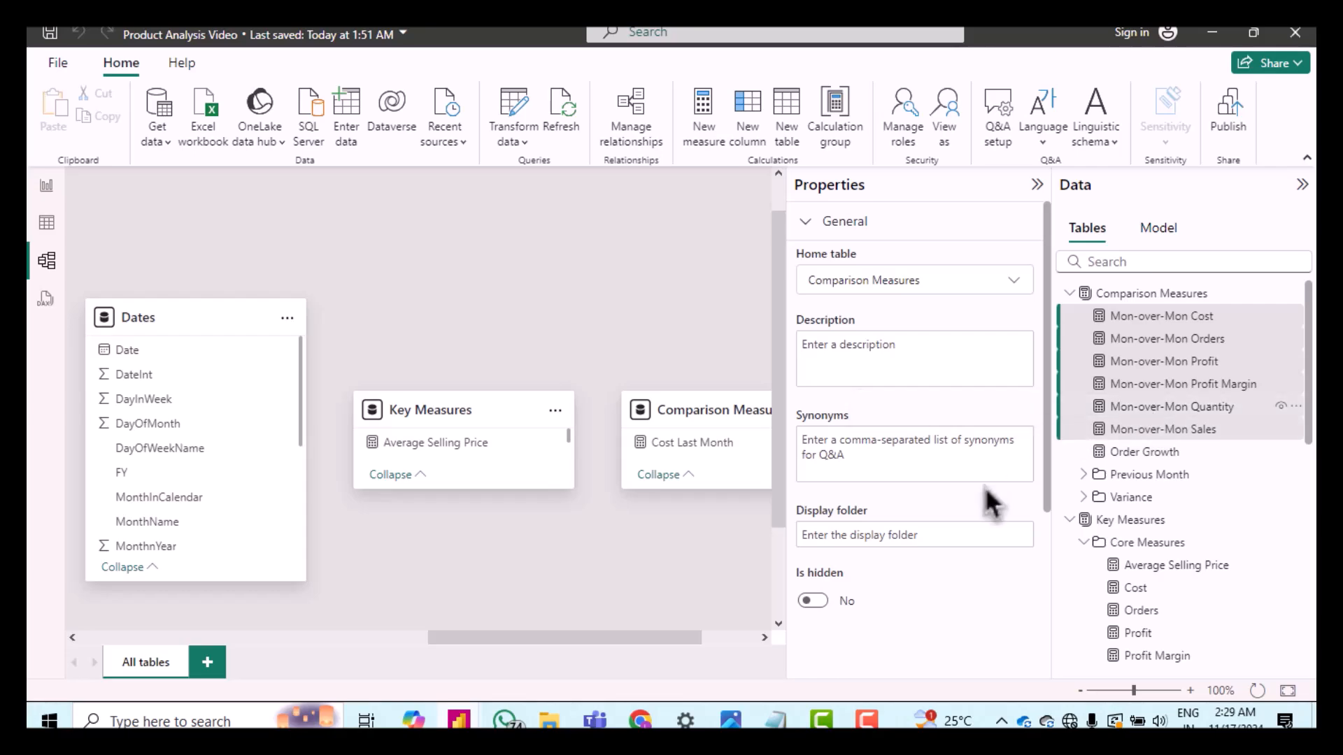
{"action": "left_click", "coordinate": [929, 537]}
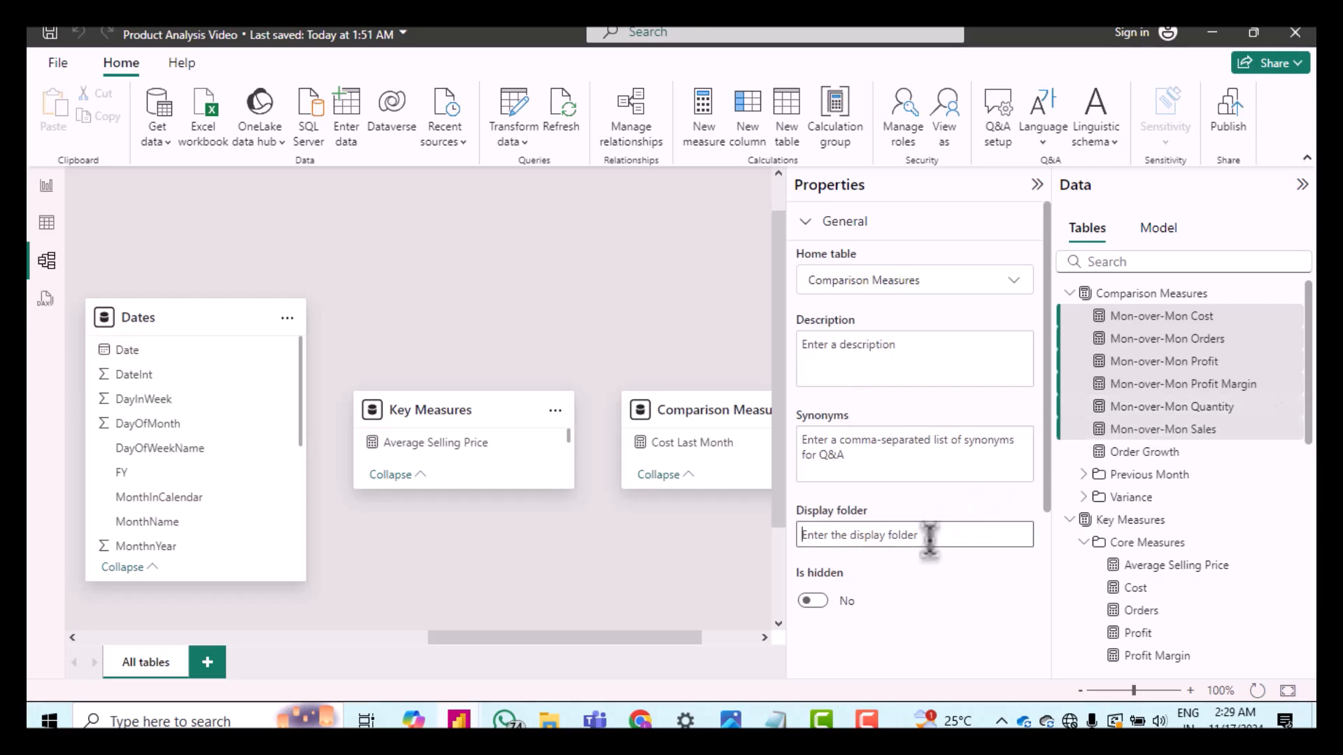
{"action": "type", "text": "MoM %  Measures"}
{"action": "key", "text": "Return"}
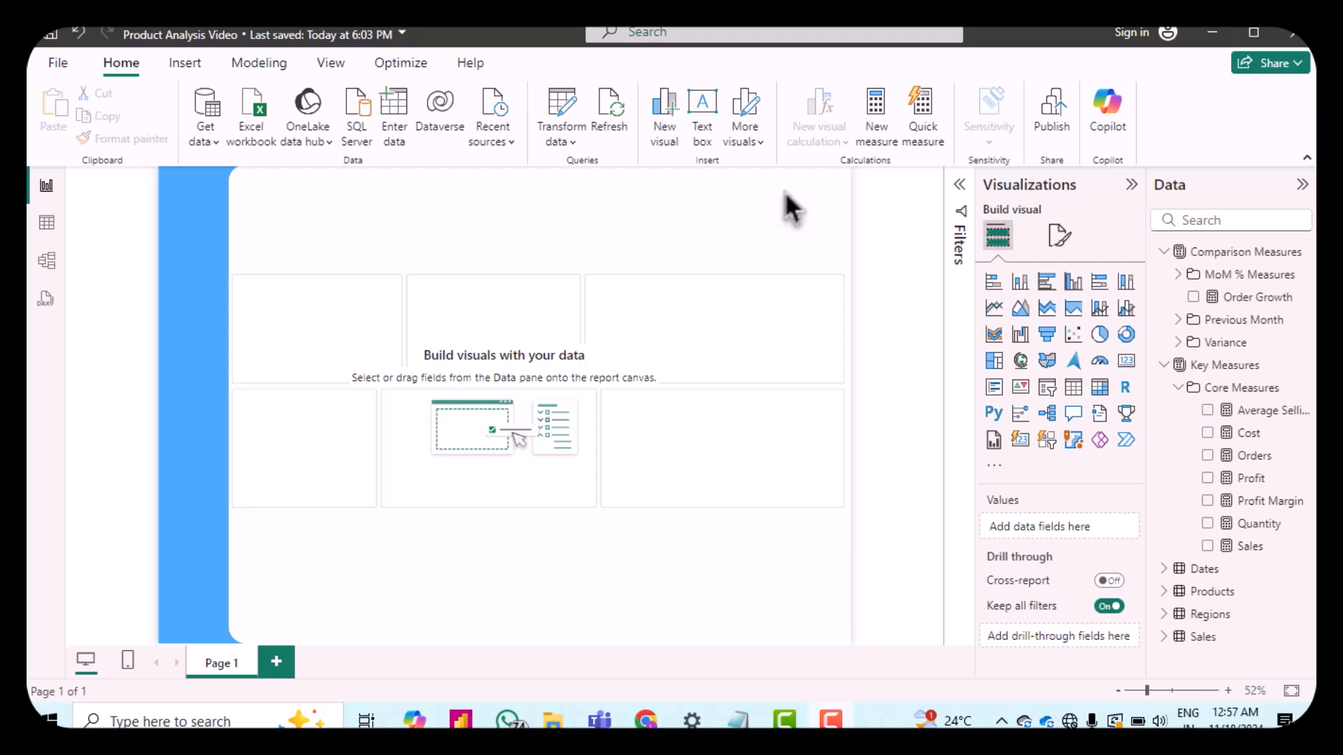
Step: Insert a new Card visual across the top of the report and add Sales, Cost, Profit, Quantity, Orders and Profit Margin to it
{"action": "left_click", "coordinate": [1027, 450]}
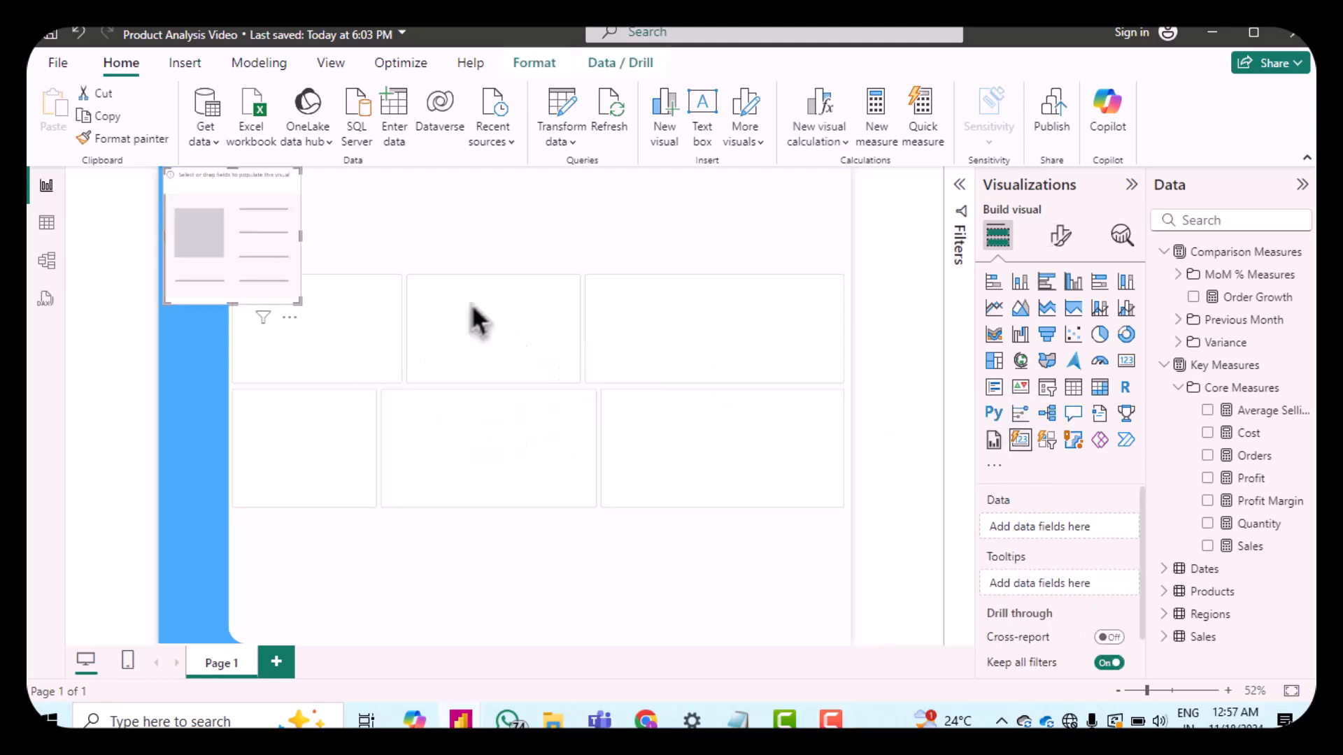
{"action": "left_click_drag", "start_coordinate": [252, 239], "coordinate": [841, 275]}
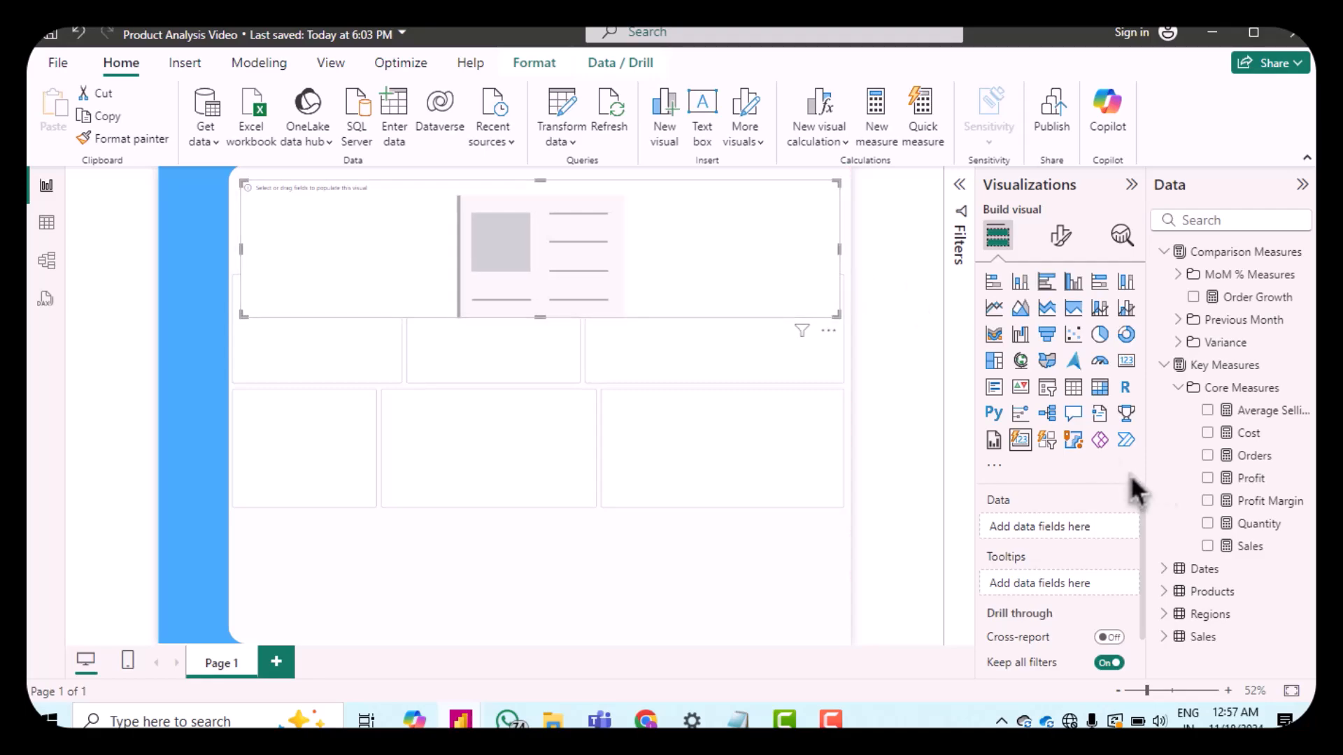
{"action": "left_click_drag", "start_coordinate": [1244, 549], "coordinate": [1077, 526]}
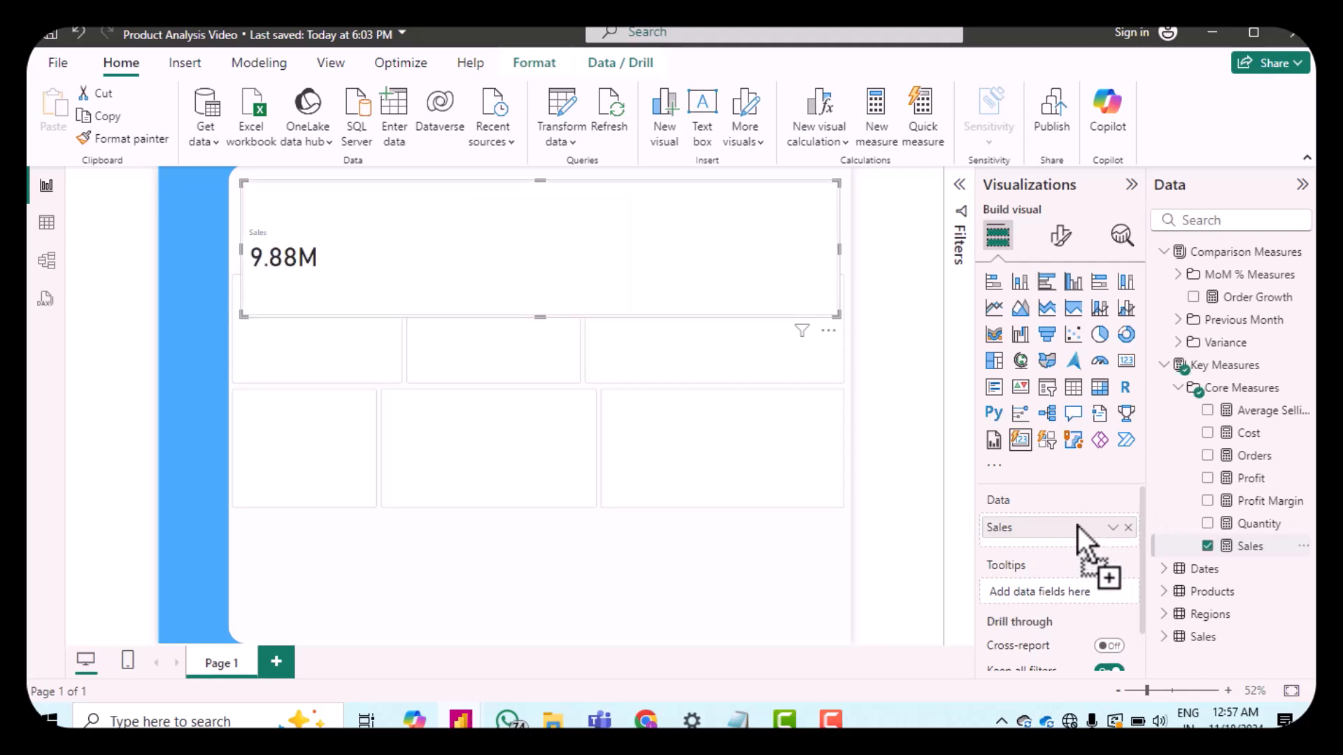
{"action": "left_click_drag", "start_coordinate": [1252, 435], "coordinate": [1072, 553]}
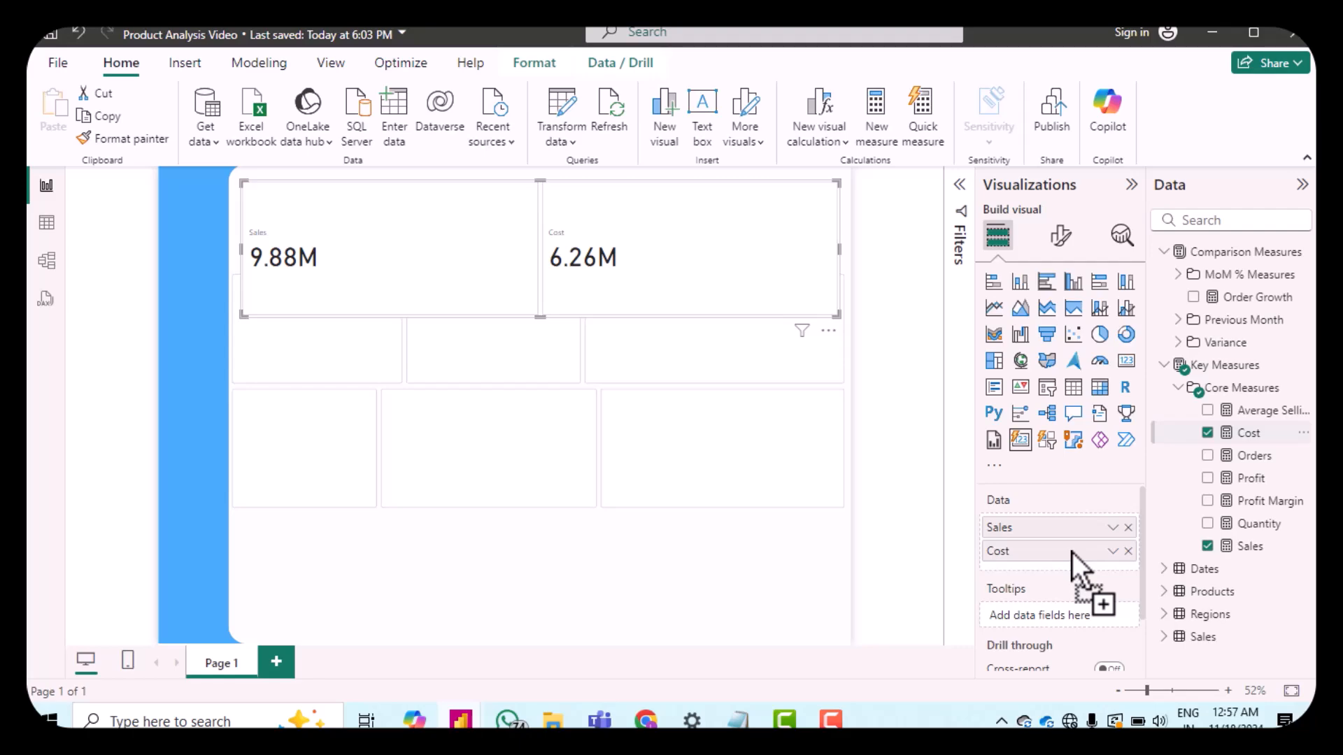
{"action": "left_click_drag", "start_coordinate": [1281, 479], "coordinate": [1073, 575]}
{"action": "left_click_drag", "start_coordinate": [1255, 524], "coordinate": [1095, 590]}
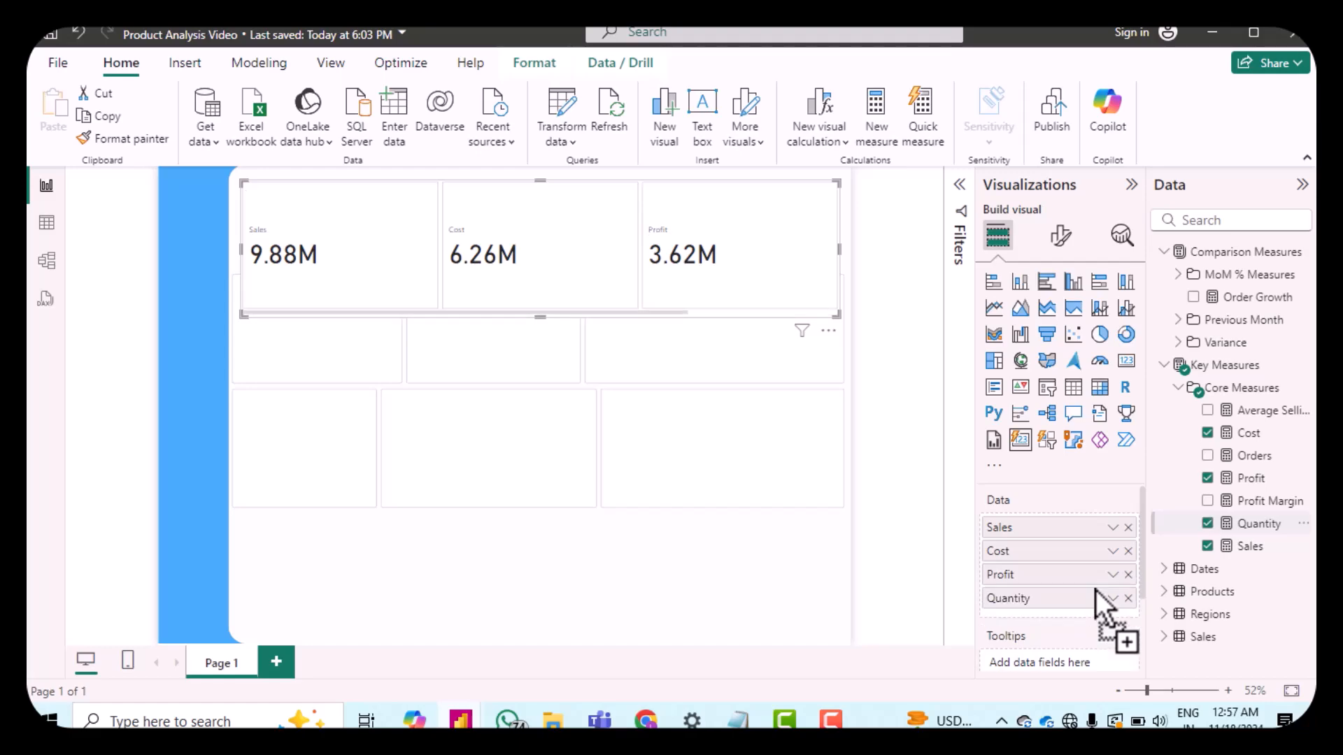
{"action": "left_click_drag", "start_coordinate": [1253, 458], "coordinate": [1074, 622]}
{"action": "left_click_drag", "start_coordinate": [1257, 508], "coordinate": [1075, 649]}
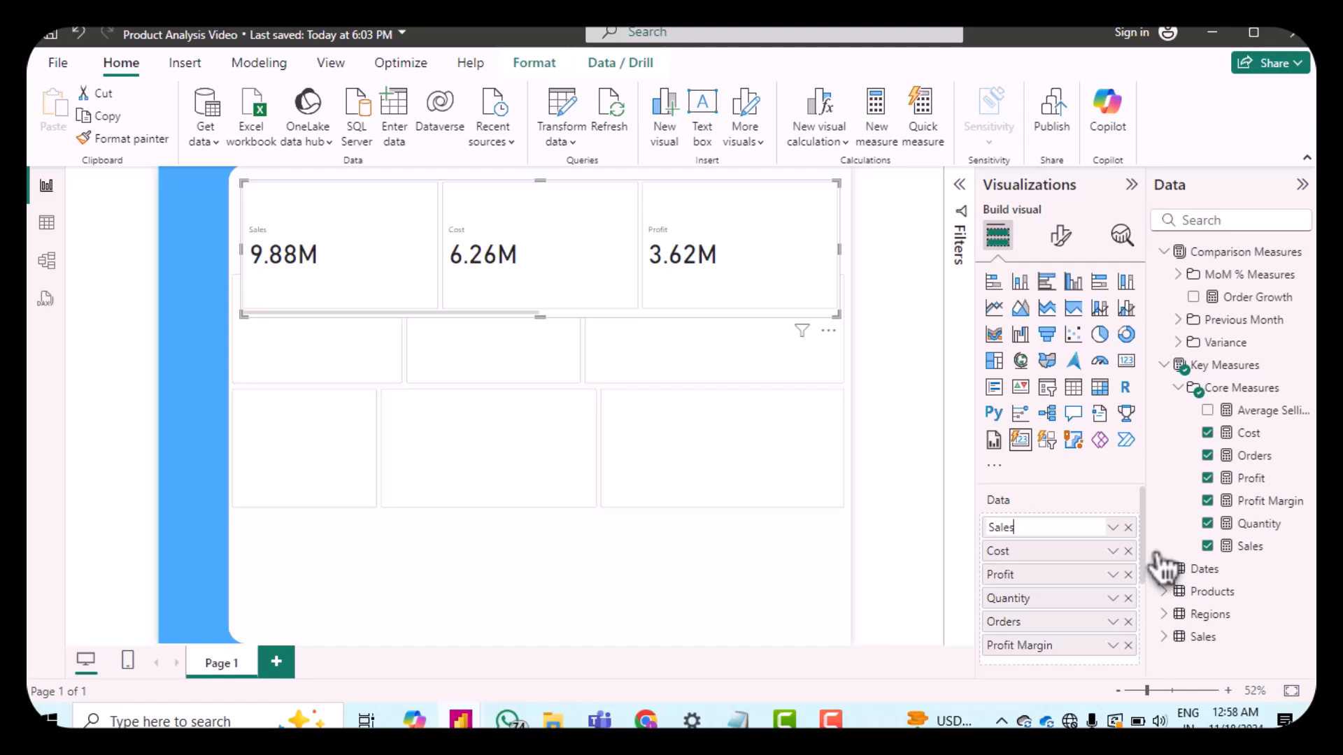
Step: Rename the card's Sales, Cost and Orders fields for this visual to Total Sales, Total Cost and Total Orders
{"action": "key", "text": "Left"}
{"action": "key", "text": "Left"}
{"action": "key", "text": "Left"}
{"action": "key", "text": "Left"}
{"action": "key", "text": "Left"}
{"action": "type", "text": "Total"}
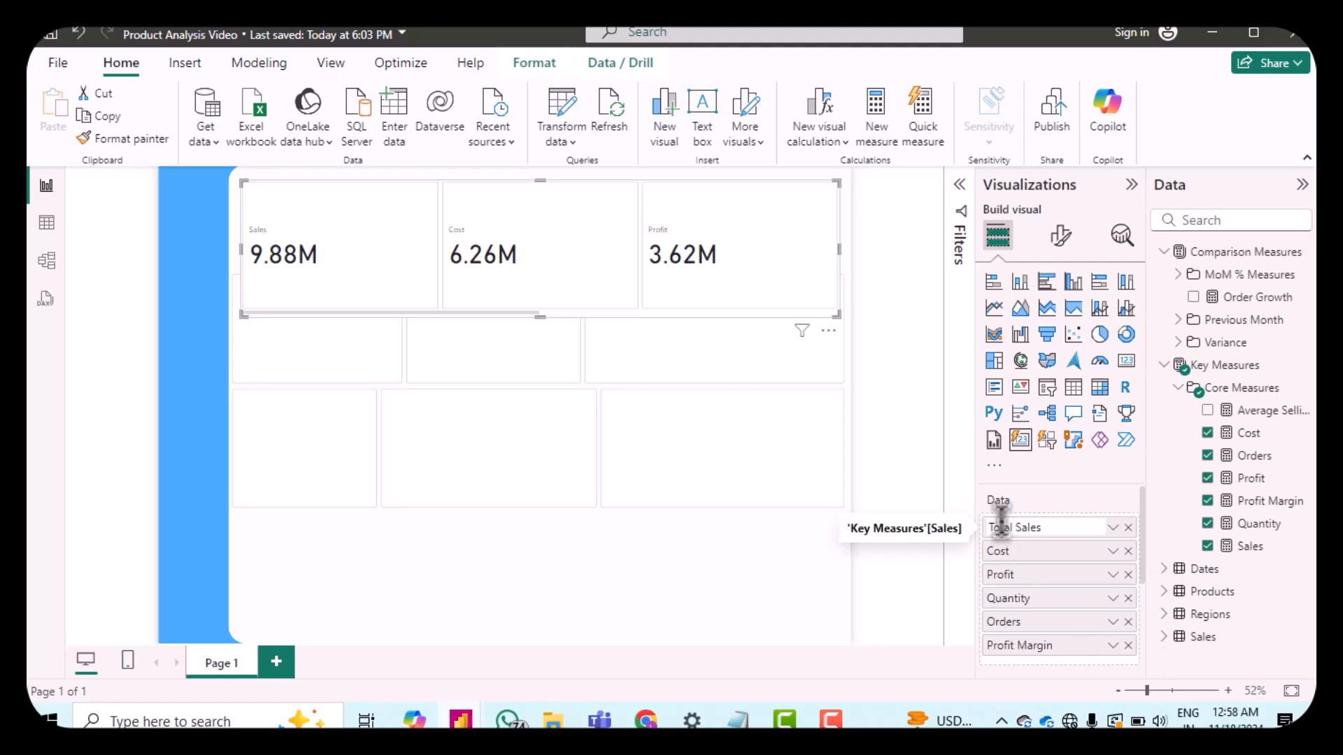
{"action": "right_click", "coordinate": [1017, 556]}
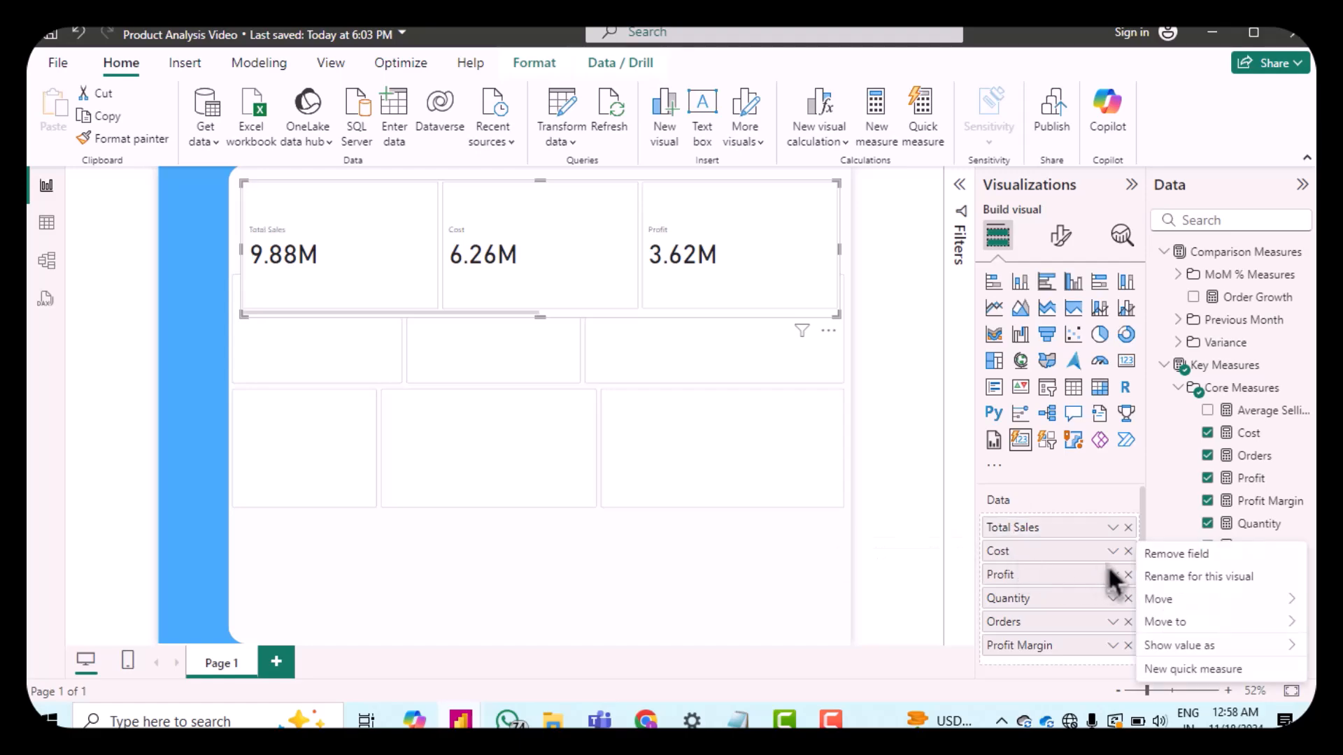
{"action": "left_click", "coordinate": [1156, 576]}
{"action": "type", "text": "Total Cost"}
{"action": "key", "text": "Return"}
{"action": "right_click", "coordinate": [1014, 629]}
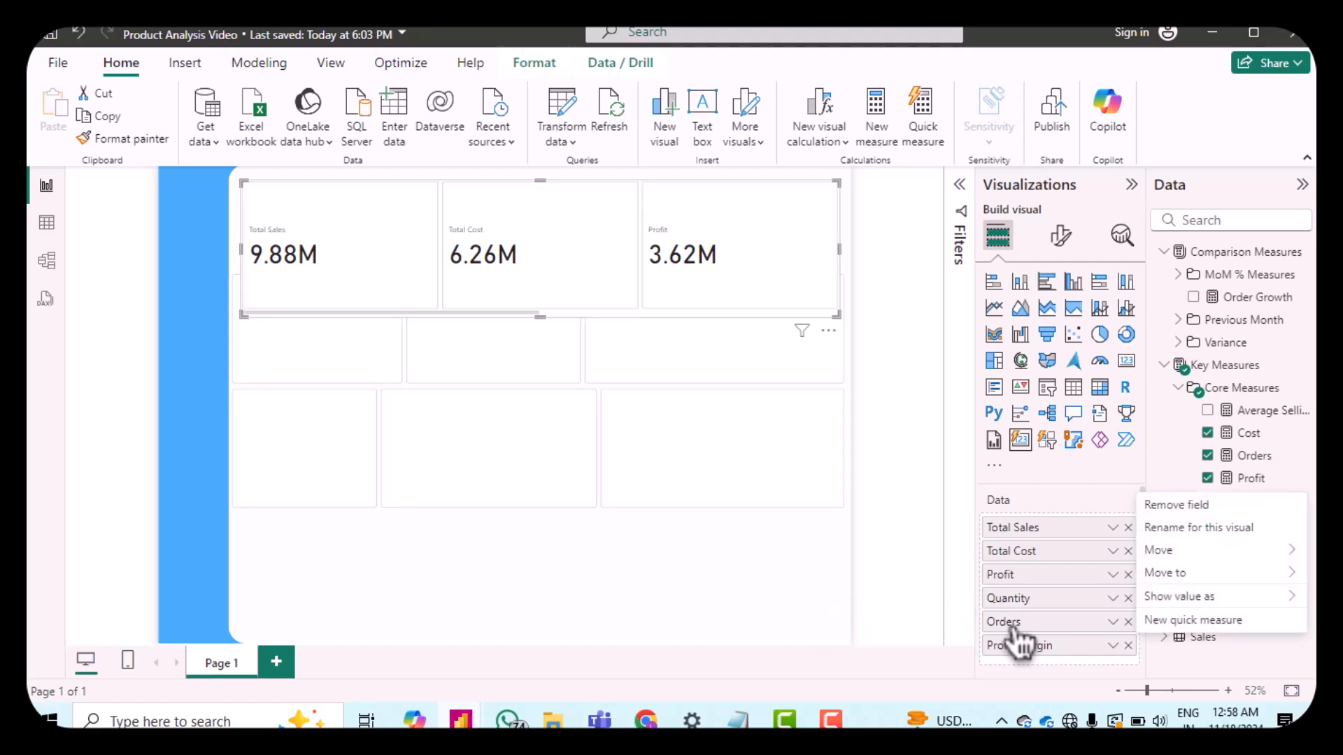
{"action": "left_click", "coordinate": [1166, 543]}
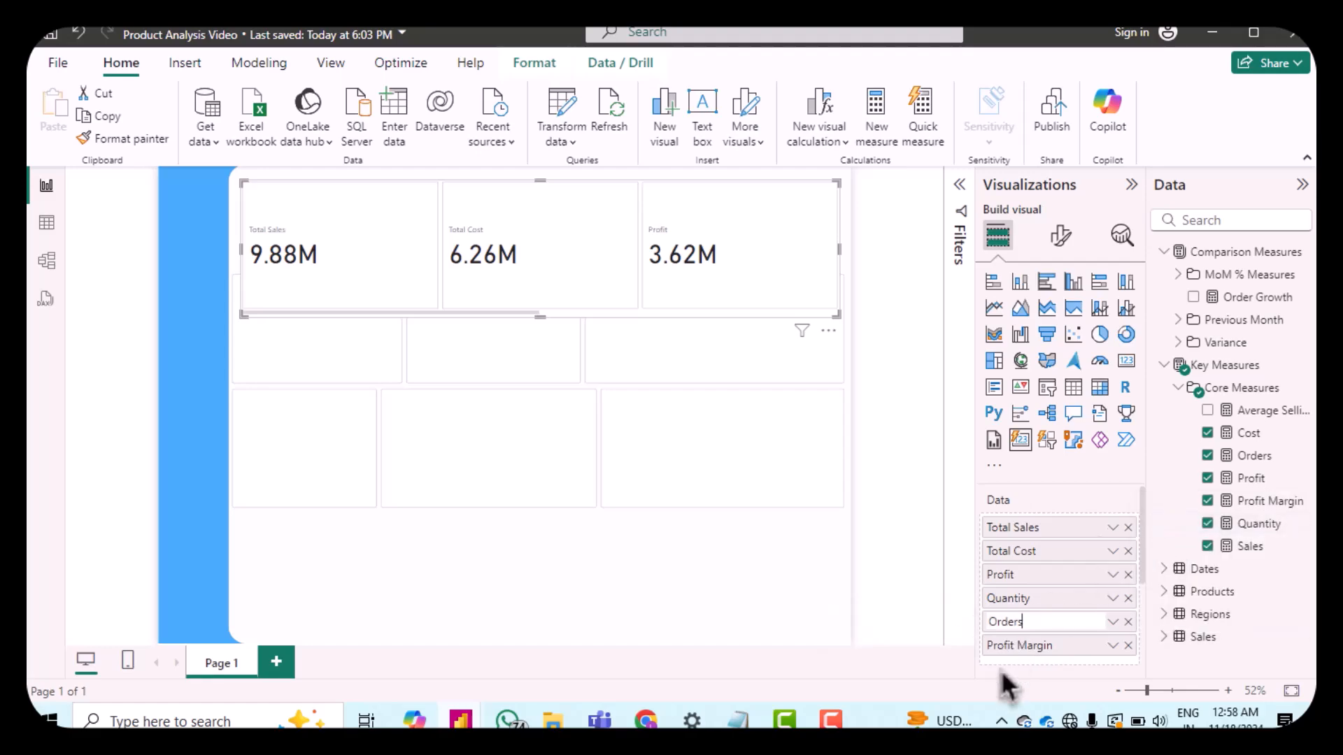
{"action": "type", "text": "Total Orders"}
{"action": "key", "text": "Return"}
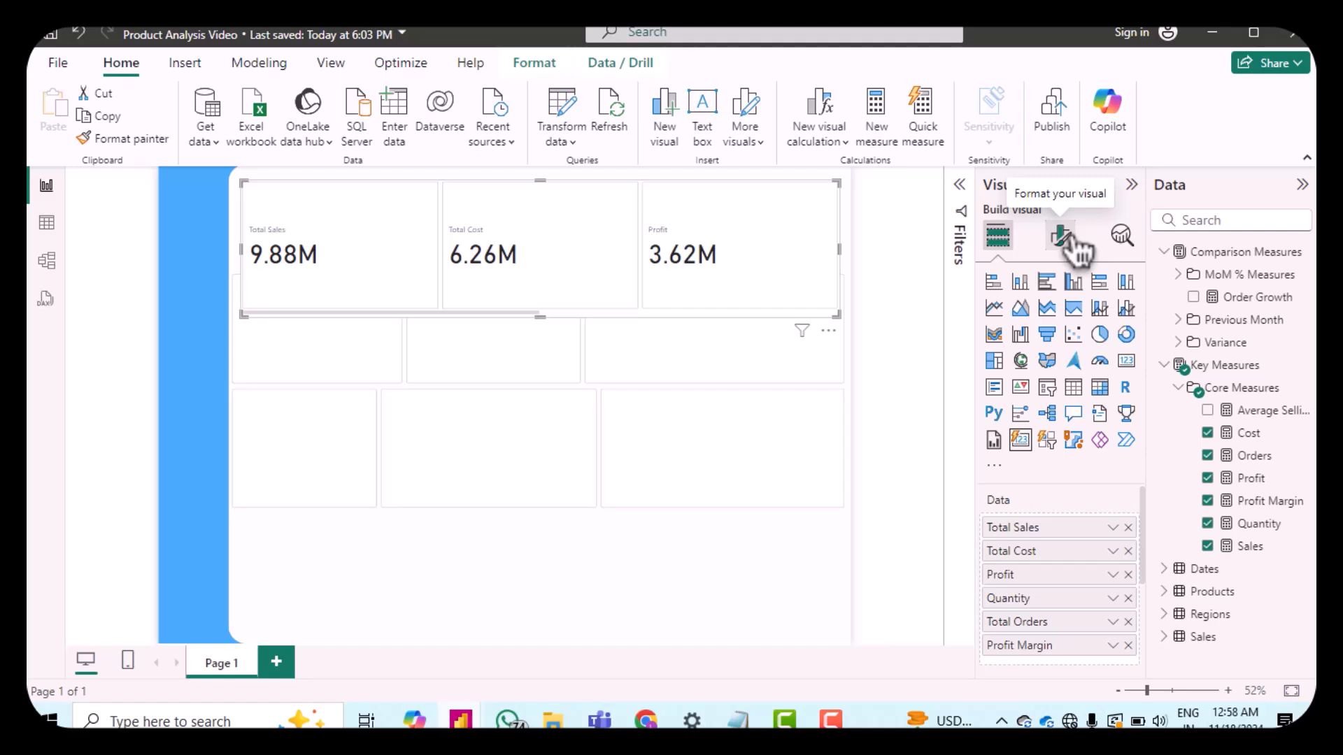
Step: Set the card visual's size to a height of 141 and a width of 1231
{"action": "left_click", "coordinate": [1061, 238]}
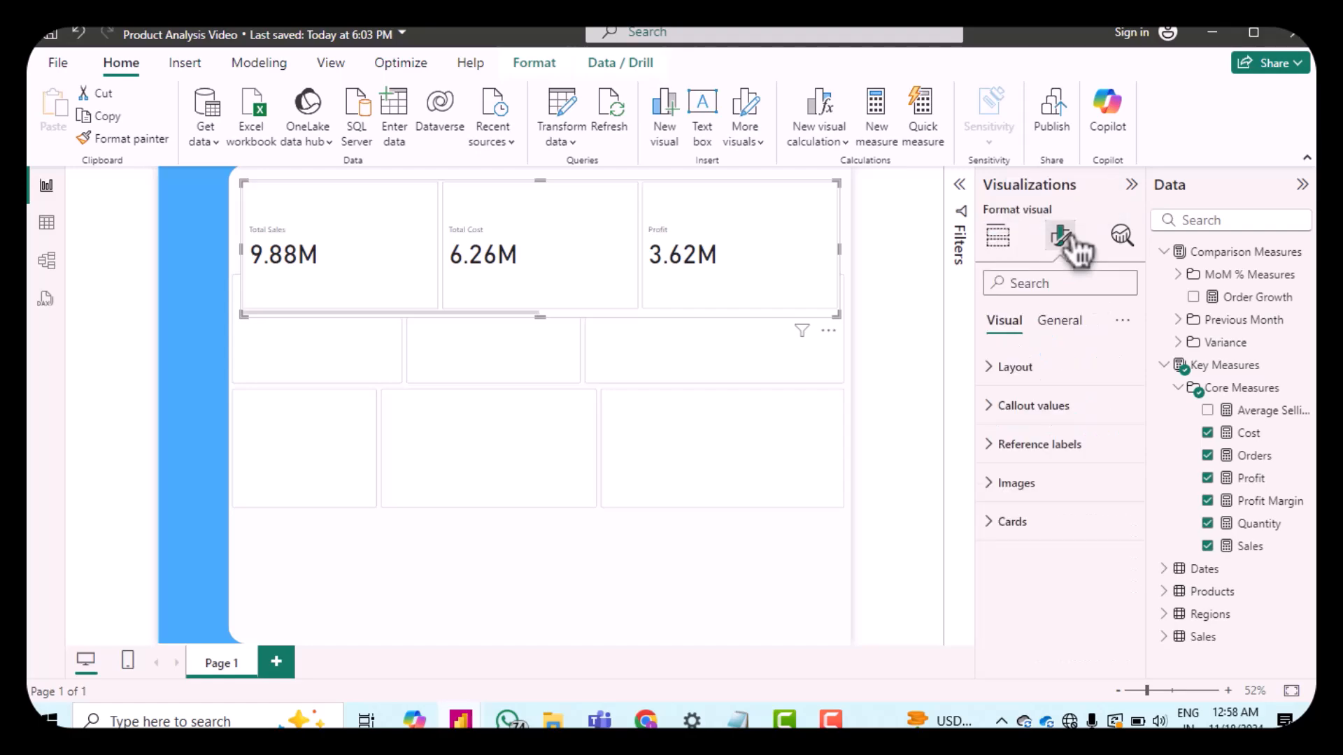
{"action": "left_click", "coordinate": [1064, 328]}
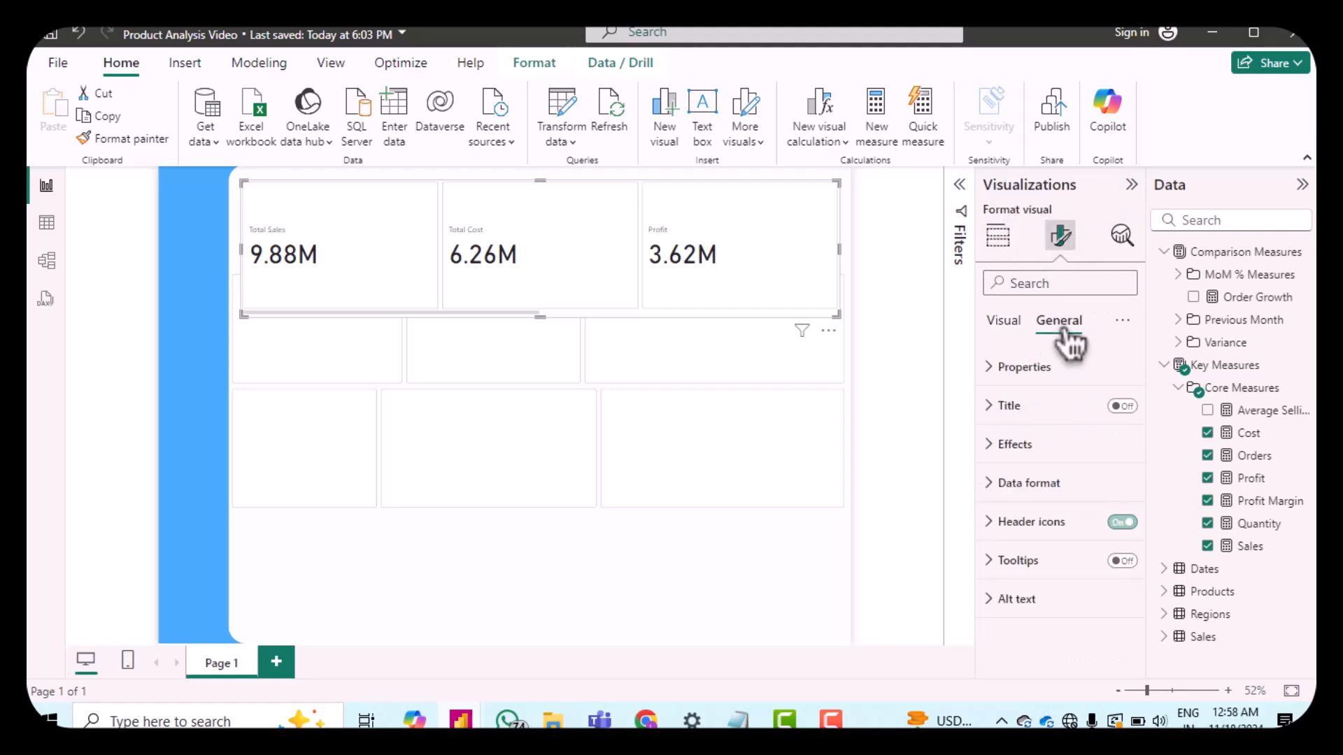
{"action": "left_click", "coordinate": [1002, 369]}
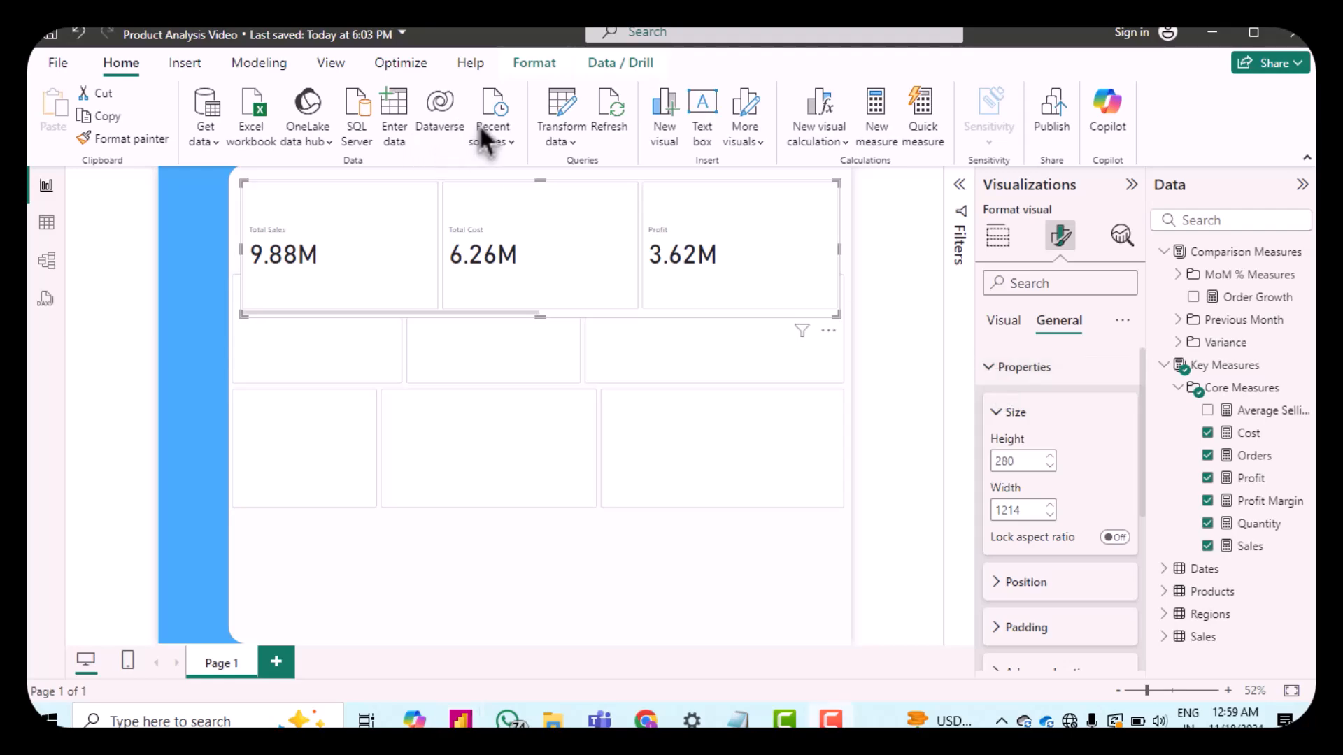
{"action": "double_click", "coordinate": [1031, 460]}
{"action": "type", "text": "141"}
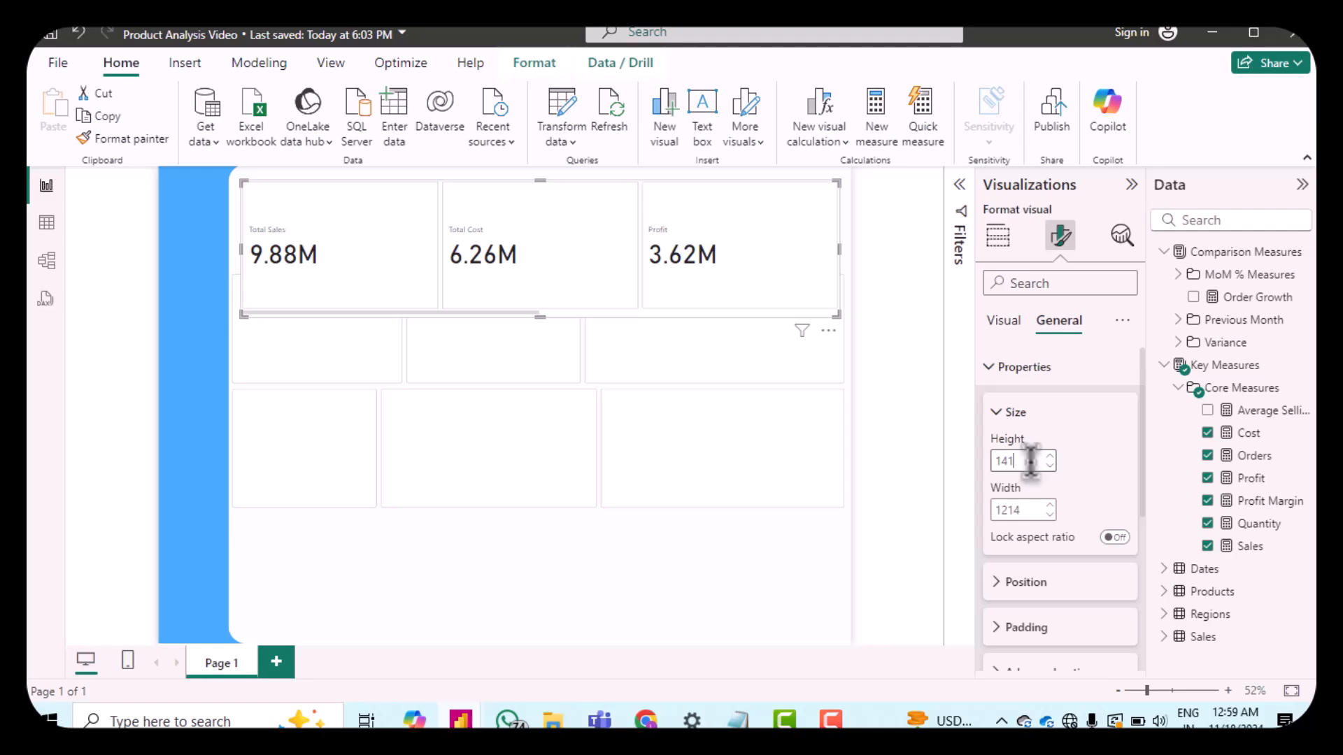
{"action": "double_click", "coordinate": [1030, 509]}
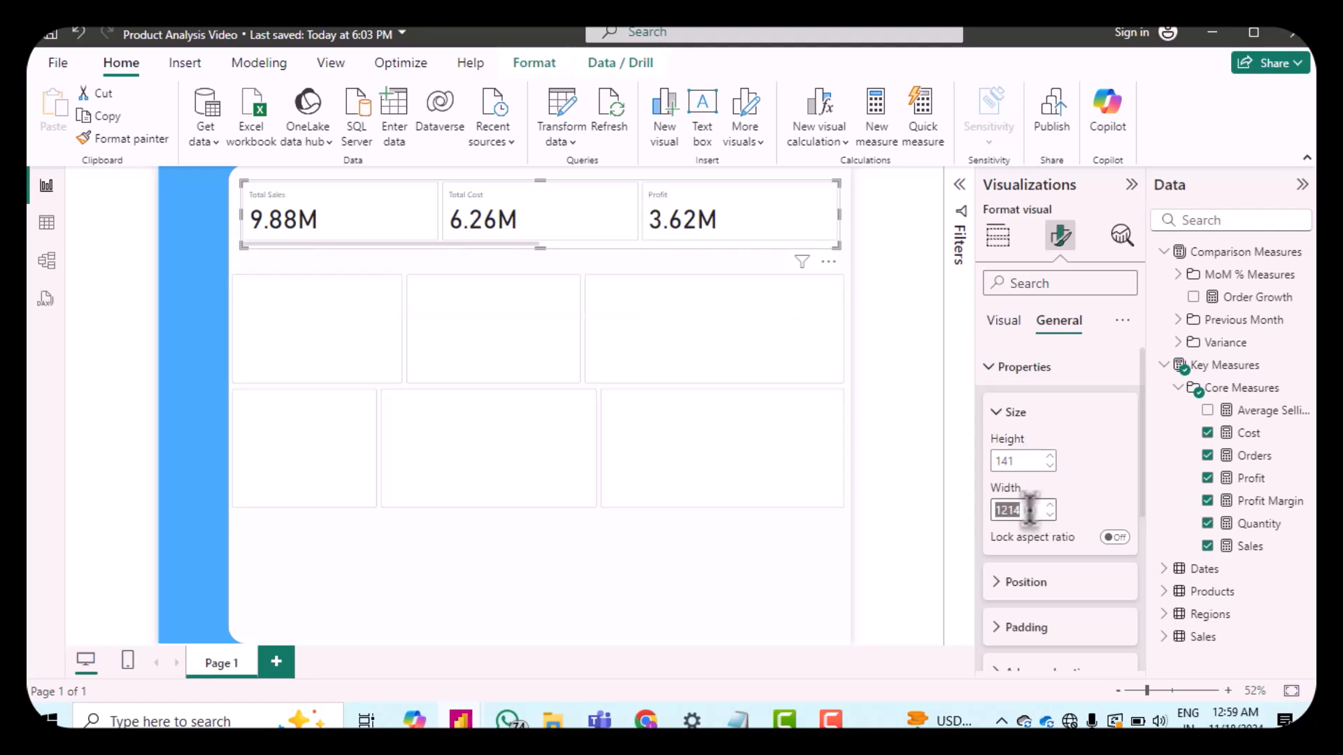
{"action": "type", "text": "1243"}
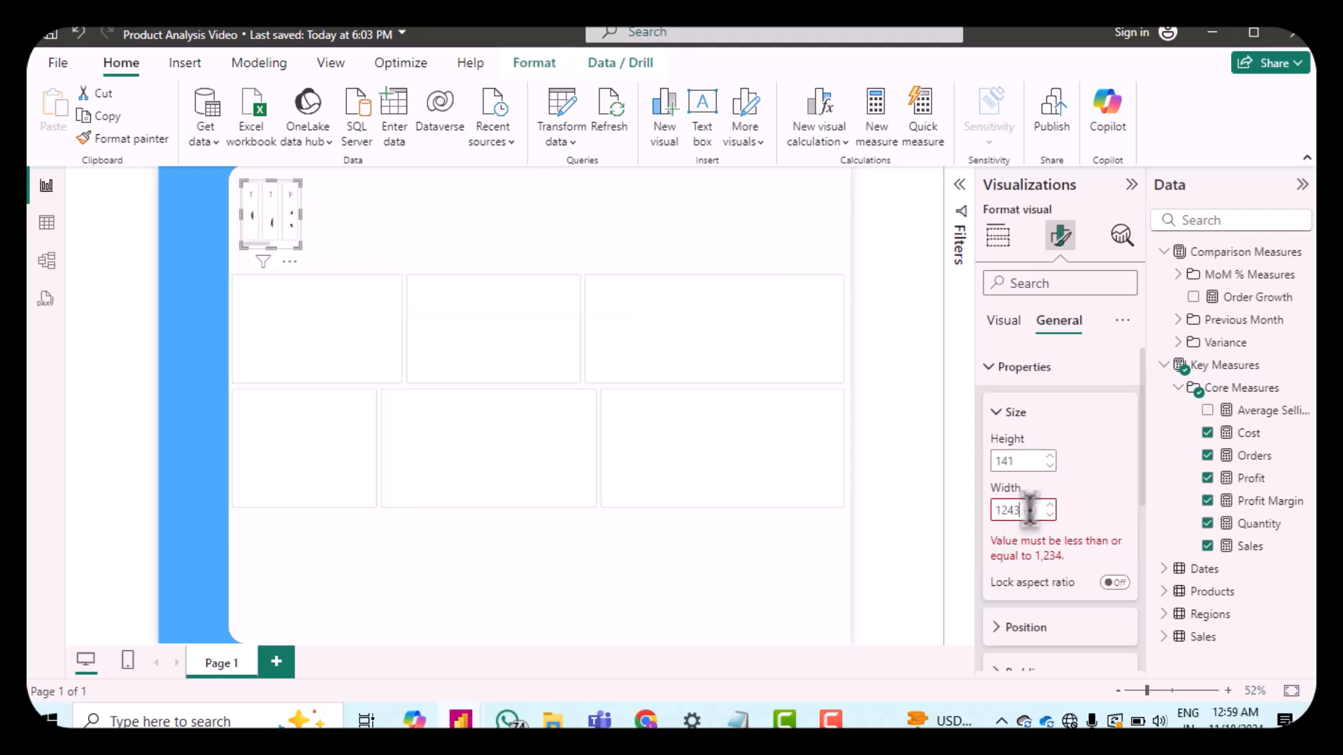
{"action": "key", "text": "BackSpace"}
{"action": "key", "text": "BackSpace"}
{"action": "type", "text": "31"}
Step: Change the card visual's layout arrangement to Grid
{"action": "left_click", "coordinate": [1003, 322]}
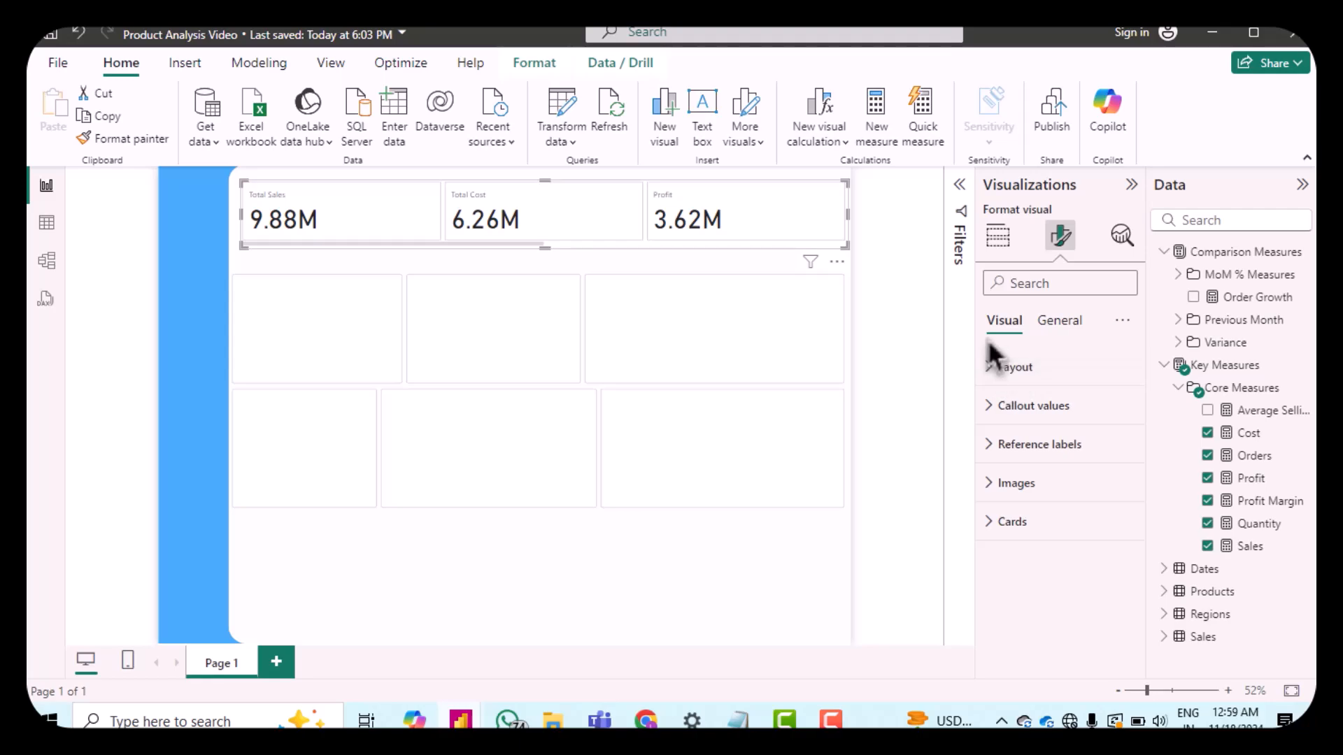
{"action": "left_click", "coordinate": [1001, 367]}
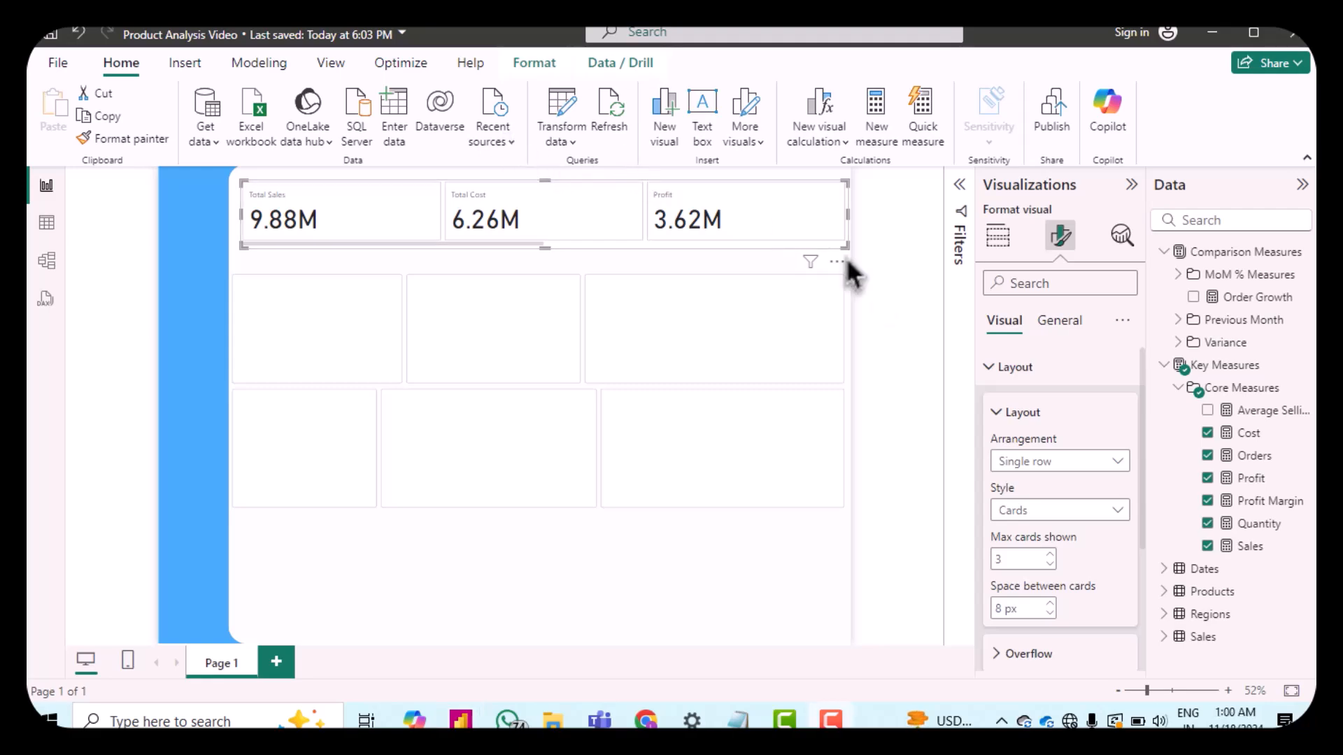
{"action": "left_click", "coordinate": [1012, 465]}
{"action": "left_click", "coordinate": [1021, 530]}
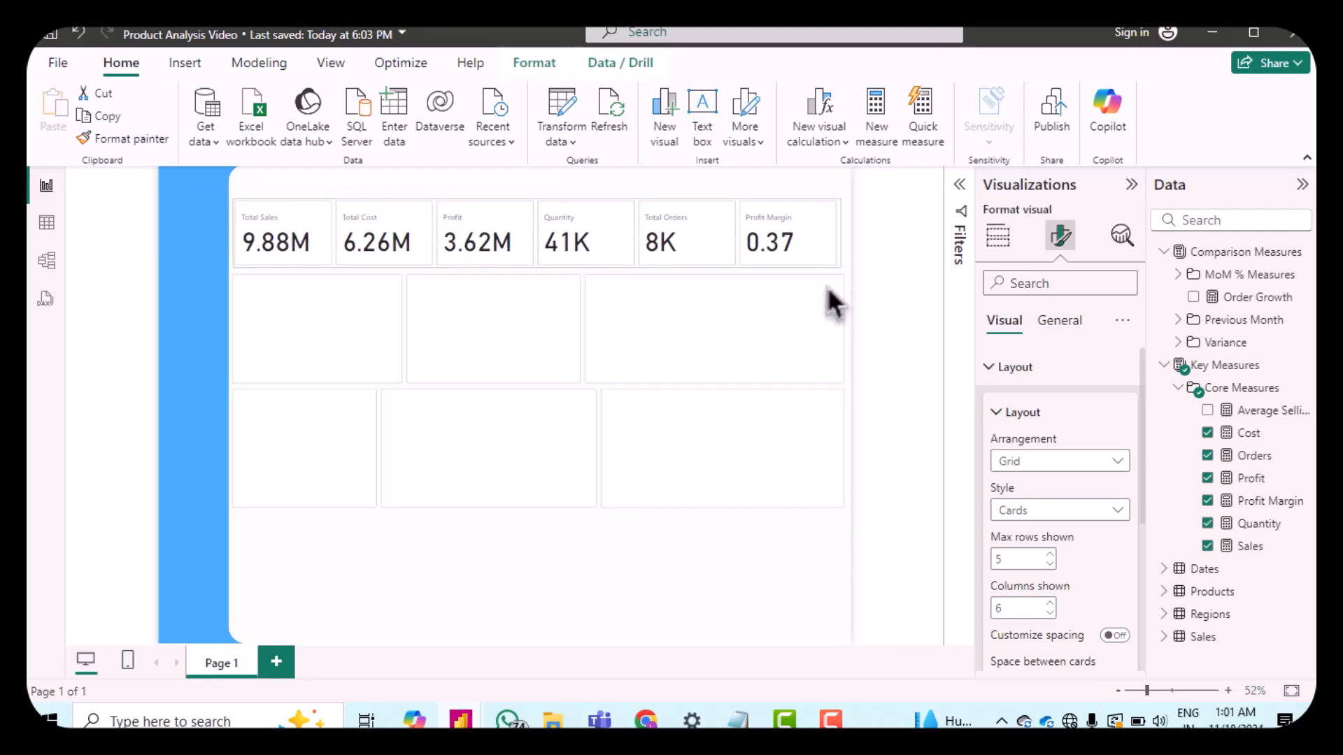
{"action": "left_click_drag", "start_coordinate": [827, 286], "coordinate": [829, 283]}
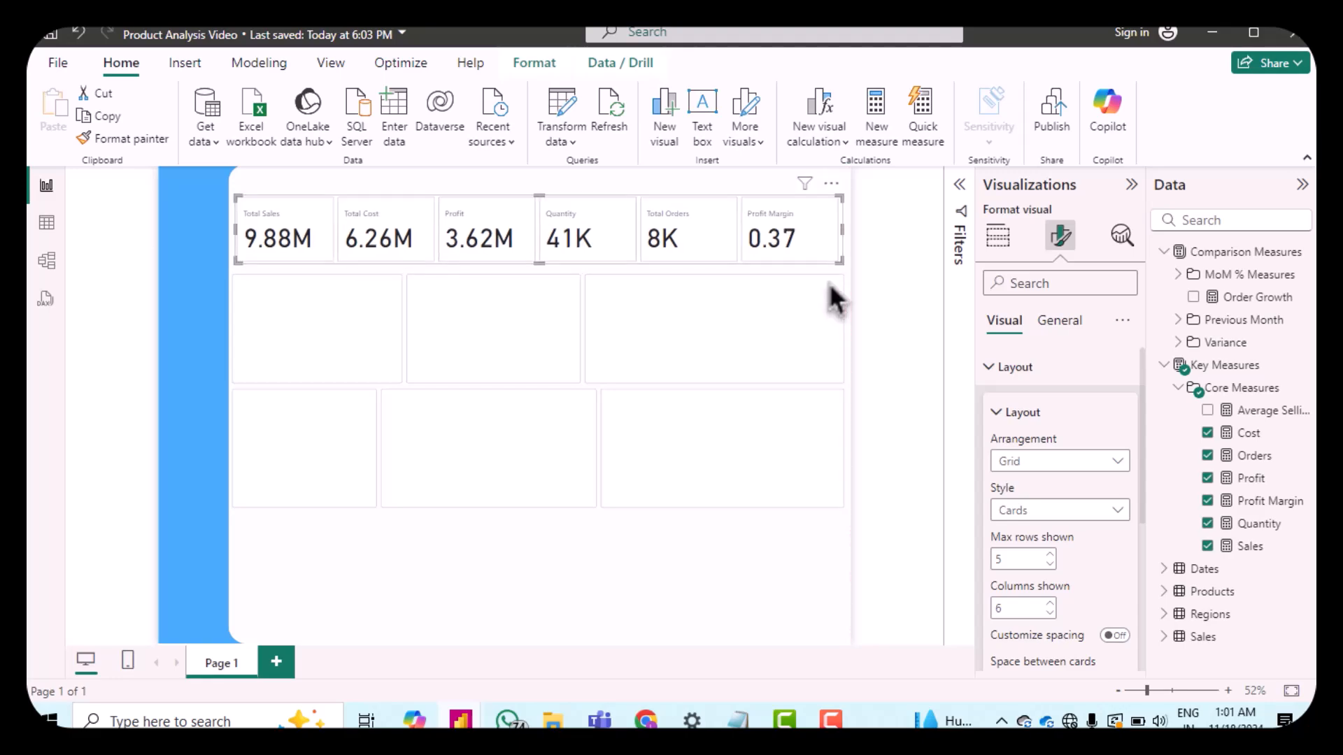
{"action": "left_click", "coordinate": [880, 287]}
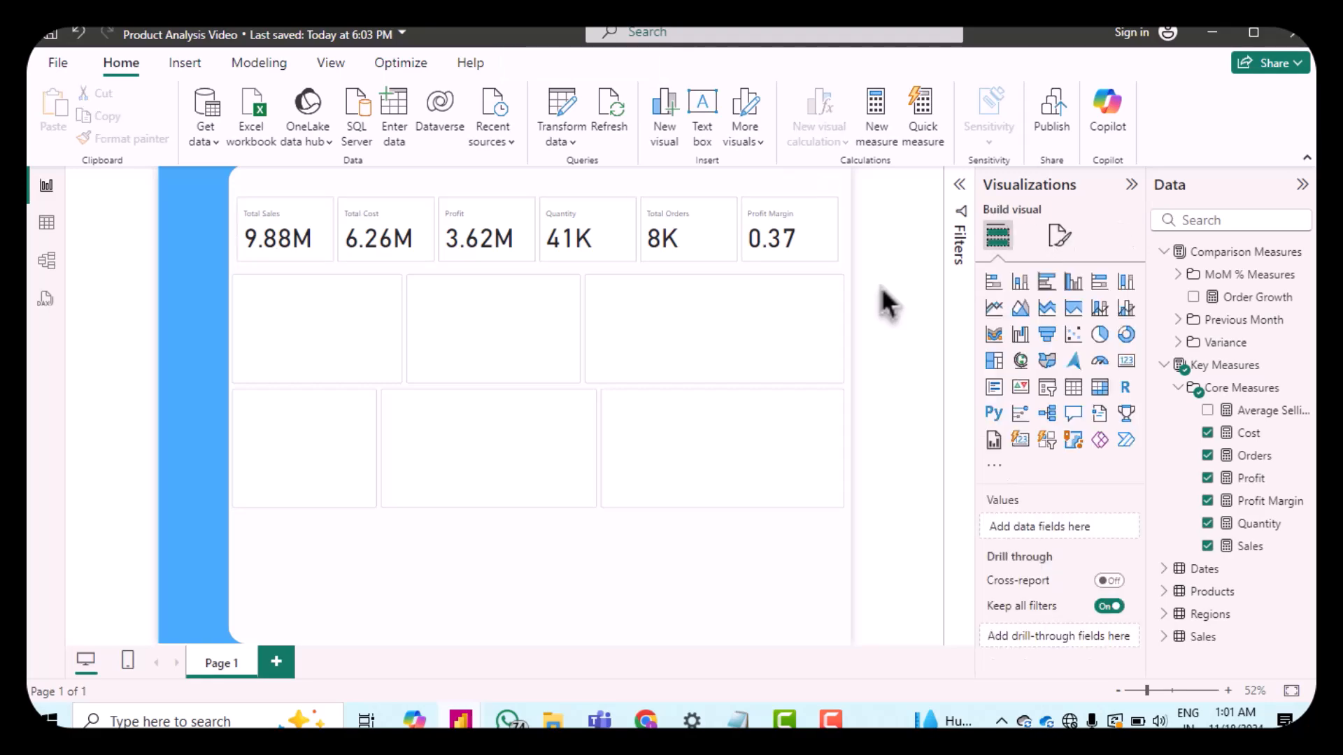
{"action": "left_click", "coordinate": [1060, 236]}
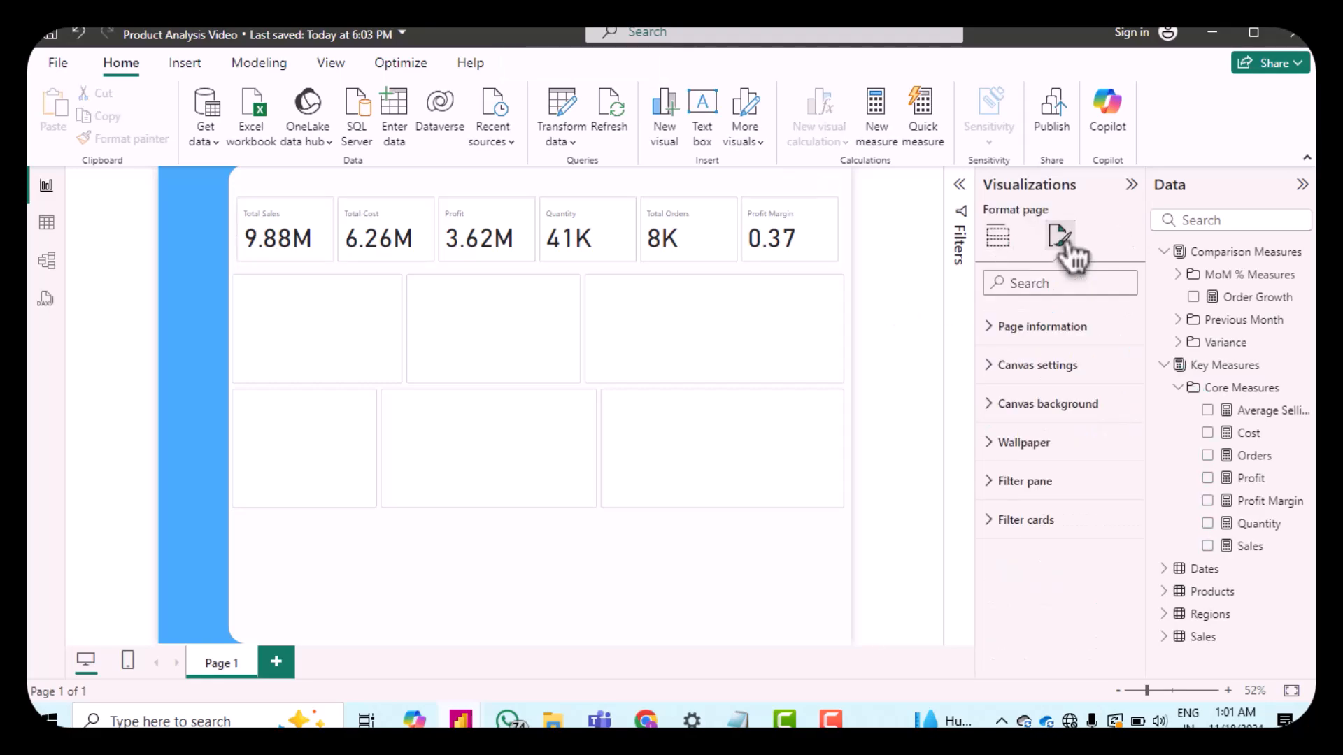
{"action": "left_click", "coordinate": [817, 226]}
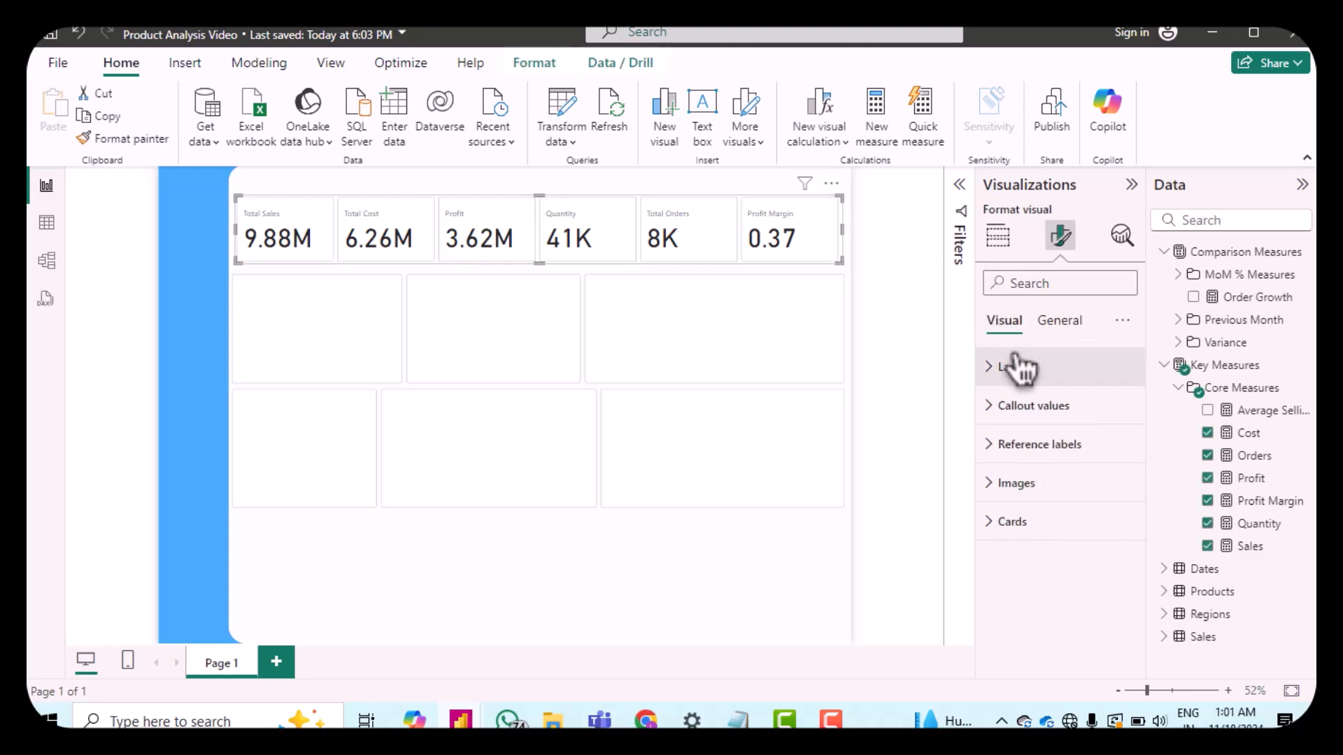
Step: Add Sales Last Month and Variance Sales as reference labels for the card's Total Sales series
{"action": "left_click", "coordinate": [996, 453]}
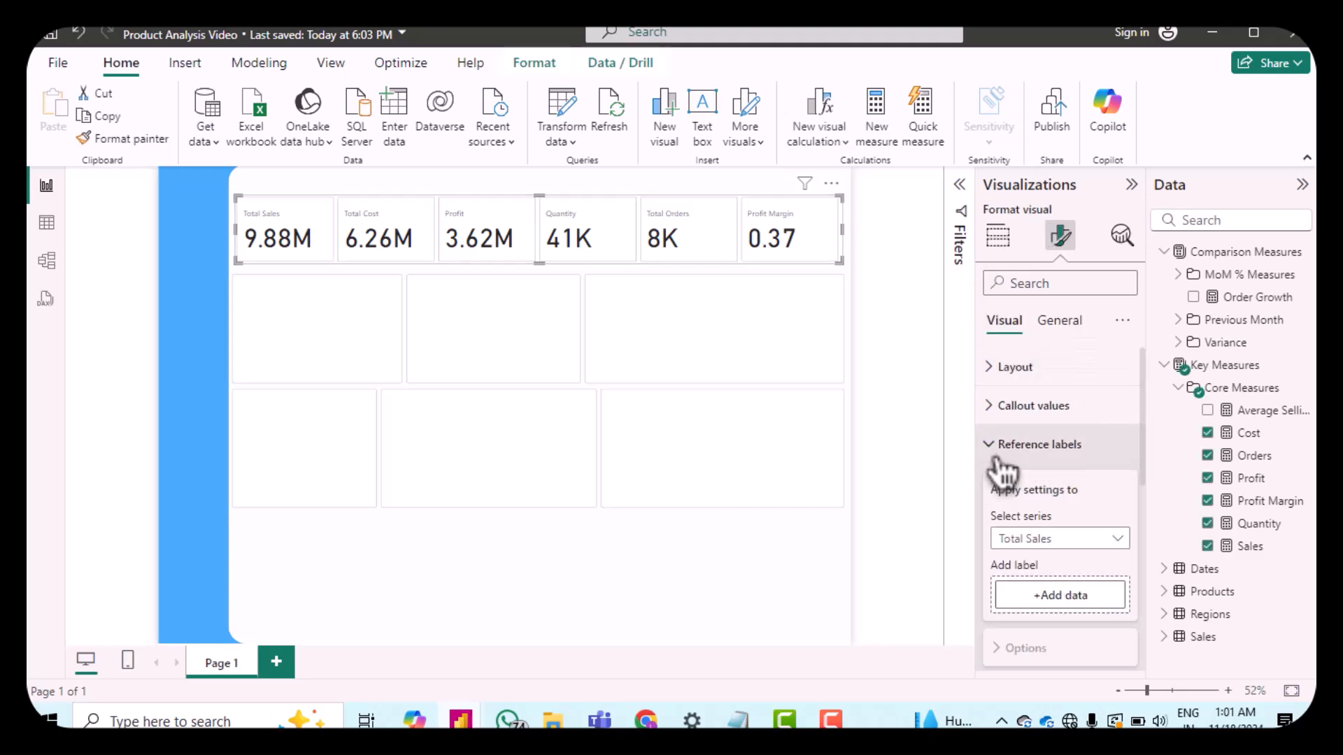
{"action": "scroll", "coordinate": [1064, 509], "scroll_direction": "down", "scroll_amount": 3}
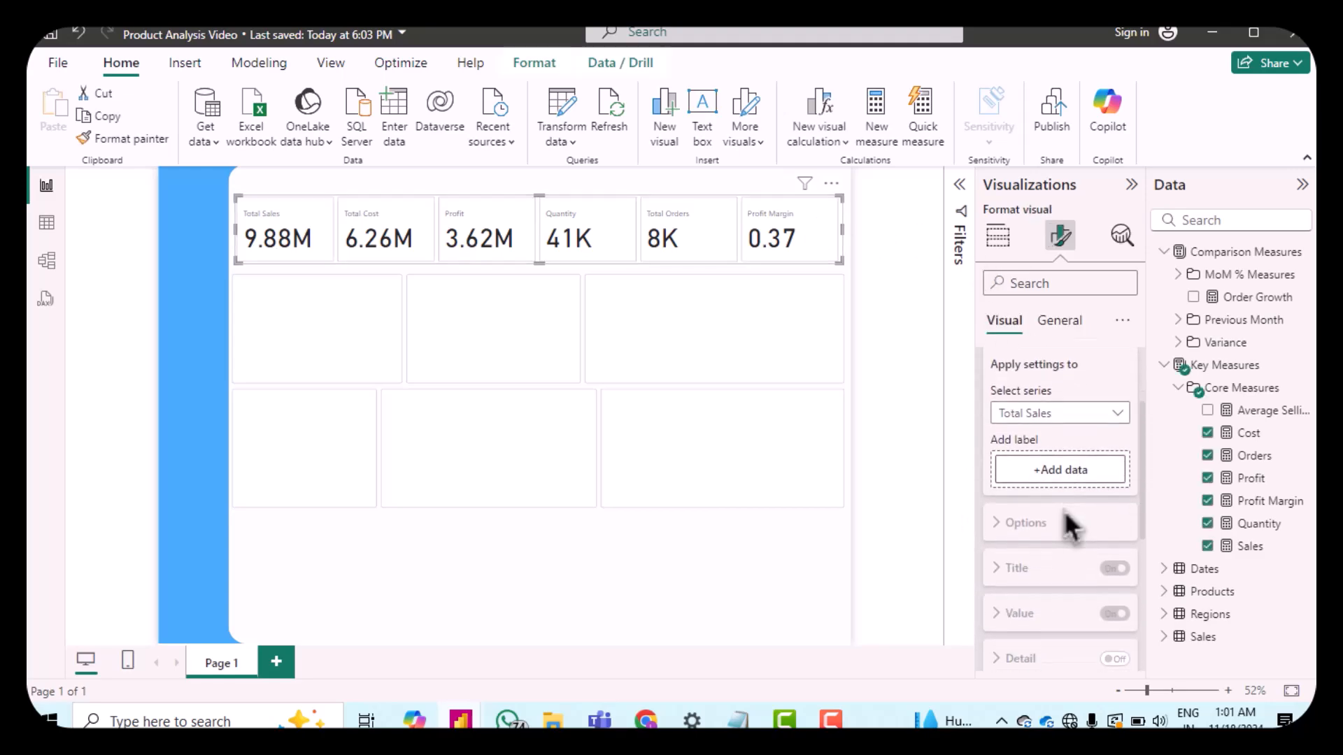
{"action": "left_click", "coordinate": [1045, 470]}
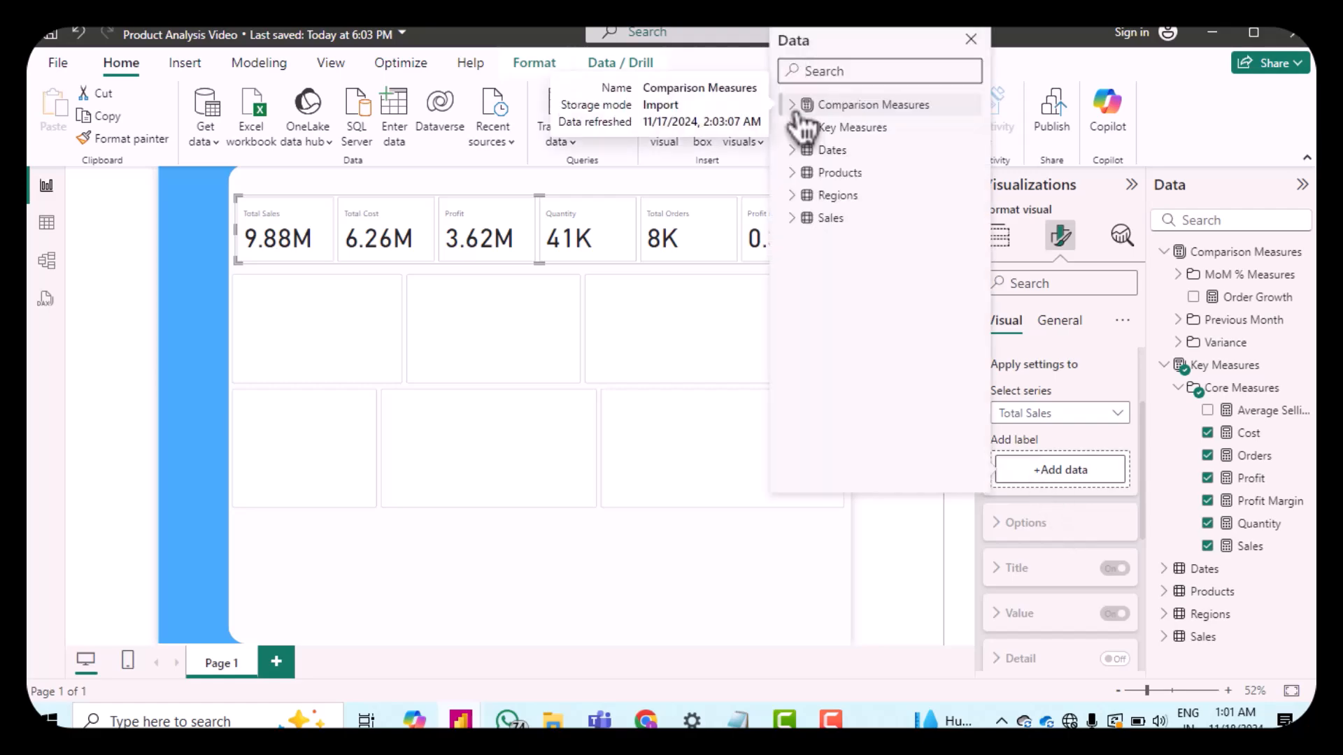
{"action": "left_click", "coordinate": [794, 106]}
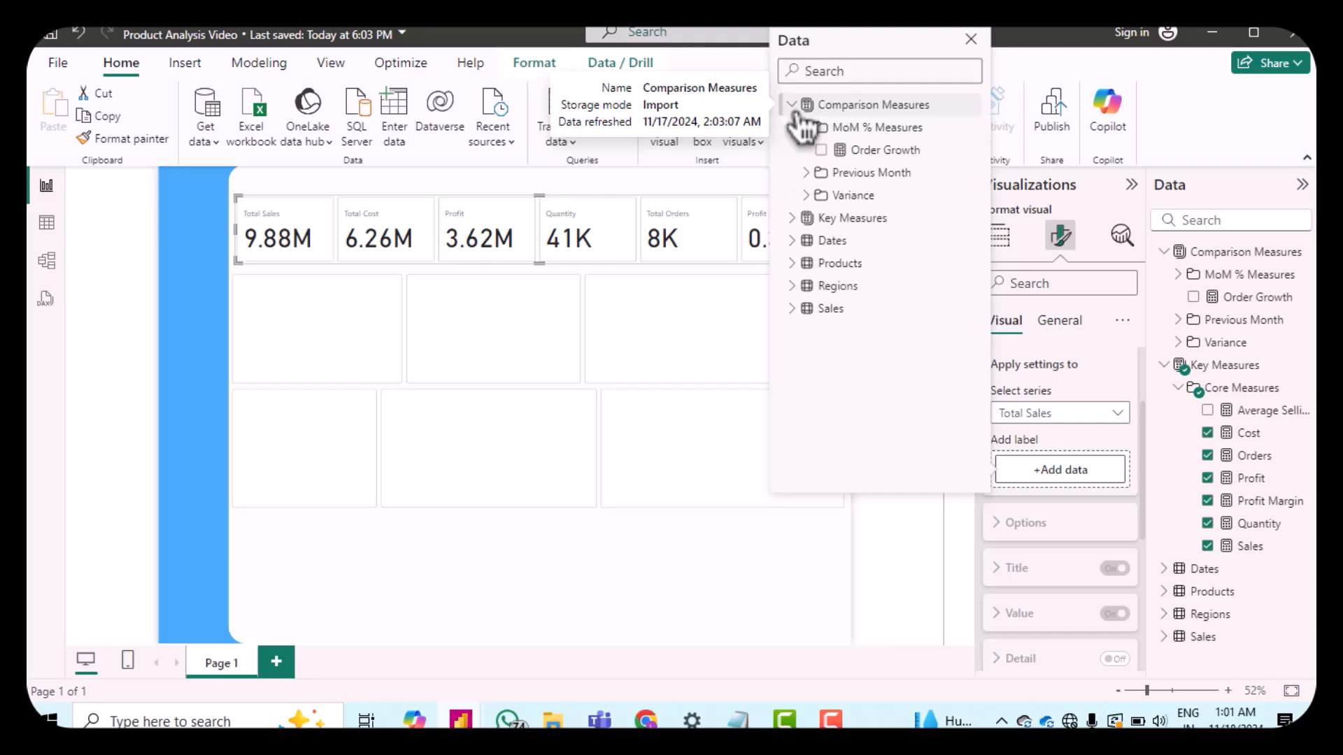
{"action": "left_click", "coordinate": [819, 176]}
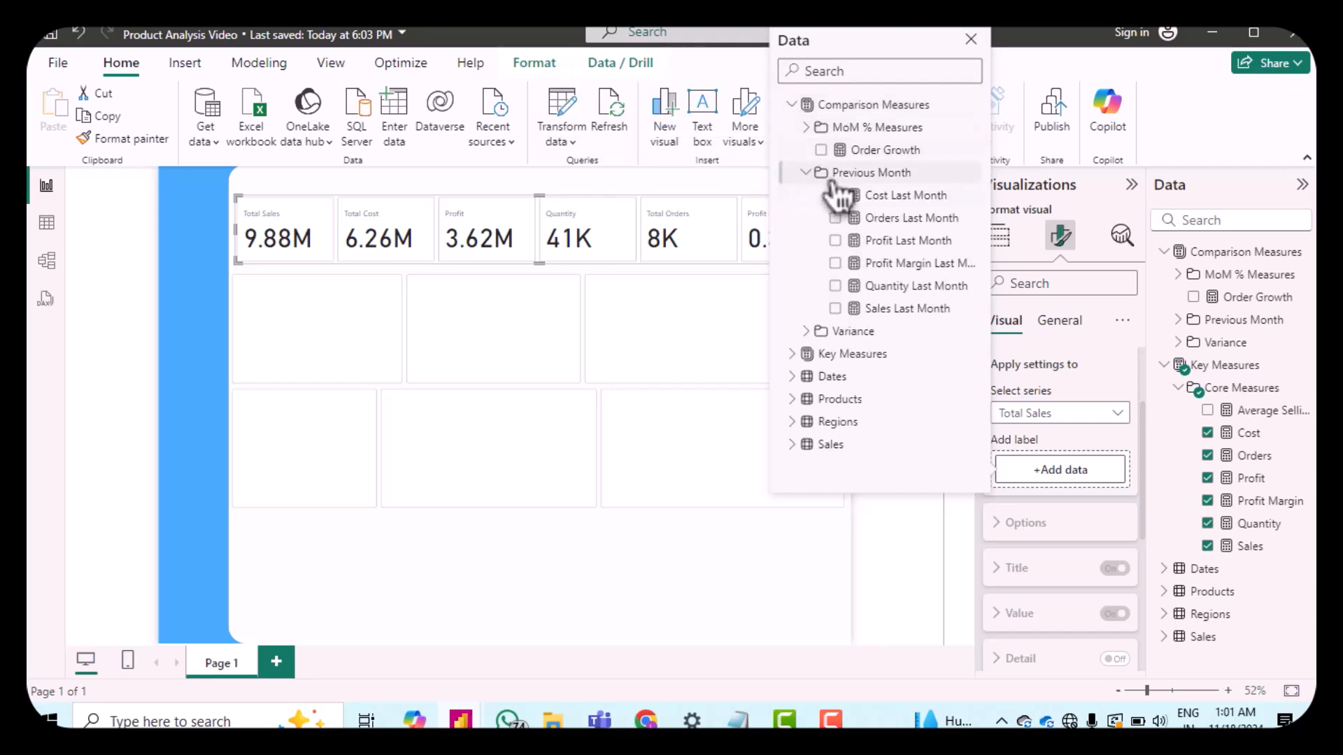
{"action": "left_click", "coordinate": [896, 312]}
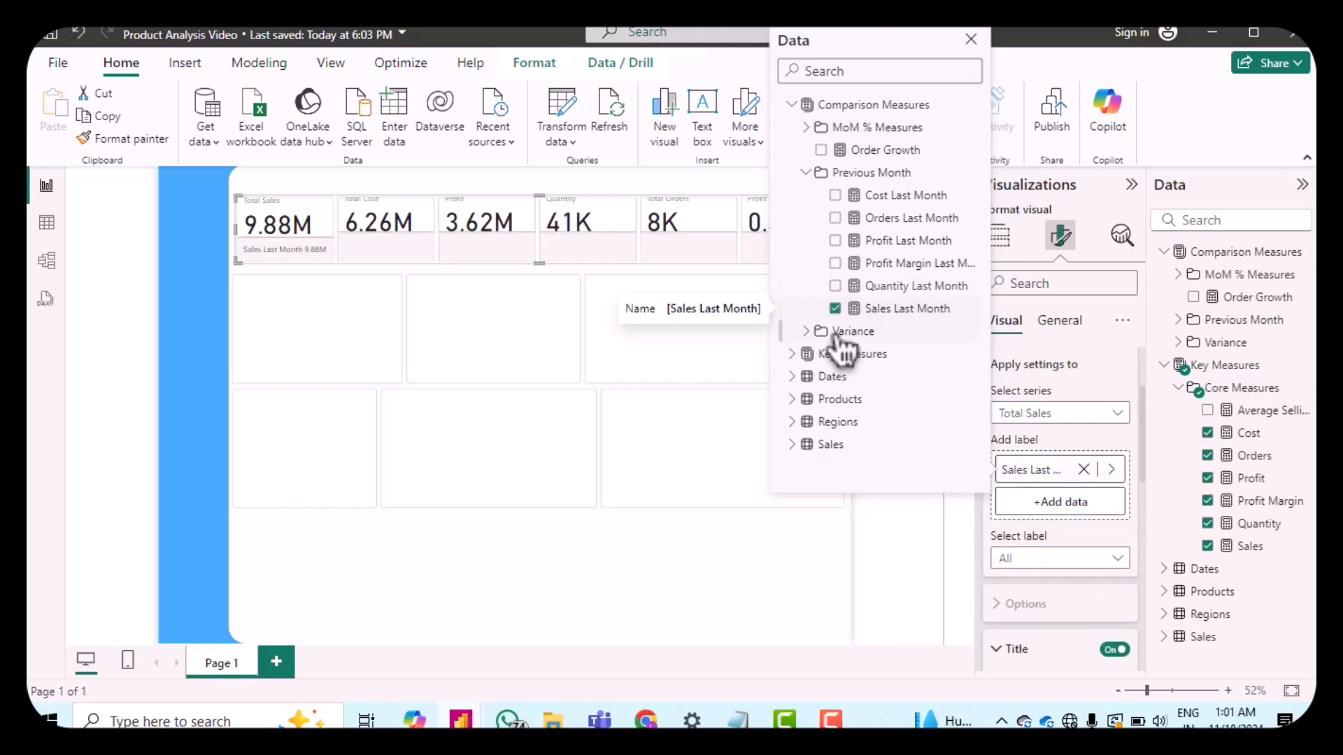
{"action": "left_click", "coordinate": [819, 335]}
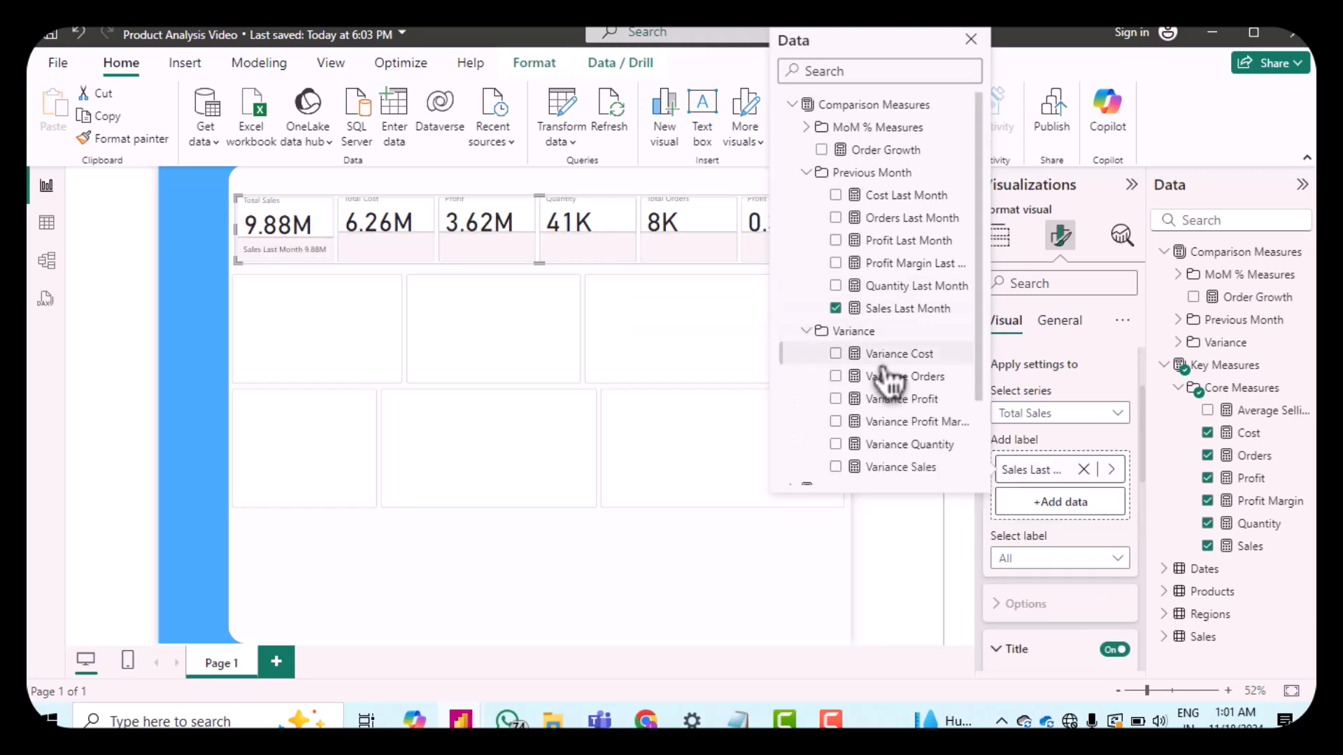
{"action": "left_click", "coordinate": [898, 467]}
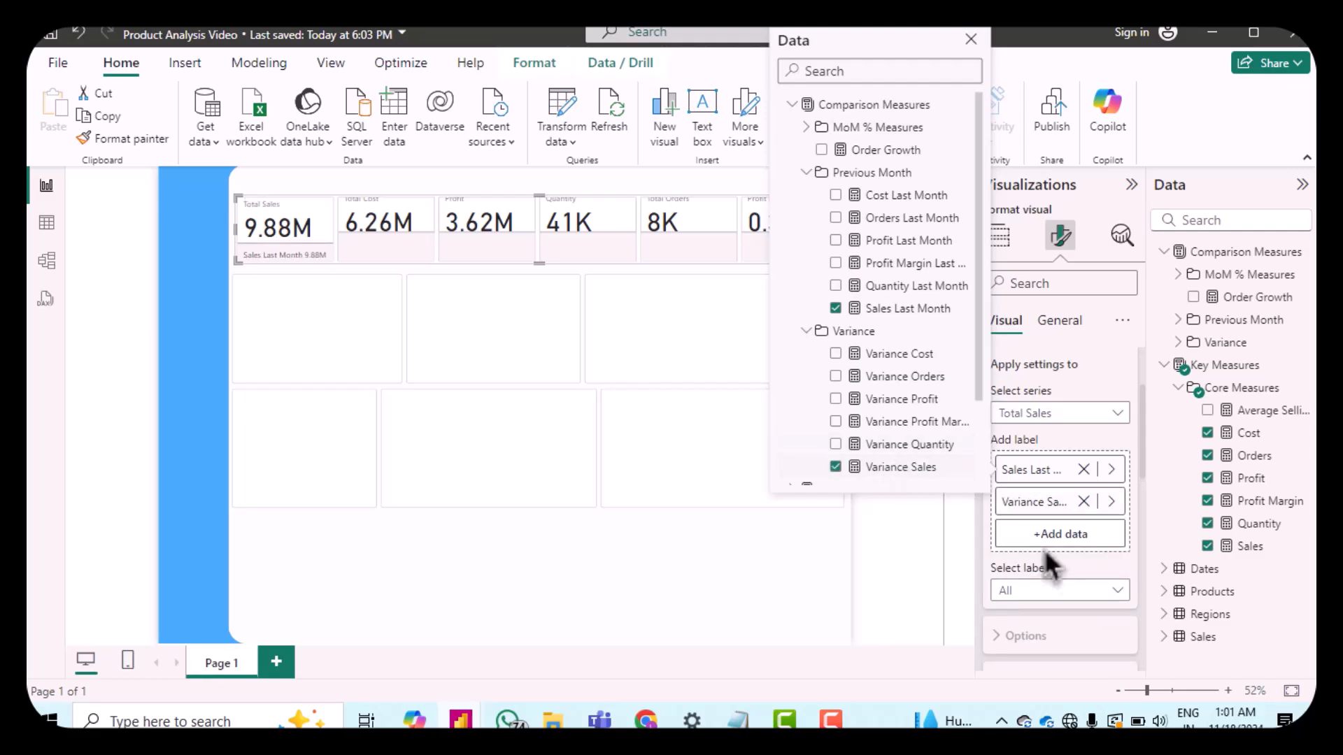
{"action": "left_click", "coordinate": [979, 555]}
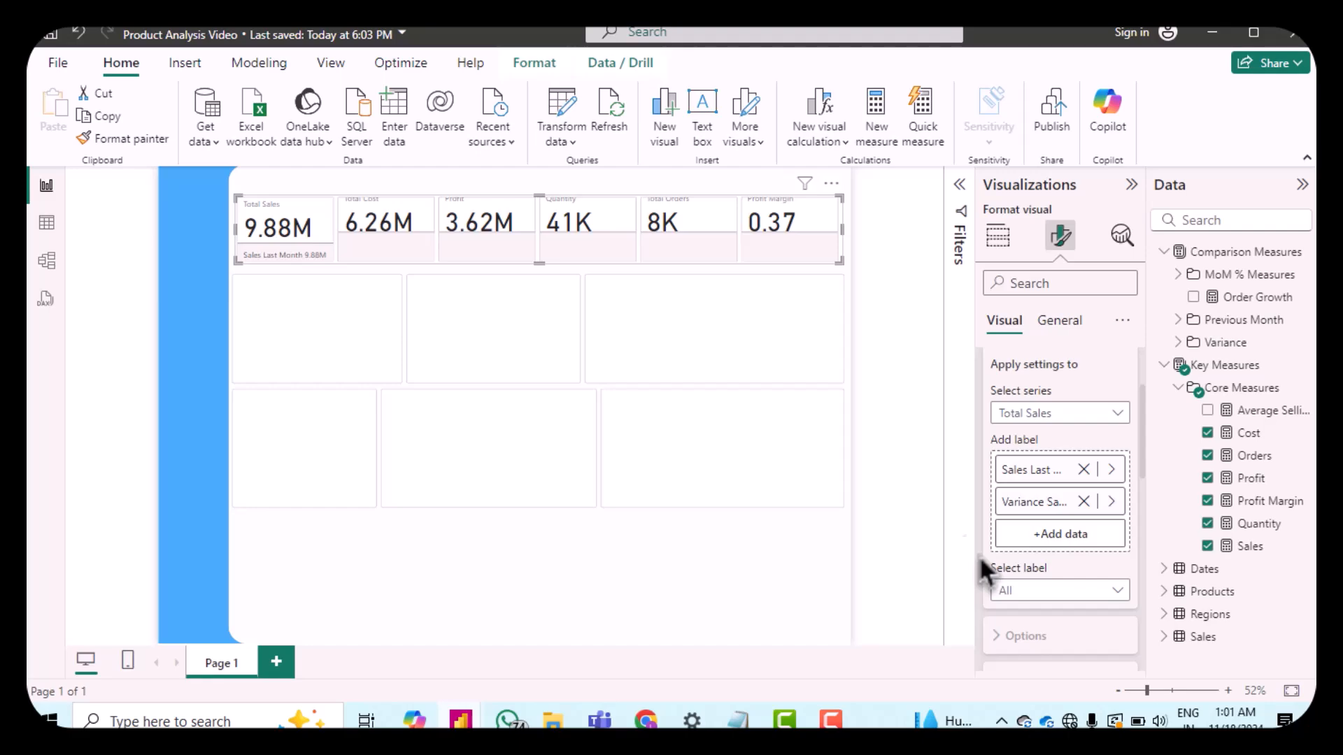
Step: Add Cost Last Month and Variance Cost as reference labels for the card's Total Cost series
{"action": "left_click", "coordinate": [1074, 418]}
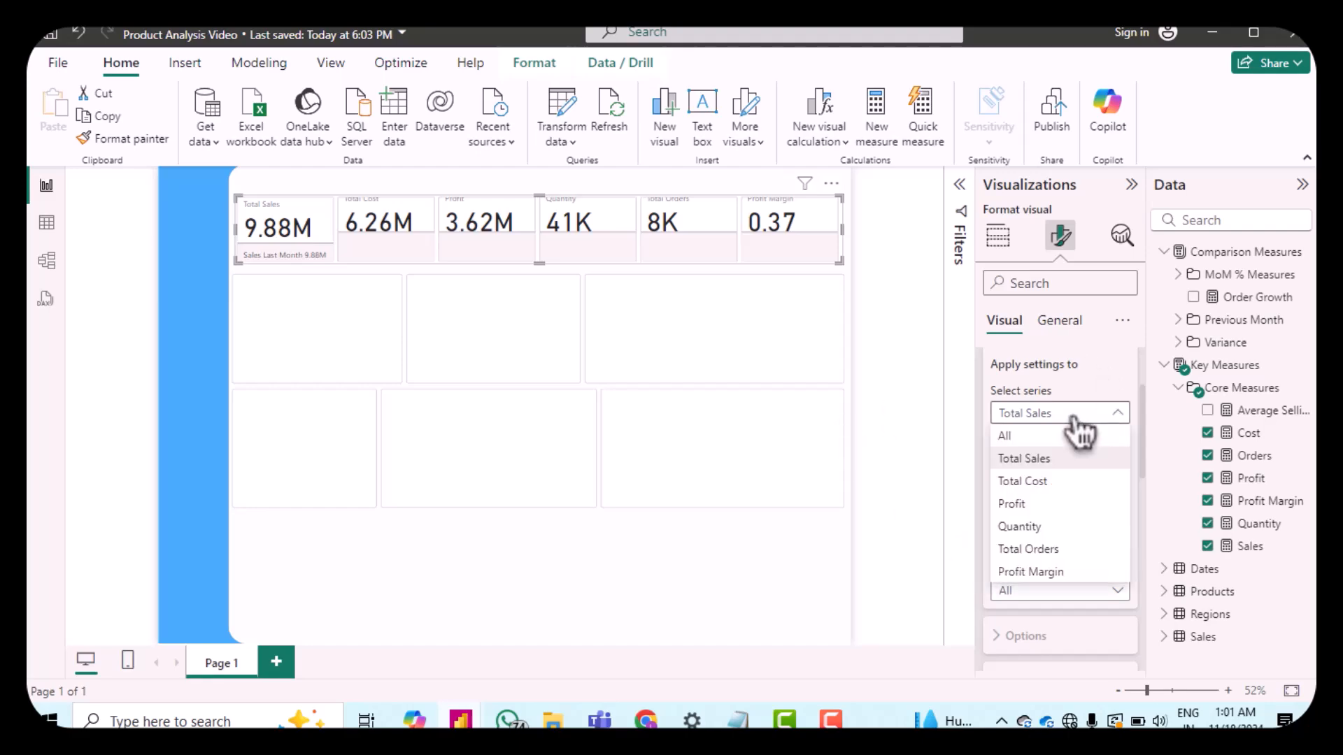
{"action": "left_click", "coordinate": [1059, 481]}
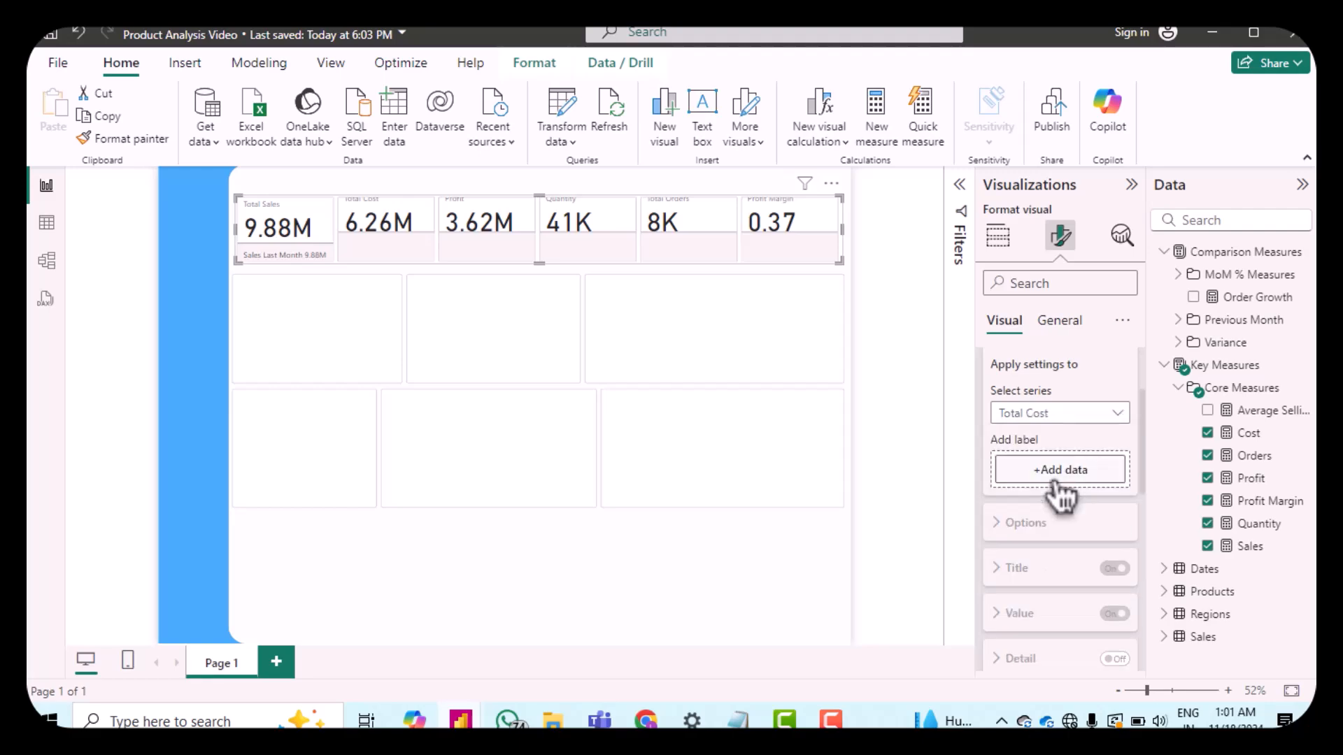
{"action": "left_click", "coordinate": [1057, 481]}
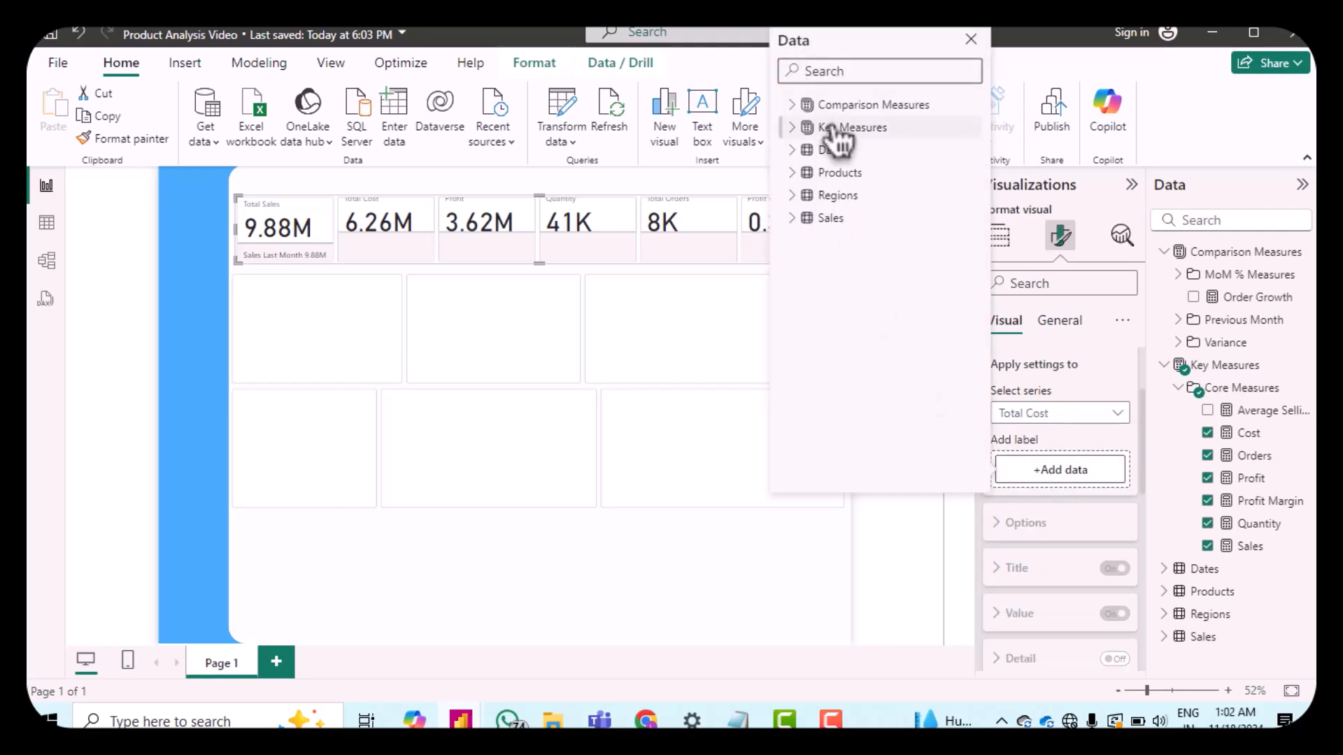
{"action": "left_click", "coordinate": [798, 109]}
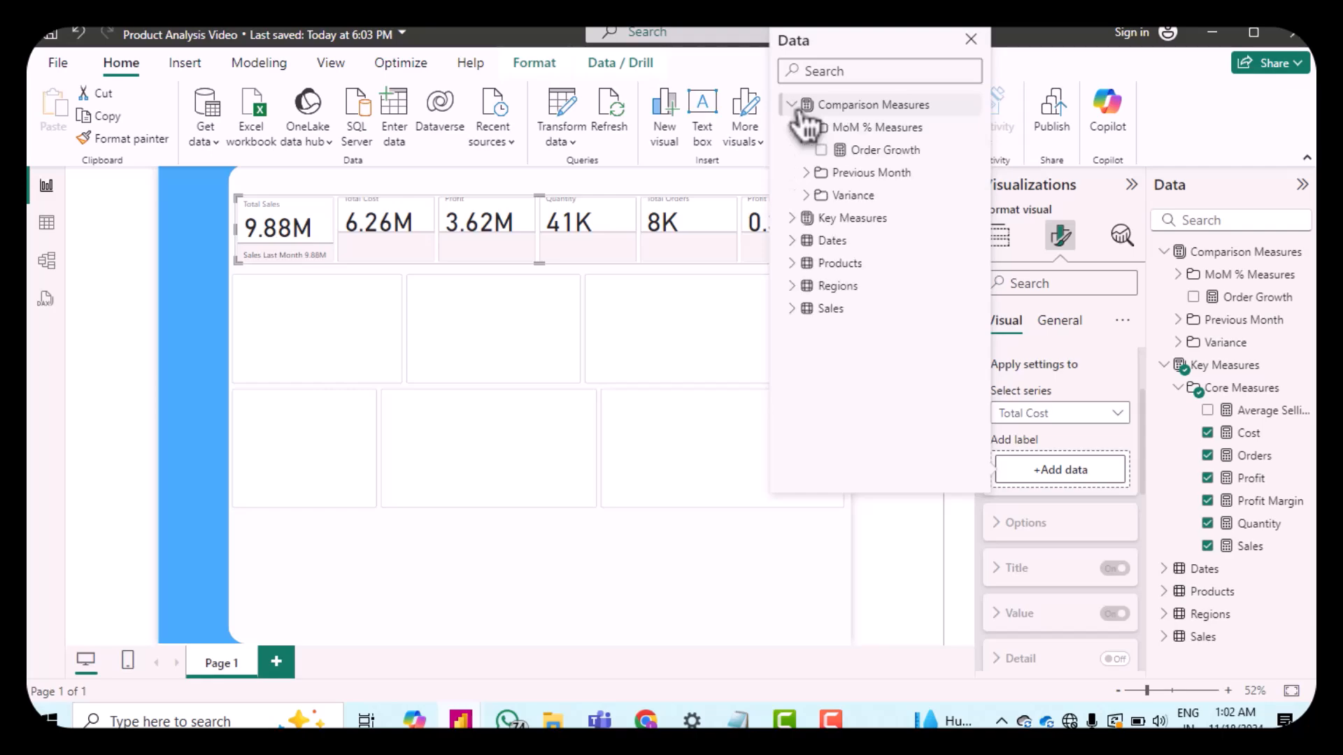
{"action": "left_click", "coordinate": [810, 174]}
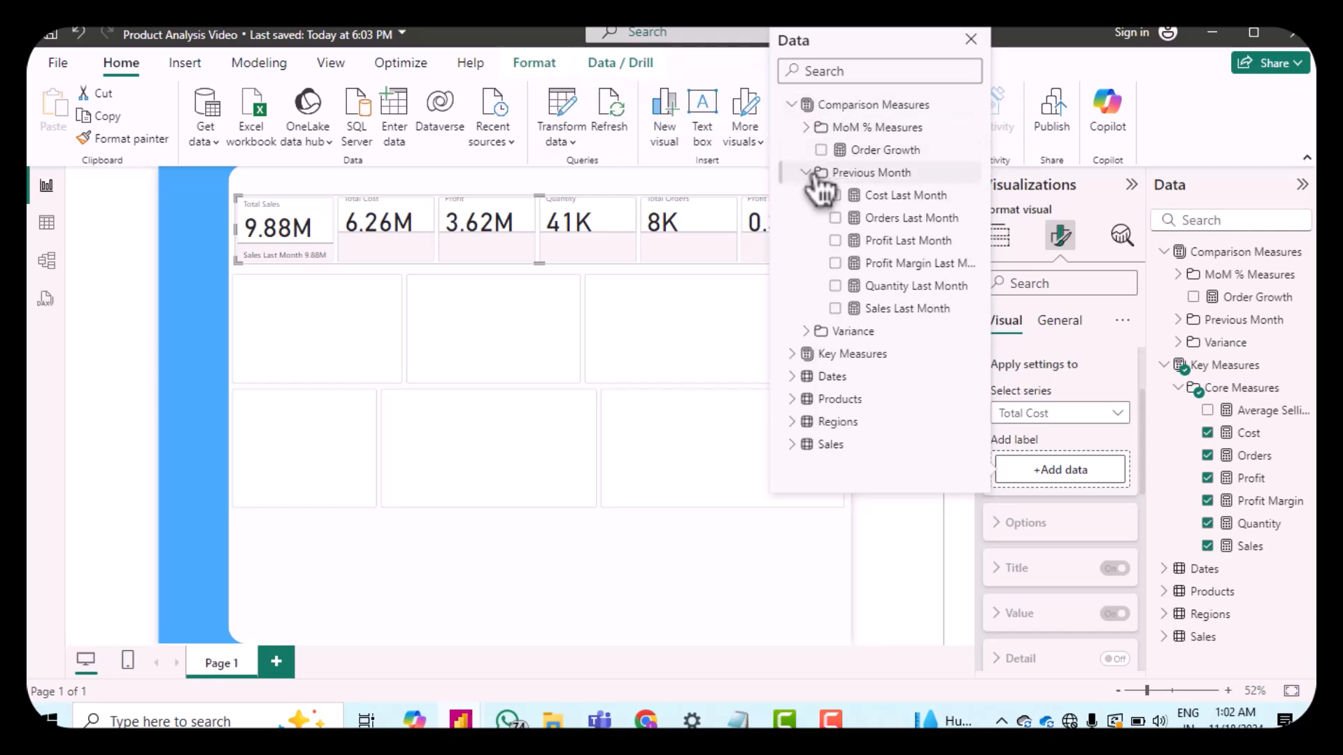
{"action": "left_click", "coordinate": [836, 196]}
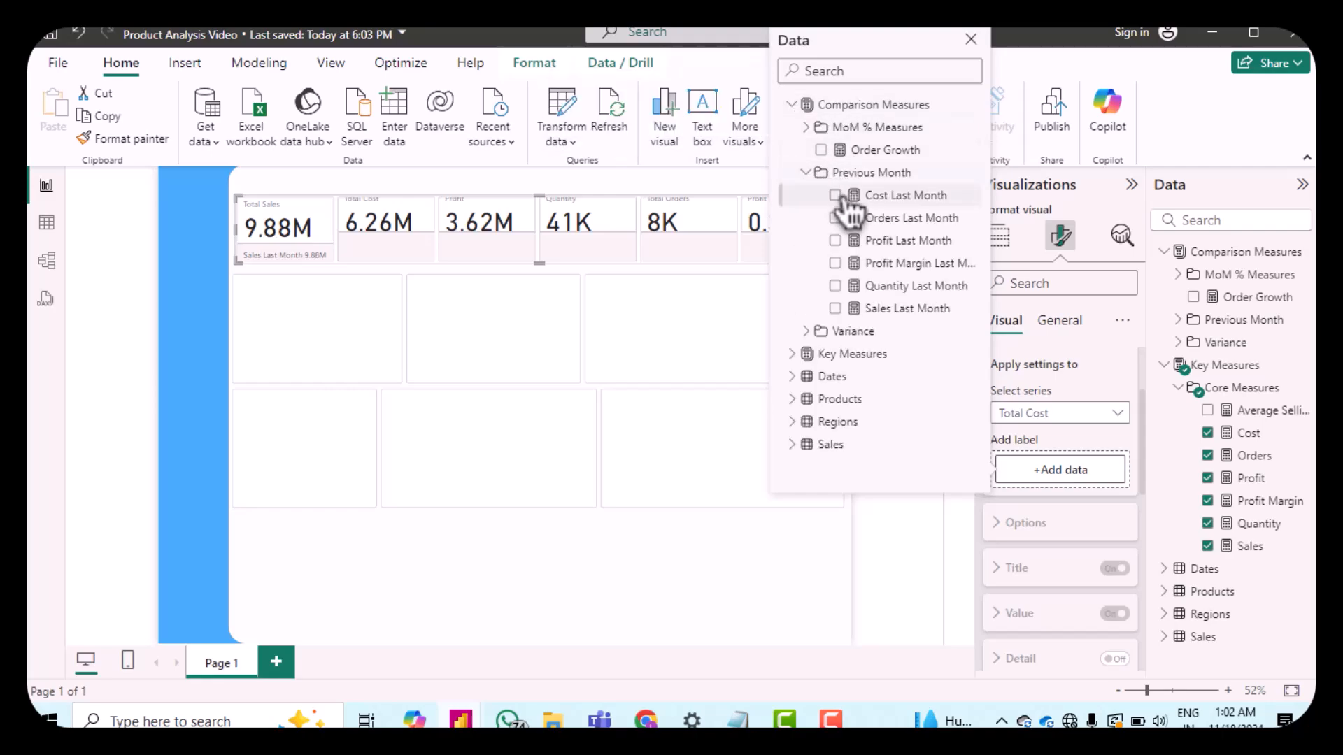
{"action": "left_click", "coordinate": [811, 333]}
{"action": "left_click", "coordinate": [837, 354]}
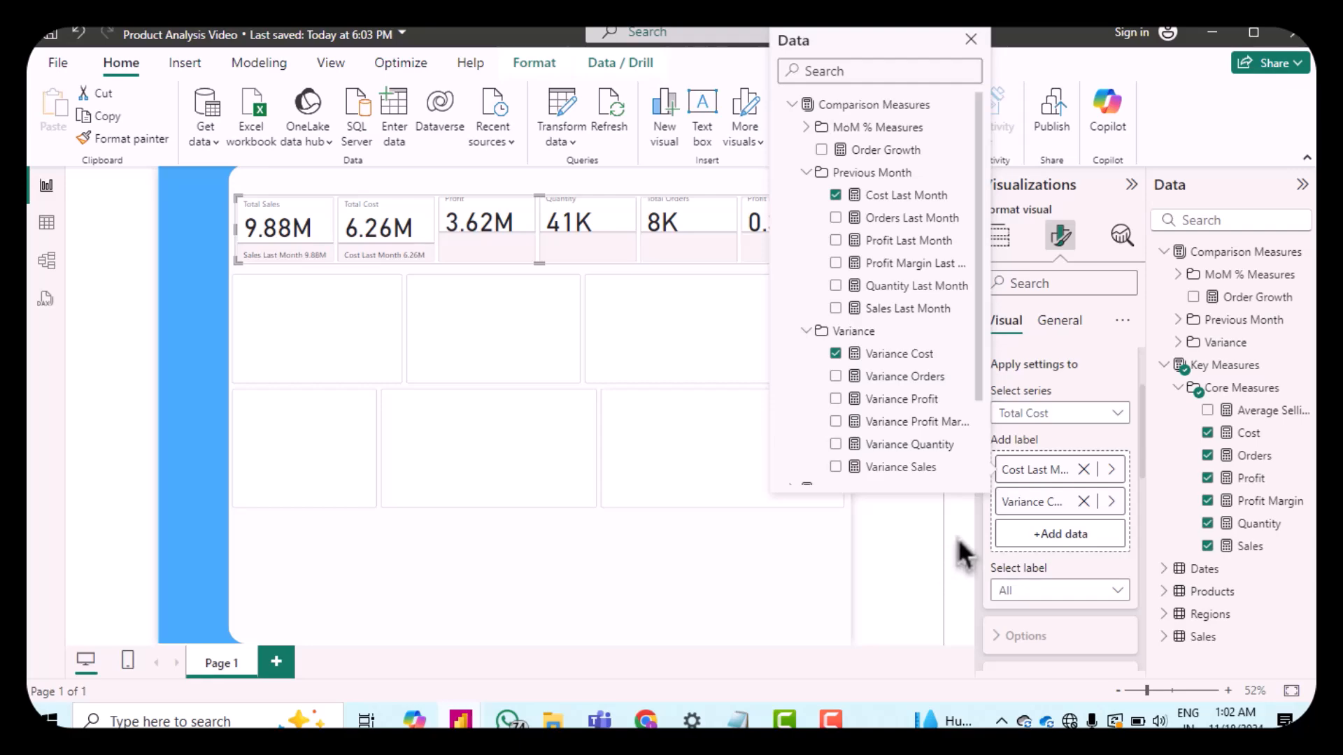
{"action": "left_click", "coordinate": [475, 253]}
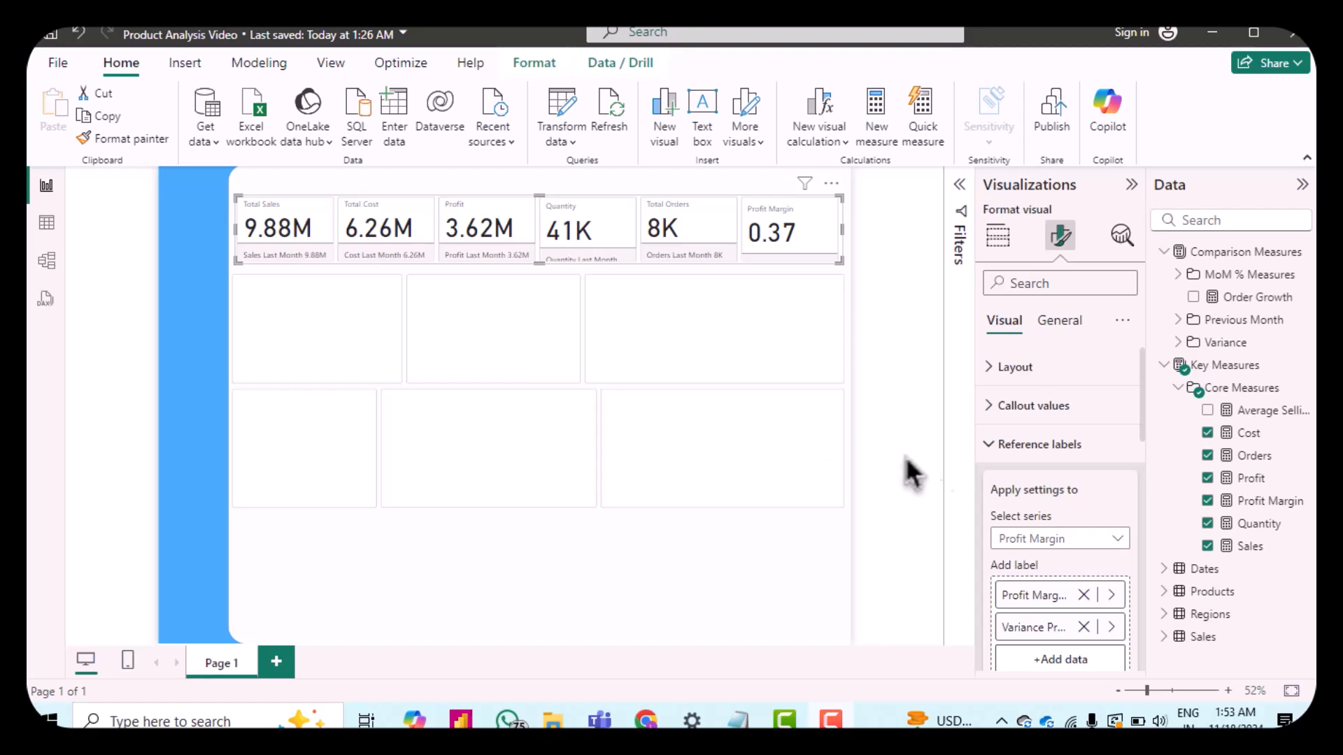
Step: Turn on card images and assign the sales image from the Card Icon folder to the Total Sales series
{"action": "left_click", "coordinate": [995, 456]}
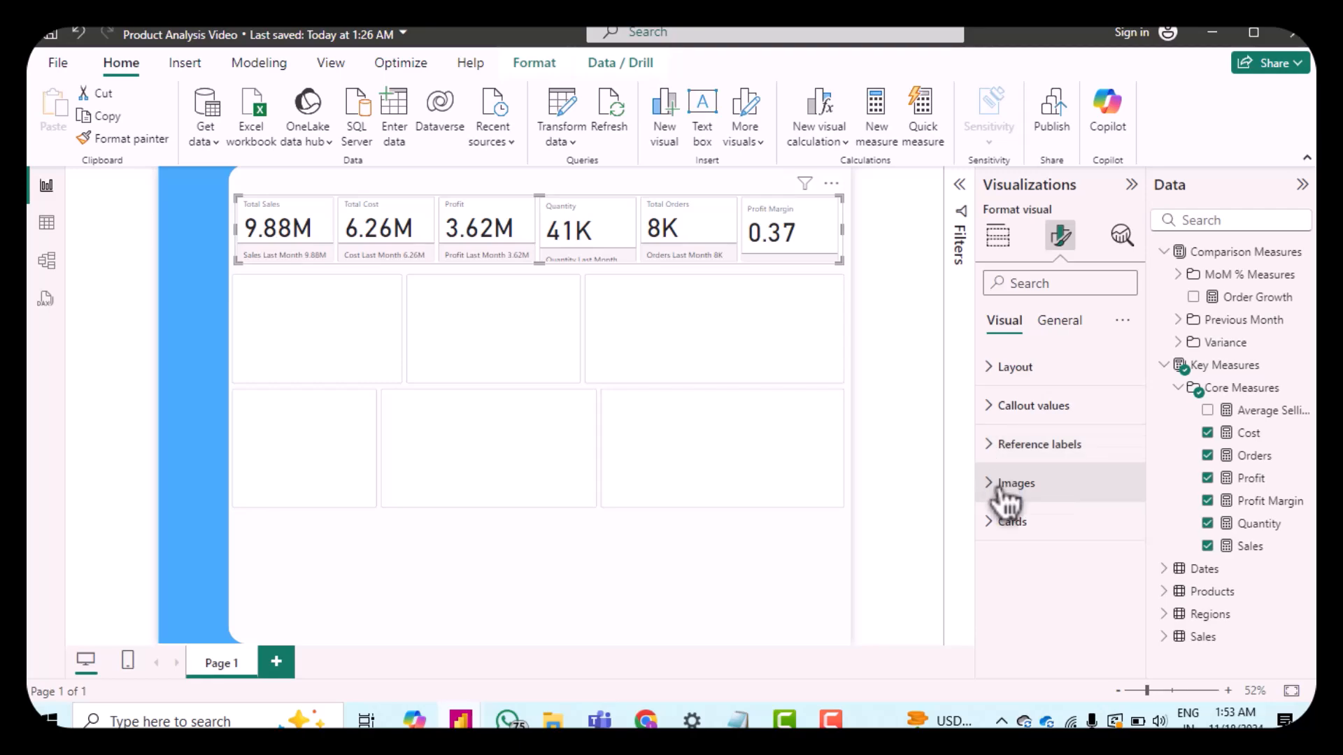
{"action": "left_click", "coordinate": [1005, 489]}
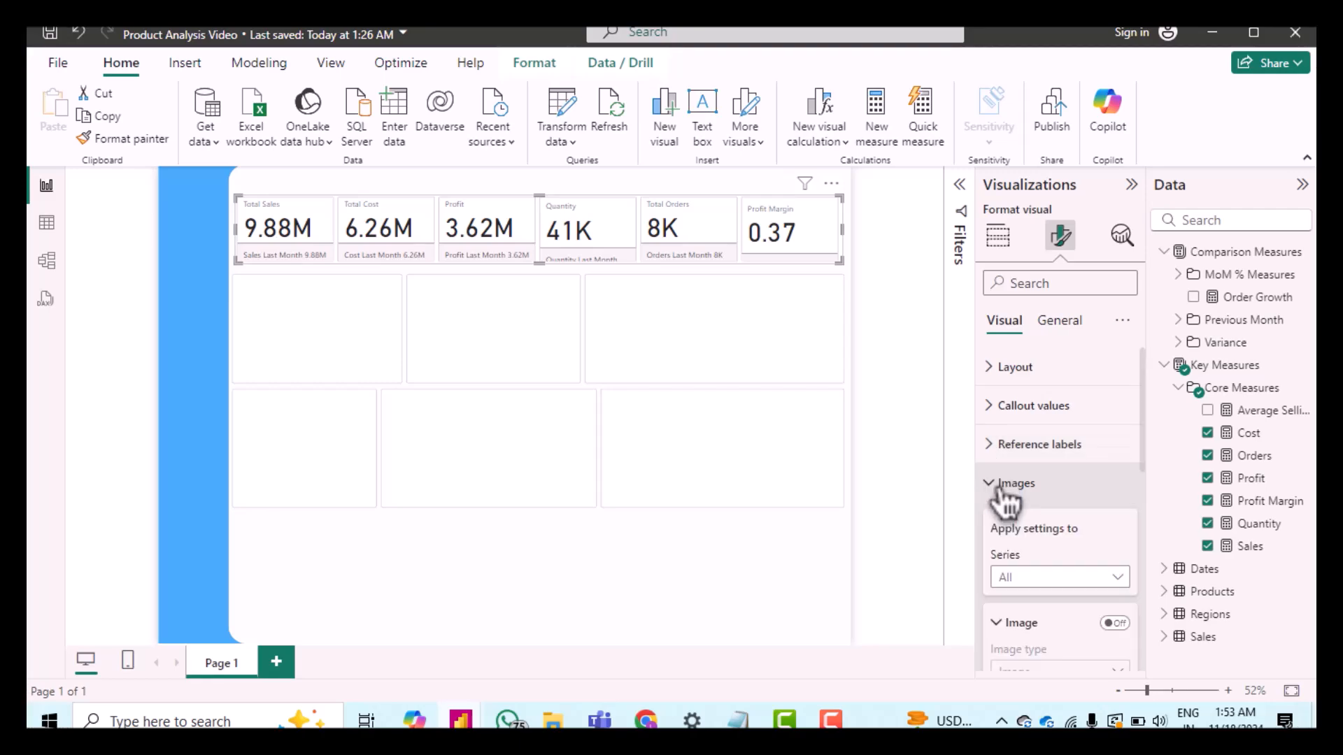
{"action": "scroll", "coordinate": [1058, 549], "scroll_direction": "down", "scroll_amount": 5}
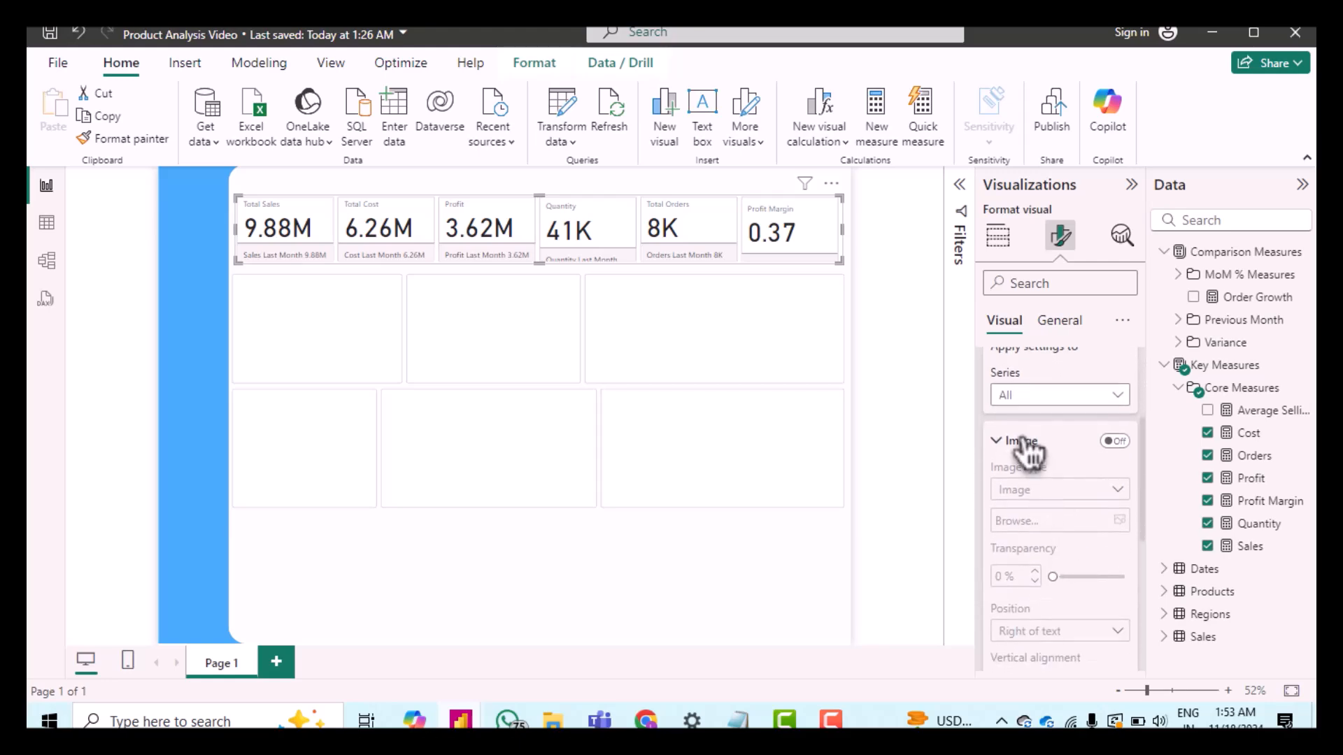
{"action": "left_click", "coordinate": [1117, 443]}
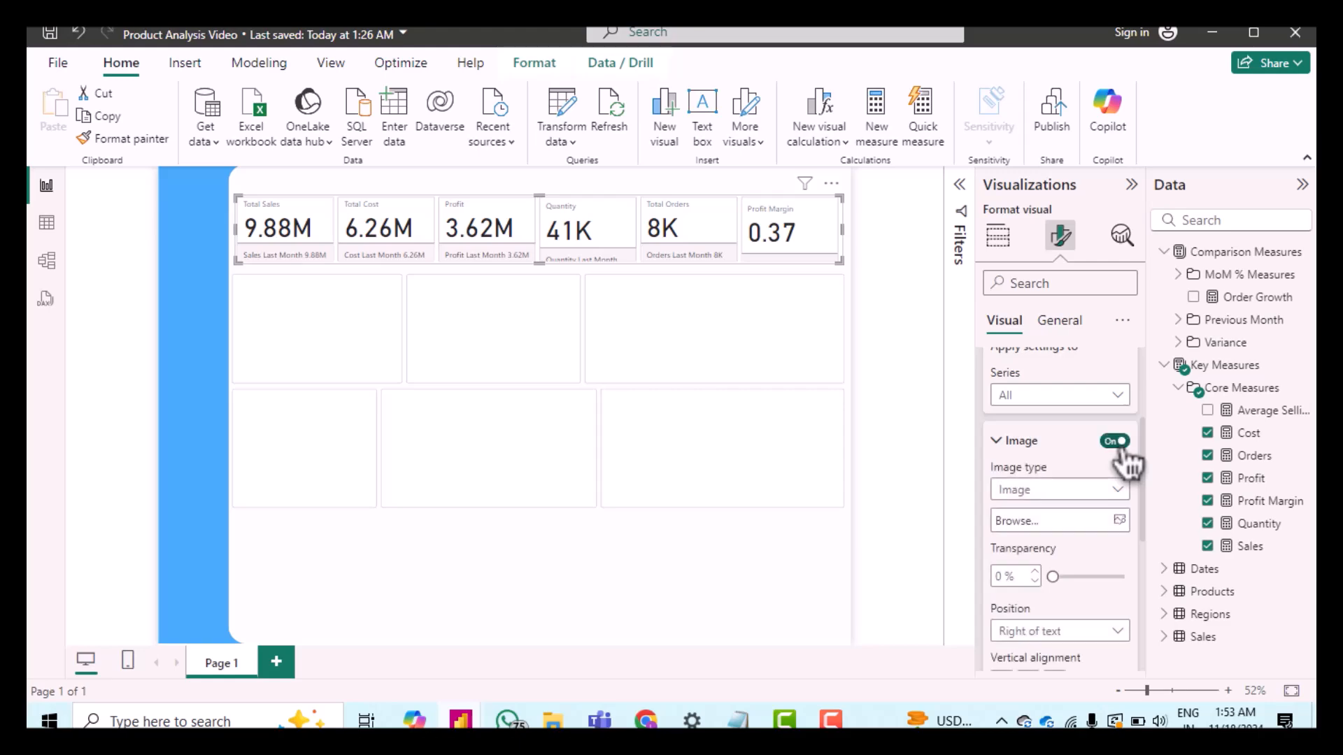
{"action": "left_click", "coordinate": [1042, 398]}
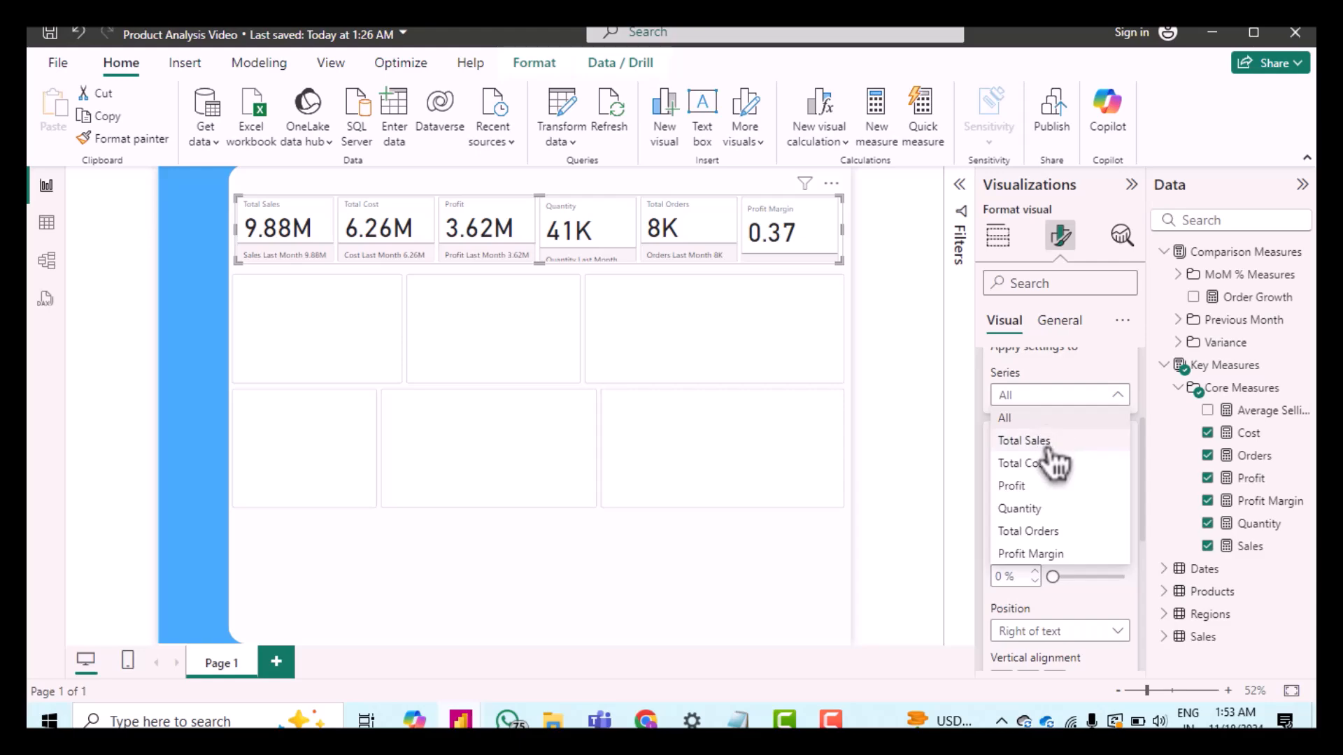
{"action": "left_click", "coordinate": [1047, 442]}
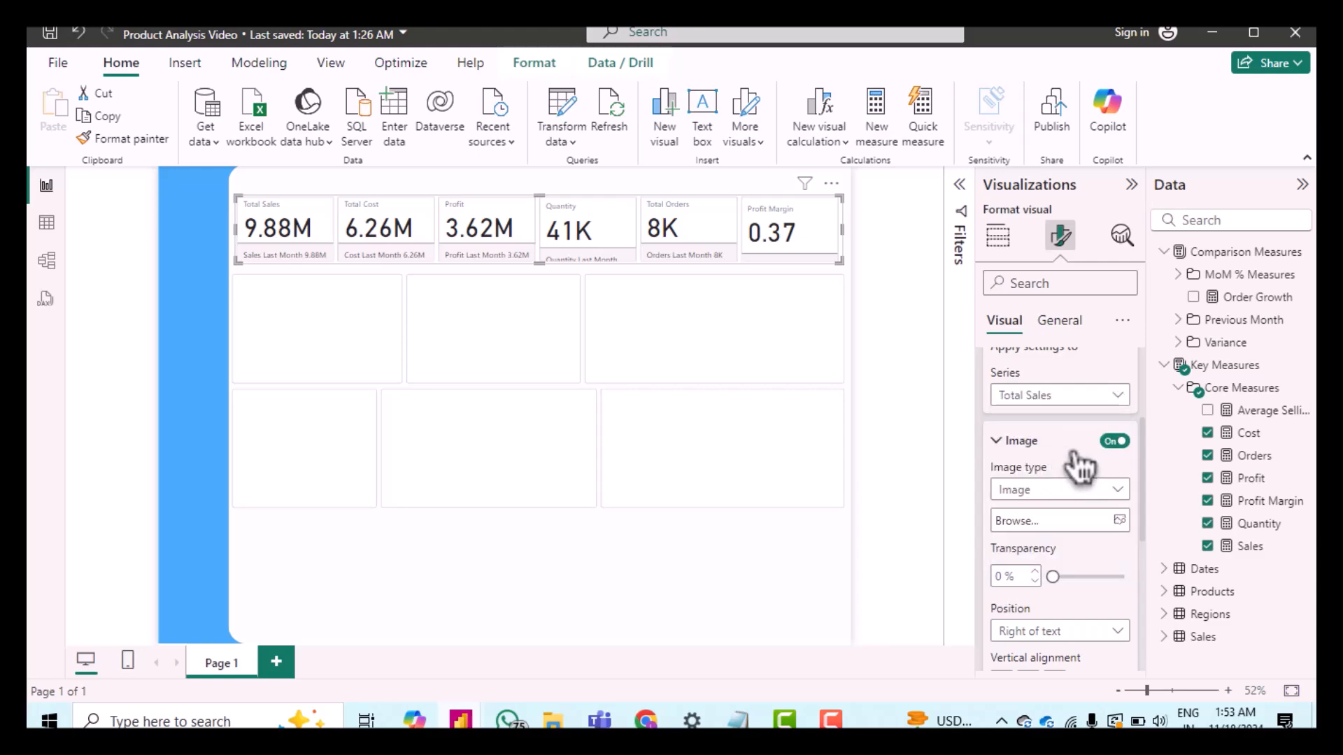
{"action": "left_click", "coordinate": [1121, 521]}
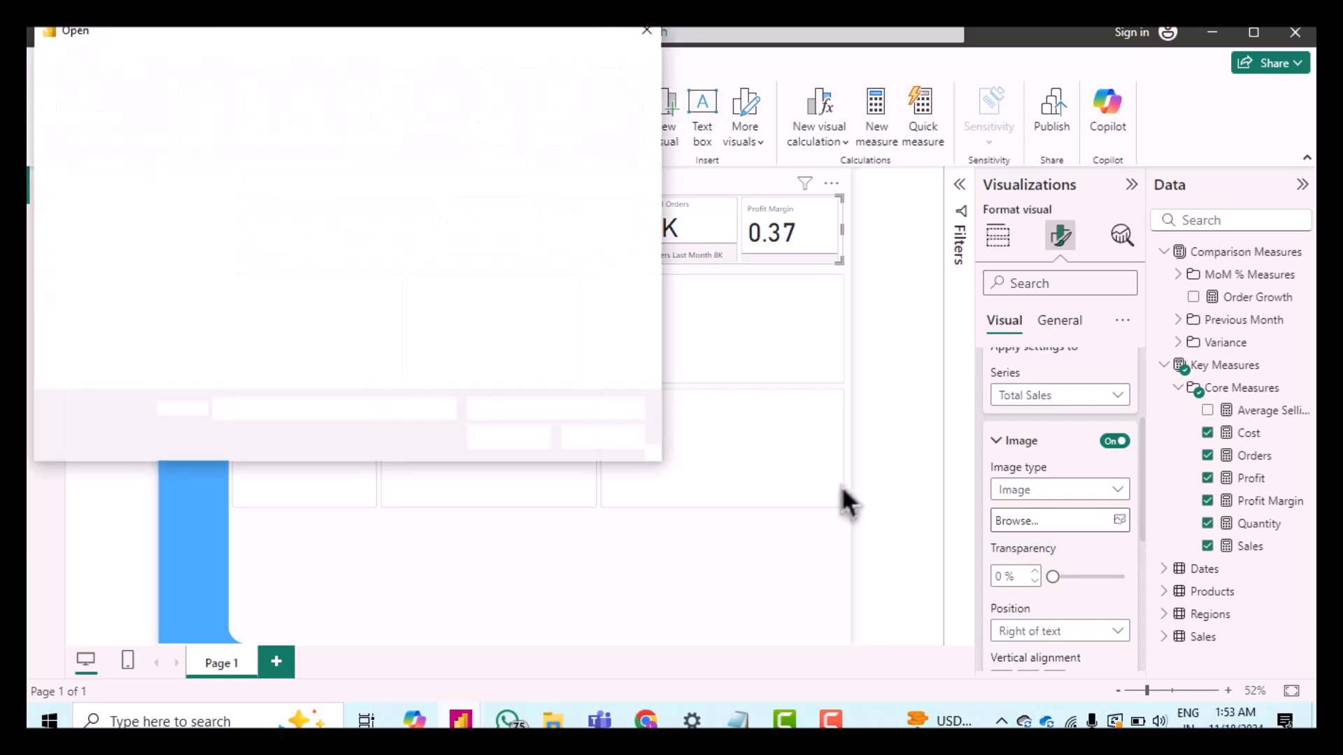
{"action": "left_click_drag", "start_coordinate": [312, 43], "coordinate": [638, 196]}
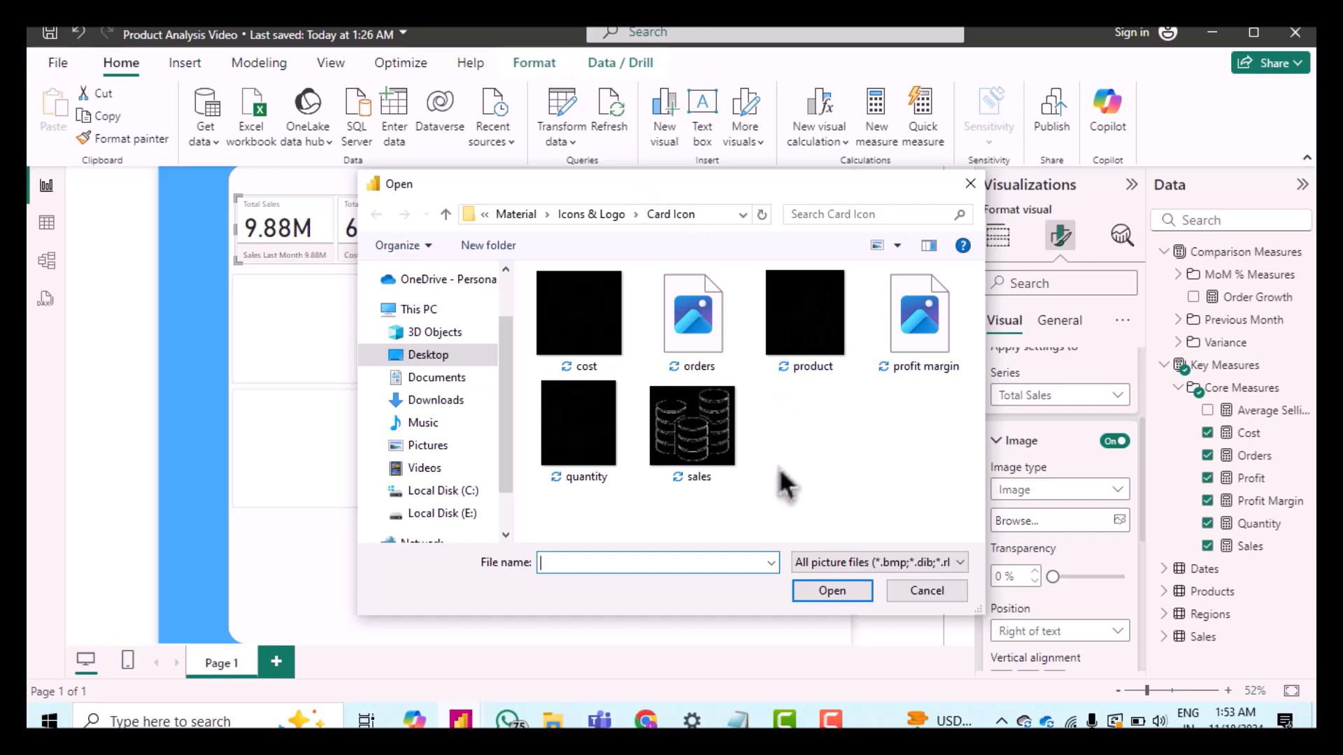
{"action": "left_click", "coordinate": [682, 437]}
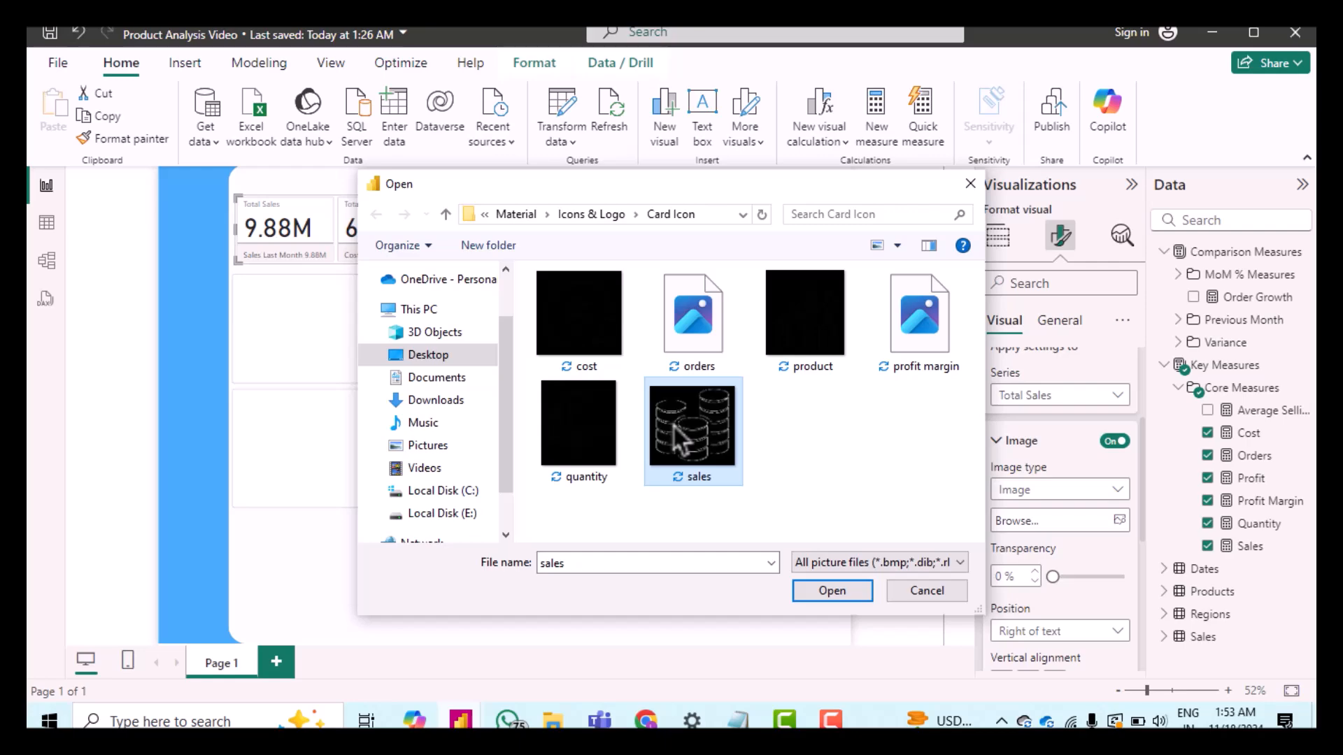
{"action": "double_click", "coordinate": [674, 424]}
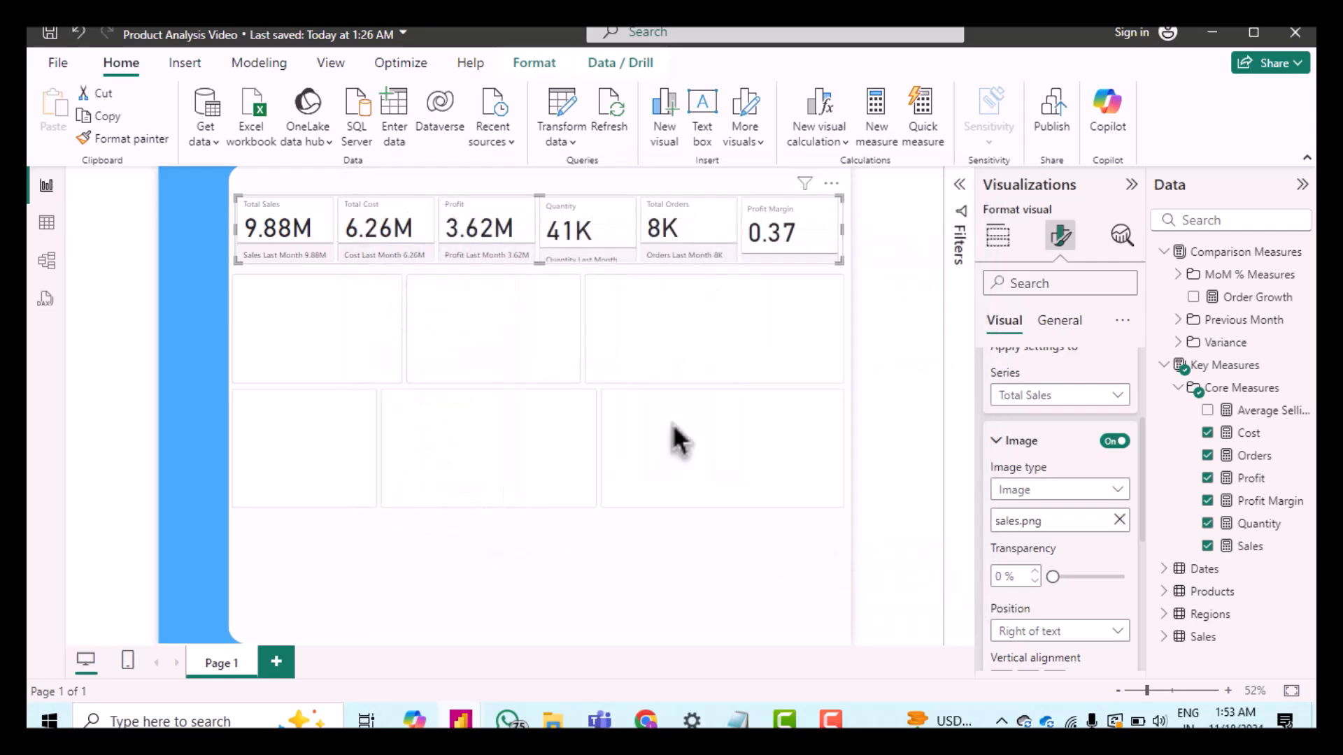
Step: Assign the cost image from the Card Icon folder to the card's Total Cost series
{"action": "scroll", "coordinate": [1050, 472], "scroll_direction": "down", "scroll_amount": 3}
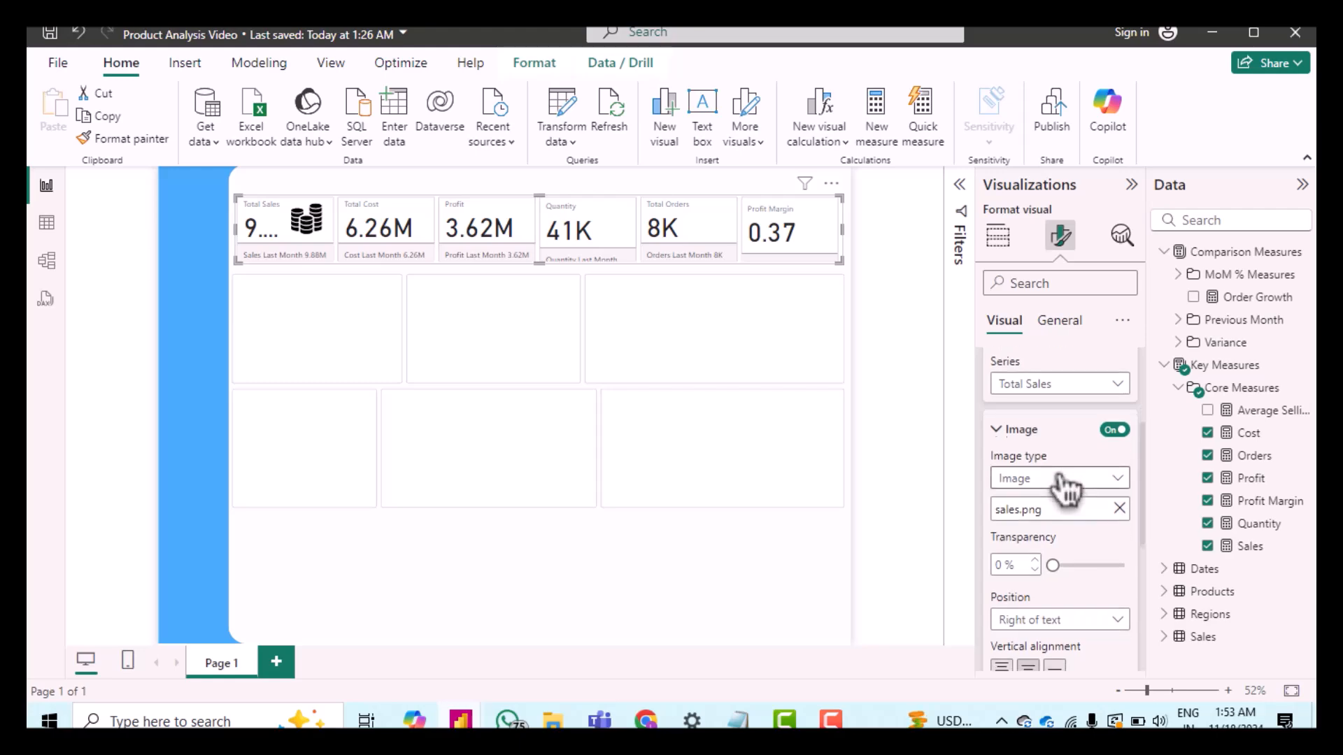
{"action": "scroll", "coordinate": [1051, 476], "scroll_direction": "down", "scroll_amount": 1}
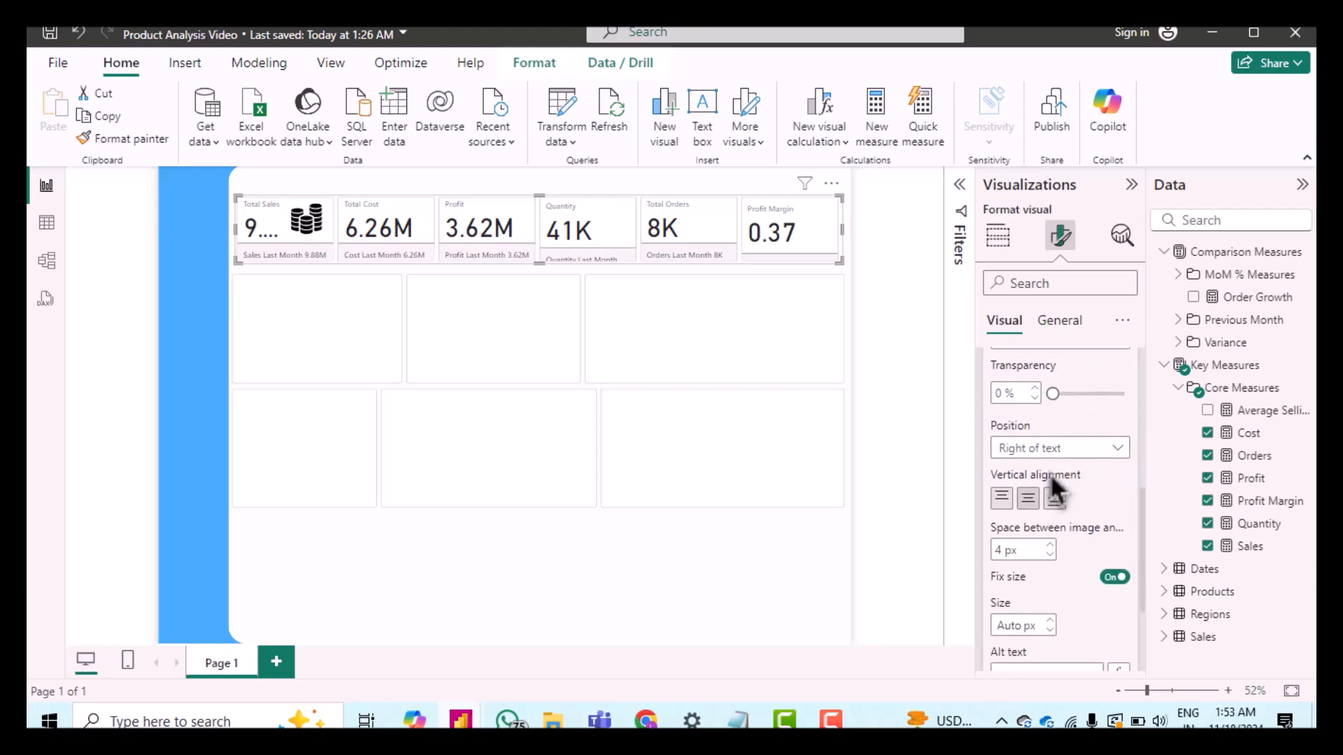
{"action": "scroll", "coordinate": [1050, 475], "scroll_direction": "up", "scroll_amount": 3}
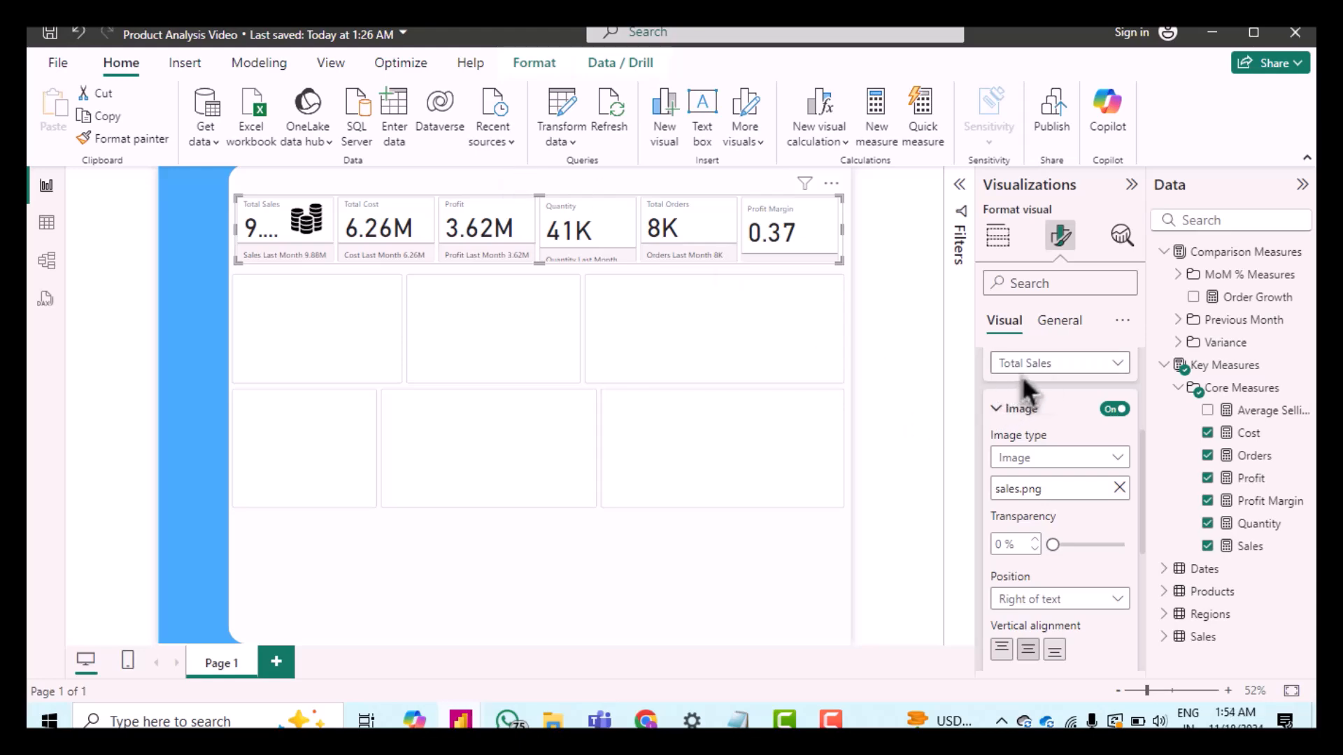
{"action": "left_click", "coordinate": [1040, 372]}
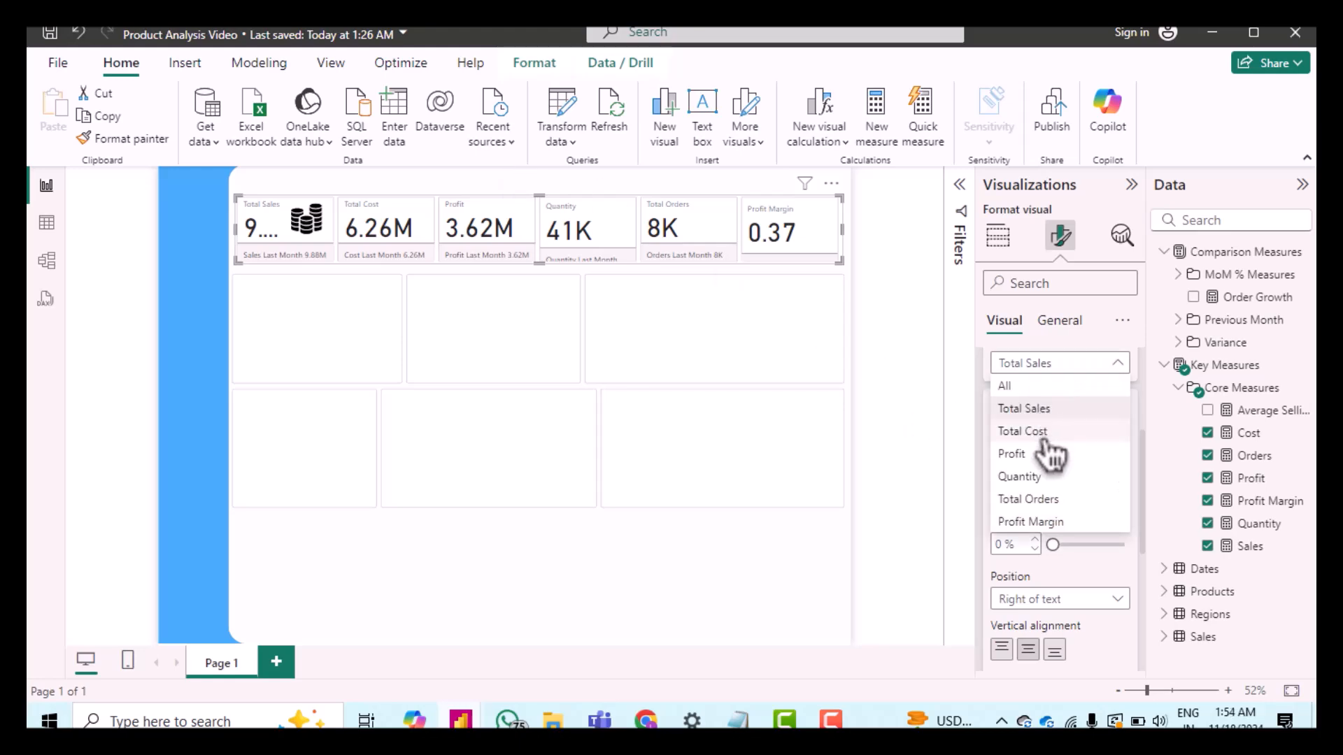
{"action": "left_click", "coordinate": [1041, 435]}
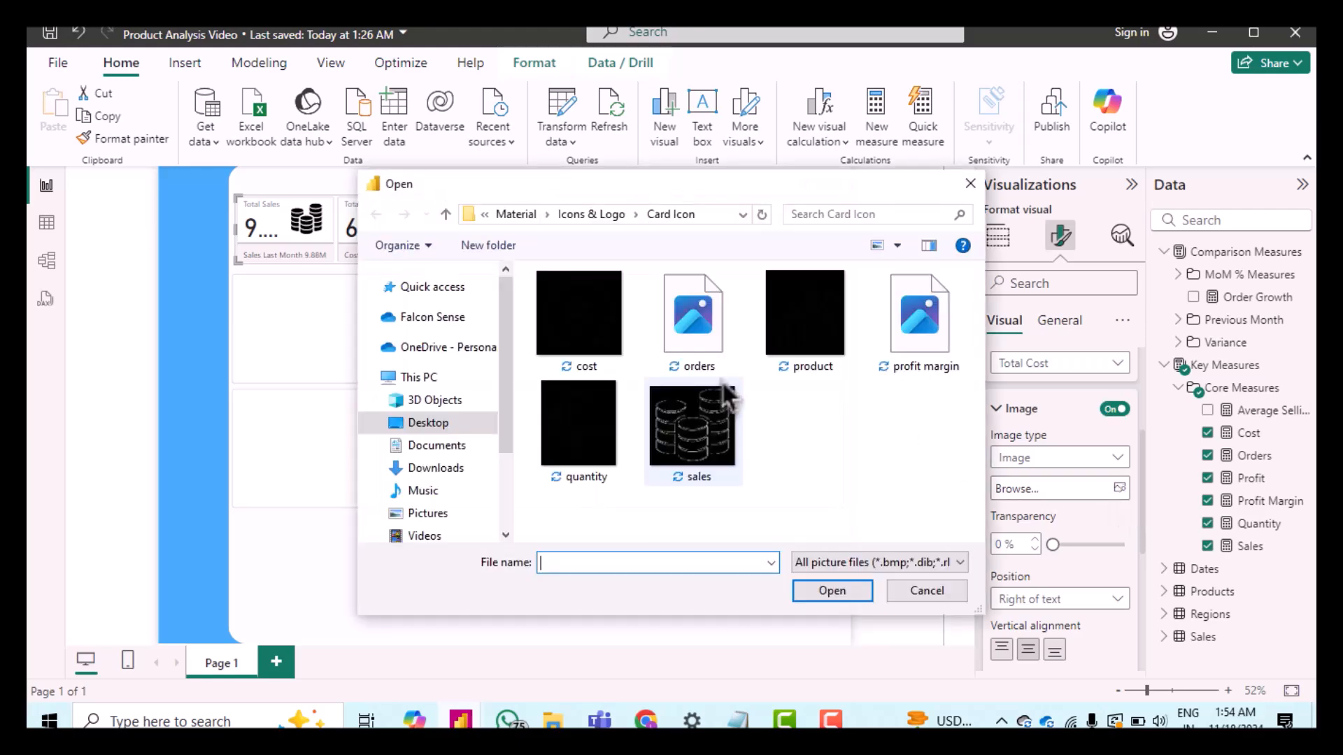
{"action": "left_click", "coordinate": [570, 321]}
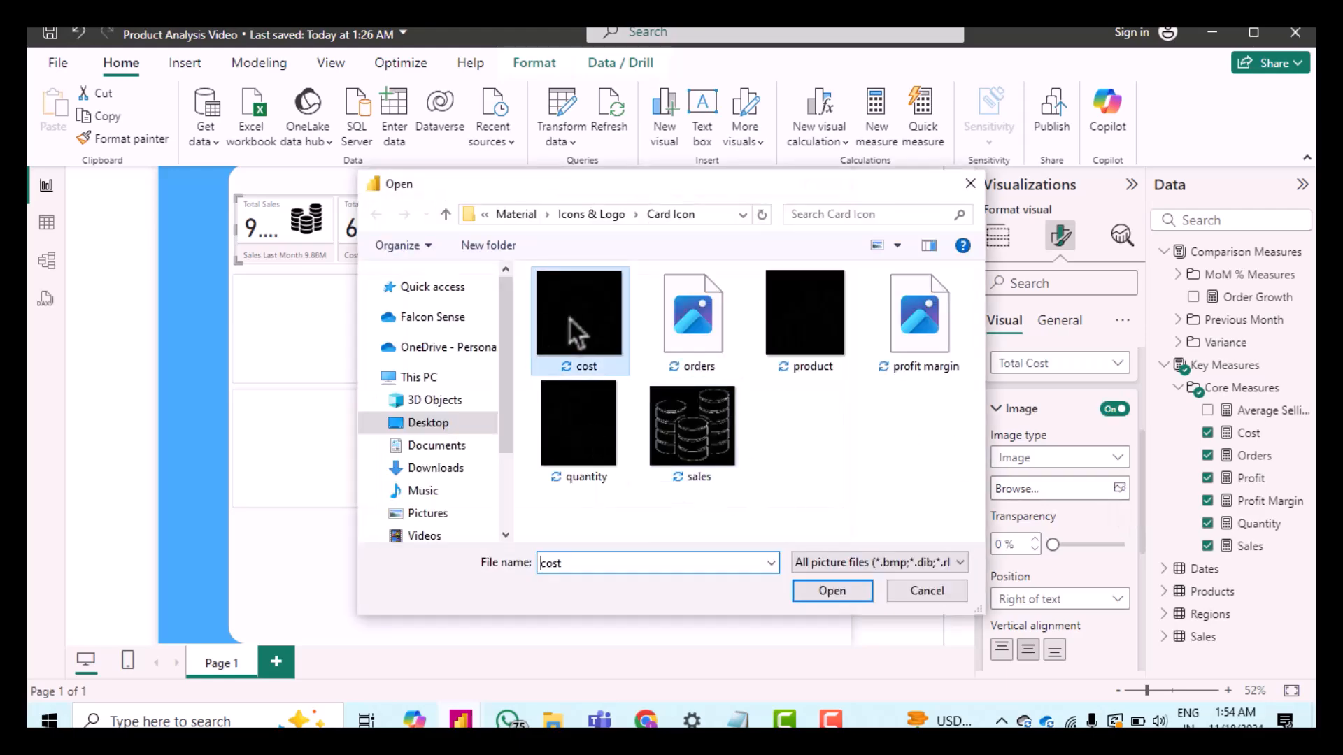
{"action": "double_click", "coordinate": [569, 321]}
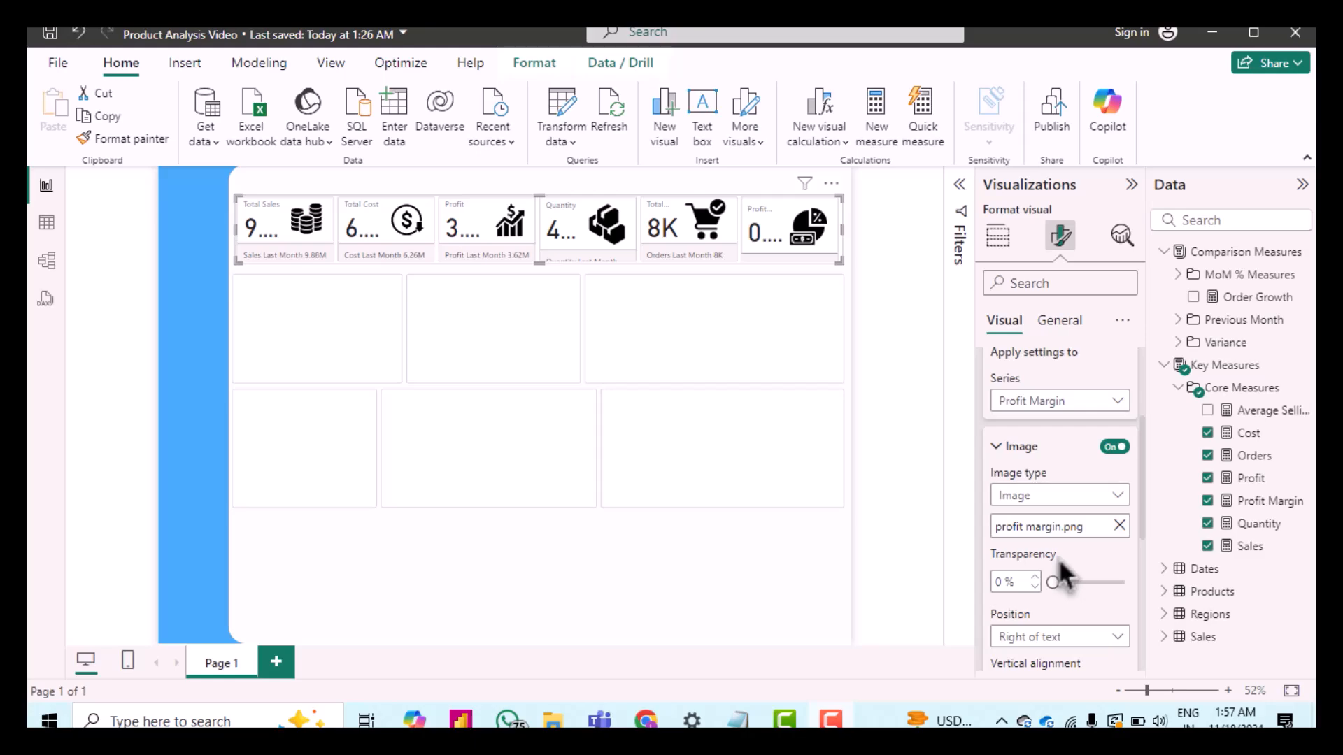
{"action": "scroll", "coordinate": [1059, 558], "scroll_direction": "down", "scroll_amount": 2}
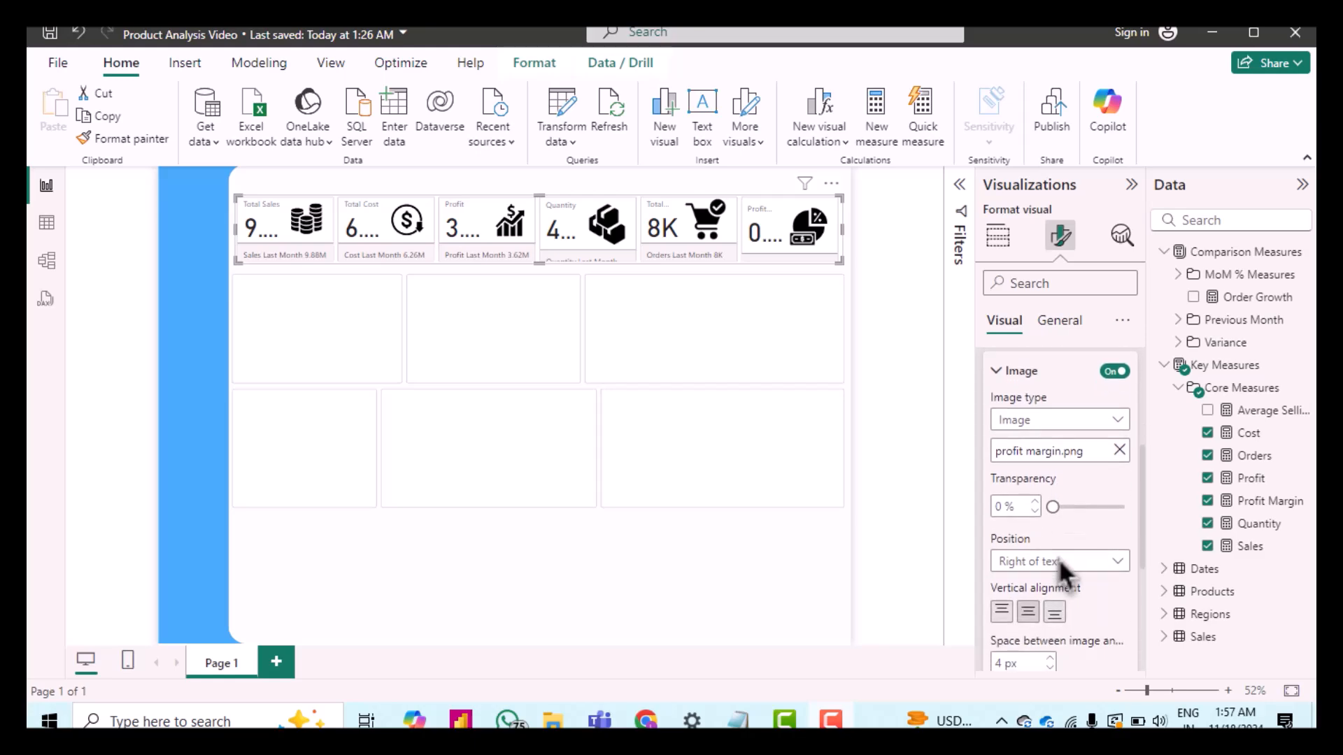
Step: Turn off fixed image size for the Profit Margin series and set its image area size to 22%
{"action": "scroll", "coordinate": [1059, 558], "scroll_direction": "down", "scroll_amount": 5}
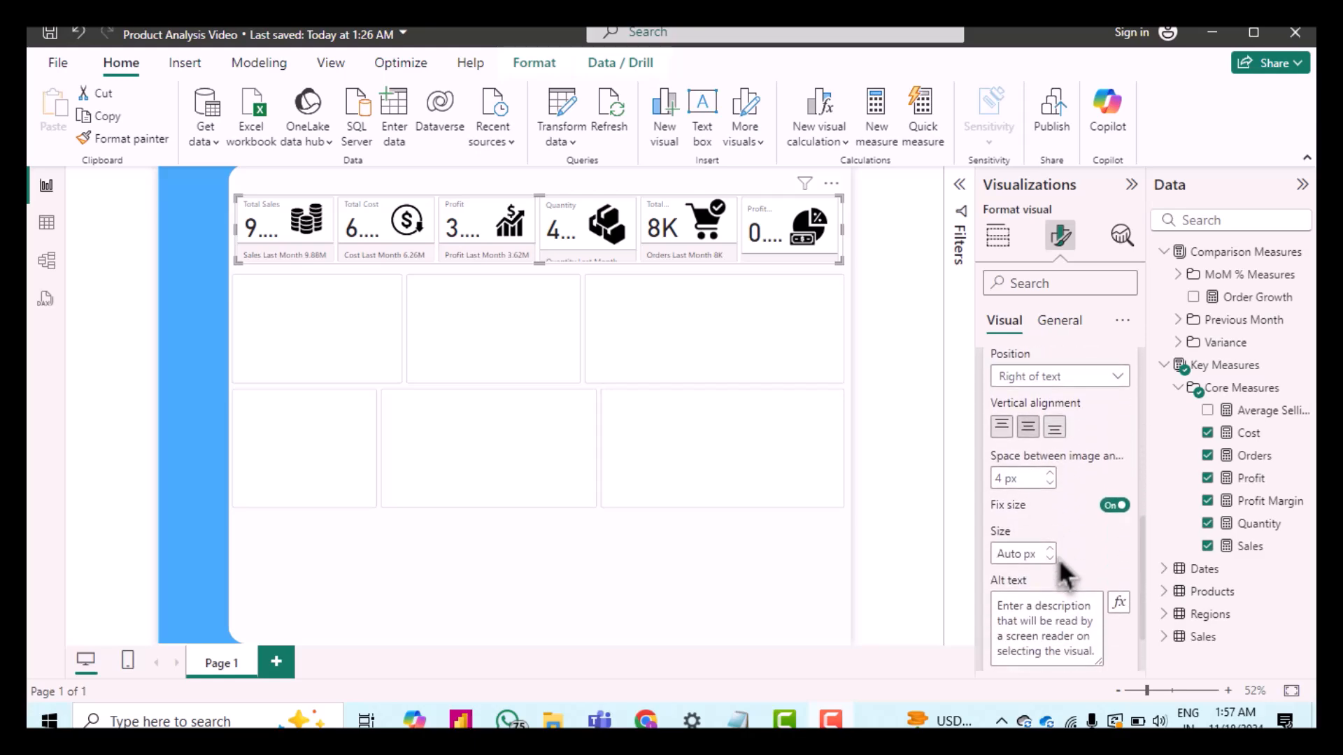
{"action": "left_click", "coordinate": [1128, 502]}
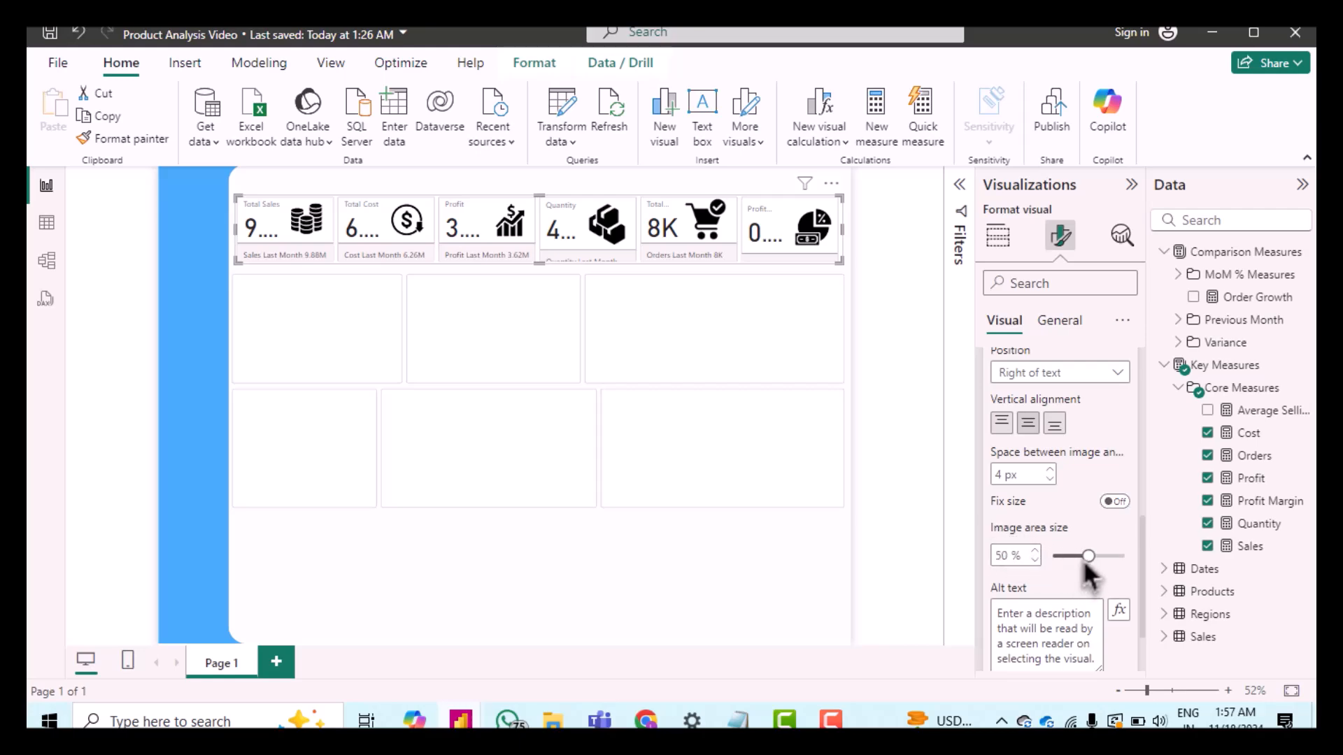
{"action": "left_click_drag", "start_coordinate": [1087, 556], "coordinate": [1019, 553]}
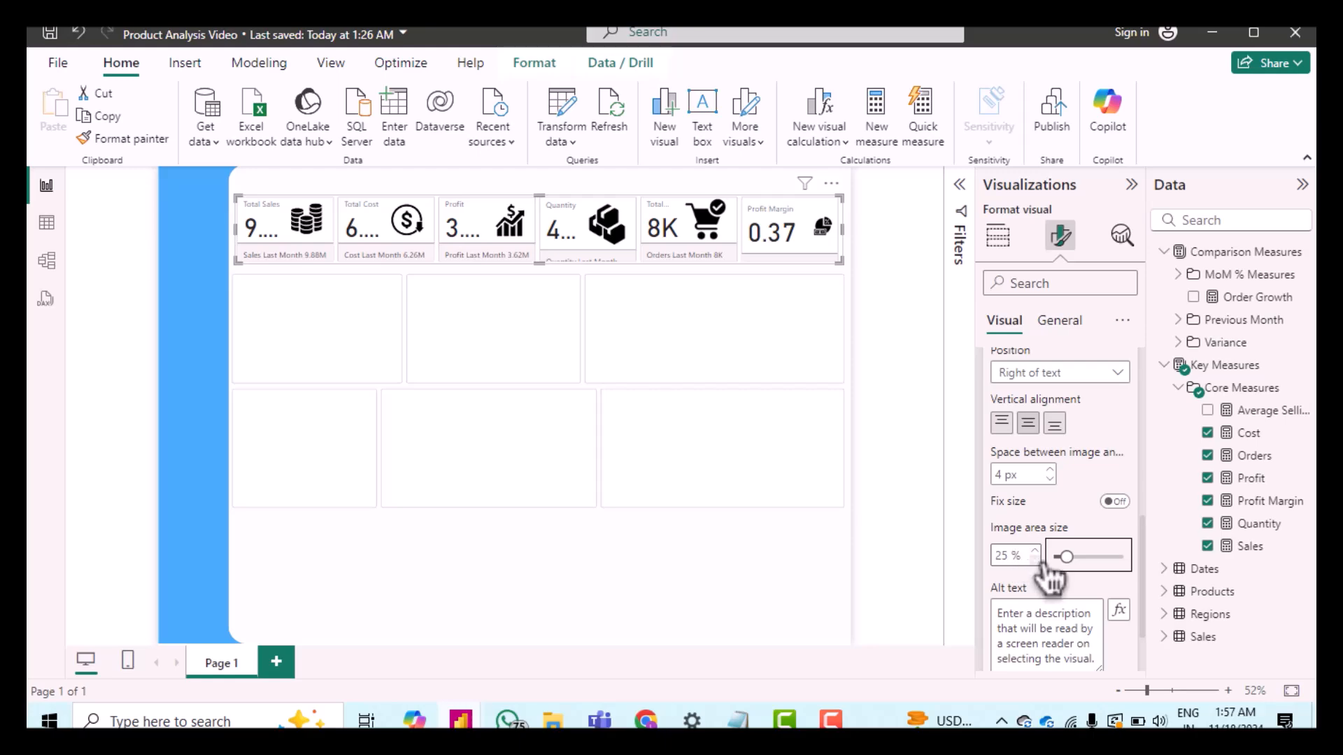
{"action": "left_click", "coordinate": [1037, 561]}
{"action": "left_click", "coordinate": [1036, 560]}
{"action": "left_click", "coordinate": [1036, 561]}
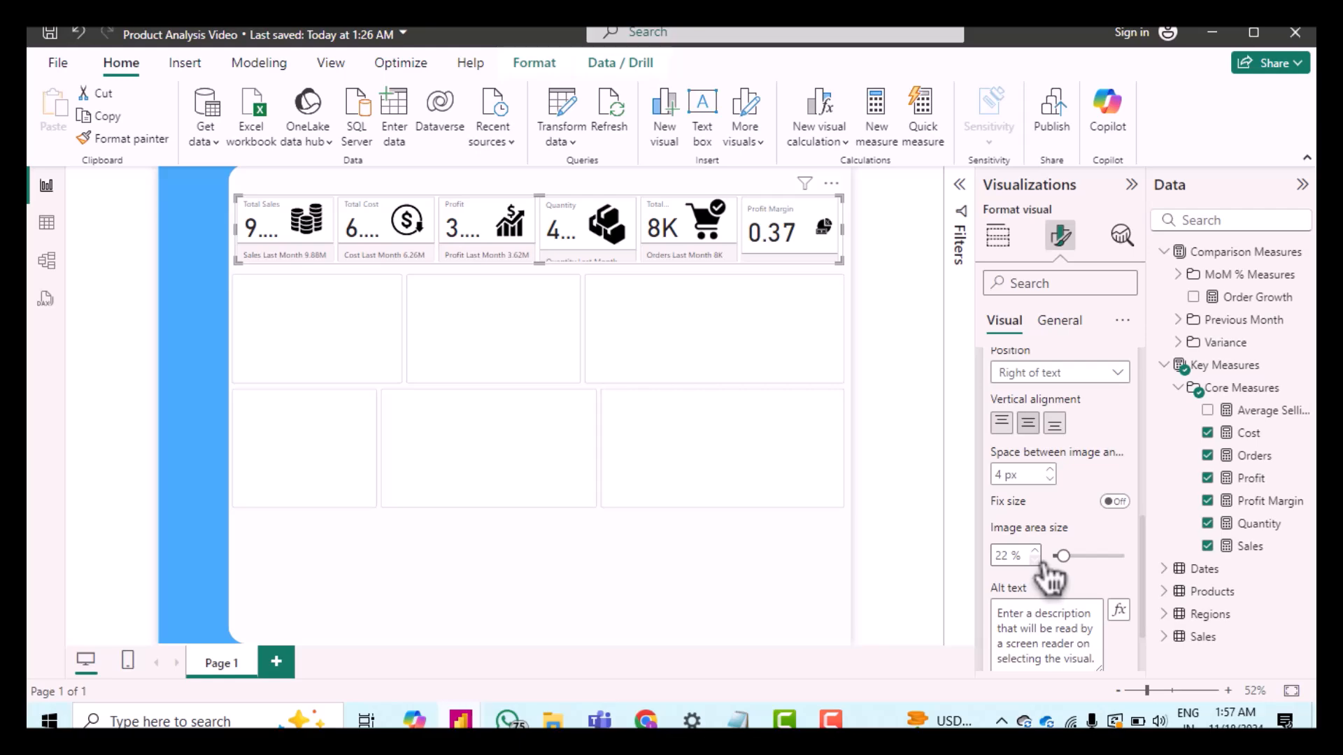
Step: Set the card visual's overflow direction to Horizontal in the layout settings
{"action": "scroll", "coordinate": [1092, 582], "scroll_direction": "down", "scroll_amount": 2}
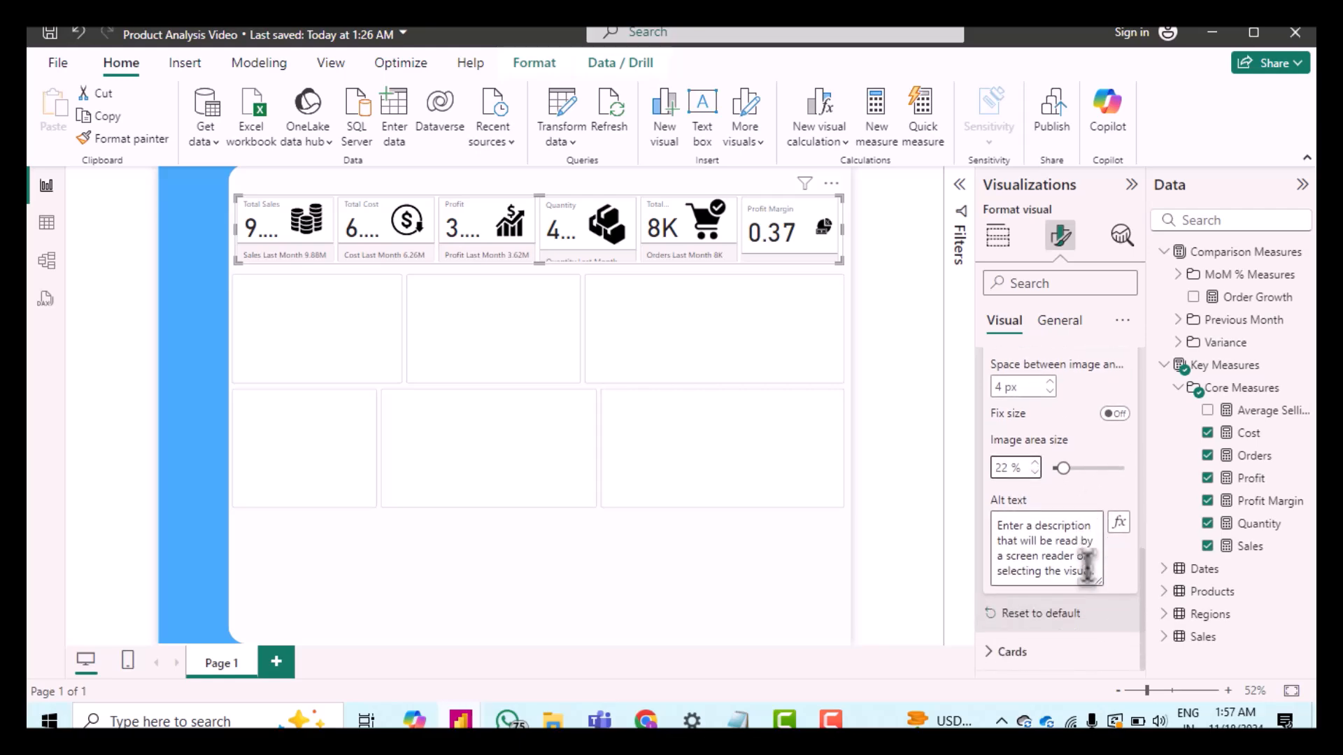
{"action": "scroll", "coordinate": [1087, 565], "scroll_direction": "up", "scroll_amount": 6}
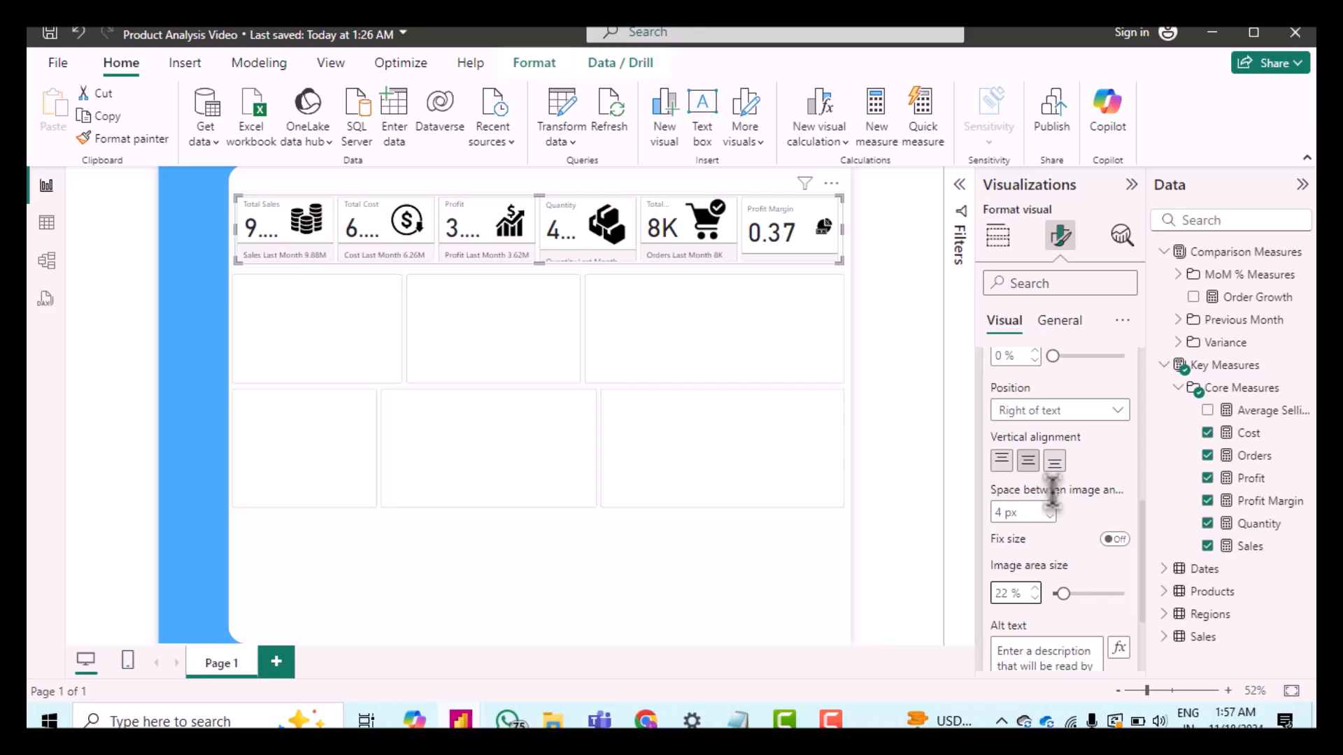
{"action": "scroll", "coordinate": [1056, 500], "scroll_direction": "up", "scroll_amount": 1}
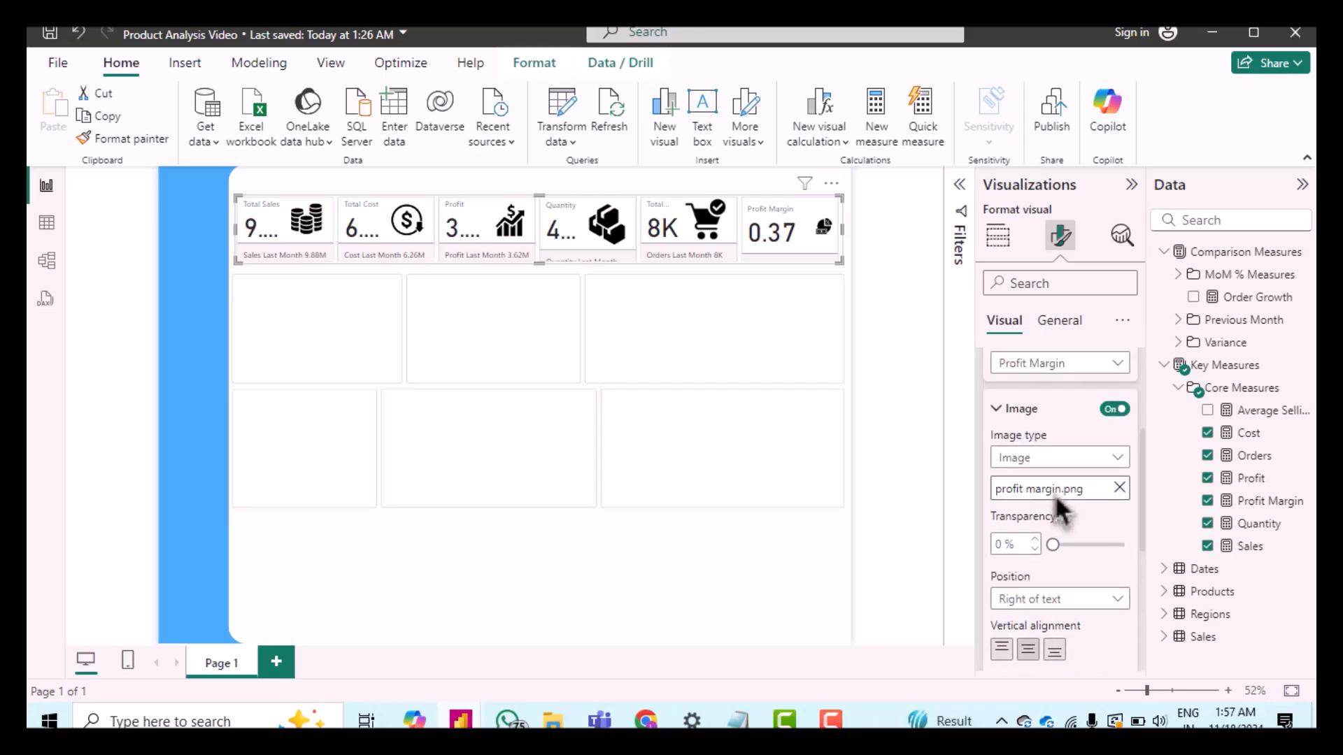
{"action": "left_click", "coordinate": [1009, 412]}
{"action": "scroll", "coordinate": [1063, 434], "scroll_direction": "up", "scroll_amount": 2}
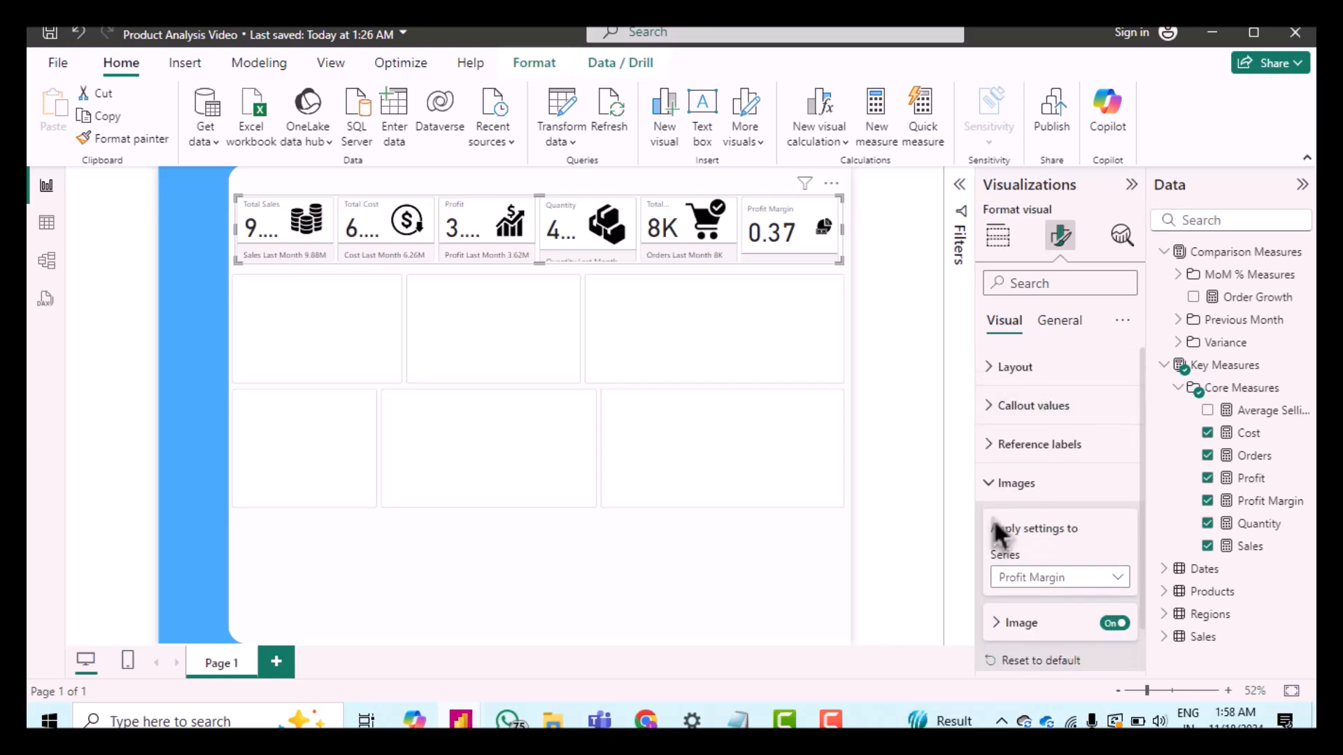
{"action": "left_click", "coordinate": [993, 489]}
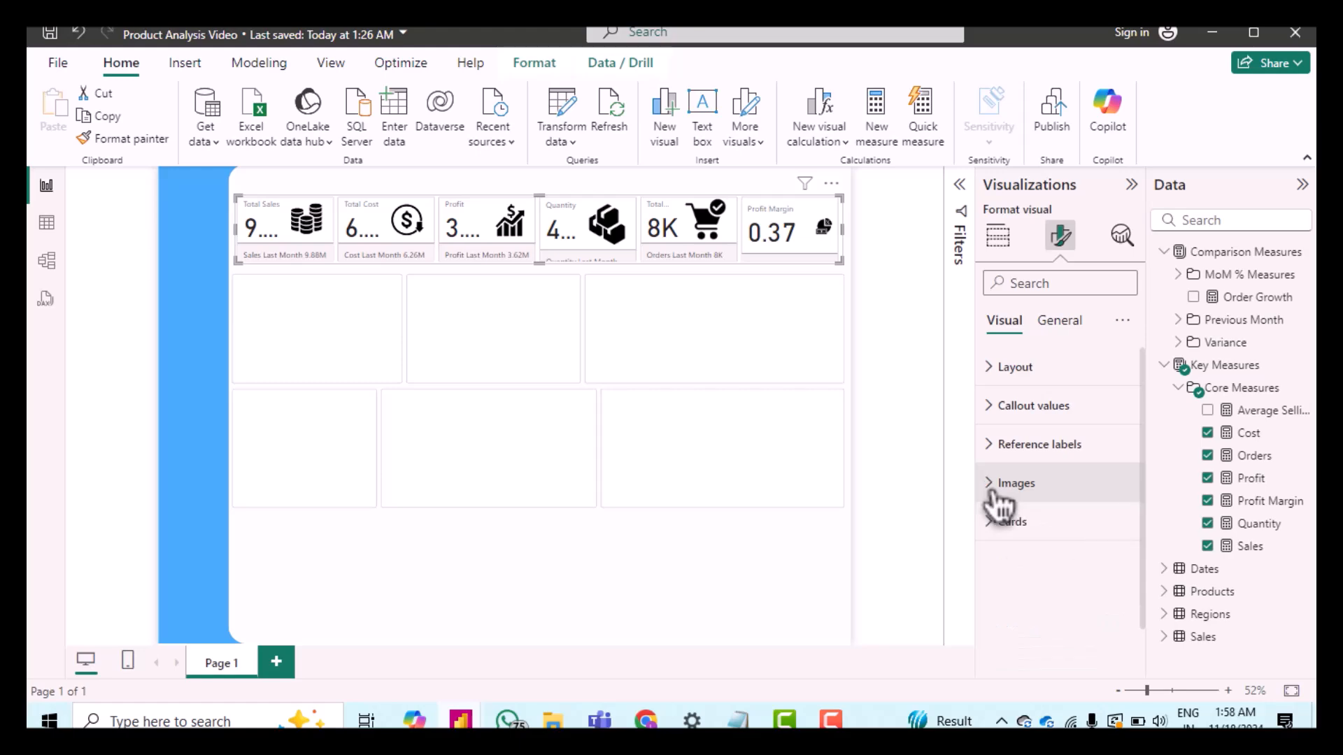
{"action": "left_click", "coordinate": [1007, 369]}
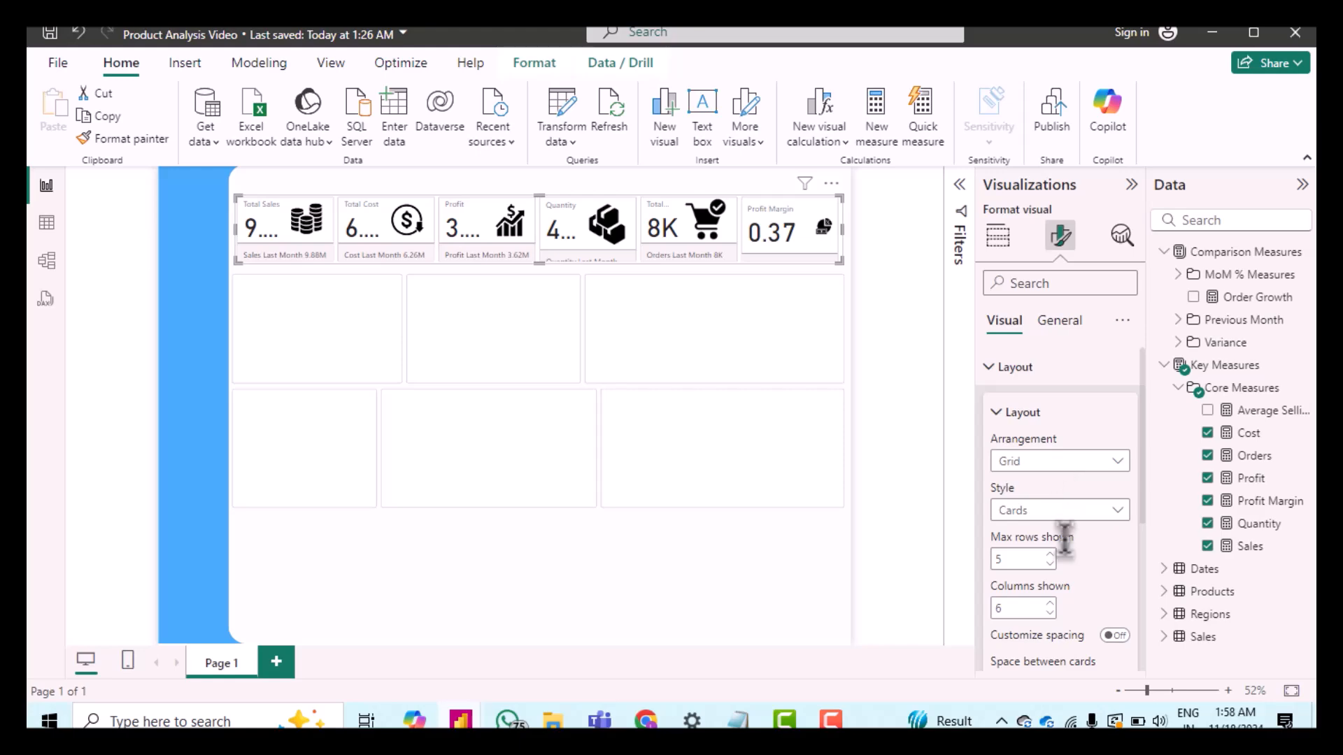
{"action": "scroll", "coordinate": [1070, 552], "scroll_direction": "down", "scroll_amount": 3}
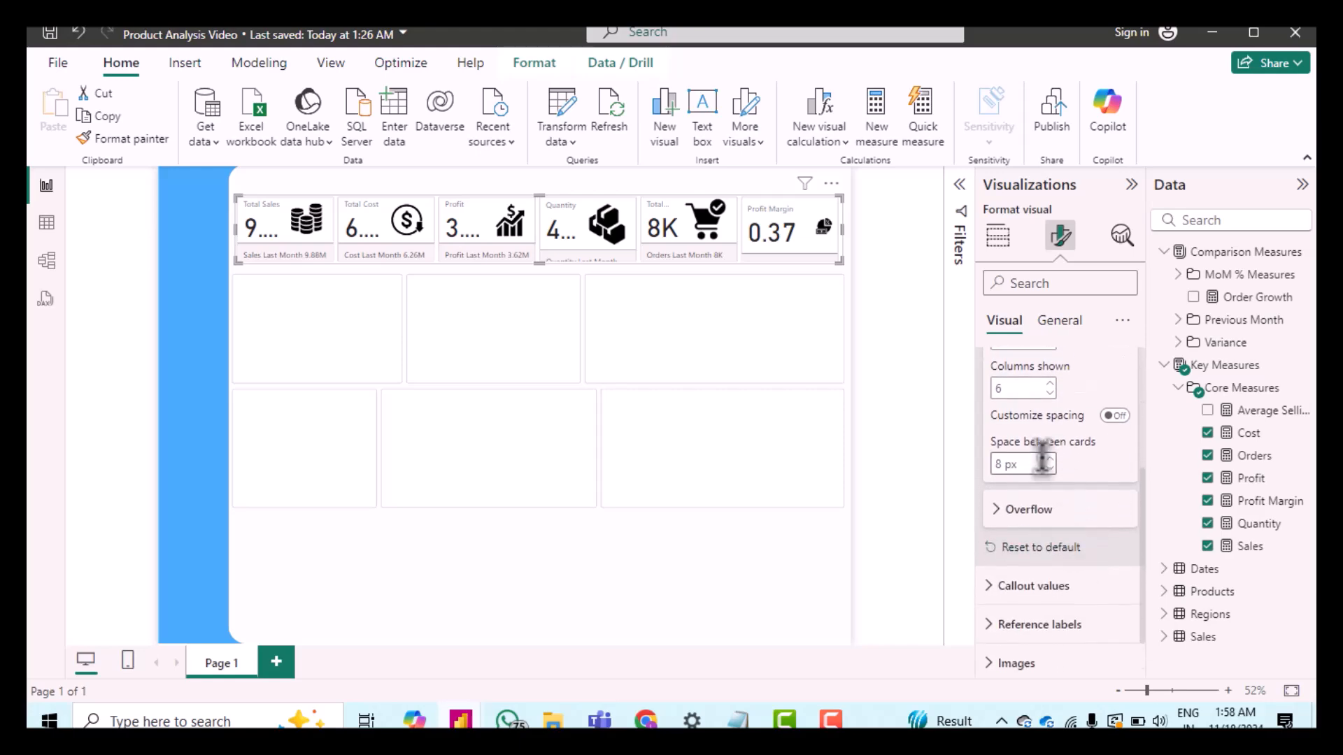
{"action": "scroll", "coordinate": [1077, 454], "scroll_direction": "up", "scroll_amount": 3}
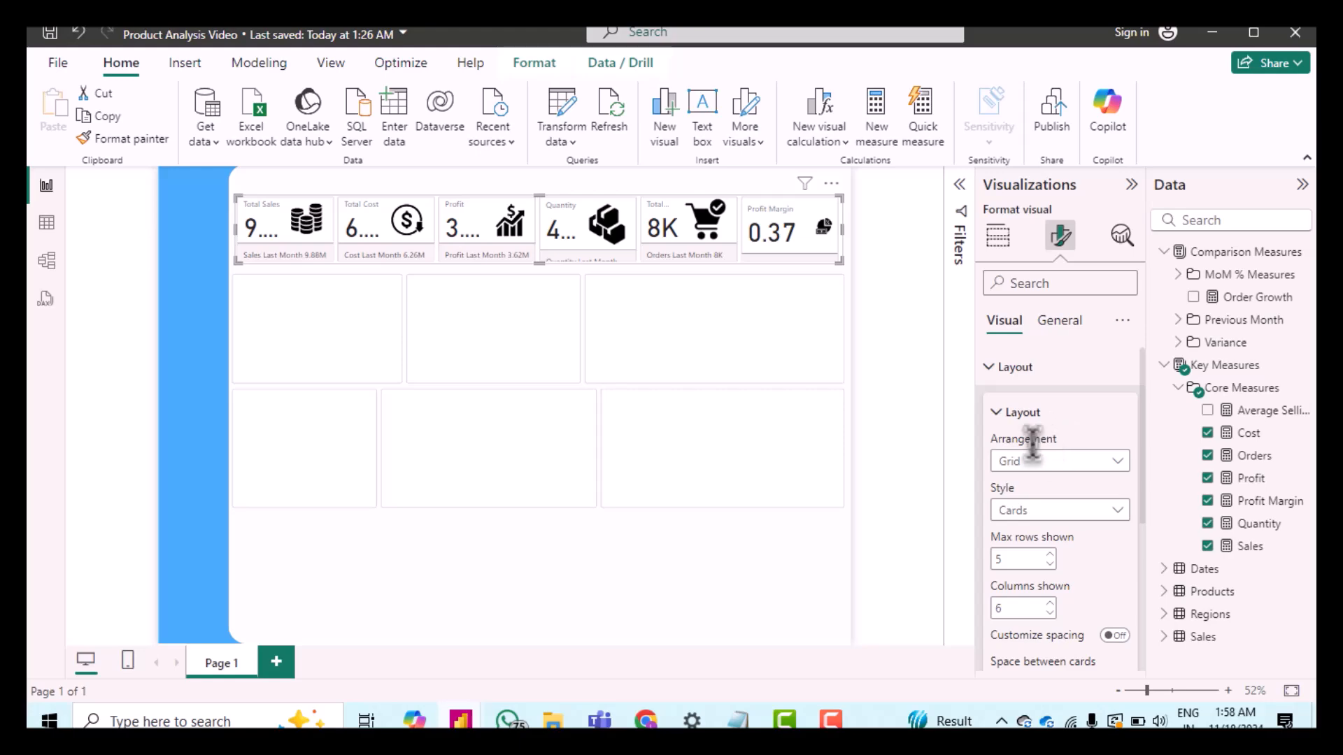
{"action": "scroll", "coordinate": [1052, 490], "scroll_direction": "down", "scroll_amount": 3}
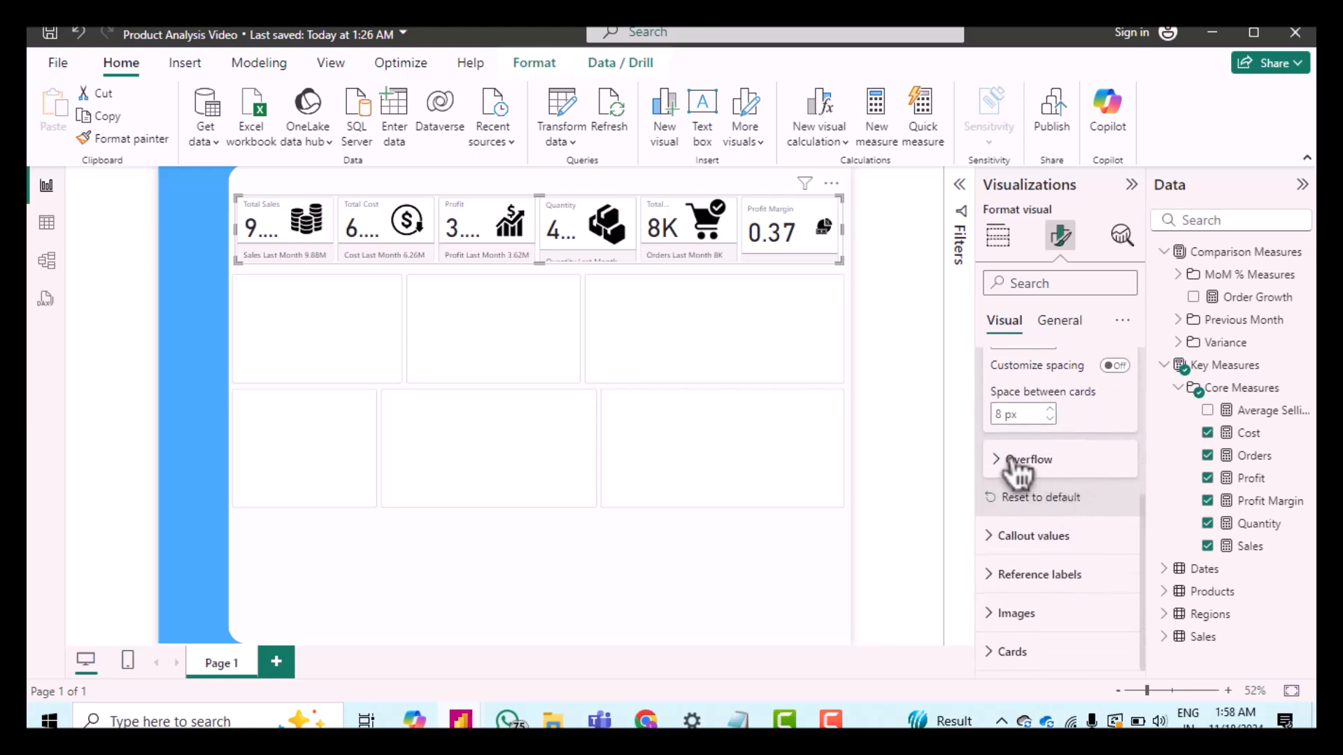
{"action": "left_click", "coordinate": [1017, 472]}
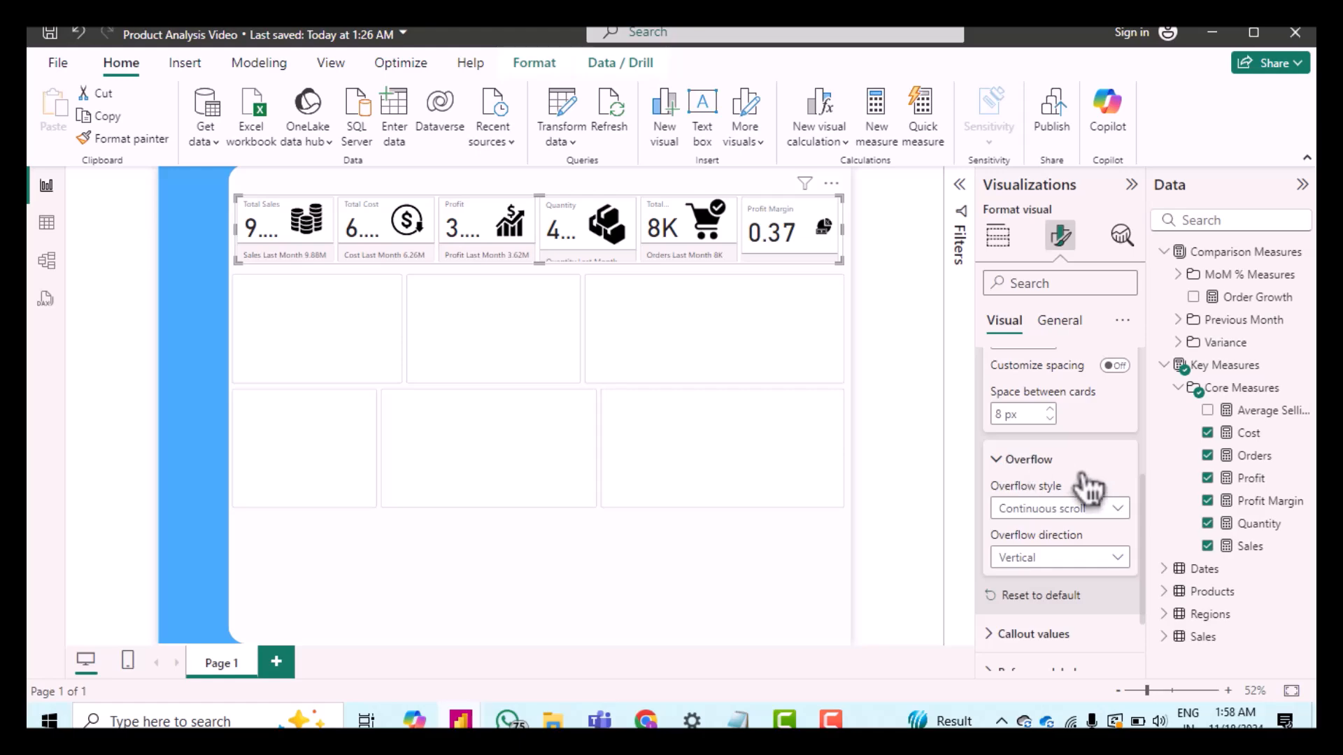
{"action": "left_click", "coordinate": [1053, 557]}
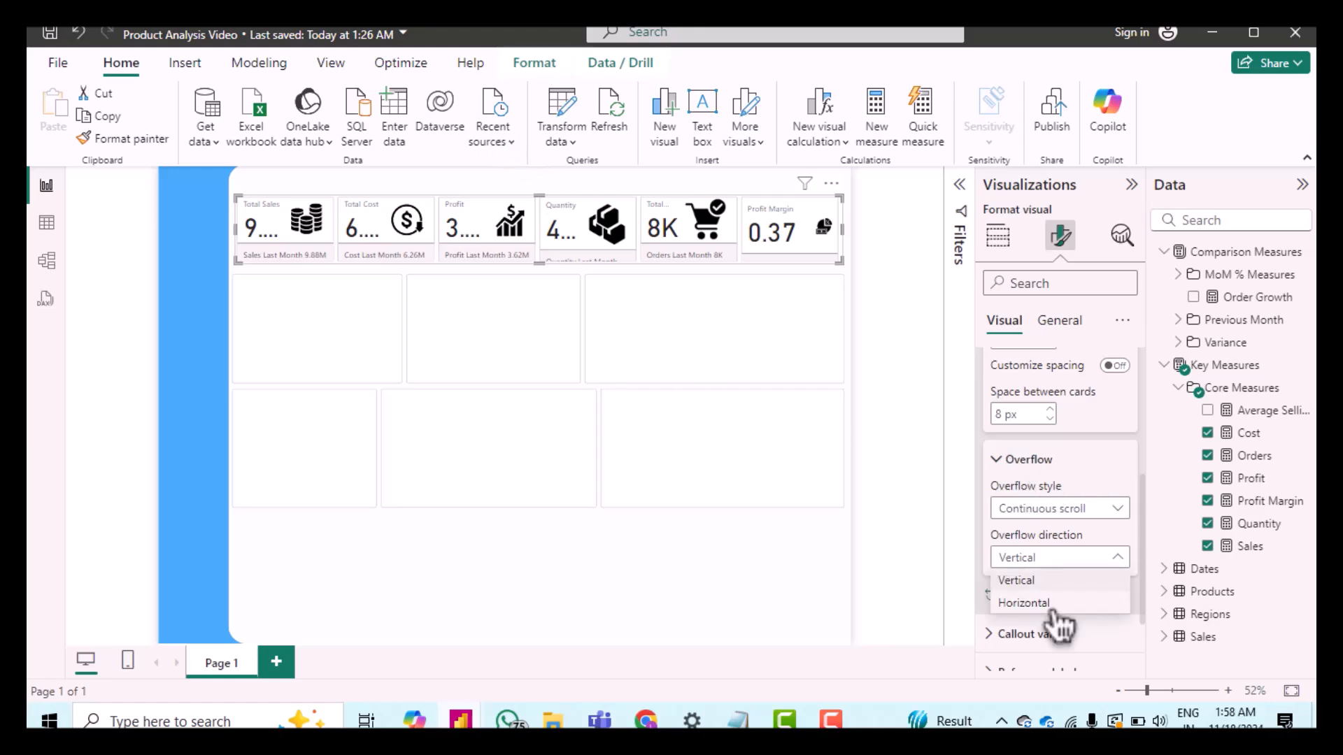
{"action": "left_click", "coordinate": [1051, 616]}
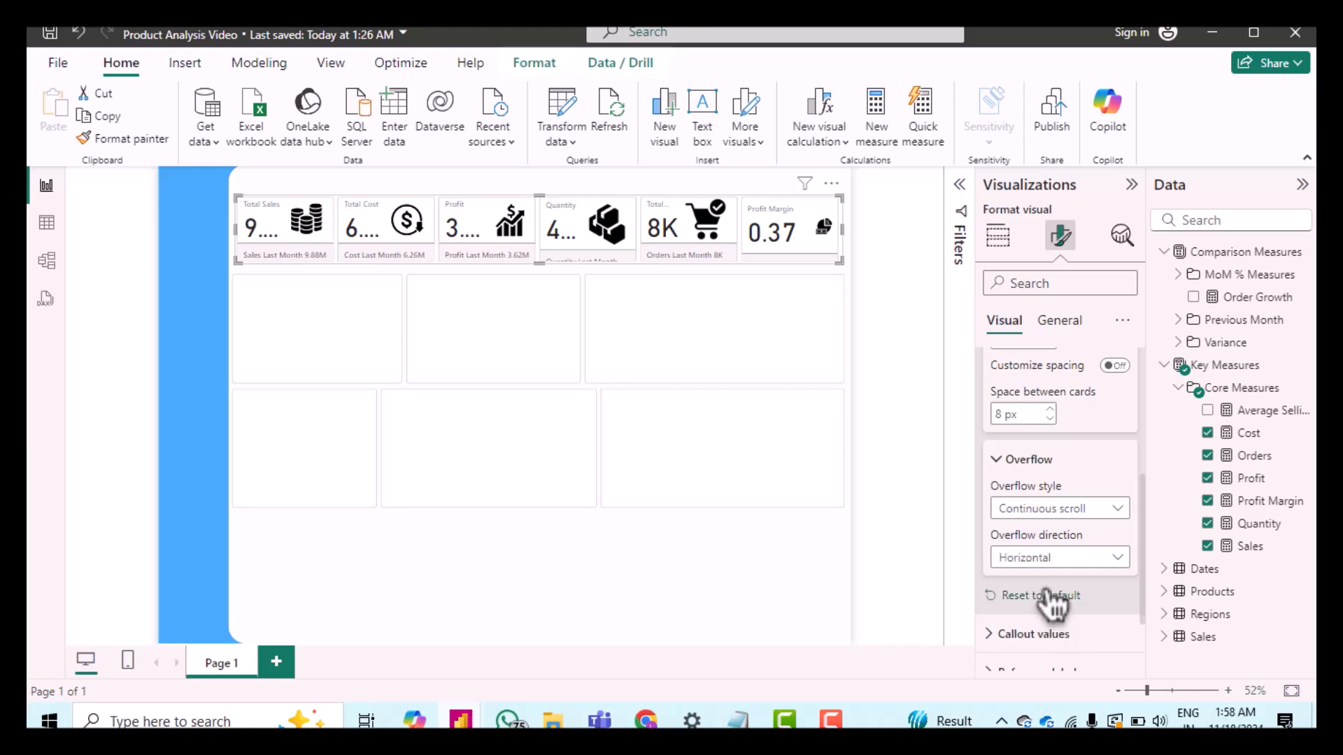
Step: Set the space between cards to 10 px
{"action": "scroll", "coordinate": [1014, 511], "scroll_direction": "down", "scroll_amount": 2}
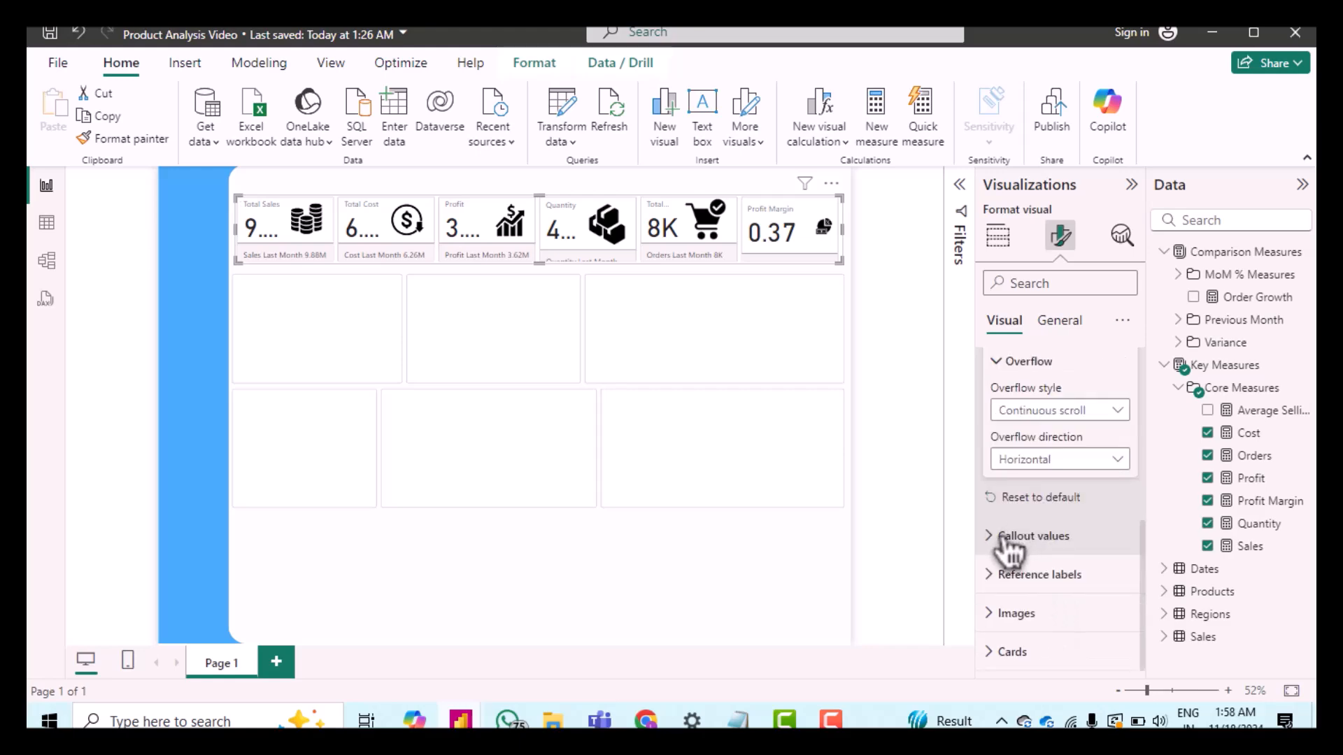
{"action": "left_click", "coordinate": [1005, 537]}
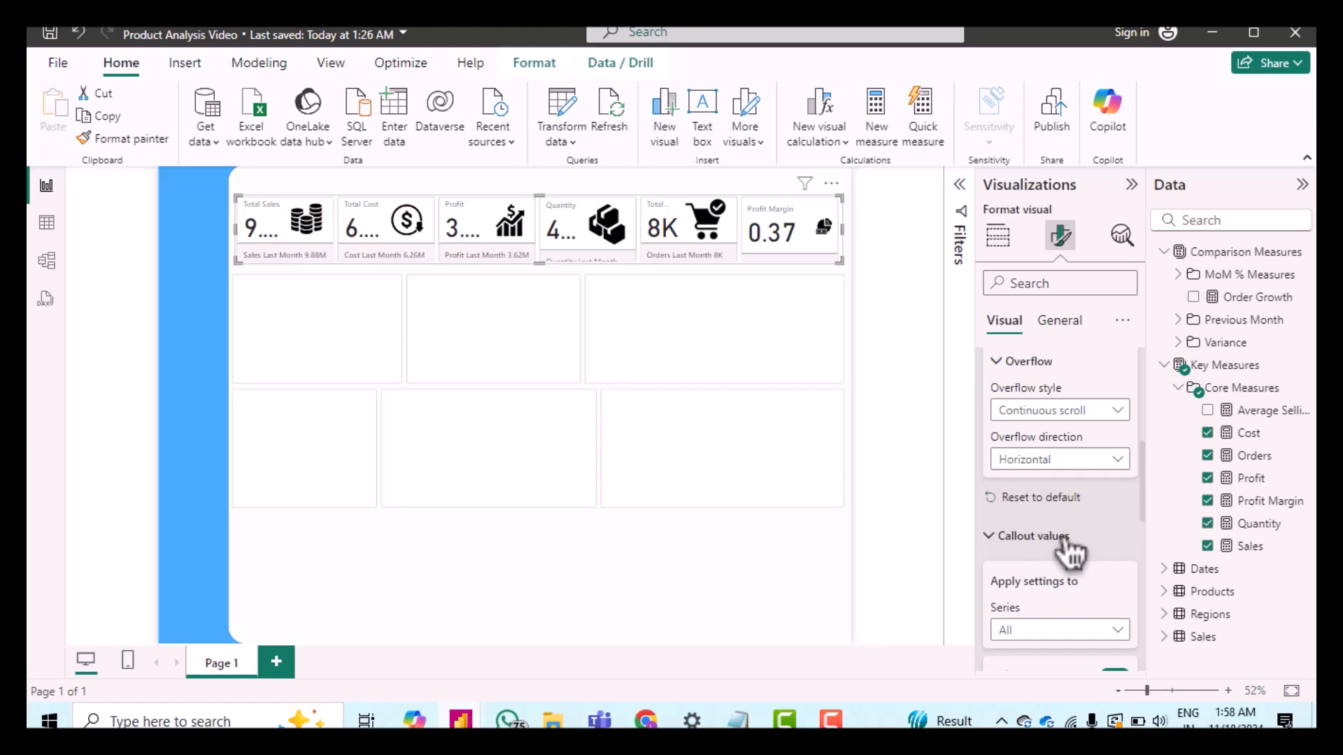
{"action": "scroll", "coordinate": [1067, 556], "scroll_direction": "down", "scroll_amount": 4}
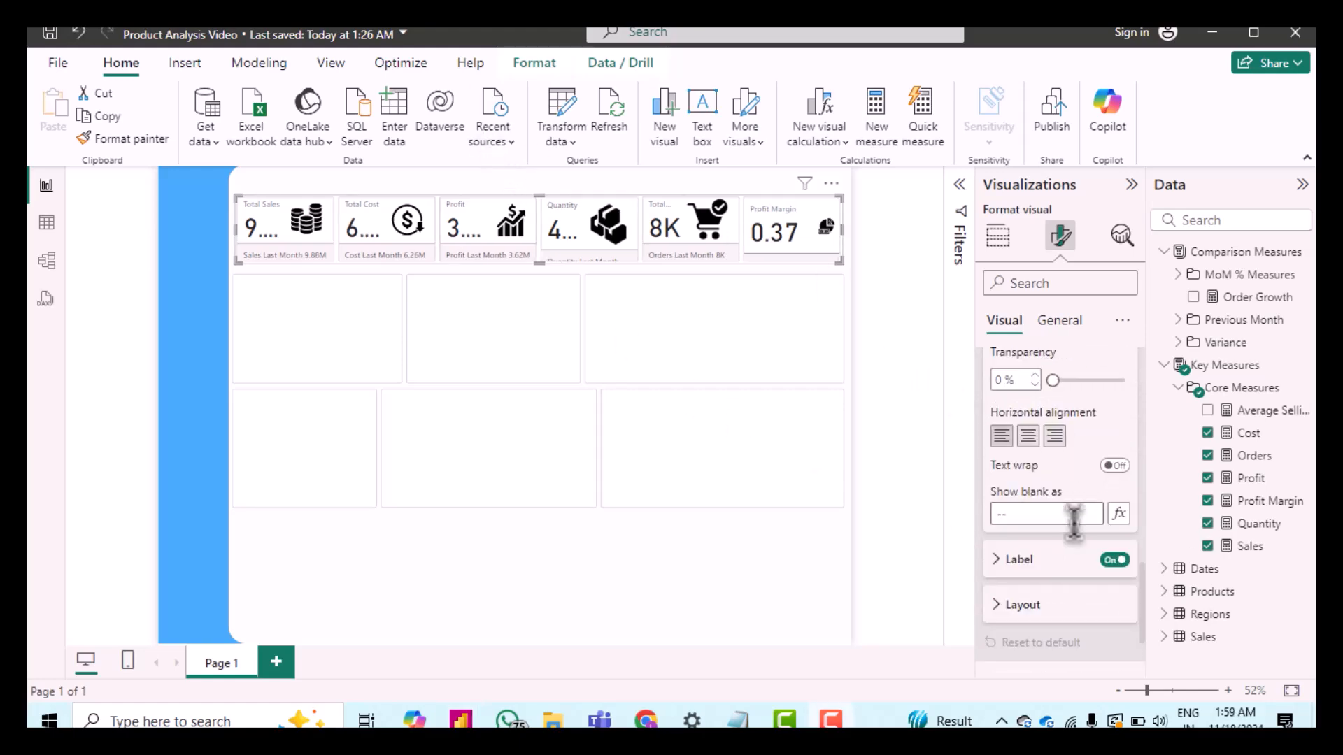
{"action": "scroll", "coordinate": [1072, 499], "scroll_direction": "up", "scroll_amount": 1}
{"action": "scroll", "coordinate": [1073, 490], "scroll_direction": "up", "scroll_amount": 4}
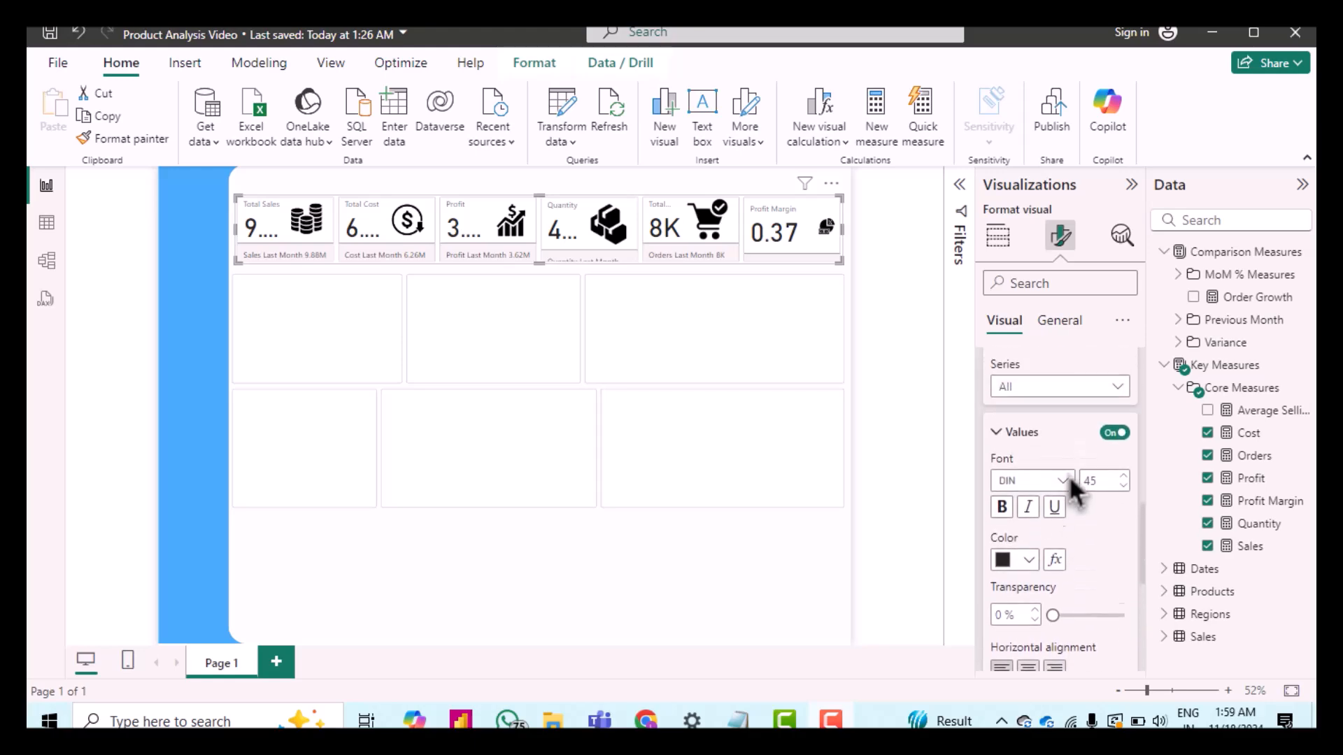
{"action": "scroll", "coordinate": [1039, 413], "scroll_direction": "up", "scroll_amount": 3}
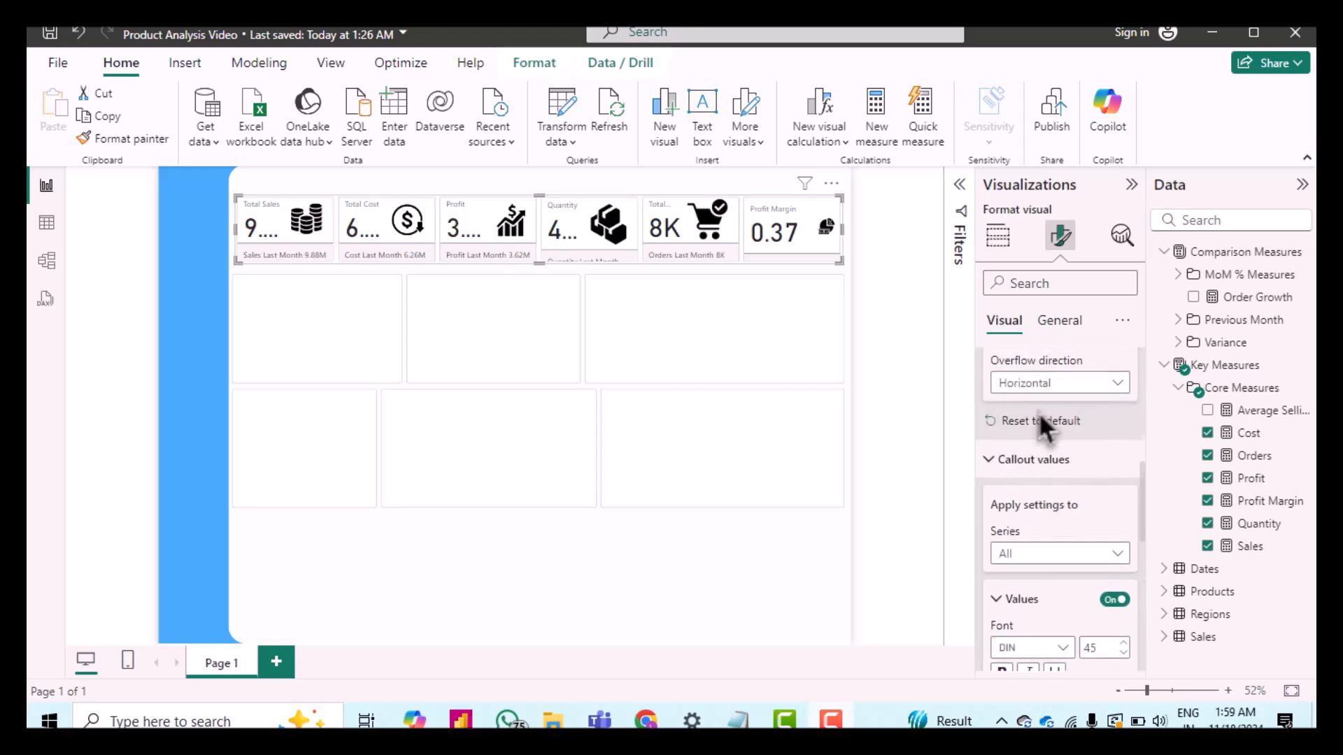
{"action": "scroll", "coordinate": [1038, 412], "scroll_direction": "up", "scroll_amount": 1}
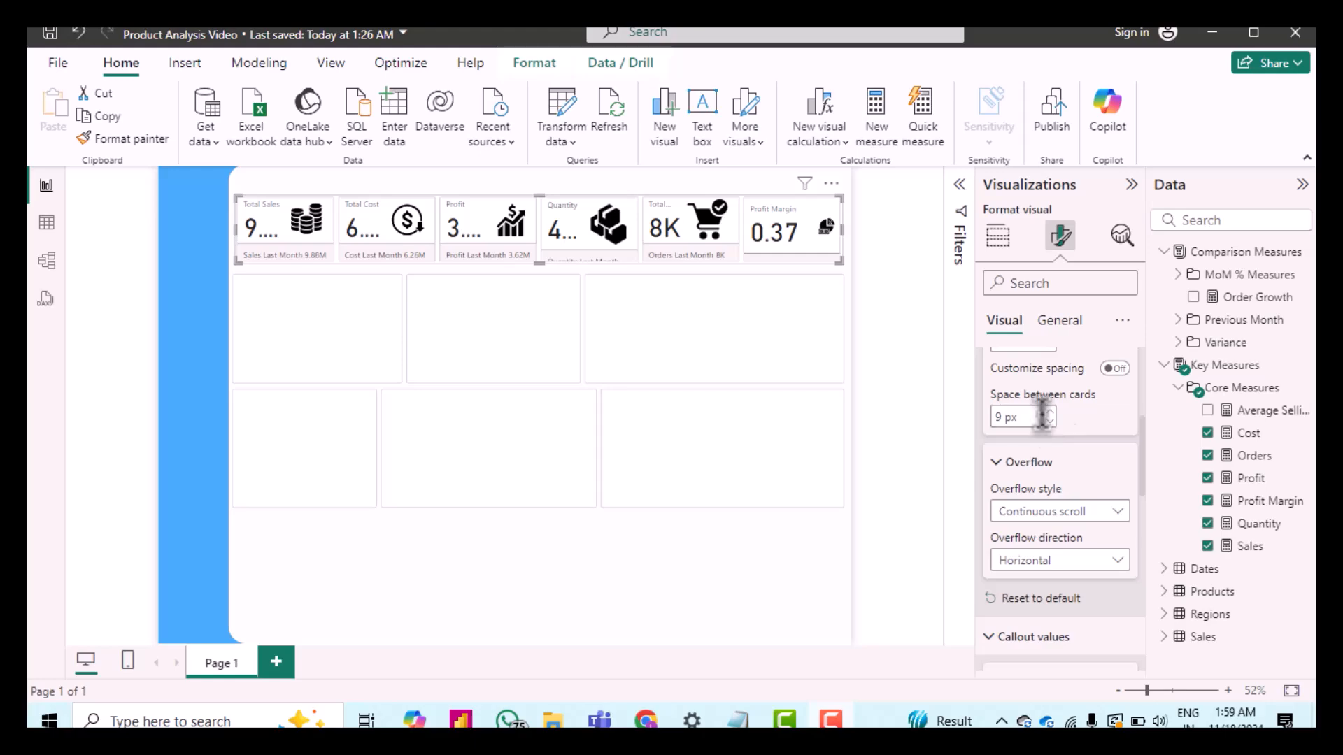
{"action": "scroll", "coordinate": [1072, 420], "scroll_direction": "up", "scroll_amount": 1}
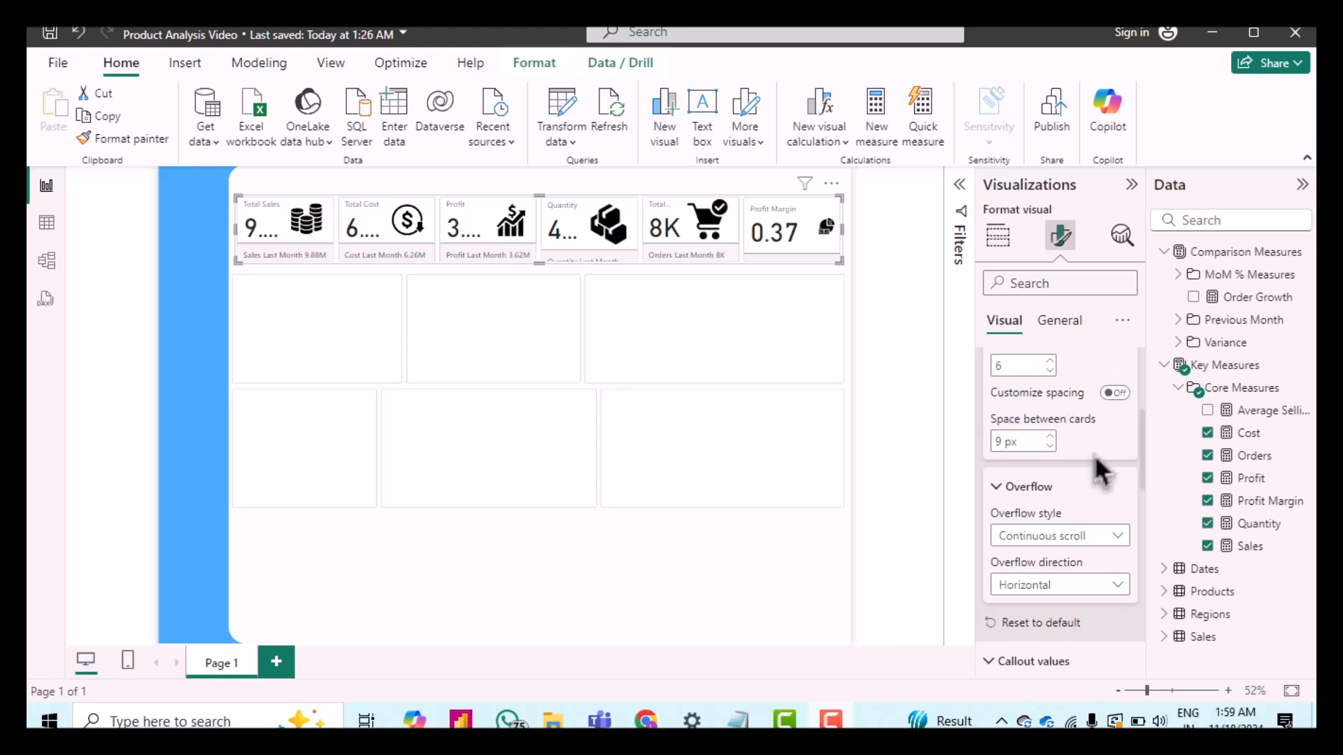
{"action": "scroll", "coordinate": [1094, 454], "scroll_direction": "up", "scroll_amount": 3}
{"action": "scroll", "coordinate": [1095, 459], "scroll_direction": "down", "scroll_amount": 3}
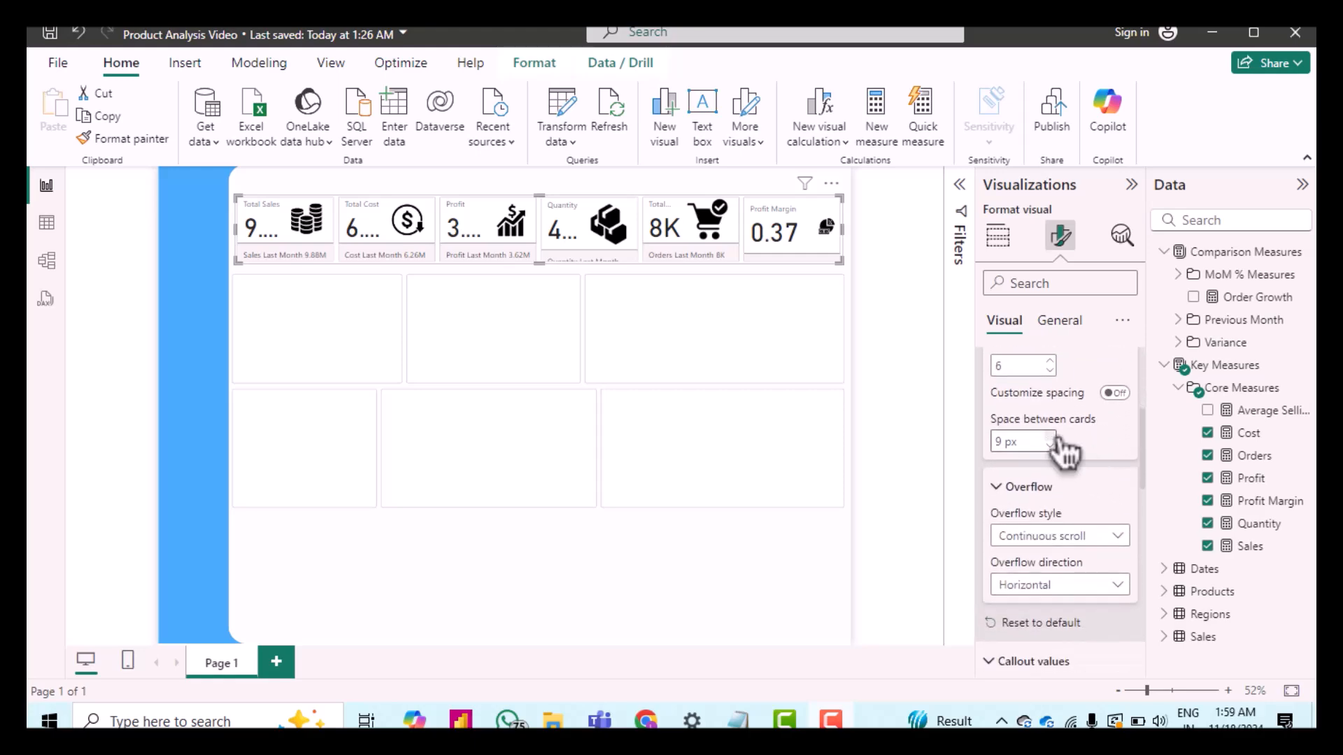
{"action": "double_click", "coordinate": [1005, 441]}
{"action": "type", "text": "10"}
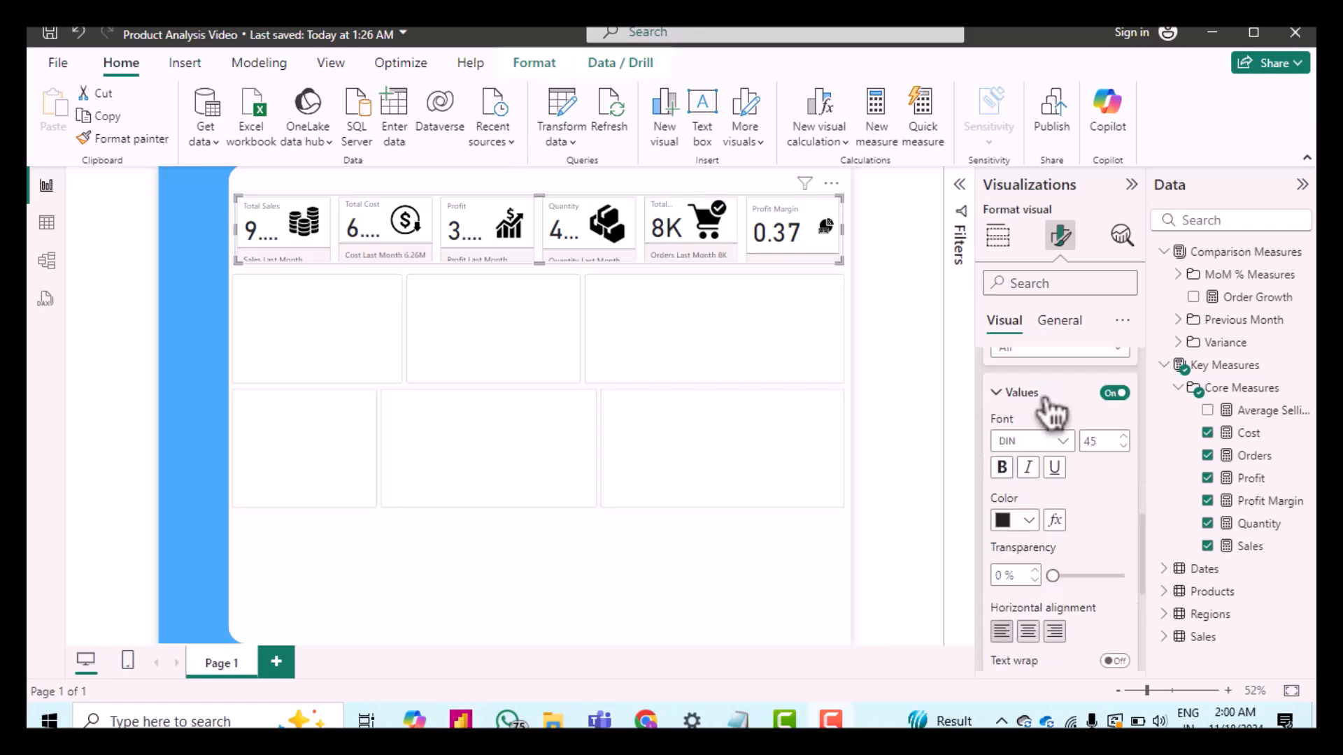
Step: Set the callout values font size to 26 for all series
{"action": "scroll", "coordinate": [1048, 413], "scroll_direction": "up", "scroll_amount": 3}
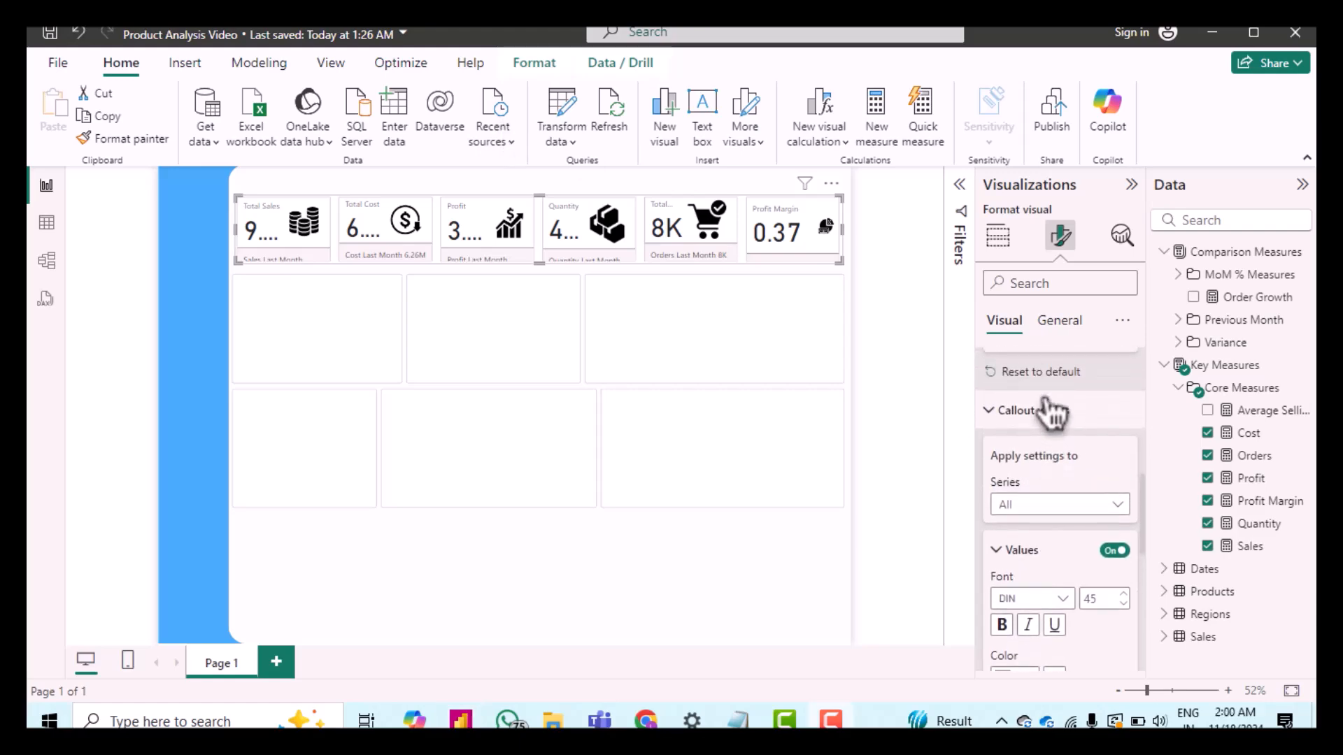
{"action": "scroll", "coordinate": [1051, 413], "scroll_direction": "down", "scroll_amount": 1}
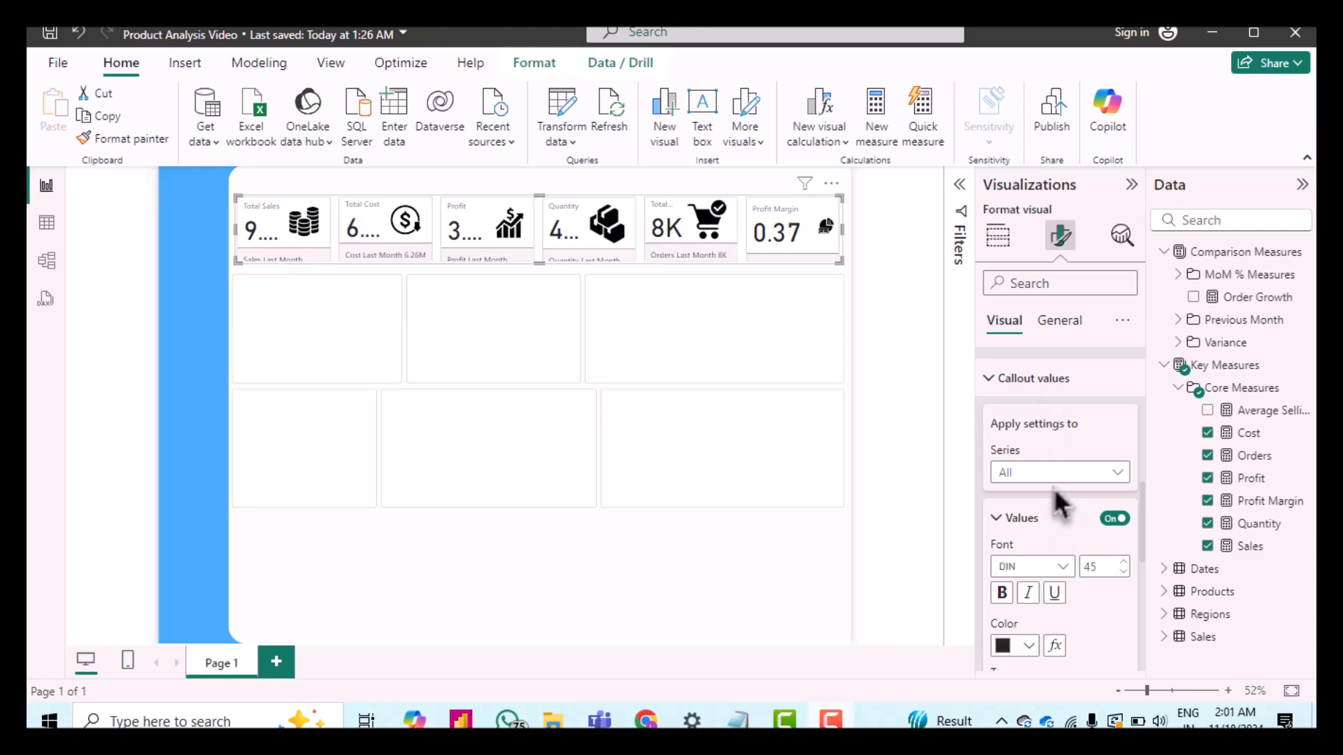
{"action": "scroll", "coordinate": [1053, 488], "scroll_direction": "up", "scroll_amount": 3}
{"action": "scroll", "coordinate": [1080, 504], "scroll_direction": "down", "scroll_amount": 3}
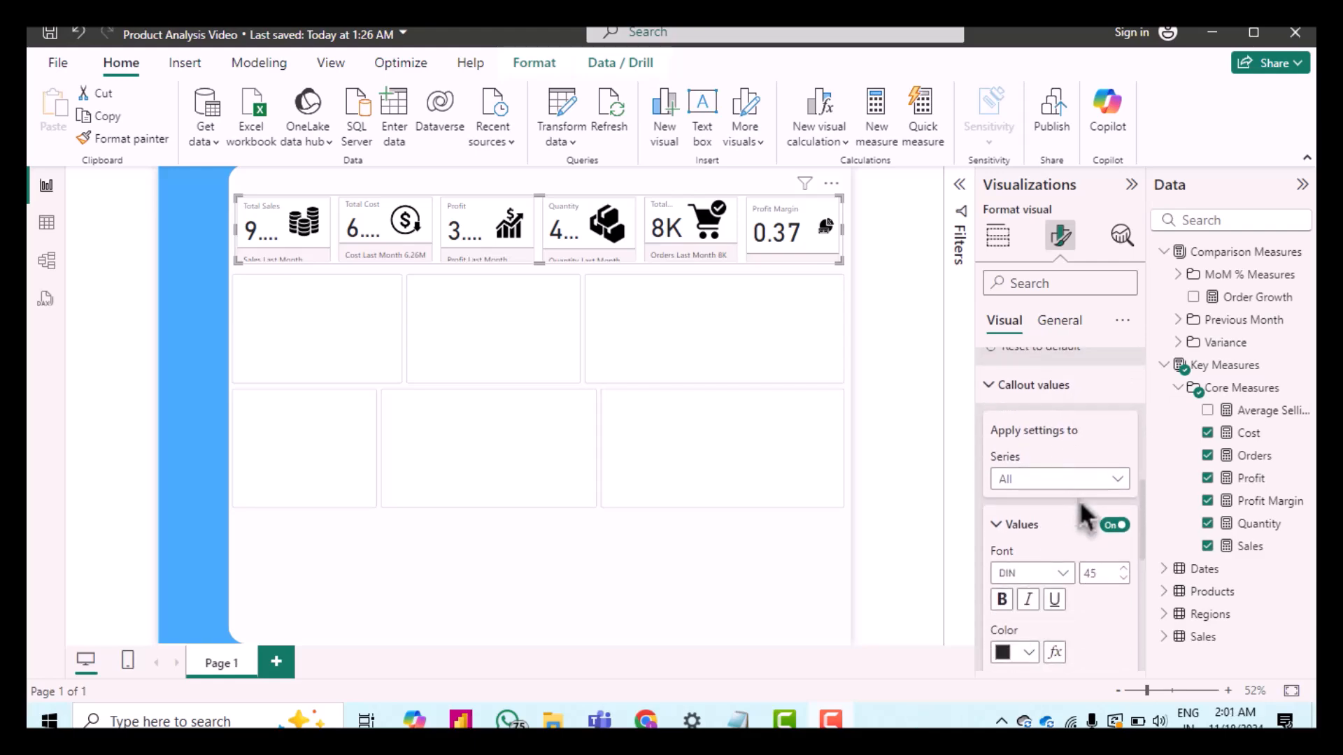
{"action": "scroll", "coordinate": [1086, 516], "scroll_direction": "down", "scroll_amount": 1}
{"action": "left_click", "coordinate": [1117, 510]}
{"action": "left_click", "coordinate": [1125, 517]}
{"action": "left_click", "coordinate": [1125, 516]}
{"action": "left_click", "coordinate": [1125, 516]}
{"action": "double_click", "coordinate": [1087, 512]}
{"action": "type", "text": "30"}
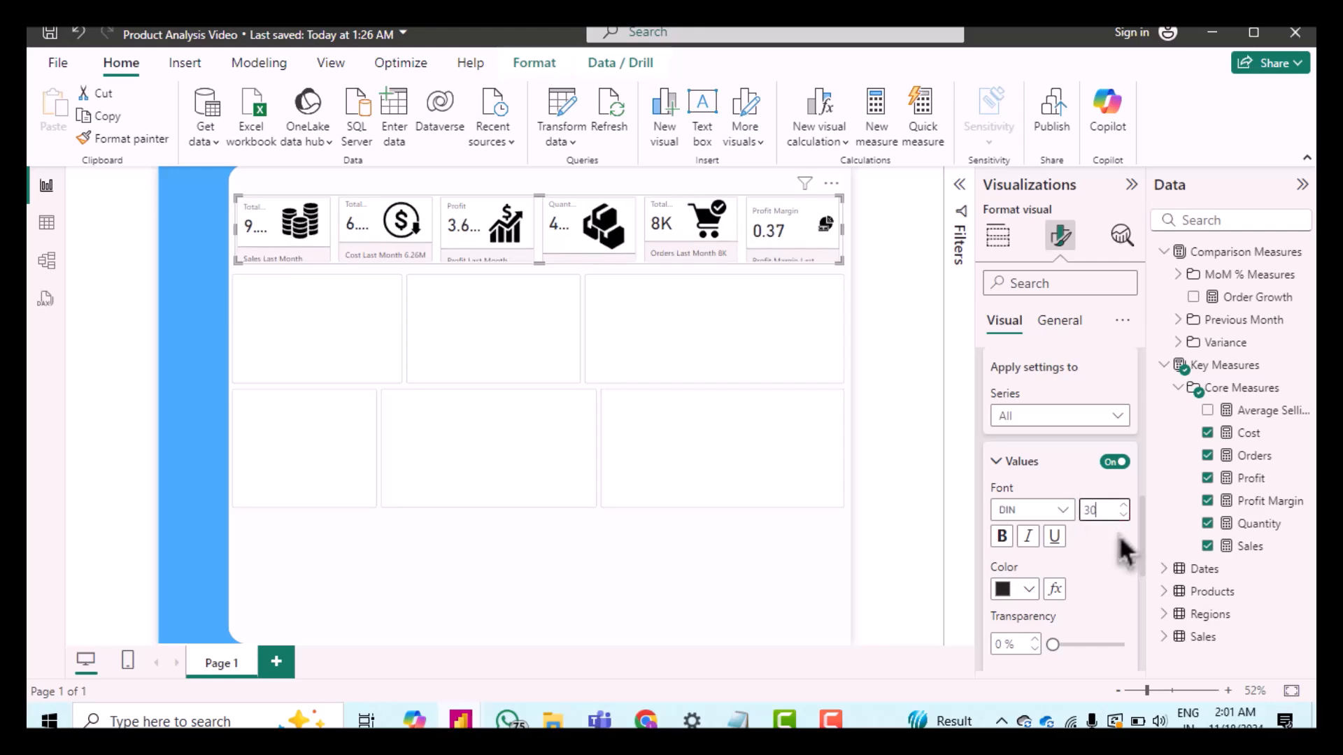
{"action": "left_click", "coordinate": [1127, 517]}
{"action": "left_click", "coordinate": [1127, 518]}
{"action": "left_click", "coordinate": [1127, 518]}
{"action": "left_click", "coordinate": [1128, 517]}
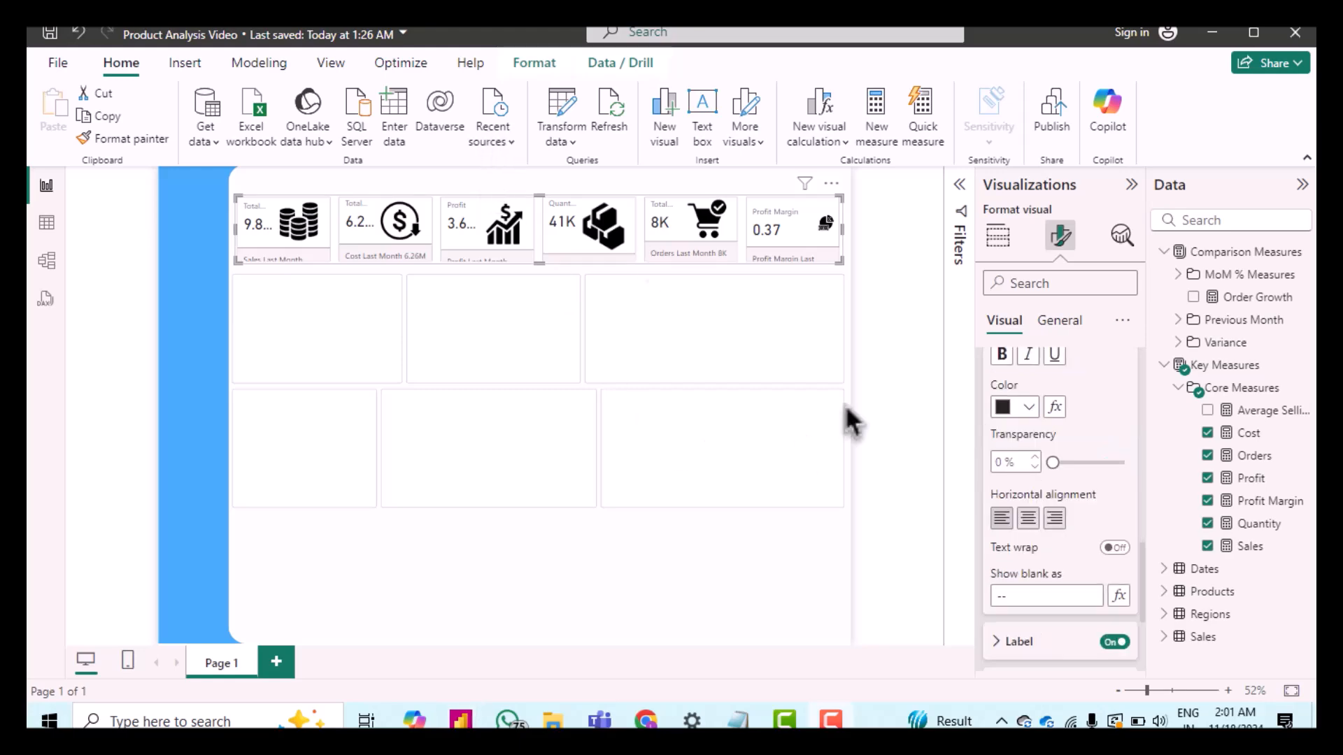
Step: Set the callout value decimal places to 1 for the Total Sales series
{"action": "scroll", "coordinate": [1079, 496], "scroll_direction": "up", "scroll_amount": 3}
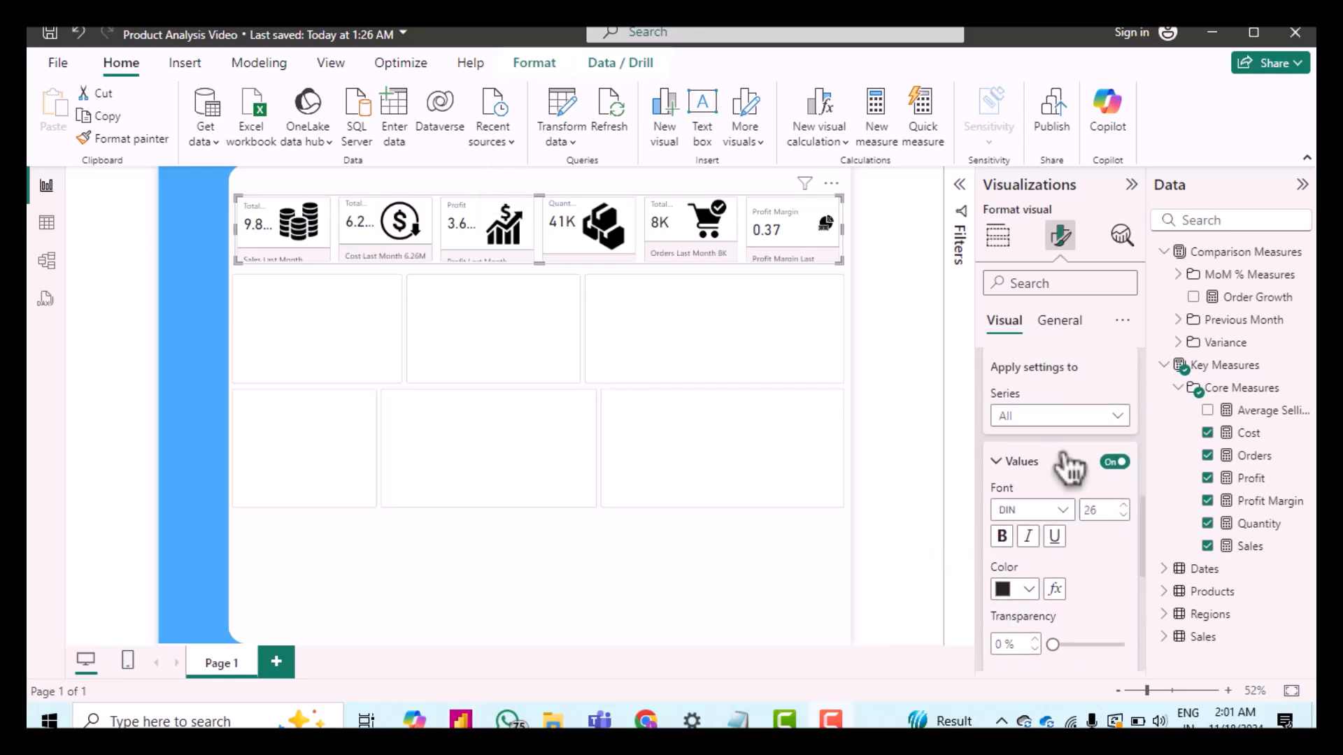
{"action": "left_click", "coordinate": [1047, 418]}
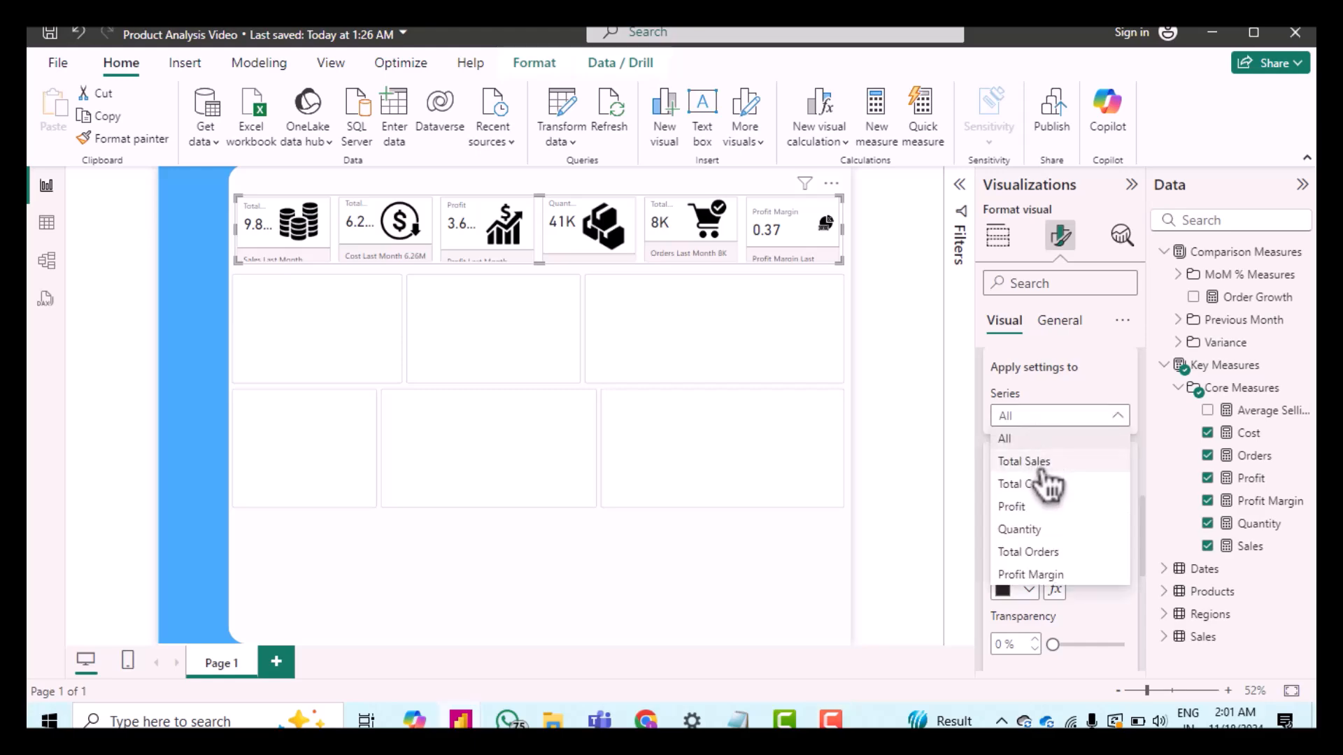
{"action": "left_click", "coordinate": [1040, 464]}
{"action": "scroll", "coordinate": [1097, 518], "scroll_direction": "down", "scroll_amount": 1}
{"action": "scroll", "coordinate": [1099, 523], "scroll_direction": "down", "scroll_amount": 3}
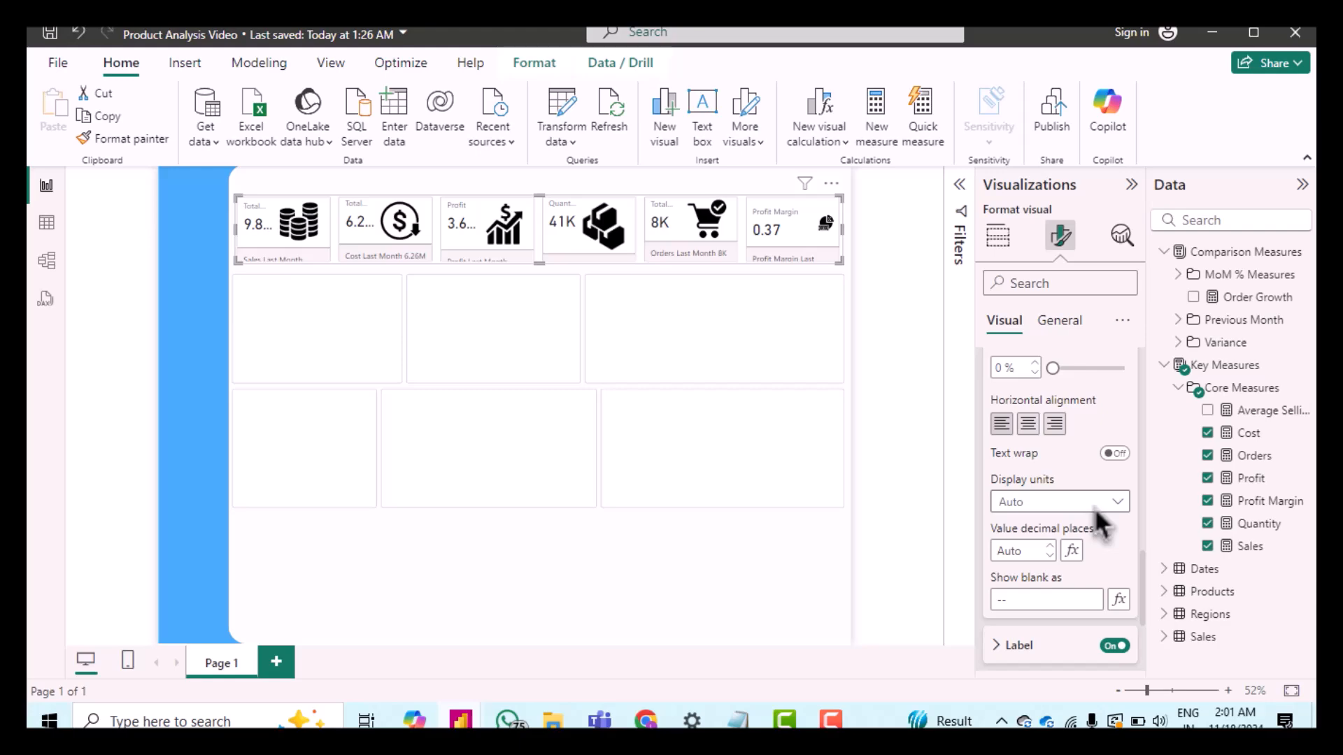
{"action": "left_click", "coordinate": [1052, 547]}
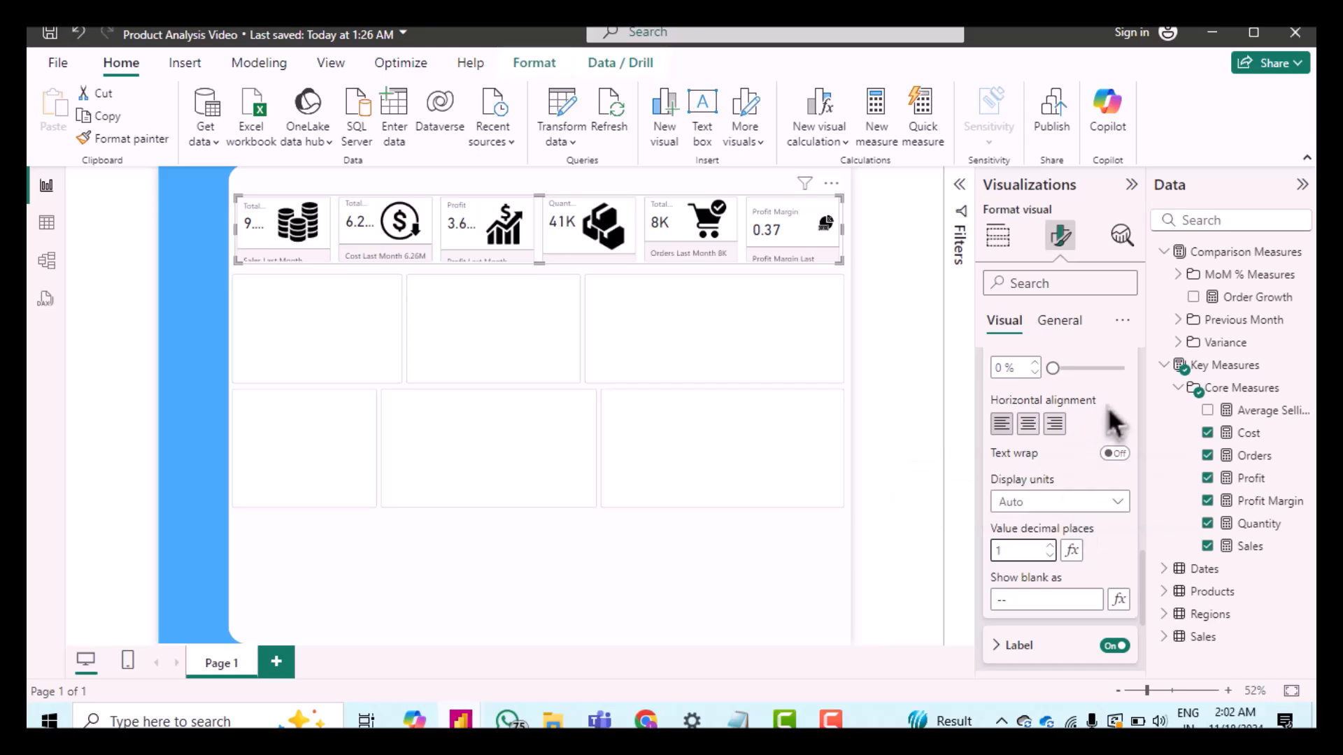
{"action": "scroll", "coordinate": [1110, 446], "scroll_direction": "up", "scroll_amount": 5}
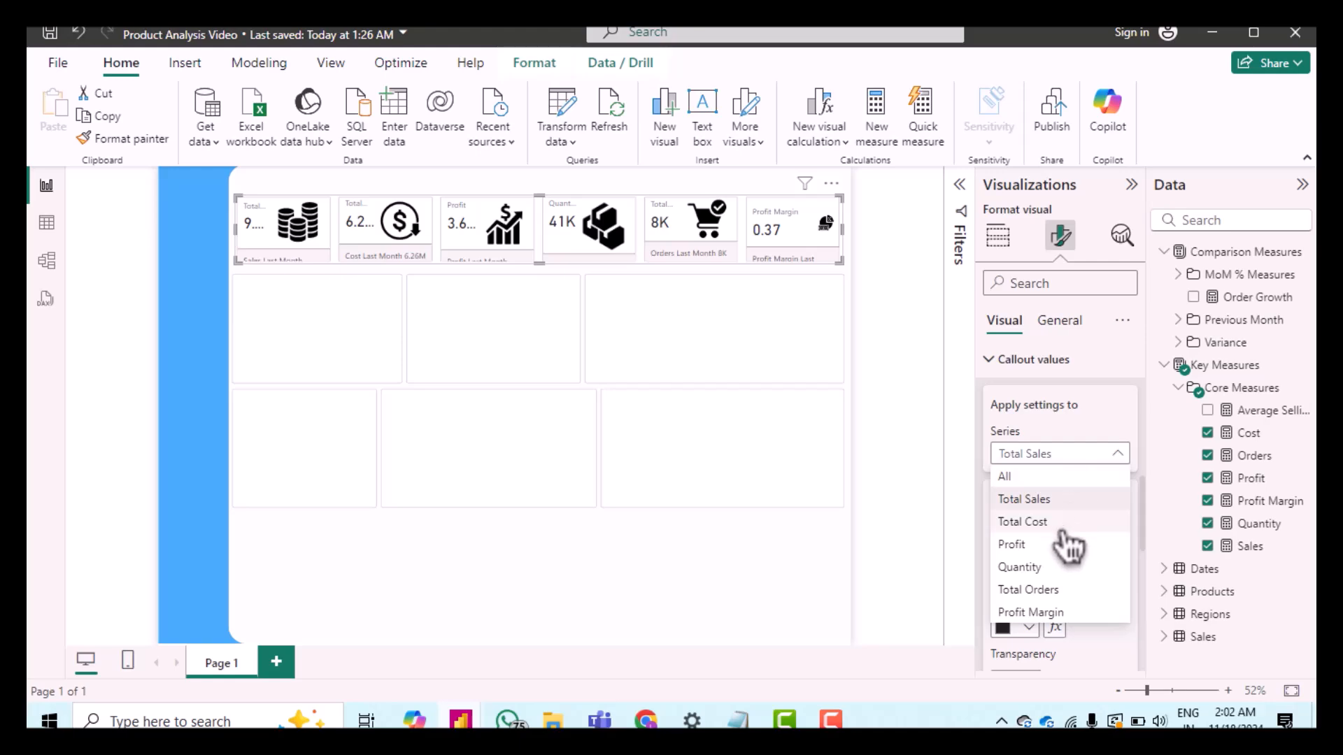
Step: Set the callout value decimal places to 1 for the Total Cost series
{"action": "left_click", "coordinate": [1062, 531]}
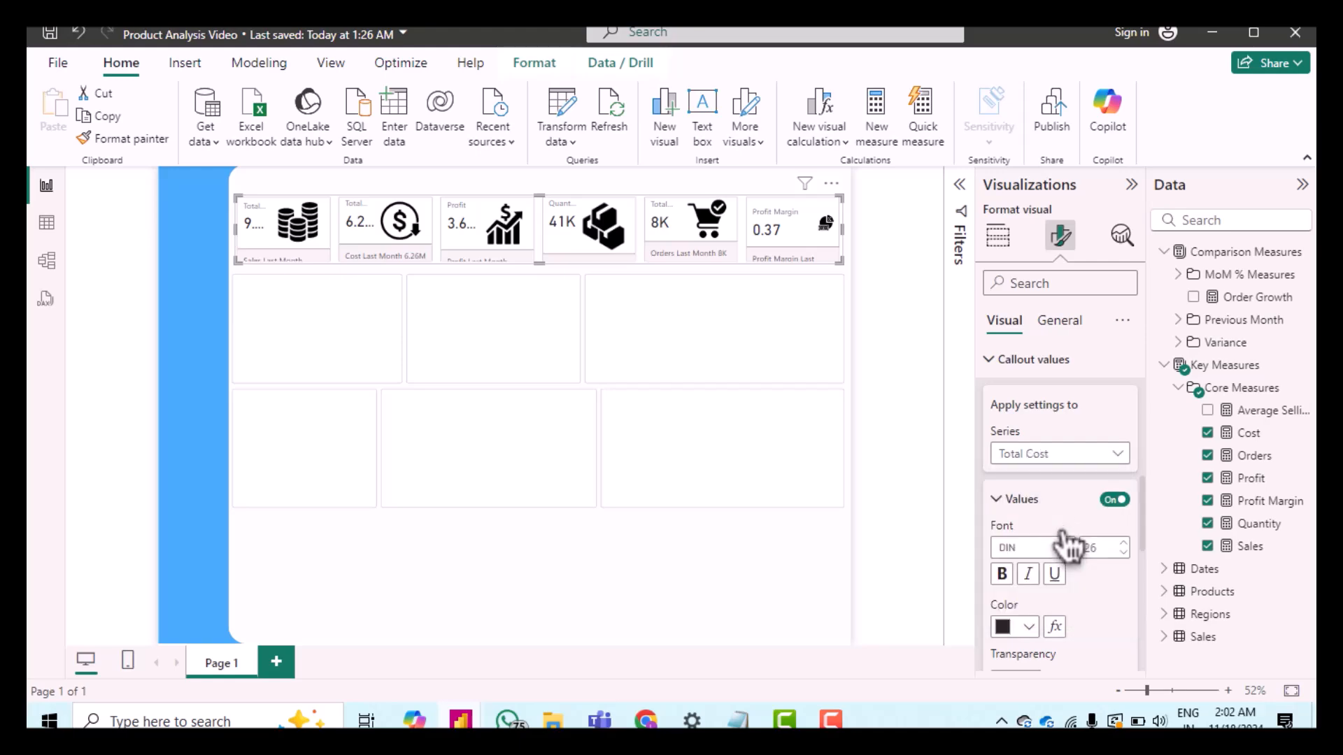
{"action": "scroll", "coordinate": [1063, 545], "scroll_direction": "down", "scroll_amount": 5}
{"action": "scroll", "coordinate": [1057, 548], "scroll_direction": "down", "scroll_amount": 1}
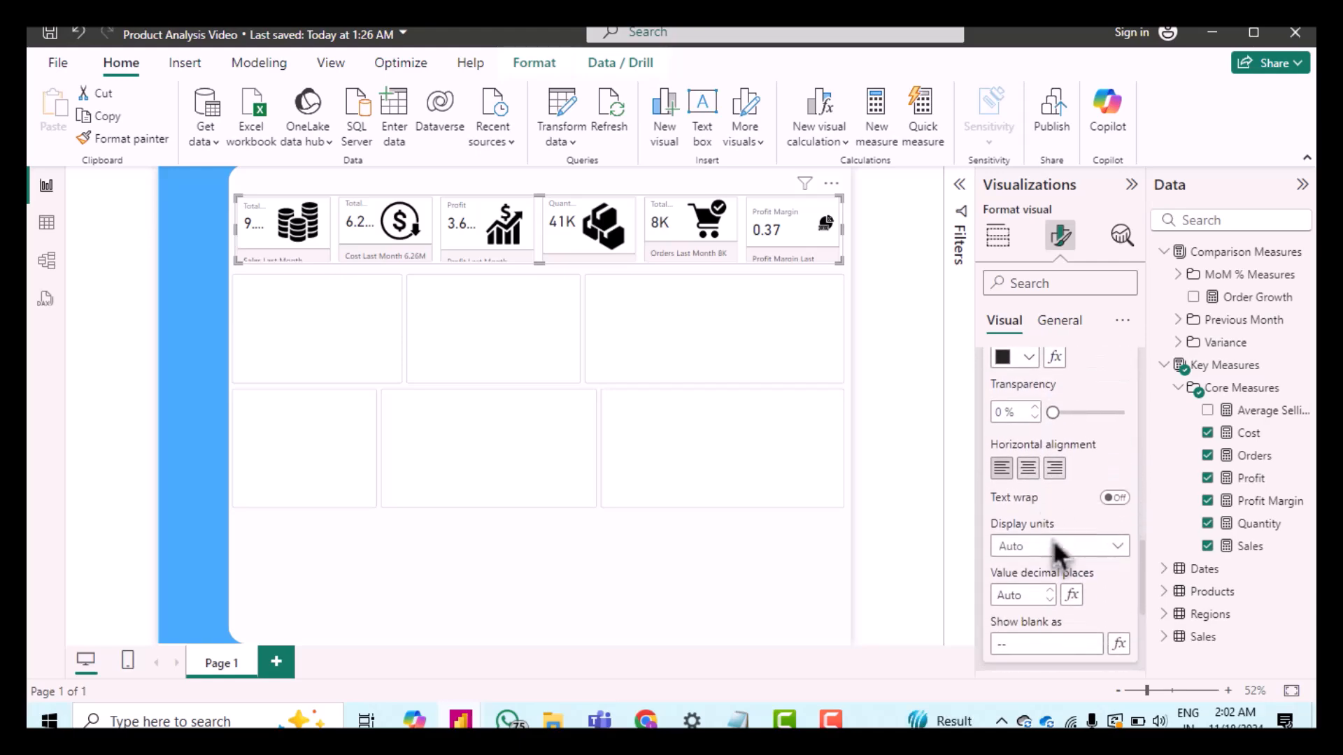
{"action": "left_click", "coordinate": [1051, 591]}
{"action": "scroll", "coordinate": [1077, 528], "scroll_direction": "up", "scroll_amount": 4}
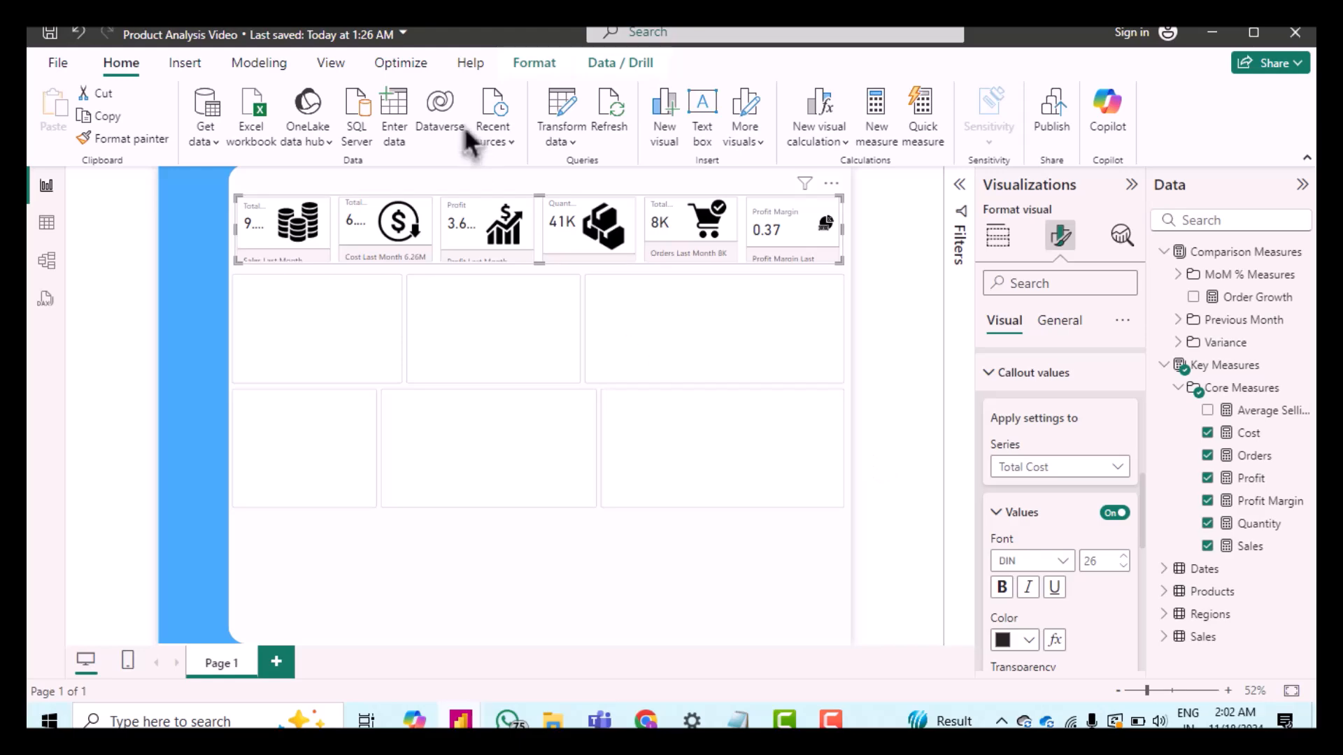
Step: Set the callout value decimal places to 1 for the Profit series
{"action": "left_click", "coordinate": [1045, 469]}
{"action": "left_click", "coordinate": [1033, 558]}
{"action": "scroll", "coordinate": [1085, 589], "scroll_direction": "down", "scroll_amount": 4}
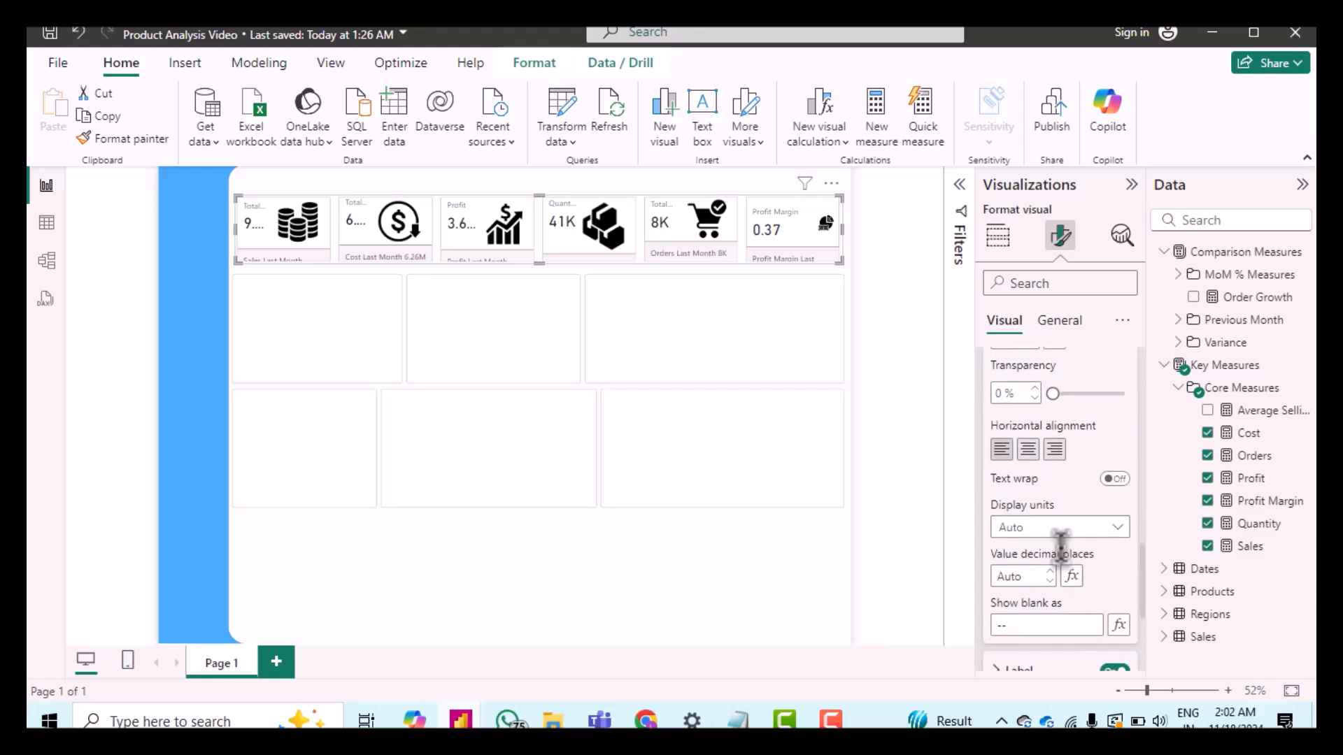
{"action": "left_click", "coordinate": [1051, 581]}
{"action": "left_click", "coordinate": [1050, 574]}
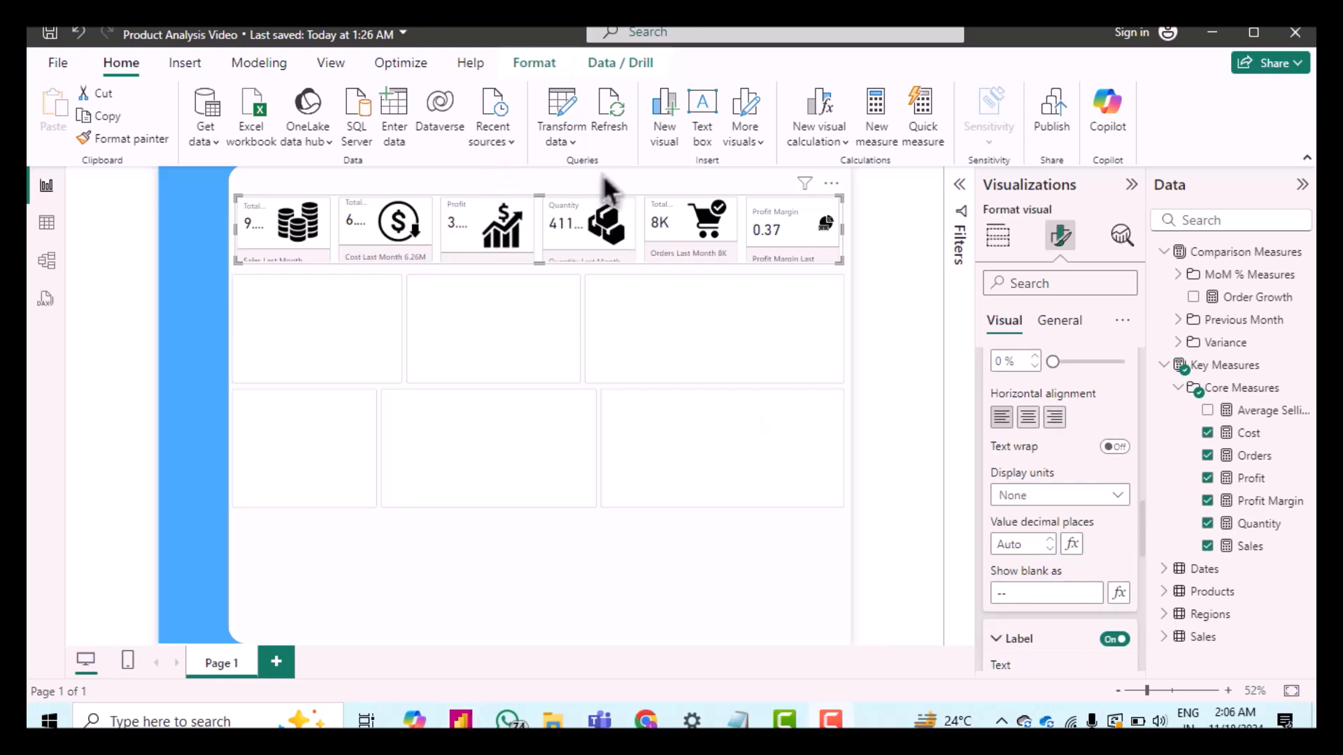
{"action": "scroll", "coordinate": [1077, 448], "scroll_direction": "down", "scroll_amount": 2}
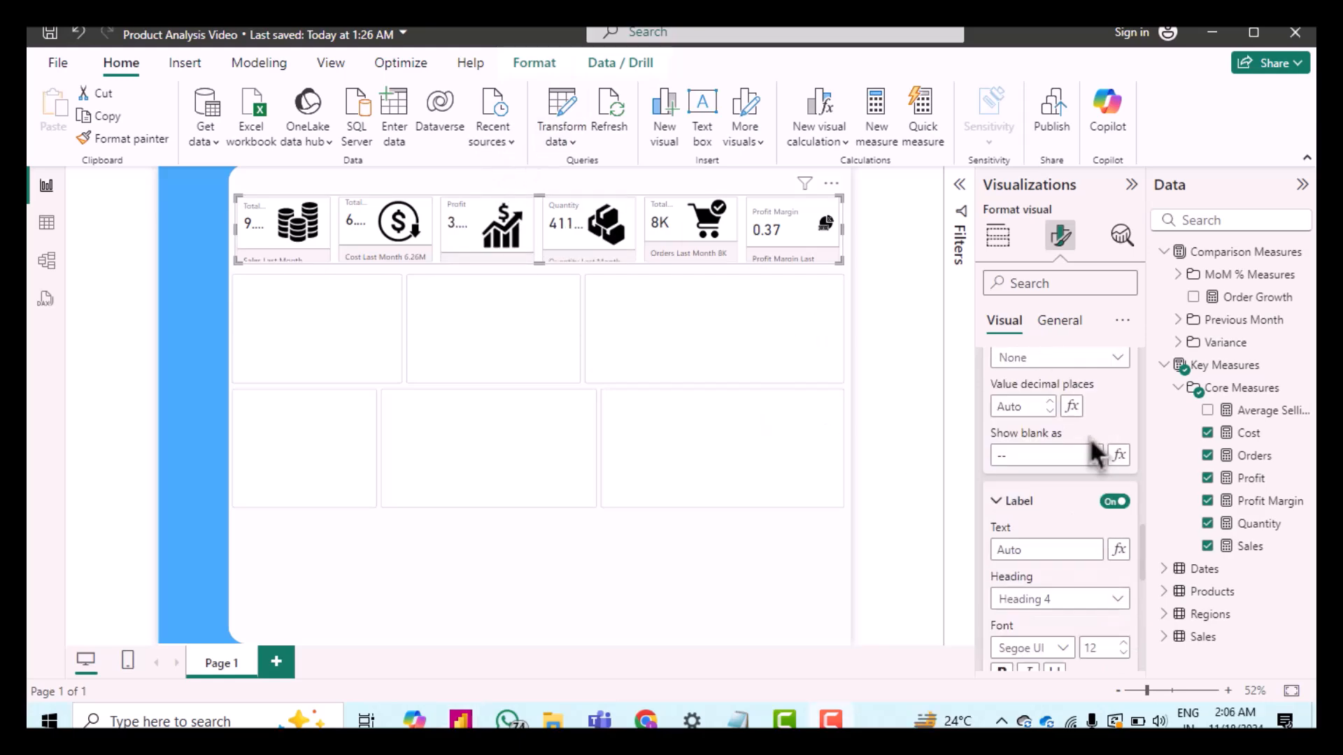
Step: Reduce the font size of the callout labels
{"action": "scroll", "coordinate": [1061, 523], "scroll_direction": "down", "scroll_amount": 2}
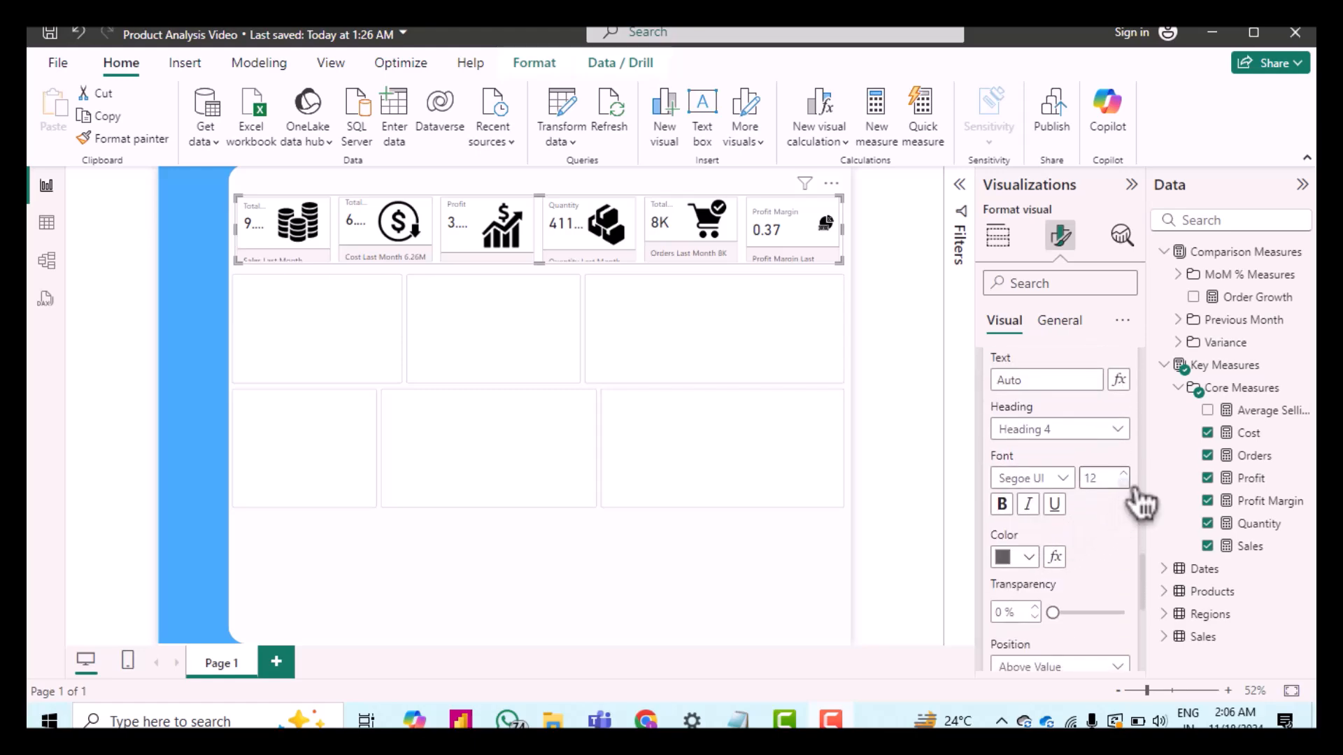
{"action": "left_click", "coordinate": [1123, 483]}
{"action": "left_click", "coordinate": [1065, 480]}
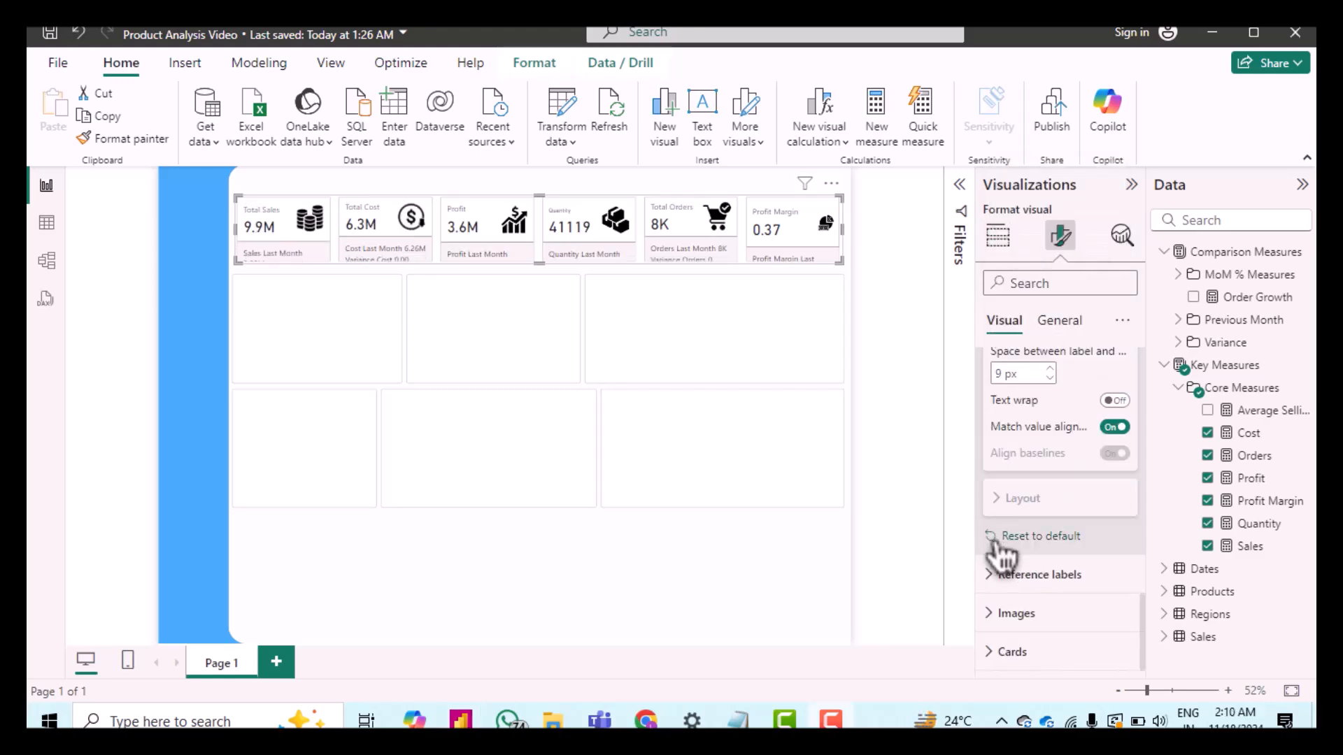
Step: Set the card images' size to 22 px for all series
{"action": "left_click", "coordinate": [1000, 618]}
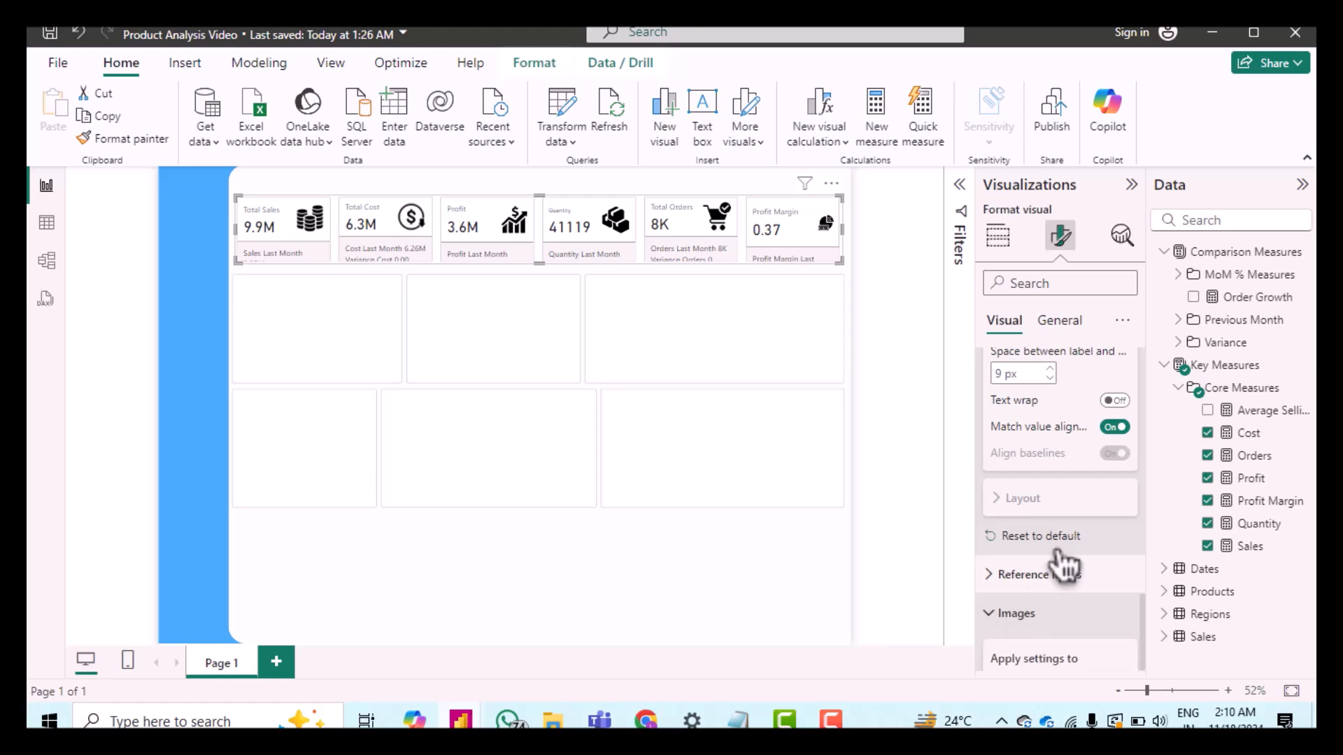
{"action": "scroll", "coordinate": [1055, 555], "scroll_direction": "down", "scroll_amount": 5}
{"action": "scroll", "coordinate": [1055, 555], "scroll_direction": "down", "scroll_amount": 3}
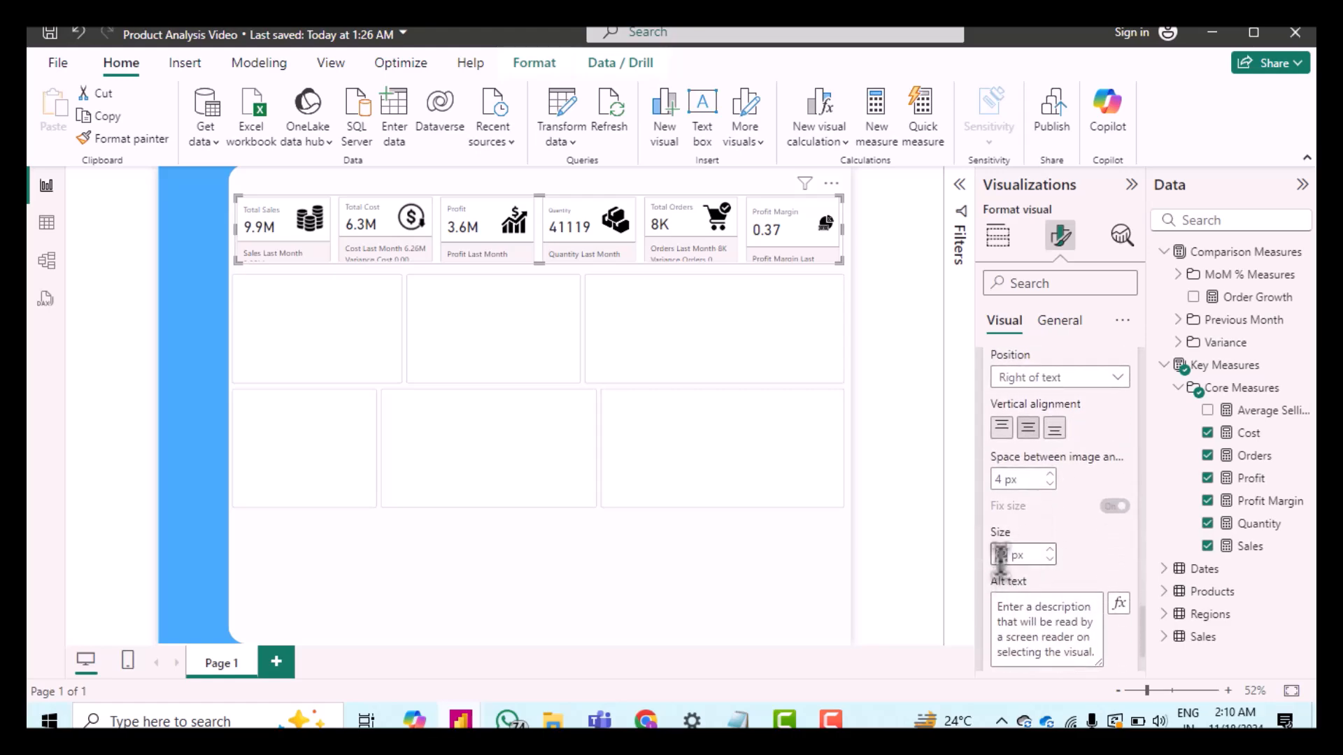
{"action": "scroll", "coordinate": [1077, 526], "scroll_direction": "up", "scroll_amount": 3}
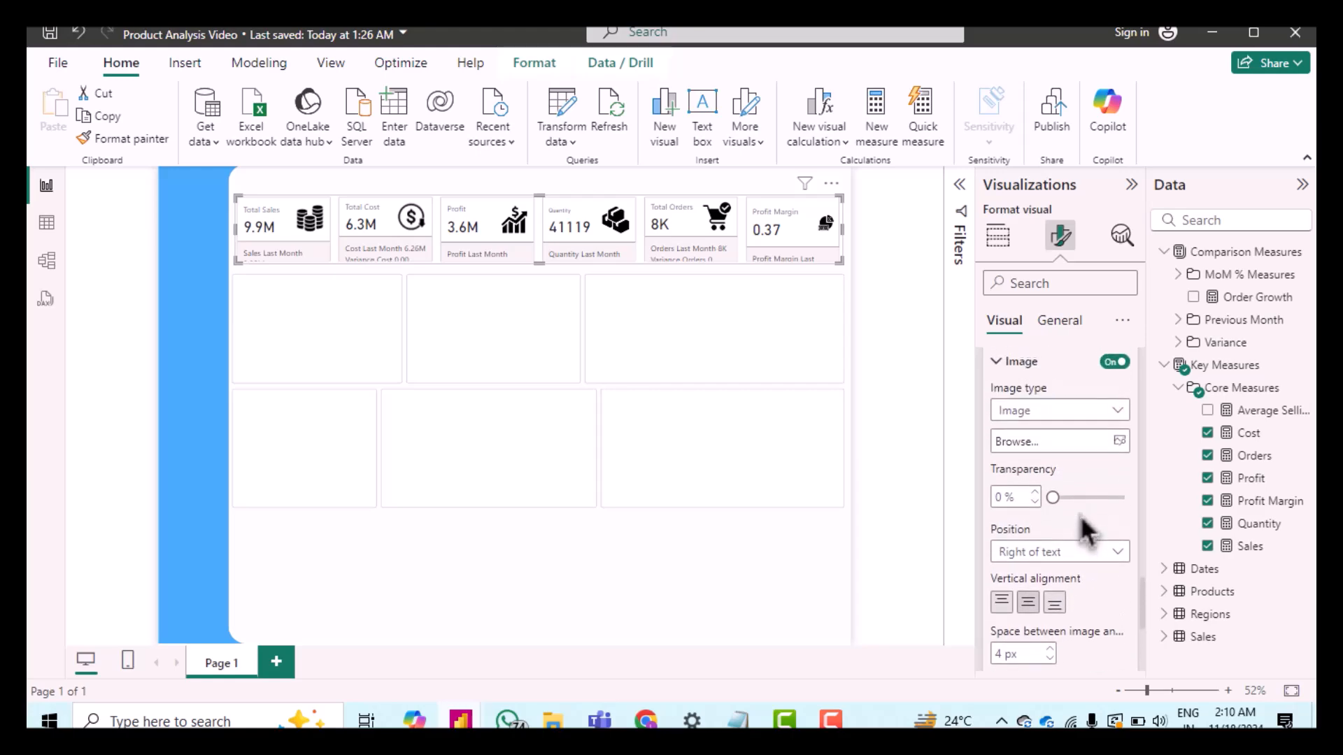
{"action": "scroll", "coordinate": [1087, 531], "scroll_direction": "up", "scroll_amount": 3}
{"action": "scroll", "coordinate": [1035, 456], "scroll_direction": "down", "scroll_amount": 1}
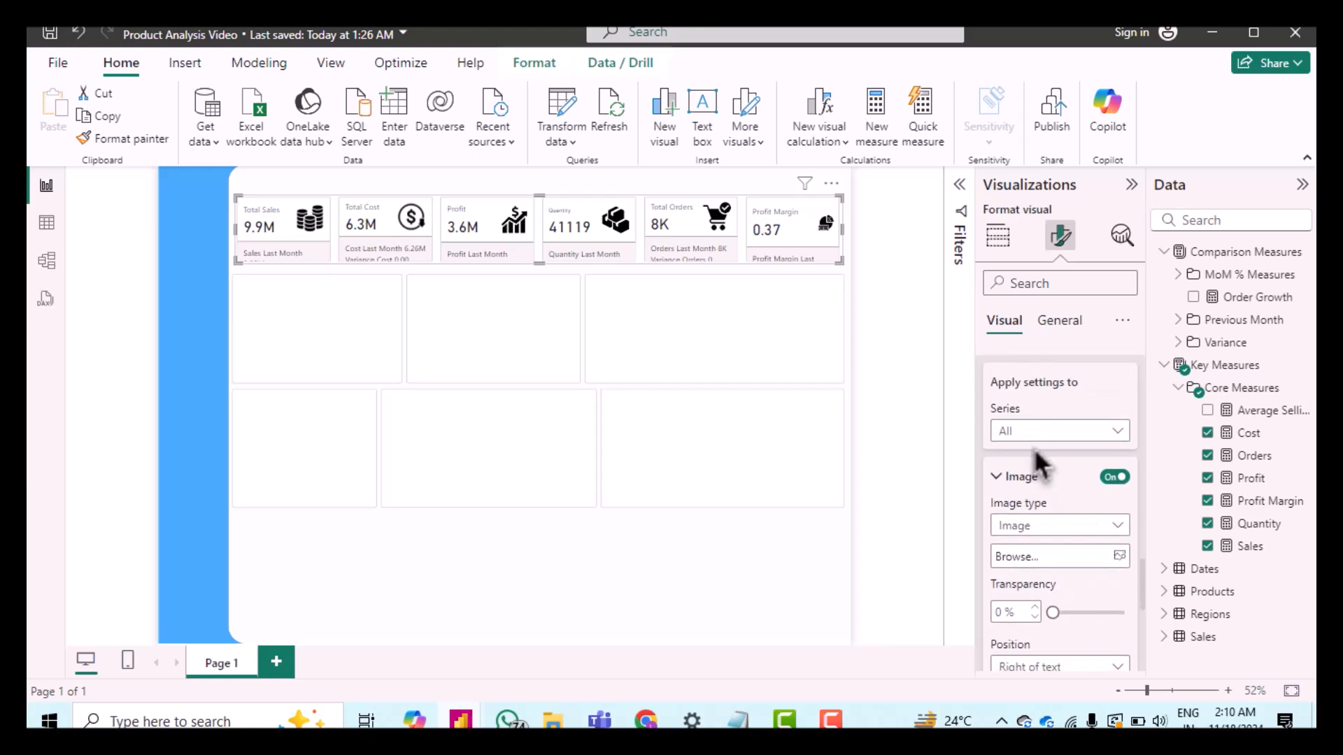
{"action": "left_click", "coordinate": [1032, 433]}
{"action": "scroll", "coordinate": [1076, 509], "scroll_direction": "down", "scroll_amount": 4}
{"action": "scroll", "coordinate": [1077, 522], "scroll_direction": "down", "scroll_amount": 1}
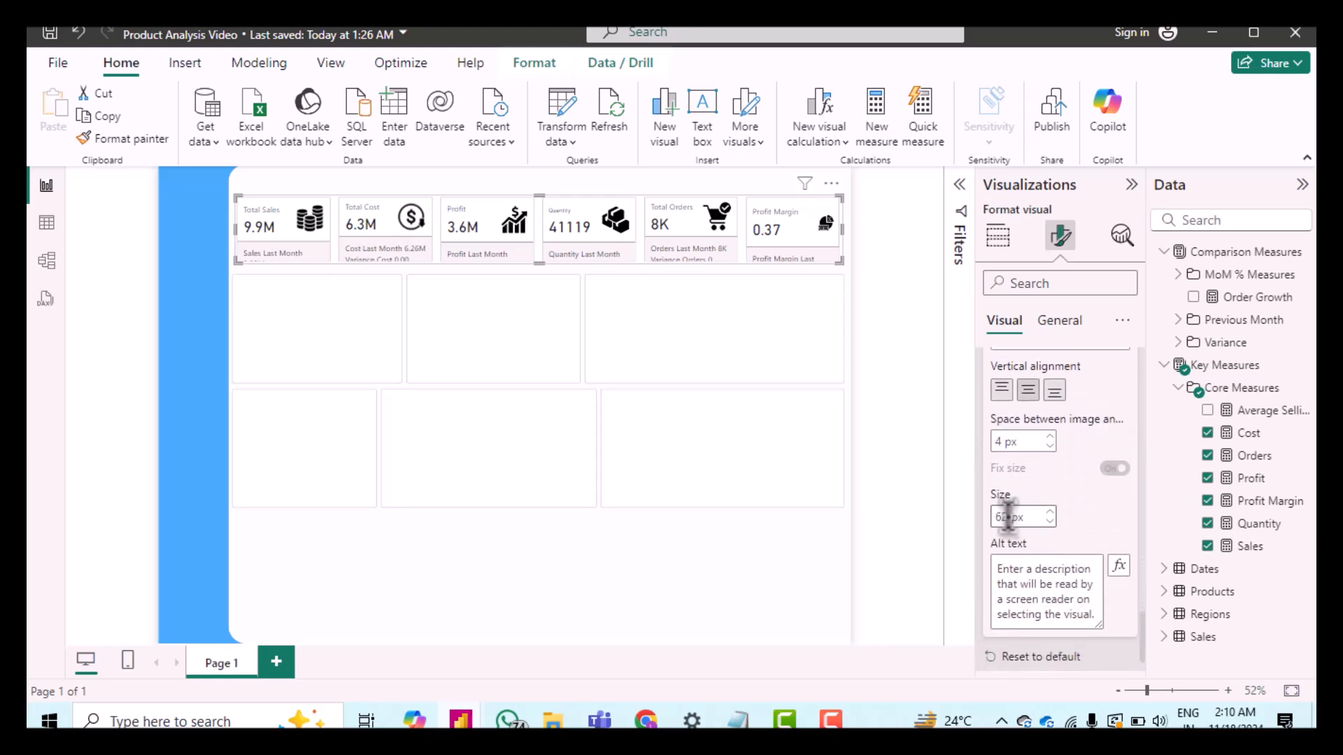
{"action": "double_click", "coordinate": [1007, 517]}
{"action": "type", "text": "30"}
{"action": "left_click", "coordinate": [1059, 529]}
{"action": "left_click", "coordinate": [1058, 529]}
{"action": "left_click", "coordinate": [1058, 530]}
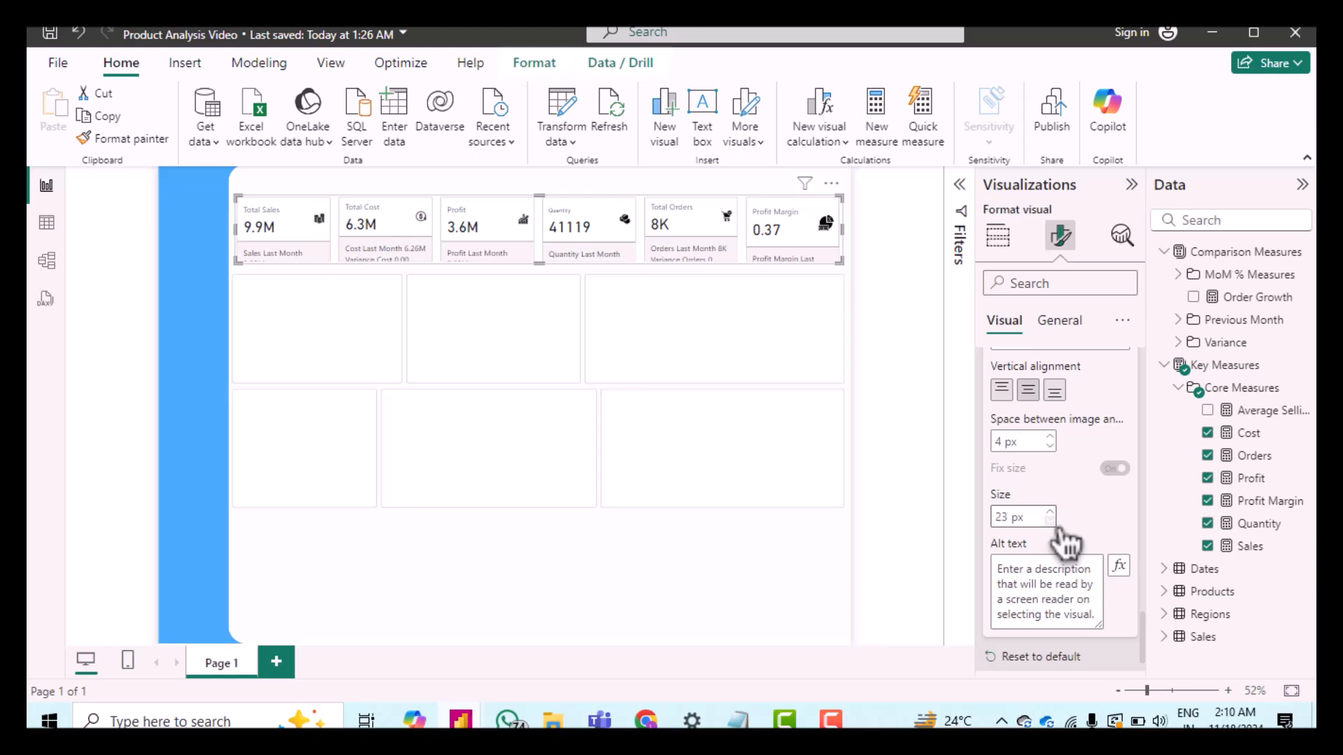
{"action": "left_click", "coordinate": [1058, 529]}
Step: In the reference labels settings, select the Total Sales series and its Variance Sales label
{"action": "scroll", "coordinate": [1034, 471], "scroll_direction": "up", "scroll_amount": 10}
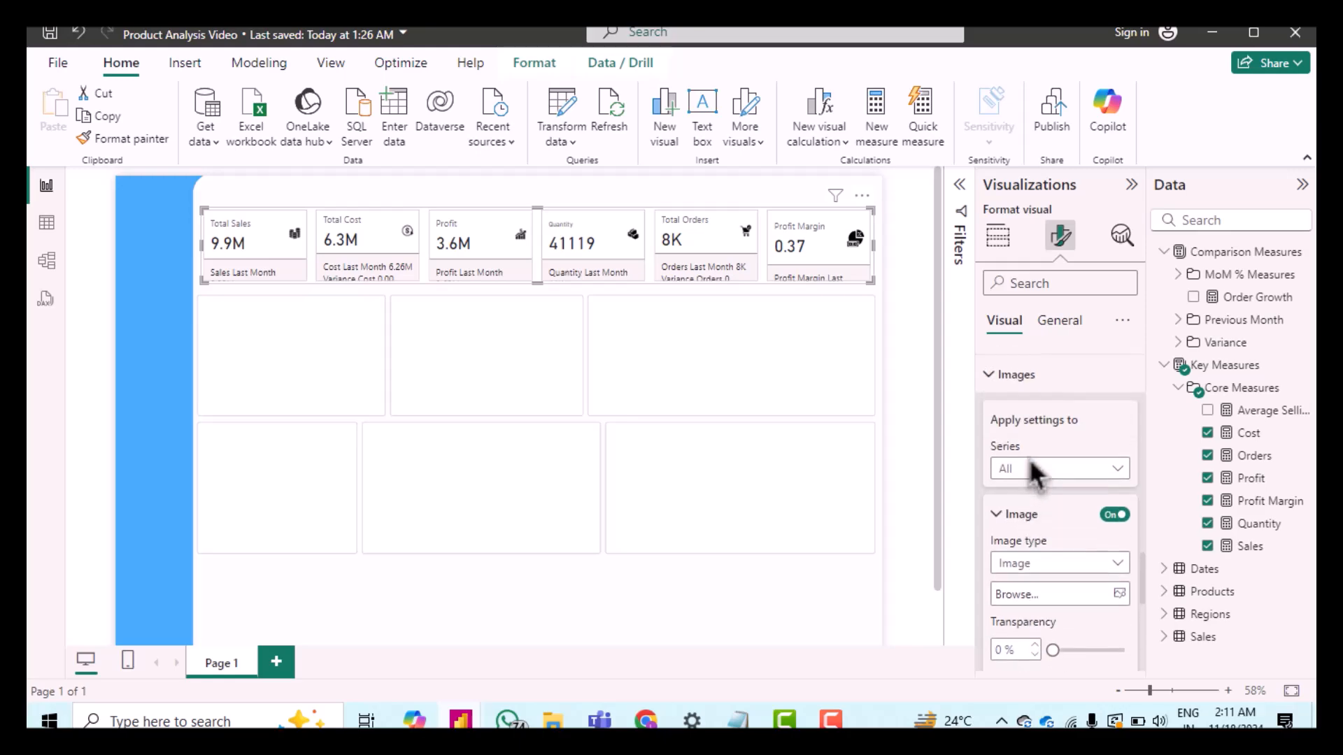
{"action": "left_click", "coordinate": [990, 376]}
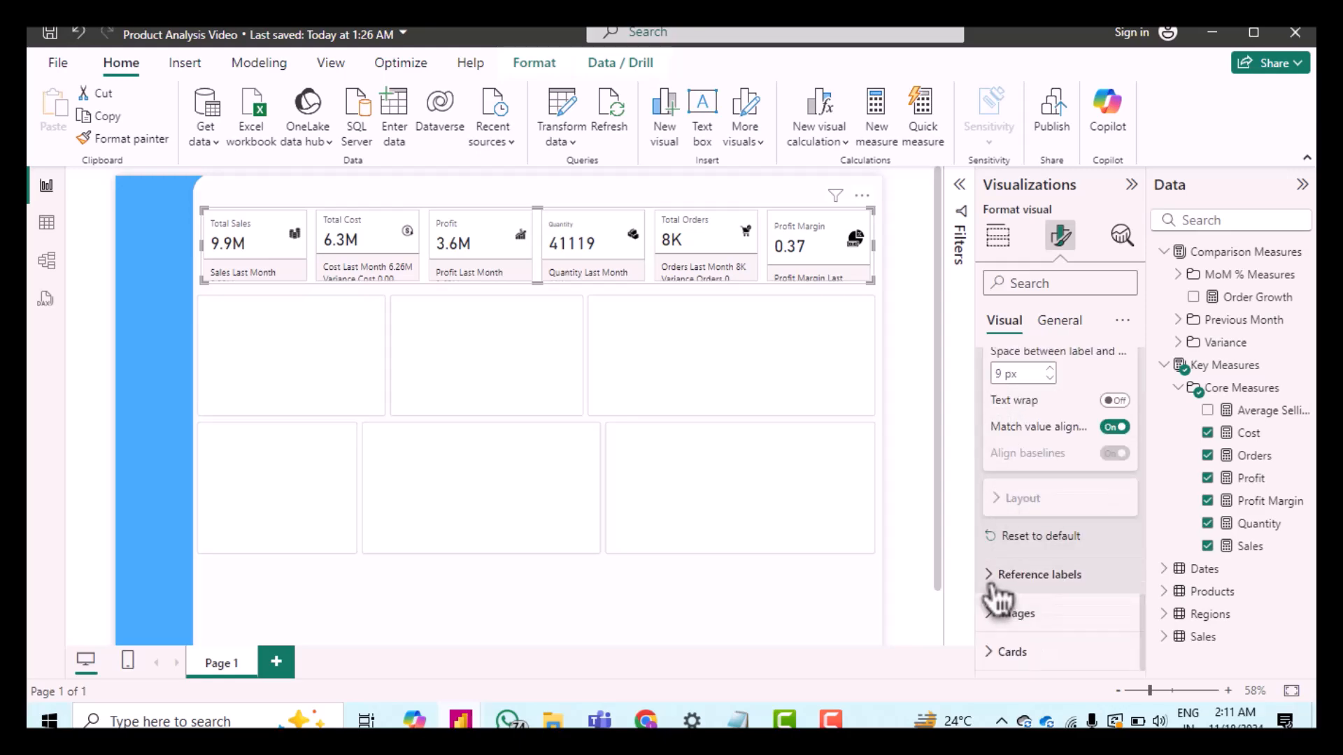
{"action": "left_click", "coordinate": [1062, 570]}
{"action": "scroll", "coordinate": [1063, 570], "scroll_direction": "down", "scroll_amount": 5}
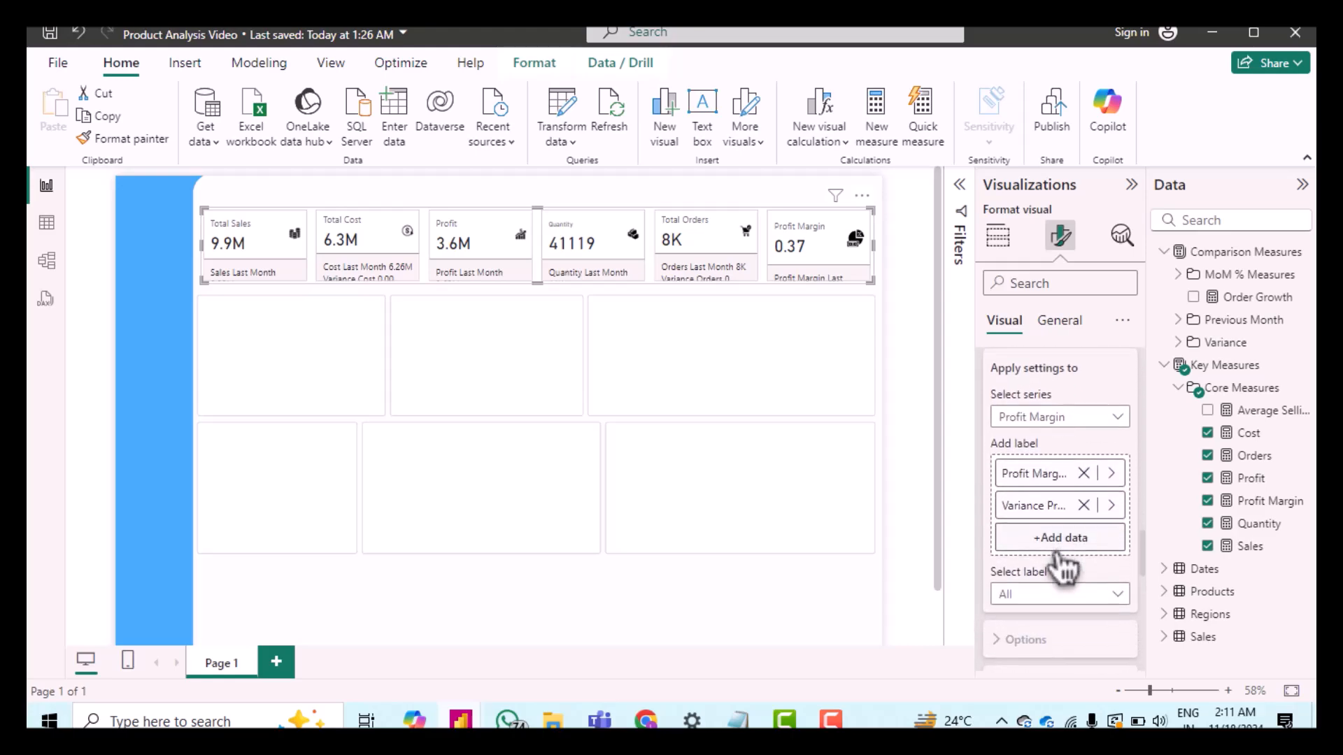
{"action": "left_click", "coordinate": [1017, 418]}
{"action": "left_click", "coordinate": [1026, 462]}
{"action": "scroll", "coordinate": [1059, 493], "scroll_direction": "down", "scroll_amount": 2}
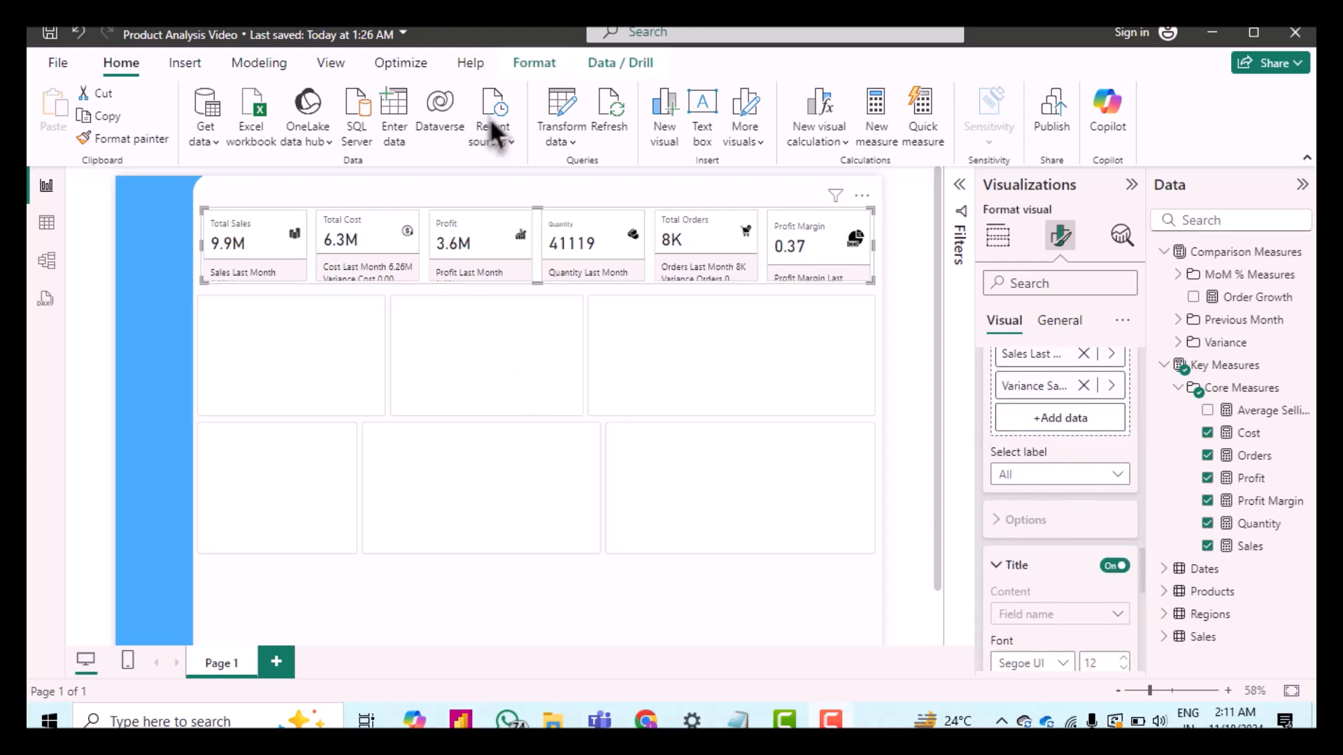
{"action": "left_click", "coordinate": [1025, 493]}
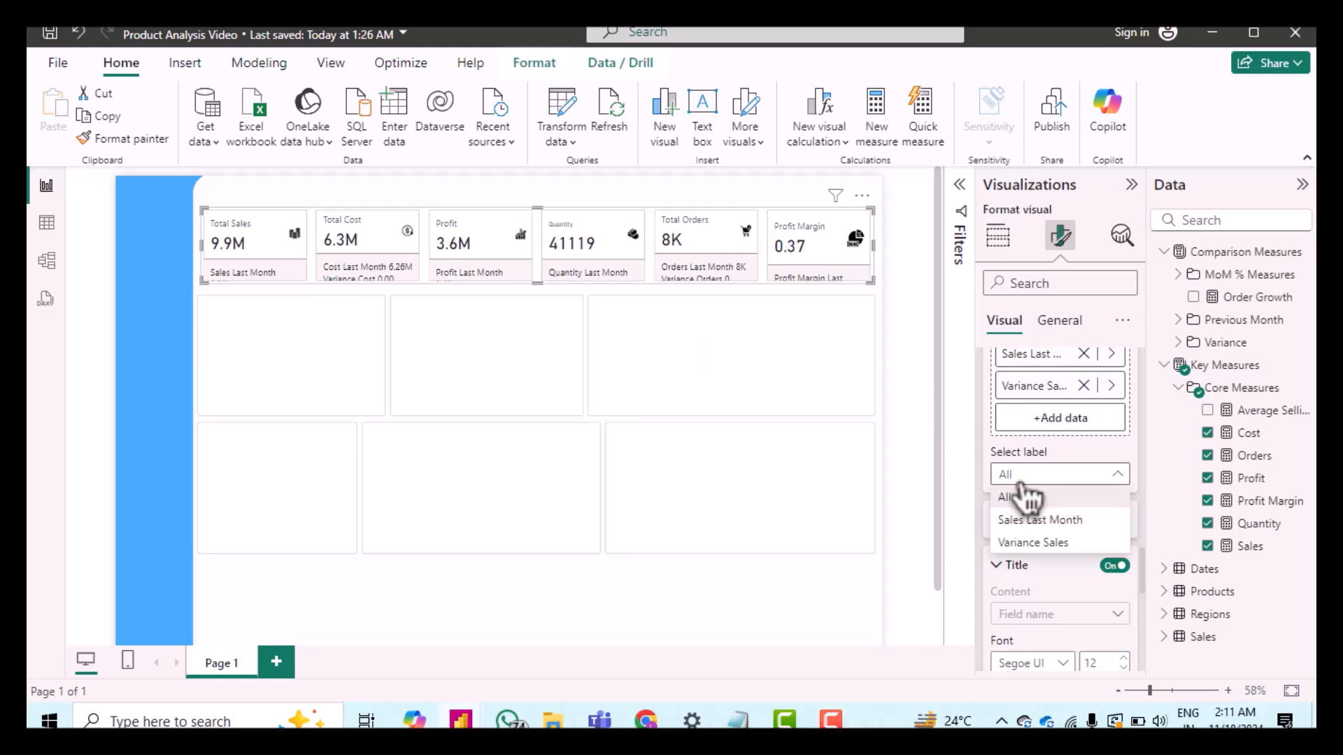
{"action": "left_click", "coordinate": [1059, 556]}
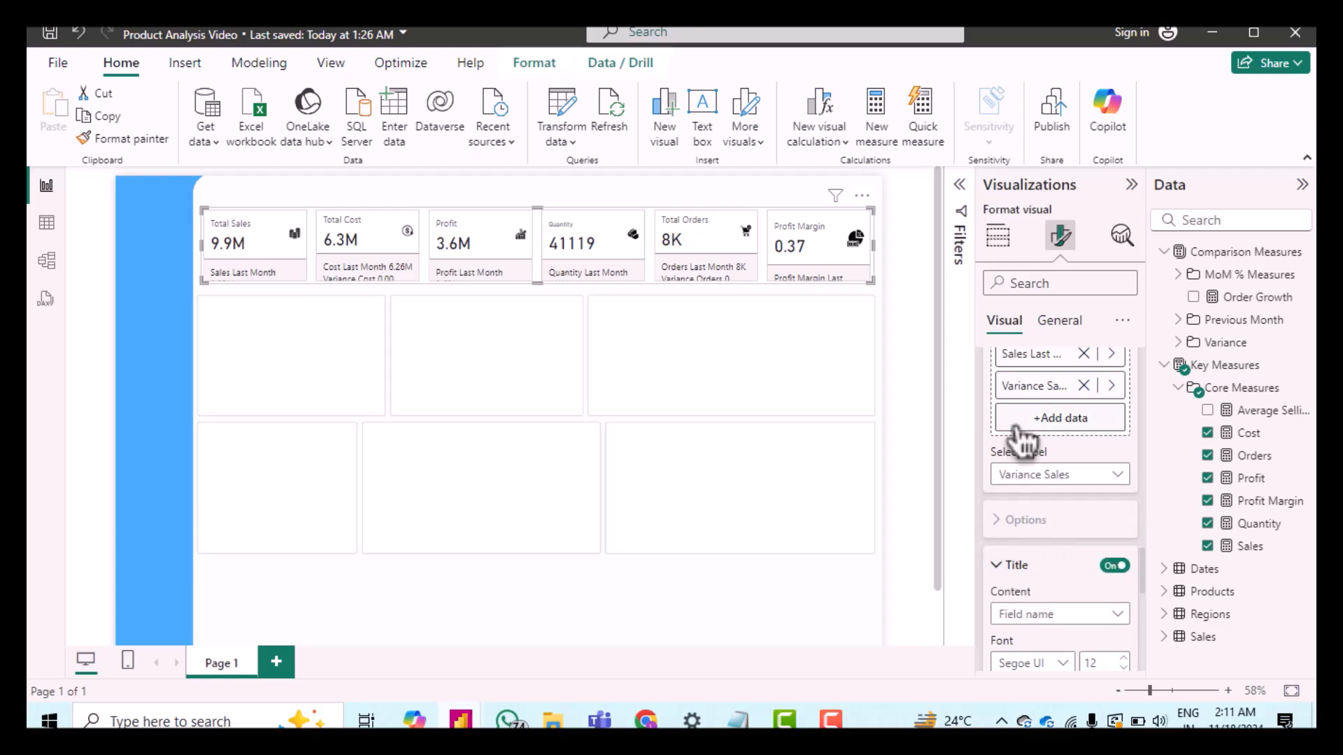
Step: Turn on the Detail for the Variance Sales reference label and expand its settings
{"action": "scroll", "coordinate": [1028, 495], "scroll_direction": "down", "scroll_amount": 3}
{"action": "scroll", "coordinate": [1028, 495], "scroll_direction": "down", "scroll_amount": 1}
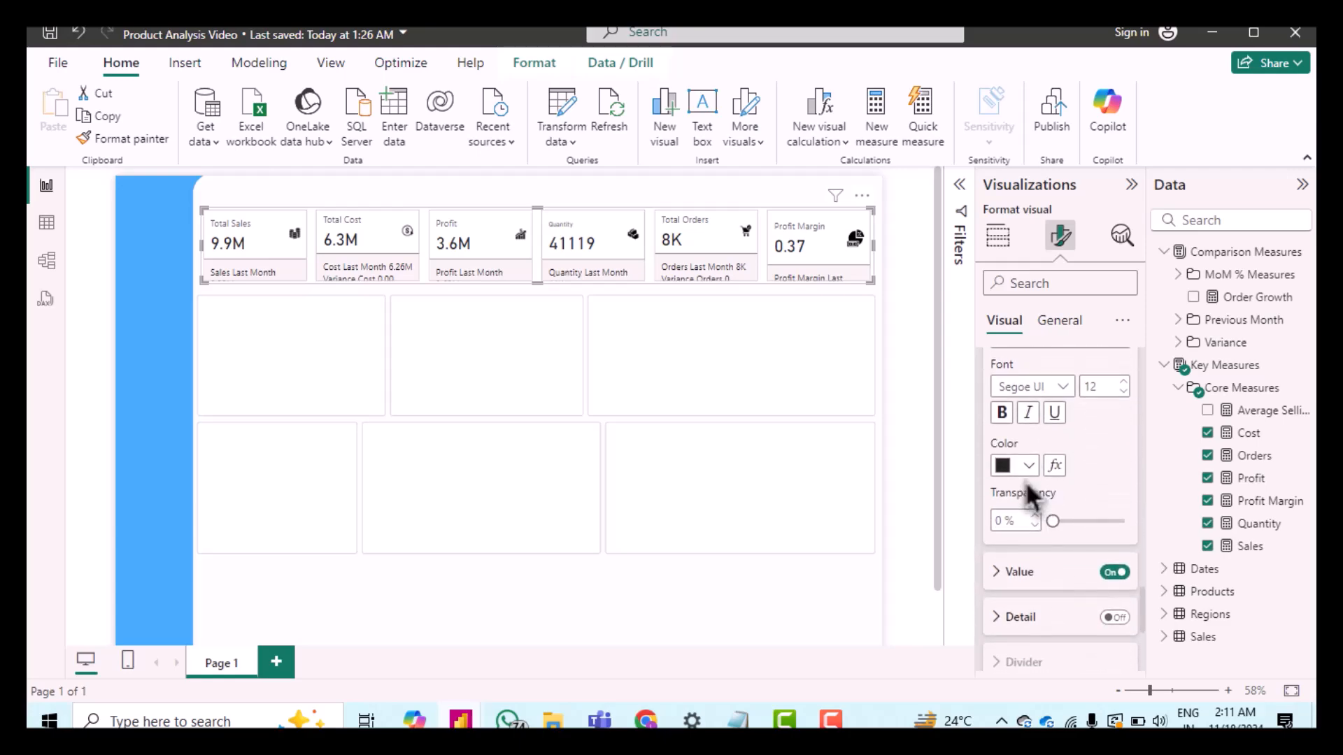
{"action": "left_click", "coordinate": [1115, 586]}
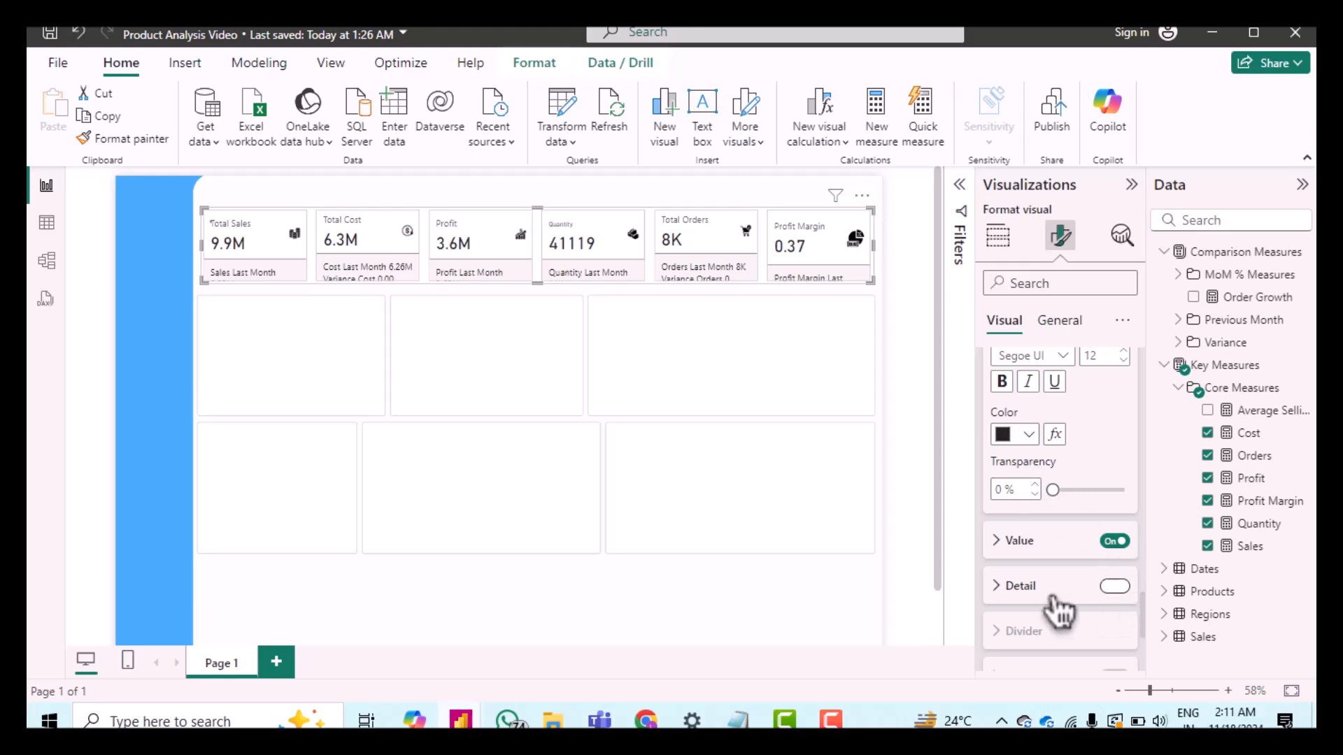
{"action": "scroll", "coordinate": [1049, 601], "scroll_direction": "down", "scroll_amount": 1}
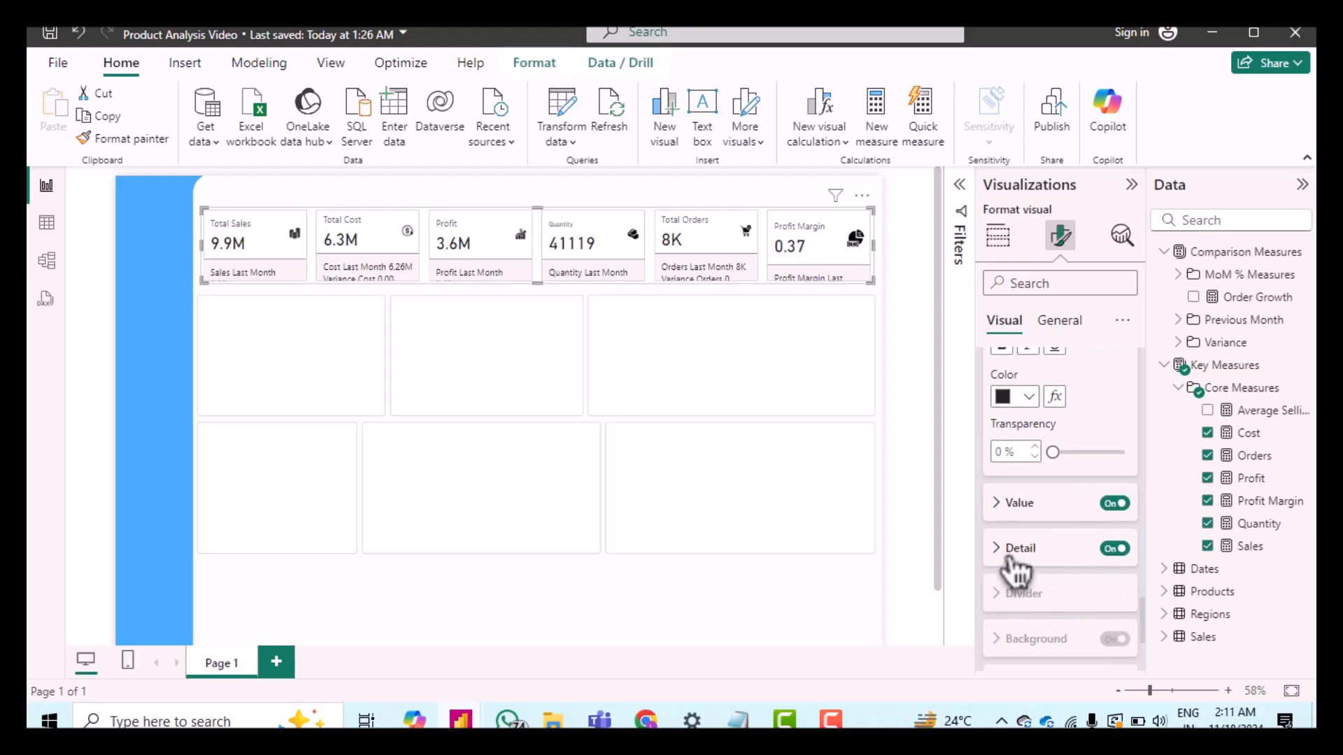
{"action": "left_click", "coordinate": [1010, 557]}
Step: Add the Mon-over-Mon Sales measure as the reference label's detail data
{"action": "scroll", "coordinate": [1055, 531], "scroll_direction": "down", "scroll_amount": 1}
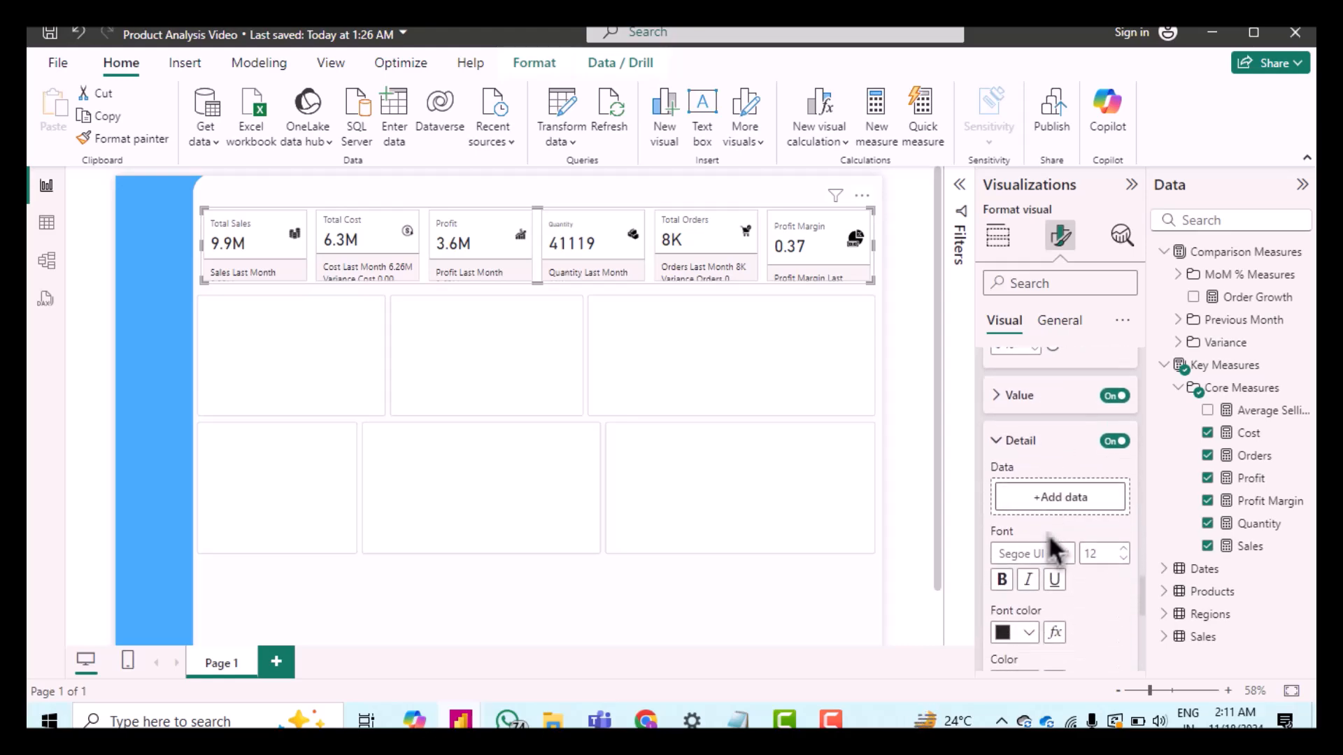
{"action": "left_click", "coordinate": [1061, 498]}
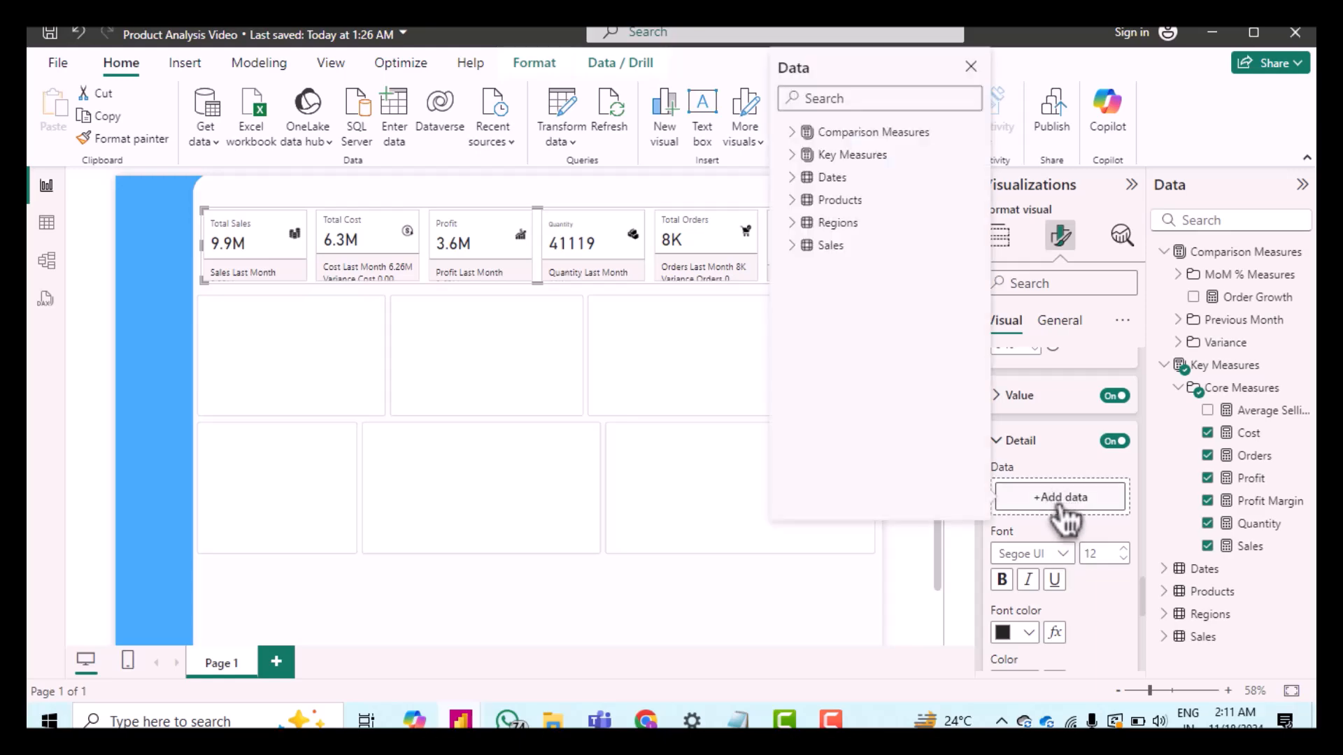
{"action": "left_click", "coordinate": [803, 136]}
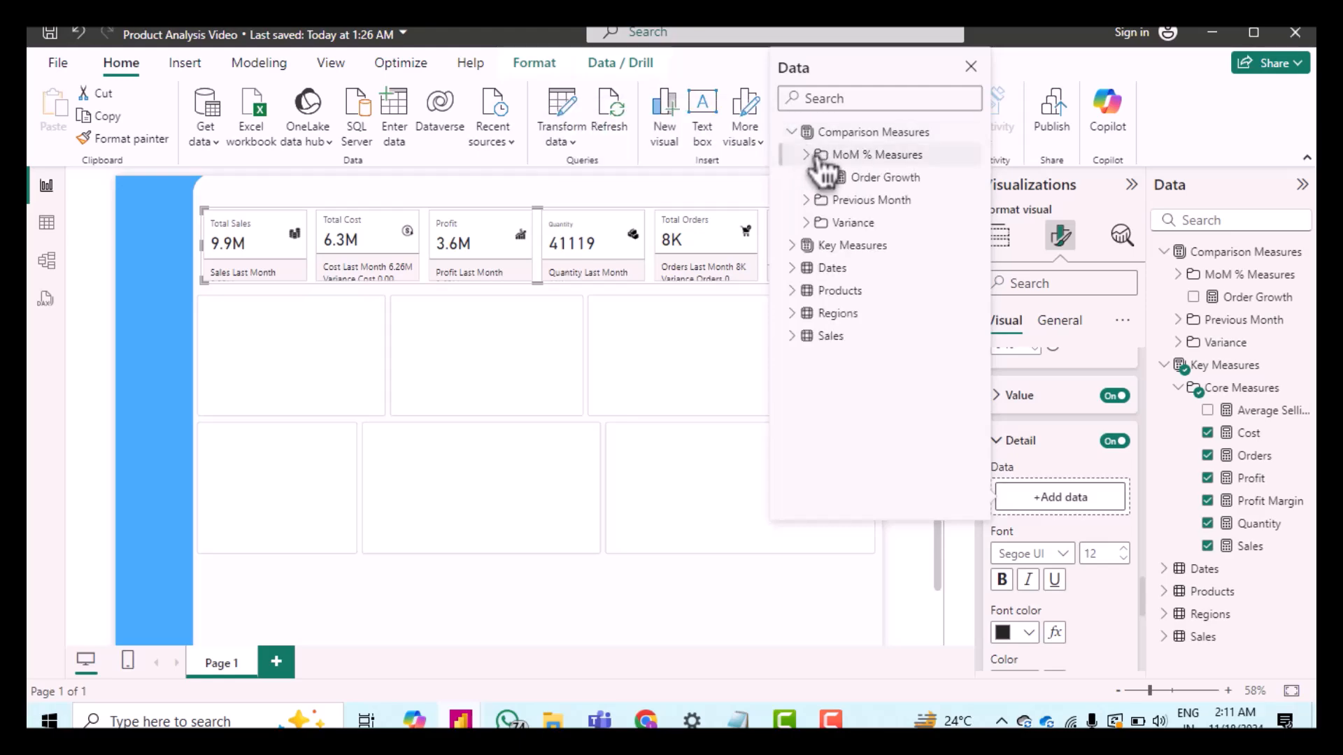
{"action": "left_click", "coordinate": [817, 156]}
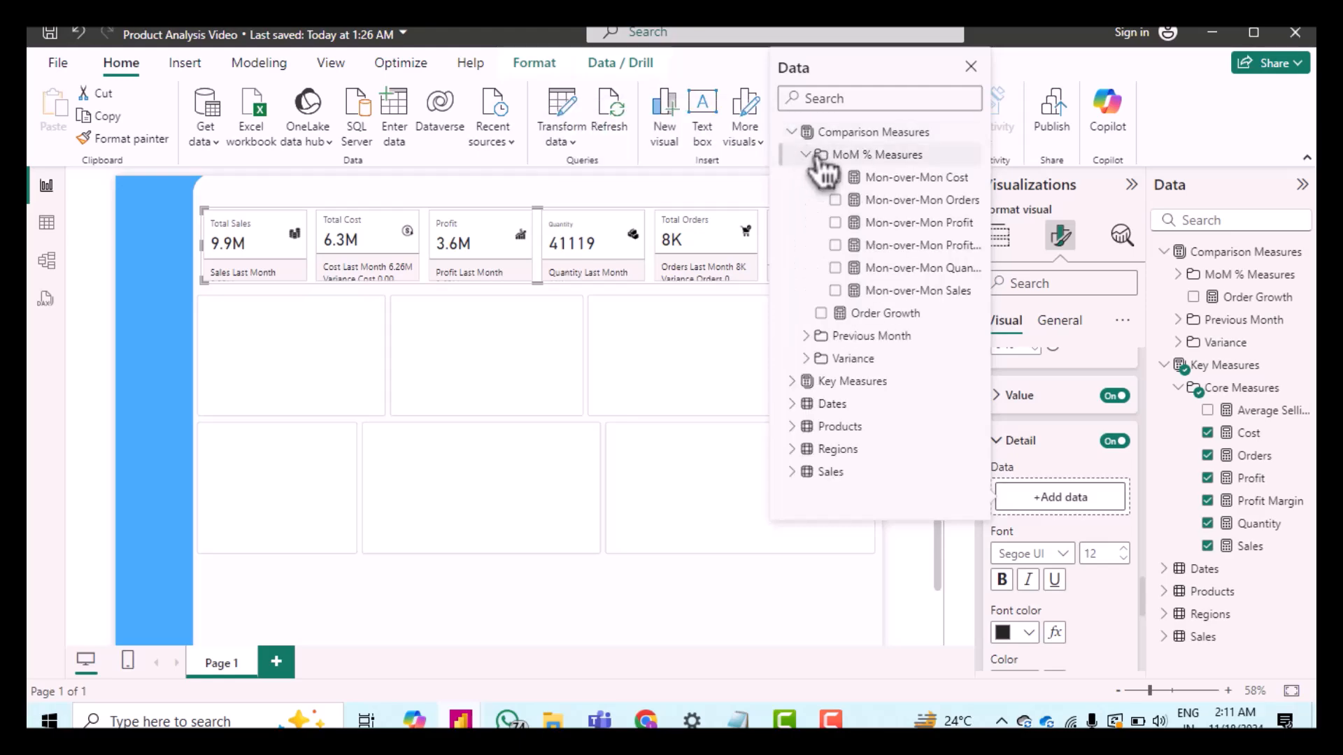
{"action": "left_click", "coordinate": [901, 297]}
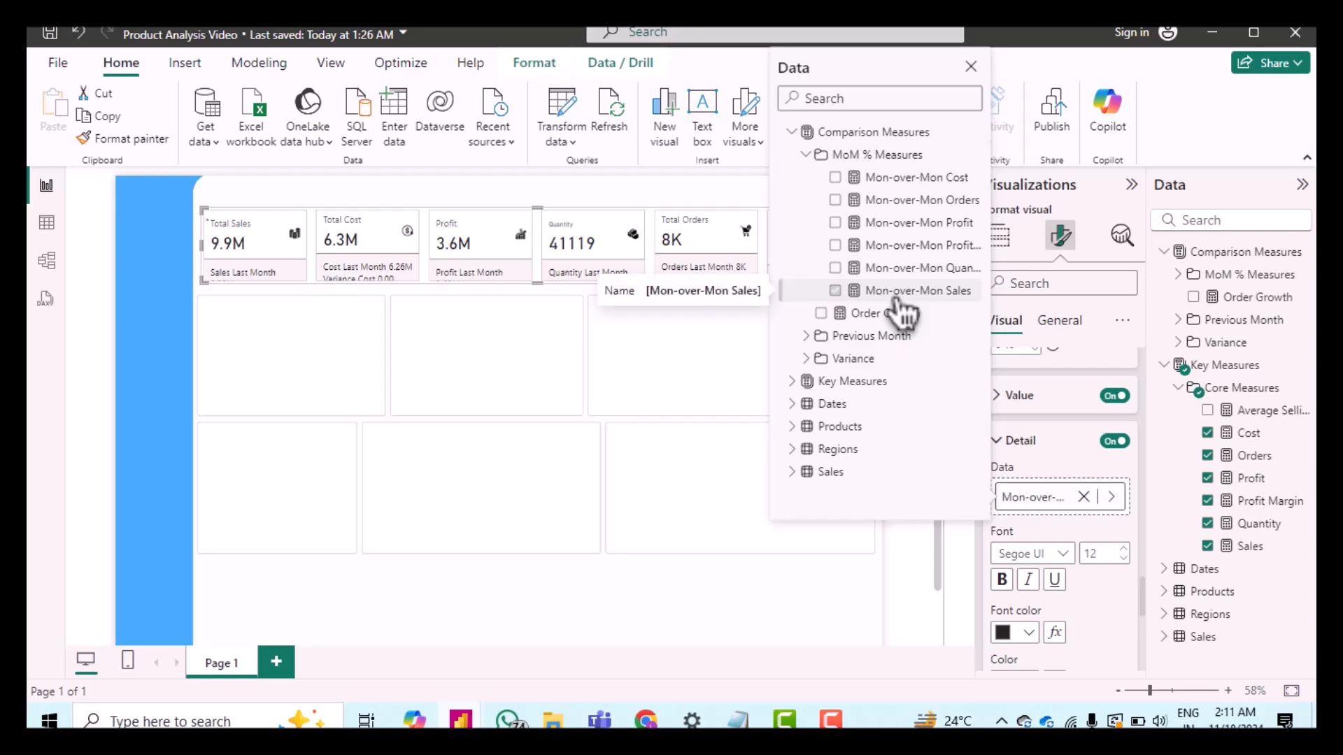
{"action": "left_click", "coordinate": [1059, 451]}
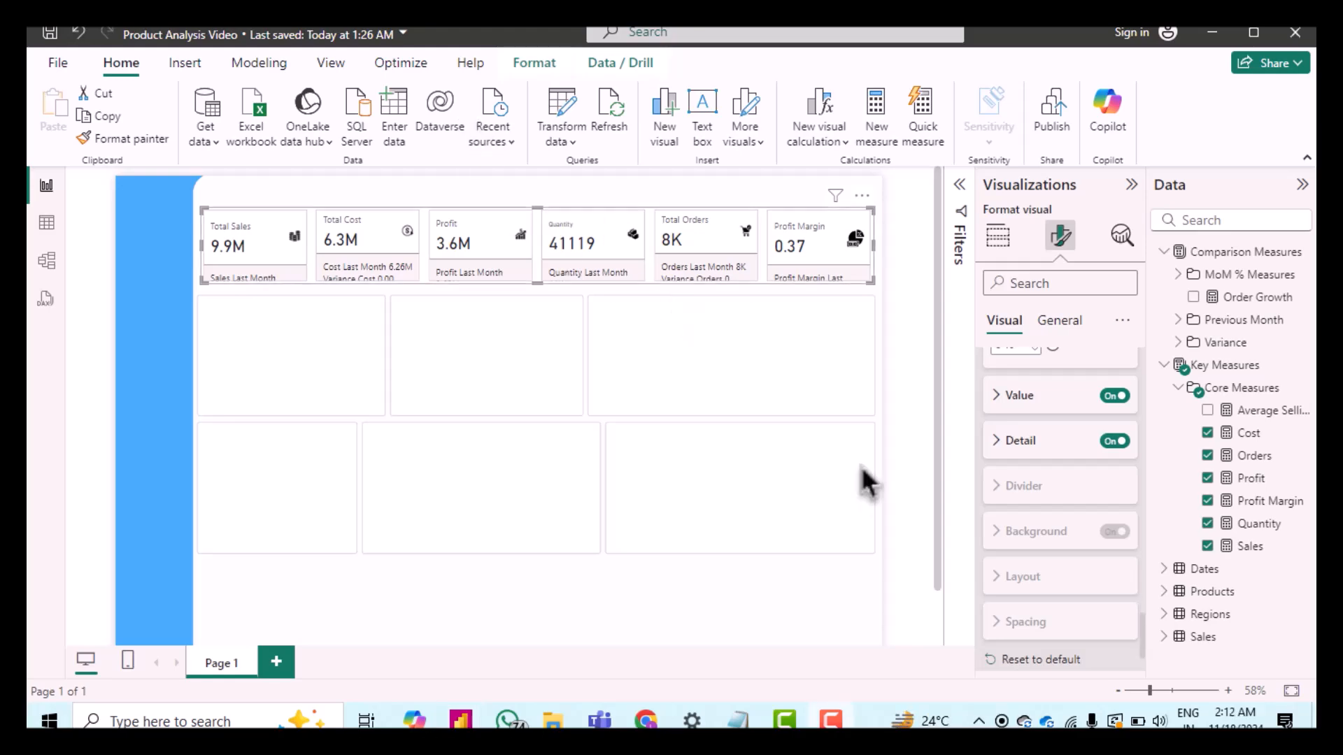
Step: Set the detail font to DIN at size 9
{"action": "left_click", "coordinate": [1011, 445]}
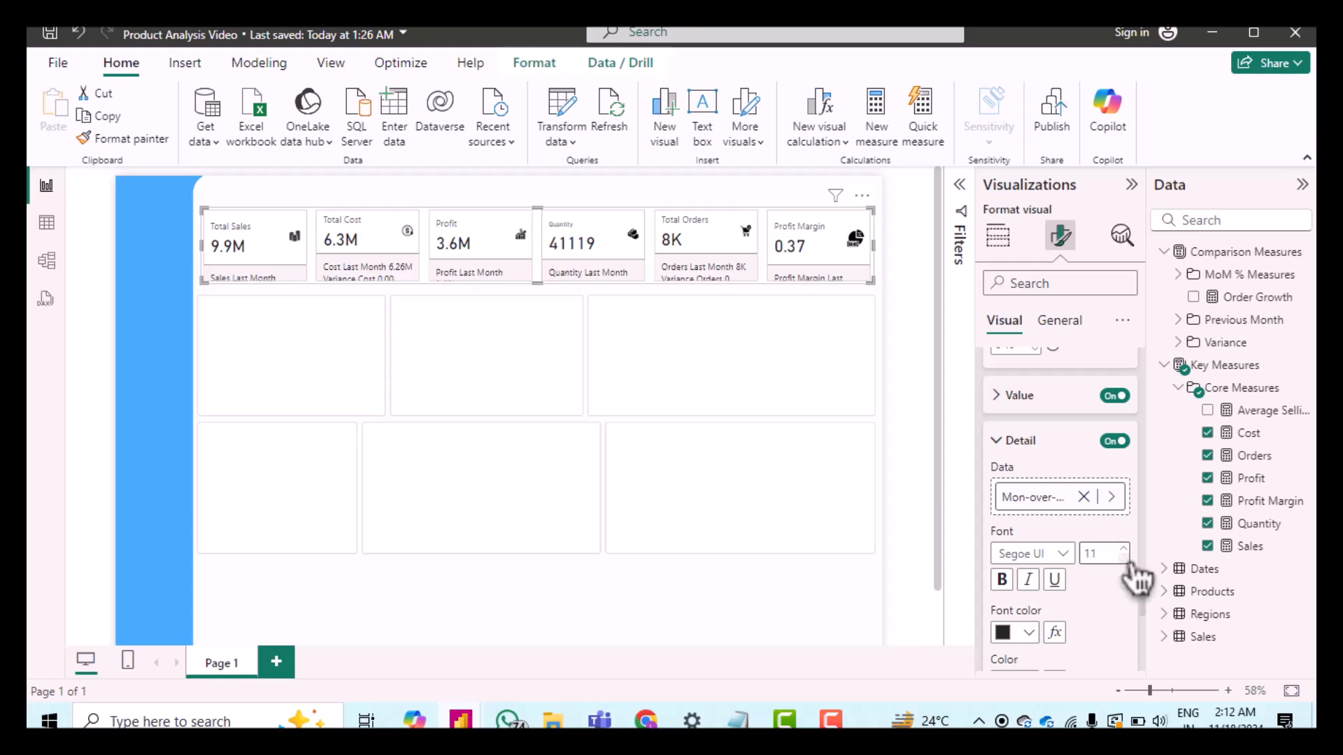
{"action": "left_click", "coordinate": [1123, 558]}
{"action": "left_click", "coordinate": [1123, 558]}
{"action": "left_click", "coordinate": [1063, 553]}
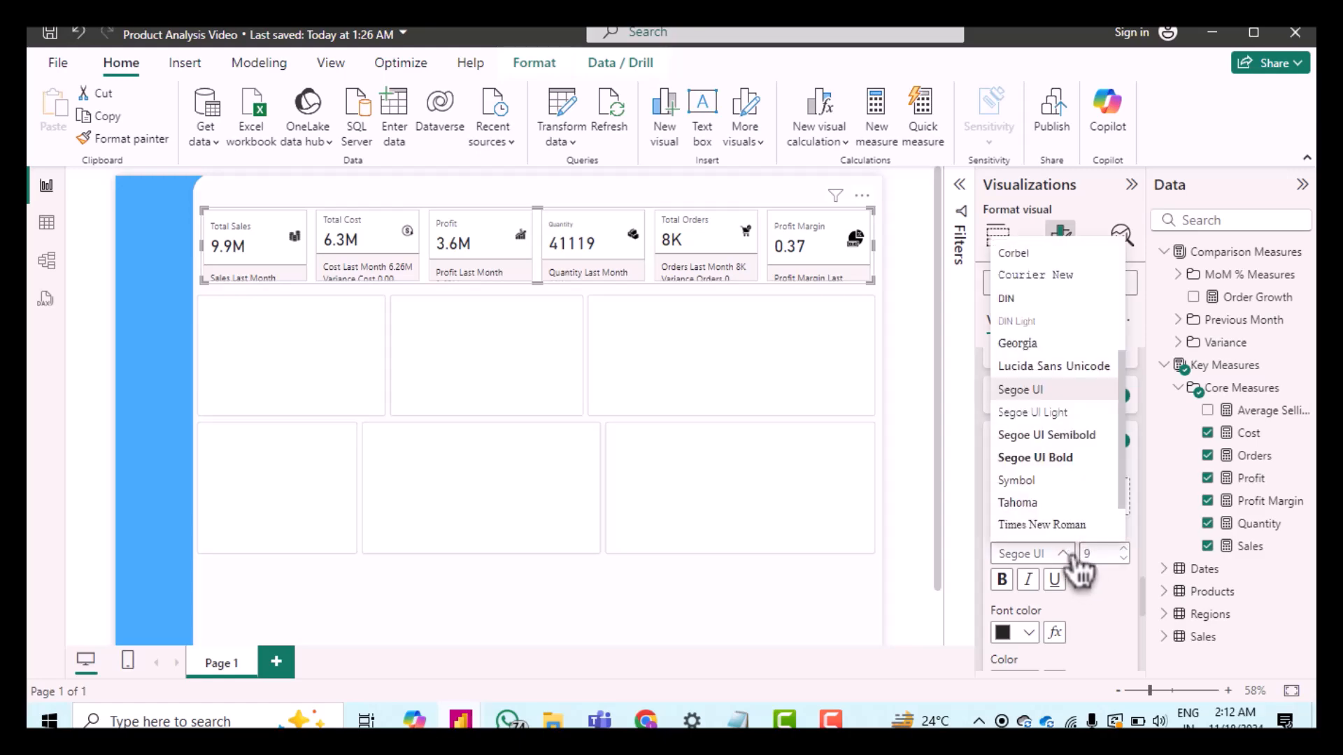
{"action": "left_click", "coordinate": [1037, 299]}
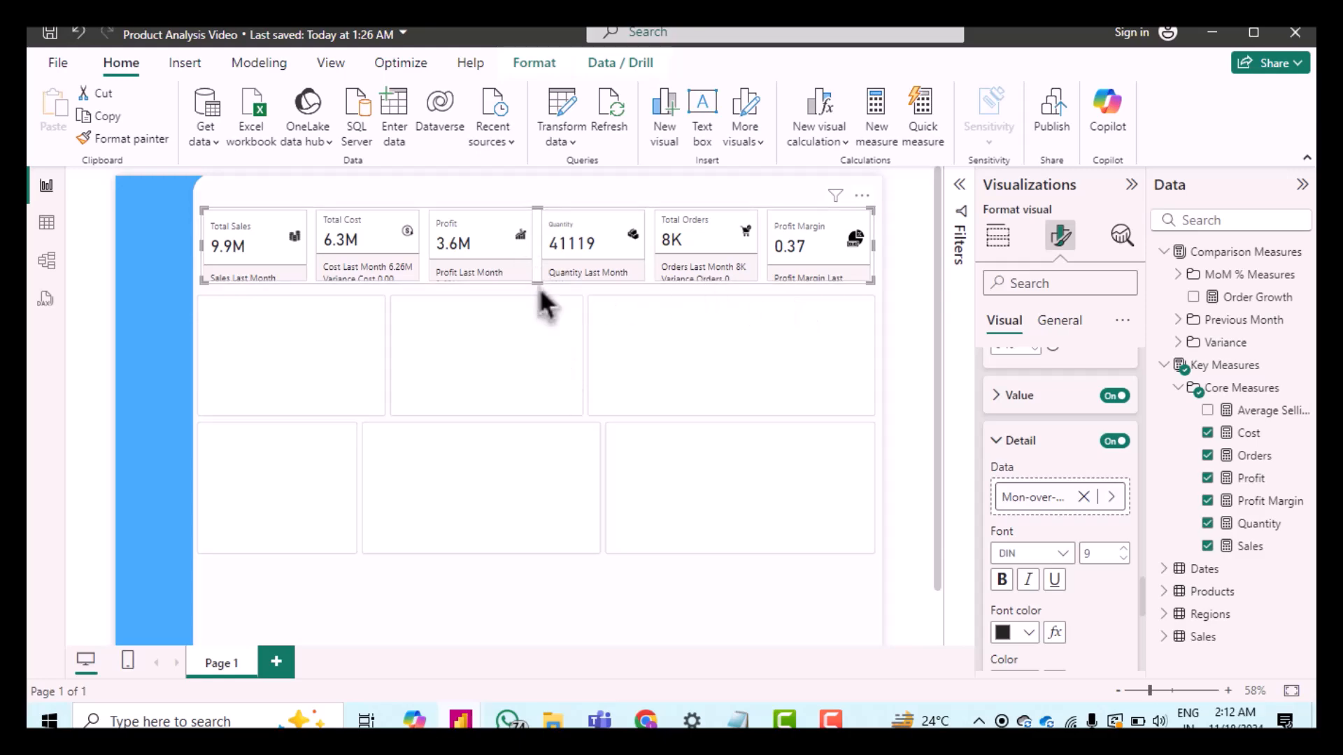
Step: Stretch the card visual slightly taller and reopen its format settings
{"action": "mouse_move", "coordinate": [539, 284]}
{"action": "left_mouse_down"}
{"action": "mouse_move", "coordinate": [546, 338]}
{"action": "mouse_move", "coordinate": [553, 294]}
{"action": "left_mouse_up"}
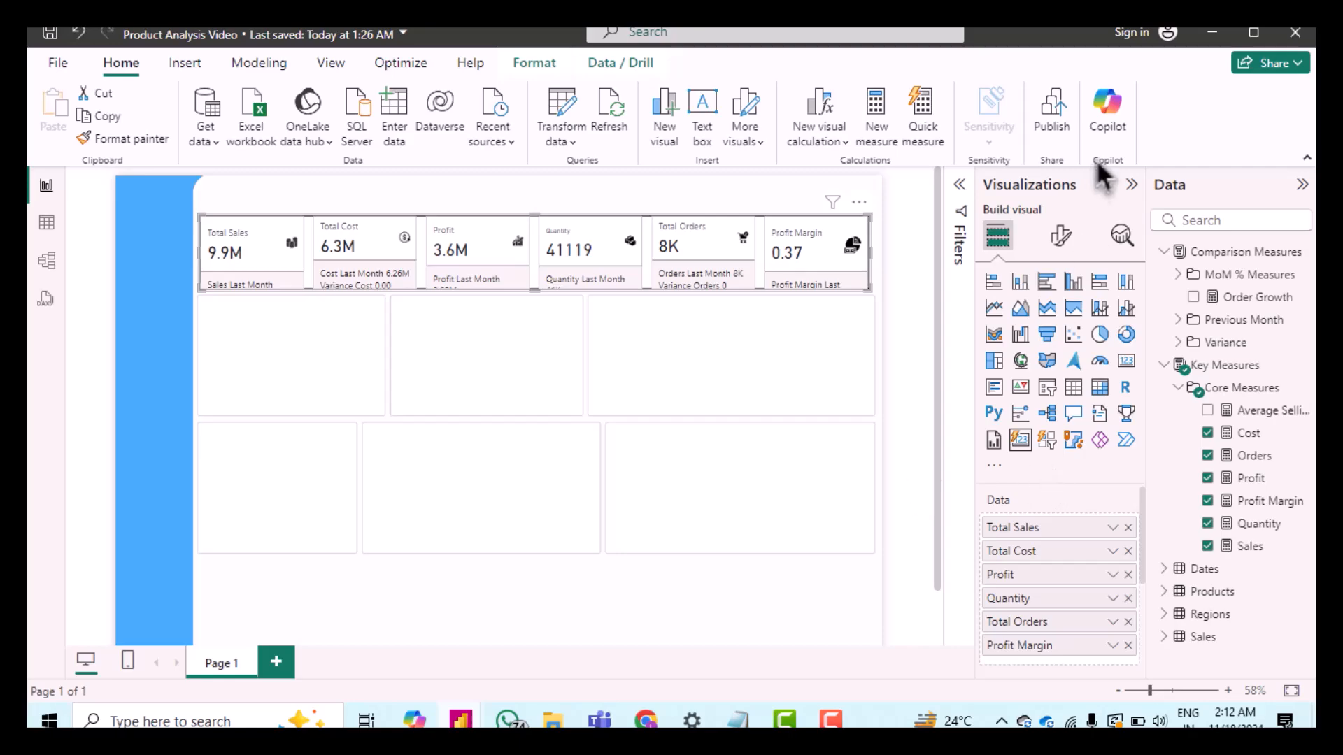
{"action": "left_click", "coordinate": [1061, 238]}
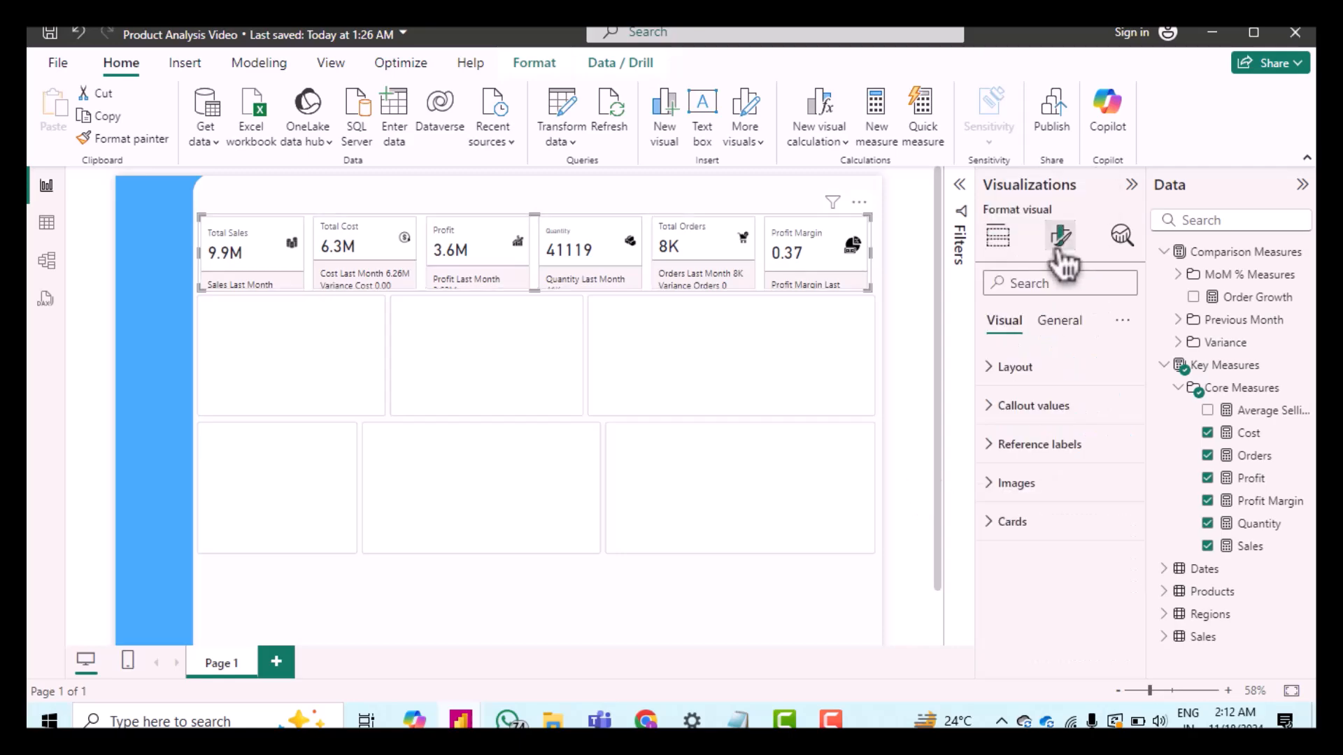
Step: Switch the reference labels to the Total Cost series, turn on its Detail and expand the Detail settings
{"action": "left_click", "coordinate": [1001, 483]}
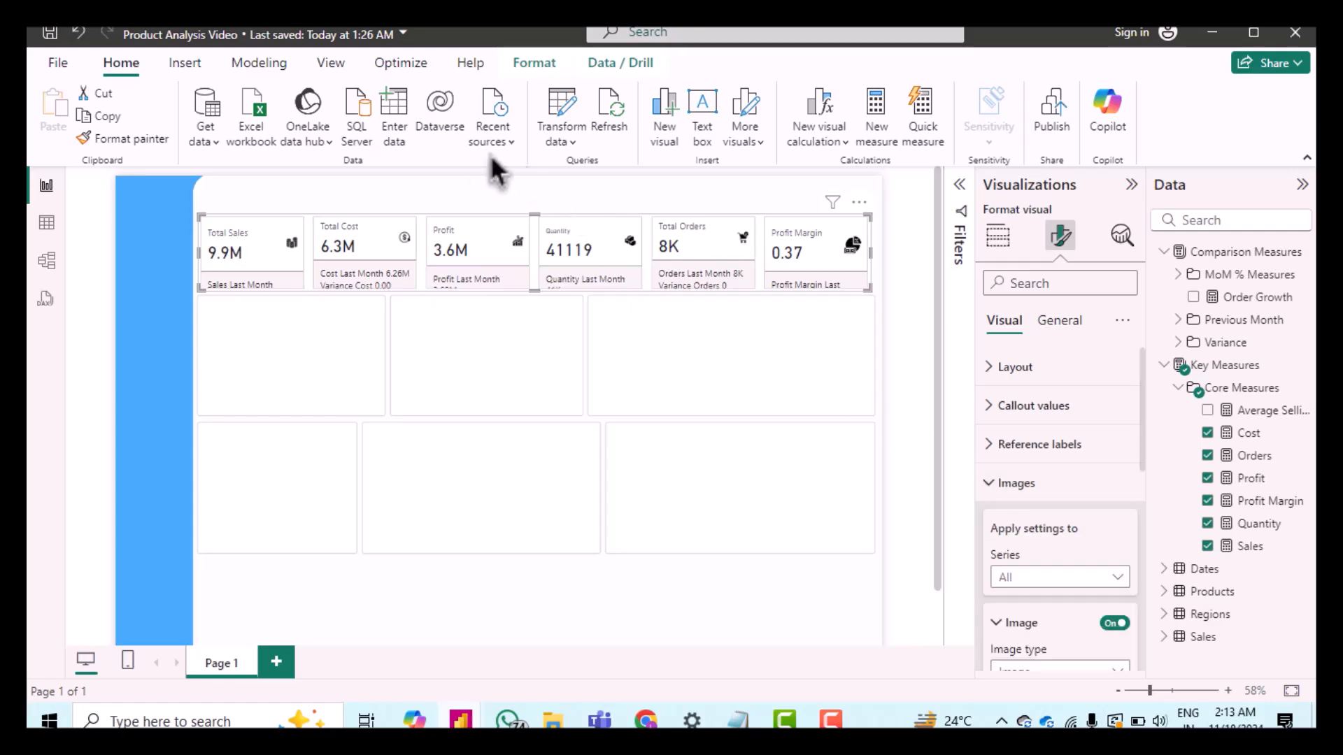
{"action": "left_click", "coordinate": [1000, 448]}
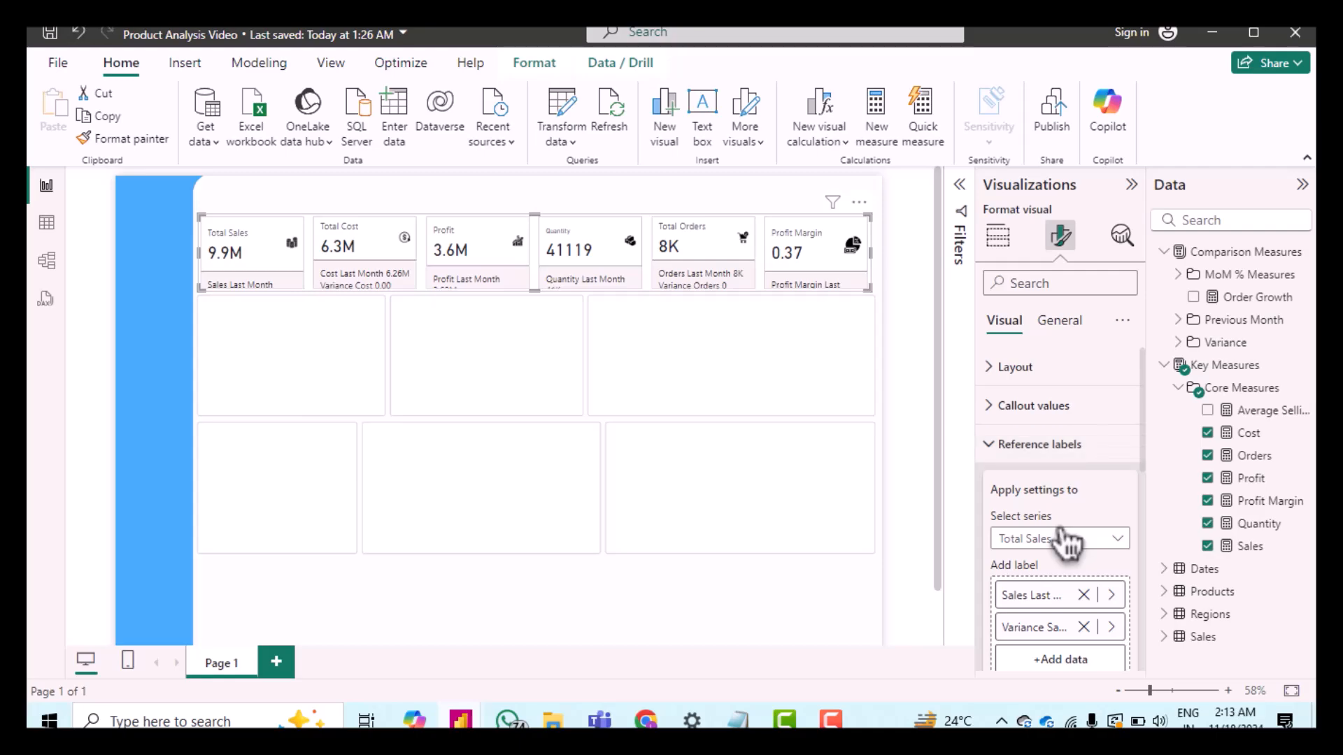
{"action": "scroll", "coordinate": [1066, 542], "scroll_direction": "down", "scroll_amount": 3}
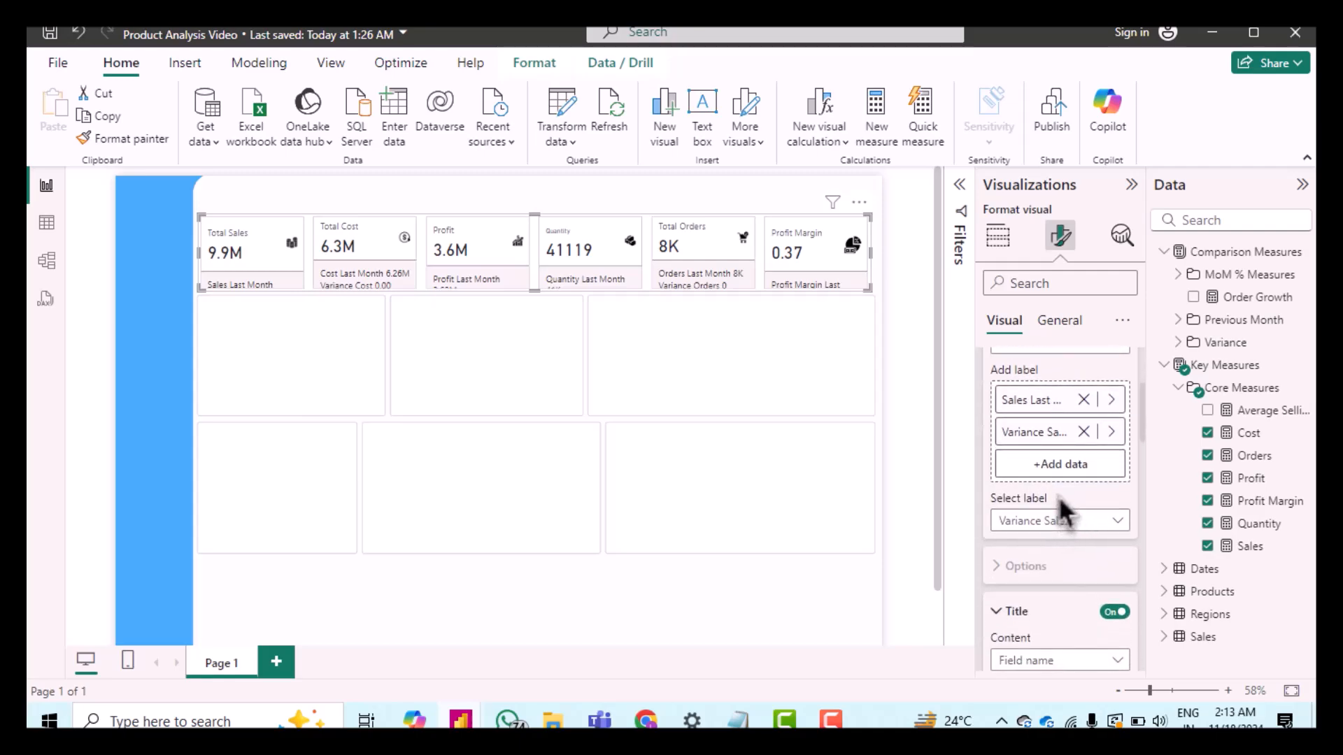
{"action": "scroll", "coordinate": [1059, 497], "scroll_direction": "up", "scroll_amount": 2}
{"action": "left_click", "coordinate": [1058, 488]}
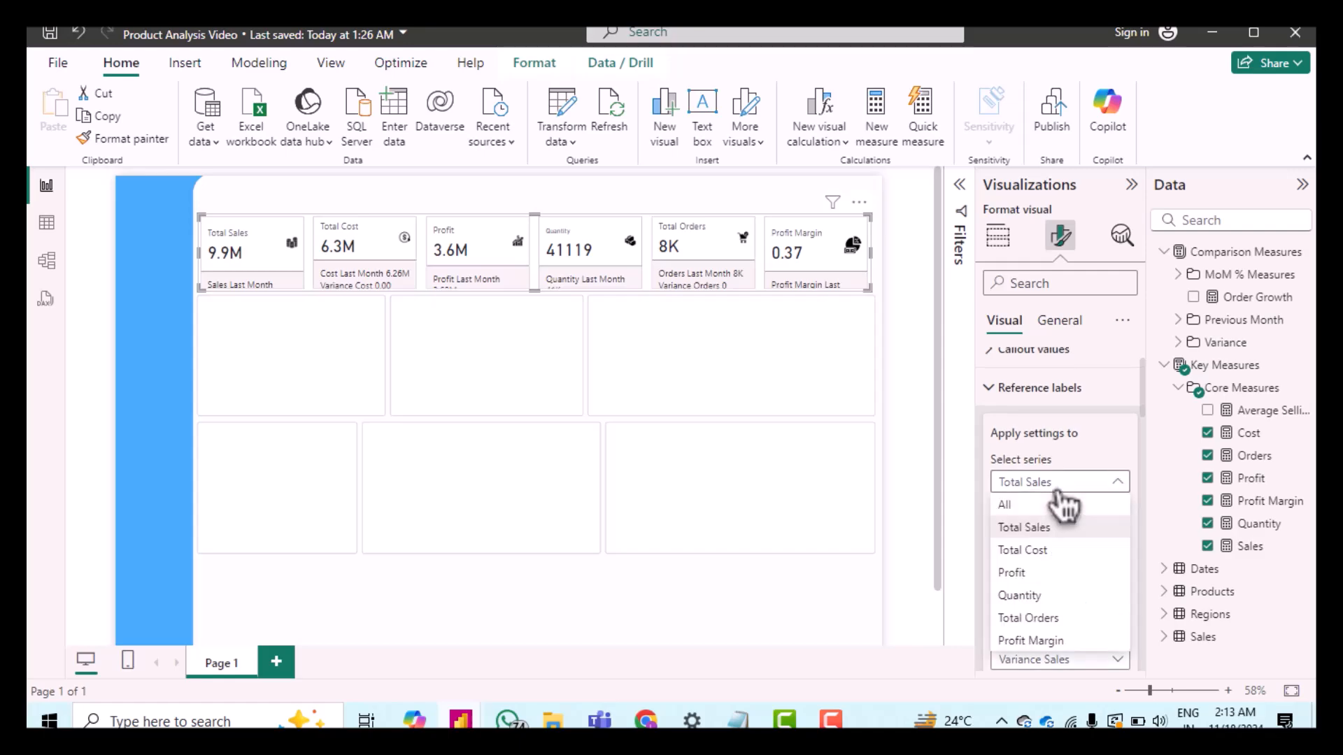
{"action": "left_click", "coordinate": [1043, 531]}
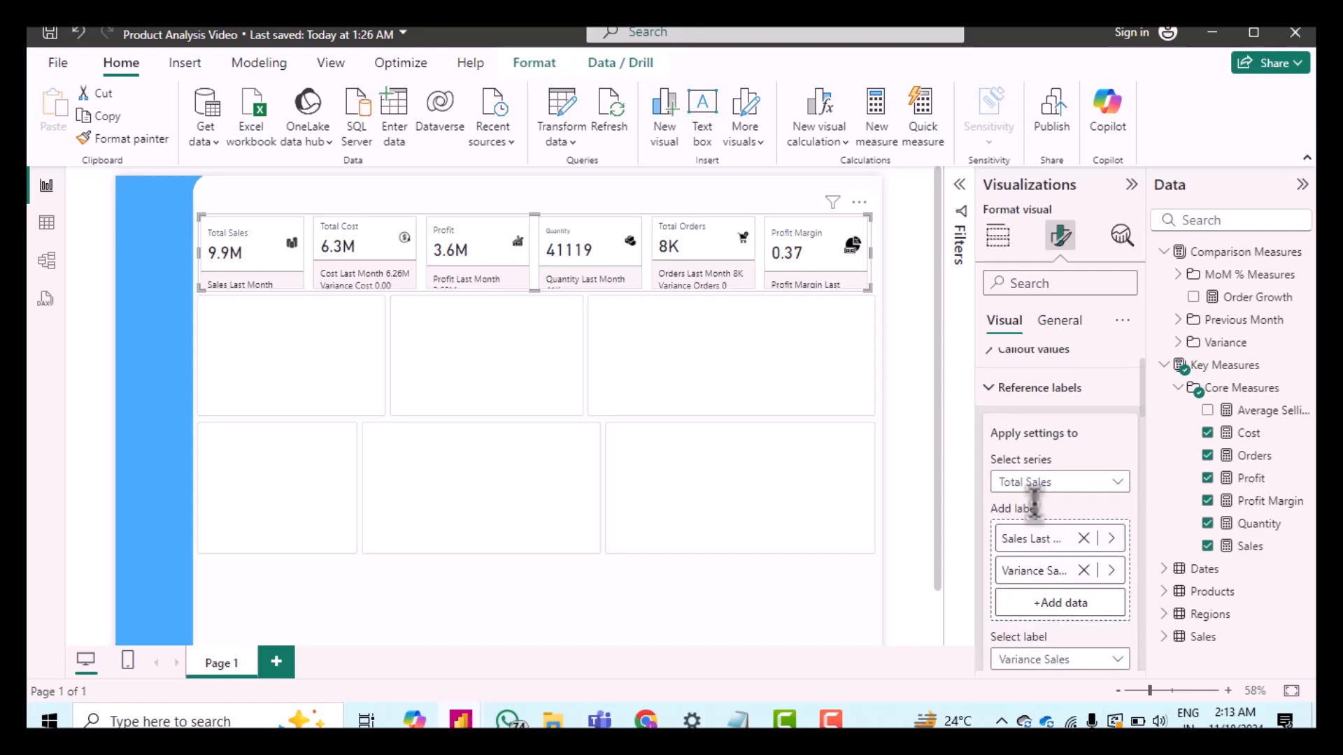
{"action": "scroll", "coordinate": [1033, 500], "scroll_direction": "down", "scroll_amount": 3}
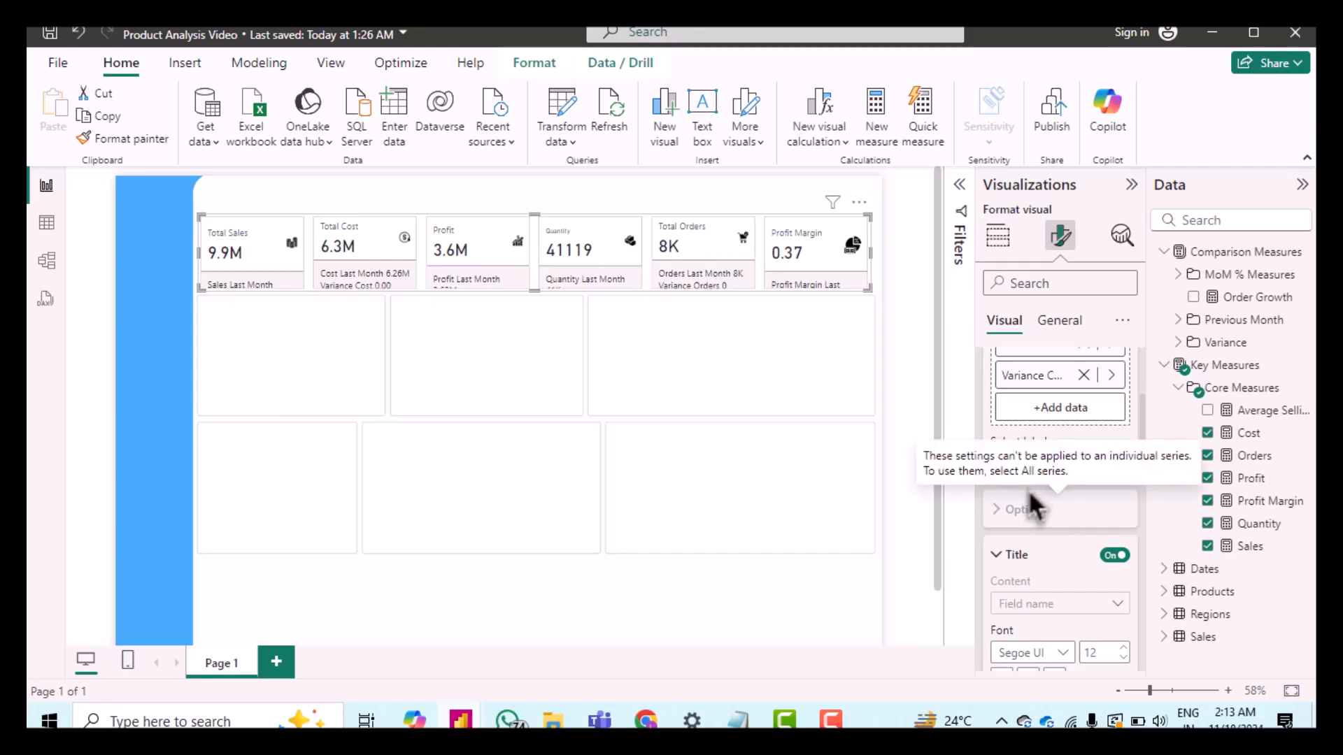
{"action": "scroll", "coordinate": [1032, 553], "scroll_direction": "down", "scroll_amount": 5}
{"action": "left_click", "coordinate": [1102, 574]}
{"action": "scroll", "coordinate": [1063, 555], "scroll_direction": "down", "scroll_amount": 1}
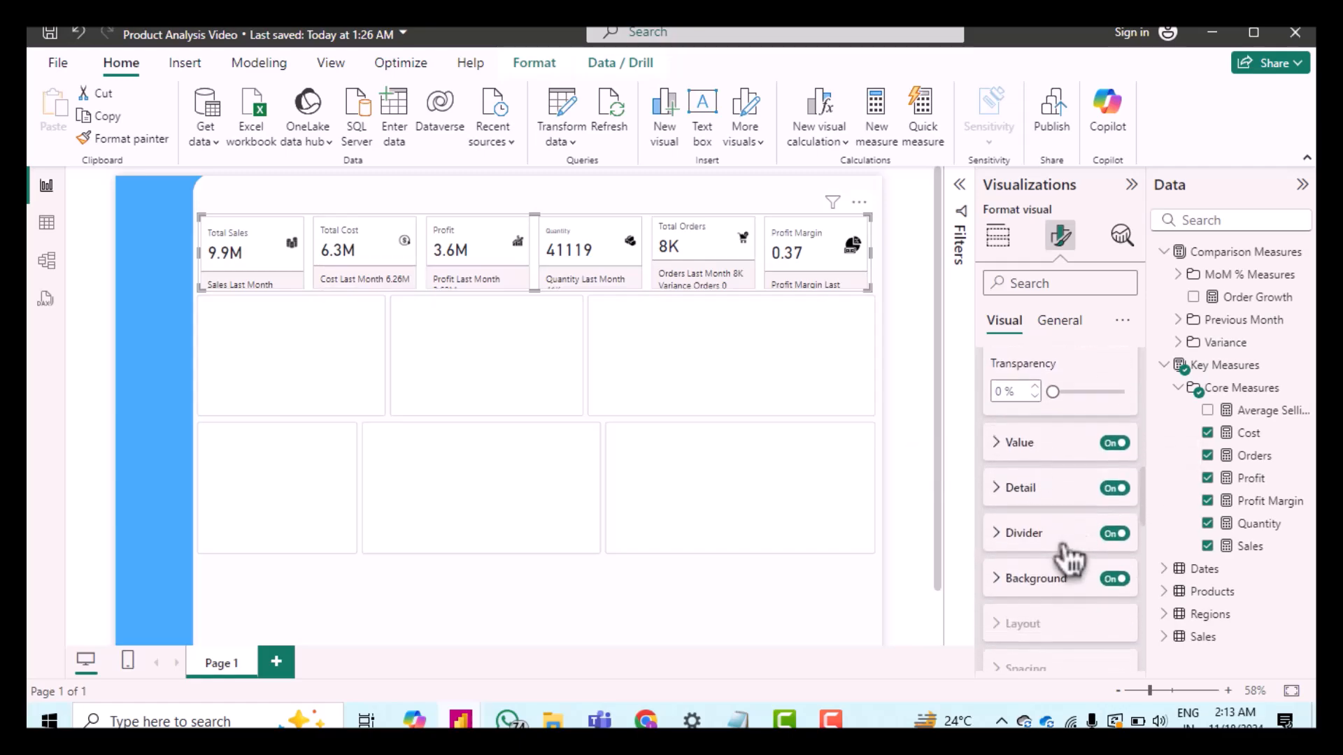
{"action": "left_click", "coordinate": [1018, 489]}
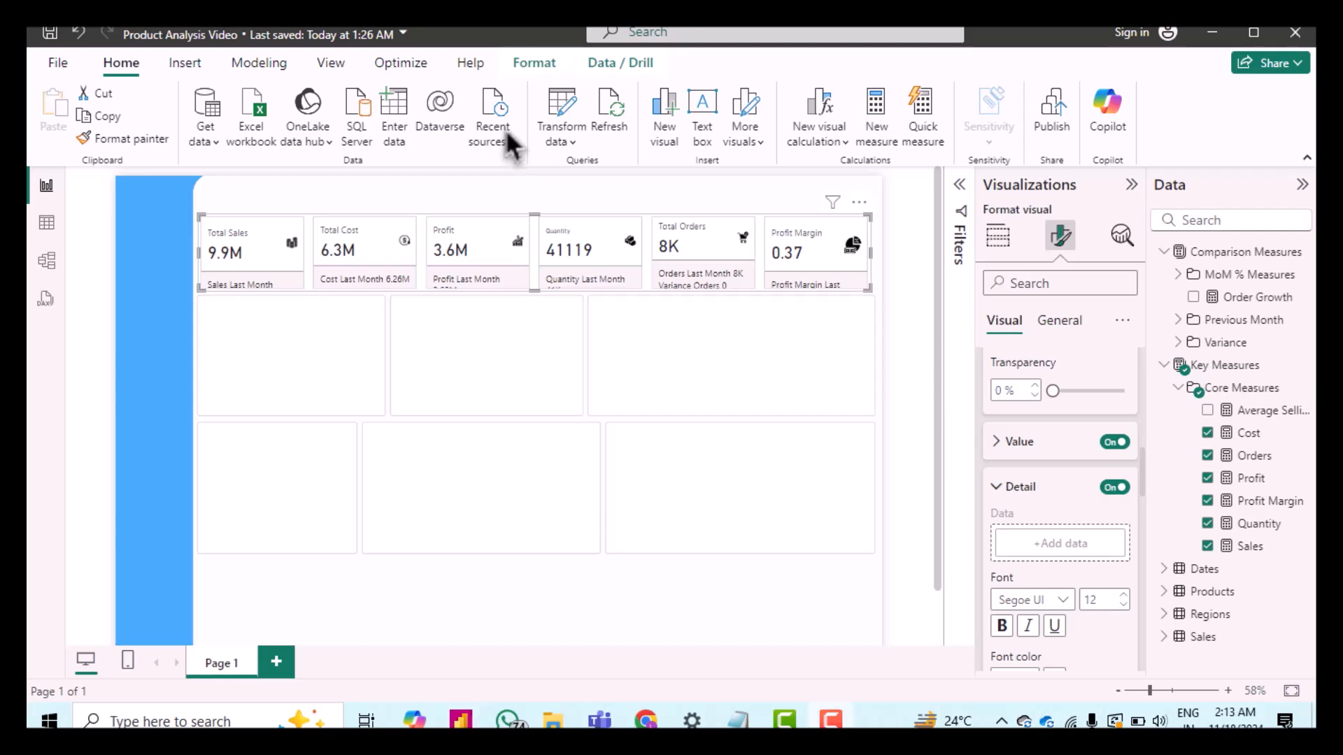
Step: Add the Mon-over-Mon Cost measure as the Total Cost reference label's detail data
{"action": "scroll", "coordinate": [1029, 458], "scroll_direction": "up", "scroll_amount": 5}
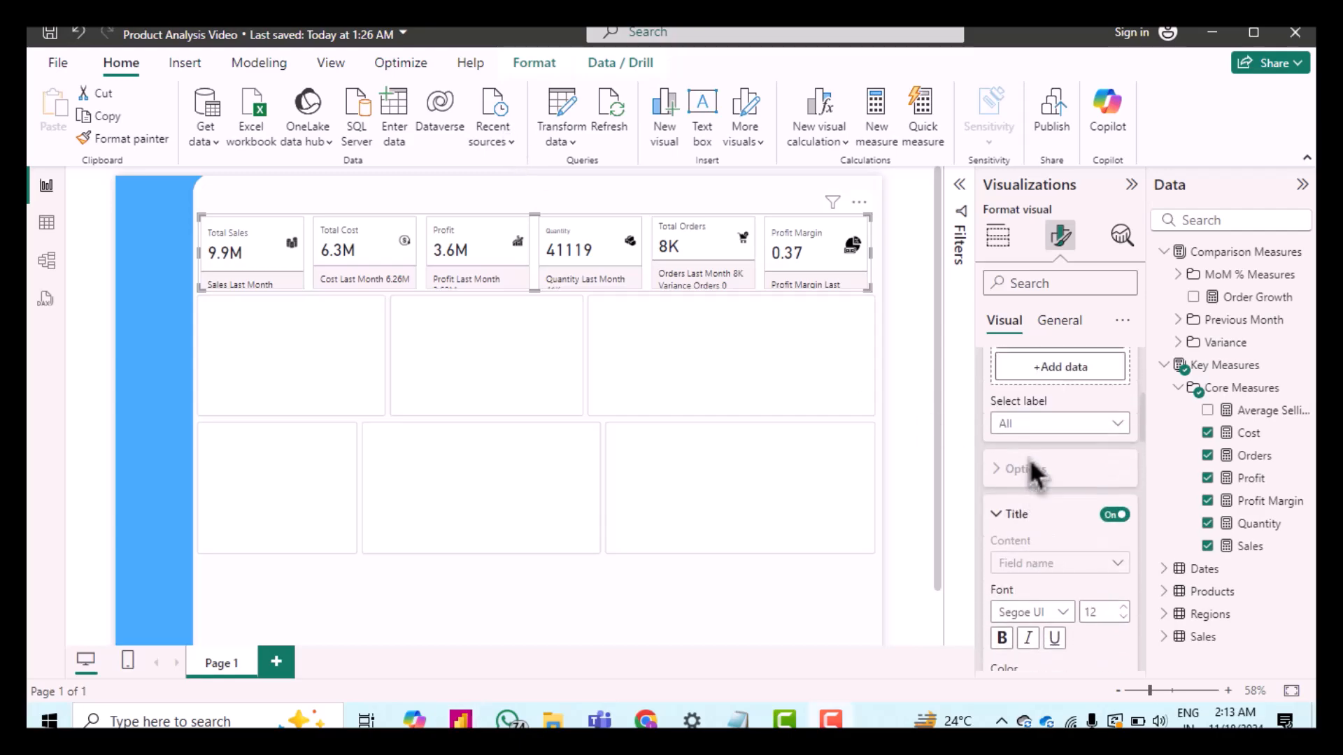
{"action": "scroll", "coordinate": [1029, 458], "scroll_direction": "up", "scroll_amount": 2}
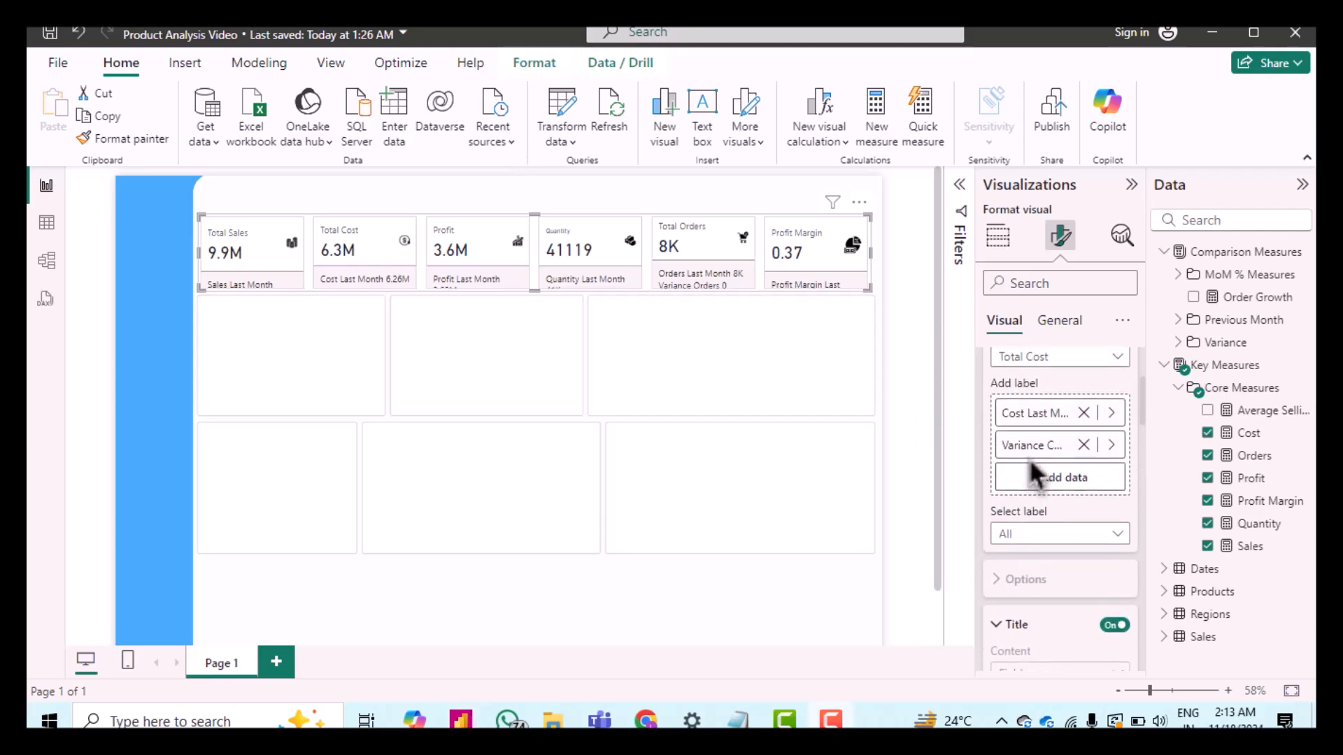
{"action": "left_click", "coordinate": [1056, 539]}
{"action": "left_click", "coordinate": [1050, 605]}
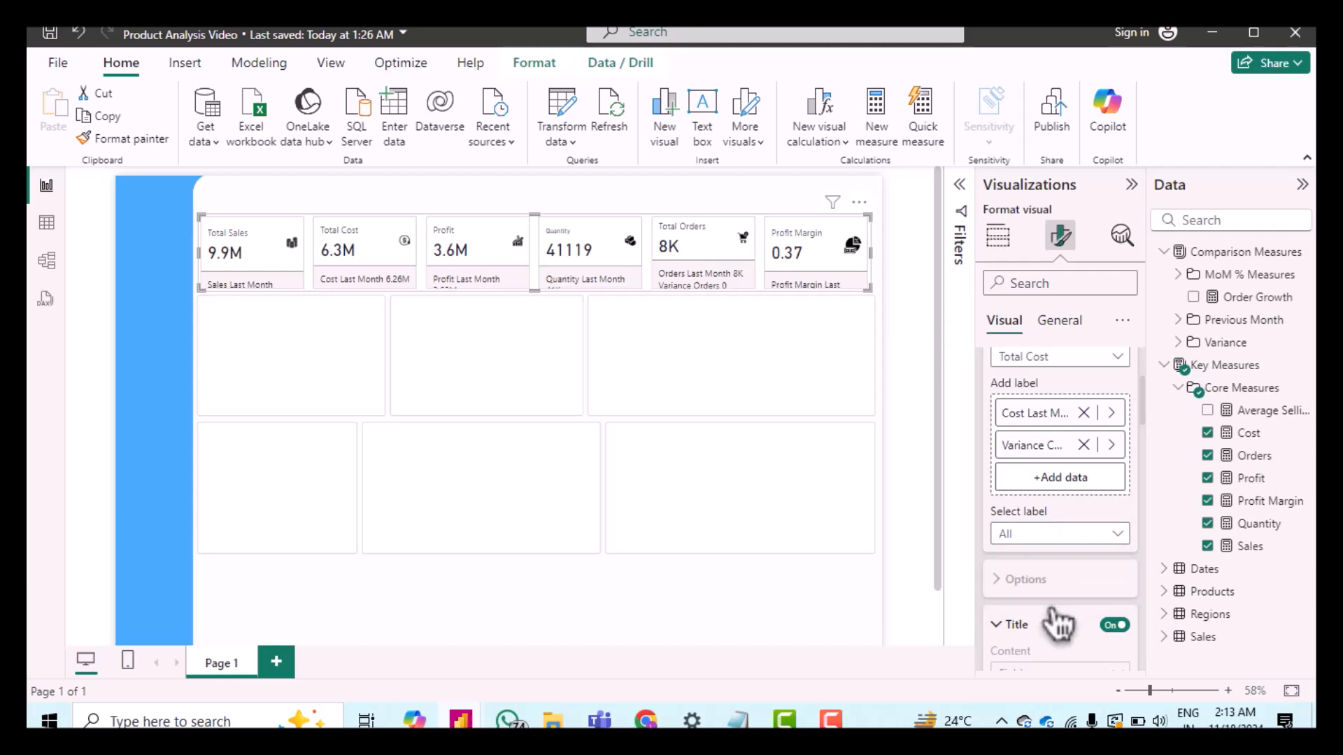
{"action": "scroll", "coordinate": [1081, 640], "scroll_direction": "down", "scroll_amount": 6}
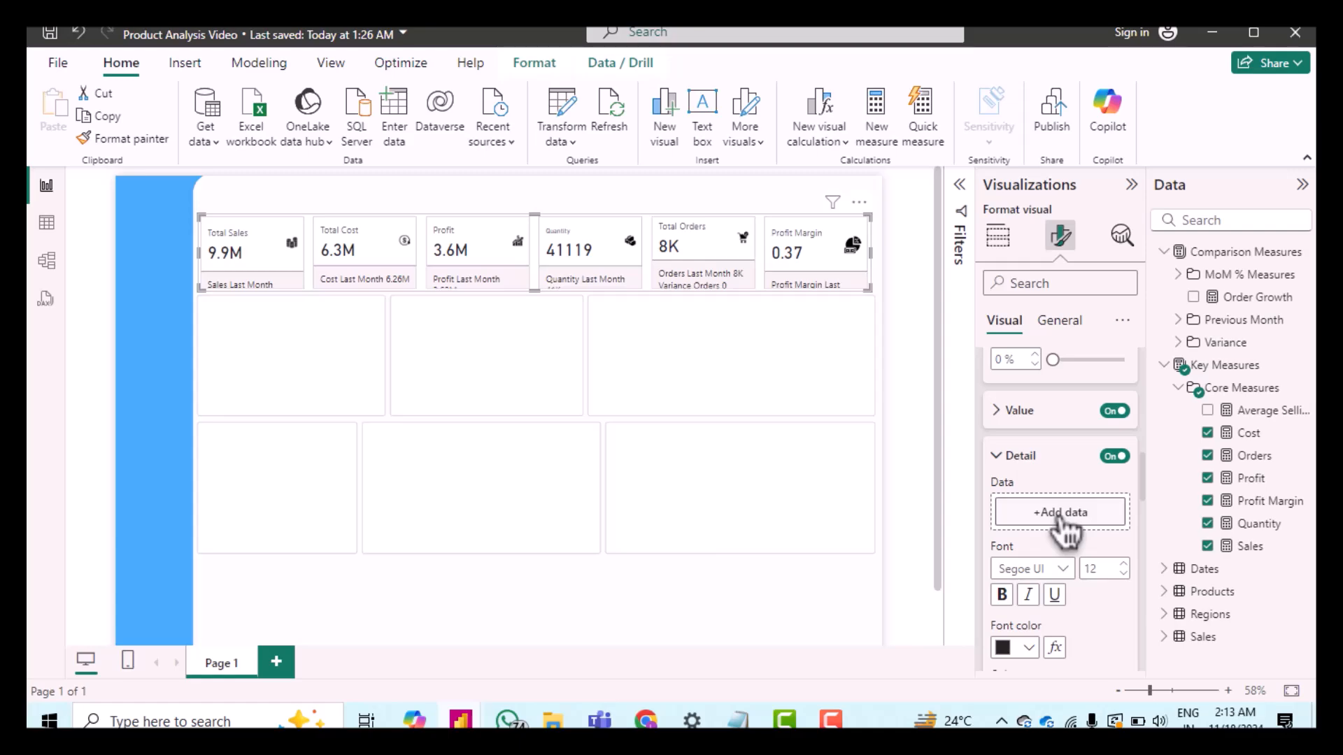
{"action": "left_click", "coordinate": [1061, 514]}
{"action": "left_click", "coordinate": [805, 151]}
{"action": "left_click", "coordinate": [826, 172]}
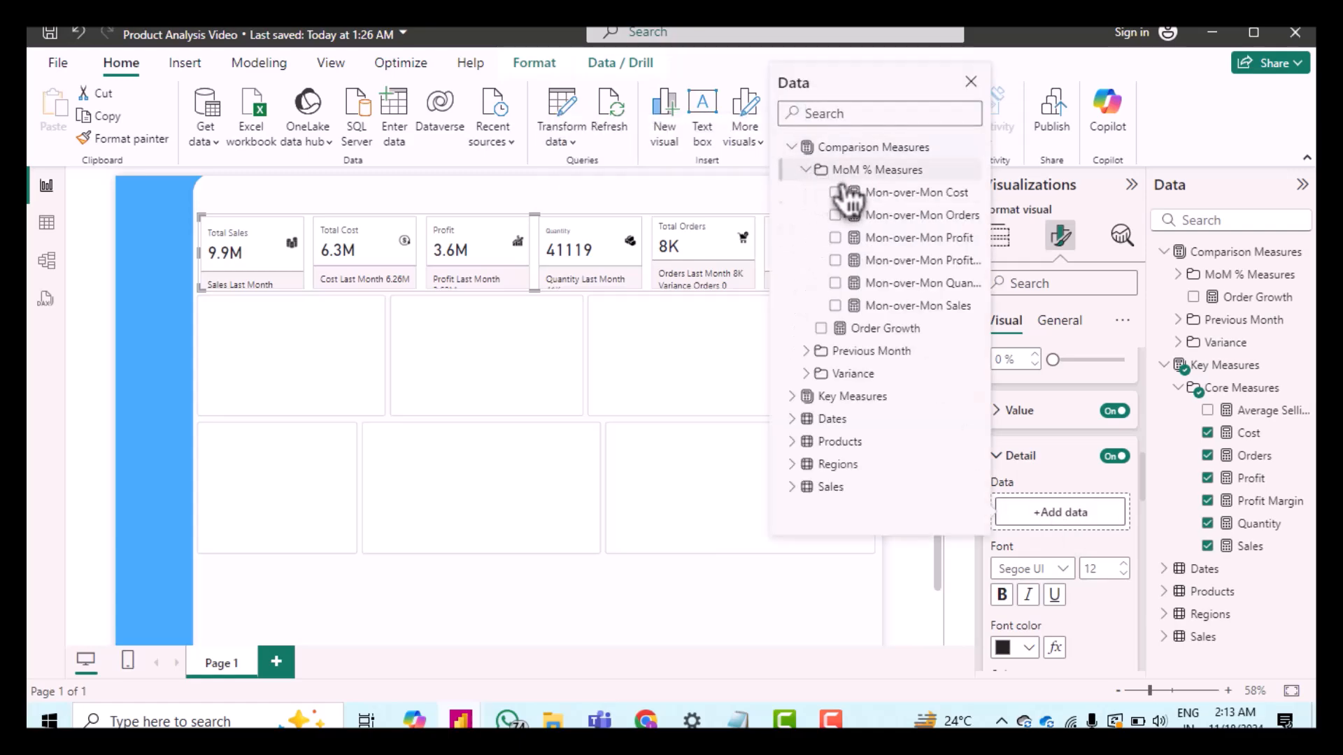
{"action": "left_click", "coordinate": [875, 196]}
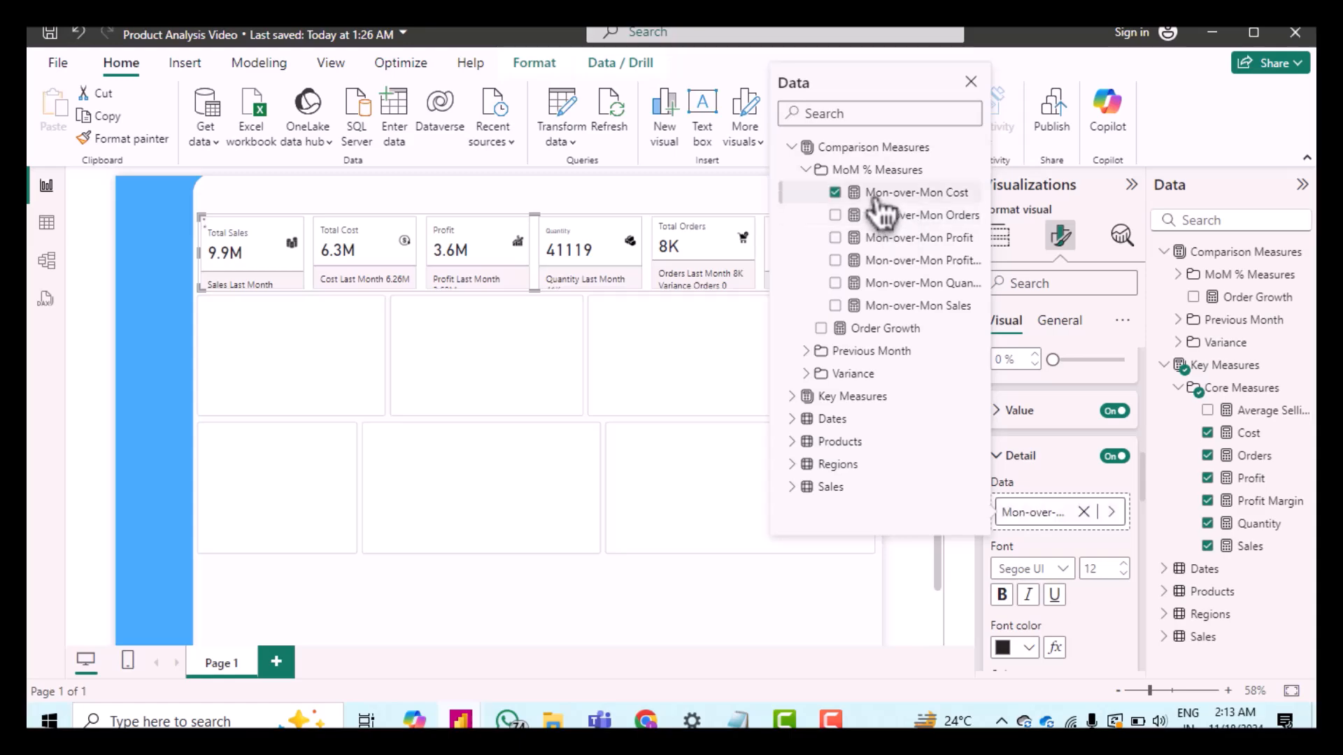
Step: Set the Total Cost detail font to DIN at size 9
{"action": "left_click", "coordinate": [1053, 542]}
{"action": "double_click", "coordinate": [1125, 576]}
{"action": "left_click", "coordinate": [1123, 575]}
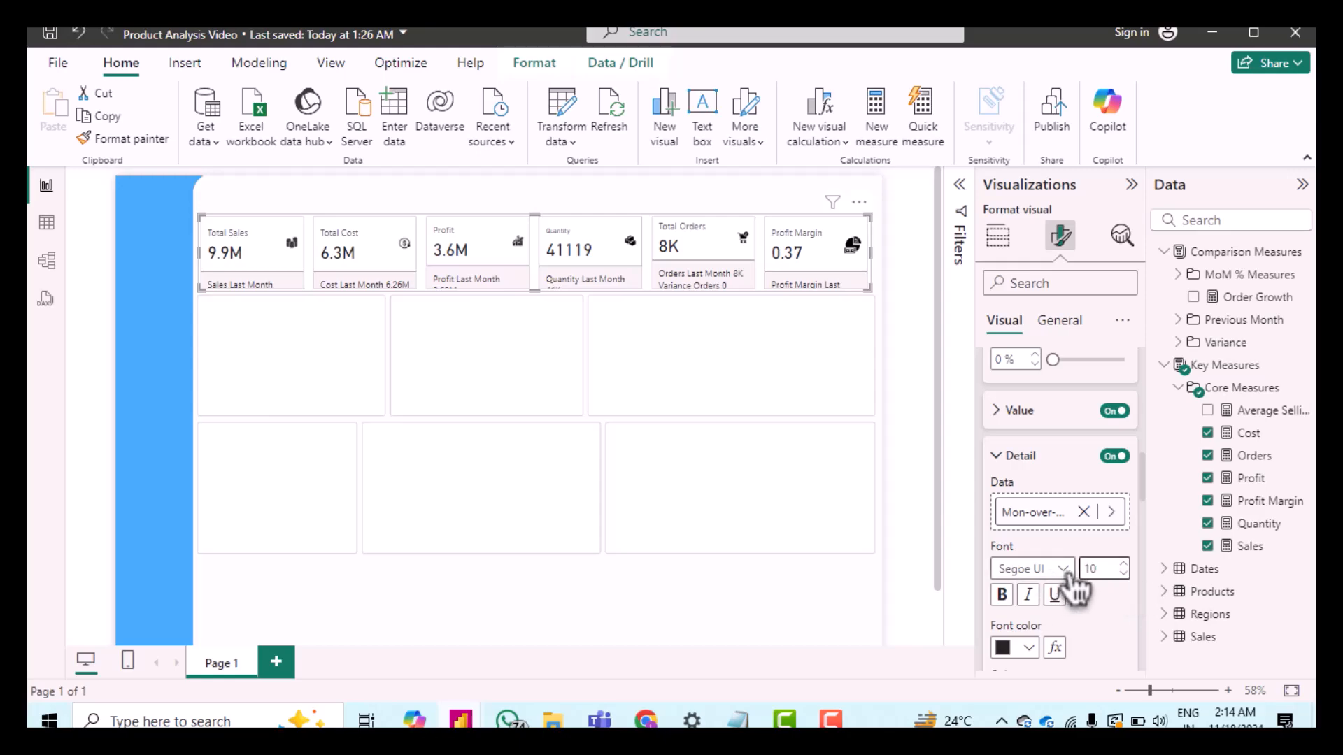
{"action": "left_click", "coordinate": [1063, 570]}
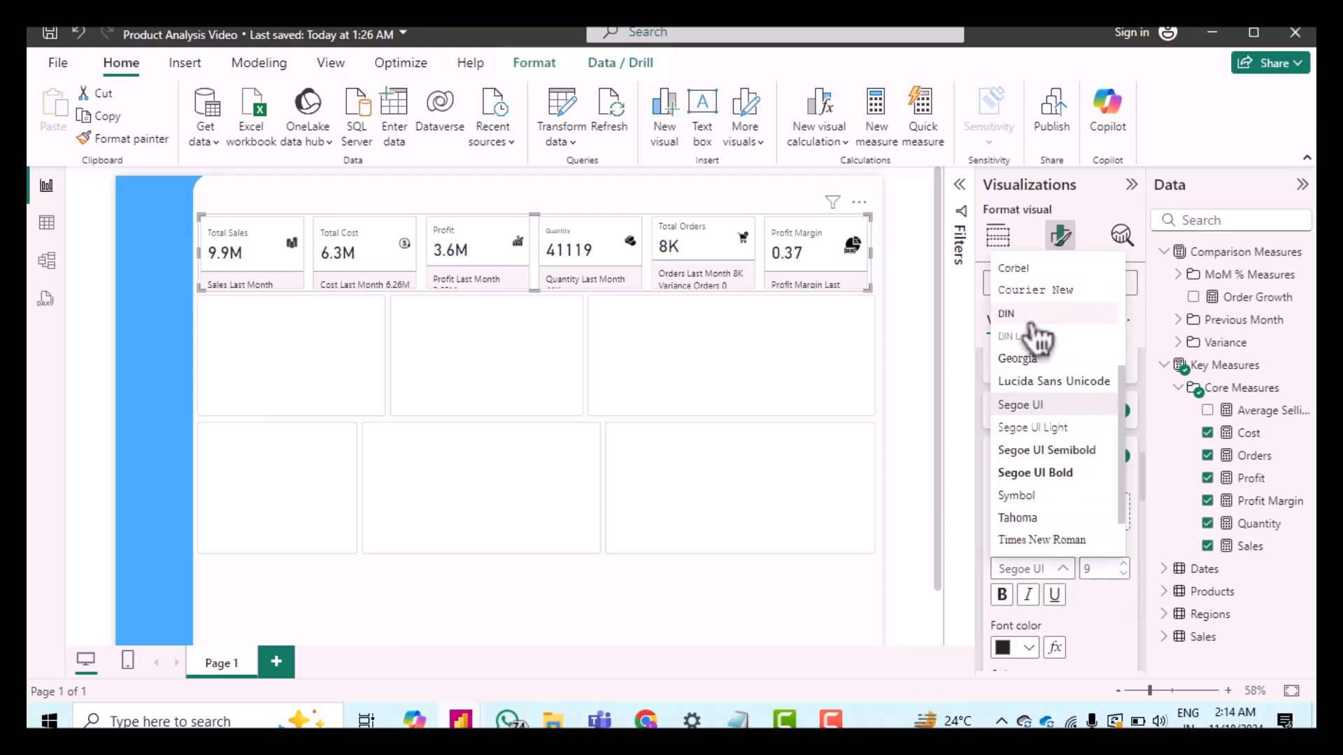
{"action": "left_click", "coordinate": [1007, 314]}
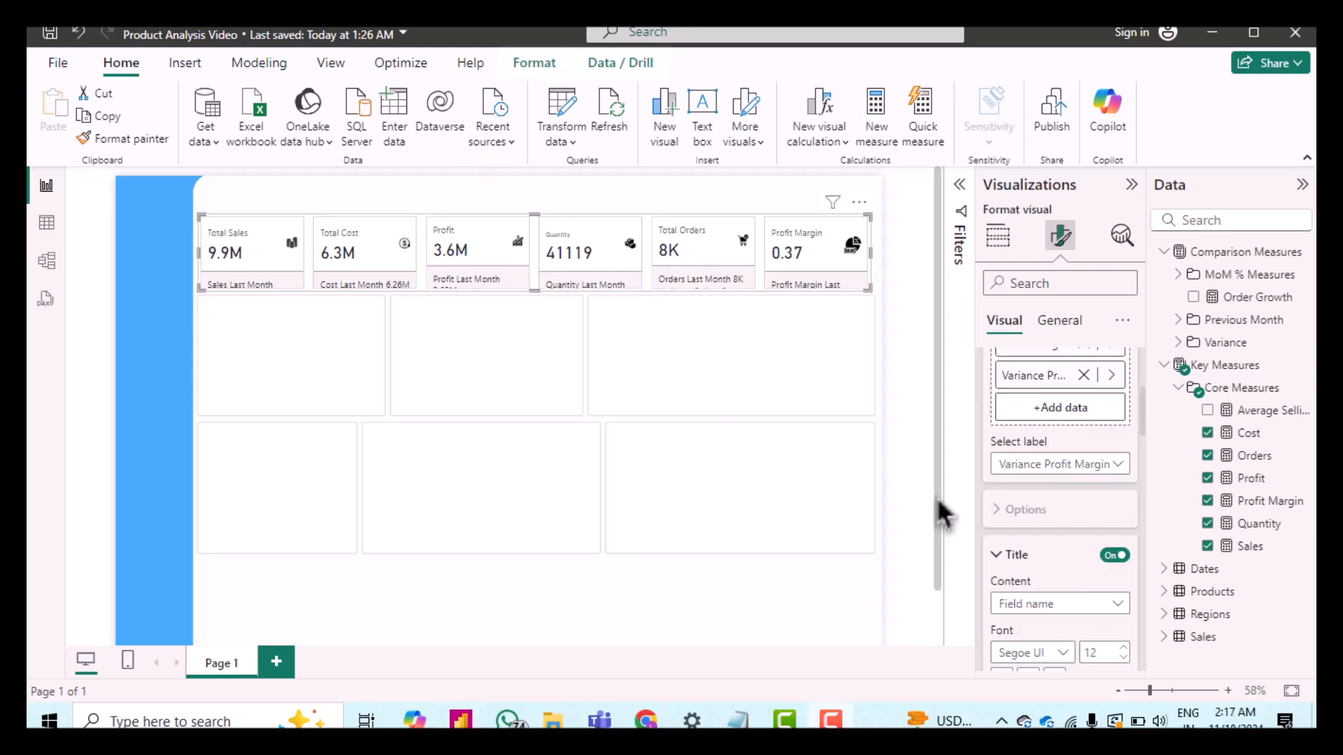
Step: For all series, set the reference label title font to DIN at size 10
{"action": "scroll", "coordinate": [1067, 523], "scroll_direction": "up", "scroll_amount": 3}
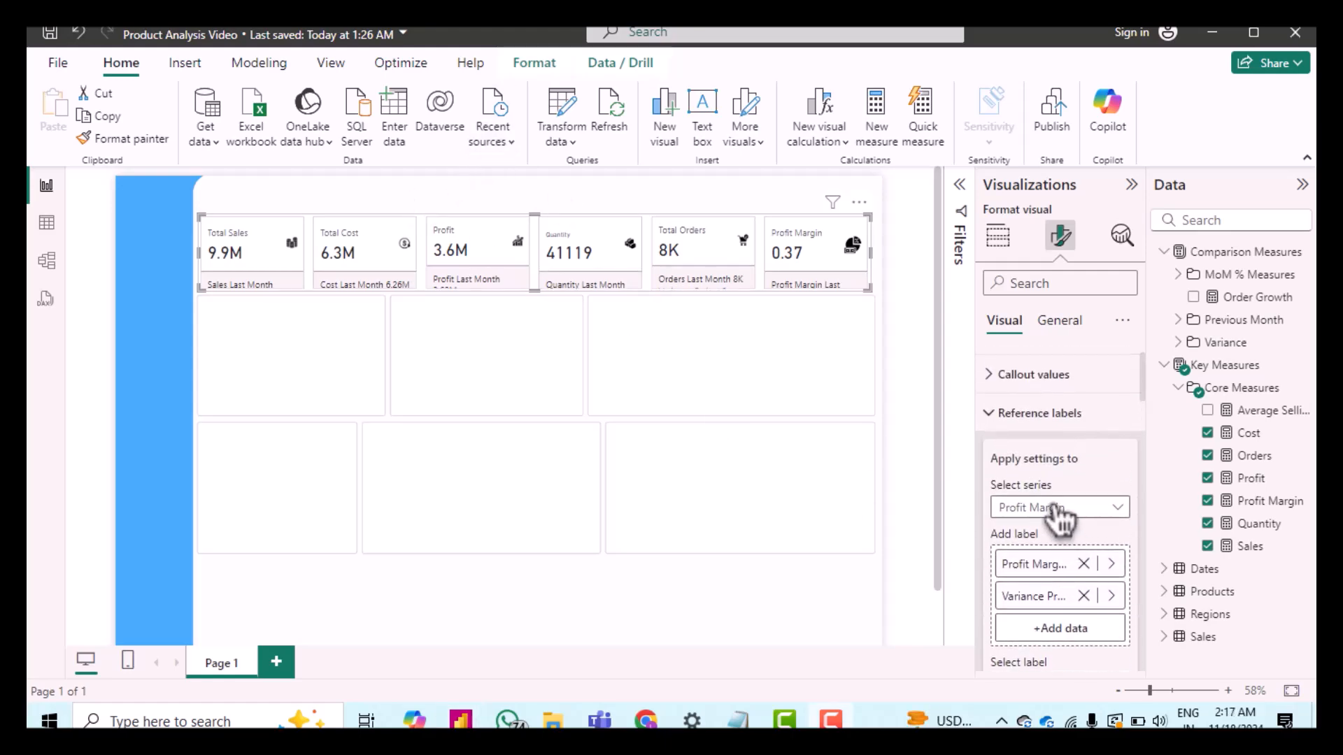
{"action": "left_click", "coordinate": [1059, 508]}
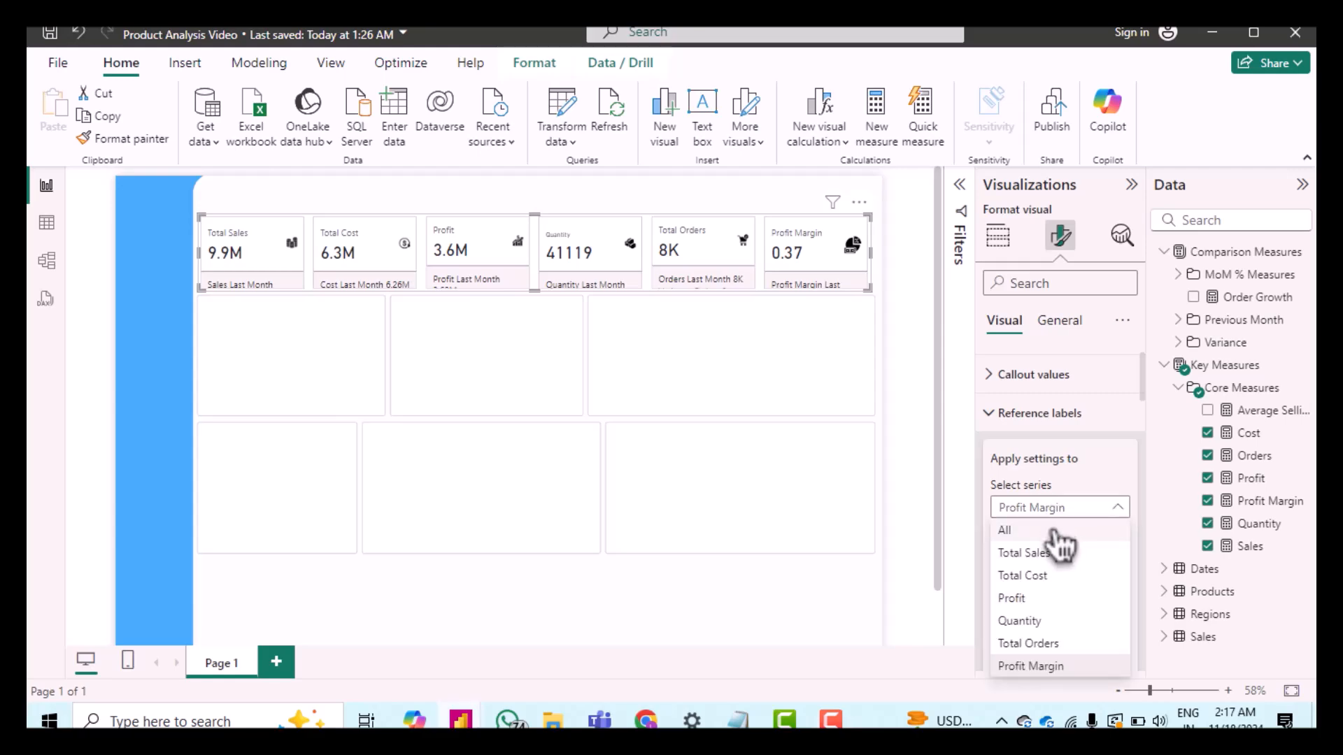
{"action": "left_click", "coordinate": [1053, 531]}
{"action": "scroll", "coordinate": [1044, 456], "scroll_direction": "down", "scroll_amount": 5}
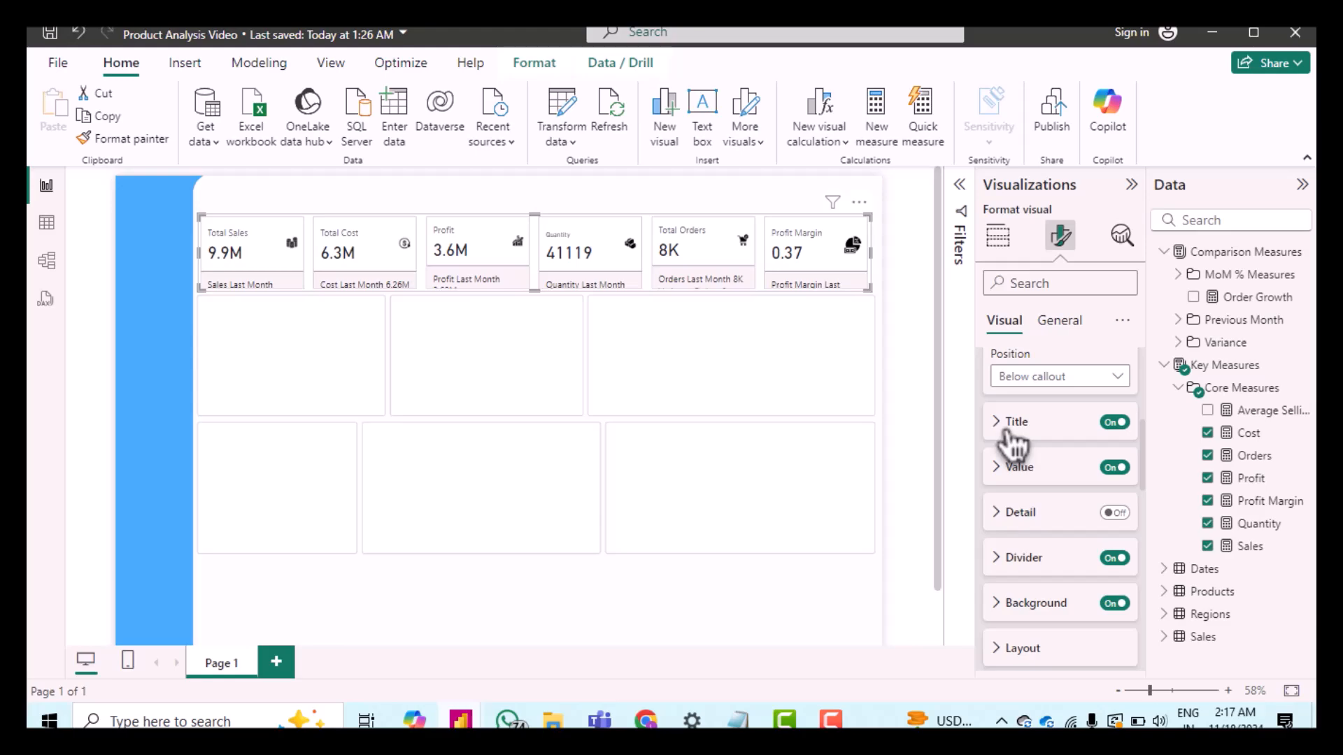
{"action": "left_click", "coordinate": [1008, 431]}
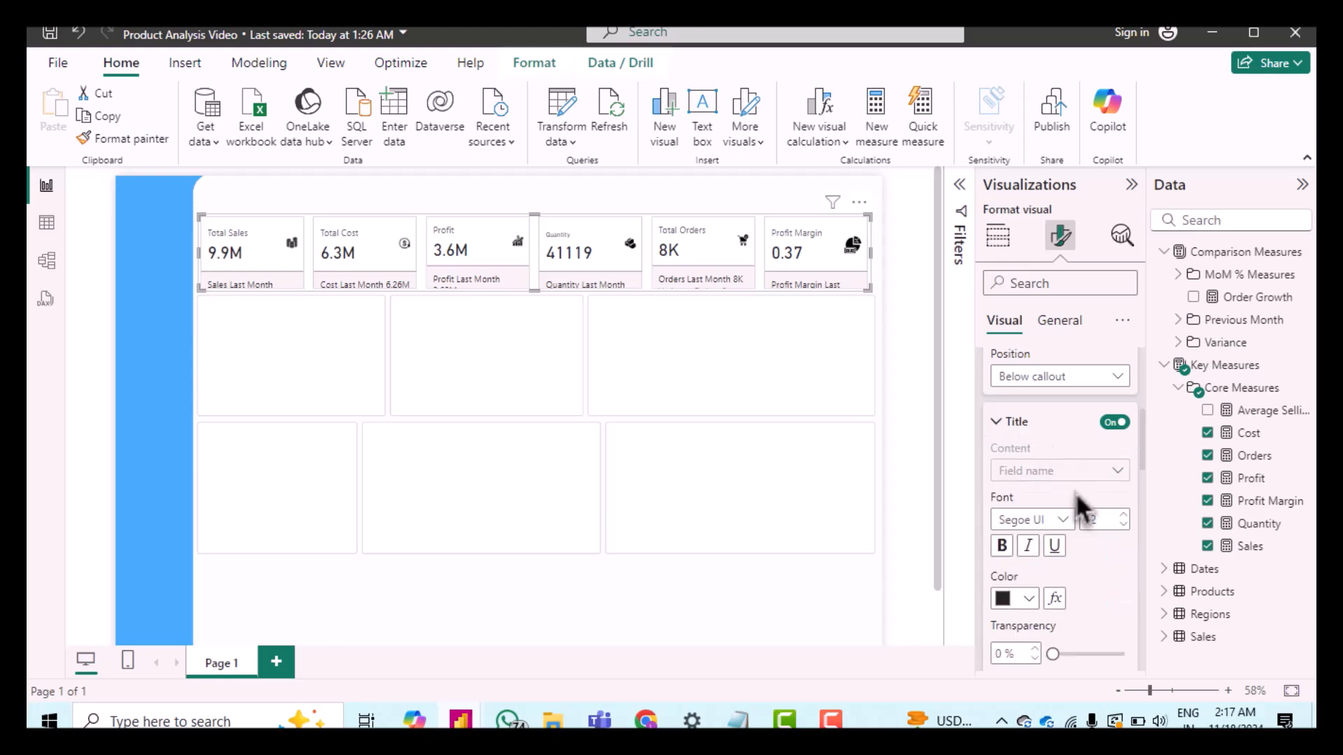
{"action": "left_click", "coordinate": [1125, 525]}
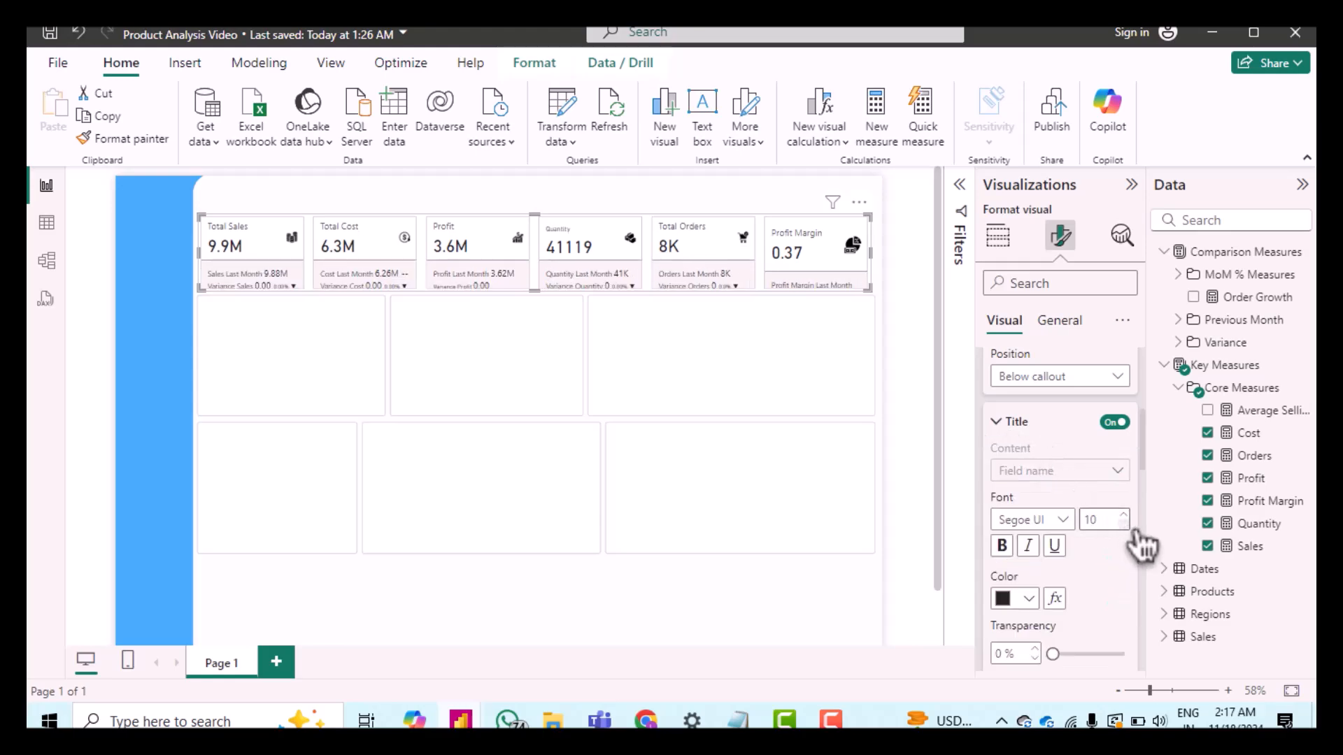
{"action": "left_click", "coordinate": [1072, 526]}
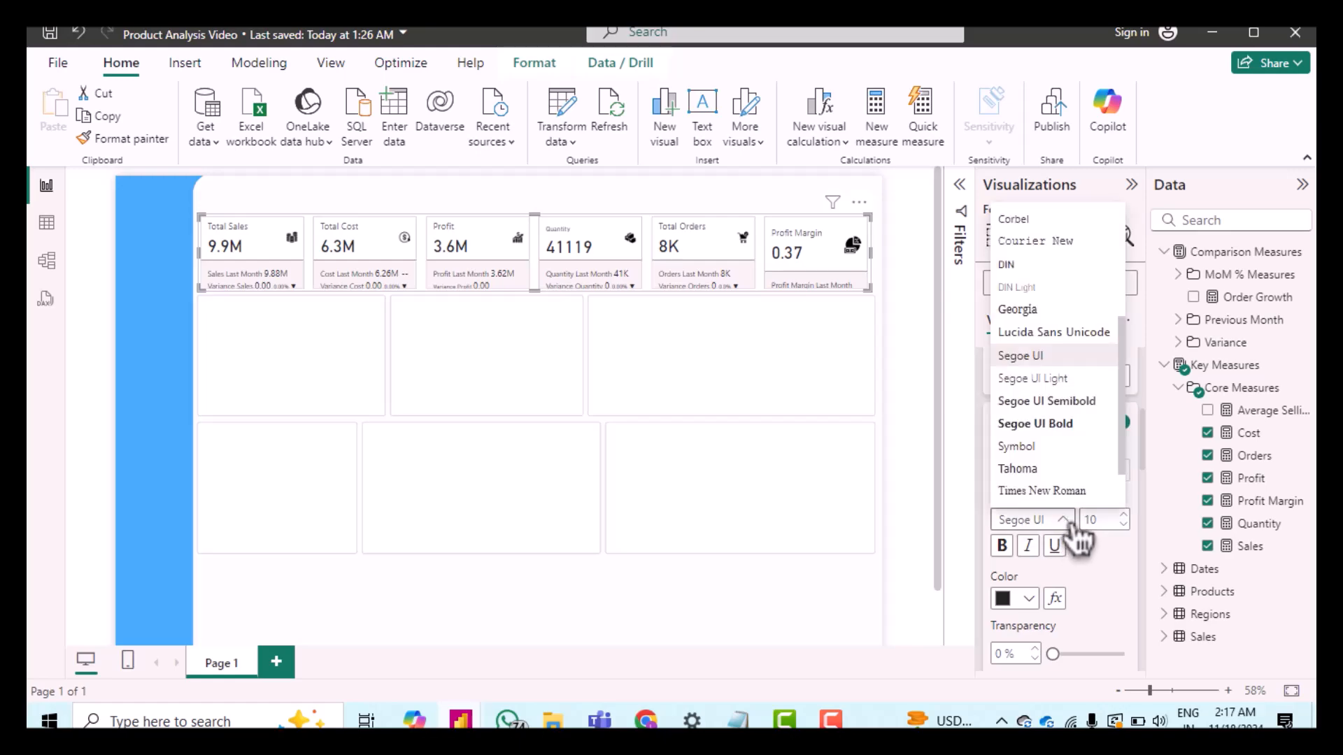
{"action": "left_click", "coordinate": [1007, 264]}
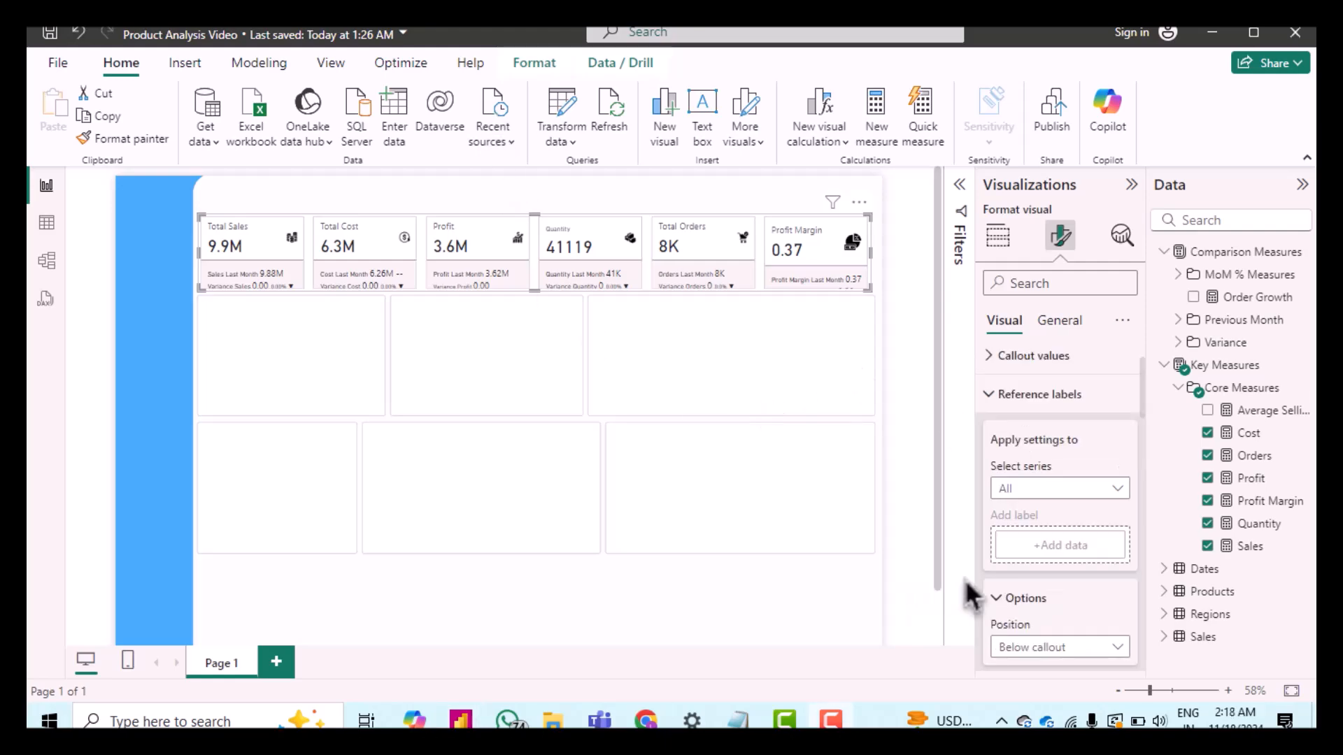
Step: Open conditional formatting for the Total Sales reference label detail color and choose the Rules format style
{"action": "left_click", "coordinate": [1063, 493]}
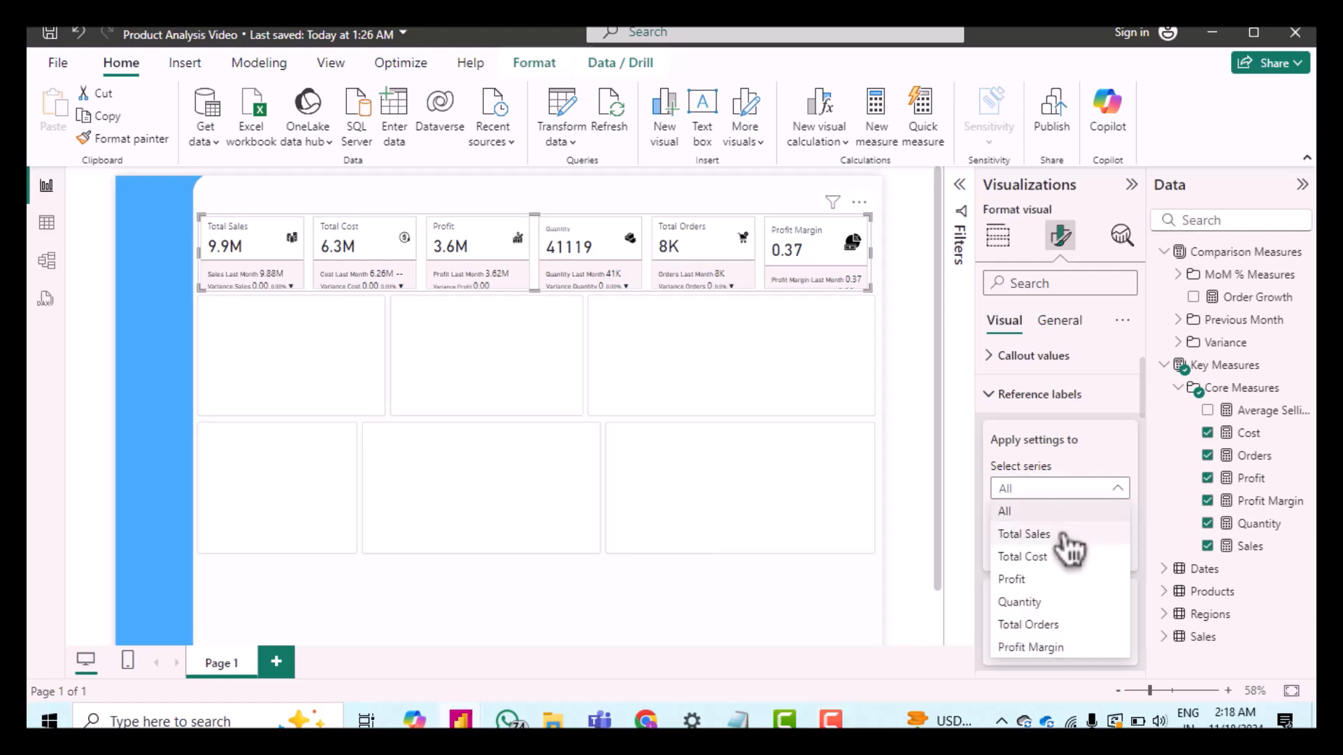
{"action": "left_click", "coordinate": [1063, 537]}
{"action": "scroll", "coordinate": [1081, 544], "scroll_direction": "down", "scroll_amount": 5}
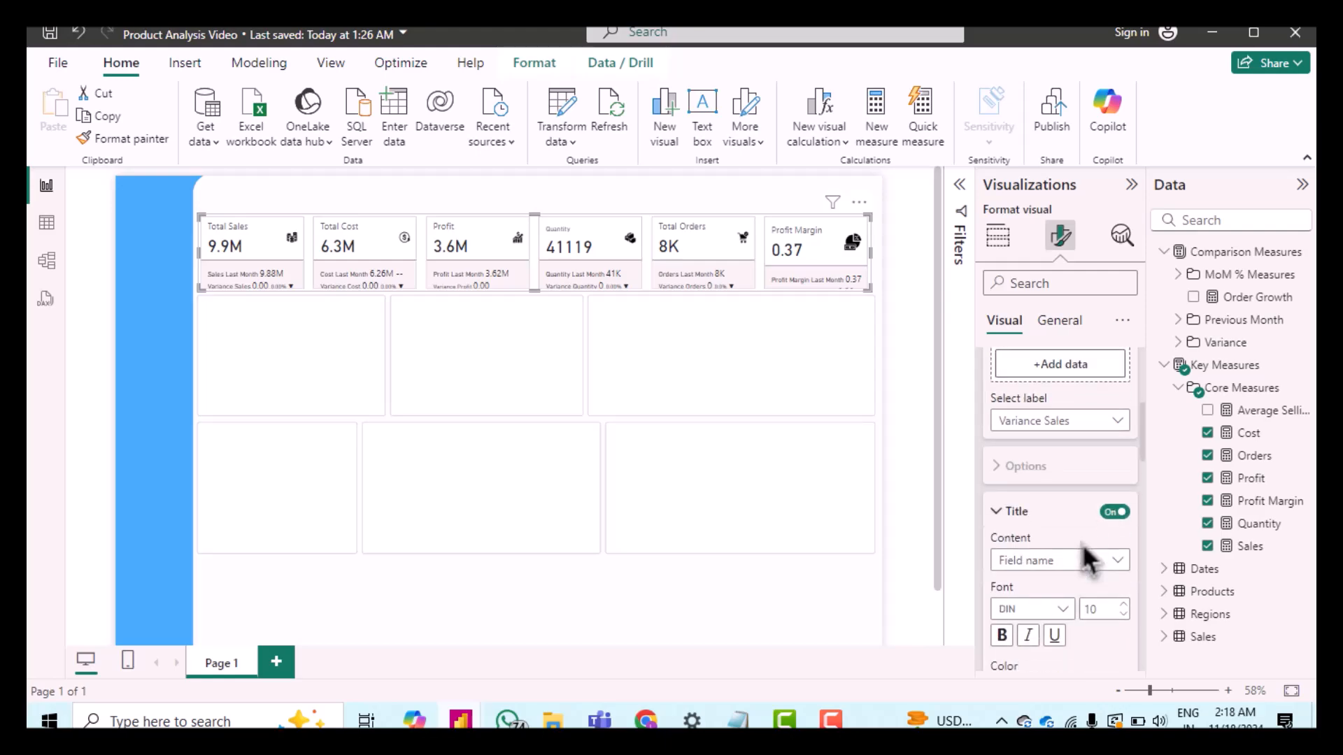
{"action": "scroll", "coordinate": [1072, 468], "scroll_direction": "down", "scroll_amount": 2}
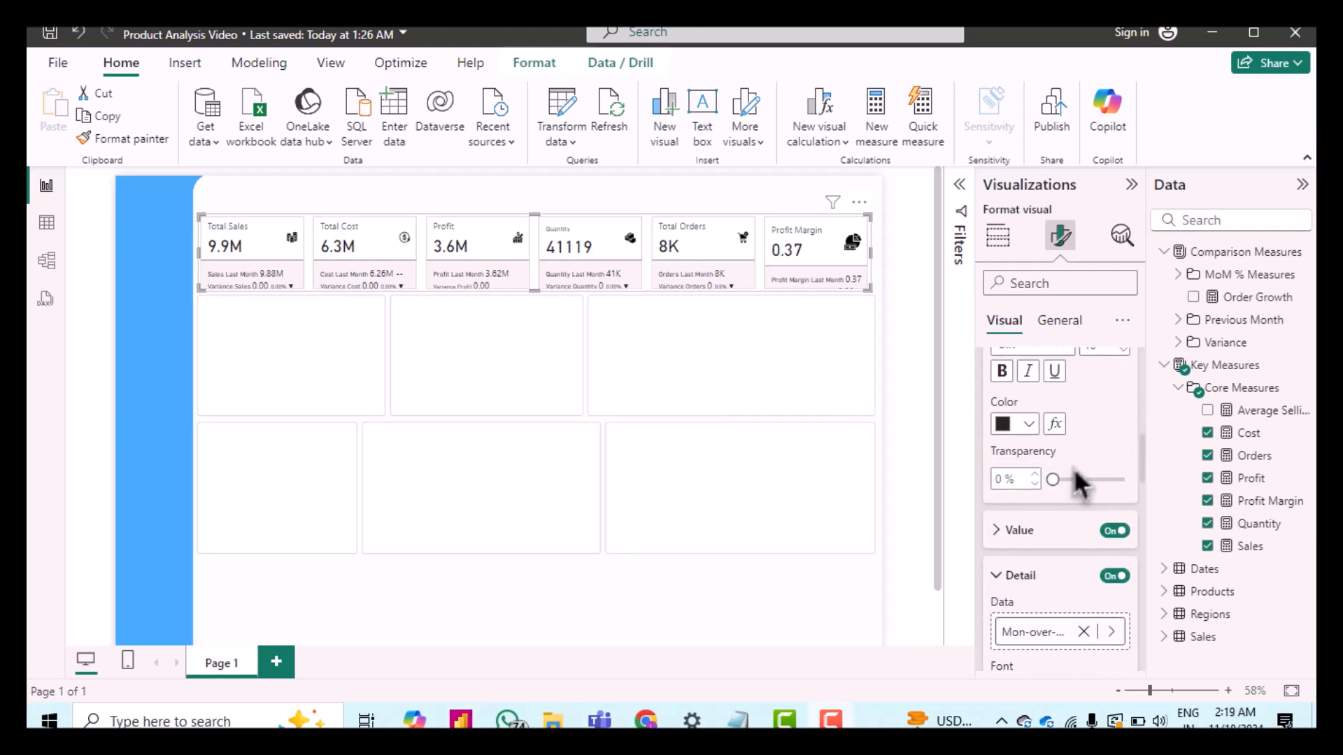
{"action": "scroll", "coordinate": [1048, 603], "scroll_direction": "down", "scroll_amount": 7}
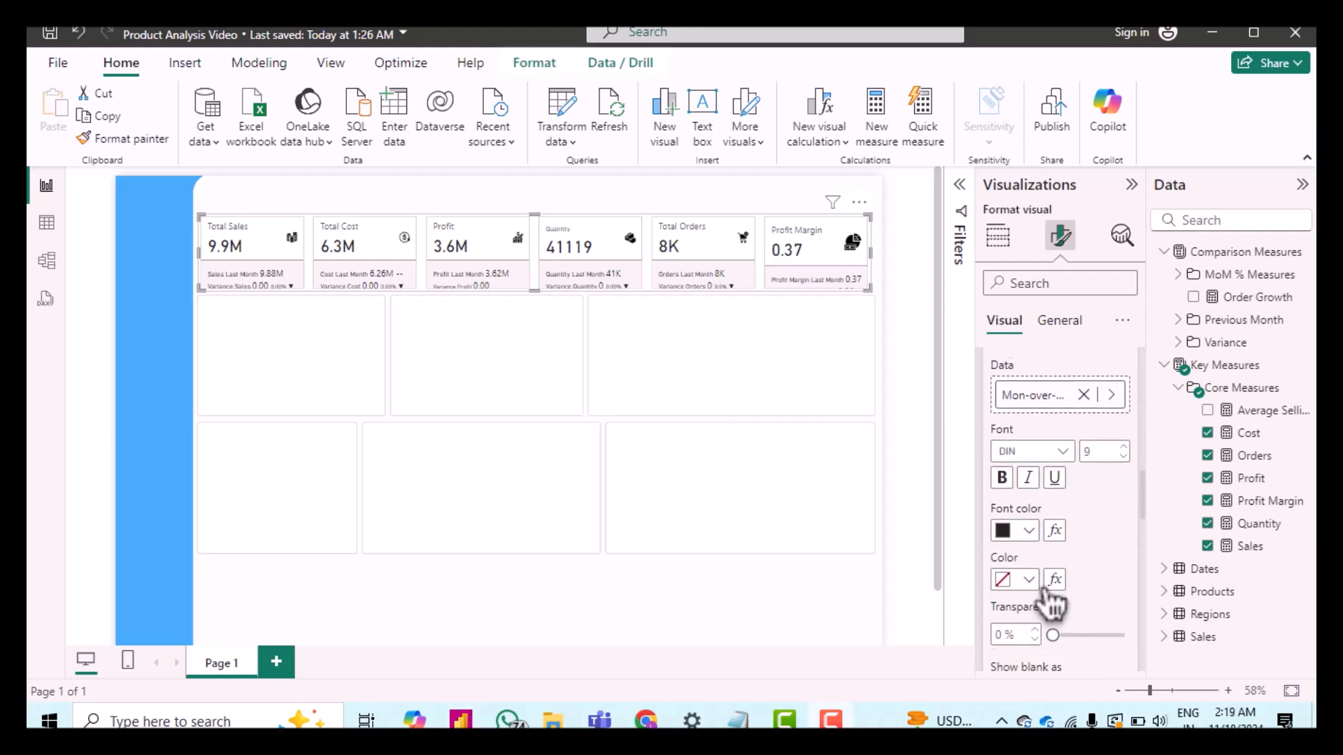
{"action": "scroll", "coordinate": [1071, 531], "scroll_direction": "down", "scroll_amount": 1}
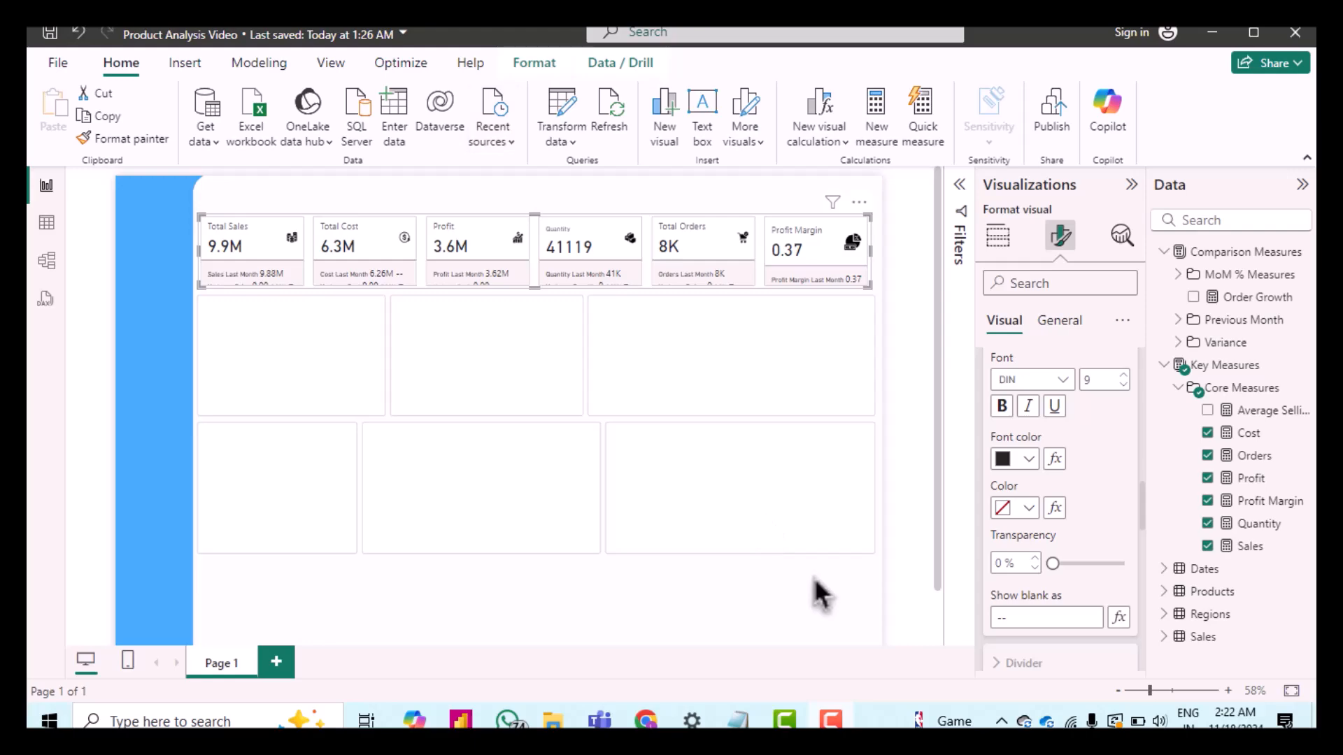
{"action": "left_click", "coordinate": [1055, 508]}
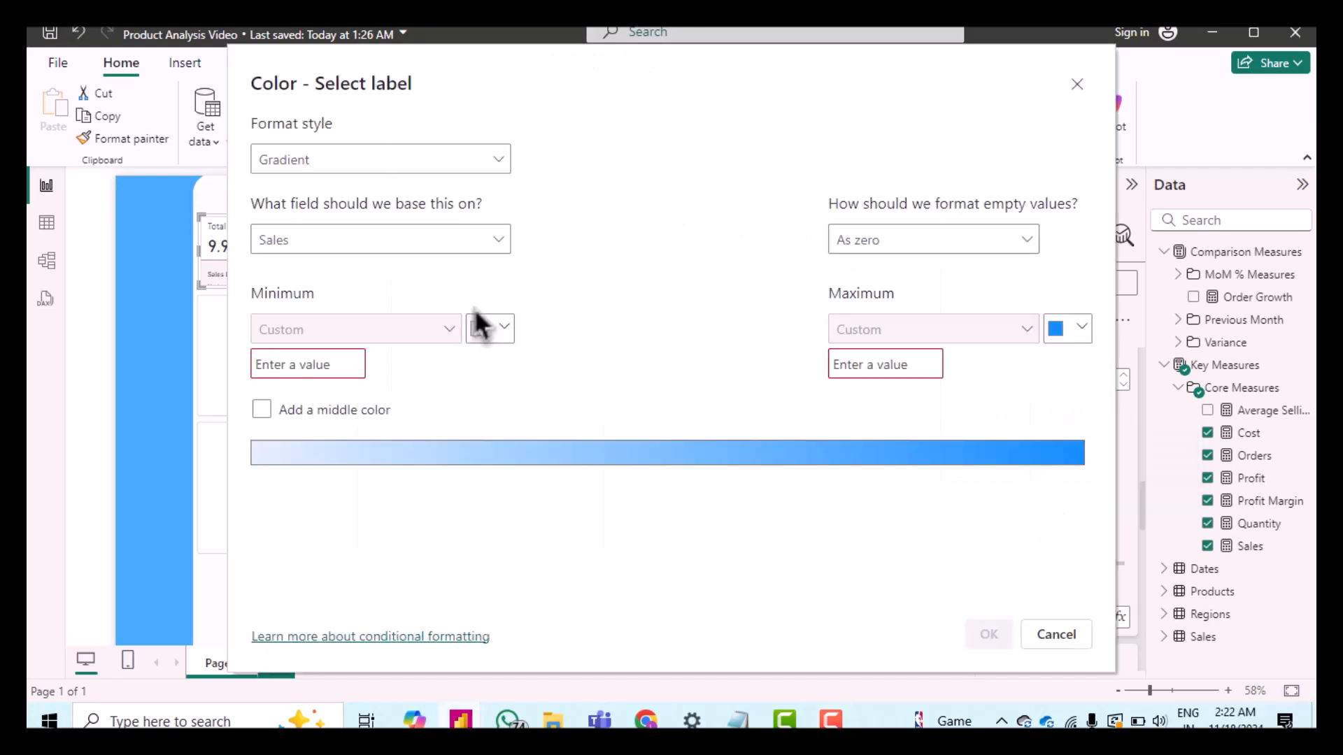
{"action": "left_click", "coordinate": [393, 164]}
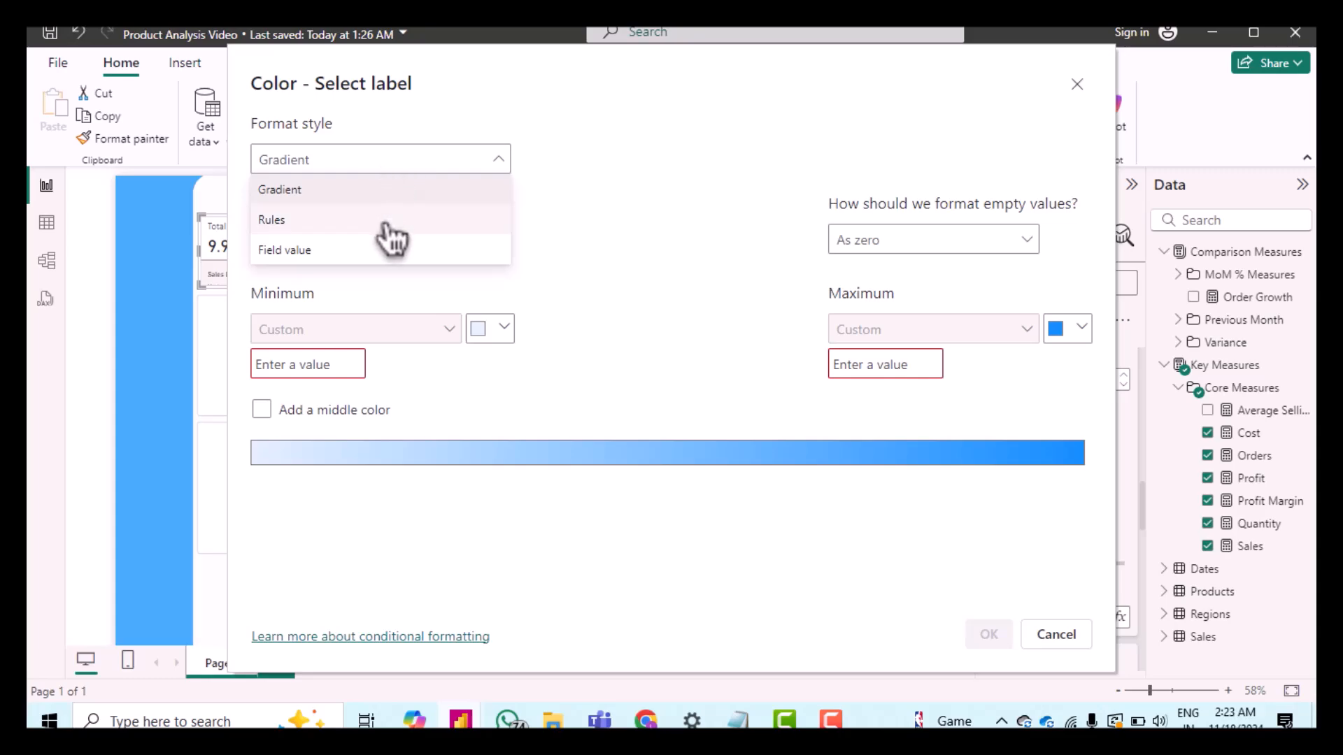
{"action": "left_click", "coordinate": [391, 221]}
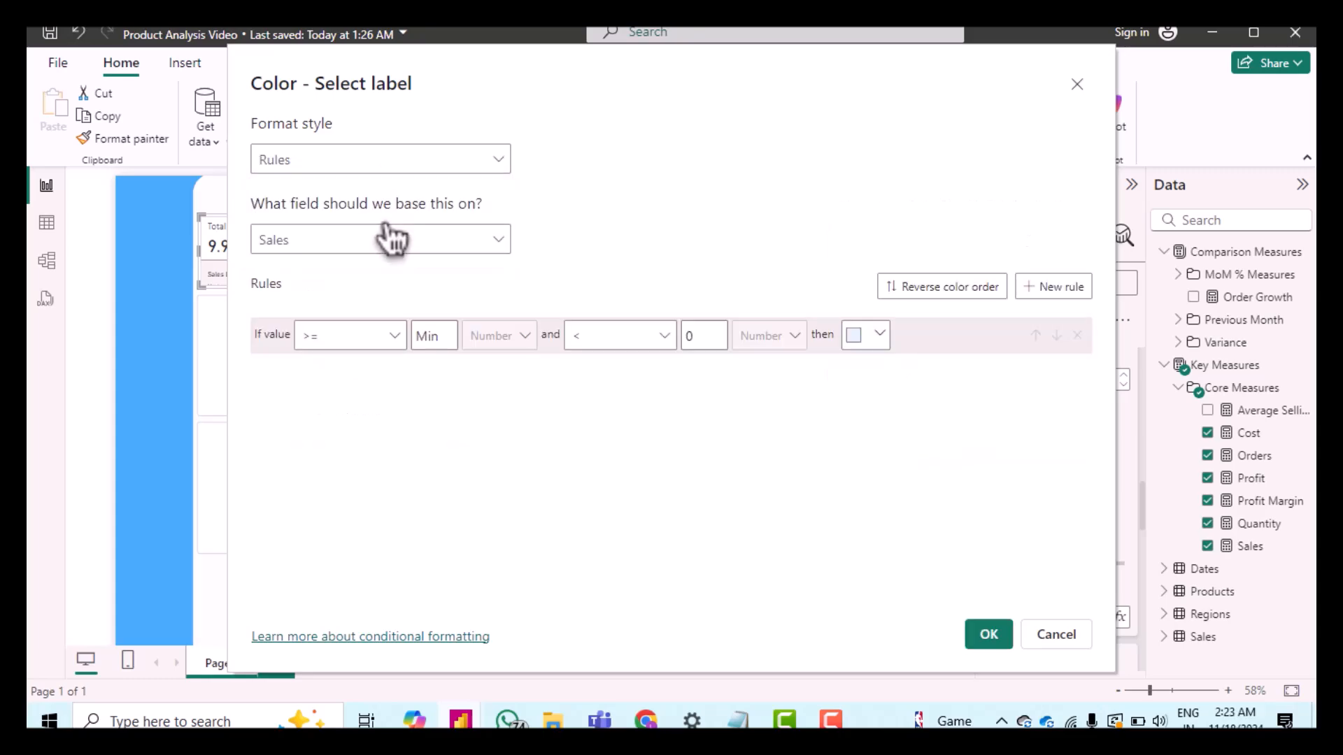
Step: Base the color rules on Variance Sales and color the first rule, from Min to below 0, red
{"action": "left_click", "coordinate": [442, 245]}
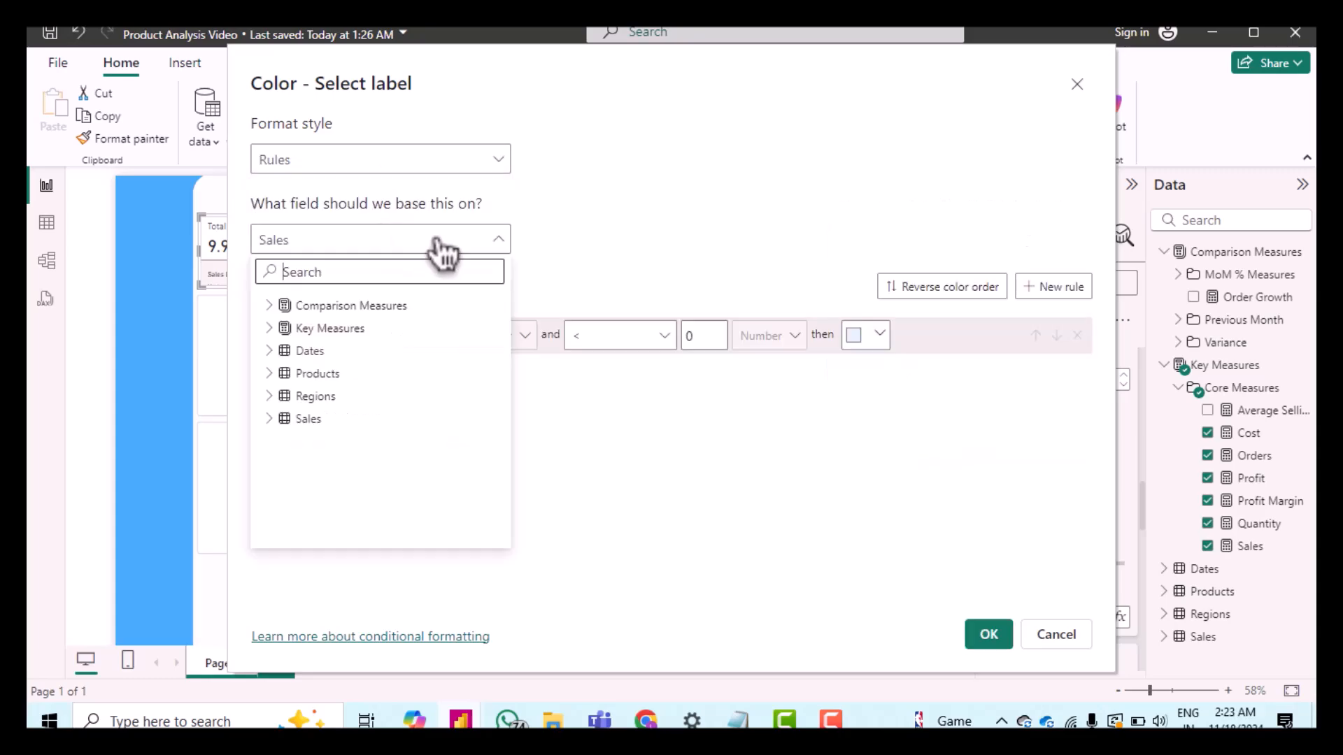
{"action": "left_click", "coordinate": [283, 308]}
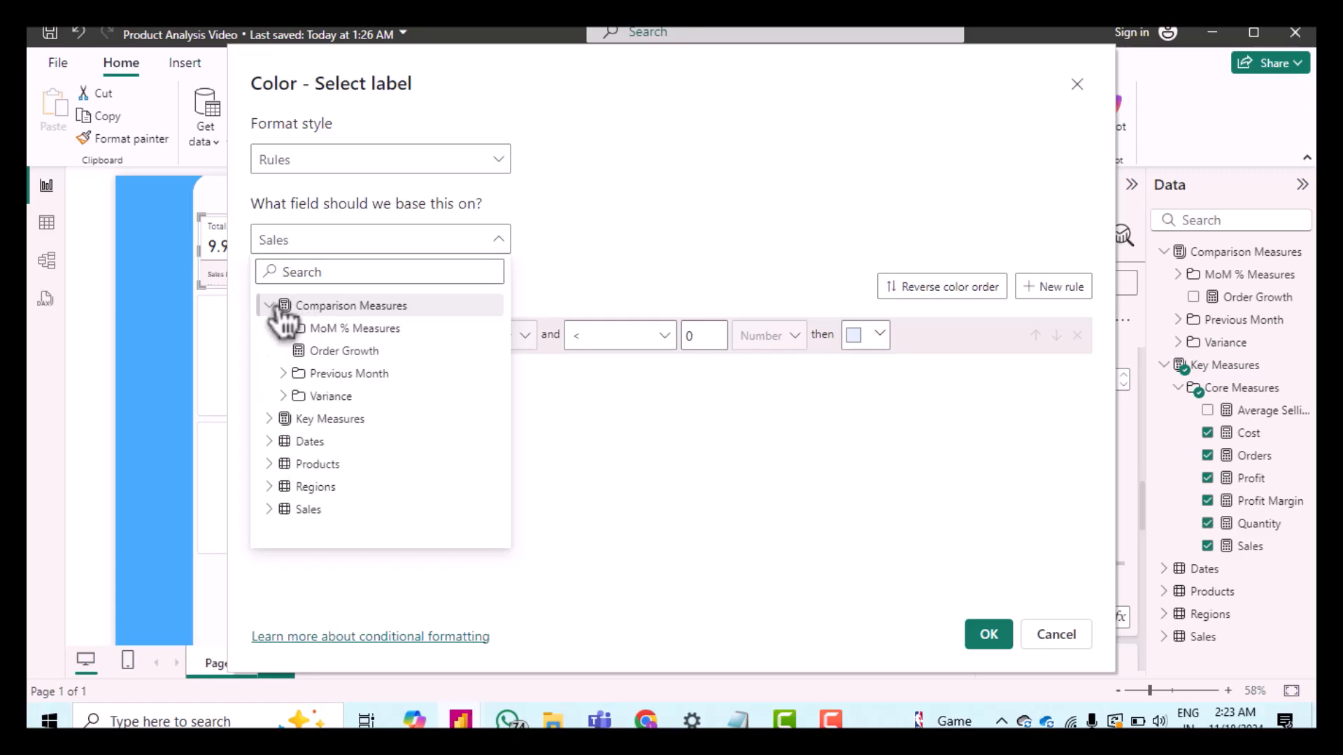
{"action": "left_click", "coordinate": [288, 398]}
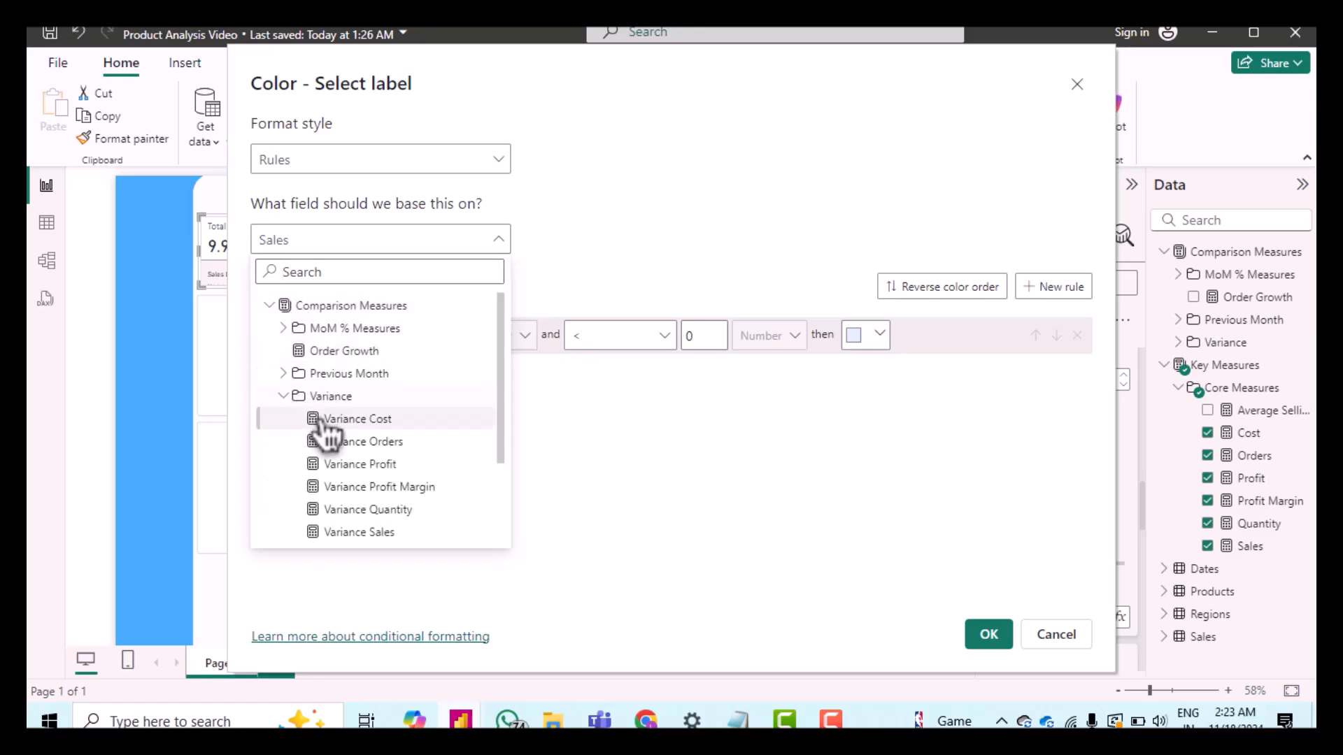
{"action": "left_click", "coordinate": [360, 533]}
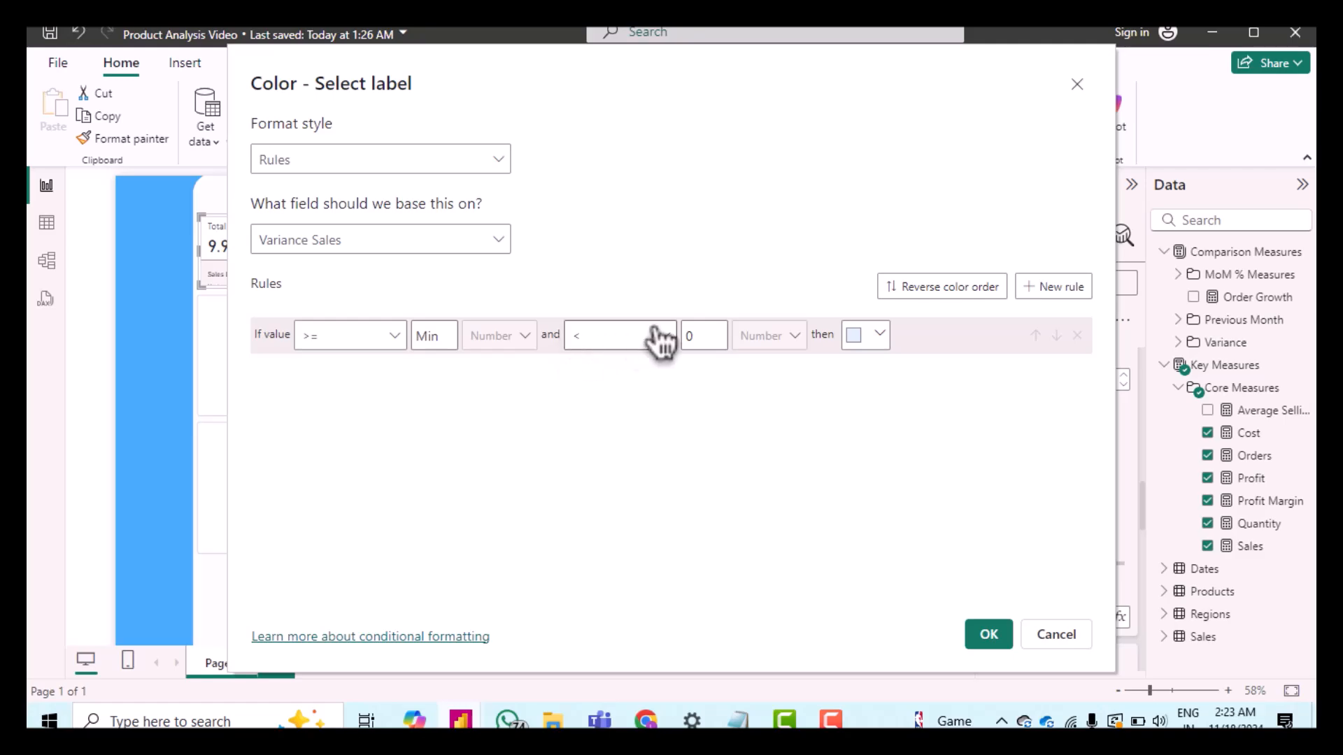
{"action": "left_click", "coordinate": [879, 338]}
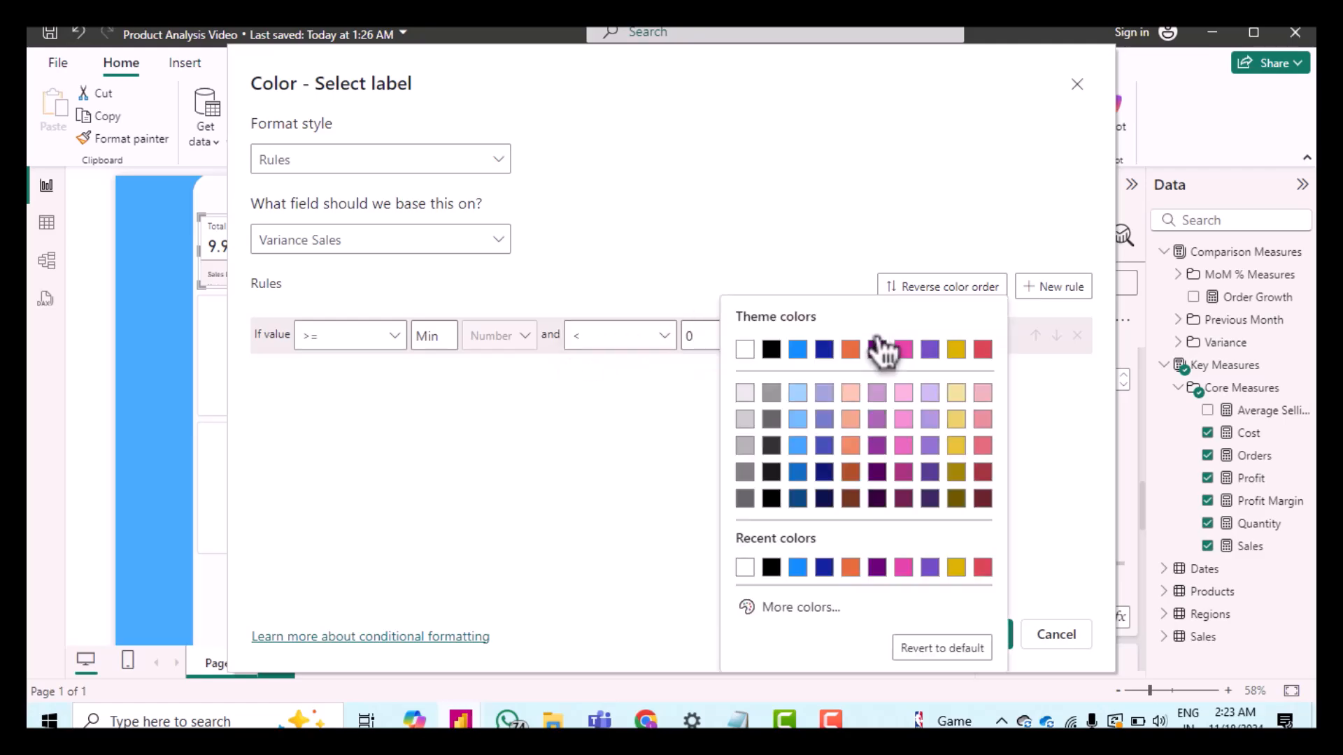
{"action": "left_click", "coordinate": [985, 446]}
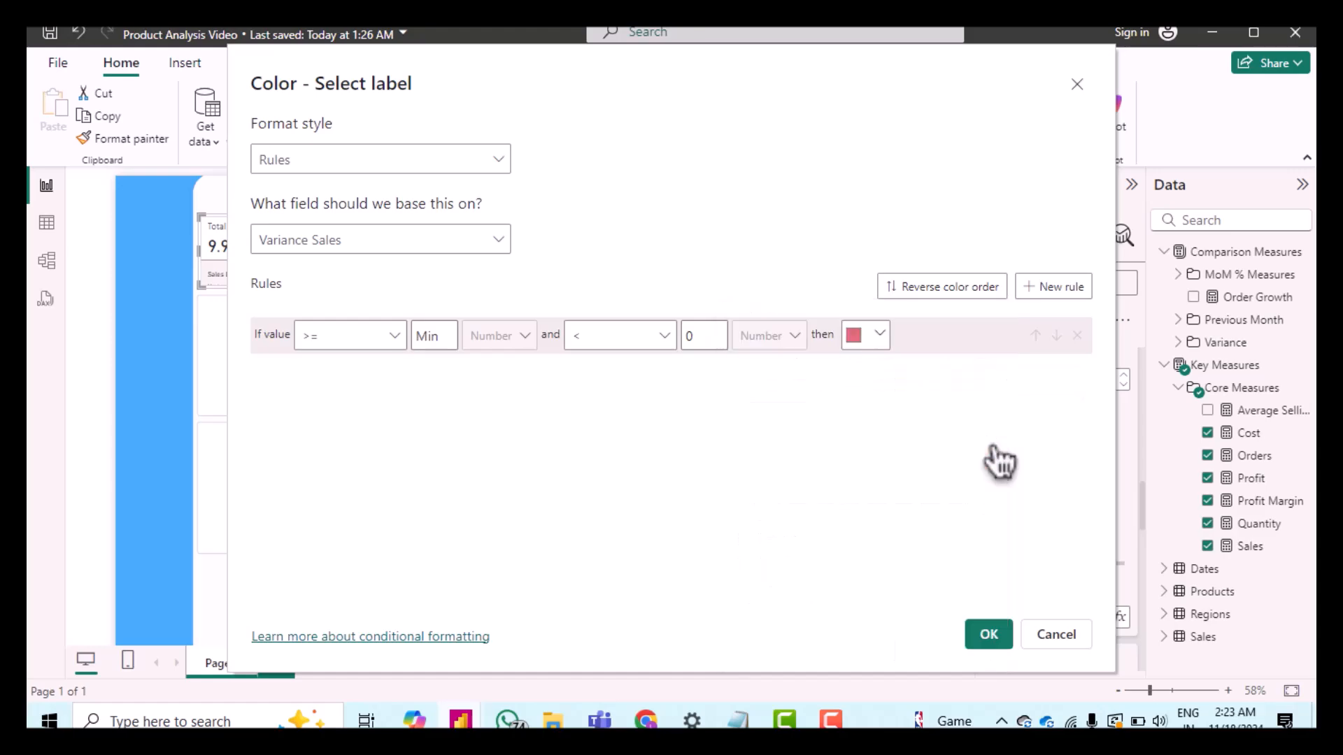
Step: Add a second rule for values greater than 0 and less than or equal to Max
{"action": "left_click", "coordinate": [1056, 294]}
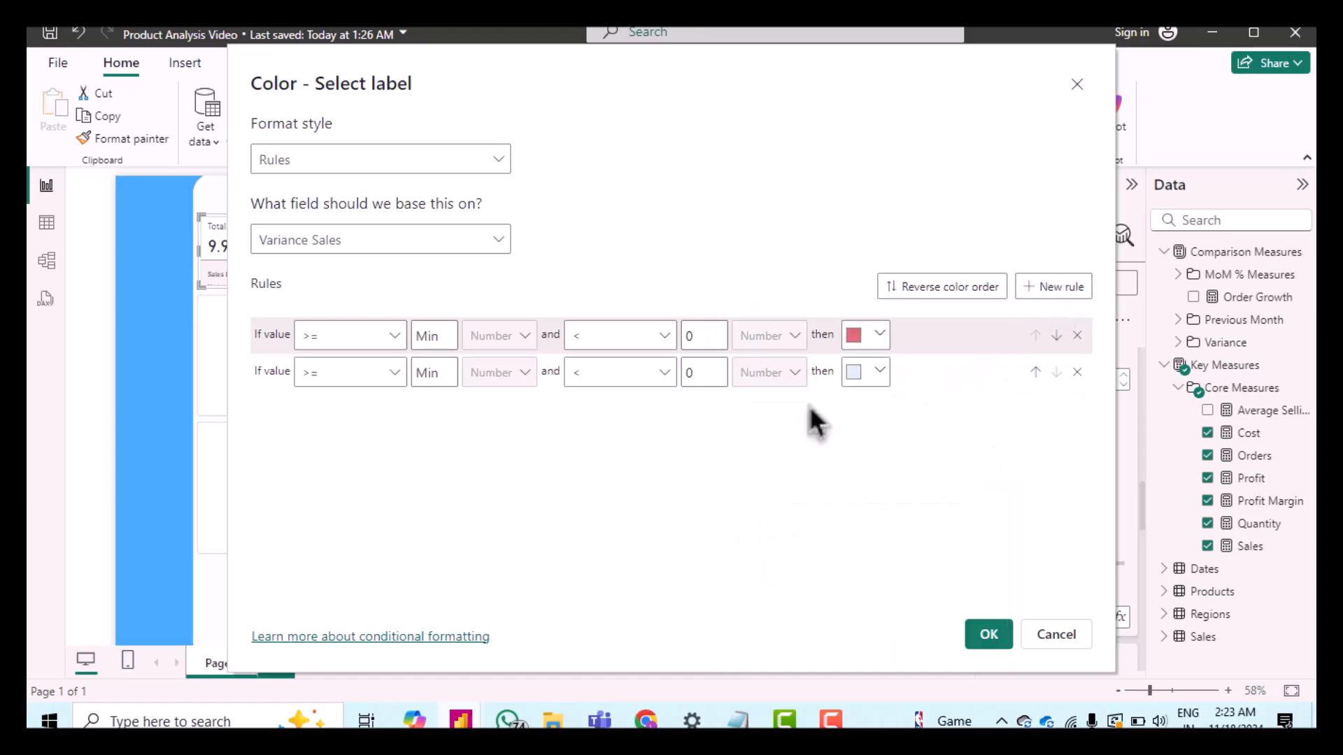
{"action": "left_click", "coordinate": [332, 375]}
{"action": "left_click", "coordinate": [344, 405]}
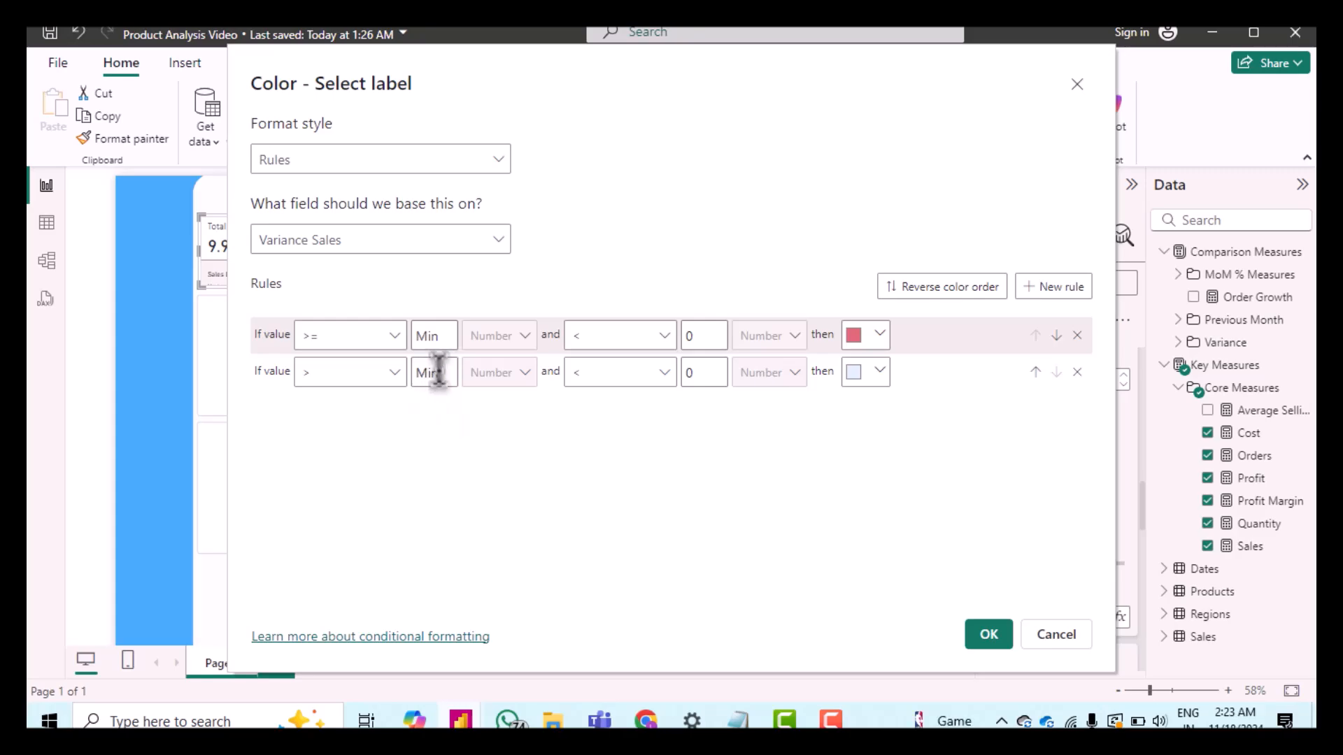
{"action": "type", "text": "-1"}
{"action": "key", "text": "BackSpace"}
{"action": "key", "text": "BackSpace"}
{"action": "type", "text": "0"}
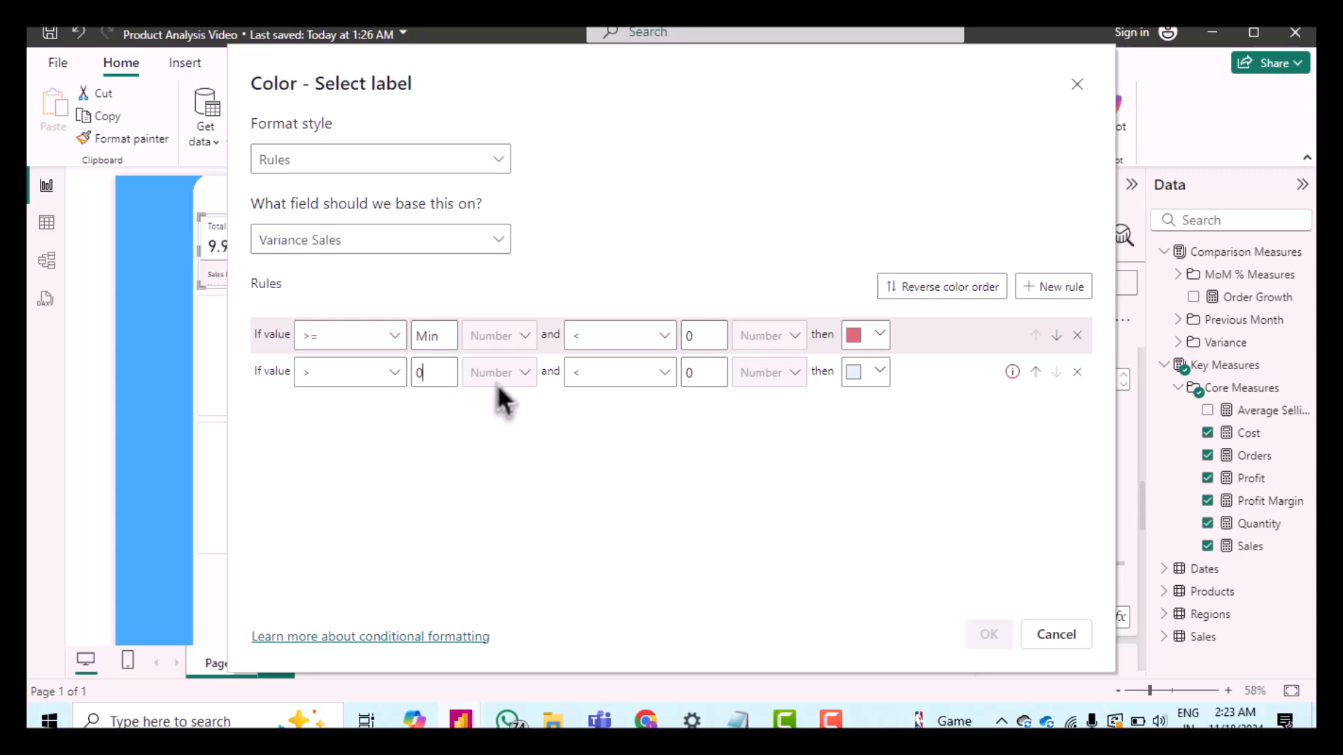
{"action": "left_click", "coordinate": [619, 395]}
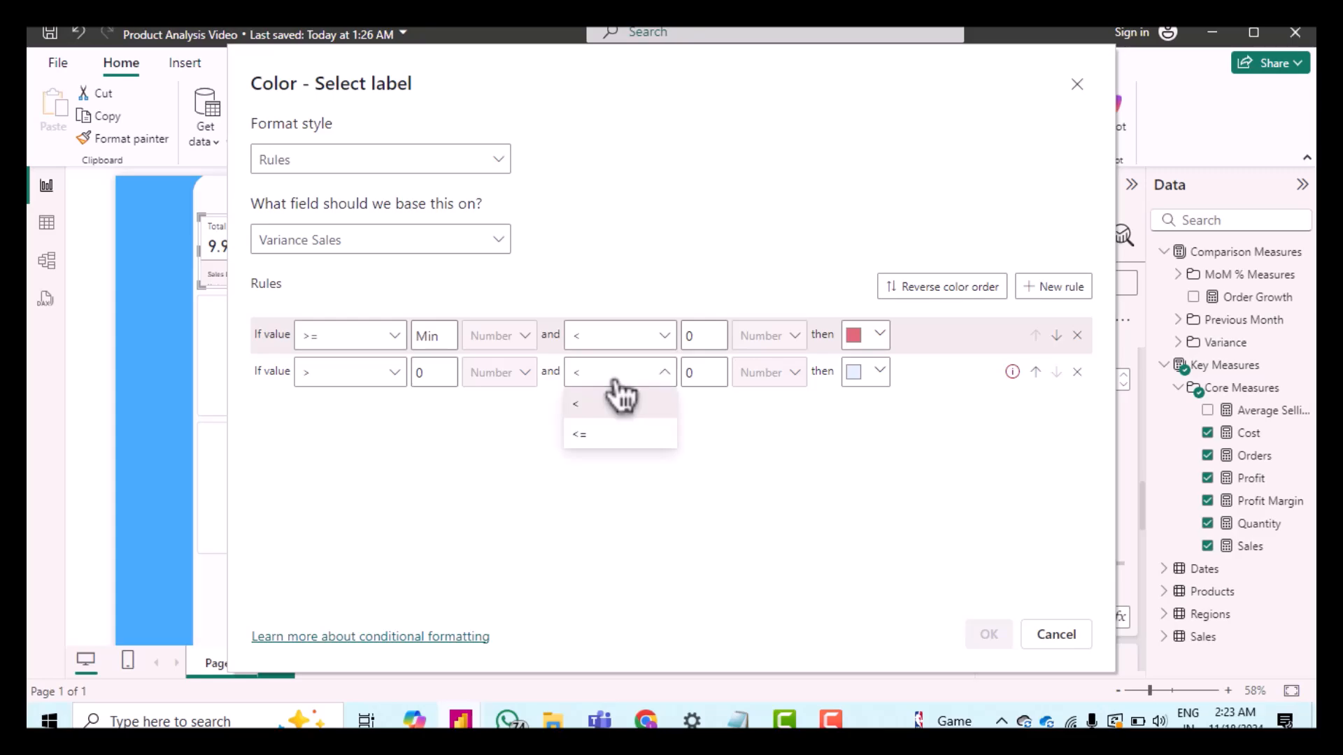
{"action": "left_click", "coordinate": [626, 435]}
{"action": "double_click", "coordinate": [700, 373]}
{"action": "type", "text": "1"}
{"action": "key", "text": "BackSpace"}
{"action": "type", "text": "-1"}
{"action": "key", "text": "BackSpace"}
{"action": "key", "text": "BackSpace"}
{"action": "type", "text": "1"}
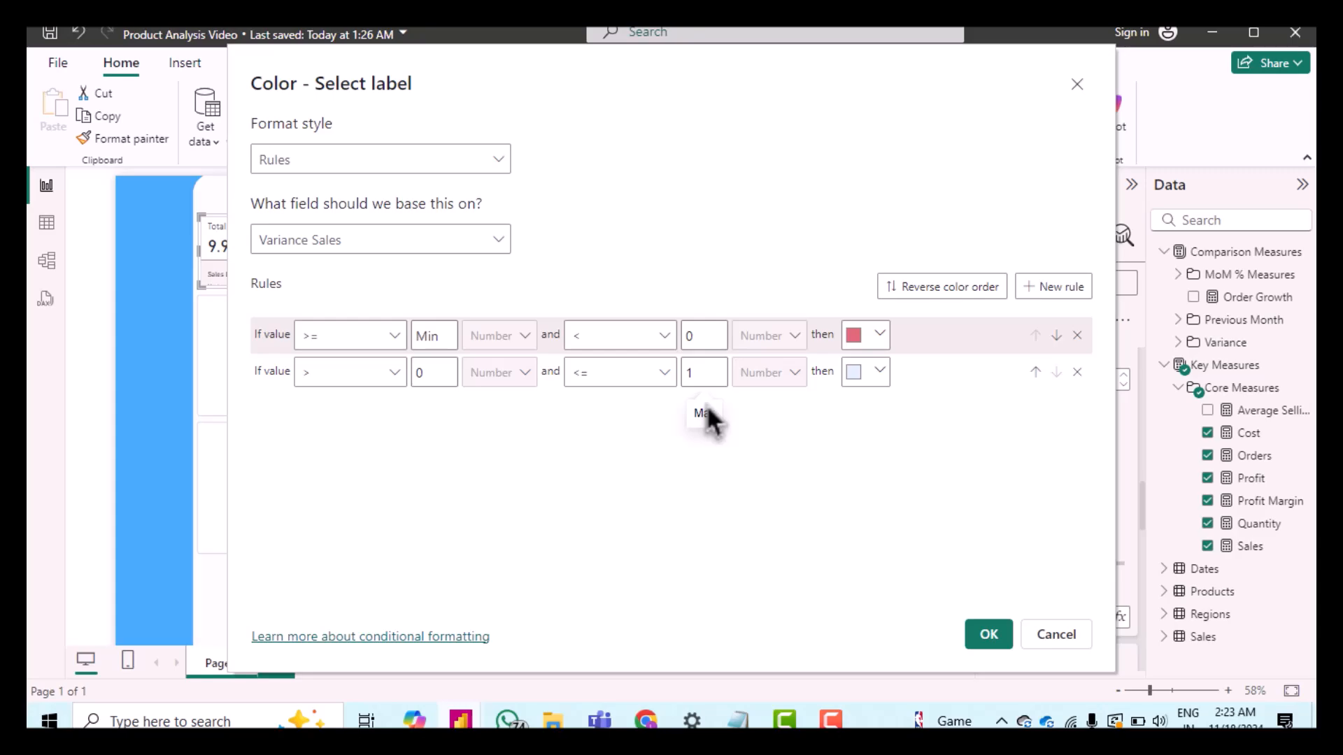
{"action": "key", "text": "BackSpace"}
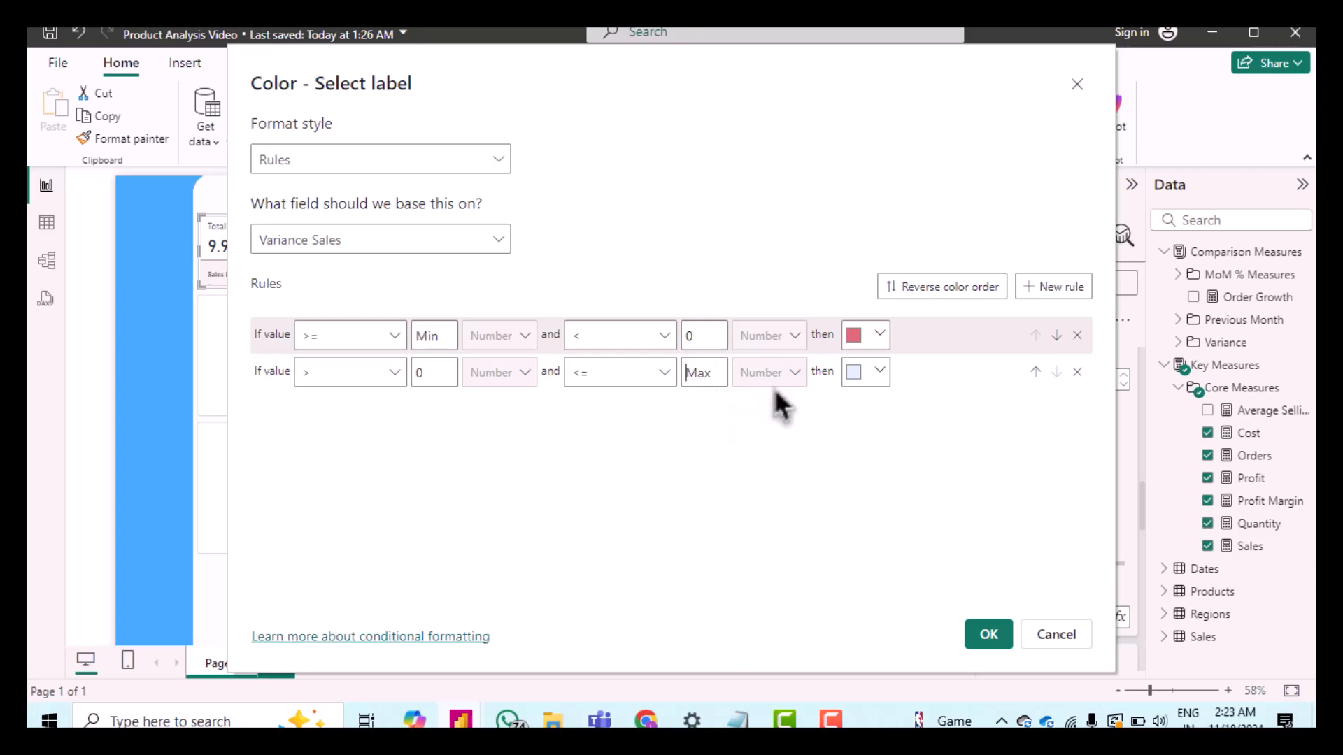
Step: Set the second rule's color to light green #93F9B8 and apply the conditional formatting
{"action": "left_click", "coordinate": [878, 381]}
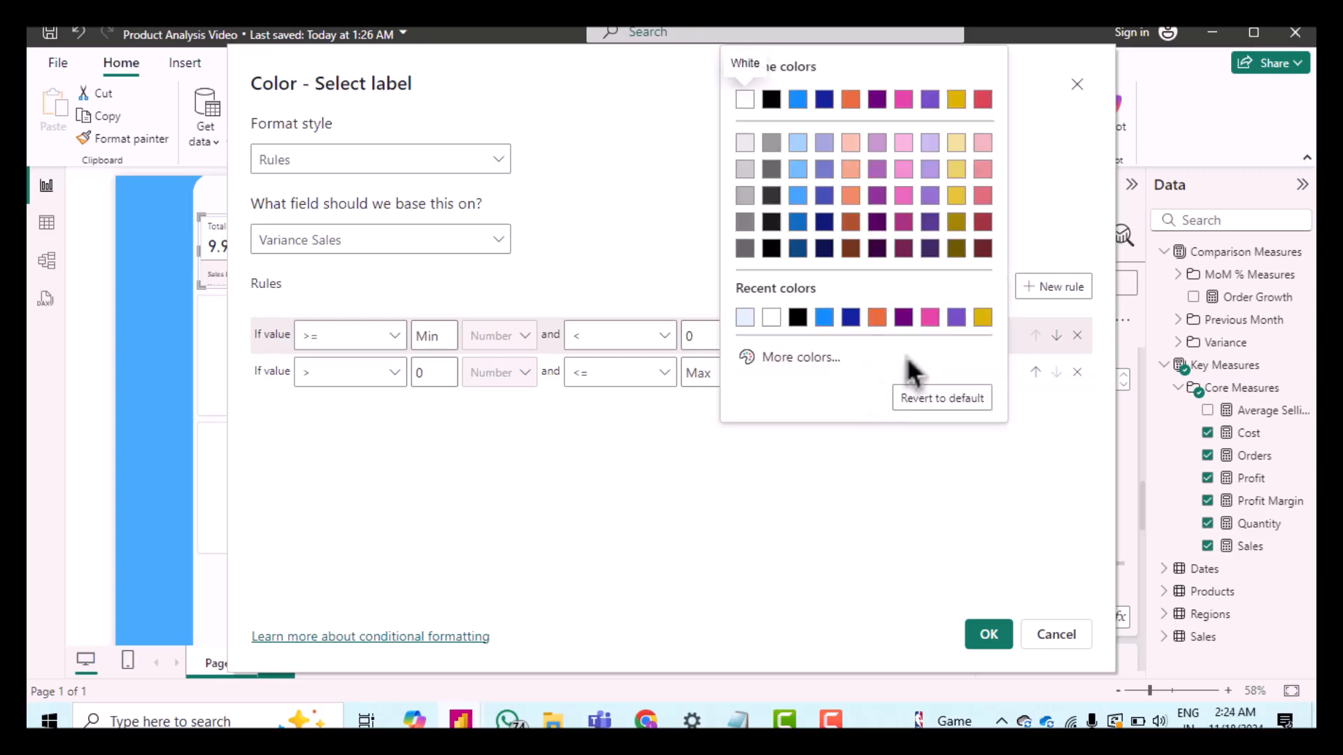
{"action": "left_click", "coordinate": [793, 359]}
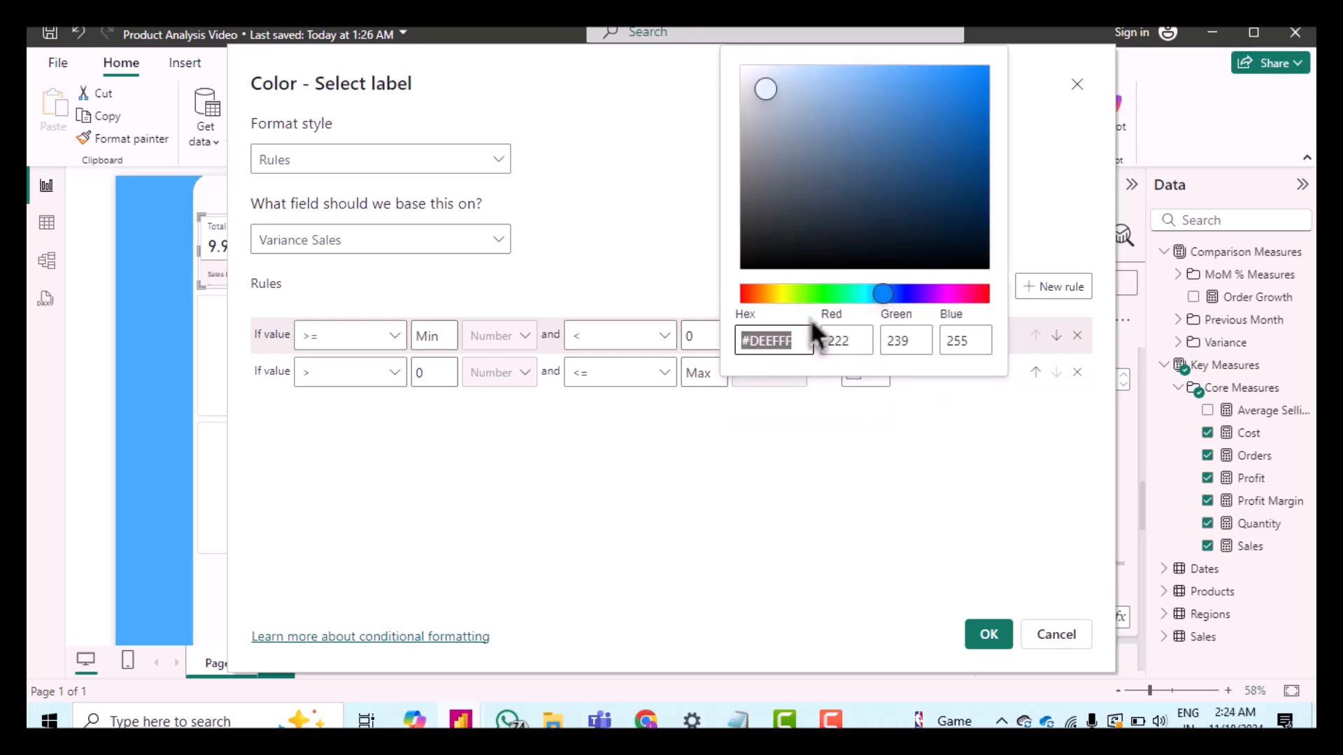
{"action": "left_click", "coordinate": [836, 294]}
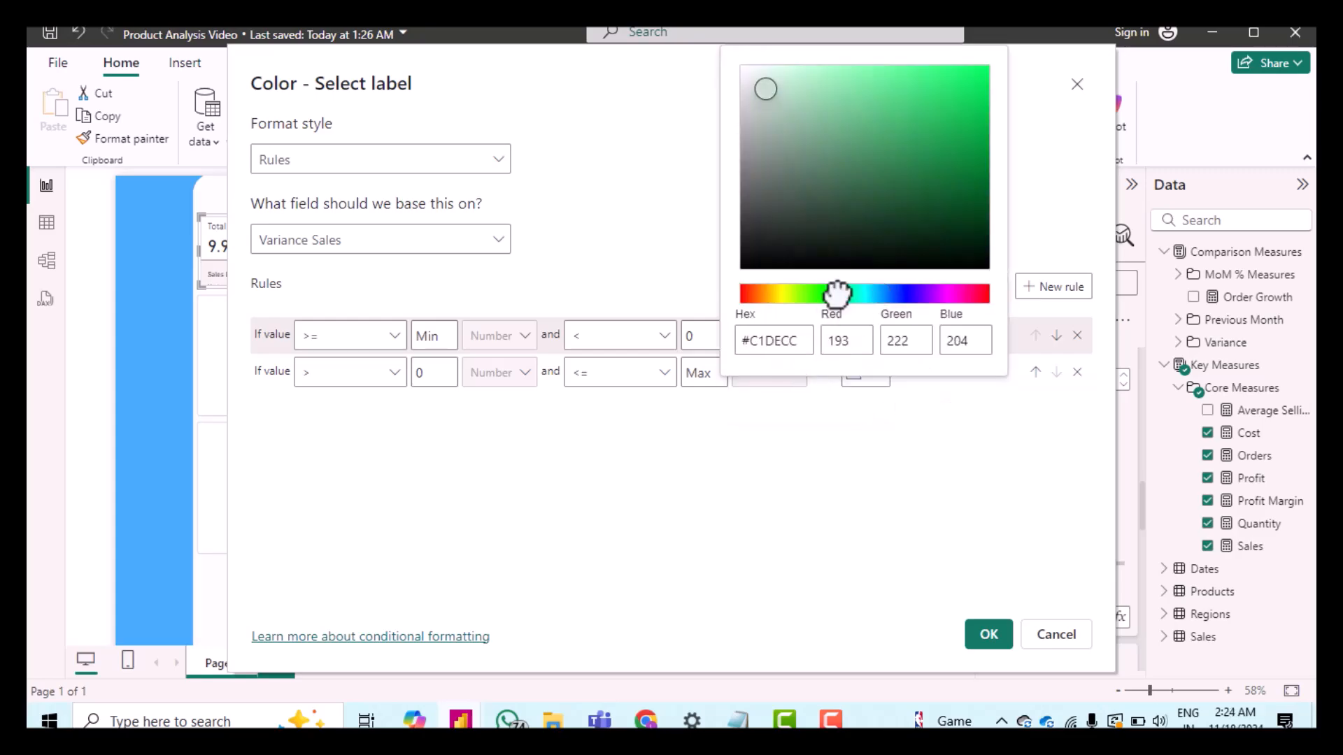
{"action": "left_click", "coordinate": [839, 68]}
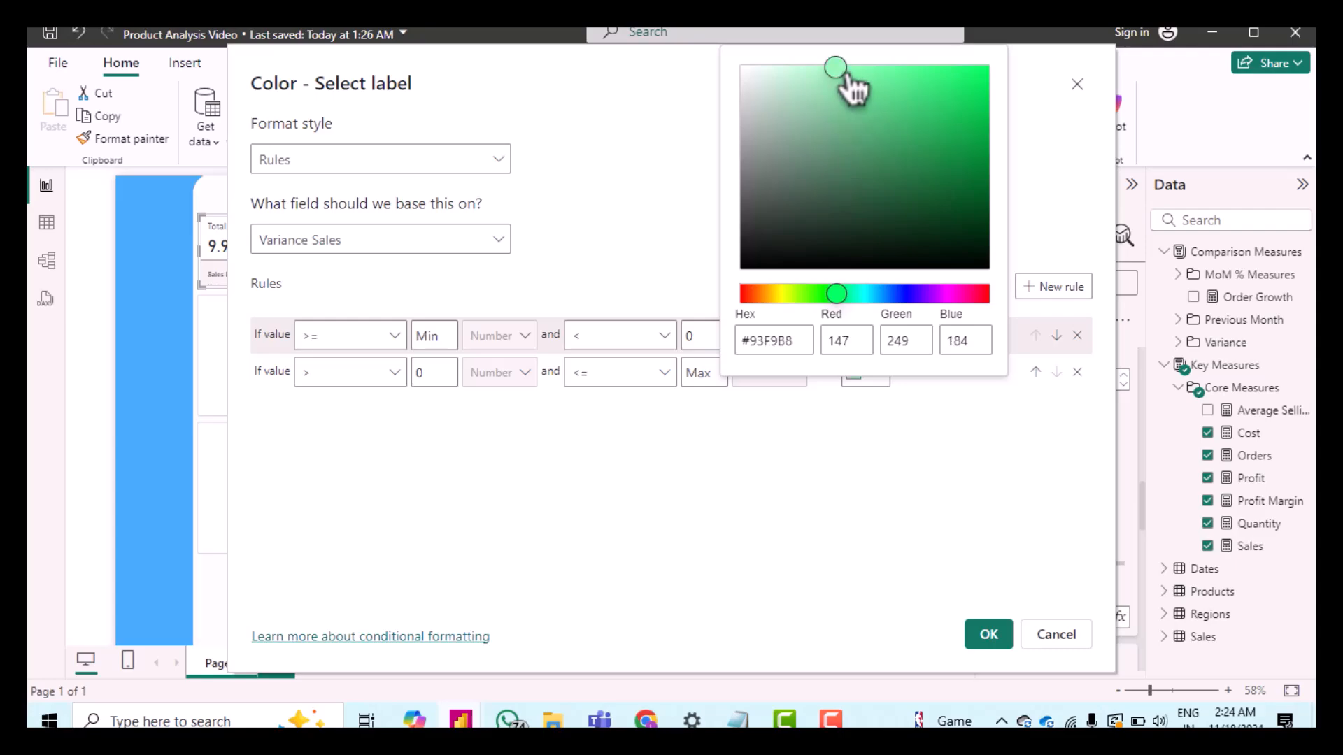
{"action": "left_click", "coordinate": [939, 517]}
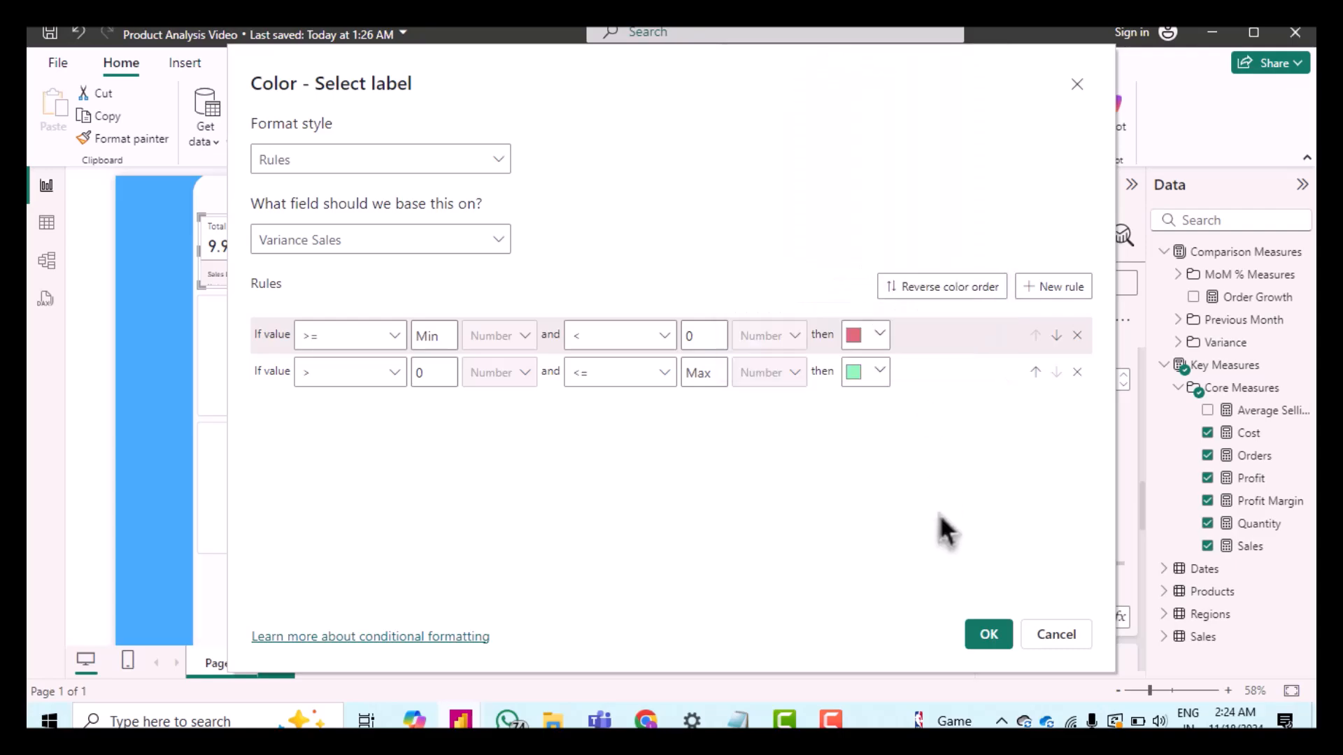
{"action": "left_click", "coordinate": [988, 635]}
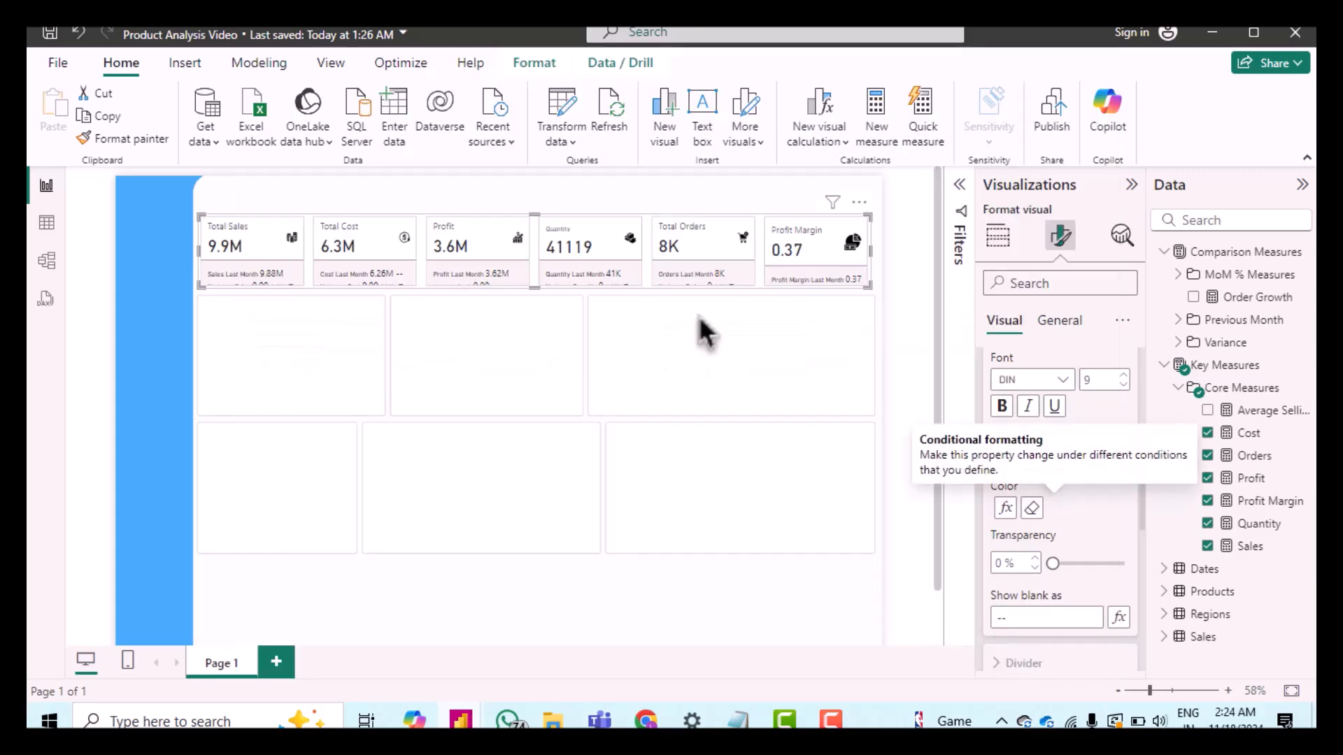
Step: Enlarge the KPI card visual downward so the variance reference labels fit
{"action": "left_click_drag", "start_coordinate": [534, 286], "coordinate": [548, 333]}
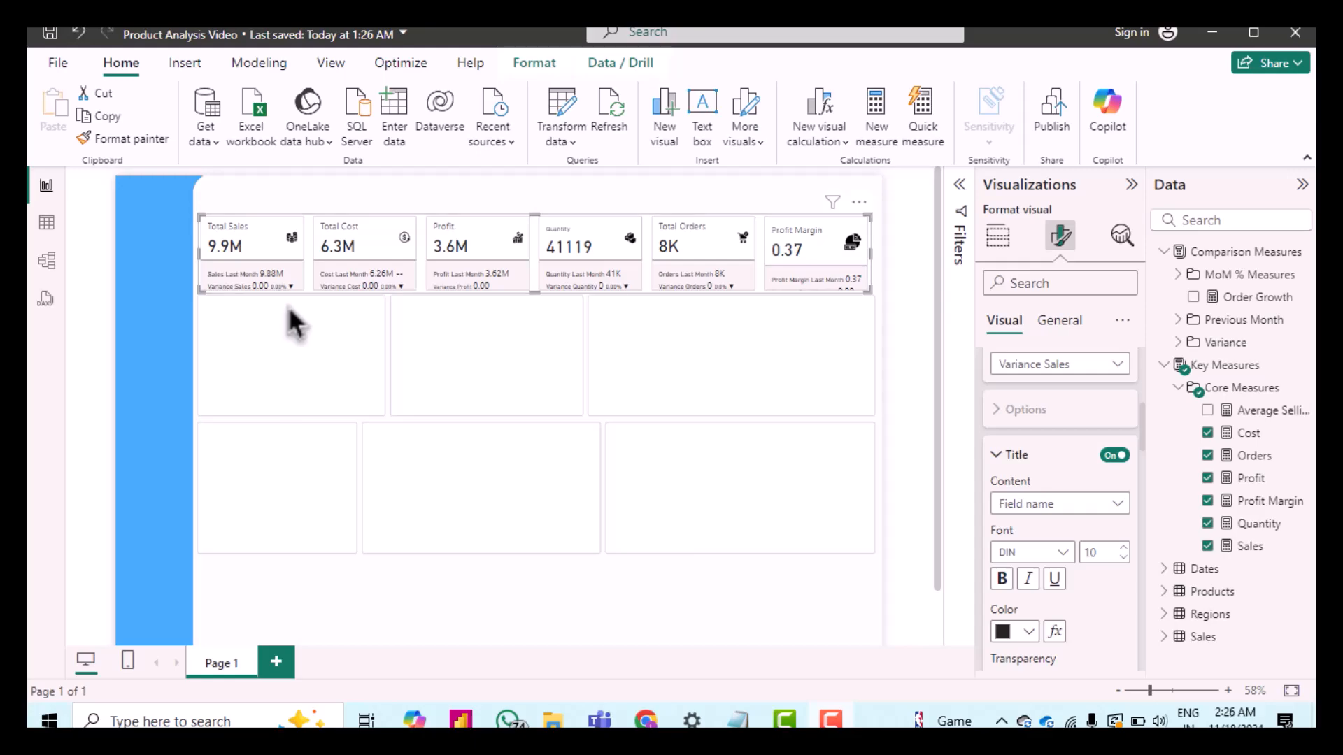
{"action": "scroll", "coordinate": [1084, 460], "scroll_direction": "up", "scroll_amount": 6}
{"action": "scroll", "coordinate": [1084, 460], "scroll_direction": "down", "scroll_amount": 2}
Step: Review the reference label settings for the Total Cost series
{"action": "left_click", "coordinate": [1042, 397]}
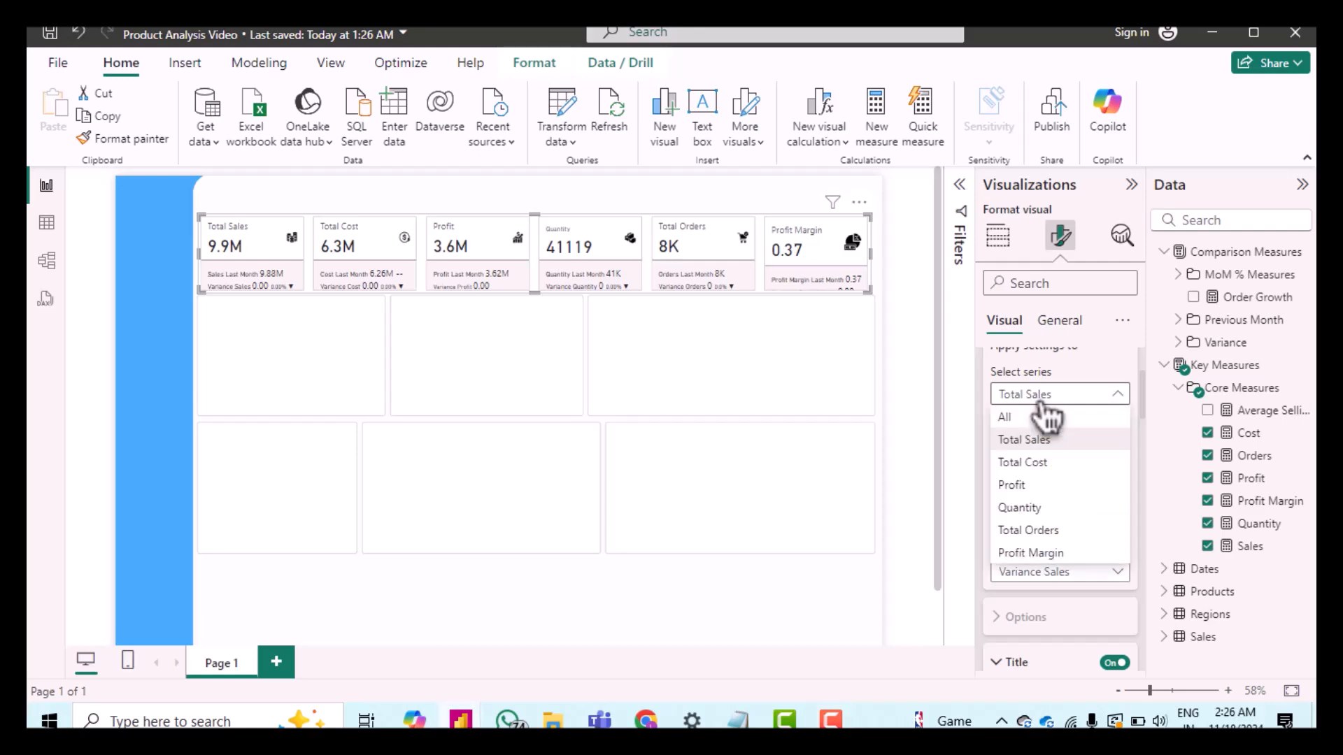
{"action": "left_click", "coordinate": [1049, 463]}
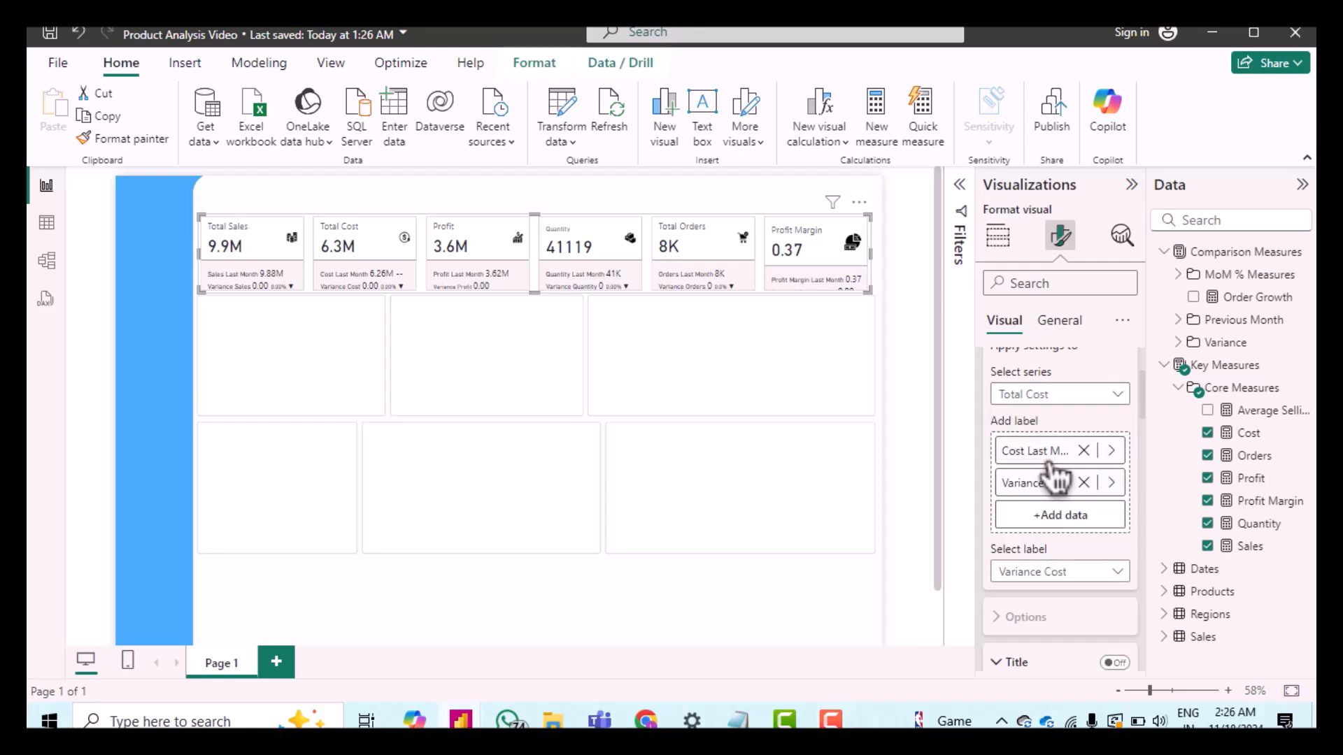
{"action": "scroll", "coordinate": [1050, 543], "scroll_direction": "down", "scroll_amount": 2}
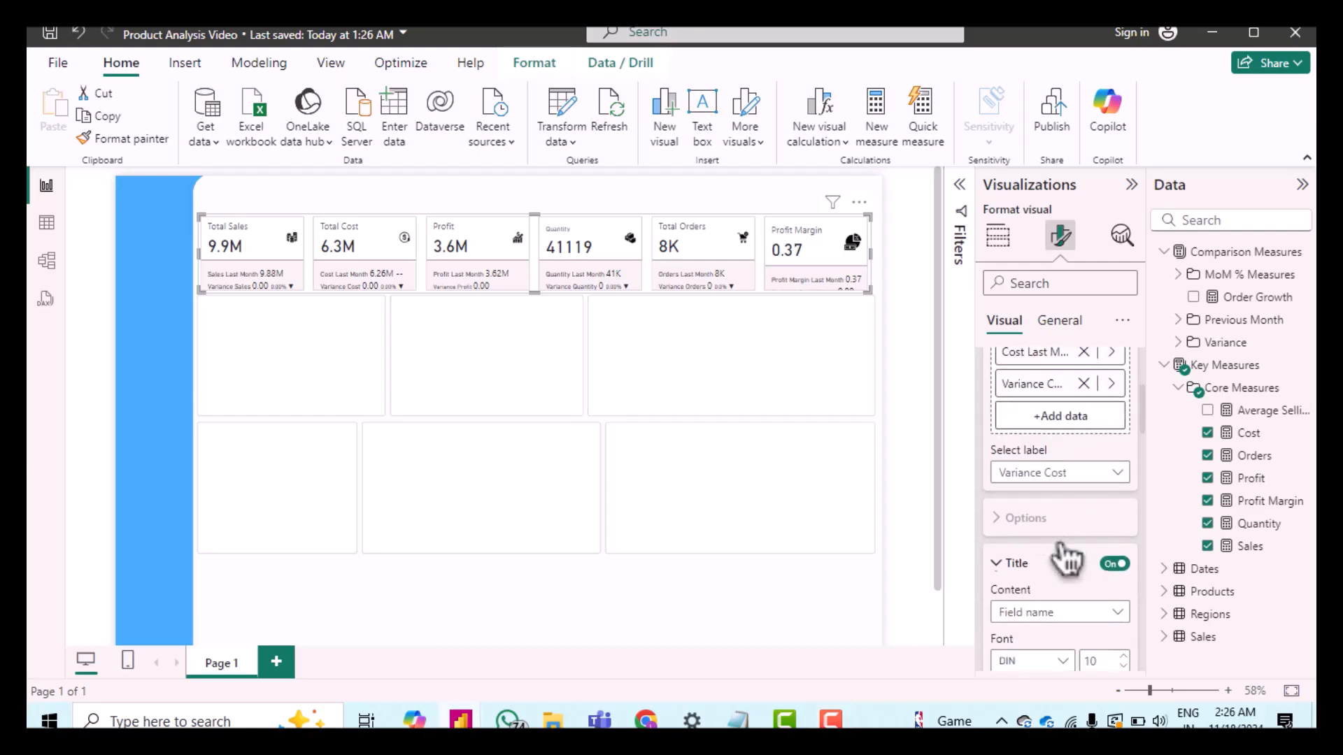
{"action": "scroll", "coordinate": [1042, 494], "scroll_direction": "down", "scroll_amount": 2}
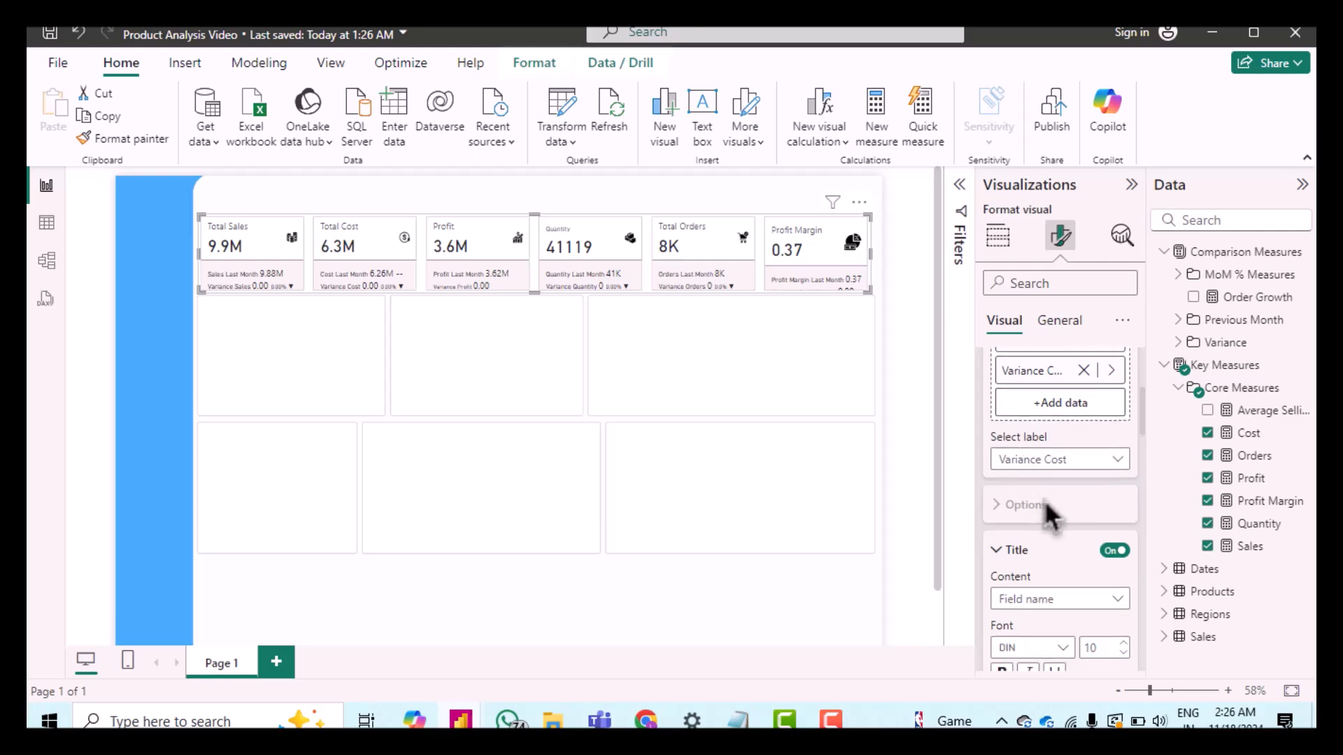
{"action": "scroll", "coordinate": [1059, 516], "scroll_direction": "down", "scroll_amount": 1}
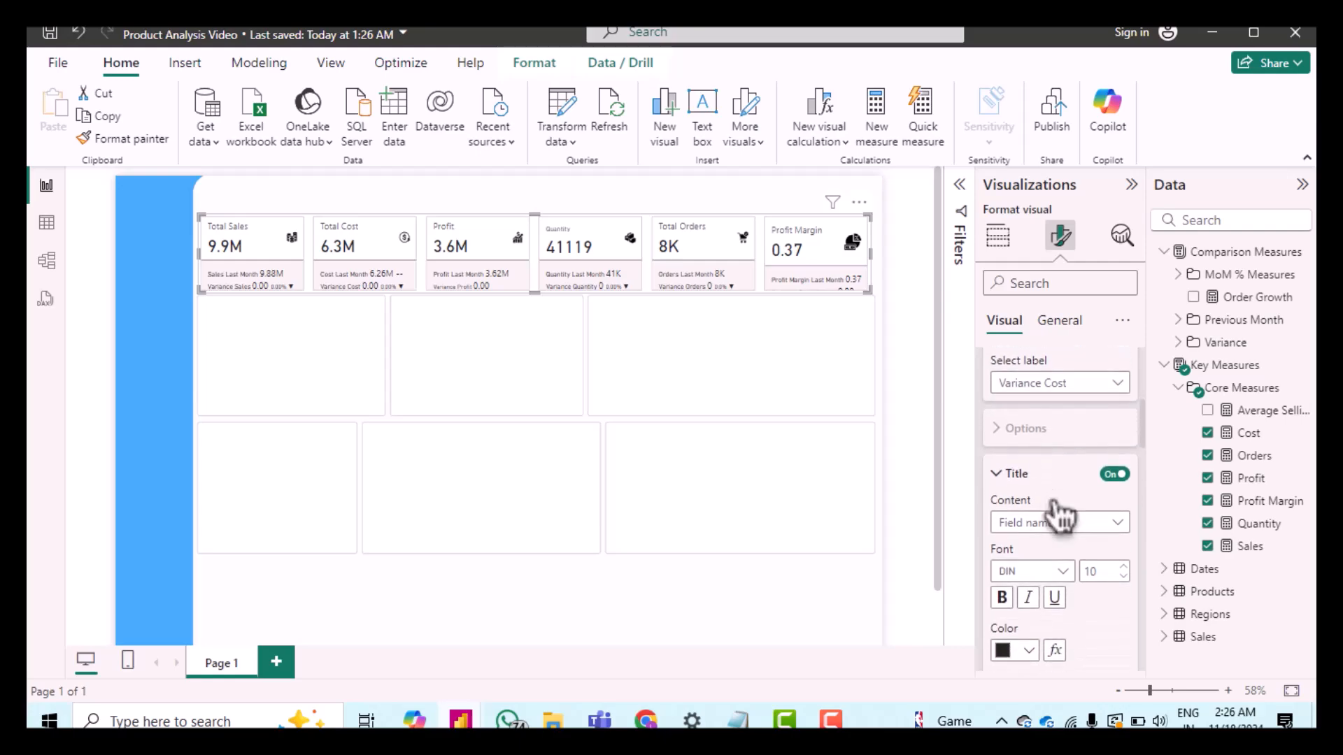
{"action": "scroll", "coordinate": [1056, 515], "scroll_direction": "down", "scroll_amount": 1}
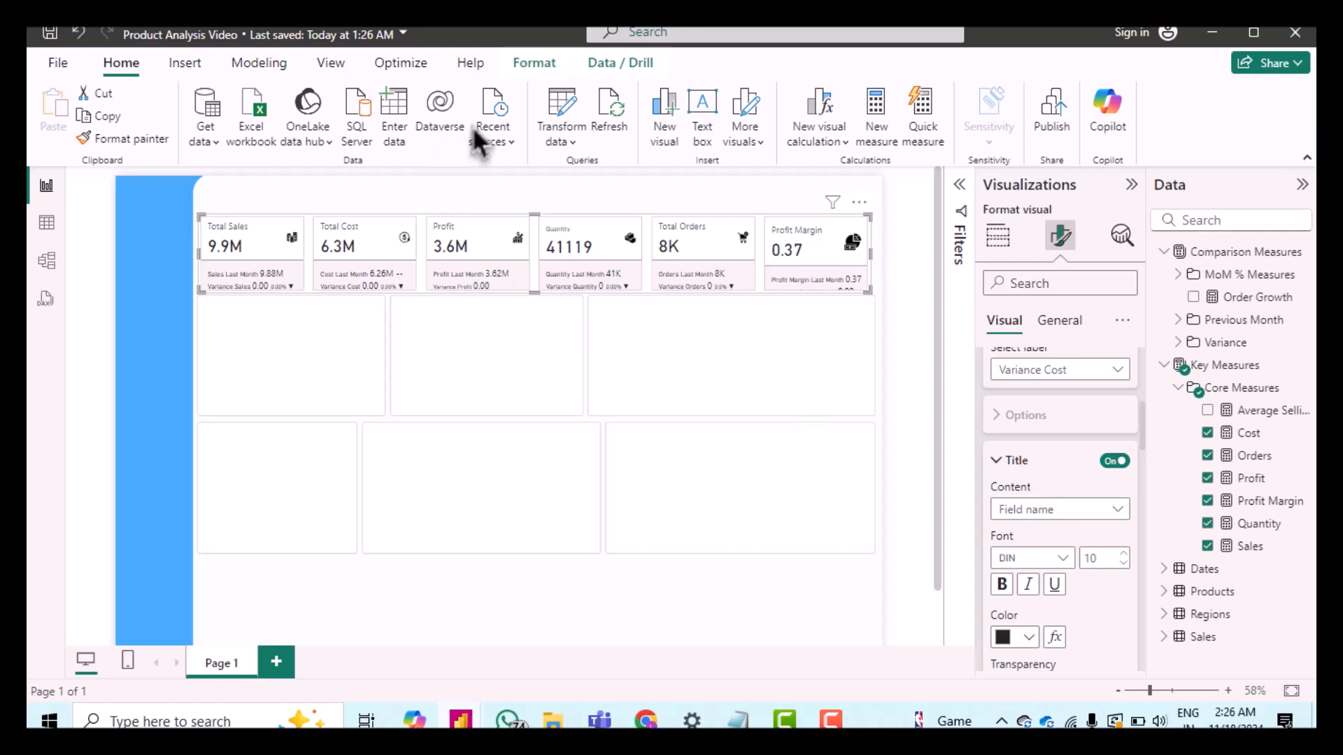
{"action": "scroll", "coordinate": [1070, 451], "scroll_direction": "down", "scroll_amount": 1}
{"action": "scroll", "coordinate": [1070, 451], "scroll_direction": "down", "scroll_amount": 5}
{"action": "scroll", "coordinate": [1070, 454], "scroll_direction": "down", "scroll_amount": 5}
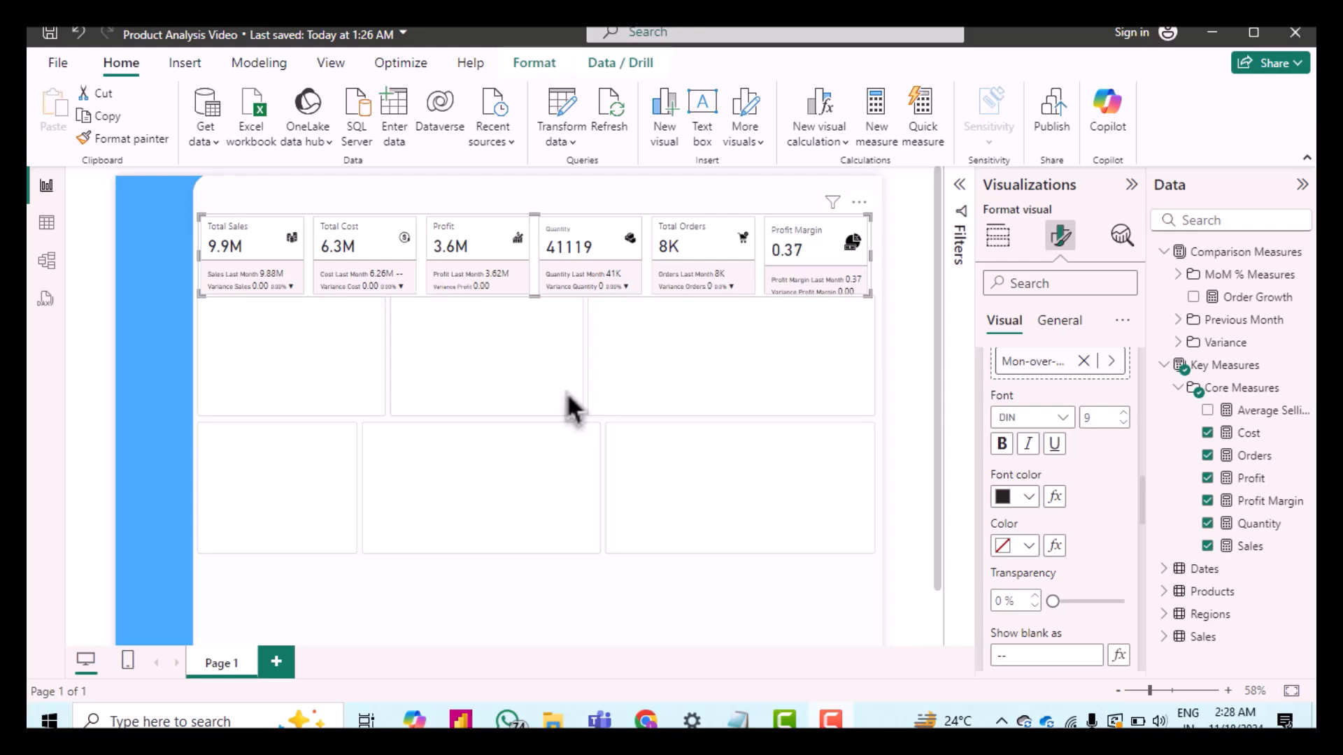
{"action": "scroll", "coordinate": [1081, 474], "scroll_direction": "down", "scroll_amount": 10}
{"action": "scroll", "coordinate": [1013, 425], "scroll_direction": "up", "scroll_amount": 4}
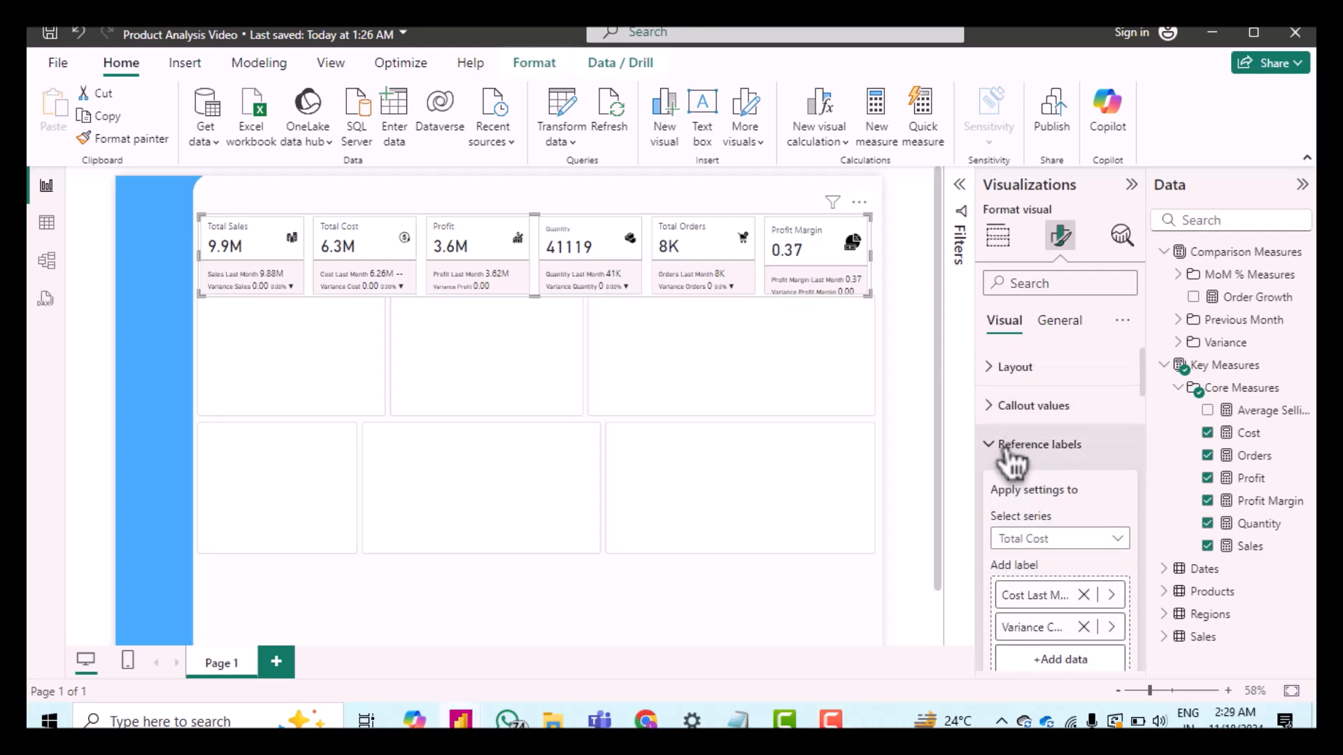
Step: Apply the callout value settings to all series and set the callout label font to DIN
{"action": "left_click", "coordinate": [1006, 453]}
{"action": "left_click", "coordinate": [993, 413]}
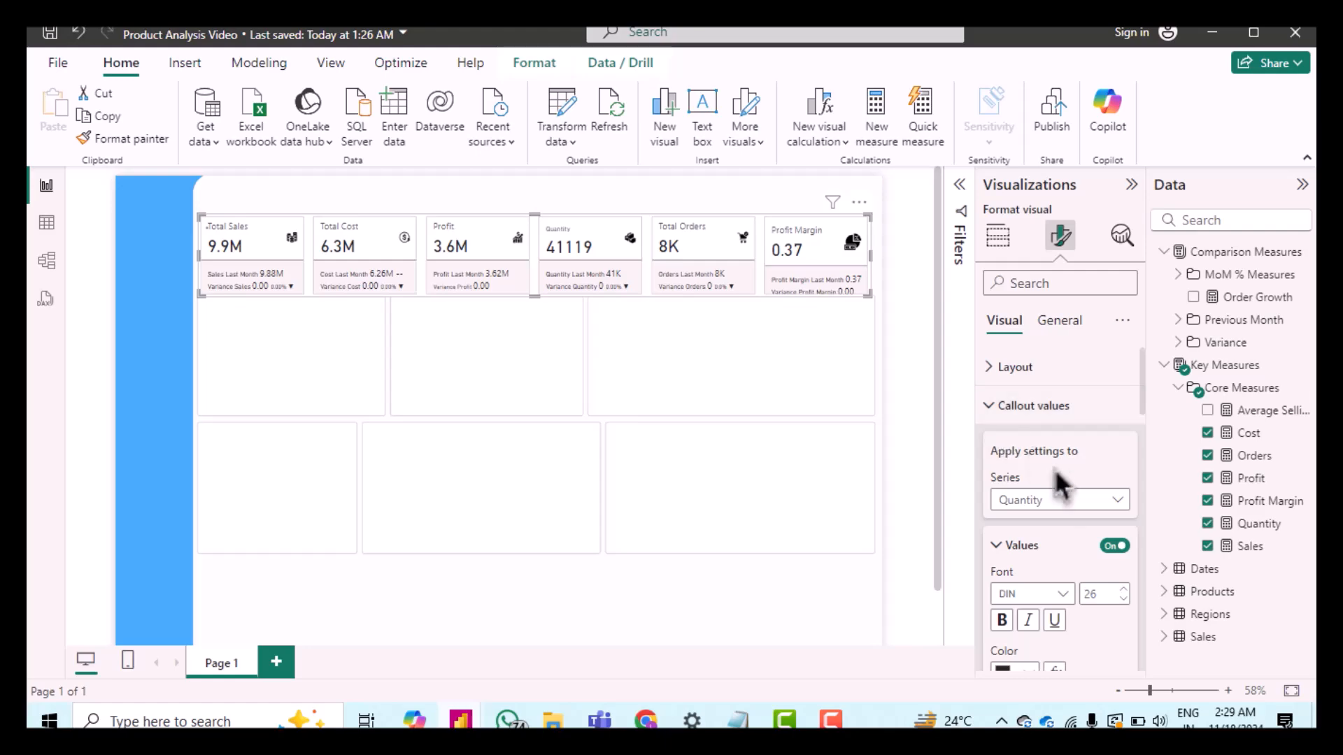
{"action": "scroll", "coordinate": [1042, 469], "scroll_direction": "down", "scroll_amount": 2}
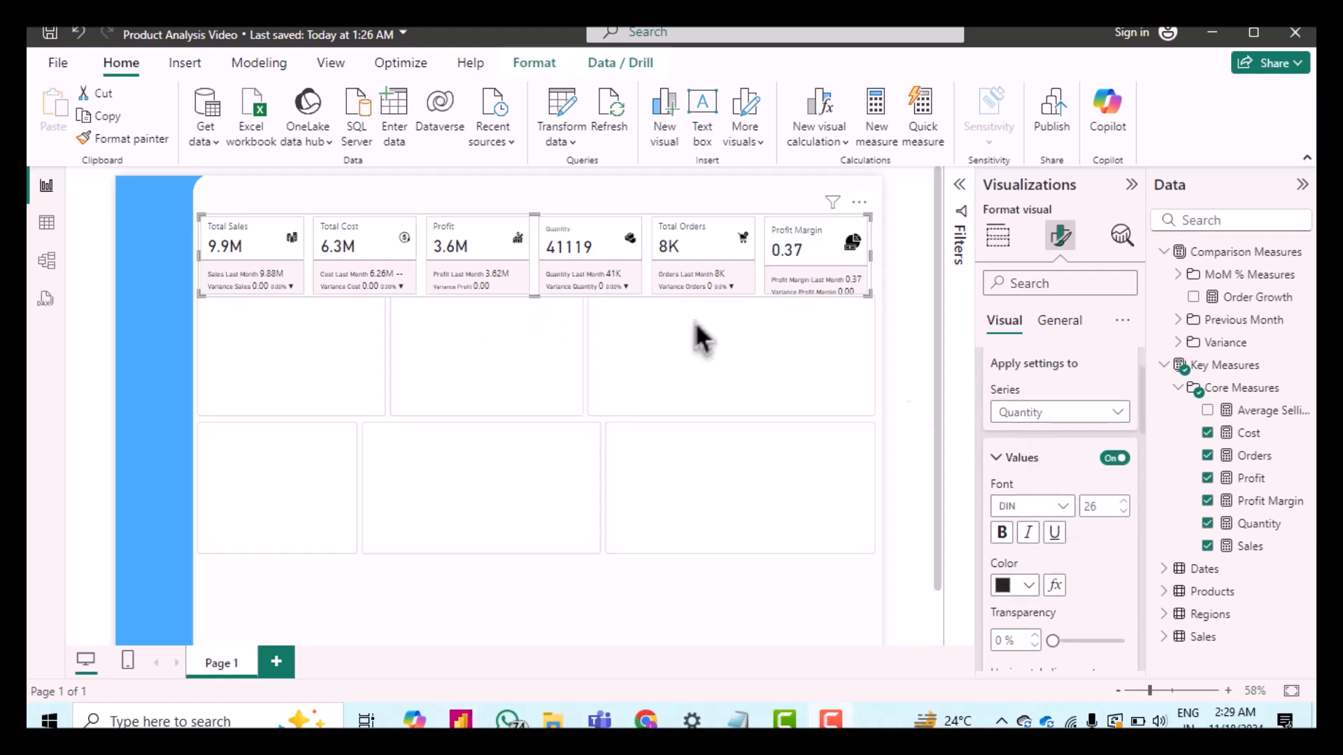
{"action": "left_click", "coordinate": [1017, 415]}
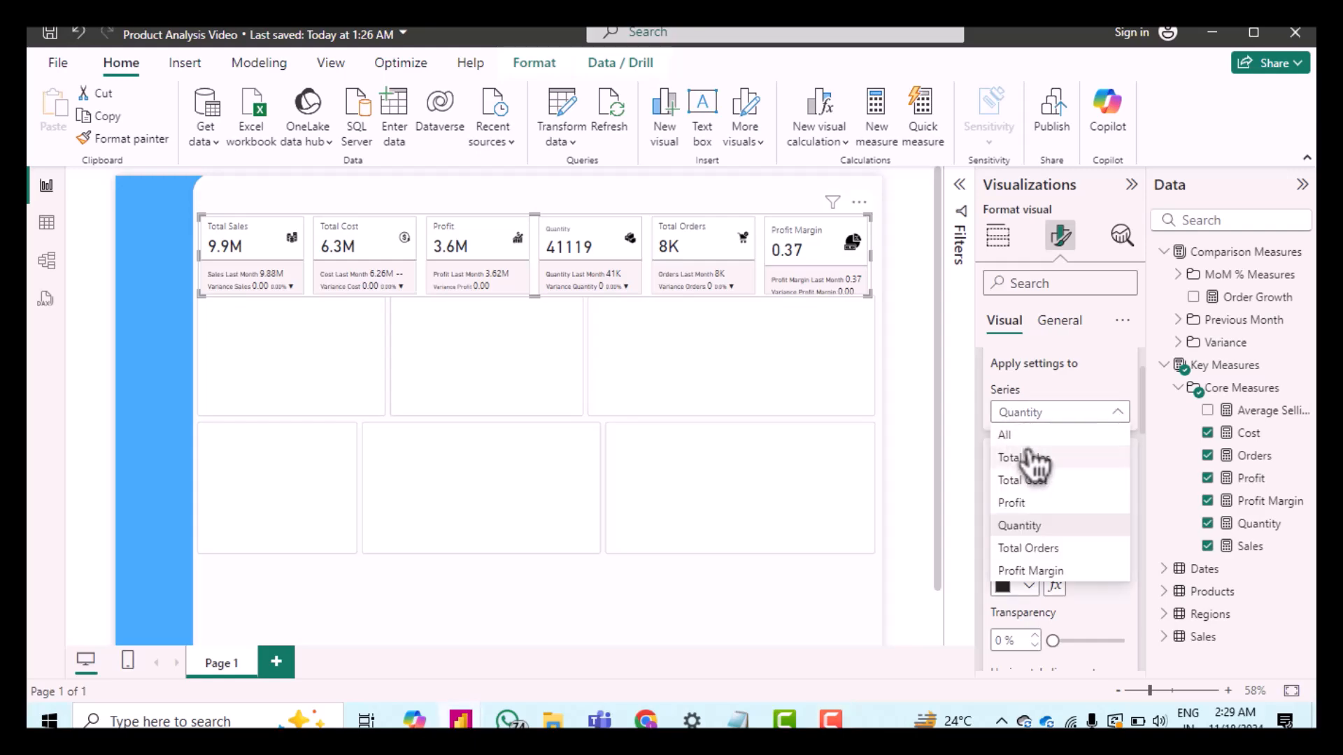
{"action": "left_click", "coordinate": [1016, 442]}
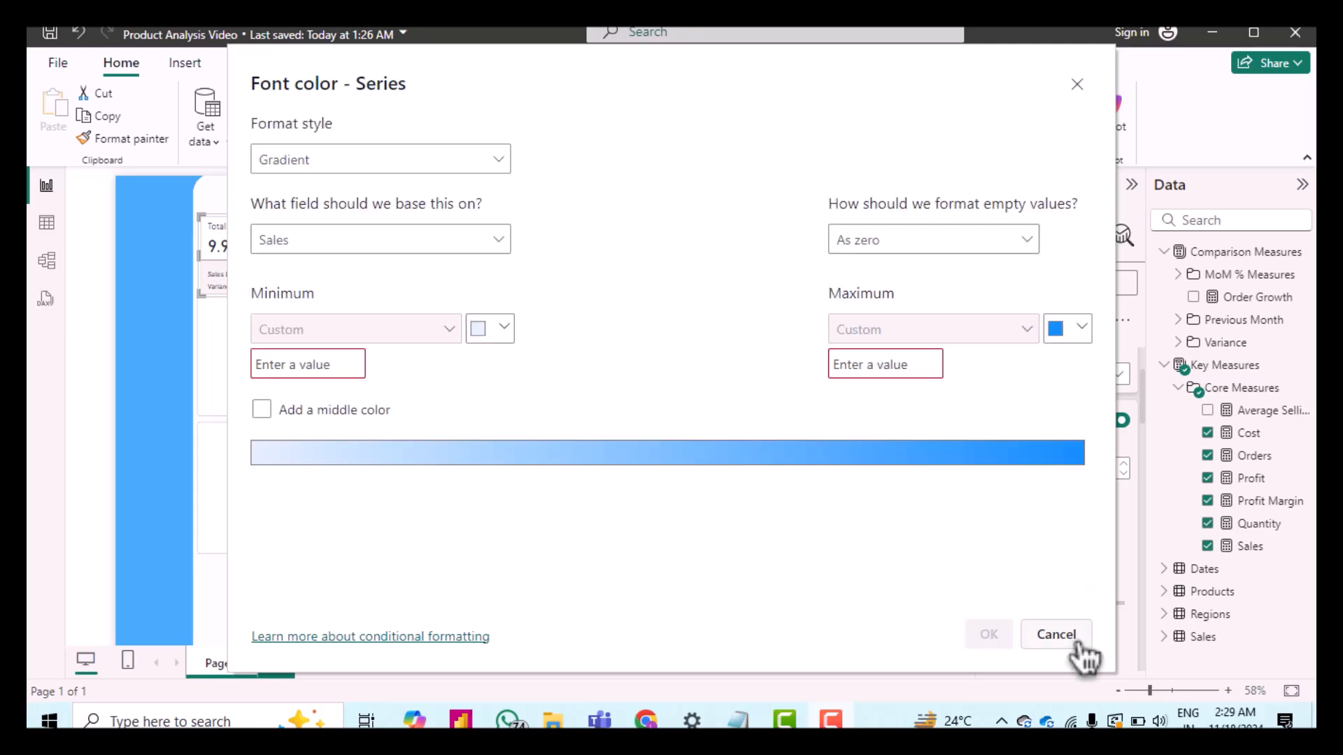
{"action": "left_click", "coordinate": [1076, 640]}
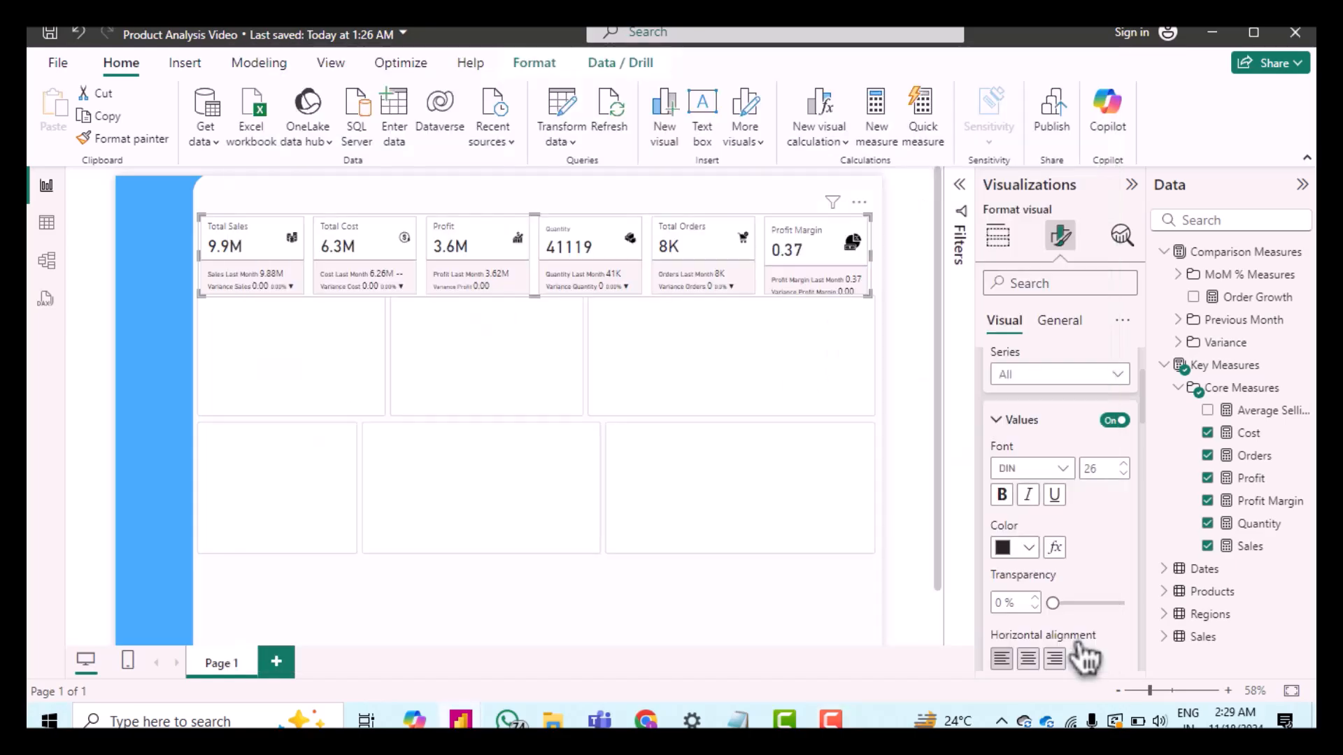
{"action": "scroll", "coordinate": [1098, 593], "scroll_direction": "down", "scroll_amount": 4}
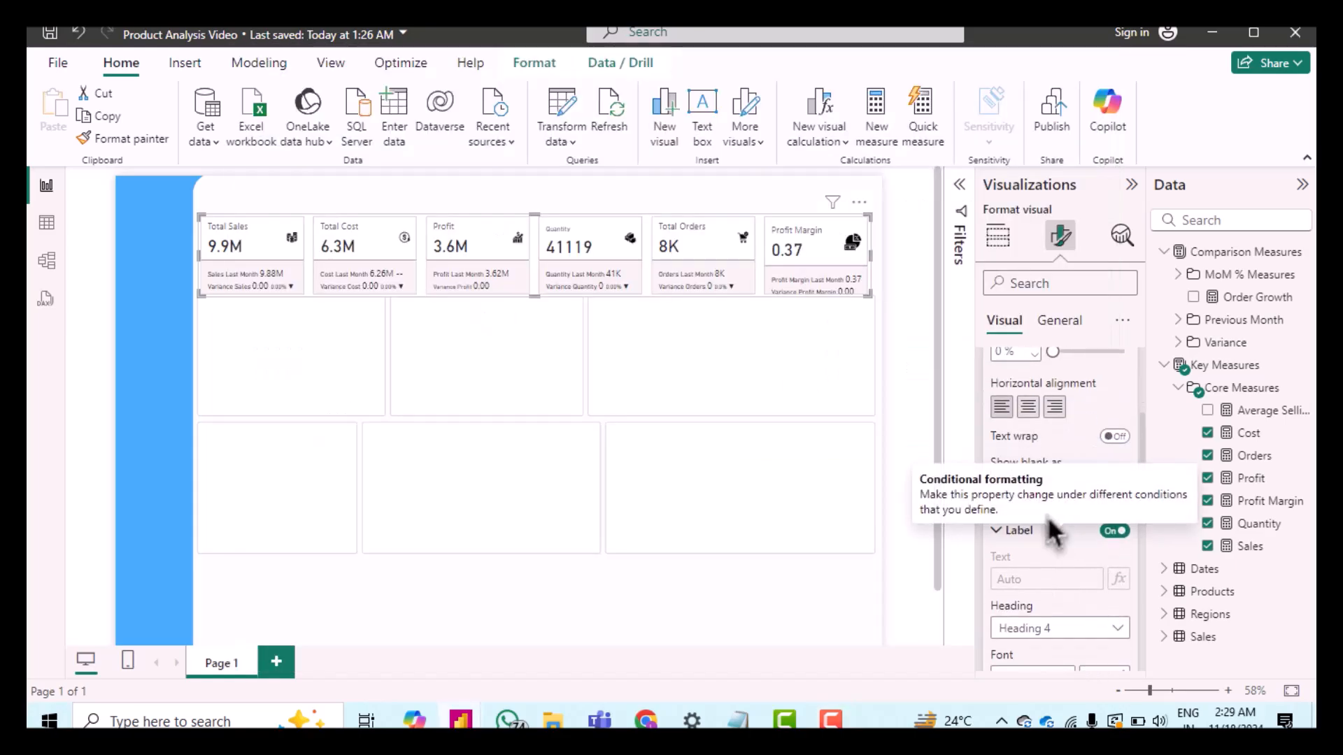
{"action": "scroll", "coordinate": [1059, 563], "scroll_direction": "down", "scroll_amount": 3}
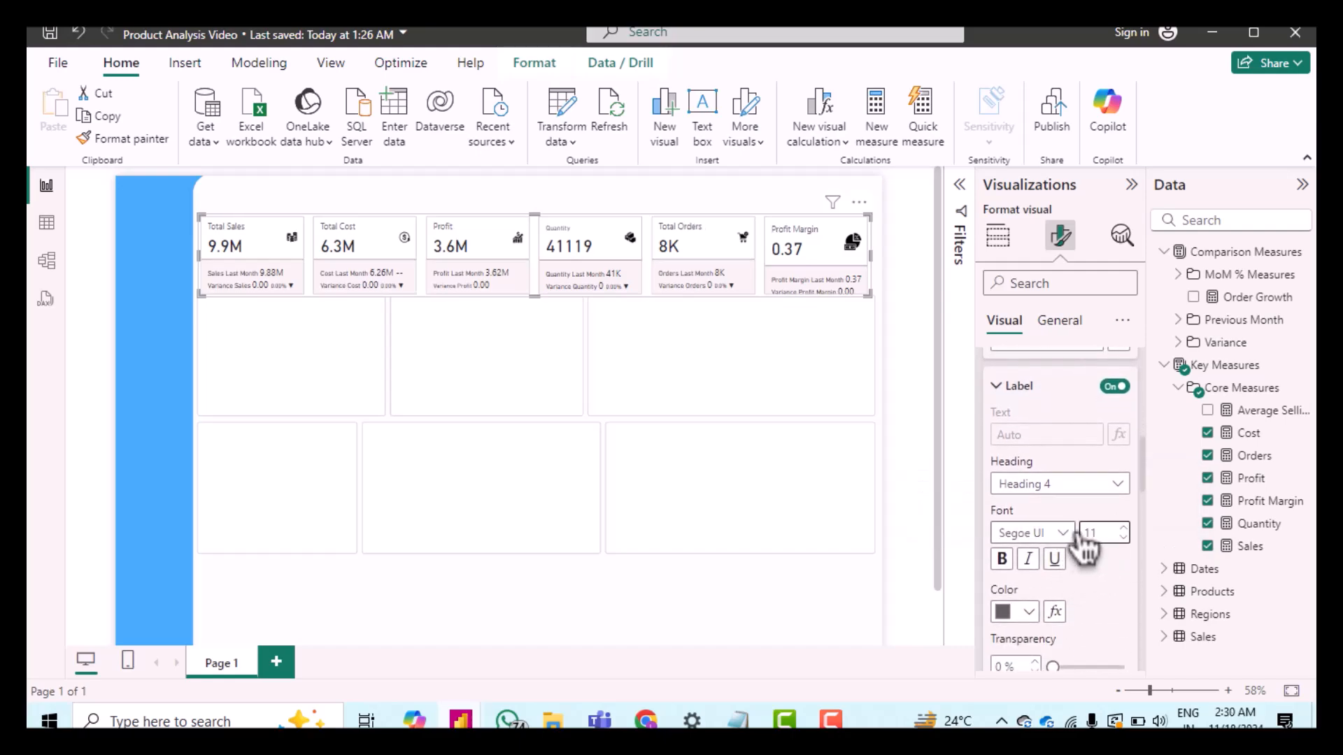
{"action": "left_click", "coordinate": [1062, 533]}
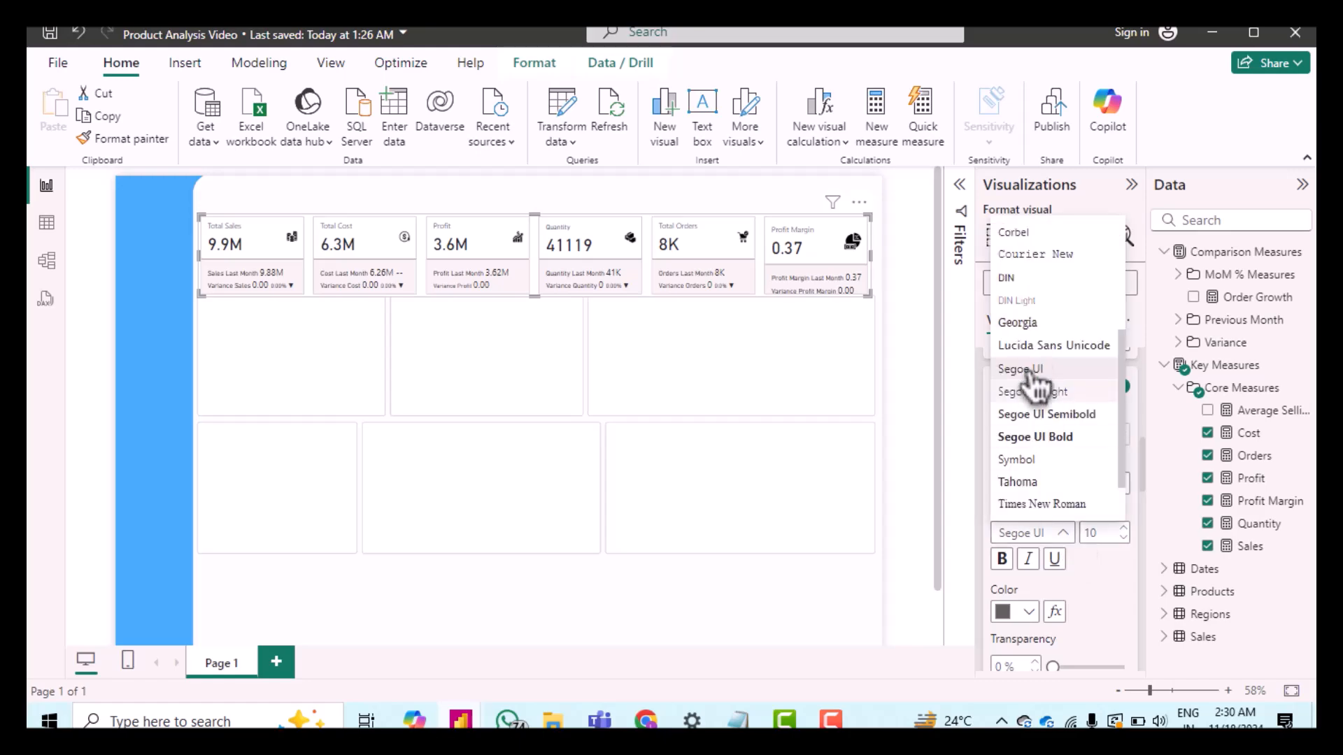
{"action": "left_click", "coordinate": [1018, 278]}
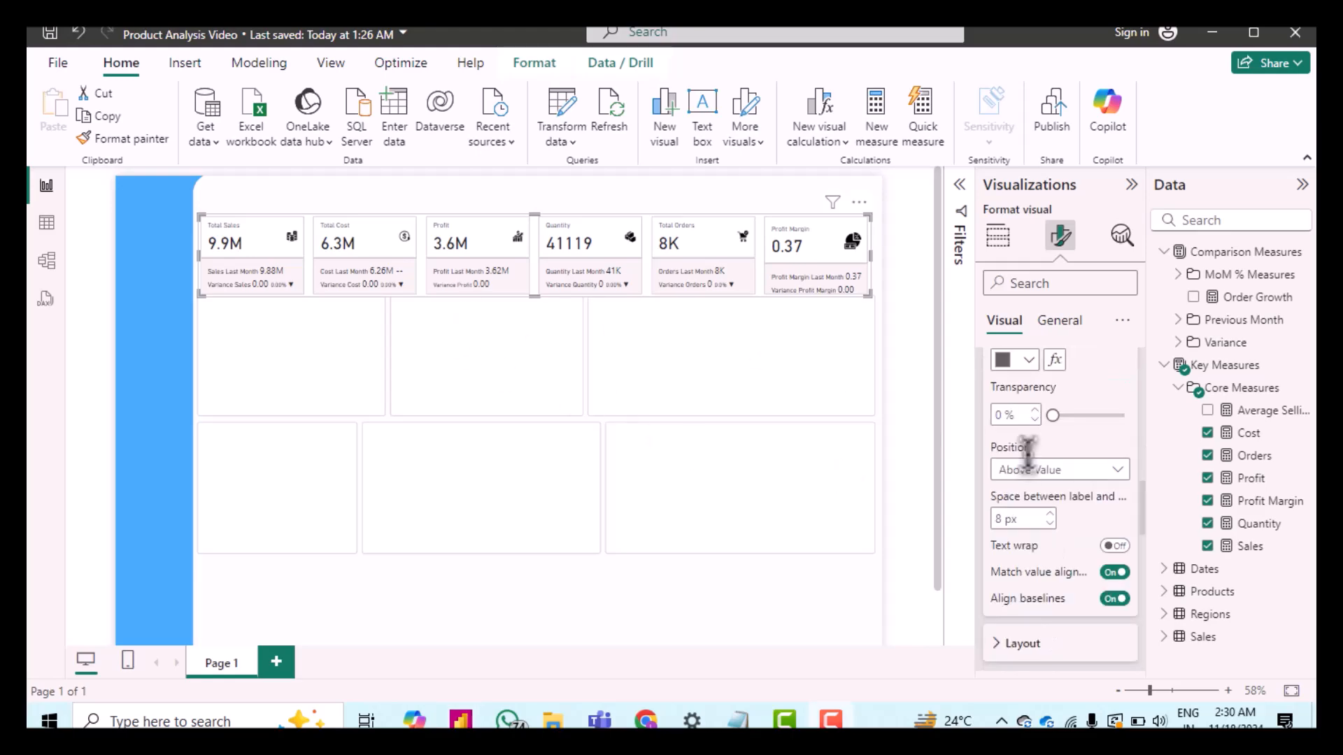
Step: Set the space between label and value to 9 px and the callout size to 58%
{"action": "scroll", "coordinate": [1027, 454], "scroll_direction": "down", "scroll_amount": 1}
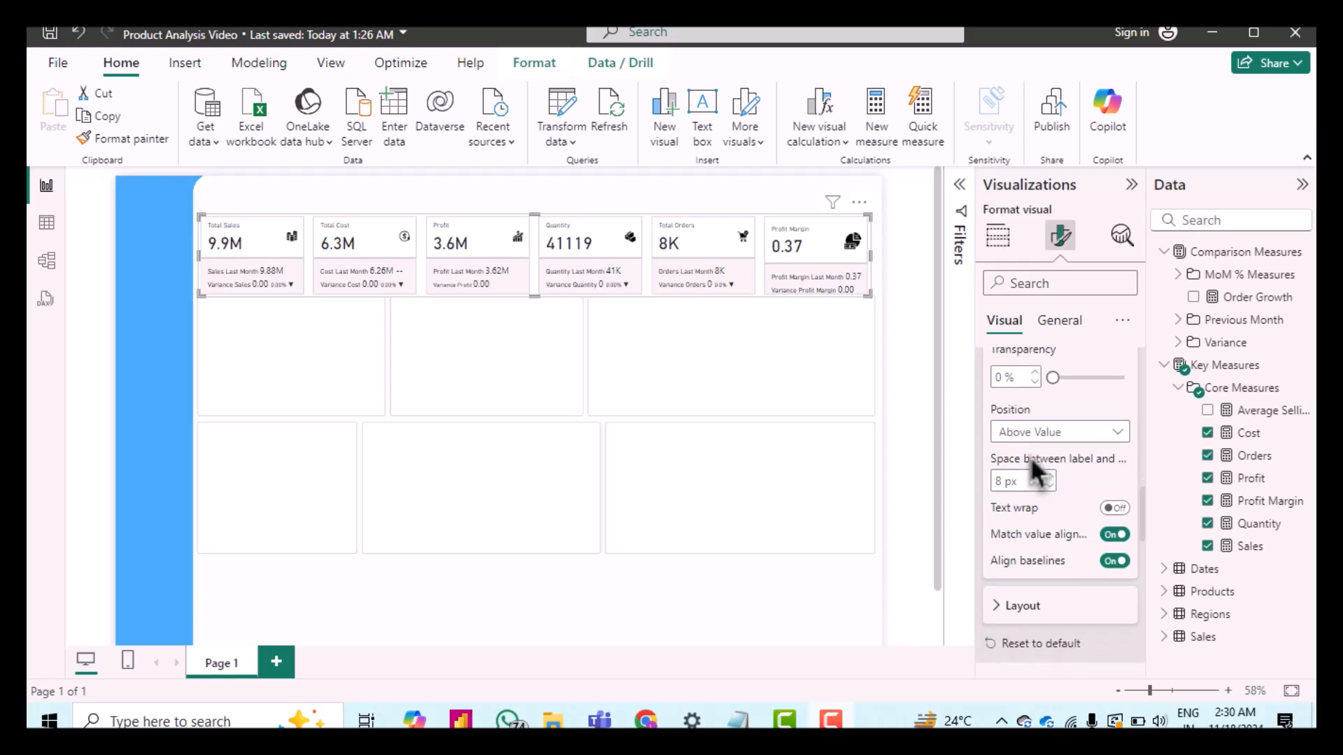
{"action": "left_click", "coordinate": [1051, 476]}
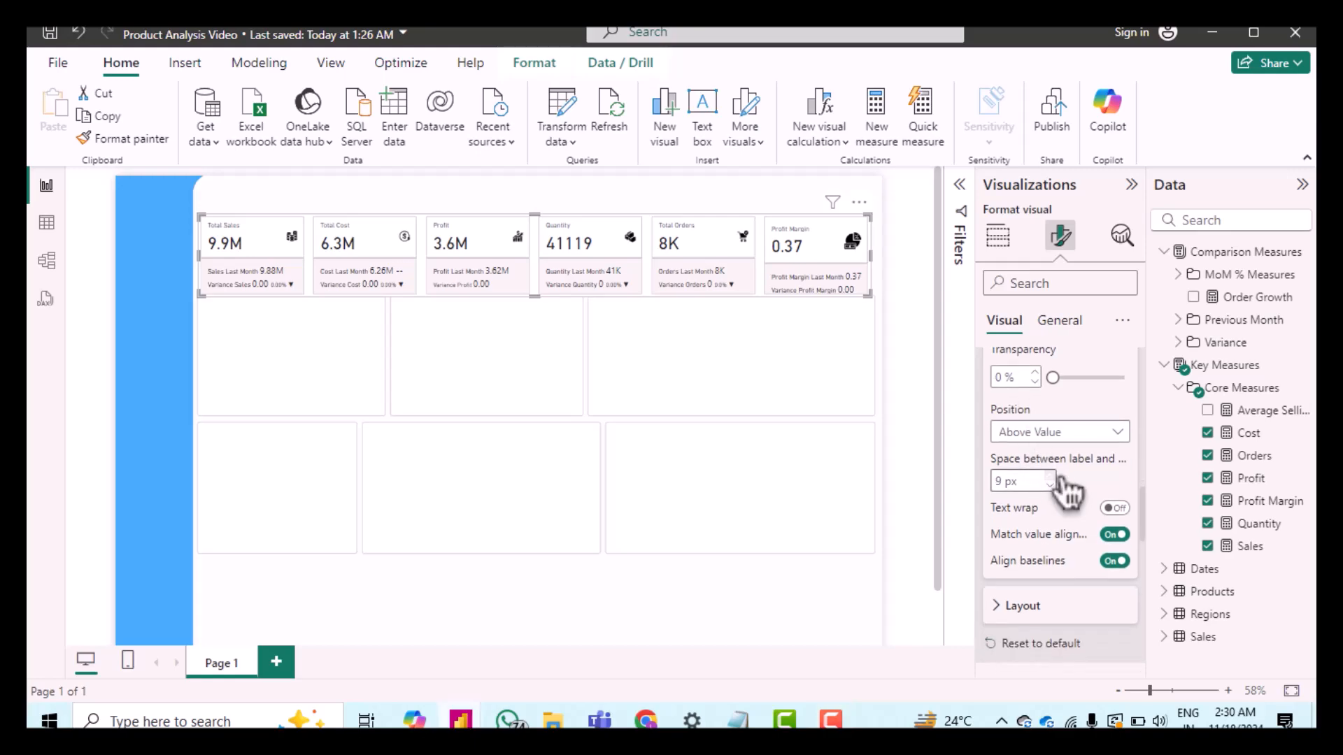
{"action": "left_click", "coordinate": [1014, 607]}
{"action": "scroll", "coordinate": [1014, 590], "scroll_direction": "down", "scroll_amount": 3}
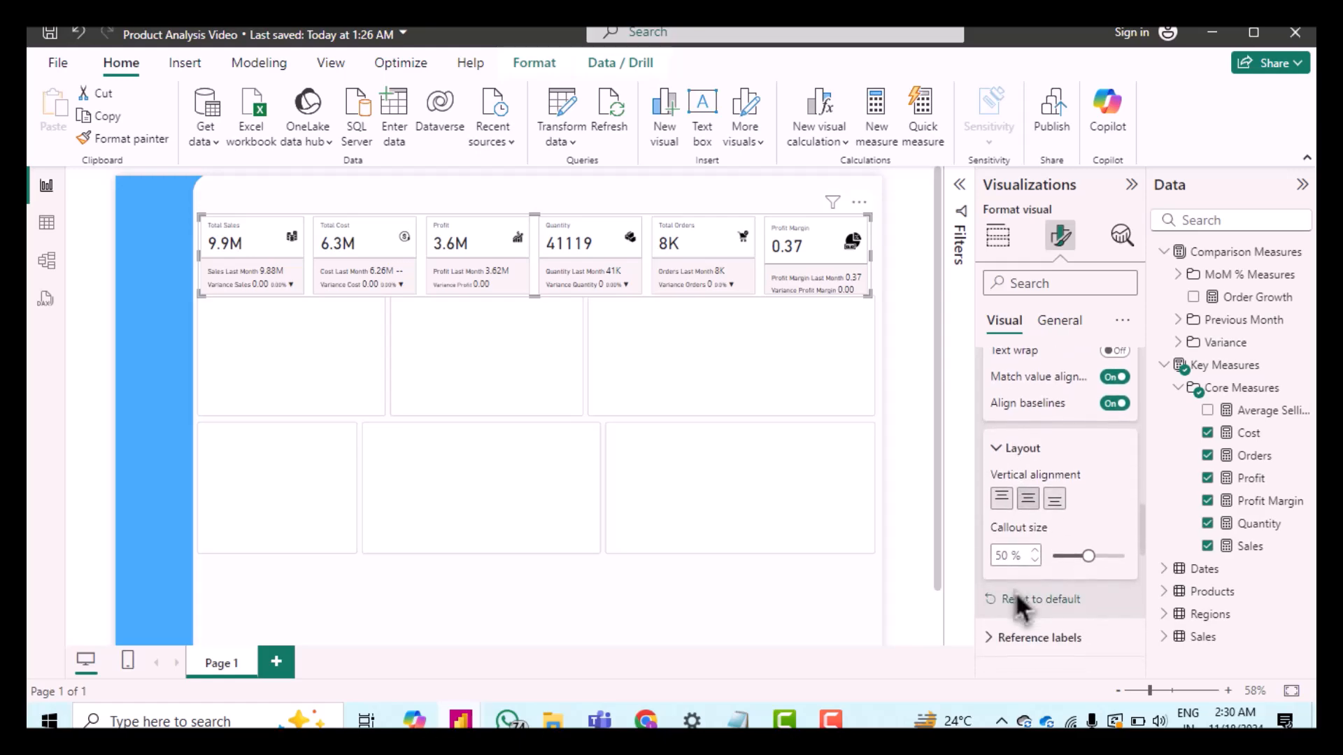
{"action": "left_click", "coordinate": [1039, 550]}
{"action": "left_click", "coordinate": [1039, 550]}
{"action": "left_click", "coordinate": [1039, 550]}
{"action": "left_click", "coordinate": [1039, 551]}
{"action": "left_click", "coordinate": [1039, 550]}
{"action": "left_click", "coordinate": [1039, 551]}
{"action": "left_click", "coordinate": [1039, 551]}
Step: Set the reference labels' value font to DIN
{"action": "scroll", "coordinate": [1010, 549], "scroll_direction": "down", "scroll_amount": 2}
{"action": "left_click", "coordinate": [1055, 516]}
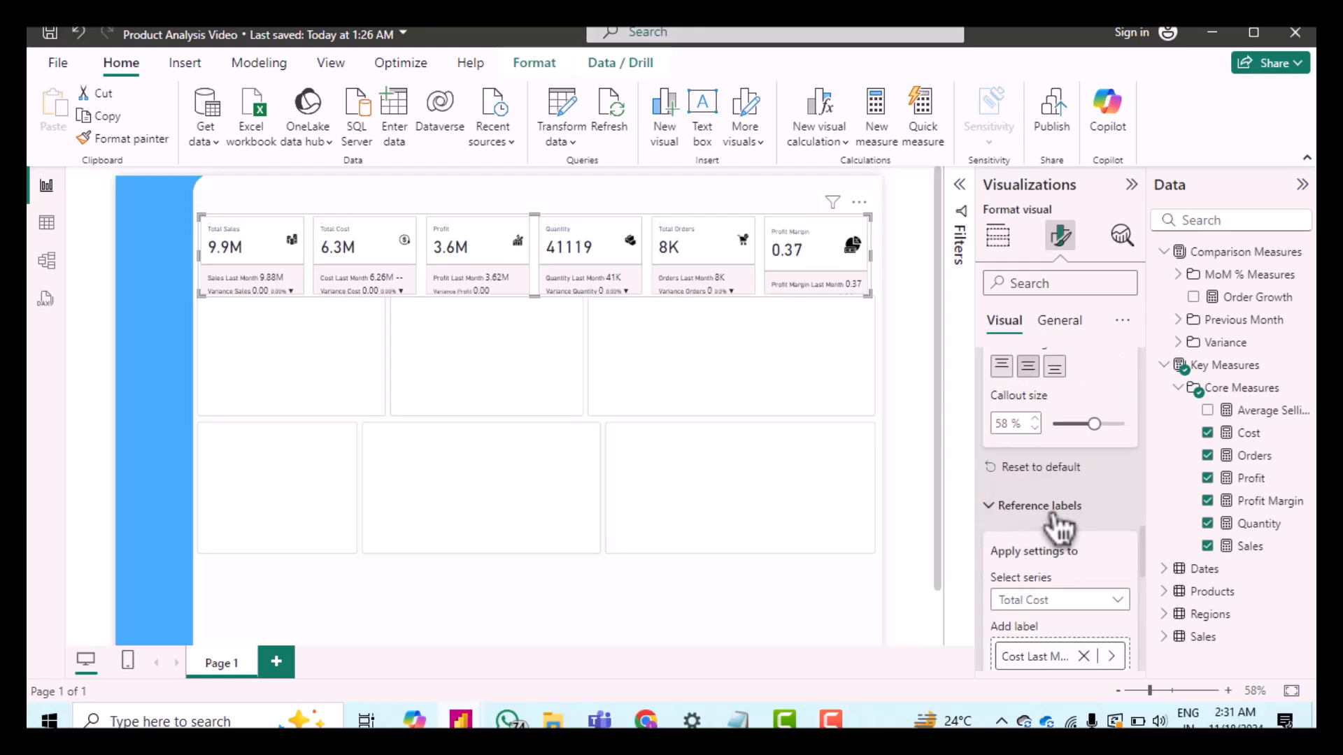
{"action": "scroll", "coordinate": [1059, 528], "scroll_direction": "down", "scroll_amount": 2}
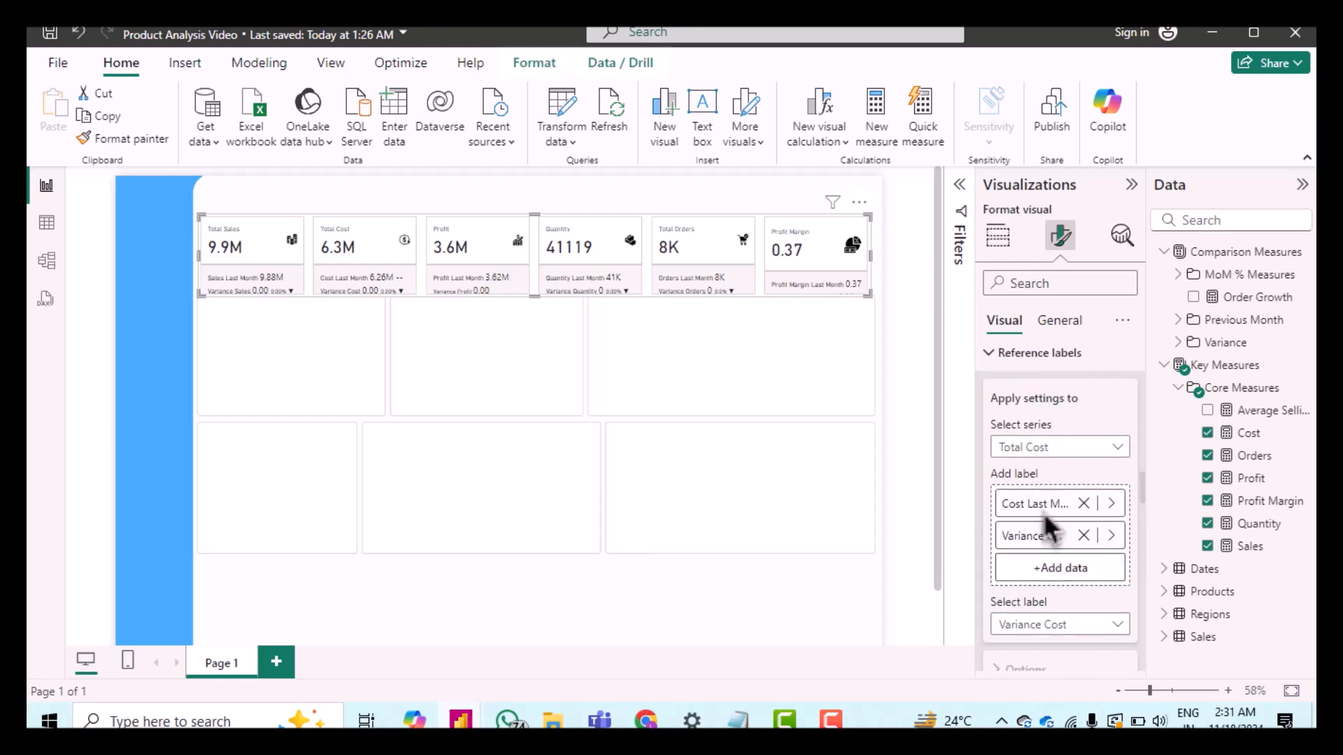
{"action": "left_click", "coordinate": [1046, 446]}
{"action": "left_click", "coordinate": [1072, 480]}
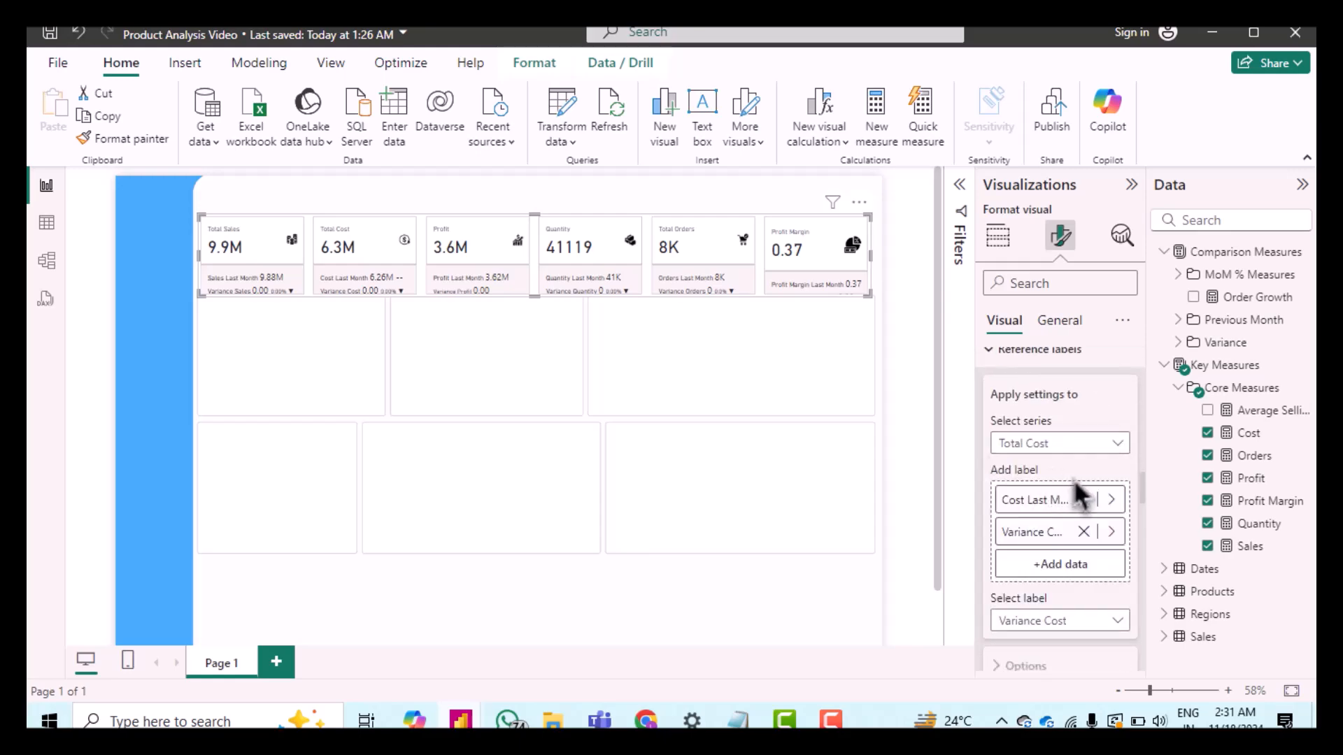
{"action": "scroll", "coordinate": [1073, 480], "scroll_direction": "down", "scroll_amount": 4}
{"action": "scroll", "coordinate": [1077, 493], "scroll_direction": "up", "scroll_amount": 2}
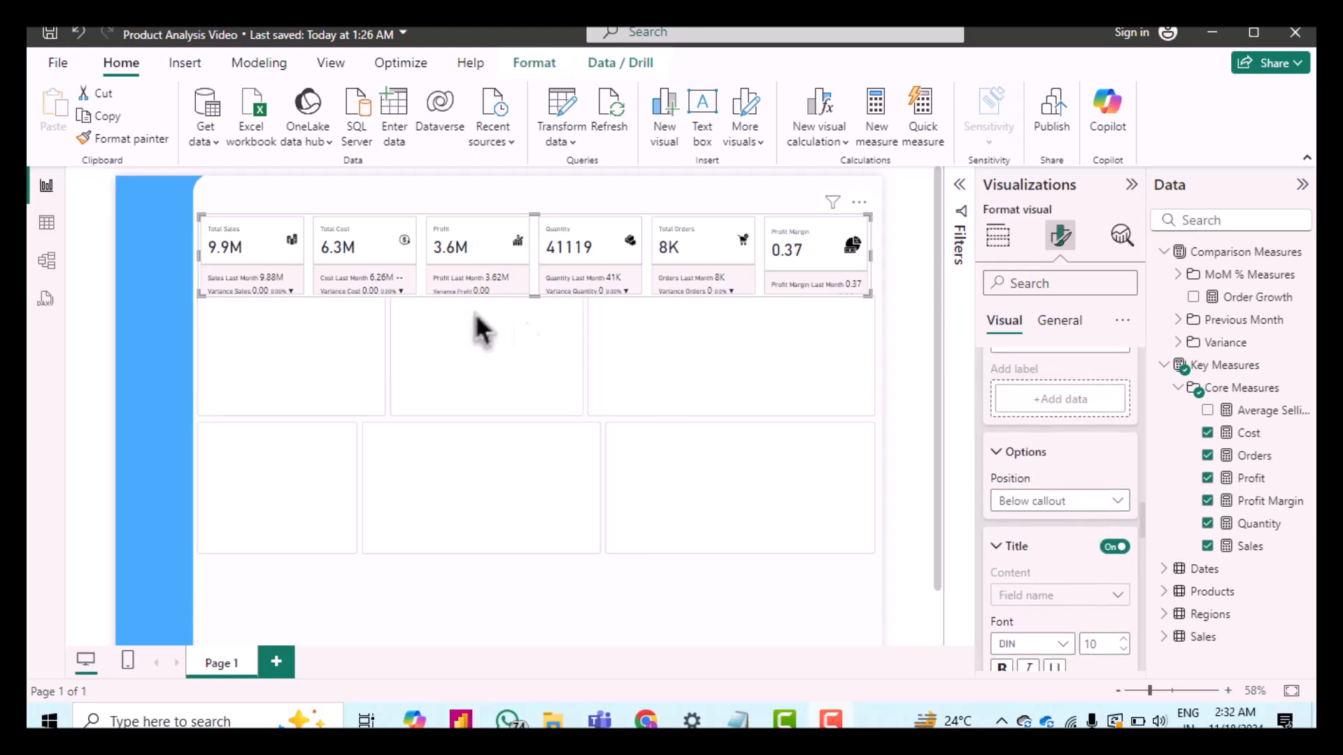
{"action": "scroll", "coordinate": [1056, 525], "scroll_direction": "down", "scroll_amount": 3}
{"action": "scroll", "coordinate": [1056, 524], "scroll_direction": "down", "scroll_amount": 1}
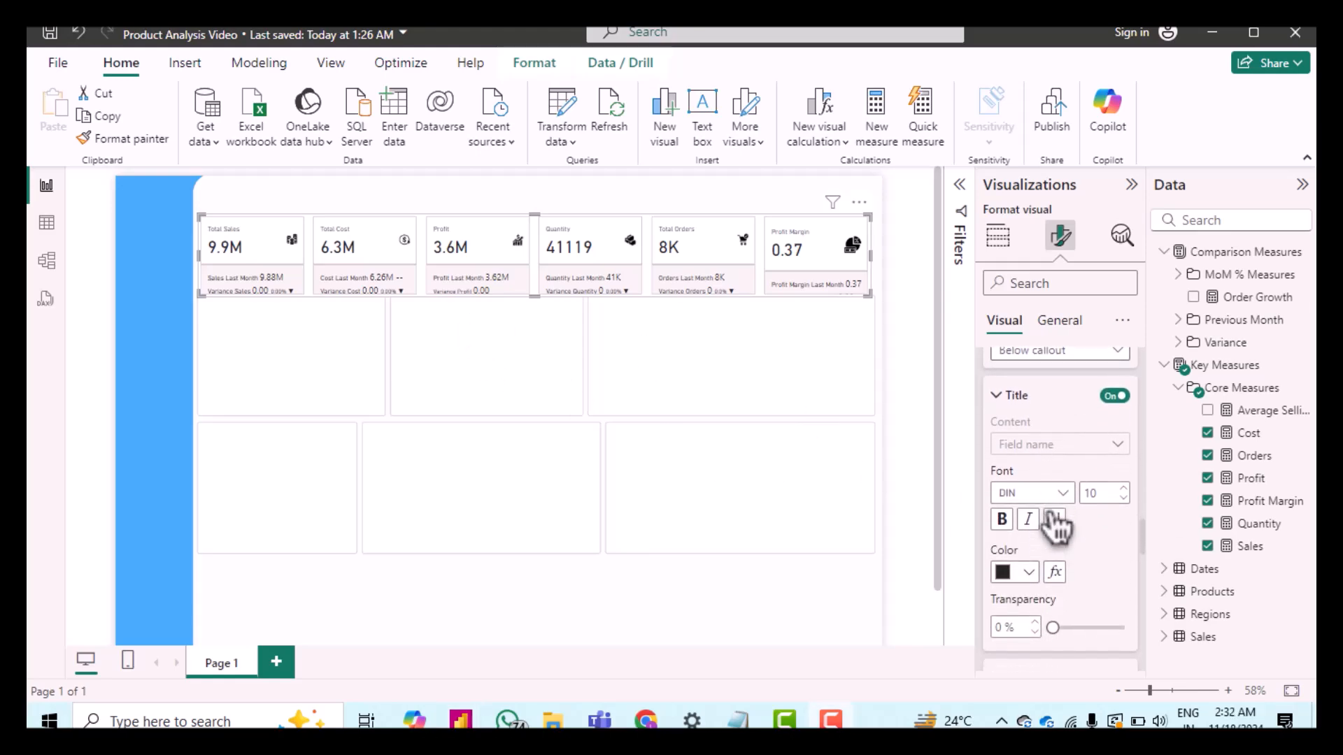
{"action": "scroll", "coordinate": [1101, 541], "scroll_direction": "down", "scroll_amount": 5}
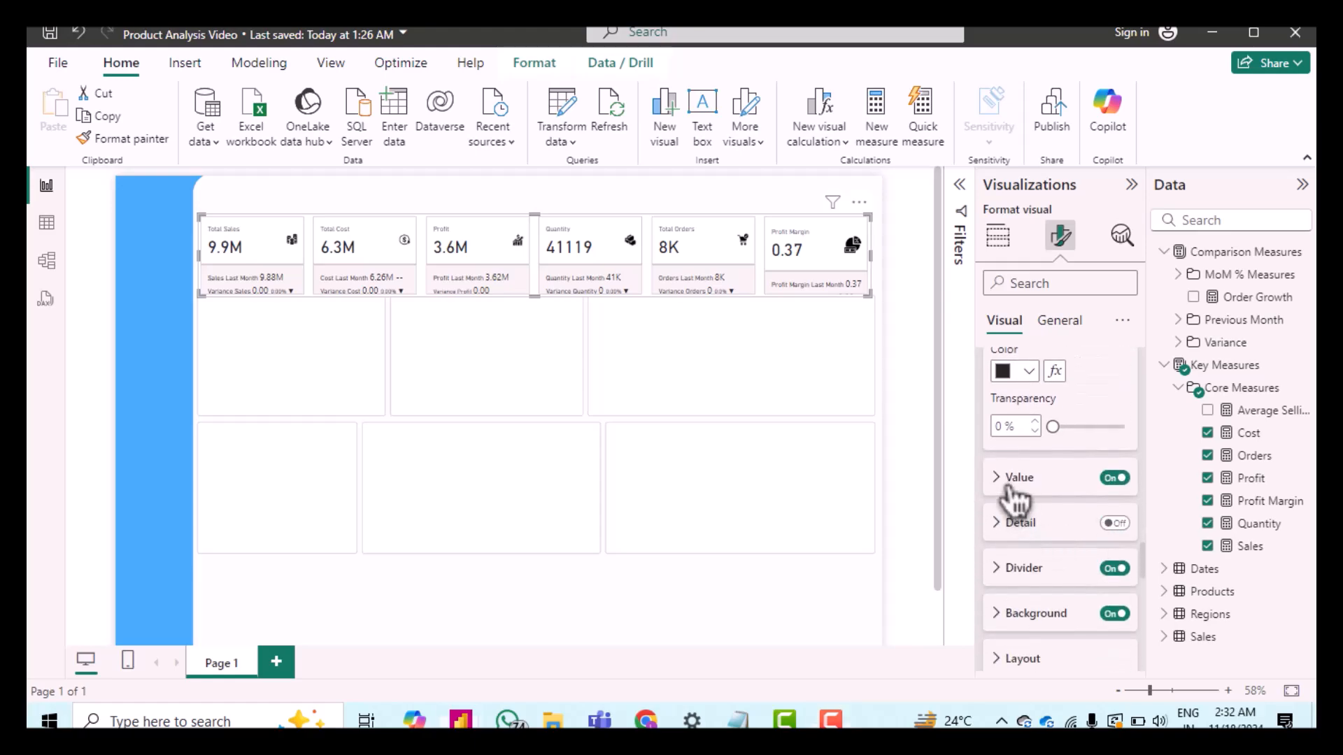
{"action": "left_click", "coordinate": [1012, 482]}
{"action": "scroll", "coordinate": [1061, 518], "scroll_direction": "down", "scroll_amount": 1}
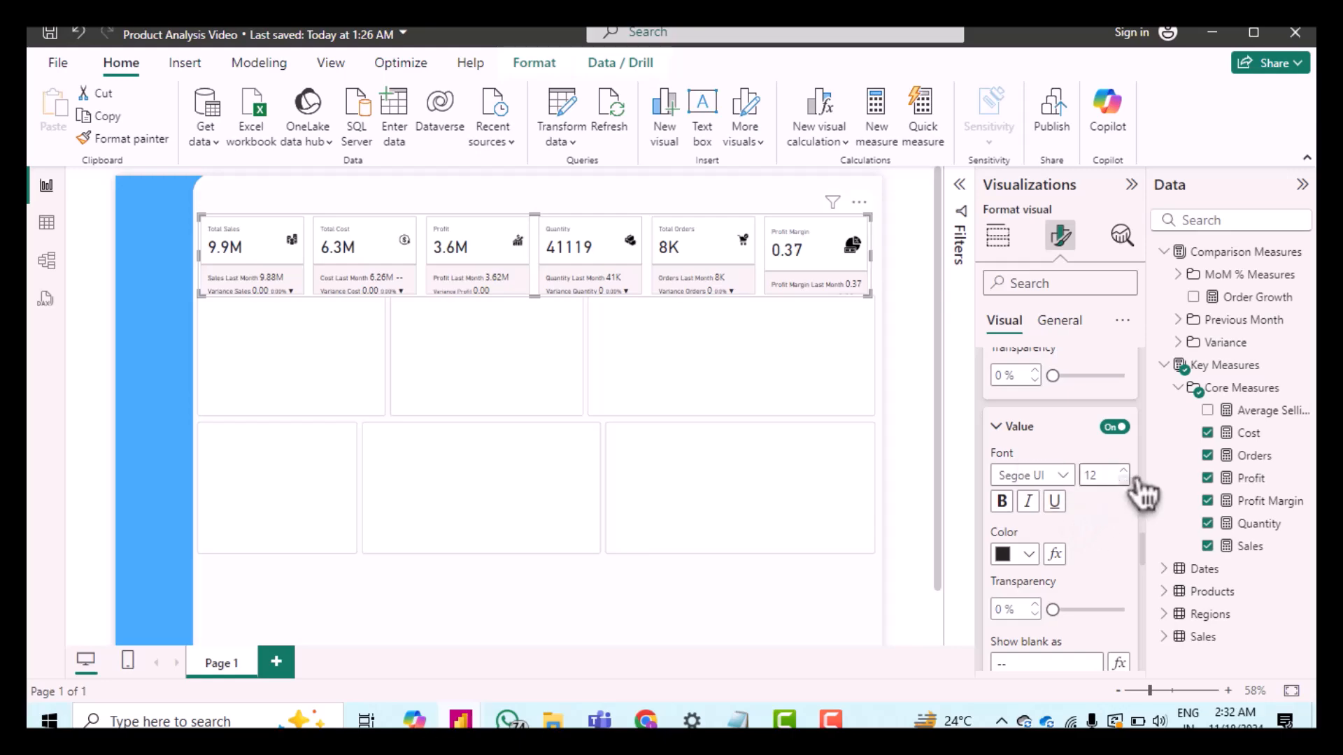
{"action": "left_click", "coordinate": [1063, 477]}
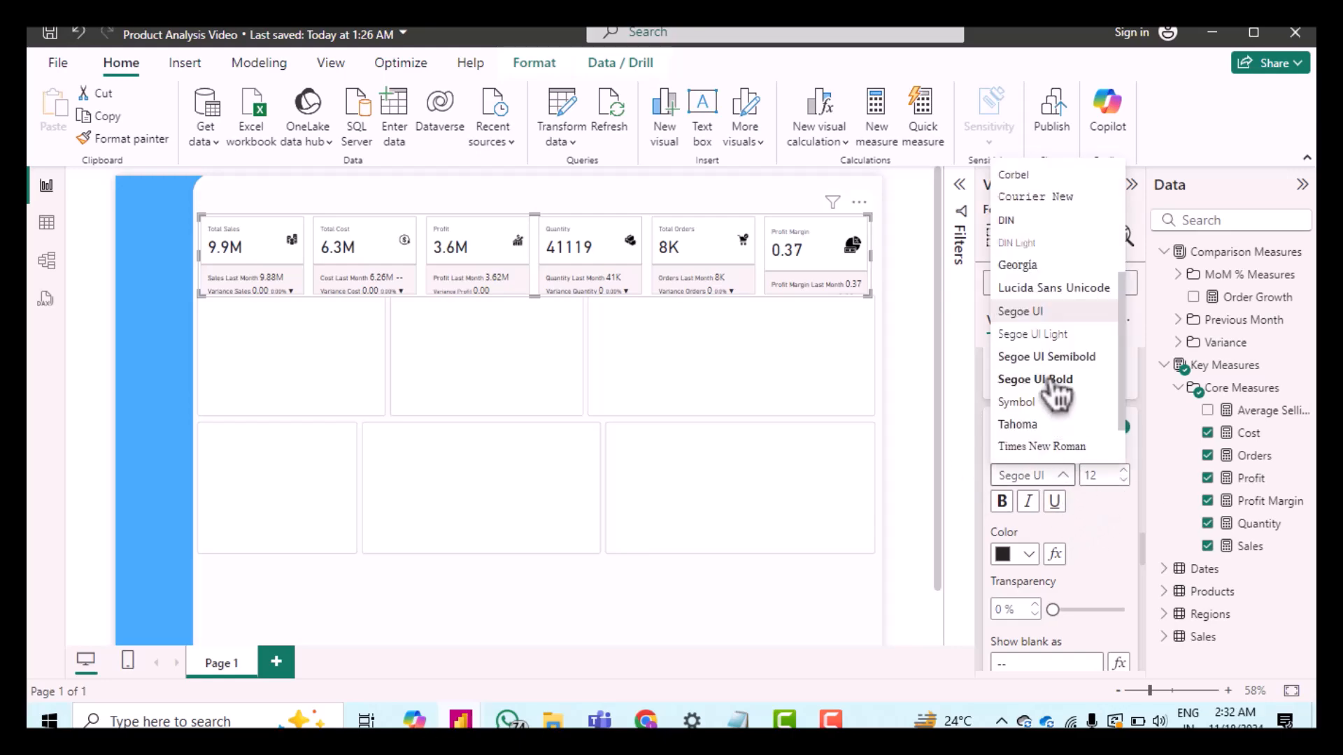
{"action": "left_click", "coordinate": [1007, 221]}
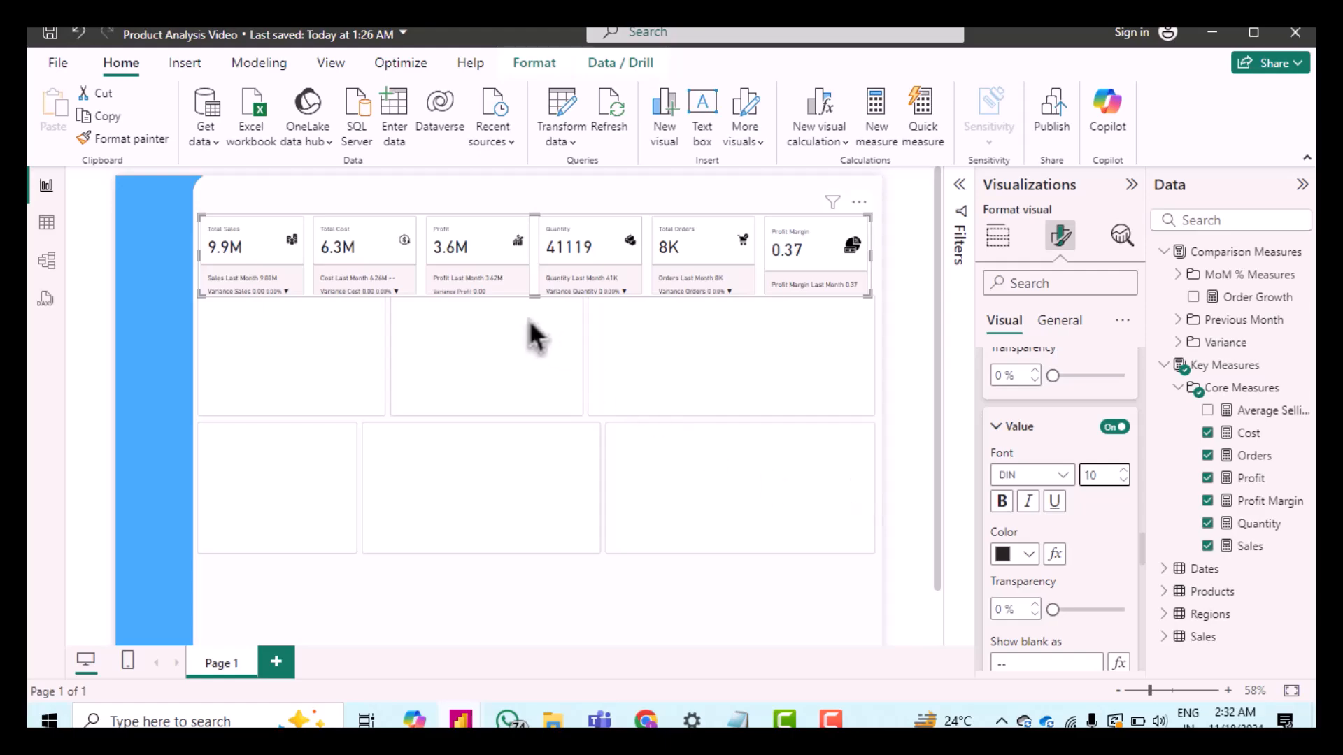
Step: Set the reference label divider transparency to 15%
{"action": "scroll", "coordinate": [1082, 542], "scroll_direction": "down", "scroll_amount": 3}
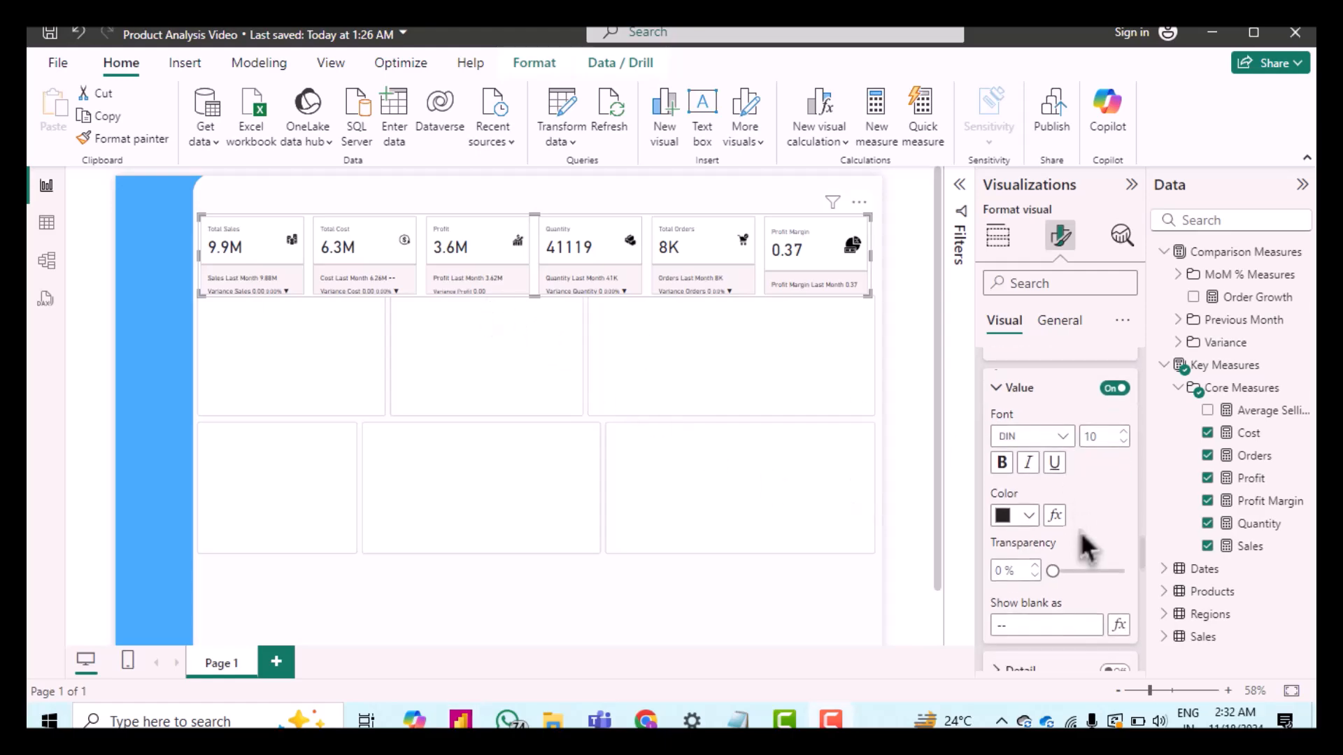
{"action": "scroll", "coordinate": [1082, 540], "scroll_direction": "down", "scroll_amount": 2}
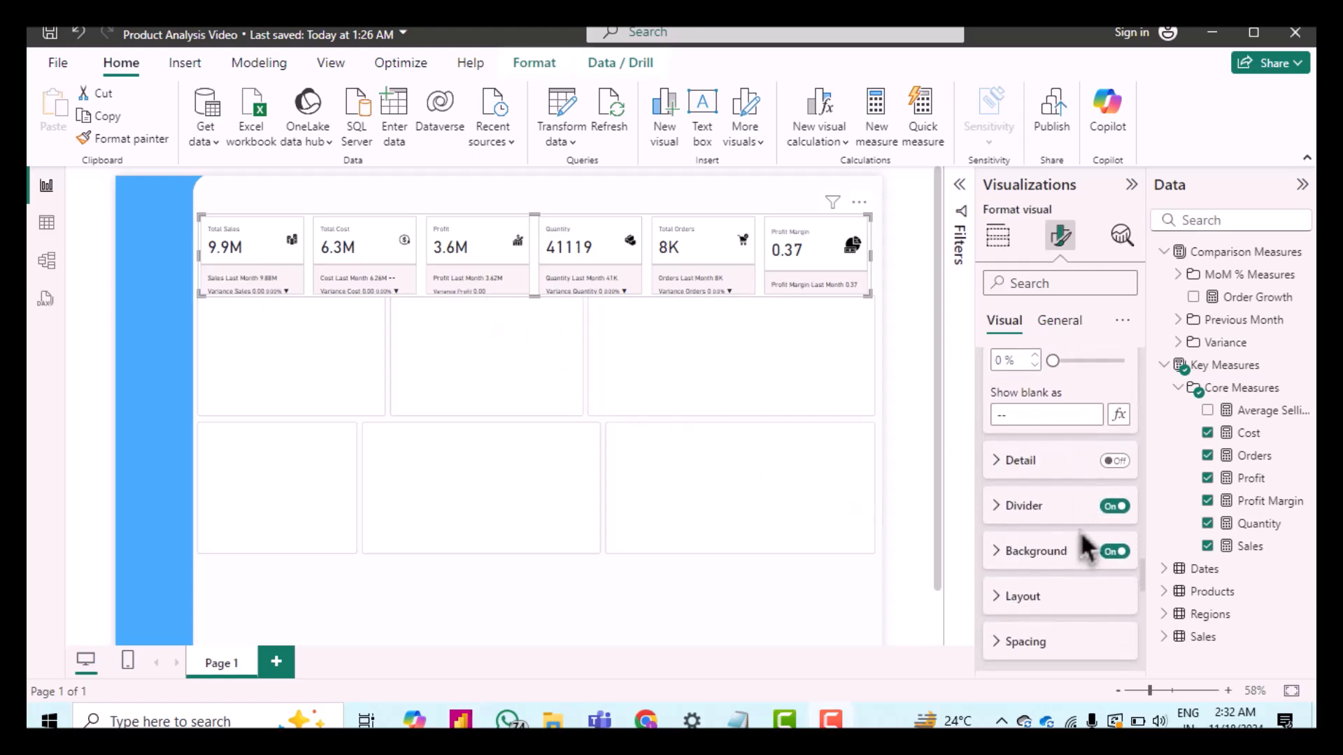
{"action": "left_click", "coordinate": [1012, 498]}
{"action": "scroll", "coordinate": [1046, 525], "scroll_direction": "down", "scroll_amount": 3}
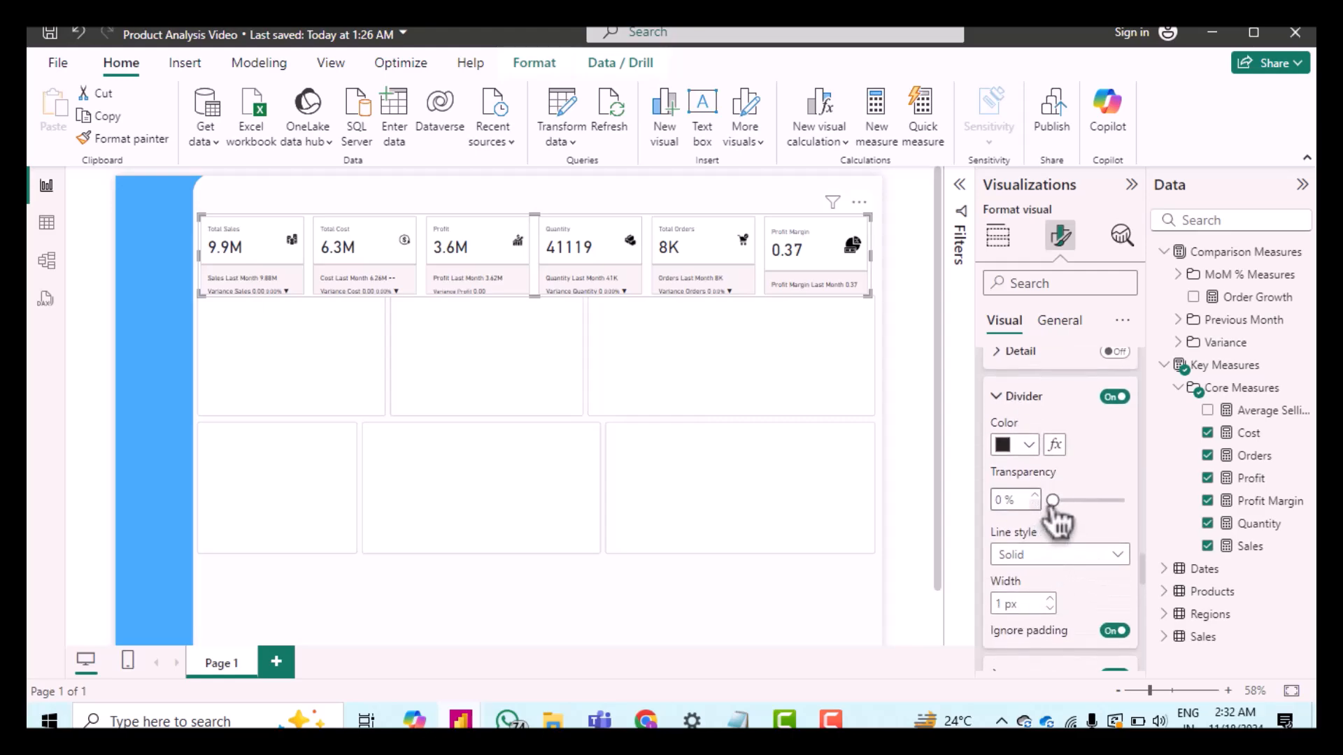
{"action": "double_click", "coordinate": [1007, 499]}
{"action": "type", "text": "15"}
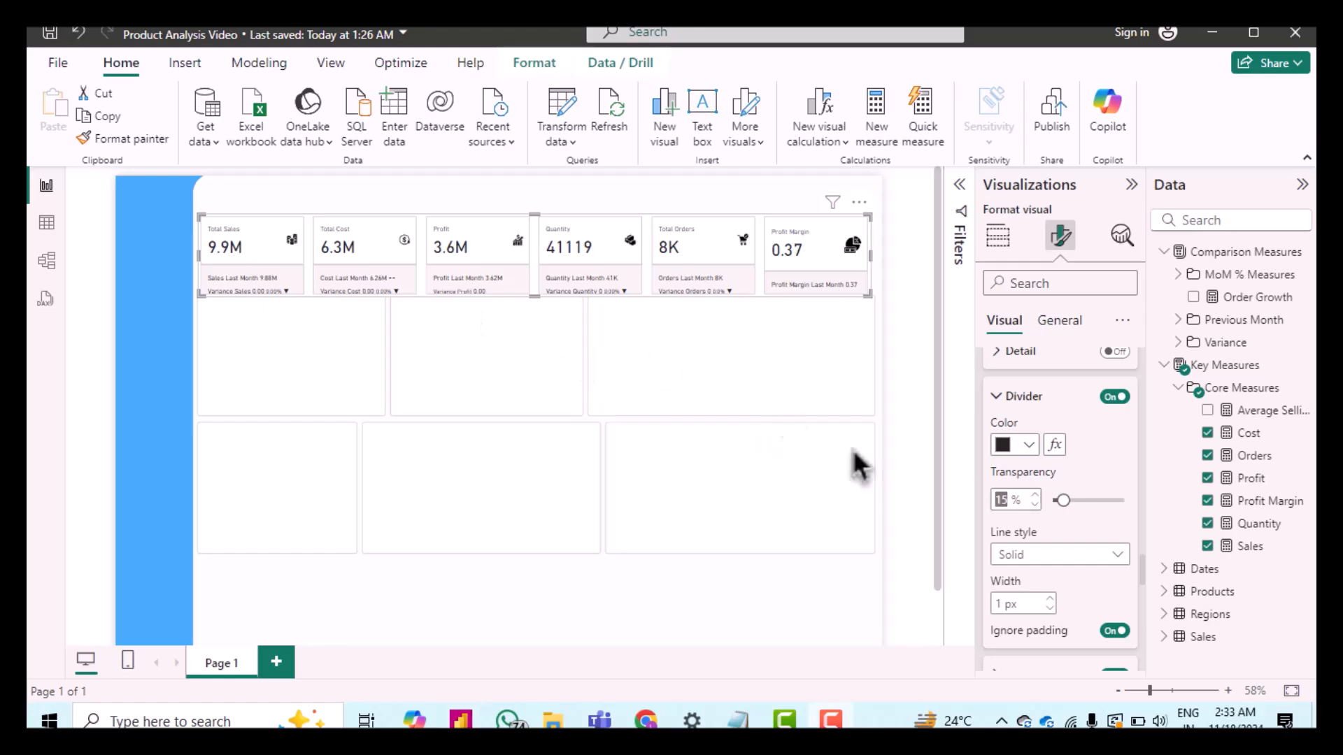
Step: Set the reference label background color to #A29BB1 with 87% transparency
{"action": "scroll", "coordinate": [1014, 525], "scroll_direction": "down", "scroll_amount": 3}
{"action": "scroll", "coordinate": [1014, 528], "scroll_direction": "down", "scroll_amount": 1}
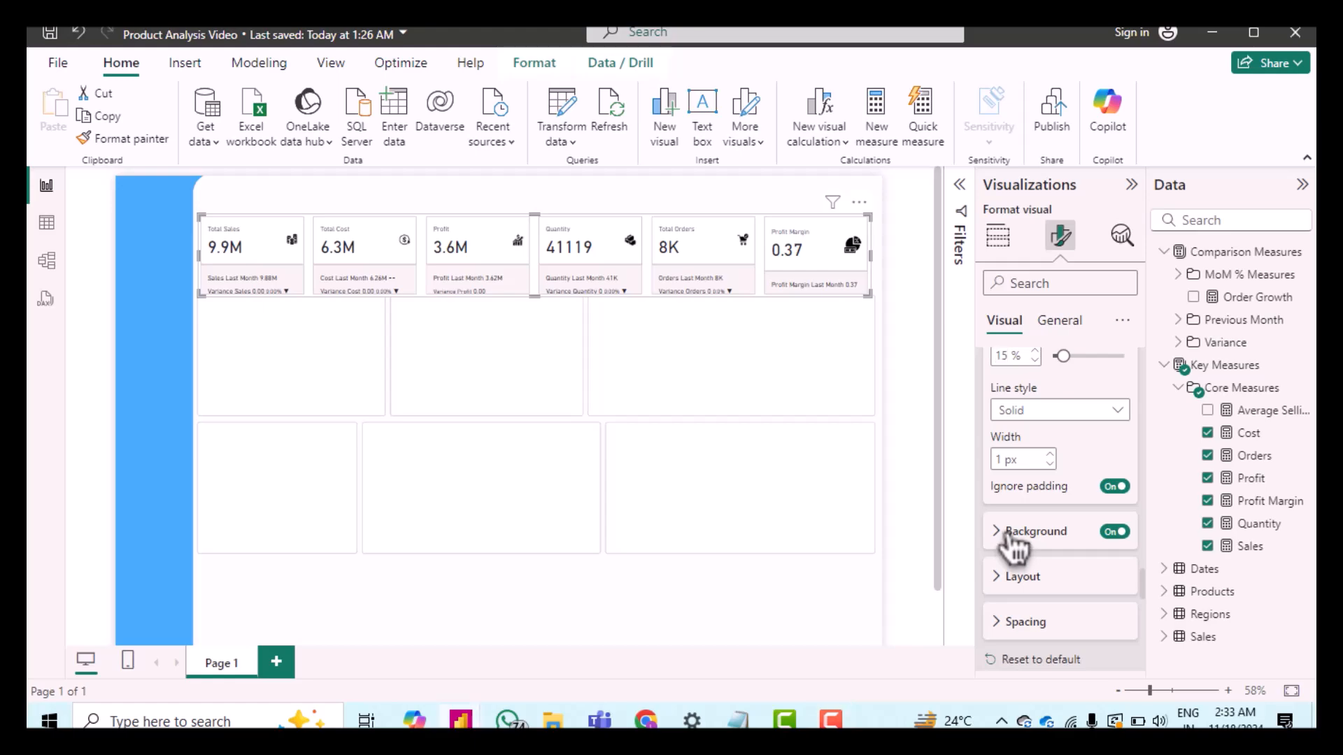
{"action": "left_click", "coordinate": [1014, 530]}
{"action": "scroll", "coordinate": [1047, 553], "scroll_direction": "down", "scroll_amount": 1}
{"action": "scroll", "coordinate": [1047, 552], "scroll_direction": "down", "scroll_amount": 2}
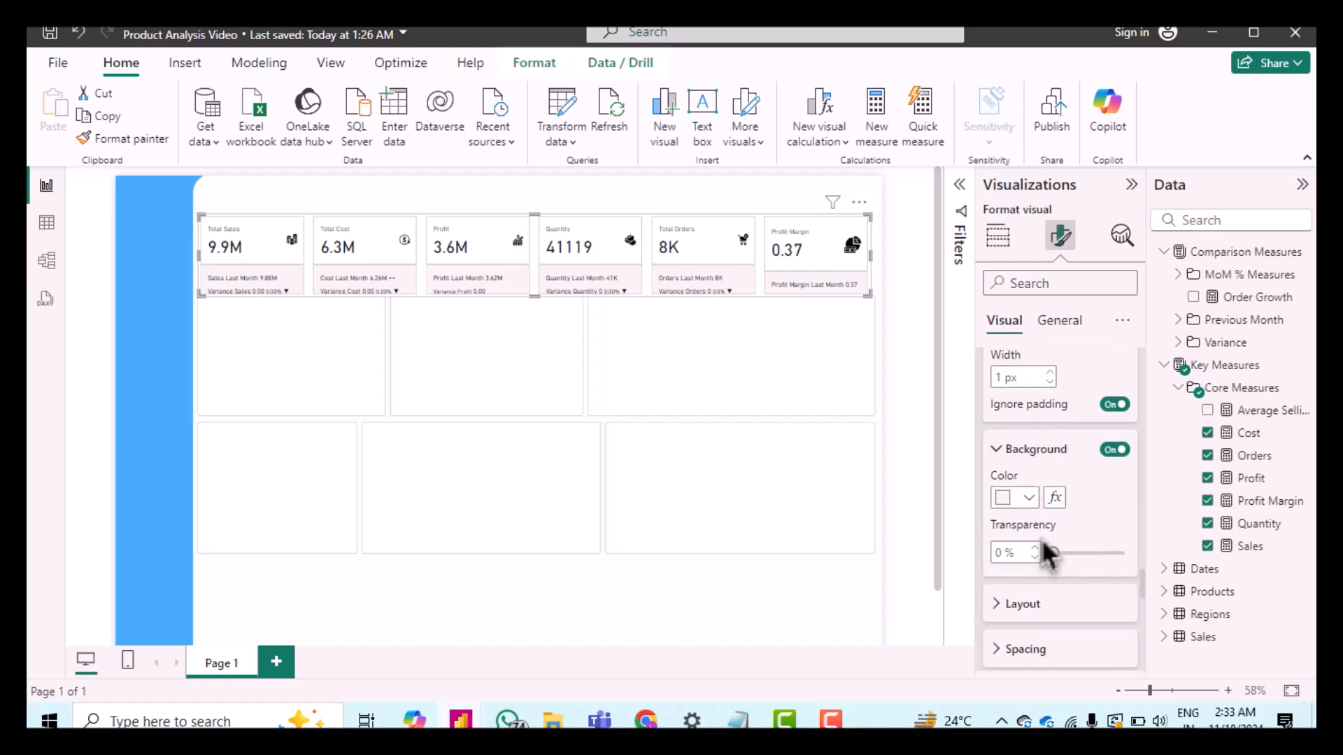
{"action": "left_click", "coordinate": [1022, 502]}
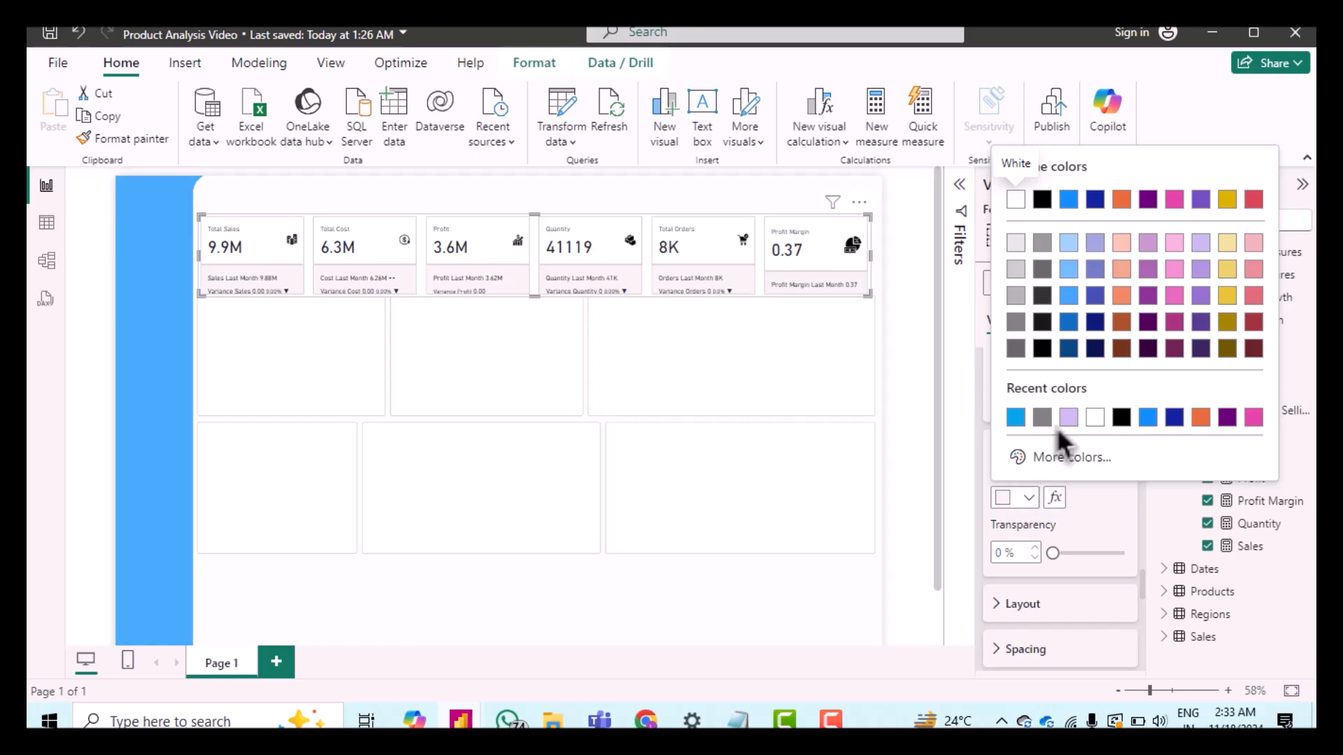
{"action": "left_click", "coordinate": [1070, 457]}
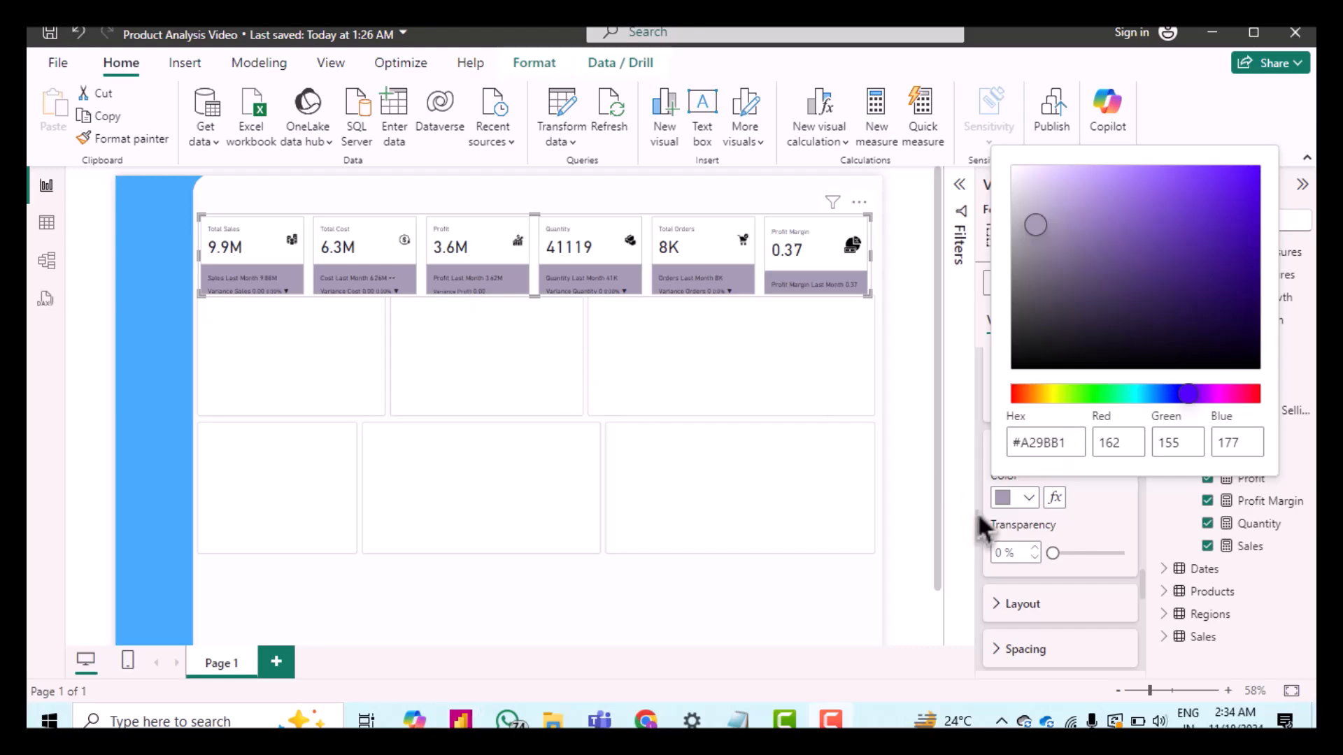
{"action": "left_click", "coordinate": [1103, 530]}
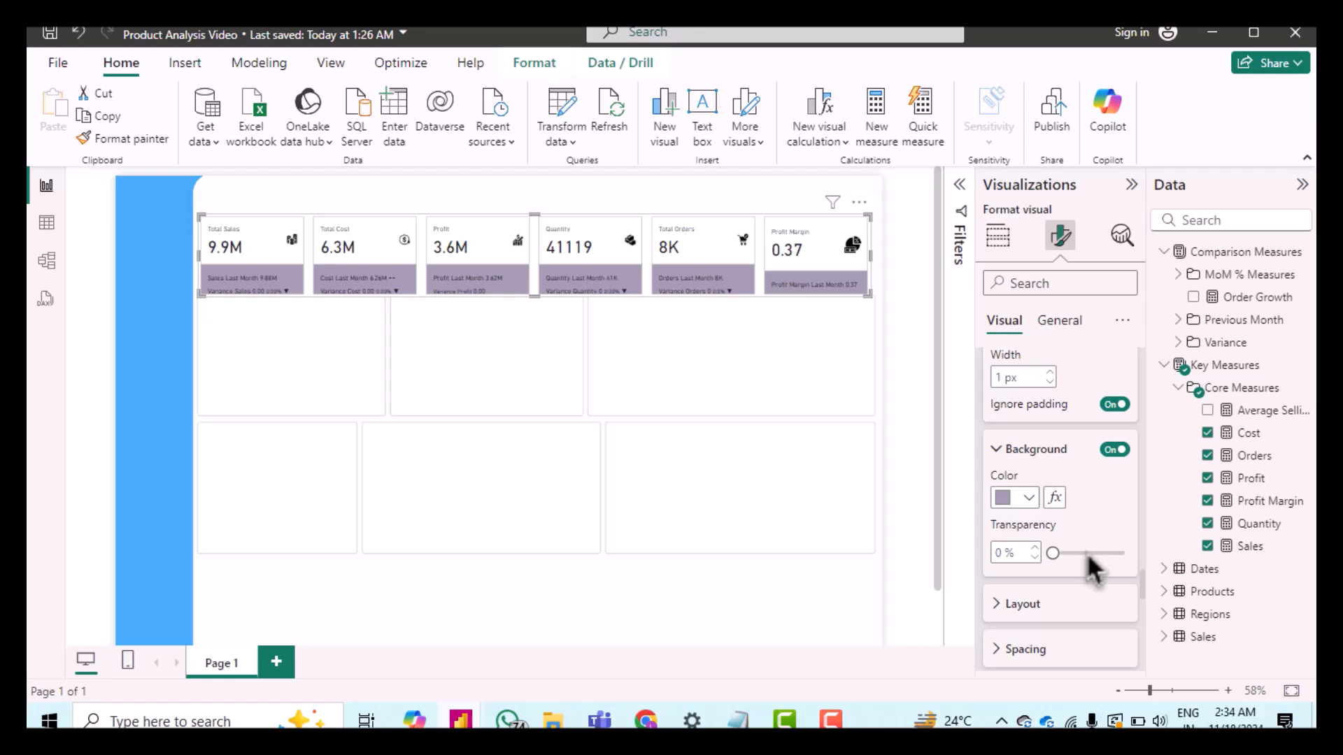
{"action": "left_click_drag", "start_coordinate": [1088, 556], "coordinate": [1084, 552]}
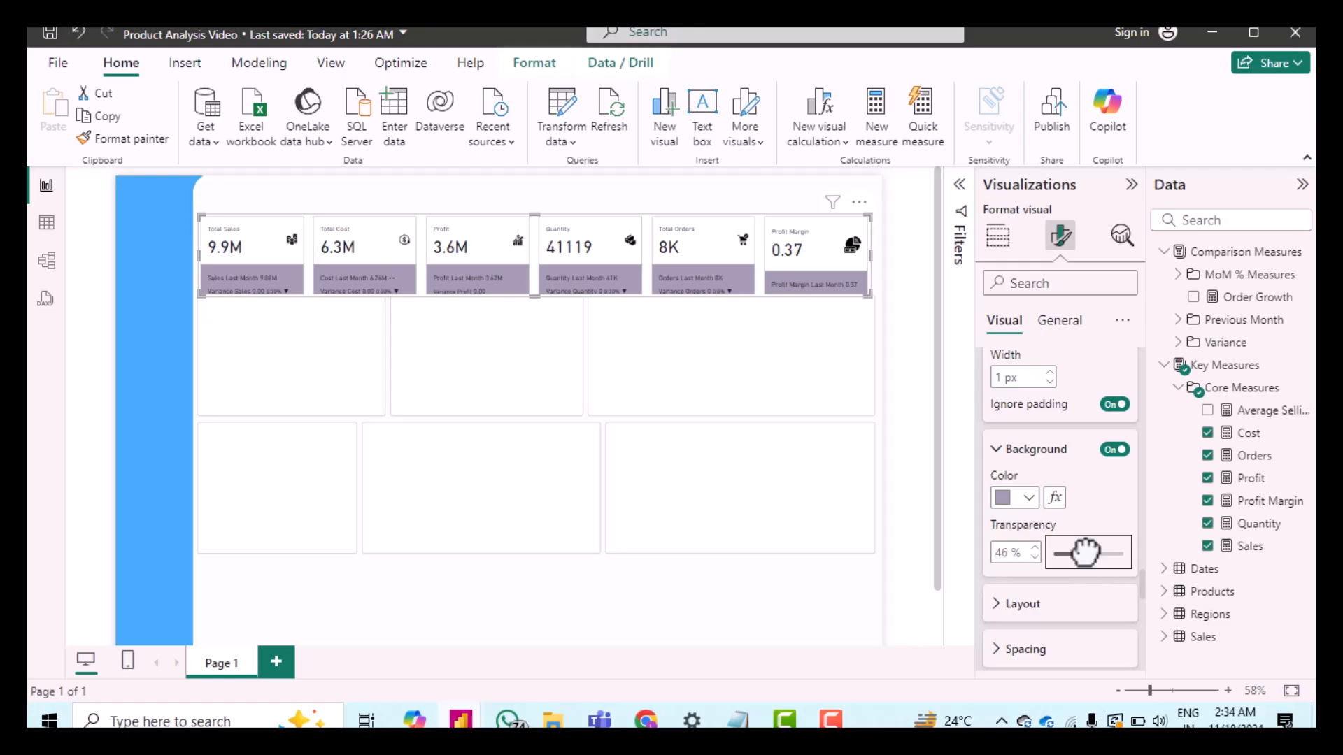
{"action": "left_click", "coordinate": [1106, 554]}
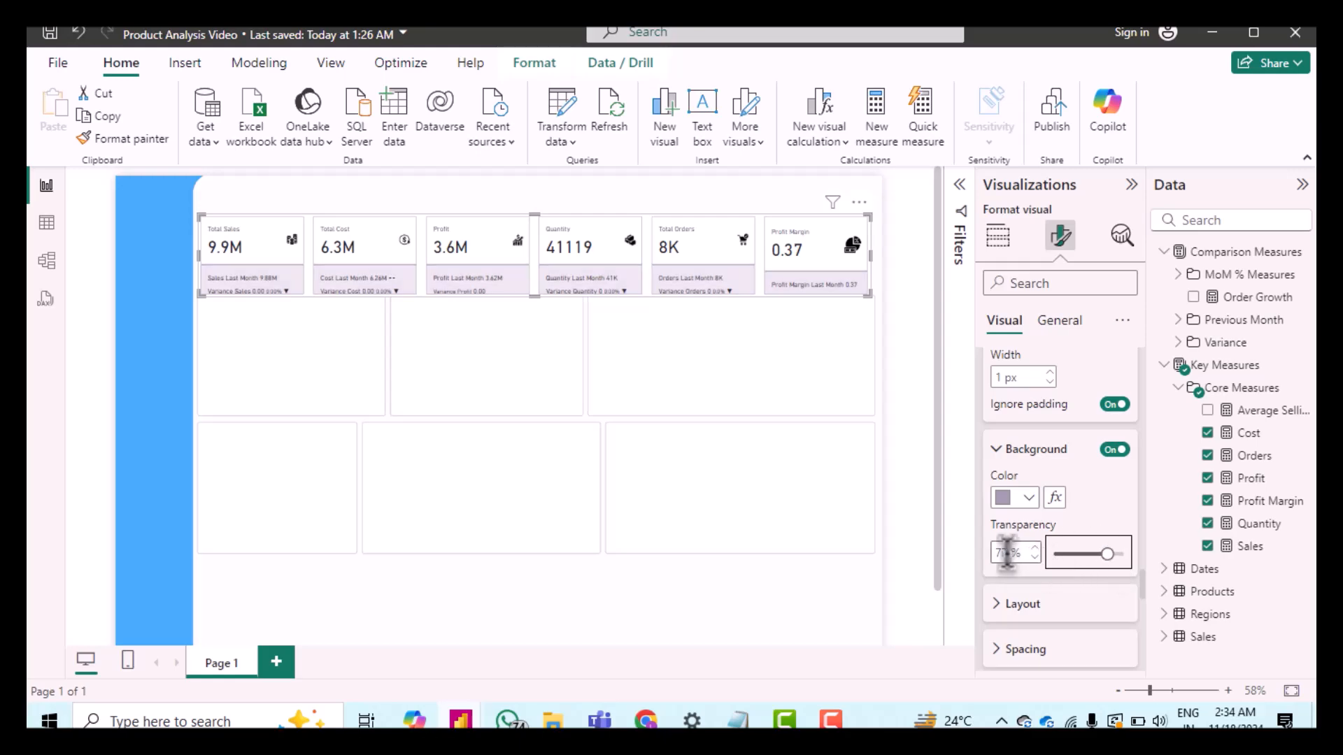
{"action": "type", "text": "87"}
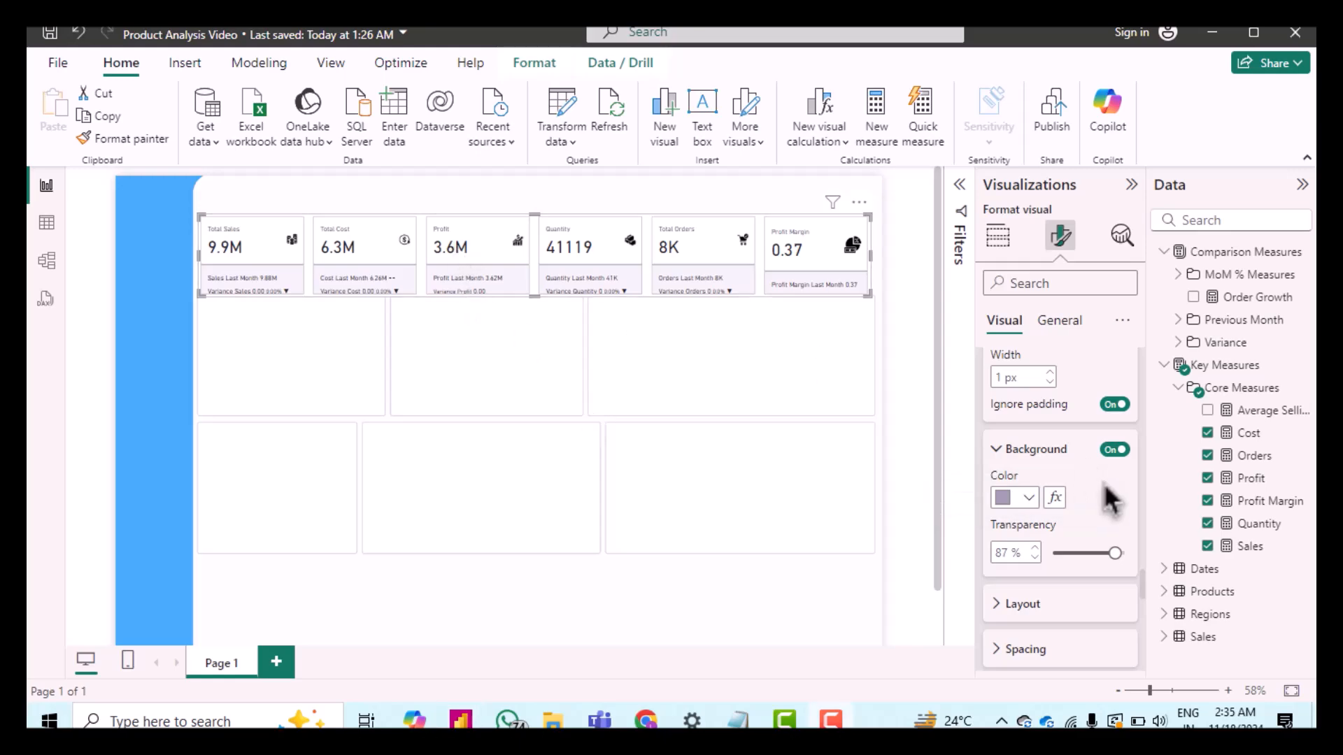
Step: Set the reference labels' vertical alignment to middle
{"action": "scroll", "coordinate": [1065, 596], "scroll_direction": "down", "scroll_amount": 1}
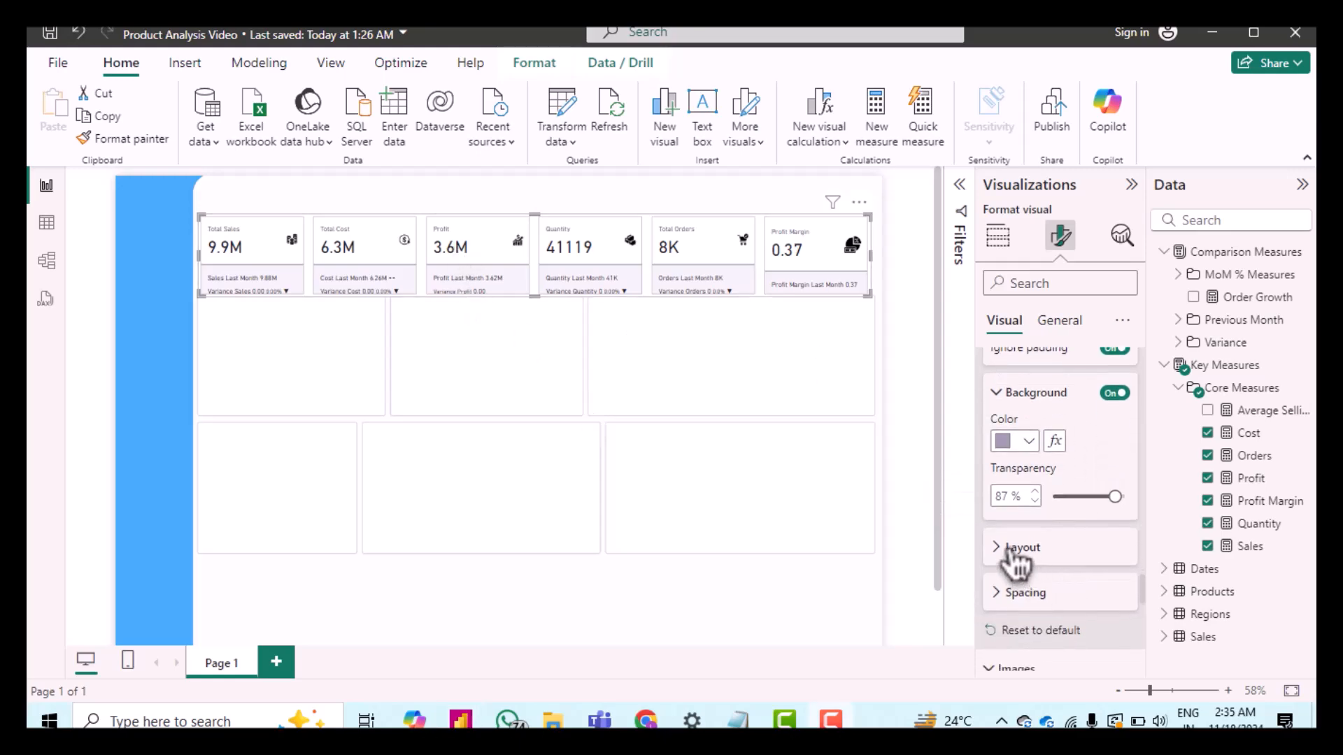
{"action": "left_click", "coordinate": [1070, 553]}
{"action": "scroll", "coordinate": [1073, 566], "scroll_direction": "down", "scroll_amount": 4}
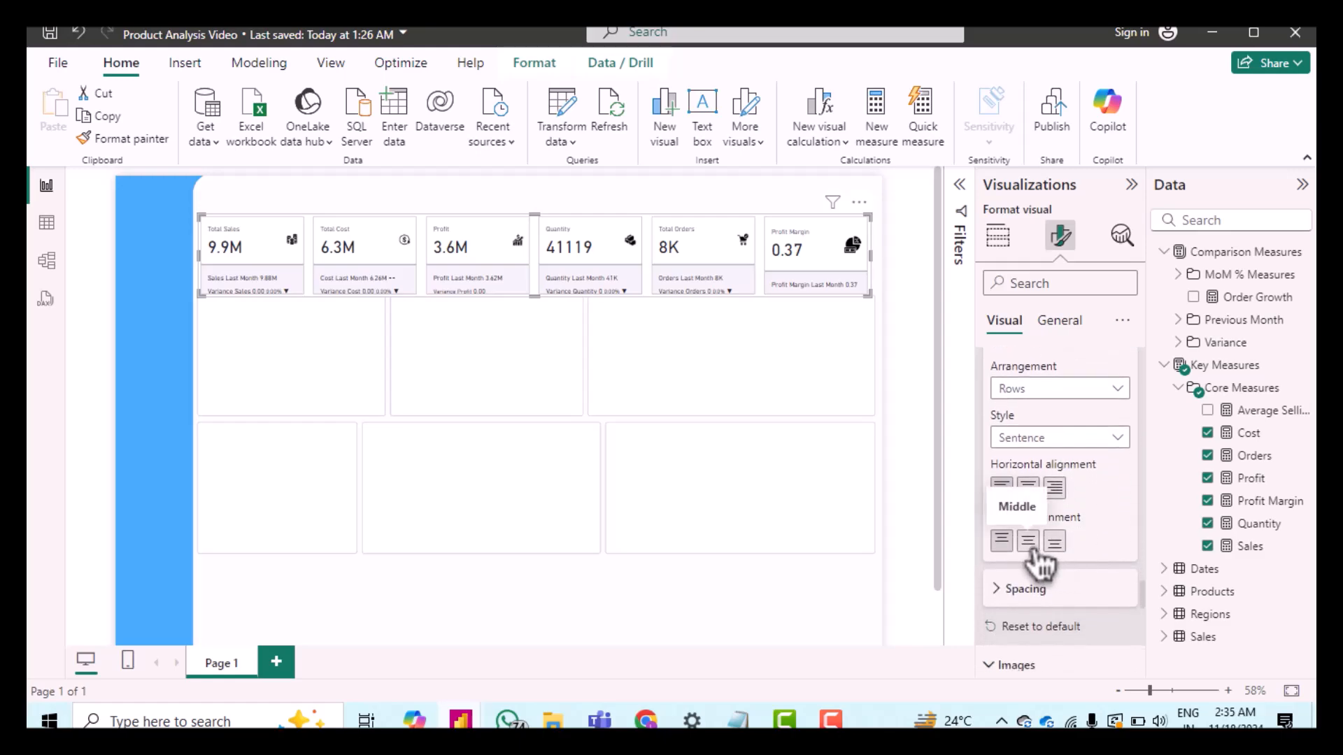
{"action": "left_click", "coordinate": [1034, 550]}
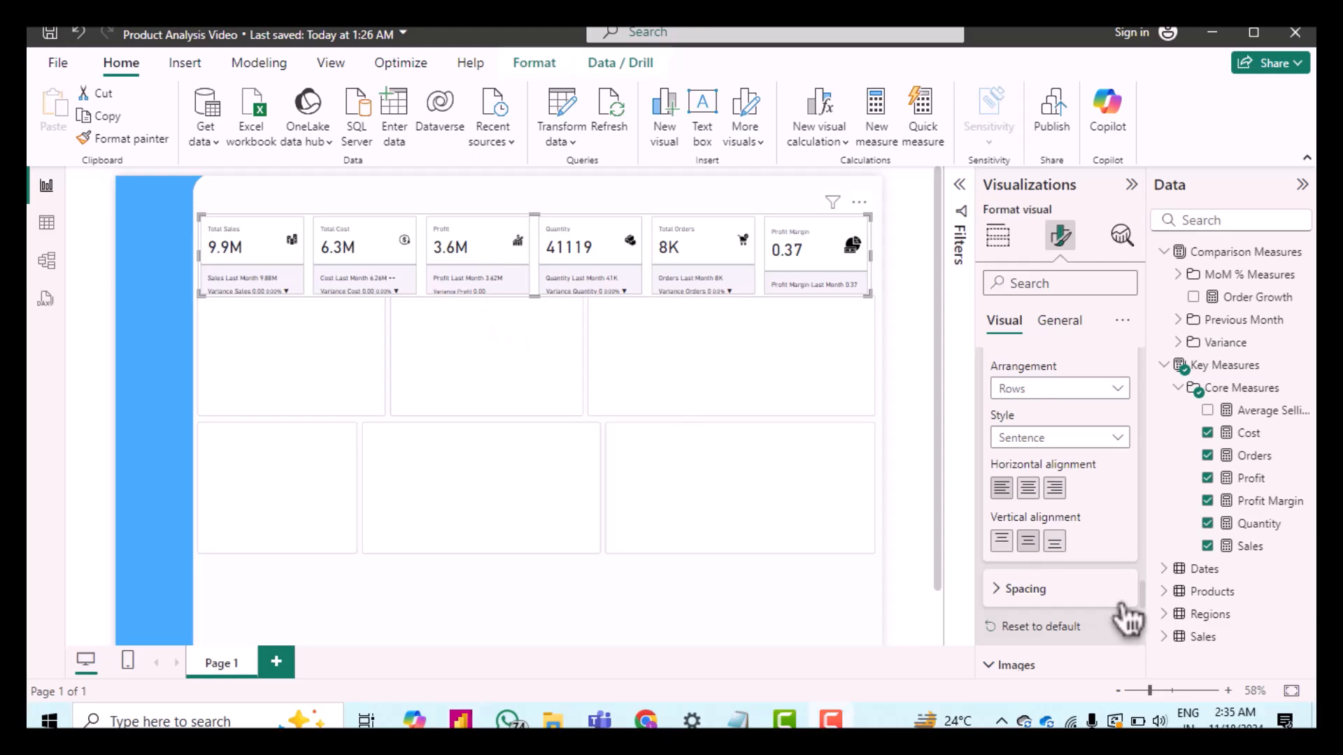
Step: Set the reference labels' outer padding to 0 px
{"action": "scroll", "coordinate": [1084, 548], "scroll_direction": "down", "scroll_amount": 2}
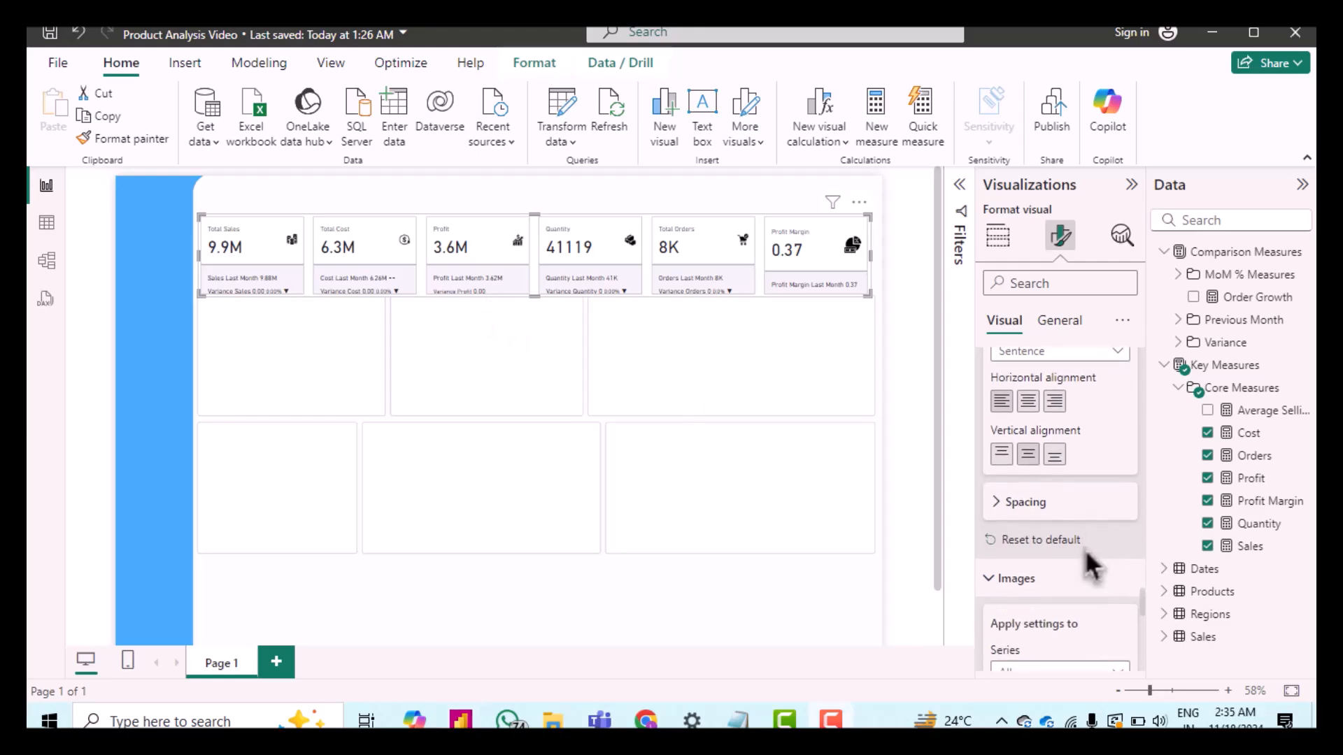
{"action": "left_click", "coordinate": [1007, 506]}
{"action": "scroll", "coordinate": [1057, 514], "scroll_direction": "down", "scroll_amount": 2}
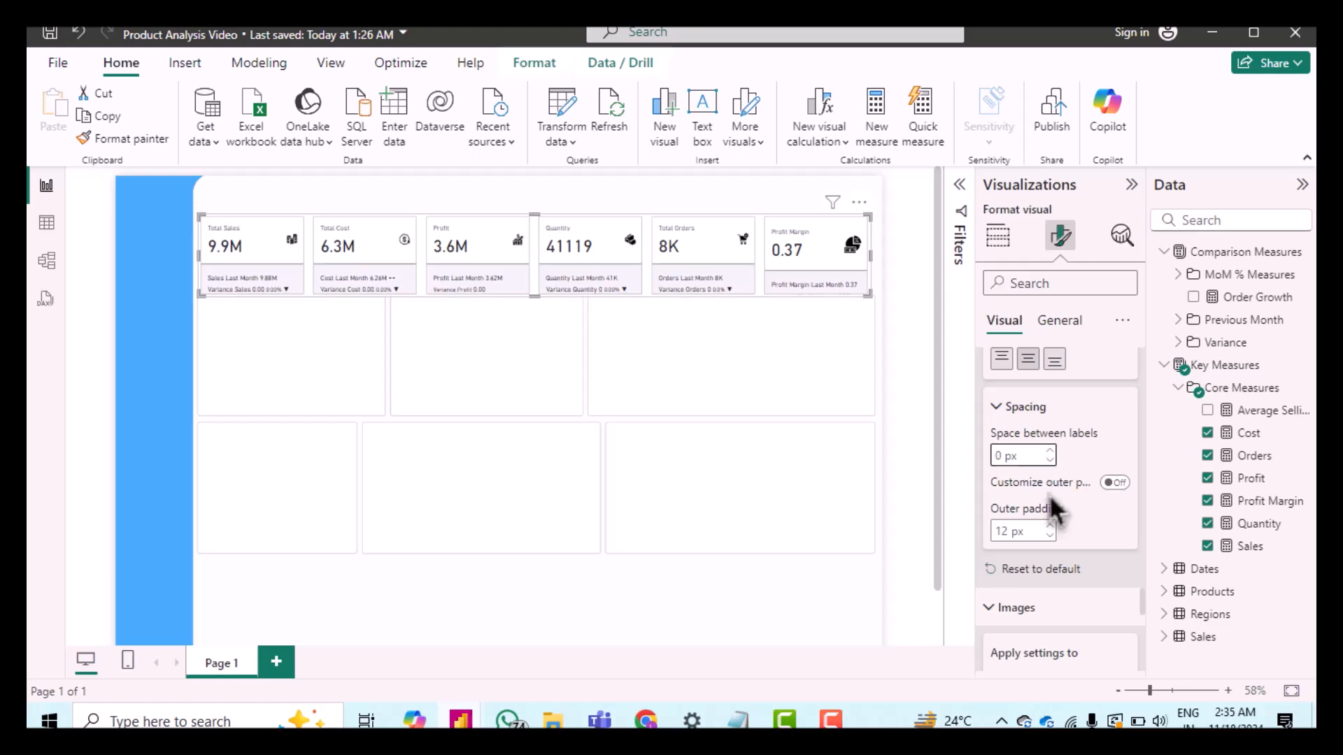
{"action": "left_click", "coordinate": [1050, 536]}
{"action": "left_click", "coordinate": [1051, 536]}
{"action": "left_click", "coordinate": [1050, 536]}
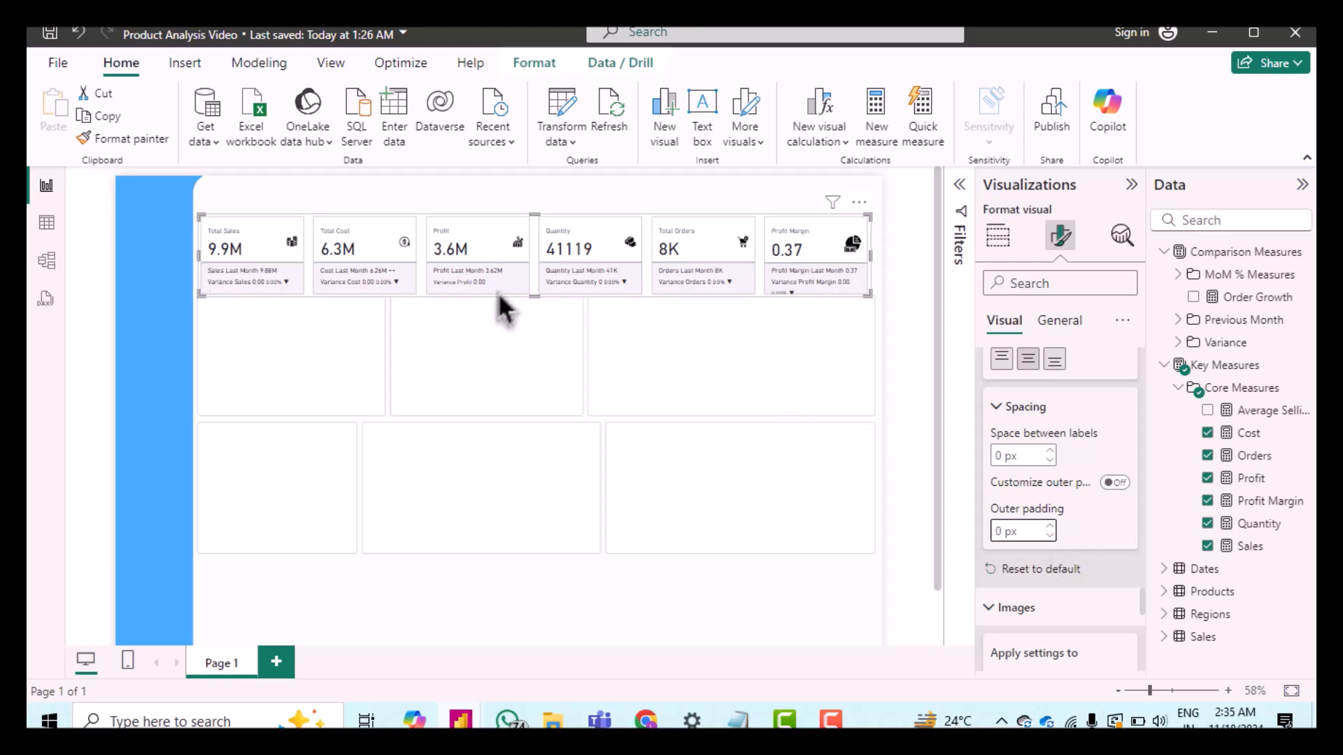
Step: Set the card images' size to 30 px
{"action": "scroll", "coordinate": [1084, 615], "scroll_direction": "down", "scroll_amount": 3}
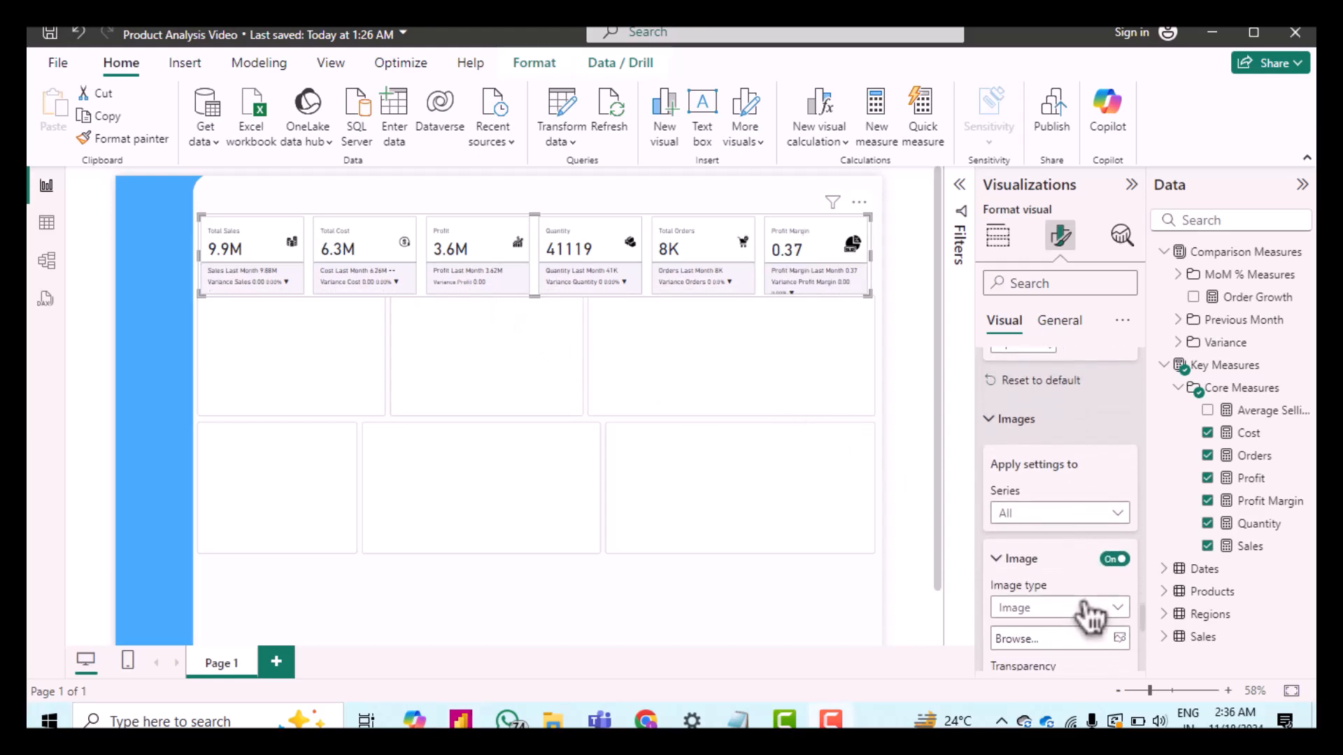
{"action": "left_click", "coordinate": [1039, 514]}
{"action": "left_click", "coordinate": [1035, 537]}
{"action": "scroll", "coordinate": [1081, 556], "scroll_direction": "down", "scroll_amount": 3}
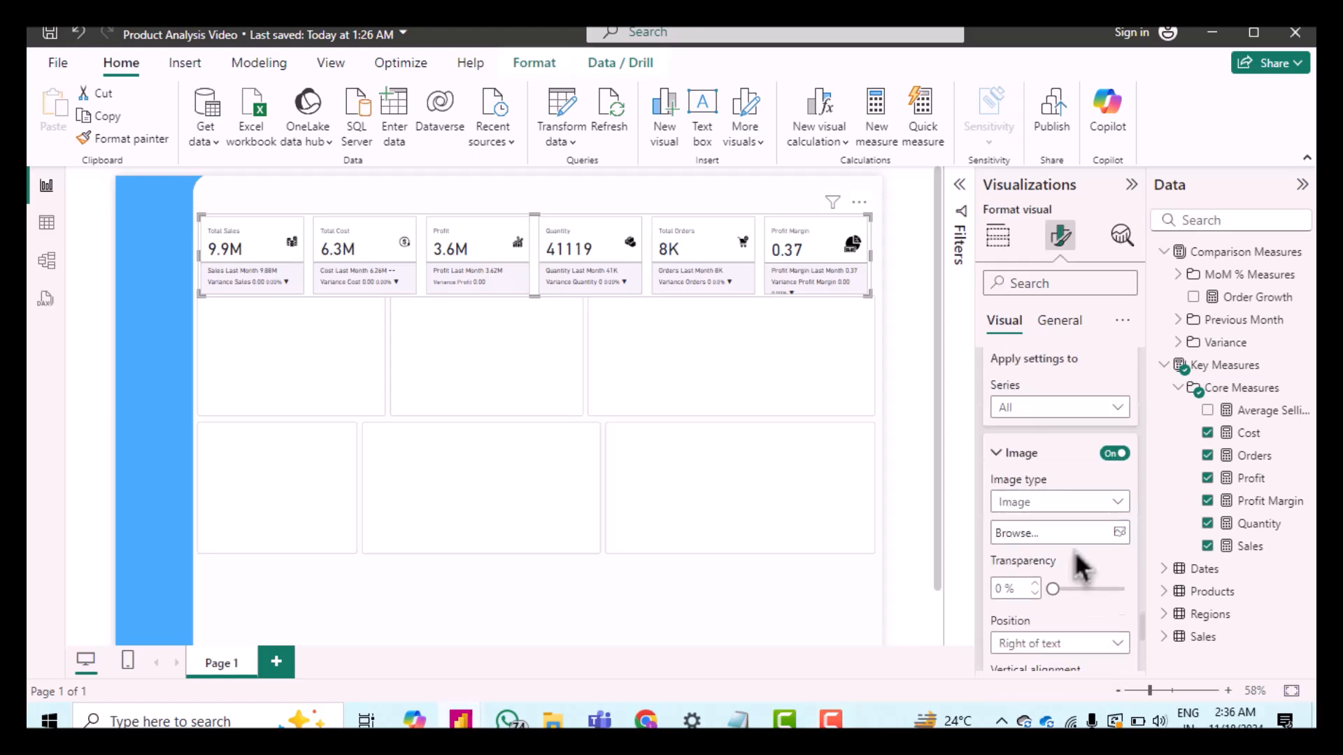
{"action": "scroll", "coordinate": [1074, 549], "scroll_direction": "down", "scroll_amount": 2}
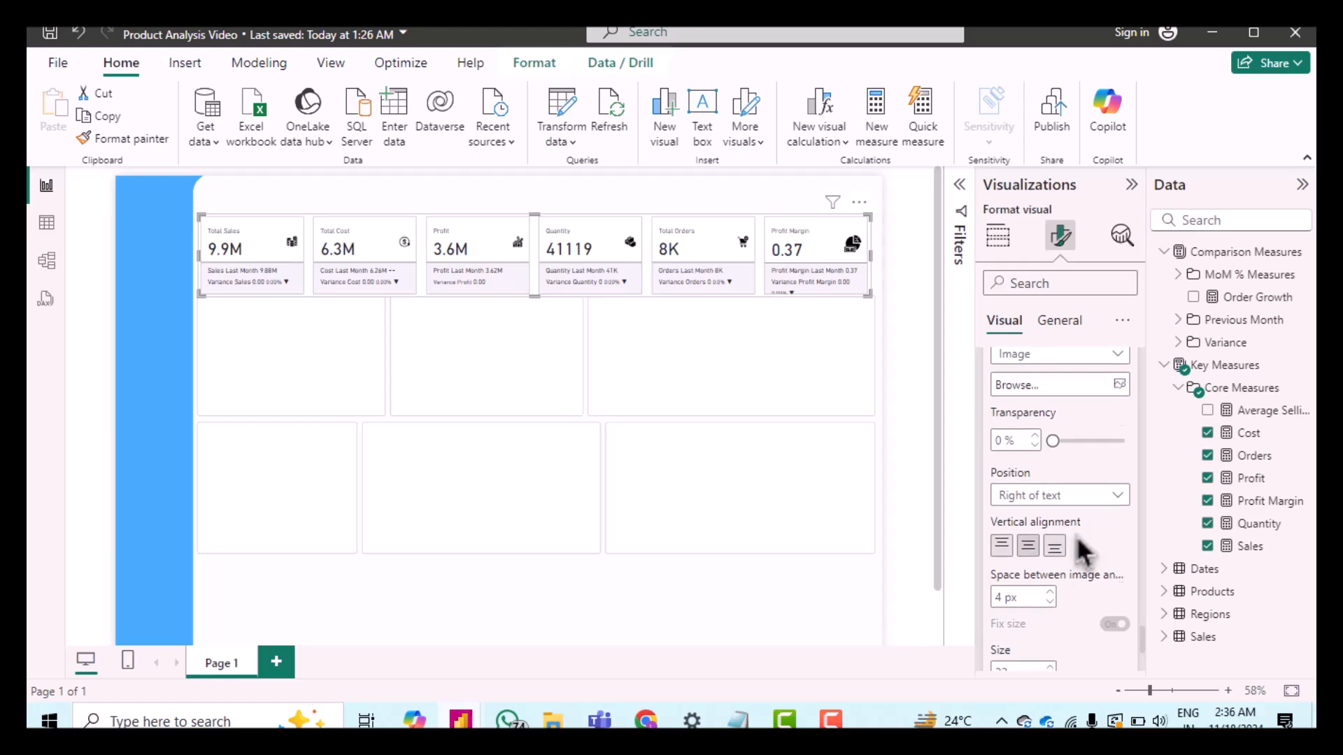
{"action": "double_click", "coordinate": [1001, 575]}
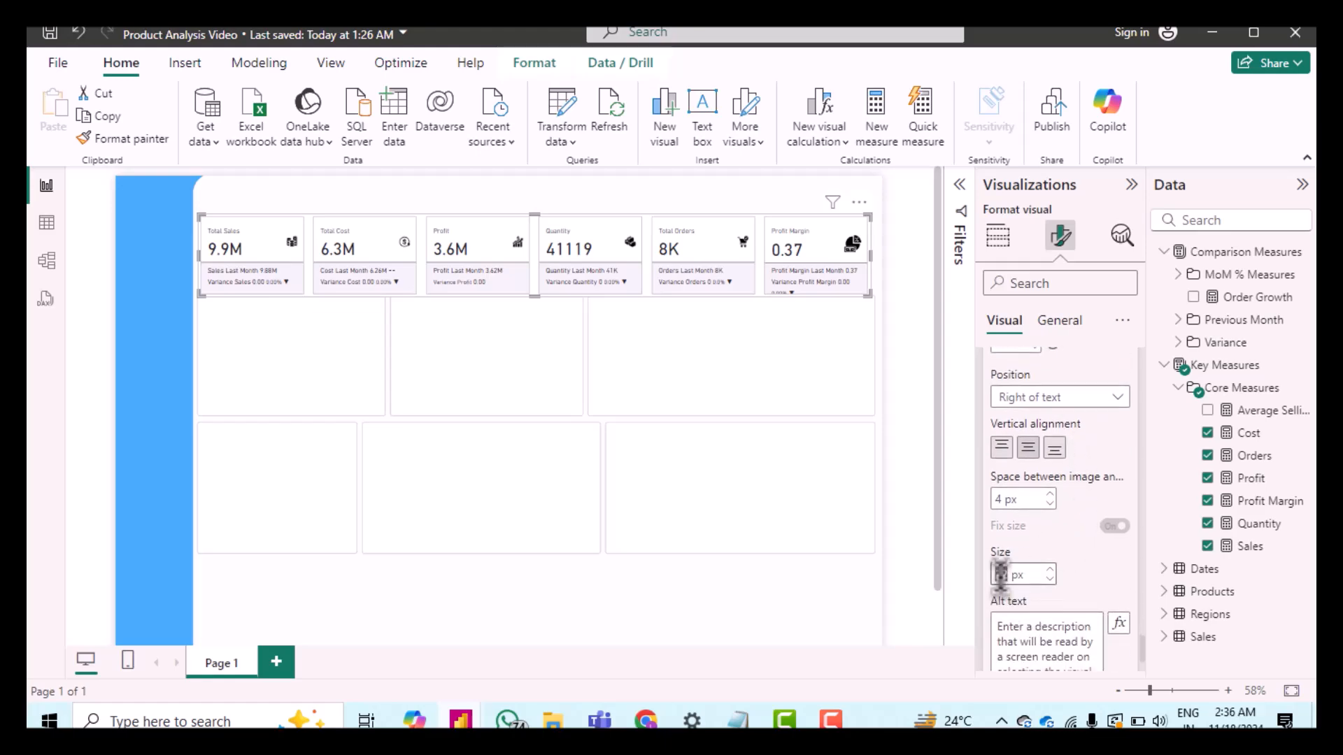
{"action": "left_click", "coordinate": [1049, 579]}
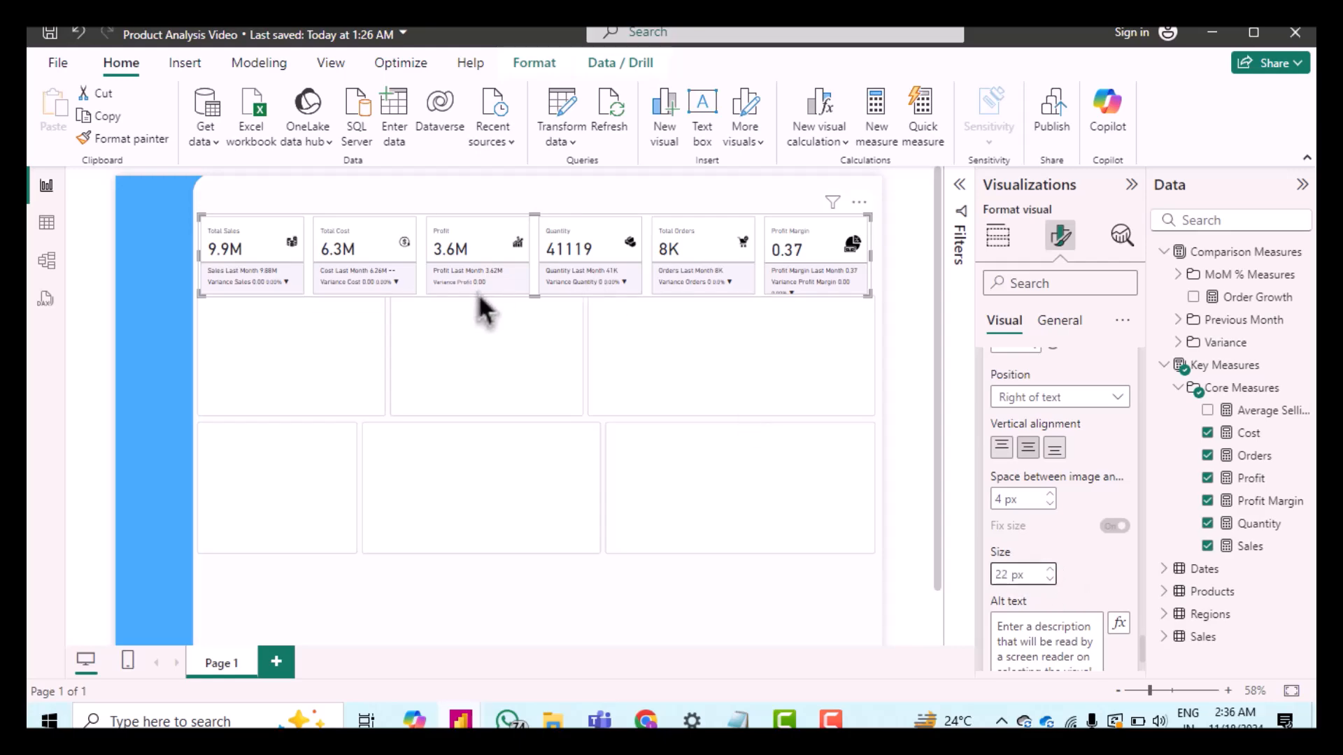
{"action": "scroll", "coordinate": [1049, 554], "scroll_direction": "down", "scroll_amount": 2}
{"action": "scroll", "coordinate": [1049, 554], "scroll_direction": "down", "scroll_amount": 3}
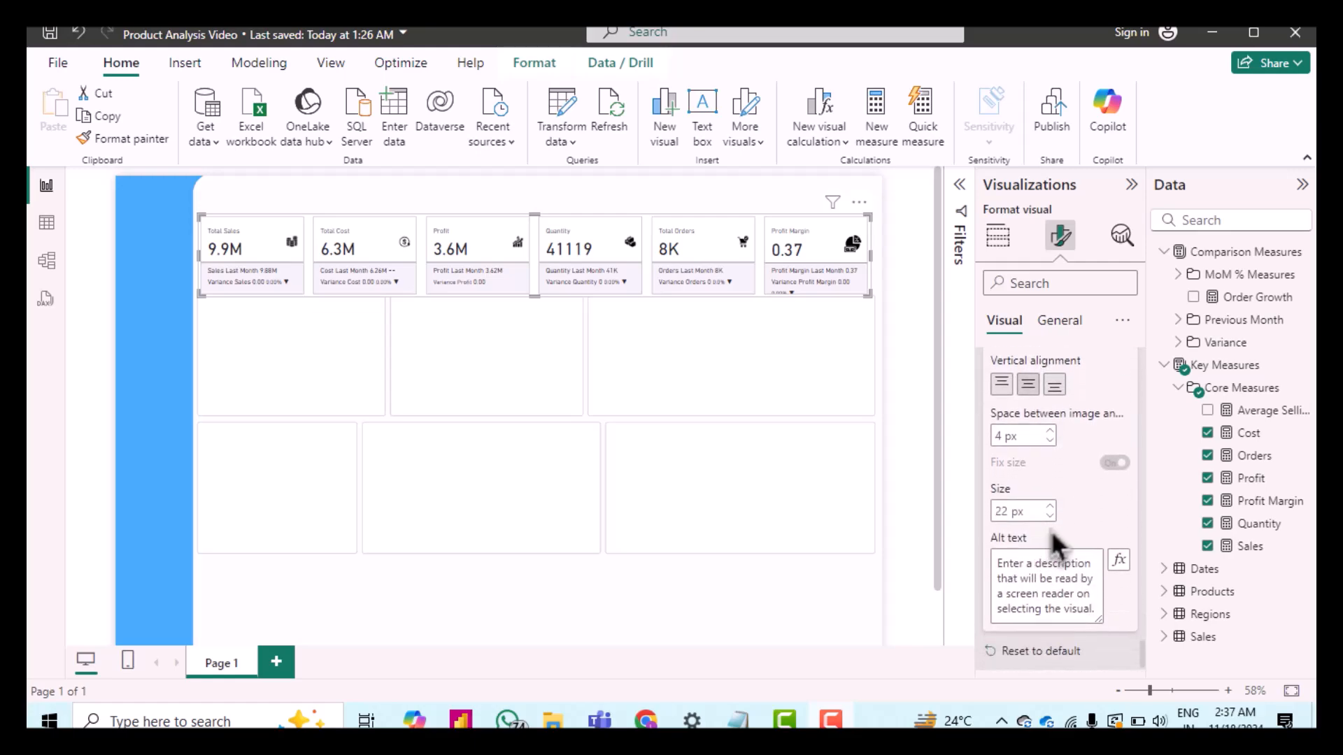
{"action": "double_click", "coordinate": [995, 506]}
{"action": "type", "text": "30"}
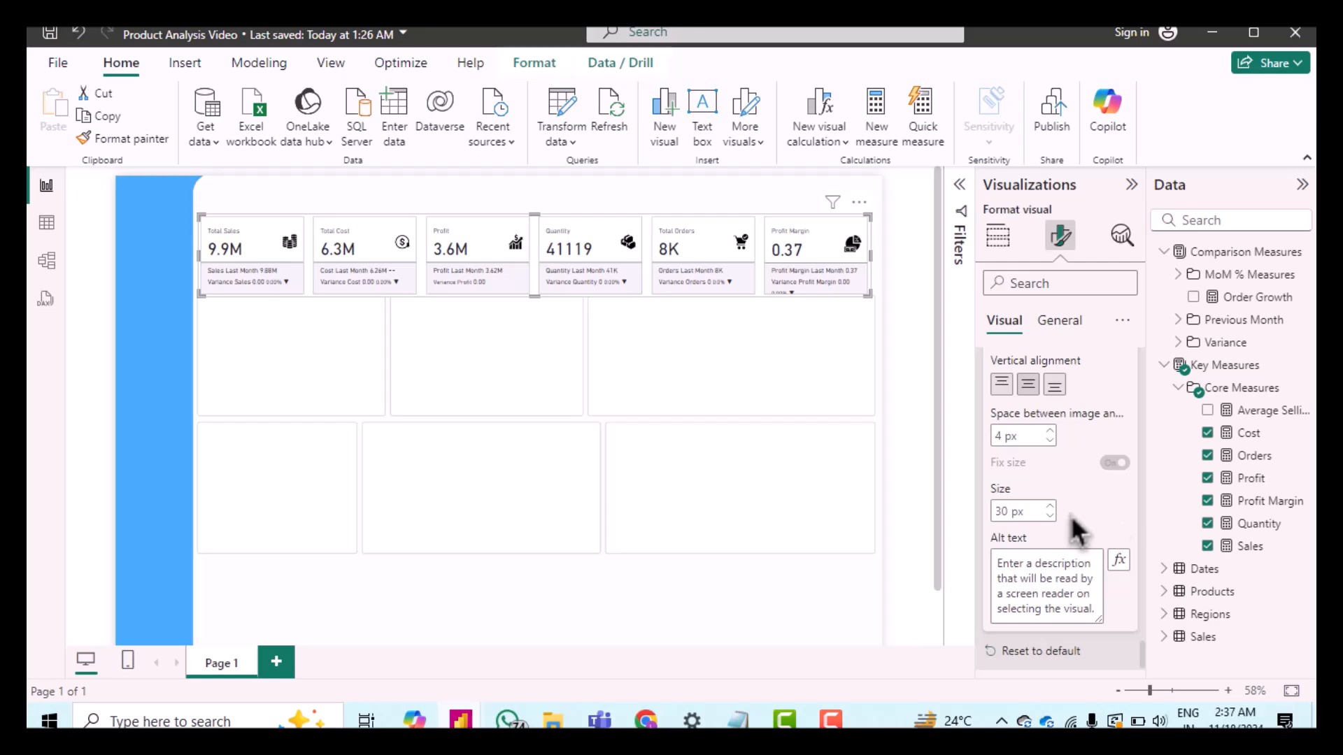
Step: Set the cards' shape to Rounded Rectangle with 5 px rounded corners
{"action": "scroll", "coordinate": [1068, 510], "scroll_direction": "down", "scroll_amount": 1}
{"action": "left_click", "coordinate": [996, 657]}
{"action": "scroll", "coordinate": [1049, 600], "scroll_direction": "down", "scroll_amount": 5}
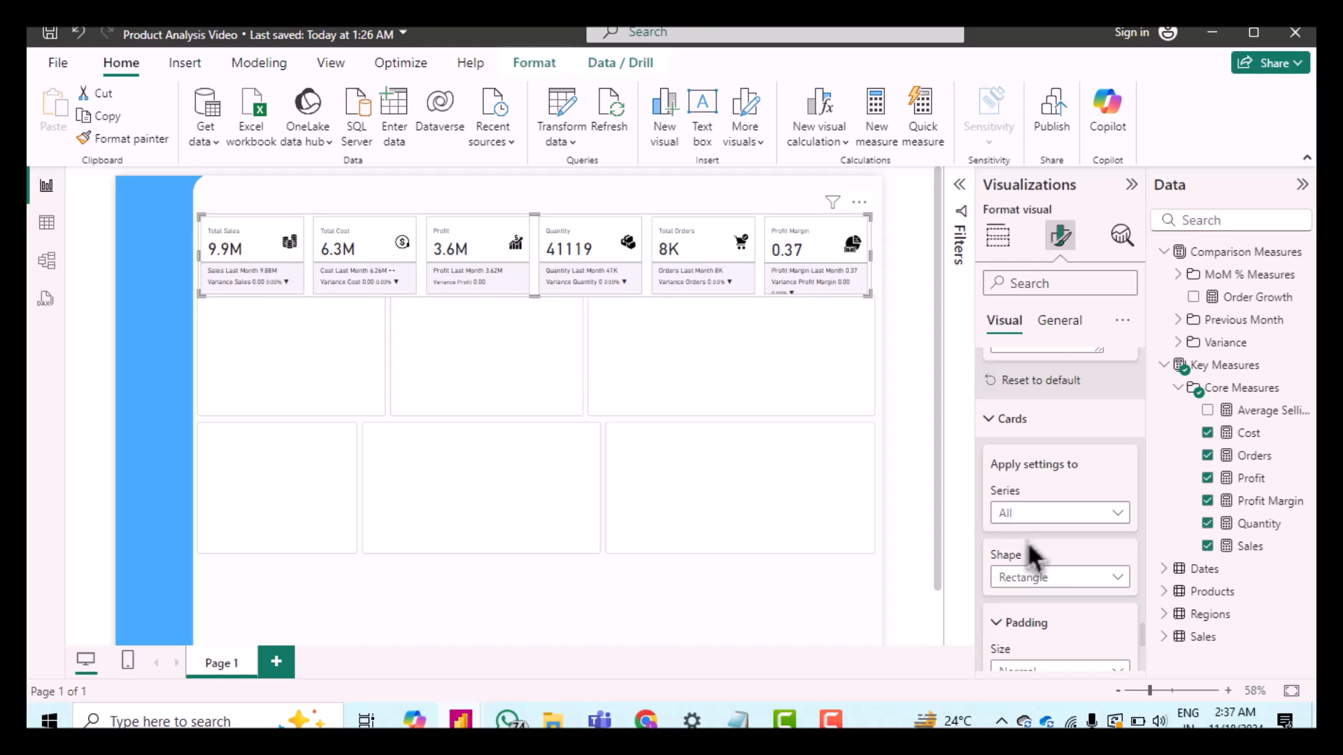
{"action": "scroll", "coordinate": [1027, 541], "scroll_direction": "down", "scroll_amount": 1}
{"action": "left_click", "coordinate": [1081, 526]}
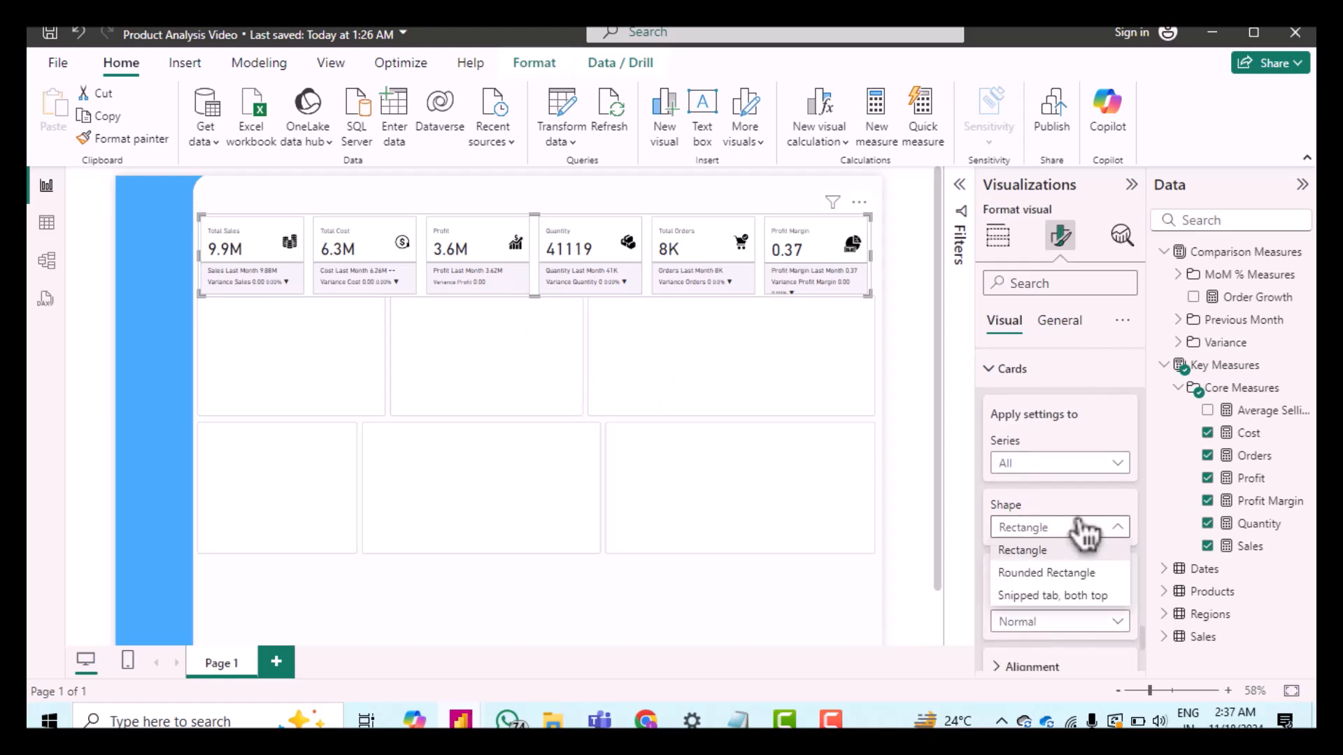
{"action": "left_click", "coordinate": [1051, 575]}
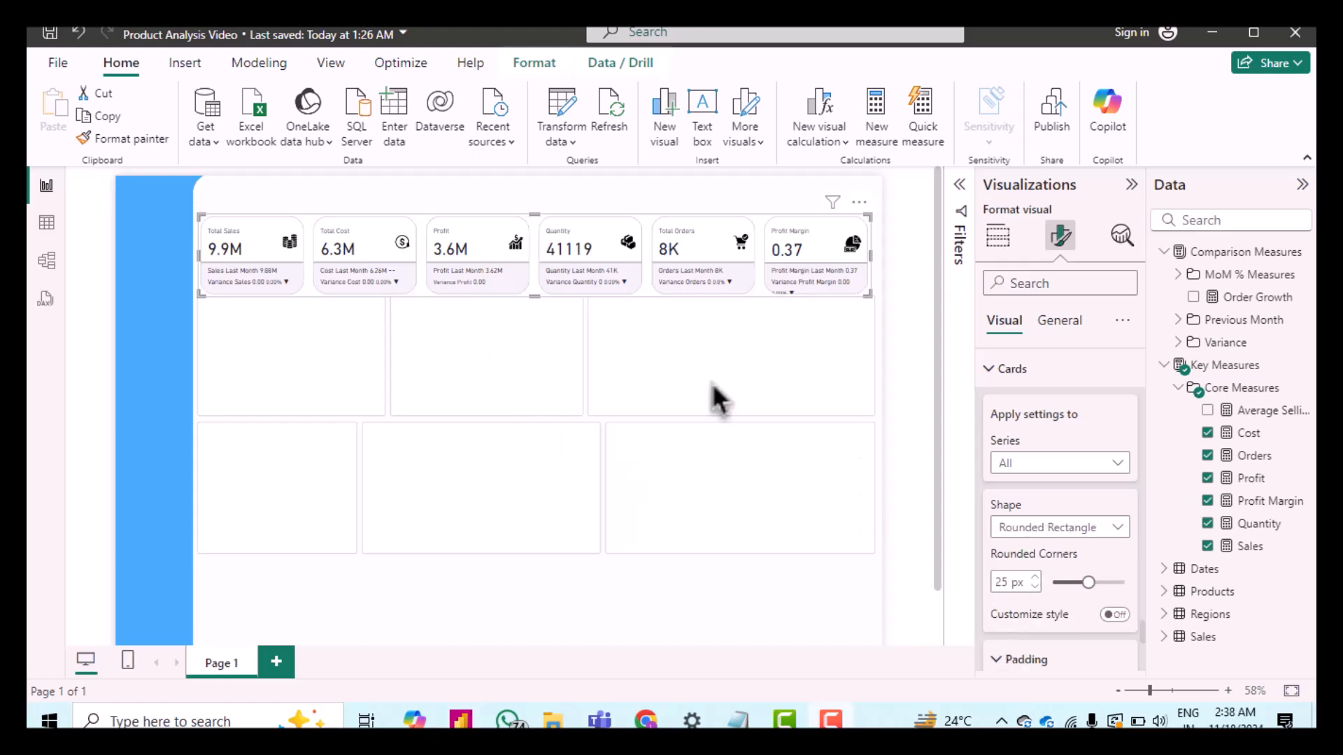
{"action": "scroll", "coordinate": [1029, 494], "scroll_direction": "down", "scroll_amount": 2}
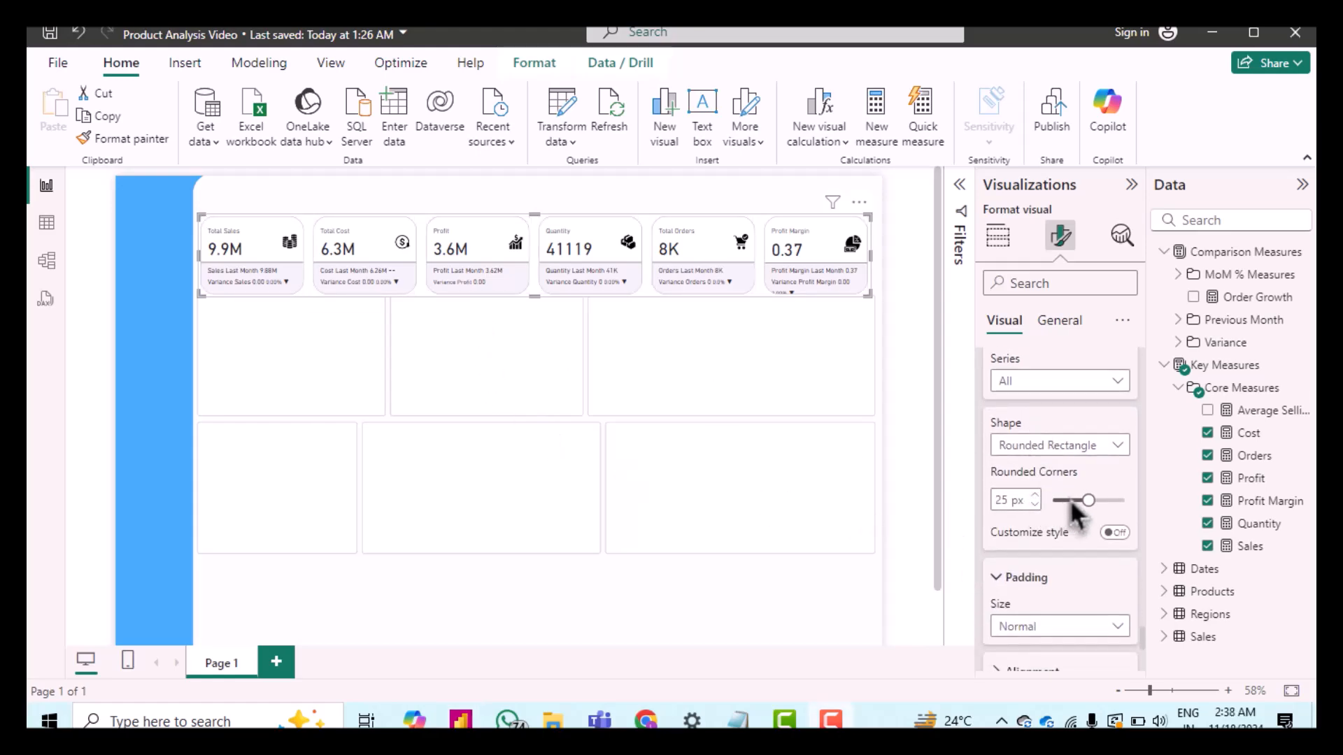
{"action": "type", "text": "5"}
{"action": "left_click", "coordinate": [1099, 482]}
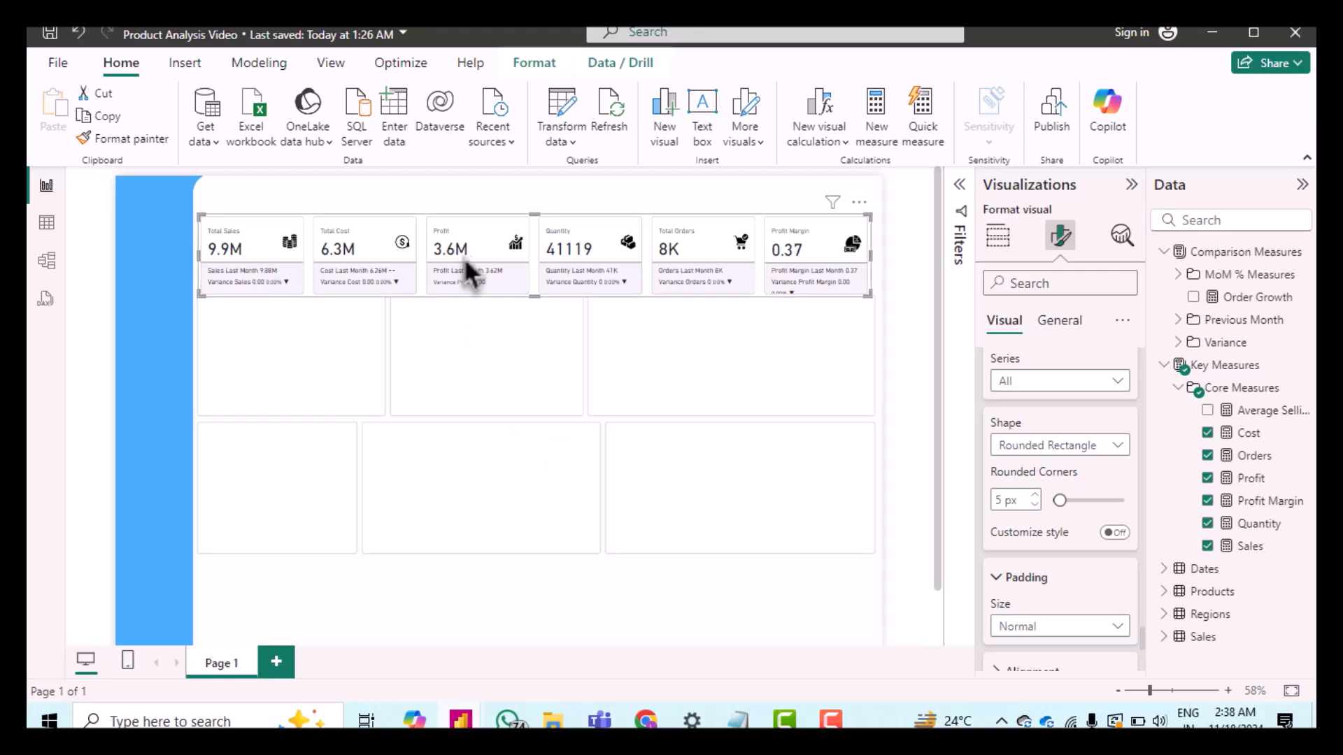
Step: Set the cards' padding size to Narrow
{"action": "scroll", "coordinate": [1042, 570], "scroll_direction": "down", "scroll_amount": 3}
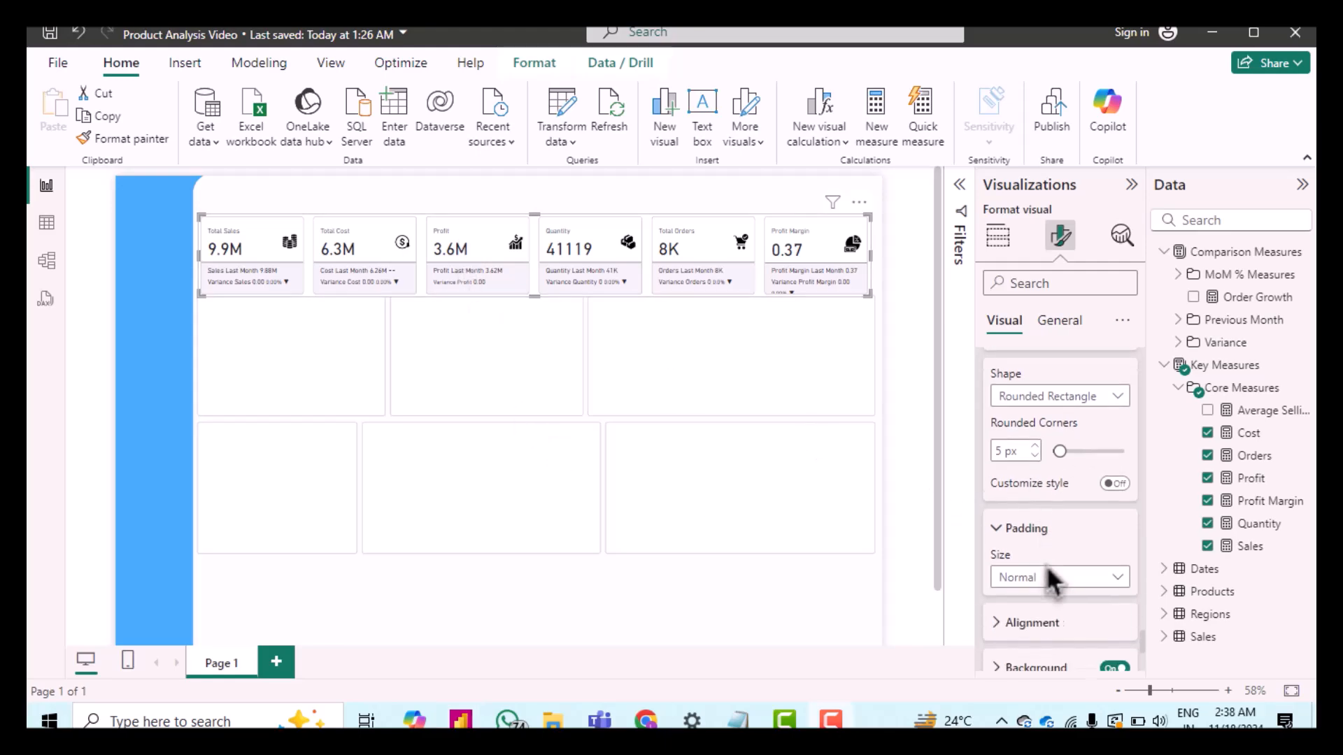
{"action": "left_click", "coordinate": [1023, 534]}
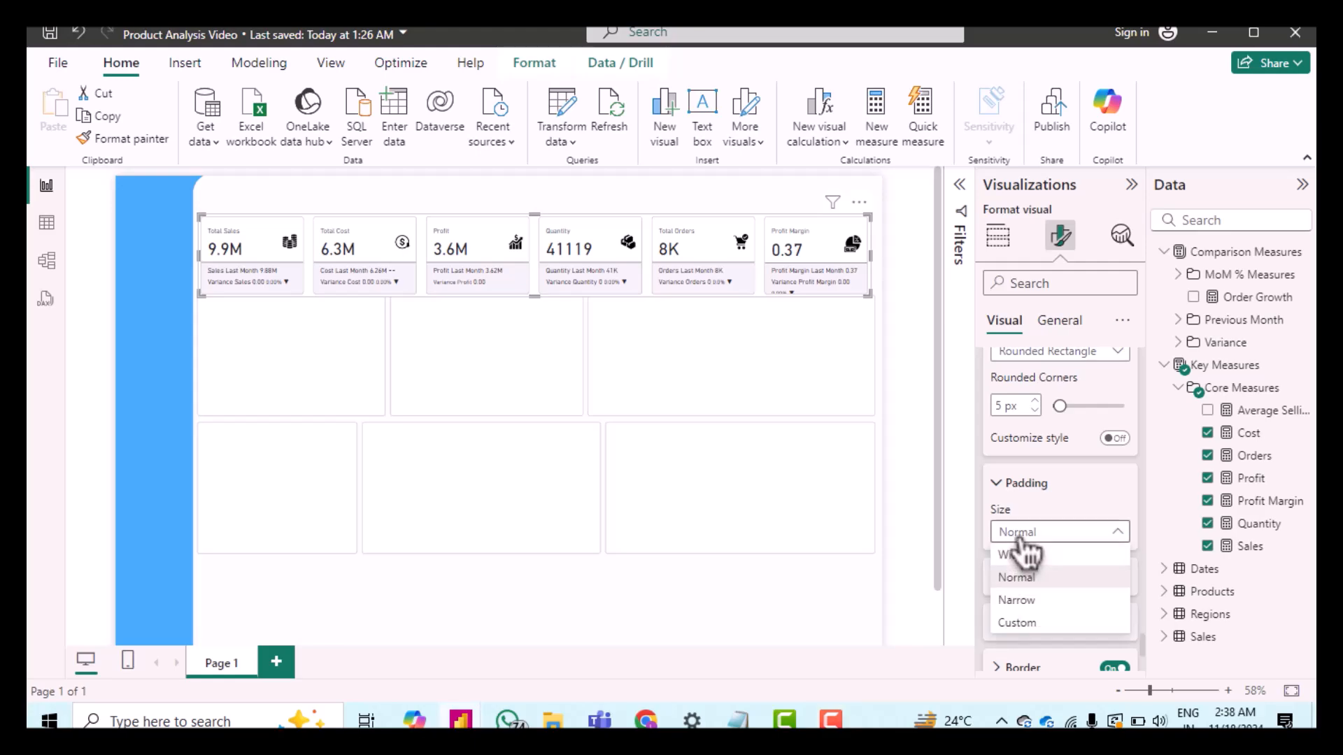
{"action": "left_click", "coordinate": [1028, 602]}
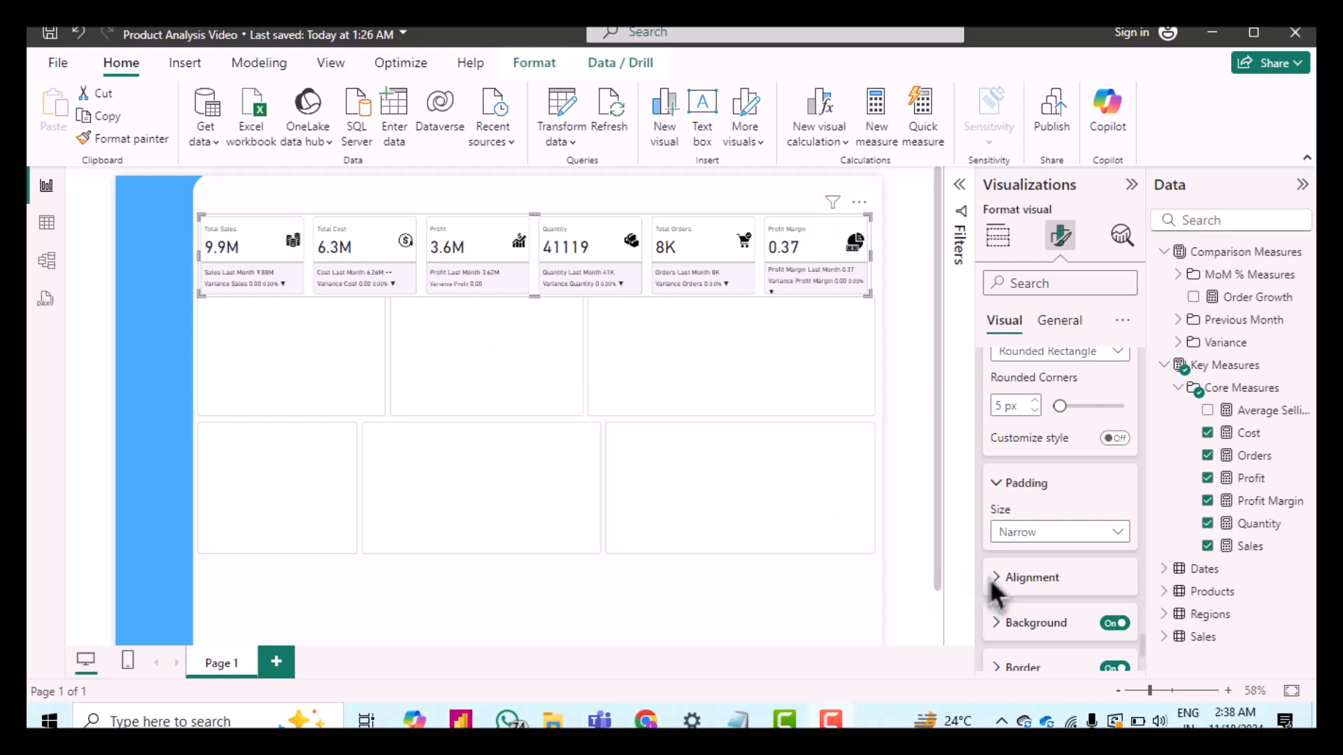
Step: Set the cards' background color to a light lavender recent color with 95% transparency
{"action": "left_click", "coordinate": [1056, 579]}
{"action": "scroll", "coordinate": [1056, 588], "scroll_direction": "down", "scroll_amount": 1}
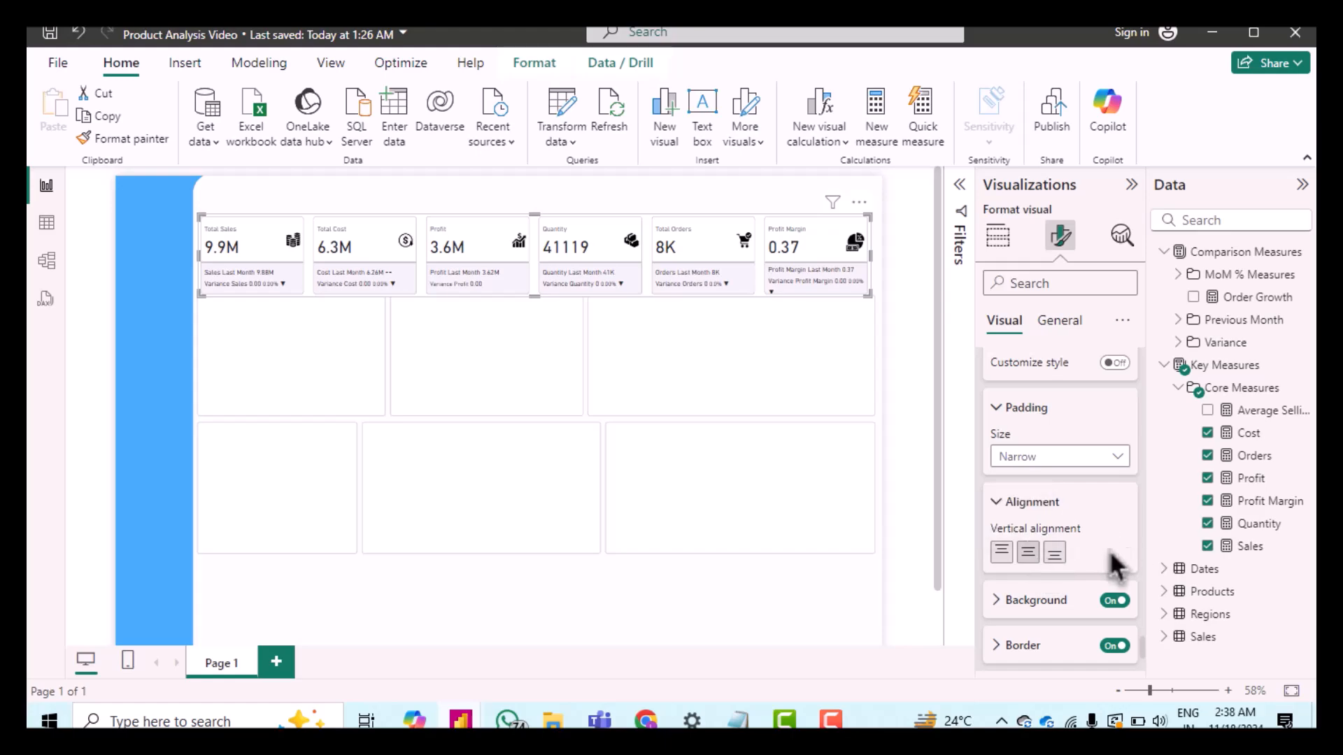
{"action": "left_click", "coordinate": [1001, 599]}
{"action": "scroll", "coordinate": [1067, 601], "scroll_direction": "down", "scroll_amount": 2}
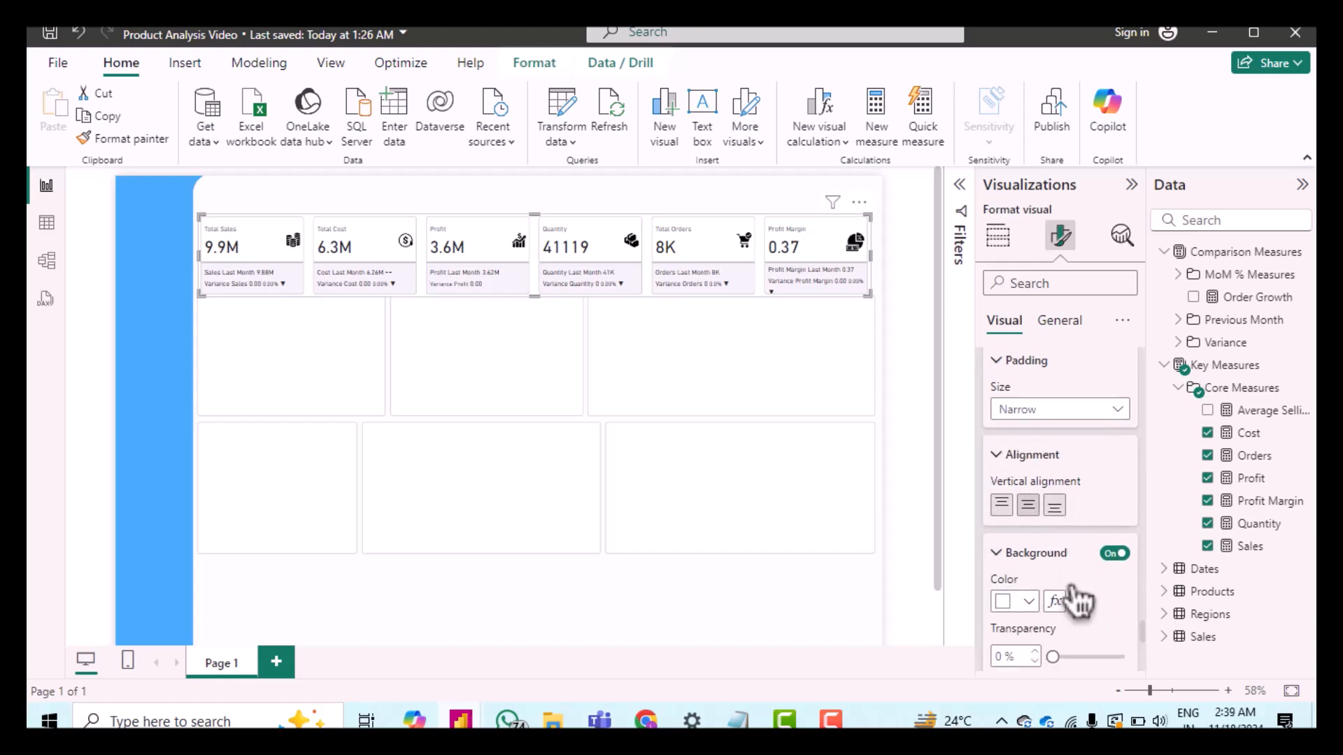
{"action": "left_click", "coordinate": [1007, 537]}
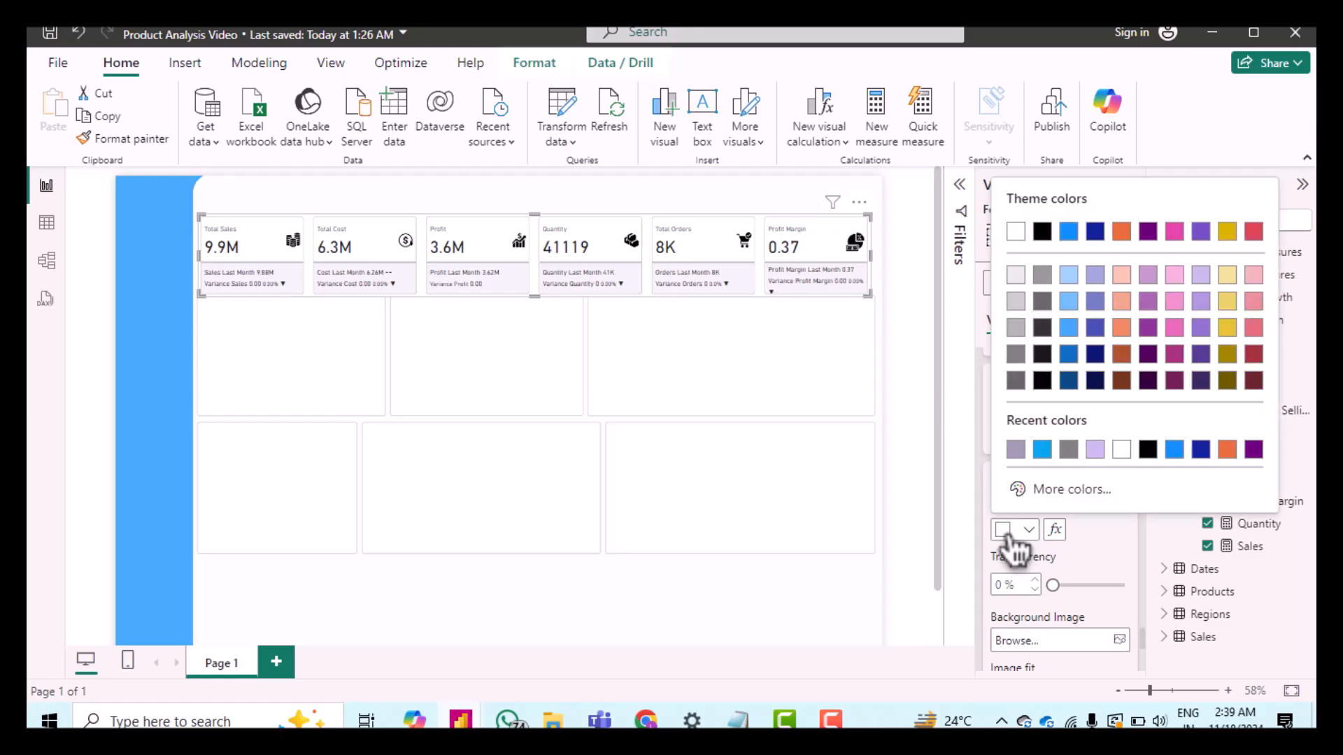
{"action": "left_click", "coordinate": [1098, 452]}
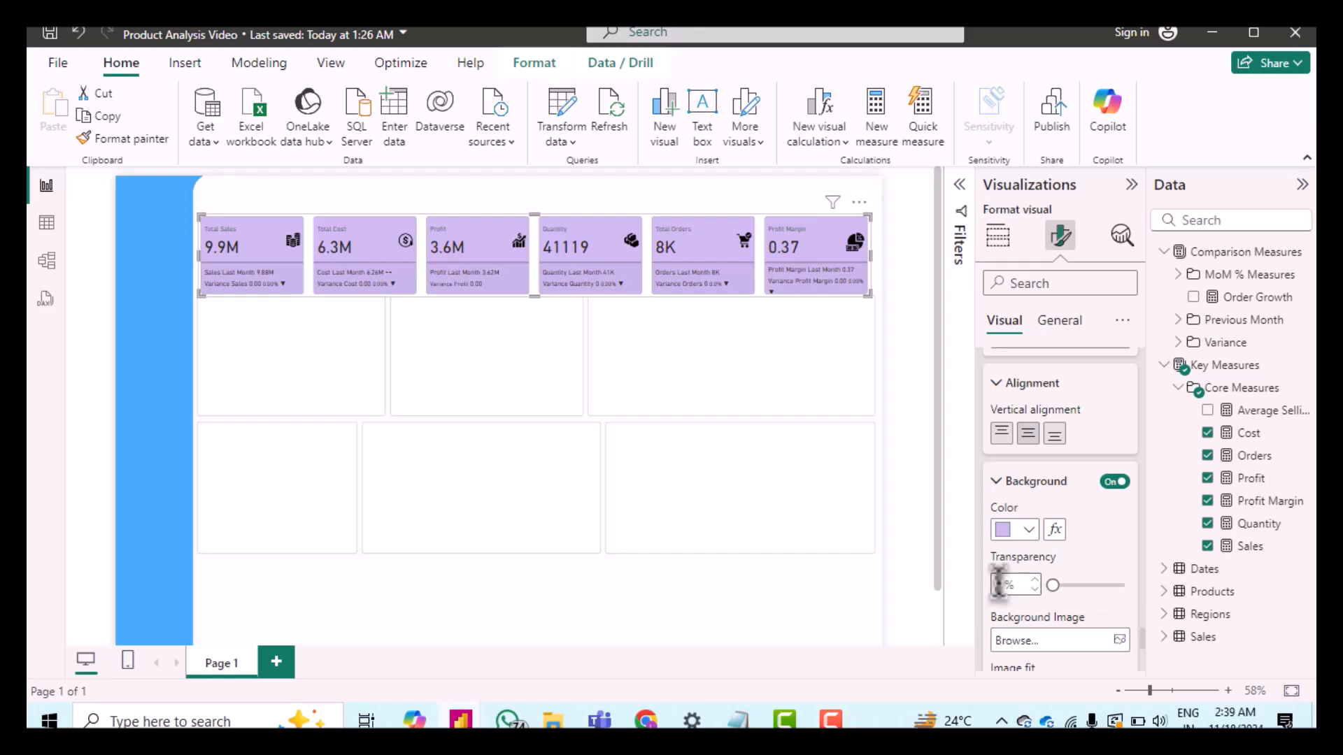
{"action": "type", "text": "95"}
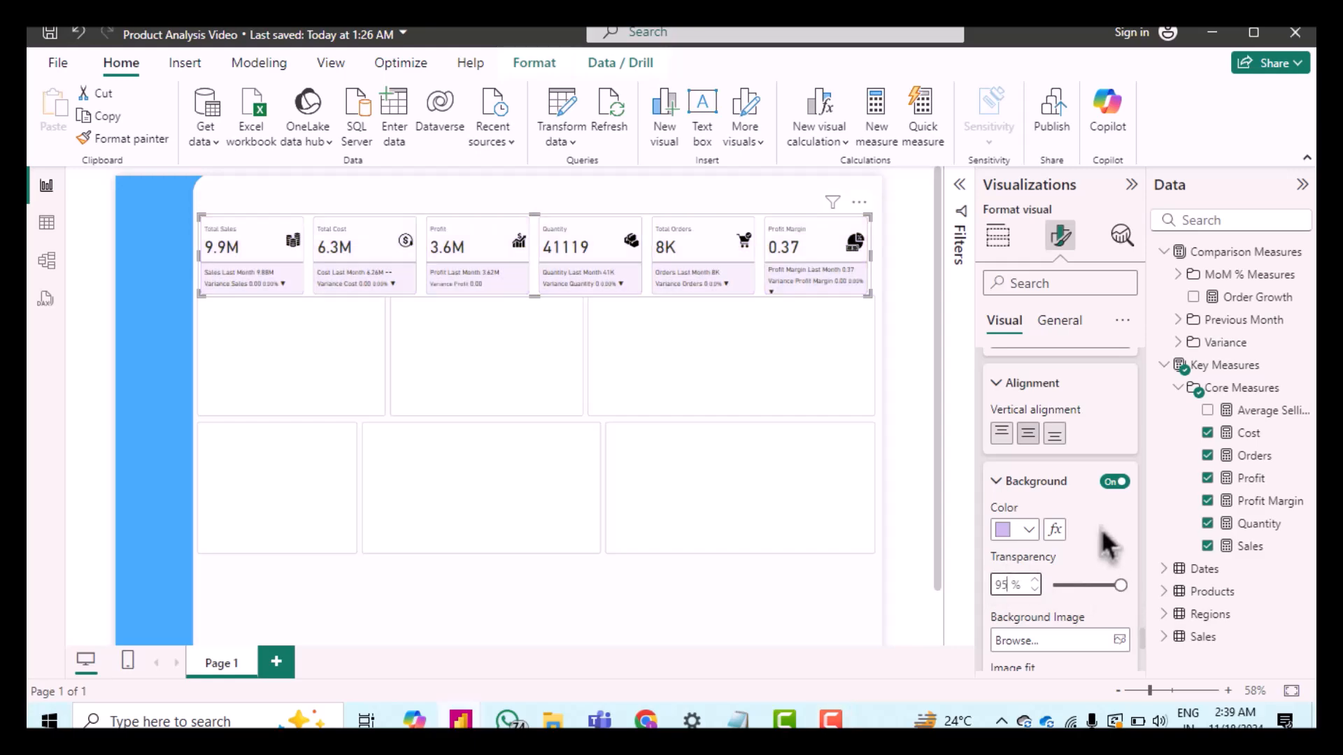
{"action": "left_click", "coordinate": [1107, 552]}
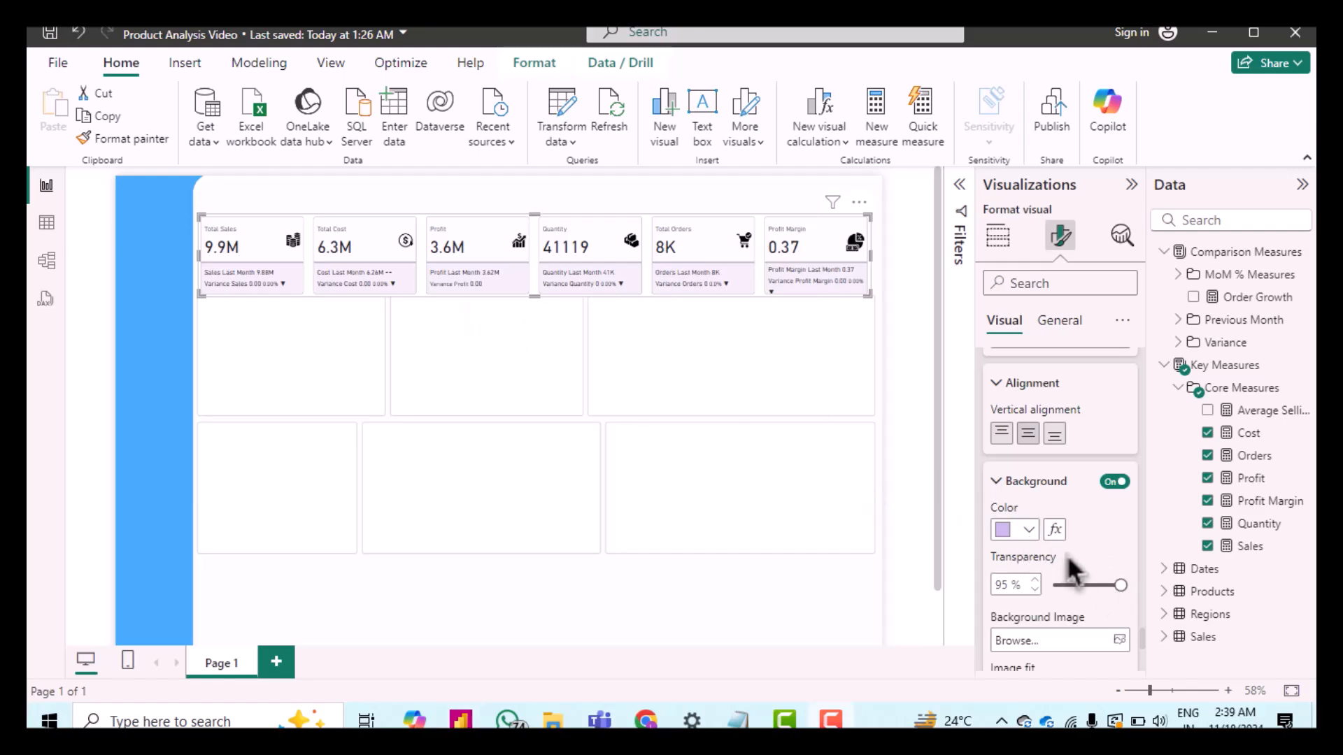
Step: Set the cards' border transparency to 66%
{"action": "scroll", "coordinate": [1066, 554], "scroll_direction": "down", "scroll_amount": 3}
{"action": "scroll", "coordinate": [1067, 556], "scroll_direction": "down", "scroll_amount": 5}
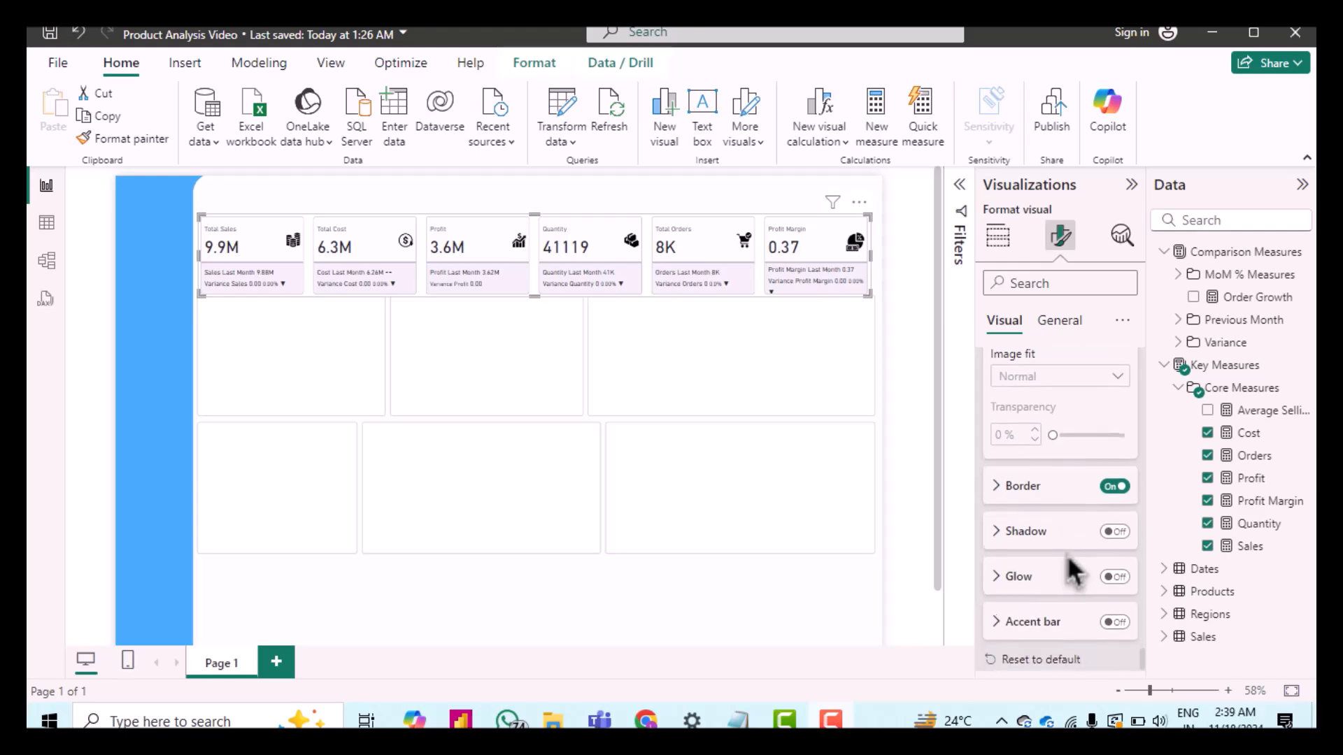
{"action": "left_click", "coordinate": [1012, 489]}
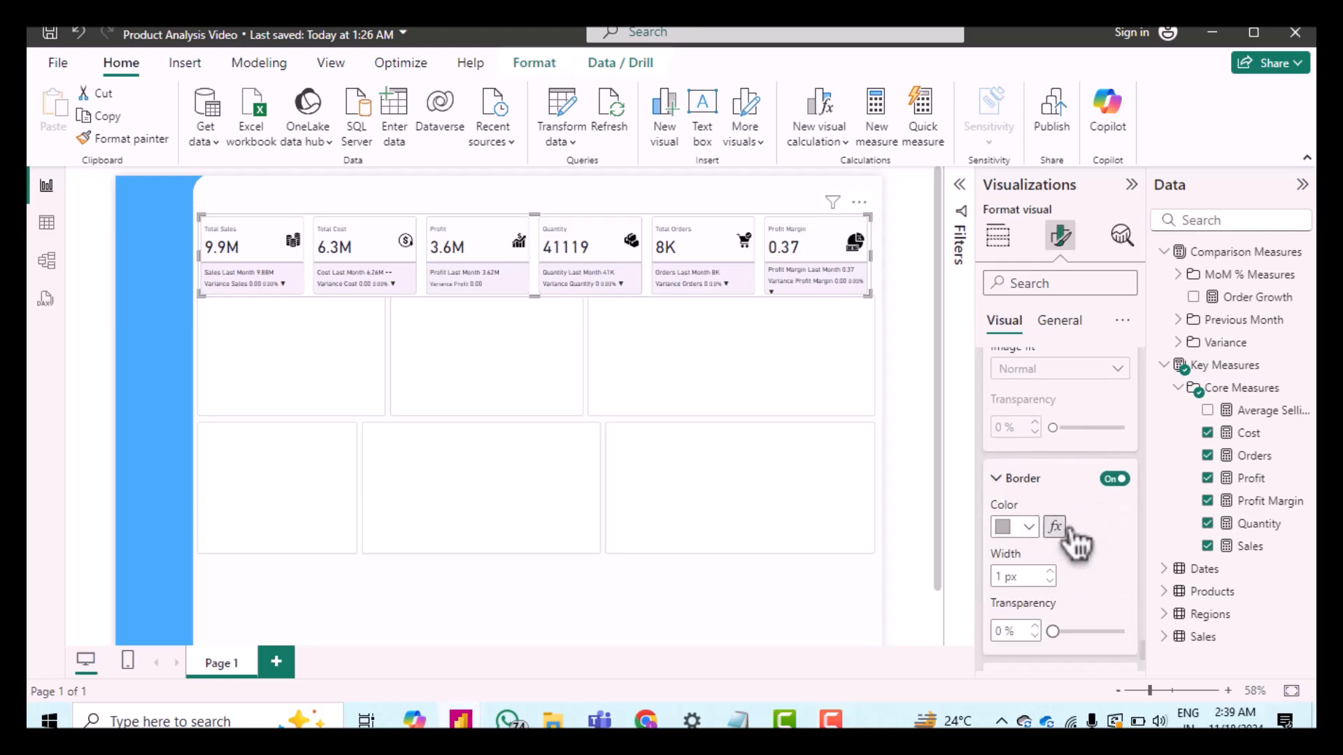
{"action": "scroll", "coordinate": [1063, 539], "scroll_direction": "down", "scroll_amount": 2}
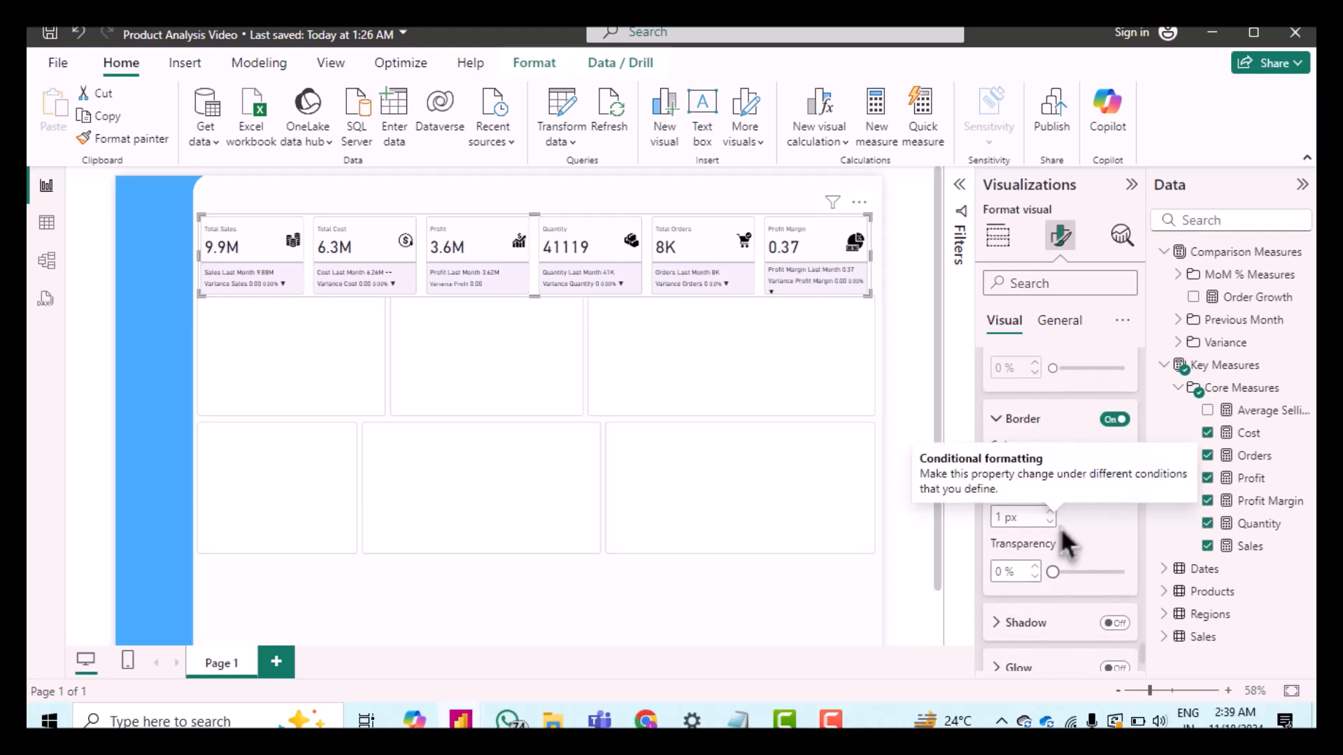
{"action": "left_click", "coordinate": [1082, 567]}
{"action": "left_click", "coordinate": [1096, 572]}
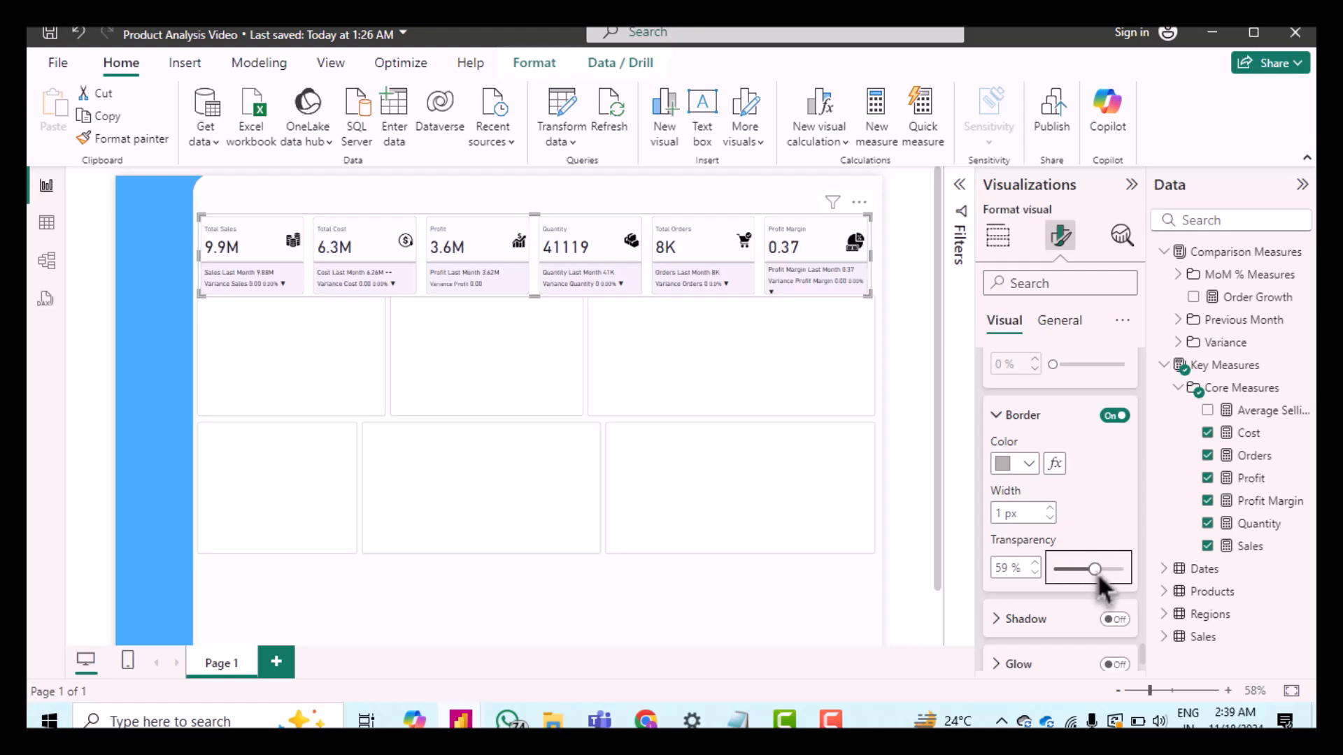
{"action": "left_click", "coordinate": [1005, 567]}
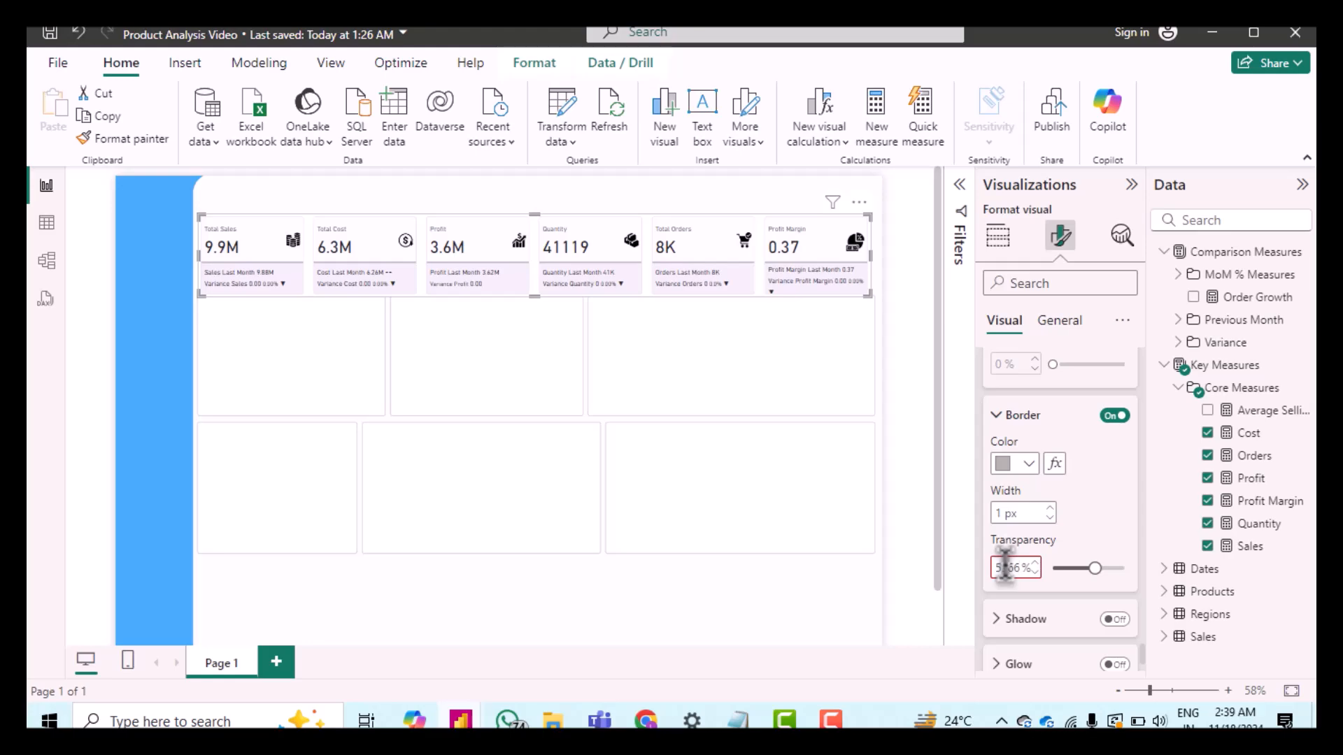
{"action": "type", "text": "66"}
{"action": "double_click", "coordinate": [1005, 566]}
{"action": "type", "text": "66"}
{"action": "left_click", "coordinate": [1091, 534]}
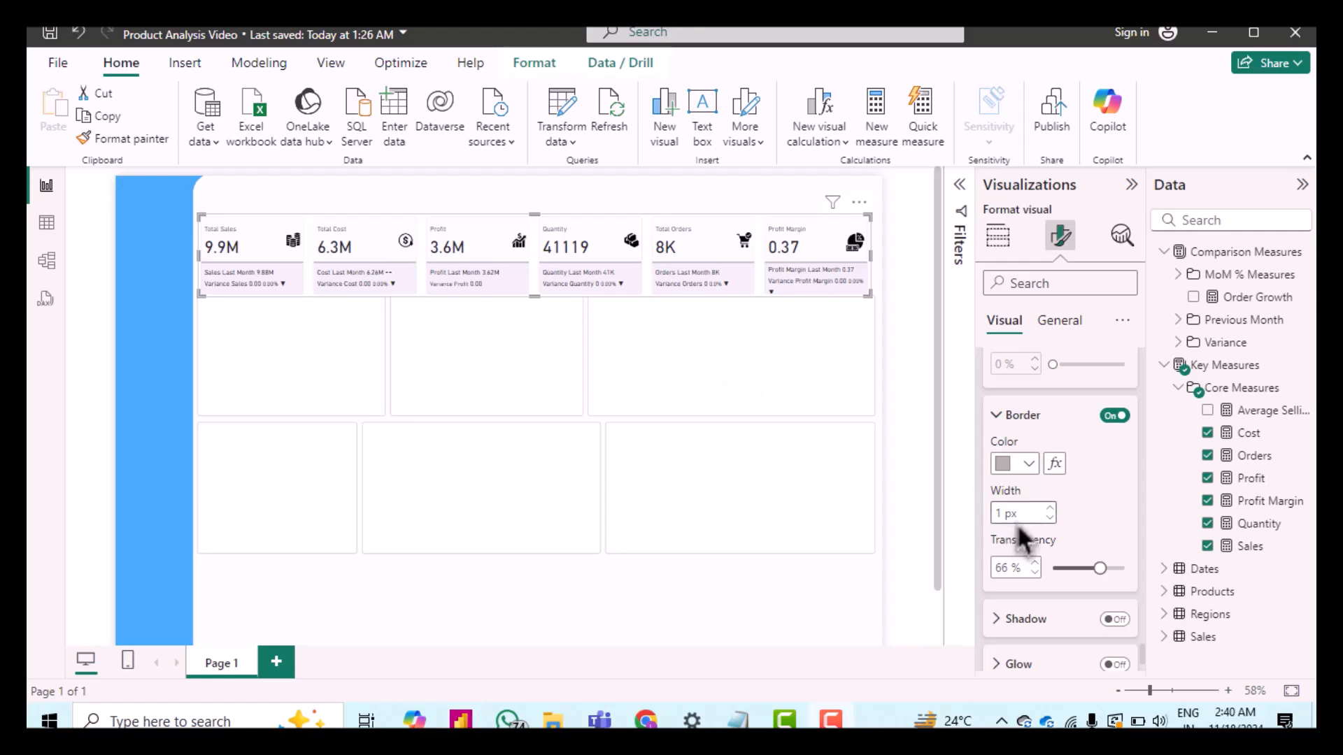
Step: Turn on the cards' accent bar and set its position to Top
{"action": "scroll", "coordinate": [1070, 586], "scroll_direction": "down", "scroll_amount": 2}
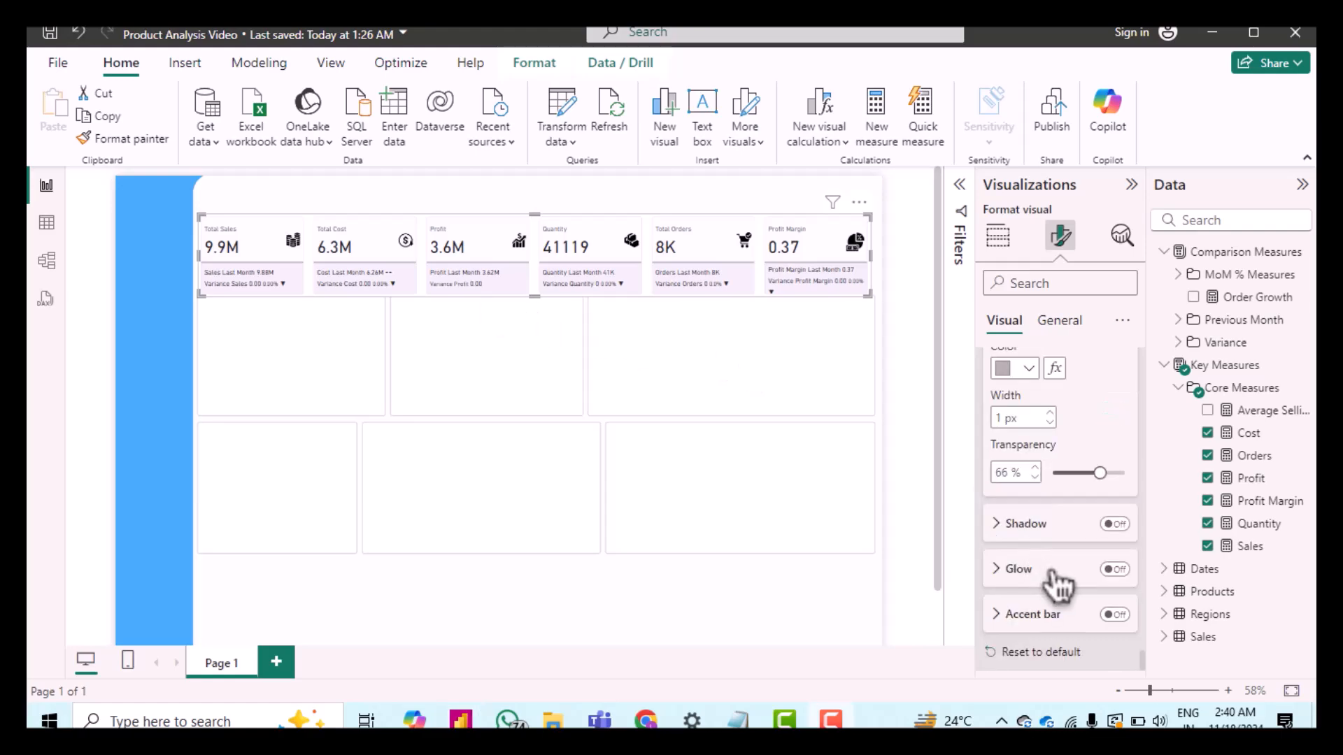
{"action": "left_click", "coordinate": [1115, 614]}
{"action": "left_click", "coordinate": [1001, 617]}
{"action": "scroll", "coordinate": [1052, 619], "scroll_direction": "down", "scroll_amount": 2}
{"action": "left_click", "coordinate": [1013, 549]}
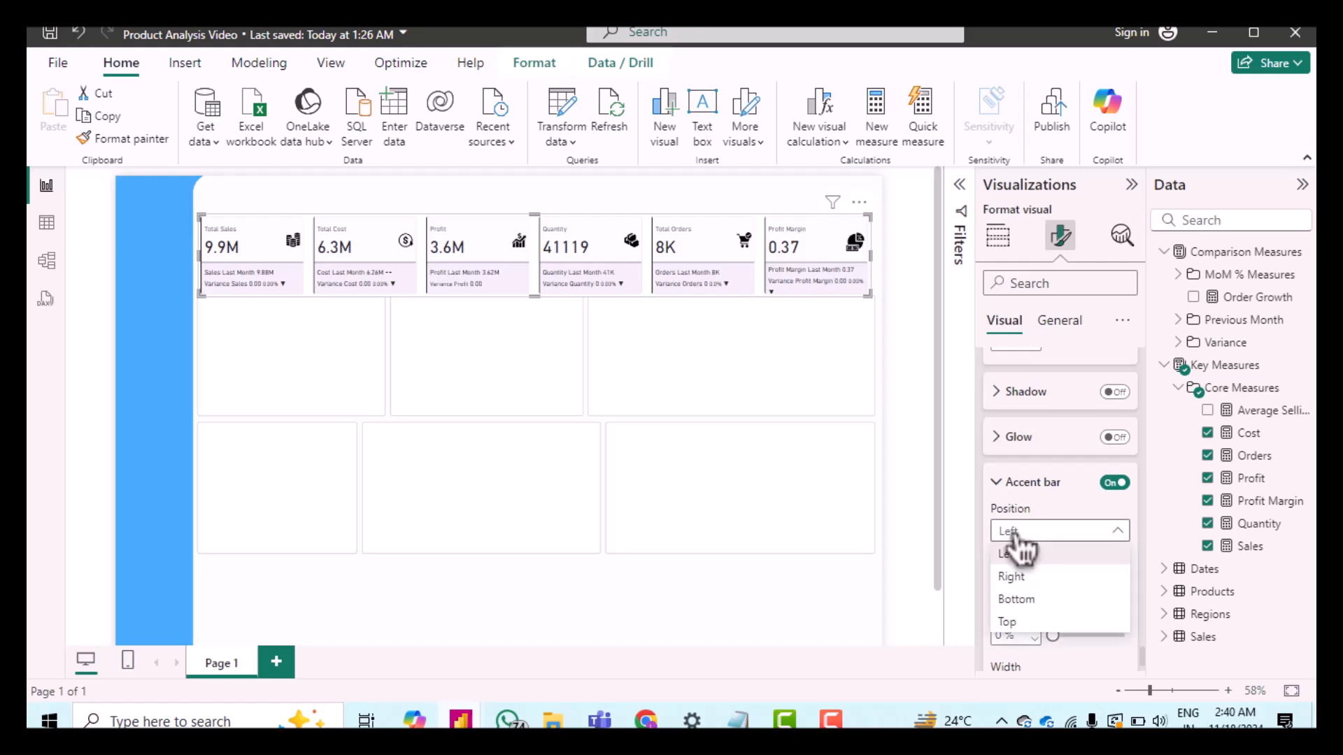
{"action": "left_click", "coordinate": [1031, 621]}
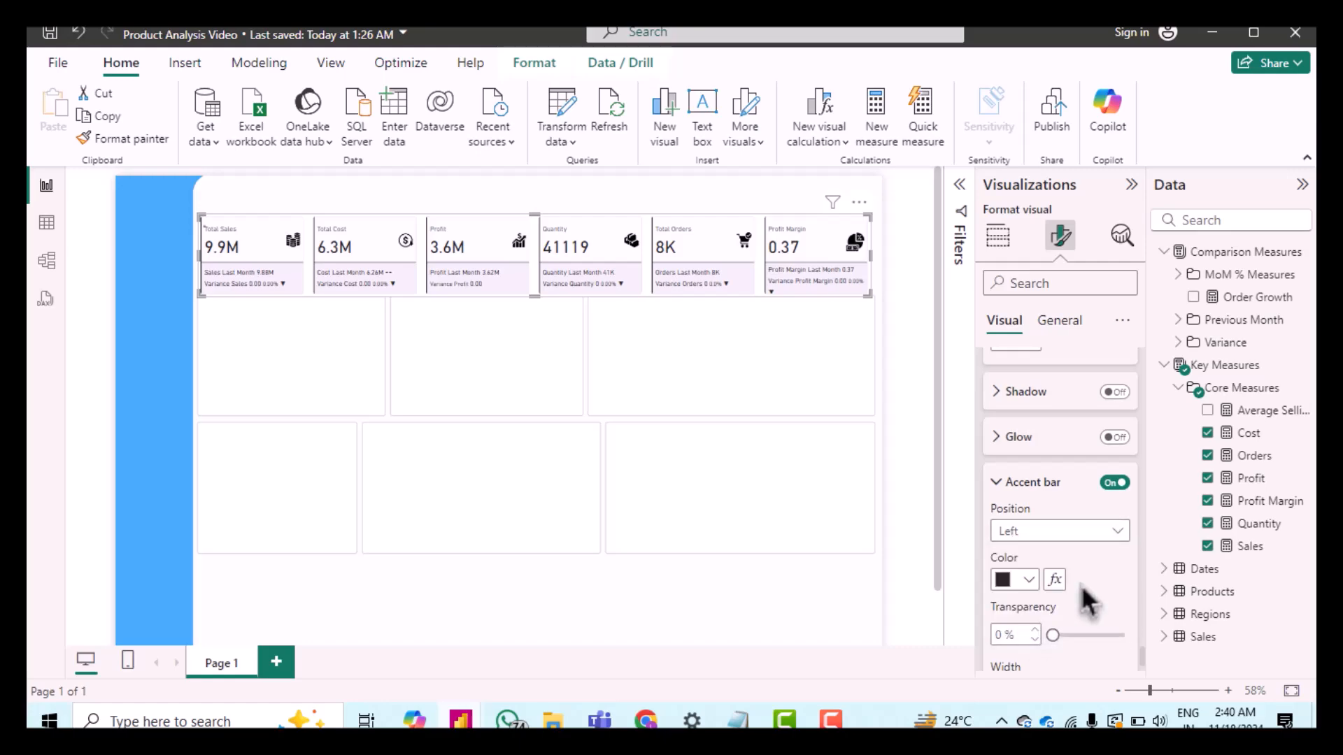
Step: Set the cards' accent bar color to the recent blue #01A4E7 and its width to 4 px
{"action": "scroll", "coordinate": [1080, 585], "scroll_direction": "down", "scroll_amount": 1}
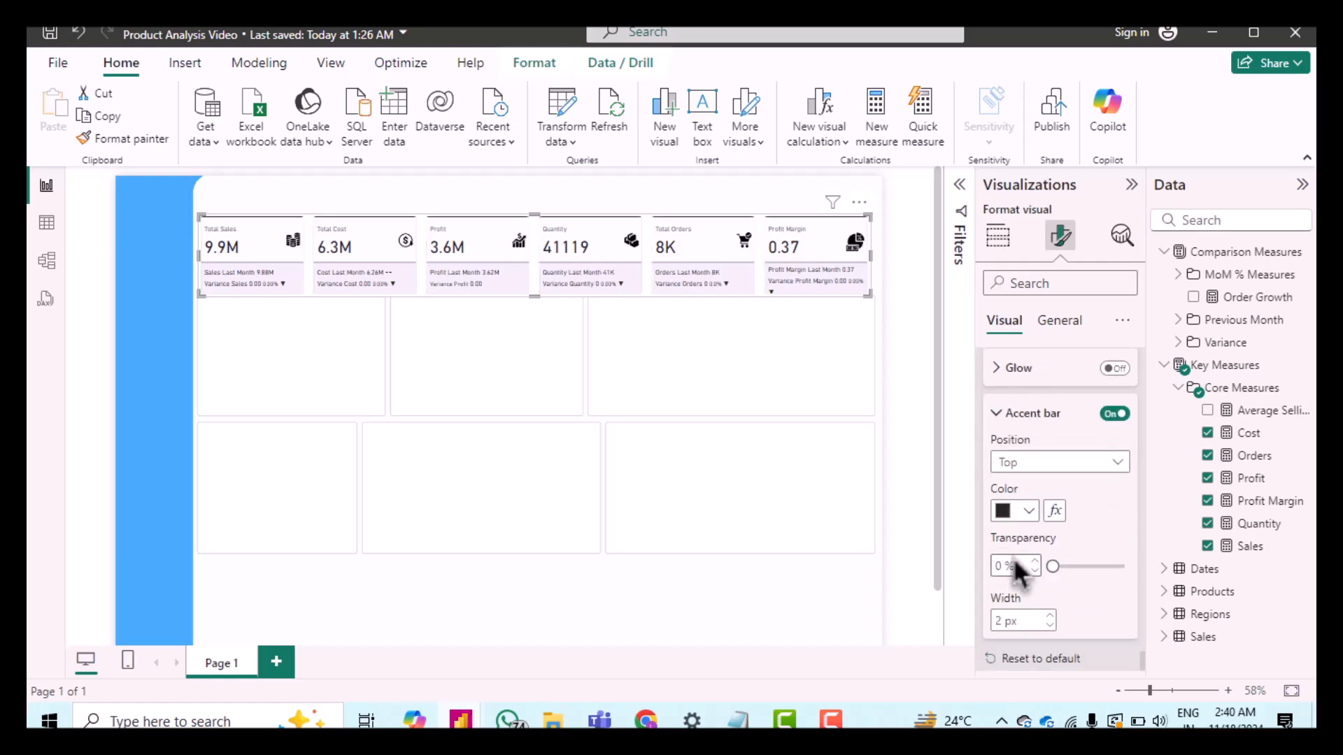
{"action": "left_click", "coordinate": [1027, 512]}
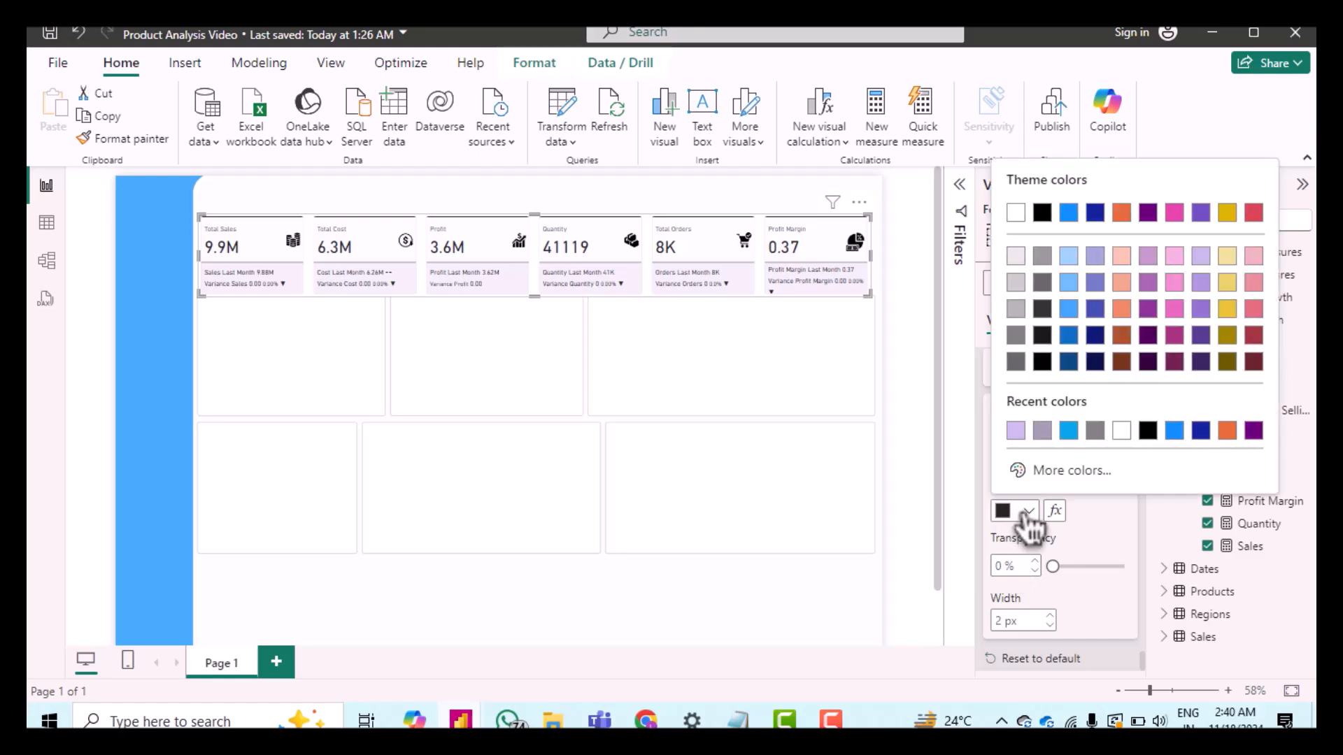
{"action": "left_click", "coordinate": [1069, 431]}
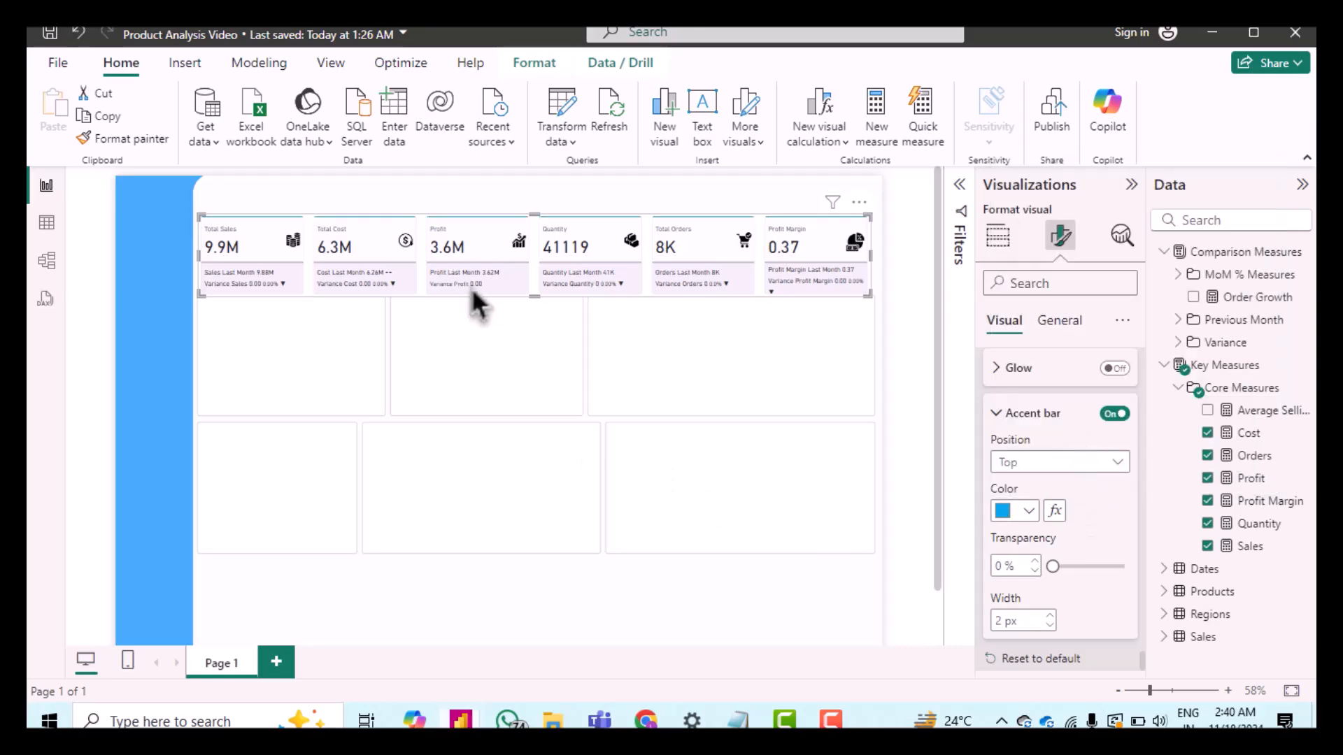
{"action": "left_click", "coordinate": [1050, 616]}
{"action": "left_click", "coordinate": [1106, 632]}
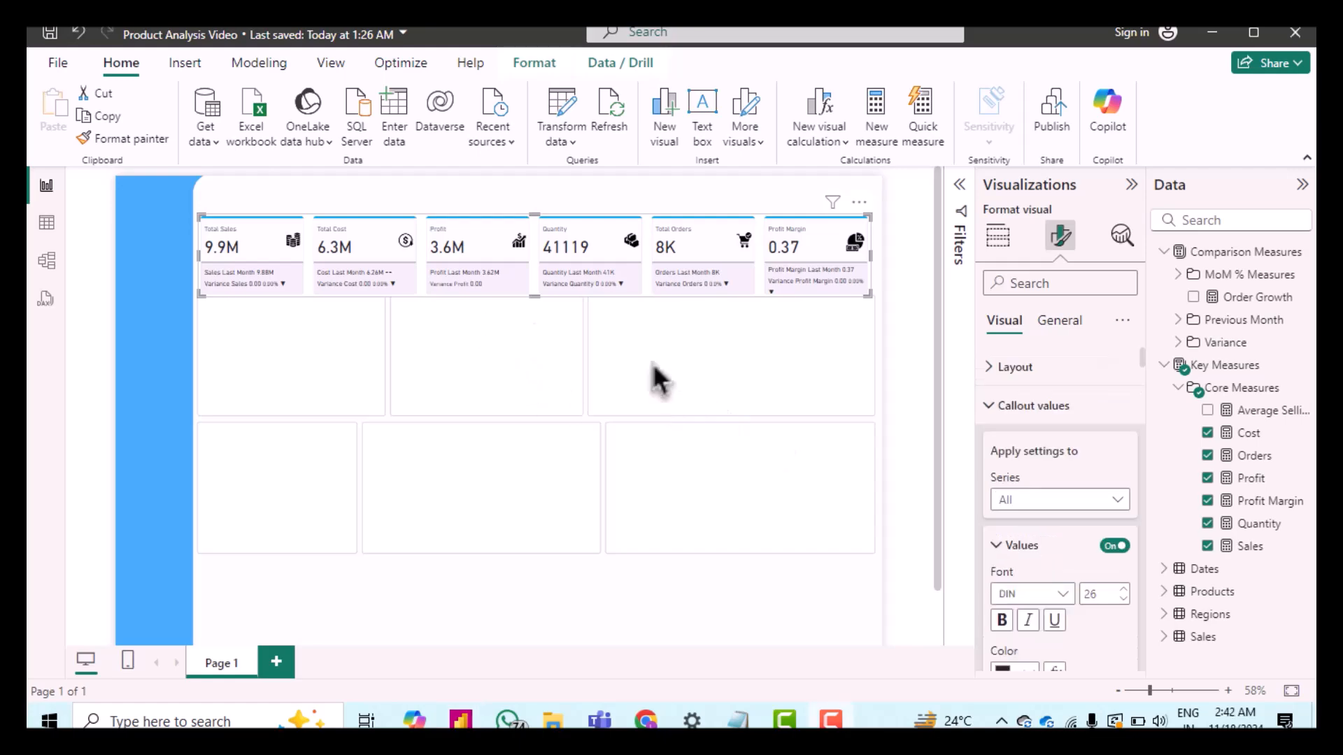
Step: Set the card visual's height to 141 in the general properties
{"action": "left_click", "coordinate": [1077, 329]}
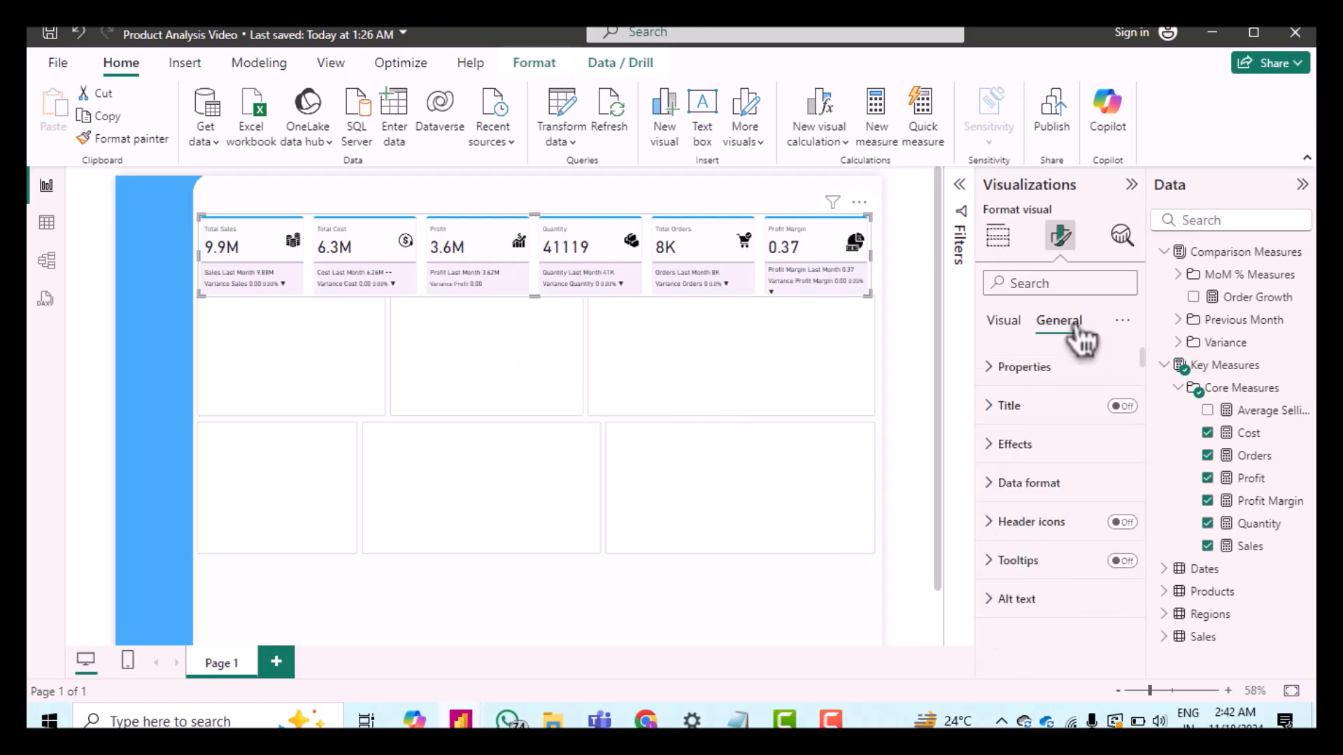
{"action": "left_click", "coordinate": [1000, 378]}
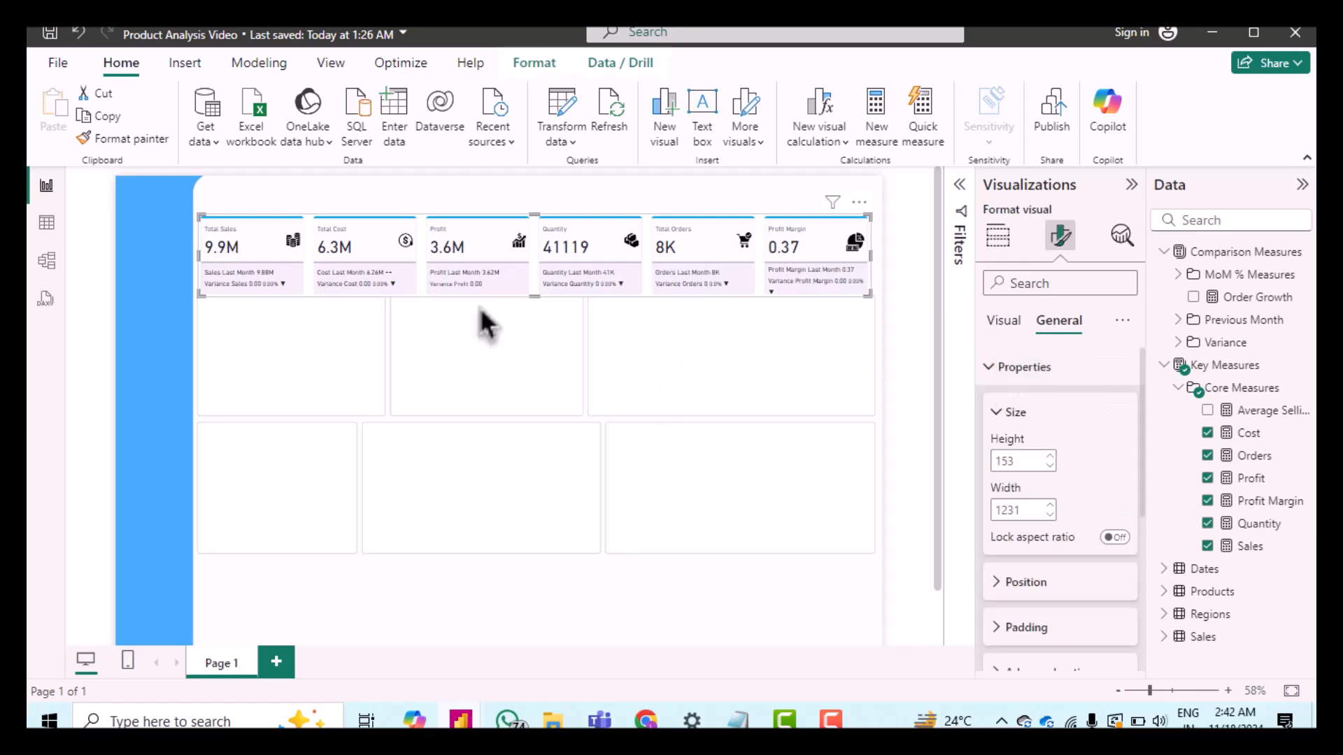
{"action": "double_click", "coordinate": [1009, 462]}
{"action": "type", "text": "14"}
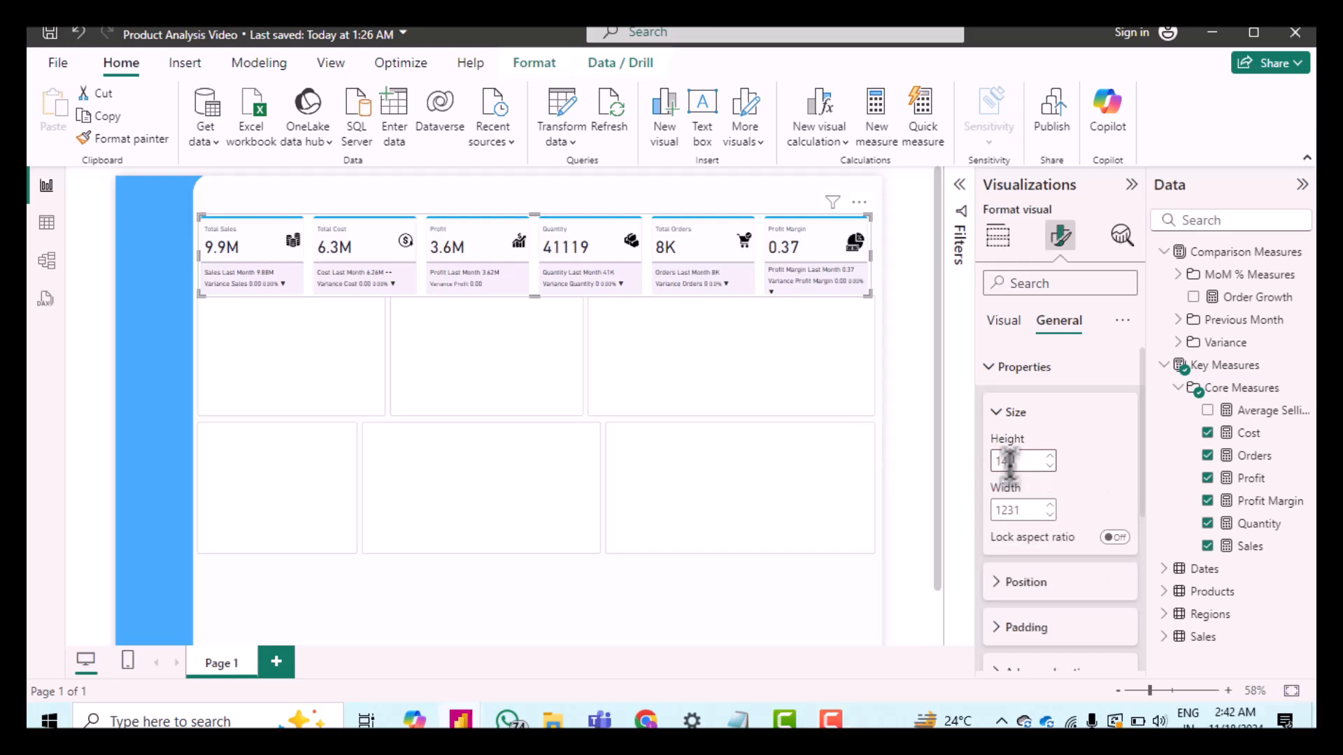
{"action": "type", "text": "1"}
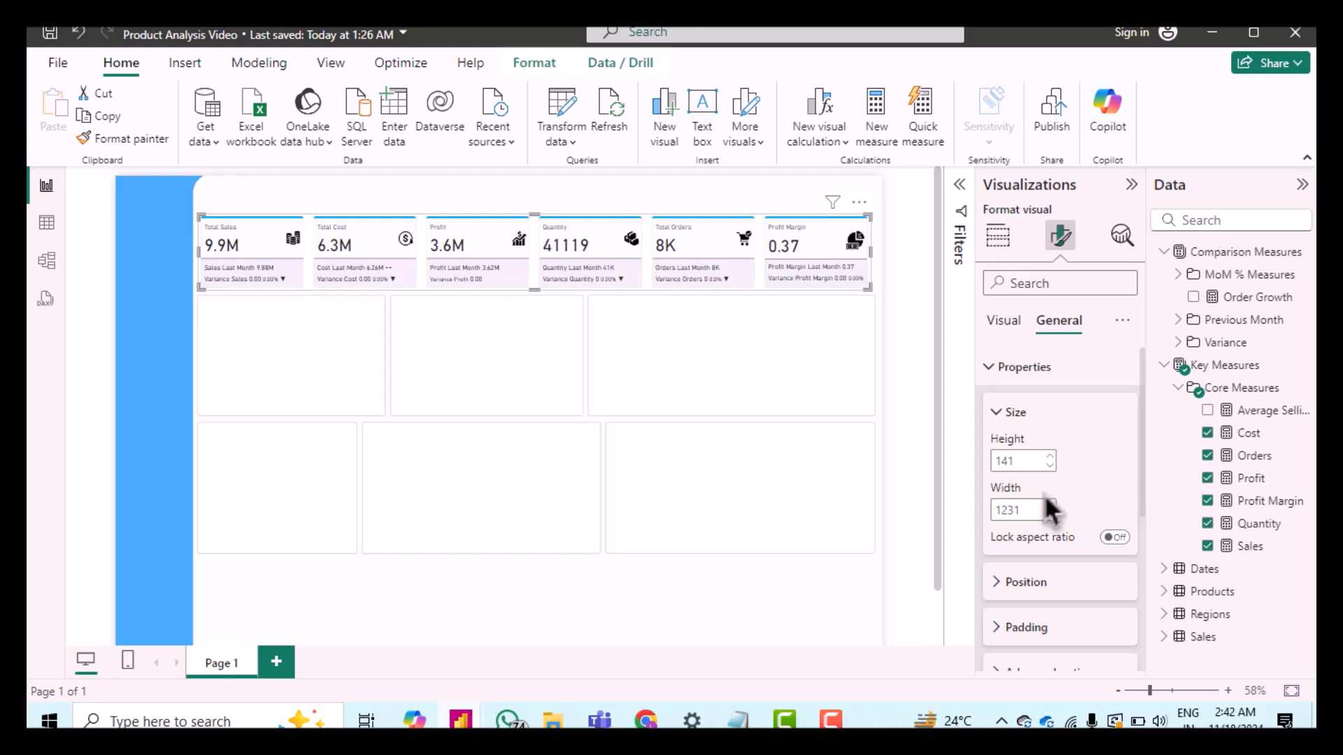
Step: Position the card visual at horizontal 143 and vertical 73
{"action": "scroll", "coordinate": [1035, 535], "scroll_direction": "down", "scroll_amount": 2}
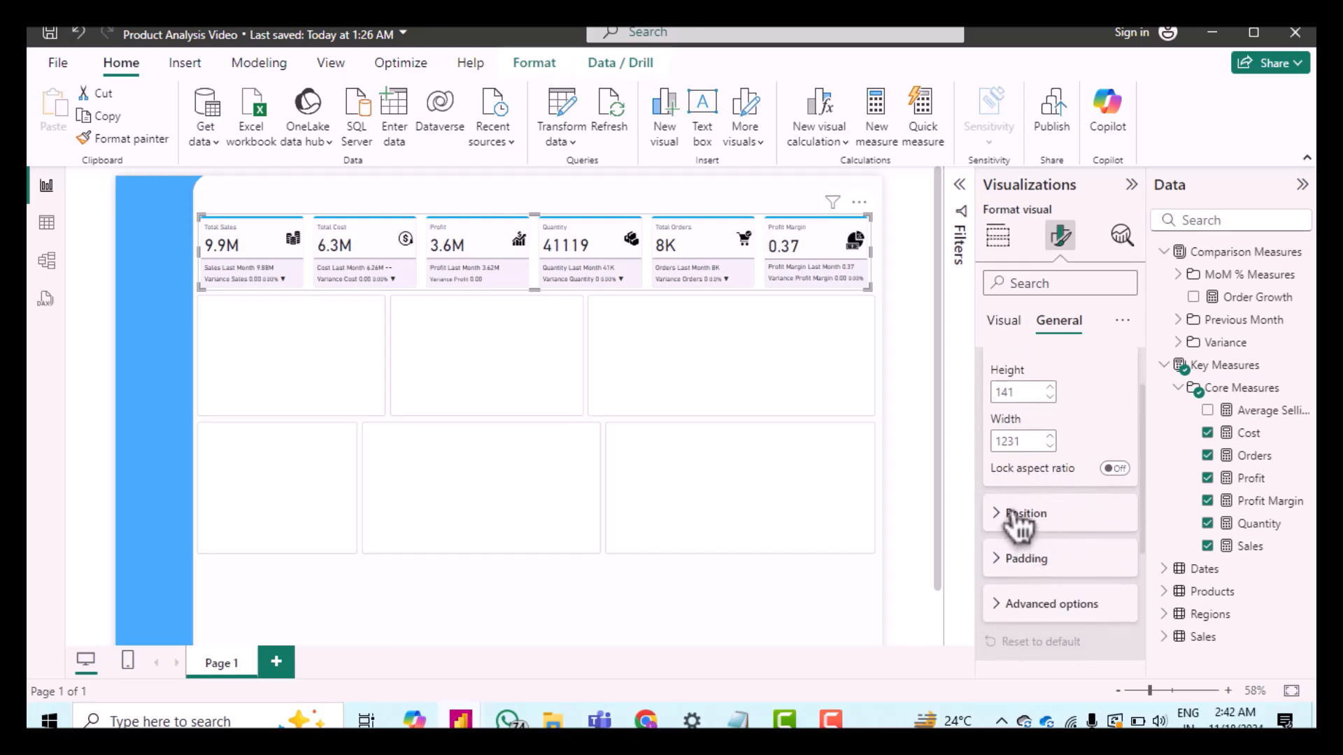
{"action": "left_click", "coordinate": [1012, 517]}
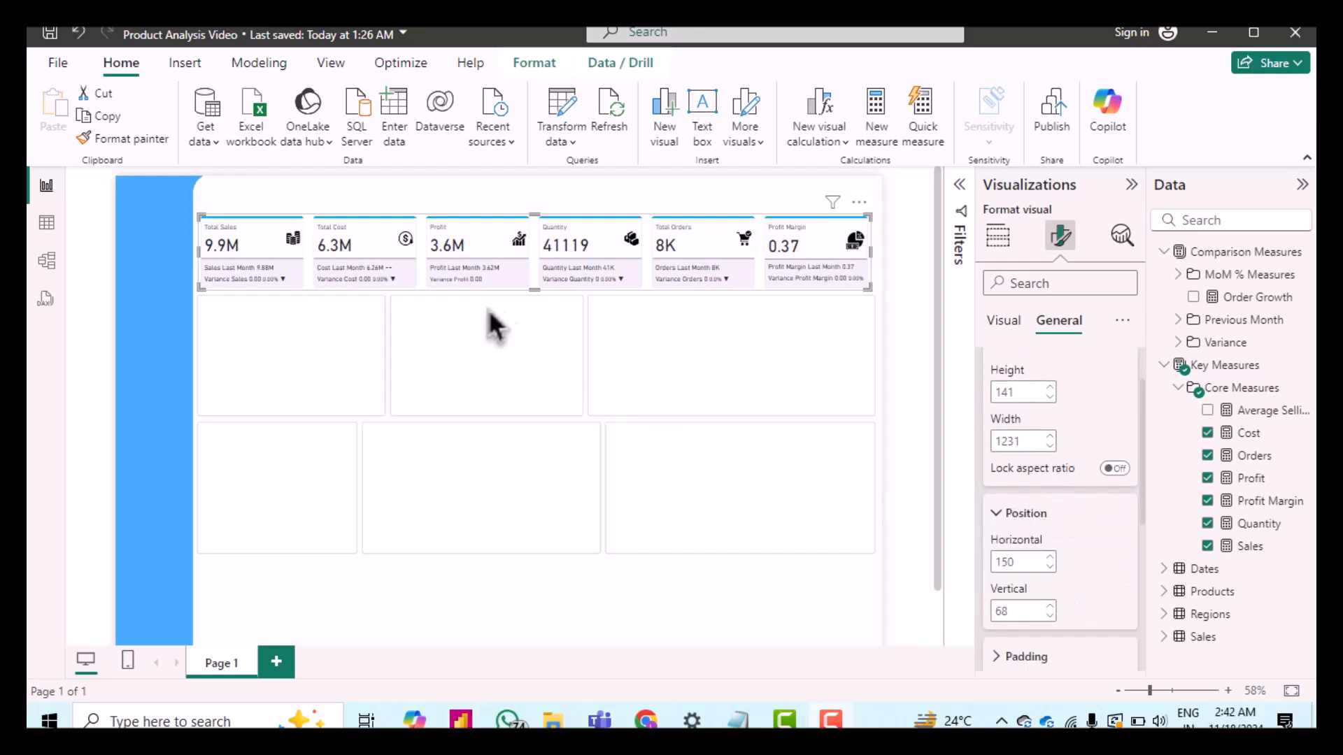
{"action": "double_click", "coordinate": [1005, 561]}
{"action": "type", "text": "143"}
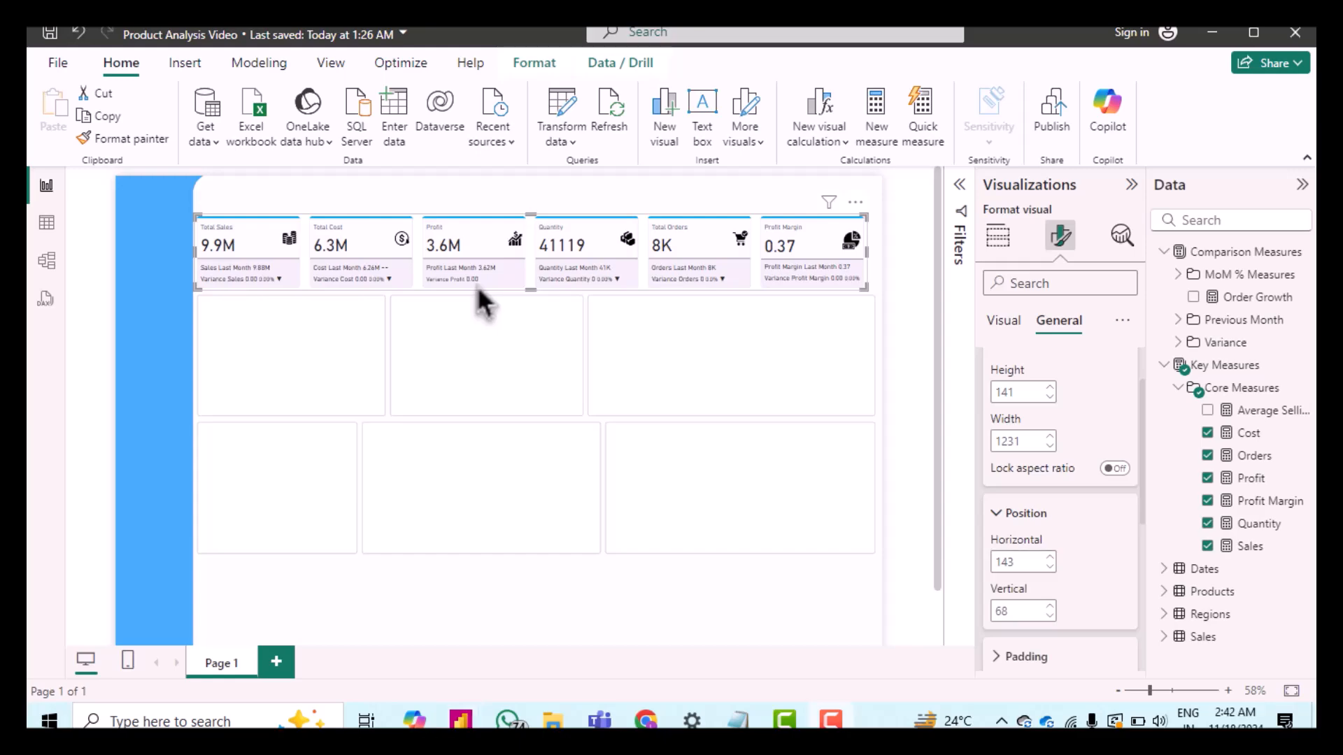
{"action": "double_click", "coordinate": [1007, 612]}
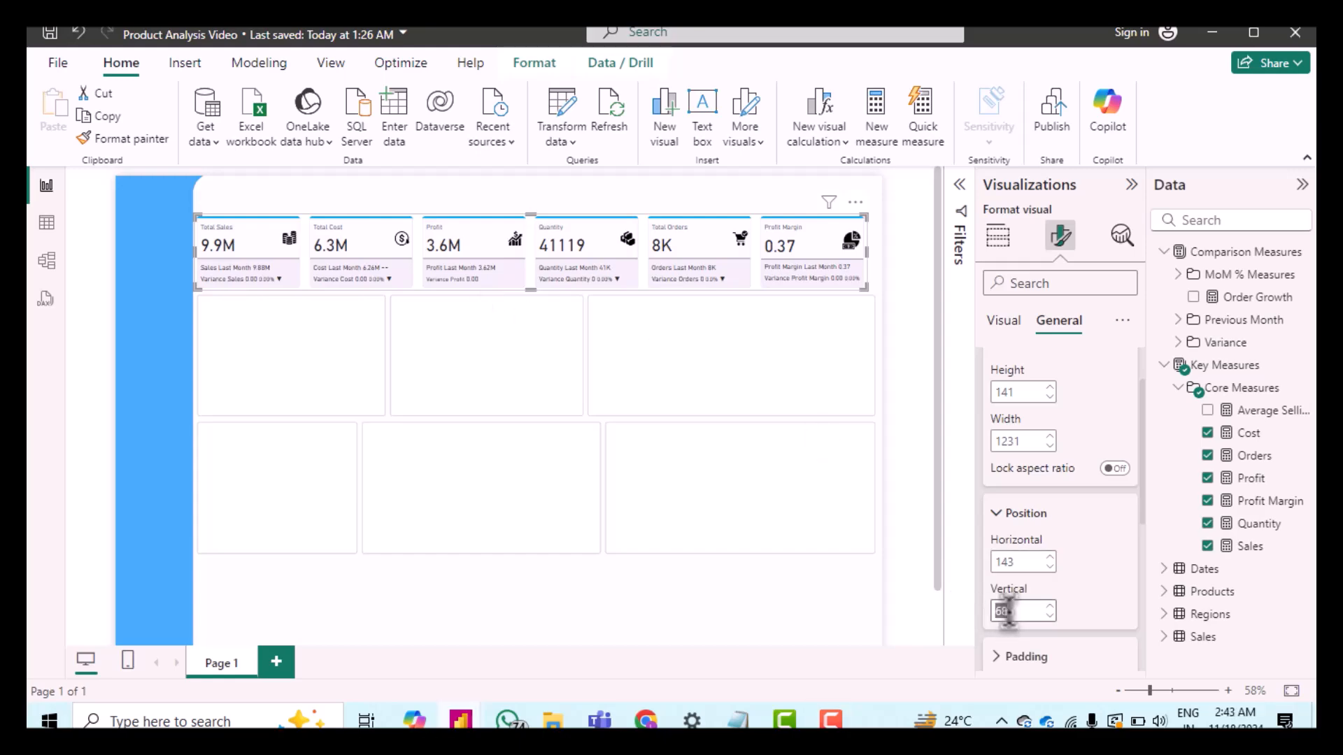
{"action": "type", "text": "73"}
{"action": "left_click", "coordinate": [1112, 601]}
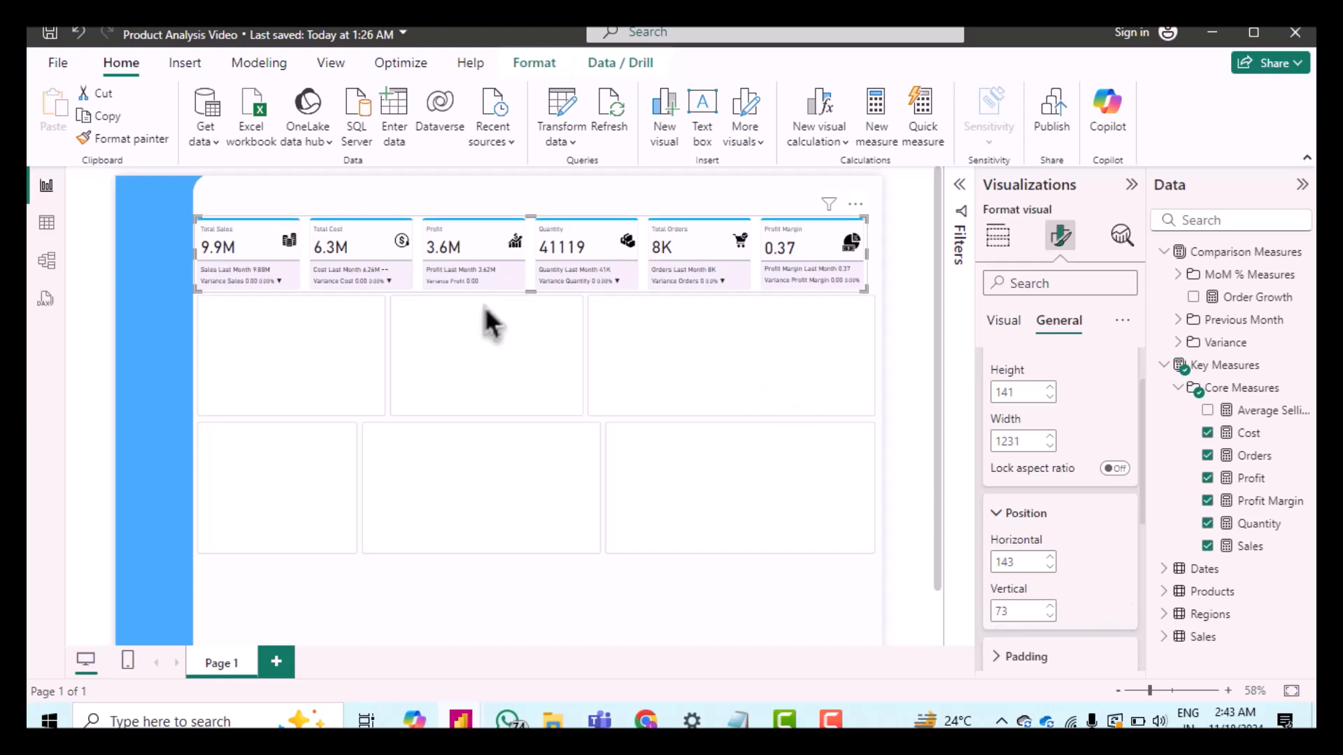
Step: Examine the visual's padding, effects and data format settings in the general format options
{"action": "scroll", "coordinate": [1045, 435], "scroll_direction": "down", "scroll_amount": 1}
{"action": "scroll", "coordinate": [1042, 429], "scroll_direction": "down", "scroll_amount": 5}
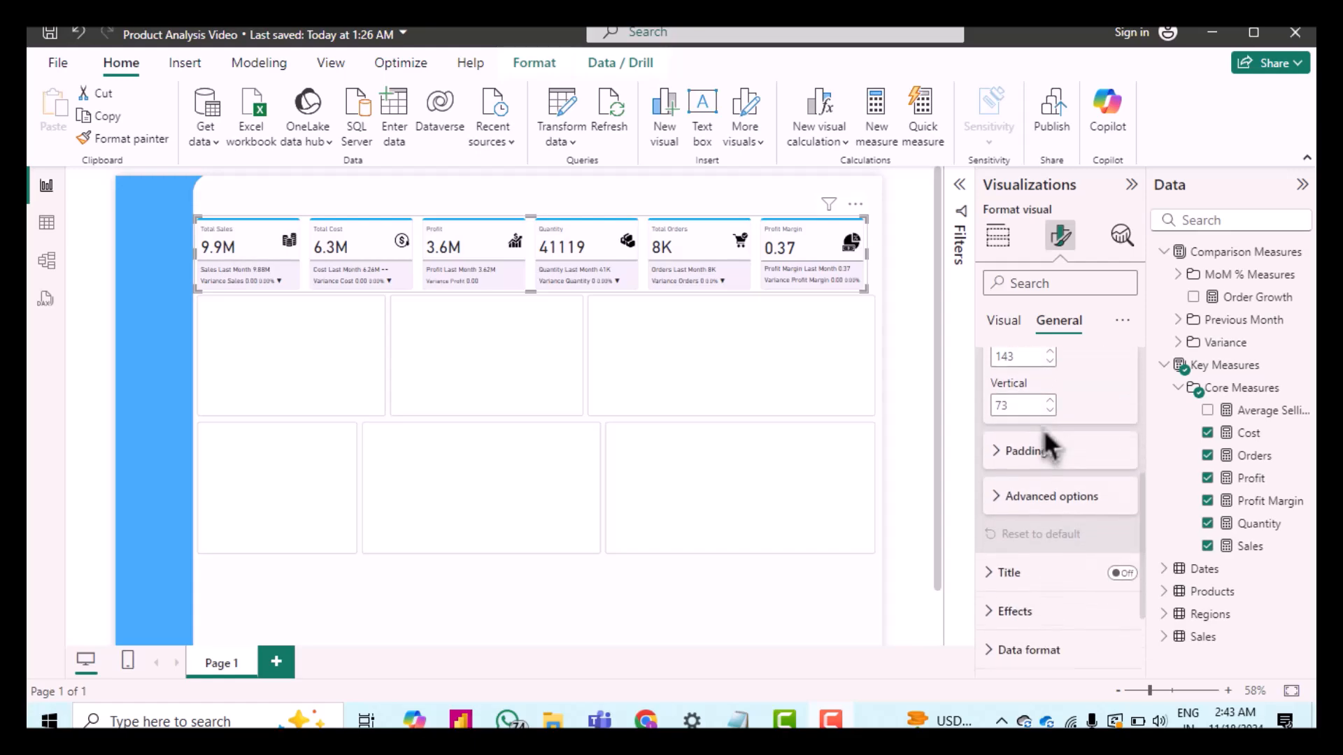
{"action": "left_click", "coordinate": [1025, 442]}
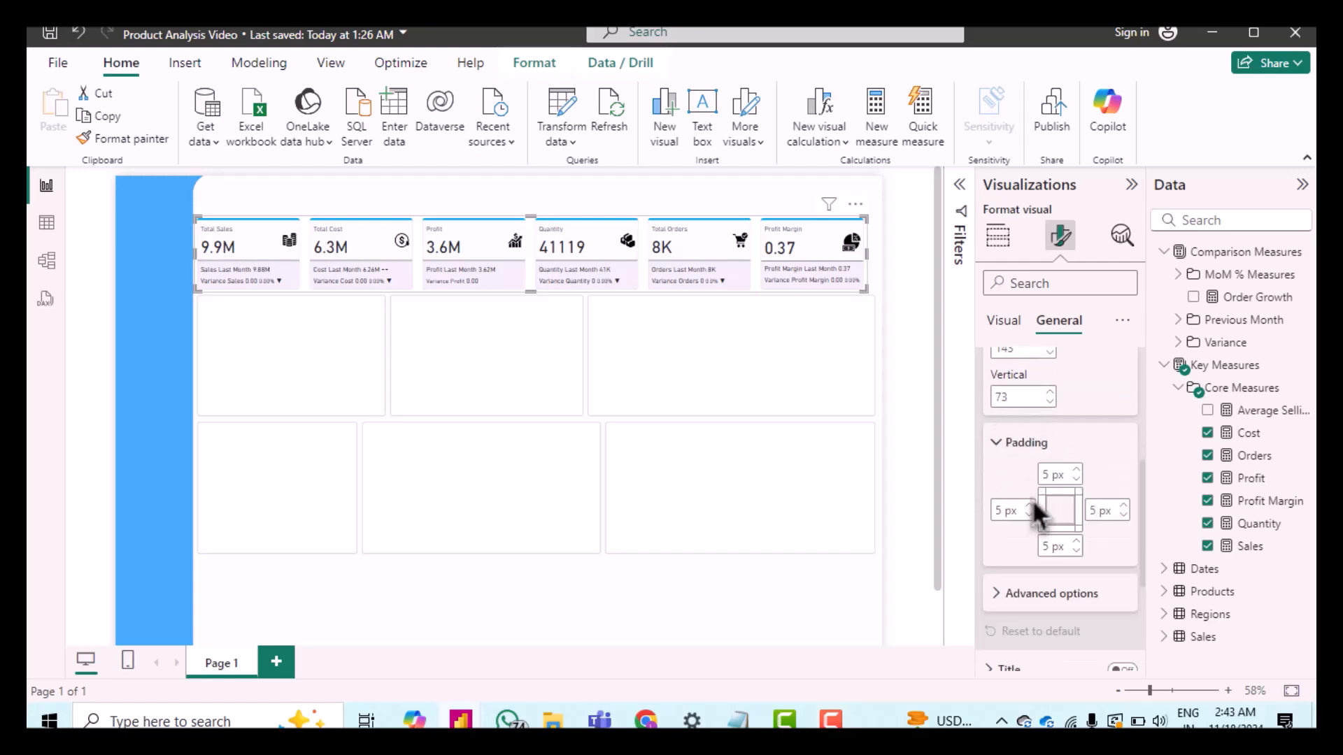
{"action": "scroll", "coordinate": [1032, 504], "scroll_direction": "down", "scroll_amount": 3}
{"action": "scroll", "coordinate": [1031, 505], "scroll_direction": "down", "scroll_amount": 1}
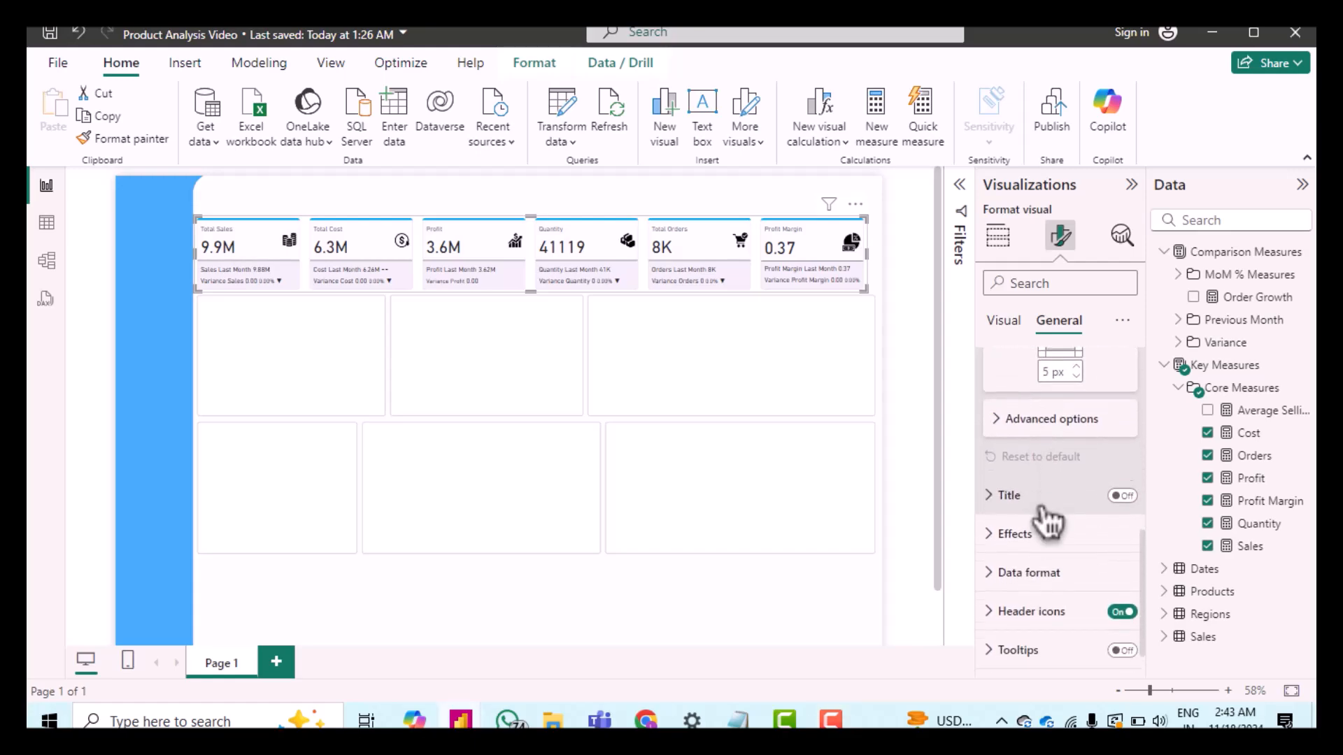
{"action": "left_click", "coordinate": [1003, 505]}
{"action": "scroll", "coordinate": [1054, 533], "scroll_direction": "down", "scroll_amount": 3}
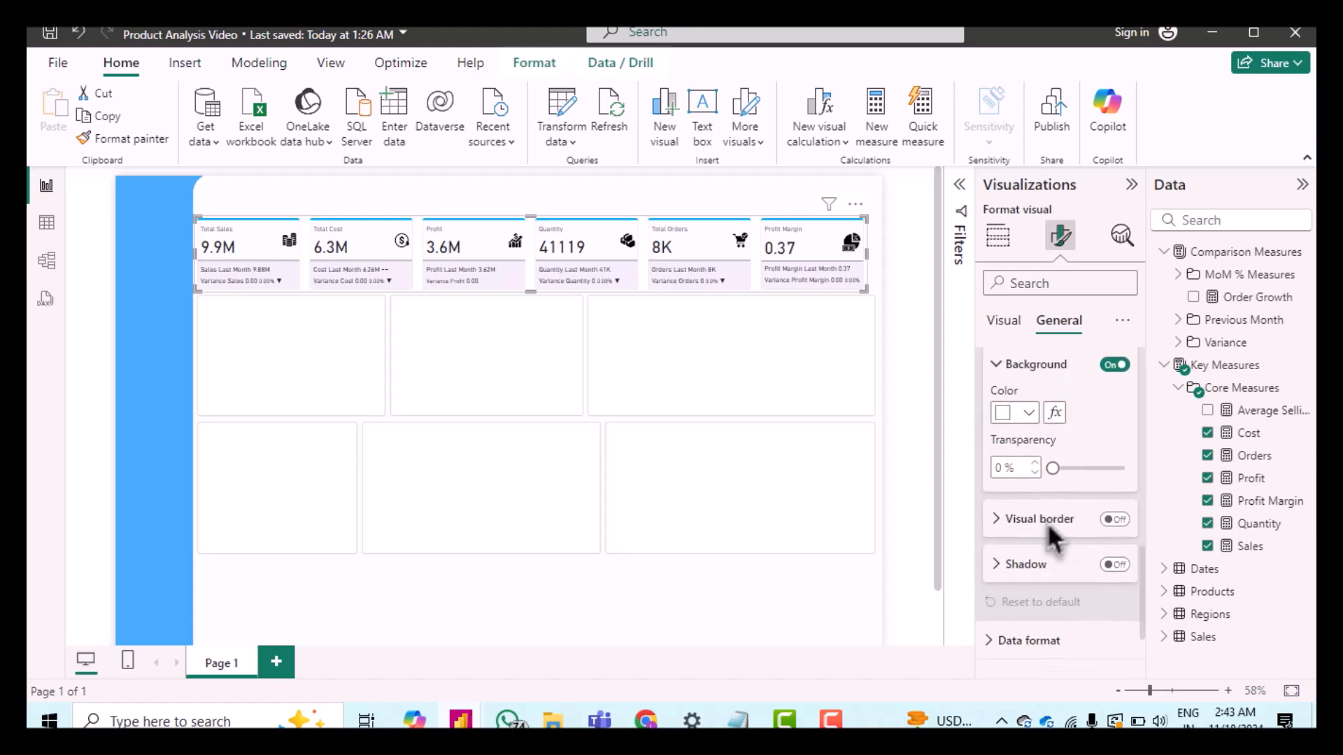
{"action": "scroll", "coordinate": [1051, 531], "scroll_direction": "down", "scroll_amount": 2}
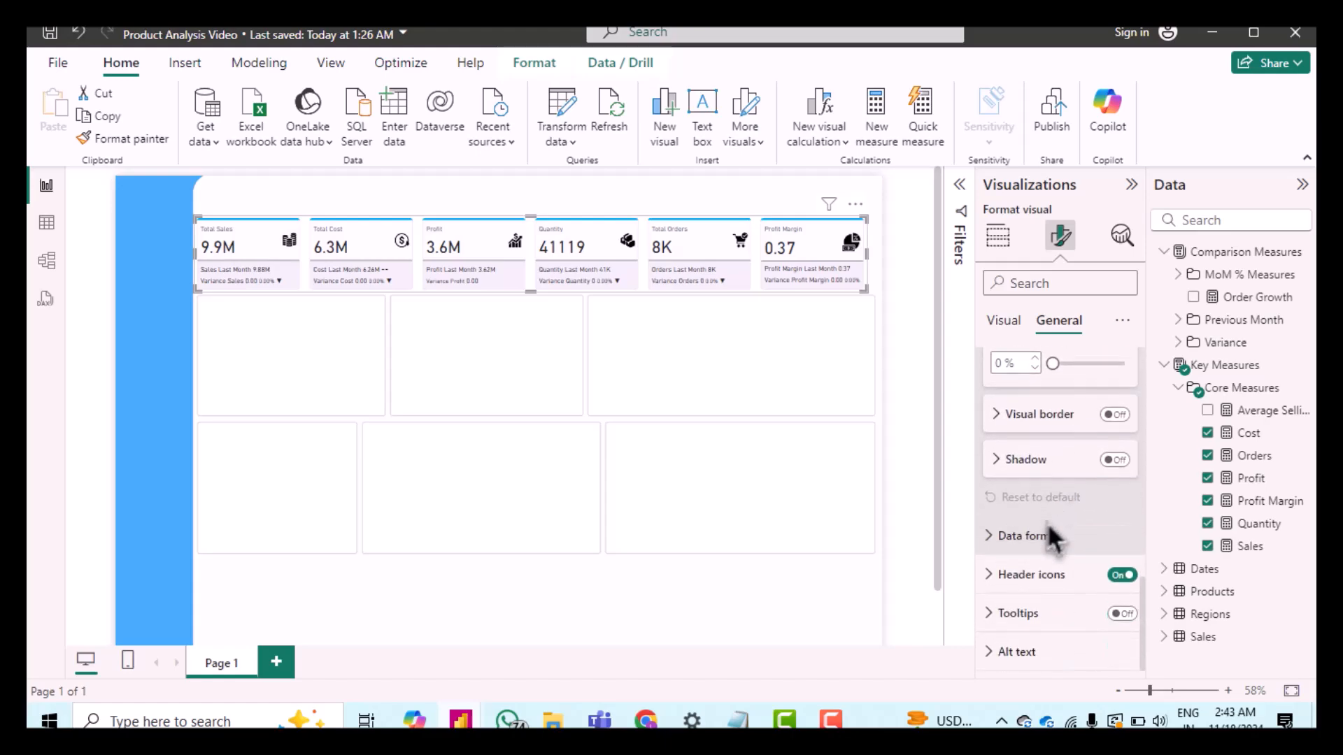
{"action": "left_click", "coordinate": [1001, 536]}
{"action": "scroll", "coordinate": [1091, 556], "scroll_direction": "down", "scroll_amount": 2}
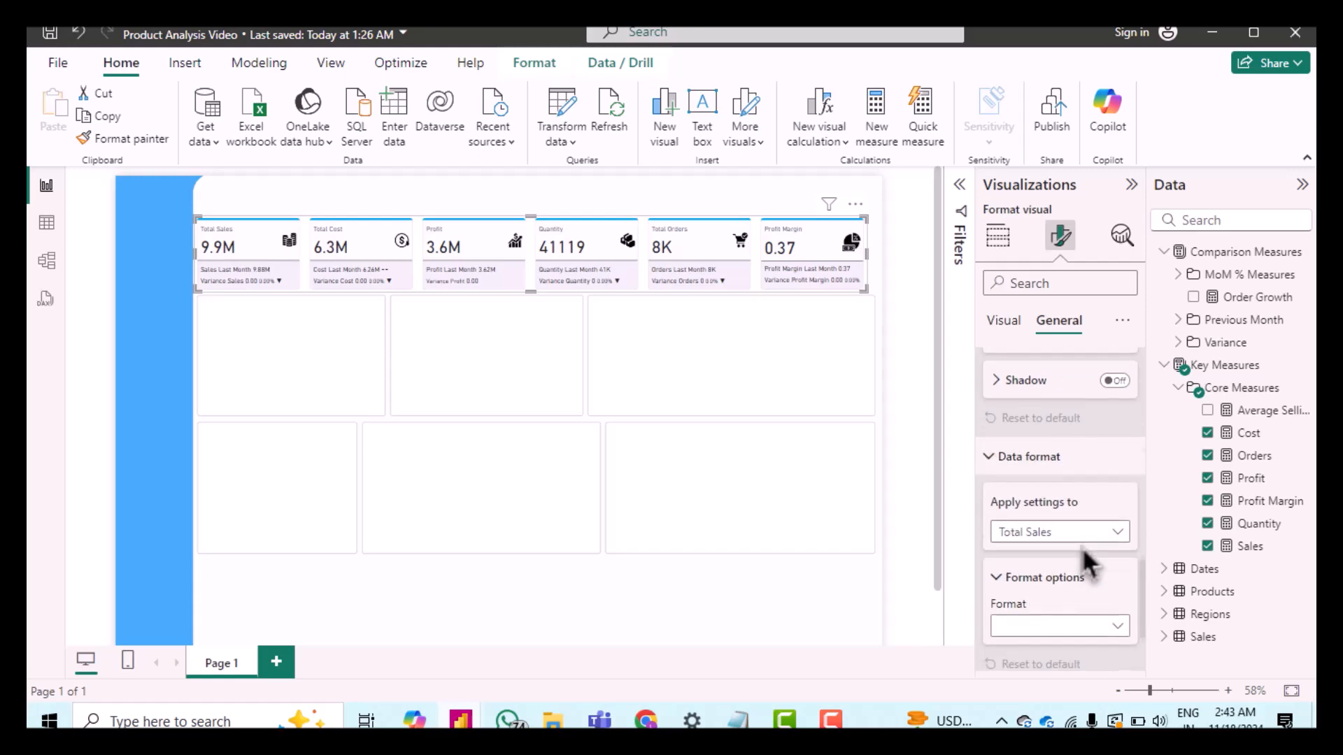
{"action": "scroll", "coordinate": [1022, 451], "scroll_direction": "down", "scroll_amount": 2}
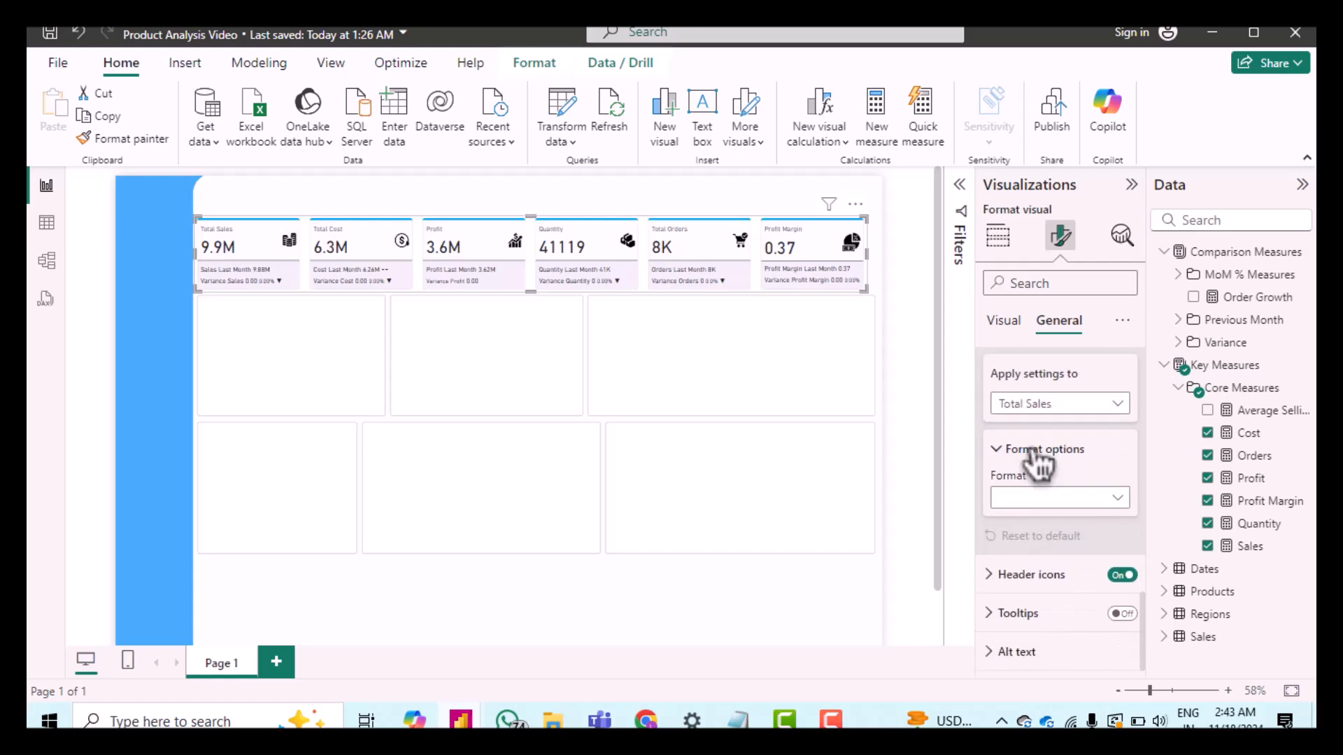
{"action": "scroll", "coordinate": [1035, 462], "scroll_direction": "up", "scroll_amount": 5}
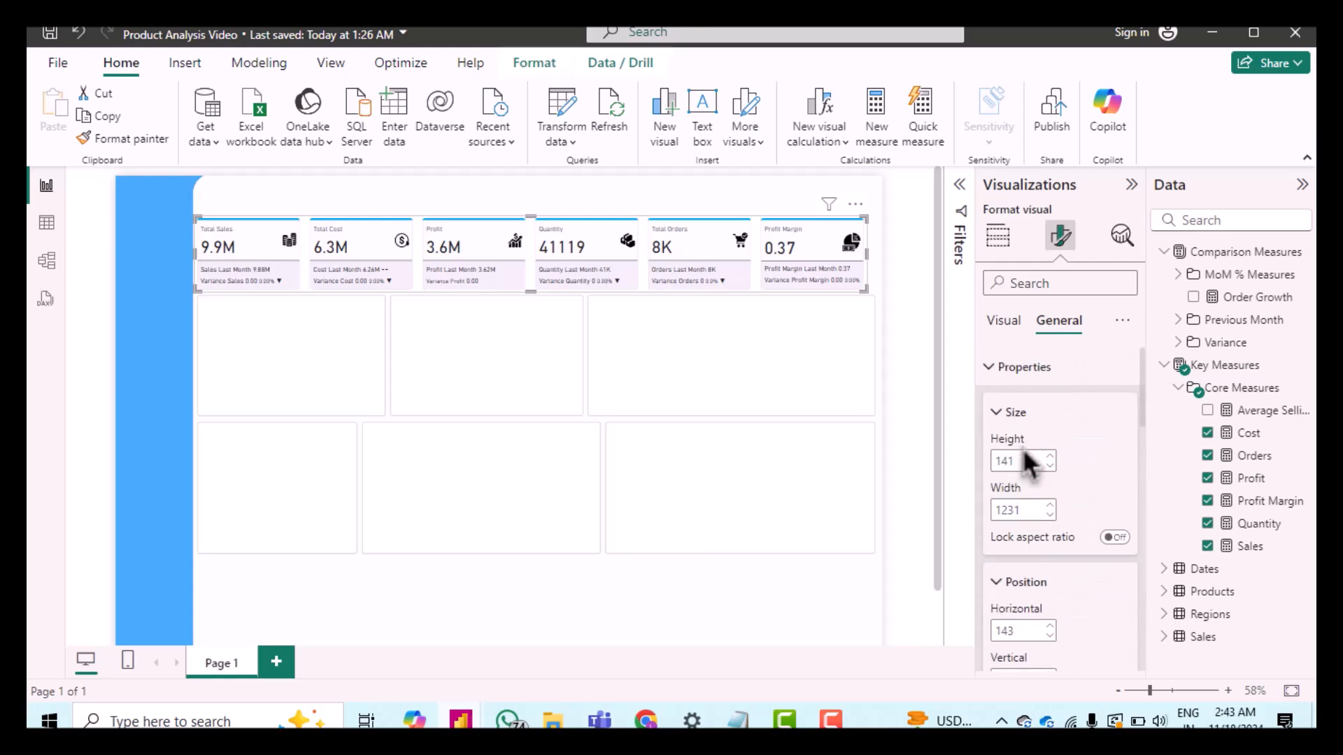
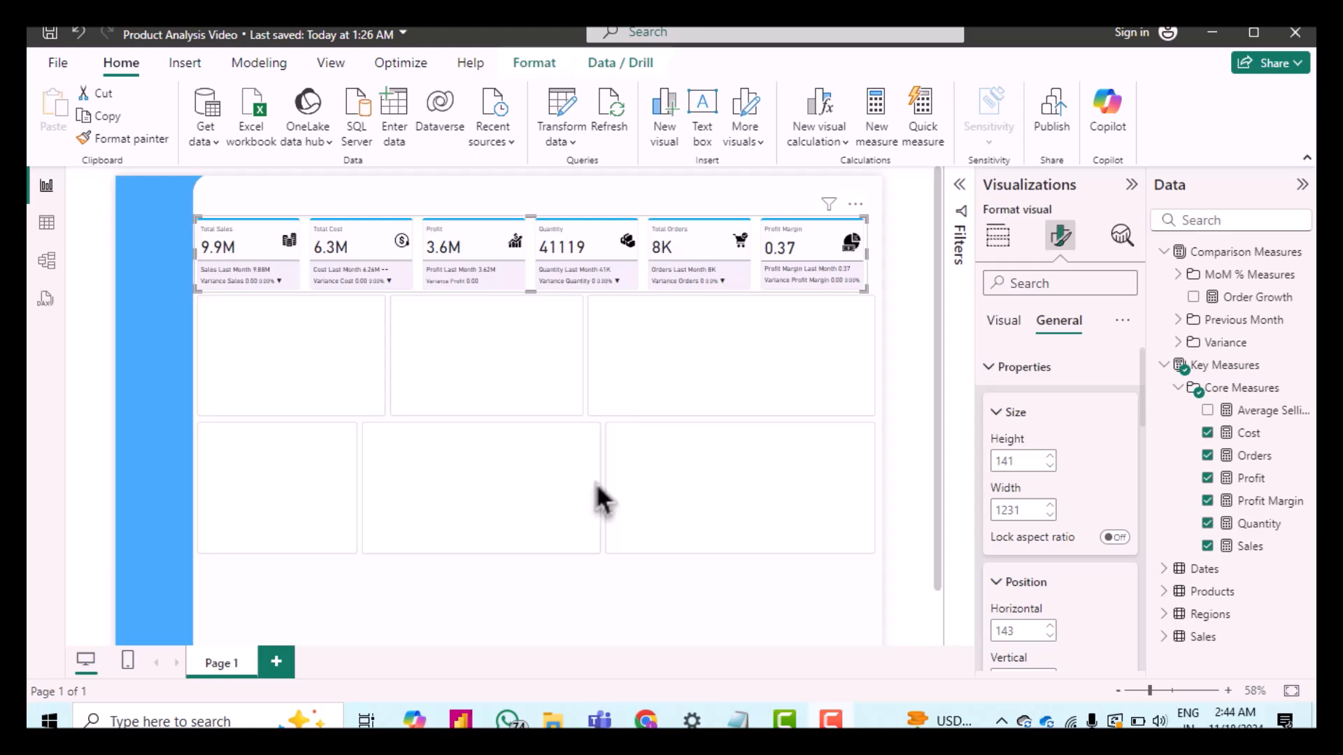
Step: Add a slicer visual to the report page using the Product Name field
{"action": "left_click", "coordinate": [569, 465]}
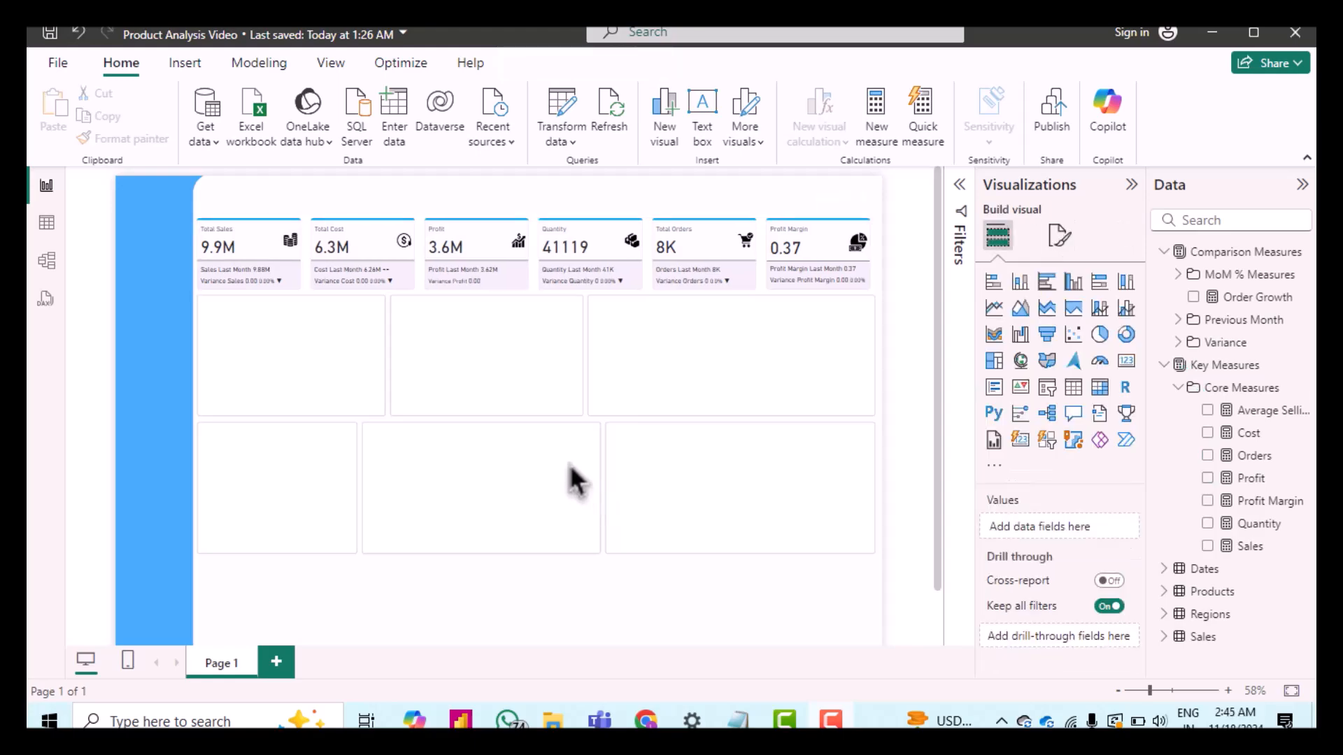
{"action": "left_click", "coordinate": [1049, 391]}
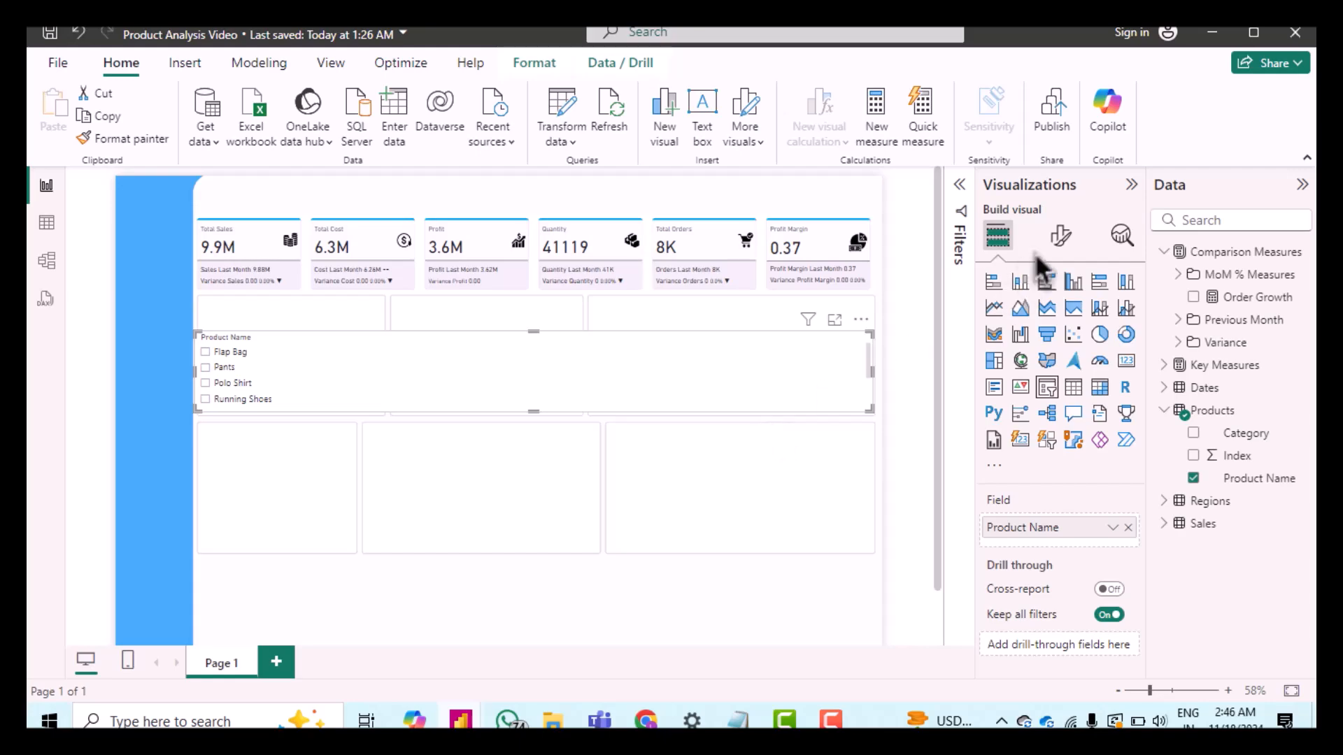
Step: Change the slicer's style to Dropdown in the slicer settings options
{"action": "left_click", "coordinate": [1060, 237]}
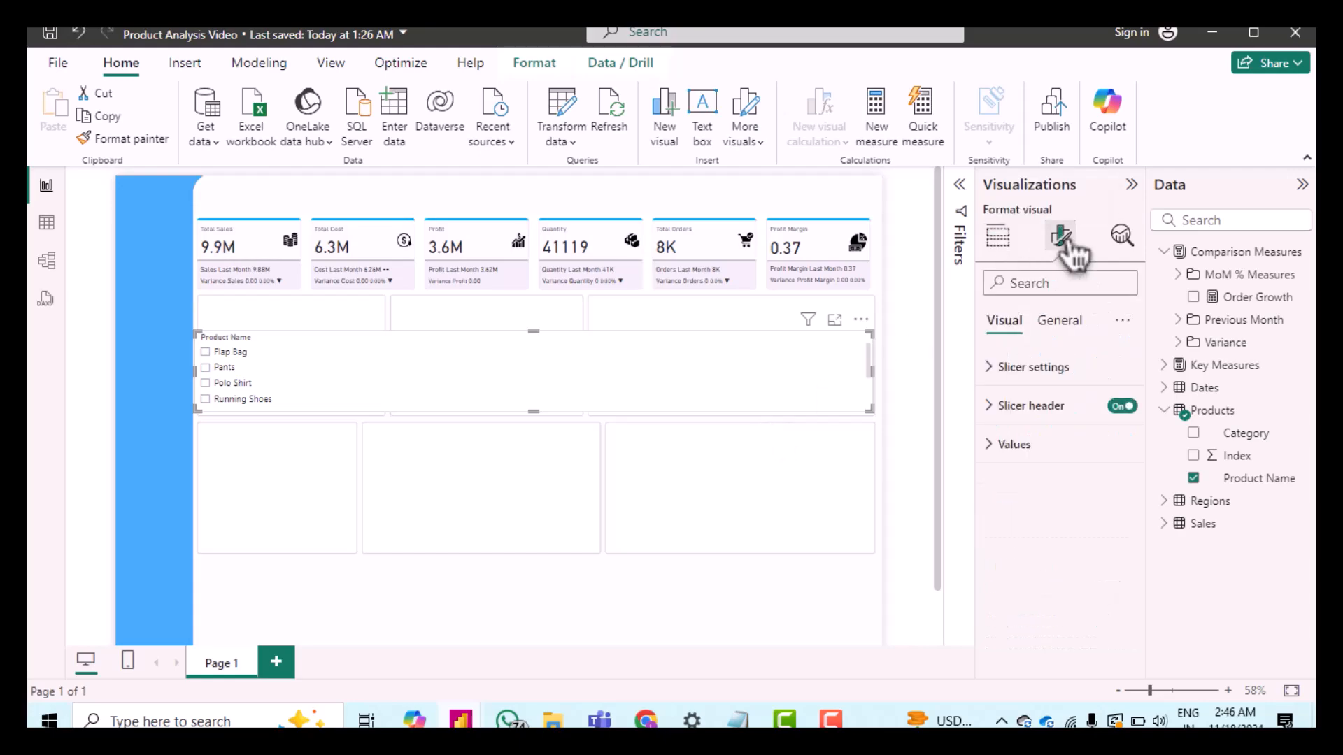
{"action": "left_click", "coordinate": [997, 378]}
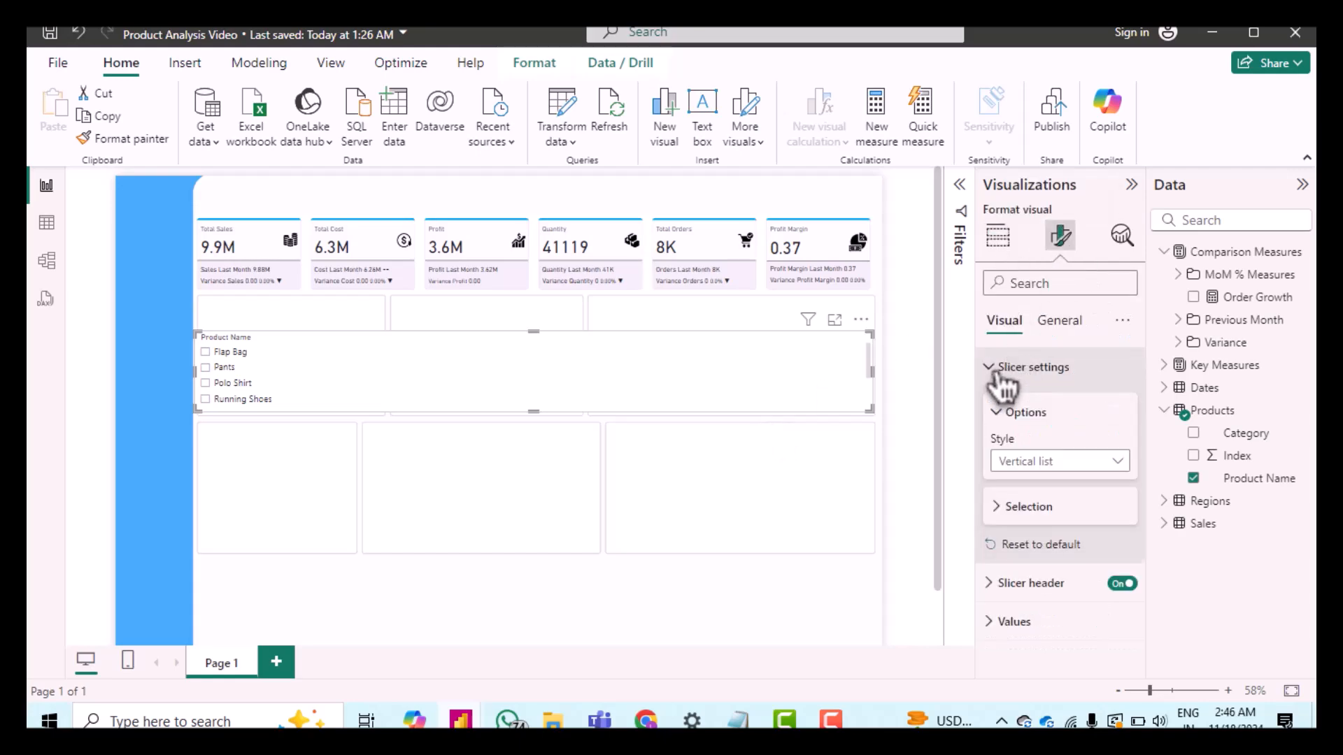
{"action": "left_click", "coordinate": [1042, 463]}
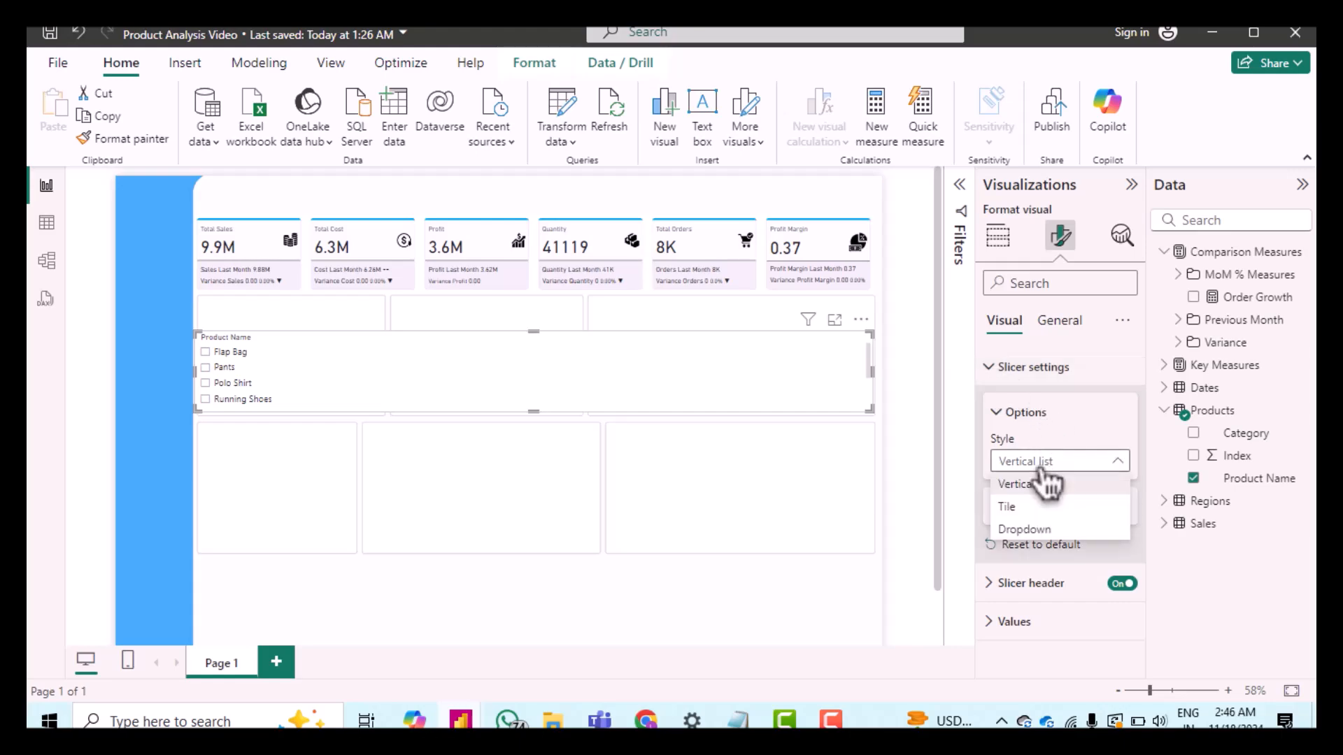
{"action": "left_click", "coordinate": [1040, 530]}
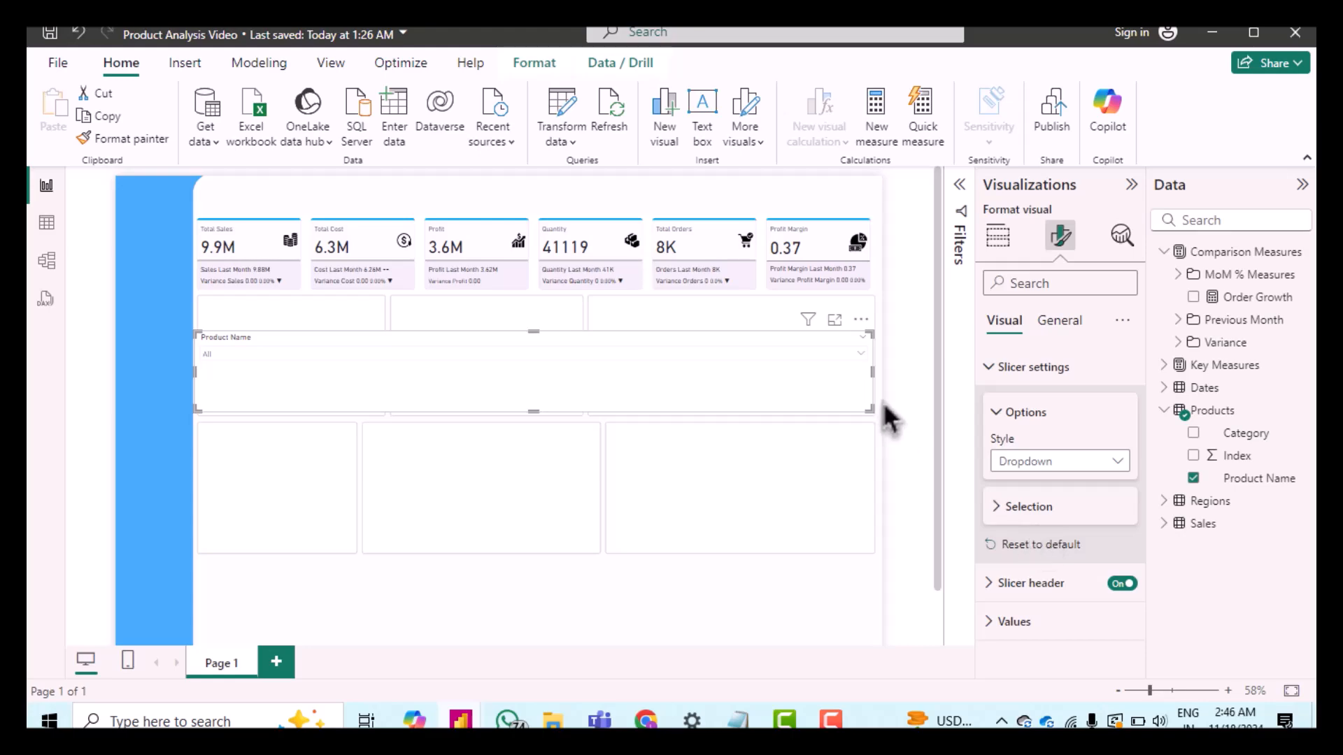
Step: Open the slicer's dropdown to review its list of product names, then close it
{"action": "left_click", "coordinate": [861, 354]}
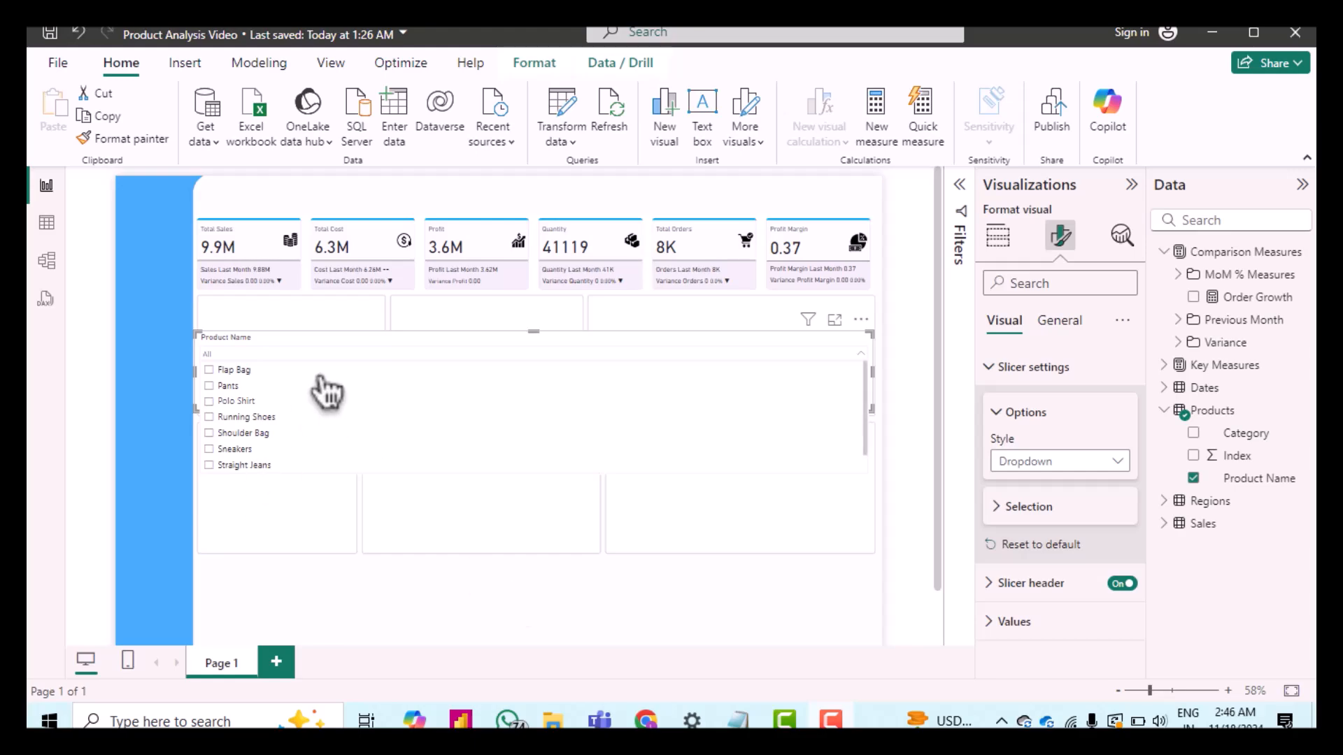
{"action": "scroll", "coordinate": [334, 391], "scroll_direction": "down", "scroll_amount": 1}
{"action": "scroll", "coordinate": [334, 391], "scroll_direction": "up", "scroll_amount": 1}
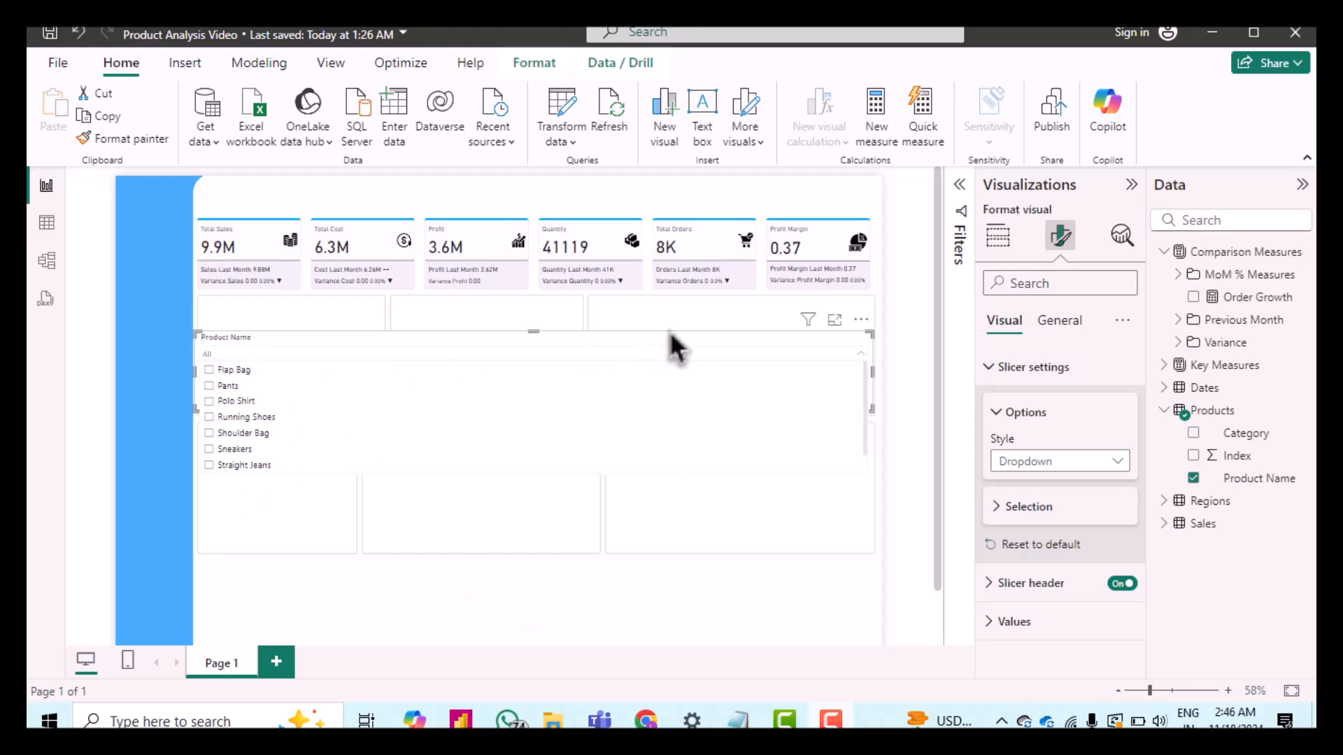
{"action": "left_click", "coordinate": [858, 355]}
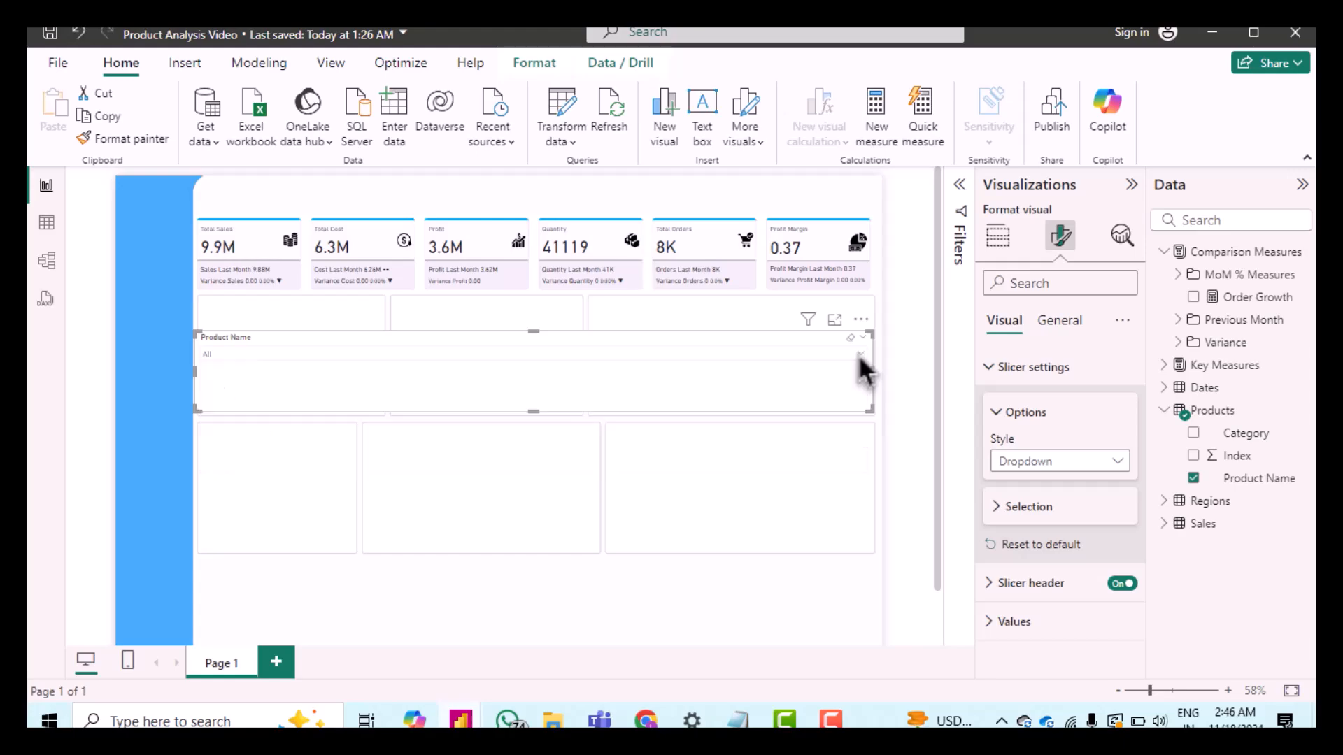
Step: Shrink the slicer into a small box near the top of the page and review its selection options
{"action": "left_click_drag", "start_coordinate": [869, 376], "coordinate": [580, 229]}
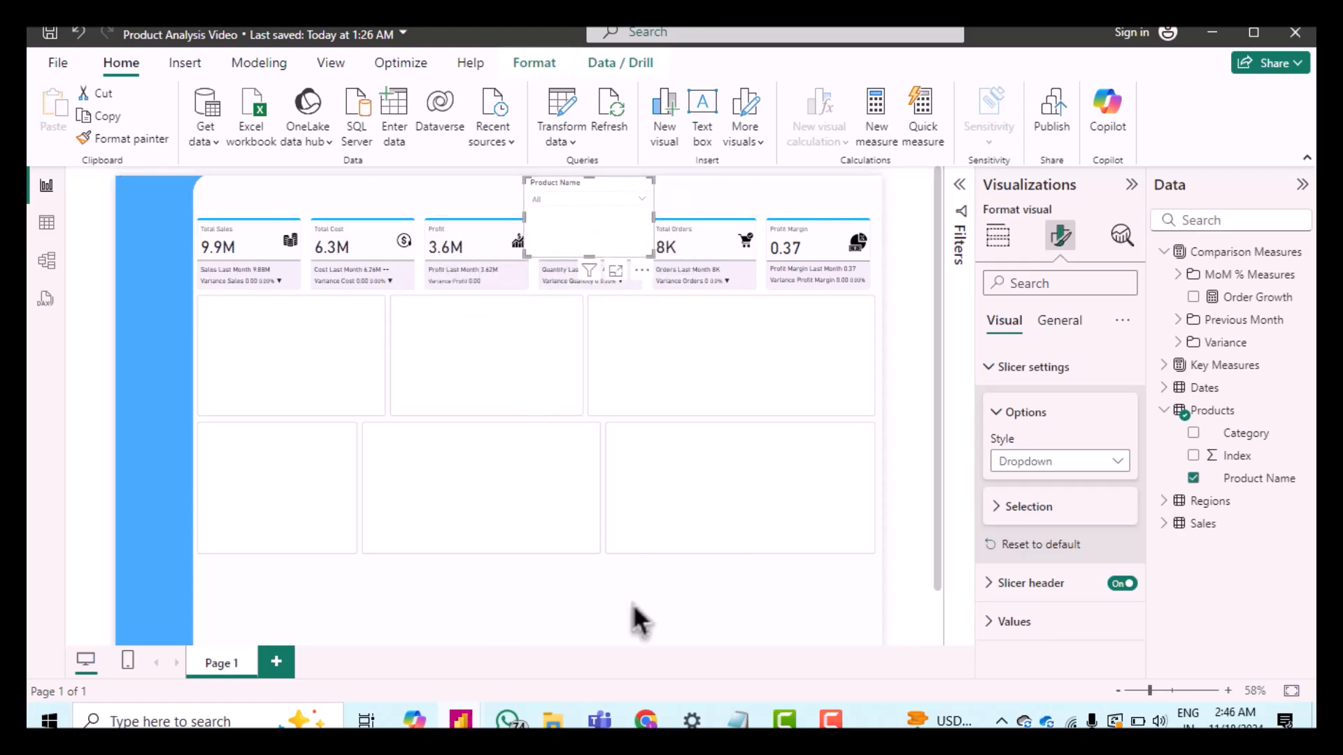
{"action": "left_click", "coordinate": [1025, 509]}
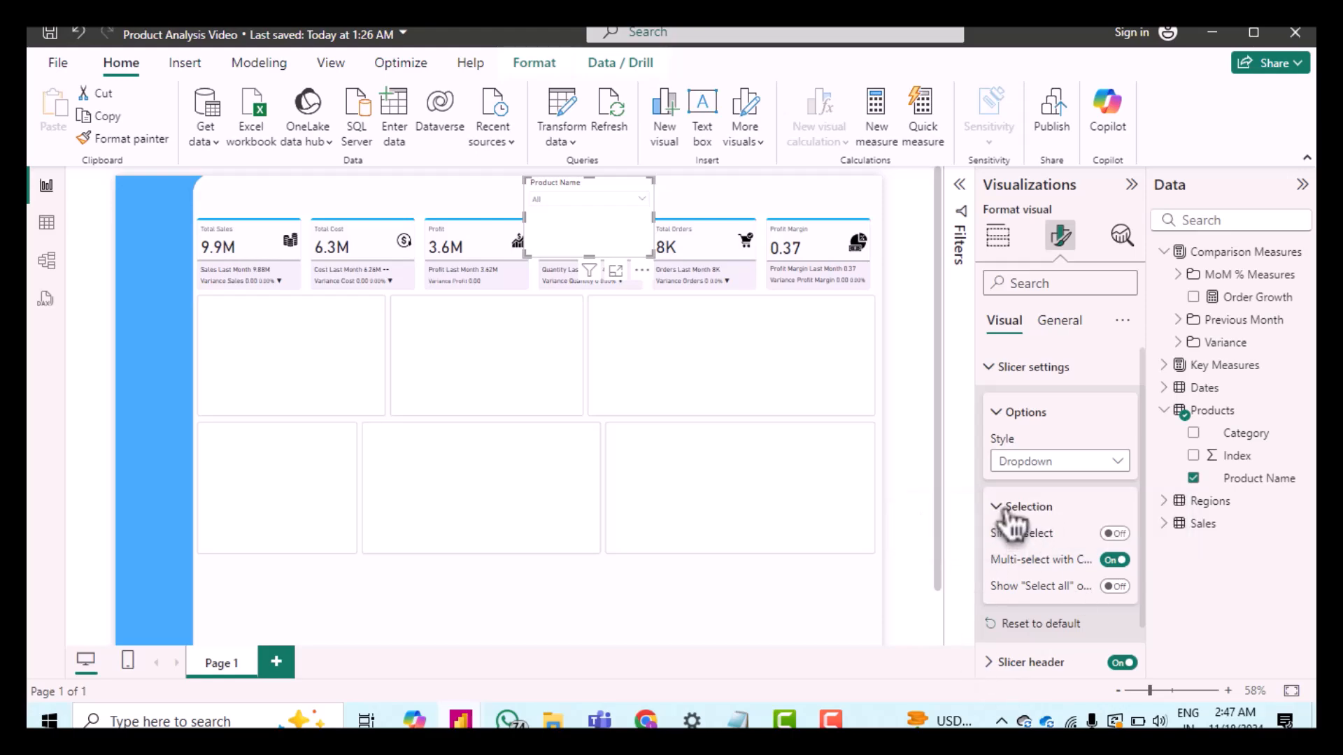
{"action": "left_click", "coordinate": [1007, 514]}
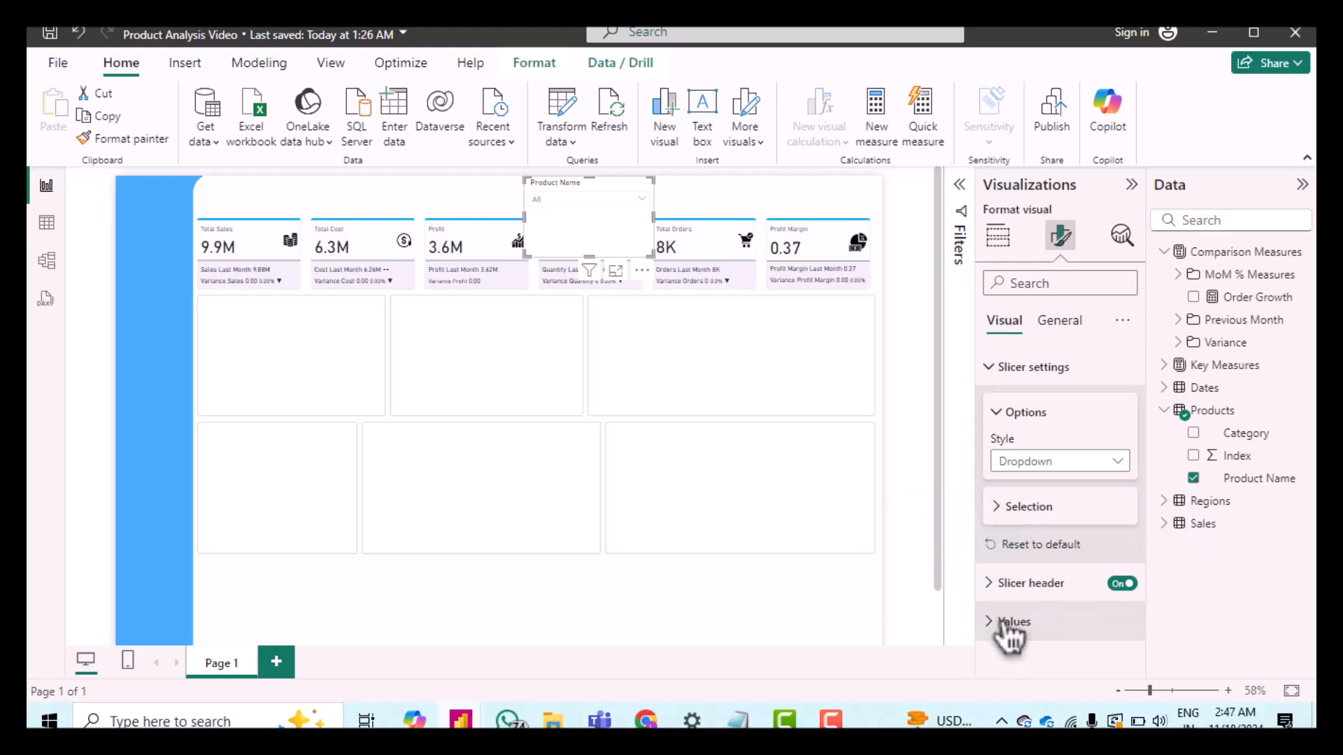
Step: Set the slicer's values font to DIN
{"action": "left_click", "coordinate": [1013, 622]}
{"action": "scroll", "coordinate": [1054, 614], "scroll_direction": "down", "scroll_amount": 4}
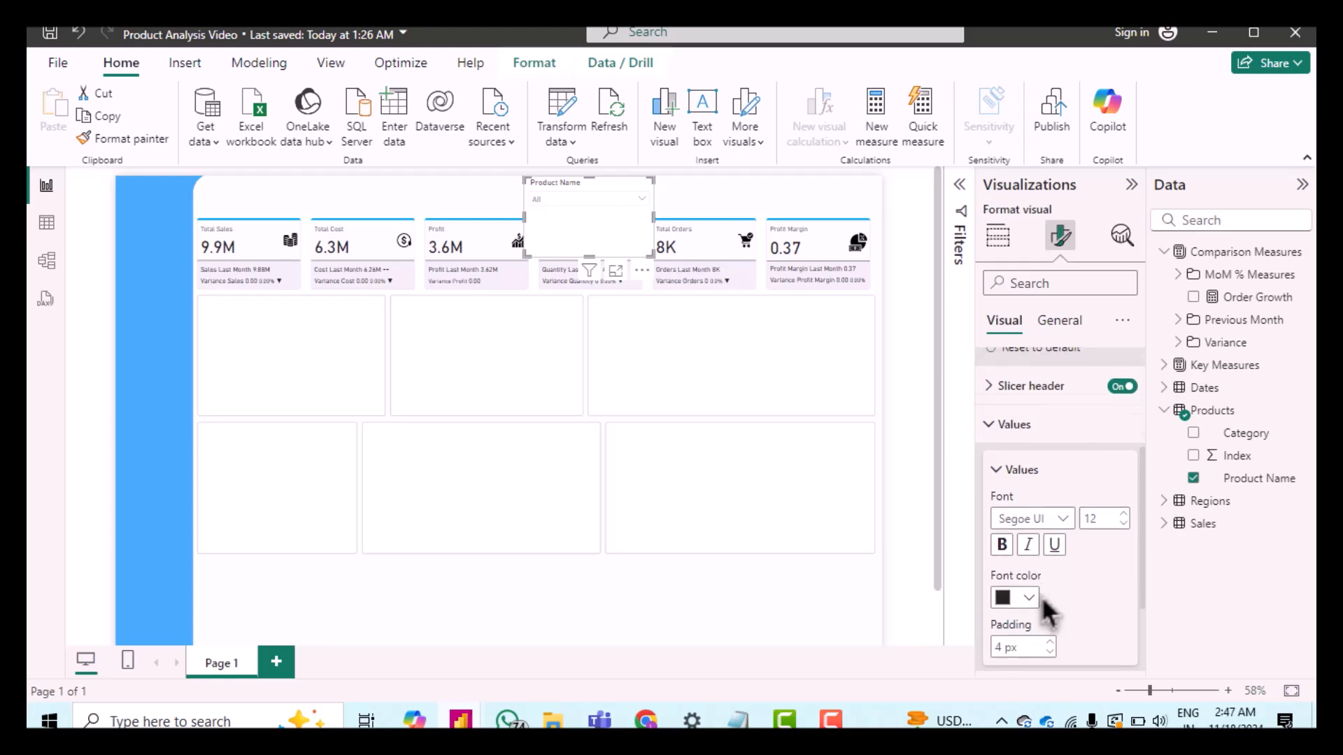
{"action": "left_click", "coordinate": [1067, 478]}
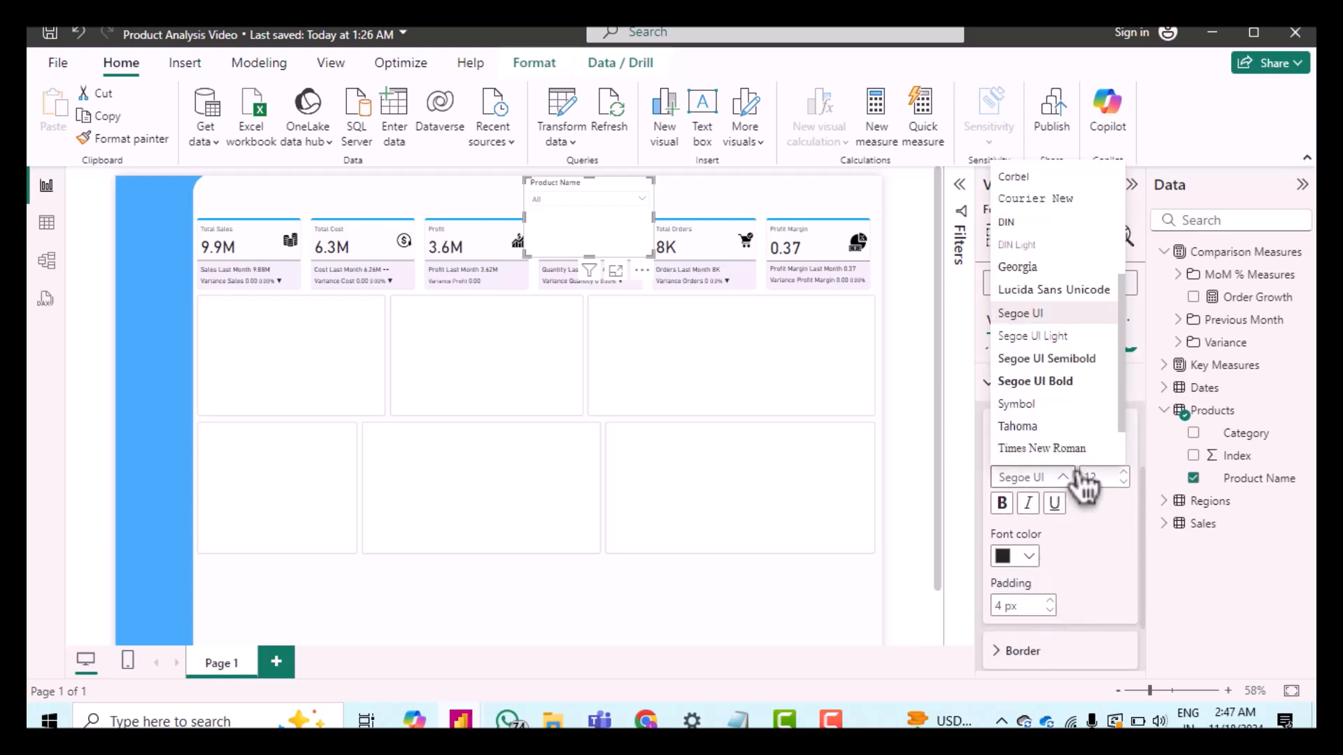
{"action": "left_click", "coordinate": [1021, 234]}
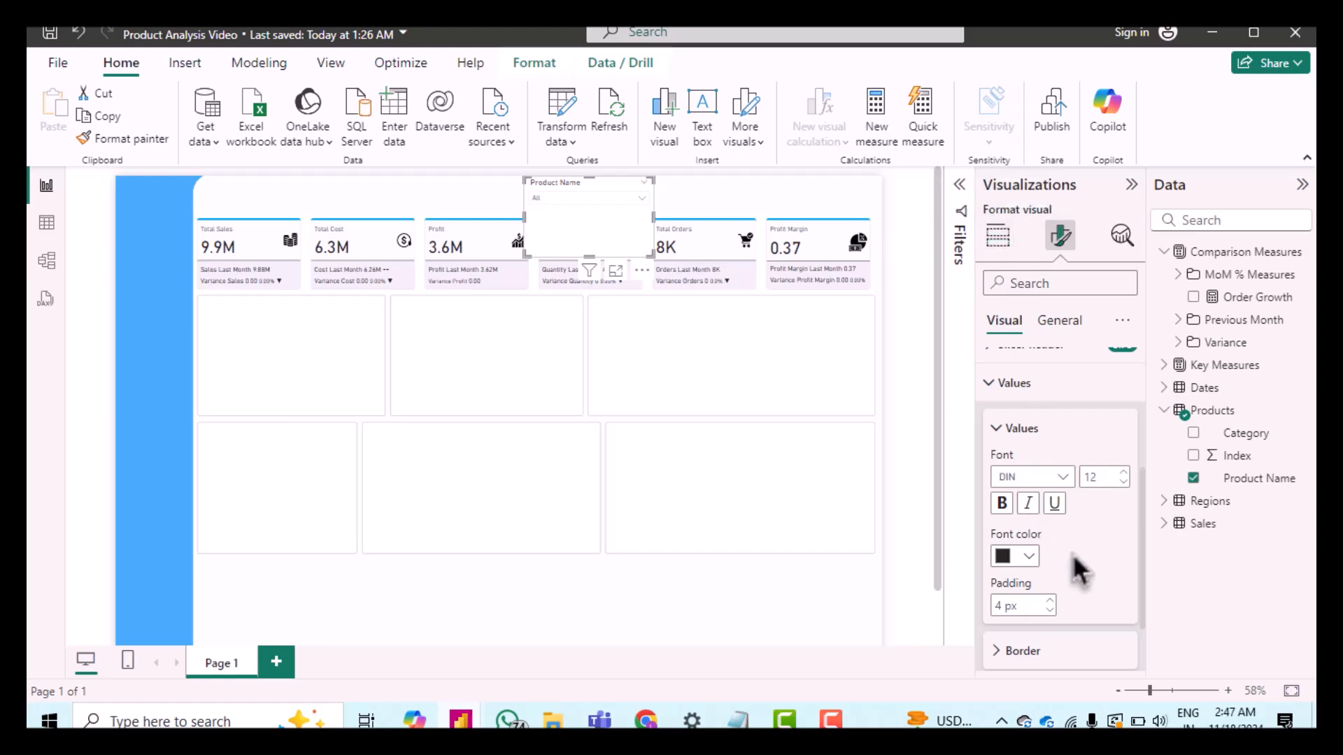
Step: Set the slicer's background color to the recent blue after reviewing its border options
{"action": "scroll", "coordinate": [1074, 552], "scroll_direction": "down", "scroll_amount": 2}
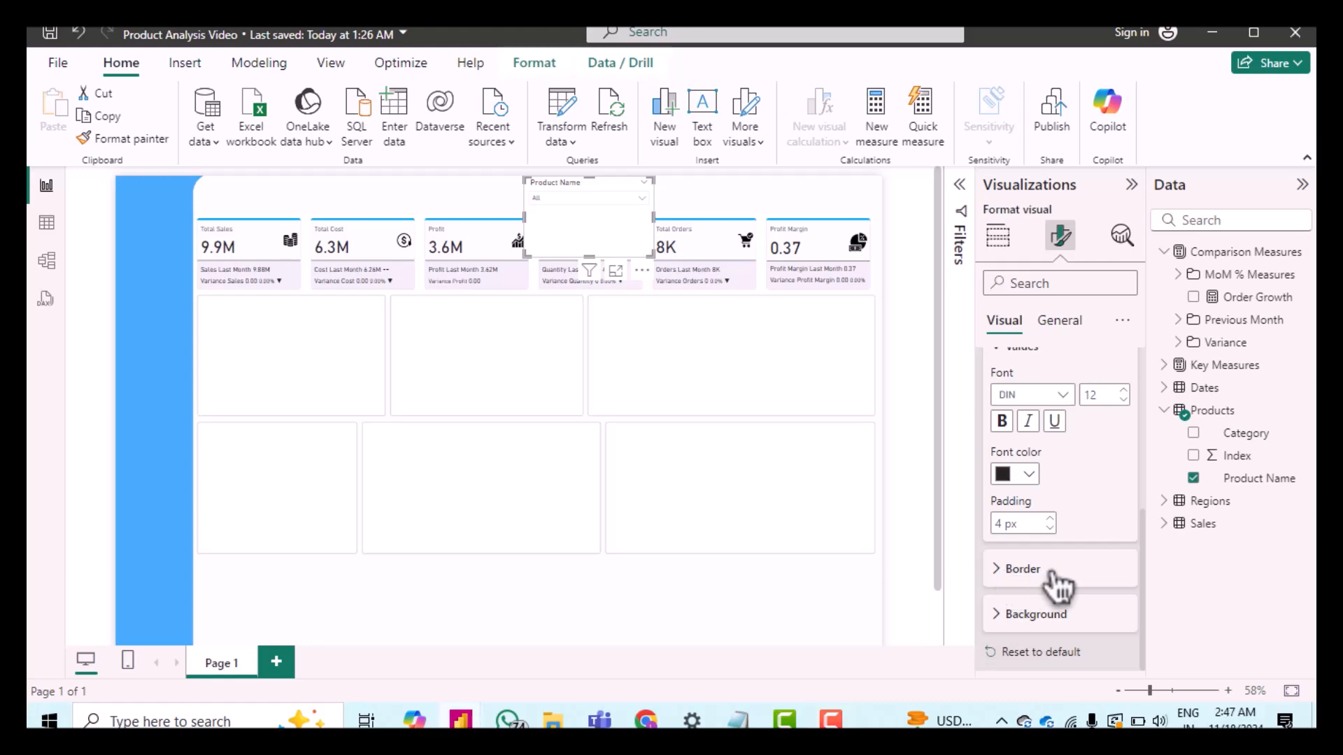
{"action": "left_click", "coordinate": [1053, 575]}
{"action": "scroll", "coordinate": [1096, 584], "scroll_direction": "down", "scroll_amount": 4}
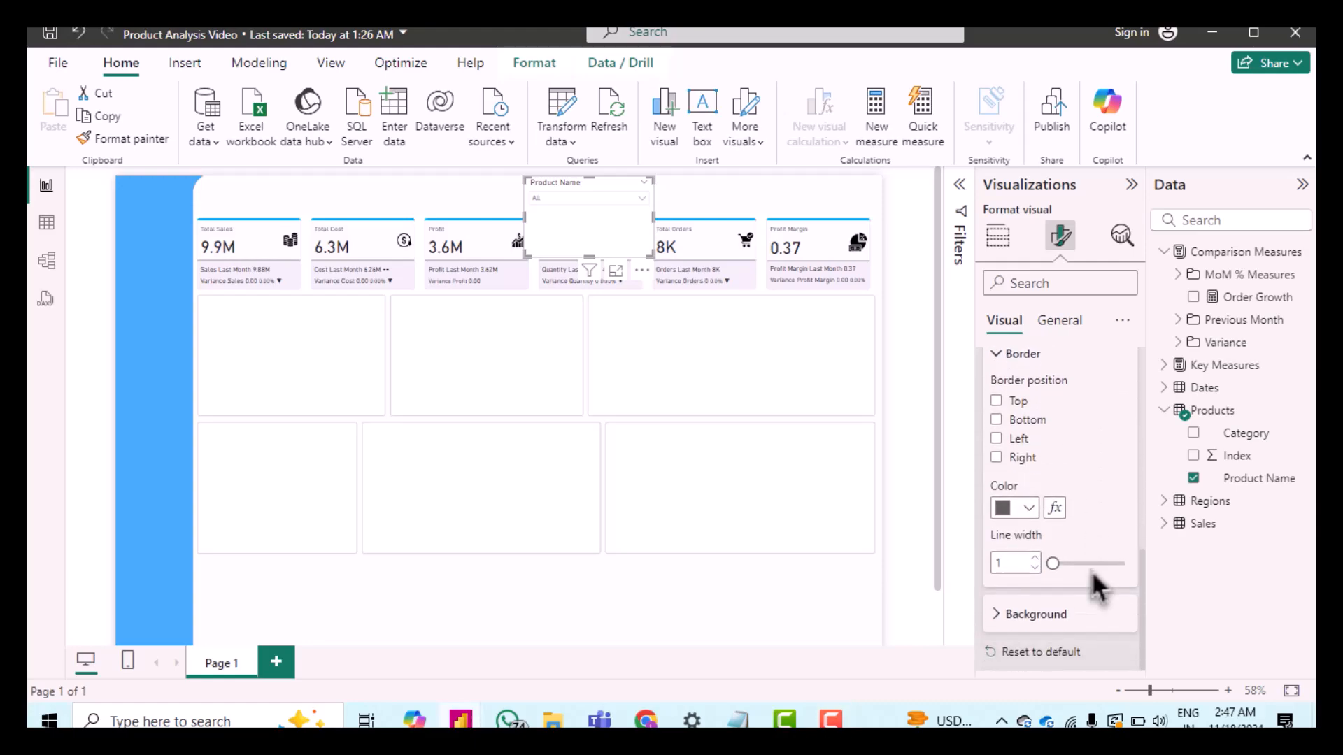
{"action": "left_click", "coordinate": [1013, 615]}
{"action": "scroll", "coordinate": [1070, 610], "scroll_direction": "down", "scroll_amount": 1}
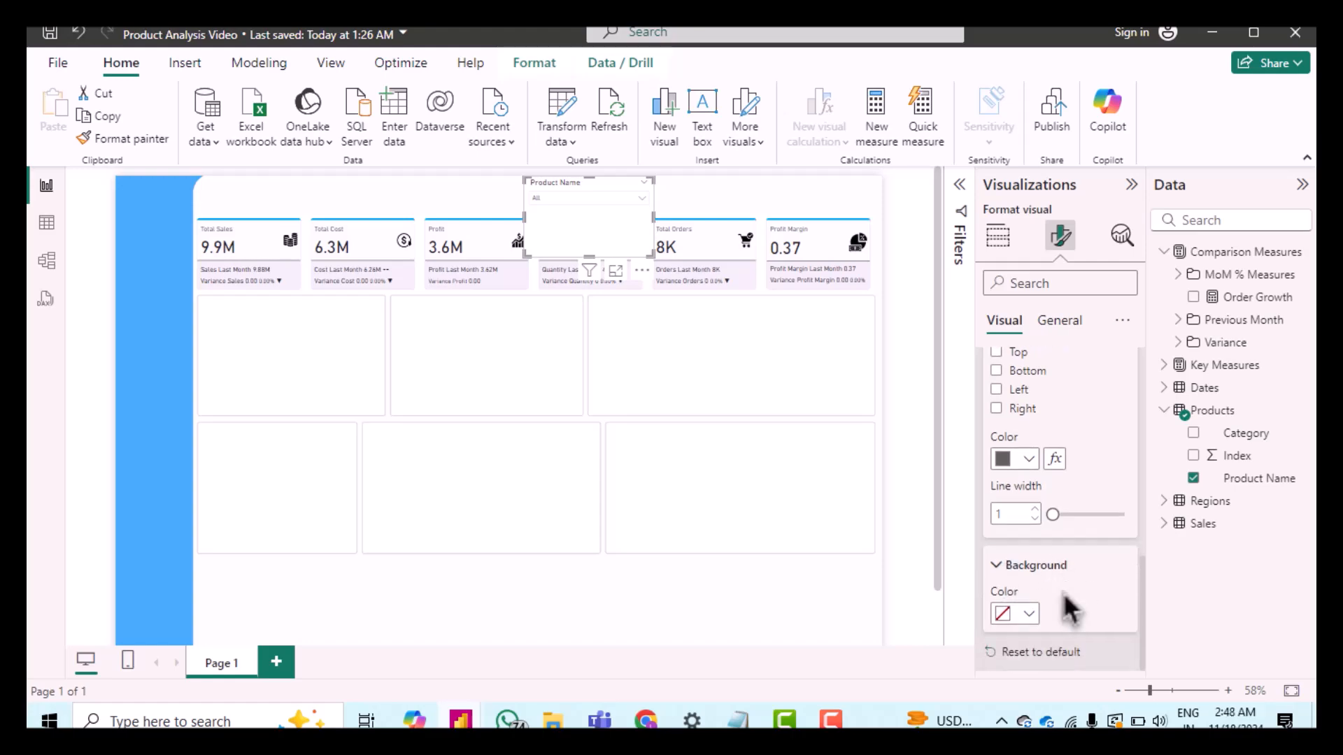
{"action": "left_click", "coordinate": [1013, 616]}
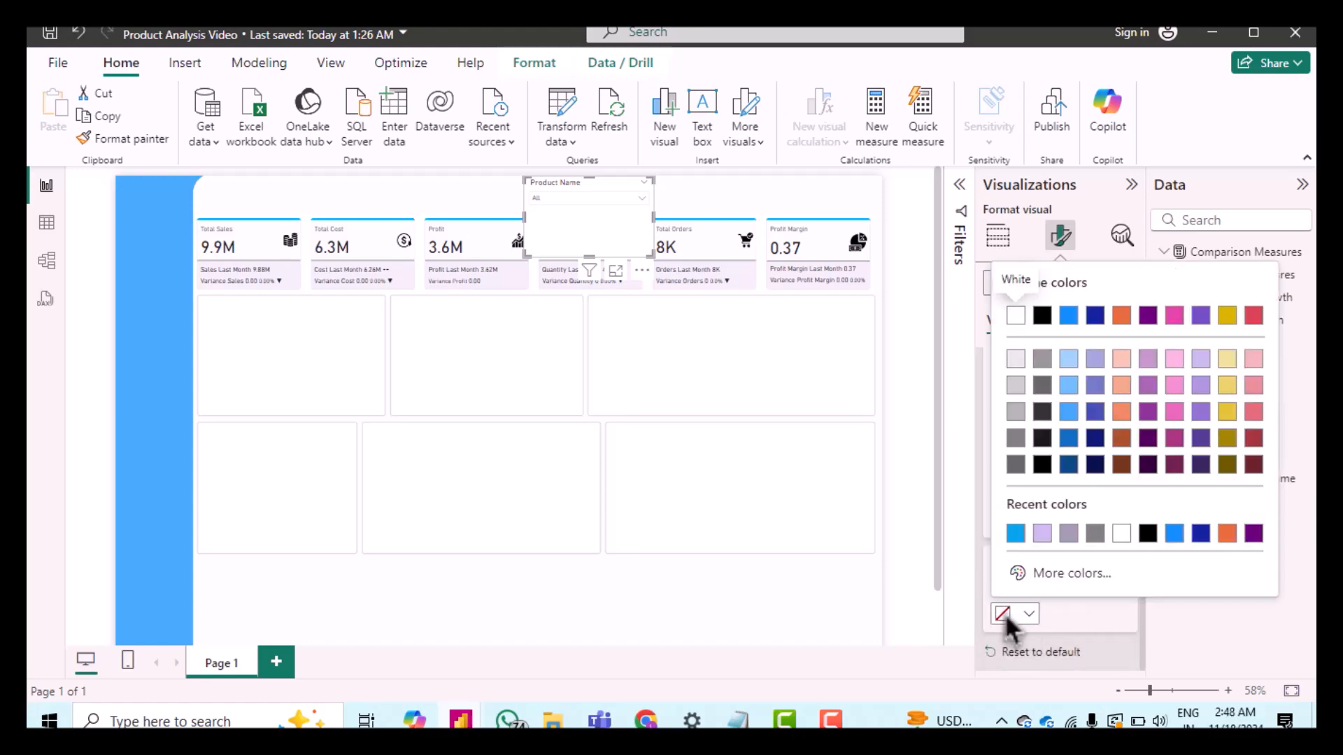
{"action": "left_click", "coordinate": [1015, 534]}
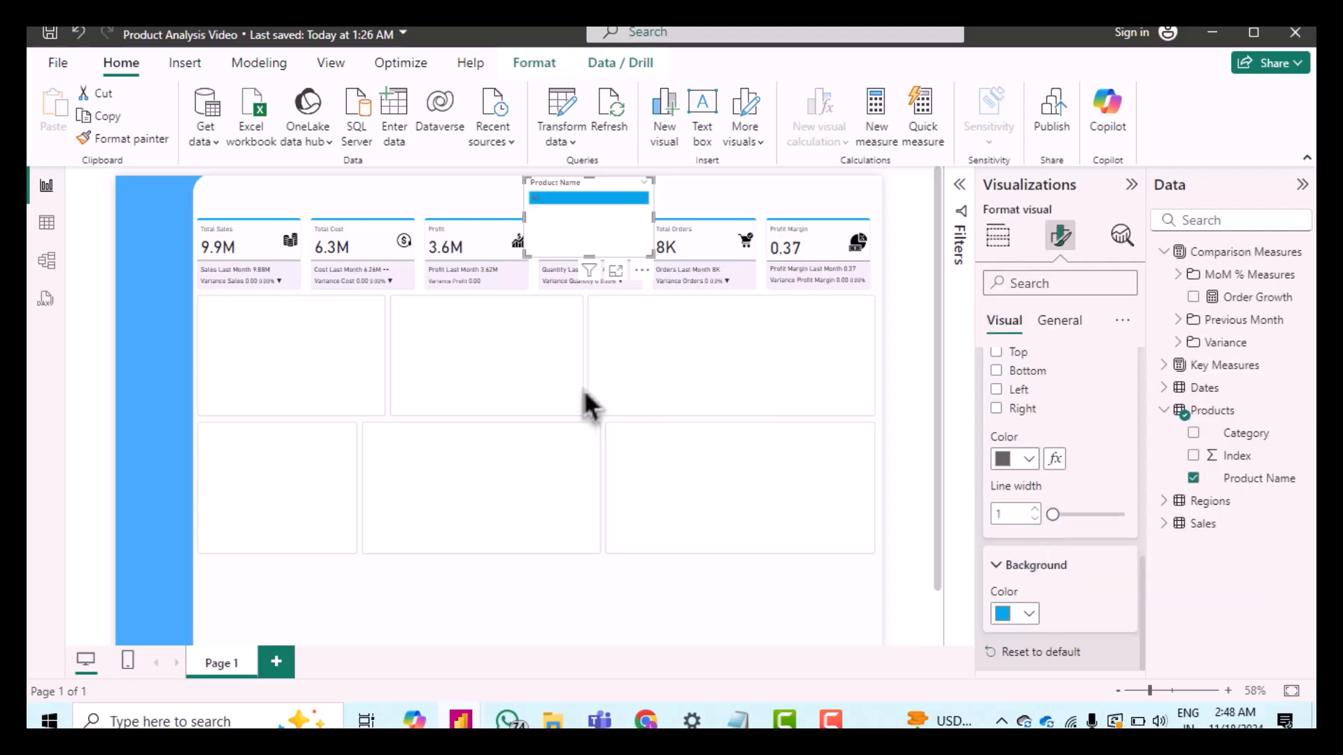
Step: Set the slicer's width to 160 in the general size properties
{"action": "left_click_drag", "start_coordinate": [589, 259], "coordinate": [580, 212]}
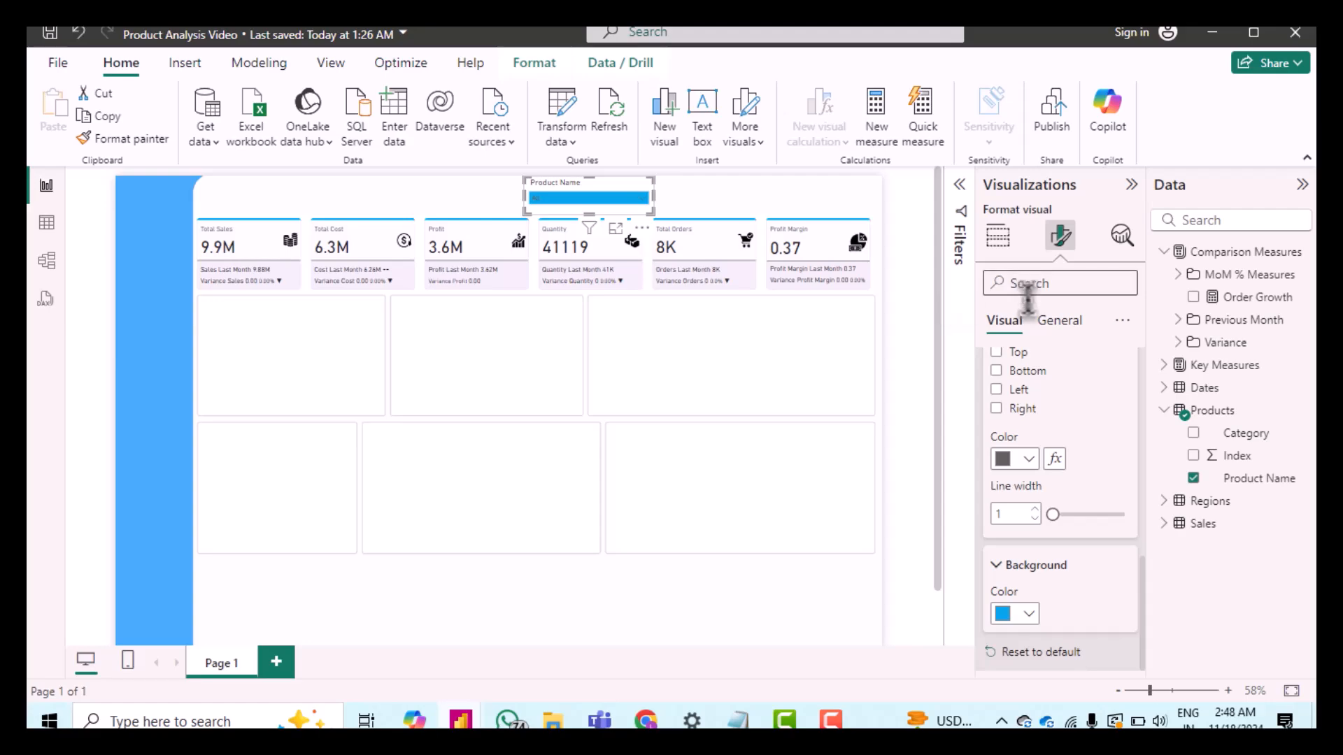
{"action": "left_click", "coordinate": [1061, 321]}
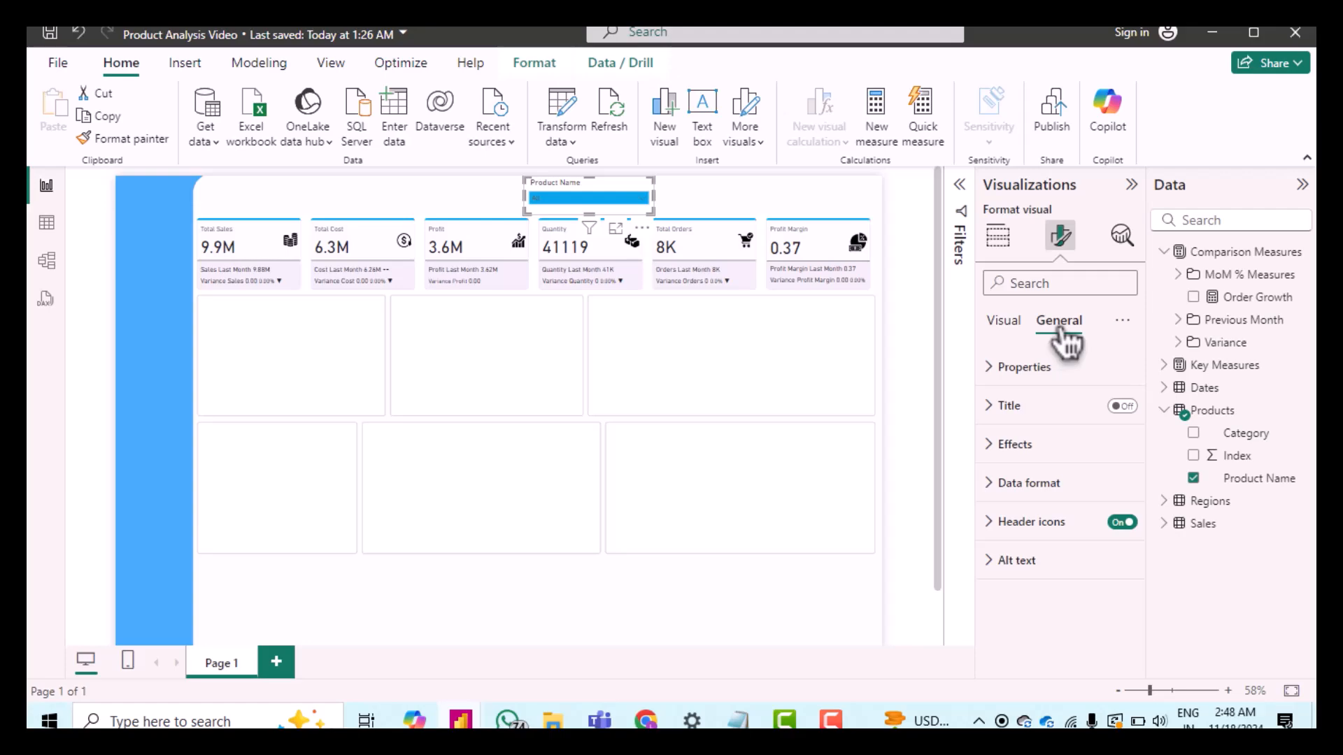
{"action": "left_click", "coordinate": [993, 367]}
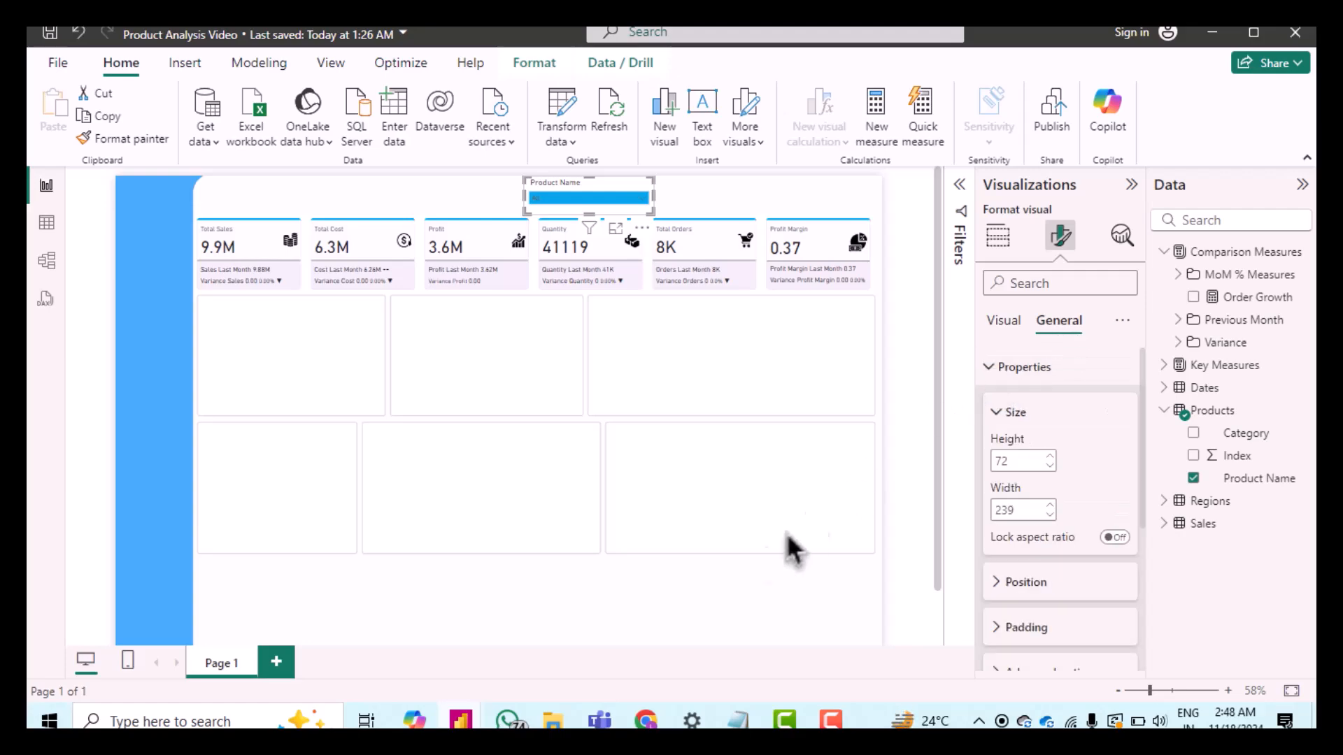
{"action": "double_click", "coordinate": [1011, 461]}
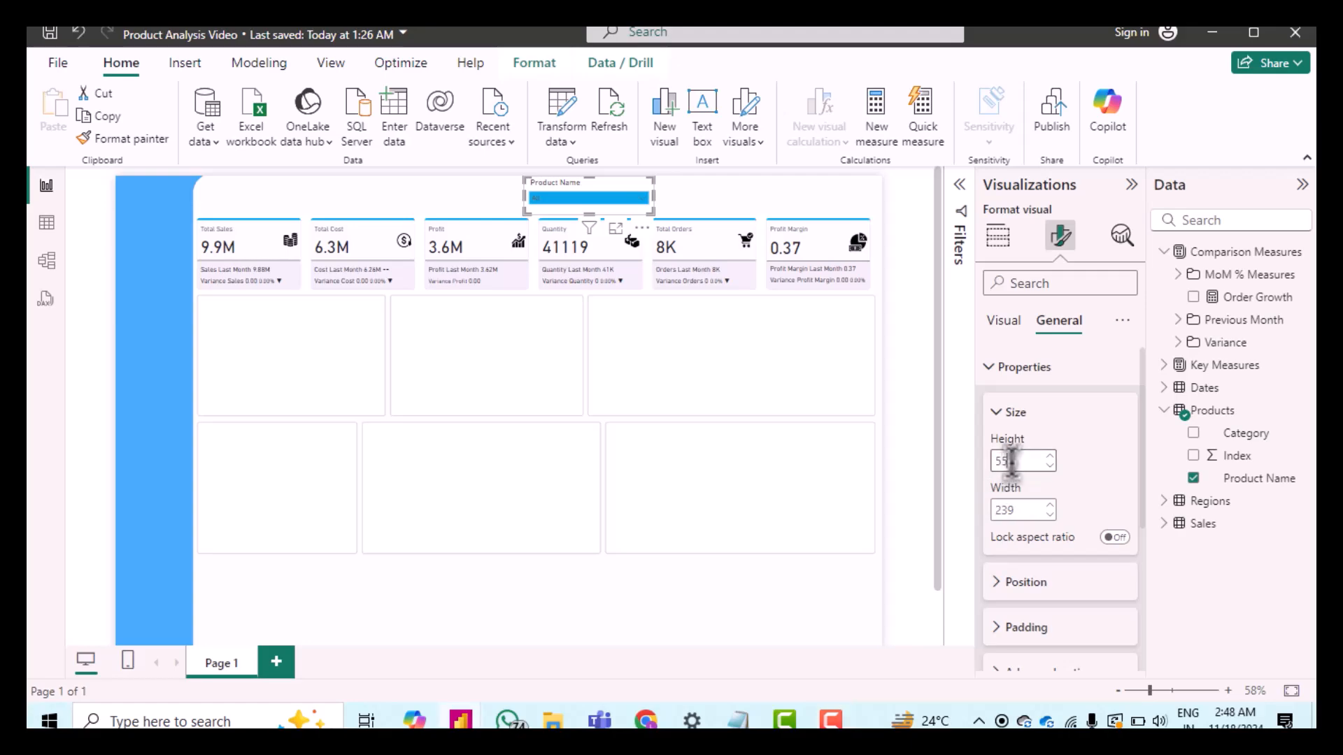
{"action": "double_click", "coordinate": [1021, 510]}
{"action": "type", "text": "160"}
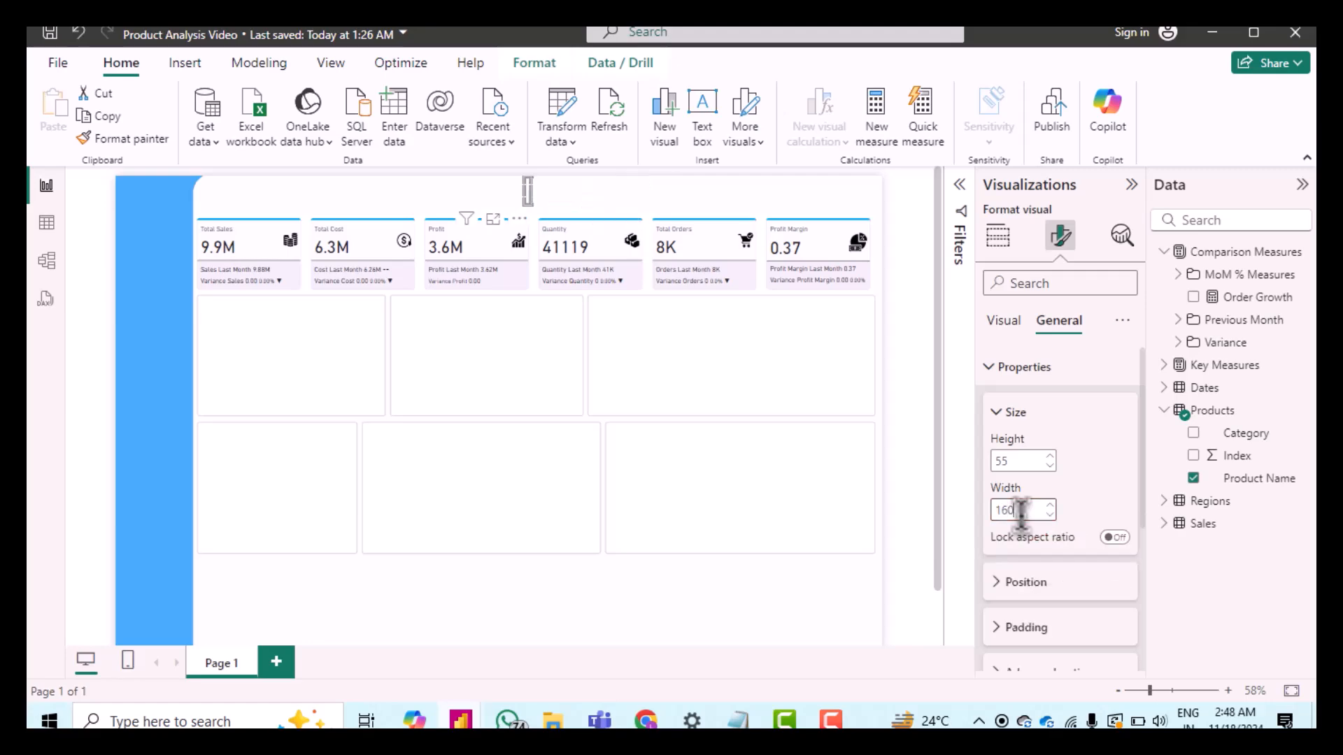
Step: Position the slicer at horizontal 802 and vertical 4
{"action": "left_click", "coordinate": [993, 589]}
{"action": "double_click", "coordinate": [1007, 473]}
{"action": "type", "text": "8"}
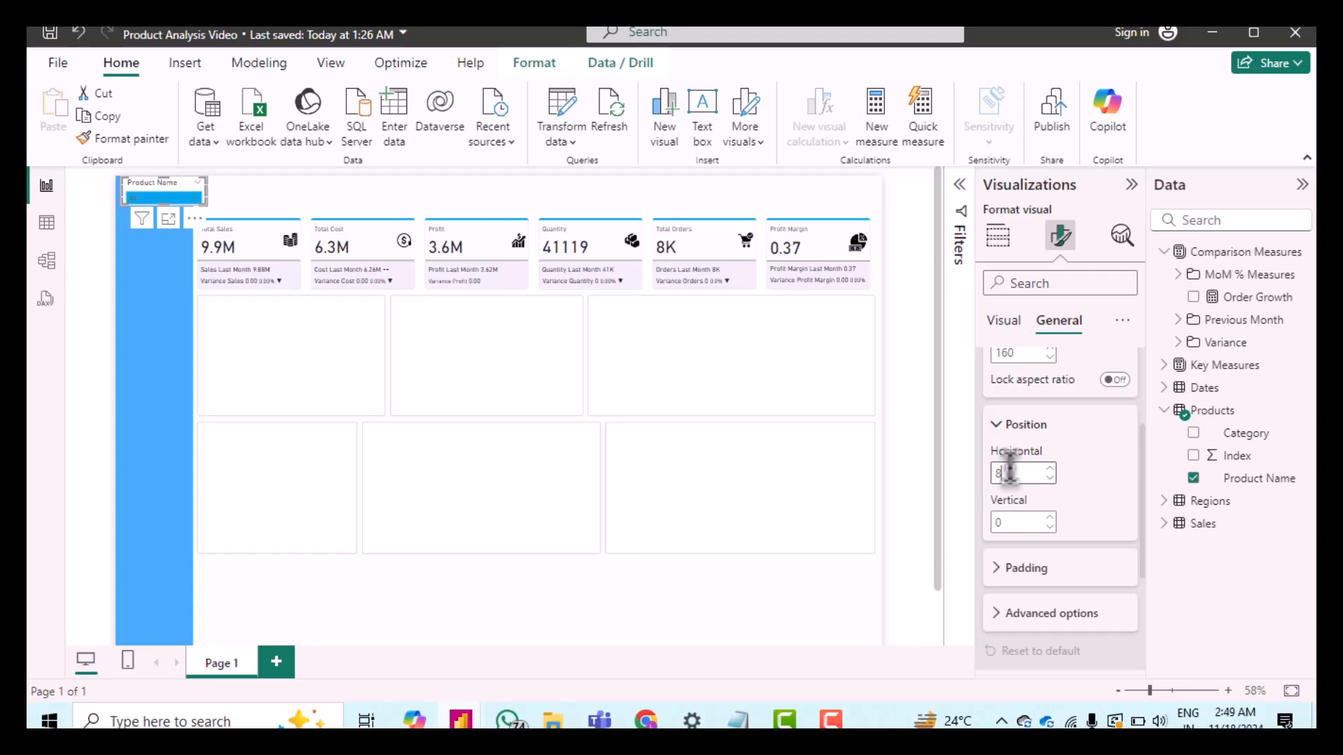
{"action": "type", "text": "00"}
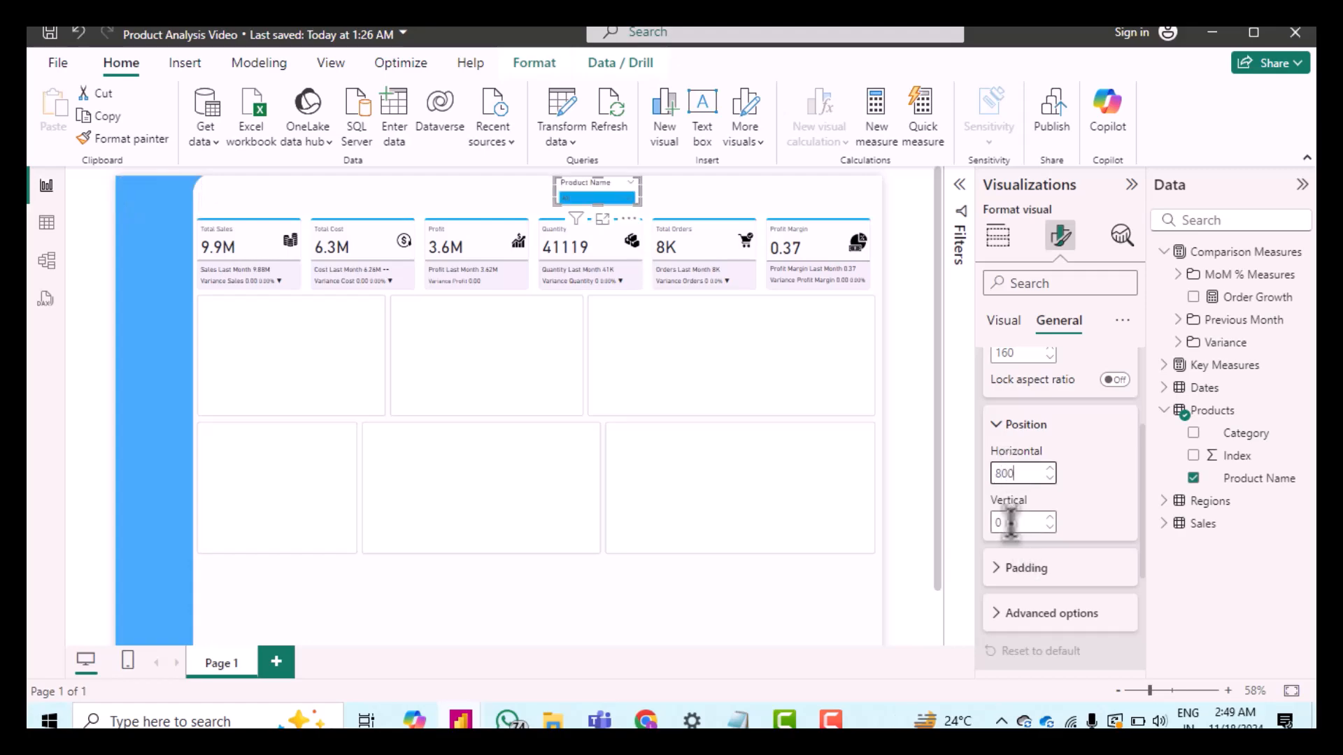
{"action": "double_click", "coordinate": [1010, 521]}
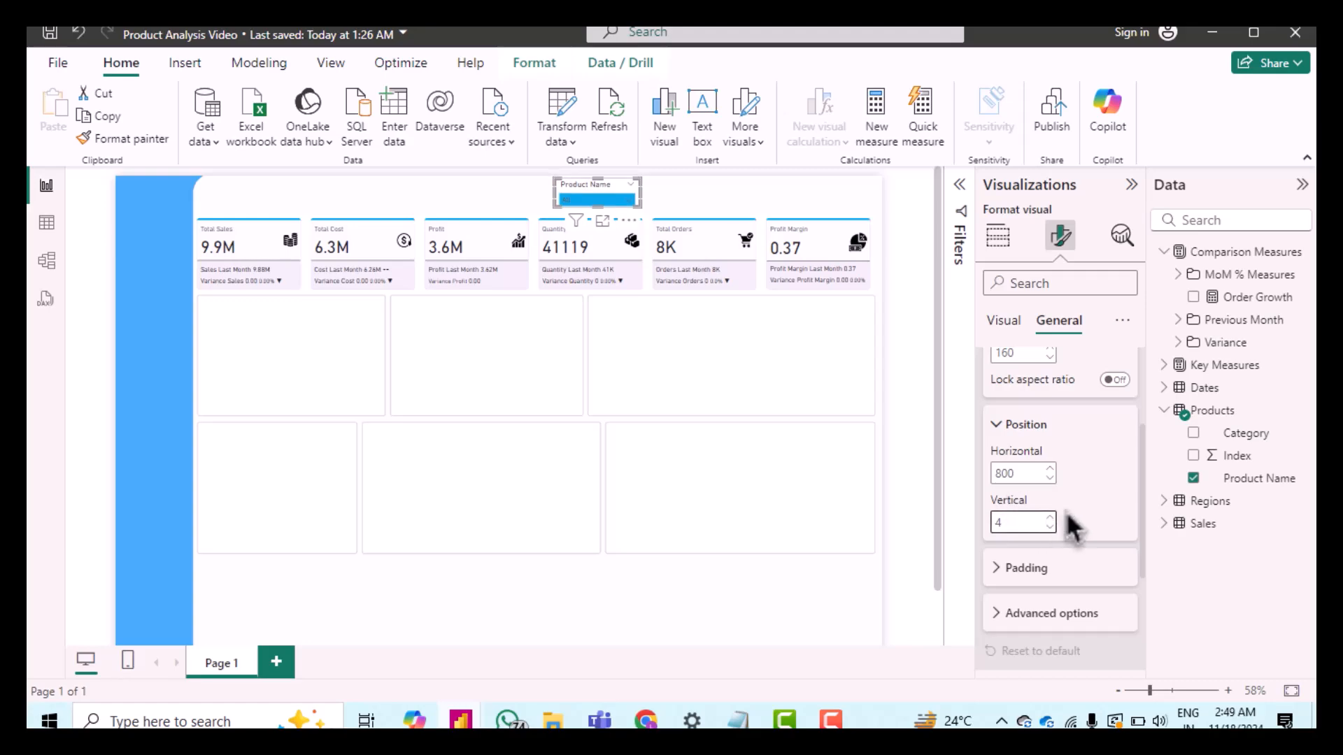
{"action": "left_click", "coordinate": [1049, 468]}
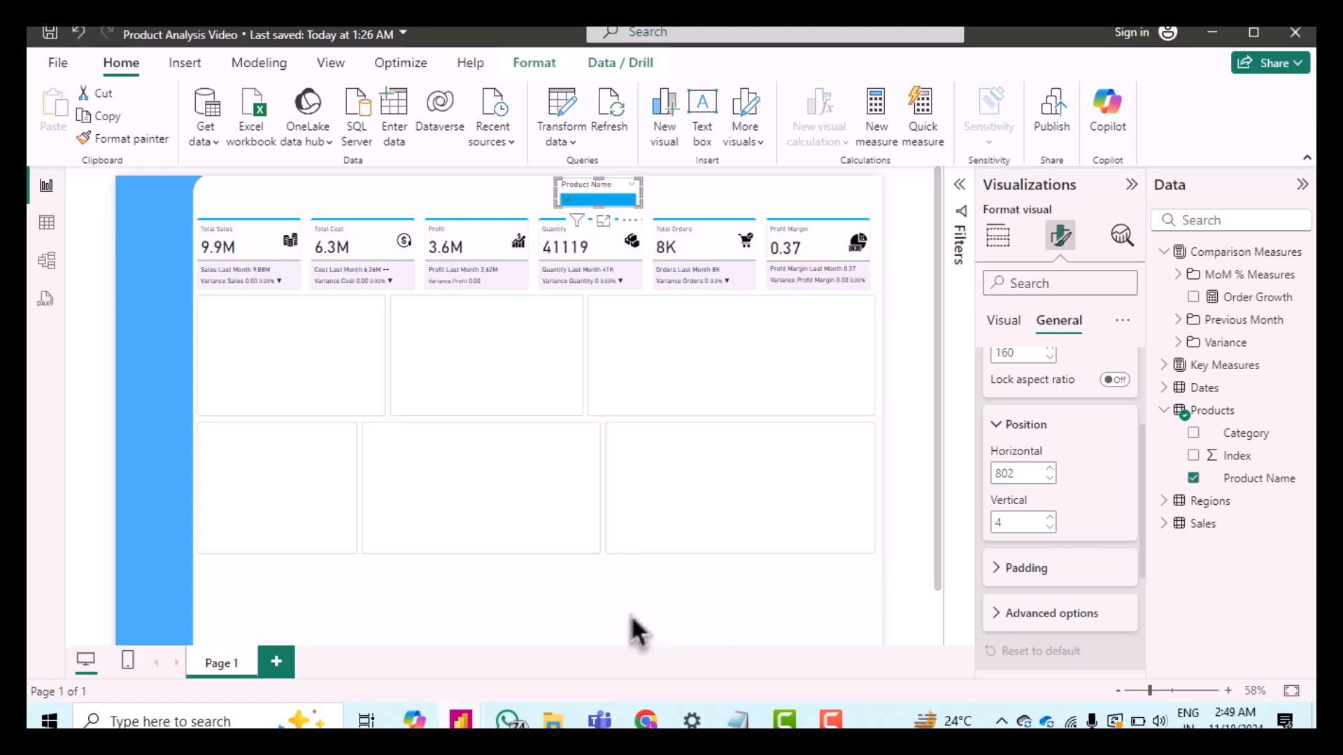
Step: Set the slicer's top padding to 0 px
{"action": "scroll", "coordinate": [1040, 549], "scroll_direction": "down", "scroll_amount": 2}
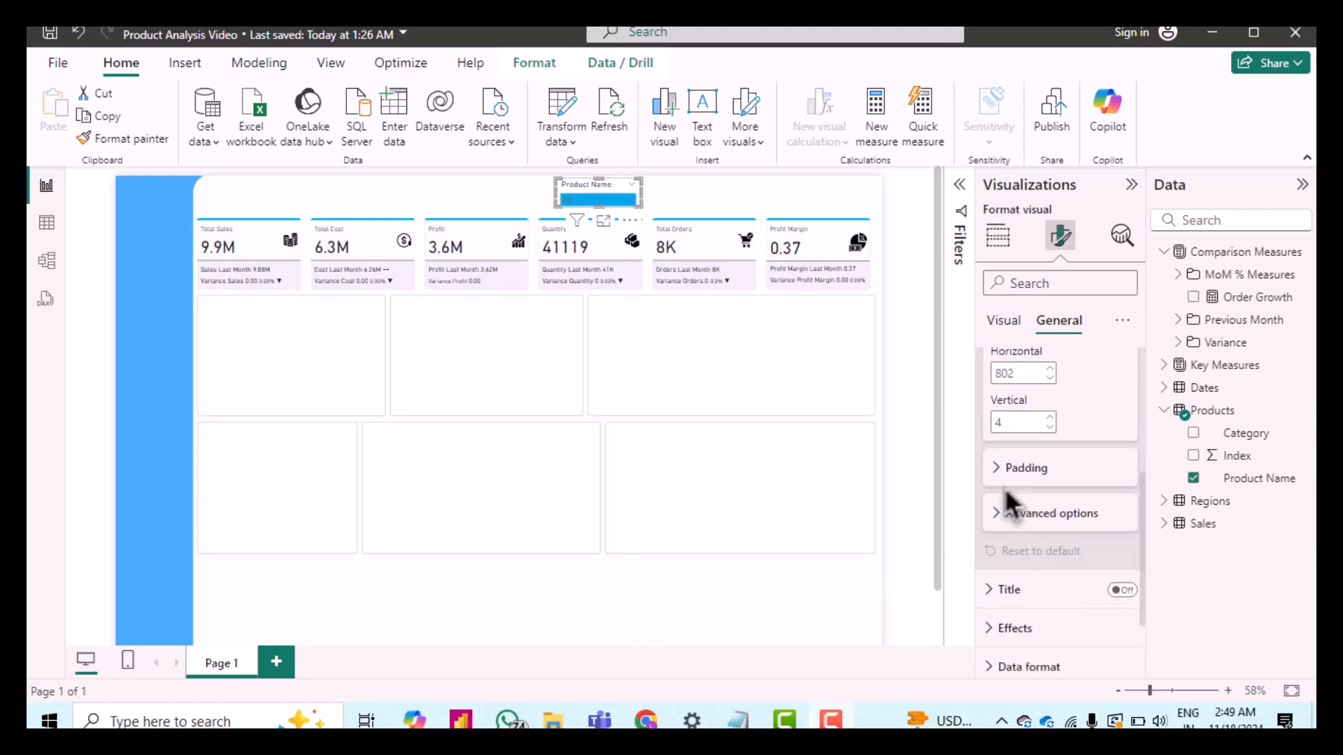
{"action": "left_click", "coordinate": [1016, 490]}
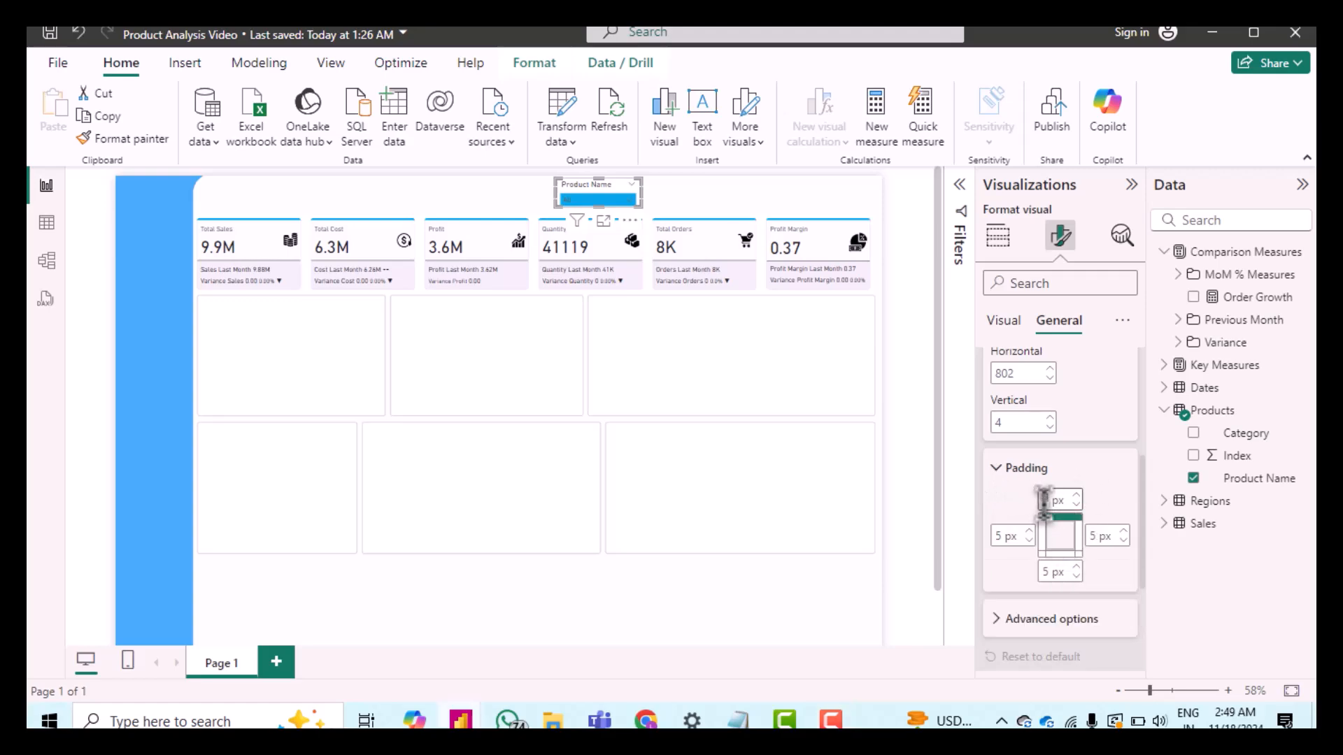
{"action": "type", "text": "0"}
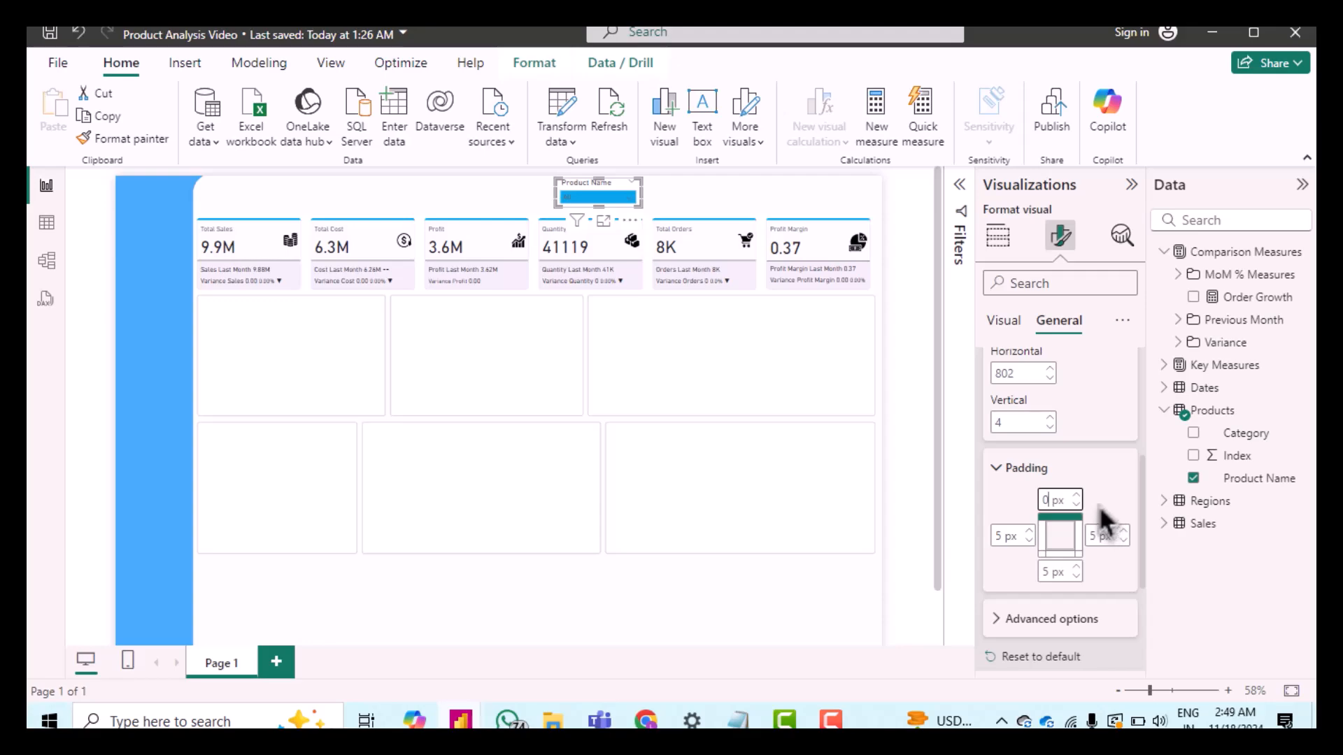
{"action": "left_click", "coordinate": [1099, 507]}
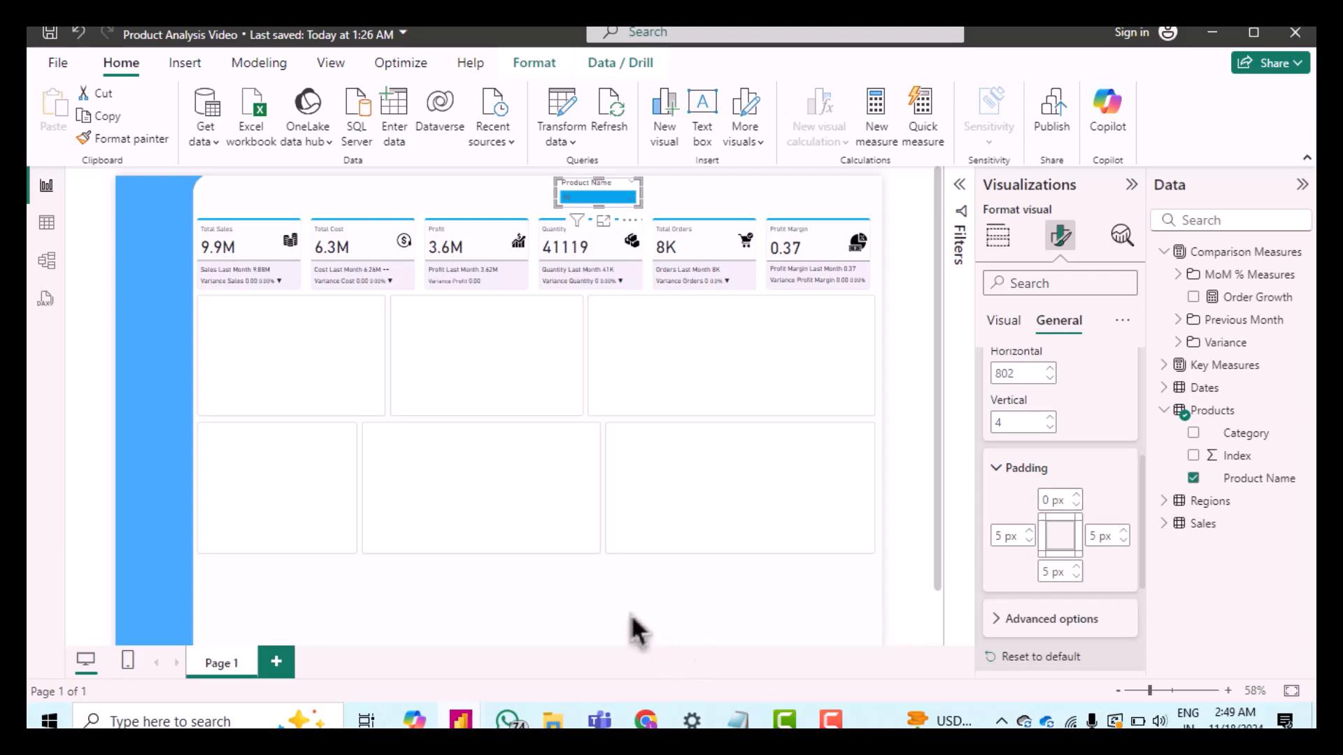
Step: Turn on the slicer's title
{"action": "scroll", "coordinate": [1021, 539], "scroll_direction": "down", "scroll_amount": 3}
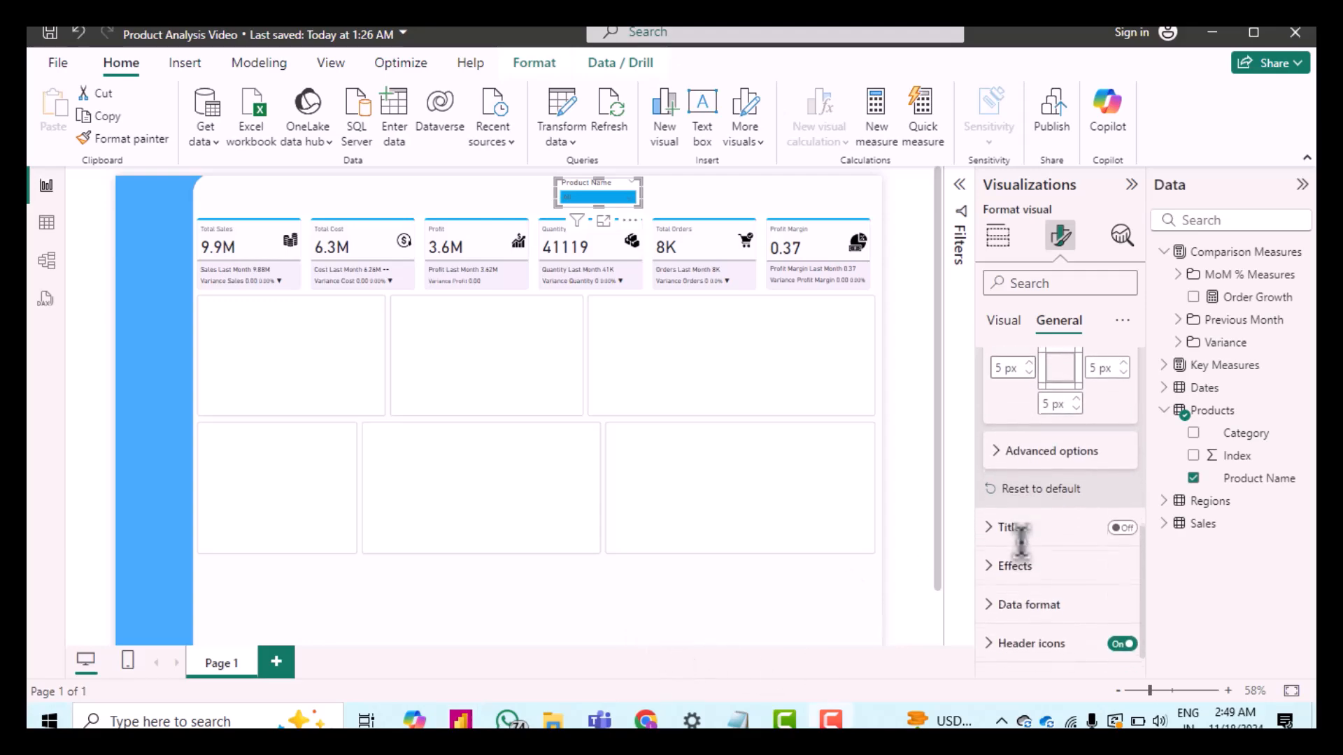
{"action": "left_click", "coordinate": [1122, 507]}
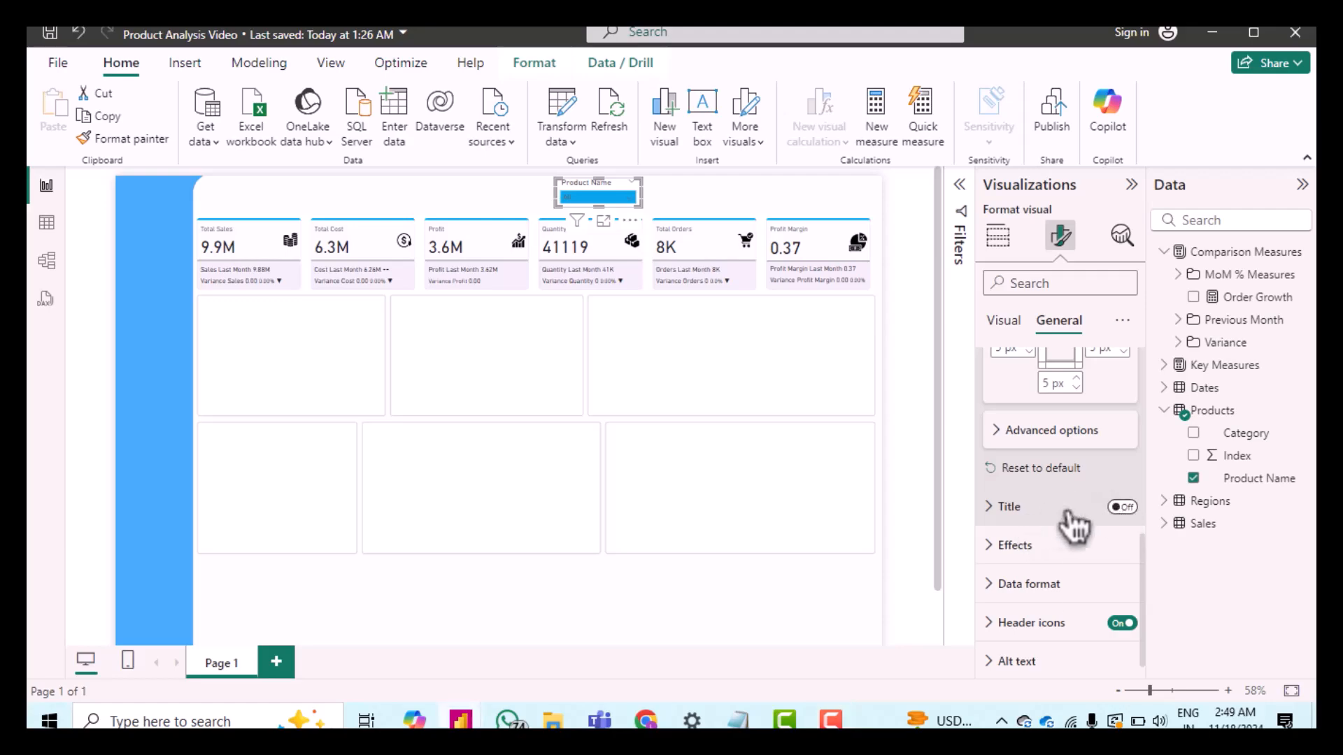
Step: Expand the Product Name slicer's title settings and set the title font size to 9
{"action": "left_click", "coordinate": [1000, 510]}
{"action": "scroll", "coordinate": [1039, 532], "scroll_direction": "down", "scroll_amount": 2}
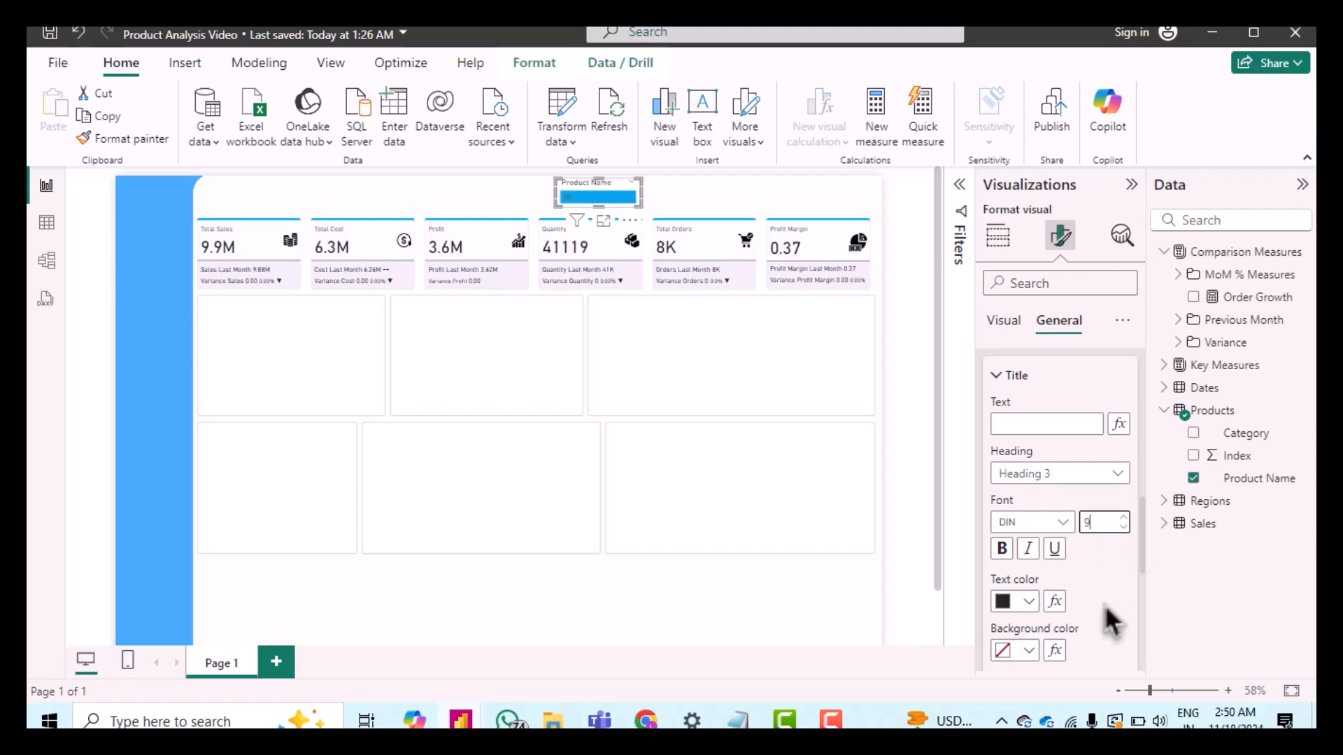
{"action": "scroll", "coordinate": [1105, 604], "scroll_direction": "down", "scroll_amount": 3}
{"action": "scroll", "coordinate": [1110, 619], "scroll_direction": "down", "scroll_amount": 1}
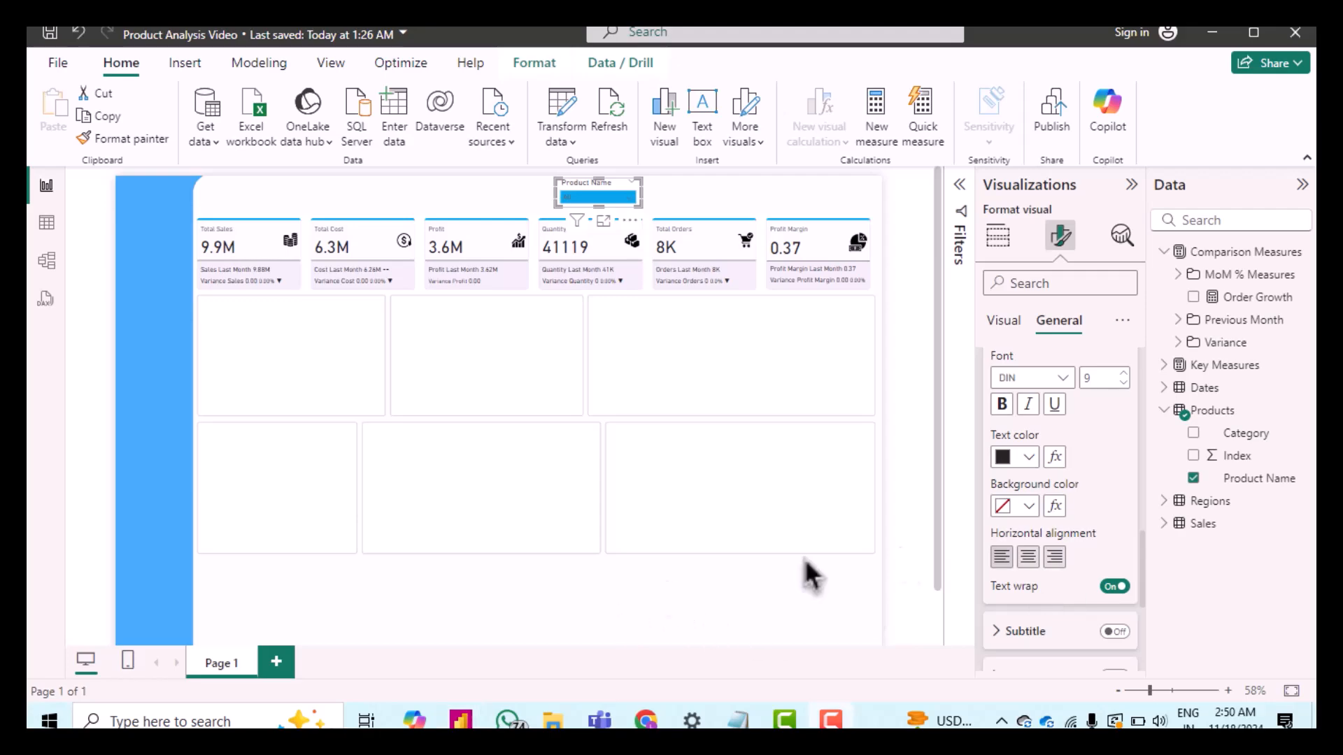
{"action": "scroll", "coordinate": [1028, 532], "scroll_direction": "down", "scroll_amount": 5}
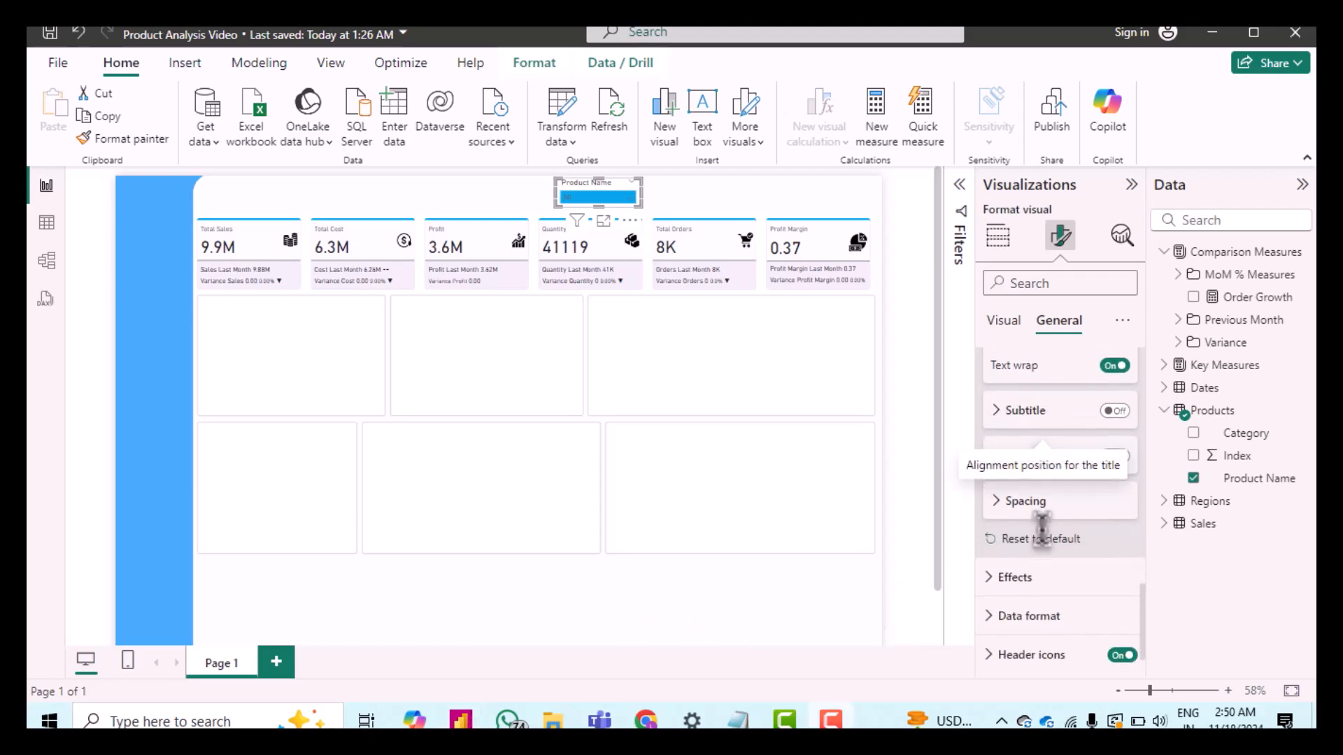
{"action": "left_click", "coordinate": [1012, 509]}
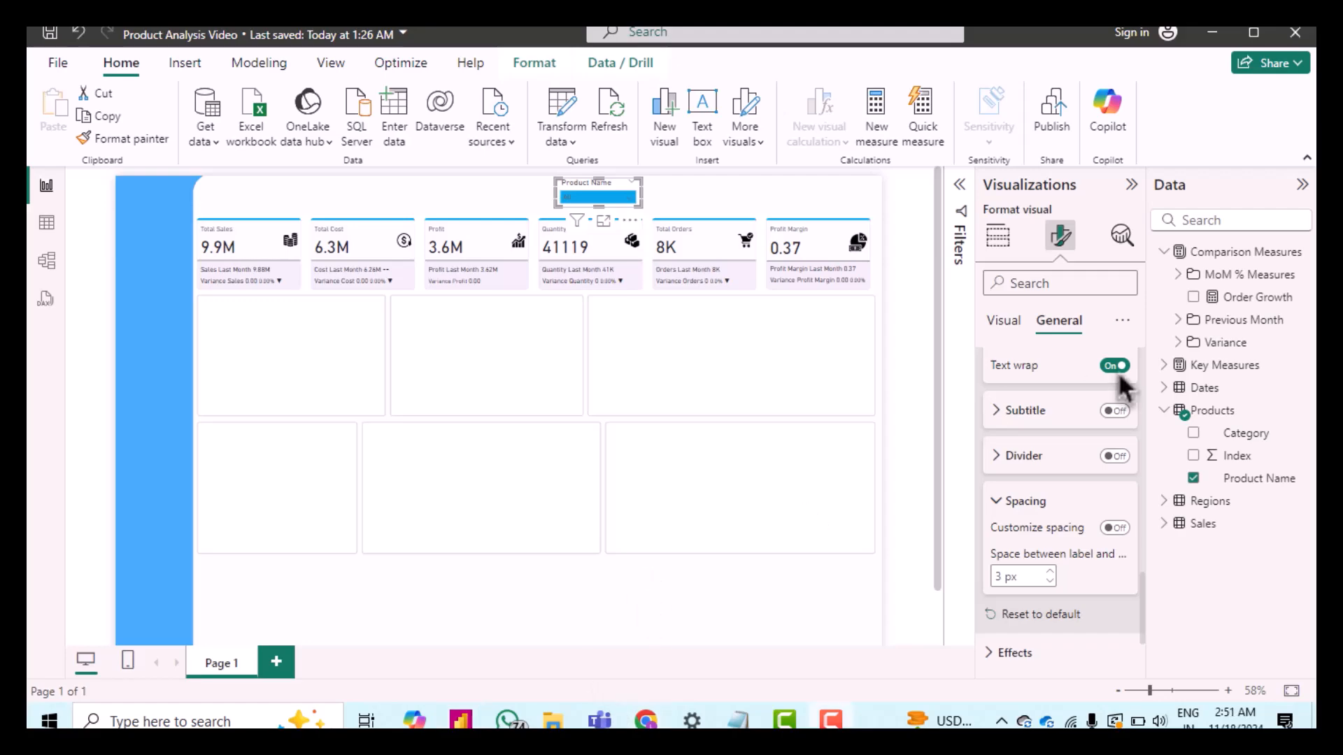
{"action": "scroll", "coordinate": [1077, 521], "scroll_direction": "down", "scroll_amount": 3}
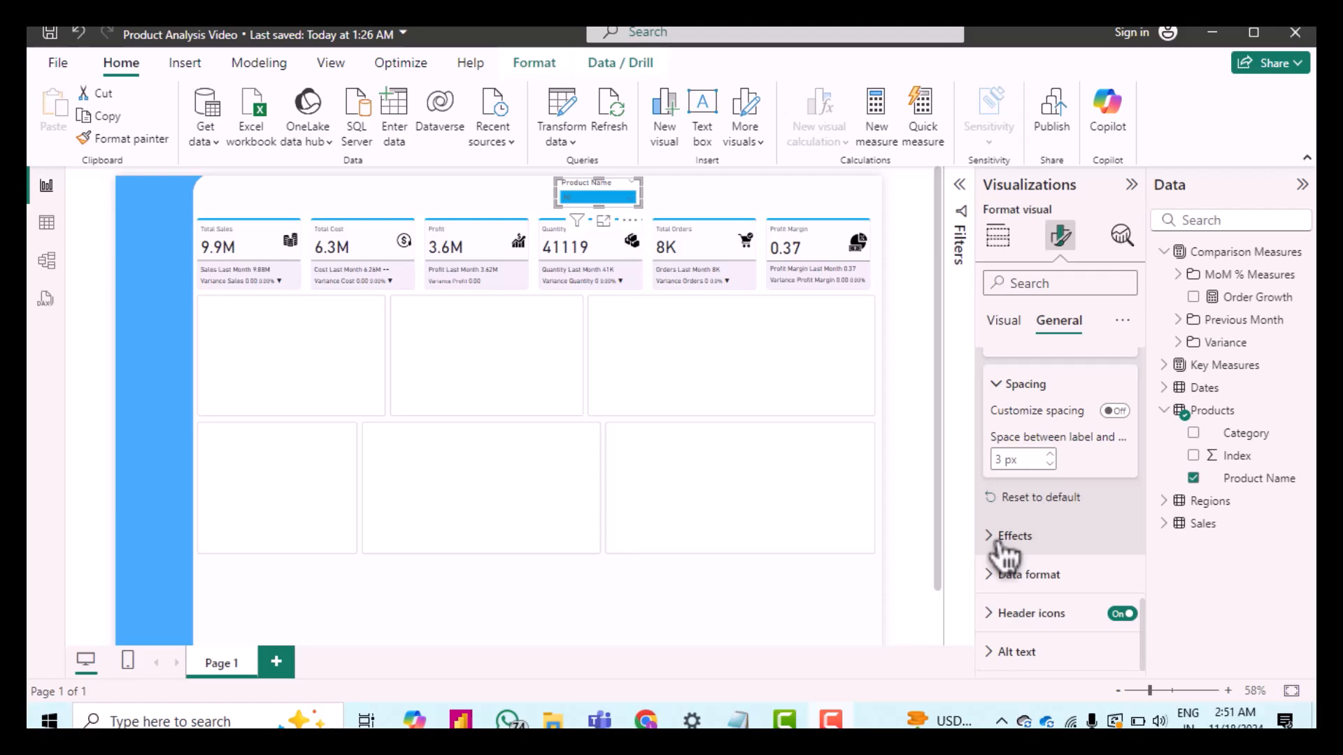
Step: Set the slicer's values font color to white (#FFFFFF)
{"action": "left_click", "coordinate": [1006, 331]}
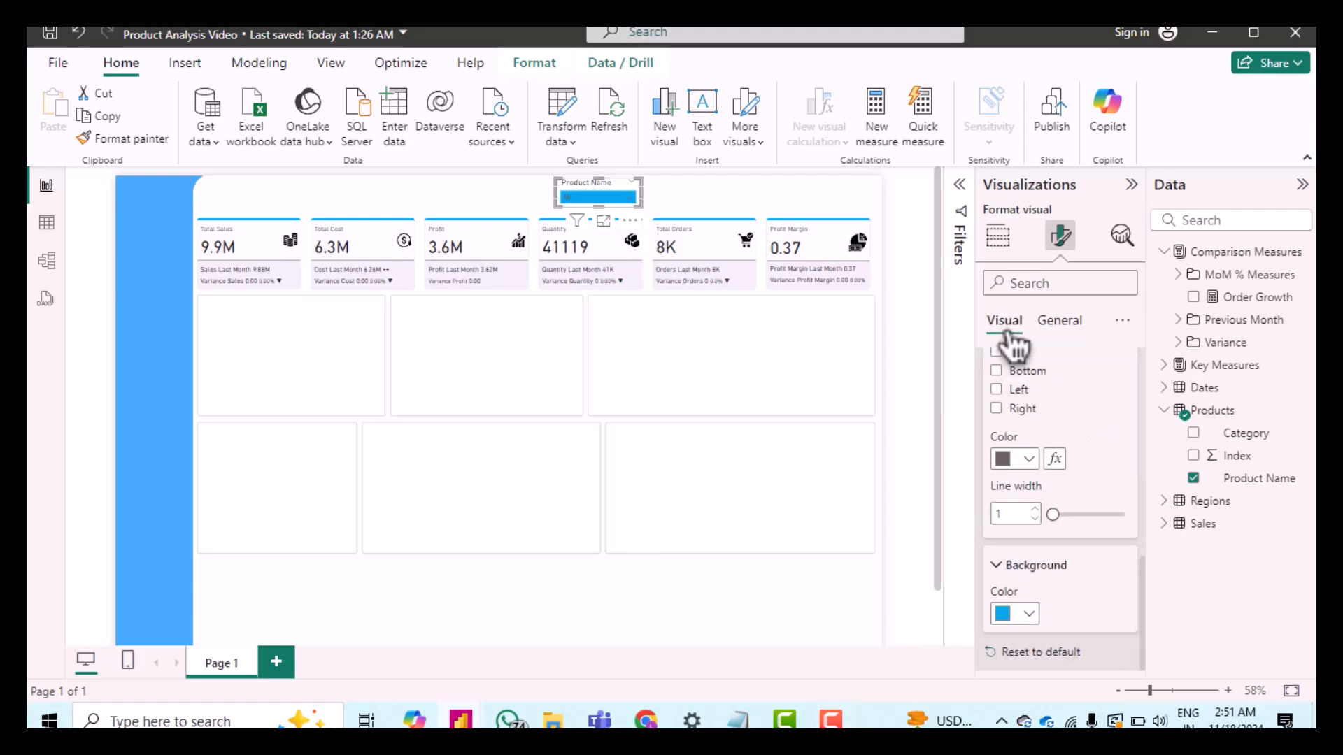
{"action": "scroll", "coordinate": [1064, 475], "scroll_direction": "up", "scroll_amount": 5}
{"action": "scroll", "coordinate": [1064, 474], "scroll_direction": "down", "scroll_amount": 5}
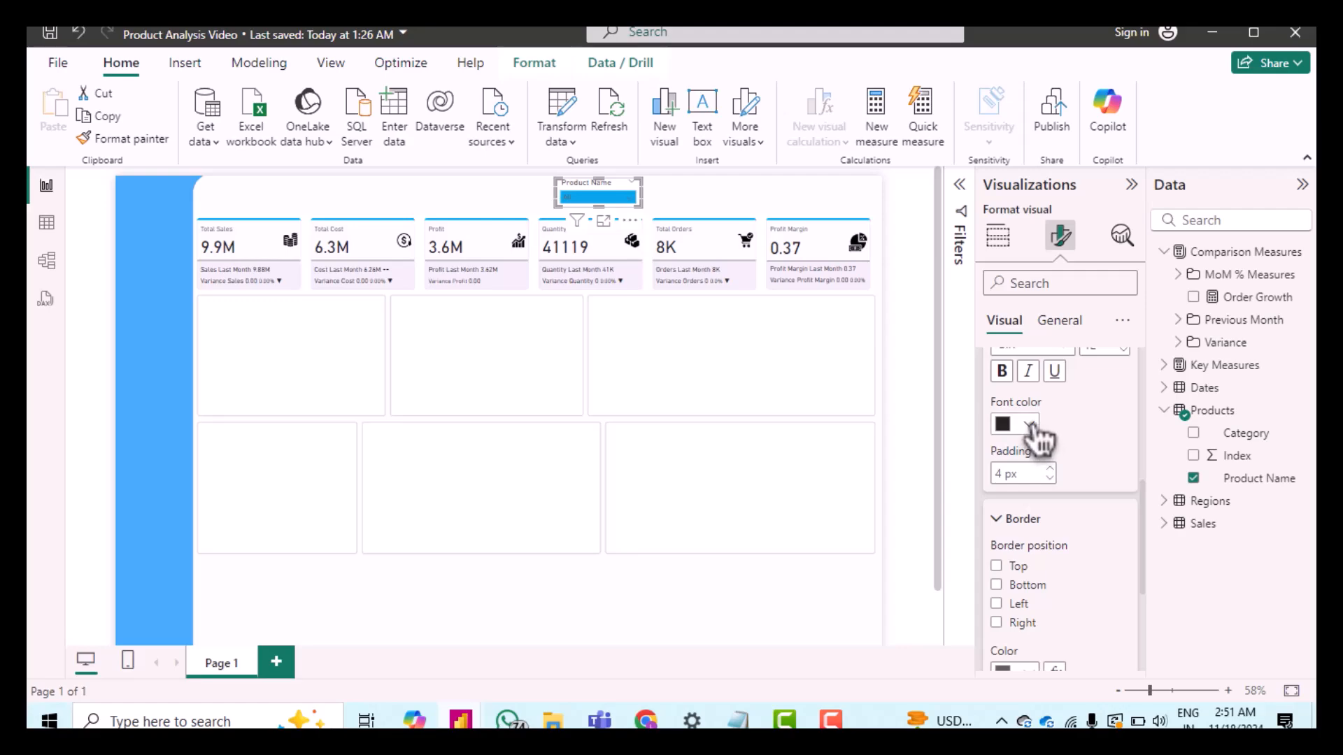
{"action": "left_click", "coordinate": [1029, 424]}
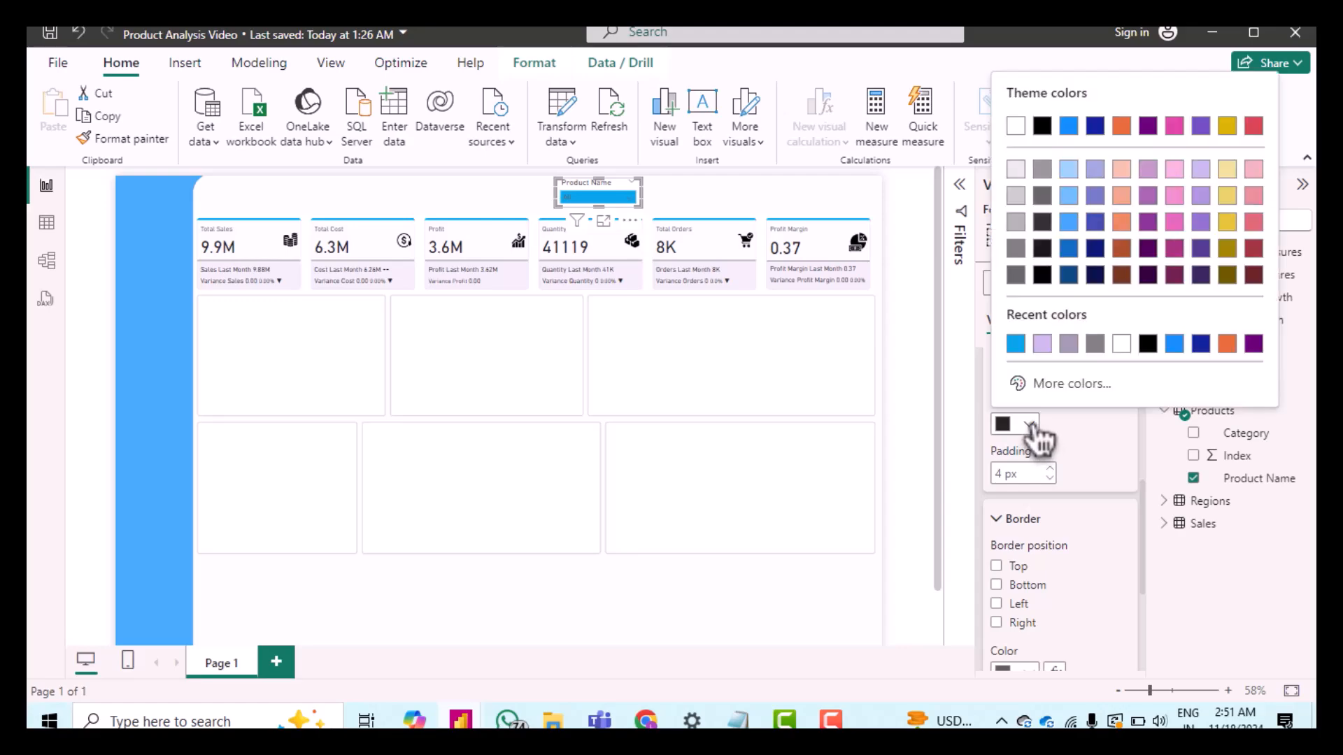
{"action": "left_click", "coordinate": [1121, 344]}
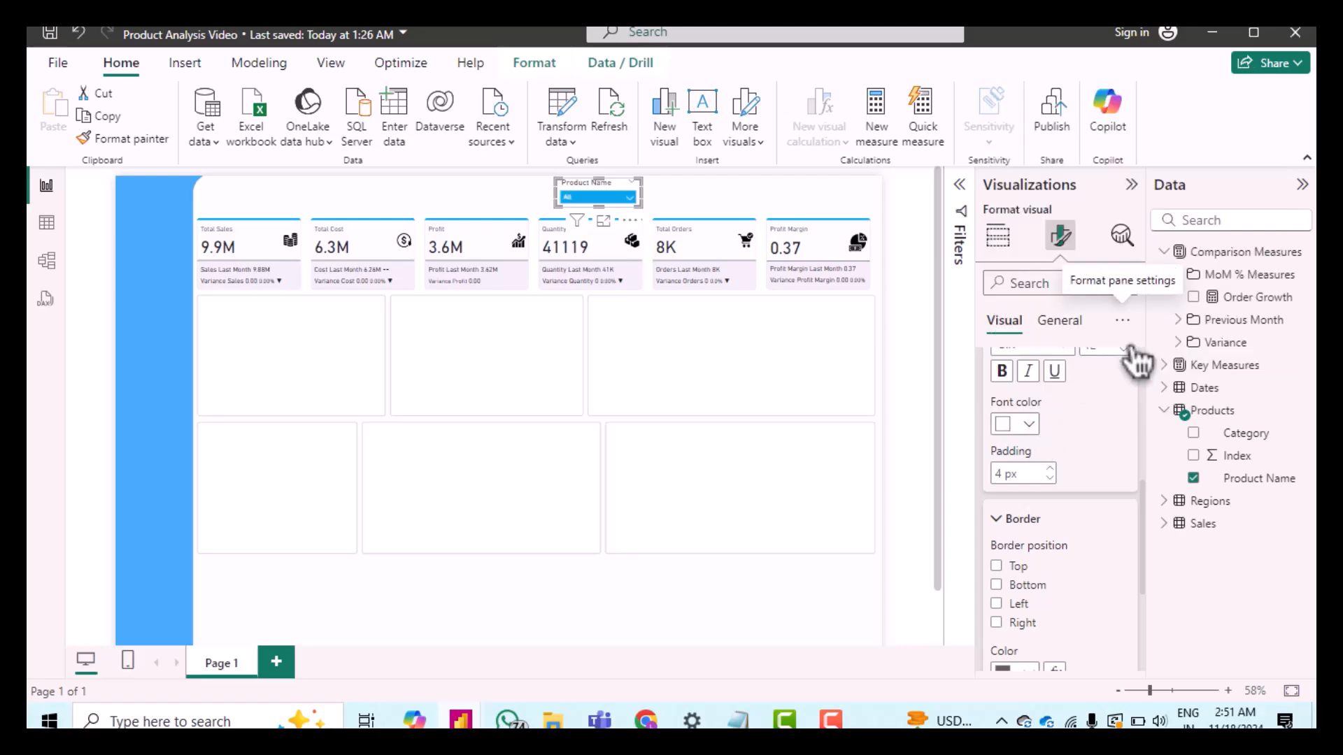
Step: Open the Product Name dropdown to preview its items, then close it
{"action": "left_click", "coordinate": [628, 201]}
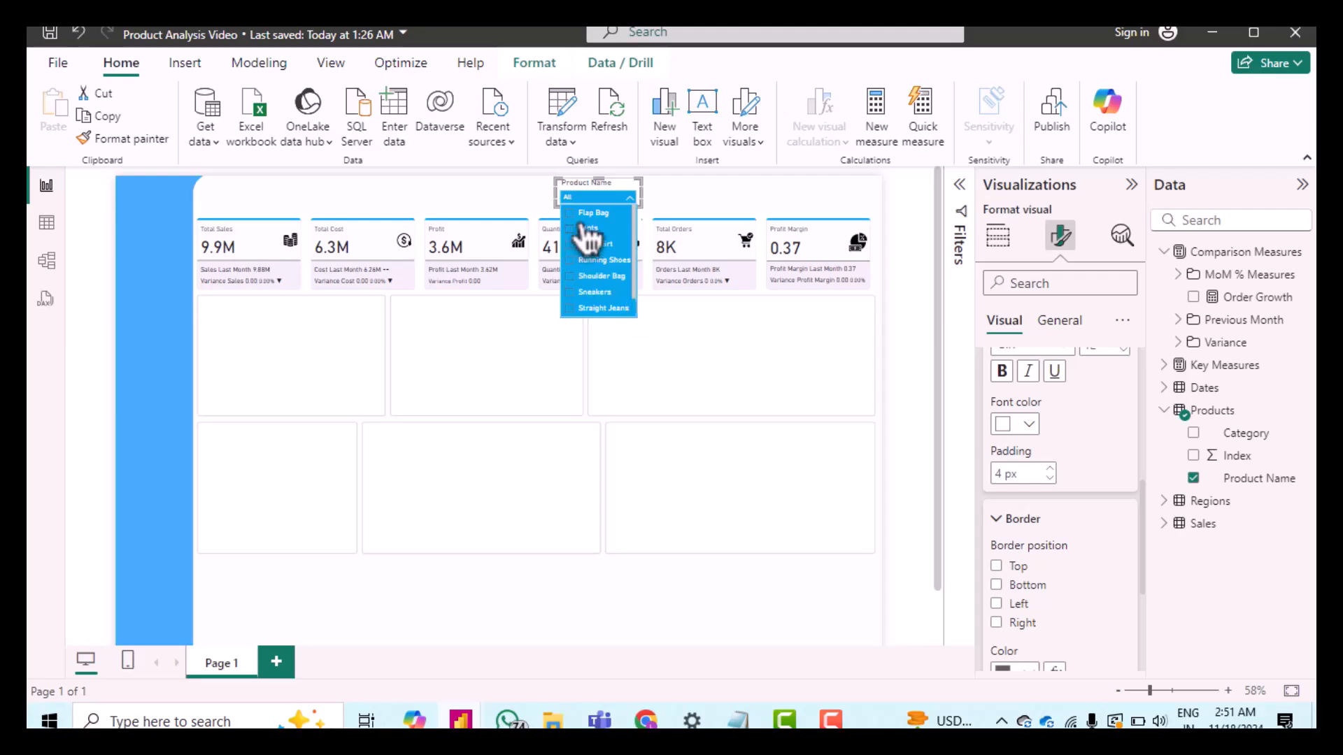
{"action": "left_click", "coordinate": [908, 337]}
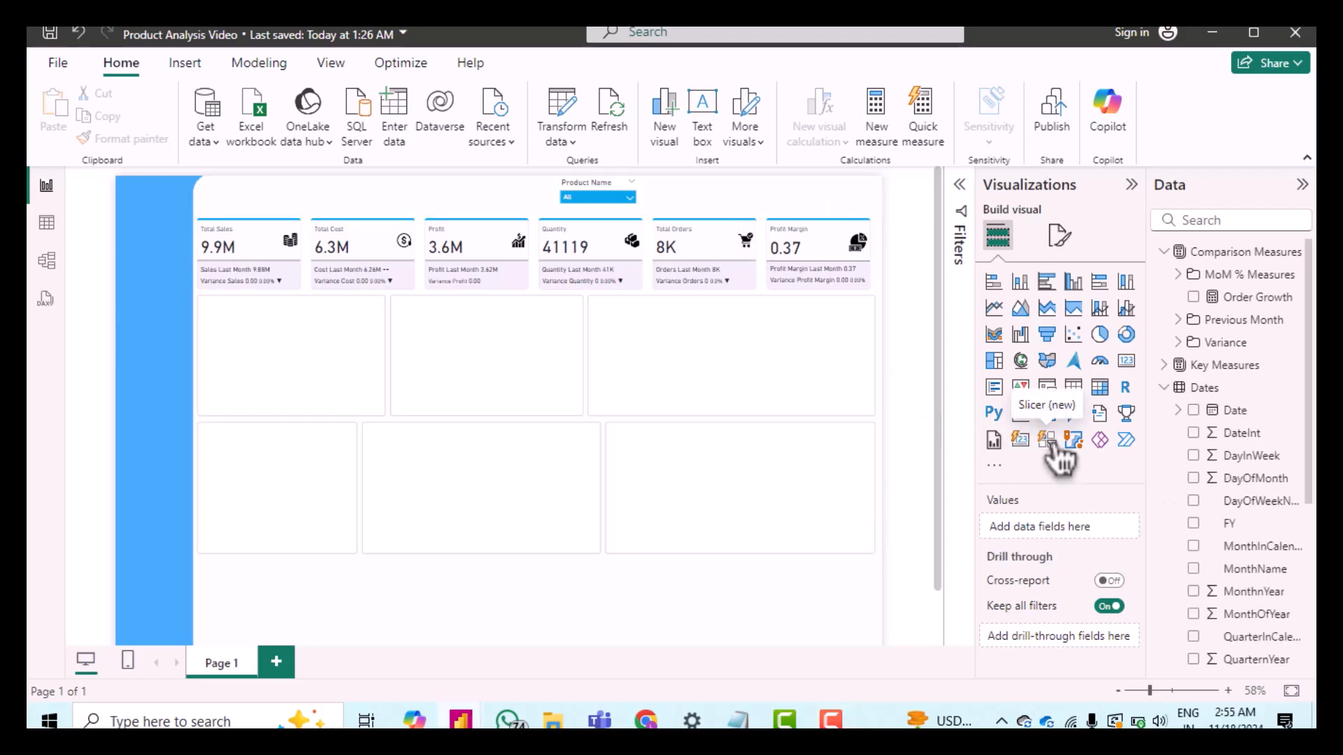
Step: Insert a new button slicer in the empty row and add the Dates Date field as Date Hierarchy
{"action": "left_click", "coordinate": [1048, 441]}
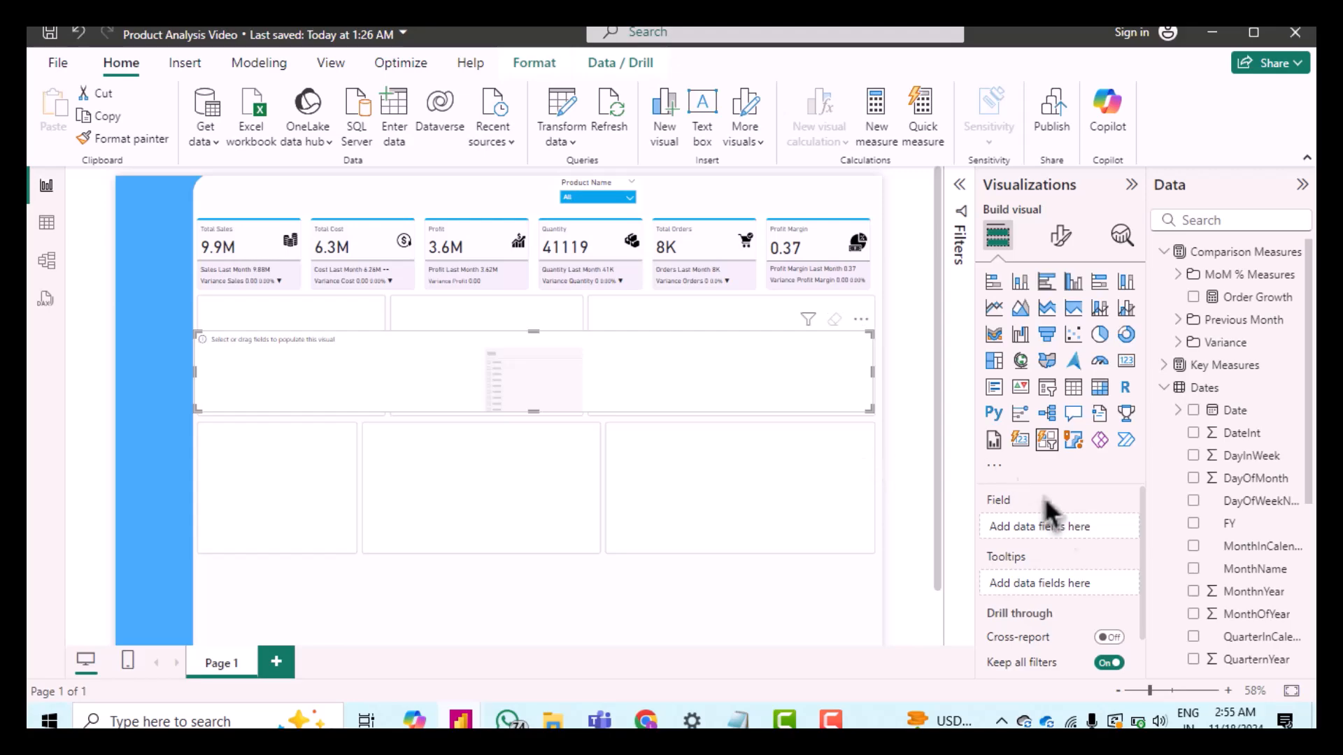
{"action": "left_click_drag", "start_coordinate": [1237, 435], "coordinate": [1057, 530]}
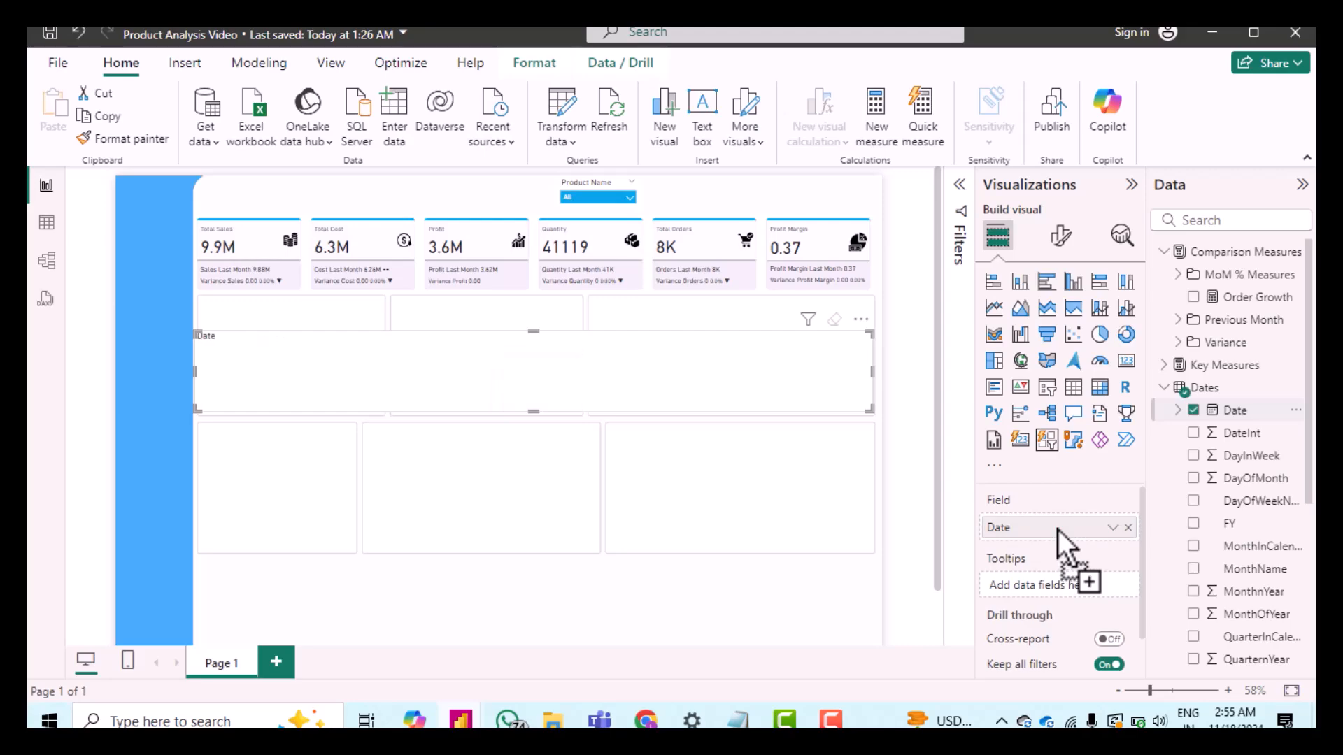
{"action": "left_click", "coordinate": [1114, 528]}
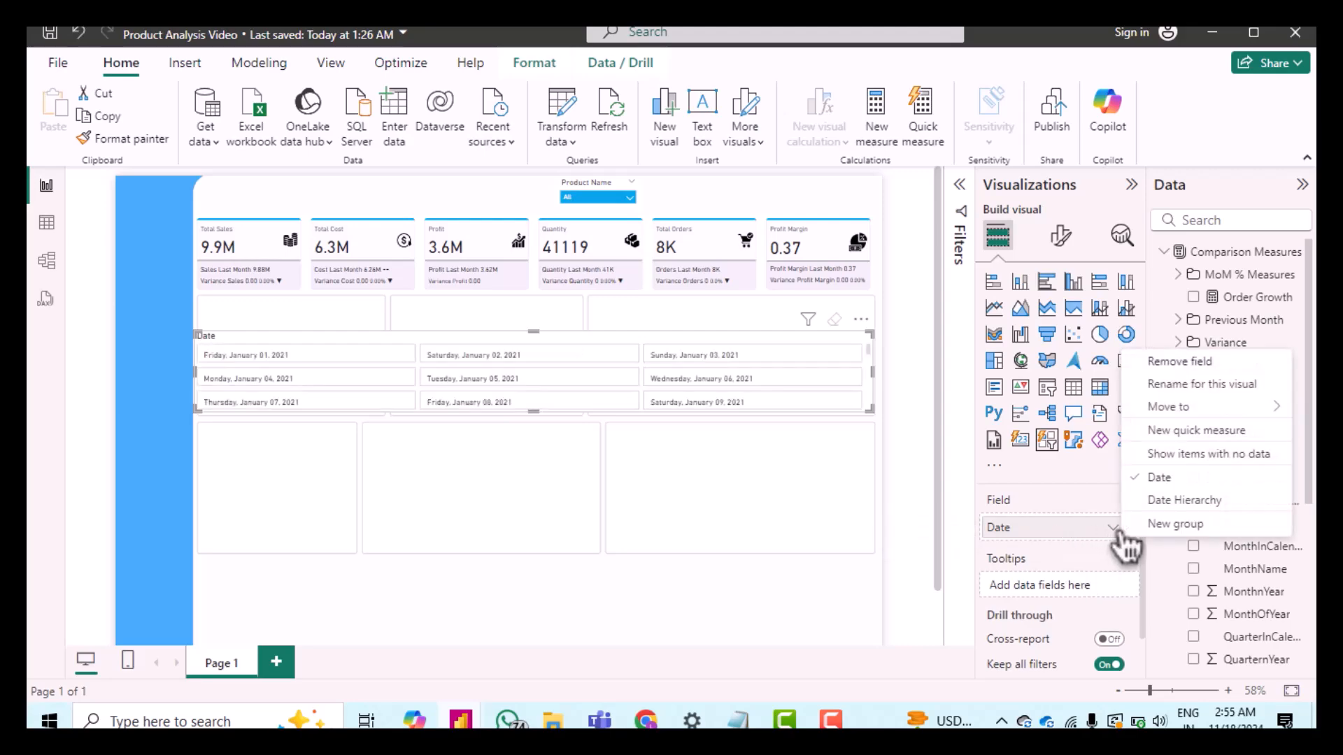
{"action": "left_click", "coordinate": [1181, 500]}
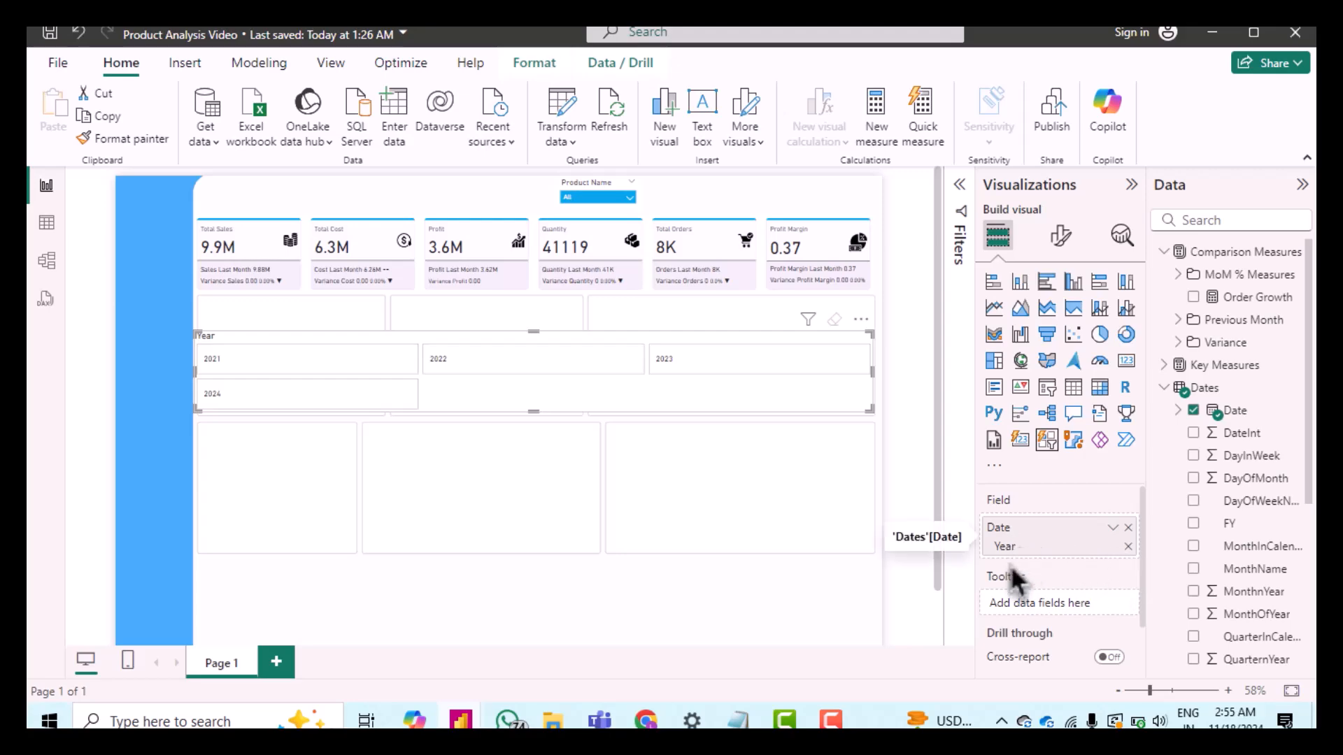
Step: Turn on Force selection in the new slicer's selection settings
{"action": "left_click", "coordinate": [1062, 251]}
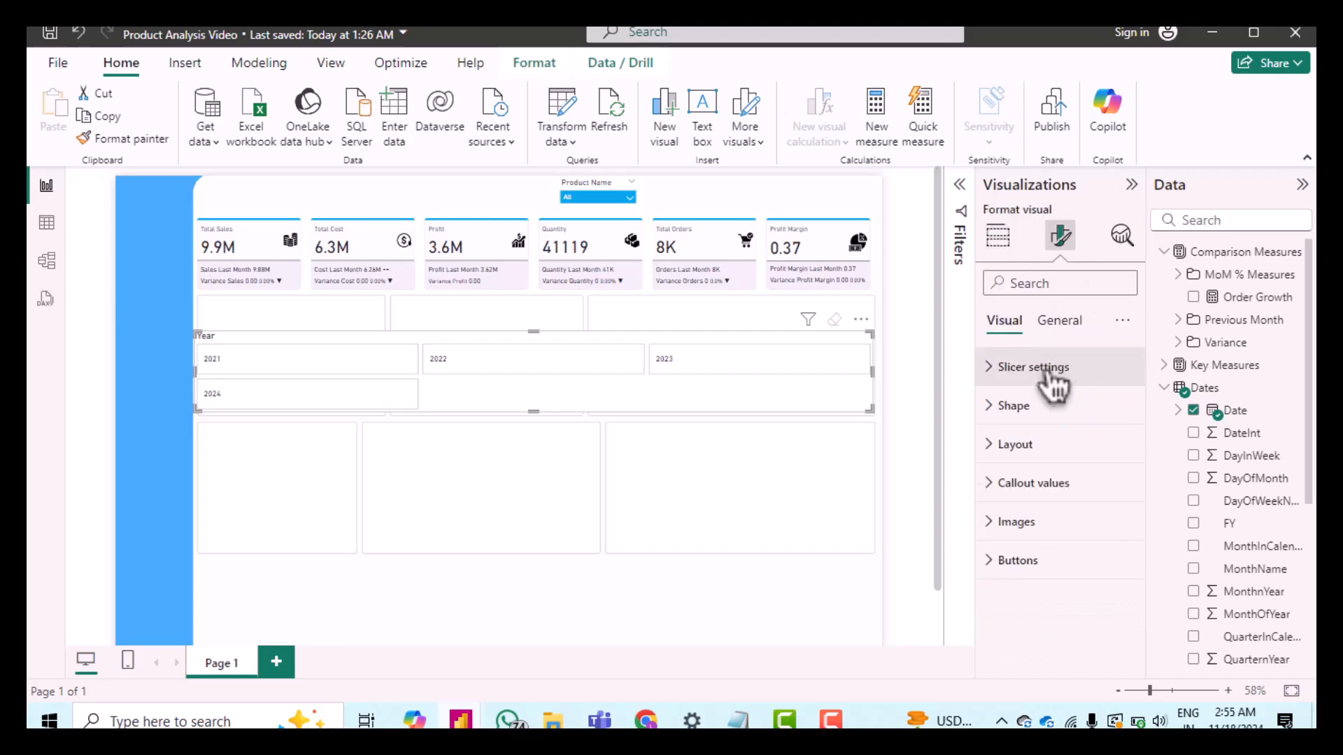
{"action": "left_click", "coordinate": [1007, 381]}
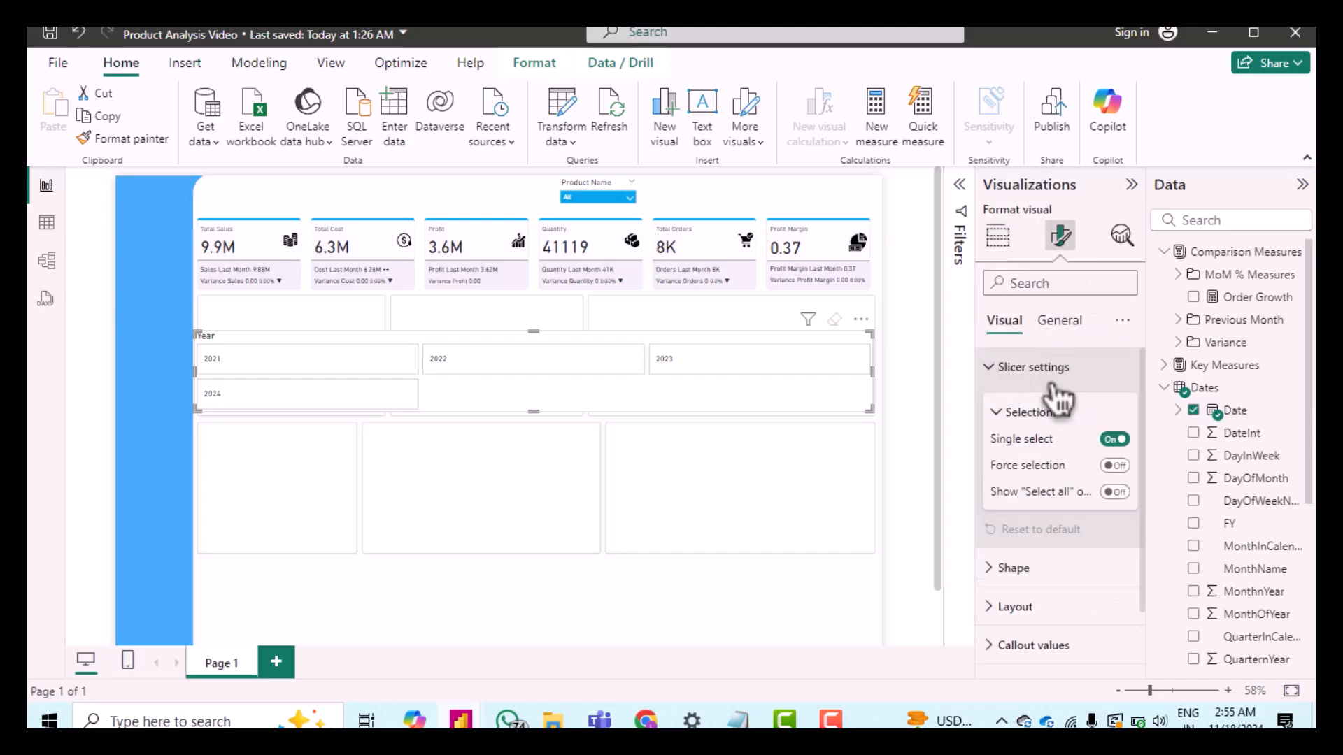
{"action": "left_click", "coordinate": [1116, 468]}
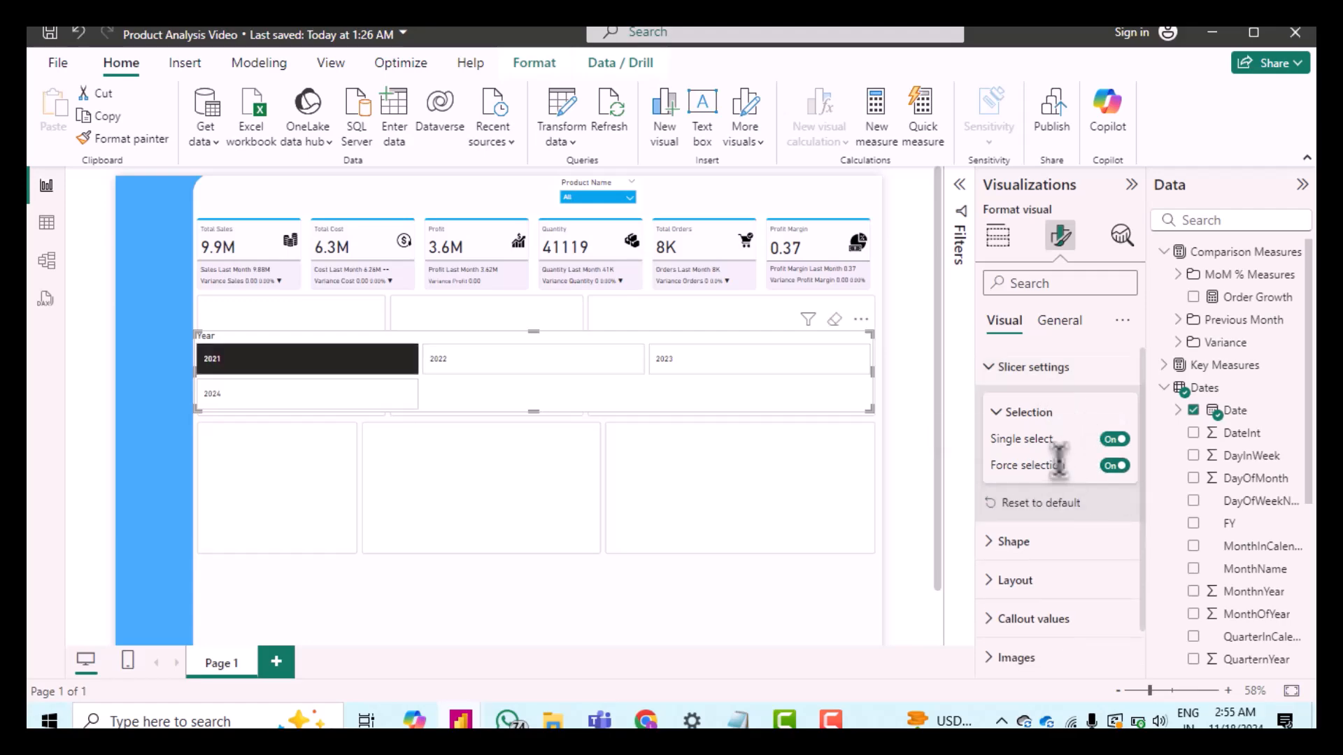
Step: Change the slicer buttons' shape to Rounded Rectangle with 10 px rounded corners
{"action": "scroll", "coordinate": [1056, 461], "scroll_direction": "down", "scroll_amount": 1}
{"action": "left_click", "coordinate": [1007, 498]}
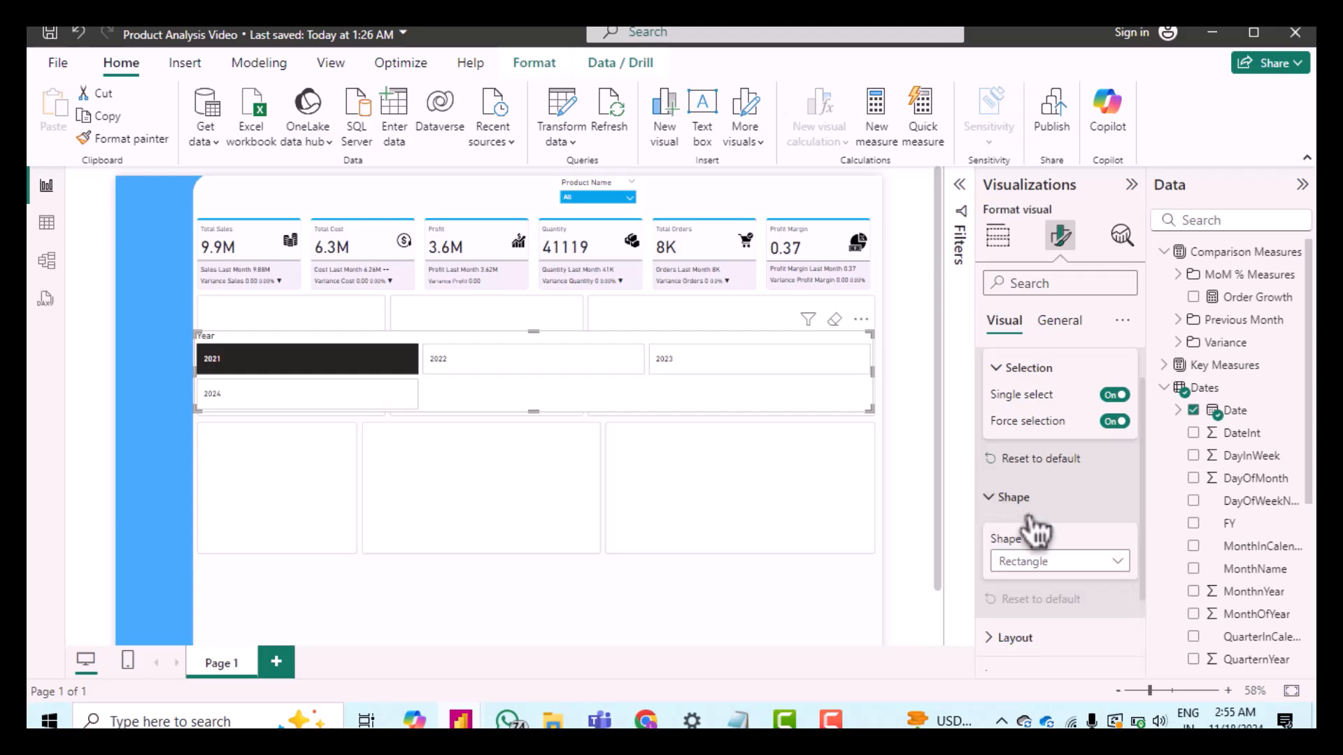
{"action": "left_click", "coordinate": [1055, 565]}
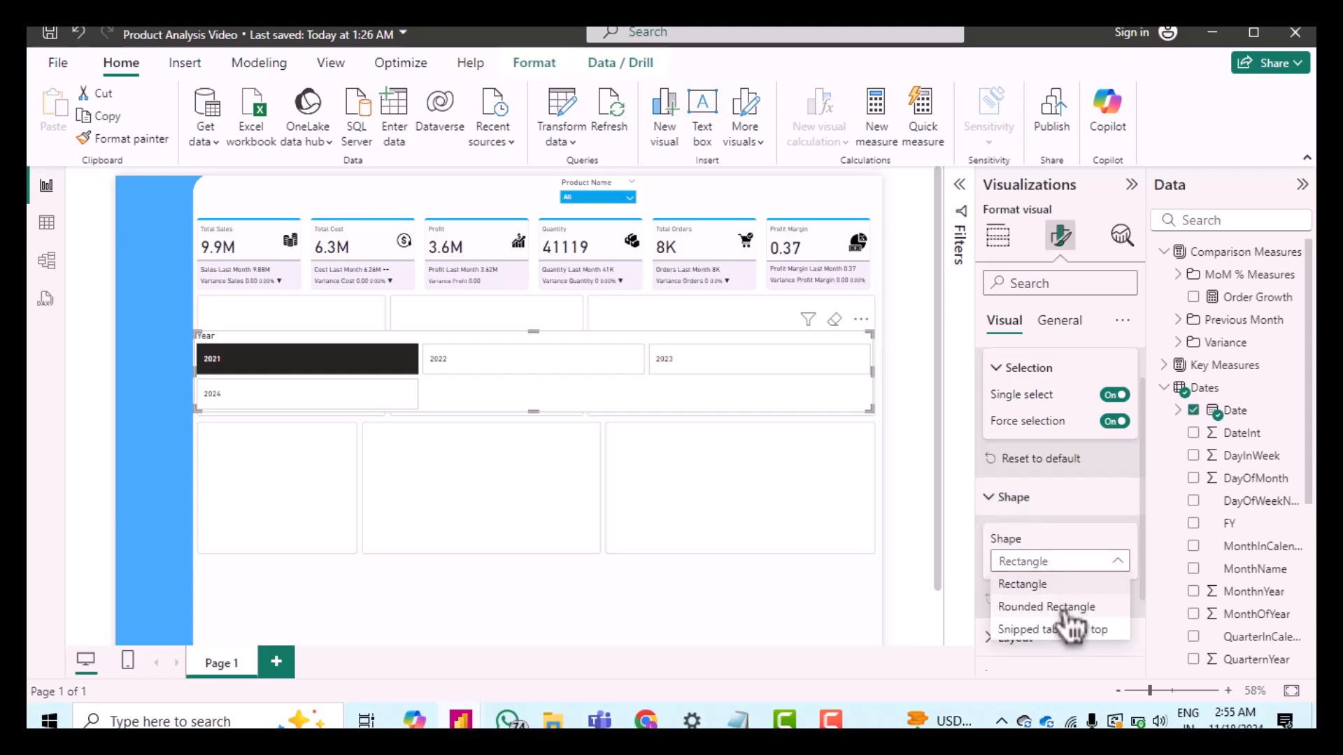
{"action": "left_click", "coordinate": [1064, 607]}
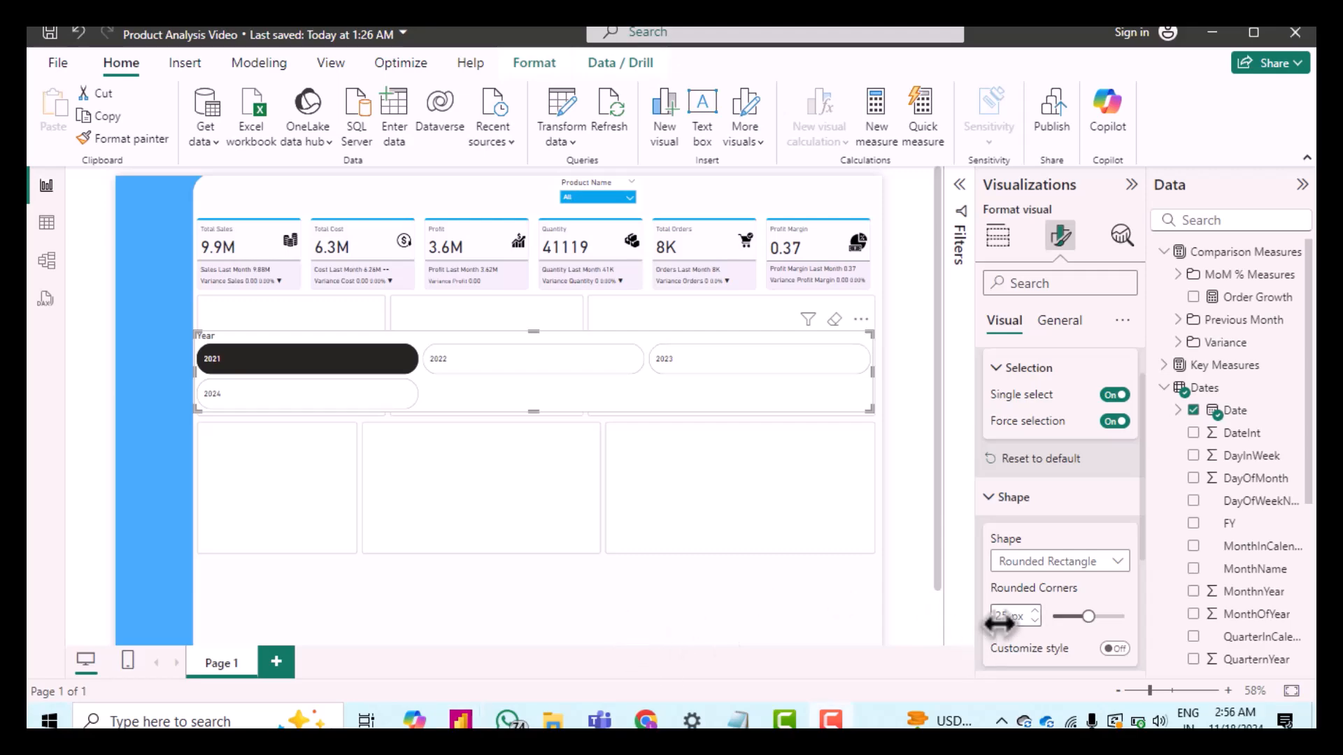
{"action": "type", "text": "2"}
{"action": "type", "text": "0"}
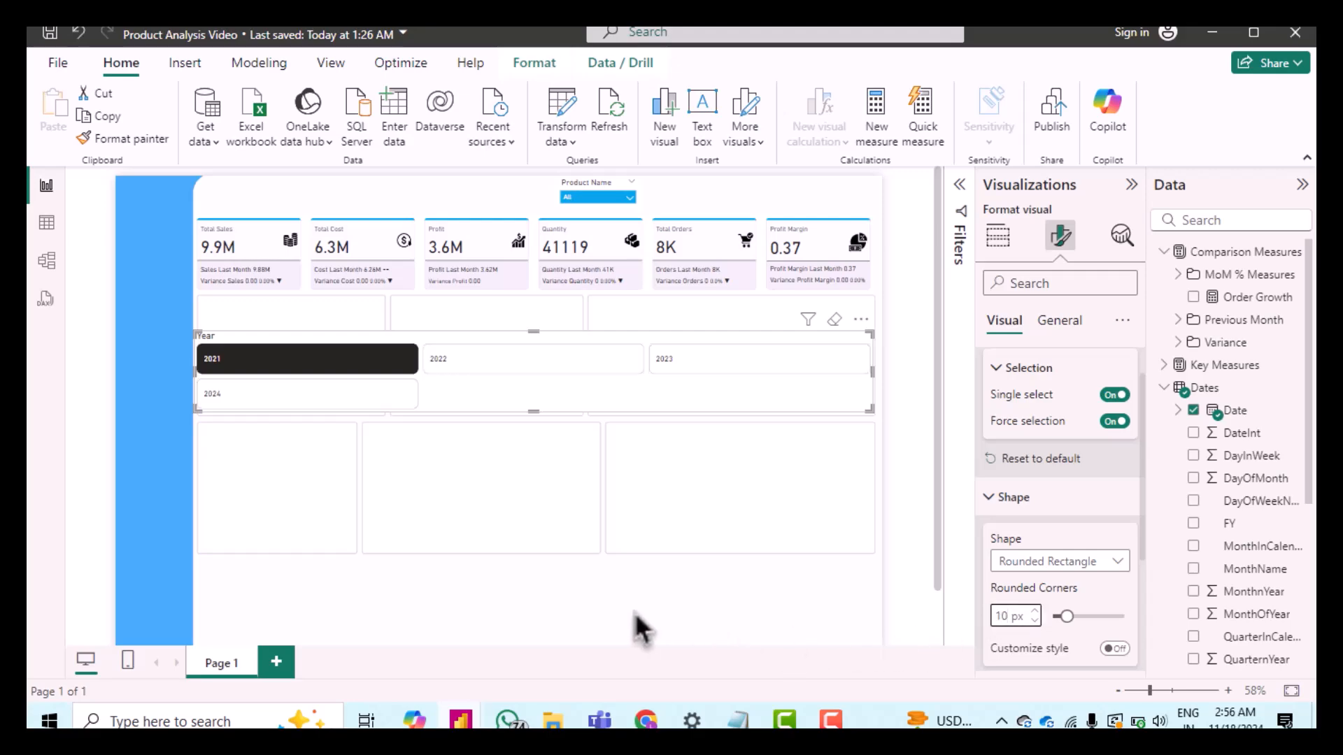
Step: Set the slicer's grid layout to 2 columns shown and open the overflow settings
{"action": "scroll", "coordinate": [1030, 555], "scroll_direction": "down", "scroll_amount": 3}
{"action": "left_click", "coordinate": [1002, 537]}
{"action": "scroll", "coordinate": [1051, 551], "scroll_direction": "down", "scroll_amount": 3}
{"action": "scroll", "coordinate": [1052, 551], "scroll_direction": "down", "scroll_amount": 2}
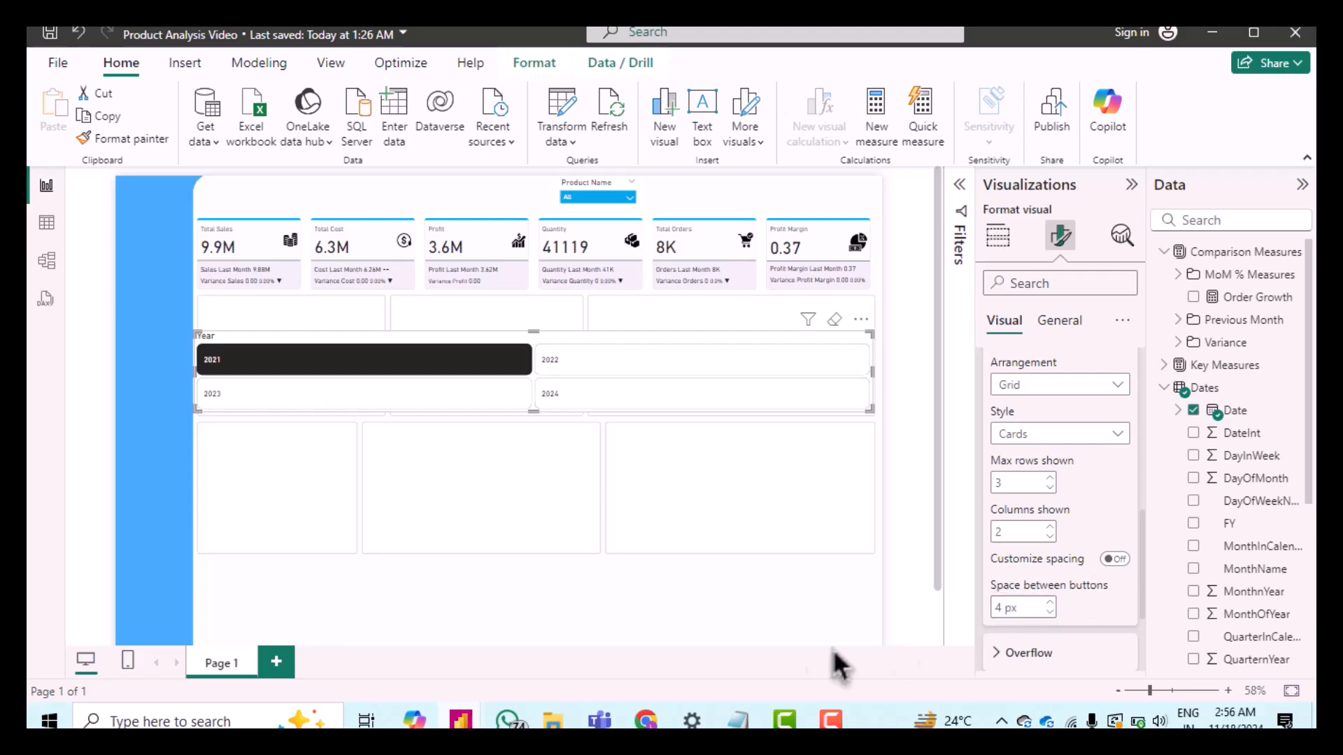
{"action": "left_click", "coordinate": [1028, 653]}
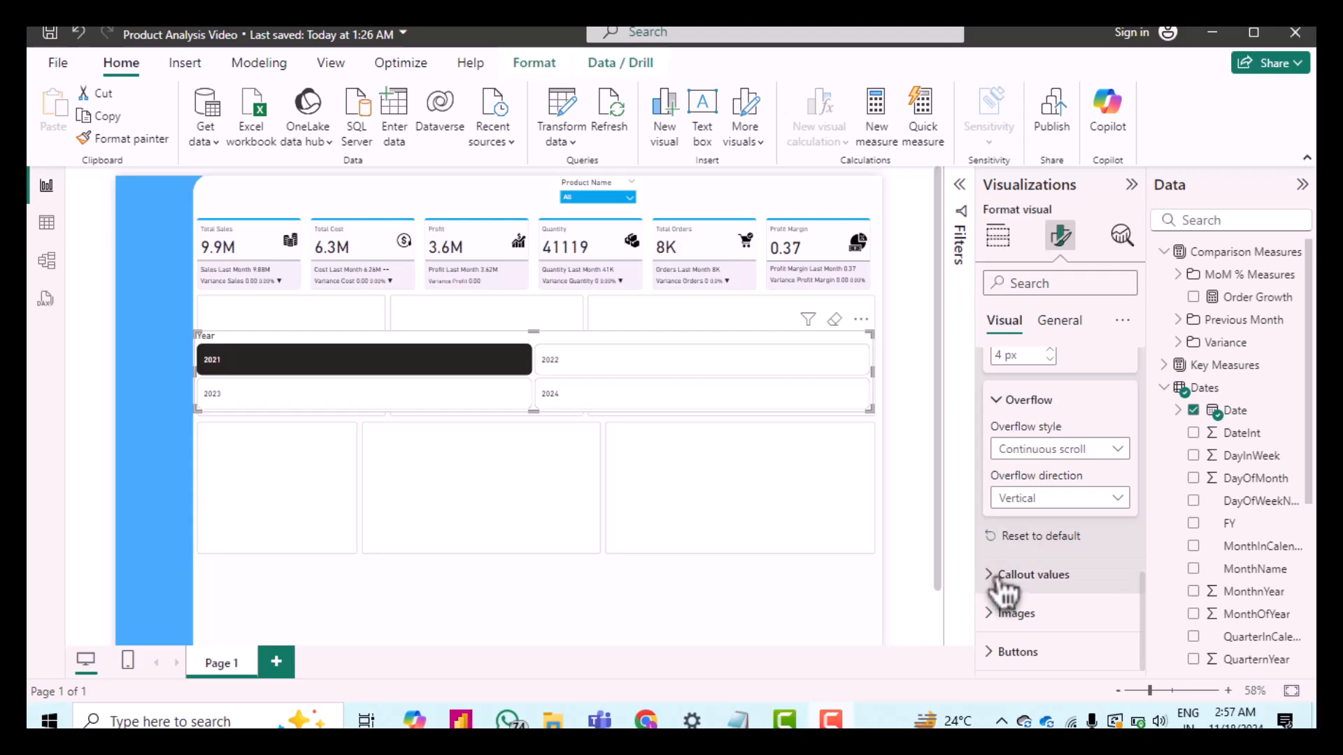
Step: Set the slicer's callout values font size to 9
{"action": "left_click", "coordinate": [1060, 560]}
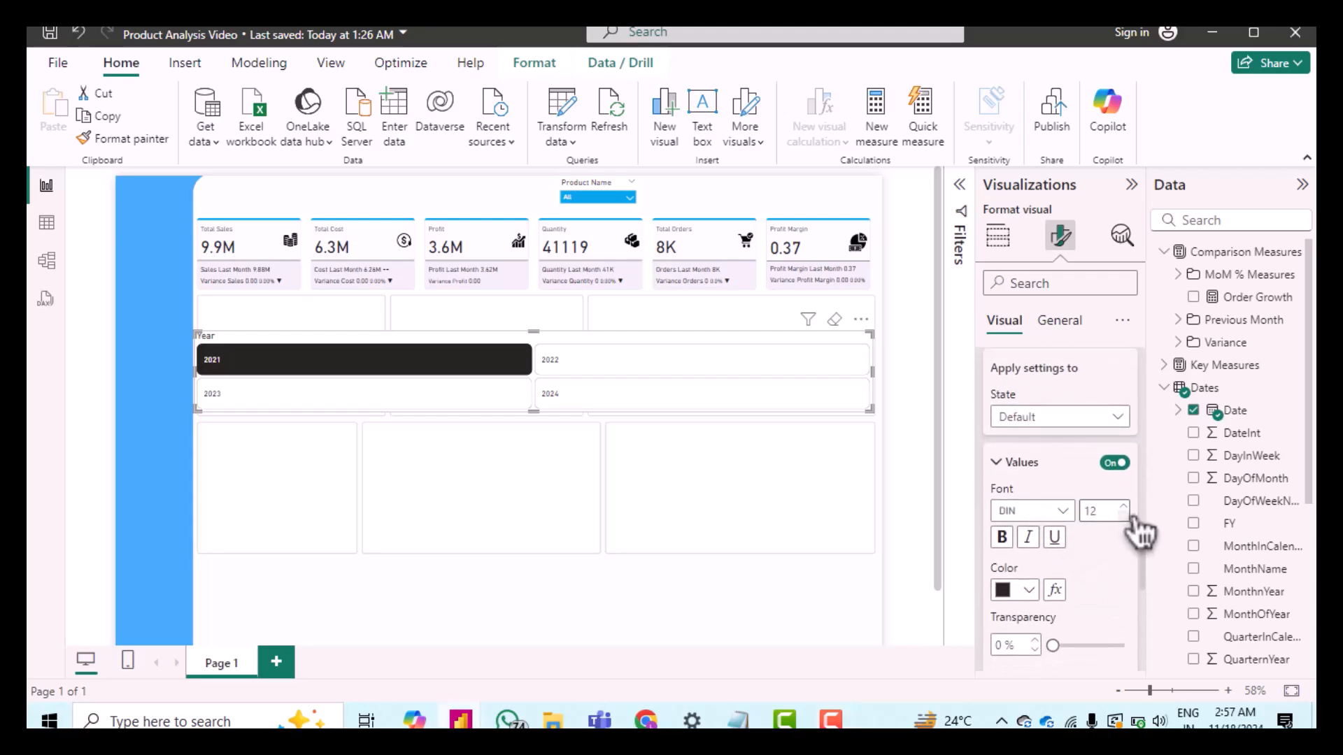
{"action": "left_click", "coordinate": [1134, 519]}
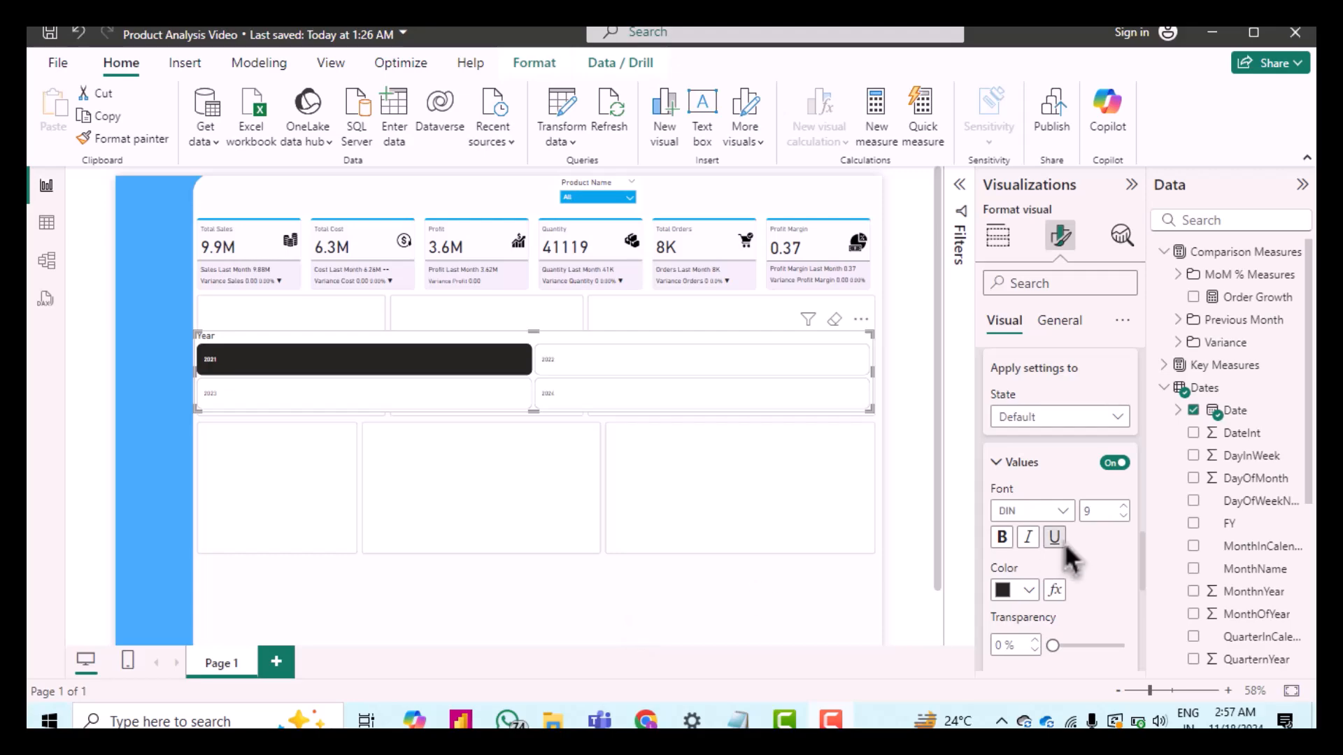
{"action": "scroll", "coordinate": [1098, 556], "scroll_direction": "down", "scroll_amount": 5}
{"action": "scroll", "coordinate": [1097, 556], "scroll_direction": "down", "scroll_amount": 3}
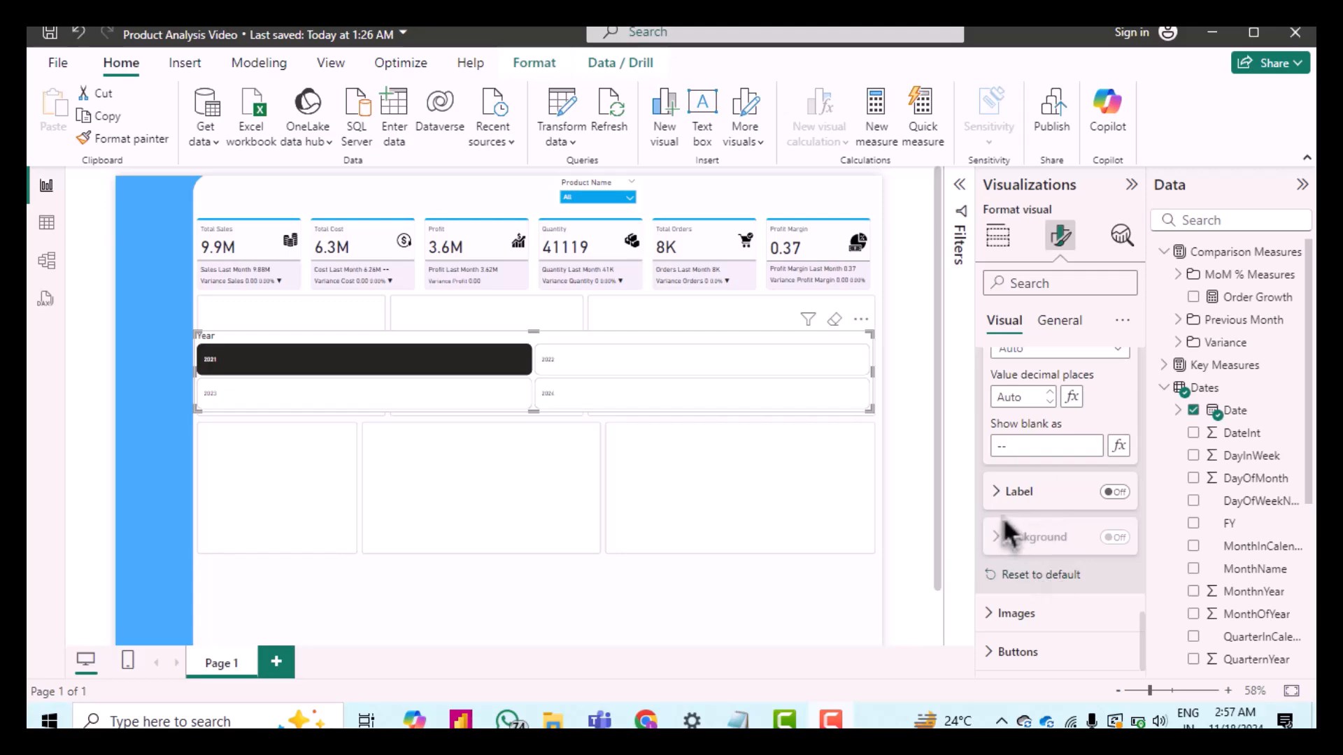
Step: Set the slicer buttons' padding size to Custom
{"action": "left_click", "coordinate": [1001, 663]}
{"action": "scroll", "coordinate": [1036, 624], "scroll_direction": "down", "scroll_amount": 4}
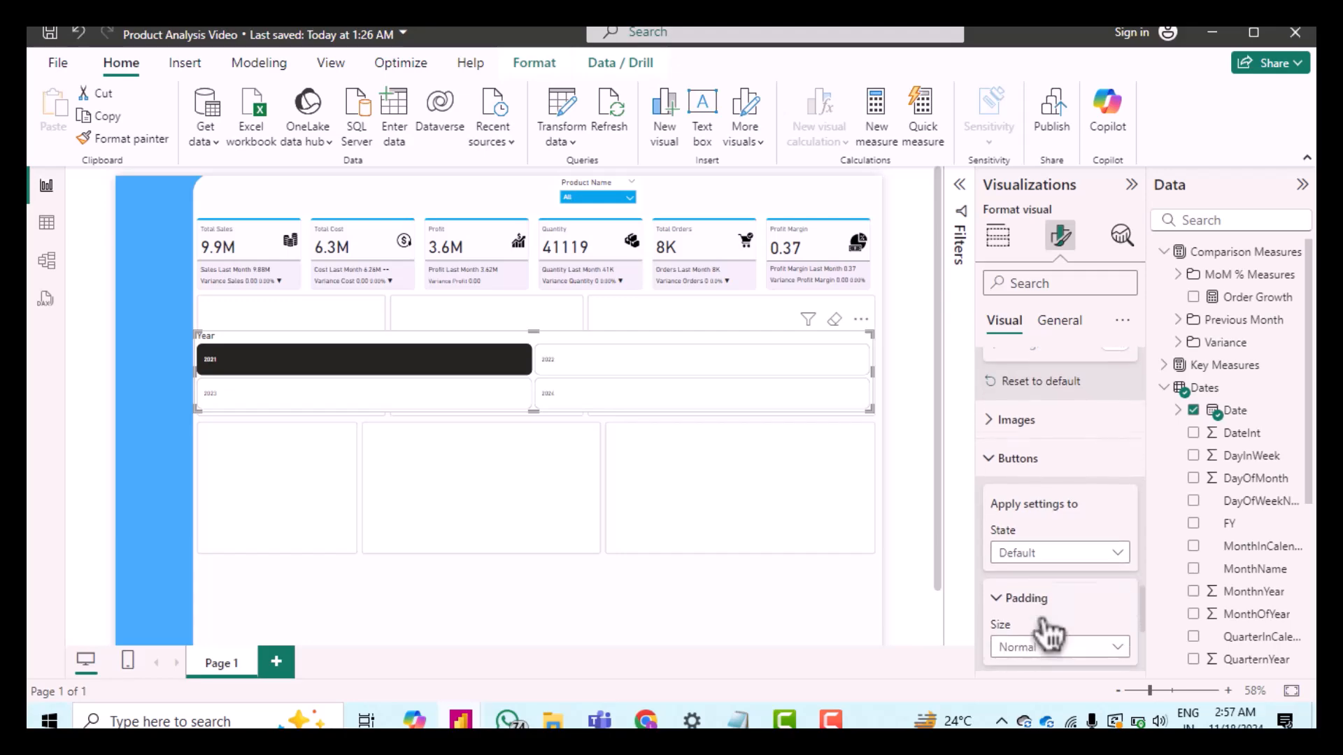
{"action": "scroll", "coordinate": [1047, 626], "scroll_direction": "down", "scroll_amount": 1}
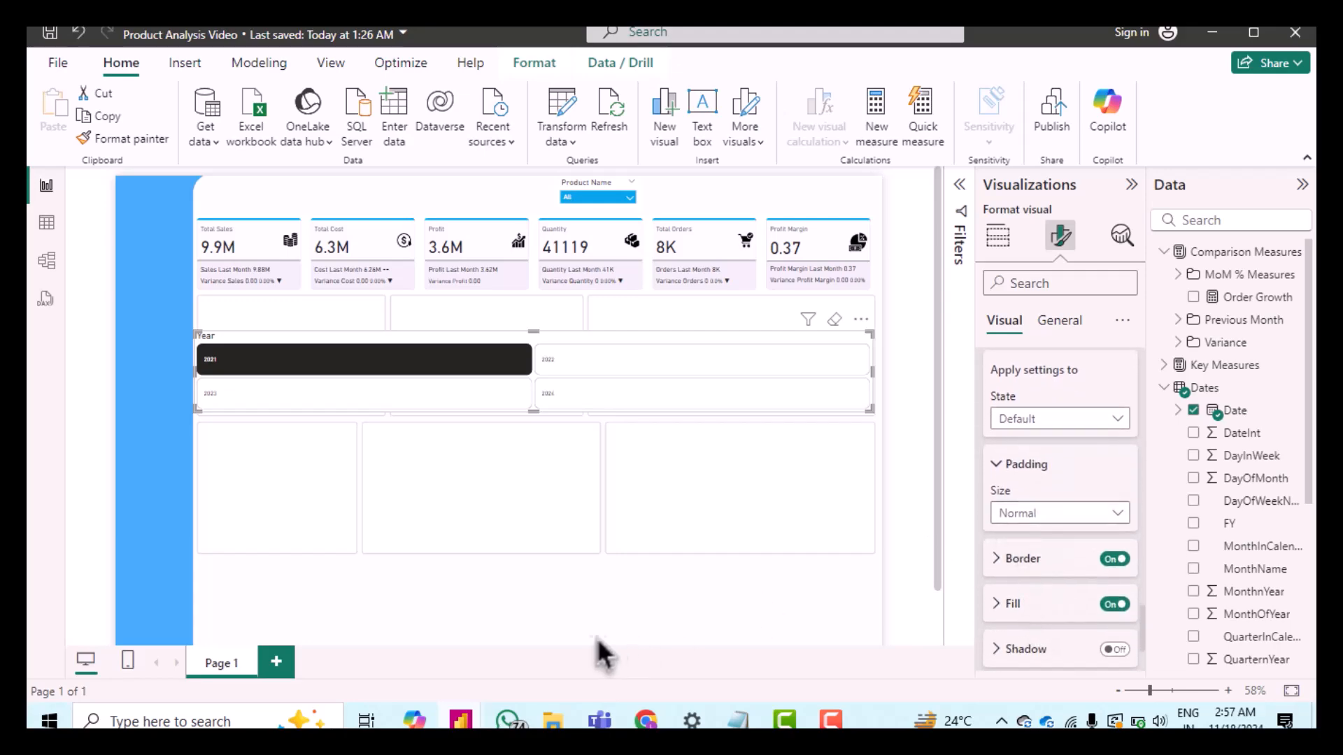
{"action": "left_click", "coordinate": [1016, 516]}
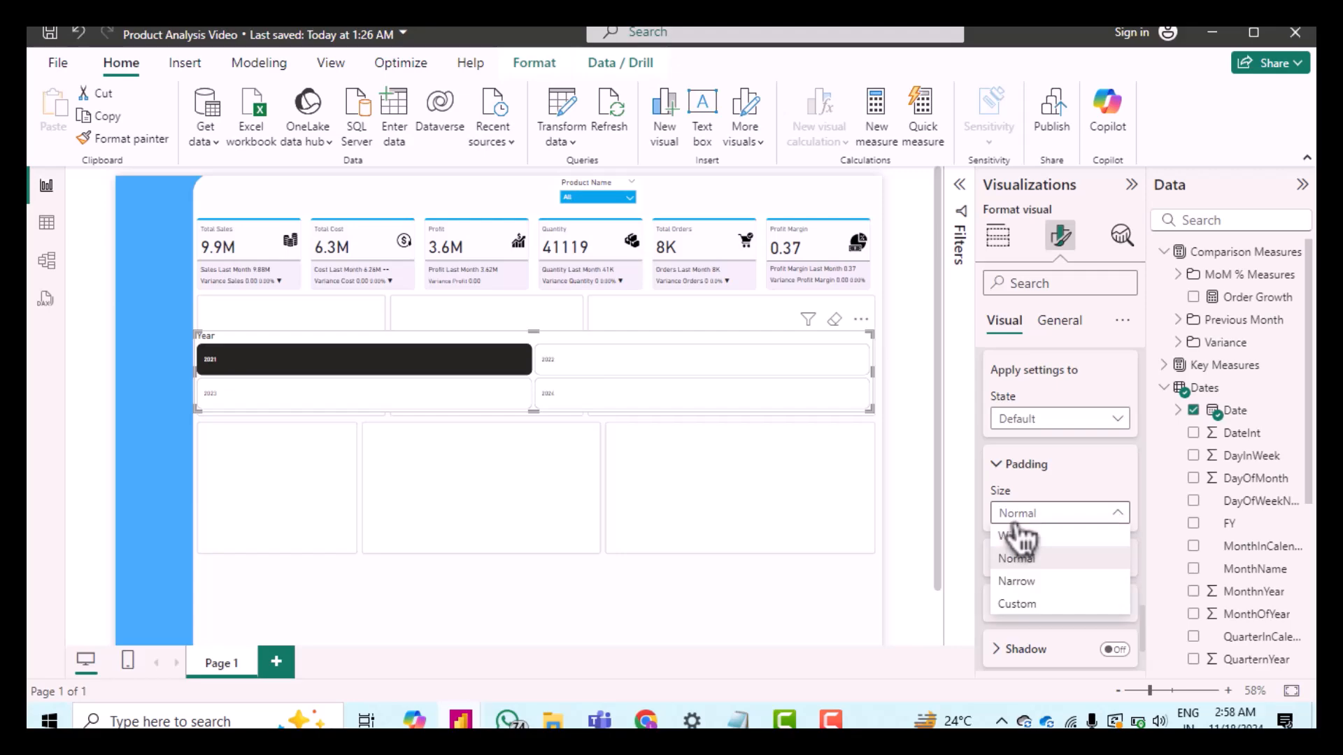
{"action": "left_click", "coordinate": [1026, 609]}
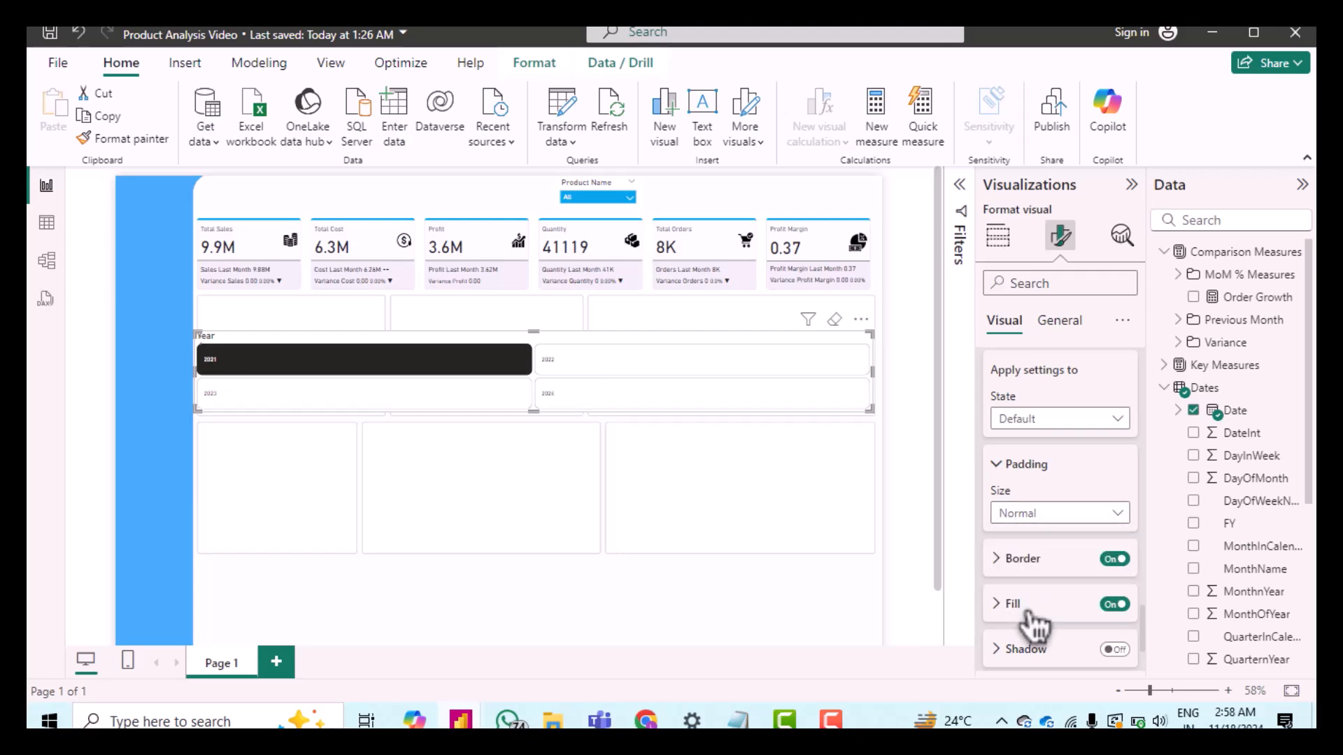
{"action": "scroll", "coordinate": [1056, 502], "scroll_direction": "down", "scroll_amount": 1}
Step: Set the slicer buttons' custom padding to 3 px top, 3 px right, 6 px bottom and 1 px left
{"action": "double_click", "coordinate": [1049, 495]}
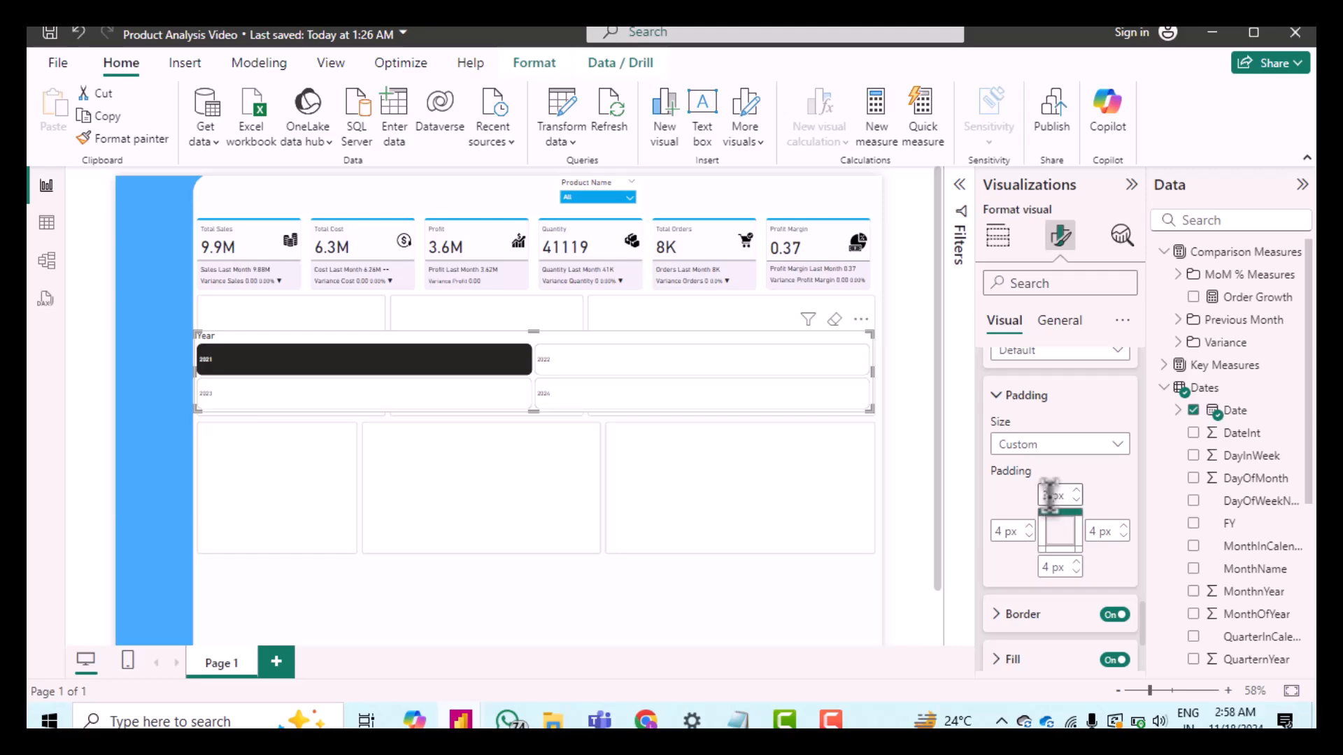
{"action": "double_click", "coordinate": [1095, 530]}
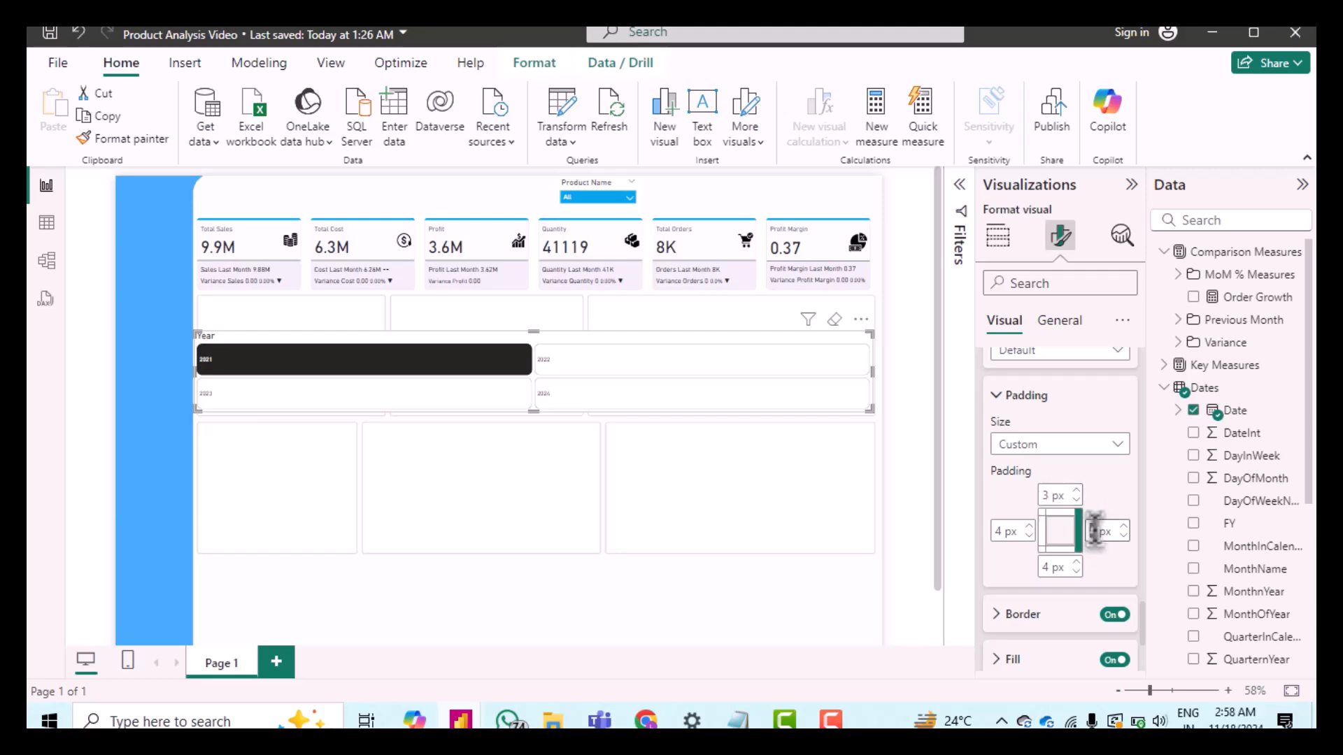
{"action": "type", "text": "3"}
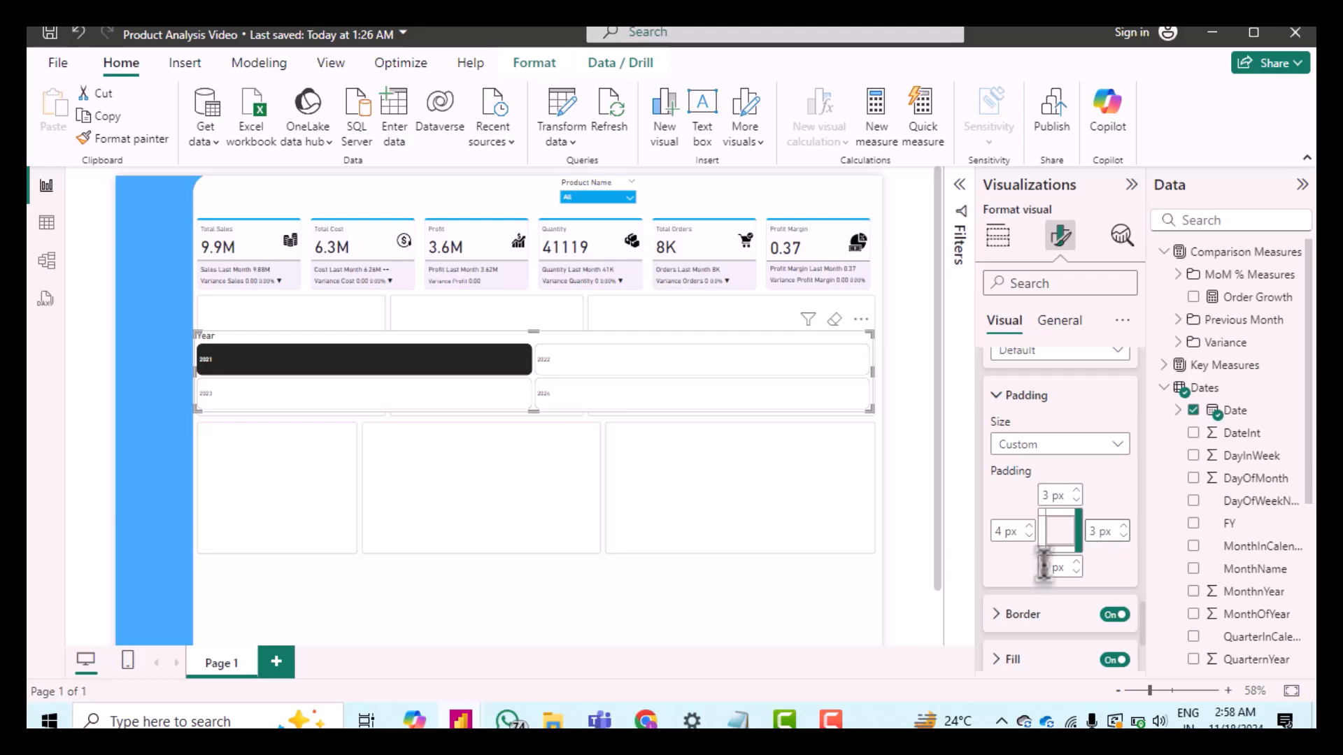
{"action": "double_click", "coordinate": [1049, 567]}
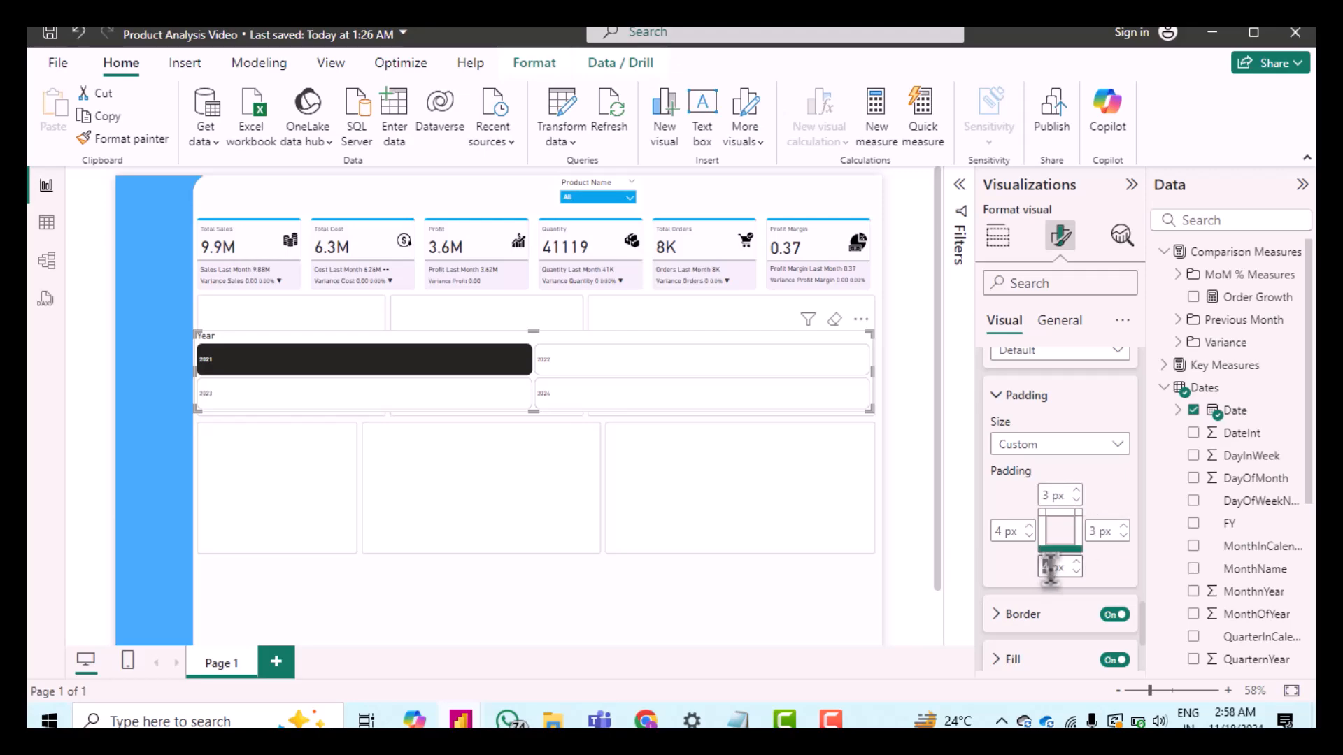
{"action": "type", "text": "6"}
{"action": "double_click", "coordinate": [1002, 531]}
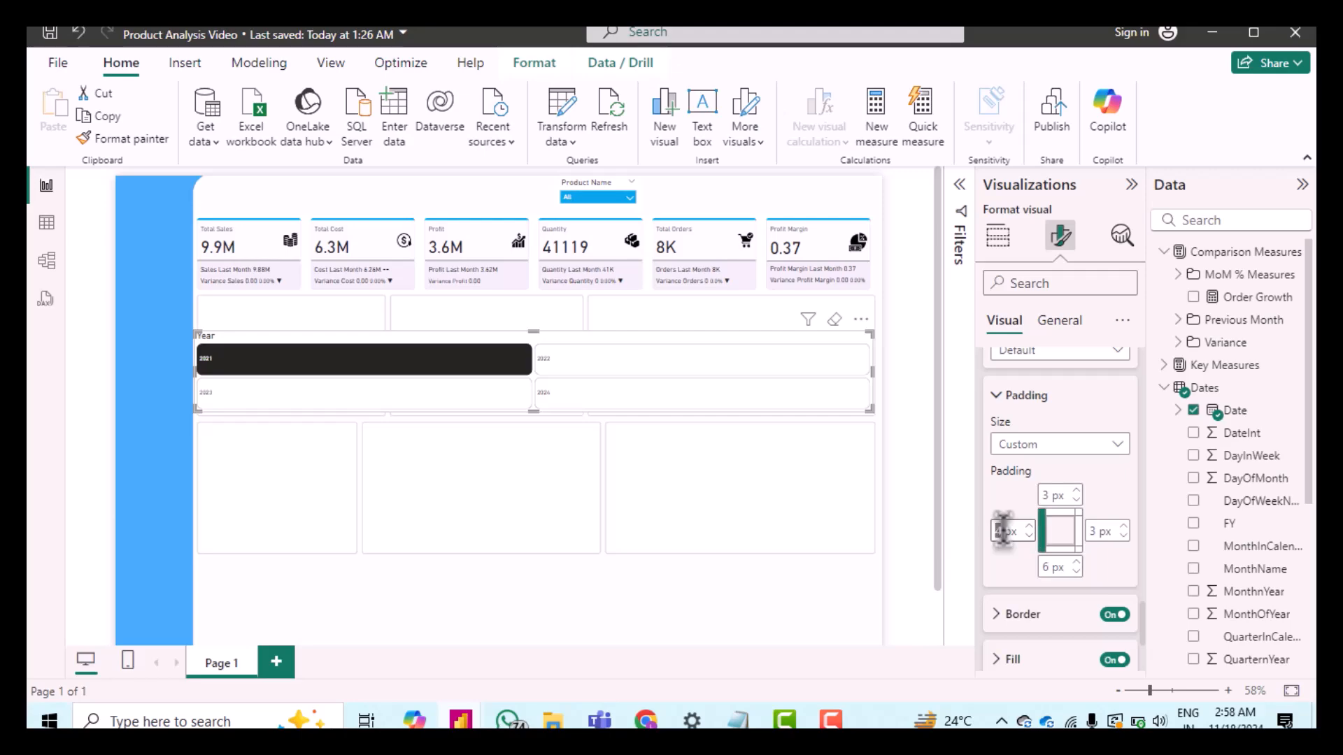
{"action": "type", "text": "1"}
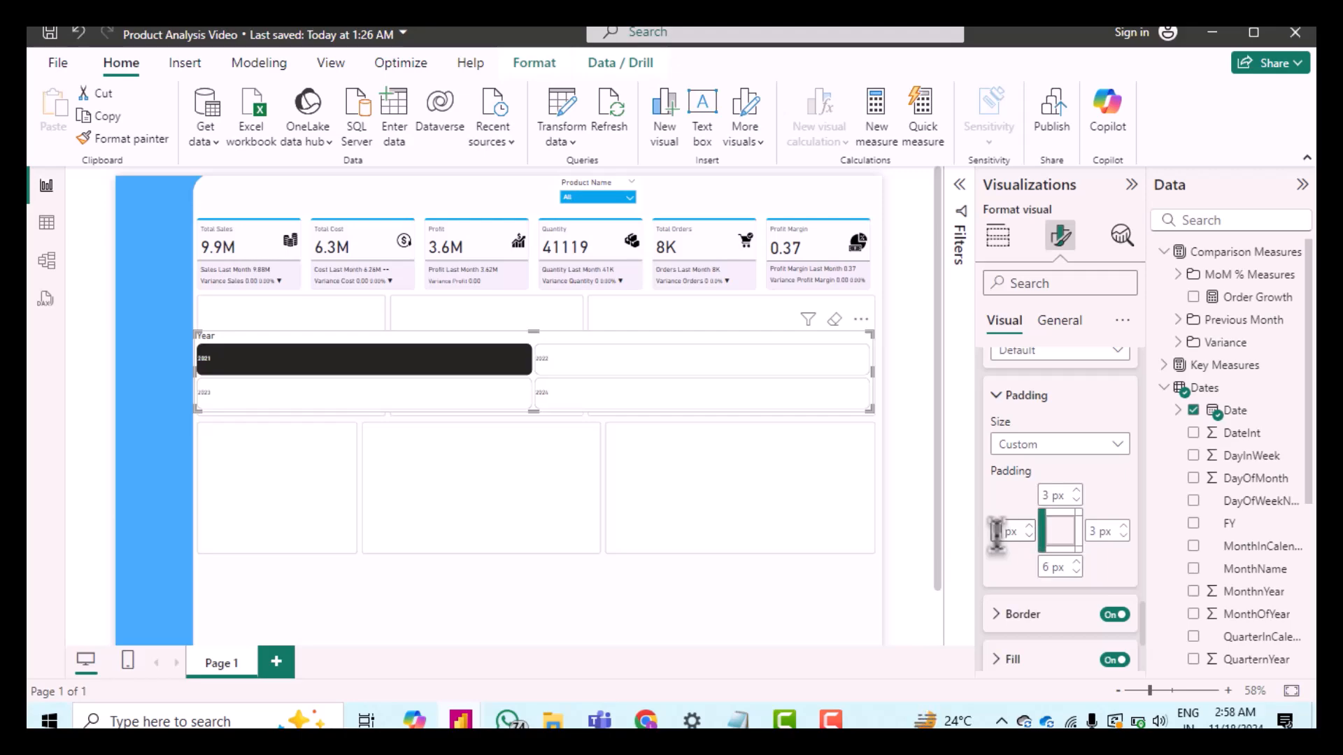
{"action": "key", "text": "Return"}
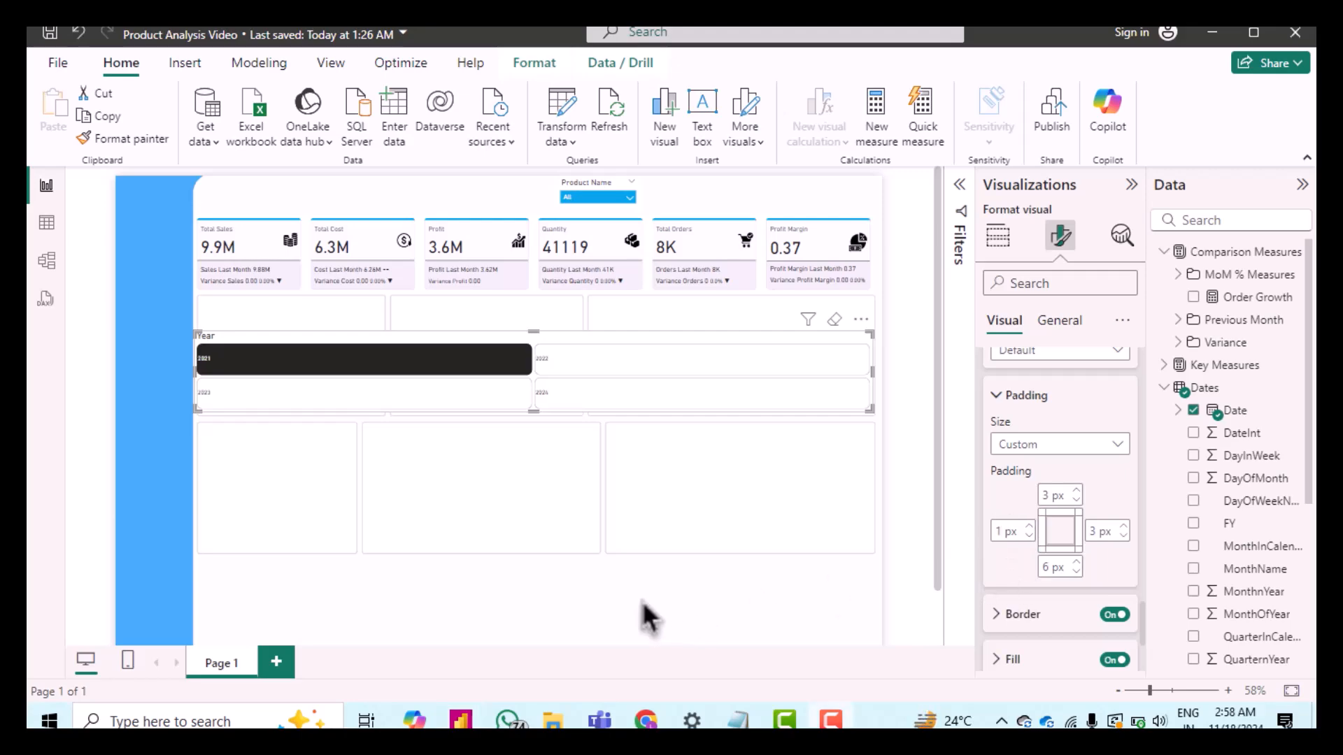
Step: Turn off the slicer buttons' border and set their fill color to hex #EFF0F3
{"action": "scroll", "coordinate": [1064, 518], "scroll_direction": "down", "scroll_amount": 3}
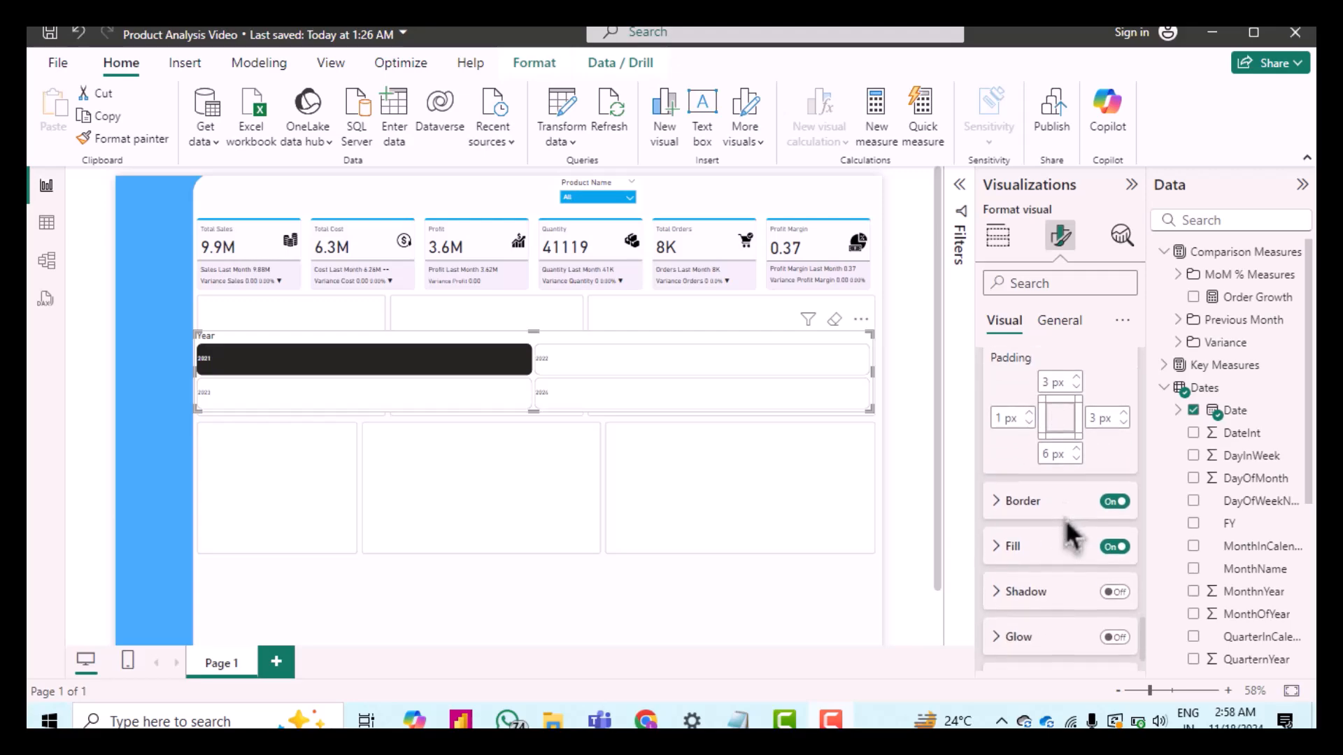
{"action": "left_click", "coordinate": [1116, 502]}
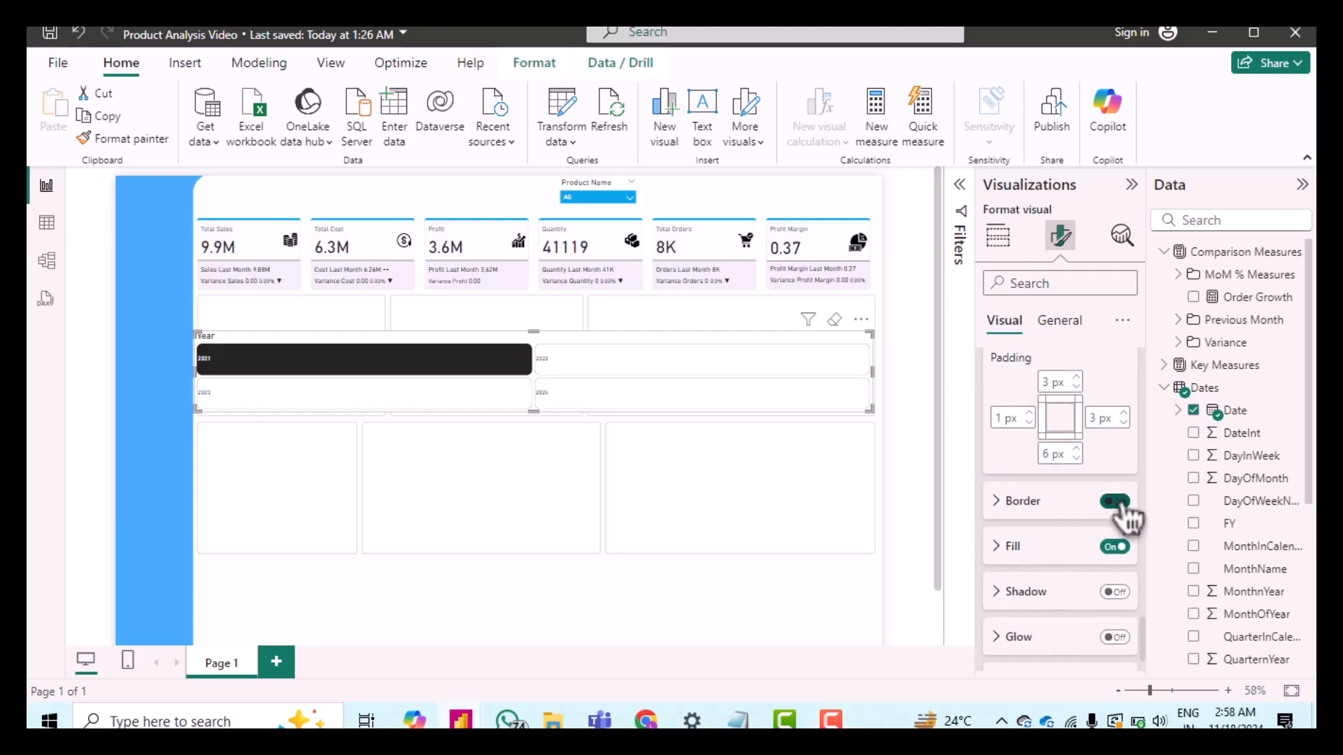
{"action": "left_click", "coordinate": [1014, 556]}
{"action": "scroll", "coordinate": [1047, 565], "scroll_direction": "down", "scroll_amount": 2}
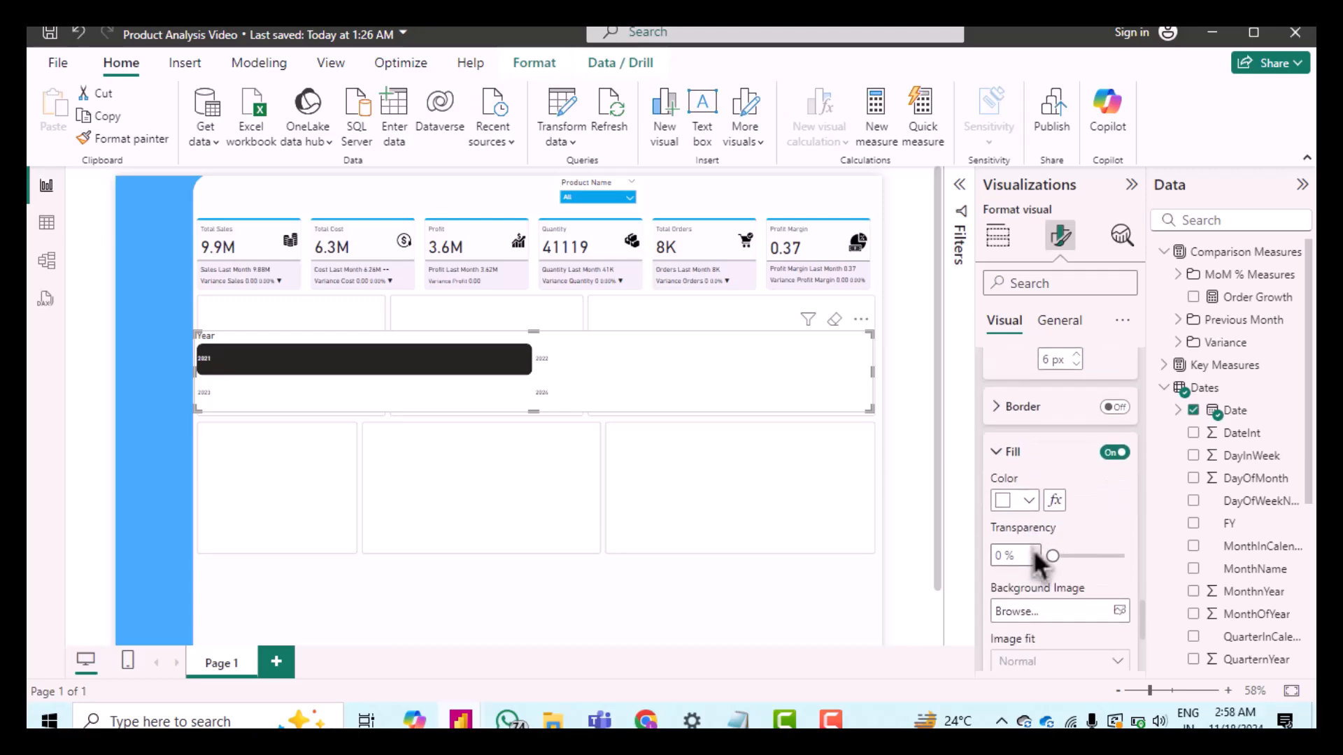
{"action": "left_click", "coordinate": [1027, 500]}
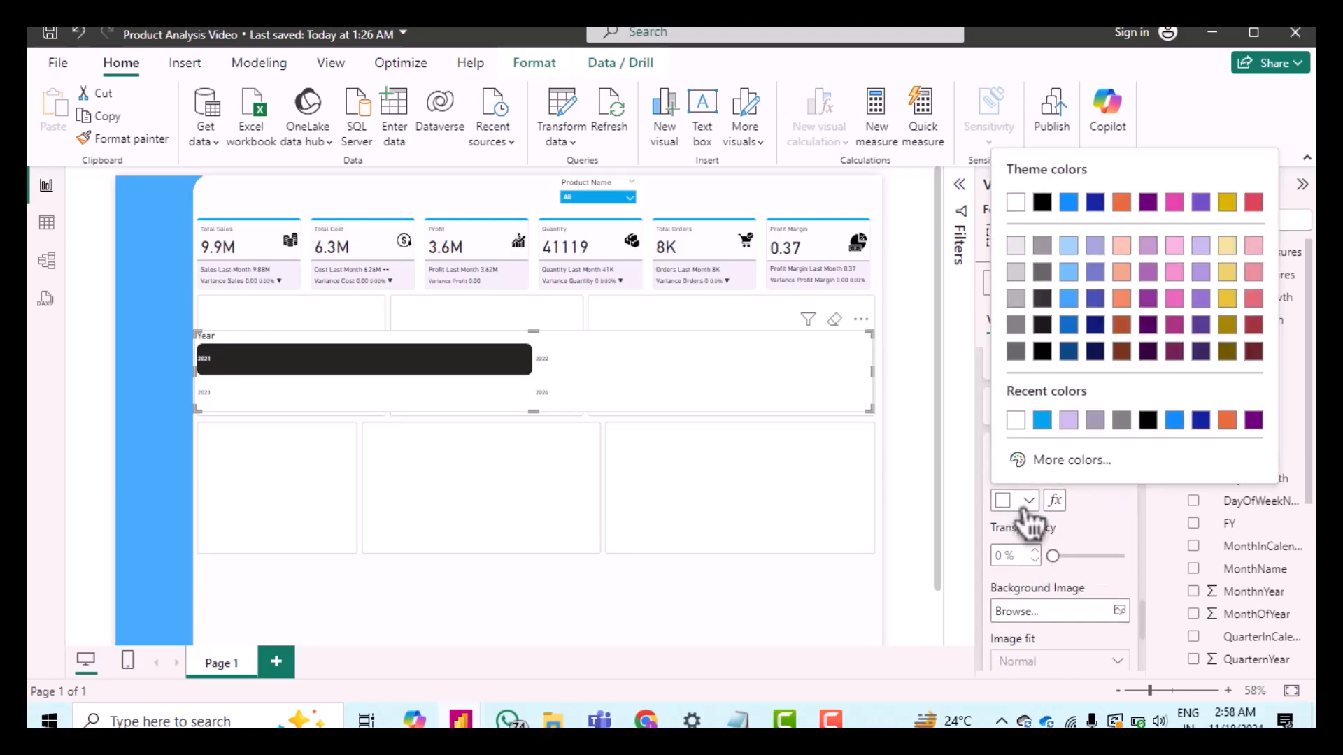
{"action": "left_click", "coordinate": [1040, 461]}
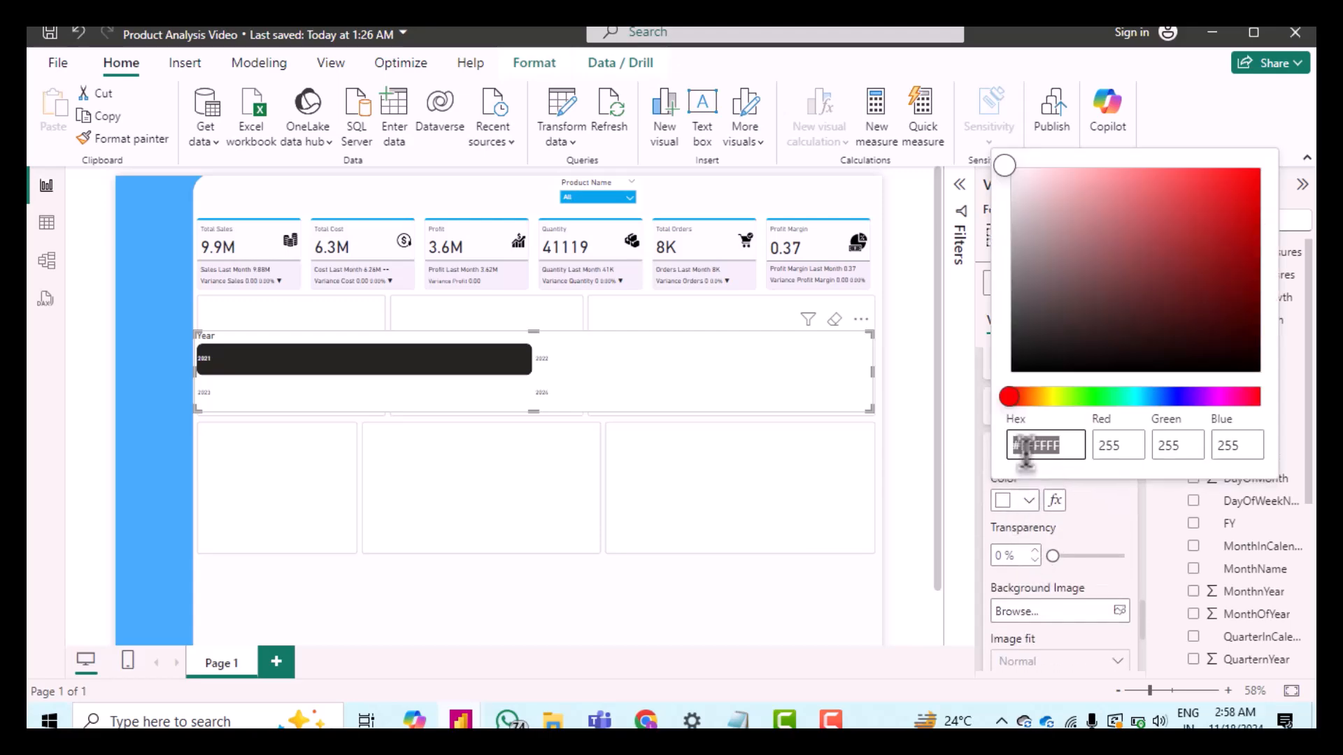
{"action": "type", "text": "eff0f3"}
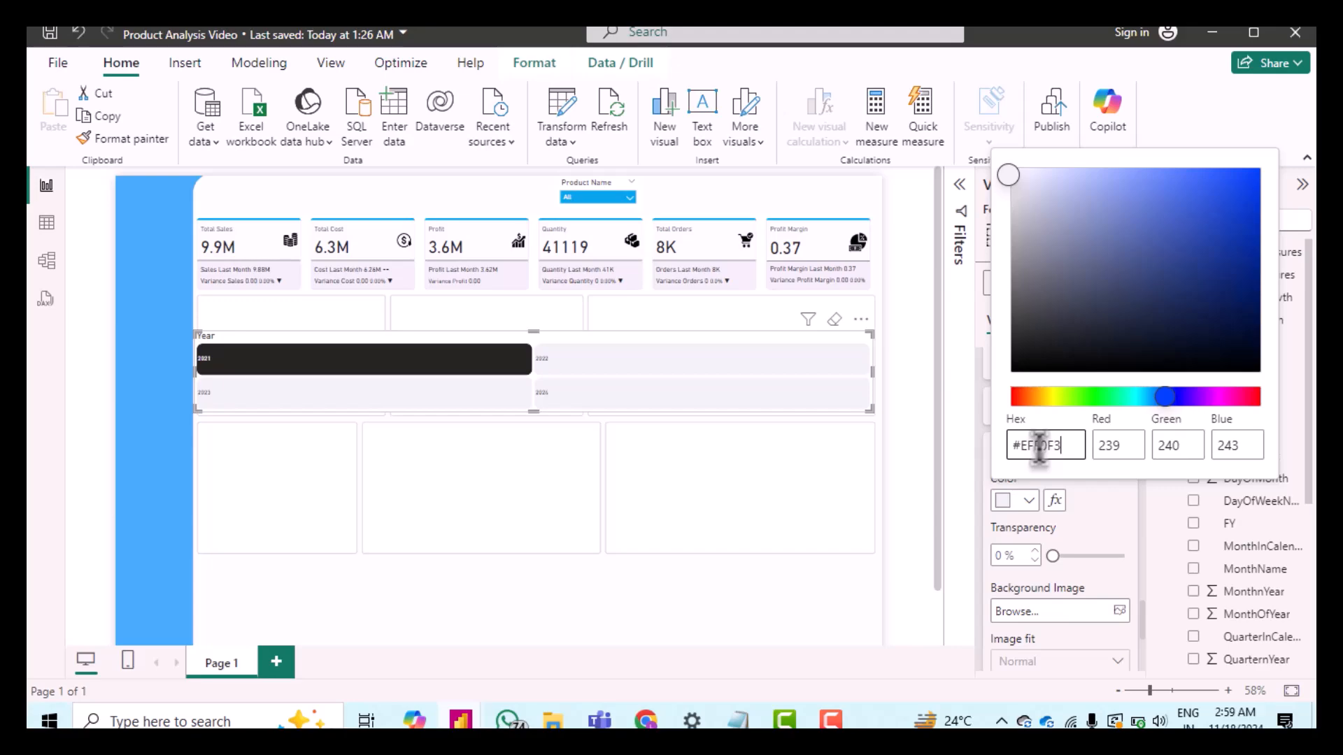
{"action": "left_click", "coordinate": [1096, 501]}
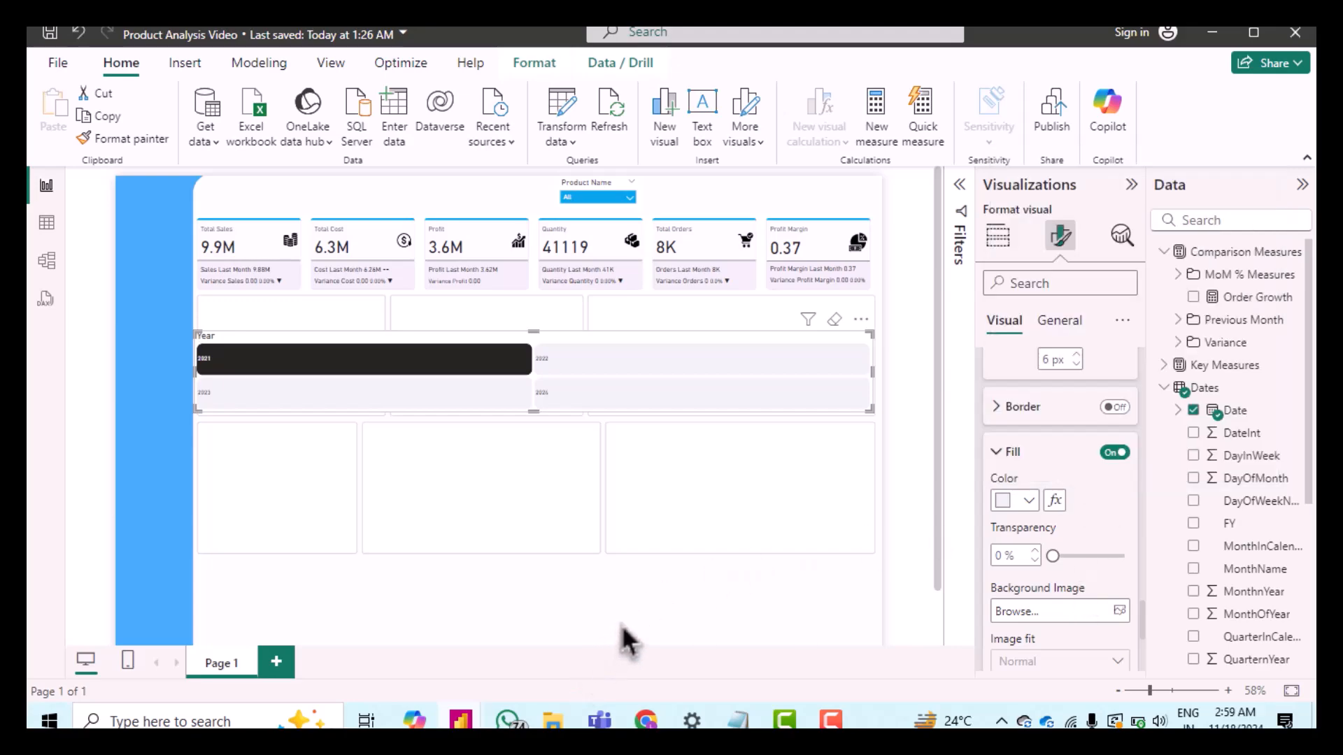
Step: Resize the Year slicer to a height of 68 and a width of 128
{"action": "scroll", "coordinate": [1157, 430], "scroll_direction": "down", "scroll_amount": 2}
{"action": "scroll", "coordinate": [1161, 441], "scroll_direction": "up", "scroll_amount": 2}
{"action": "scroll", "coordinate": [1085, 493], "scroll_direction": "down", "scroll_amount": 3}
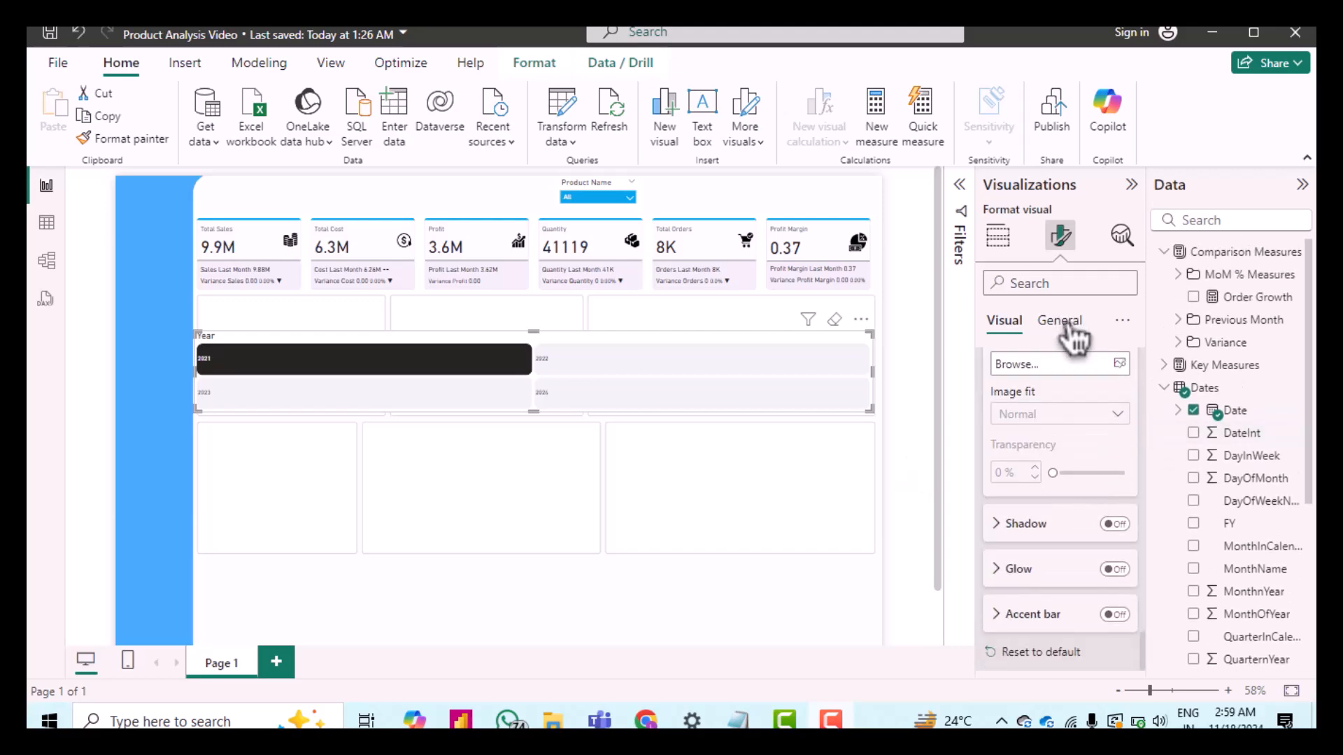
{"action": "left_click", "coordinate": [1064, 323]}
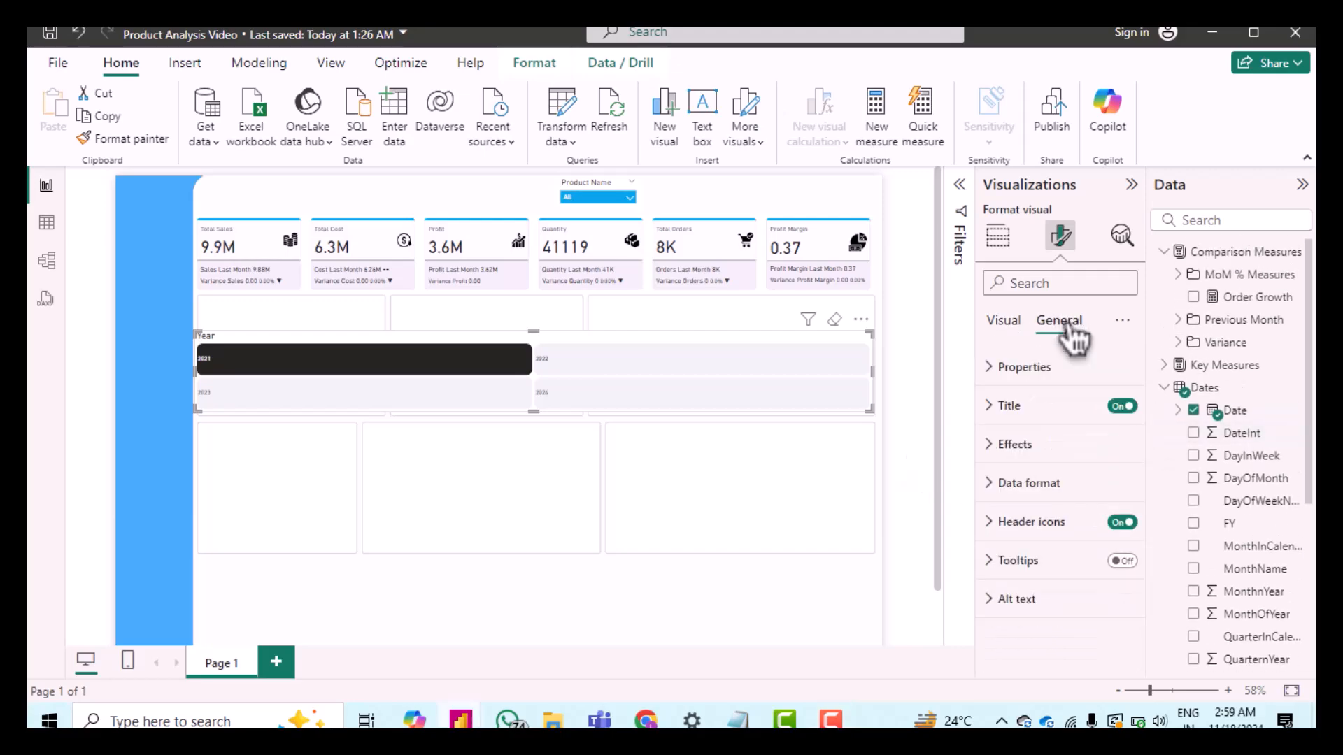
{"action": "left_click", "coordinate": [1005, 369]}
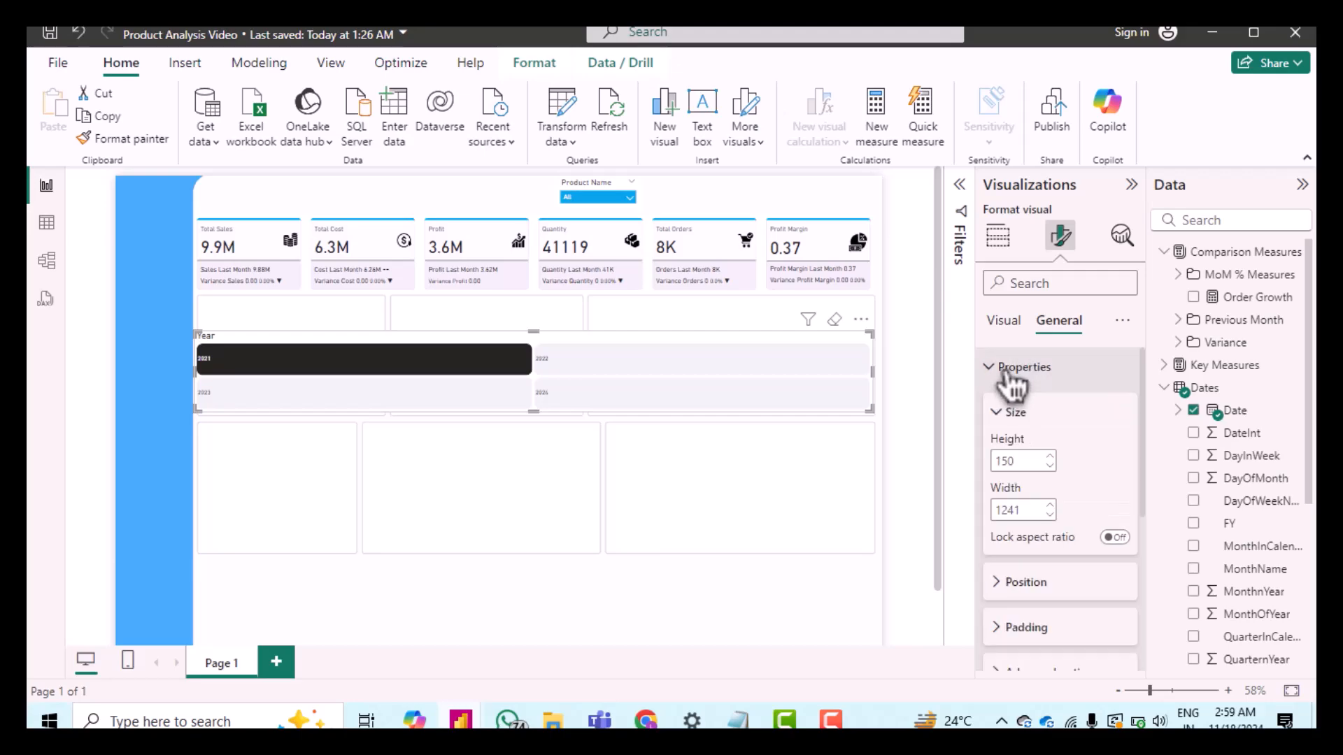
{"action": "double_click", "coordinate": [1007, 462]}
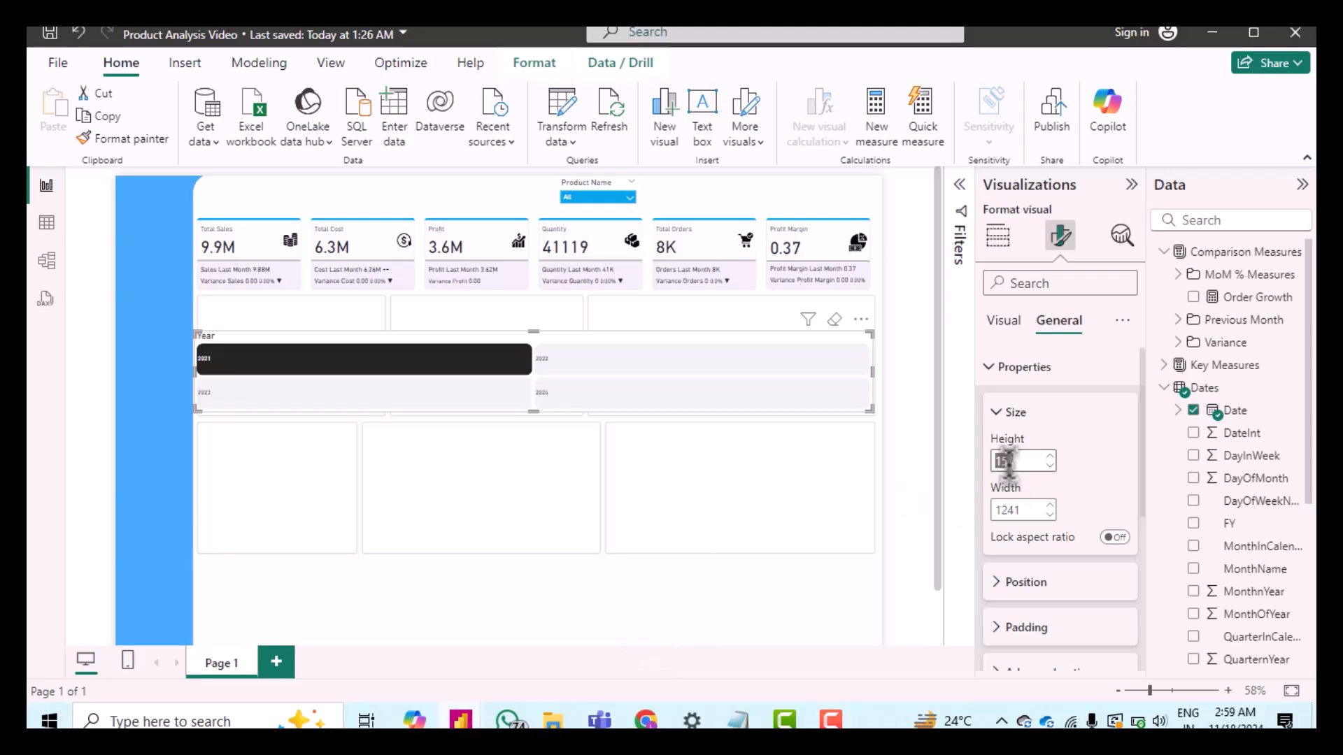
{"action": "key", "text": "Return"}
{"action": "double_click", "coordinate": [1023, 510]}
{"action": "left_click", "coordinate": [1023, 510]}
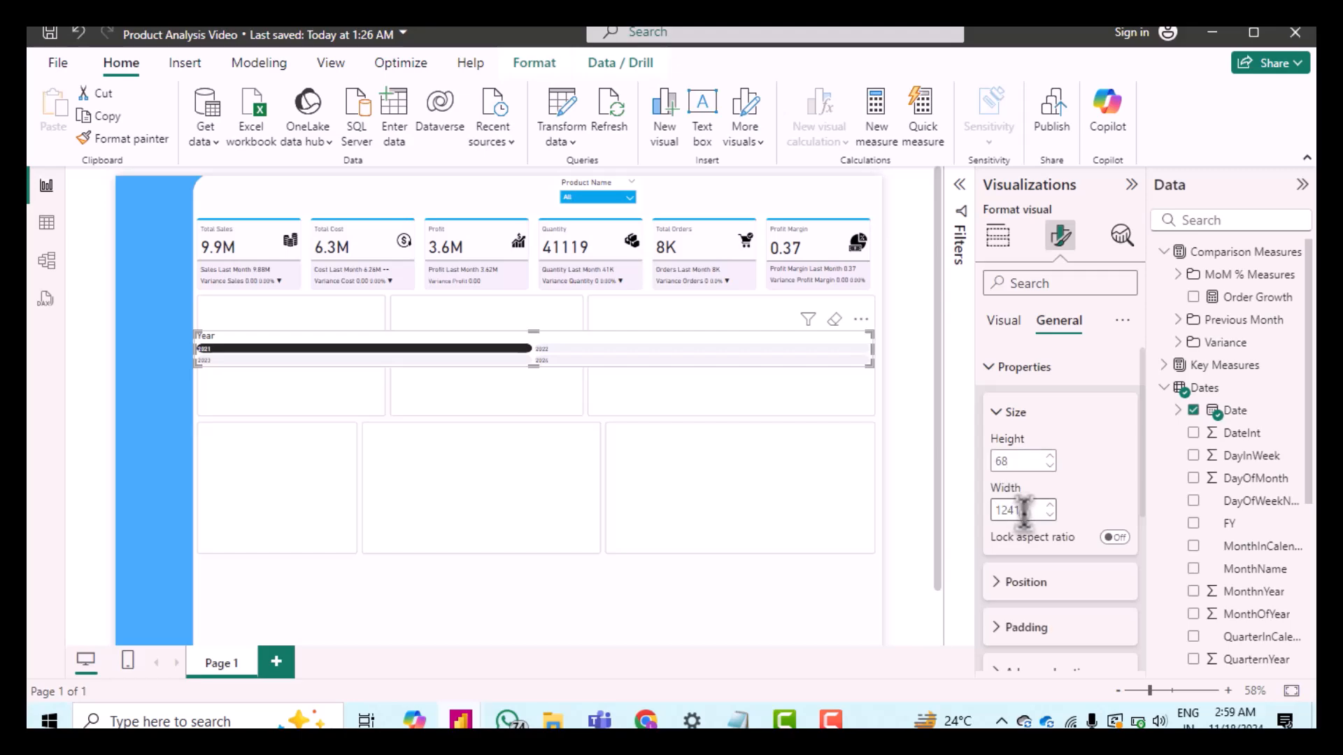
{"action": "key", "text": "Return"}
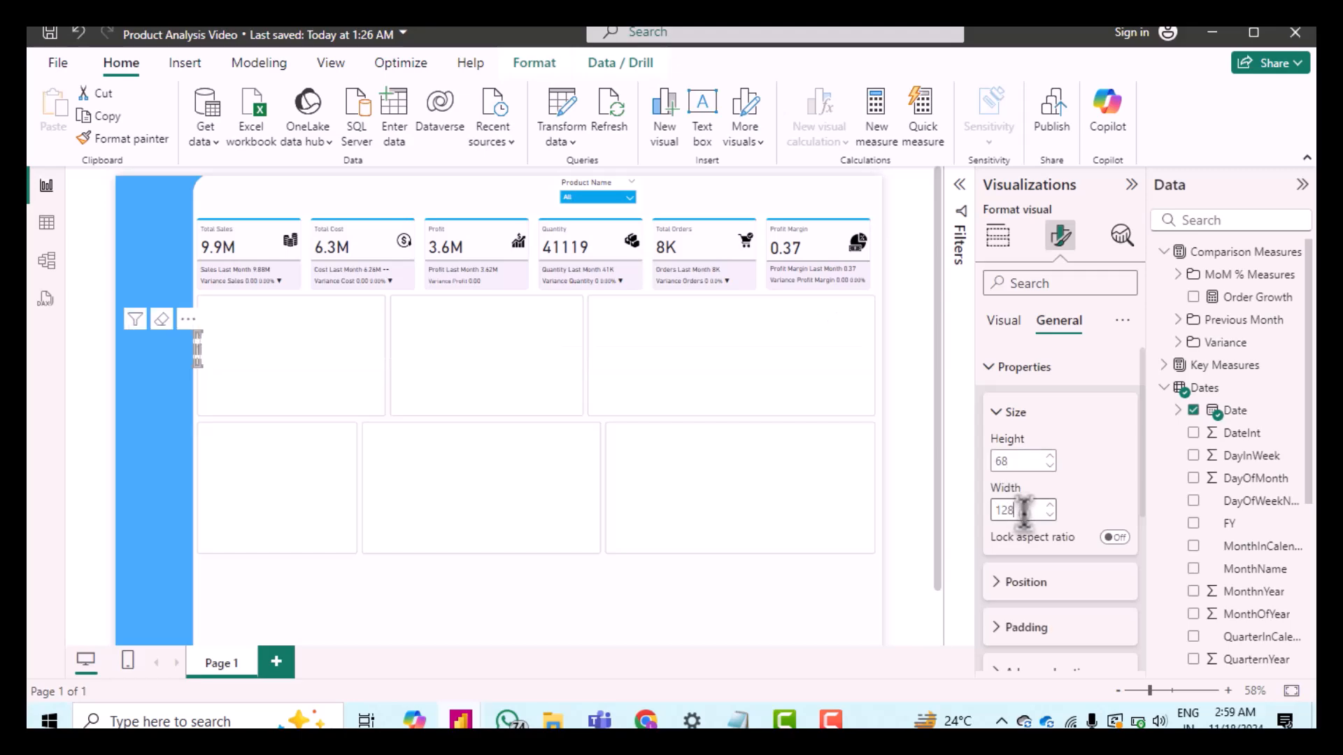
{"action": "type", "text": "8"}
{"action": "key", "text": "Return"}
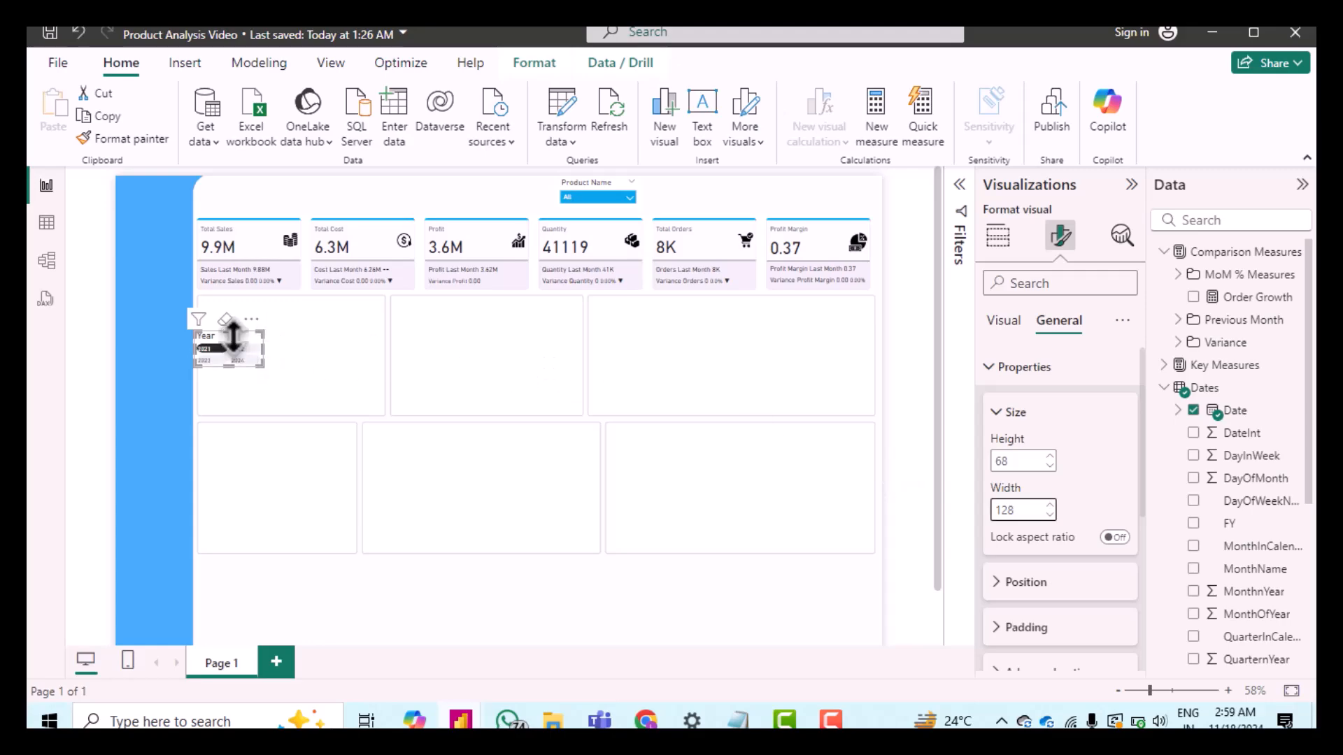
Step: Move the Year slicer to the top of the page beside the Product Name slicer
{"action": "left_click_drag", "start_coordinate": [264, 335], "coordinate": [699, 174]}
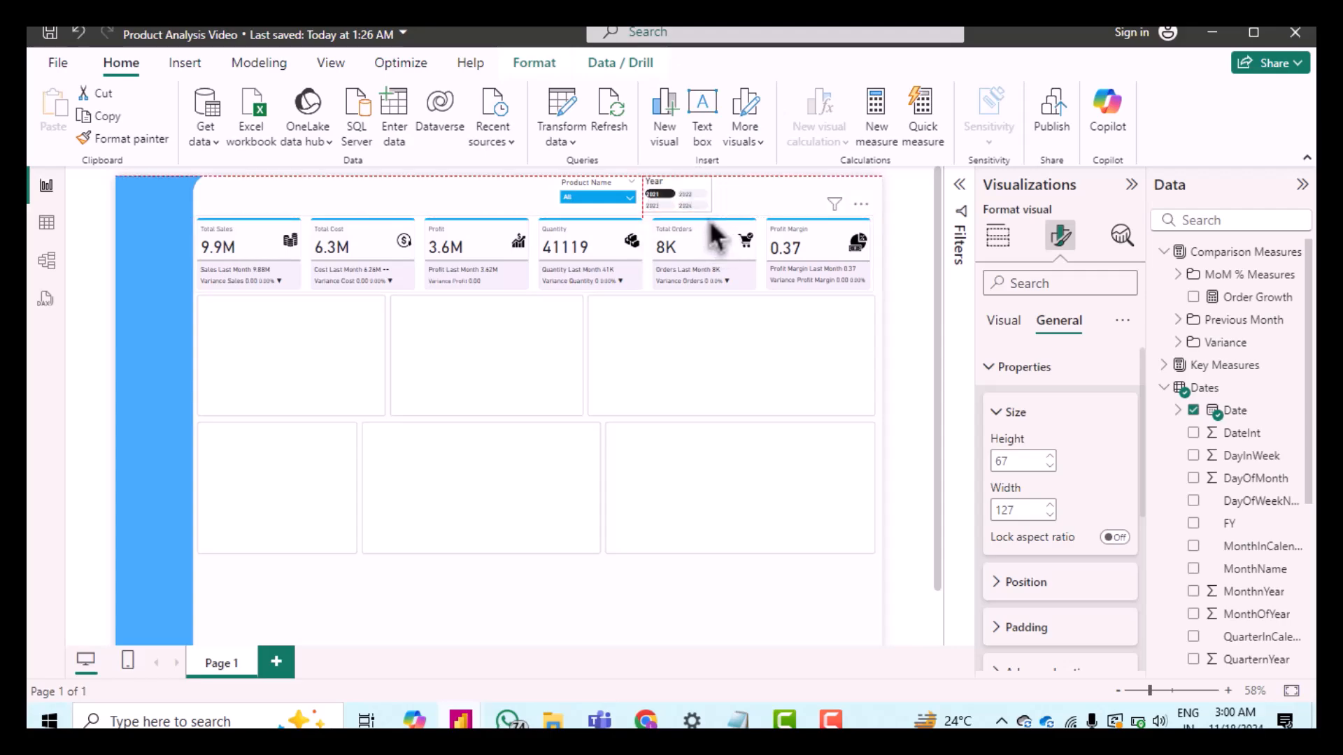
{"action": "left_click", "coordinate": [770, 194]}
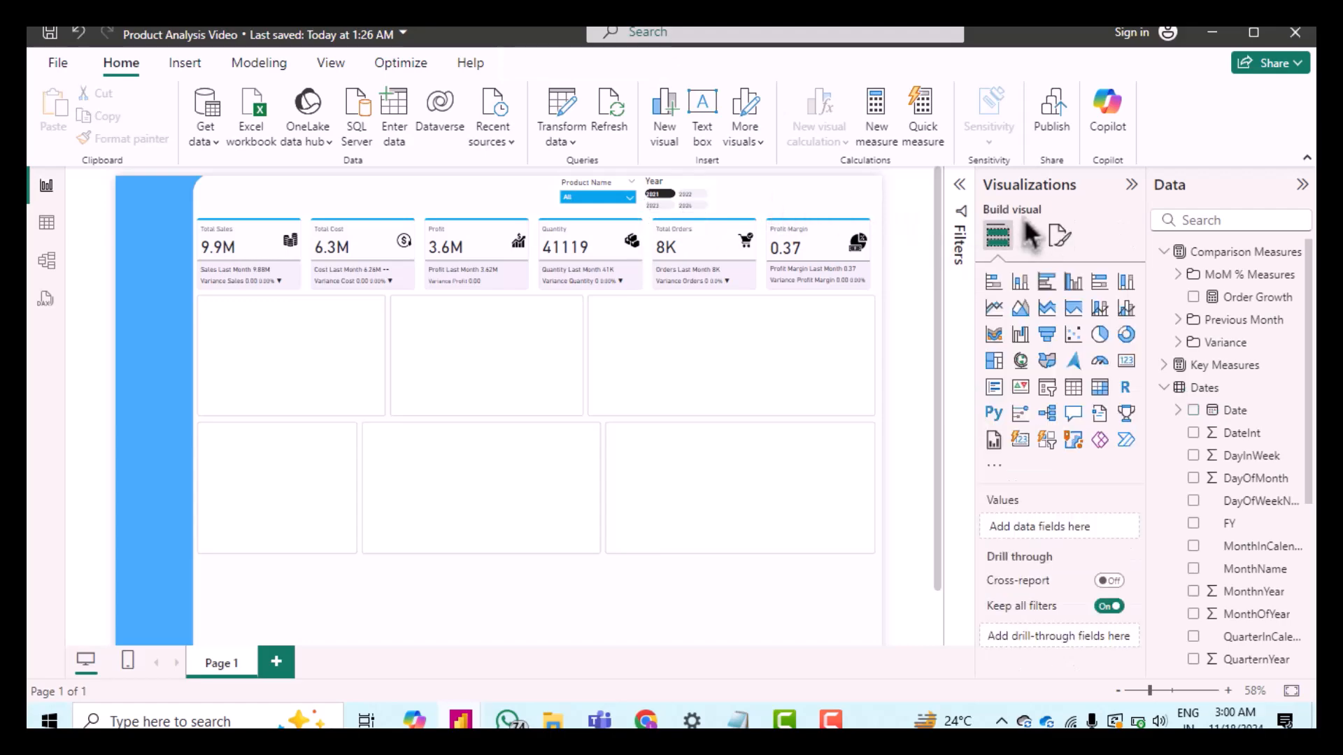
{"action": "left_click", "coordinate": [684, 201]}
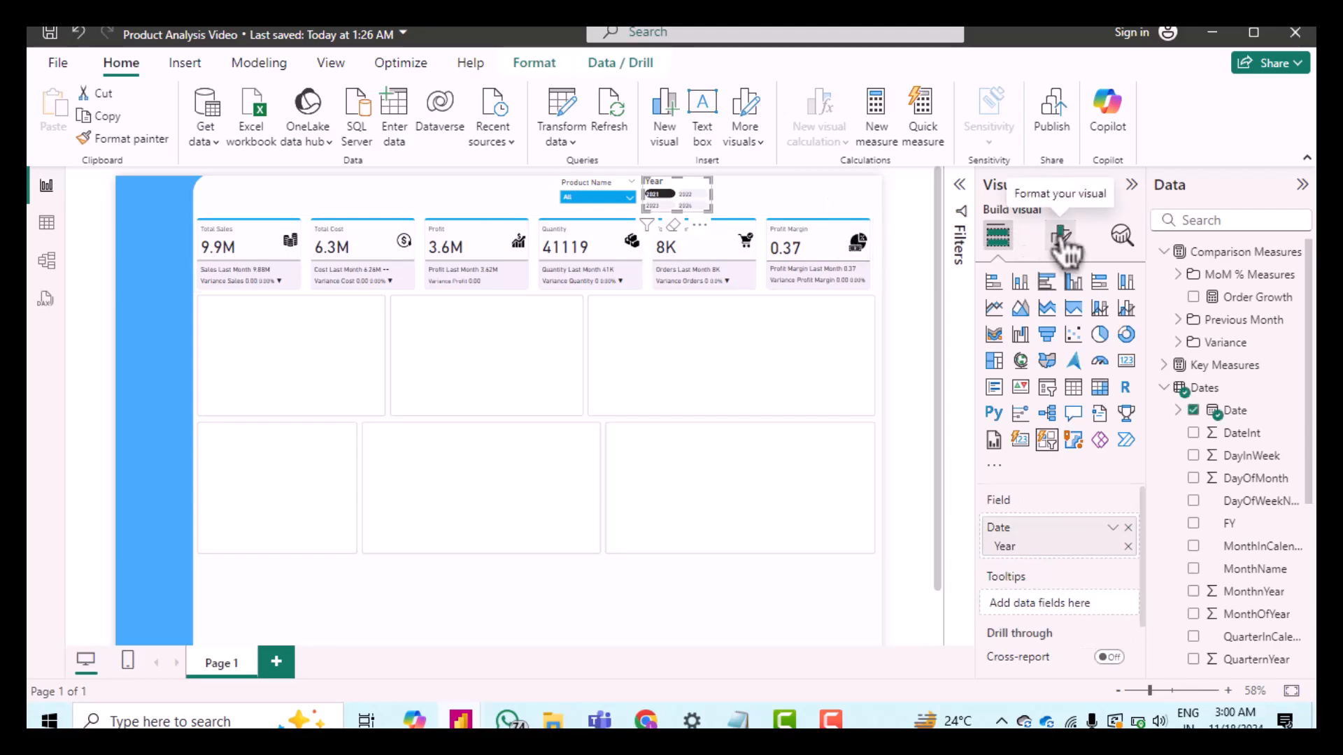
Step: Set the Year slicer's position to horizontal 984 and vertical 4
{"action": "left_click", "coordinate": [1061, 235]}
{"action": "left_click", "coordinate": [1063, 323]}
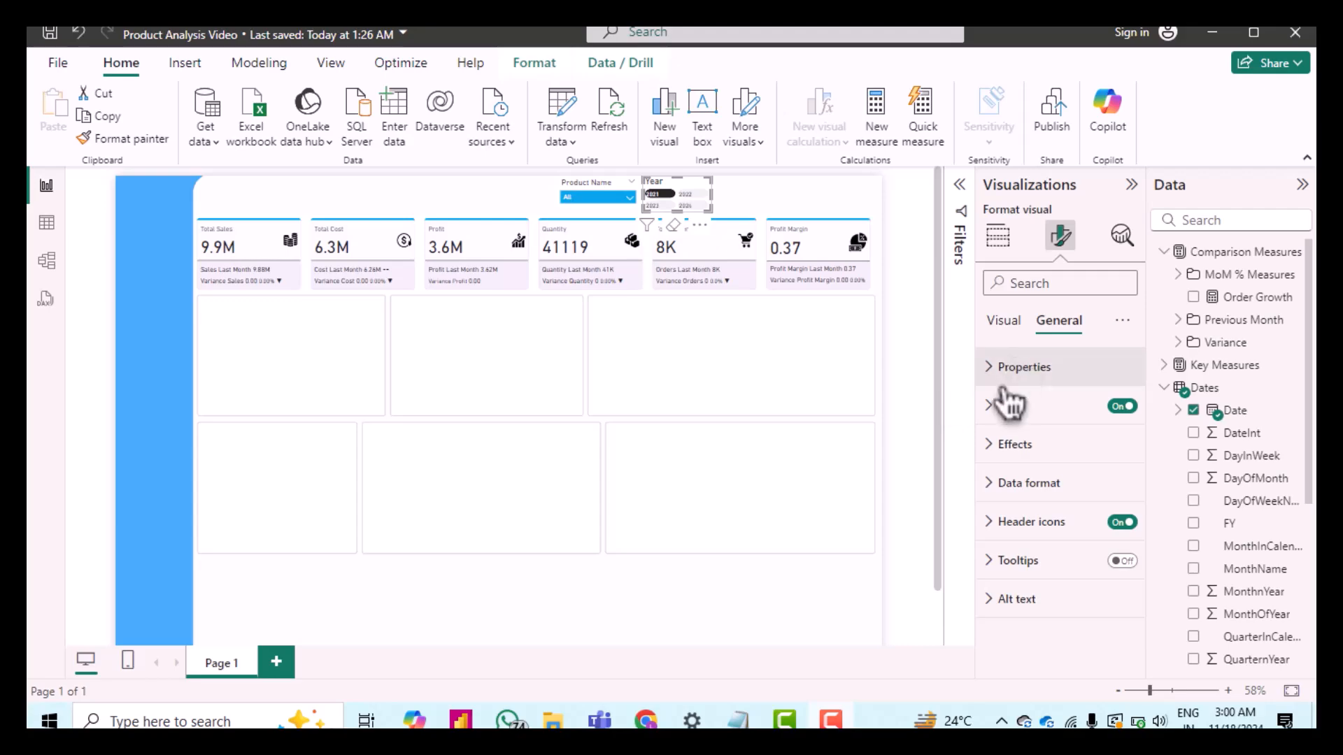
{"action": "left_click", "coordinate": [992, 365]}
{"action": "scroll", "coordinate": [1001, 465], "scroll_direction": "down", "scroll_amount": 1}
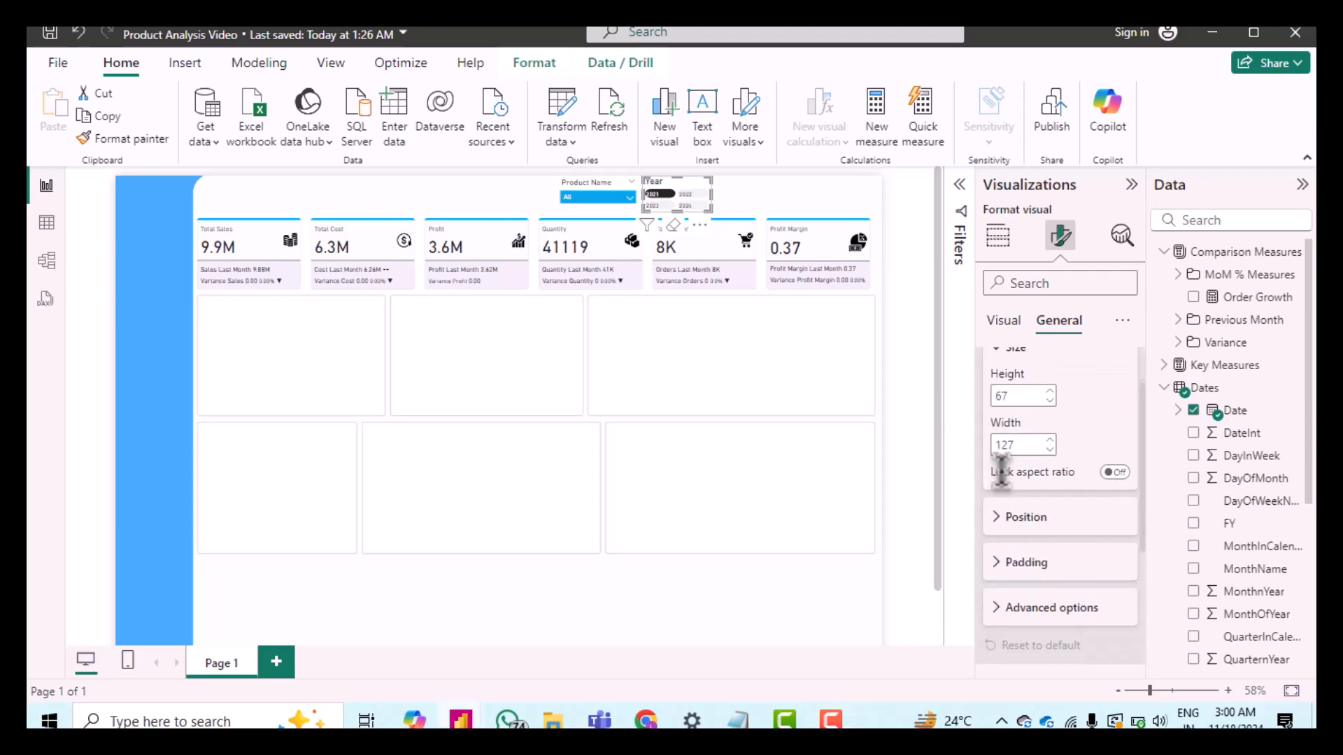
{"action": "left_click", "coordinate": [1015, 518]}
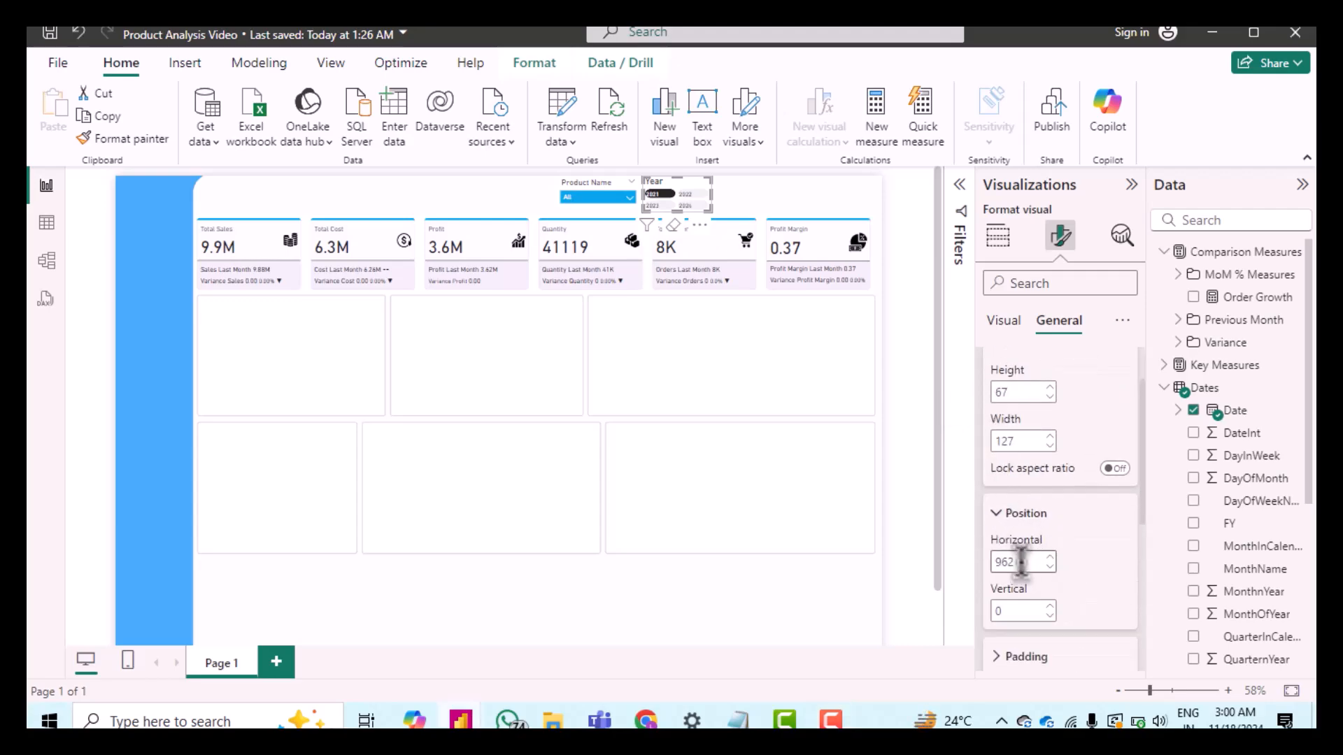
{"action": "type", "text": "984"}
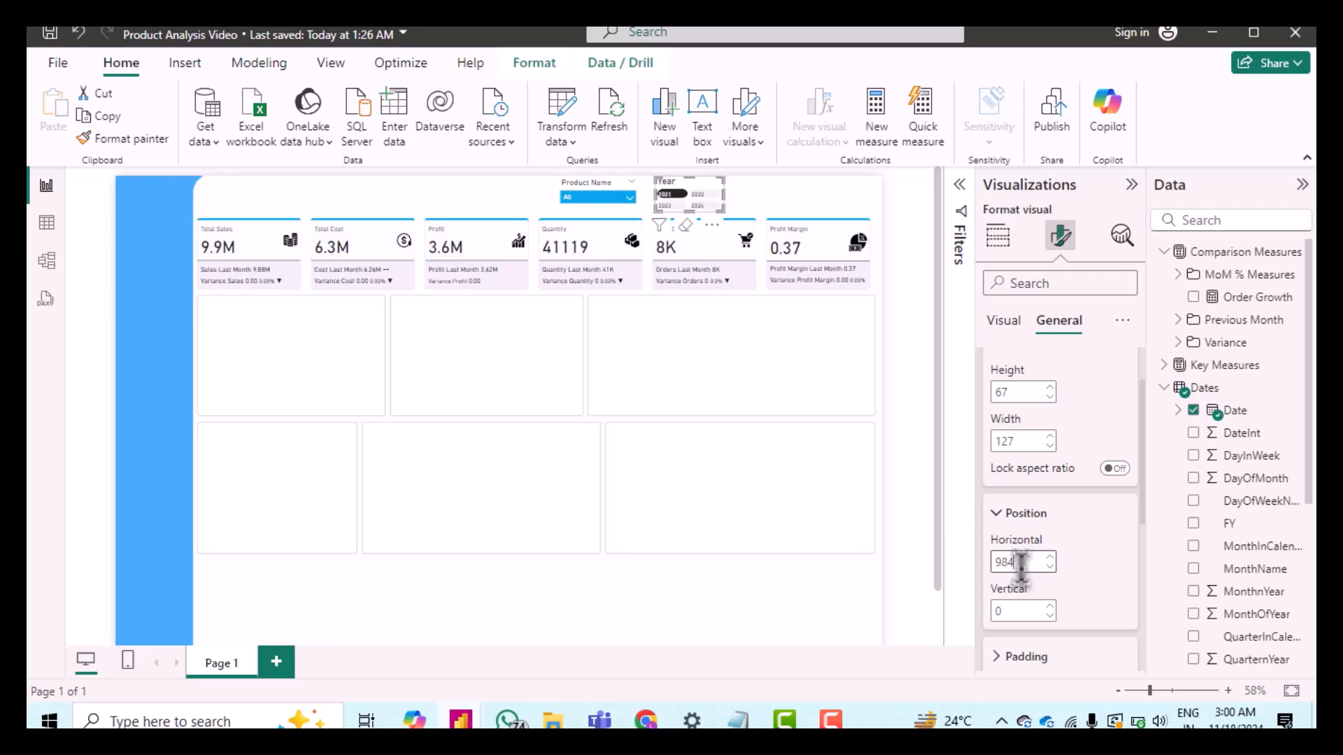
{"action": "left_click", "coordinate": [1020, 610]}
{"action": "type", "text": "4"}
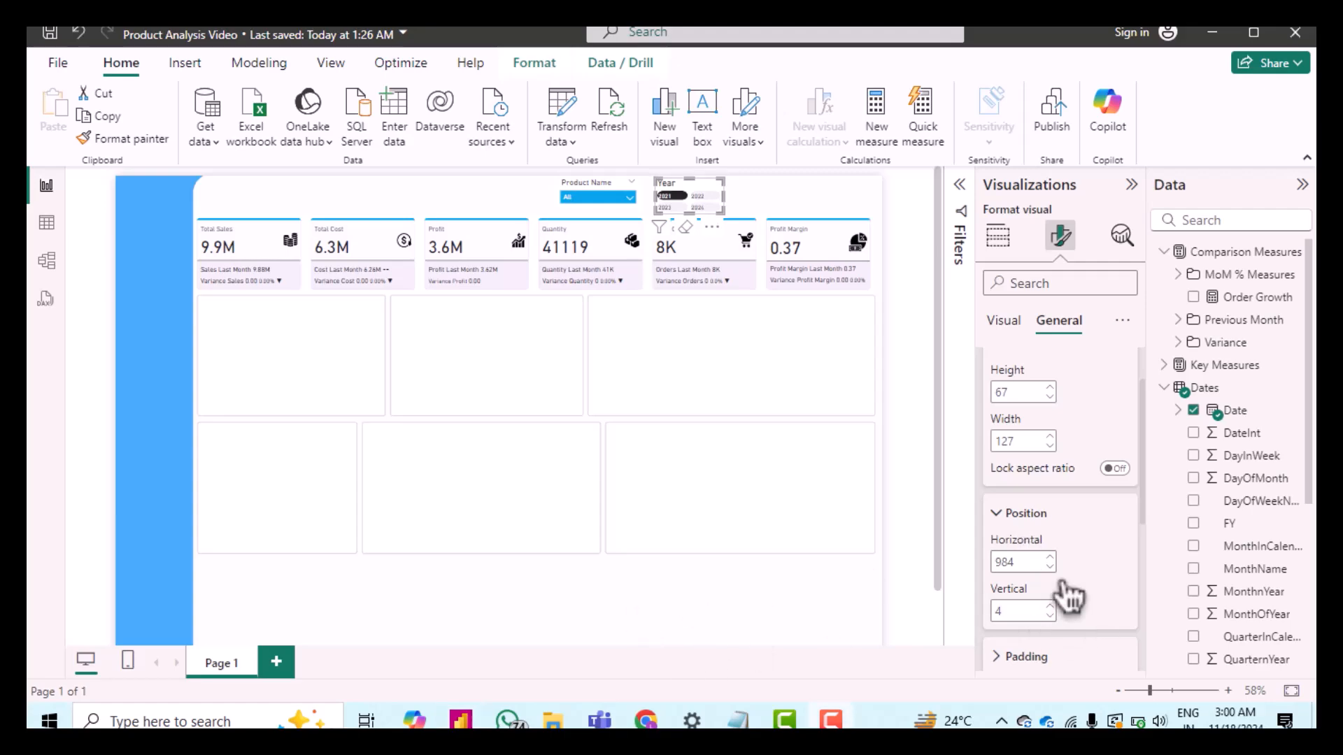
Step: Review the Year slicer's padding and title settings
{"action": "scroll", "coordinate": [1056, 588], "scroll_direction": "down", "scroll_amount": 2}
{"action": "left_click", "coordinate": [1014, 561]}
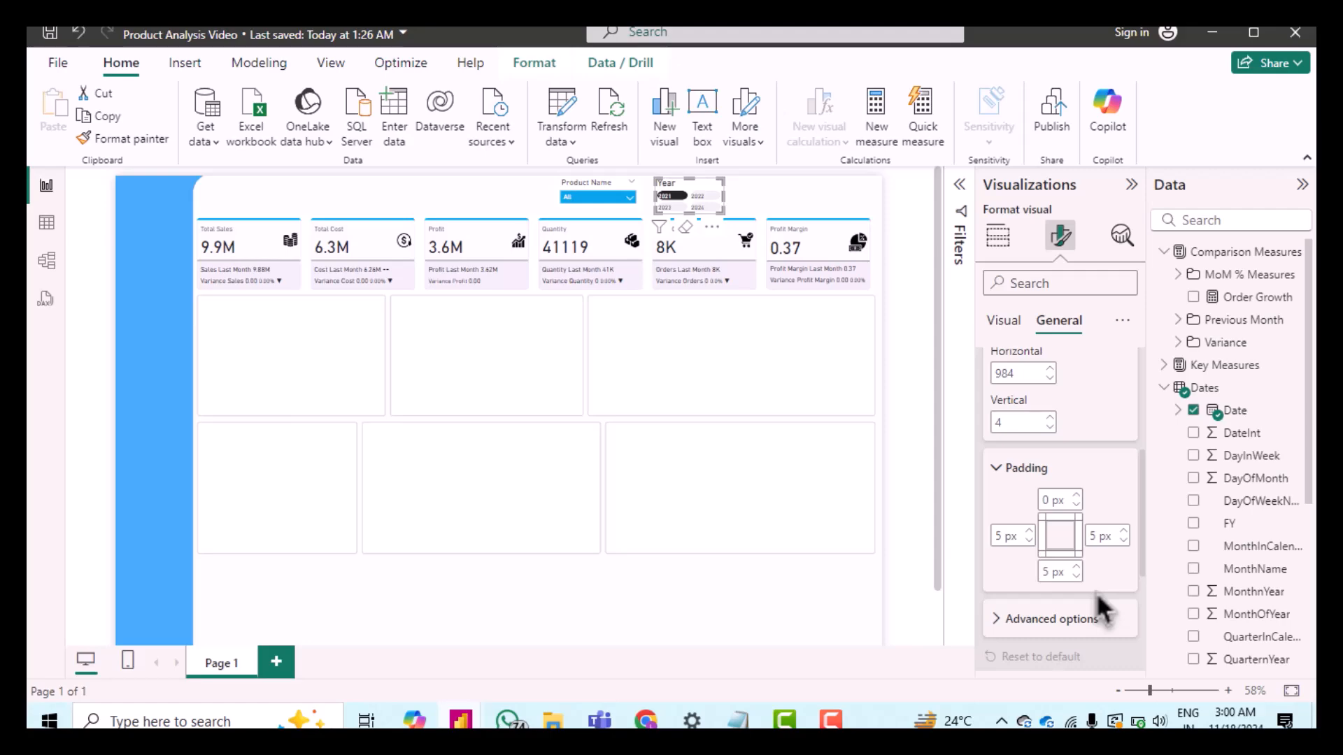
{"action": "scroll", "coordinate": [1097, 593], "scroll_direction": "down", "scroll_amount": 2}
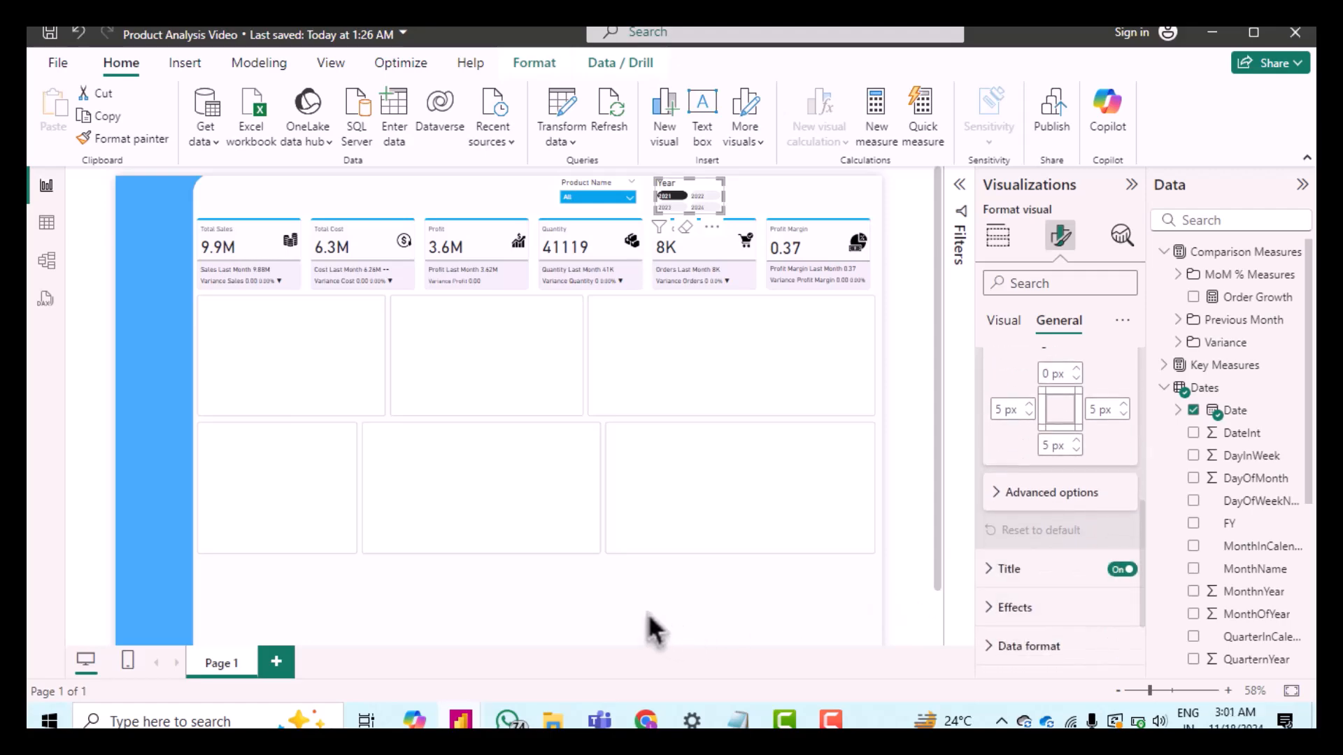
{"action": "left_click", "coordinate": [1008, 570]}
{"action": "scroll", "coordinate": [1042, 553], "scroll_direction": "down", "scroll_amount": 3}
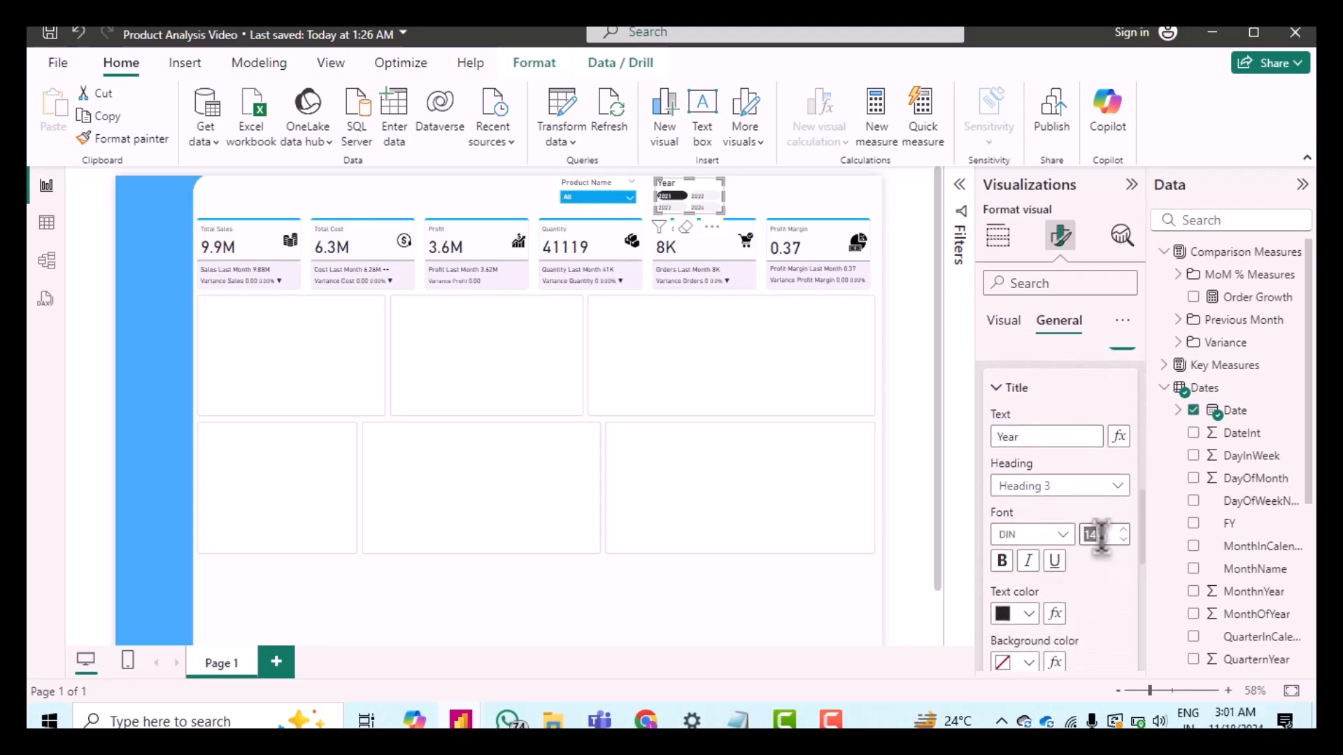
{"action": "key", "text": "Return"}
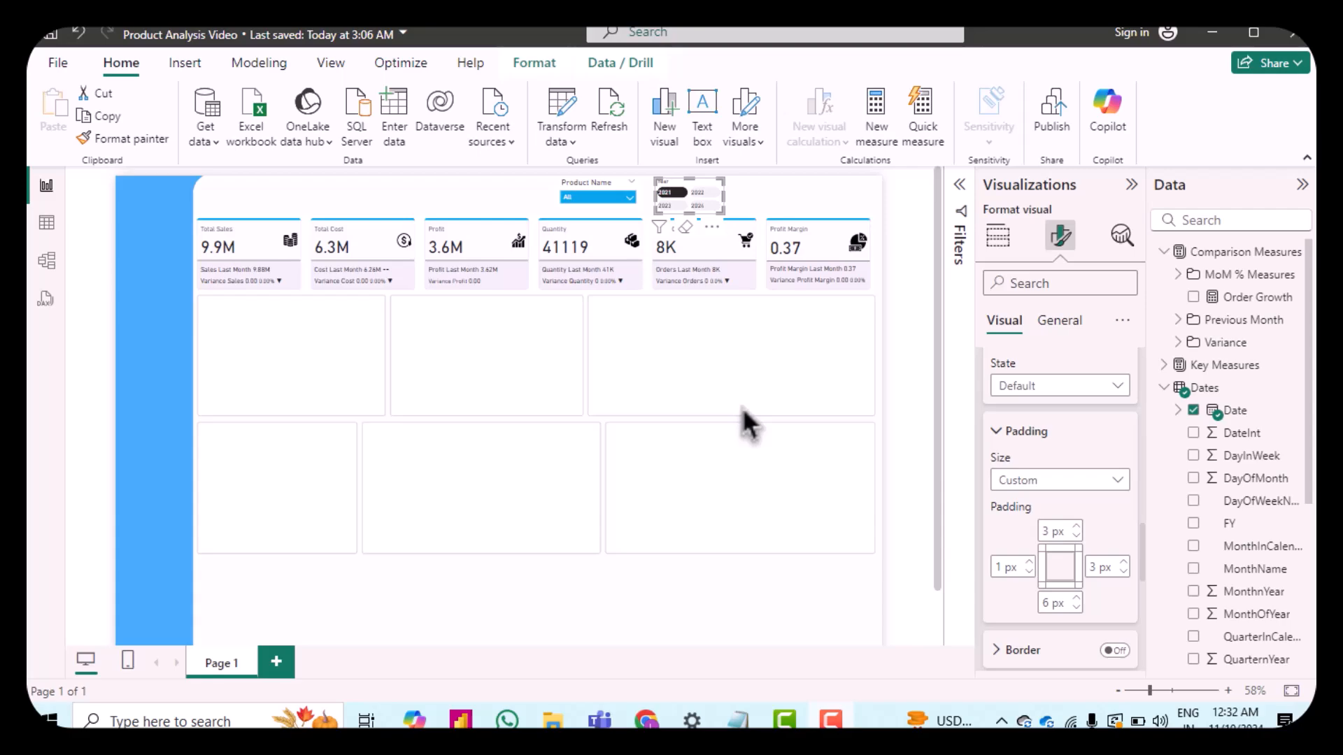
{"action": "scroll", "coordinate": [1068, 451], "scroll_direction": "down", "scroll_amount": 1}
{"action": "scroll", "coordinate": [1068, 450], "scroll_direction": "down", "scroll_amount": 3}
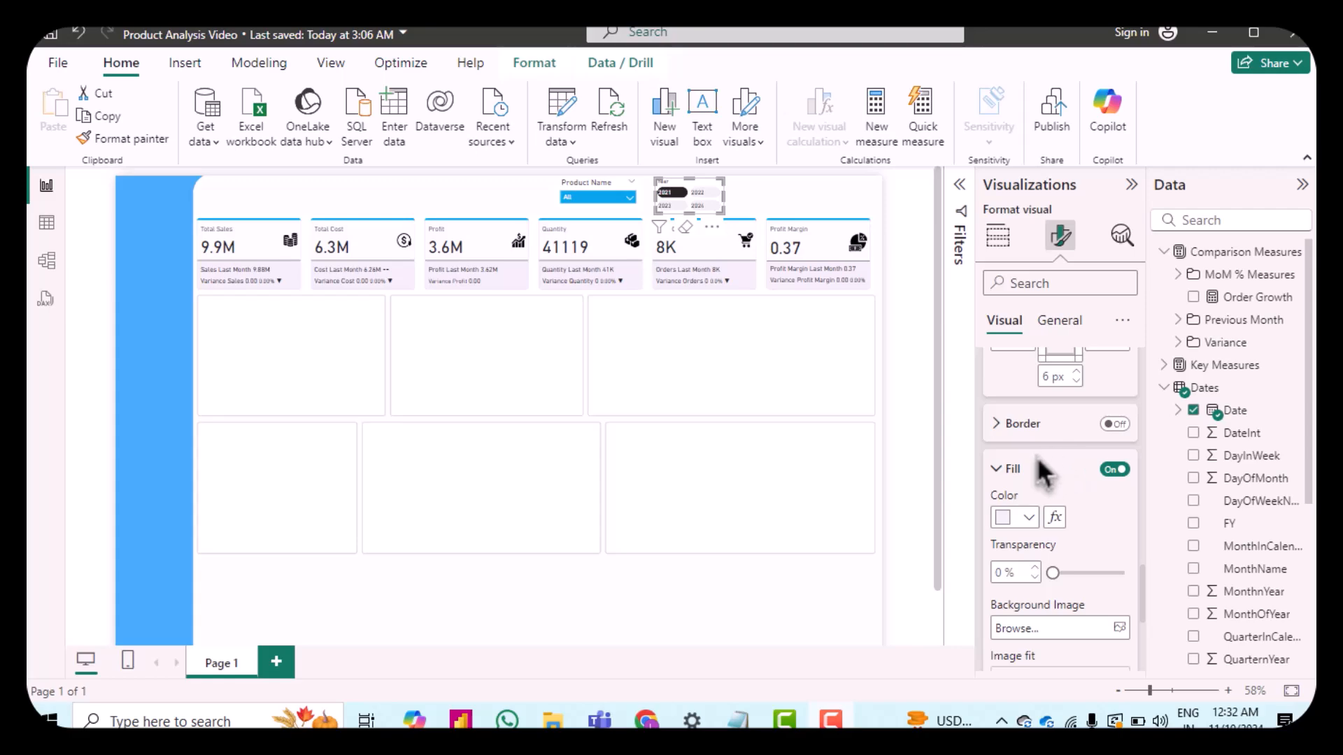
{"action": "scroll", "coordinate": [1075, 519], "scroll_direction": "up", "scroll_amount": 4}
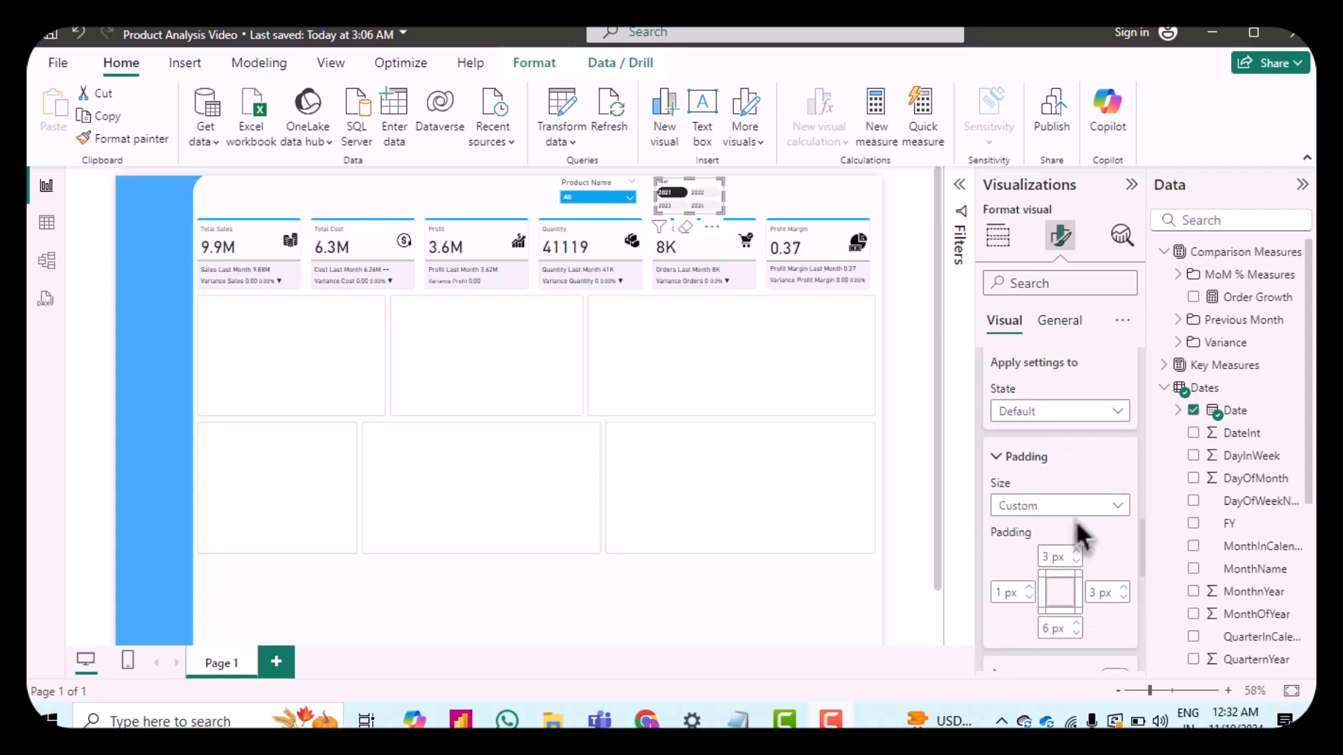
Step: Set the Year slicer's Hover state button fill to a pasted custom hex colour
{"action": "left_click", "coordinate": [1039, 420]}
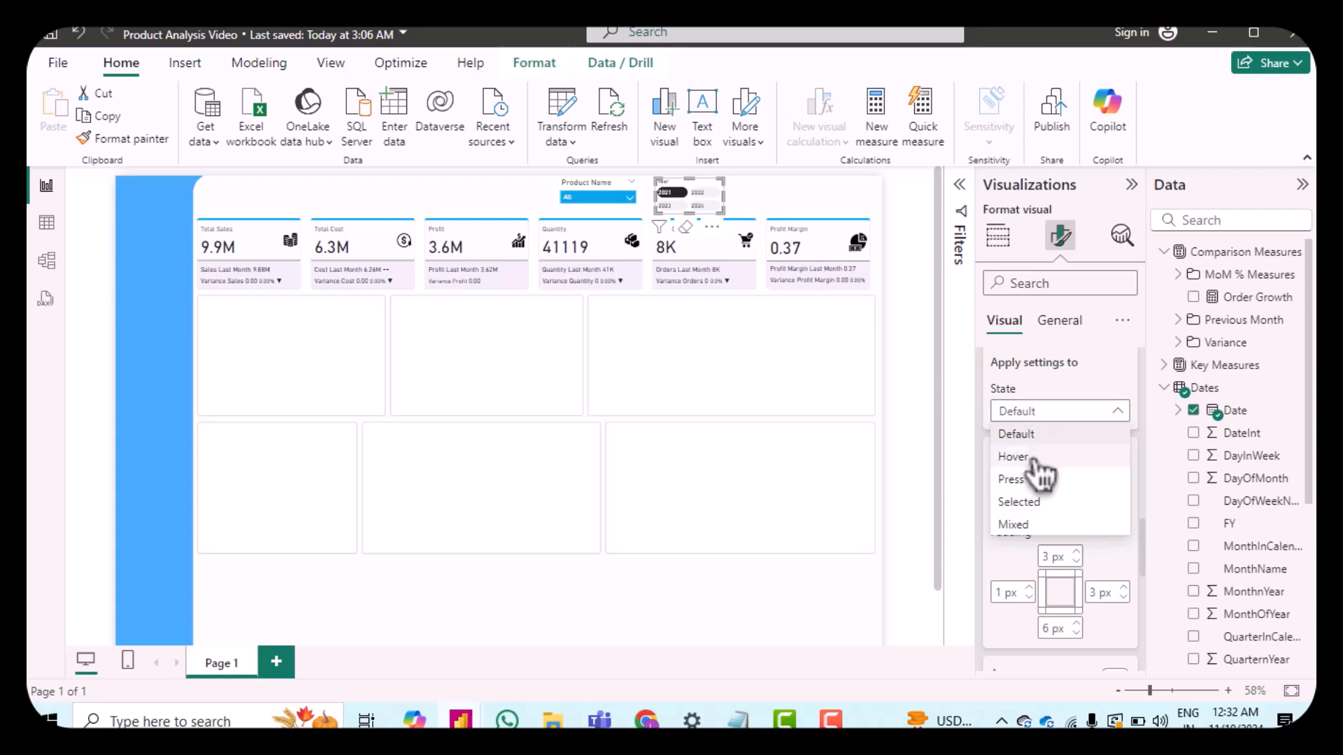
{"action": "left_click", "coordinate": [1031, 455]}
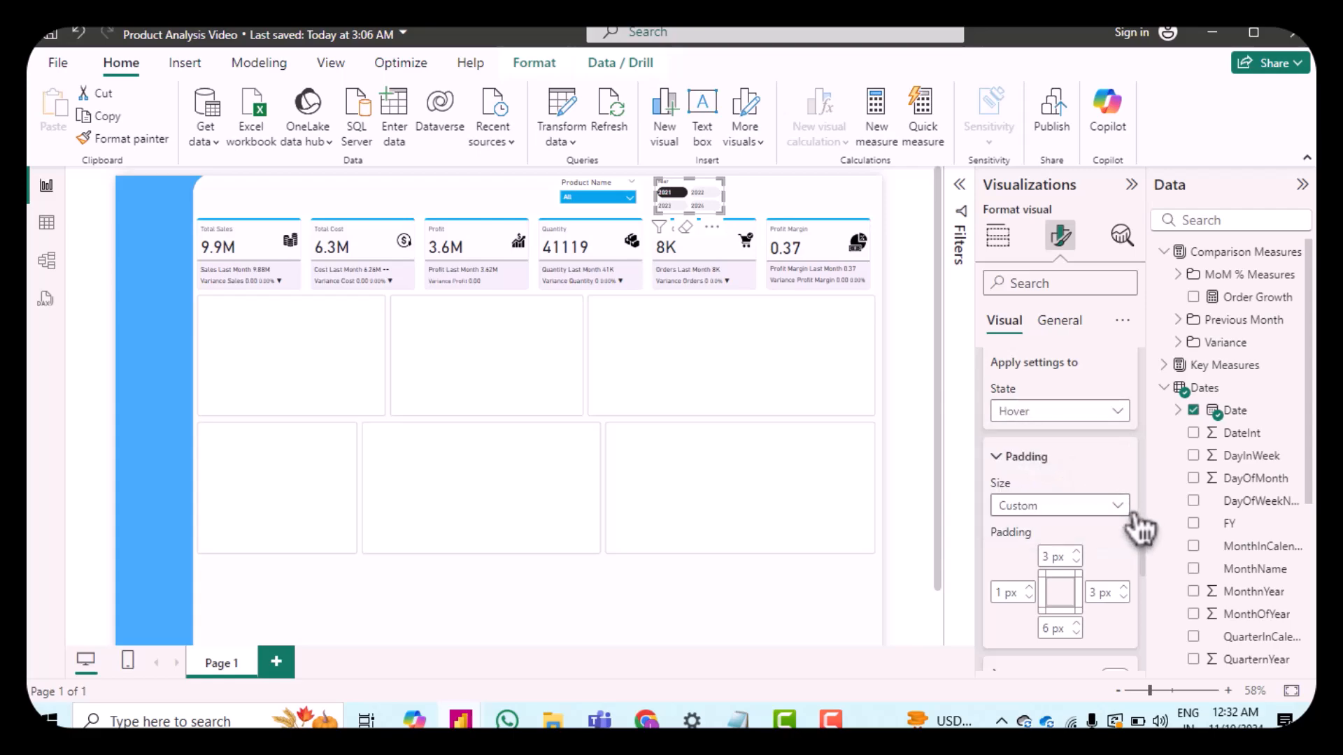
{"action": "scroll", "coordinate": [1114, 552], "scroll_direction": "down", "scroll_amount": 3}
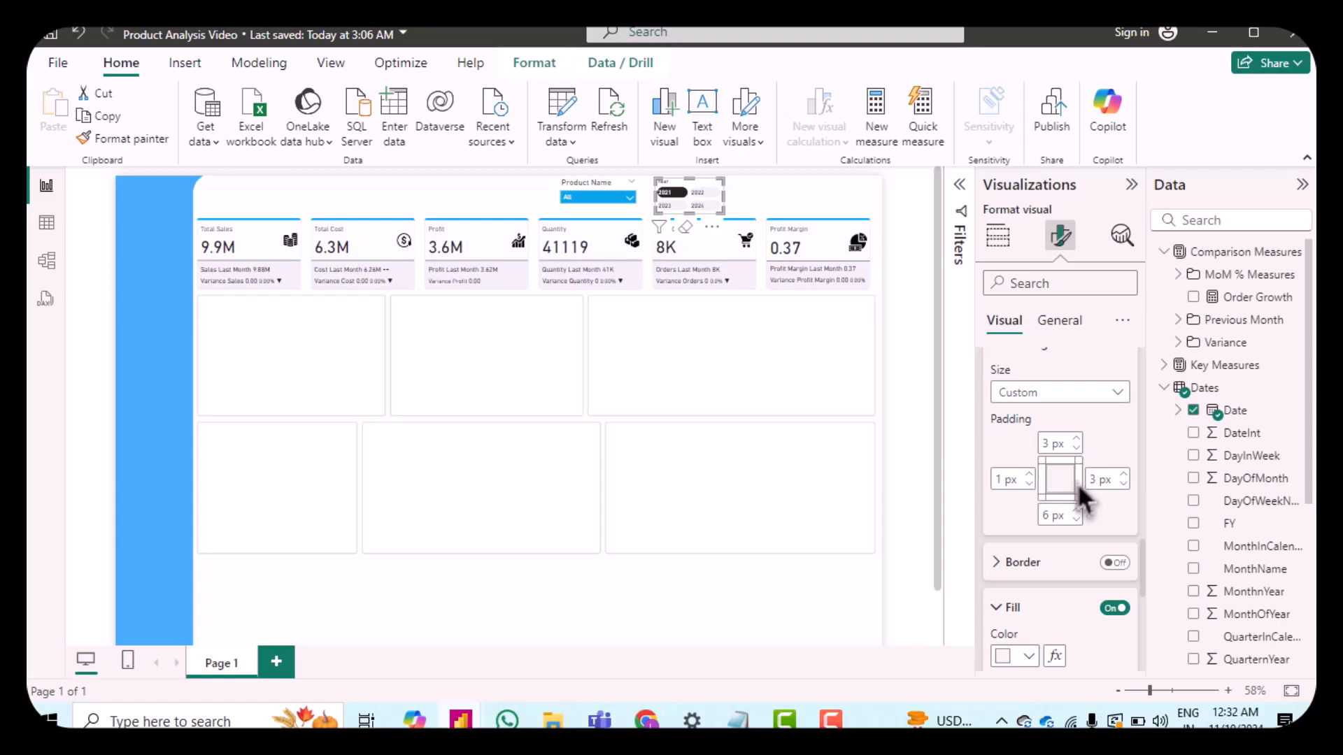
{"action": "scroll", "coordinate": [1091, 498], "scroll_direction": "down", "scroll_amount": 3}
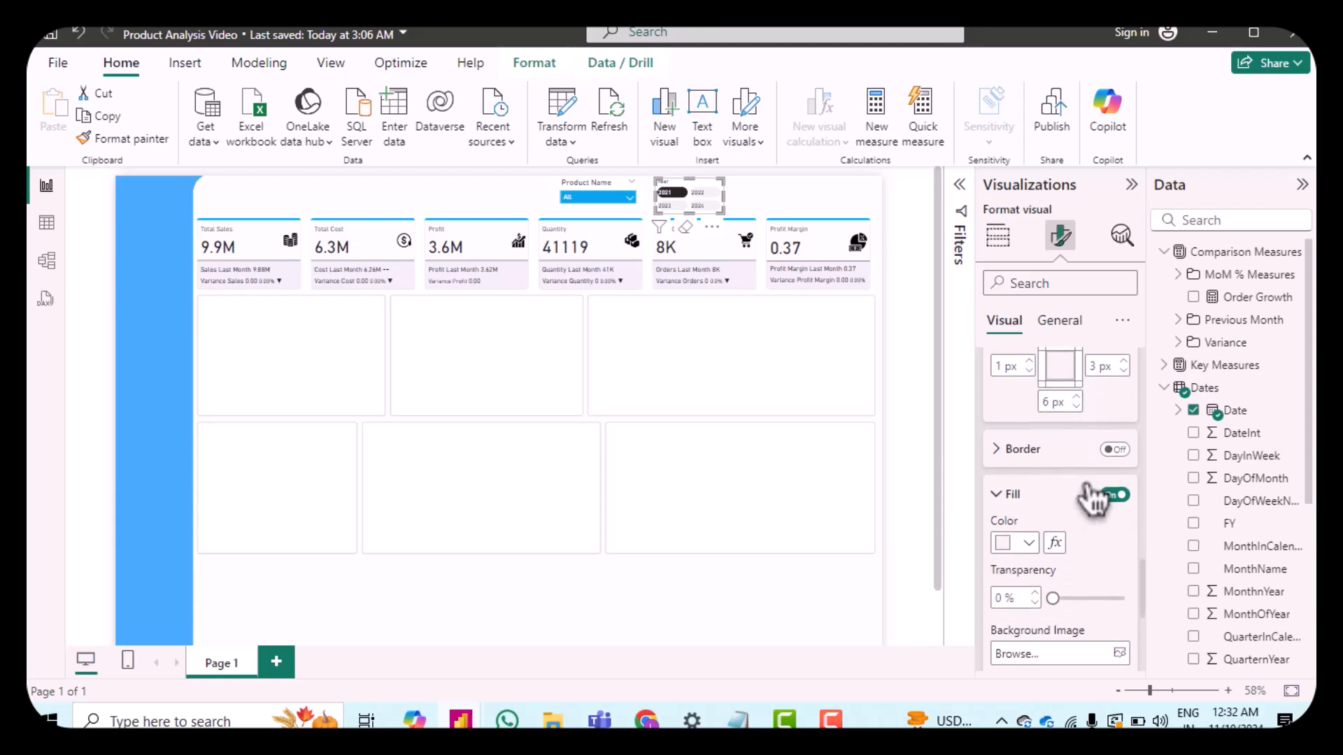
{"action": "left_click", "coordinate": [1012, 550]}
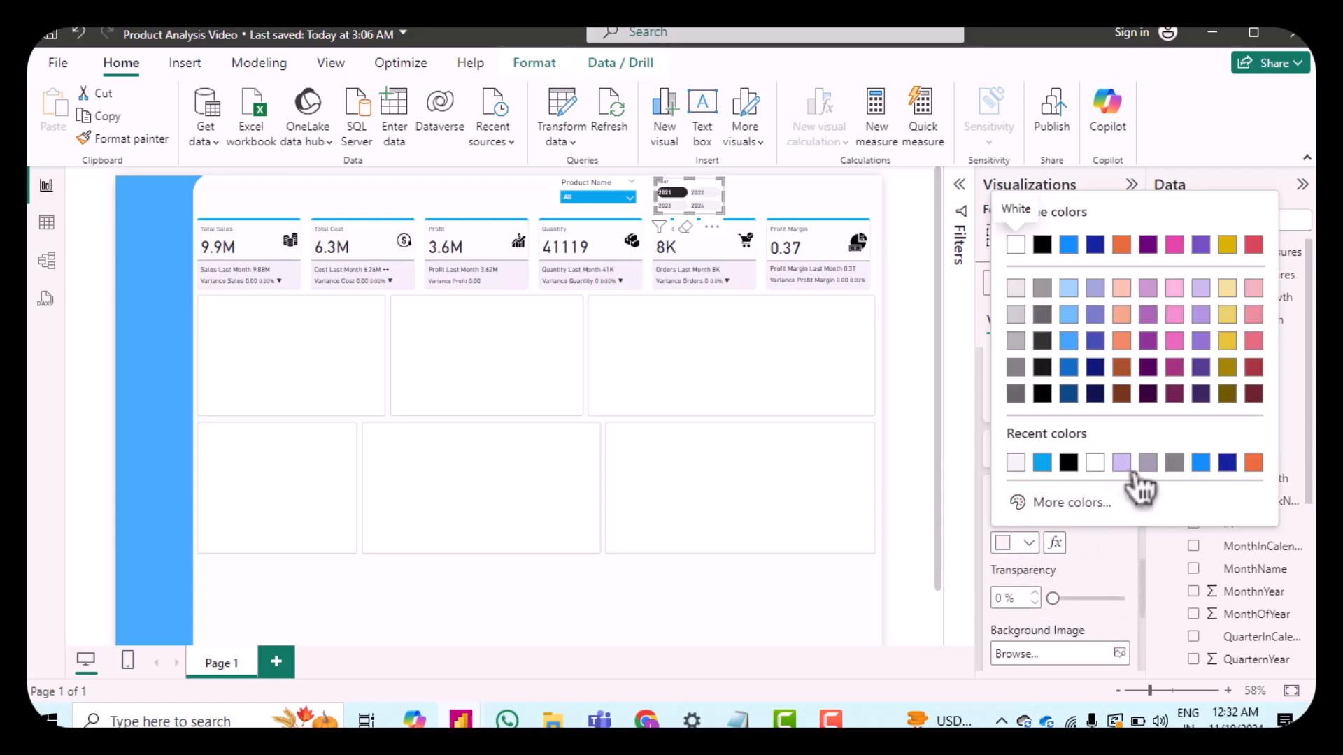
{"action": "left_click", "coordinate": [1028, 502]}
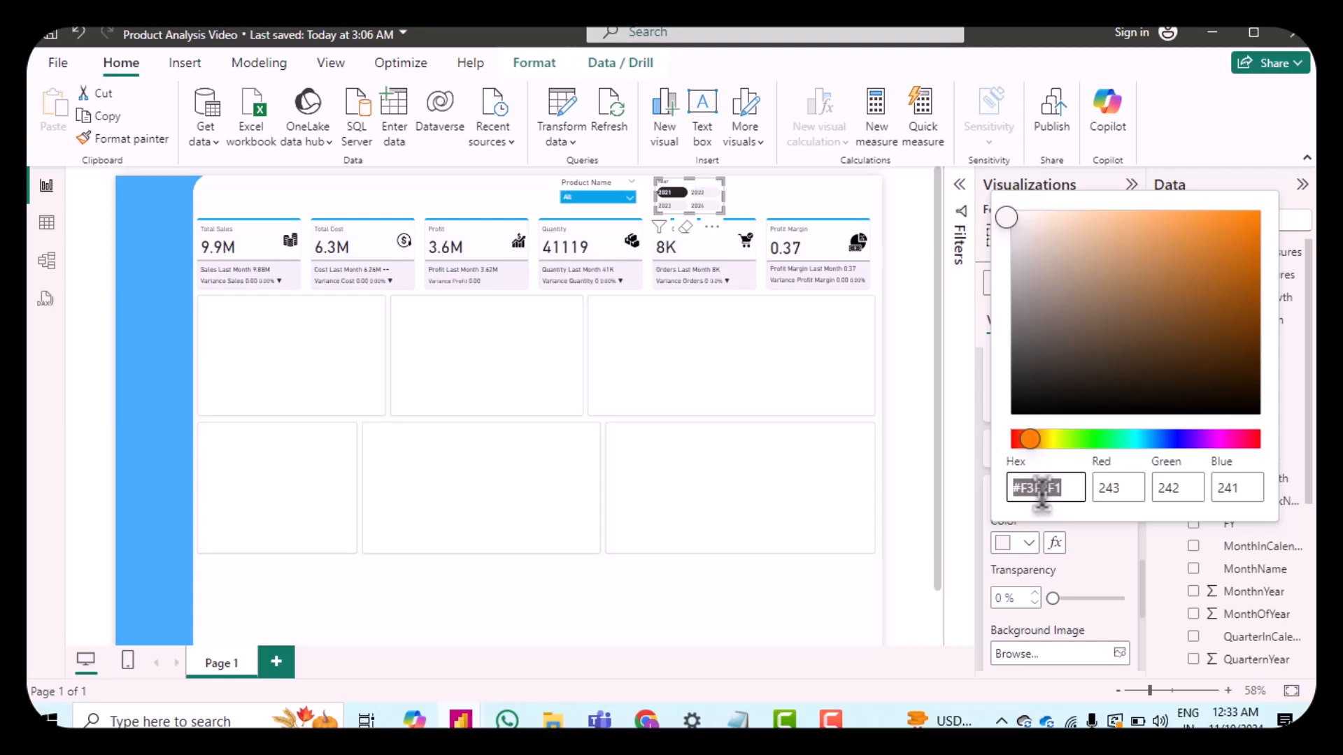
{"action": "key", "text": "ctrl+v"}
{"action": "left_click", "coordinate": [1107, 564]}
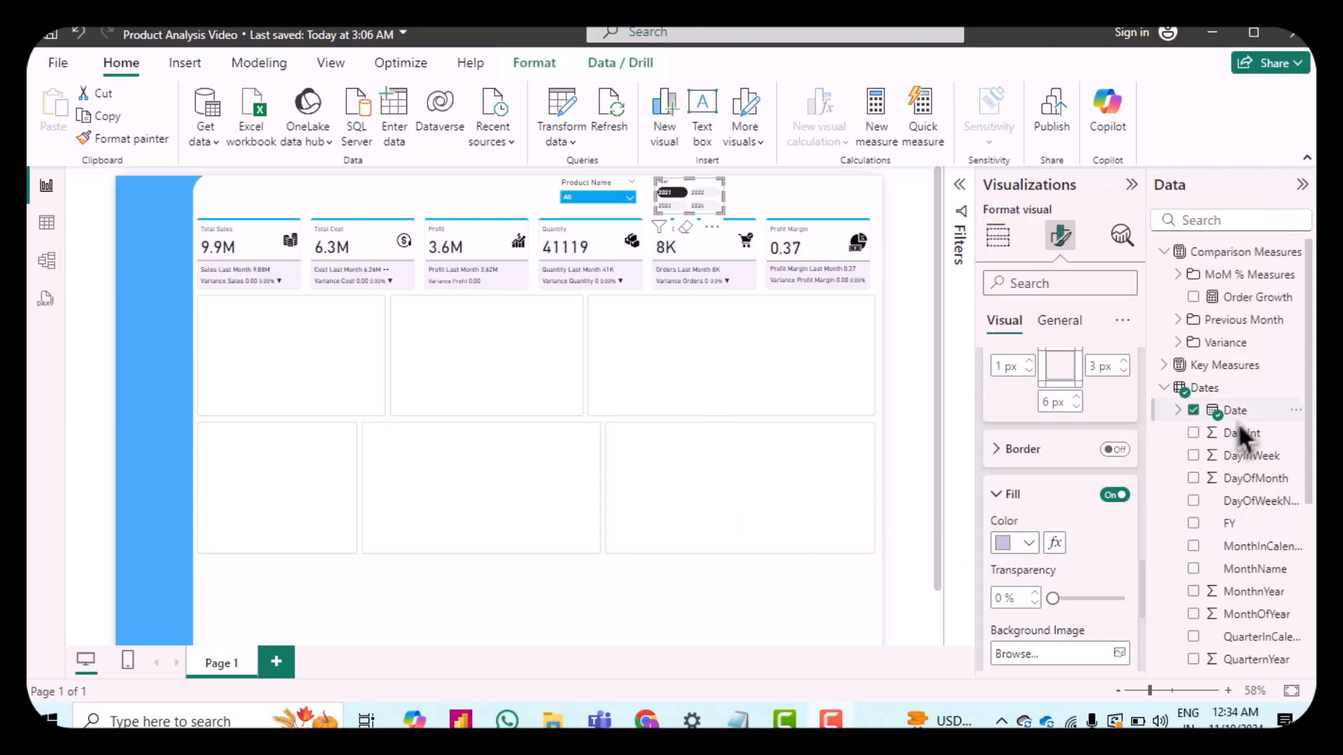
Step: Switch the button state to Press and review its fill colour in the custom colour picker
{"action": "scroll", "coordinate": [1099, 475], "scroll_direction": "up", "scroll_amount": 2}
{"action": "scroll", "coordinate": [1099, 475], "scroll_direction": "up", "scroll_amount": 4}
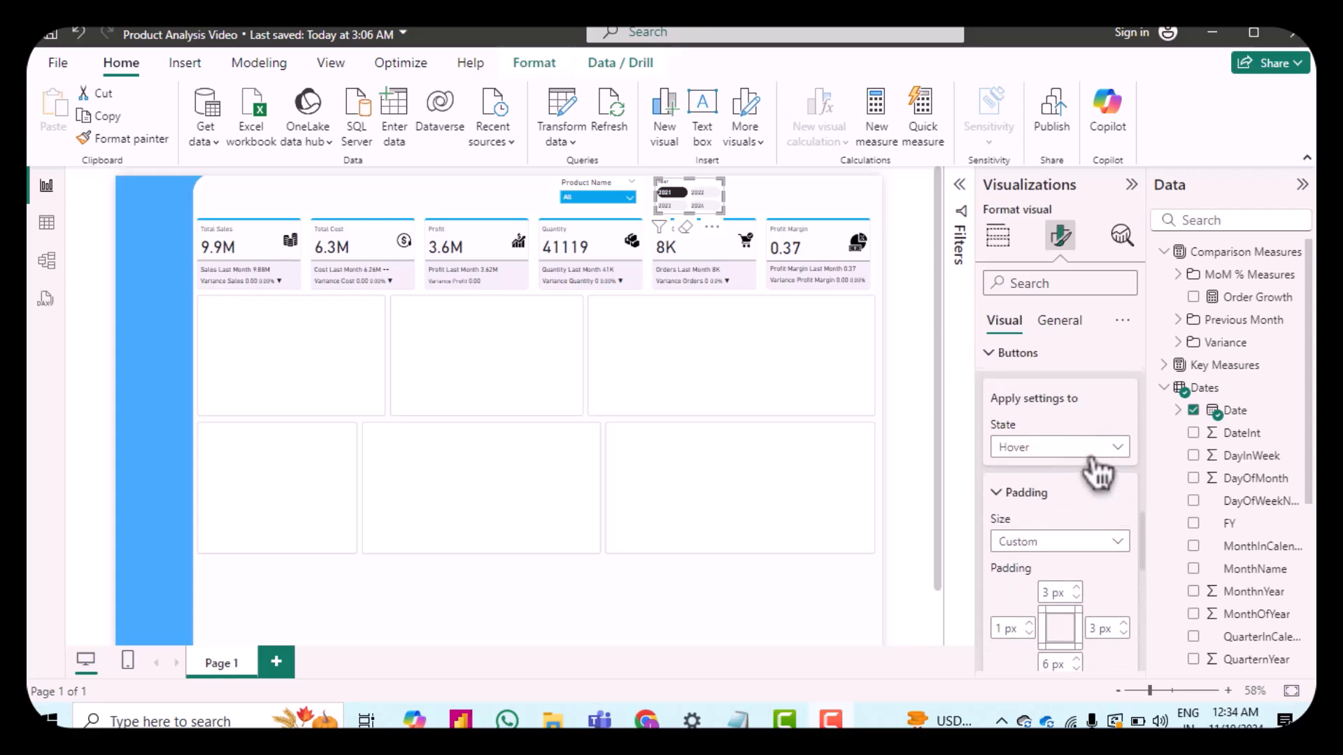
{"action": "left_click", "coordinate": [1064, 465]}
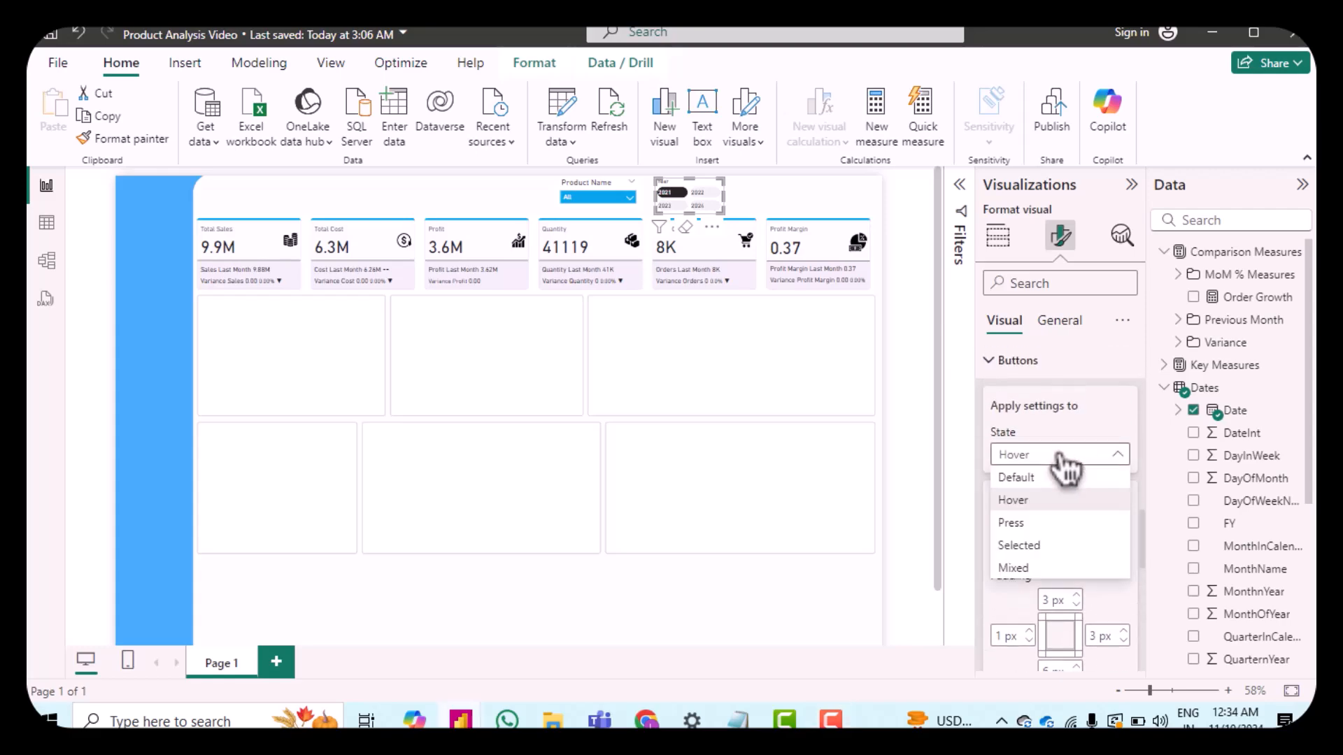
{"action": "left_click", "coordinate": [1058, 539]}
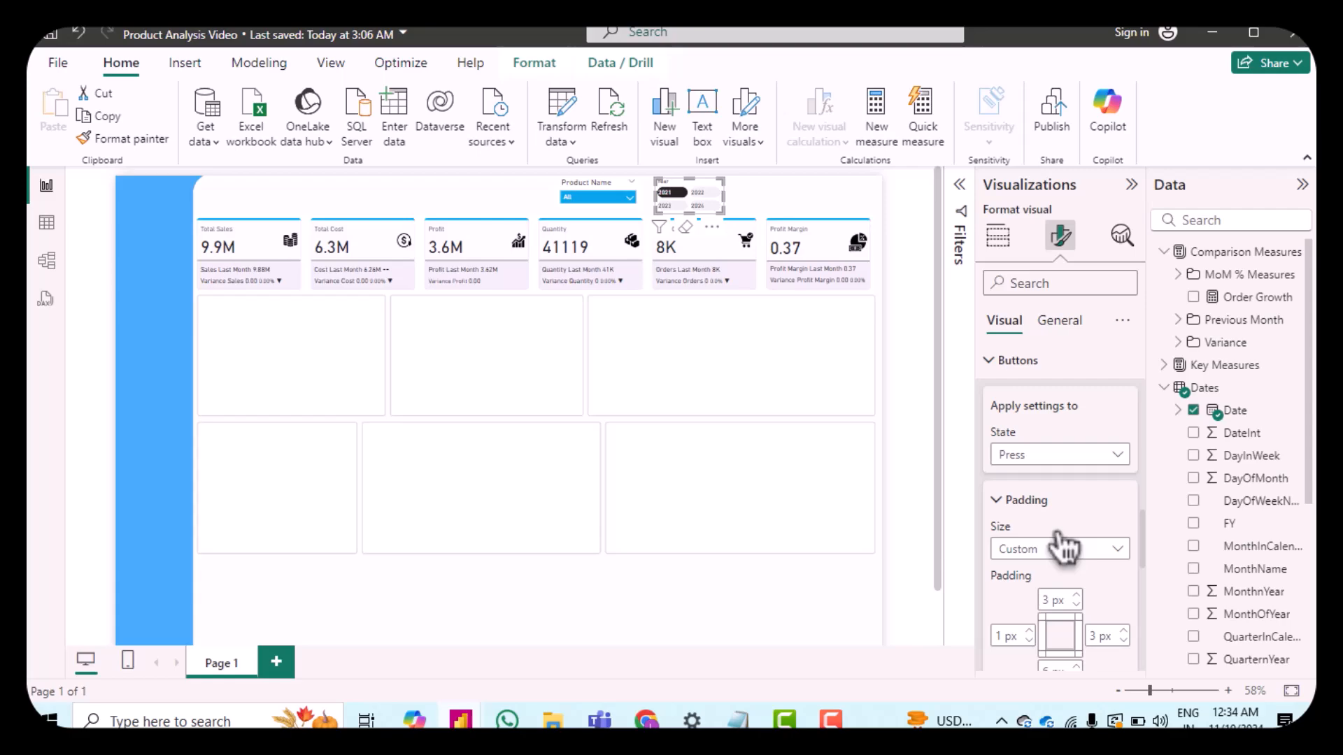
{"action": "scroll", "coordinate": [1060, 549], "scroll_direction": "down", "scroll_amount": 4}
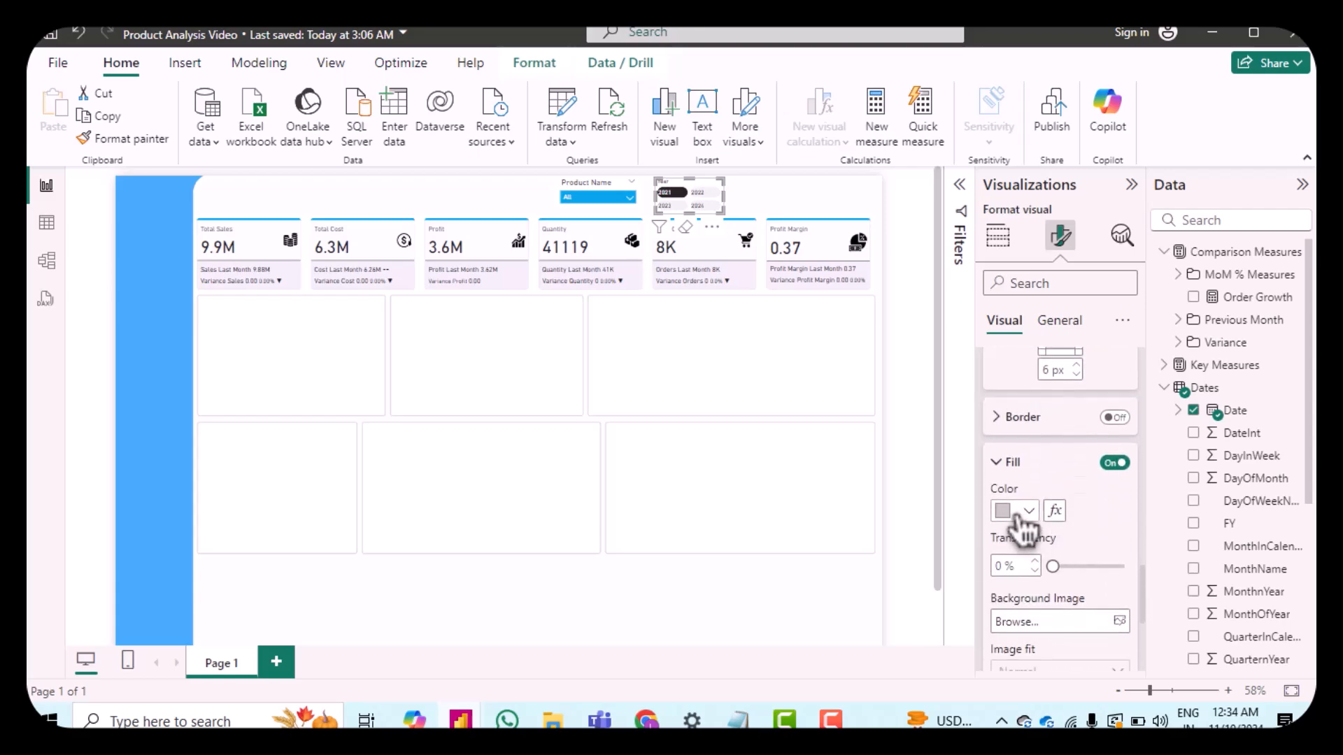
{"action": "left_click", "coordinate": [1007, 511]}
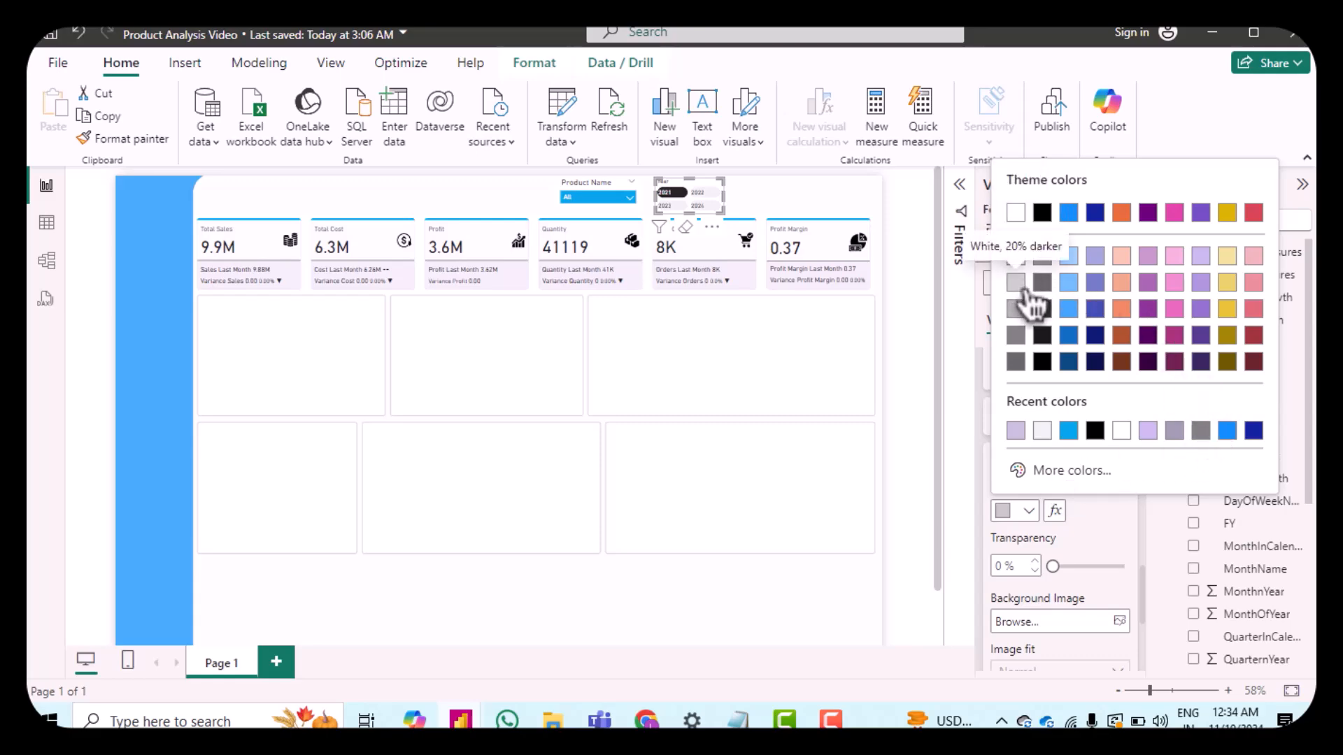
{"action": "left_click", "coordinate": [1070, 471]}
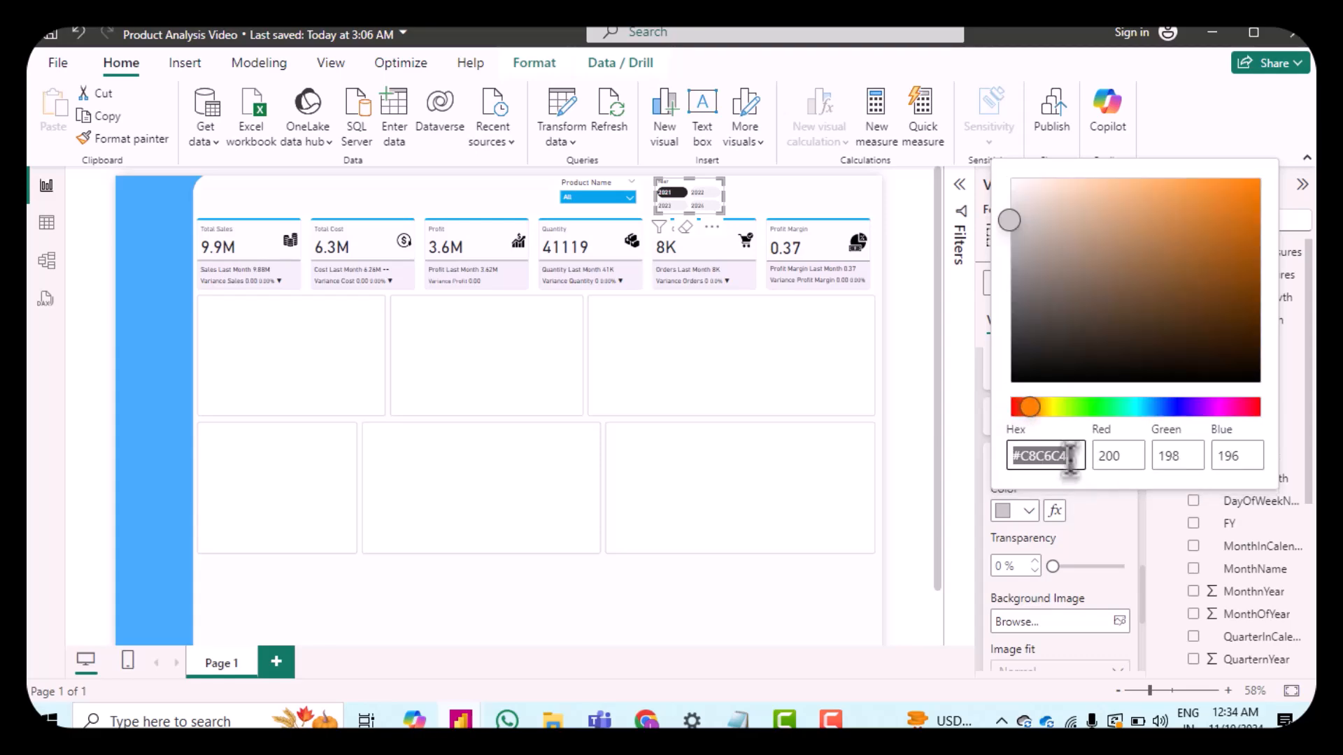
{"action": "left_click", "coordinate": [1052, 455]}
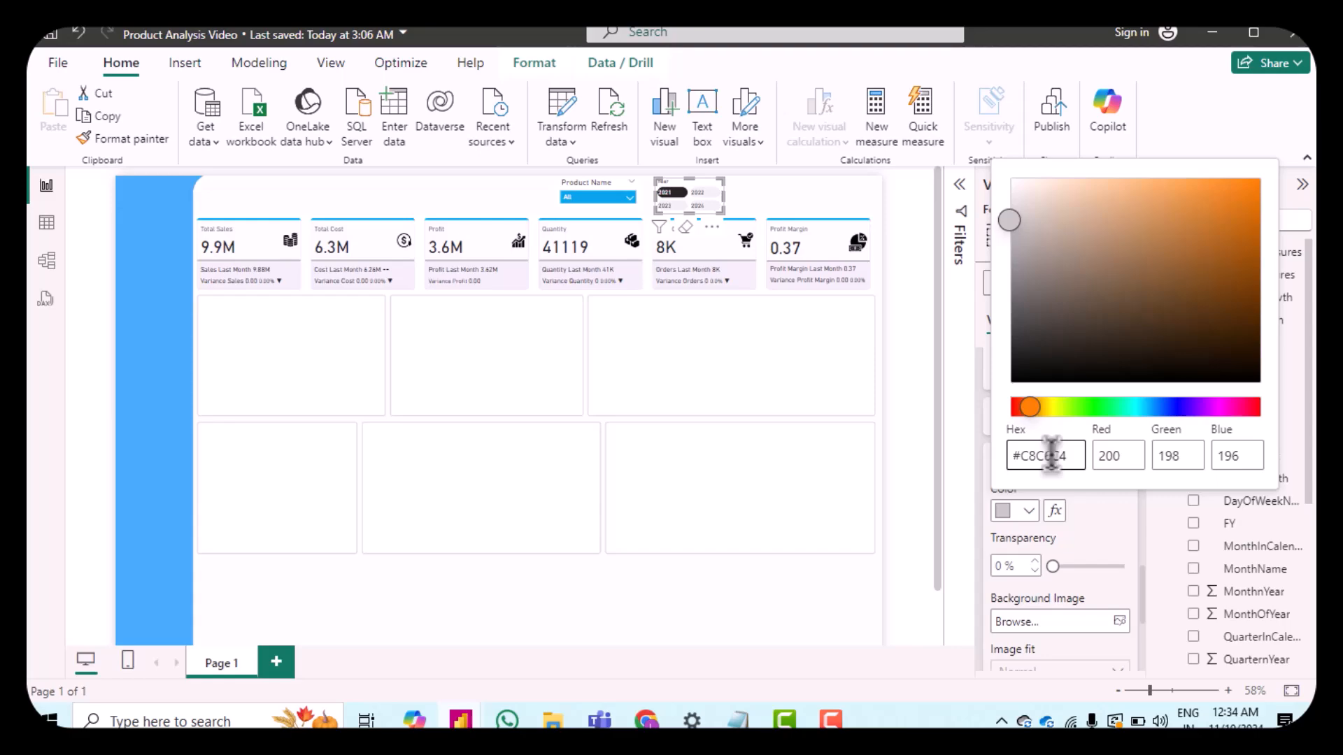
{"action": "left_click", "coordinate": [1082, 510]}
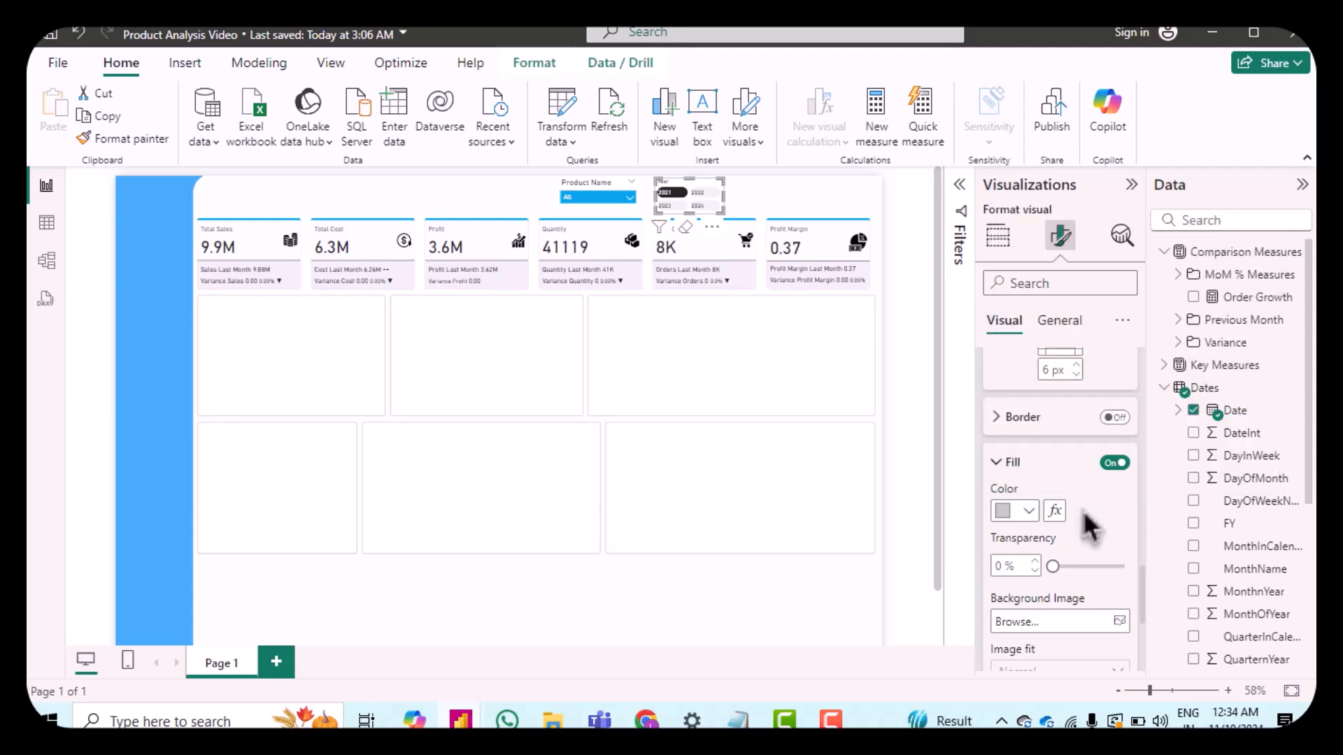
Step: Switch to the Selected state and set its button padding to 2 px top and 4 px bottom
{"action": "scroll", "coordinate": [1064, 480], "scroll_direction": "up", "scroll_amount": 5}
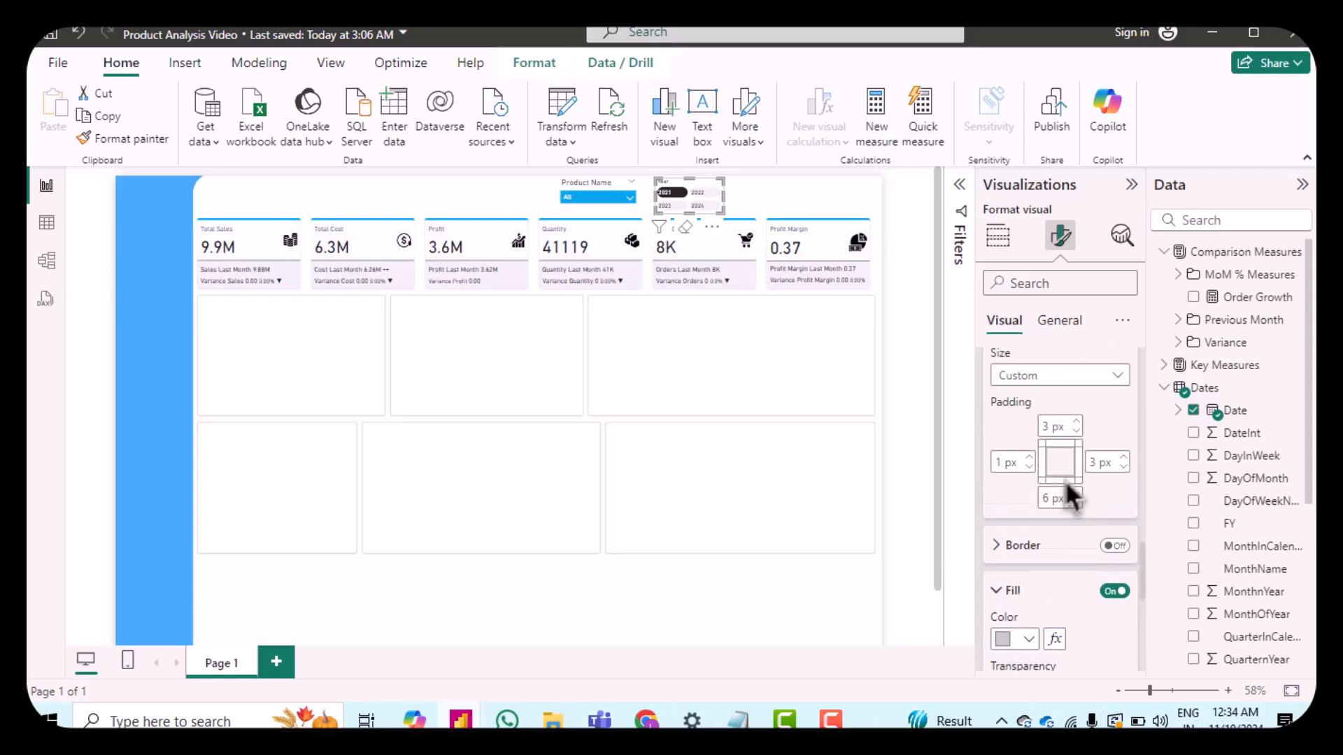
{"action": "scroll", "coordinate": [1070, 493], "scroll_direction": "up", "scroll_amount": 1}
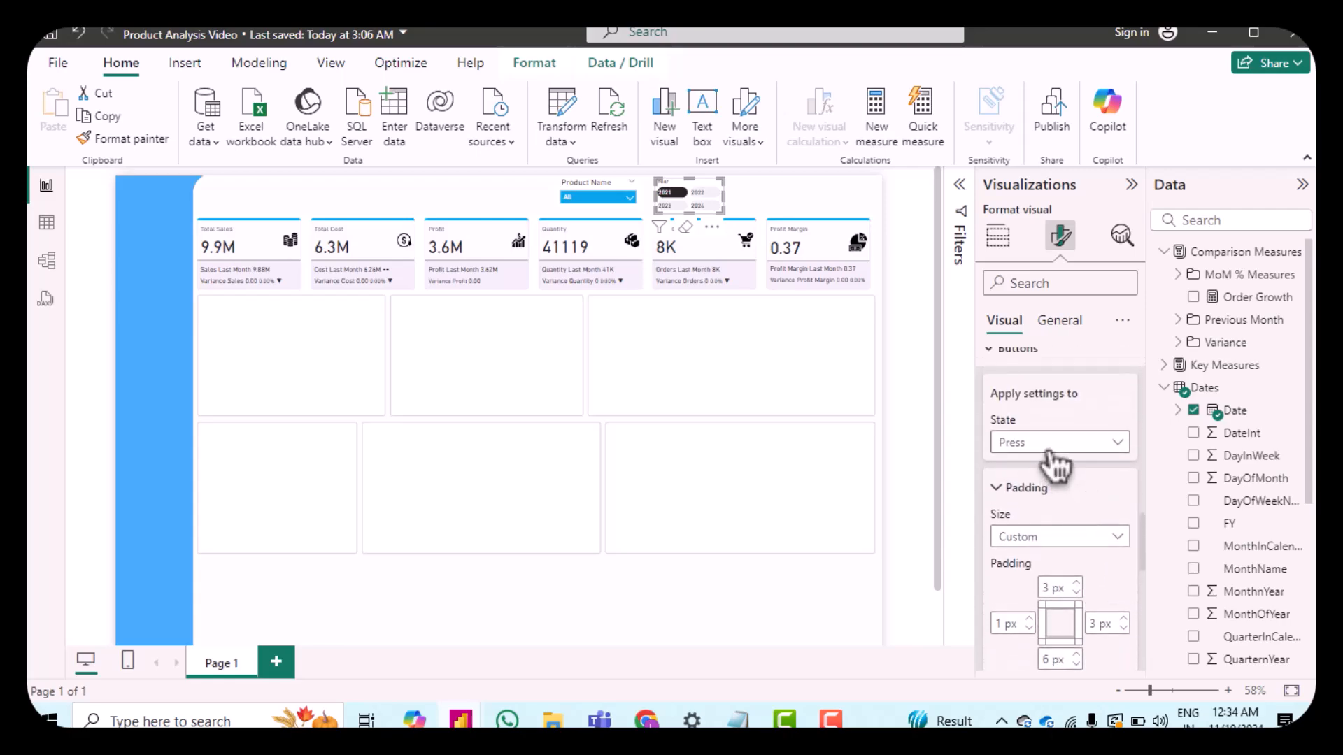
{"action": "left_click", "coordinate": [1048, 446]}
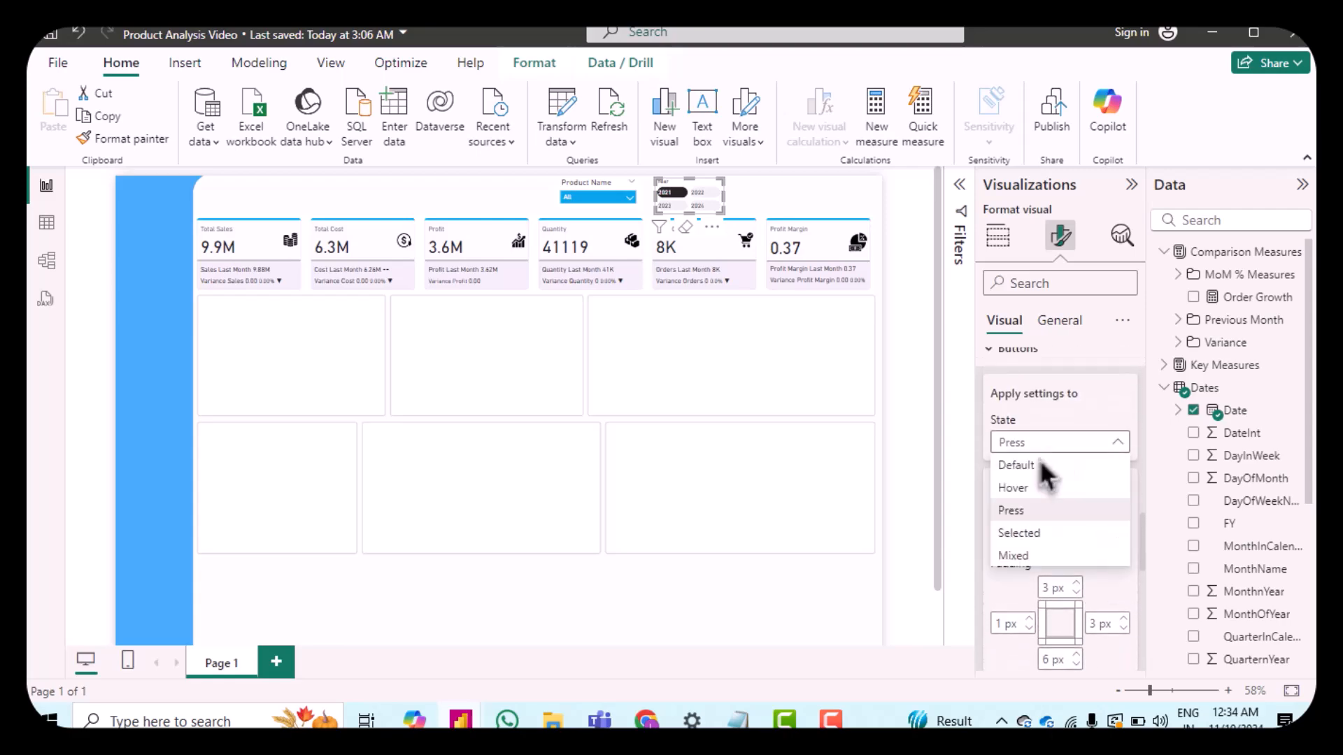
{"action": "left_click", "coordinate": [1045, 542]}
{"action": "scroll", "coordinate": [1035, 541], "scroll_direction": "down", "scroll_amount": 3}
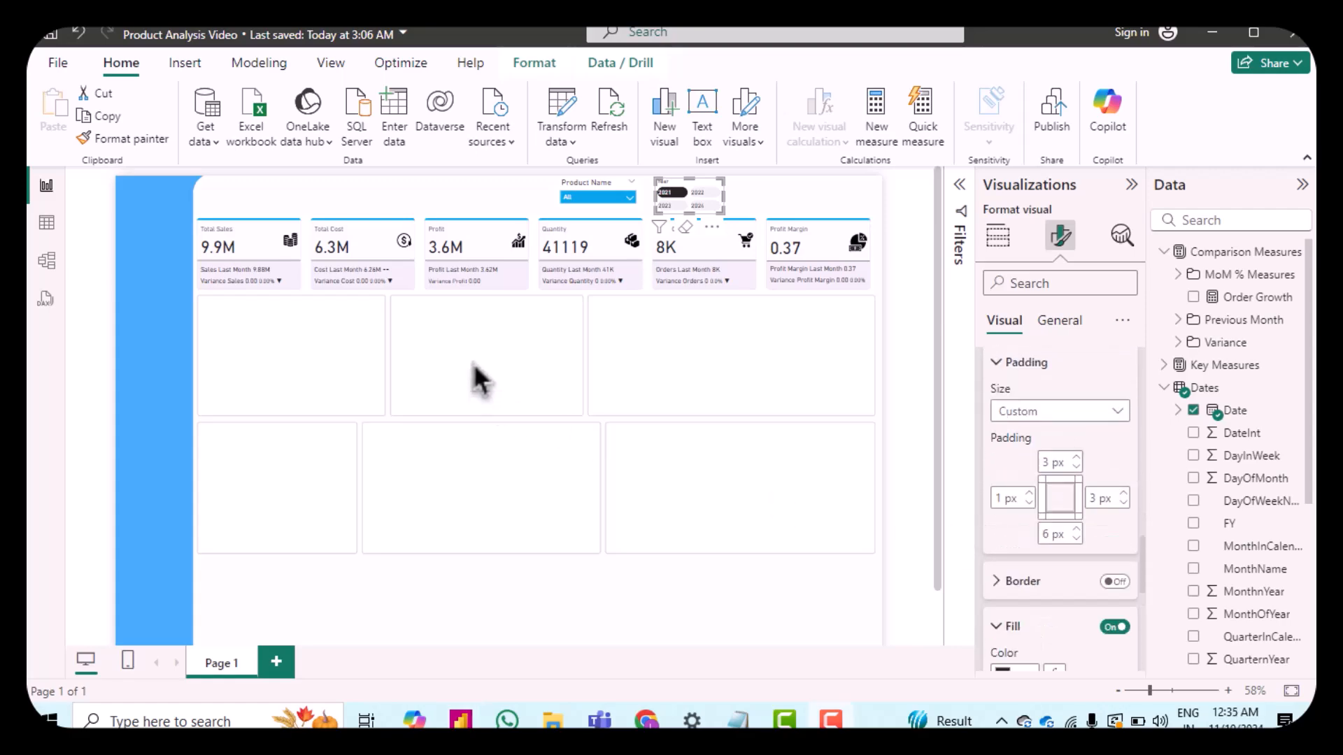
{"action": "double_click", "coordinate": [1049, 461]}
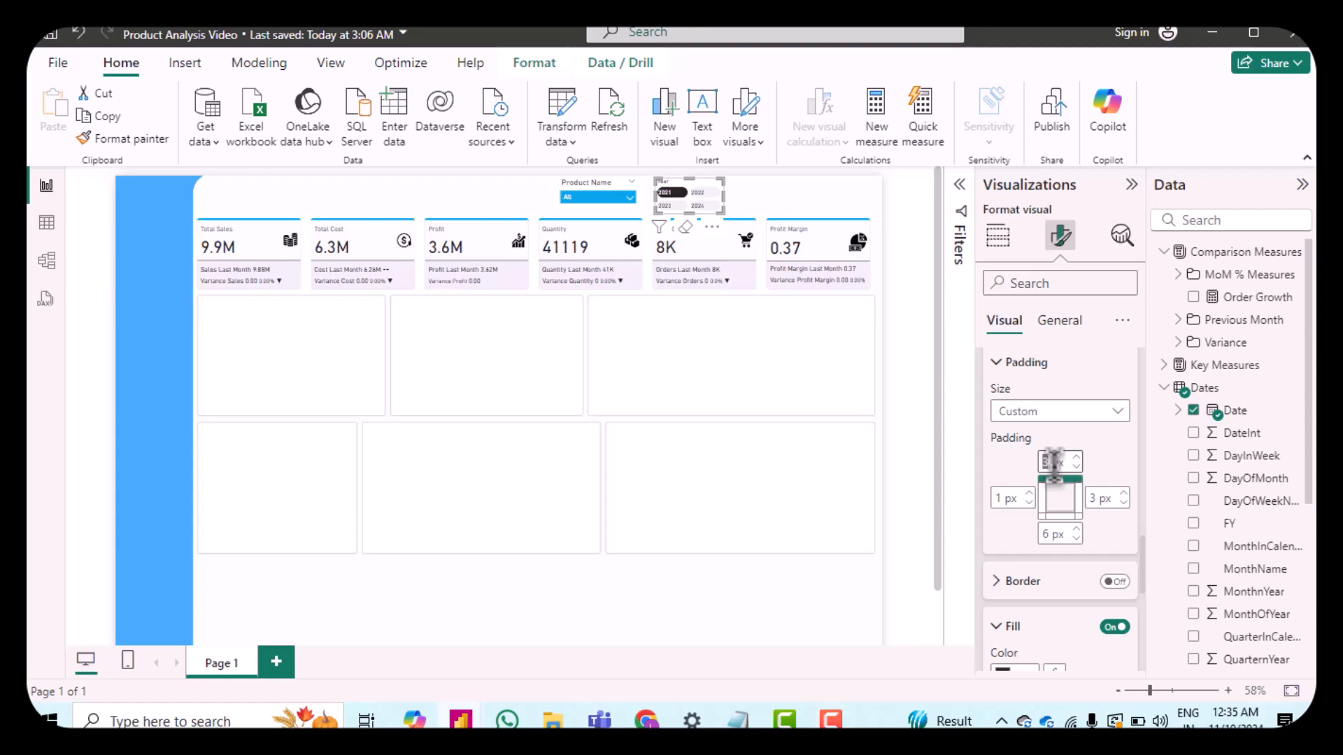
{"action": "type", "text": "2"}
{"action": "double_click", "coordinate": [1094, 498]}
{"action": "double_click", "coordinate": [1047, 533]}
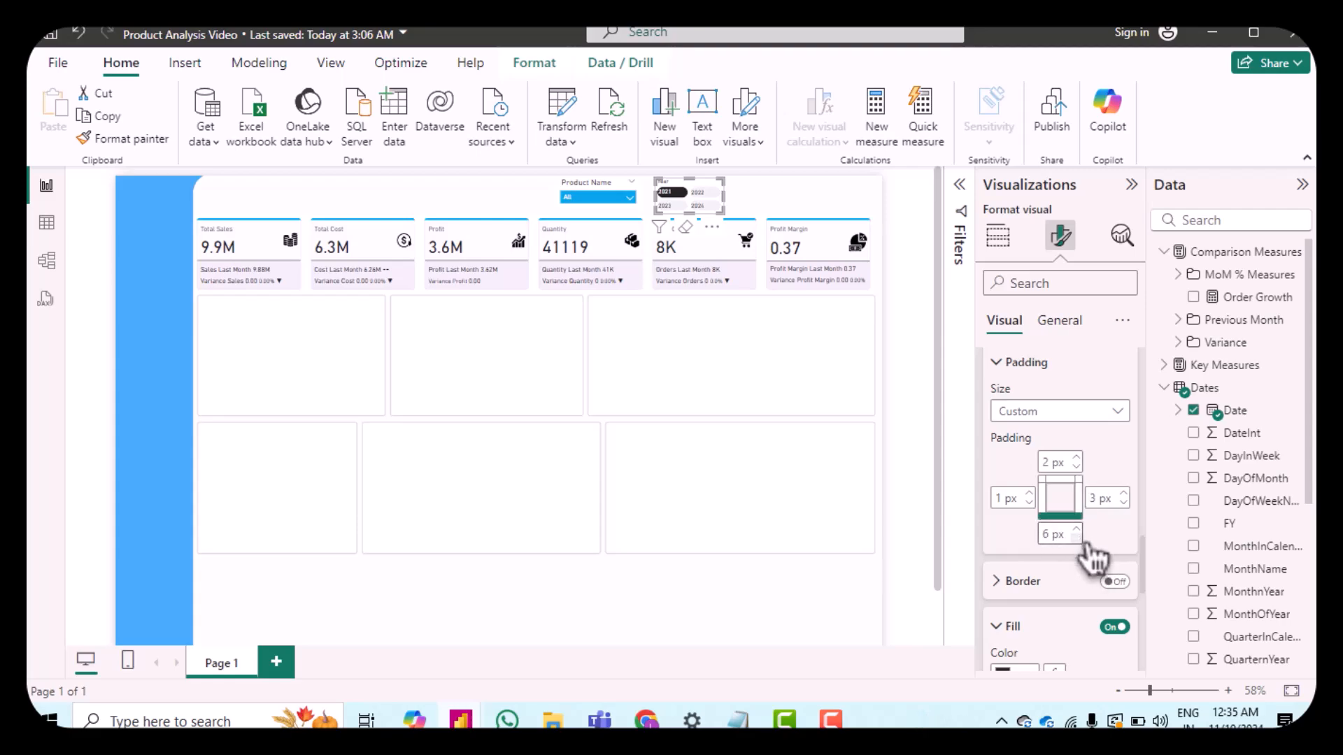
Step: Set the Selected state button fill colour to blue #01A4E7
{"action": "scroll", "coordinate": [1099, 543], "scroll_direction": "down", "scroll_amount": 3}
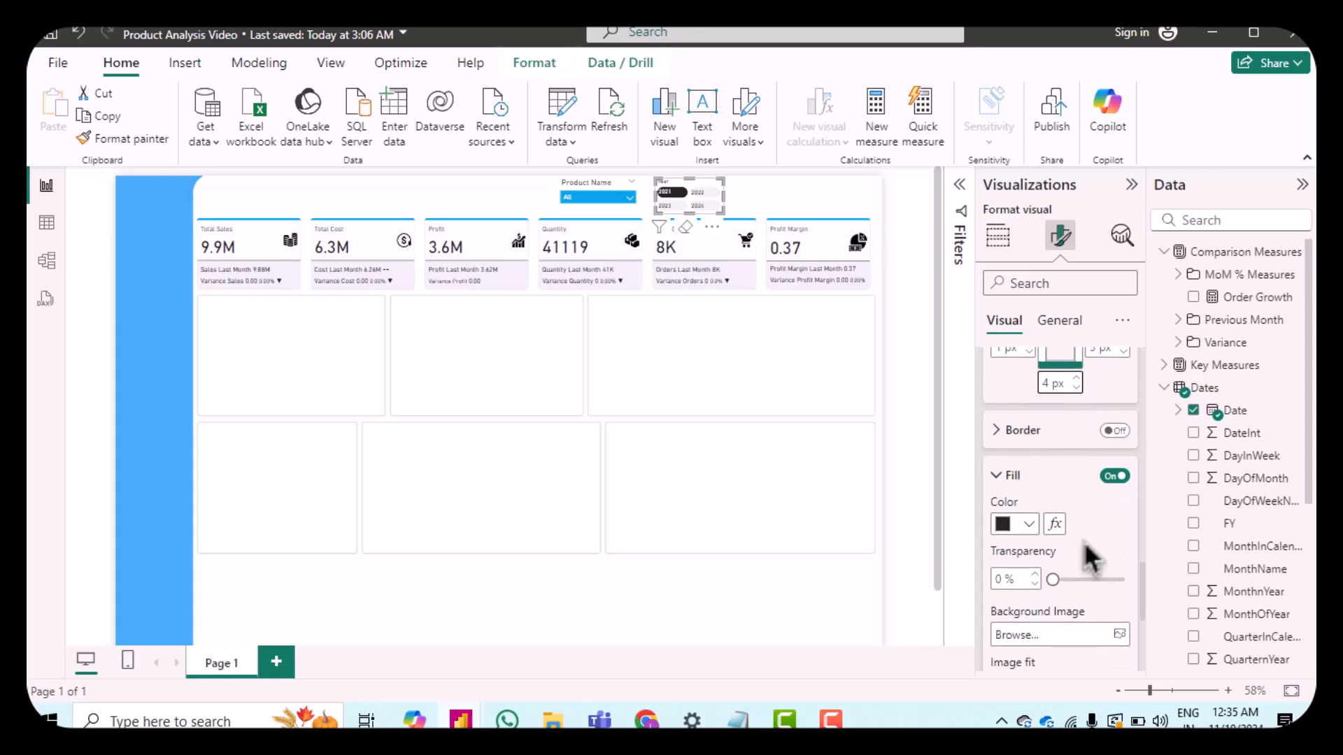
{"action": "left_click", "coordinate": [1026, 526]}
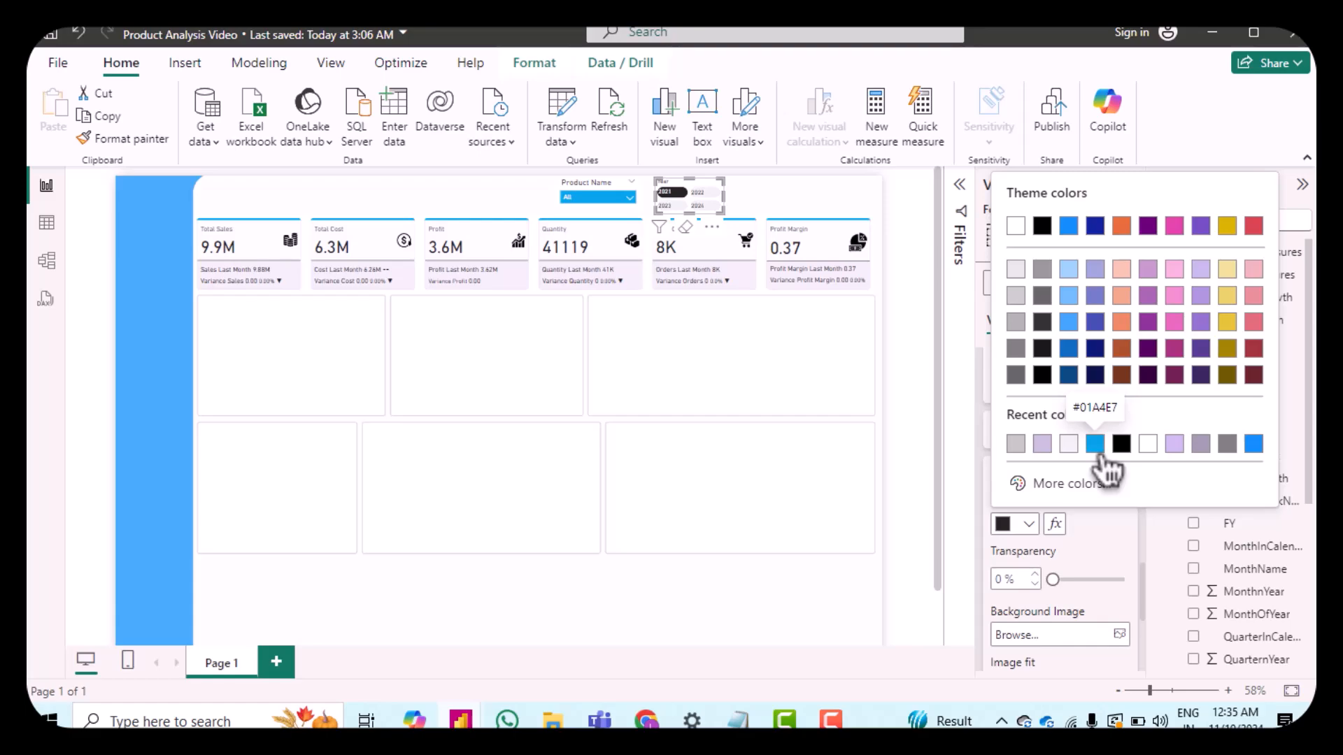
{"action": "left_click", "coordinate": [1095, 443]}
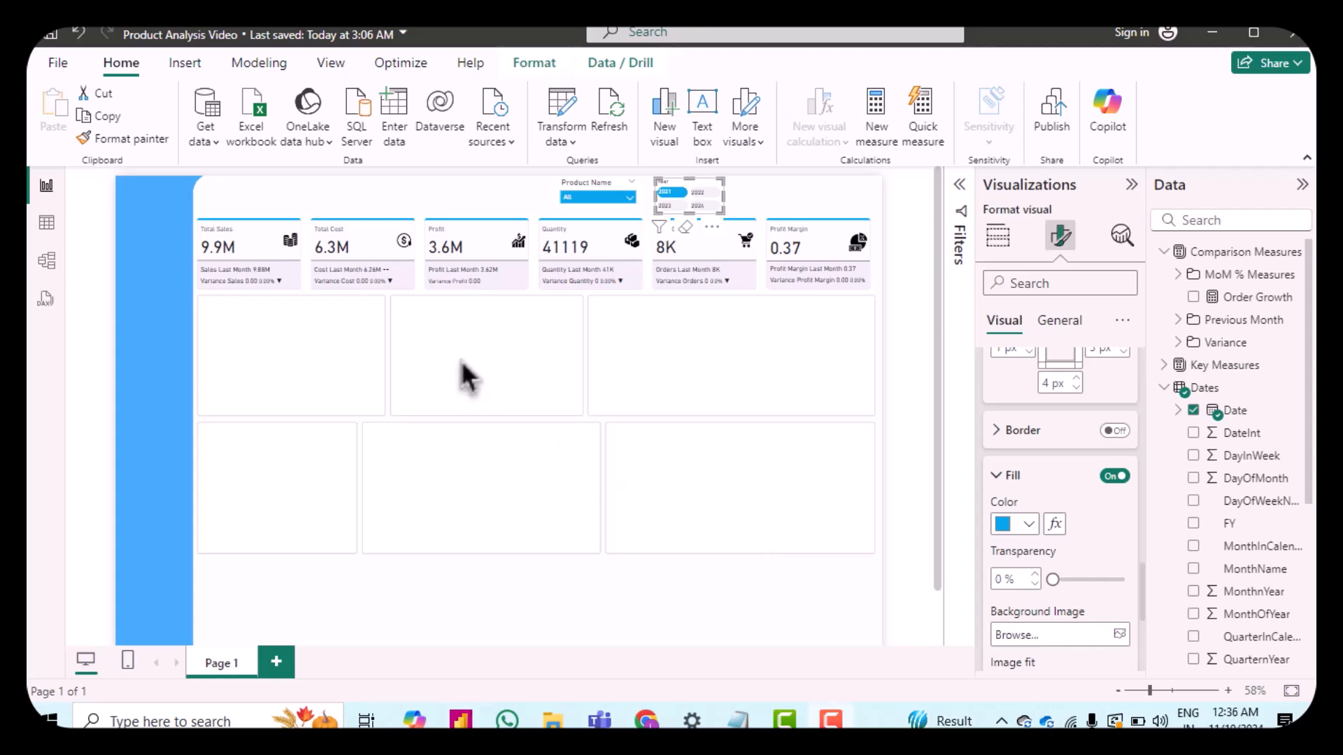
Step: Switch the button state to Mixed and review its fill colour options
{"action": "scroll", "coordinate": [1115, 555], "scroll_direction": "up", "scroll_amount": 5}
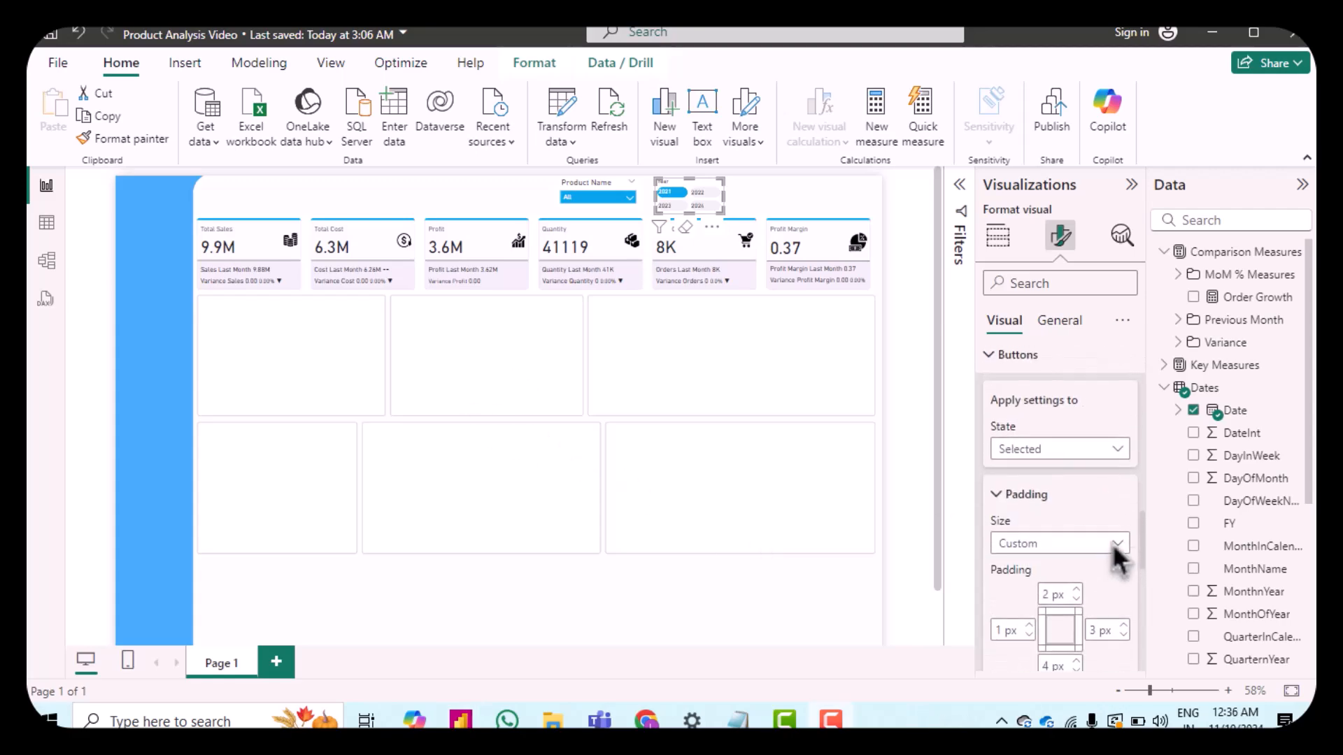
{"action": "left_click", "coordinate": [1037, 451]}
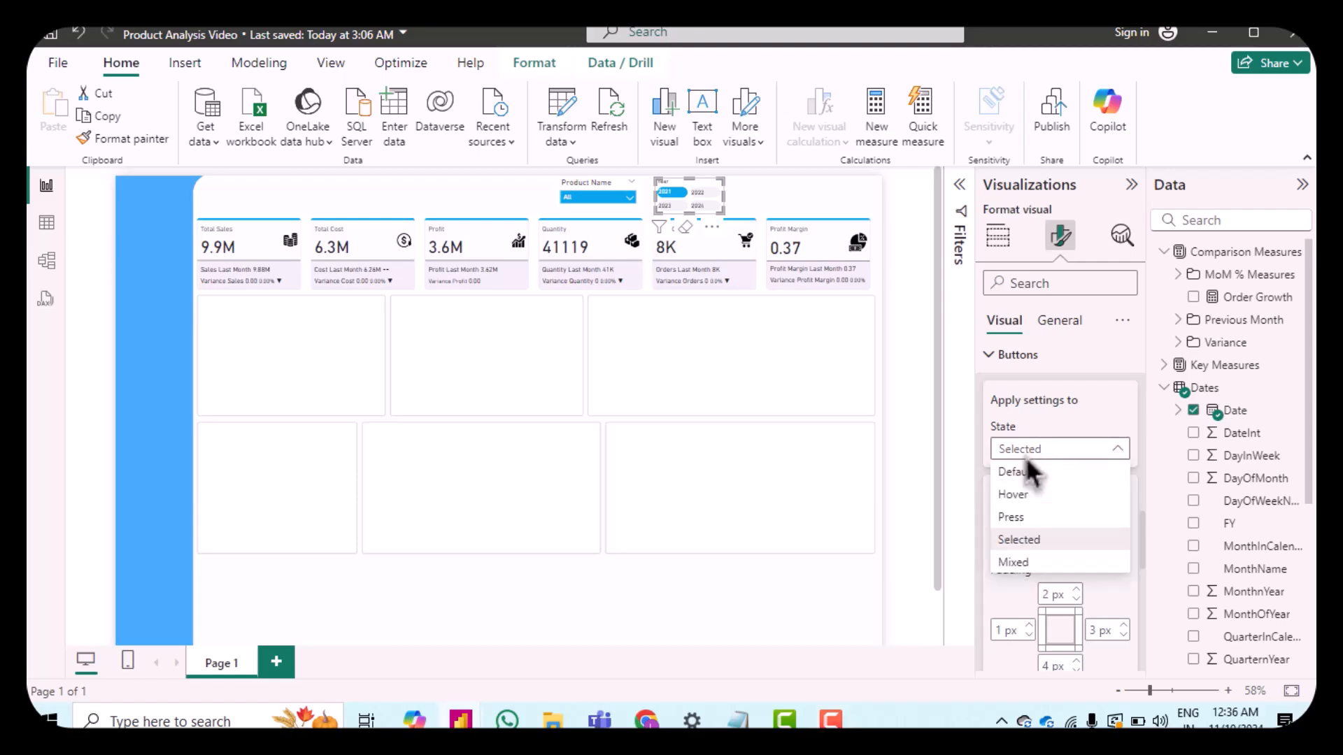
{"action": "left_click", "coordinate": [1040, 568]}
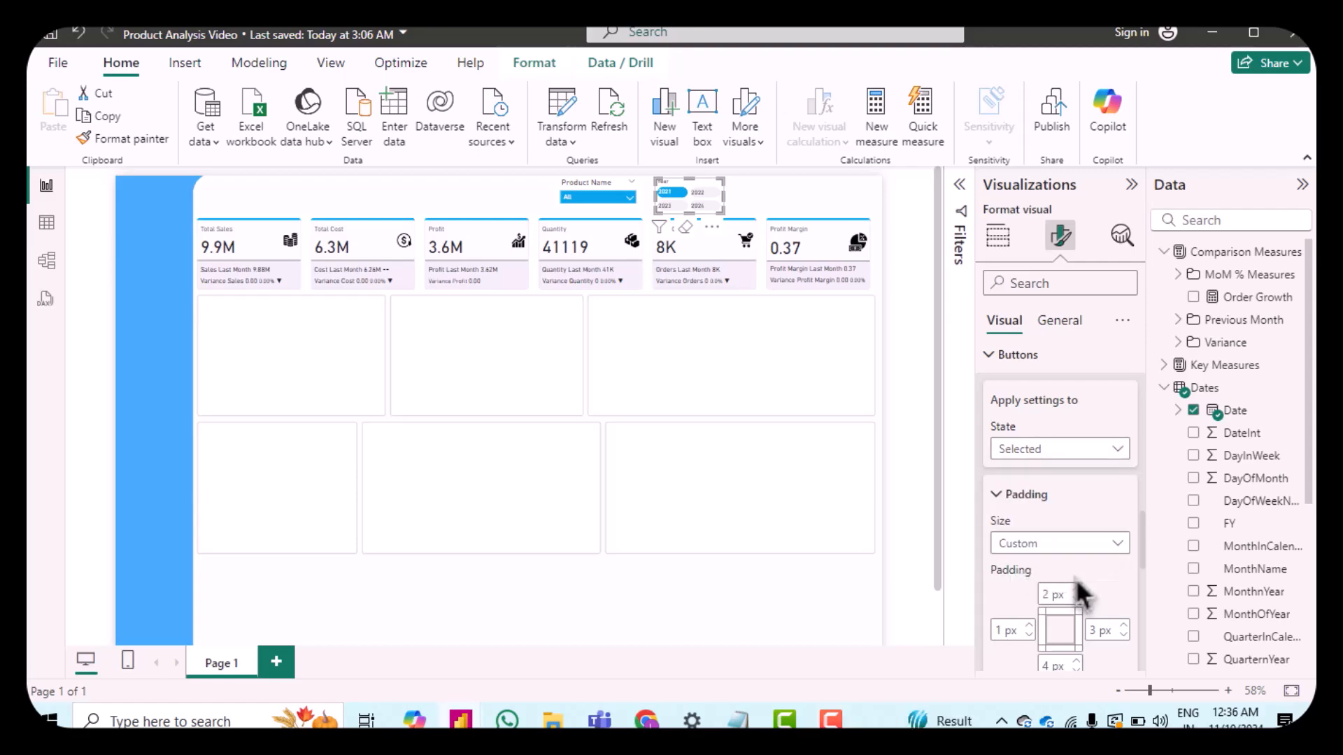
{"action": "scroll", "coordinate": [1084, 588], "scroll_direction": "down", "scroll_amount": 1}
{"action": "scroll", "coordinate": [1086, 593], "scroll_direction": "down", "scroll_amount": 2}
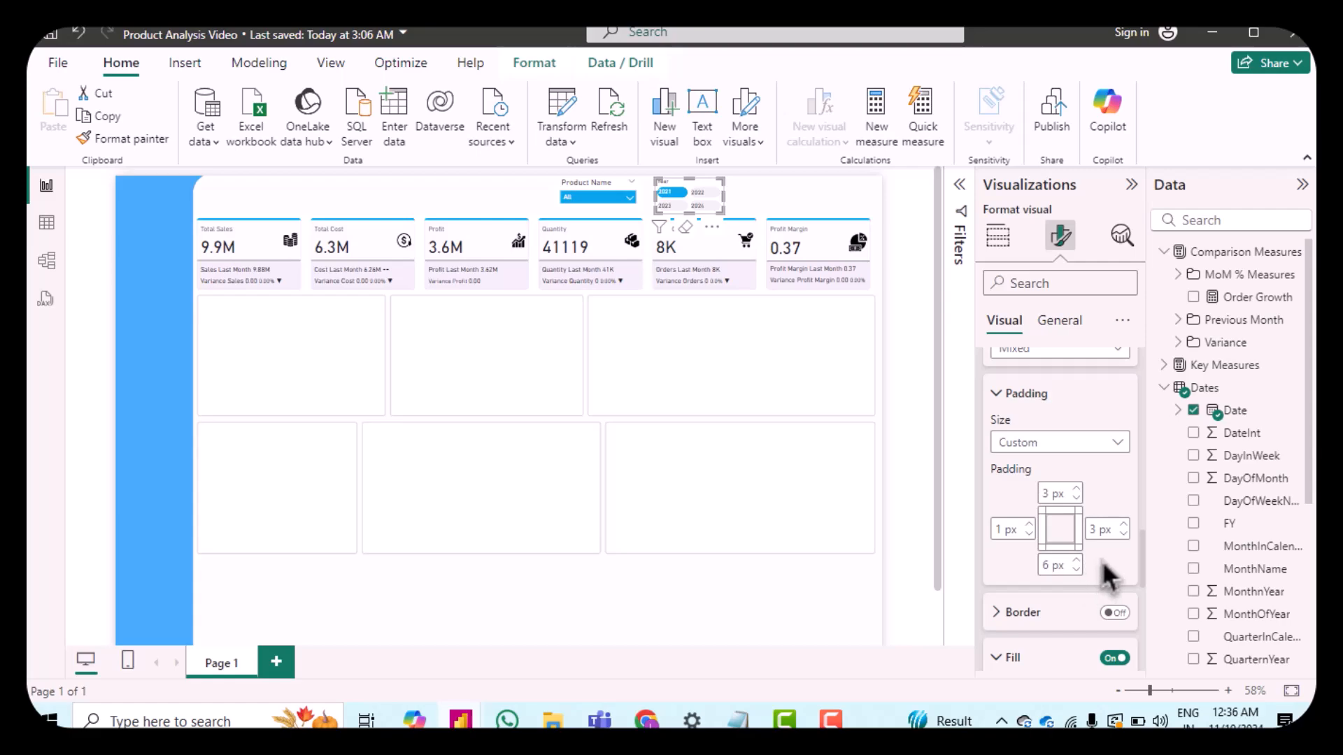
{"action": "scroll", "coordinate": [1105, 572], "scroll_direction": "down", "scroll_amount": 3}
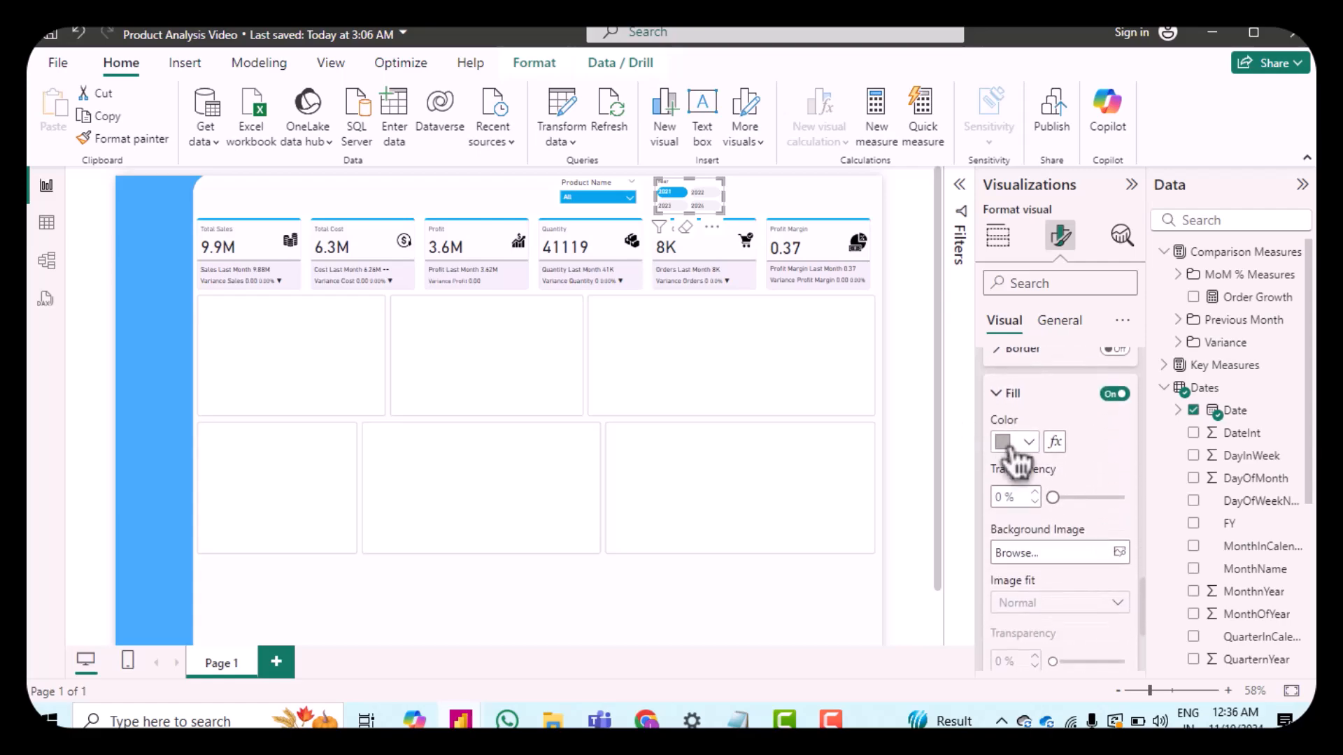
{"action": "left_click", "coordinate": [1007, 447]}
{"action": "left_click", "coordinate": [1007, 447]}
{"action": "left_click", "coordinate": [1007, 448]}
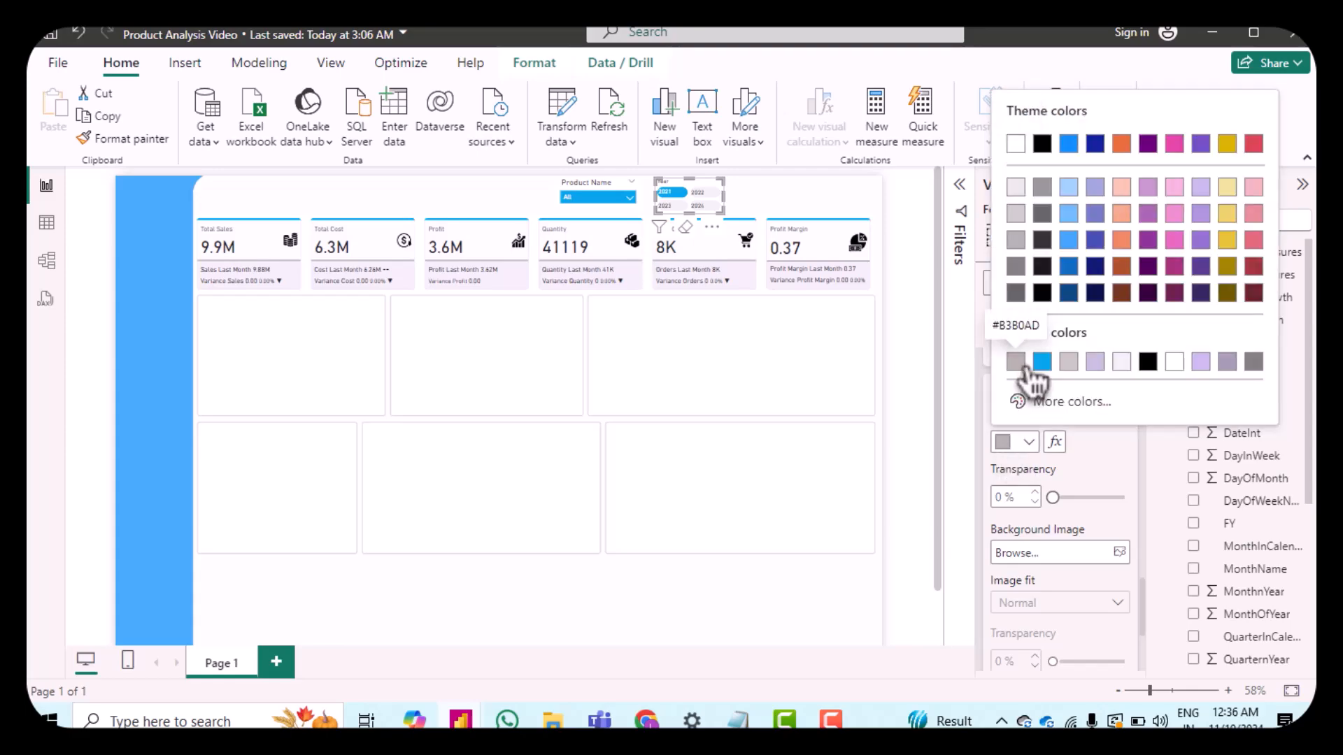
{"action": "left_click", "coordinate": [1001, 445]}
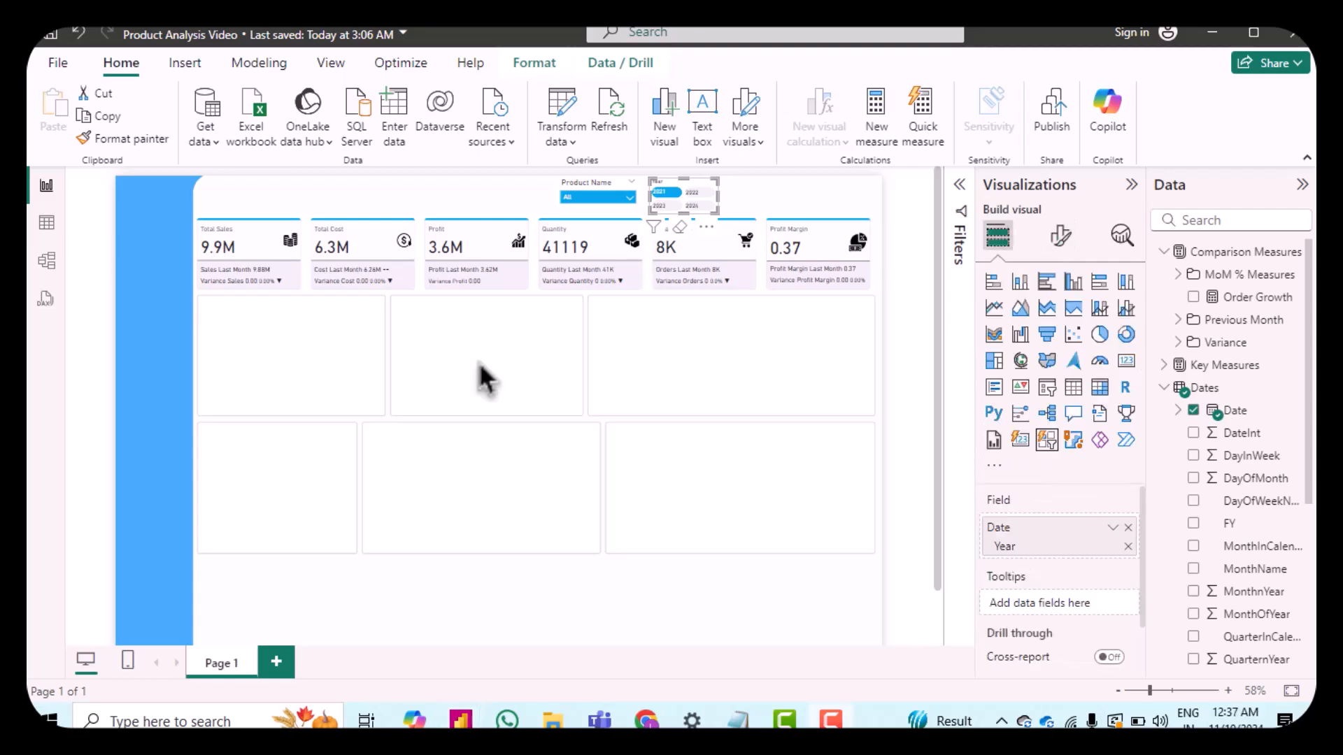
Step: Test the slicers by picking Polo Shirt in Product Name and 2022 in the Year slicer
{"action": "left_click", "coordinate": [631, 198]}
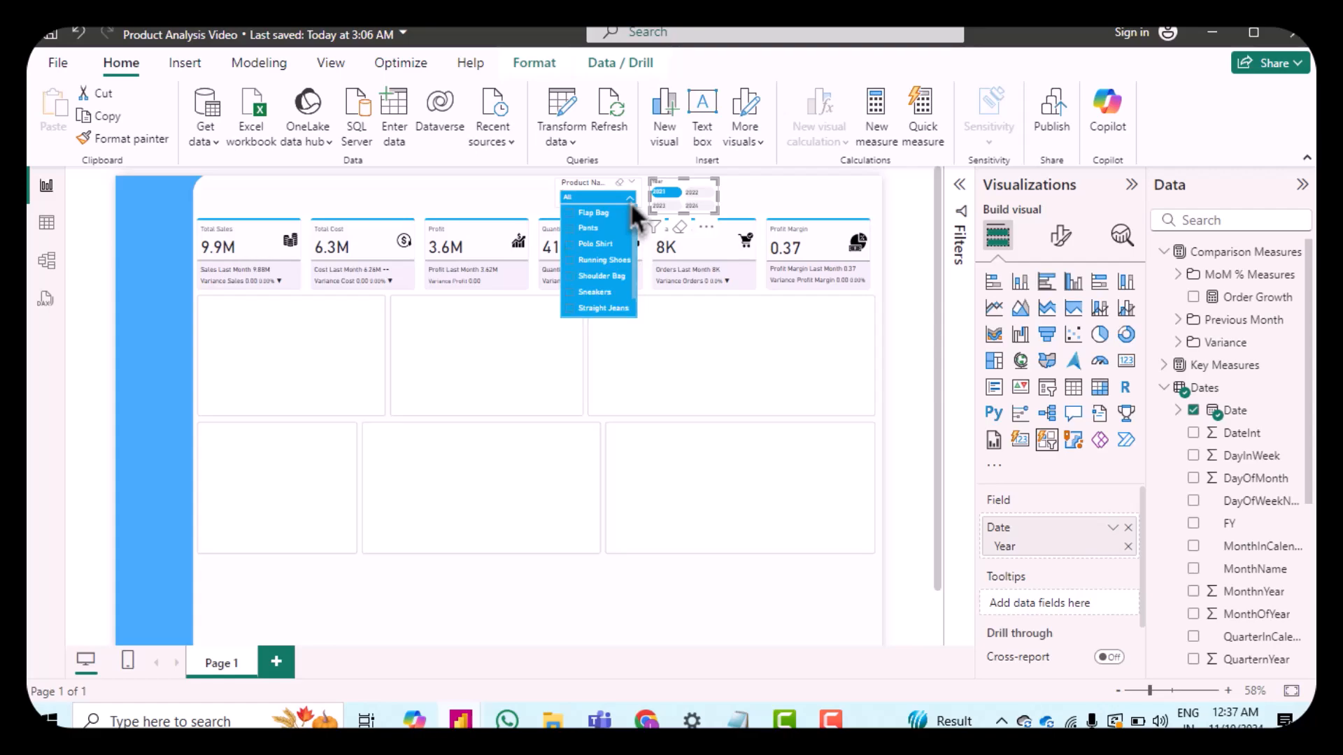
{"action": "left_click", "coordinate": [585, 264]}
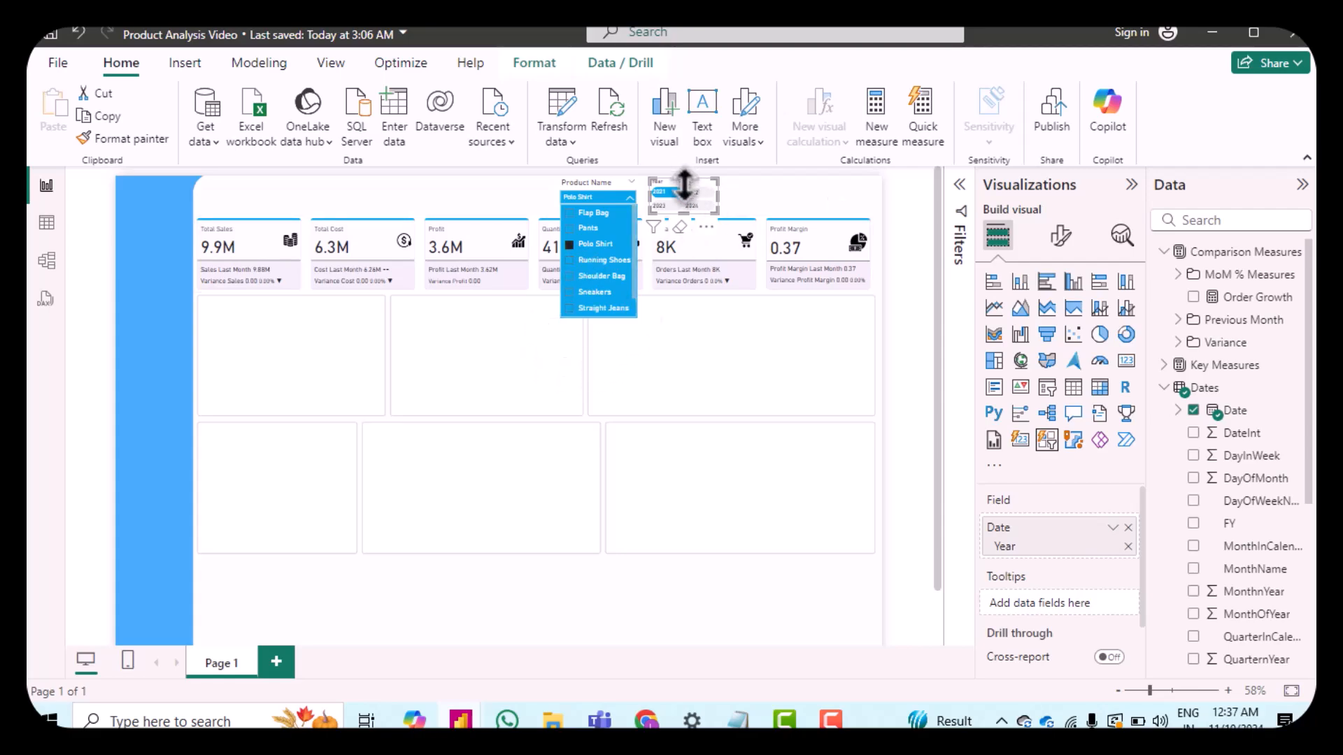
{"action": "left_click", "coordinate": [712, 198]}
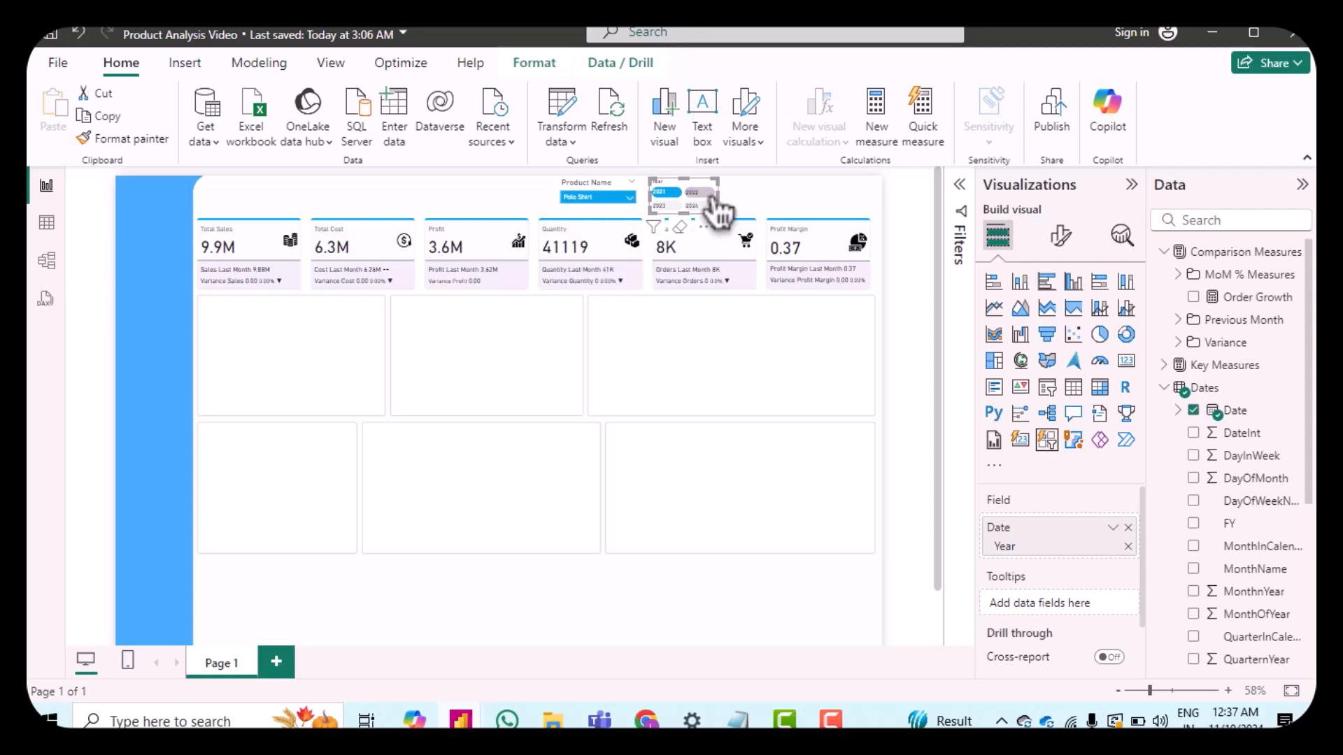
{"action": "left_click", "coordinate": [712, 199]}
{"action": "left_click", "coordinate": [659, 354]}
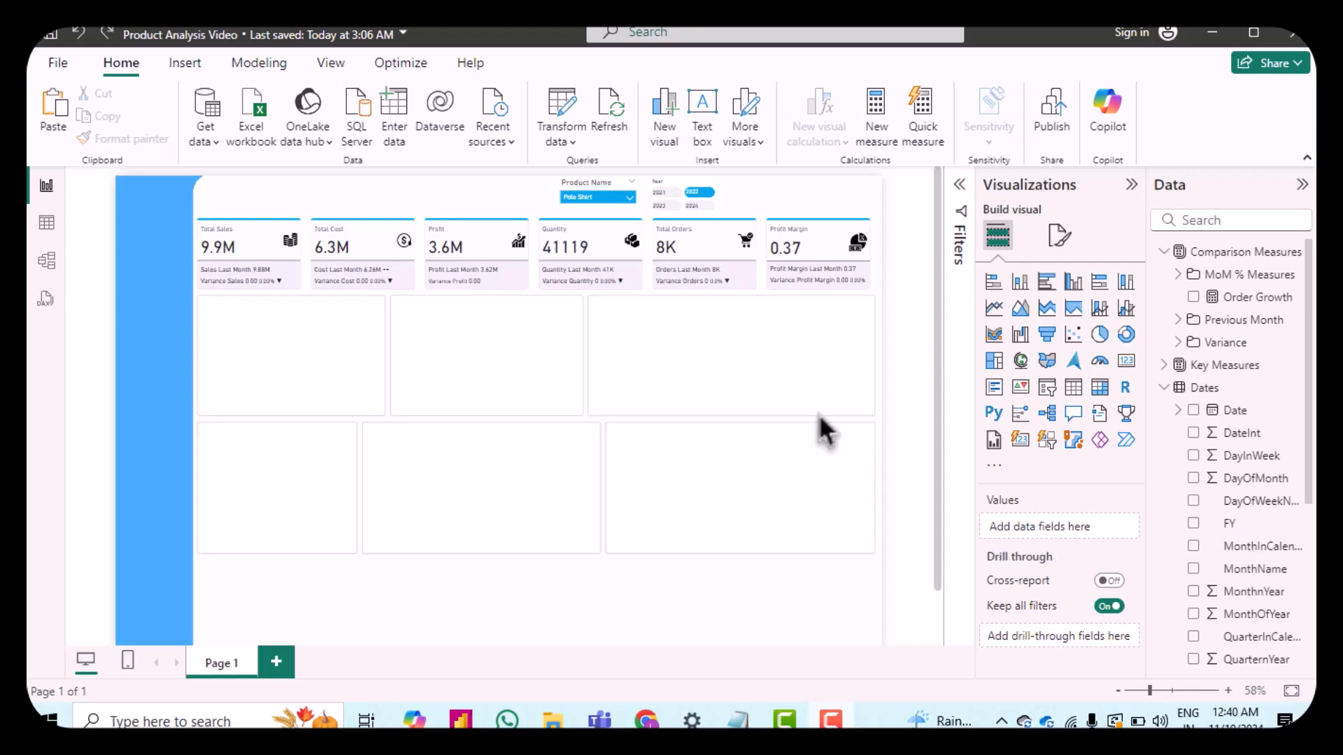
Step: Insert a new slicer and add the Dates table's Short month field to it
{"action": "scroll", "coordinate": [1226, 600], "scroll_direction": "down", "scroll_amount": 1}
{"action": "scroll", "coordinate": [1227, 600], "scroll_direction": "down", "scroll_amount": 3}
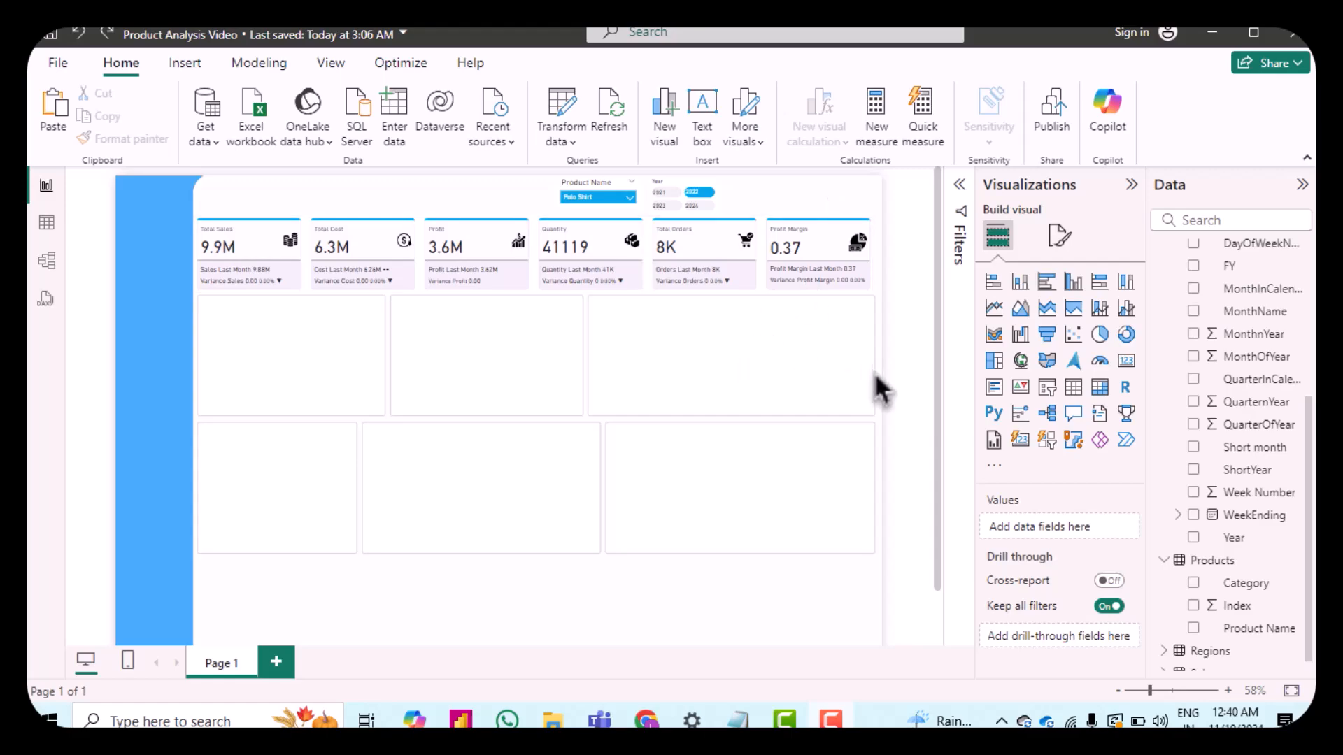
{"action": "left_click", "coordinate": [1047, 439]}
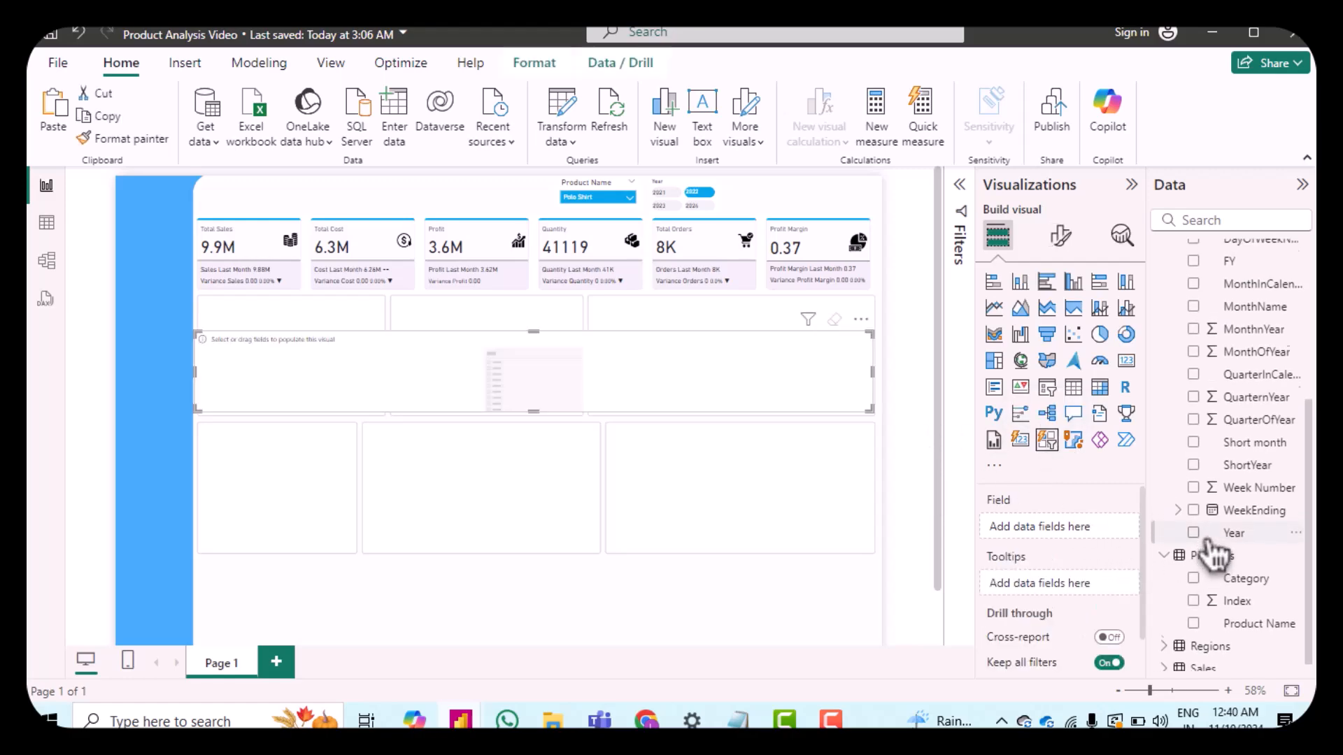
{"action": "scroll", "coordinate": [1210, 549], "scroll_direction": "up", "scroll_amount": 2}
{"action": "scroll", "coordinate": [1217, 325], "scroll_direction": "up", "scroll_amount": 2}
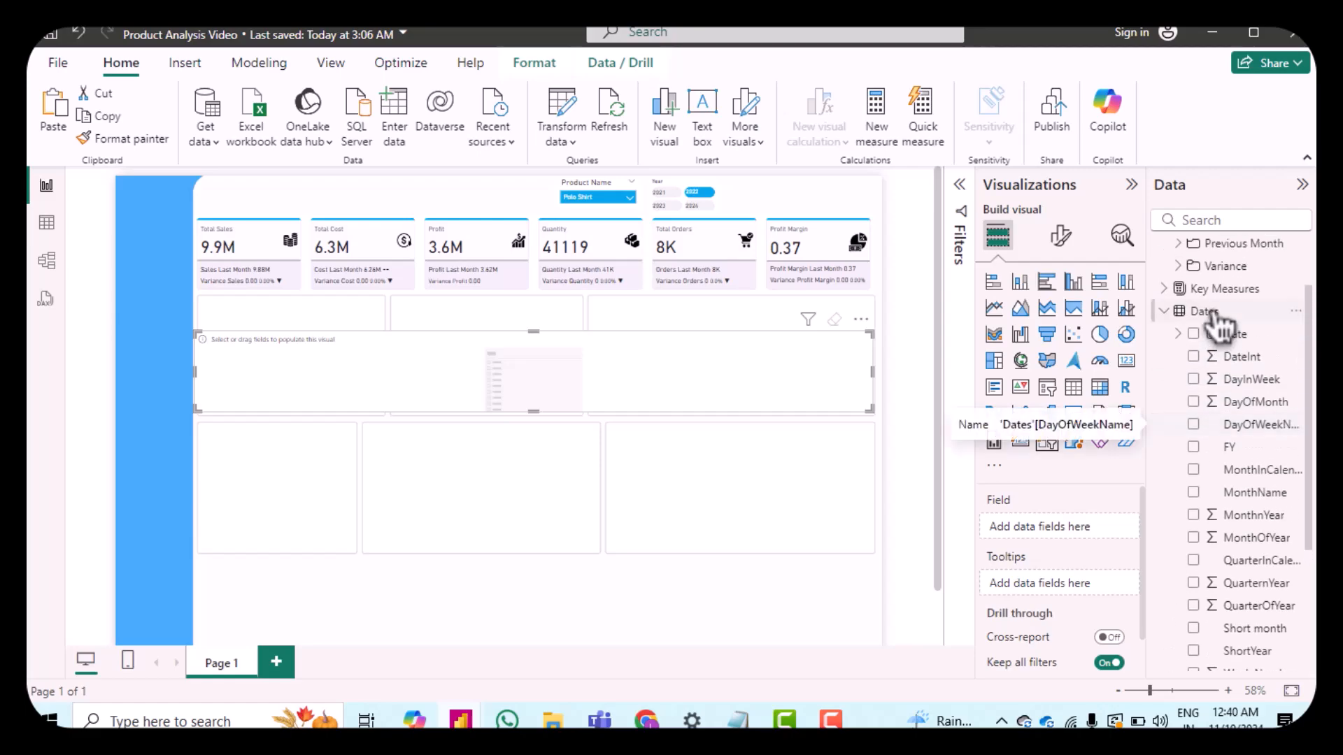
{"action": "scroll", "coordinate": [1252, 447], "scroll_direction": "down", "scroll_amount": 3}
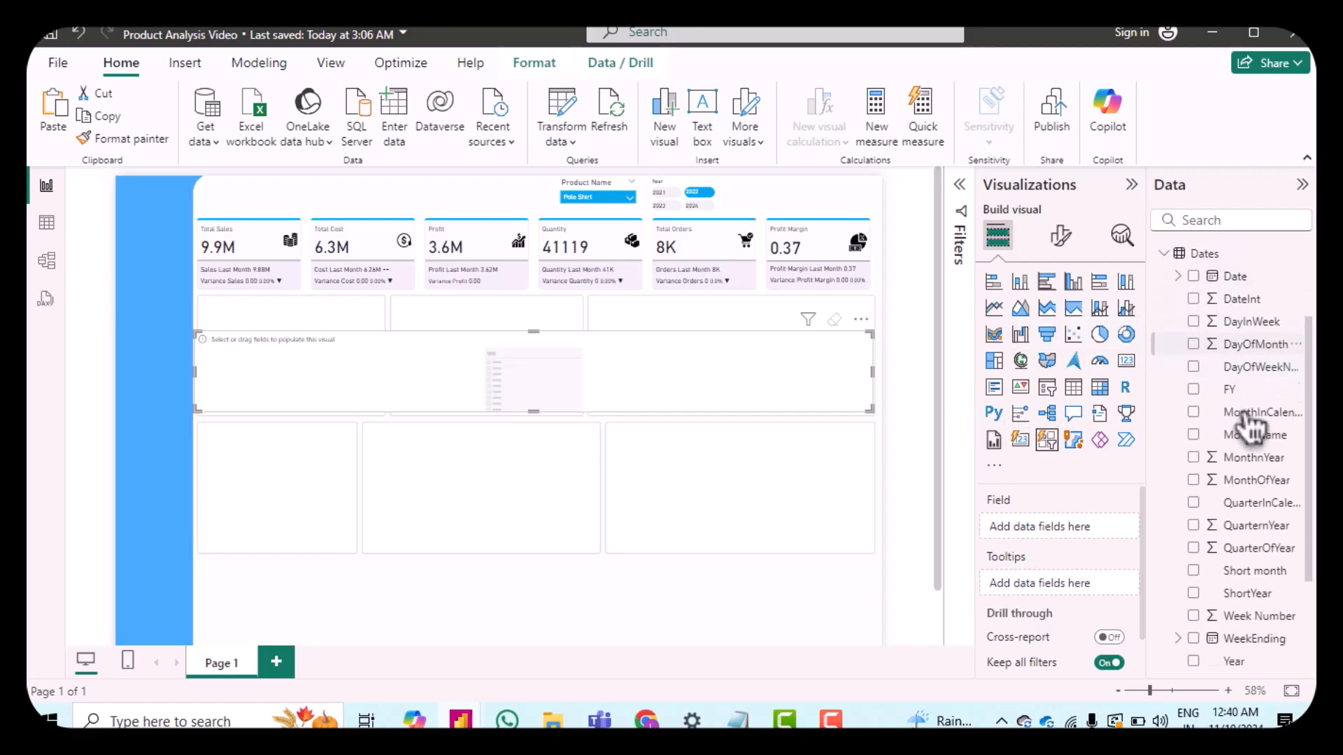
{"action": "left_click_drag", "start_coordinate": [1256, 523], "coordinate": [1081, 523]}
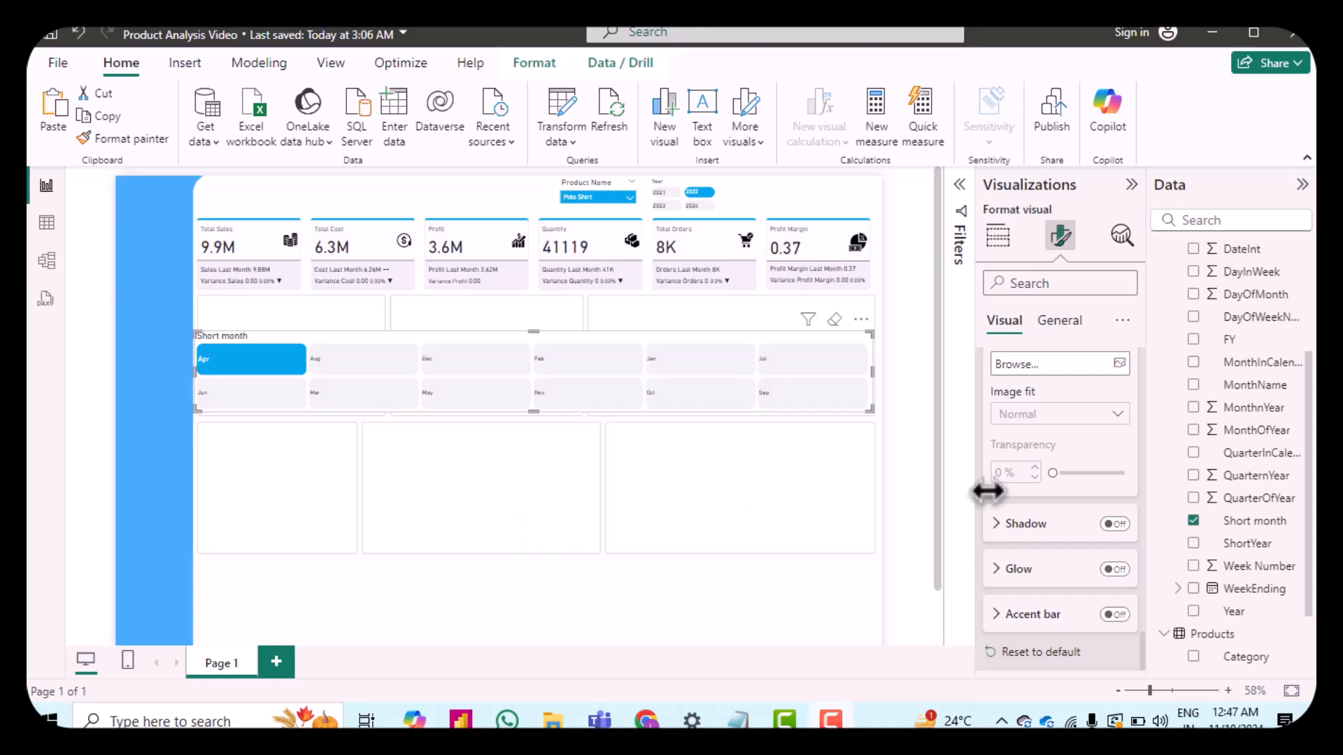
Step: Resize the month slicer to a height of 66 and a width of 255
{"action": "scroll", "coordinate": [1081, 456], "scroll_direction": "up", "scroll_amount": 5}
{"action": "scroll", "coordinate": [1083, 467], "scroll_direction": "up", "scroll_amount": 3}
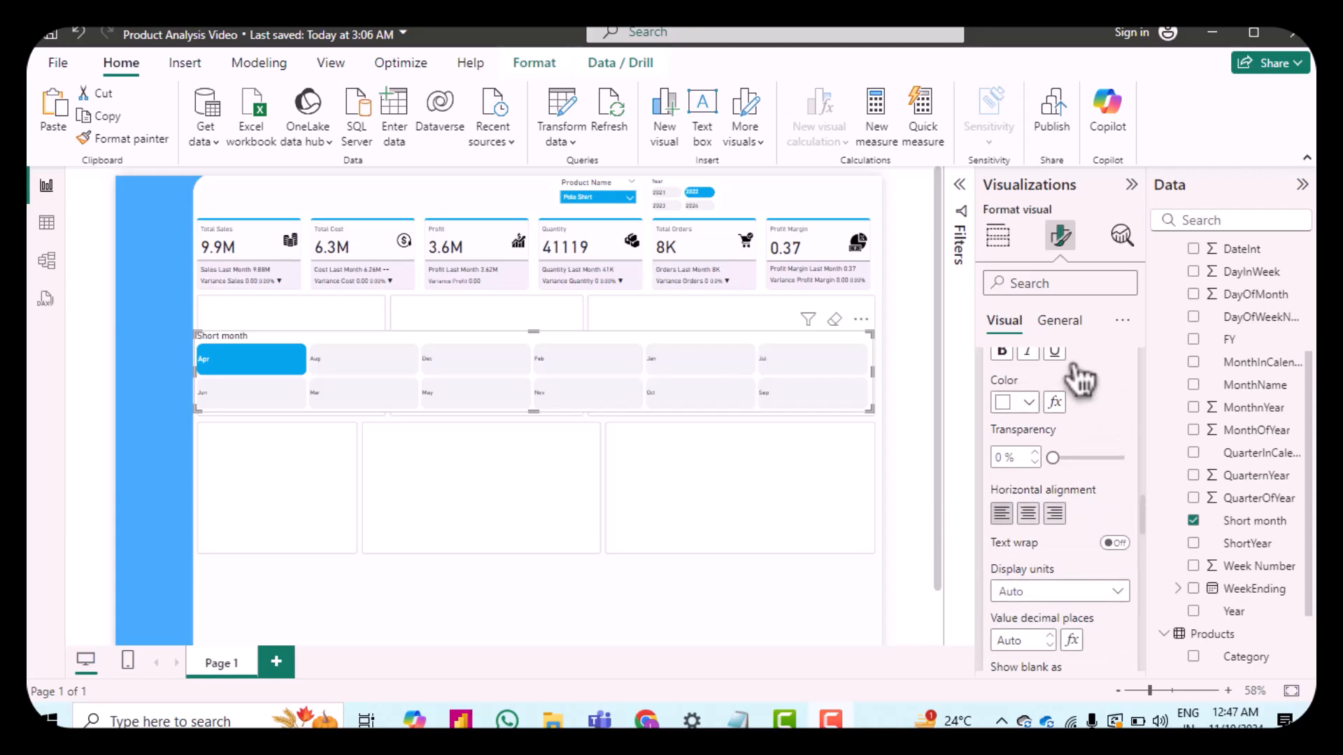
{"action": "left_click", "coordinate": [1059, 324]}
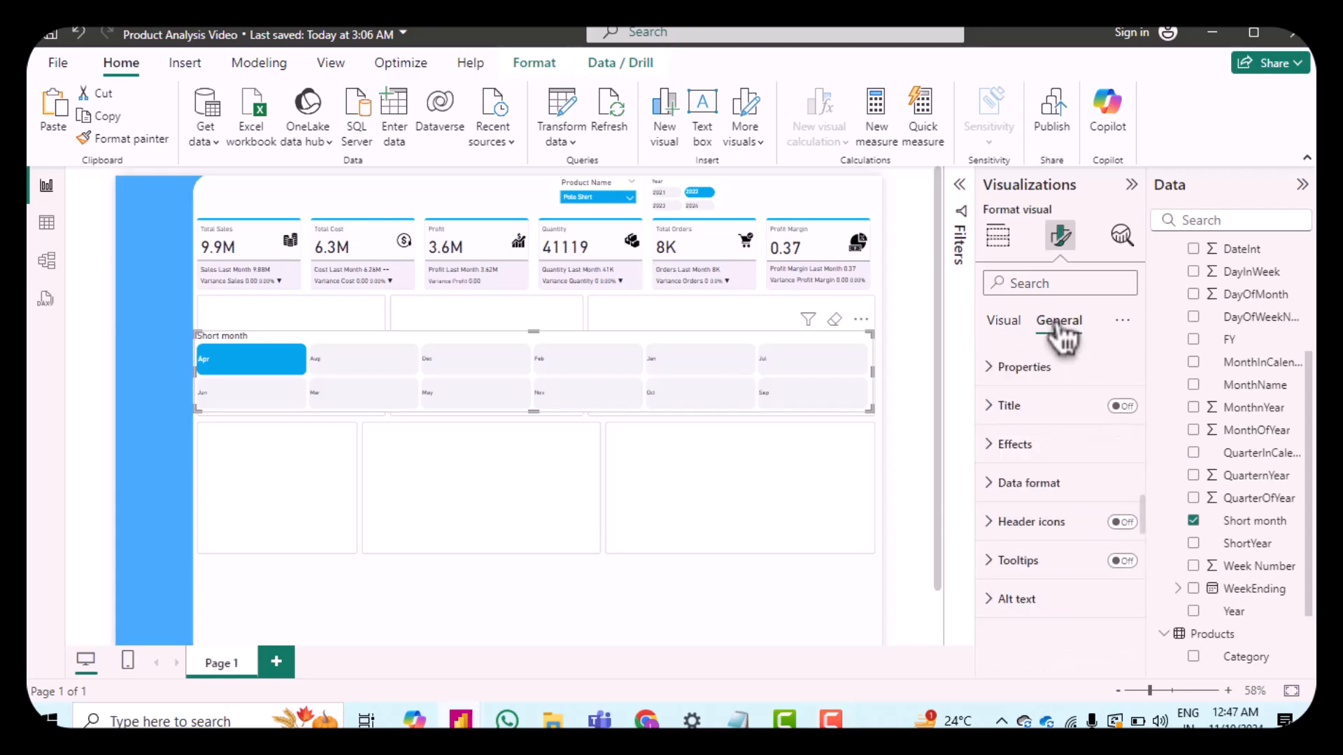
{"action": "left_click", "coordinate": [1005, 369]}
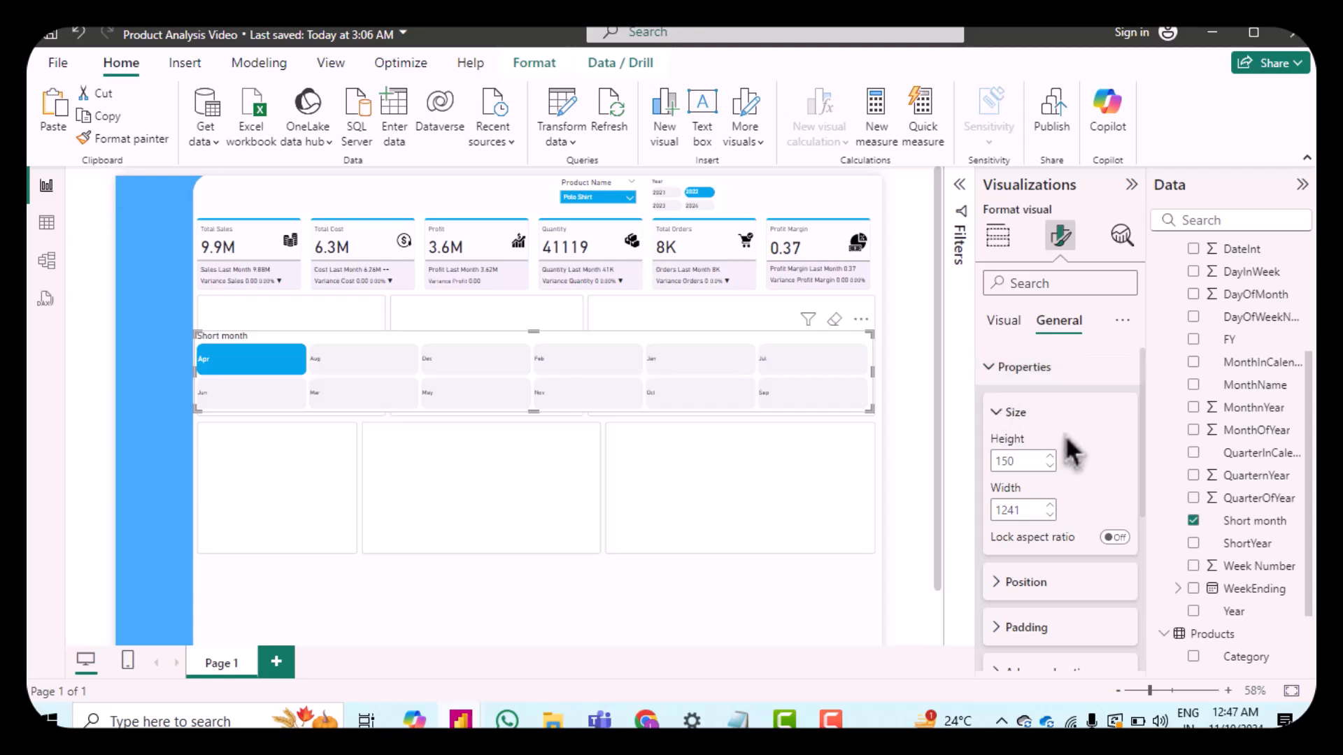
{"action": "double_click", "coordinate": [1014, 462]}
{"action": "type", "text": "66"}
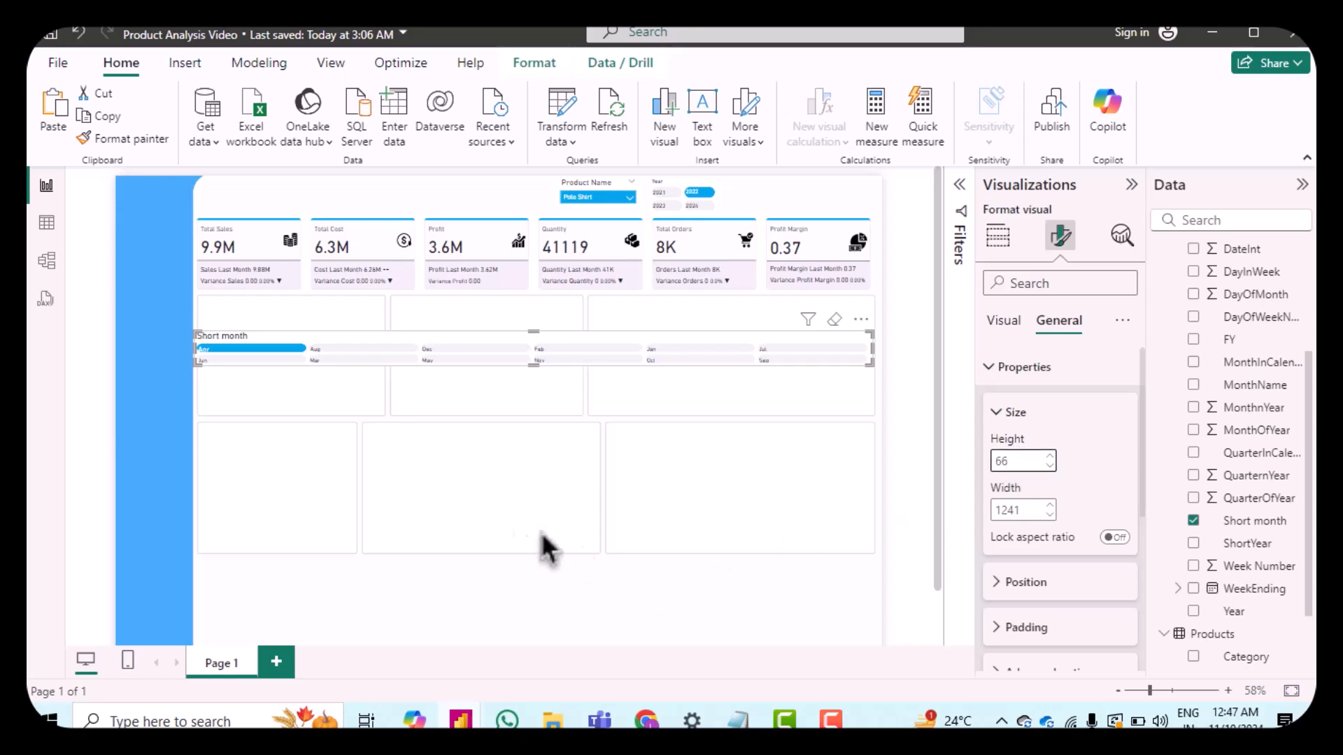
{"action": "double_click", "coordinate": [1026, 510]}
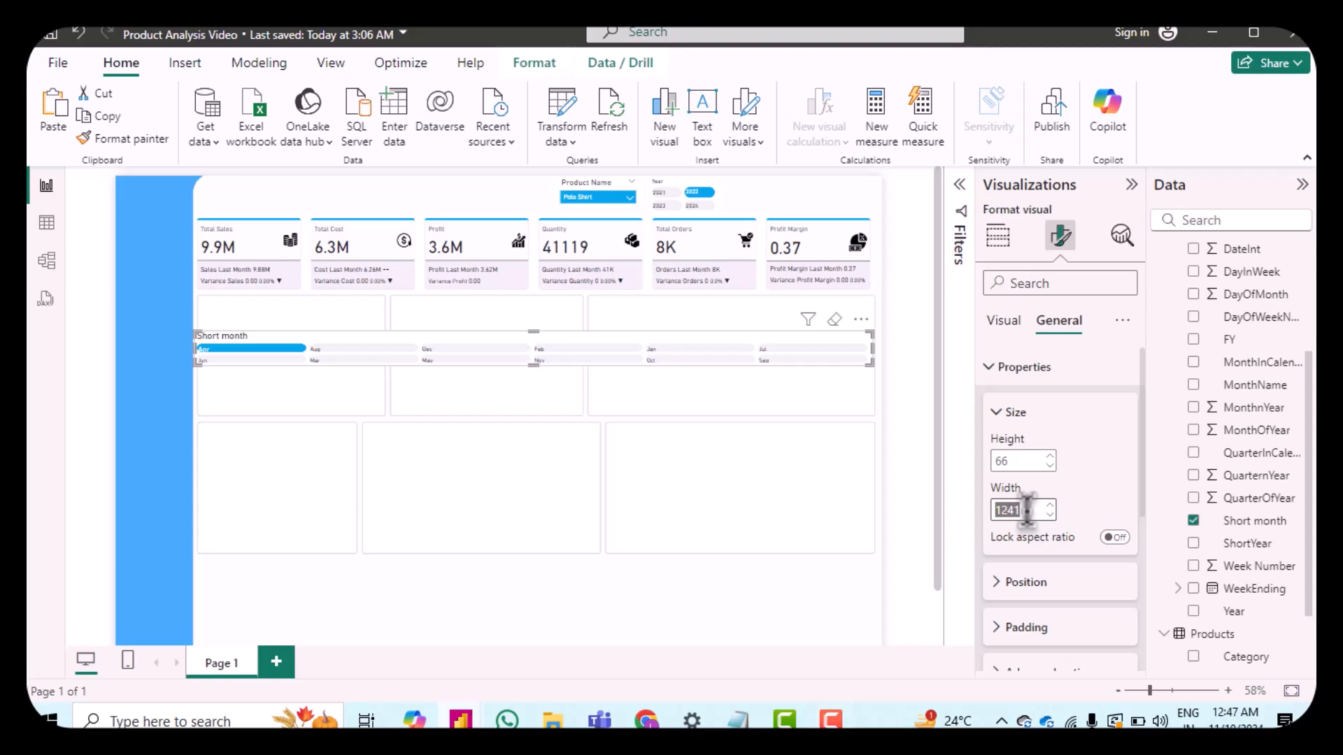
{"action": "type", "text": "199"}
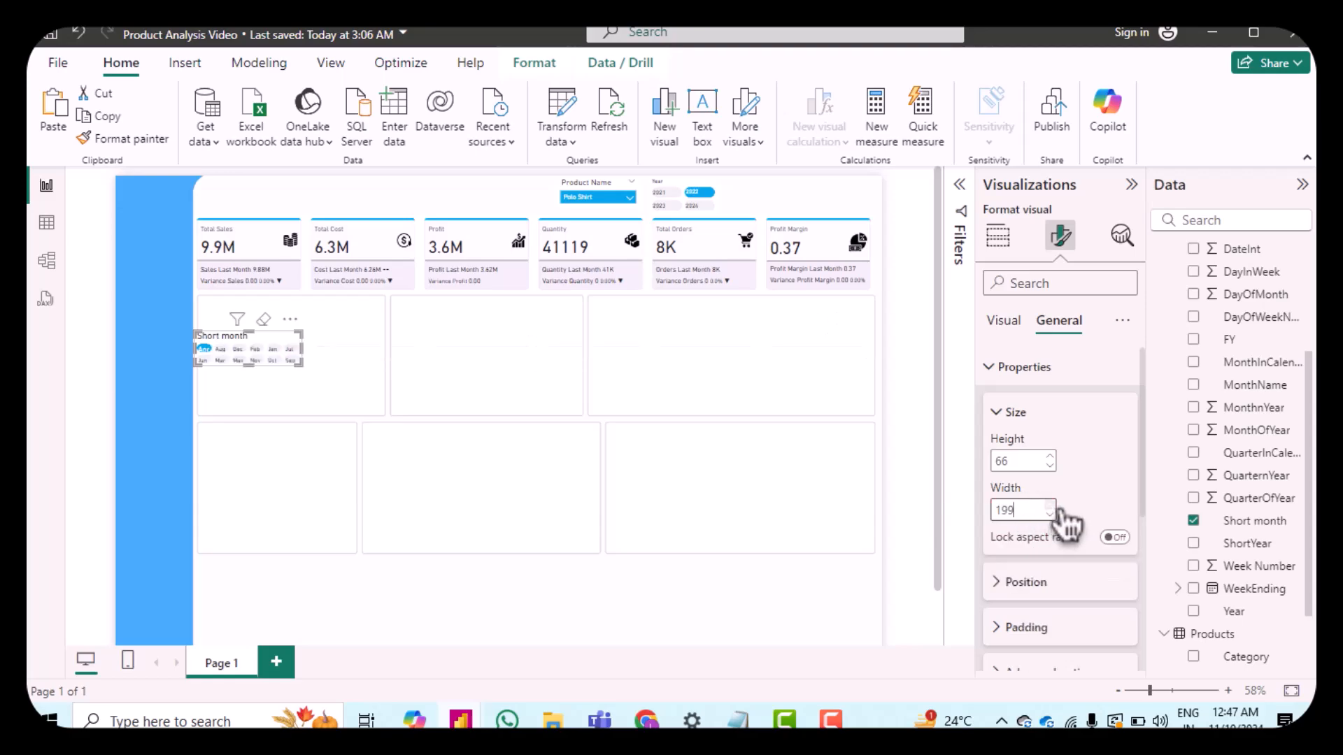
{"action": "scroll", "coordinate": [1059, 514], "scroll_direction": "up", "scroll_amount": 3}
{"action": "scroll", "coordinate": [1061, 514], "scroll_direction": "up", "scroll_amount": 6}
{"action": "scroll", "coordinate": [1061, 516], "scroll_direction": "up", "scroll_amount": 1}
{"action": "scroll", "coordinate": [1061, 521], "scroll_direction": "up", "scroll_amount": 3}
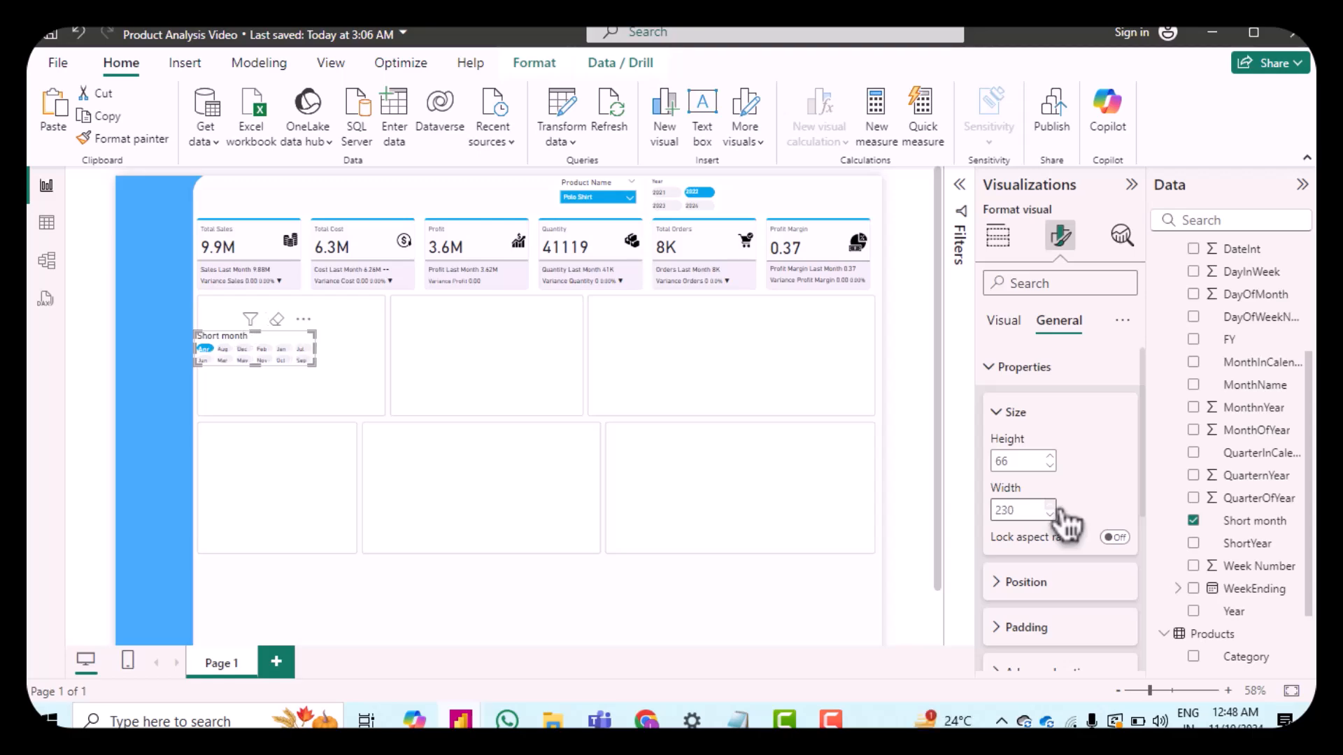
{"action": "scroll", "coordinate": [1061, 518], "scroll_direction": "up", "scroll_amount": 9}
{"action": "scroll", "coordinate": [1065, 523], "scroll_direction": "up", "scroll_amount": 1}
{"action": "scroll", "coordinate": [1065, 523], "scroll_direction": "up", "scroll_amount": 1}
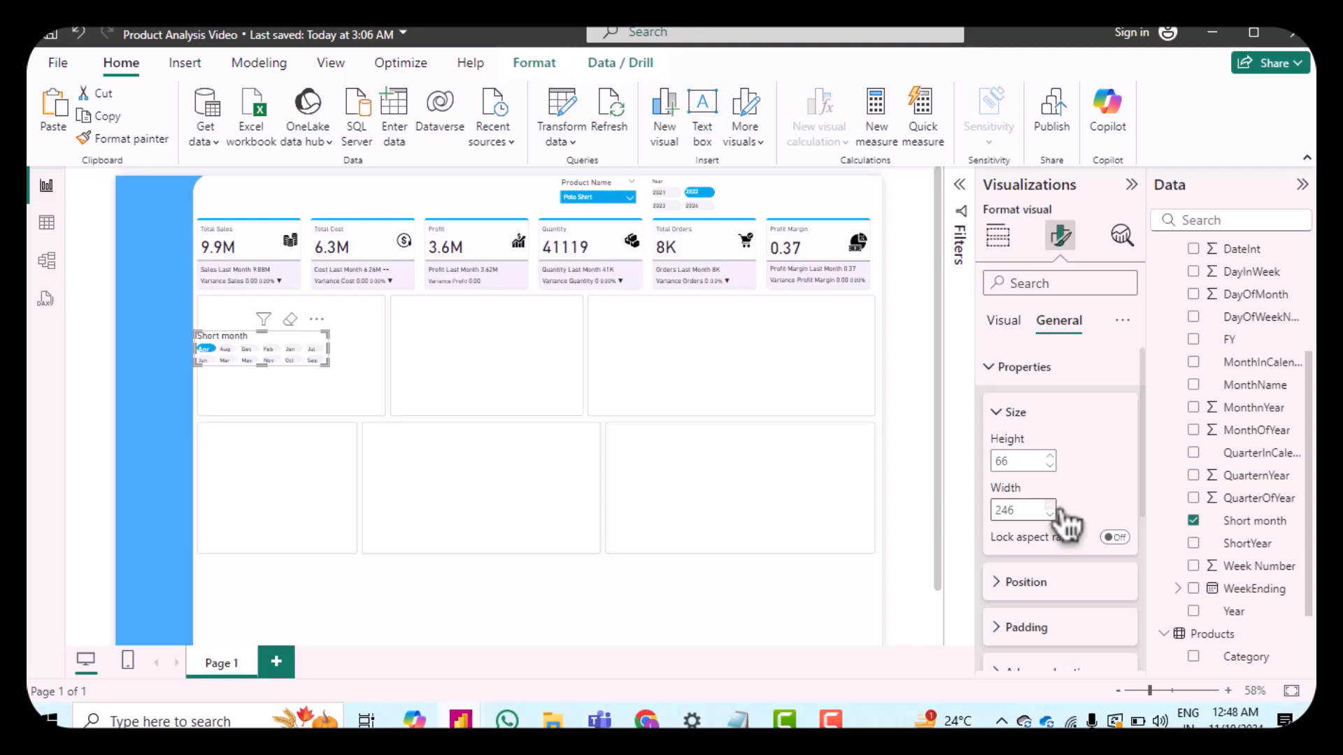
{"action": "scroll", "coordinate": [1065, 523], "scroll_direction": "up", "scroll_amount": 3}
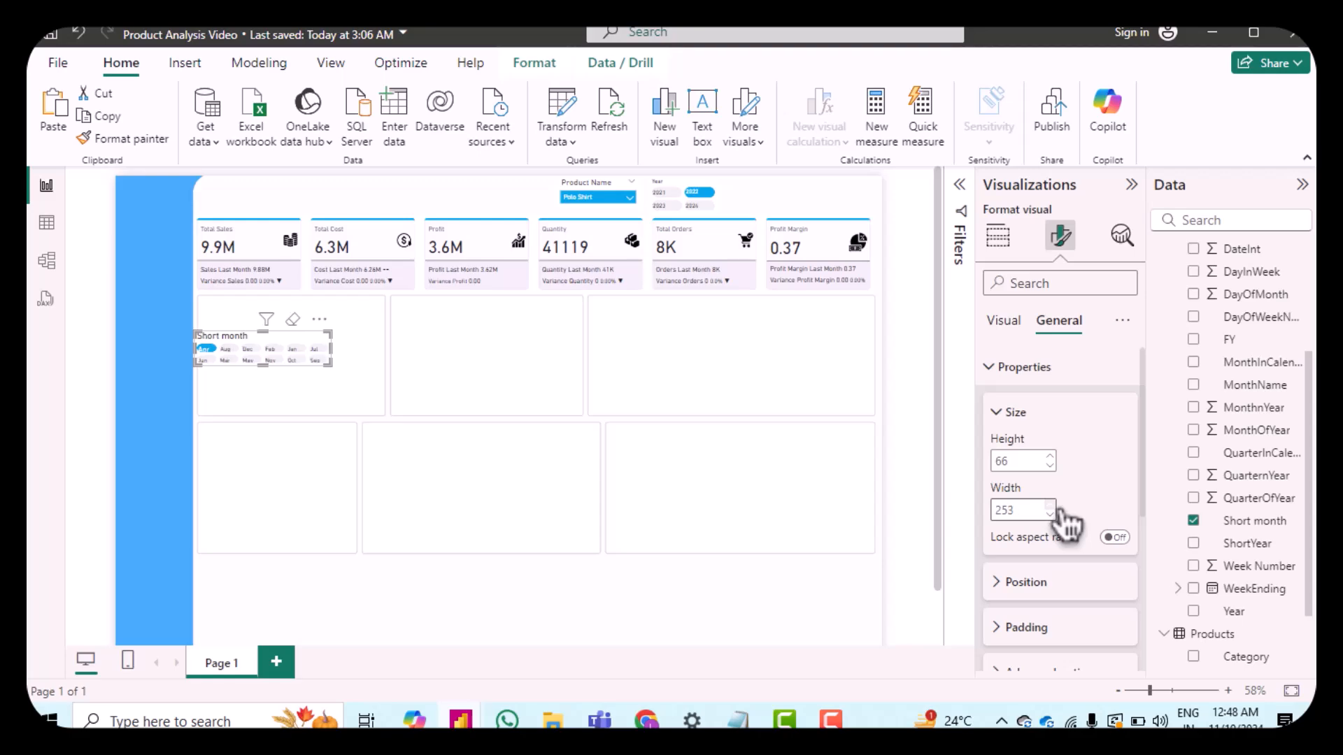
{"action": "left_click", "coordinate": [1051, 507]}
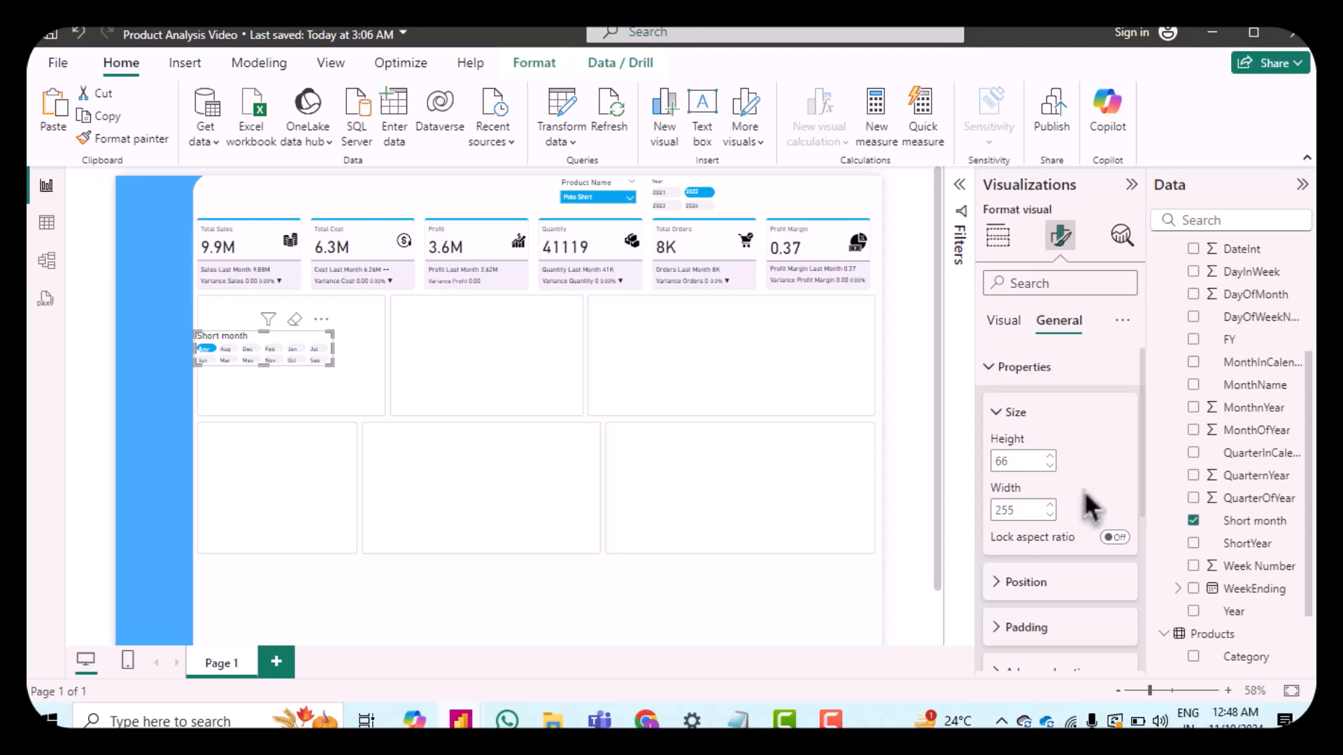
Step: Move the month slicer to the top-right corner of the page beside the Year slicer
{"action": "left_click_drag", "start_coordinate": [339, 339], "coordinate": [869, 171]}
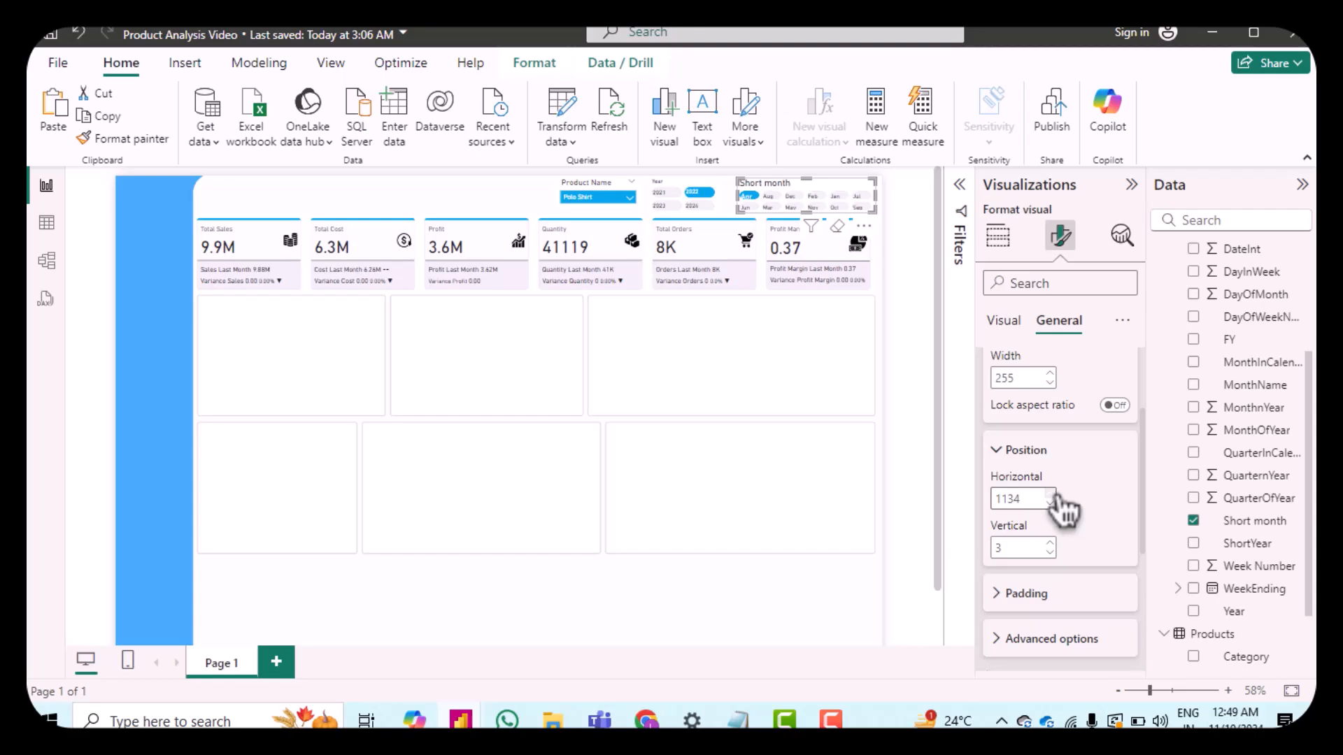
{"action": "left_click", "coordinate": [1055, 497]}
{"action": "left_click", "coordinate": [1050, 543]}
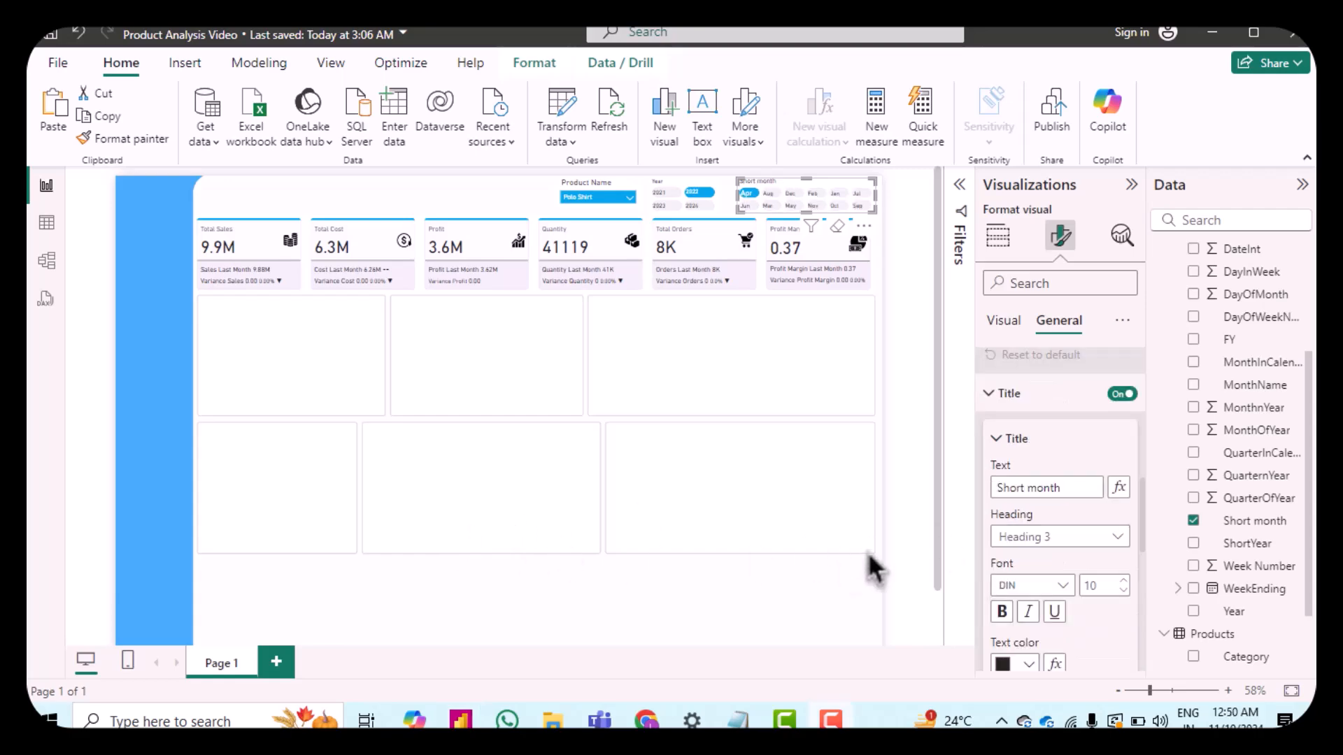
Step: Change the month slicer's title text to Select Month
{"action": "double_click", "coordinate": [1075, 487]}
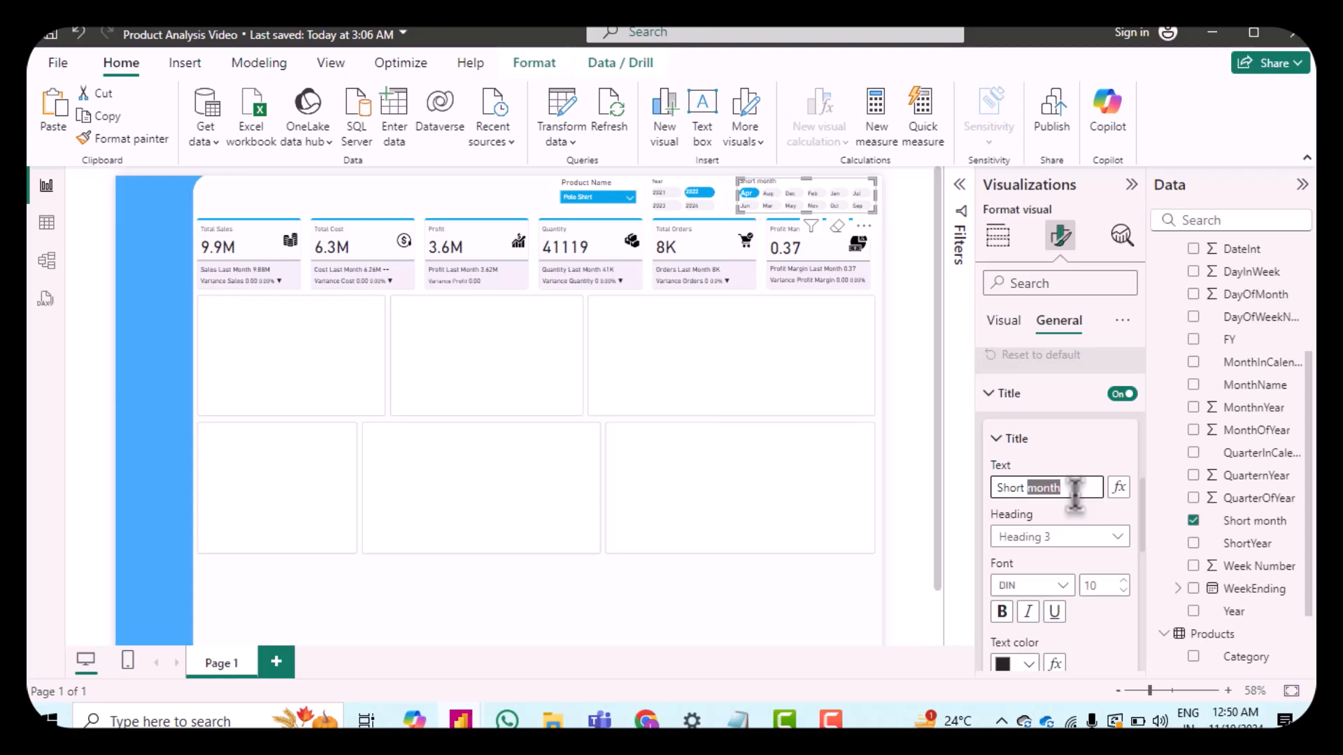
{"action": "key", "text": "ctrl+a"}
{"action": "type", "text": "Select Month"}
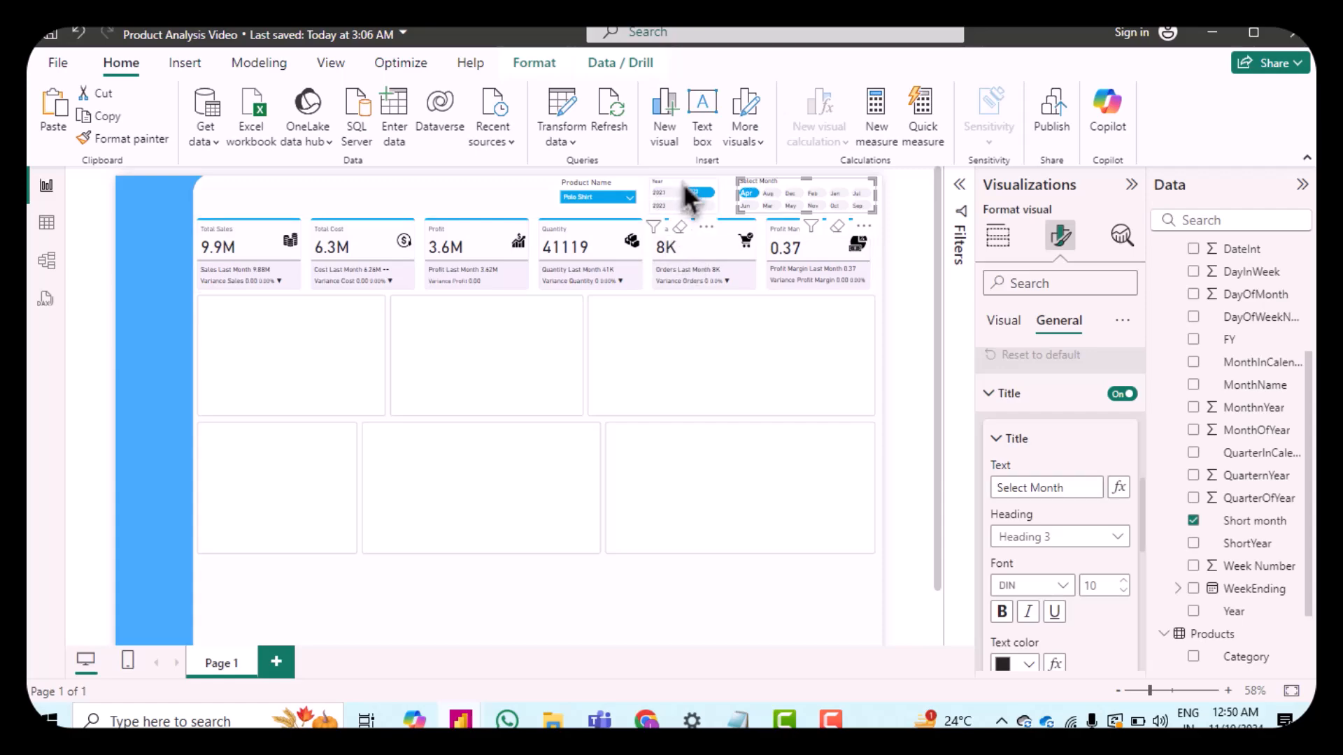
Step: Change the Year slicer's title text to Select Year
{"action": "left_click", "coordinate": [687, 197]}
{"action": "left_click", "coordinate": [1002, 487]}
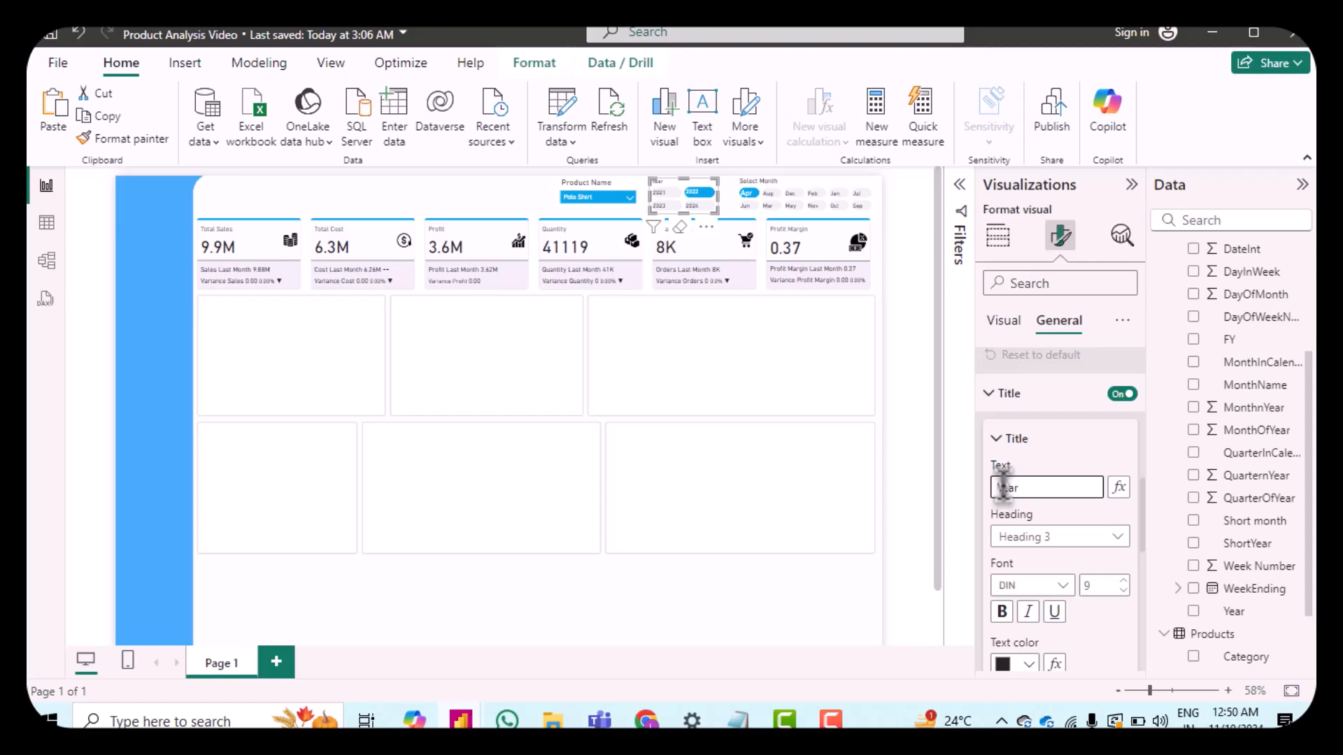
{"action": "type", "text": "Select"}
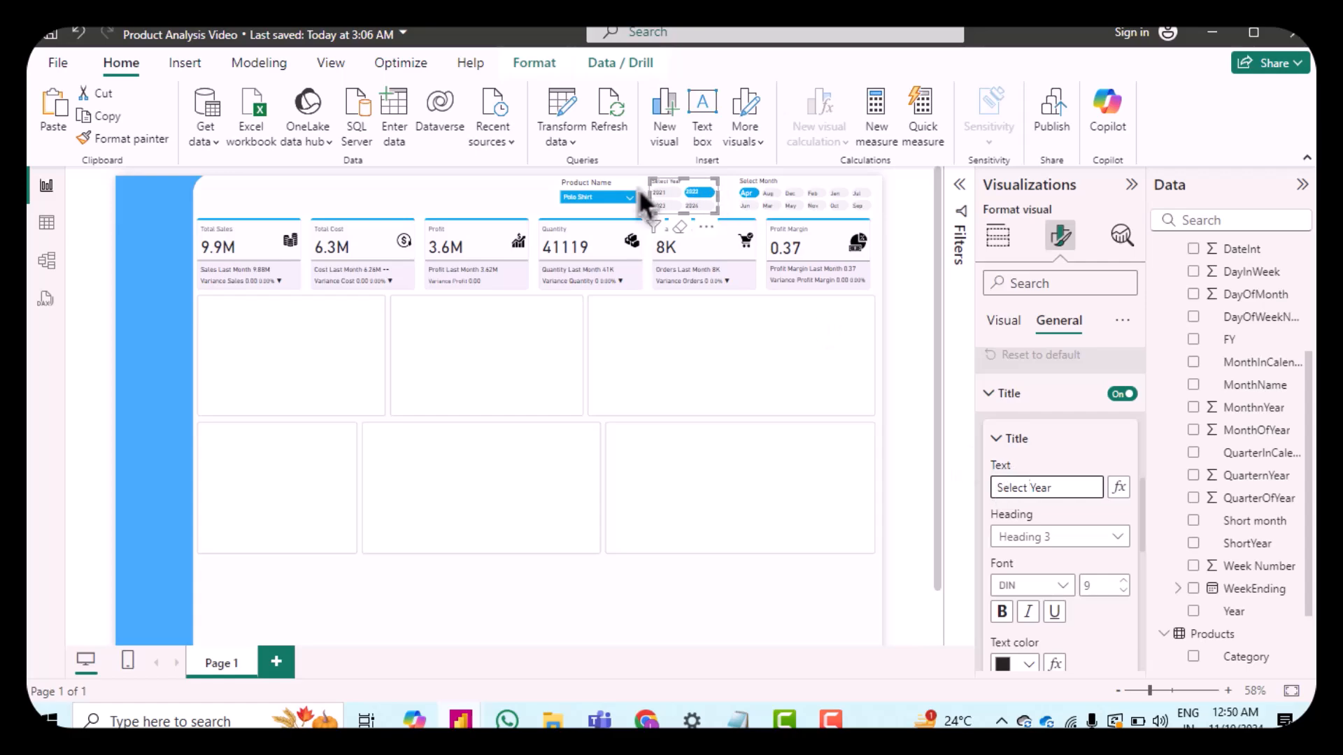
Step: Change the Product Name slicer's title text to Select Product
{"action": "left_click", "coordinate": [601, 196]}
{"action": "left_click", "coordinate": [1023, 486]}
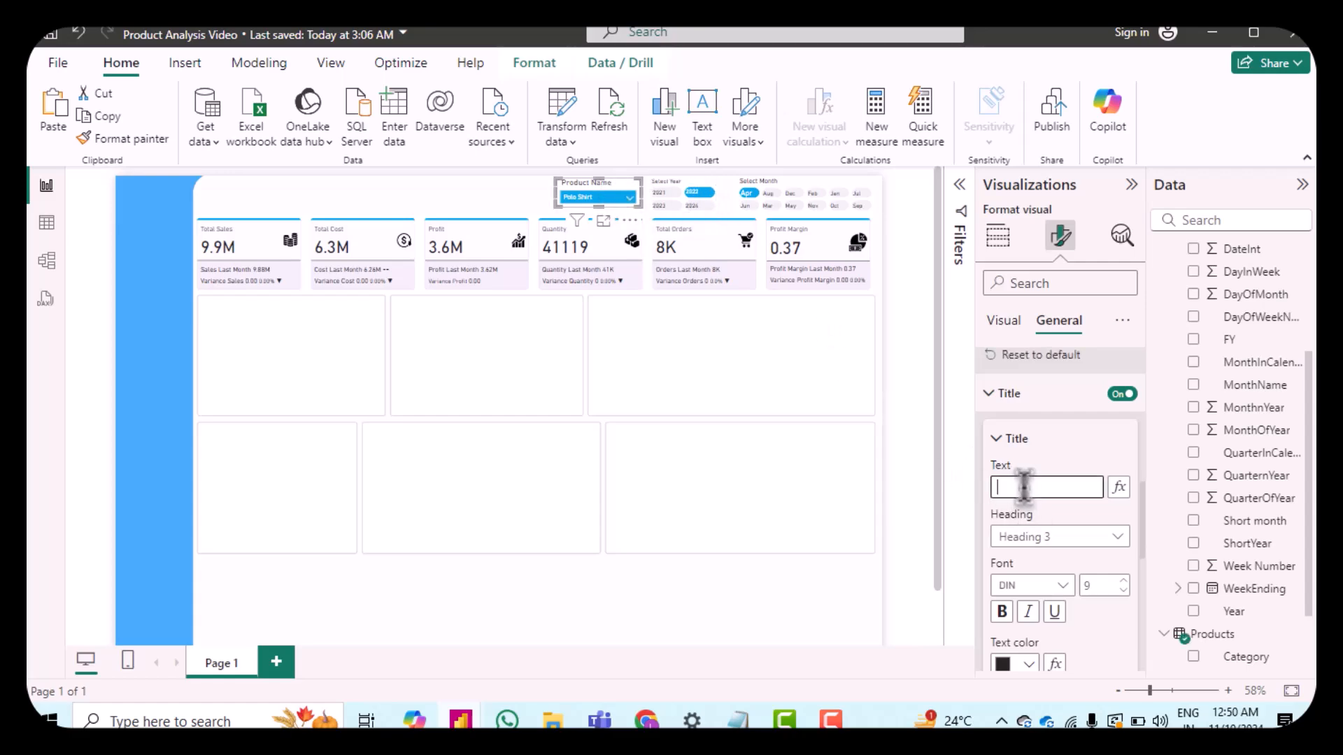
{"action": "type", "text": "Sele"}
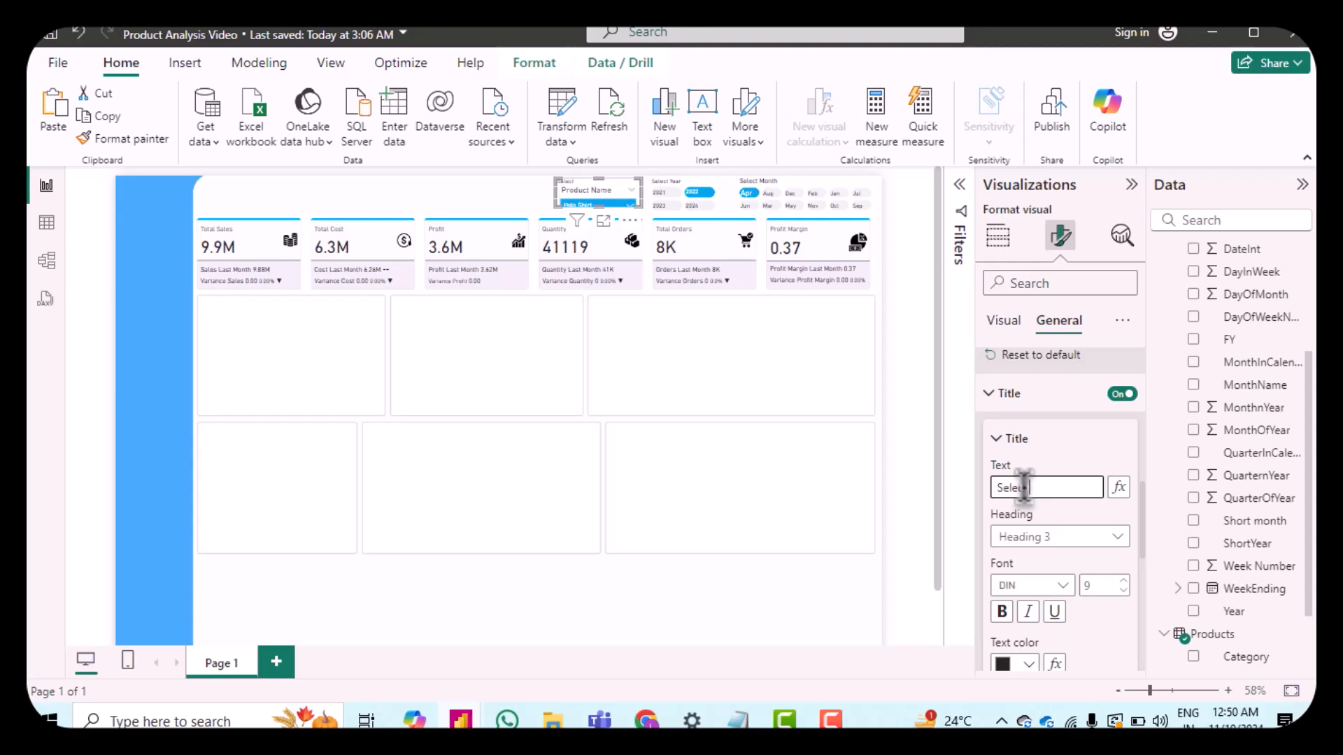
{"action": "type", "text": "ct Product"}
Step: Turn off the slicer header on the product slicer
{"action": "left_click", "coordinate": [1077, 465]}
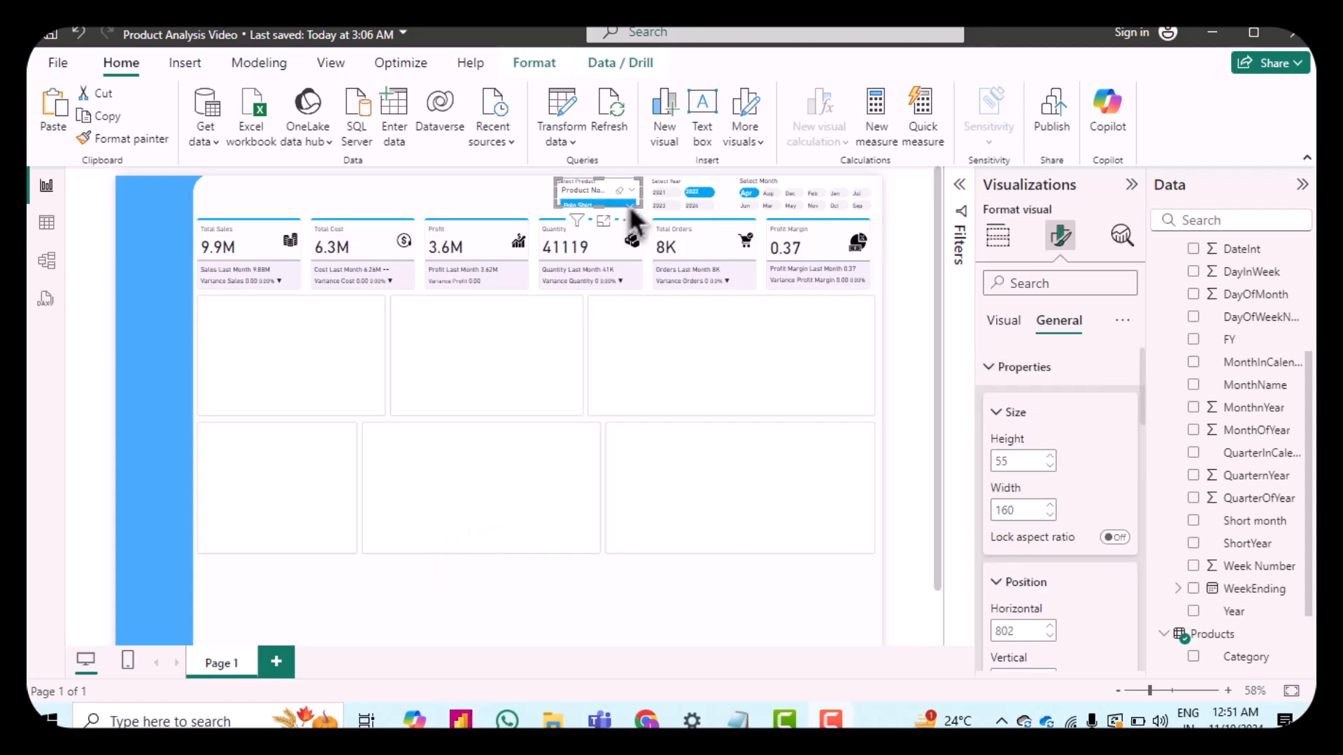
{"action": "left_click", "coordinate": [1004, 323]}
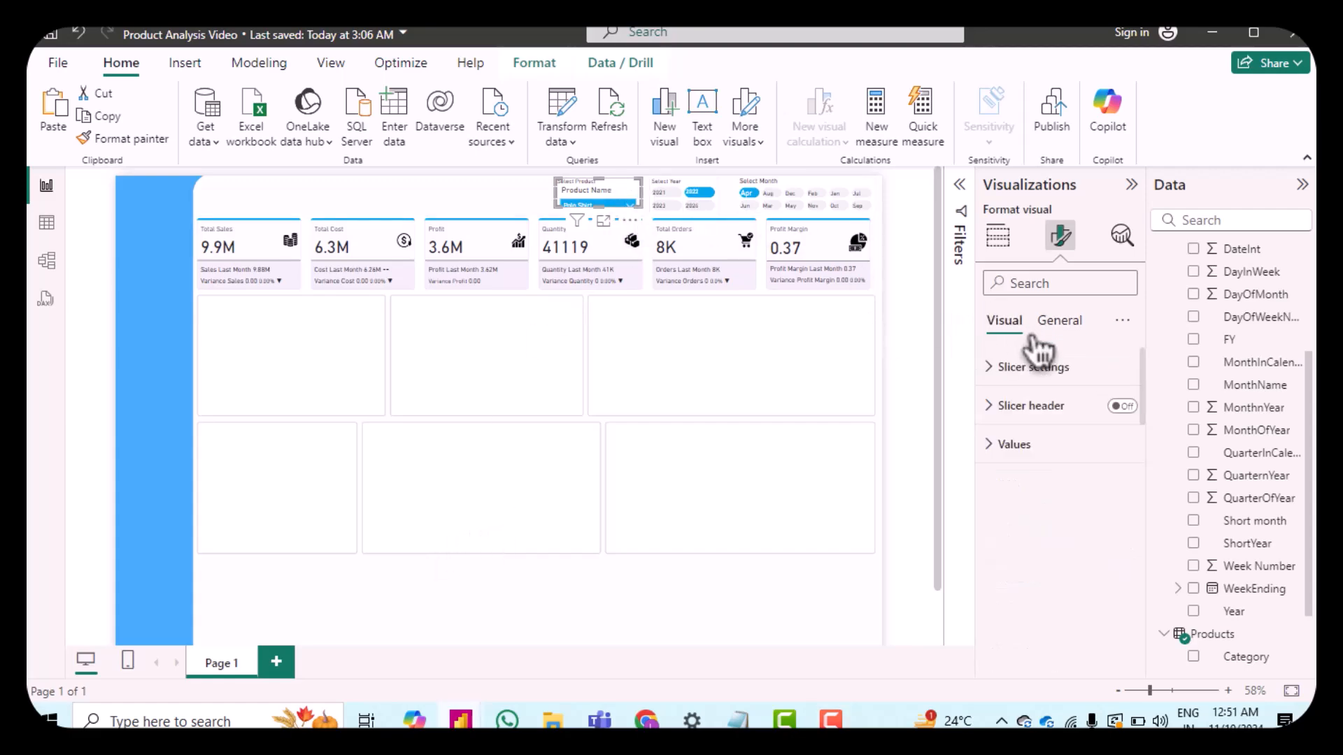
{"action": "left_click", "coordinate": [1122, 407]}
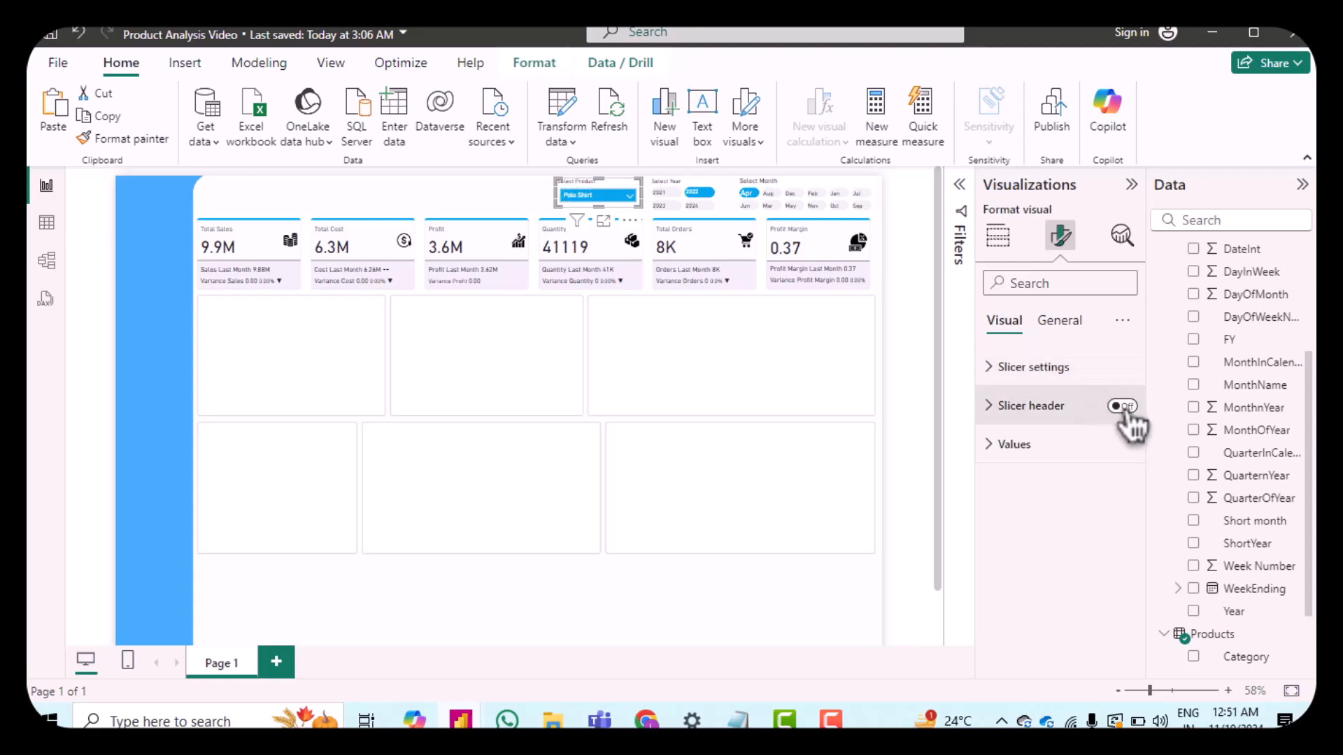
{"action": "left_click", "coordinate": [919, 359]}
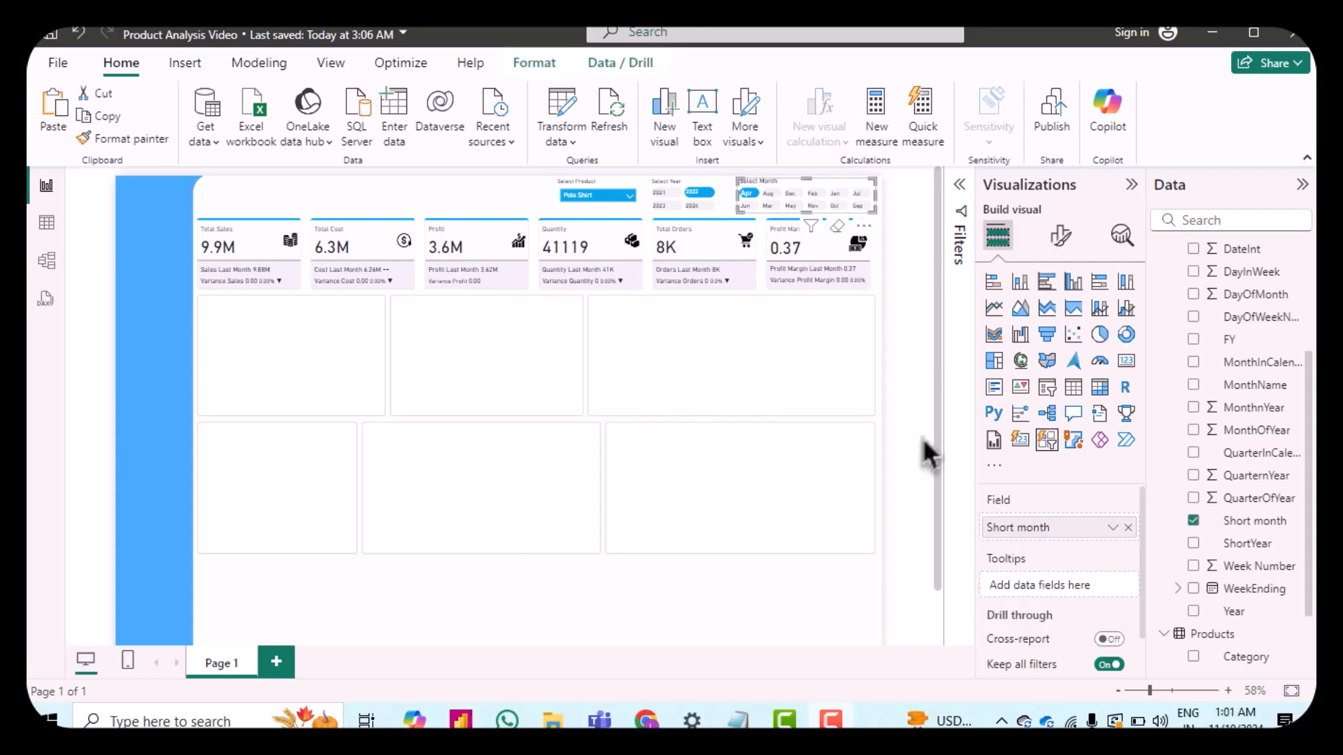
Step: Open the current report theme's customization and examine its theme, sentiment and divergent colours
{"action": "left_click", "coordinate": [911, 456]}
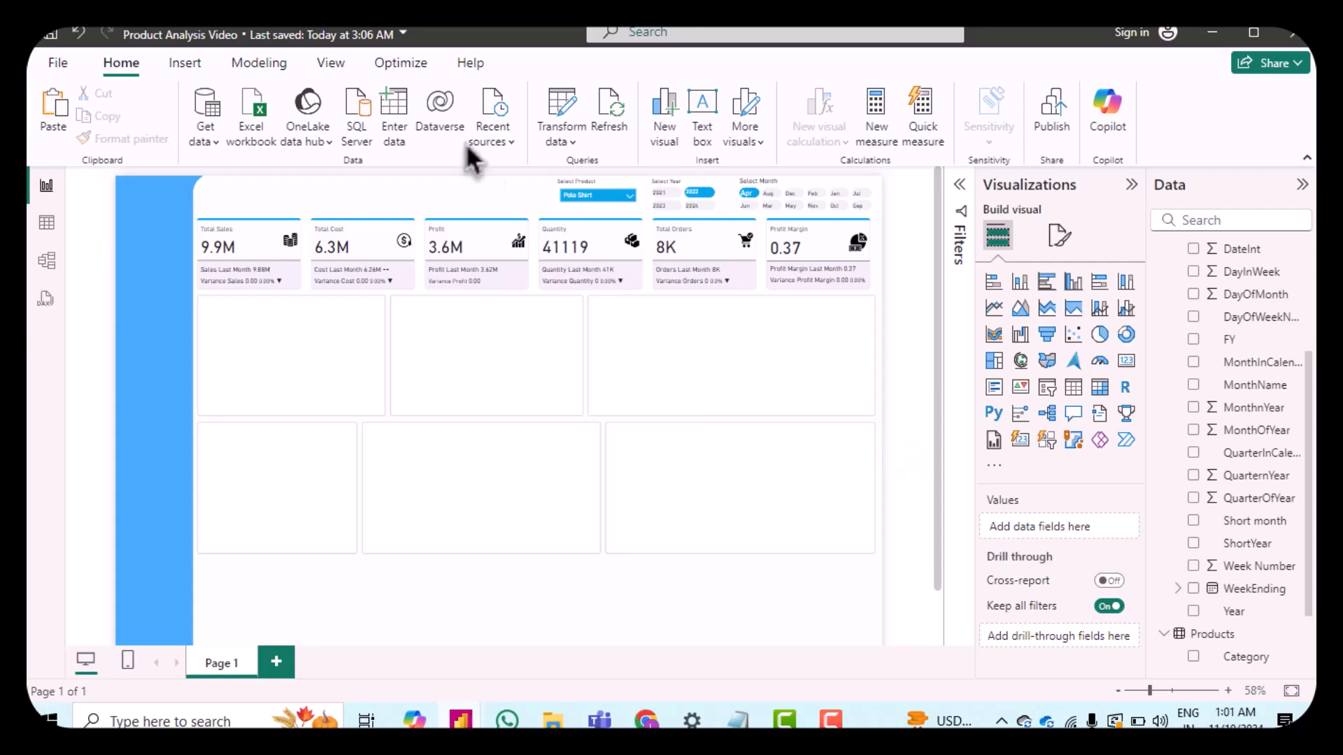
{"action": "left_click", "coordinate": [325, 68]}
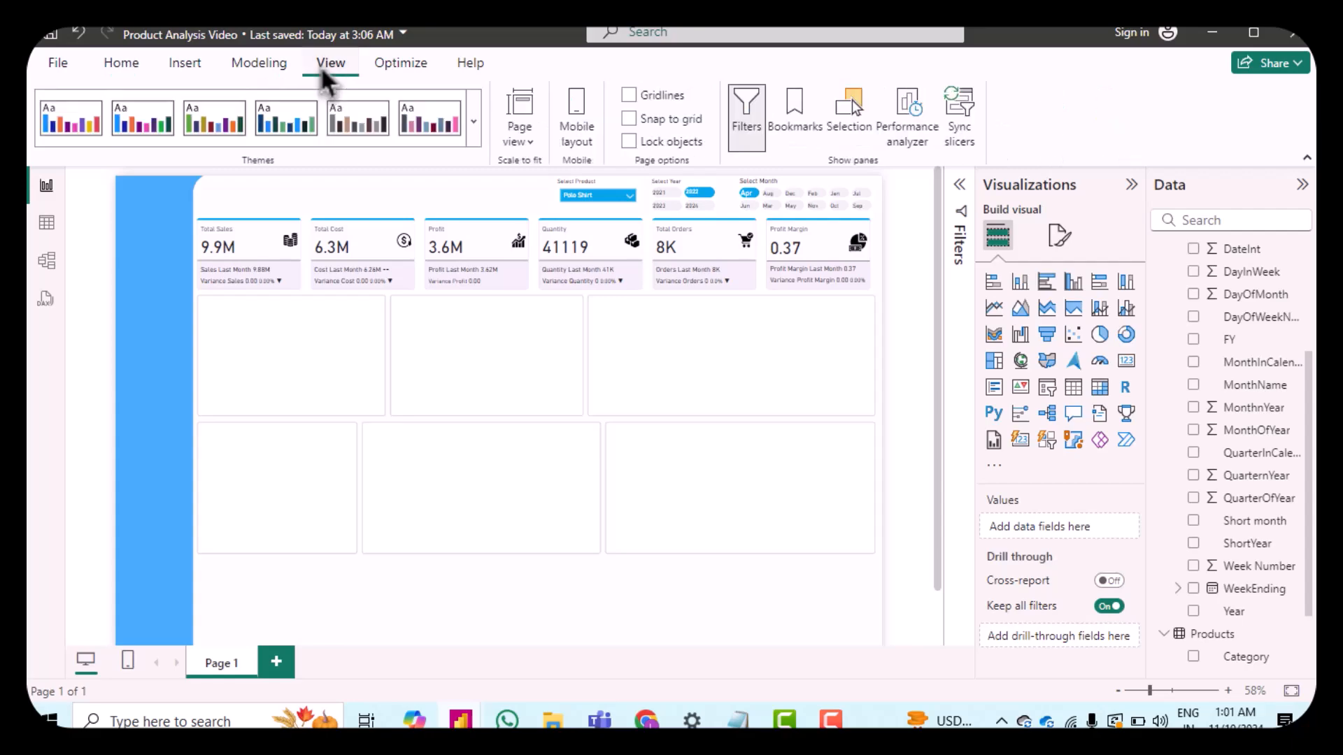
{"action": "left_click", "coordinate": [477, 136]}
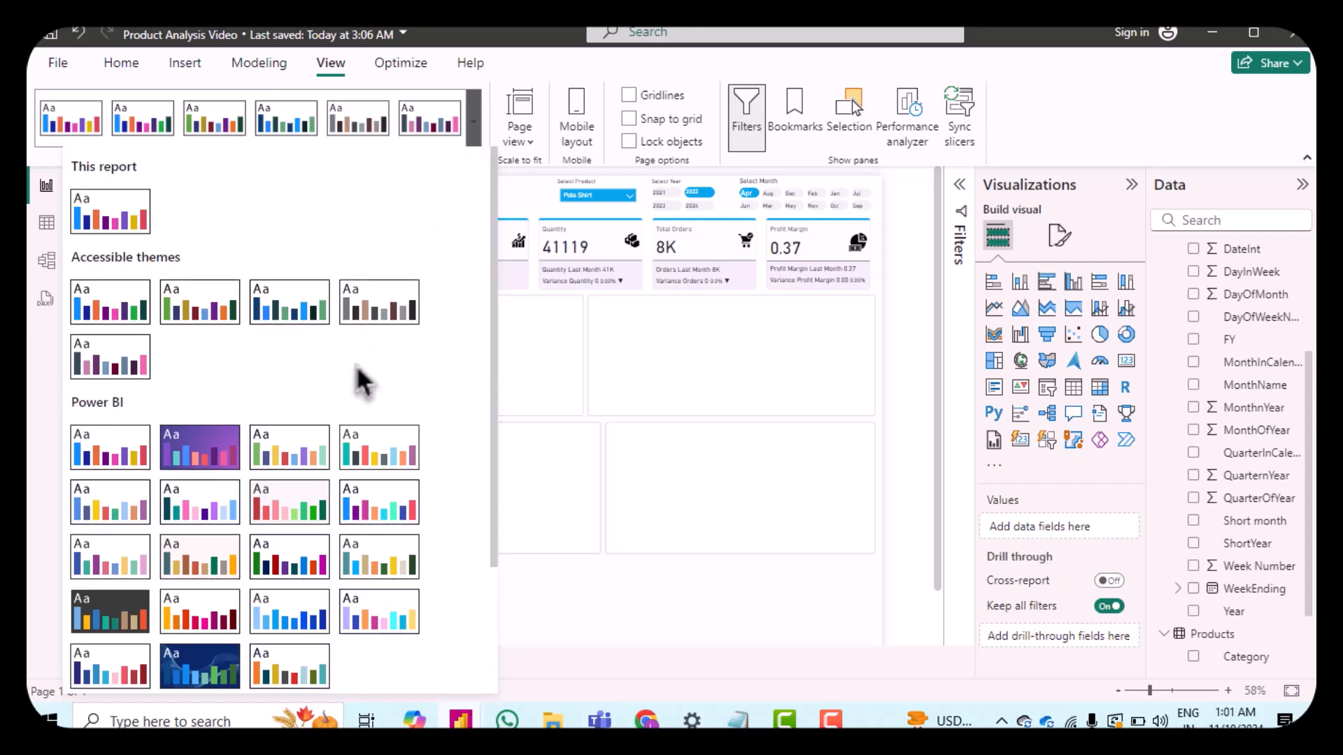
{"action": "scroll", "coordinate": [423, 410], "scroll_direction": "down", "scroll_amount": 3}
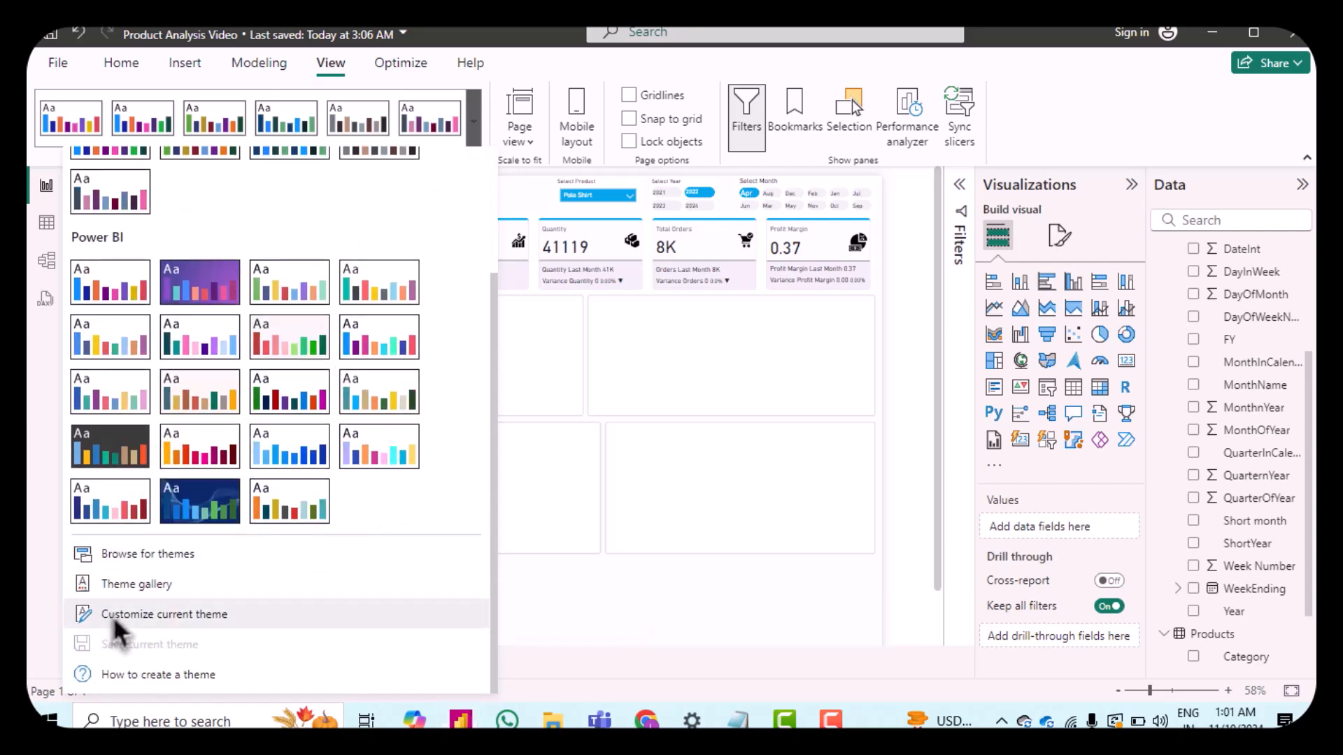
{"action": "left_click", "coordinate": [116, 619]}
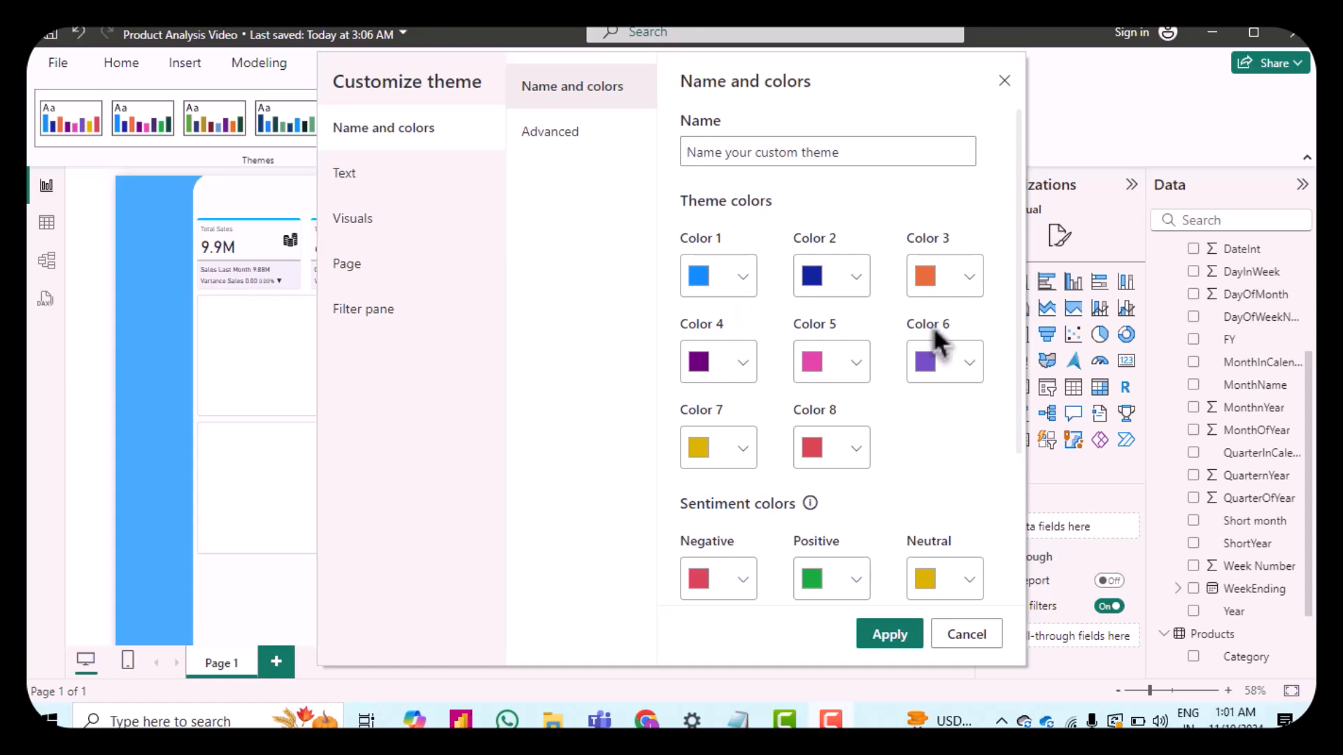
{"action": "left_click", "coordinate": [742, 277]}
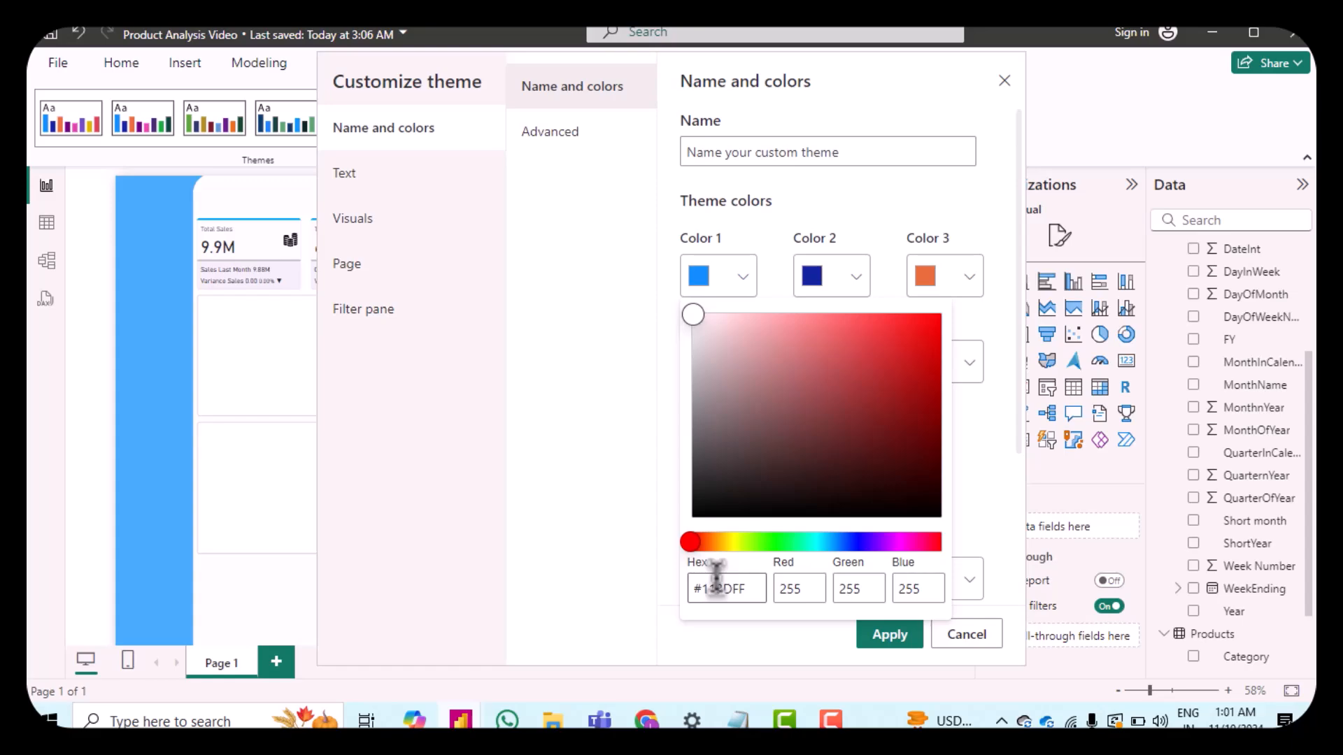
{"action": "left_click", "coordinate": [968, 463]}
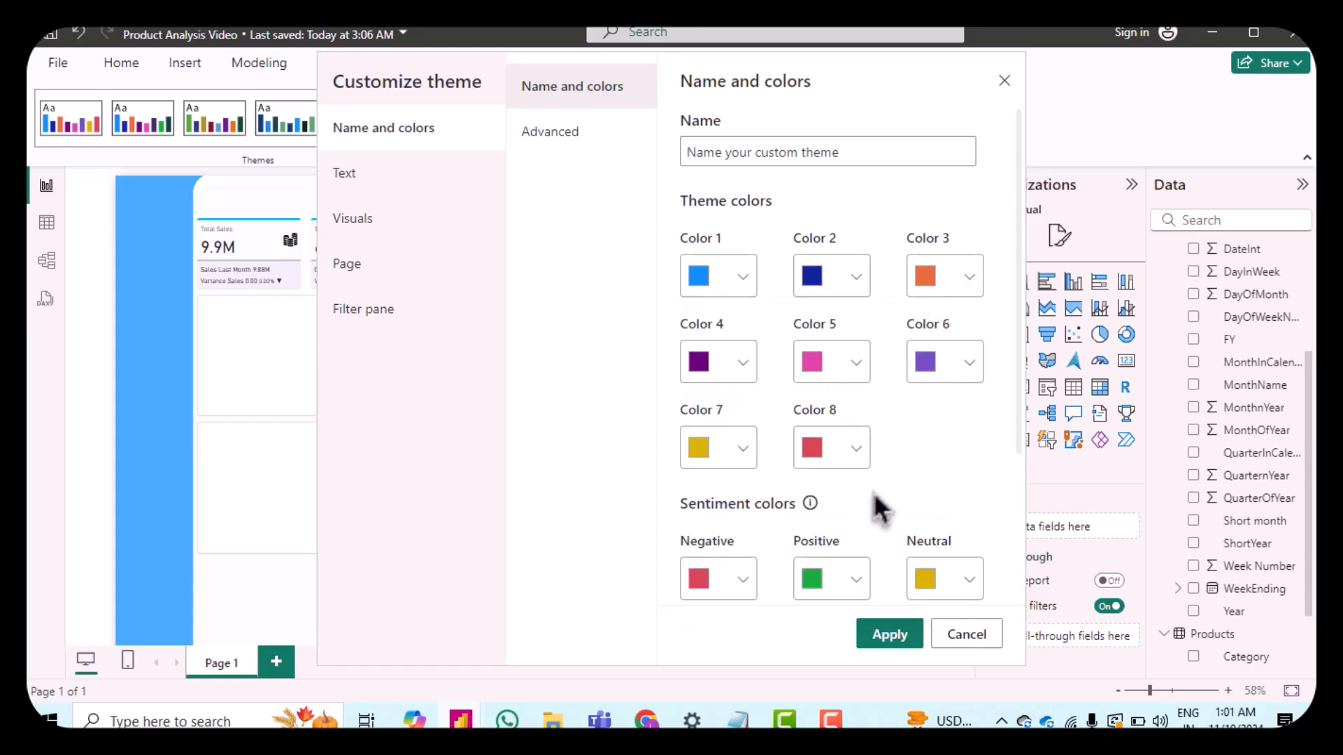
{"action": "scroll", "coordinate": [879, 510], "scroll_direction": "down", "scroll_amount": 2}
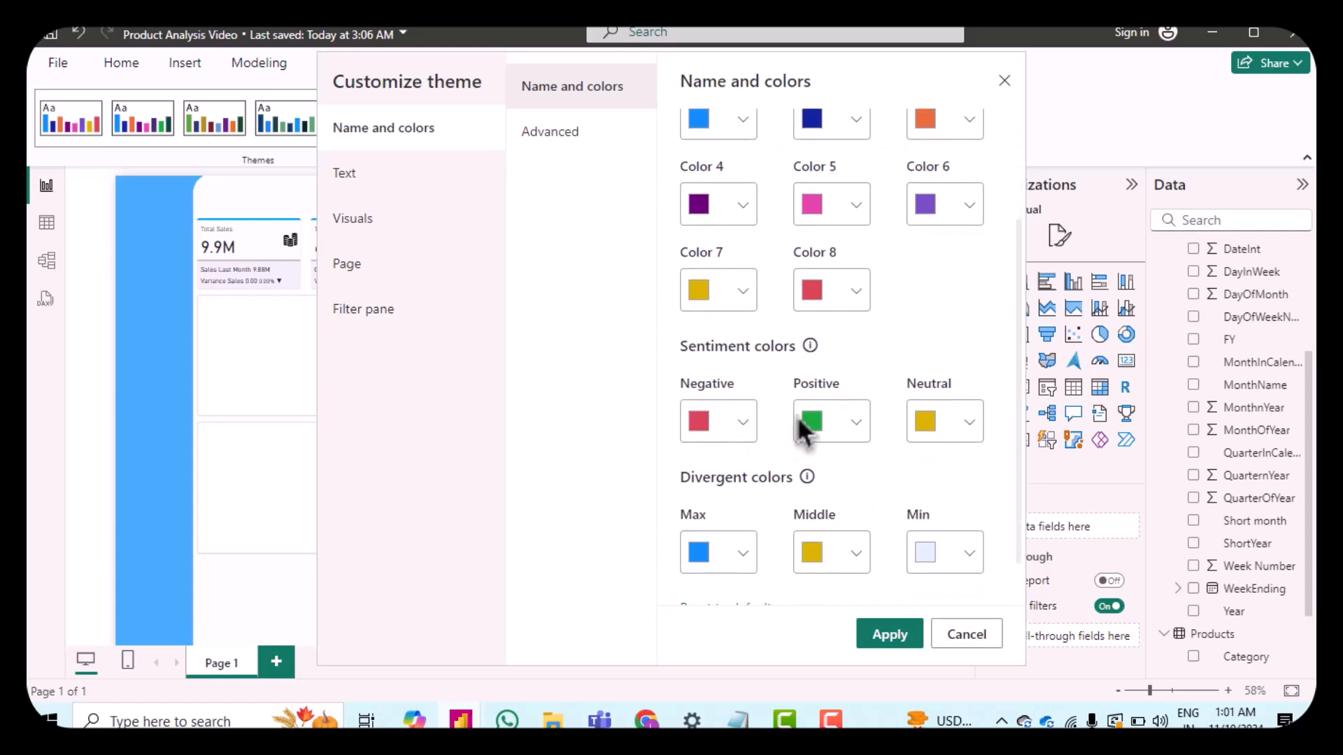
{"action": "scroll", "coordinate": [888, 458], "scroll_direction": "down", "scroll_amount": 1}
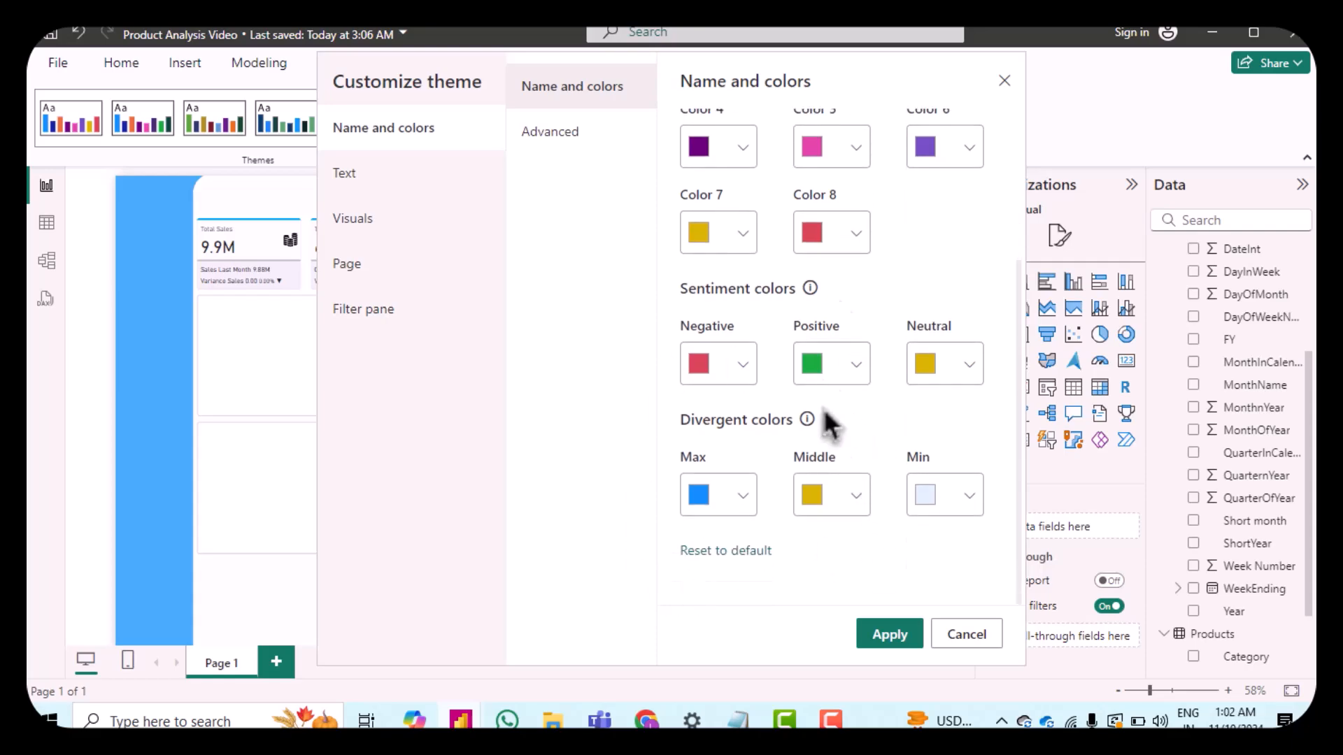
{"action": "scroll", "coordinate": [900, 371], "scroll_direction": "up", "scroll_amount": 4}
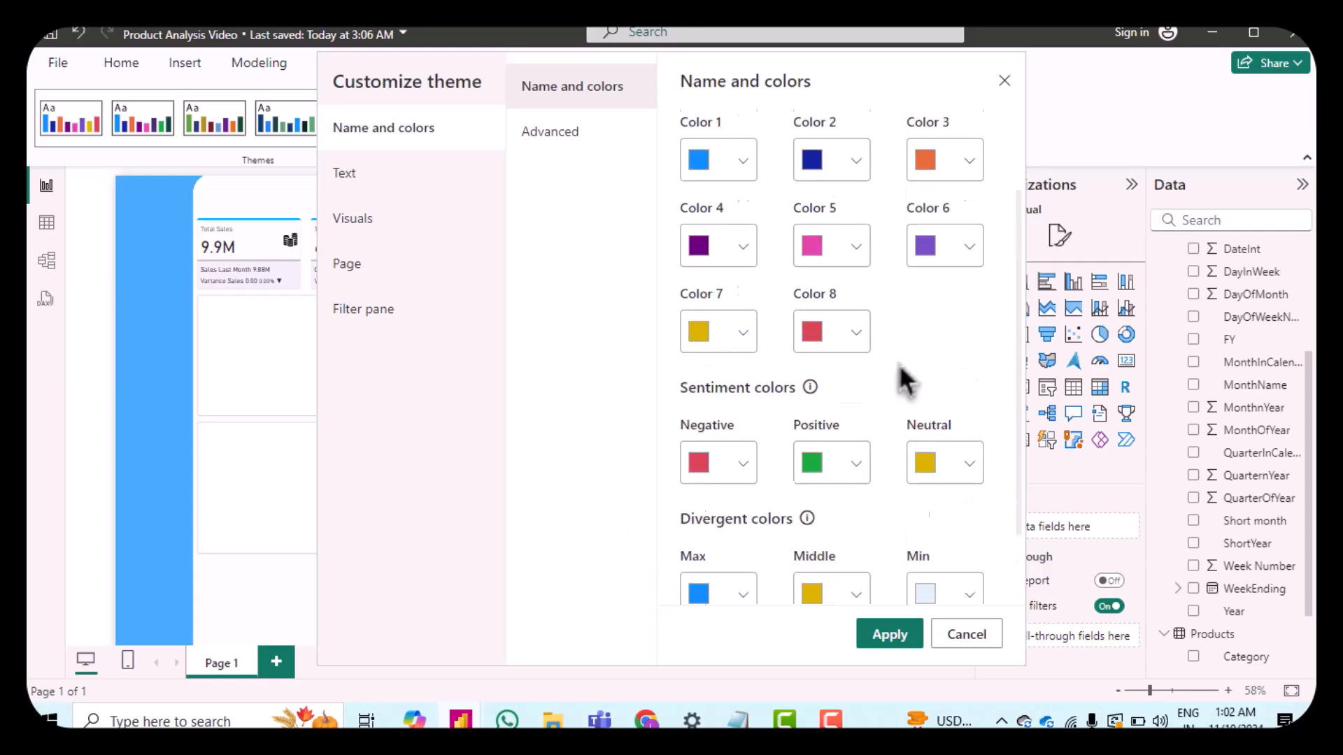
Step: Set the theme's general text font family to DIN
{"action": "left_click", "coordinate": [462, 186]}
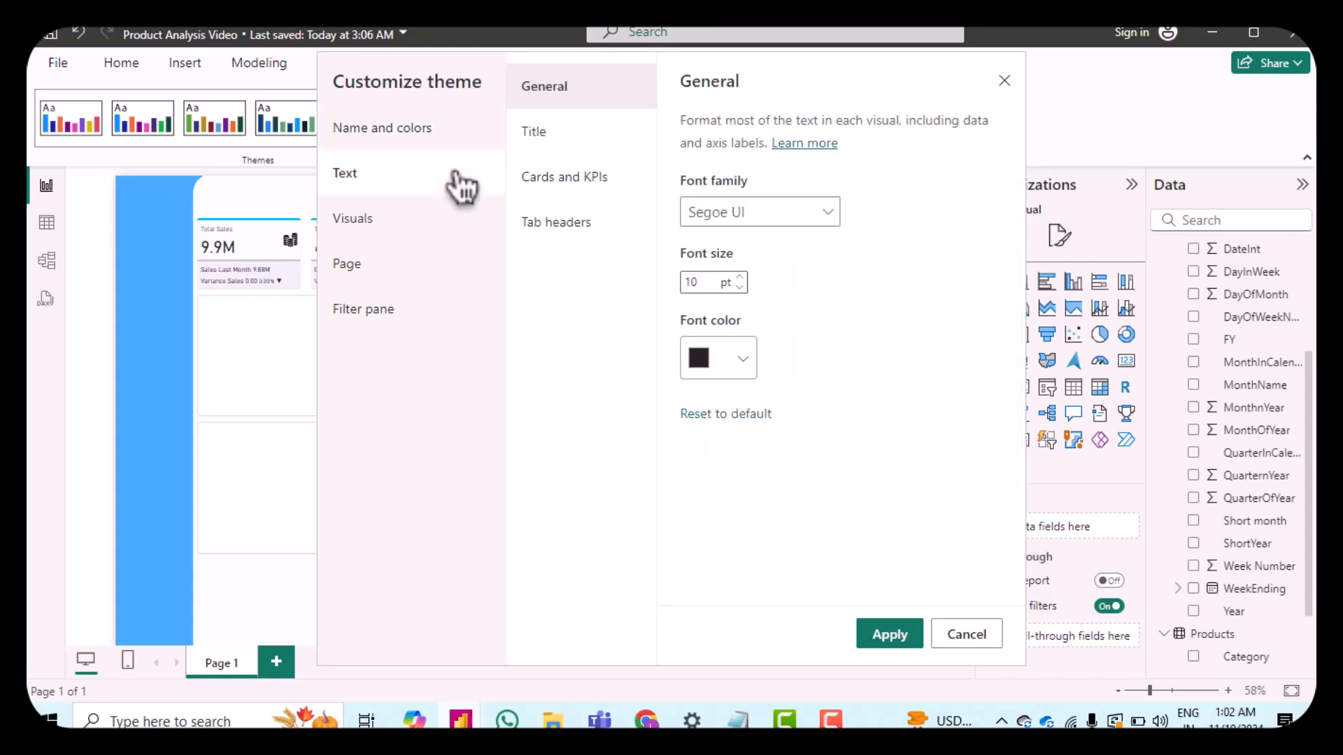
{"action": "left_click", "coordinate": [829, 212]}
{"action": "left_click", "coordinate": [755, 238]}
{"action": "left_click", "coordinate": [753, 222]}
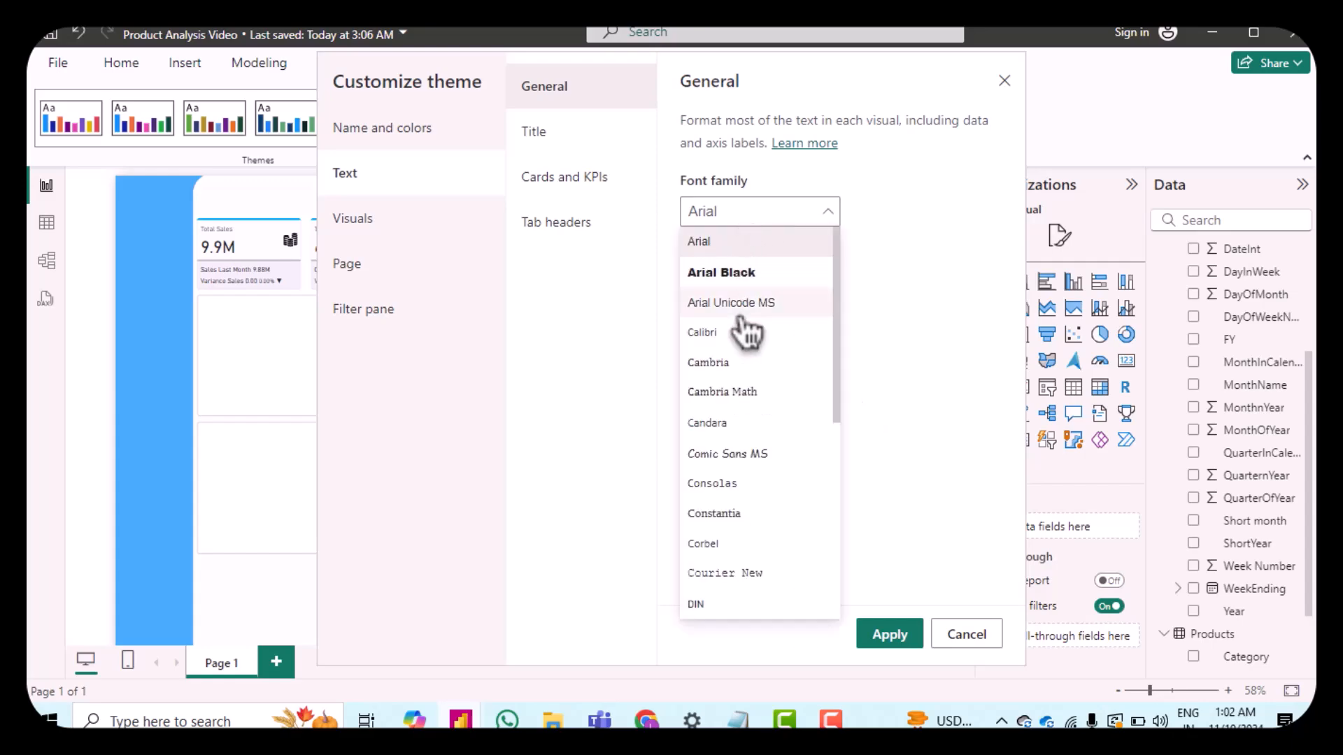
{"action": "left_click", "coordinate": [713, 606]}
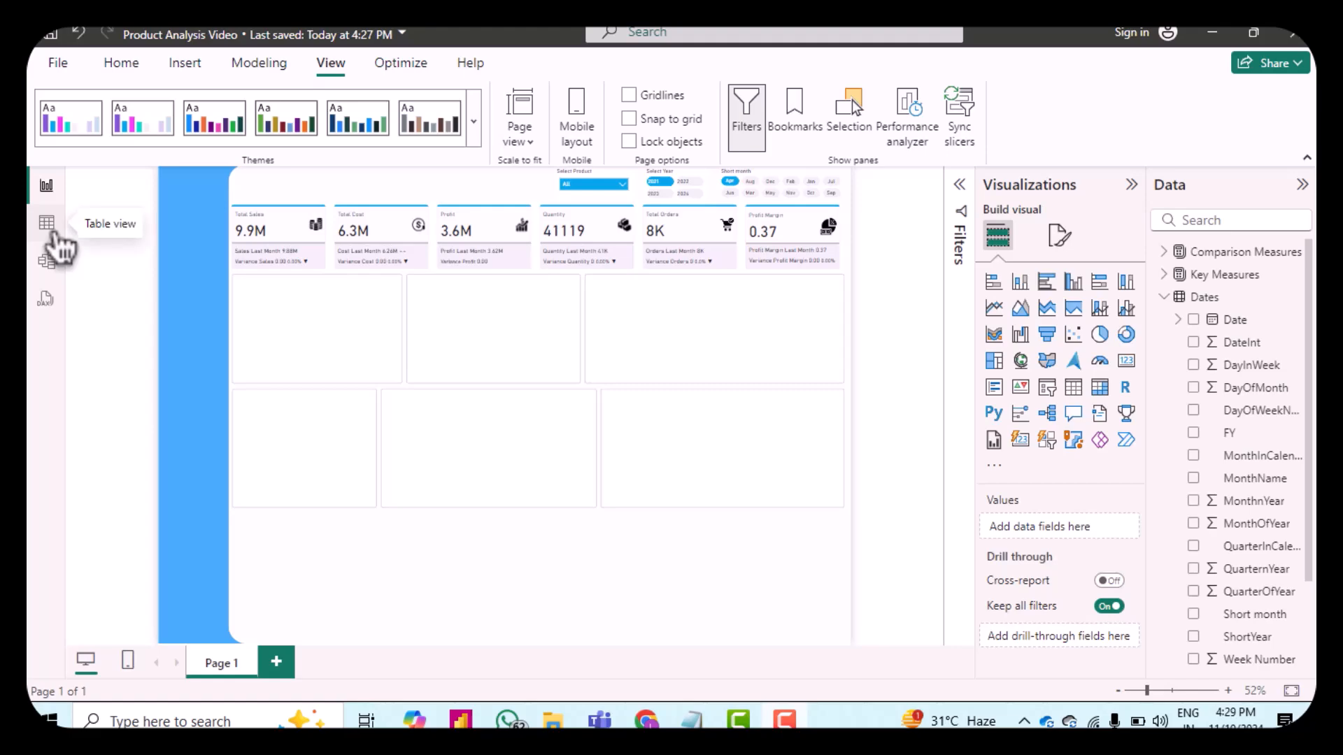
Step: In the Dates table, sort the Short month column by MonthOfYear
{"action": "left_click", "coordinate": [53, 233]}
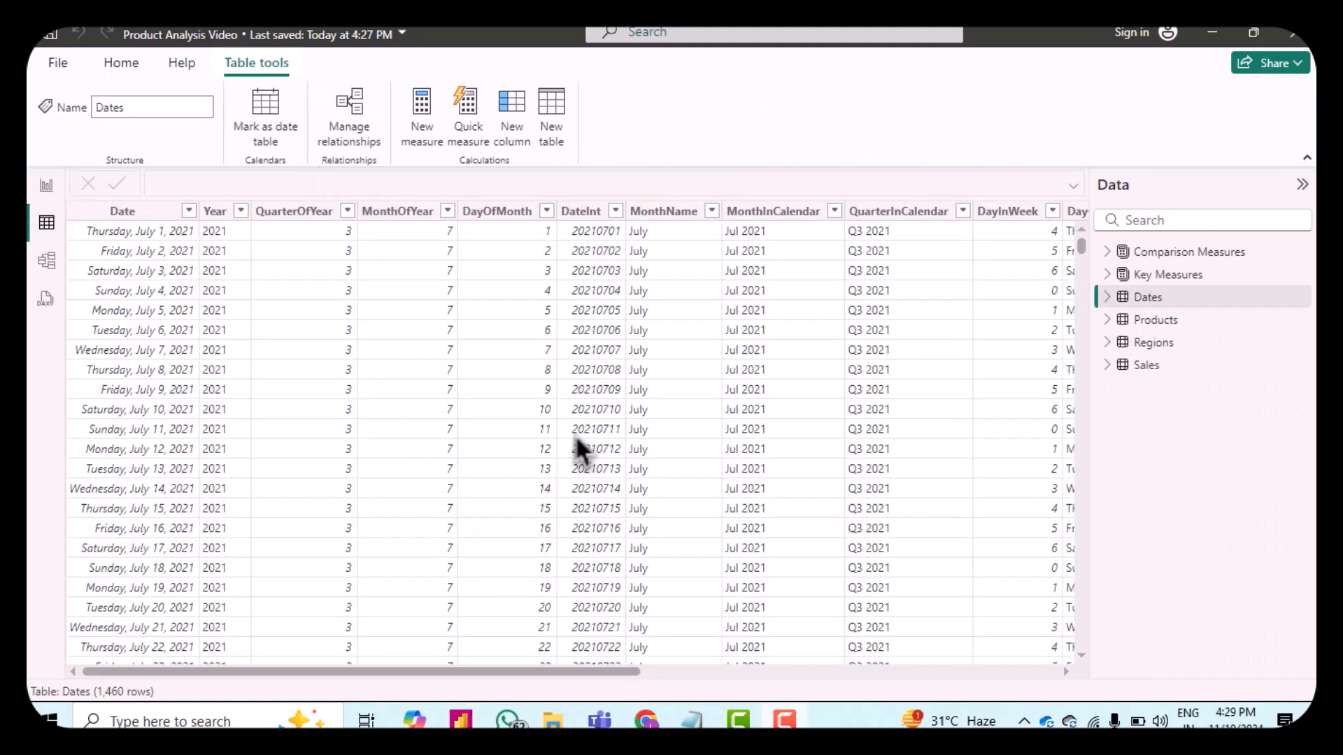
{"action": "scroll", "coordinate": [692, 476], "scroll_direction": "right", "scroll_amount": 5}
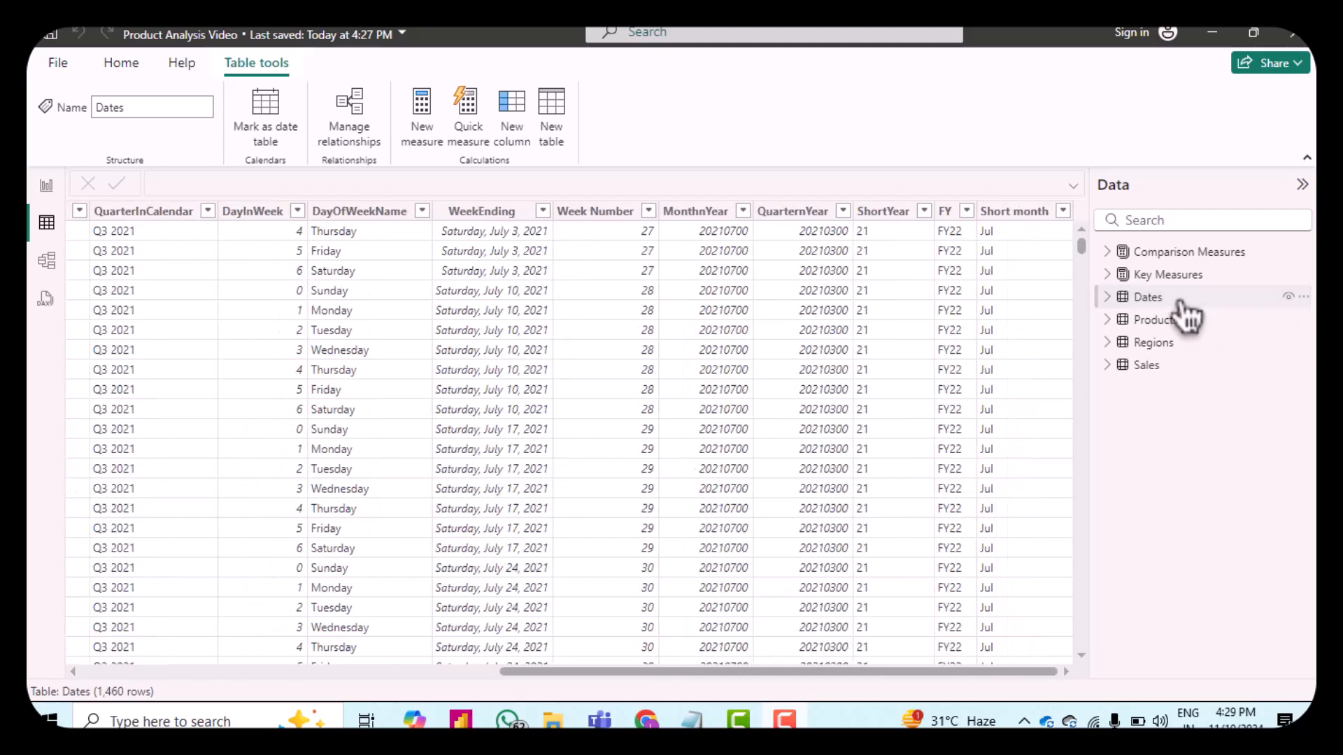
{"action": "left_click", "coordinate": [1014, 212]}
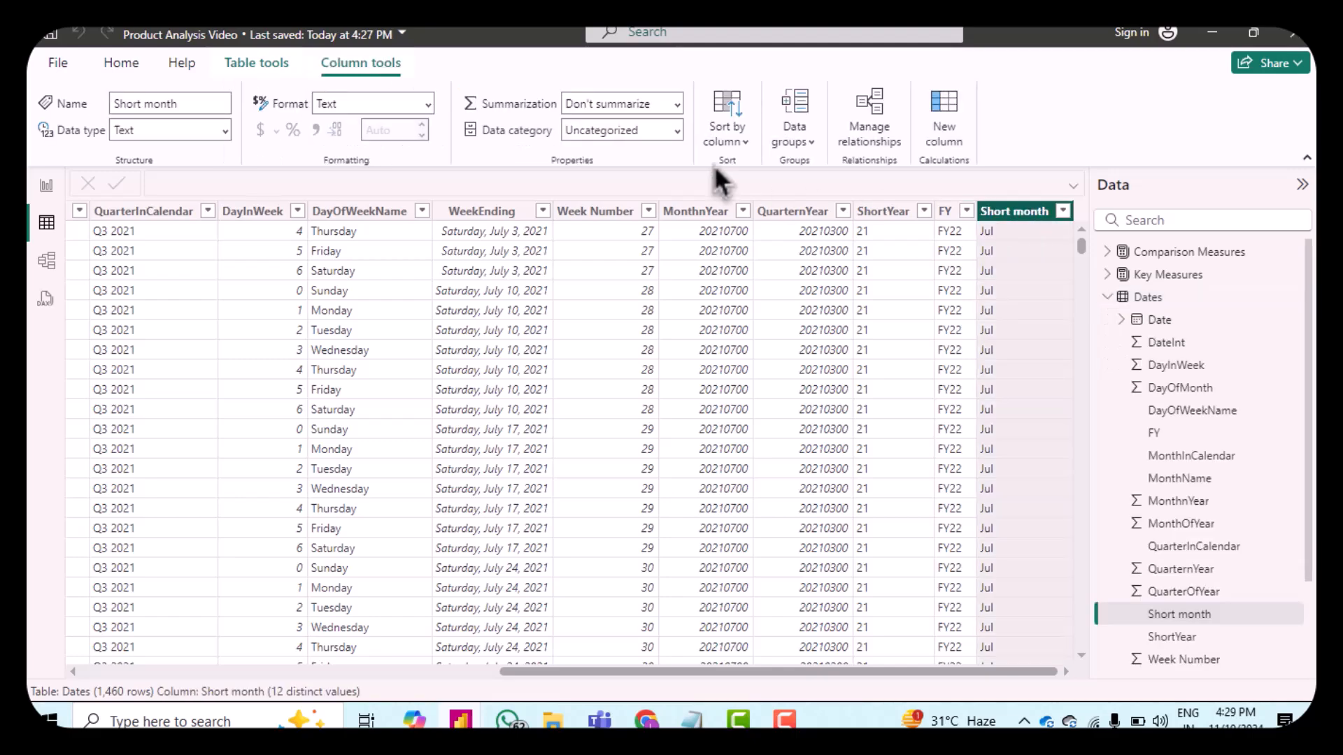
{"action": "left_click", "coordinate": [726, 134]}
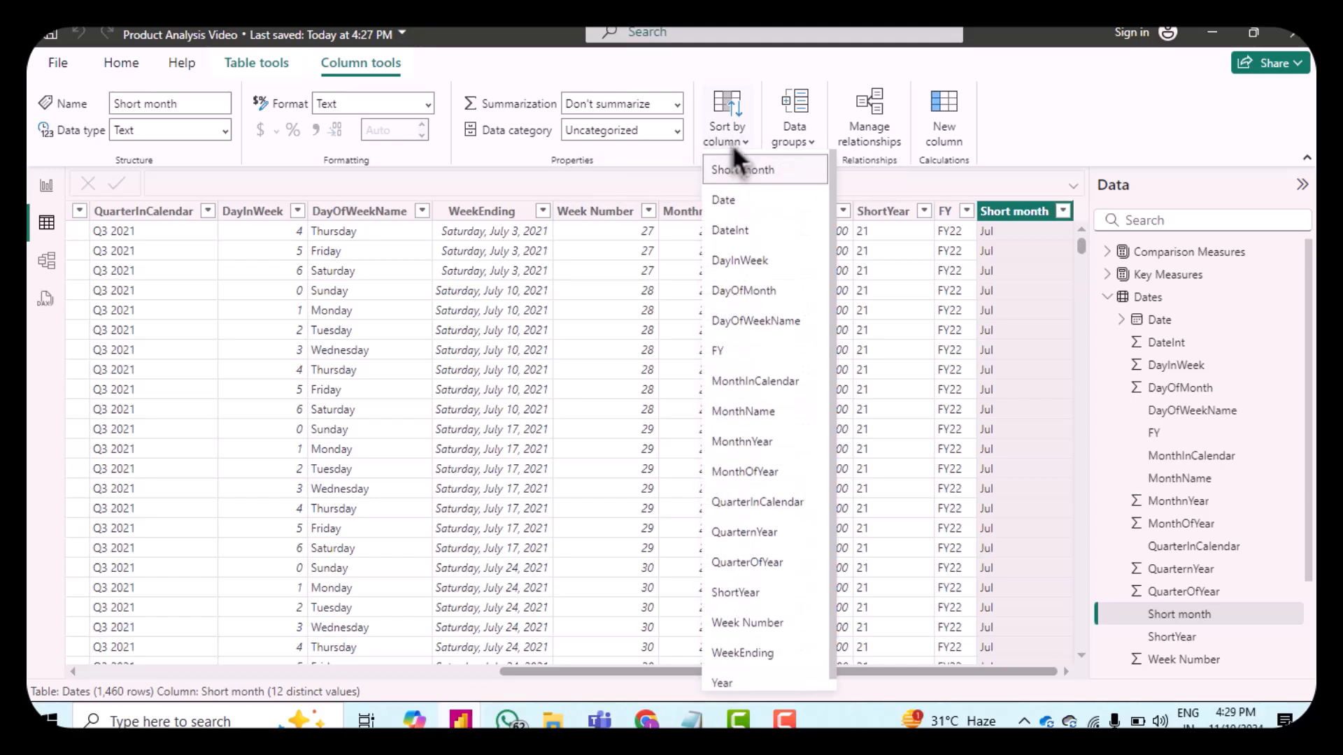
{"action": "left_click", "coordinate": [761, 479]}
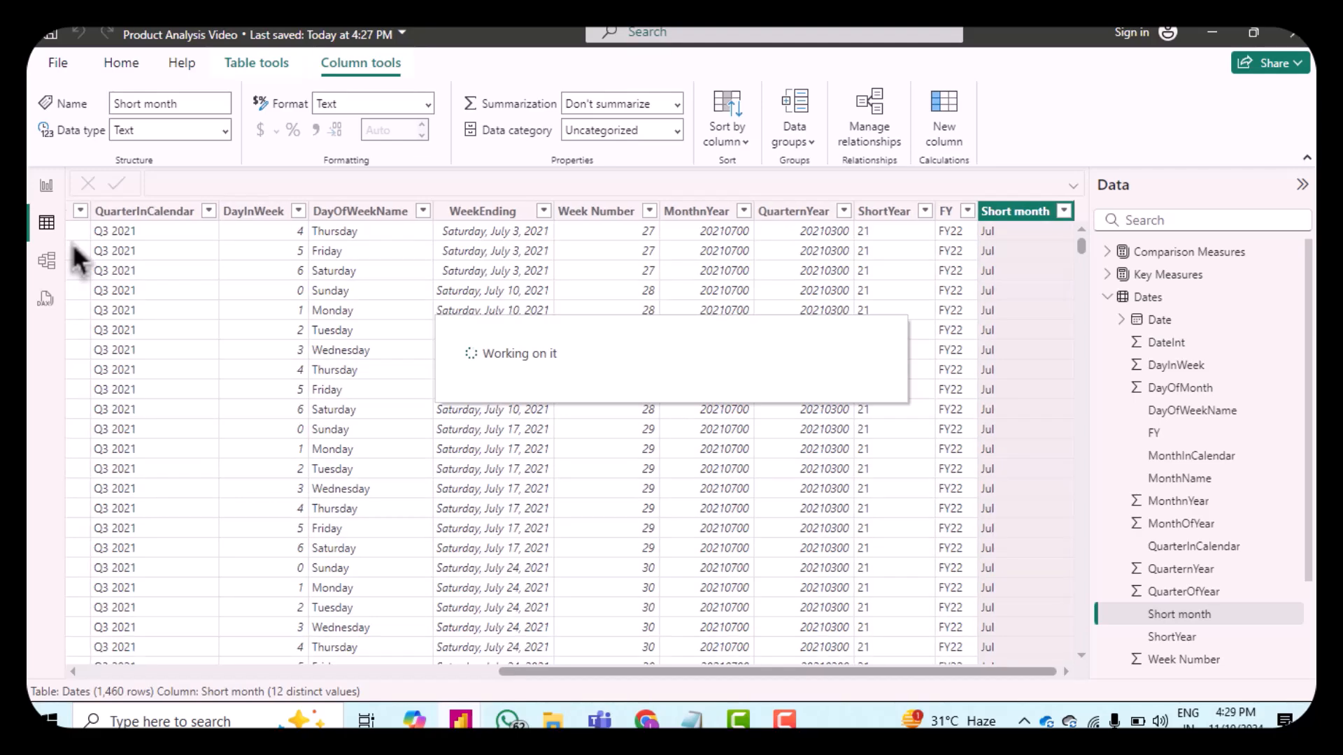
Step: Format the Profit Margin measure in Core Measures as a percentage with one decimal place
{"action": "left_click", "coordinate": [51, 189]}
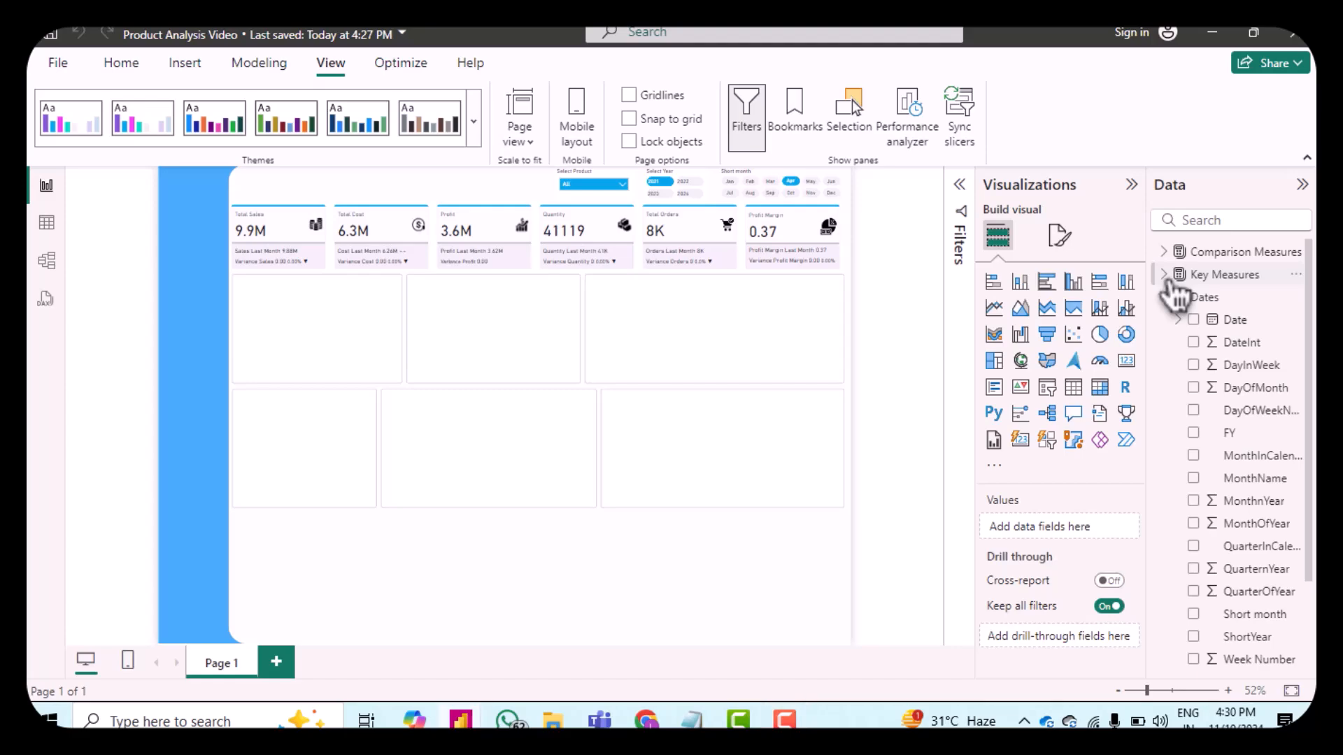
{"action": "left_click", "coordinate": [1179, 276]}
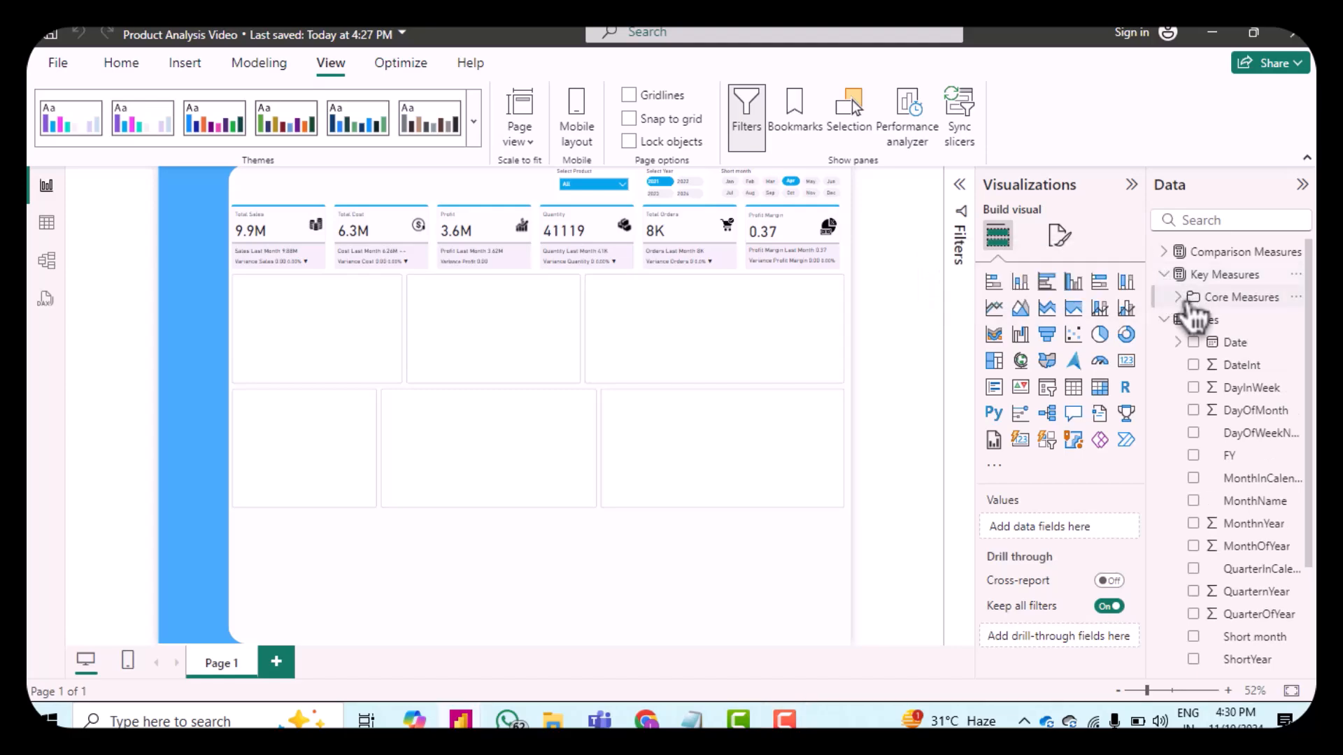
{"action": "left_click", "coordinate": [1188, 300]}
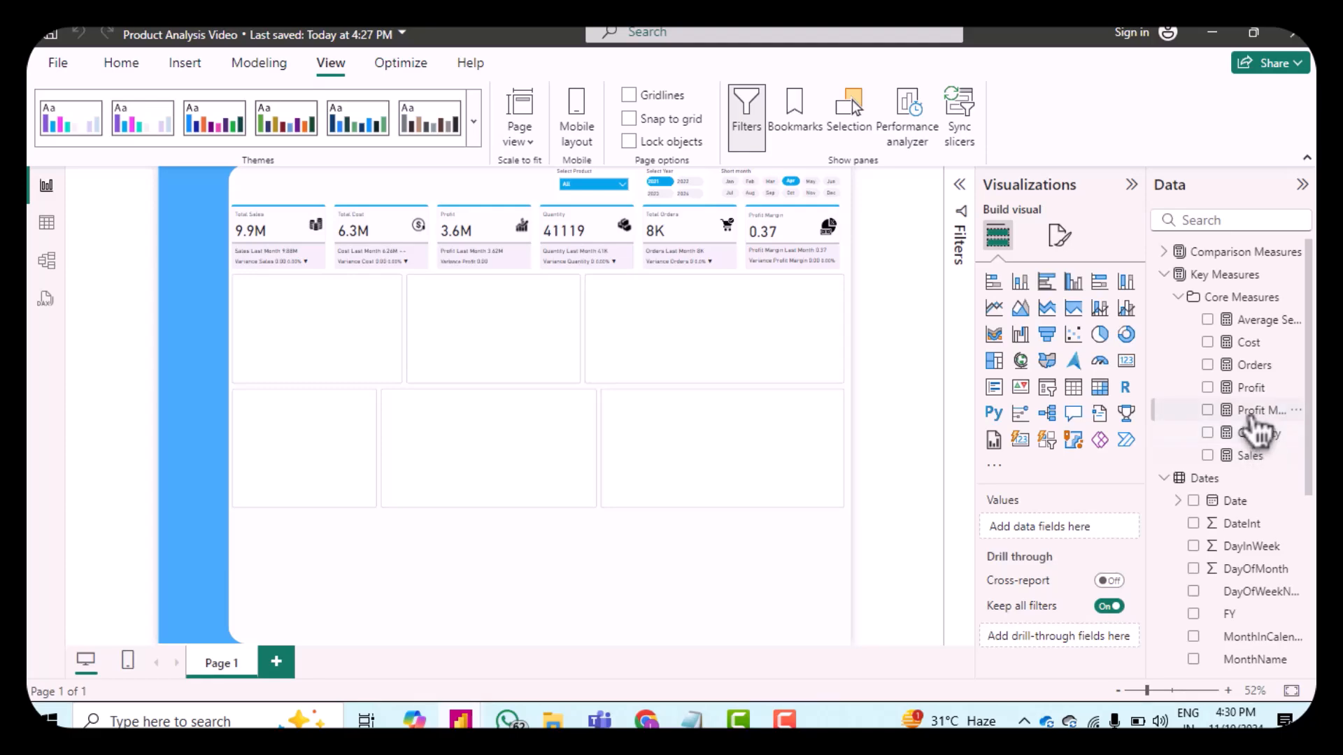
{"action": "left_click", "coordinate": [1250, 417]}
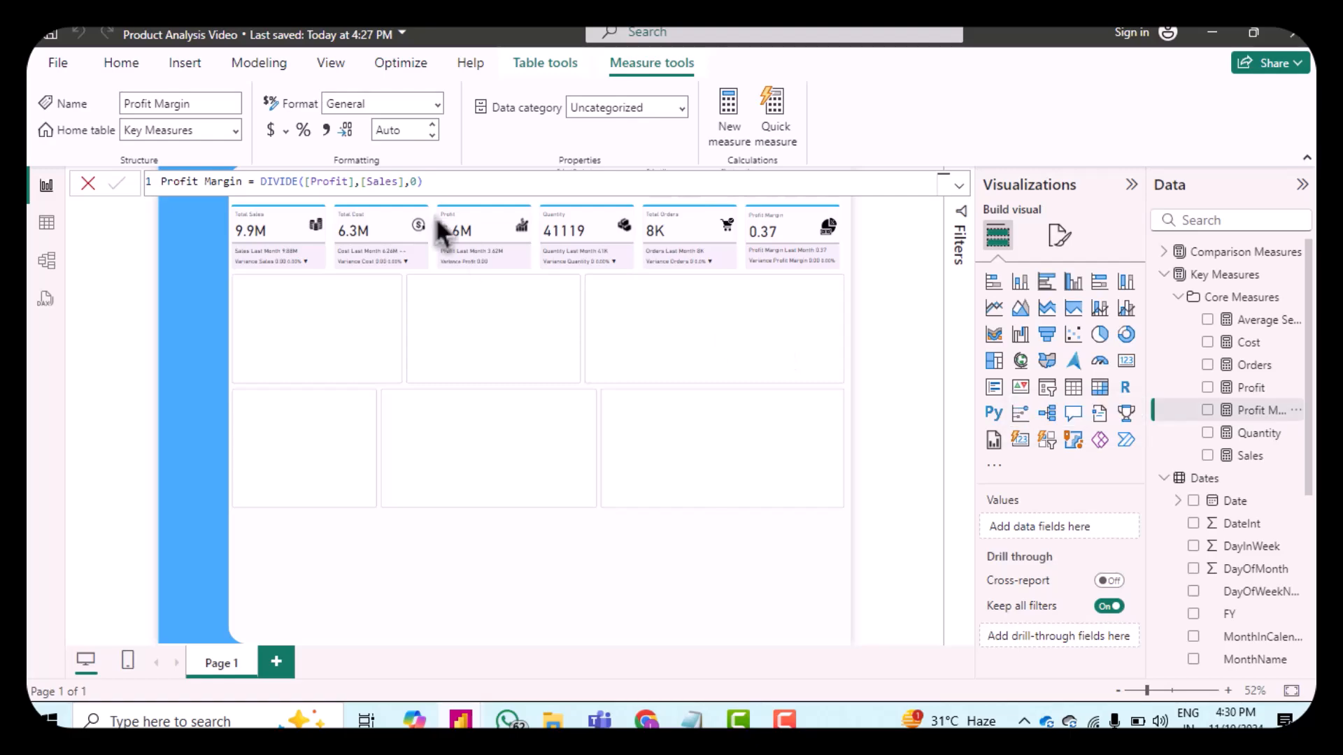
{"action": "left_click", "coordinate": [437, 105]}
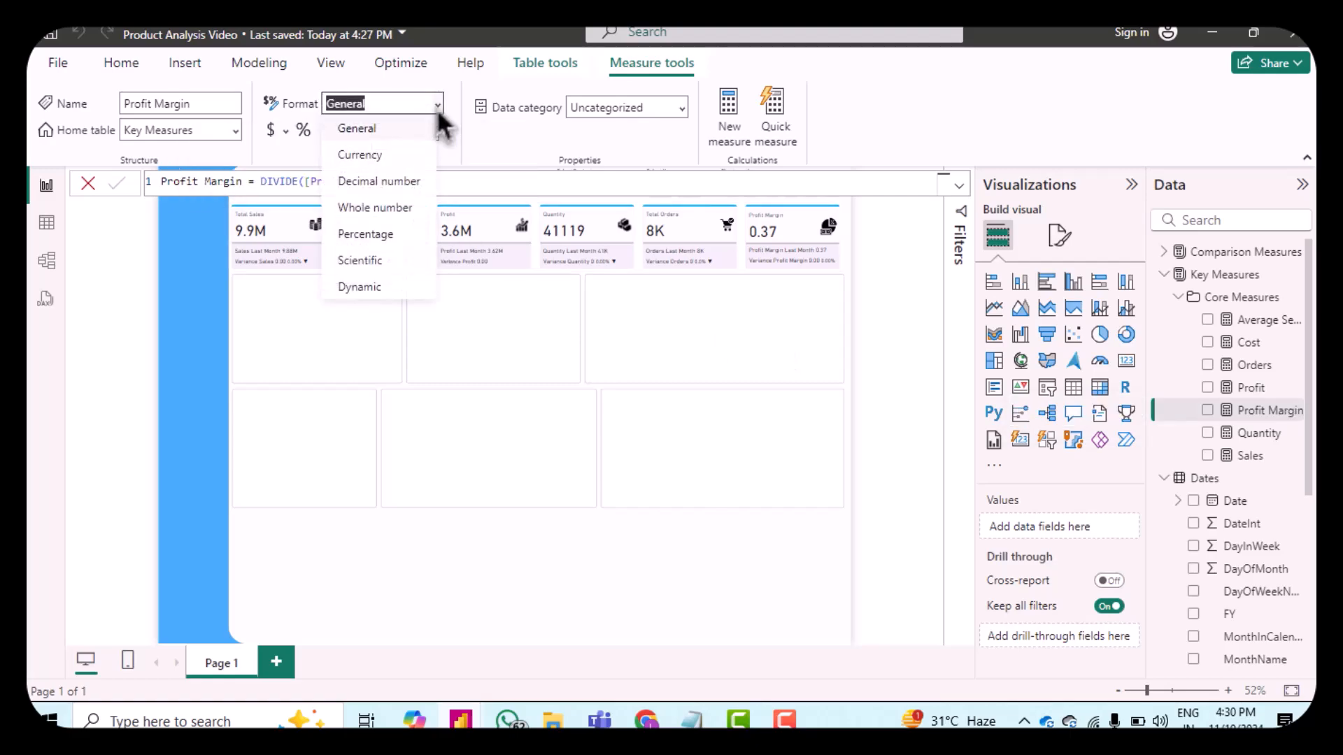
{"action": "left_click", "coordinate": [392, 236]}
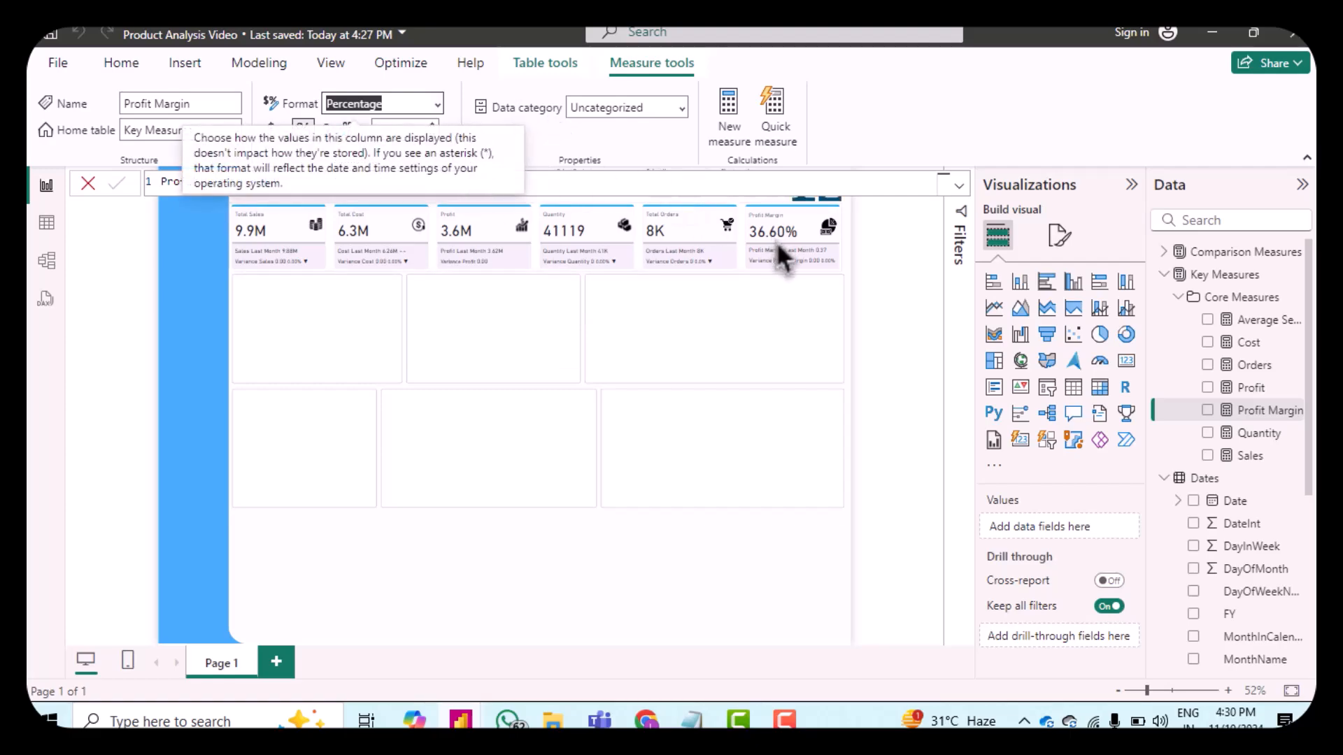
{"action": "left_click", "coordinate": [542, 157]}
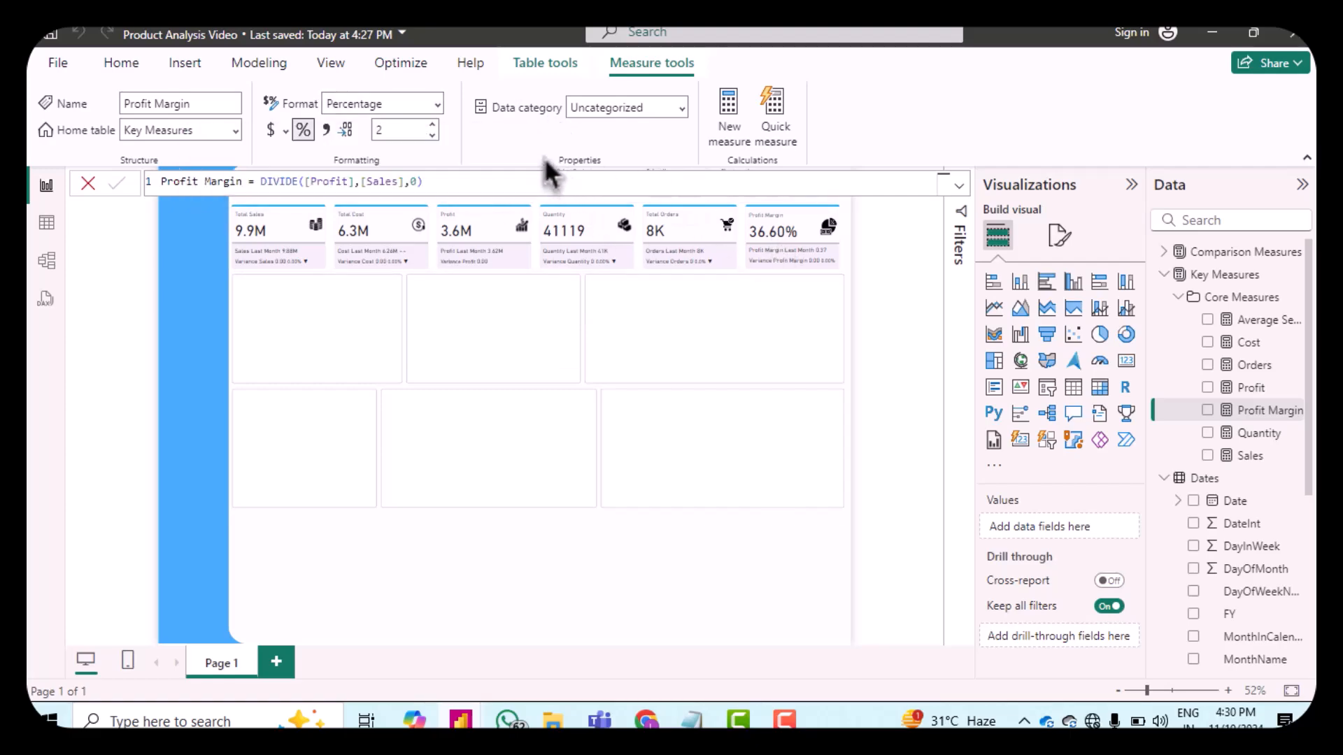
{"action": "left_click", "coordinate": [432, 136]}
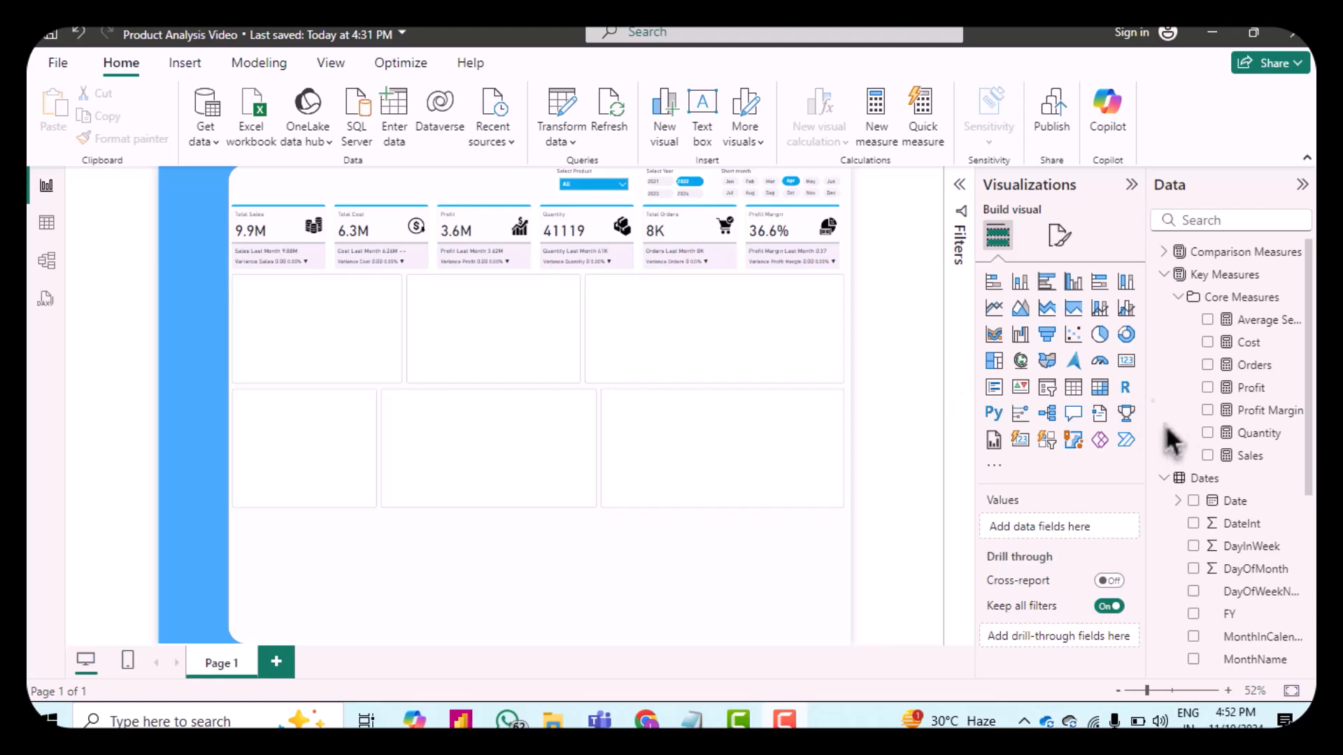
Step: Set the Sales measure's format to Currency
{"action": "left_click", "coordinate": [1262, 462]}
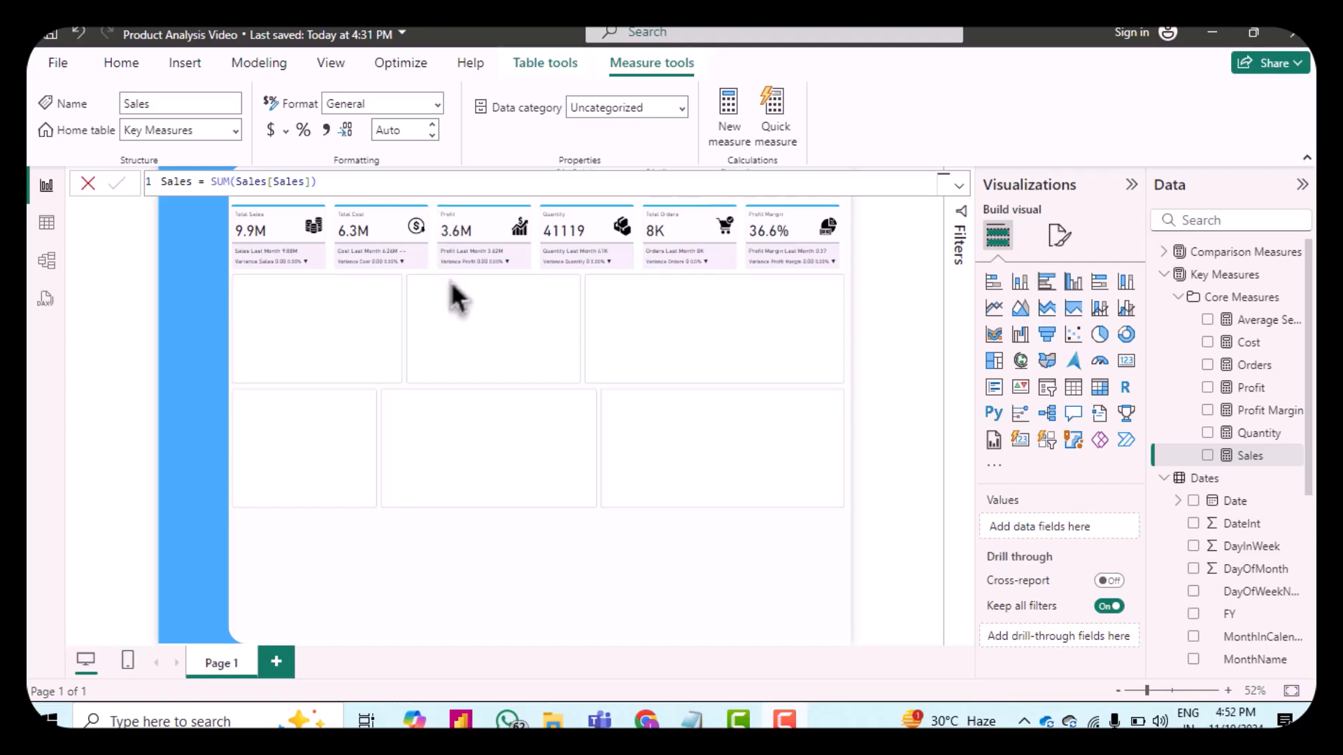
{"action": "left_click", "coordinate": [346, 105]}
{"action": "left_click", "coordinate": [439, 105]}
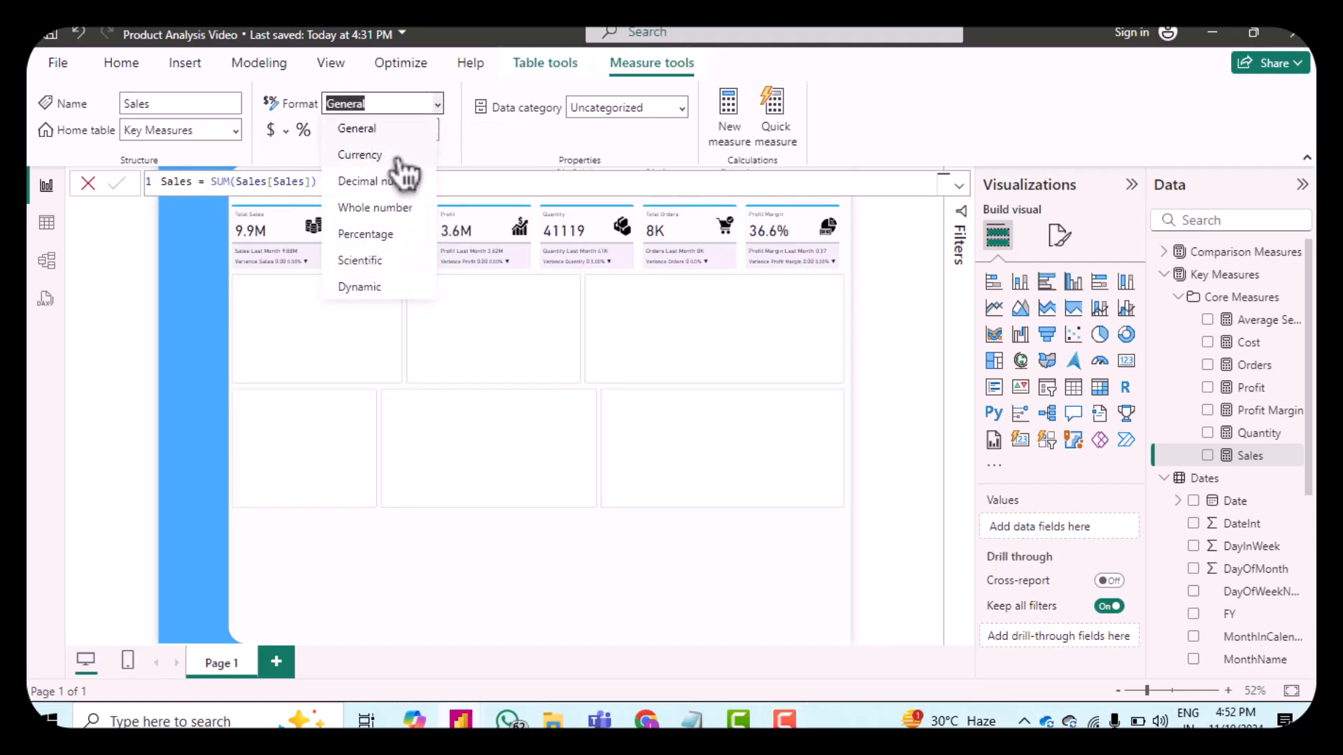
{"action": "key", "text": "Escape"}
{"action": "key", "text": "Down"}
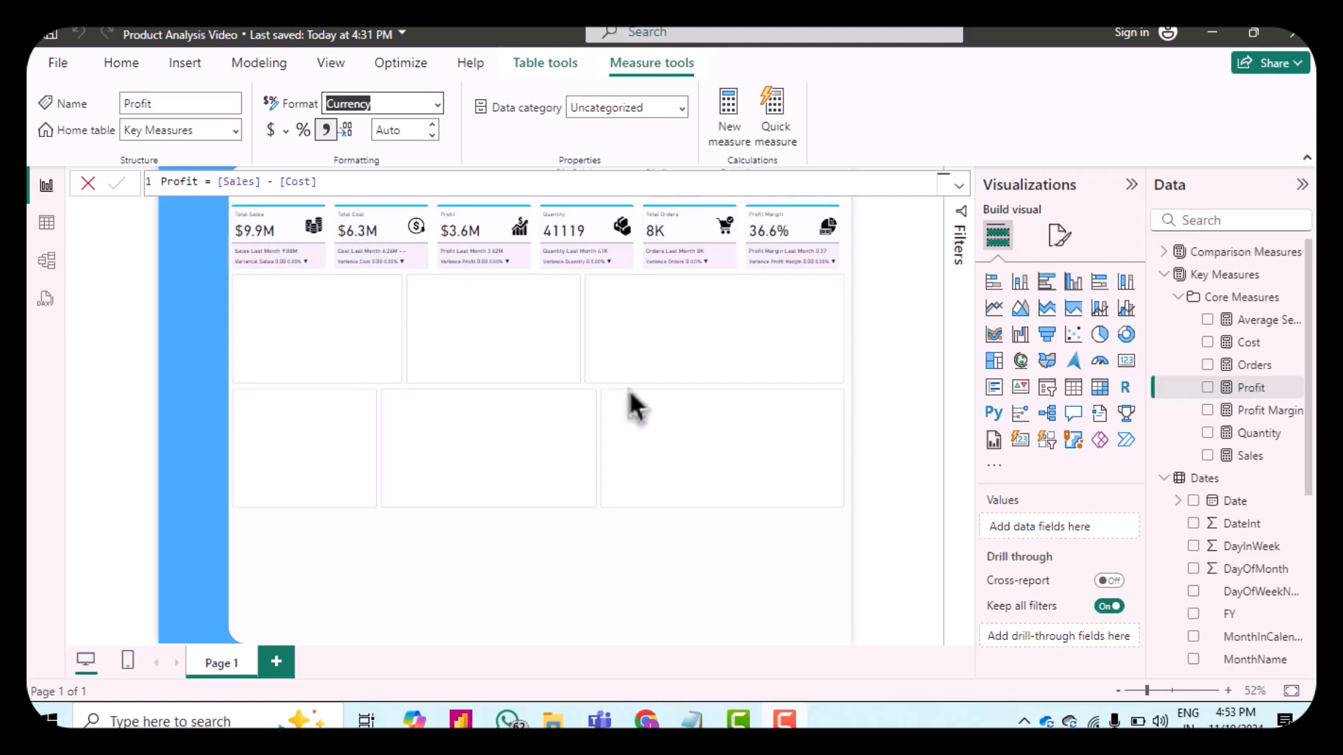
{"action": "left_click", "coordinate": [892, 320]}
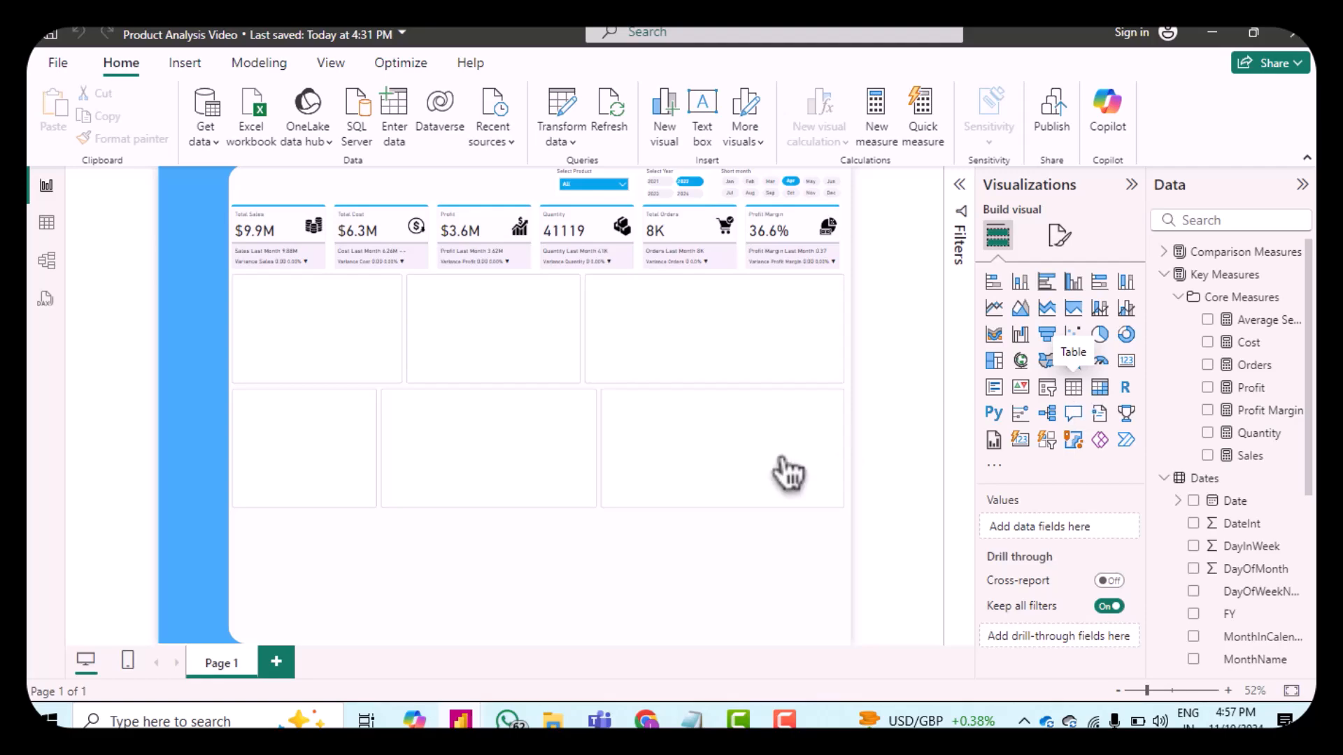
Step: Insert a table visual and move it to the empty area below the second row of placeholder visuals
{"action": "left_click_drag", "start_coordinate": [788, 474], "coordinate": [780, 472]}
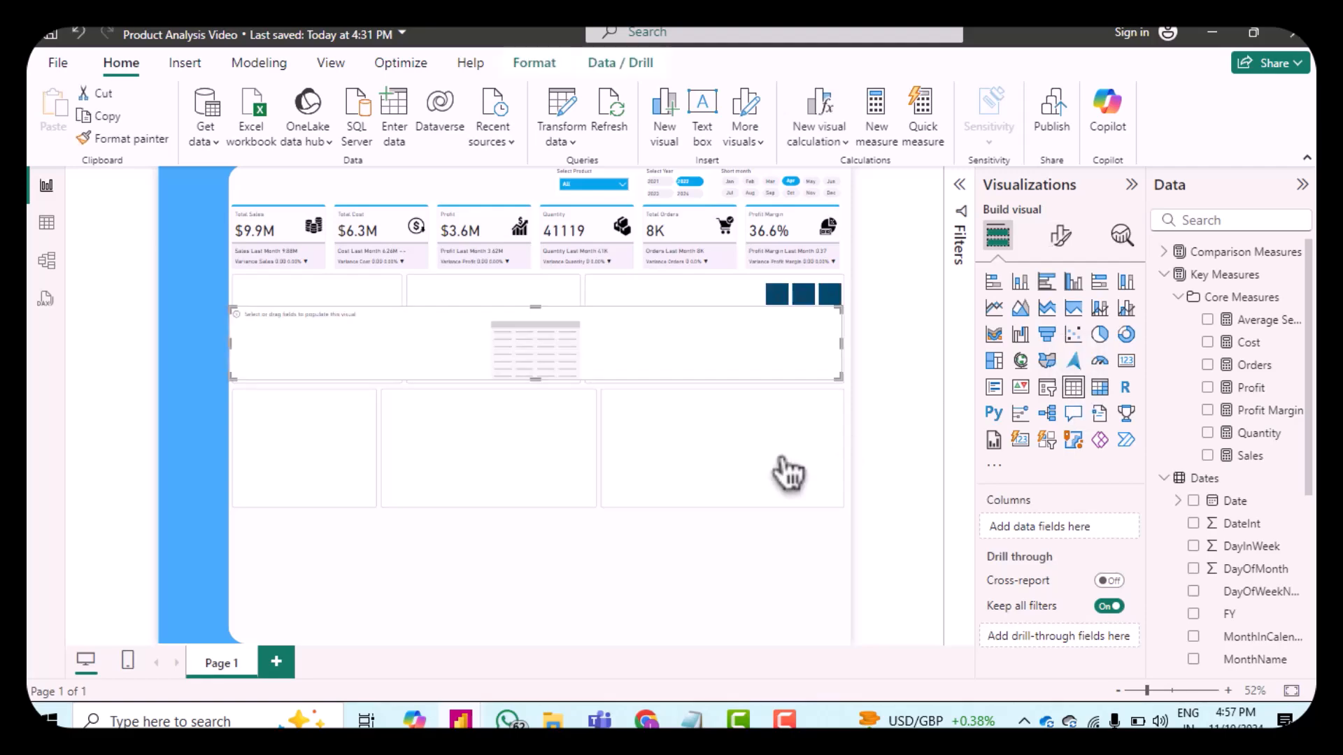
{"action": "left_click_drag", "start_coordinate": [712, 347], "coordinate": [715, 557]}
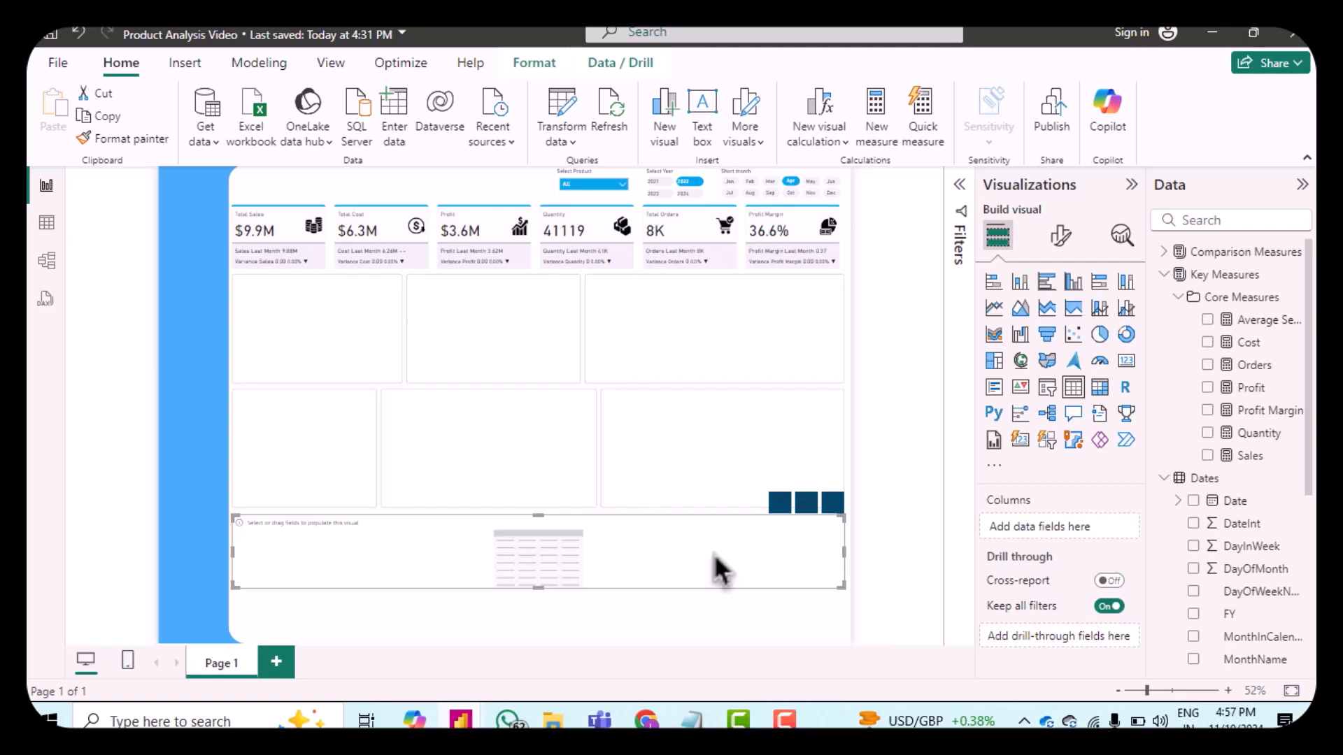
{"action": "left_click_drag", "start_coordinate": [712, 553], "coordinate": [712, 556]}
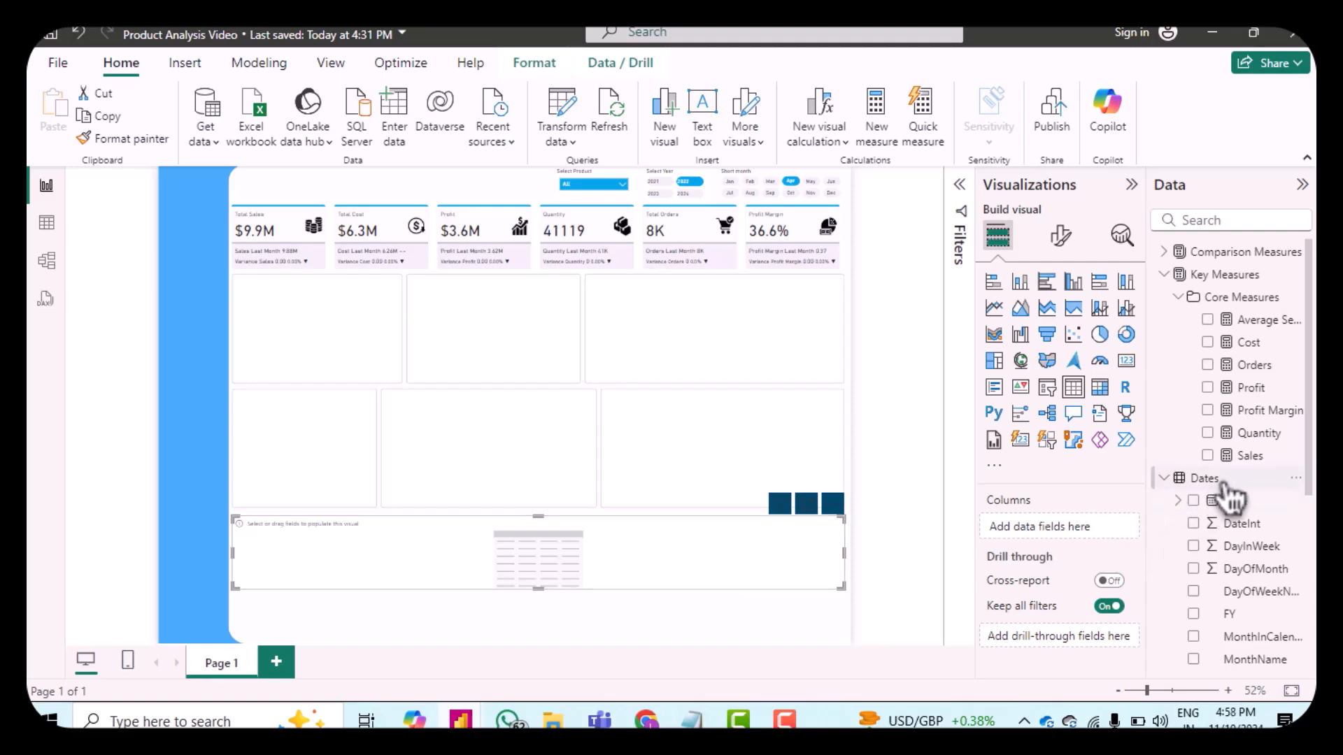
Step: Add the Dates table's Date field to the table's columns, showing it as Date instead of Date Hierarchy
{"action": "left_click_drag", "start_coordinate": [1238, 522], "coordinate": [1064, 532]}
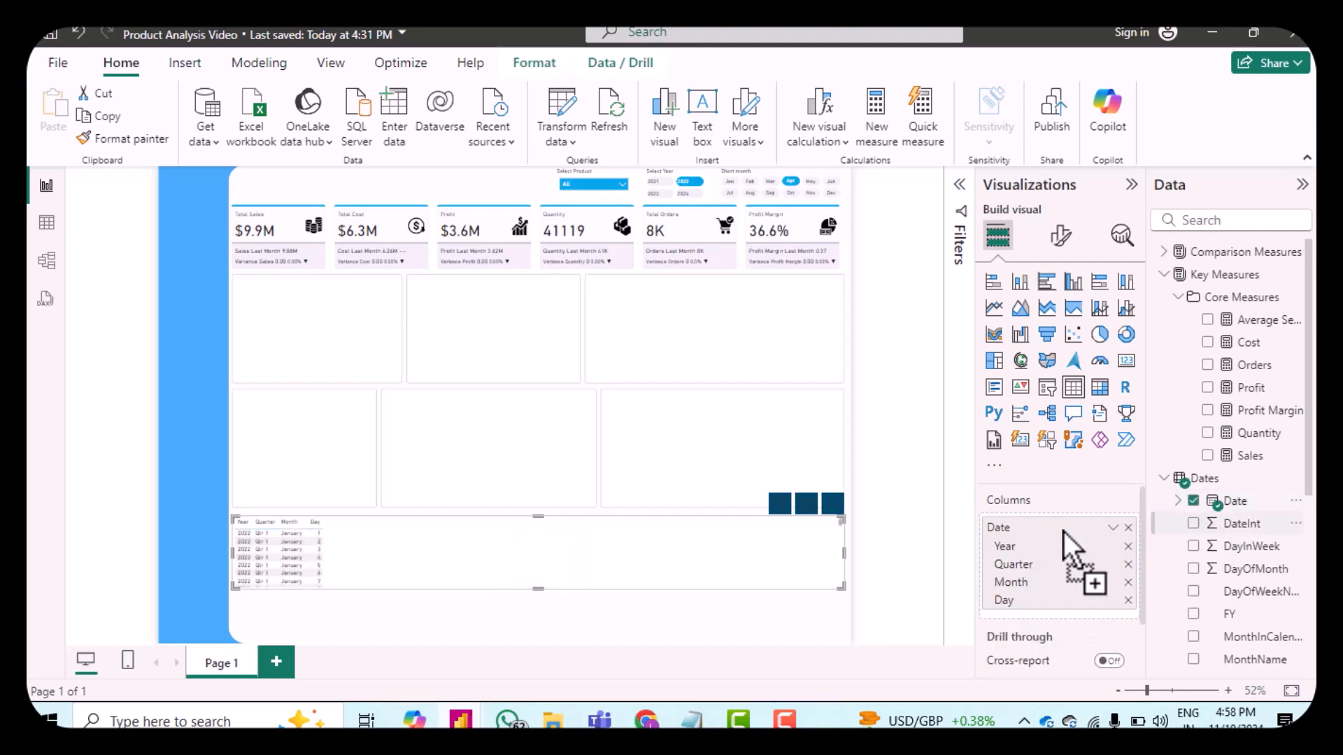
{"action": "left_click", "coordinate": [1113, 529]}
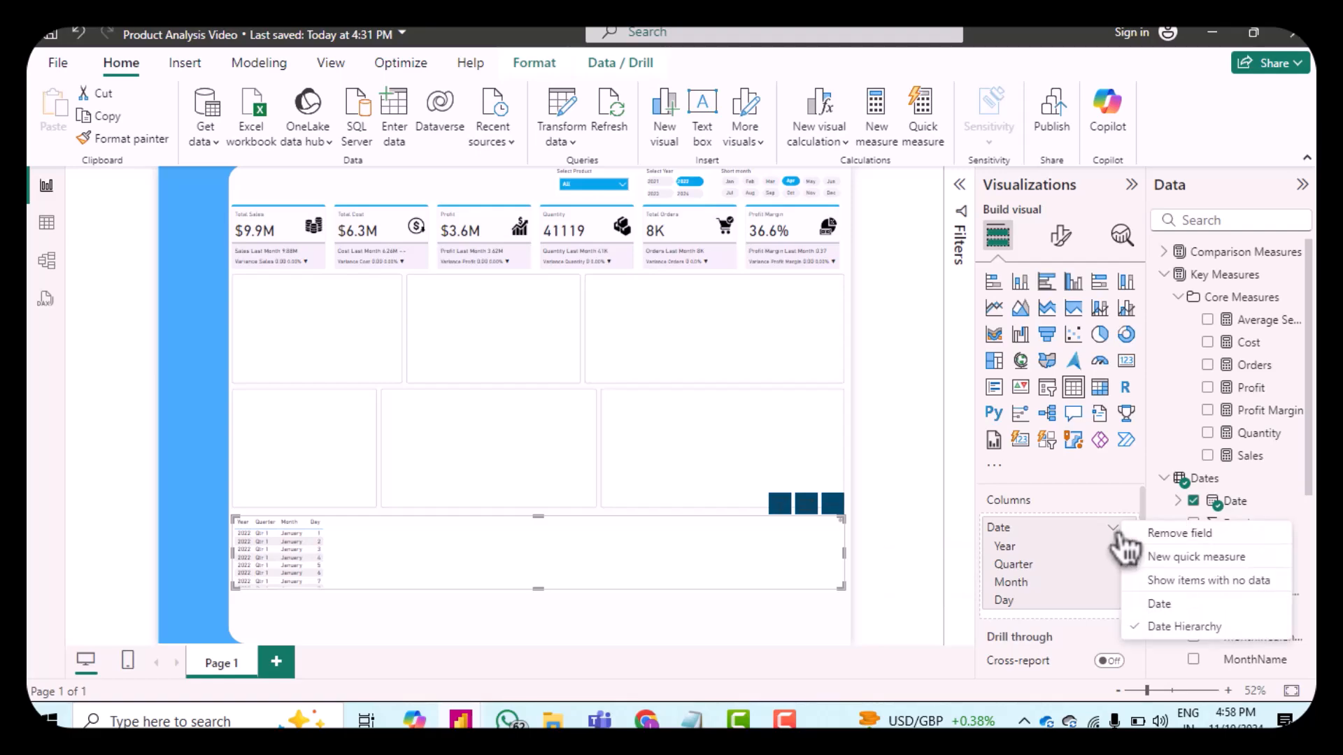
{"action": "left_click", "coordinate": [1159, 605]}
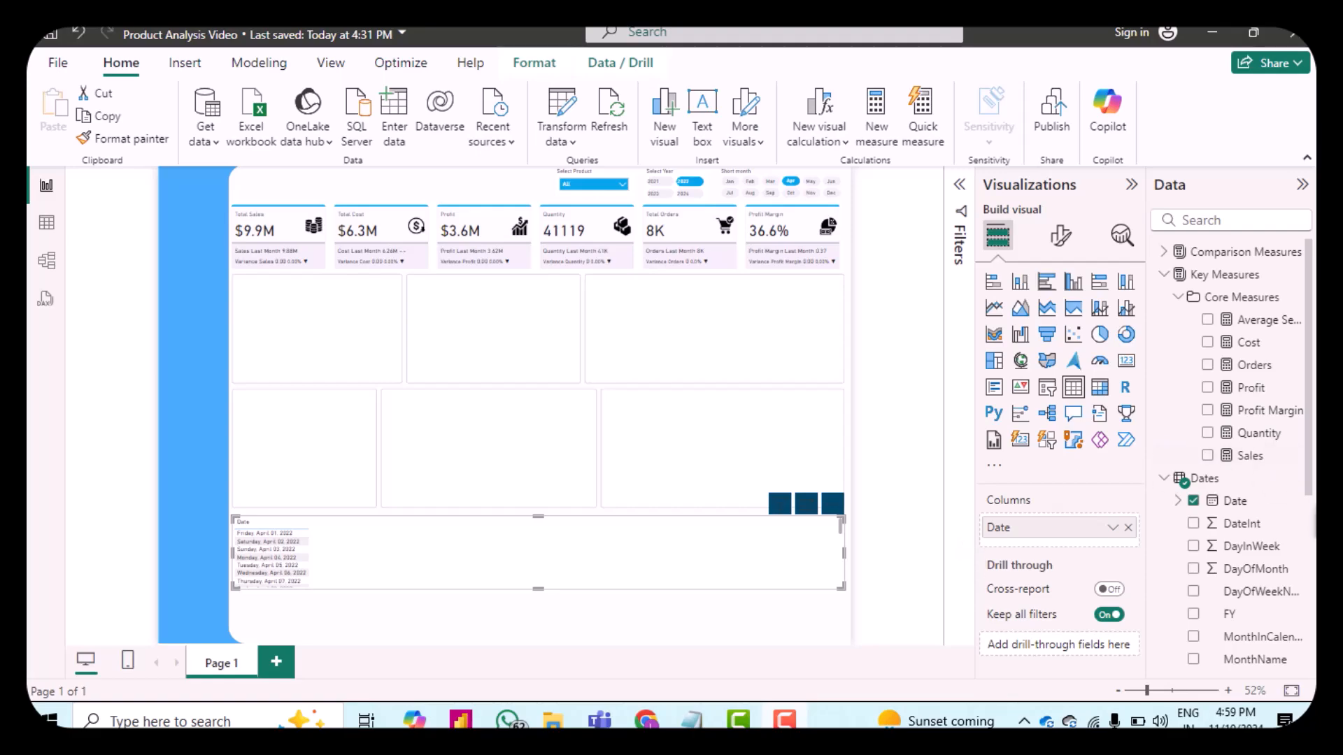
Step: Set the Date column's format to *3/14/2001 (Short Date)
{"action": "left_click", "coordinate": [1255, 505]}
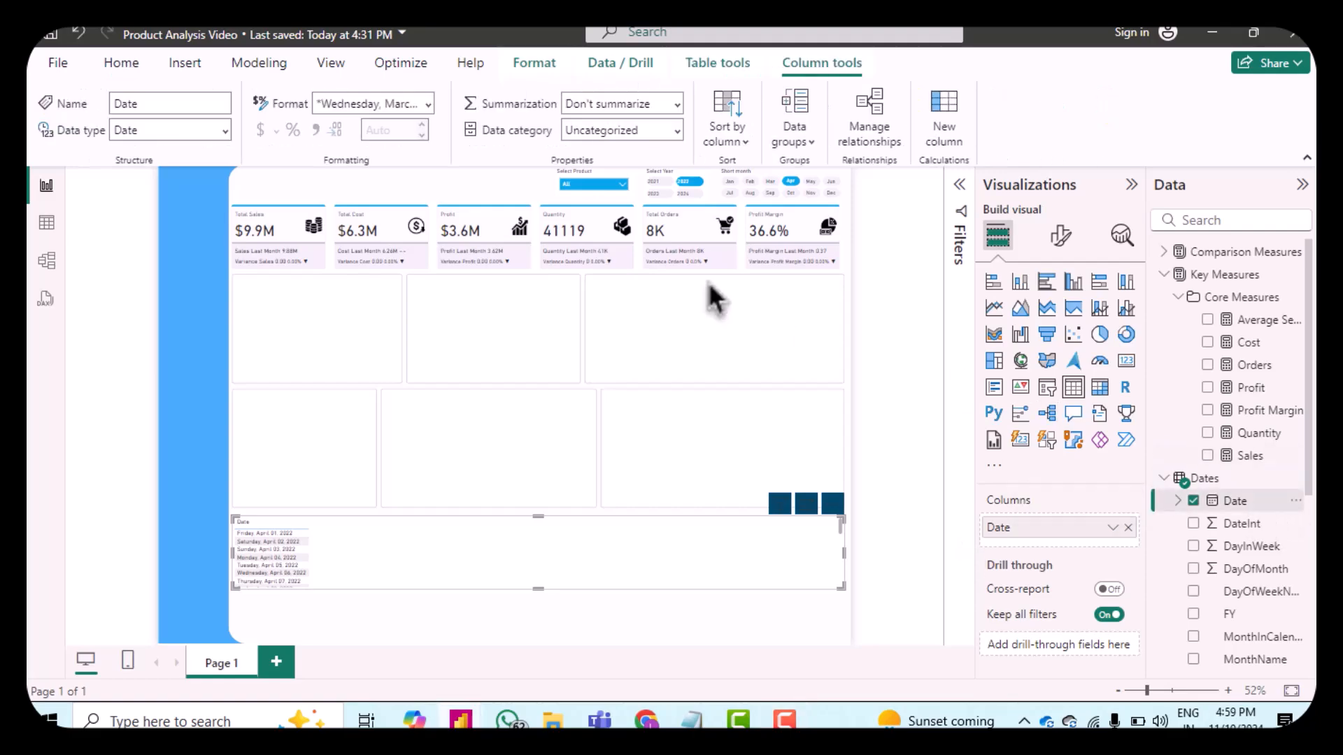
{"action": "left_click", "coordinate": [426, 106]}
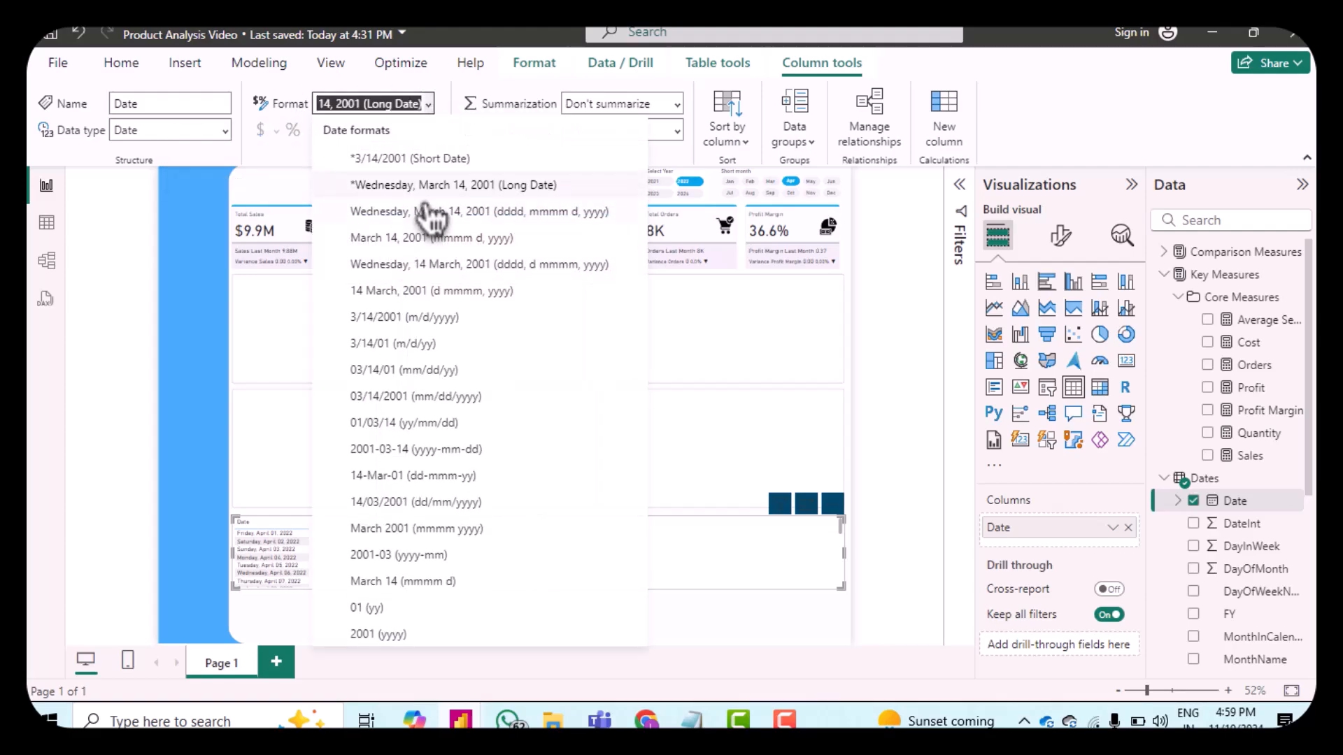
{"action": "left_click", "coordinate": [397, 159]}
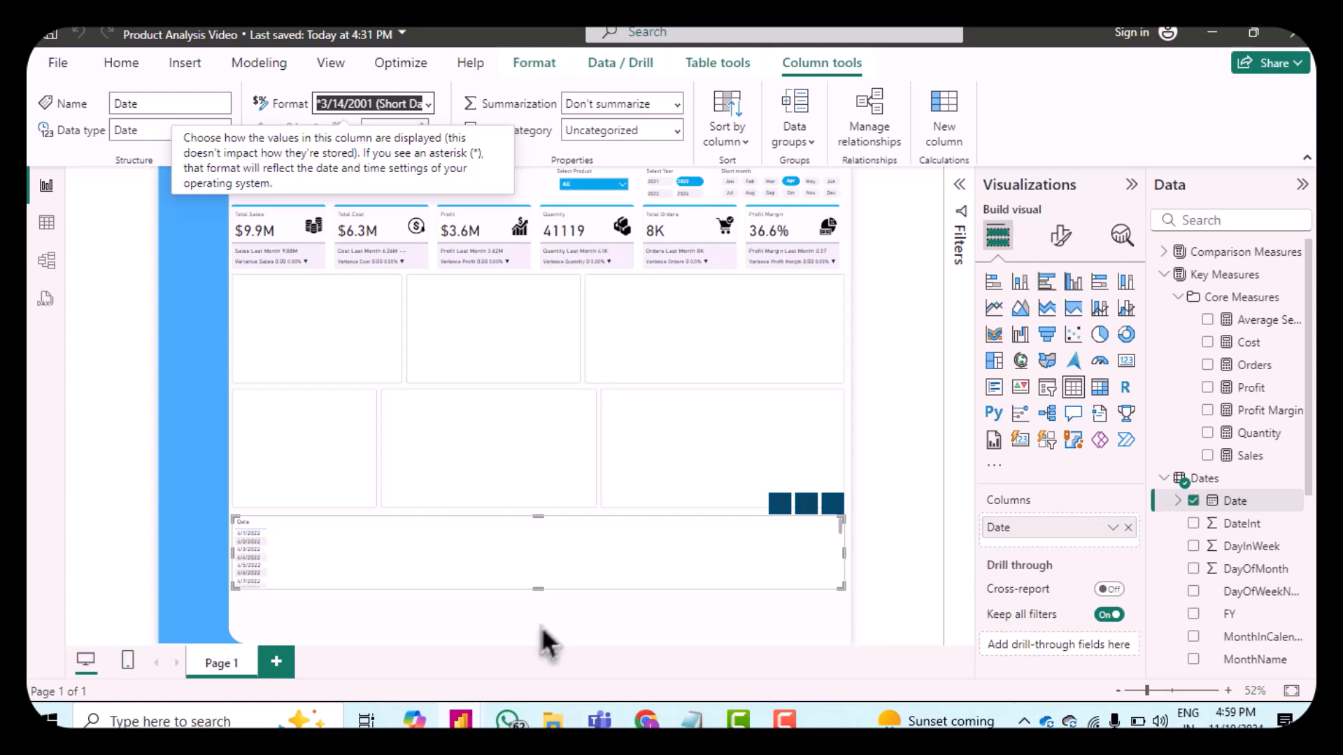
Step: Extend the table visual down to the canvas bottom and add the Sales table's Channel field to its columns
{"action": "left_click_drag", "start_coordinate": [538, 588], "coordinate": [537, 637]}
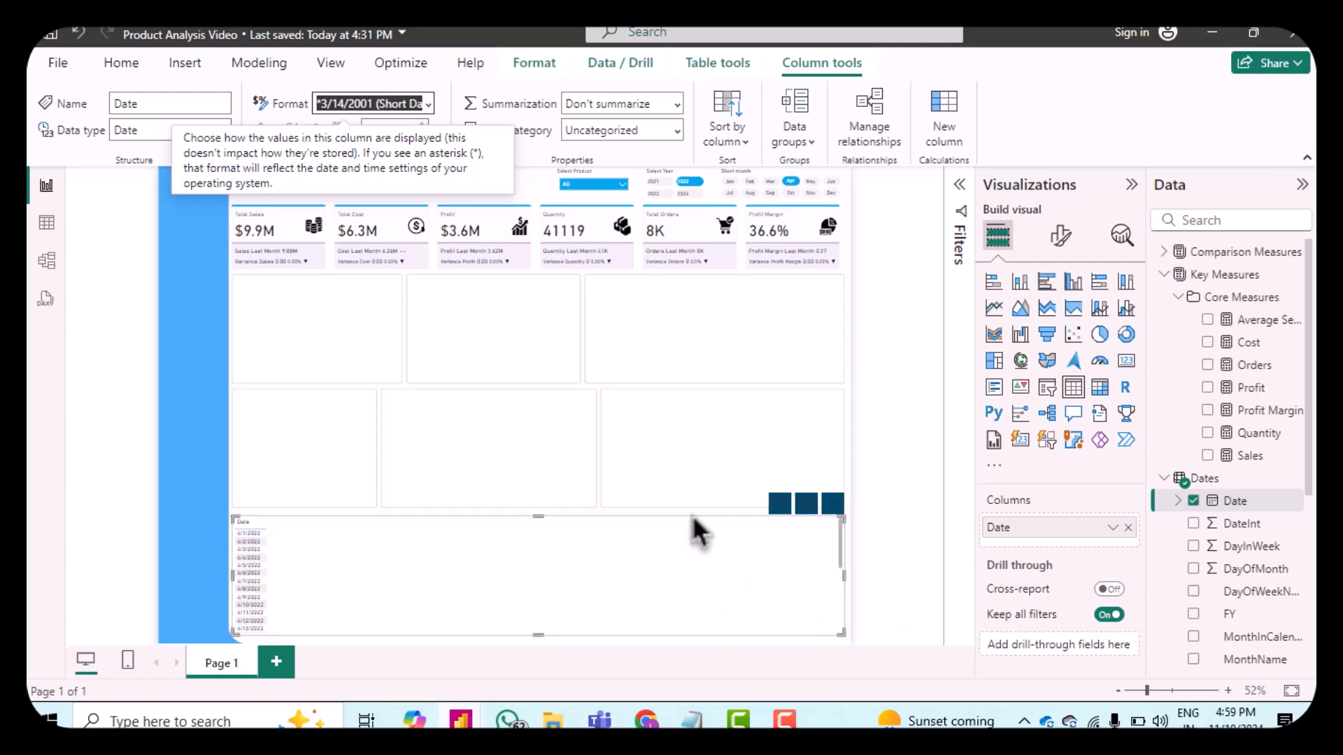
{"action": "left_click", "coordinate": [1167, 480]}
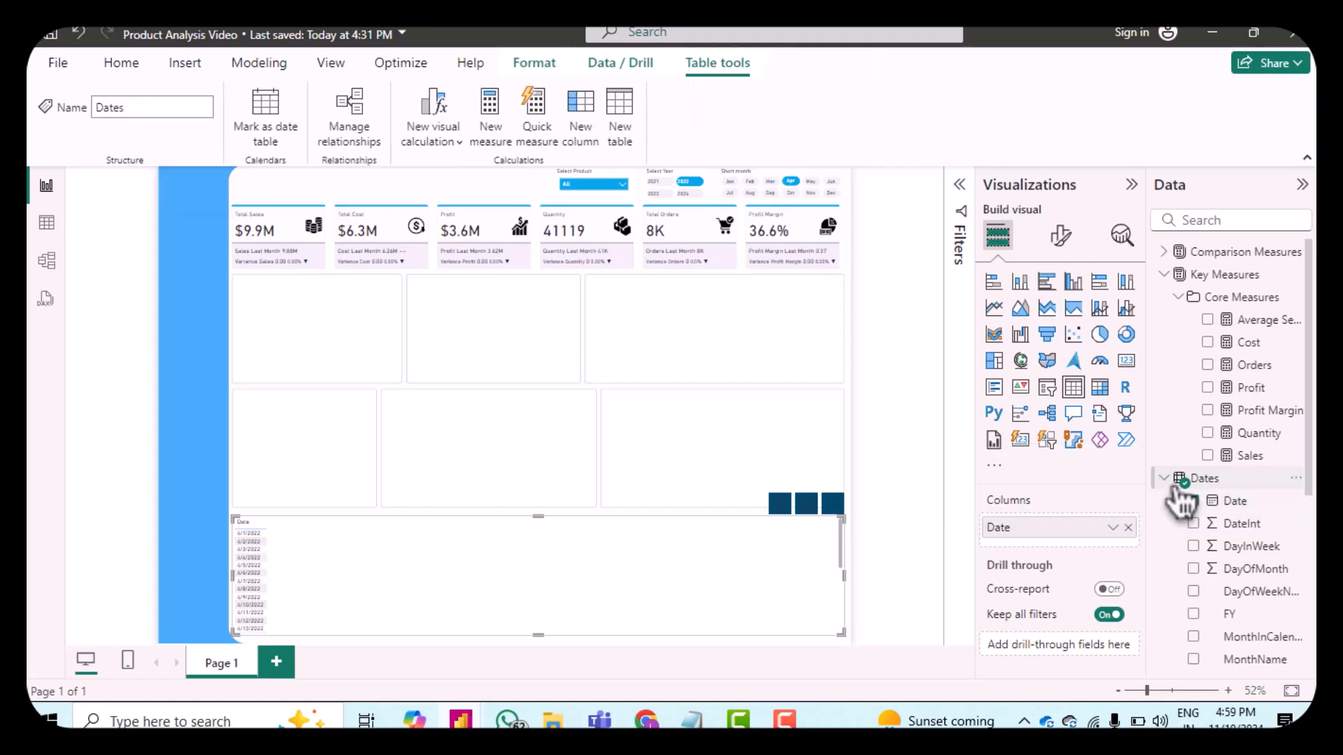
{"action": "left_click", "coordinate": [1178, 483]}
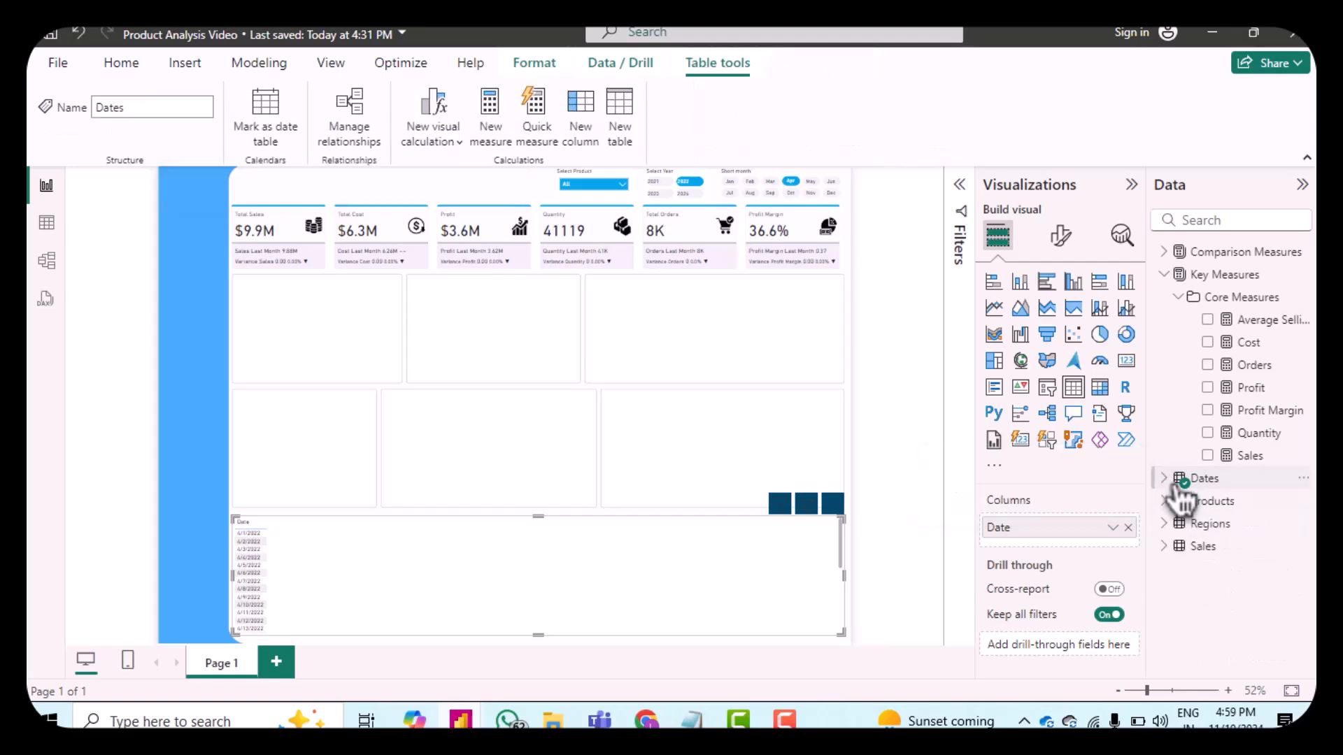
{"action": "left_click", "coordinate": [1177, 546]}
{"action": "left_click_drag", "start_coordinate": [1220, 570], "coordinate": [1062, 543]}
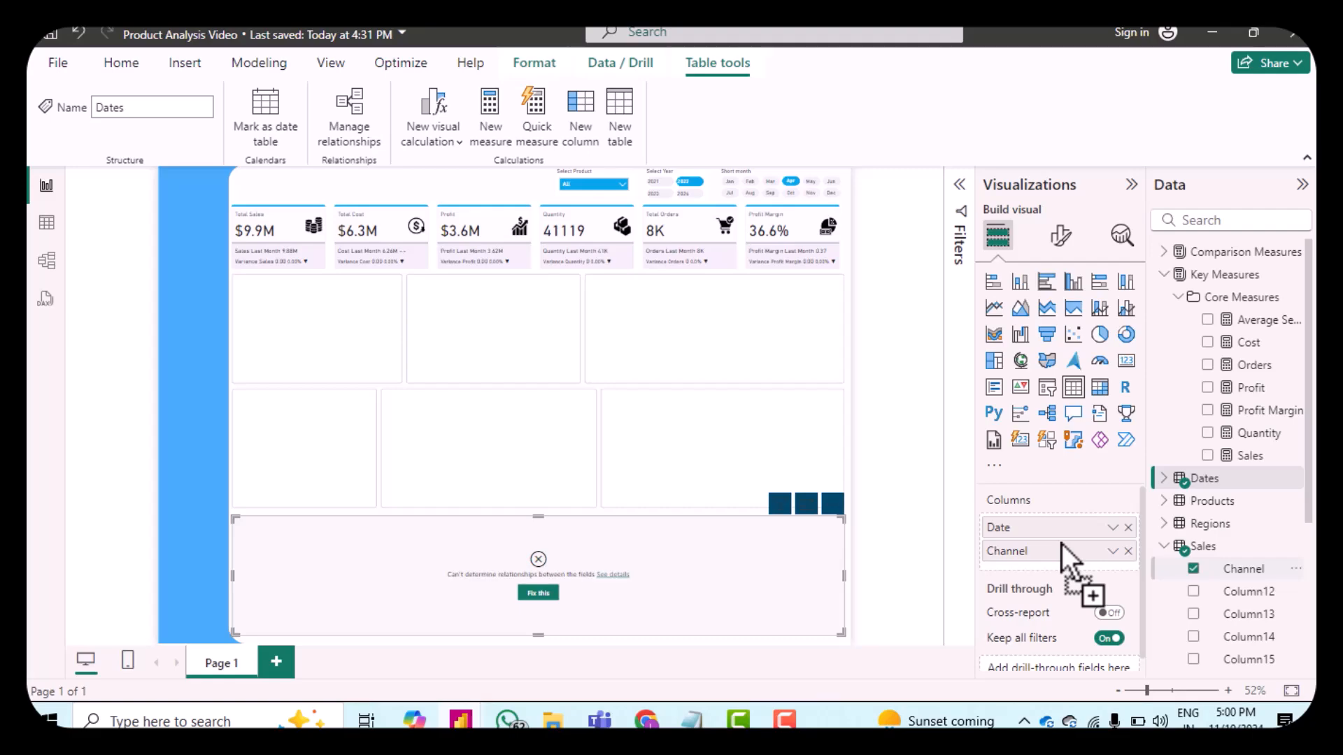
{"action": "left_click", "coordinate": [539, 593]}
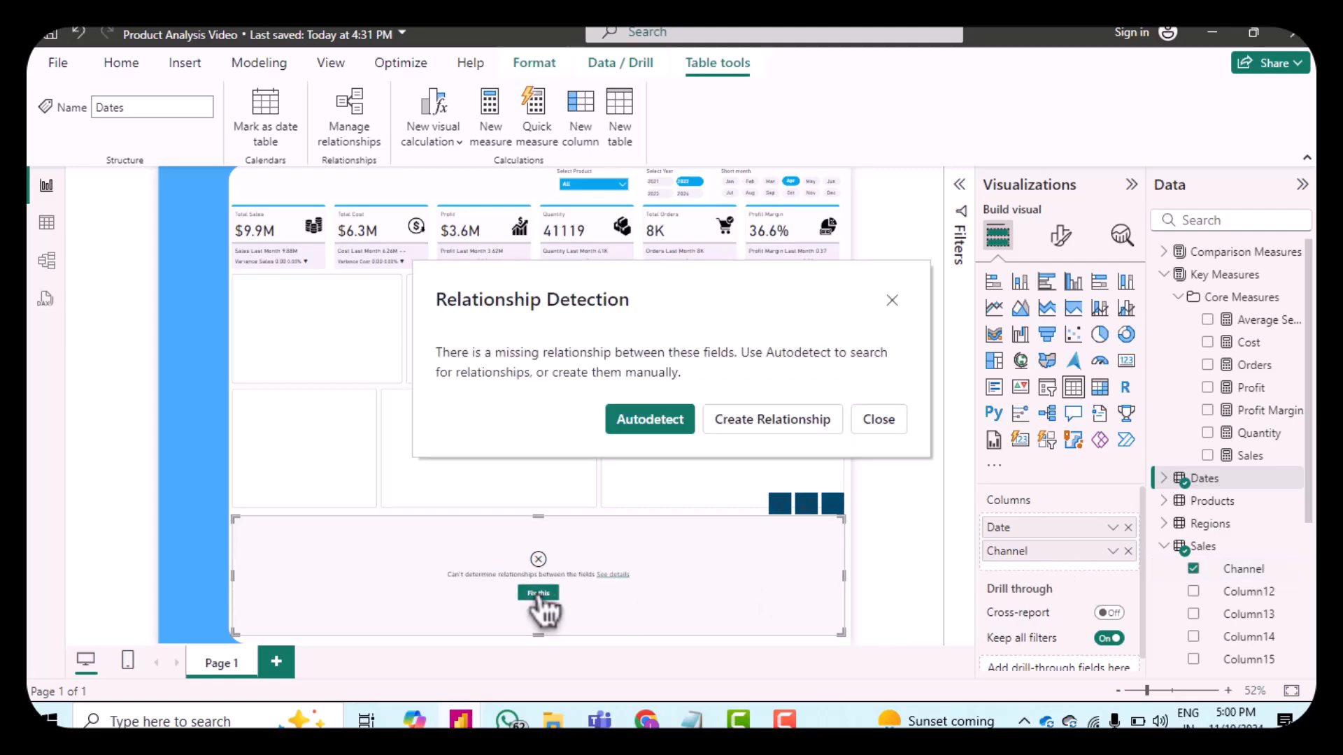
{"action": "left_click", "coordinate": [730, 423]}
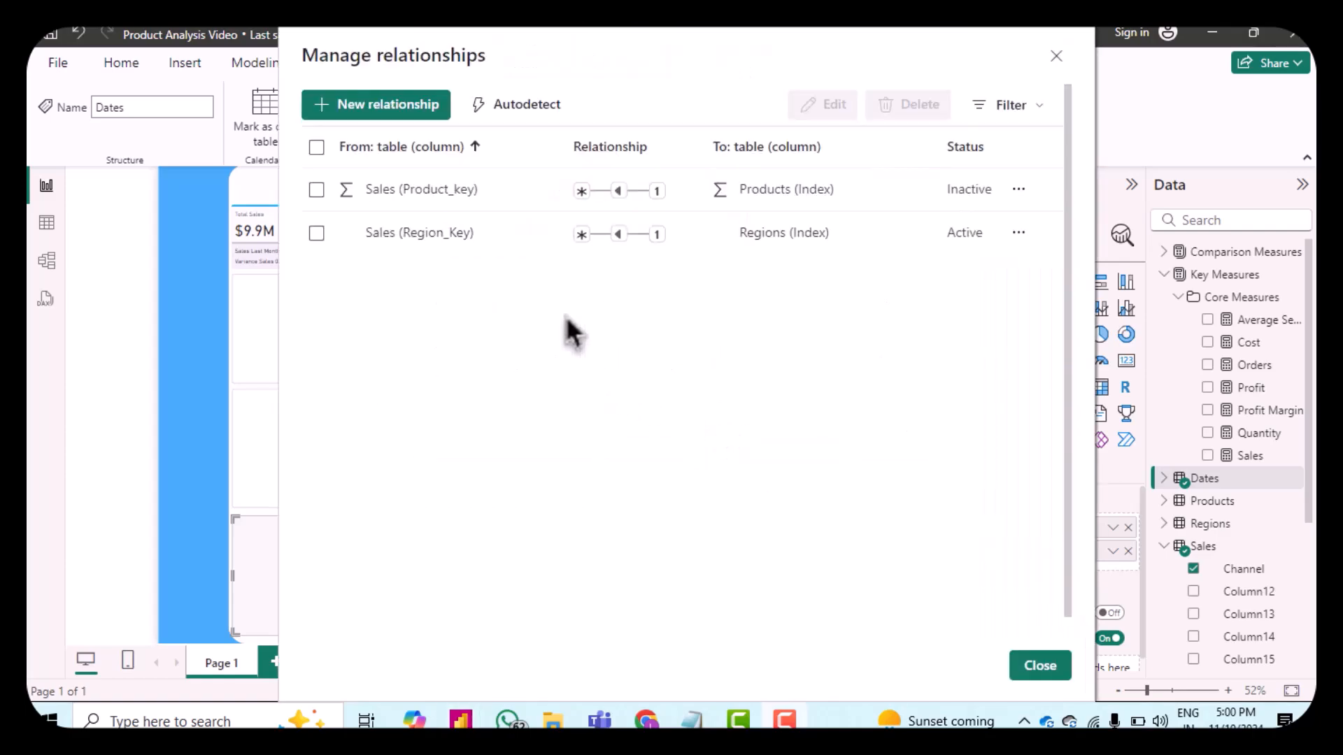
{"action": "left_click", "coordinate": [1035, 669]}
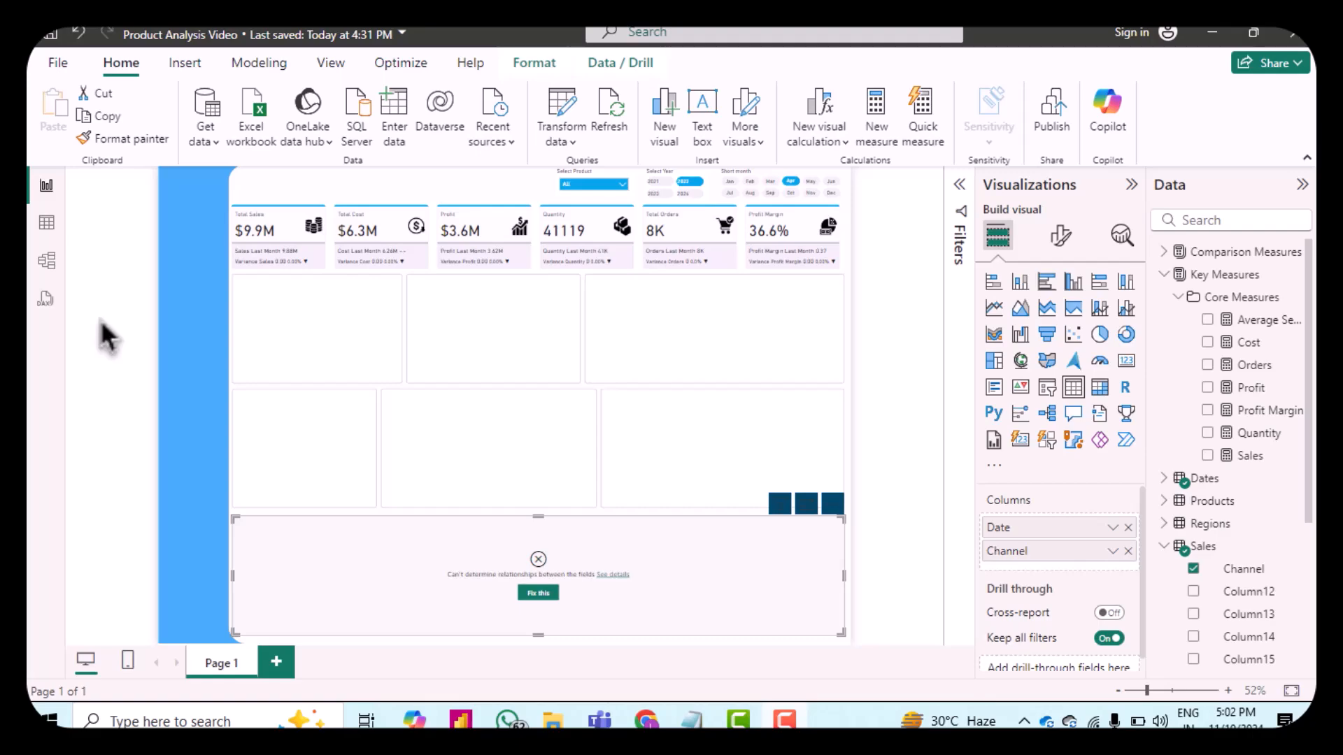
Step: In model view, relate Sales OrderDate to Dates Date as many-to-one with single cross-filter, then return to the report
{"action": "left_click", "coordinate": [47, 261]}
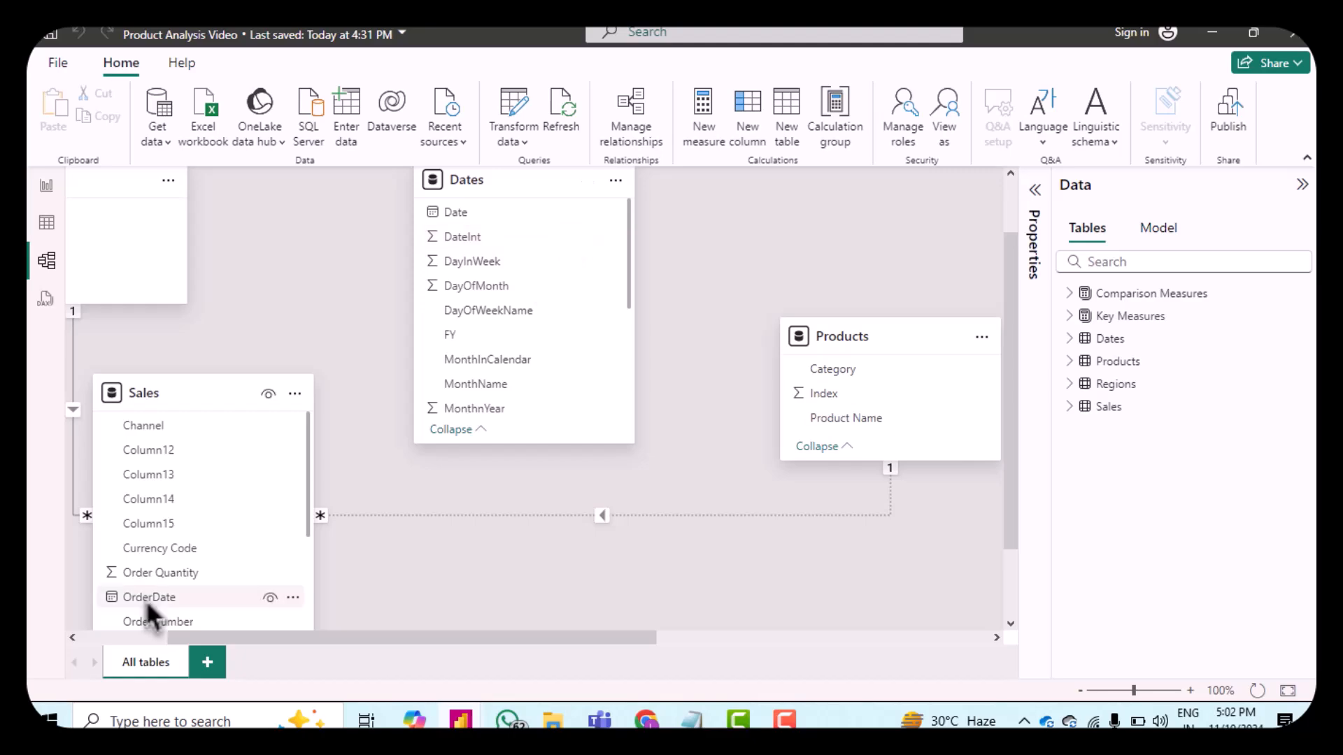
{"action": "left_click_drag", "start_coordinate": [145, 599], "coordinate": [464, 217]}
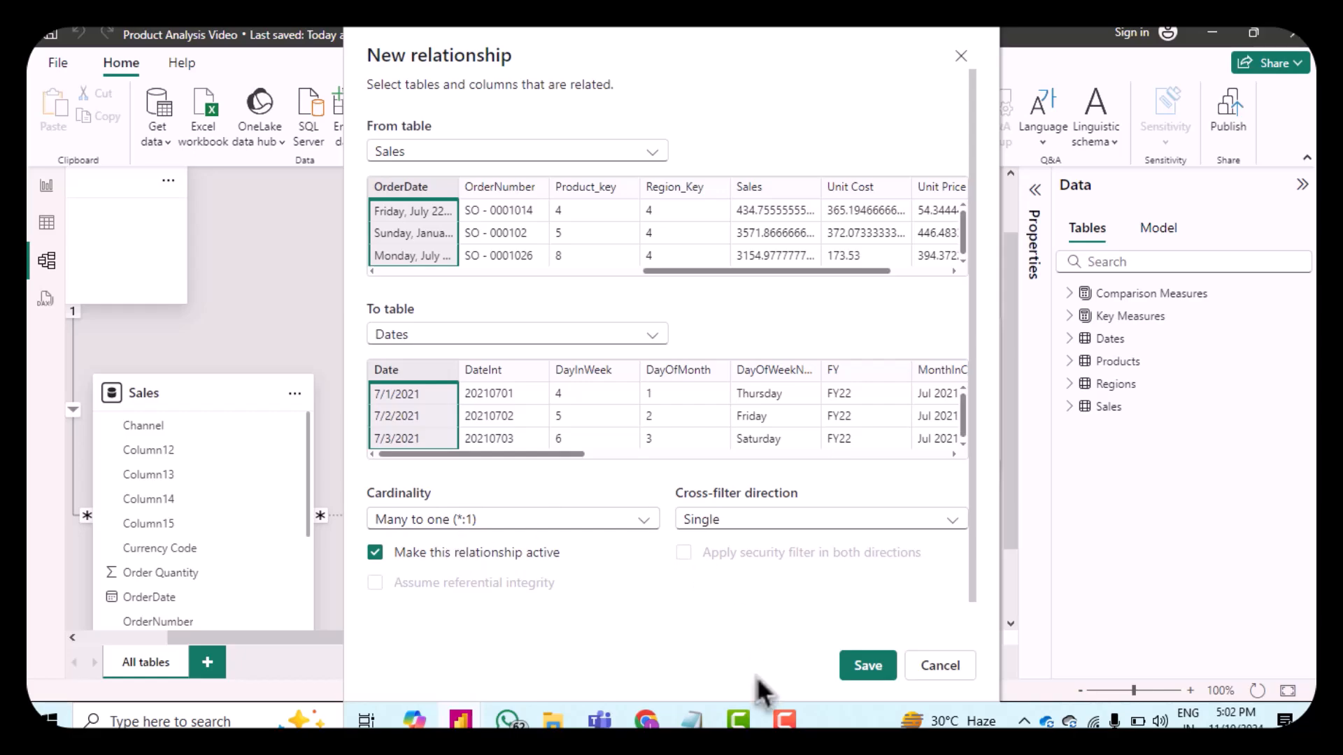
{"action": "left_click", "coordinate": [871, 671]}
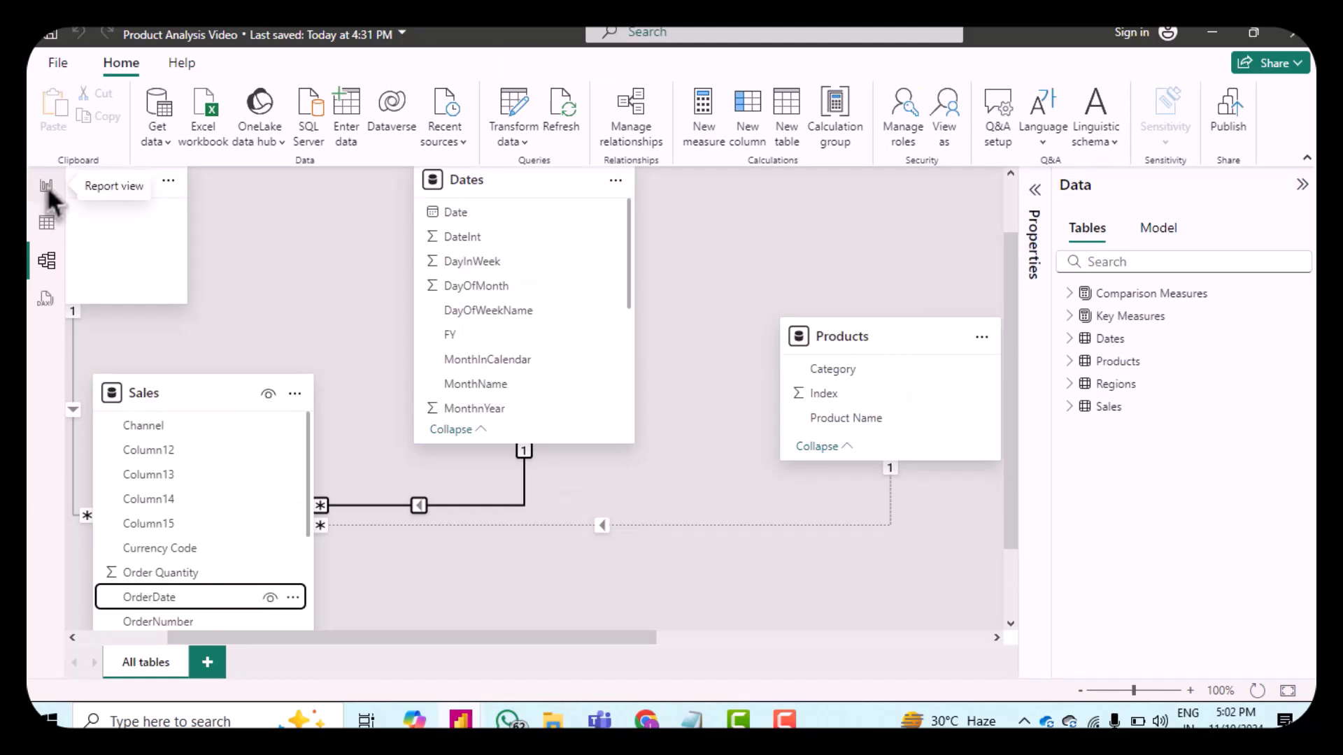
{"action": "left_click", "coordinate": [47, 186]}
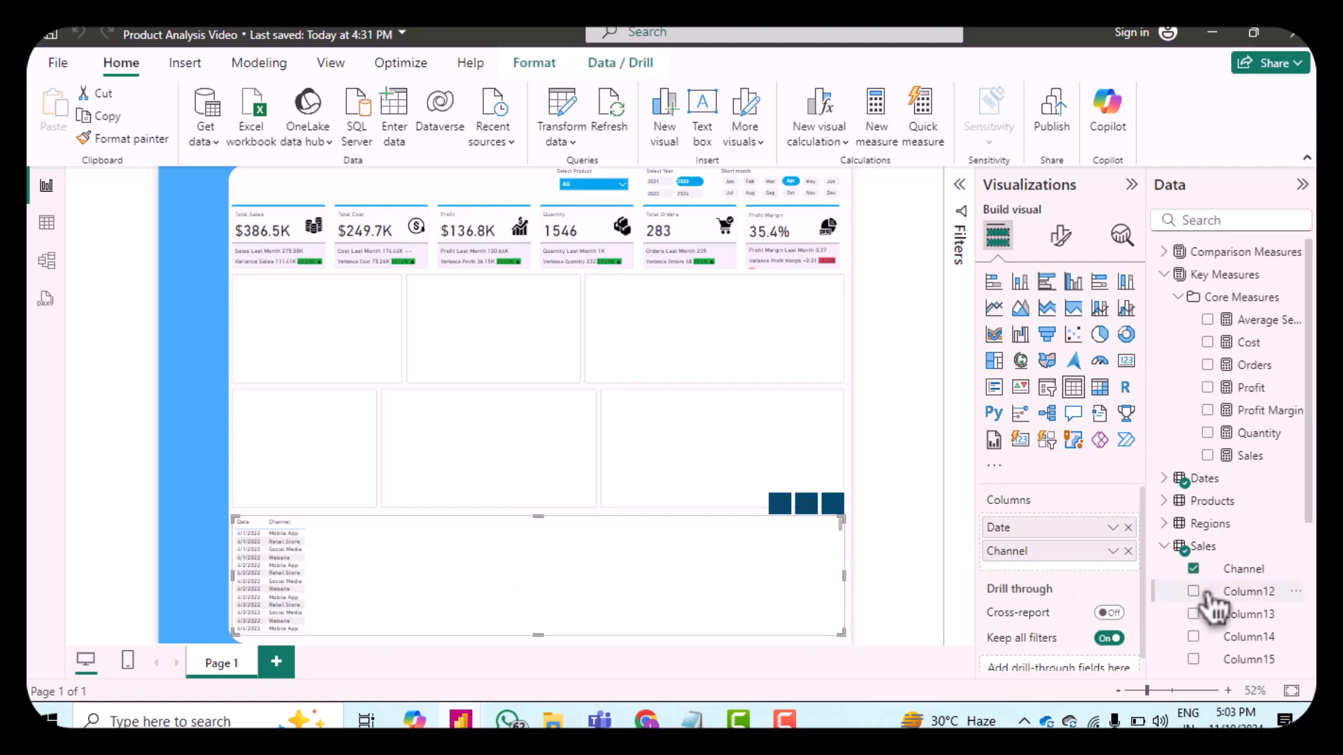
Step: Add Currency Code and Warehouse from Sales, and City from Regions, to the table's columns
{"action": "scroll", "coordinate": [1212, 604], "scroll_direction": "down", "scroll_amount": 1}
{"action": "scroll", "coordinate": [1212, 604], "scroll_direction": "down", "scroll_amount": 4}
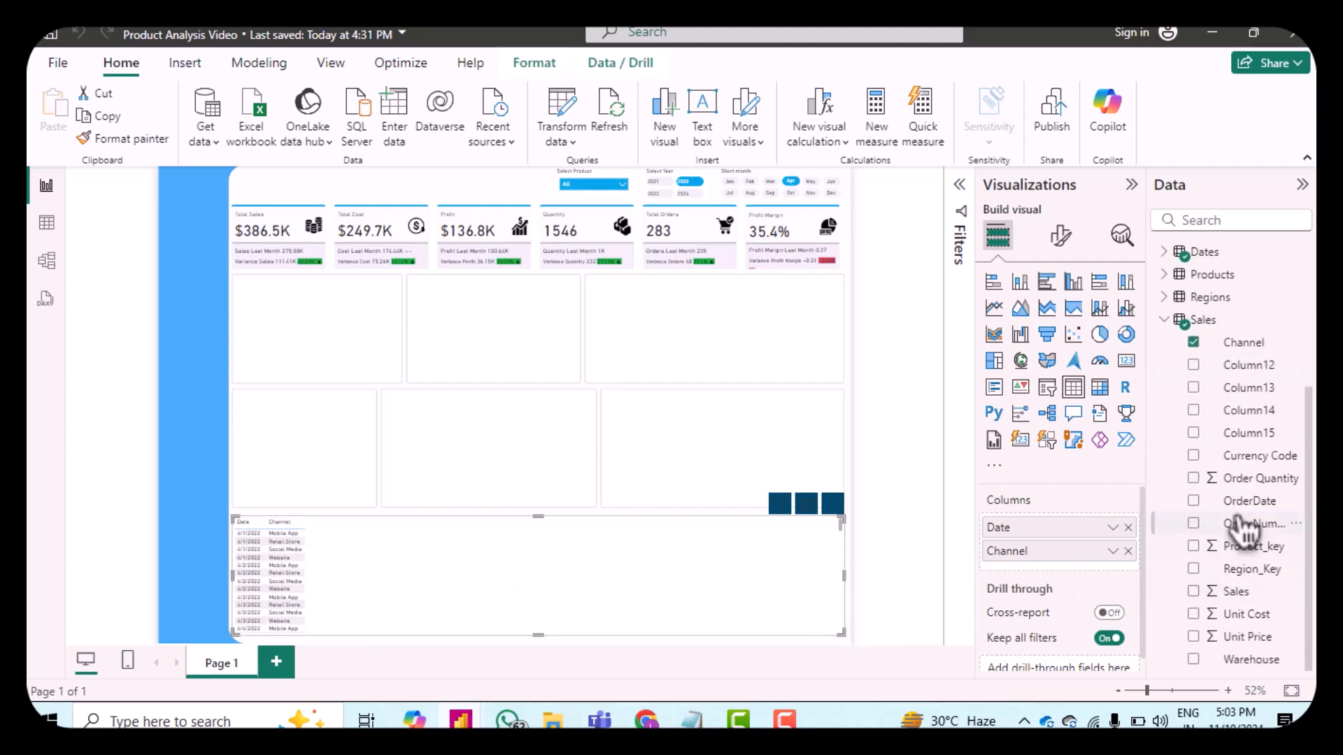
{"action": "left_click_drag", "start_coordinate": [1239, 458], "coordinate": [1056, 569]}
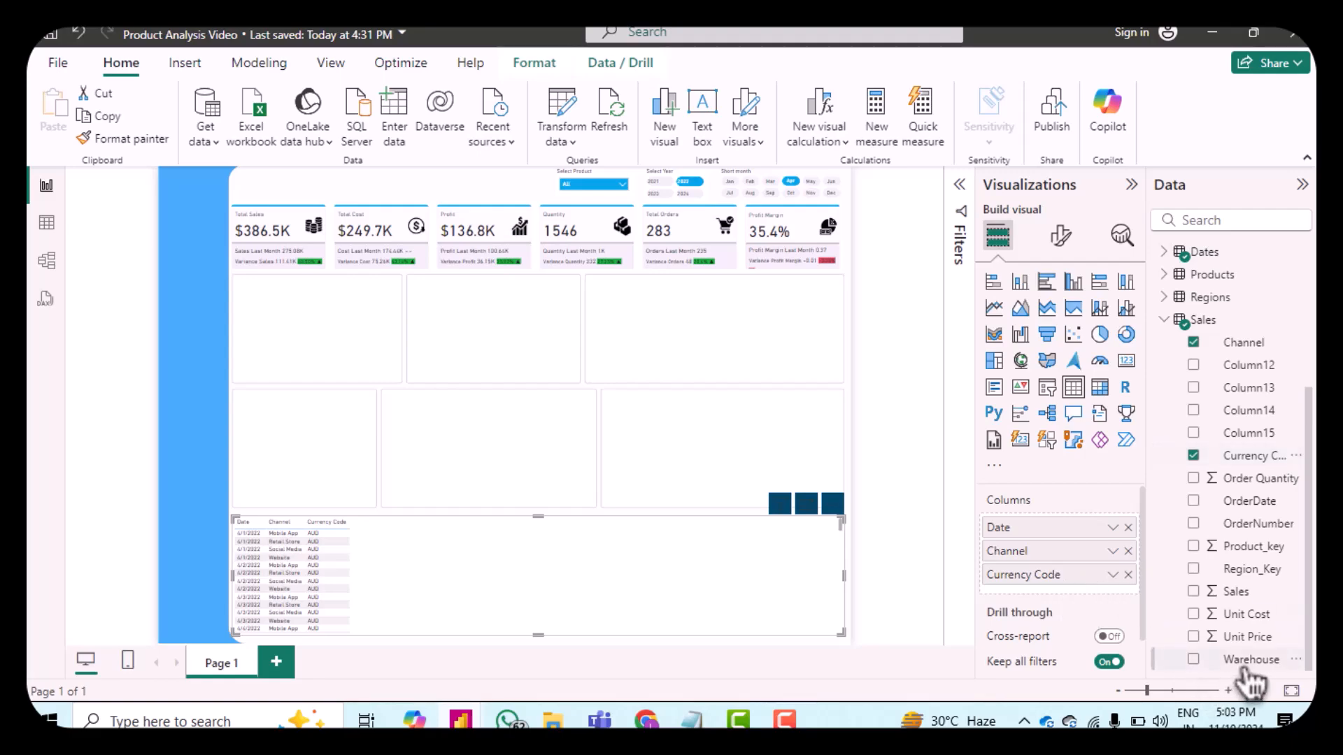
{"action": "left_click_drag", "start_coordinate": [1250, 669], "coordinate": [1068, 599]}
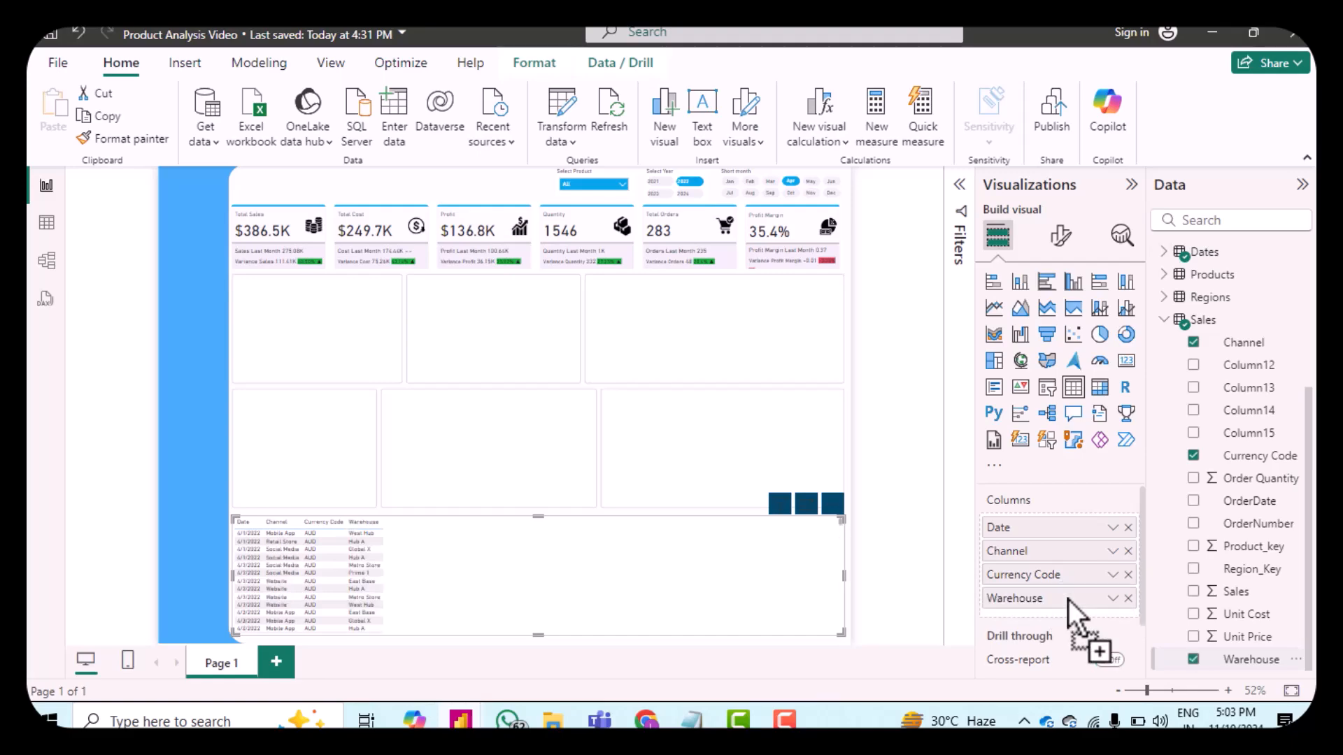
{"action": "left_click", "coordinate": [1179, 323]}
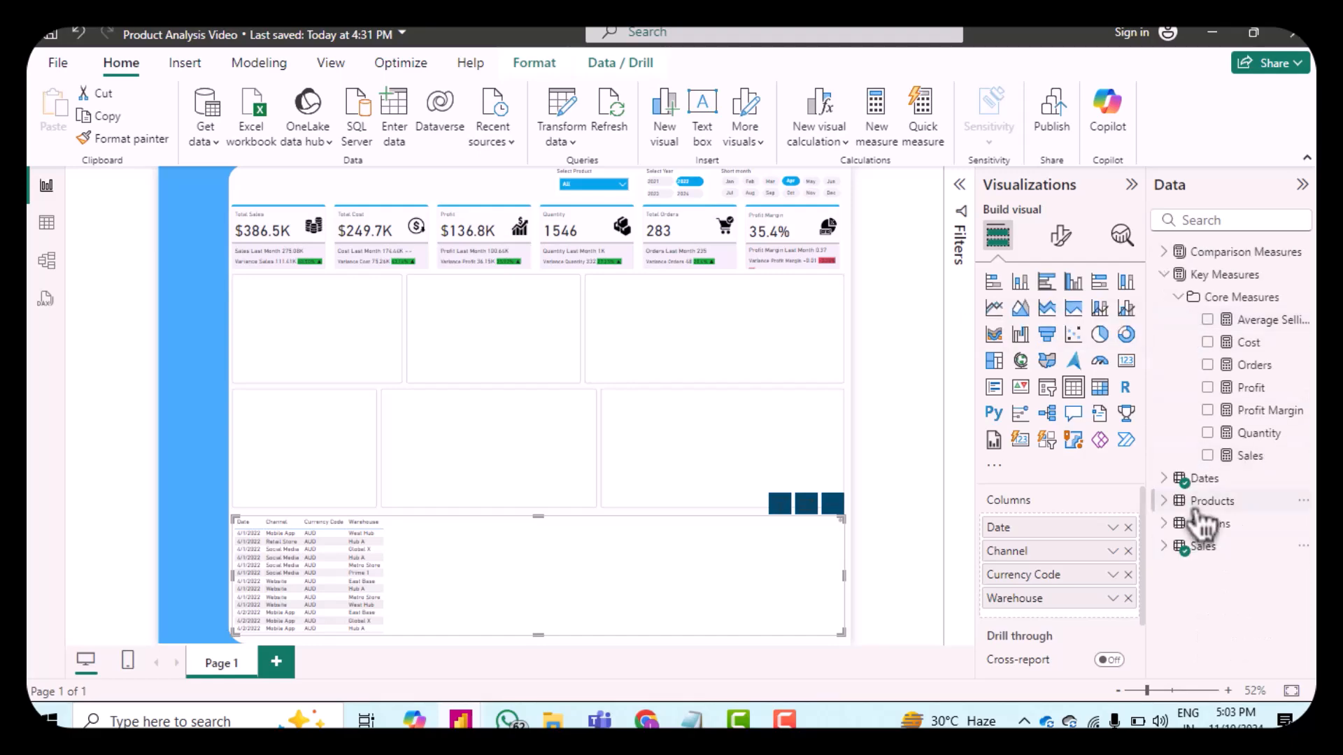
{"action": "left_click", "coordinate": [1178, 526]}
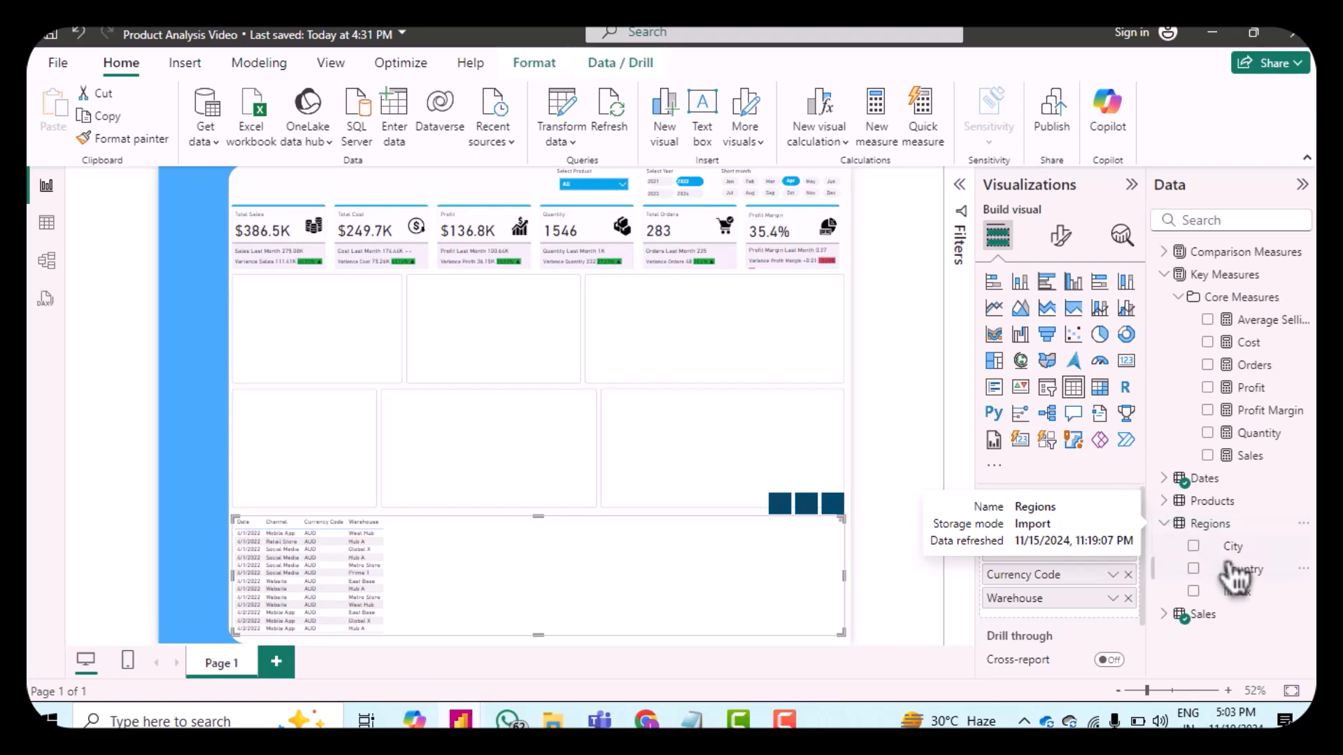
{"action": "left_click_drag", "start_coordinate": [1250, 556], "coordinate": [1067, 618]}
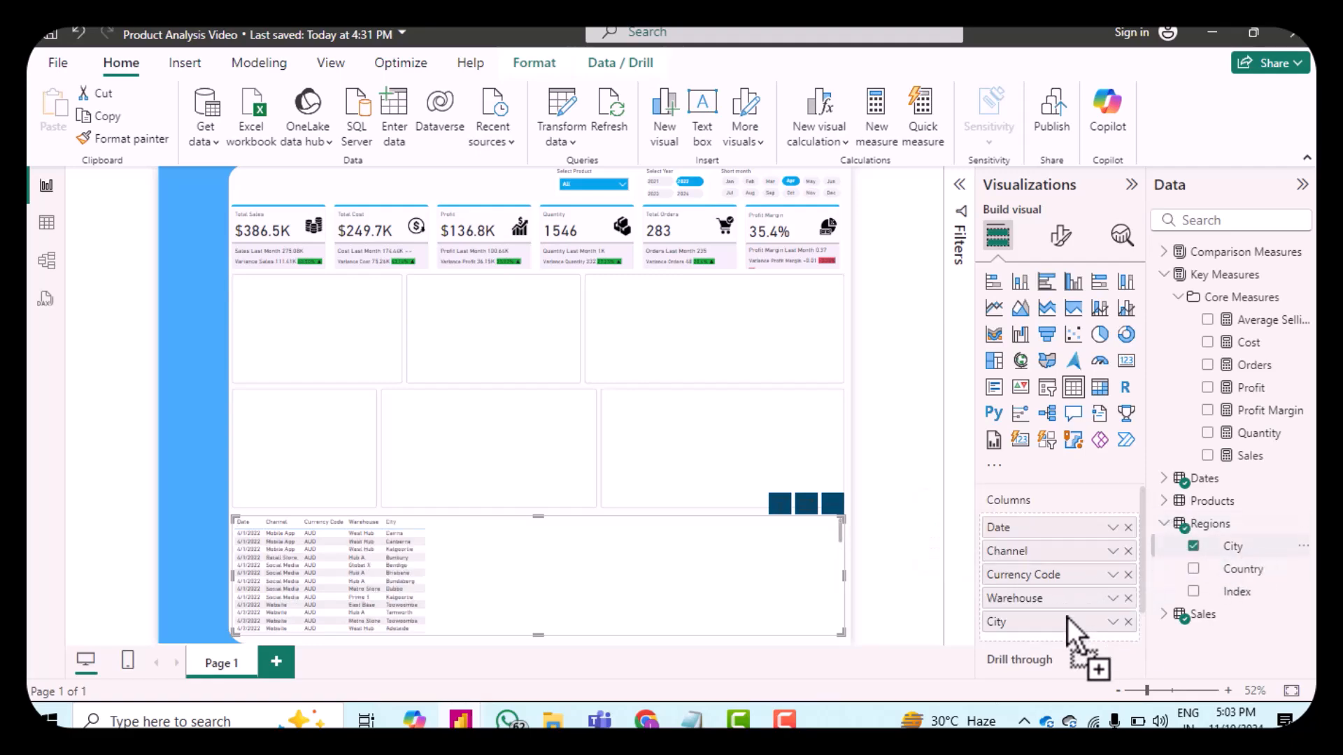
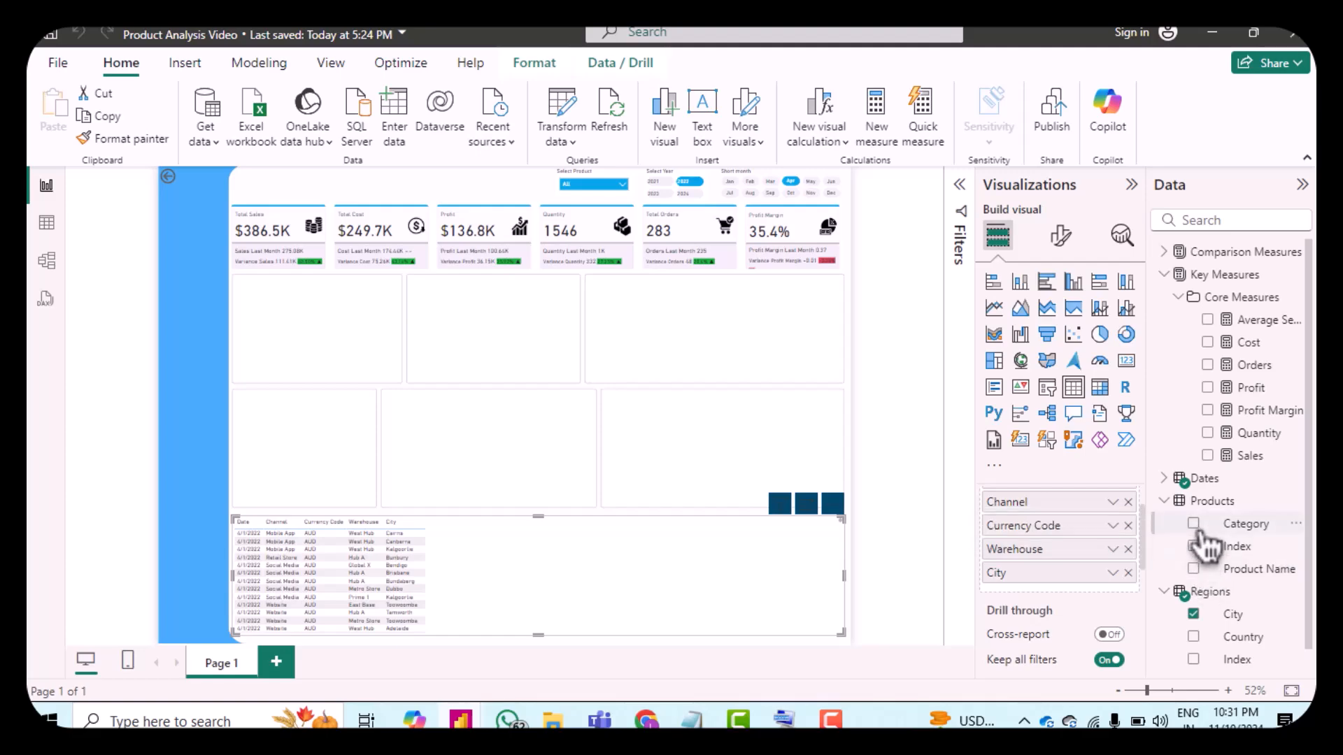
Step: Add the Products Category field to the table's columns
{"action": "left_click", "coordinate": [1195, 526]}
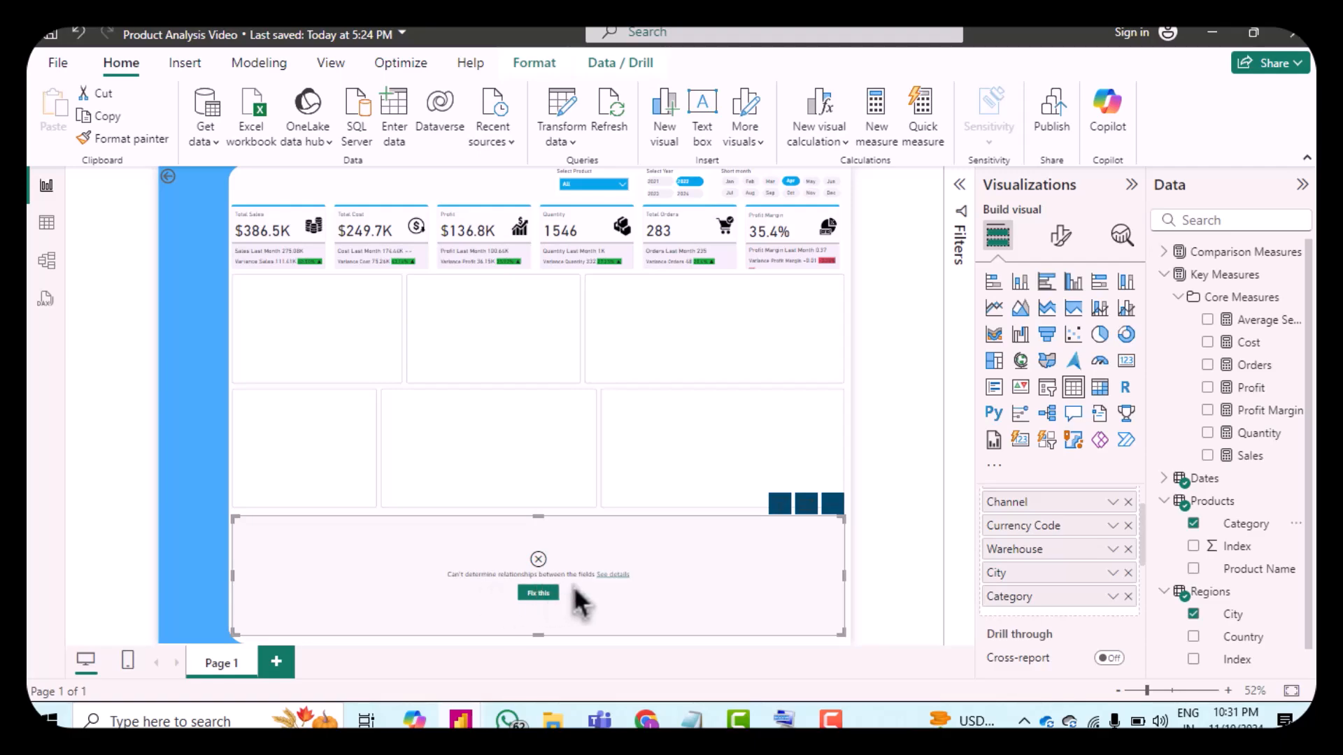
Step: In model view, make the Sales Product_key to Products Index relationship active, then return to the report
{"action": "left_click", "coordinate": [47, 262]}
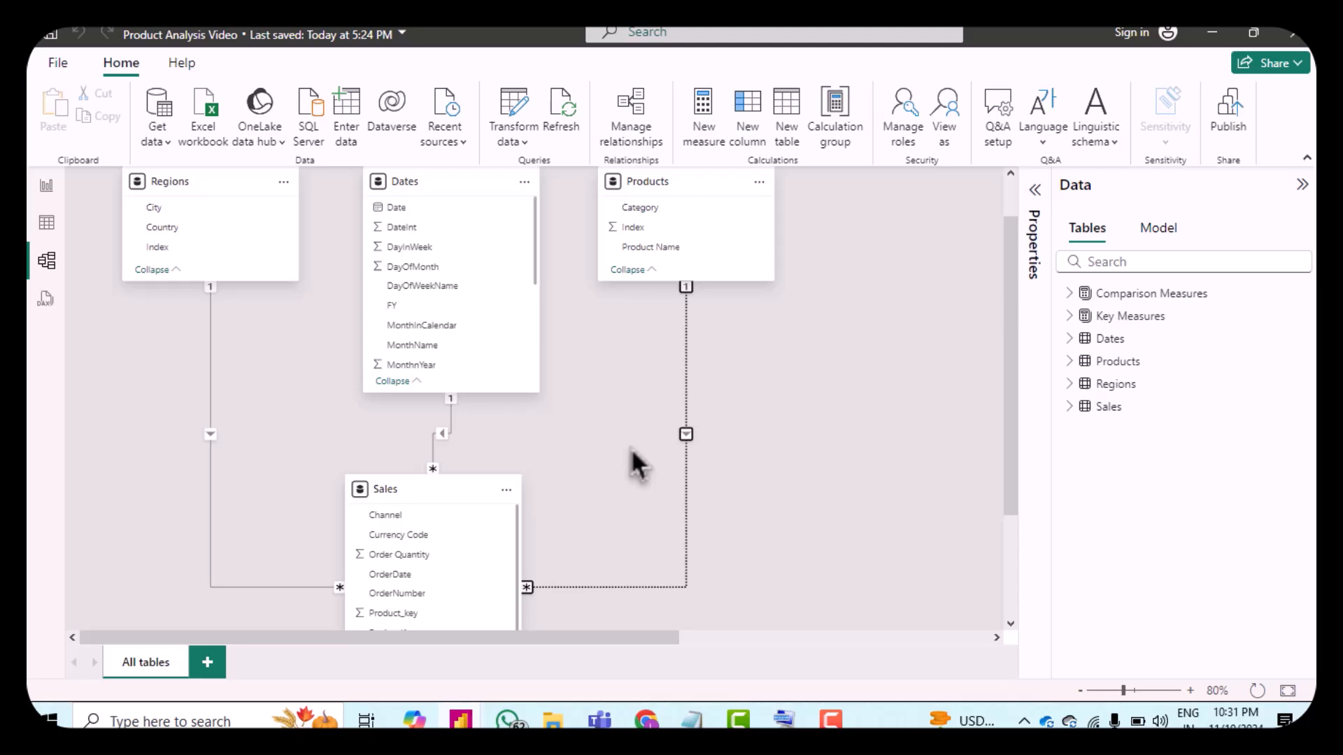
{"action": "double_click", "coordinate": [684, 439]}
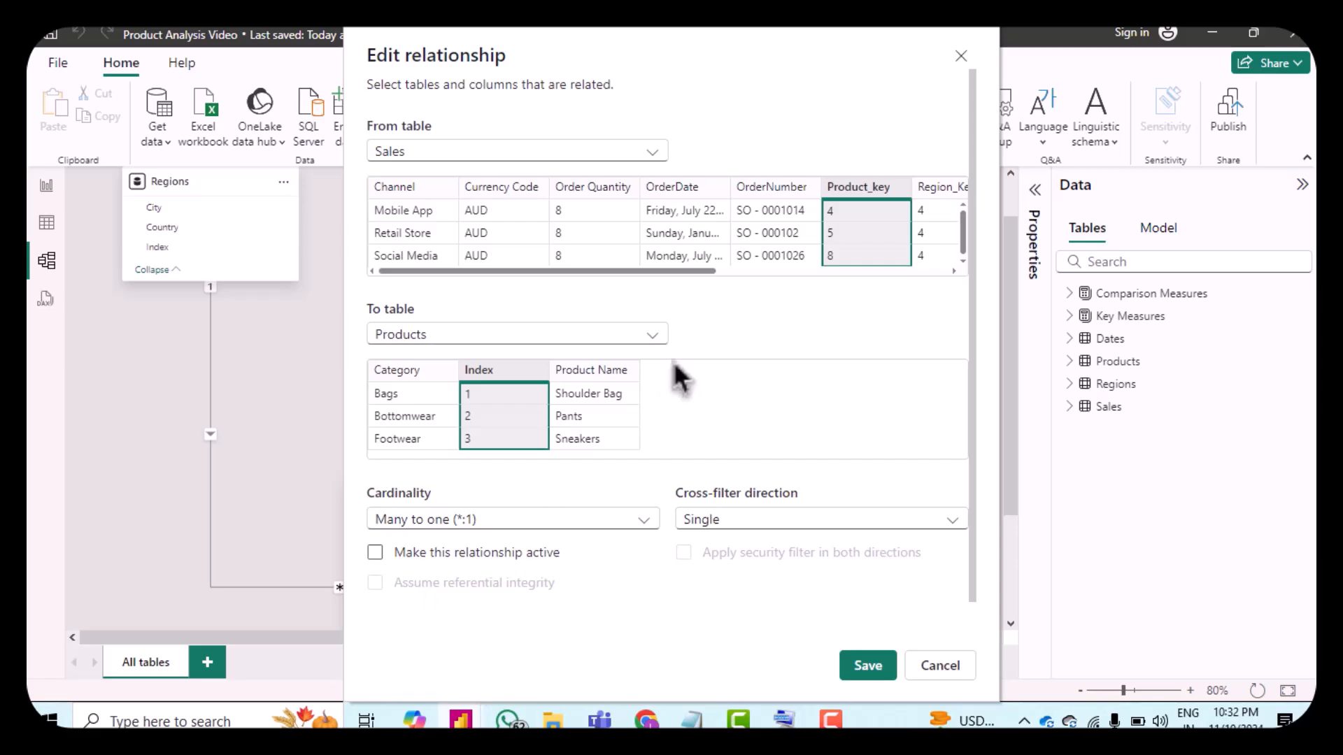
{"action": "left_click", "coordinate": [375, 553]}
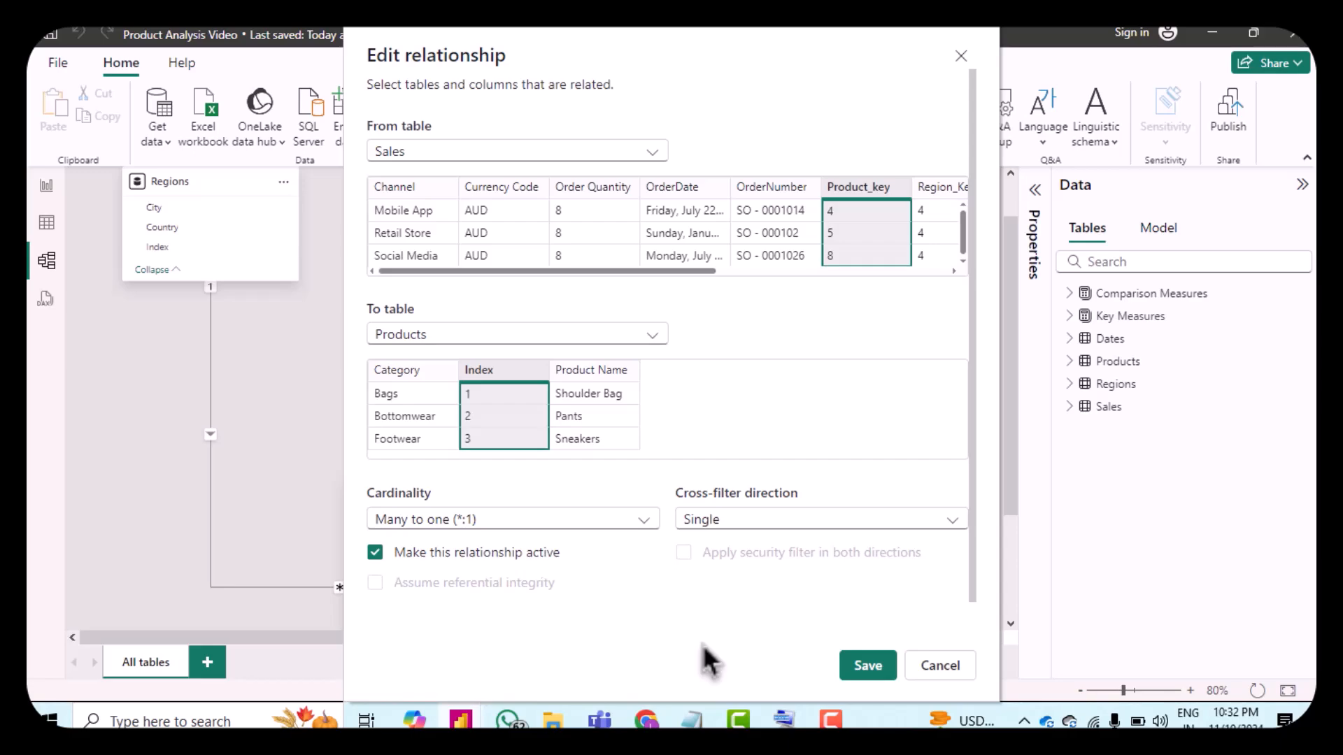
{"action": "left_click", "coordinate": [869, 670]}
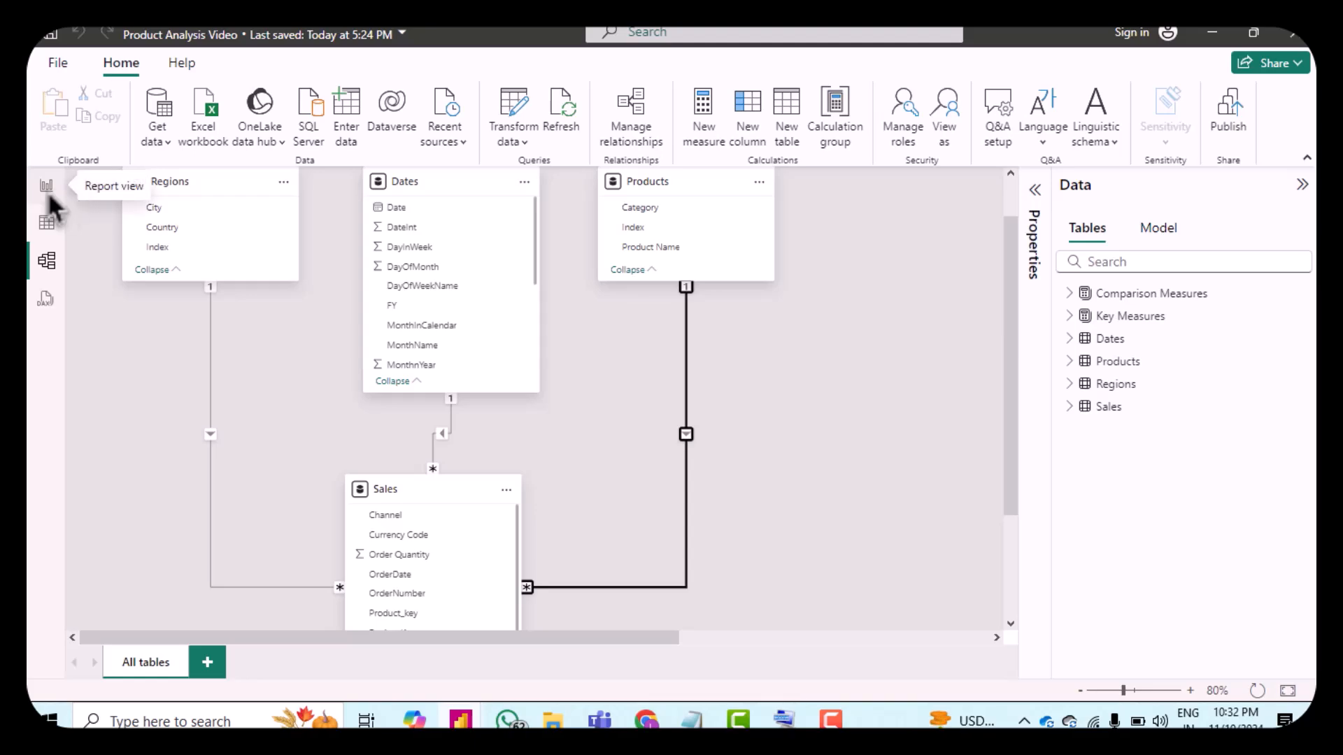
{"action": "left_click", "coordinate": [47, 191]}
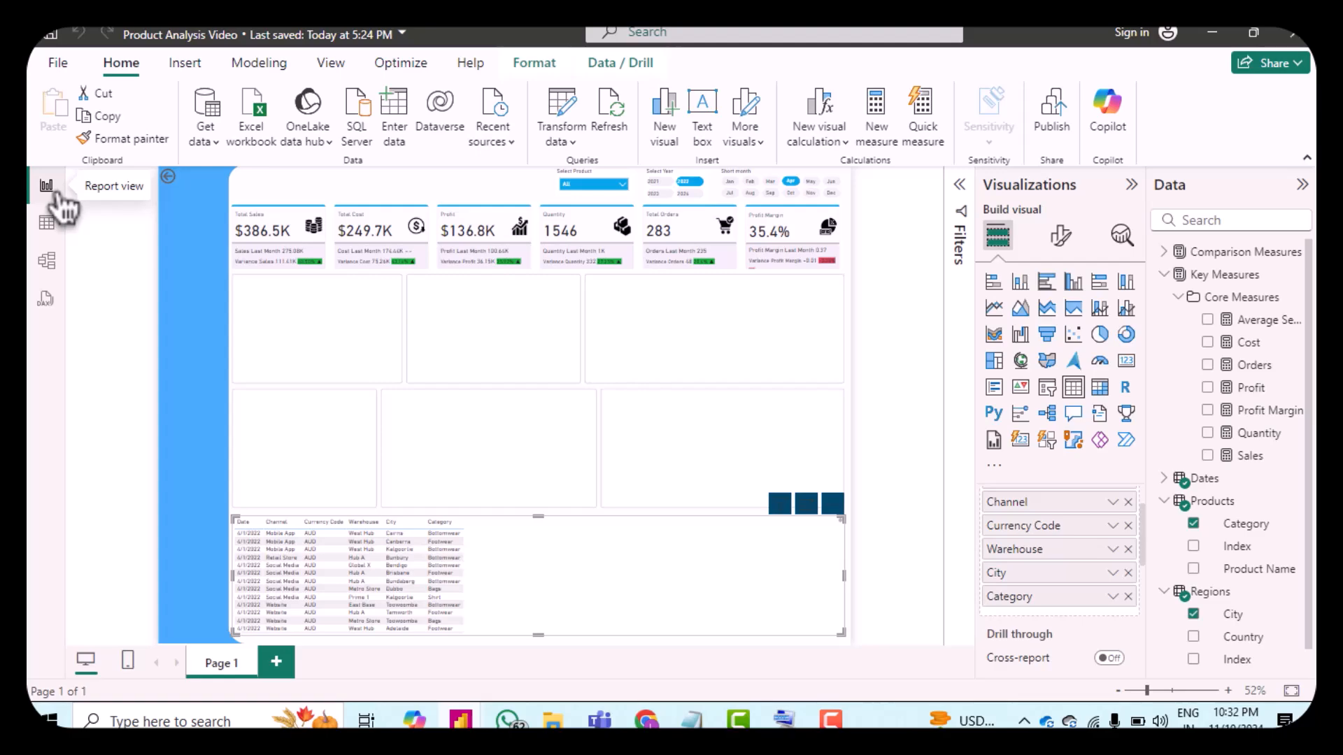
Step: Add Product Name plus the Sales, Cost, Profit, Quantity, Profit Margin and Average Selling Price measures to the table
{"action": "left_click", "coordinate": [1193, 569]}
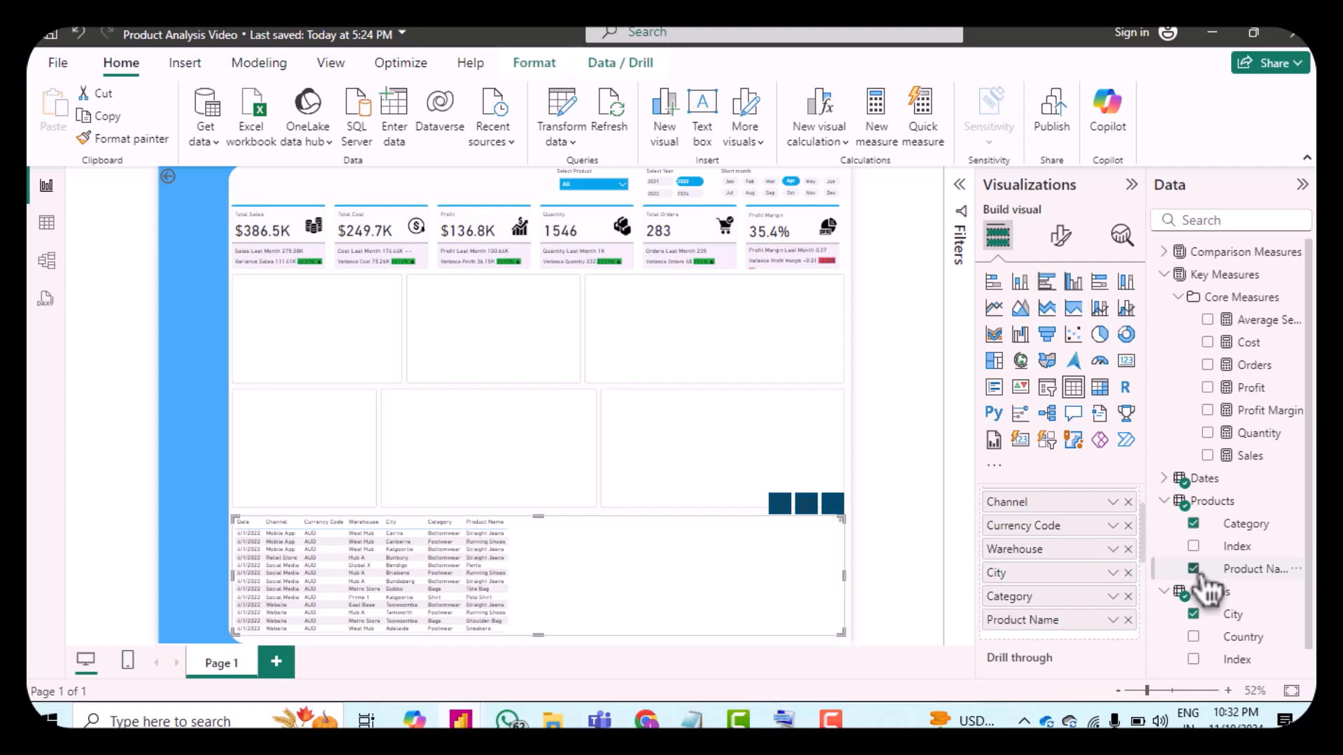
{"action": "left_click", "coordinate": [1169, 509]}
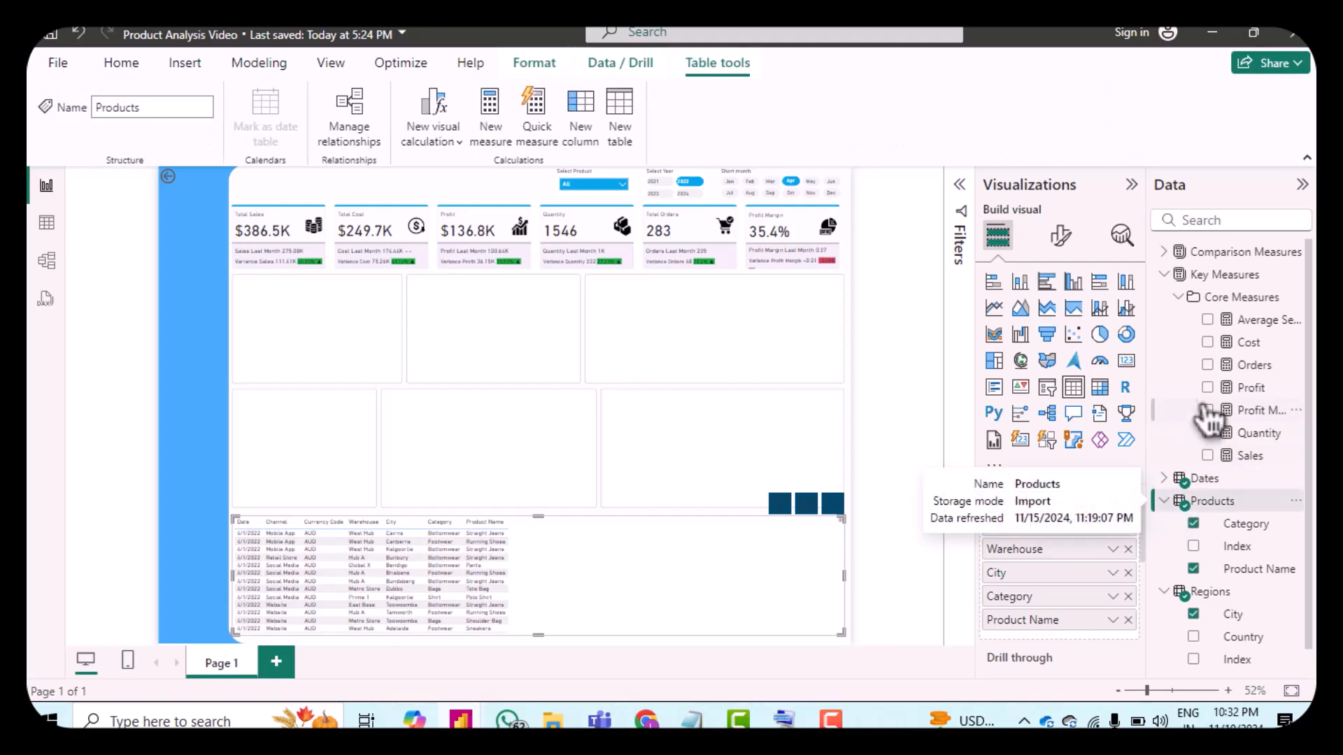
{"action": "left_click", "coordinate": [1208, 456]}
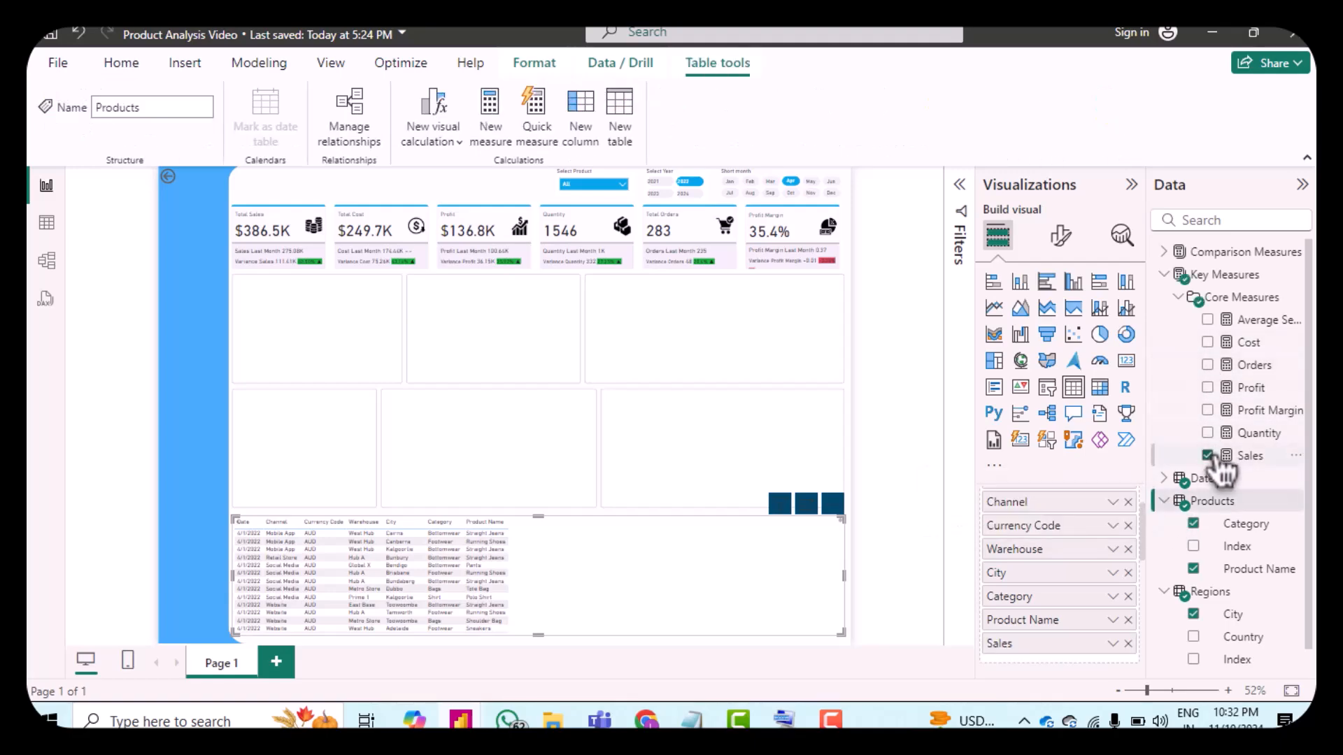
{"action": "left_click", "coordinate": [1209, 344]}
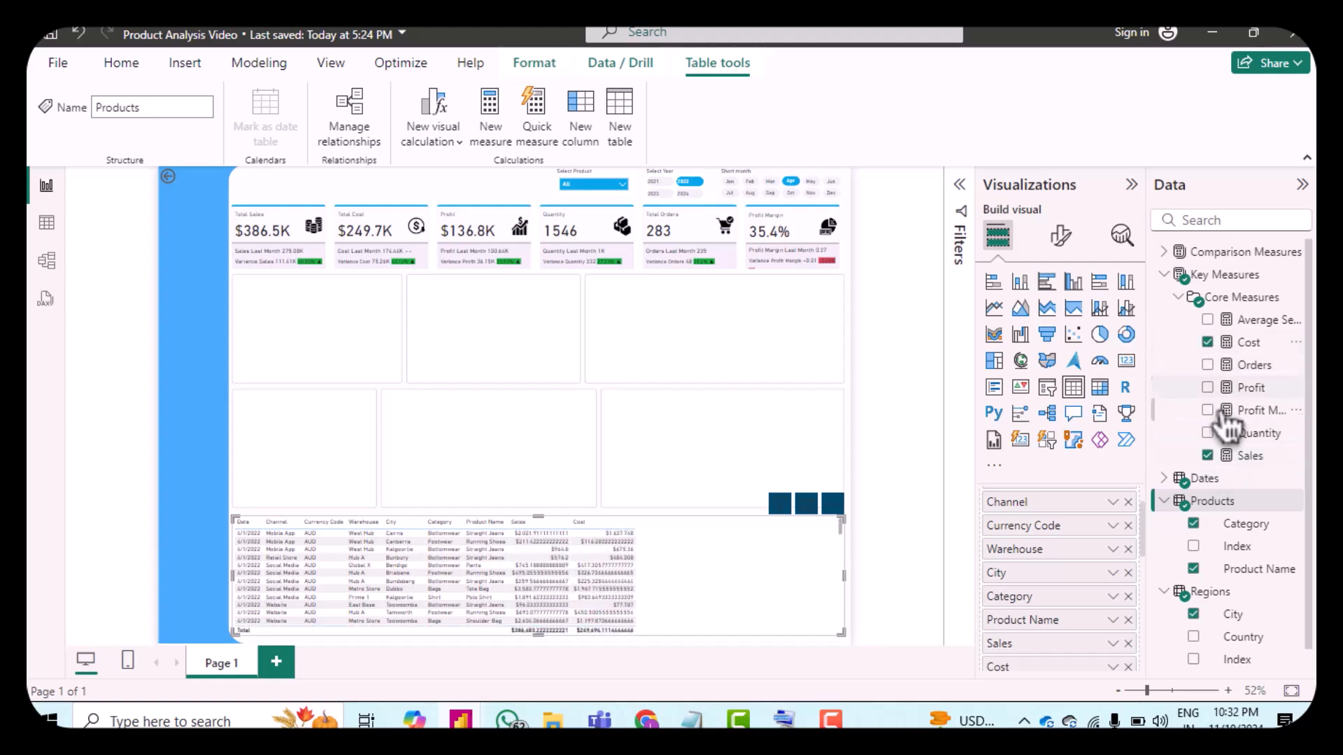
{"action": "left_click", "coordinate": [1210, 389]}
{"action": "left_click", "coordinate": [1208, 434]}
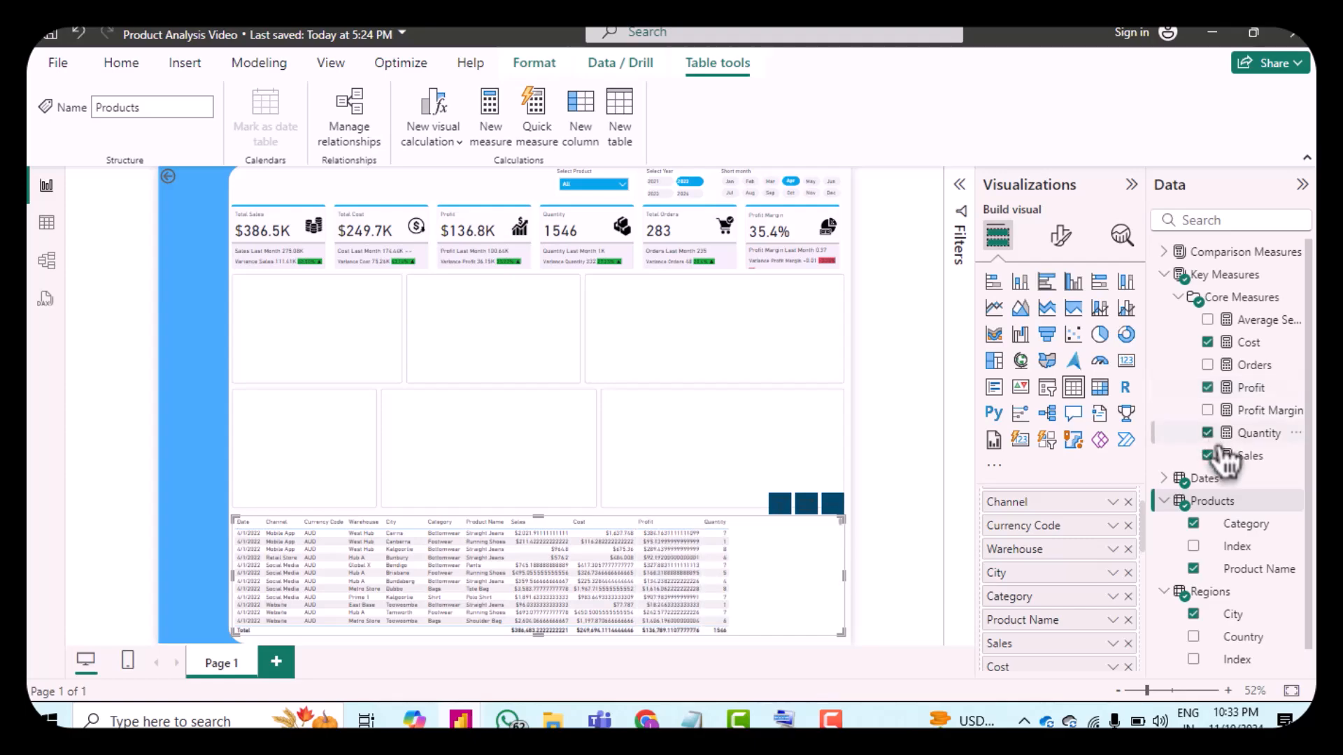
{"action": "left_click", "coordinate": [1215, 416]}
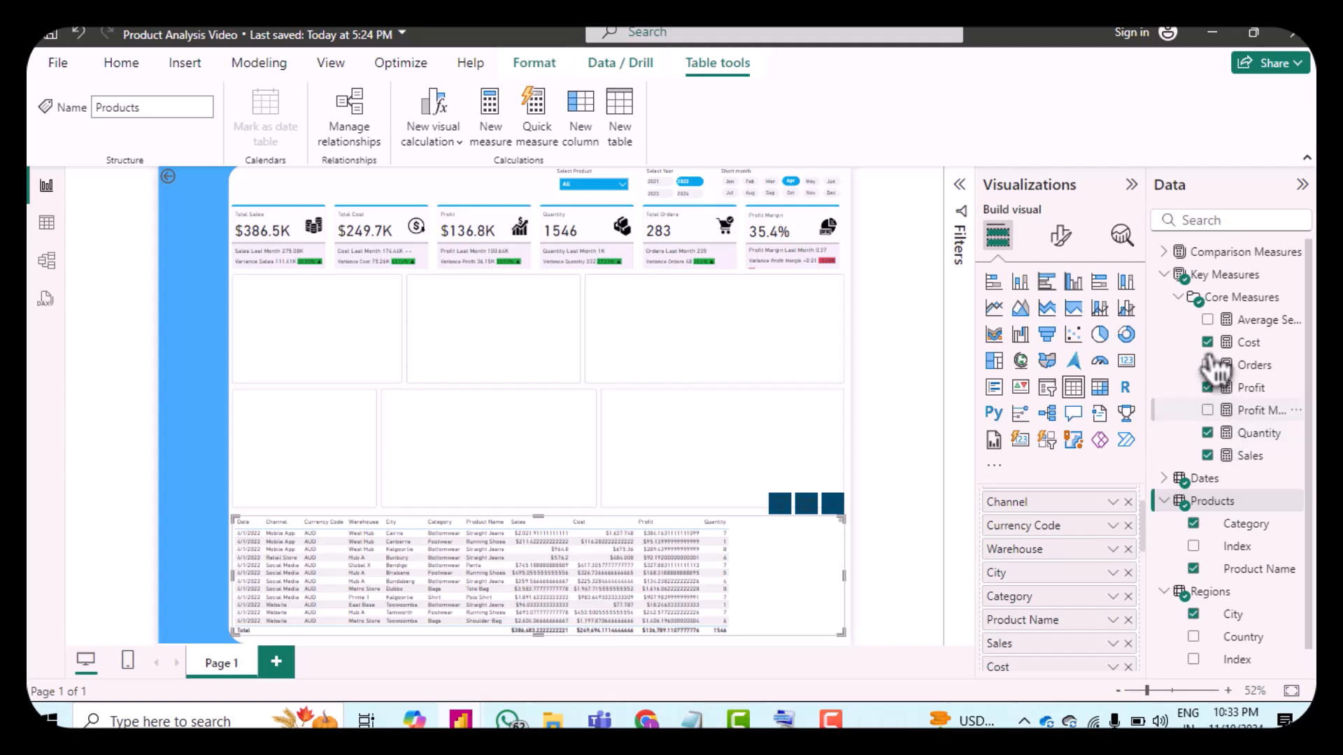
{"action": "left_click", "coordinate": [1210, 322]}
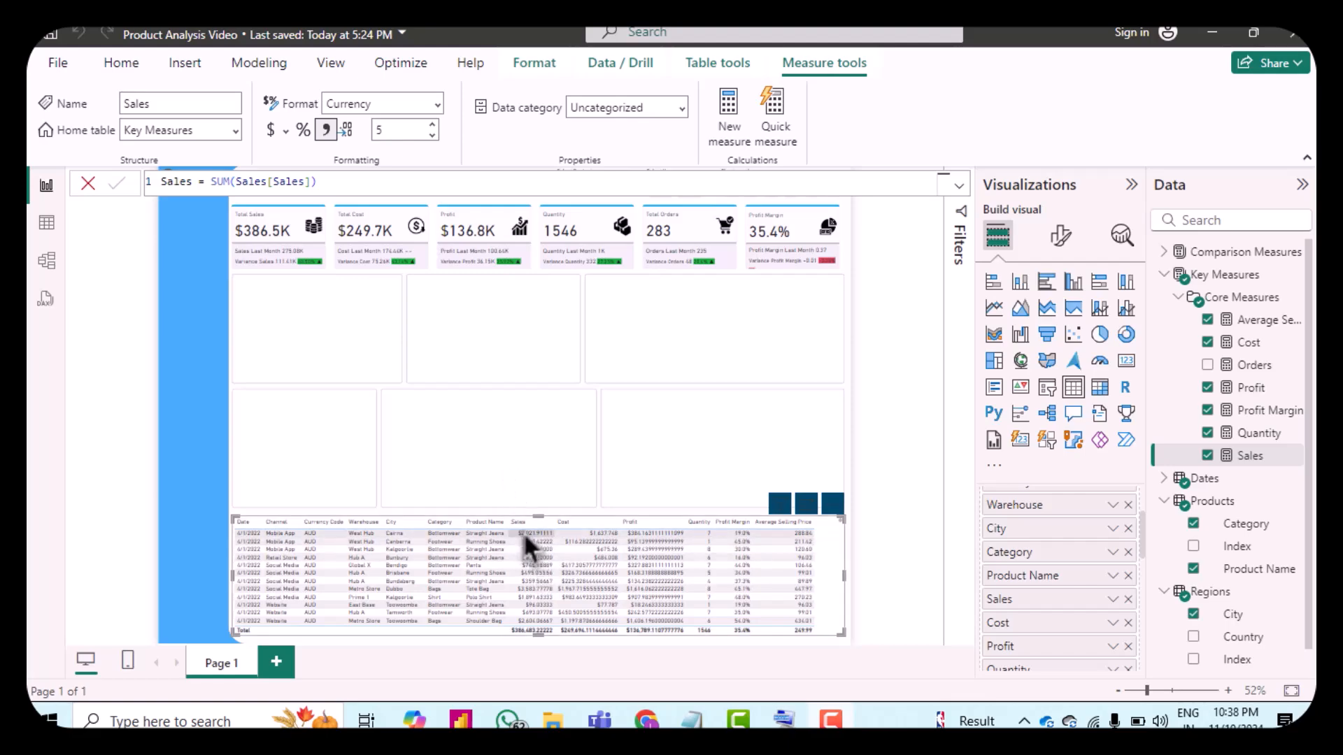
Step: Try to set the Sales measure's decimal places to 0
{"action": "left_click", "coordinate": [662, 534]}
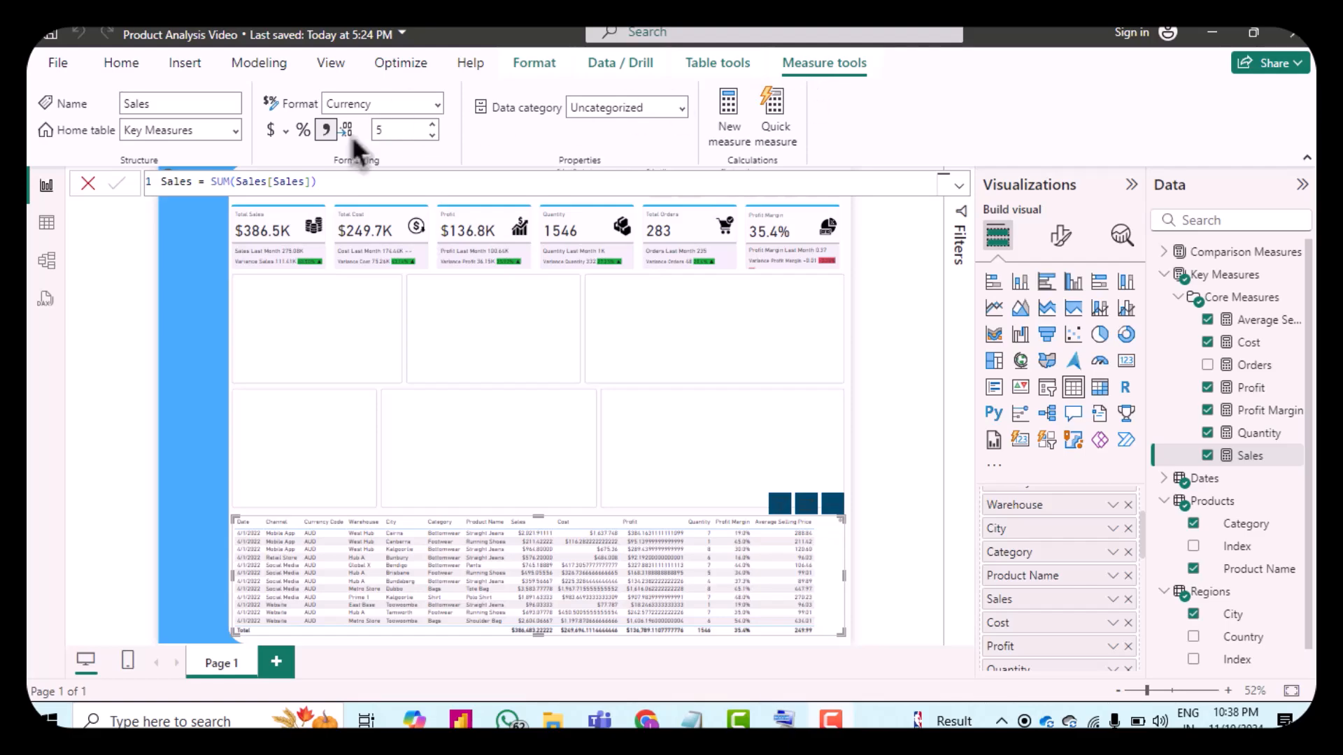
{"action": "double_click", "coordinate": [394, 131]}
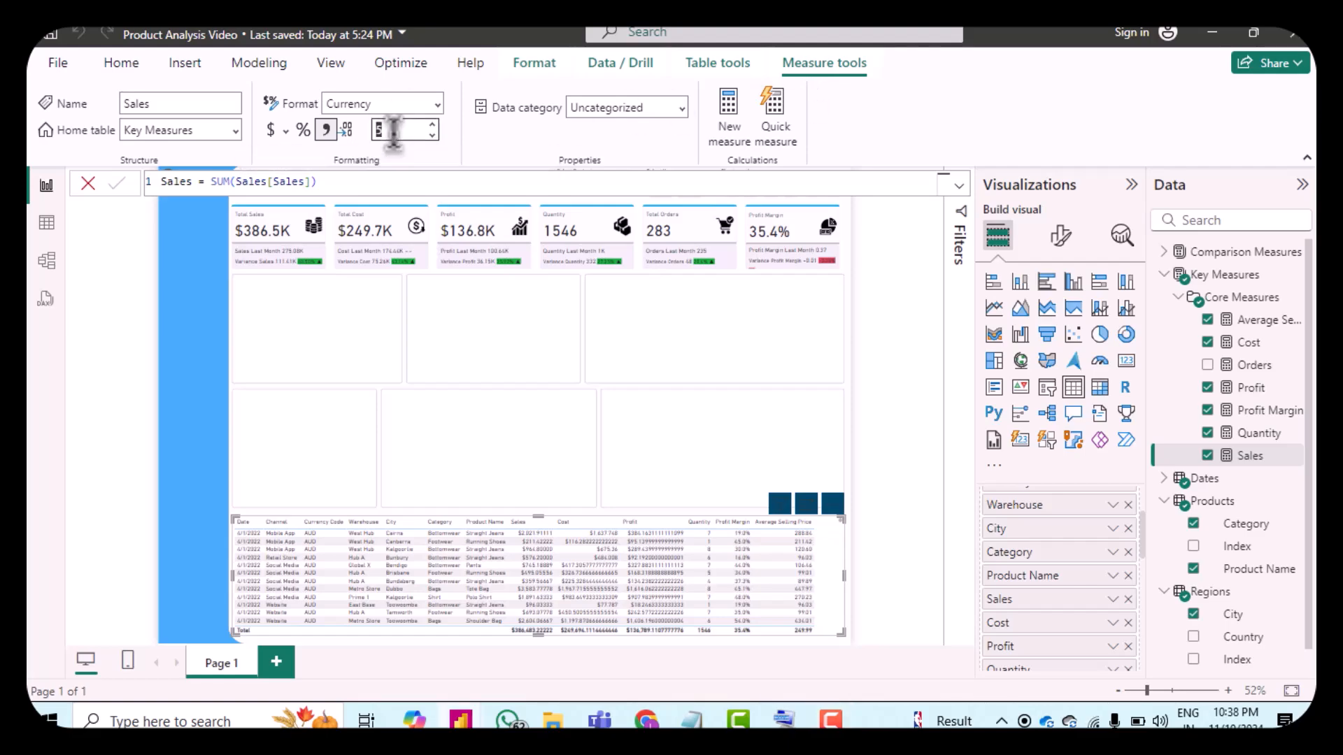
{"action": "type", "text": "0"}
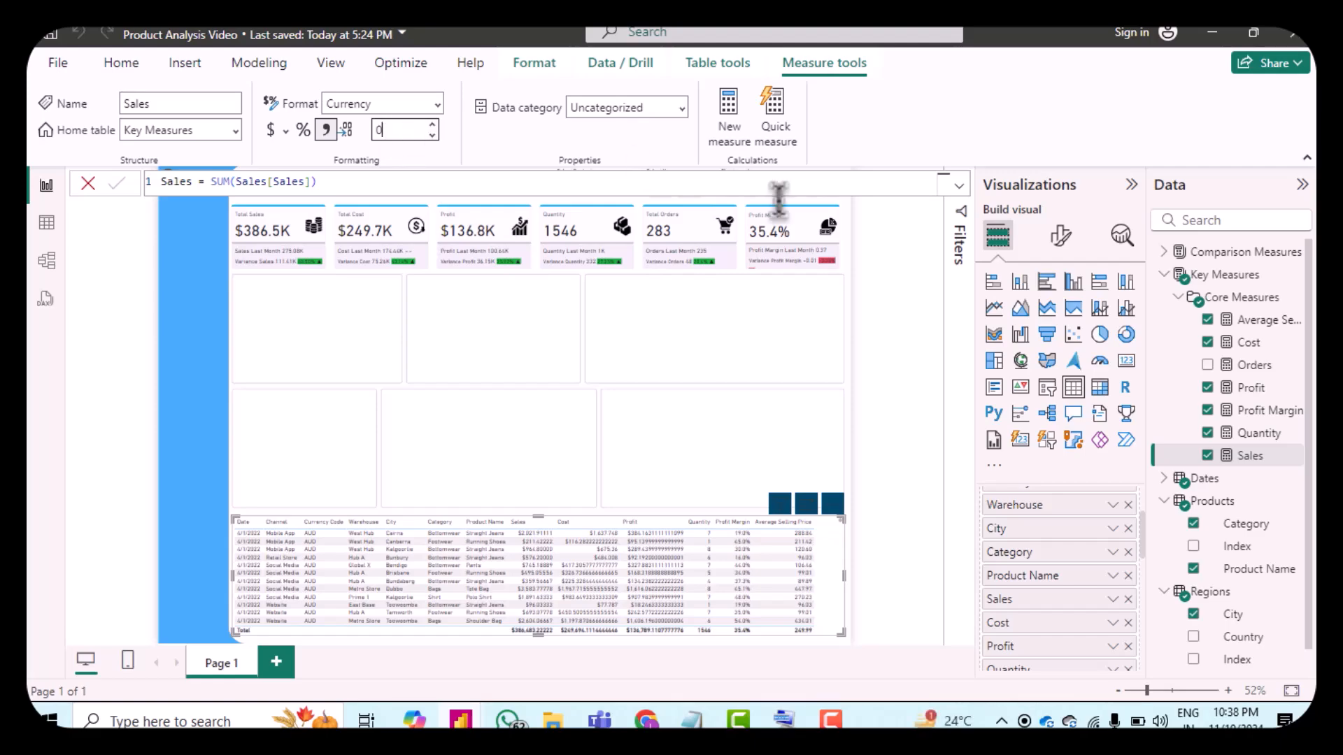
{"action": "left_click", "coordinate": [899, 323]}
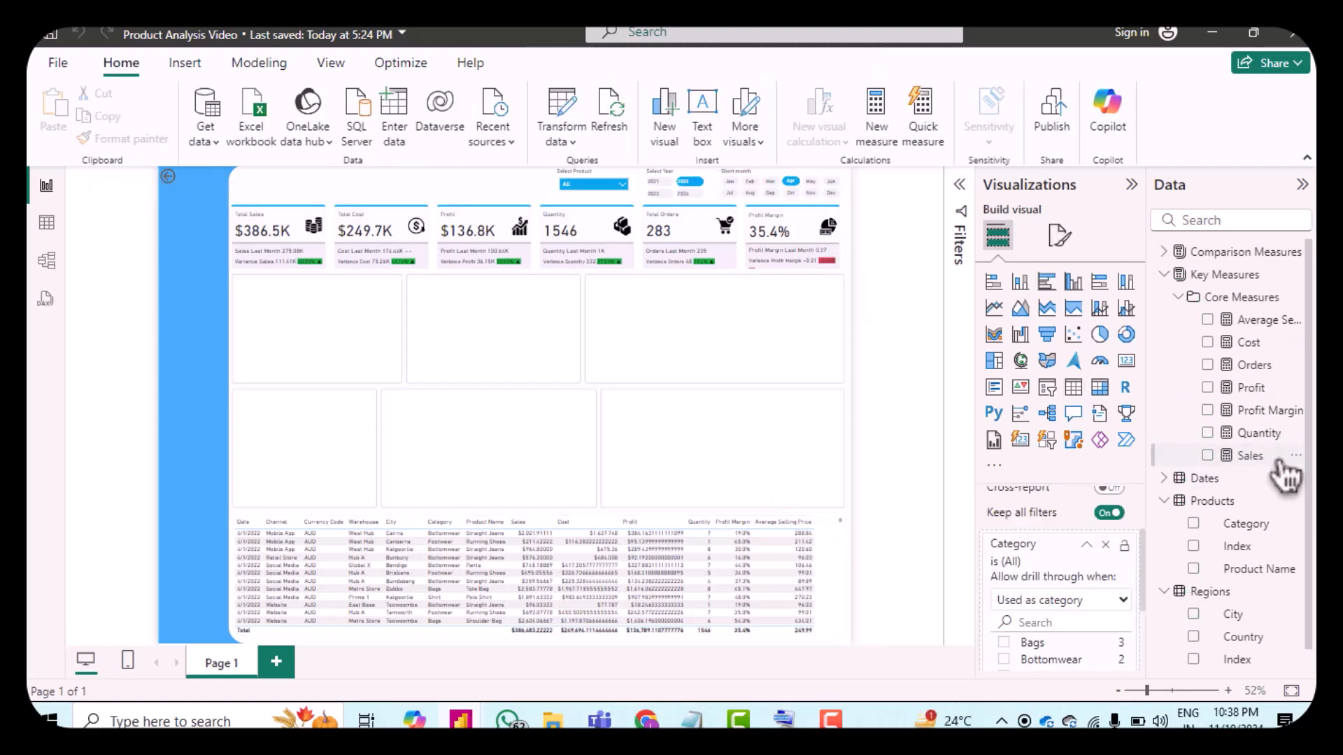
Step: Set the Cost measure's decimal places to 0
{"action": "left_click", "coordinate": [1250, 343]}
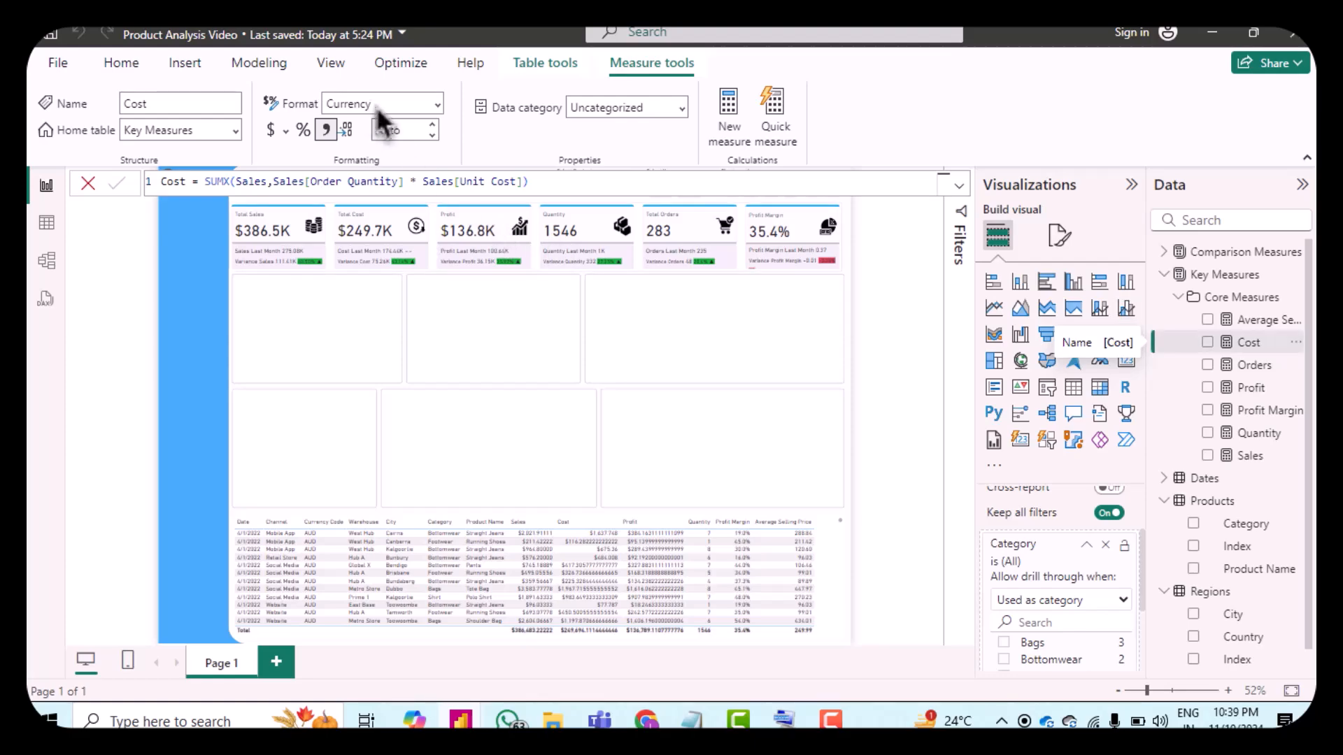
{"action": "left_click", "coordinate": [399, 128]}
{"action": "type", "text": "0"}
{"action": "left_click", "coordinate": [415, 148]}
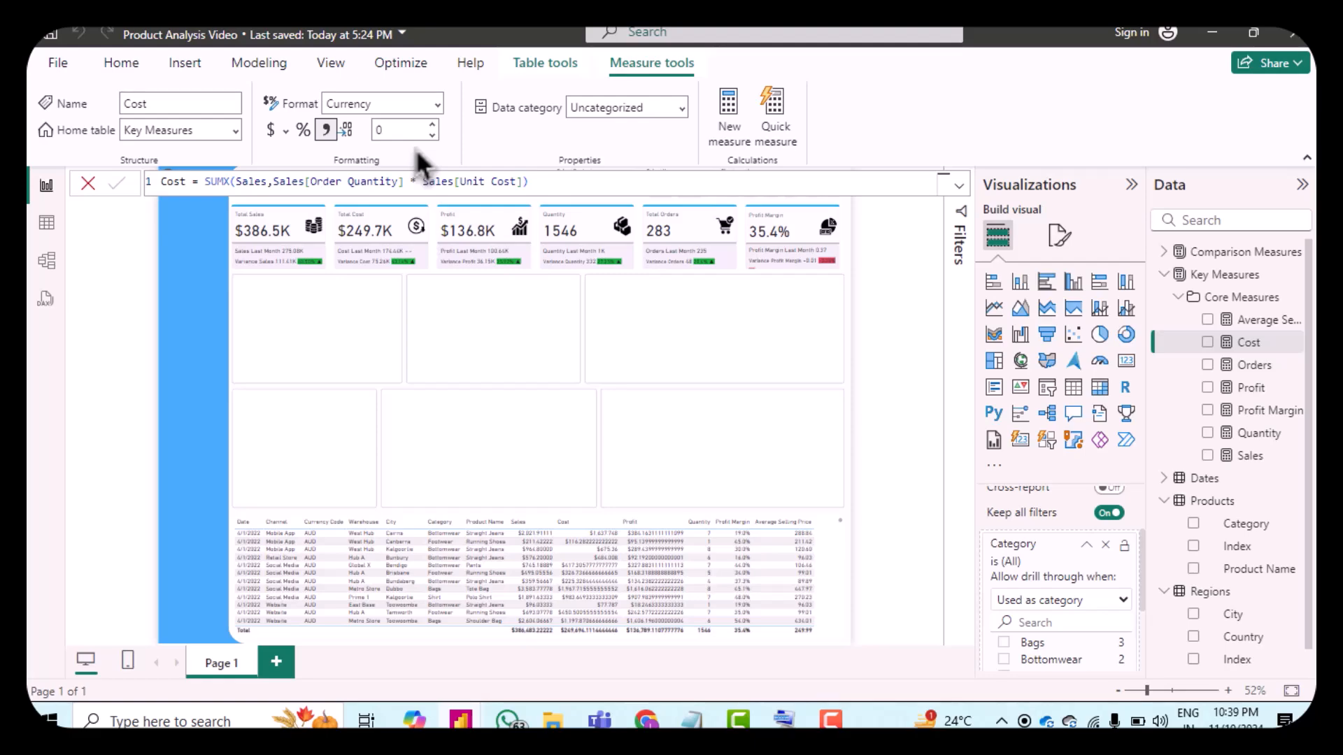
Step: Set the Sales measure's decimal places to 0
{"action": "left_click", "coordinate": [1252, 393]}
{"action": "double_click", "coordinate": [1236, 455]}
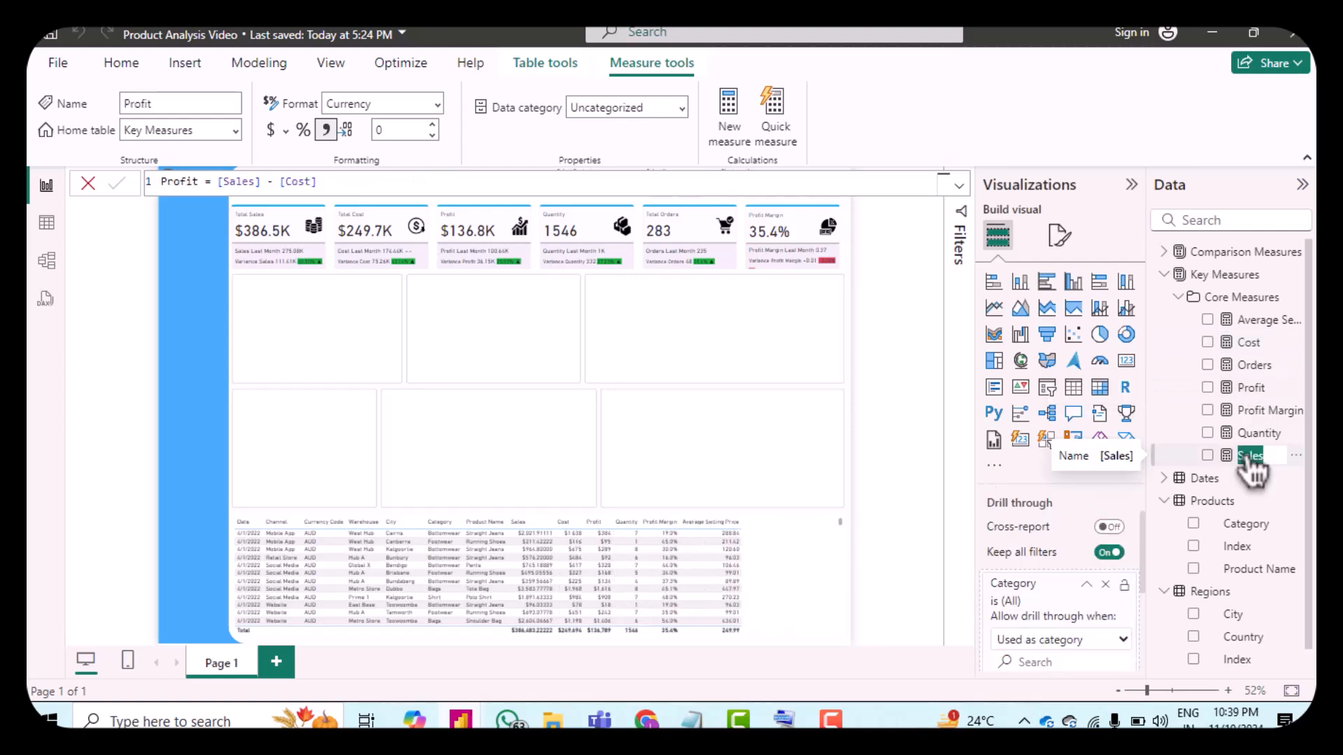
{"action": "left_click", "coordinate": [1232, 458]}
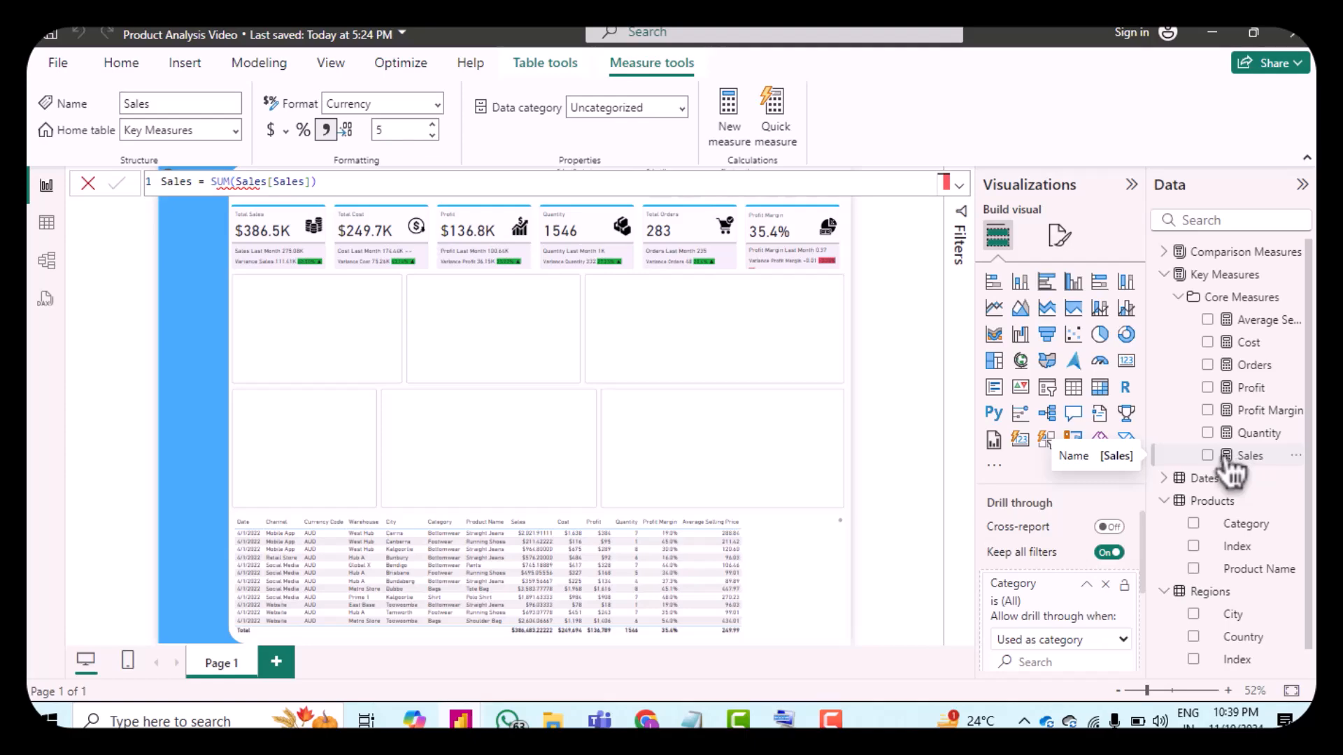
{"action": "double_click", "coordinate": [400, 131]}
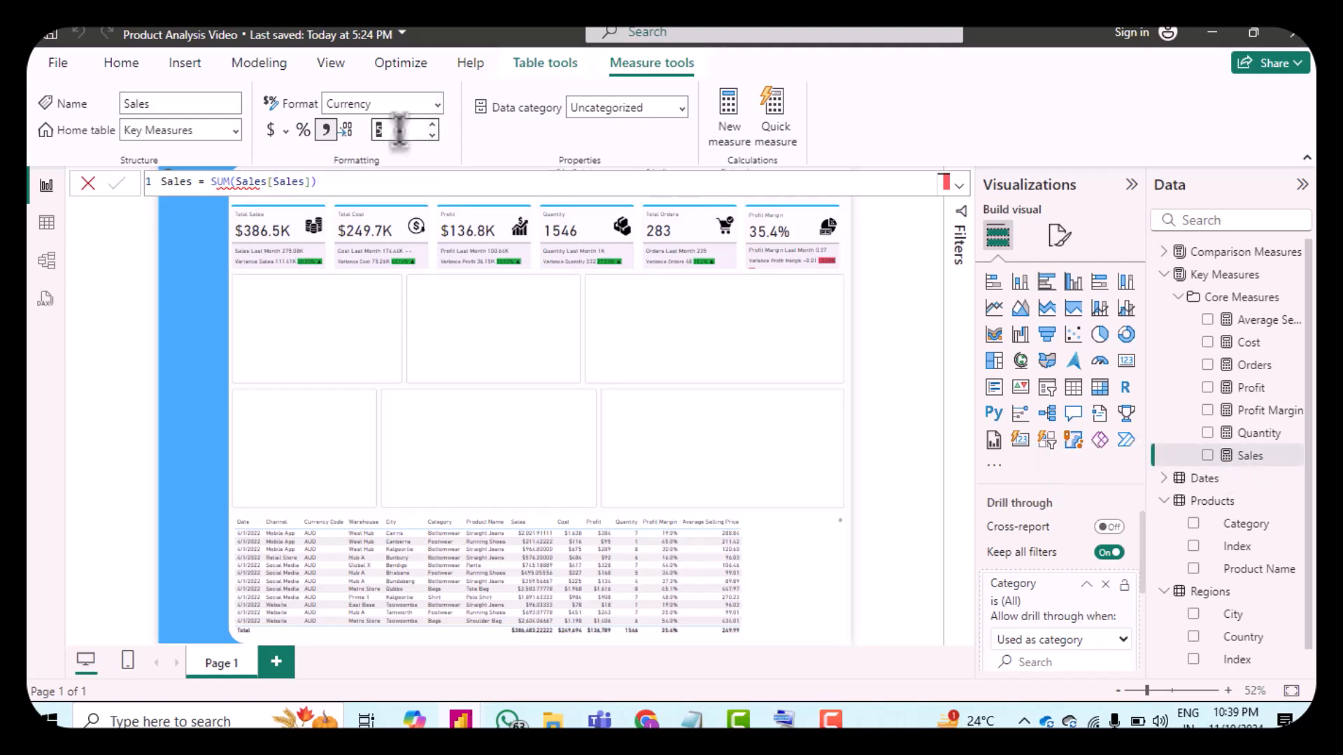
{"action": "type", "text": "0"}
{"action": "key", "text": "Return"}
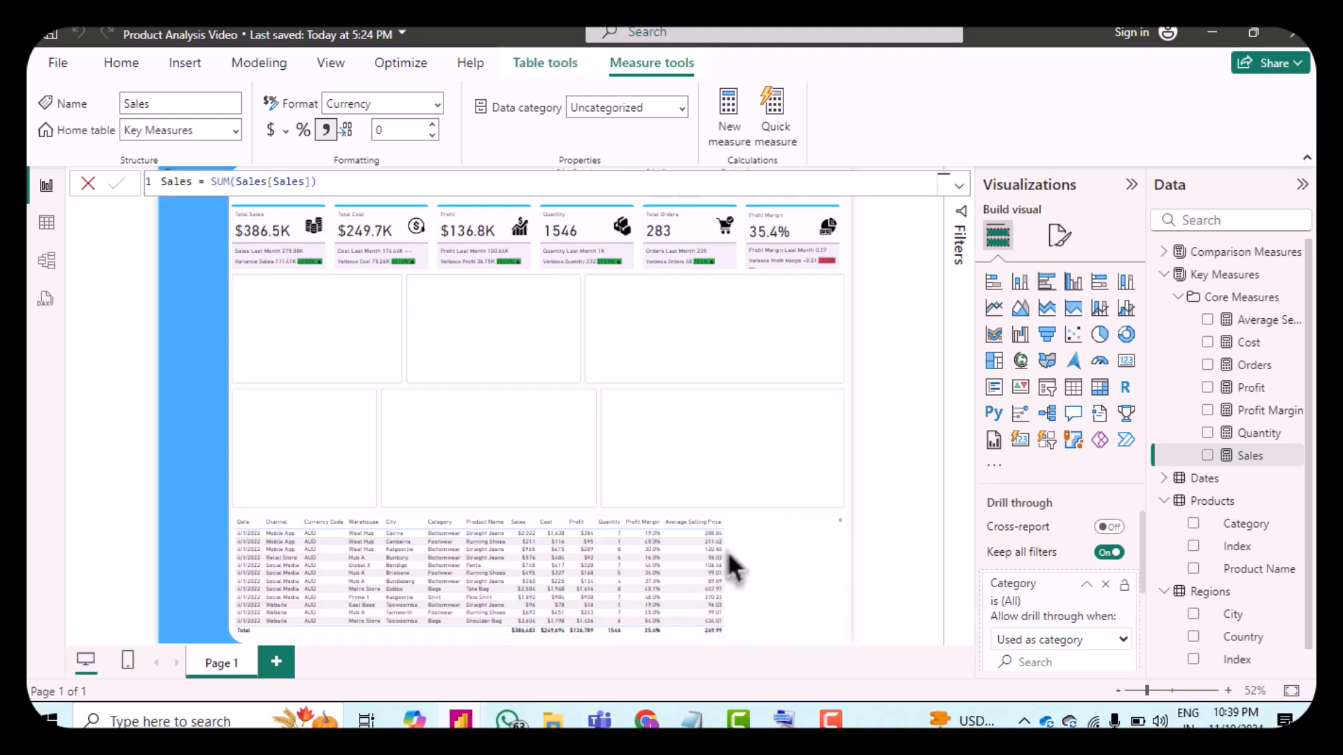
Step: Apply the Minimal style preset to the table visual
{"action": "left_click", "coordinate": [763, 569]}
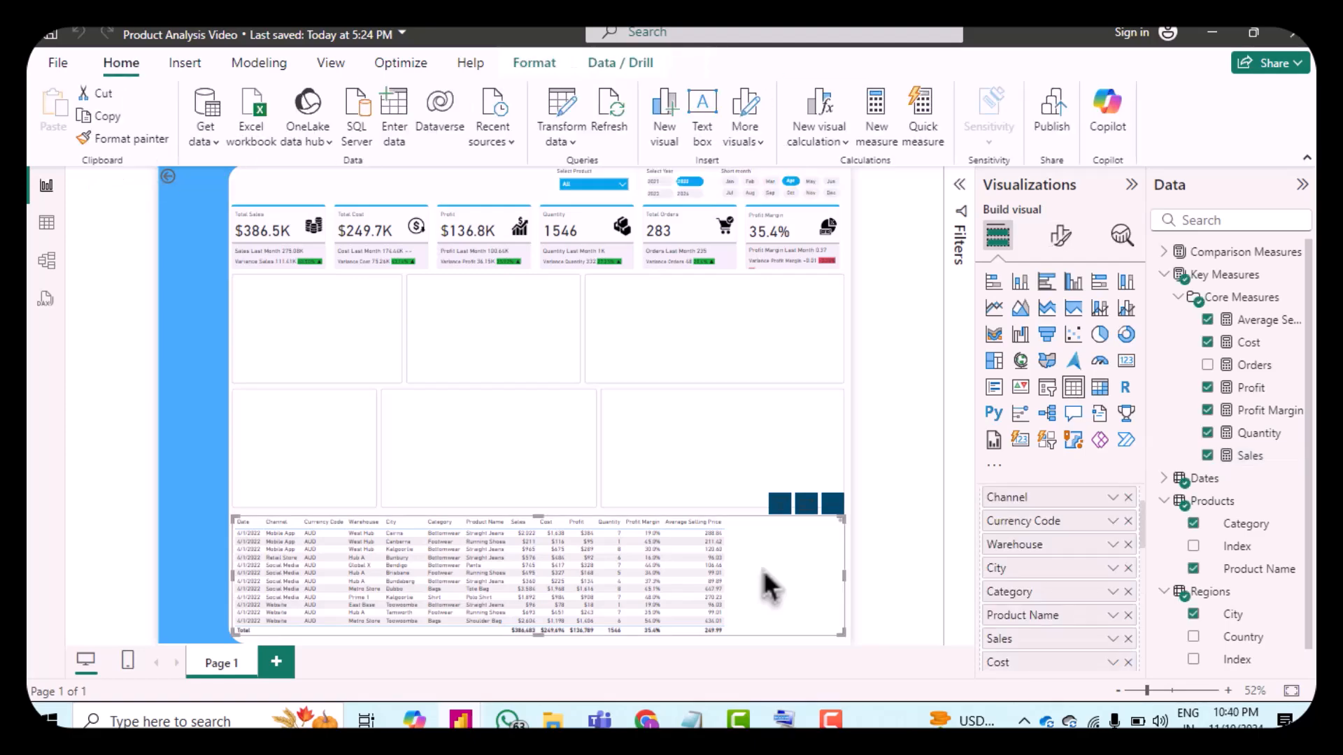
{"action": "left_click", "coordinate": [1061, 238]}
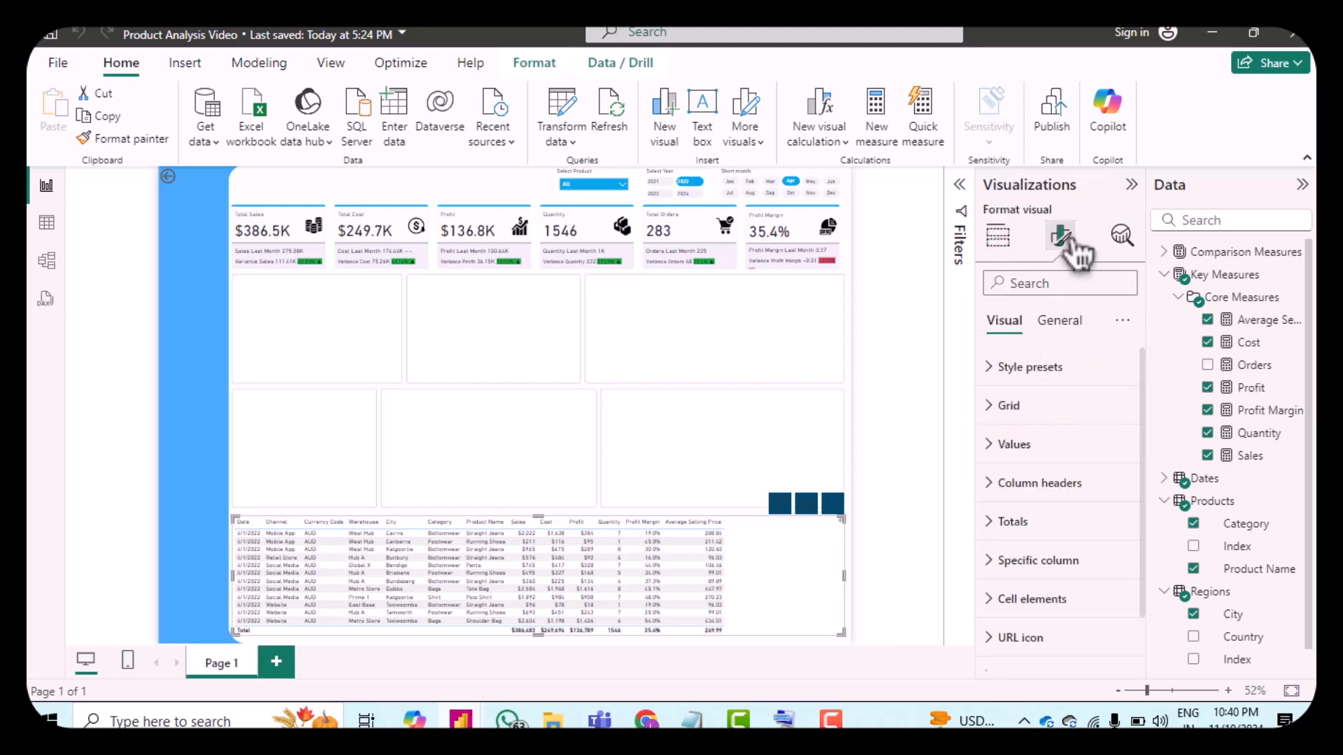
{"action": "left_click", "coordinate": [1007, 374]}
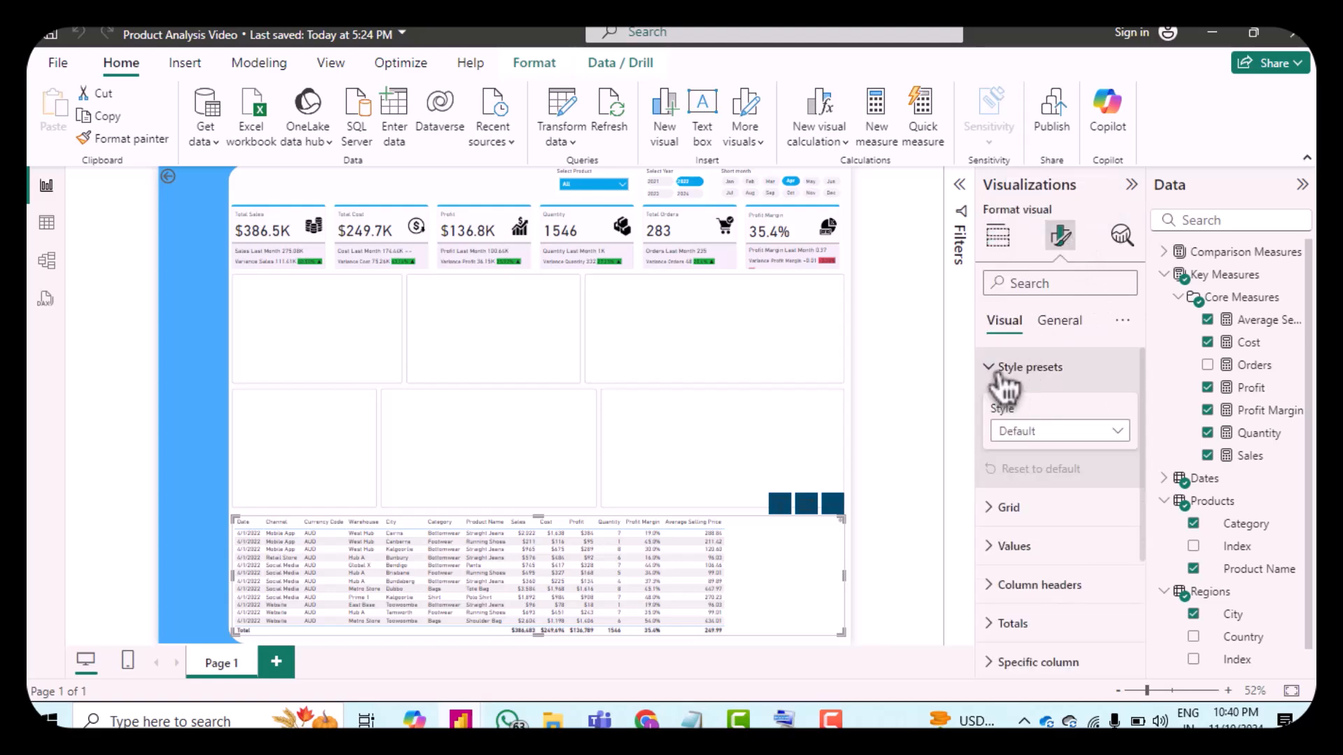
{"action": "left_click", "coordinate": [1087, 451]}
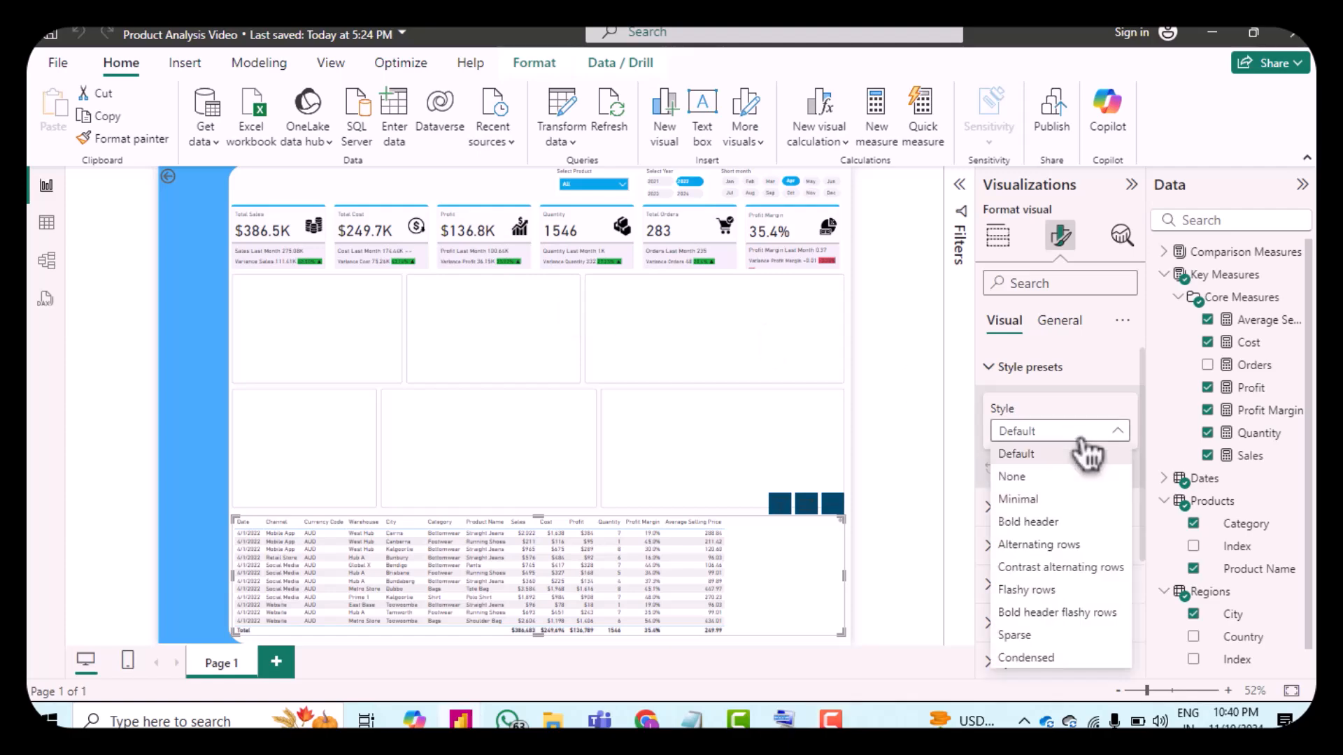
{"action": "left_click", "coordinate": [1054, 504]}
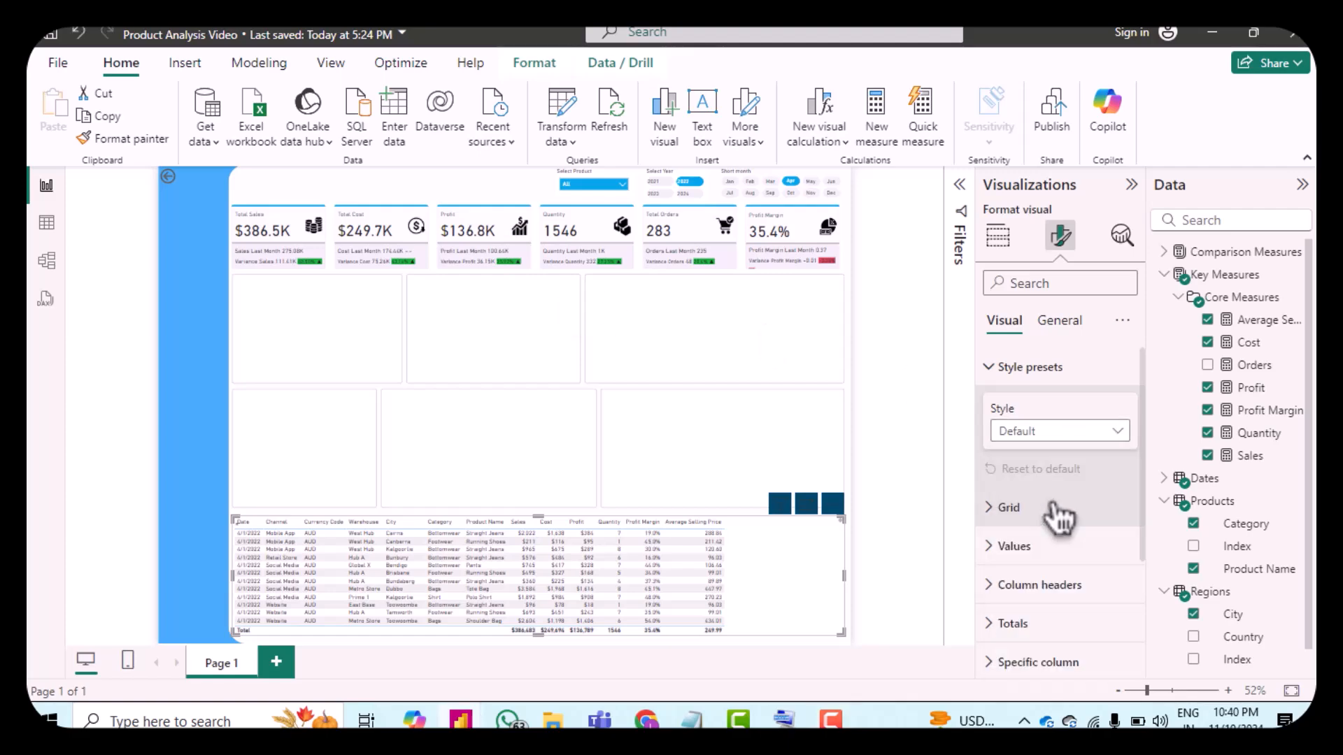
Step: Set the table's horizontal gridline color to hex #CCCCCC and turn on vertical gridlines
{"action": "left_click", "coordinate": [1006, 509]}
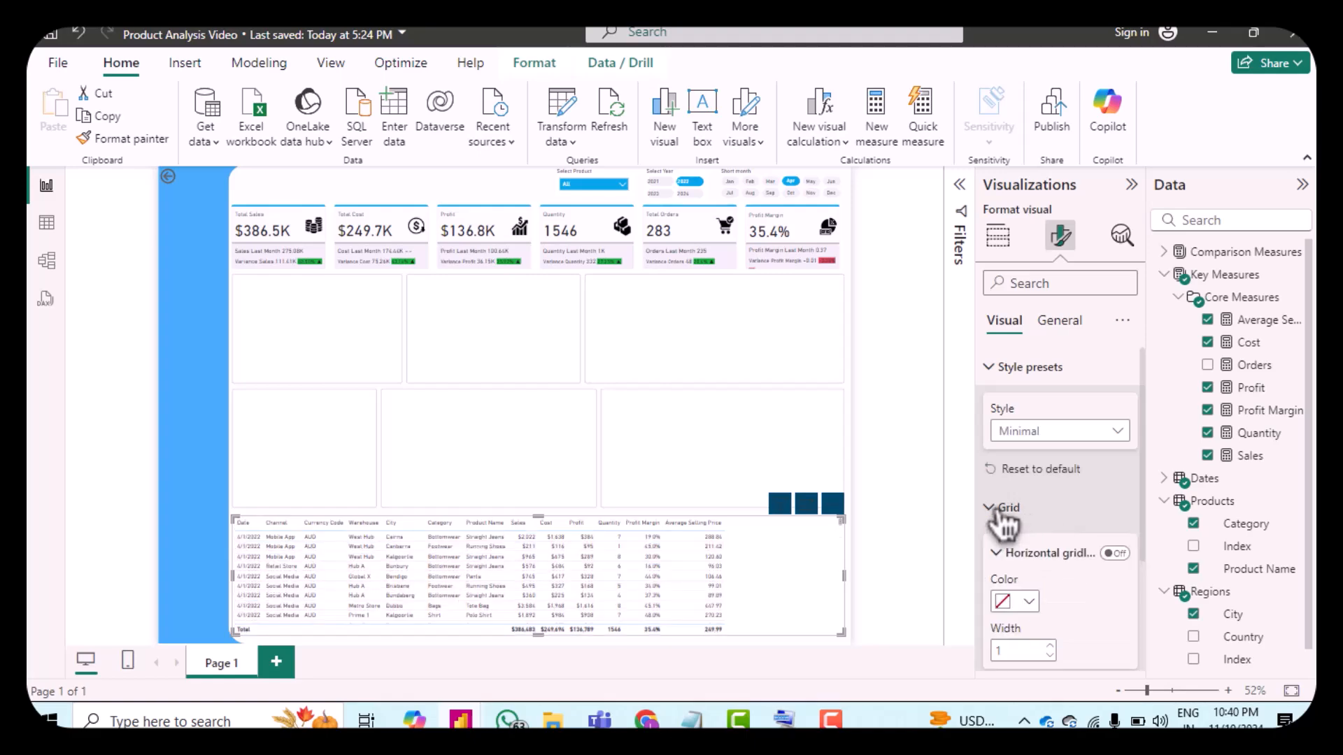
{"action": "scroll", "coordinate": [1039, 518], "scroll_direction": "down", "scroll_amount": 1}
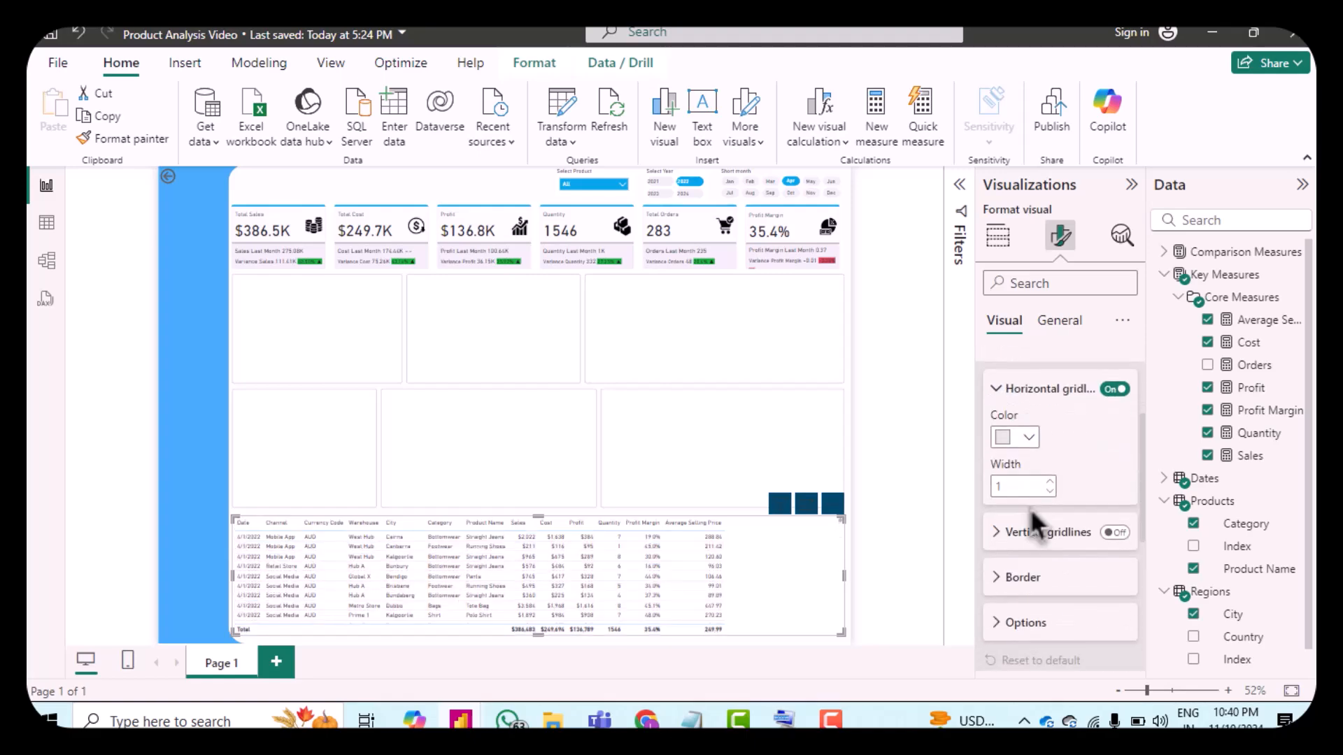
{"action": "left_click", "coordinate": [1020, 444]}
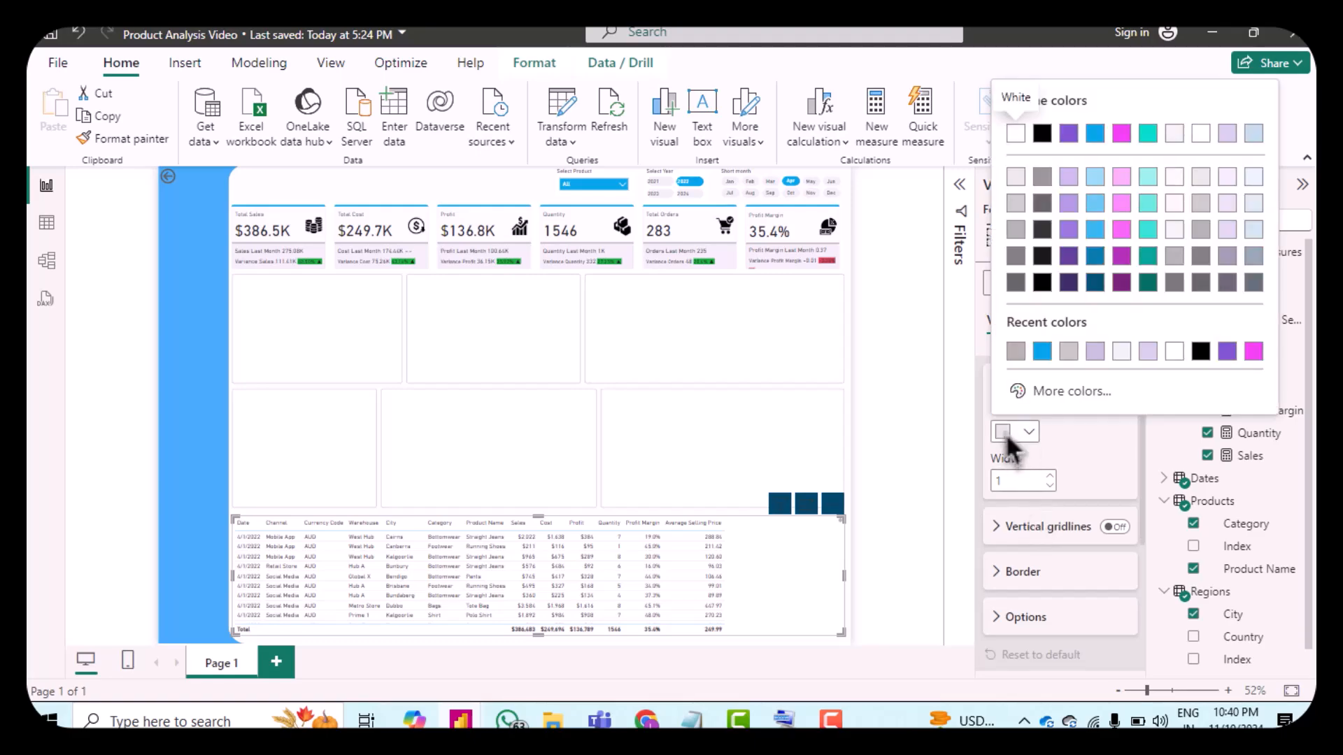
{"action": "left_click", "coordinate": [1008, 438]}
{"action": "left_click", "coordinate": [1010, 441]}
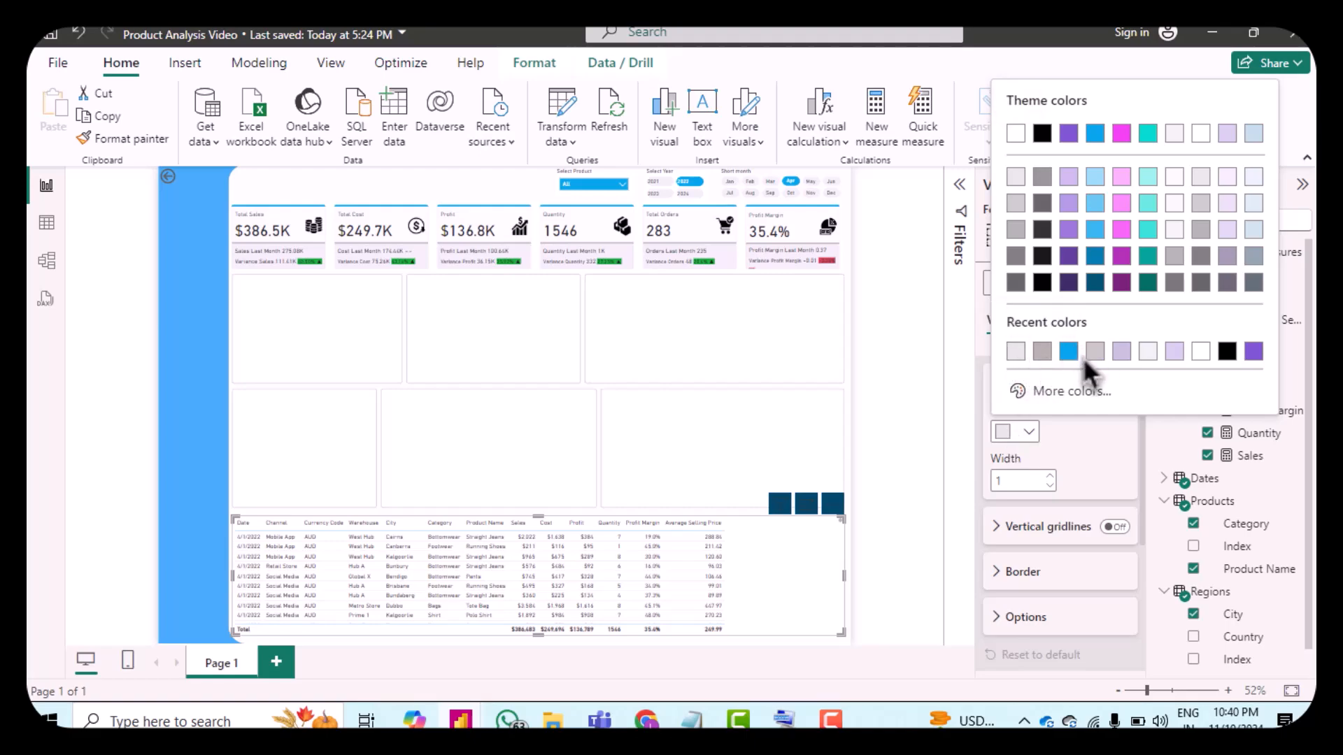
{"action": "left_click", "coordinate": [1035, 402]}
{"action": "key", "text": "BackSpace"}
{"action": "type", "text": "cccccc"}
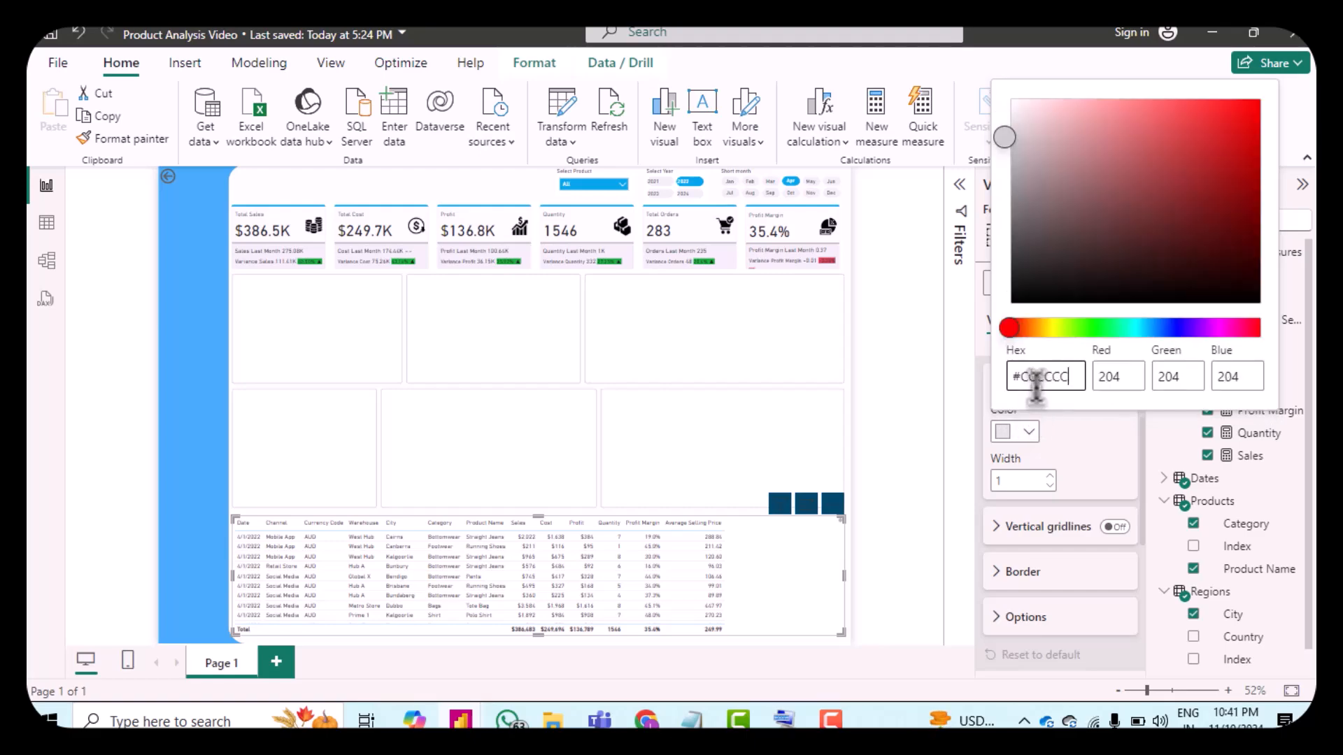
{"action": "left_click", "coordinate": [1102, 461]}
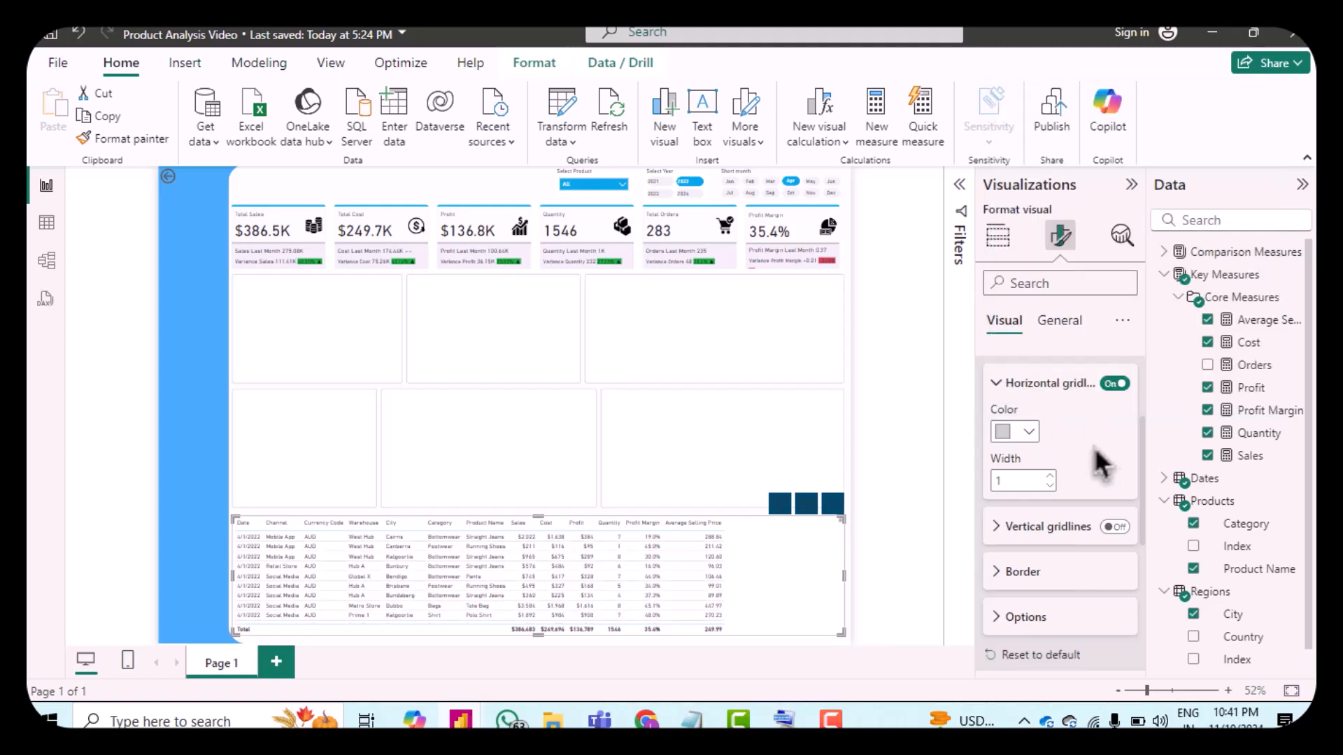
{"action": "left_click", "coordinate": [1127, 528]}
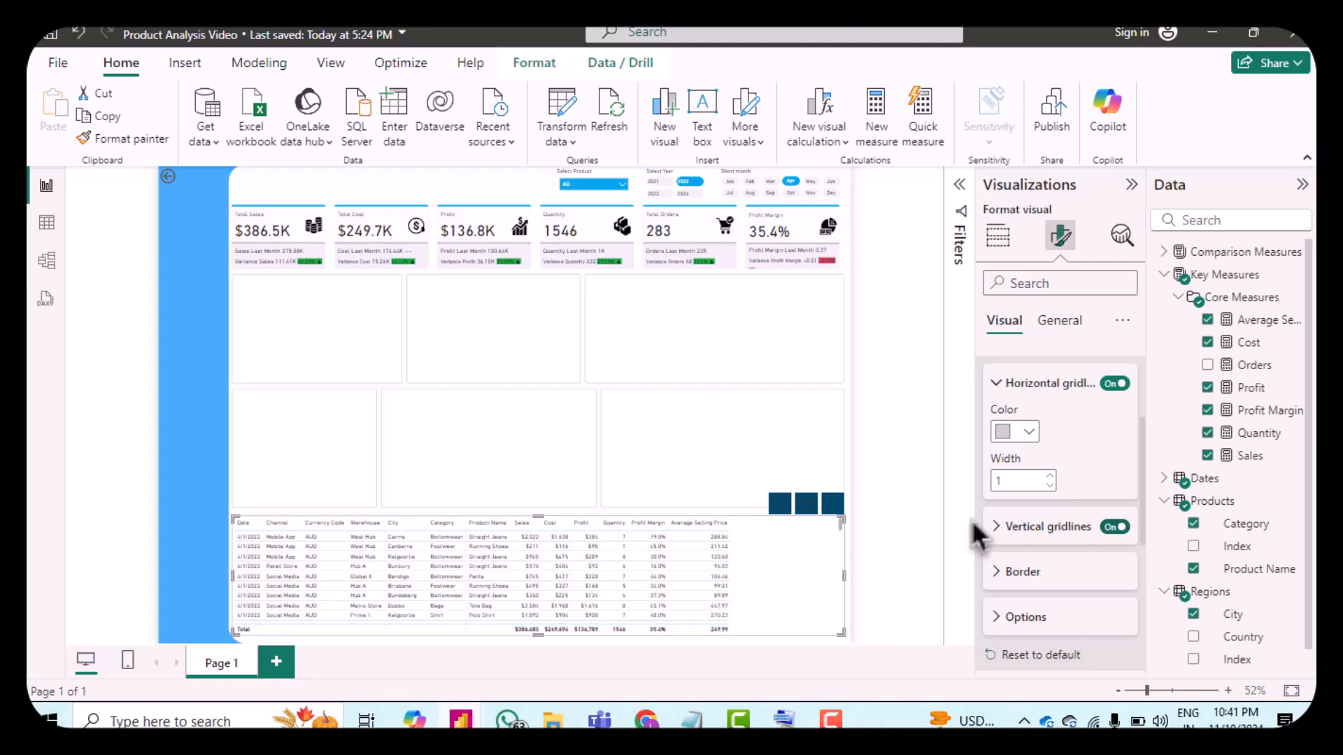
Step: Set the table's vertical gridline color to #CCCCCC
{"action": "left_click", "coordinate": [1010, 535]}
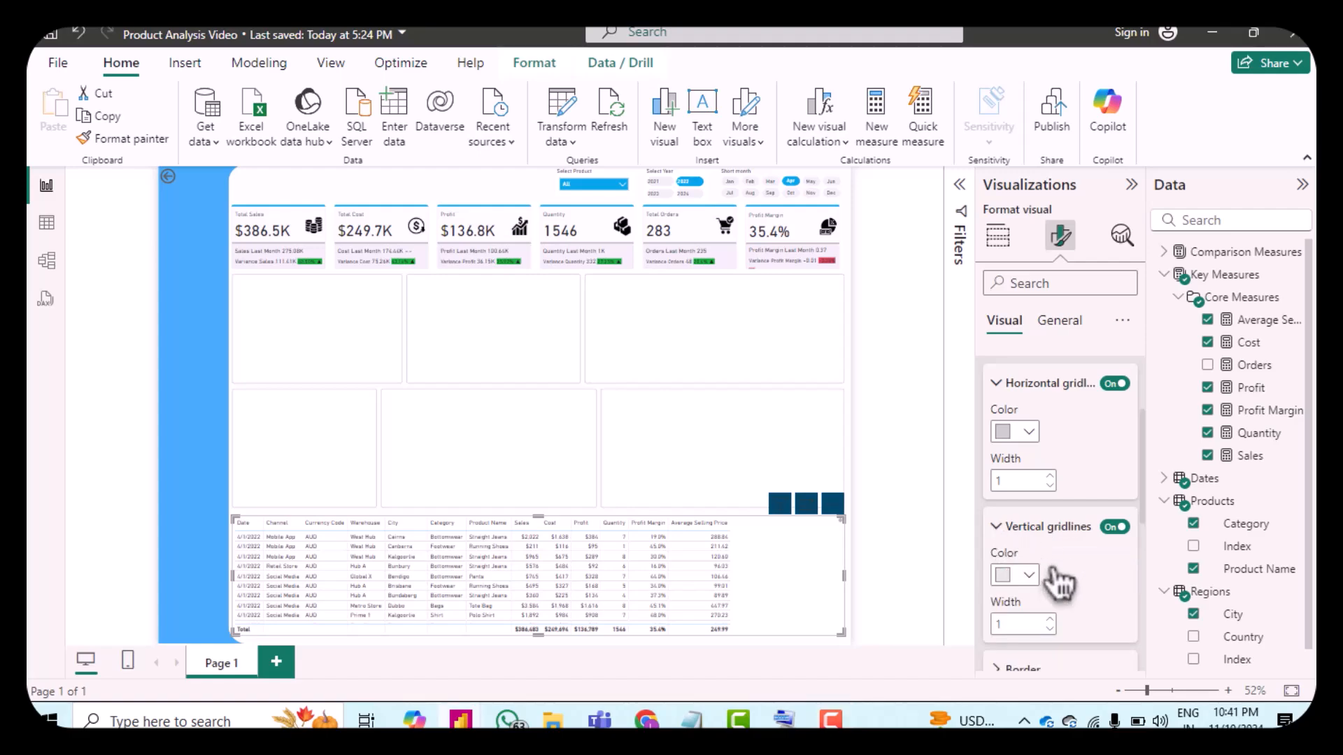
{"action": "scroll", "coordinate": [1035, 574], "scroll_direction": "down", "scroll_amount": 2}
{"action": "left_click", "coordinate": [1013, 474]}
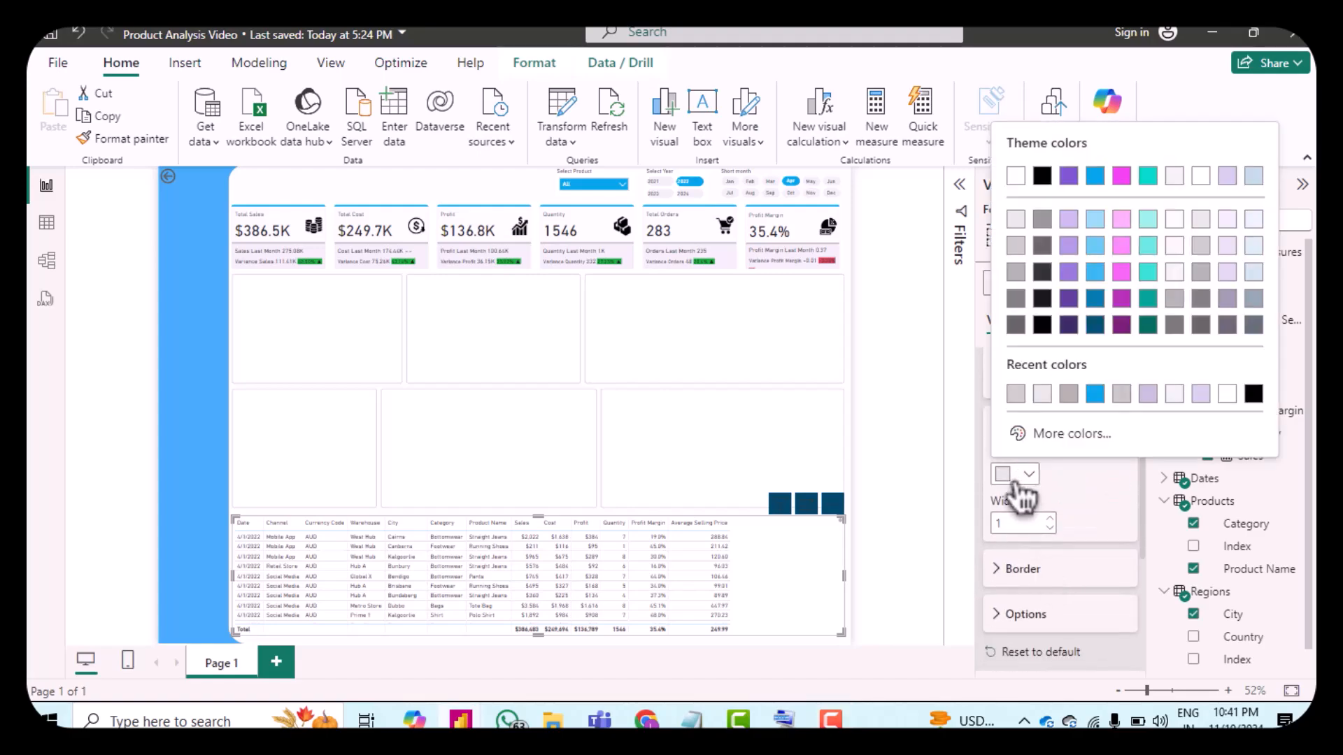
{"action": "left_click", "coordinate": [1025, 398]}
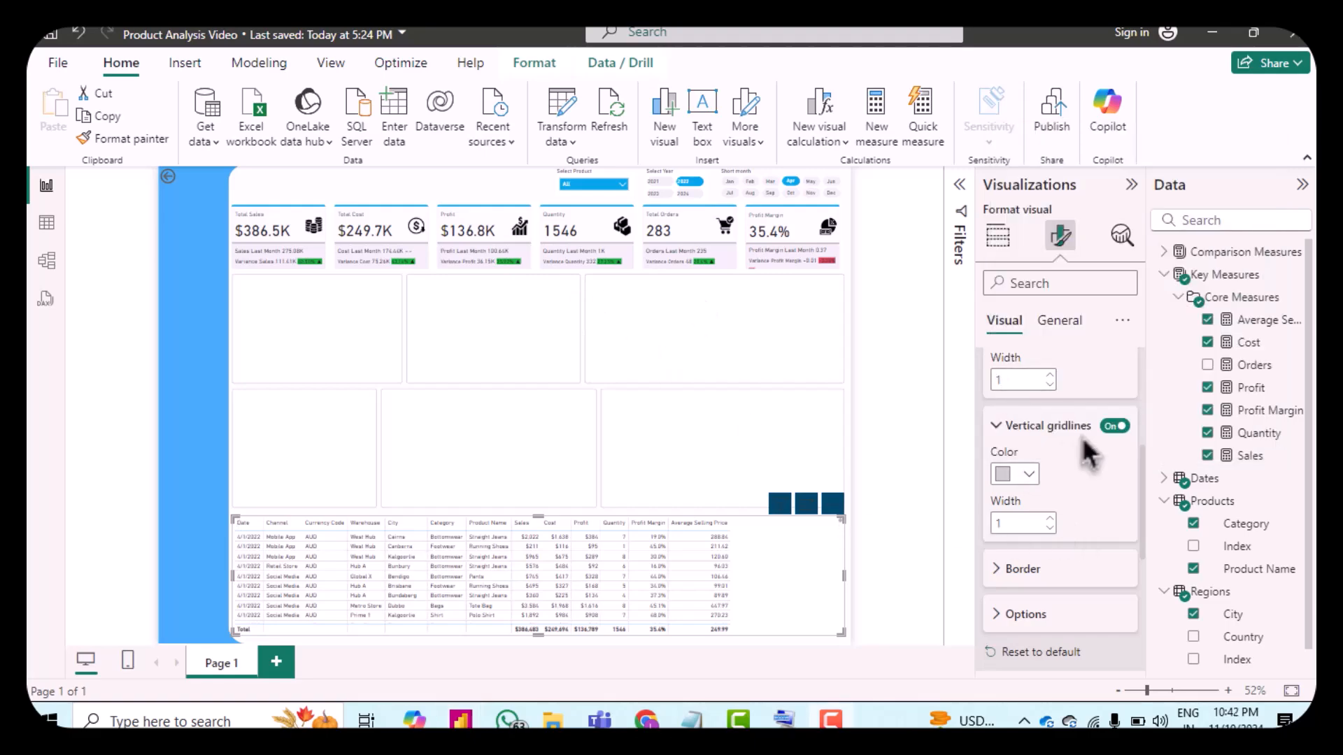
Step: Set the table border color to hex #666666 and apply the border to the Column header section
{"action": "scroll", "coordinate": [1091, 497], "scroll_direction": "down", "scroll_amount": 1}
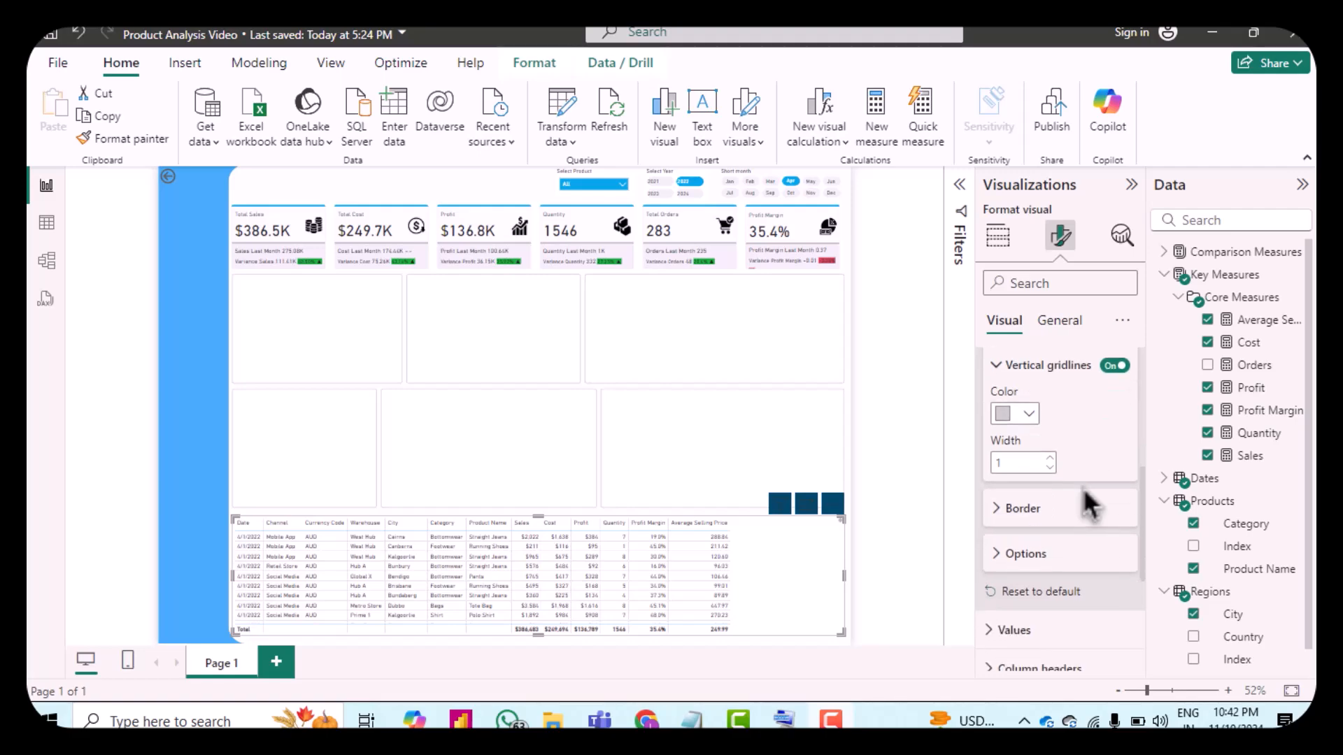
{"action": "left_click", "coordinate": [1015, 509]}
{"action": "scroll", "coordinate": [1114, 533], "scroll_direction": "down", "scroll_amount": 1}
{"action": "scroll", "coordinate": [1111, 535], "scroll_direction": "down", "scroll_amount": 1}
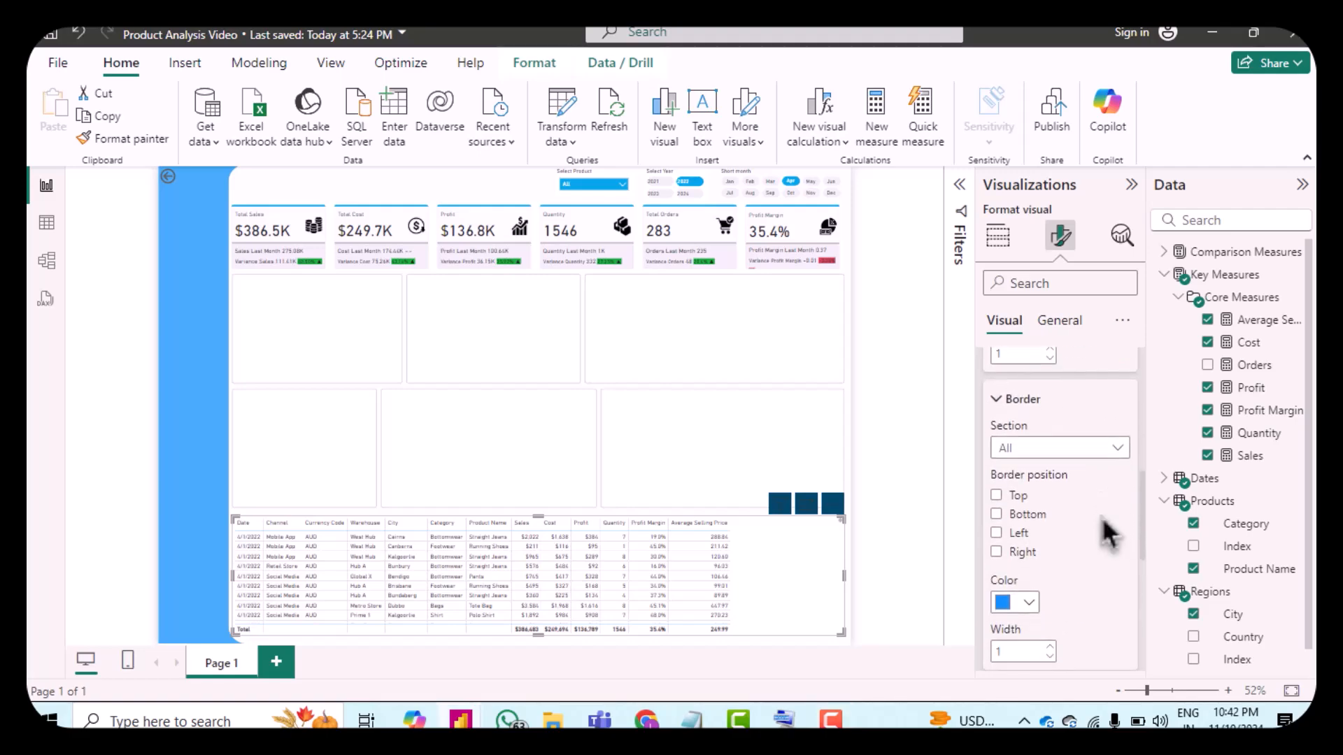
{"action": "scroll", "coordinate": [1109, 535], "scroll_direction": "down", "scroll_amount": 1}
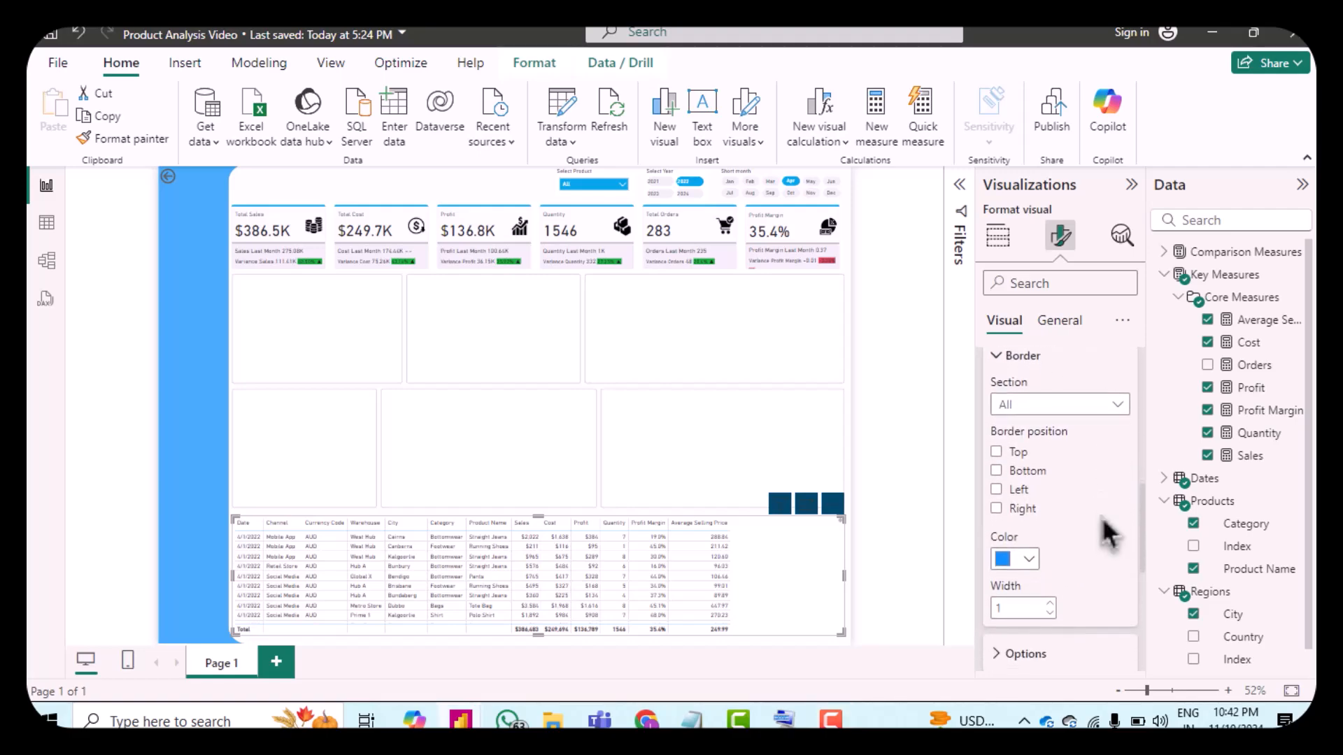
{"action": "left_click", "coordinate": [1011, 553]}
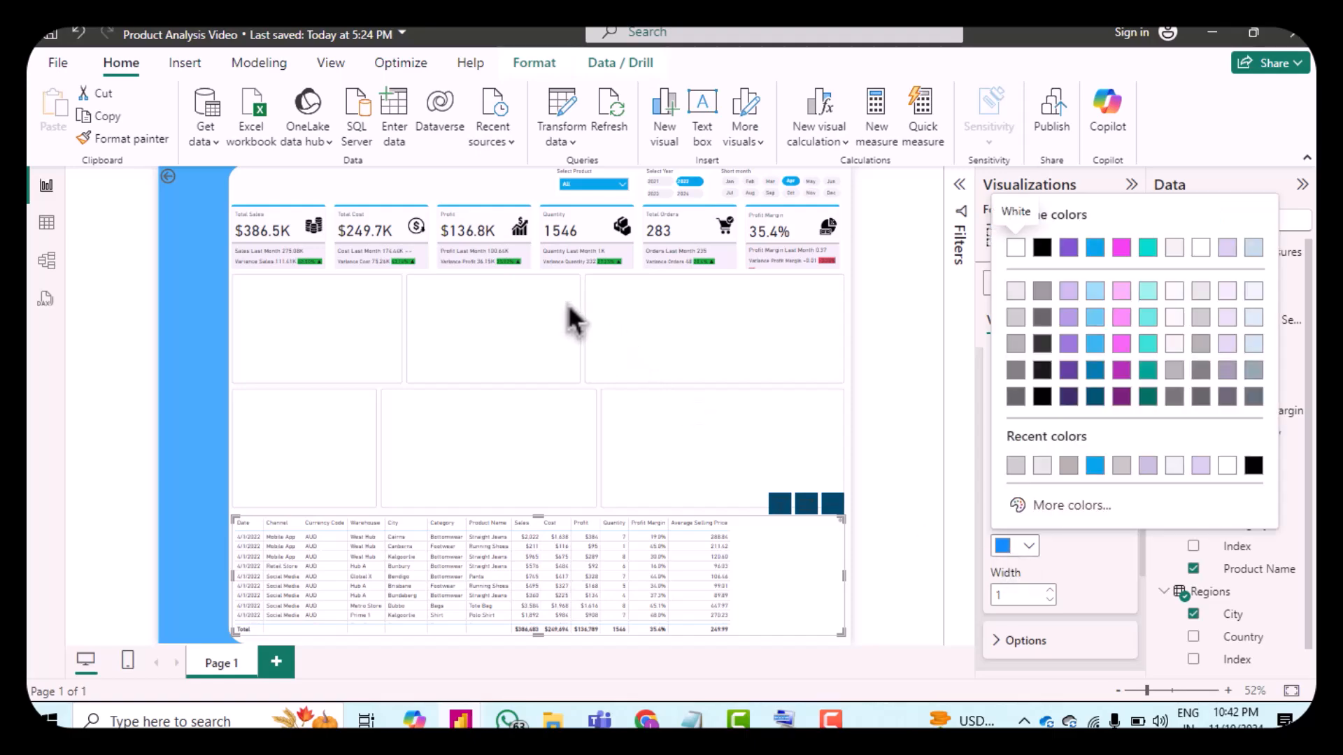
{"action": "left_click", "coordinate": [1035, 509]}
{"action": "type", "text": "666666"}
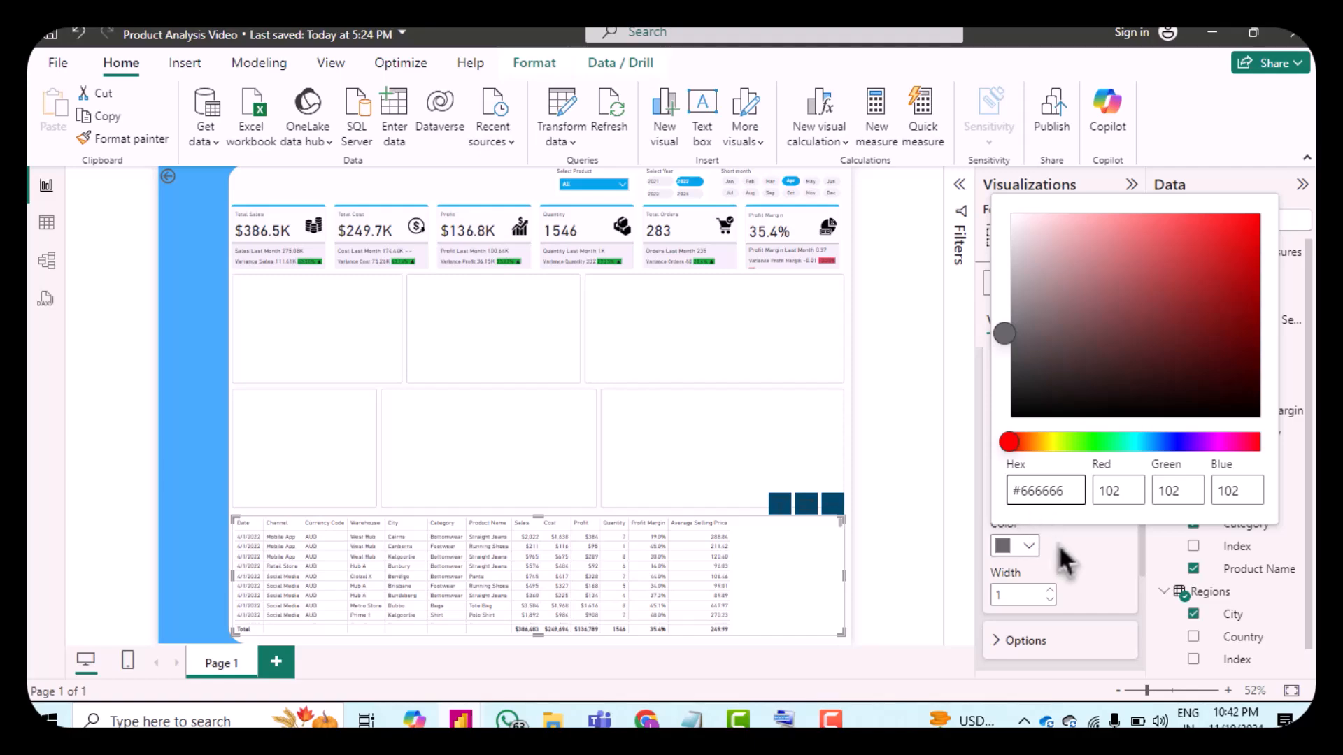
{"action": "left_click", "coordinate": [1059, 544]}
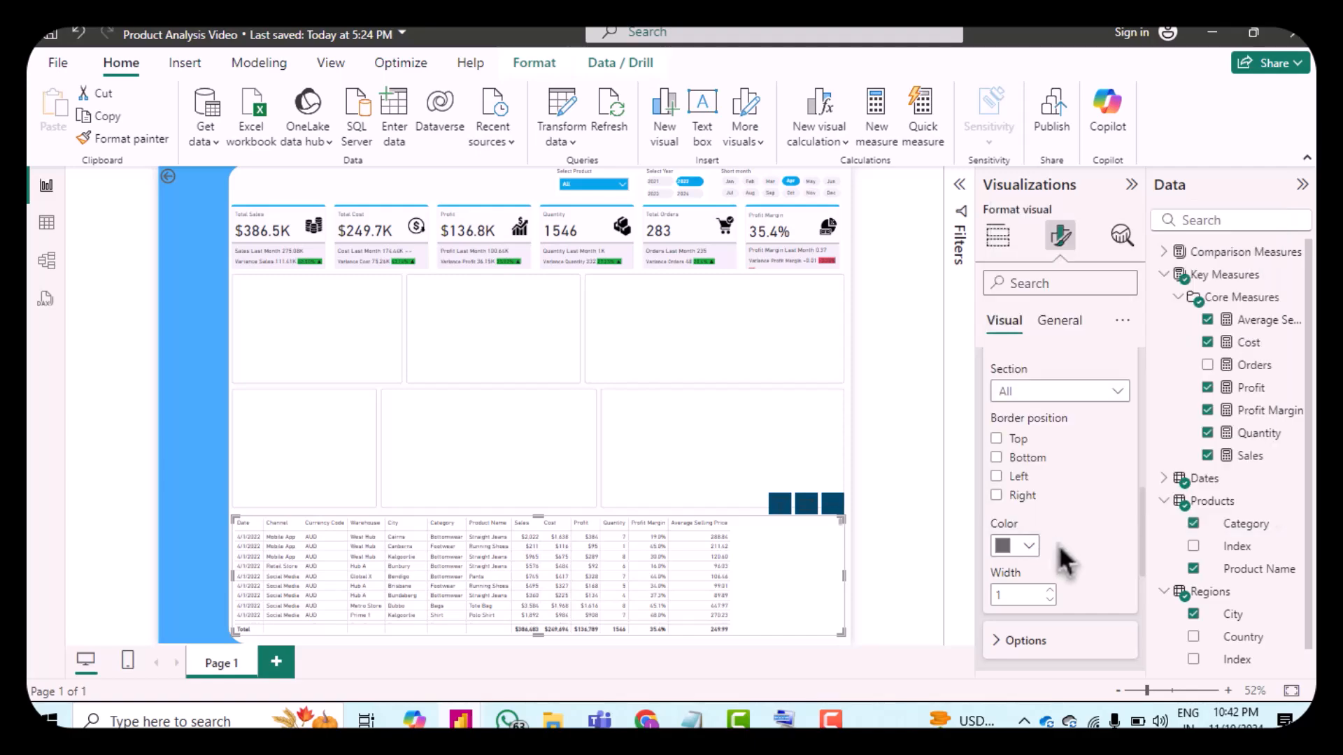
{"action": "left_click", "coordinate": [1024, 399]}
{"action": "left_click", "coordinate": [1029, 445]}
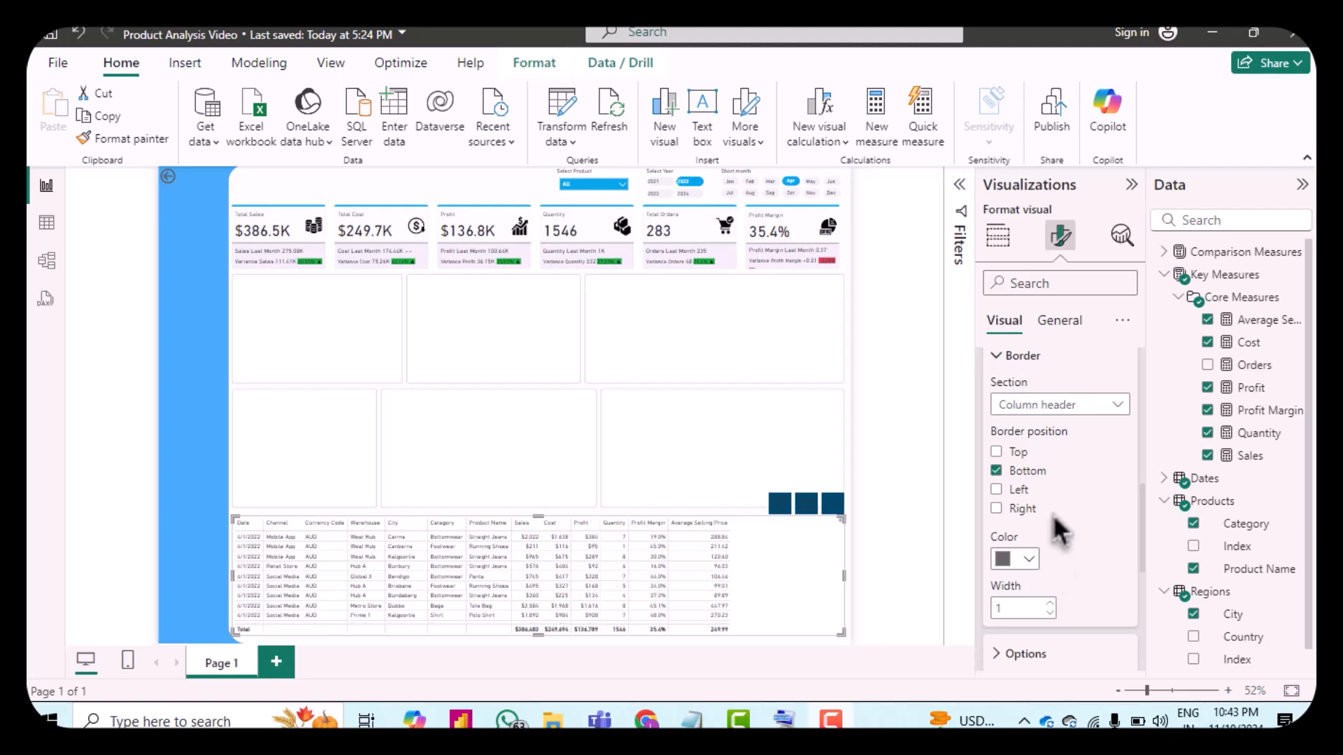
Step: Set the table's global font size to 11 in the table options
{"action": "scroll", "coordinate": [1075, 573], "scroll_direction": "down", "scroll_amount": 3}
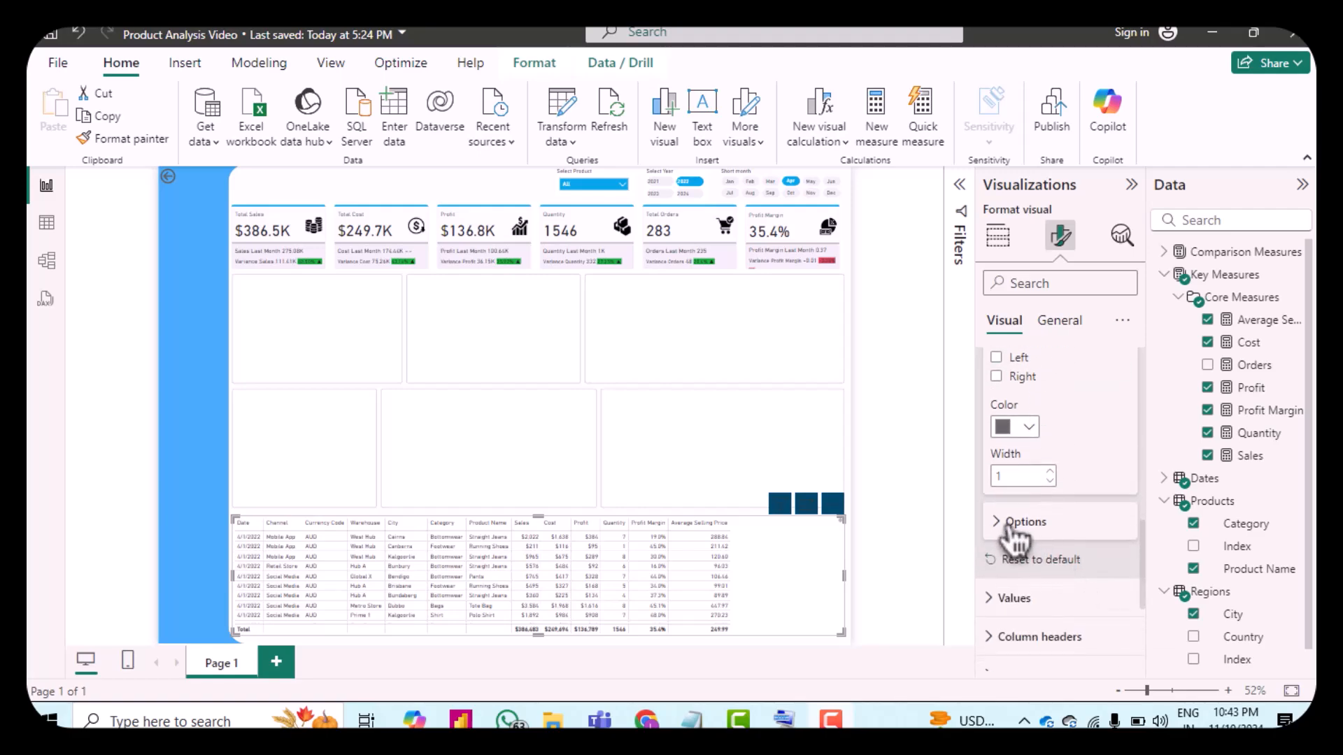
{"action": "left_click", "coordinate": [1010, 530]}
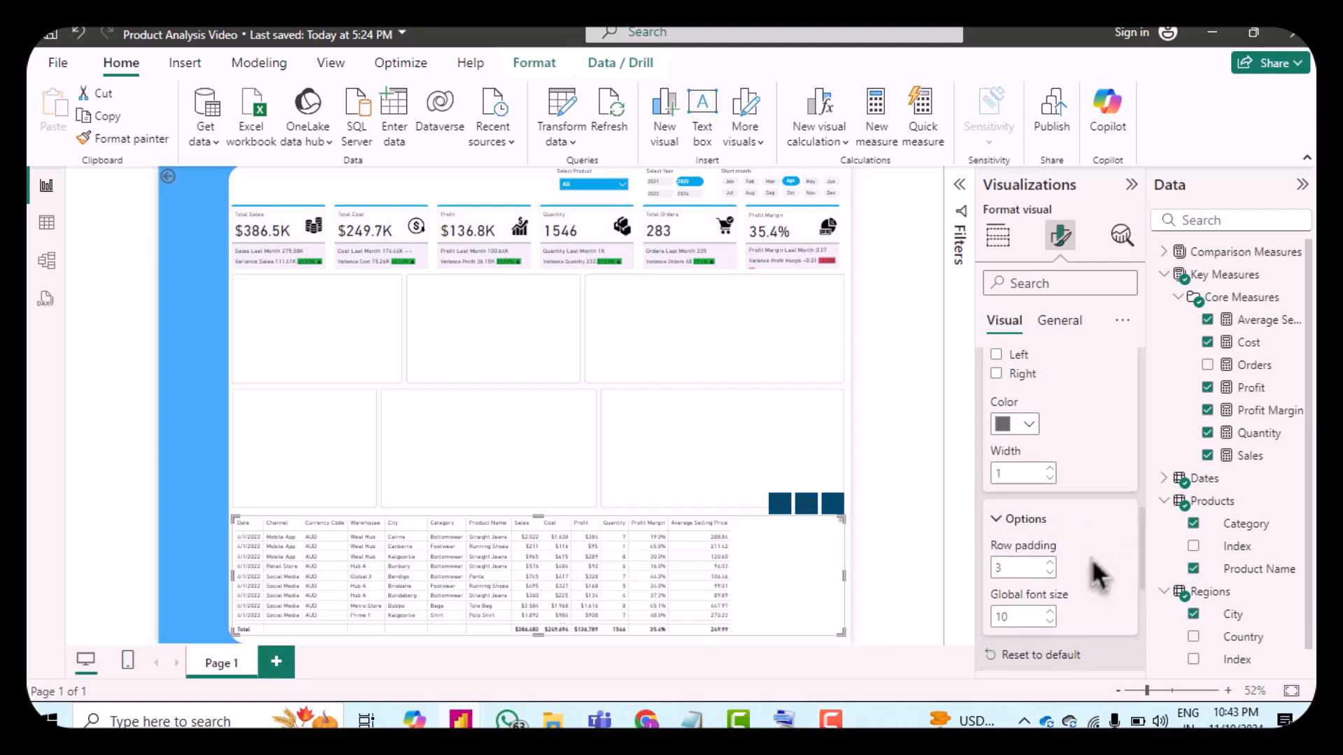
{"action": "scroll", "coordinate": [1097, 575], "scroll_direction": "down", "scroll_amount": 1}
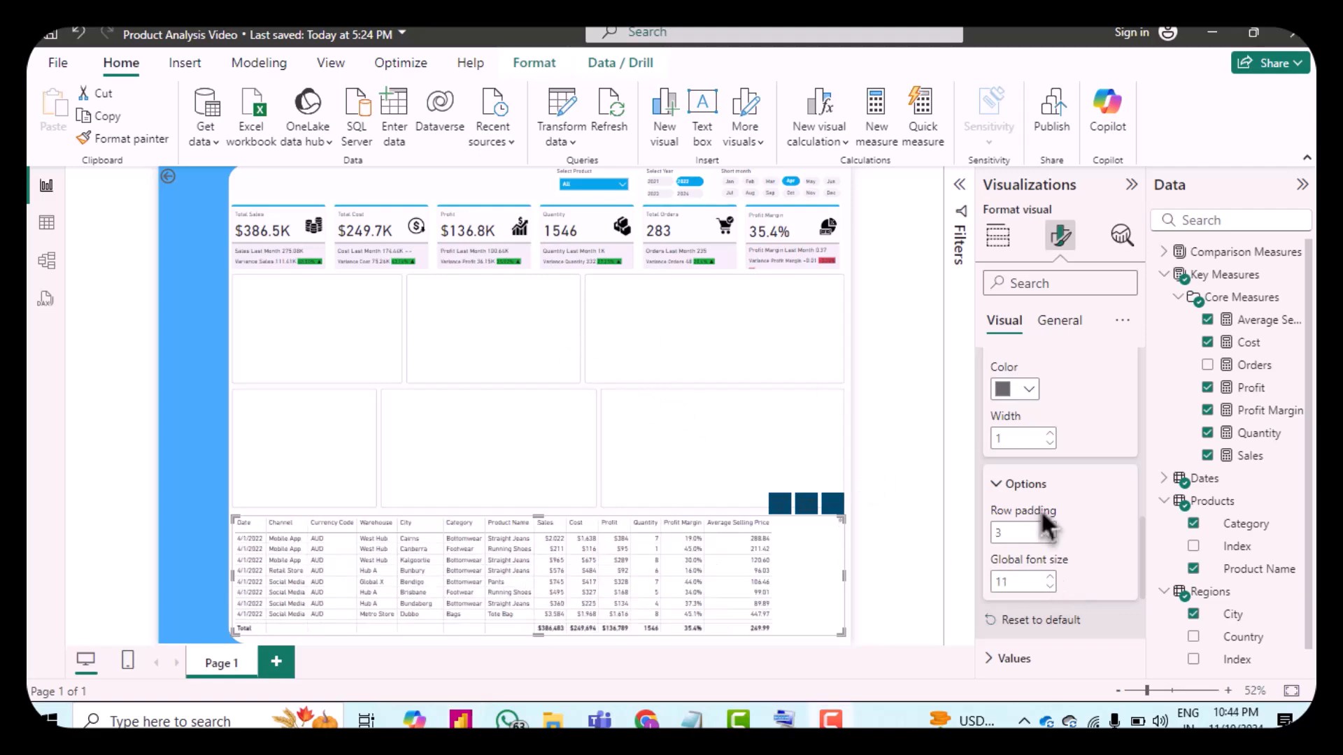
Step: Set the table values' alternate background color to a light lavender
{"action": "scroll", "coordinate": [1039, 509], "scroll_direction": "down", "scroll_amount": 4}
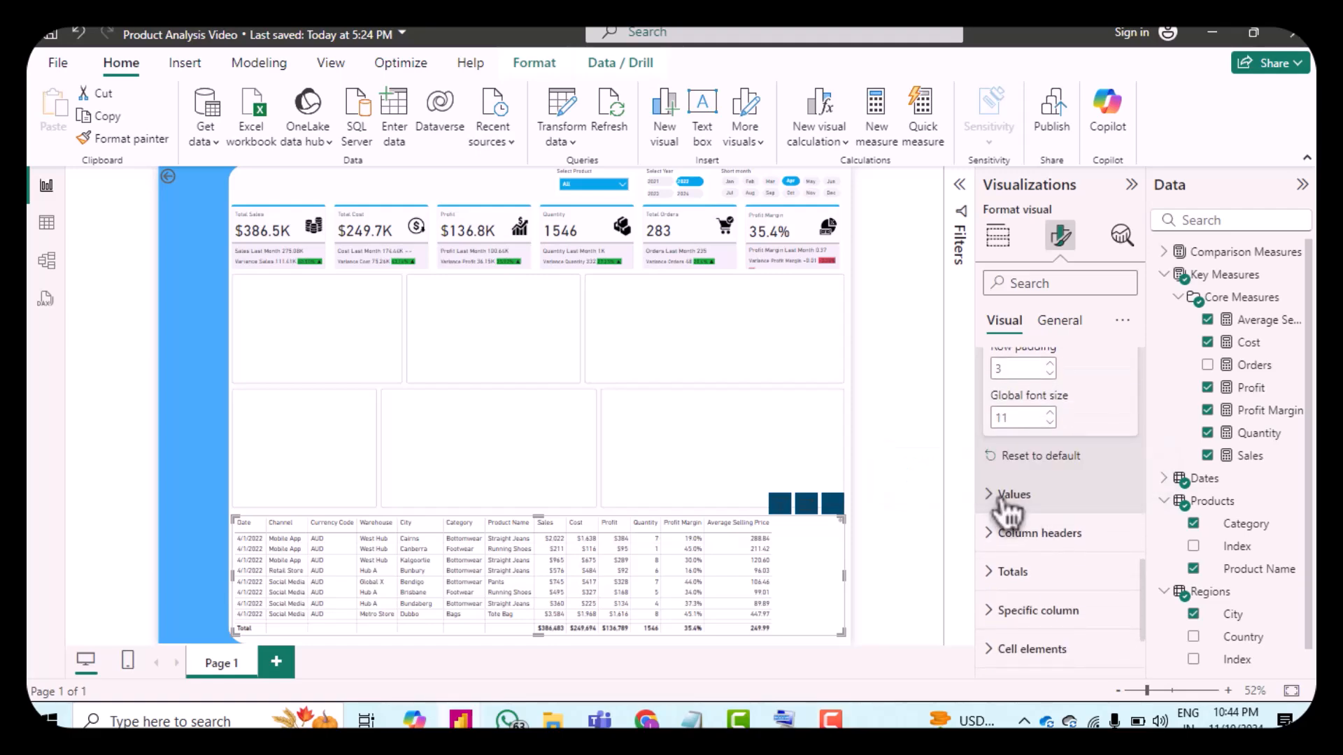
{"action": "left_click", "coordinate": [1005, 496]}
{"action": "scroll", "coordinate": [1105, 496], "scroll_direction": "down", "scroll_amount": 2}
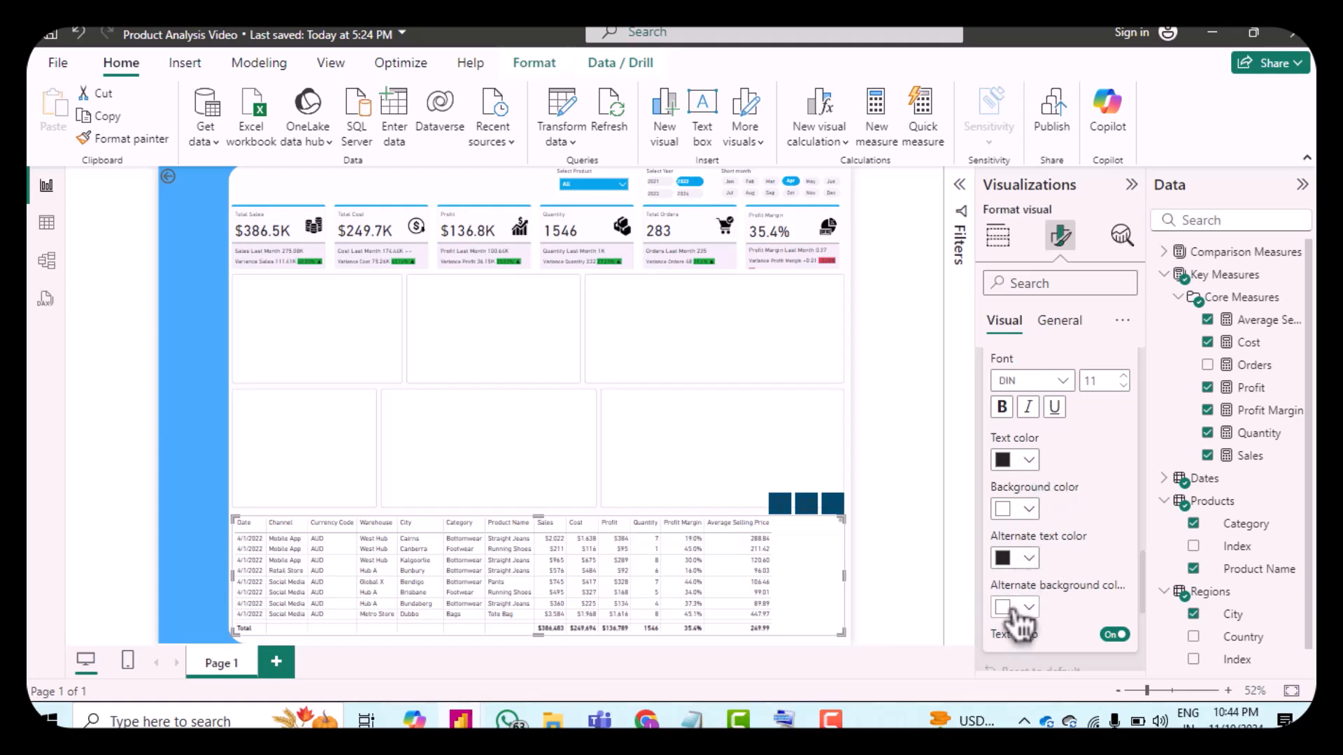
{"action": "left_click", "coordinate": [1013, 607]}
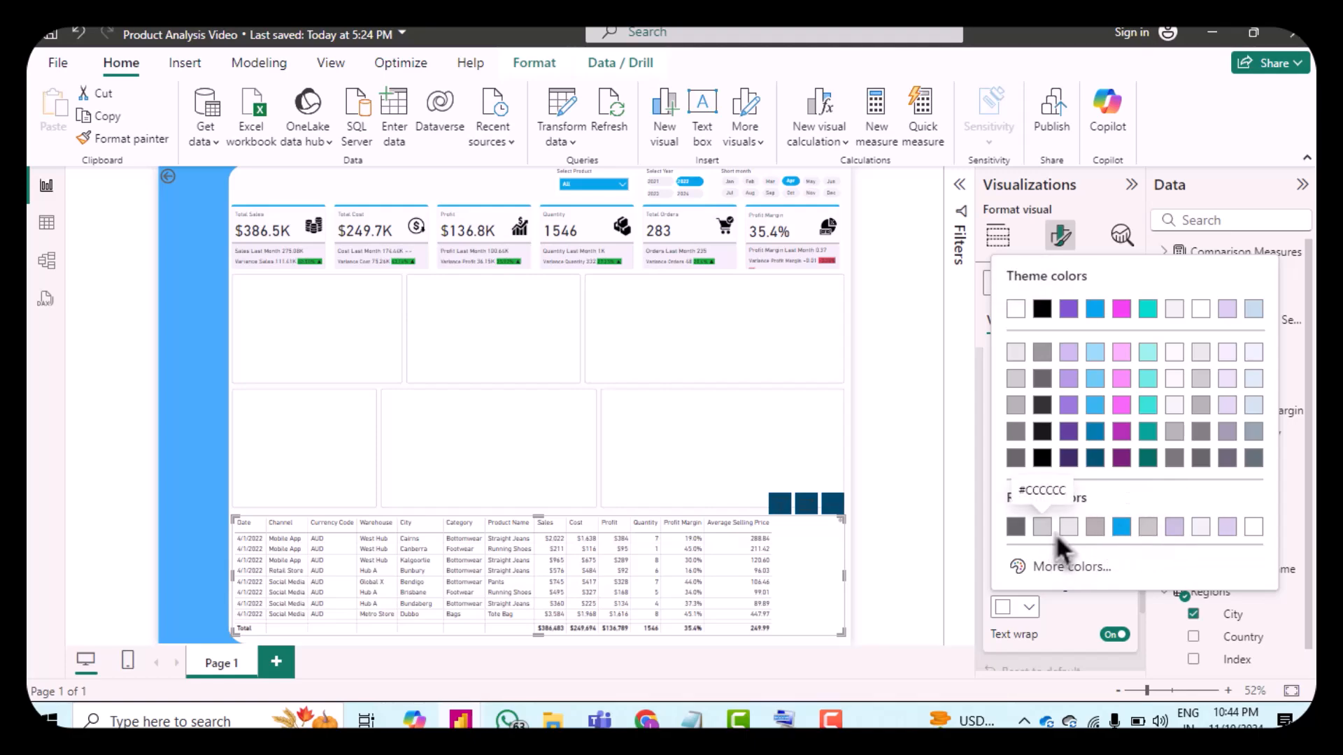
{"action": "left_click", "coordinate": [1035, 572]}
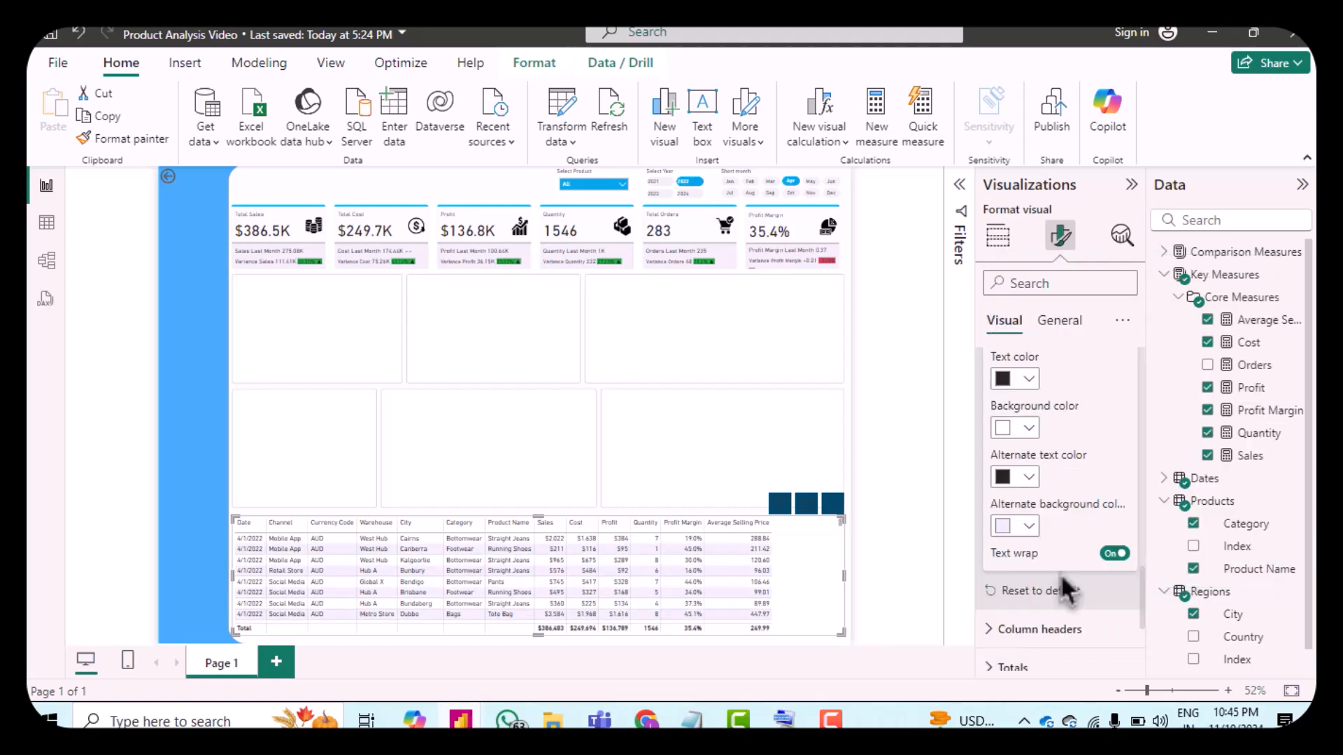
{"action": "scroll", "coordinate": [1069, 576], "scroll_direction": "down", "scroll_amount": 1}
{"action": "scroll", "coordinate": [1068, 577], "scroll_direction": "down", "scroll_amount": 1}
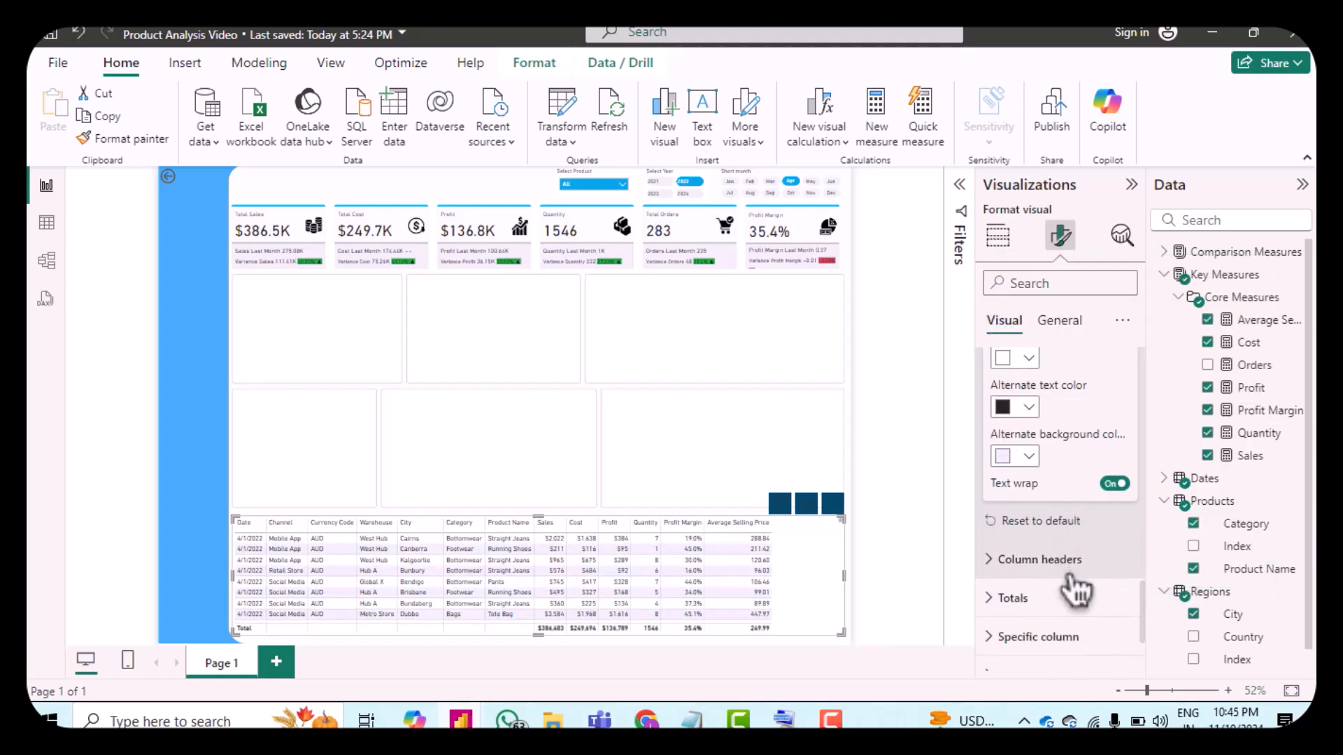
Step: Reduce the column headers' font size to 10
{"action": "scroll", "coordinate": [1068, 483], "scroll_direction": "down", "scroll_amount": 3}
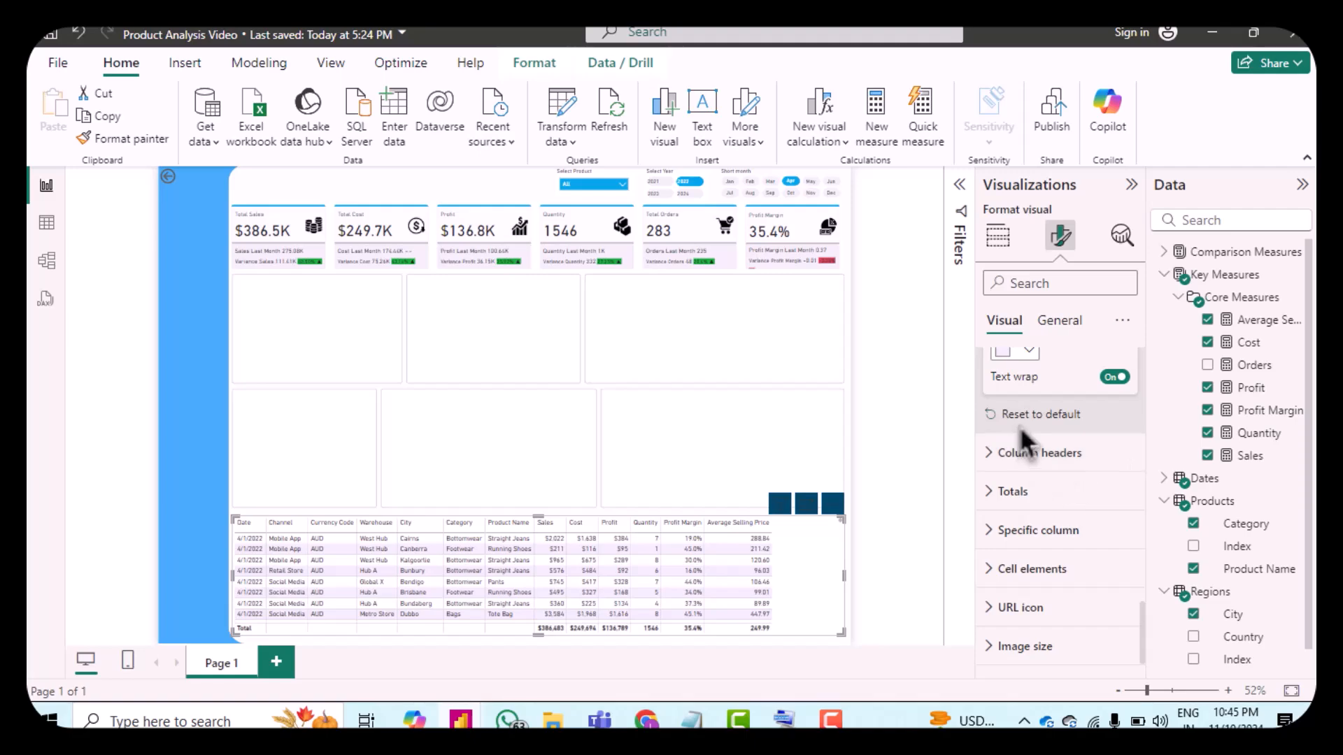
{"action": "left_click", "coordinate": [1035, 453]}
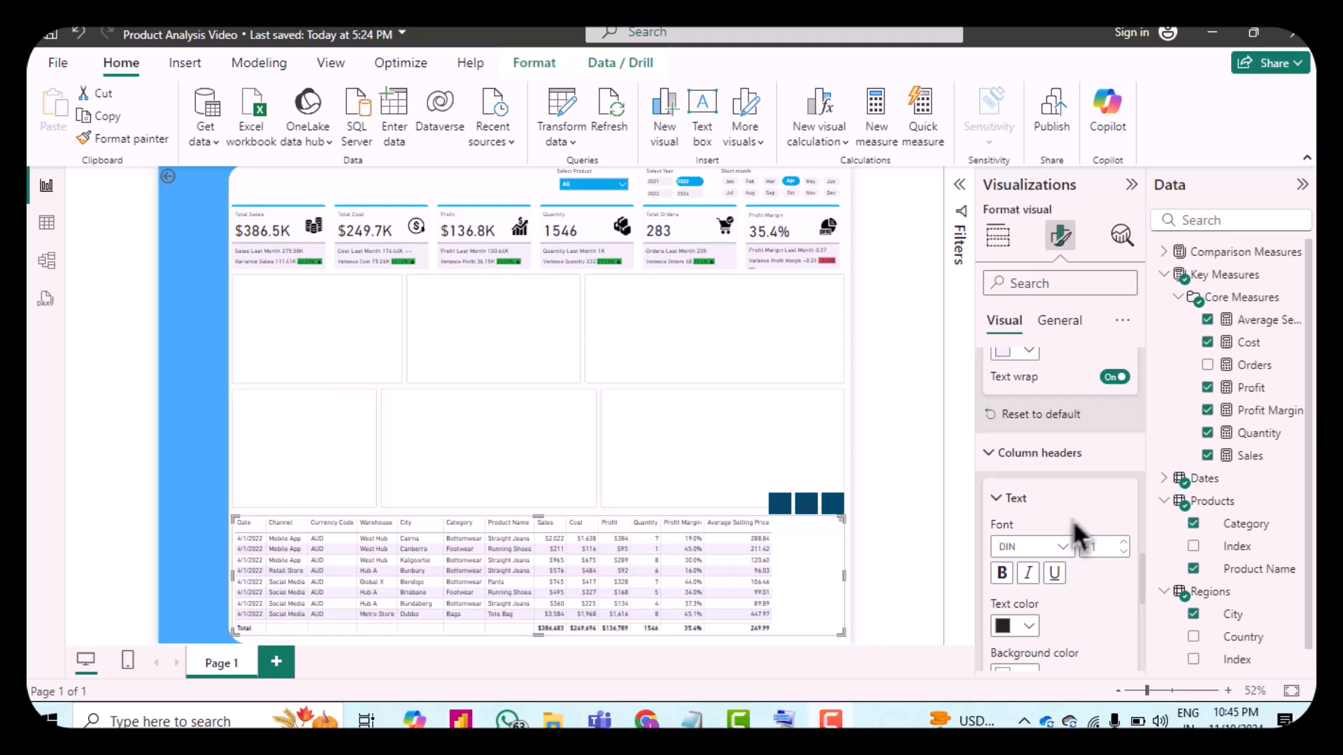
{"action": "scroll", "coordinate": [1095, 526], "scroll_direction": "down", "scroll_amount": 2}
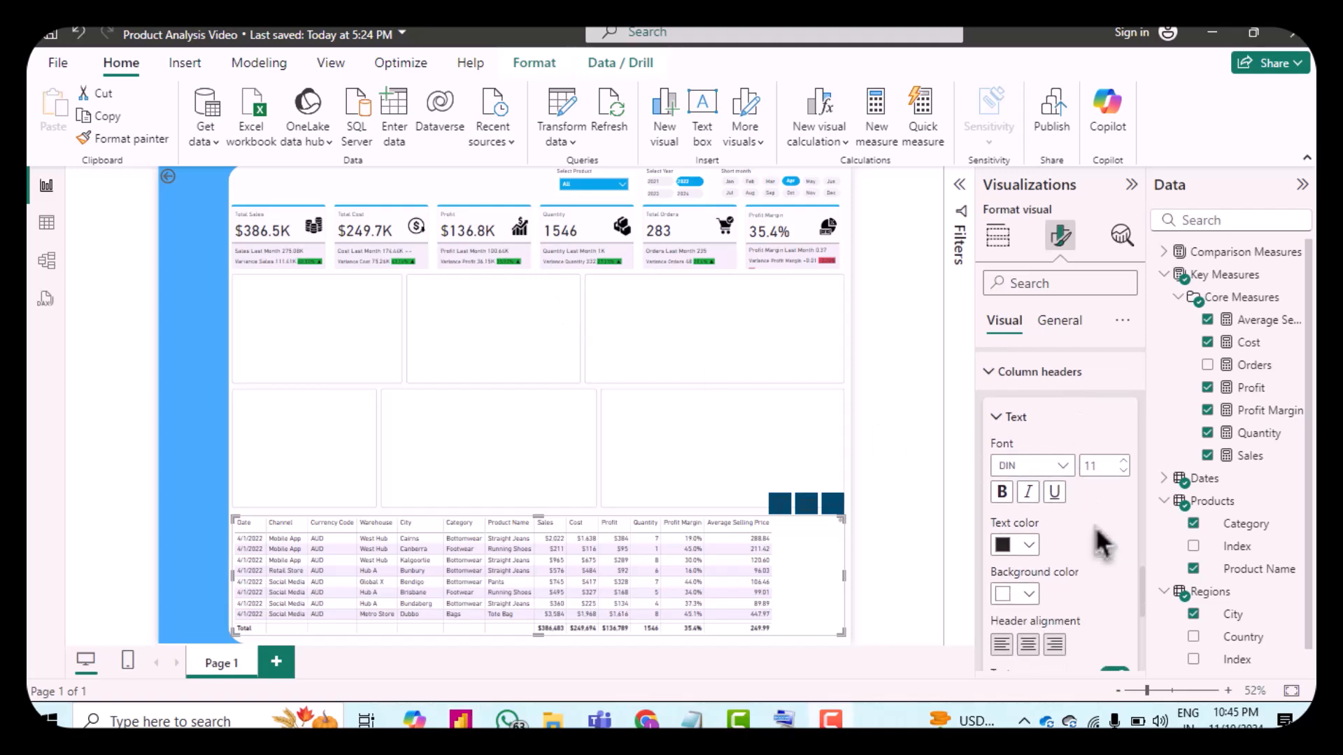
{"action": "left_click", "coordinate": [1123, 469]}
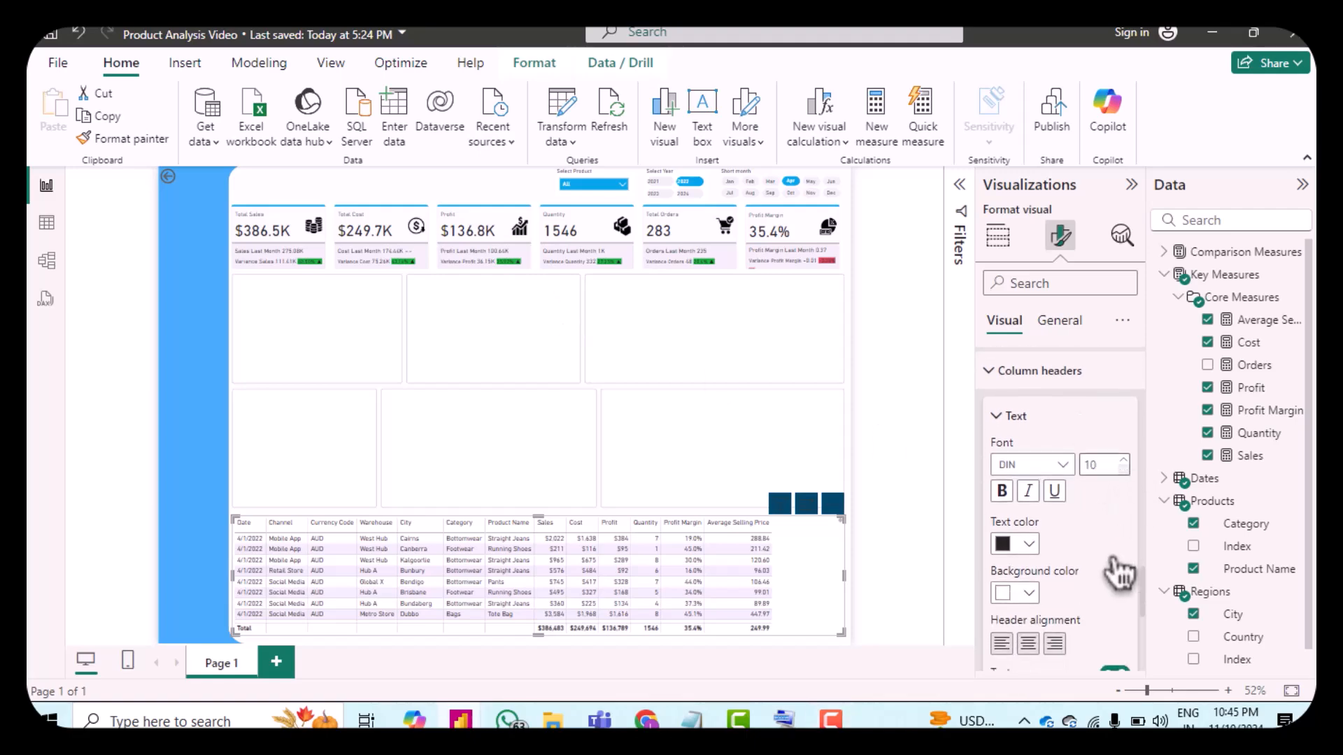
Step: Set the column headers' background color to #01a4e7
{"action": "scroll", "coordinate": [1109, 570], "scroll_direction": "down", "scroll_amount": 1}
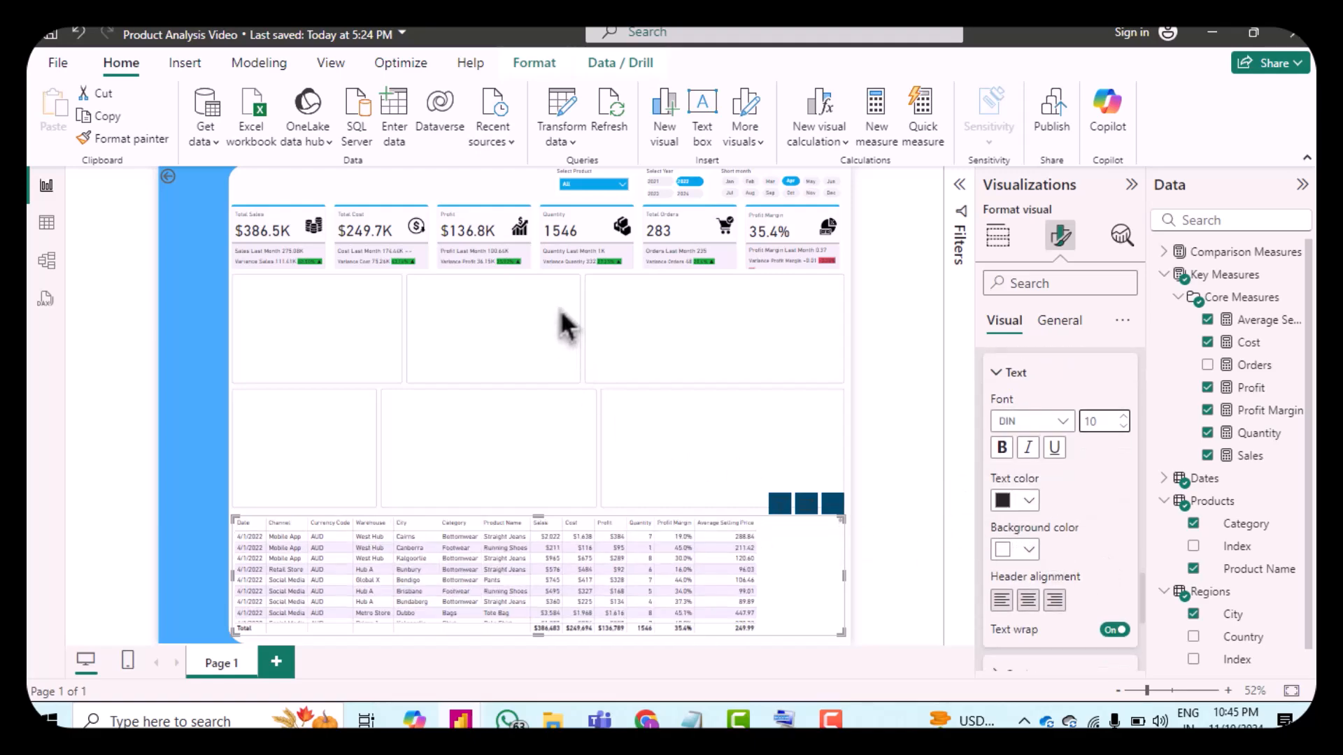
{"action": "left_click", "coordinate": [1008, 557]}
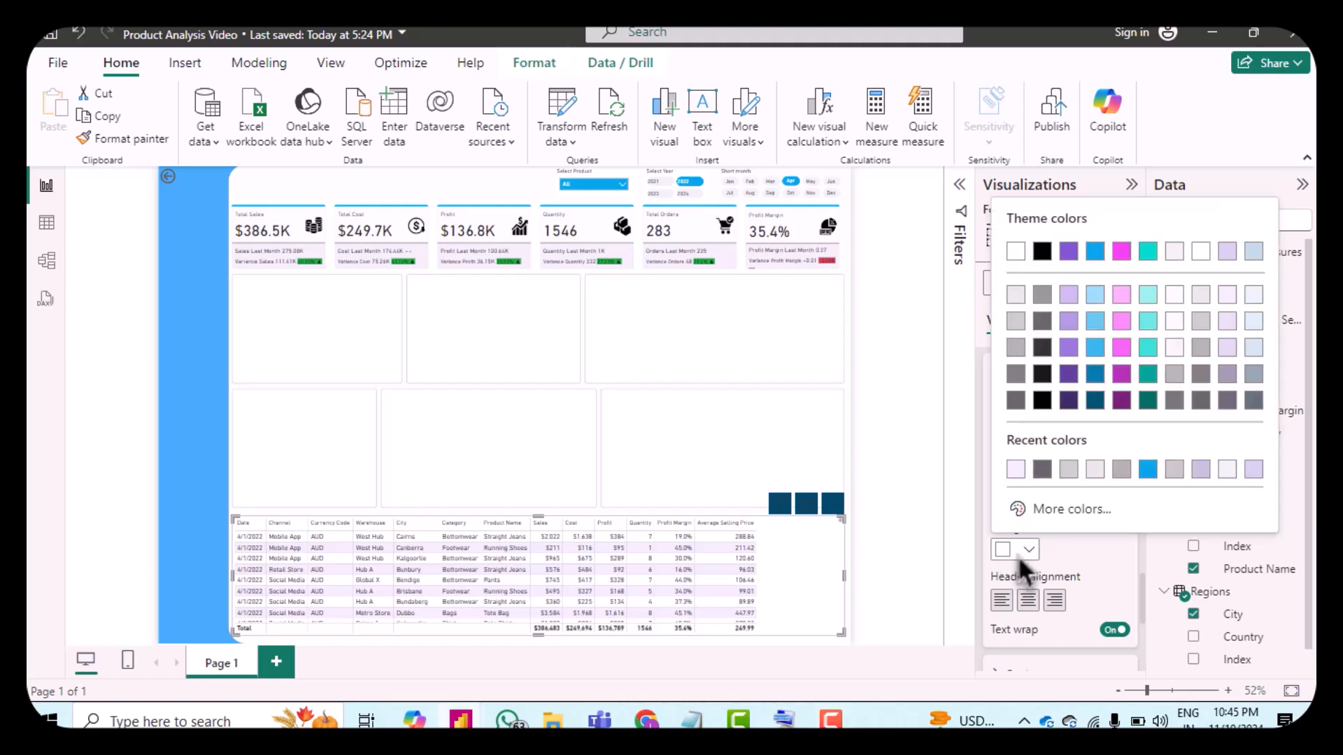
{"action": "left_click", "coordinate": [1147, 469]}
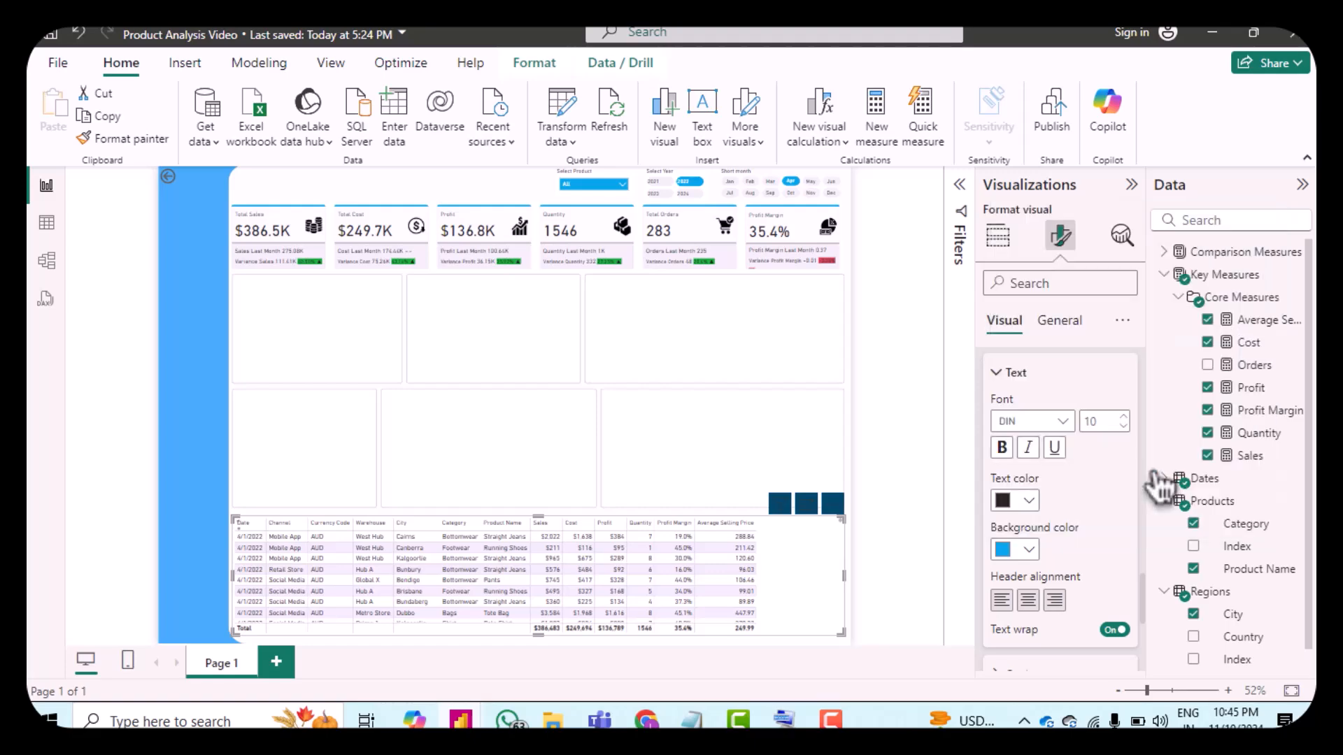
Step: Set the column headers' text color to white, hex fff
{"action": "left_click", "coordinate": [1029, 500]}
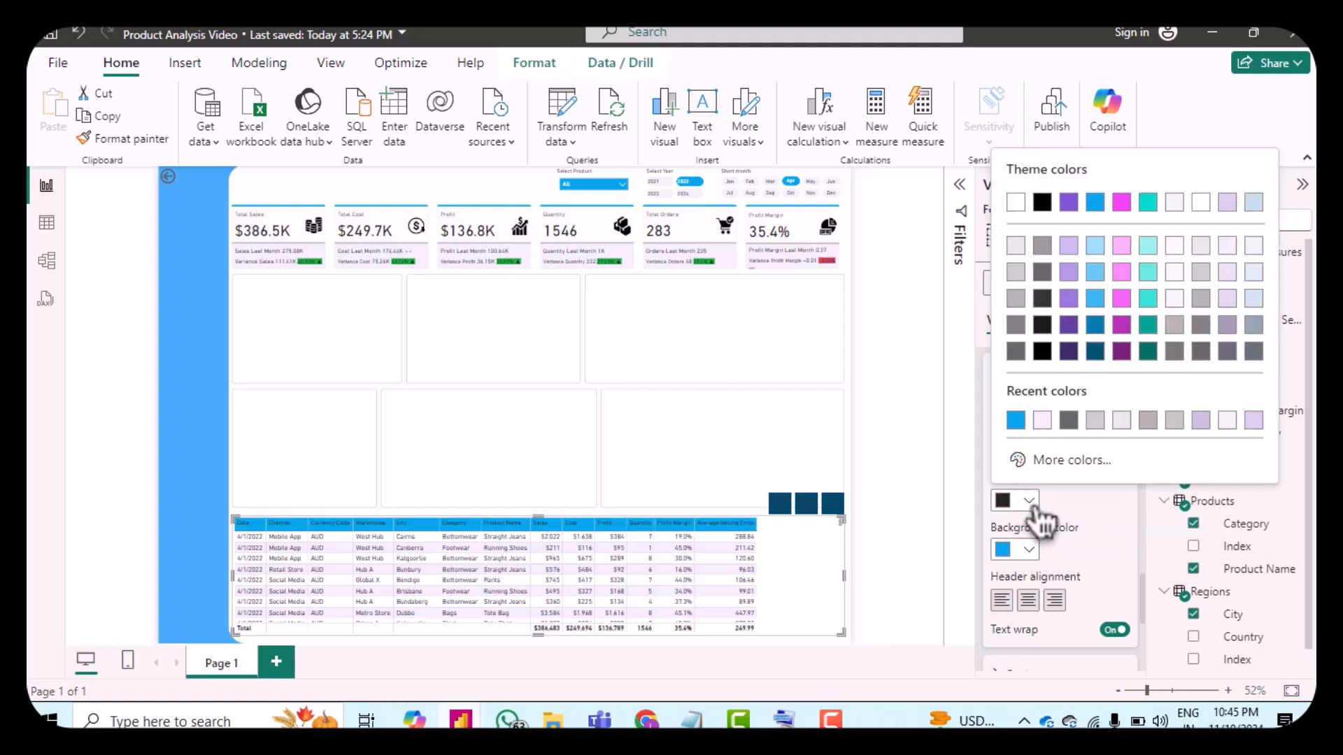
{"action": "left_click", "coordinate": [1179, 251]}
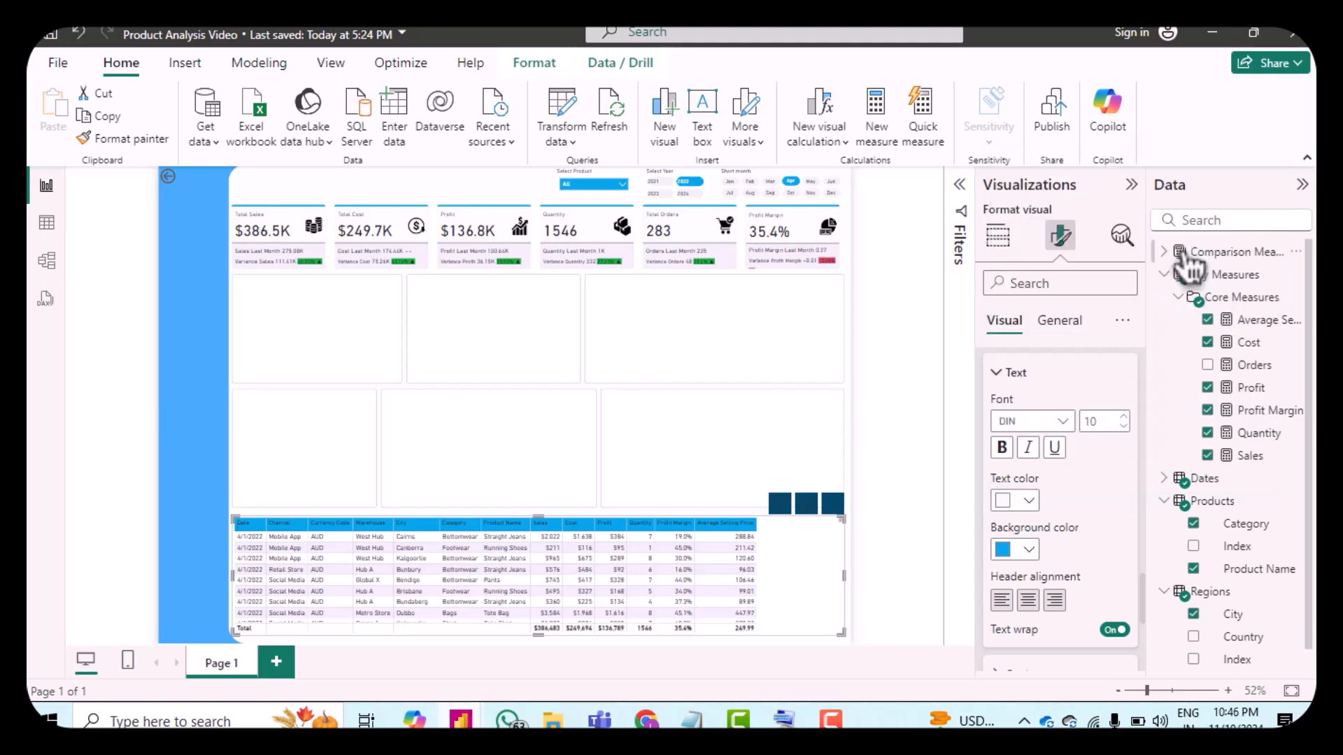
{"action": "left_click", "coordinate": [1021, 502]}
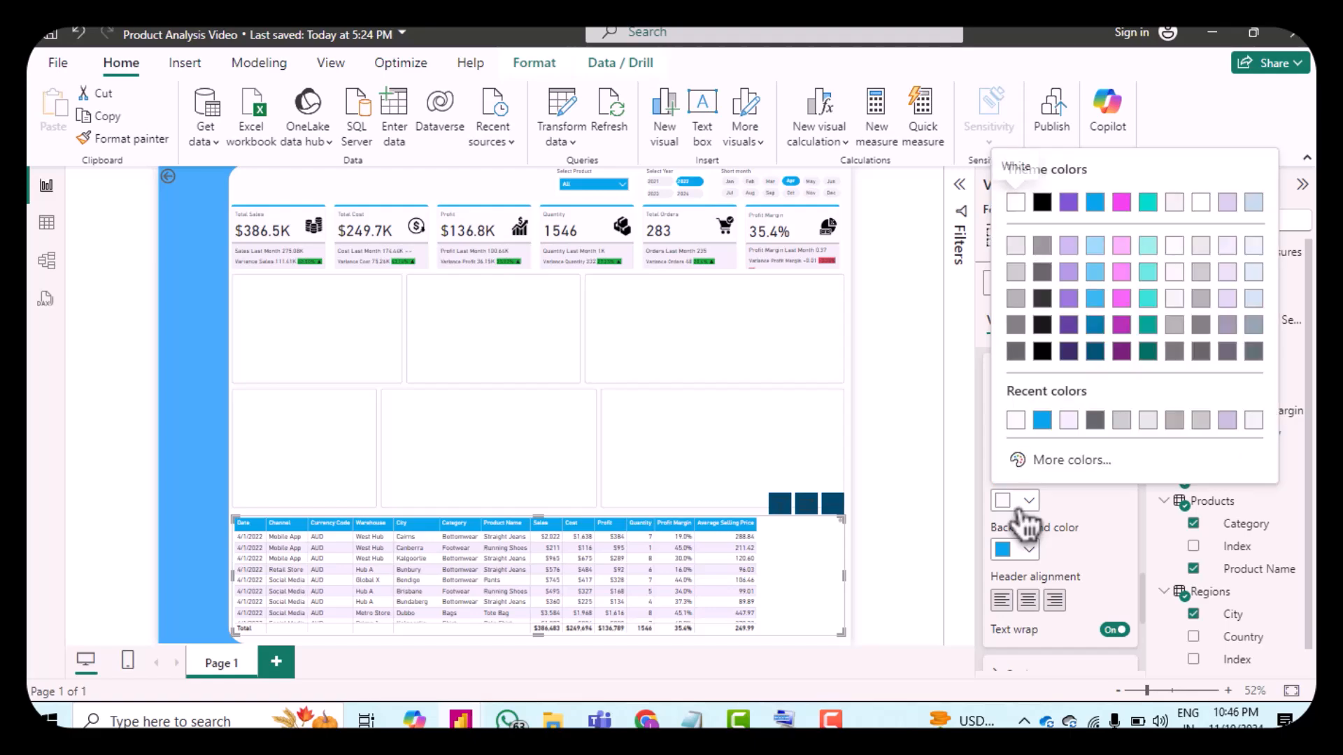
{"action": "left_click", "coordinate": [1017, 421]}
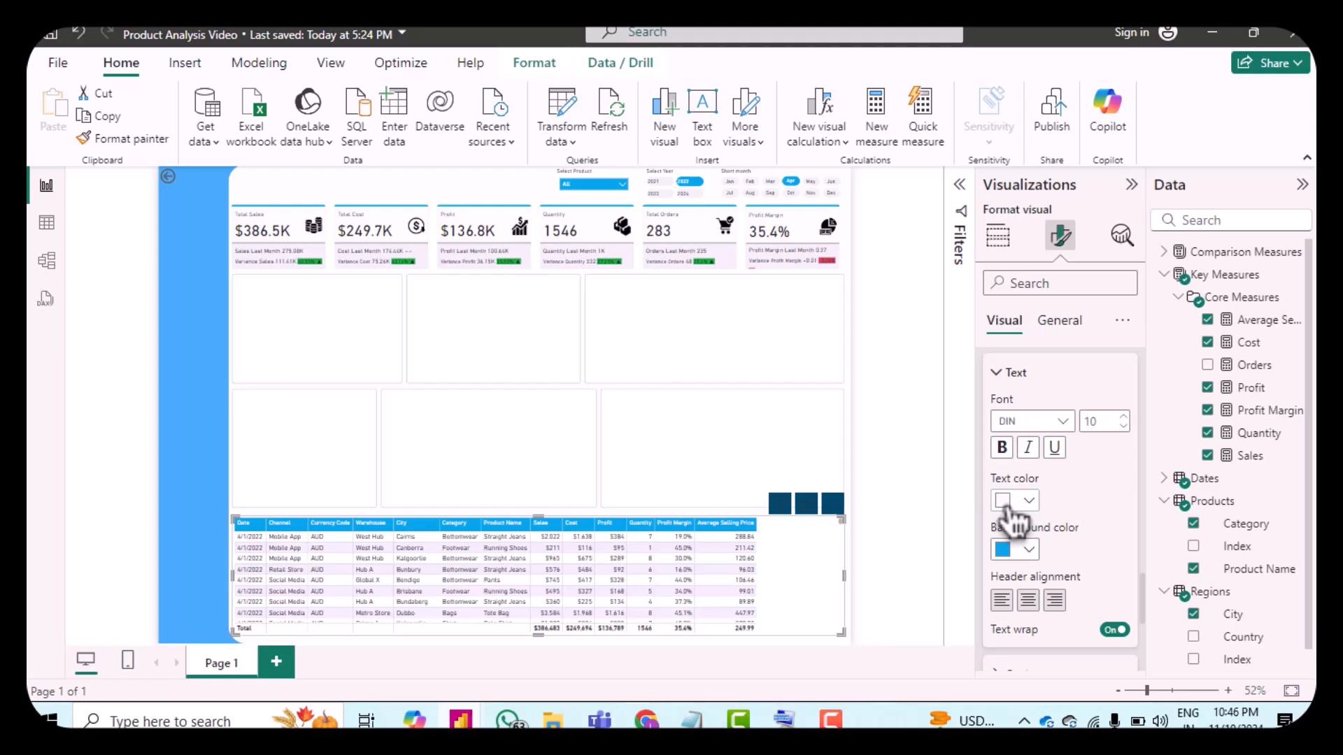
{"action": "left_click", "coordinate": [1007, 504]}
{"action": "left_click", "coordinate": [1049, 458]}
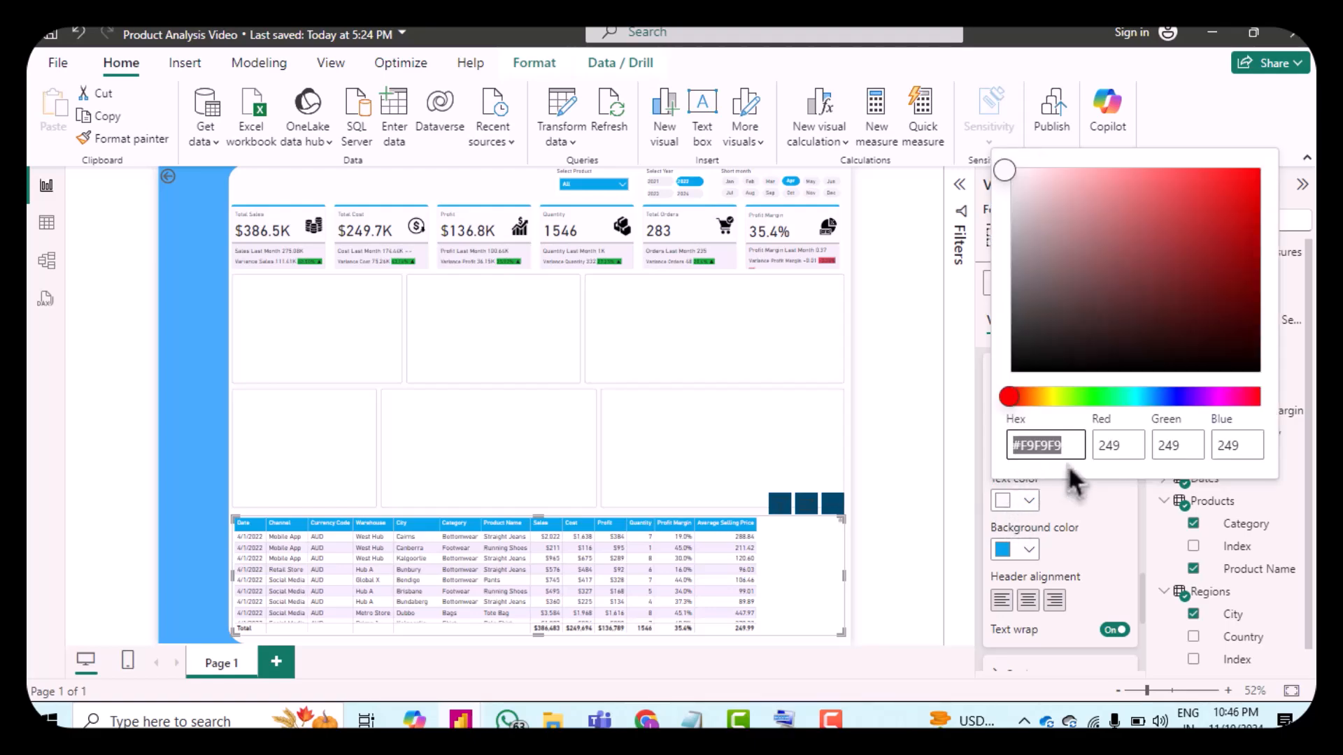
{"action": "type", "text": "fff"}
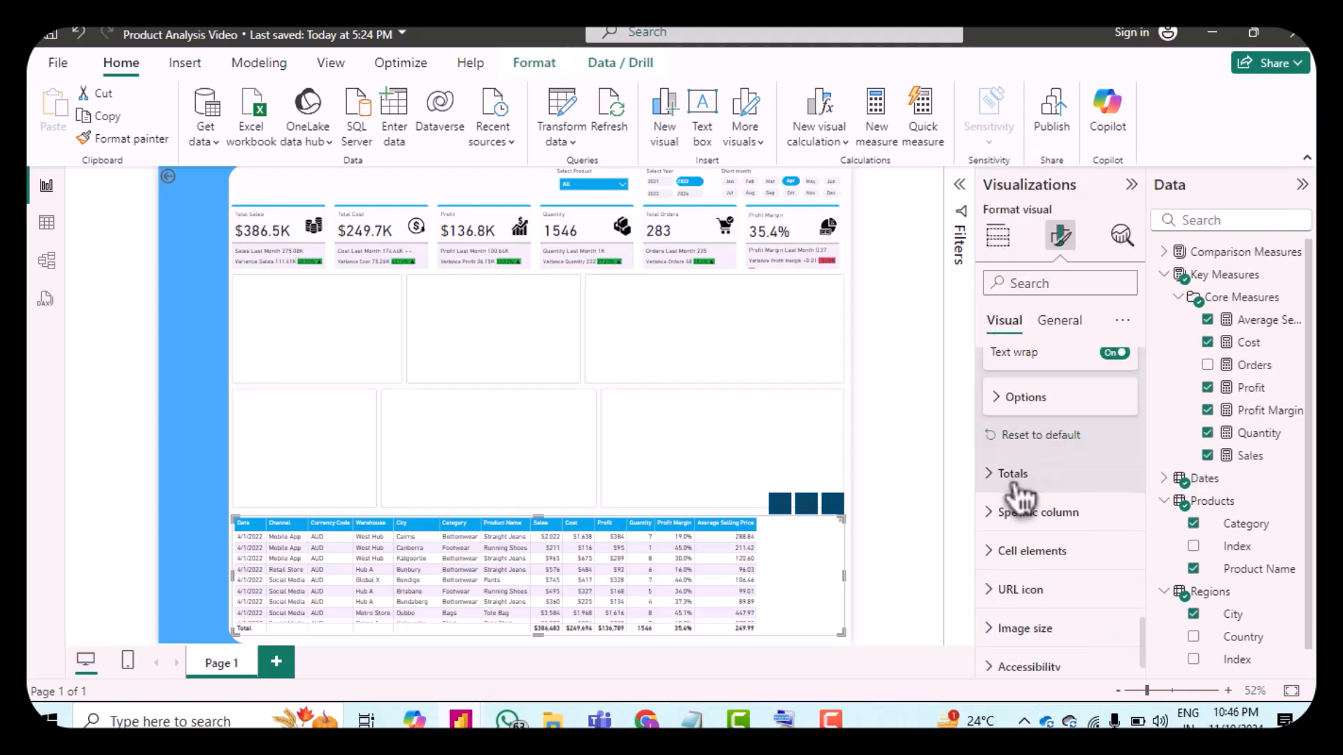
Step: Expand and review the table's Totals settings
{"action": "left_click", "coordinate": [1000, 482]}
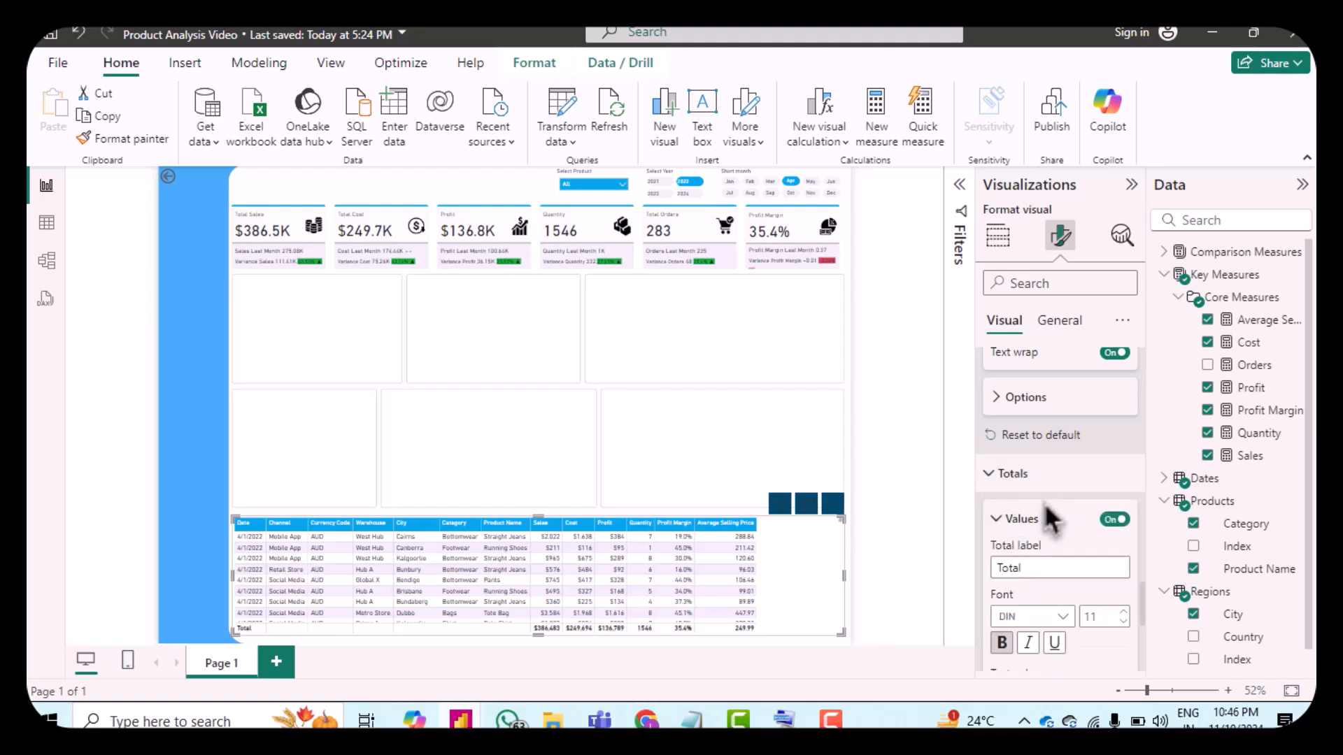
{"action": "scroll", "coordinate": [1046, 515], "scroll_direction": "down", "scroll_amount": 2}
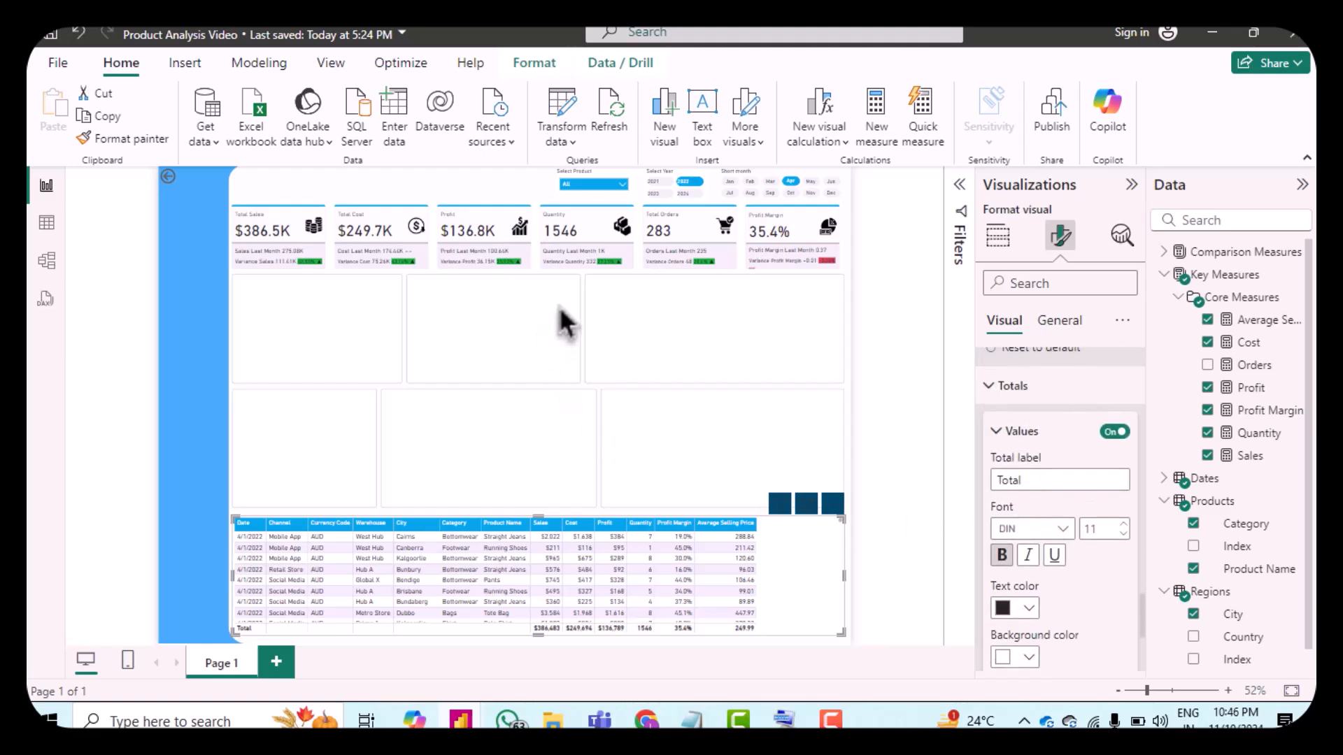
{"action": "scroll", "coordinate": [1035, 519], "scroll_direction": "down", "scroll_amount": 1}
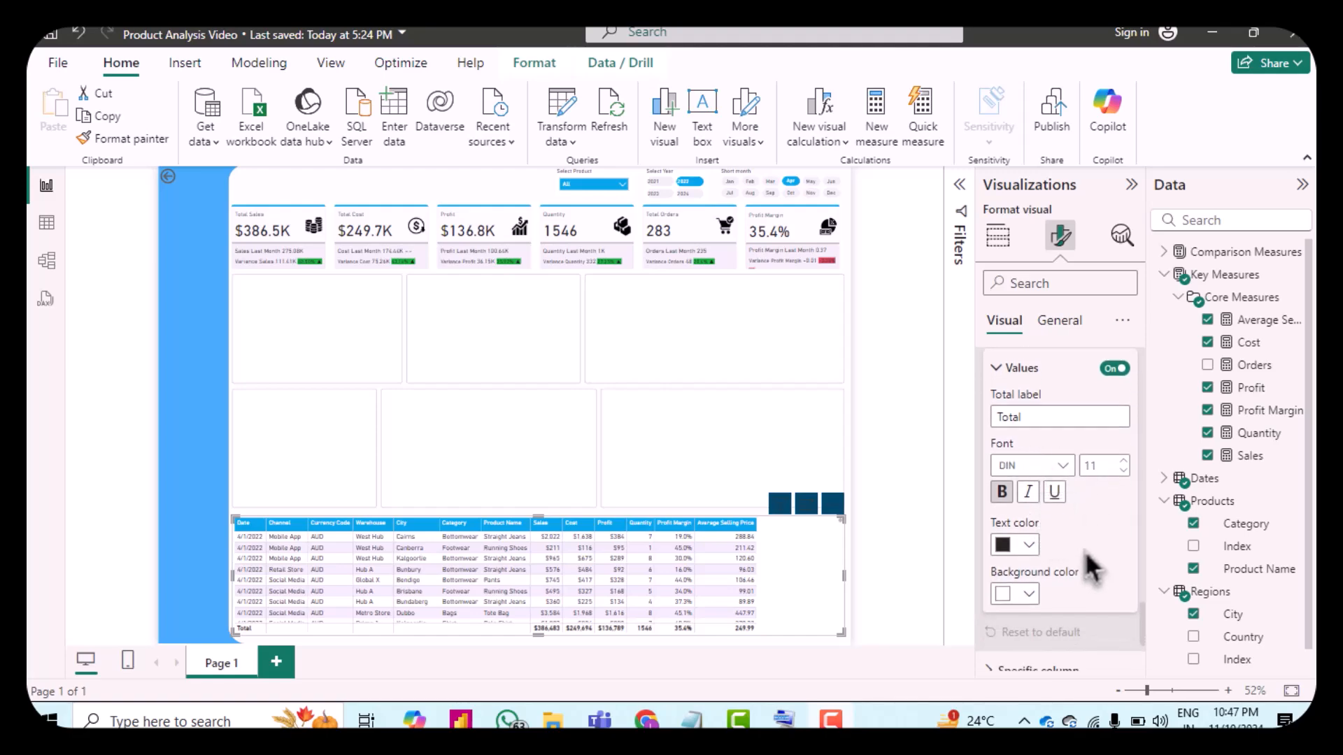
{"action": "scroll", "coordinate": [1091, 566], "scroll_direction": "down", "scroll_amount": 2}
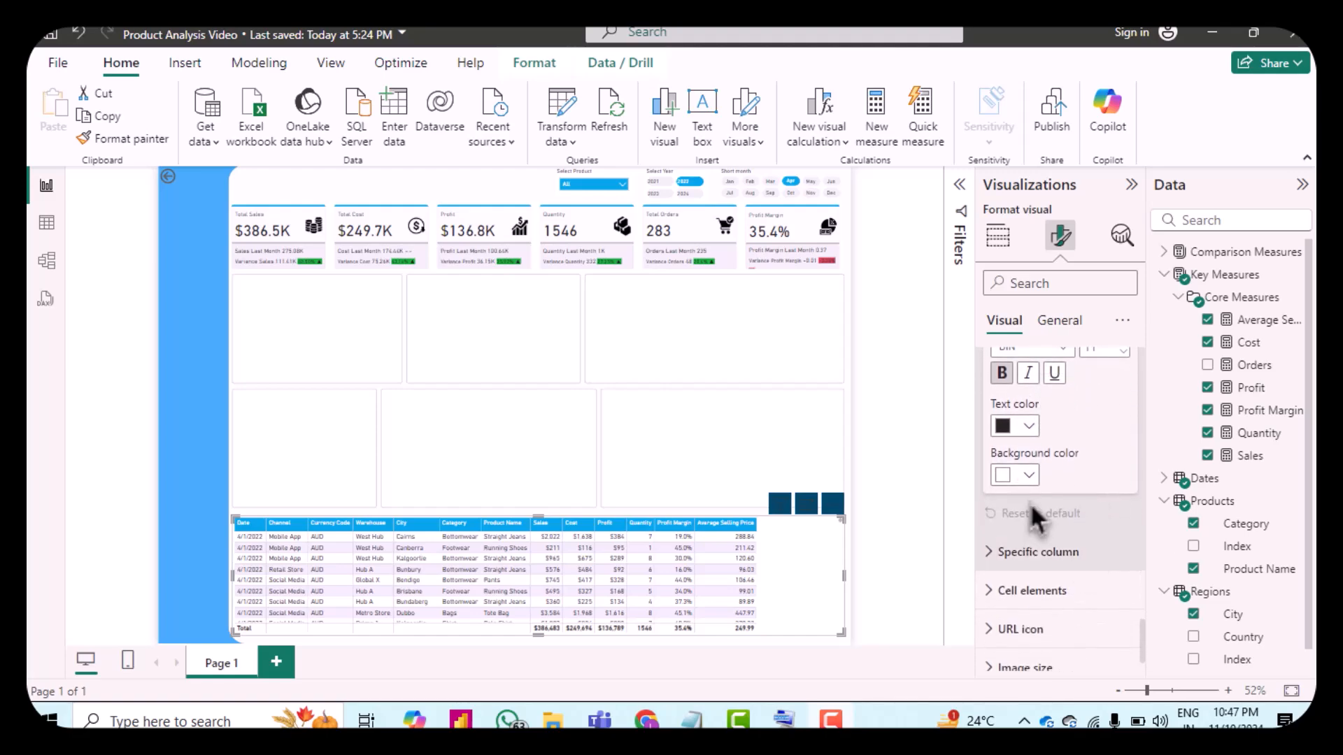
{"action": "scroll", "coordinate": [1030, 489], "scroll_direction": "down", "scroll_amount": 1}
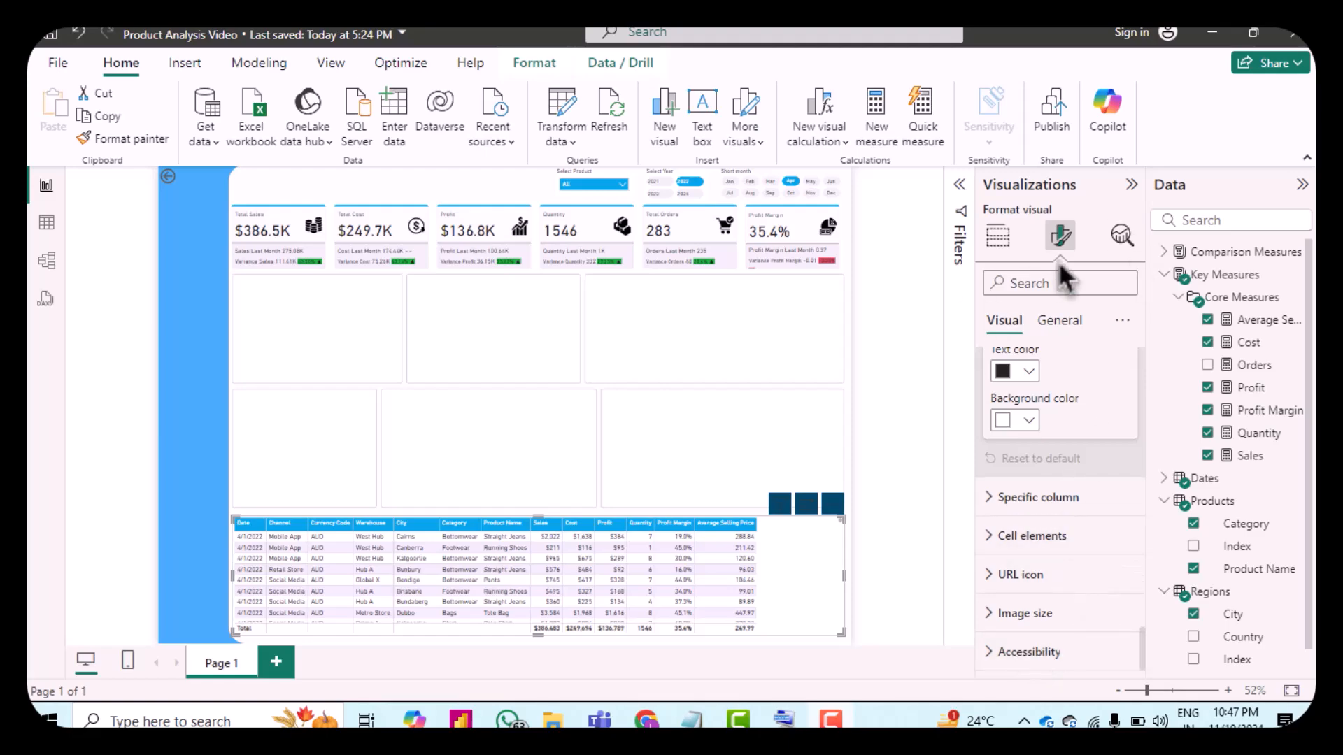
Step: Set the table visual's height to 264 and its width to 1243
{"action": "left_click", "coordinate": [1062, 323]}
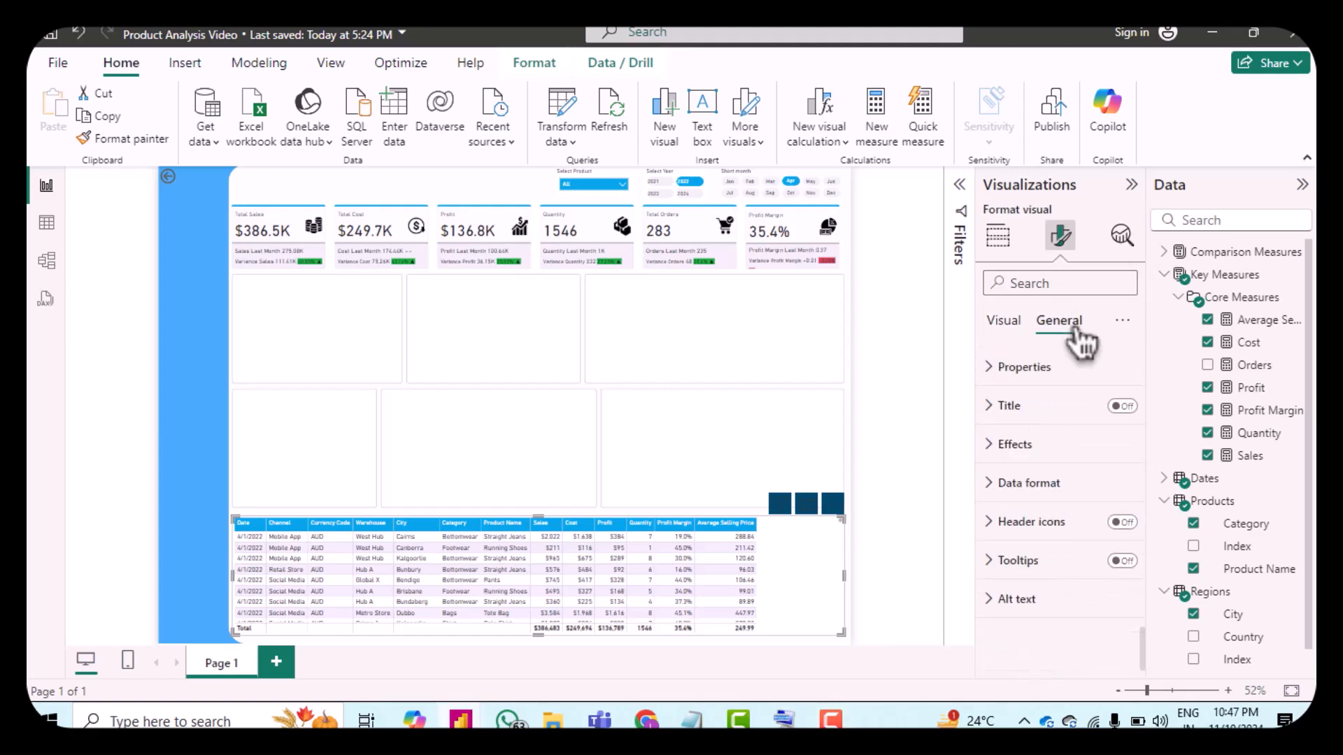
{"action": "left_click", "coordinate": [1005, 383]}
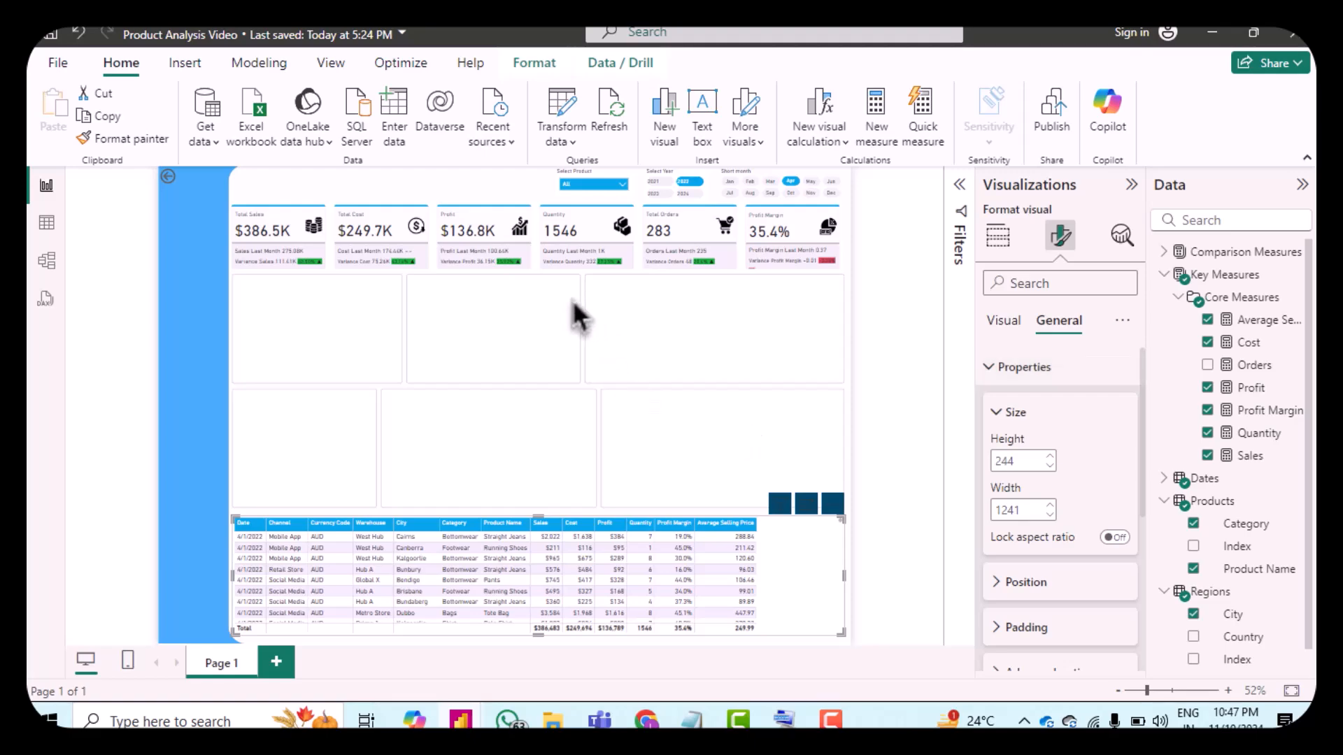
{"action": "double_click", "coordinate": [1020, 461]}
{"action": "left_click", "coordinate": [1020, 461]}
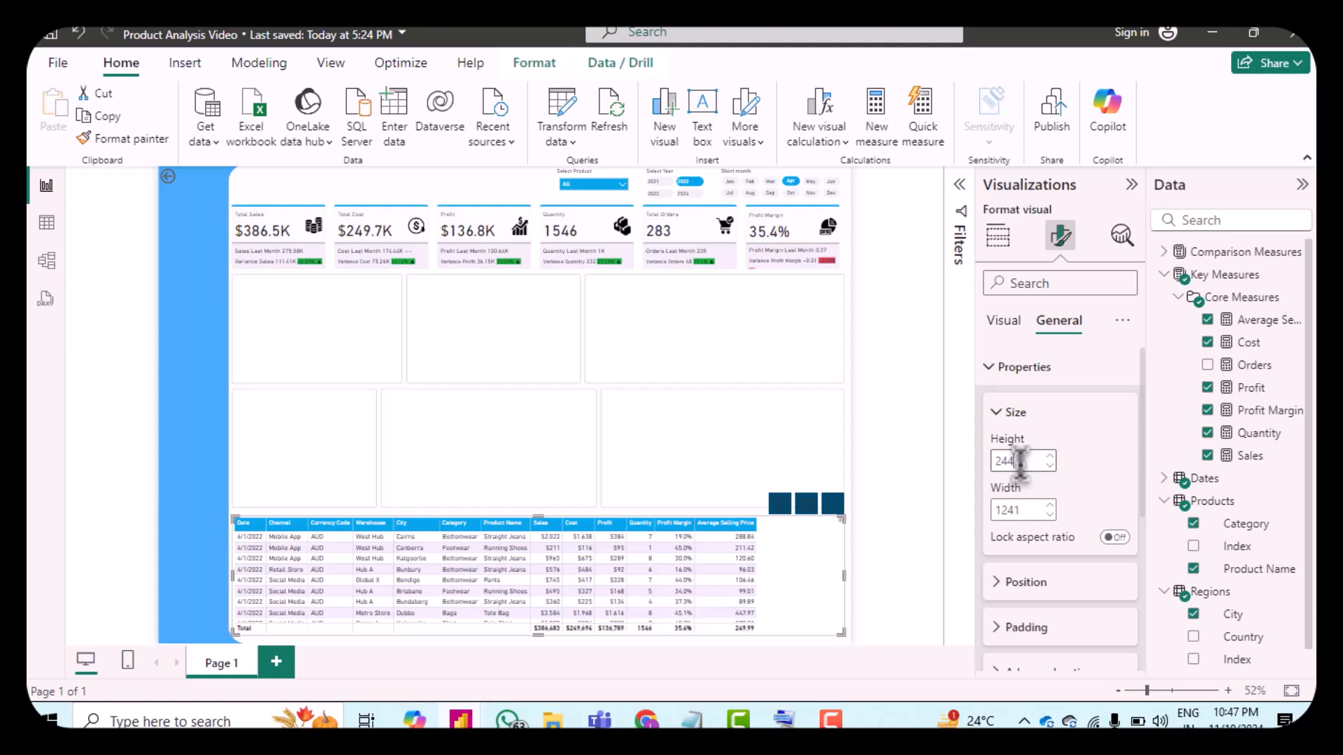
{"action": "key", "text": "BackSpace"}
{"action": "type", "text": "68"}
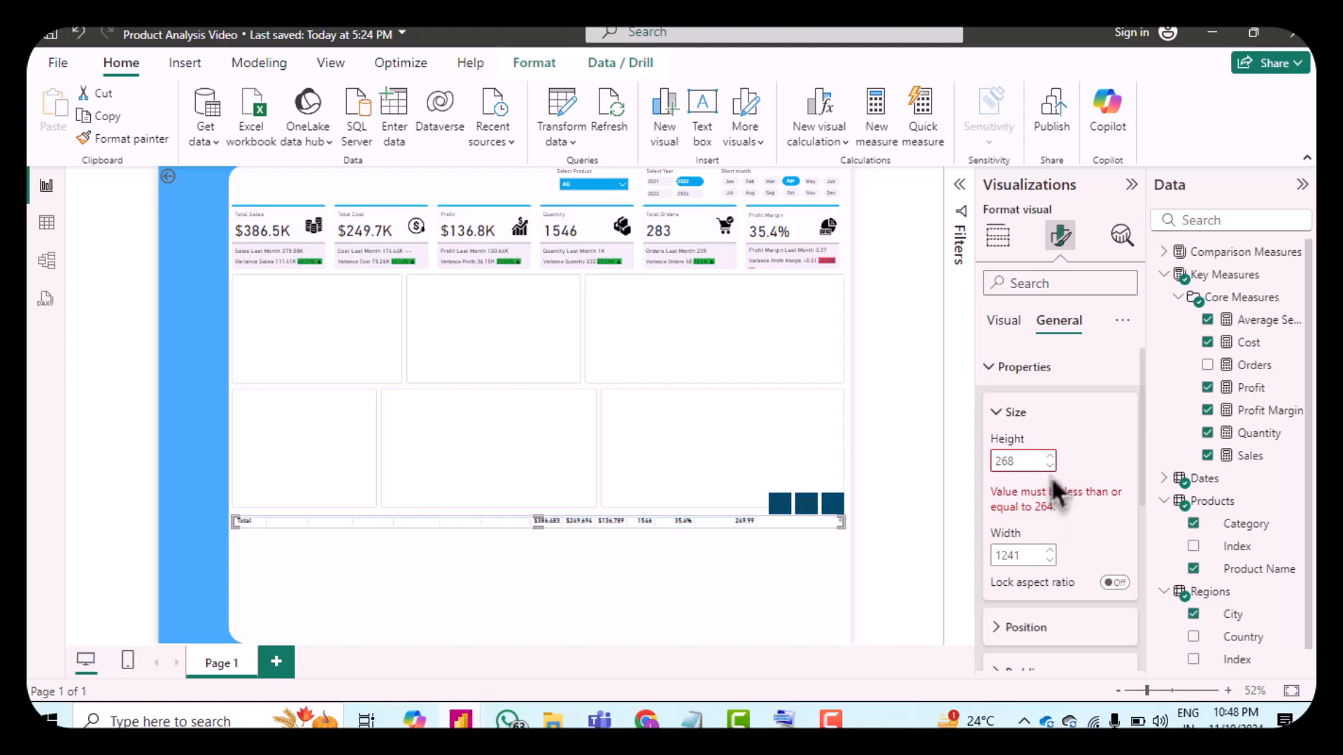
{"action": "left_click", "coordinate": [1069, 483]}
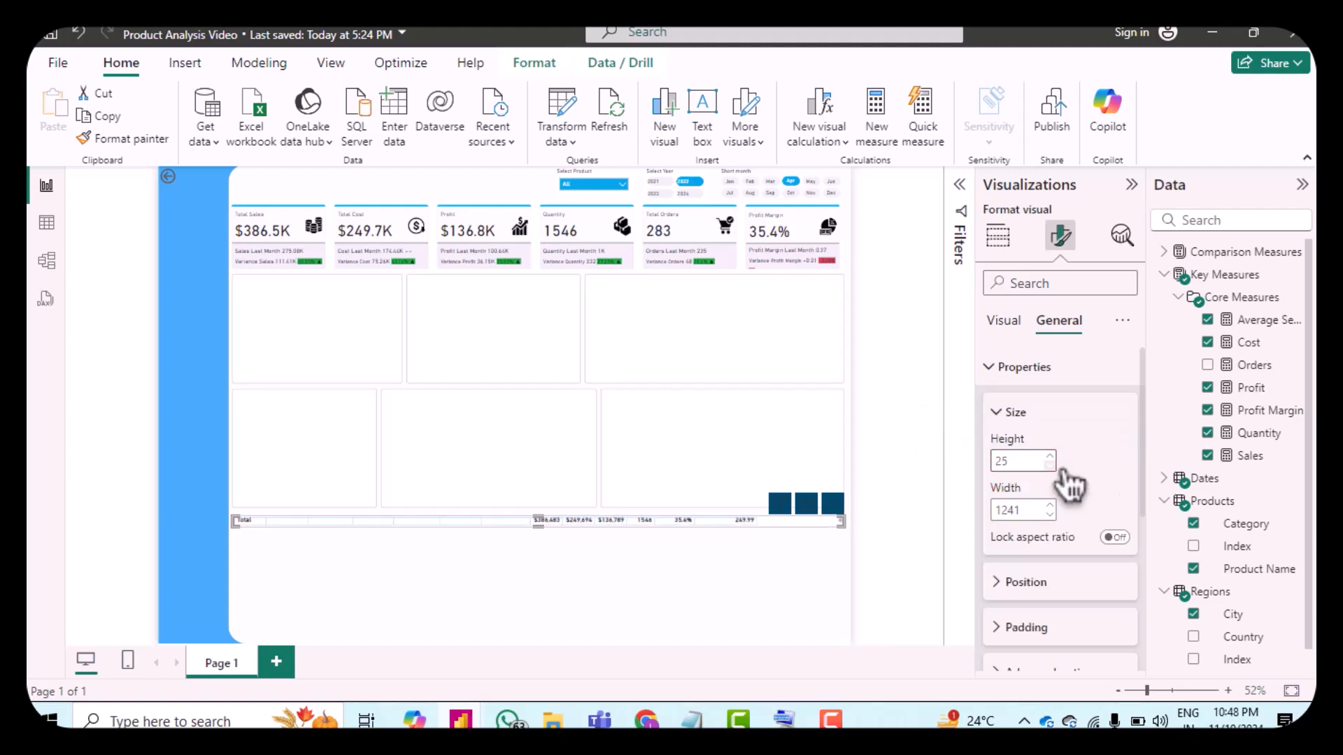
{"action": "double_click", "coordinate": [1022, 462]}
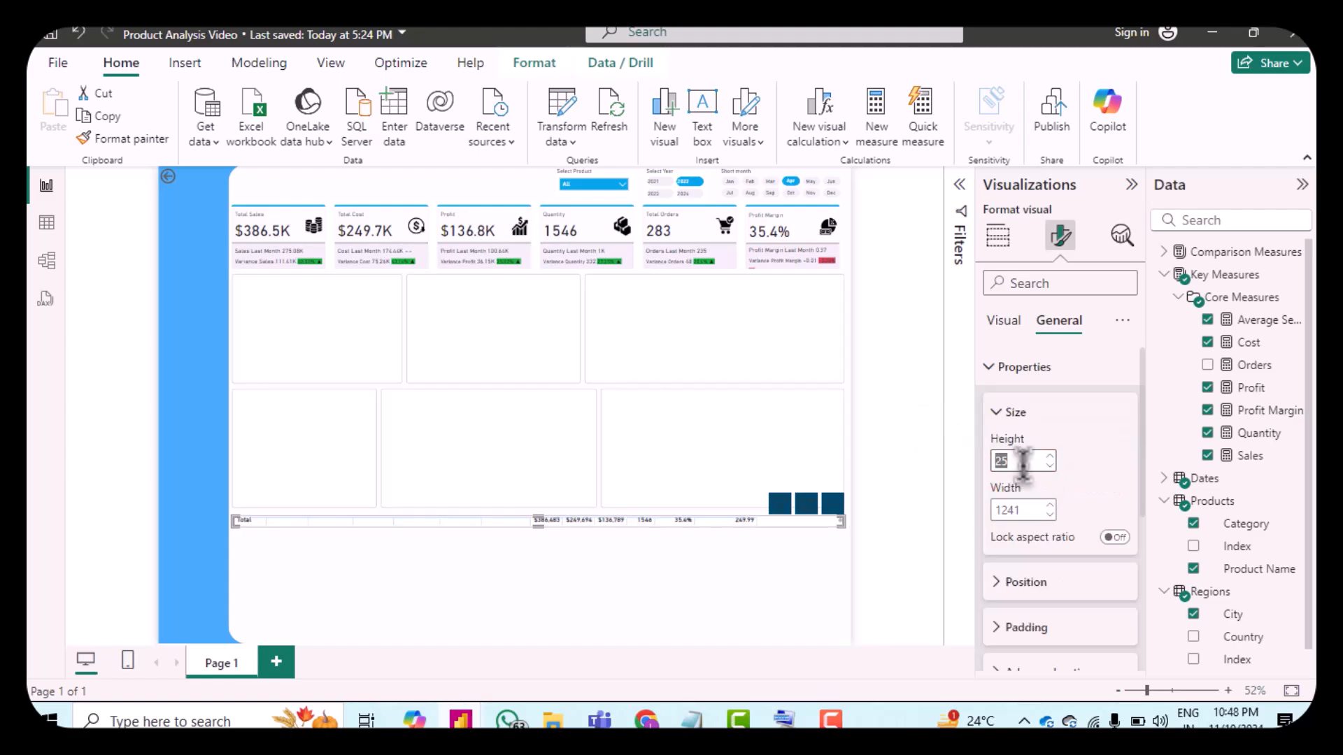
{"action": "left_click", "coordinate": [1022, 462]}
{"action": "key", "text": "BackSpace"}
{"action": "type", "text": "64"}
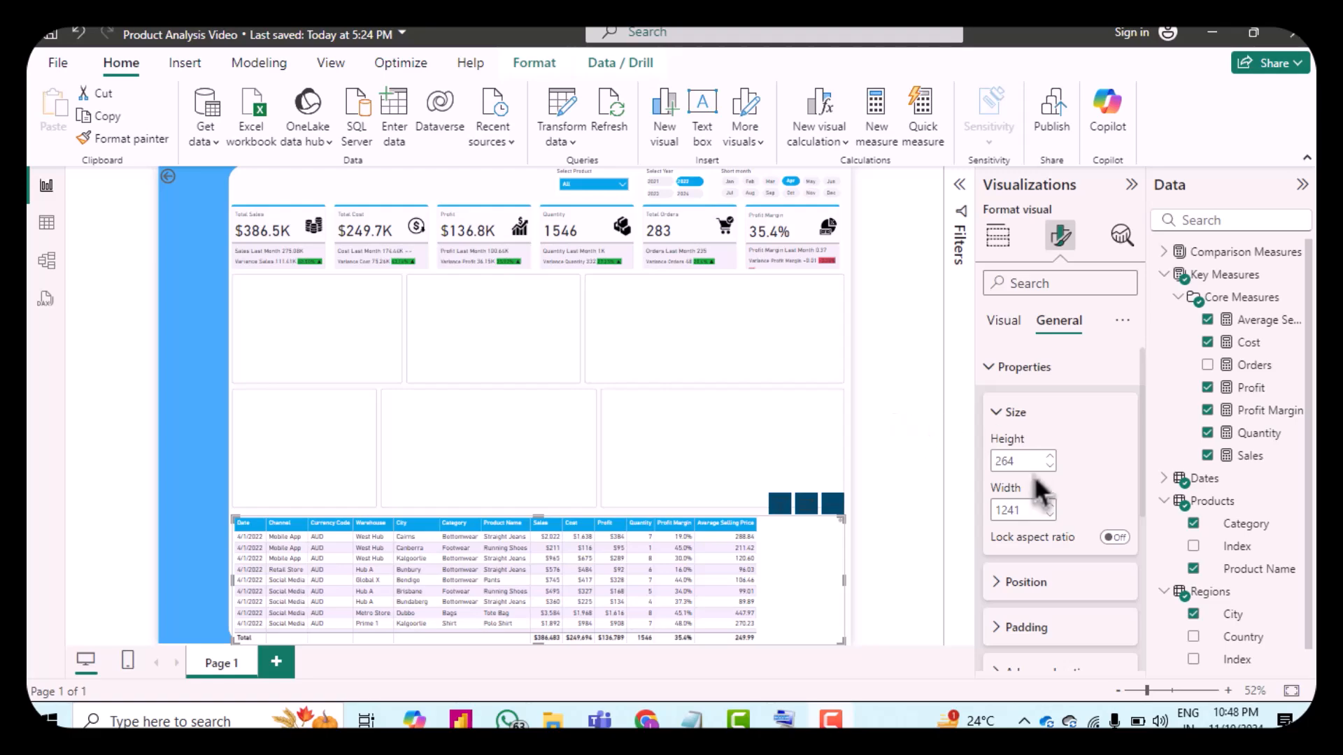
{"action": "left_click", "coordinate": [1060, 511]}
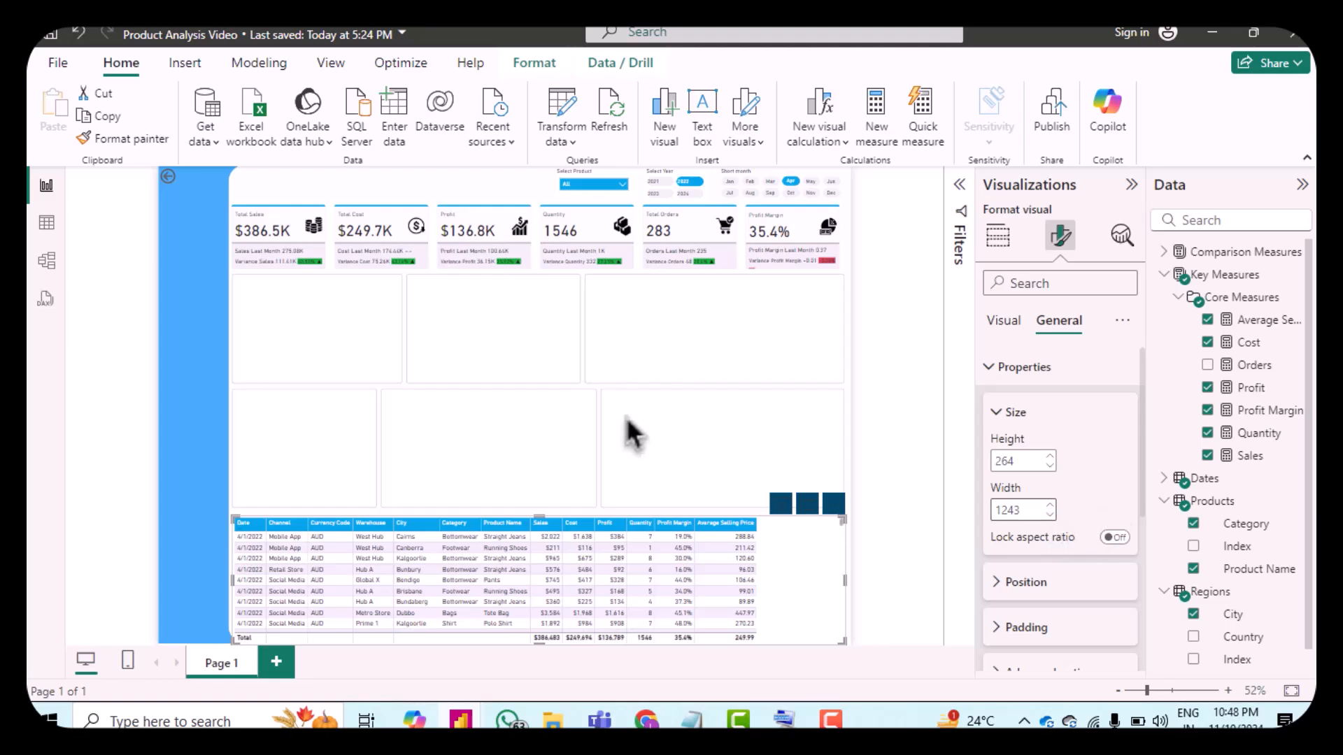
Step: Set the table visual's position to horizontal 146 and vertical 702
{"action": "scroll", "coordinate": [1000, 511], "scroll_direction": "down", "scroll_amount": 1}
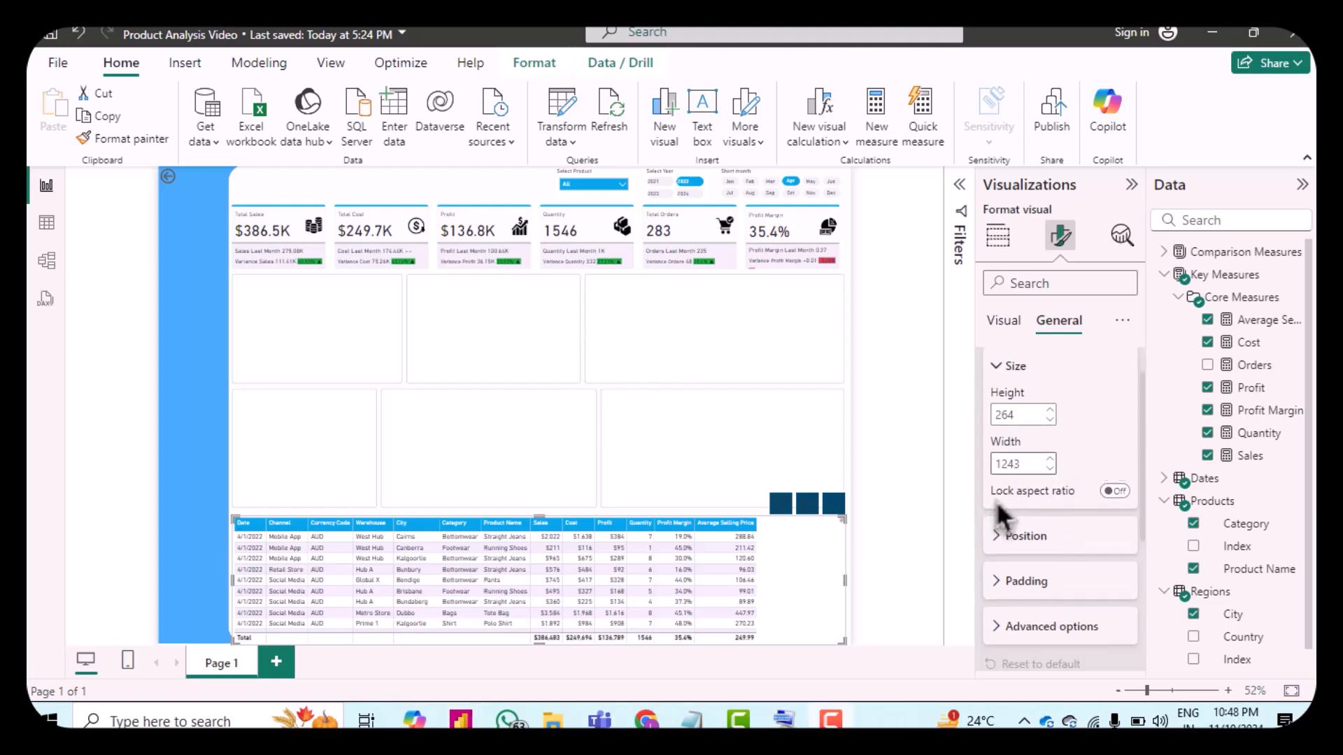
{"action": "left_click", "coordinate": [1018, 535]}
{"action": "scroll", "coordinate": [1064, 552], "scroll_direction": "down", "scroll_amount": 1}
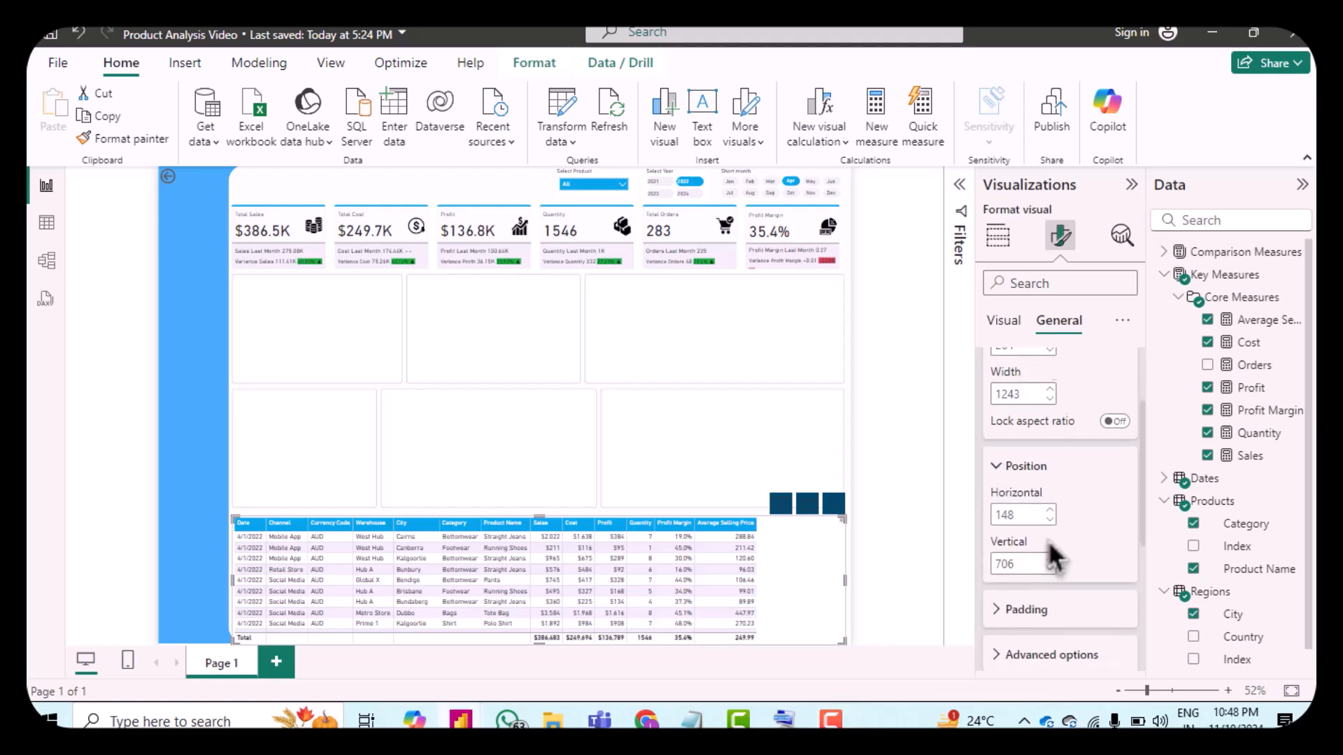
{"action": "double_click", "coordinate": [1024, 504]}
{"action": "left_click", "coordinate": [1024, 504]}
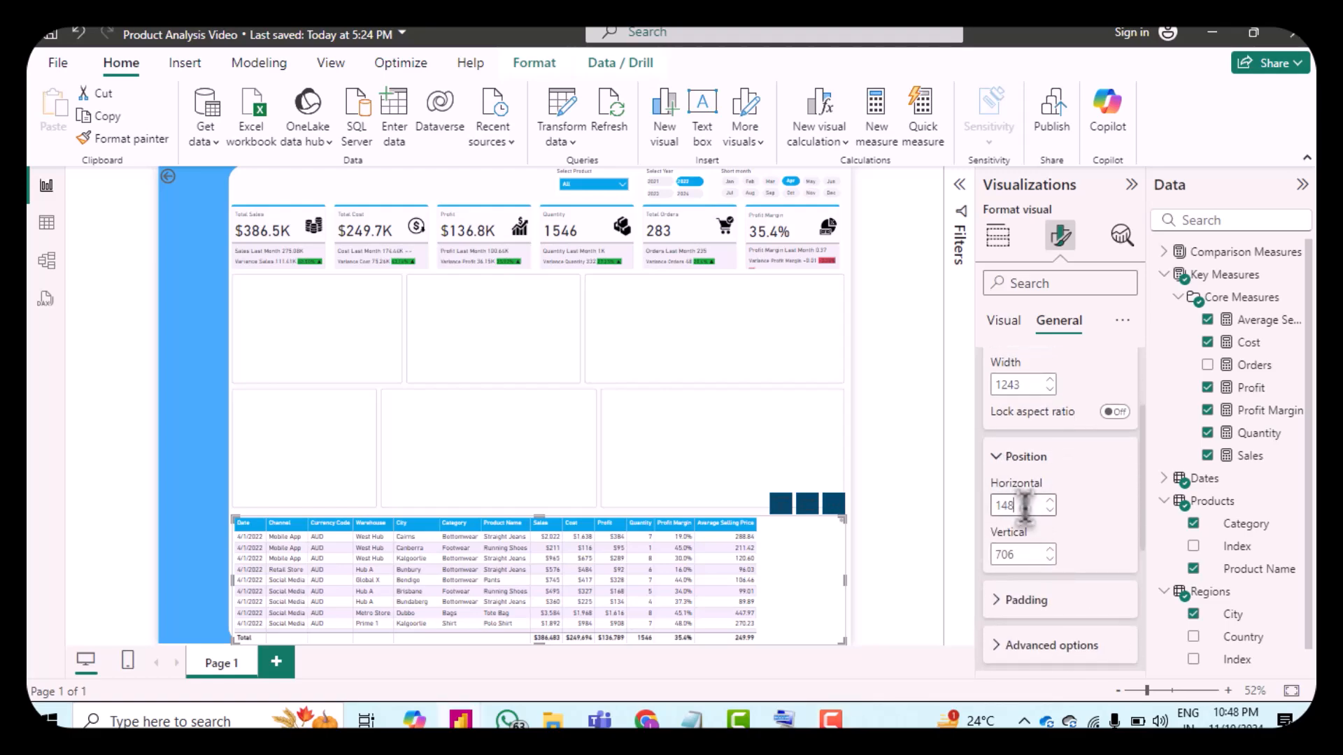
{"action": "type", "text": "6"}
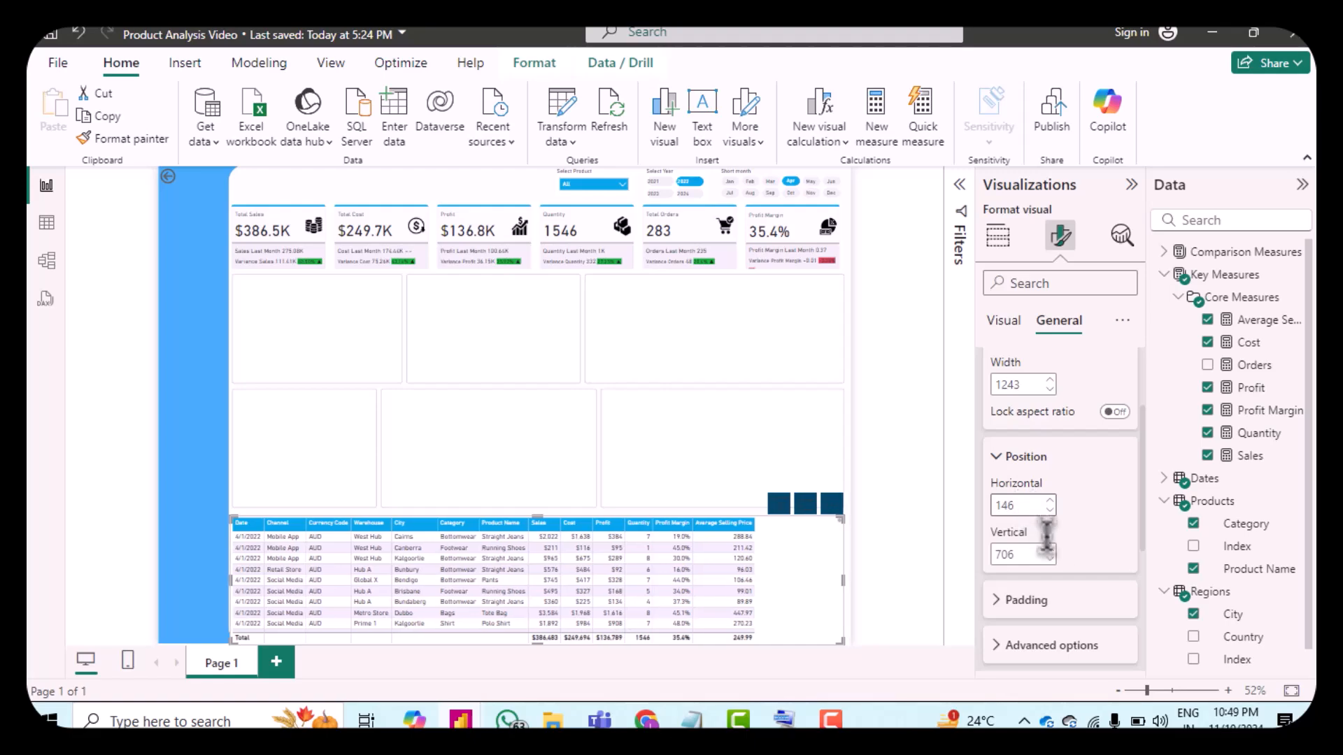
{"action": "left_click", "coordinate": [1050, 559]}
{"action": "left_click", "coordinate": [1051, 559]}
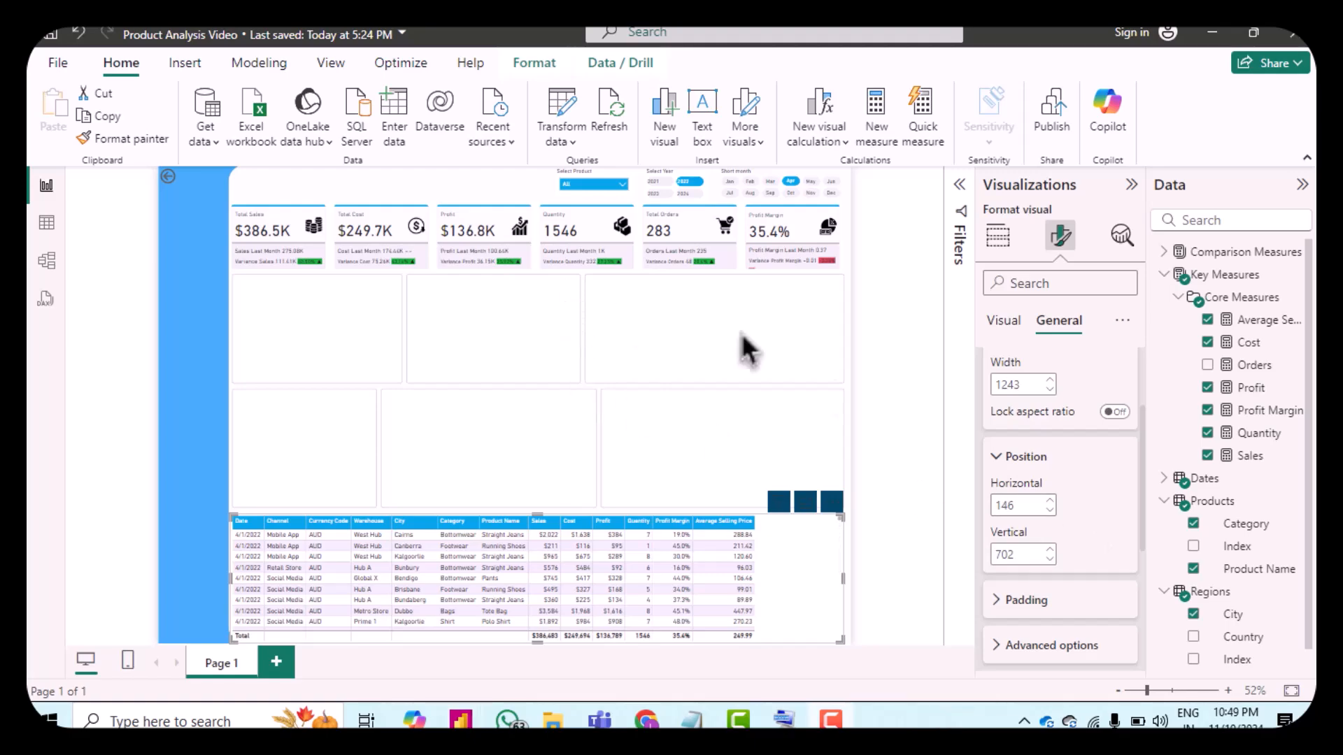
Step: Review the table visual's padding and remaining general options
{"action": "scroll", "coordinate": [1026, 505], "scroll_direction": "down", "scroll_amount": 3}
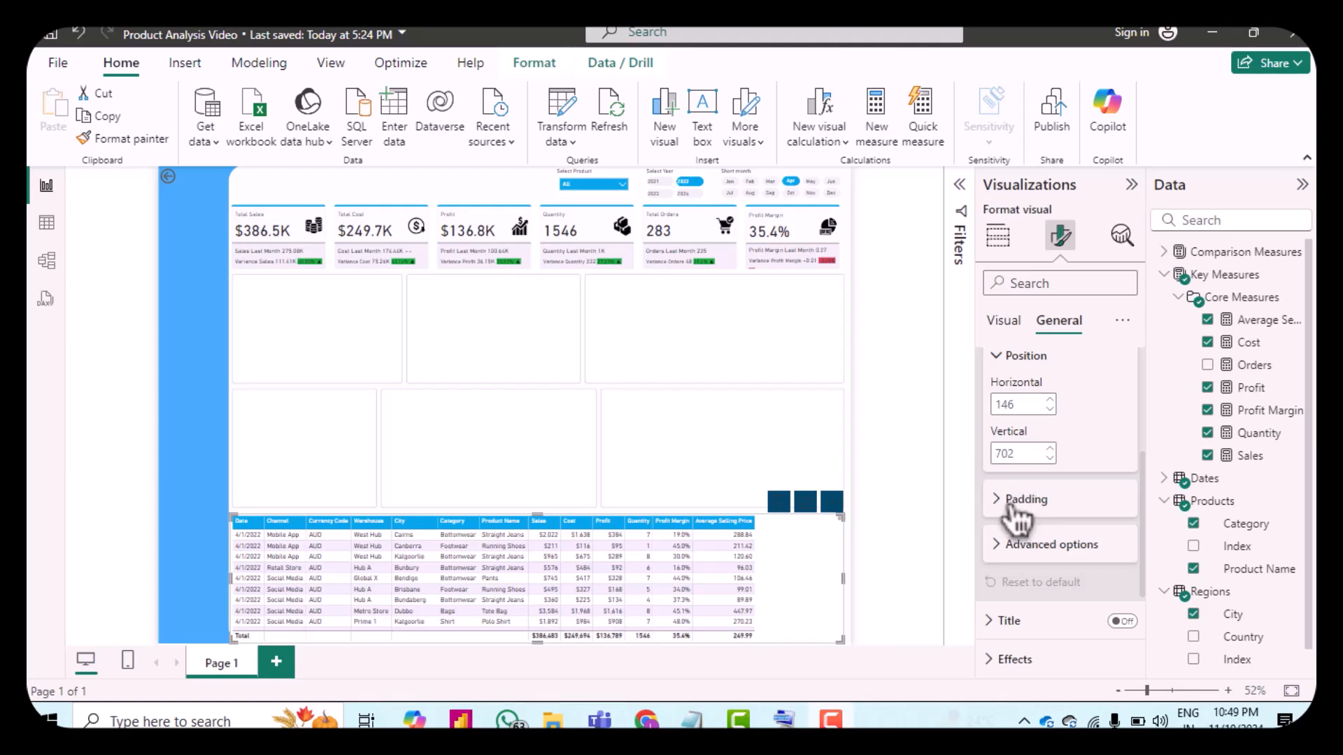
{"action": "left_click", "coordinate": [1007, 501]}
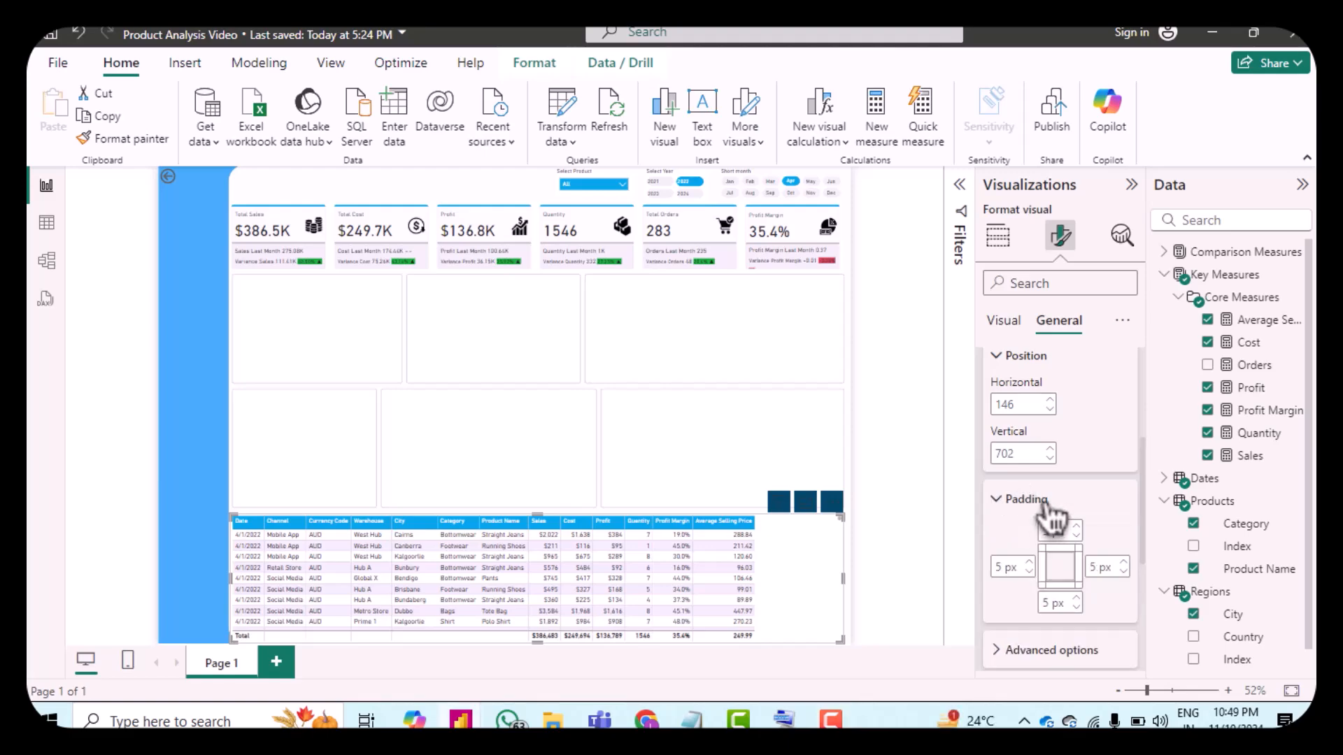
{"action": "scroll", "coordinate": [1035, 504], "scroll_direction": "down", "scroll_amount": 2}
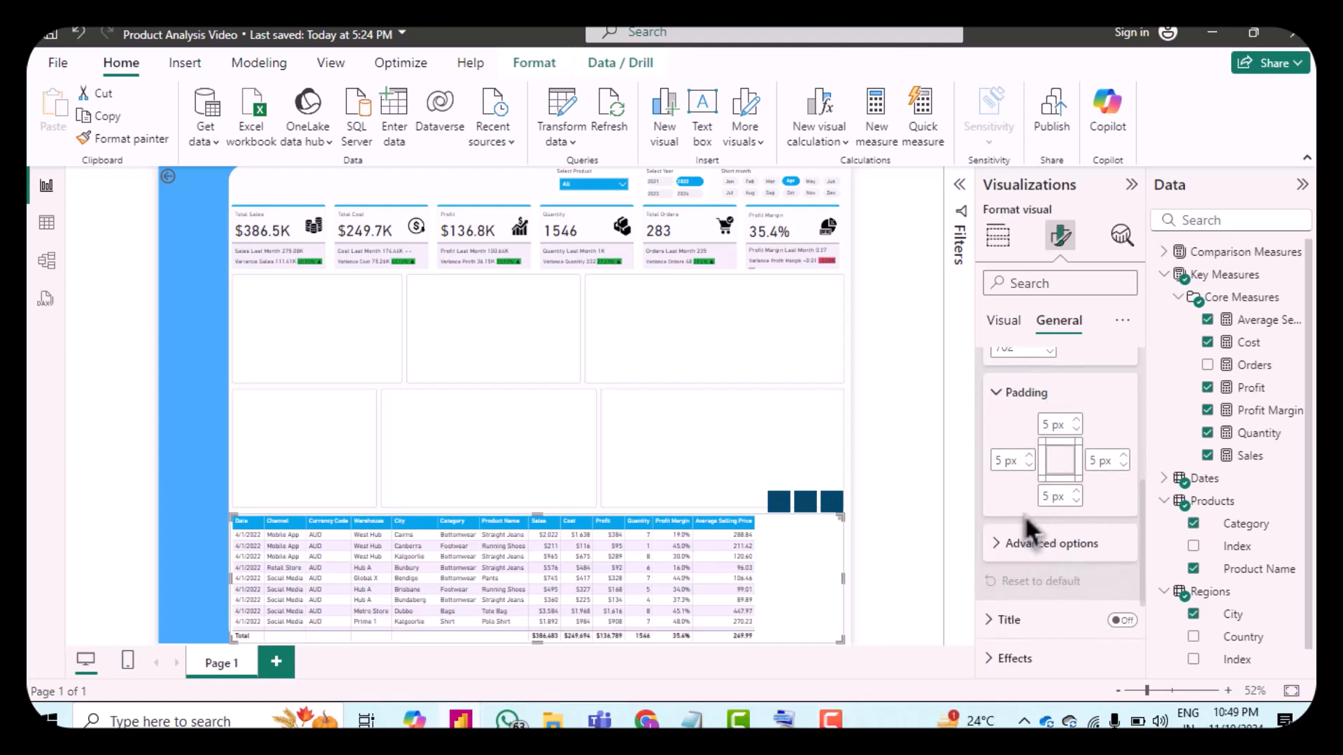
{"action": "scroll", "coordinate": [1024, 515], "scroll_direction": "down", "scroll_amount": 3}
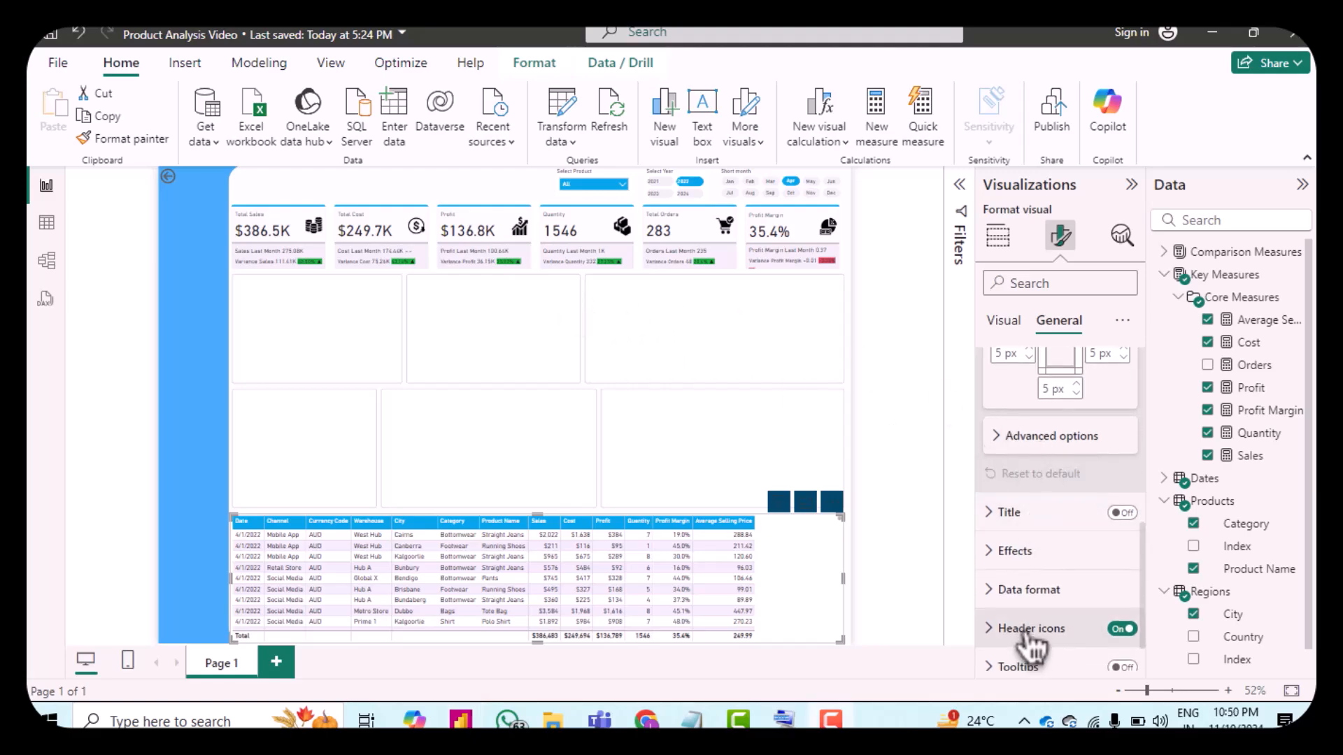
{"action": "scroll", "coordinate": [1040, 581], "scroll_direction": "down", "scroll_amount": 1}
{"action": "scroll", "coordinate": [1042, 577], "scroll_direction": "down", "scroll_amount": 1}
{"action": "scroll", "coordinate": [1045, 580], "scroll_direction": "up", "scroll_amount": 1}
{"action": "scroll", "coordinate": [1042, 577], "scroll_direction": "down", "scroll_amount": 1}
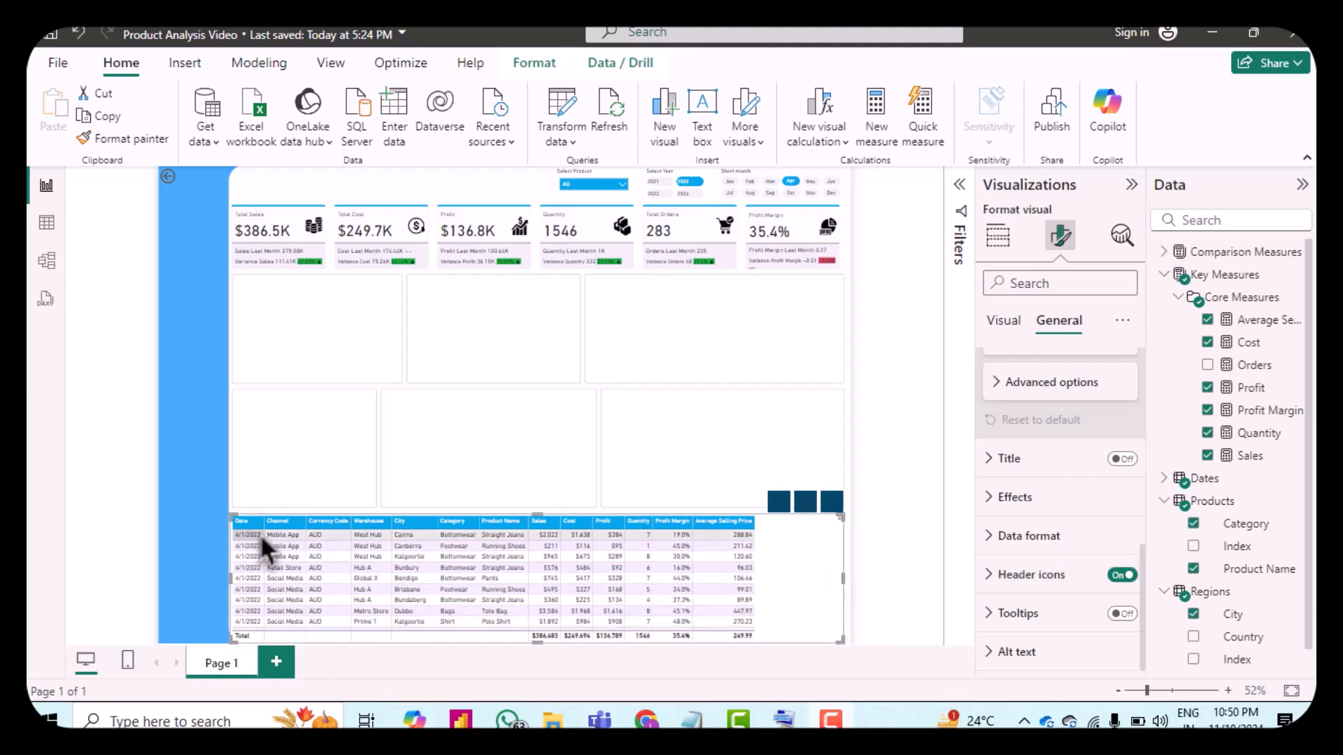
Step: Widen the Date, Channel, Currency Code, Warehouse and City columns of the table
{"action": "left_click_drag", "start_coordinate": [265, 526], "coordinate": [270, 527]}
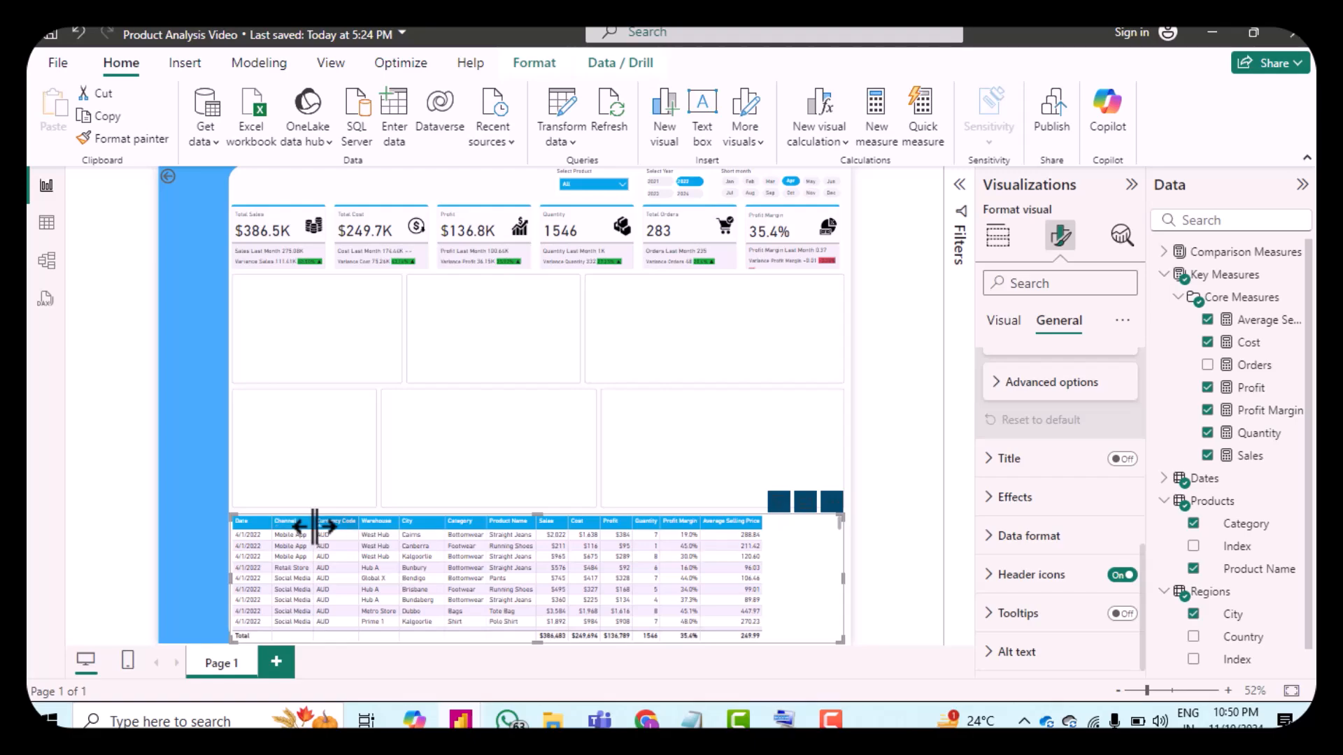
{"action": "left_click_drag", "start_coordinate": [312, 525], "coordinate": [332, 524]}
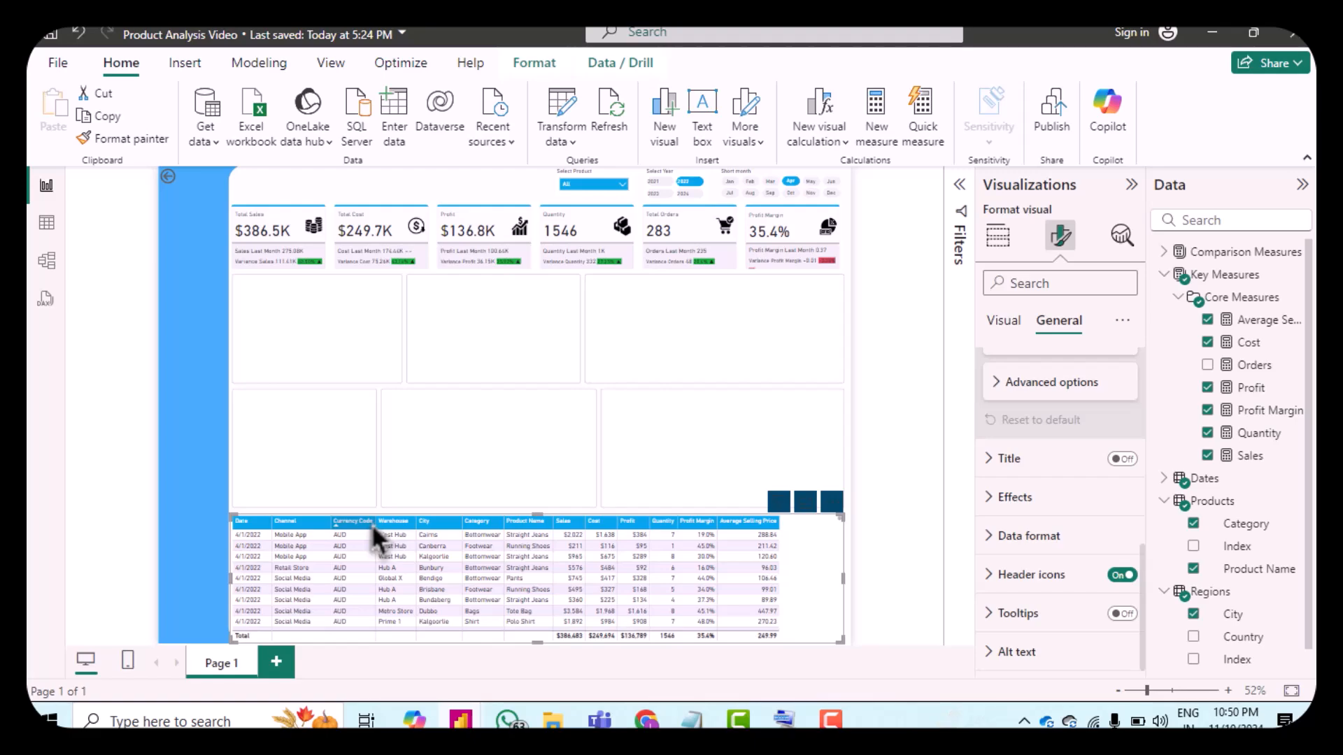
{"action": "left_click_drag", "start_coordinate": [379, 524], "coordinate": [387, 524]}
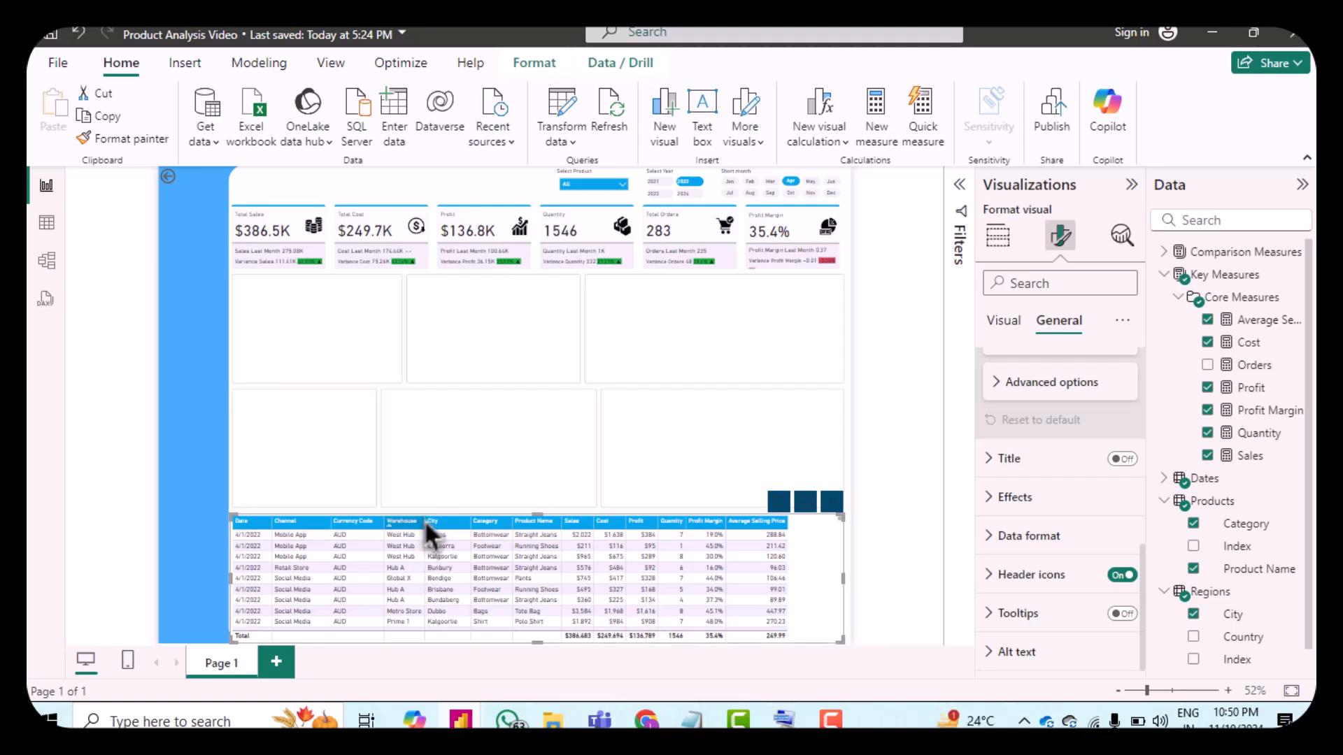
{"action": "left_click_drag", "start_coordinate": [425, 519], "coordinate": [433, 519]}
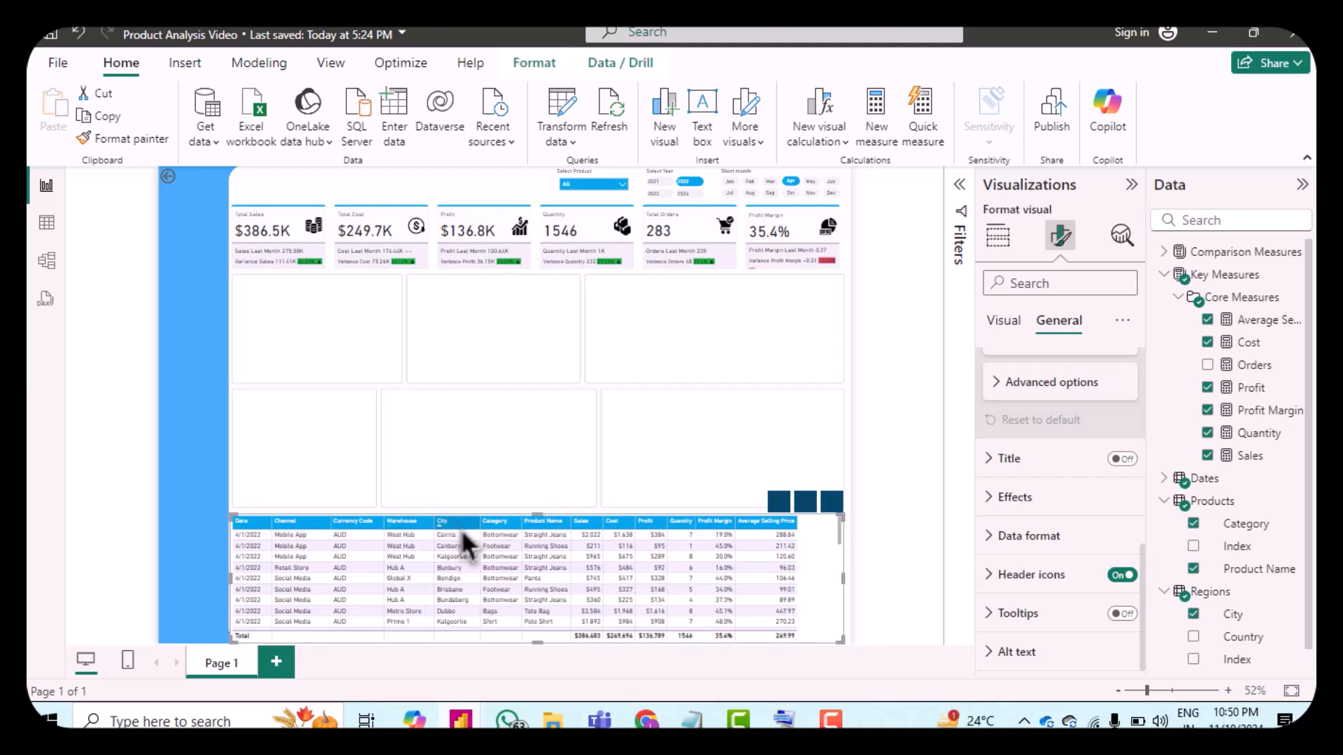
{"action": "left_click_drag", "start_coordinate": [481, 524], "coordinate": [488, 524]}
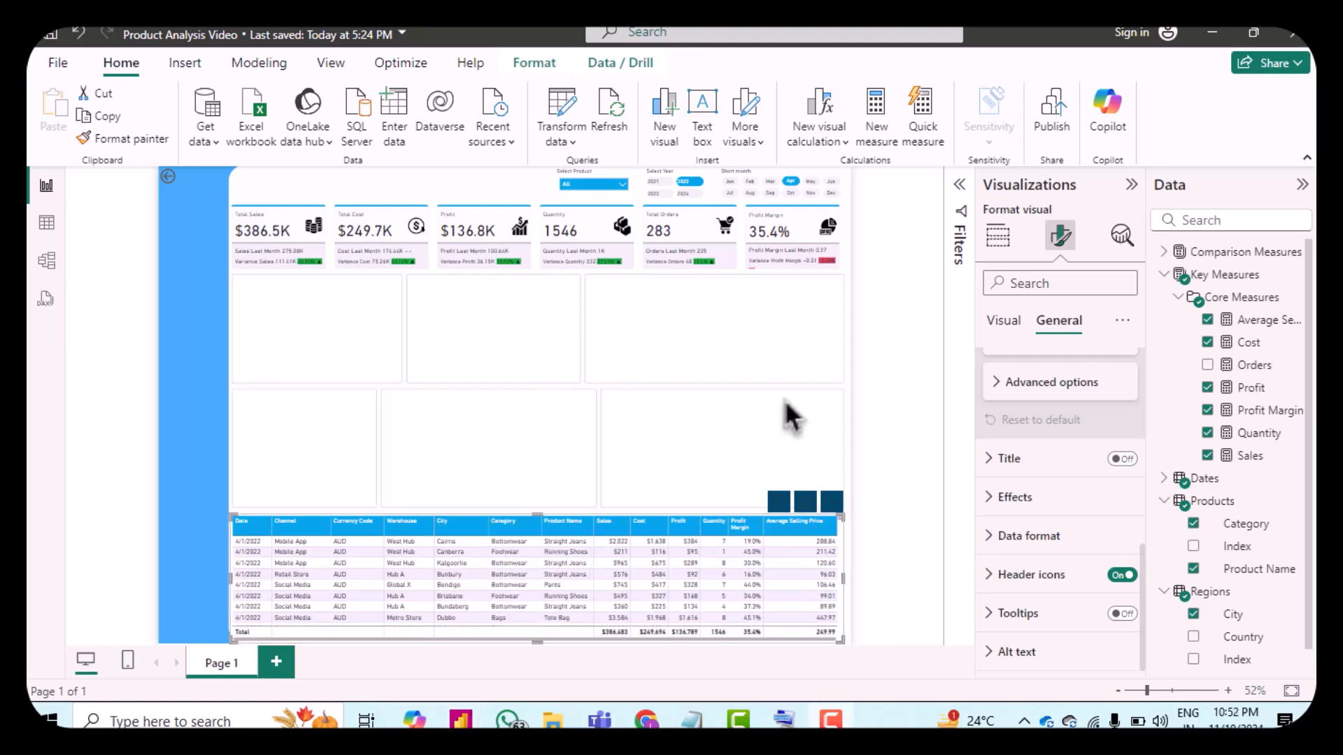
Step: Center-align the table's column headers
{"action": "left_click", "coordinate": [1018, 331]}
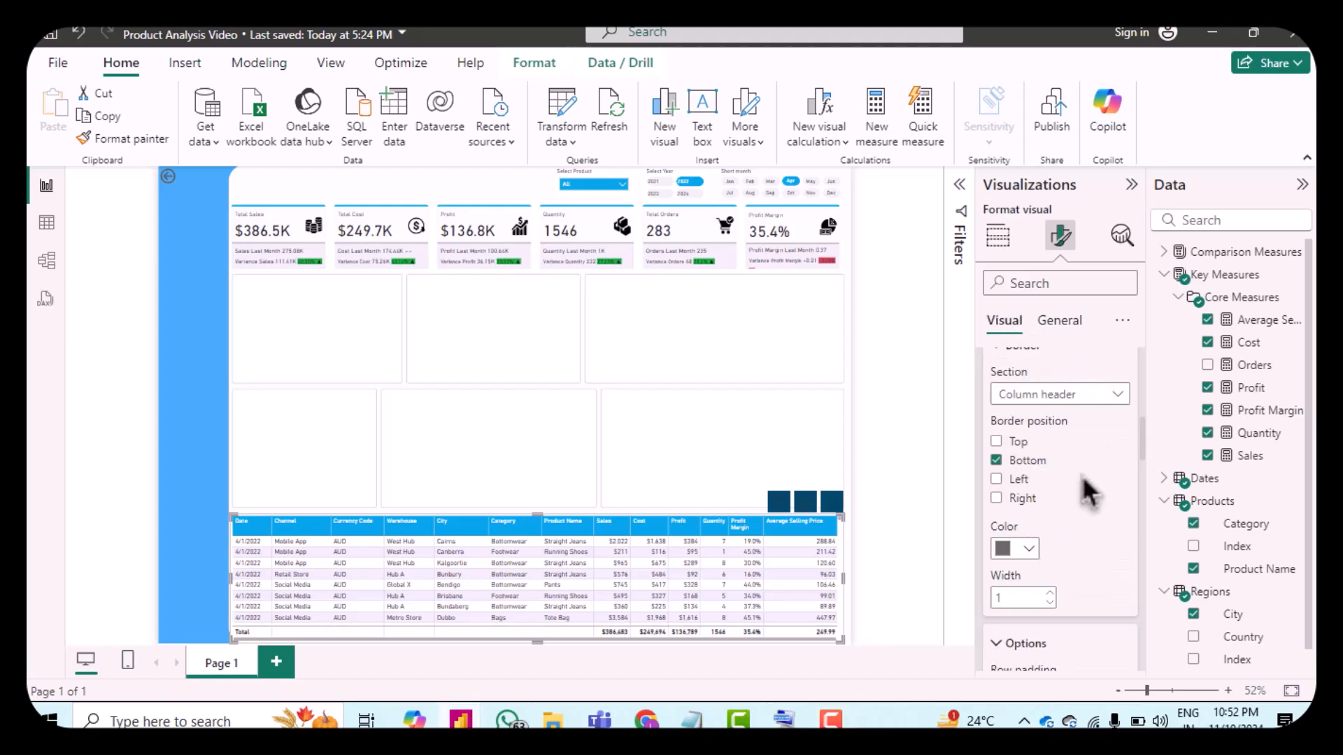
{"action": "scroll", "coordinate": [1081, 475], "scroll_direction": "up", "scroll_amount": 1}
{"action": "scroll", "coordinate": [1098, 493], "scroll_direction": "up", "scroll_amount": 5}
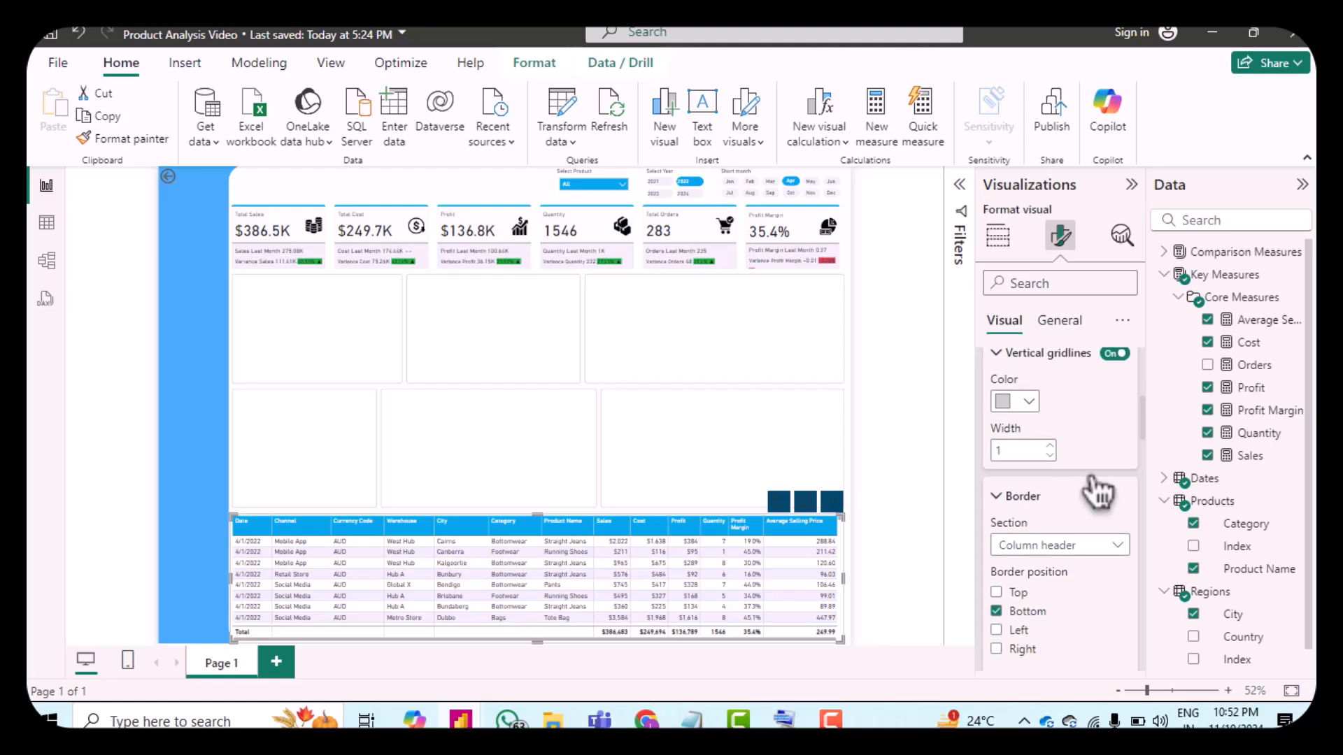
{"action": "scroll", "coordinate": [1083, 478], "scroll_direction": "up", "scroll_amount": 3}
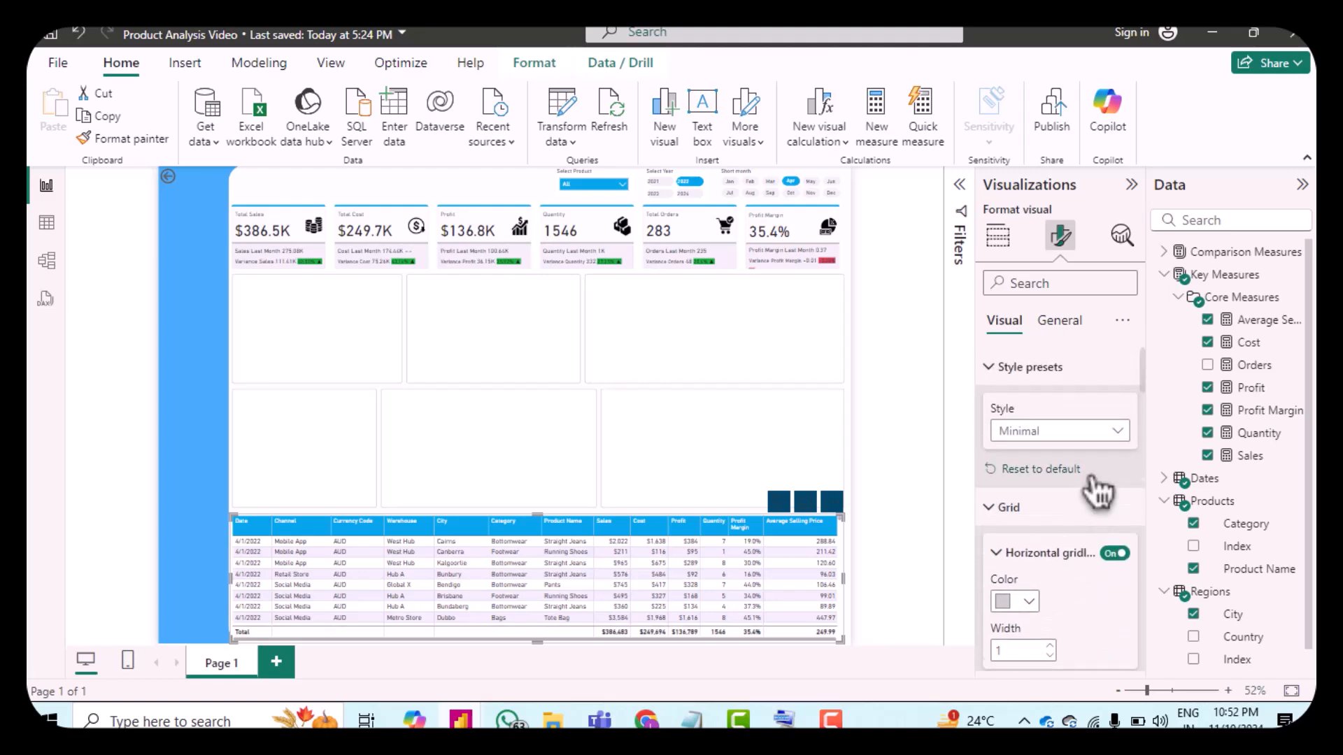
{"action": "scroll", "coordinate": [1083, 478], "scroll_direction": "down", "scroll_amount": 6}
{"action": "scroll", "coordinate": [1081, 476], "scroll_direction": "down", "scroll_amount": 10}
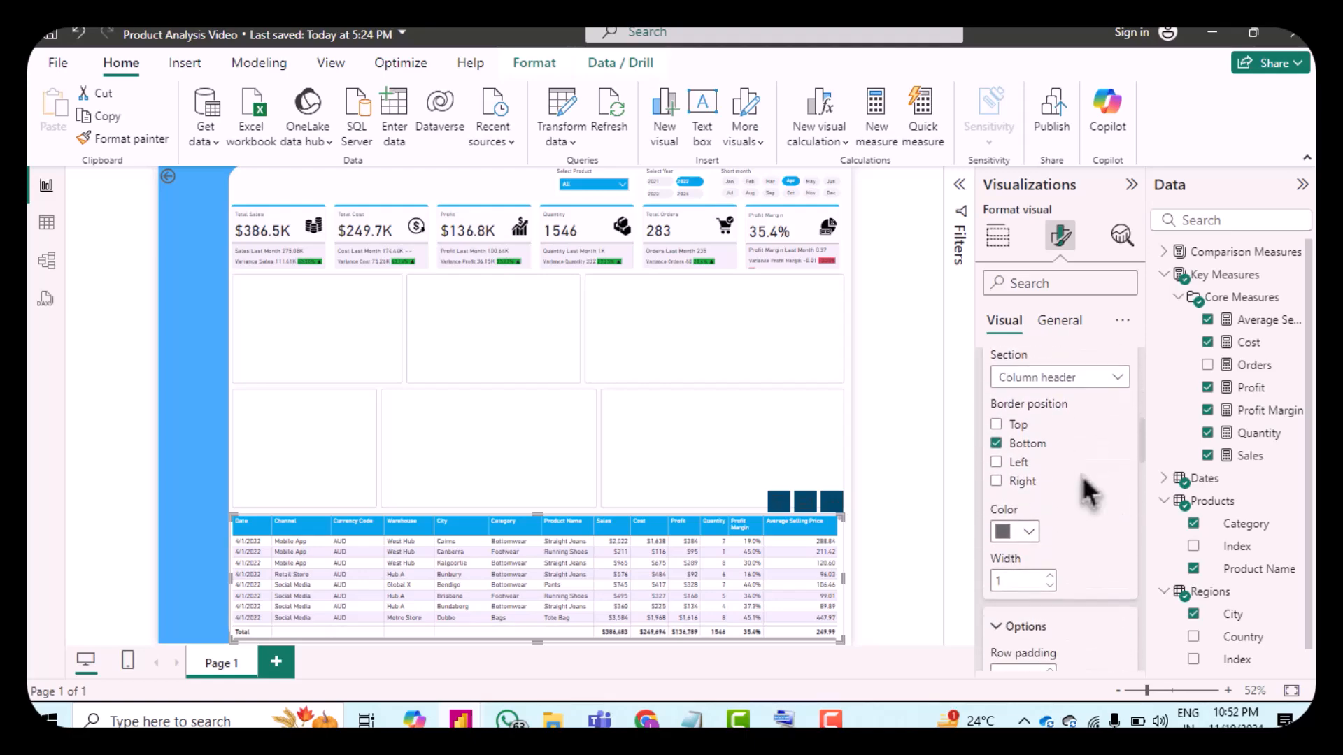
{"action": "scroll", "coordinate": [1082, 483], "scroll_direction": "down", "scroll_amount": 5}
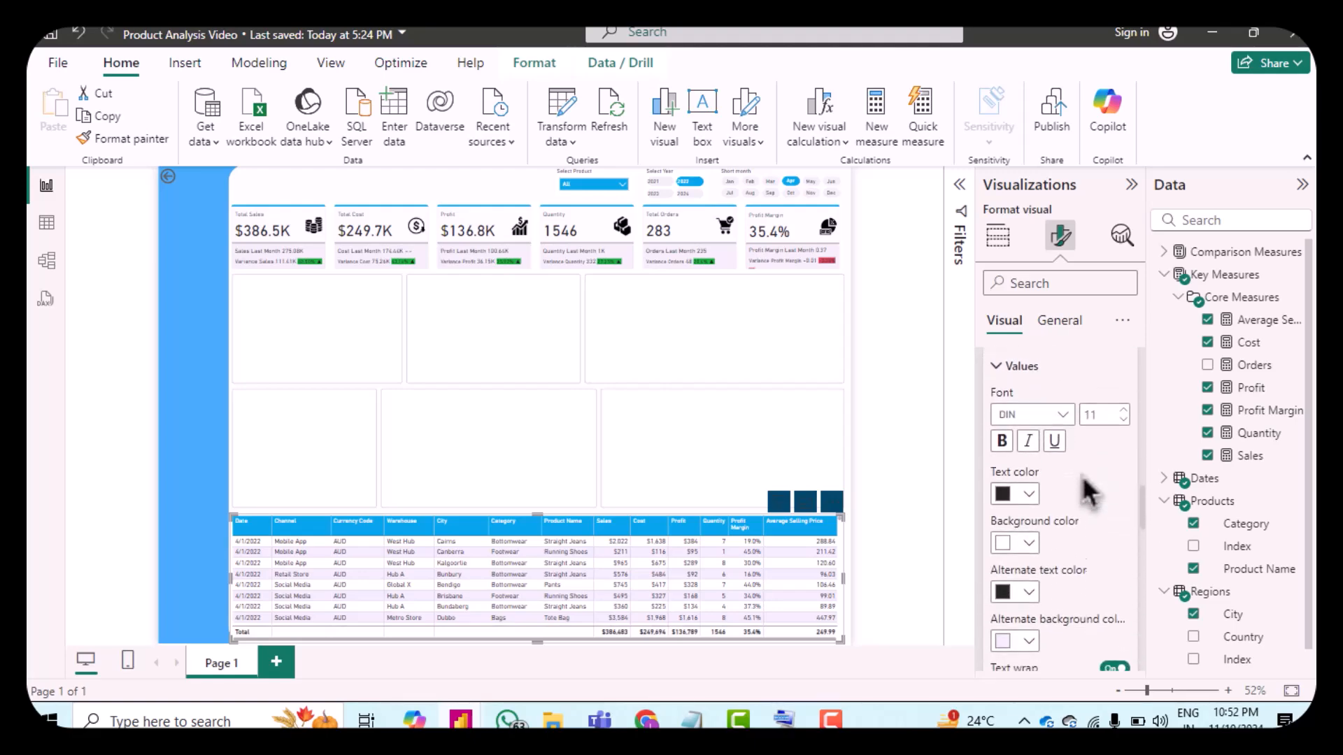
{"action": "scroll", "coordinate": [1084, 532], "scroll_direction": "down", "scroll_amount": 5}
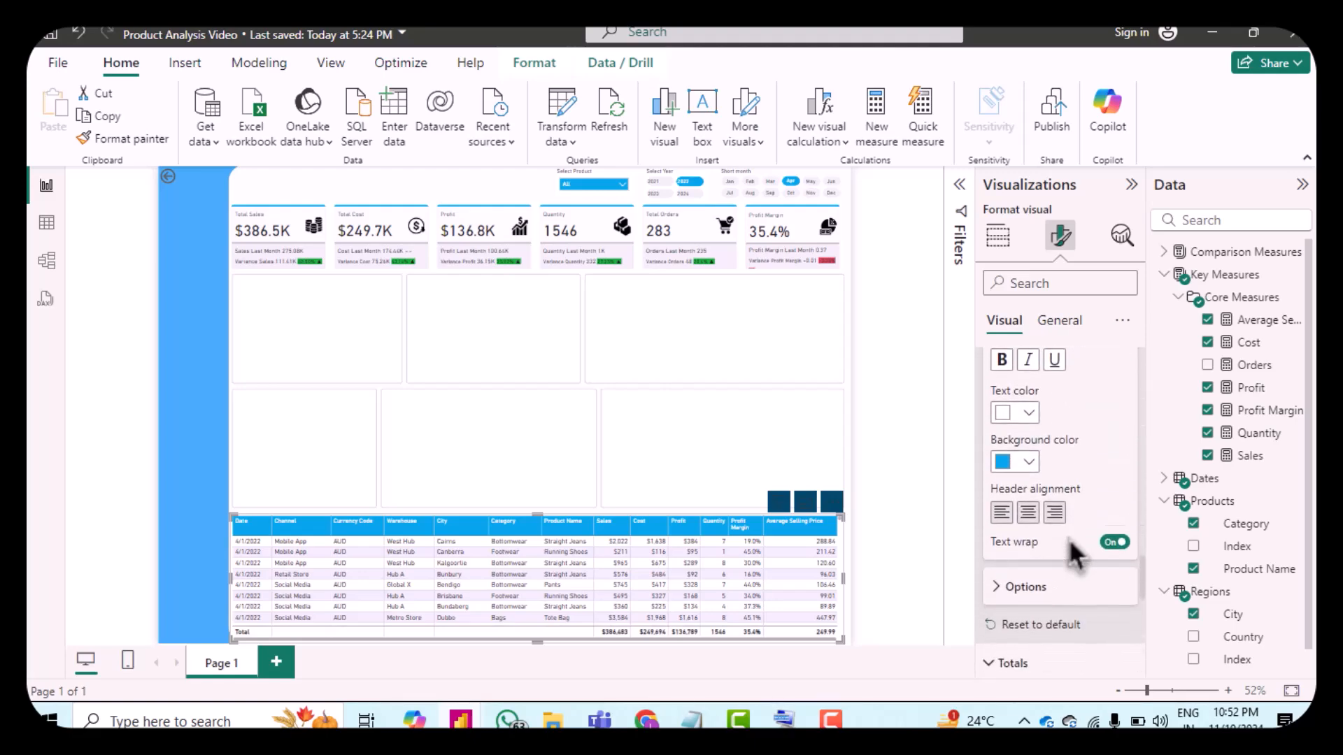
{"action": "left_click", "coordinate": [1035, 478]}
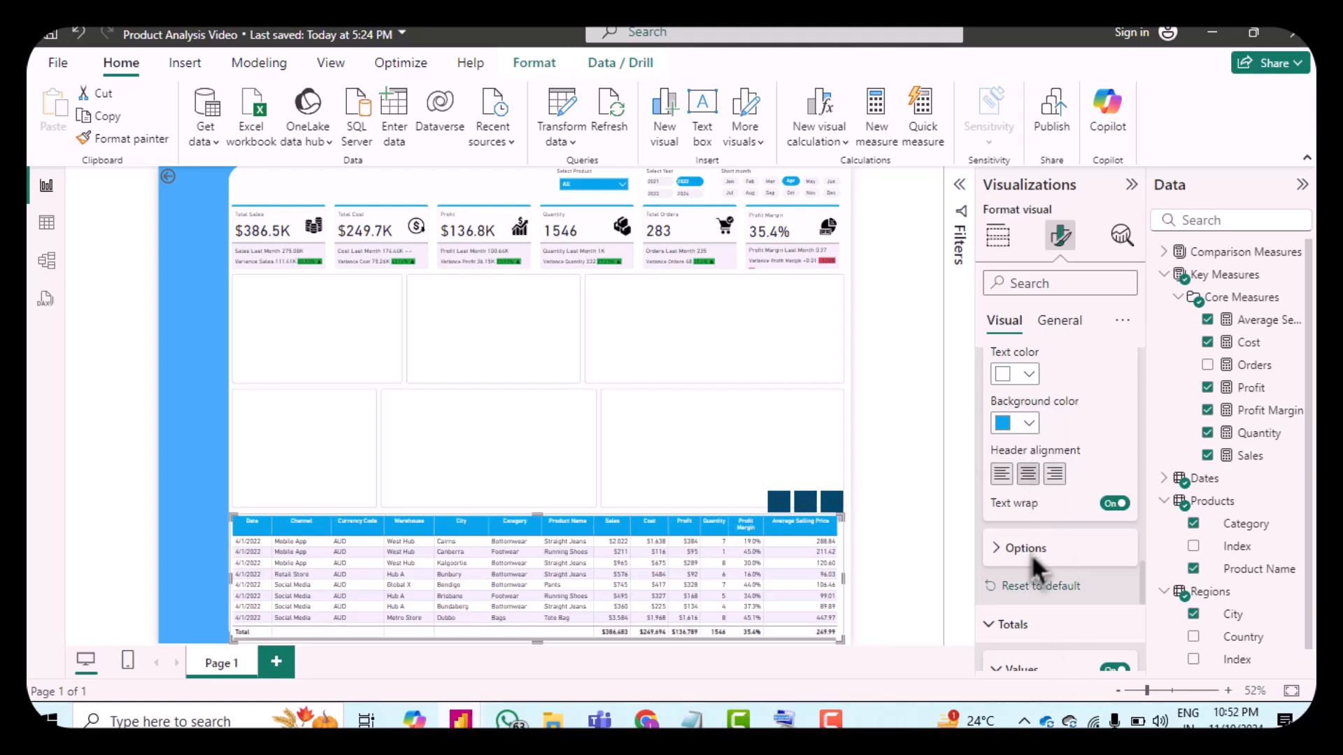
{"action": "scroll", "coordinate": [1032, 556], "scroll_direction": "down", "scroll_amount": 2}
{"action": "scroll", "coordinate": [1031, 555], "scroll_direction": "down", "scroll_amount": 3}
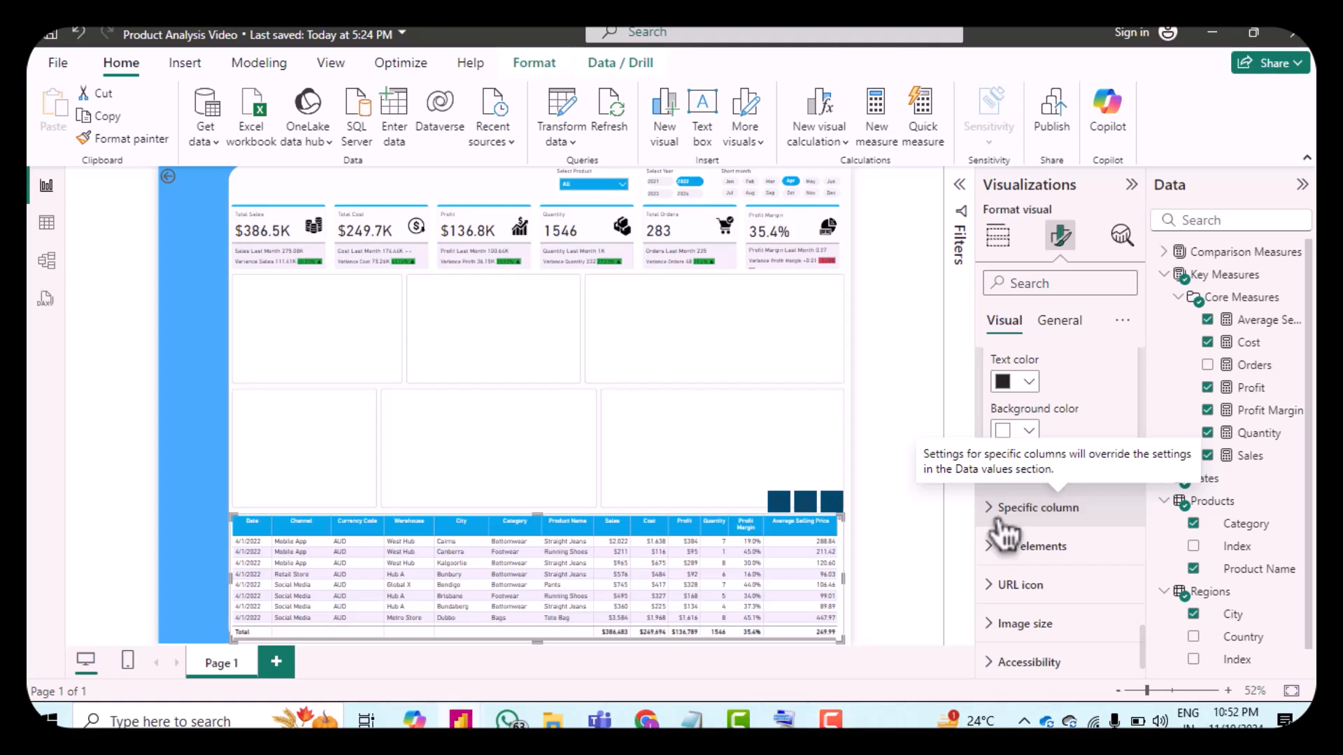
Step: Center-align the values of the table's columns through the specific column settings, series by series
{"action": "left_click", "coordinate": [1025, 509]}
{"action": "scroll", "coordinate": [1052, 559], "scroll_direction": "down", "scroll_amount": 3}
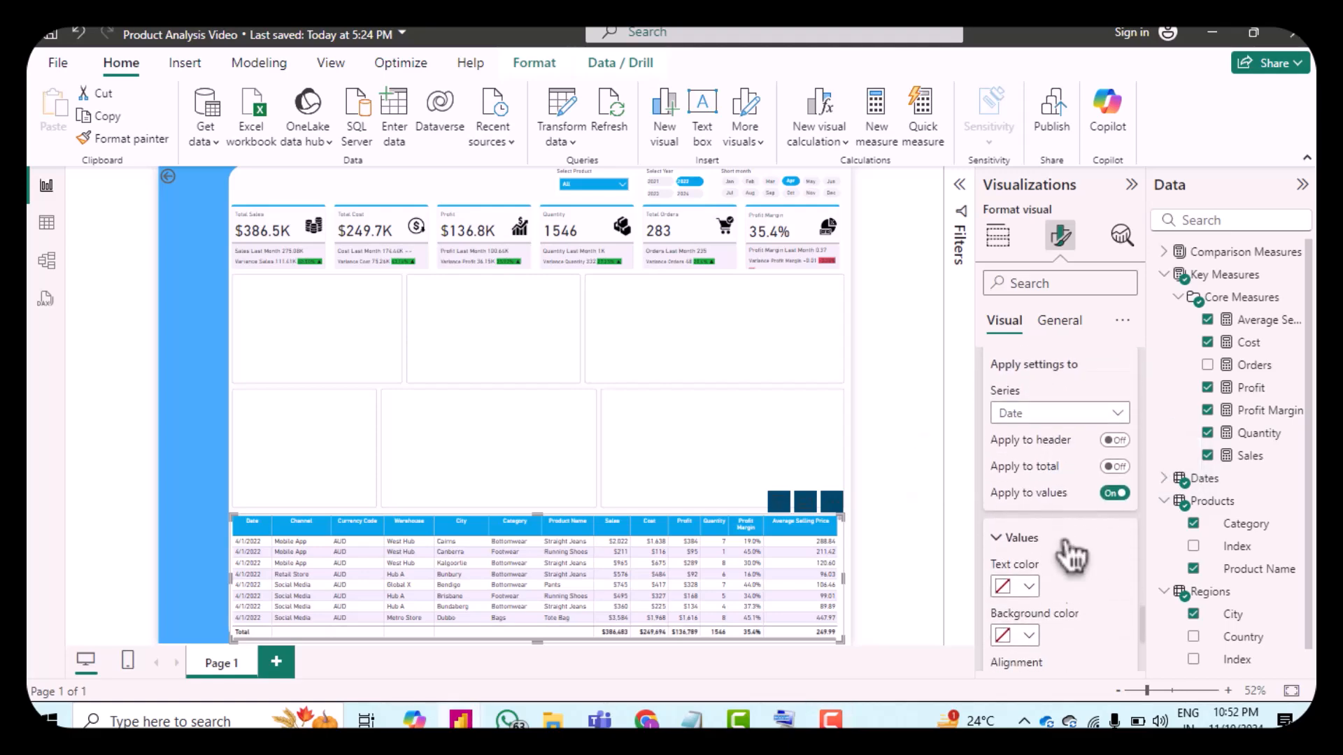
{"action": "scroll", "coordinate": [1063, 549], "scroll_direction": "down", "scroll_amount": 1}
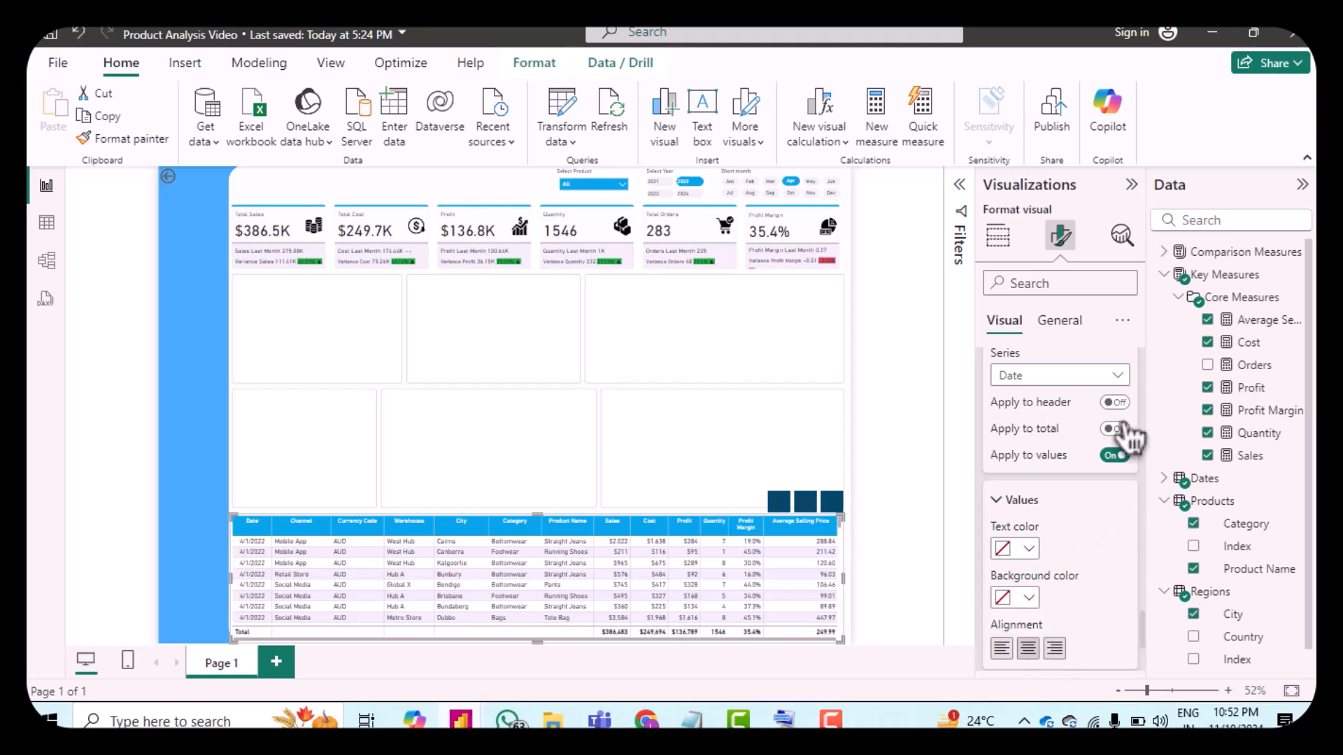
{"action": "left_click", "coordinate": [1091, 383]}
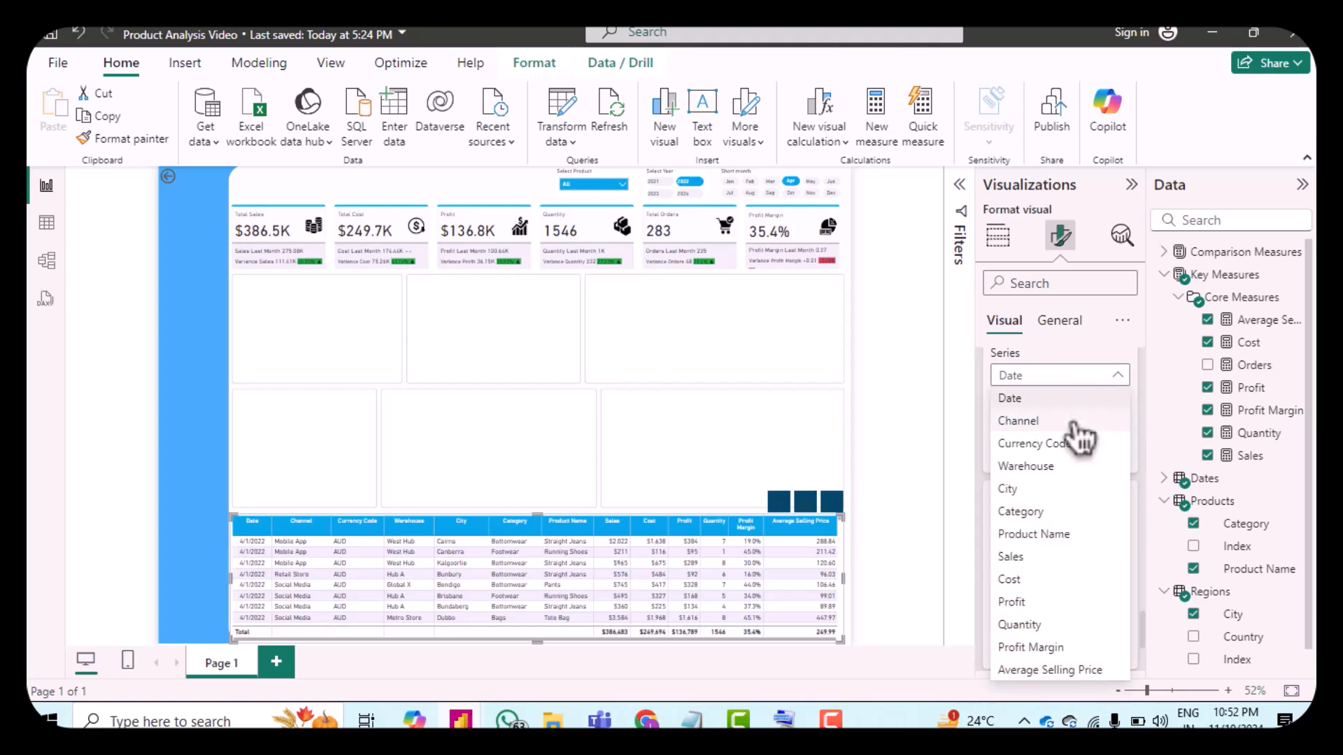
{"action": "key", "text": "Escape"}
{"action": "key", "text": "Down"}
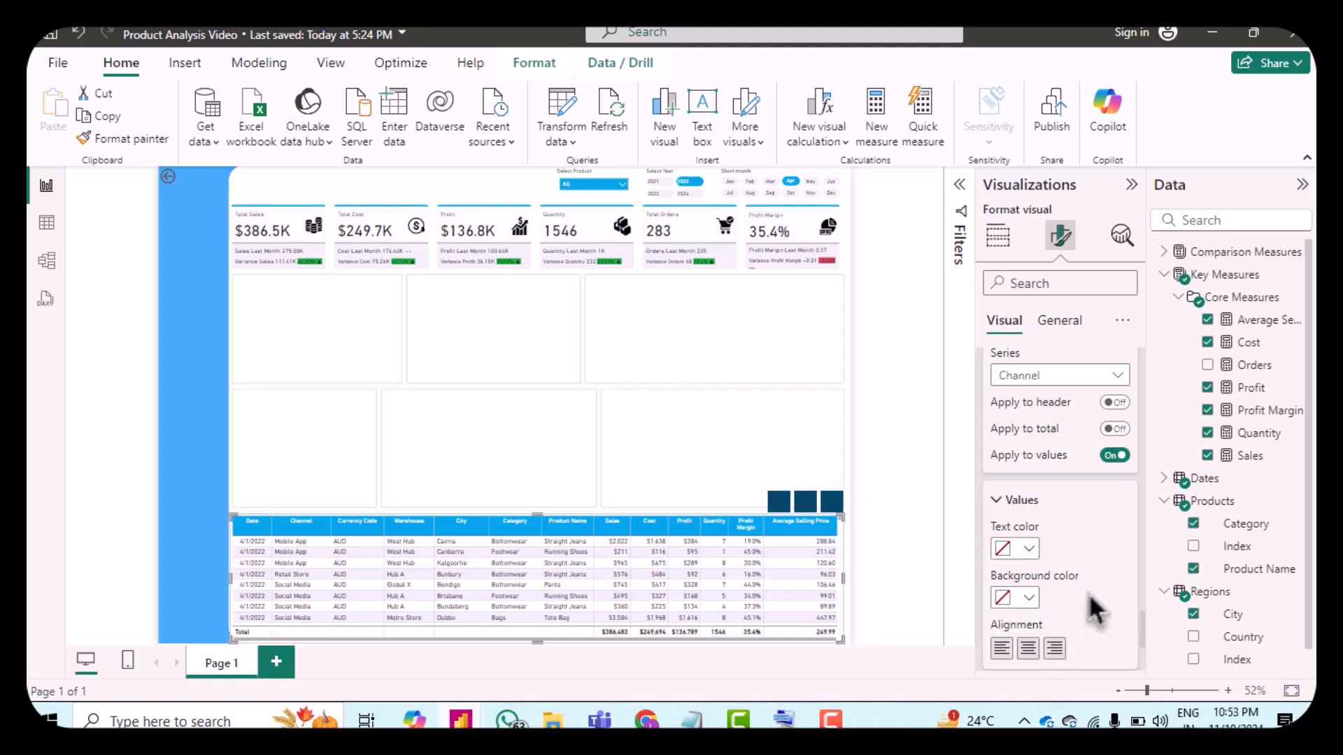
{"action": "left_click", "coordinate": [1028, 648]}
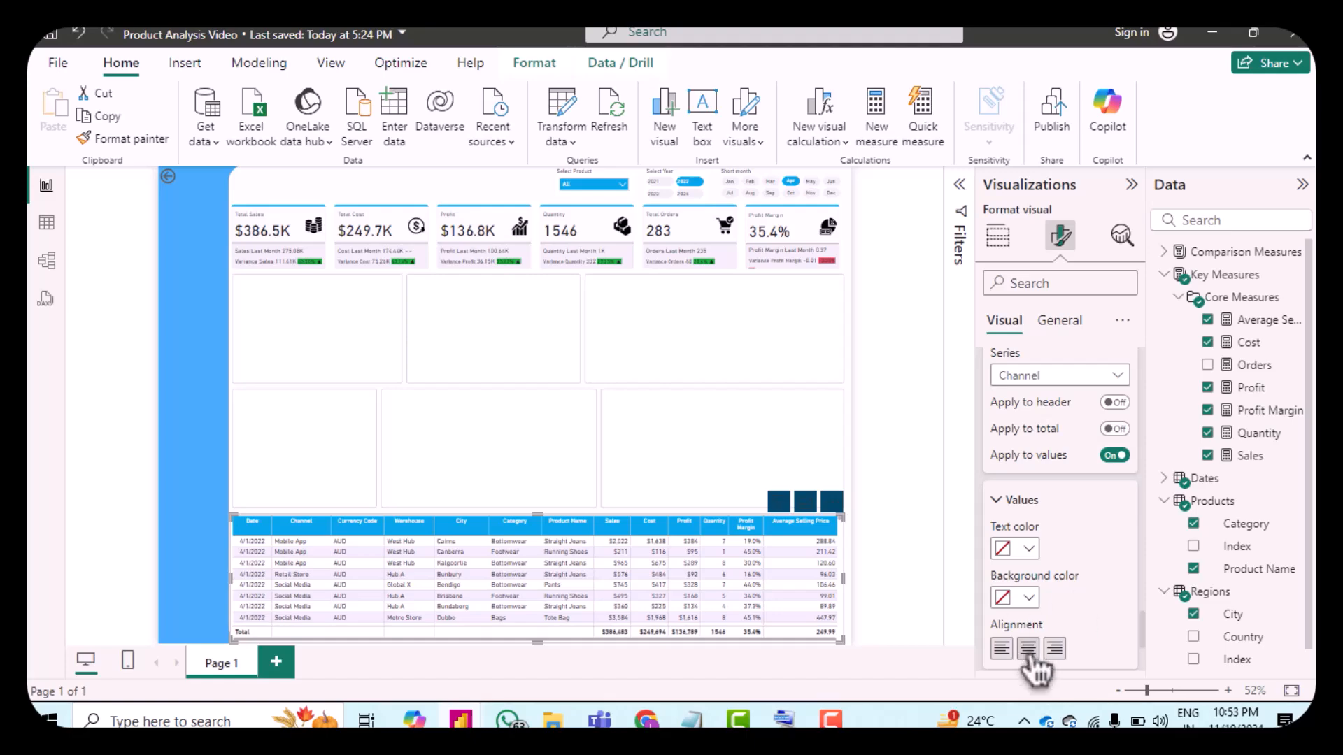
{"action": "left_click", "coordinate": [1024, 381]}
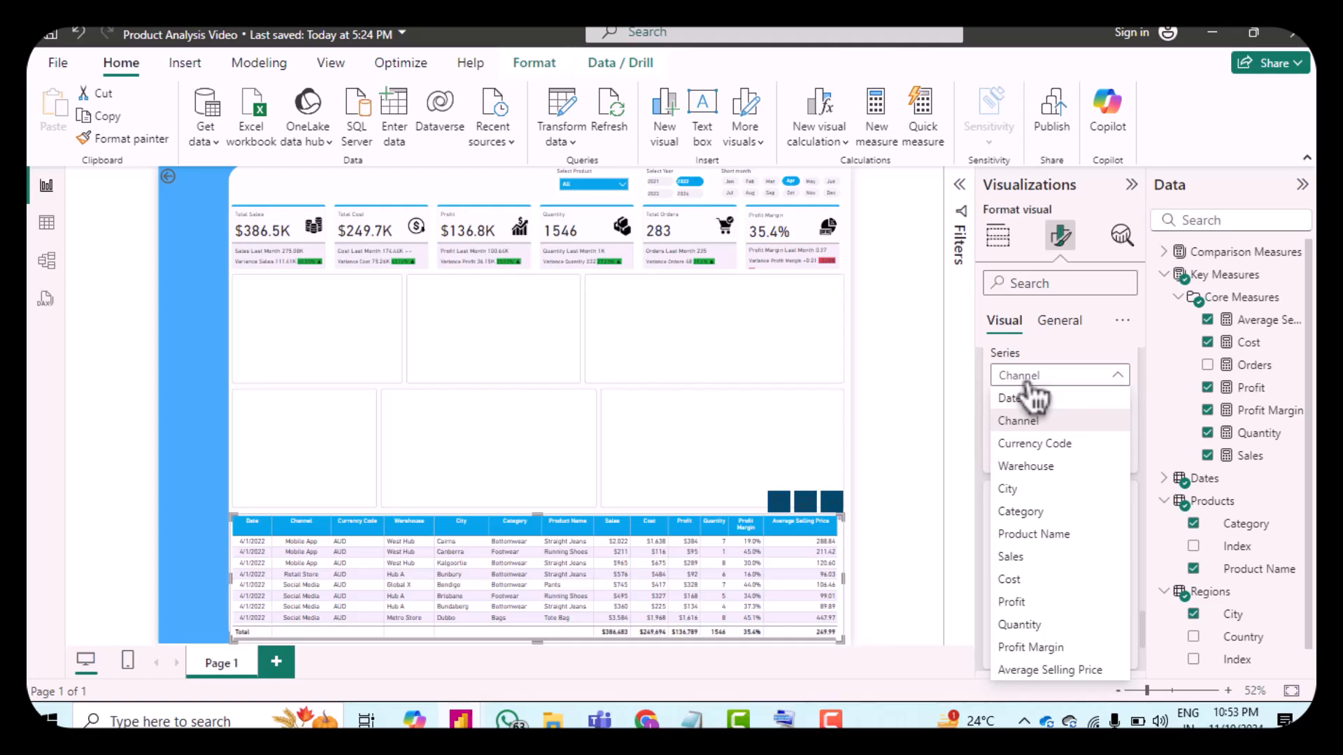
{"action": "left_click", "coordinate": [1042, 445]}
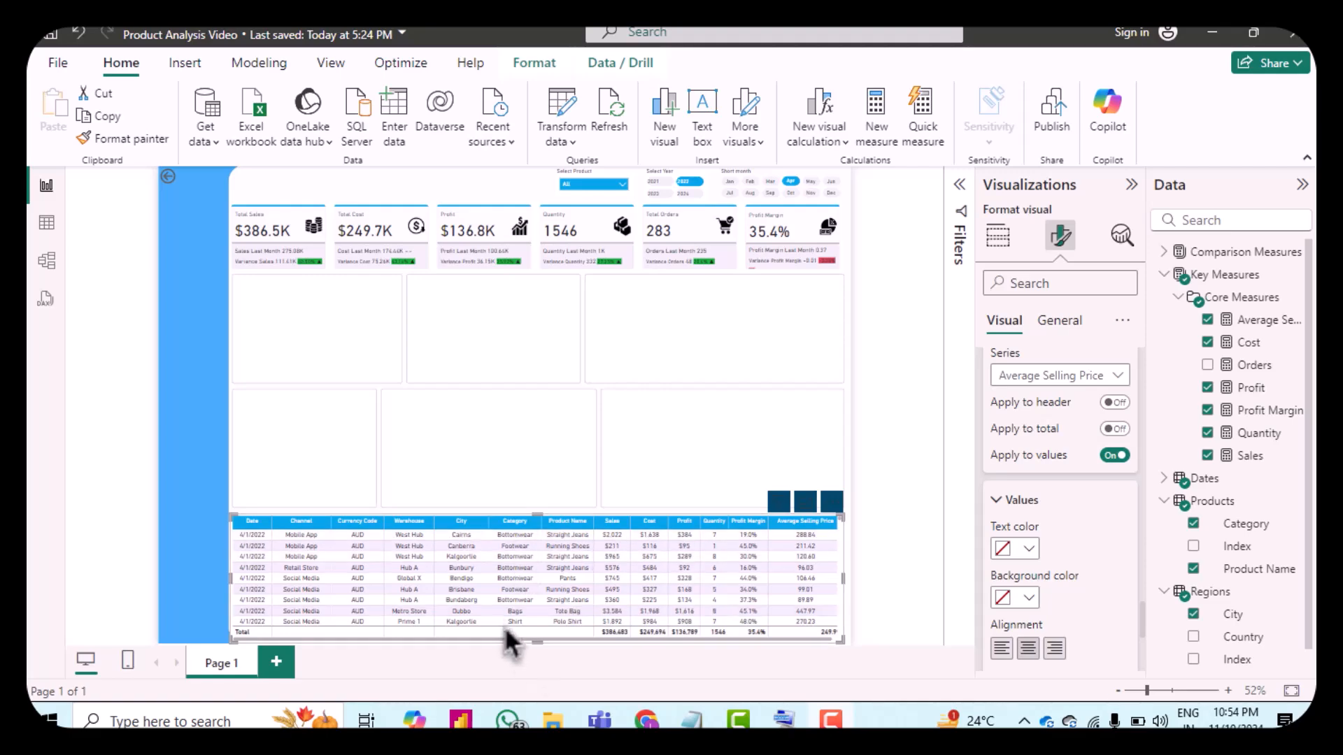
{"action": "scroll", "coordinate": [437, 605], "scroll_direction": "down", "scroll_amount": 5}
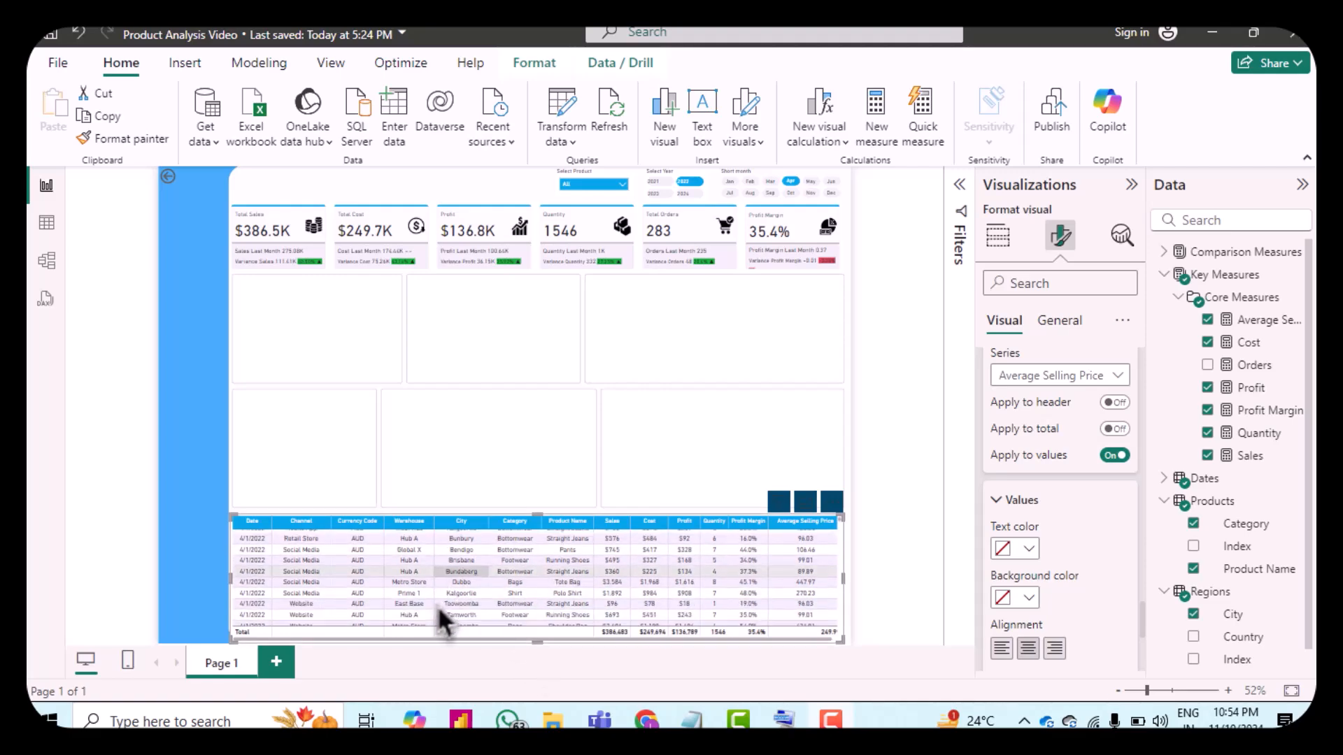
{"action": "scroll", "coordinate": [438, 606], "scroll_direction": "up", "scroll_amount": 5}
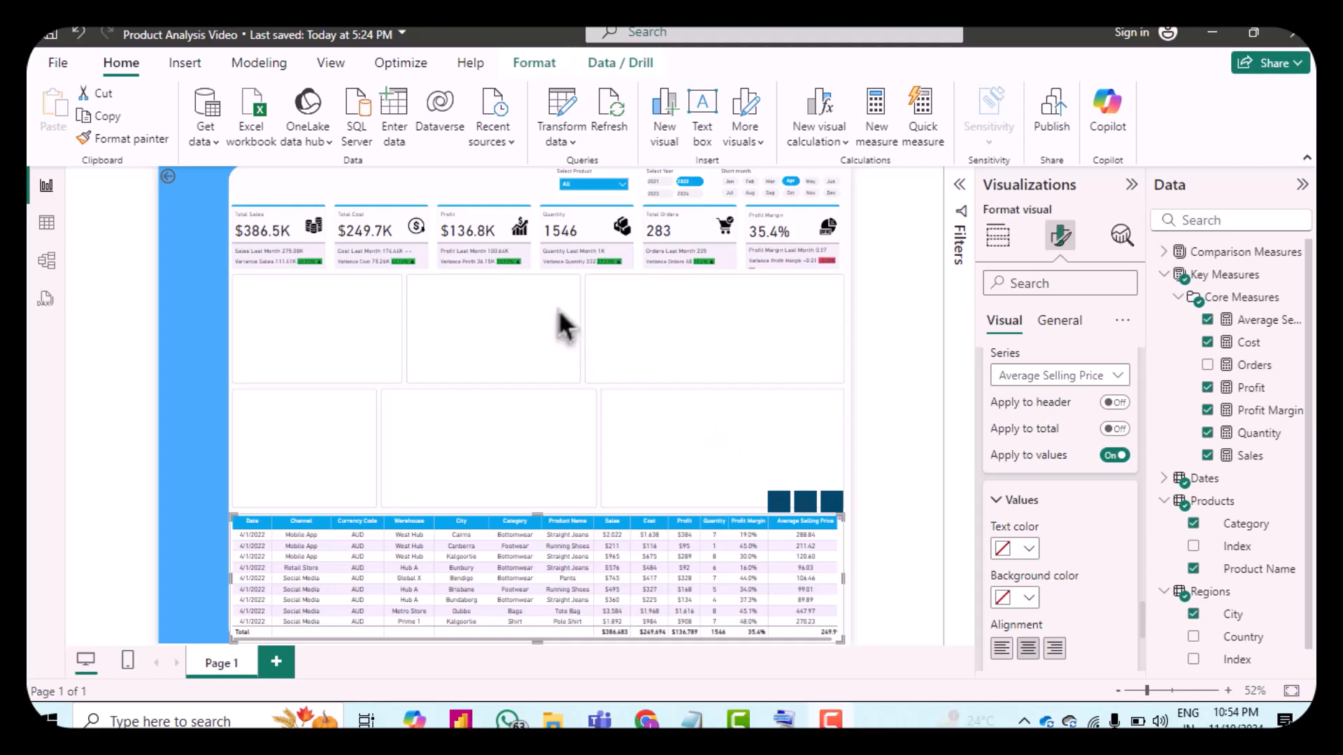
Step: Insert a map visual with City as location and Orders as bubble size, positioned just above the table
{"action": "left_click", "coordinate": [558, 309]}
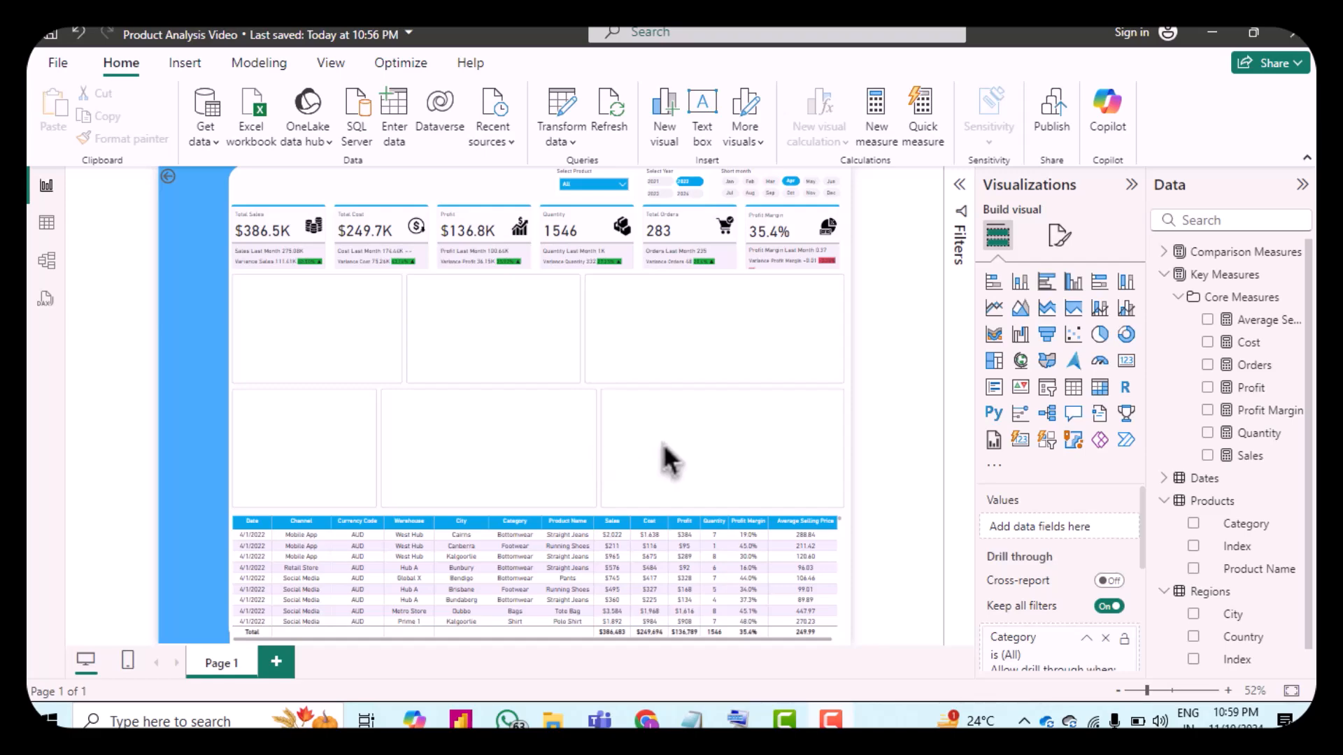
{"action": "left_click", "coordinate": [1021, 361]}
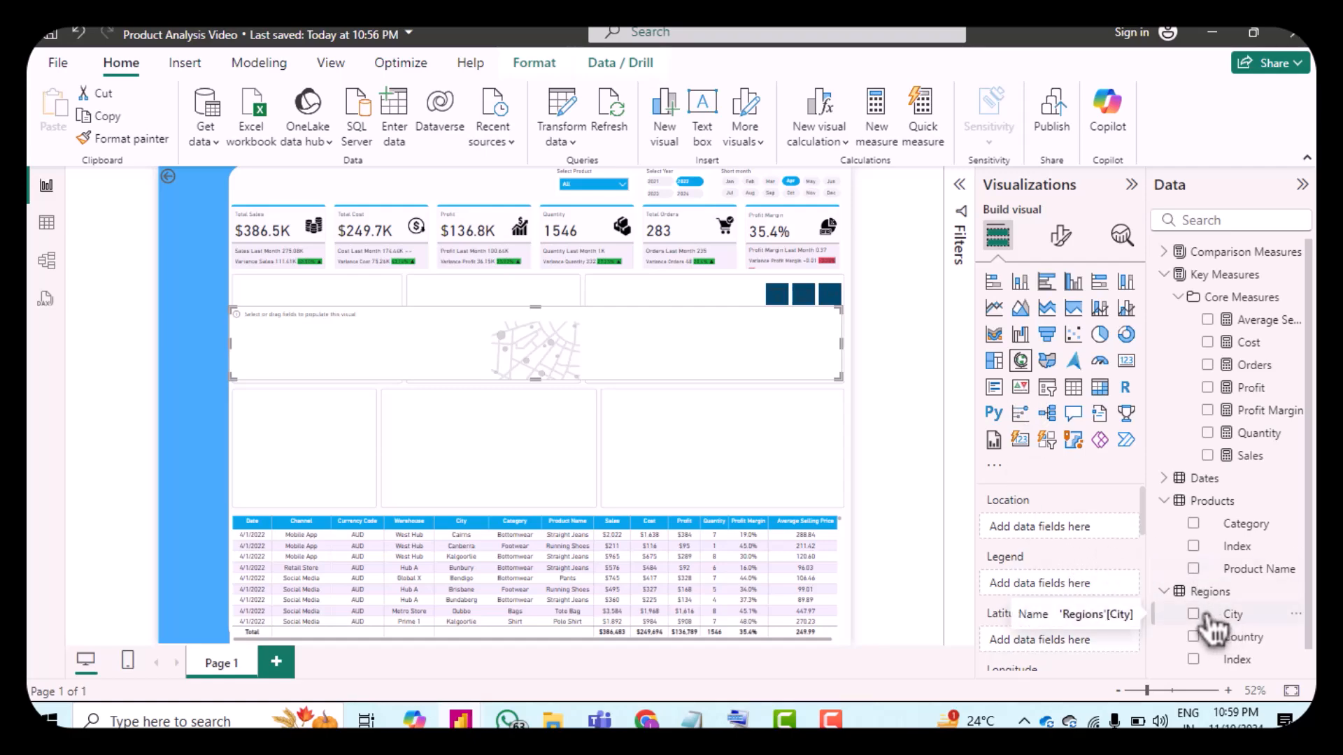
{"action": "left_click_drag", "start_coordinate": [1216, 619], "coordinate": [1060, 523]}
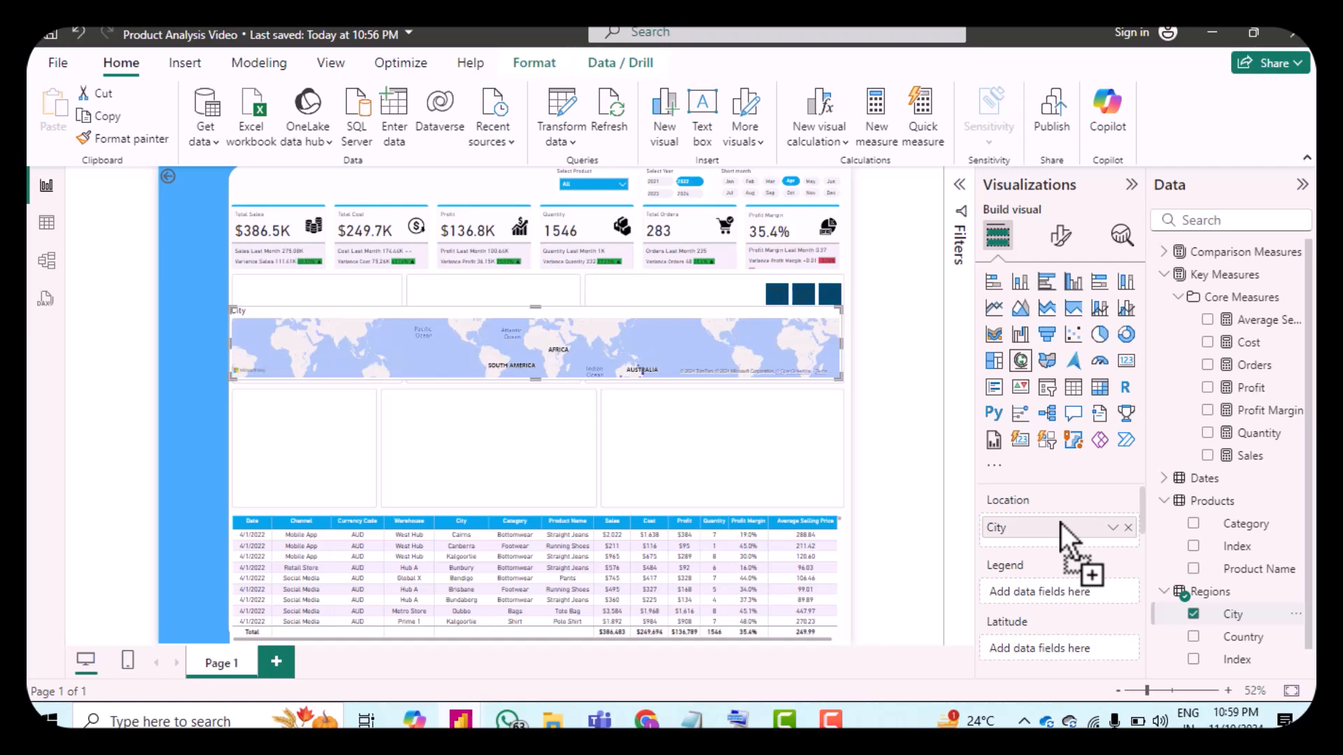
{"action": "scroll", "coordinate": [1093, 552], "scroll_direction": "down", "scroll_amount": 5}
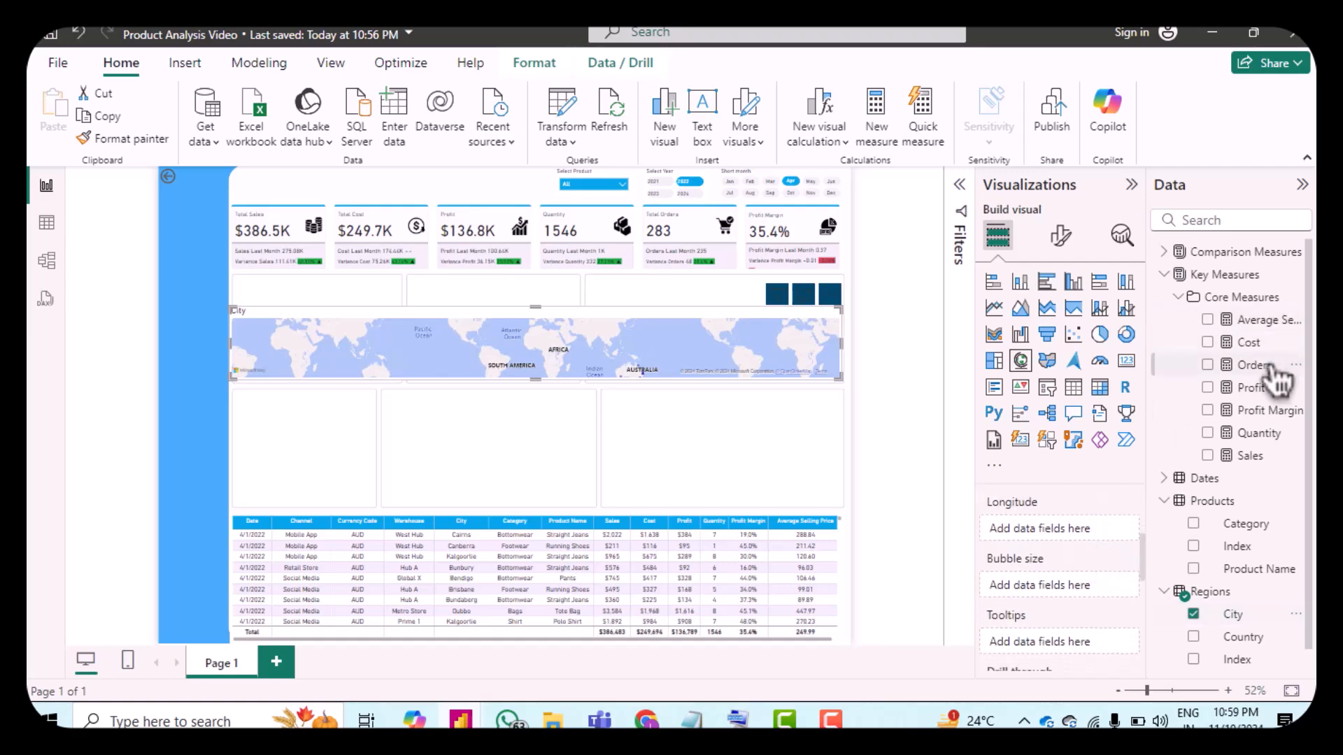
{"action": "left_click_drag", "start_coordinate": [1259, 388], "coordinate": [1088, 586]}
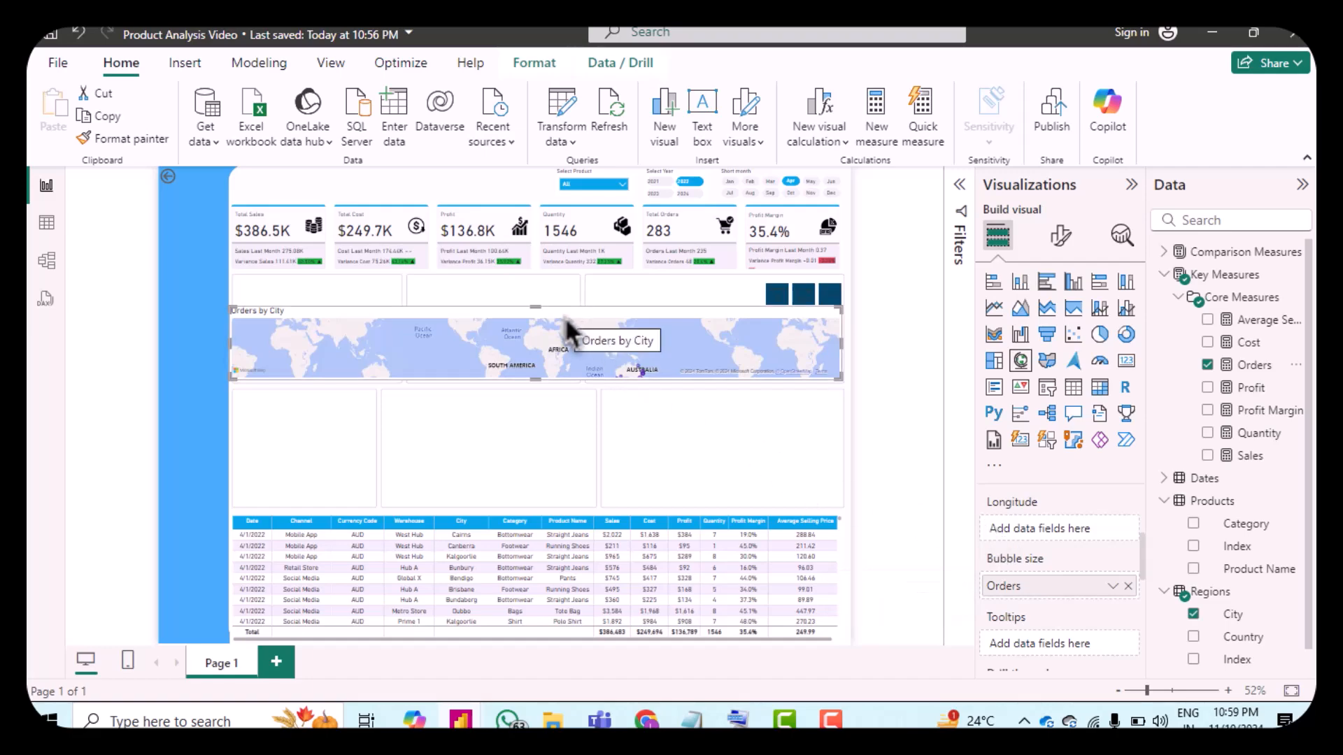
{"action": "left_click_drag", "start_coordinate": [555, 323], "coordinate": [561, 420]}
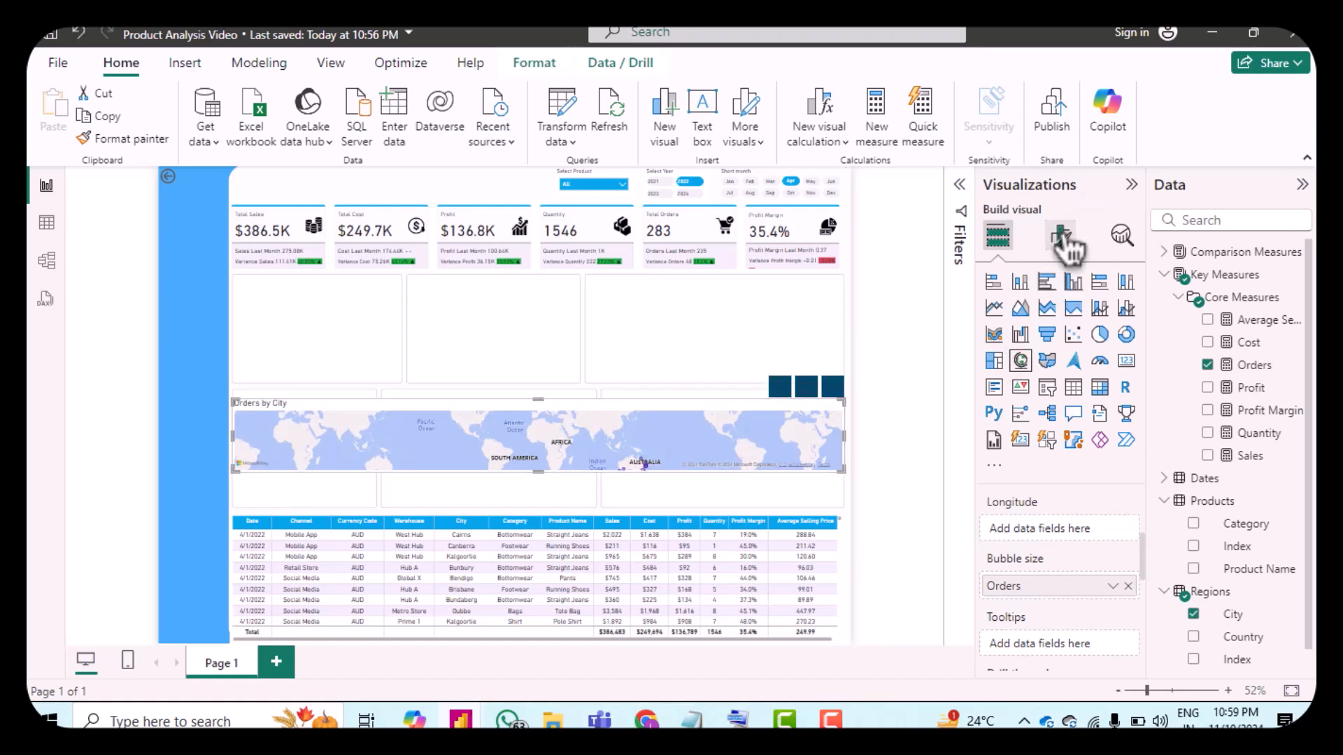
Step: Set the map style to Grayscale and review the map's control options
{"action": "left_click", "coordinate": [1070, 250]}
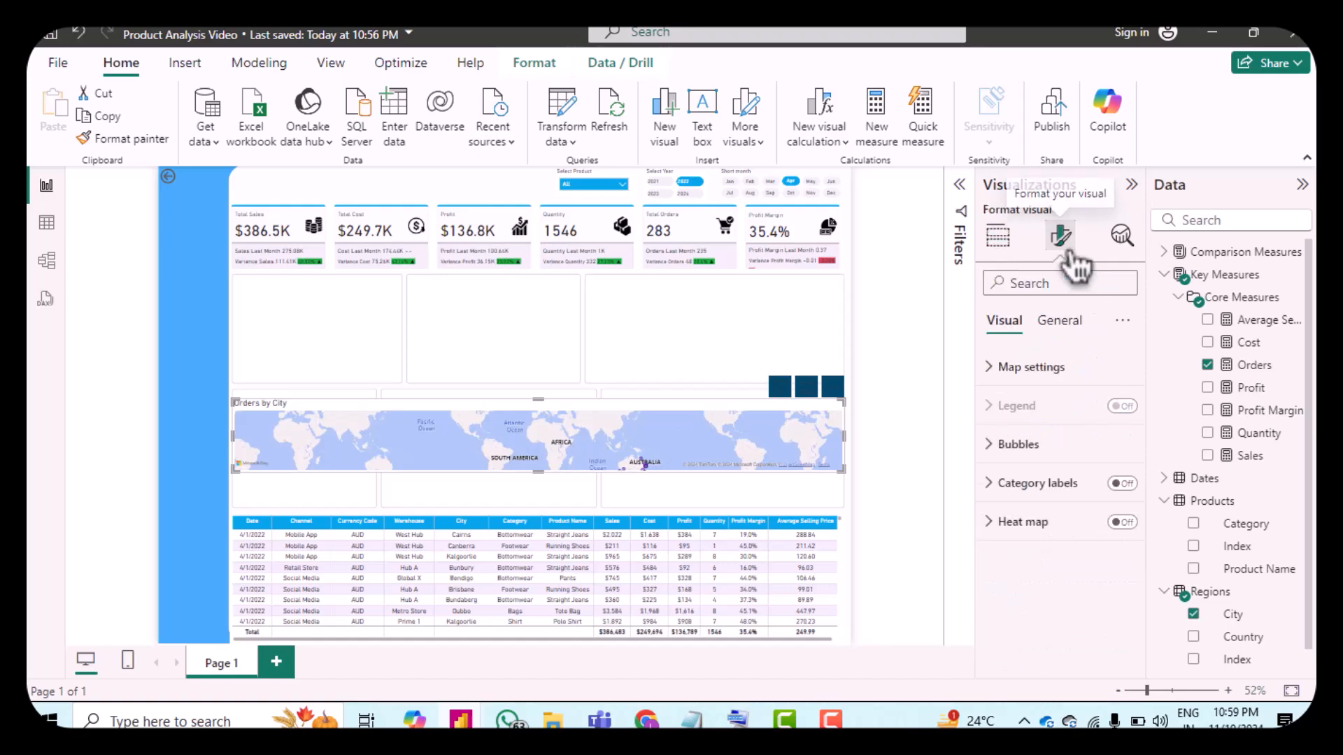
{"action": "left_click", "coordinate": [1002, 369]}
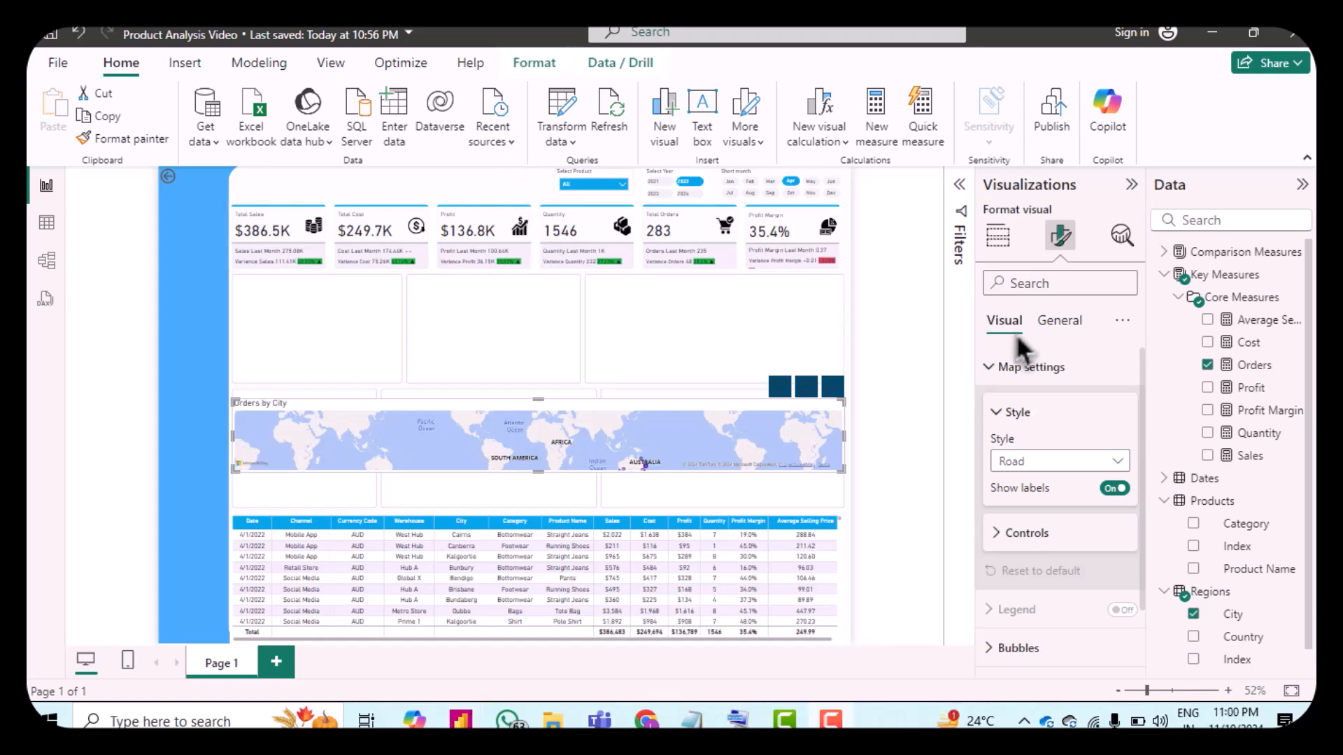
{"action": "left_click", "coordinate": [1060, 463]}
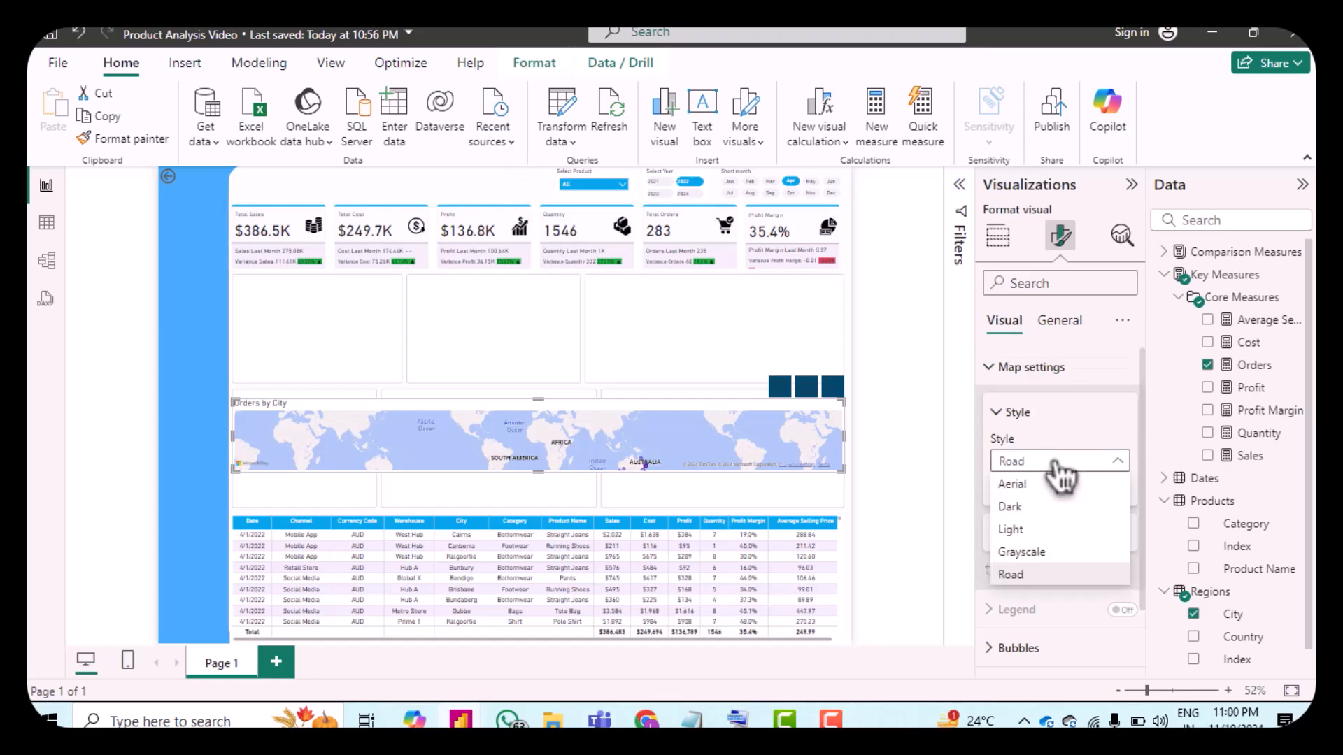
{"action": "left_click", "coordinate": [1063, 574]}
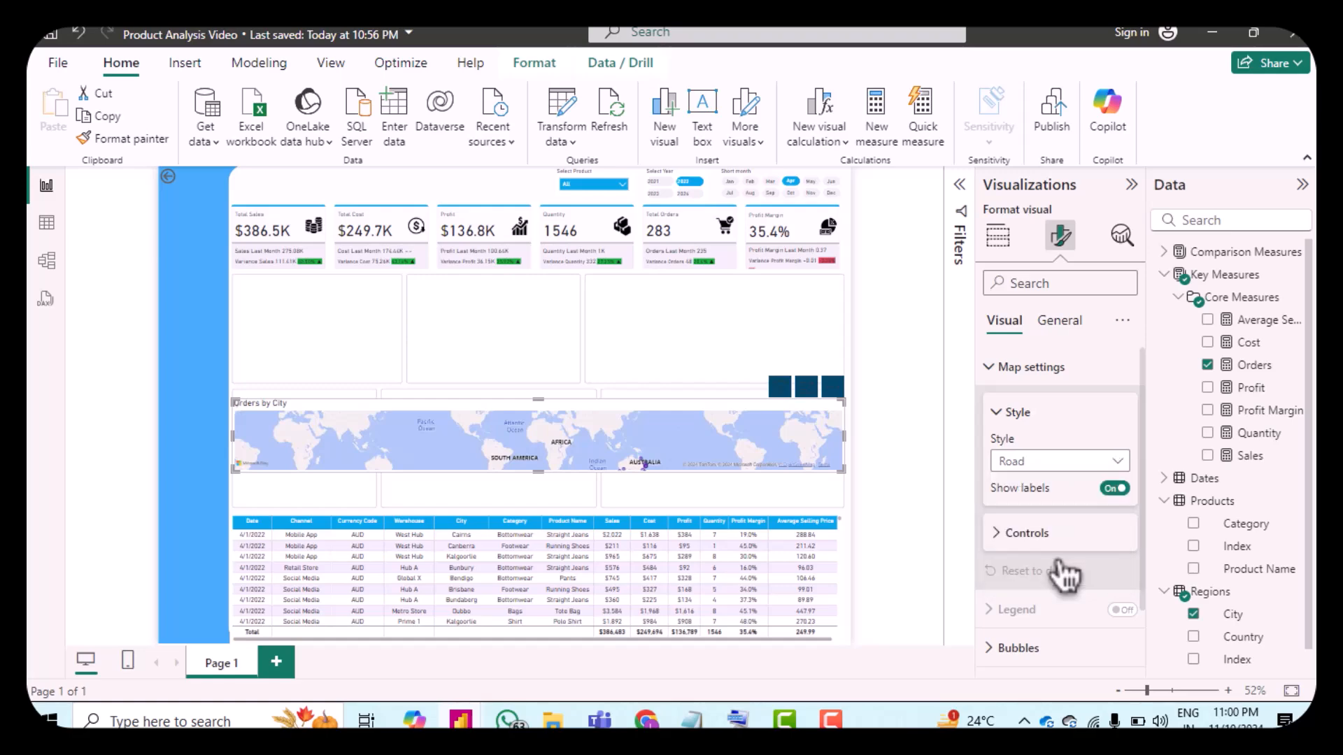
{"action": "left_click", "coordinate": [1007, 537]}
{"action": "scroll", "coordinate": [1042, 555], "scroll_direction": "down", "scroll_amount": 2}
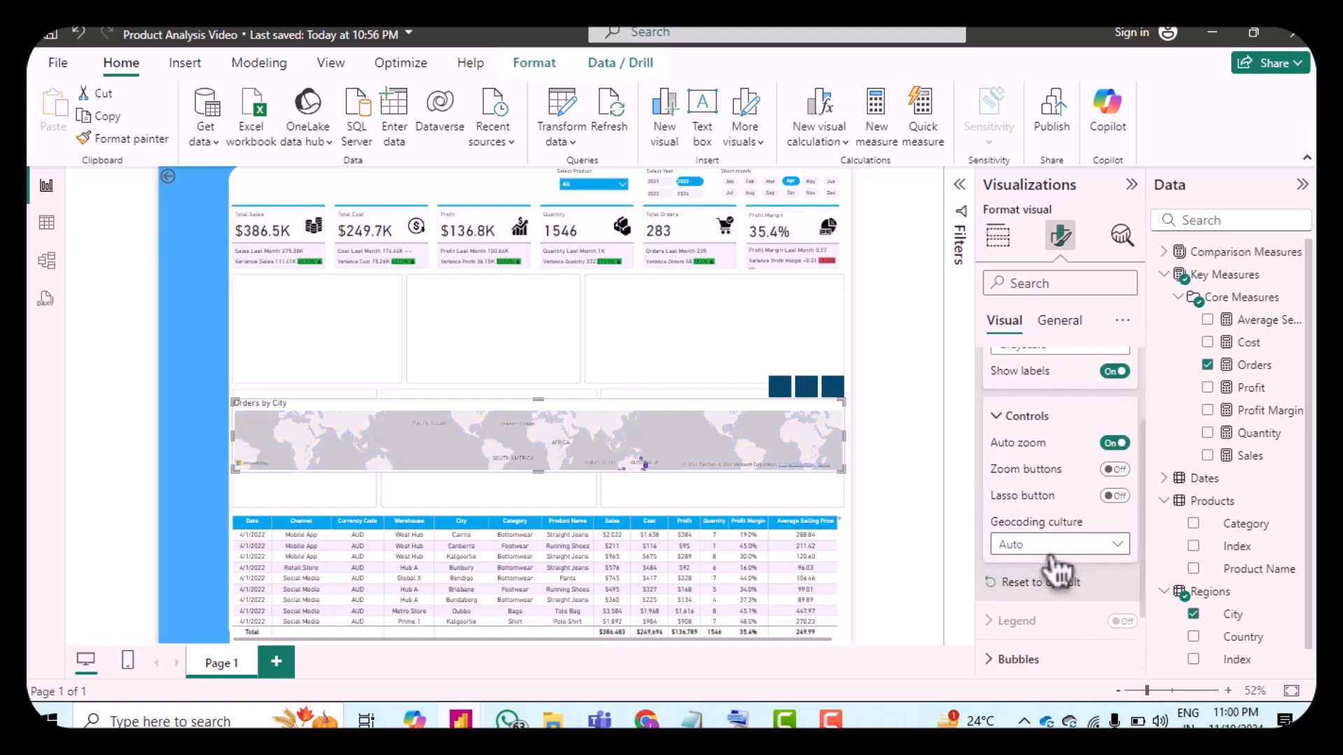
{"action": "scroll", "coordinate": [1042, 555], "scroll_direction": "down", "scroll_amount": 1}
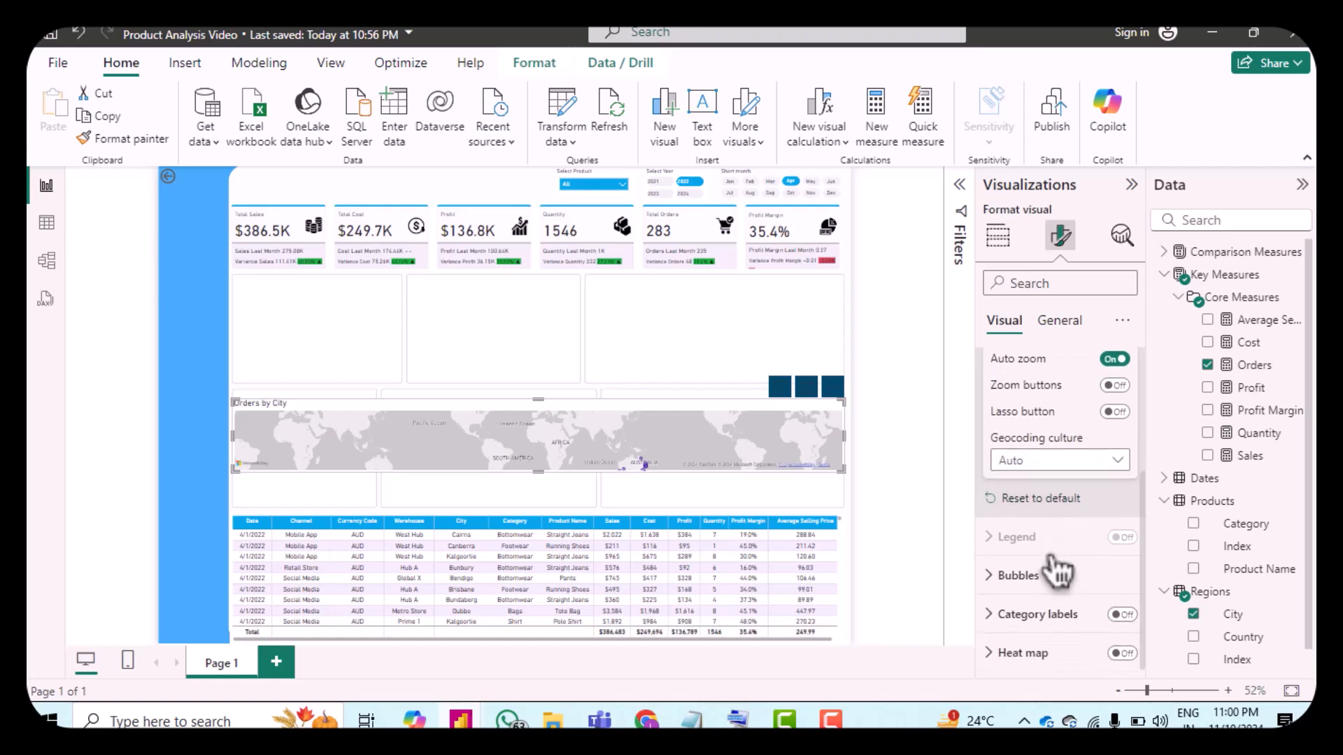
Step: Set the map's bubble size to -1
{"action": "left_click", "coordinate": [1007, 575]}
{"action": "scroll", "coordinate": [1047, 583], "scroll_direction": "down", "scroll_amount": 2}
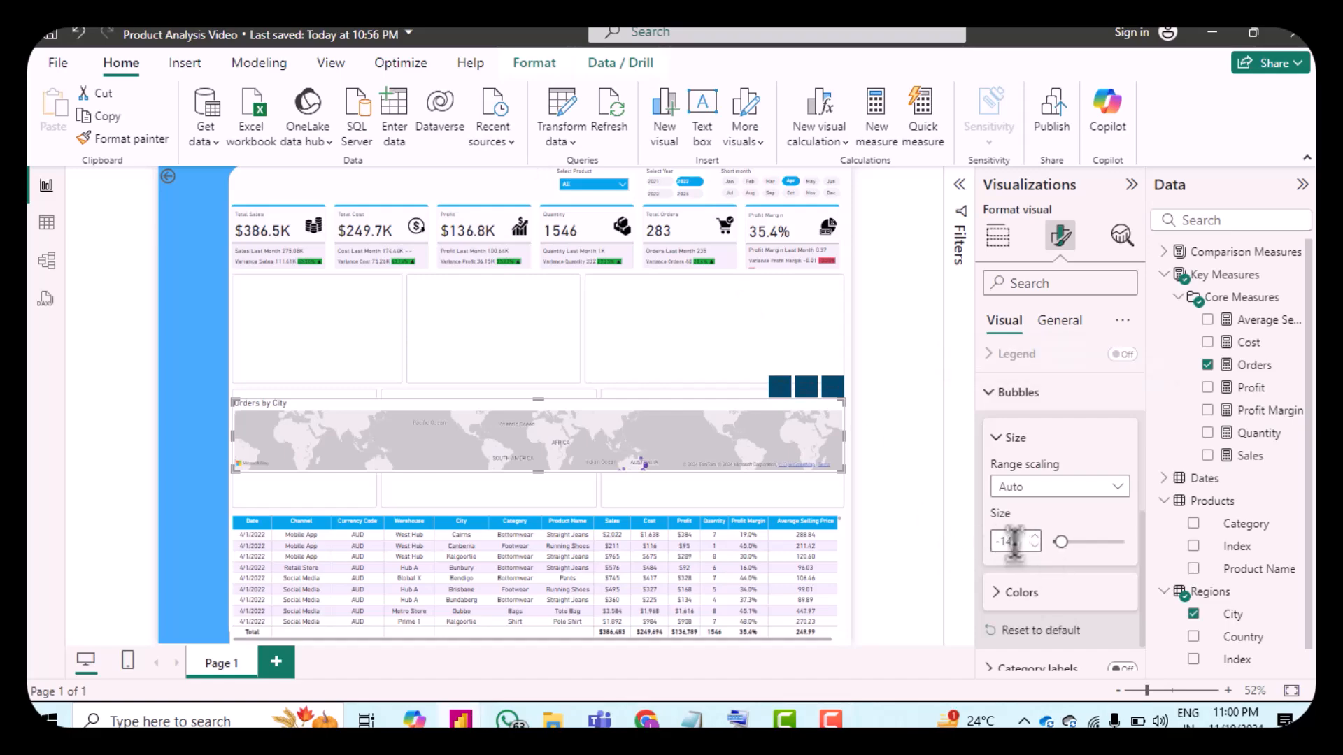
{"action": "double_click", "coordinate": [1014, 542]}
{"action": "type", "text": "-1"}
Step: Set the map bubbles' default colour to purple
{"action": "left_click", "coordinate": [1007, 593]}
{"action": "scroll", "coordinate": [1045, 608], "scroll_direction": "down", "scroll_amount": 3}
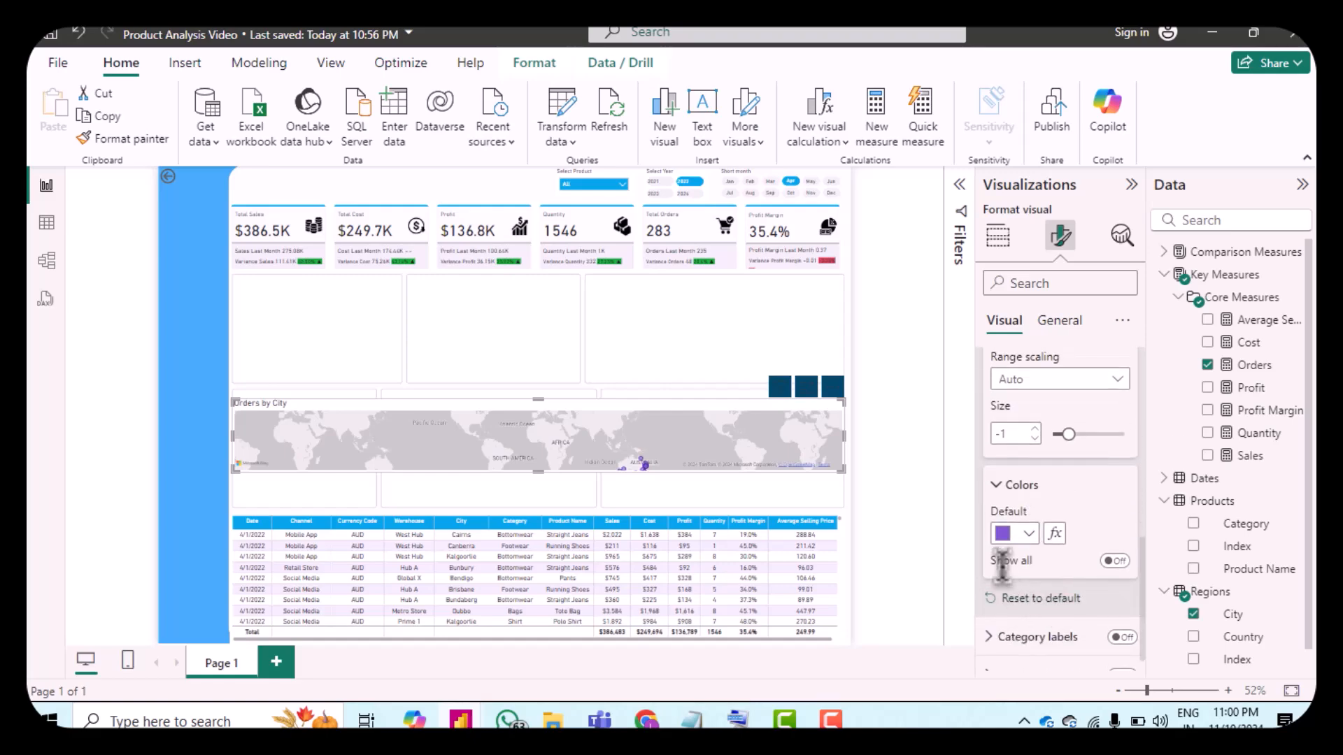
{"action": "left_click", "coordinate": [1007, 540]}
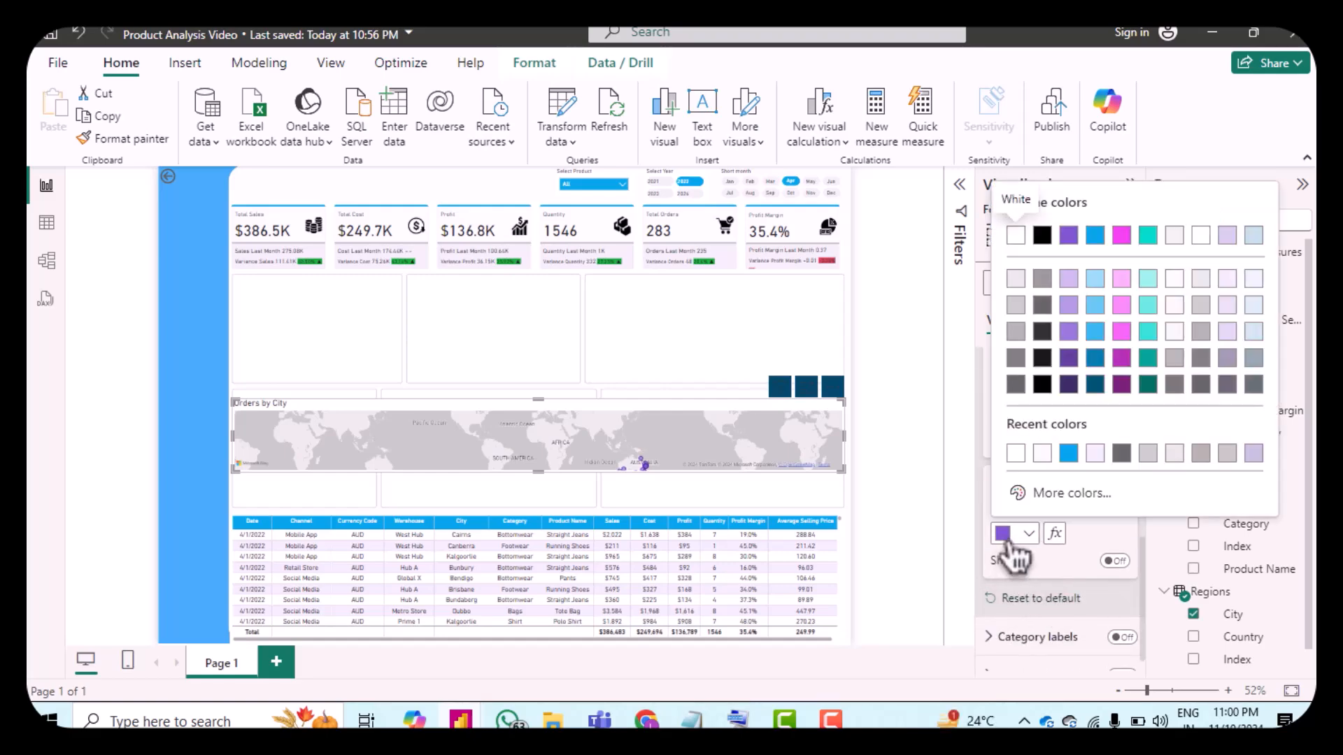
{"action": "left_click", "coordinate": [1005, 539]}
{"action": "left_click", "coordinate": [1004, 540]}
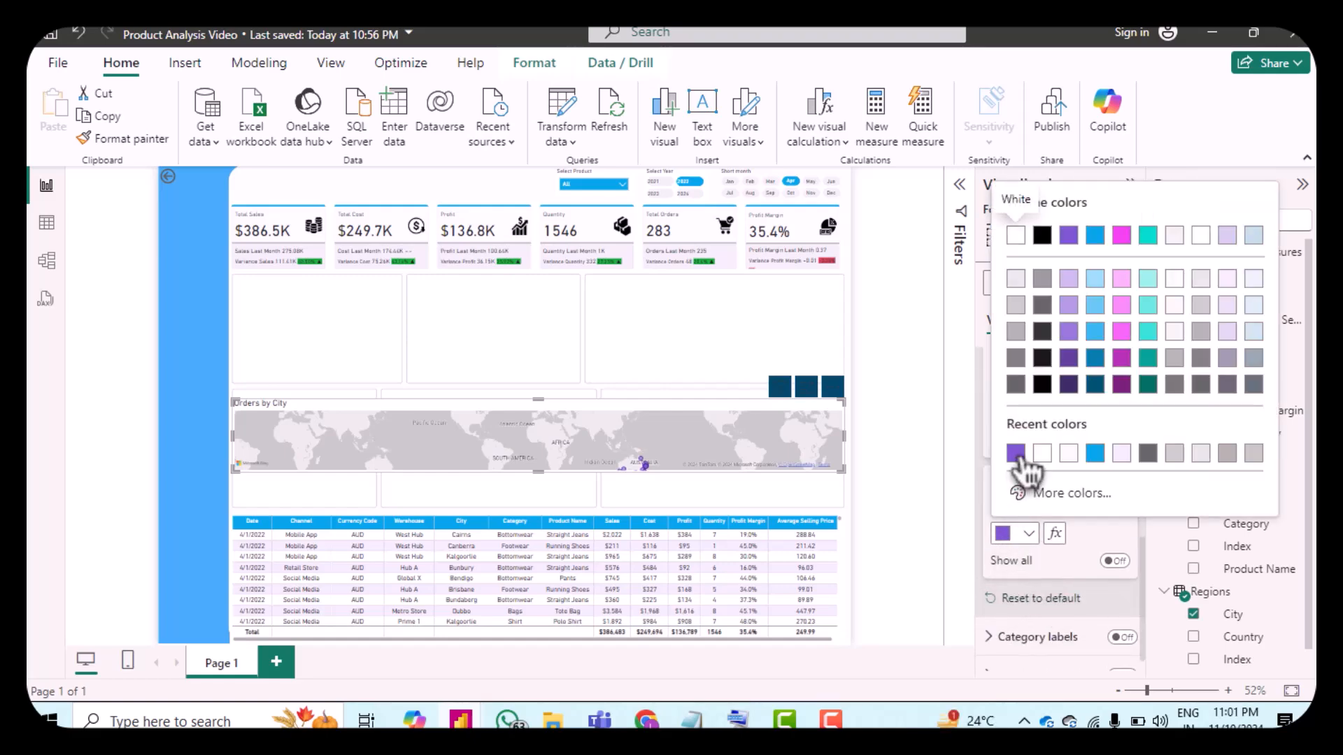
{"action": "left_click", "coordinate": [1089, 539]}
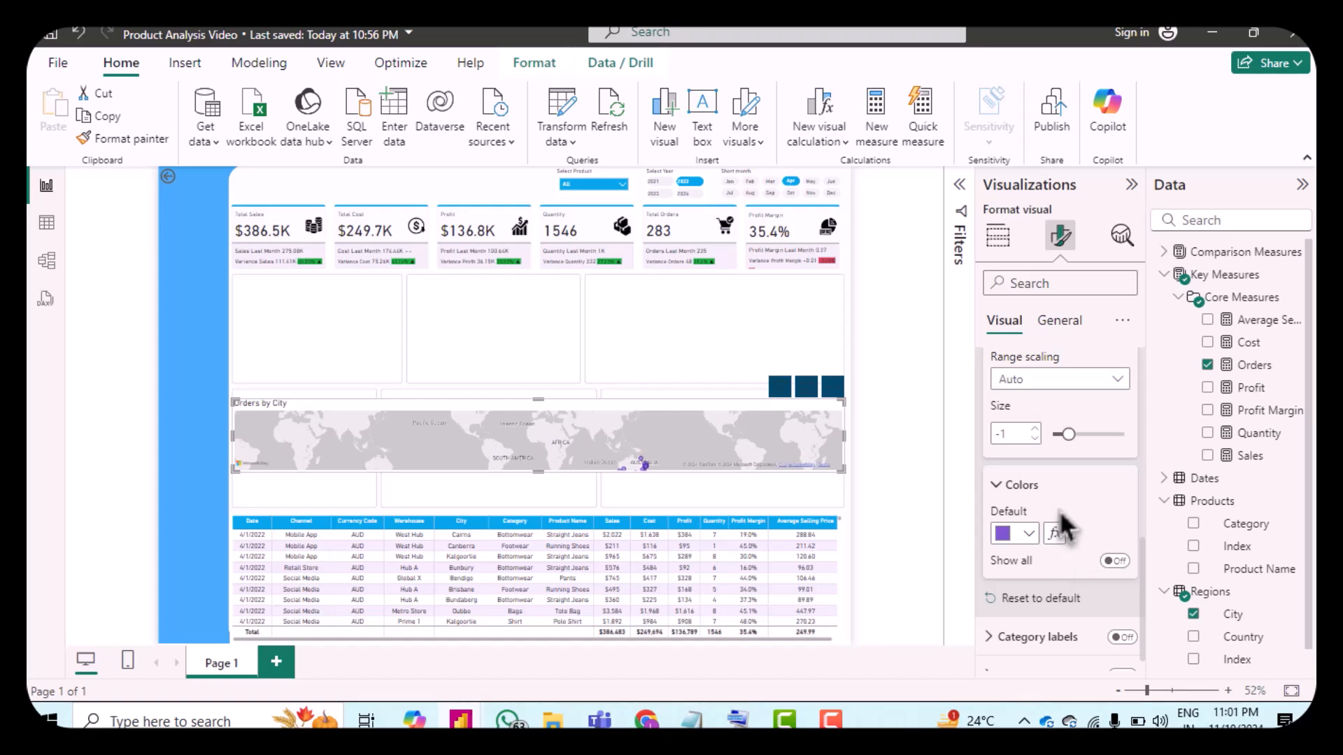
{"action": "scroll", "coordinate": [1060, 514], "scroll_direction": "down", "scroll_amount": 1}
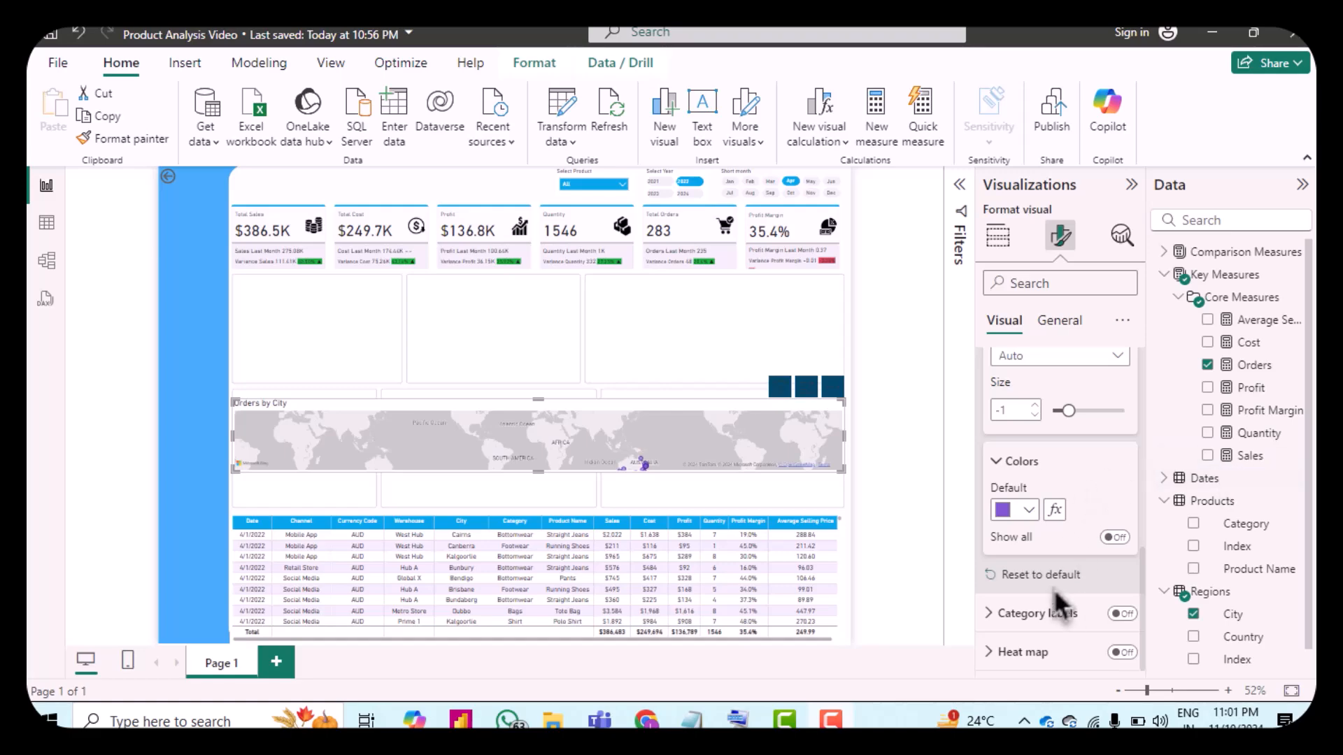
{"action": "scroll", "coordinate": [1055, 591], "scroll_direction": "up", "scroll_amount": 10}
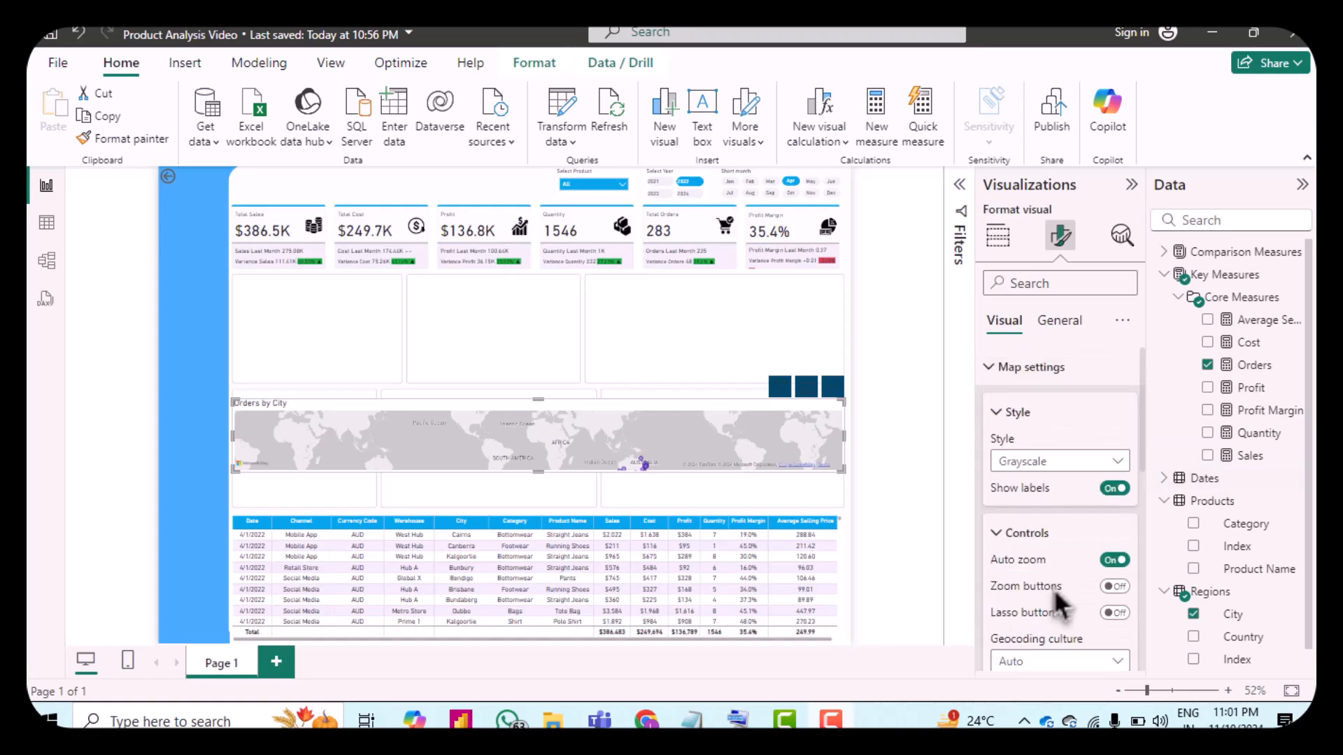
Step: Resize the map visual to a height of 237 and a width of 490
{"action": "left_click", "coordinate": [1061, 331]}
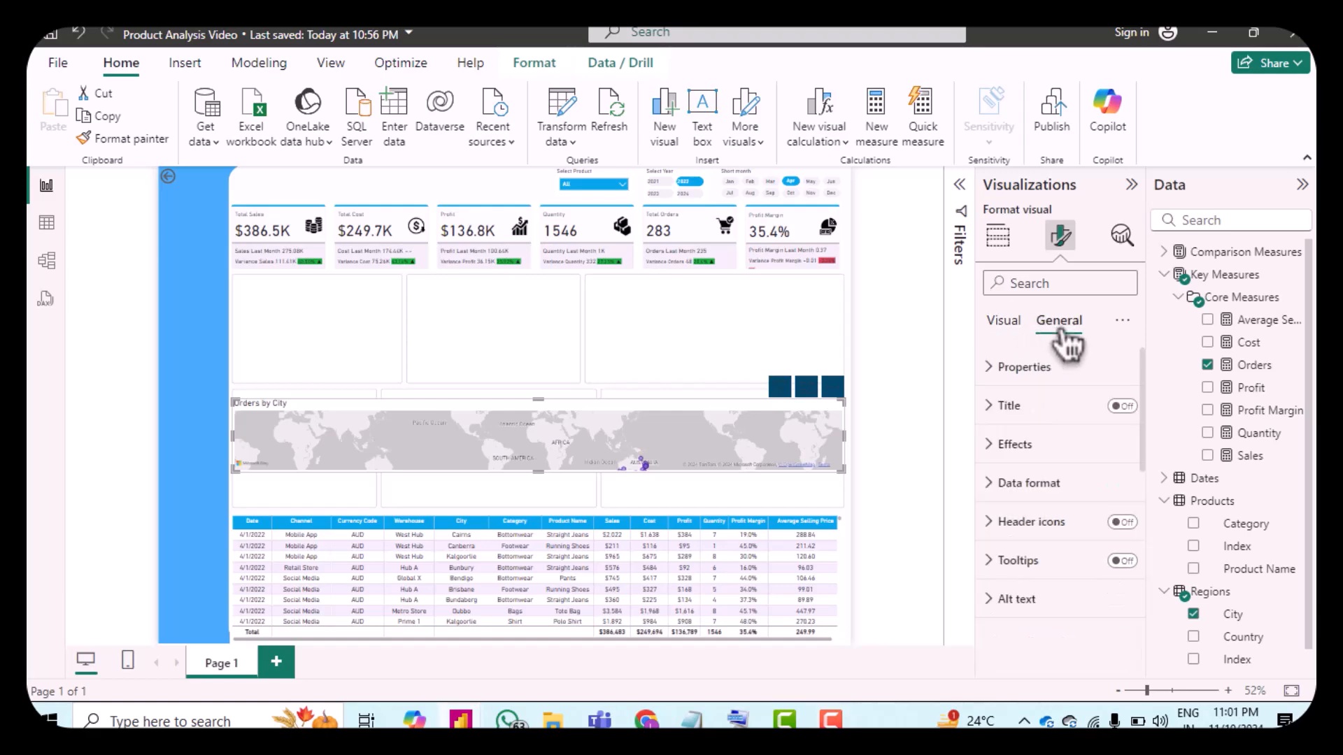
{"action": "left_click", "coordinate": [1000, 371]}
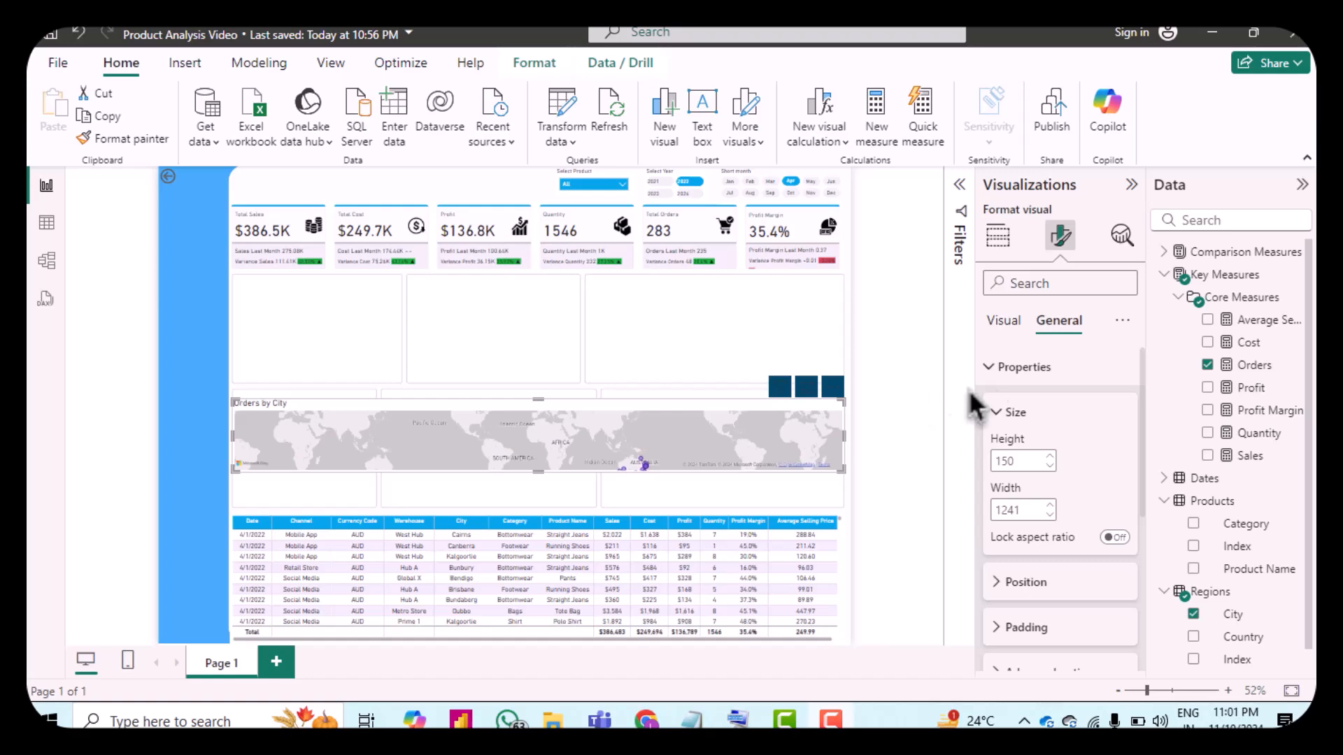
{"action": "left_click", "coordinate": [1059, 463]}
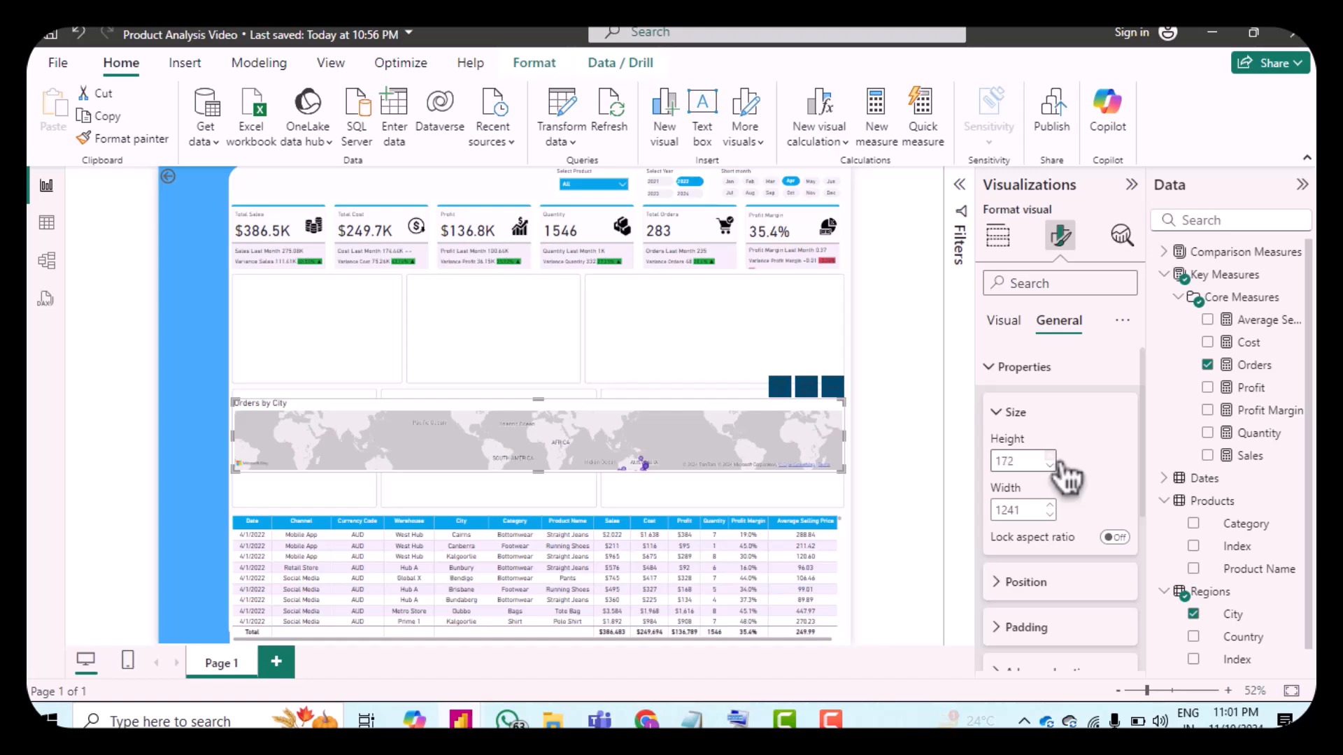
{"action": "left_click", "coordinate": [1059, 463]}
{"action": "left_click", "coordinate": [1059, 463]}
{"action": "left_click", "coordinate": [1049, 458]}
{"action": "left_click", "coordinate": [1049, 458]}
{"action": "left_click", "coordinate": [1049, 458]}
{"action": "left_click", "coordinate": [1060, 461]}
{"action": "left_click", "coordinate": [1060, 461]}
{"action": "left_click", "coordinate": [1060, 462]}
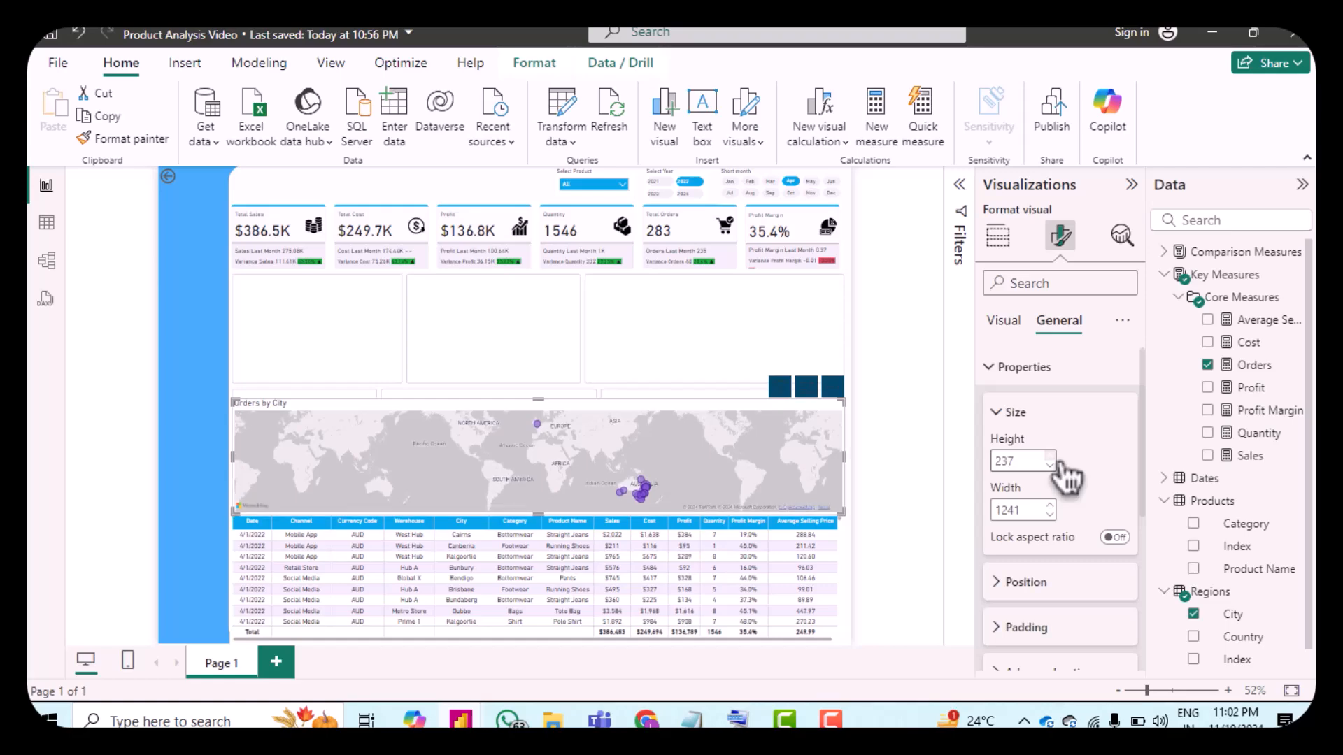
{"action": "double_click", "coordinate": [1006, 509]}
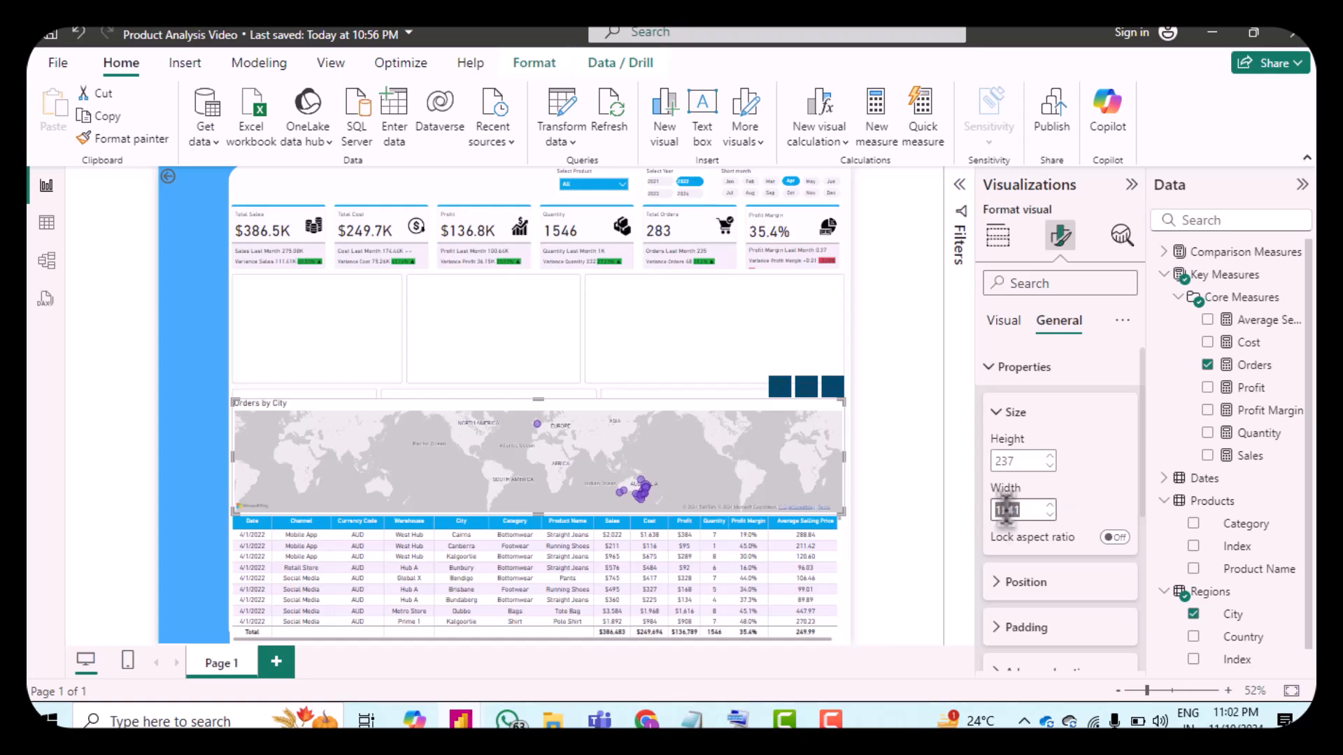
{"action": "type", "text": "490"}
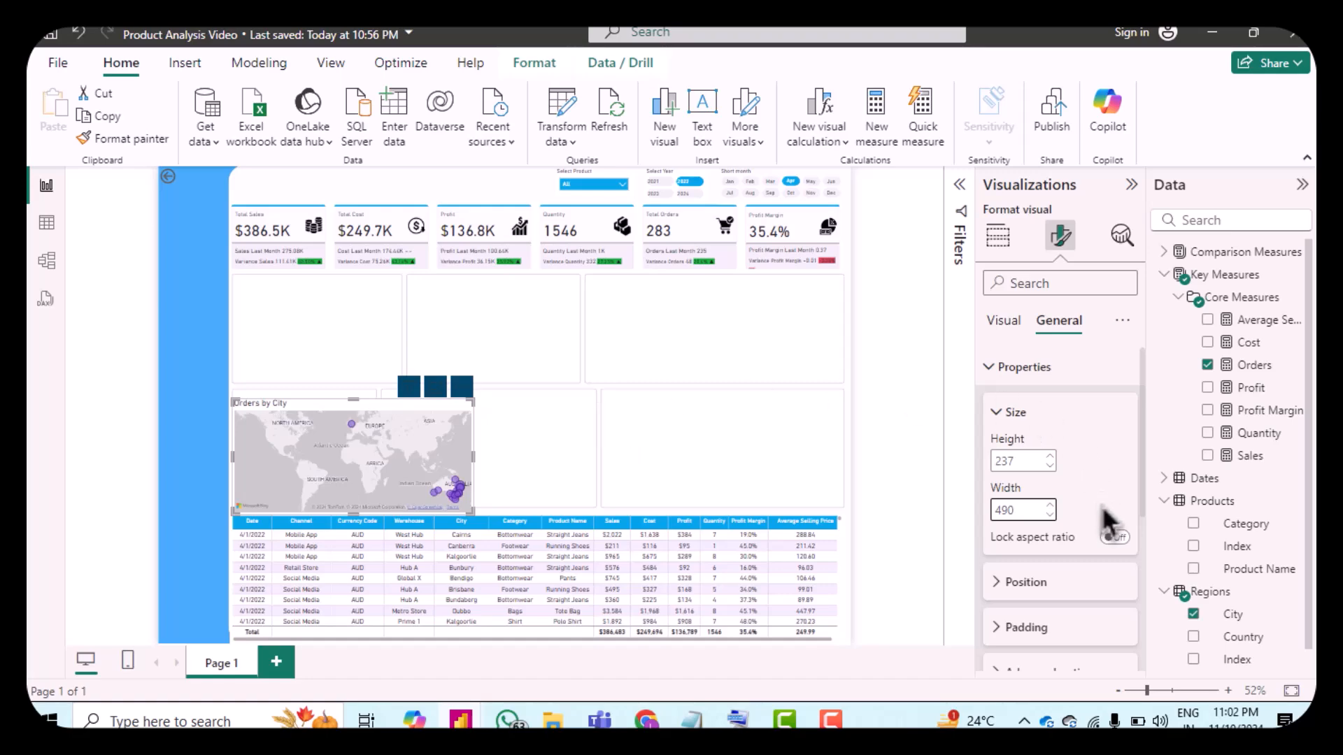
Step: Position the map visual at horizontal 895 and vertical 456
{"action": "scroll", "coordinate": [1105, 511], "scroll_direction": "down", "scroll_amount": 2}
{"action": "left_click", "coordinate": [1007, 496]}
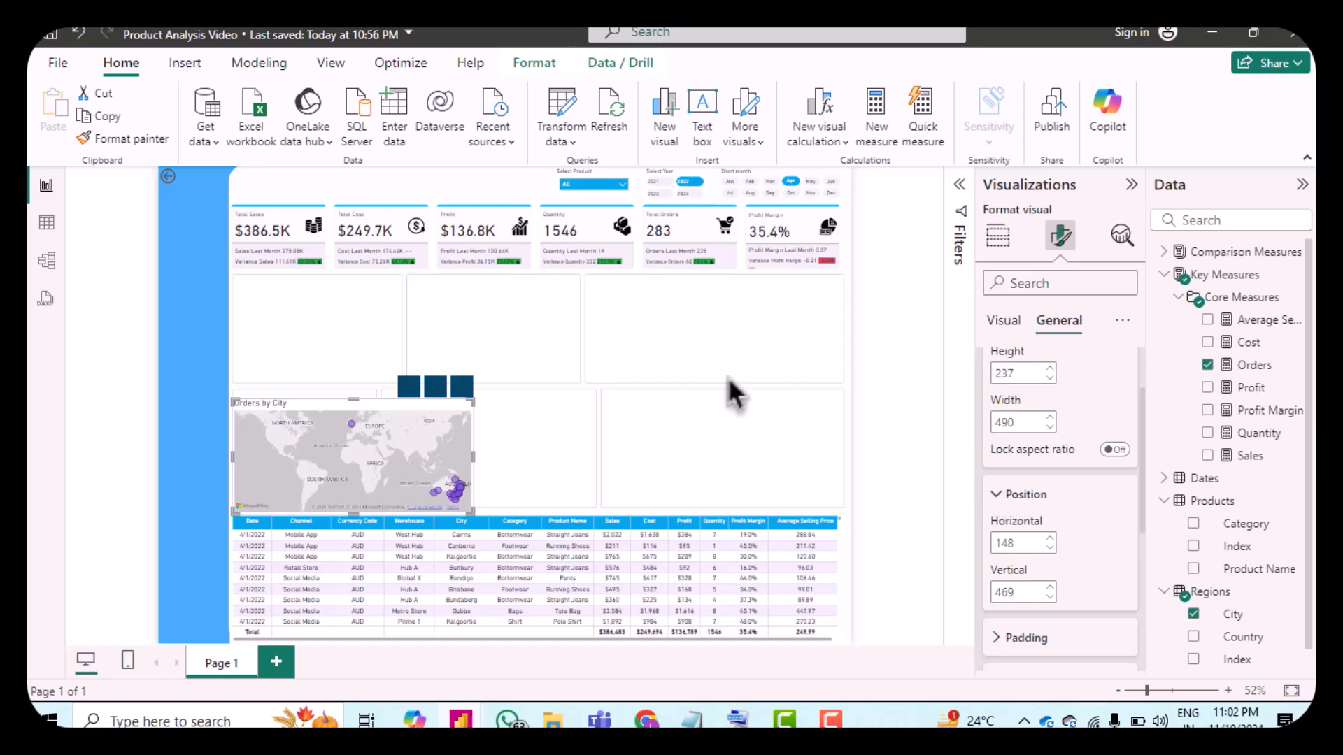
{"action": "double_click", "coordinate": [1026, 543]}
{"action": "type", "text": "895"}
{"action": "key", "text": "Return"}
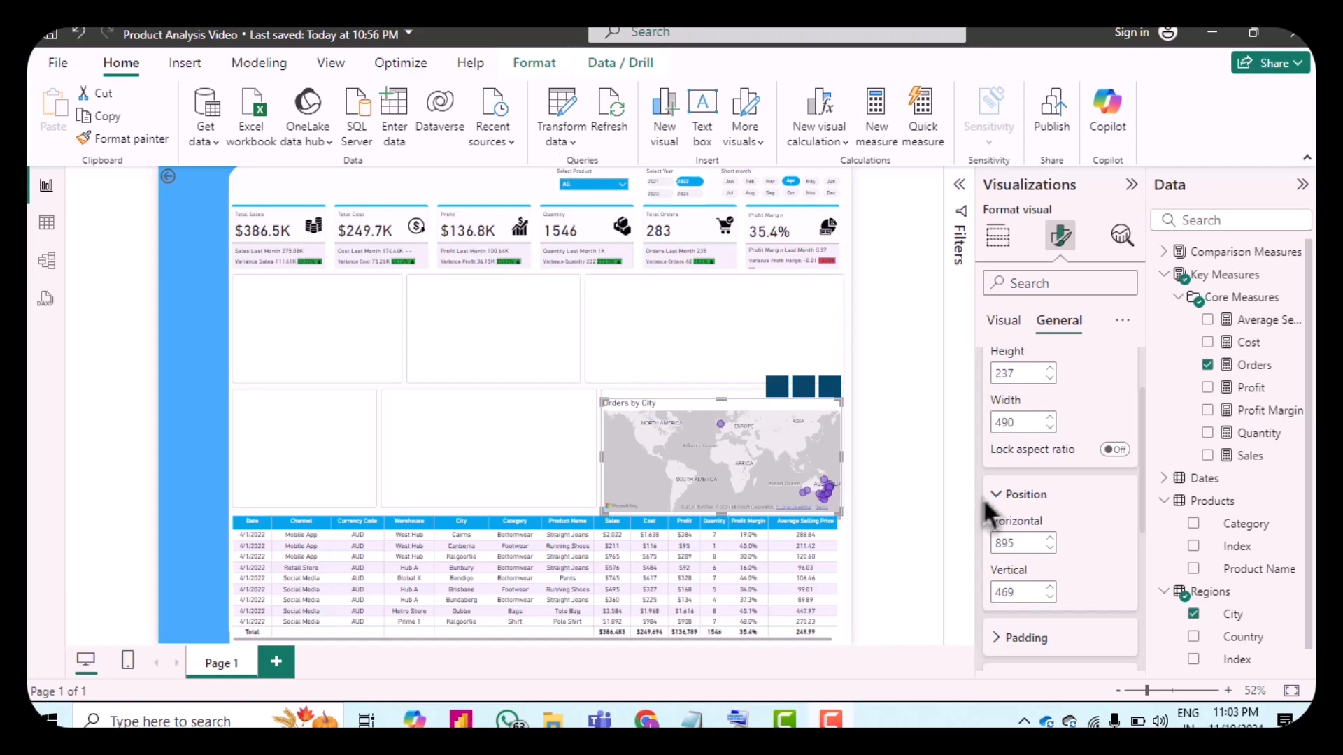
{"action": "left_click", "coordinate": [1023, 593]}
{"action": "left_click", "coordinate": [1023, 592]}
{"action": "key", "text": "BackSpace"}
{"action": "key", "text": "BackSpace"}
{"action": "type", "text": "56"}
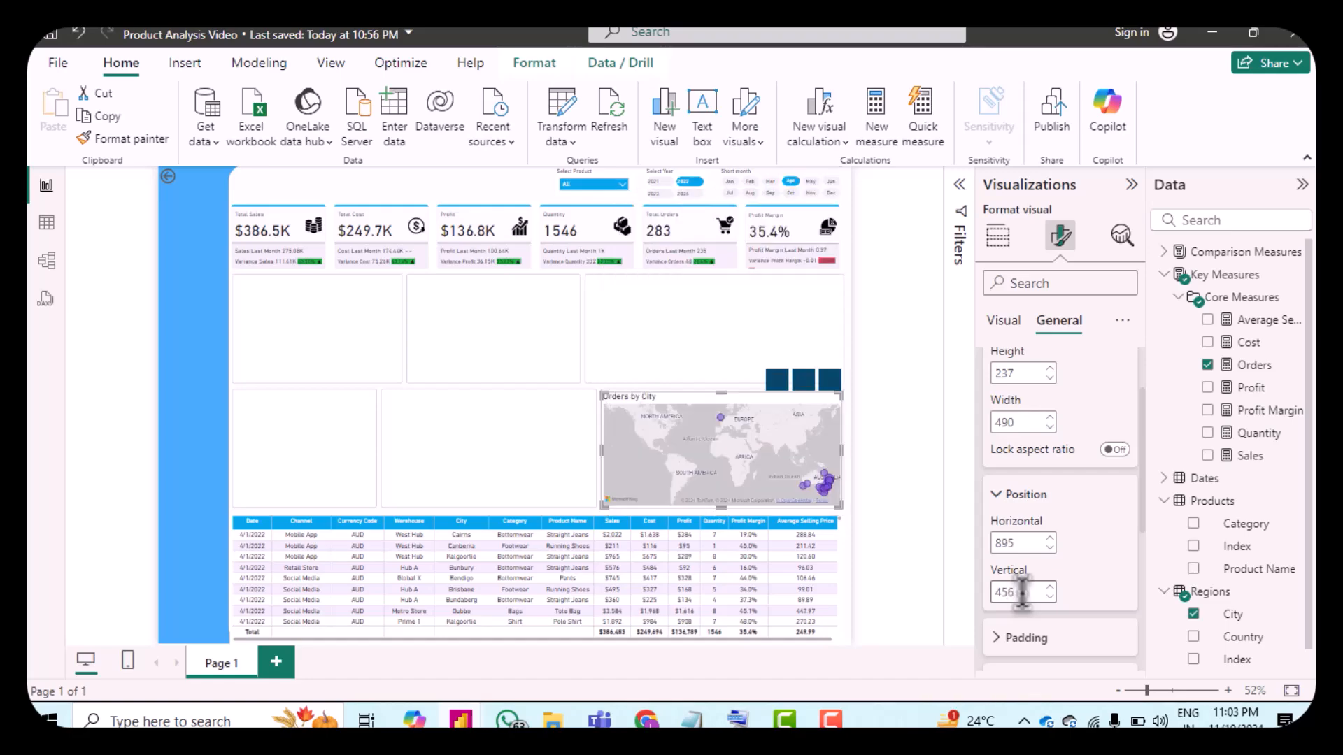
Step: Centre-align the map's title text
{"action": "scroll", "coordinate": [1095, 576], "scroll_direction": "down", "scroll_amount": 1}
{"action": "scroll", "coordinate": [1097, 576], "scroll_direction": "down", "scroll_amount": 1}
{"action": "left_click", "coordinate": [1009, 552]}
{"action": "scroll", "coordinate": [1042, 544], "scroll_direction": "down", "scroll_amount": 1}
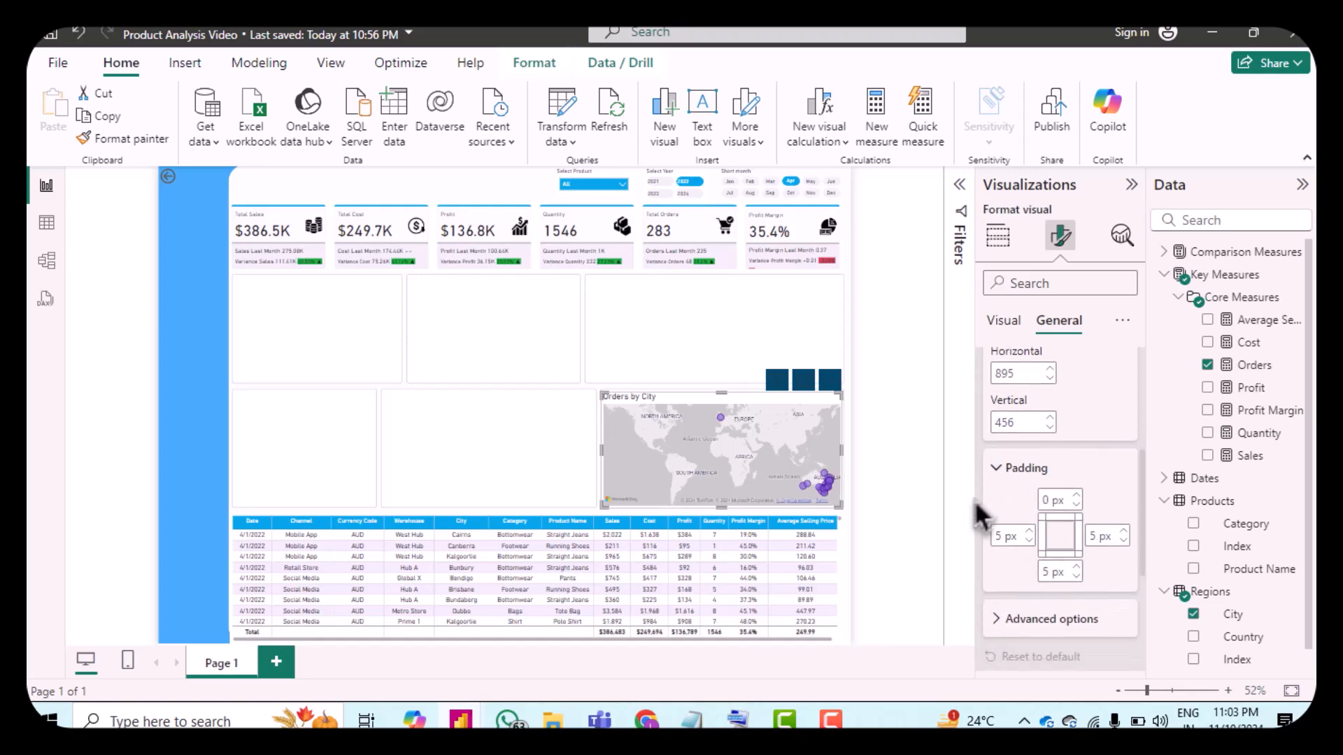
{"action": "scroll", "coordinate": [1046, 528], "scroll_direction": "down", "scroll_amount": 3}
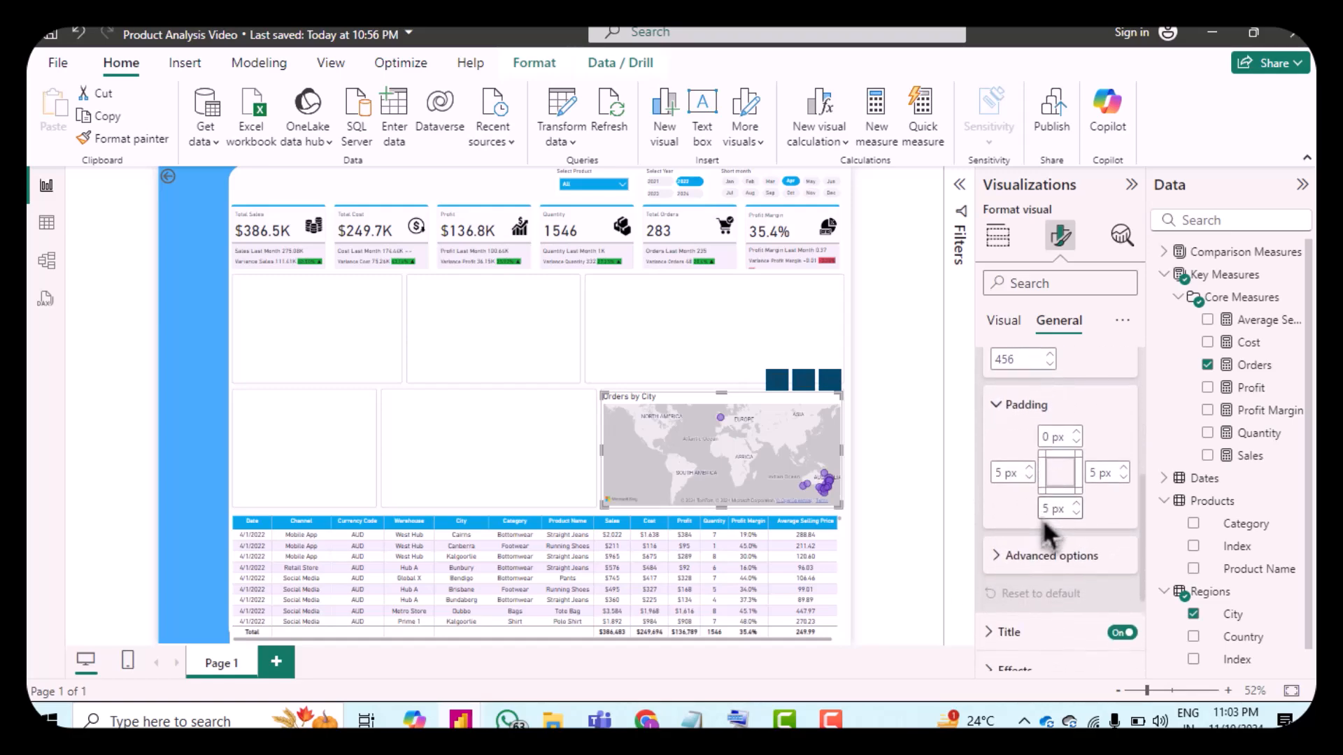
{"action": "left_click", "coordinate": [1000, 479]}
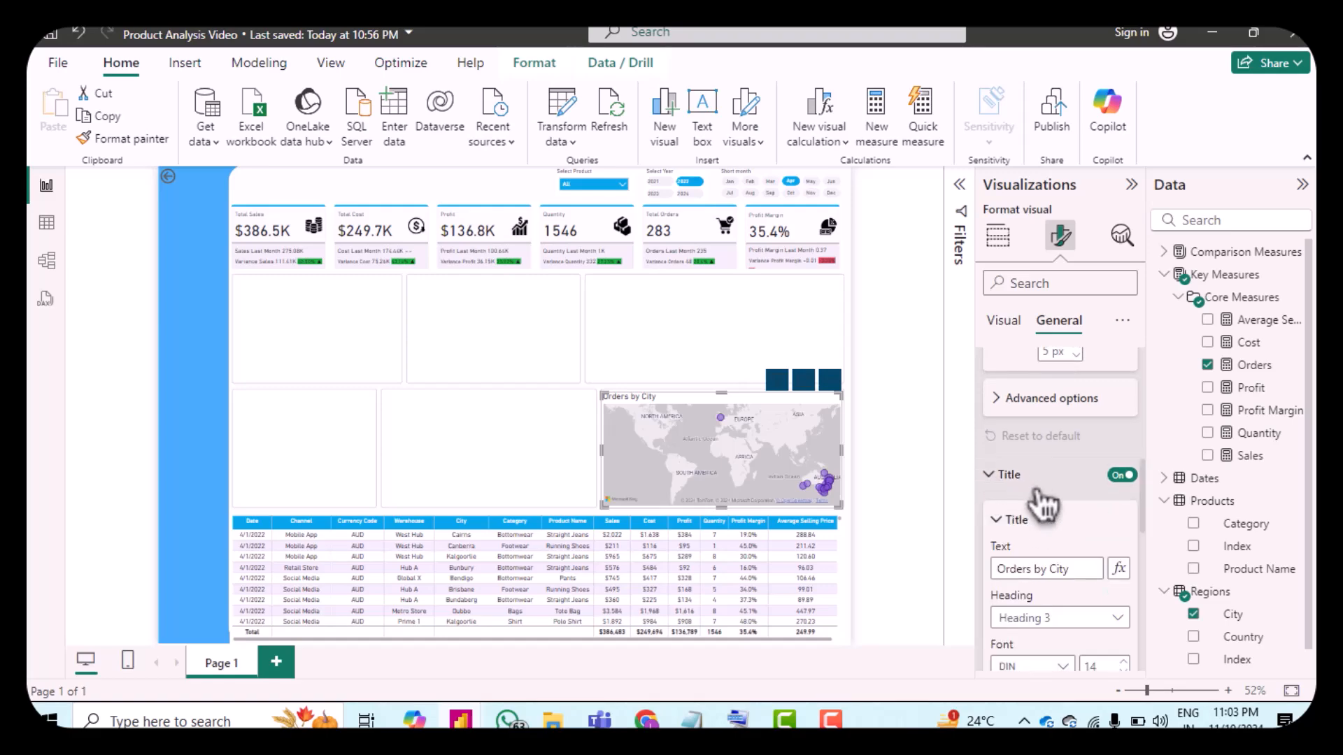
{"action": "scroll", "coordinate": [1027, 488], "scroll_direction": "down", "scroll_amount": 2}
{"action": "scroll", "coordinate": [1027, 488], "scroll_direction": "down", "scroll_amount": 2}
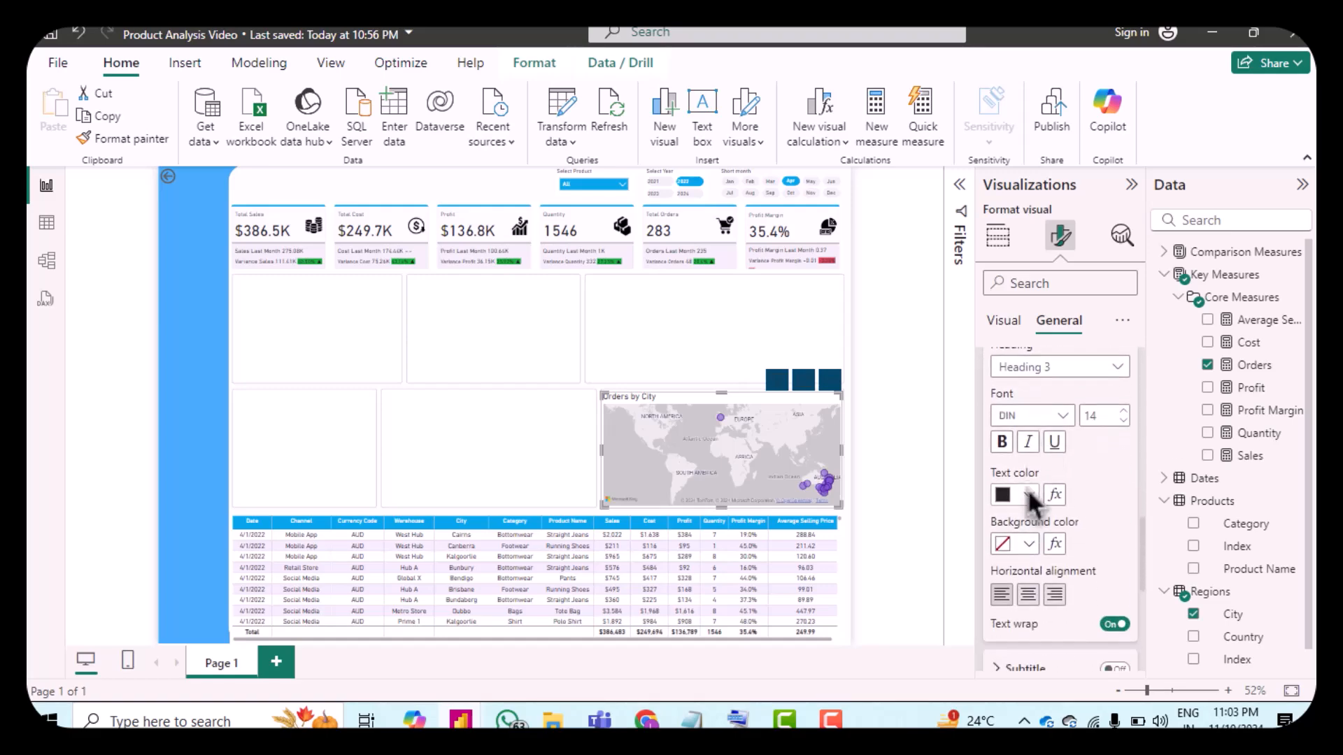
{"action": "left_click", "coordinate": [1029, 596]}
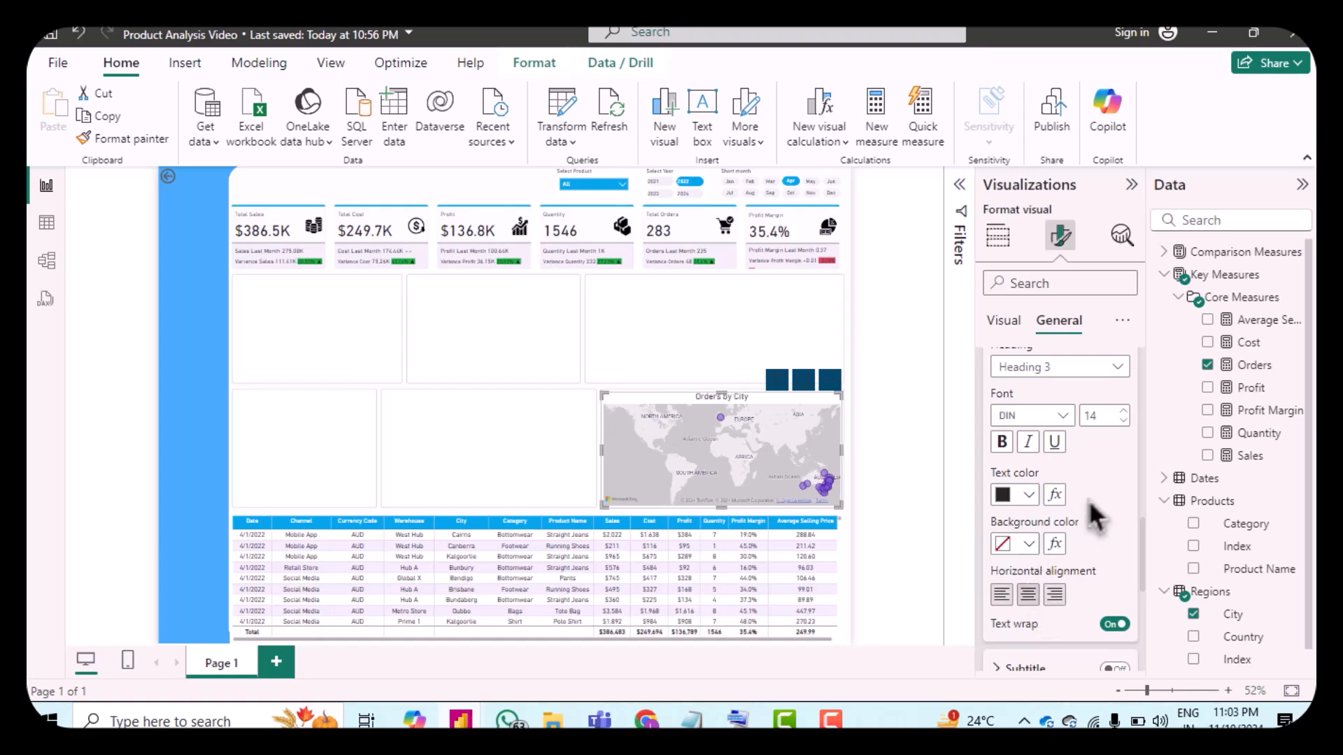
{"action": "scroll", "coordinate": [1093, 521], "scroll_direction": "down", "scroll_amount": 4}
{"action": "scroll", "coordinate": [1105, 517], "scroll_direction": "down", "scroll_amount": 1}
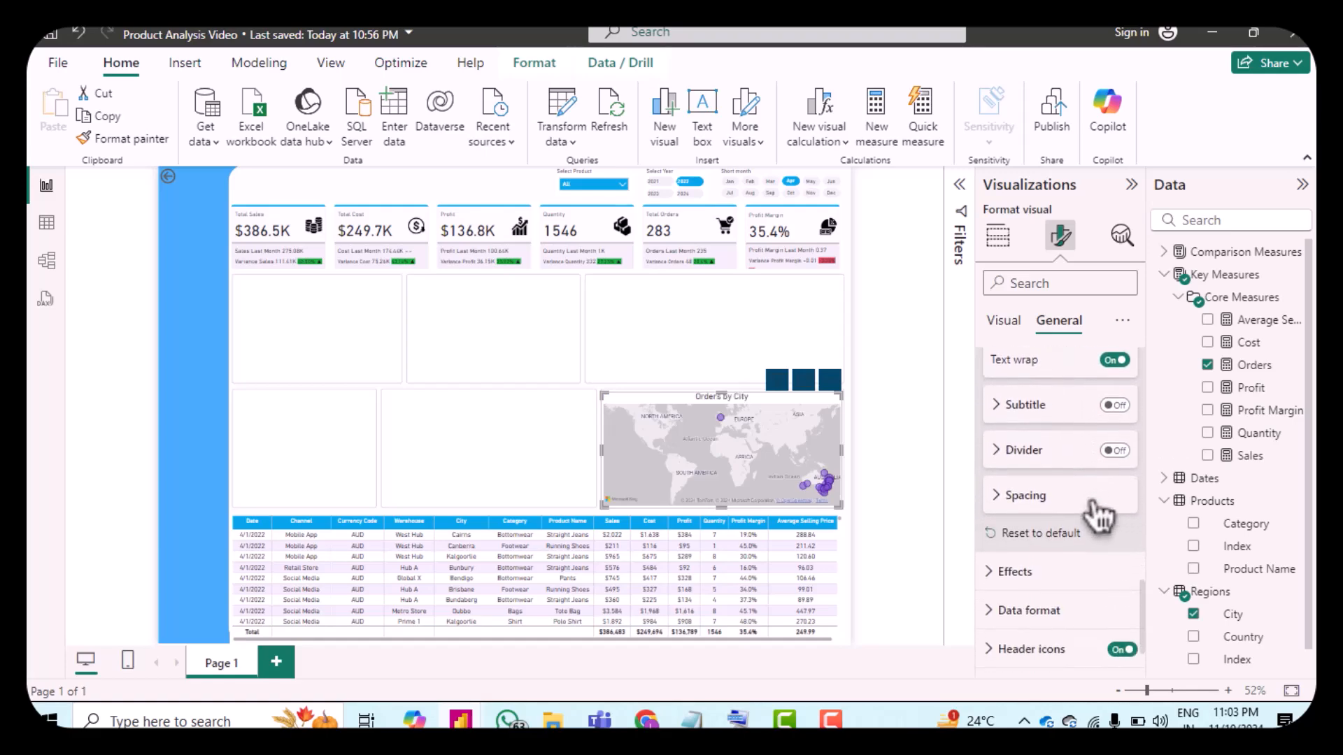
{"action": "scroll", "coordinate": [1098, 577], "scroll_direction": "down", "scroll_amount": 2}
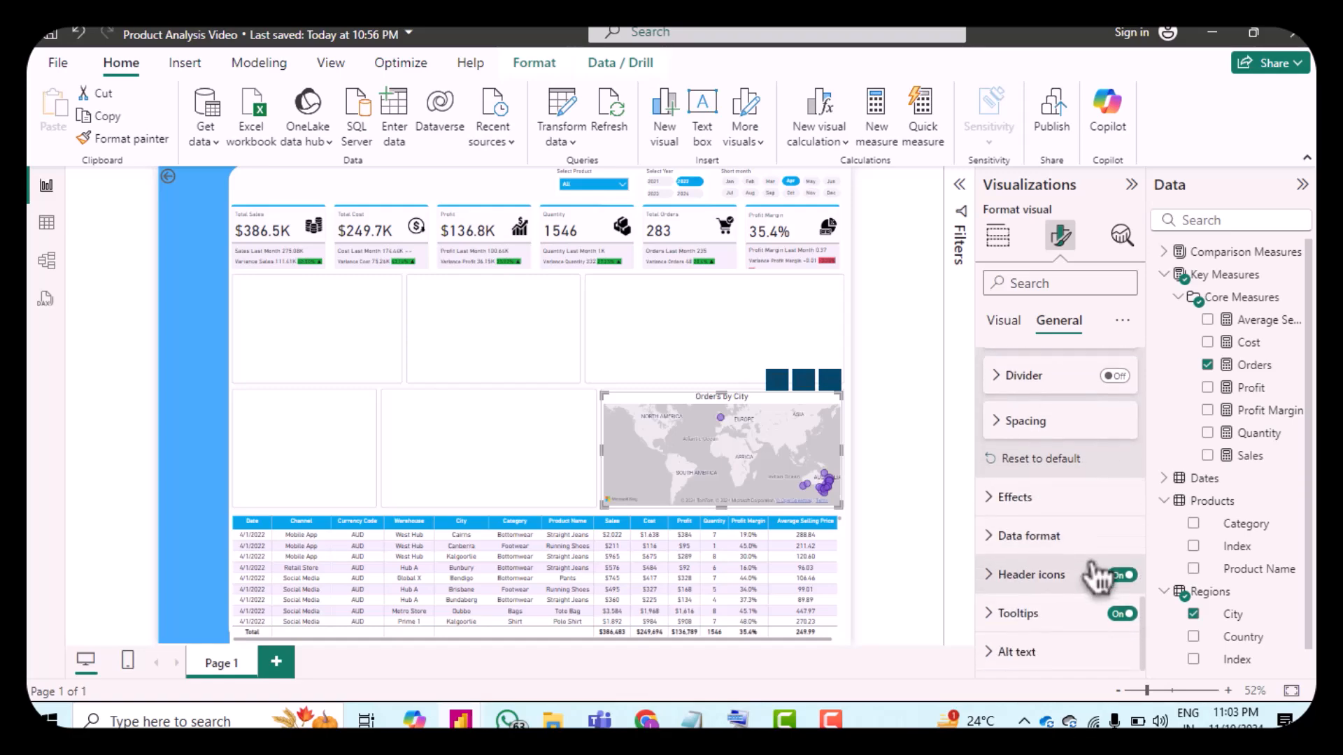
{"action": "left_click", "coordinate": [499, 471]}
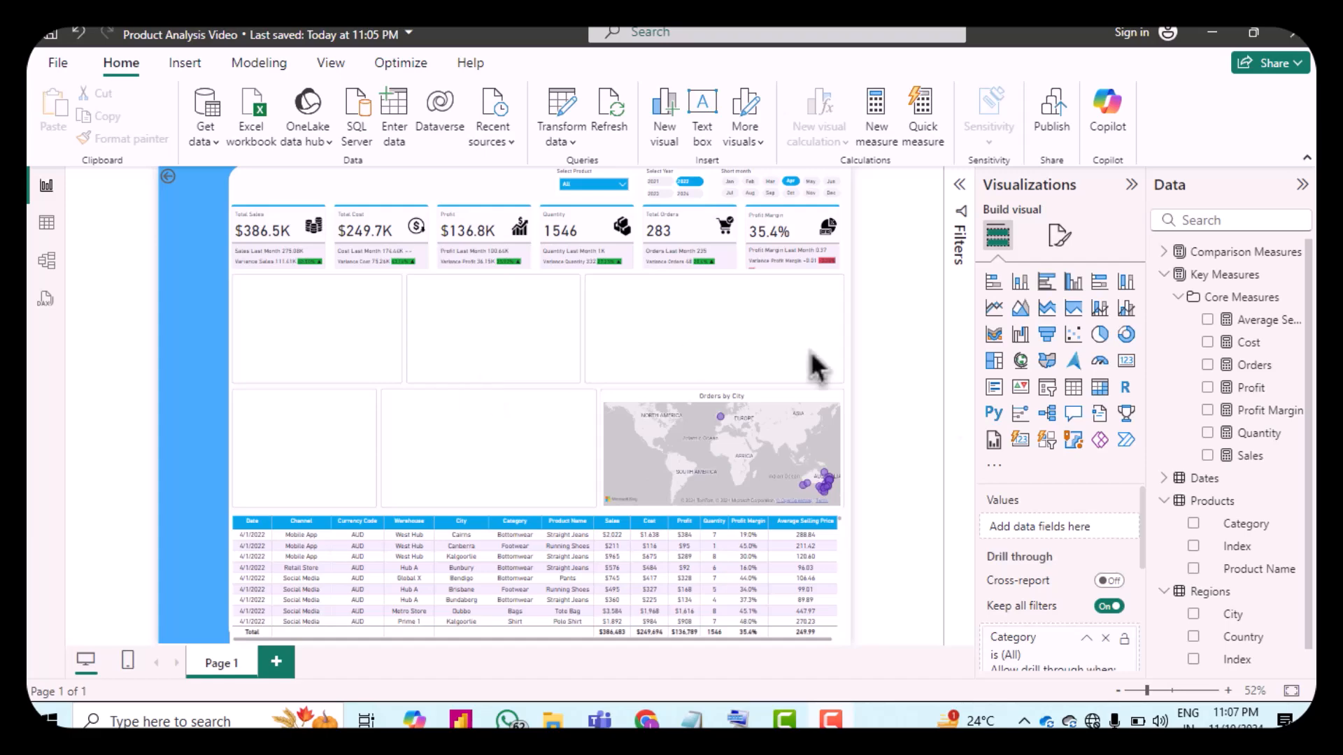
Step: Create a Key Measures measure: Channel Name = SELECTEDVALUE(Sales[Channel]) & " |"
{"action": "right_click", "coordinate": [1235, 279]}
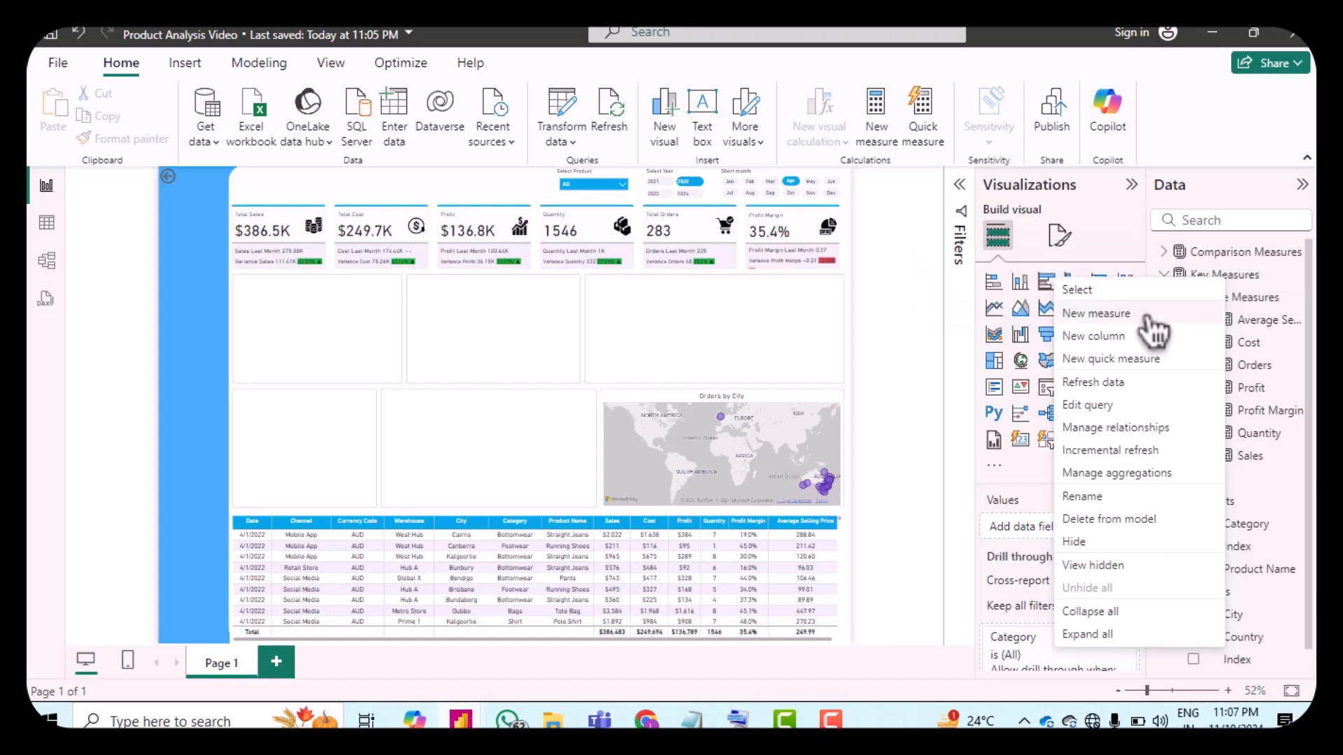
{"action": "left_click", "coordinate": [1147, 318]}
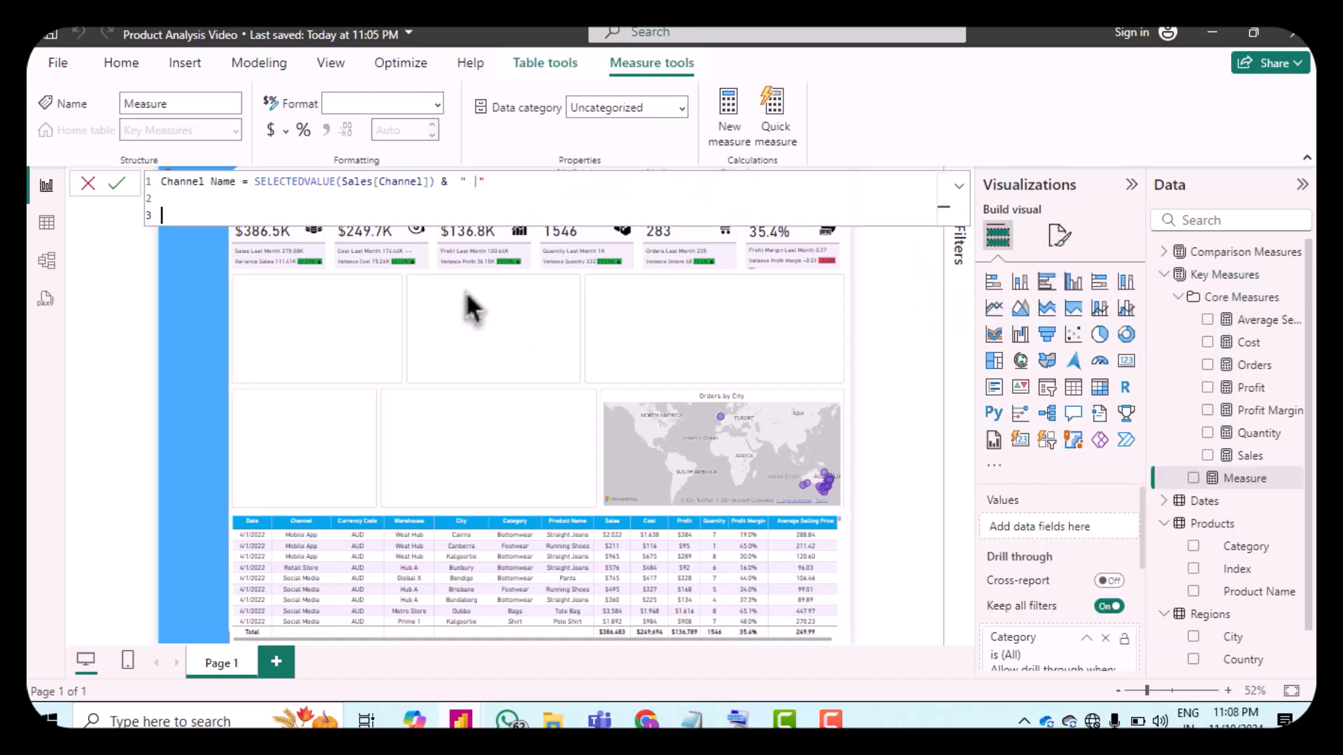
{"action": "key", "text": "BackSpace"}
{"action": "key", "text": "BackSpace"}
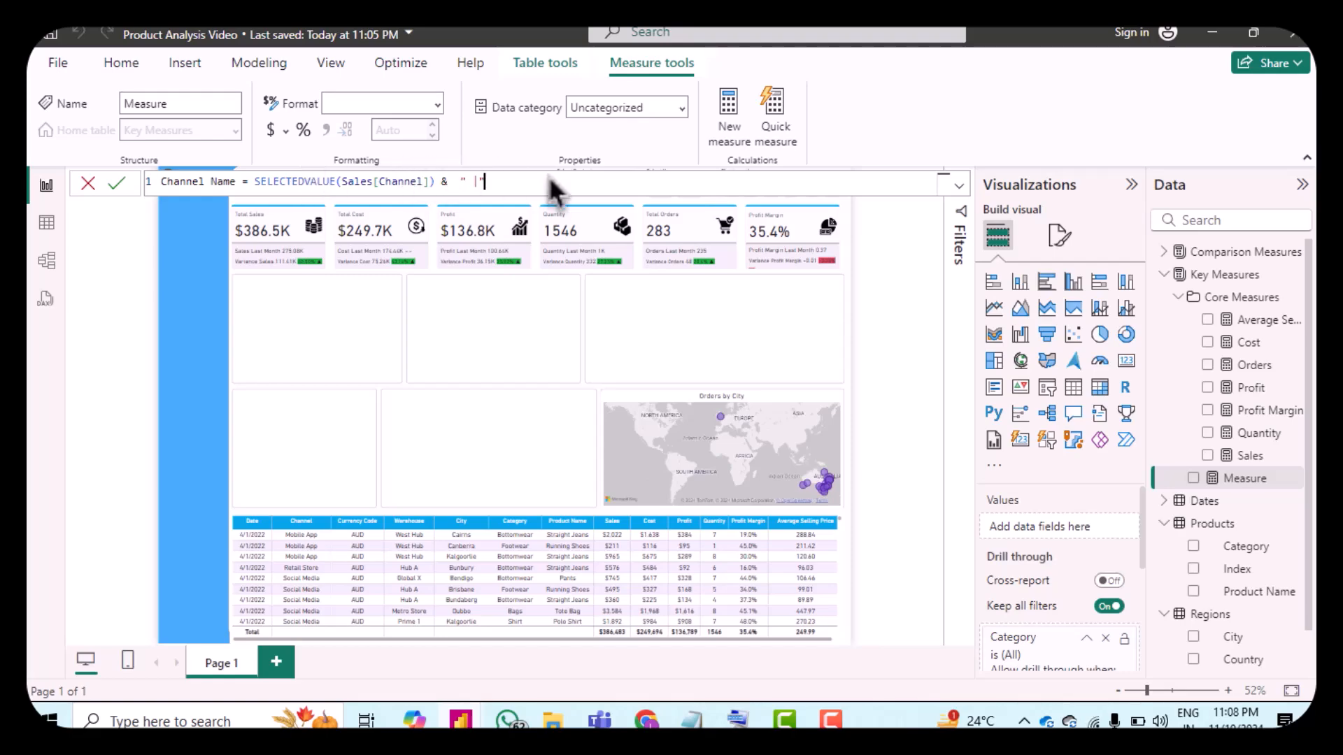
{"action": "key", "text": "Return"}
Step: Create the measures Demo - Bar Chart = 0 and Mon-over-Mon Profit - bar chart in Key Measures
{"action": "right_click", "coordinate": [1239, 280]}
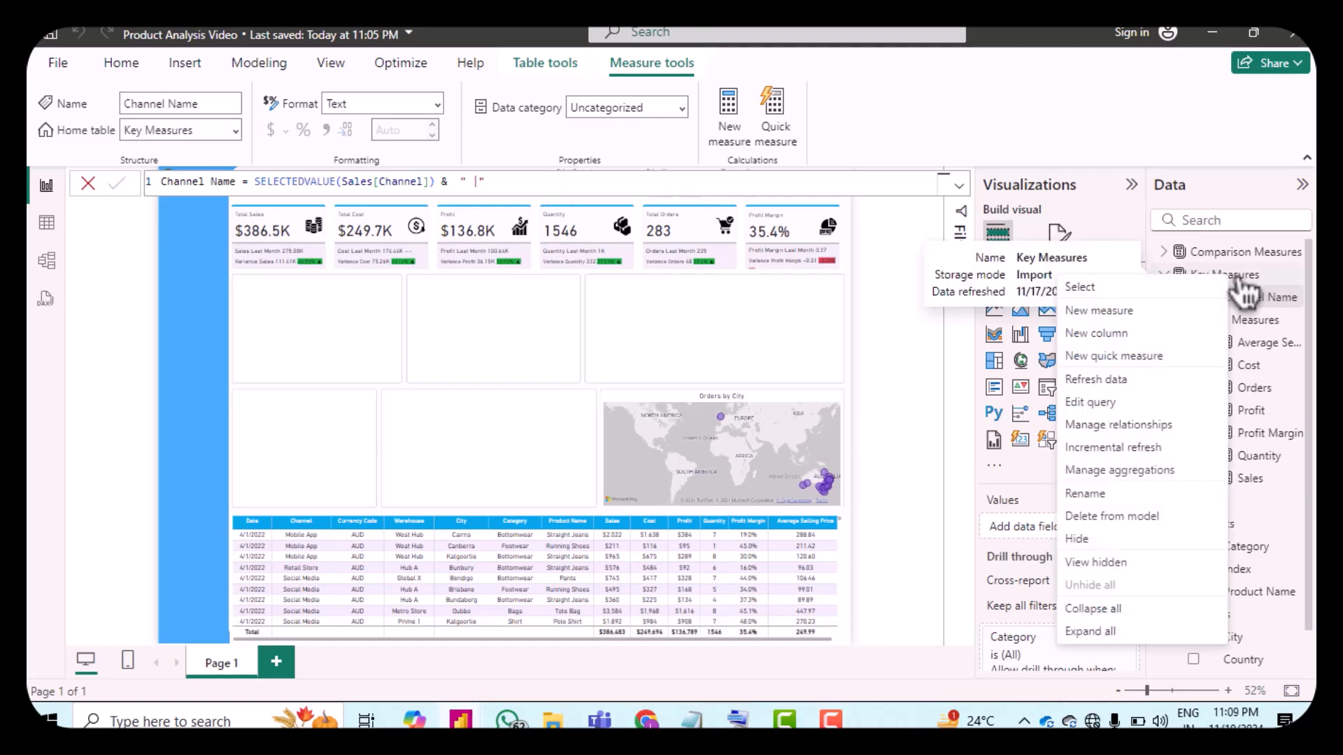
{"action": "left_click", "coordinate": [1141, 313]}
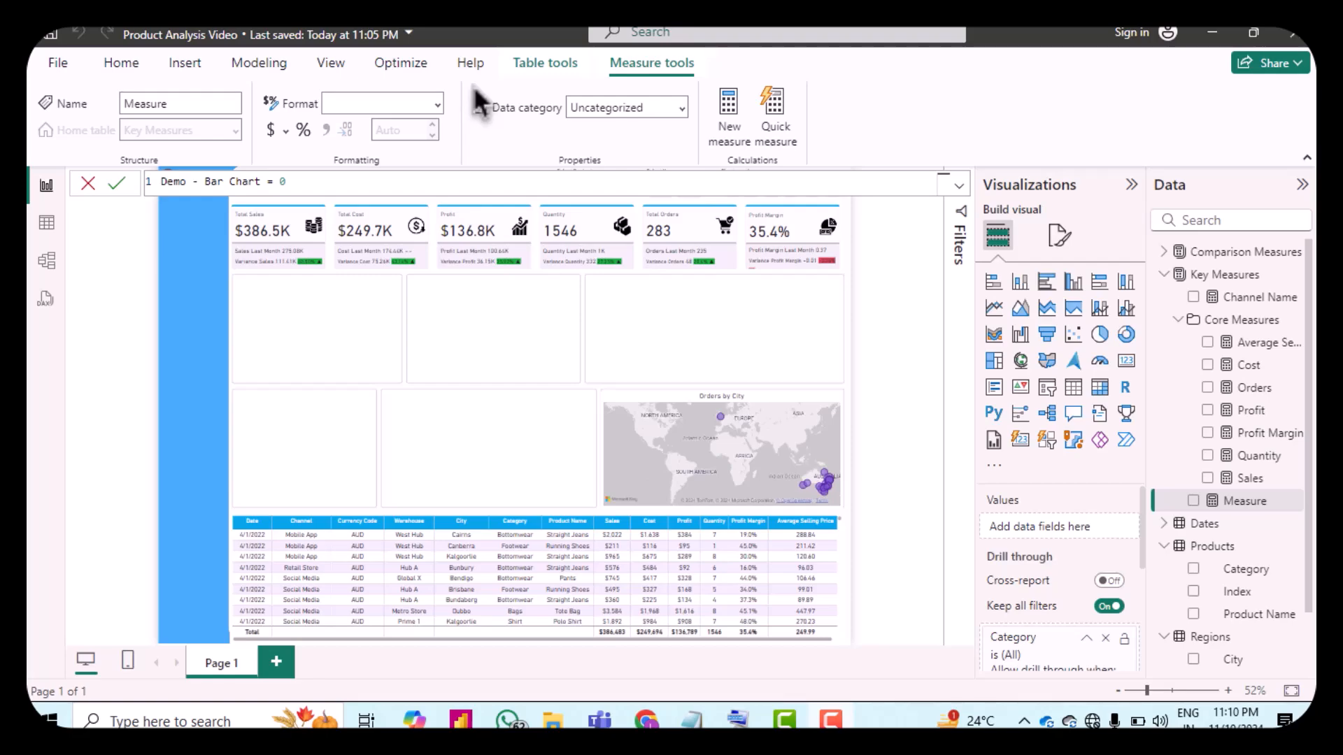
{"action": "left_click", "coordinate": [481, 188]}
{"action": "key", "text": "Return"}
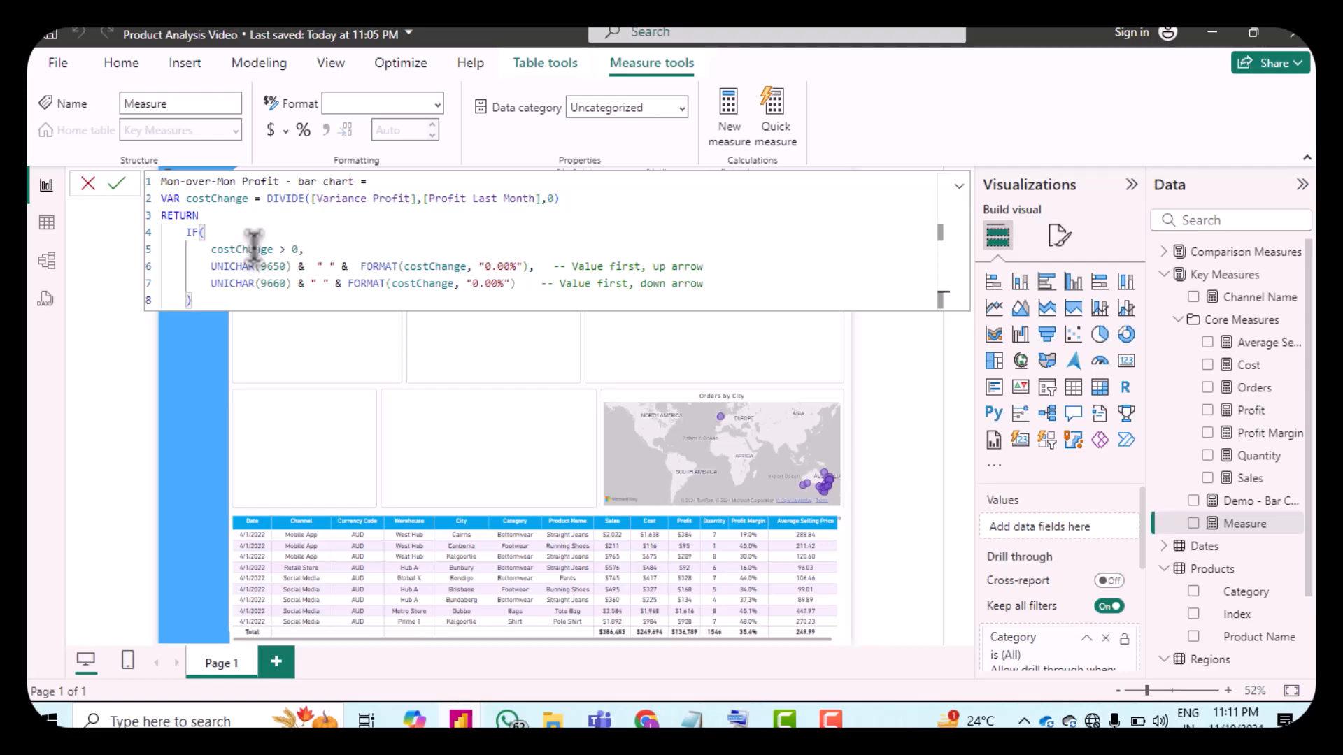
{"action": "key", "text": "Return"}
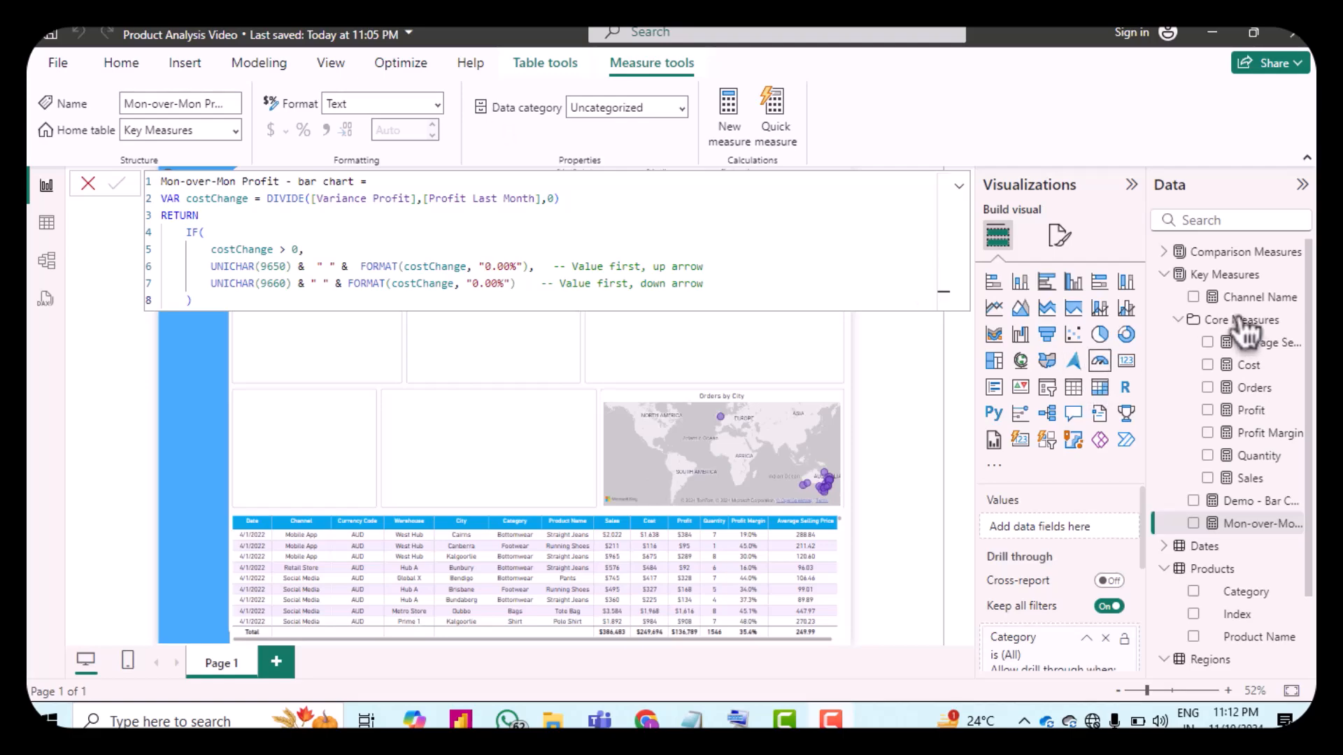
Step: Create the Previous Month Profit - Bar chart measure from the pasted DAX formula
{"action": "right_click", "coordinate": [1197, 280]}
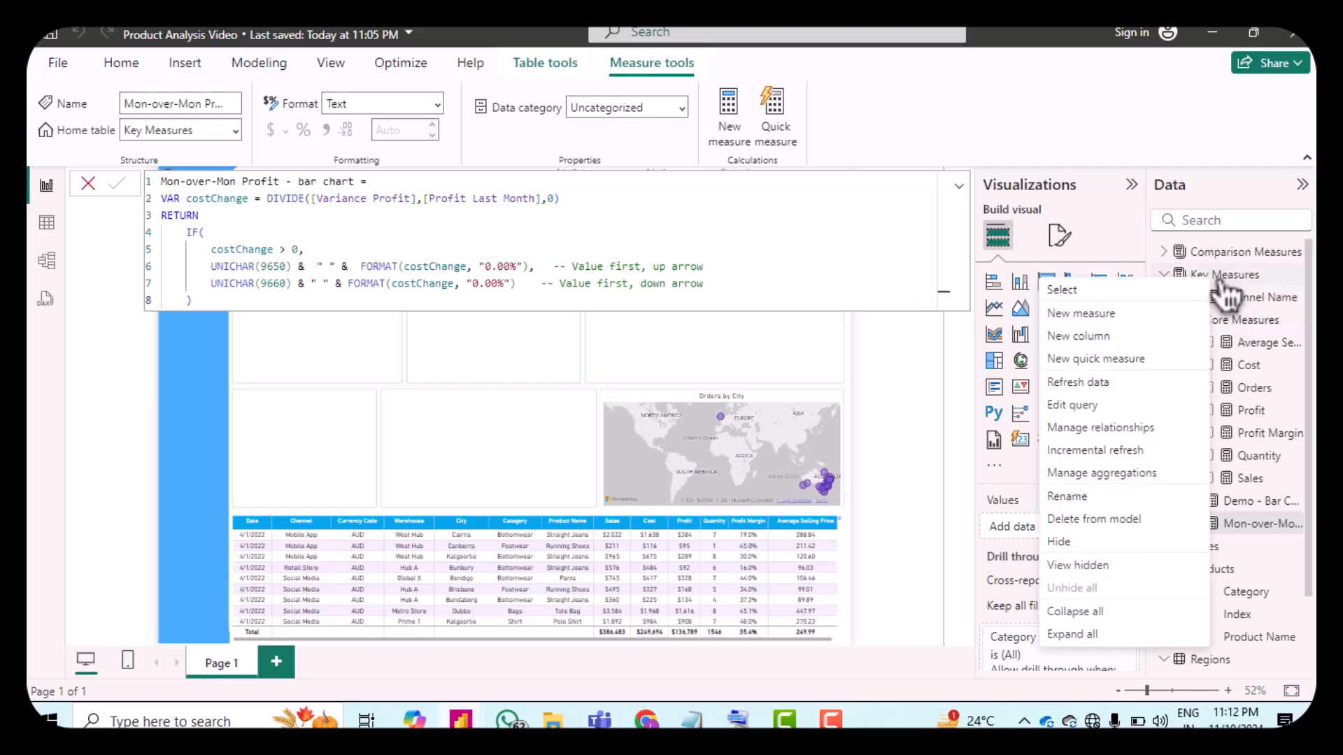
{"action": "left_click", "coordinate": [1132, 320]}
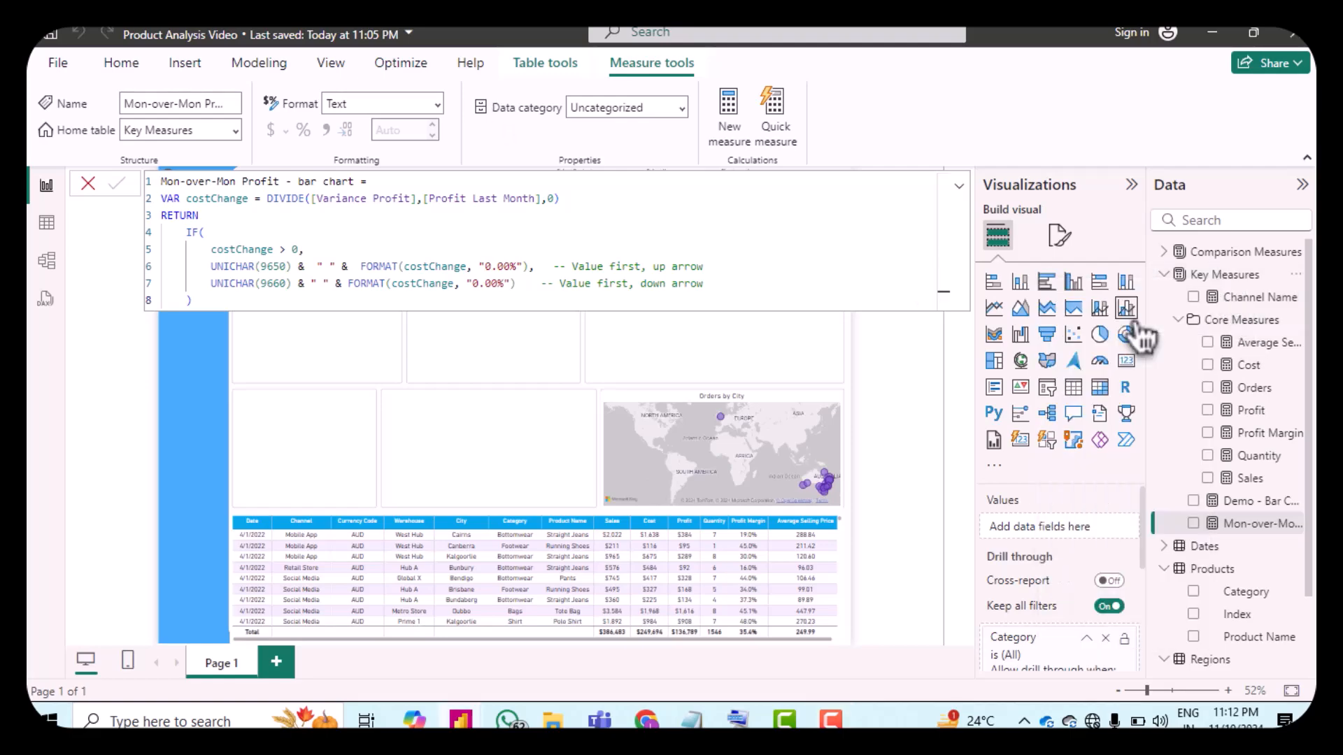
{"action": "type", "text": "Previous Month Profit - Bar chart = VAR py = CALCULATE([Profit] , DATEADD(Dates[Date], -1, MONTH))  RETURN \"Last Month | \" & FORMAT(py, \"$#,##0\")  // For bar chart"}
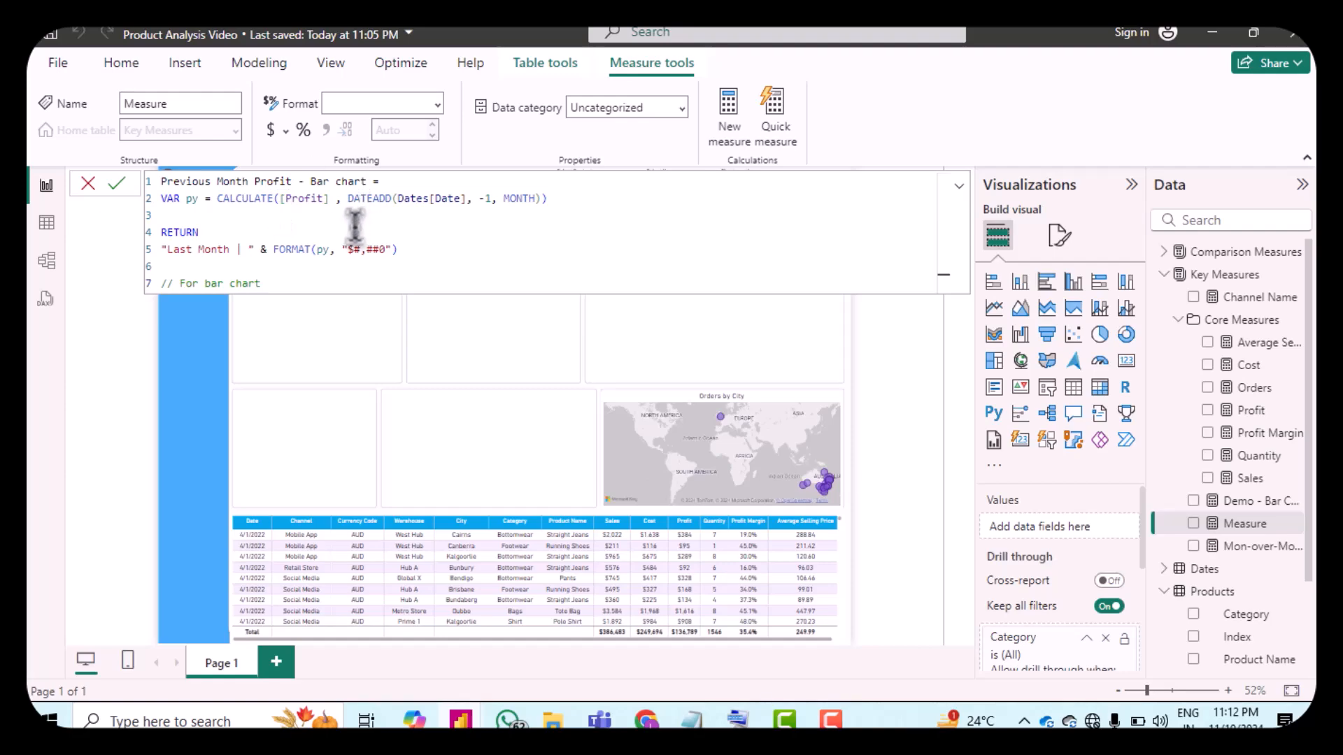
{"action": "key", "text": "Return"}
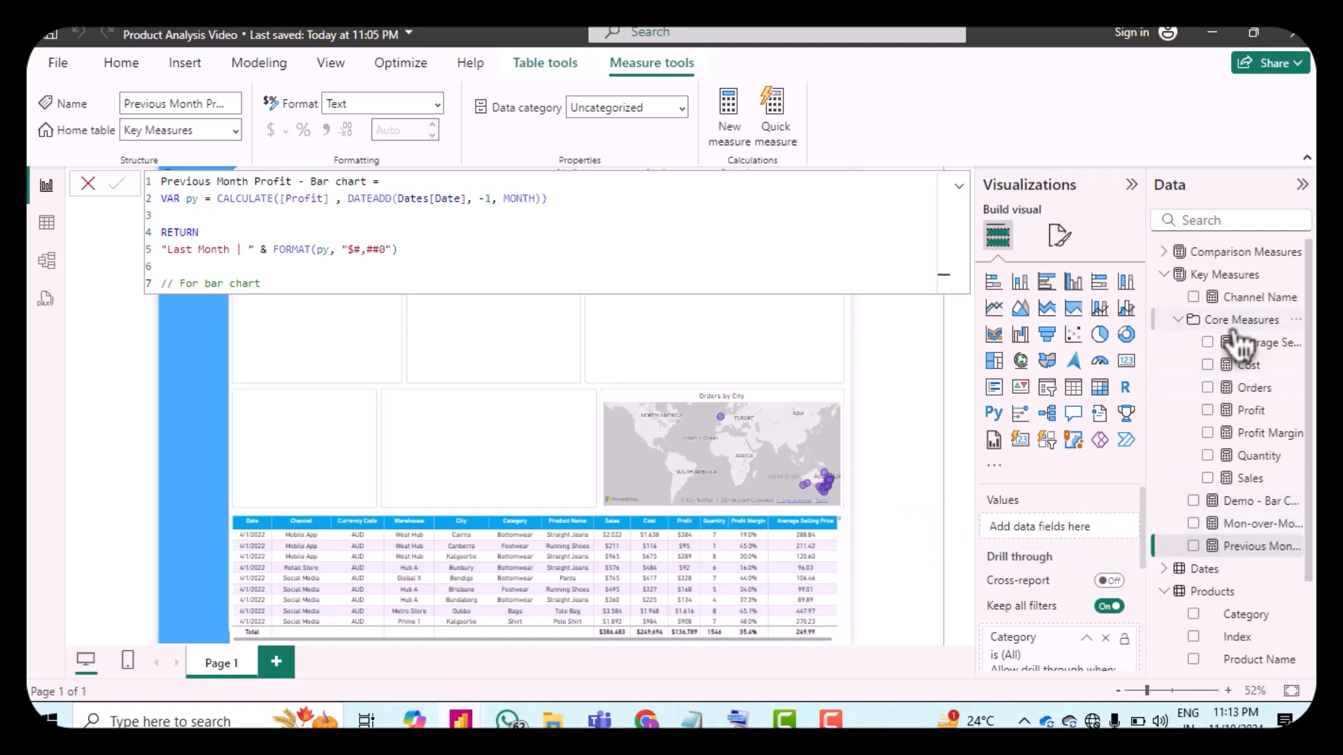
Step: Organise the new bar chart measures into a Bar Chart - Measures folder through the model view
{"action": "left_click", "coordinate": [1178, 254]}
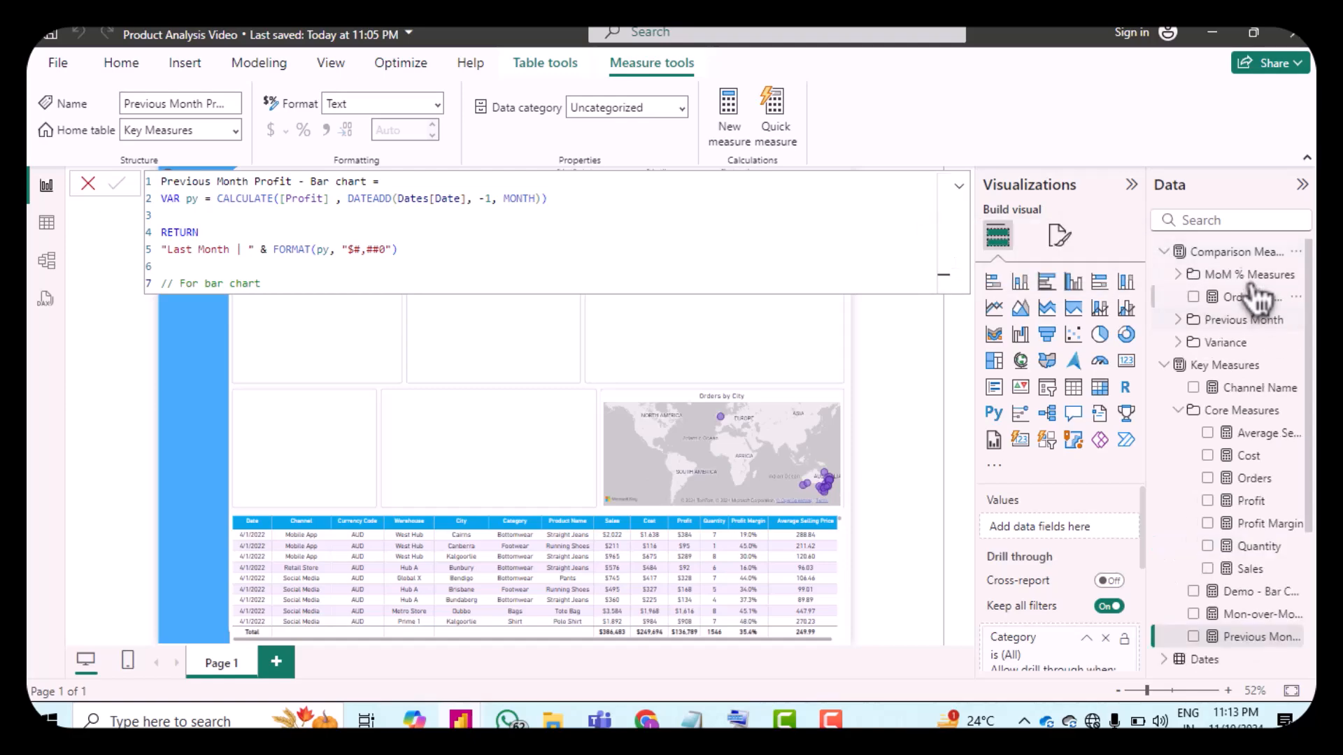
{"action": "left_click", "coordinate": [1179, 253]}
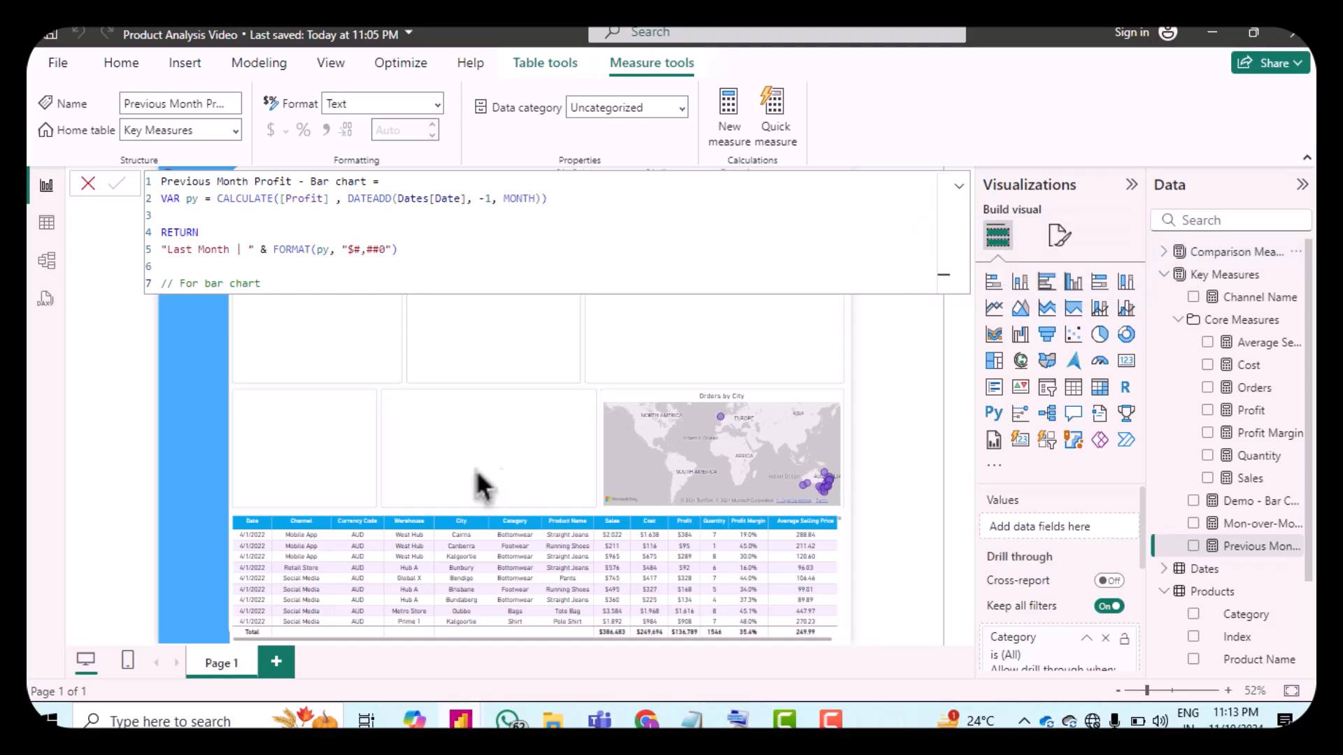
{"action": "left_click", "coordinate": [63, 275]}
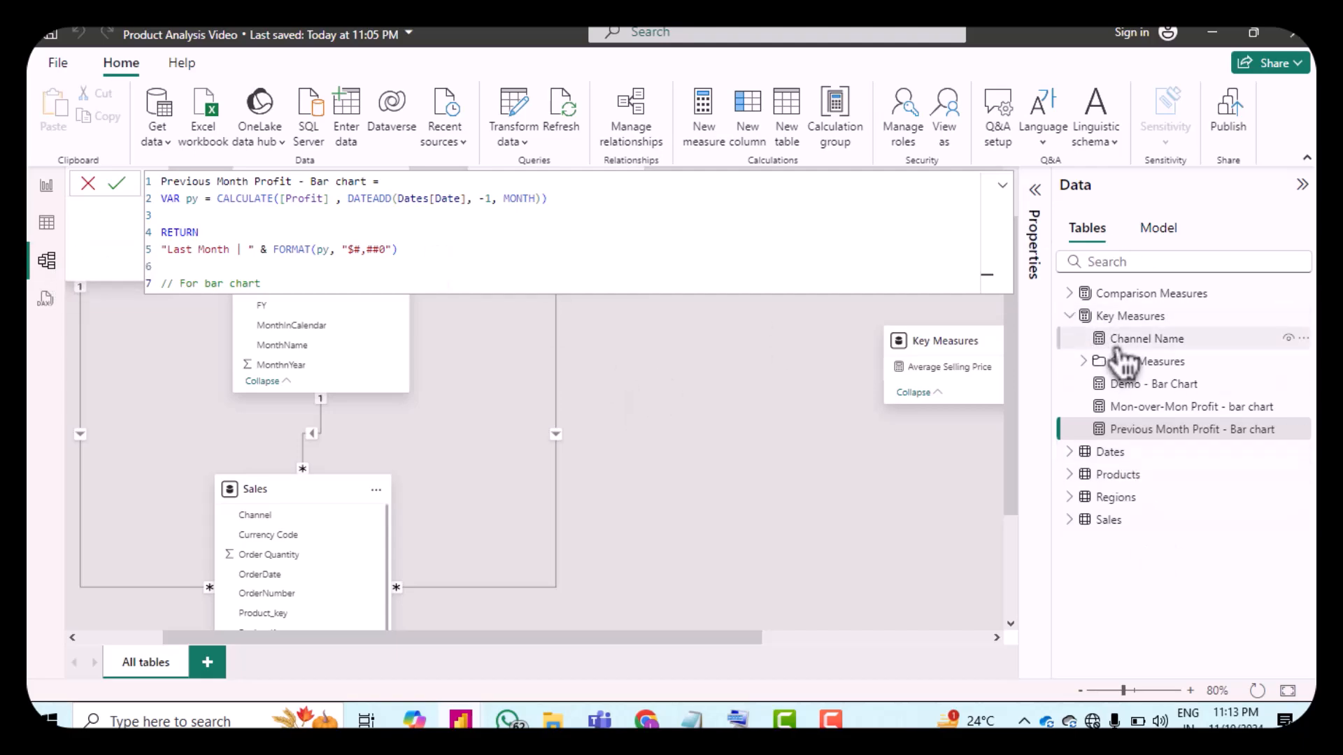
{"action": "left_click", "coordinate": [1051, 190]}
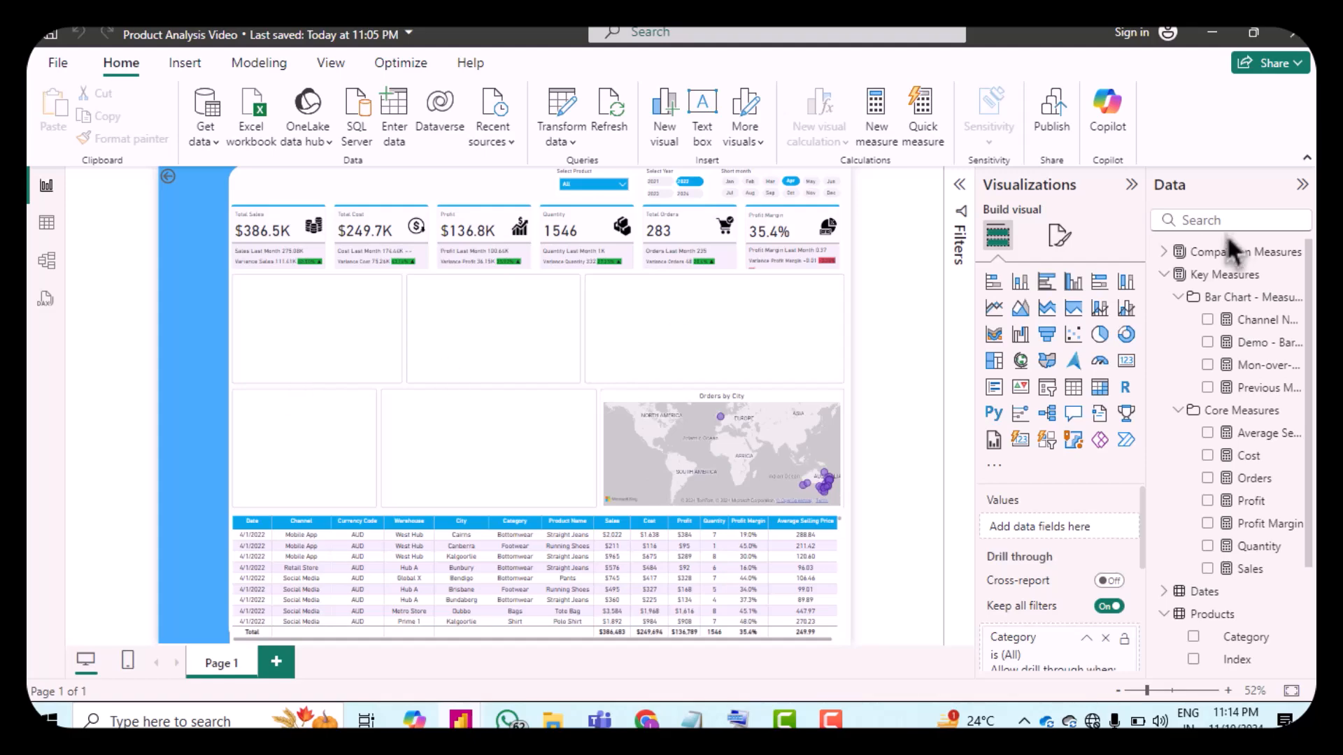
Step: Insert a clustered bar chart with the Sales Channel field on the Y-axis
{"action": "left_click", "coordinate": [1047, 282]}
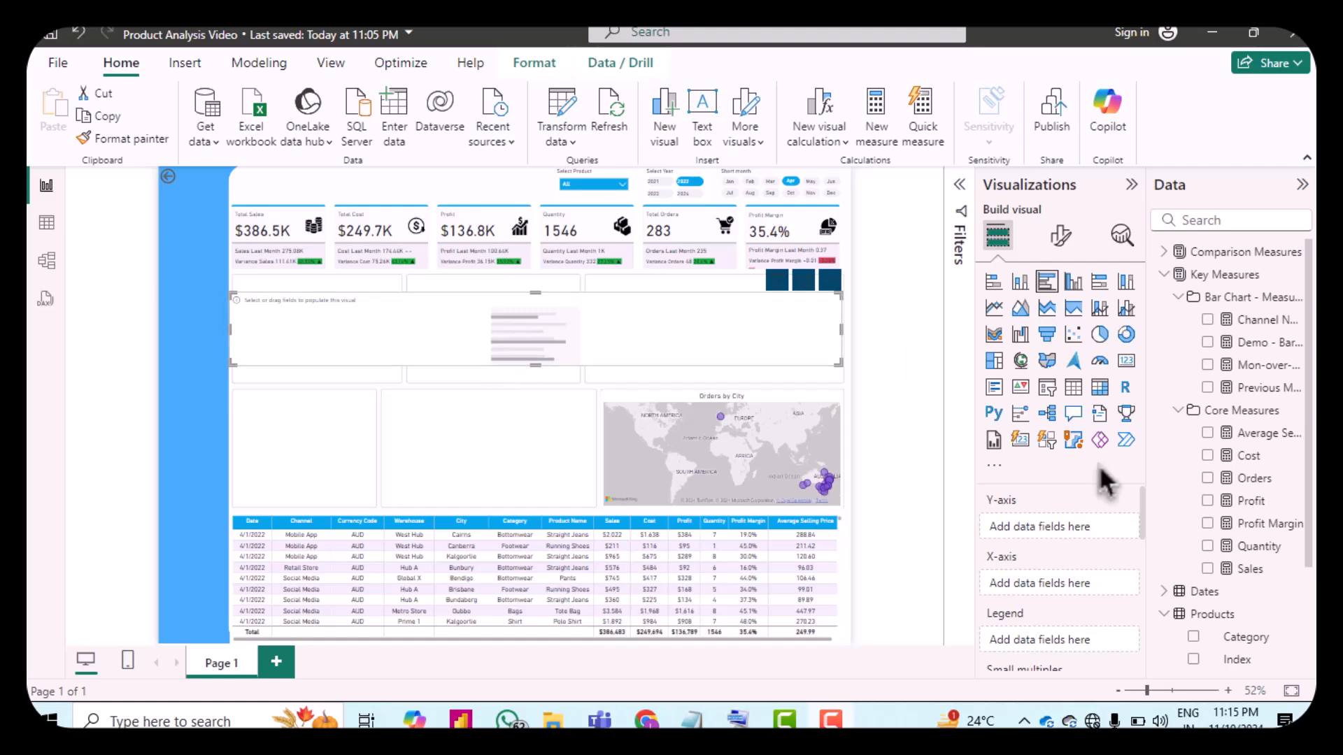
{"action": "scroll", "coordinate": [1231, 532], "scroll_direction": "down", "scroll_amount": 3}
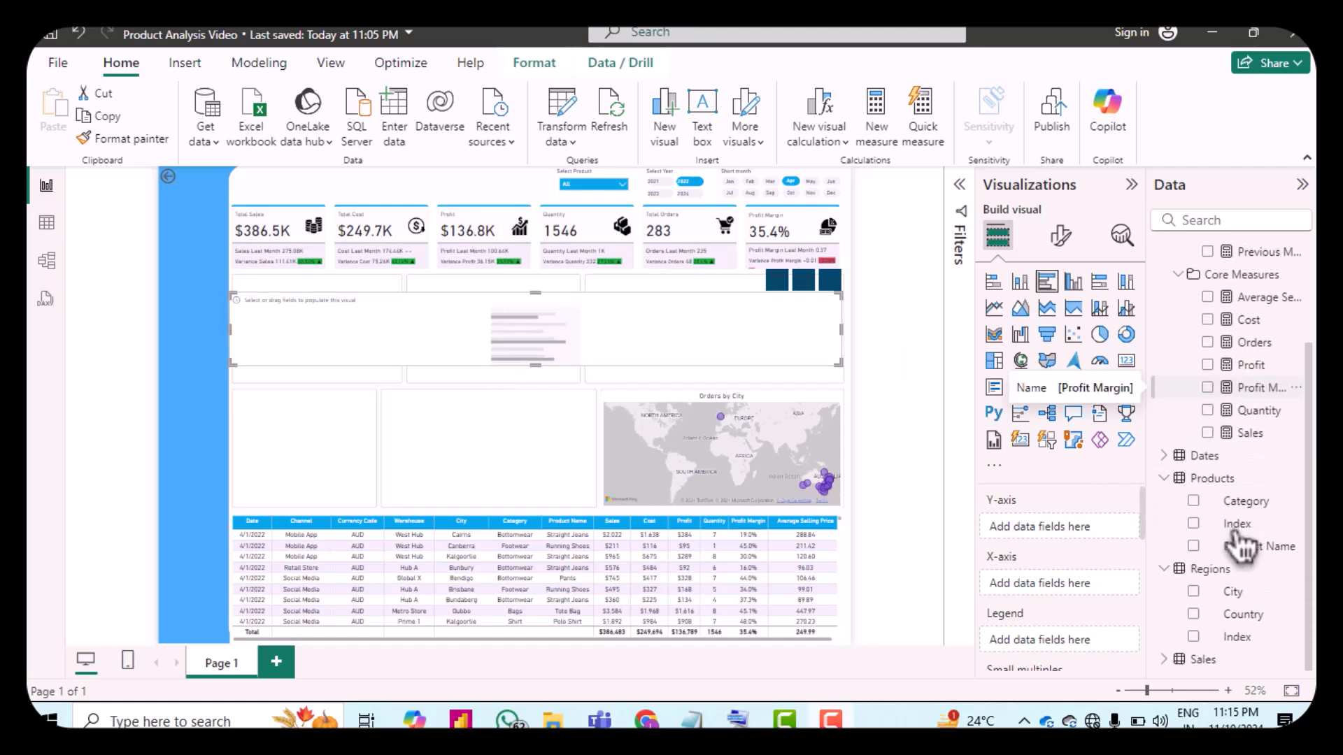
{"action": "left_click", "coordinate": [1166, 661]}
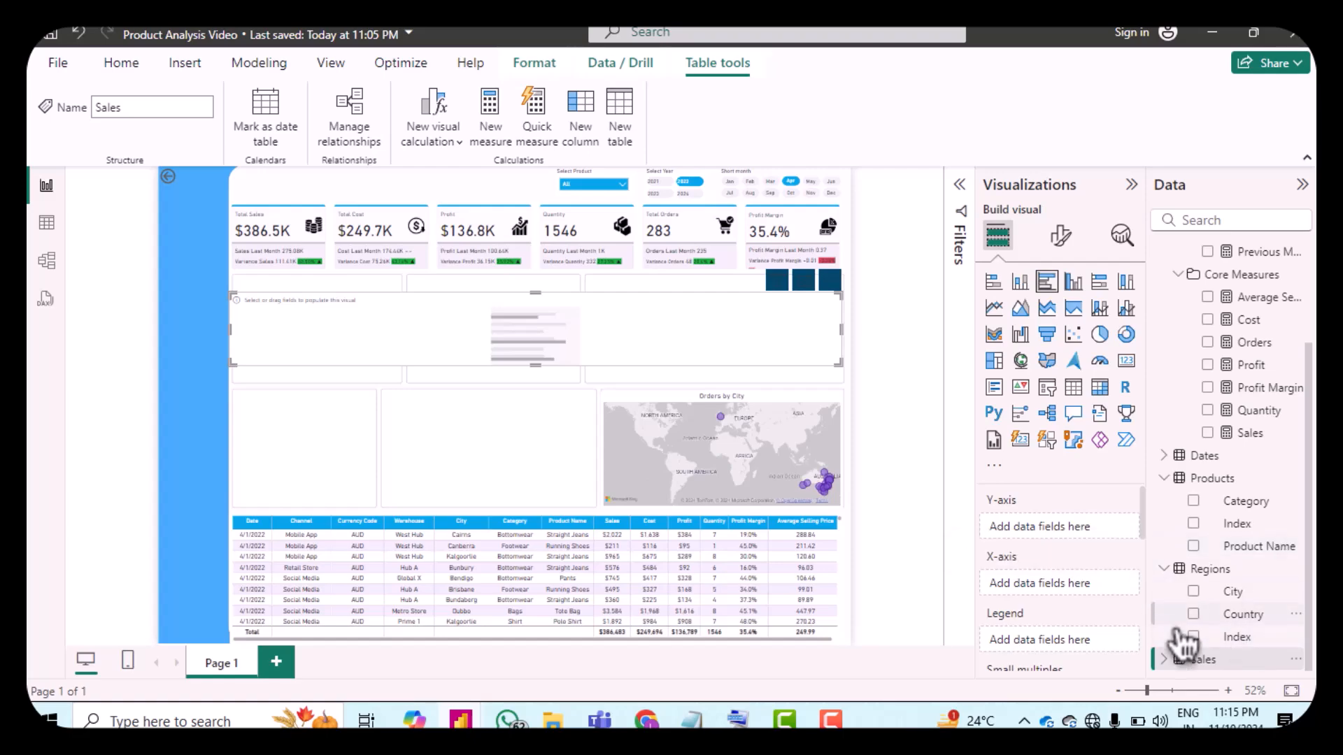
{"action": "left_click", "coordinate": [1169, 660]}
{"action": "scroll", "coordinate": [1182, 672], "scroll_direction": "down", "scroll_amount": 4}
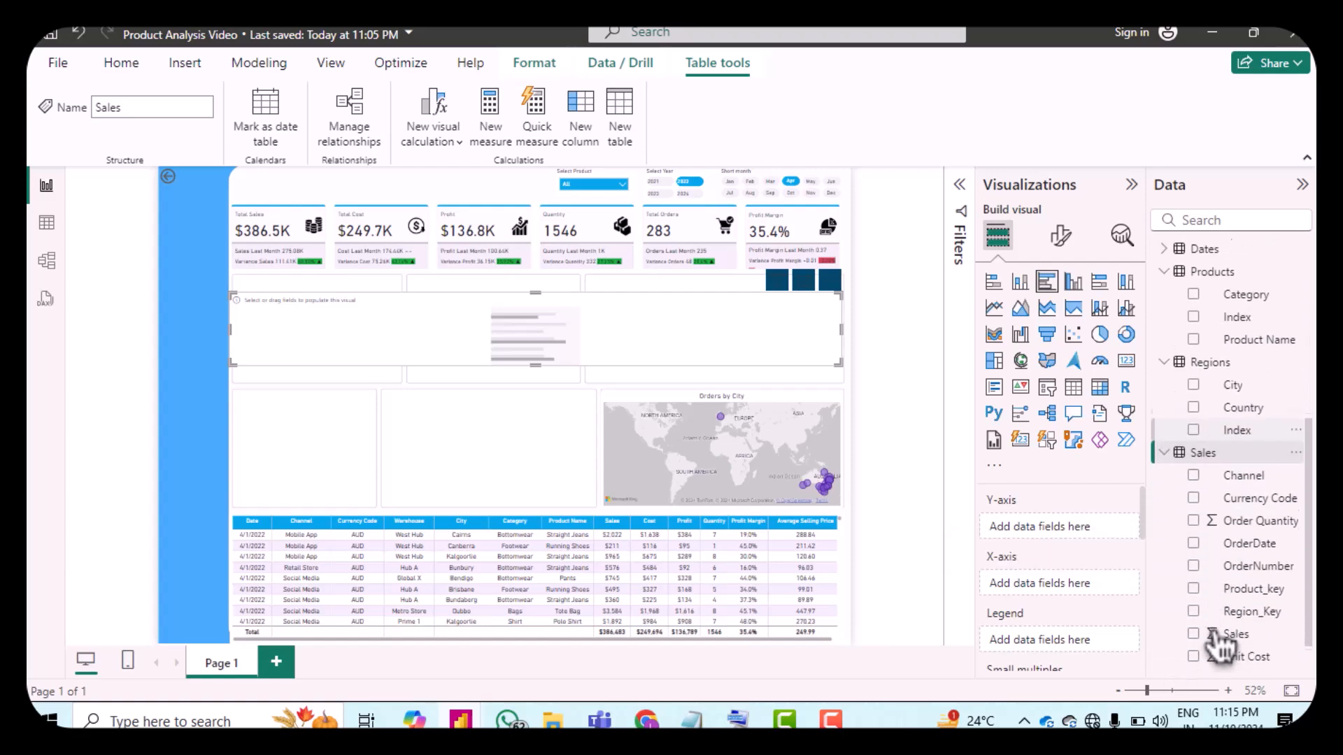
{"action": "left_click_drag", "start_coordinate": [1245, 448], "coordinate": [1065, 522]}
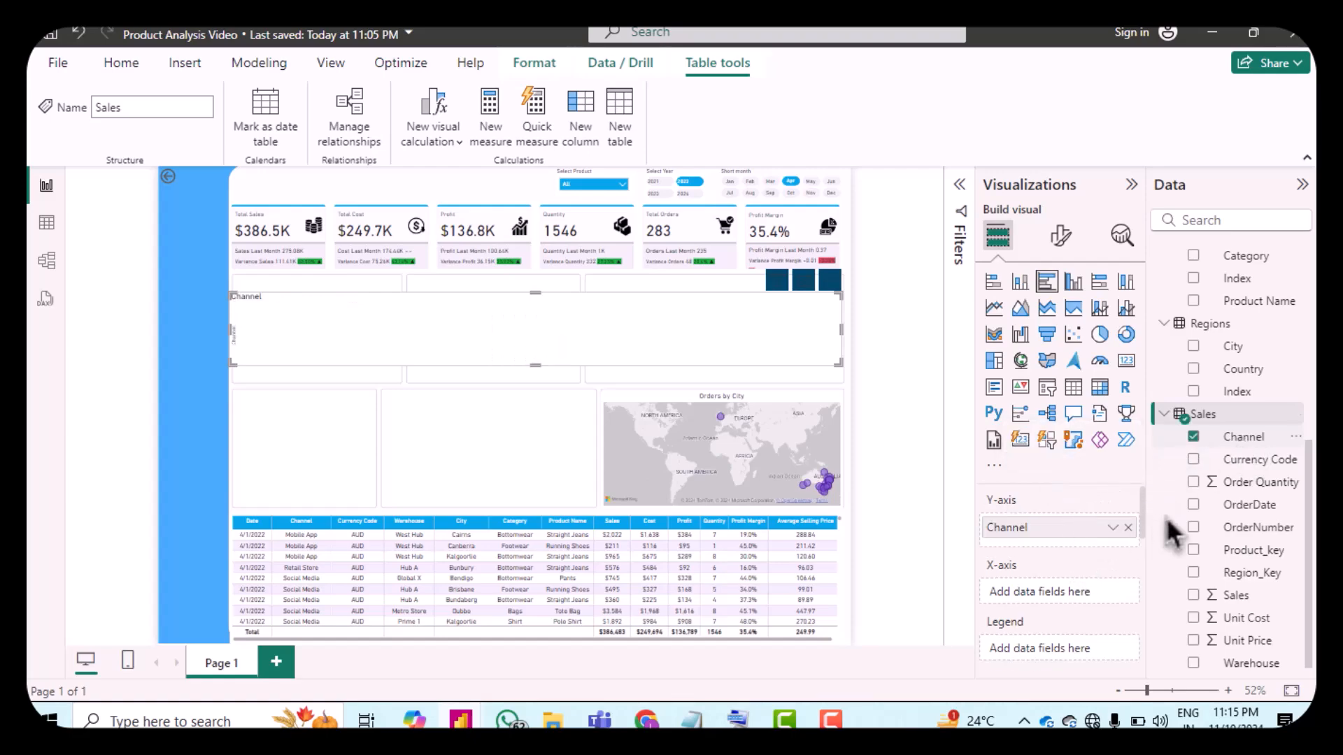
Step: Add Demo - Bar Chart and Profit to the bar chart's X-axis and enlarge the chart vertically
{"action": "scroll", "coordinate": [1234, 521], "scroll_direction": "up", "scroll_amount": 5}
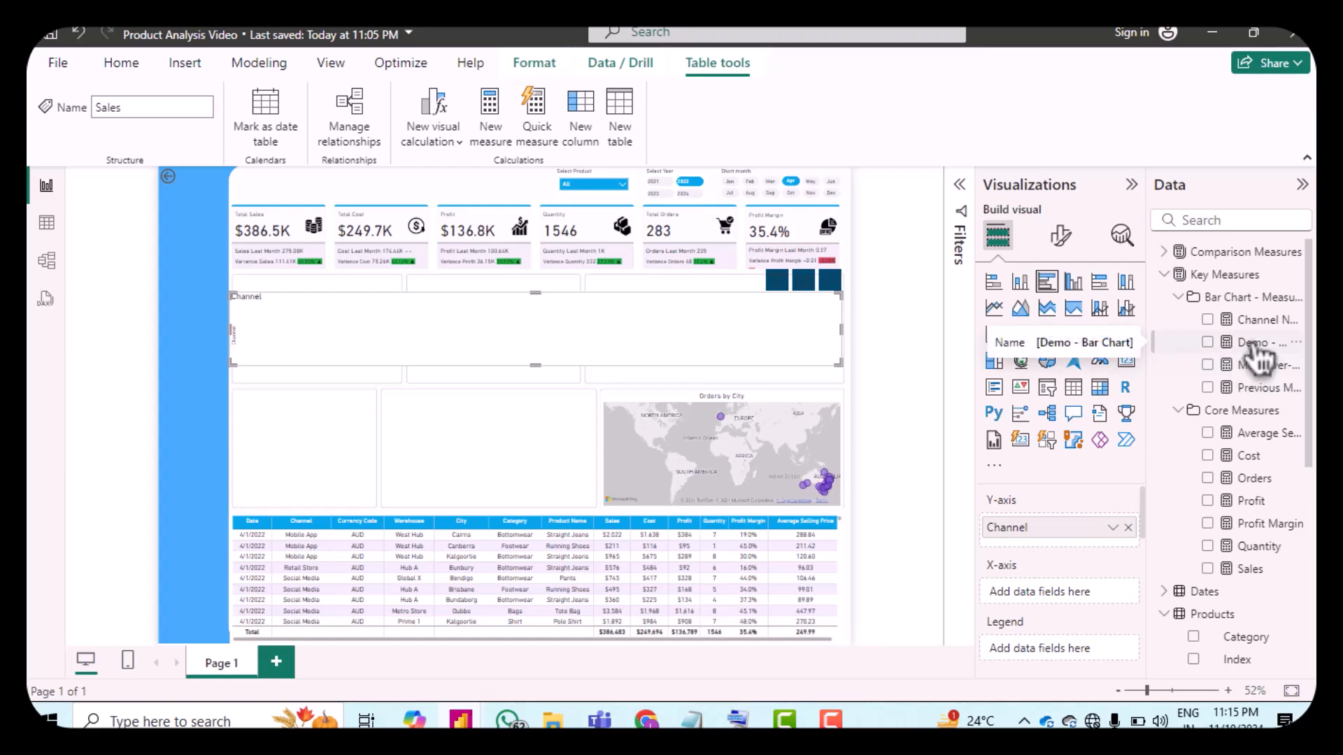
{"action": "left_click_drag", "start_coordinate": [1255, 349], "coordinate": [1072, 577]}
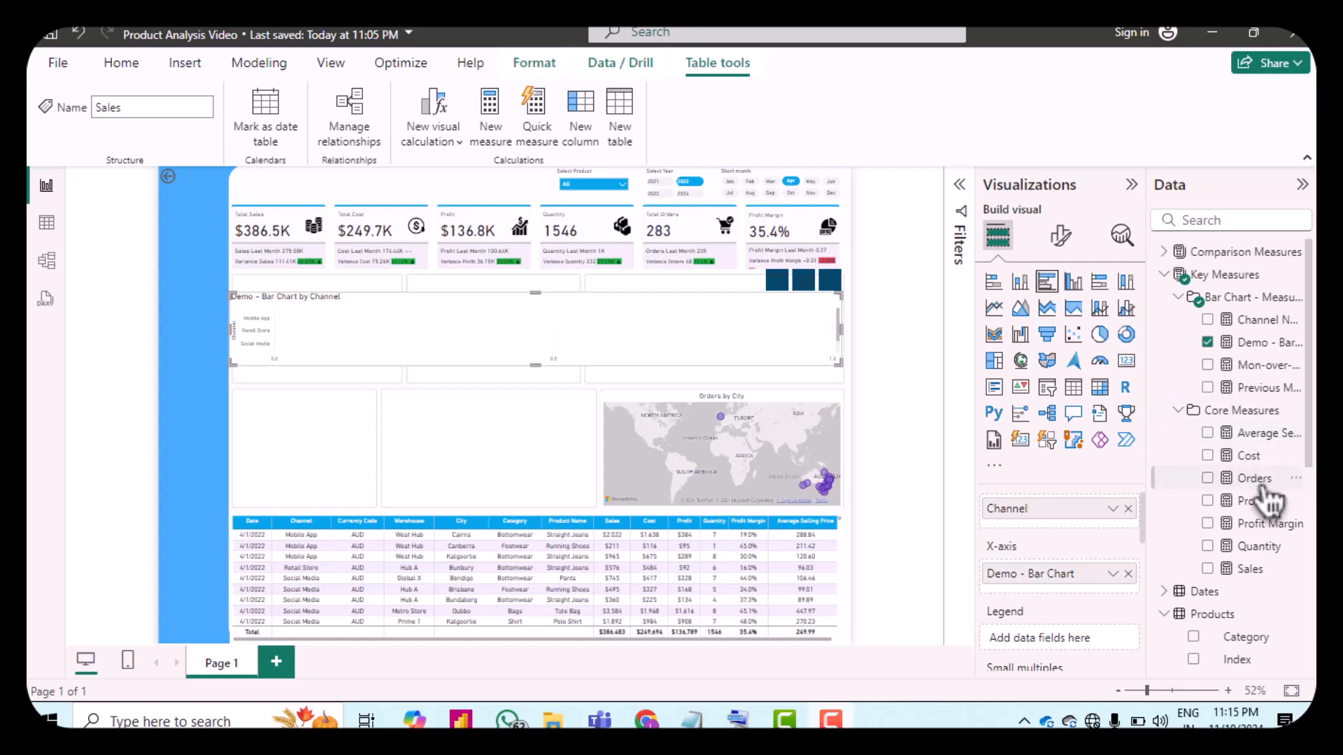
{"action": "left_click_drag", "start_coordinate": [1267, 521], "coordinate": [1080, 590]}
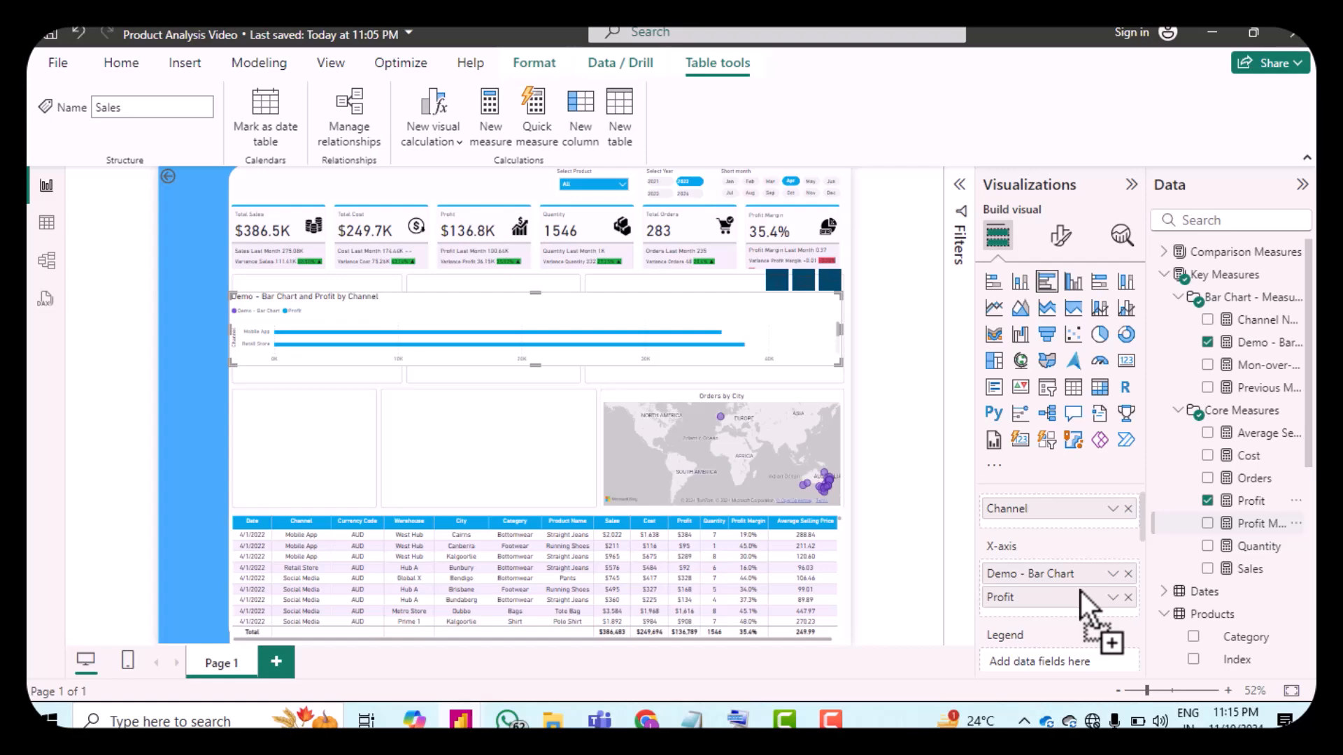
{"action": "left_click_drag", "start_coordinate": [532, 364], "coordinate": [539, 403]}
{"action": "left_click_drag", "start_coordinate": [534, 330], "coordinate": [530, 301]}
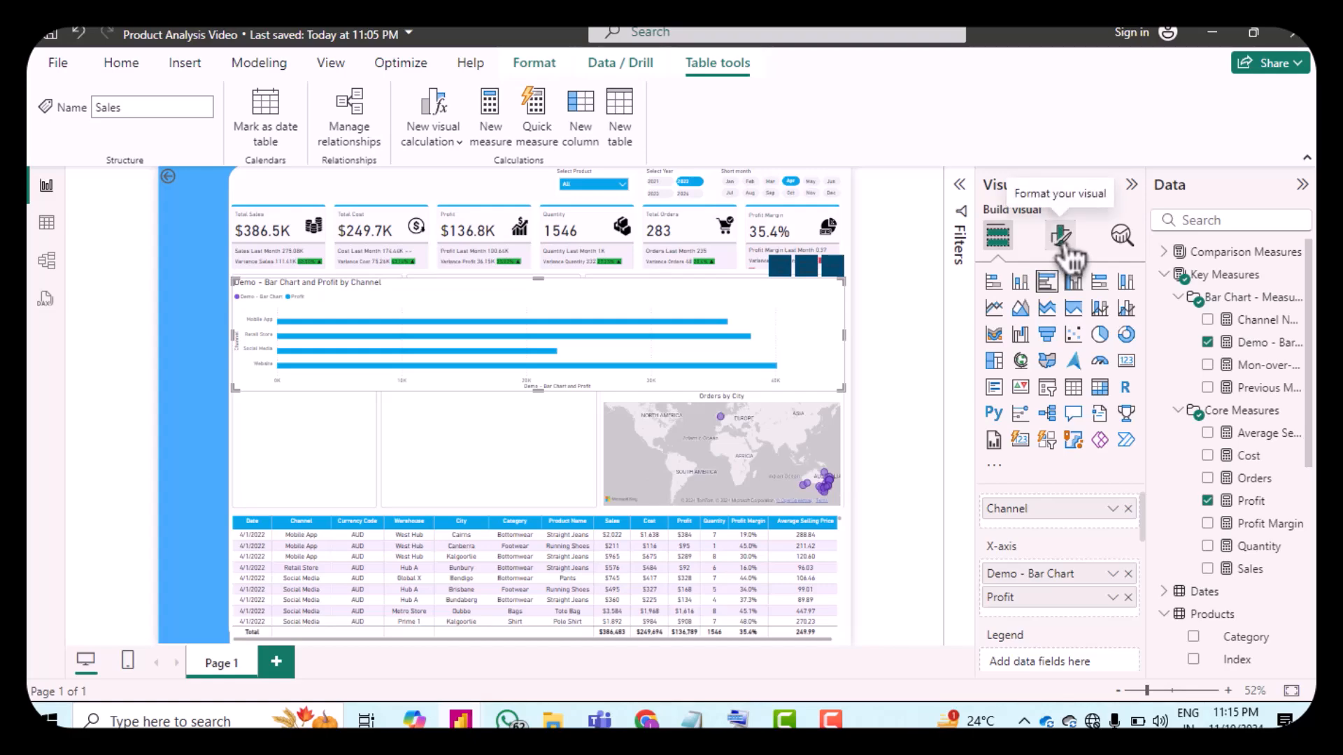
Step: Hide the bar chart's Y-axis values and Y-axis title
{"action": "left_click", "coordinate": [1060, 236]}
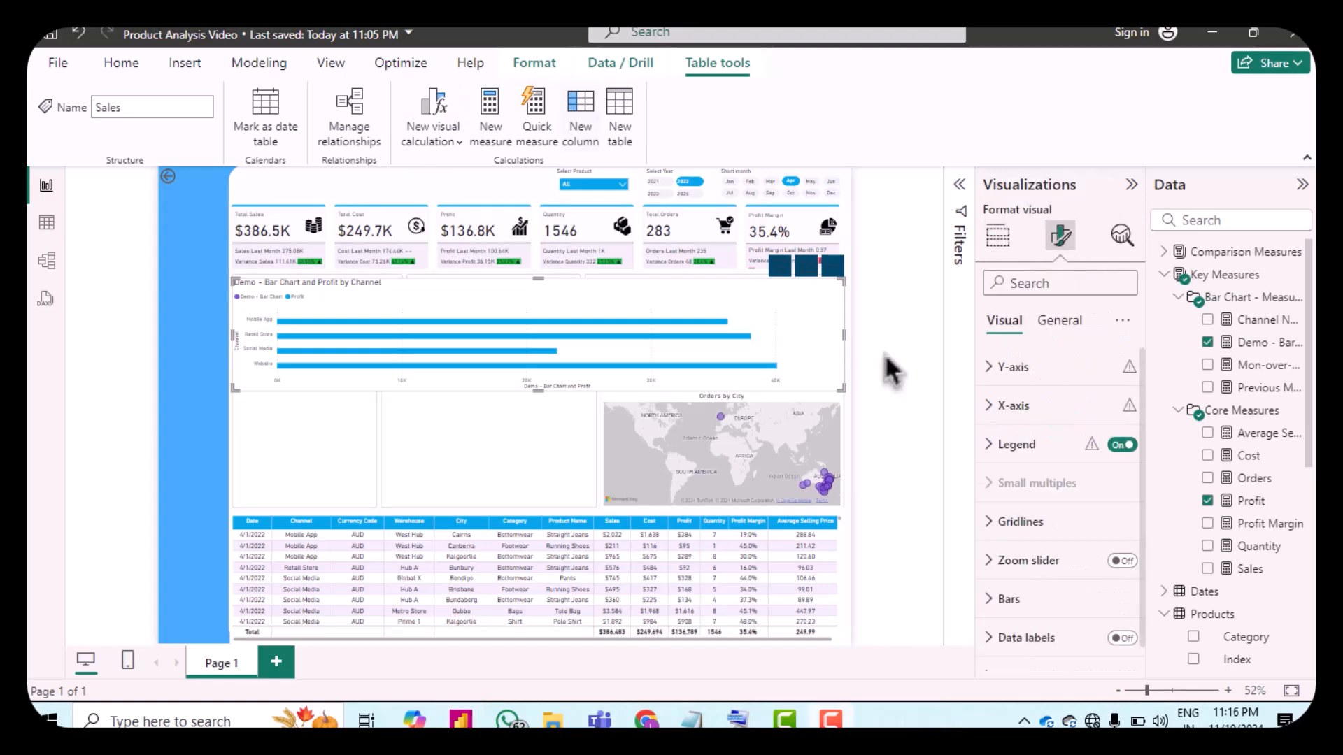
{"action": "left_click", "coordinate": [1002, 370]}
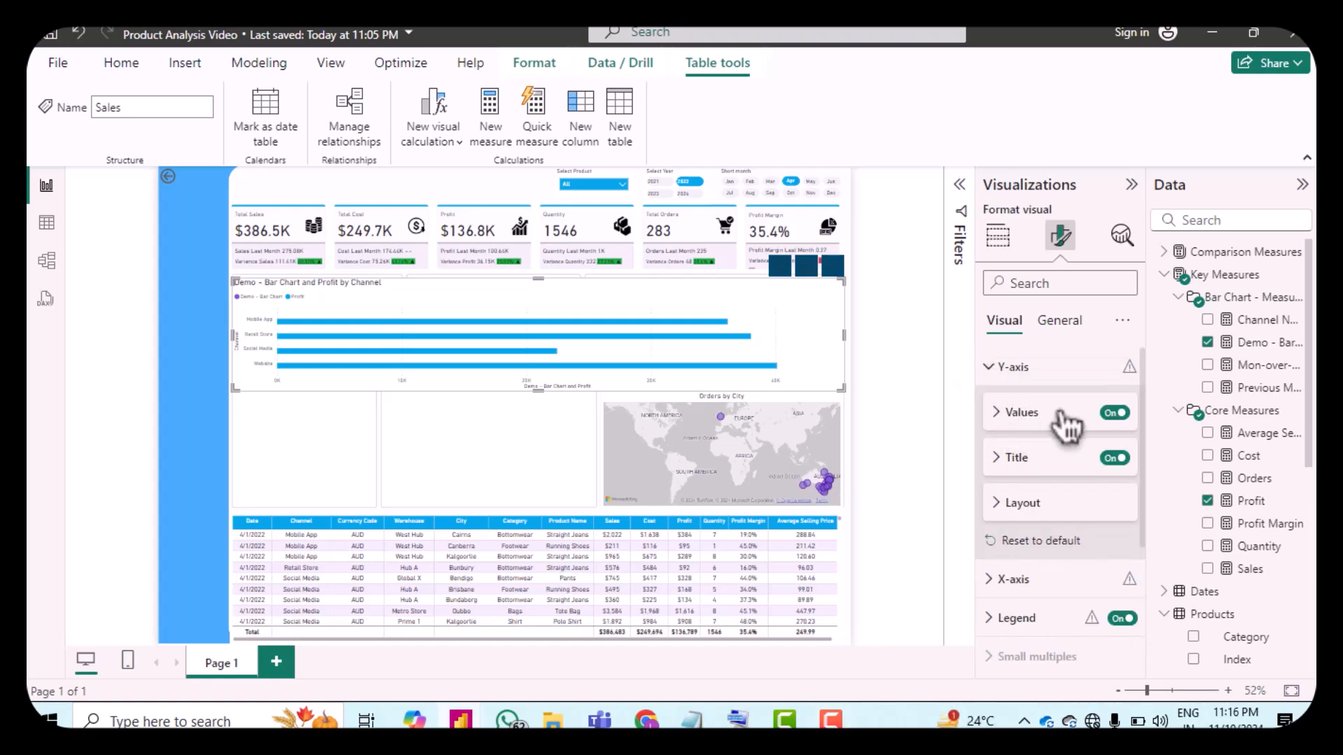
{"action": "left_click", "coordinate": [1117, 418]}
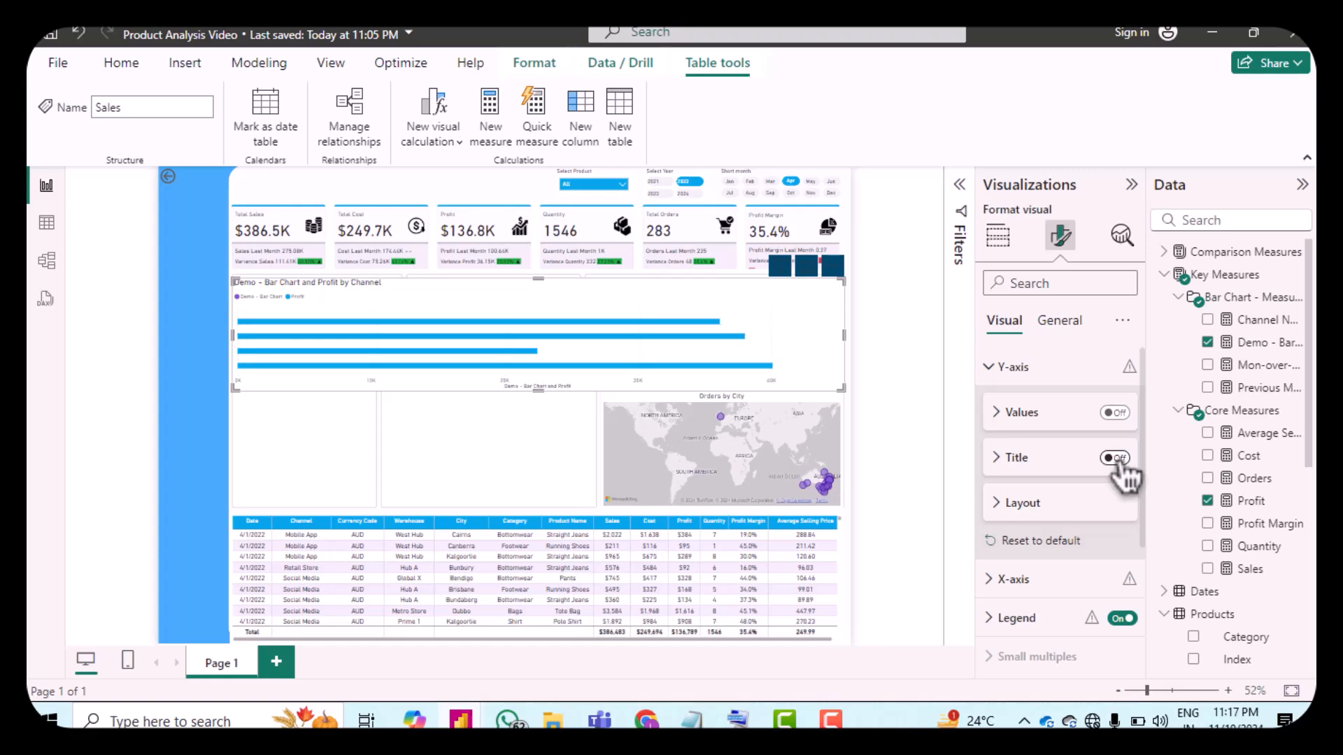
{"action": "left_click", "coordinate": [989, 366]}
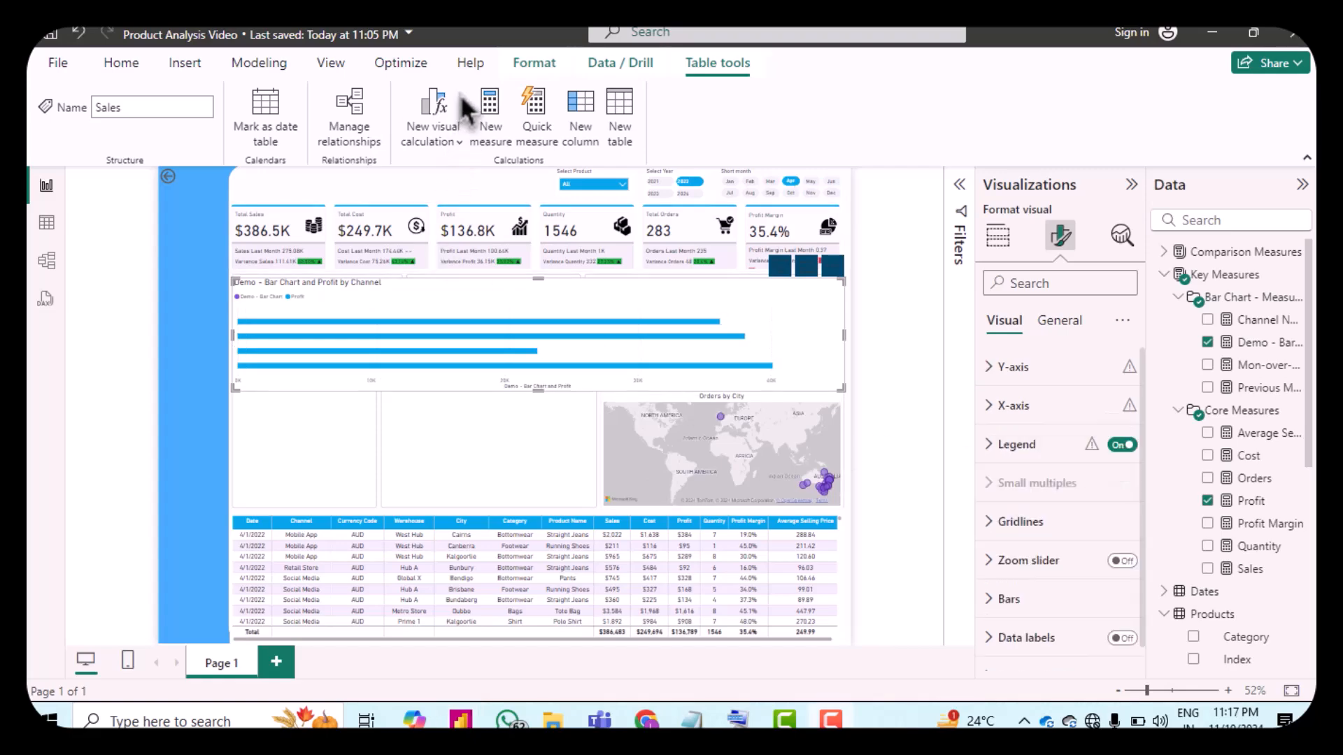
Step: Hide the bar chart's X-axis values and X-axis title
{"action": "left_click", "coordinate": [1013, 407]}
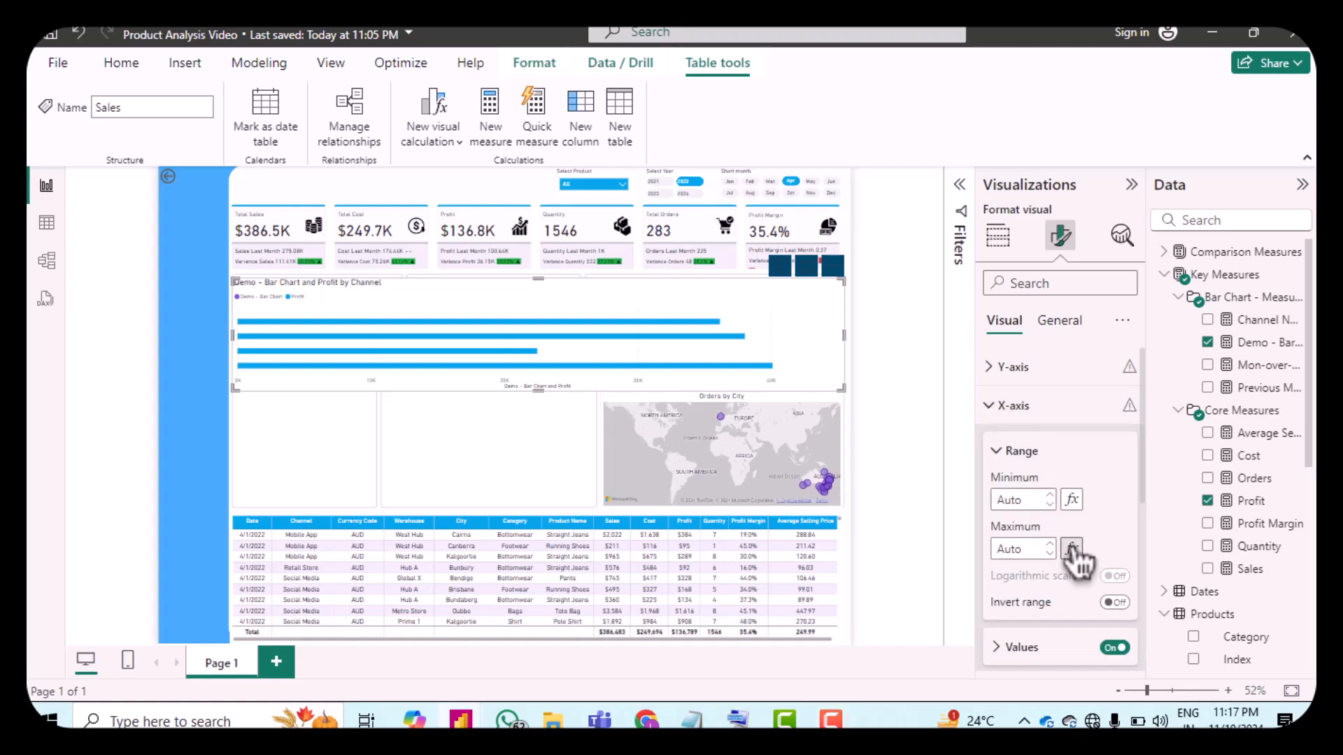
{"action": "scroll", "coordinate": [1077, 559], "scroll_direction": "down", "scroll_amount": 2}
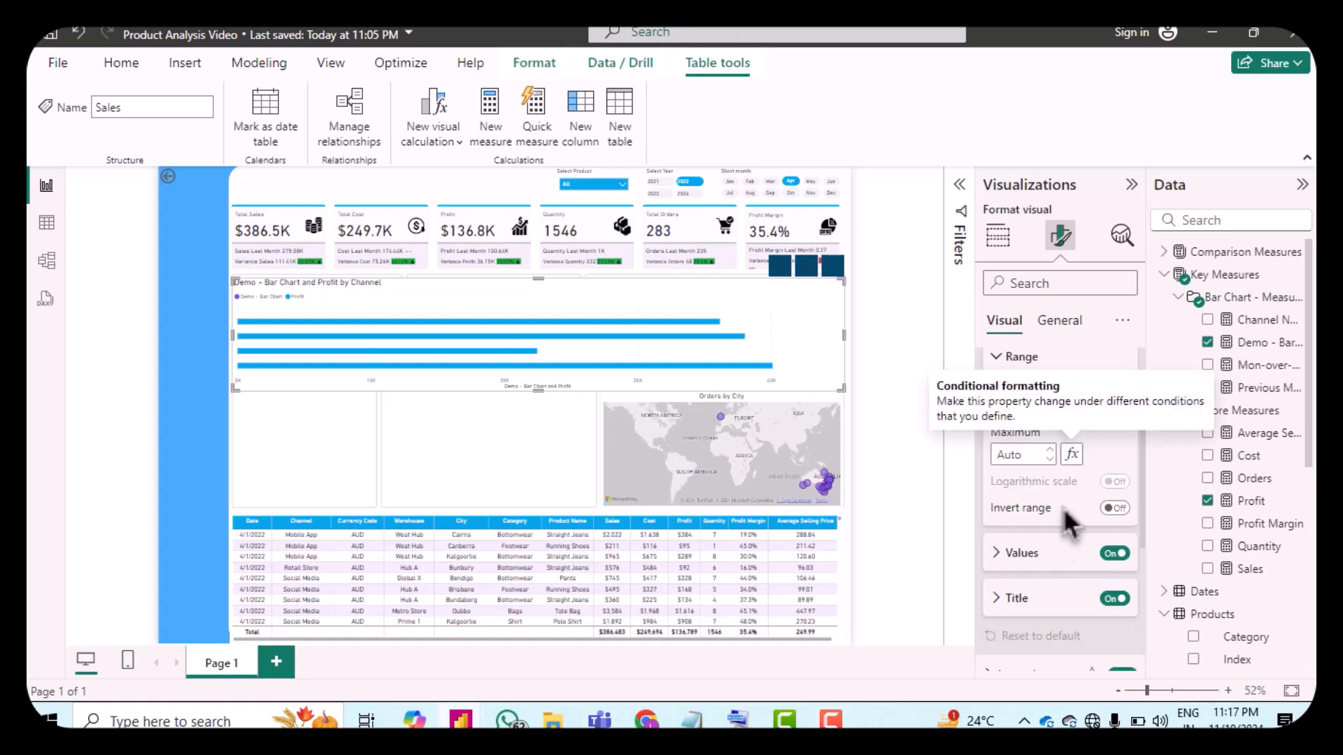
{"action": "left_click", "coordinate": [1117, 554]}
{"action": "left_click", "coordinate": [1115, 598]}
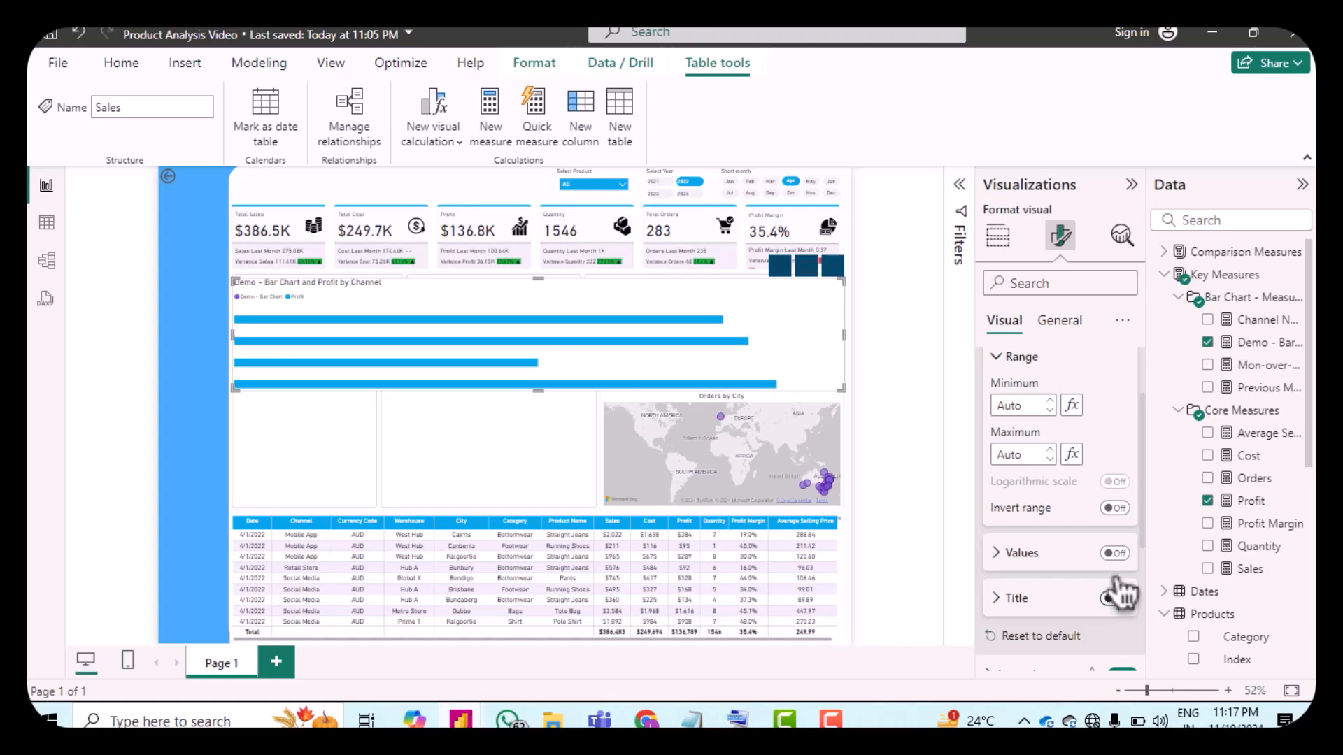
{"action": "scroll", "coordinate": [1024, 381], "scroll_direction": "up", "scroll_amount": 1}
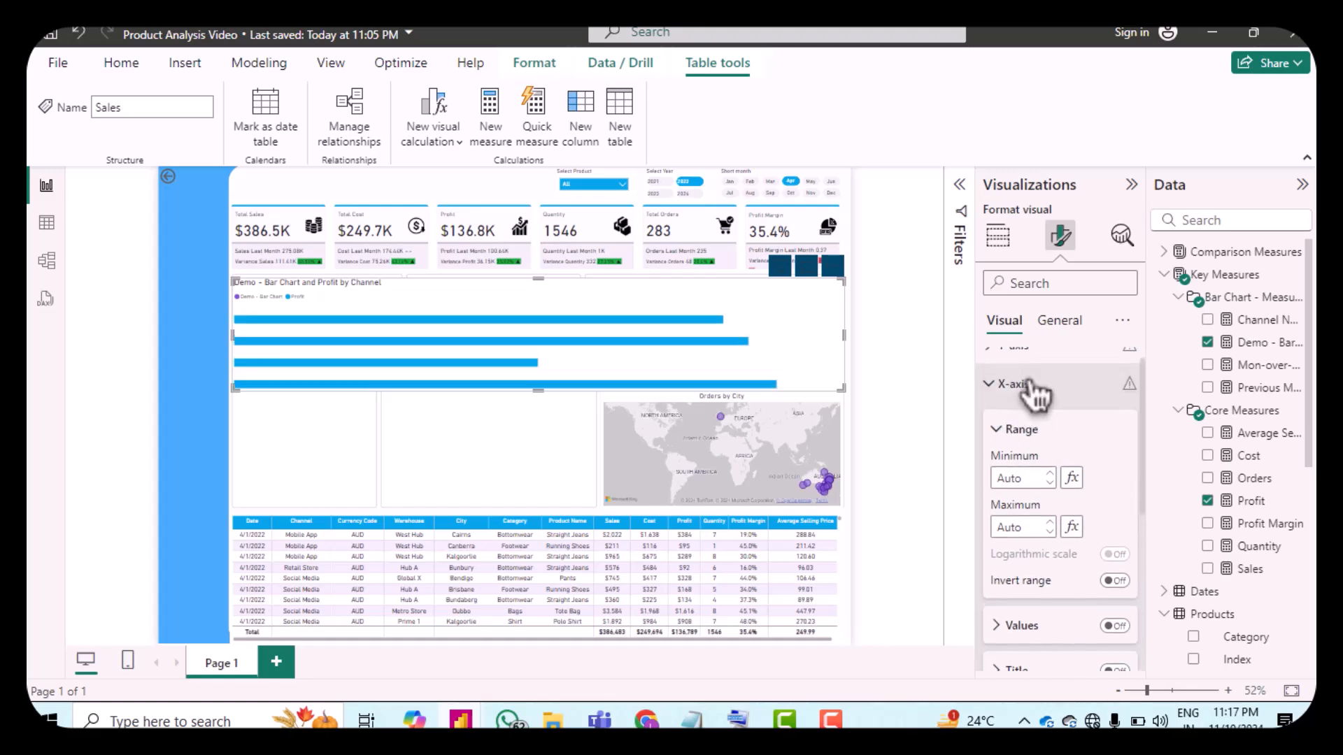
{"action": "left_click", "coordinate": [1001, 384]}
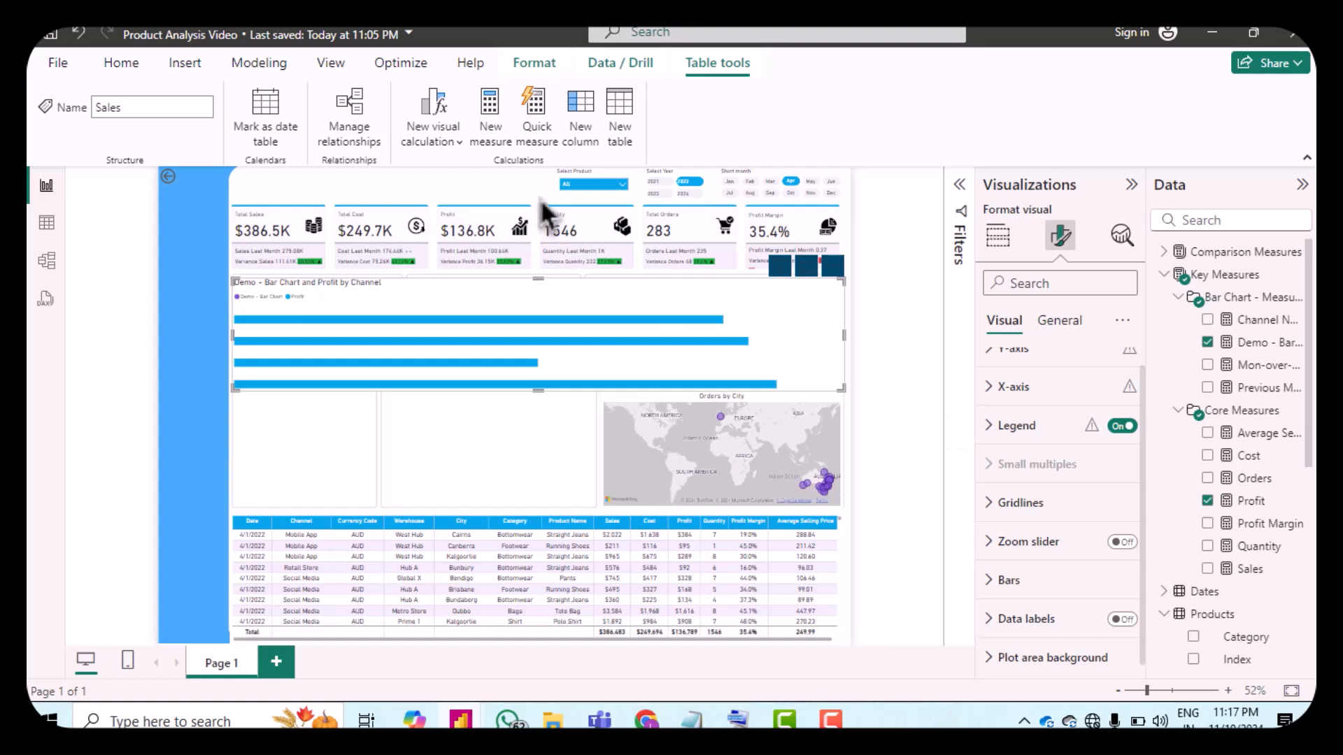
Step: Set the bar colour of the Demo - Bar Chart series to purple #7E55CF
{"action": "left_click", "coordinate": [999, 581]}
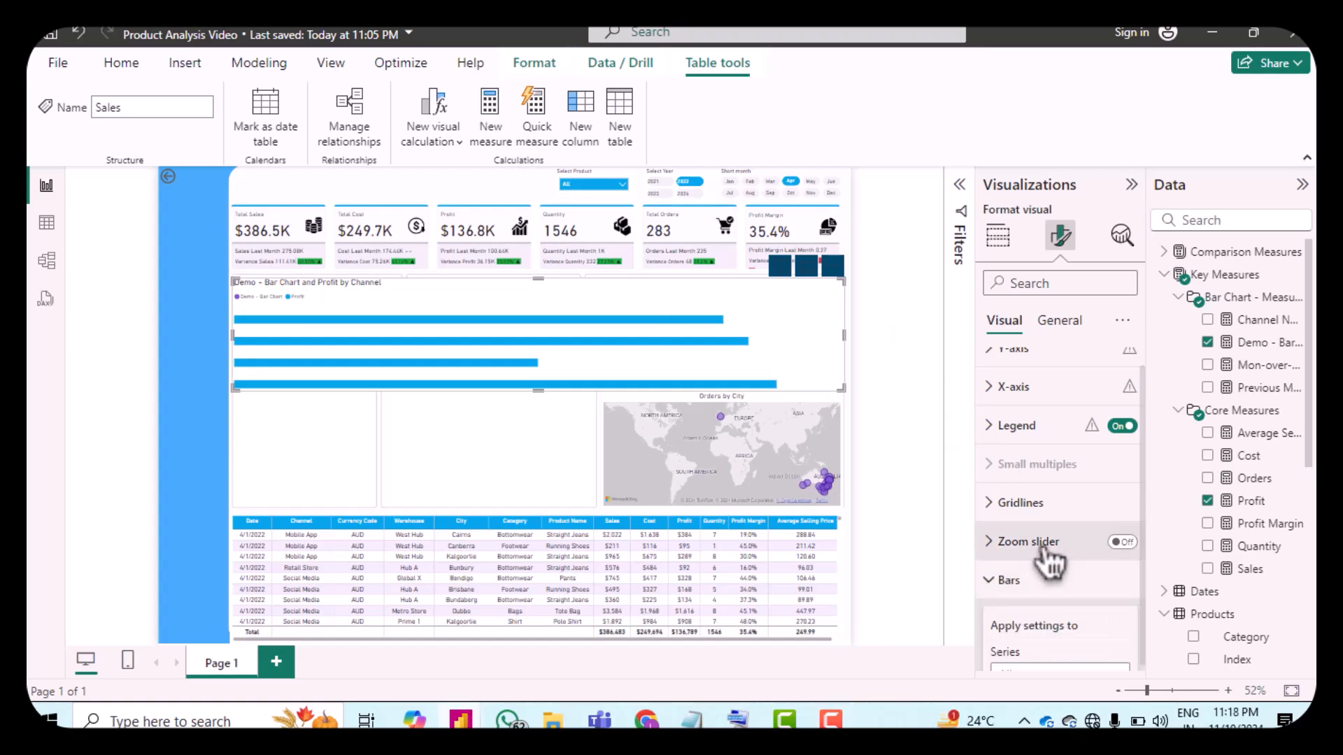
{"action": "scroll", "coordinate": [1042, 552], "scroll_direction": "down", "scroll_amount": 2}
{"action": "left_click", "coordinate": [1033, 543]}
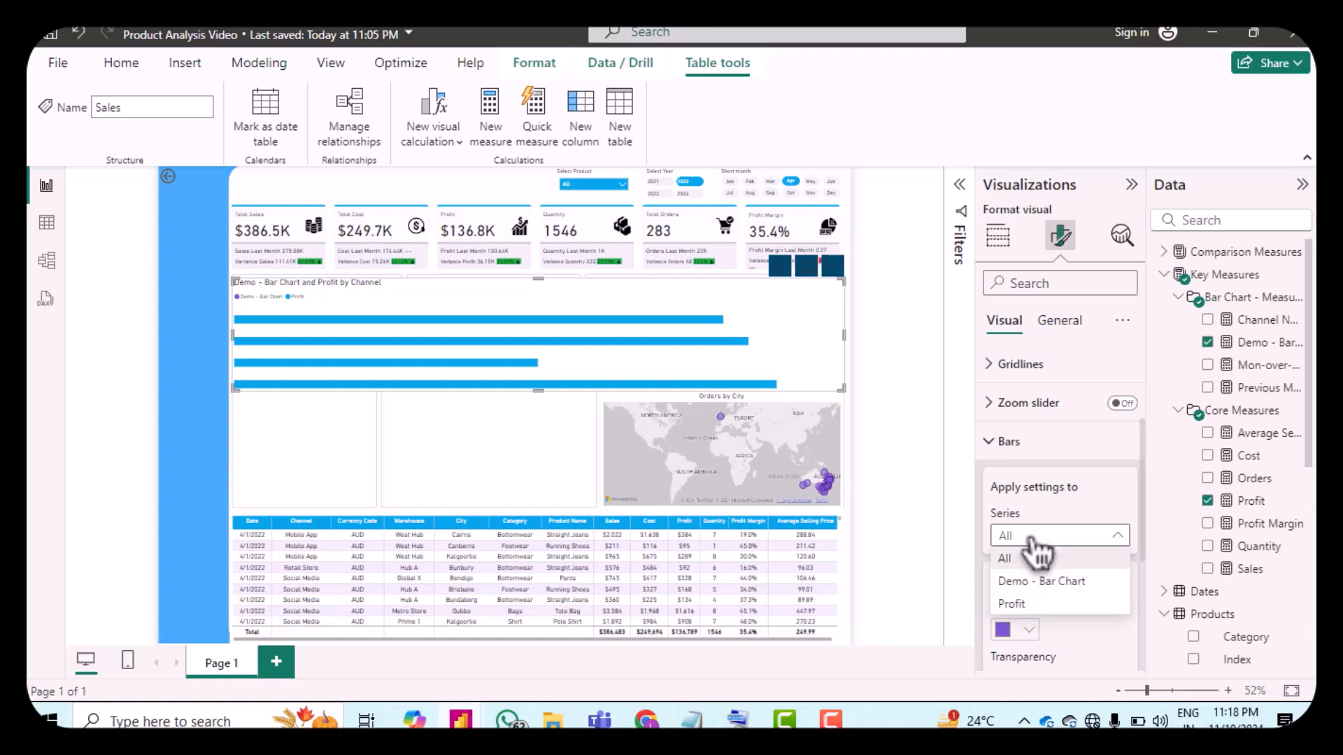
{"action": "left_click", "coordinate": [1035, 585]}
{"action": "scroll", "coordinate": [1055, 595], "scroll_direction": "down", "scroll_amount": 2}
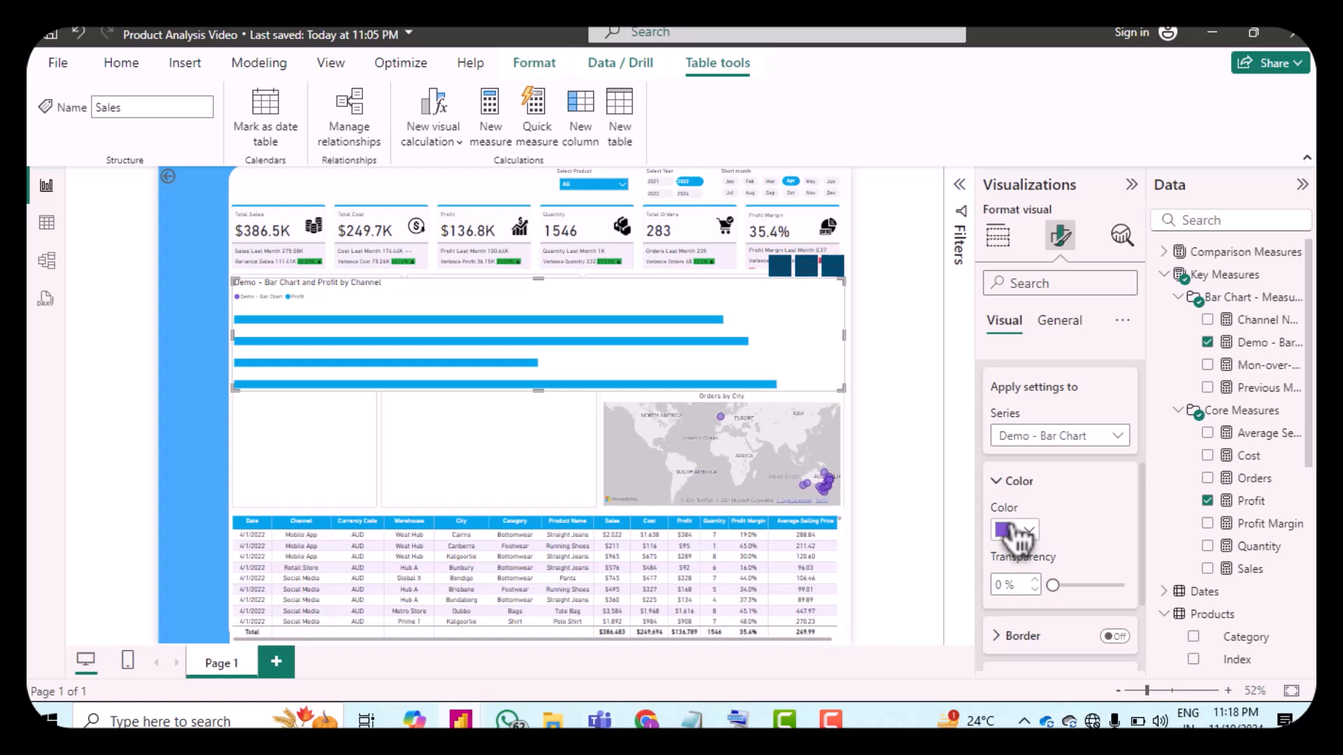
{"action": "left_click", "coordinate": [1018, 535]}
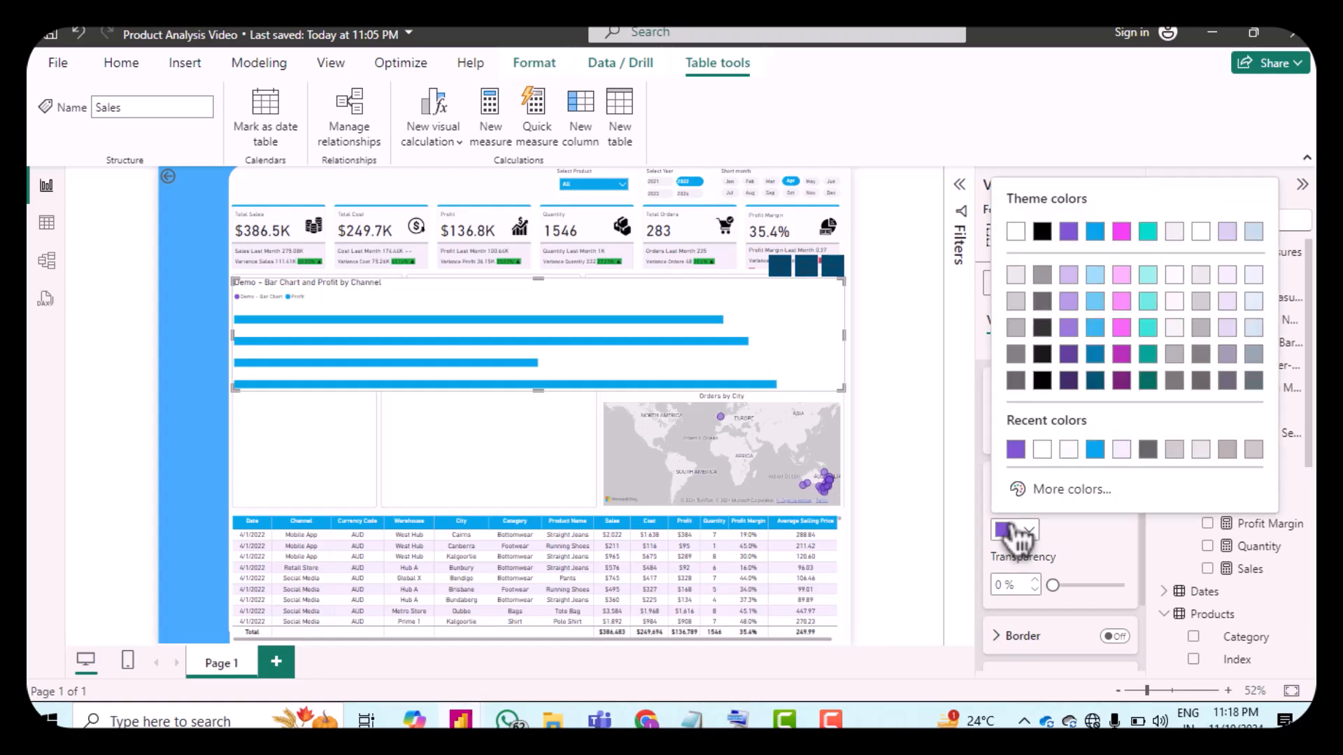
{"action": "left_click", "coordinate": [1026, 452]}
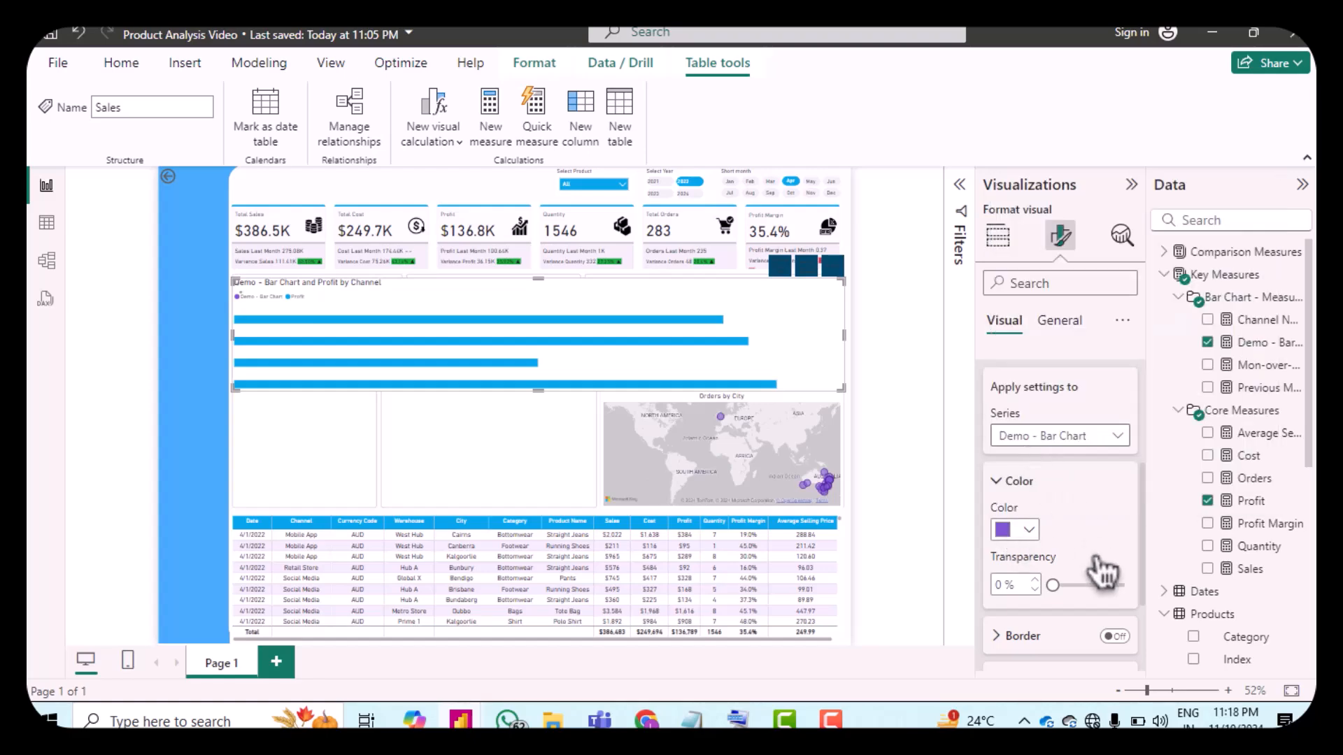
Step: Set the bar colour of the Profit series to the same purple
{"action": "left_click", "coordinate": [1033, 437]}
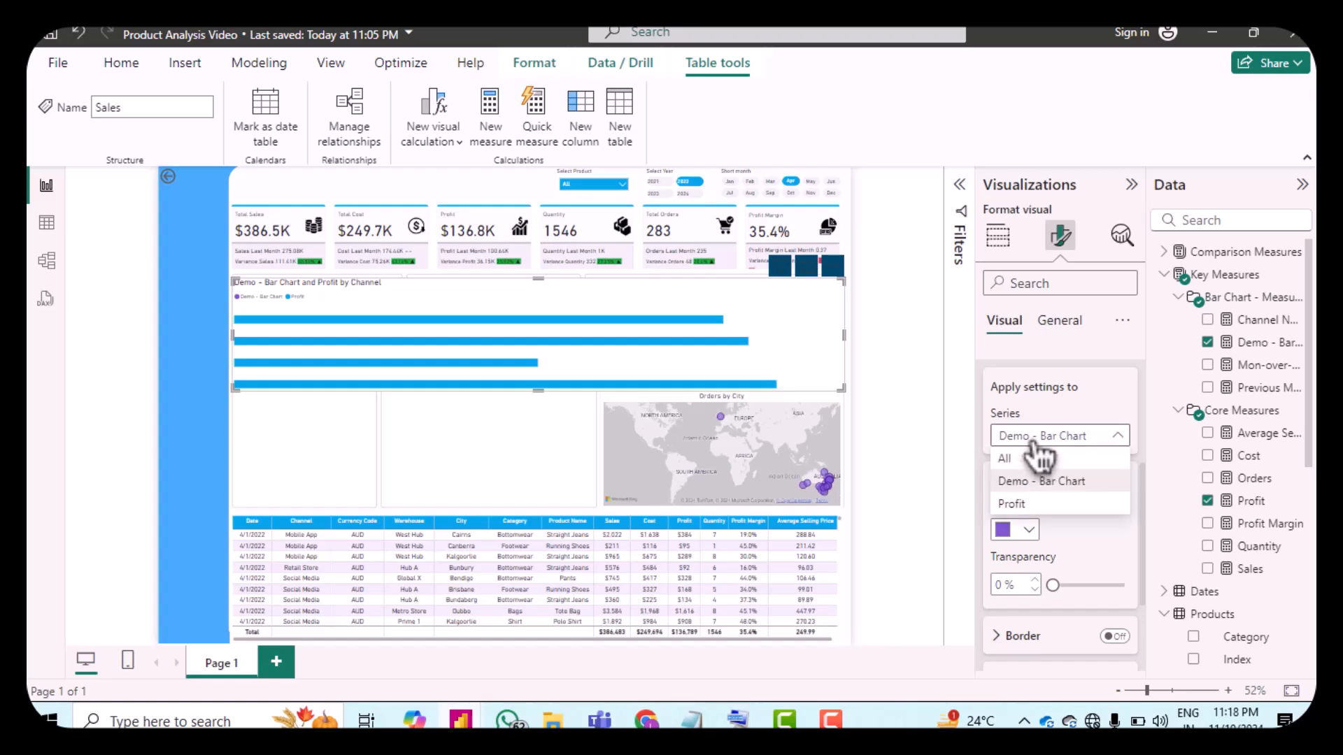
{"action": "left_click", "coordinate": [1021, 507]}
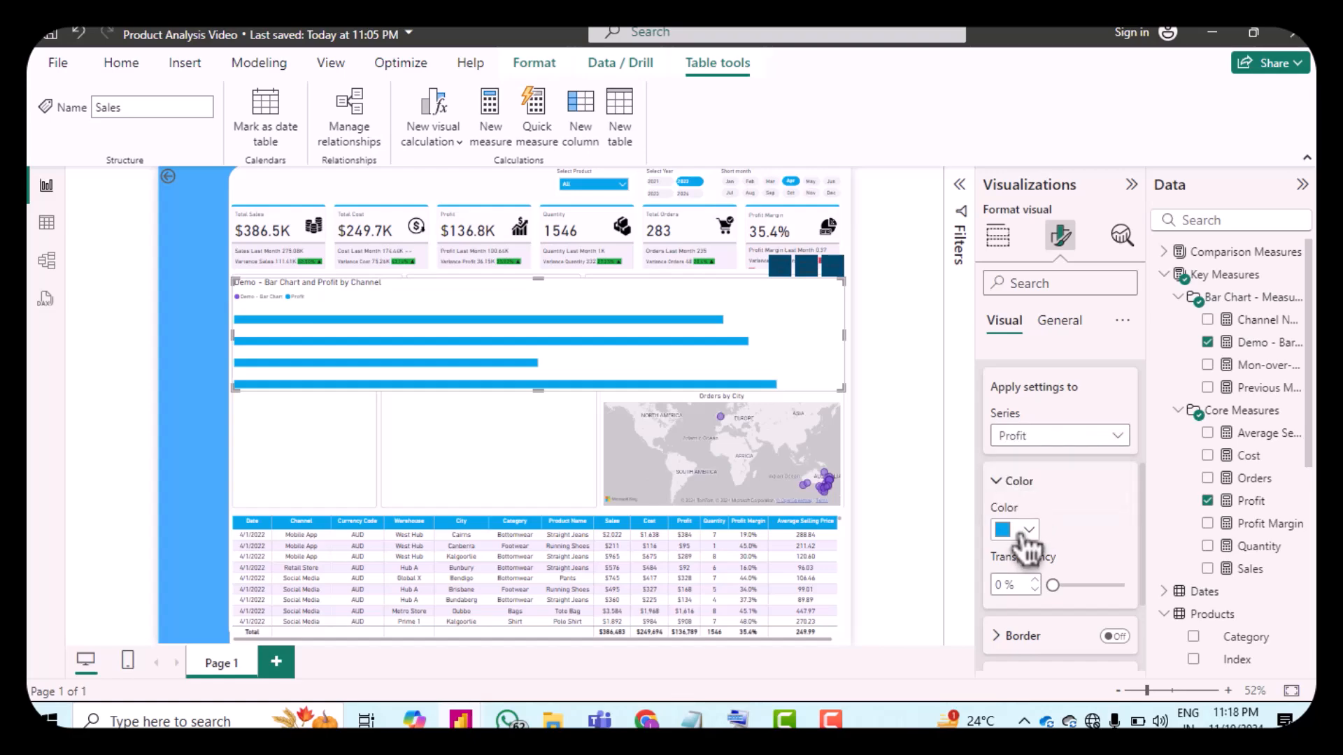
{"action": "left_click", "coordinate": [1010, 532]}
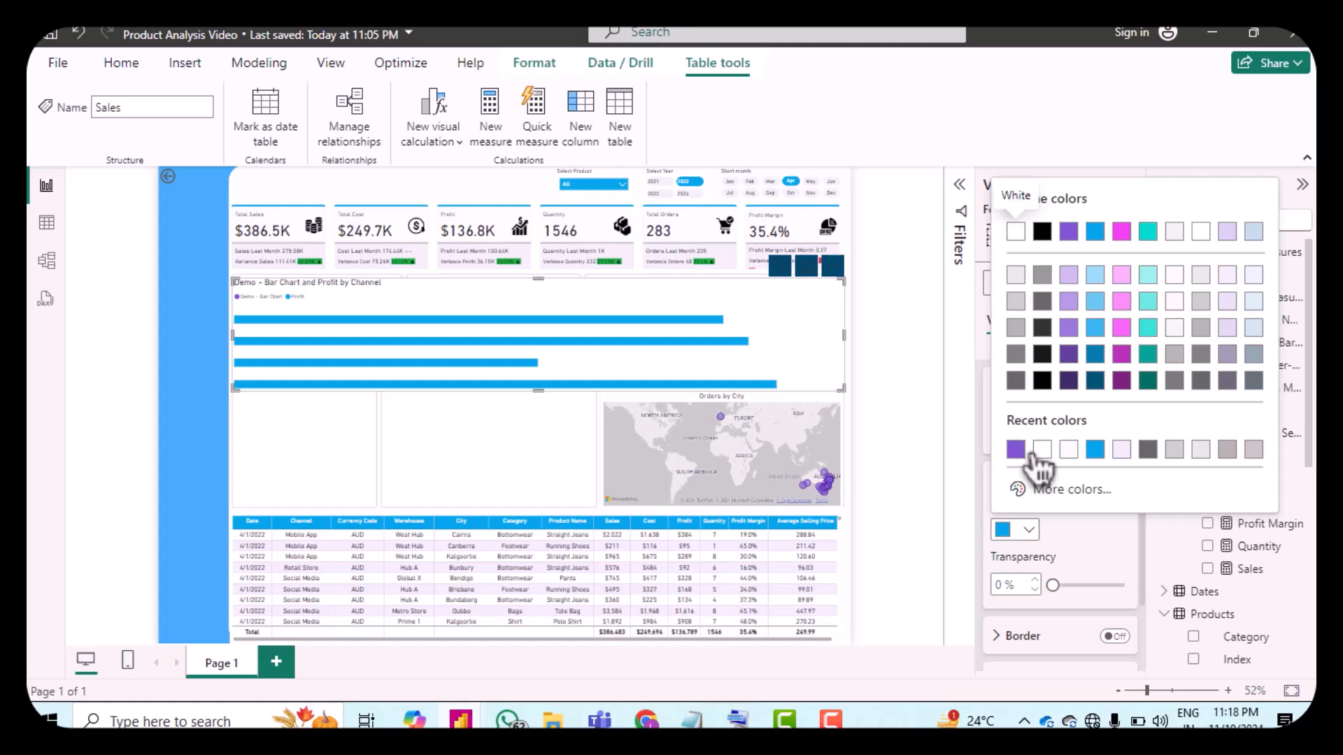
{"action": "left_click", "coordinate": [1016, 449]}
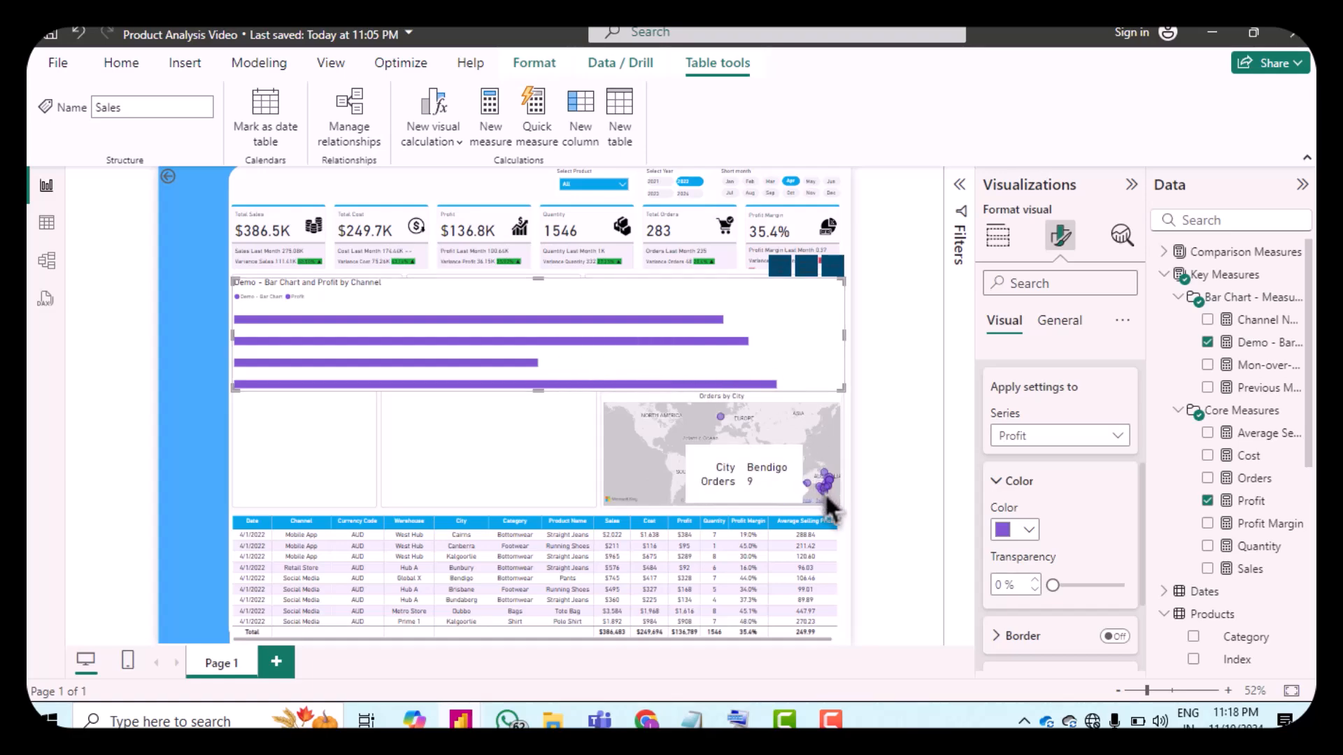
Step: Turn on data labels for the bar chart
{"action": "scroll", "coordinate": [1056, 448], "scroll_direction": "down", "scroll_amount": 2}
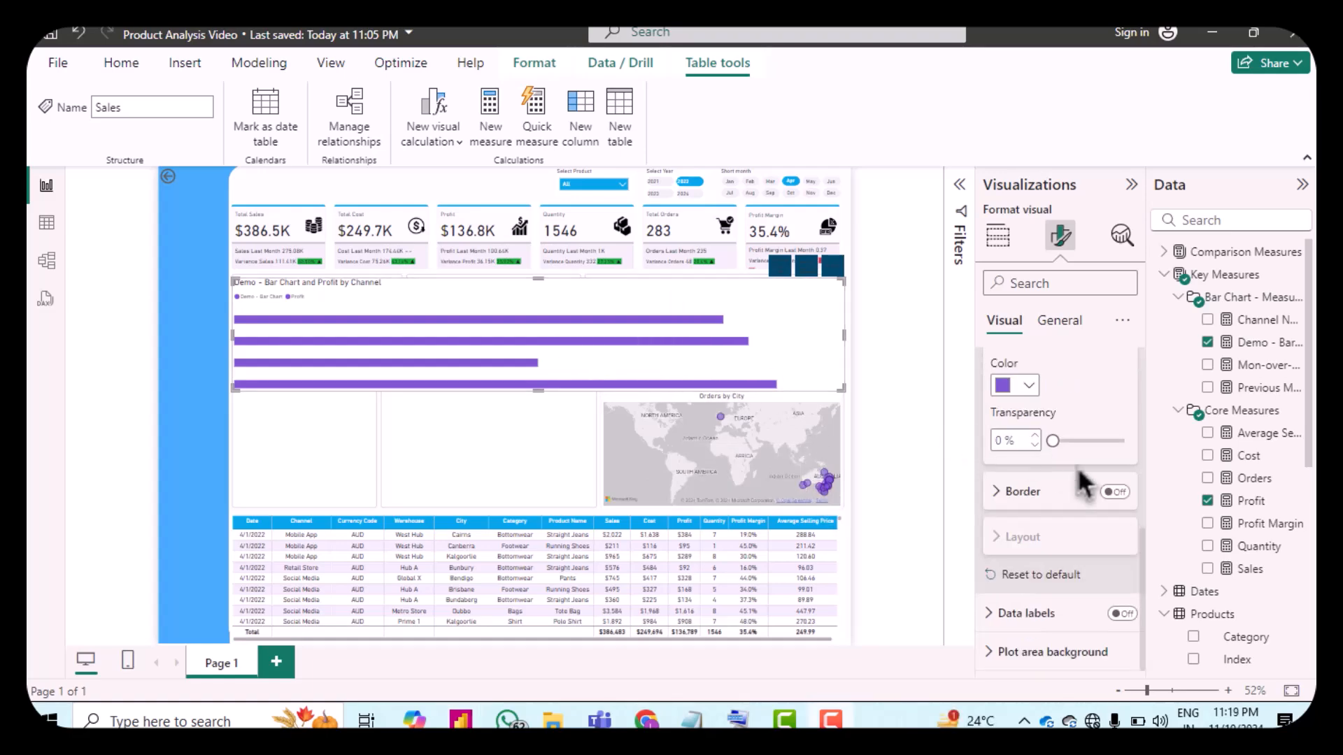
{"action": "left_click", "coordinate": [1124, 617]}
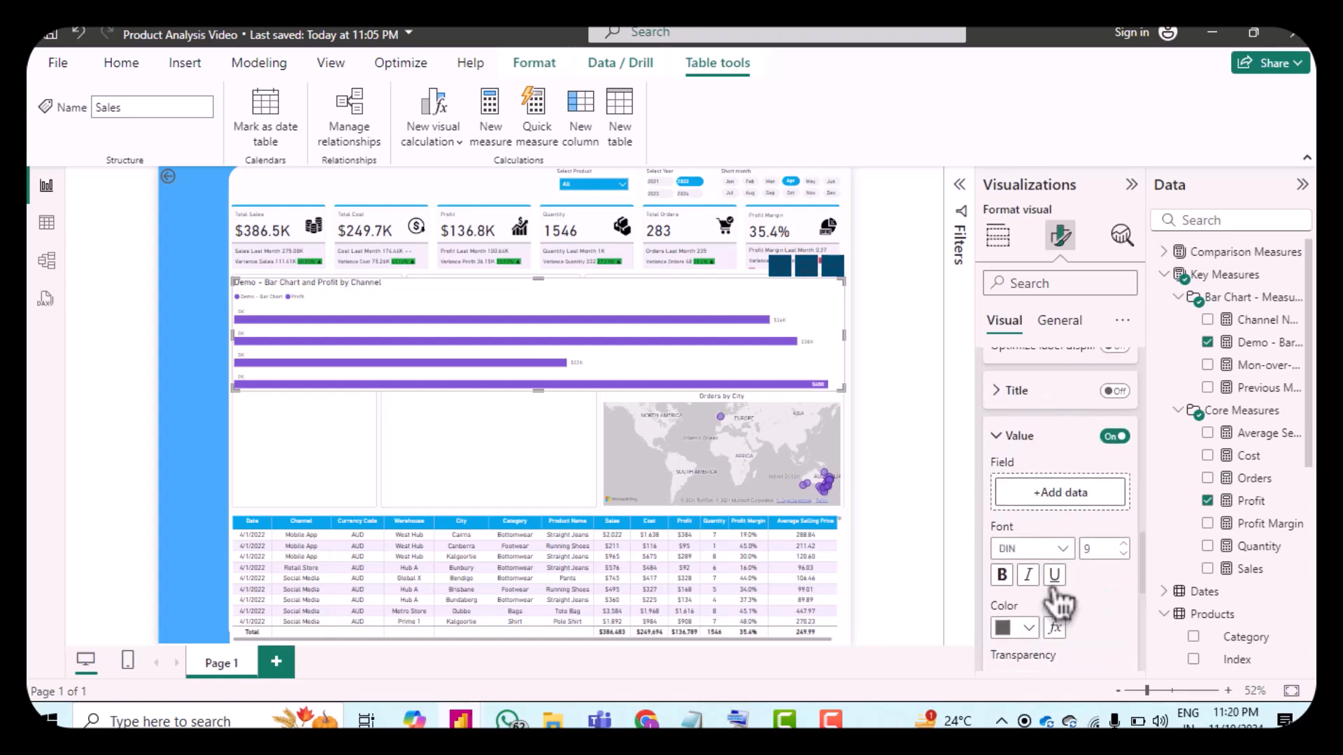
{"action": "scroll", "coordinate": [1049, 595], "scroll_direction": "up", "scroll_amount": 3}
{"action": "scroll", "coordinate": [1047, 603], "scroll_direction": "down", "scroll_amount": 2}
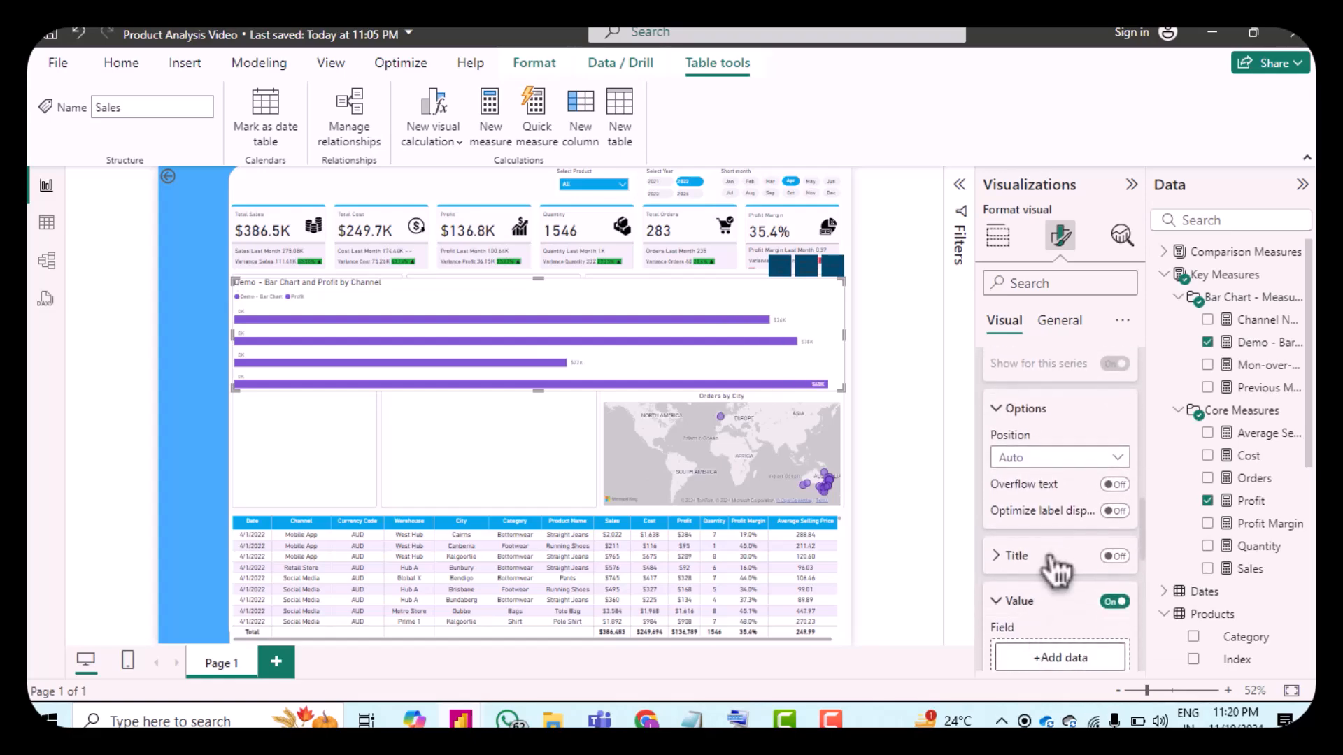
{"action": "scroll", "coordinate": [1055, 568], "scroll_direction": "up", "scroll_amount": 3}
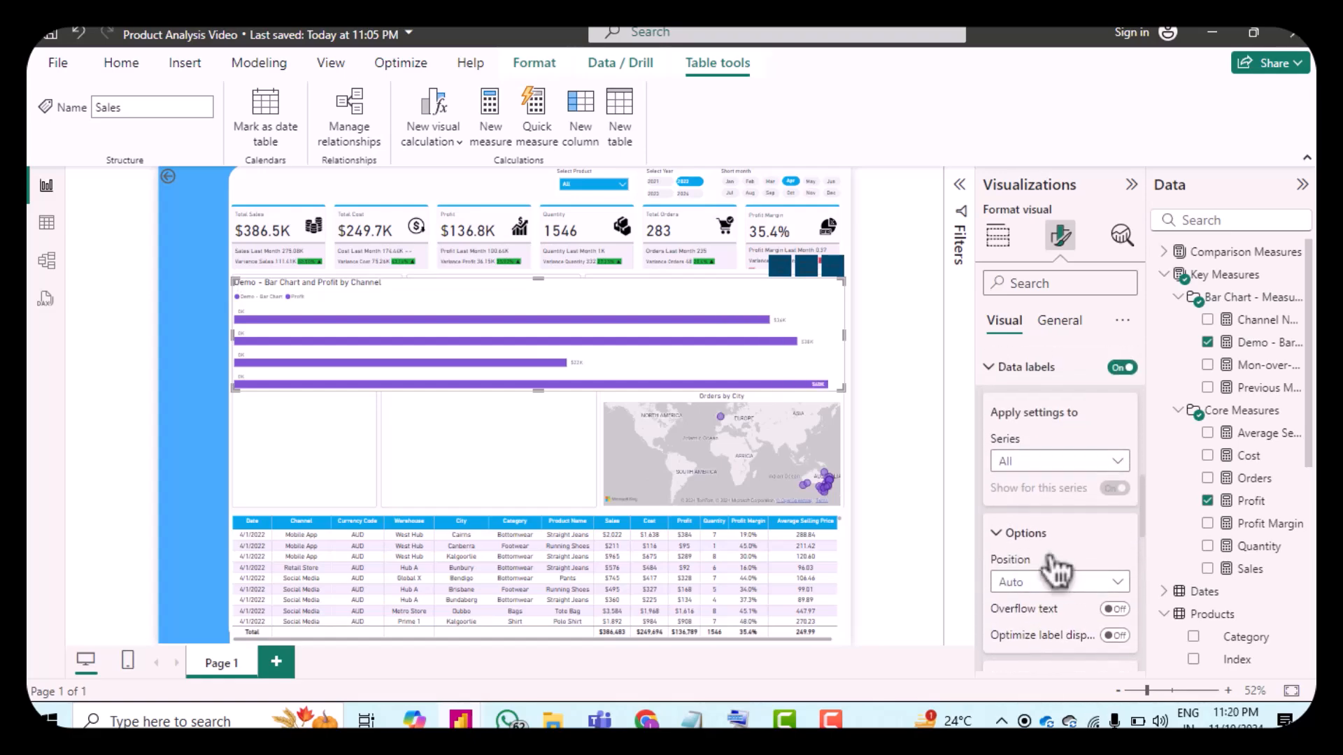
Step: For the Demo - Bar Chart series data labels, set the value field to Channel Name
{"action": "left_click", "coordinate": [1016, 463]}
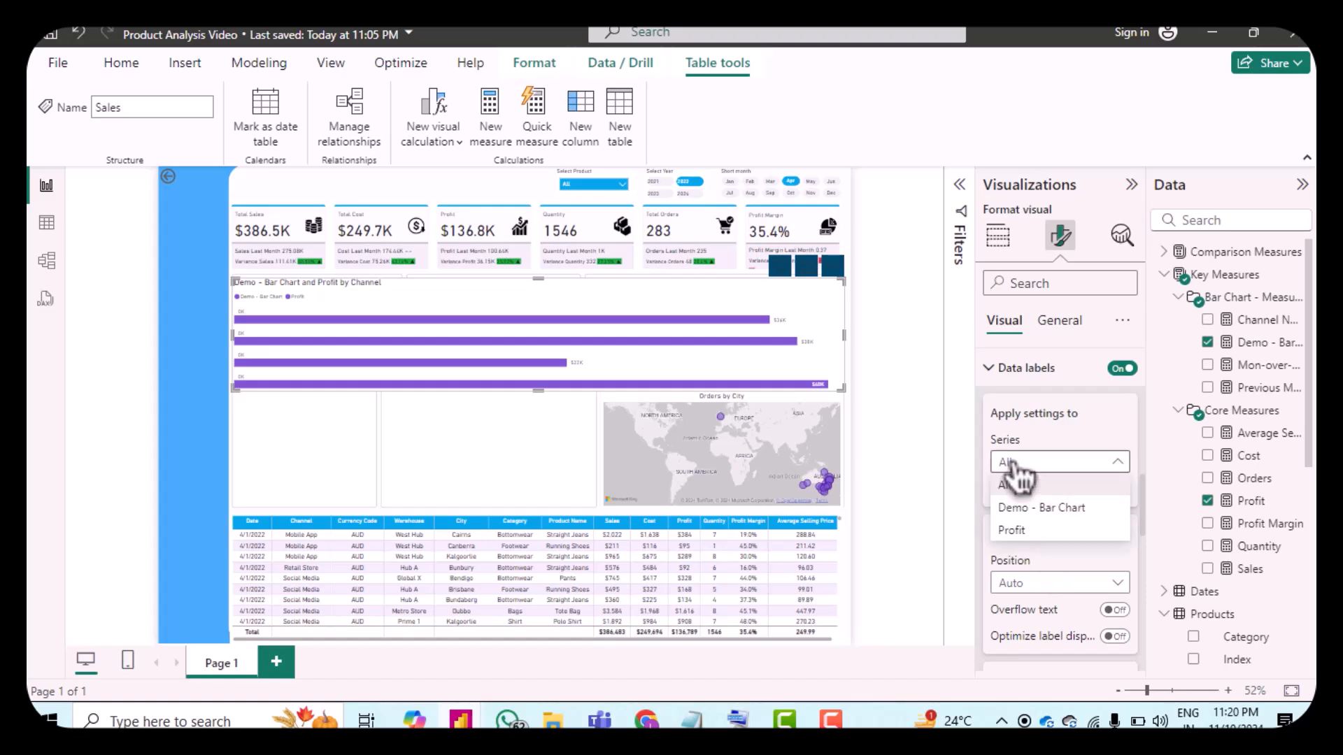
{"action": "left_click", "coordinate": [1041, 516]}
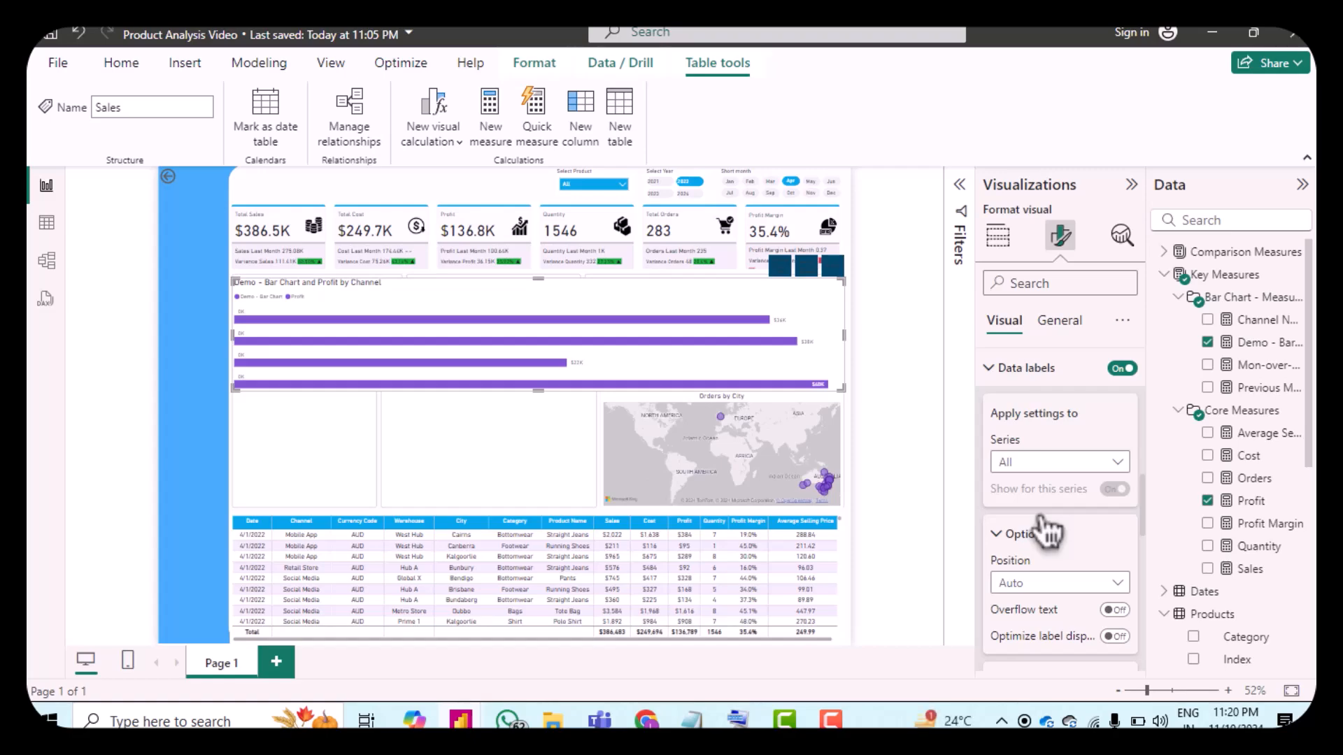
{"action": "scroll", "coordinate": [1090, 515], "scroll_direction": "down", "scroll_amount": 5}
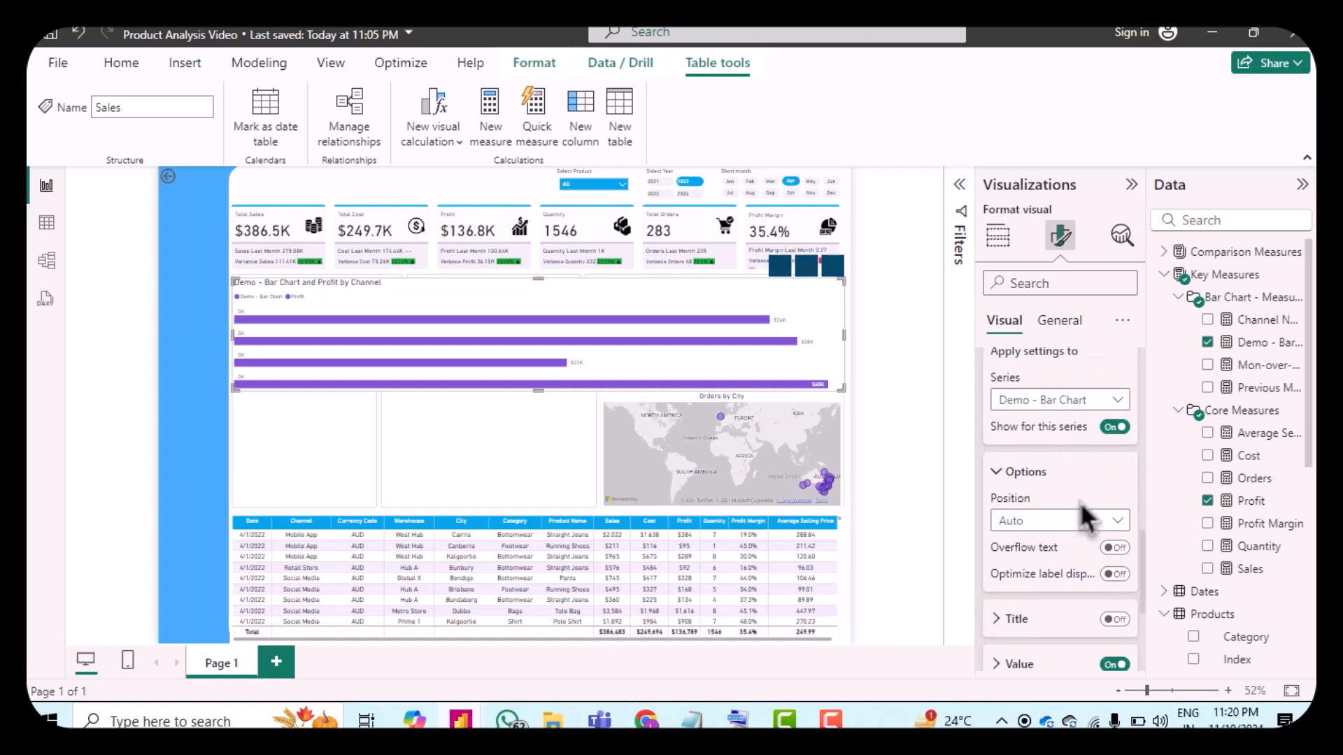
{"action": "scroll", "coordinate": [1084, 516], "scroll_direction": "up", "scroll_amount": 5}
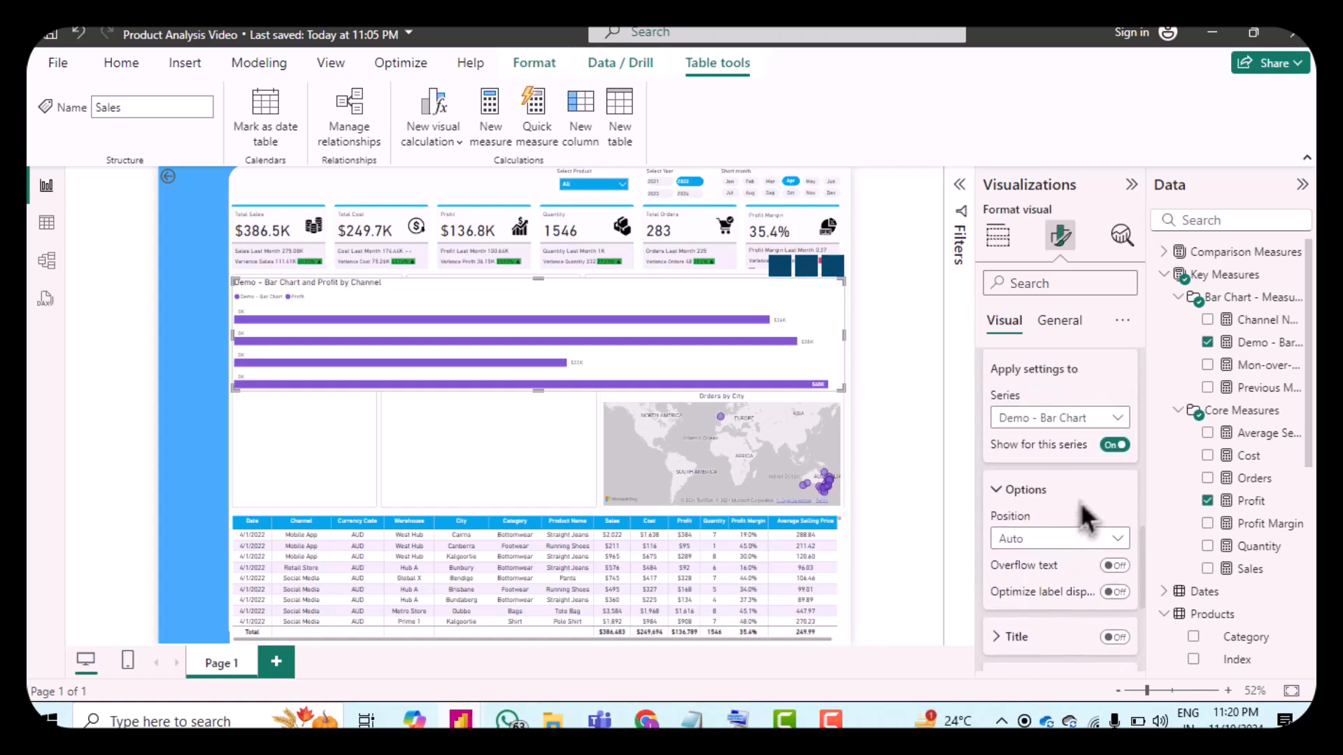
{"action": "left_click", "coordinate": [1035, 423]}
{"action": "left_click", "coordinate": [1033, 467]}
{"action": "scroll", "coordinate": [1052, 571], "scroll_direction": "down", "scroll_amount": 1}
{"action": "scroll", "coordinate": [1053, 575], "scroll_direction": "down", "scroll_amount": 3}
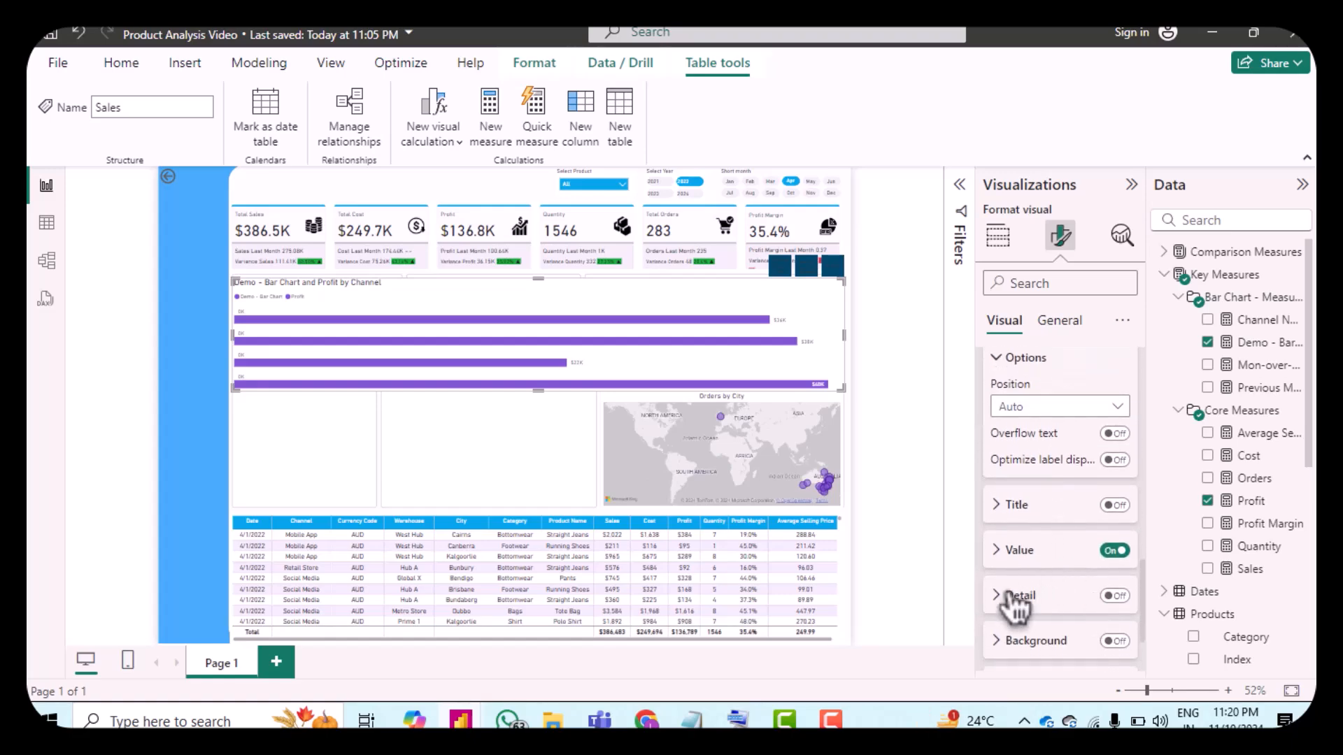
{"action": "left_click", "coordinate": [1015, 557]}
{"action": "scroll", "coordinate": [1063, 560], "scroll_direction": "down", "scroll_amount": 3}
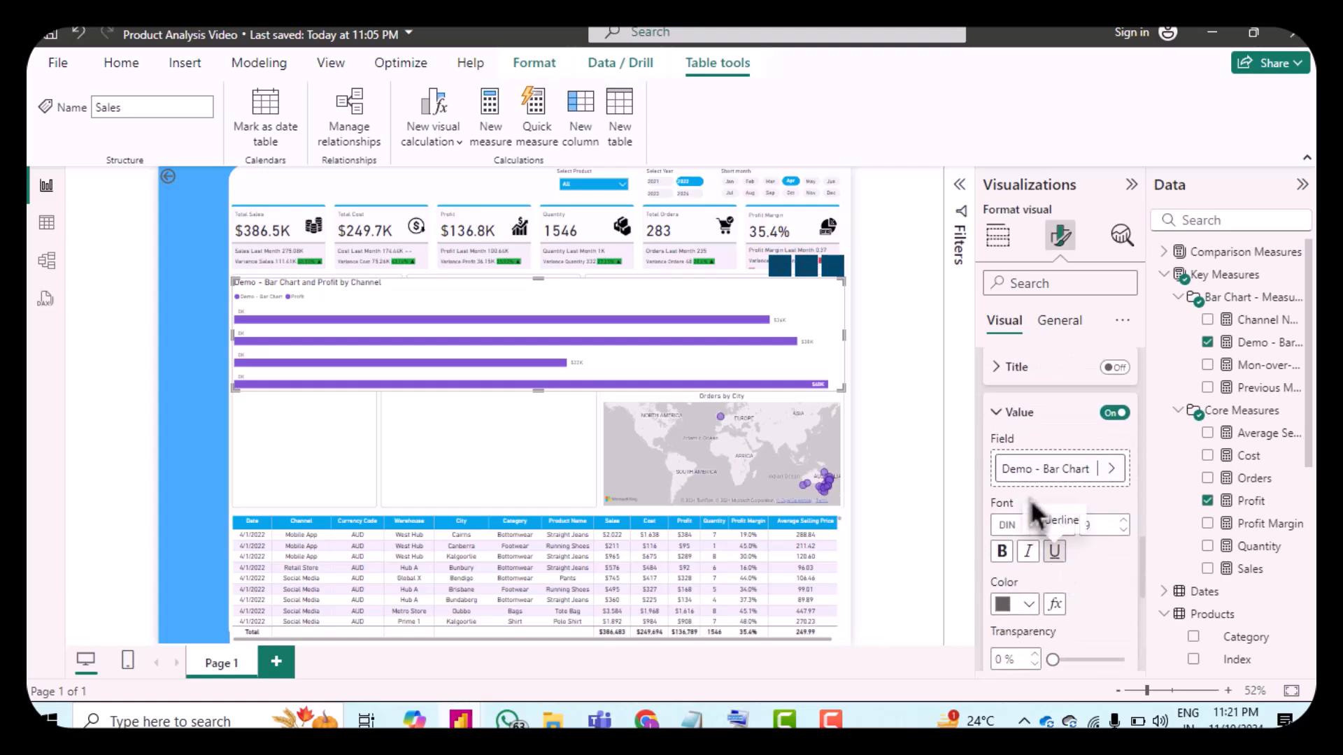
{"action": "left_click", "coordinate": [1032, 479]}
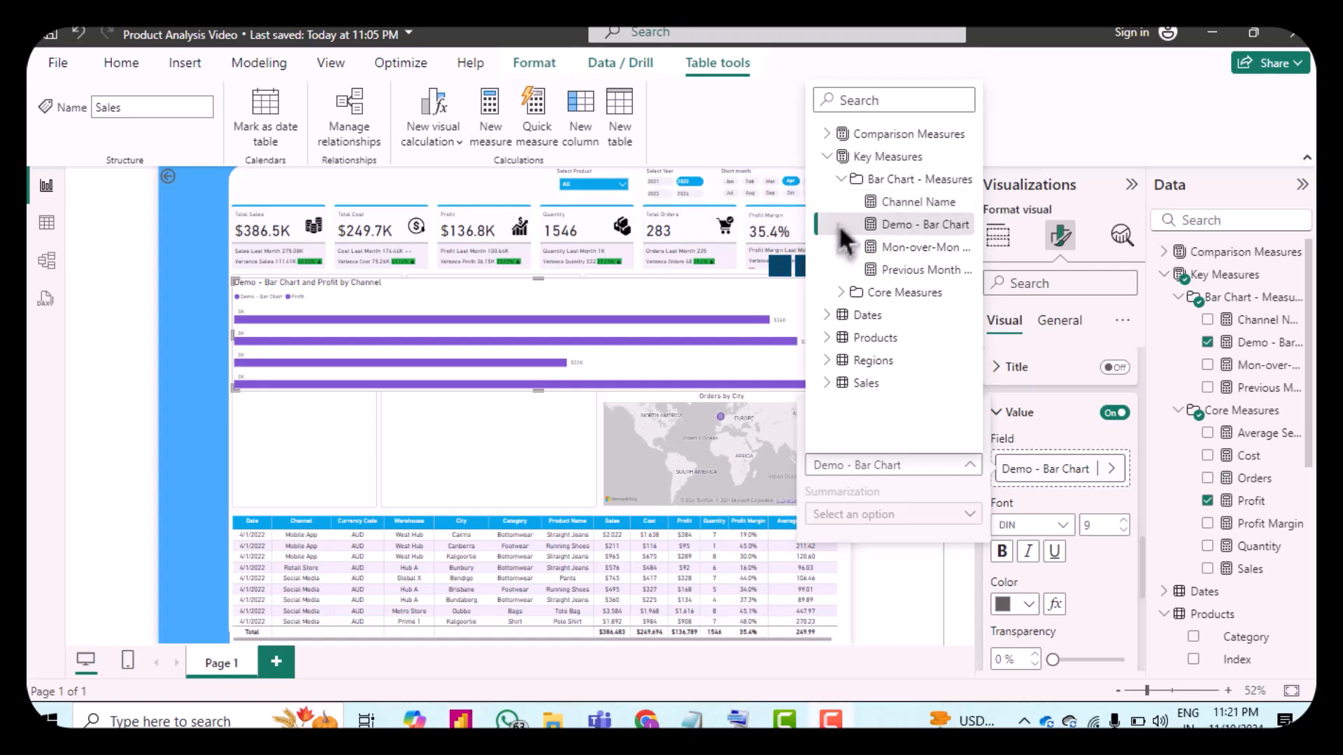
{"action": "left_click", "coordinate": [936, 210]}
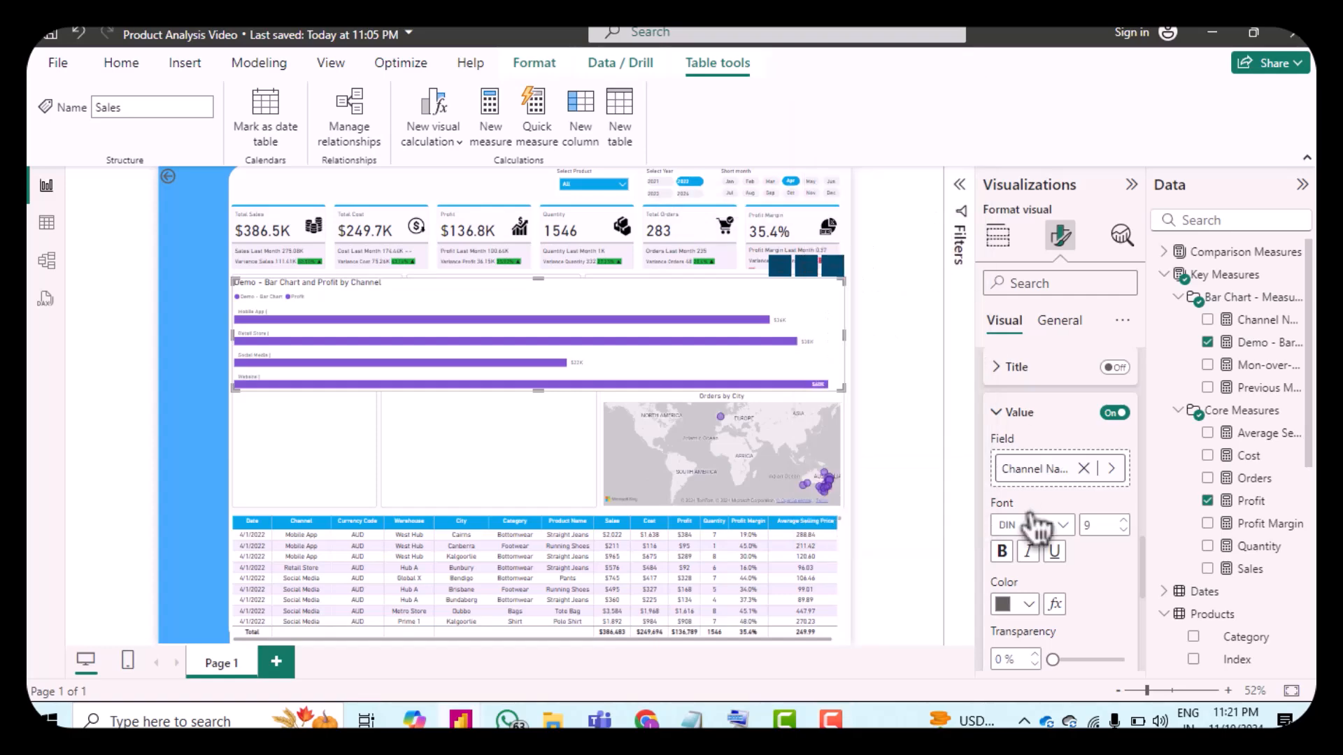
Step: For the Demo - Bar Chart series, turn on detail labels and set their data to the Profit measure
{"action": "scroll", "coordinate": [1095, 584], "scroll_direction": "down", "scroll_amount": 1}
{"action": "scroll", "coordinate": [1095, 584], "scroll_direction": "down", "scroll_amount": 8}
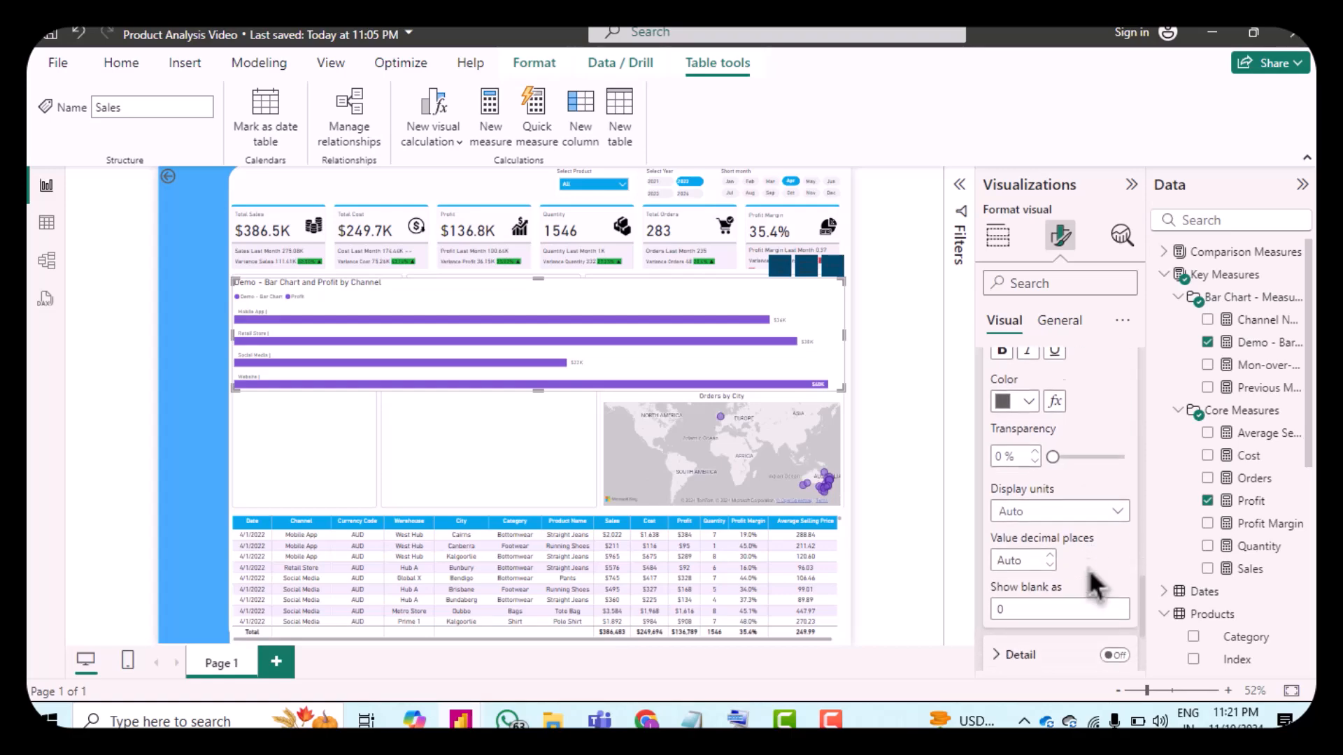
{"action": "left_click", "coordinate": [1114, 543]}
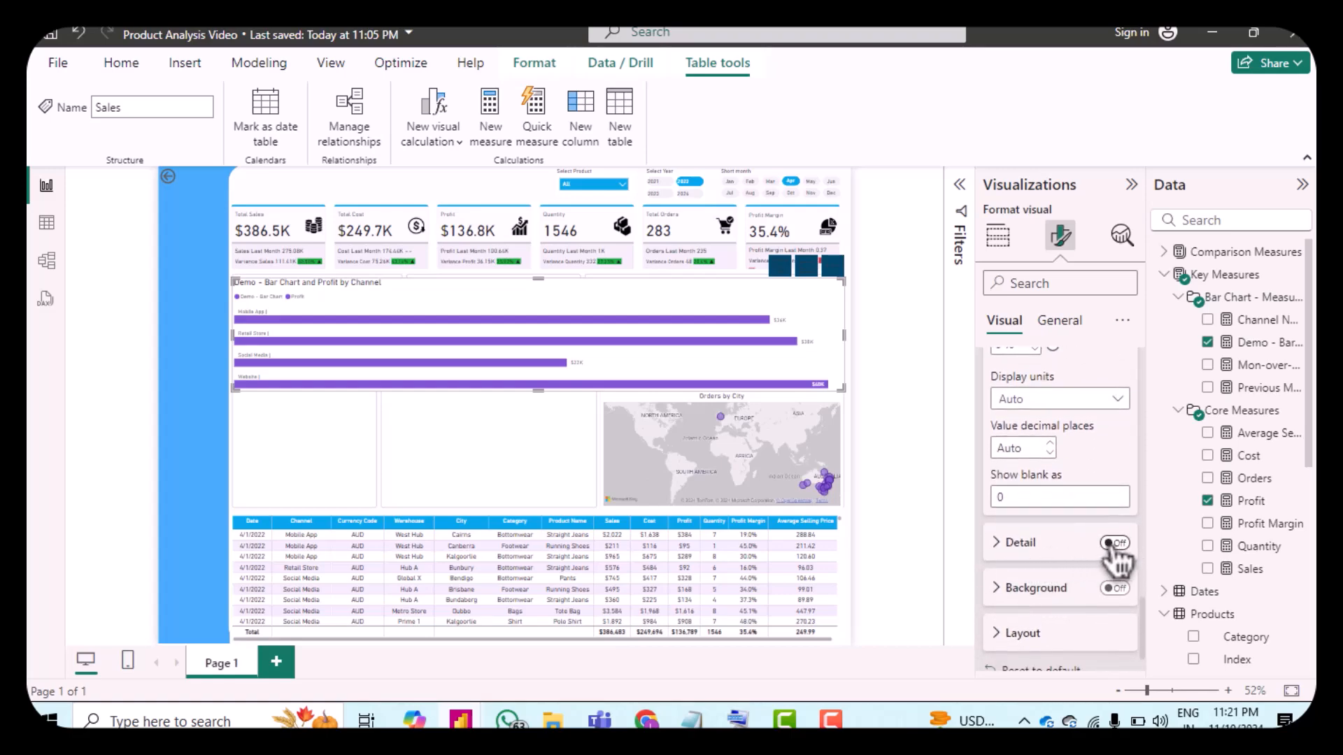
{"action": "left_click", "coordinate": [1007, 547]}
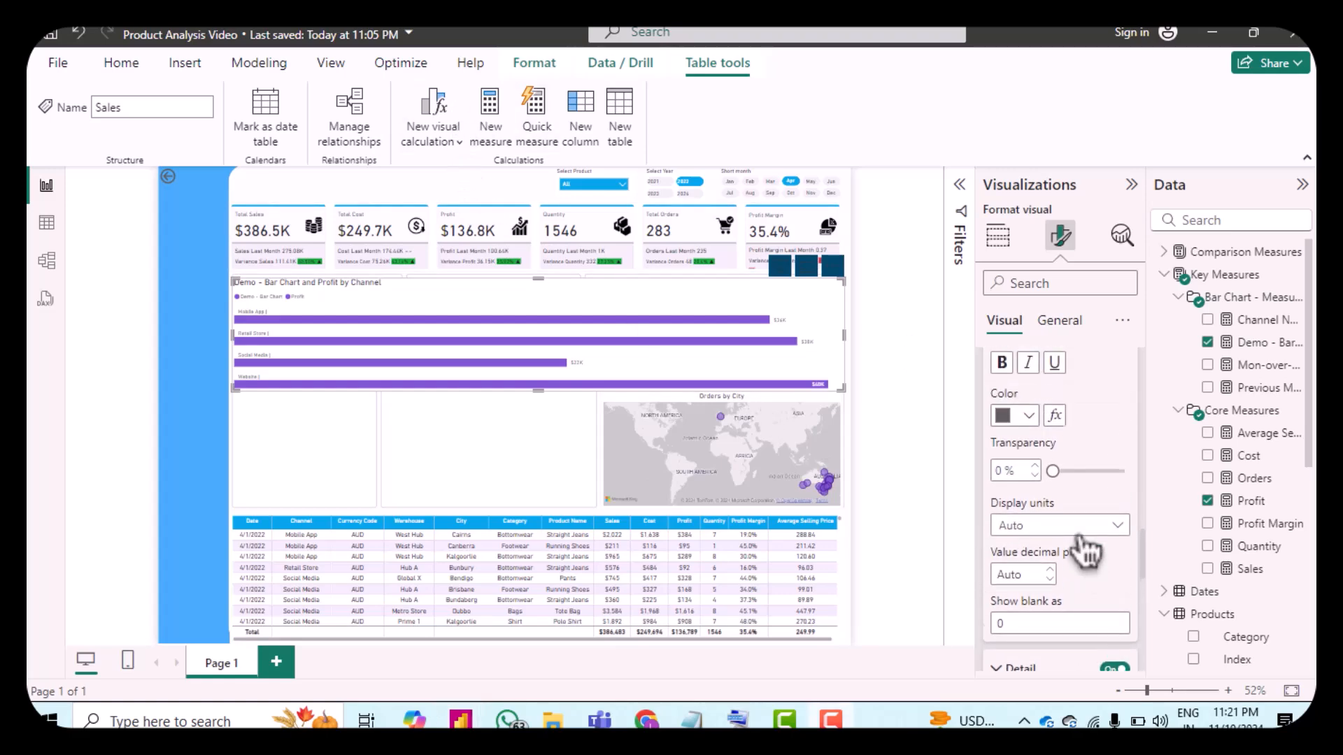
{"action": "scroll", "coordinate": [1080, 545], "scroll_direction": "down", "scroll_amount": 4}
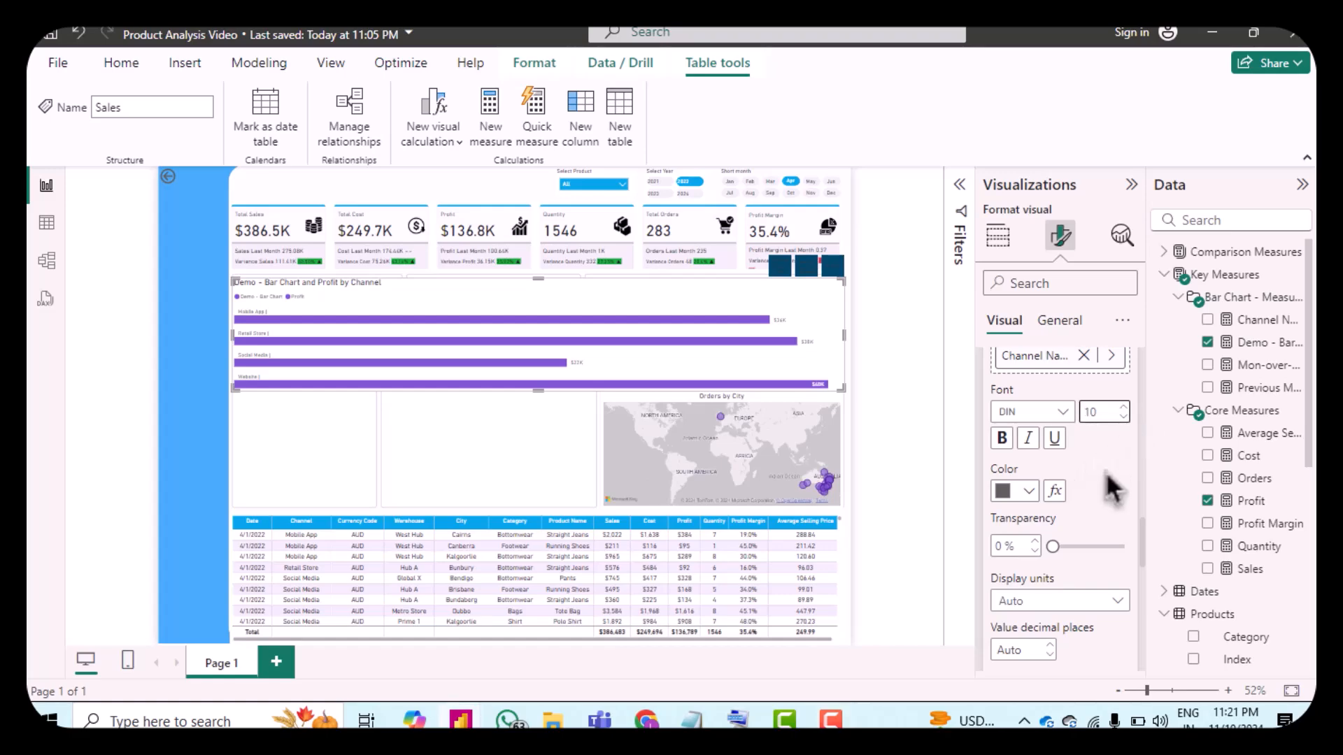
{"action": "scroll", "coordinate": [1108, 484], "scroll_direction": "down", "scroll_amount": 2}
{"action": "scroll", "coordinate": [1105, 471], "scroll_direction": "down", "scroll_amount": 4}
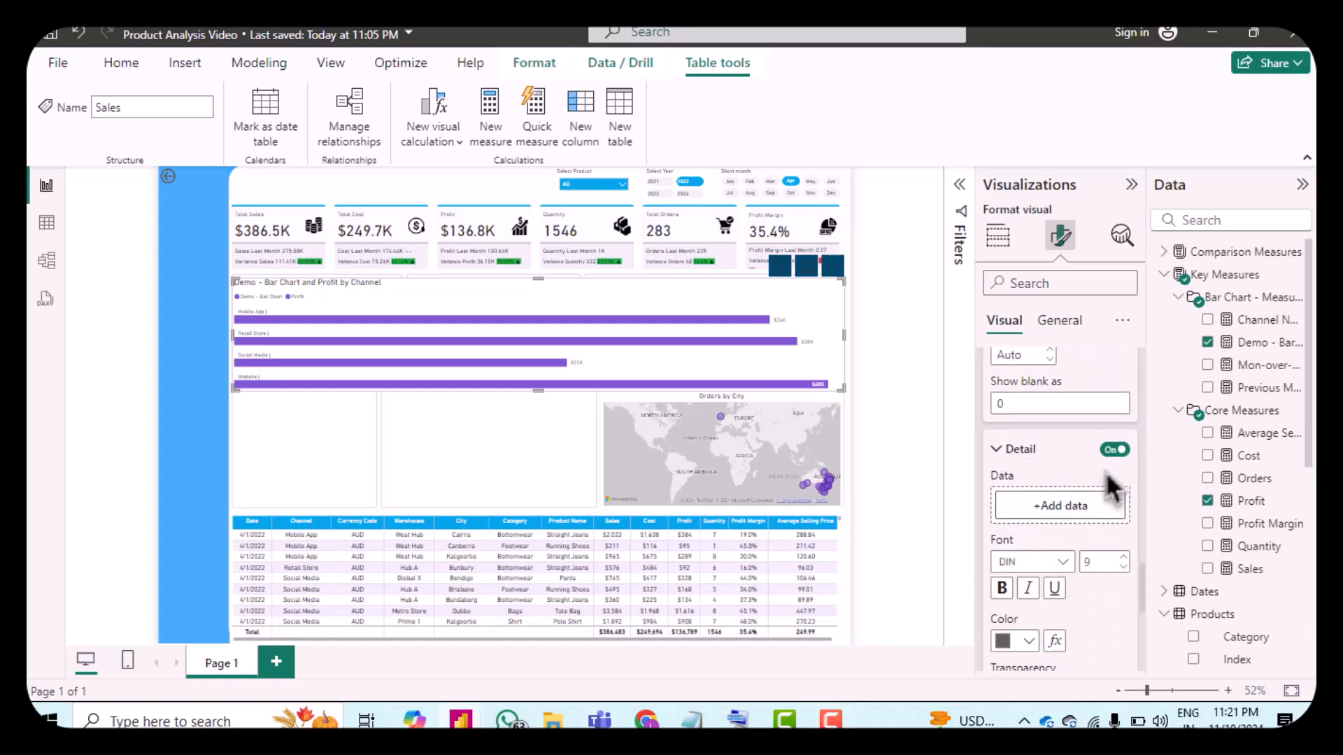
{"action": "left_click", "coordinate": [1064, 506]}
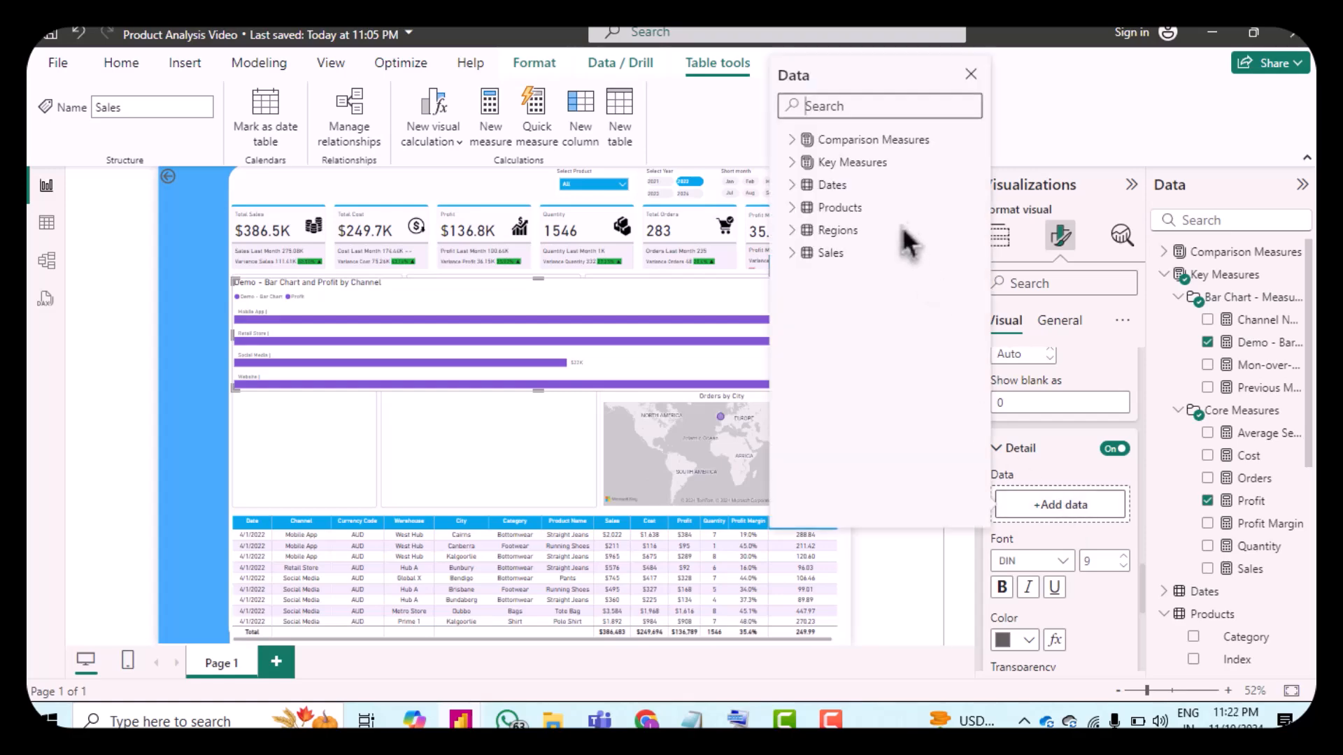
{"action": "left_click", "coordinate": [805, 163]}
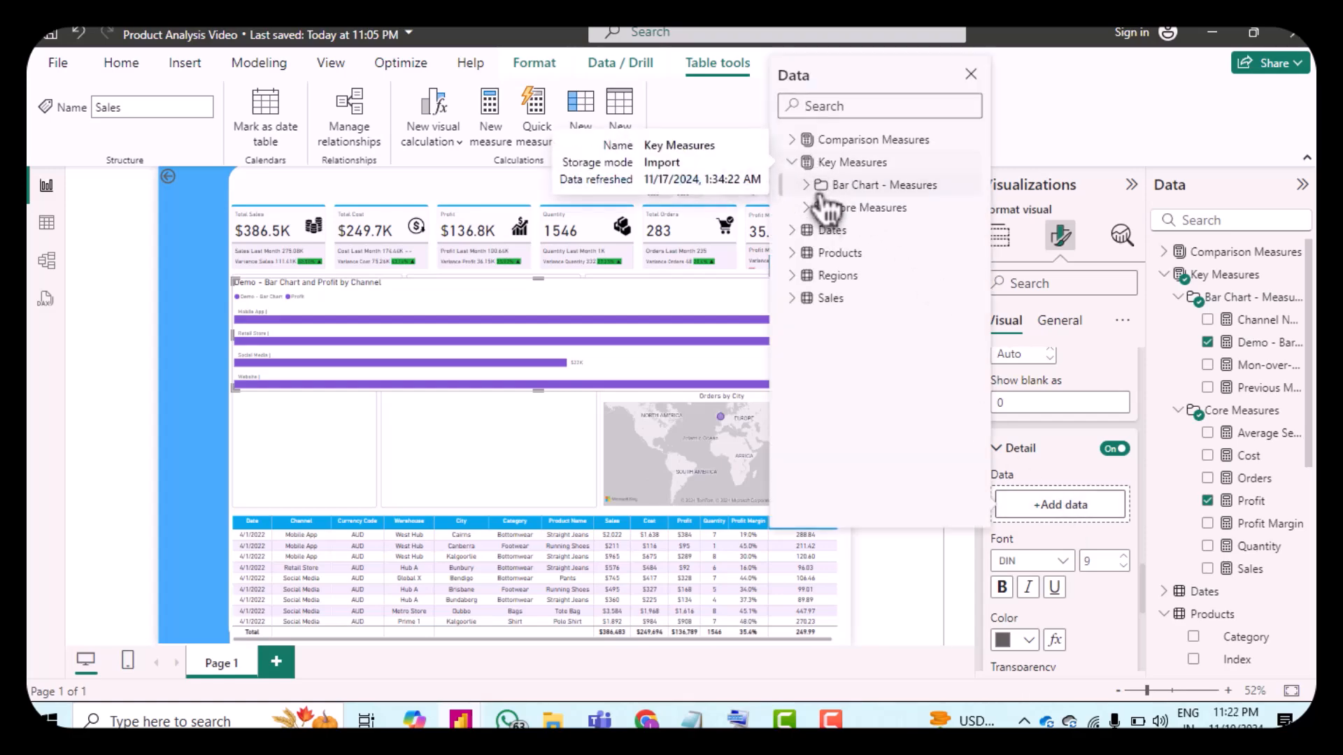
{"action": "left_click", "coordinate": [817, 208]}
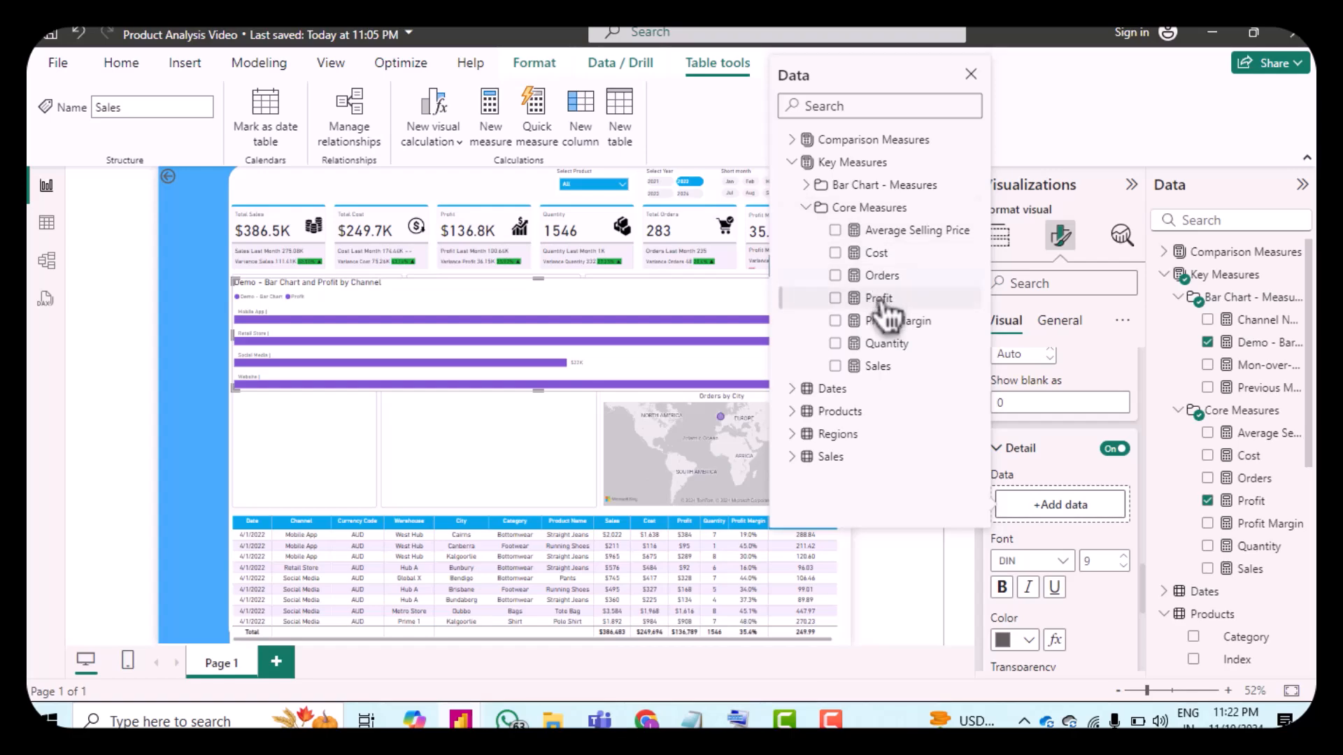
{"action": "left_click", "coordinate": [883, 301]}
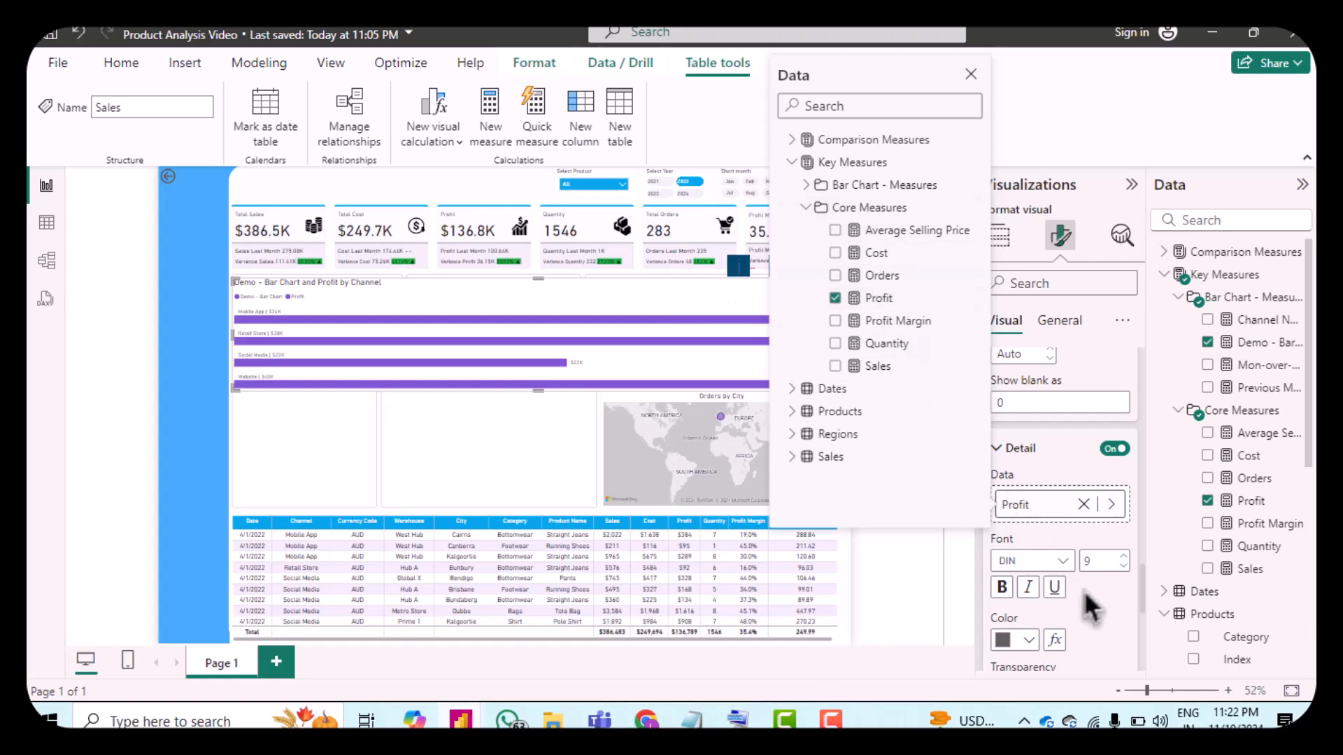
{"action": "left_click", "coordinate": [1105, 595]}
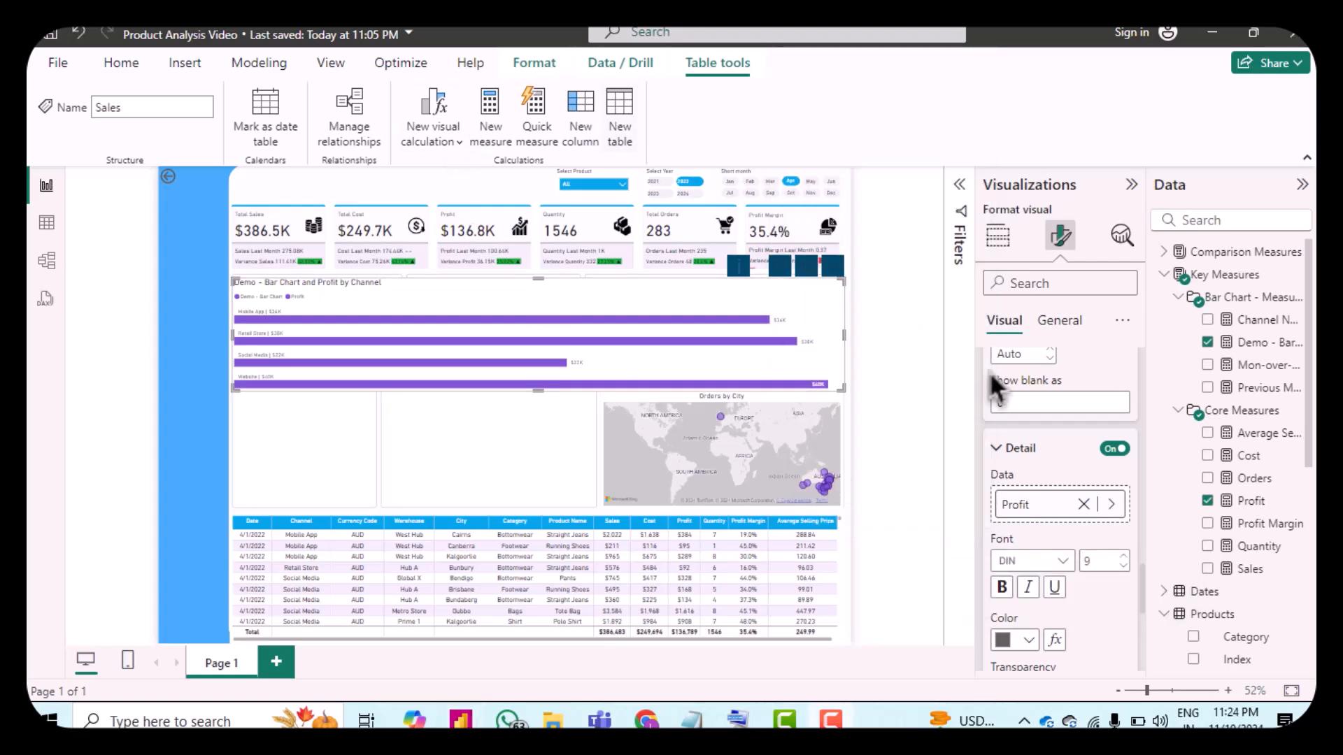
Step: Switch the data label settings to the Profit series and set its value field to the Previous Month bar chart measure
{"action": "scroll", "coordinate": [1070, 517], "scroll_direction": "down", "scroll_amount": 3}
{"action": "scroll", "coordinate": [1070, 521], "scroll_direction": "up", "scroll_amount": 5}
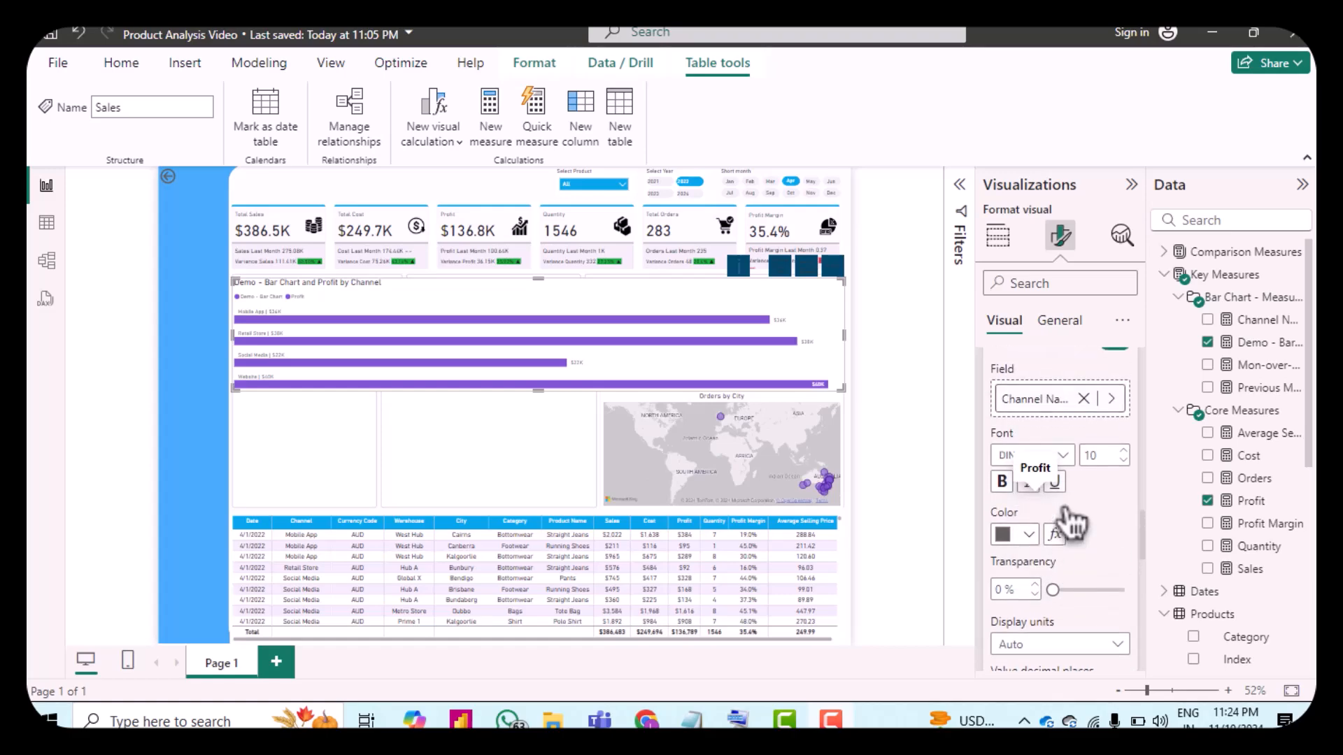
{"action": "scroll", "coordinate": [1035, 447], "scroll_direction": "up", "scroll_amount": 3}
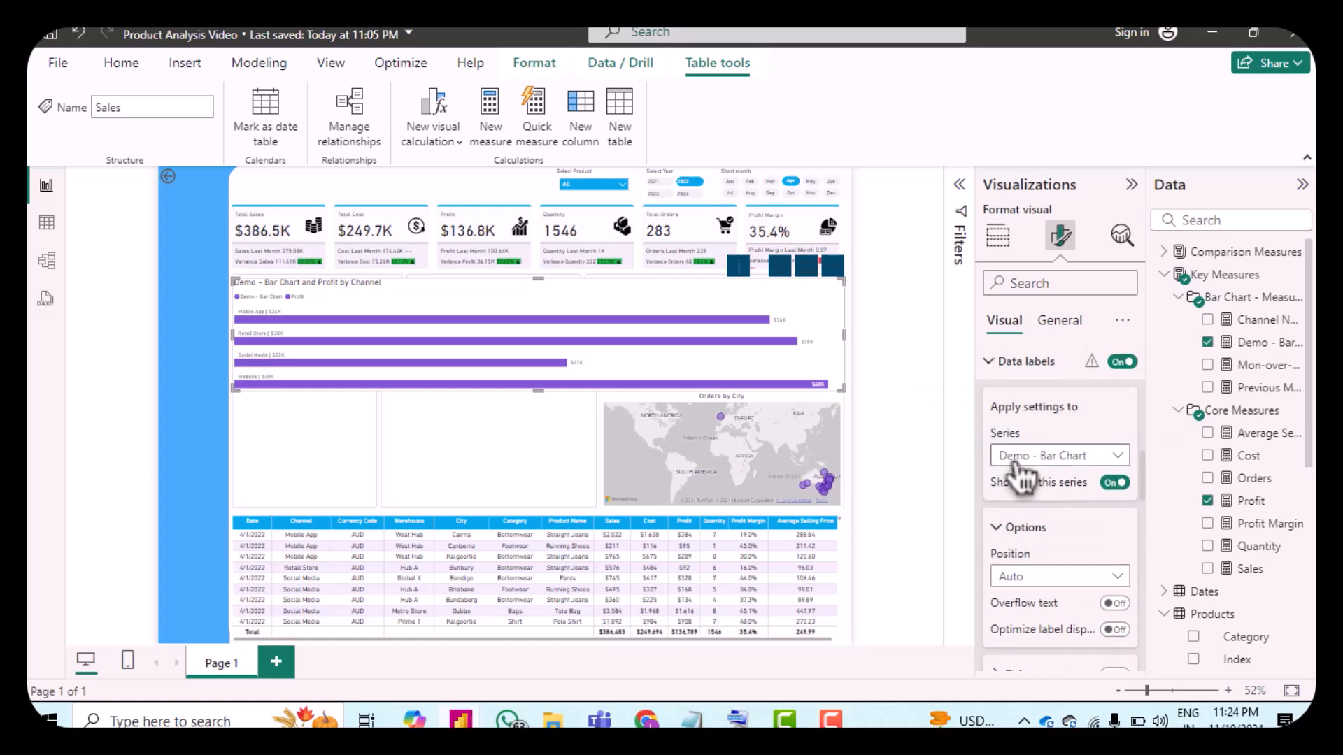
{"action": "left_click", "coordinate": [1022, 461]}
{"action": "left_click", "coordinate": [1028, 524]}
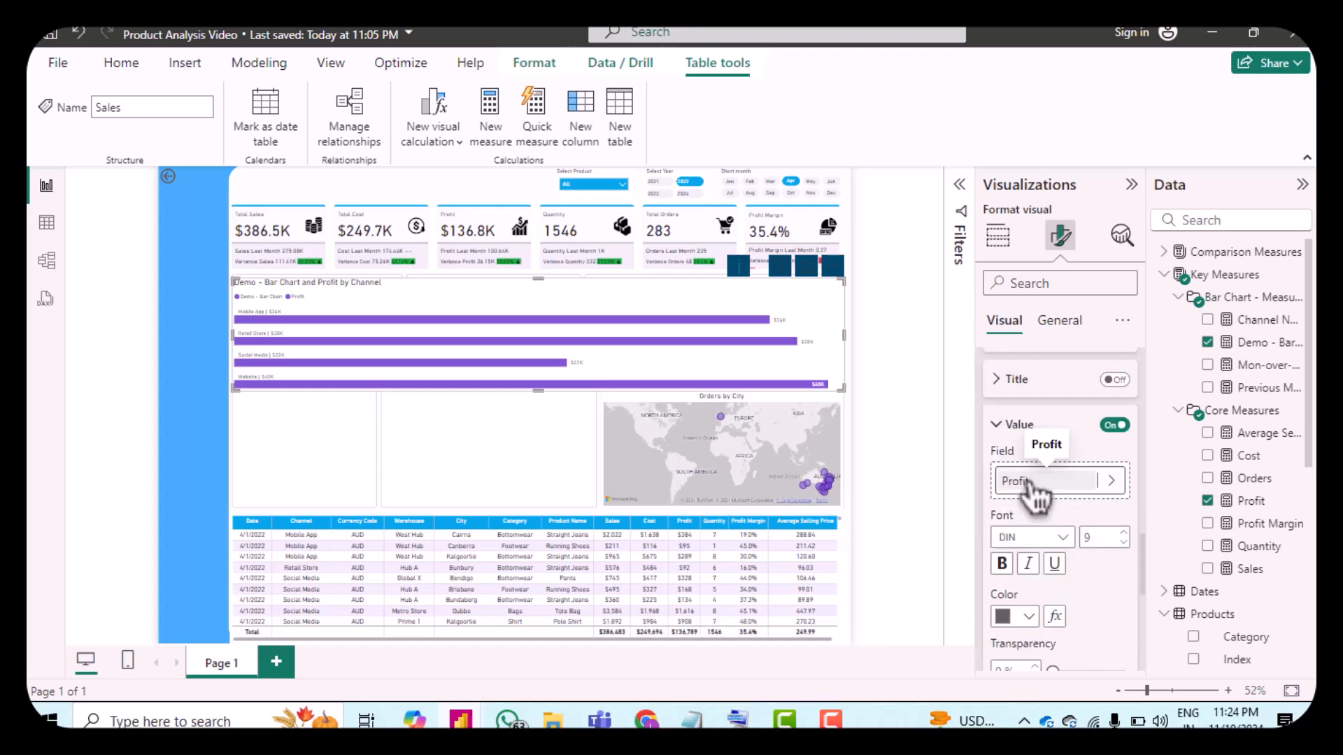
{"action": "left_click", "coordinate": [1028, 480]}
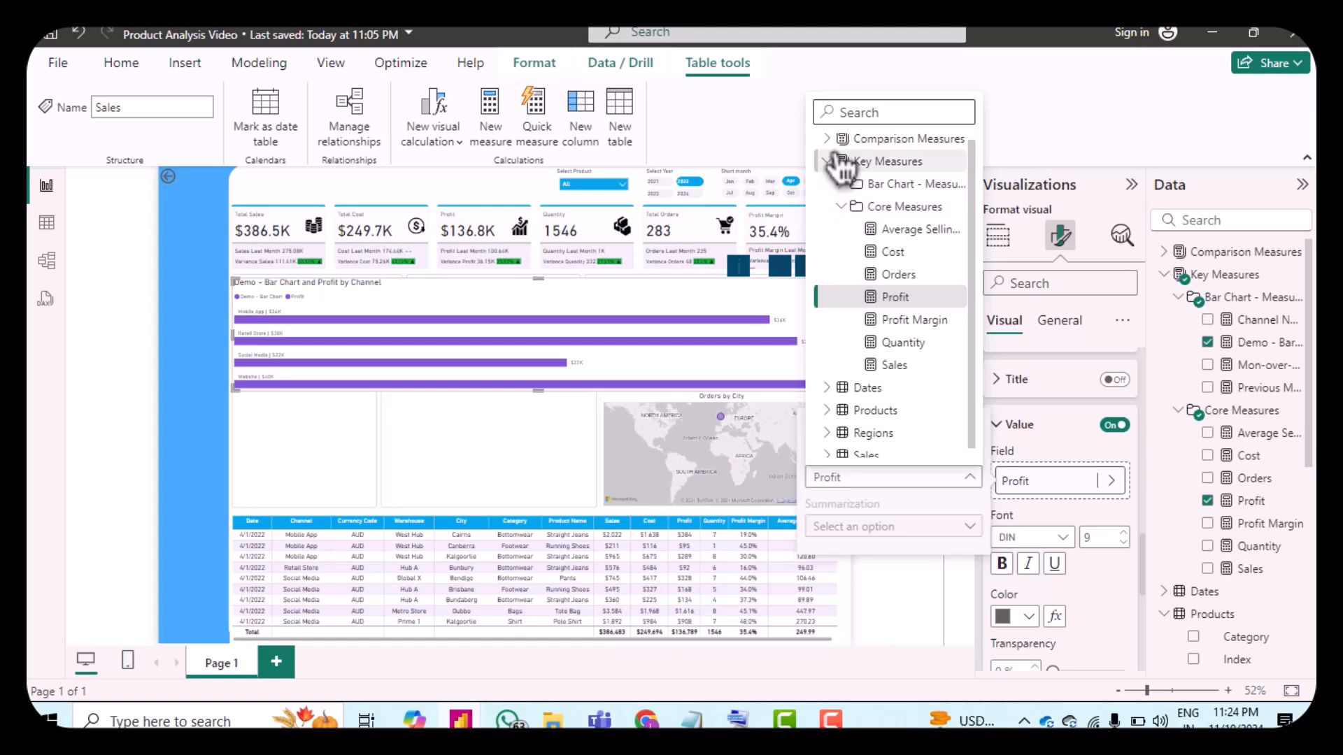
{"action": "left_click", "coordinate": [845, 186]}
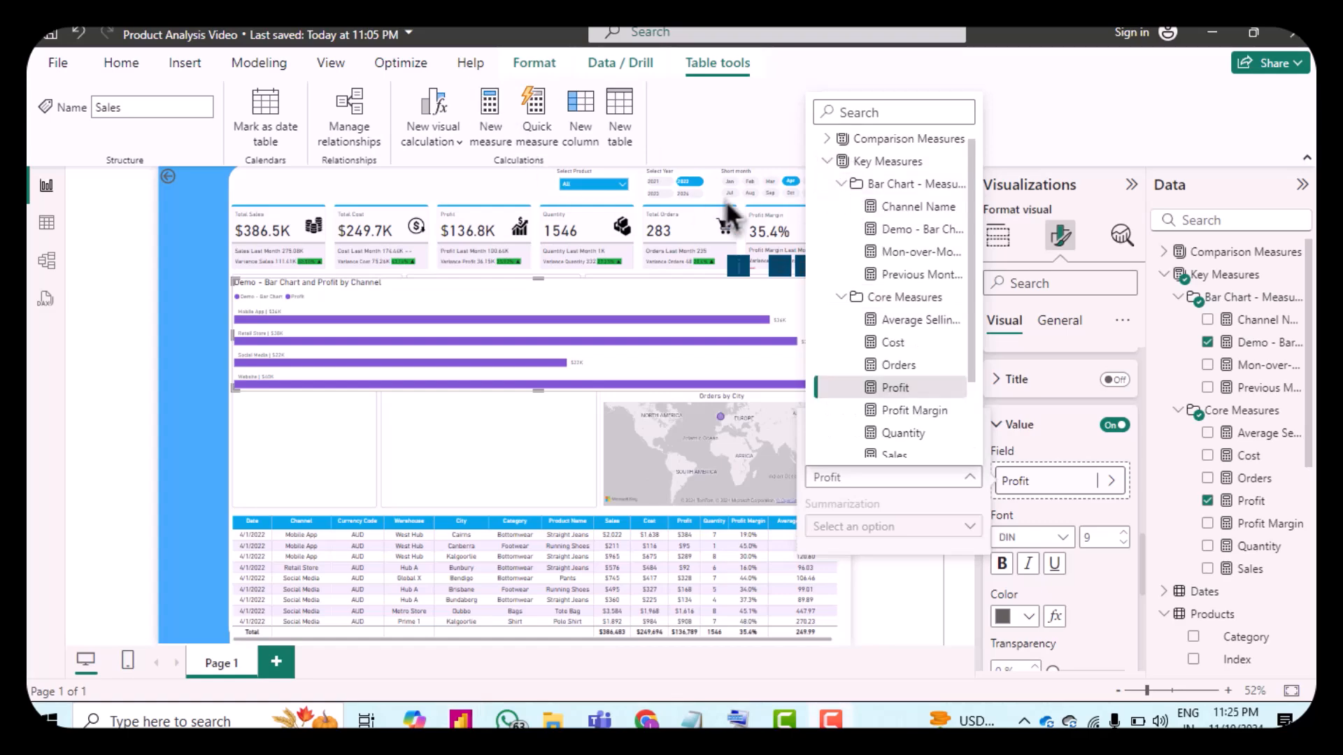
{"action": "left_click", "coordinate": [882, 277]}
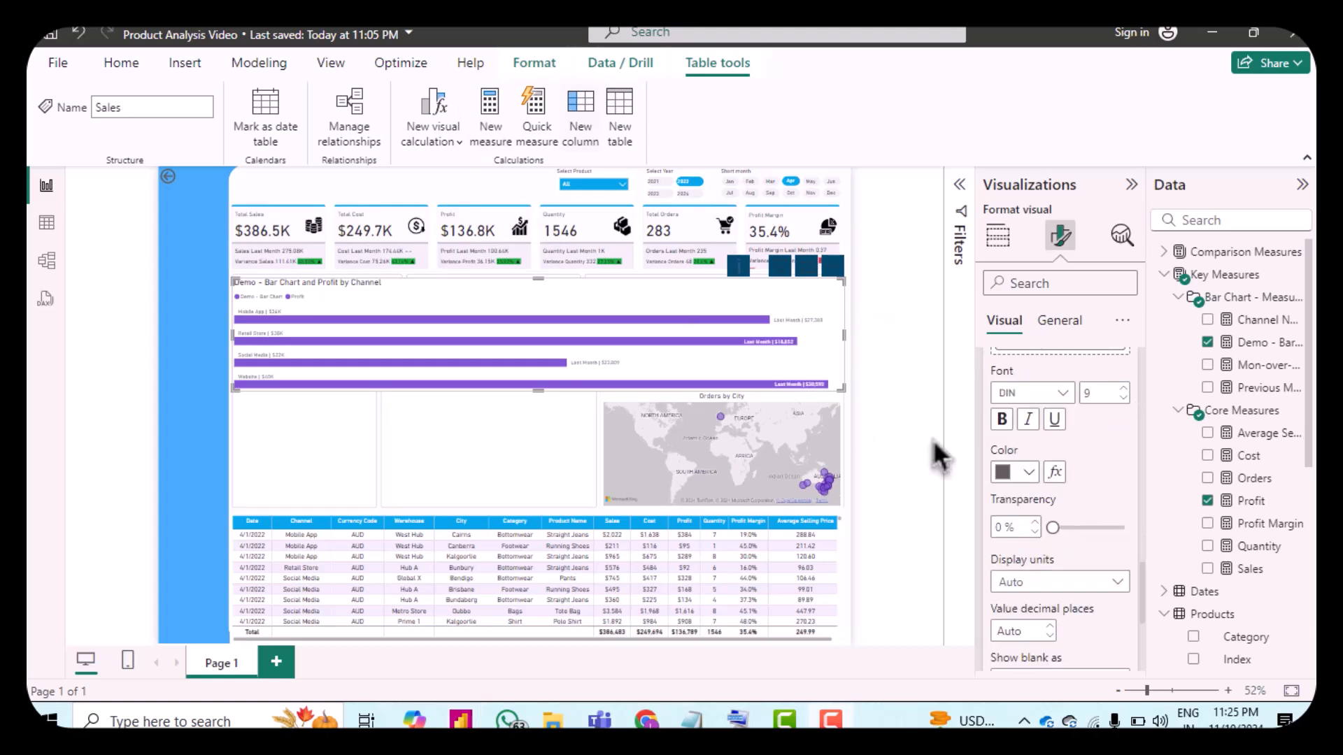
Step: Turn on detail labels for the Profit series and set their data to the Mon-over-Mon Profit measure
{"action": "scroll", "coordinate": [1022, 473], "scroll_direction": "down", "scroll_amount": 3}
{"action": "scroll", "coordinate": [1035, 489], "scroll_direction": "down", "scroll_amount": 2}
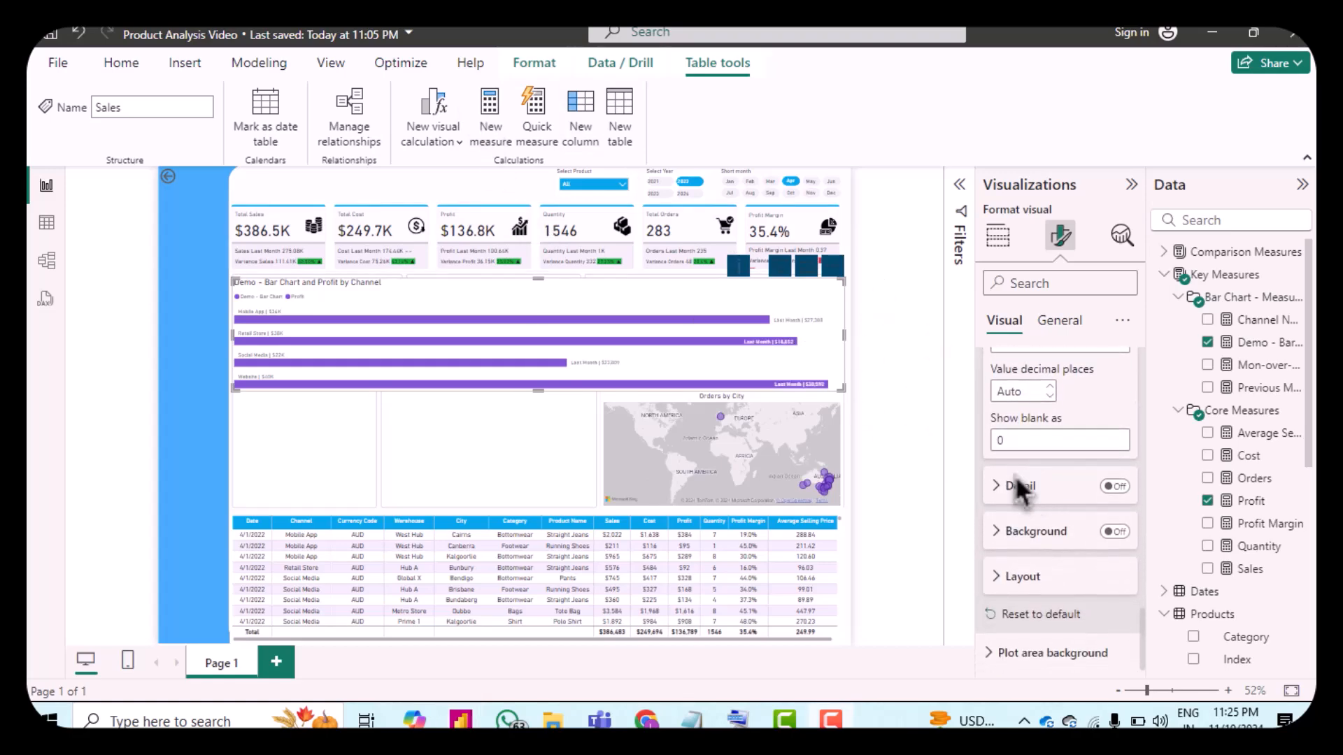
{"action": "left_click", "coordinate": [1115, 487]}
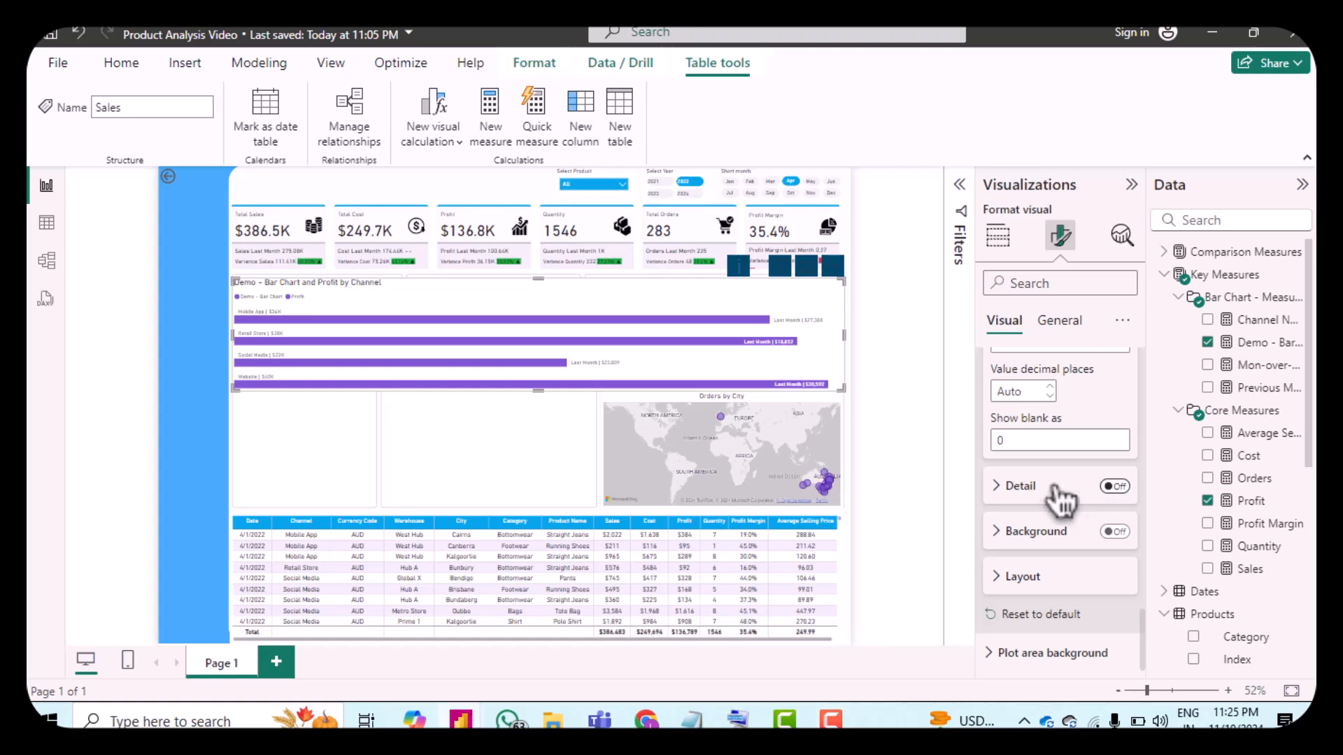
{"action": "left_click", "coordinate": [1007, 489]}
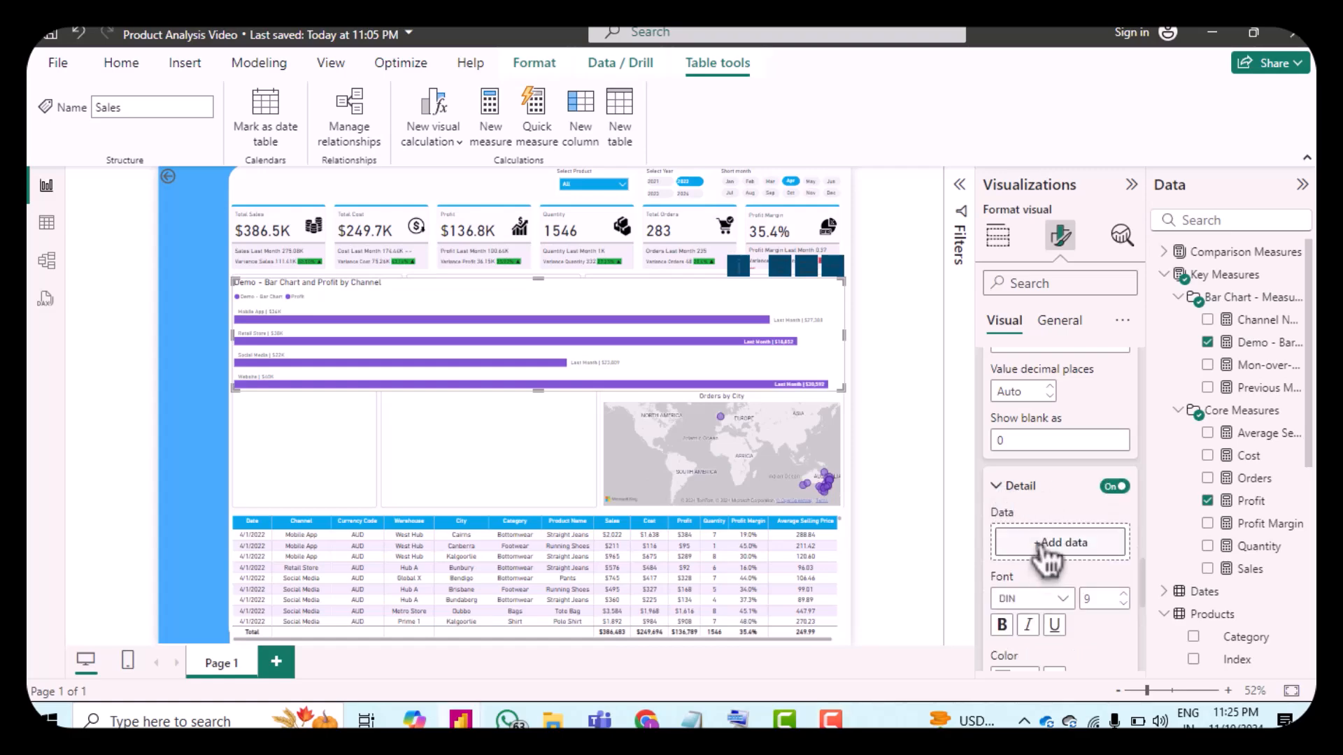
{"action": "left_click", "coordinate": [1042, 554]}
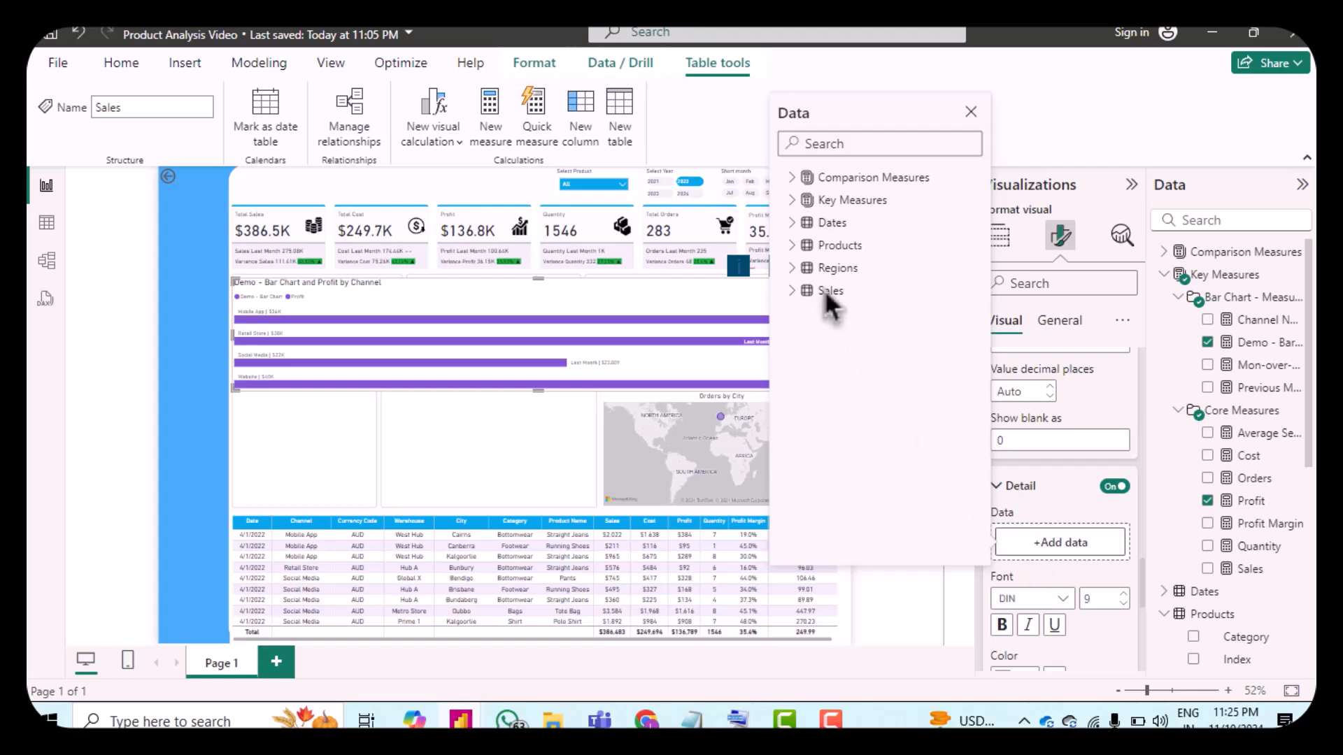
{"action": "left_click", "coordinate": [806, 201]}
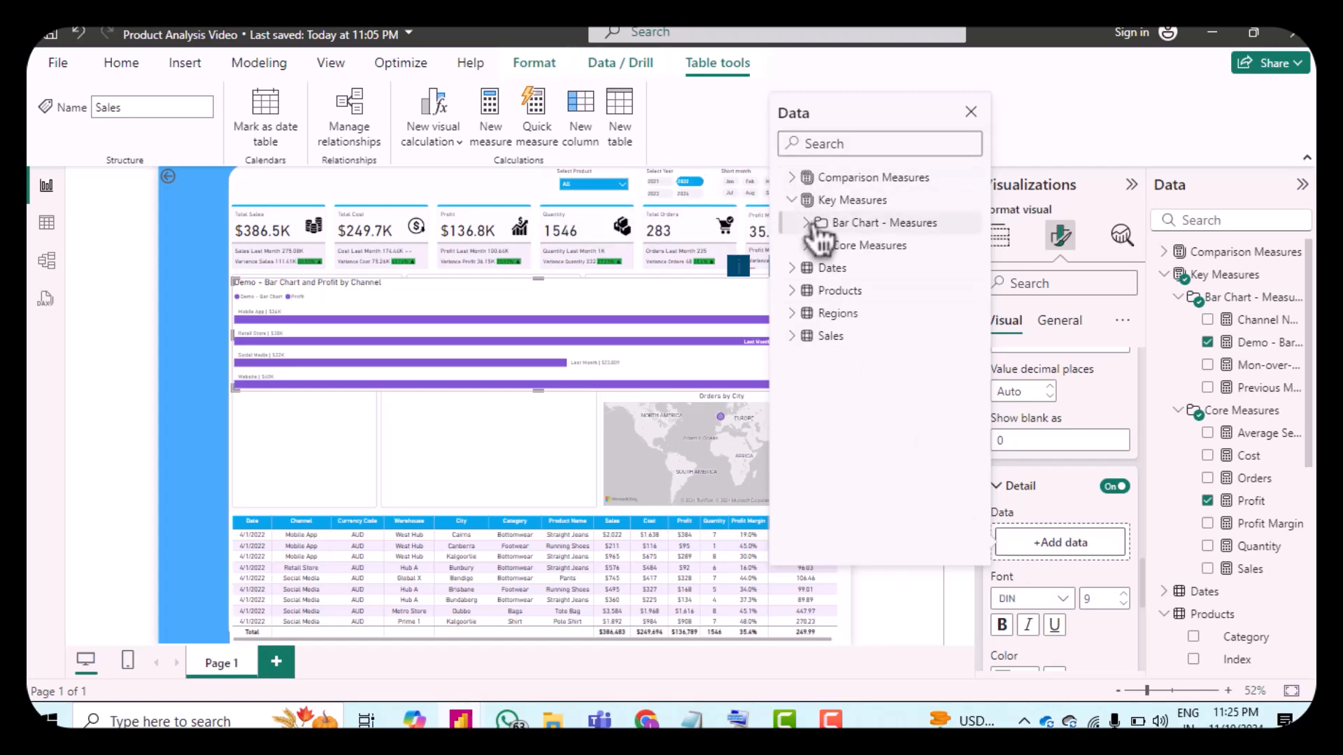
{"action": "left_click", "coordinate": [808, 222]}
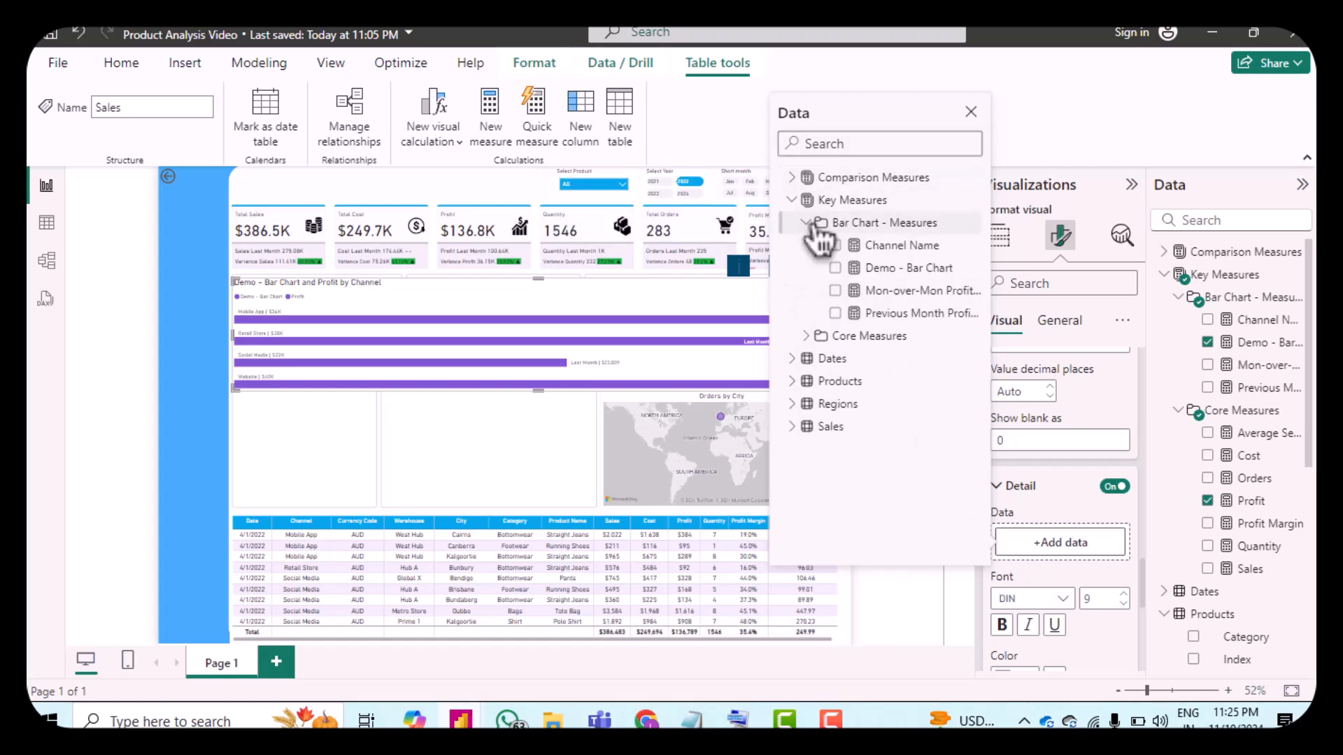
{"action": "left_click", "coordinate": [904, 298]}
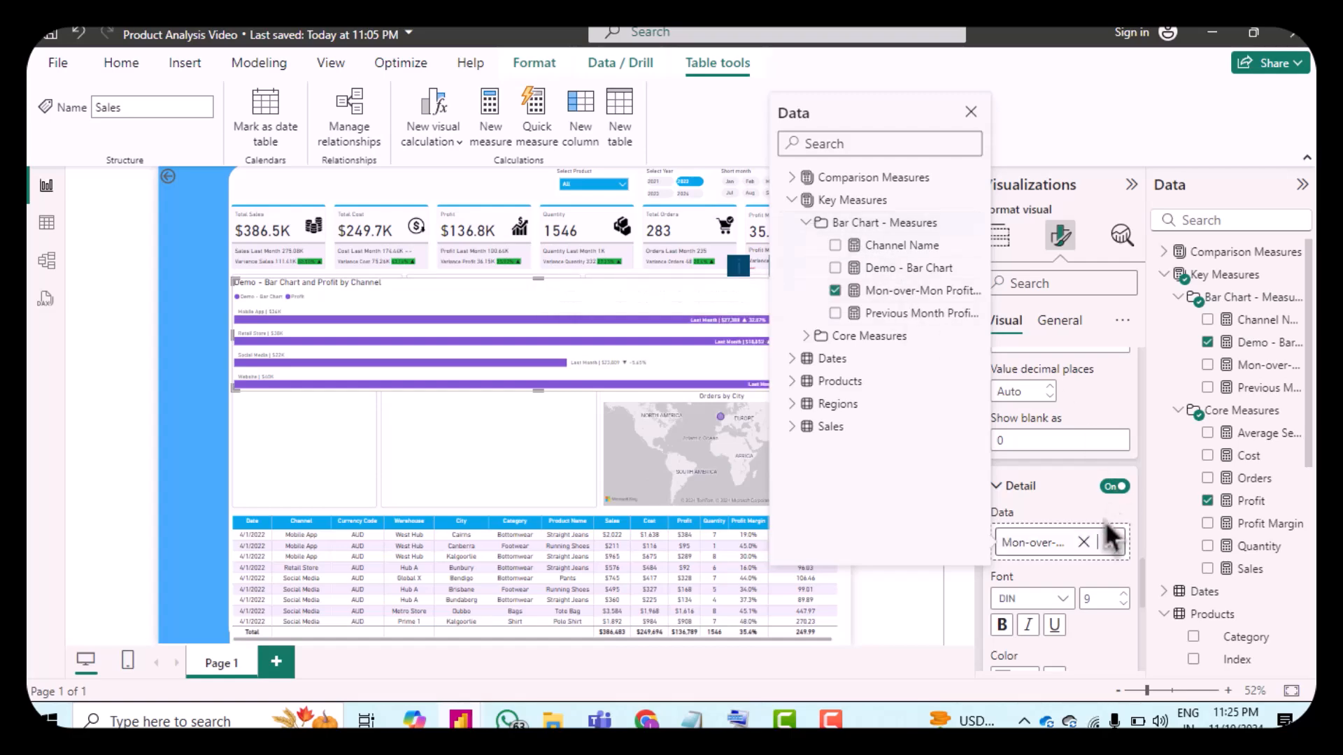
{"action": "left_click", "coordinate": [1054, 505]}
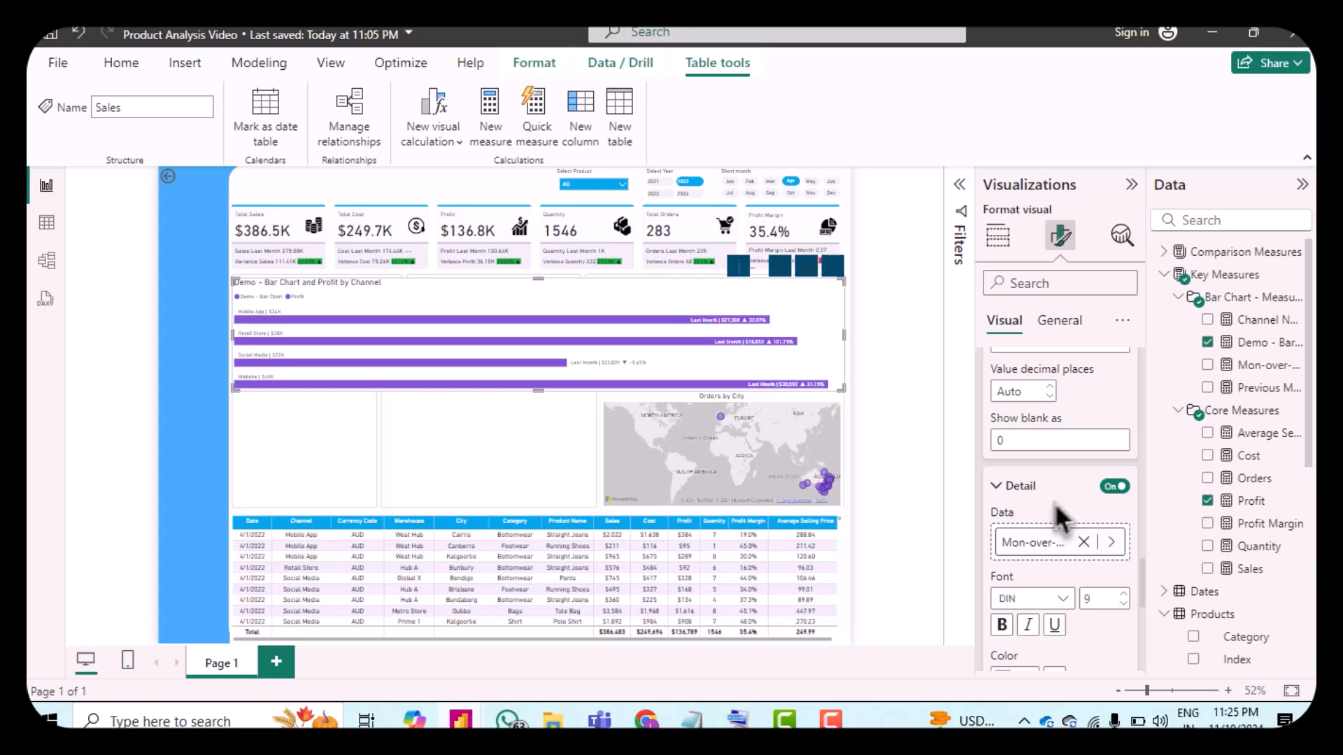
Step: Open conditional formatting for the detail label colour and choose the Rules style based on Variance Profit
{"action": "scroll", "coordinate": [1056, 514], "scroll_direction": "down", "scroll_amount": 3}
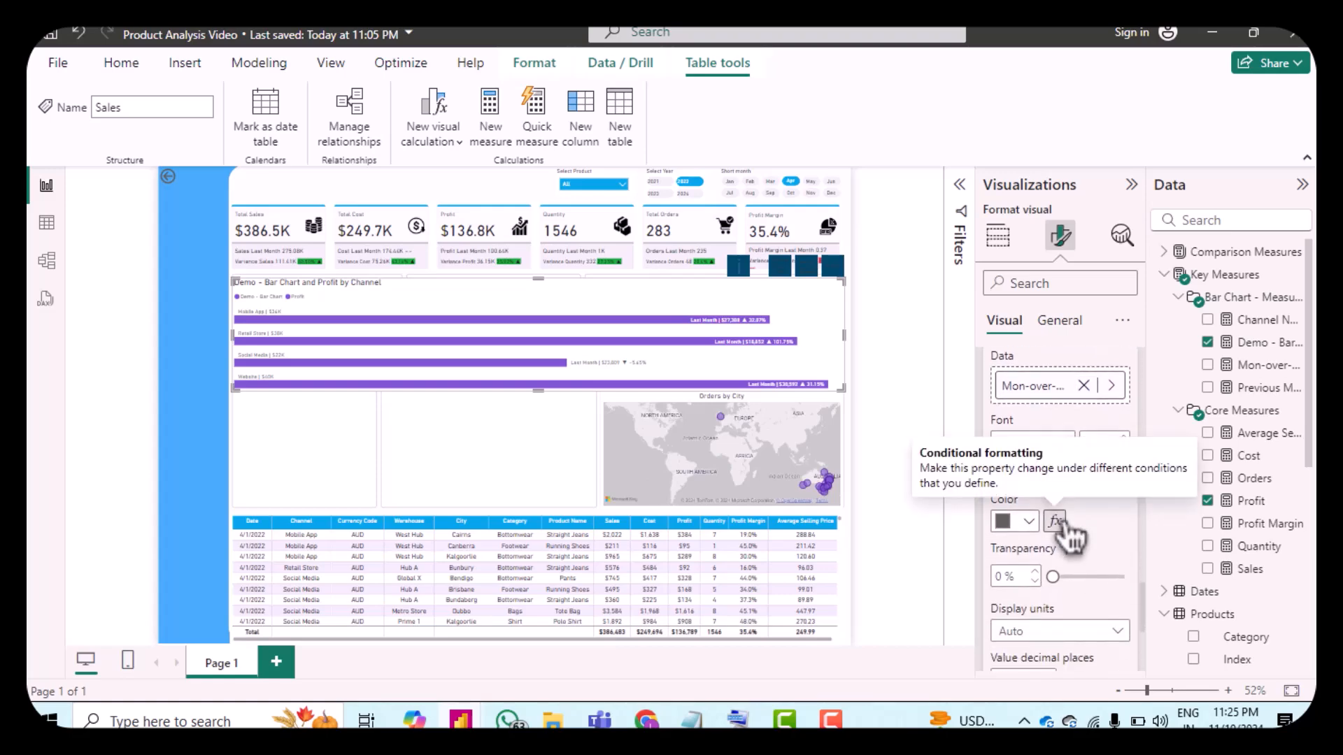
{"action": "left_click", "coordinate": [1056, 522]}
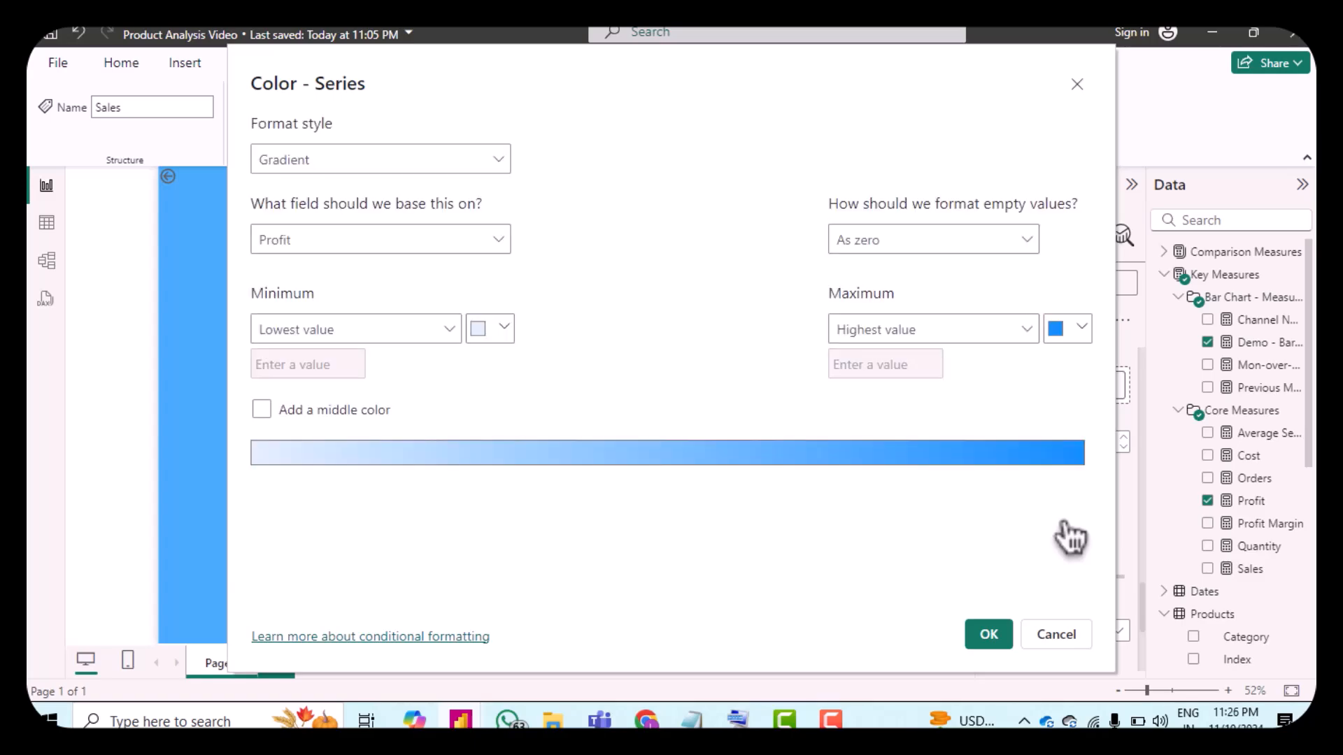
{"action": "left_click", "coordinate": [448, 163]}
{"action": "left_click", "coordinate": [362, 221]}
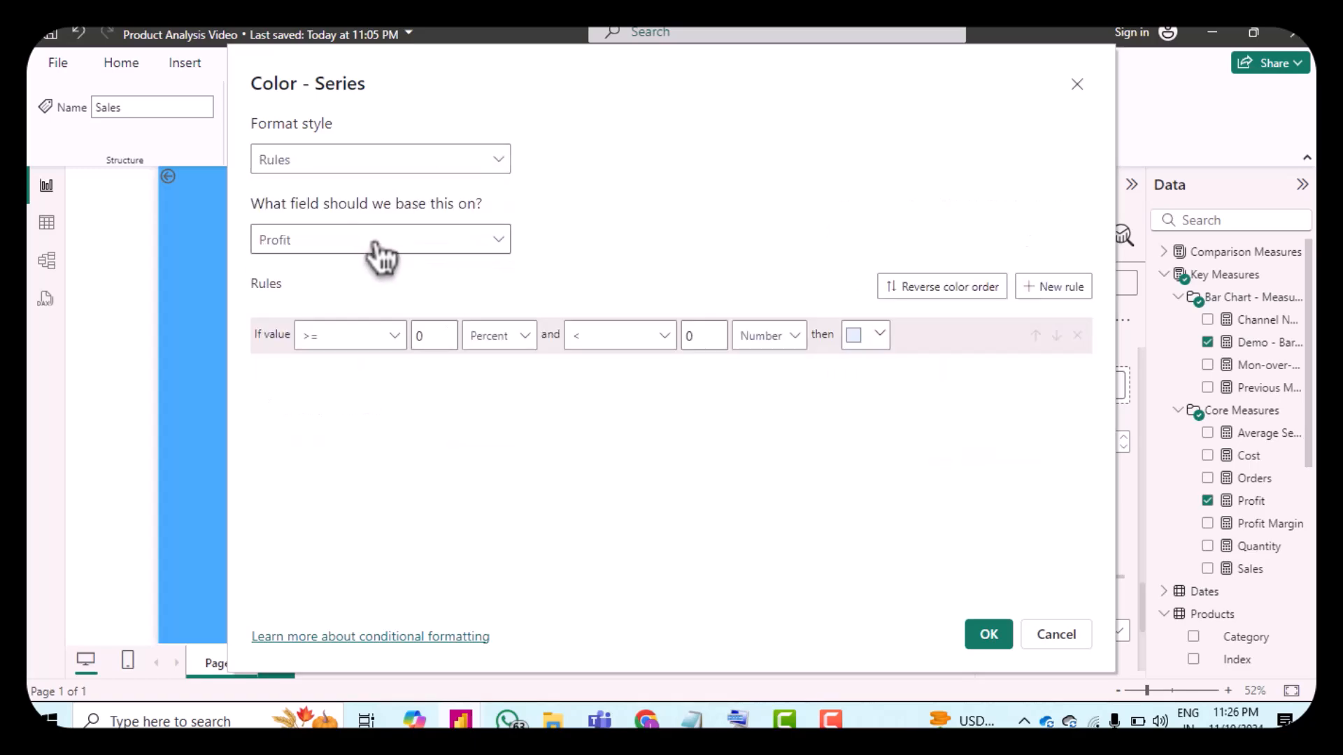
{"action": "left_click", "coordinate": [367, 239]}
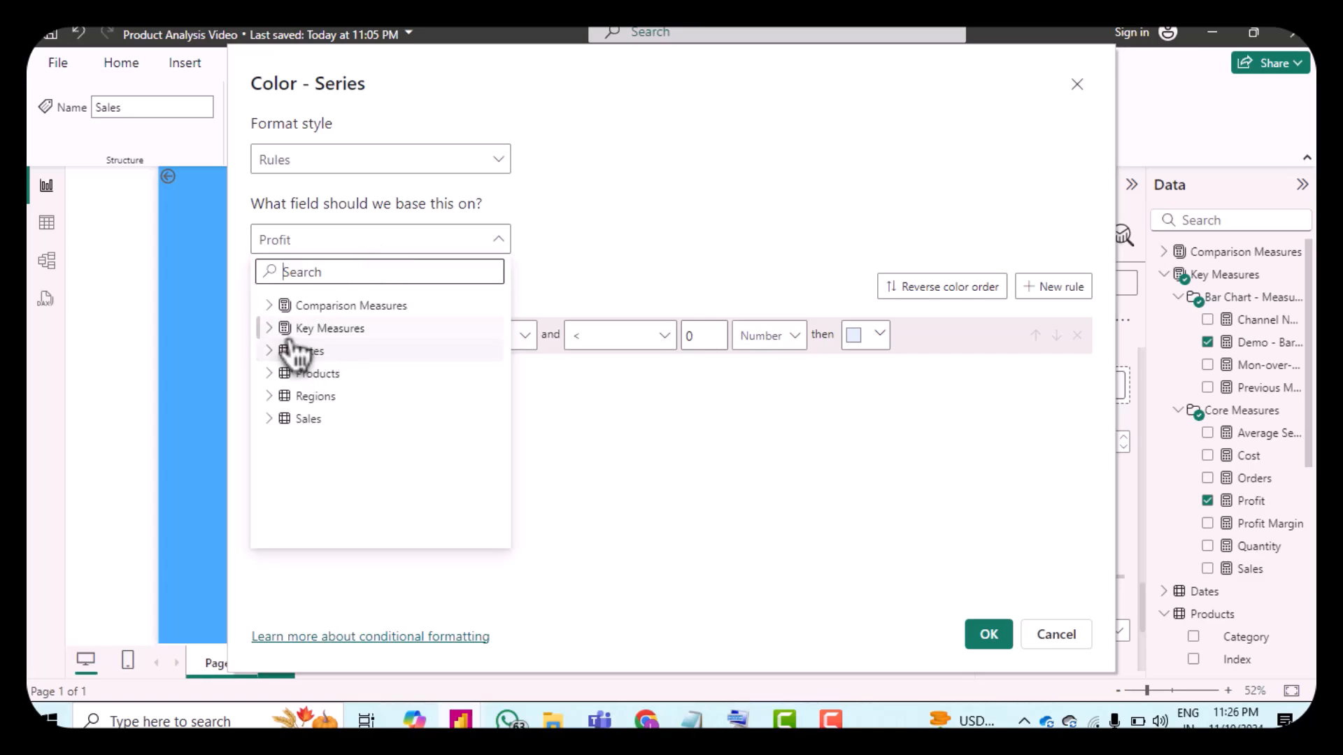
{"action": "left_click", "coordinate": [271, 330]}
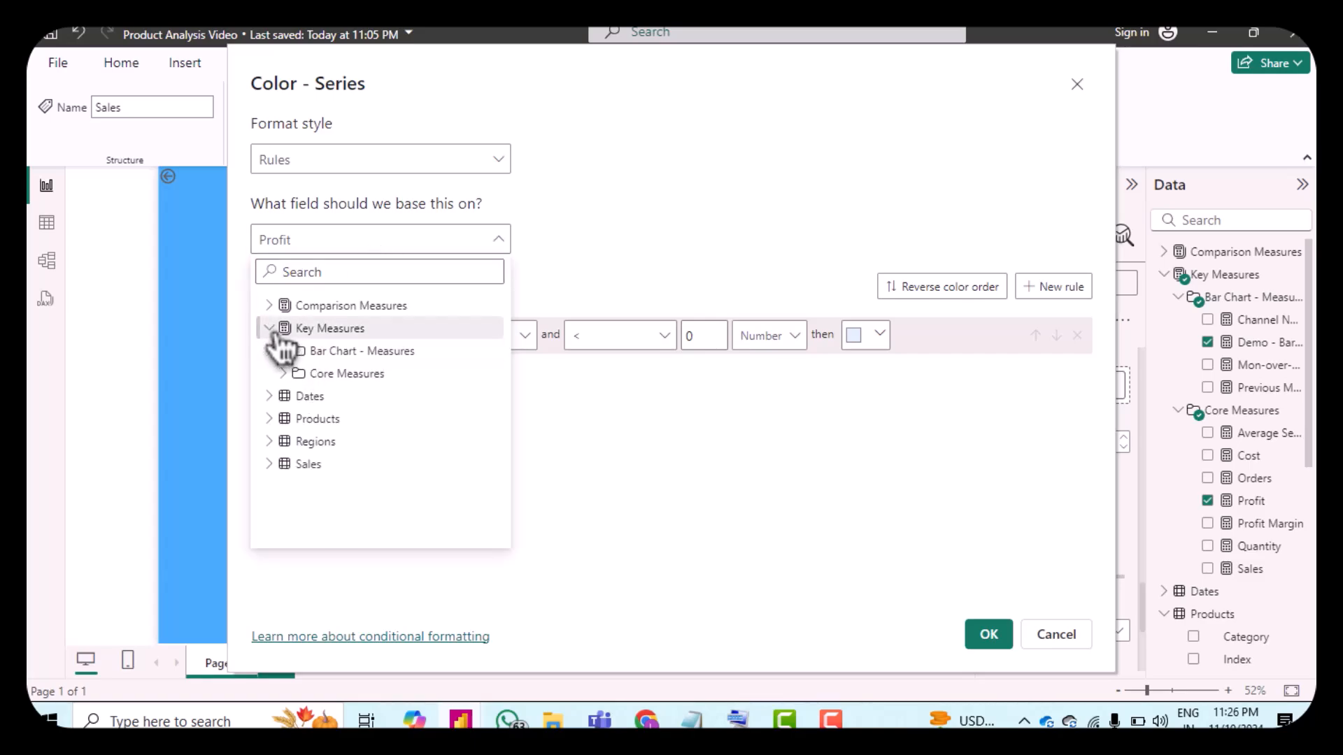
{"action": "left_click", "coordinate": [270, 307]}
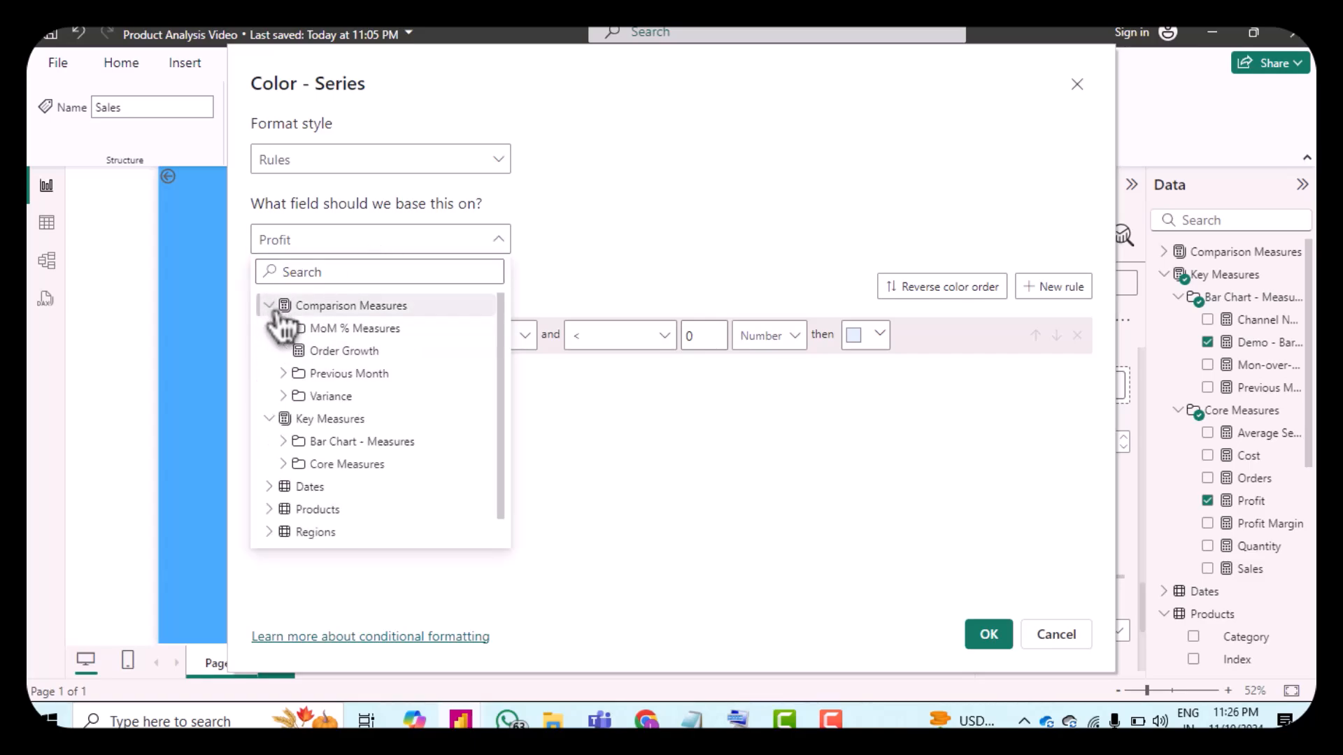
{"action": "left_click", "coordinate": [301, 397]}
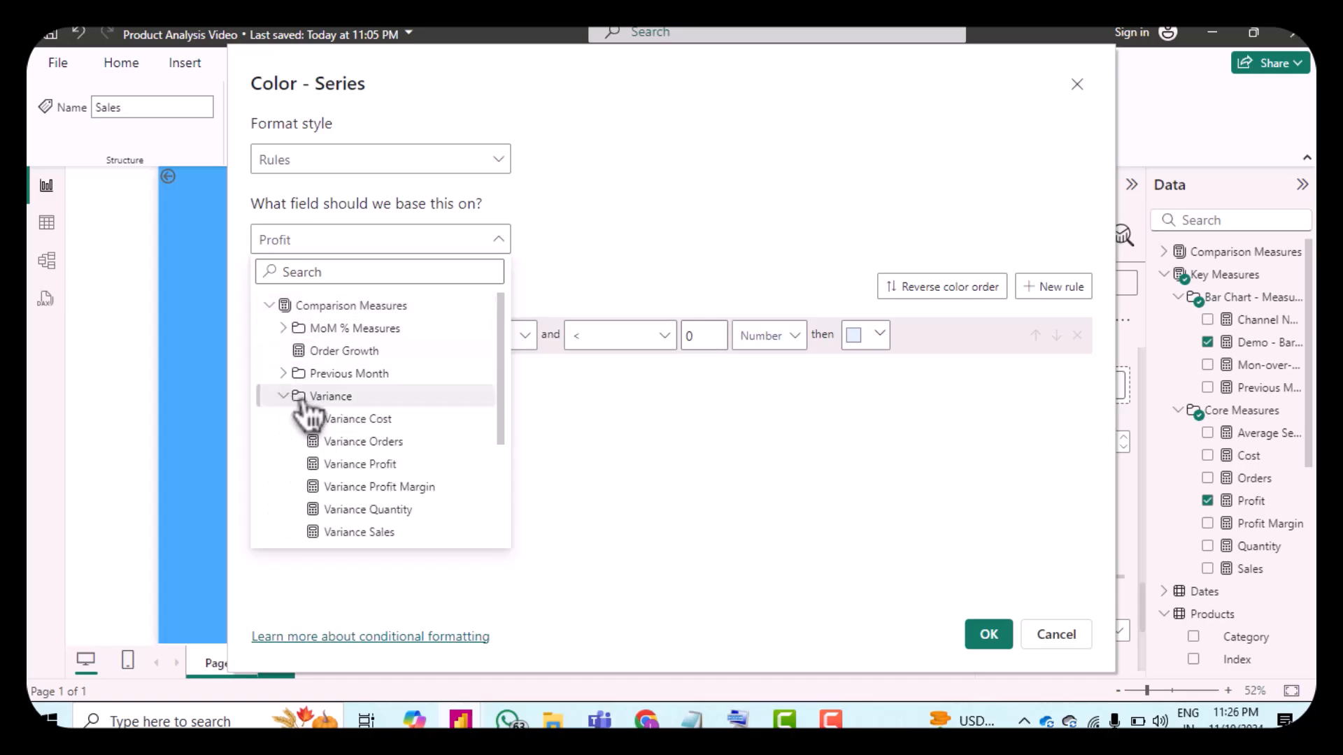
{"action": "left_click", "coordinate": [343, 465]}
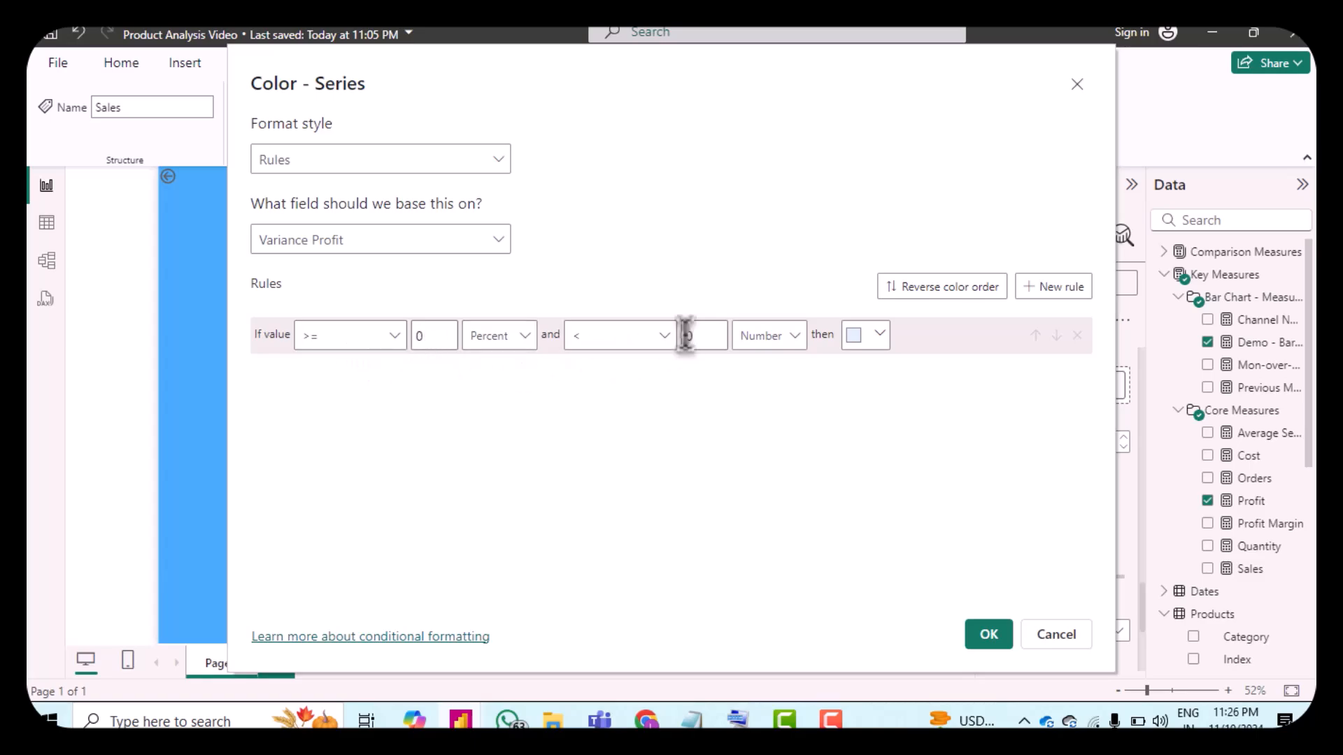
Step: Set the first rule's colour to the custom hex colour D64554
{"action": "left_click", "coordinate": [864, 337]}
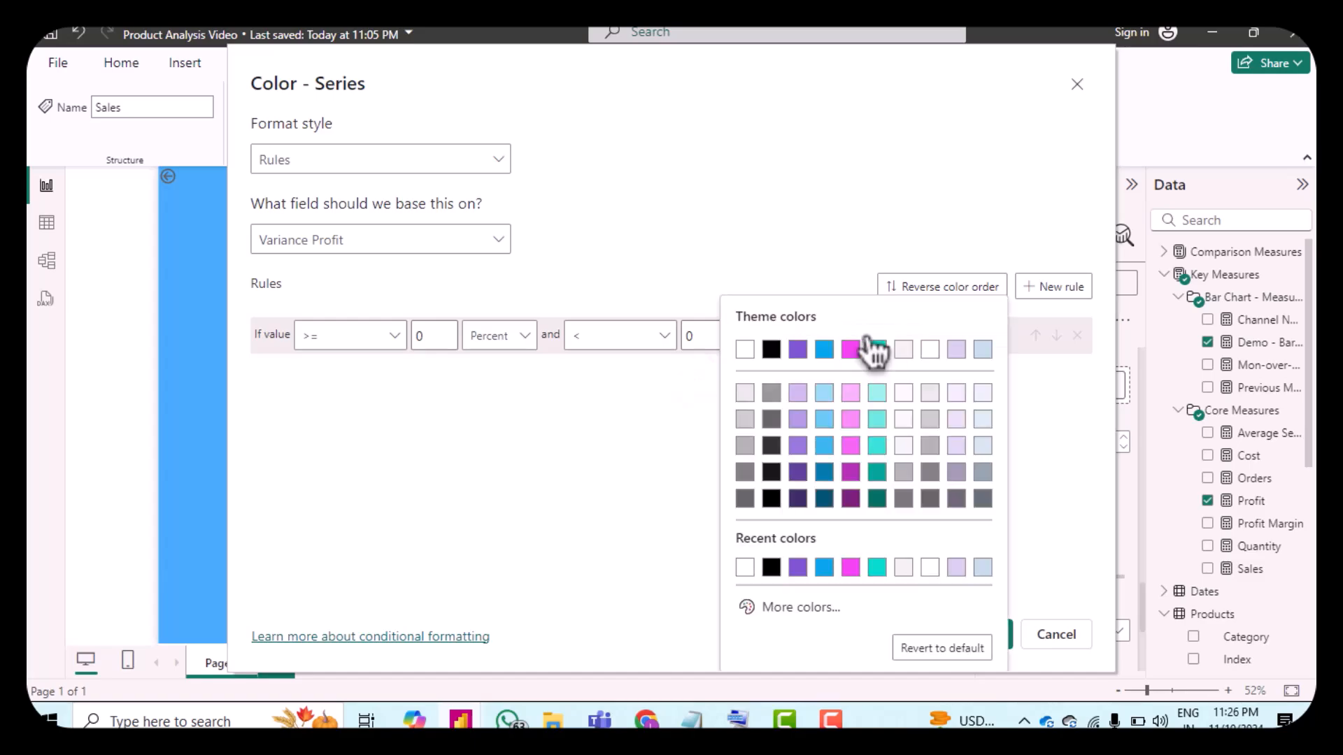
{"action": "left_click", "coordinate": [762, 607]}
{"action": "left_click_drag", "start_coordinate": [790, 545], "coordinate": [748, 544]}
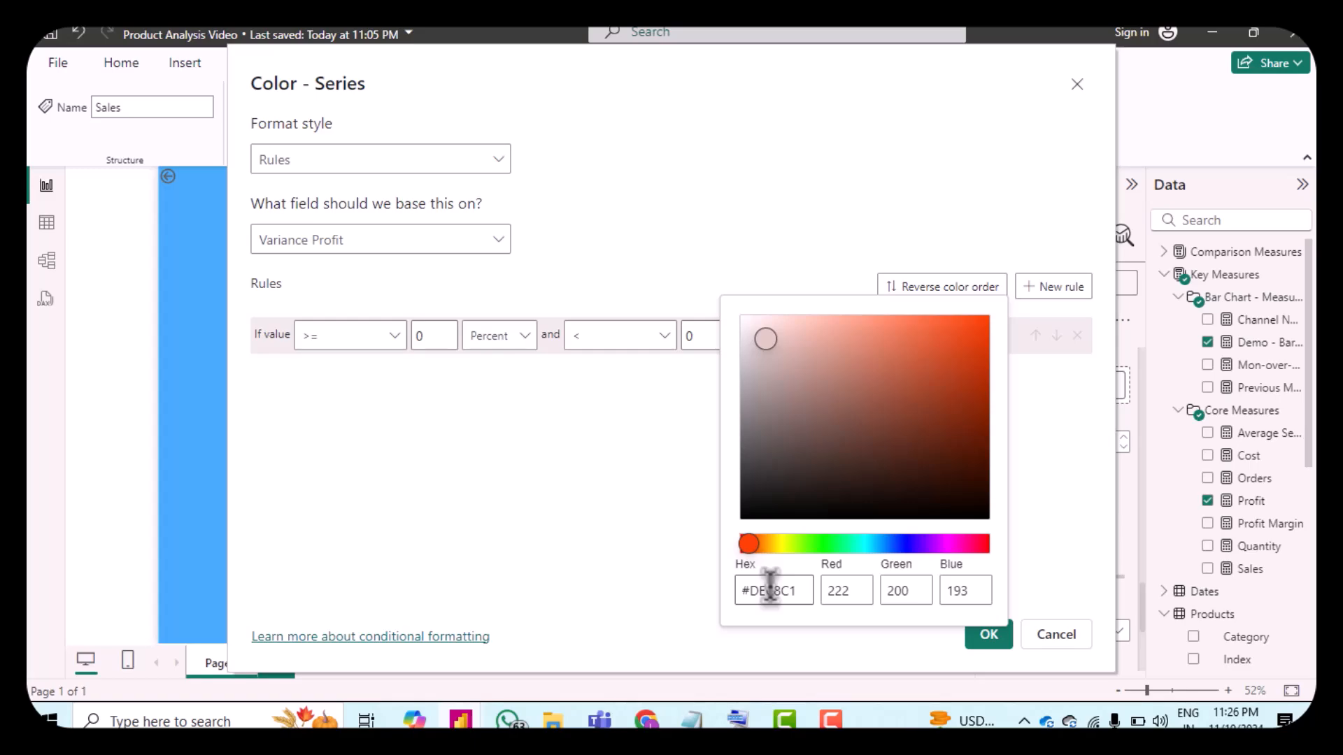
{"action": "double_click", "coordinate": [769, 588]}
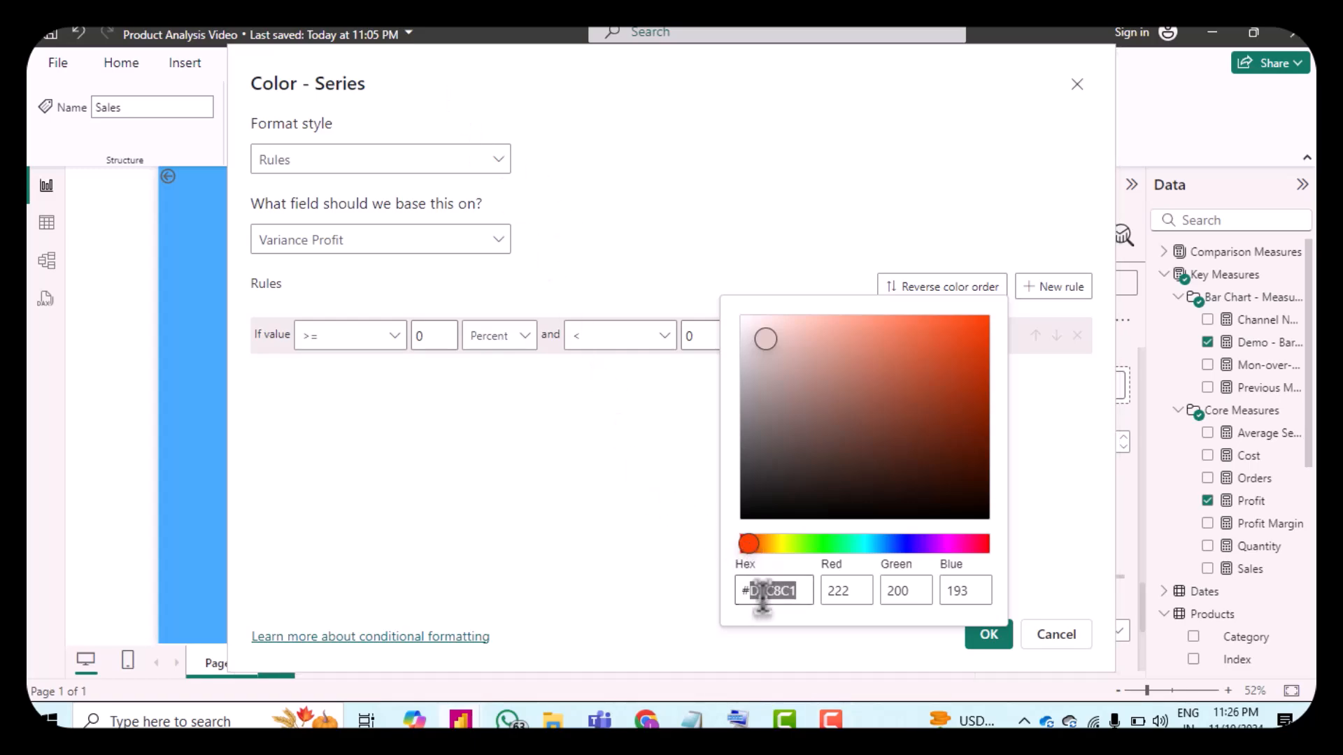
{"action": "type", "text": "d"}
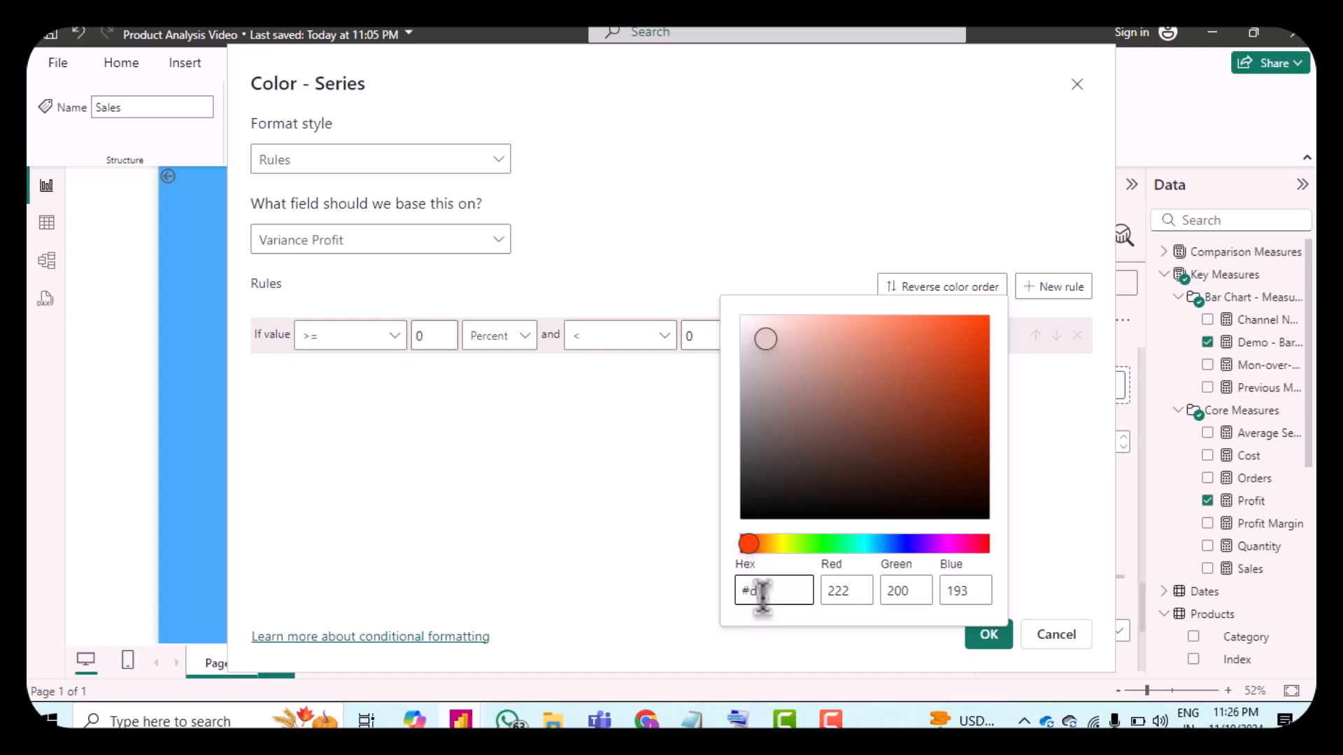
{"action": "type", "text": "5454"}
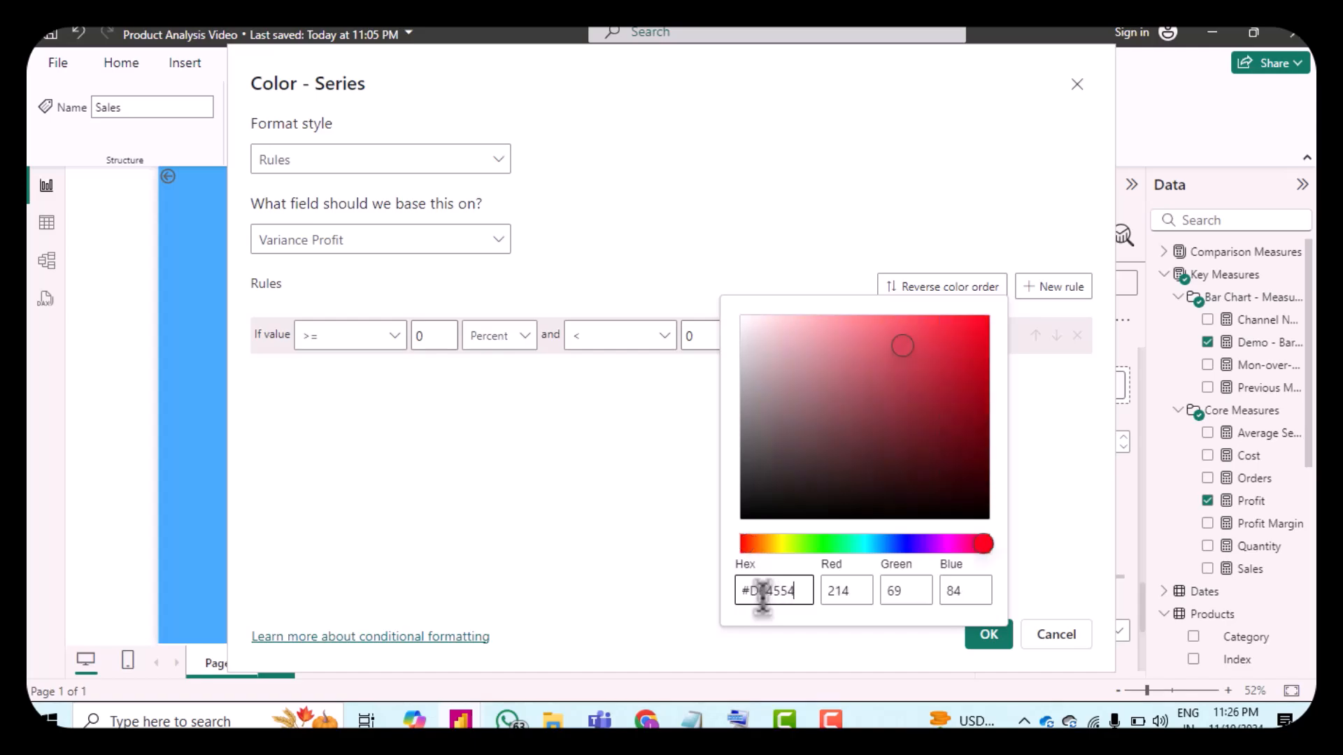
{"action": "left_click", "coordinate": [1032, 606]}
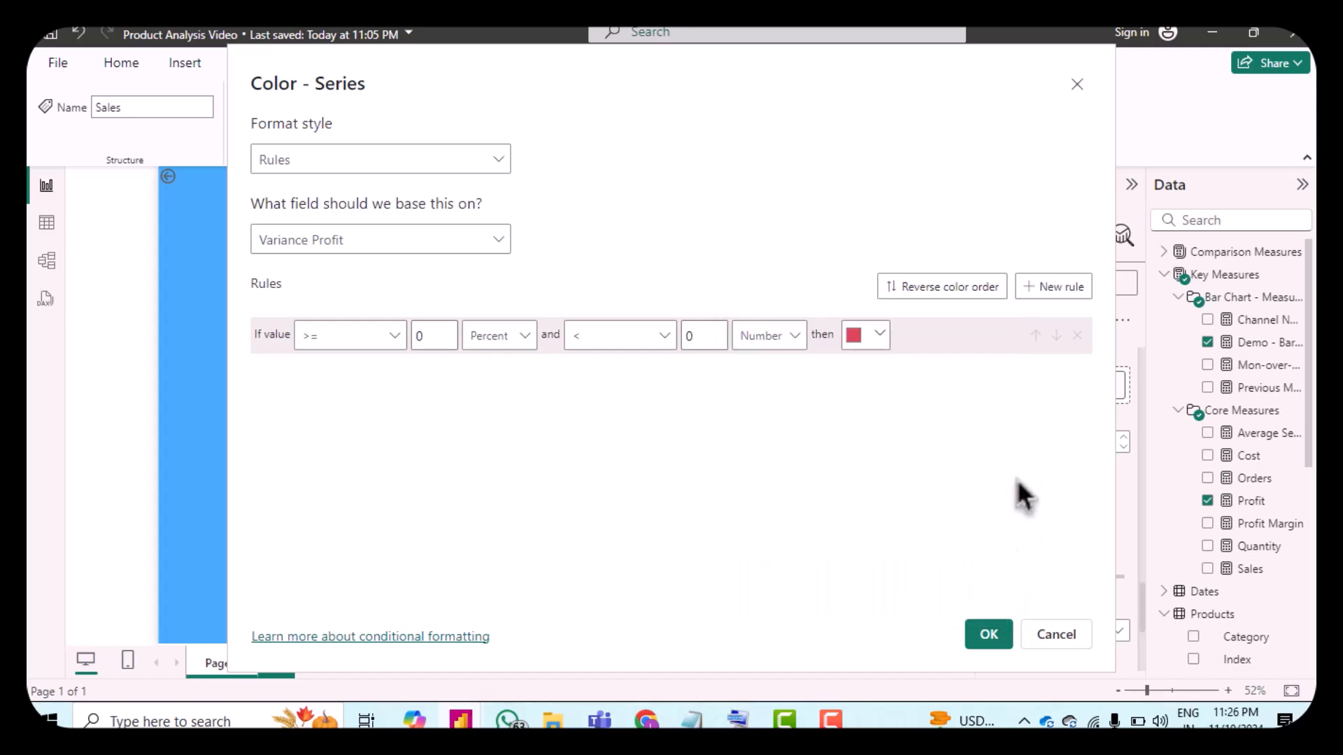
Step: Add a second rule for values >= 0 Number and <= 100 Percent
{"action": "left_click", "coordinate": [1048, 288]}
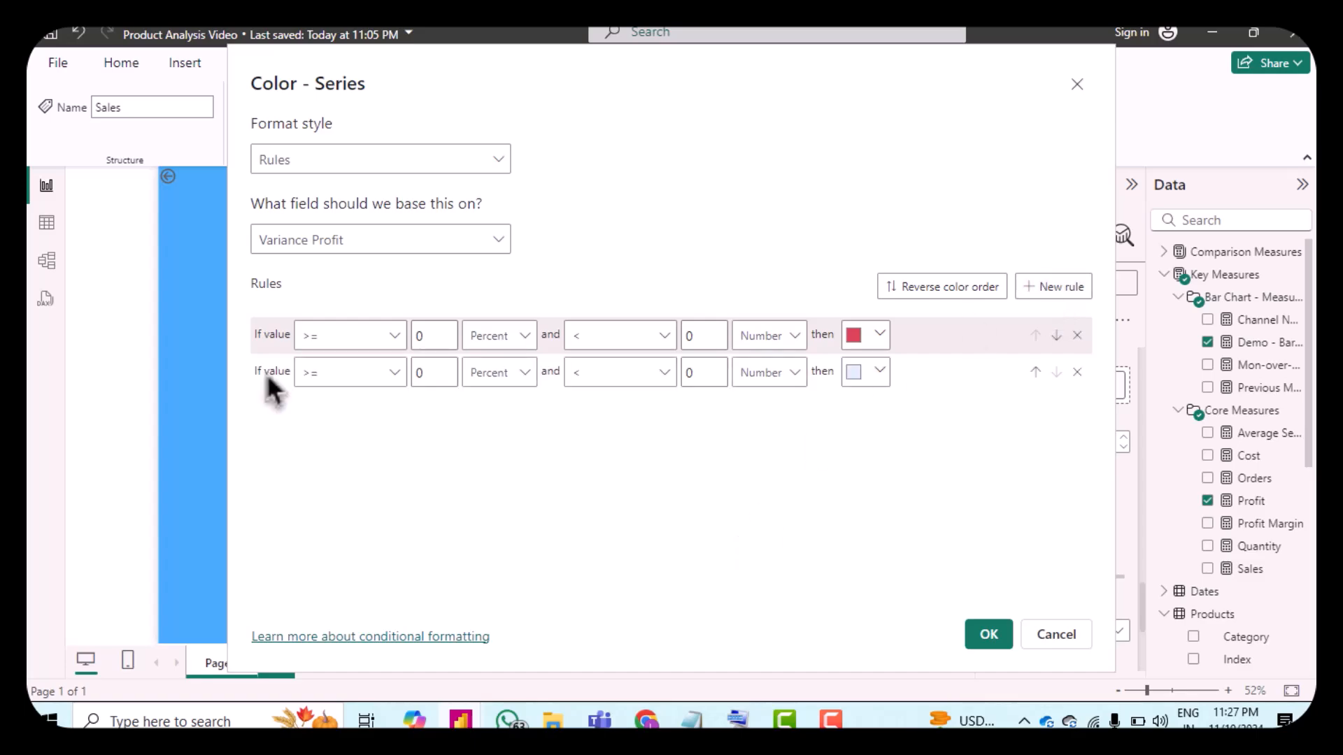
{"action": "left_click", "coordinate": [494, 378]}
{"action": "left_click", "coordinate": [495, 409]}
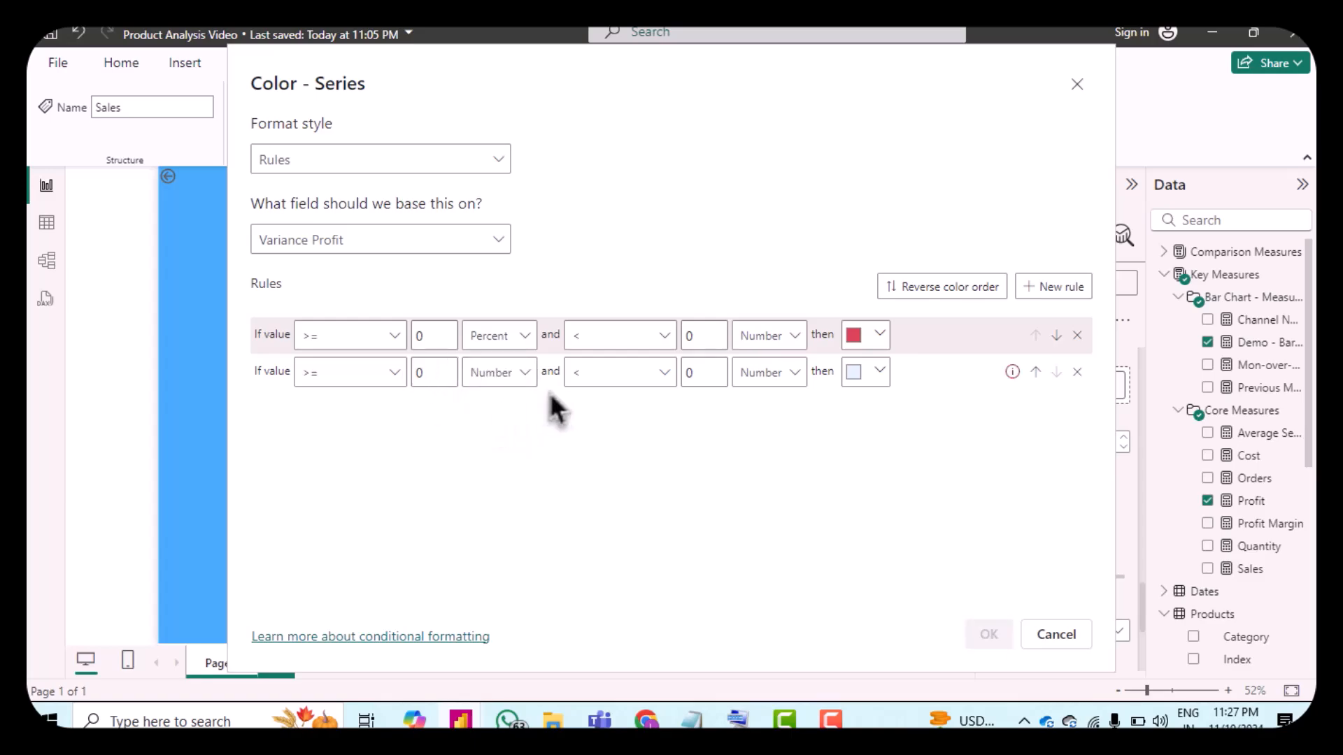
{"action": "left_click", "coordinate": [614, 381]}
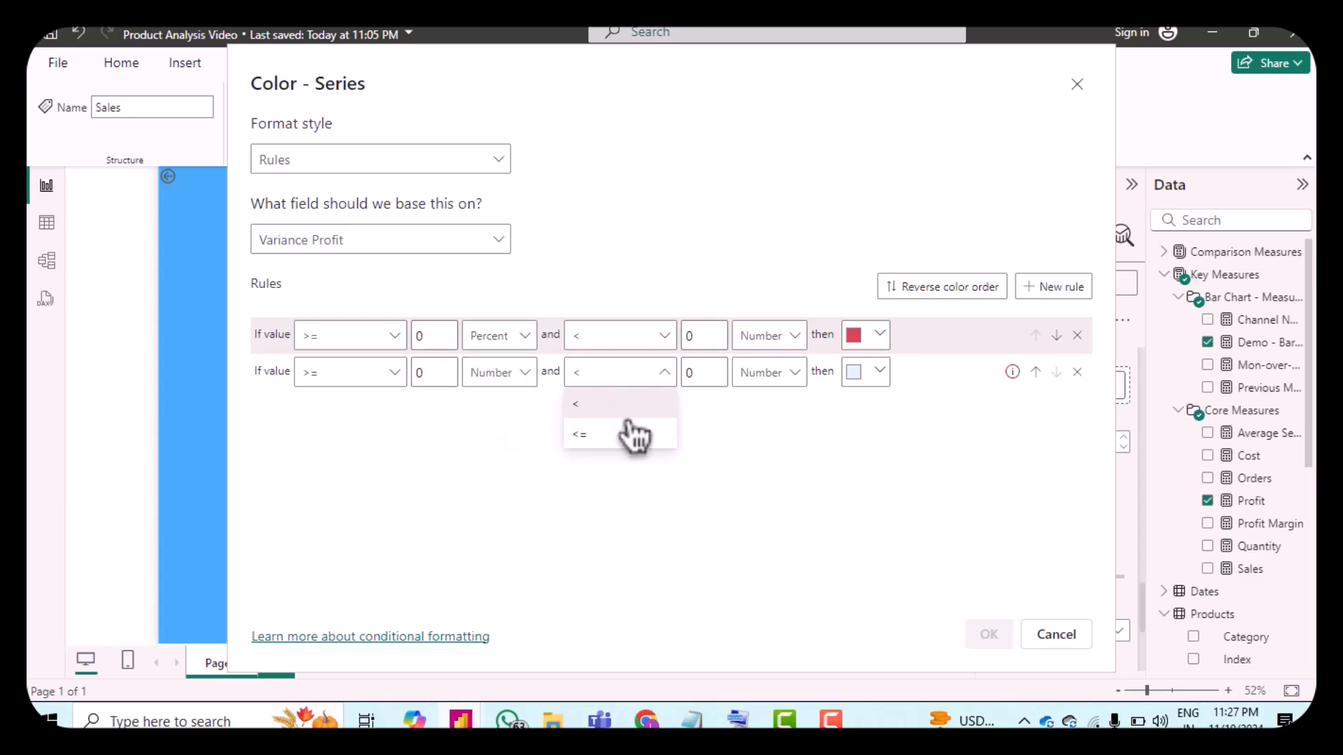
{"action": "left_click", "coordinate": [634, 445]}
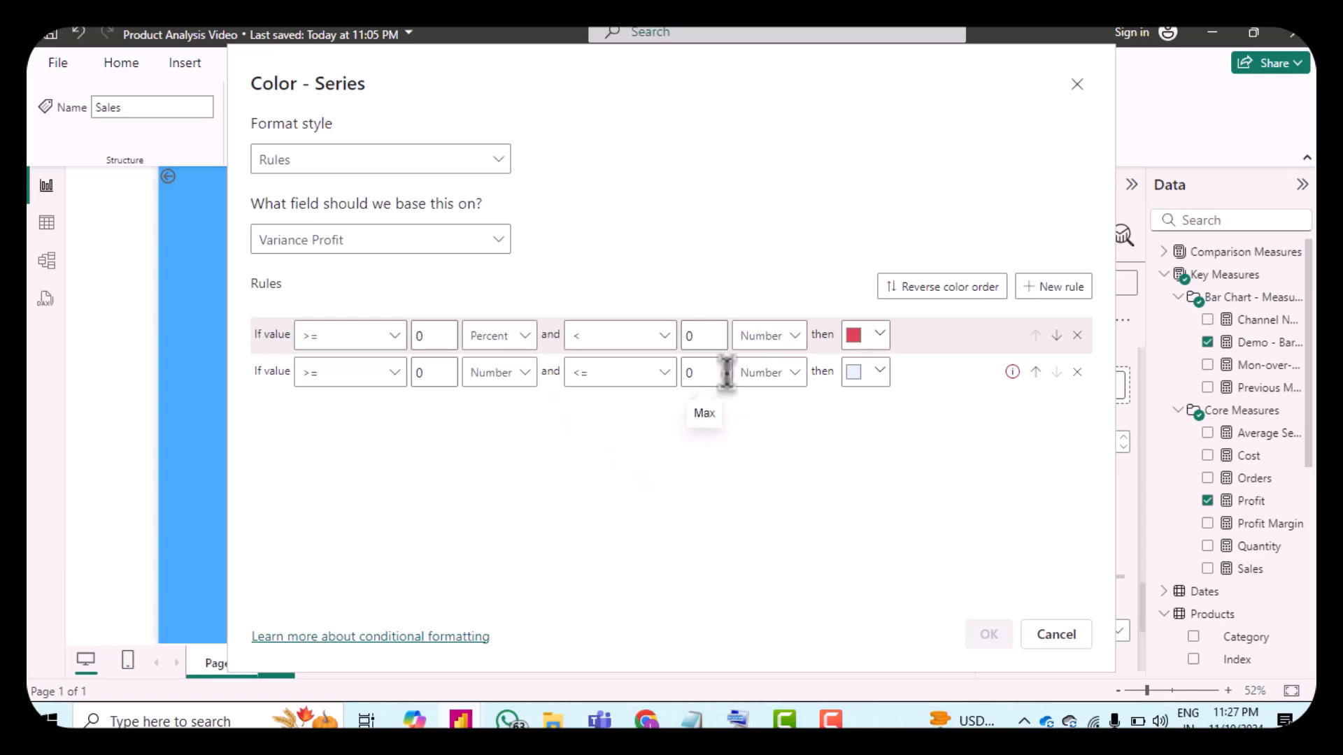
{"action": "left_click", "coordinate": [686, 372]}
{"action": "type", "text": "10"}
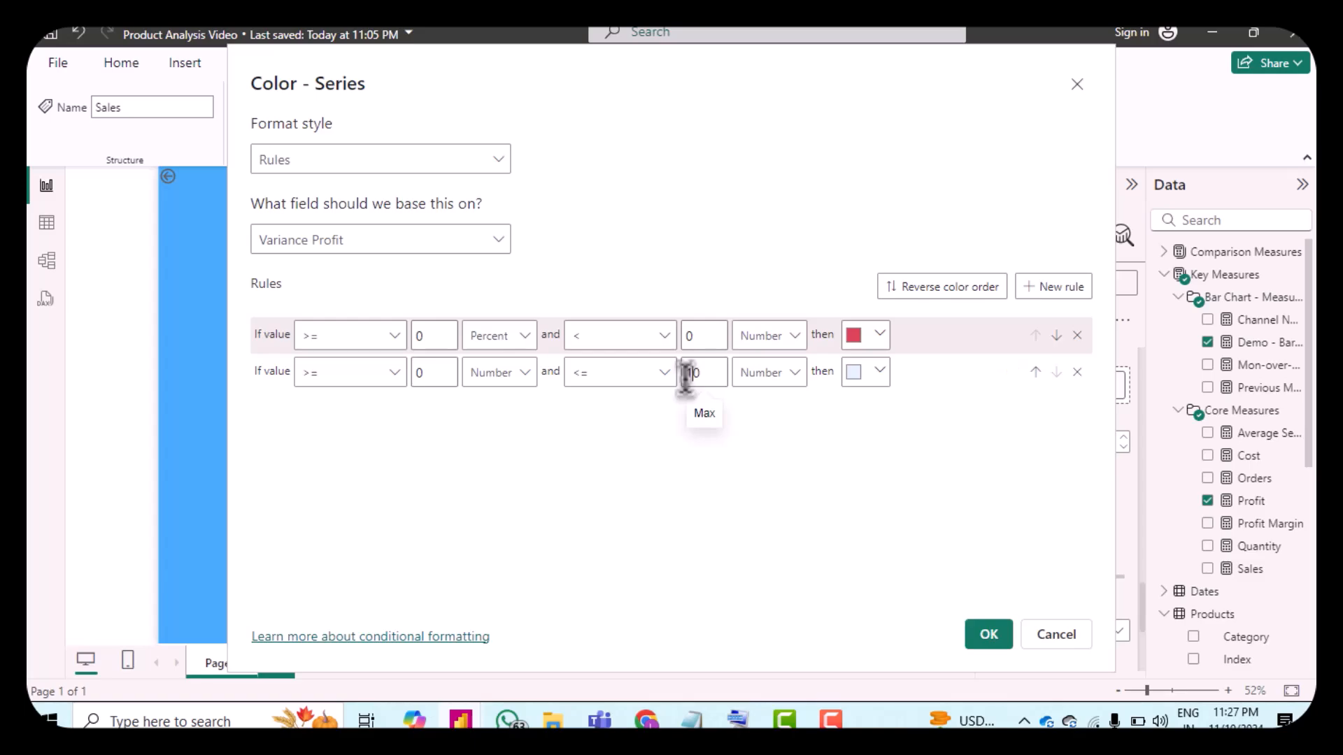
{"action": "left_click", "coordinate": [765, 375]}
{"action": "left_click", "coordinate": [758, 434]}
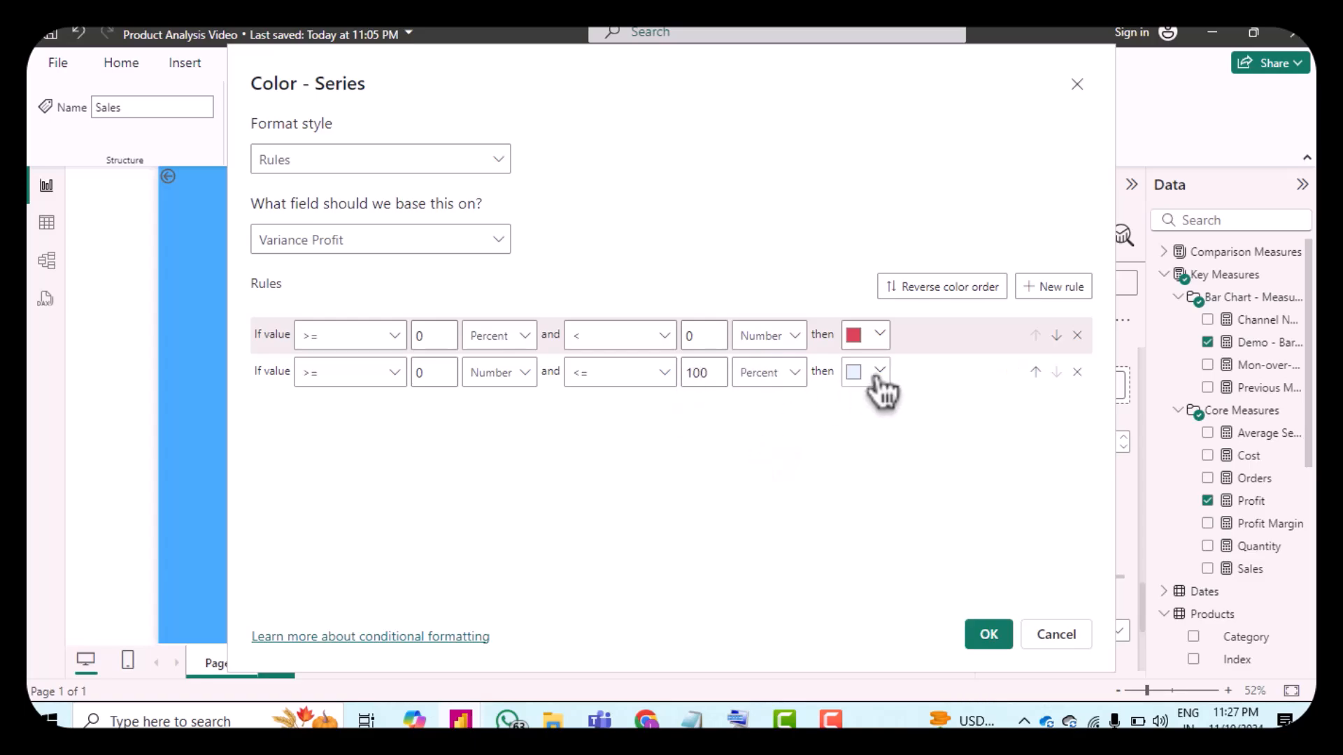
Step: Set the second rule's colour to hex 1AAB40 and apply the conditional formatting
{"action": "left_click", "coordinate": [874, 372]}
{"action": "left_click", "coordinate": [800, 358]}
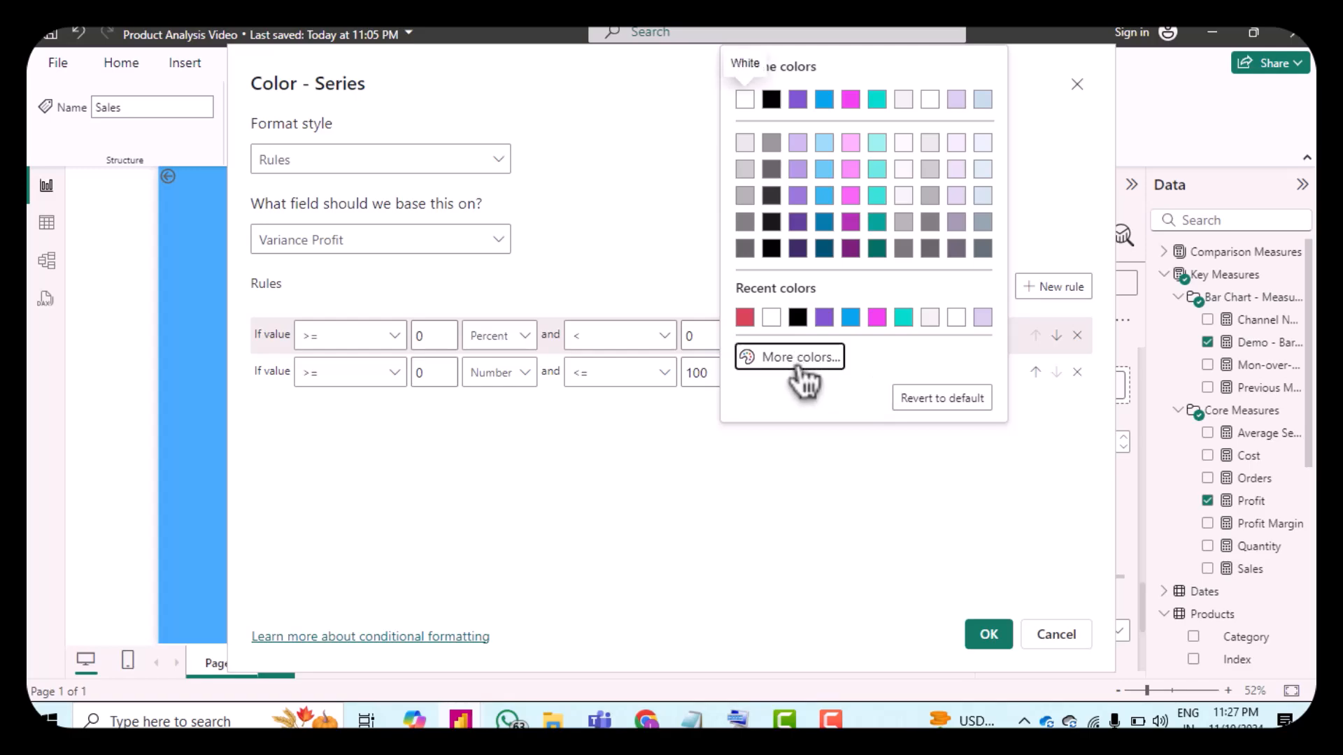
{"action": "type", "text": "1a"}
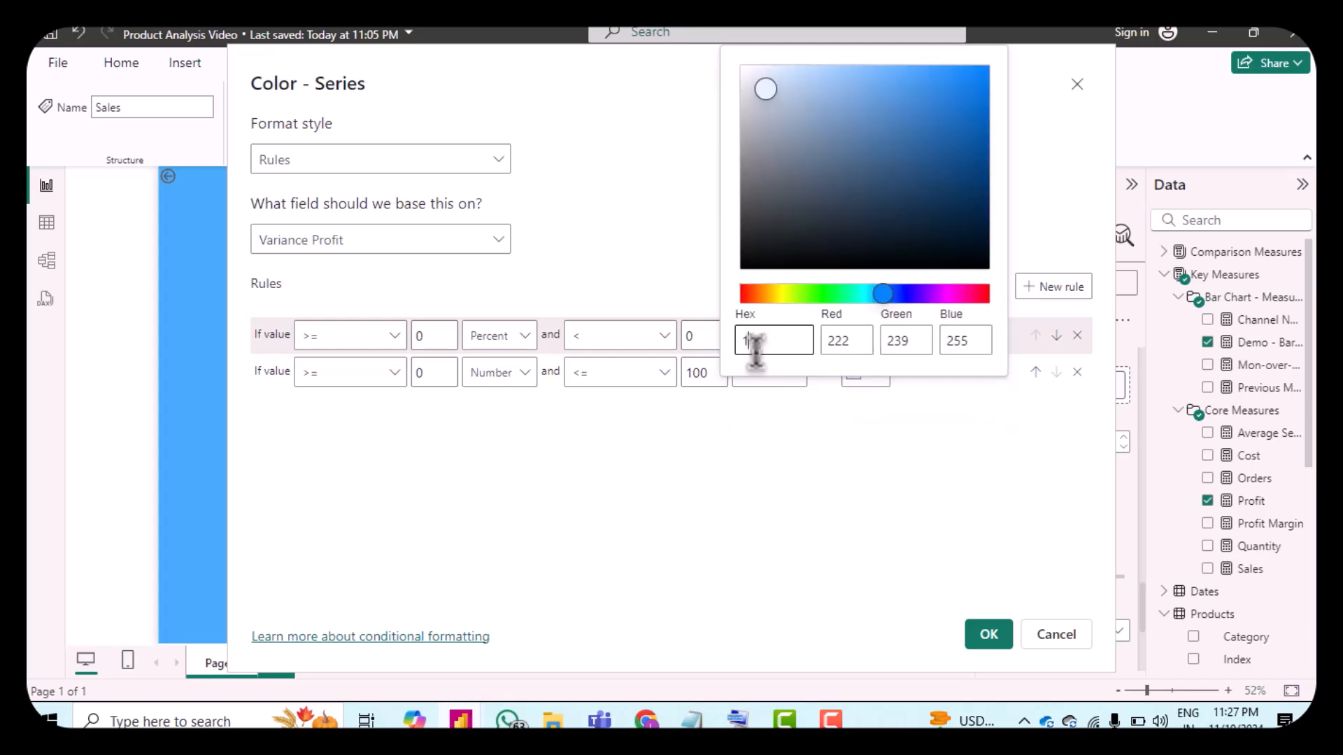
{"action": "type", "text": "ab40"}
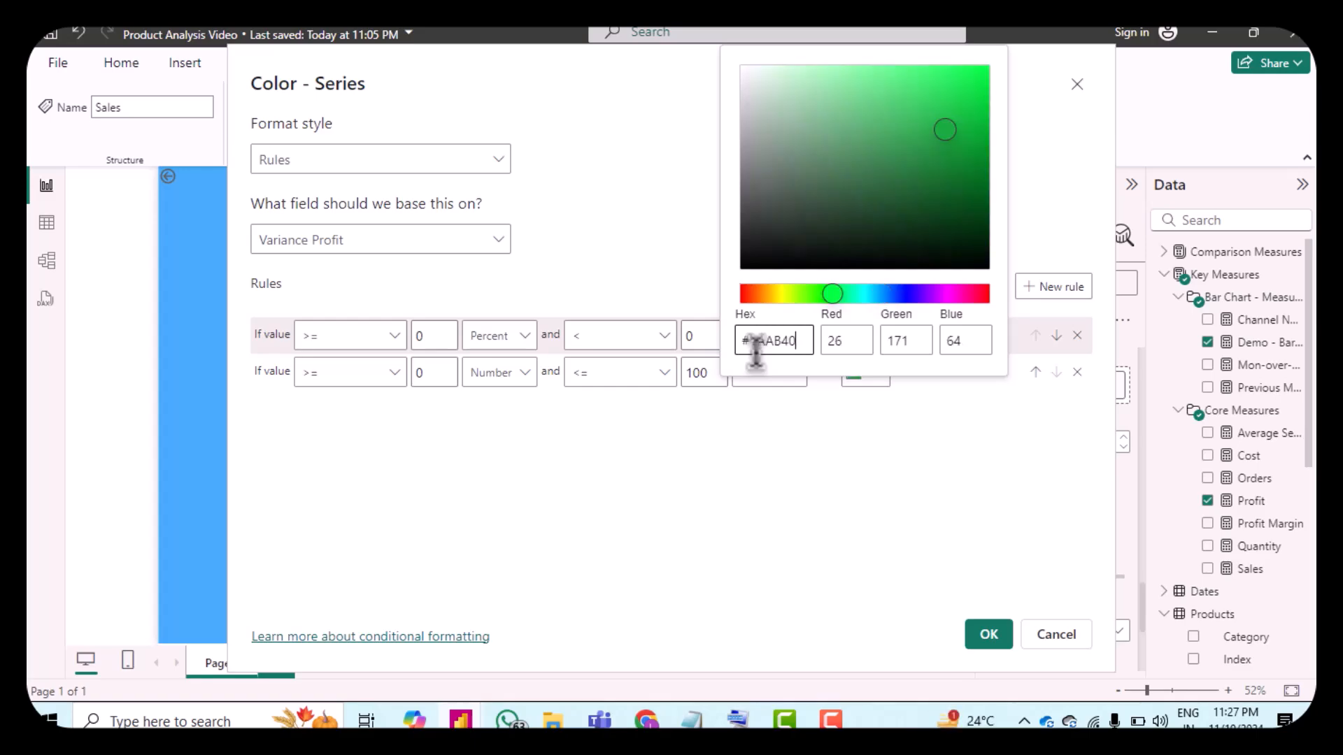
{"action": "left_click", "coordinate": [959, 564]}
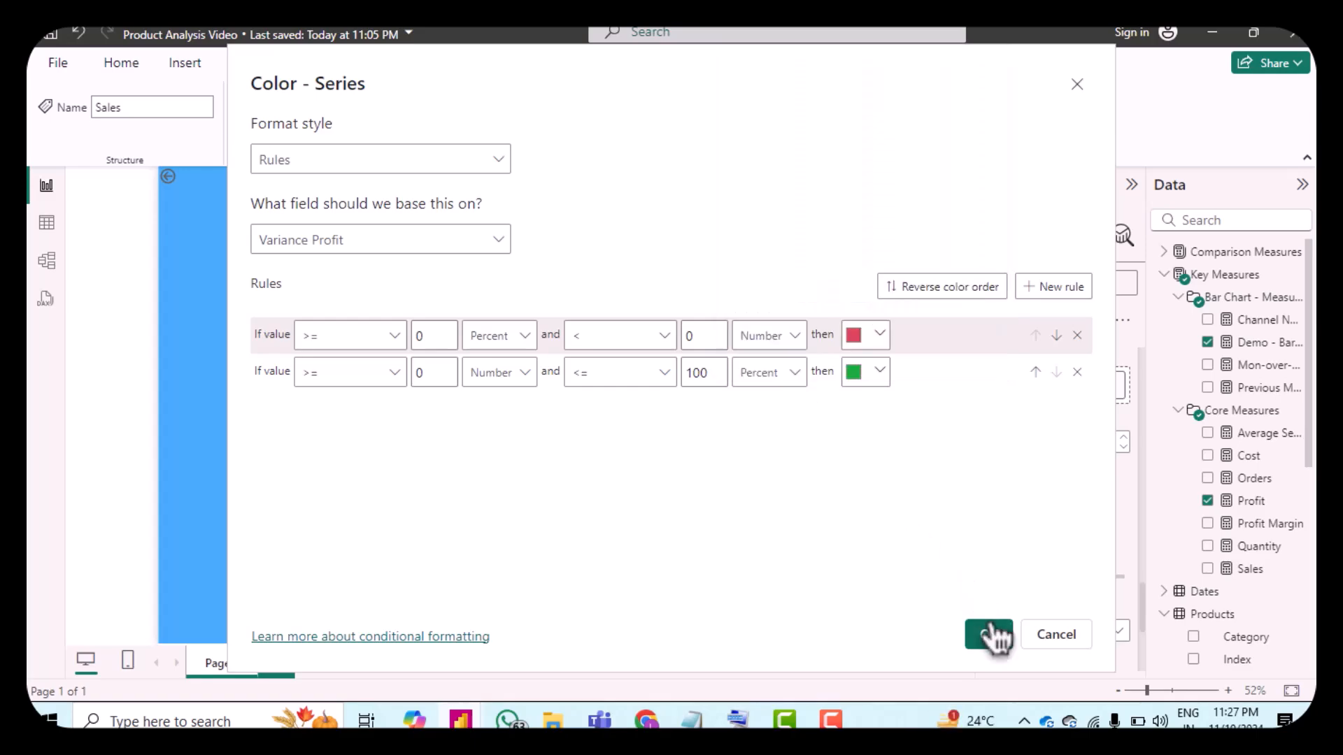
{"action": "left_click", "coordinate": [988, 632]}
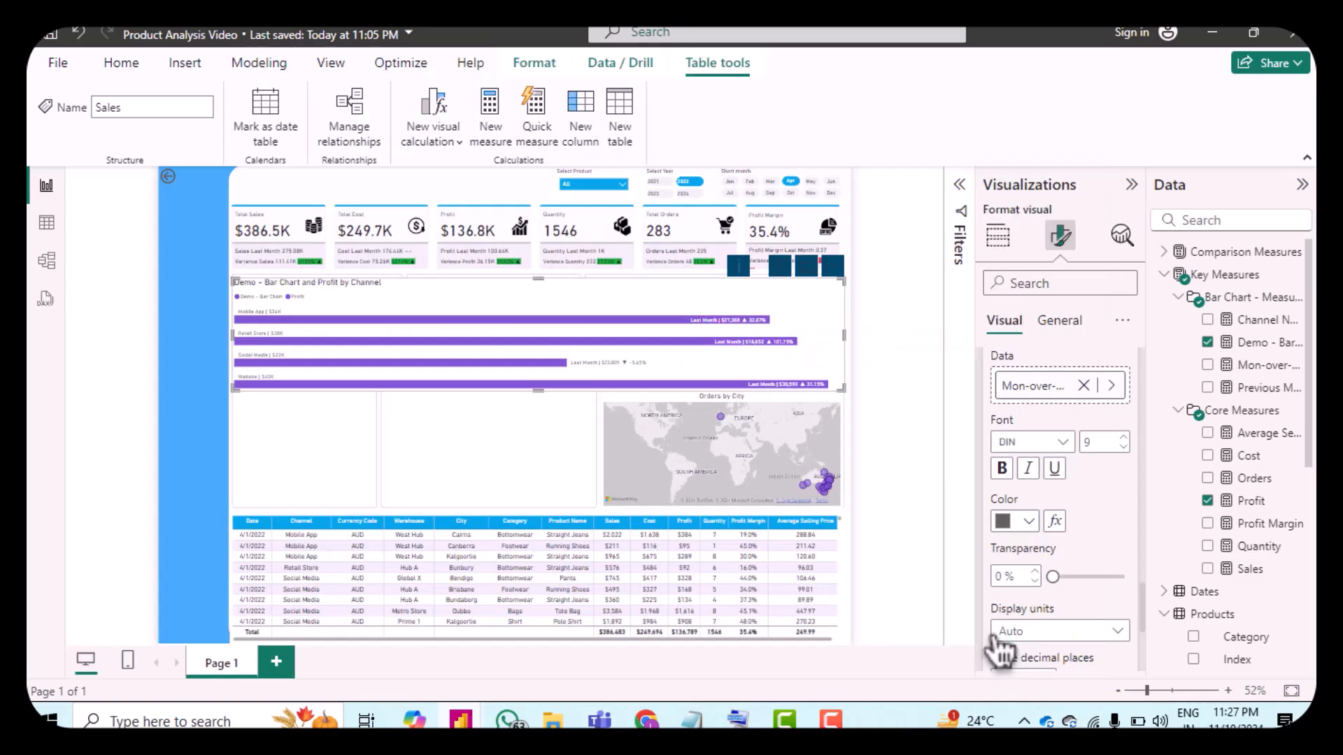
Step: Set the bar chart visual's height to 217
{"action": "scroll", "coordinate": [1021, 581], "scroll_direction": "up", "scroll_amount": 5}
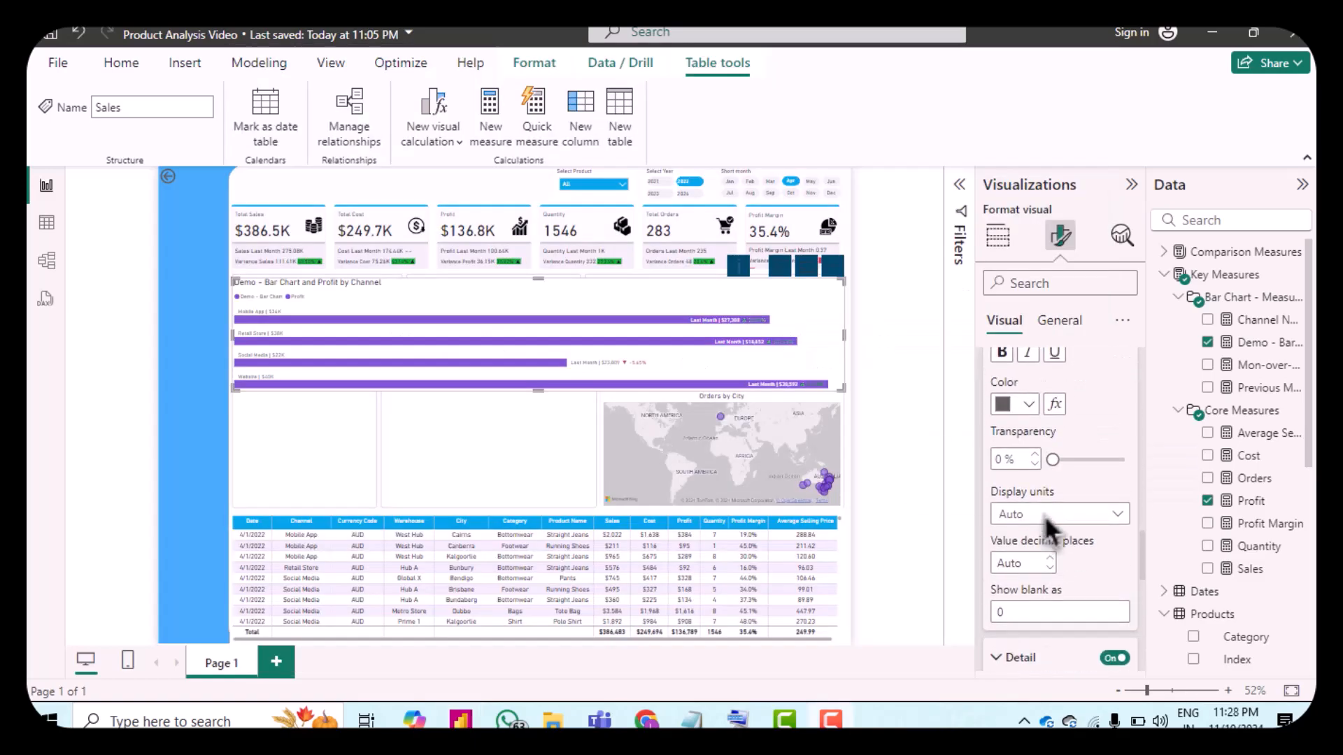
{"action": "left_click", "coordinate": [1059, 322]}
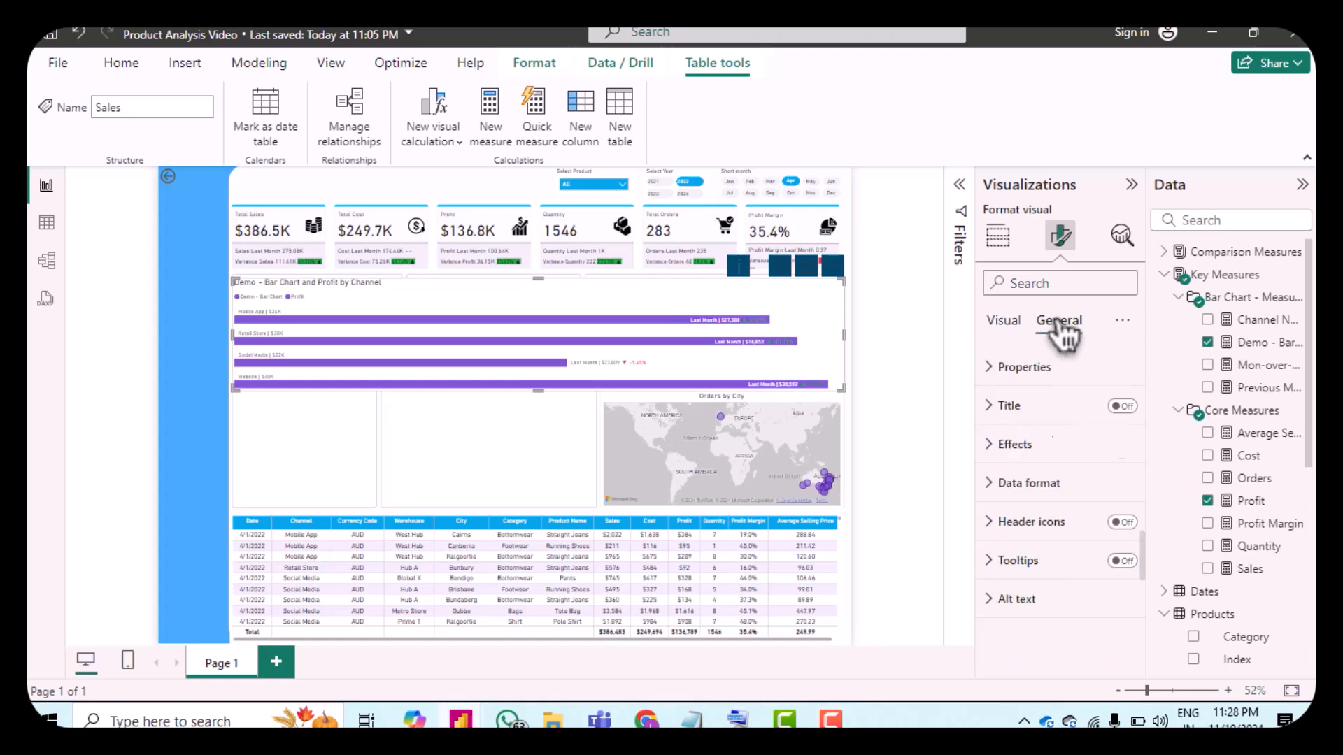
{"action": "left_click", "coordinate": [1004, 371]}
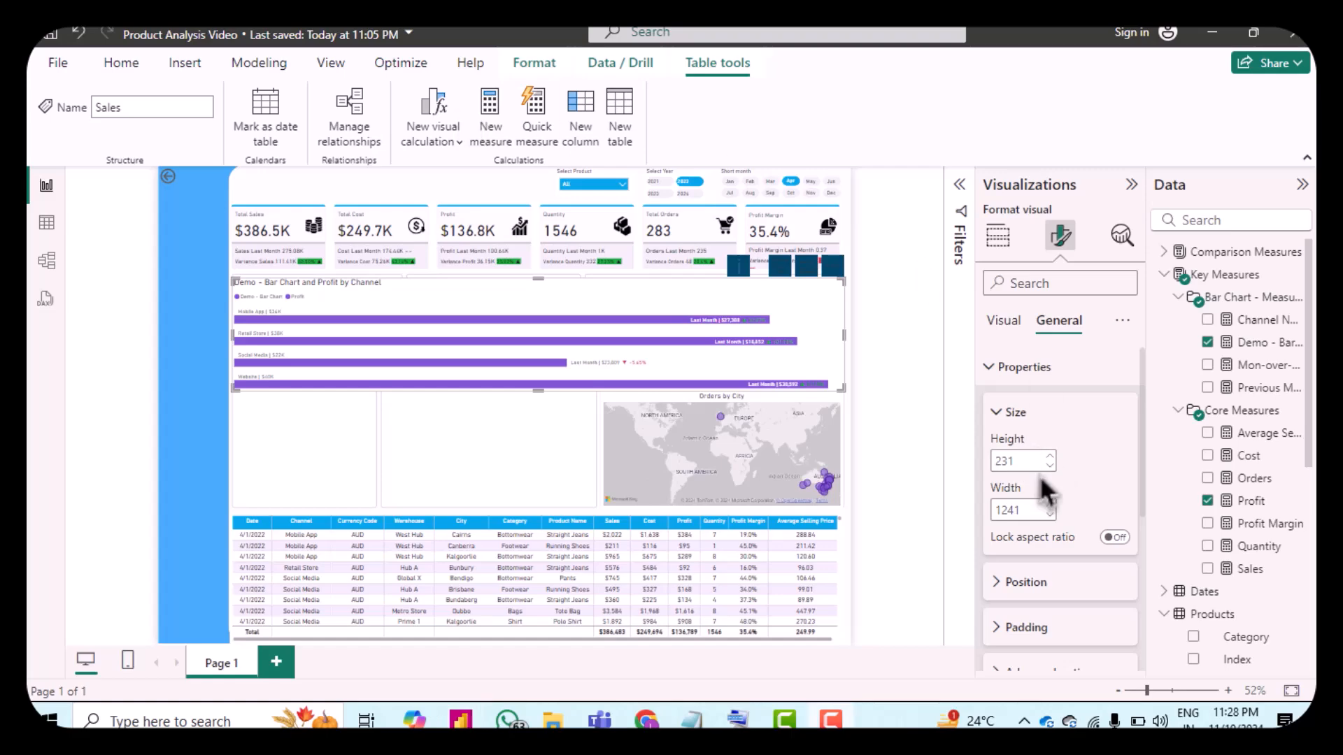
{"action": "double_click", "coordinate": [1024, 462]}
{"action": "left_click", "coordinate": [1025, 461]}
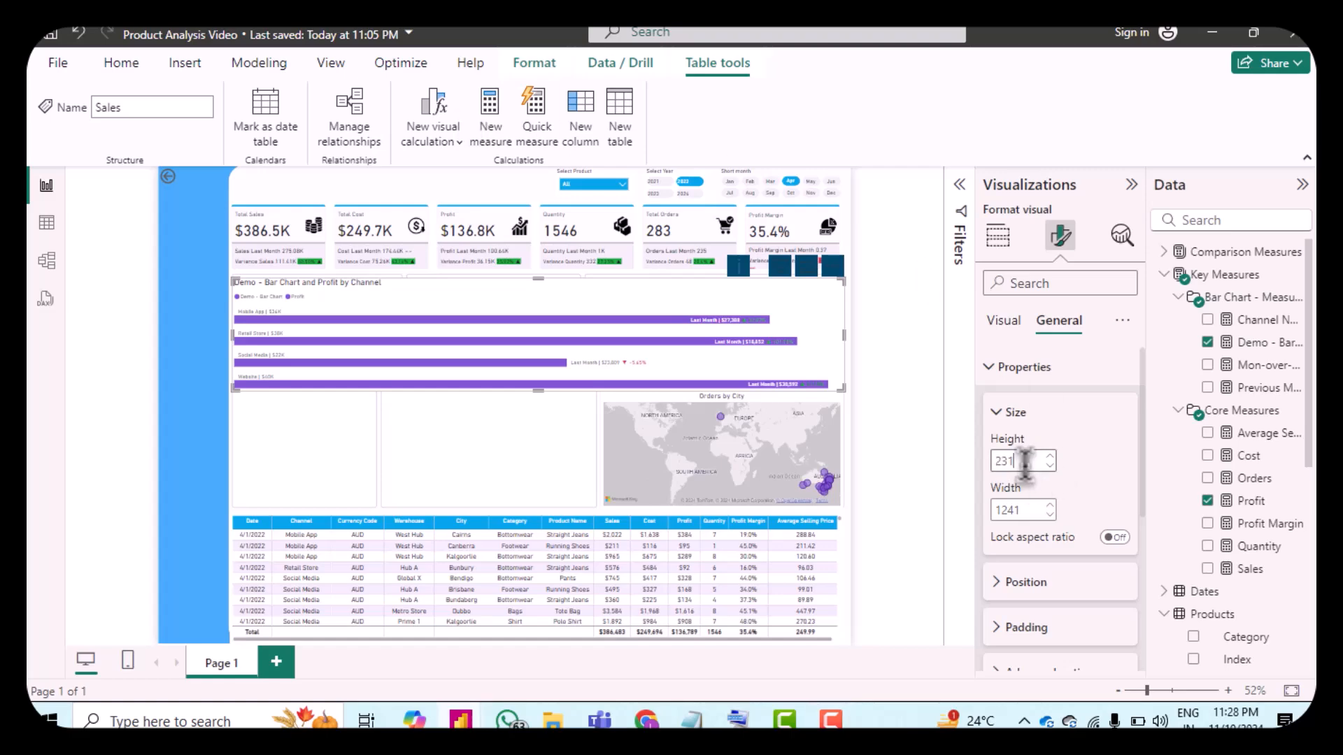
{"action": "key", "text": "BackSpace"}
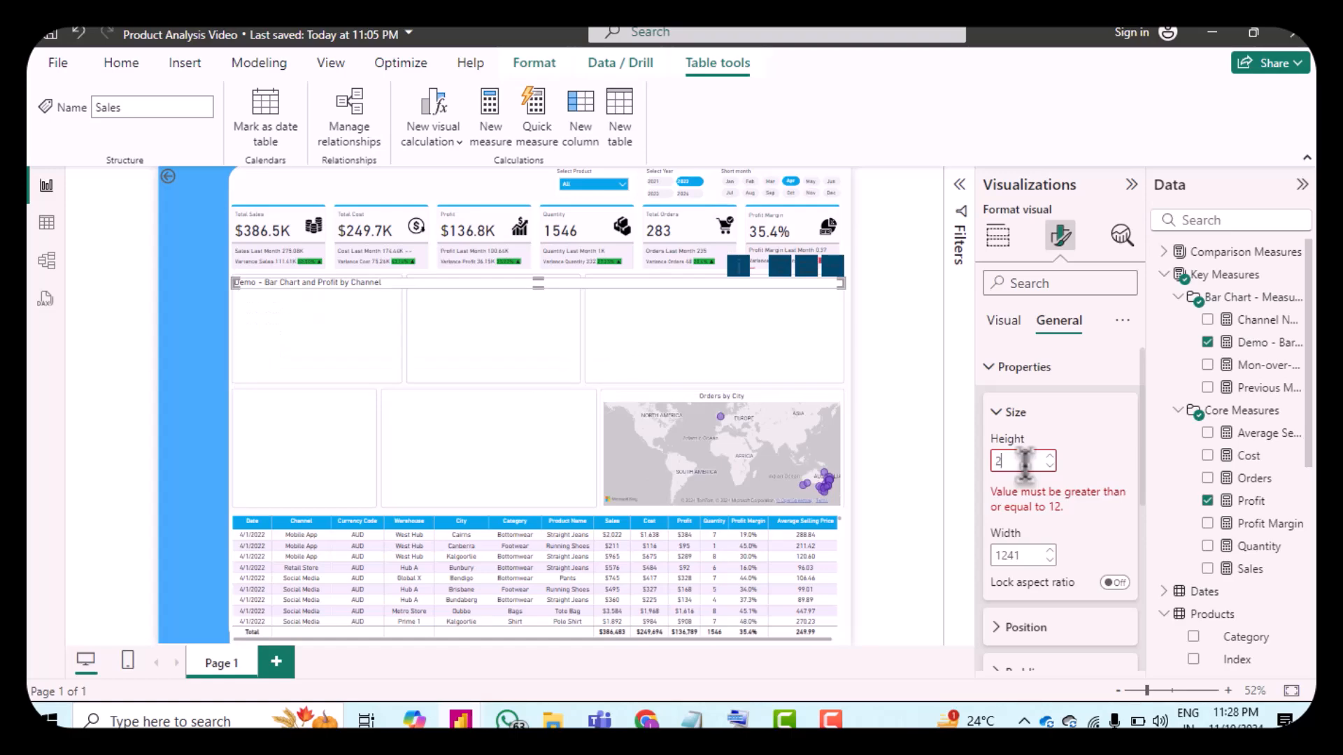
{"action": "type", "text": "17"}
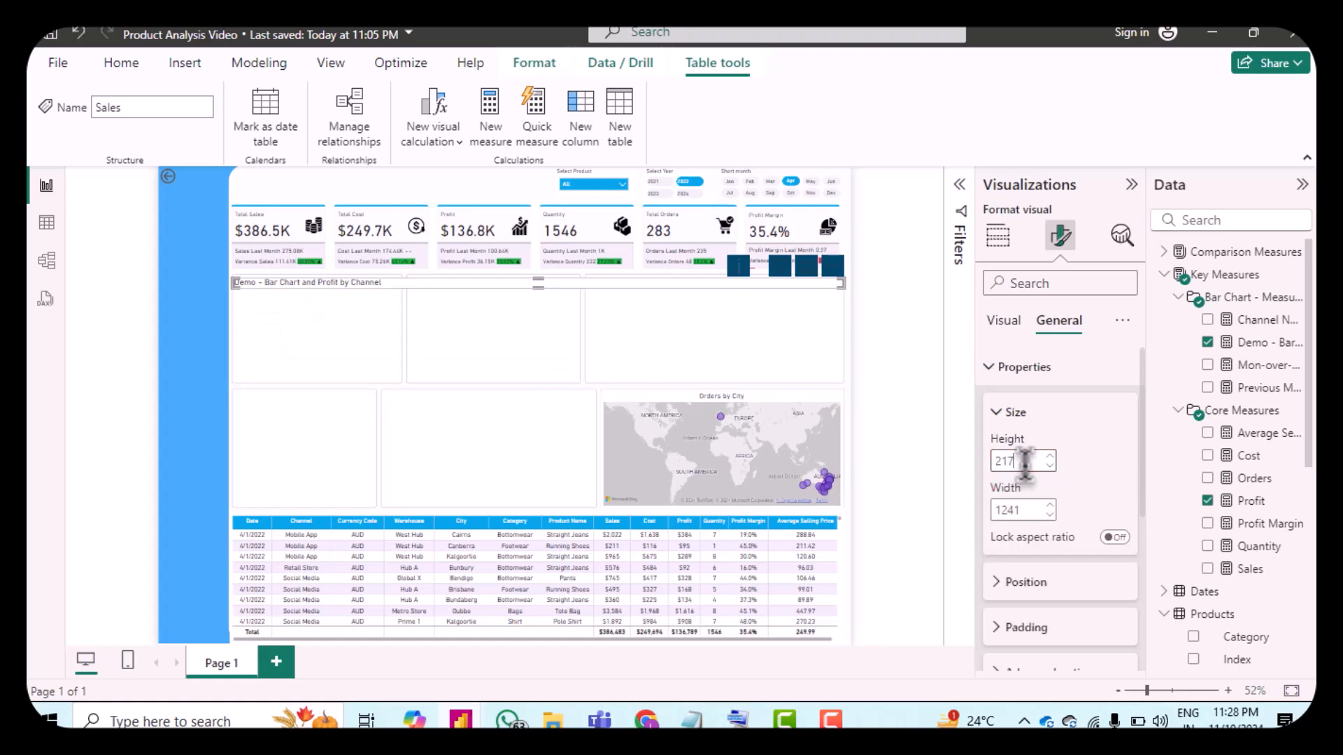
Step: Set the bar chart visual's width to 344
{"action": "left_click", "coordinate": [1029, 509]}
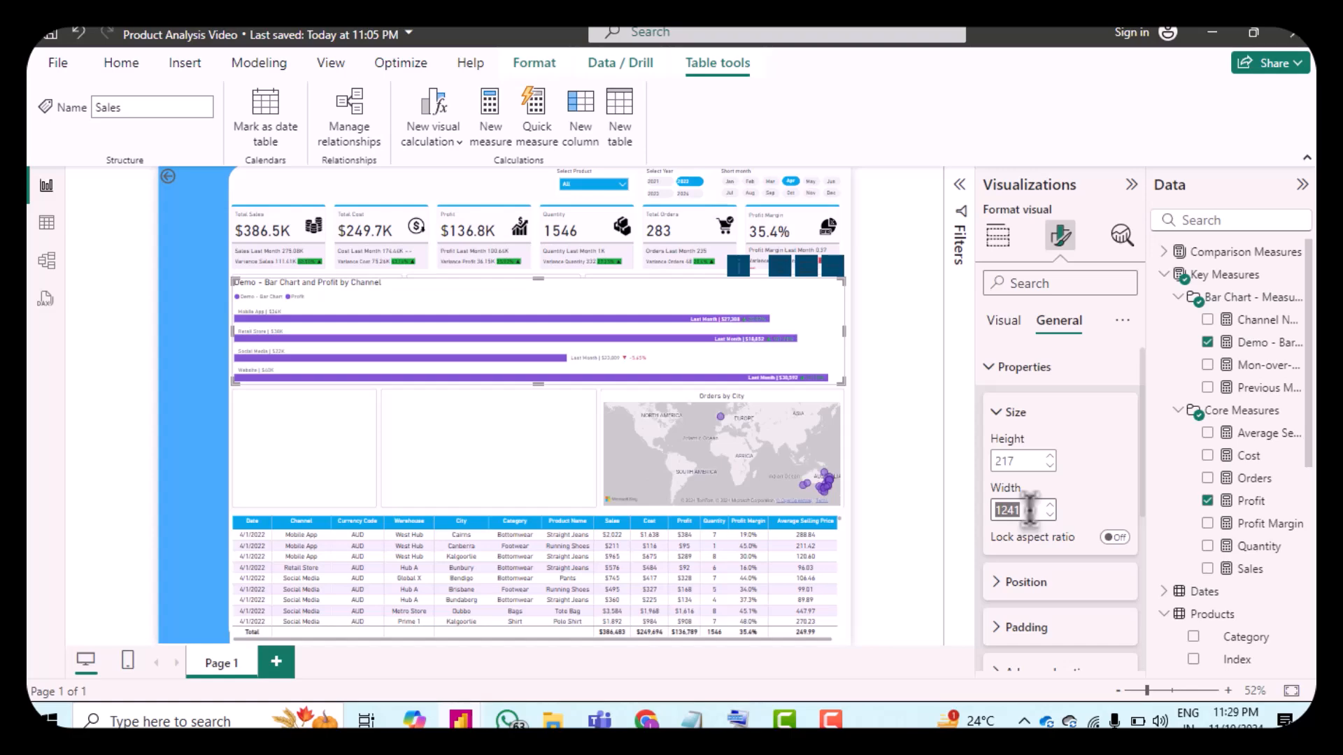
{"action": "type", "text": "144"}
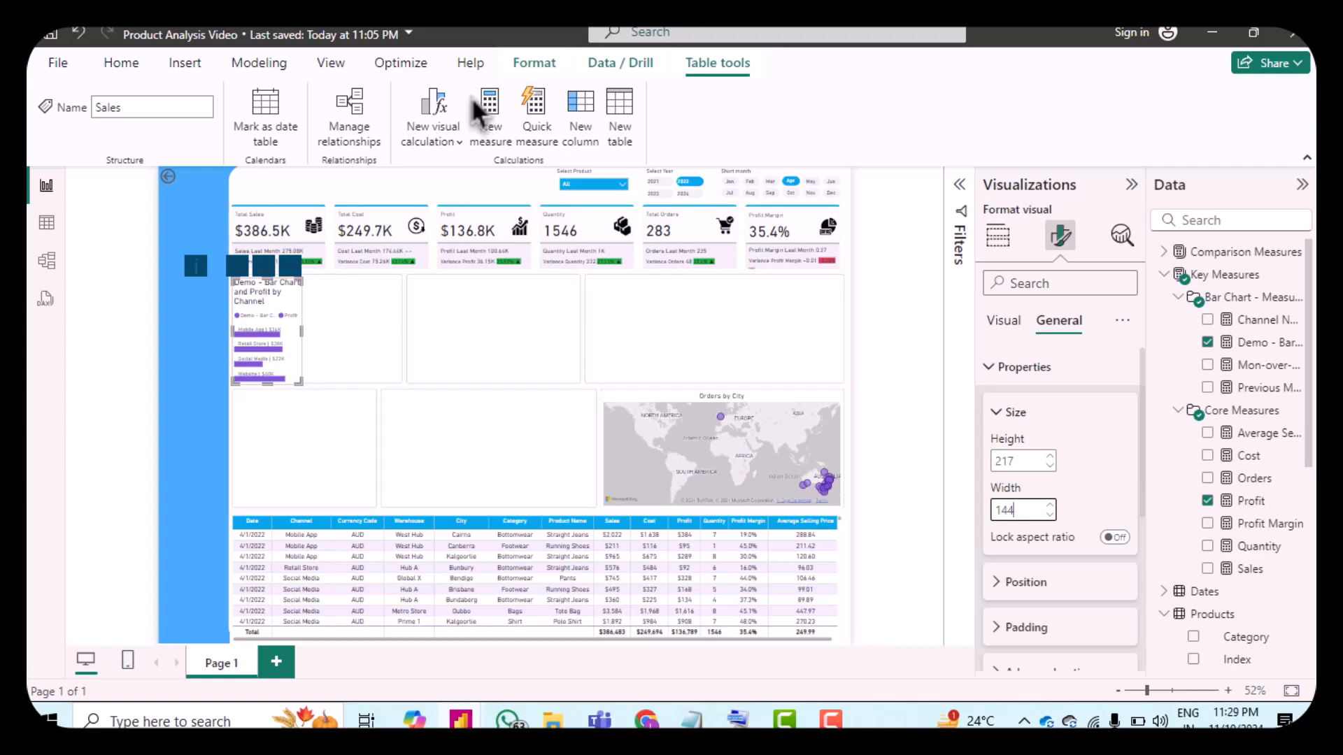
{"action": "double_click", "coordinate": [1021, 506]}
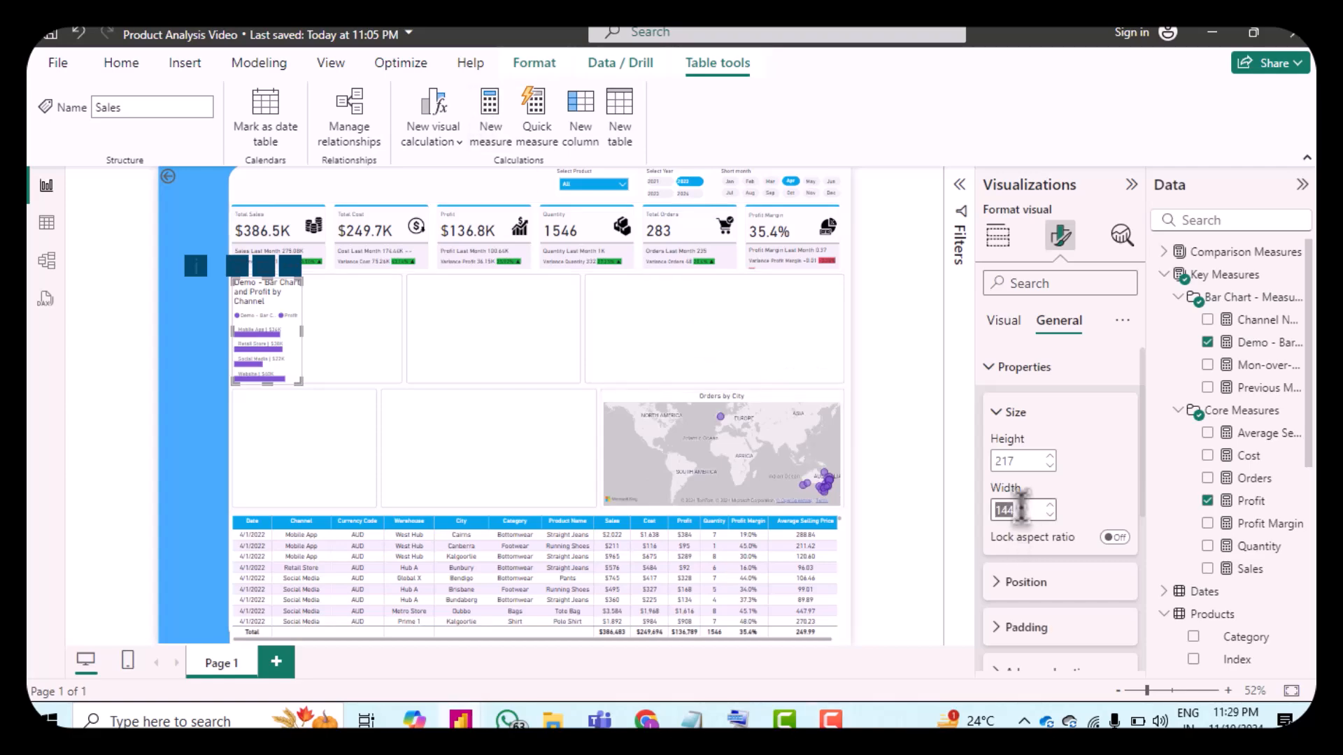
{"action": "type", "text": "344"}
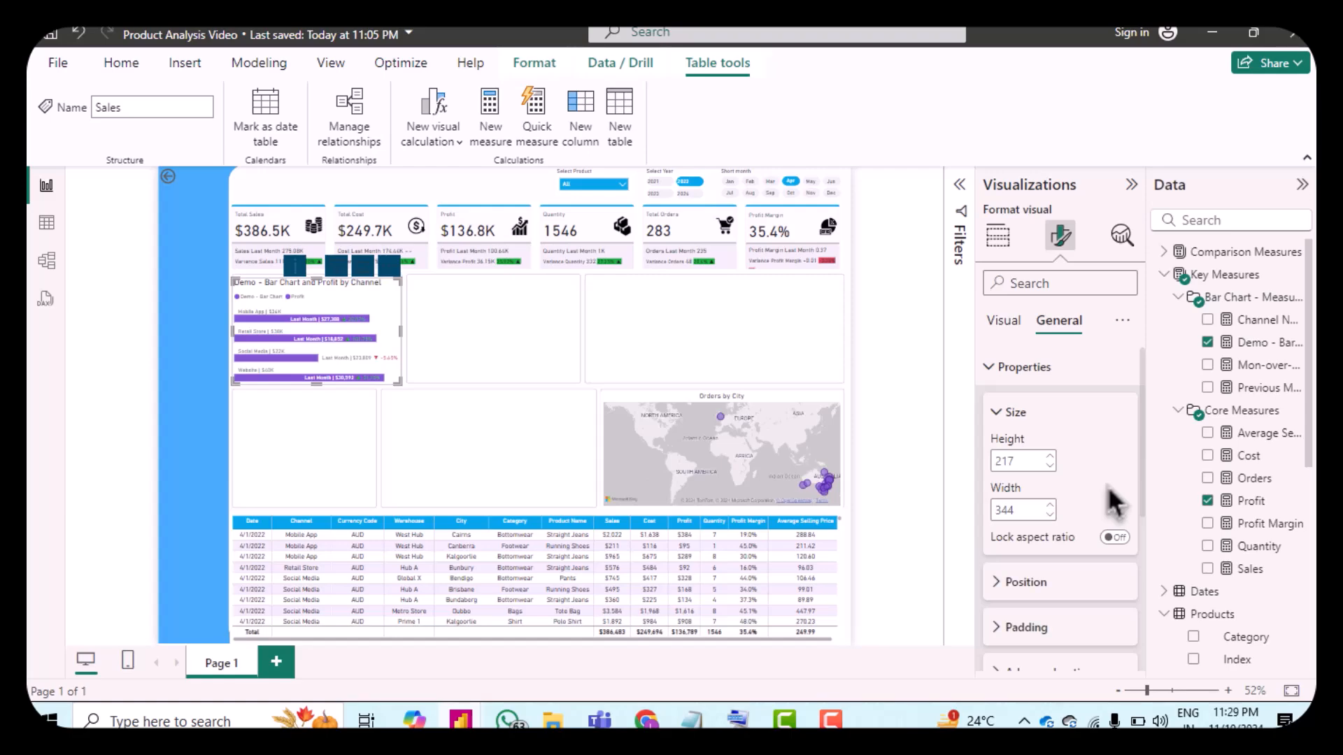
Step: Examine the bar chart's position and padding settings
{"action": "left_click", "coordinate": [1010, 583]}
{"action": "scroll", "coordinate": [1085, 522], "scroll_direction": "down", "scroll_amount": 1}
{"action": "left_click", "coordinate": [1051, 532]}
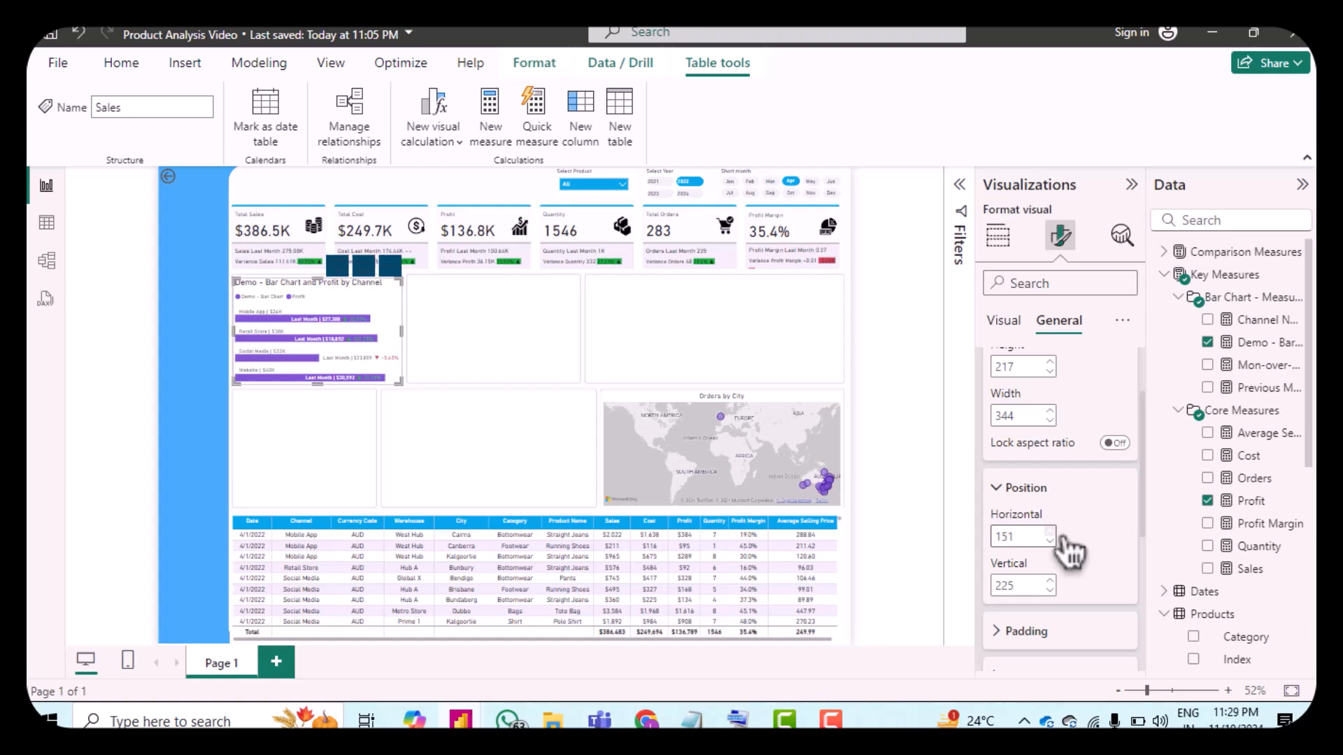
{"action": "scroll", "coordinate": [1095, 587], "scroll_direction": "down", "scroll_amount": 1}
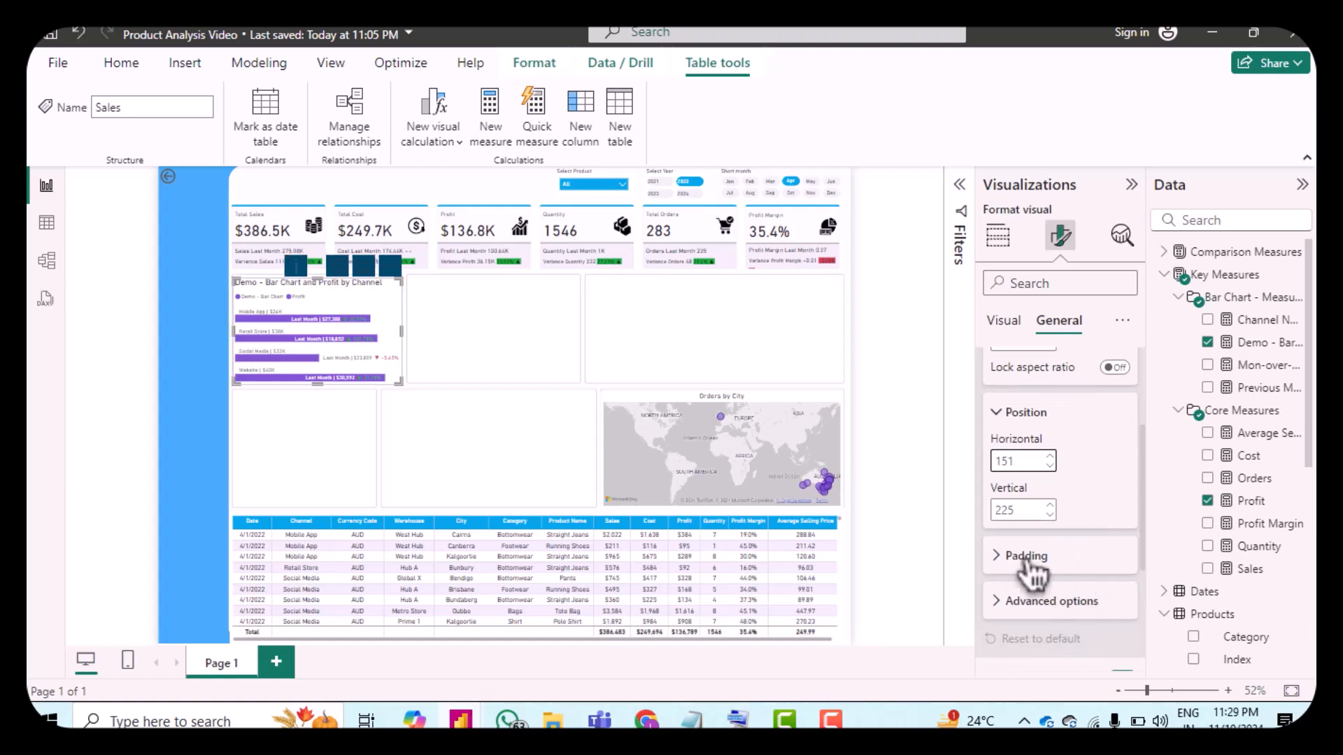
{"action": "left_click", "coordinate": [1004, 556]}
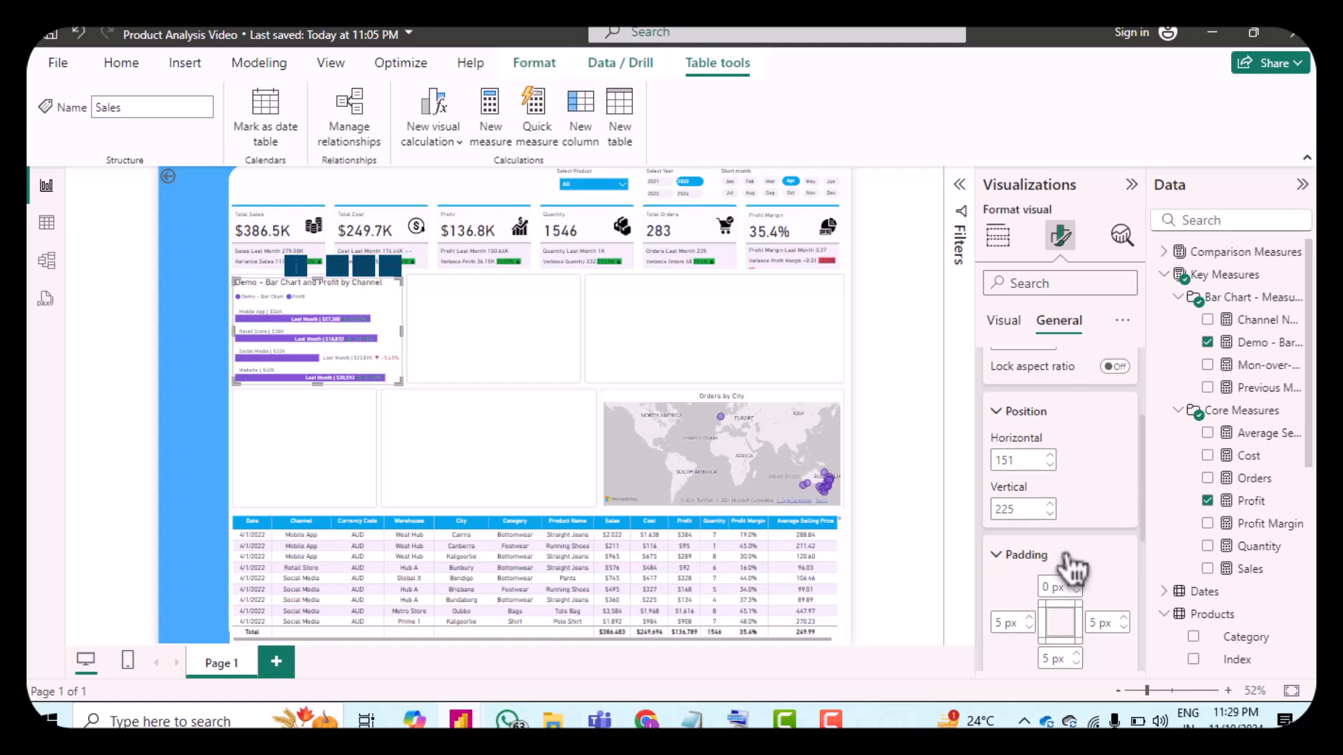
{"action": "scroll", "coordinate": [1059, 566], "scroll_direction": "down", "scroll_amount": 3}
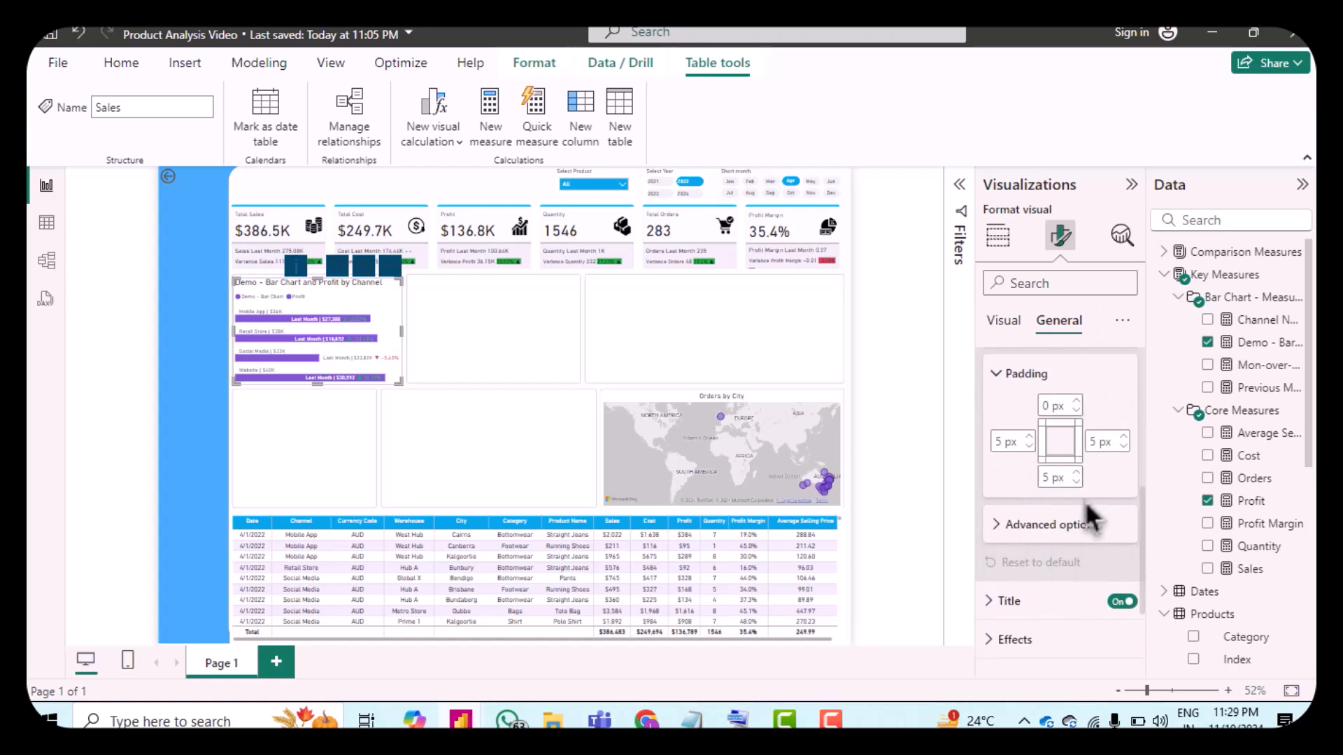
{"action": "scroll", "coordinate": [1053, 521], "scroll_direction": "down", "scroll_amount": 1}
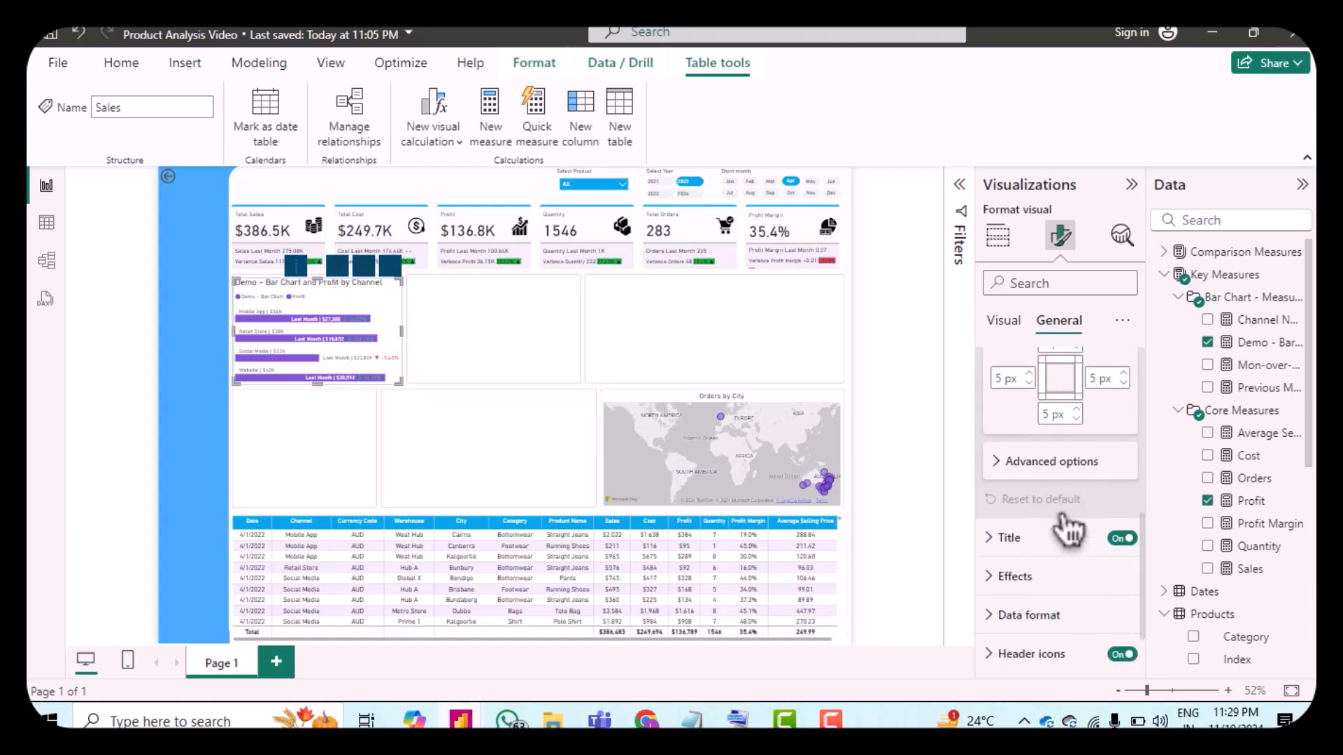
Step: Rename the bar chart's title to Profit by Channels
{"action": "left_click", "coordinate": [1007, 538]}
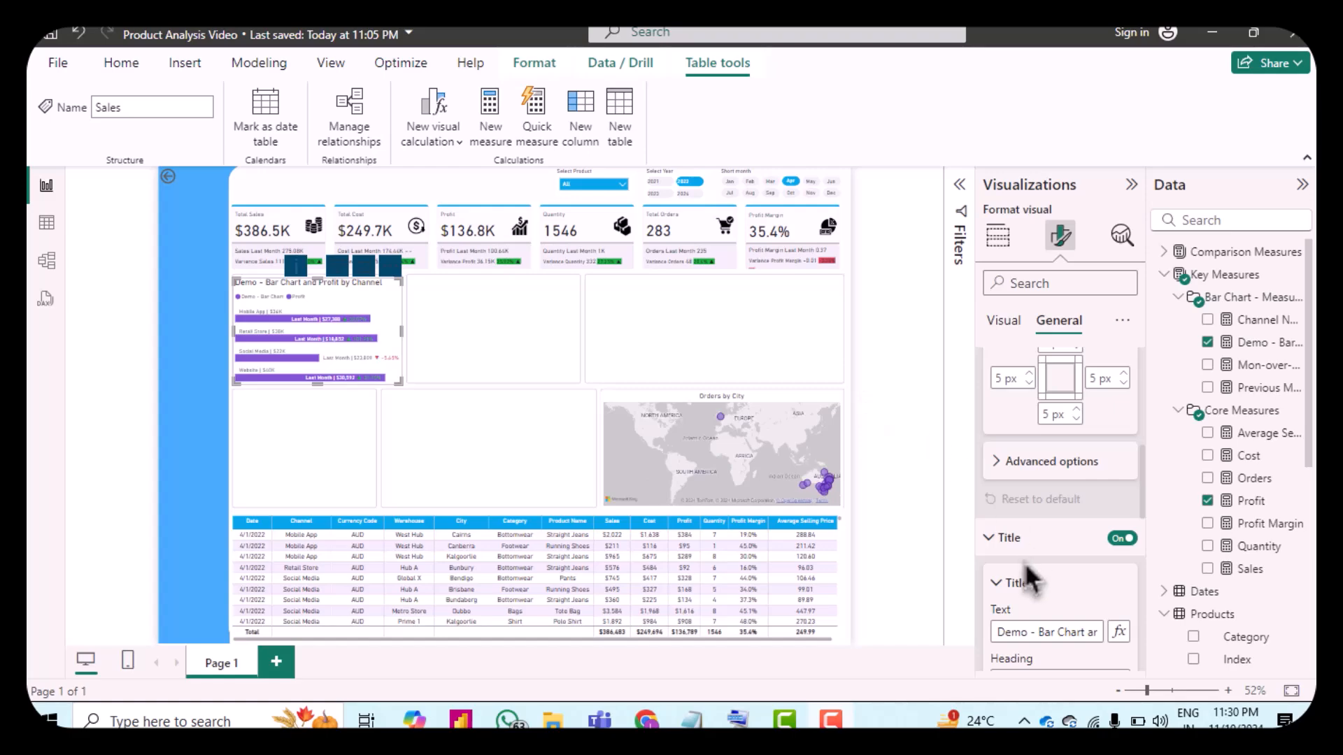
{"action": "scroll", "coordinate": [1025, 570], "scroll_direction": "down", "scroll_amount": 3}
{"action": "left_click", "coordinate": [1022, 470]}
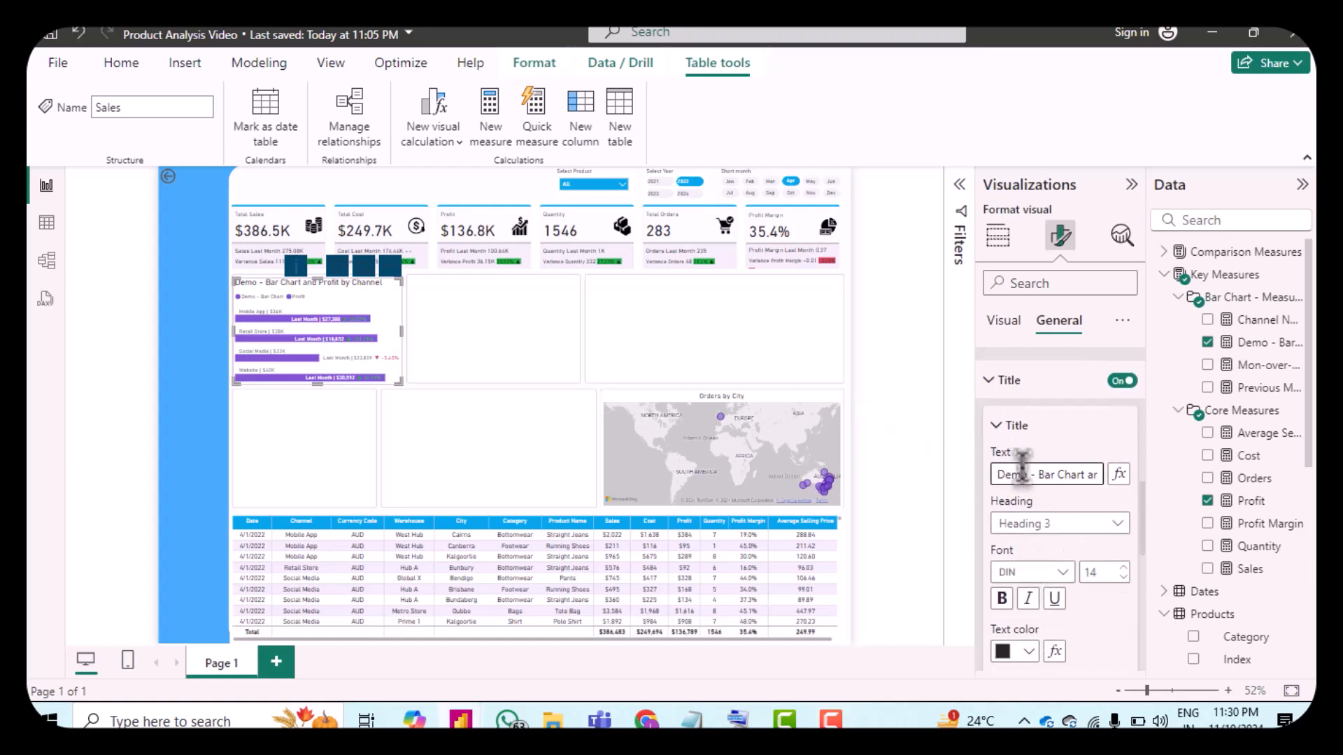
{"action": "key", "text": "ctrl+a"}
{"action": "type", "text": "Profit by Channels"}
Step: Set the chart title's font size to 12 and center-align the title
{"action": "left_click", "coordinate": [1124, 578]}
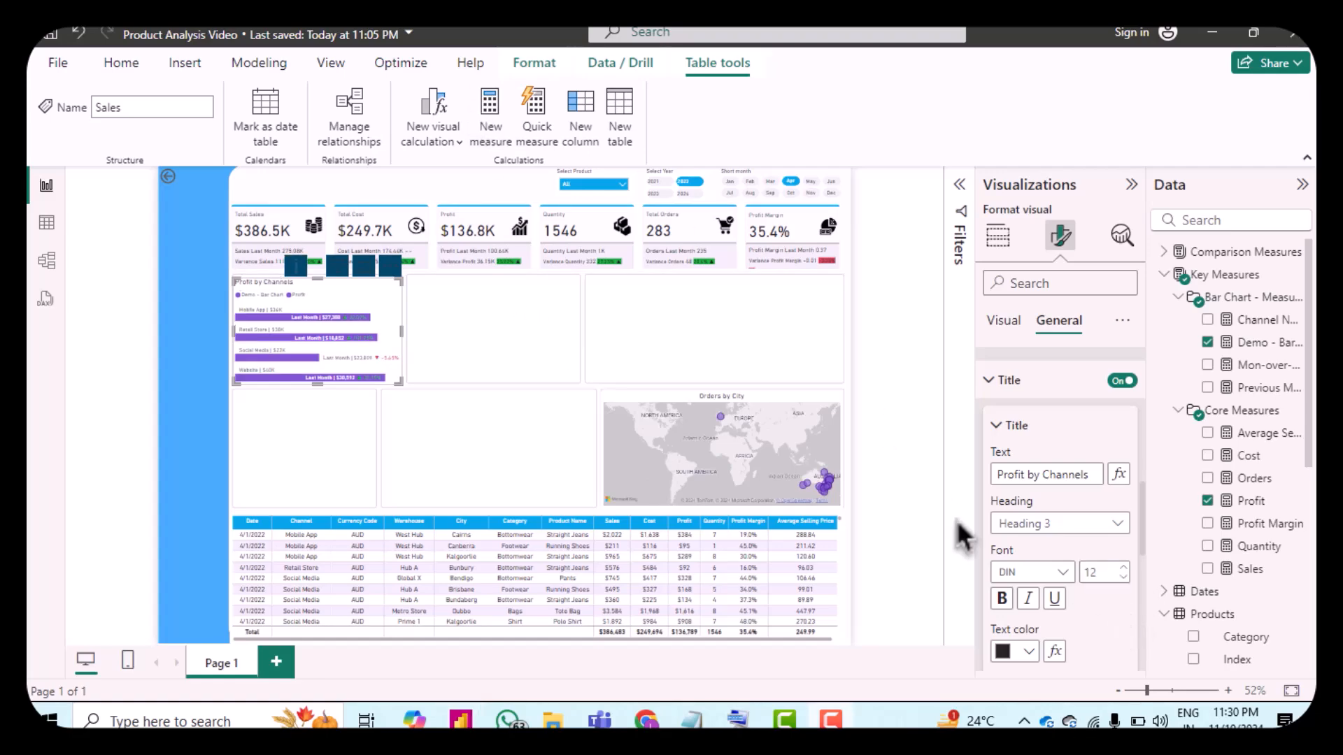
{"action": "scroll", "coordinate": [1077, 566], "scroll_direction": "down", "scroll_amount": 3}
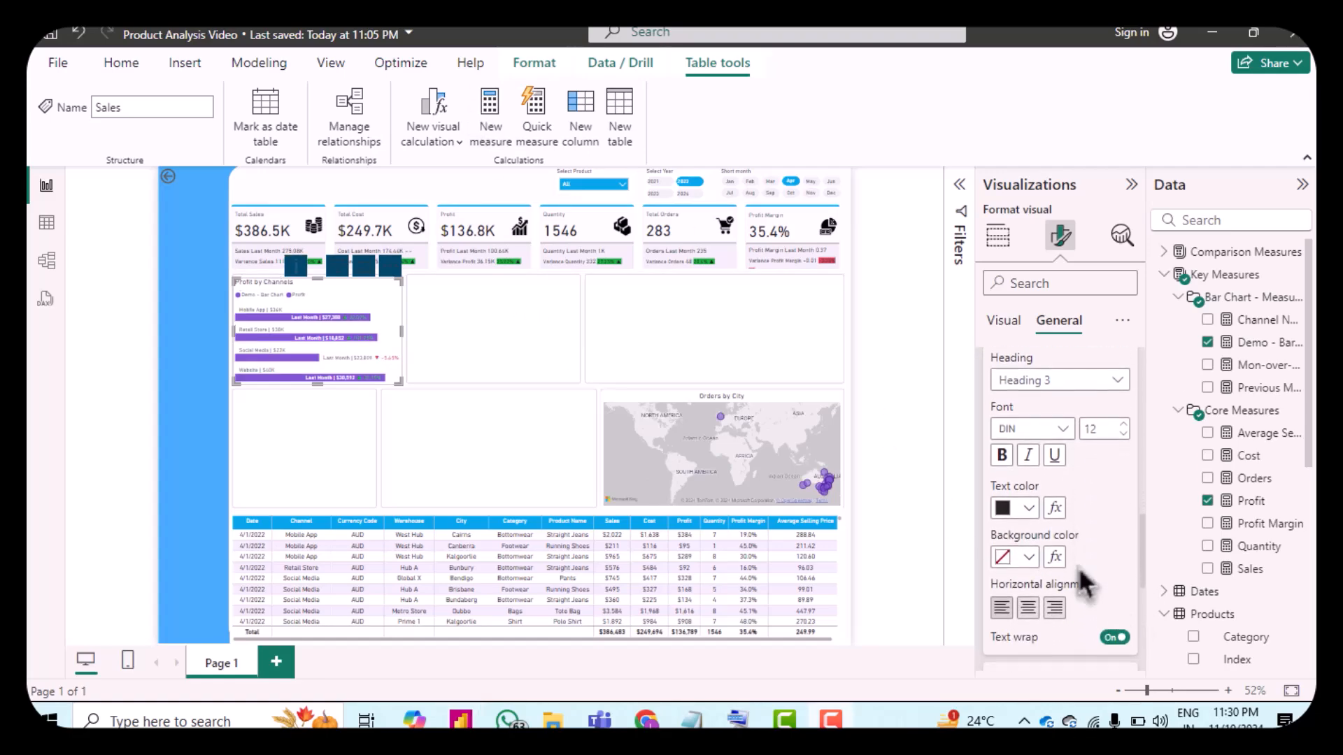
{"action": "left_click", "coordinate": [1037, 618]}
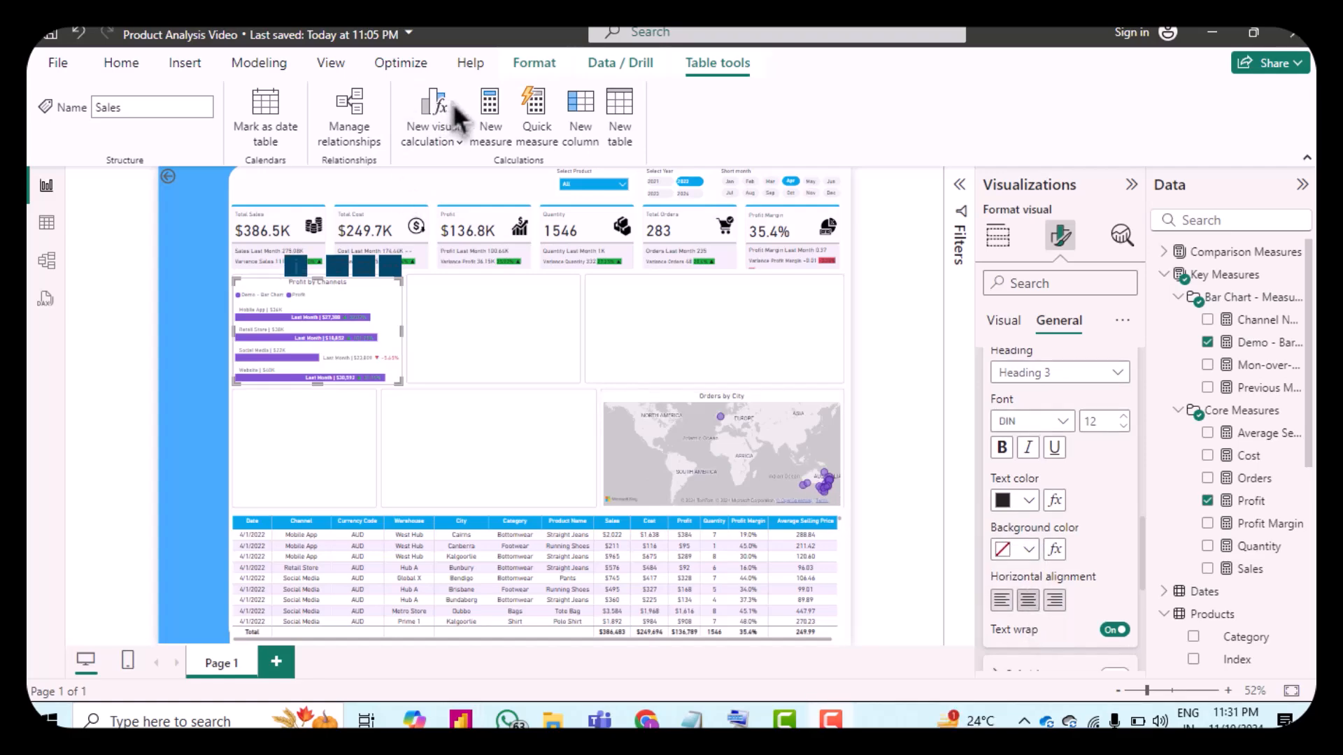
Step: Set the title spacing between label and title to 1 px
{"action": "scroll", "coordinate": [1099, 501], "scroll_direction": "down", "scroll_amount": 3}
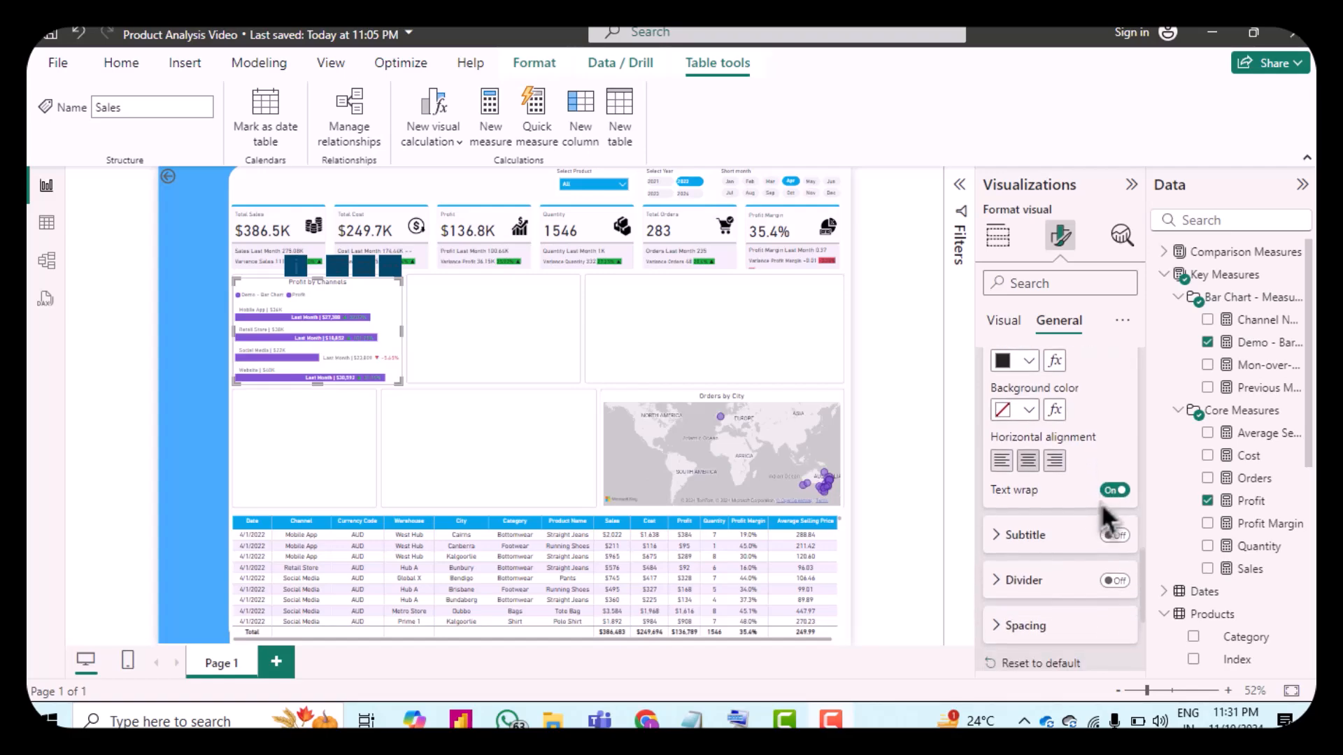
{"action": "left_click", "coordinate": [1007, 566]}
{"action": "scroll", "coordinate": [1070, 603], "scroll_direction": "down", "scroll_amount": 1}
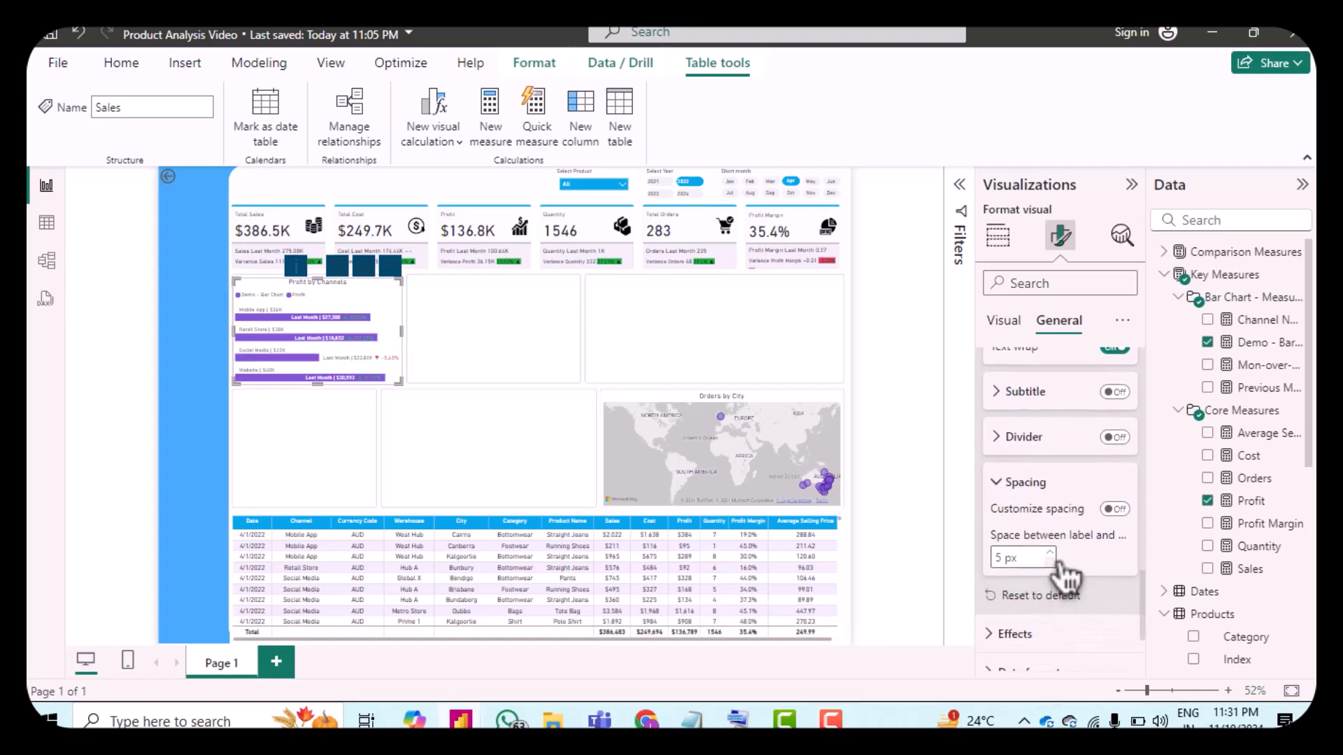
{"action": "left_click", "coordinate": [1051, 562]}
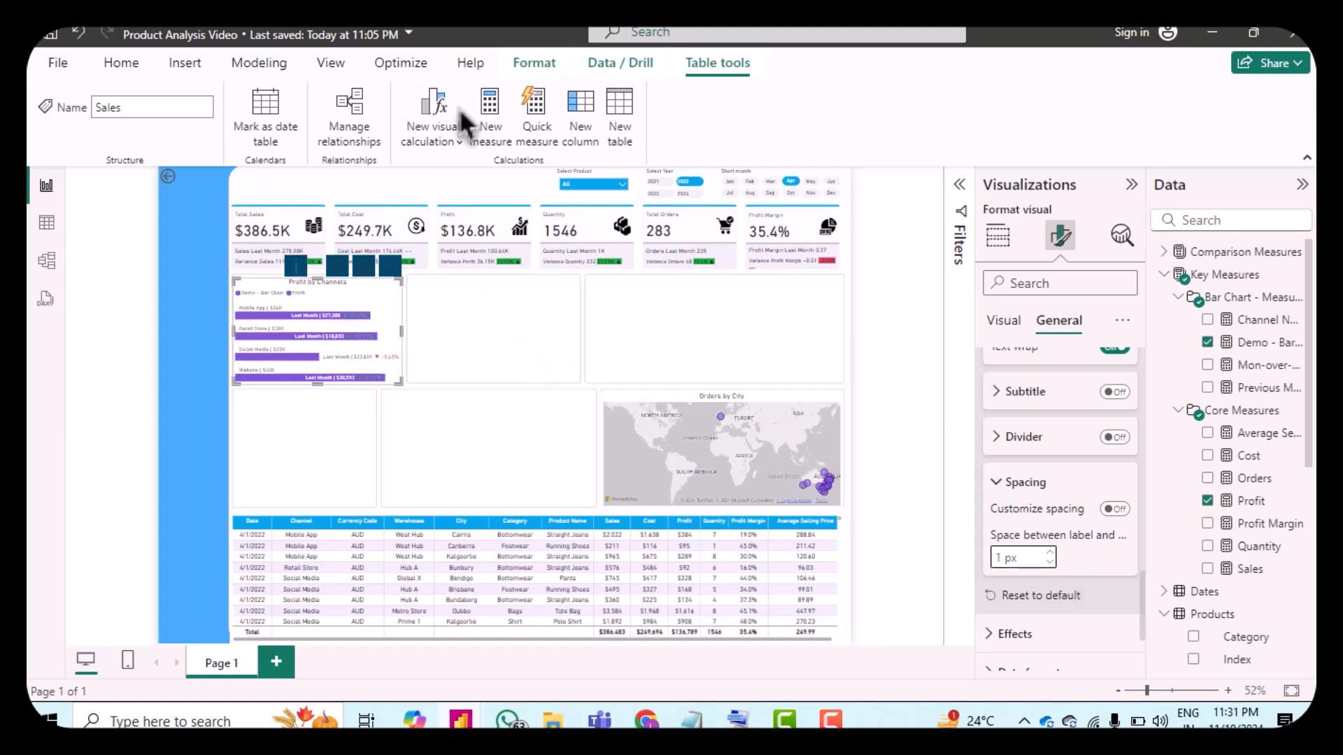
Step: In the detail color's conditional formatting rules, change the color for the non-negative Variance Profit rule to light green #C3F4D0
{"action": "scroll", "coordinate": [1063, 564], "scroll_direction": "up", "scroll_amount": 1}
{"action": "scroll", "coordinate": [1062, 564], "scroll_direction": "down", "scroll_amount": 3}
{"action": "scroll", "coordinate": [1060, 560], "scroll_direction": "up", "scroll_amount": 6}
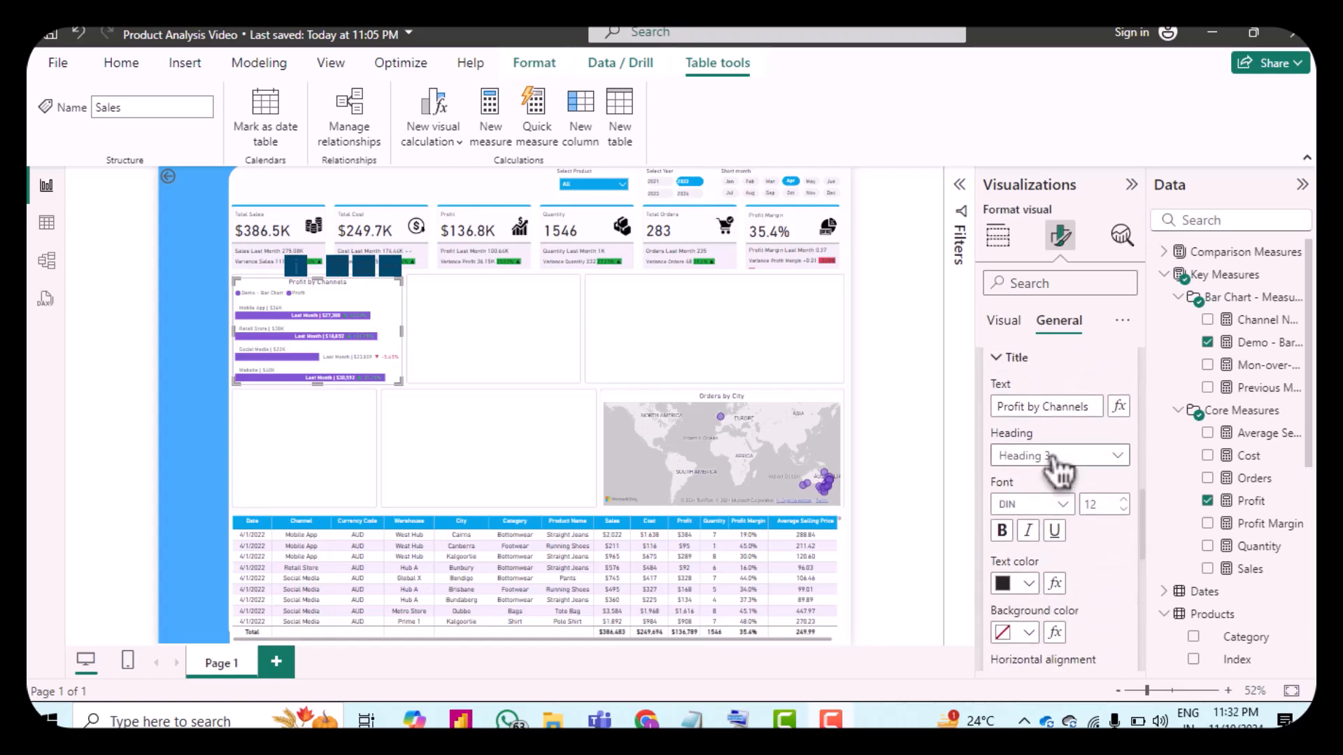
{"action": "left_click", "coordinate": [1008, 326]}
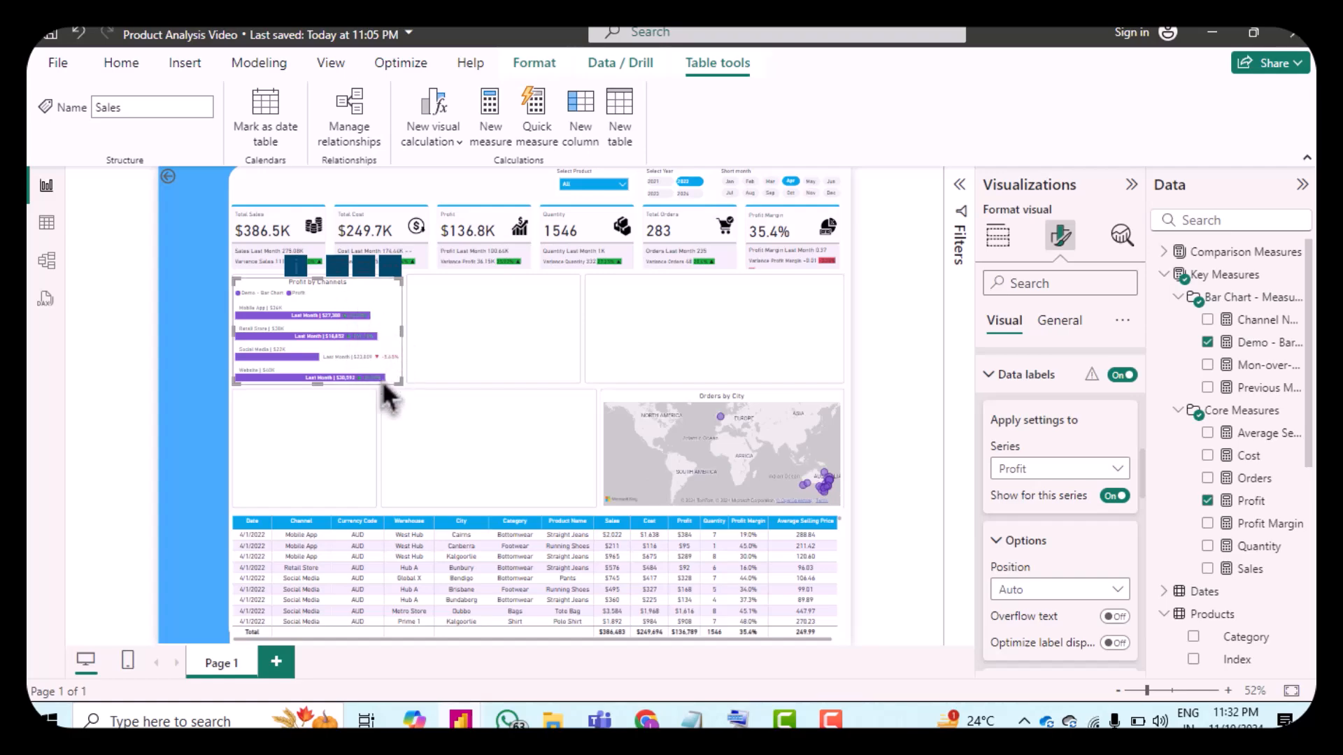
{"action": "scroll", "coordinate": [1095, 605], "scroll_direction": "down", "scroll_amount": 10}
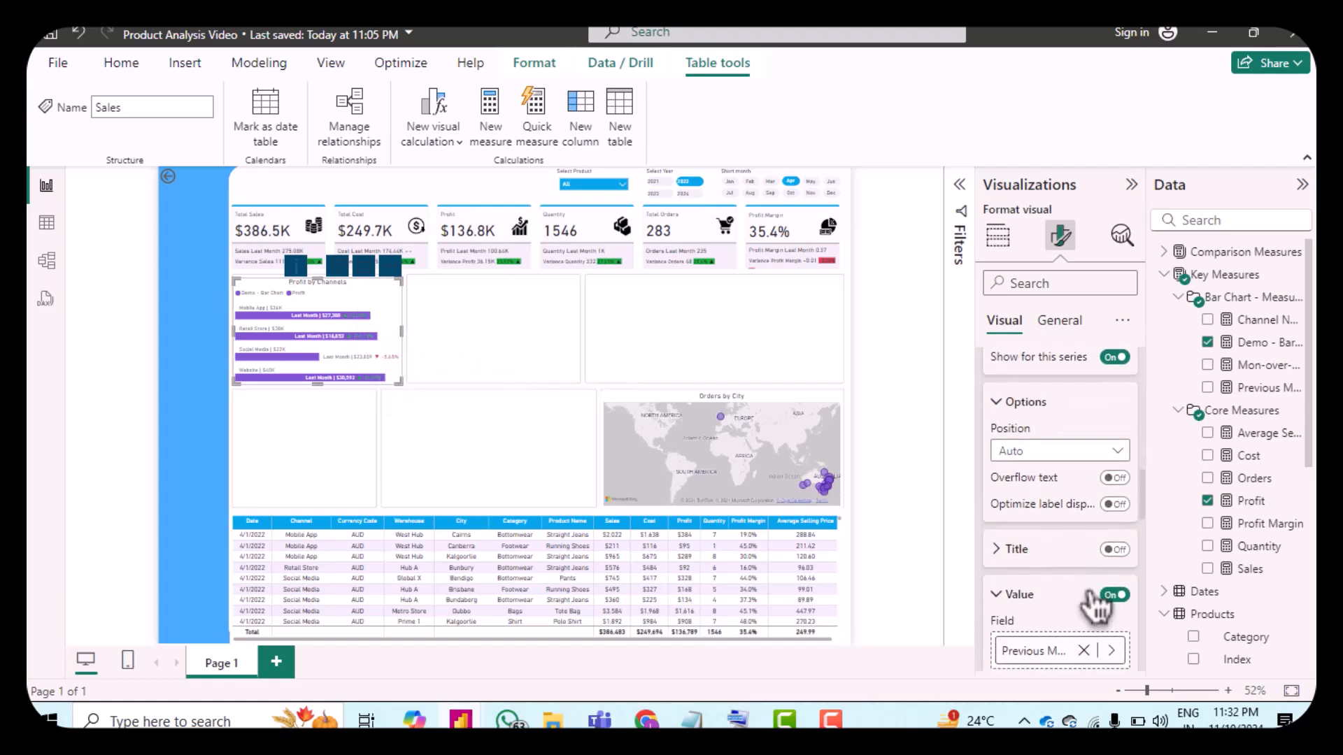
{"action": "scroll", "coordinate": [1067, 570], "scroll_direction": "down", "scroll_amount": 5}
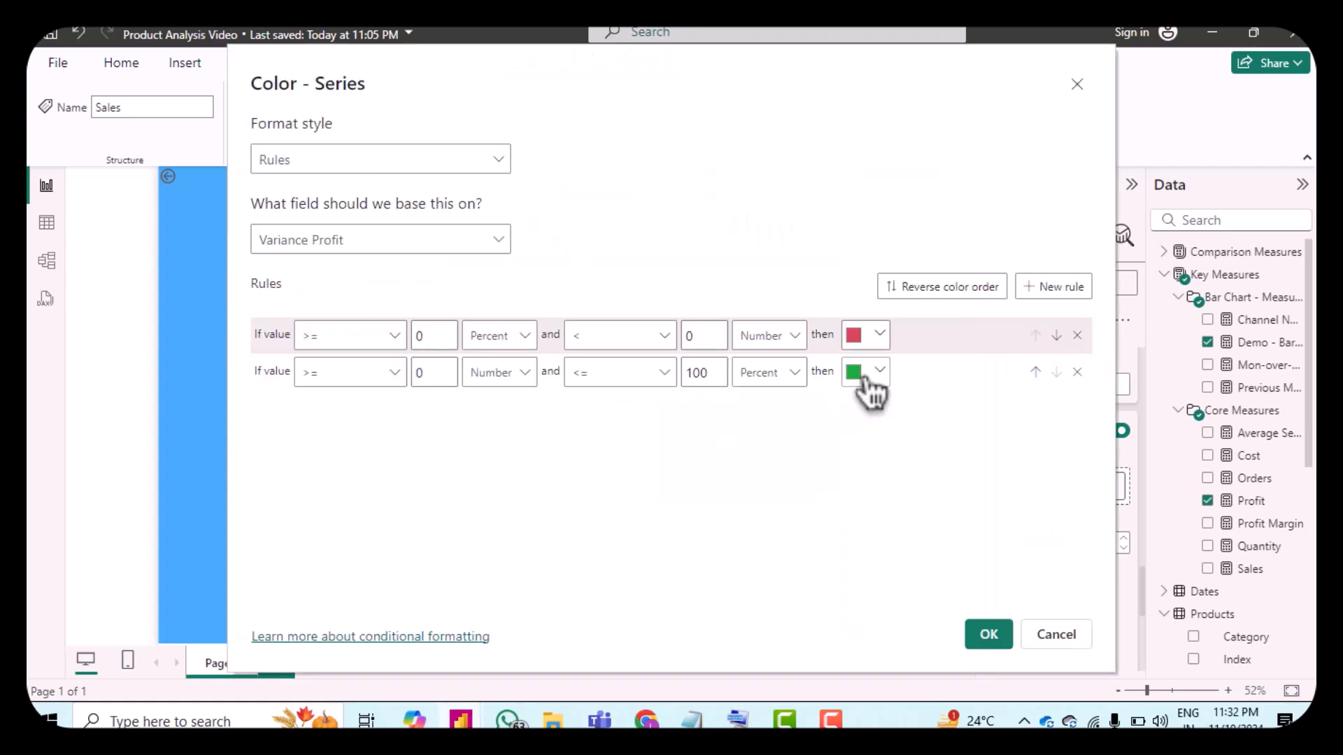
{"action": "left_click", "coordinate": [865, 384]}
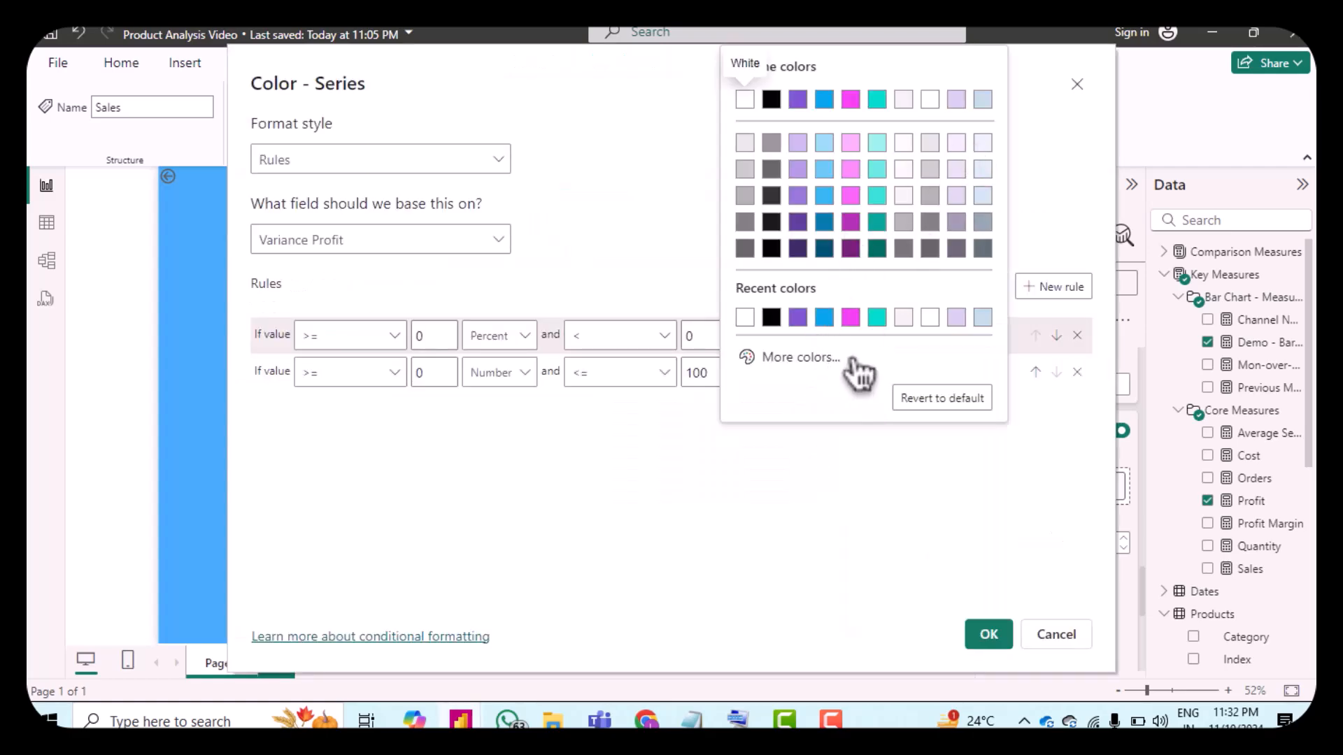
{"action": "left_click", "coordinate": [837, 360]}
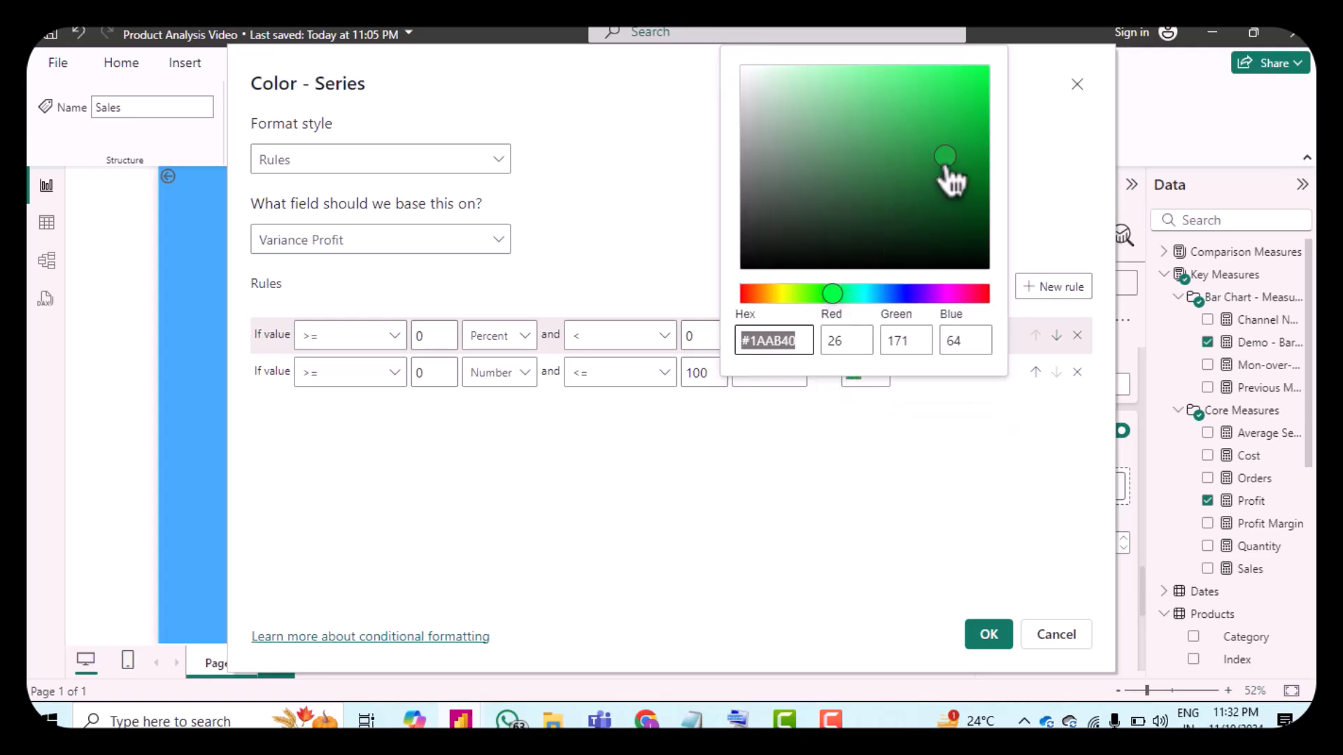
{"action": "left_click_drag", "start_coordinate": [945, 167], "coordinate": [821, 80]}
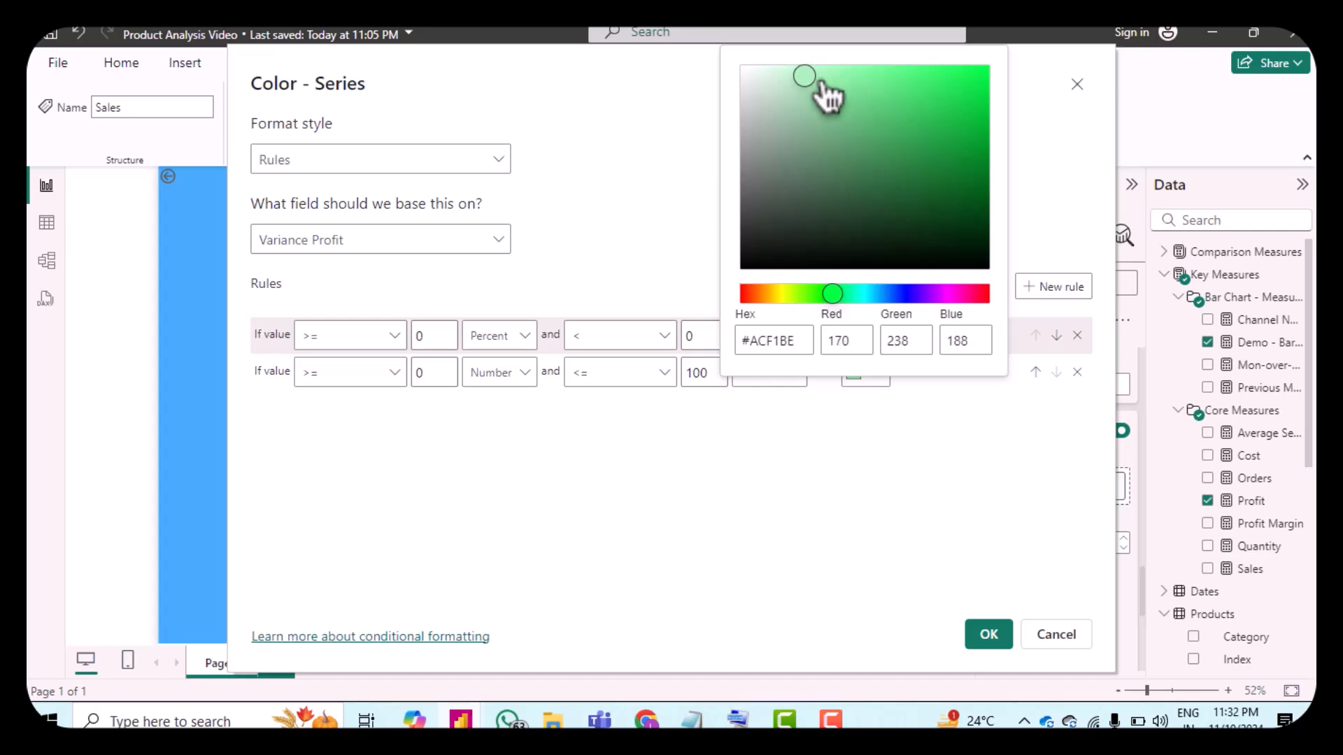
{"action": "left_click_drag", "start_coordinate": [819, 81], "coordinate": [800, 76]}
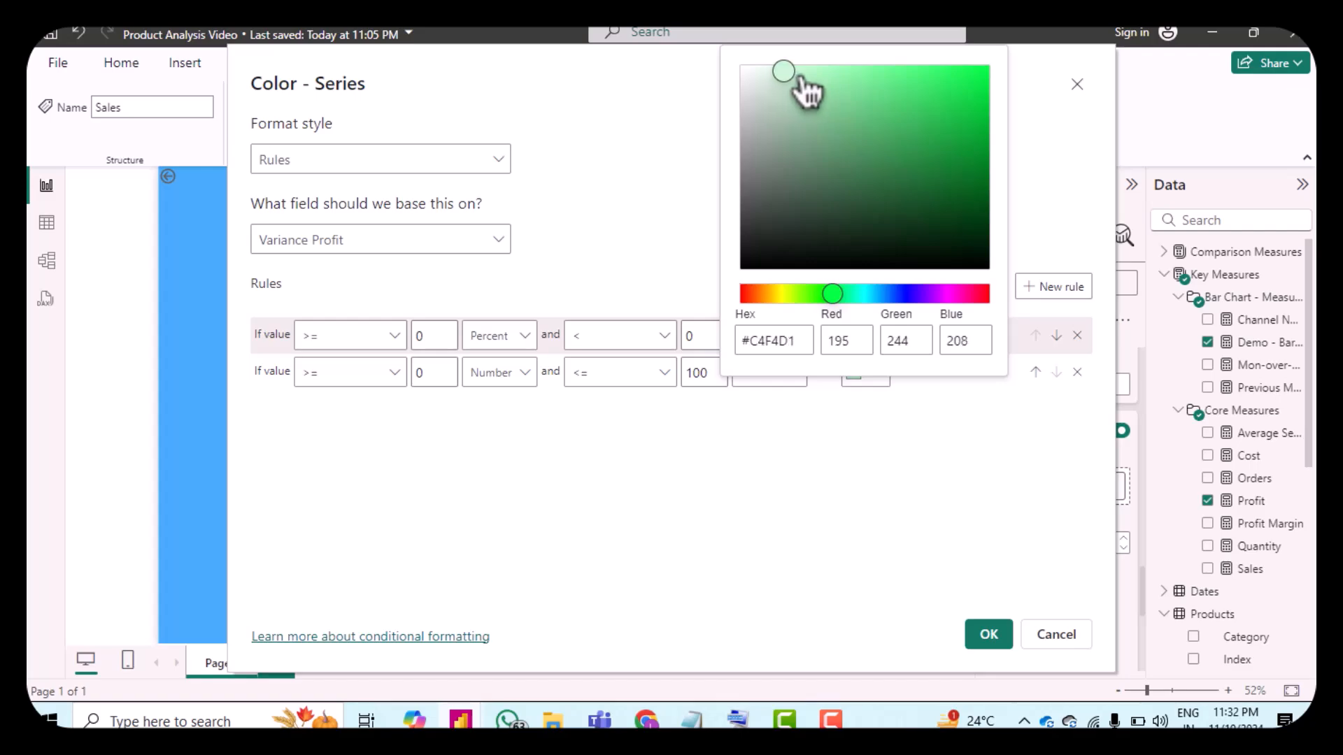
{"action": "left_click", "coordinate": [929, 506]}
{"action": "left_click", "coordinate": [988, 635]}
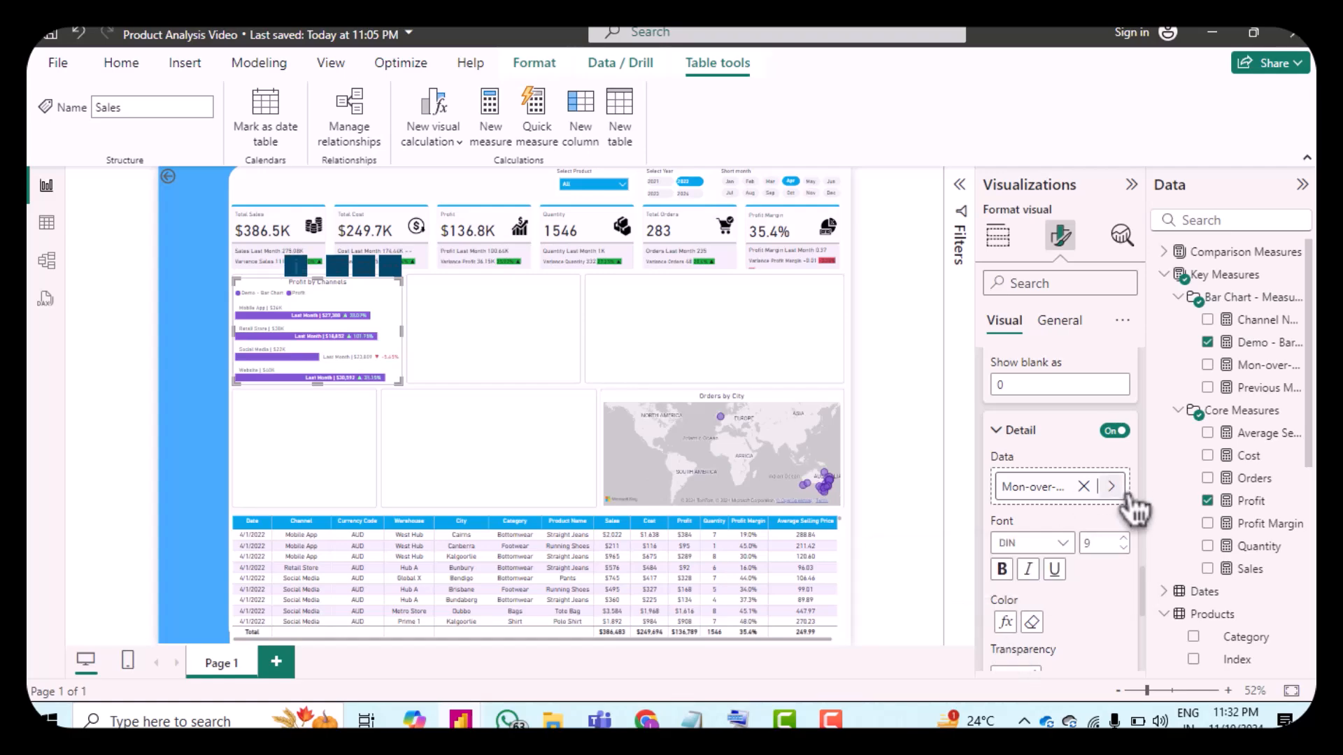
Step: Reopen the detail color's conditional formatting and change the negative-variance rule's color to a light pink
{"action": "left_click", "coordinate": [1014, 626]}
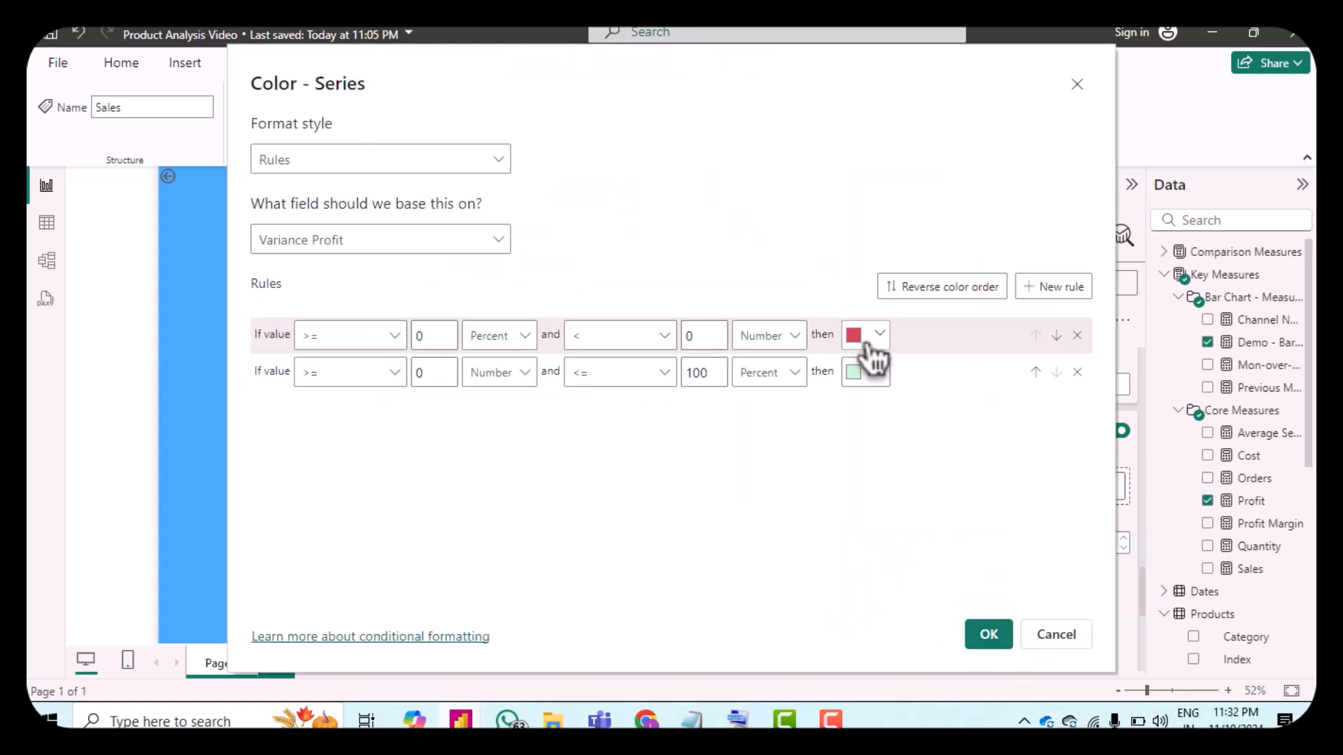
{"action": "left_click", "coordinate": [869, 344]}
{"action": "left_click", "coordinate": [766, 610]}
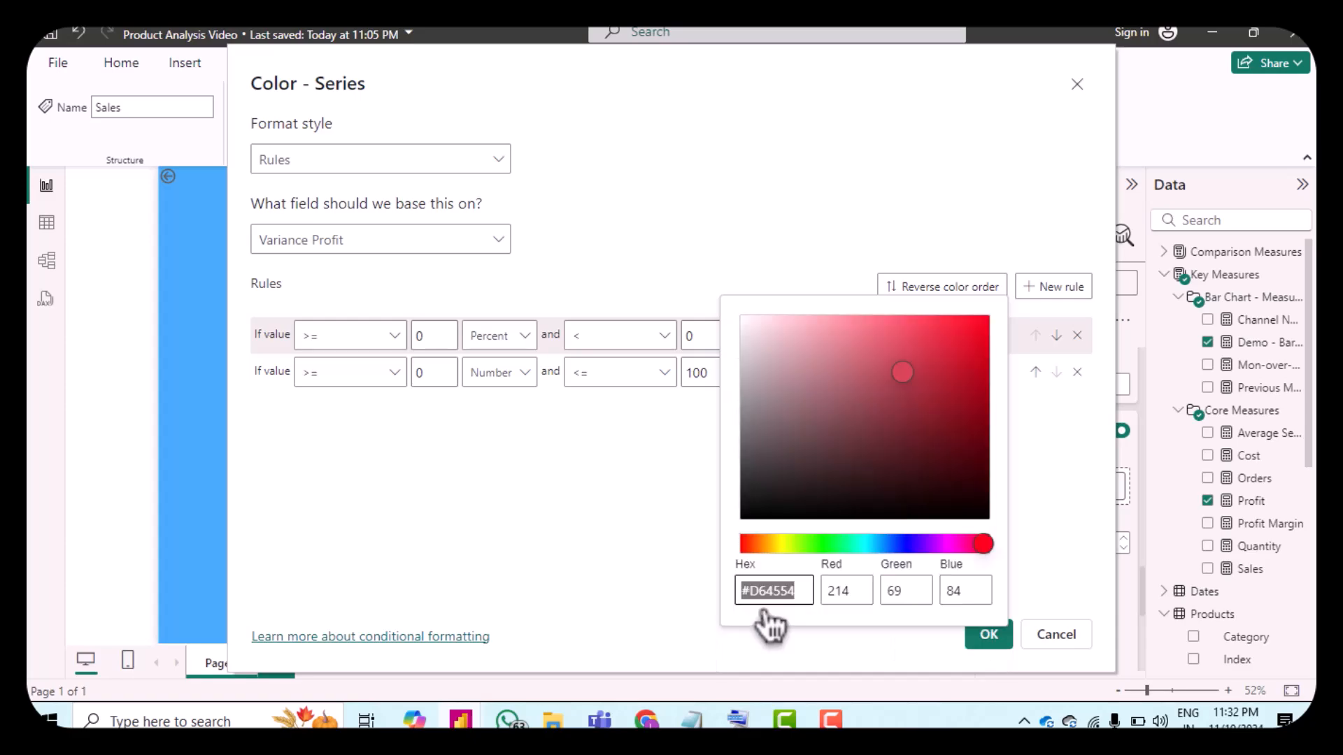
{"action": "left_click", "coordinate": [815, 319]}
{"action": "left_click", "coordinate": [1056, 570]}
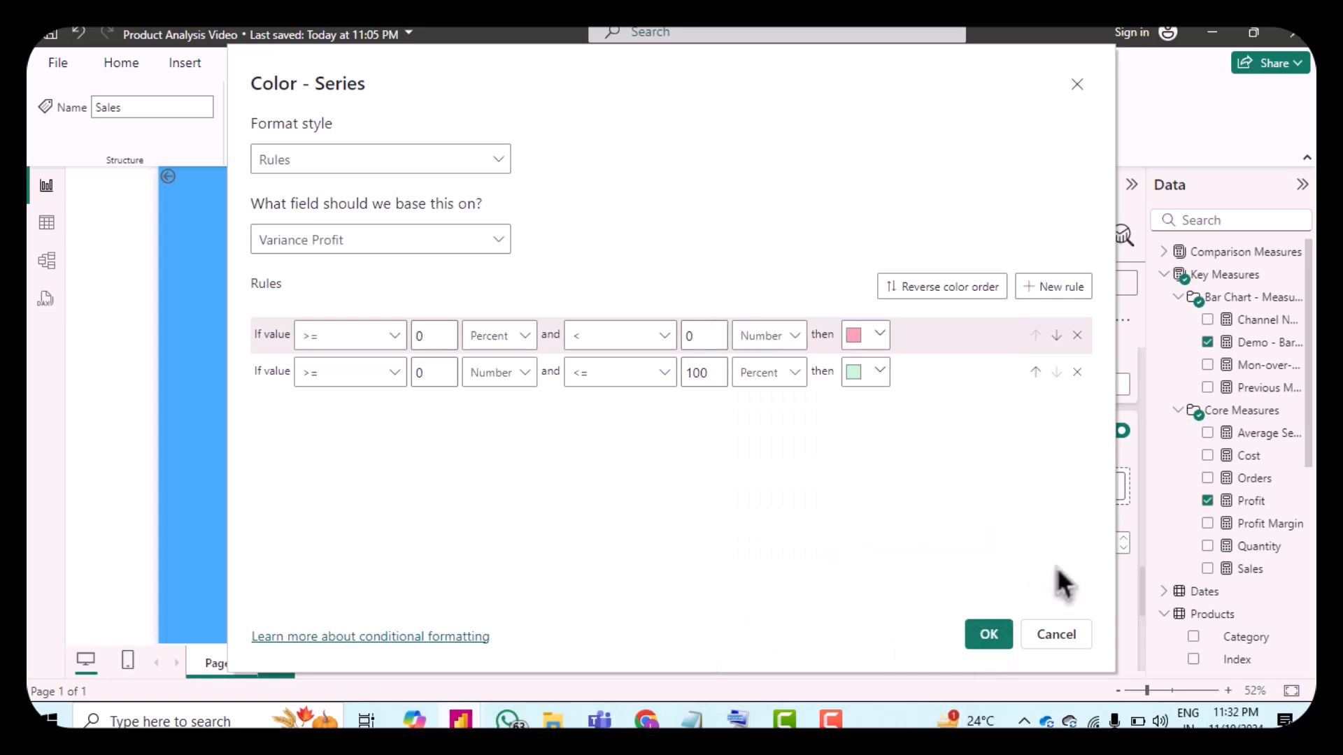
{"action": "left_click", "coordinate": [993, 644]}
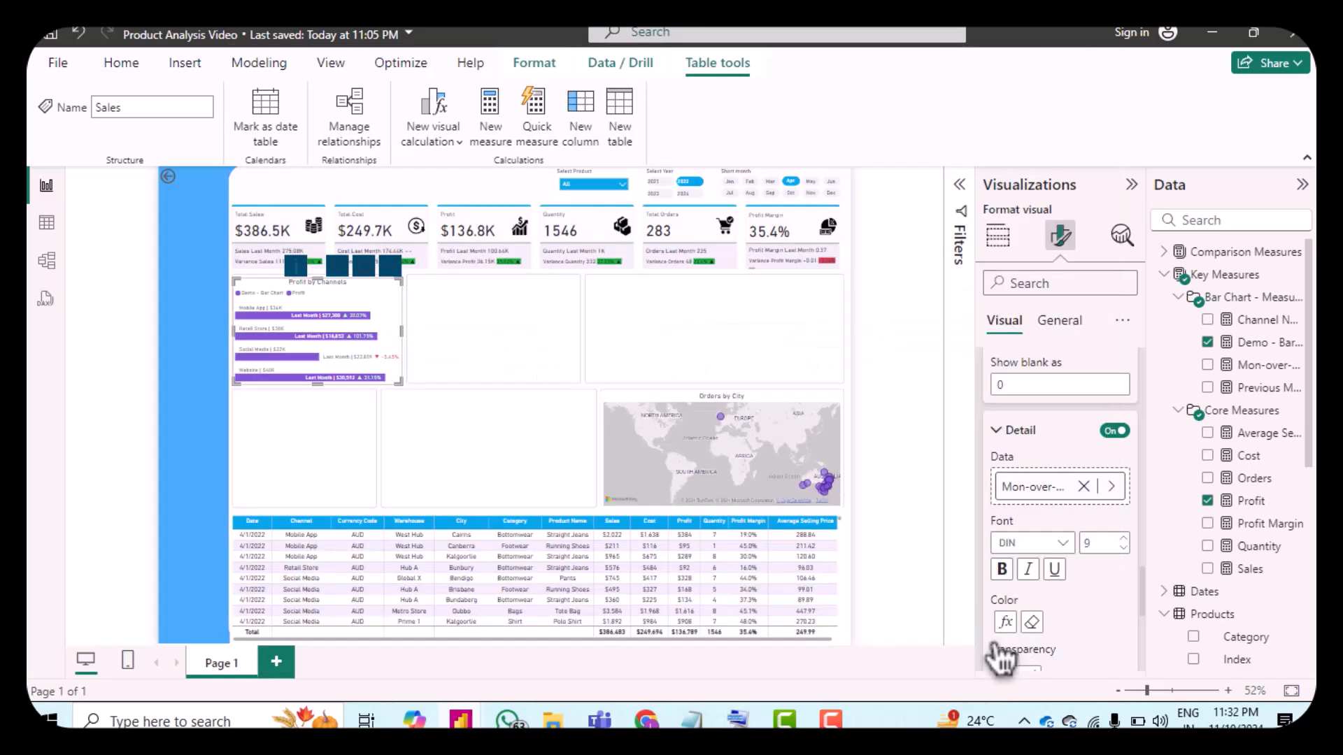
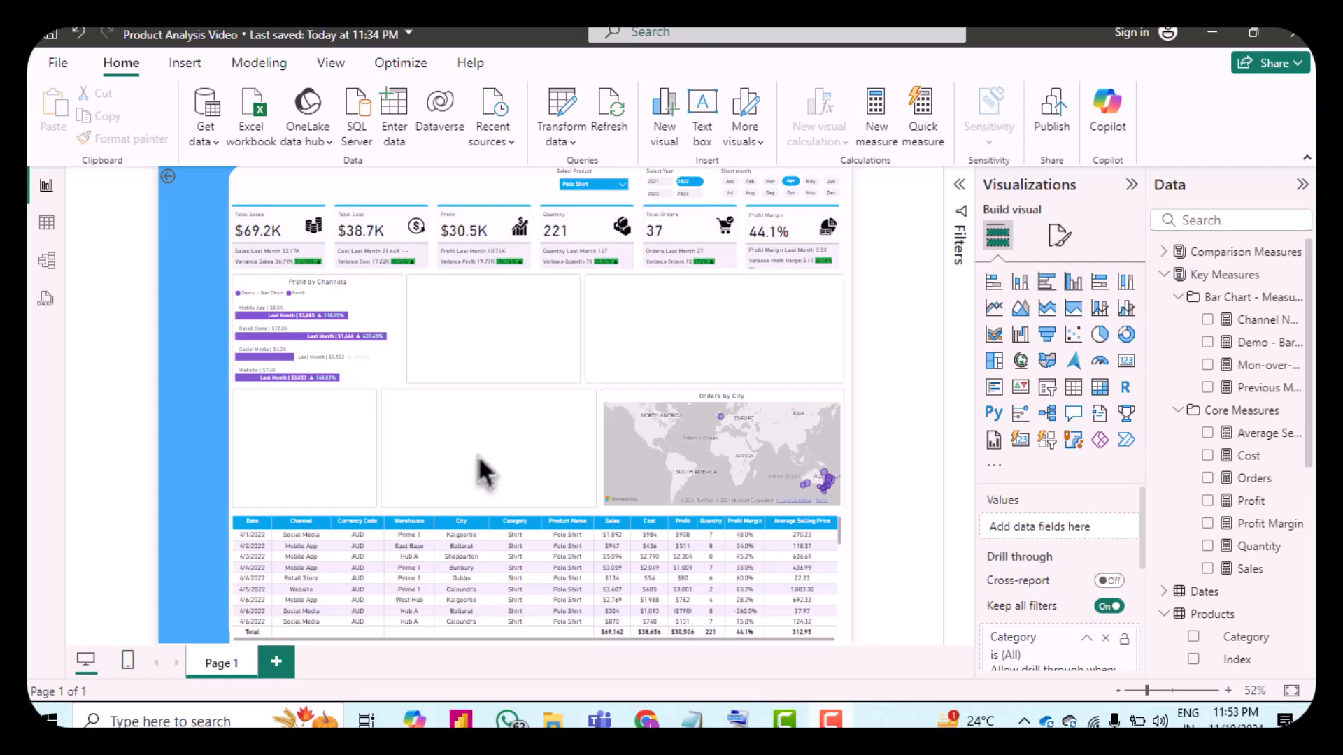
Step: Insert a stacked column chart with Warehouse on the X-axis and Quantity on the Y-axis
{"action": "left_click", "coordinate": [1021, 284]}
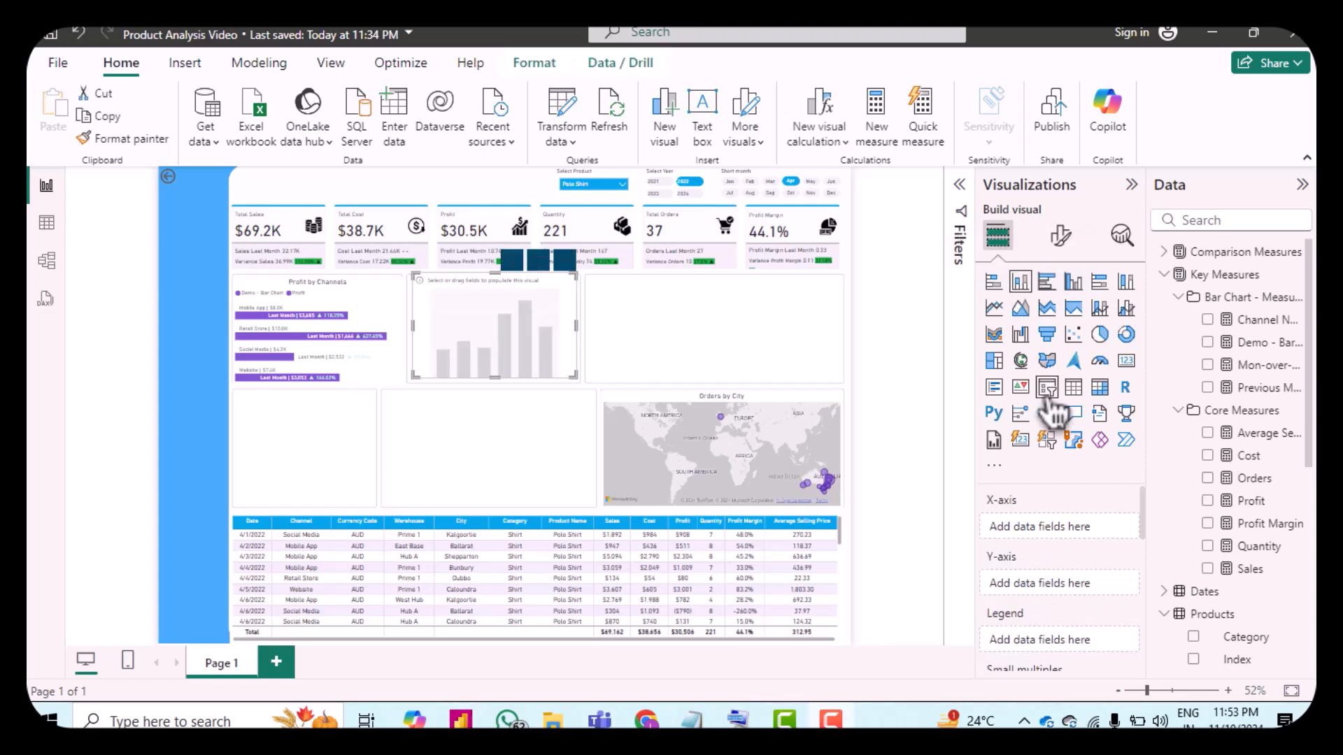
{"action": "scroll", "coordinate": [1215, 628], "scroll_direction": "down", "scroll_amount": 5}
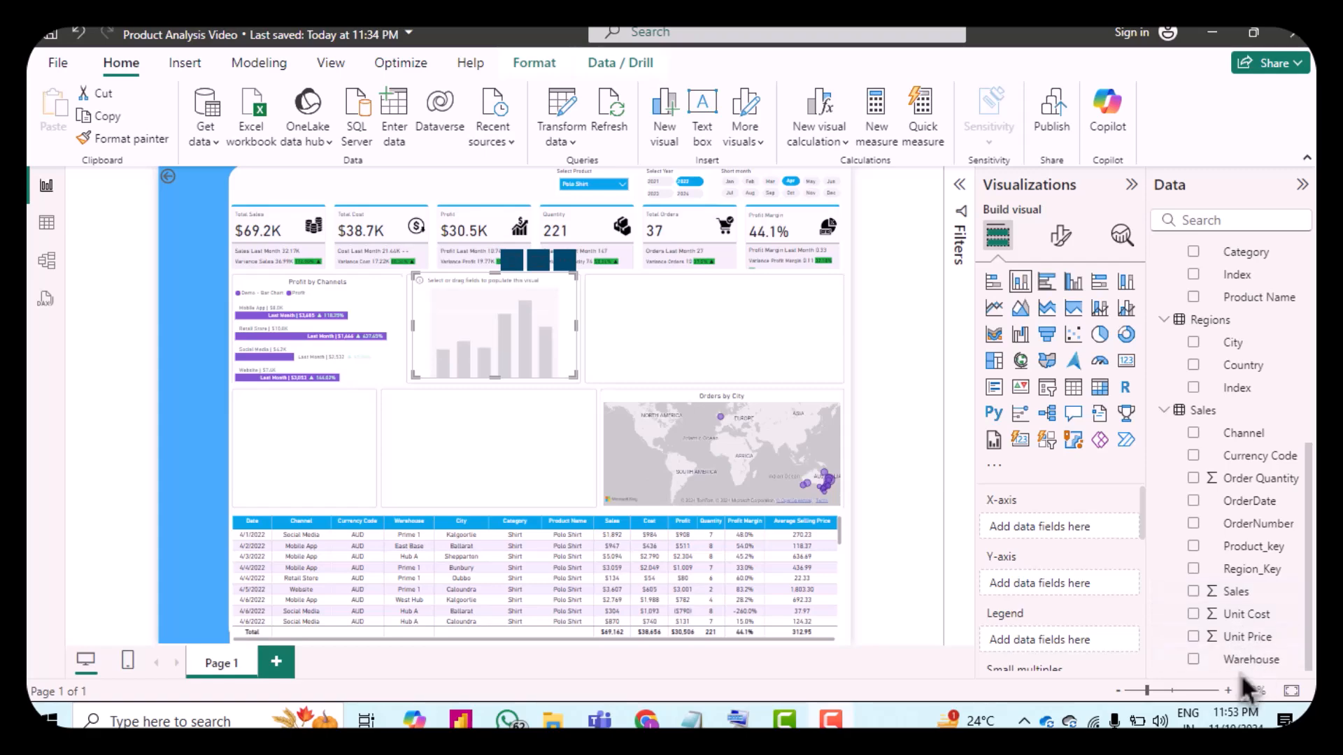
{"action": "left_click_drag", "start_coordinate": [1252, 660], "coordinate": [1065, 532]}
{"action": "scroll", "coordinate": [1235, 537], "scroll_direction": "up", "scroll_amount": 5}
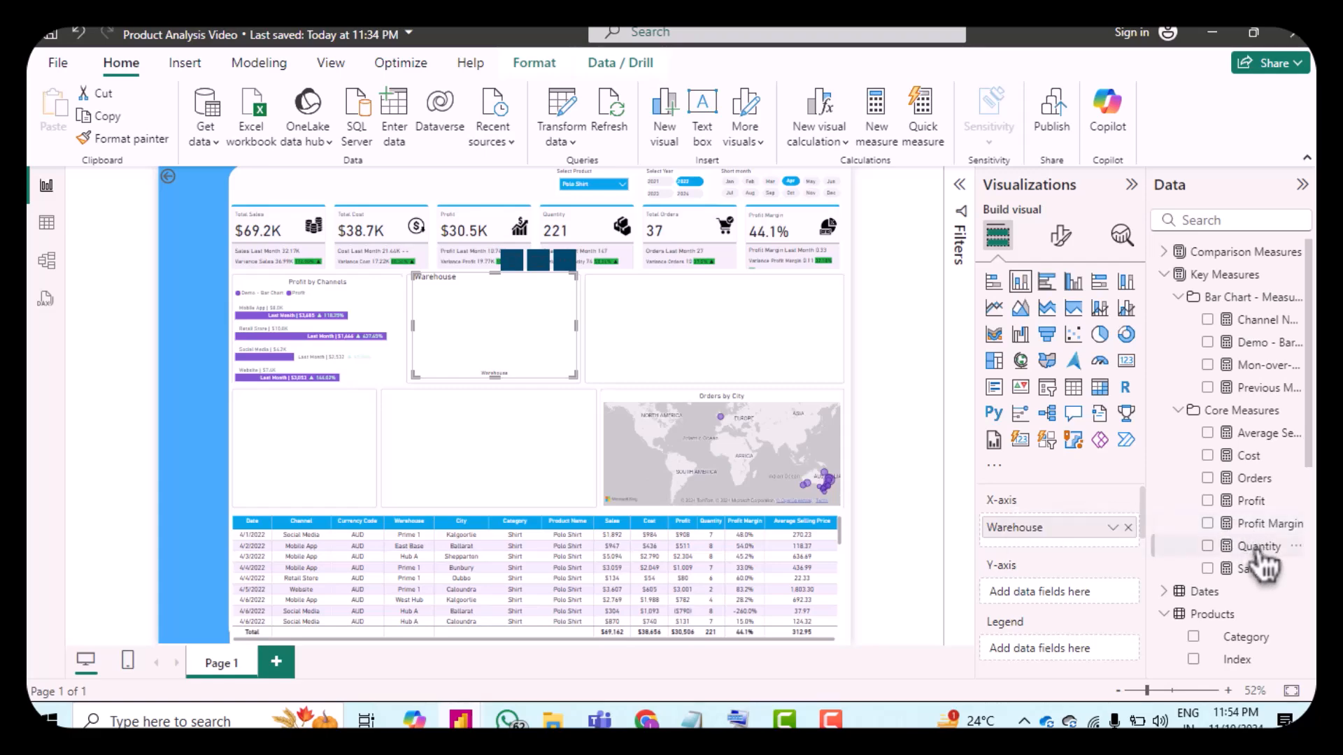
{"action": "left_click_drag", "start_coordinate": [1256, 551], "coordinate": [1084, 593]}
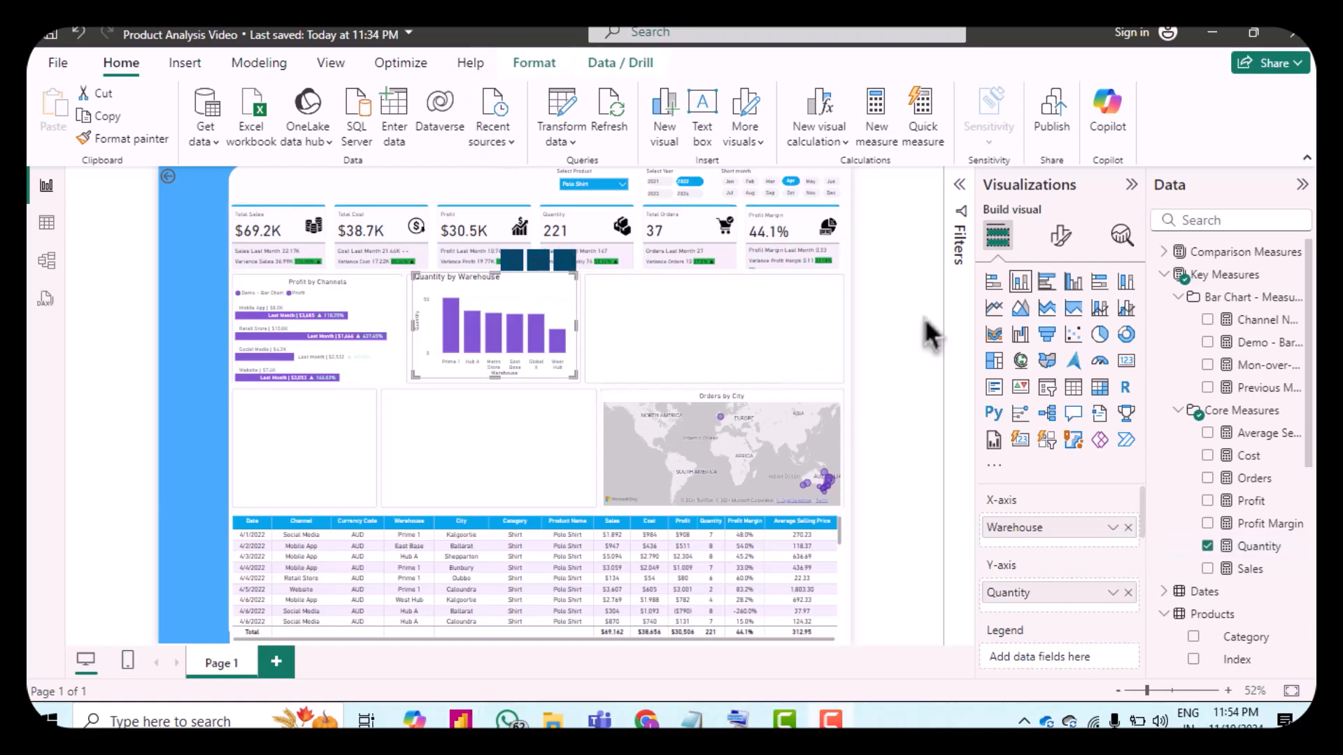
Step: Turn off the X-axis title in the chart's format settings
{"action": "left_click", "coordinate": [1061, 238]}
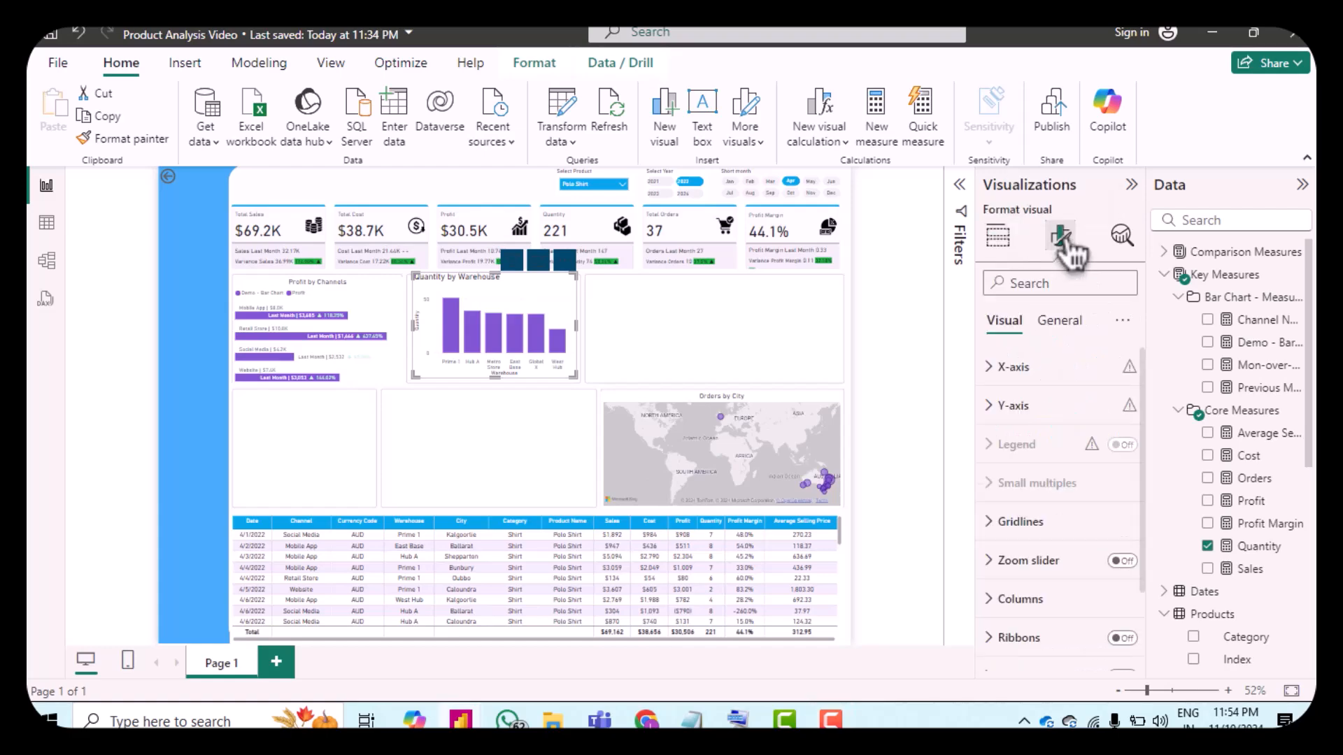
{"action": "left_click", "coordinate": [1007, 377]}
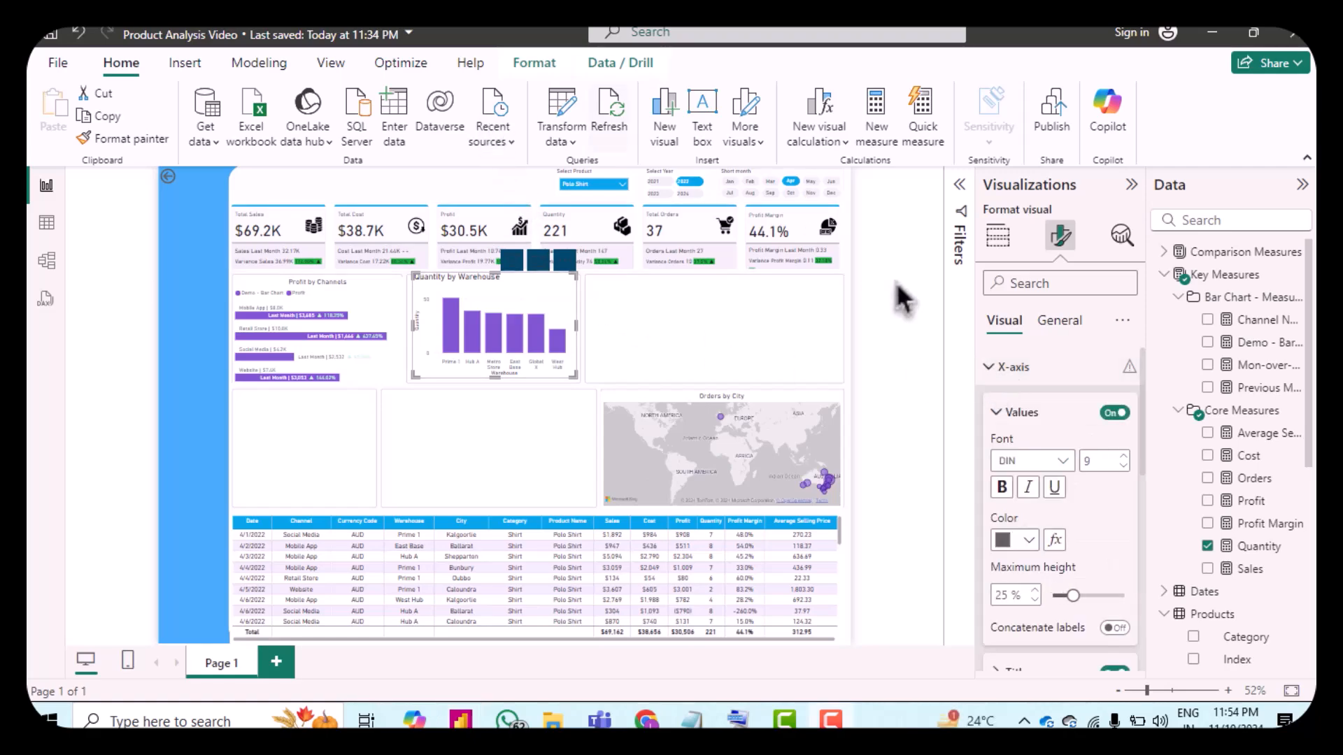
{"action": "scroll", "coordinate": [1042, 462], "scroll_direction": "down", "scroll_amount": 1}
{"action": "scroll", "coordinate": [1045, 465], "scroll_direction": "down", "scroll_amount": 2}
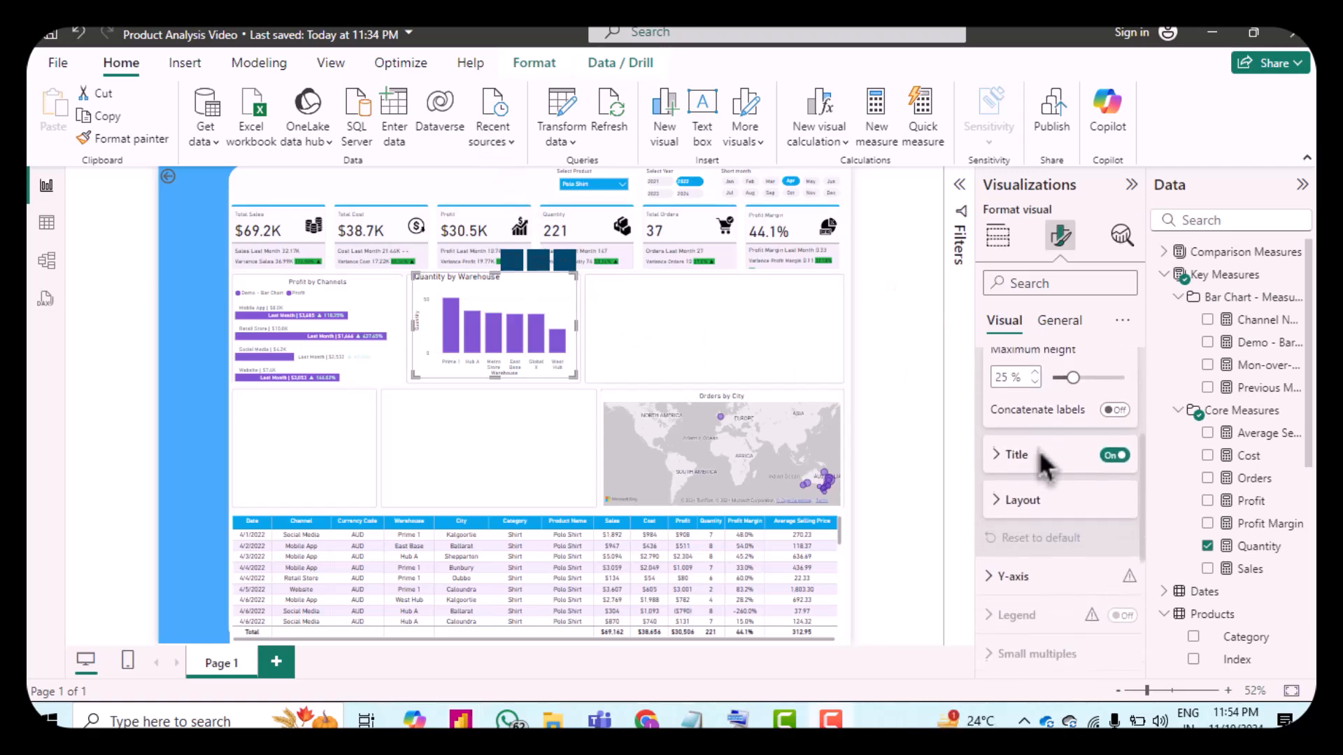
{"action": "left_click", "coordinate": [1012, 513]}
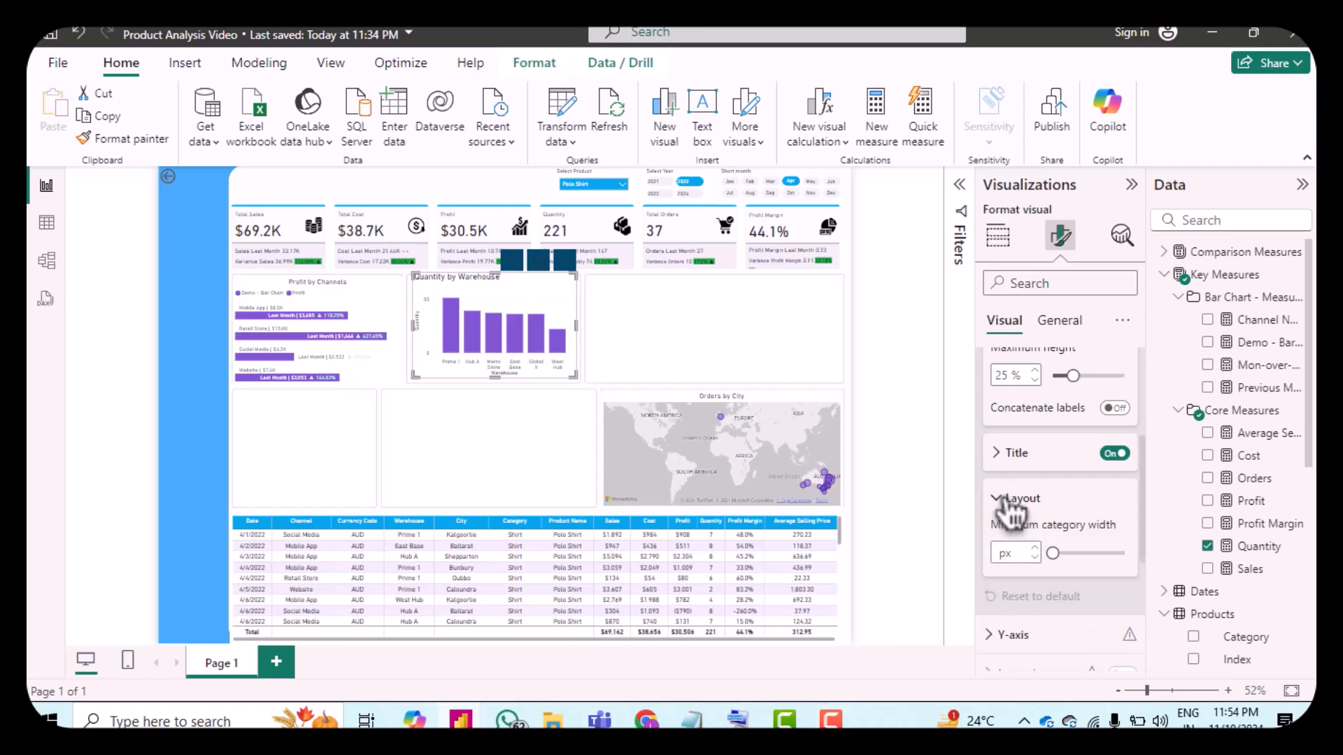
{"action": "left_click", "coordinate": [1116, 455]}
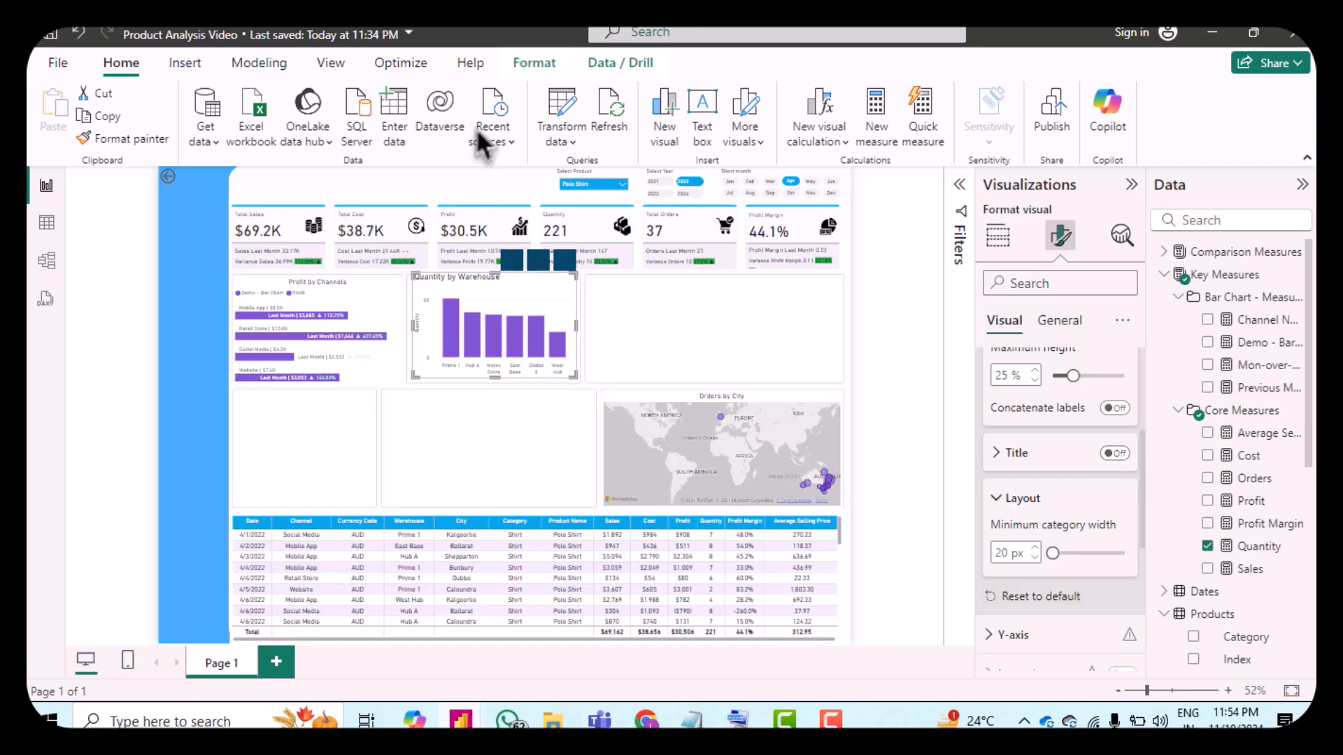
Step: Turn off the Y-axis values and the Y-axis title
{"action": "scroll", "coordinate": [1056, 527], "scroll_direction": "down", "scroll_amount": 3}
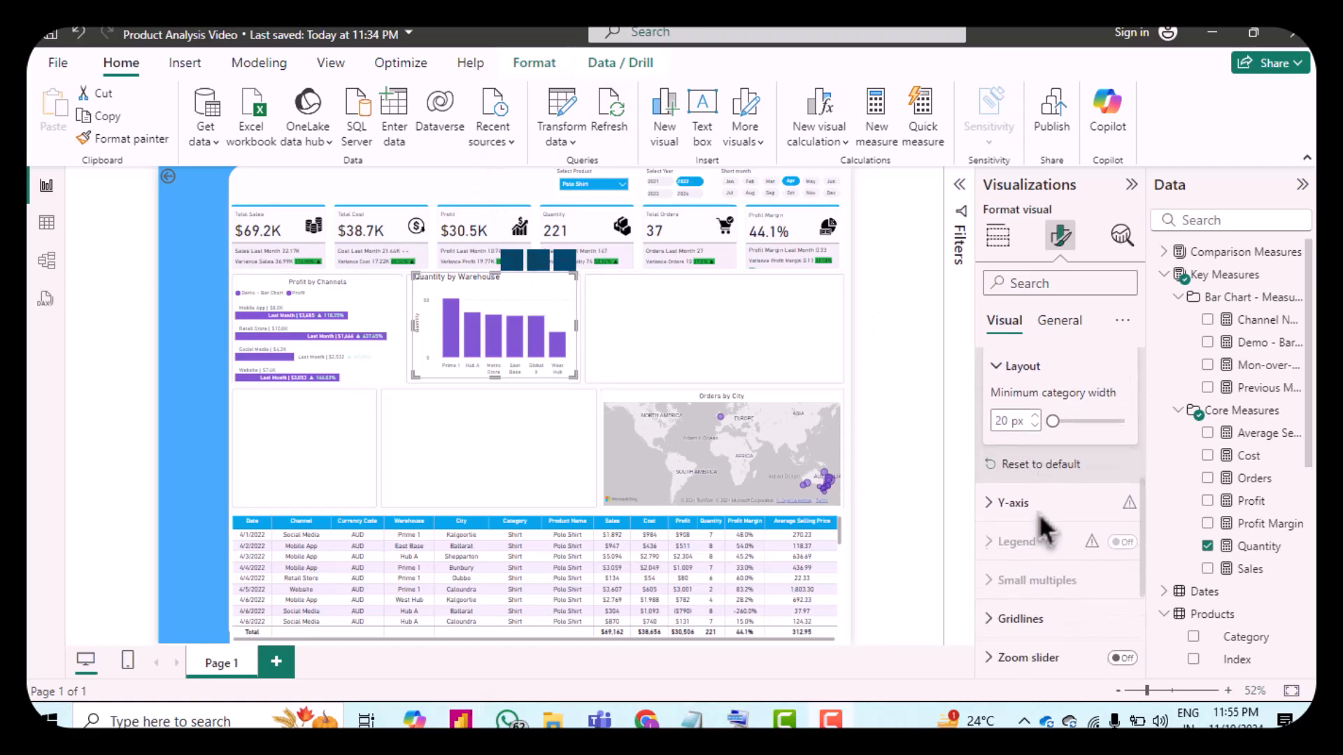
{"action": "left_click", "coordinate": [1009, 503]}
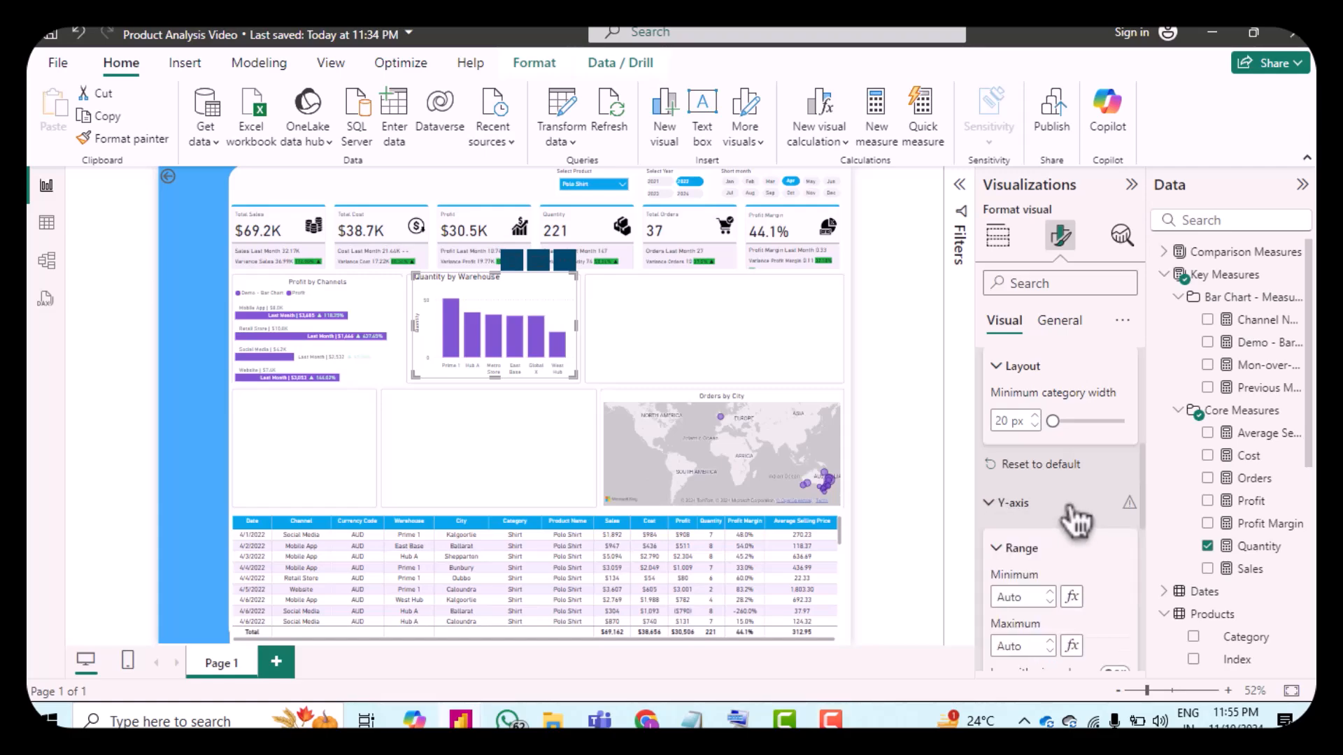
{"action": "scroll", "coordinate": [1077, 520], "scroll_direction": "down", "scroll_amount": 2}
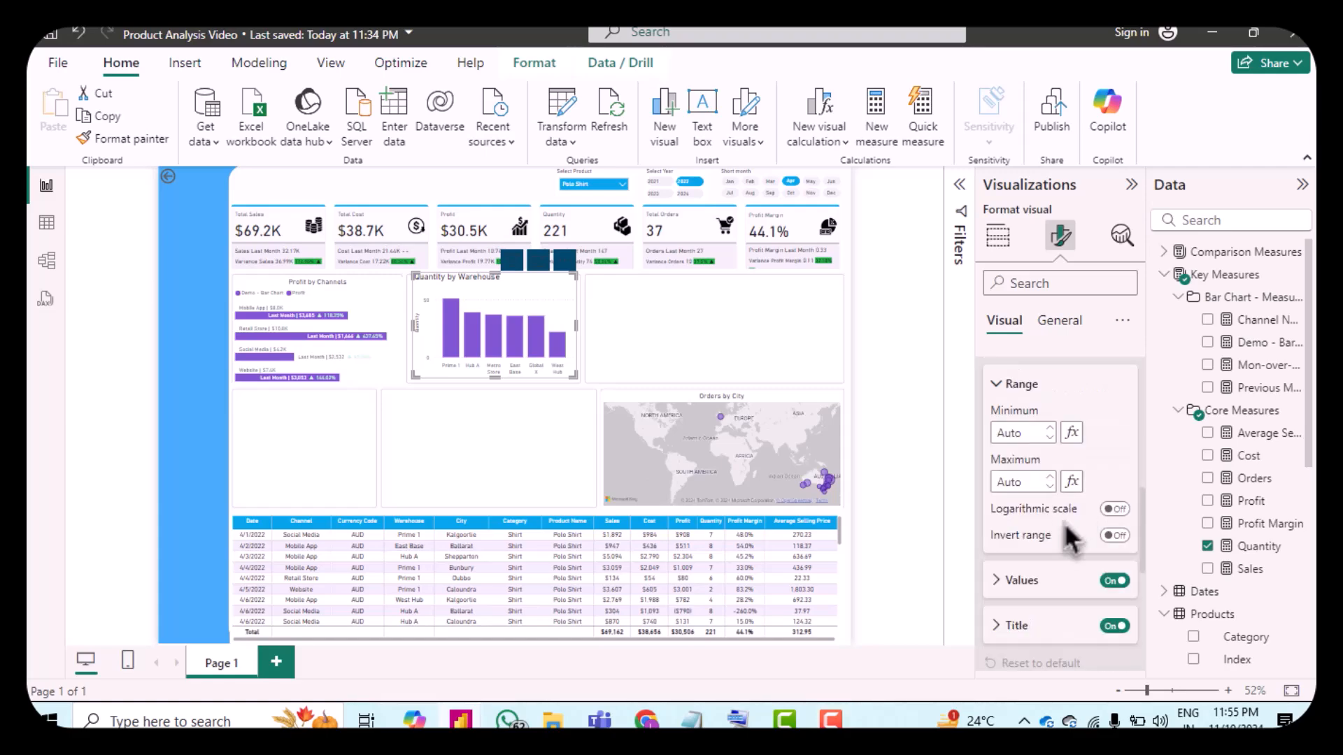
{"action": "left_click", "coordinate": [1115, 581]}
{"action": "left_click", "coordinate": [1116, 626]}
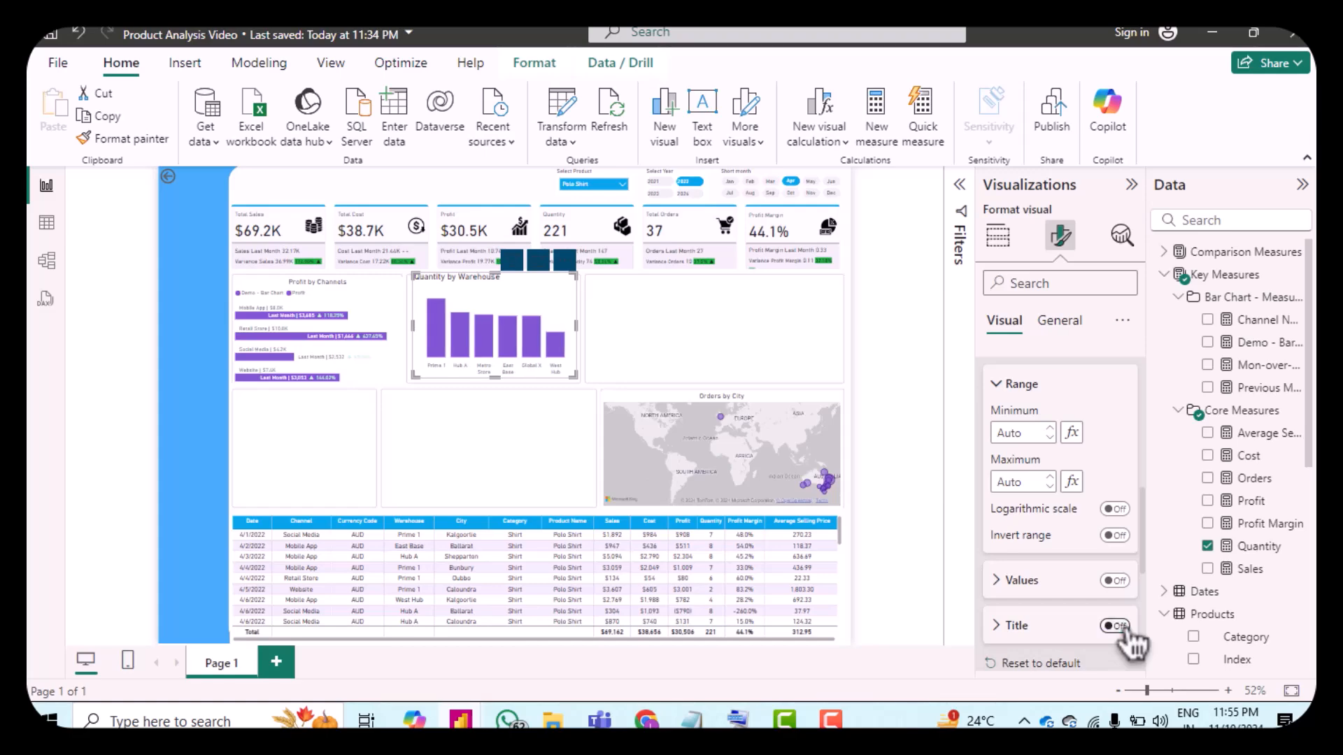
Step: Reduce the columns' space between categories to 17%
{"action": "scroll", "coordinate": [1070, 535], "scroll_direction": "down", "scroll_amount": 5}
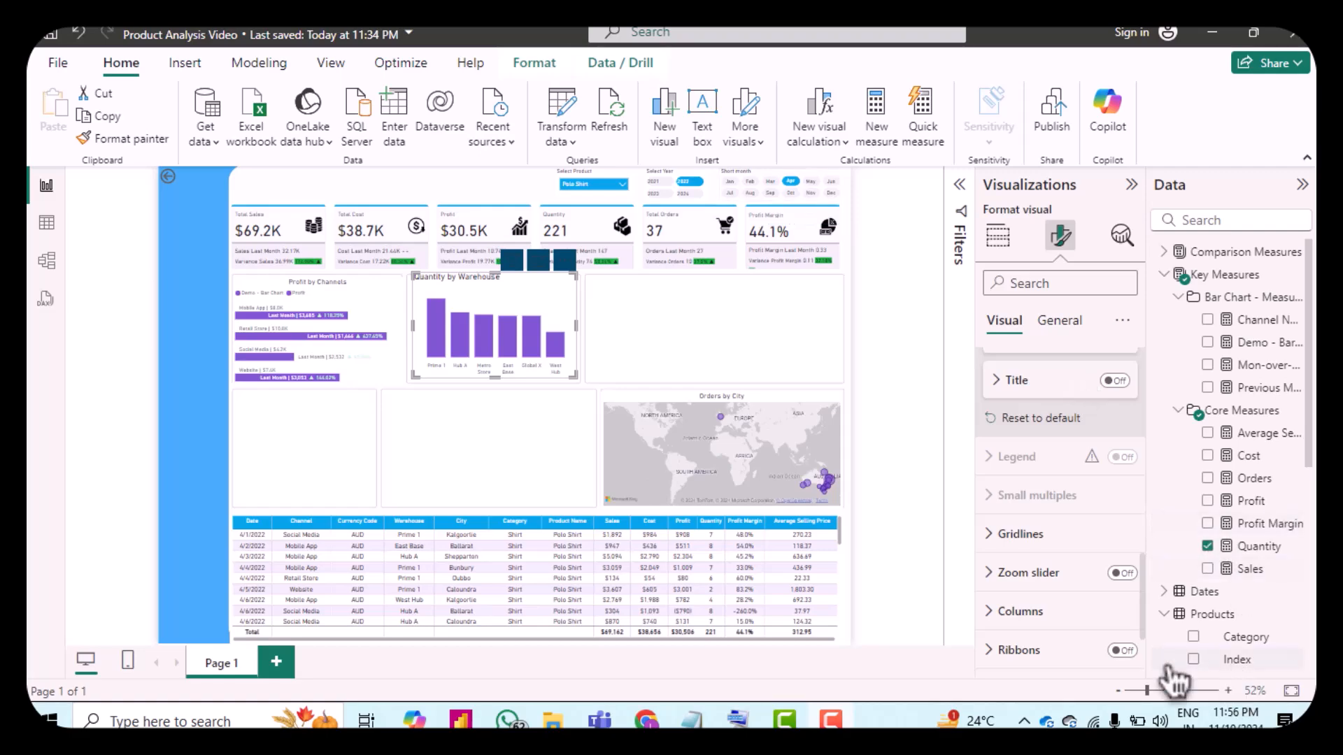
{"action": "scroll", "coordinate": [1070, 588], "scroll_direction": "down", "scroll_amount": 3}
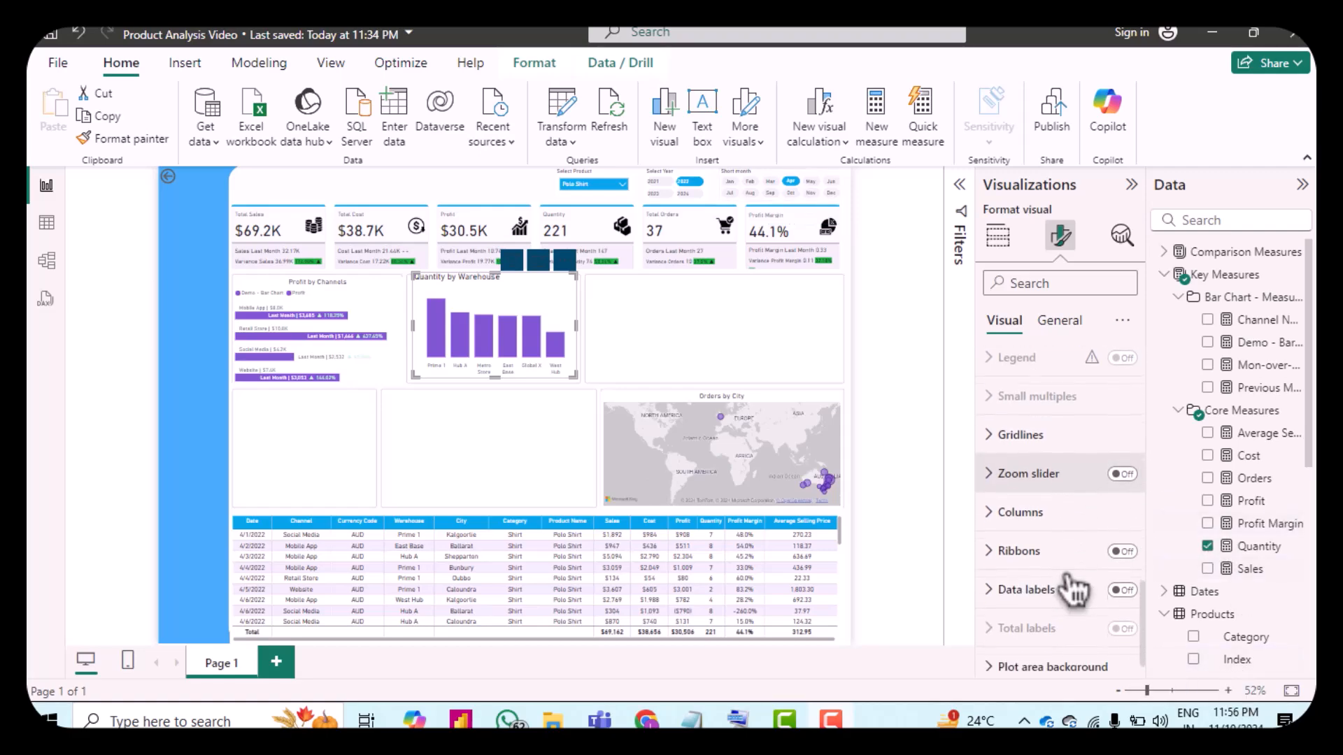
{"action": "left_click", "coordinate": [1006, 514]}
{"action": "scroll", "coordinate": [1007, 519], "scroll_direction": "down", "scroll_amount": 1}
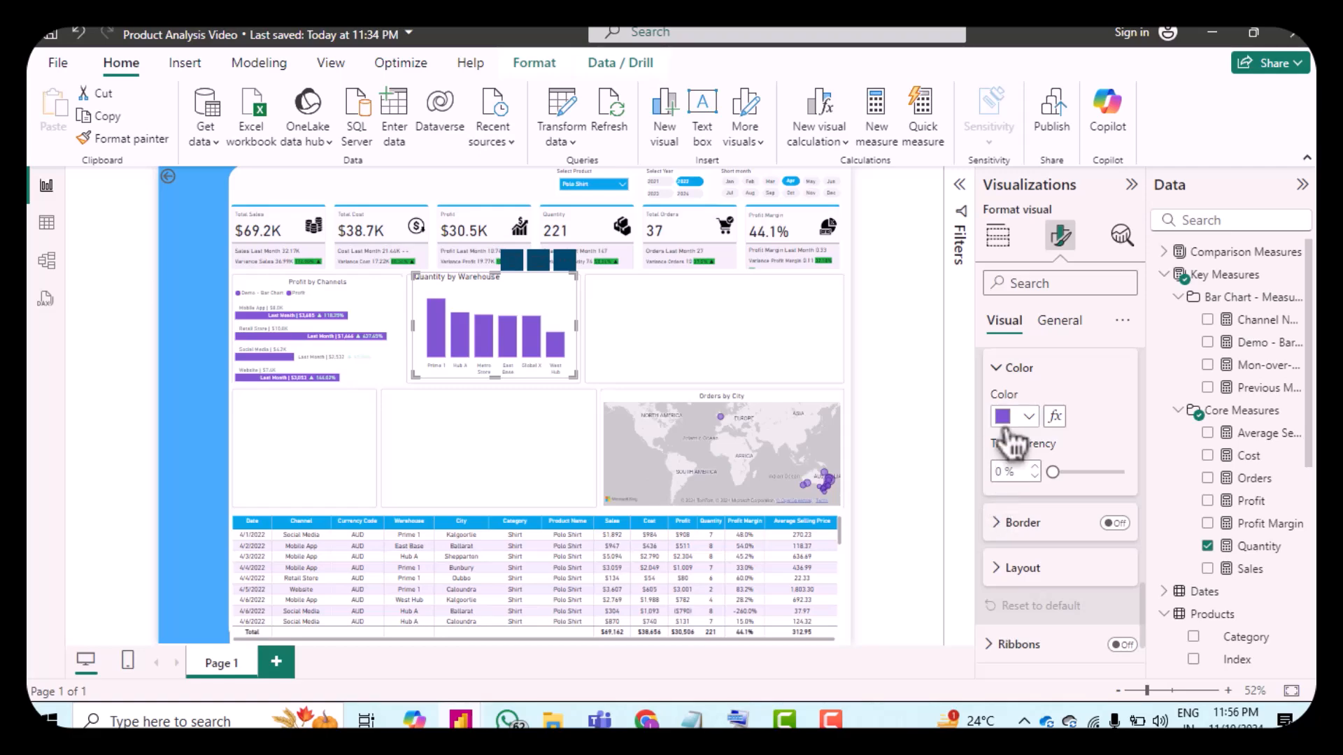
{"action": "left_click", "coordinate": [1012, 572]}
{"action": "scroll", "coordinate": [1049, 579], "scroll_direction": "down", "scroll_amount": 2}
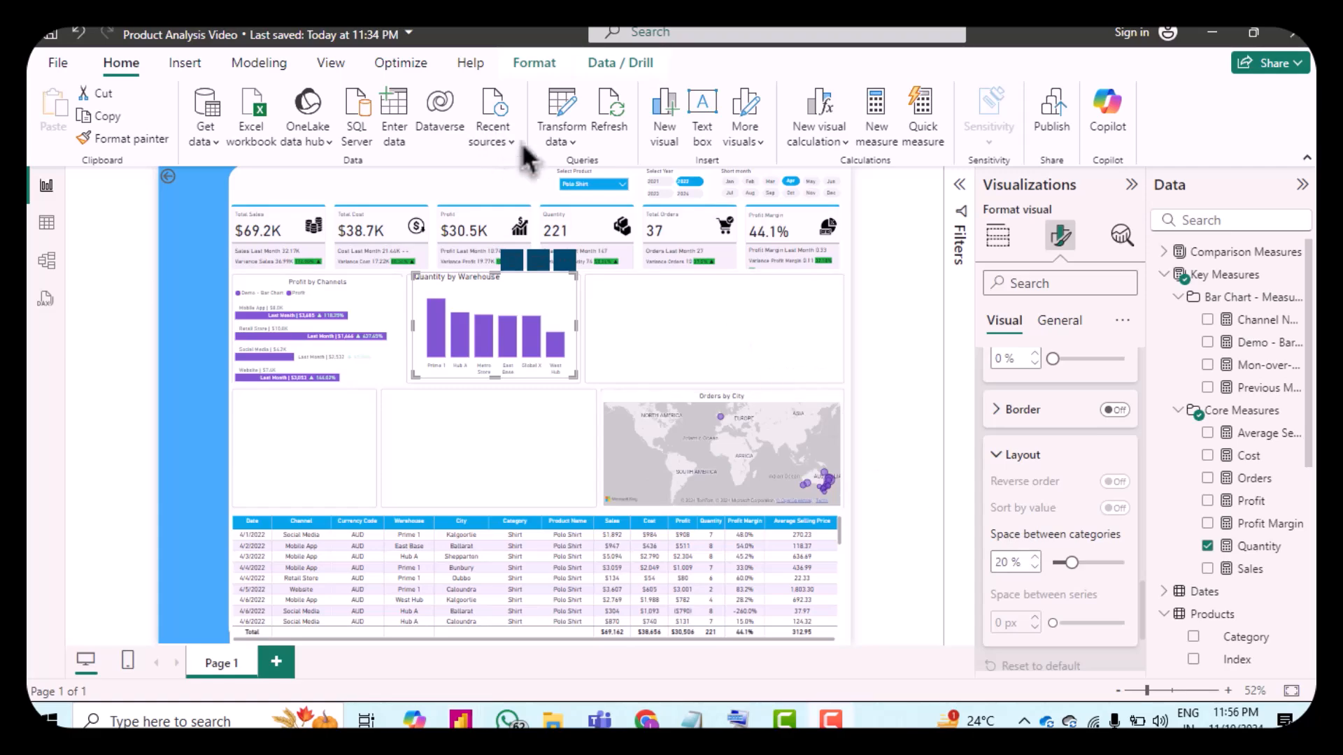
{"action": "scroll", "coordinate": [1056, 566], "scroll_direction": "down", "scroll_amount": 2}
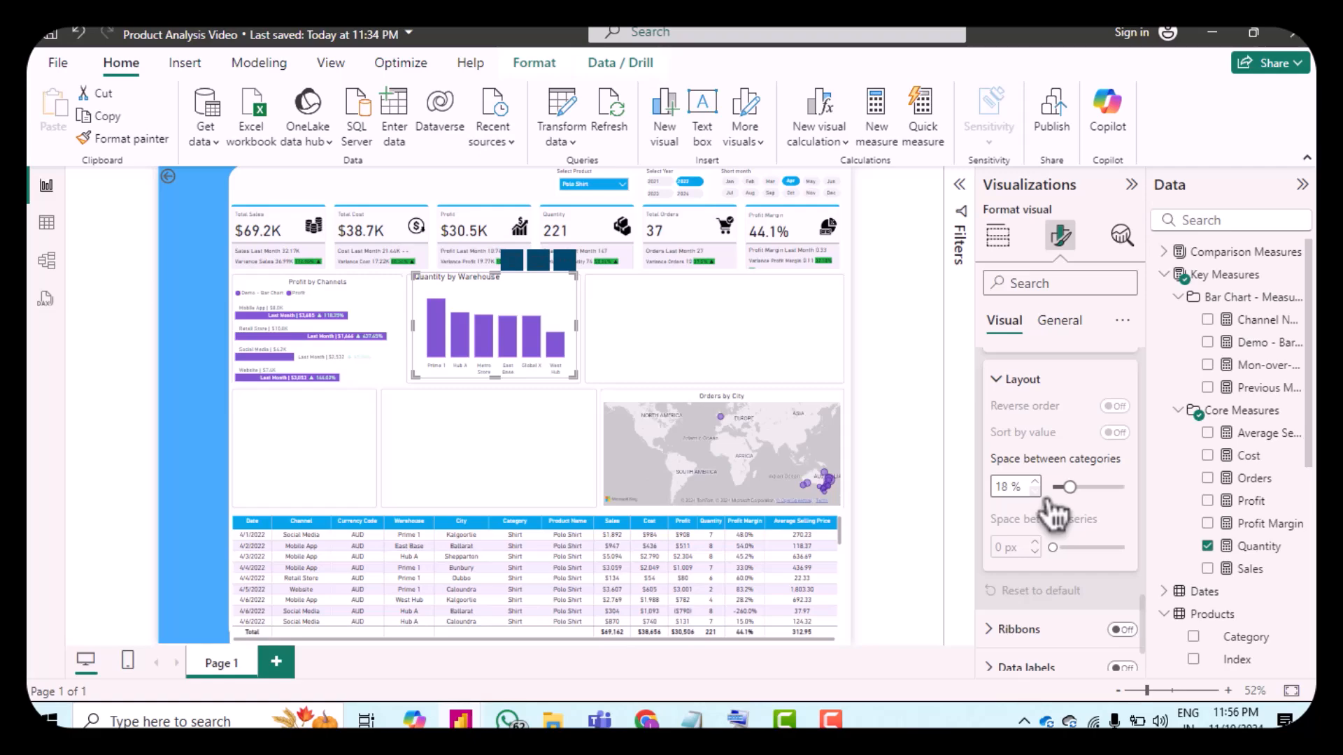
{"action": "scroll", "coordinate": [1066, 525], "scroll_direction": "down", "scroll_amount": 2}
Step: Turn on ribbons and data labels, and increase the ribbons' color transparency
{"action": "left_click", "coordinate": [1122, 537]}
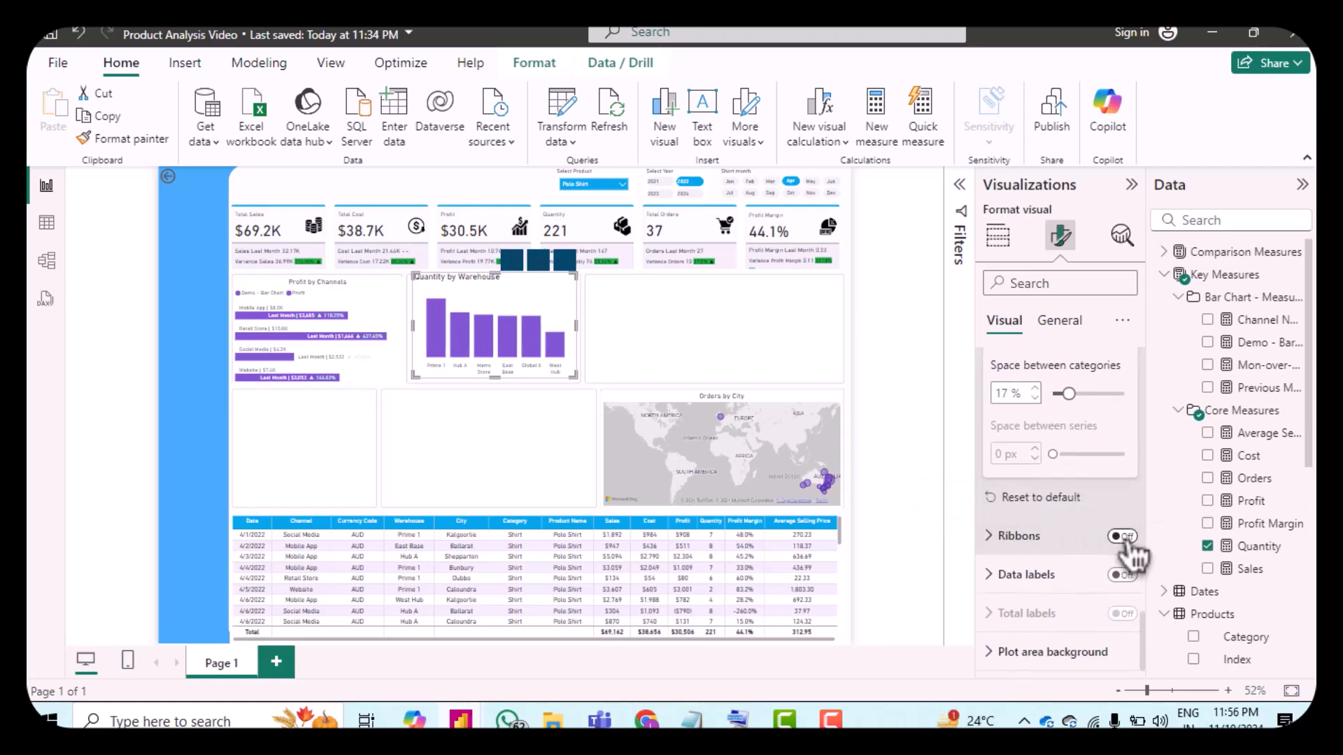
{"action": "left_click", "coordinate": [1123, 575]}
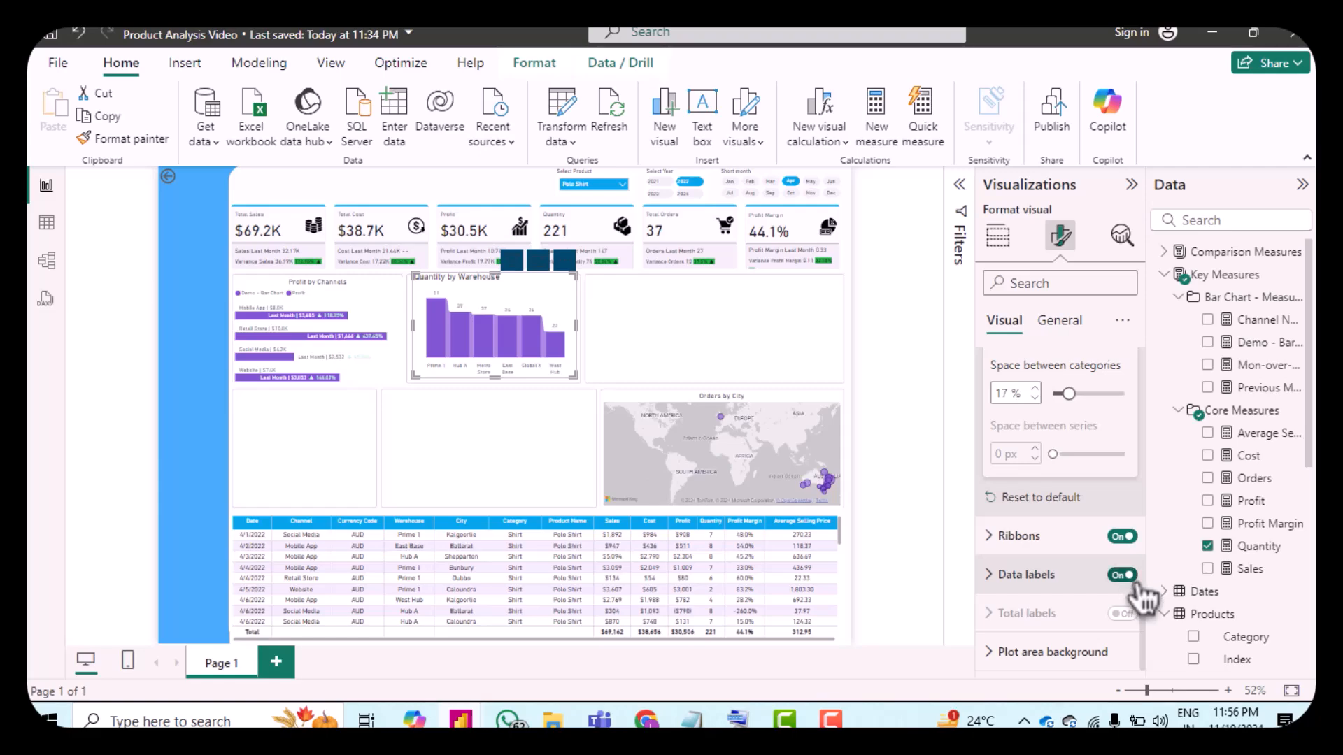
{"action": "left_click", "coordinate": [1003, 538]}
{"action": "scroll", "coordinate": [1047, 549], "scroll_direction": "down", "scroll_amount": 3}
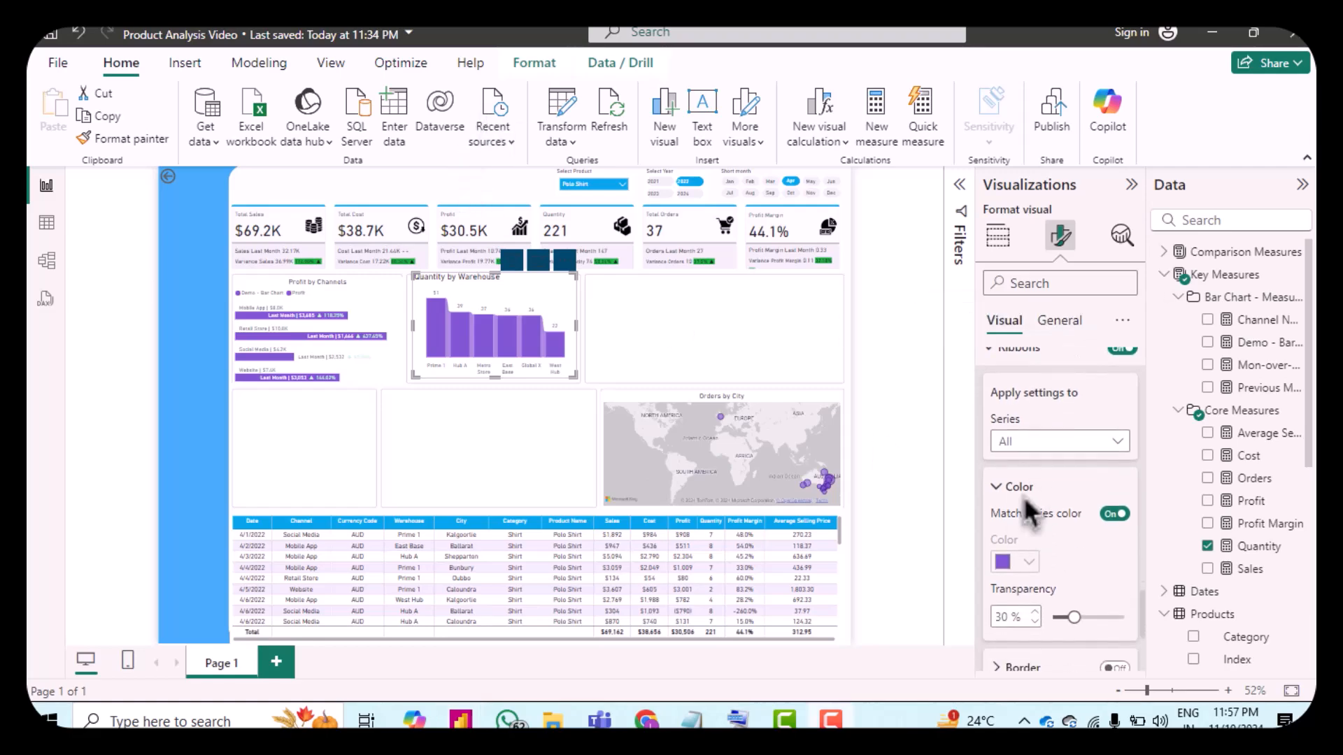
{"action": "scroll", "coordinate": [1047, 553], "scroll_direction": "down", "scroll_amount": 1}
{"action": "scroll", "coordinate": [1047, 553], "scroll_direction": "down", "scroll_amount": 2}
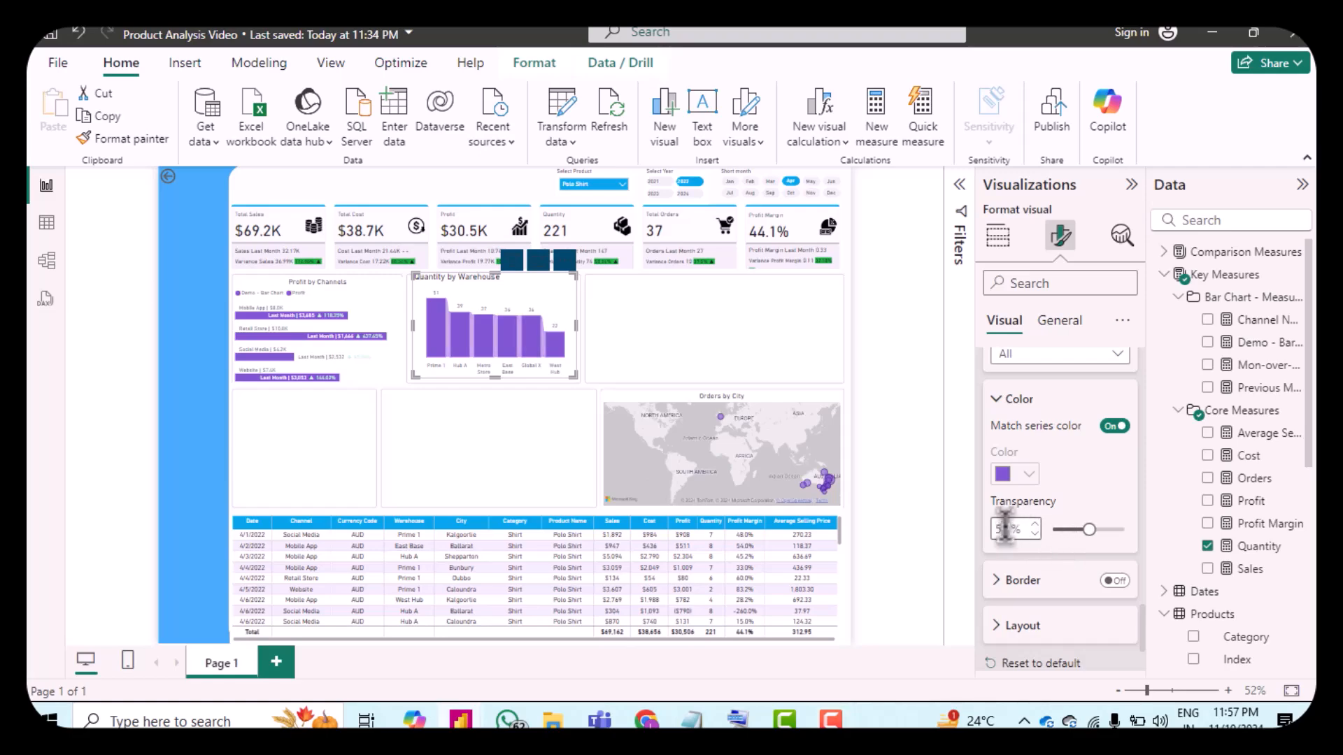
{"action": "scroll", "coordinate": [1007, 518], "scroll_direction": "down", "scroll_amount": 3}
{"action": "left_click", "coordinate": [1007, 438]}
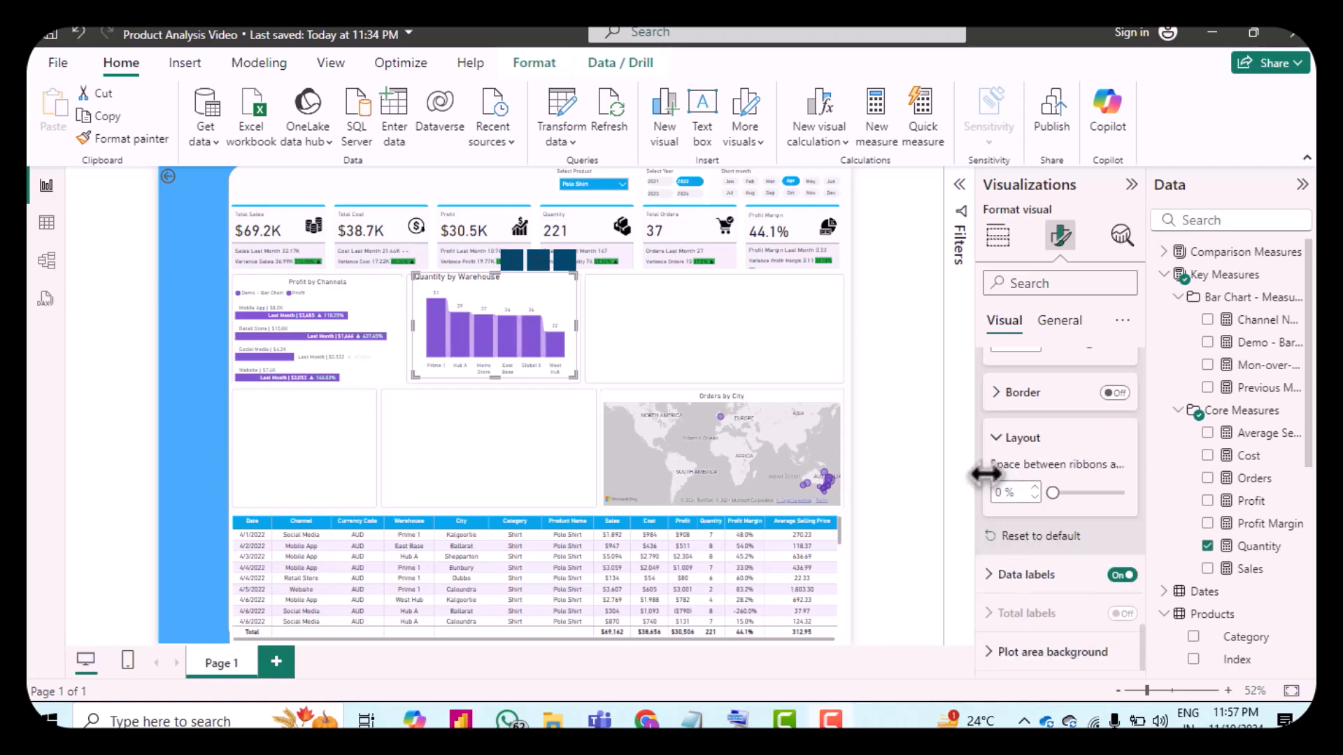
Step: Set the data labels' position to Outside end
{"action": "left_click", "coordinate": [1005, 576]}
{"action": "scroll", "coordinate": [1062, 559], "scroll_direction": "down", "scroll_amount": 3}
{"action": "left_click", "coordinate": [1049, 542]}
{"action": "left_click", "coordinate": [1042, 512]}
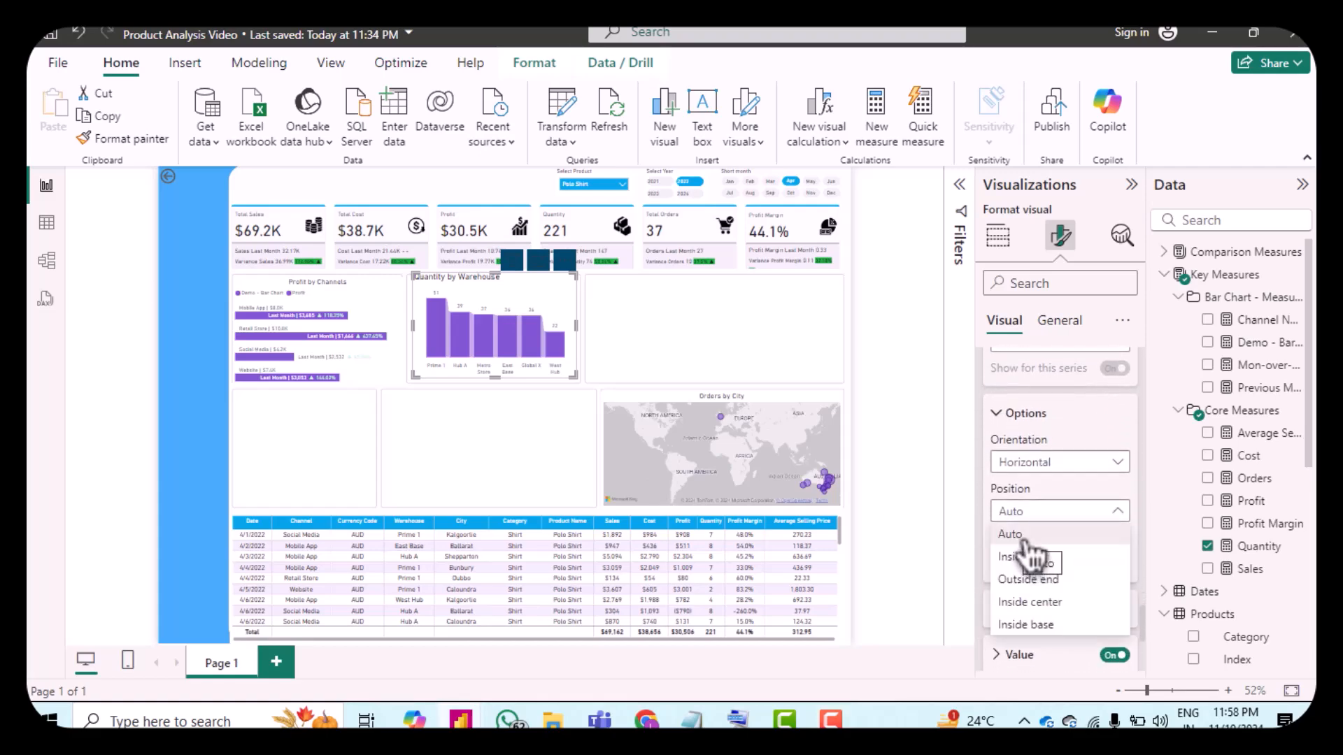
{"action": "left_click", "coordinate": [1028, 585]}
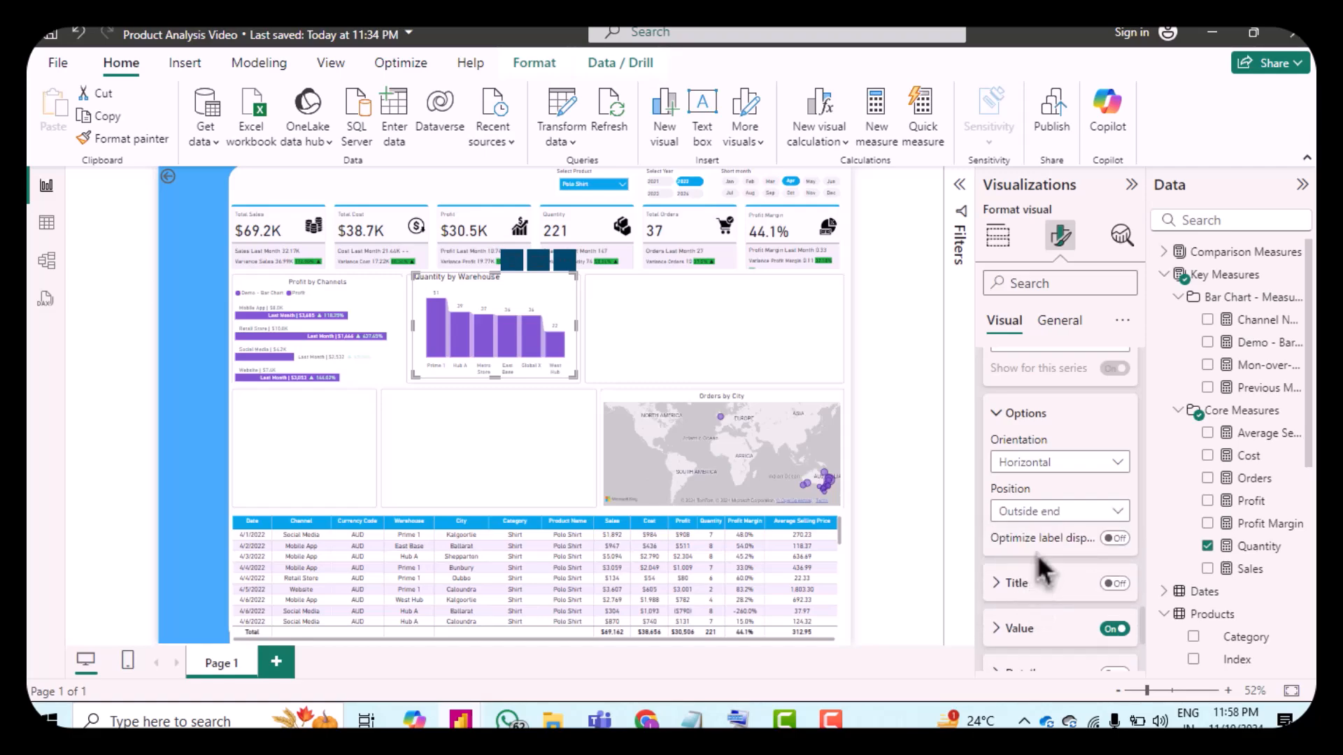
Step: Set the chart's width to 347 in its general properties
{"action": "scroll", "coordinate": [1042, 570], "scroll_direction": "down", "scroll_amount": 1}
{"action": "left_click", "coordinate": [1019, 574]}
{"action": "scroll", "coordinate": [1024, 581], "scroll_direction": "down", "scroll_amount": 3}
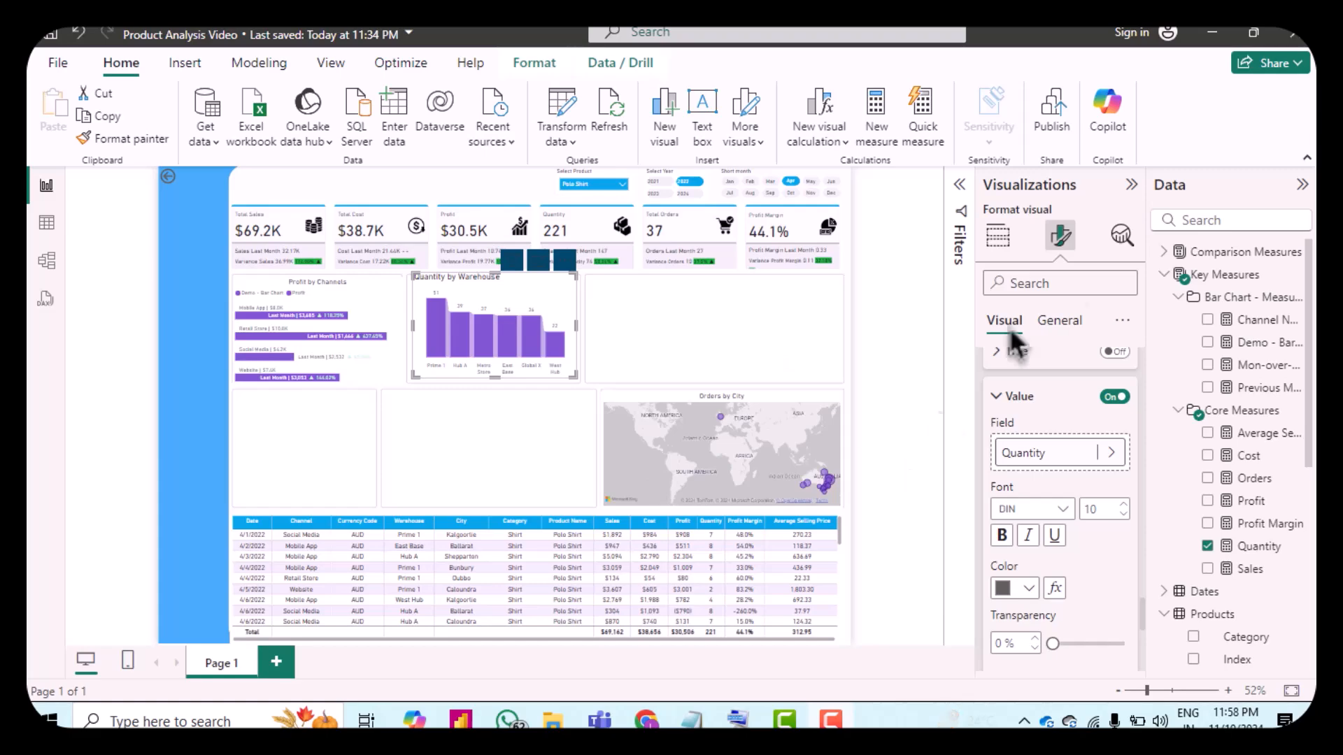
{"action": "left_click", "coordinate": [1077, 326]}
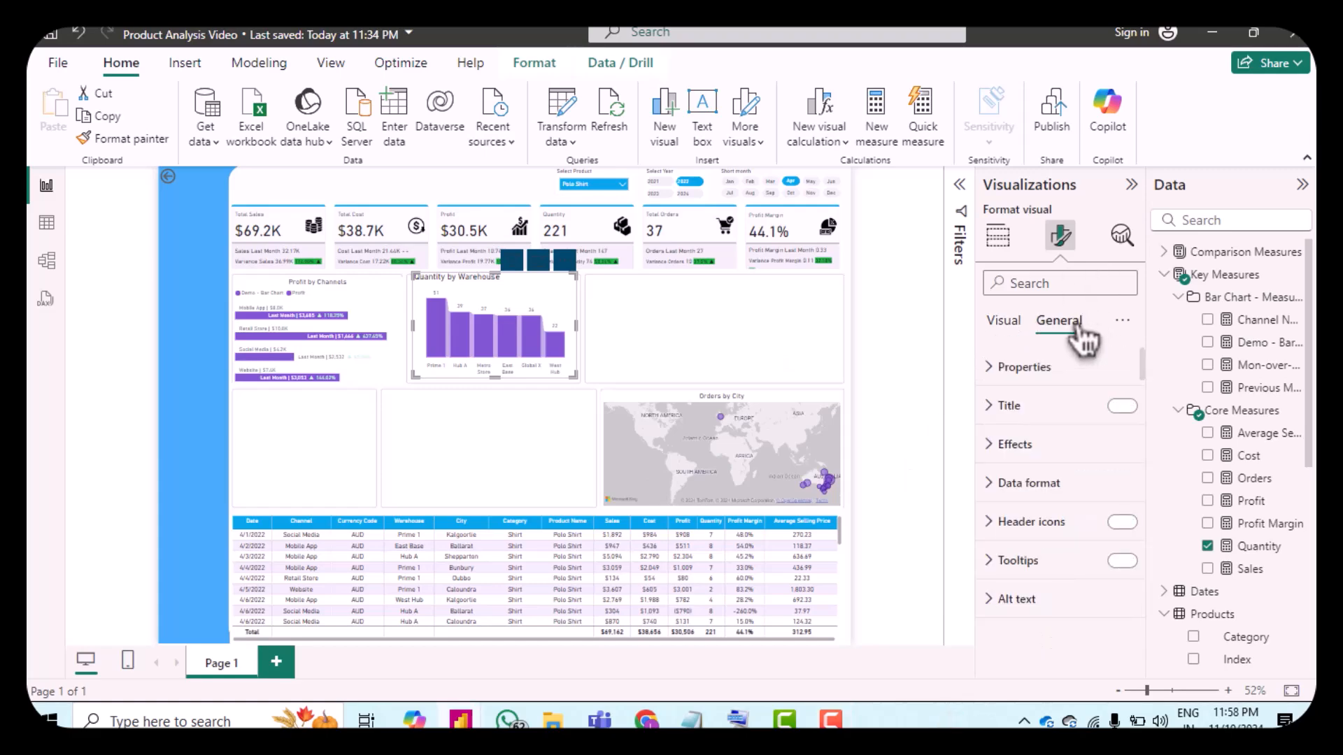
{"action": "left_click", "coordinate": [1010, 370]}
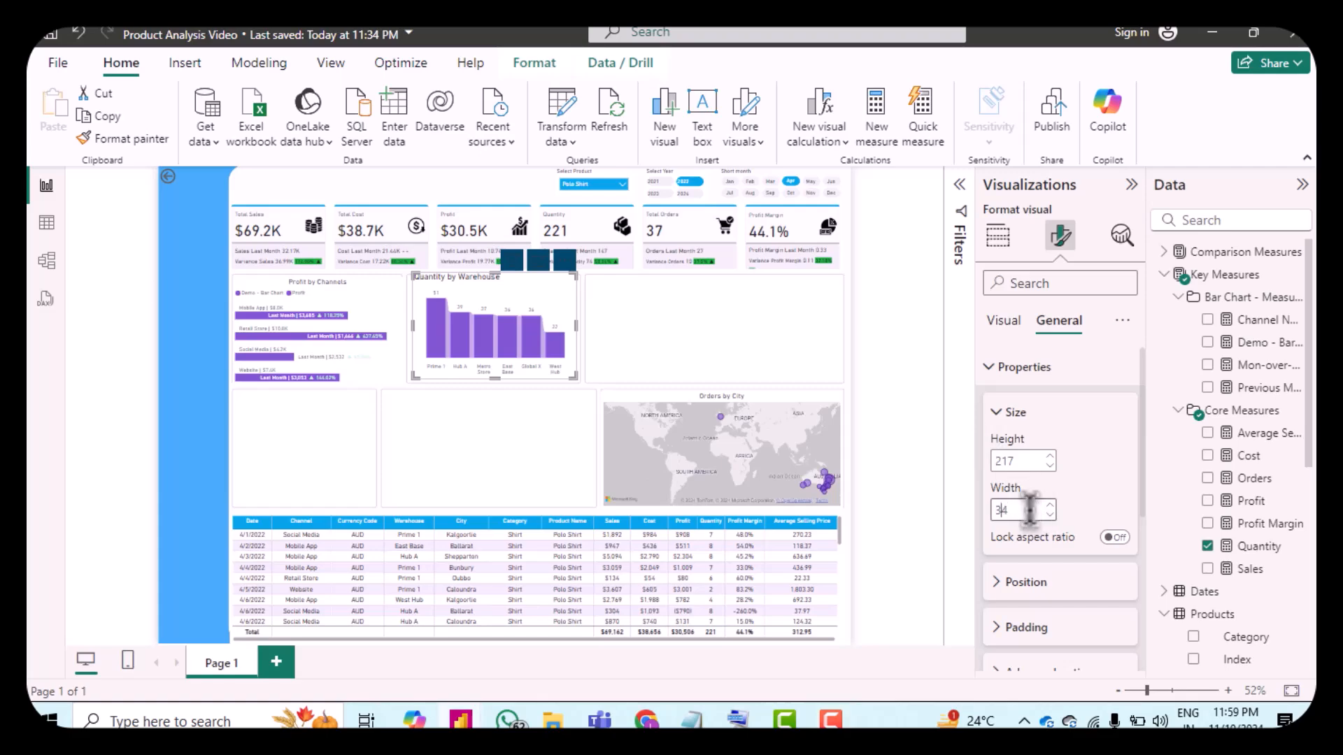
{"action": "type", "text": "7"}
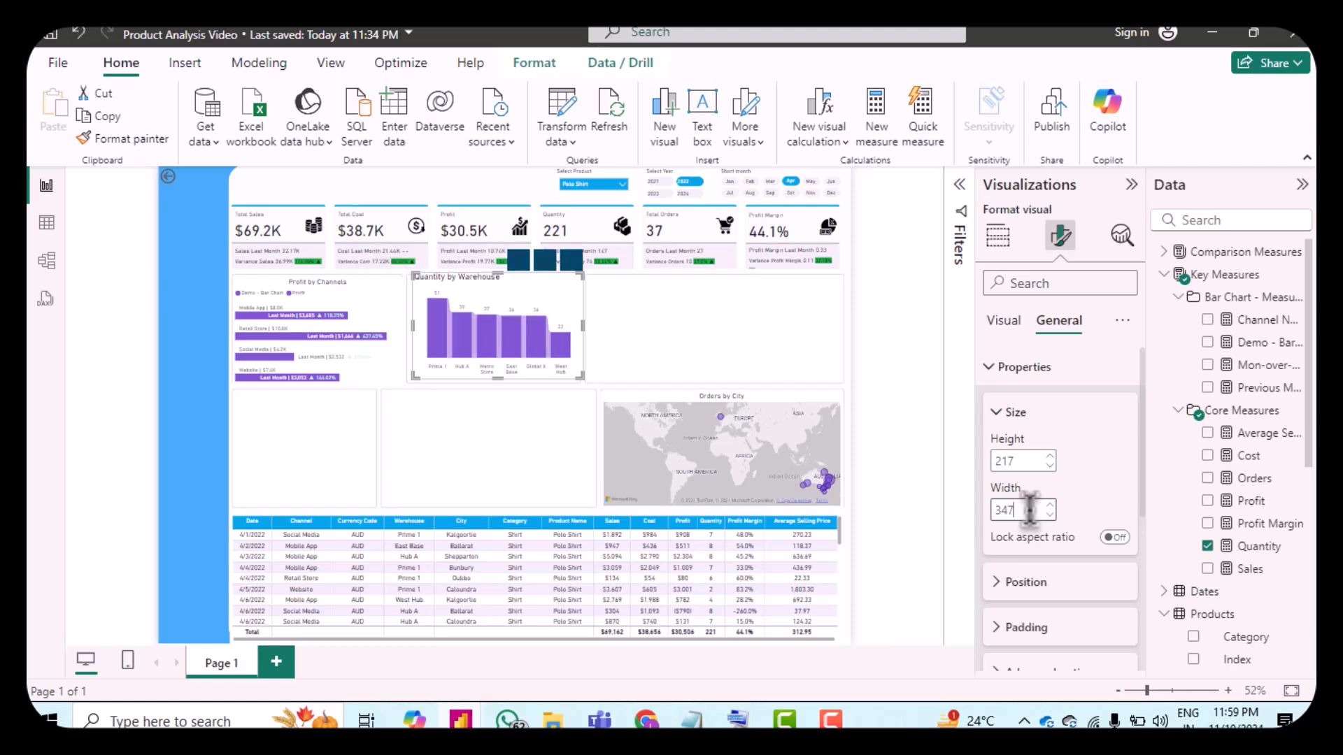
Step: Set the chart's position to horizontal 503 and vertical 221
{"action": "scroll", "coordinate": [1103, 503], "scroll_direction": "down", "scroll_amount": 3}
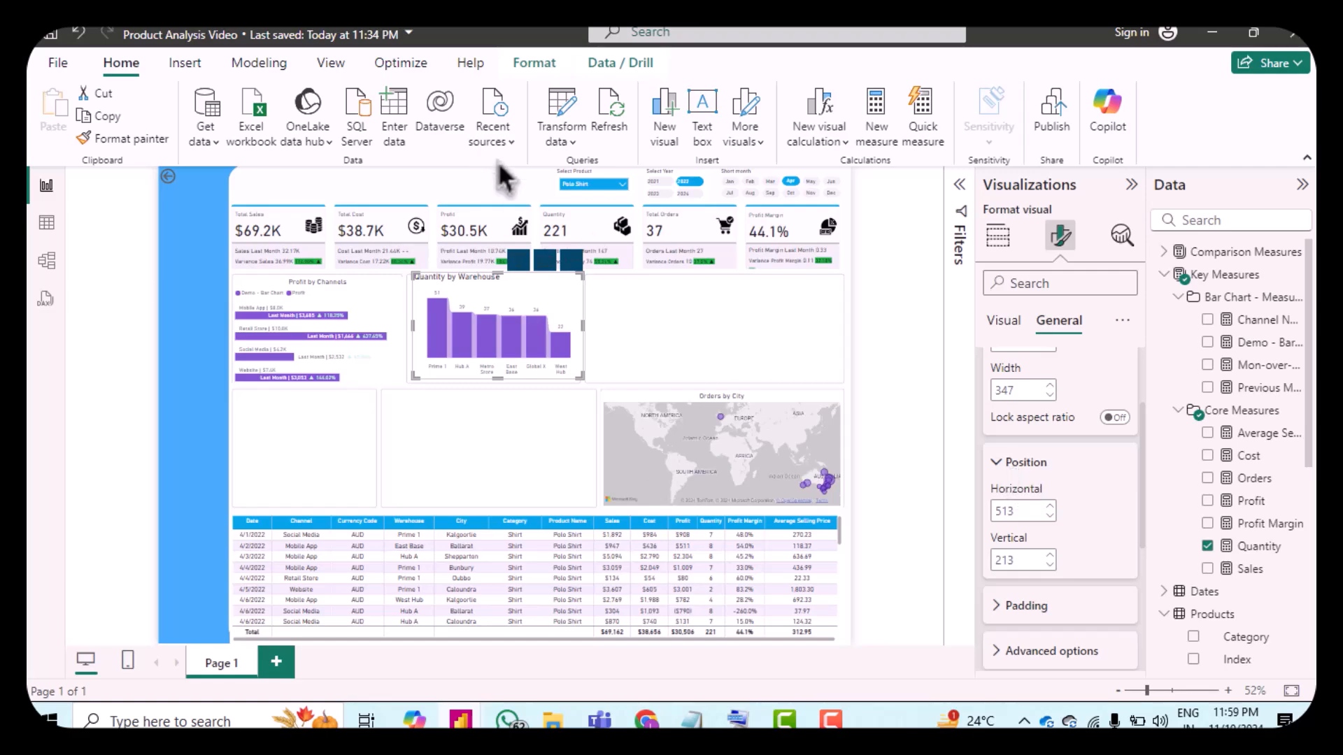
{"action": "scroll", "coordinate": [1103, 473], "scroll_direction": "down", "scroll_amount": 2}
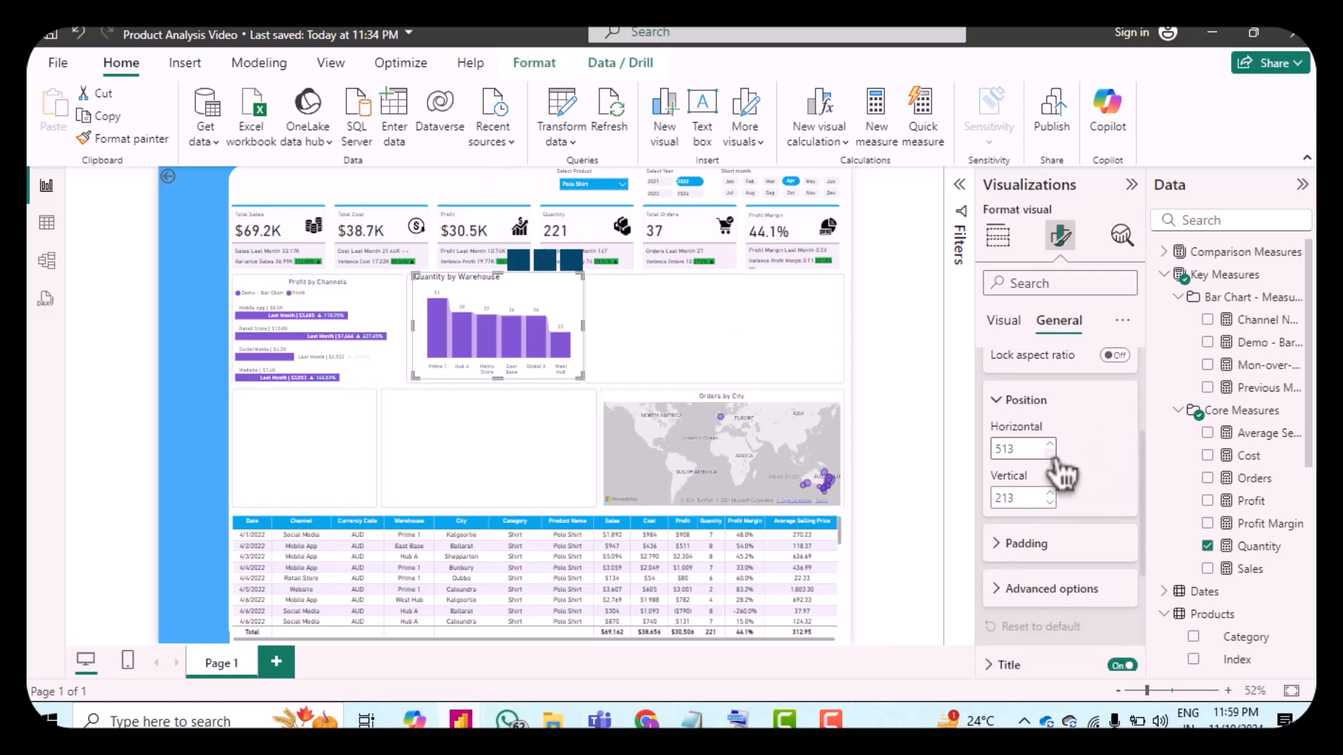
{"action": "left_click", "coordinate": [1050, 454]}
{"action": "left_click", "coordinate": [1051, 454]}
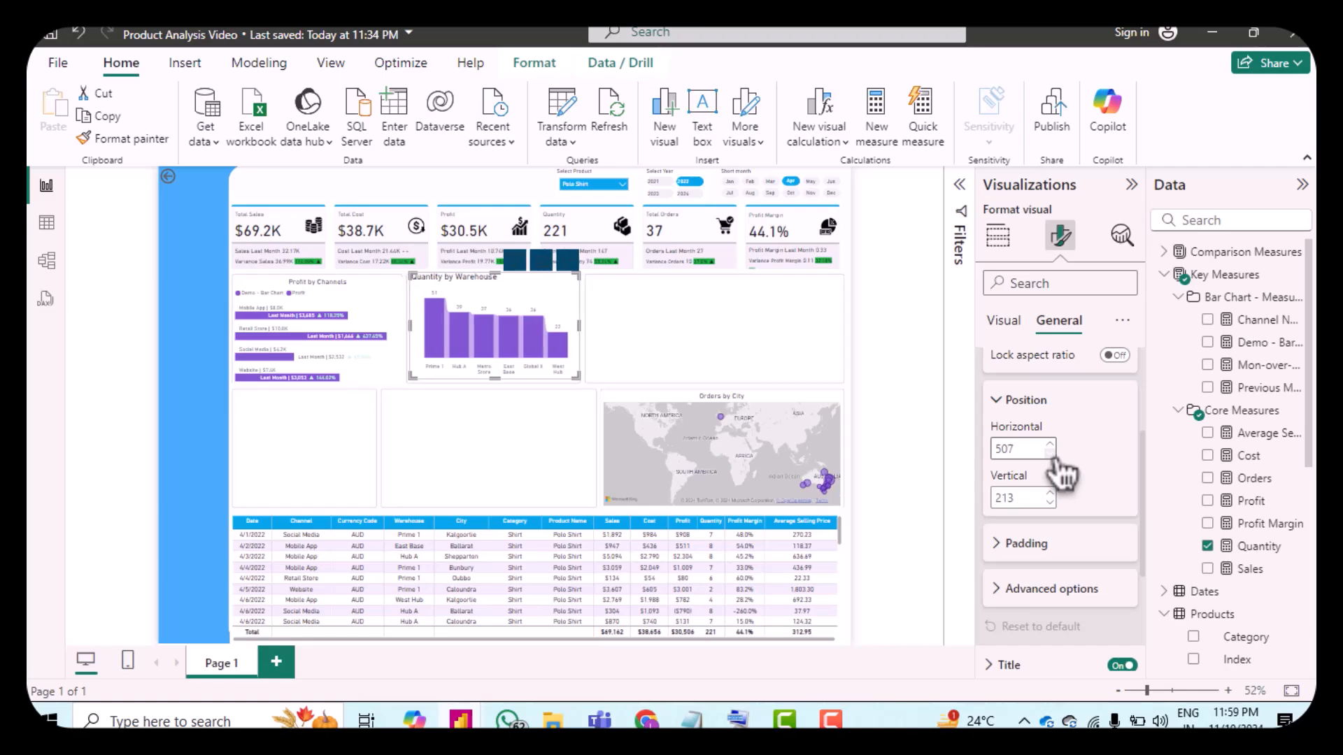
{"action": "left_click", "coordinate": [1051, 454]}
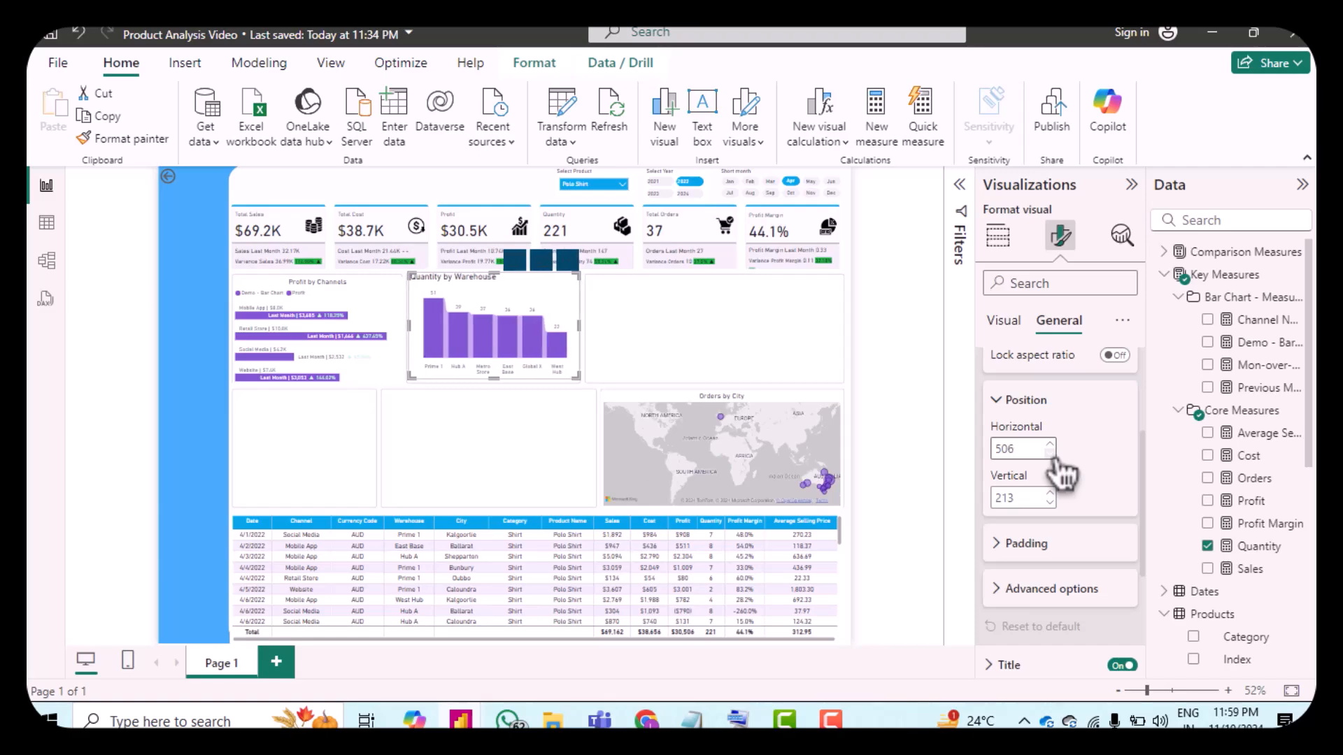
{"action": "left_click", "coordinate": [1051, 454]}
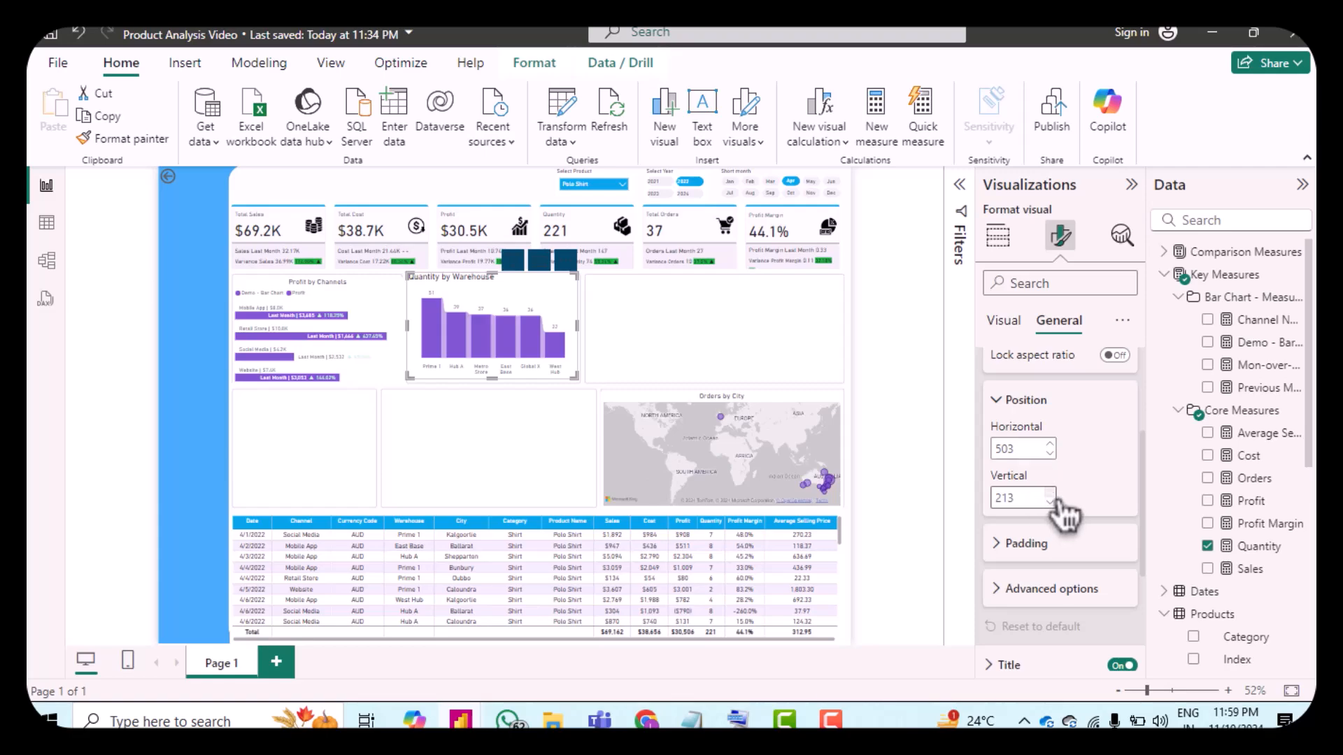
{"action": "left_click", "coordinate": [1056, 498]}
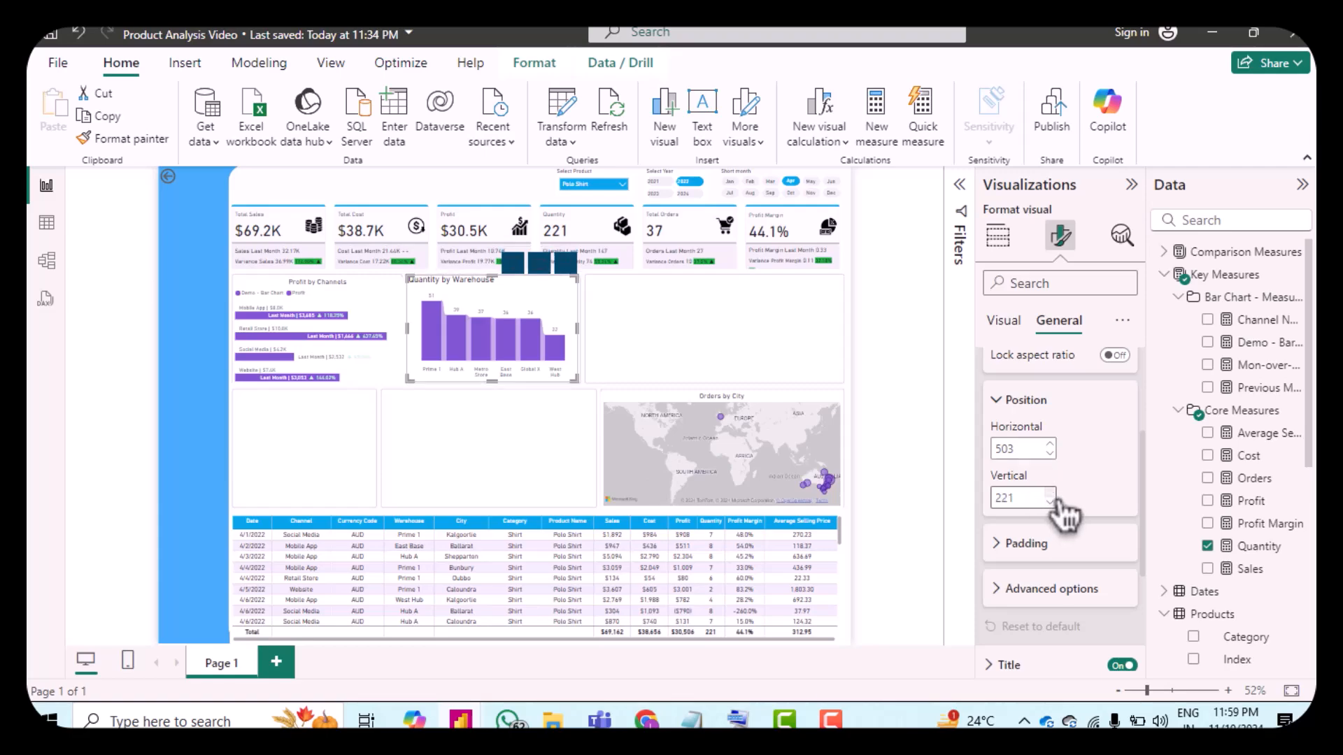
Step: Set the chart's vertical position to 225
{"action": "left_click", "coordinate": [1056, 498]}
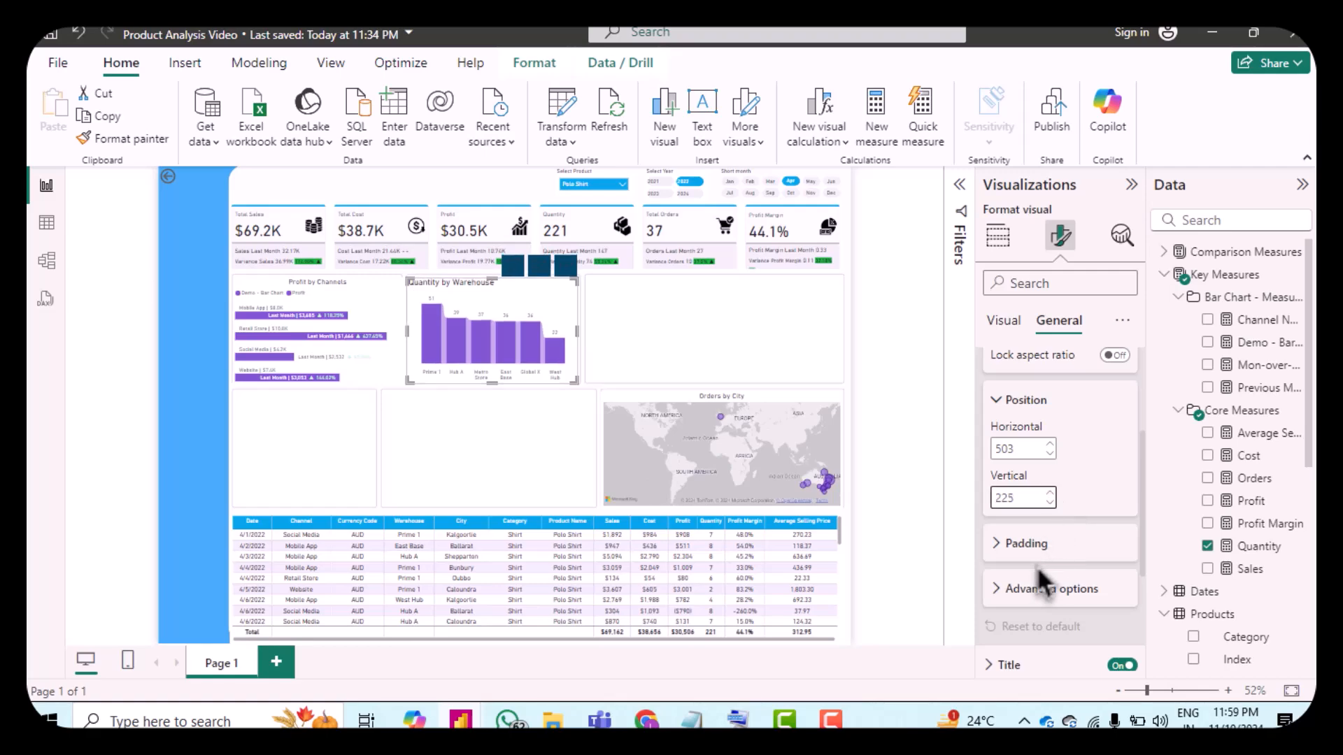
{"action": "left_click", "coordinate": [1018, 544]}
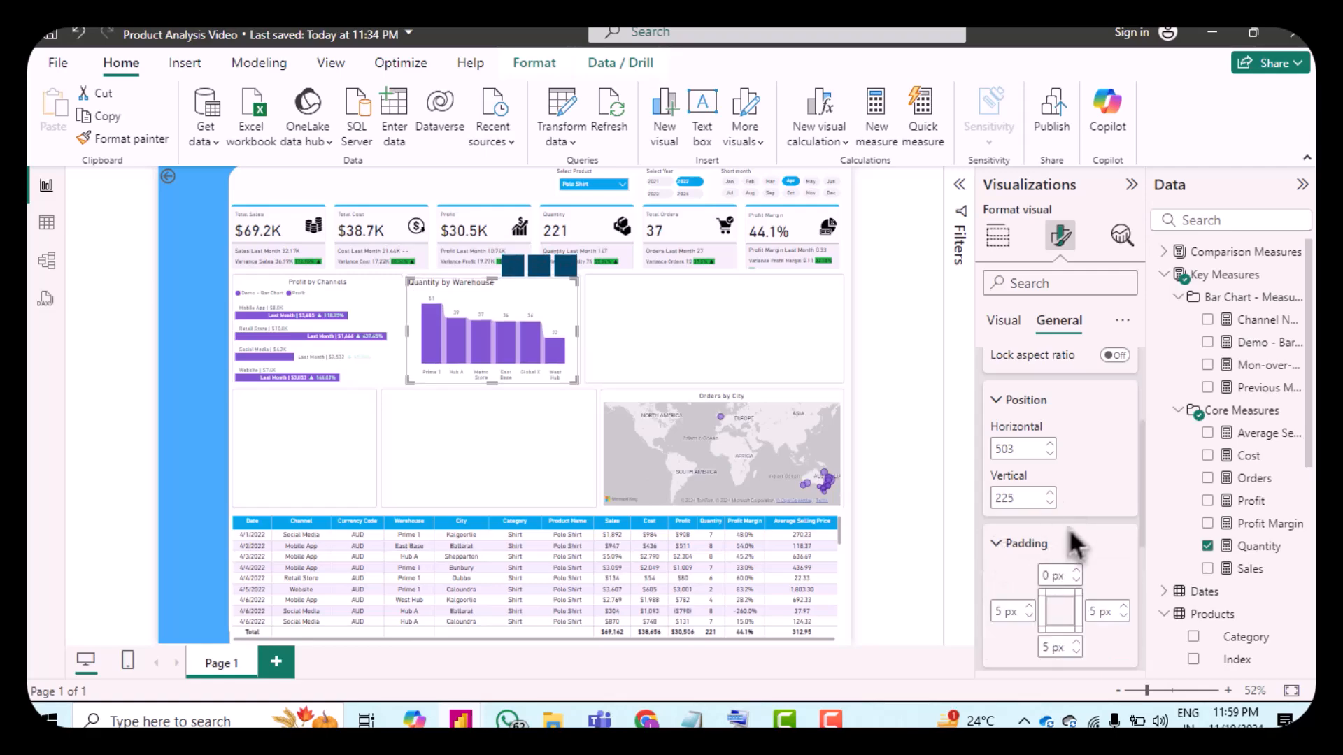
{"action": "scroll", "coordinate": [1073, 539], "scroll_direction": "down", "scroll_amount": 1}
{"action": "scroll", "coordinate": [1068, 528], "scroll_direction": "down", "scroll_amount": 1}
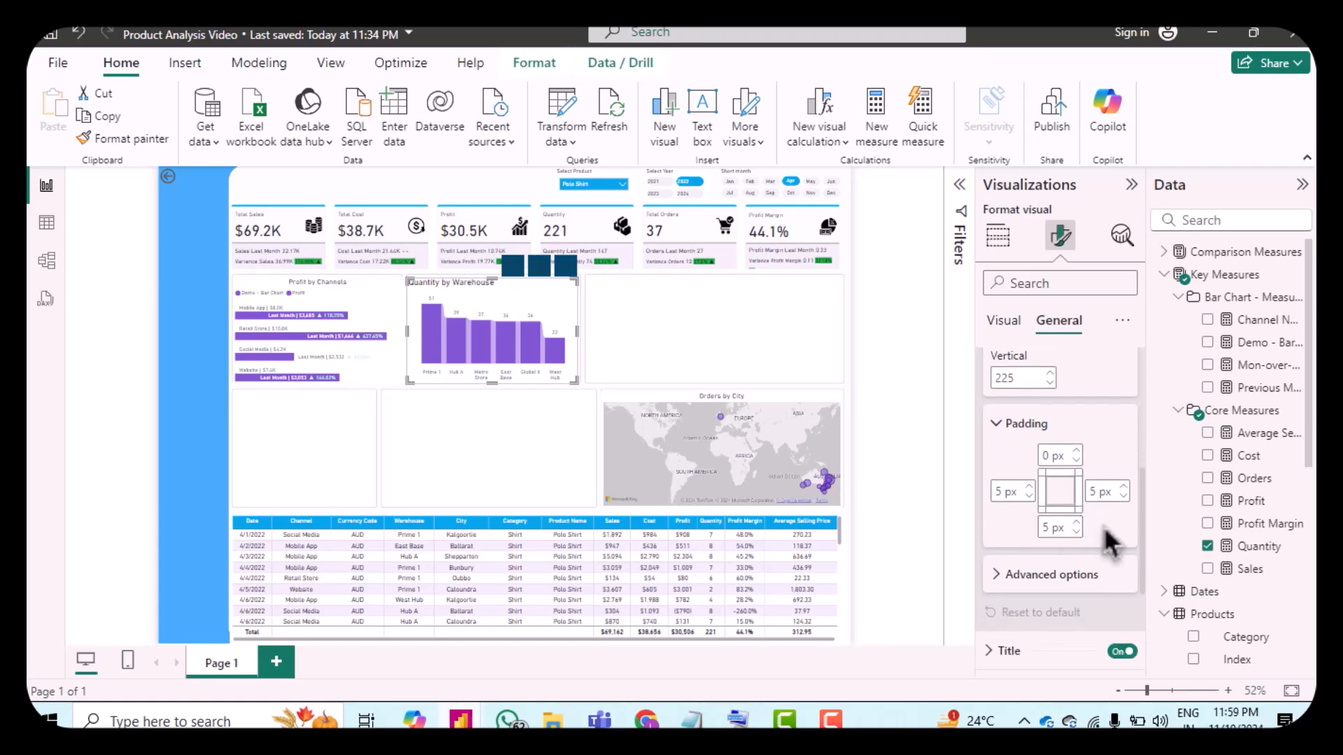
{"action": "scroll", "coordinate": [1098, 560], "scroll_direction": "down", "scroll_amount": 3}
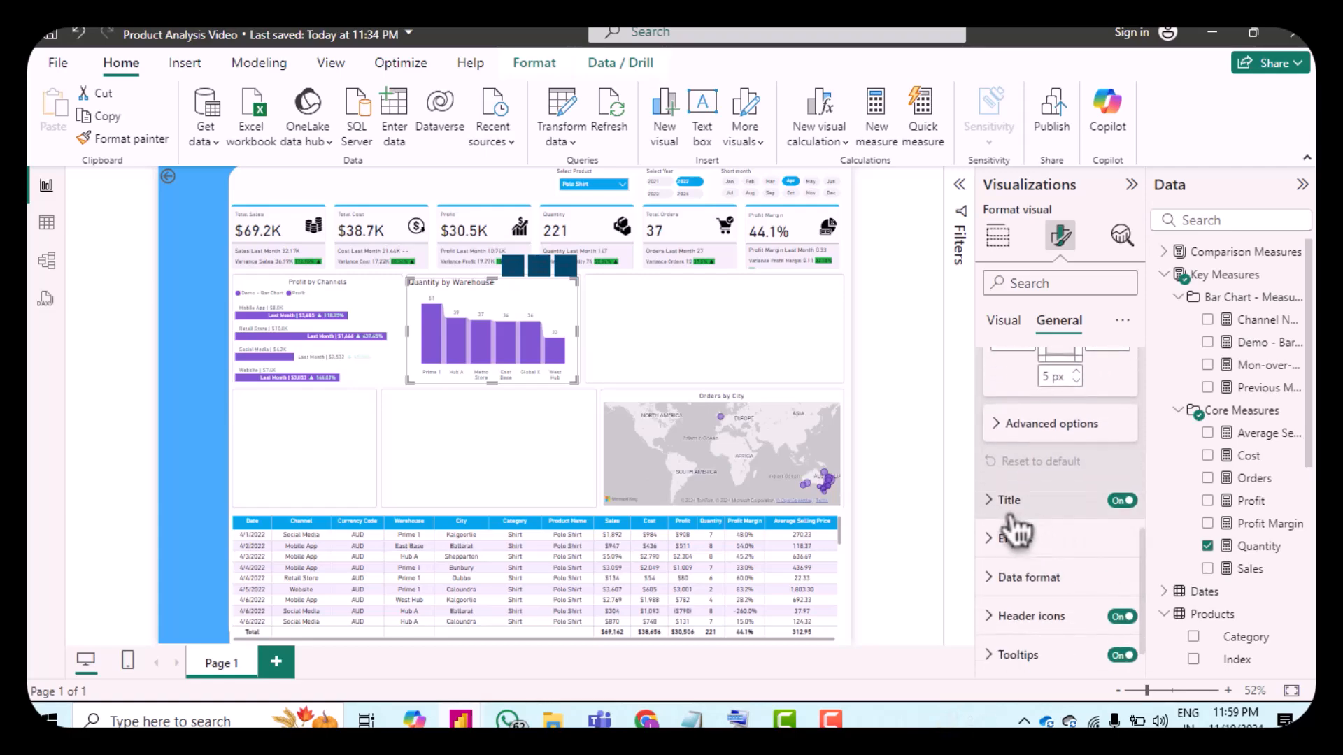
Step: Replace the chart title text with "Quantity Sold by Warehouse"
{"action": "left_click", "coordinate": [1010, 501]}
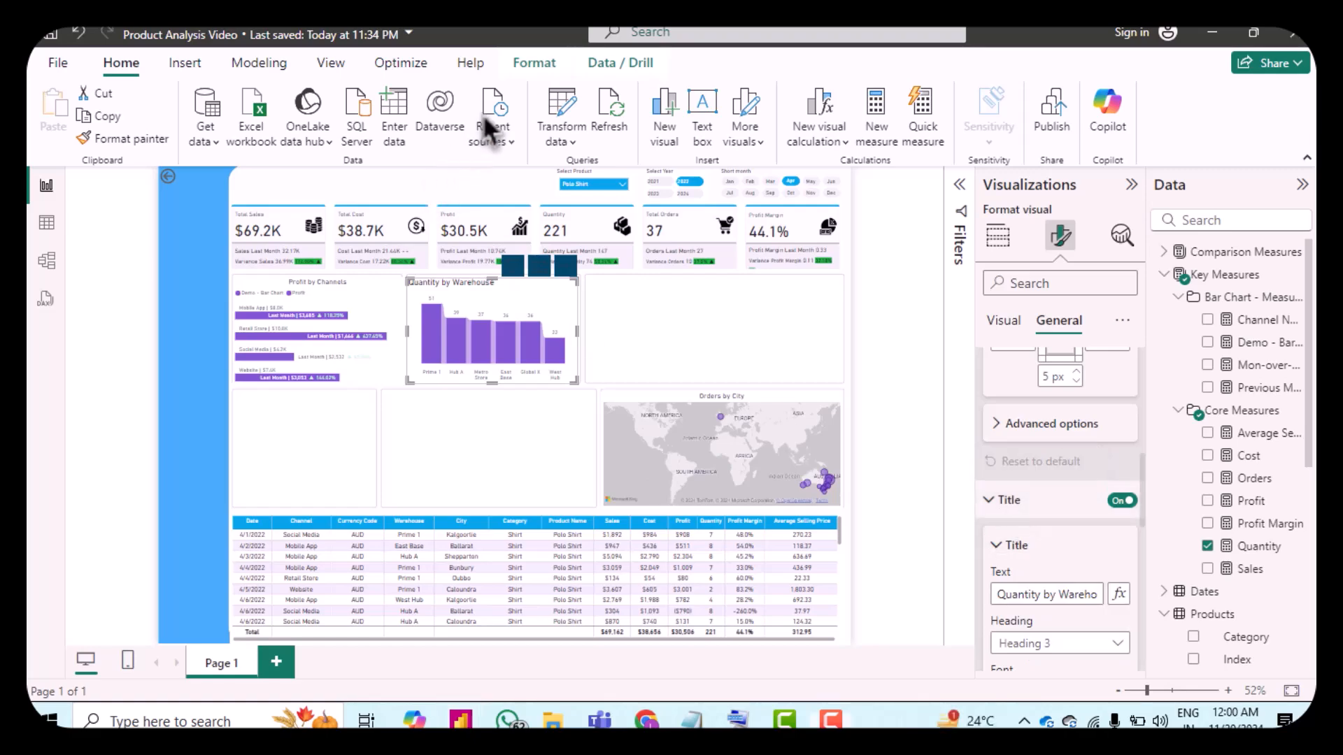
{"action": "scroll", "coordinate": [1047, 566], "scroll_direction": "down", "scroll_amount": 1}
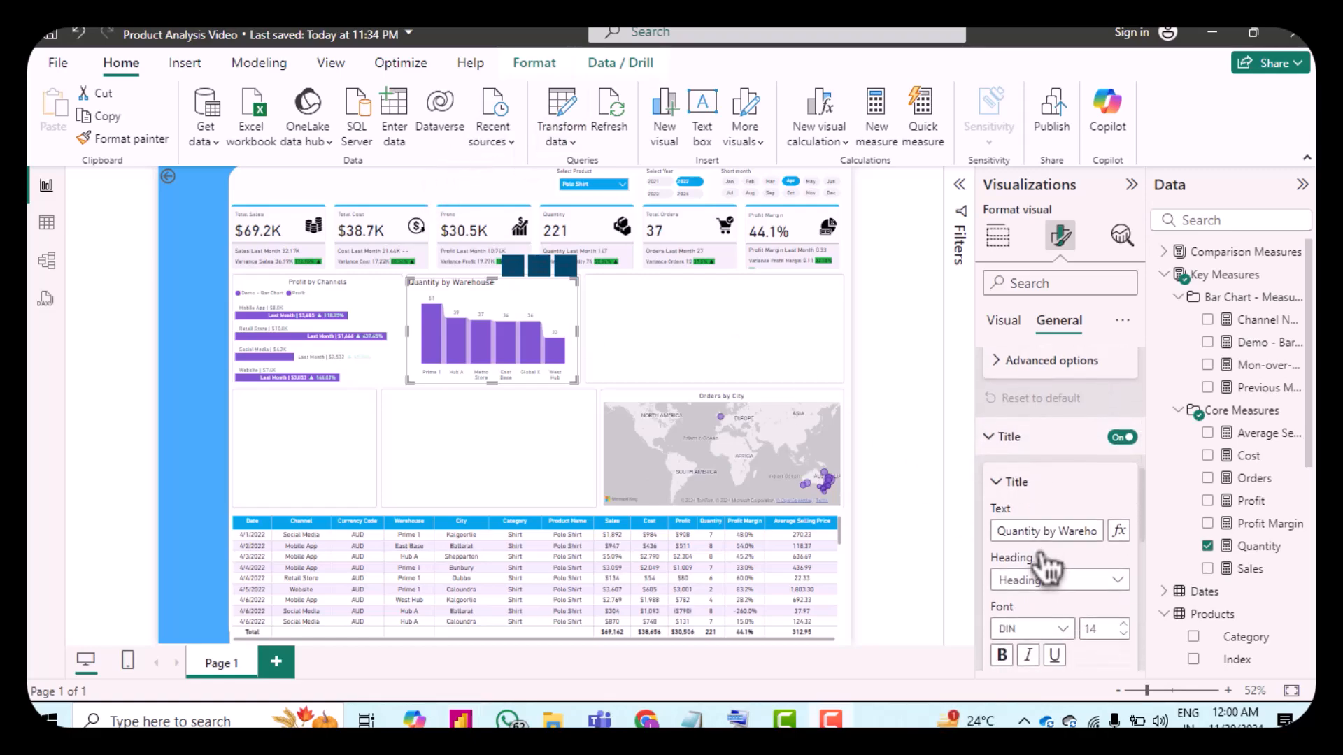
{"action": "left_click", "coordinate": [1022, 531]}
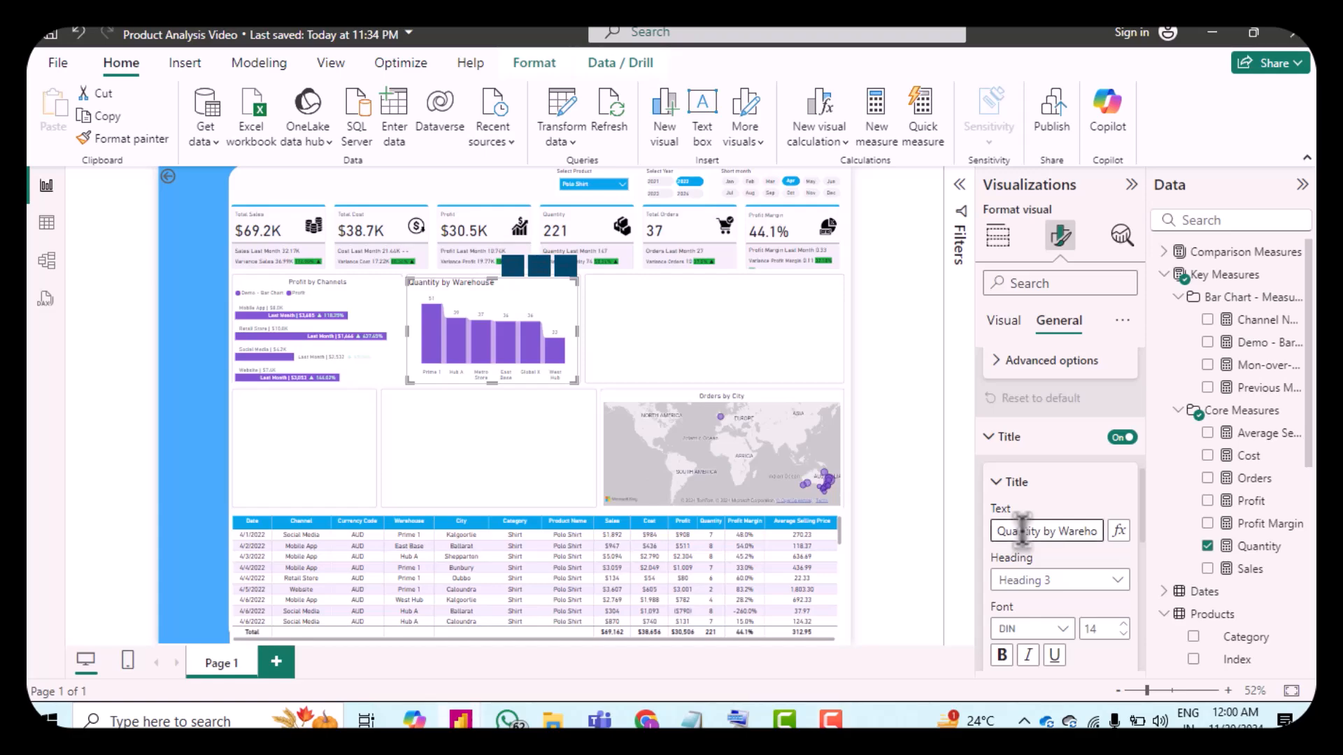
{"action": "key", "text": "ctrl+a"}
{"action": "type", "text": "Quantity Sold by Warehouse"}
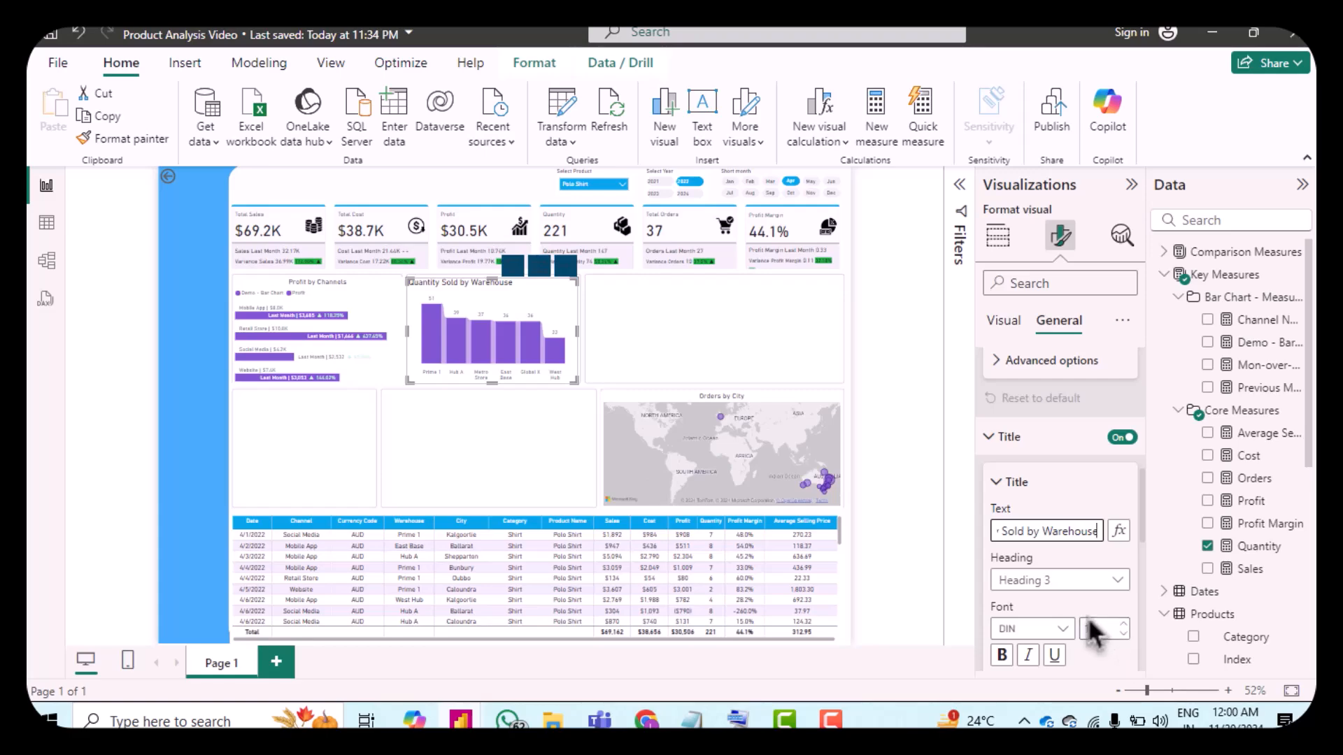
Step: Set the title font size to 12 and center-align the title
{"action": "scroll", "coordinate": [1095, 626], "scroll_direction": "down", "scroll_amount": 3}
{"action": "left_click", "coordinate": [1123, 539]}
{"action": "scroll", "coordinate": [1114, 582], "scroll_direction": "down", "scroll_amount": 5}
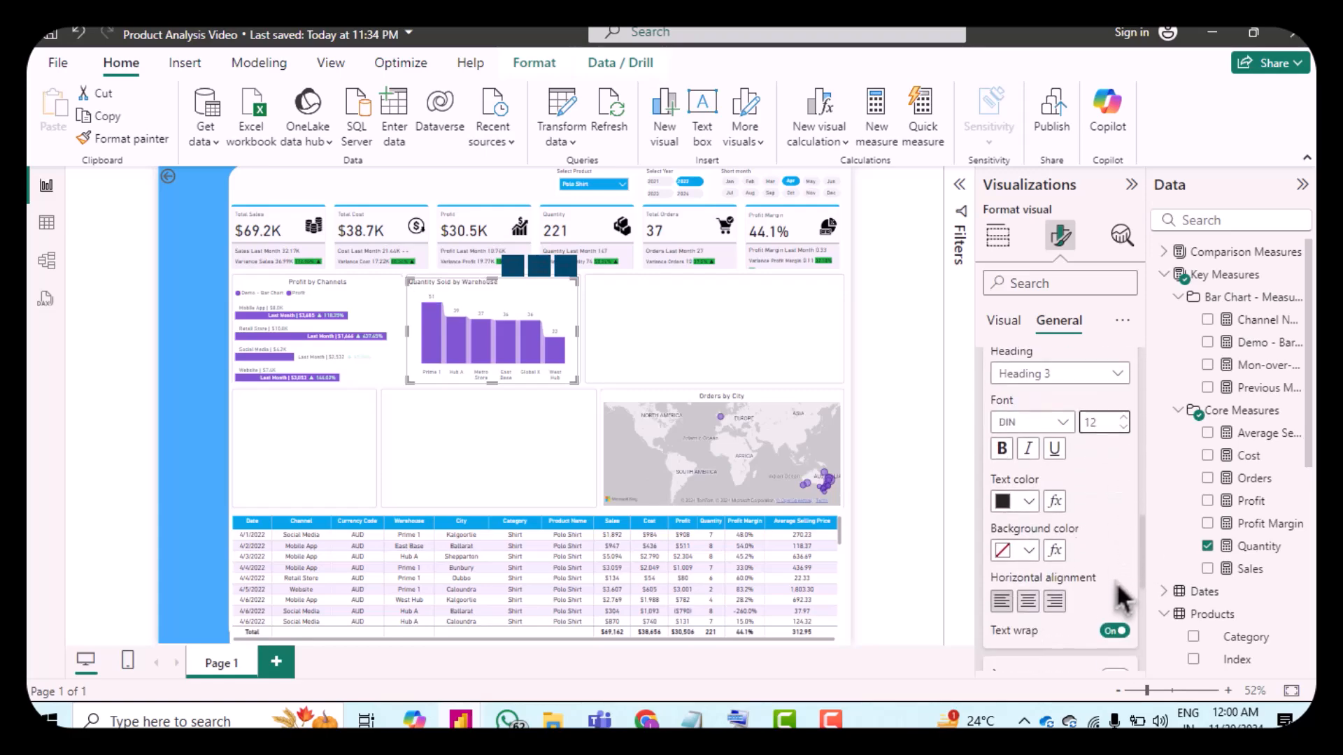
{"action": "left_click", "coordinate": [1027, 544]}
{"action": "scroll", "coordinate": [1108, 569], "scroll_direction": "down", "scroll_amount": 5}
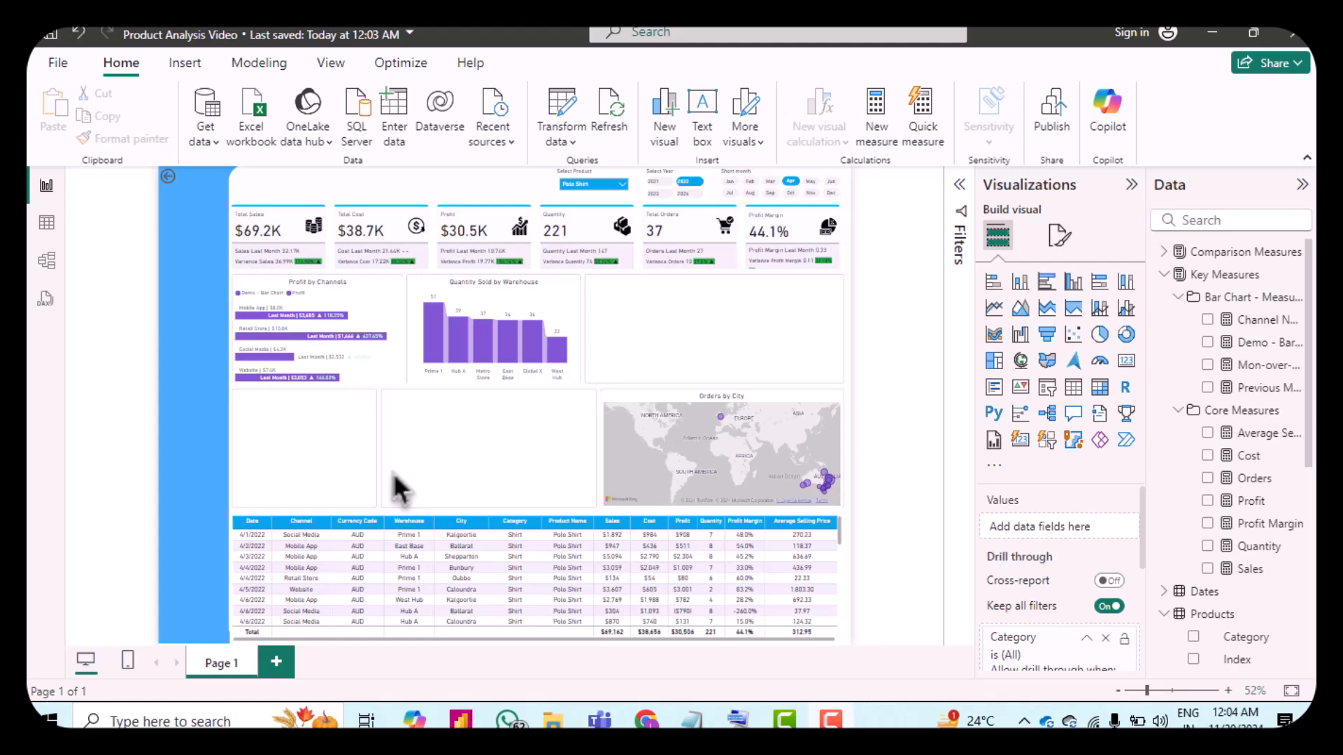
Step: Add an area chart plotting Sales over the plain Date field instead of the date hierarchy
{"action": "left_click", "coordinate": [1021, 309]}
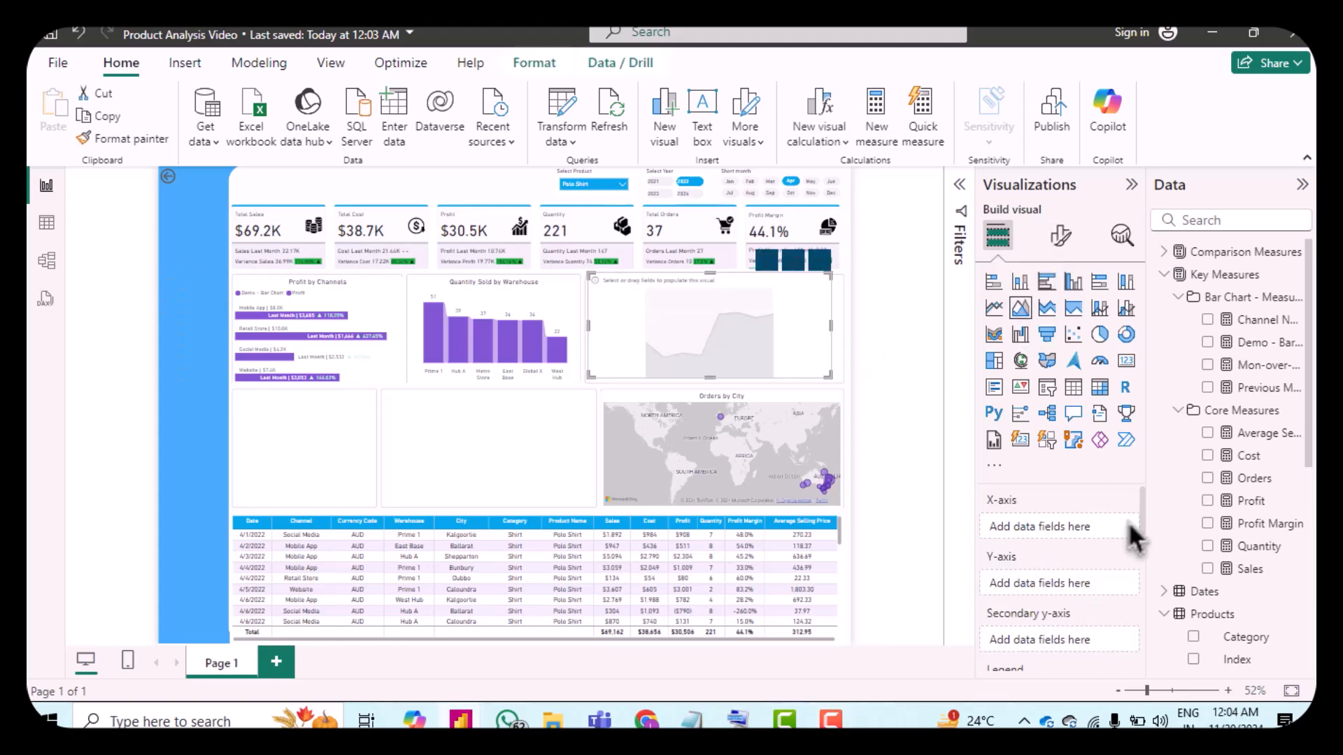
{"action": "left_click", "coordinate": [1167, 591]}
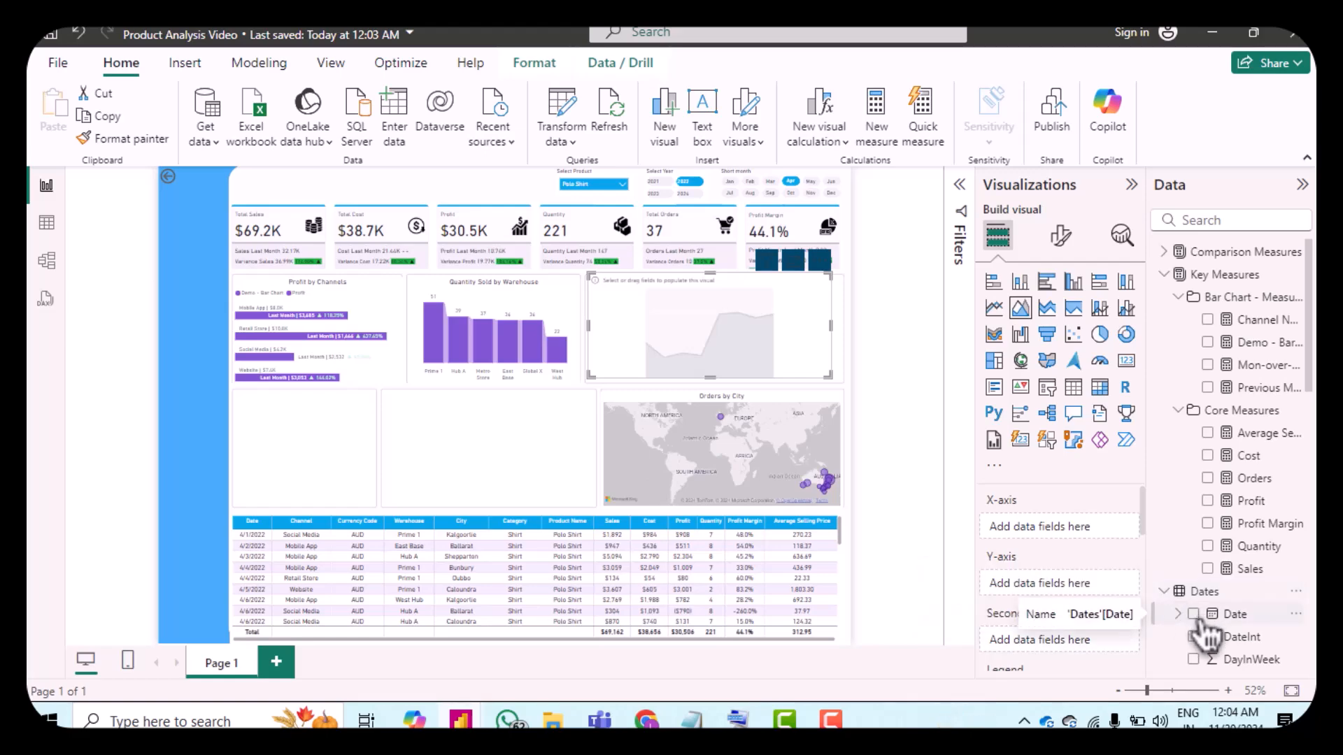
{"action": "left_click", "coordinate": [1193, 614]}
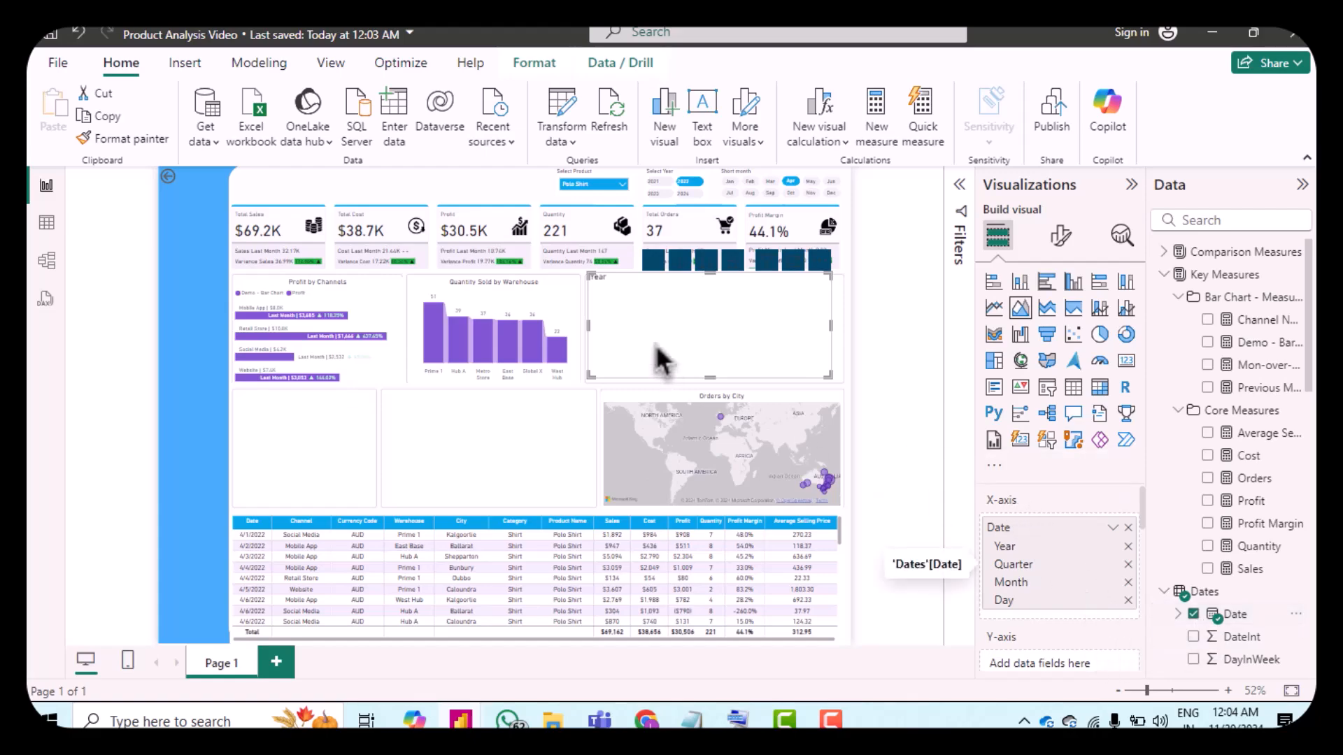
{"action": "left_click", "coordinate": [1119, 529]}
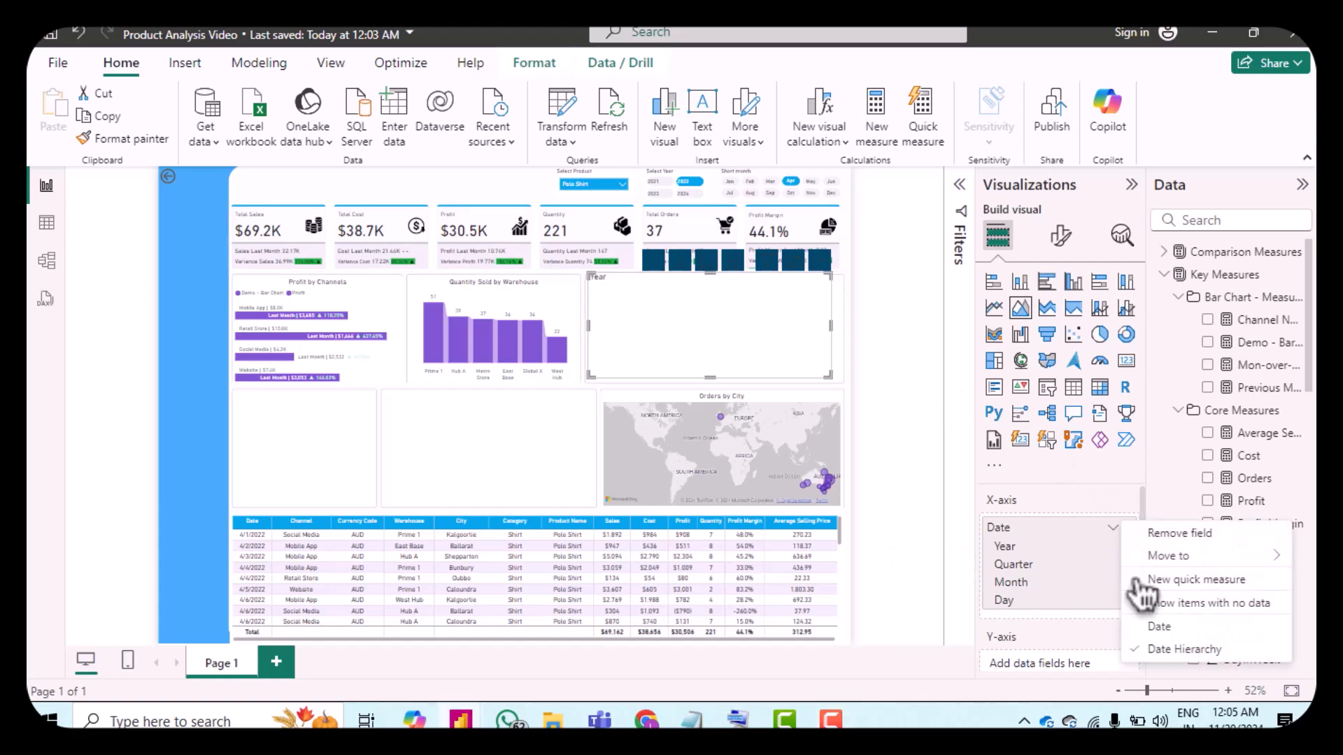
{"action": "left_click", "coordinate": [1159, 627]}
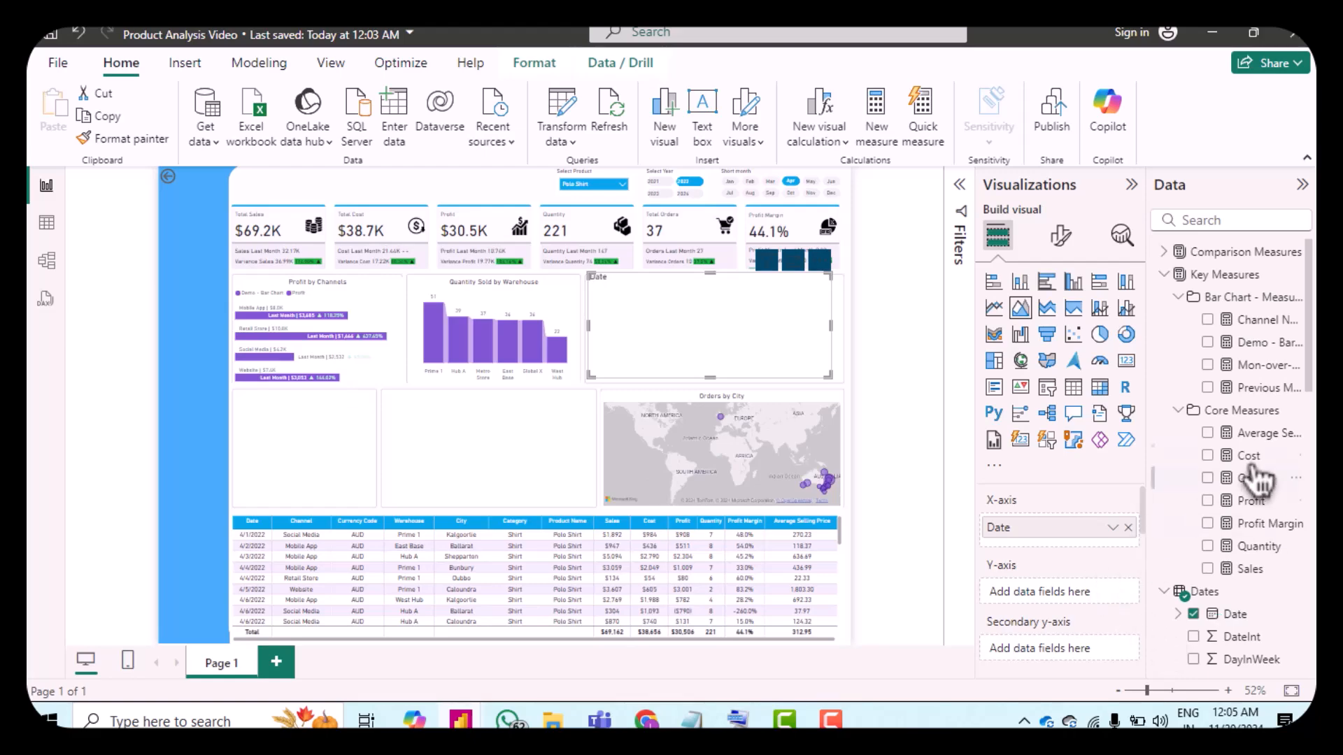
{"action": "left_click_drag", "start_coordinate": [1267, 579], "coordinate": [1087, 592]}
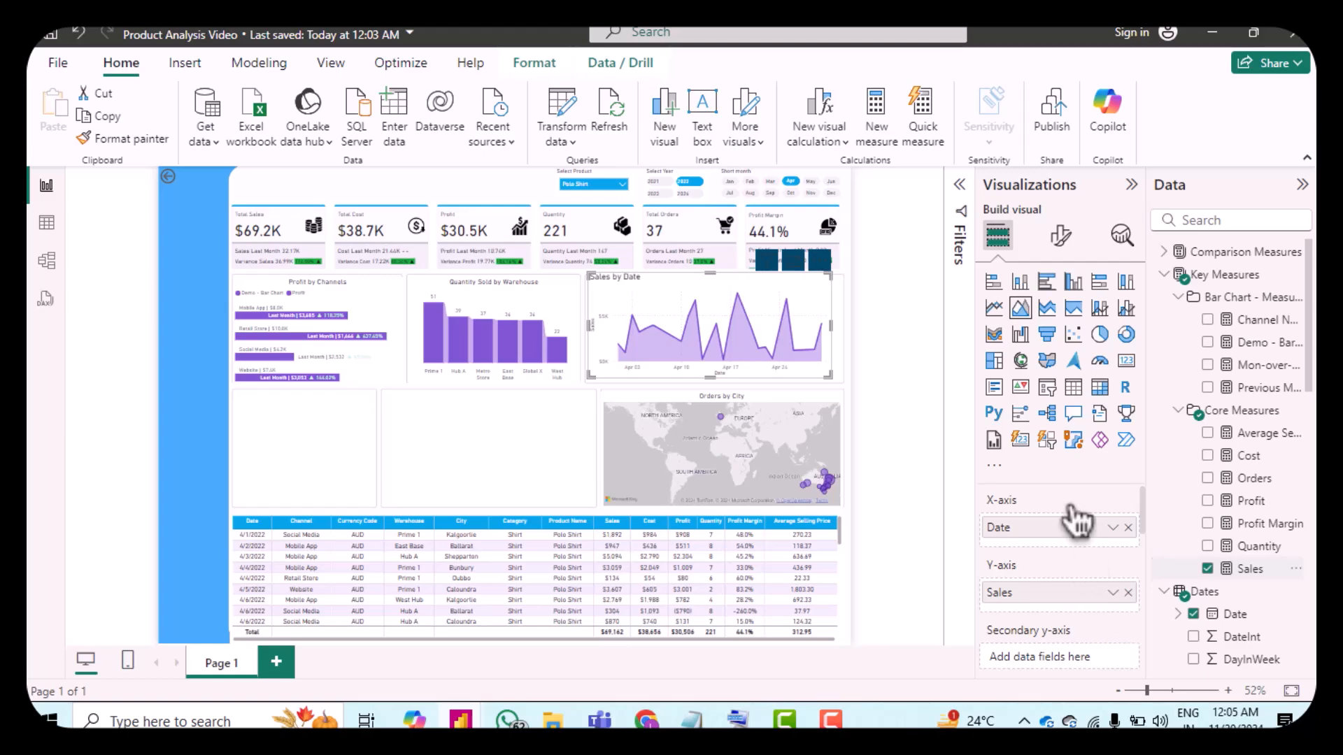
Step: Turn off the area chart's X-axis title
{"action": "left_click", "coordinate": [1068, 257]}
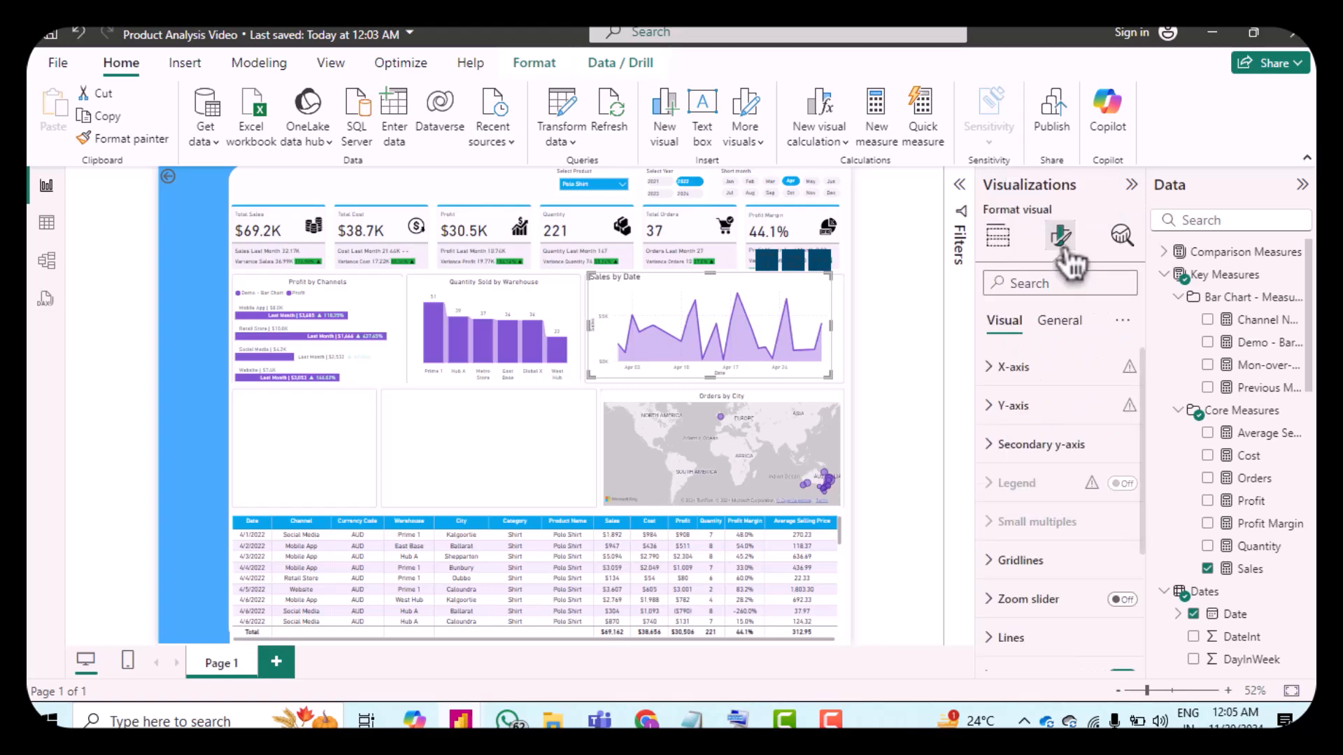
{"action": "left_click", "coordinate": [992, 377]}
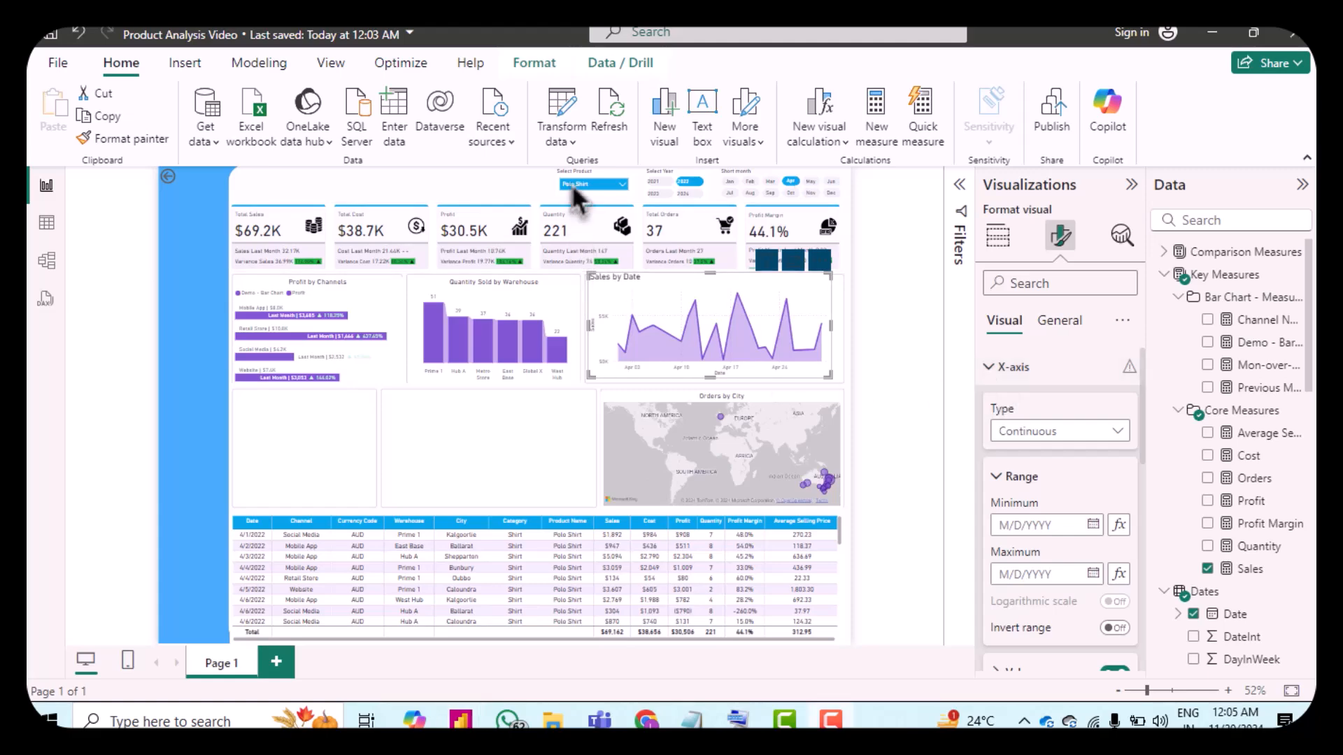
{"action": "scroll", "coordinate": [1053, 515], "scroll_direction": "down", "scroll_amount": 3}
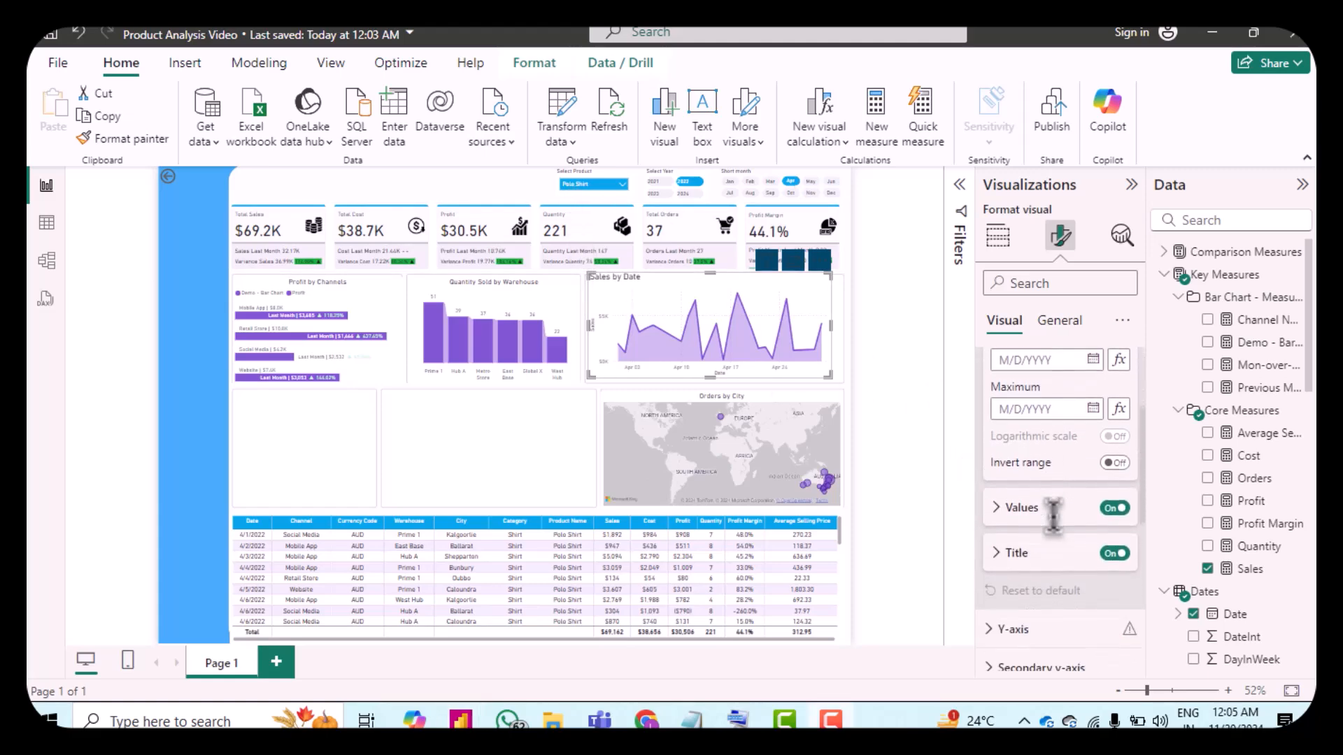
{"action": "left_click", "coordinate": [1116, 548]}
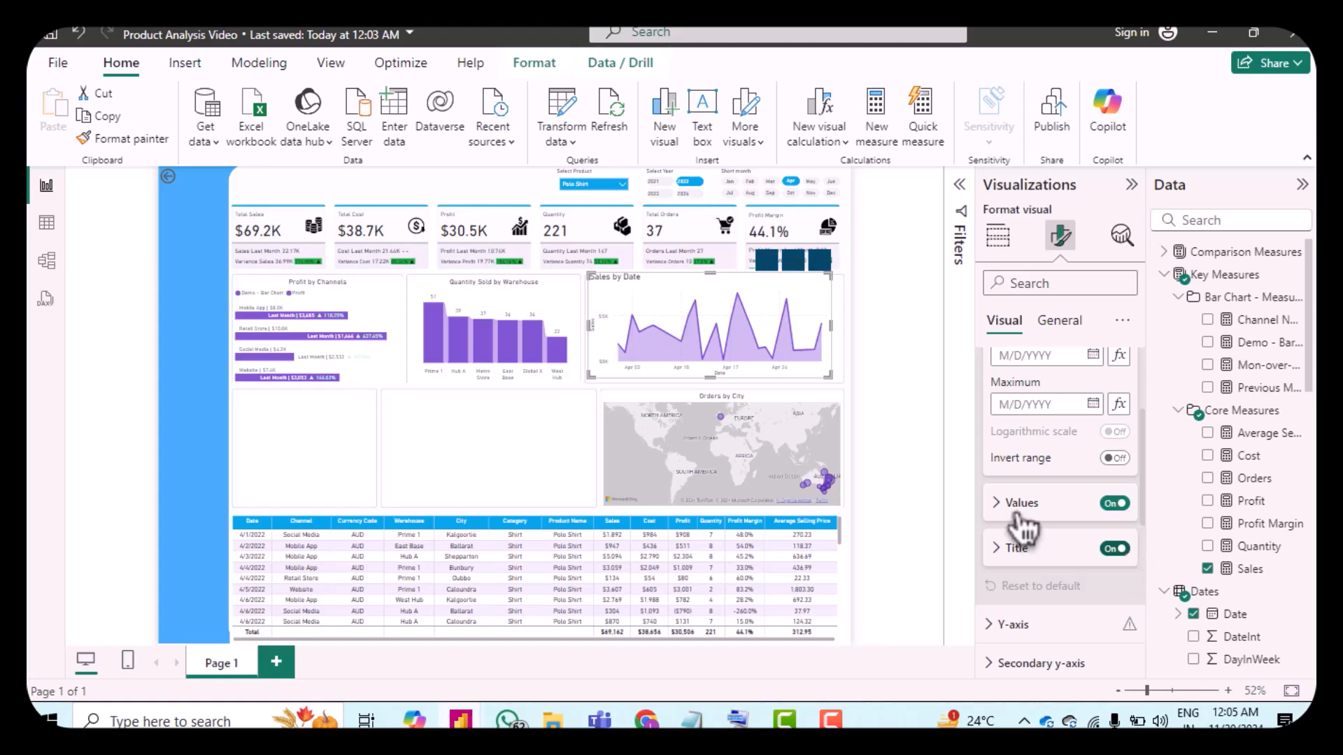
{"action": "left_click", "coordinate": [1007, 504]}
{"action": "scroll", "coordinate": [1042, 518], "scroll_direction": "down", "scroll_amount": 2}
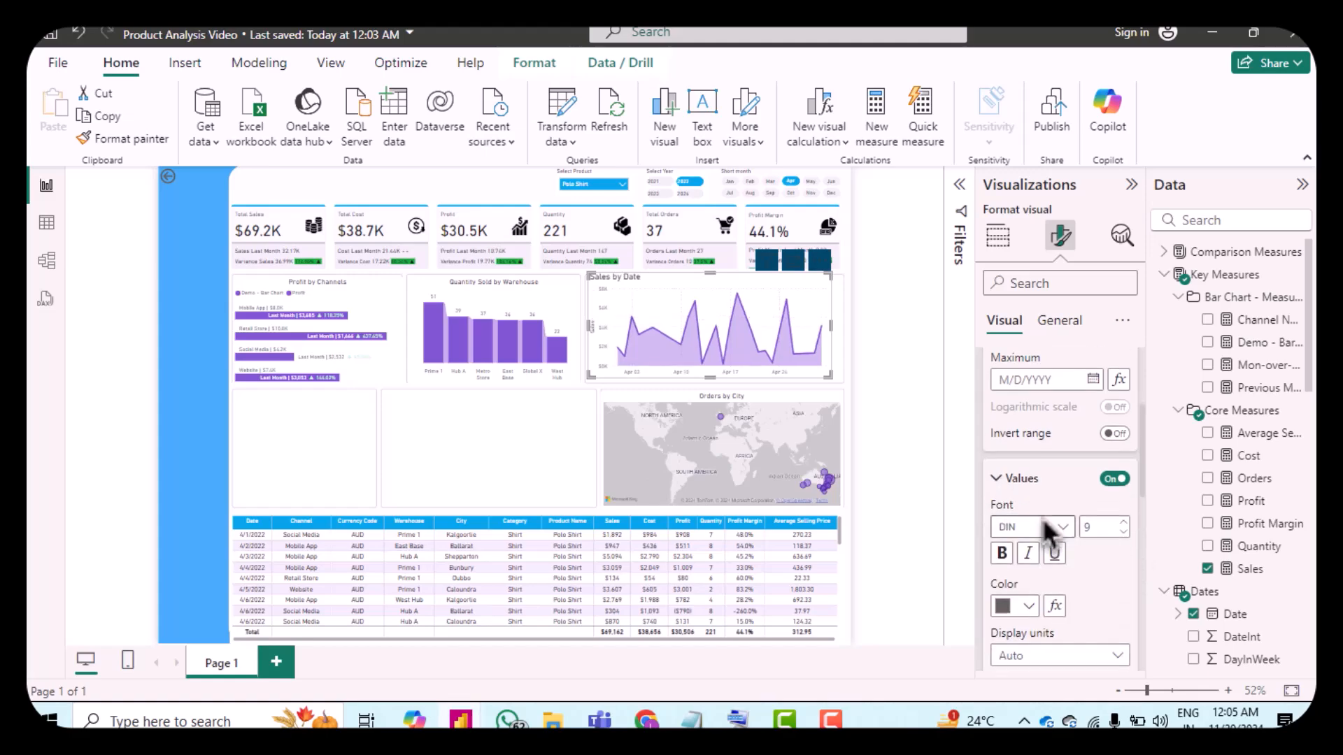
{"action": "scroll", "coordinate": [1084, 553], "scroll_direction": "down", "scroll_amount": 3}
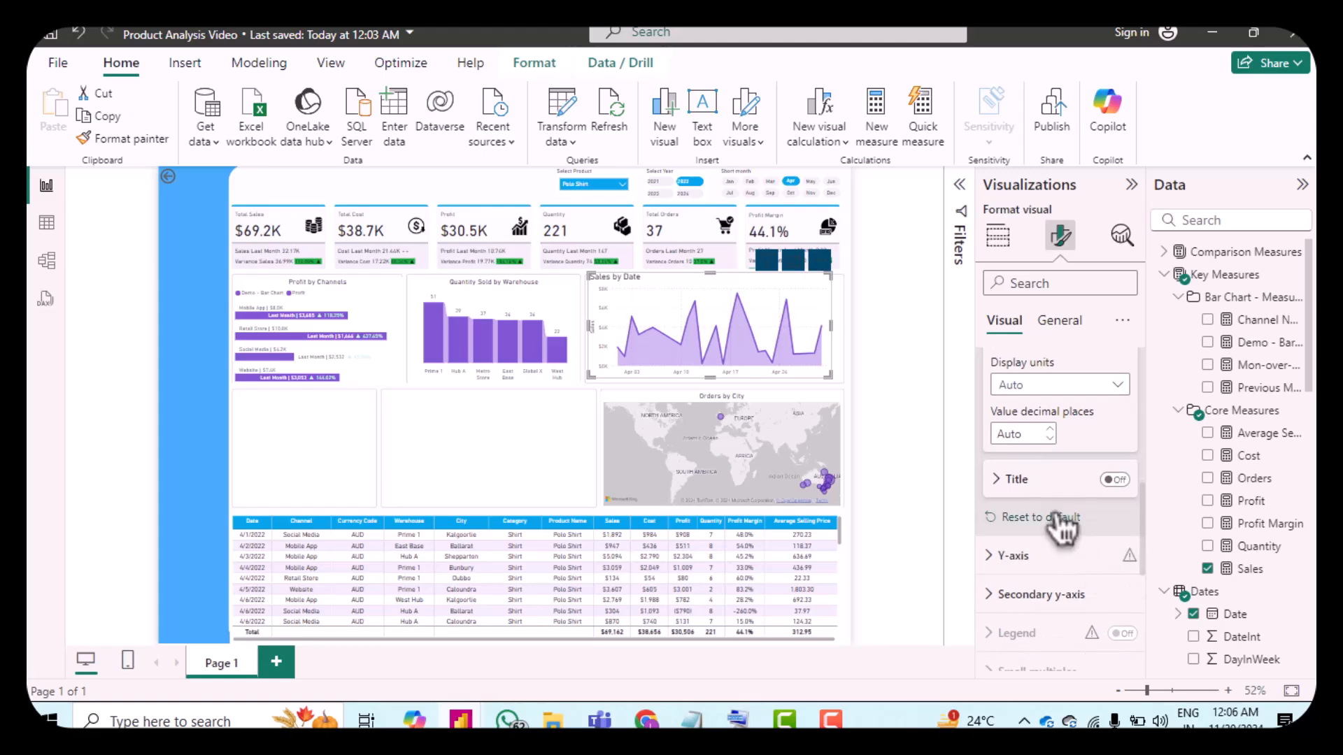
{"action": "scroll", "coordinate": [1061, 528], "scroll_direction": "down", "scroll_amount": 1}
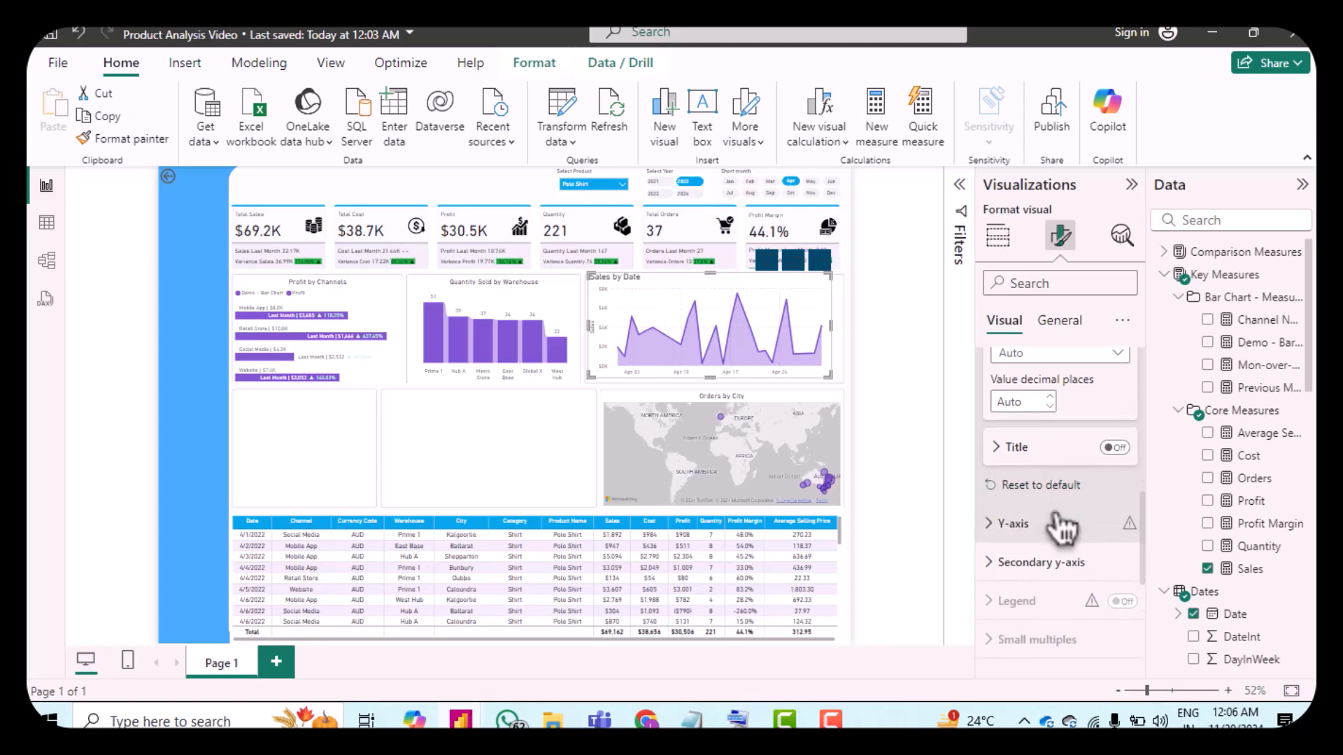
Step: Turn off the area chart's Y-axis title
{"action": "left_click", "coordinate": [1002, 525]}
{"action": "scroll", "coordinate": [1042, 532], "scroll_direction": "down", "scroll_amount": 4}
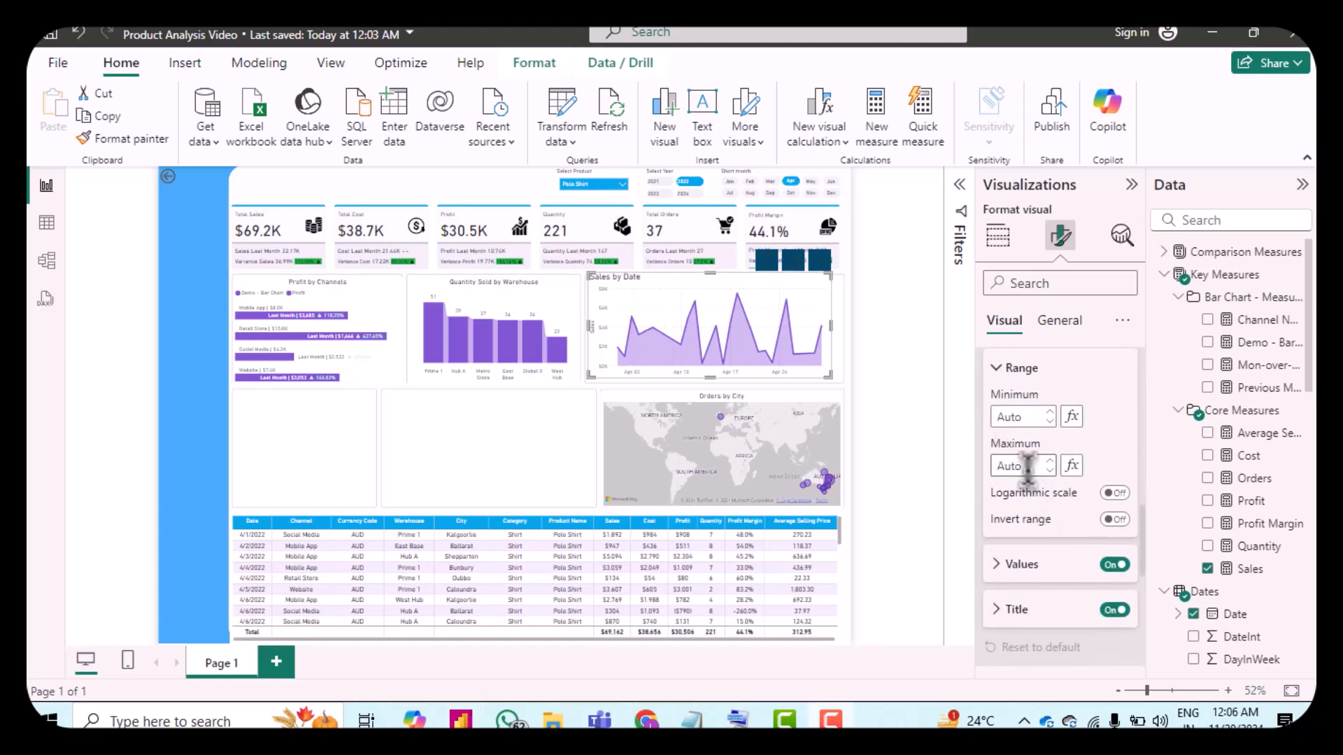
{"action": "left_click", "coordinate": [1117, 610]}
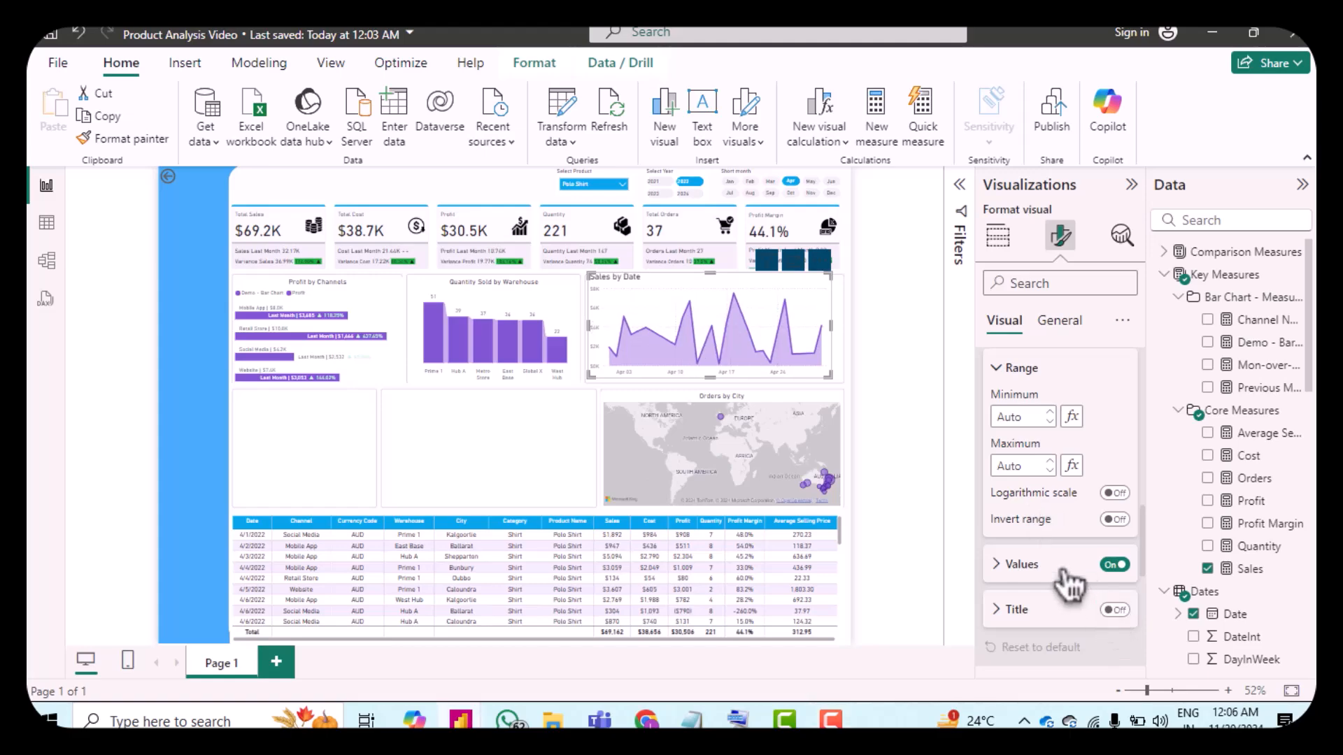
{"action": "scroll", "coordinate": [1068, 575], "scroll_direction": "down", "scroll_amount": 2}
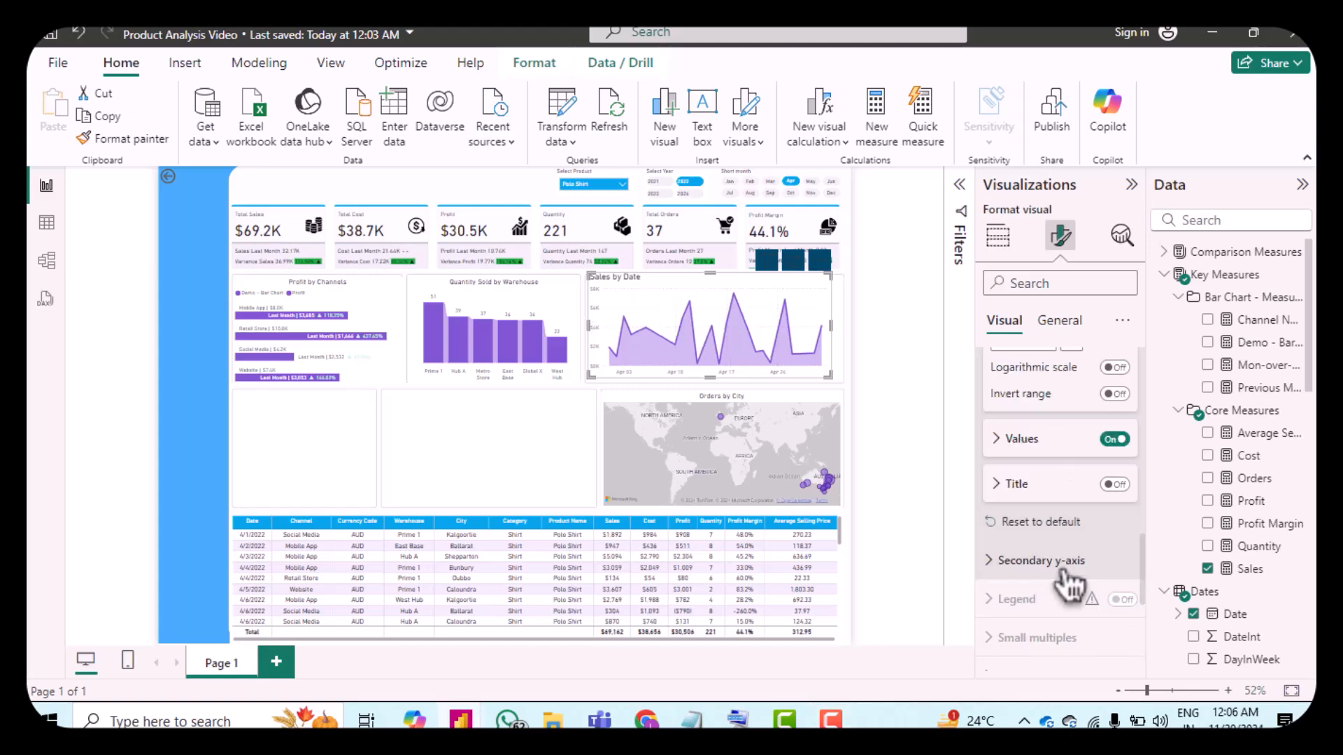
Step: Set the horizontal gridlines color to custom hex #999999
{"action": "left_click", "coordinate": [992, 562]}
{"action": "scroll", "coordinate": [1064, 589], "scroll_direction": "down", "scroll_amount": 5}
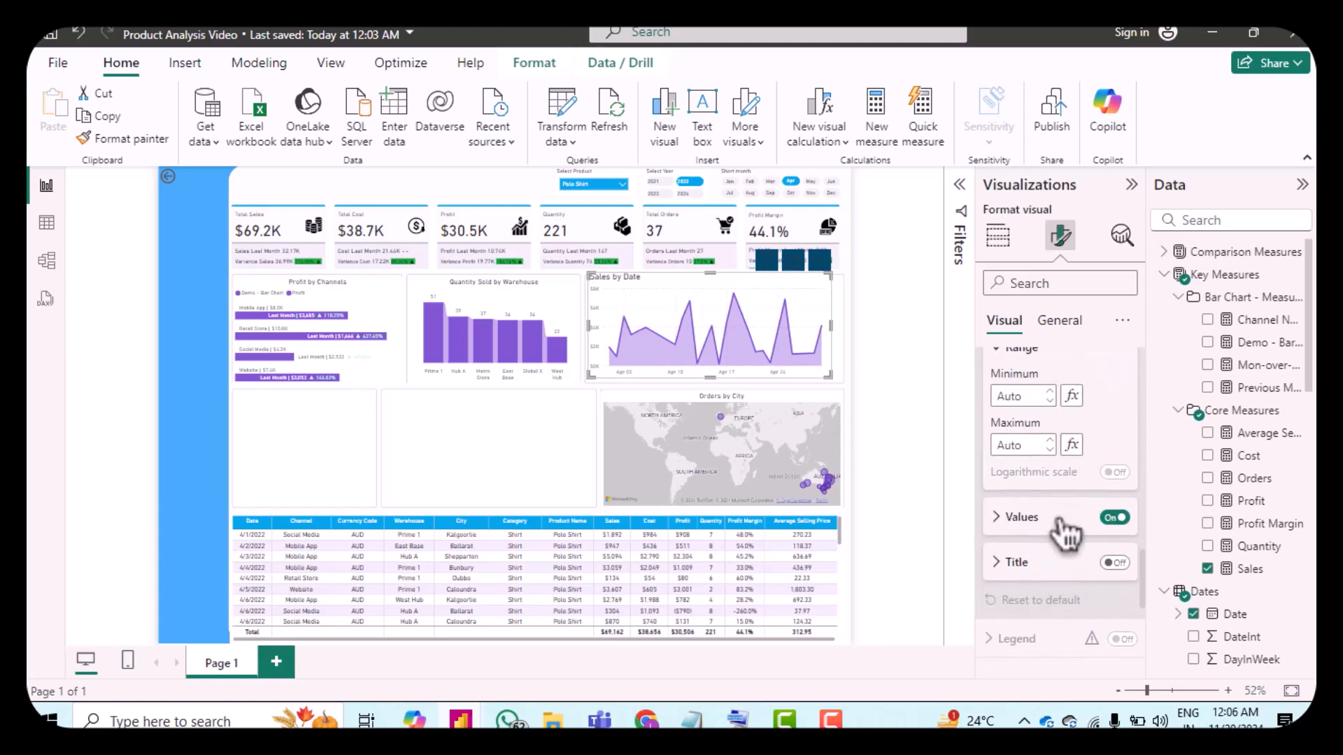
{"action": "scroll", "coordinate": [1064, 532], "scroll_direction": "down", "scroll_amount": 5}
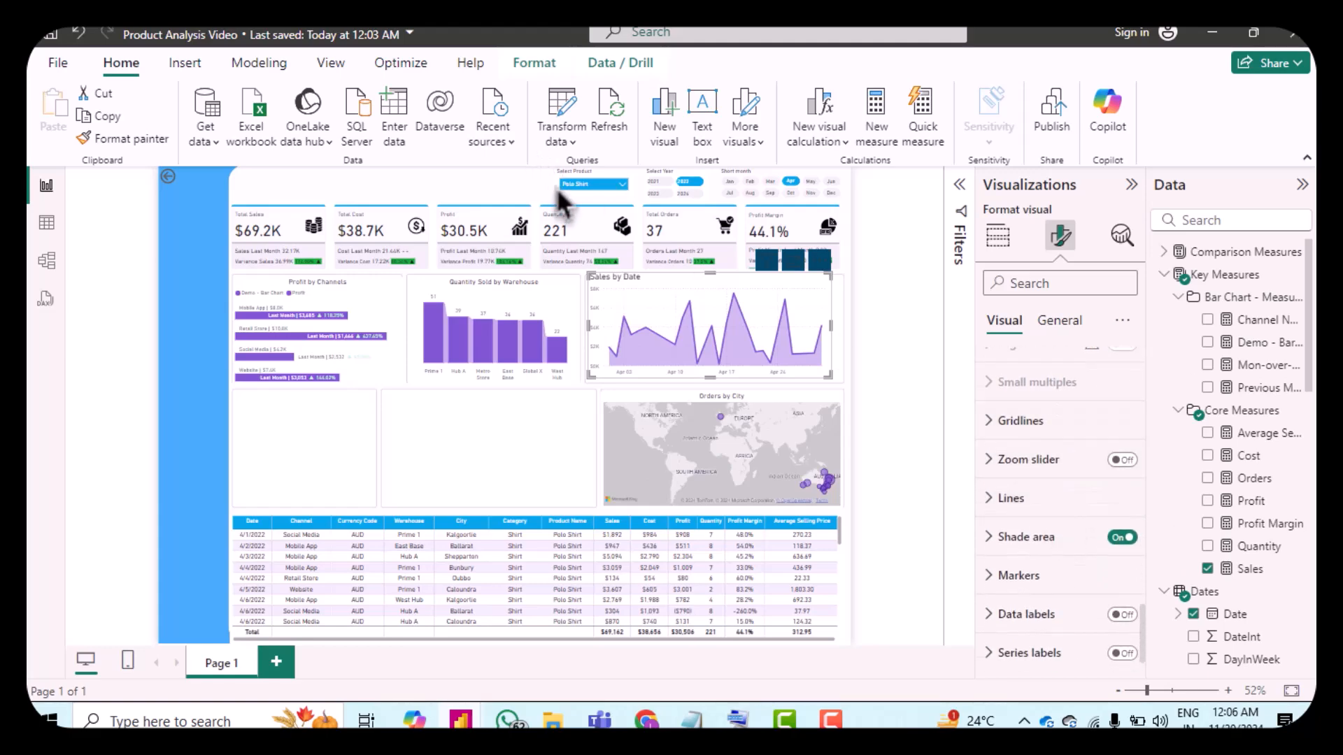
{"action": "left_click", "coordinate": [1001, 423]}
{"action": "scroll", "coordinate": [1096, 501], "scroll_direction": "down", "scroll_amount": 1}
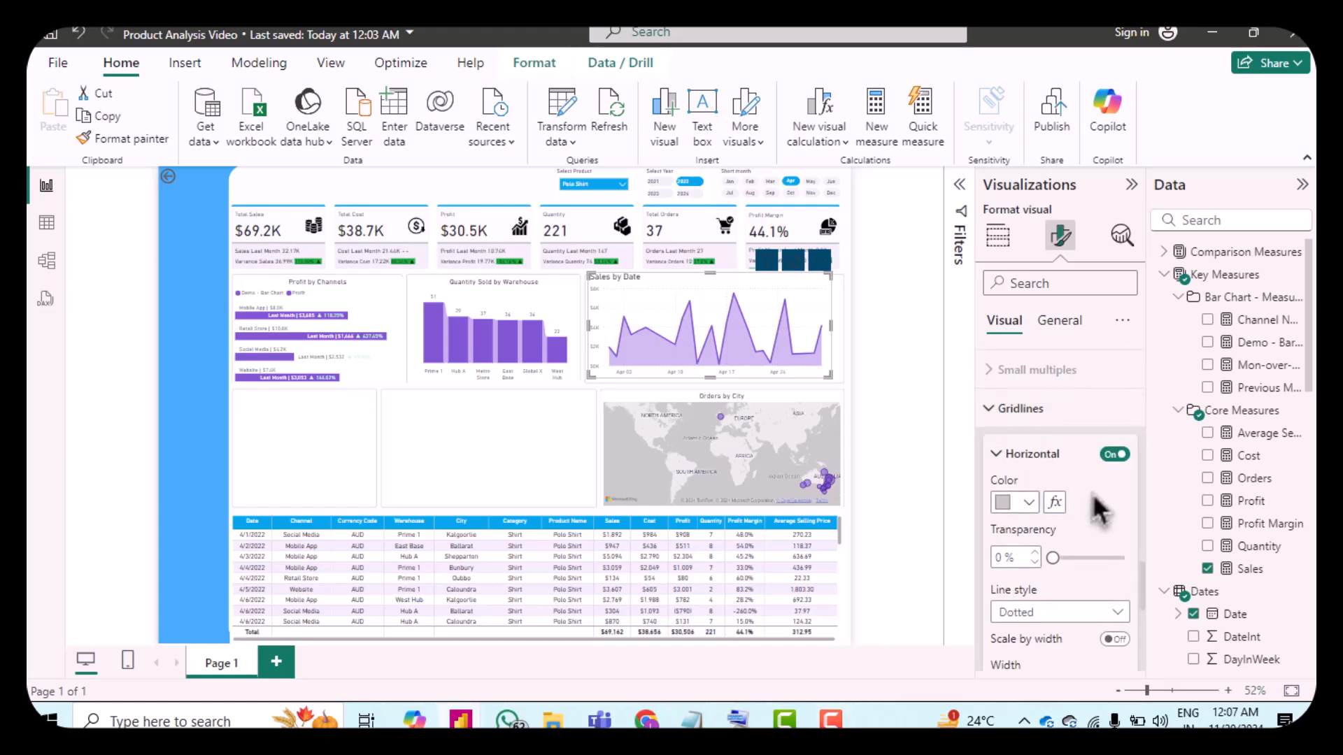
{"action": "left_click", "coordinate": [1007, 505]}
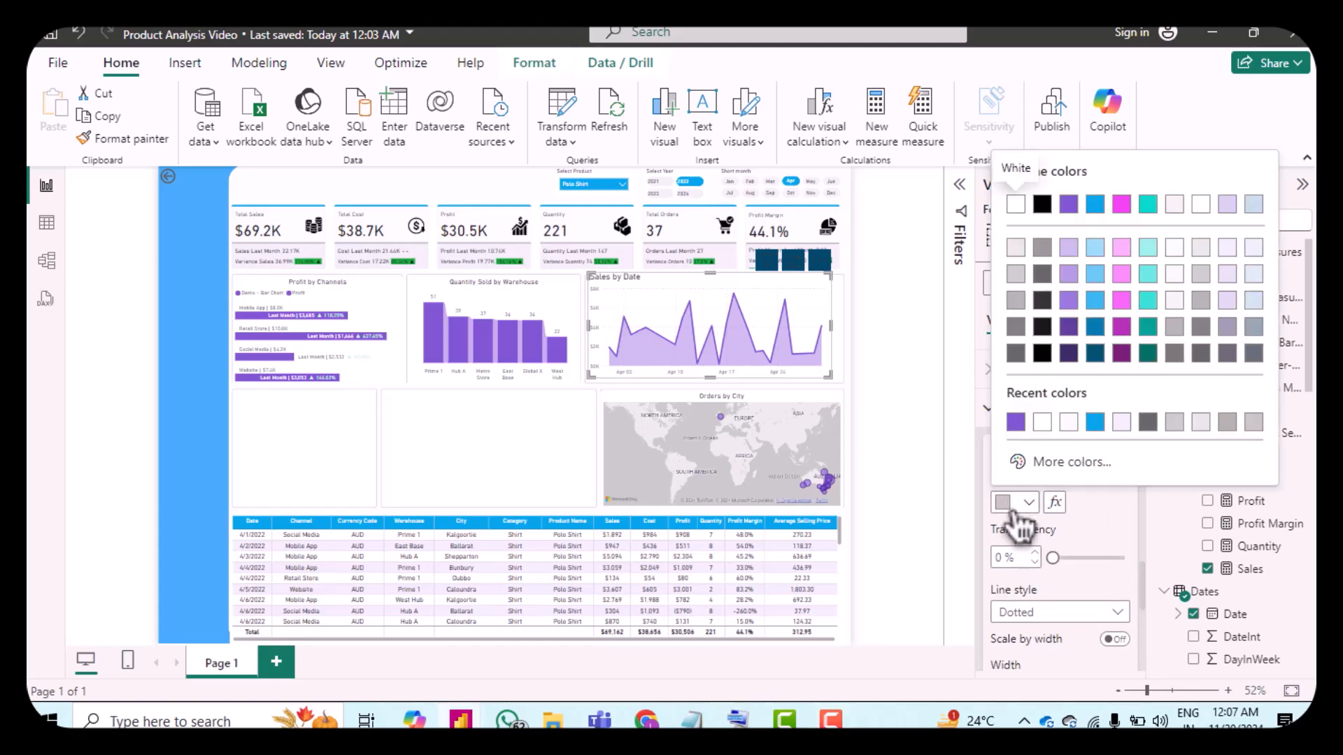
{"action": "left_click", "coordinate": [1007, 505]}
{"action": "left_click", "coordinate": [1010, 507]}
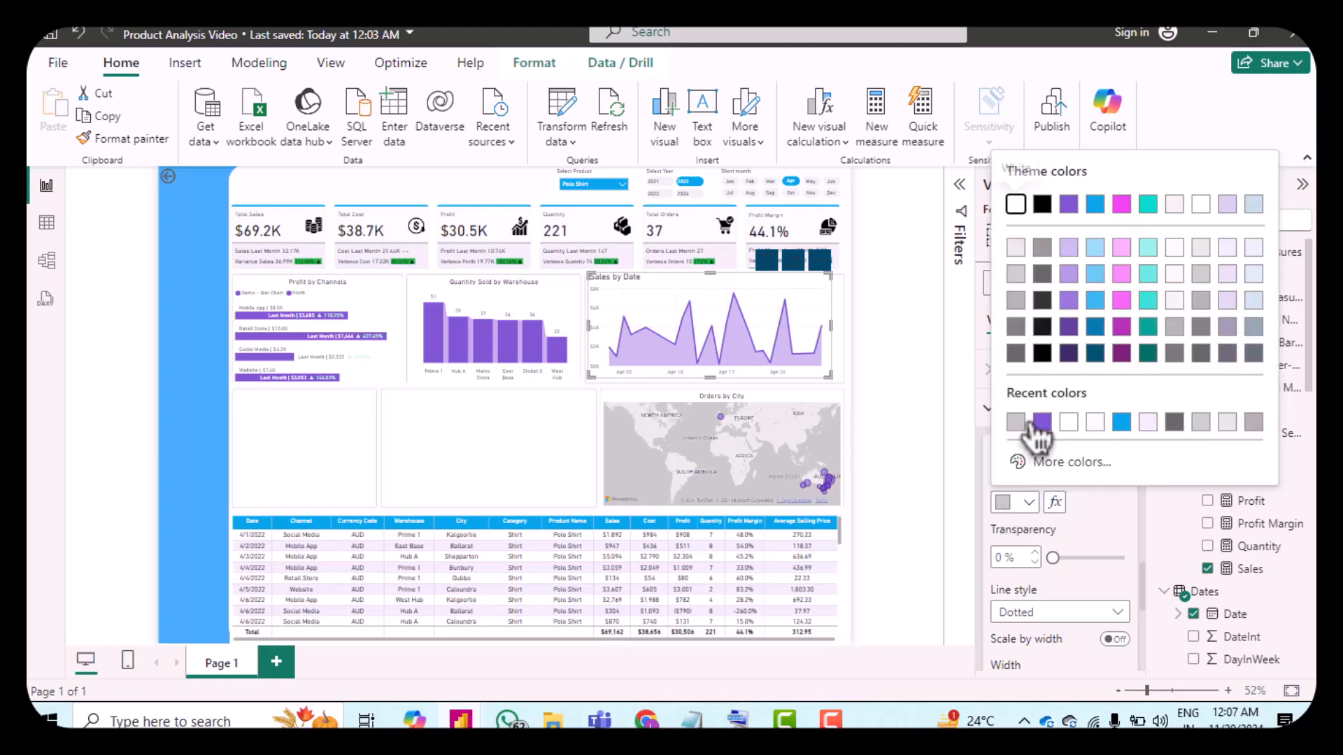
{"action": "left_click", "coordinate": [1031, 462]}
{"action": "type", "text": "99"}
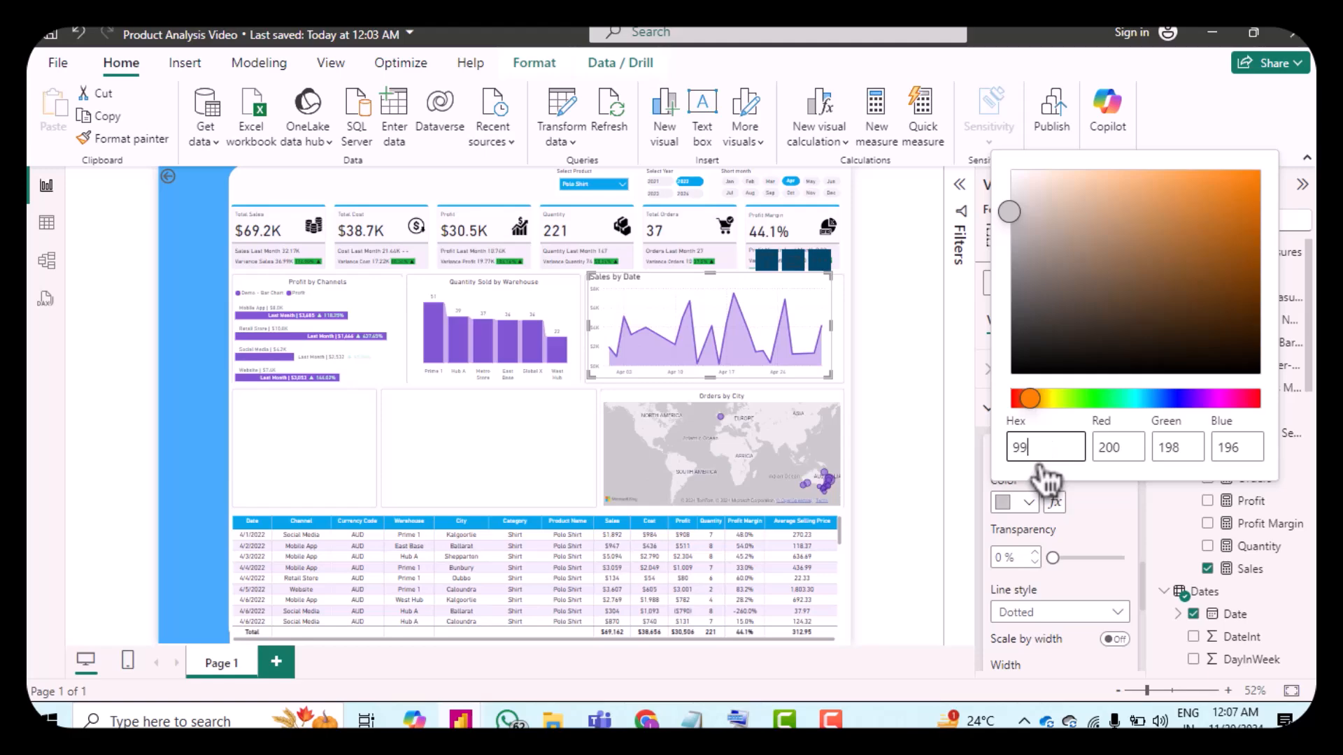
{"action": "type", "text": "9999"}
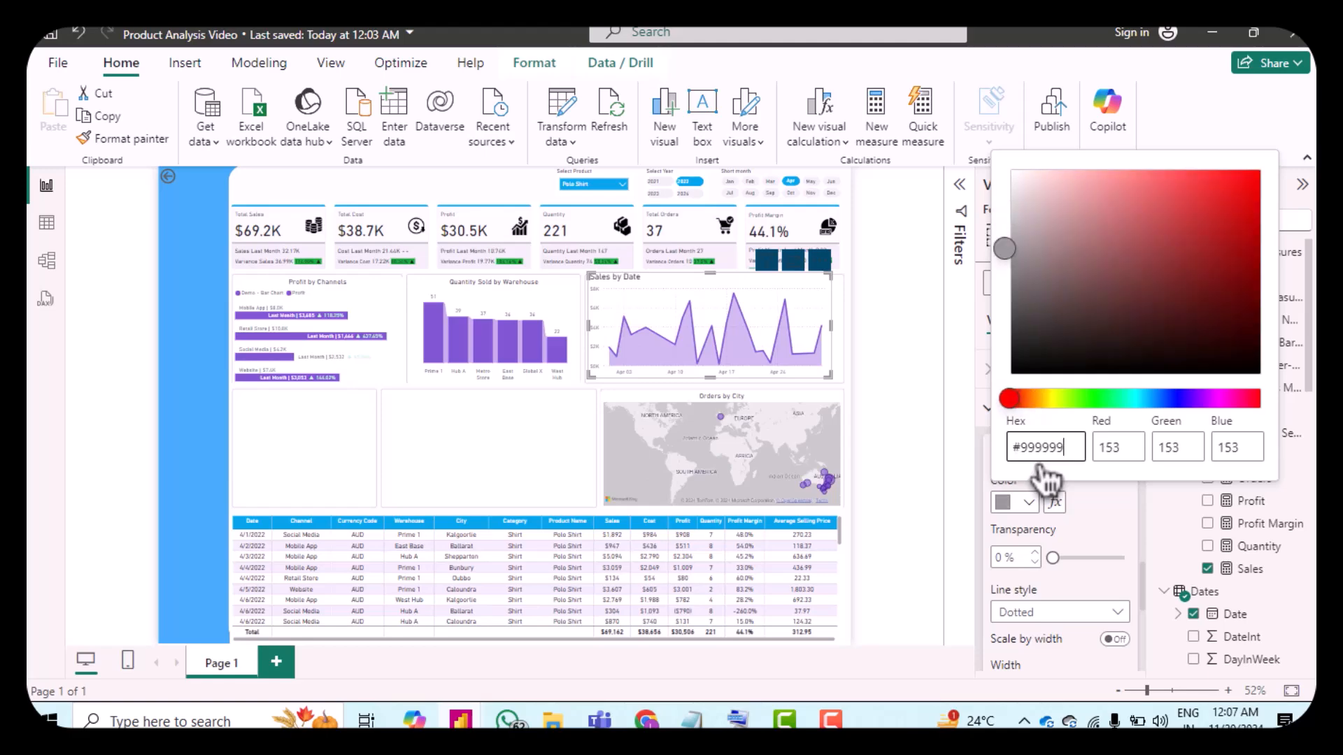
{"action": "left_click", "coordinate": [1077, 528]}
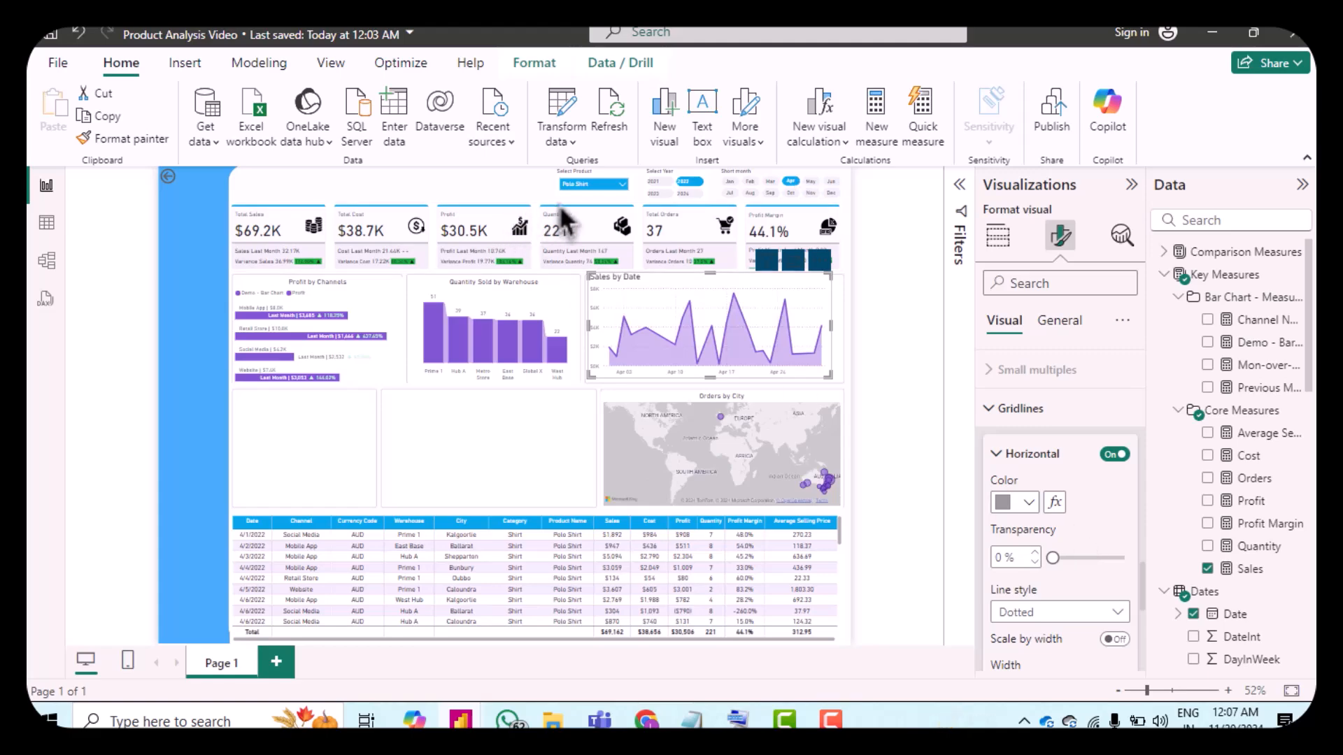
{"action": "scroll", "coordinate": [979, 493], "scroll_direction": "up", "scroll_amount": 1}
{"action": "scroll", "coordinate": [1042, 529], "scroll_direction": "down", "scroll_amount": 3}
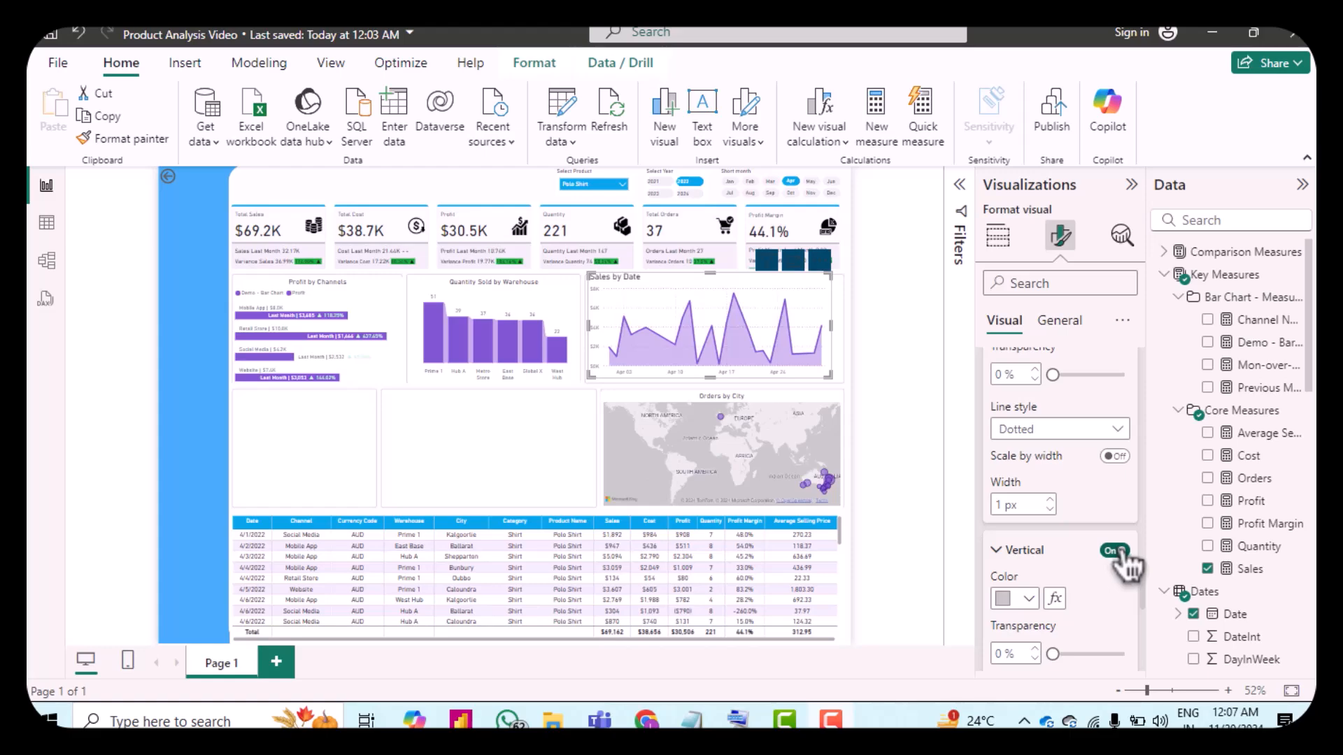
Step: Turn off the area chart's vertical gridlines
{"action": "left_click", "coordinate": [1117, 551]}
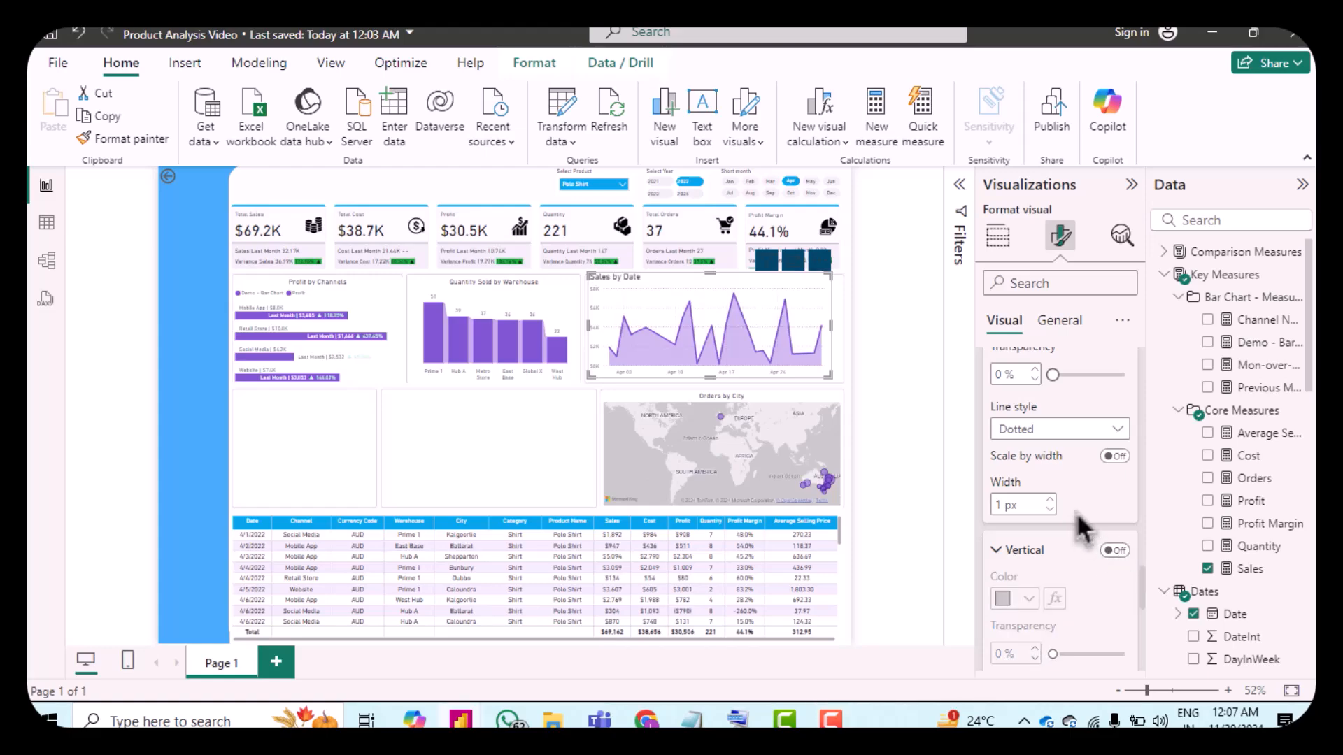
{"action": "left_click", "coordinate": [1007, 558]}
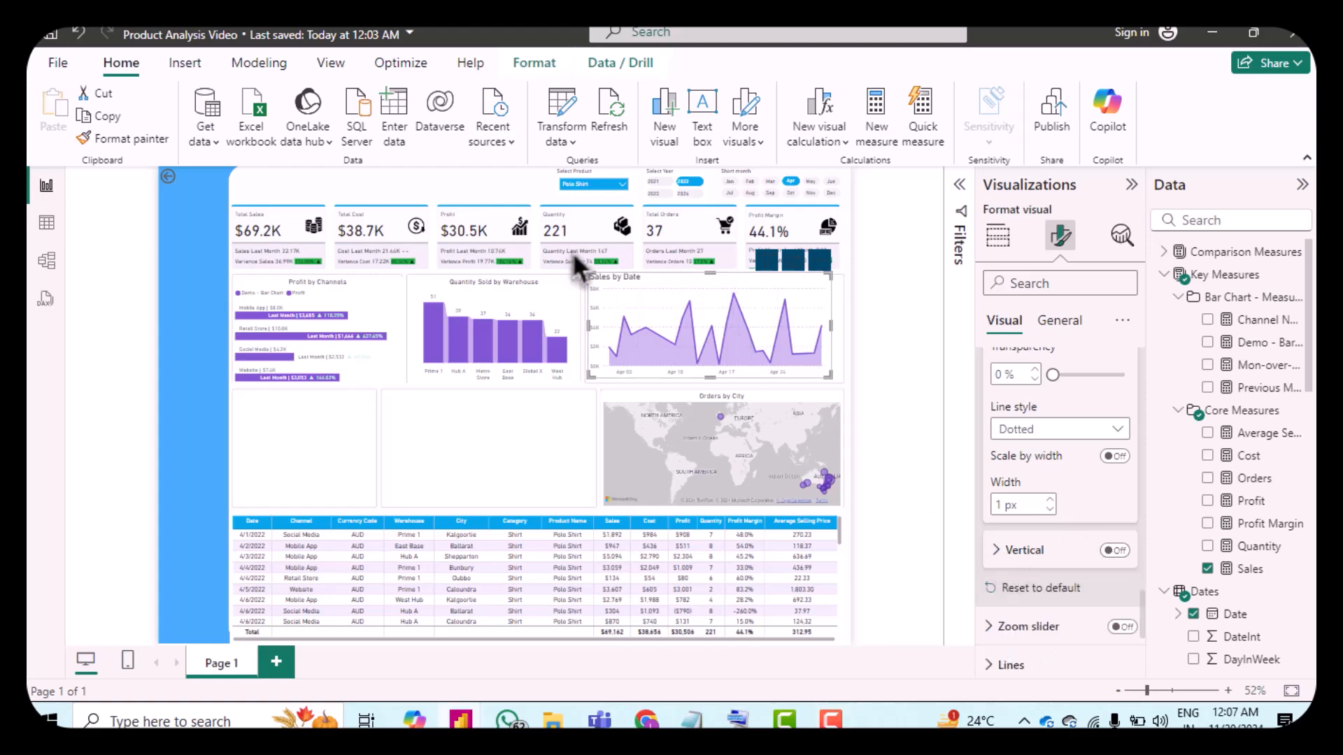
{"action": "scroll", "coordinate": [1111, 523], "scroll_direction": "down", "scroll_amount": 3}
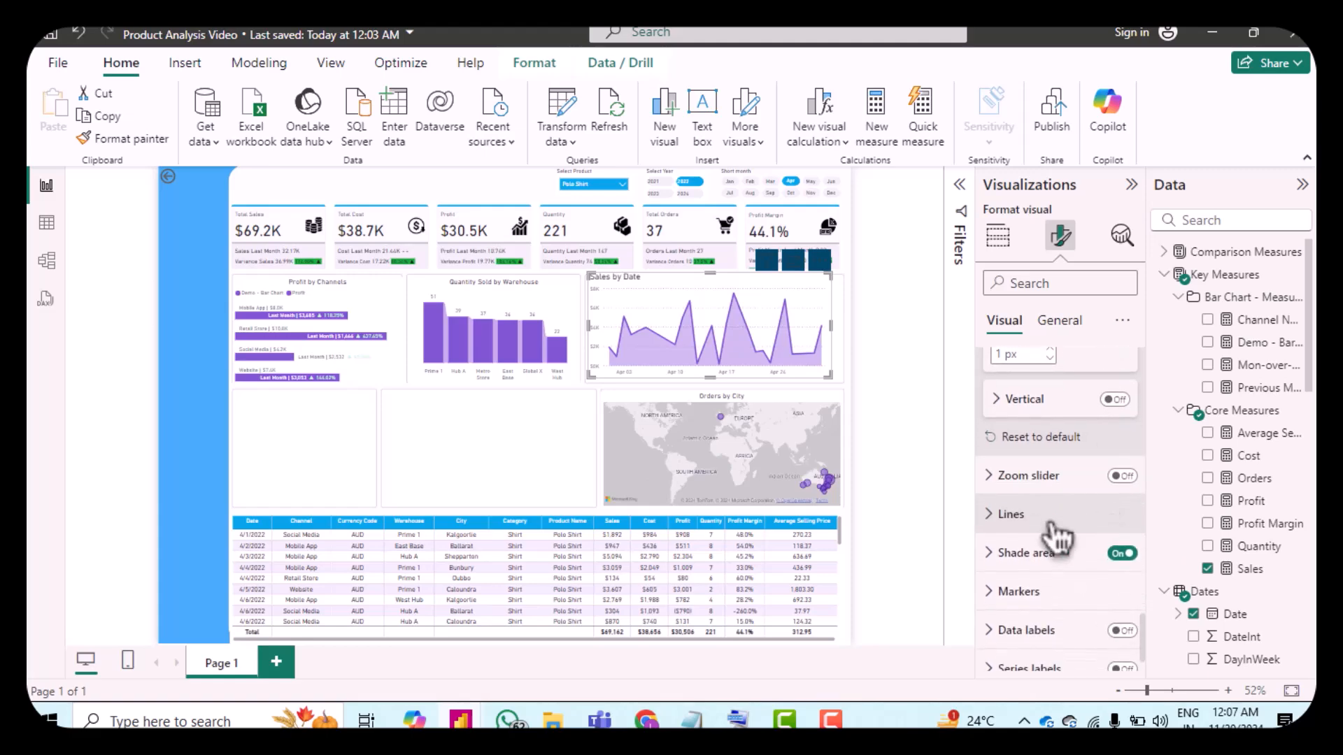
Step: Set the area chart's line interpolation type to Smooth with Monotone smoothing
{"action": "left_click", "coordinate": [1006, 517]}
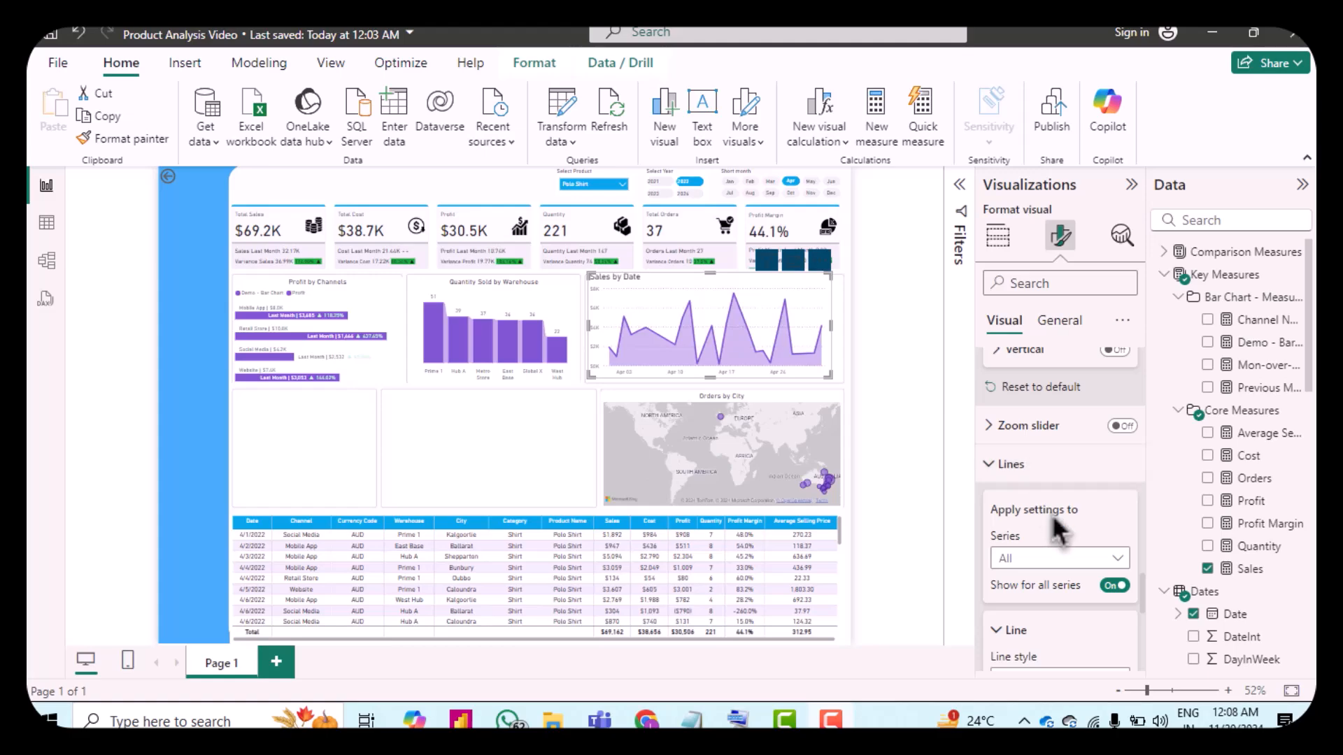
{"action": "scroll", "coordinate": [1059, 514], "scroll_direction": "down", "scroll_amount": 3}
{"action": "scroll", "coordinate": [1056, 532], "scroll_direction": "down", "scroll_amount": 1}
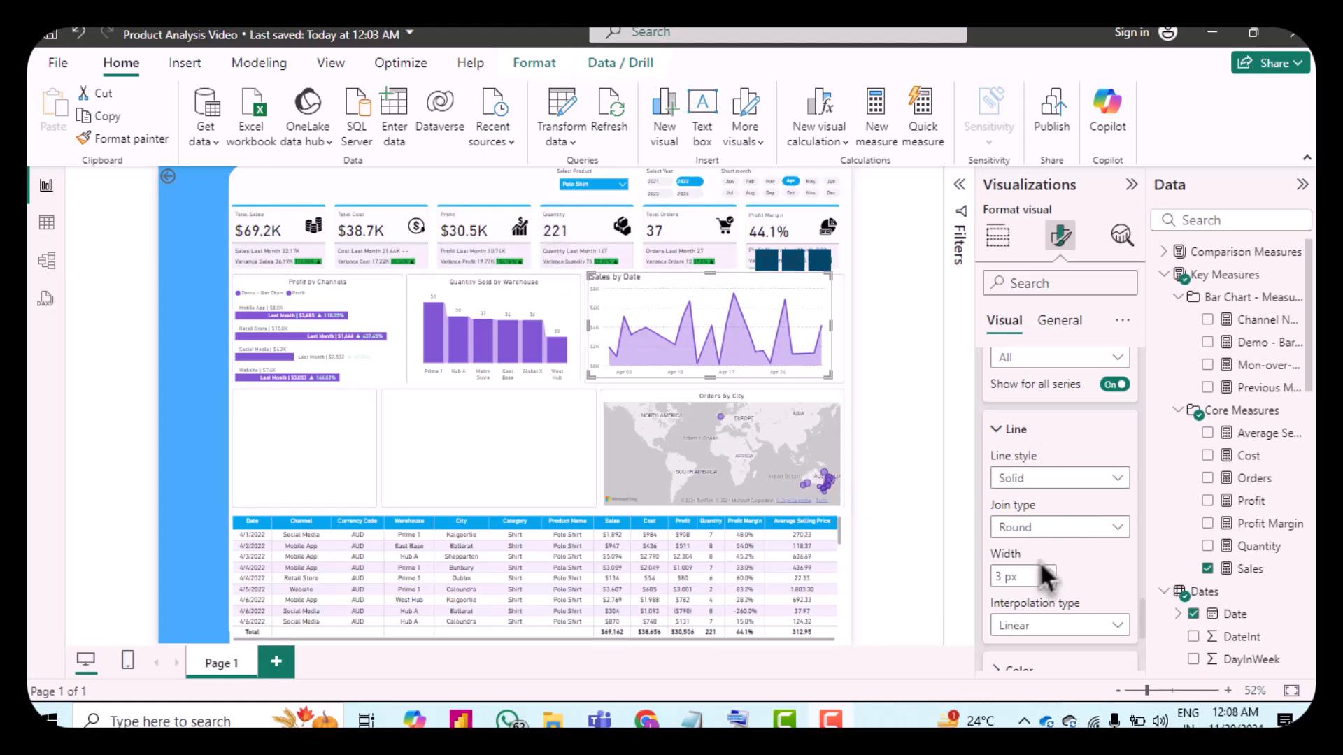
{"action": "scroll", "coordinate": [1049, 570], "scroll_direction": "down", "scroll_amount": 2}
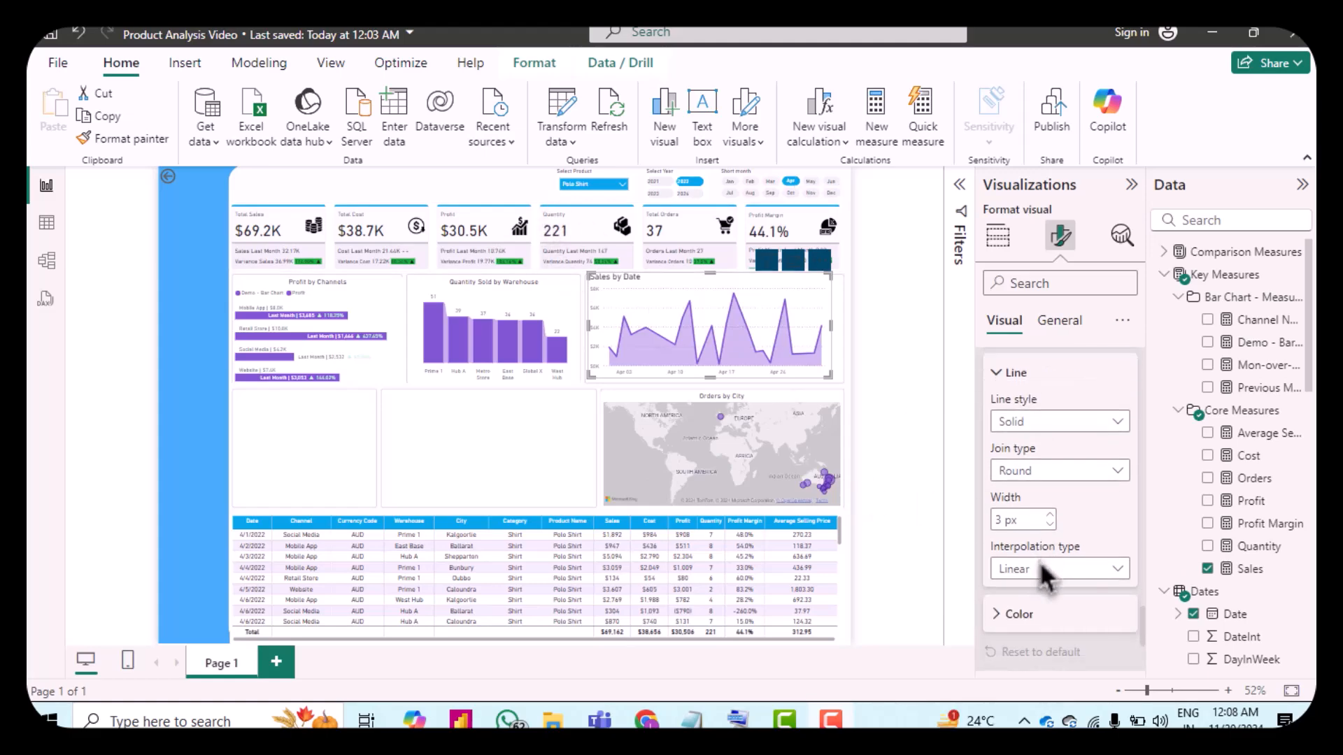
{"action": "left_click", "coordinate": [1084, 572]}
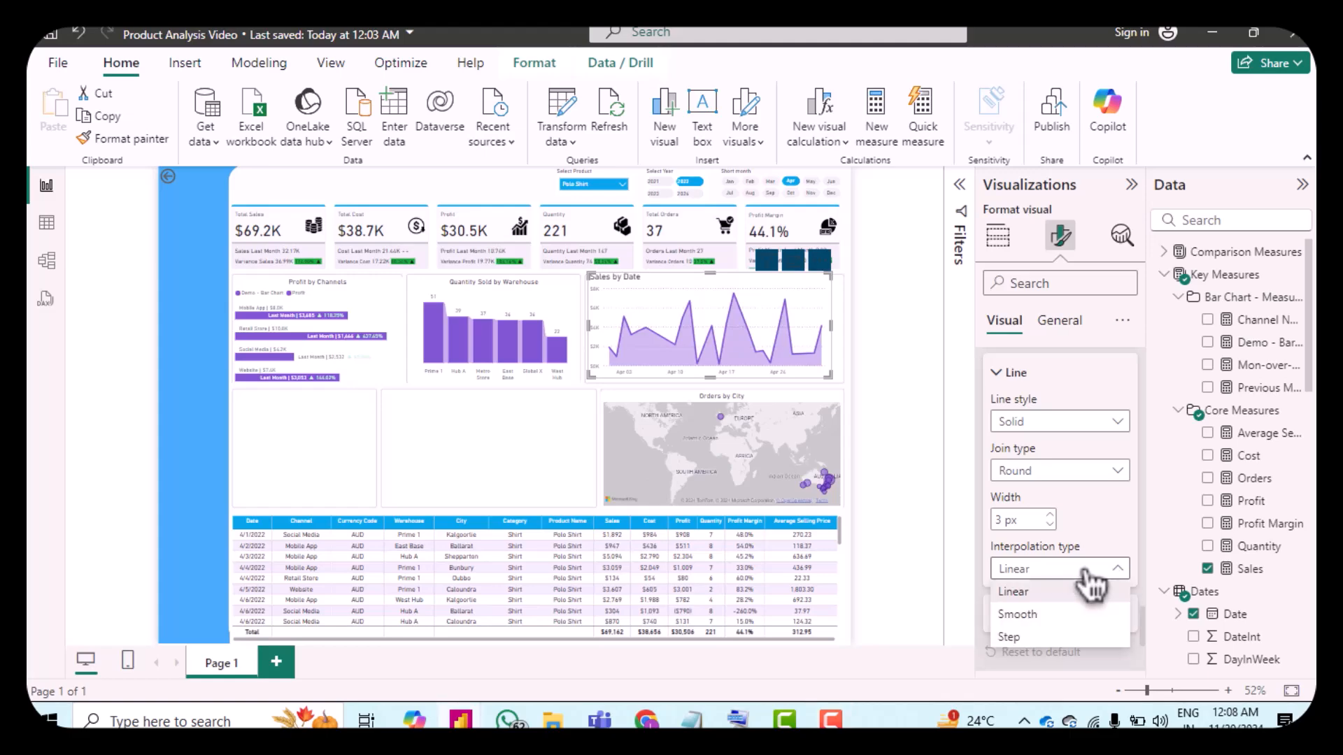
{"action": "left_click", "coordinate": [1059, 615]}
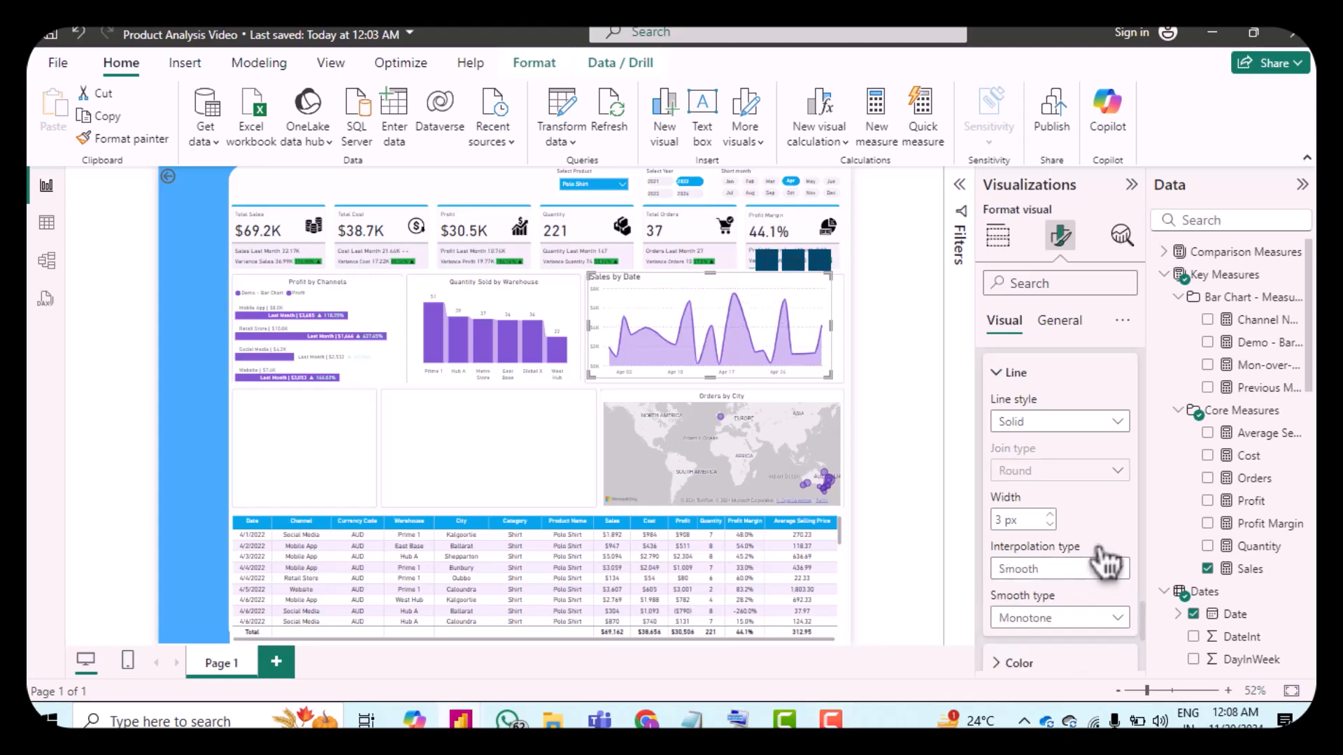
{"action": "left_click", "coordinate": [1106, 619]}
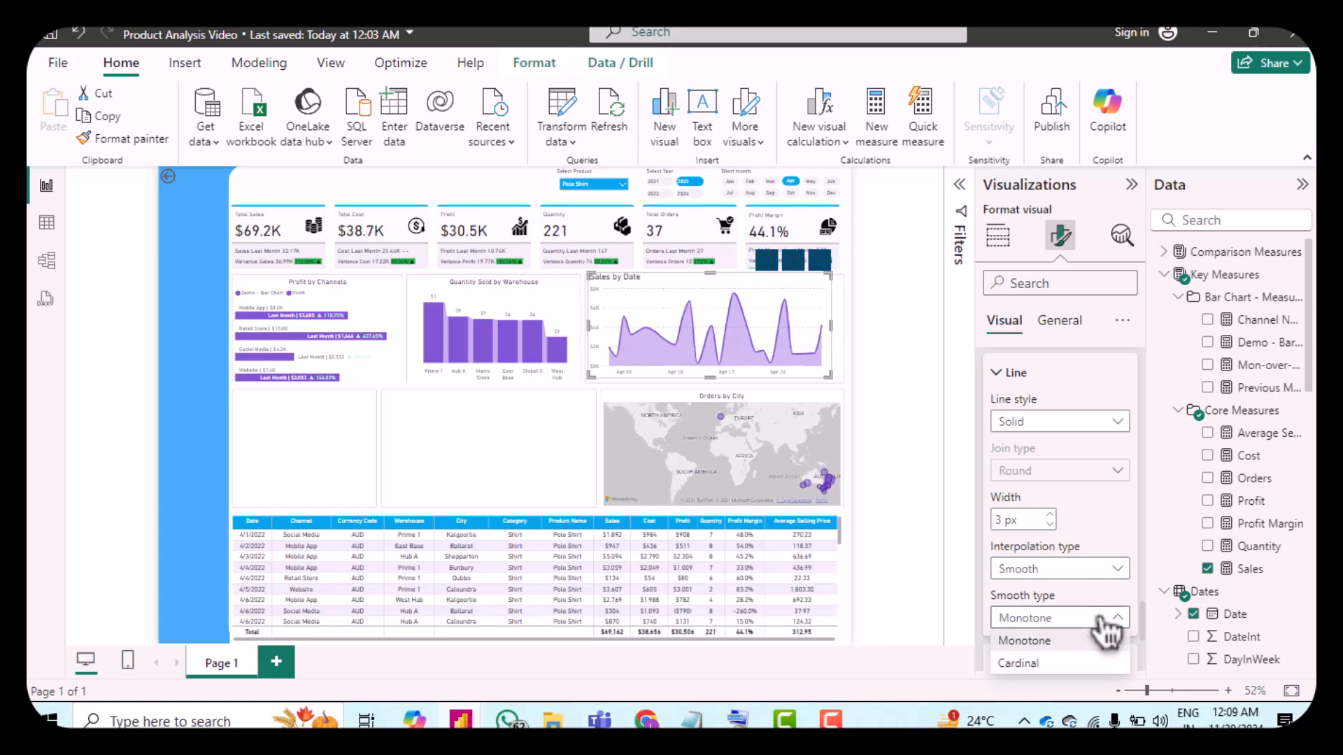
{"action": "left_click", "coordinate": [1106, 619]}
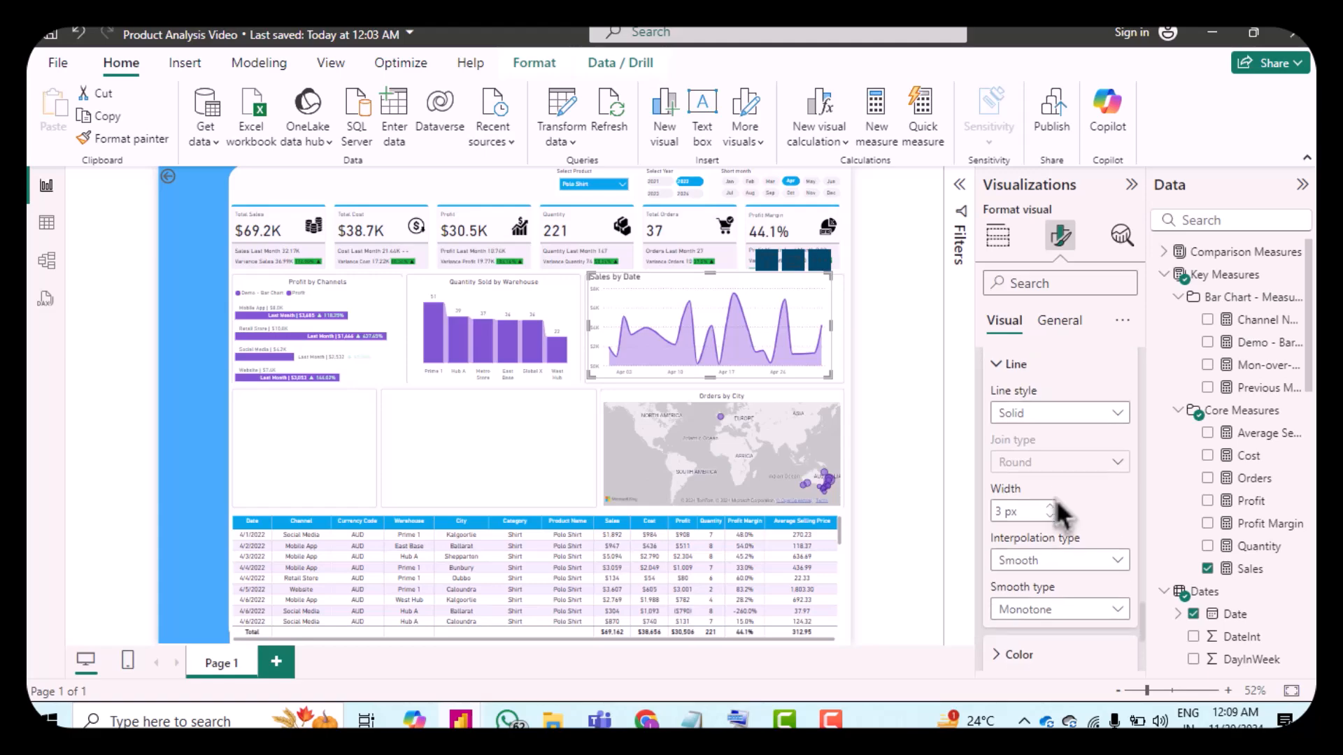
Step: Turn off matching the line color for the shade area and set its color to custom hex #CBBBEC
{"action": "scroll", "coordinate": [1055, 498], "scroll_direction": "down", "scroll_amount": 1}
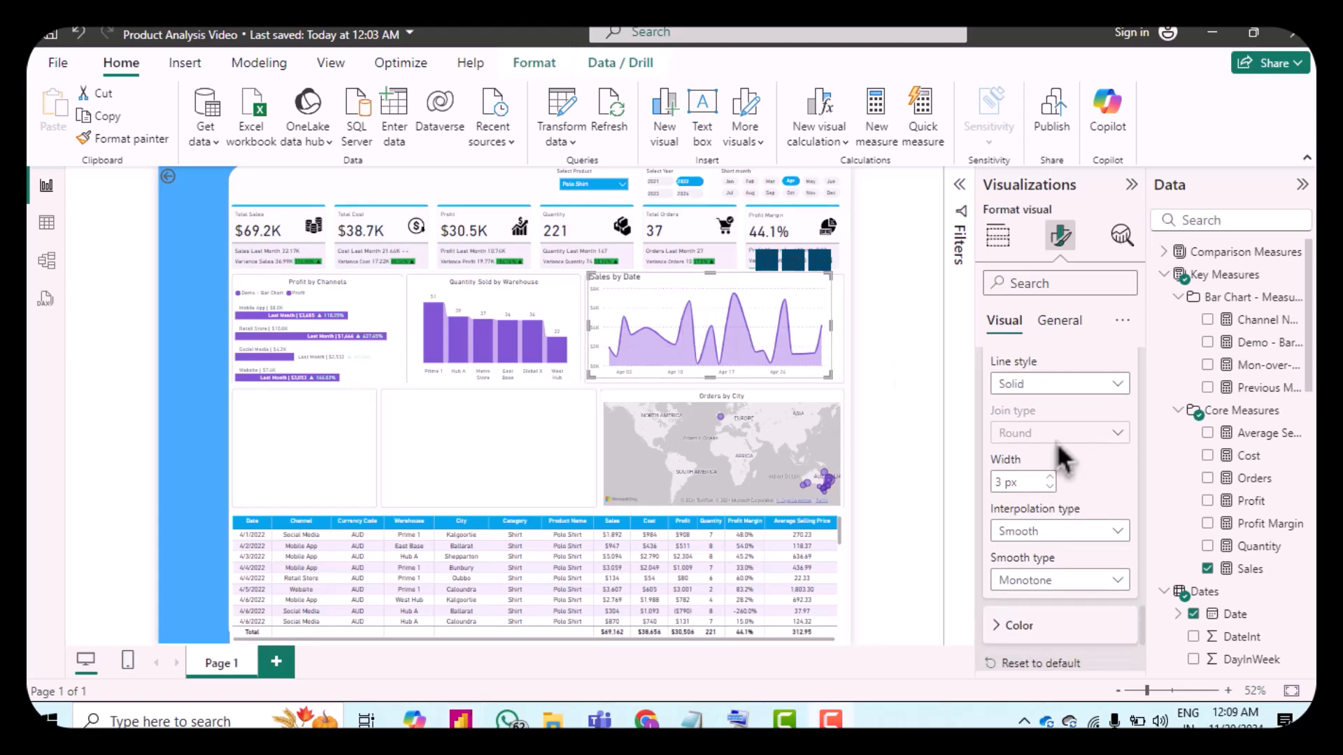
{"action": "scroll", "coordinate": [1067, 500], "scroll_direction": "down", "scroll_amount": 2}
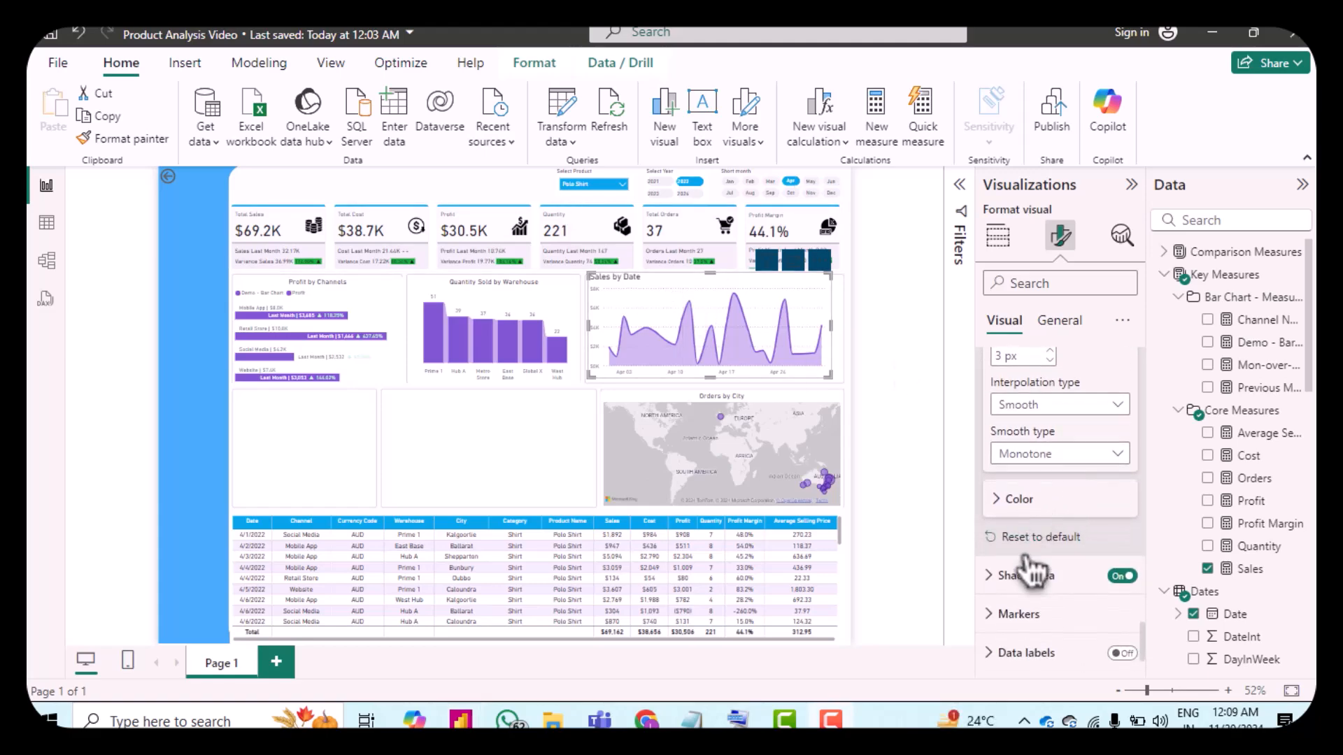
{"action": "left_click", "coordinate": [1007, 577]}
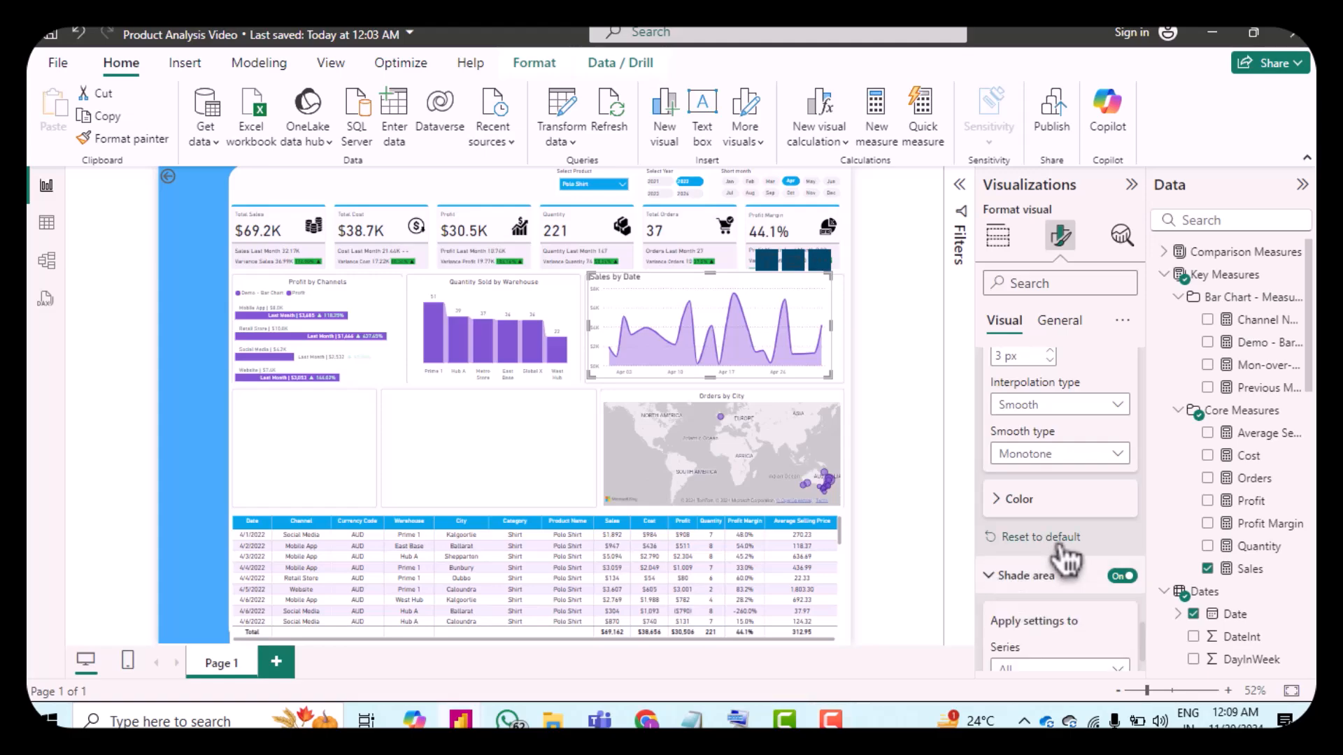
{"action": "scroll", "coordinate": [1050, 544], "scroll_direction": "down", "scroll_amount": 2}
{"action": "scroll", "coordinate": [1052, 559], "scroll_direction": "down", "scroll_amount": 2}
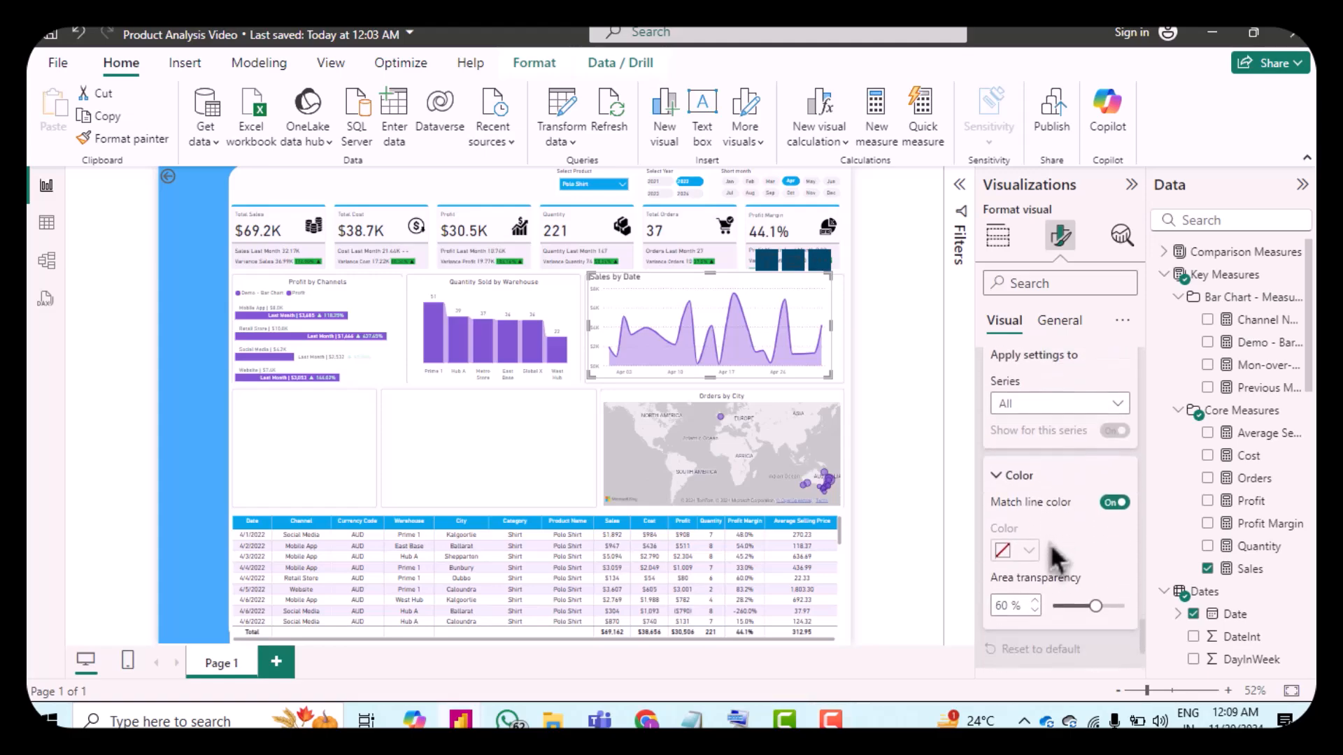
{"action": "left_click", "coordinate": [1117, 501]}
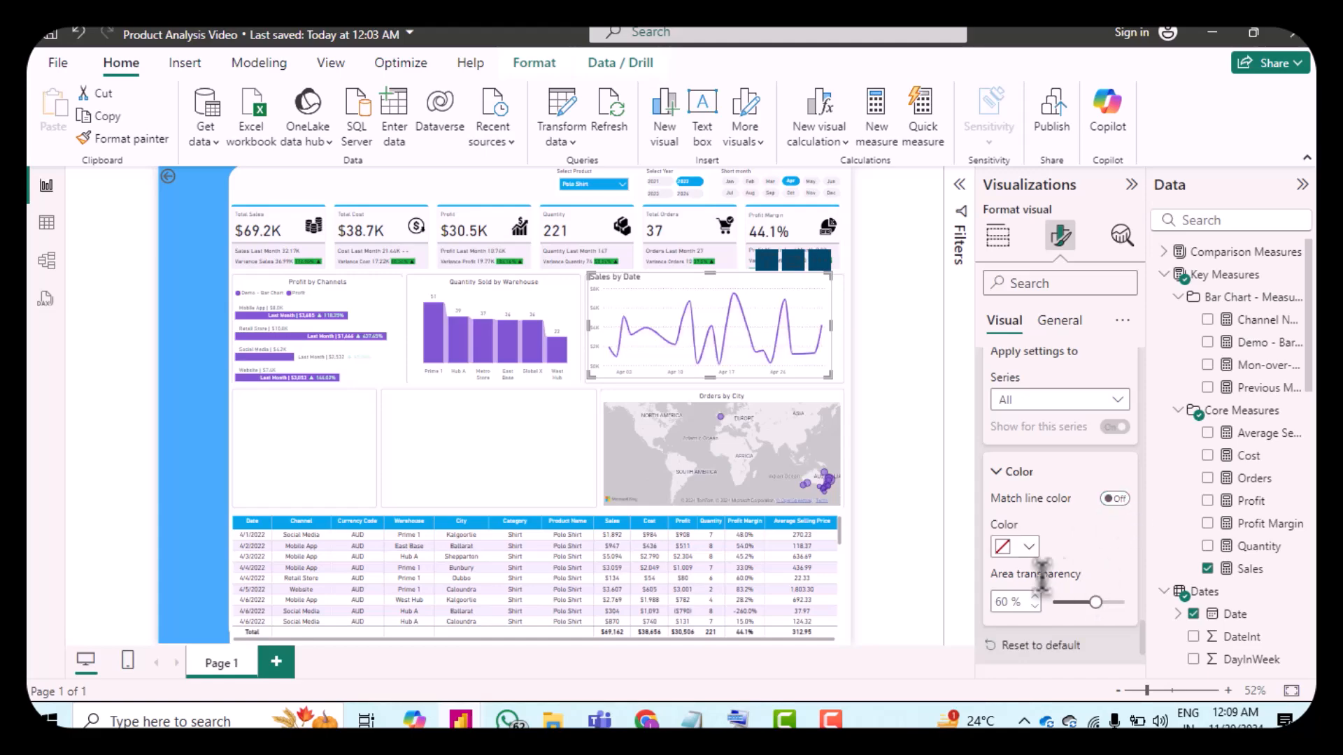
{"action": "left_click", "coordinate": [1017, 549]}
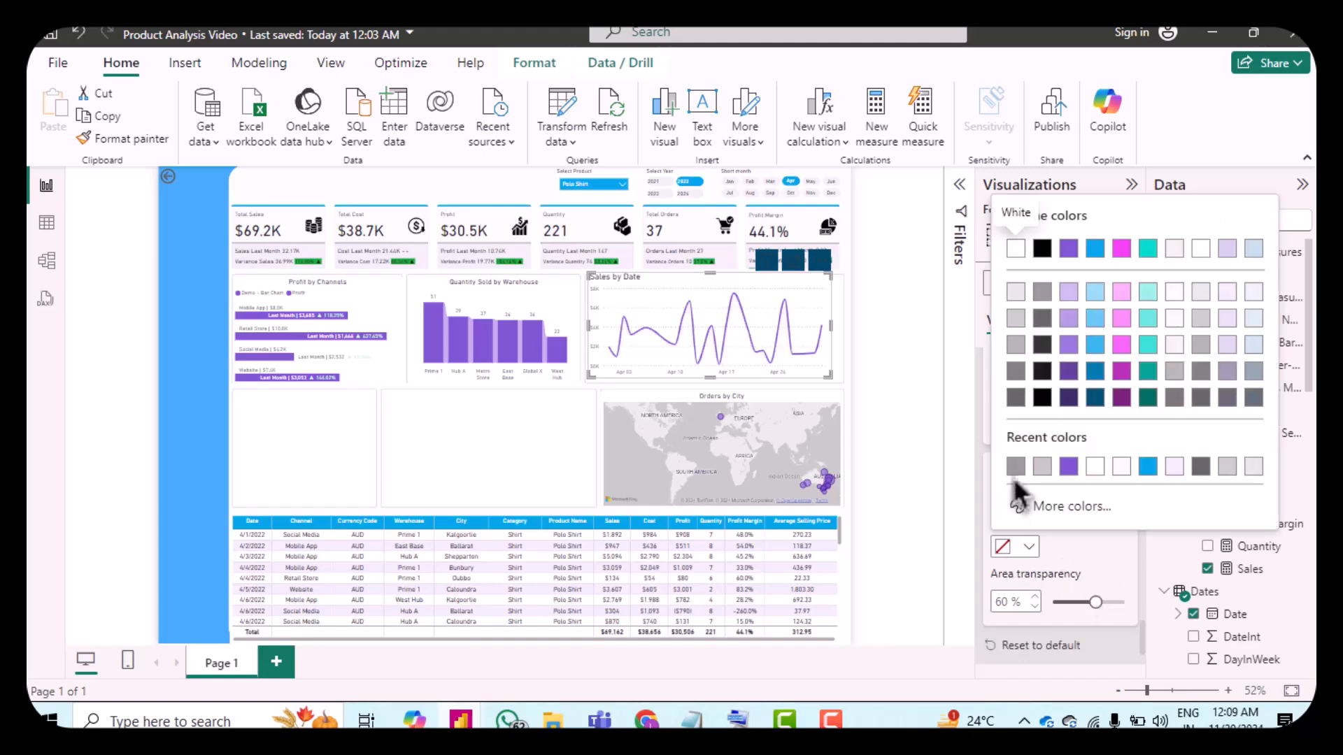
{"action": "left_click", "coordinate": [1018, 504]}
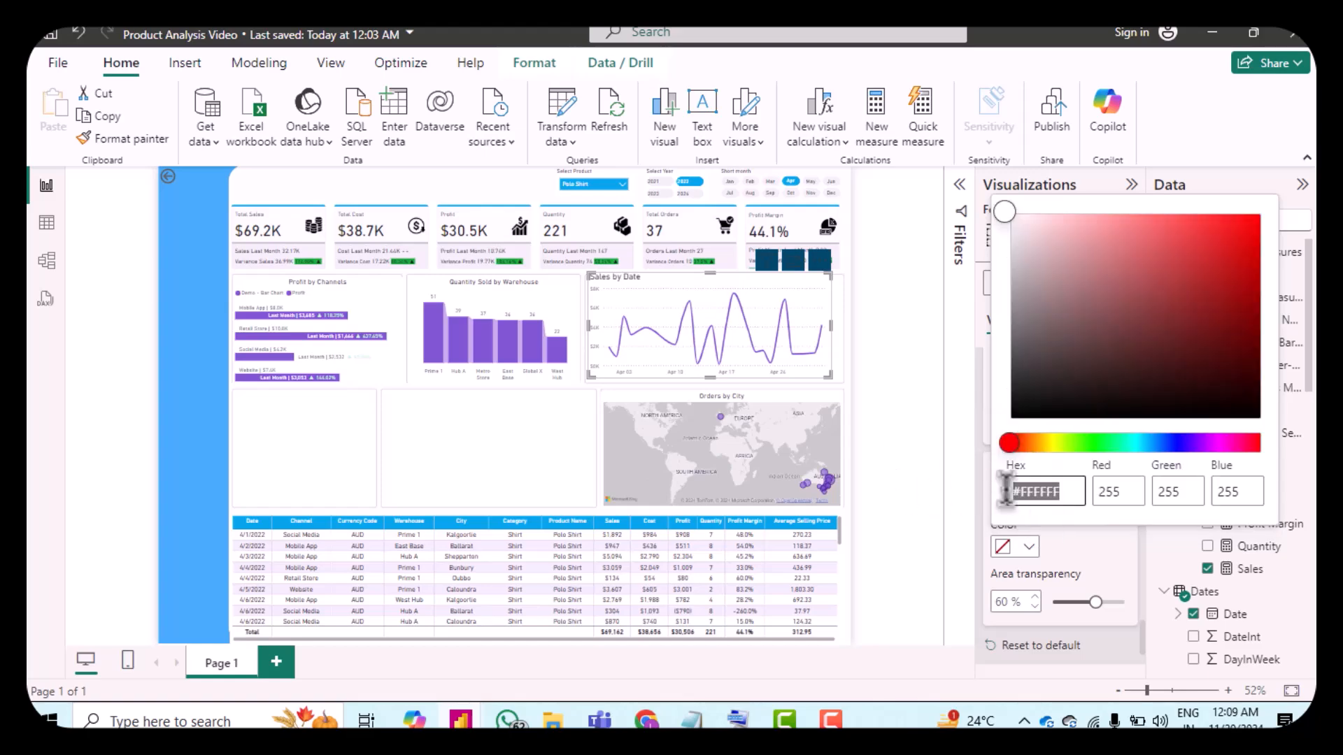
{"action": "type", "text": "cbbbec"}
{"action": "left_click", "coordinate": [1059, 560]}
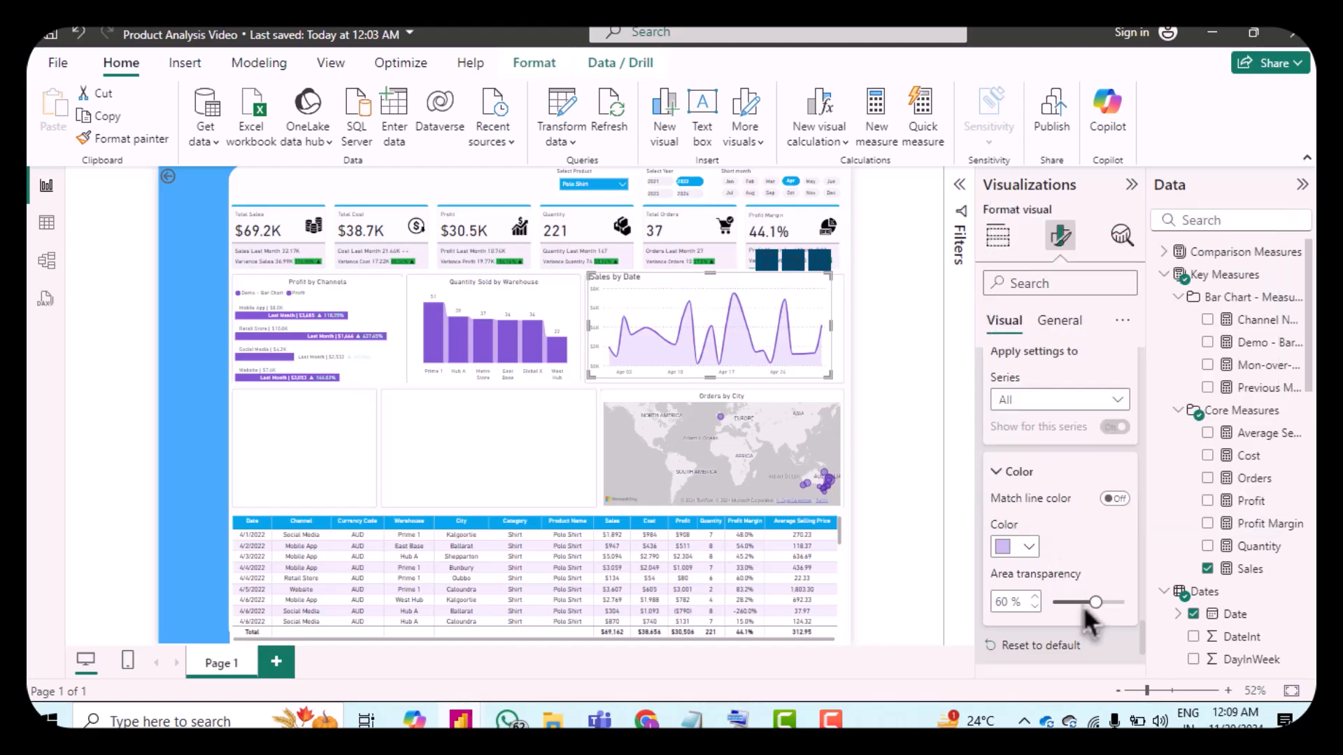
Step: Set the shade area's transparency to 81%
{"action": "left_click_drag", "start_coordinate": [1095, 602], "coordinate": [1076, 603]}
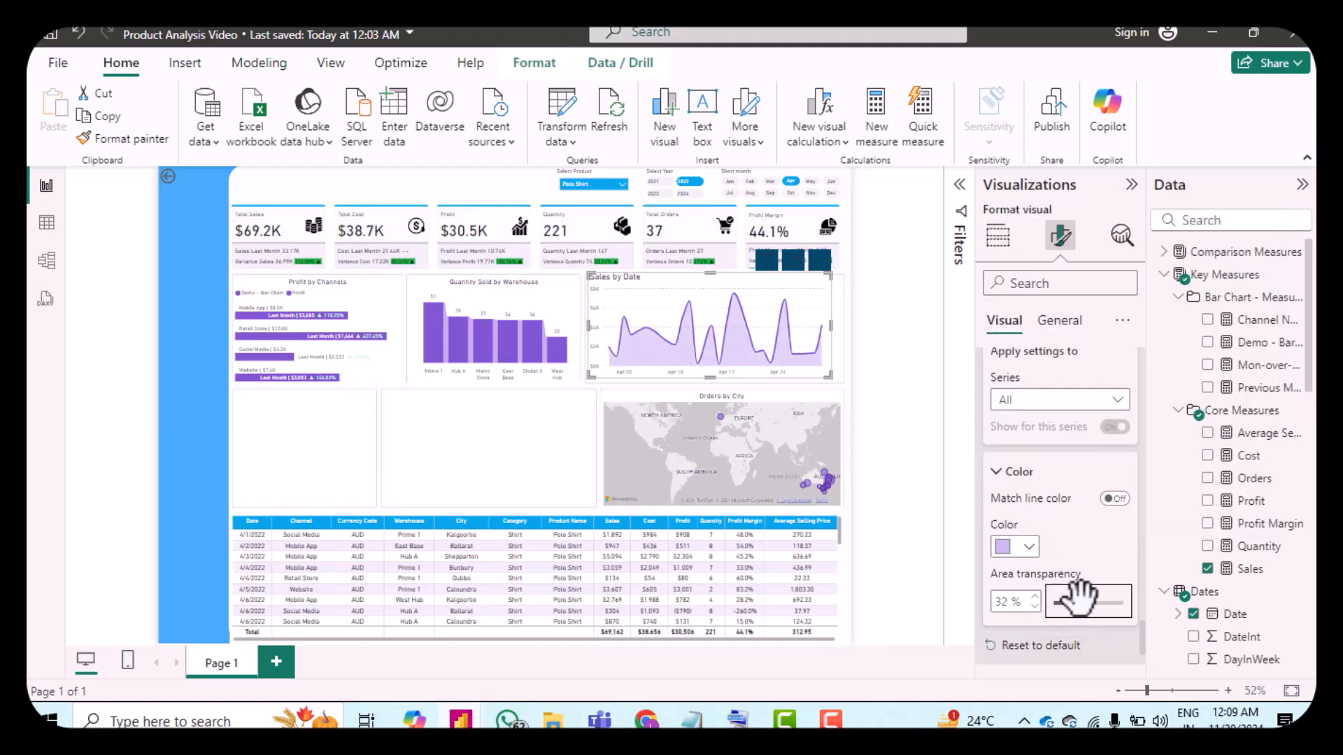
{"action": "left_click", "coordinate": [1084, 602]}
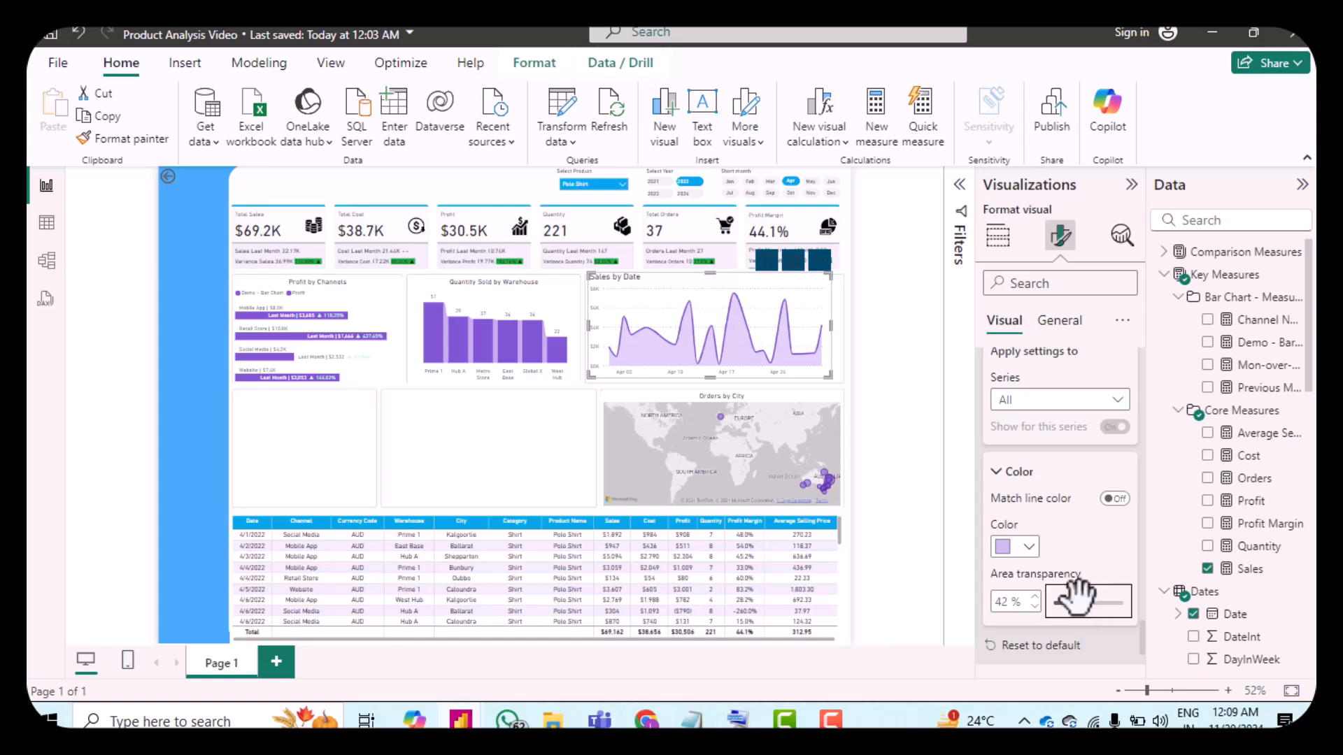
{"action": "left_click", "coordinate": [1035, 596]}
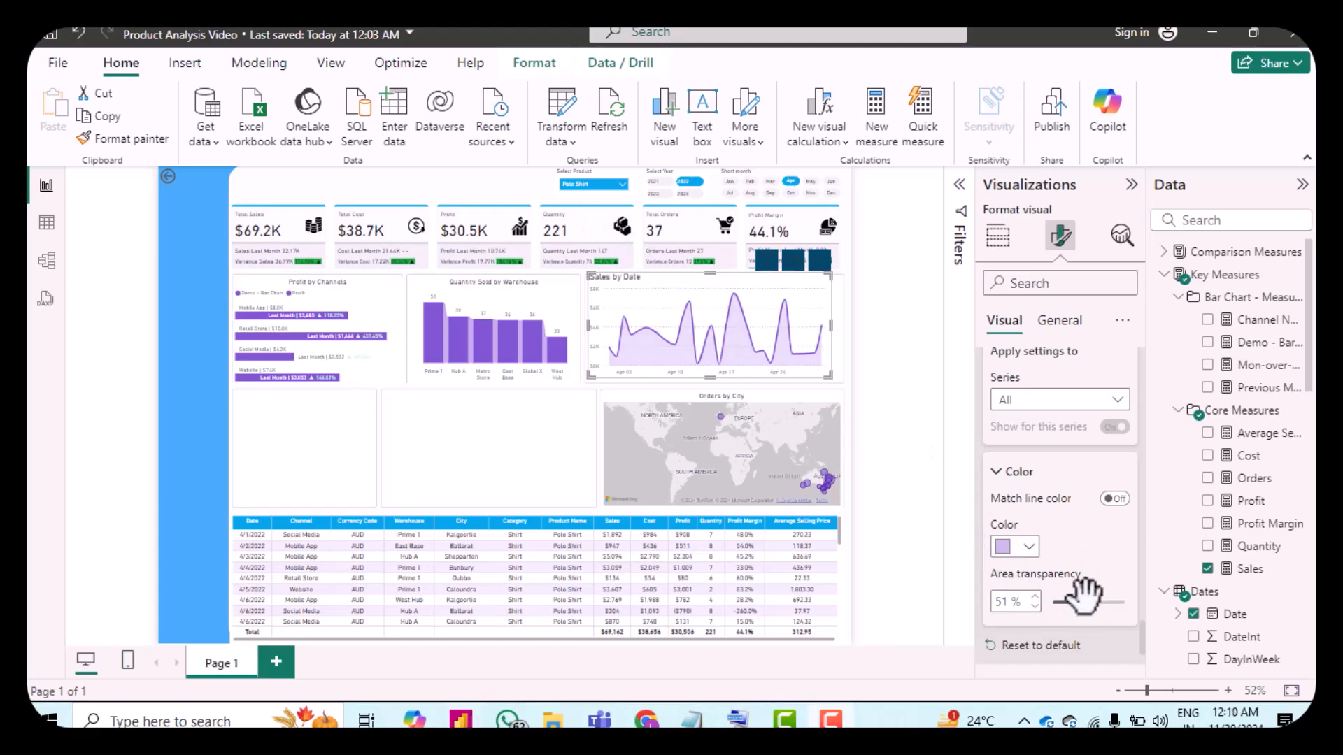
{"action": "left_click_drag", "start_coordinate": [1091, 602], "coordinate": [1121, 610]}
{"action": "left_click", "coordinate": [1036, 598]}
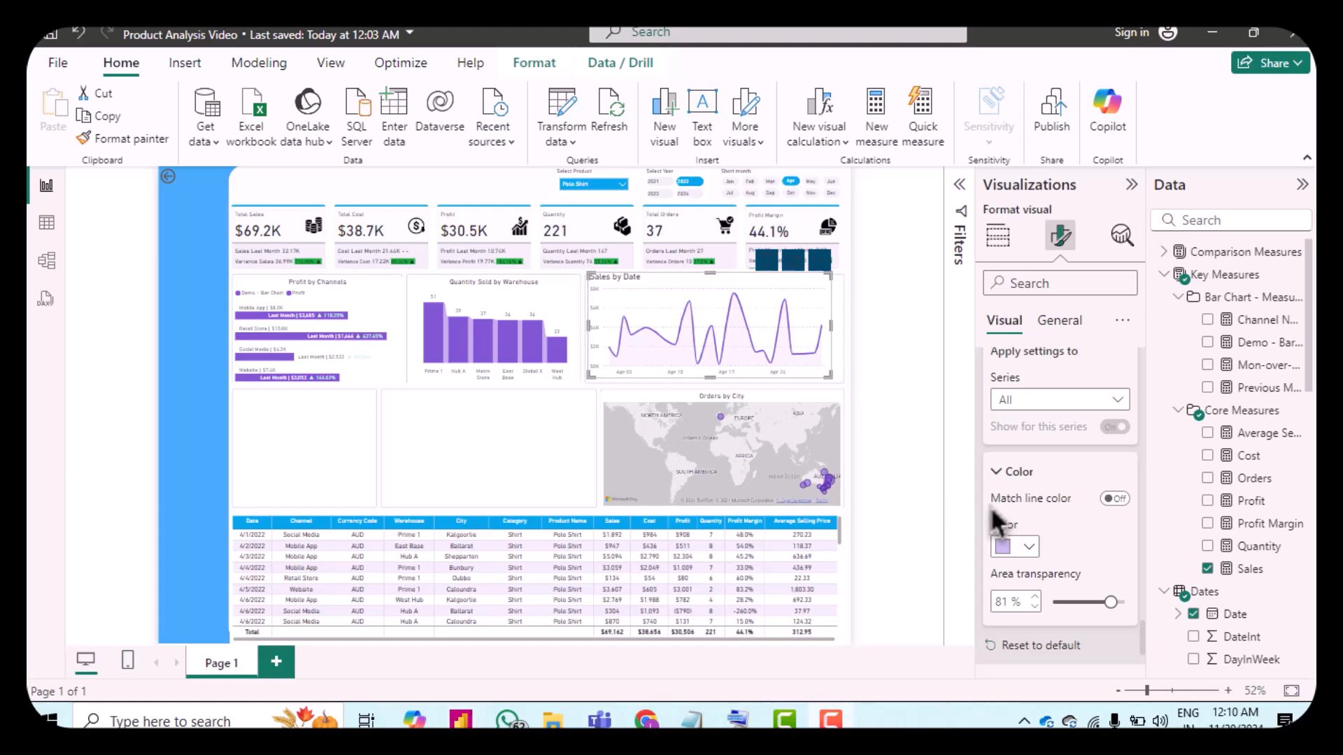
Step: Turn on markers for all categories and set the marker shape to triangle
{"action": "scroll", "coordinate": [1028, 531], "scroll_direction": "down", "scroll_amount": 3}
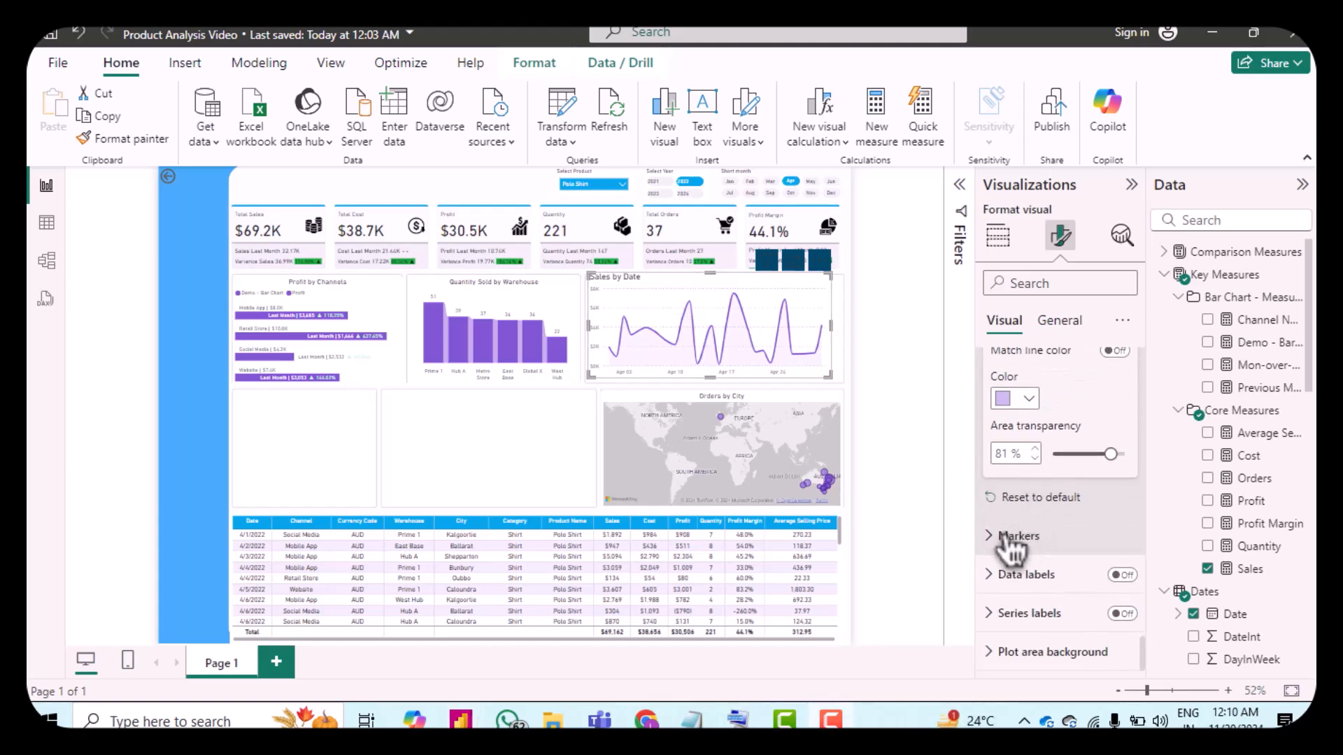
{"action": "left_click", "coordinate": [1005, 537]}
{"action": "scroll", "coordinate": [1067, 532], "scroll_direction": "down", "scroll_amount": 3}
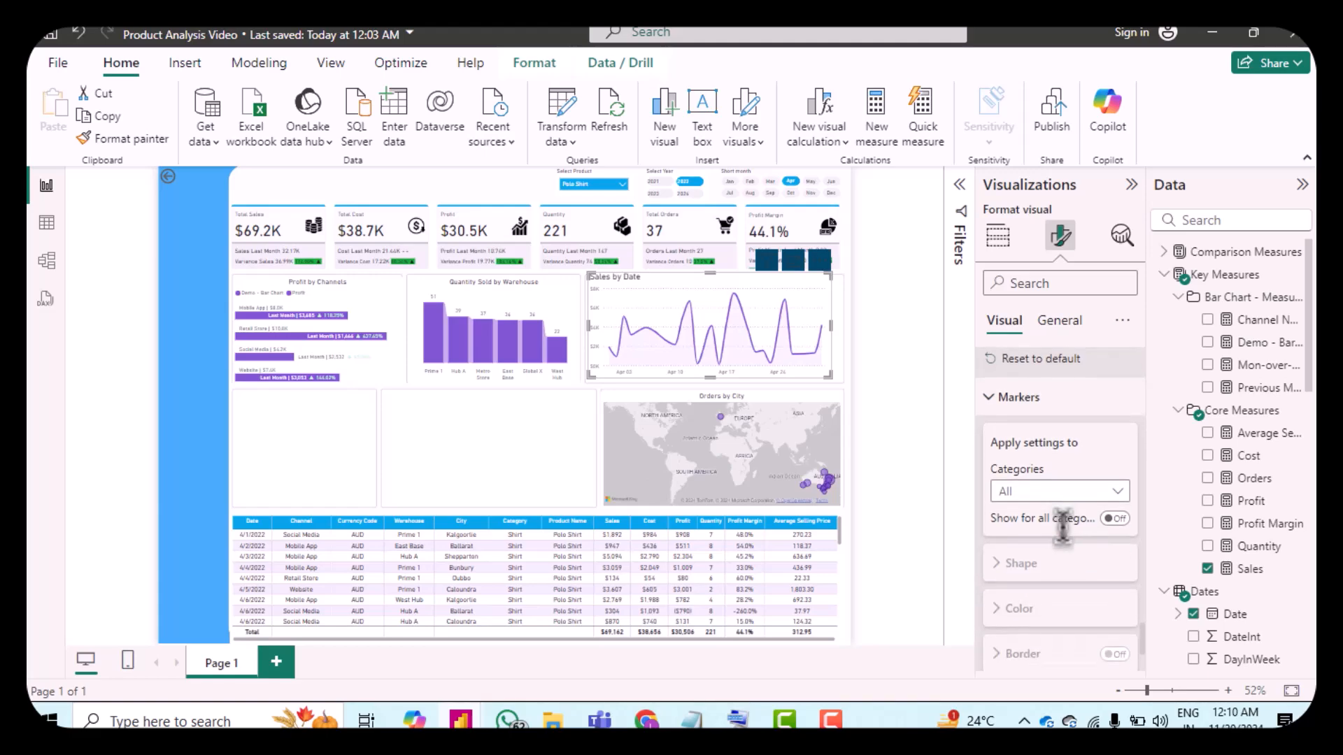
{"action": "left_click", "coordinate": [1115, 518]}
{"action": "scroll", "coordinate": [1070, 588], "scroll_direction": "down", "scroll_amount": 1}
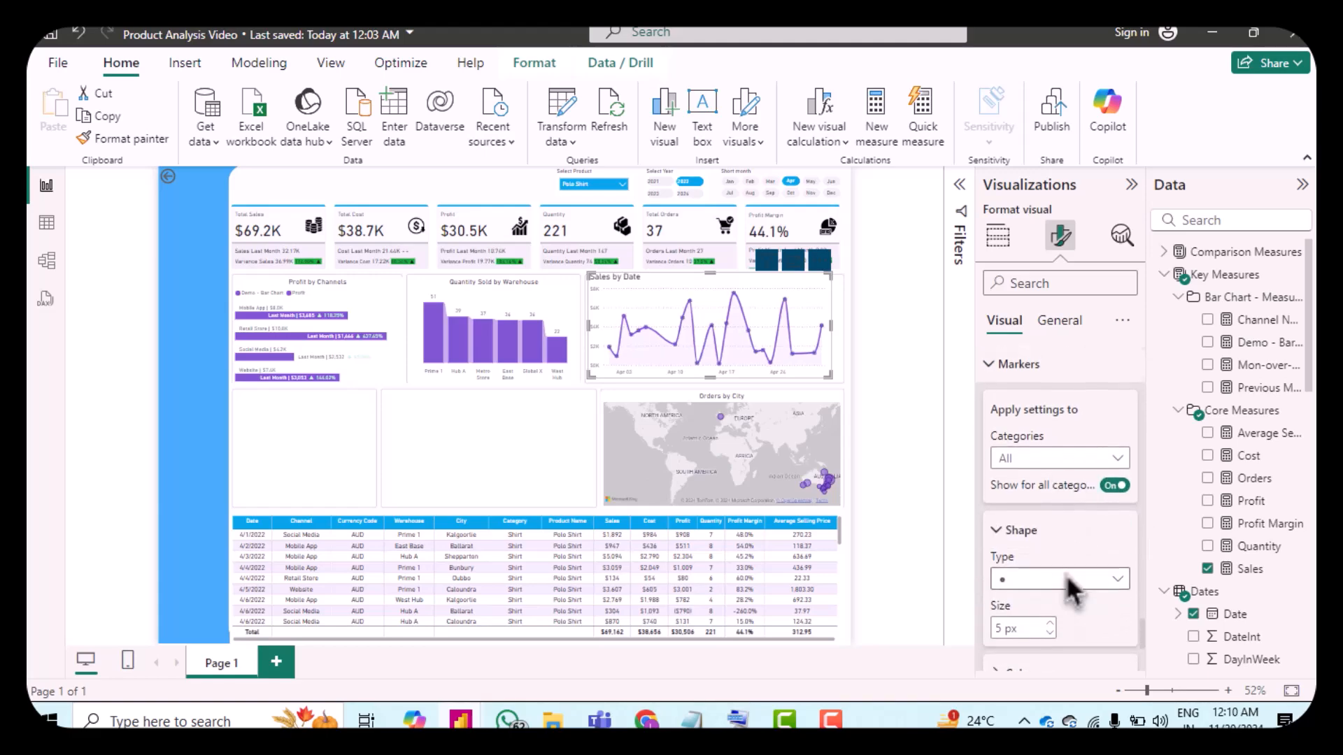
{"action": "left_click", "coordinate": [1061, 575]}
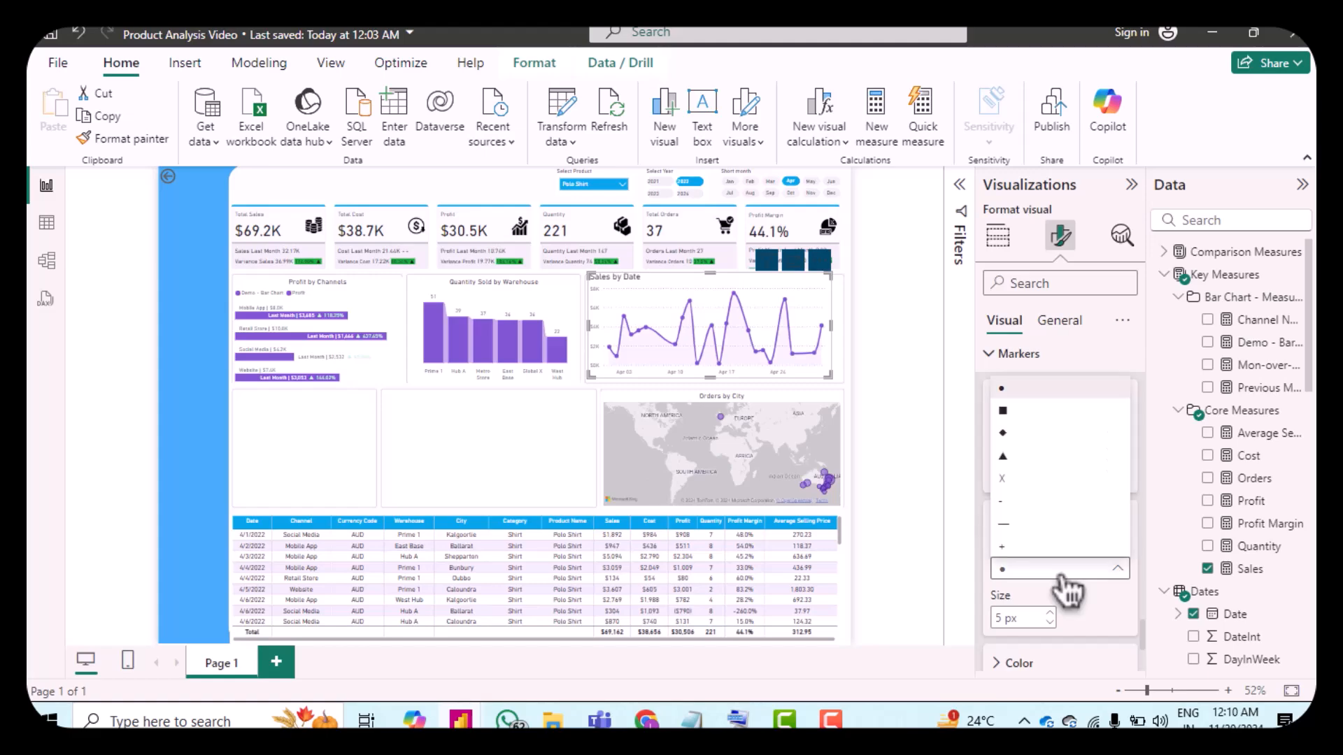
{"action": "left_click", "coordinate": [1025, 459]}
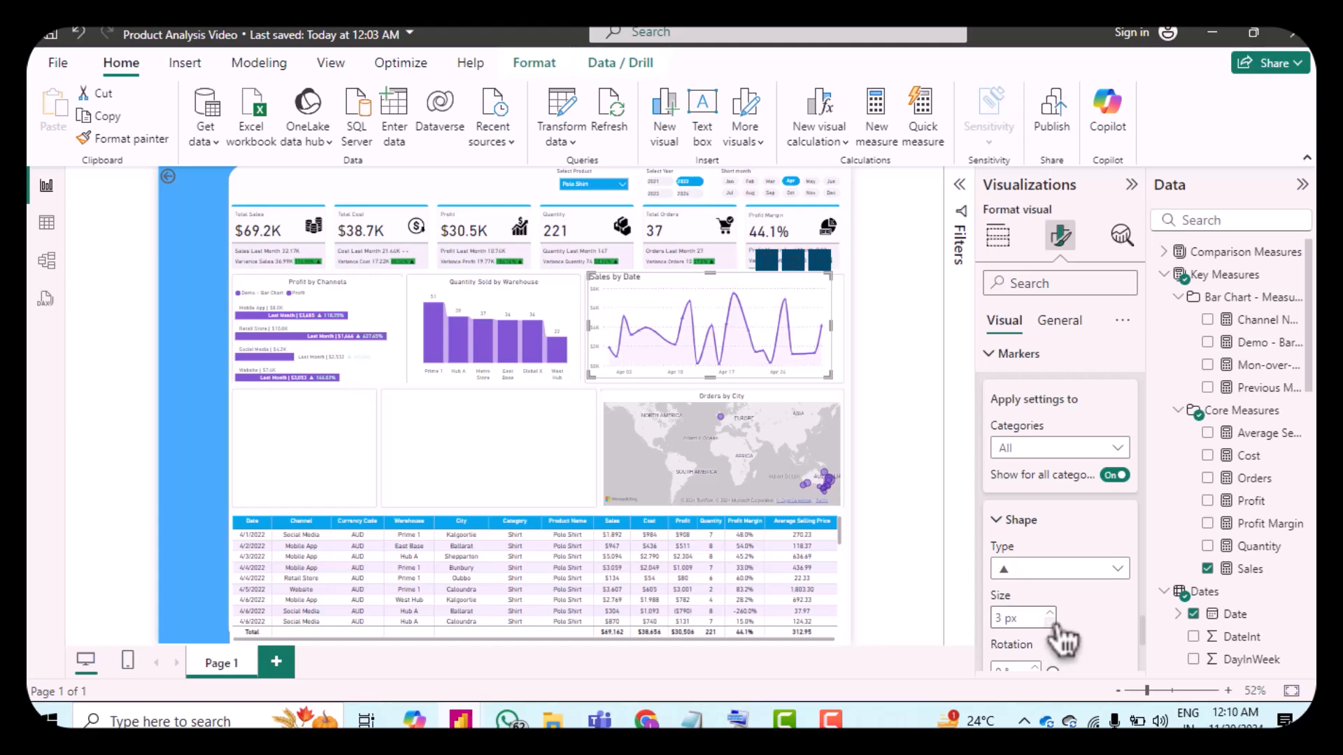
Step: Turn on data labels for the area chart
{"action": "scroll", "coordinate": [1049, 447], "scroll_direction": "down", "scroll_amount": 4}
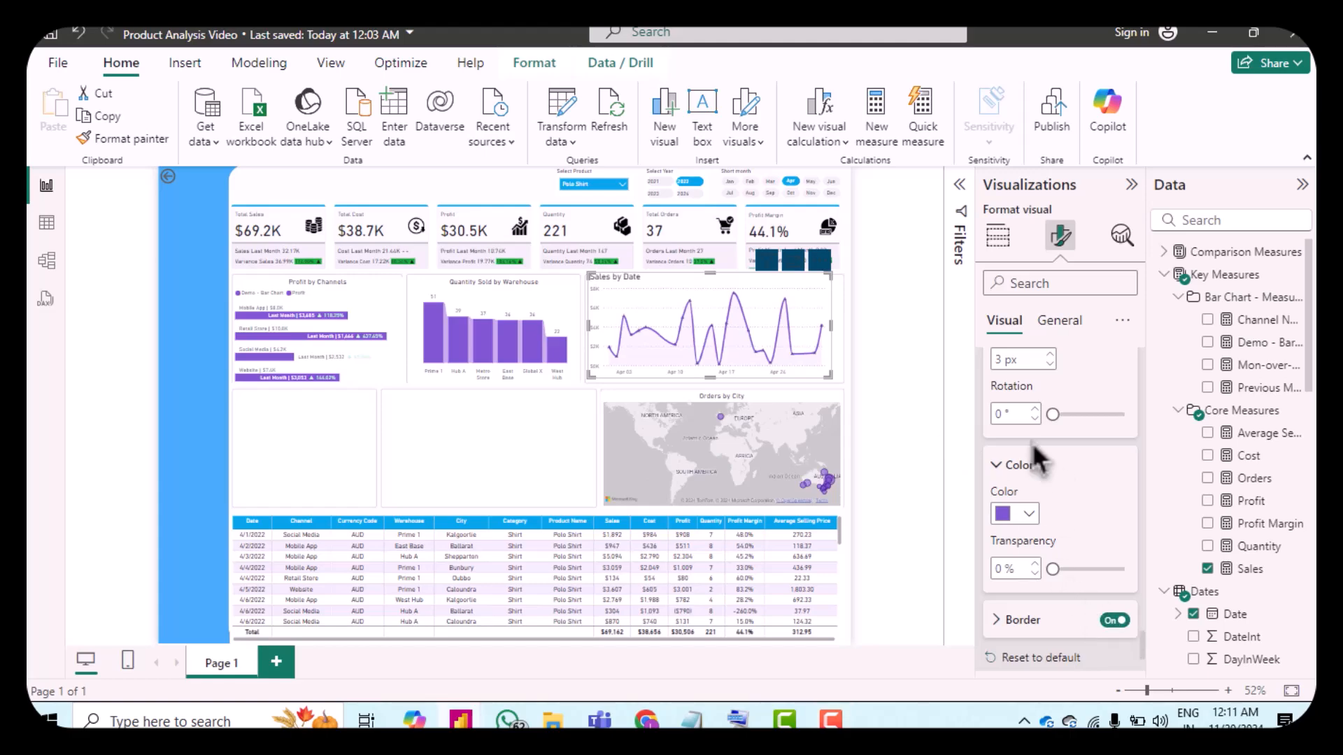
{"action": "scroll", "coordinate": [1056, 482], "scroll_direction": "down", "scroll_amount": 1}
{"action": "scroll", "coordinate": [1053, 473], "scroll_direction": "down", "scroll_amount": 1}
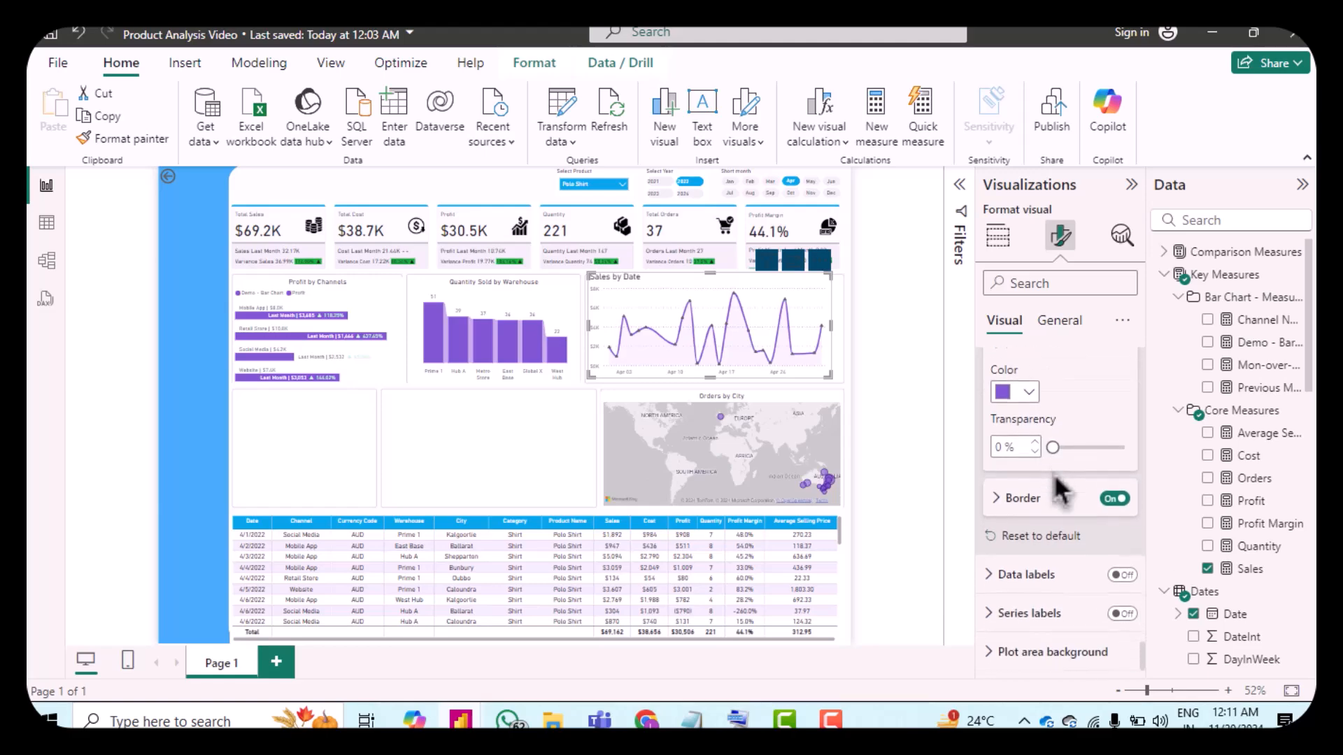
{"action": "left_click", "coordinate": [1122, 575]}
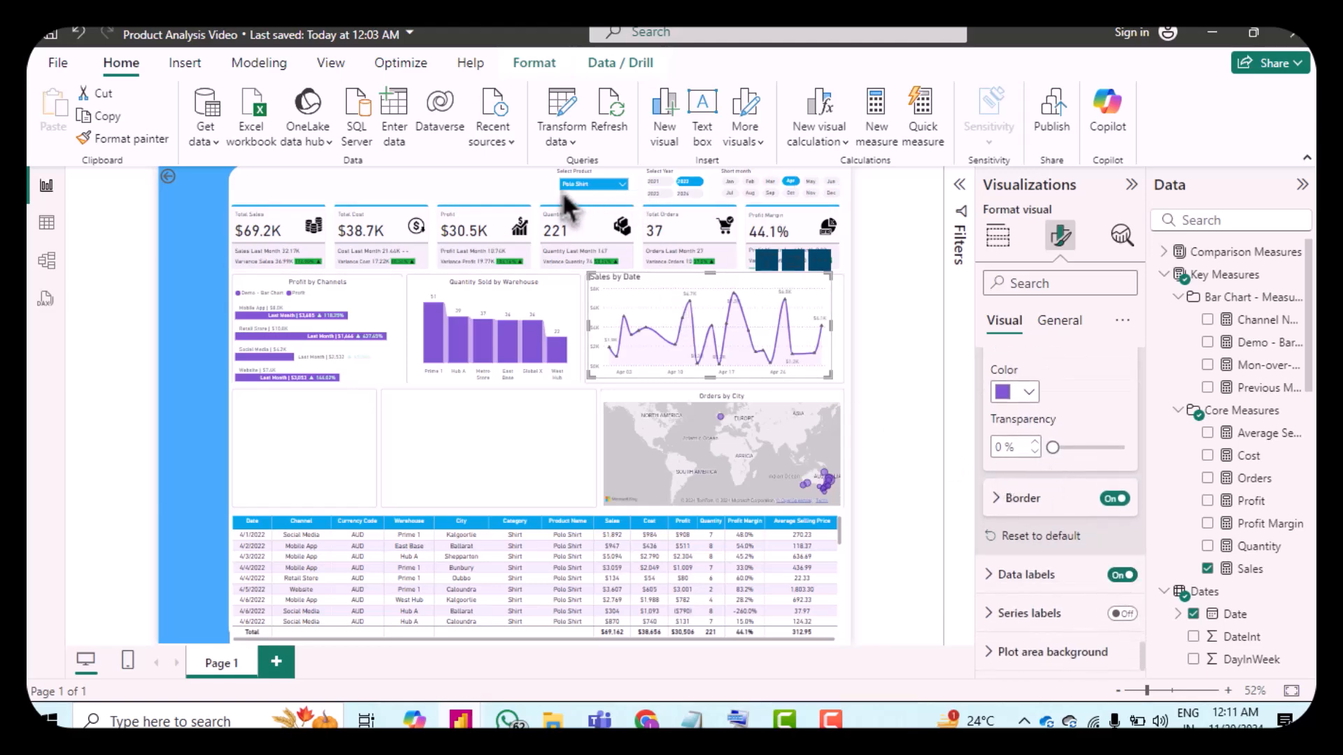
Step: Enable the Optimize label display option in the data label options
{"action": "left_click", "coordinate": [1007, 574]}
{"action": "scroll", "coordinate": [1066, 542], "scroll_direction": "down", "scroll_amount": 3}
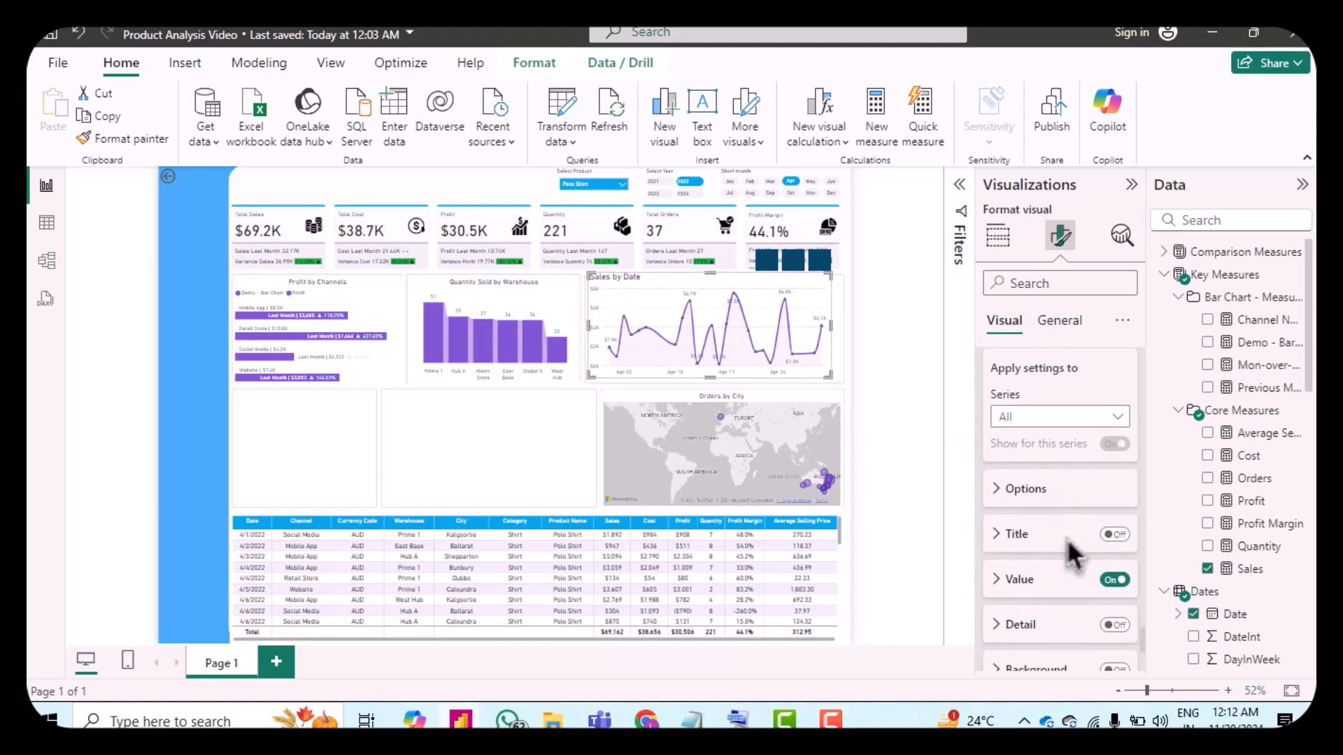
{"action": "left_click", "coordinate": [1012, 493]}
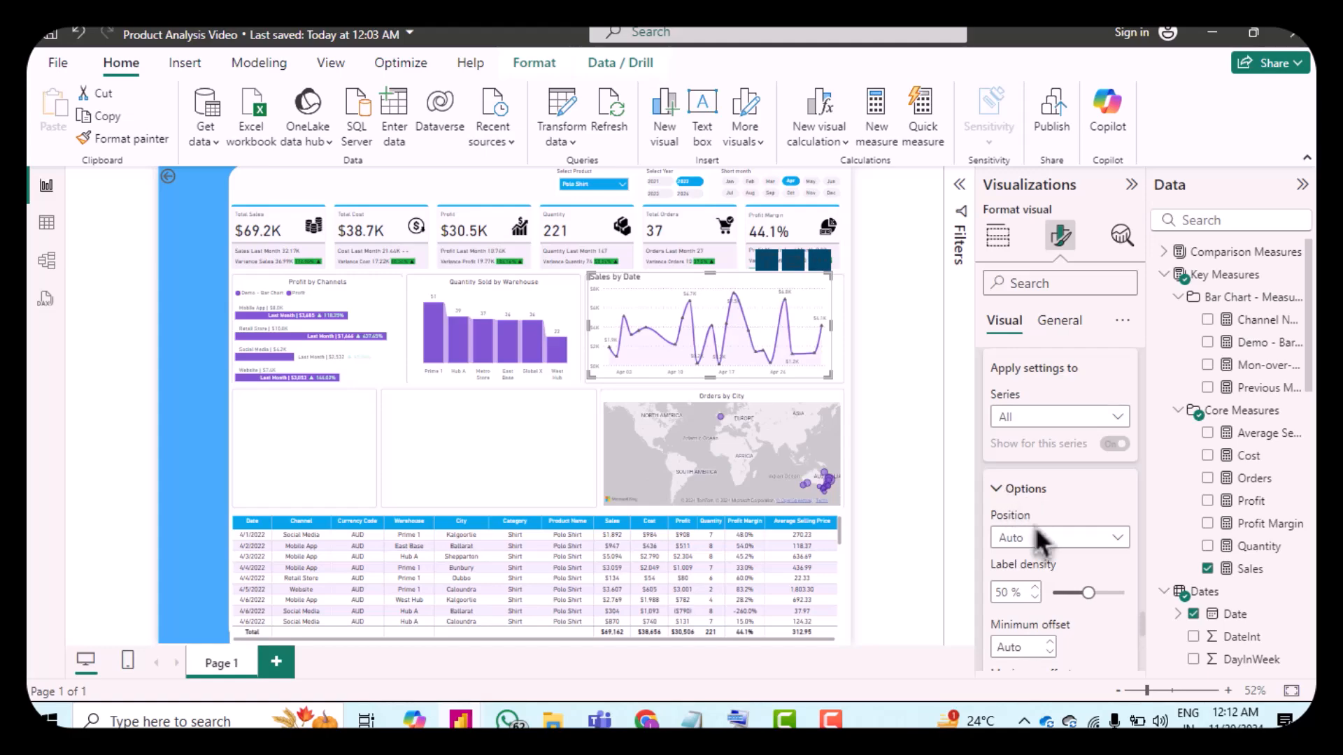
{"action": "scroll", "coordinate": [1040, 542], "scroll_direction": "down", "scroll_amount": 2}
{"action": "scroll", "coordinate": [1040, 542], "scroll_direction": "down", "scroll_amount": 1}
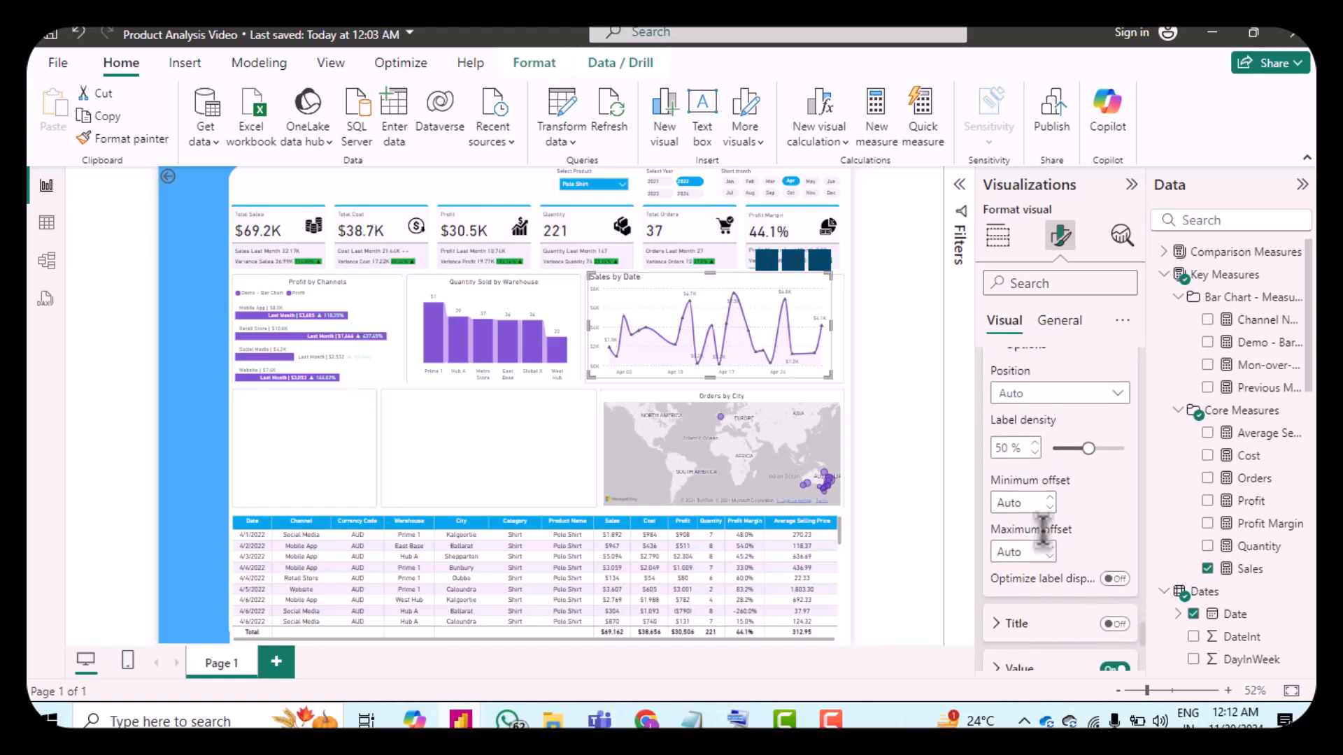
{"action": "left_click", "coordinate": [1115, 579]}
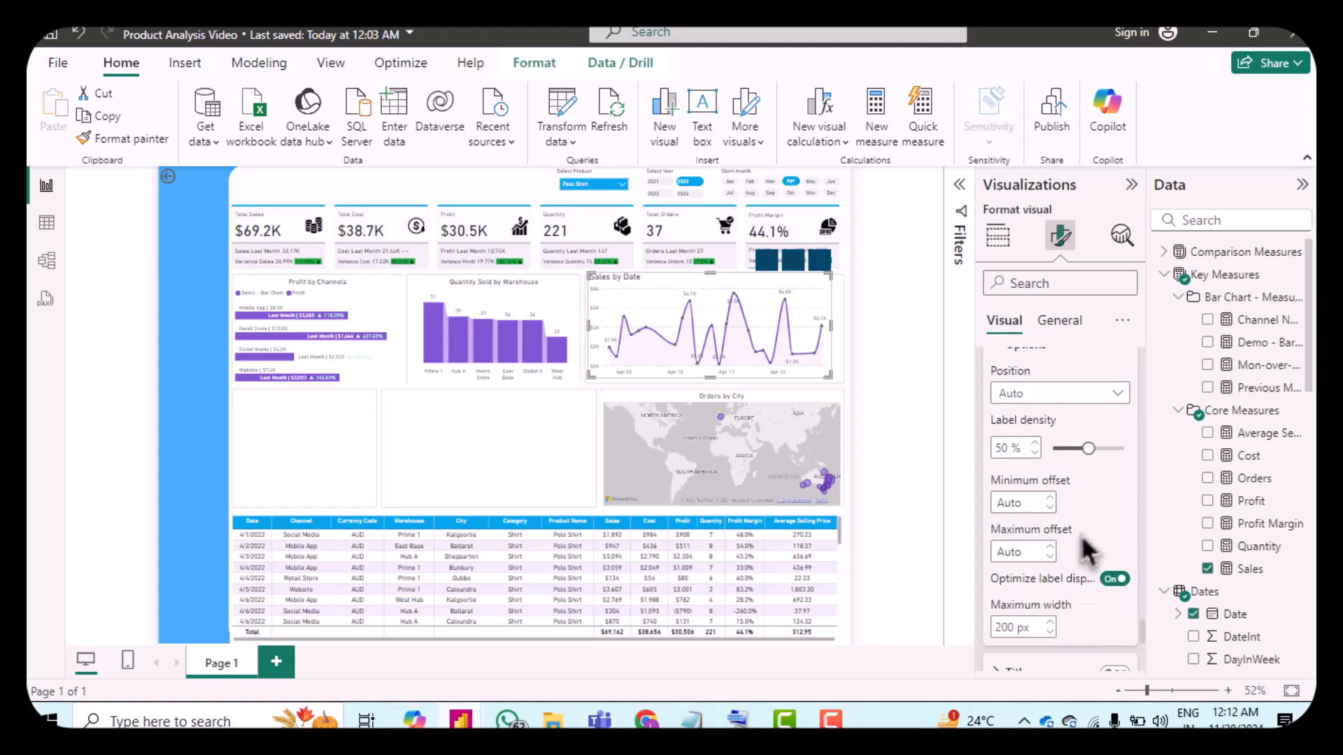
{"action": "scroll", "coordinate": [1081, 534], "scroll_direction": "down", "scroll_amount": 1}
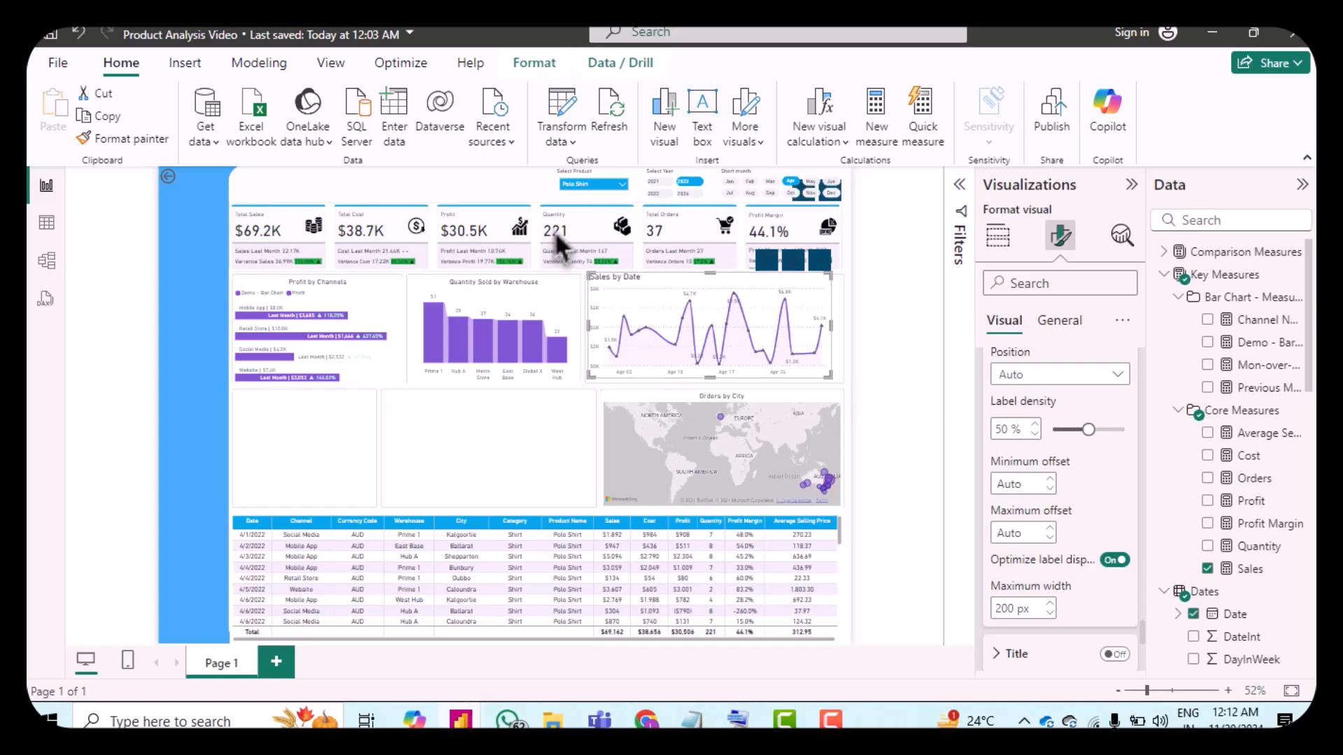
Step: Set the data label density to 0%
{"action": "left_click_drag", "start_coordinate": [1088, 429], "coordinate": [1043, 434]}
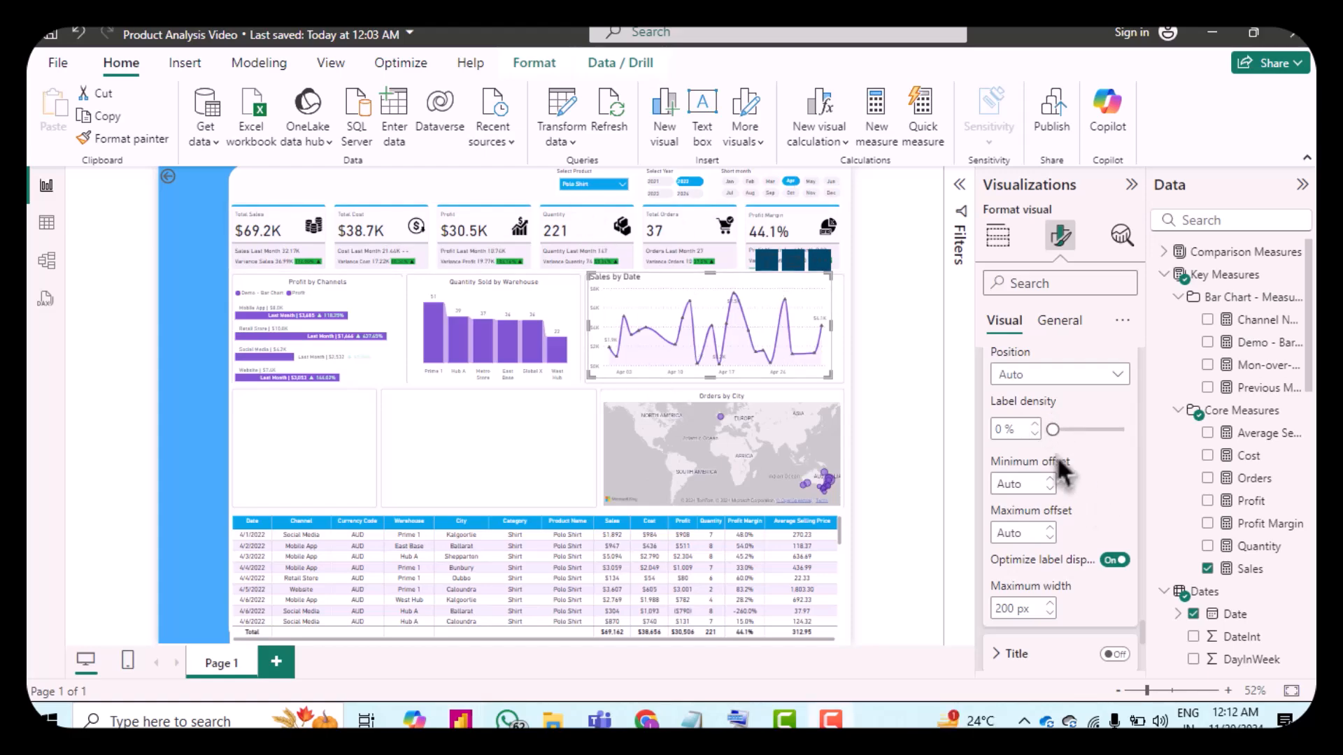
{"action": "scroll", "coordinate": [1055, 441], "scroll_direction": "down", "scroll_amount": 4}
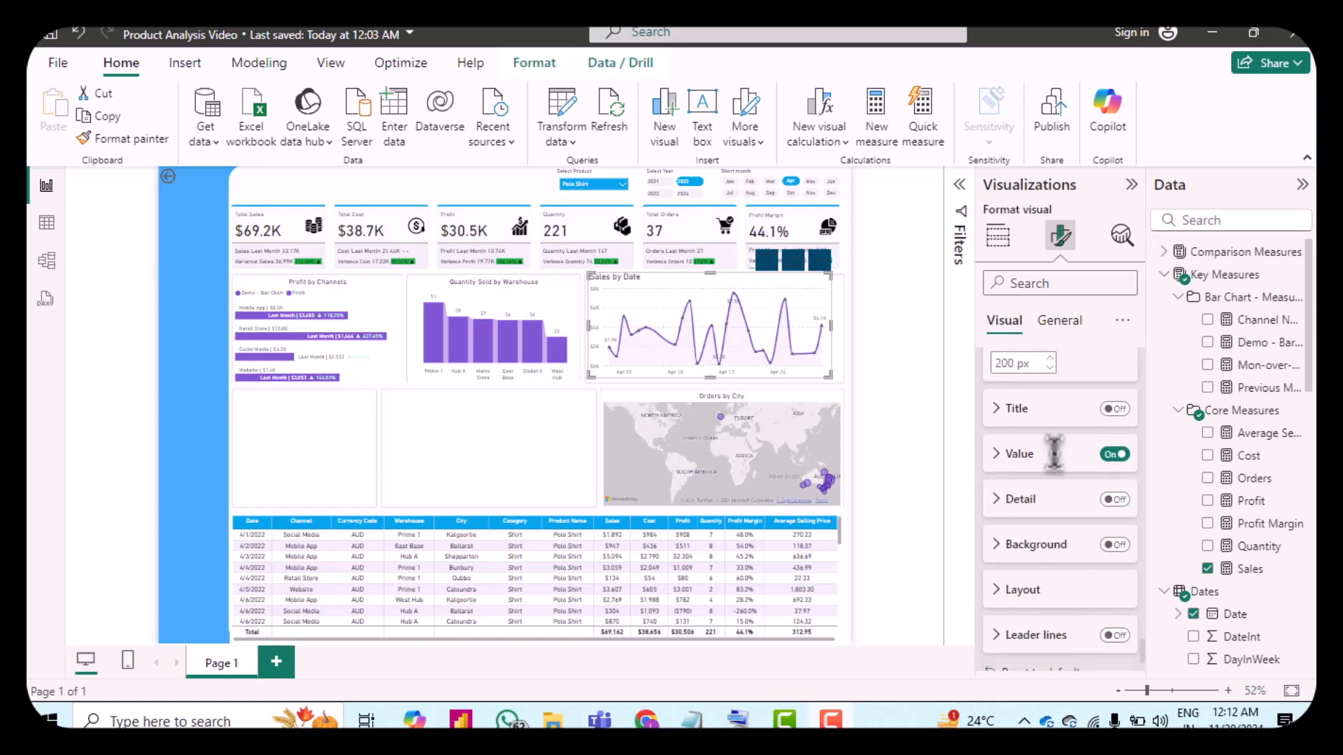
{"action": "left_click", "coordinate": [1017, 463]}
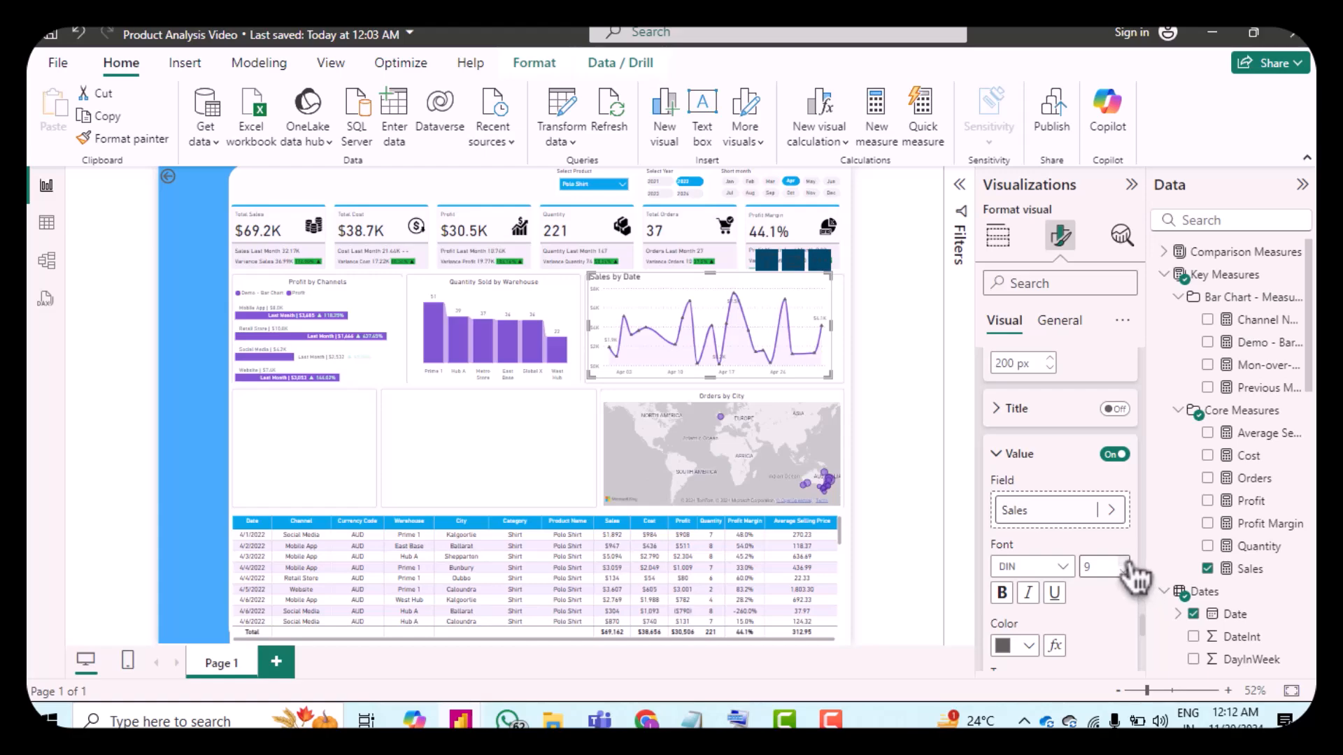
{"action": "scroll", "coordinate": [1117, 607], "scroll_direction": "down", "scroll_amount": 3}
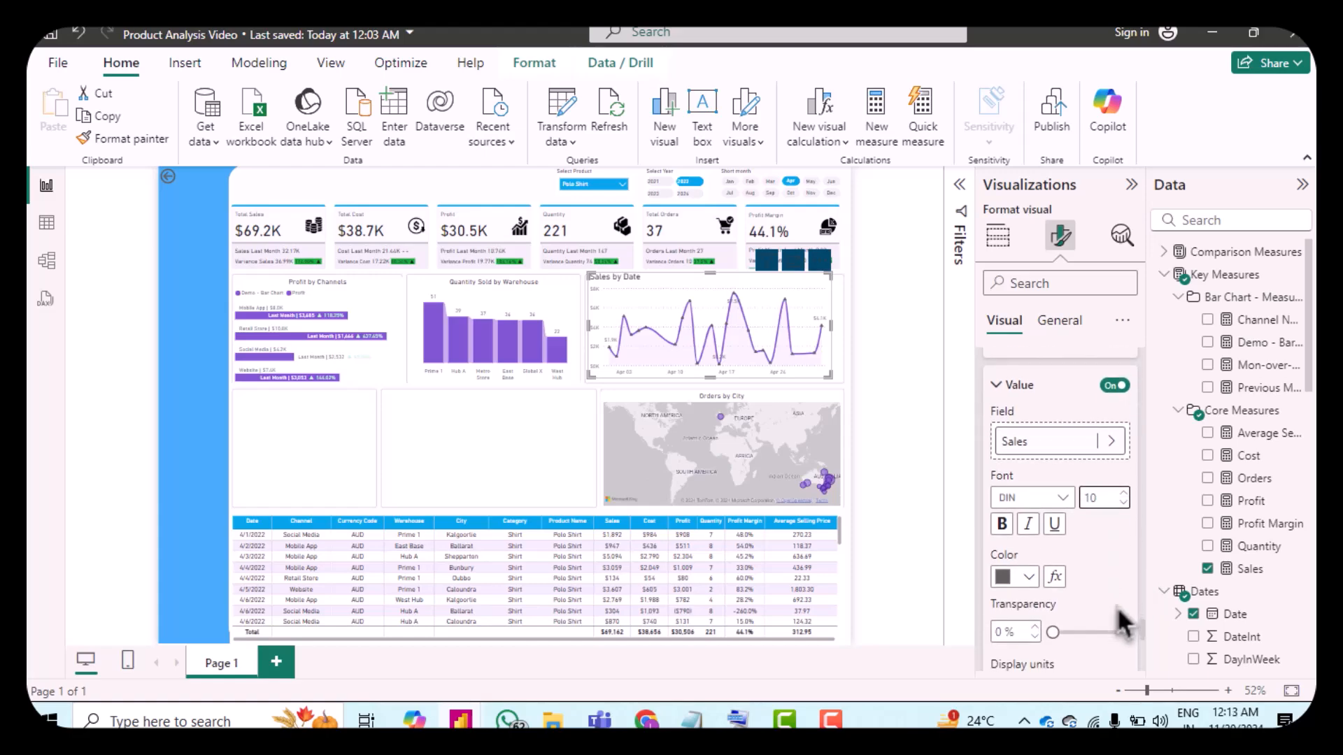
{"action": "scroll", "coordinate": [1129, 623], "scroll_direction": "down", "scroll_amount": 5}
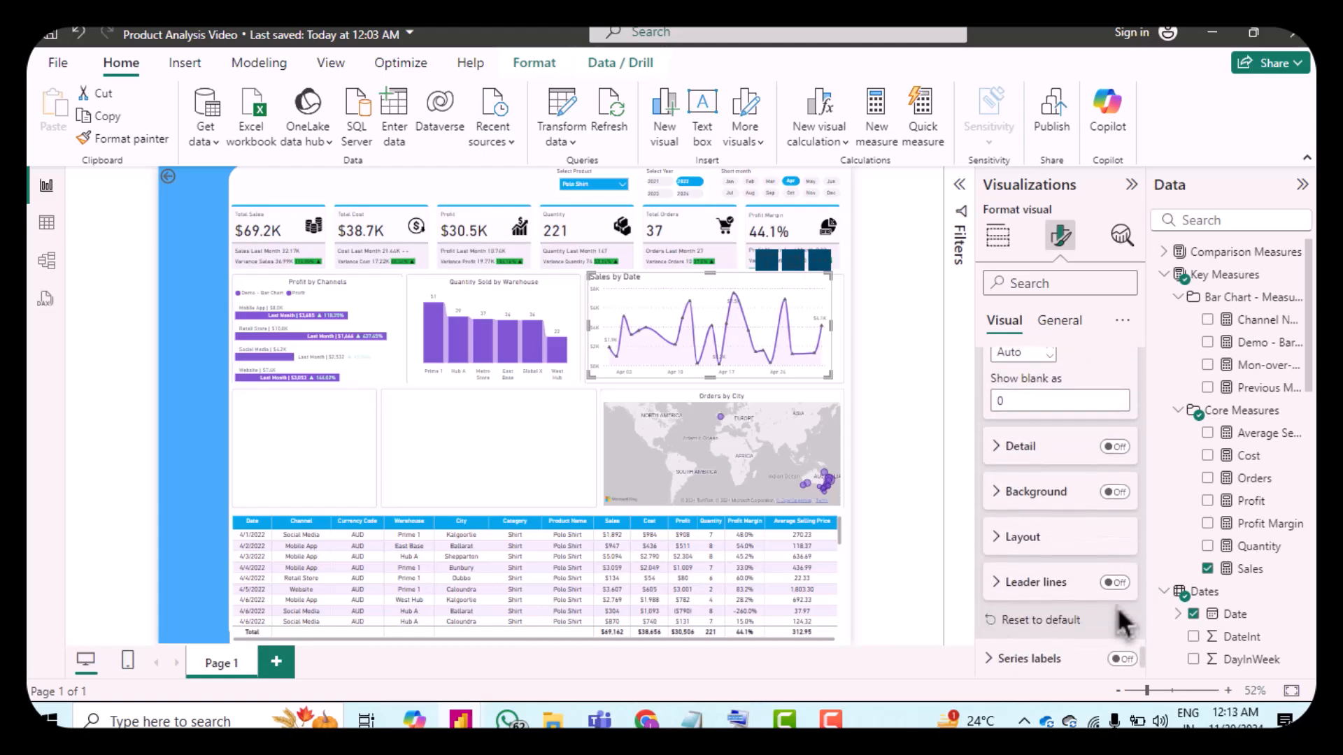
Step: Turn on the data label background with color #E6E6E6 and 70% transparency
{"action": "left_click", "coordinate": [1115, 492]}
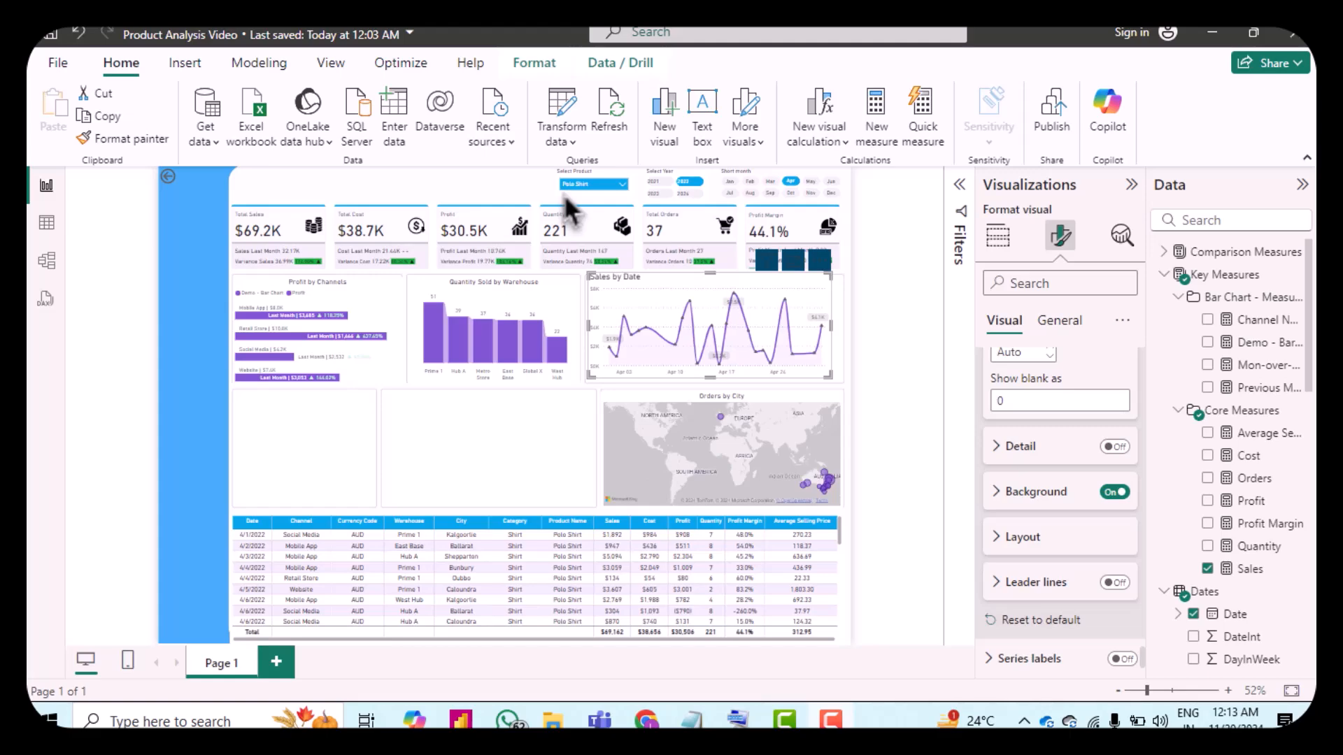
{"action": "left_click", "coordinate": [1024, 492]}
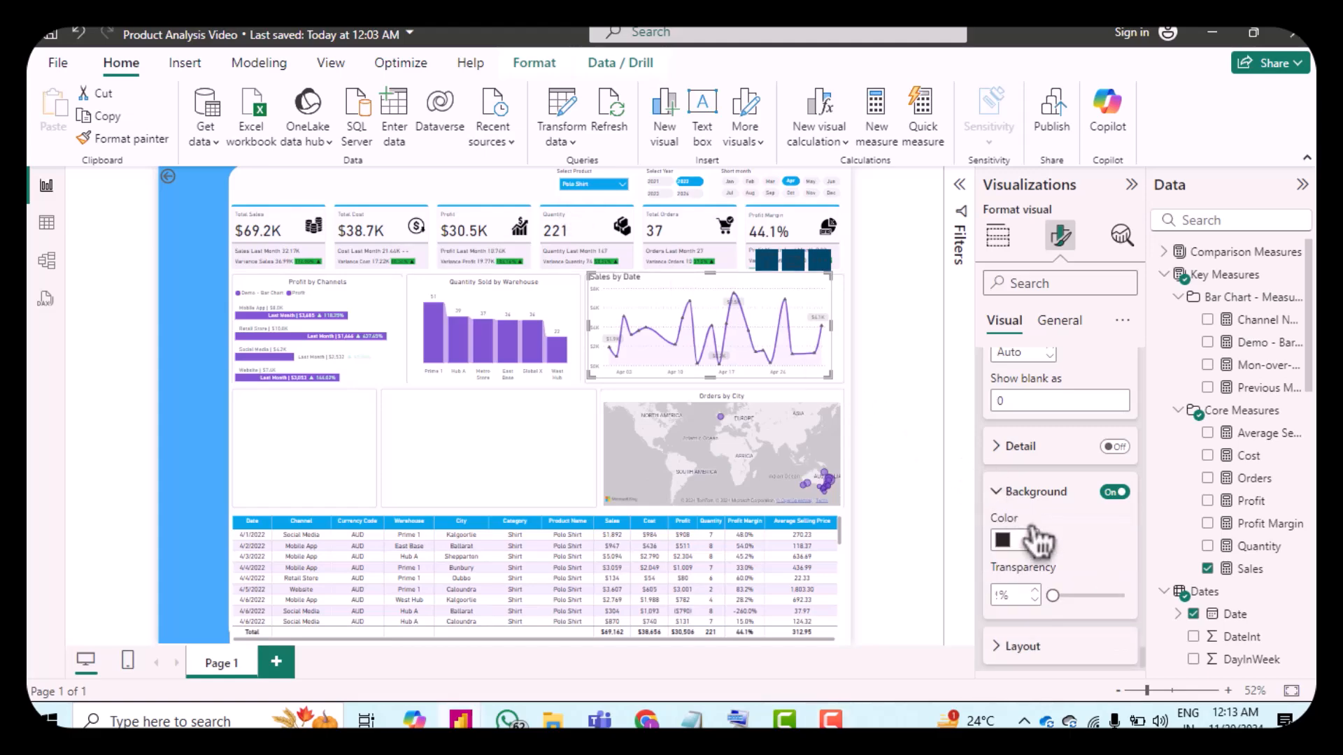
{"action": "scroll", "coordinate": [1000, 531], "scroll_direction": "down", "scroll_amount": 2}
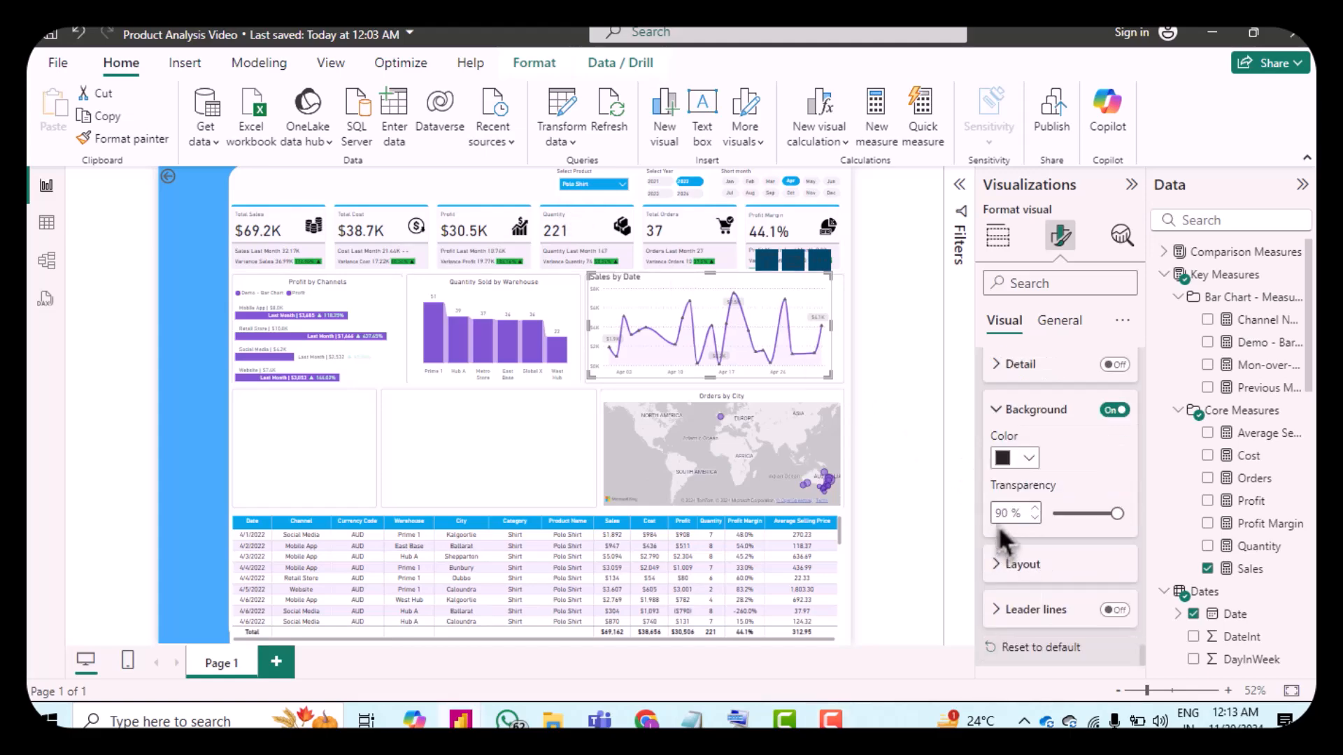
{"action": "left_click", "coordinate": [1014, 461]}
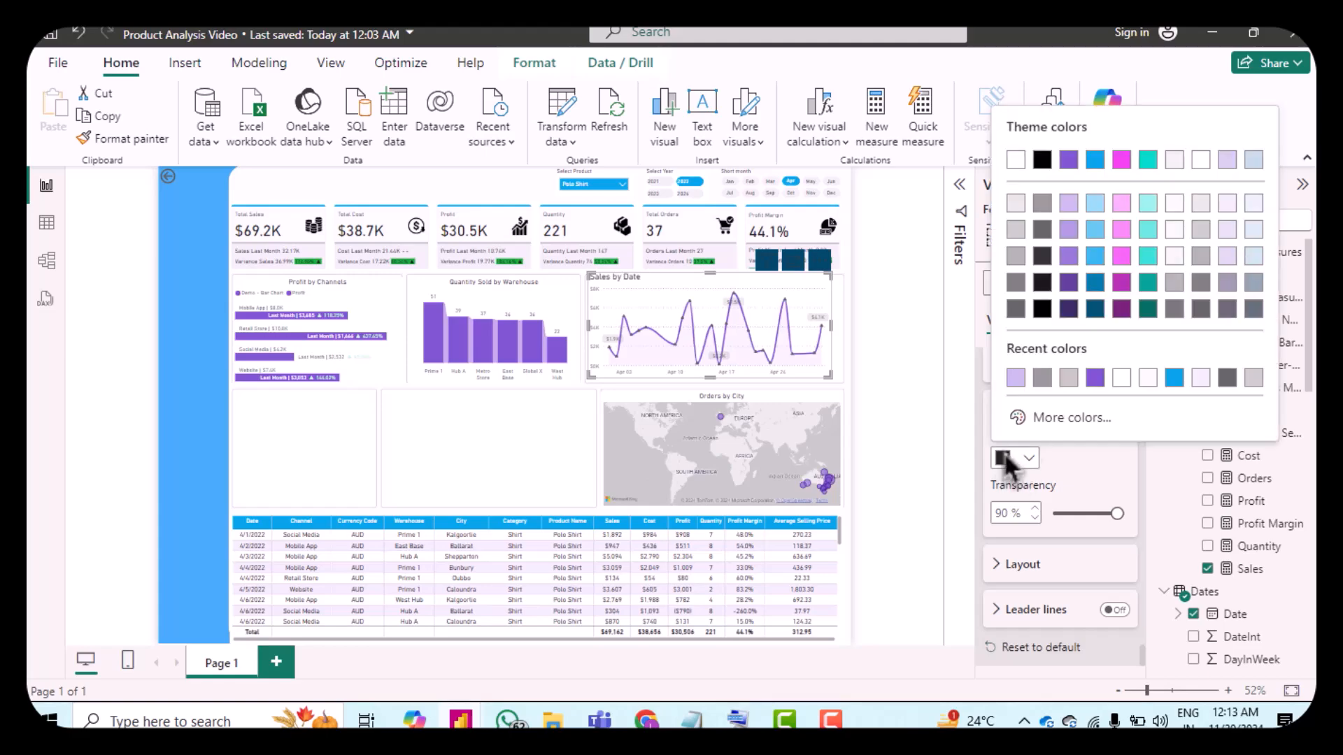
{"action": "left_click", "coordinate": [1035, 416]}
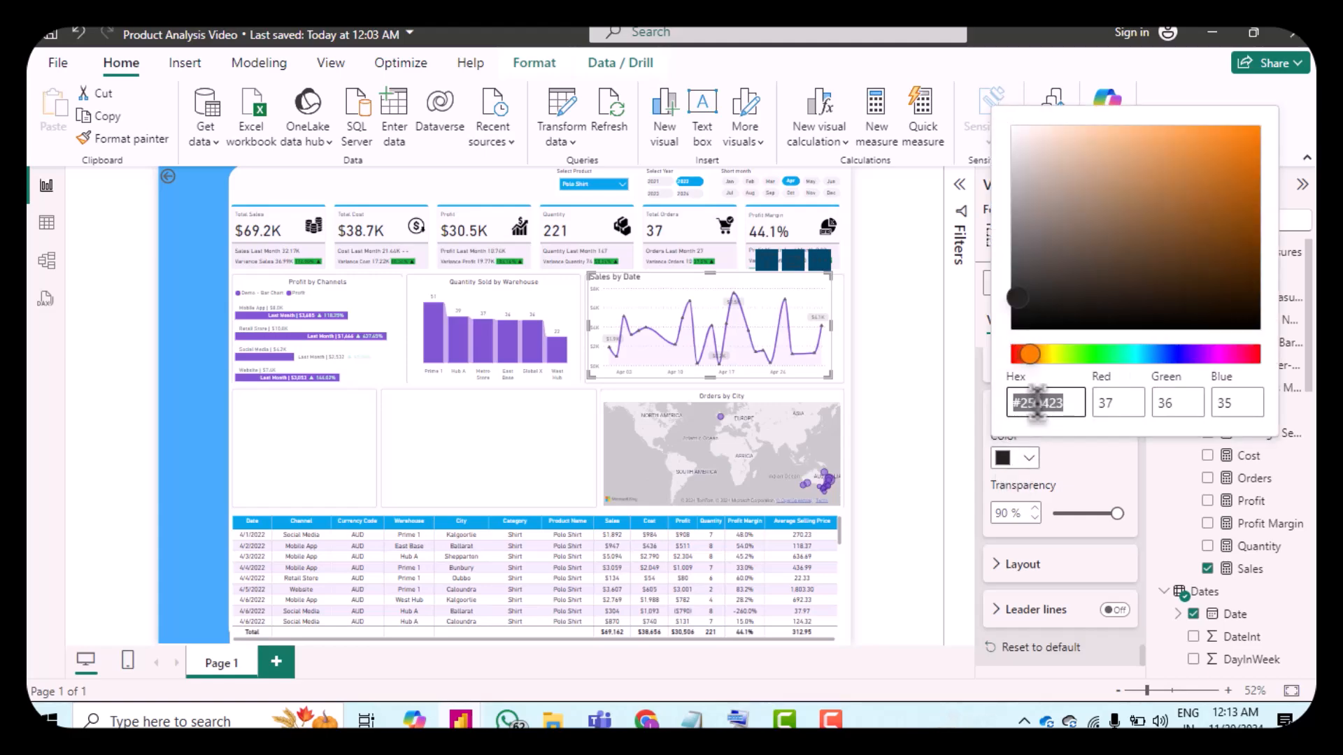
{"action": "type", "text": "e6e6e6"}
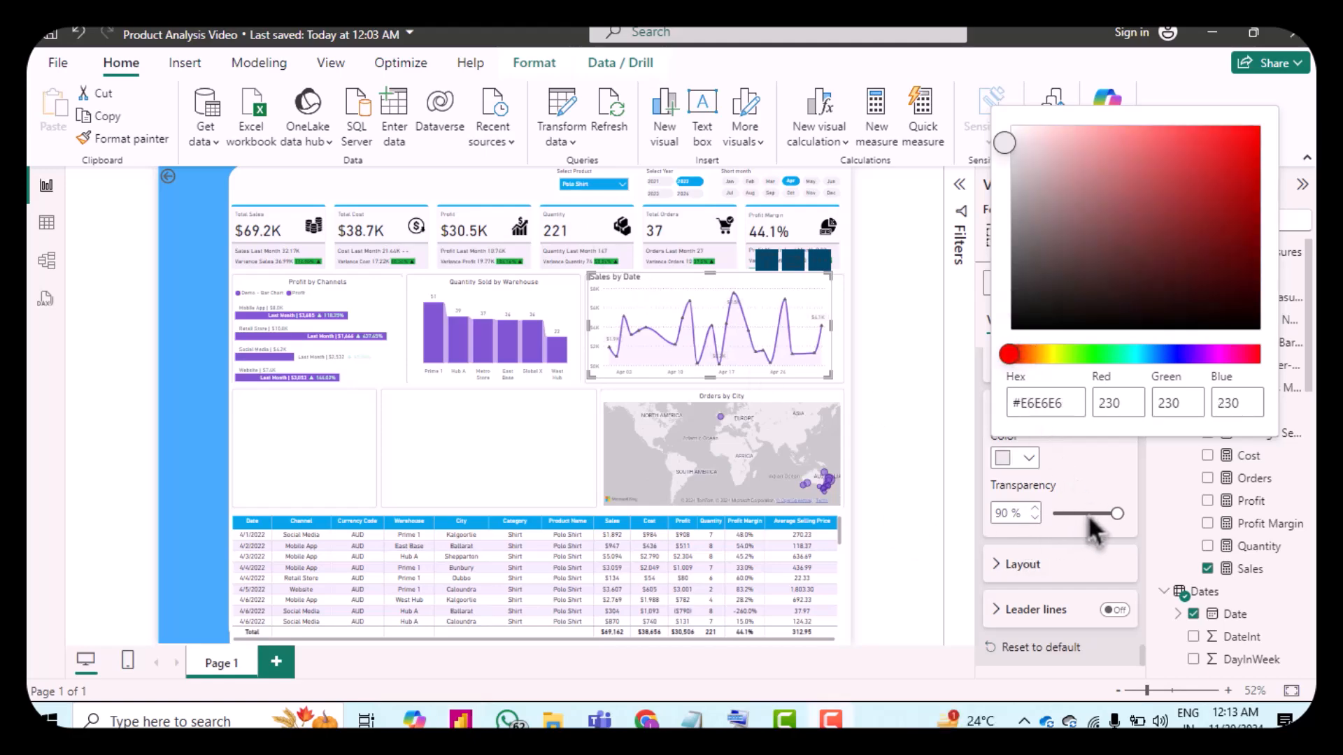
{"action": "left_click", "coordinate": [1116, 524]}
{"action": "left_click_drag", "start_coordinate": [1117, 519], "coordinate": [1109, 514]}
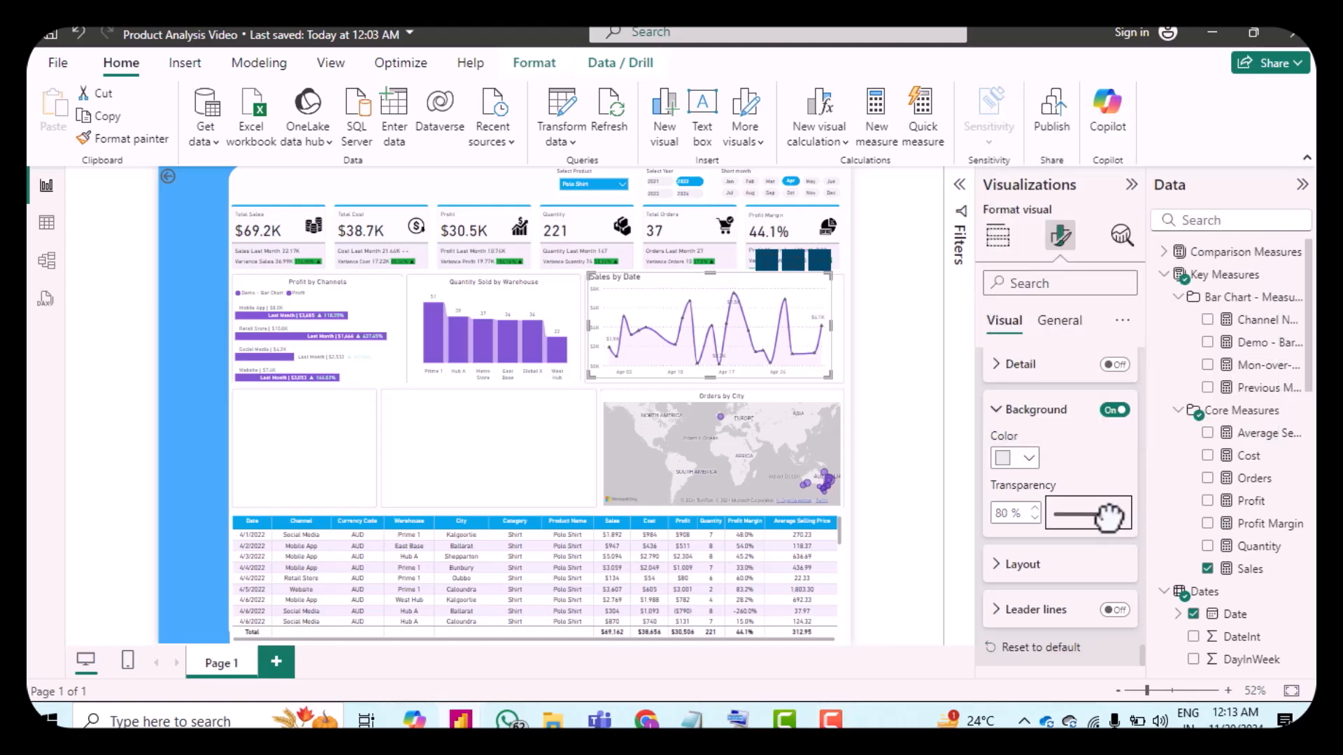
{"action": "left_click", "coordinate": [1039, 518]}
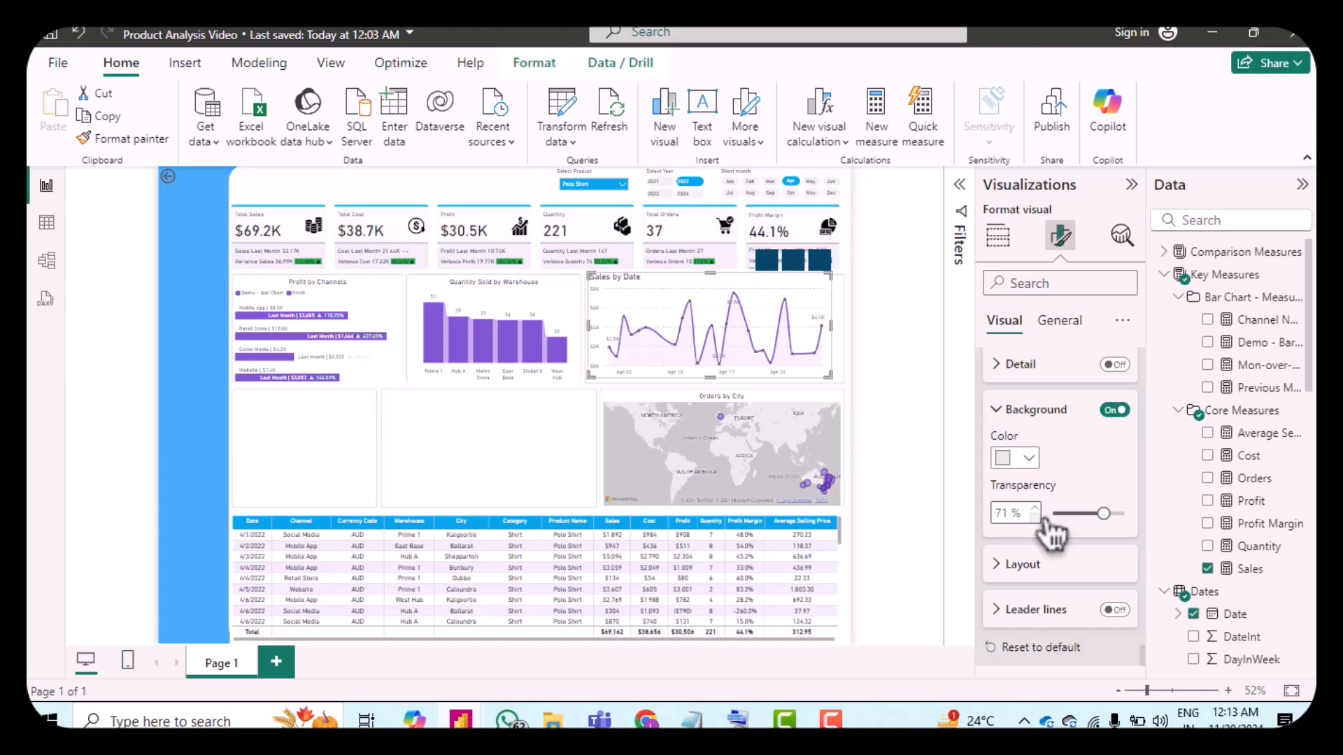
{"action": "left_click", "coordinate": [1038, 519]}
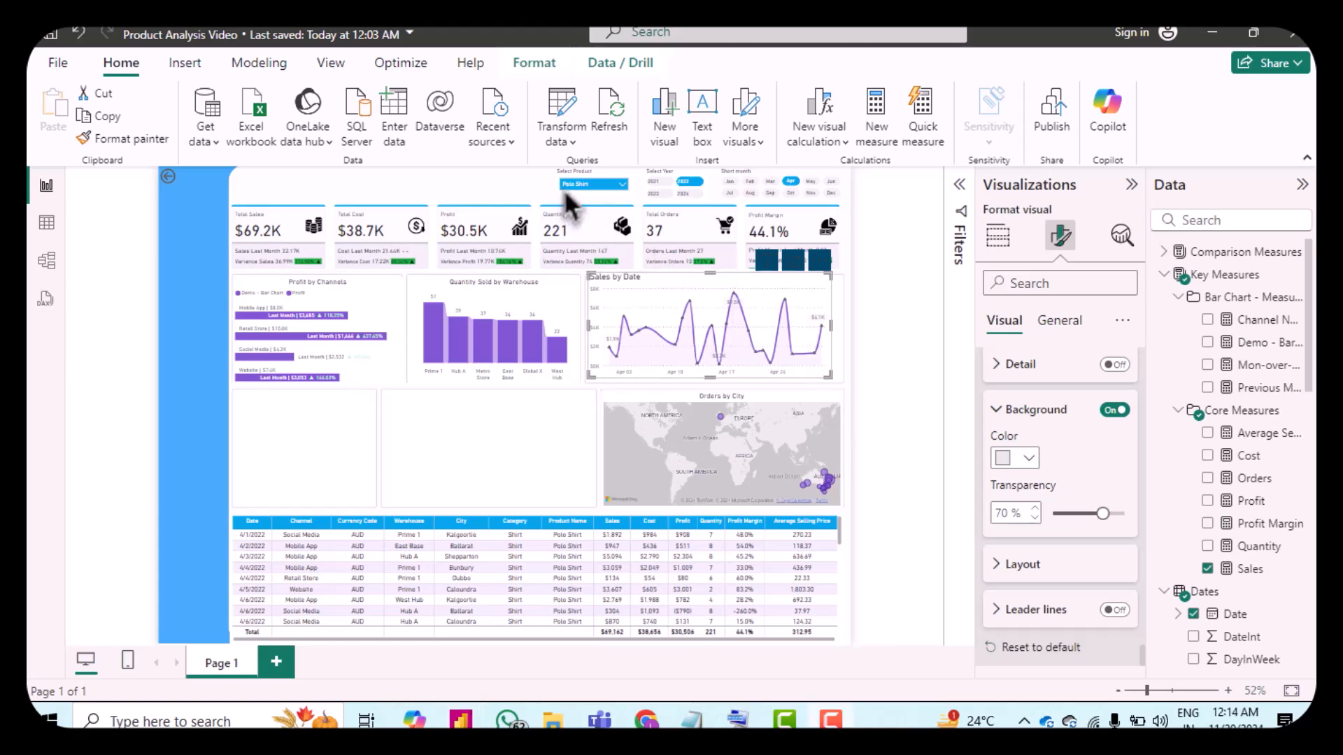
Step: Set the area chart's width to 524 in its general properties
{"action": "left_click", "coordinate": [1057, 321]}
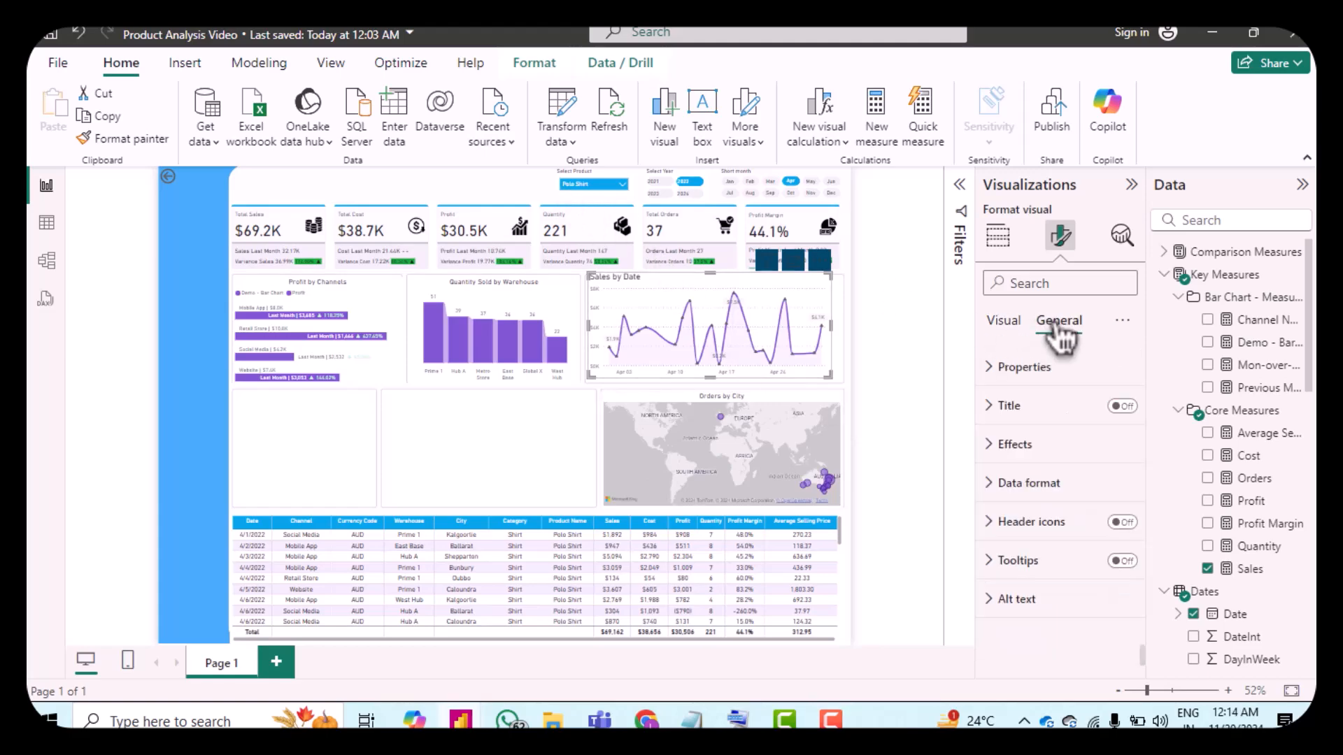
{"action": "left_click", "coordinate": [1007, 368]}
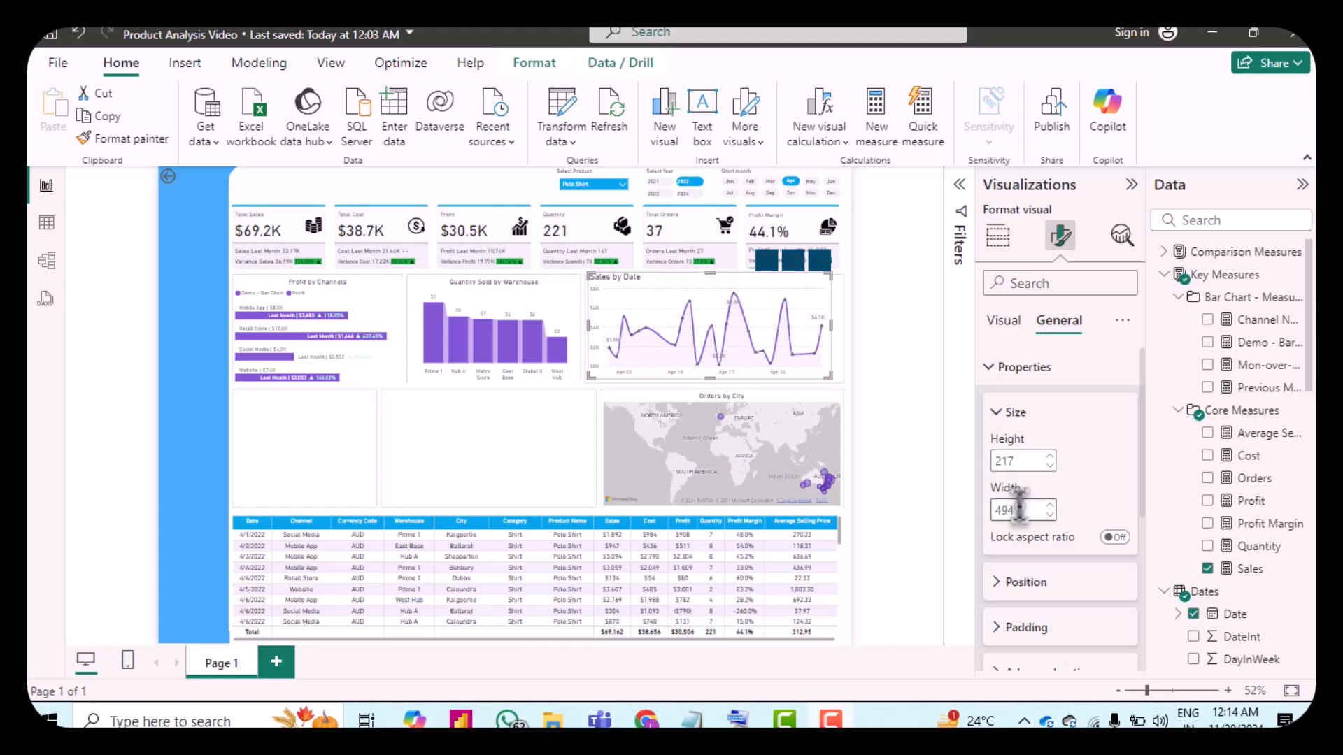
{"action": "left_click", "coordinate": [1051, 506]}
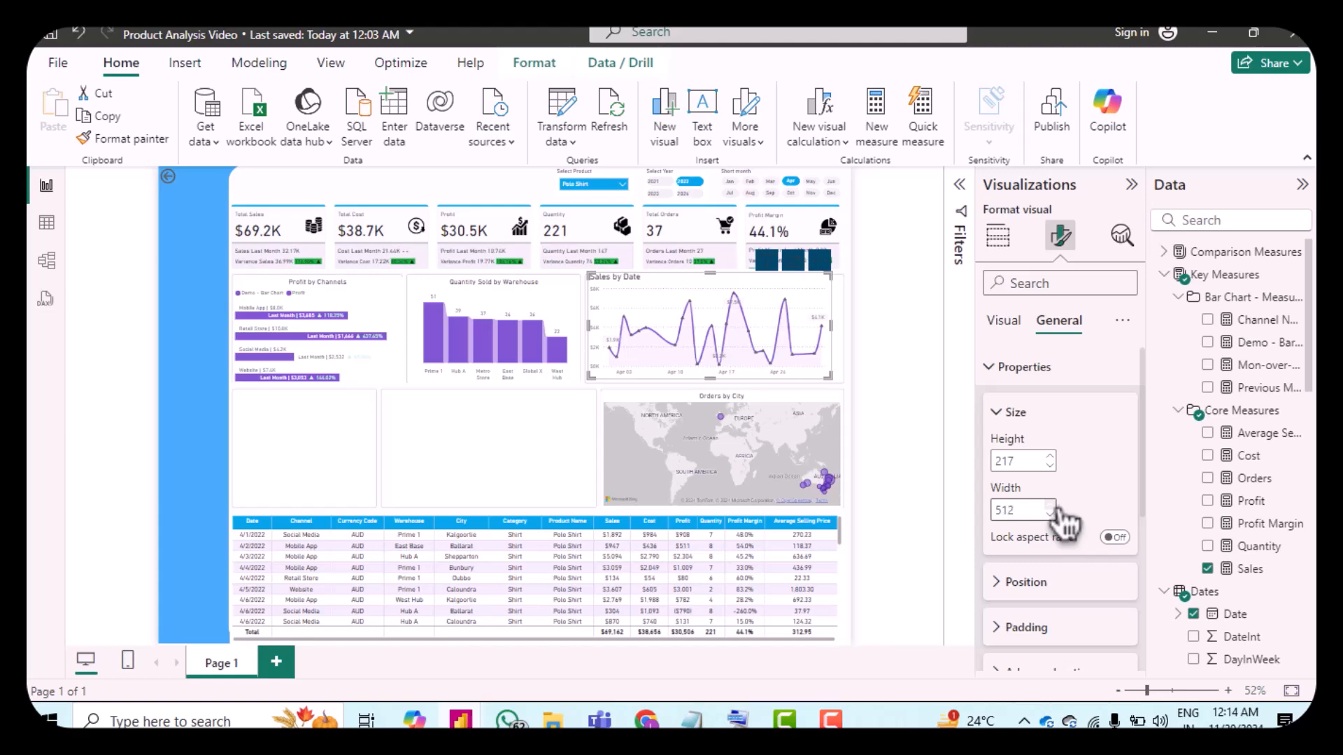
{"action": "left_click", "coordinate": [1058, 509]}
{"action": "left_click", "coordinate": [1057, 509]}
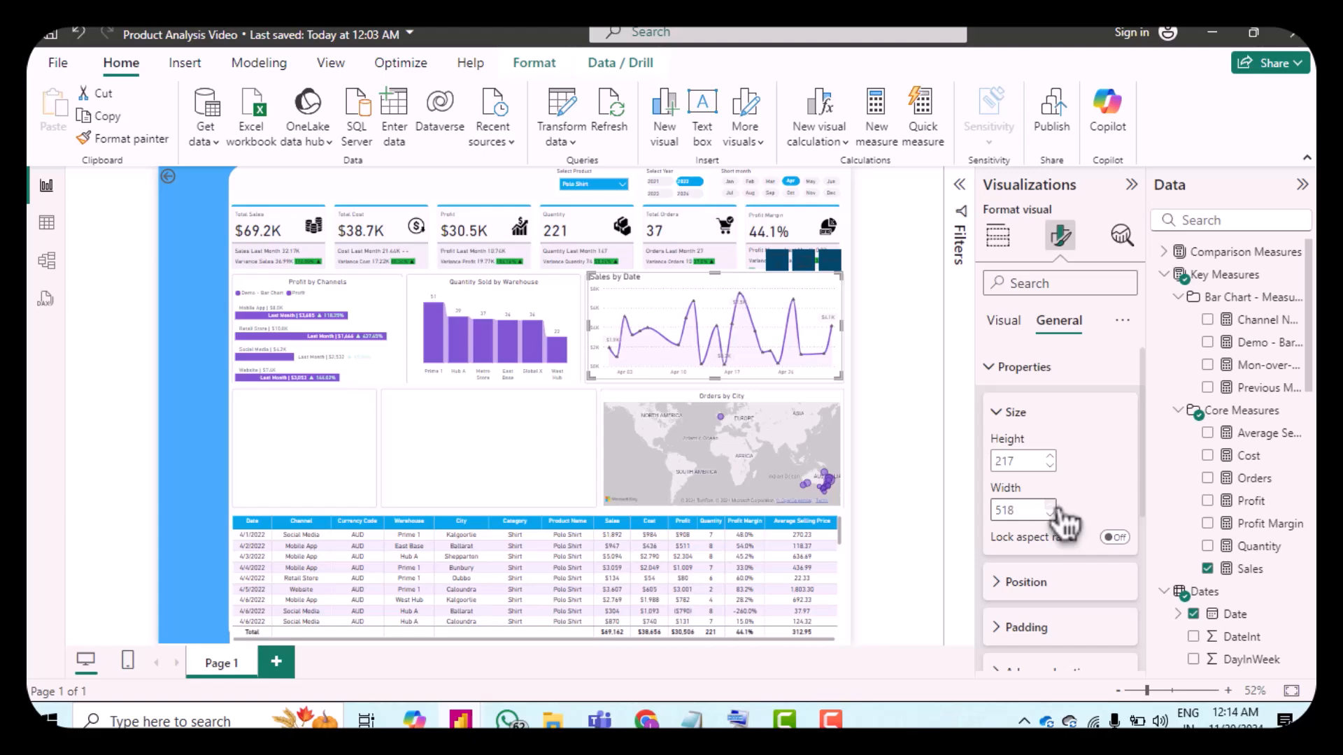
{"action": "left_click", "coordinate": [1057, 509]}
{"action": "left_click", "coordinate": [1057, 509]}
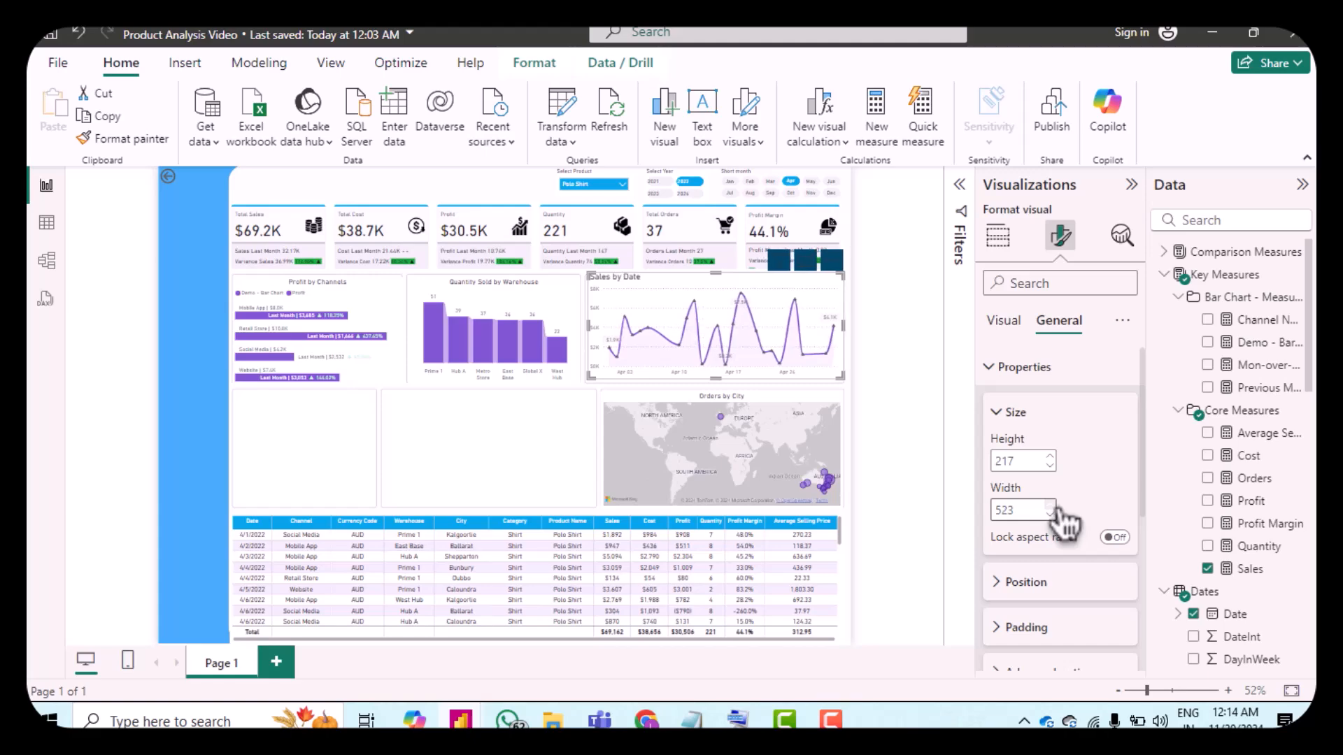
Step: Set the area chart's vertical position to 225
{"action": "left_click", "coordinate": [1015, 583]}
{"action": "scroll", "coordinate": [1130, 518], "scroll_direction": "down", "scroll_amount": 2}
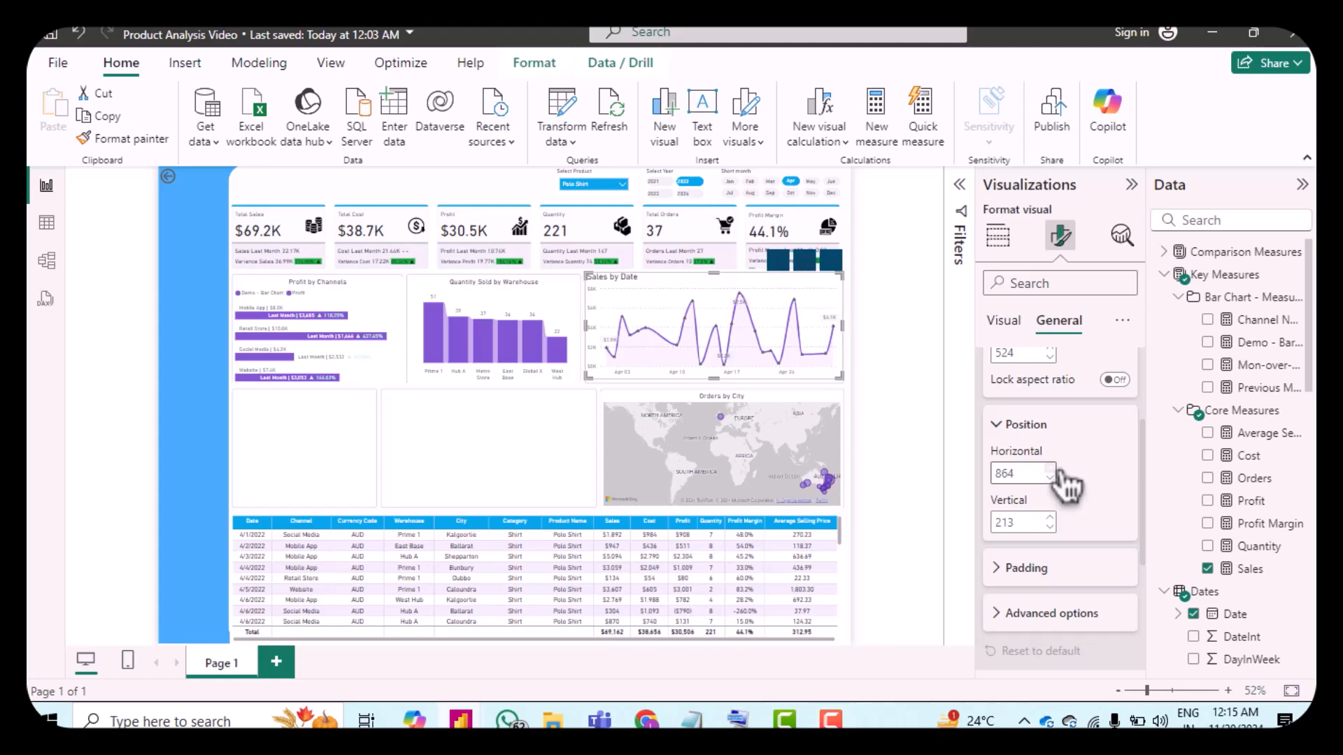
{"action": "left_click", "coordinate": [1051, 519]}
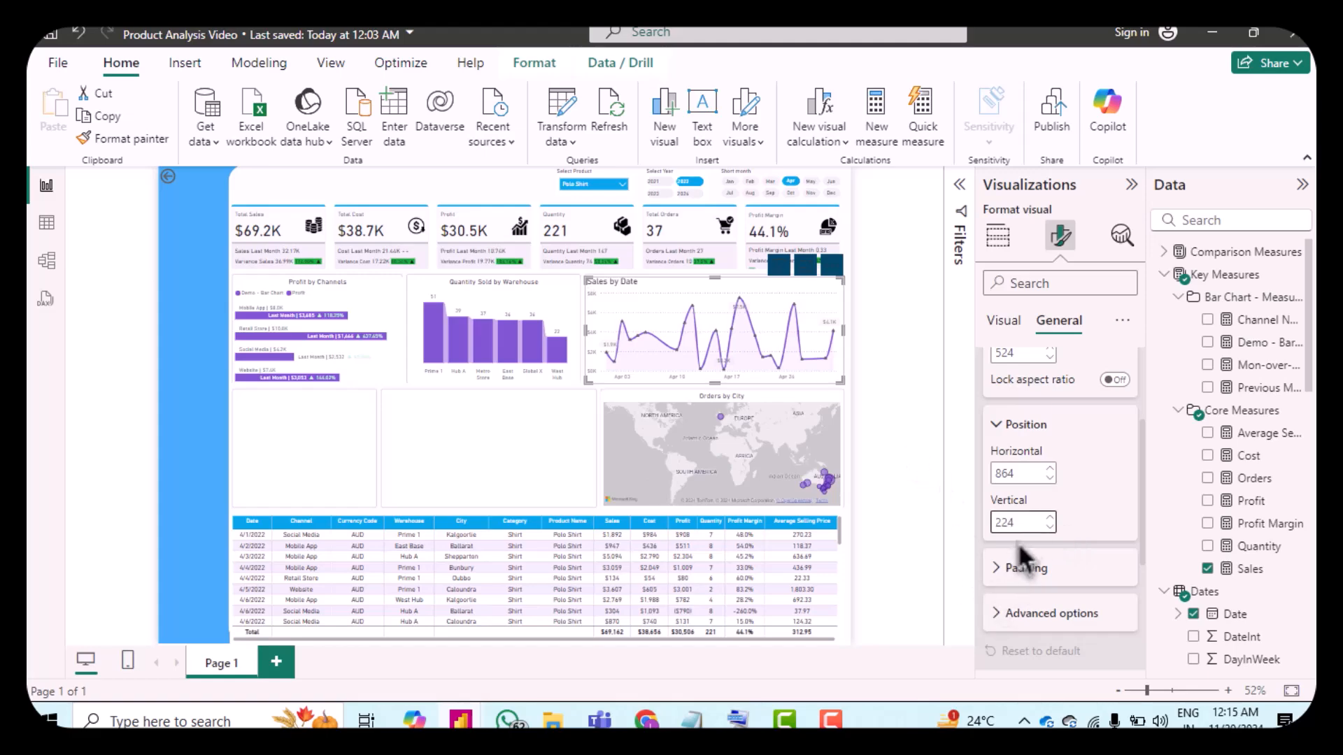
{"action": "left_click", "coordinate": [1050, 519]}
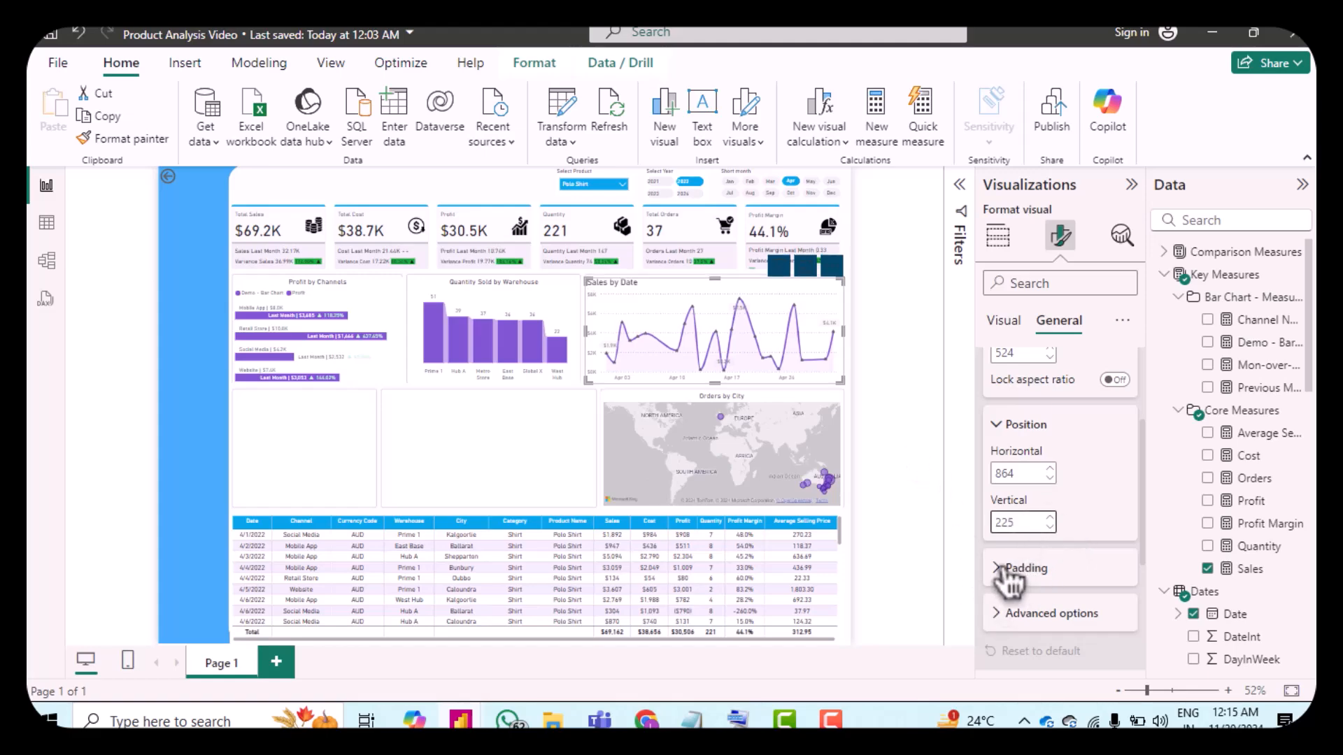
Step: Rename the area chart's title to "Sales Trend"
{"action": "left_click", "coordinate": [1005, 568]}
{"action": "scroll", "coordinate": [1077, 537], "scroll_direction": "down", "scroll_amount": 1}
{"action": "scroll", "coordinate": [1082, 544], "scroll_direction": "down", "scroll_amount": 1}
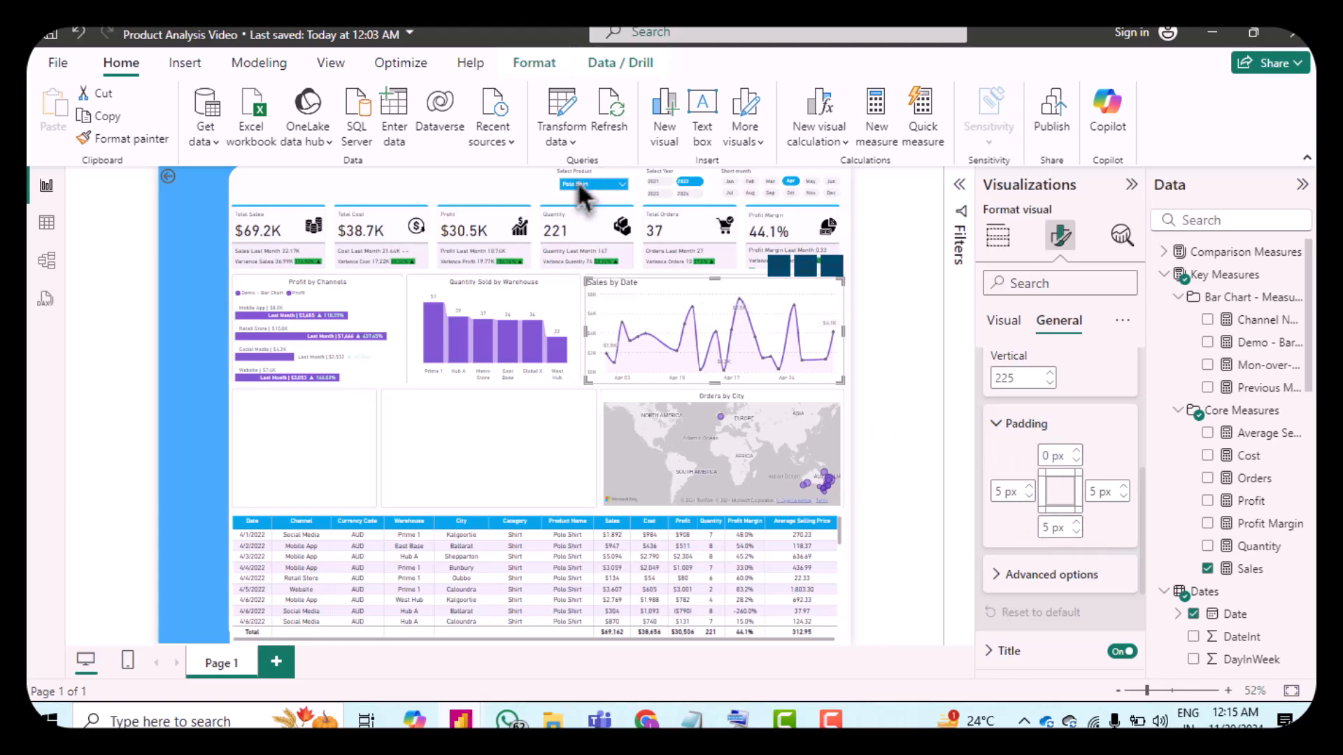
{"action": "scroll", "coordinate": [1012, 501], "scroll_direction": "down", "scroll_amount": 1}
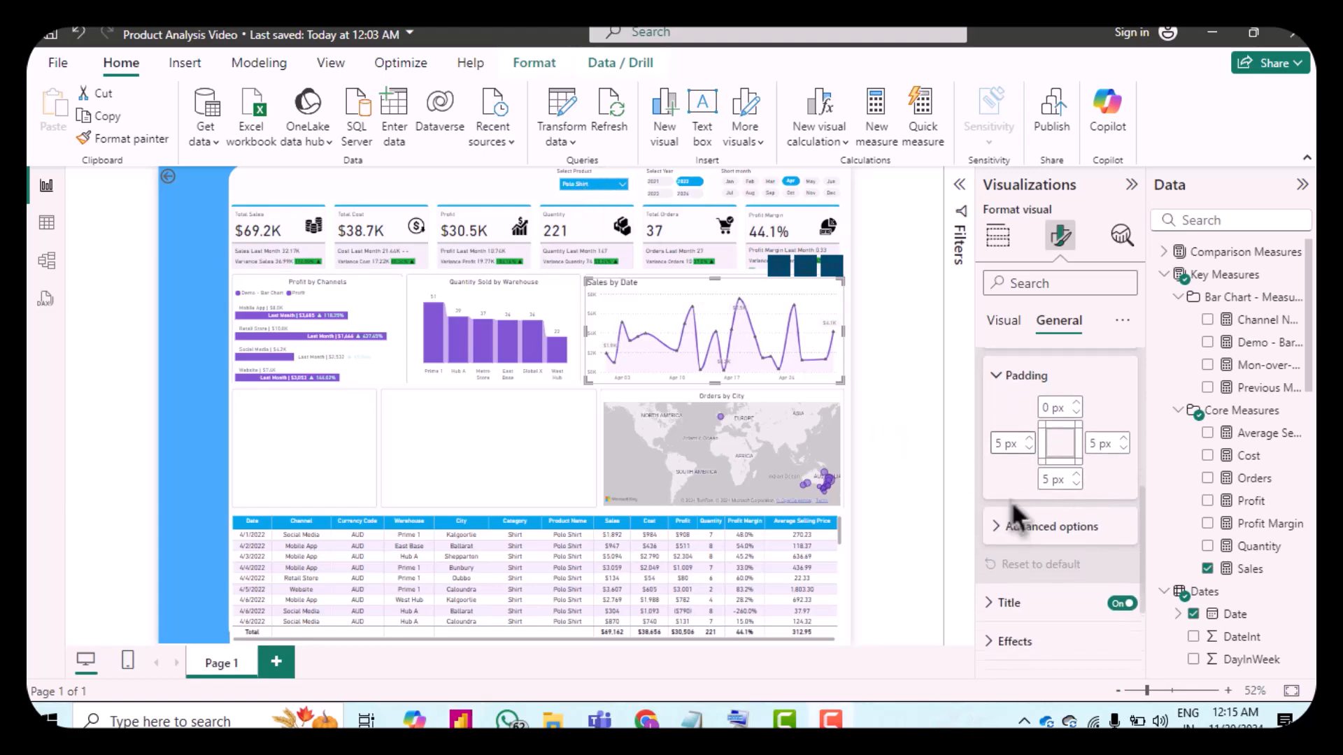
{"action": "left_click", "coordinate": [1007, 583]}
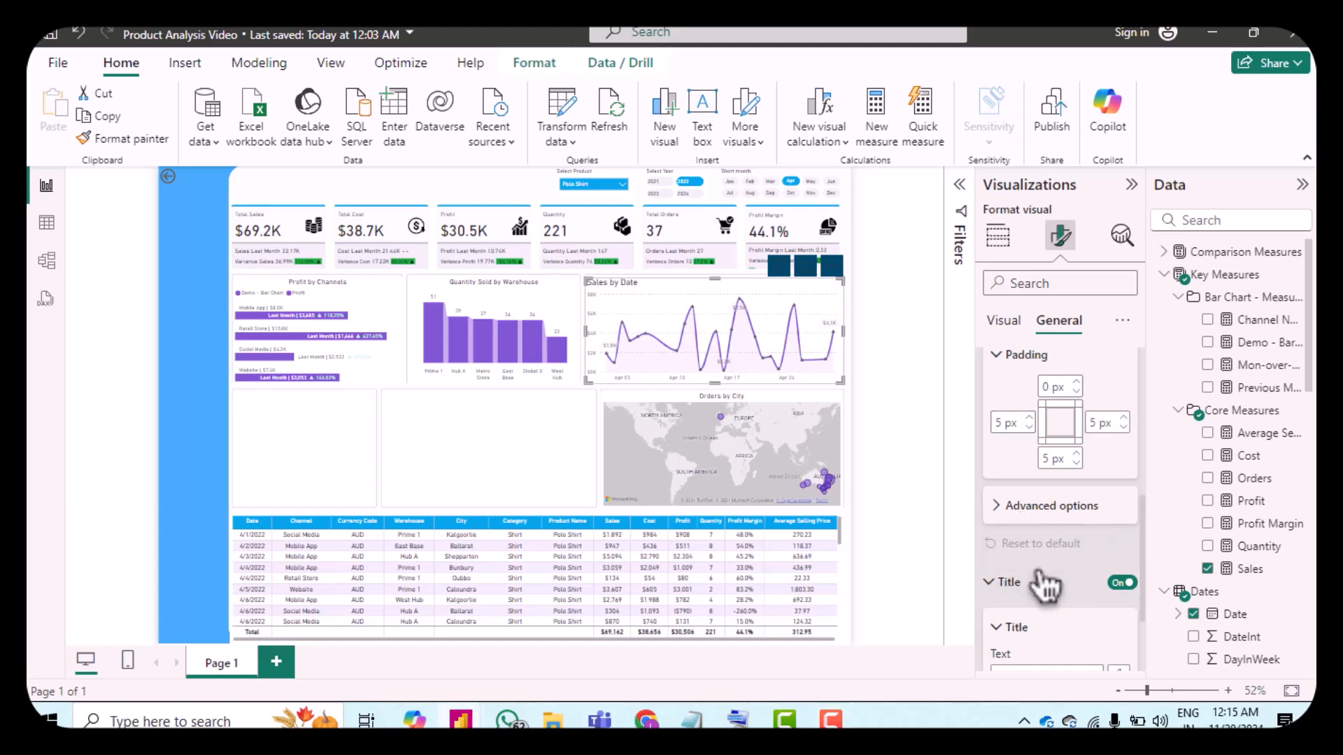
{"action": "scroll", "coordinate": [1034, 553], "scroll_direction": "down", "scroll_amount": 2}
{"action": "scroll", "coordinate": [1036, 538], "scroll_direction": "down", "scroll_amount": 1}
{"action": "left_click", "coordinate": [1068, 506]}
{"action": "key", "text": "ctrl+a"}
{"action": "type", "text": "Sales Trend"}
Step: Set the title font size to 12 and center-align the title
{"action": "scroll", "coordinate": [1068, 506], "scroll_direction": "down", "scroll_amount": 1}
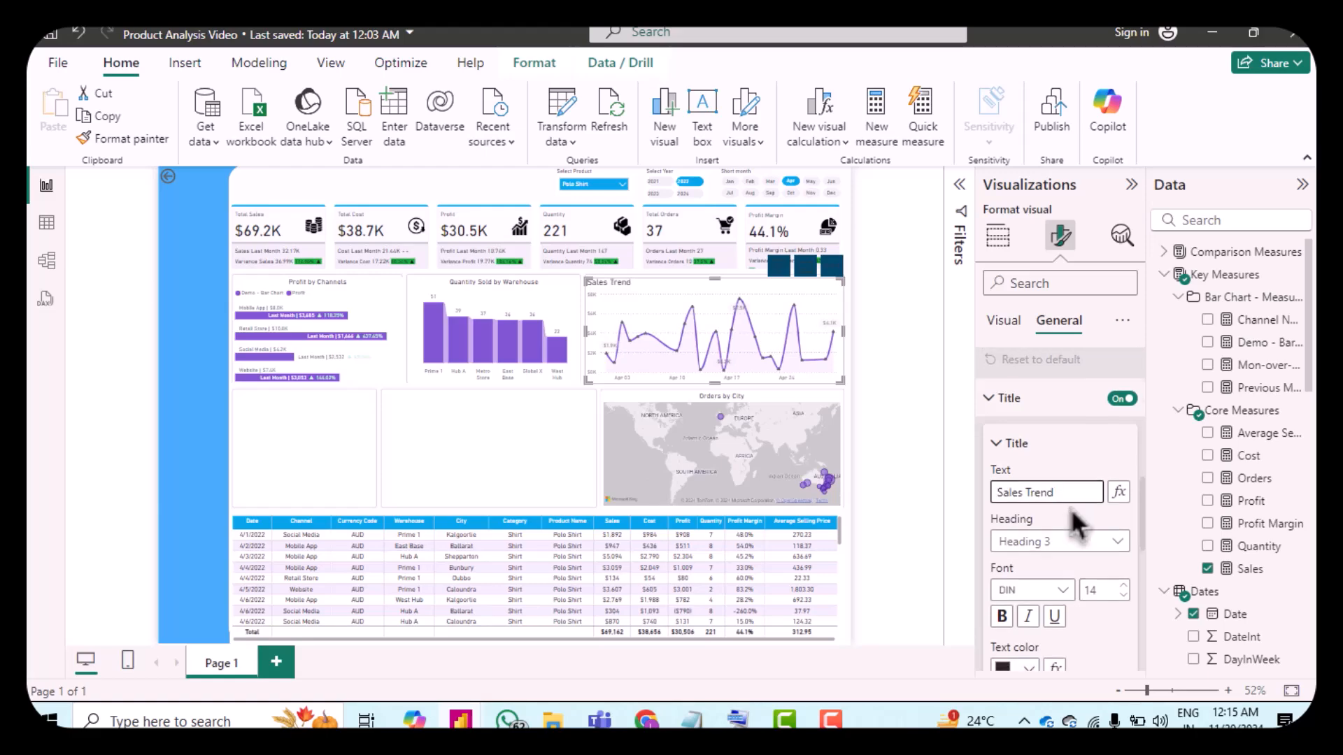
{"action": "double_click", "coordinate": [1126, 542]}
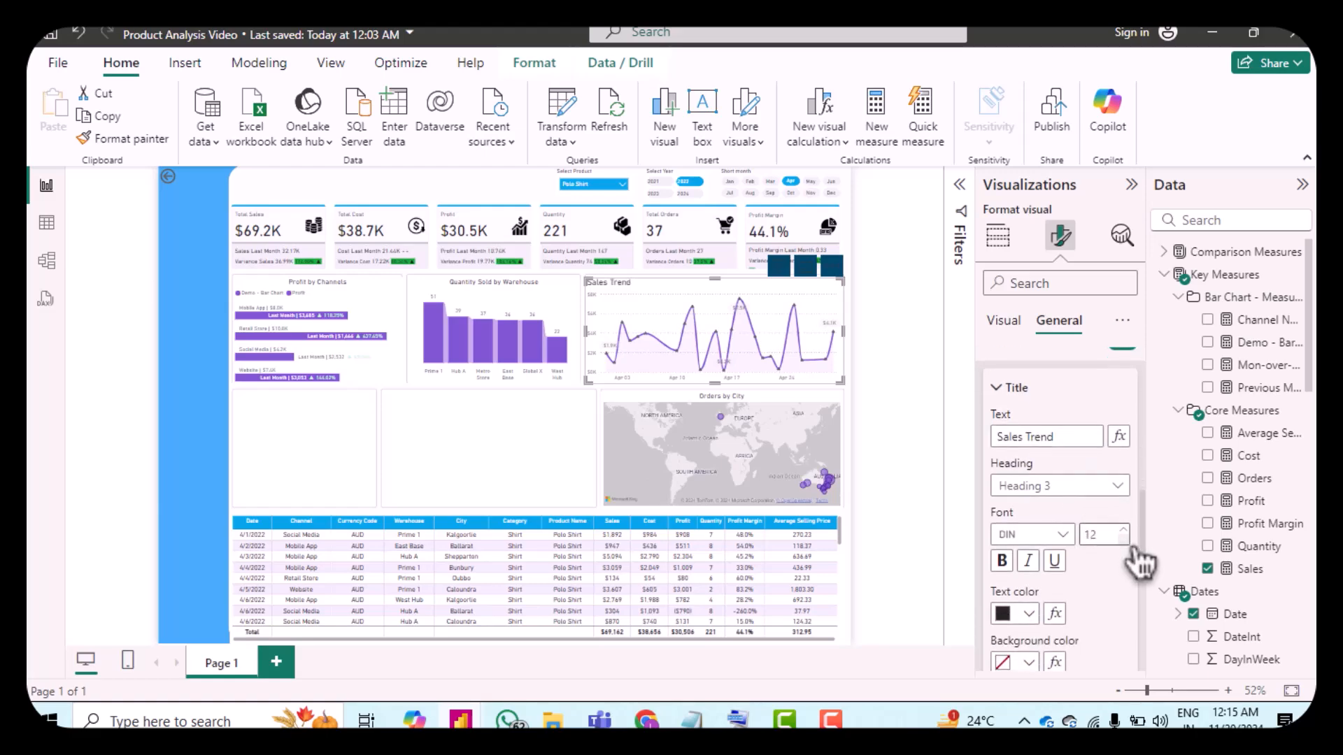
{"action": "scroll", "coordinate": [1112, 609], "scroll_direction": "down", "scroll_amount": 2}
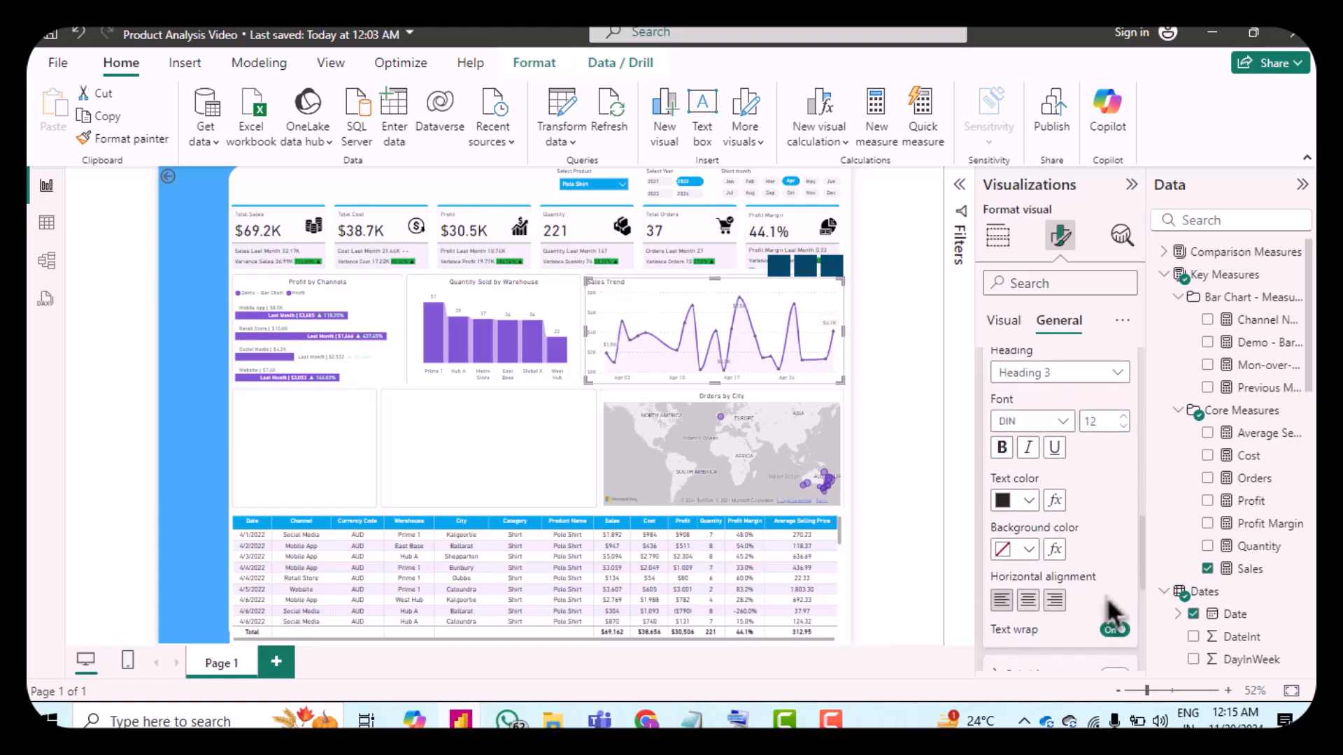
{"action": "left_click", "coordinate": [1040, 608]}
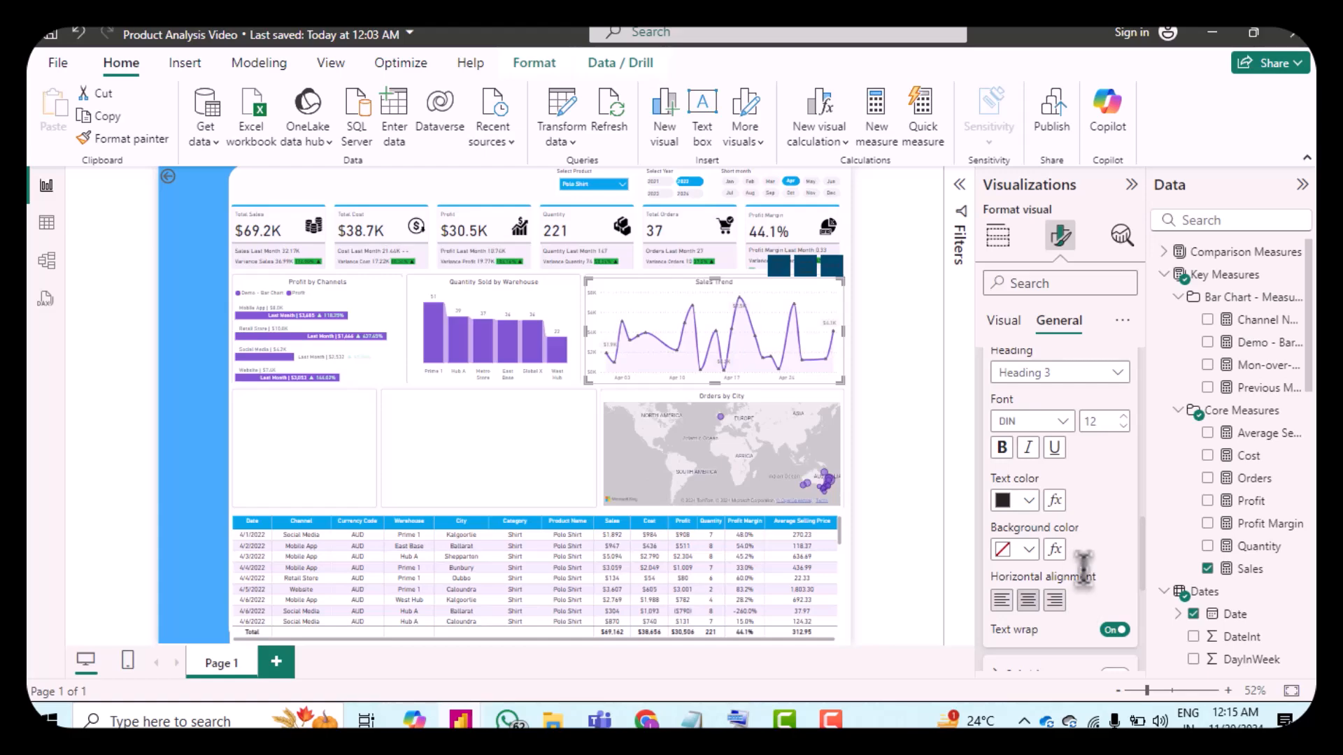
Step: Insert a line and stacked column chart into the empty canvas slot
{"action": "left_click", "coordinate": [529, 432]}
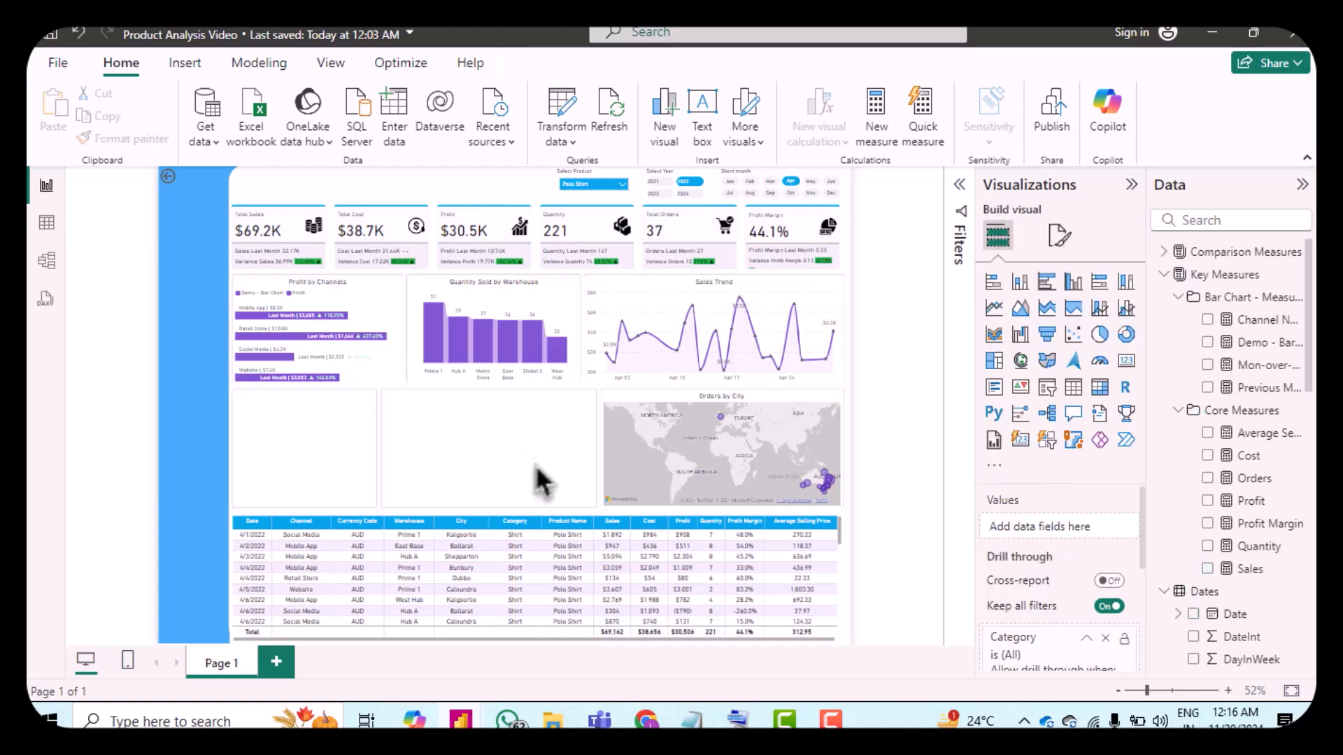
{"action": "left_click", "coordinate": [1101, 310]}
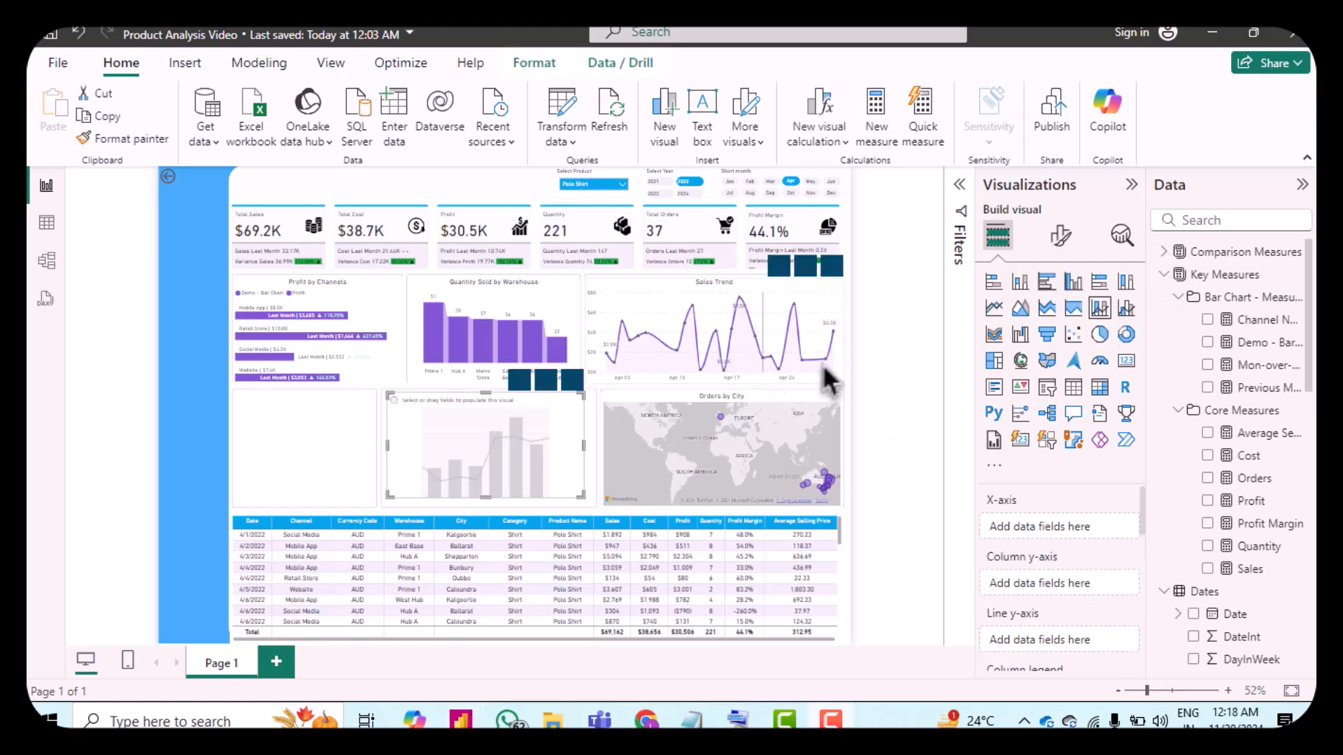
Step: Add the Short month field to the new chart's X-axis
{"action": "scroll", "coordinate": [1204, 563], "scroll_direction": "down", "scroll_amount": 10}
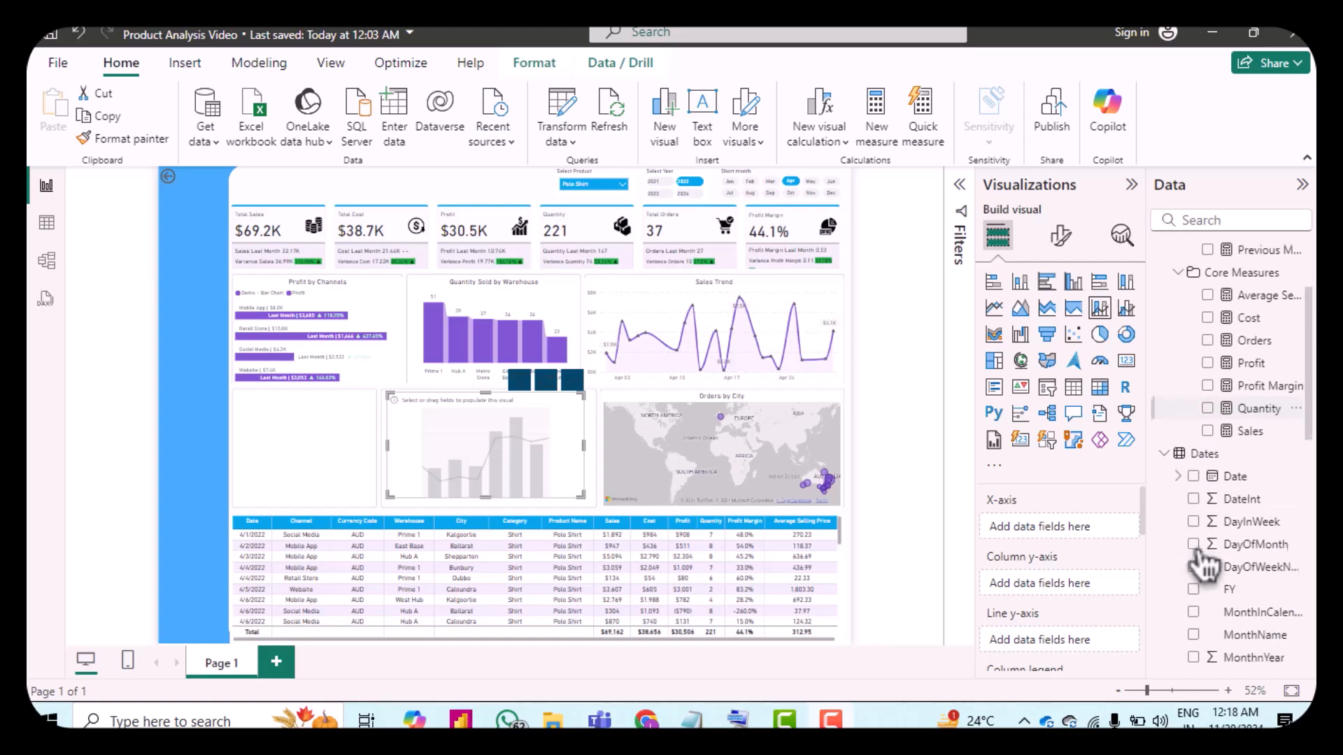
{"action": "scroll", "coordinate": [1204, 565], "scroll_direction": "down", "scroll_amount": 2}
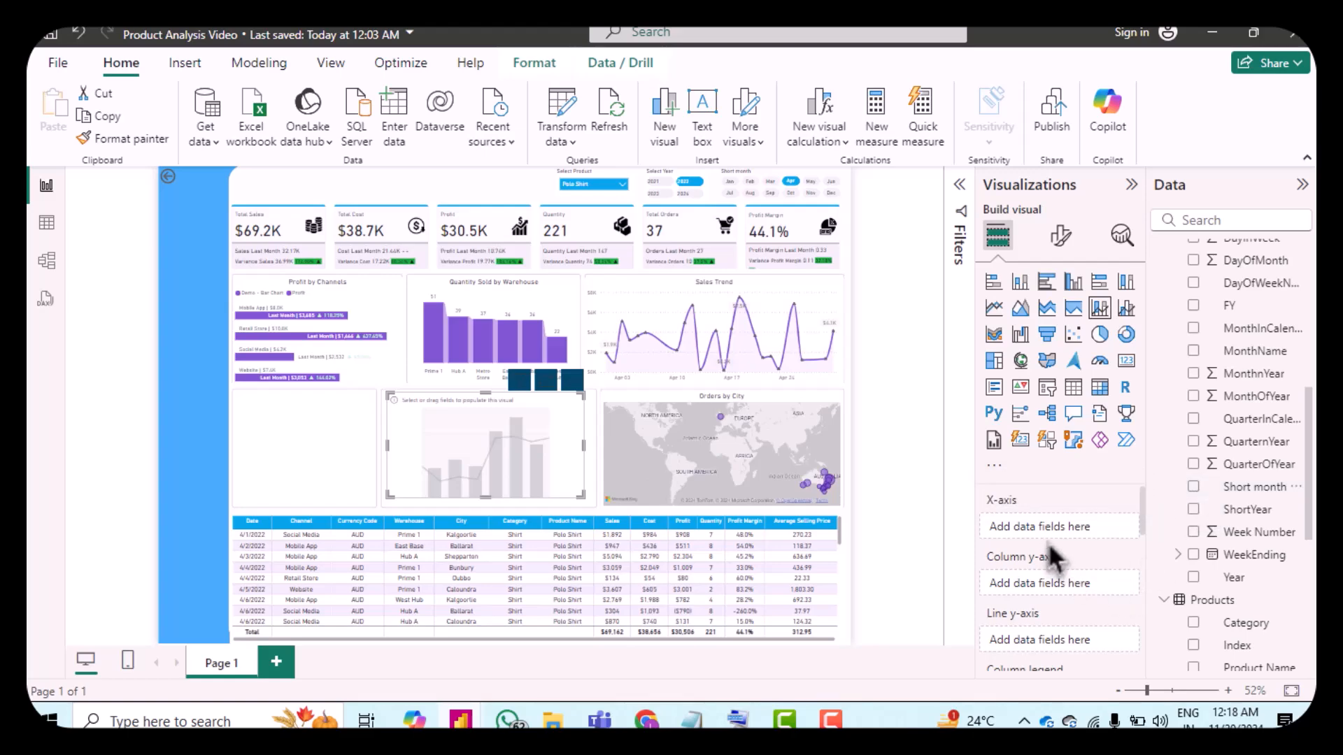
{"action": "left_click_drag", "start_coordinate": [1245, 487], "coordinate": [1051, 531]}
{"action": "scroll", "coordinate": [1229, 426], "scroll_direction": "up", "scroll_amount": 5}
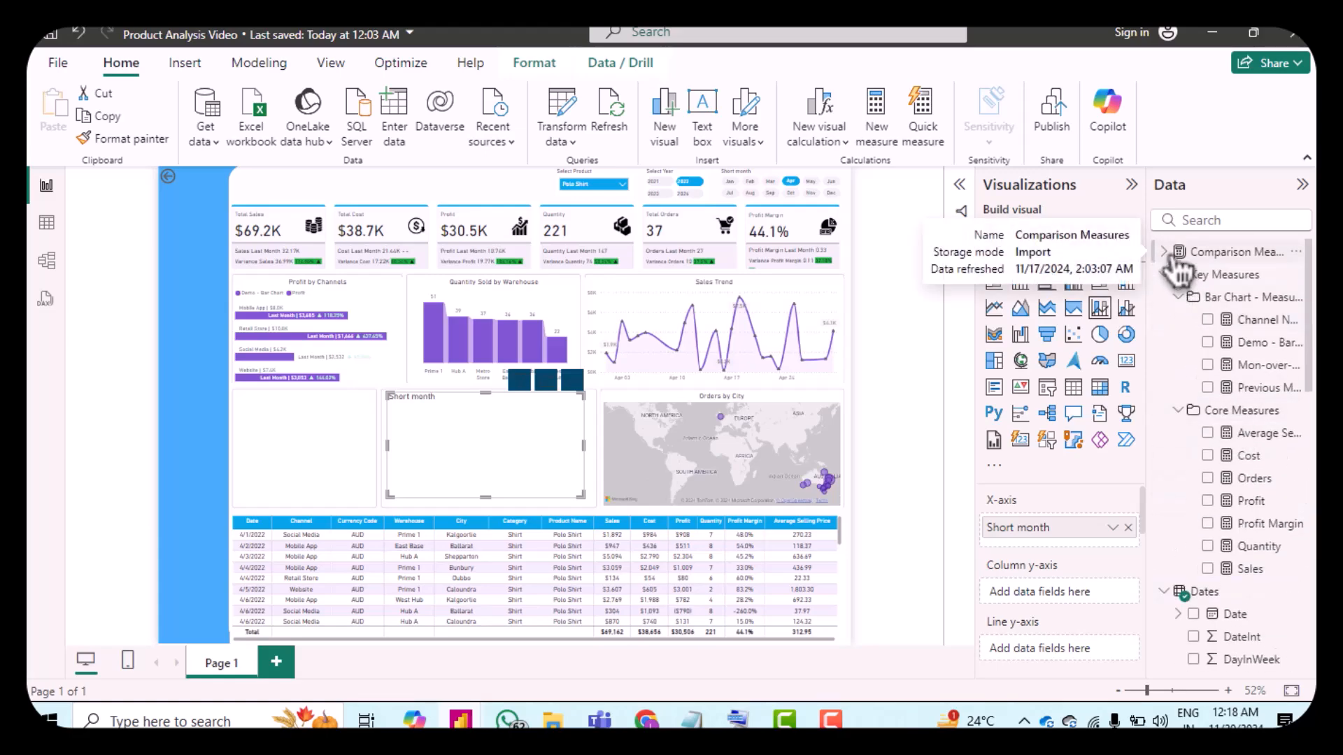
{"action": "left_click", "coordinate": [1174, 258]}
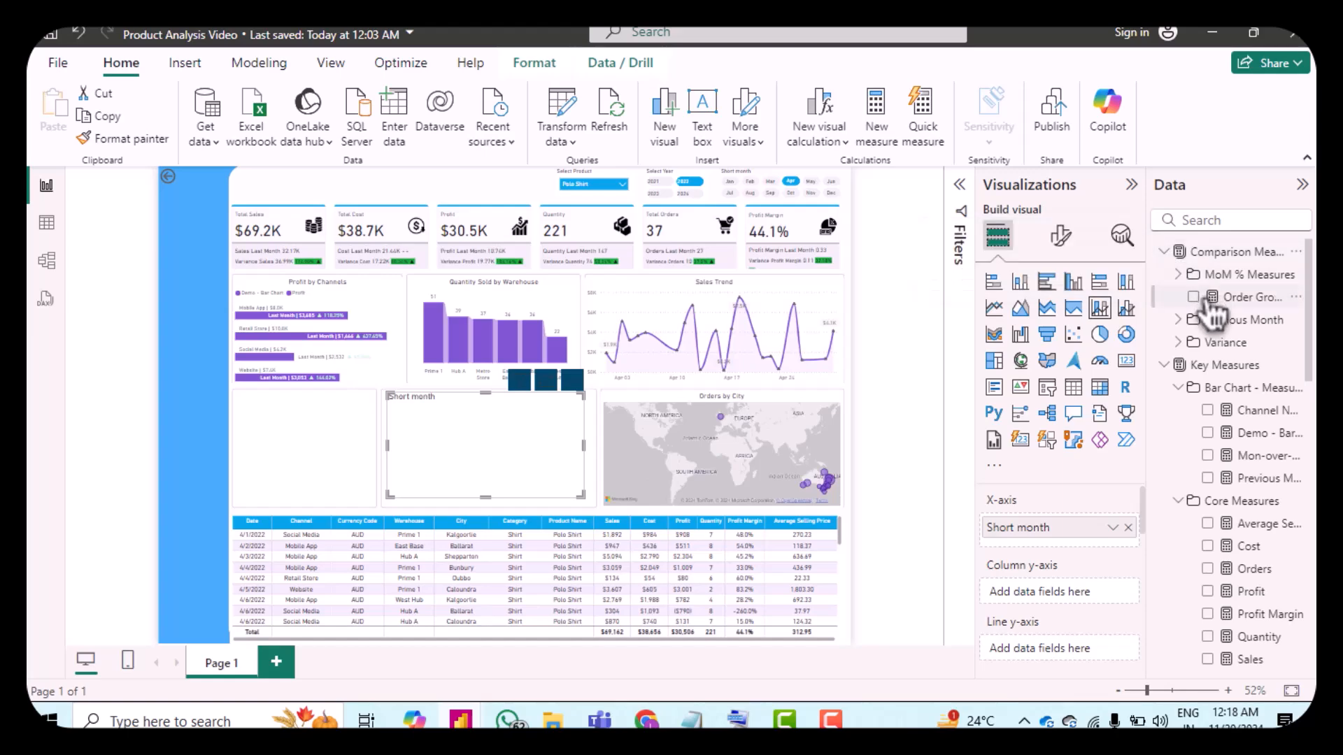
Step: Add the Order Growth measure to the new chart's column y-axis
{"action": "left_click_drag", "start_coordinate": [1208, 308], "coordinate": [1045, 595]}
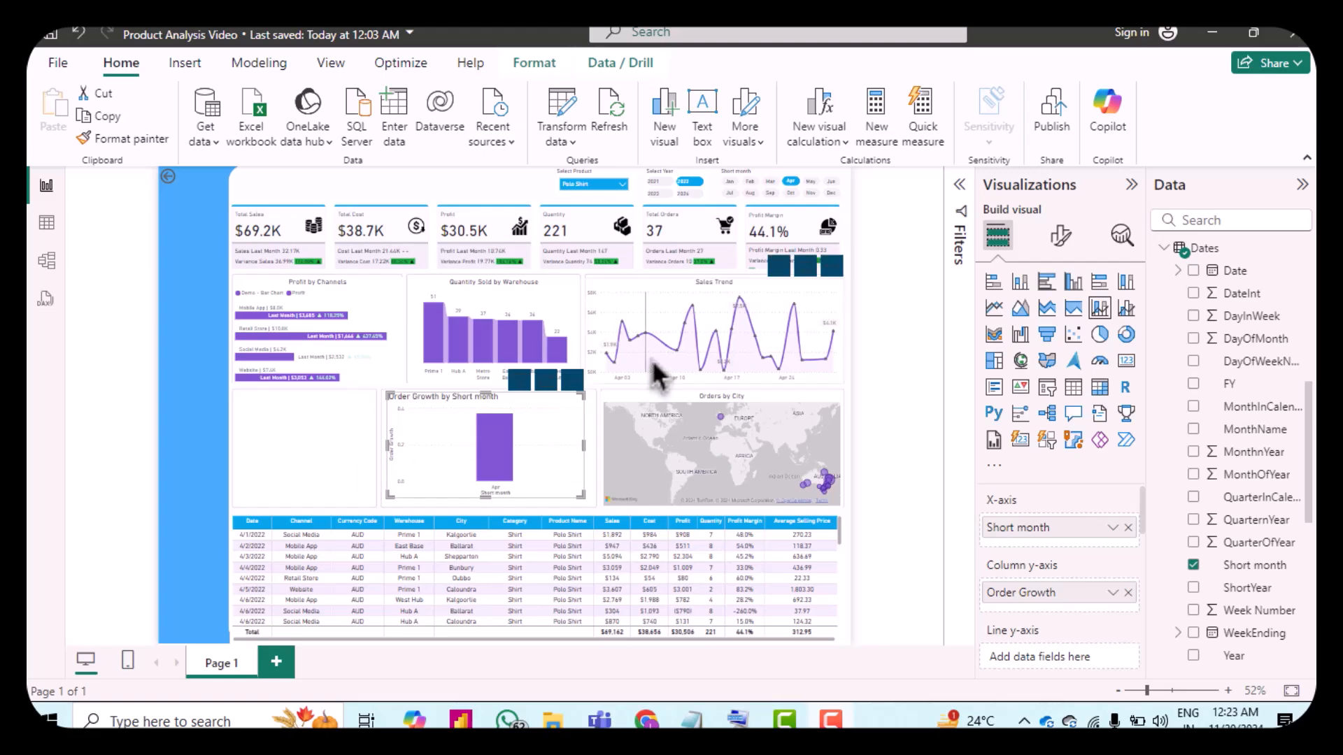
{"action": "left_click", "coordinate": [1061, 236]}
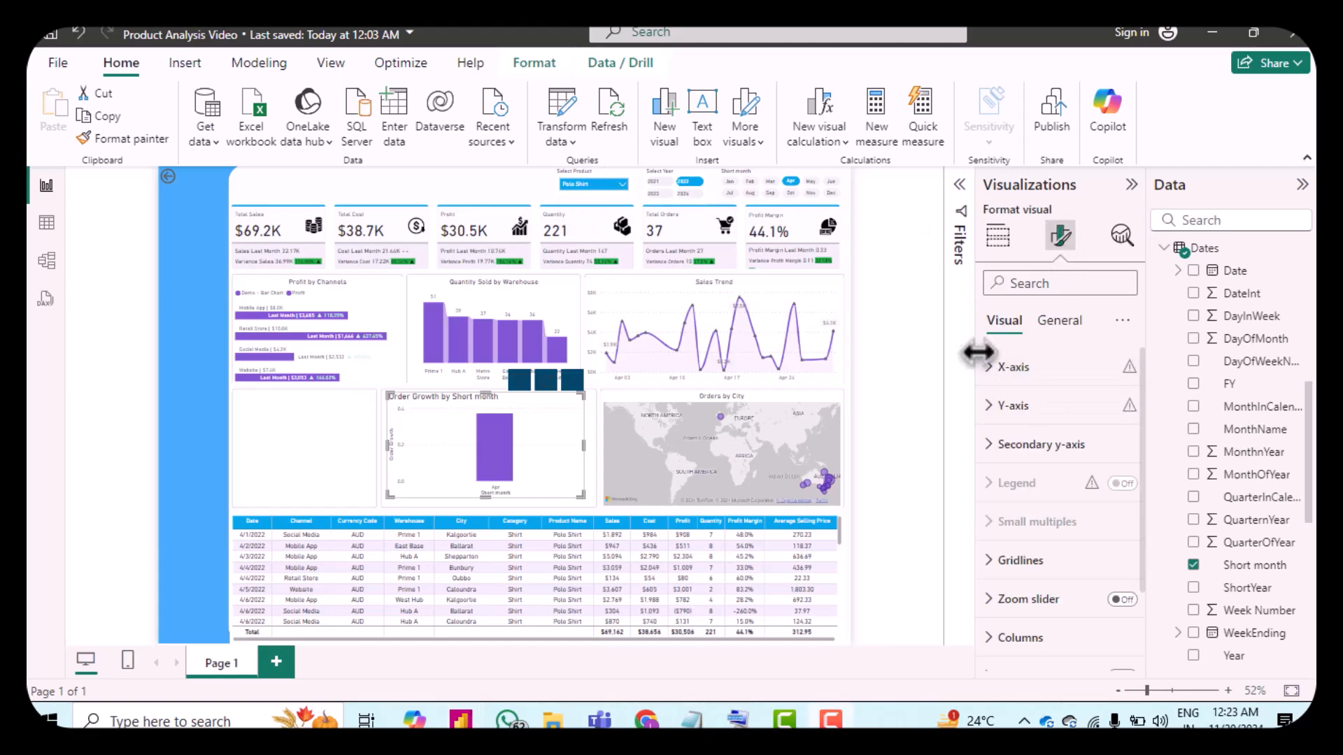
Step: Hide the Y-axis title and Y-axis values on the line and stacked column chart
{"action": "left_click", "coordinate": [1009, 369]}
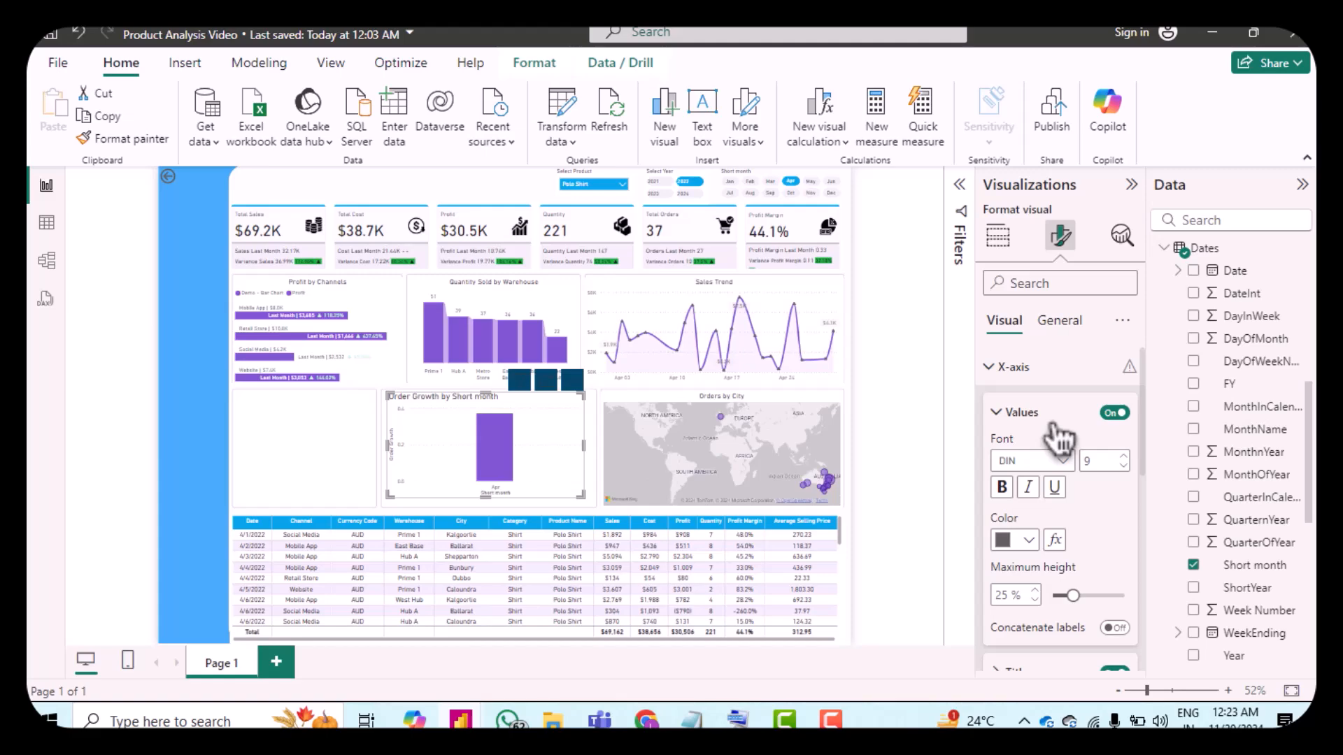
{"action": "scroll", "coordinate": [1059, 439], "scroll_direction": "down", "scroll_amount": 3}
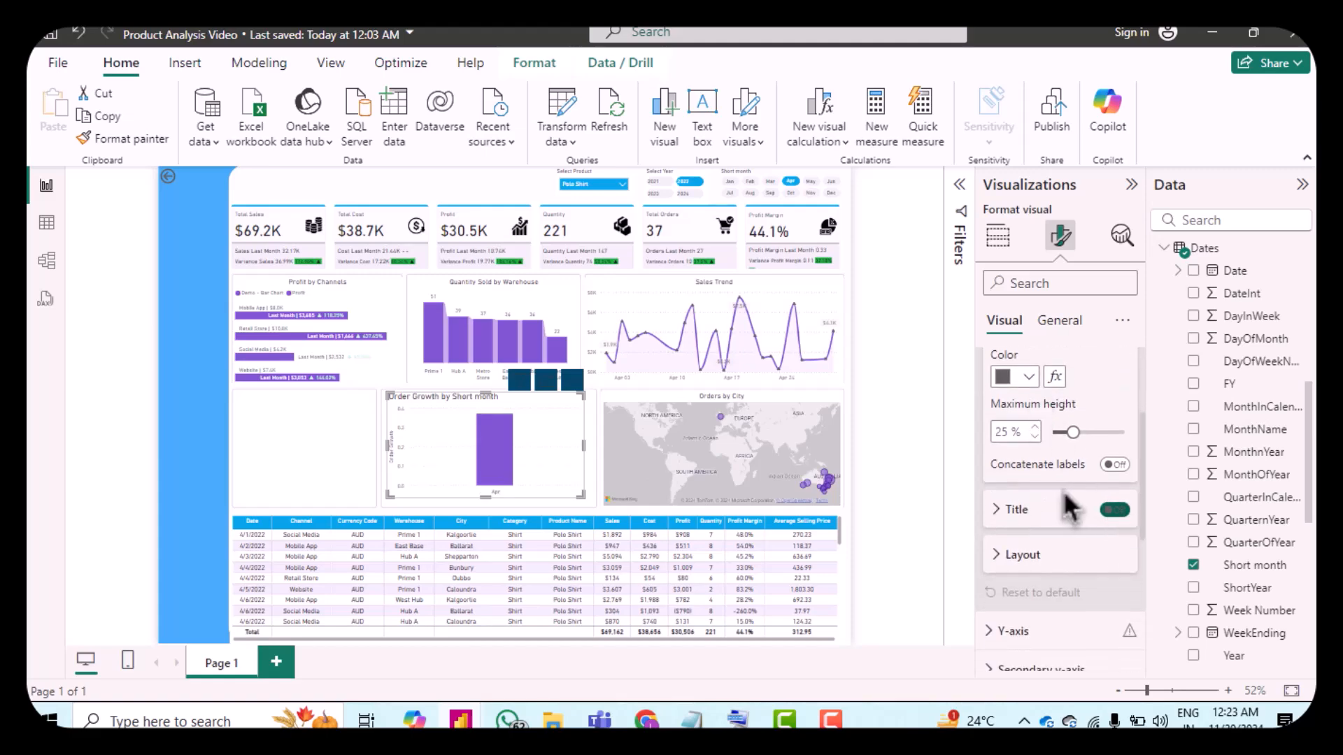
{"action": "scroll", "coordinate": [1073, 507], "scroll_direction": "down", "scroll_amount": 2}
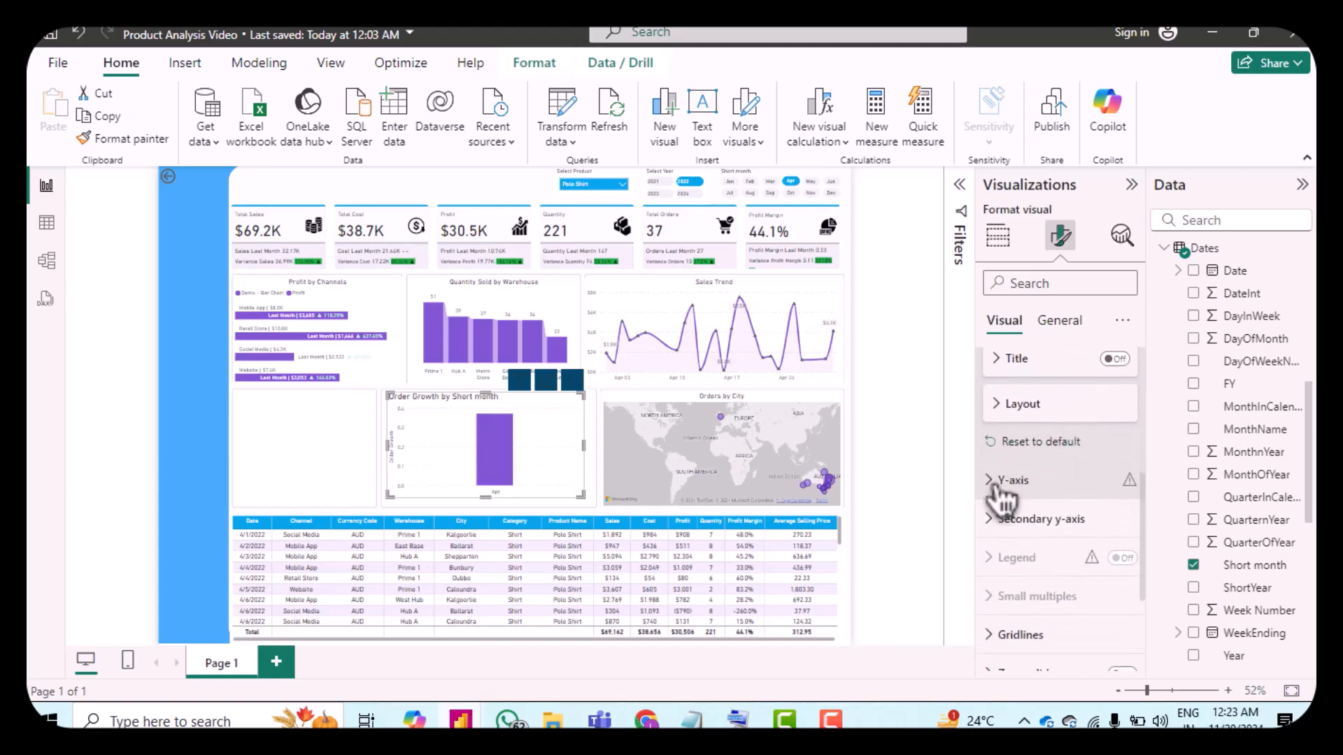
{"action": "left_click", "coordinate": [997, 482]}
{"action": "scroll", "coordinate": [1064, 516], "scroll_direction": "down", "scroll_amount": 5}
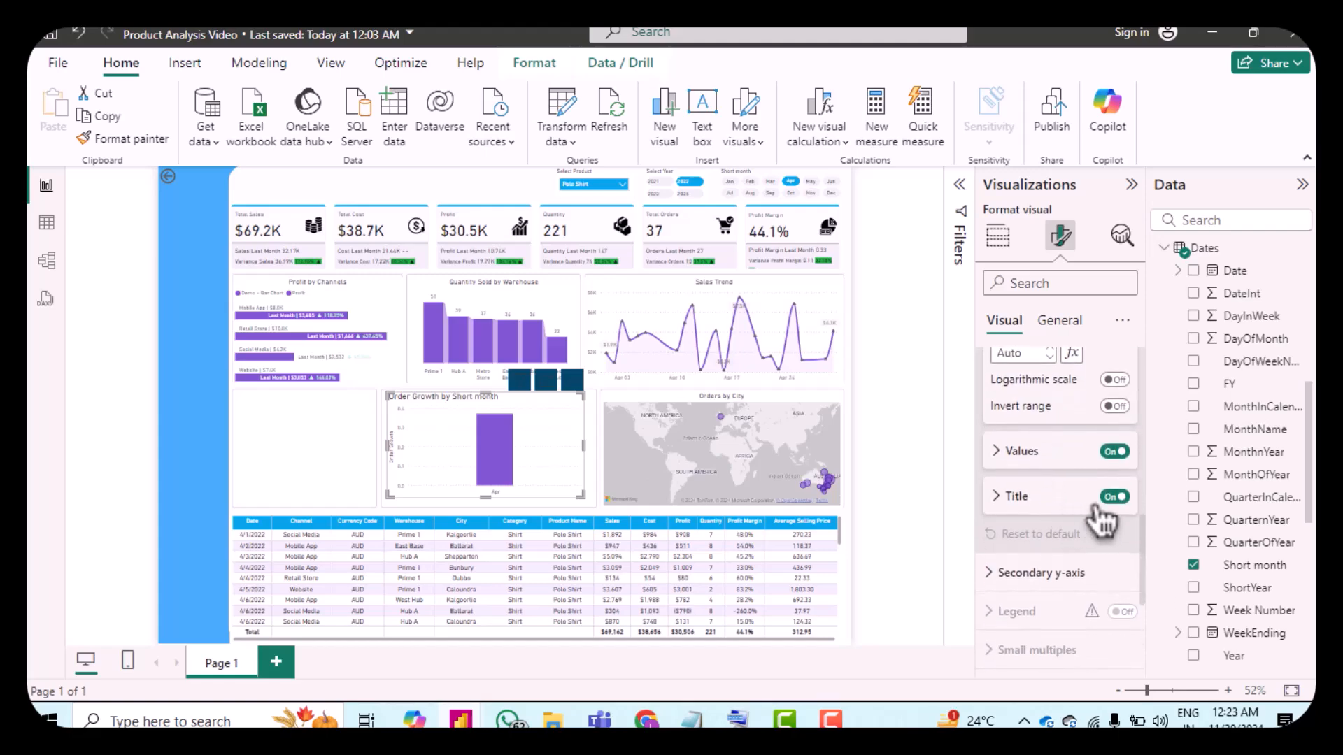
{"action": "left_click", "coordinate": [1113, 497]}
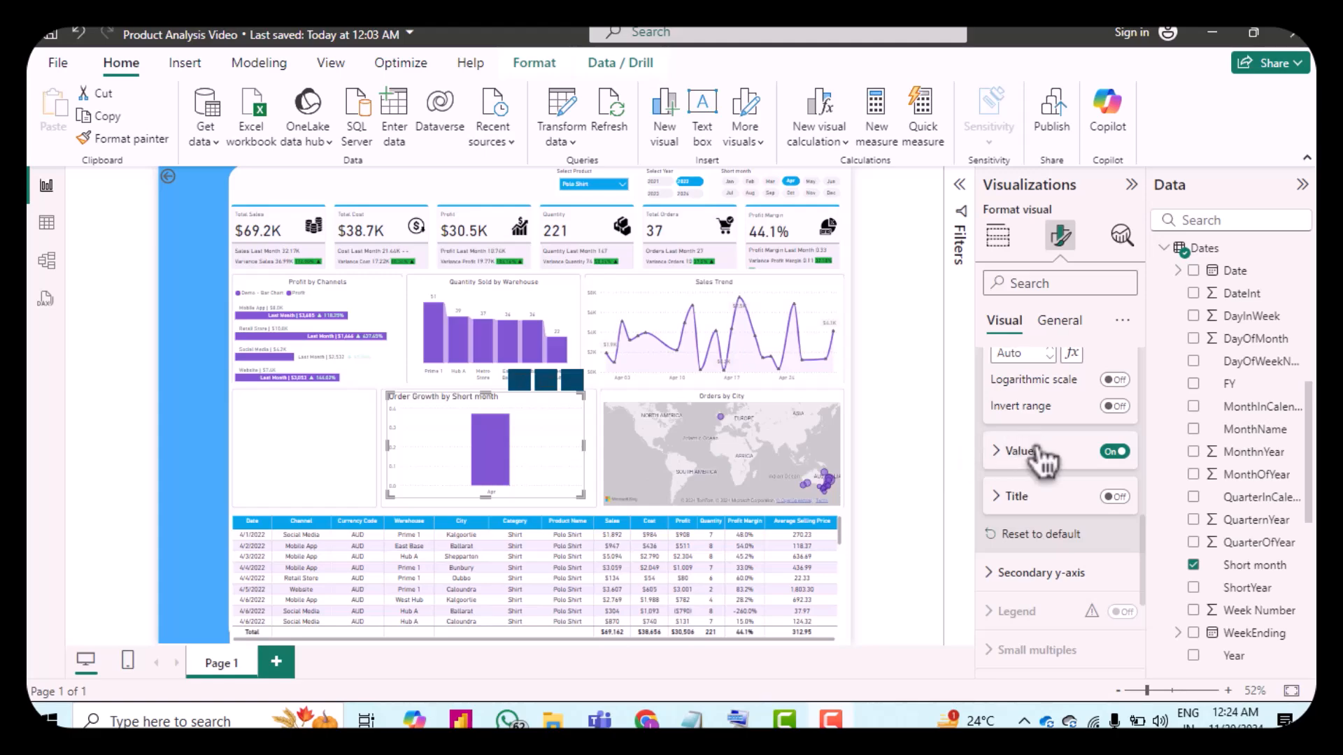
{"action": "left_click", "coordinate": [1113, 452]}
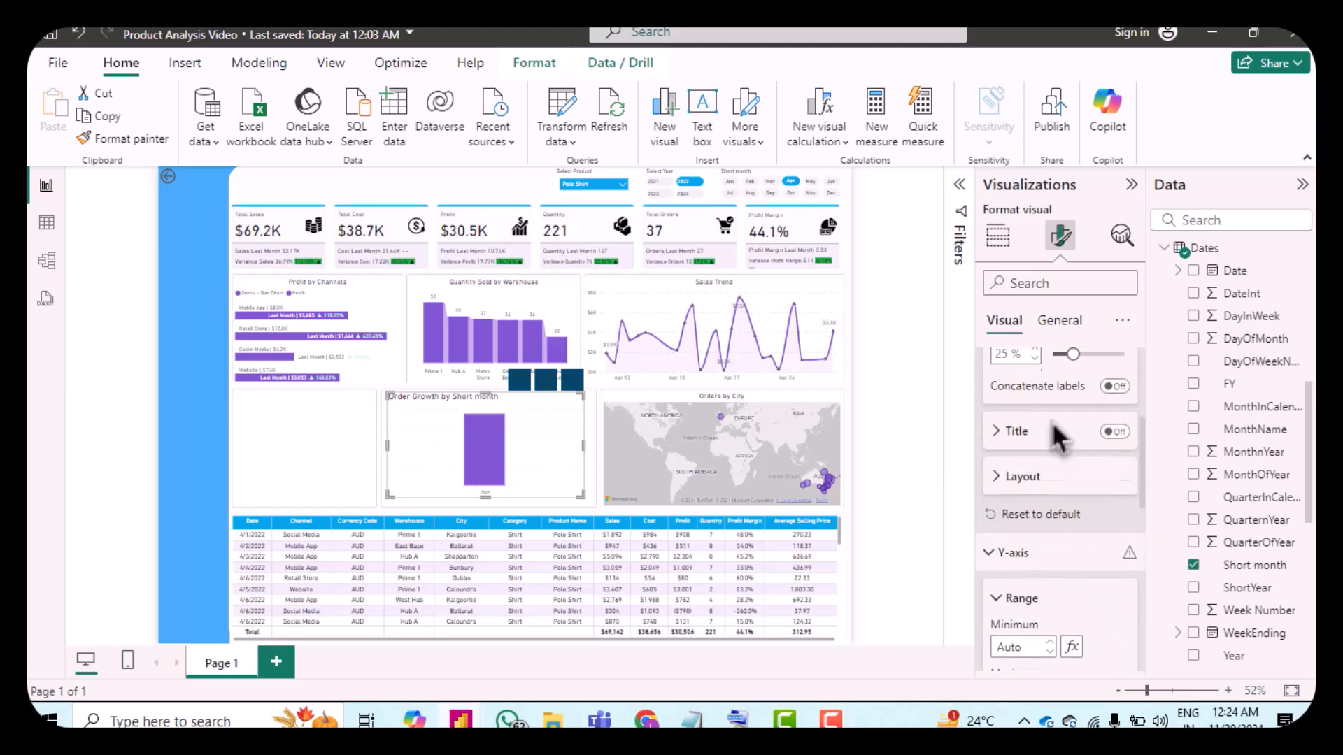
Step: Apply rule-based conditional formatting to the column color, basing it on the Order Growth measure
{"action": "scroll", "coordinate": [1051, 421], "scroll_direction": "down", "scroll_amount": 5}
{"action": "scroll", "coordinate": [1050, 422], "scroll_direction": "down", "scroll_amount": 3}
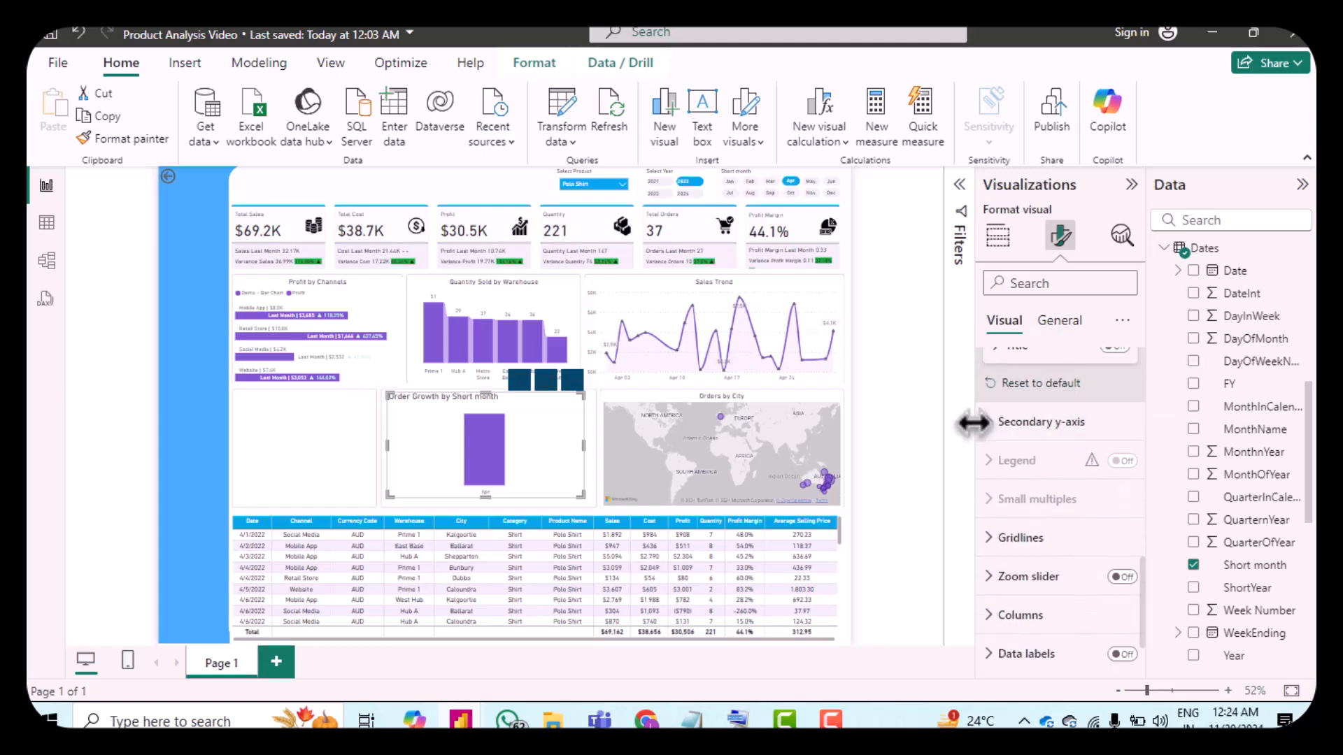
{"action": "left_click", "coordinate": [989, 422]}
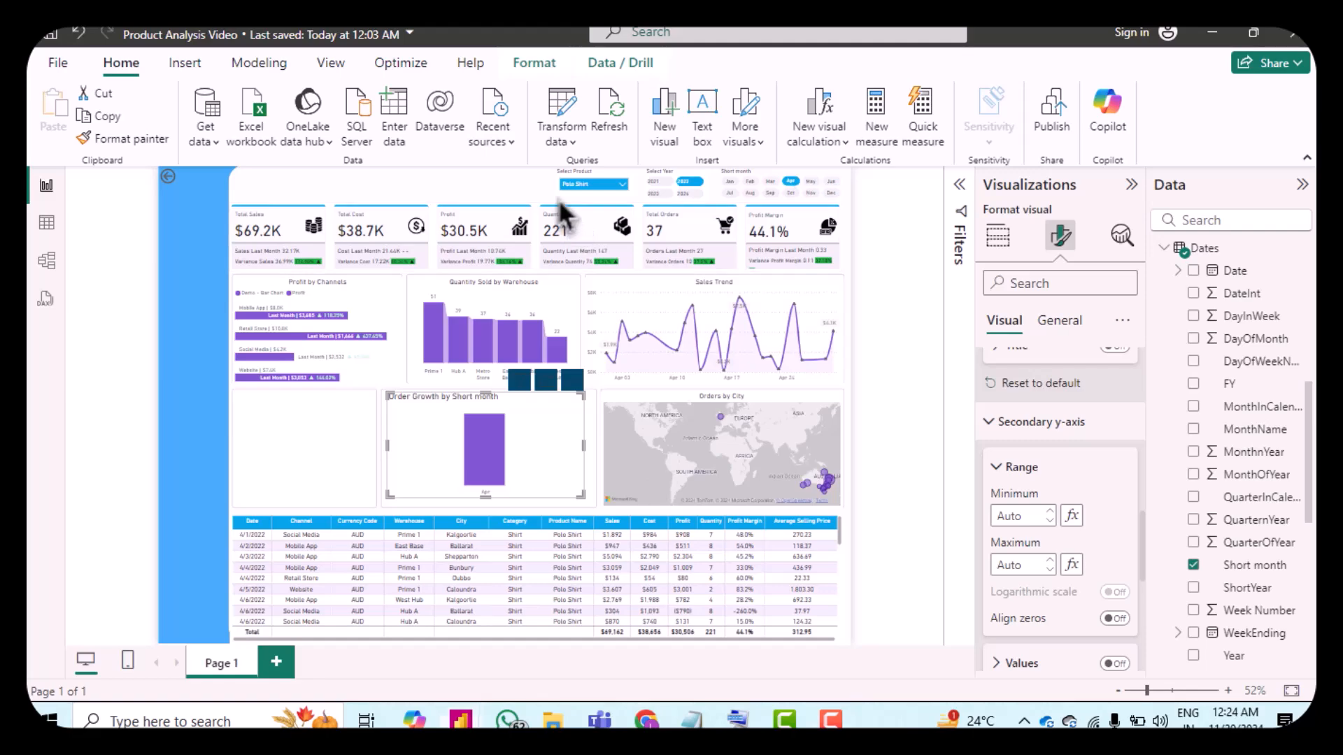
{"action": "scroll", "coordinate": [1029, 455], "scroll_direction": "up", "scroll_amount": 2}
{"action": "scroll", "coordinate": [1046, 473], "scroll_direction": "down", "scroll_amount": 2}
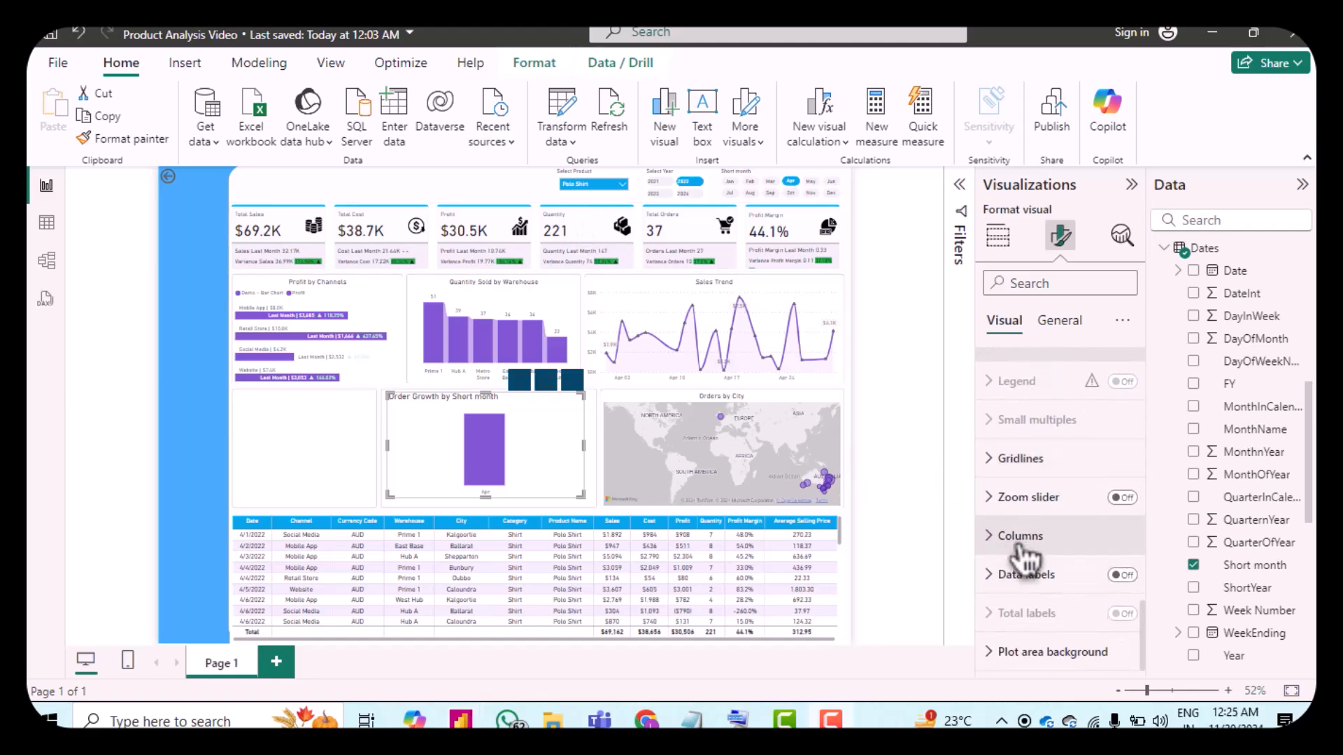
{"action": "left_click", "coordinate": [1090, 536]}
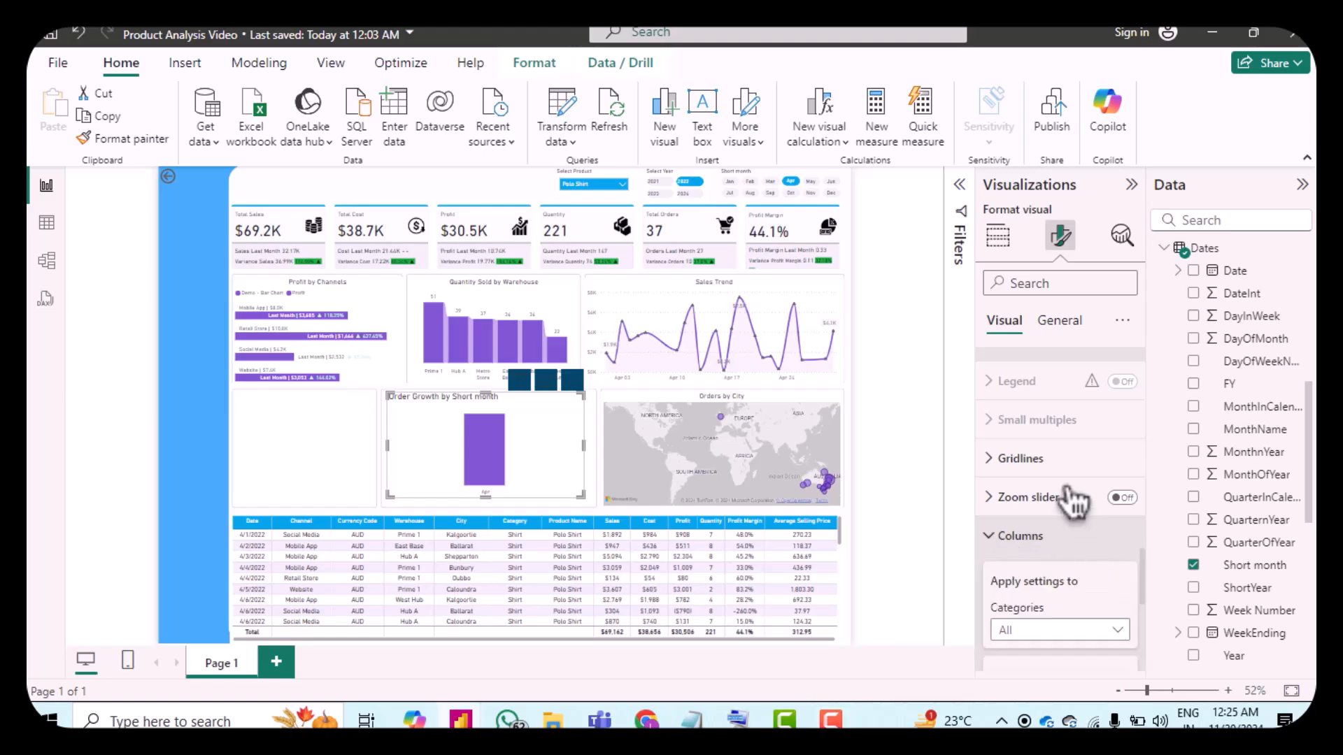
{"action": "scroll", "coordinate": [1077, 504], "scroll_direction": "down", "scroll_amount": 5}
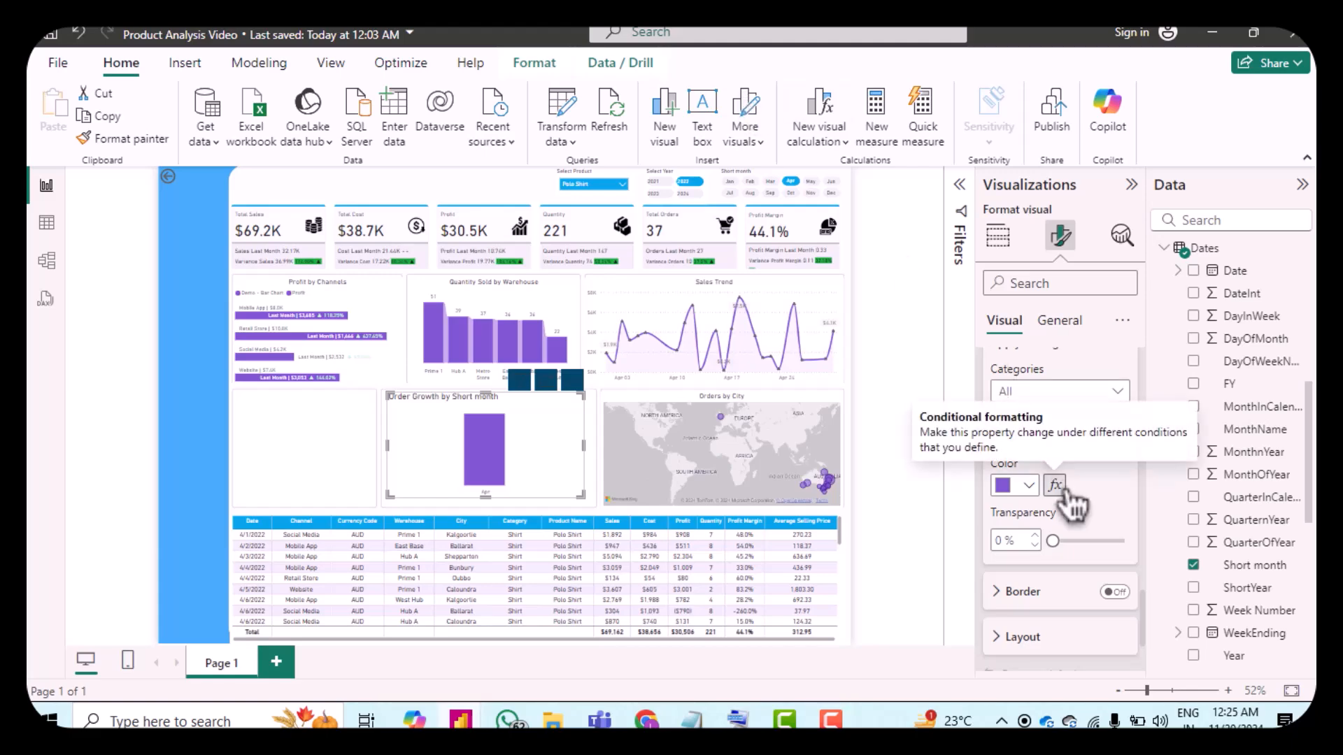
{"action": "left_click", "coordinate": [1055, 486]}
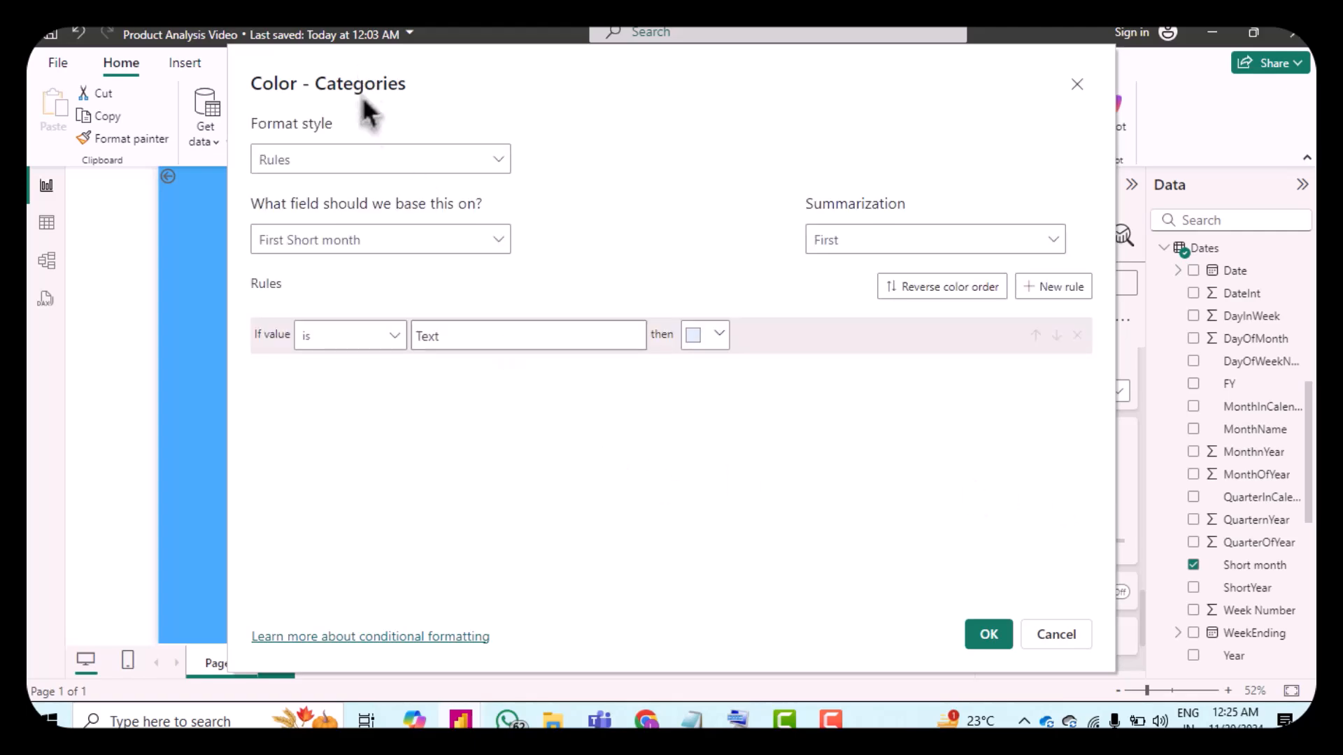
{"action": "left_click", "coordinate": [390, 250]}
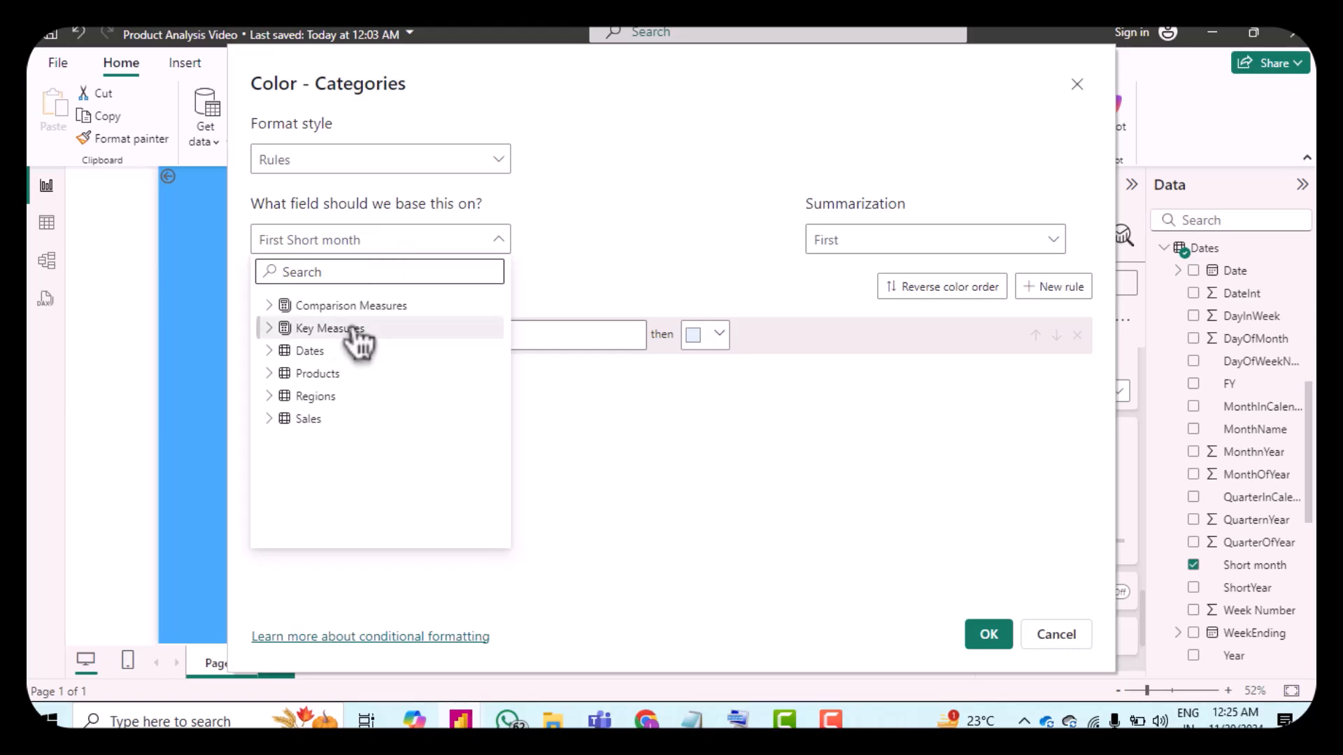
{"action": "left_click", "coordinate": [285, 309]}
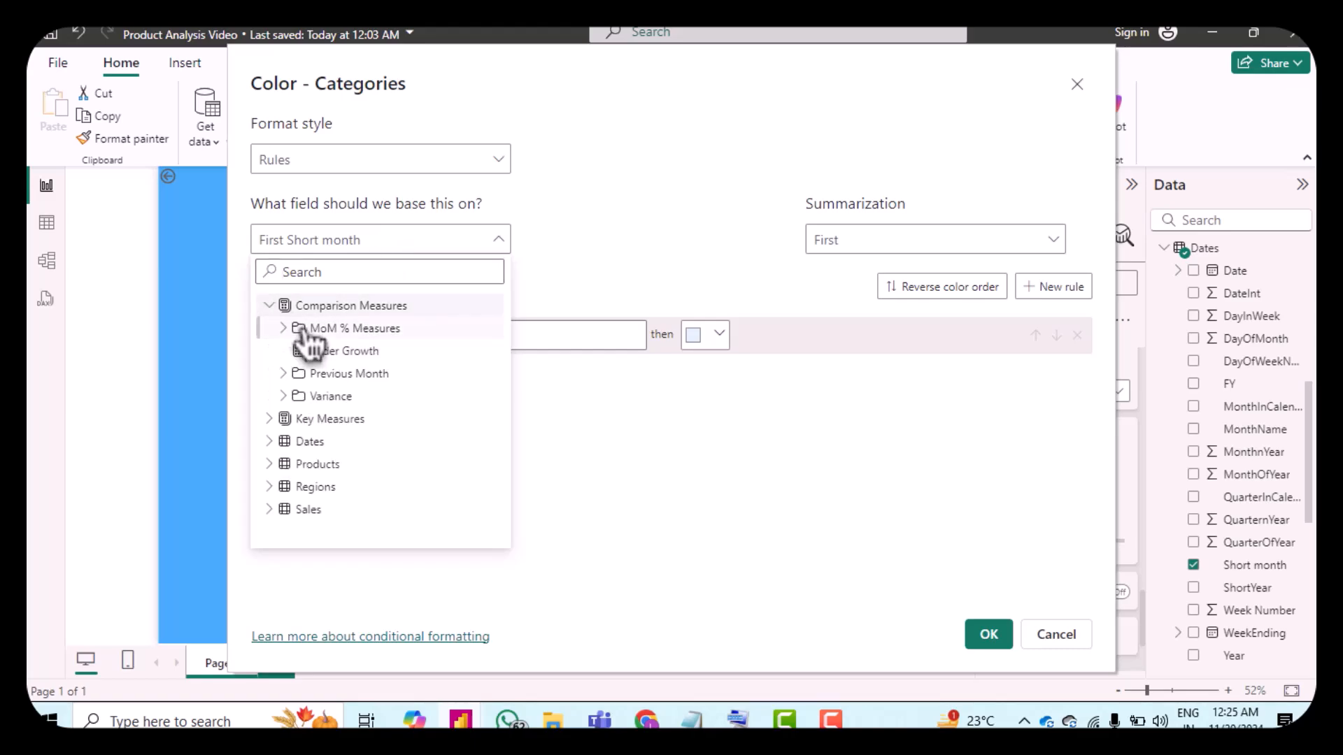
{"action": "left_click", "coordinate": [318, 352]}
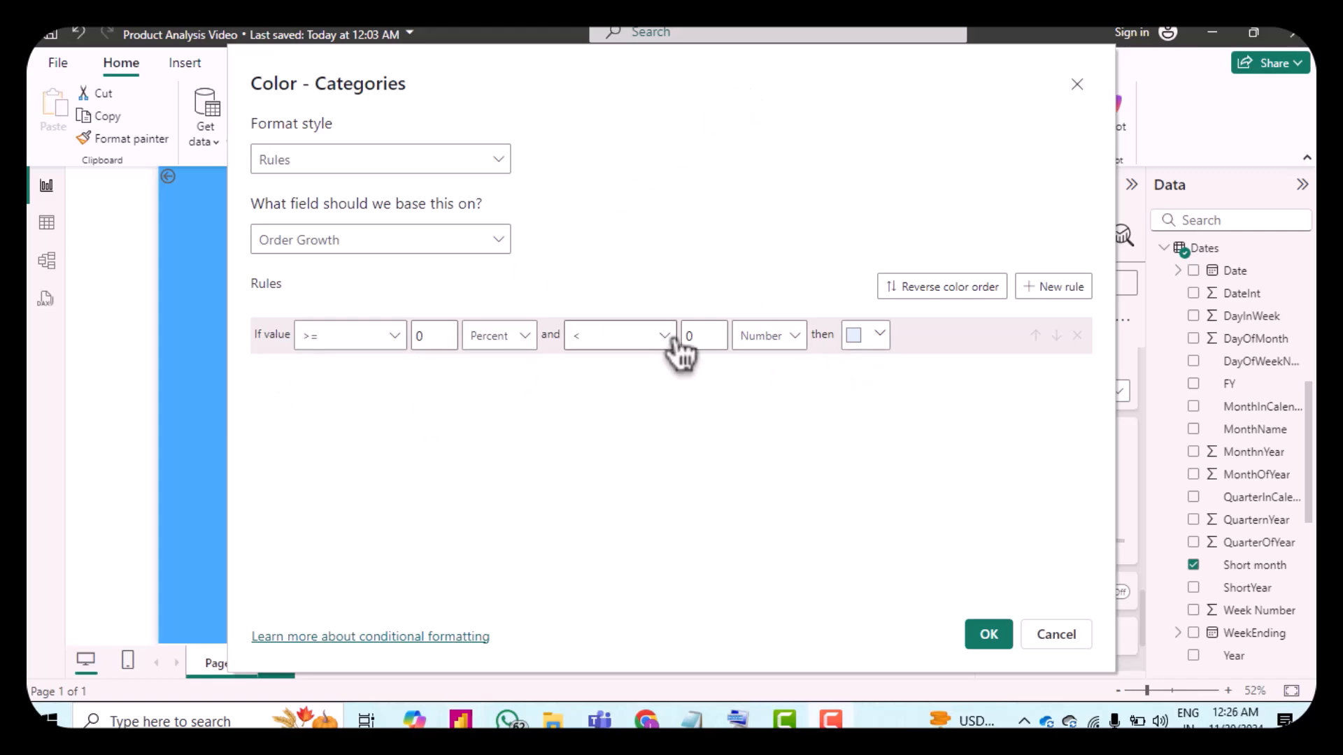
Step: Color the first rule gray and add a second color rule
{"action": "left_click", "coordinate": [865, 345]}
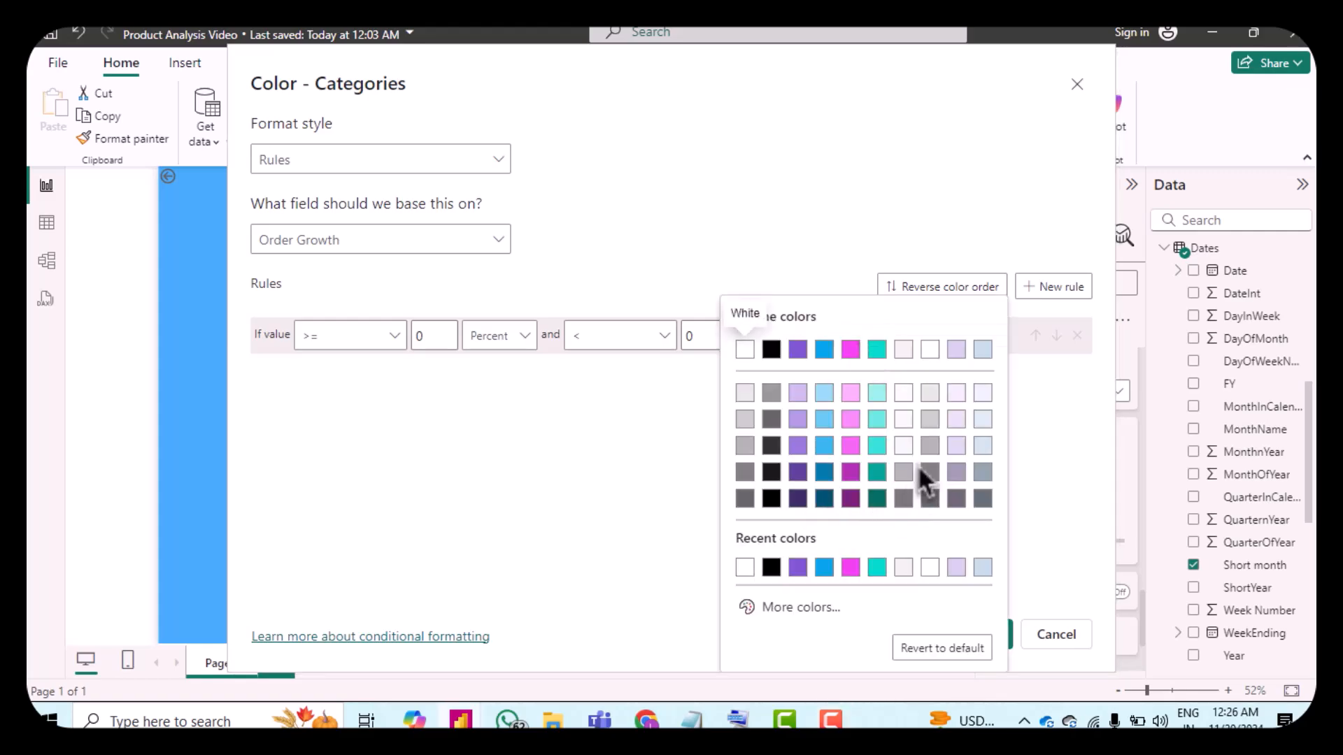
{"action": "left_click", "coordinate": [940, 465]}
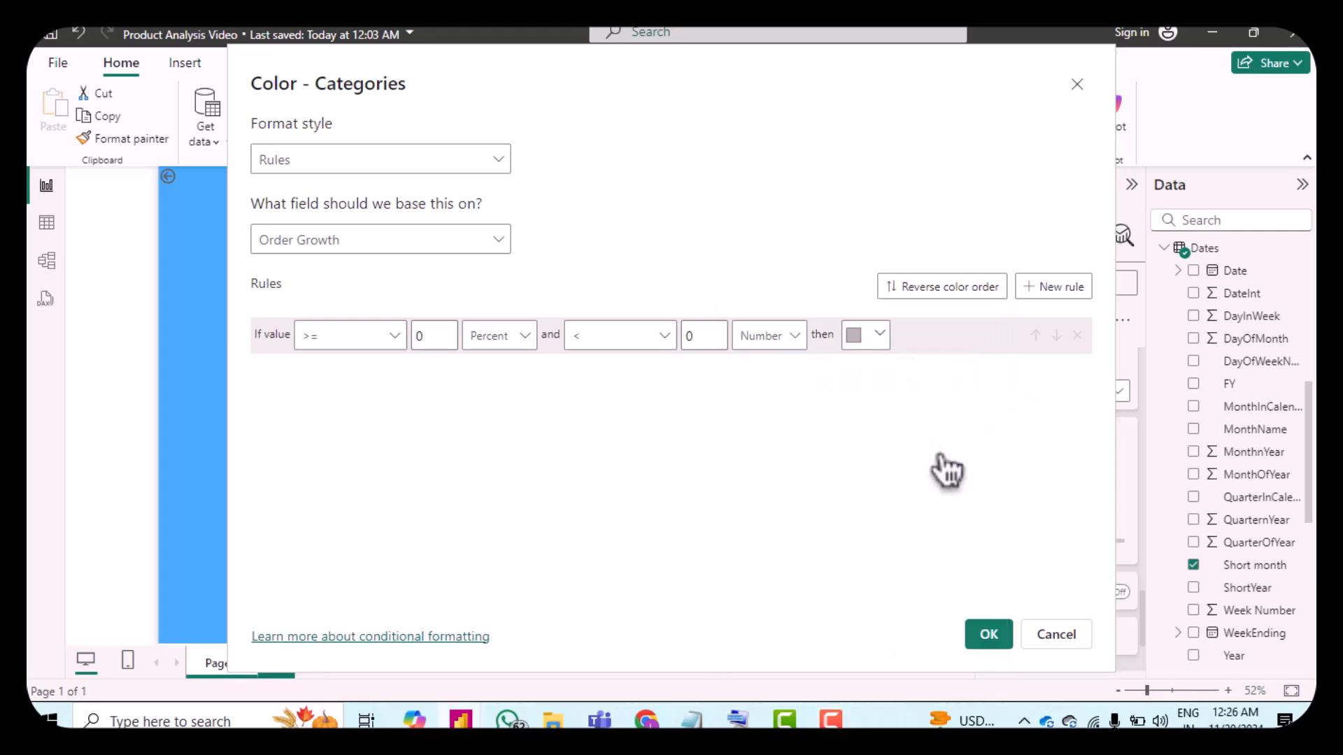
{"action": "left_click", "coordinate": [1082, 289]}
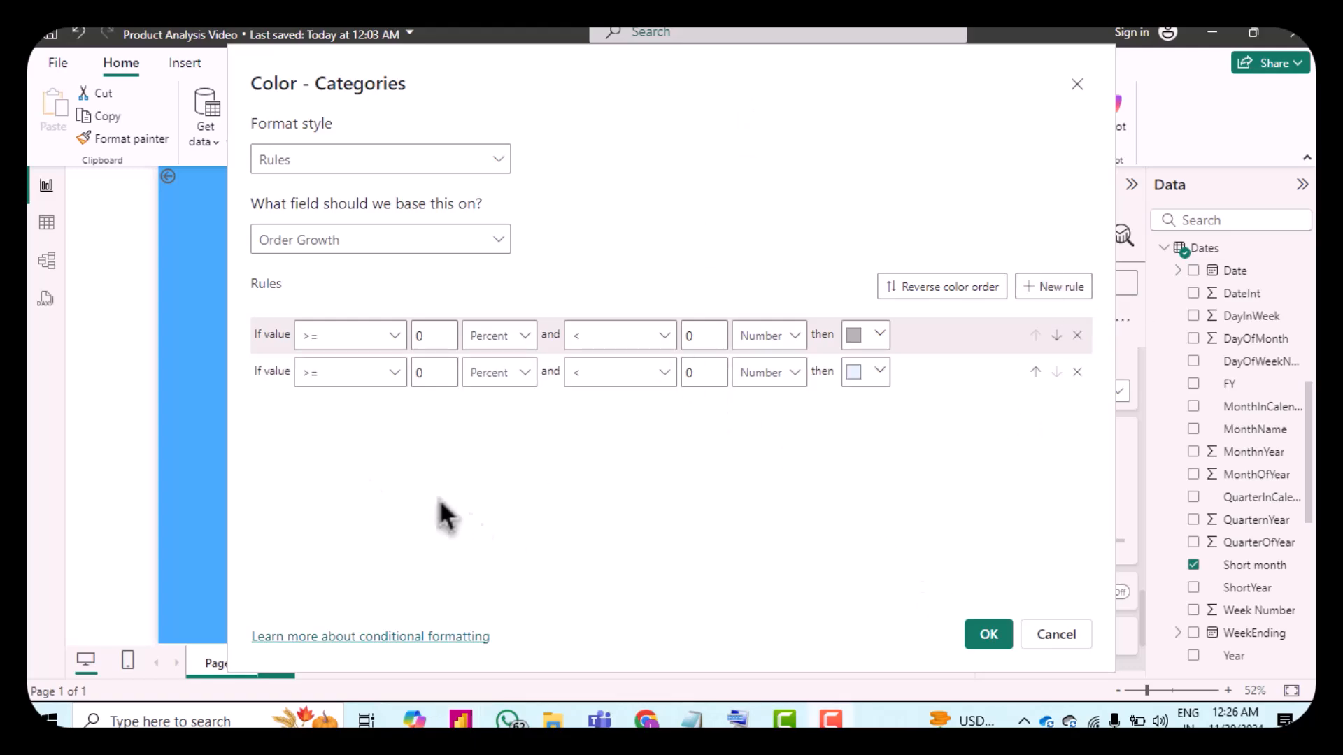
Step: Set the second rule to values greater than 0 Number and less than or equal to 100 Percent
{"action": "left_click", "coordinate": [318, 378]}
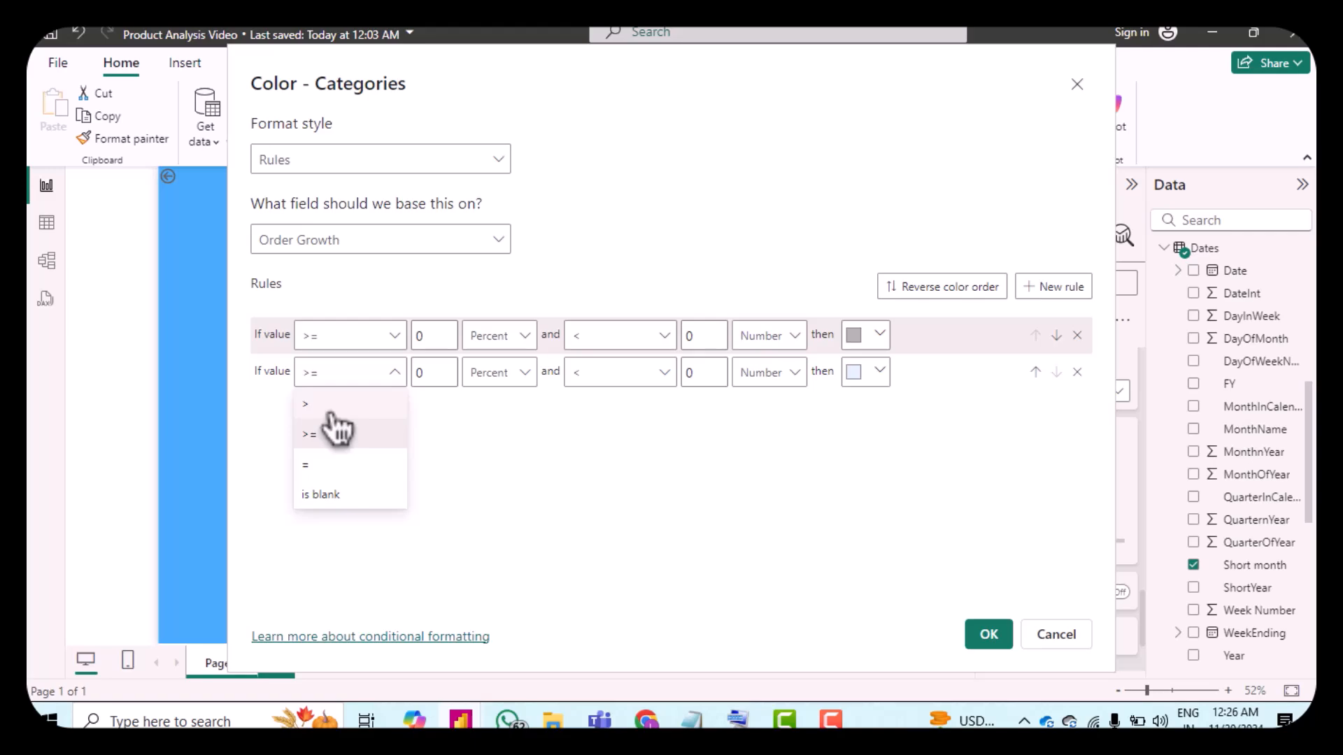
{"action": "left_click", "coordinate": [329, 426]}
{"action": "left_click", "coordinate": [495, 397]}
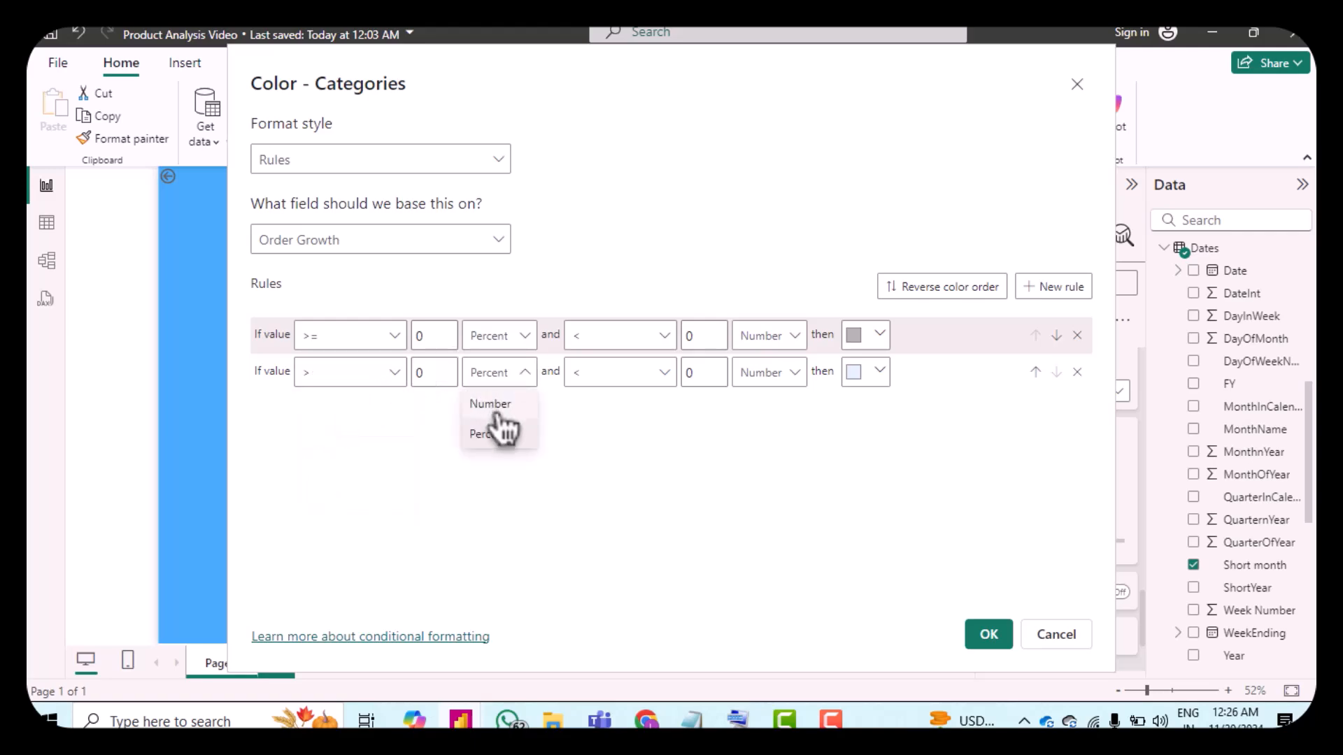
{"action": "left_click", "coordinate": [493, 400]}
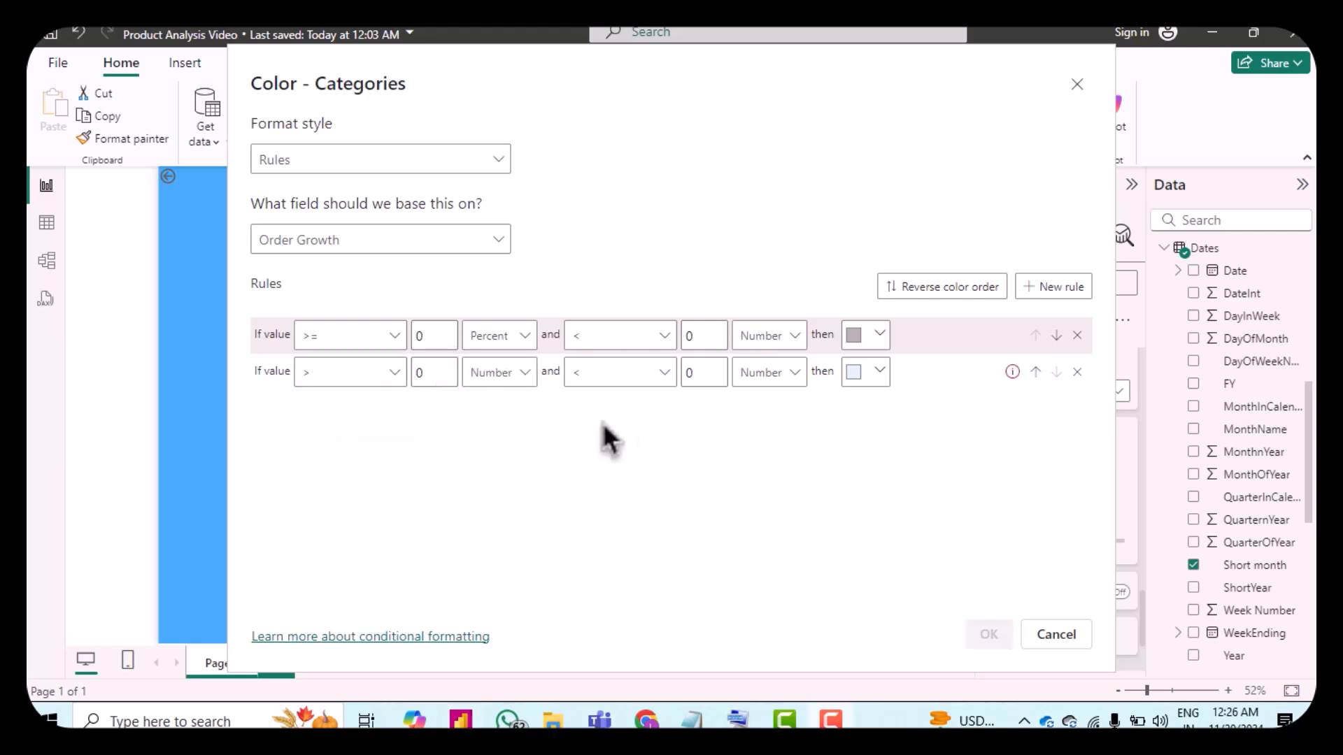
{"action": "left_click", "coordinate": [587, 383]}
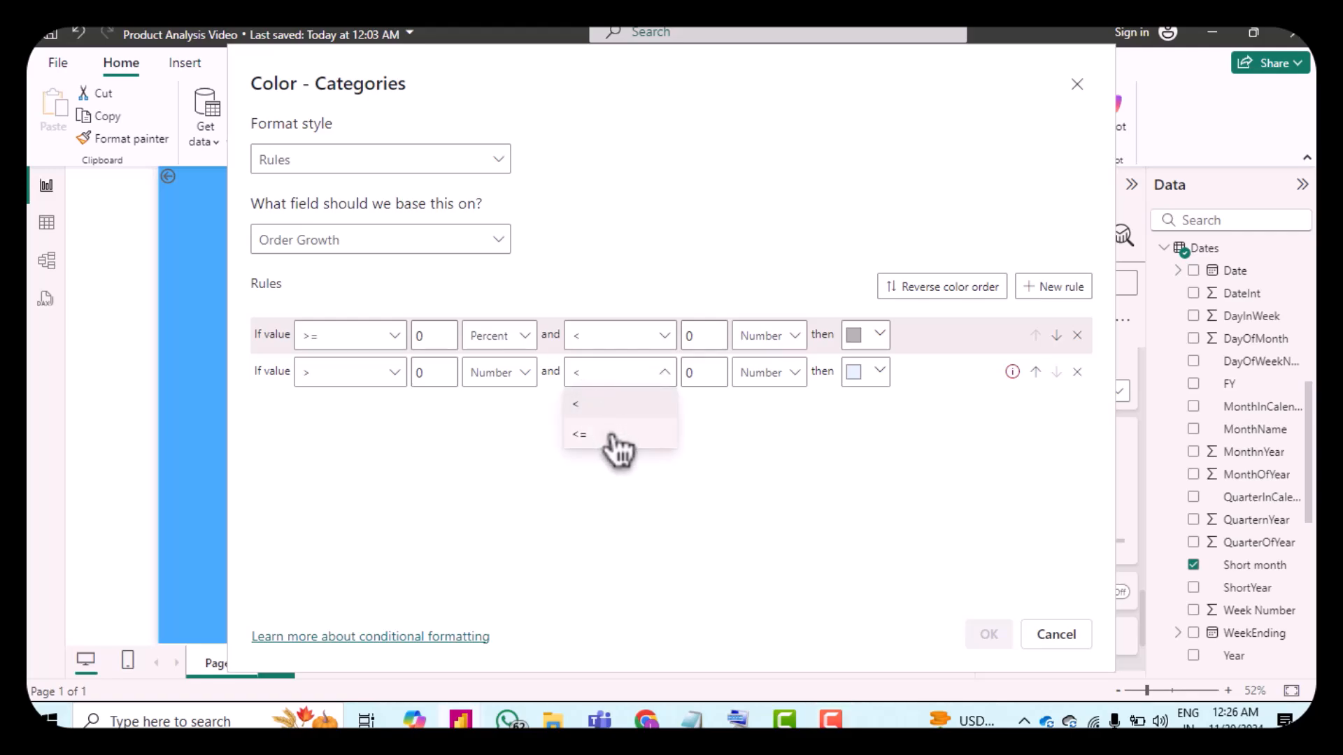
{"action": "left_click", "coordinate": [614, 437]}
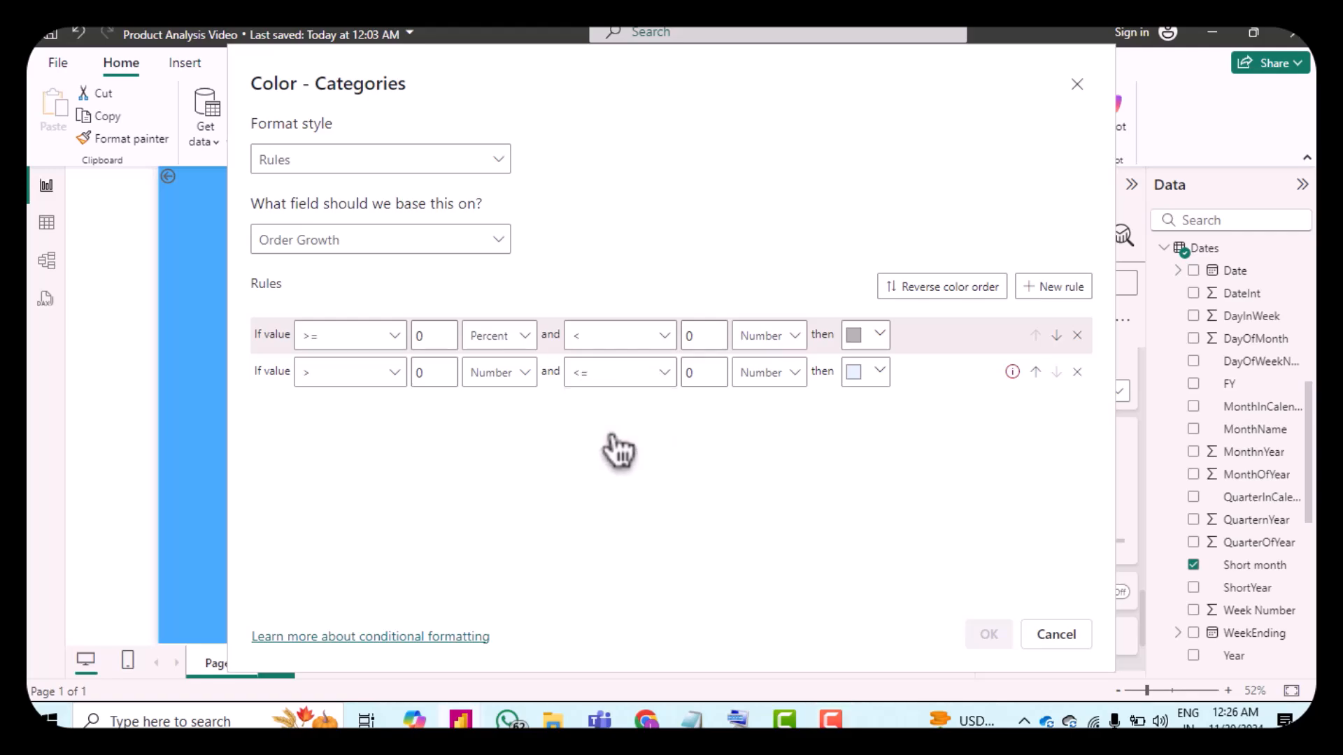
{"action": "left_click", "coordinate": [769, 375]}
{"action": "left_click", "coordinate": [772, 436]}
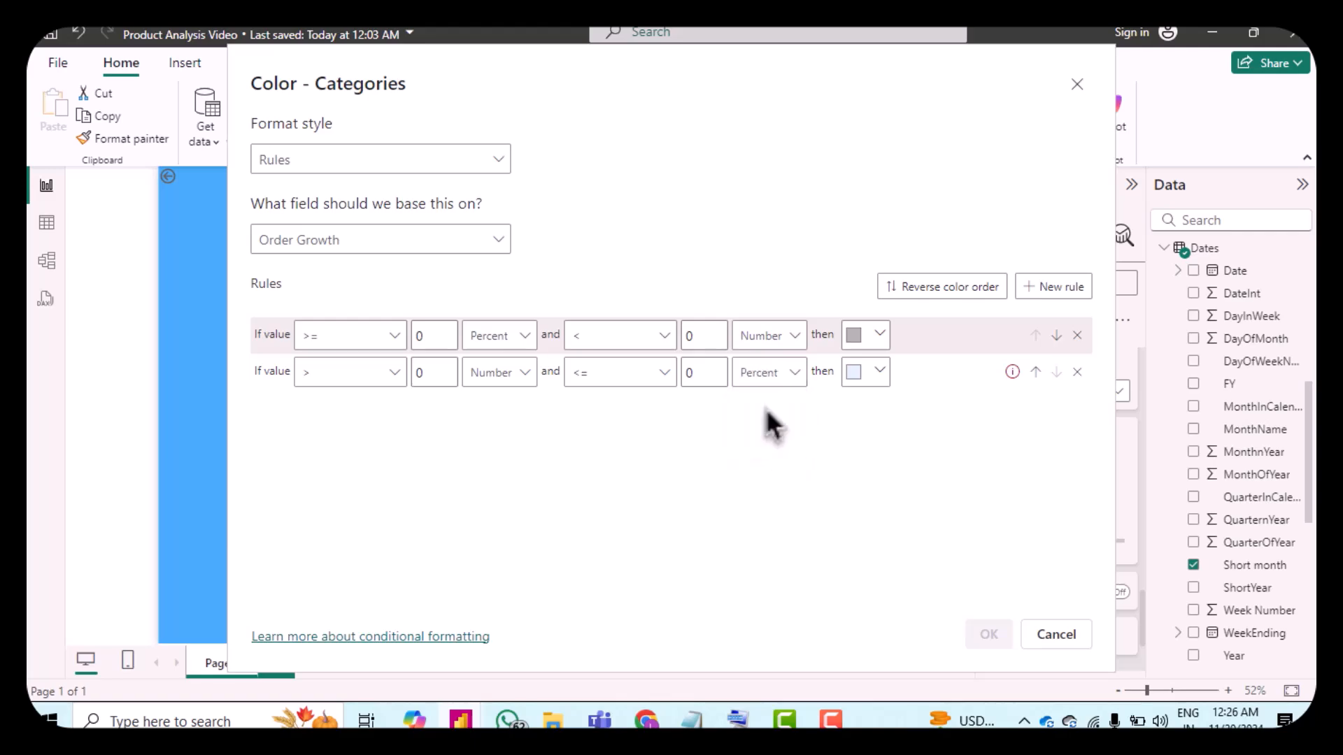
{"action": "double_click", "coordinate": [695, 373]}
{"action": "type", "text": "100"}
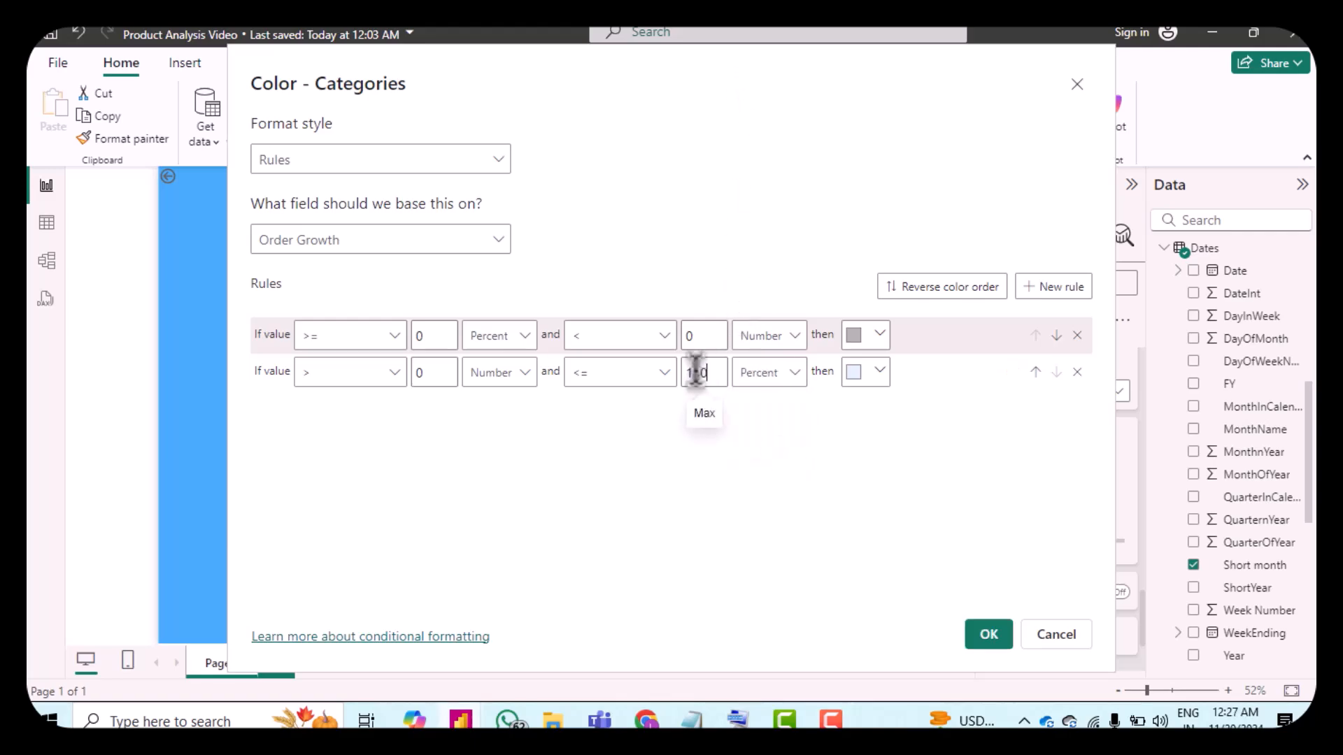
Step: Color the second rule purple and apply the conditional formatting
{"action": "left_click", "coordinate": [855, 374]}
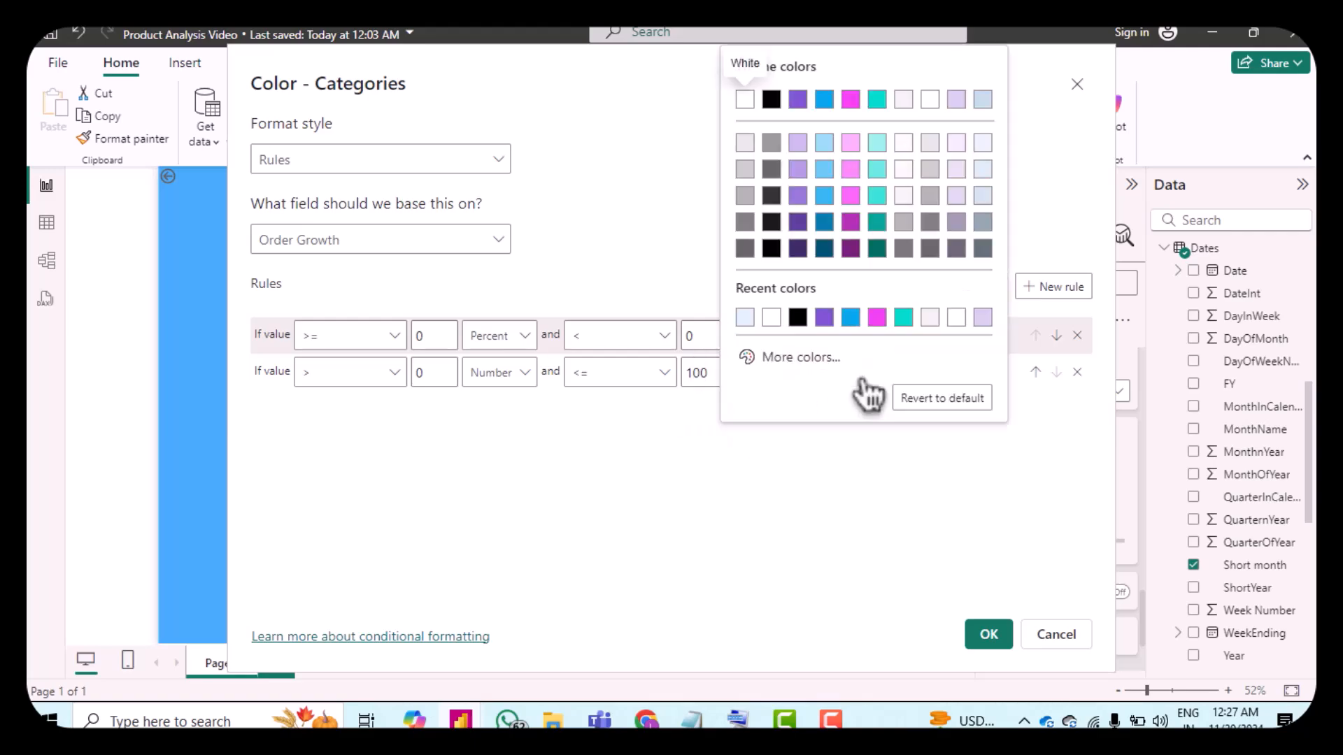
{"action": "left_click", "coordinate": [826, 318]}
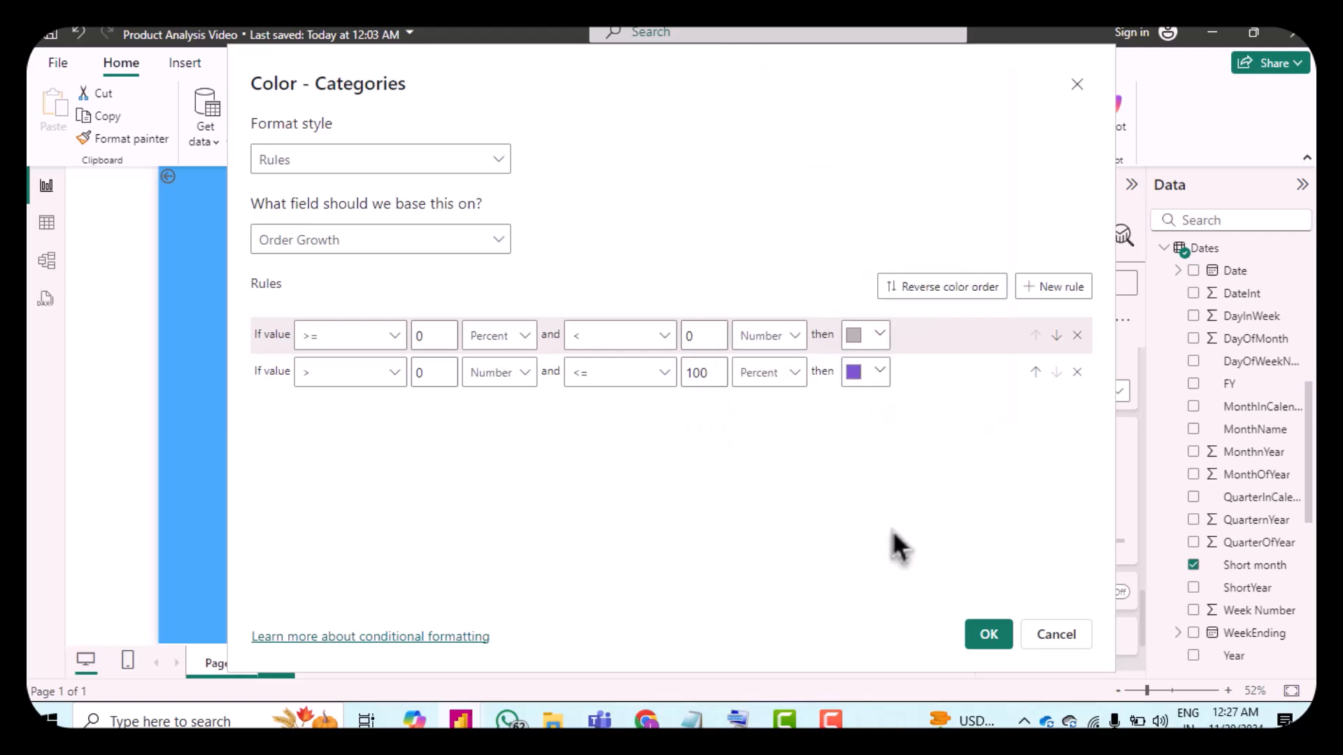
{"action": "left_click", "coordinate": [988, 634]}
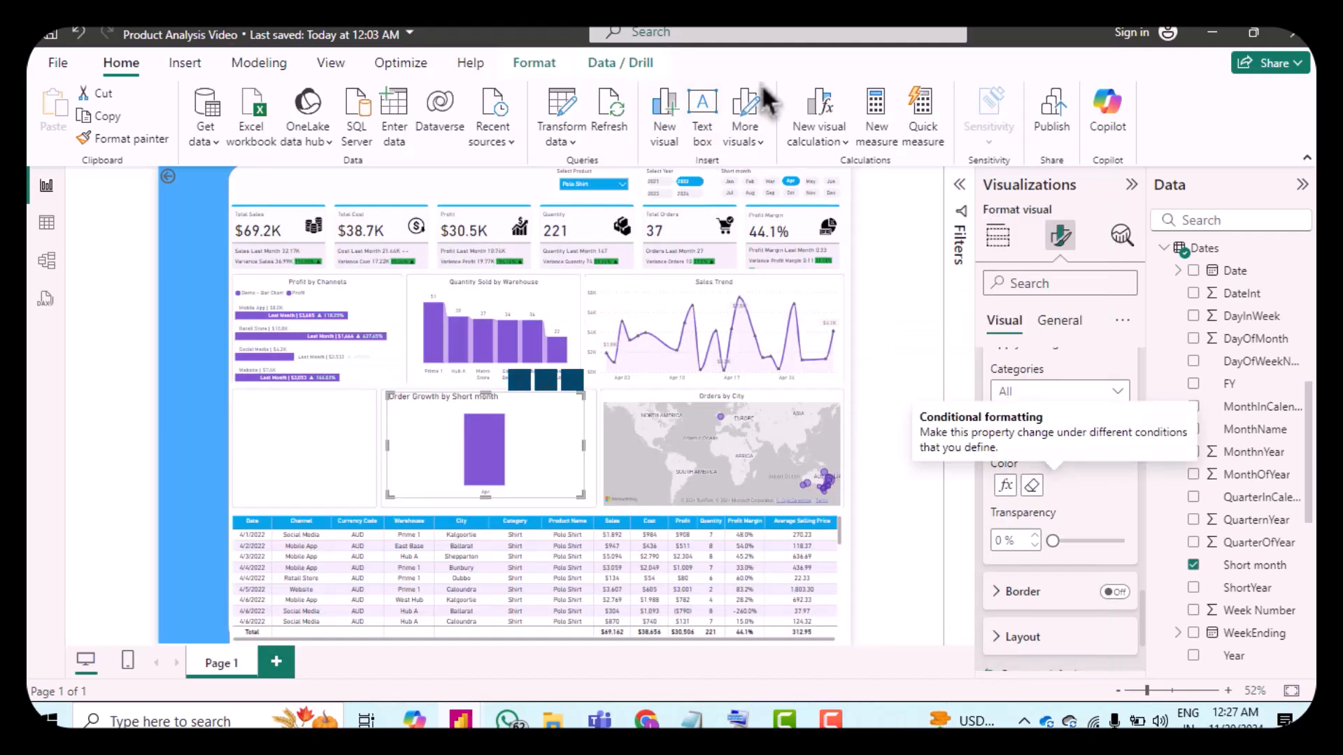
Step: Turn on the chart's data labels and toggle the optimize label display option
{"action": "left_click", "coordinate": [1000, 353]}
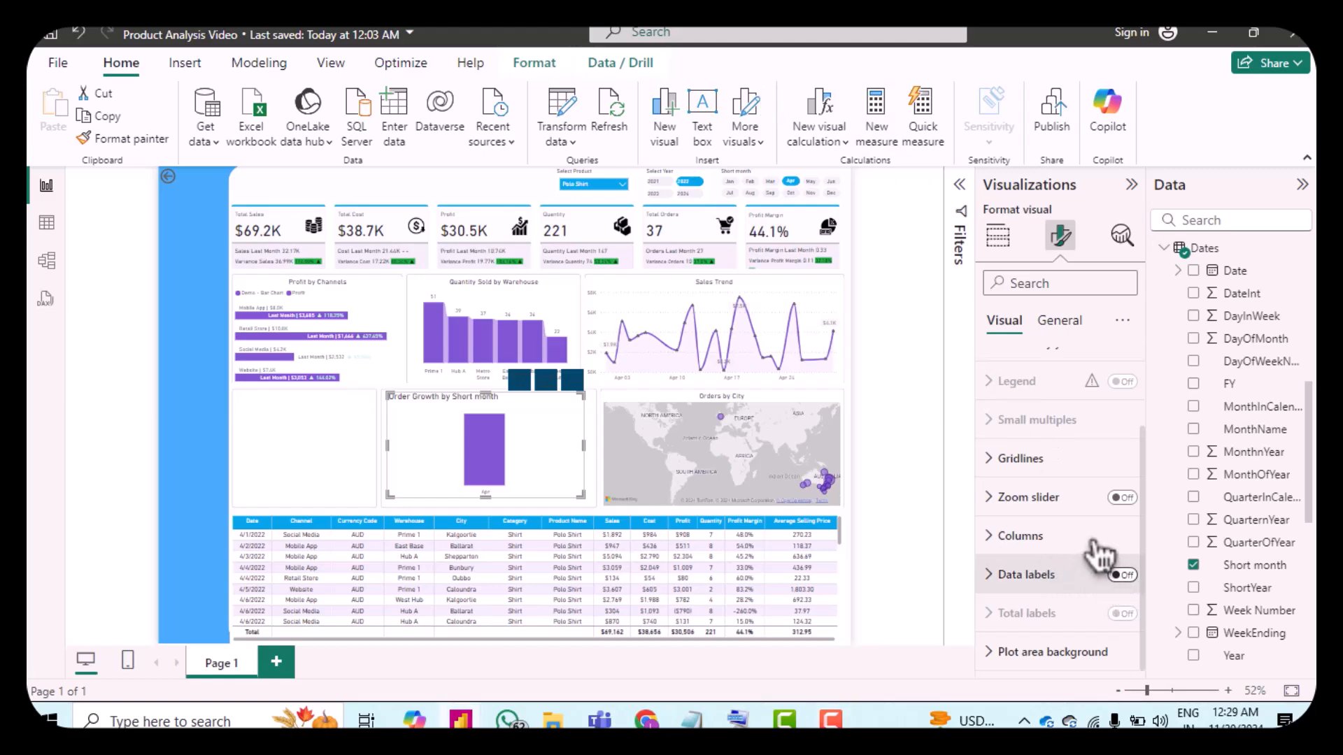
{"action": "left_click", "coordinate": [1121, 575]}
{"action": "scroll", "coordinate": [1042, 493], "scroll_direction": "down", "scroll_amount": 2}
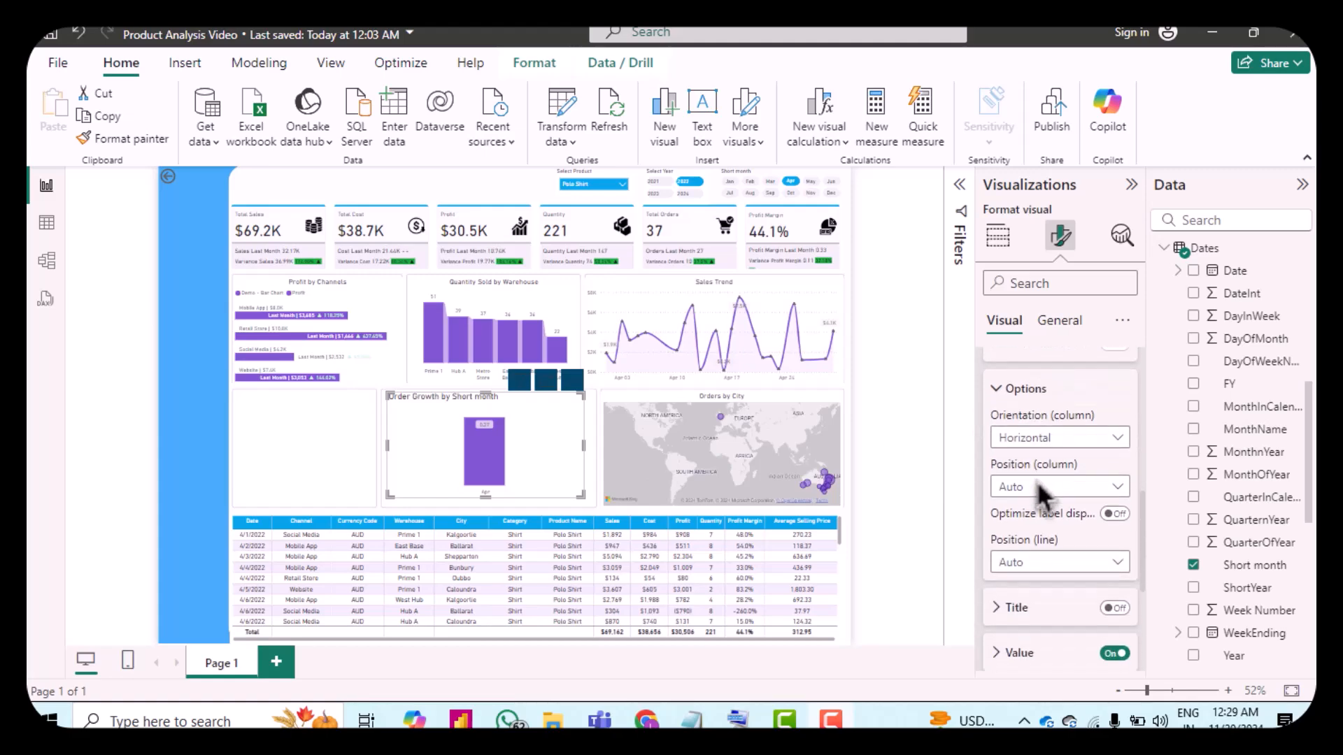
{"action": "left_click", "coordinate": [1117, 516]}
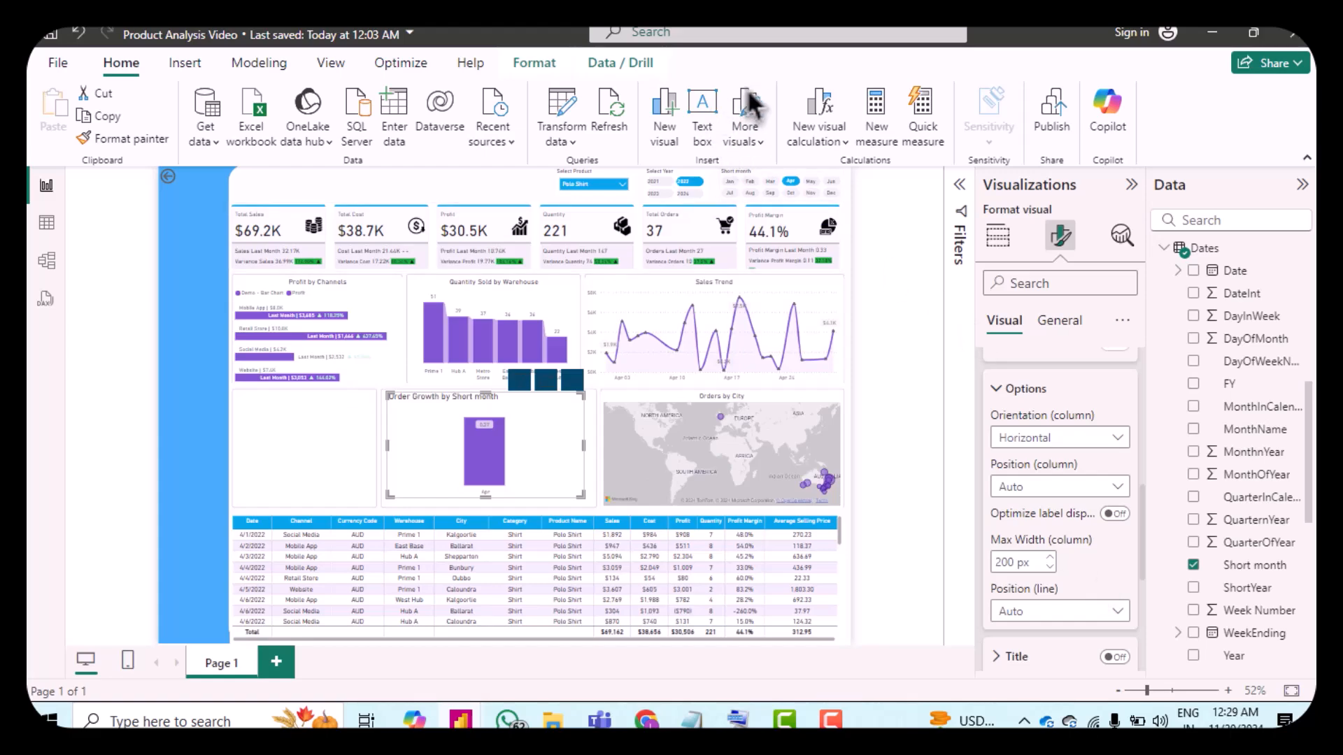
Step: Set the data labels' value field to a Month-over-Month measure from the MoM % Measures folder
{"action": "scroll", "coordinate": [1035, 455], "scroll_direction": "down", "scroll_amount": 3}
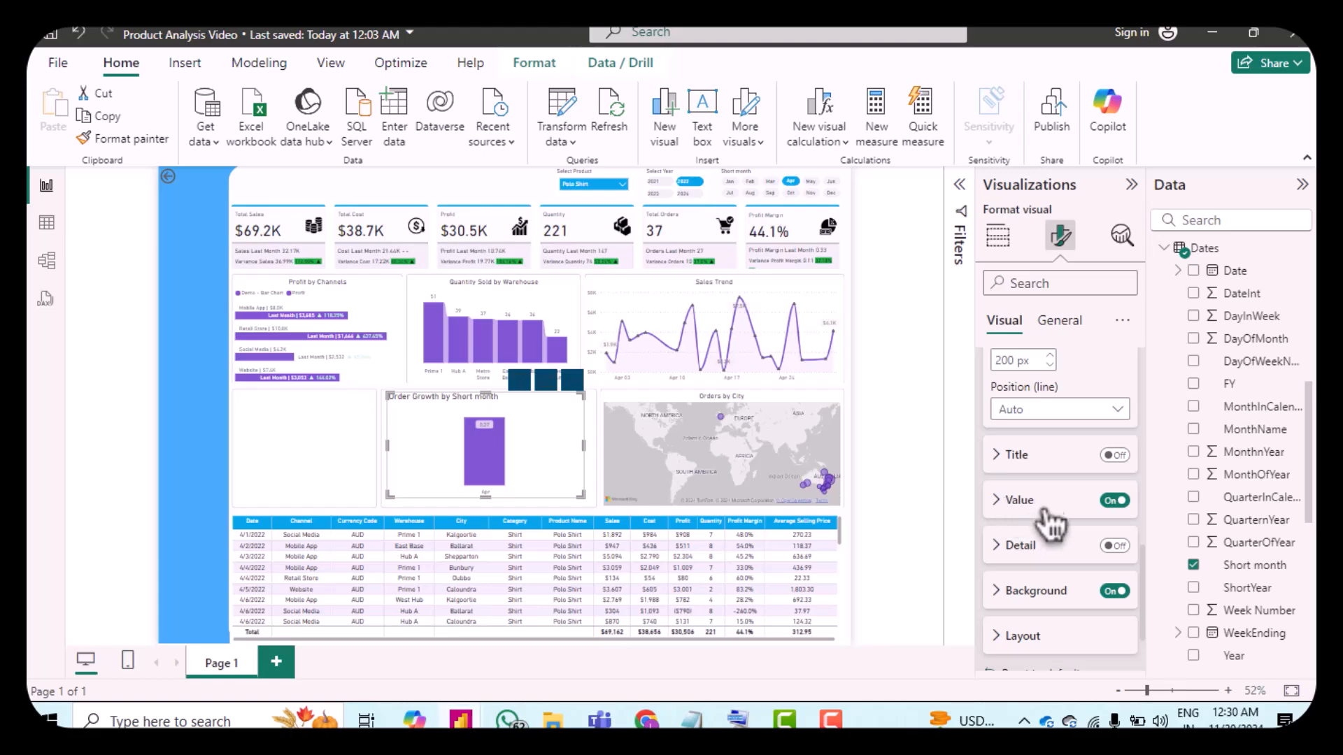
{"action": "left_click", "coordinate": [1042, 514]}
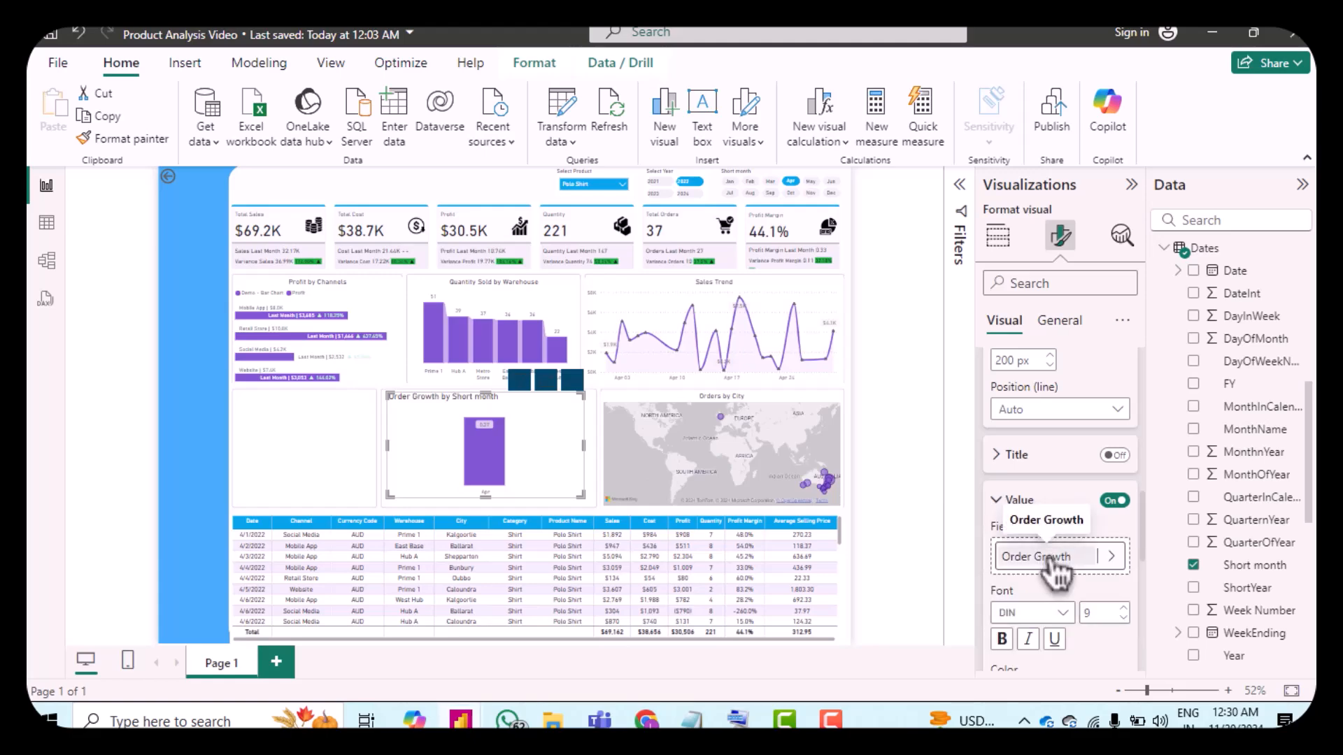
{"action": "left_click", "coordinate": [1049, 558]}
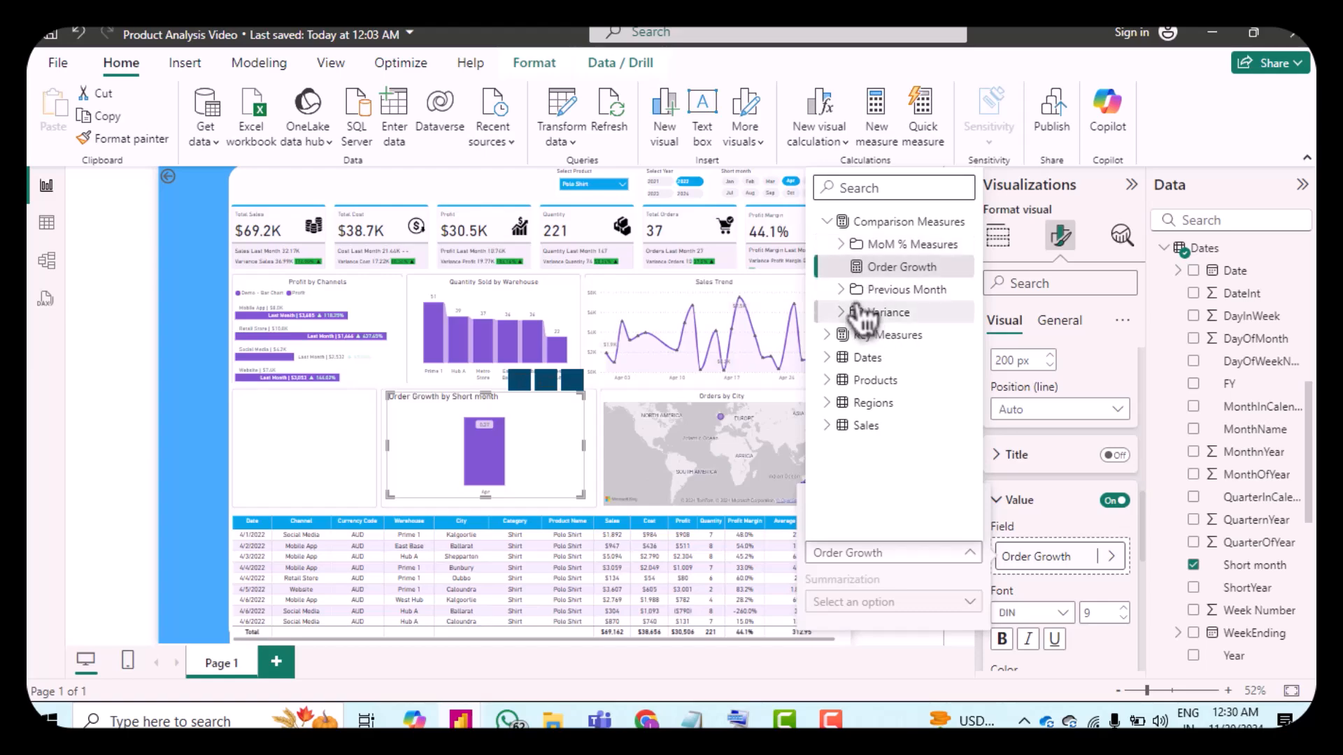
{"action": "left_click", "coordinate": [837, 335]}
{"action": "left_click", "coordinate": [845, 358]}
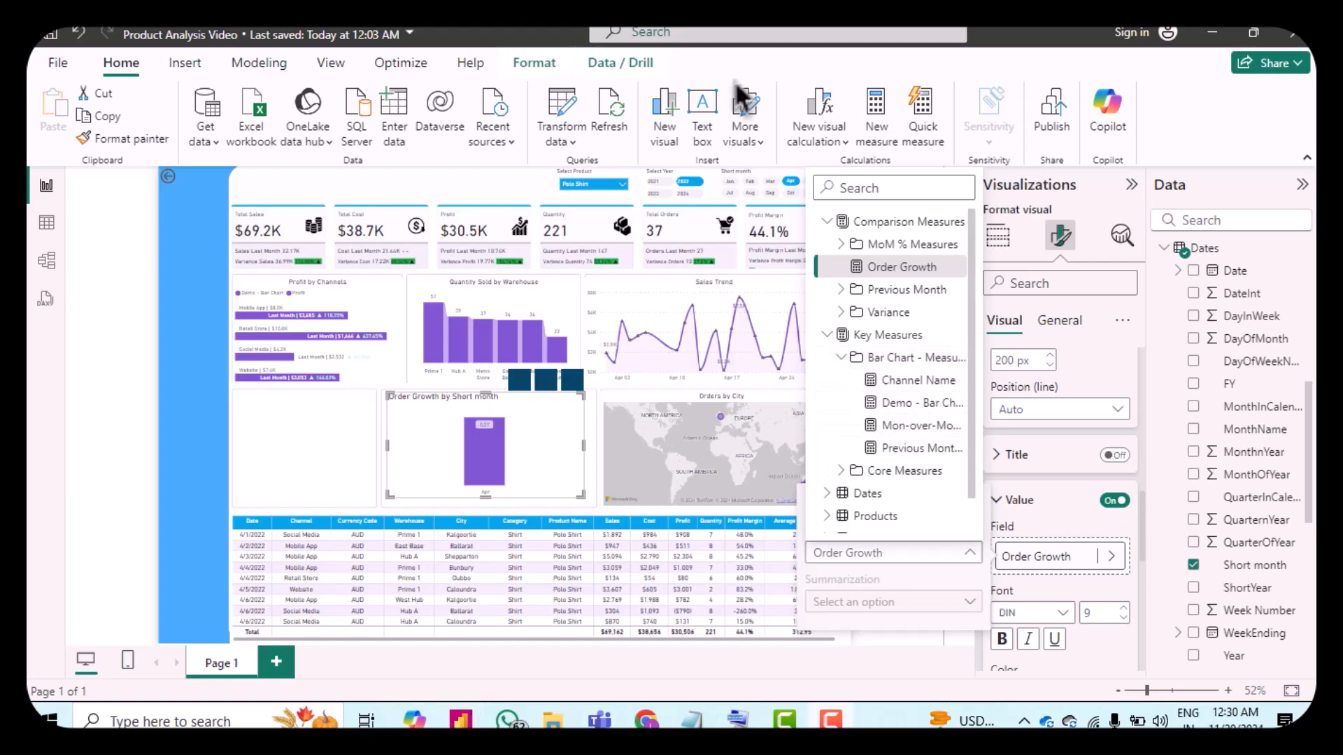
{"action": "left_click", "coordinate": [843, 246]}
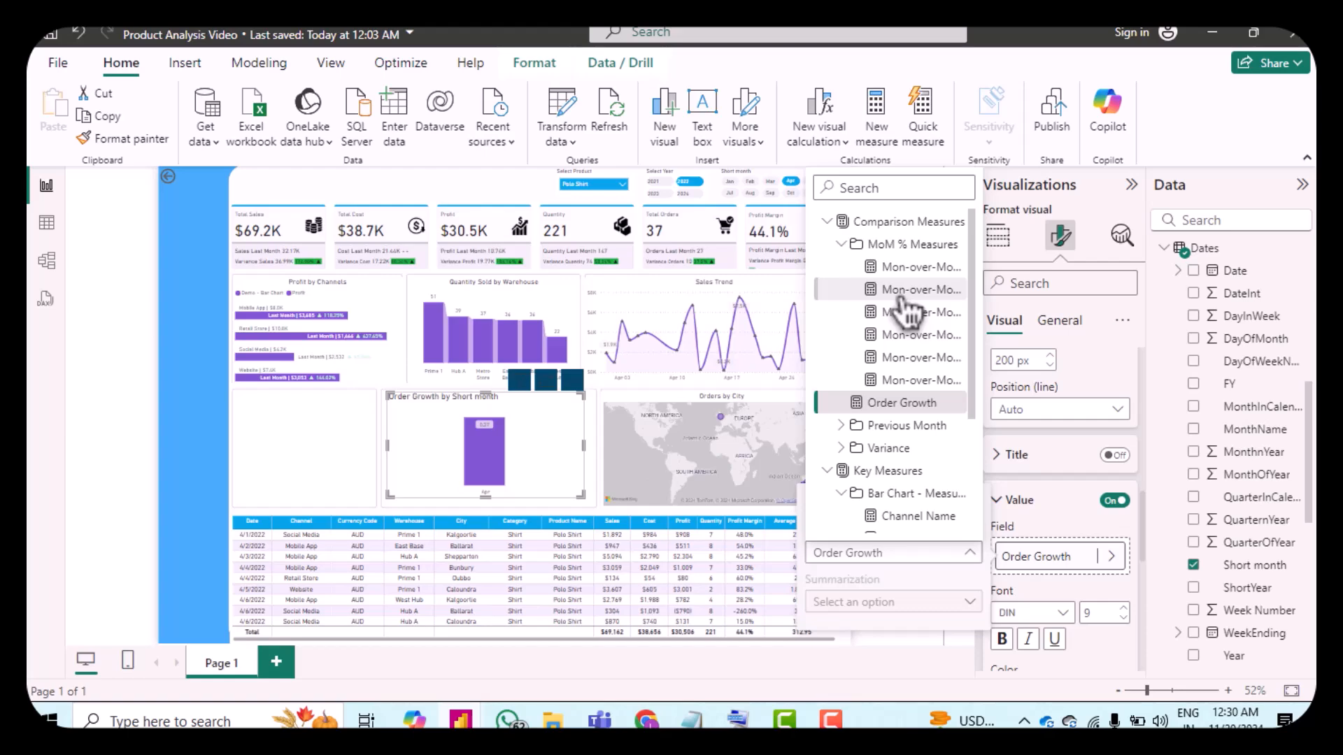
{"action": "left_click", "coordinate": [907, 290]}
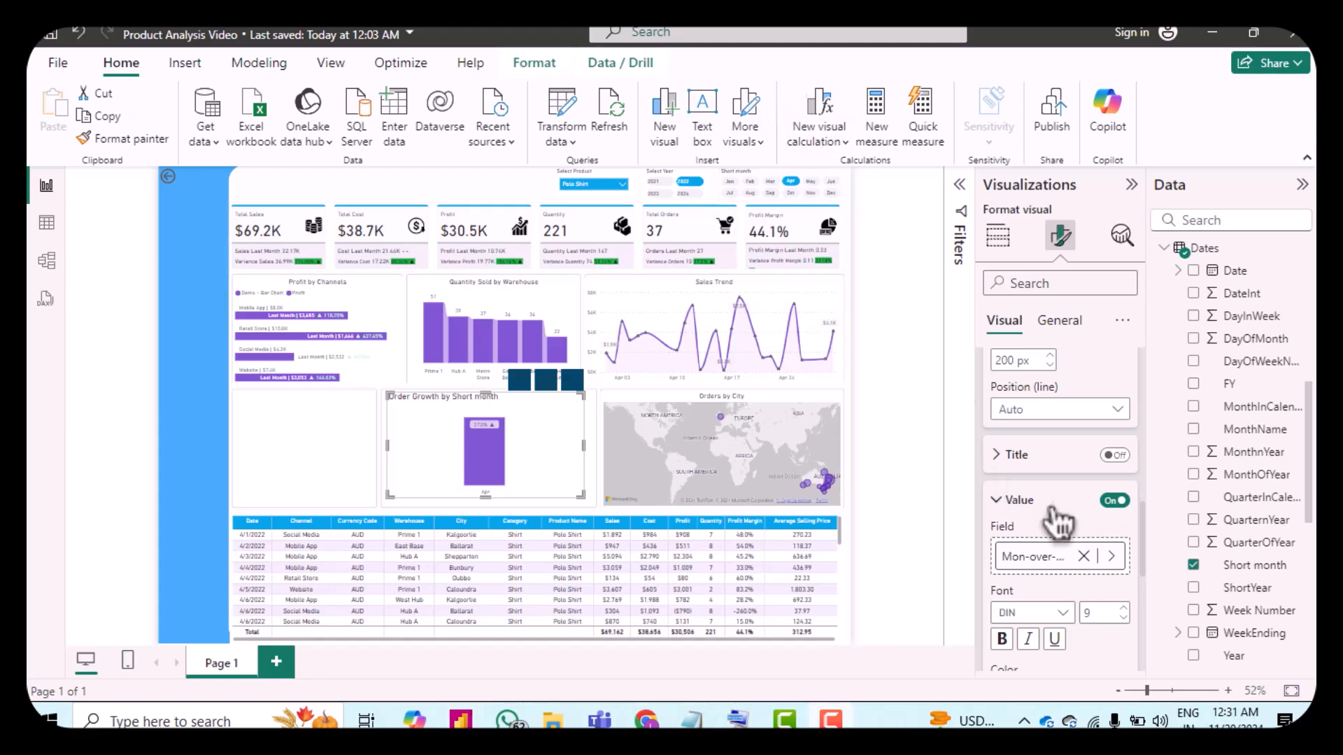
{"action": "scroll", "coordinate": [1057, 521], "scroll_direction": "down", "scroll_amount": 2}
{"action": "scroll", "coordinate": [1057, 521], "scroll_direction": "down", "scroll_amount": 5}
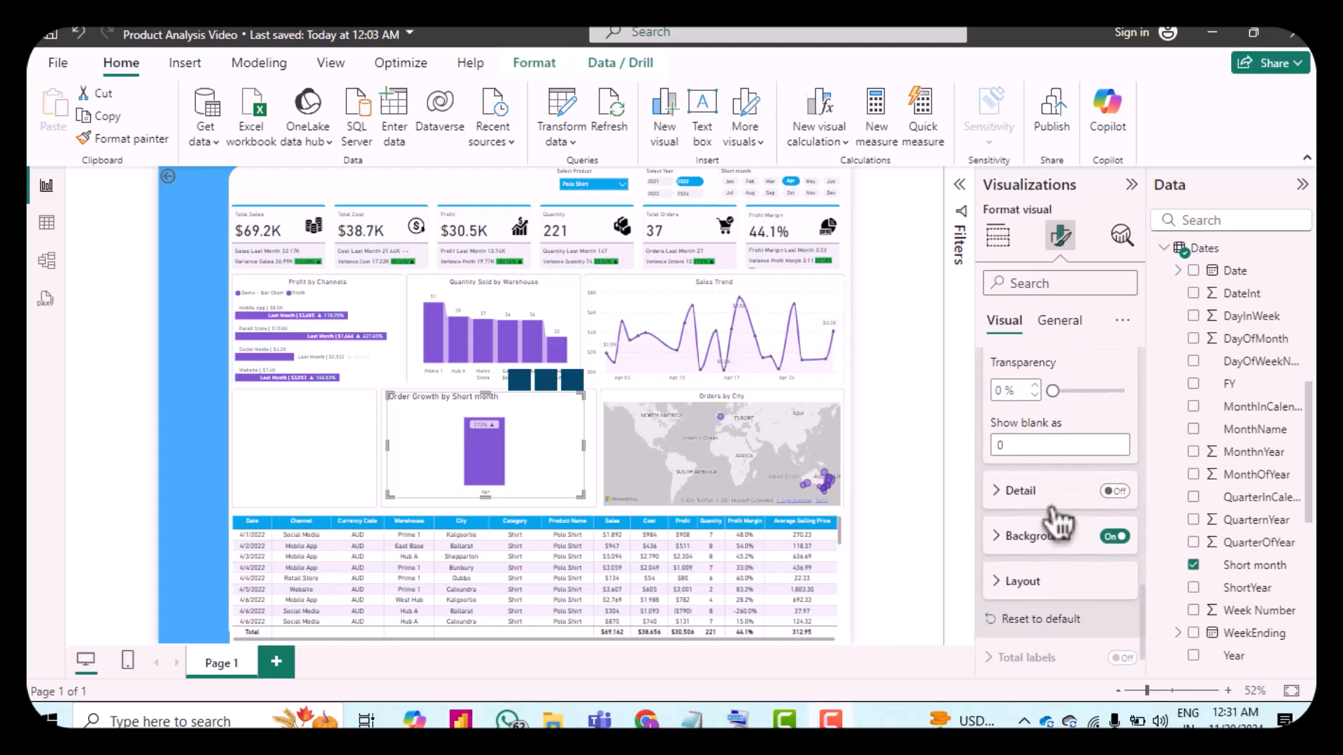
{"action": "left_click", "coordinate": [1017, 535]}
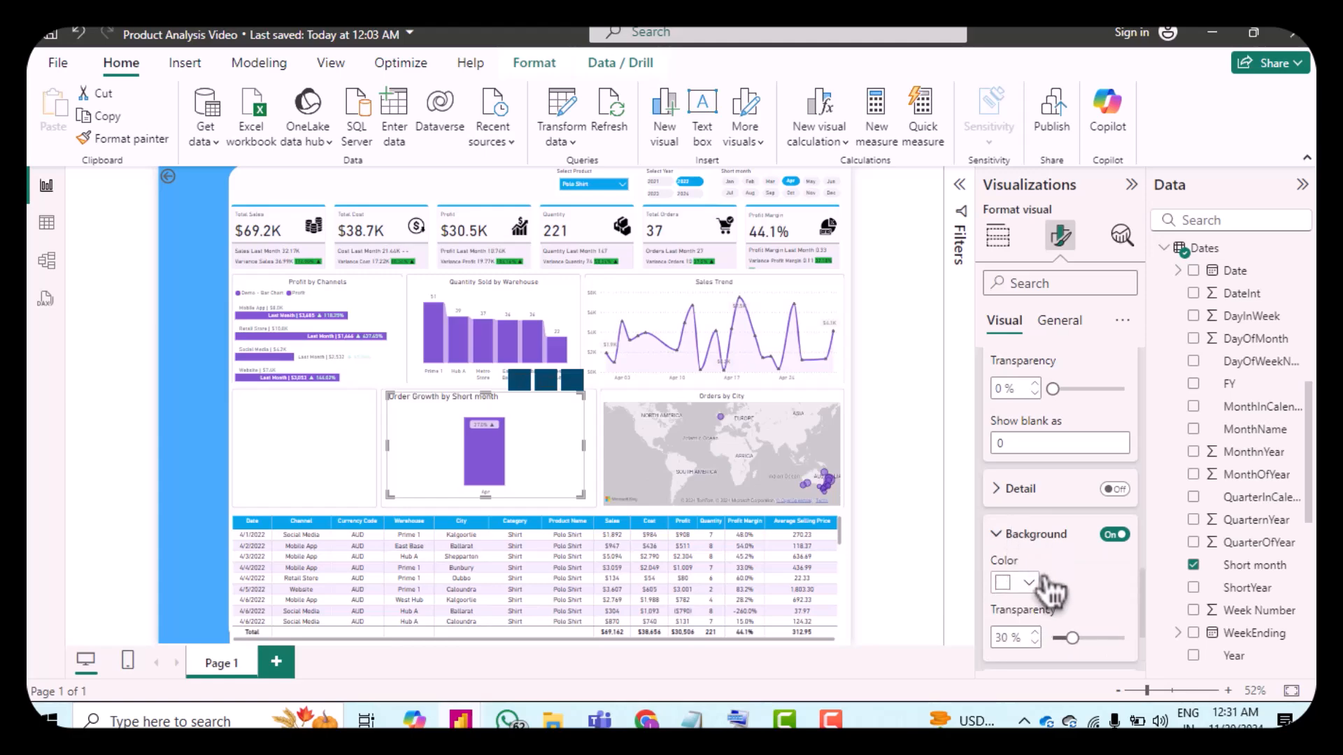
{"action": "scroll", "coordinate": [1049, 587], "scroll_direction": "down", "scroll_amount": 2}
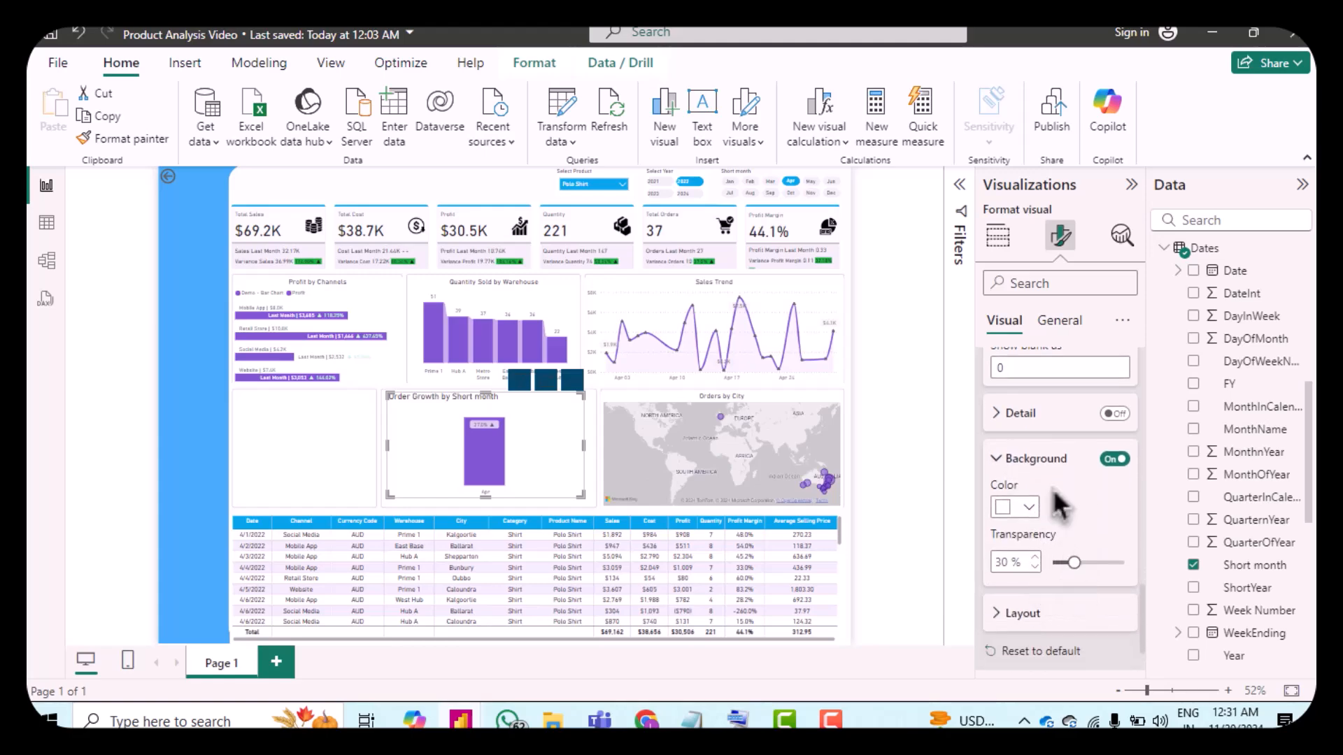
{"action": "scroll", "coordinate": [1055, 498], "scroll_direction": "down", "scroll_amount": 1}
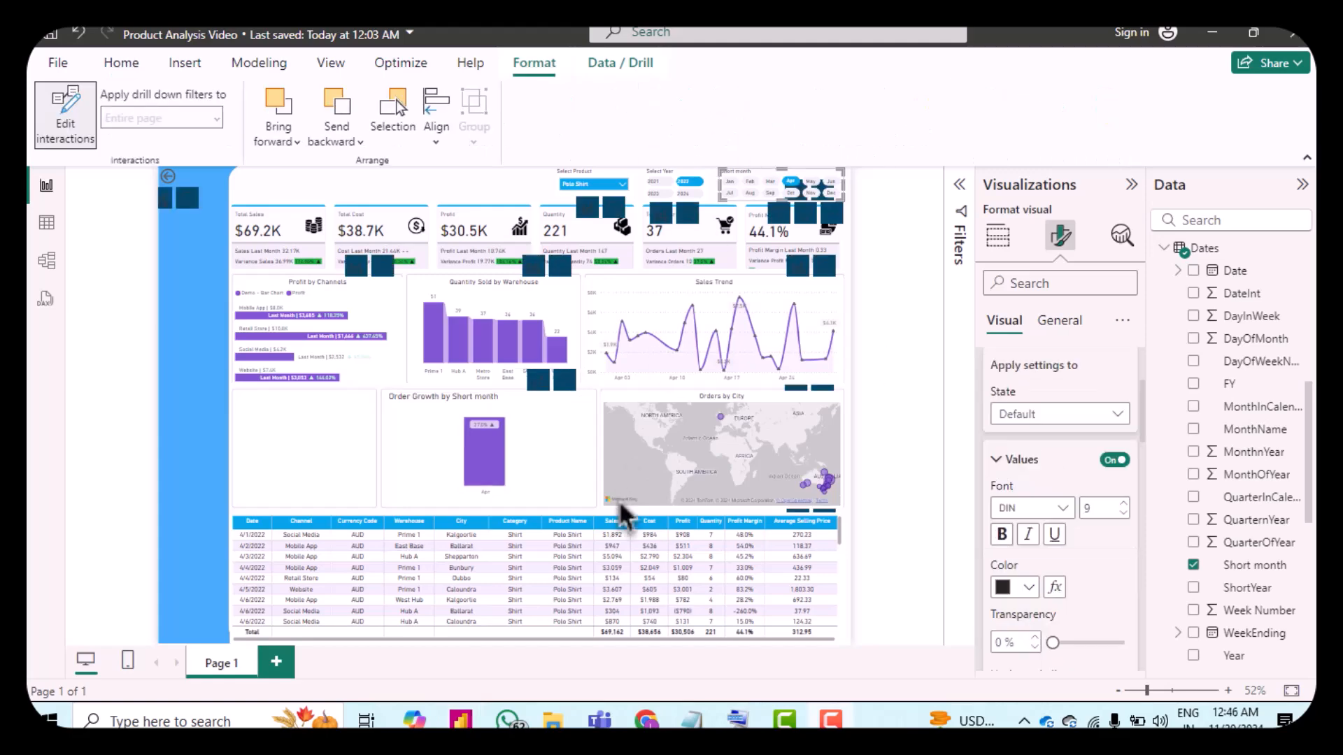
{"action": "left_click", "coordinate": [549, 492]}
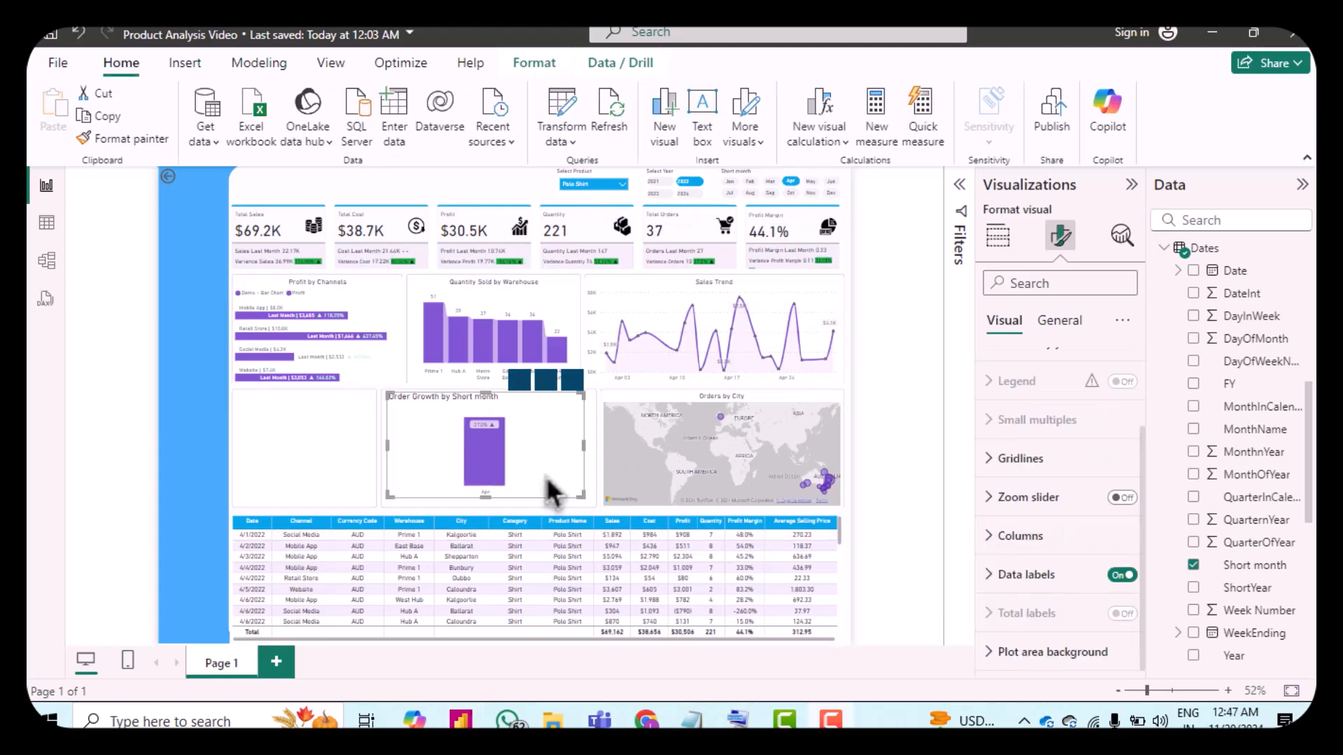
Step: Set the Short month slicer to have no interaction with the Order Growth by Short month chart
{"action": "left_click", "coordinate": [763, 180]}
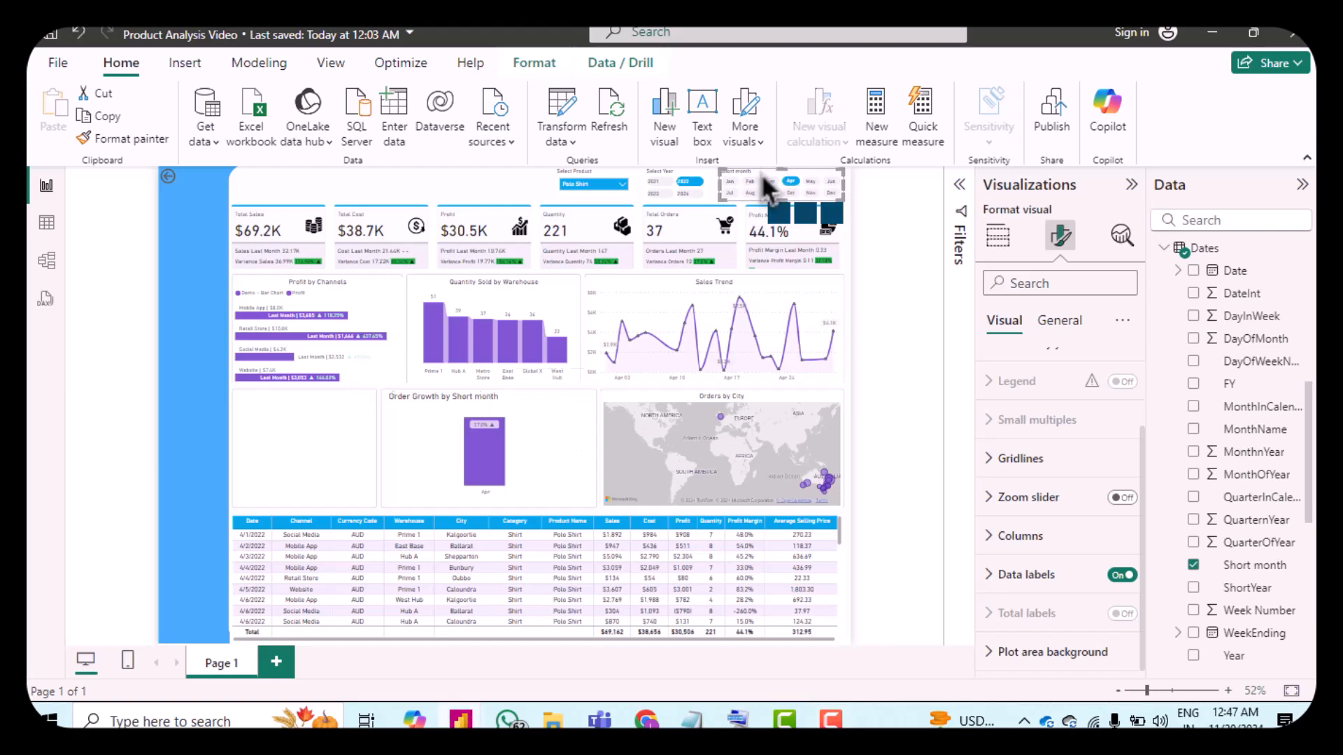
{"action": "left_click", "coordinate": [531, 63]}
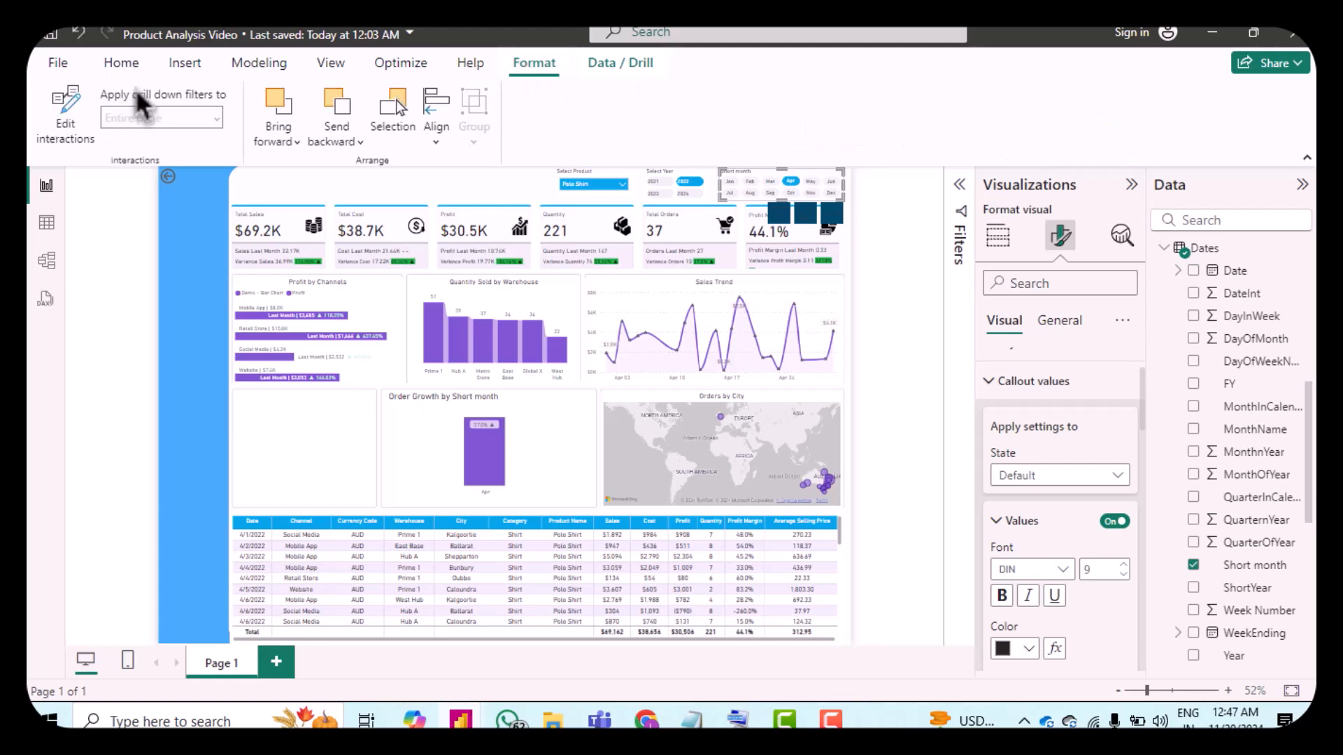
{"action": "left_click", "coordinate": [79, 113]}
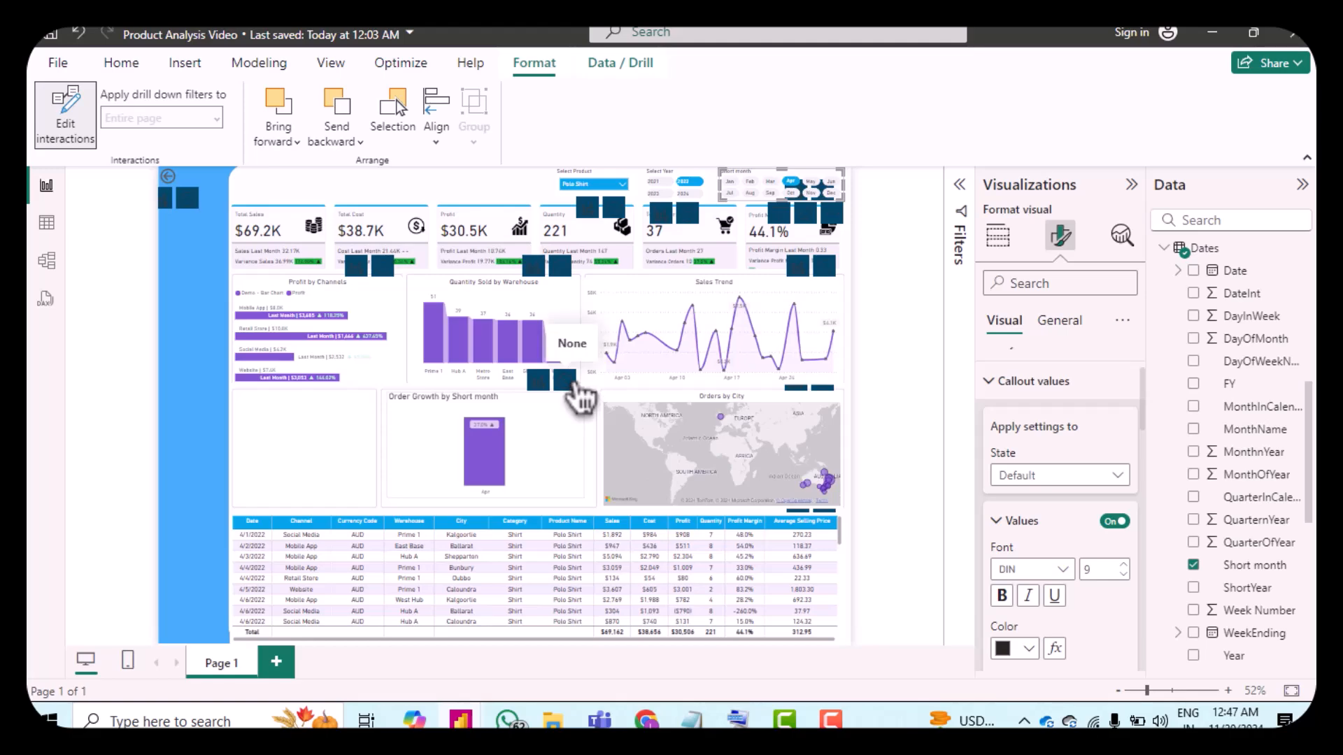
{"action": "left_click", "coordinate": [568, 383]}
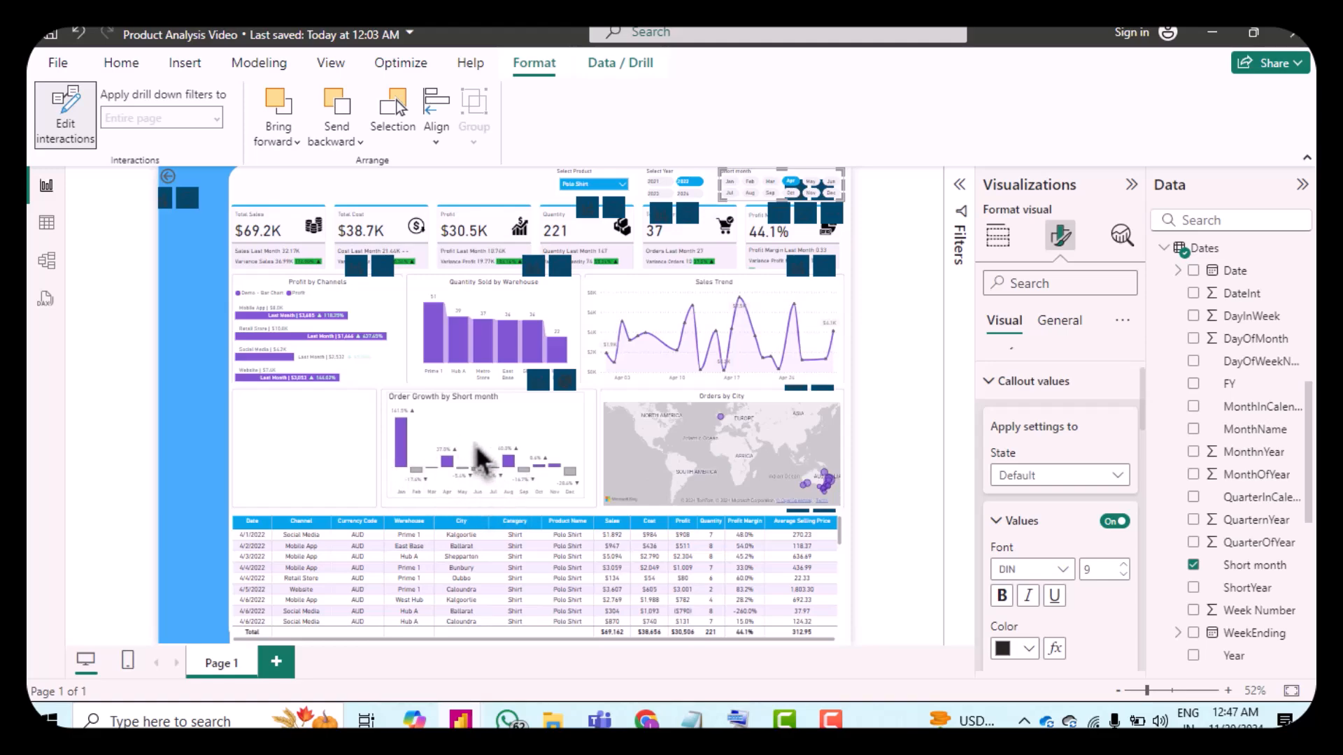
{"action": "left_click", "coordinate": [69, 140]}
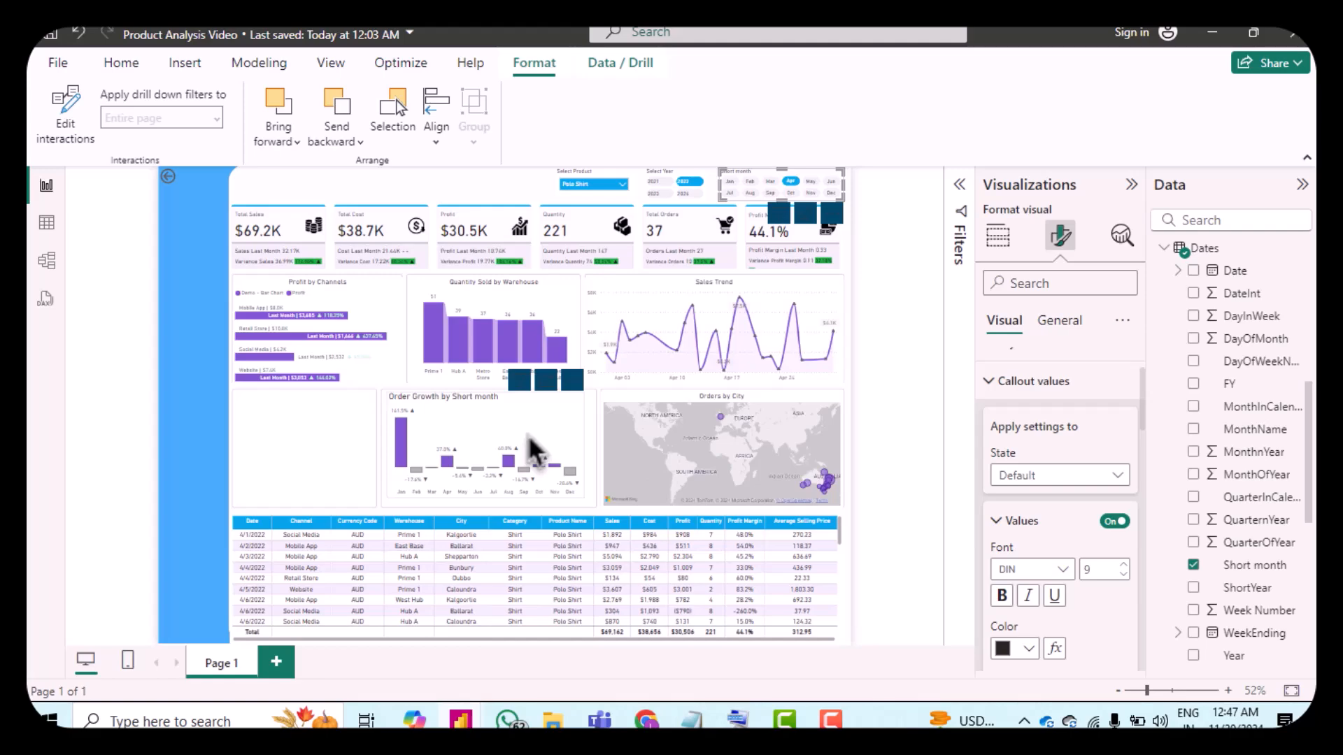
Step: Open conditional formatting for the chart's data label value color and base it on Variance Orders
{"action": "left_click", "coordinate": [488, 426]}
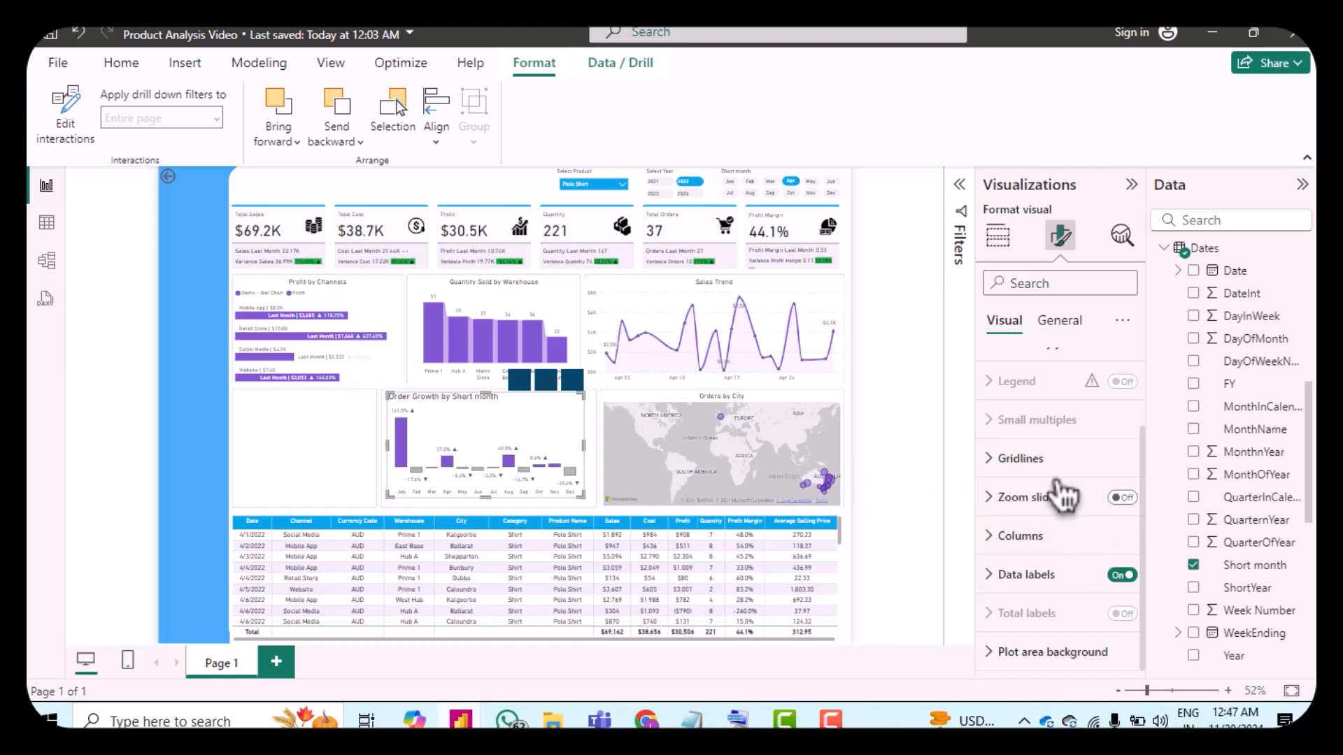
{"action": "scroll", "coordinate": [1053, 496], "scroll_direction": "up", "scroll_amount": 3}
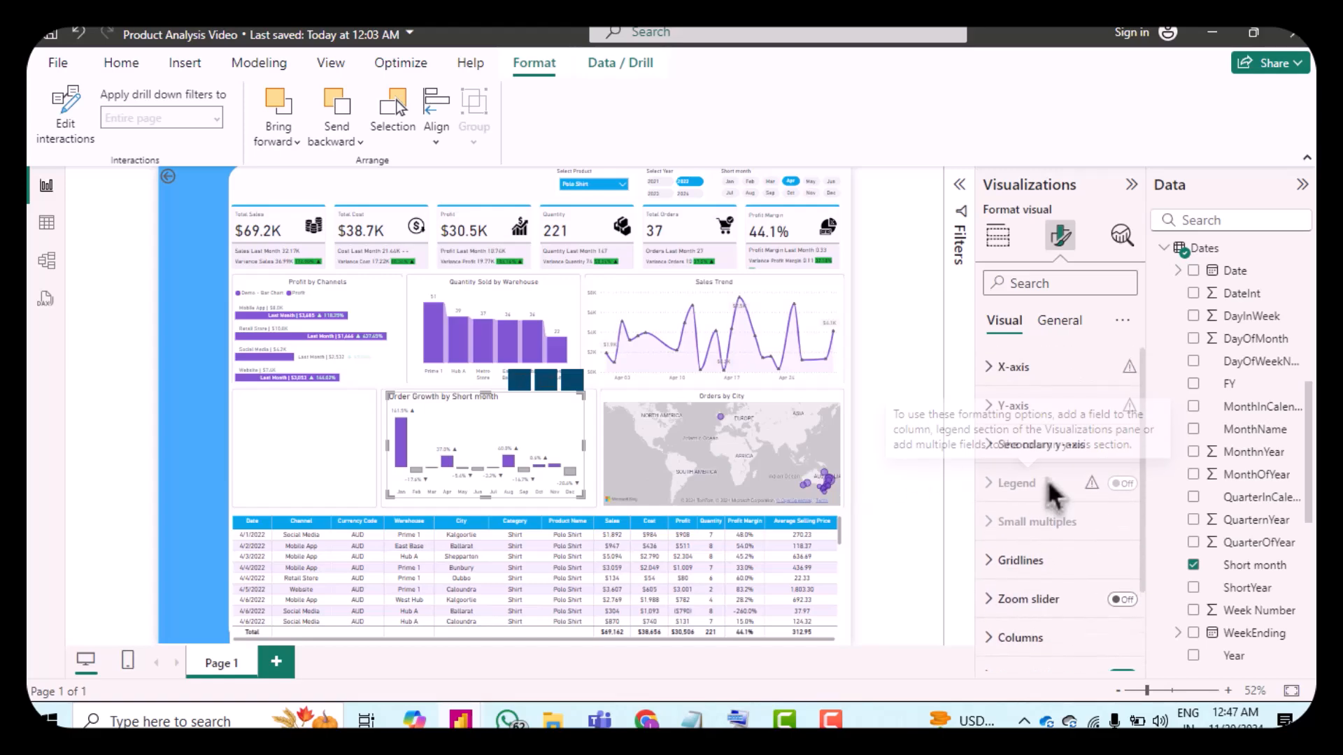
{"action": "scroll", "coordinate": [1052, 483], "scroll_direction": "down", "scroll_amount": 10}
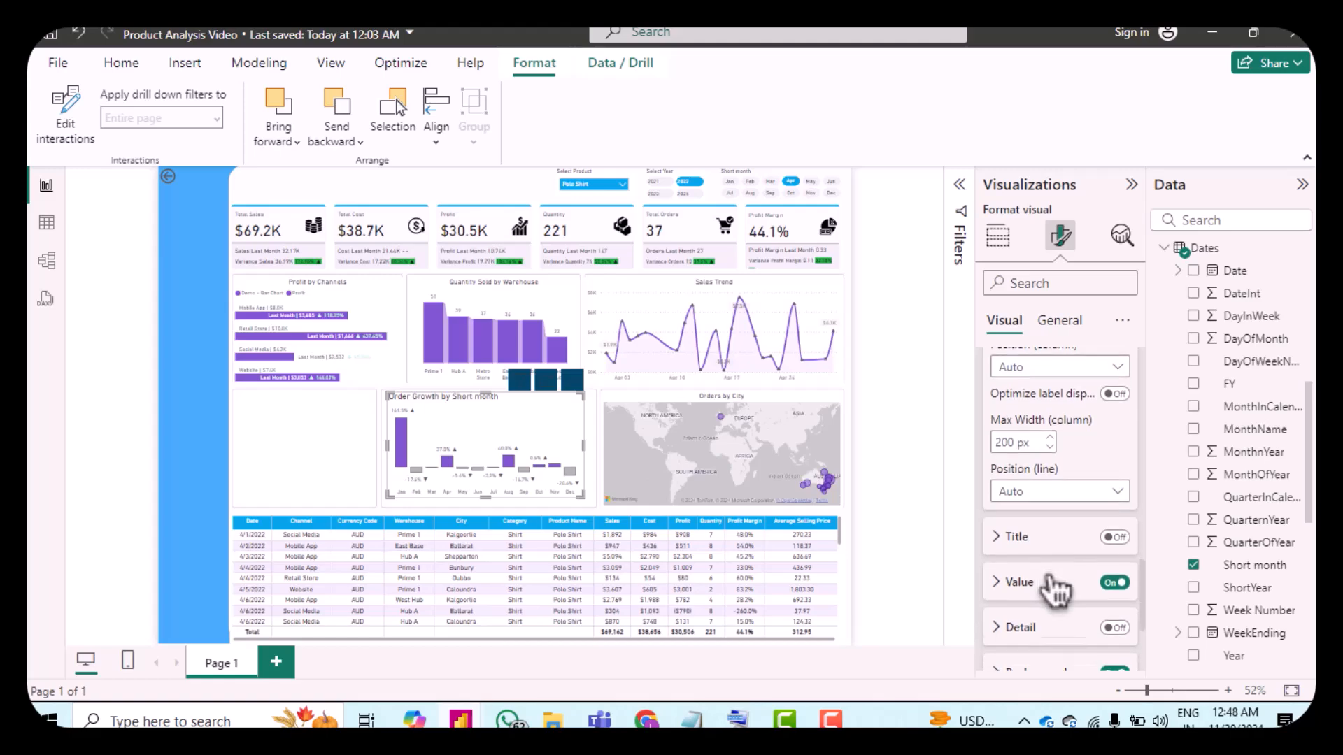
{"action": "left_click", "coordinate": [1007, 497]}
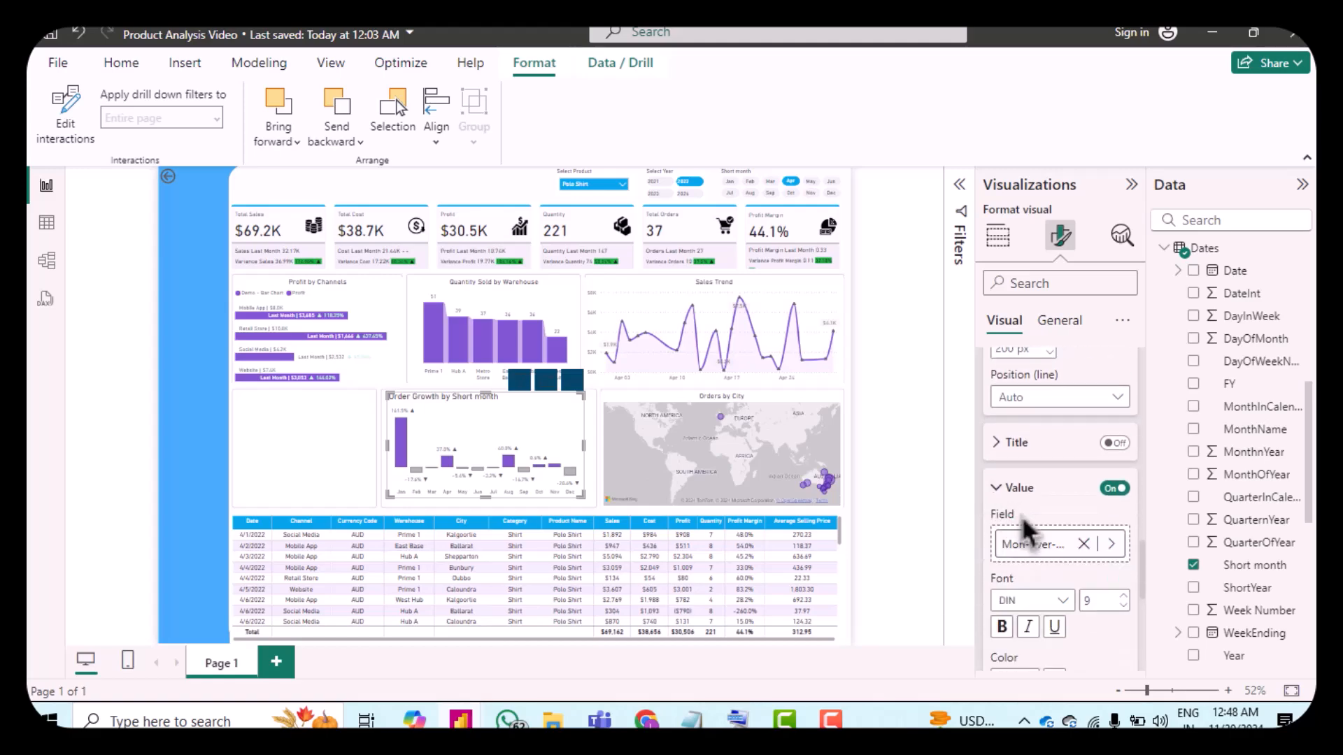
{"action": "scroll", "coordinate": [1028, 507], "scroll_direction": "down", "scroll_amount": 3}
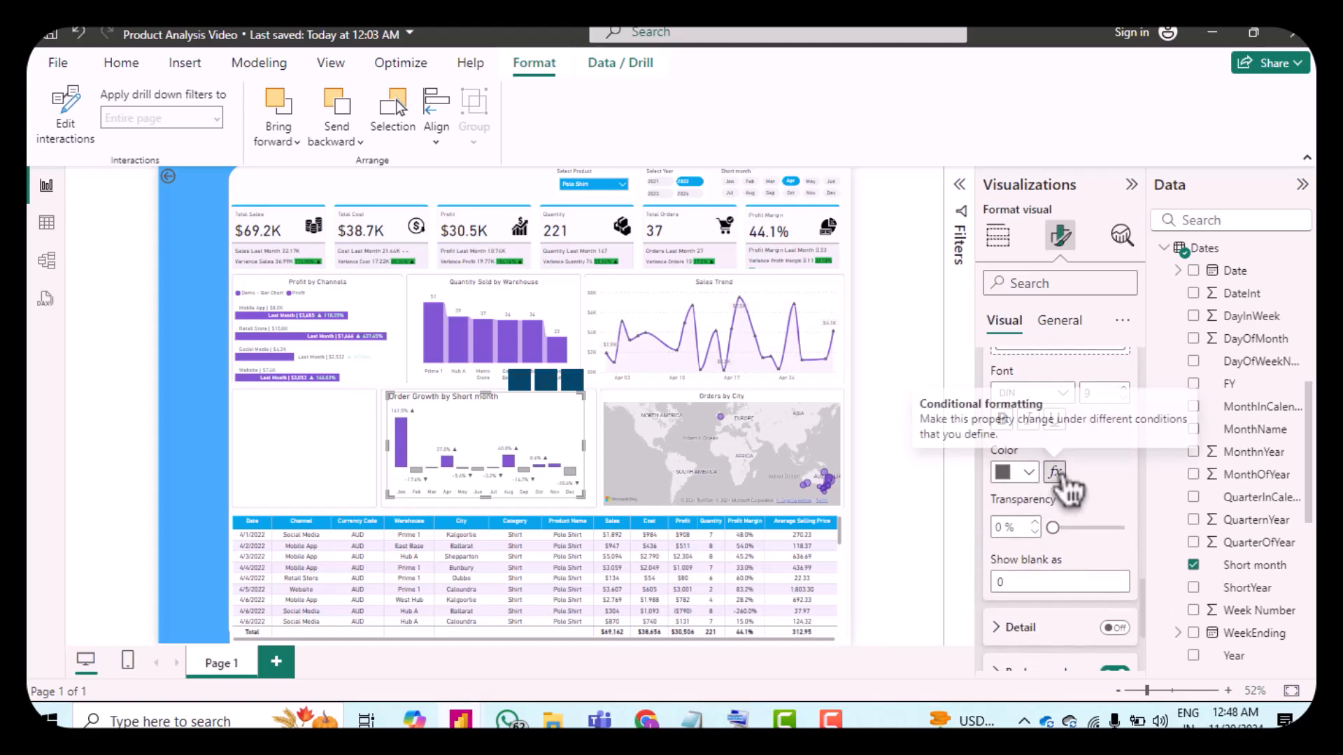
{"action": "left_click", "coordinate": [1055, 473]}
{"action": "left_click", "coordinate": [419, 239]}
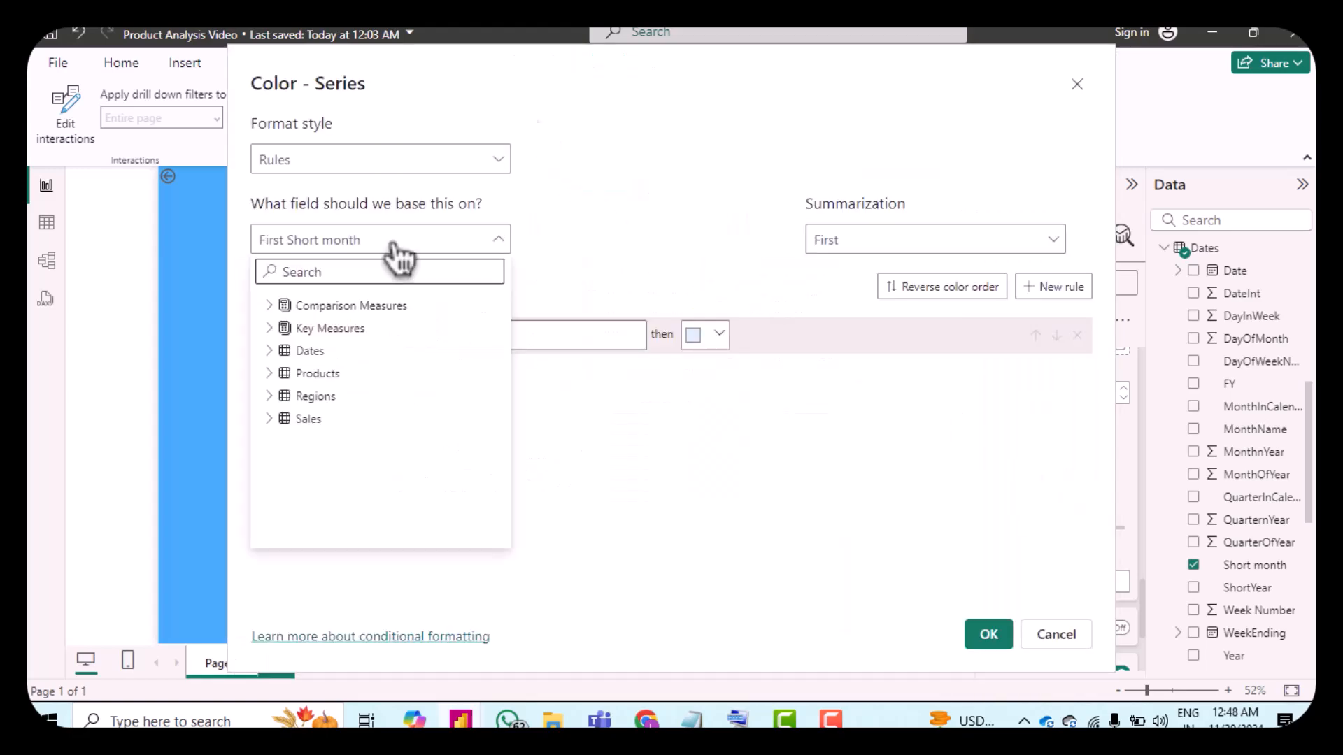
{"action": "left_click", "coordinate": [277, 312]}
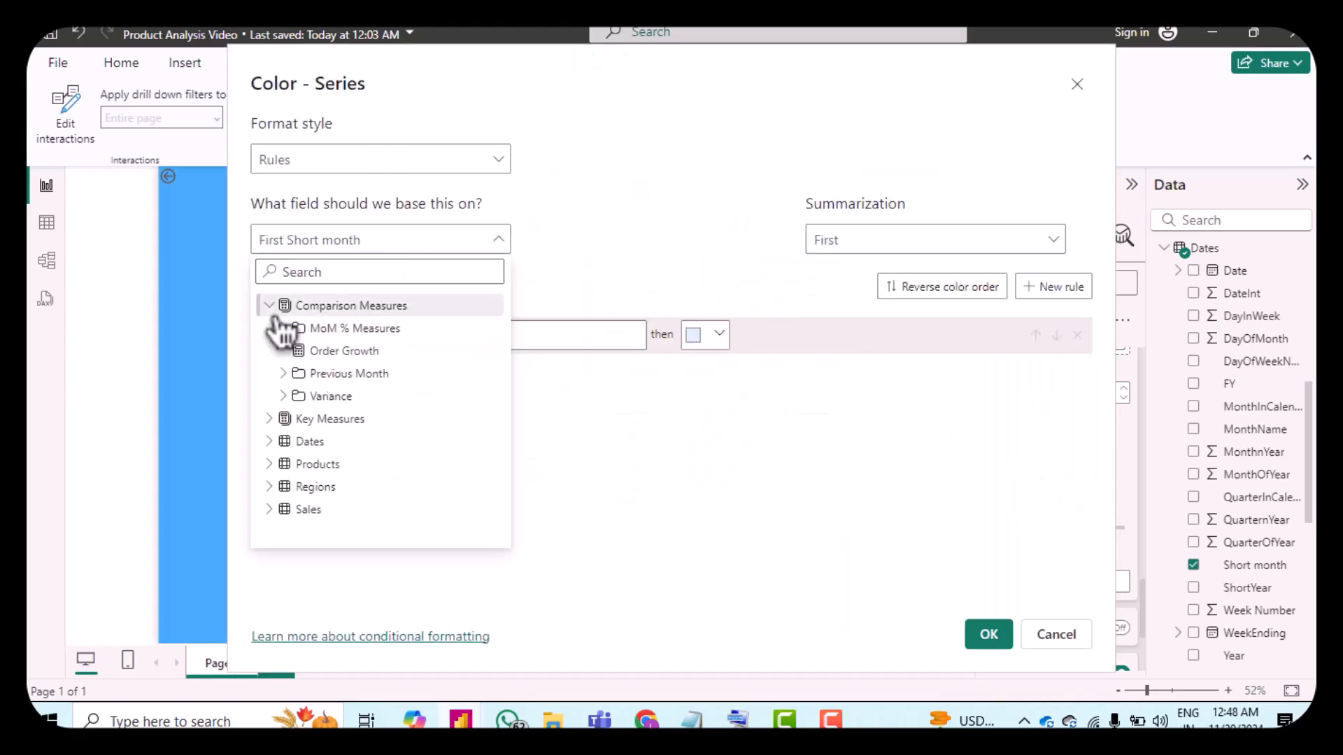
{"action": "left_click", "coordinate": [292, 395]}
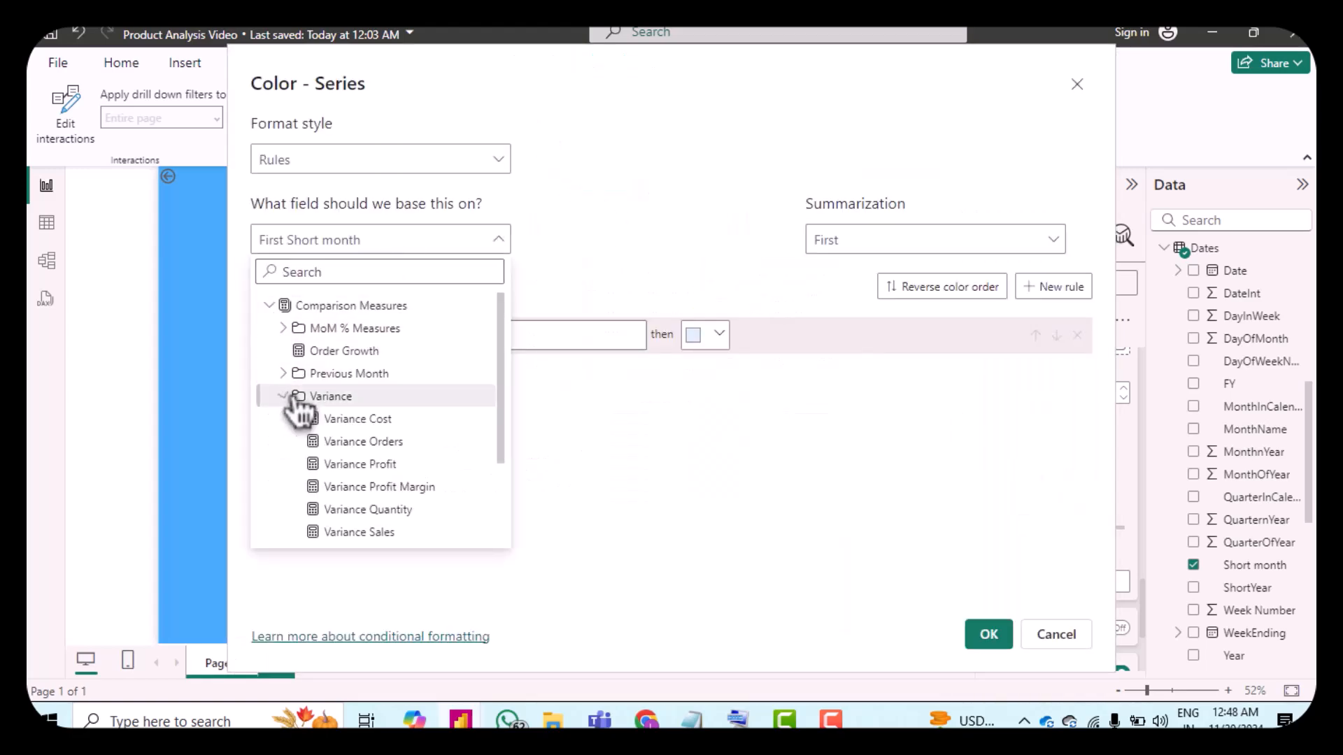
{"action": "left_click", "coordinate": [353, 441]}
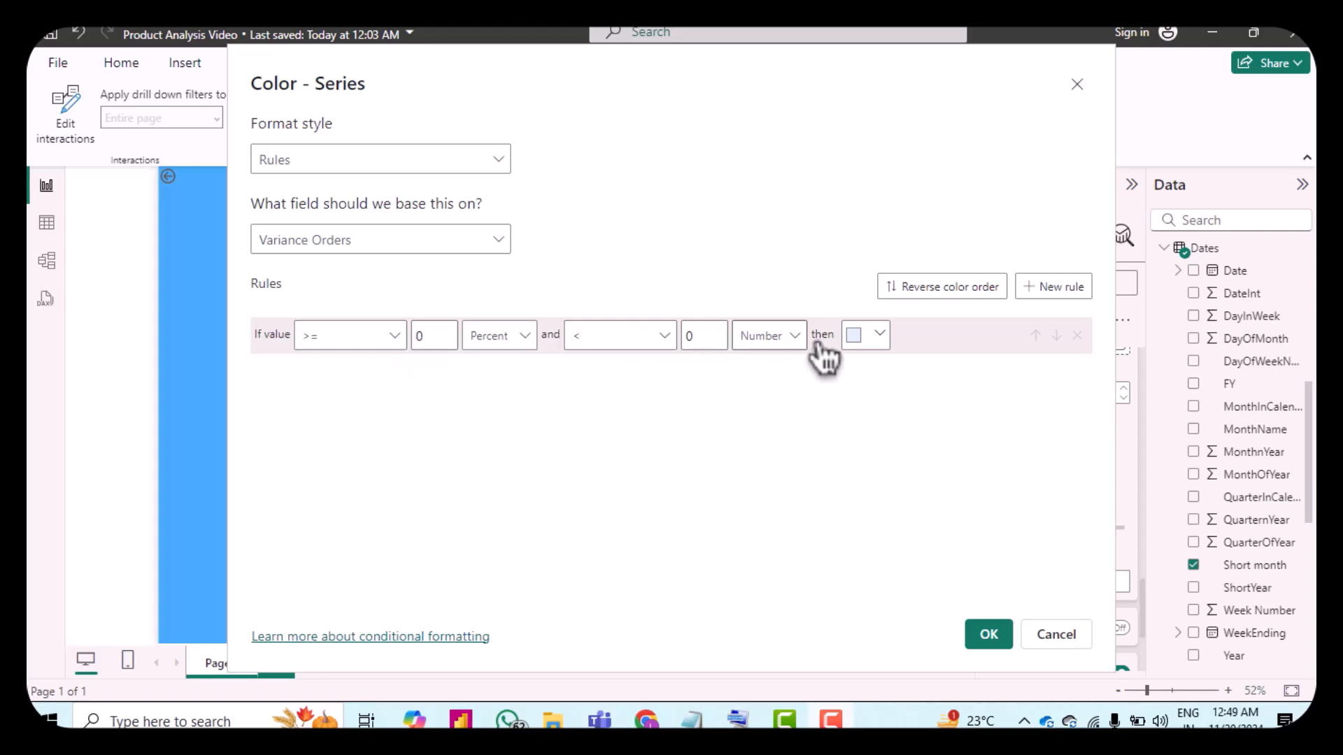
Step: Color the first rule orange-red (#E45525) and add a second color rule
{"action": "left_click", "coordinate": [865, 346]}
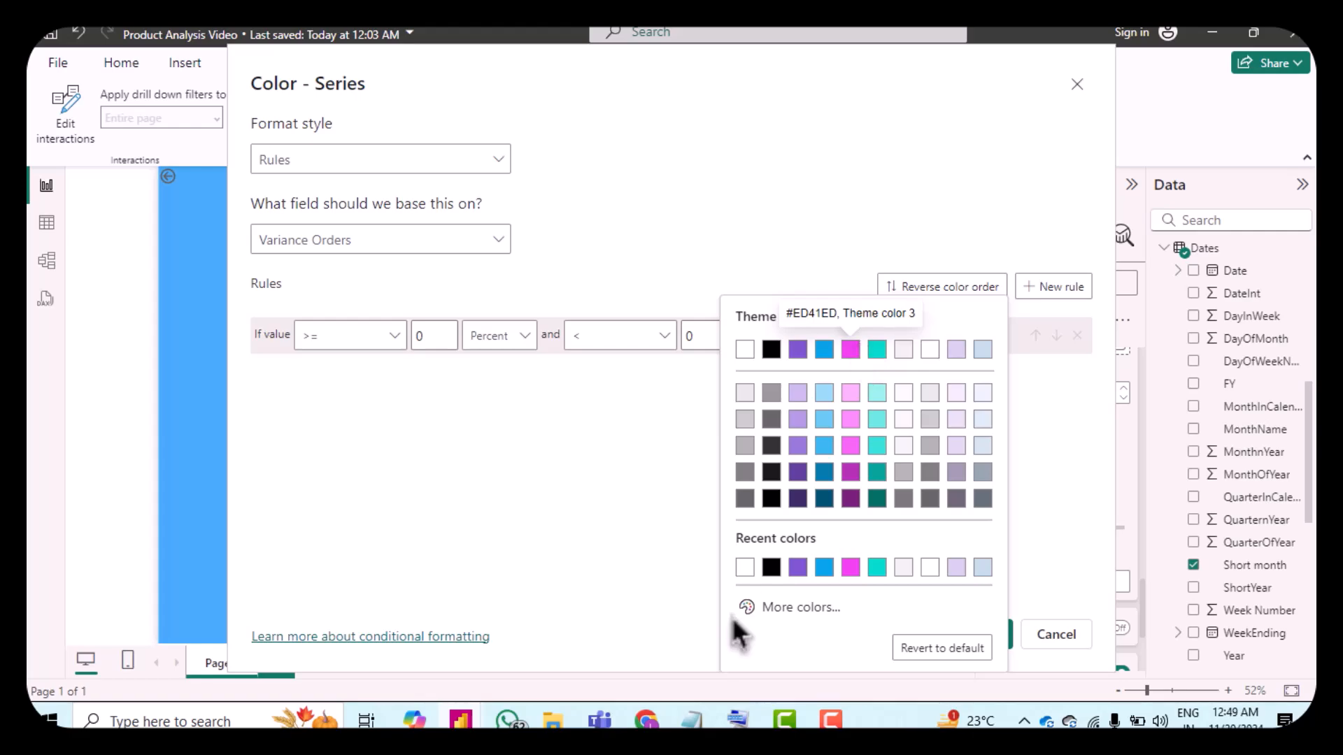
{"action": "left_click", "coordinate": [754, 615]}
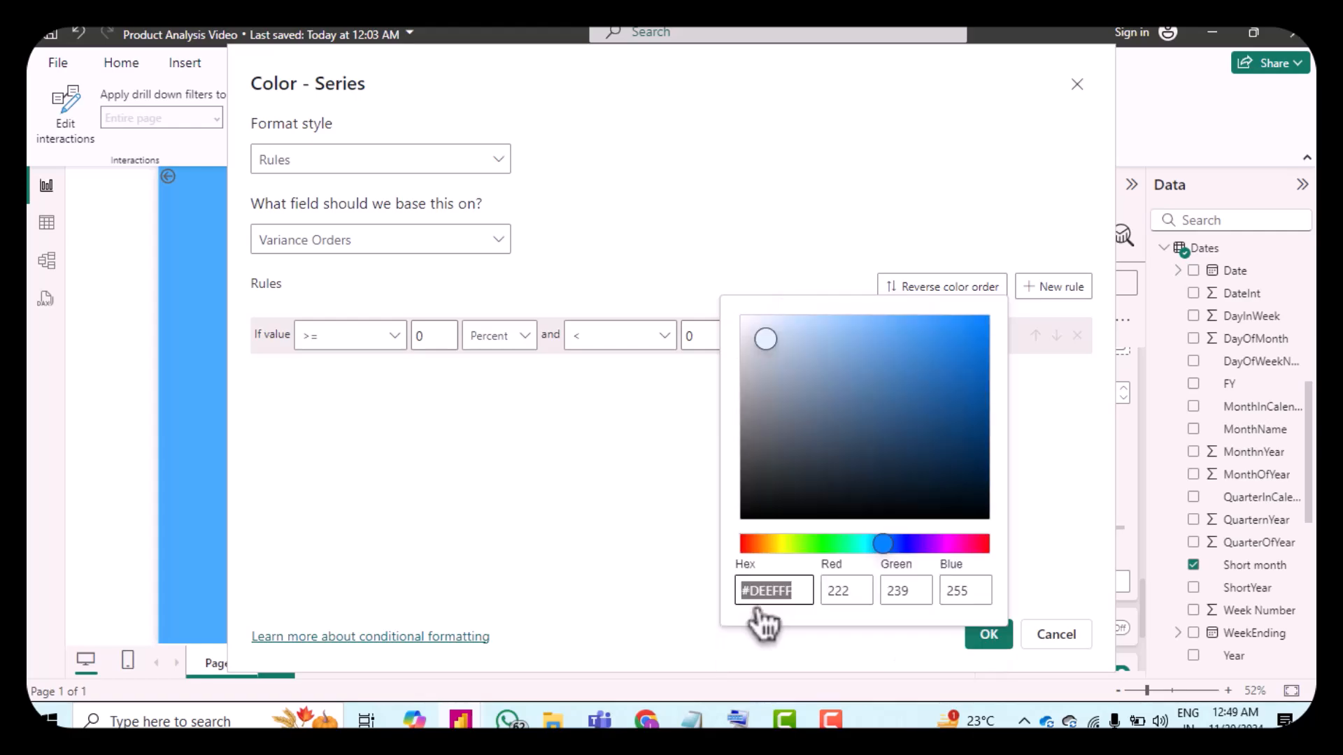
{"action": "left_click", "coordinate": [761, 543]}
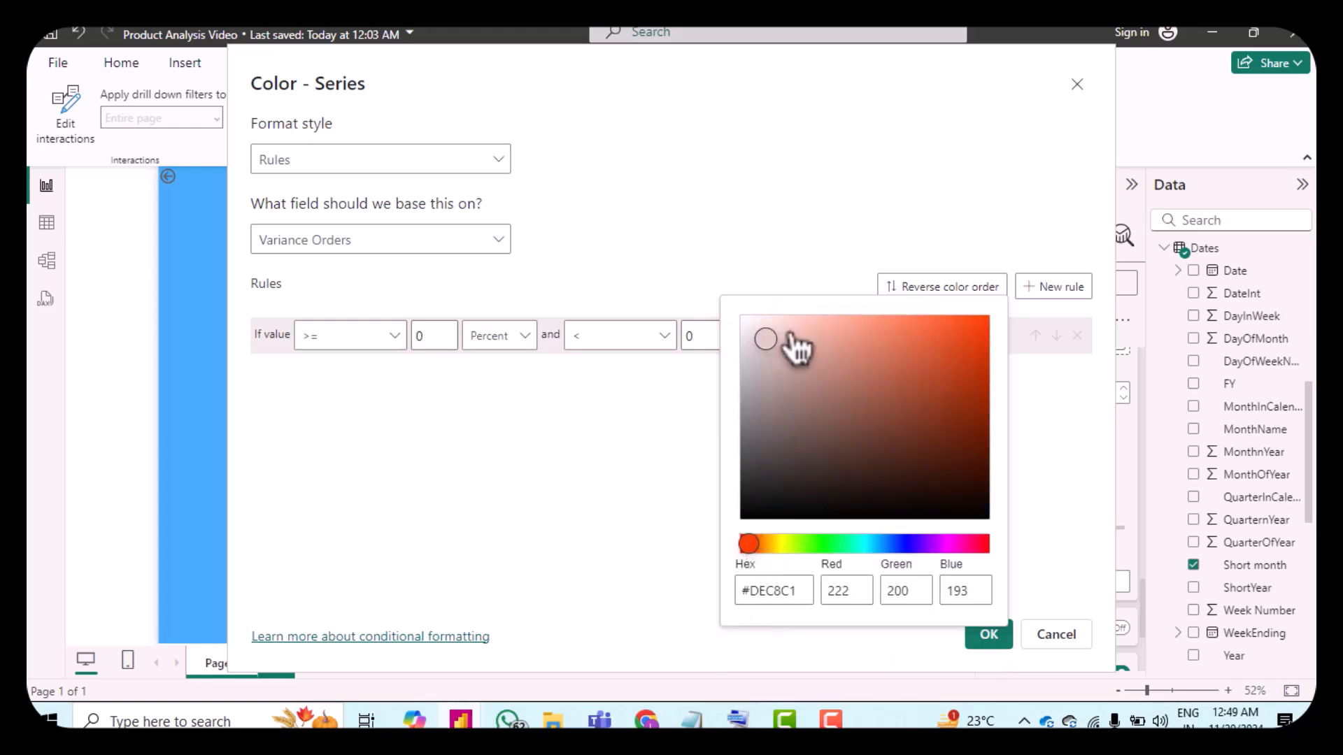
{"action": "left_click_drag", "start_coordinate": [773, 339], "coordinate": [959, 341]}
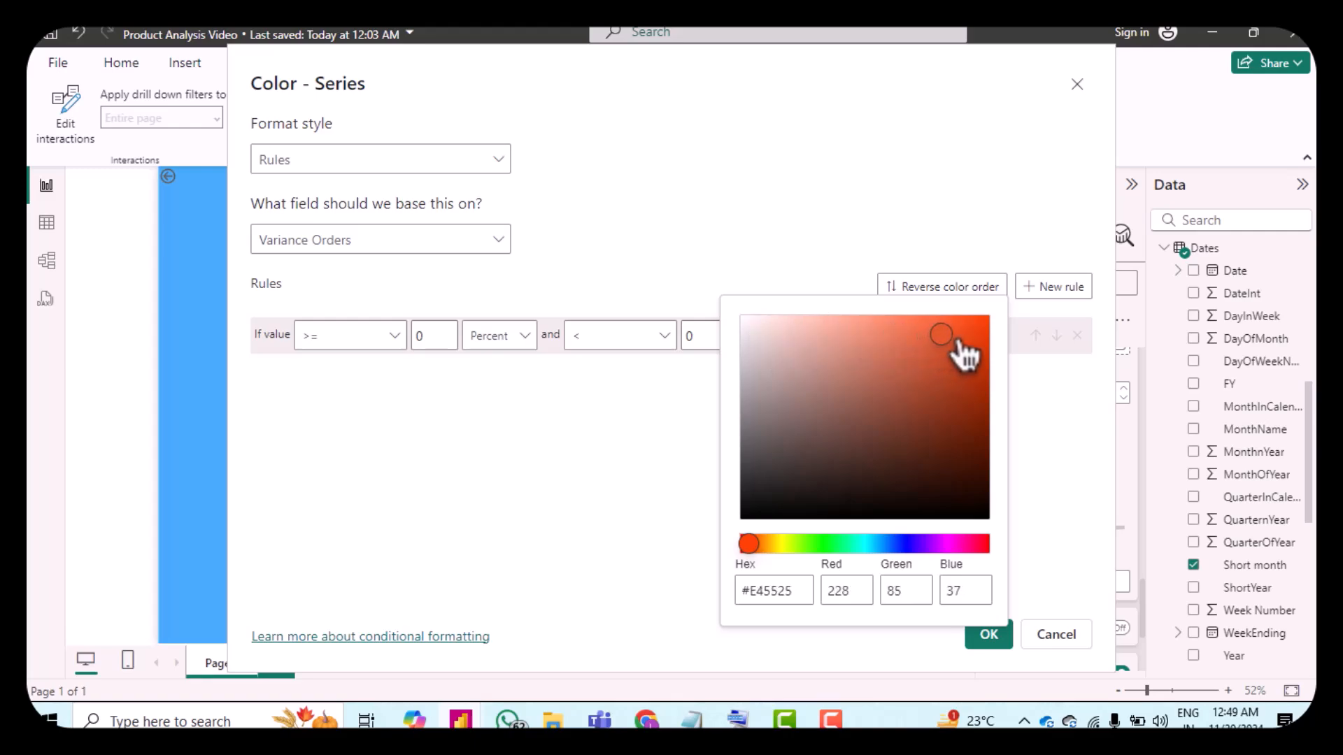
{"action": "left_click", "coordinate": [1085, 560]}
{"action": "left_click", "coordinate": [1056, 288]}
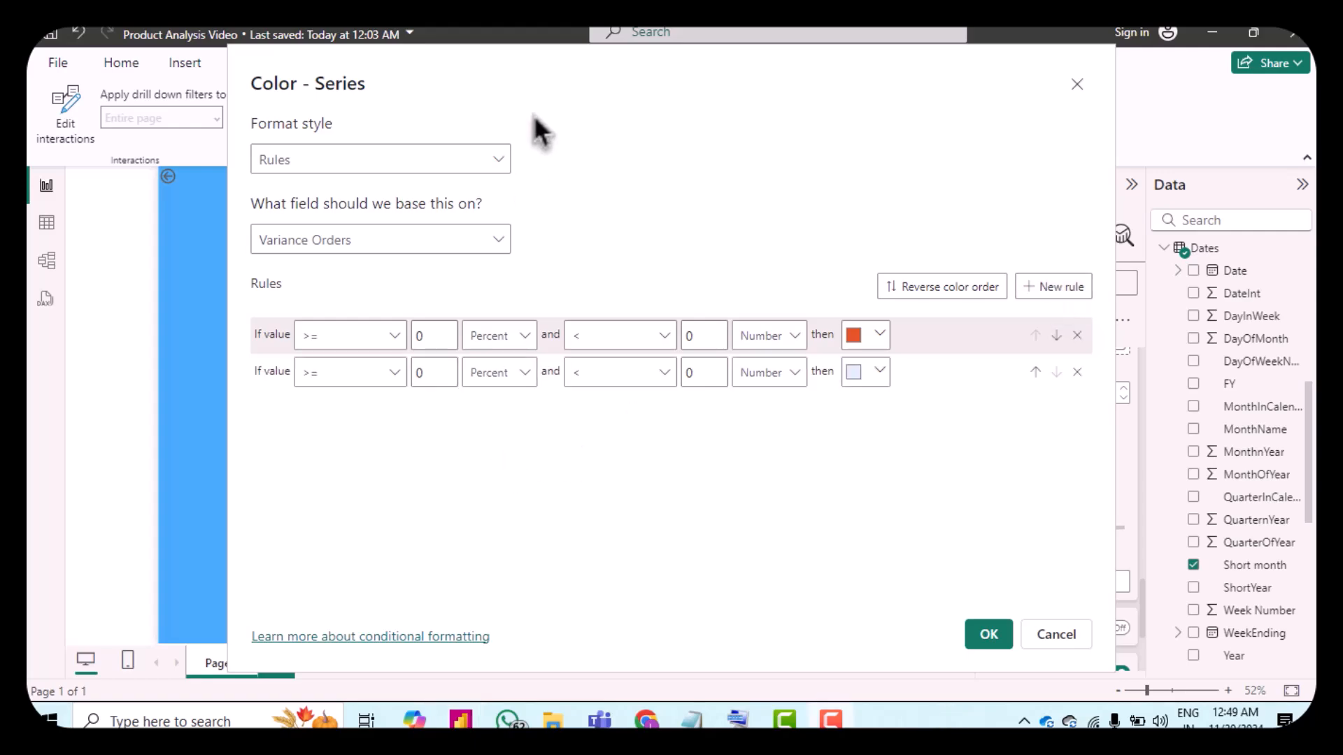
Step: Set the second color rule to values >= 0 as a Number and <= 100 as a Percent
{"action": "left_click", "coordinate": [521, 380]}
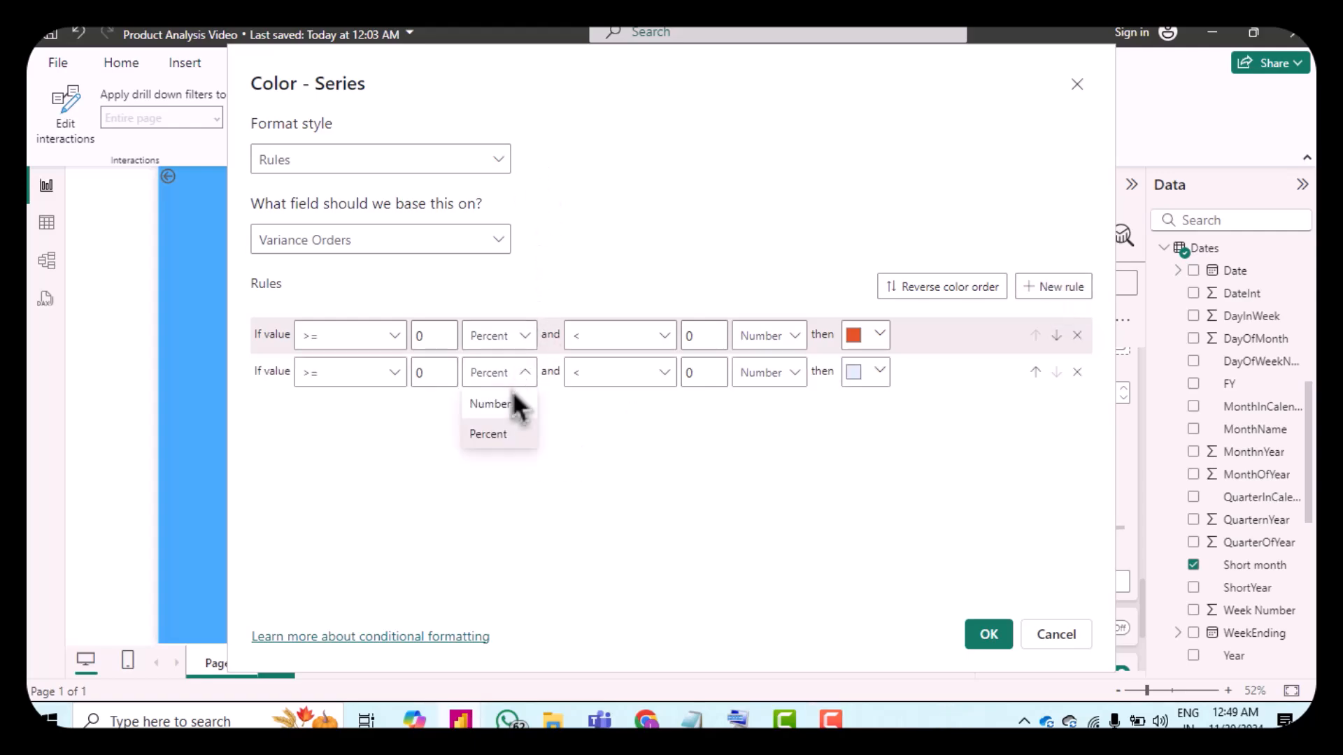
{"action": "left_click", "coordinate": [521, 404]}
{"action": "left_click", "coordinate": [710, 374]}
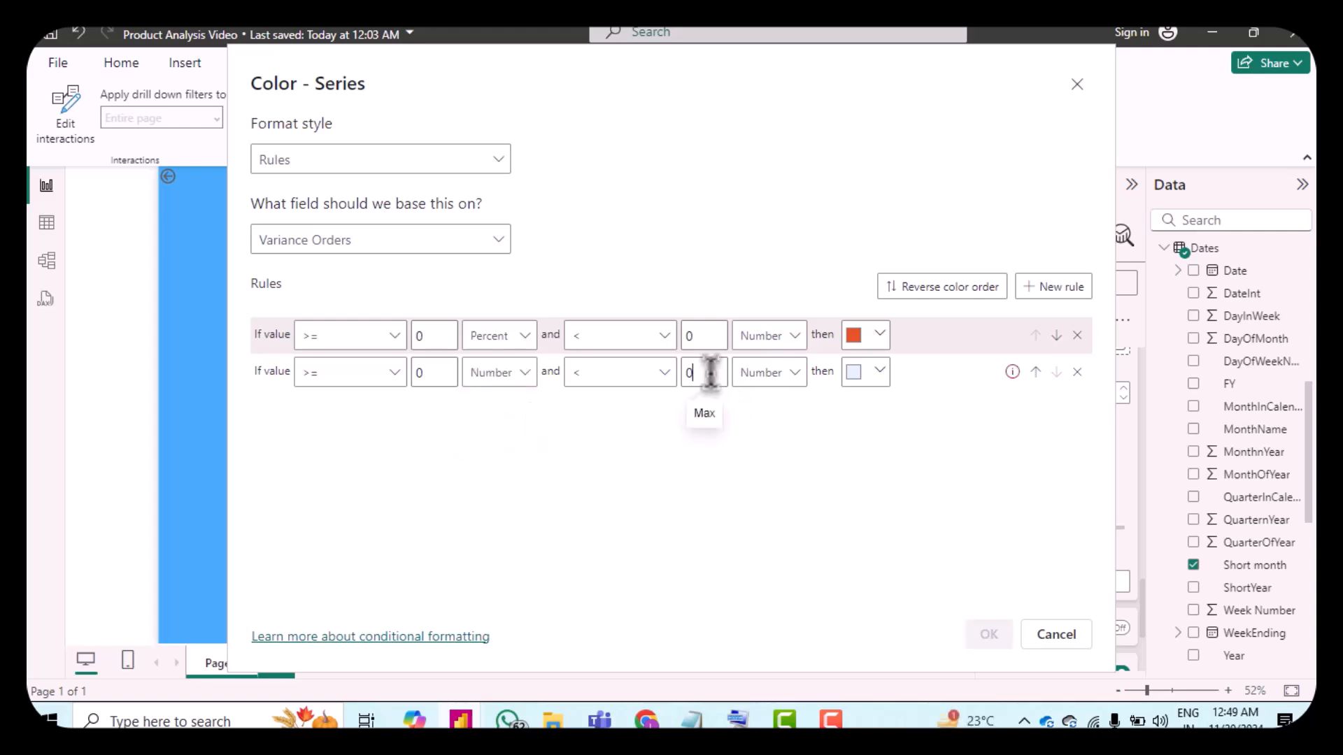
{"action": "left_click", "coordinate": [770, 378]}
{"action": "left_click", "coordinate": [766, 439]}
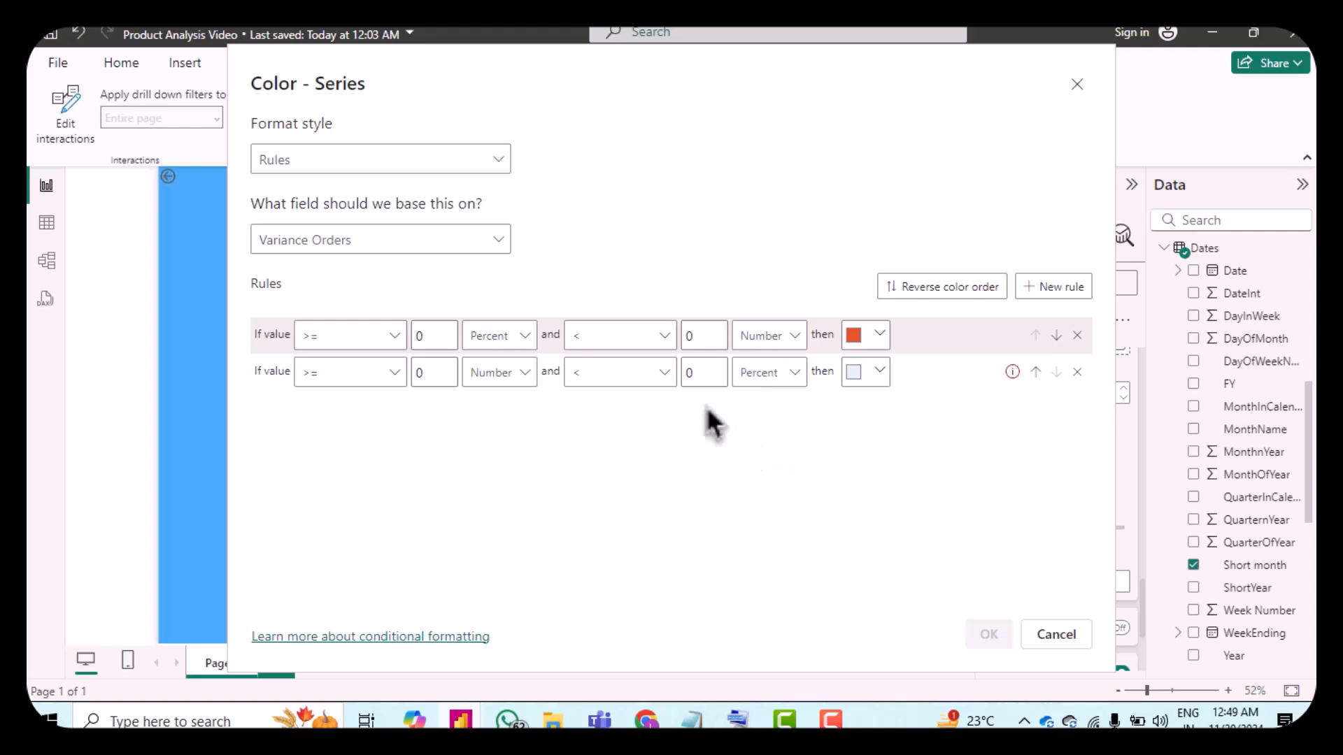
{"action": "left_click", "coordinate": [600, 379]}
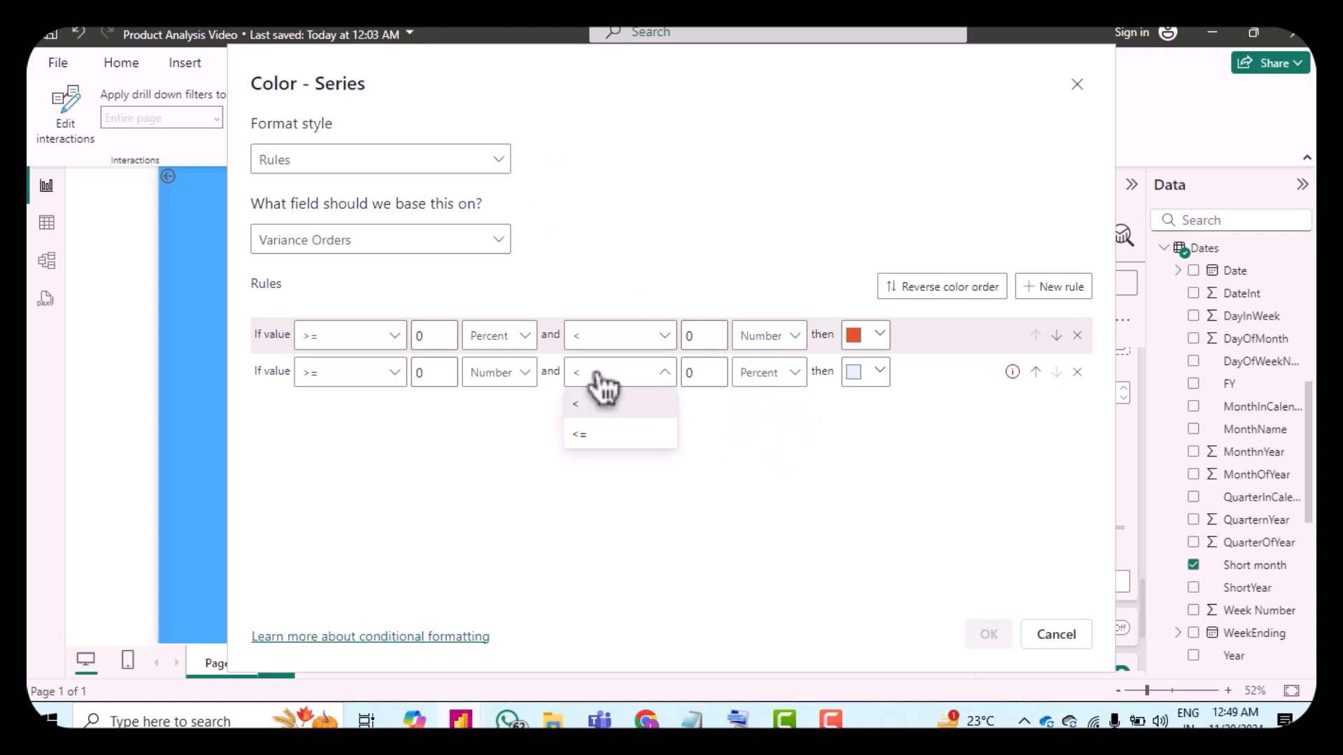
{"action": "left_click", "coordinate": [609, 441]}
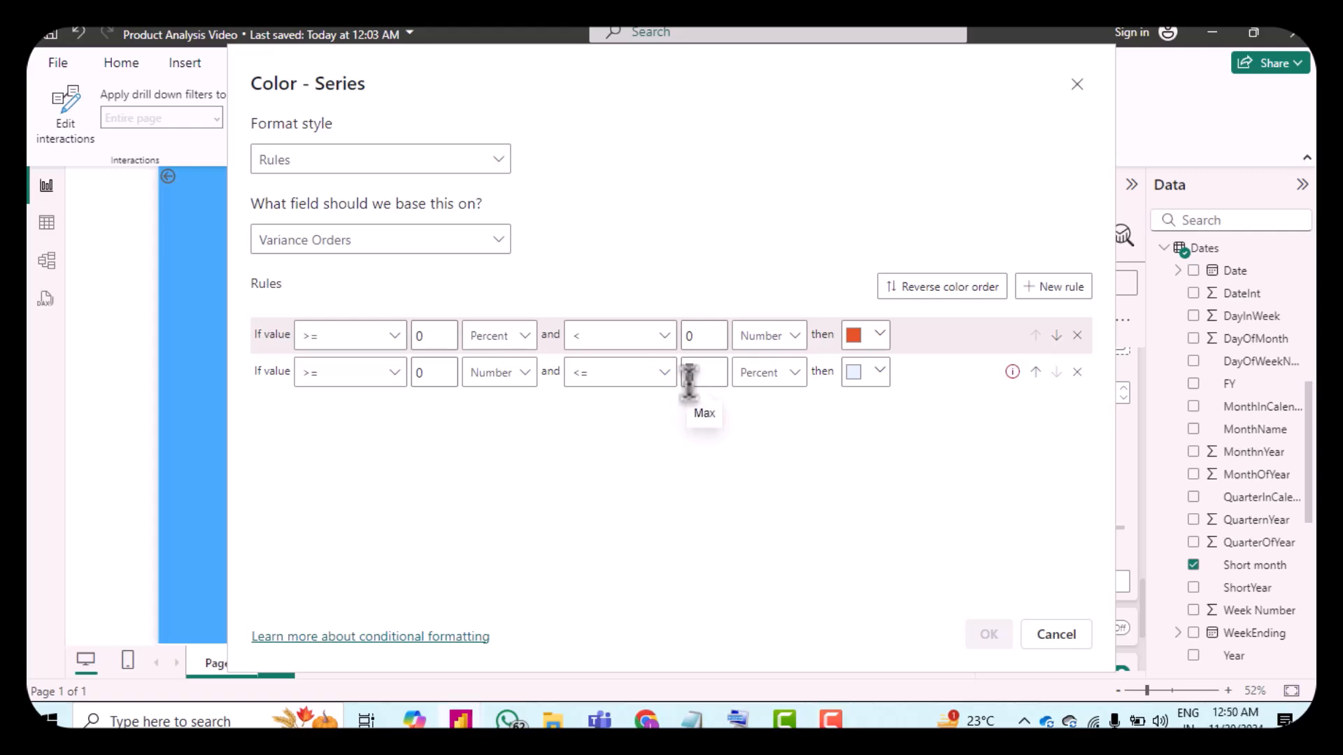
{"action": "type", "text": "100"}
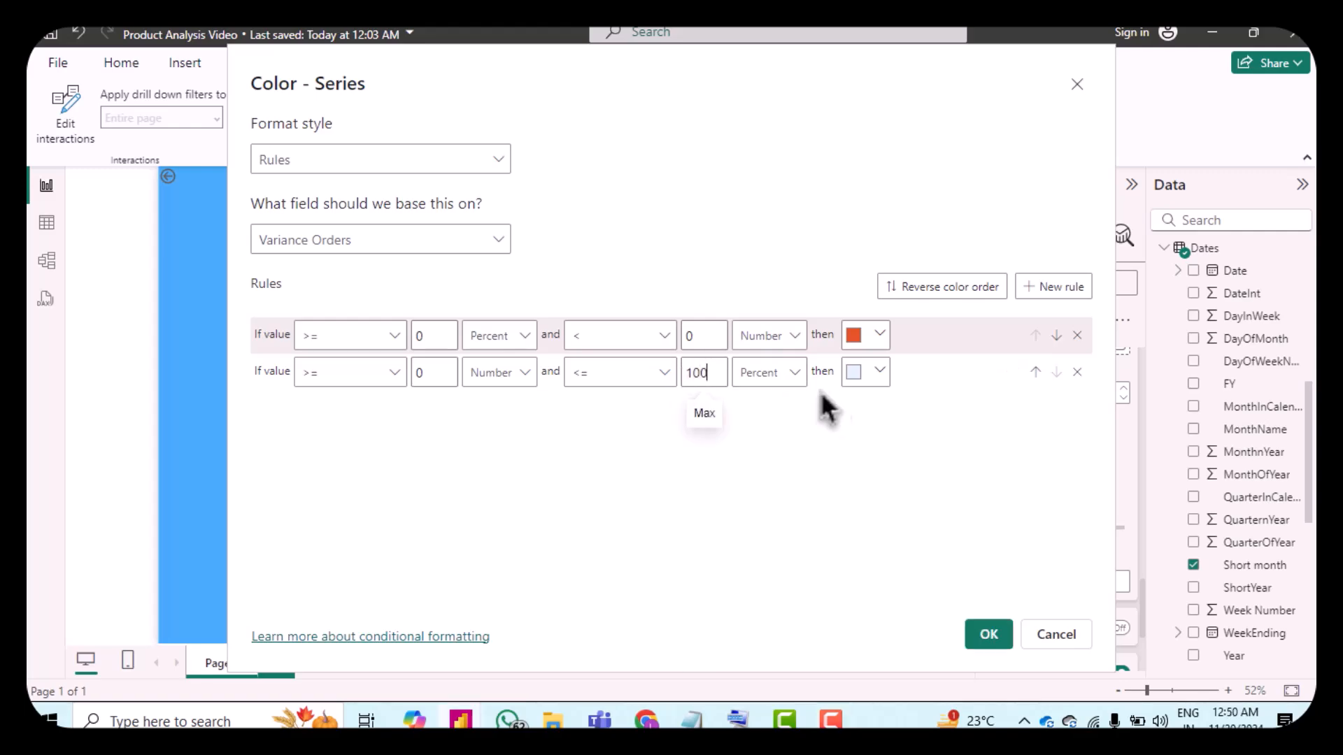
Step: Color the second rule green (#59EC85) and apply the conditional formatting
{"action": "left_click", "coordinate": [865, 385]}
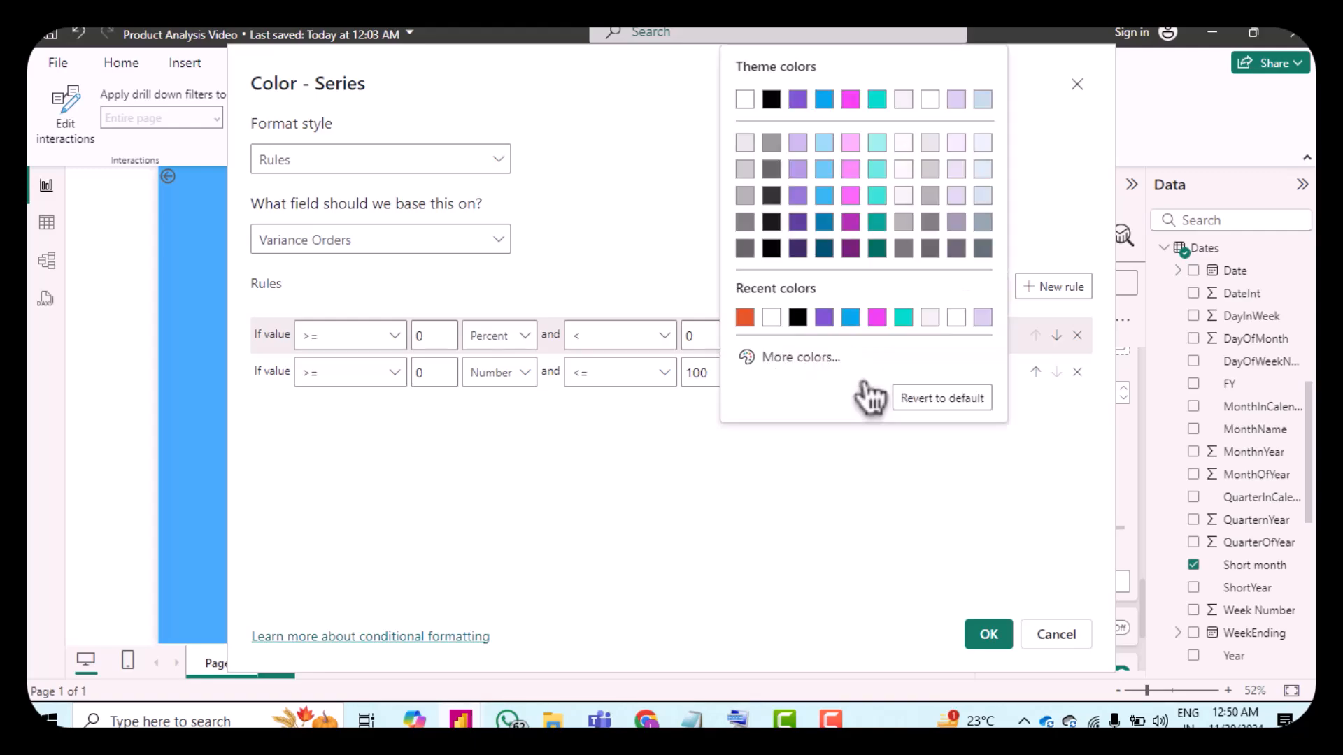
{"action": "left_click", "coordinate": [825, 366]}
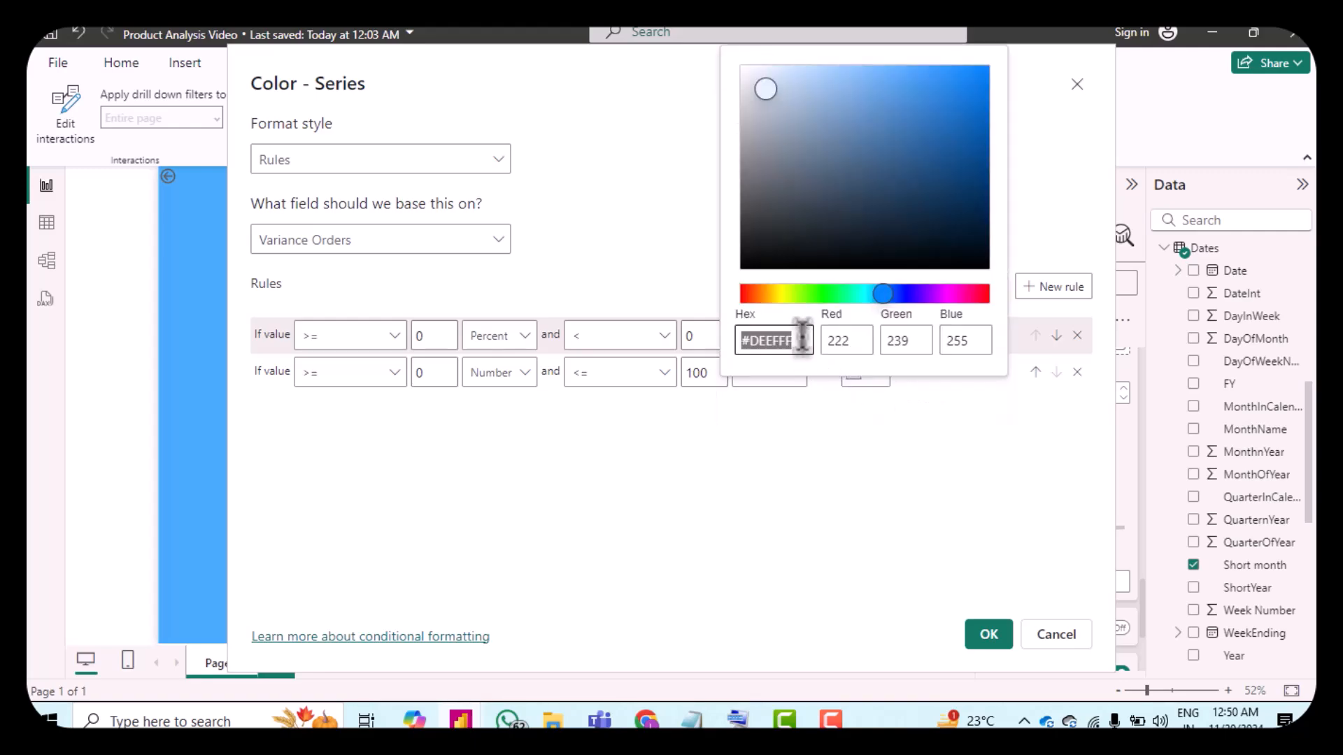
{"action": "left_click", "coordinate": [833, 293]}
{"action": "left_click_drag", "start_coordinate": [770, 85], "coordinate": [904, 81]}
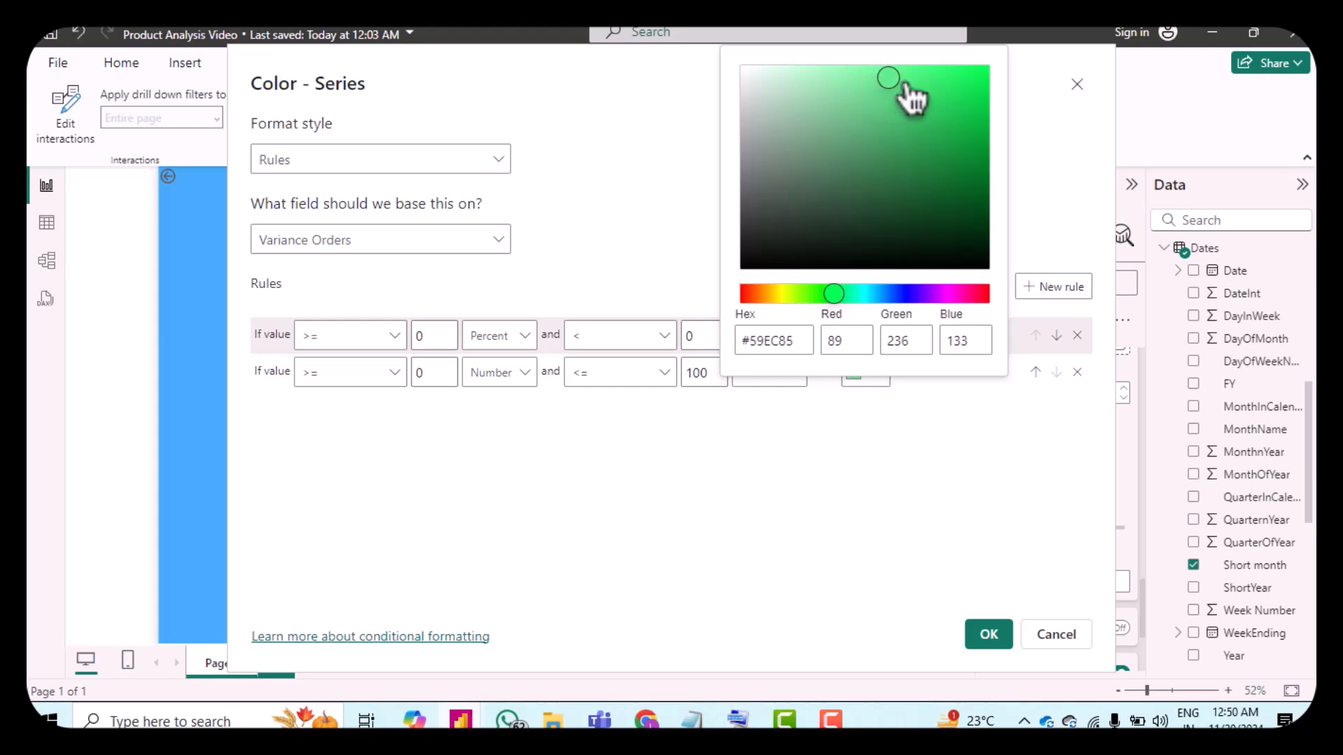
{"action": "left_click", "coordinate": [937, 527]}
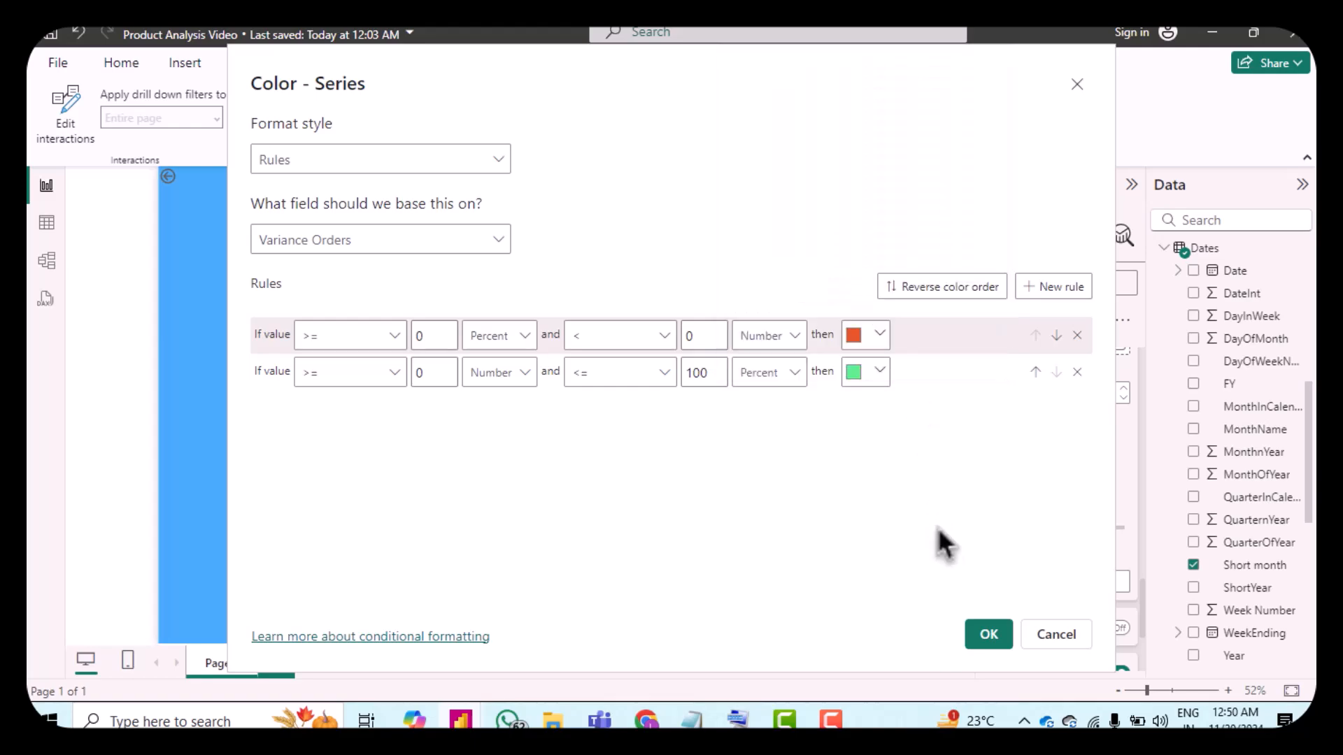
{"action": "left_click", "coordinate": [989, 636]}
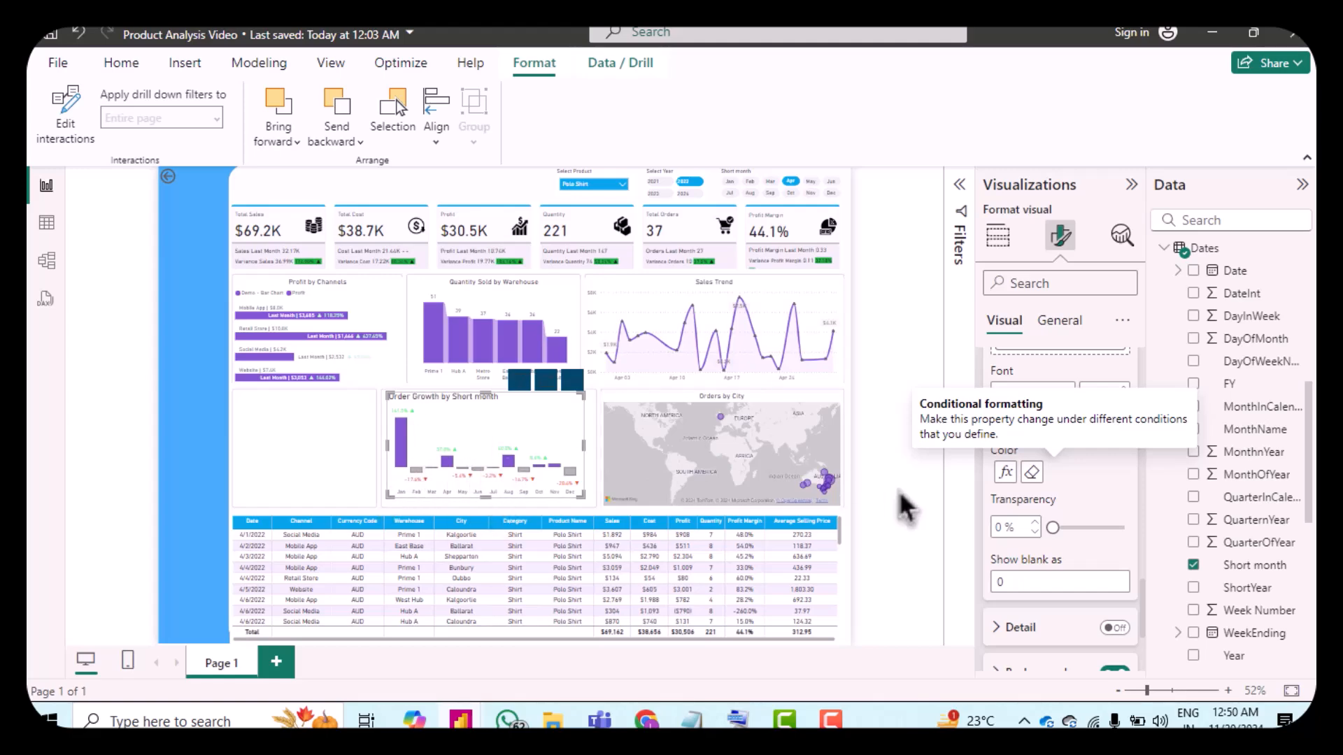
Step: Reopen the data label color rules and change the second rule's color to a darker green, #33B85B
{"action": "left_click", "coordinate": [1005, 473]}
{"action": "left_click", "coordinate": [867, 381]}
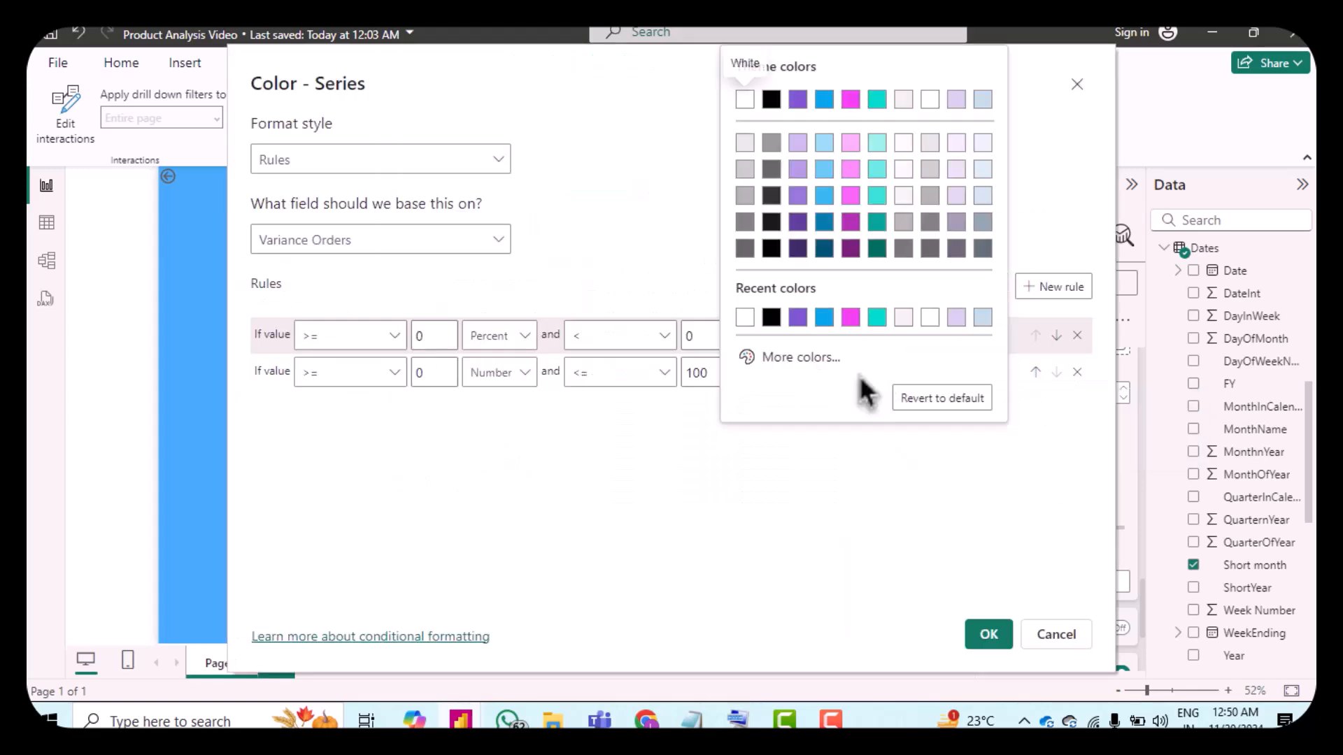
{"action": "left_click", "coordinate": [789, 370]}
{"action": "left_click_drag", "start_coordinate": [890, 105], "coordinate": [913, 119]}
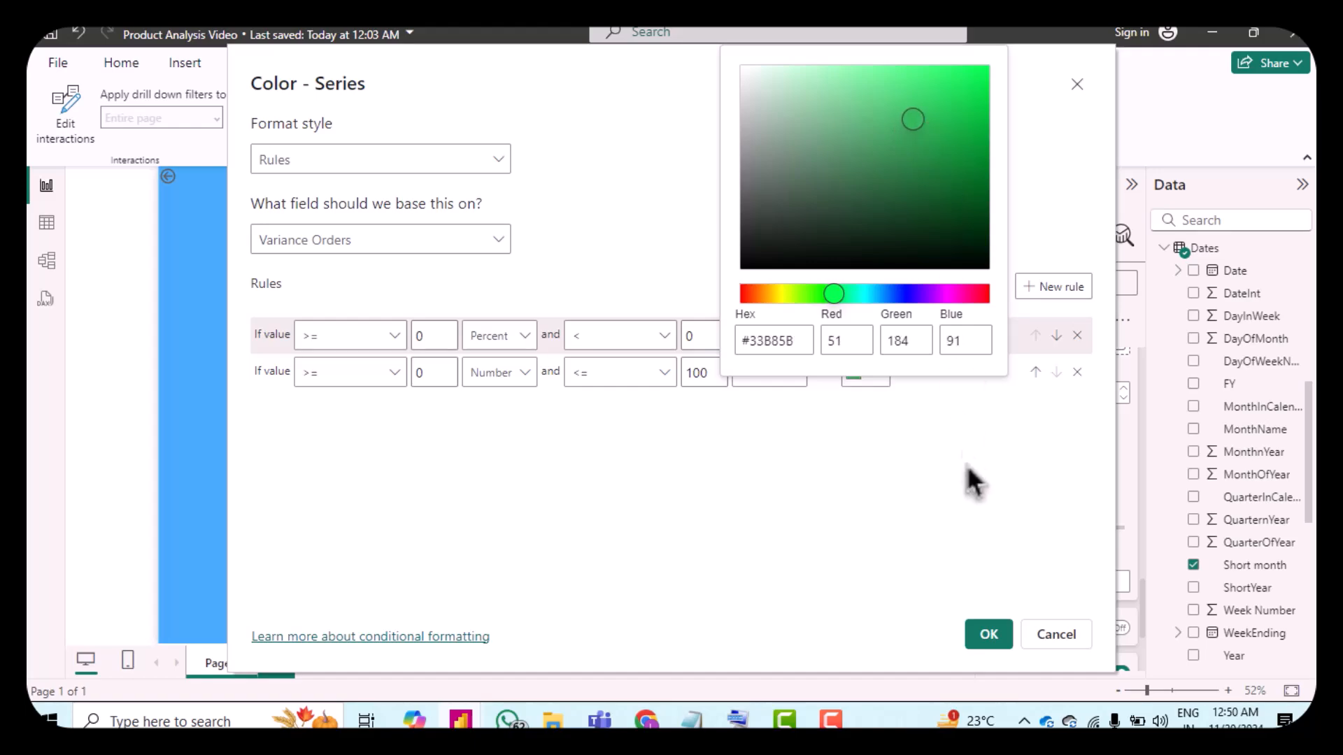
{"action": "left_click", "coordinate": [974, 518]}
{"action": "left_click", "coordinate": [988, 634]}
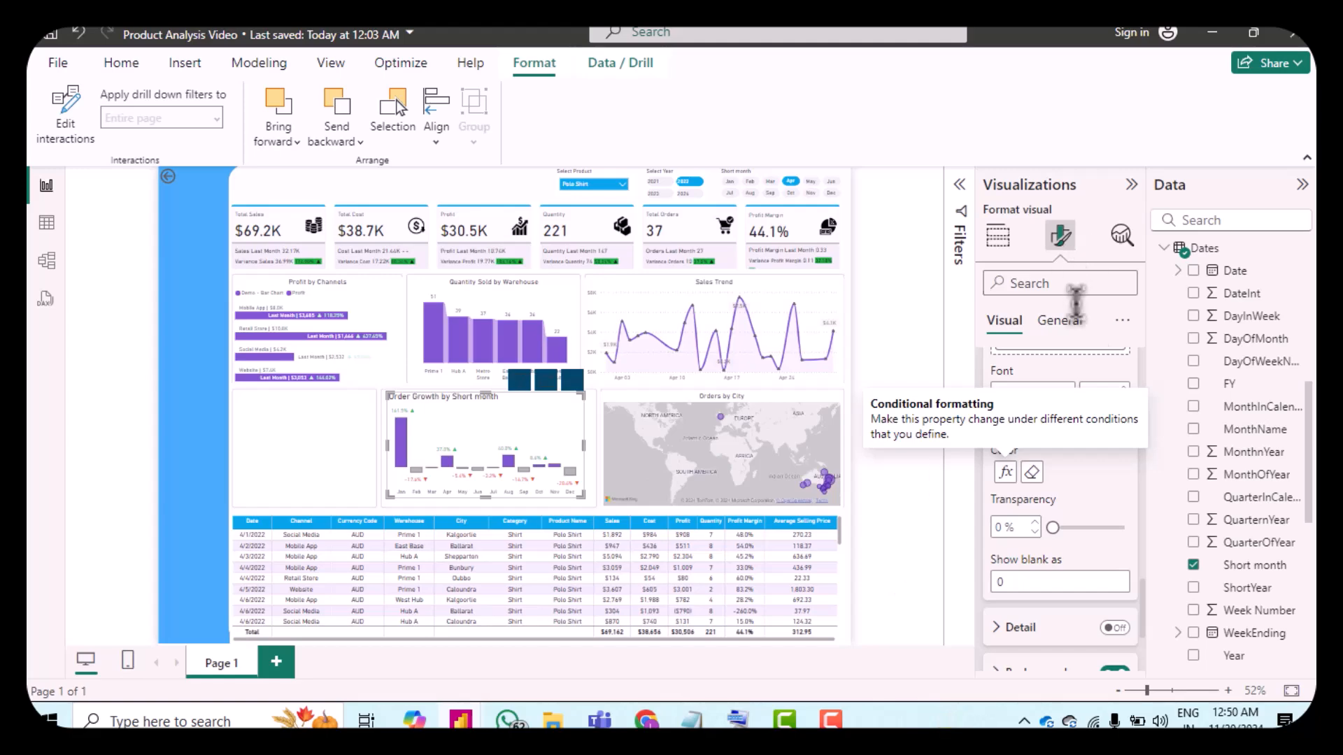
Step: Rename the chart's title to "Monthly Order Growth" by pasting the new text
{"action": "left_click", "coordinate": [1062, 323]}
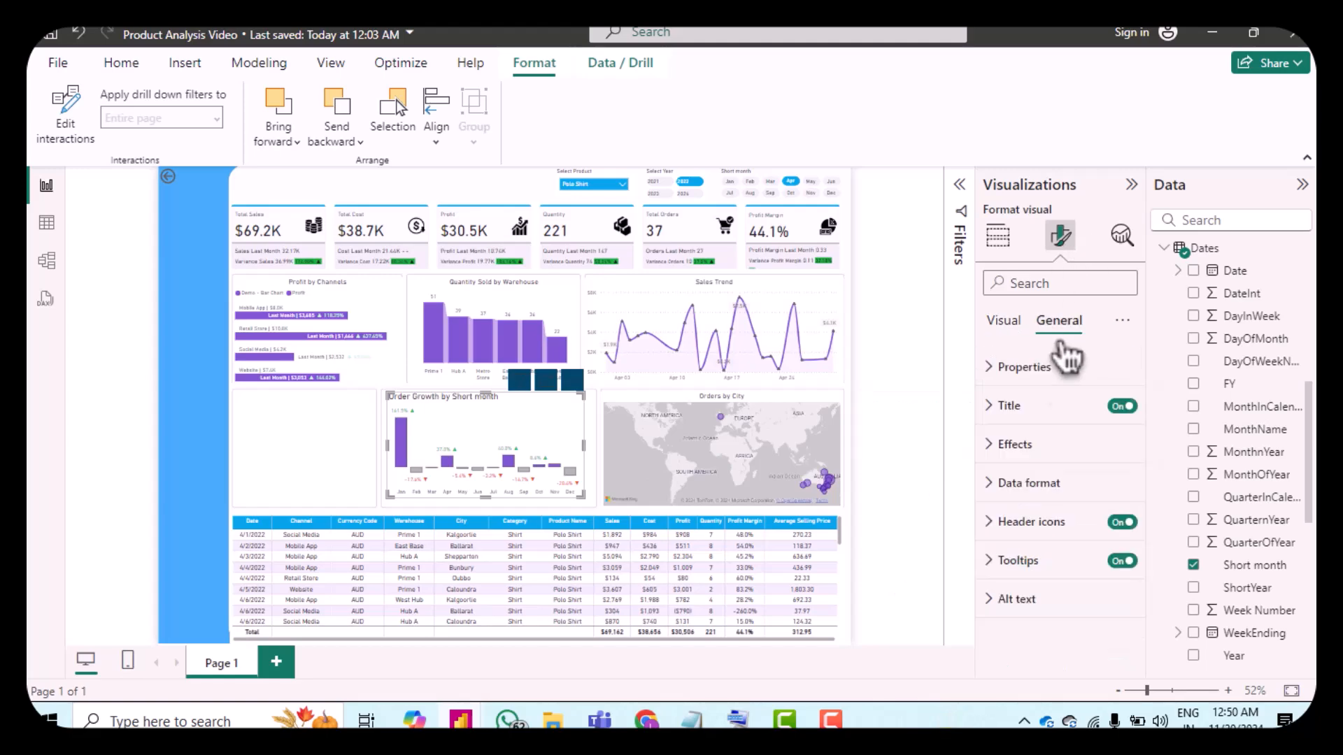
{"action": "left_click", "coordinate": [1003, 410]}
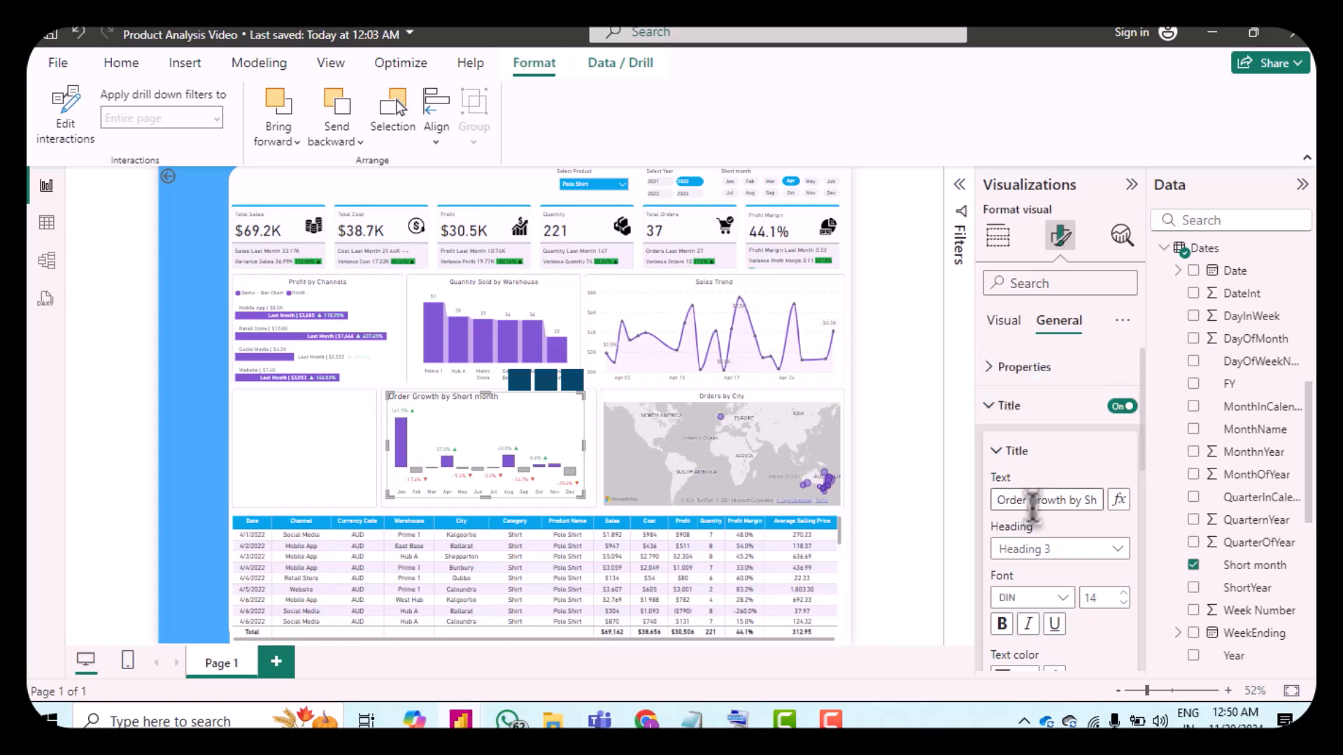
{"action": "left_click", "coordinate": [1079, 497]}
{"action": "type", "text": "Monthly Order Growth"}
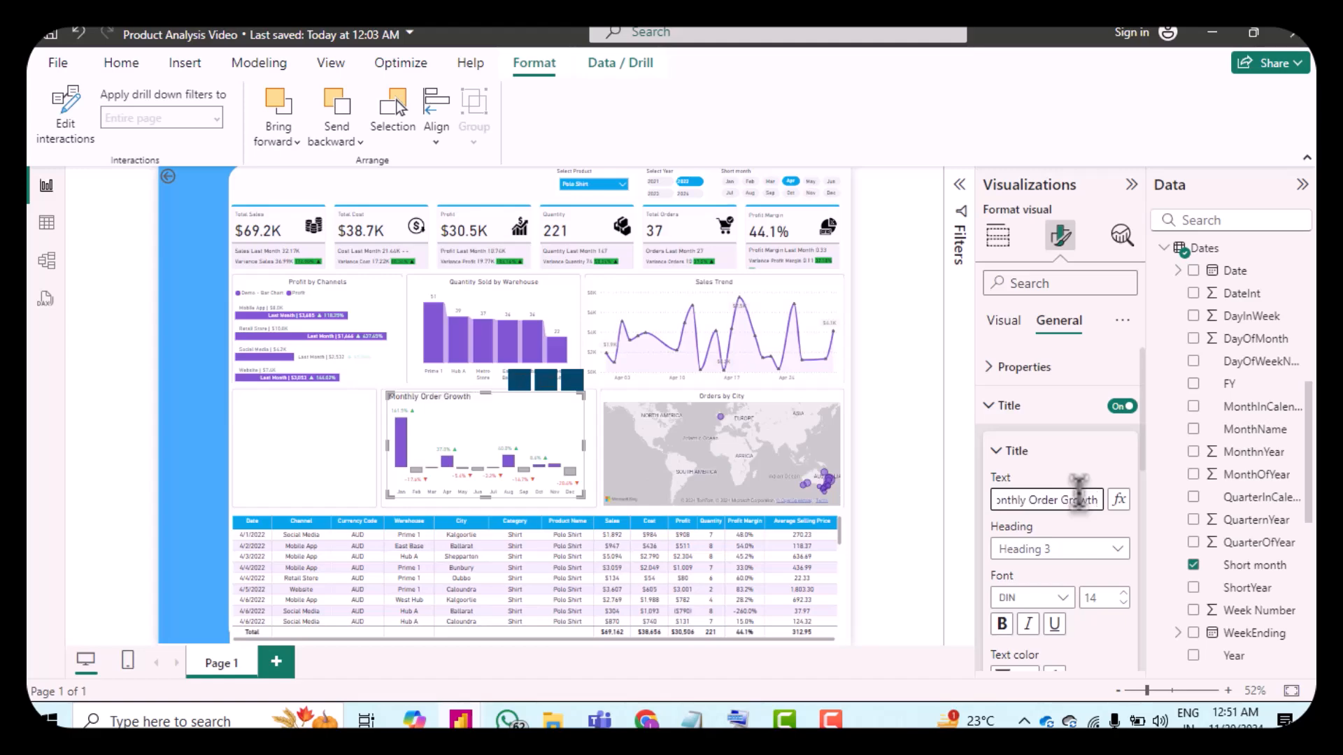
Step: Reduce the title's font size to 12 and center-align the title
{"action": "left_click", "coordinate": [1124, 603]}
{"action": "left_click", "coordinate": [1124, 603]}
{"action": "scroll", "coordinate": [1098, 591], "scroll_direction": "down", "scroll_amount": 2}
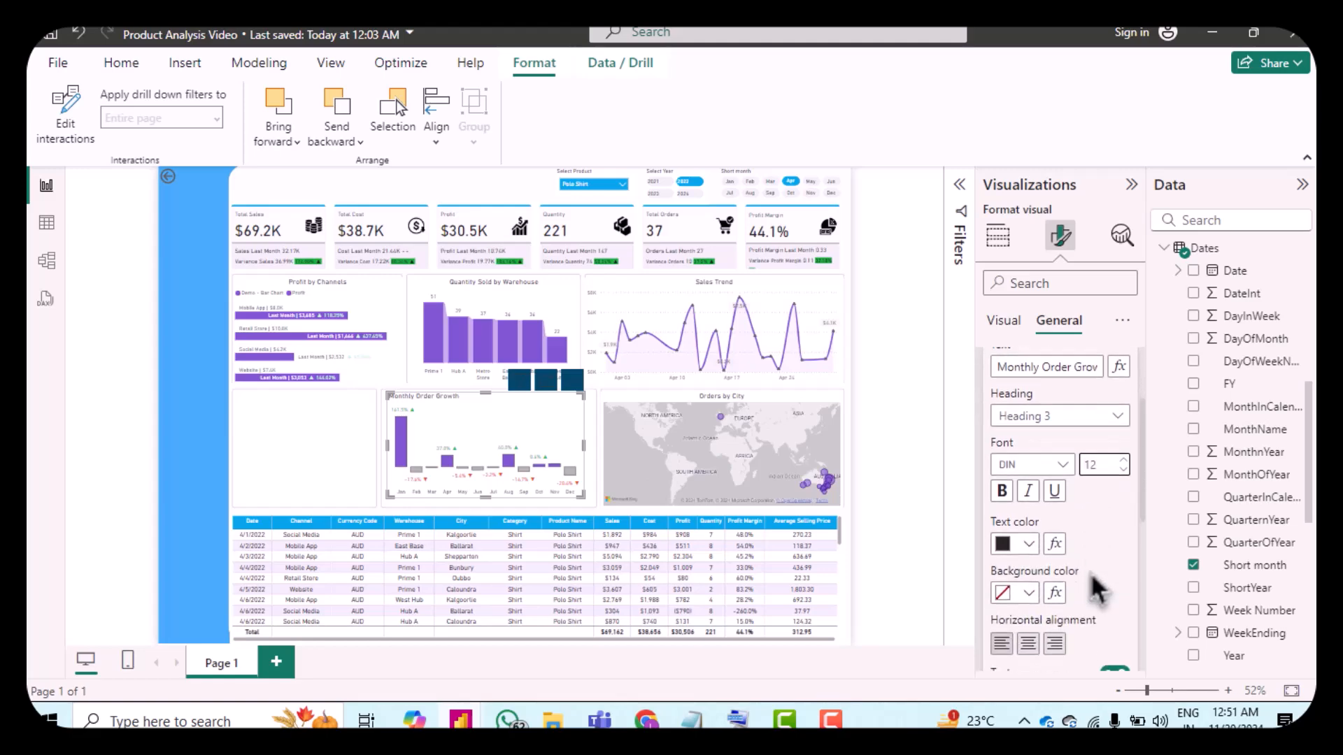
{"action": "left_click", "coordinate": [1032, 635]}
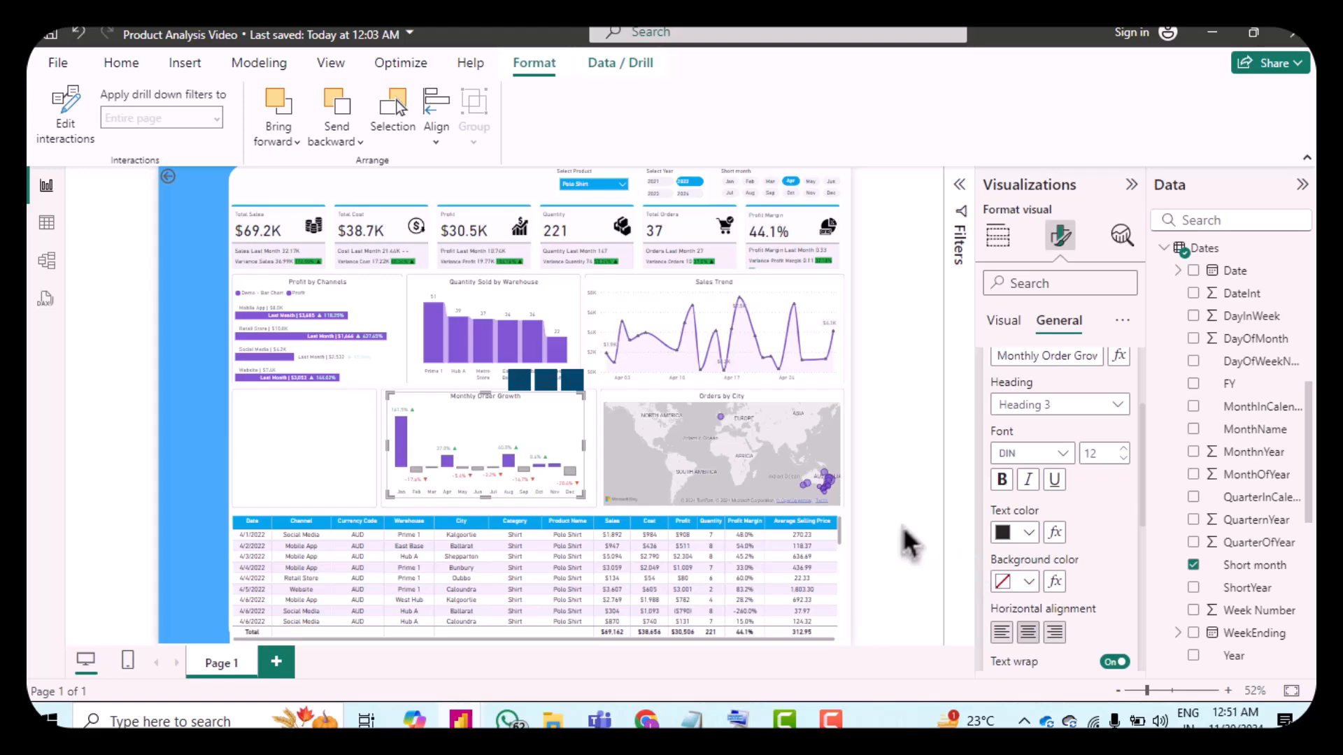
Step: Open the Get more visuals store from the visualizations pane
{"action": "left_click", "coordinate": [1027, 328]}
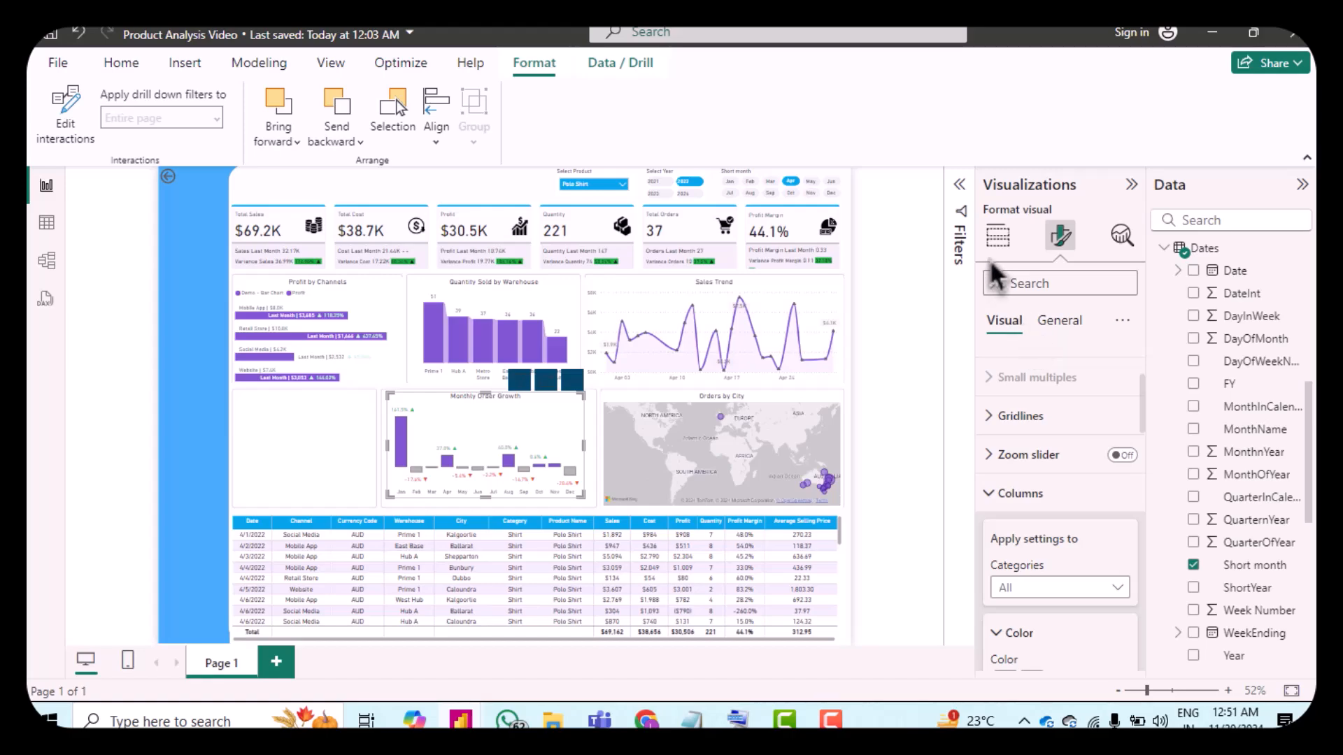
{"action": "left_click", "coordinate": [998, 239]}
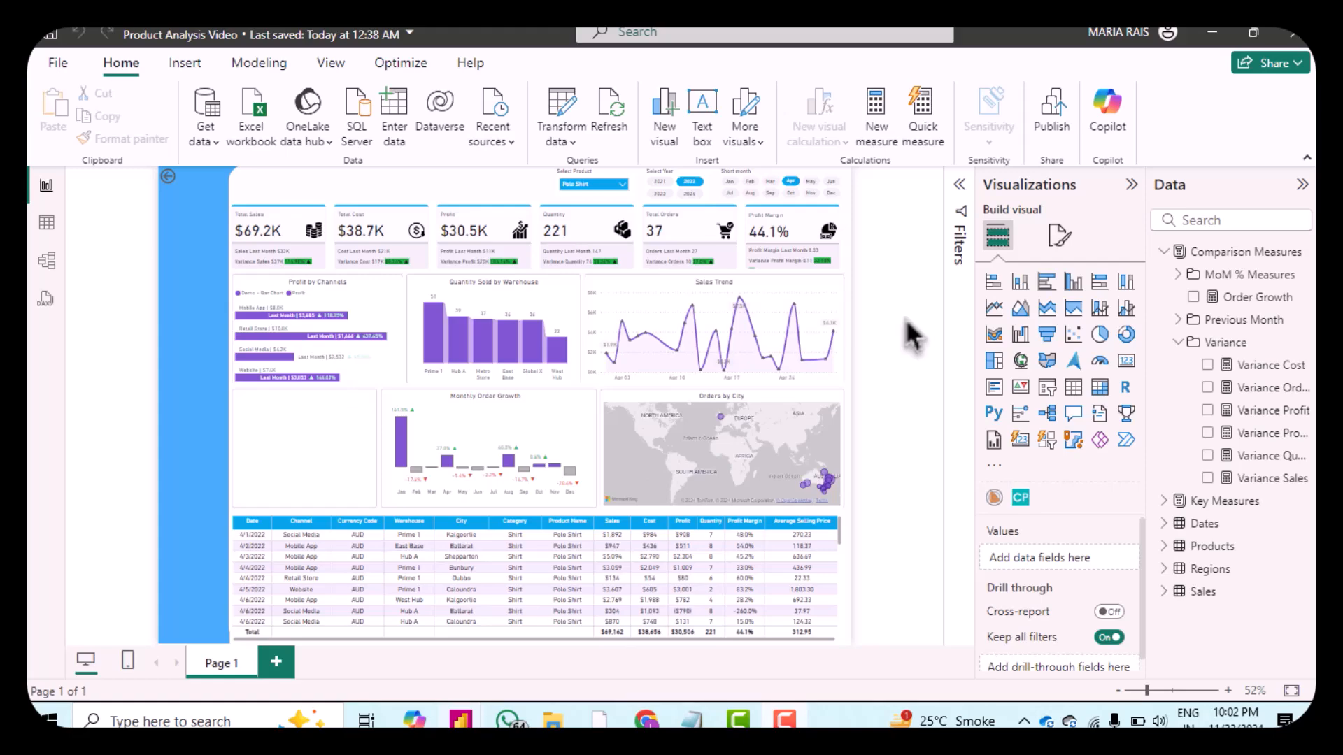
{"action": "left_click", "coordinate": [1000, 467]}
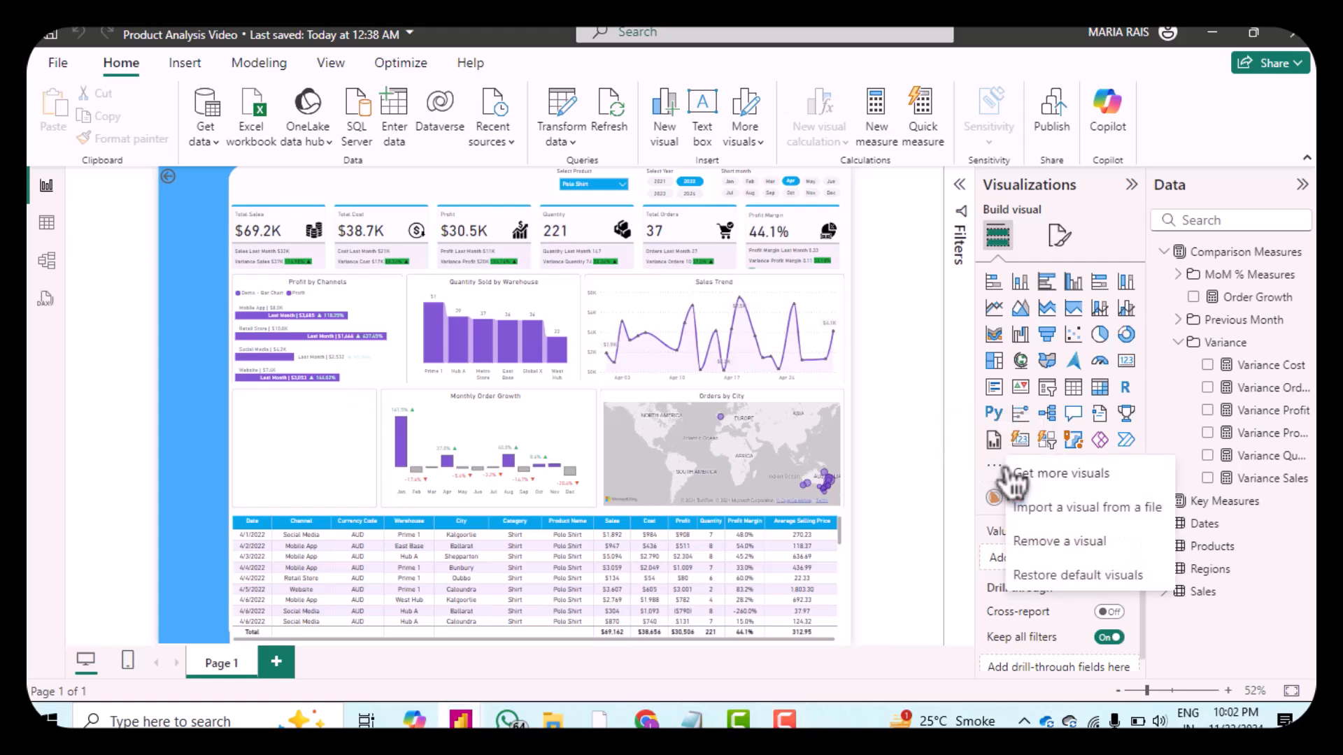
{"action": "left_click", "coordinate": [1062, 482]}
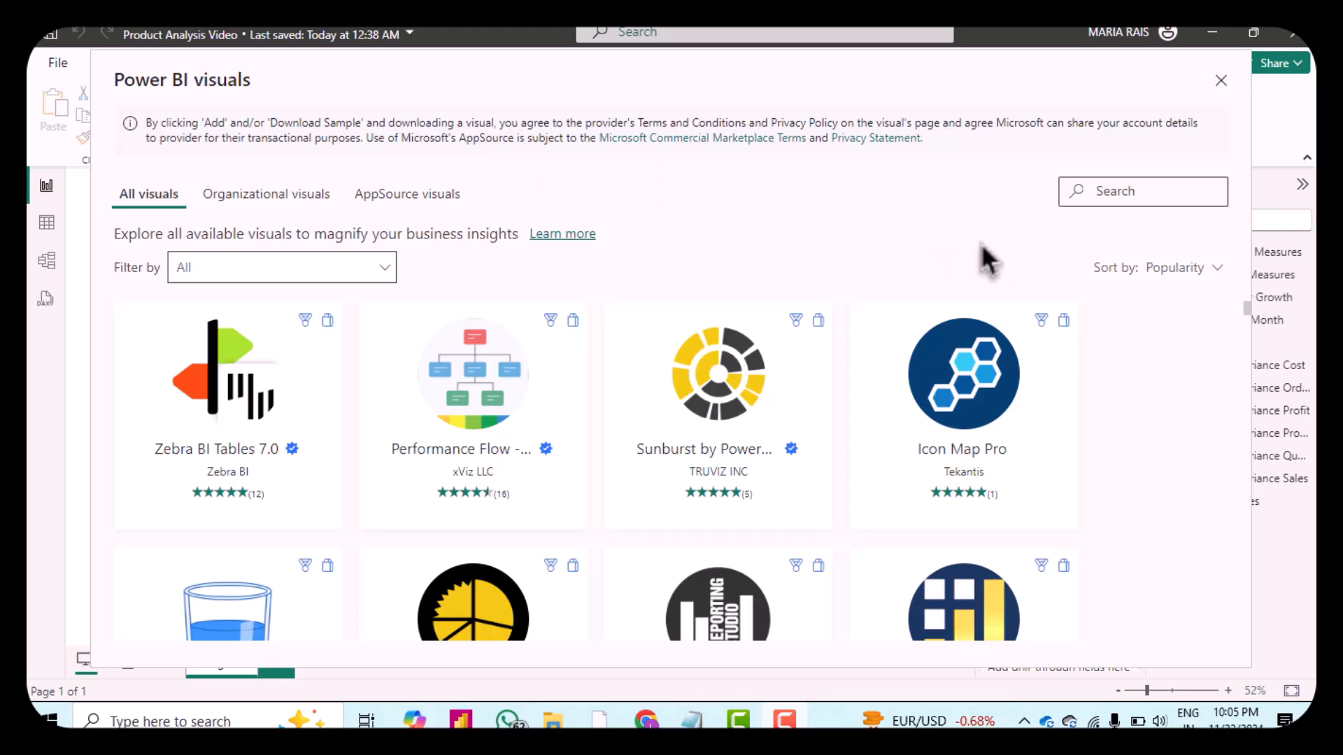
Step: Search the visuals store for "radar" and open the Radar Chart by CLEAR PEAKS SL
{"action": "left_click", "coordinate": [1144, 192]}
{"action": "type", "text": "radar"}
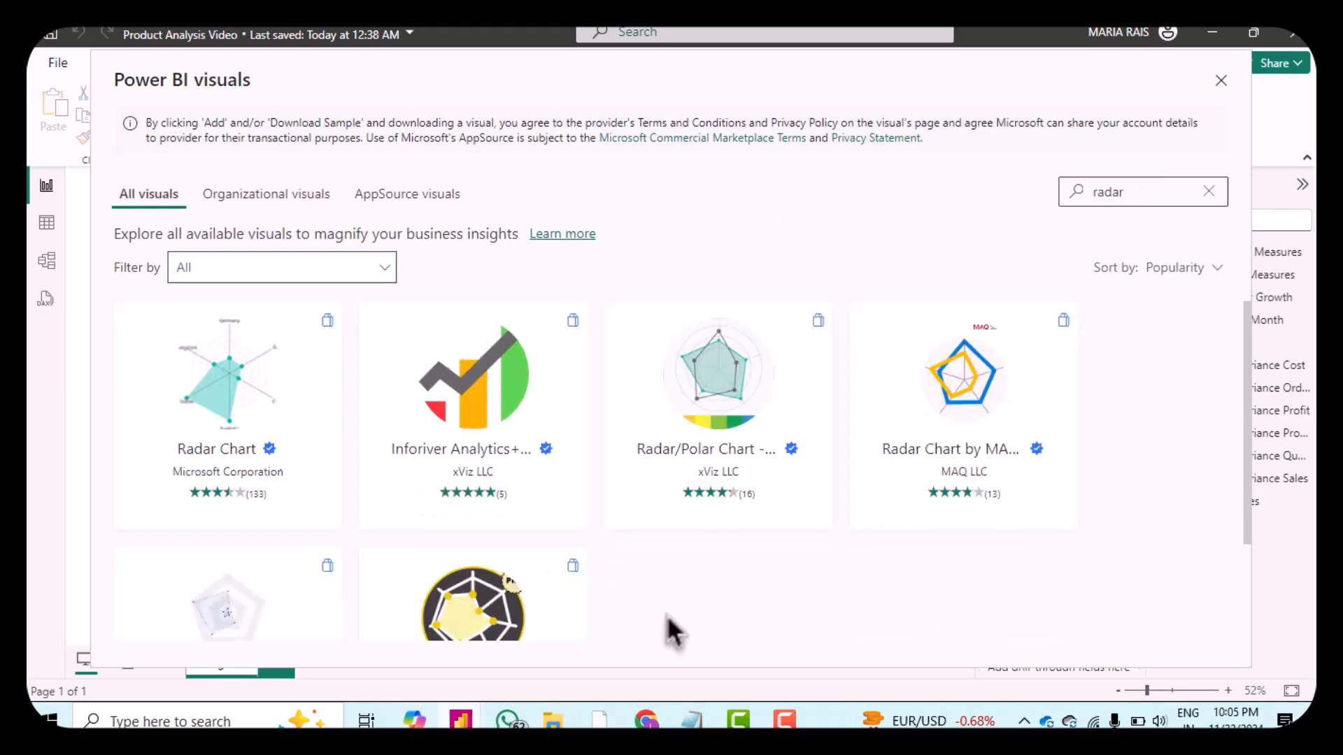
{"action": "scroll", "coordinate": [670, 629], "scroll_direction": "down", "scroll_amount": 2}
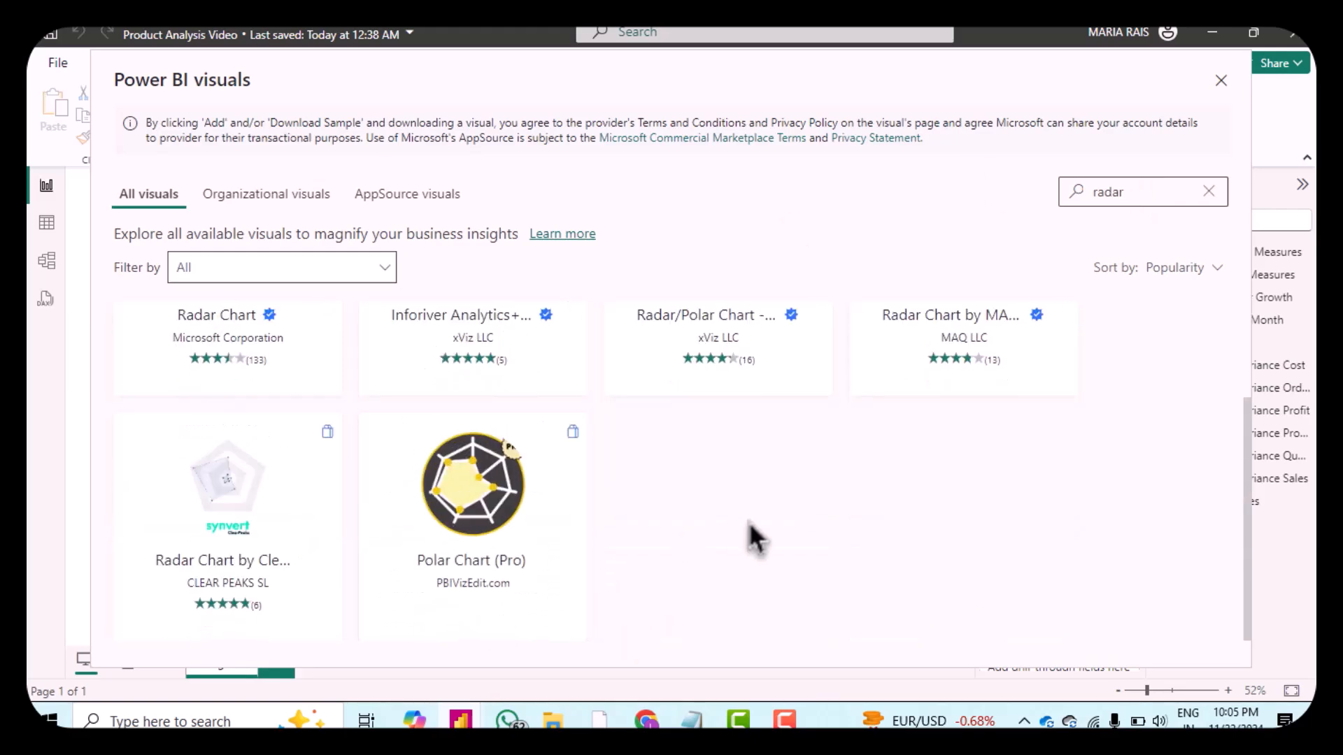
{"action": "left_click", "coordinate": [235, 494]}
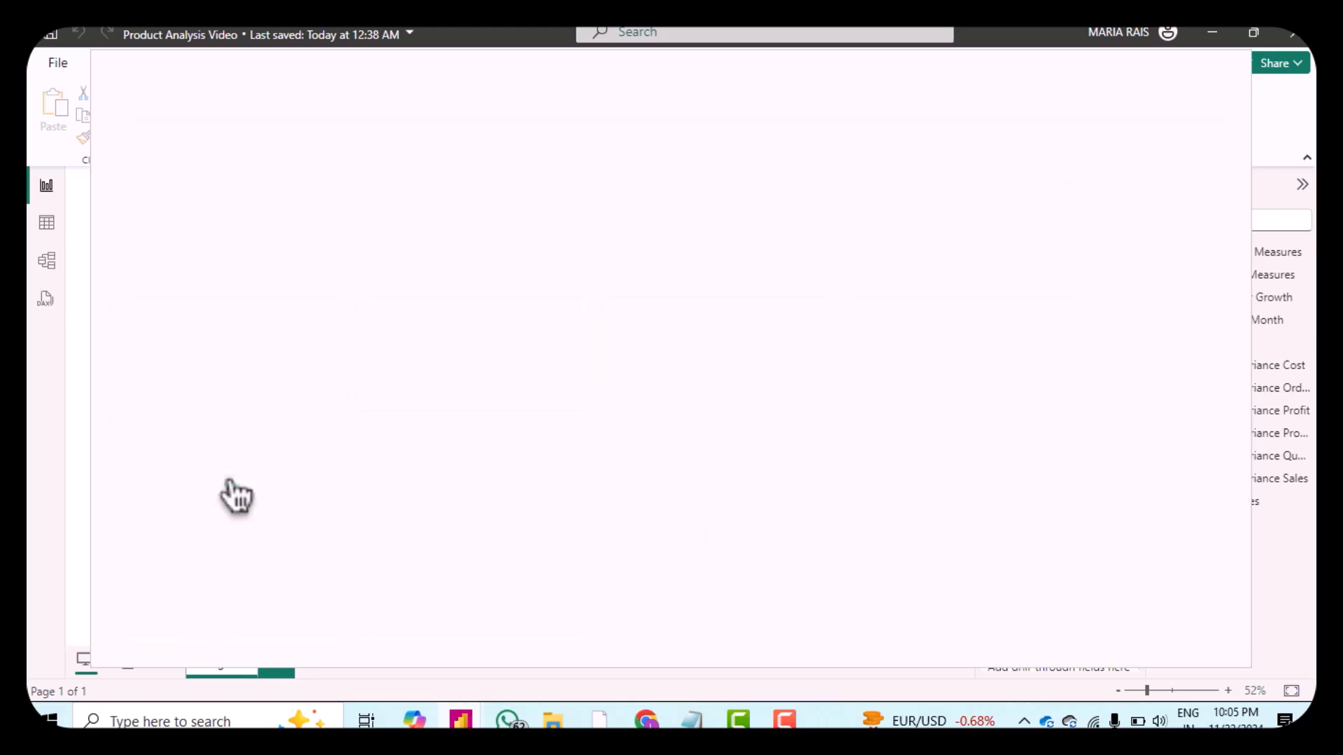
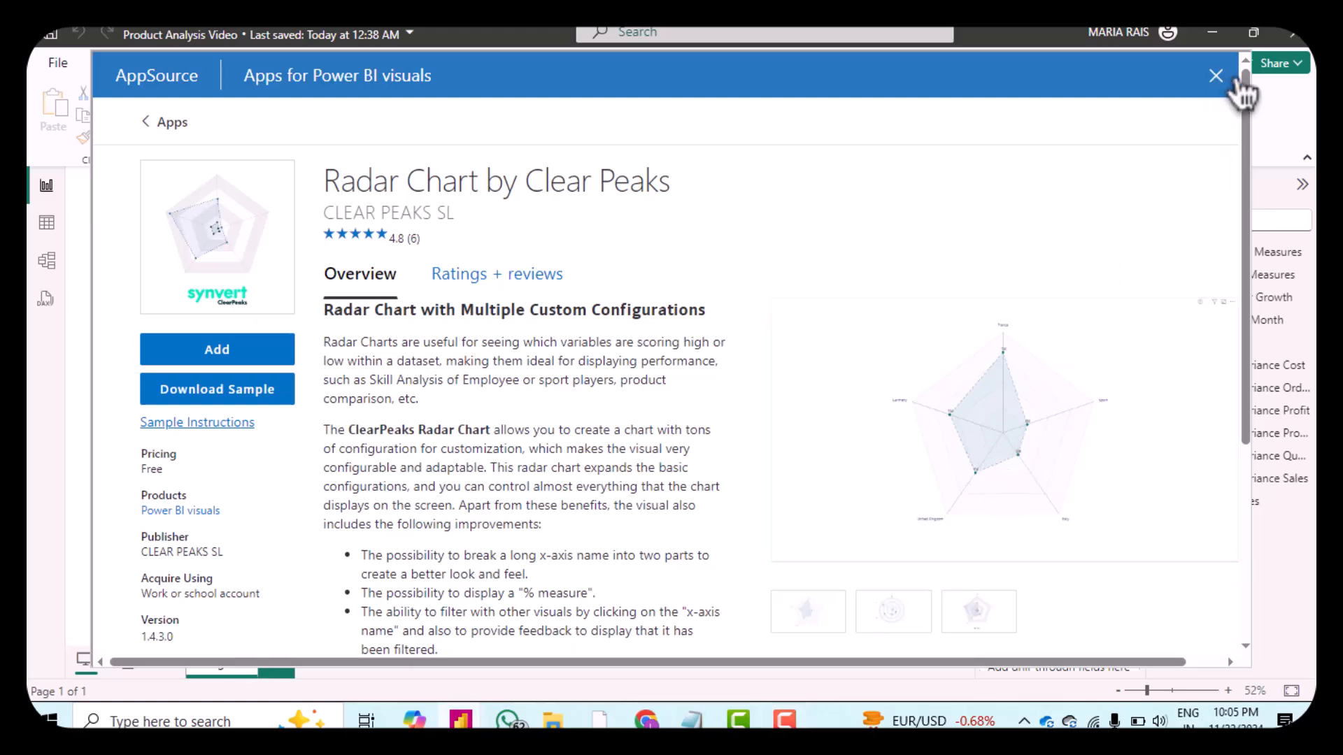
Step: Close the visuals store, insert a Radar Chart visual and place it in the empty slot left of Monthly Order Growth, widening it to fit
{"action": "left_click", "coordinate": [1220, 77]}
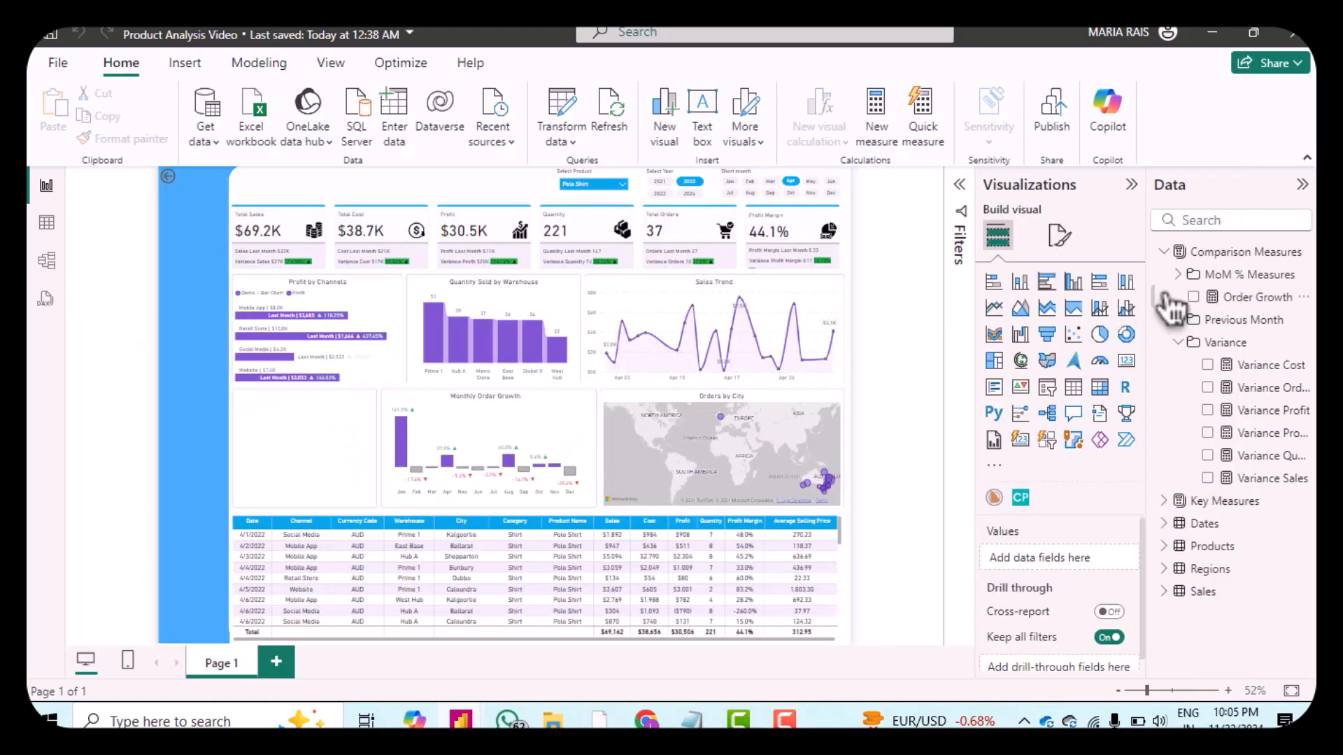
{"action": "left_click", "coordinate": [1021, 498]}
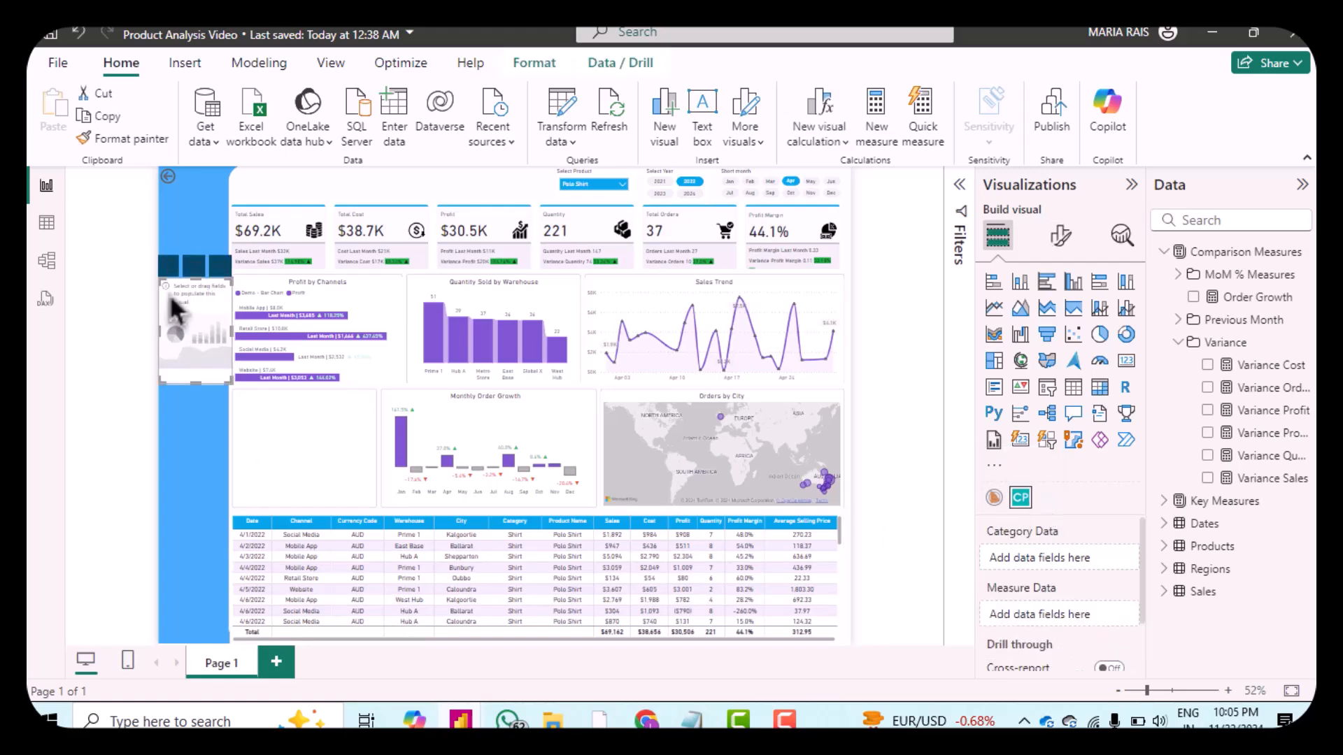
{"action": "left_click_drag", "start_coordinate": [199, 343], "coordinate": [251, 449]}
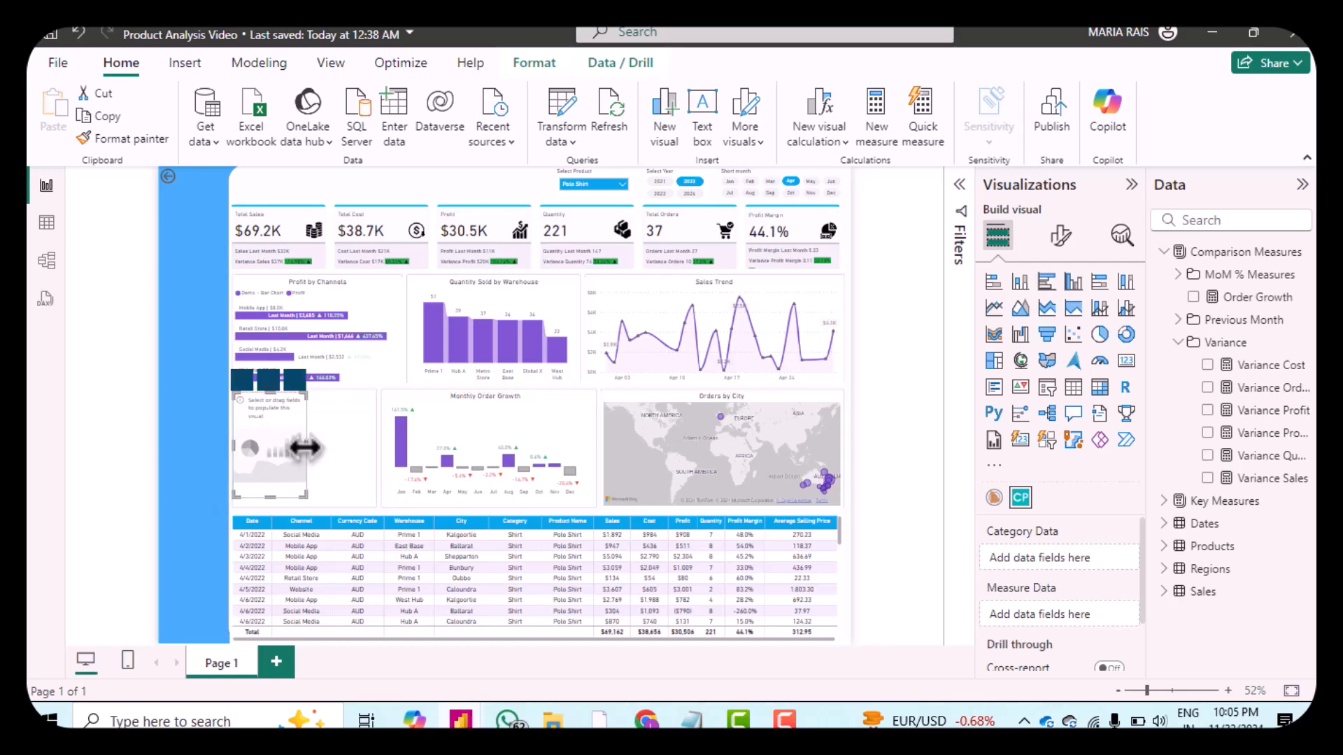
{"action": "left_click_drag", "start_coordinate": [305, 440], "coordinate": [376, 445]}
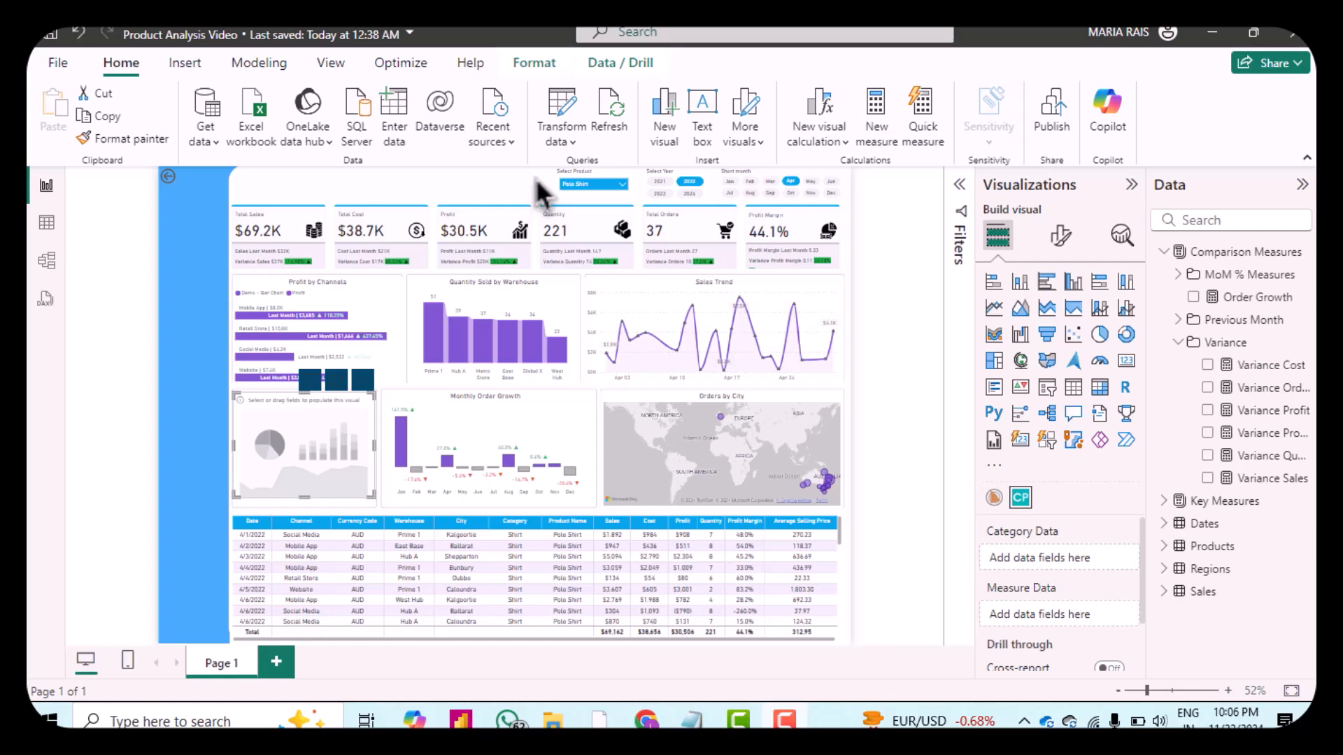
Step: Add the Products table's Category field to the radar chart's Category Data
{"action": "left_click", "coordinate": [1168, 553]}
{"action": "left_click_drag", "start_coordinate": [1246, 580], "coordinate": [1071, 567]}
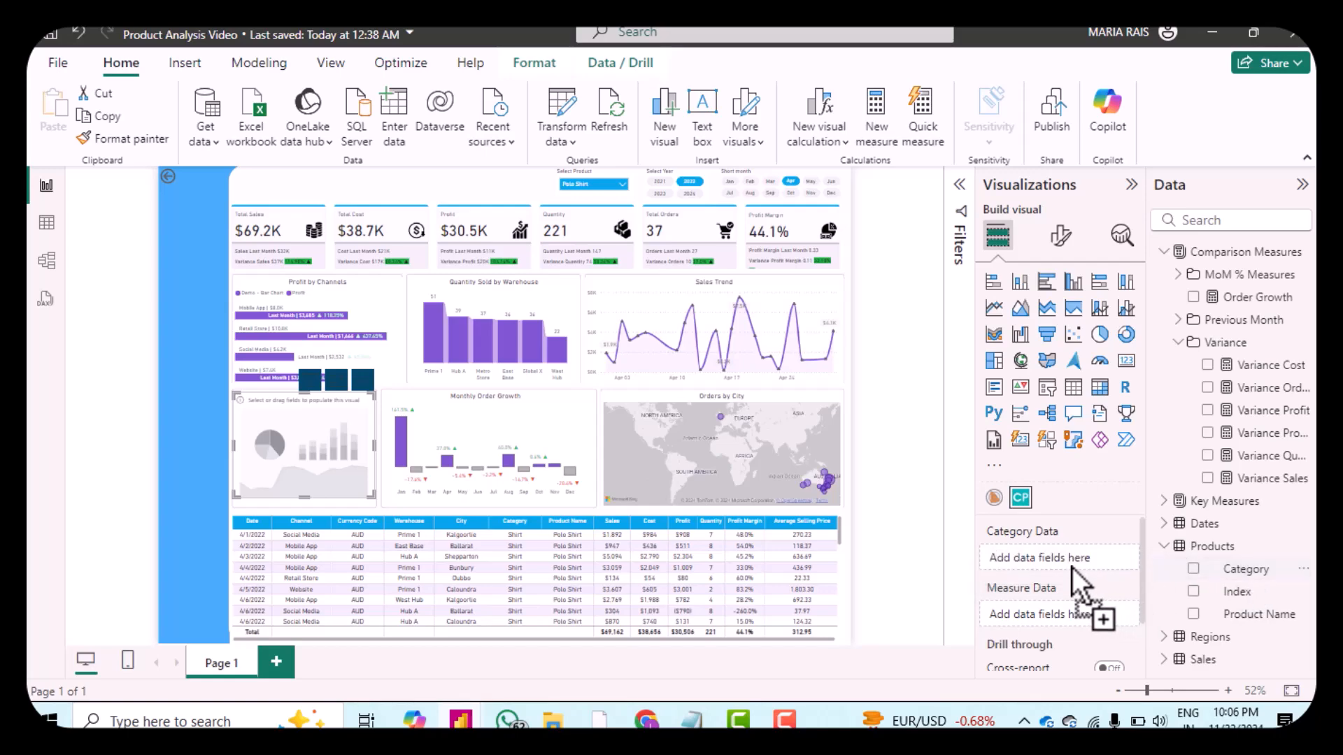
Step: Add the Orders measure from Key Measures > Core Measures to the radar chart's Measure Data
{"action": "left_click", "coordinate": [1164, 546]}
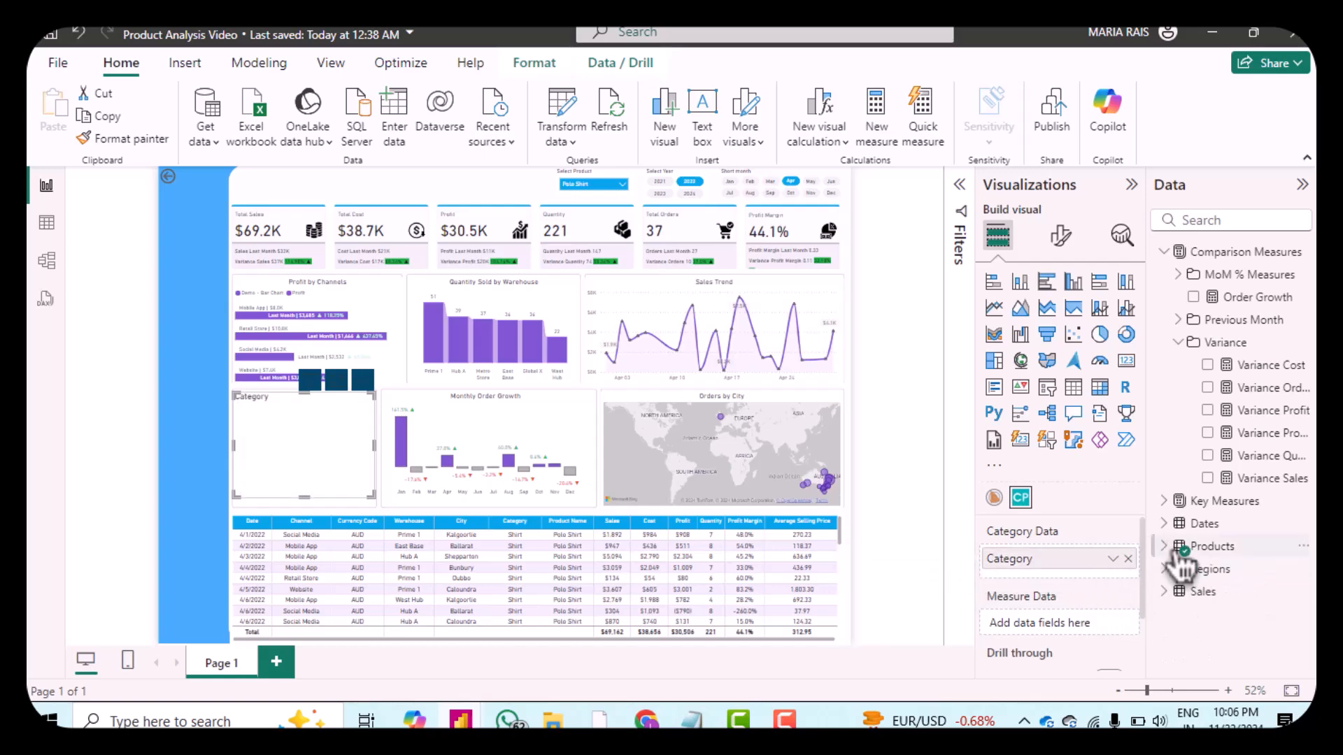
{"action": "left_click", "coordinate": [1189, 346]}
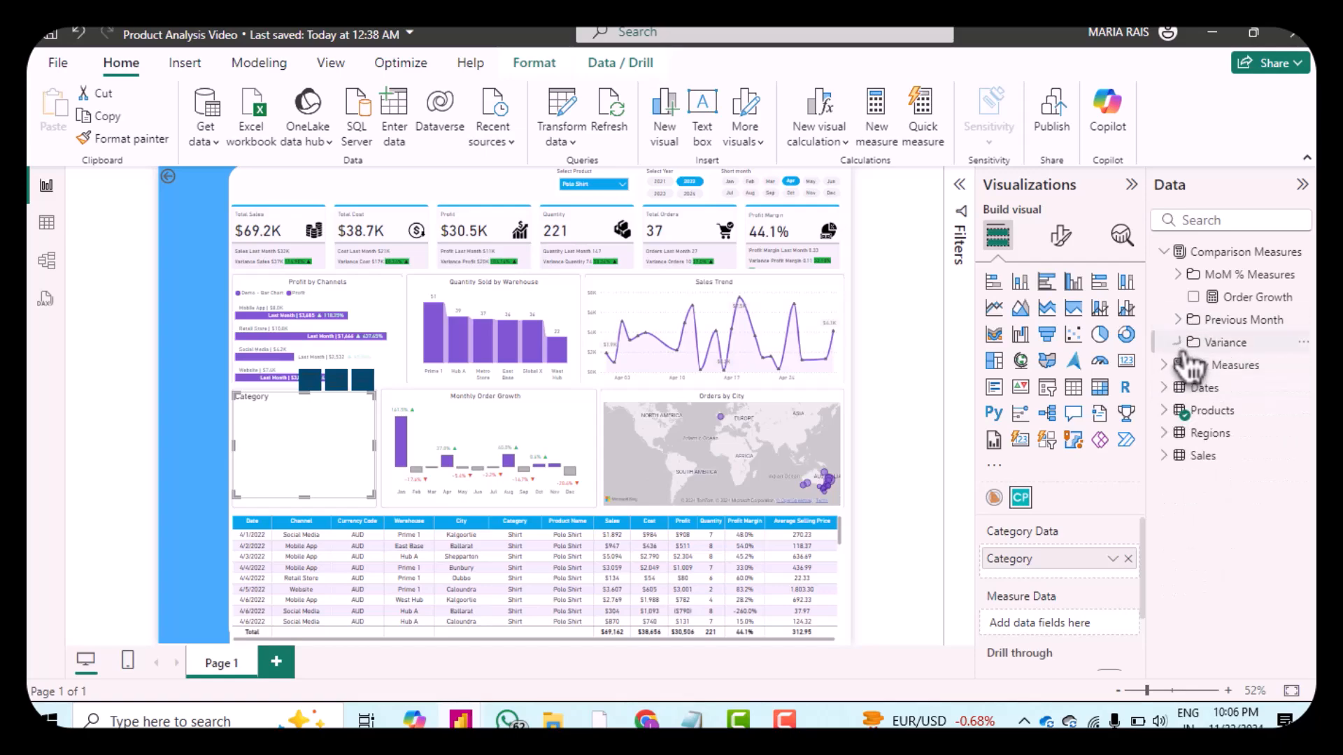
{"action": "left_click", "coordinate": [1172, 368]}
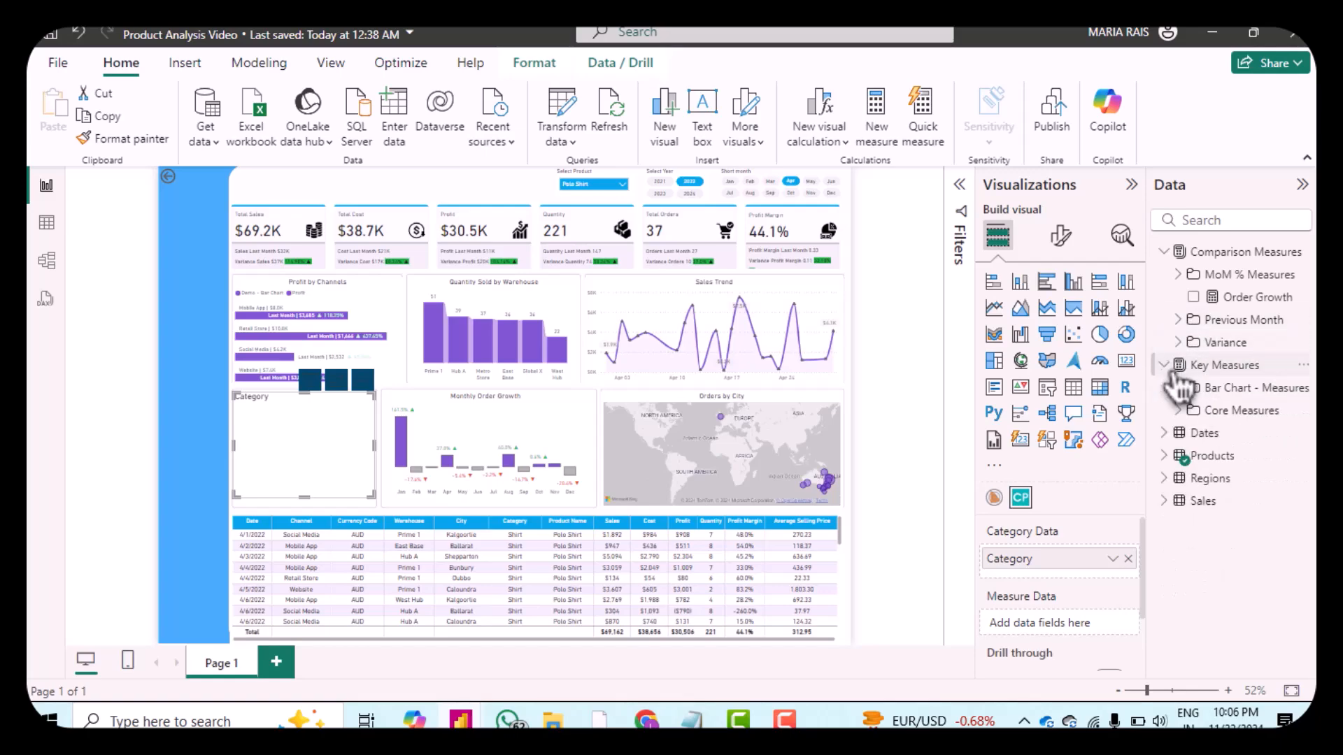
{"action": "left_click", "coordinate": [1181, 412]}
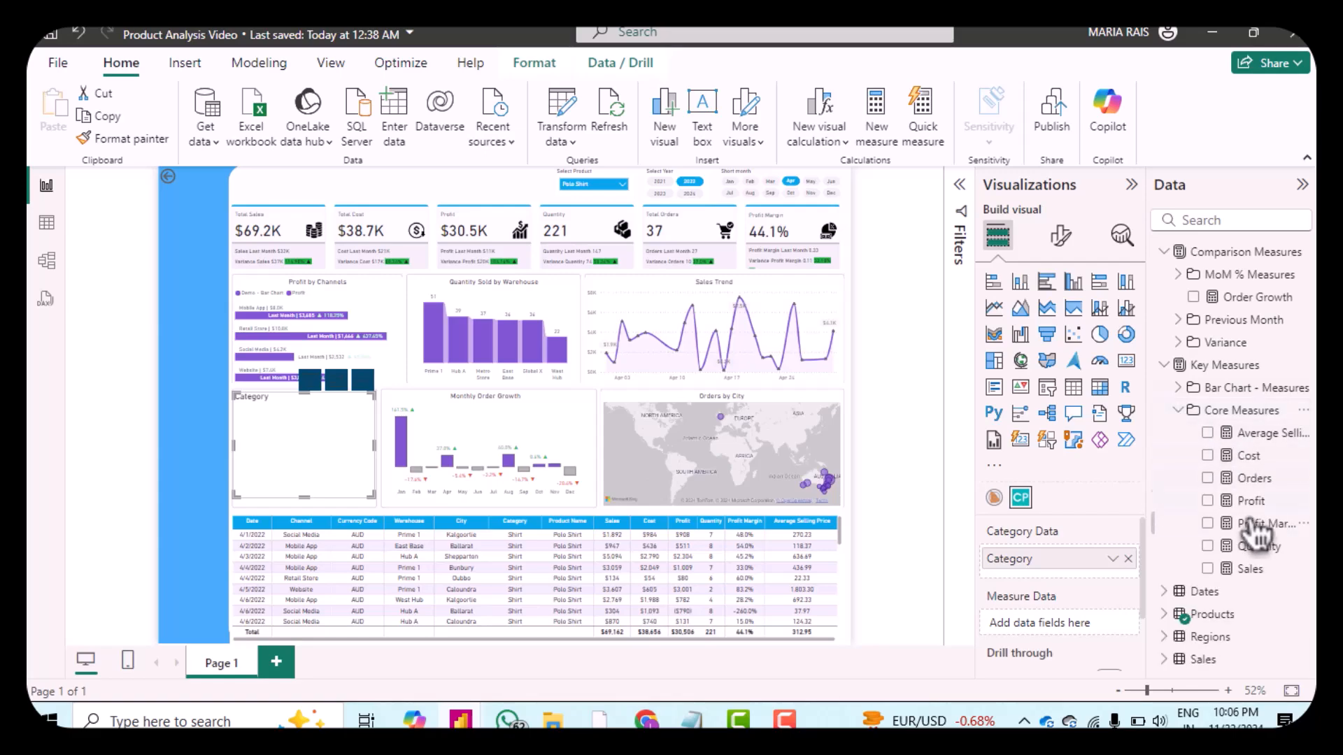
{"action": "left_click_drag", "start_coordinate": [1259, 481], "coordinate": [1088, 630]}
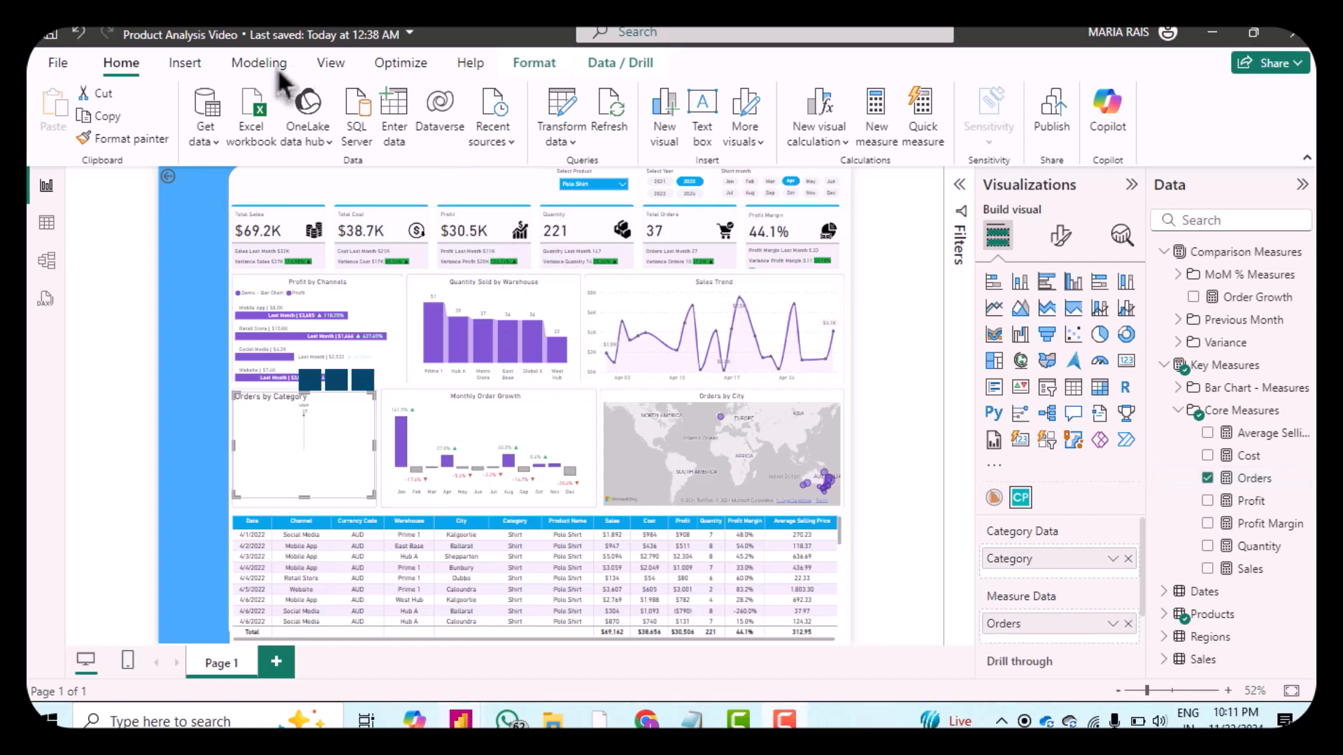
Step: Set the product slicer's interaction with the radar chart to None, then exit interaction editing
{"action": "left_click", "coordinate": [620, 188]}
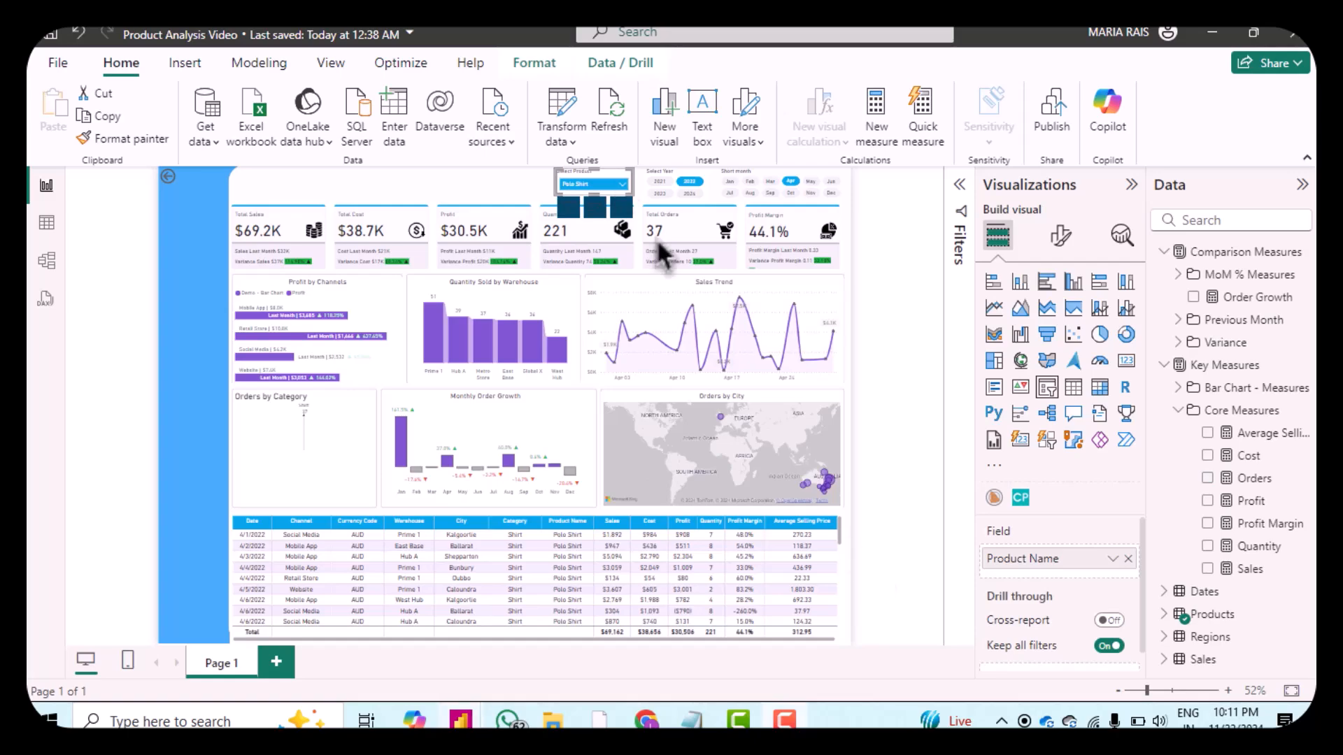
{"action": "left_click", "coordinate": [535, 70]}
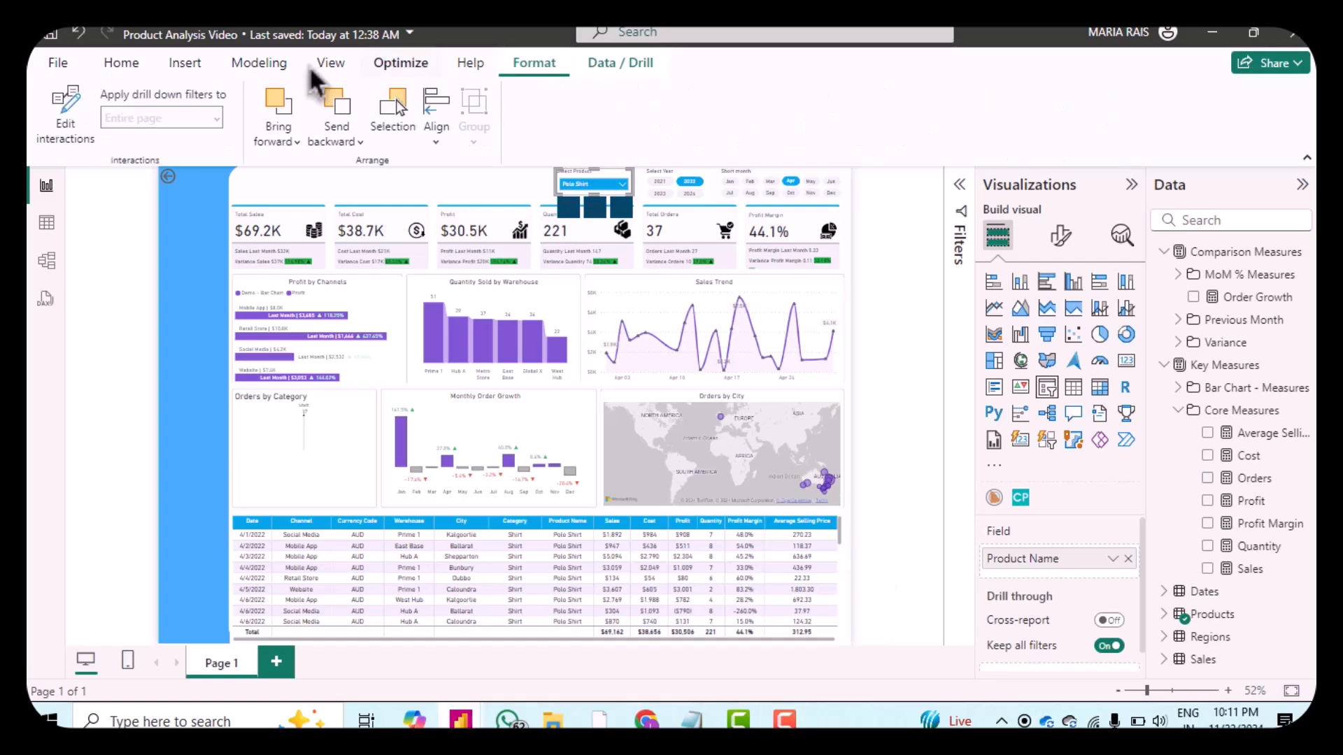
{"action": "left_click", "coordinate": [72, 137]}
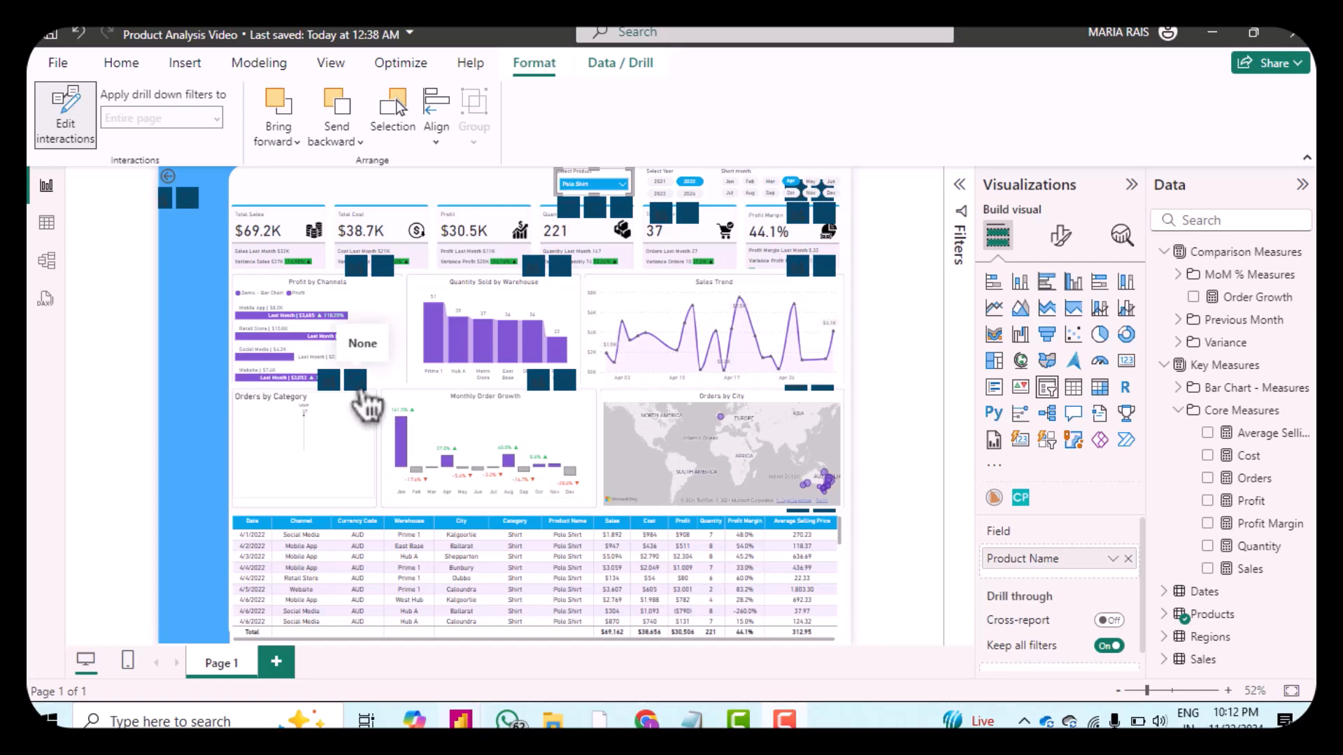
{"action": "left_click", "coordinate": [361, 392]}
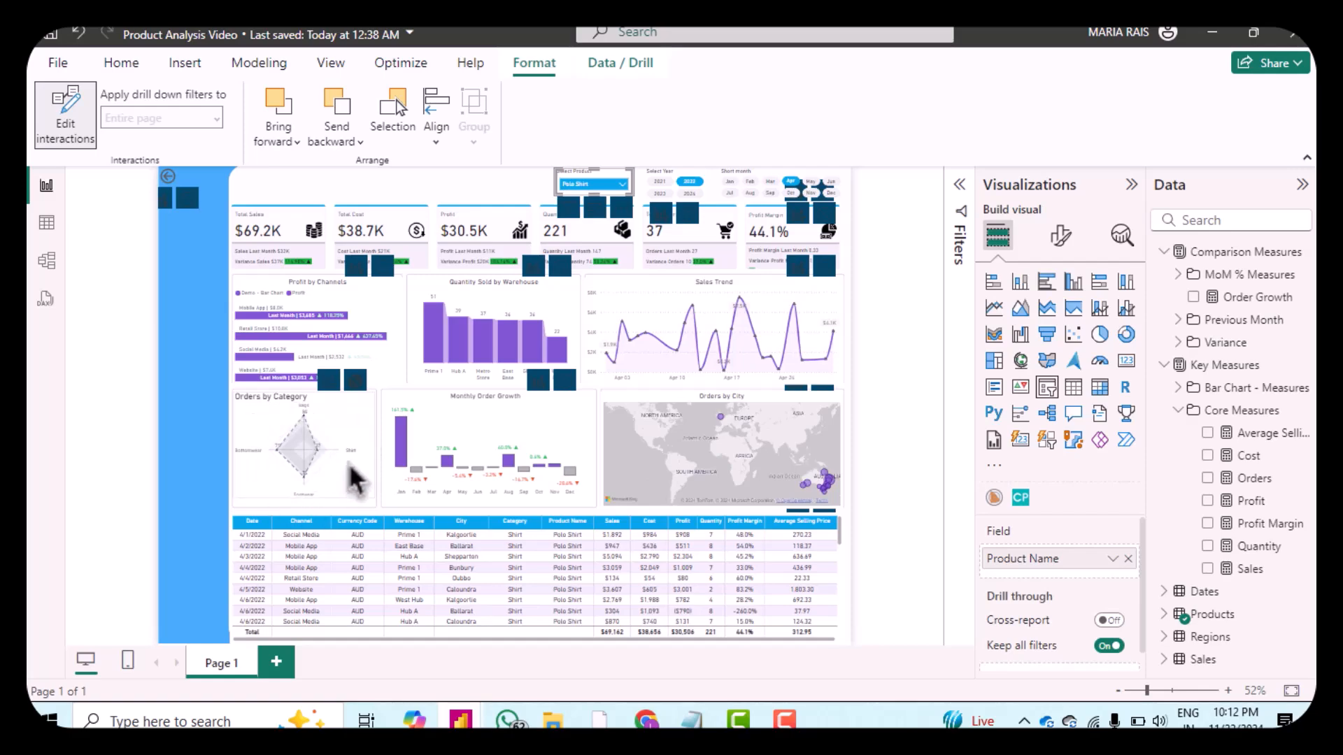
{"action": "left_click", "coordinate": [120, 64]}
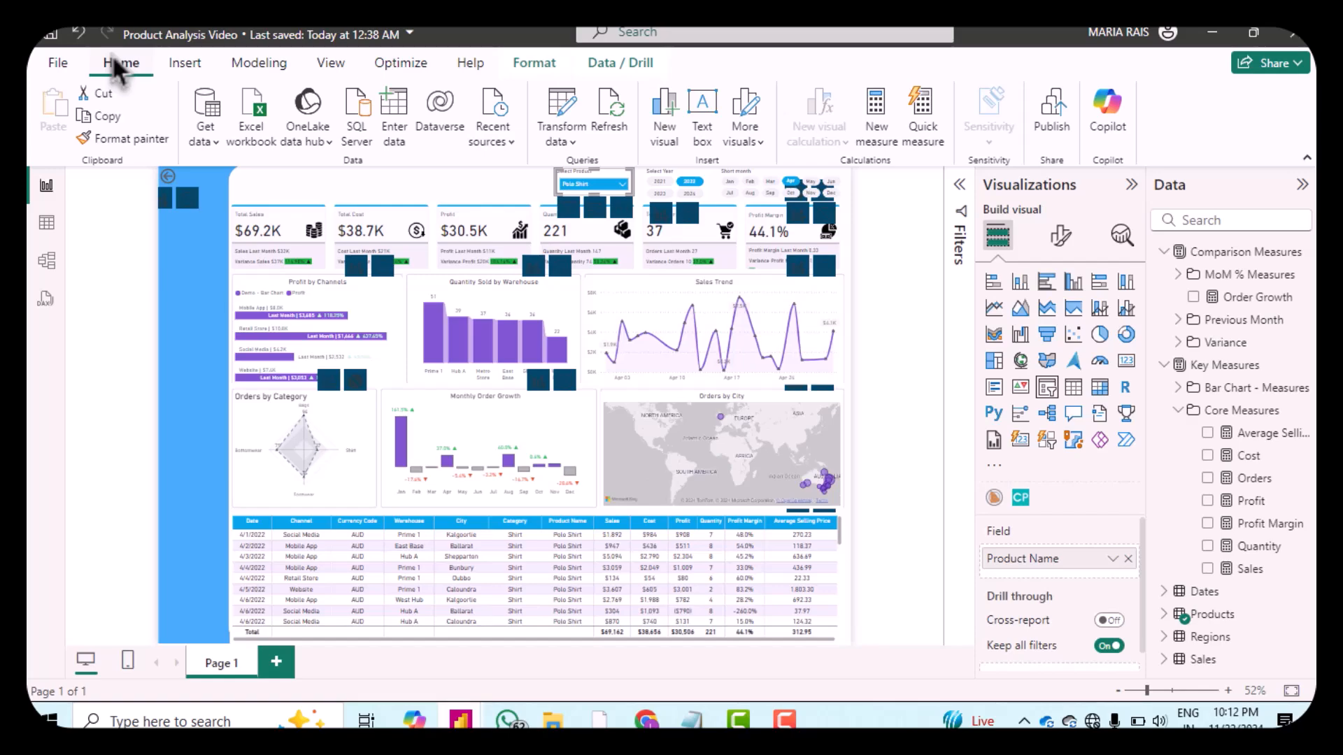
{"action": "left_click", "coordinate": [542, 72]}
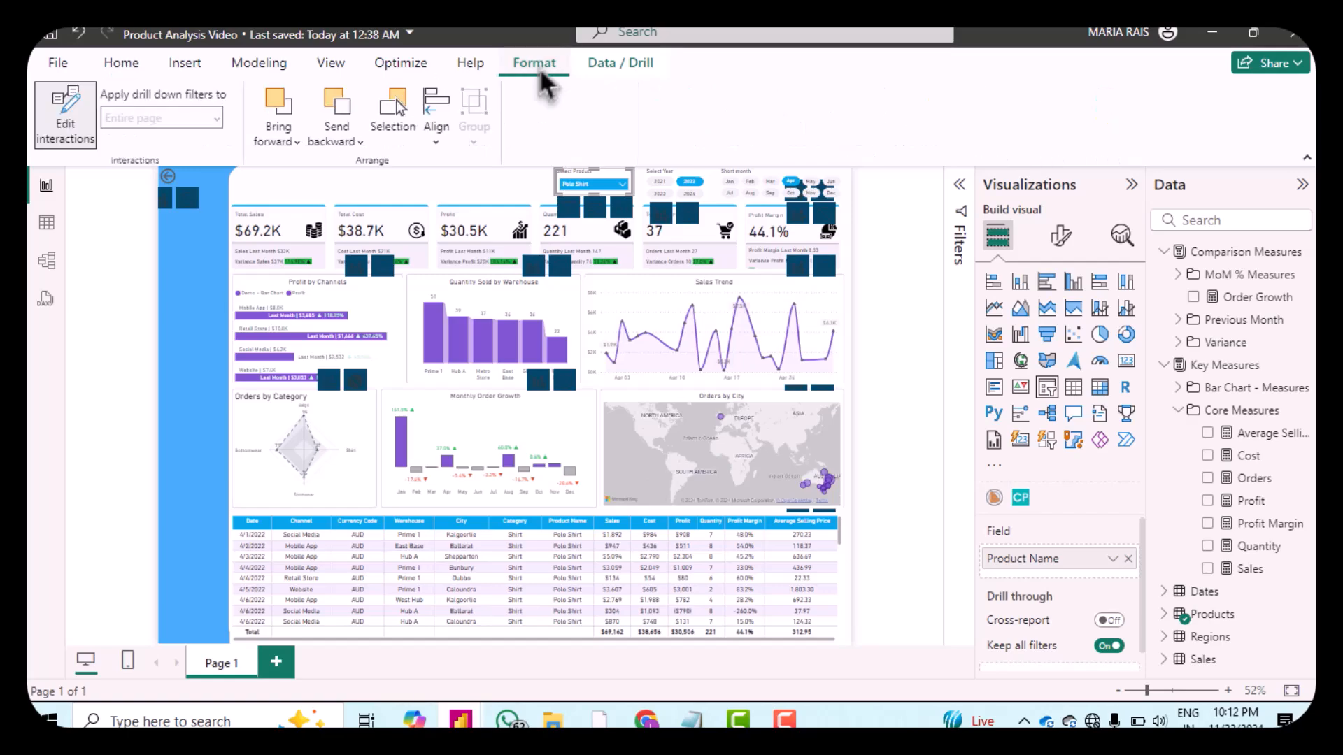
{"action": "left_click", "coordinate": [70, 135]}
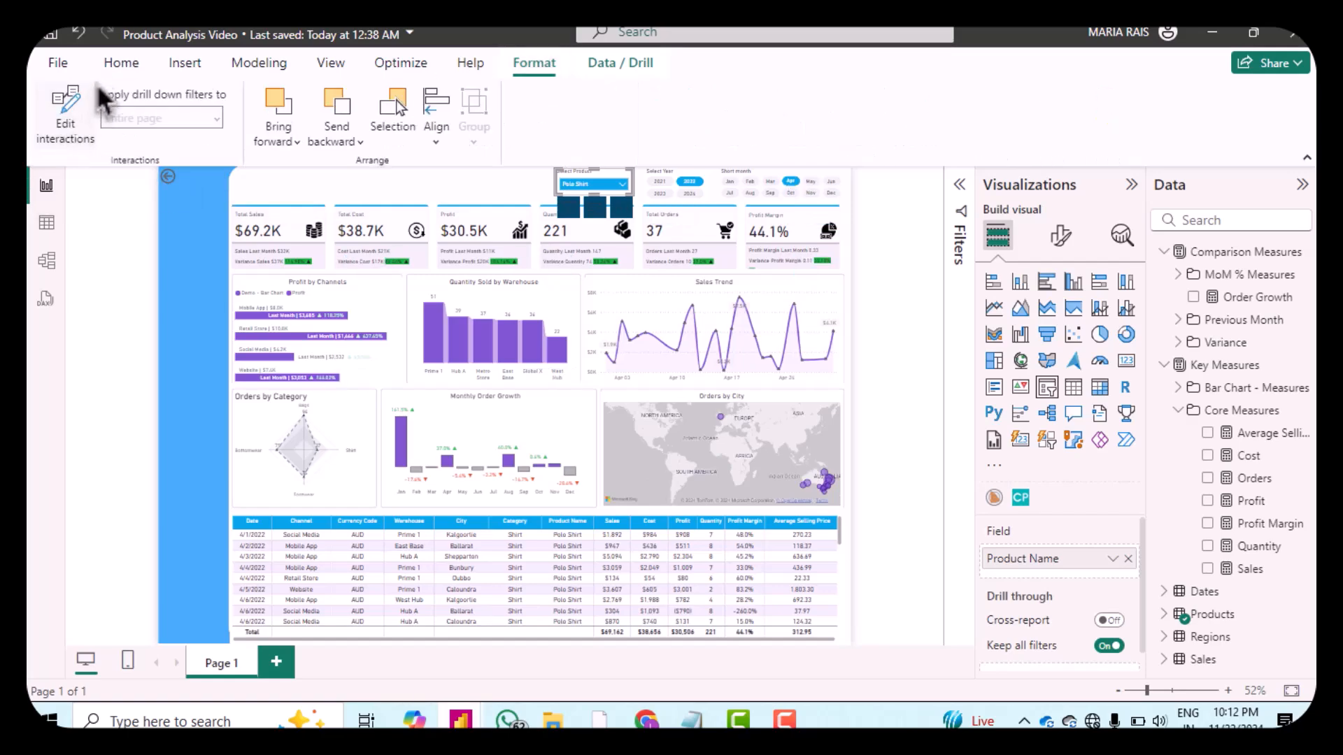
{"action": "left_click", "coordinate": [117, 66]}
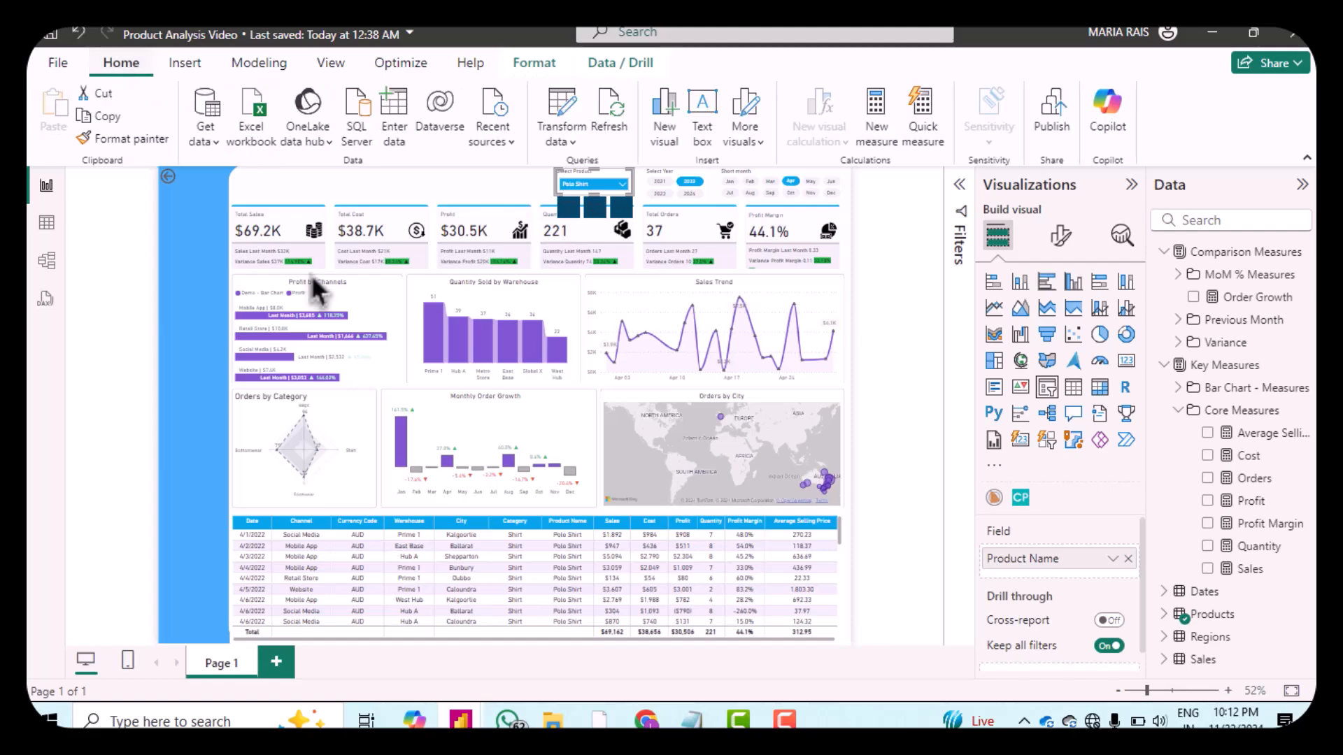
Step: Open the radar chart's Radar formatting and set Color 1 to #7E55CF
{"action": "left_click", "coordinate": [360, 430]}
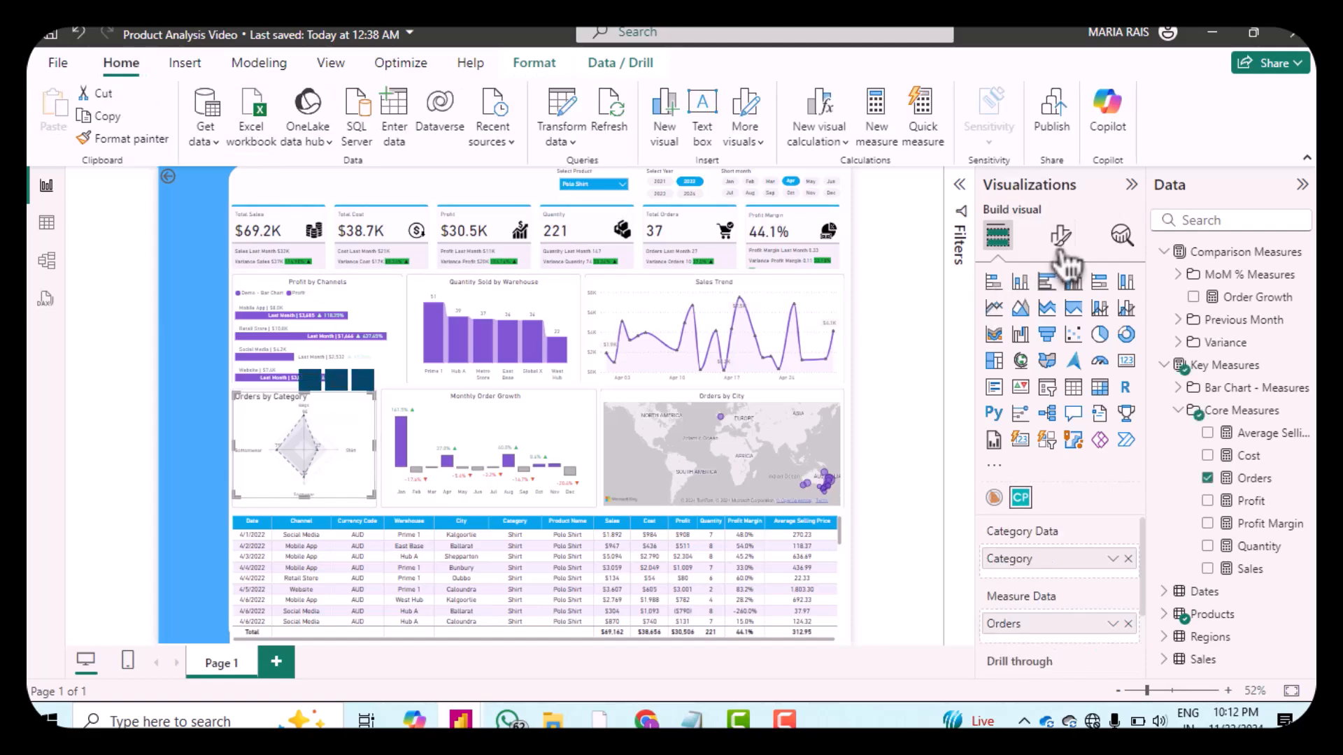
{"action": "left_click", "coordinate": [1060, 237]}
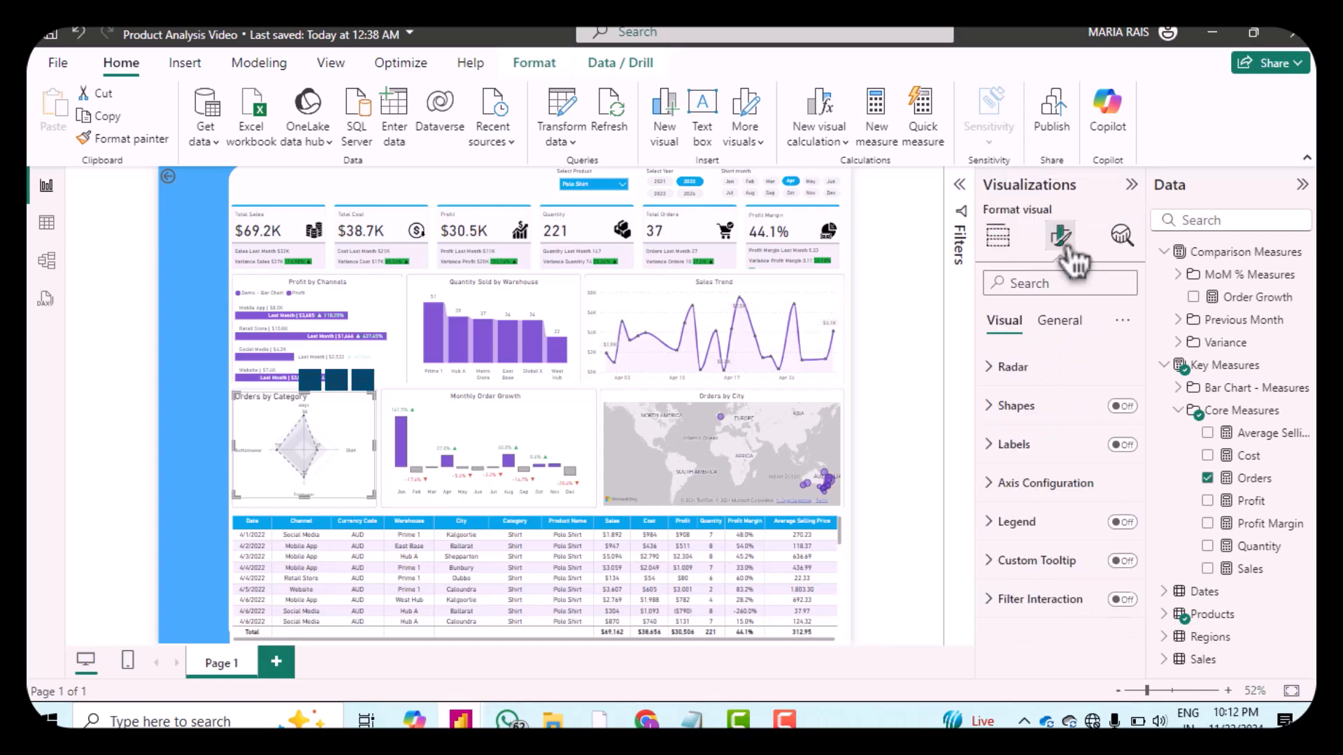
{"action": "left_click", "coordinate": [1007, 367]}
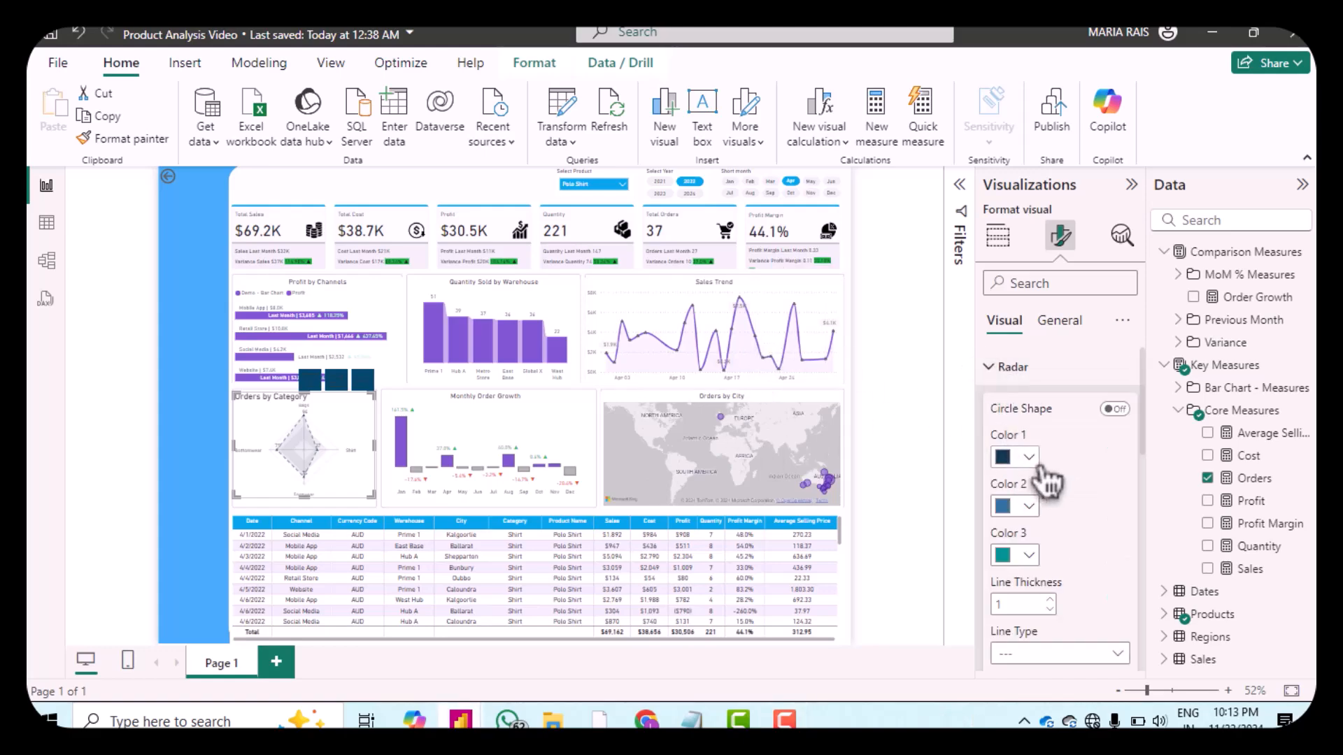
{"action": "left_click", "coordinate": [1029, 458]}
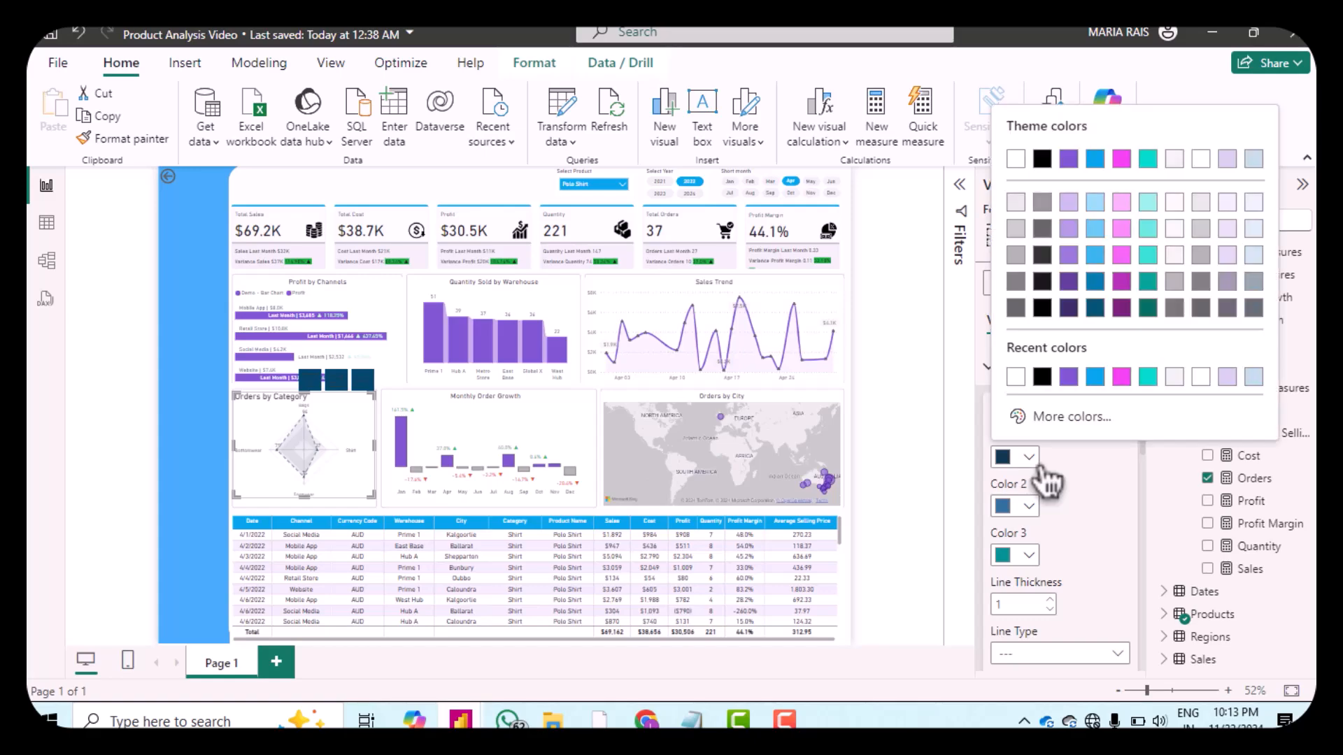
{"action": "left_click", "coordinate": [1070, 378]}
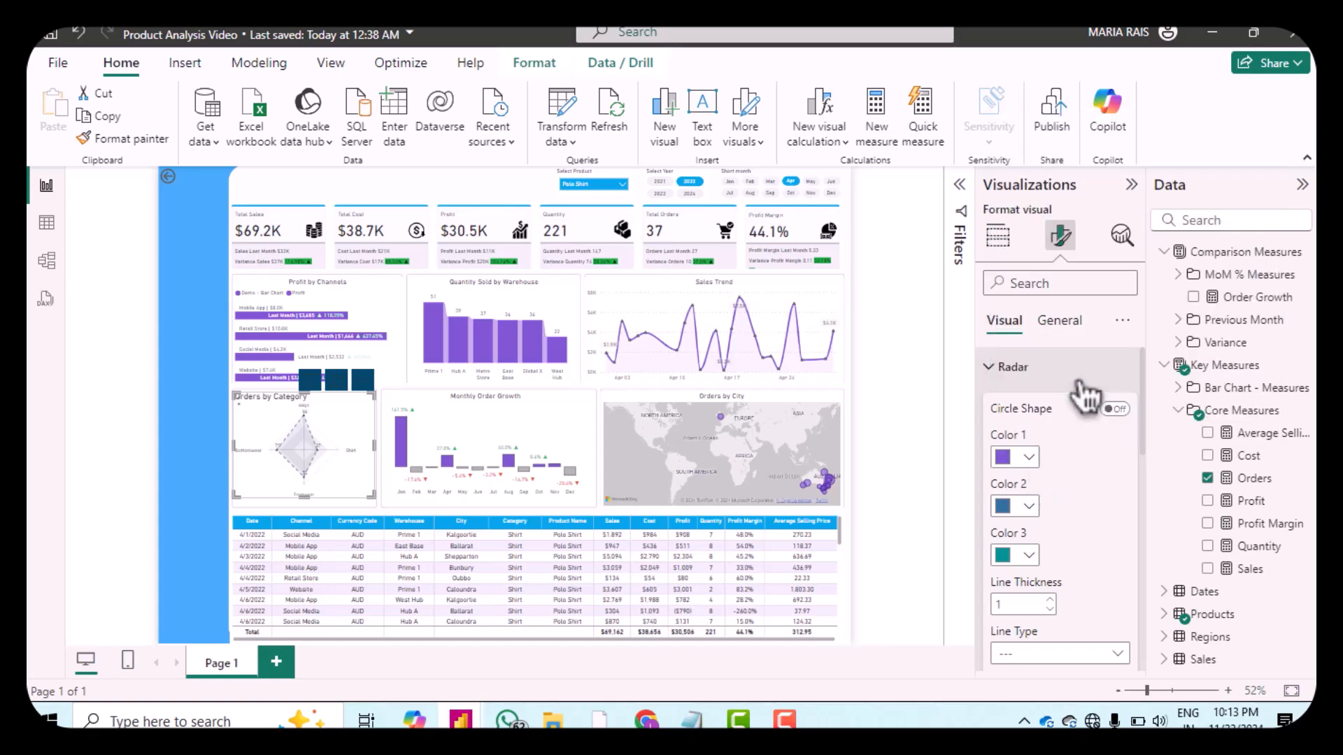
Step: Set the radar's Color 2 to #01A4E7 and Color 3 to #ED41ED
{"action": "left_click", "coordinate": [1038, 516]}
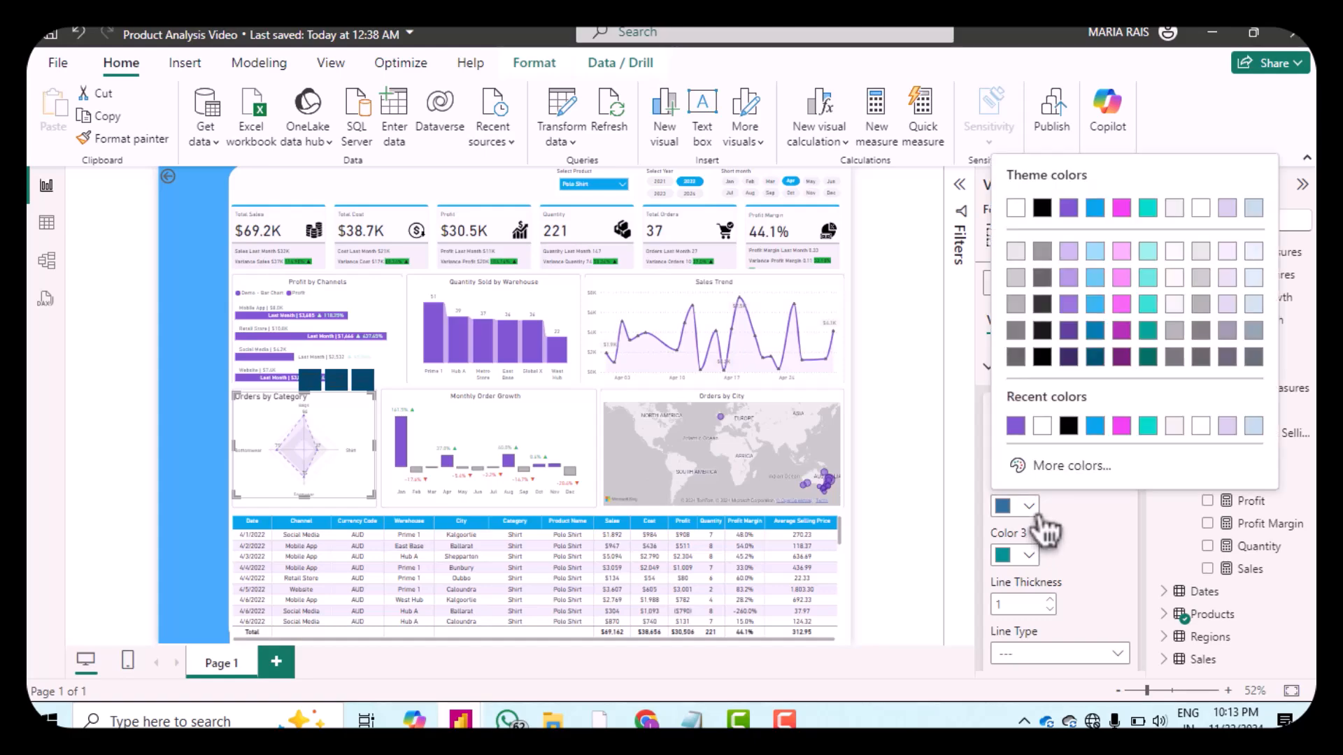
{"action": "left_click", "coordinate": [1096, 428]}
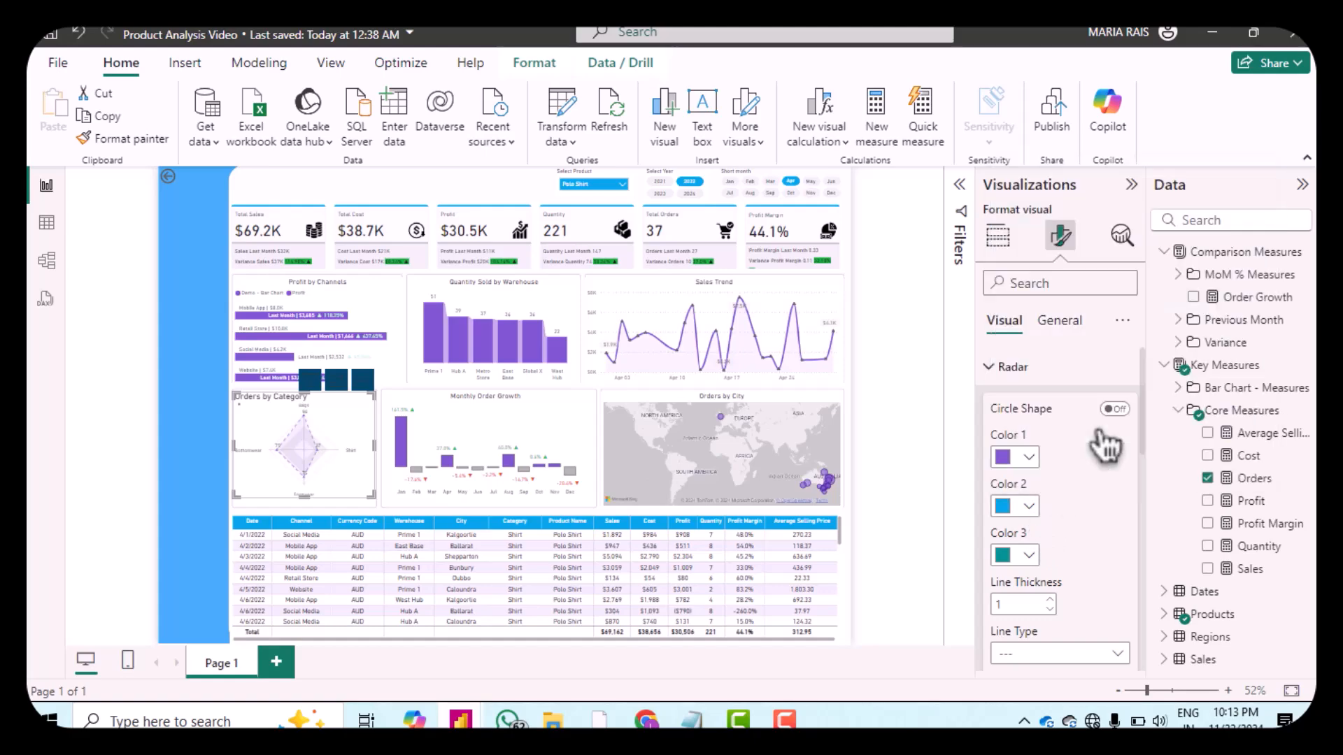
{"action": "left_click", "coordinate": [1040, 557]}
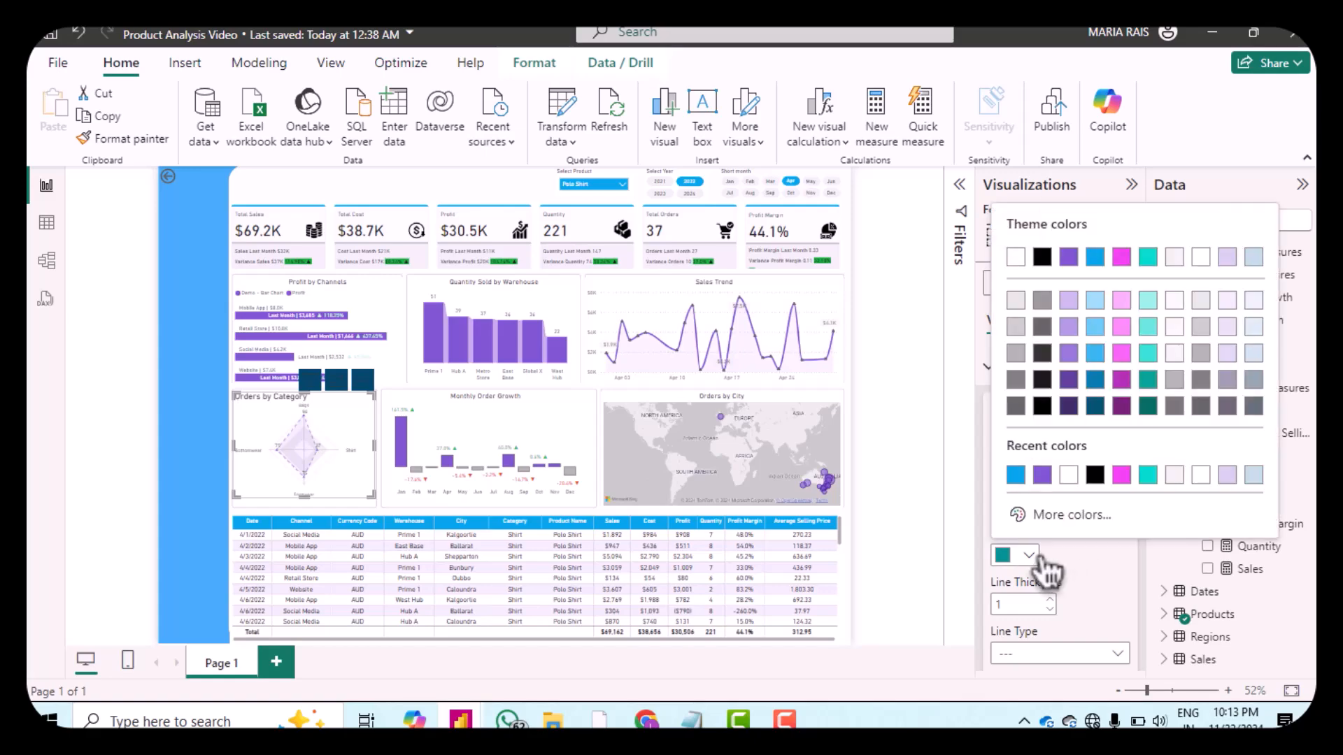
{"action": "left_click", "coordinate": [1121, 476]}
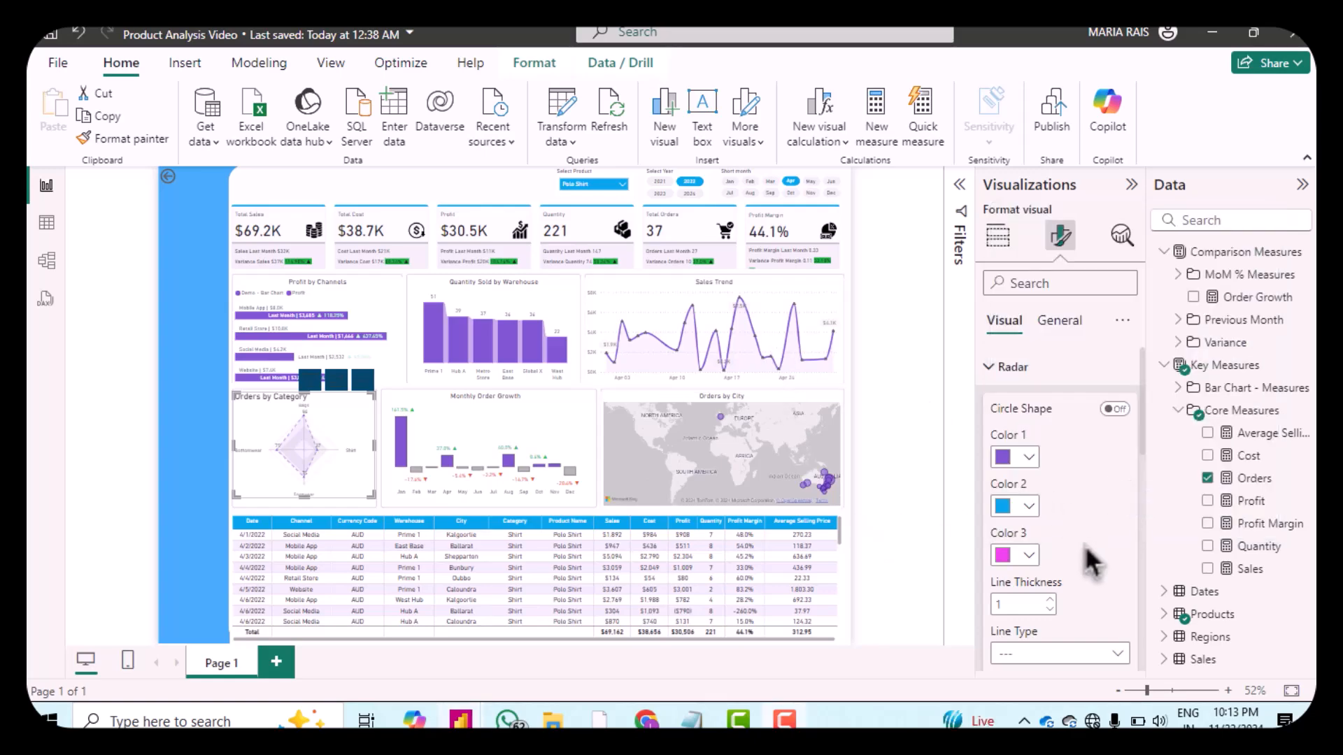
Step: Change the radar chart's line type to a solid line
{"action": "scroll", "coordinate": [1084, 544], "scroll_direction": "down", "scroll_amount": 3}
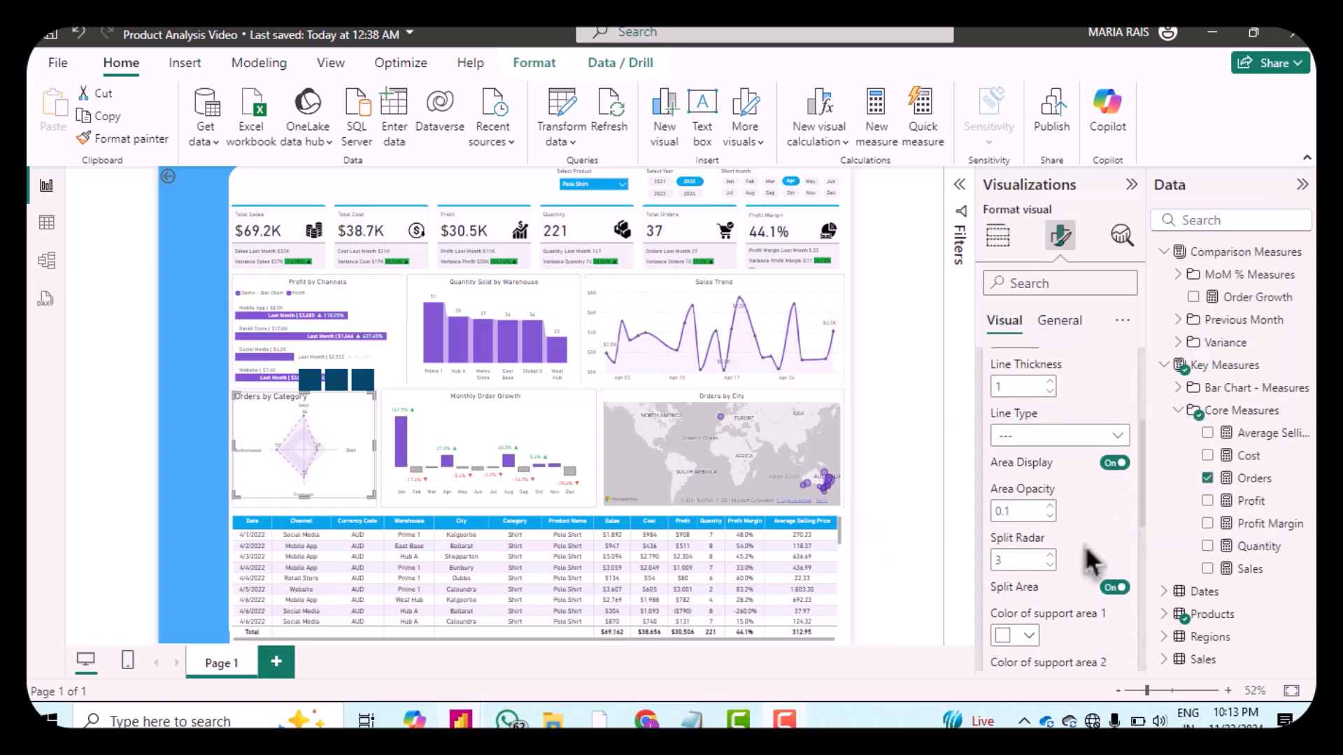
{"action": "left_click", "coordinate": [1049, 450]}
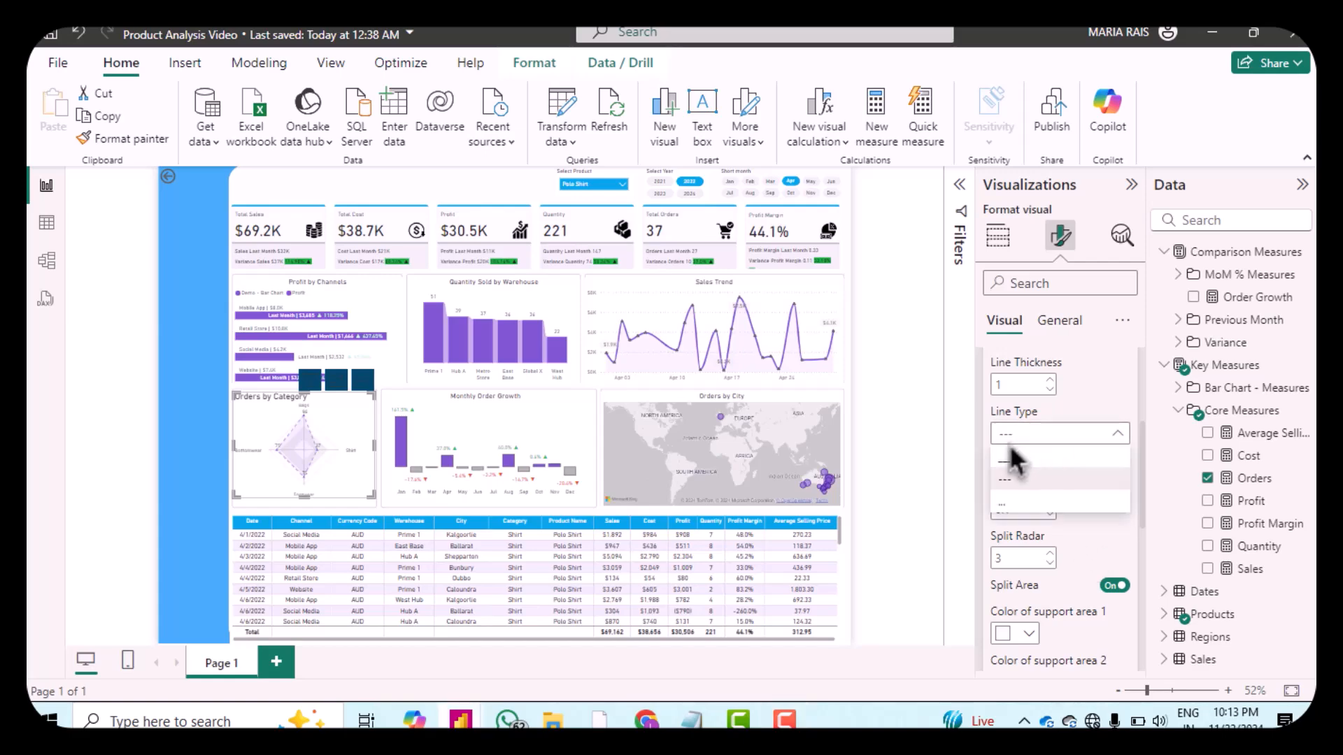
{"action": "left_click", "coordinate": [1022, 477]}
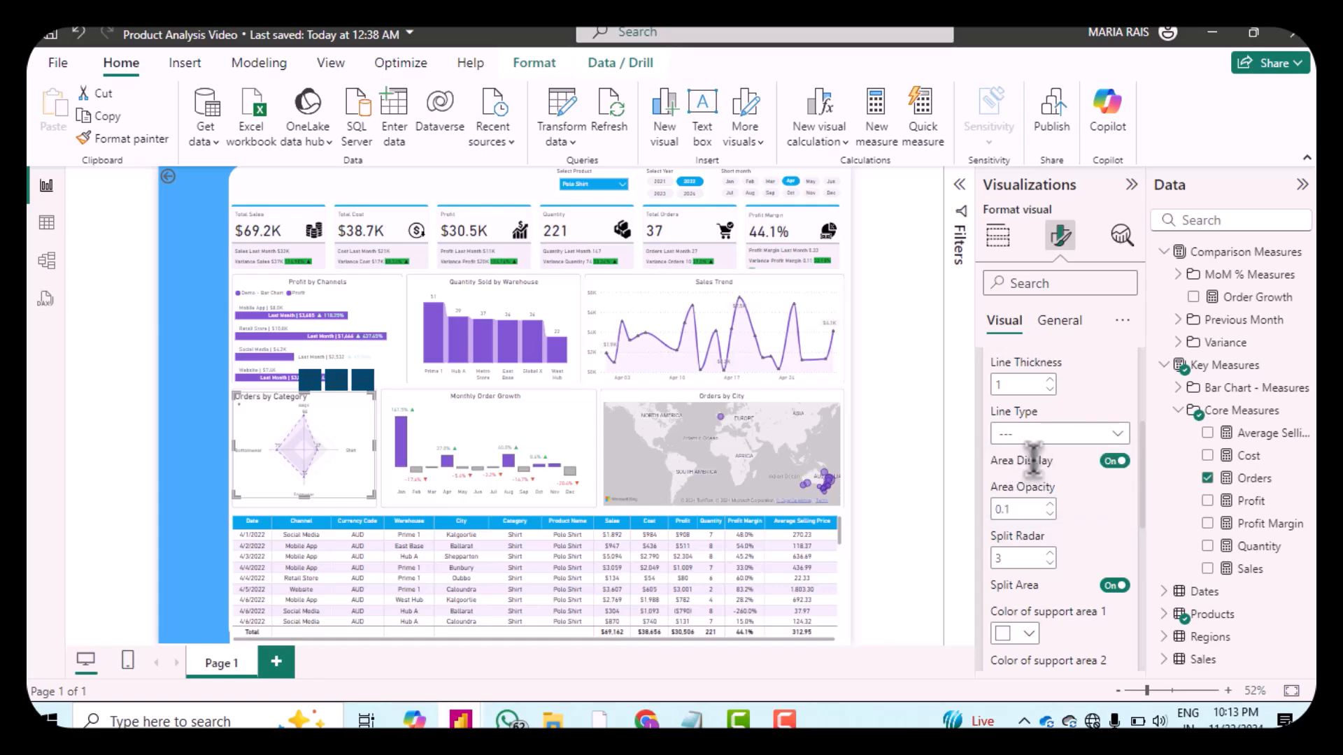
Step: Set the radar's area opacity to 0.5 and the split radar count to 4
{"action": "double_click", "coordinate": [1014, 505]}
{"action": "type", "text": "0"}
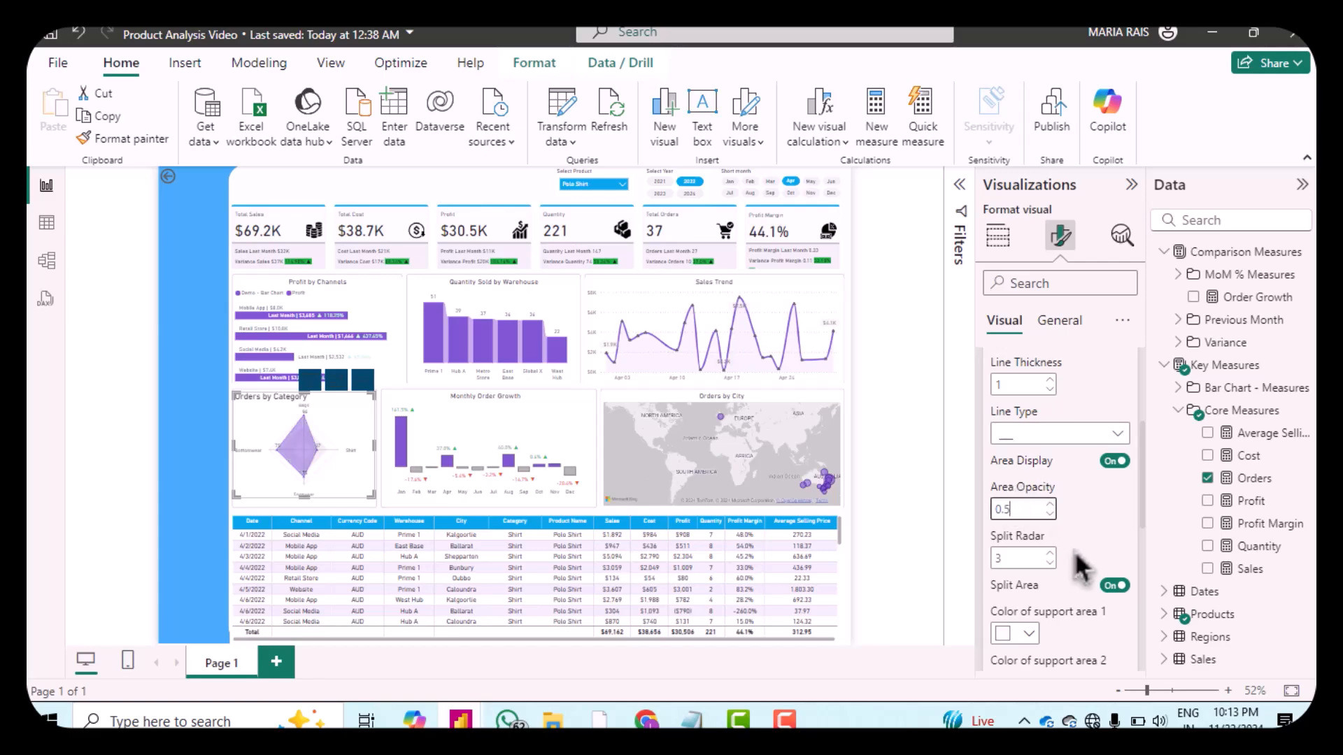
{"action": "left_click", "coordinate": [1050, 553]}
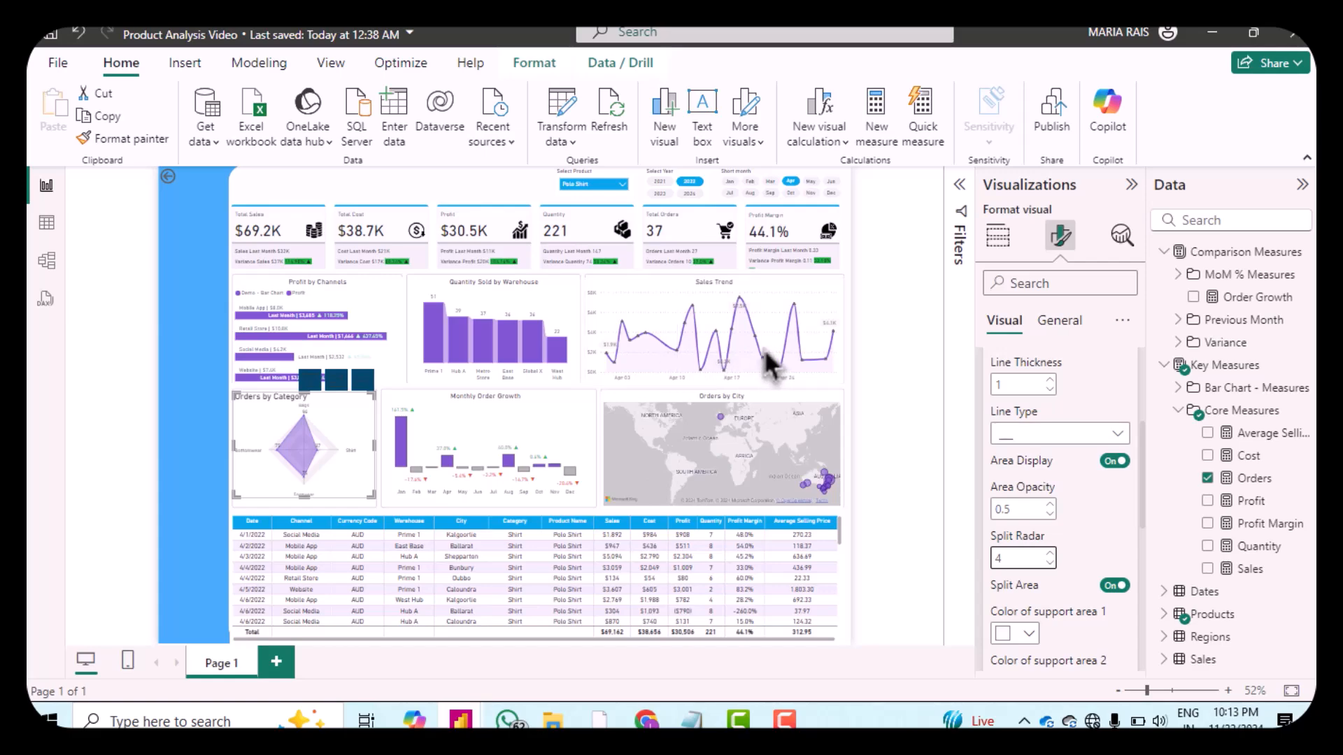
Step: Set the radar's support area opacity to 0.4
{"action": "scroll", "coordinate": [1112, 549], "scroll_direction": "down", "scroll_amount": 3}
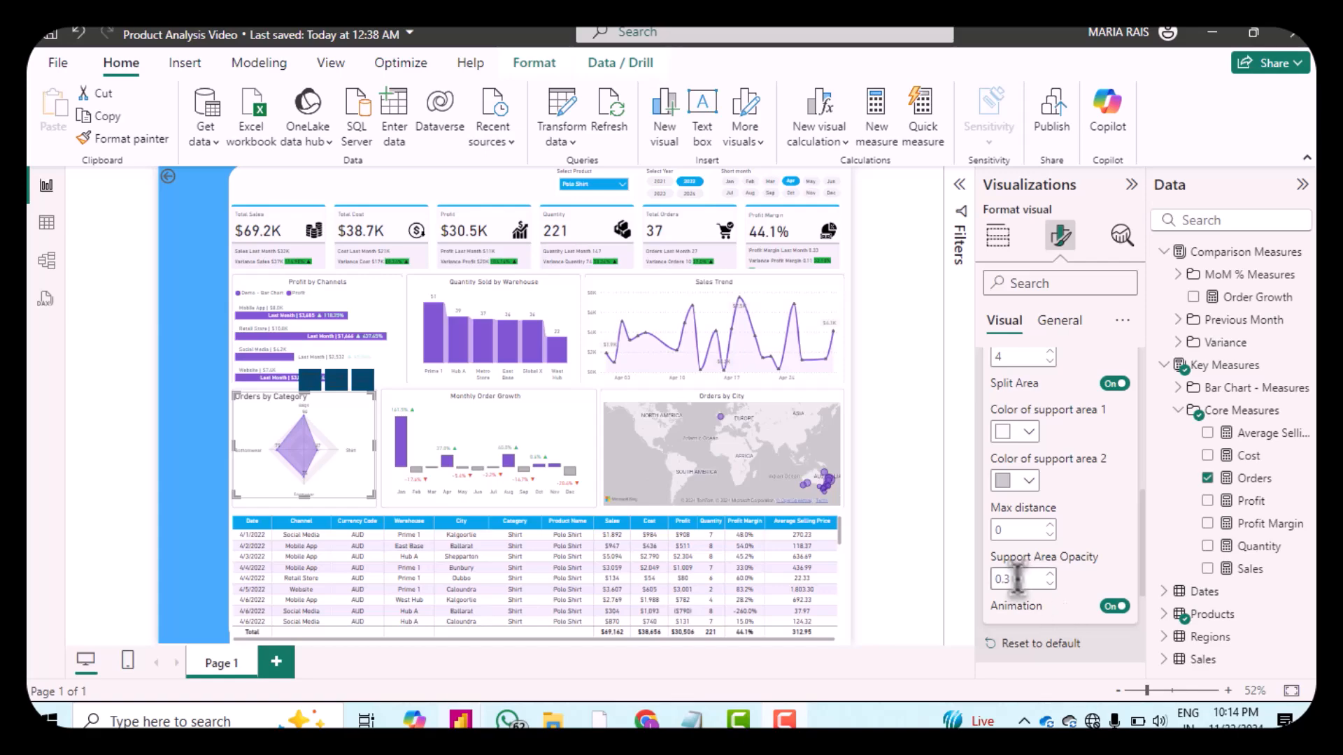
{"action": "left_click", "coordinate": [1050, 574]}
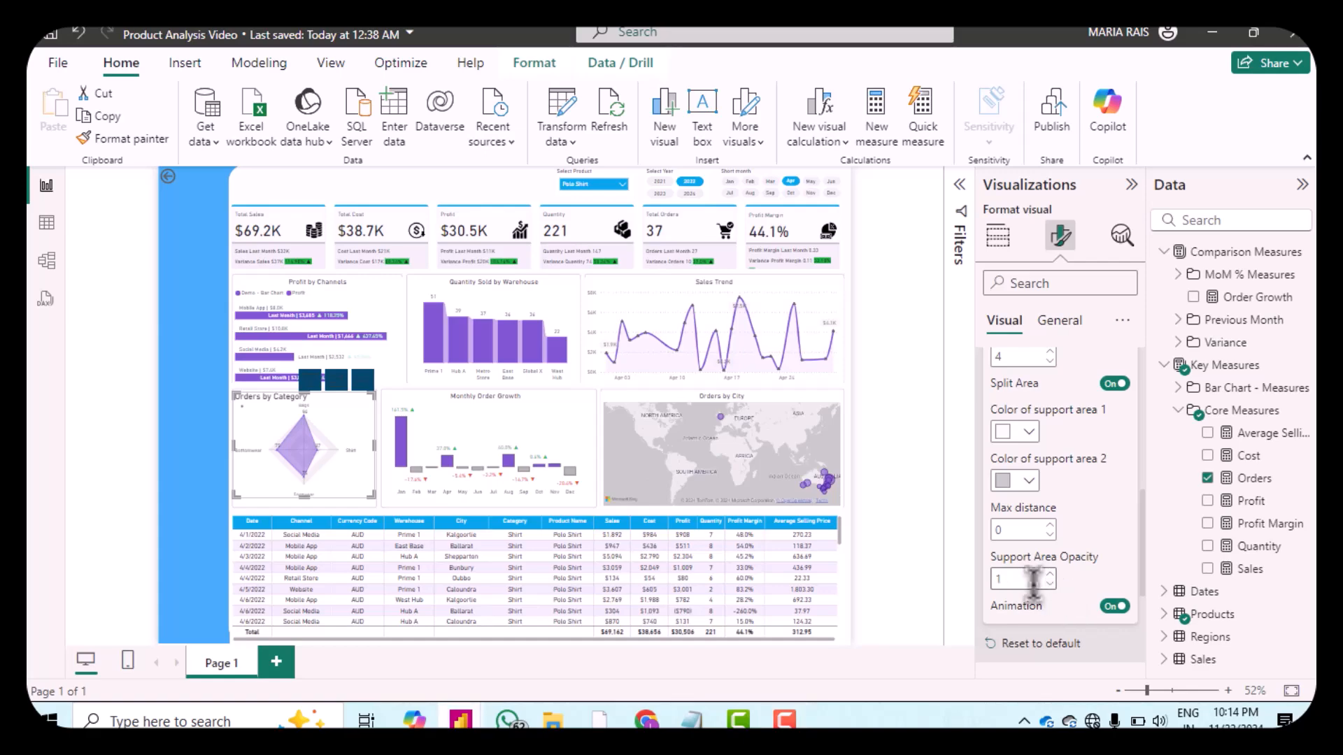
{"action": "type", "text": "0."}
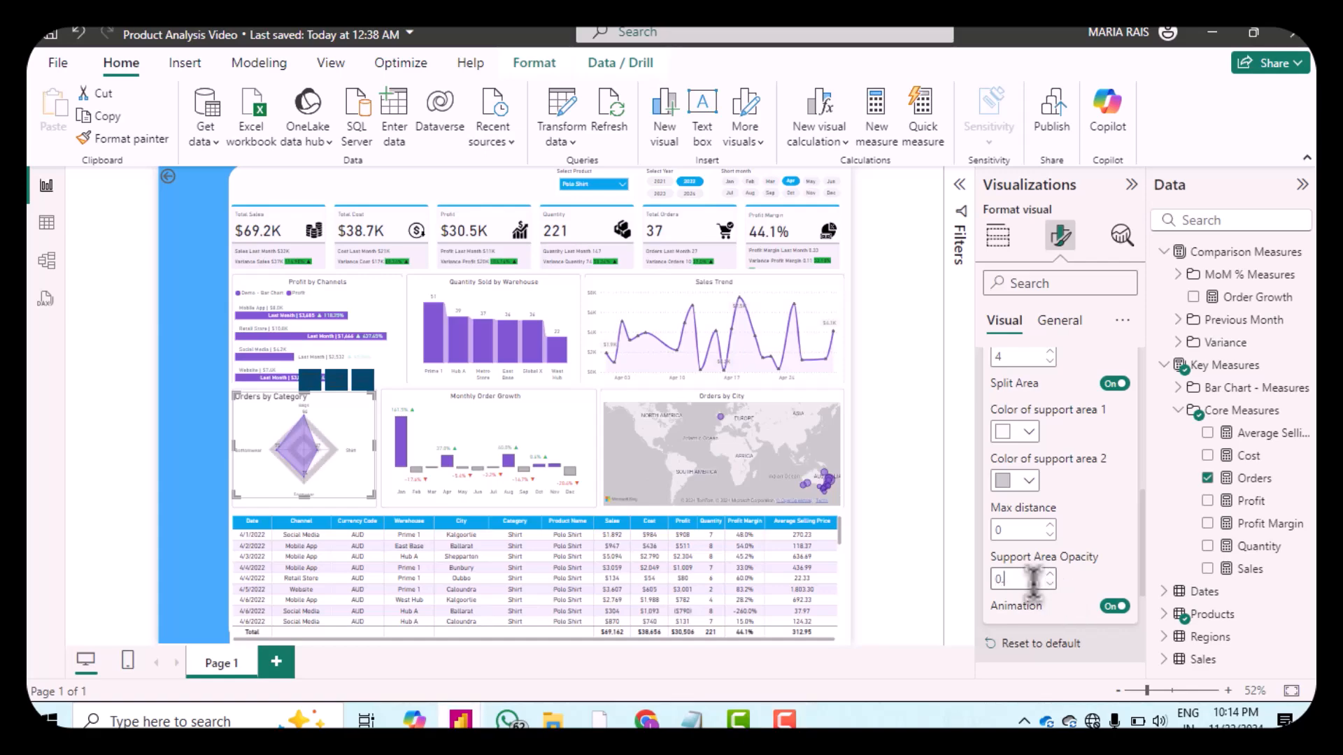
{"action": "type", "text": "4"}
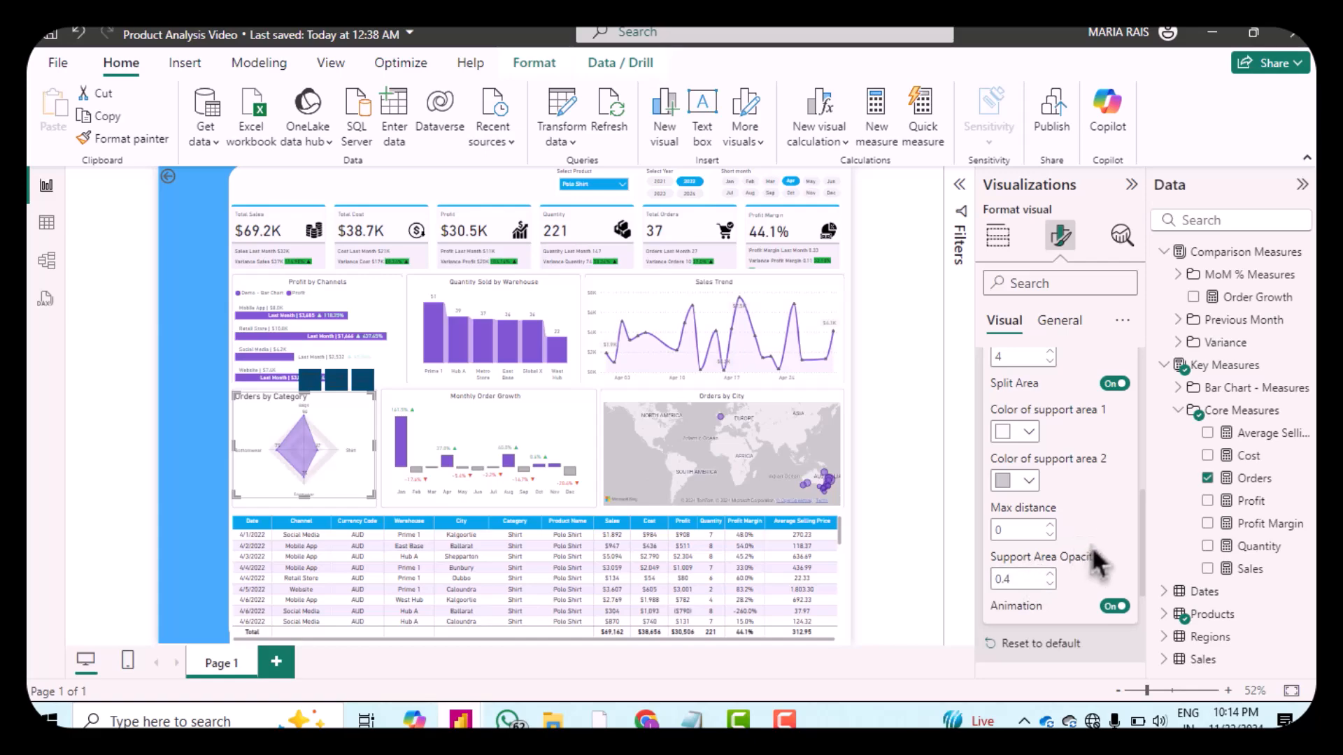
Step: Change the radar's shape icon to a circle and set the shape size to 7
{"action": "scroll", "coordinate": [1098, 560], "scroll_direction": "down", "scroll_amount": 4}
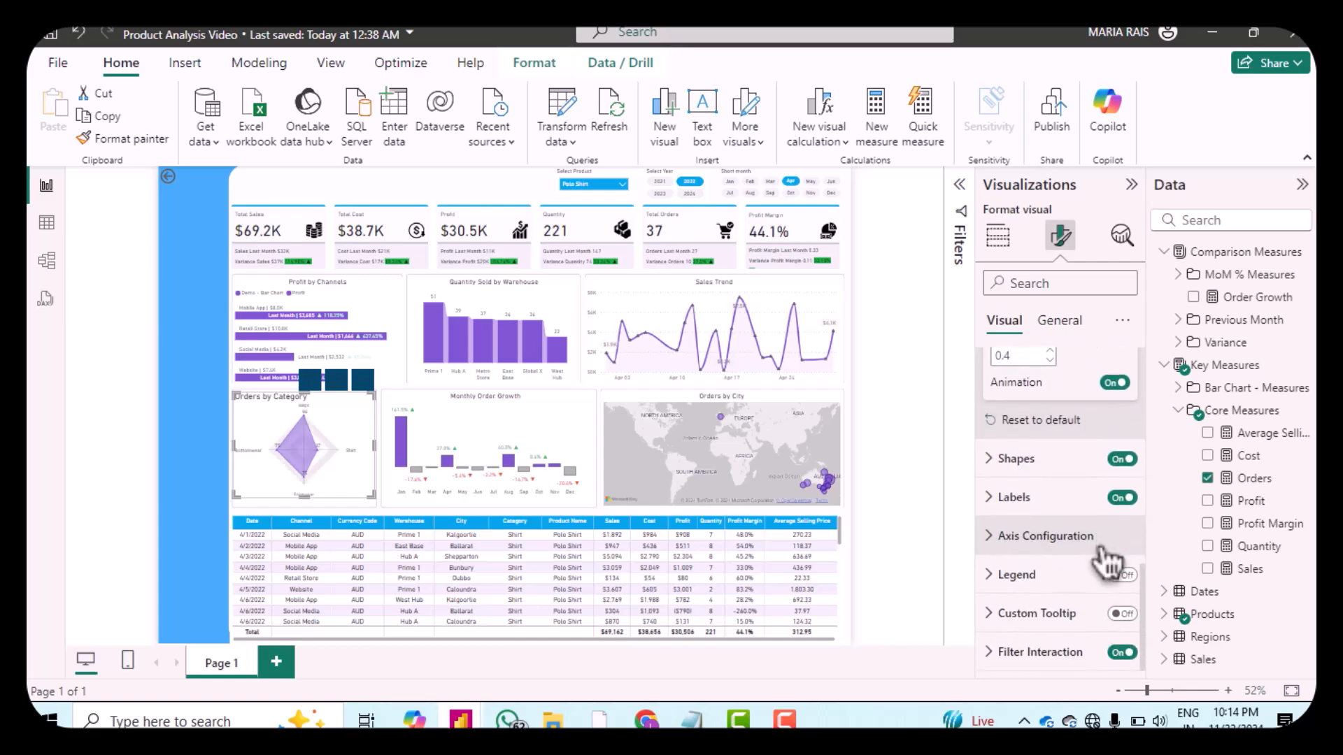
{"action": "left_click", "coordinate": [1000, 468]}
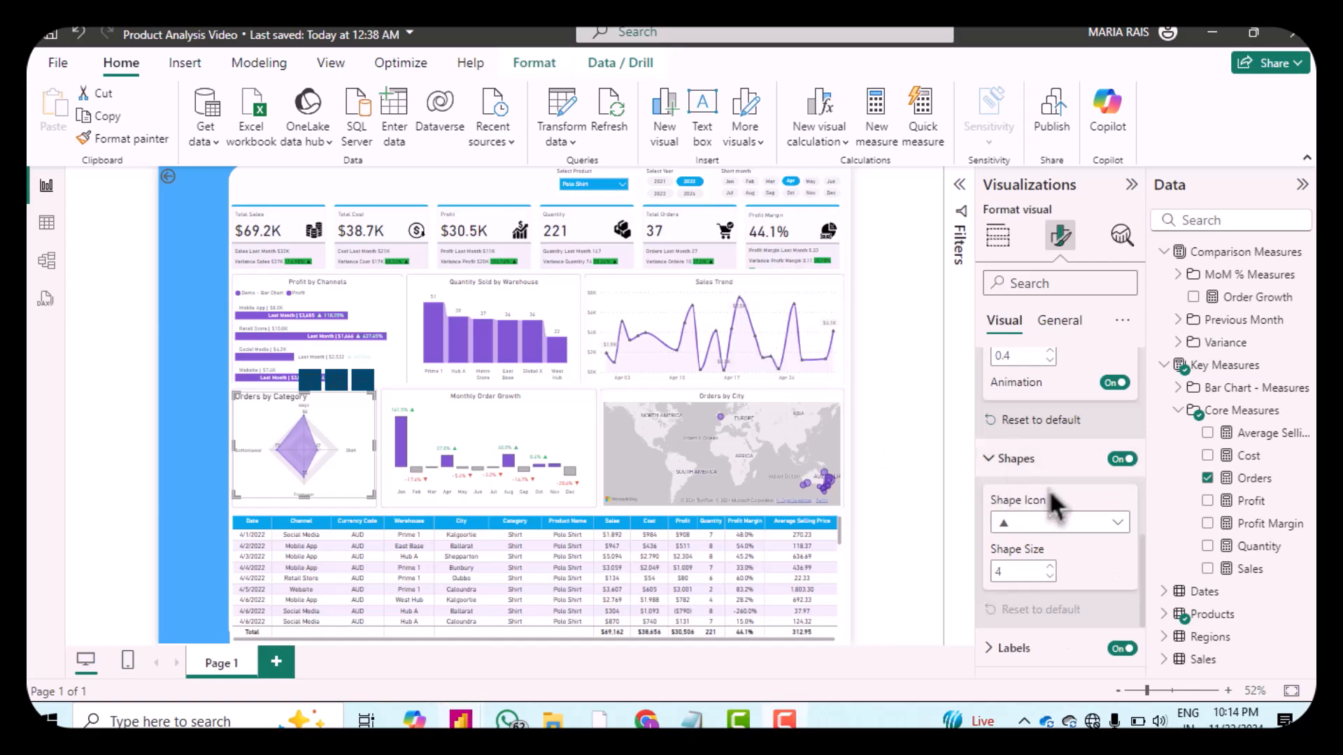
{"action": "scroll", "coordinate": [1049, 490], "scroll_direction": "down", "scroll_amount": 2}
{"action": "left_click", "coordinate": [1117, 422]}
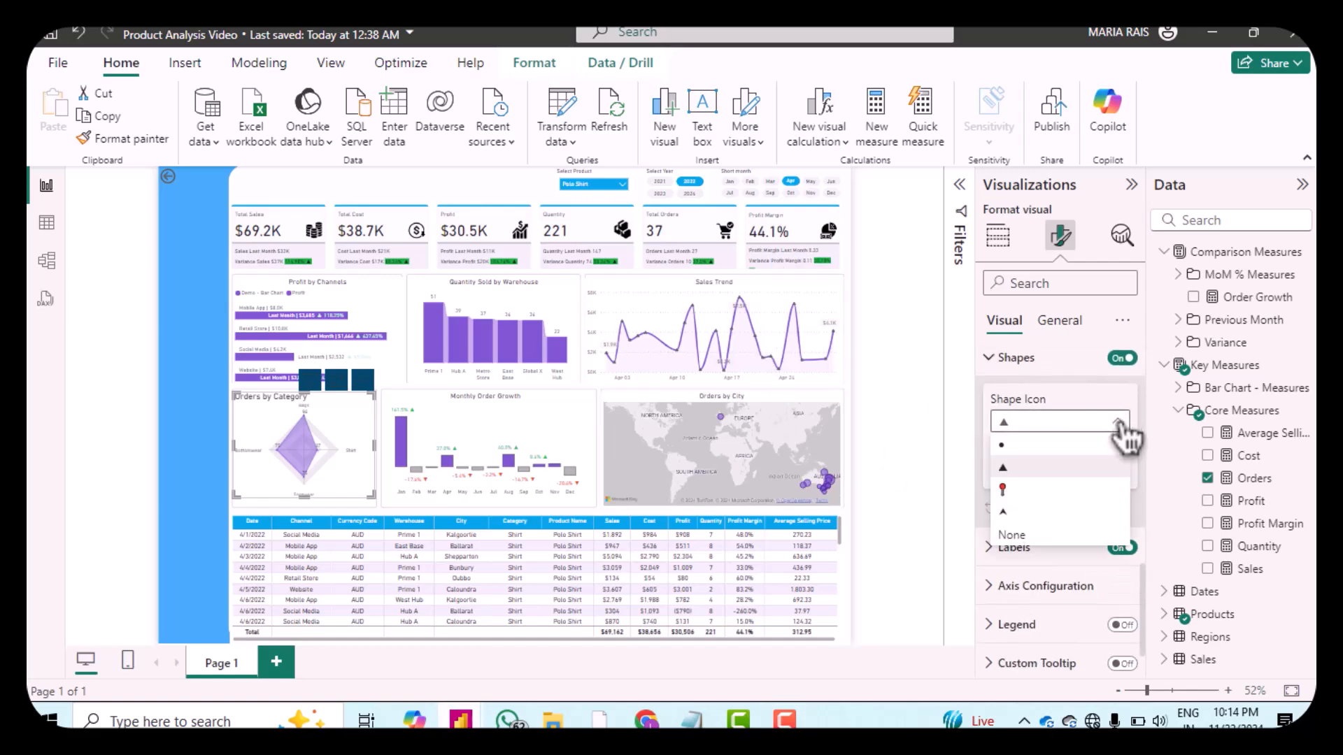
{"action": "left_click", "coordinate": [1032, 459]}
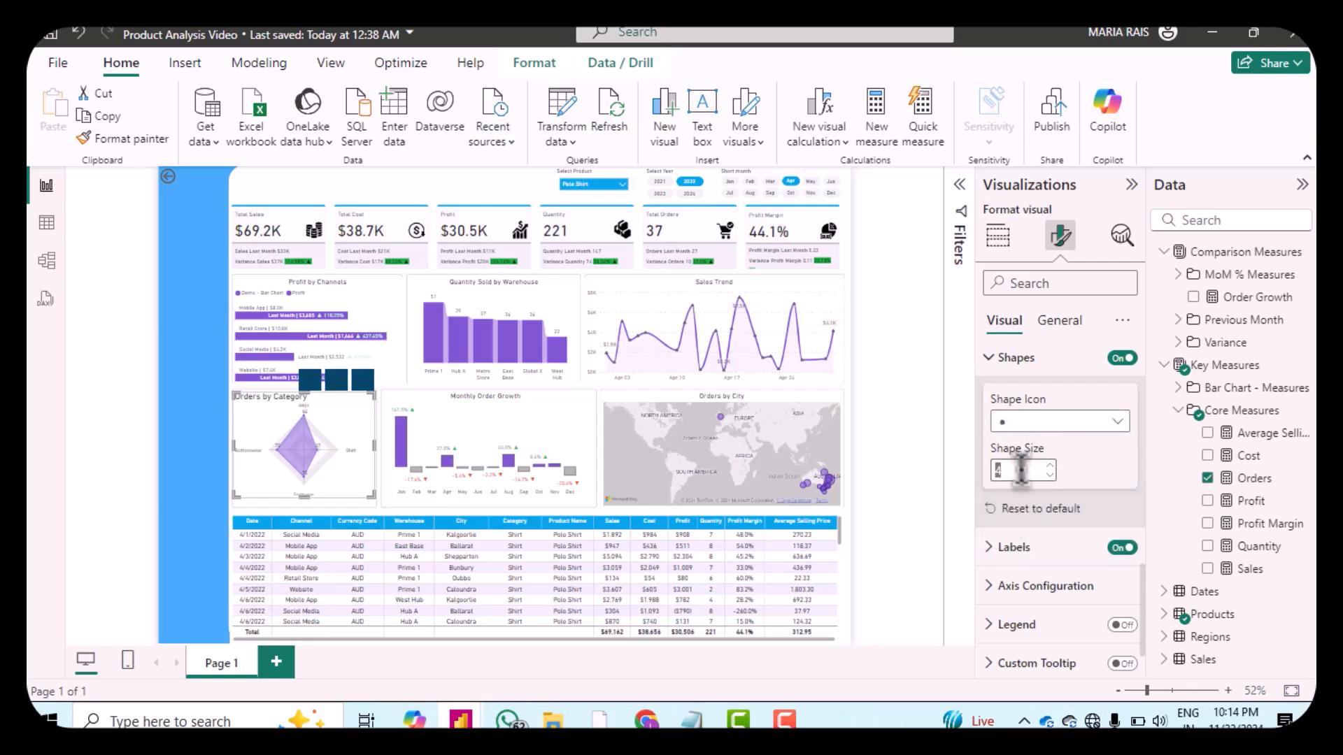
{"action": "type", "text": "7"}
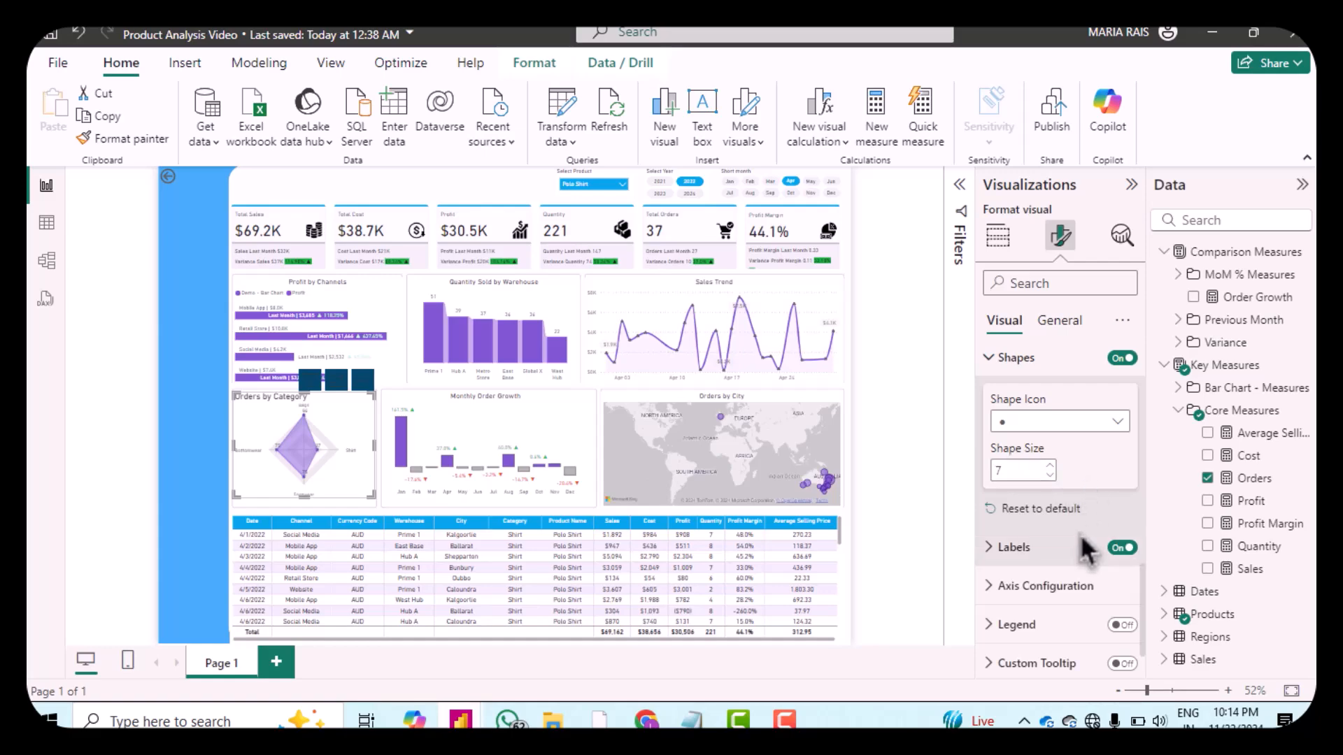
Step: Set the radar's axis size to 9 under Axis Configuration
{"action": "scroll", "coordinate": [1112, 545], "scroll_direction": "down", "scroll_amount": 2}
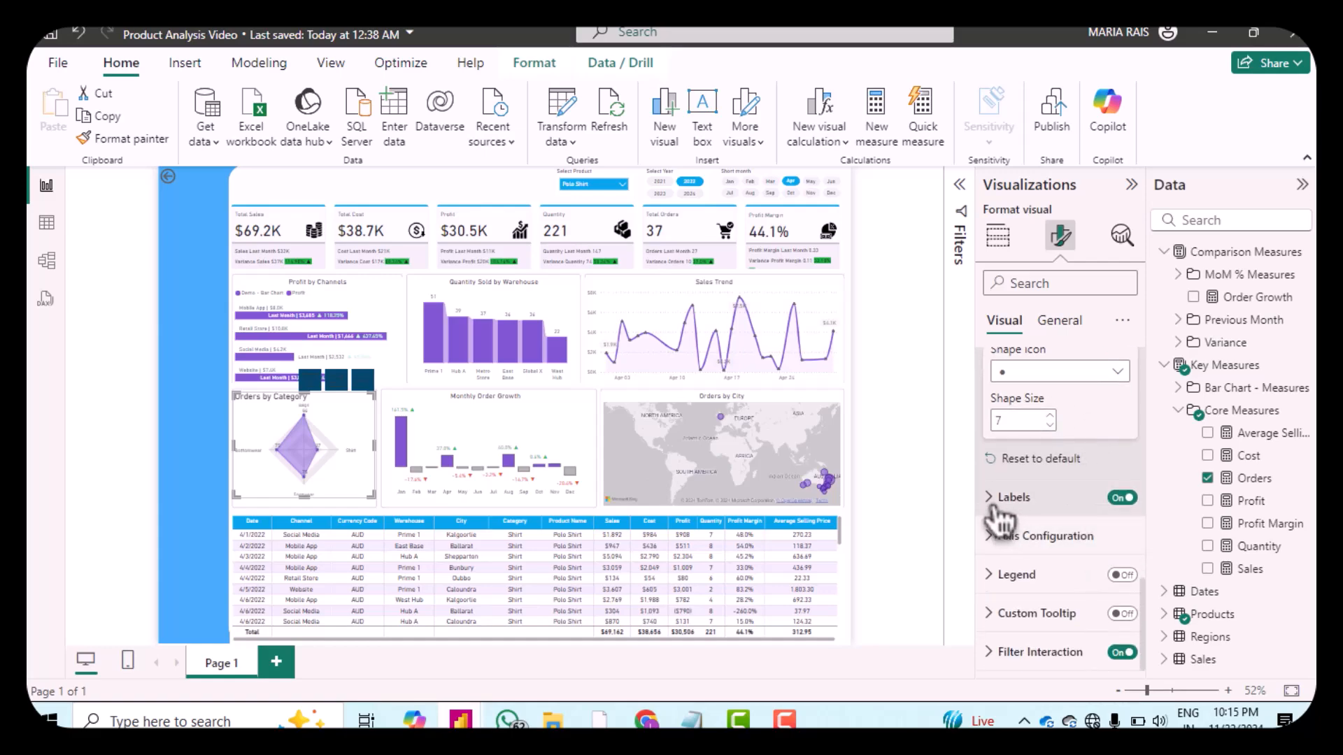
{"action": "left_click", "coordinate": [996, 507]}
{"action": "scroll", "coordinate": [1028, 510], "scroll_direction": "down", "scroll_amount": 2}
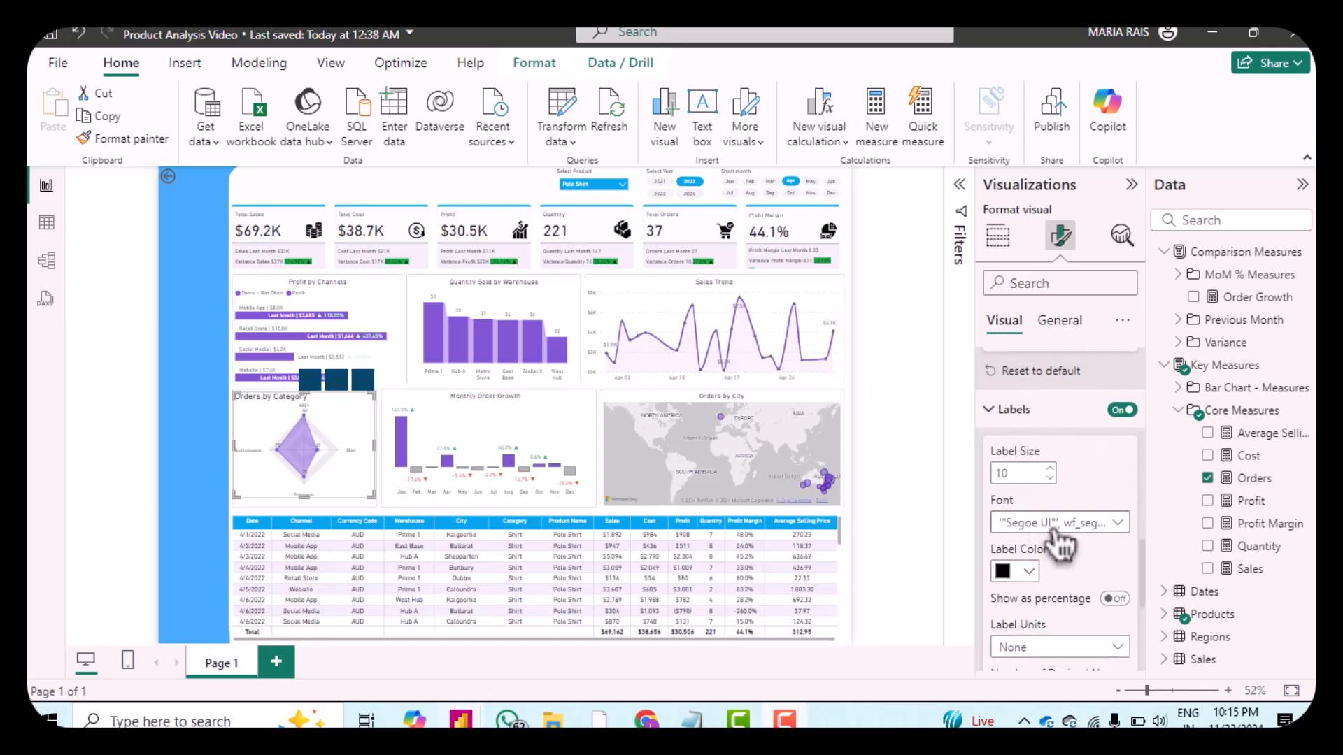
{"action": "scroll", "coordinate": [1049, 535], "scroll_direction": "down", "scroll_amount": 3}
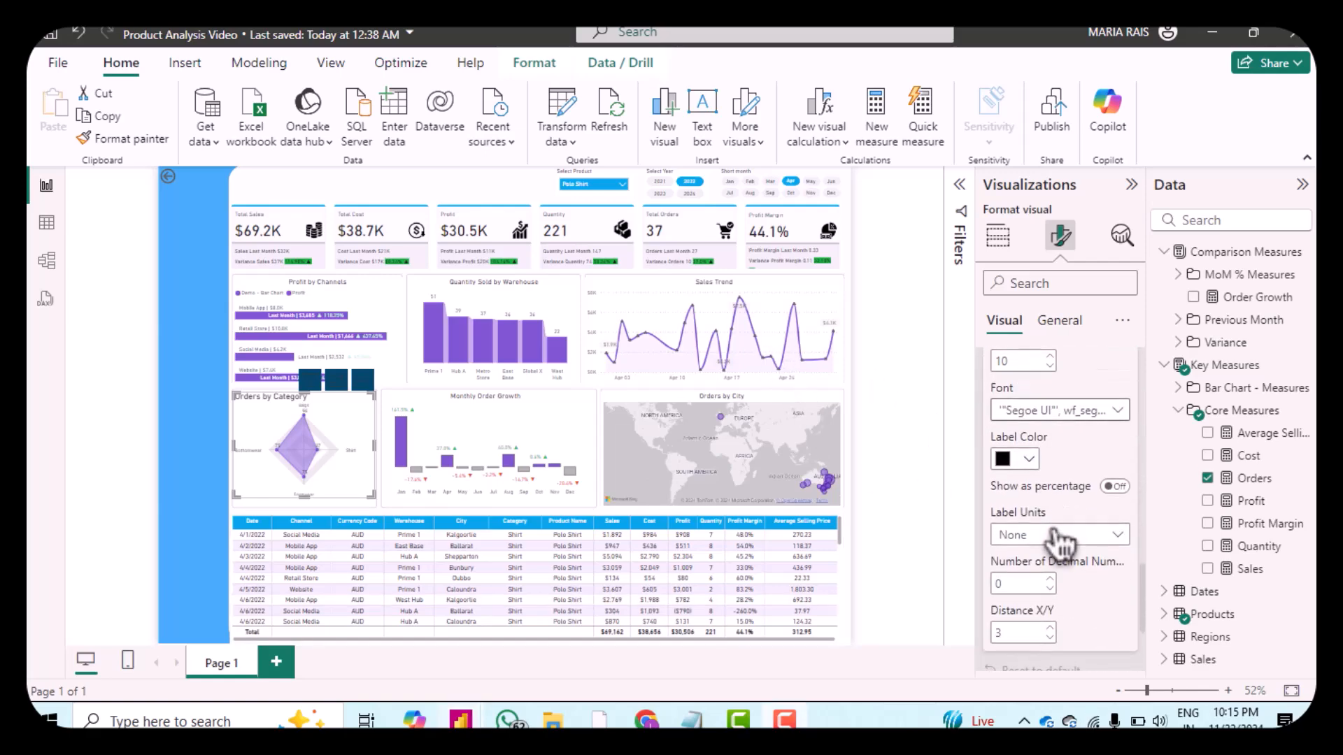
{"action": "left_click", "coordinate": [1054, 412]}
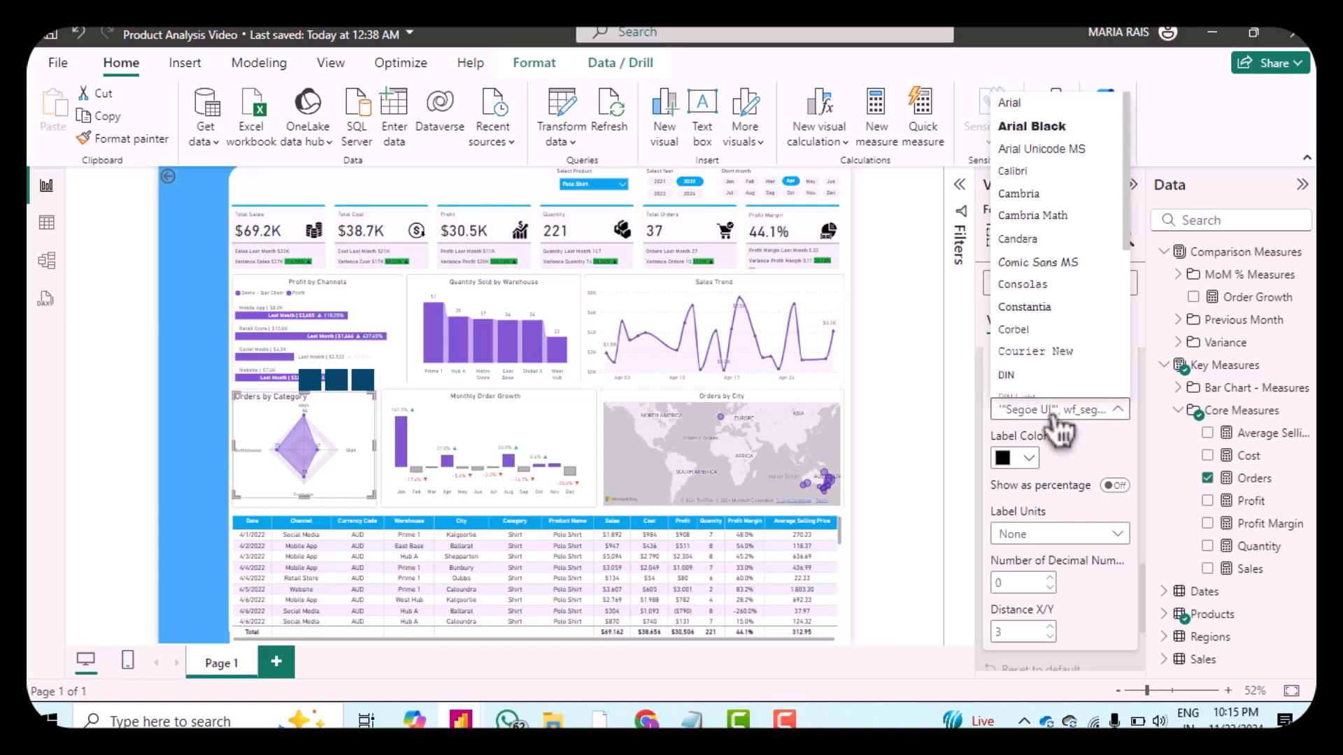
{"action": "scroll", "coordinate": [1067, 539], "scroll_direction": "down", "scroll_amount": 3}
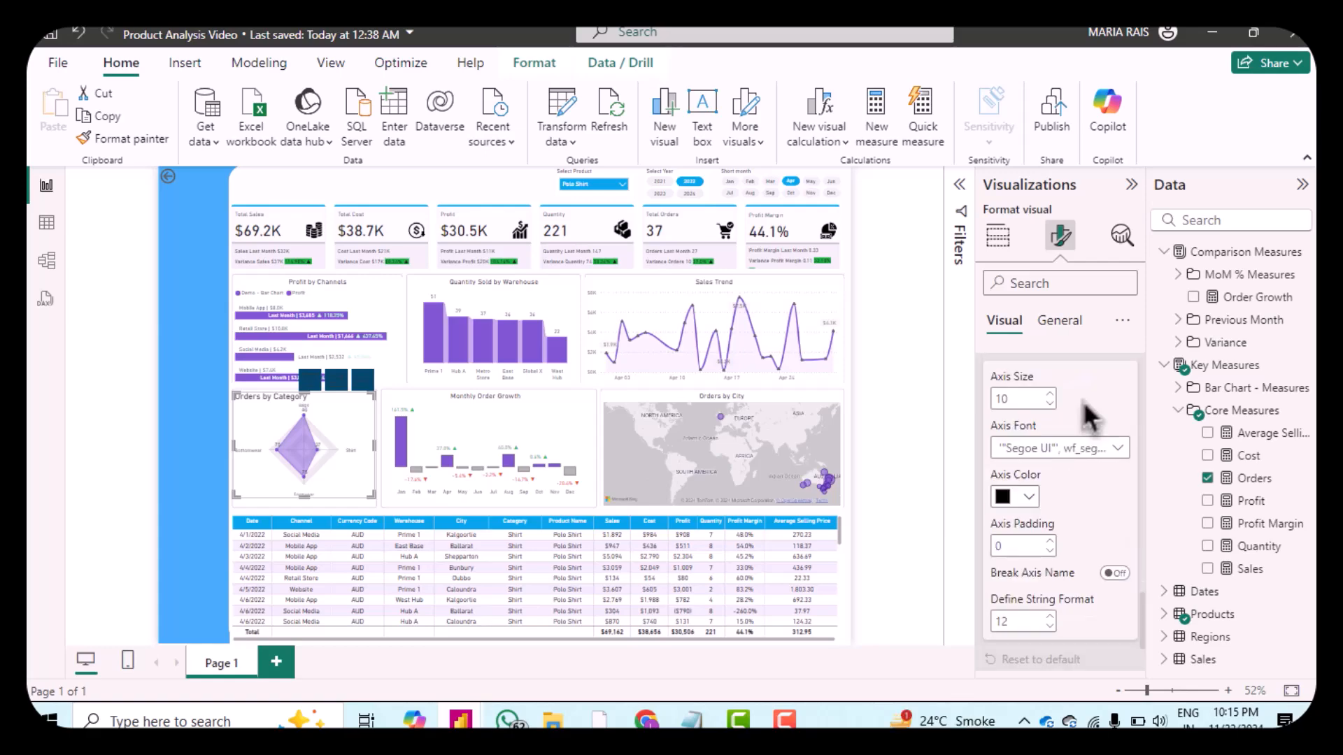
{"action": "scroll", "coordinate": [1083, 400], "scroll_direction": "up", "scroll_amount": 1}
{"action": "scroll", "coordinate": [1083, 401], "scroll_direction": "down", "scroll_amount": 1}
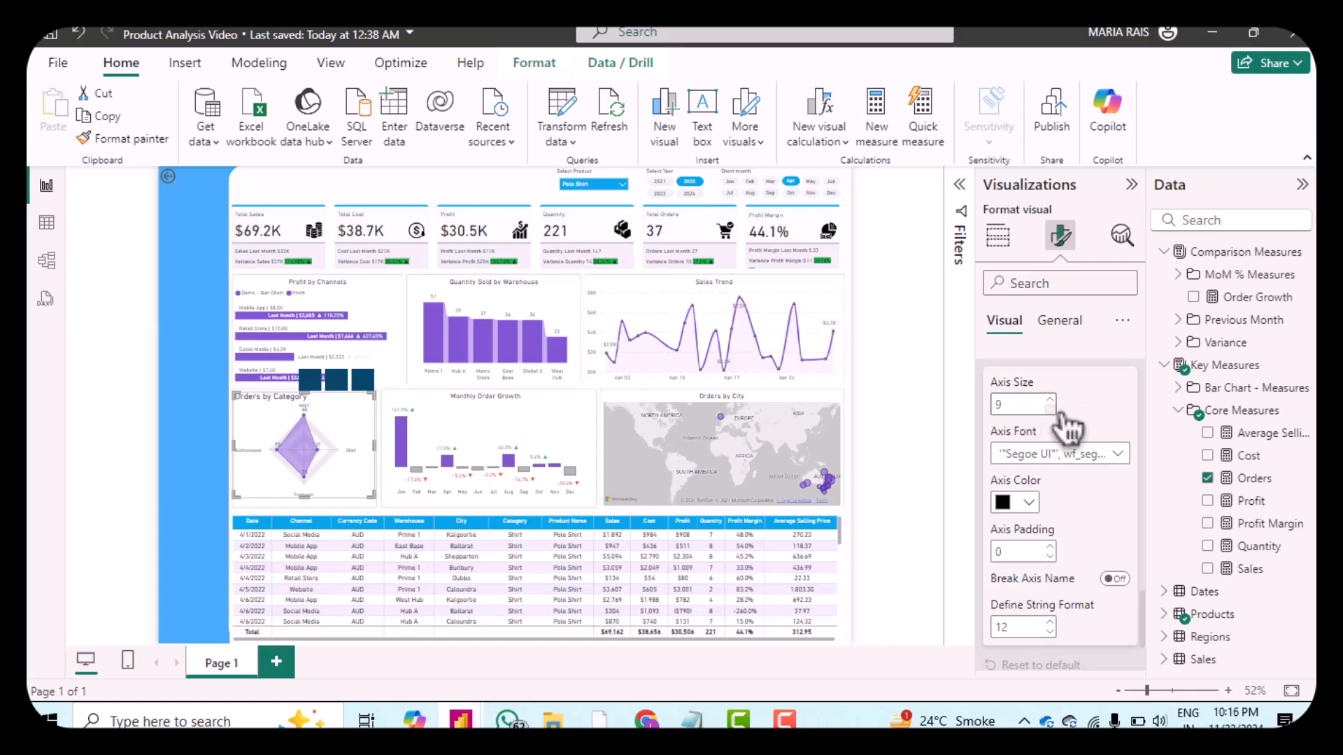
{"action": "left_click", "coordinate": [1118, 456]}
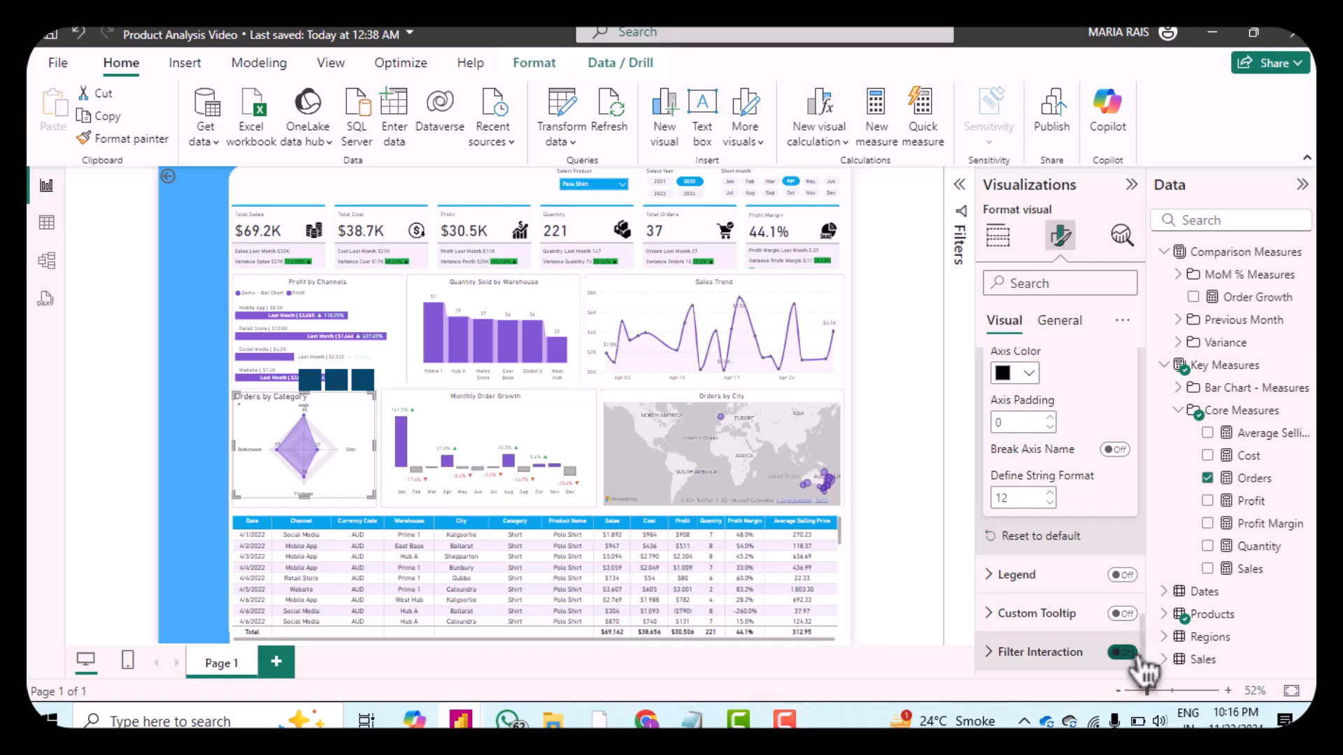
Step: Turn off filter interaction and turn on the custom tooltip for the radar chart
{"action": "left_click", "coordinate": [1128, 656]}
{"action": "left_click", "coordinate": [1122, 614]}
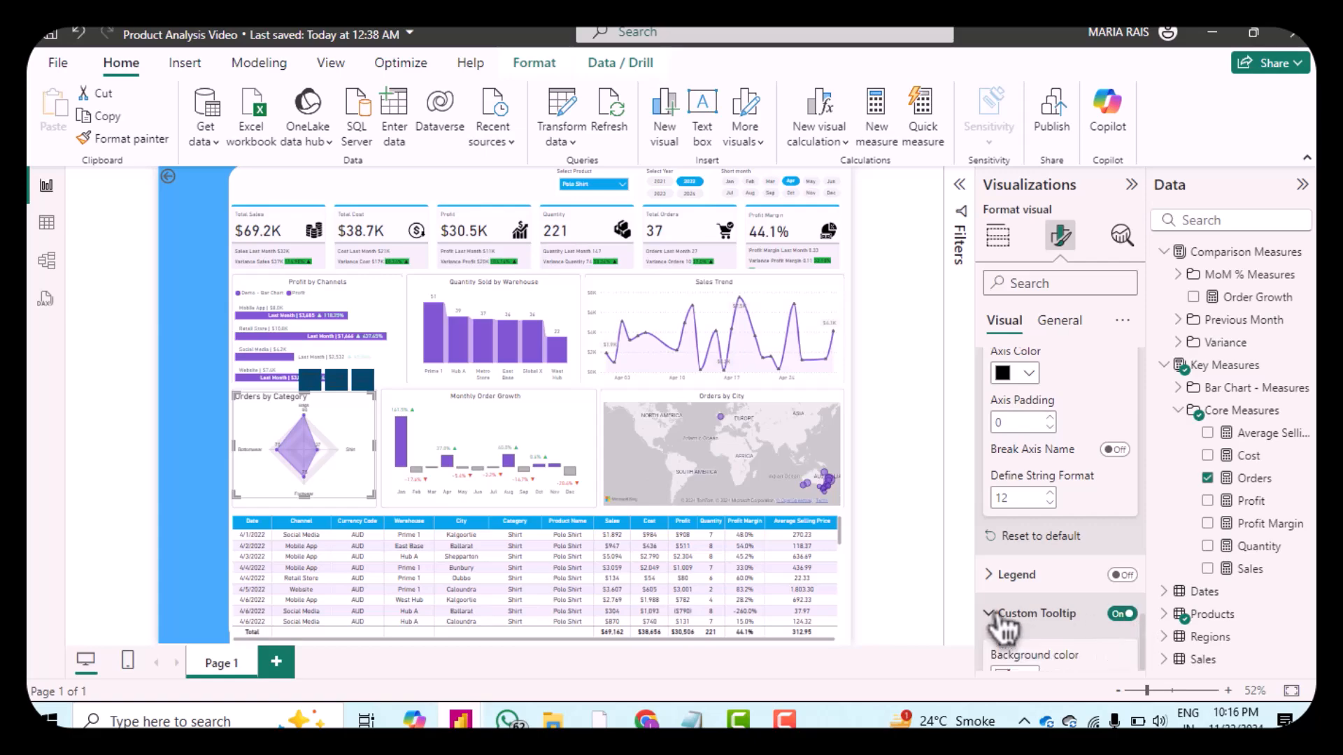
Step: Set the custom tooltip font to DIN
{"action": "left_click", "coordinate": [1053, 613]}
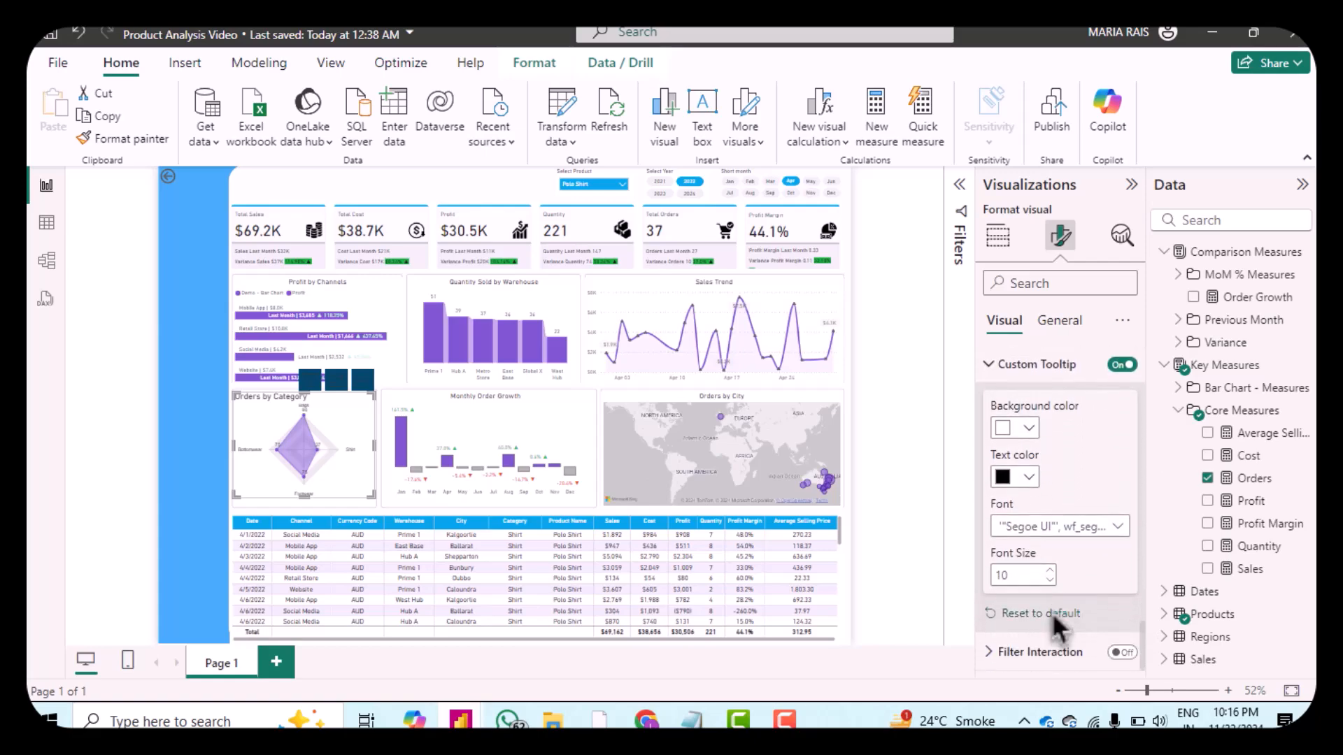
{"action": "left_click", "coordinate": [1049, 535]}
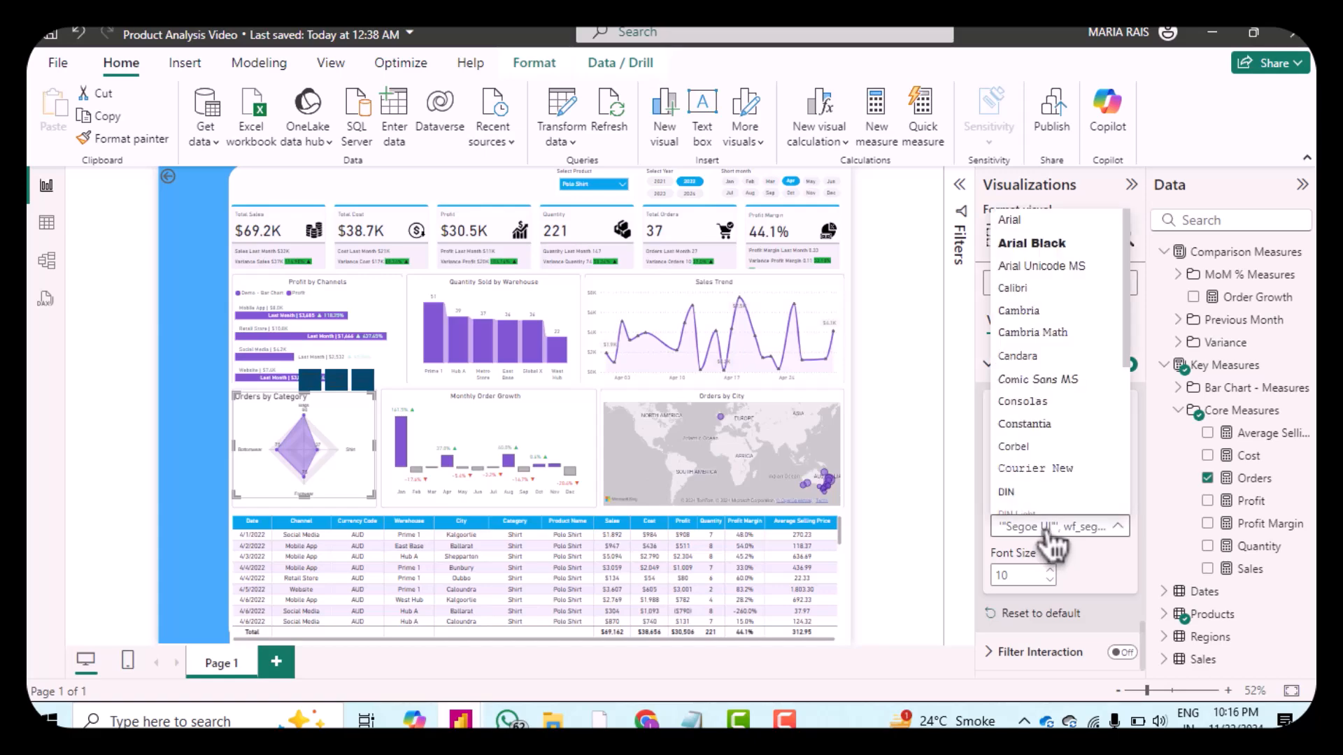
{"action": "left_click", "coordinate": [1039, 494]}
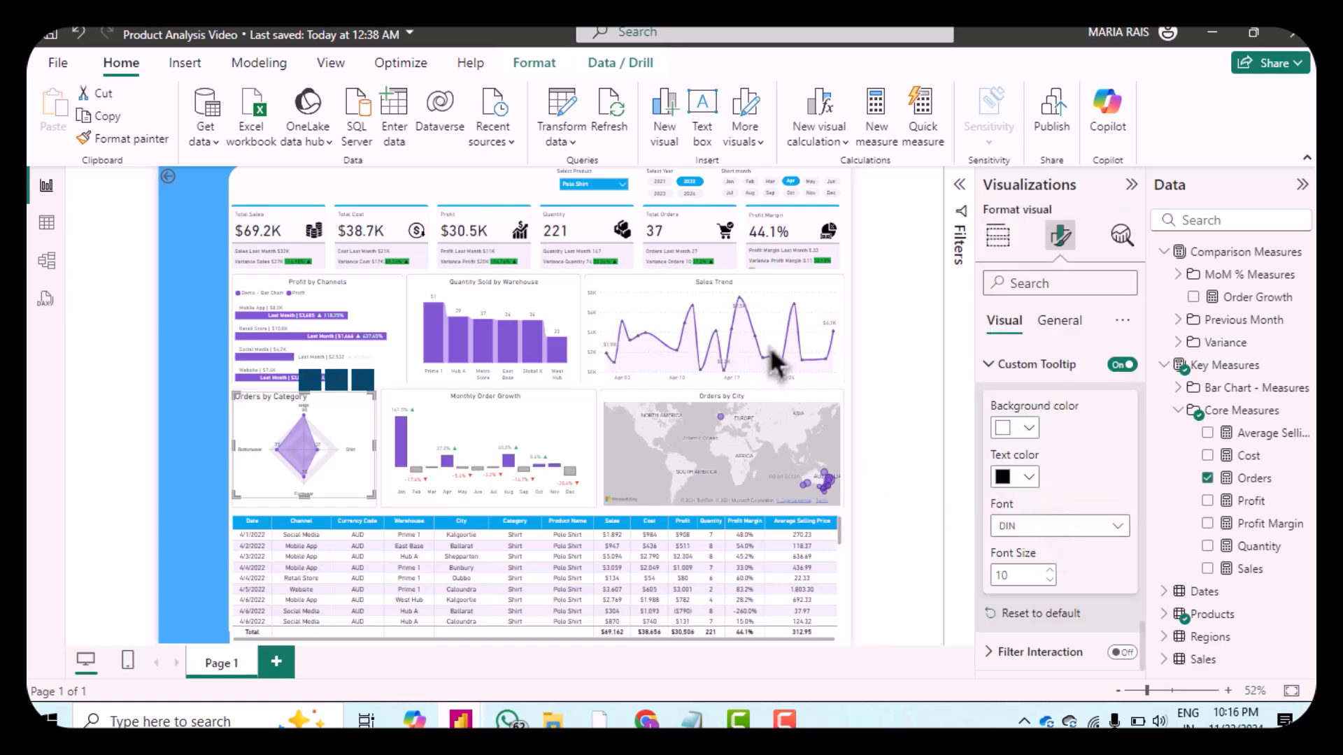
Step: Set the radar chart's height to 235 in its general size properties
{"action": "left_click", "coordinate": [1070, 325]}
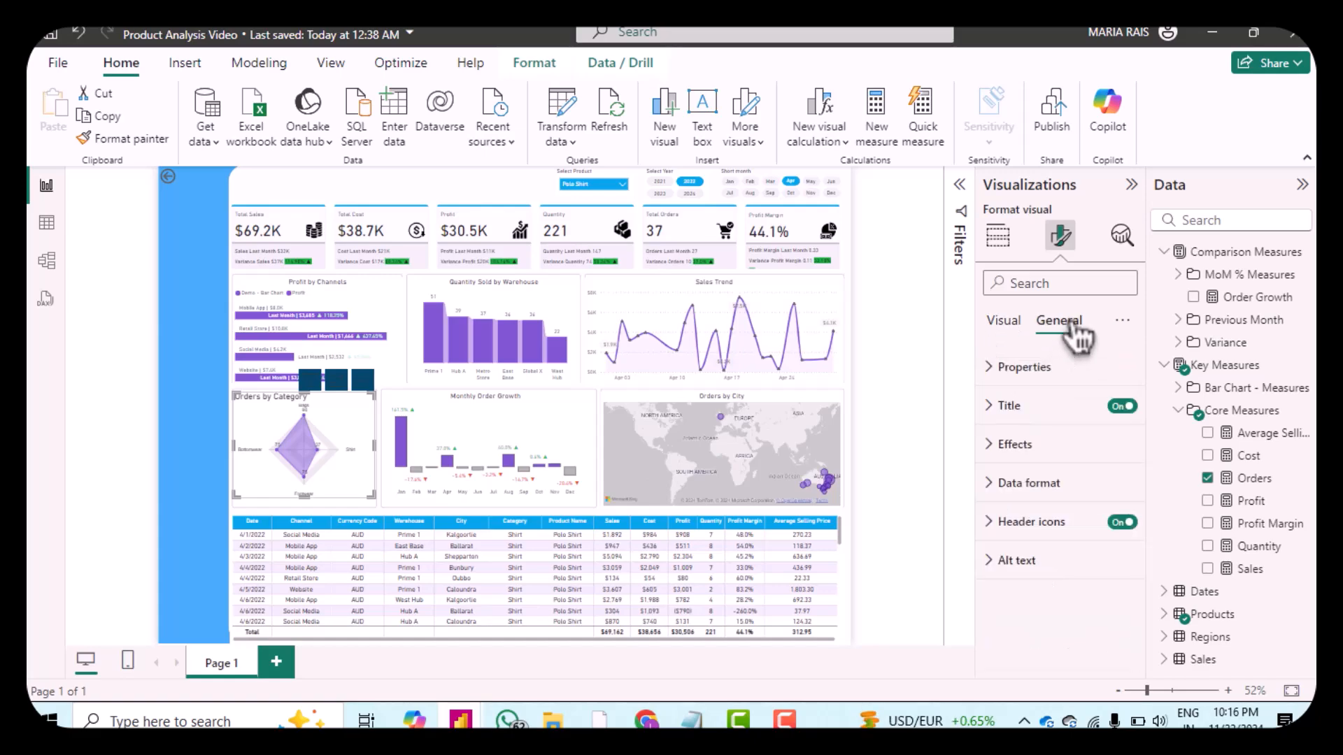
{"action": "left_click", "coordinate": [1007, 367]}
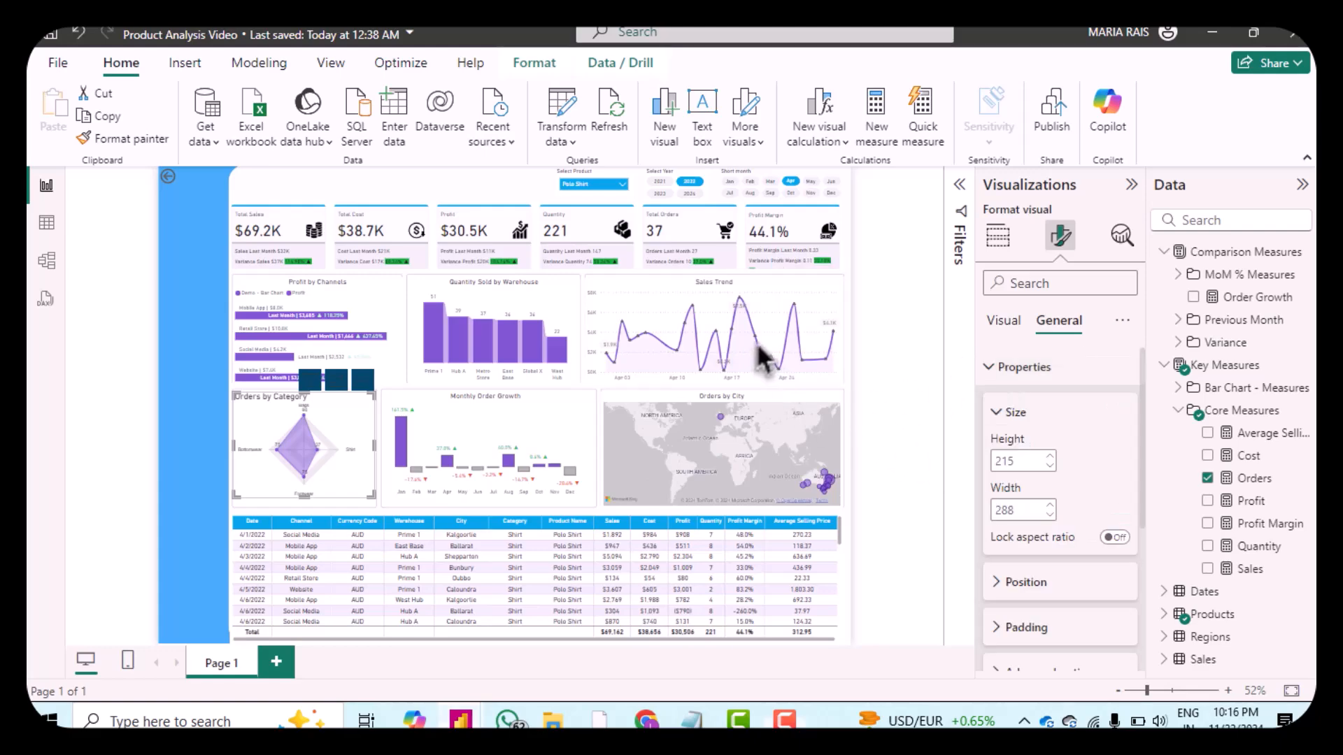
{"action": "double_click", "coordinate": [1040, 461]}
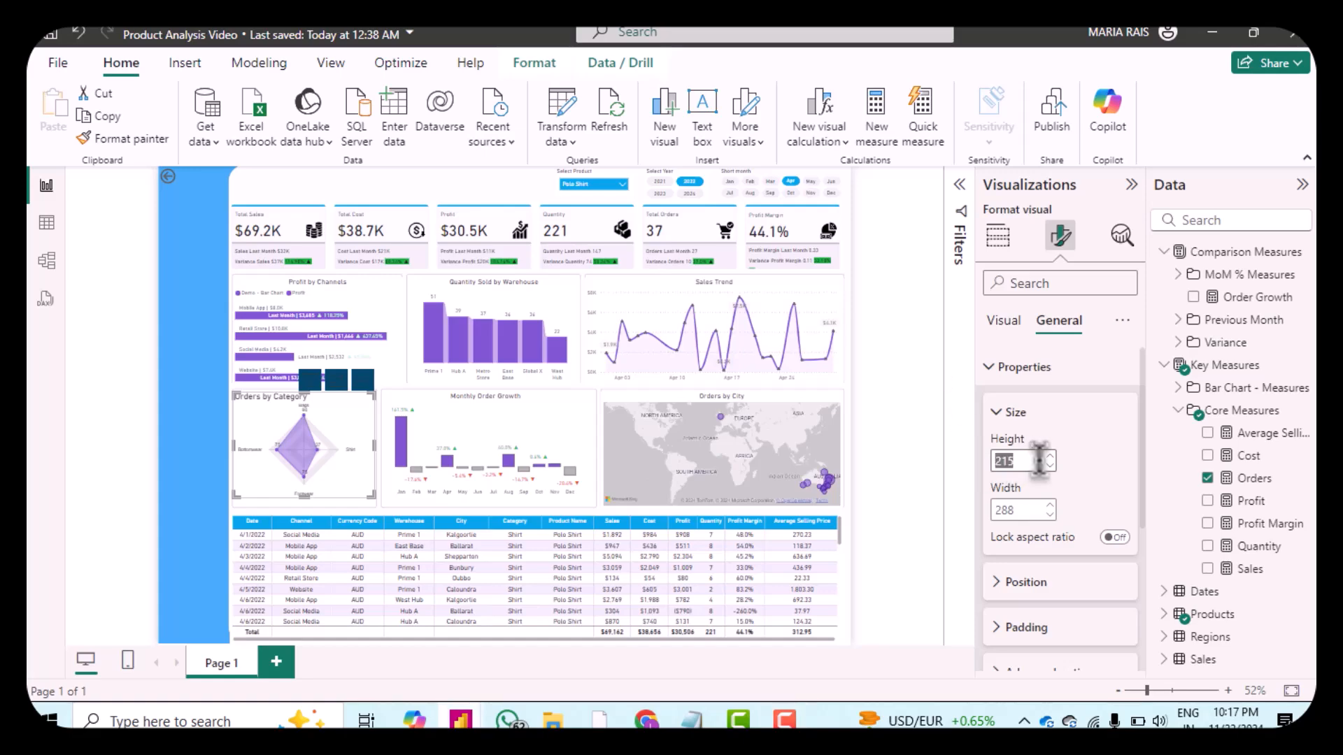
{"action": "left_click", "coordinate": [1028, 462]}
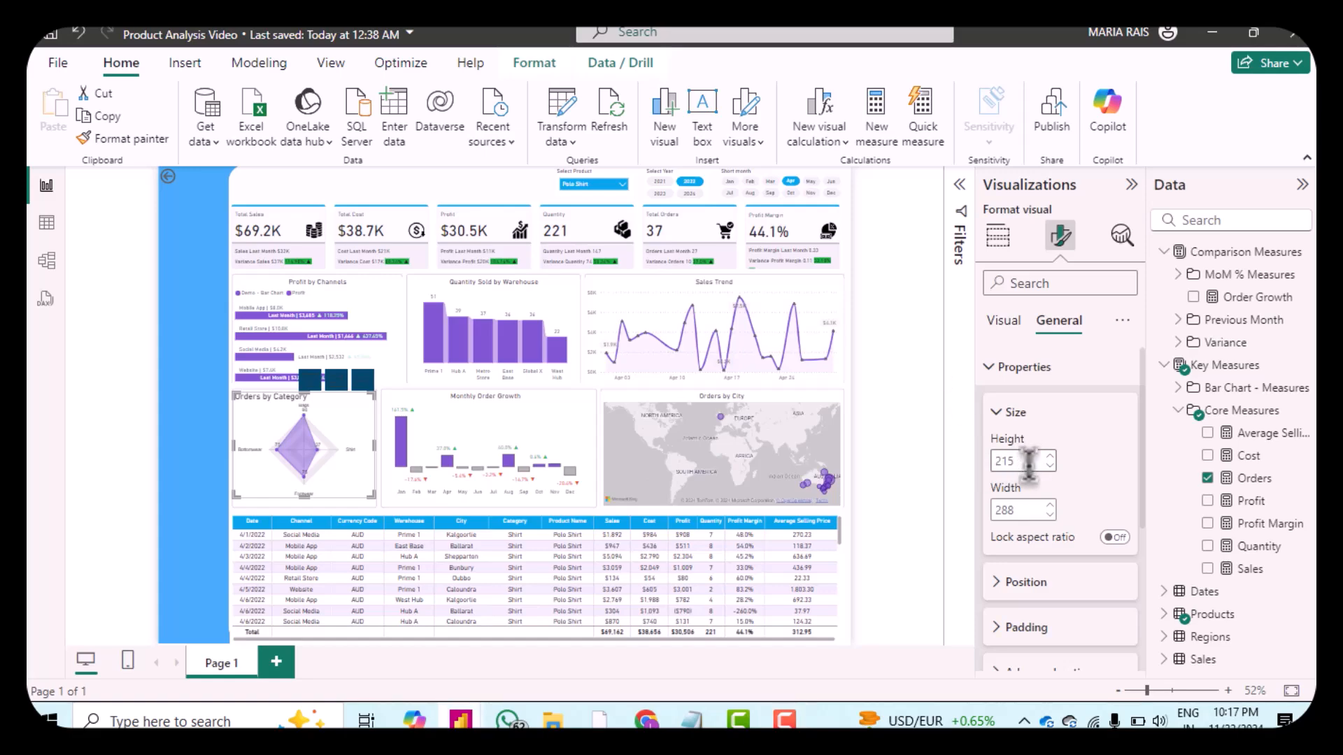
{"action": "key", "text": "BackSpace"}
{"action": "key", "text": "BackSpace"}
{"action": "type", "text": "35"}
Step: Set the radar chart's width to 302
{"action": "double_click", "coordinate": [1037, 509]}
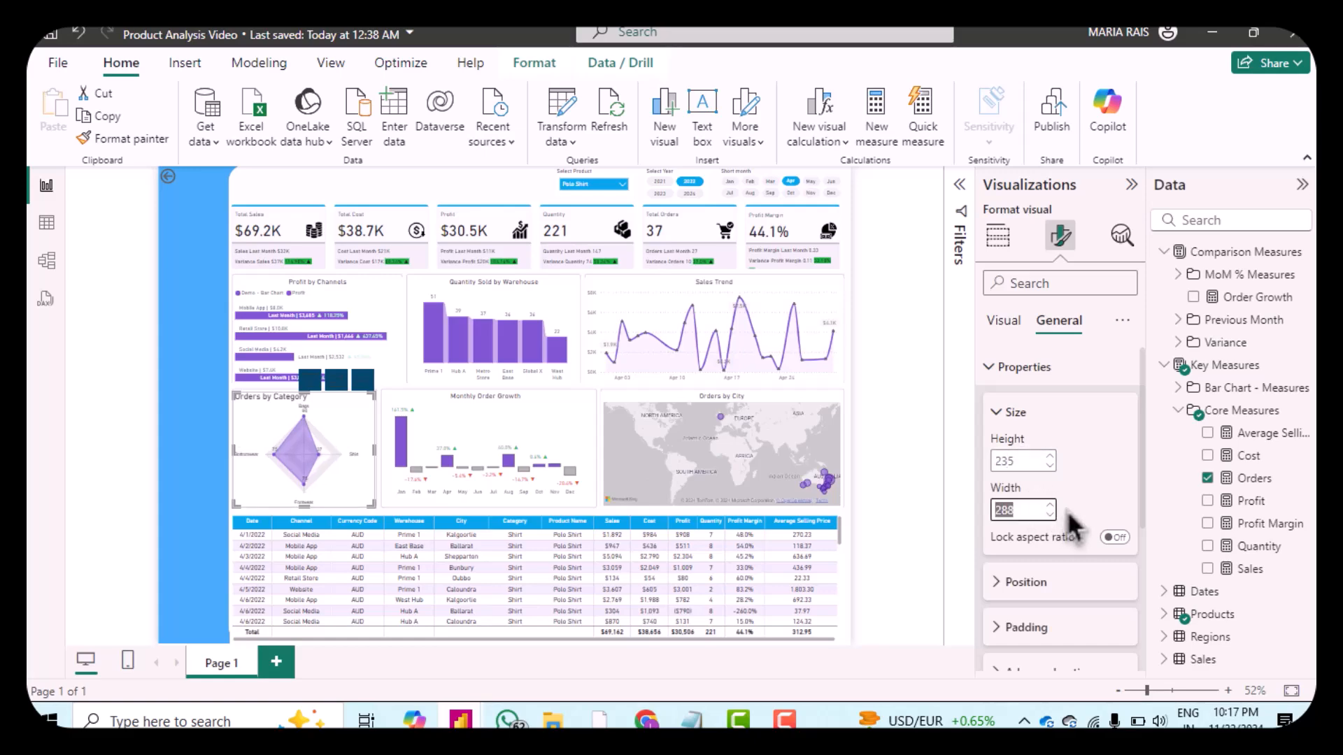
{"action": "left_click", "coordinate": [1053, 508]}
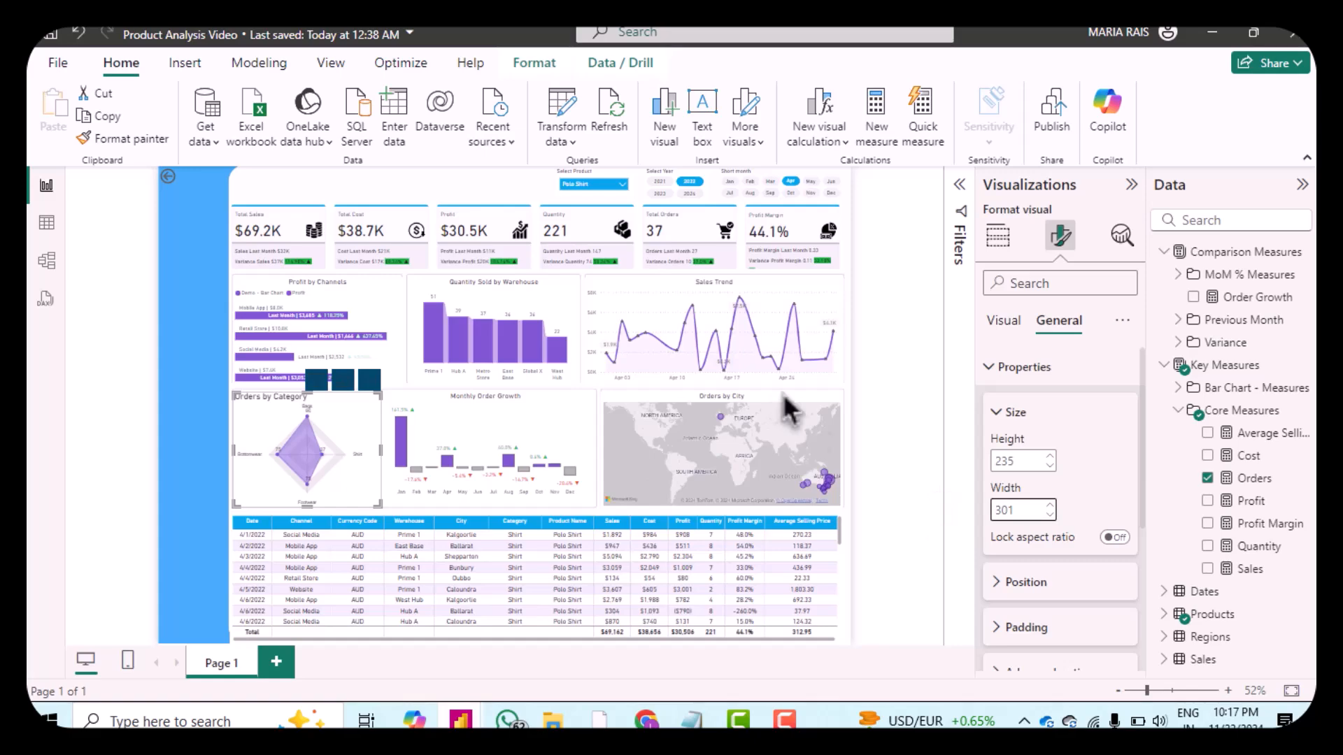
{"action": "scroll", "coordinate": [1067, 464], "scroll_direction": "down", "scroll_amount": 2}
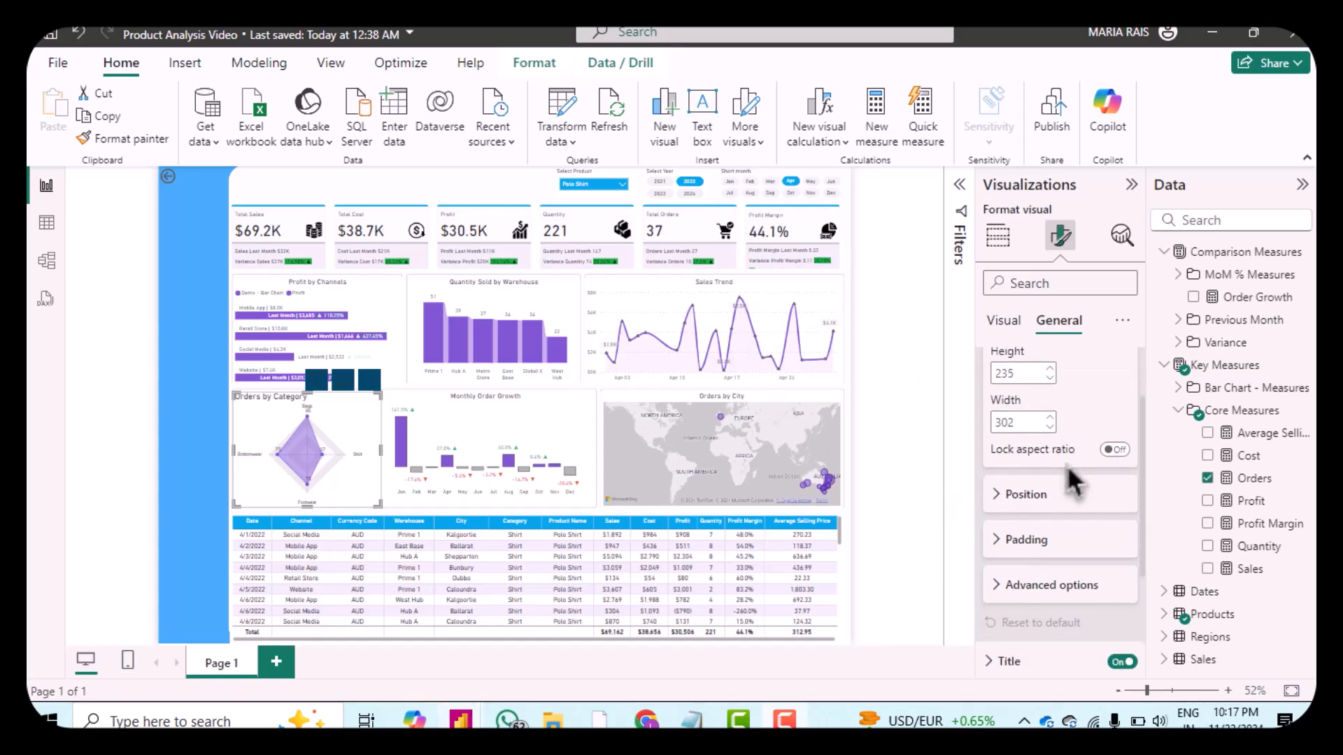
Step: Set the radar chart's horizontal position to 147
{"action": "left_click", "coordinate": [1012, 498]}
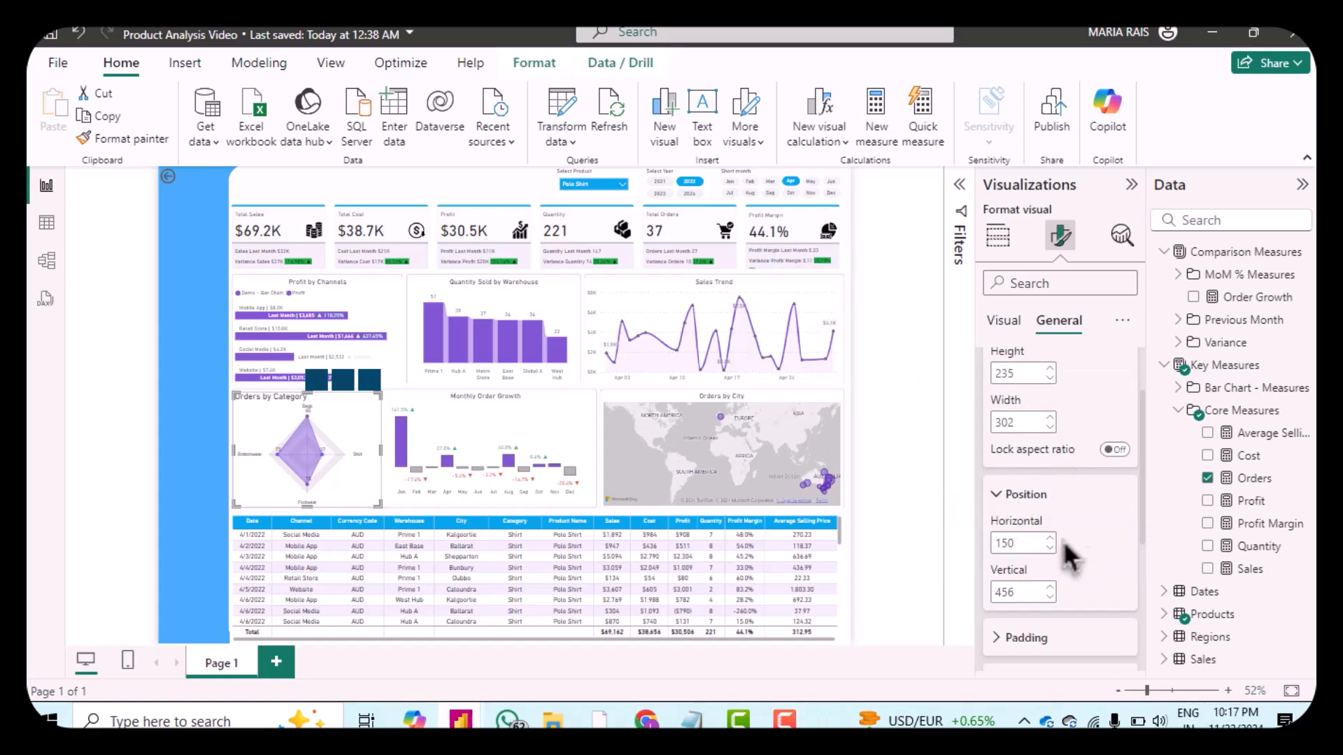
{"action": "scroll", "coordinate": [1070, 545], "scroll_direction": "down", "scroll_amount": 1}
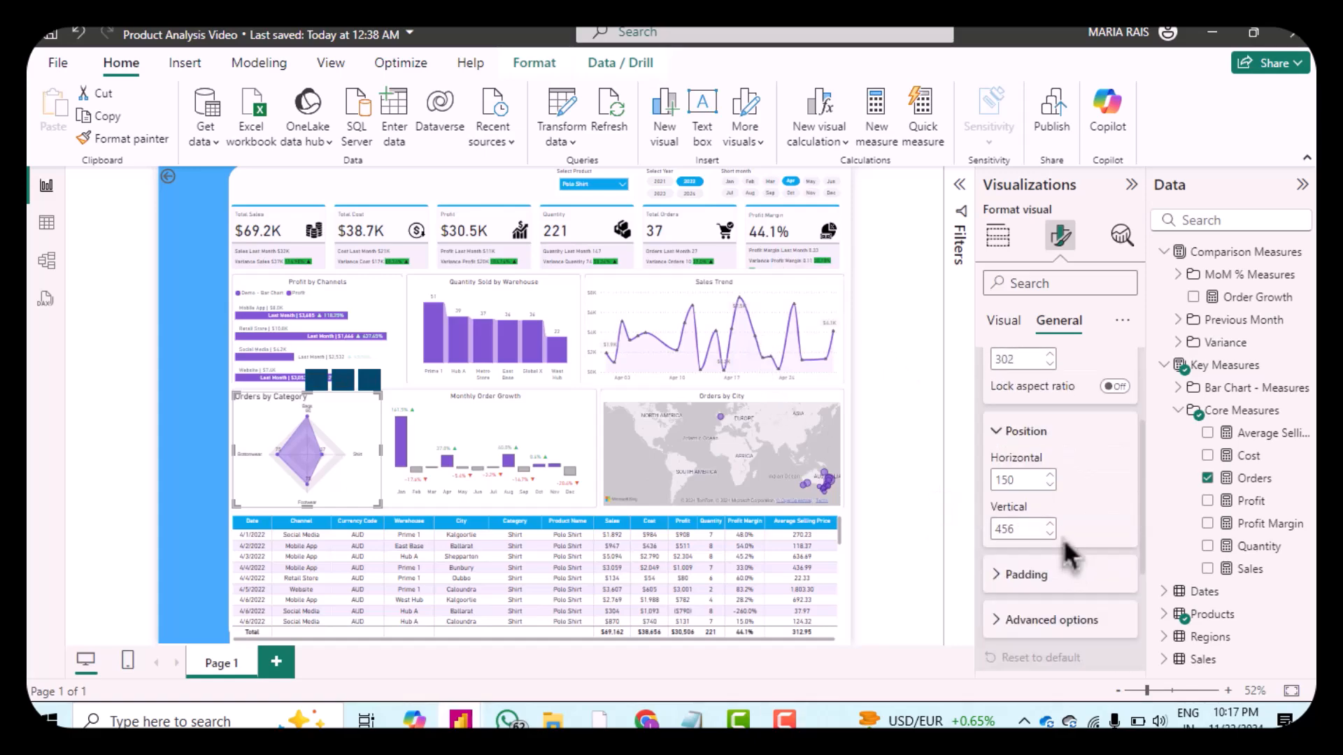
{"action": "left_click", "coordinate": [1052, 487]}
{"action": "left_click", "coordinate": [1052, 487]}
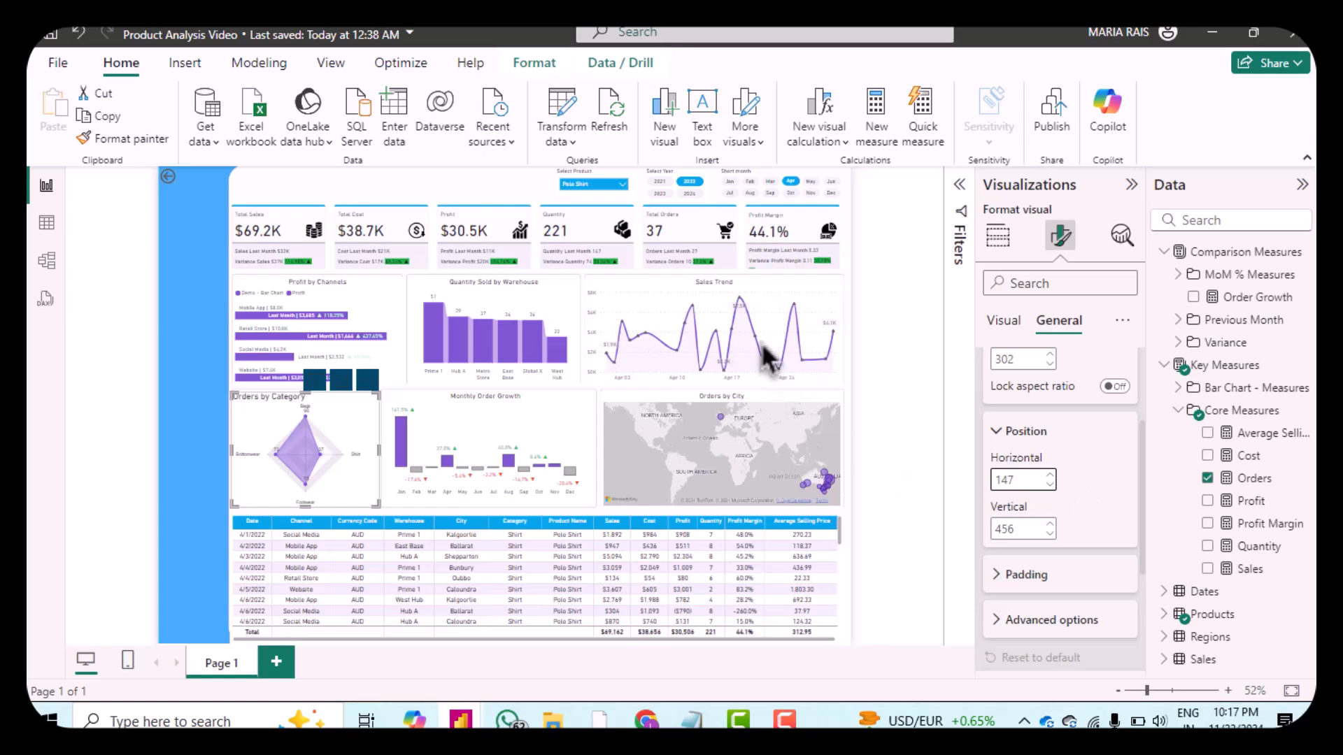
Step: Set the radar chart's title font size to 12
{"action": "left_click", "coordinate": [1011, 586]}
{"action": "scroll", "coordinate": [1077, 510], "scroll_direction": "down", "scroll_amount": 2}
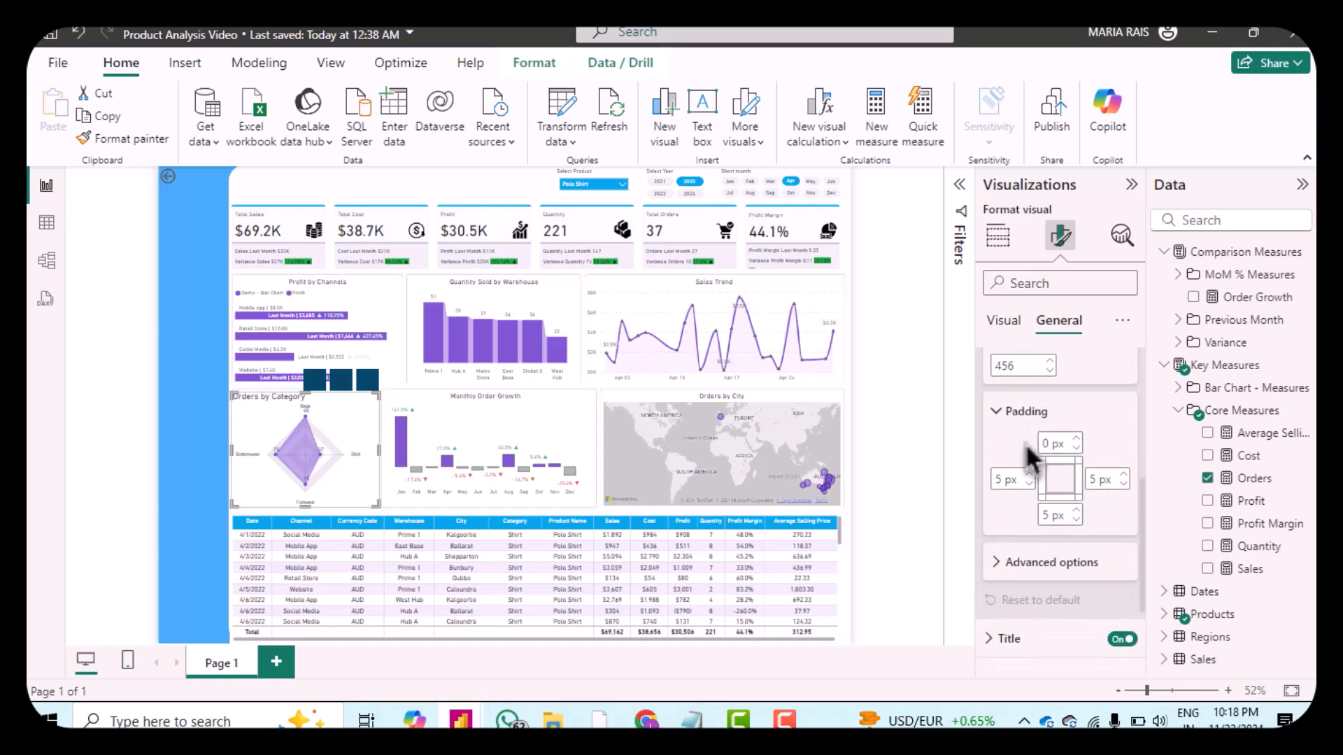
{"action": "scroll", "coordinate": [1005, 528], "scroll_direction": "down", "scroll_amount": 3}
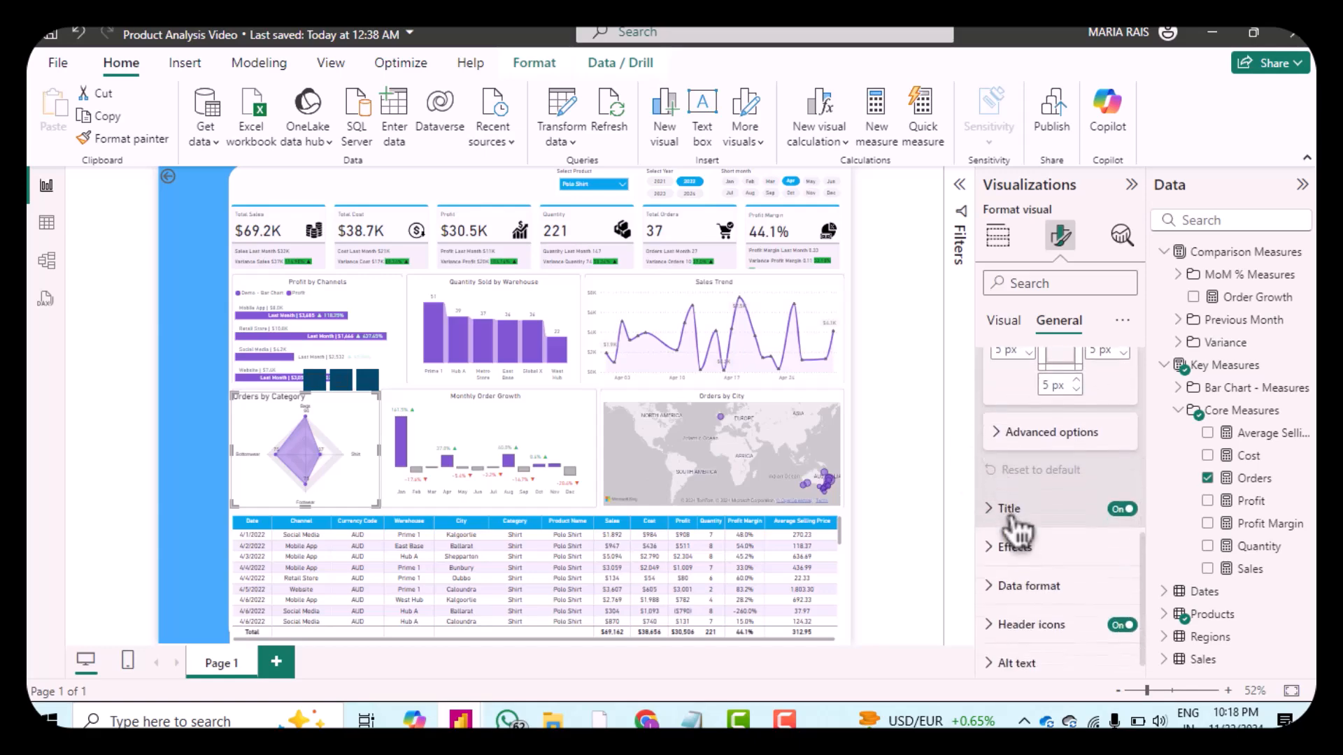
{"action": "left_click", "coordinate": [1052, 499]}
{"action": "scroll", "coordinate": [1063, 534], "scroll_direction": "down", "scroll_amount": 3}
{"action": "scroll", "coordinate": [1059, 531], "scroll_direction": "down", "scroll_amount": 1}
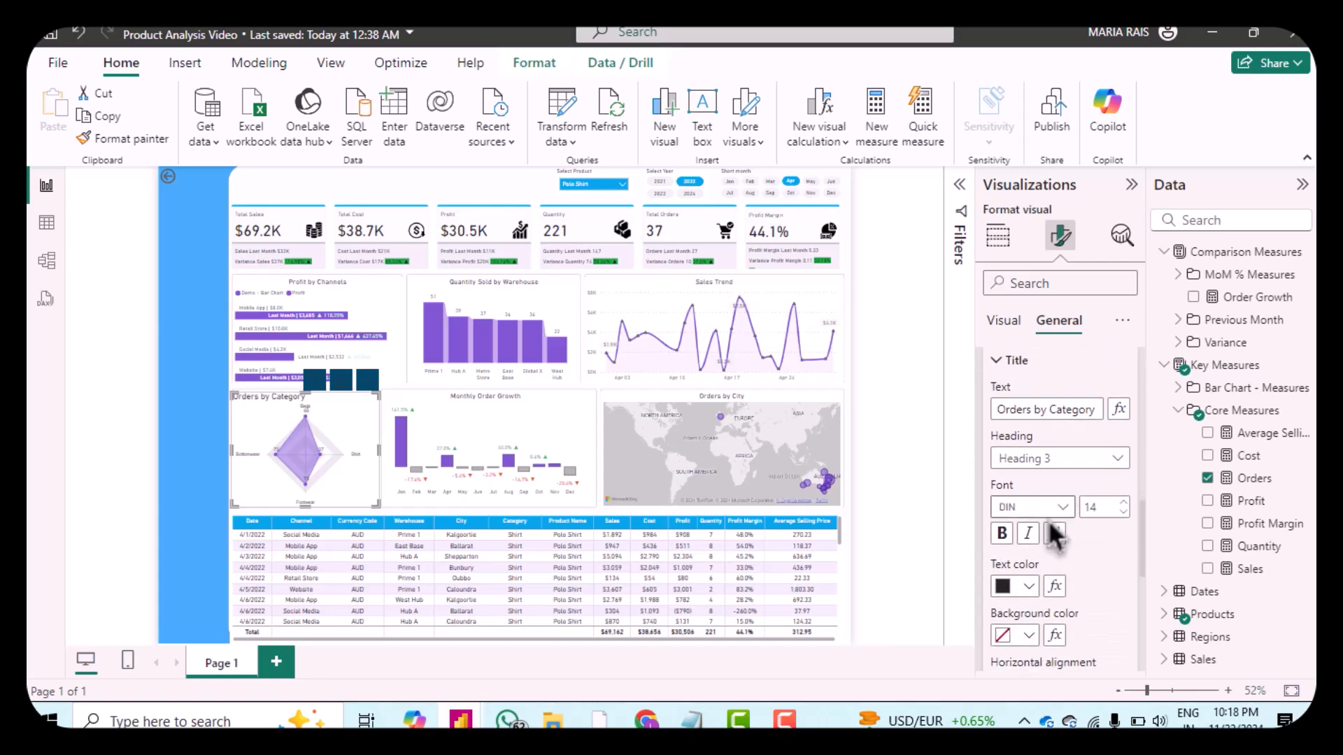
{"action": "left_click", "coordinate": [1124, 514]}
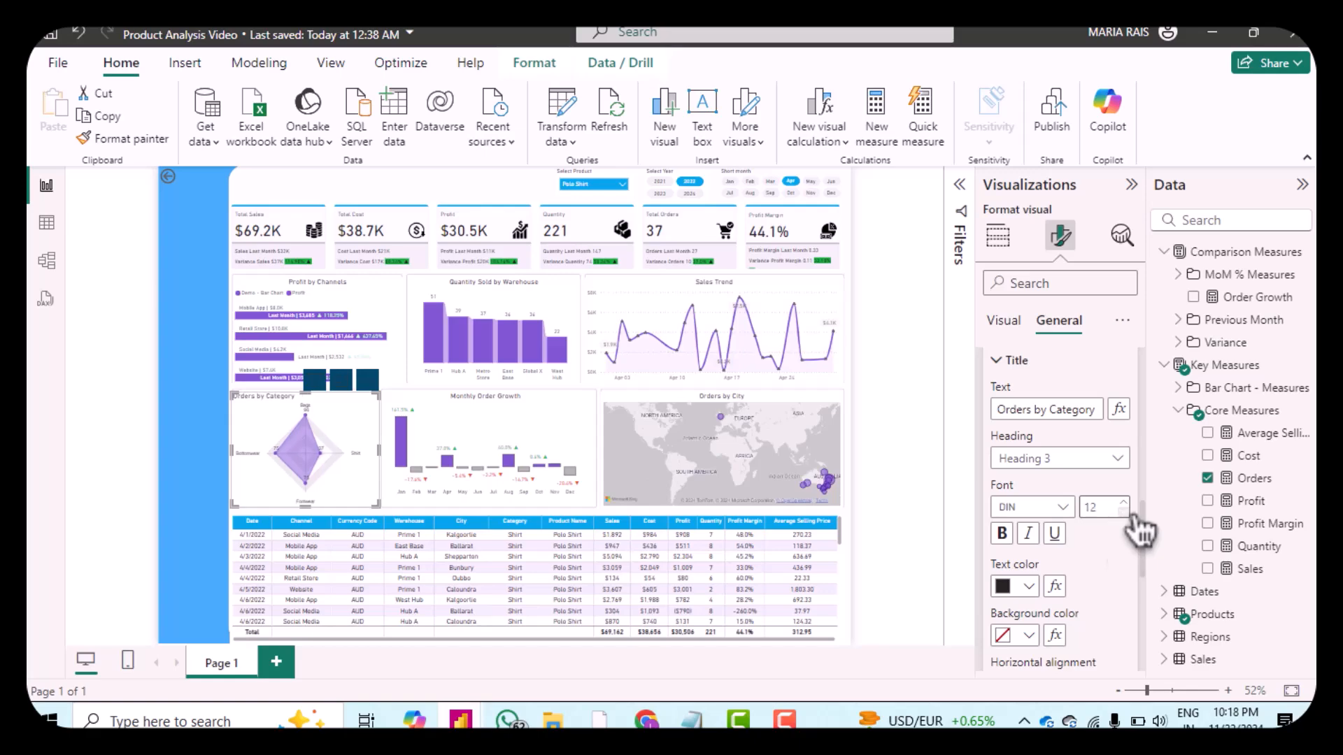
{"action": "scroll", "coordinate": [1140, 591], "scroll_direction": "down", "scroll_amount": 3}
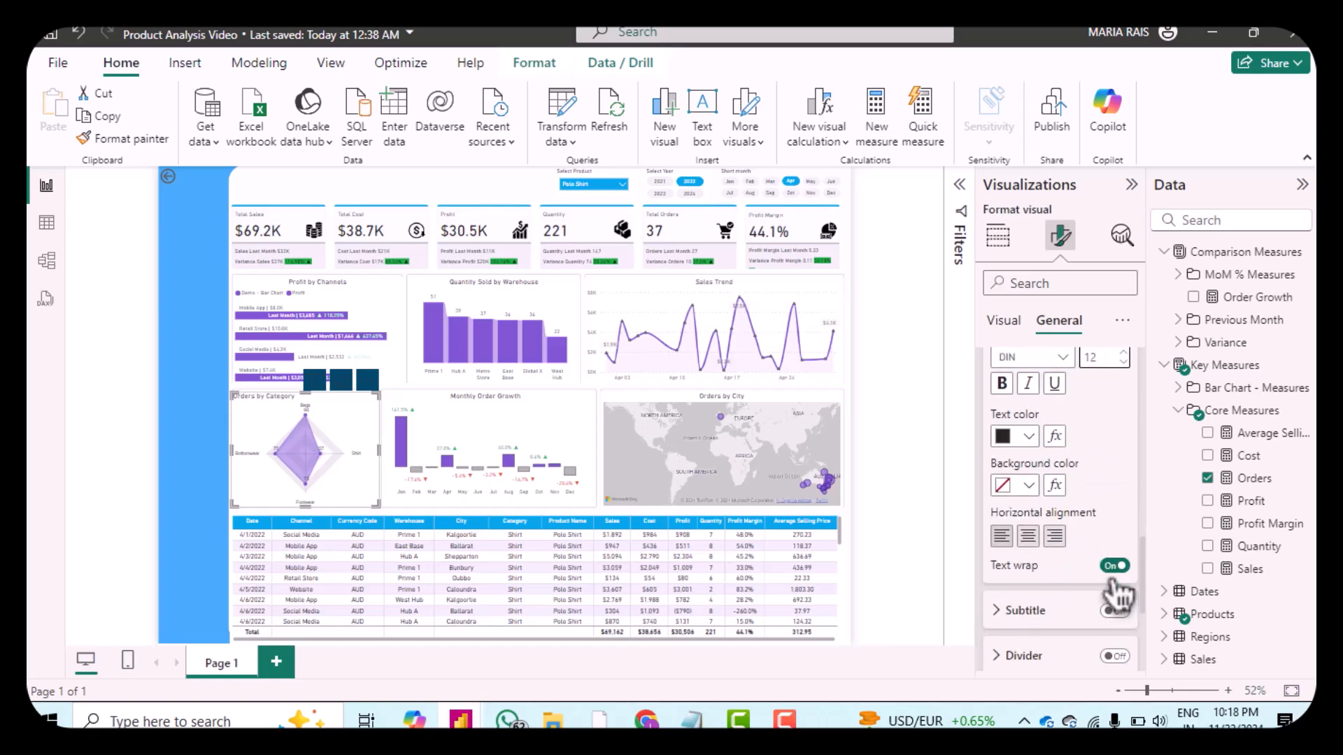
Step: Center the radar chart's title horizontally and review its spacing settings
{"action": "left_click", "coordinate": [1041, 535]}
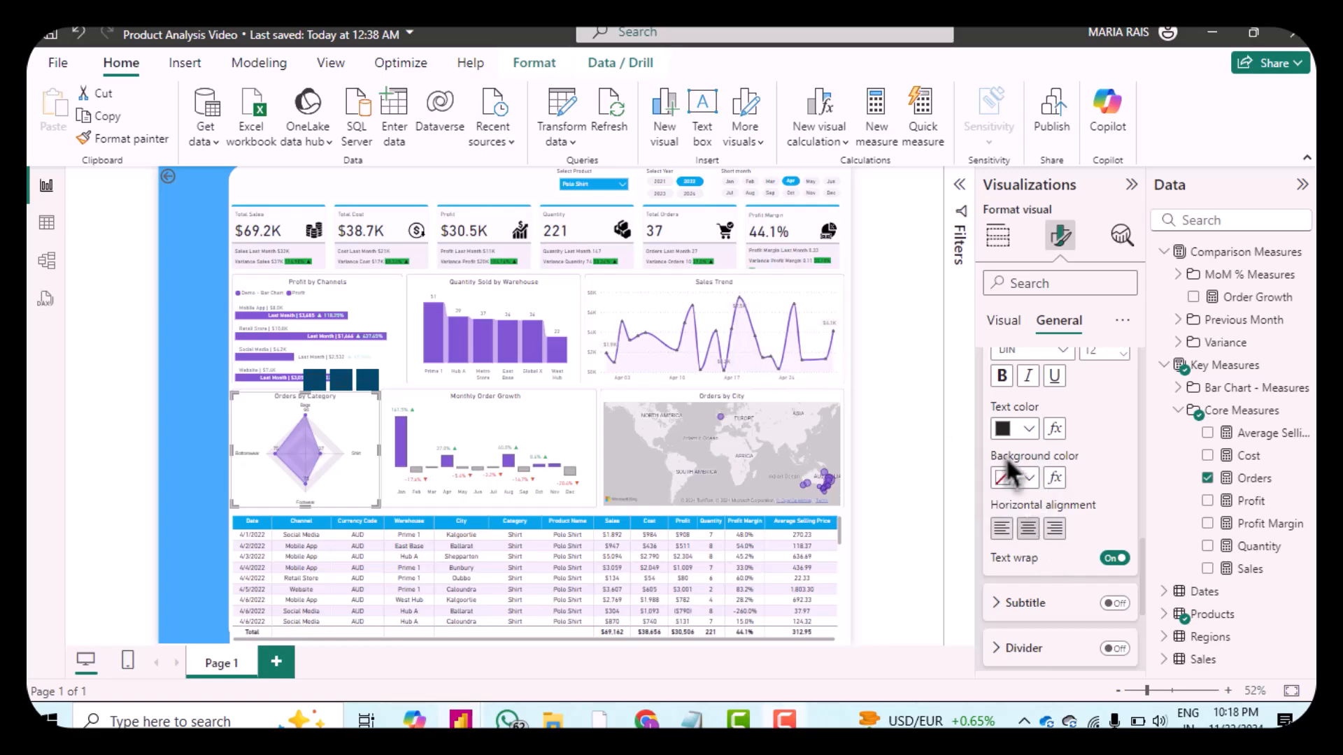
{"action": "scroll", "coordinate": [1070, 483], "scroll_direction": "down", "scroll_amount": 3}
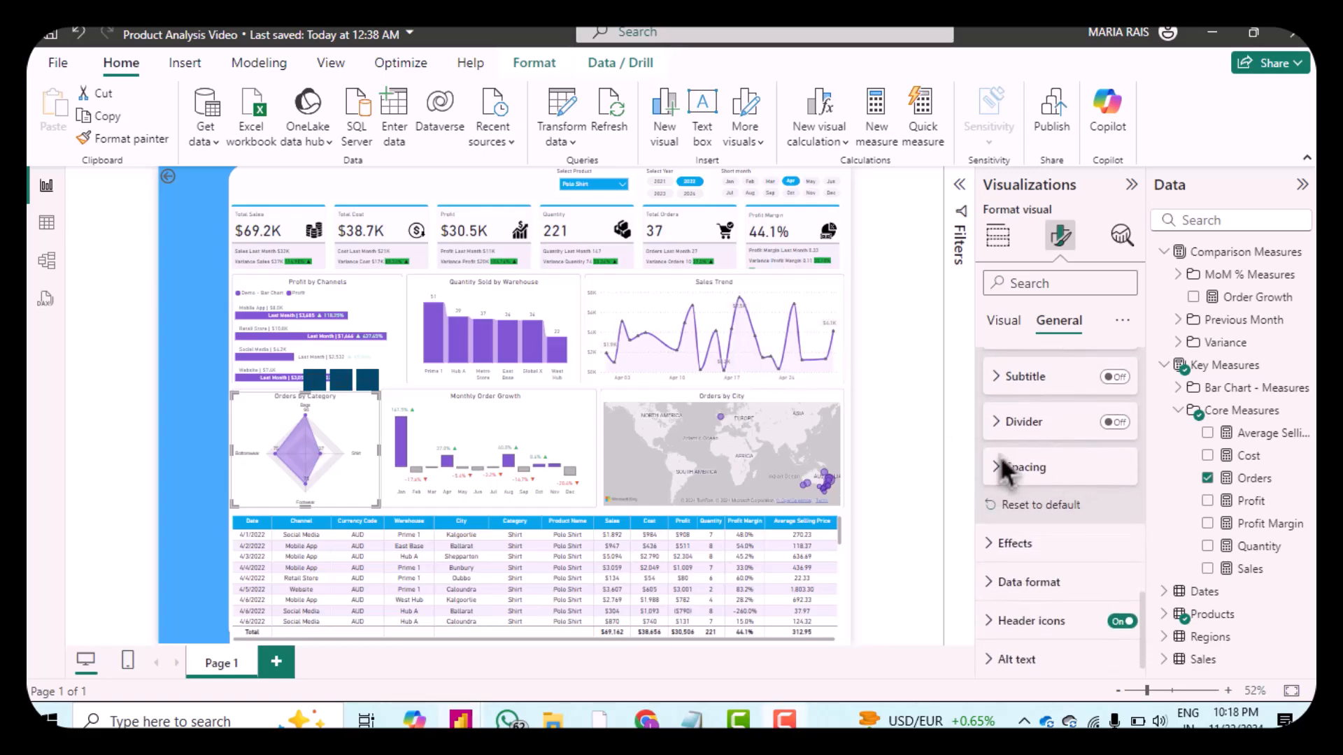
{"action": "left_click", "coordinate": [1019, 469]}
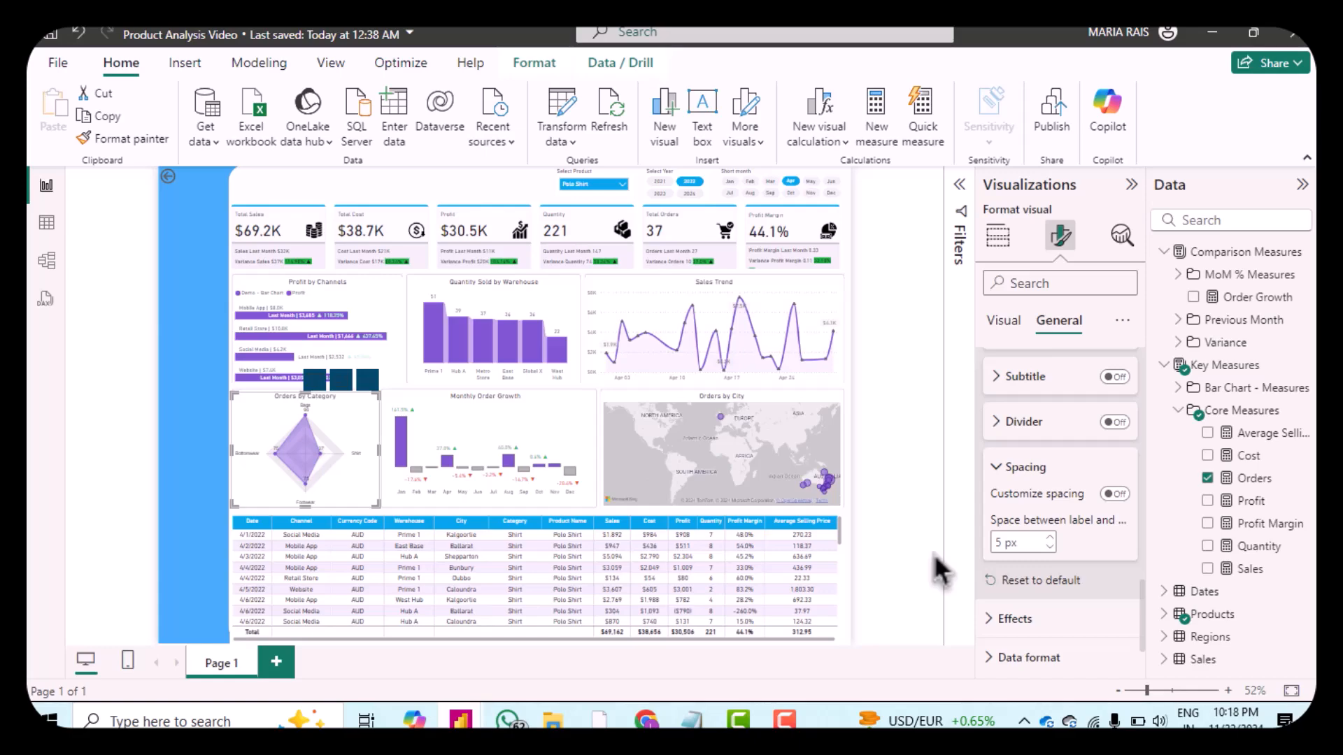
{"action": "scroll", "coordinate": [1077, 489], "scroll_direction": "up", "scroll_amount": 5}
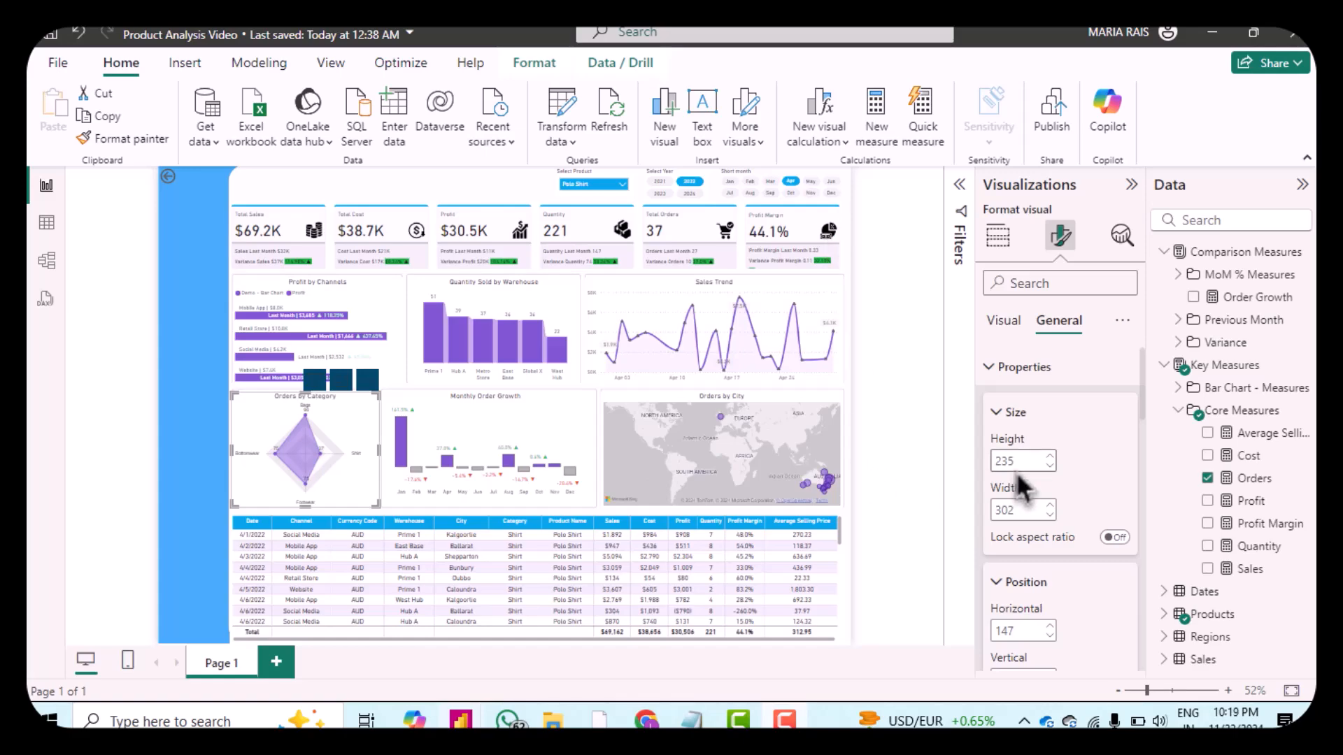
{"action": "left_click", "coordinate": [917, 422]}
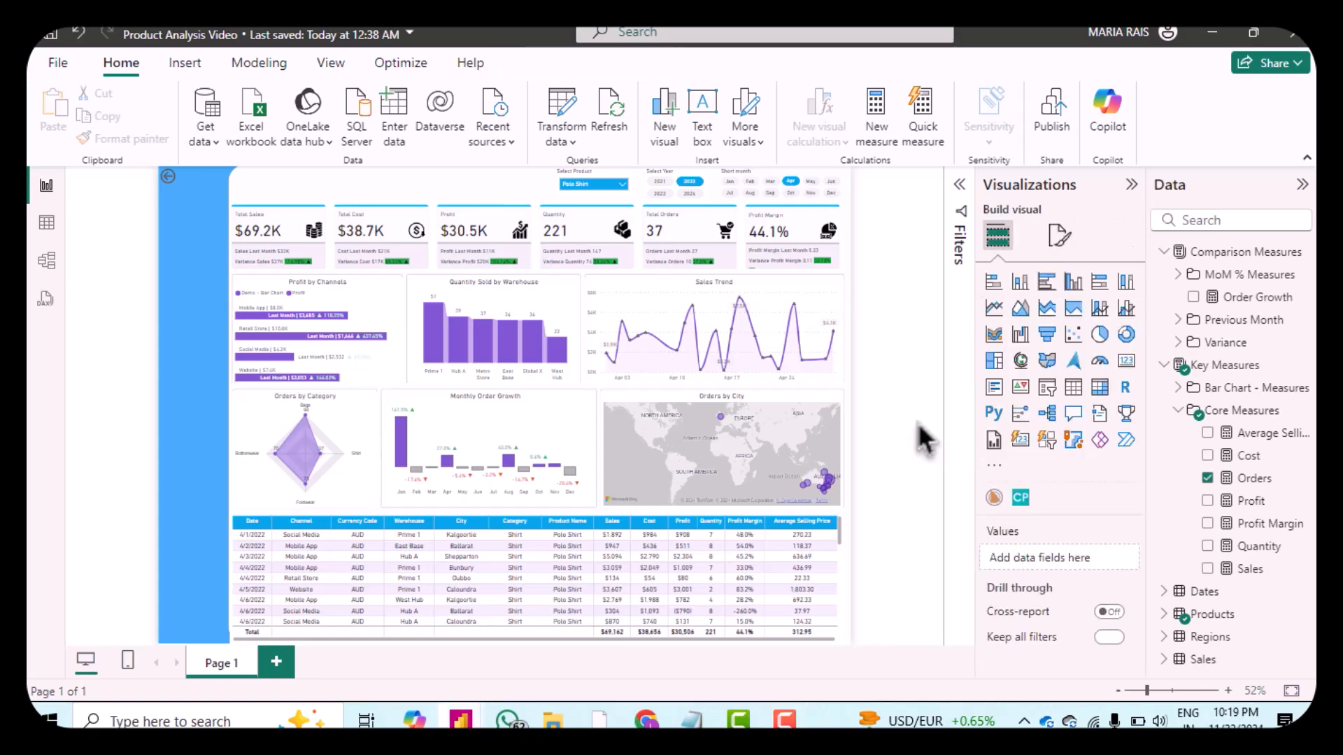
Step: Select the KPI card visual and target its Total Sales series' Variance Sales reference label
{"action": "left_click", "coordinate": [640, 273]}
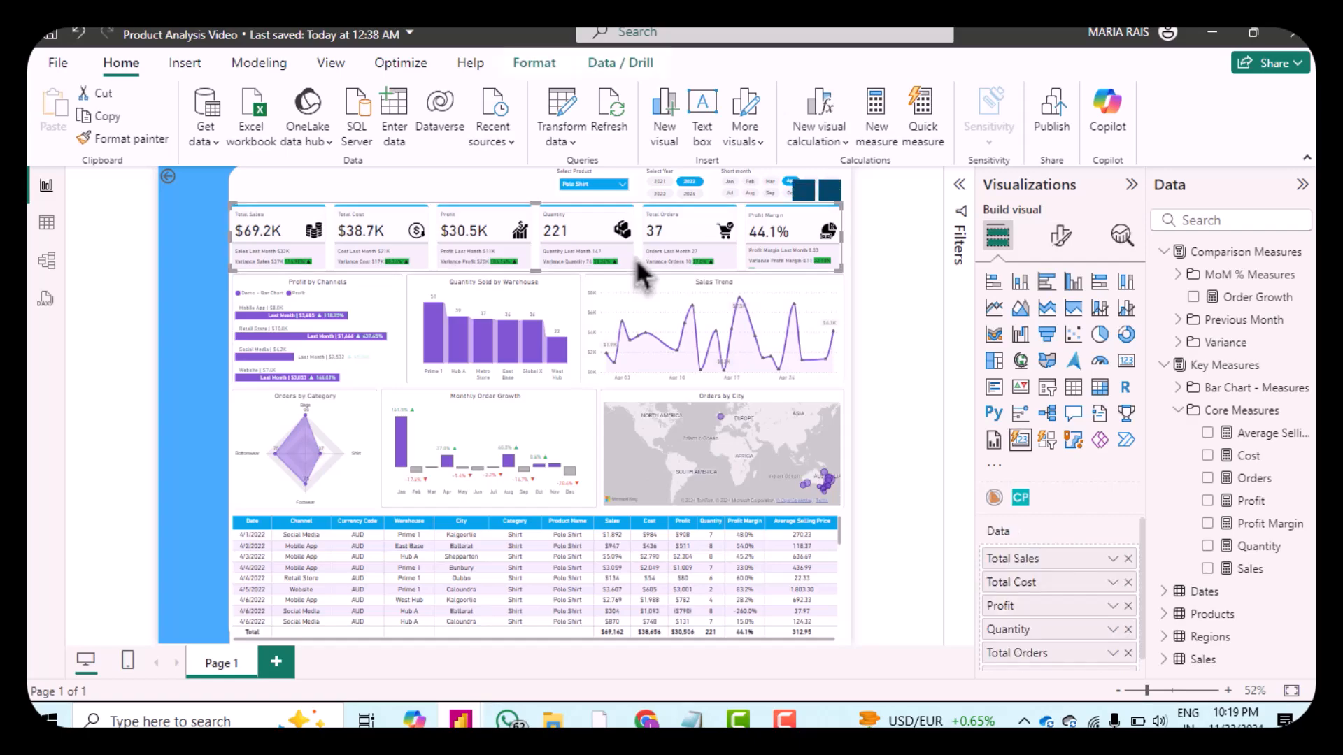
{"action": "left_click", "coordinate": [1073, 246]}
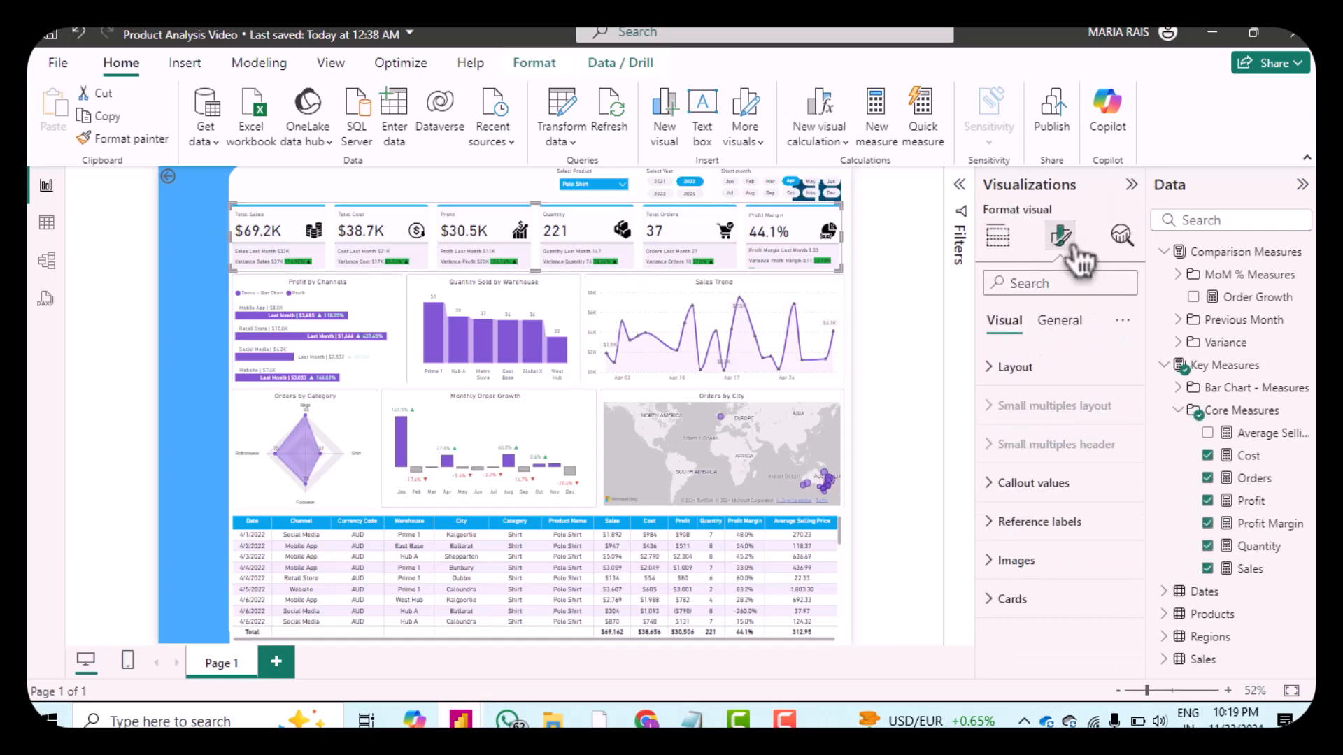
{"action": "left_click", "coordinate": [1000, 535]}
{"action": "scroll", "coordinate": [1049, 545], "scroll_direction": "down", "scroll_amount": 2}
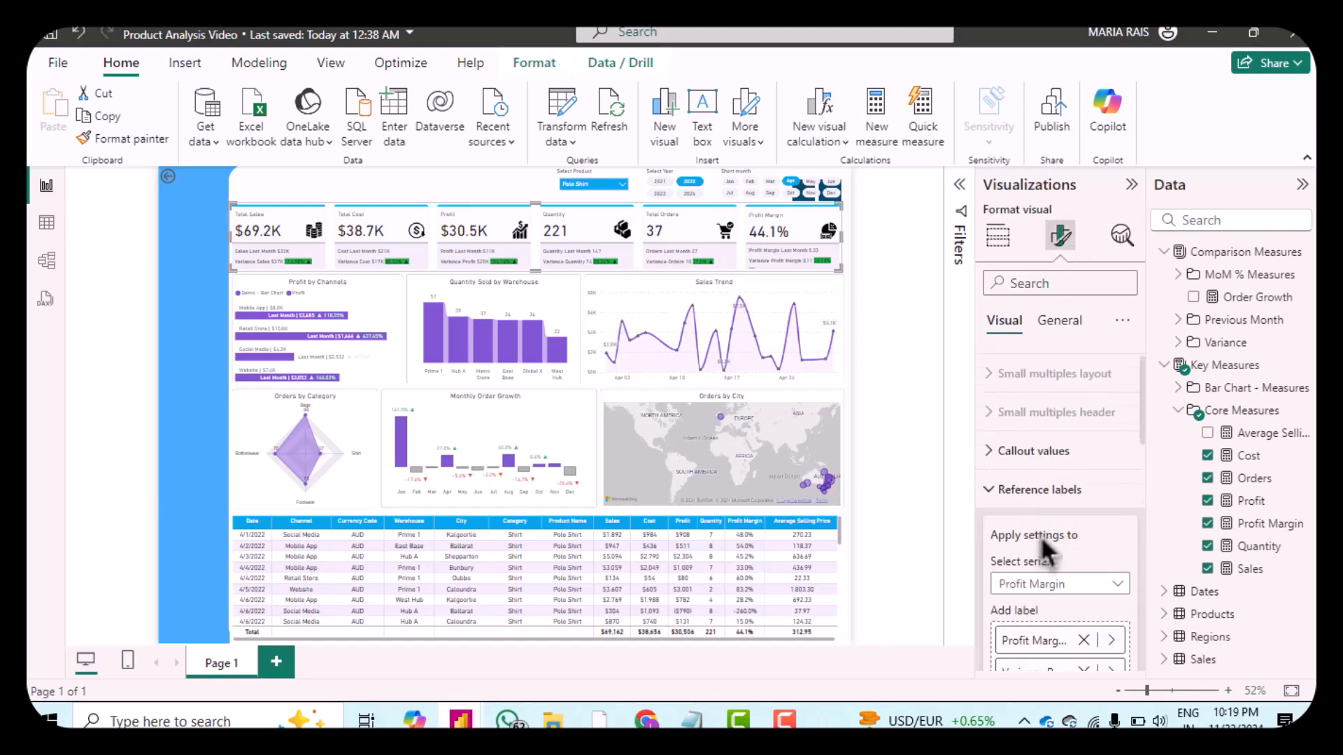
{"action": "scroll", "coordinate": [1039, 535], "scroll_direction": "down", "scroll_amount": 2}
{"action": "scroll", "coordinate": [1041, 540], "scroll_direction": "down", "scroll_amount": 2}
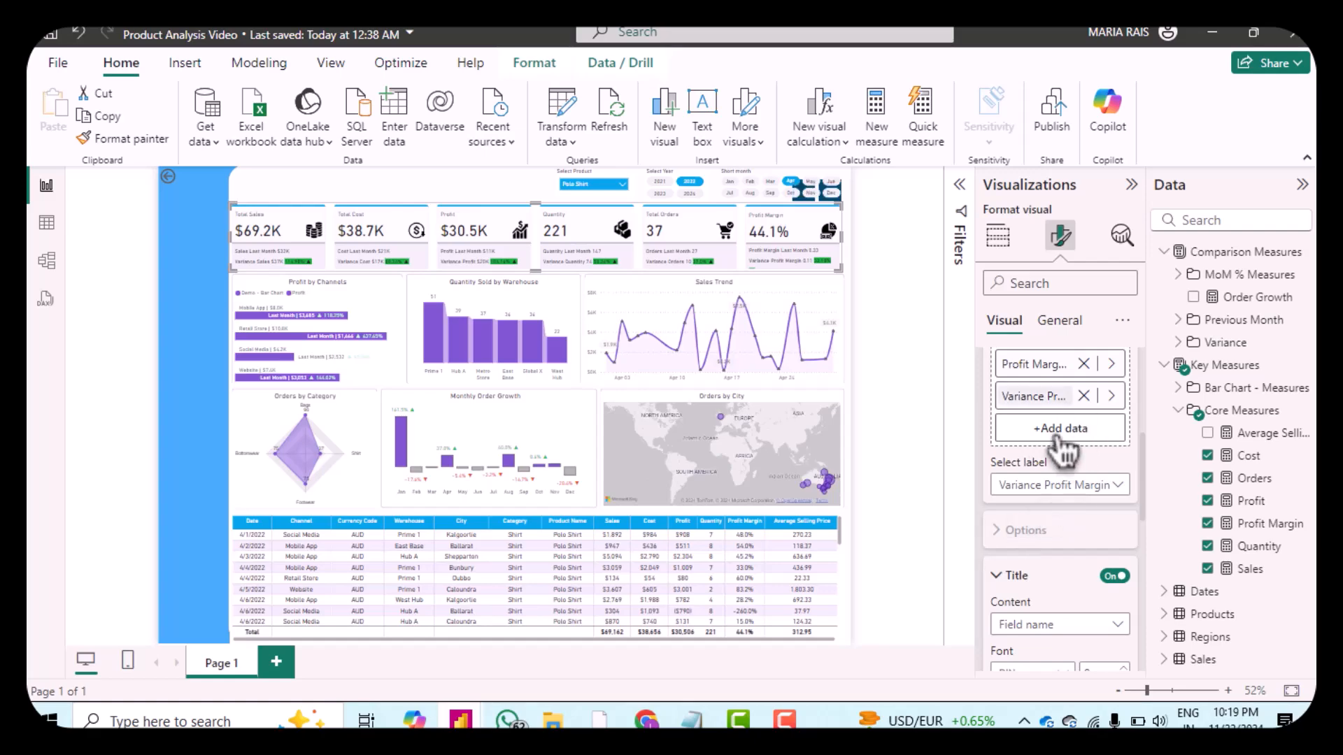
{"action": "scroll", "coordinate": [1018, 468], "scroll_direction": "up", "scroll_amount": 3}
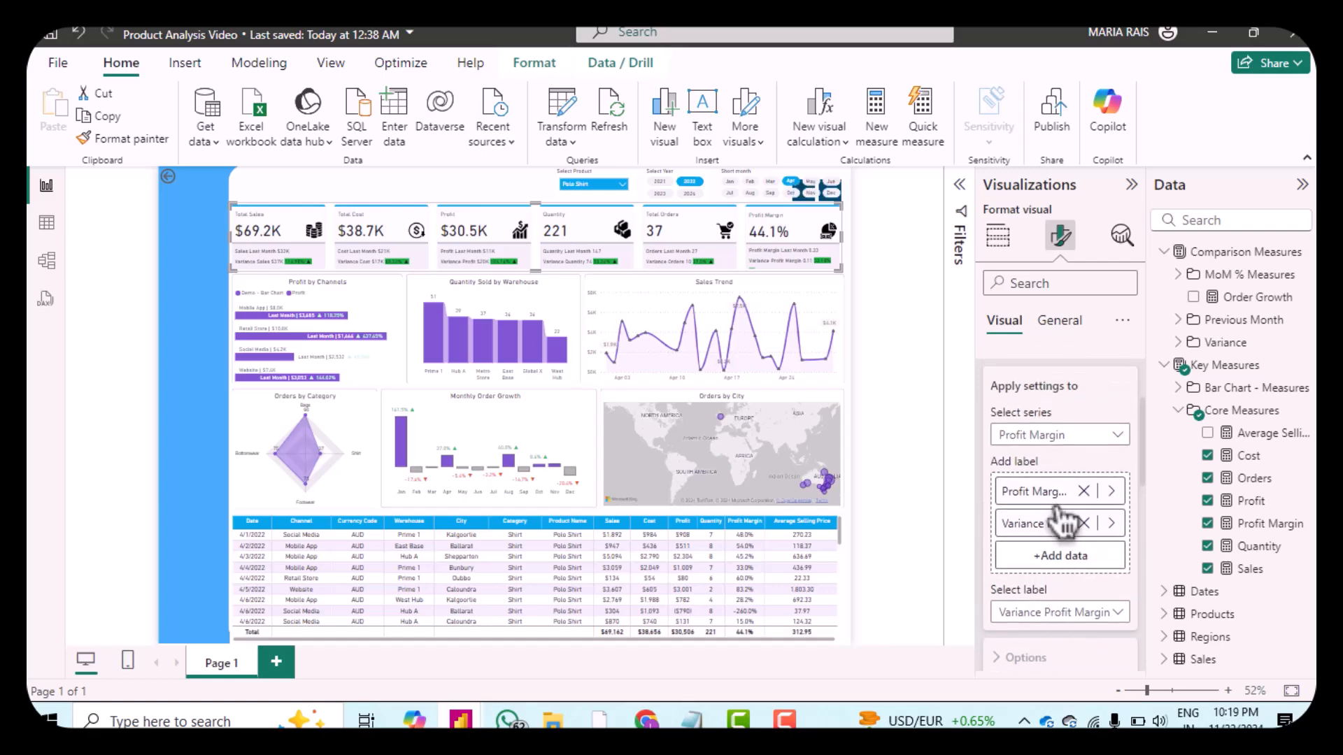
{"action": "left_click", "coordinate": [1025, 446]}
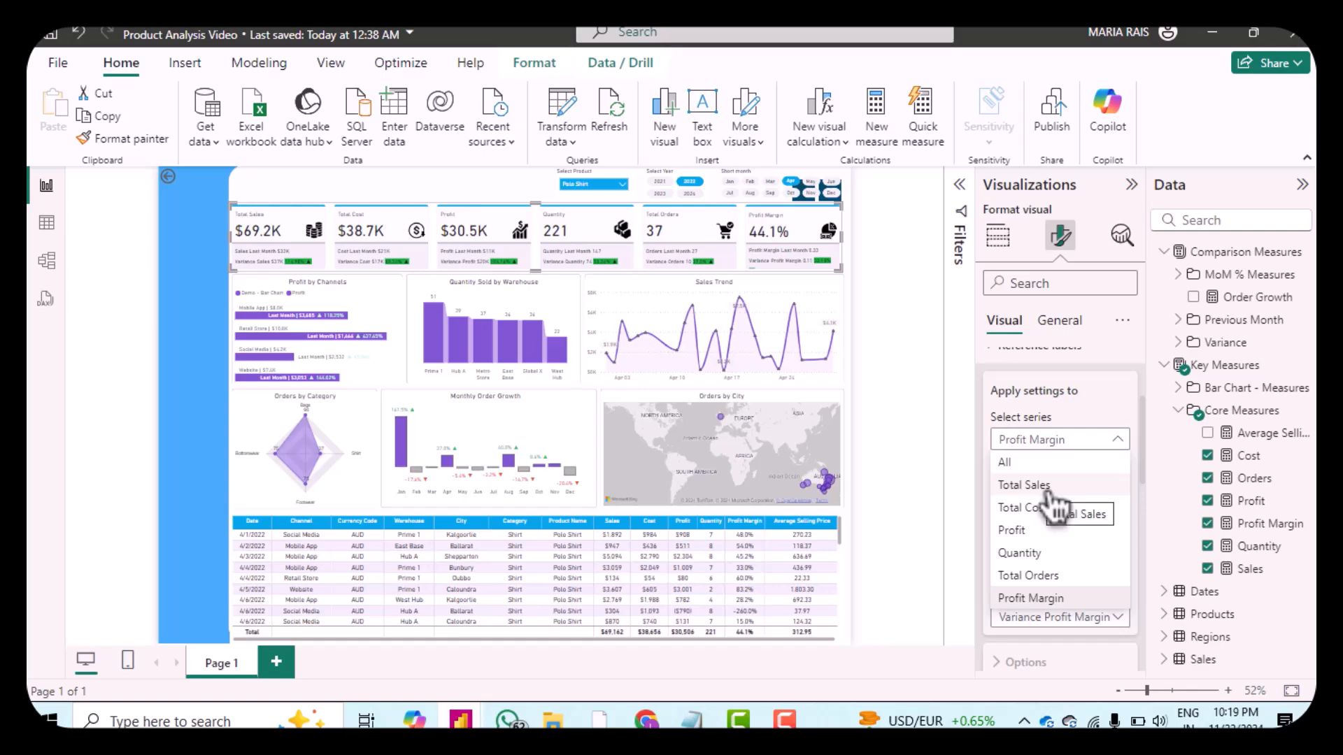
{"action": "key", "text": "Escape"}
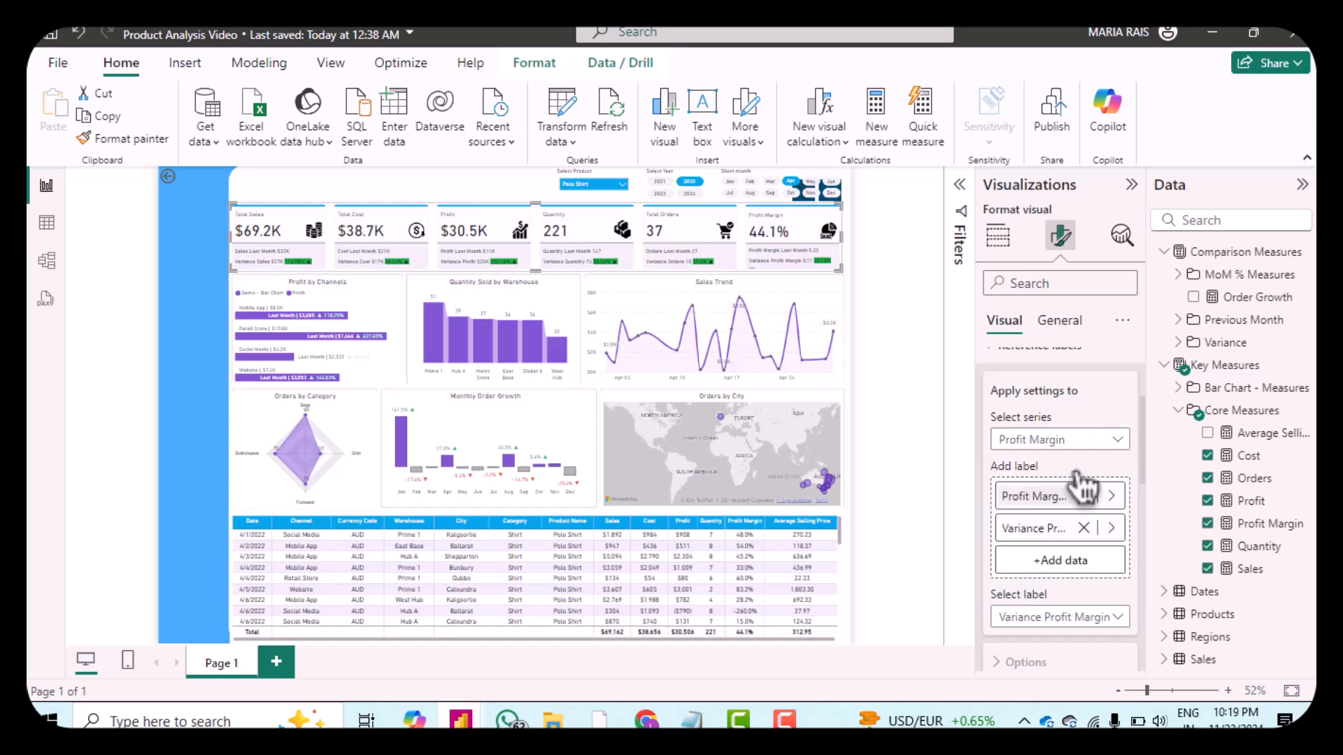
{"action": "scroll", "coordinate": [1070, 470], "scroll_direction": "down", "scroll_amount": 2}
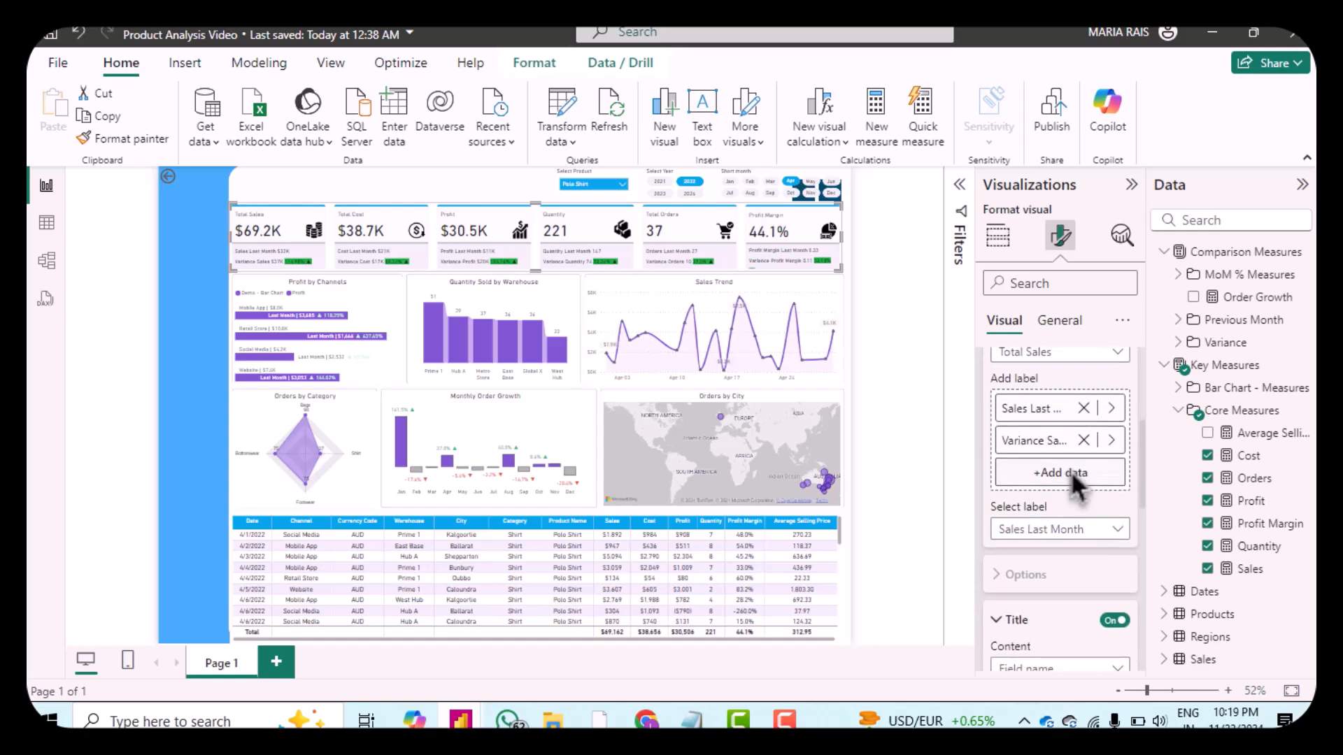
{"action": "left_click", "coordinate": [1088, 542]}
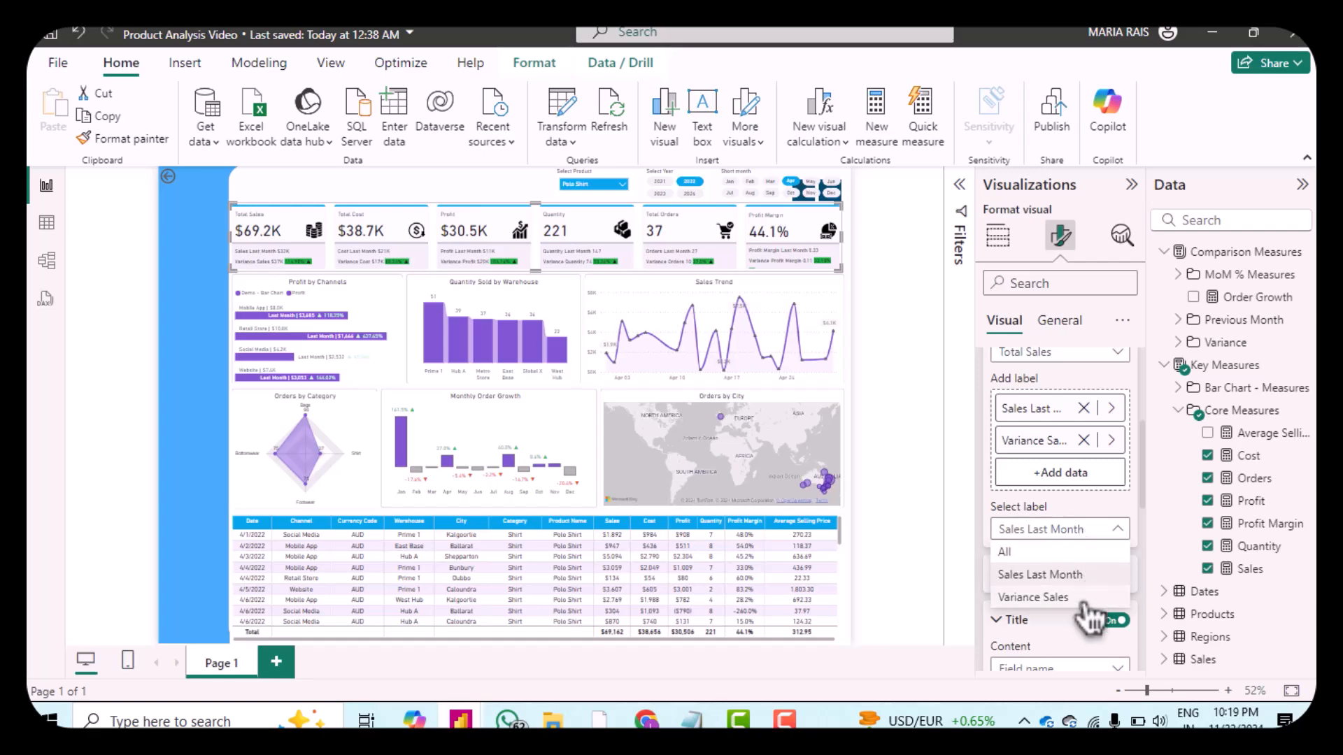
{"action": "left_click", "coordinate": [1089, 615]}
{"action": "left_click", "coordinate": [1089, 529]}
{"action": "left_click", "coordinate": [1049, 584]}
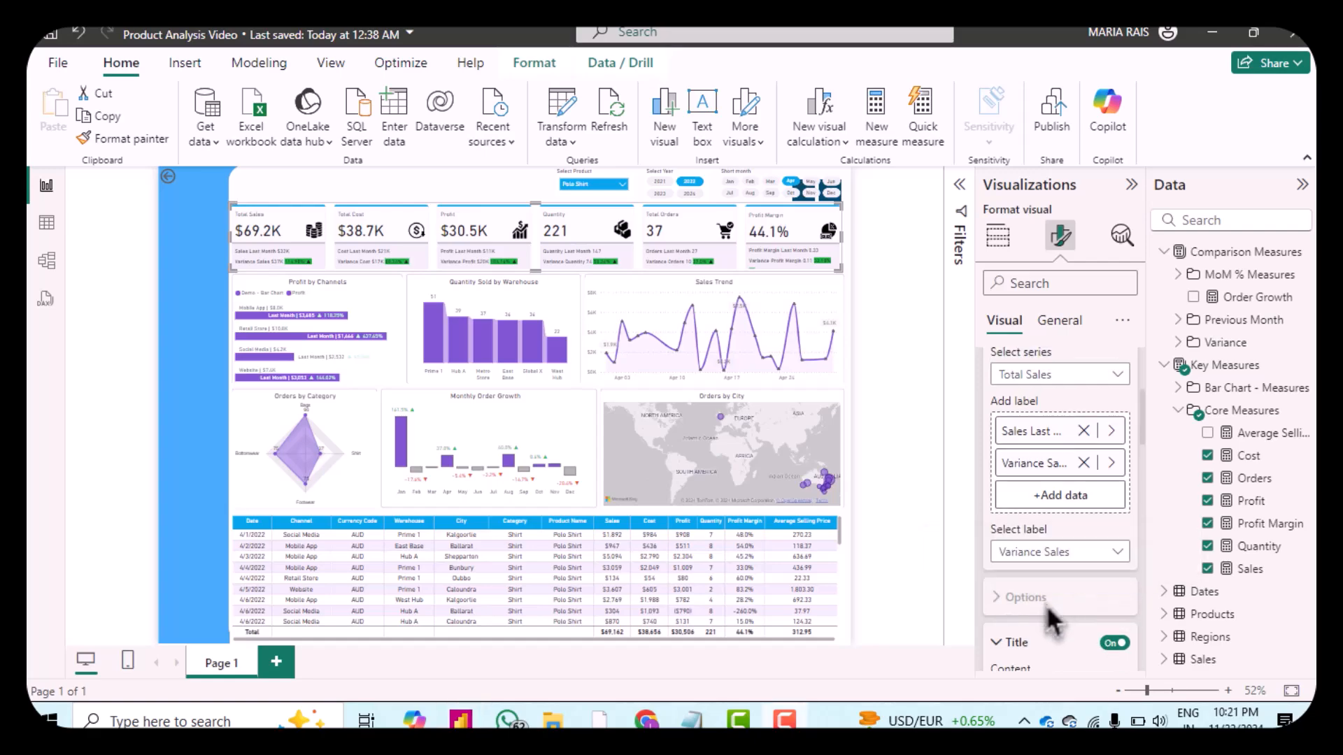
Step: Set the Variance Sales label's conditional color rule for values above 0 to light green #75ED95
{"action": "scroll", "coordinate": [1053, 619], "scroll_direction": "down", "scroll_amount": 5}
{"action": "scroll", "coordinate": [1053, 619], "scroll_direction": "down", "scroll_amount": 10}
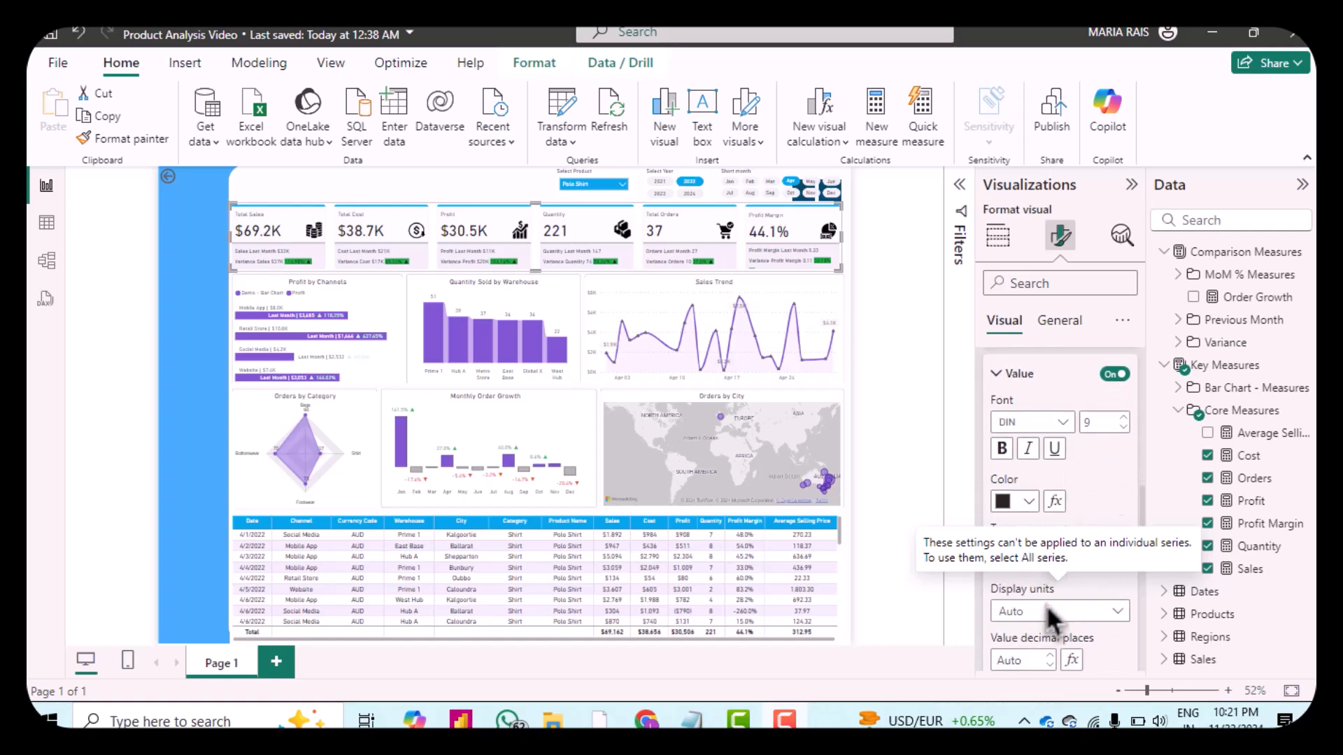
{"action": "scroll", "coordinate": [1056, 591], "scroll_direction": "down", "scroll_amount": 6}
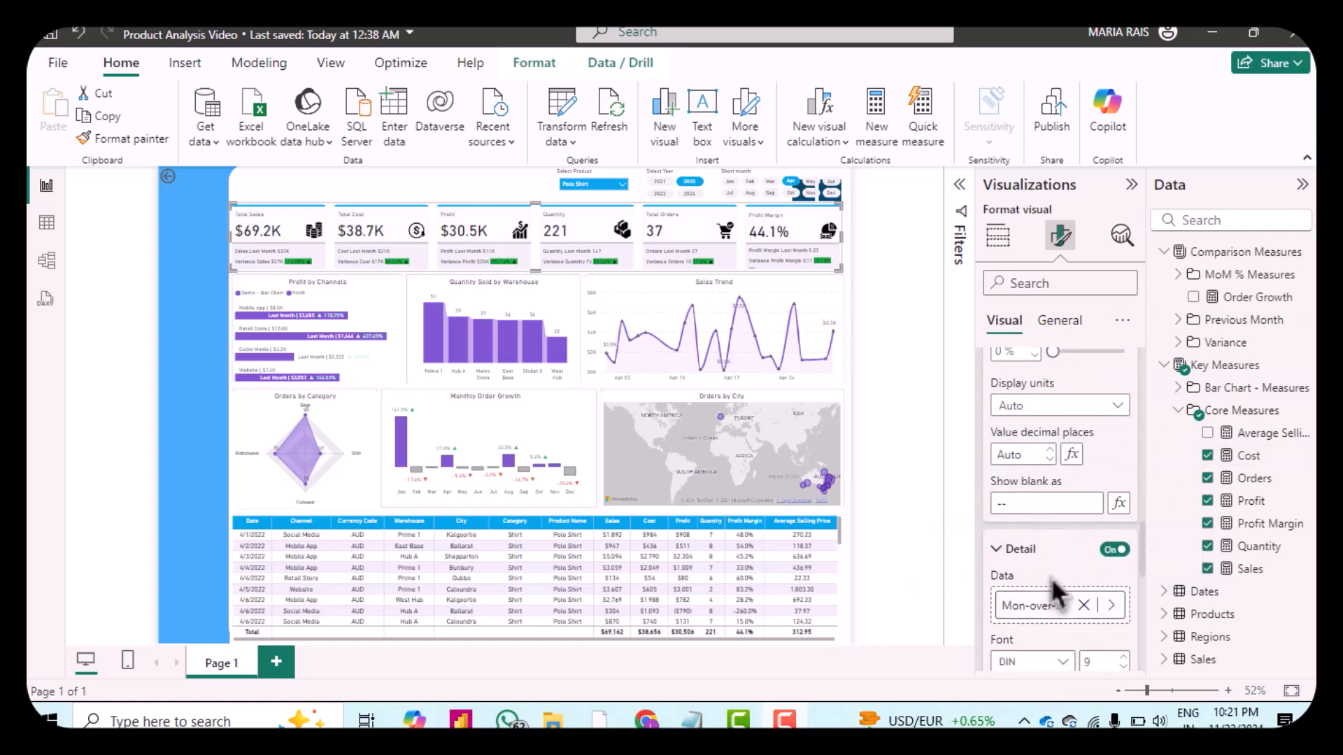
{"action": "scroll", "coordinate": [1056, 590], "scroll_direction": "down", "scroll_amount": 1}
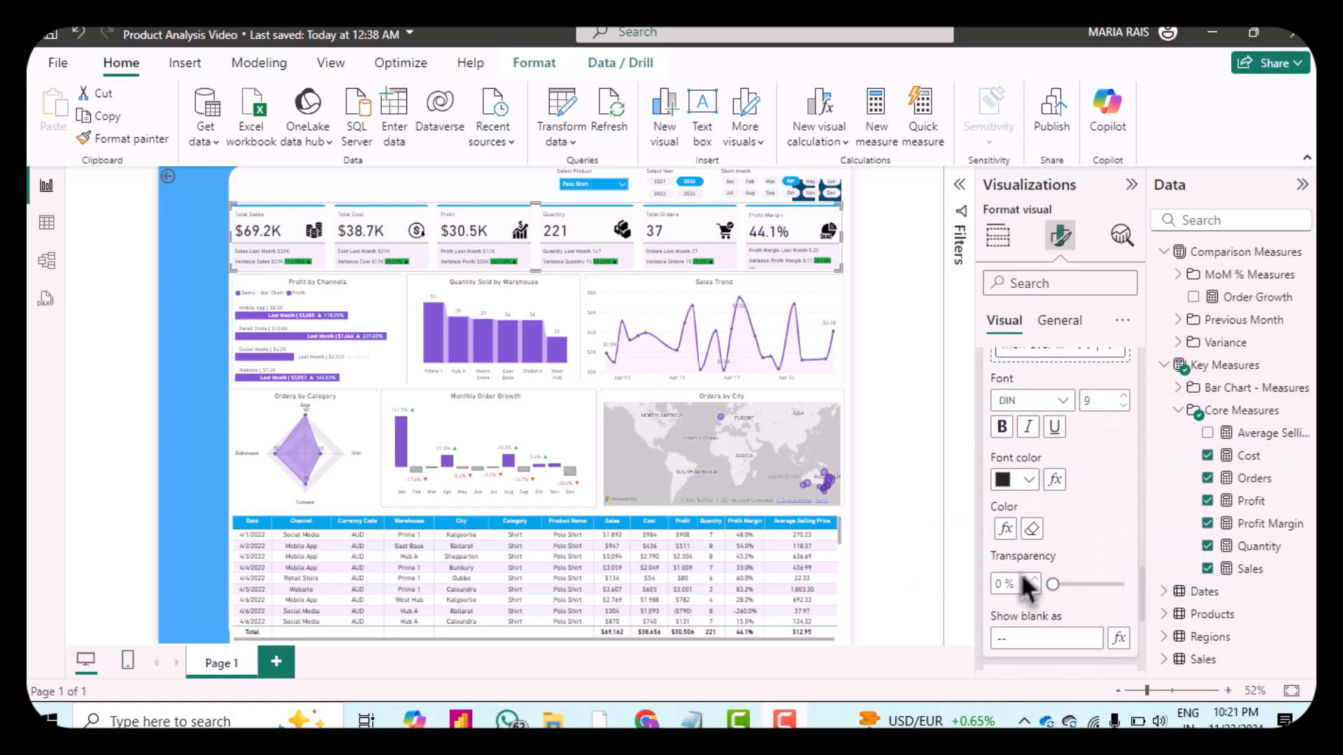
{"action": "left_click", "coordinate": [1011, 535]}
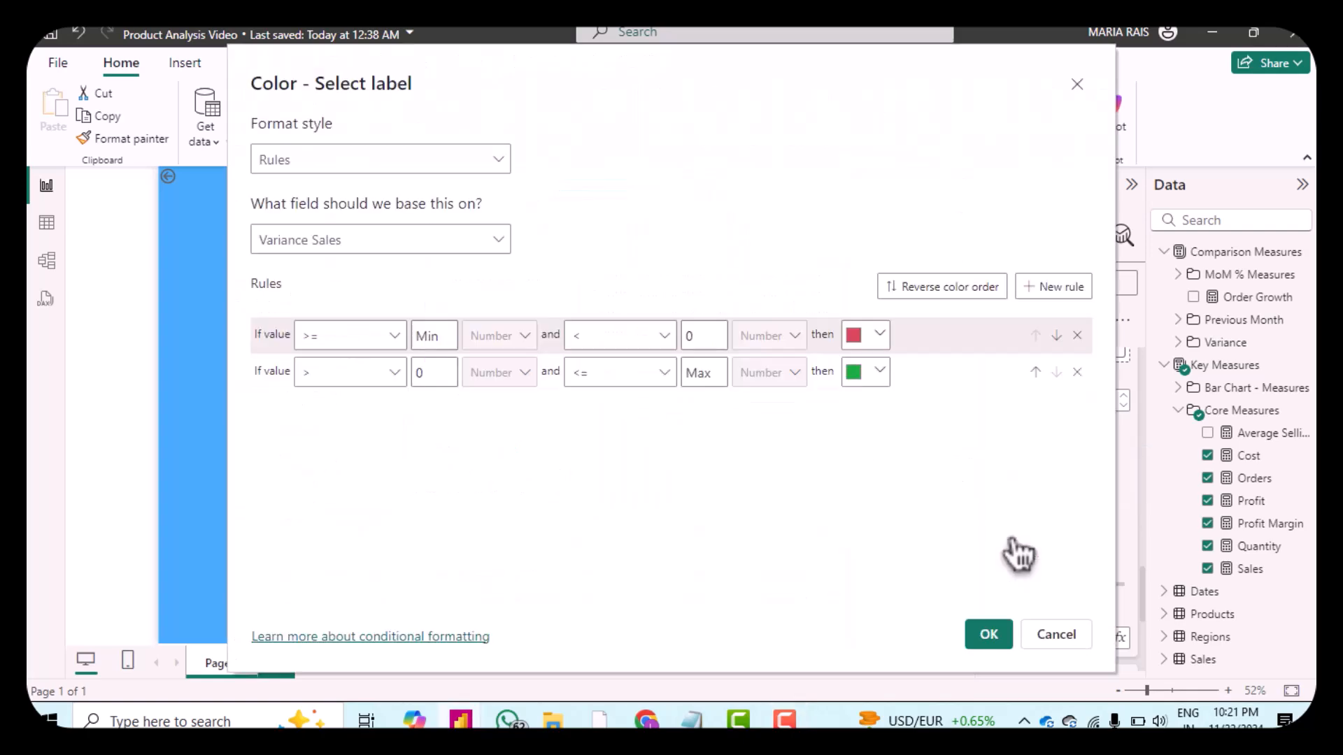
{"action": "left_click", "coordinate": [874, 372]}
{"action": "left_click", "coordinate": [818, 361]}
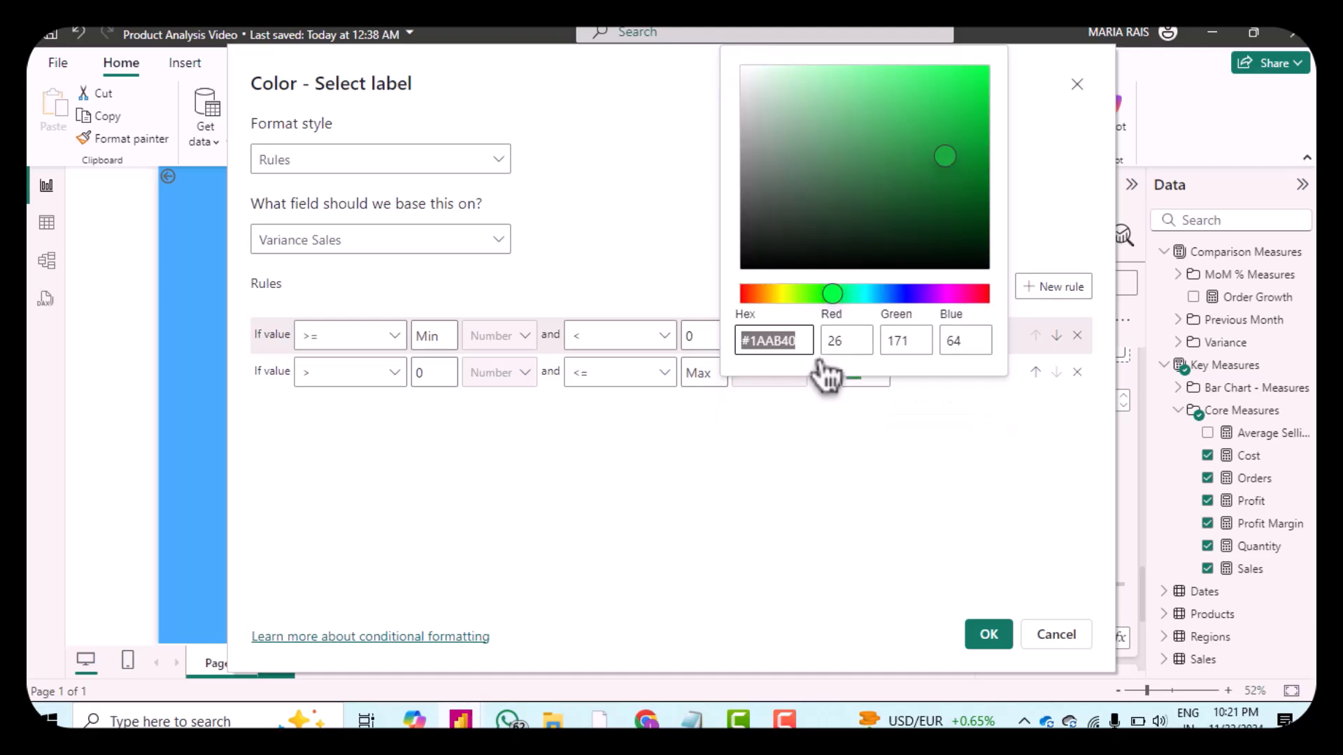
{"action": "mouse_move", "coordinate": [944, 158]}
{"action": "left_mouse_down"}
{"action": "mouse_move", "coordinate": [942, 135]}
{"action": "mouse_move", "coordinate": [956, 154]}
{"action": "mouse_move", "coordinate": [931, 88]}
{"action": "mouse_move", "coordinate": [914, 102]}
{"action": "mouse_move", "coordinate": [893, 53]}
{"action": "mouse_move", "coordinate": [859, 77]}
{"action": "left_mouse_up"}
{"action": "double_click", "coordinate": [779, 341]}
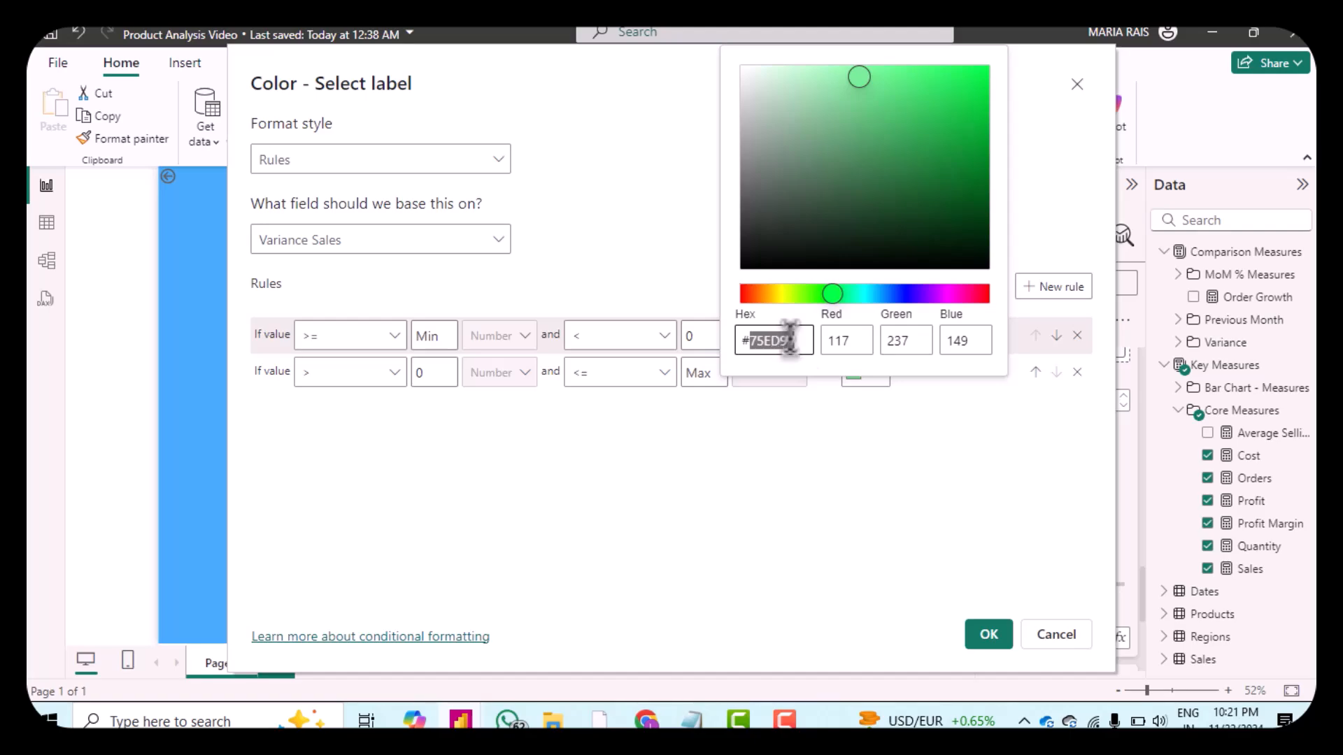
{"action": "left_click", "coordinate": [870, 443]}
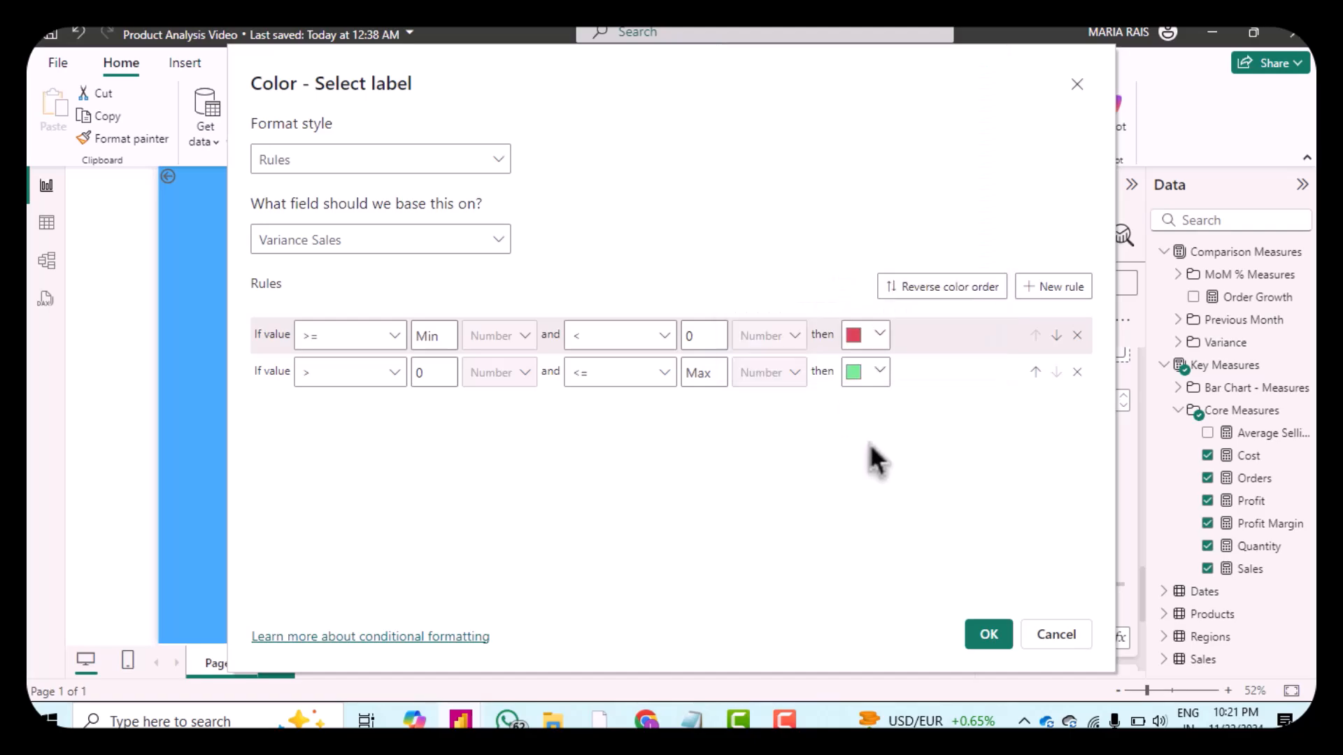
{"action": "left_click", "coordinate": [1001, 637]}
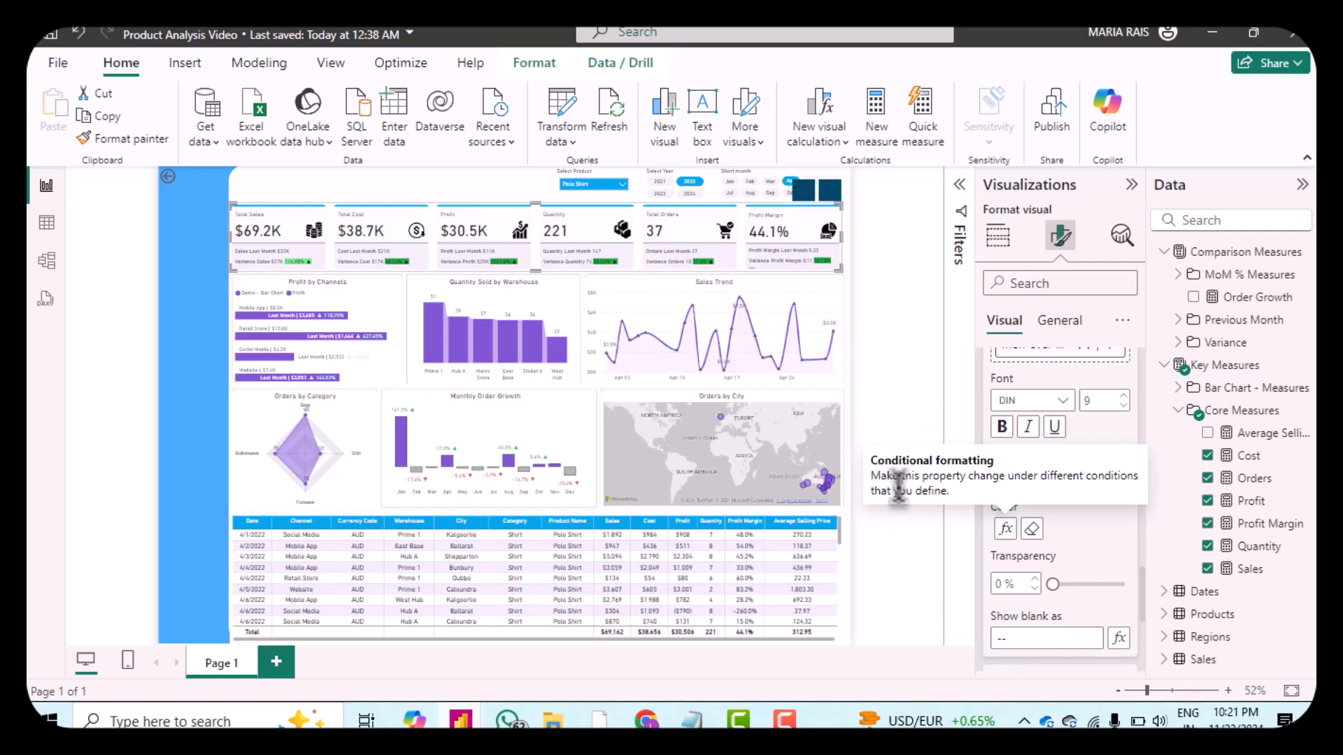
Step: Give the Total Sales card's Sales Last Month reference label a custom title reading "Previous Month"
{"action": "scroll", "coordinate": [1077, 535], "scroll_direction": "down", "scroll_amount": 3}
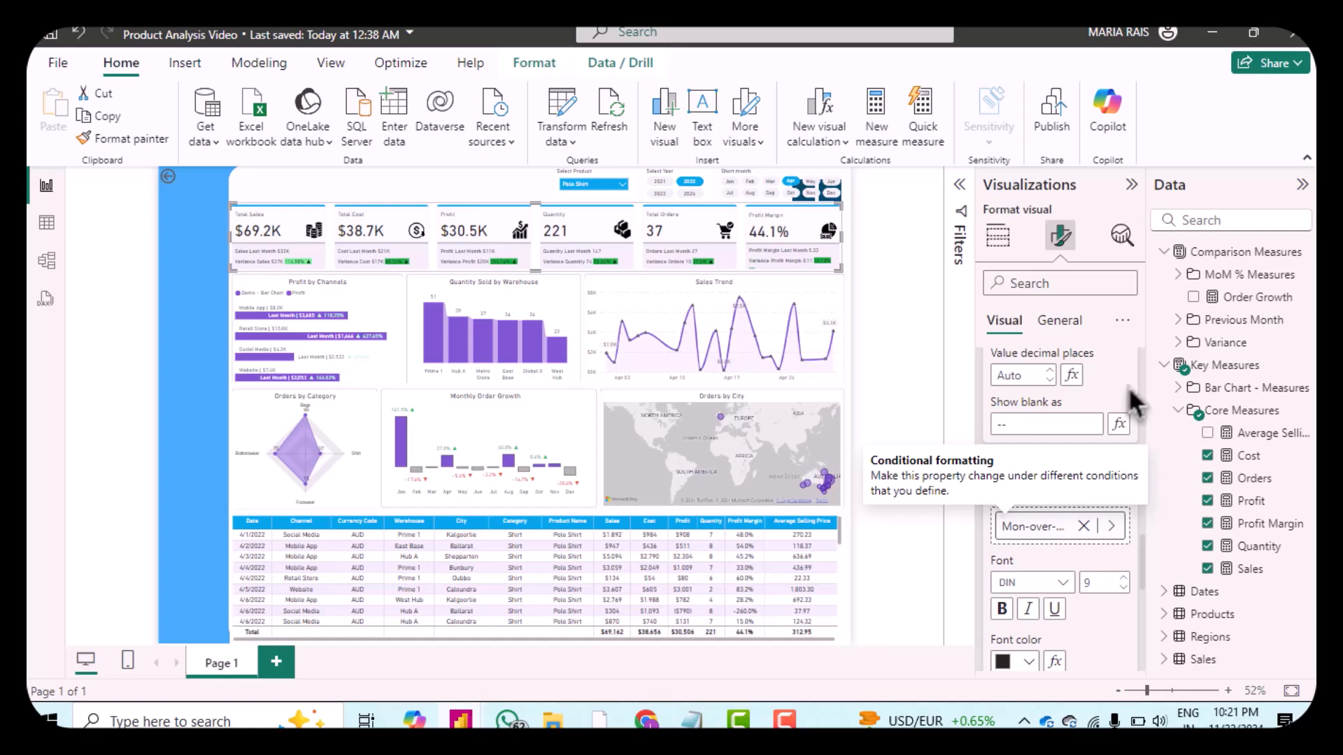
{"action": "scroll", "coordinate": [1127, 388], "scroll_direction": "up", "scroll_amount": 3}
{"action": "scroll", "coordinate": [1128, 392], "scroll_direction": "up", "scroll_amount": 1}
{"action": "scroll", "coordinate": [1112, 402], "scroll_direction": "up", "scroll_amount": 5}
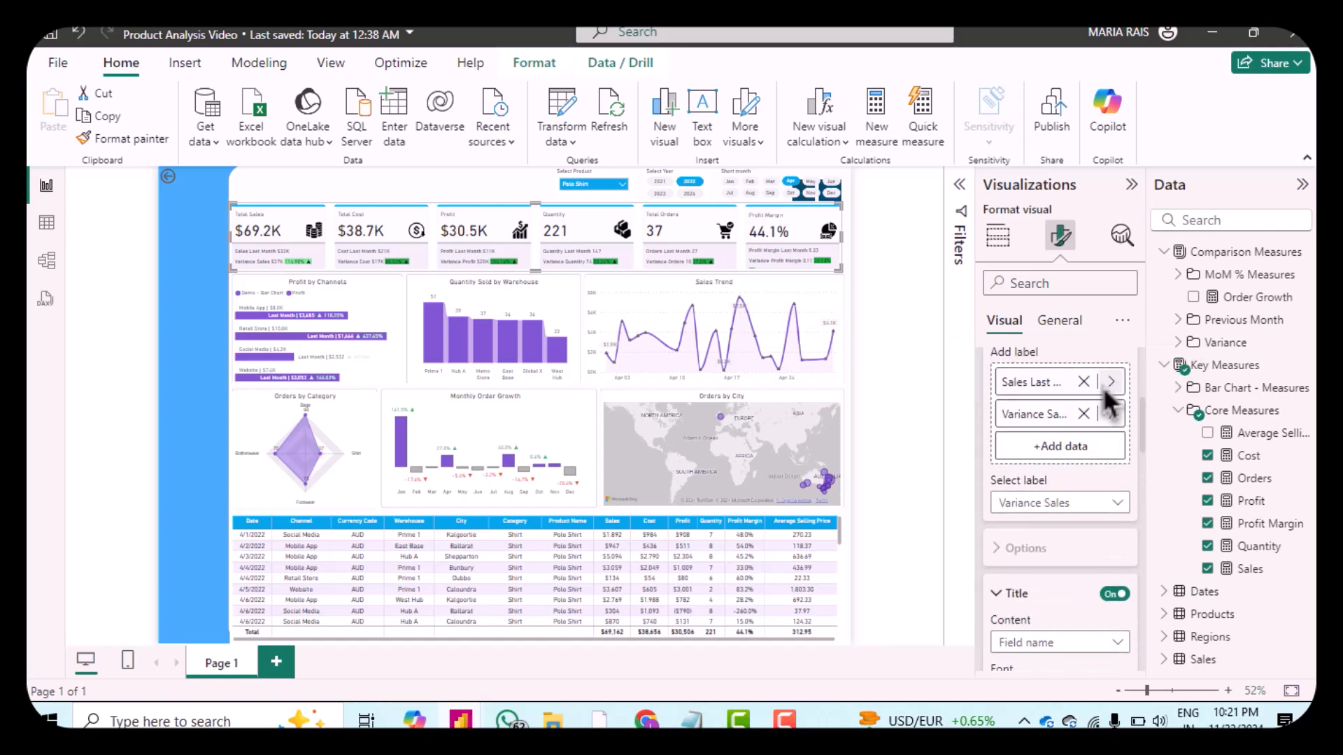
{"action": "scroll", "coordinate": [1114, 402], "scroll_direction": "up", "scroll_amount": 2}
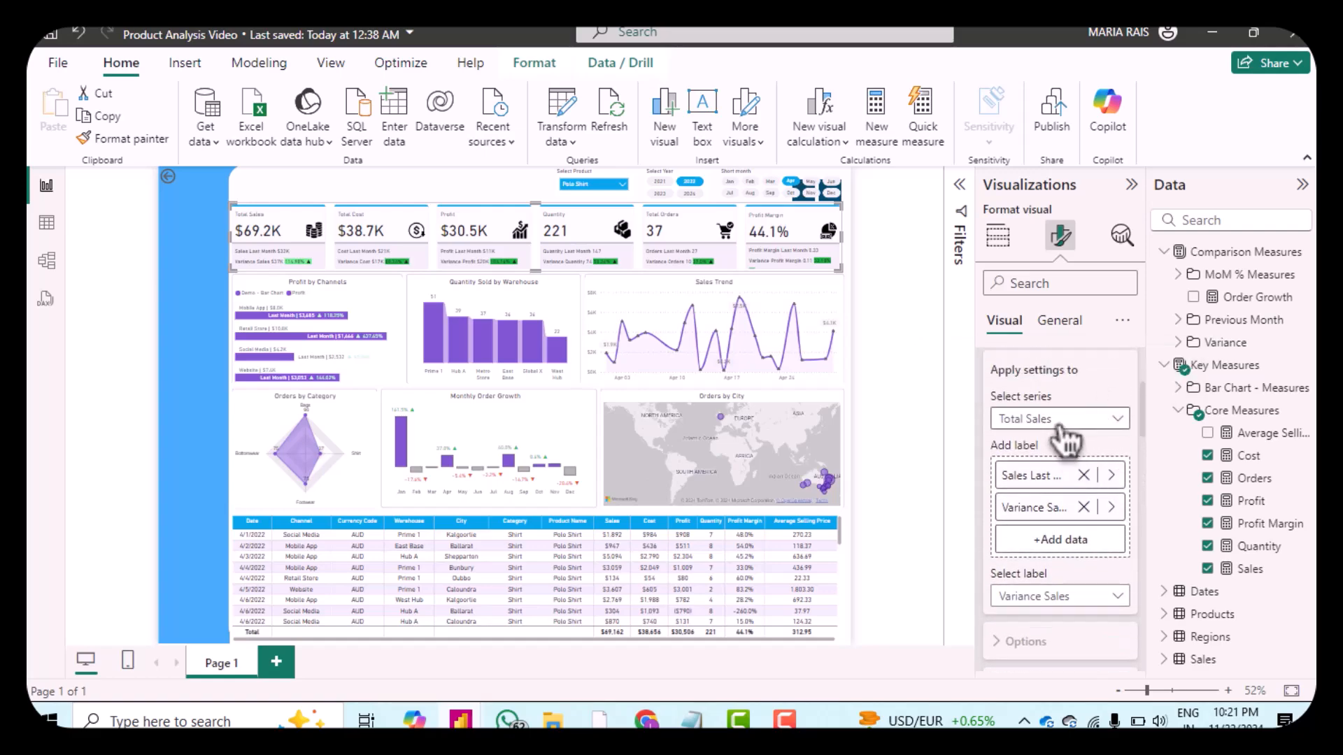
{"action": "scroll", "coordinate": [1070, 605], "scroll_direction": "down", "scroll_amount": 1}
{"action": "scroll", "coordinate": [1070, 606], "scroll_direction": "down", "scroll_amount": 1}
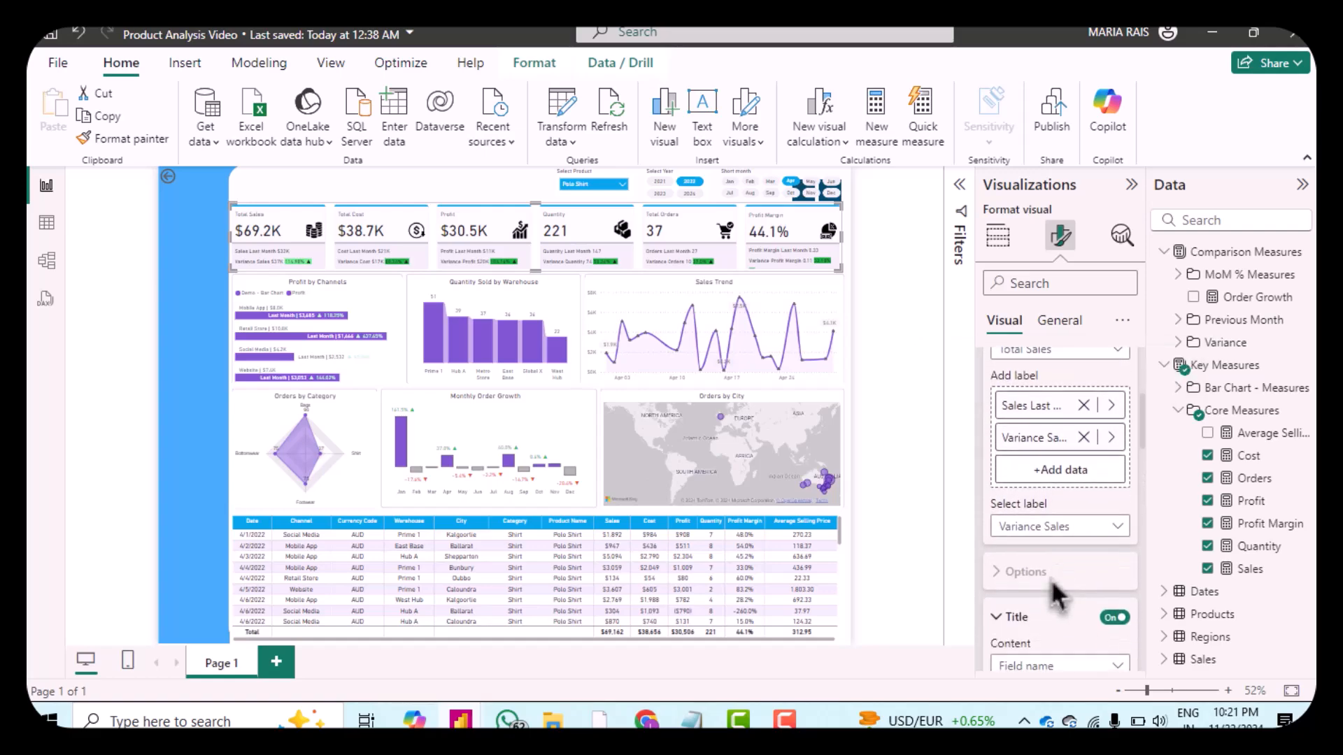
{"action": "left_click", "coordinate": [1036, 532]}
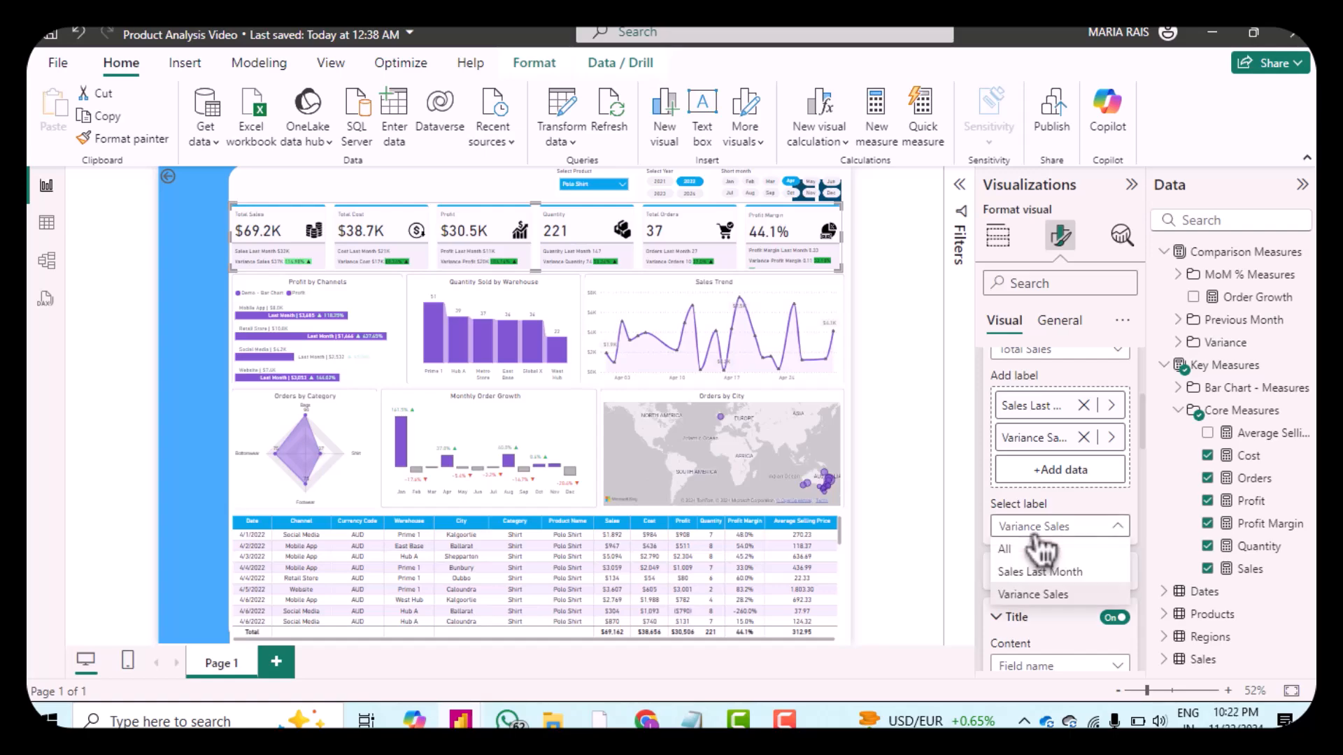
{"action": "left_click", "coordinate": [1047, 594]}
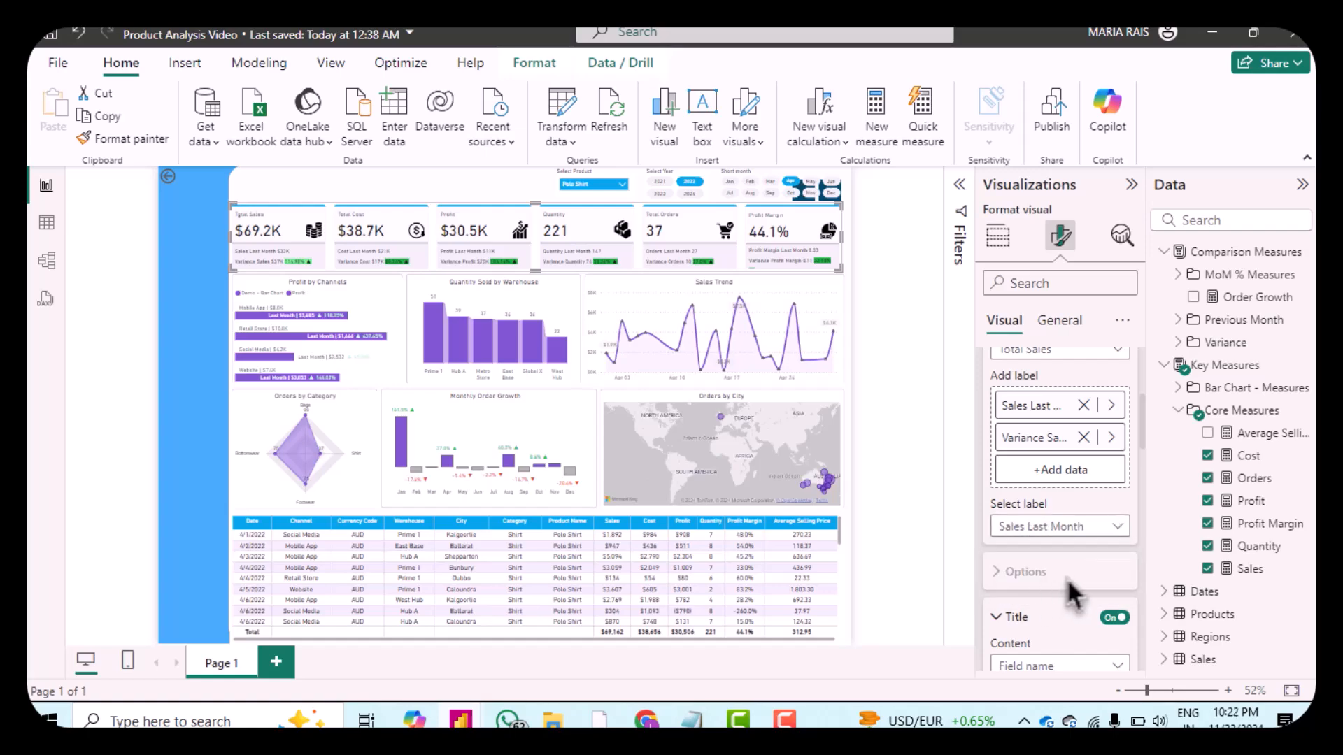
{"action": "scroll", "coordinate": [1067, 560], "scroll_direction": "down", "scroll_amount": 3}
{"action": "left_click", "coordinate": [1065, 512]}
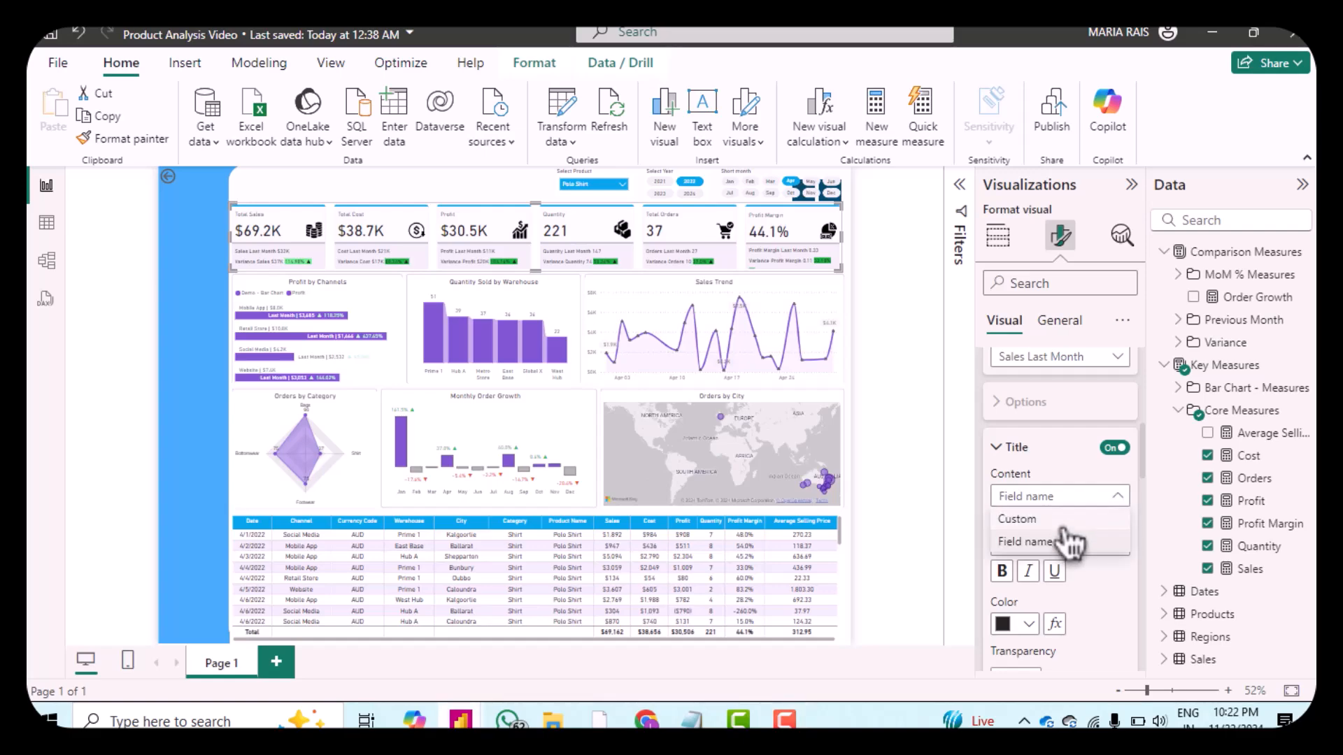
{"action": "left_click", "coordinate": [1042, 519]}
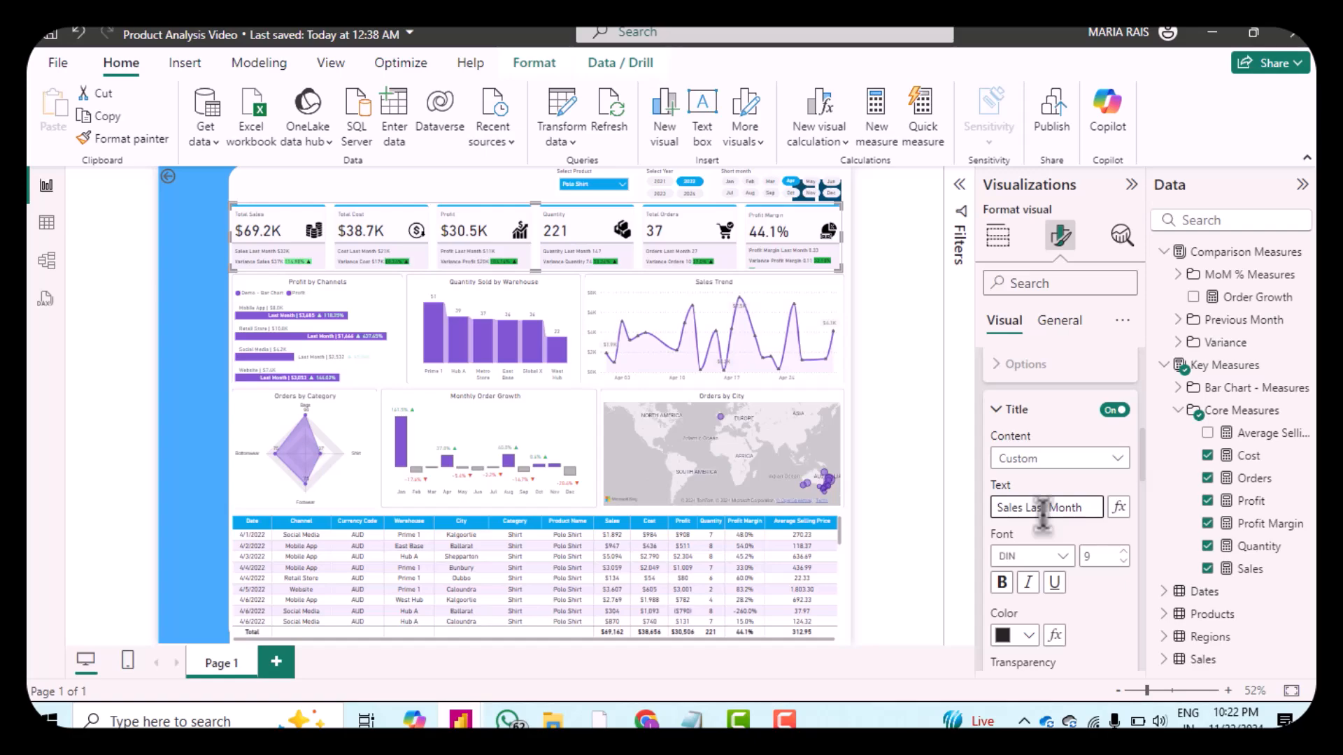
{"action": "triple_click", "coordinate": [1042, 508]}
{"action": "type", "text": "Previous Month"}
{"action": "left_click", "coordinate": [1114, 609]}
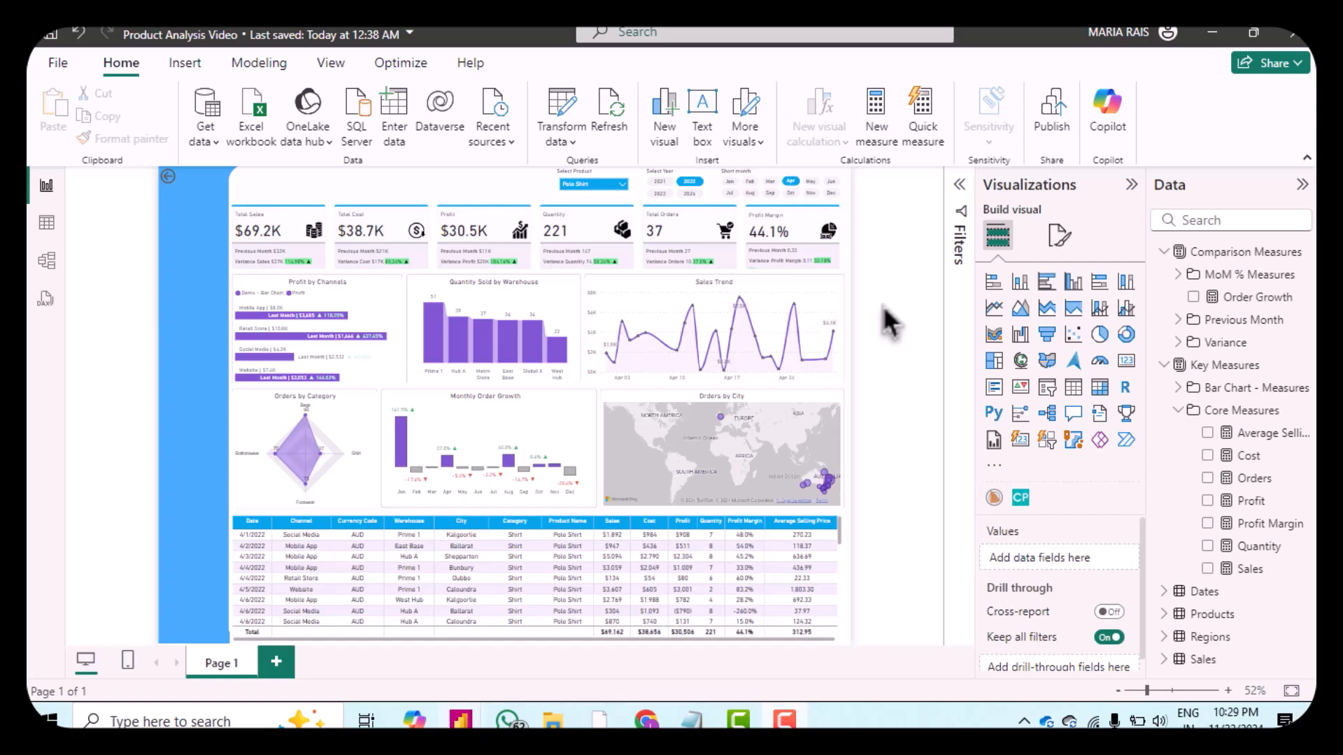
Step: Insert a new text box and set its font size to 20
{"action": "left_click", "coordinate": [708, 145]}
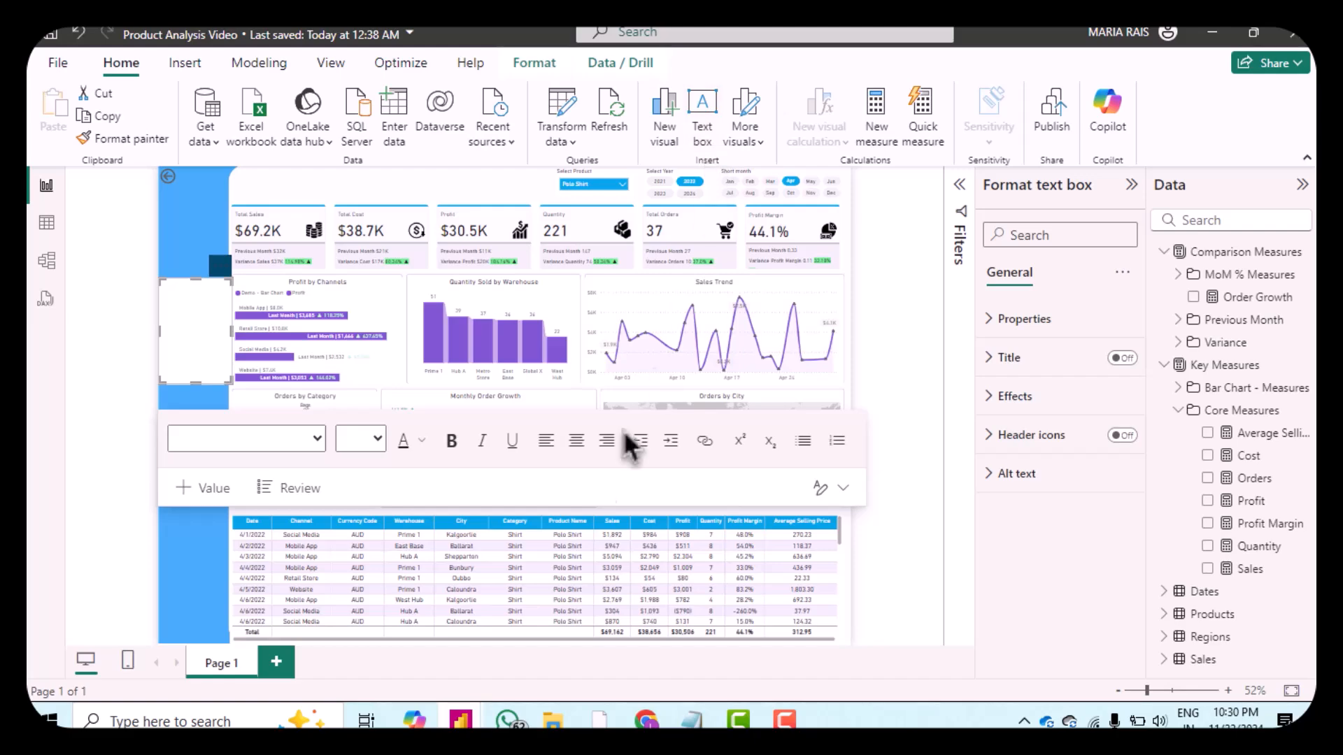
{"action": "left_click", "coordinate": [374, 447]}
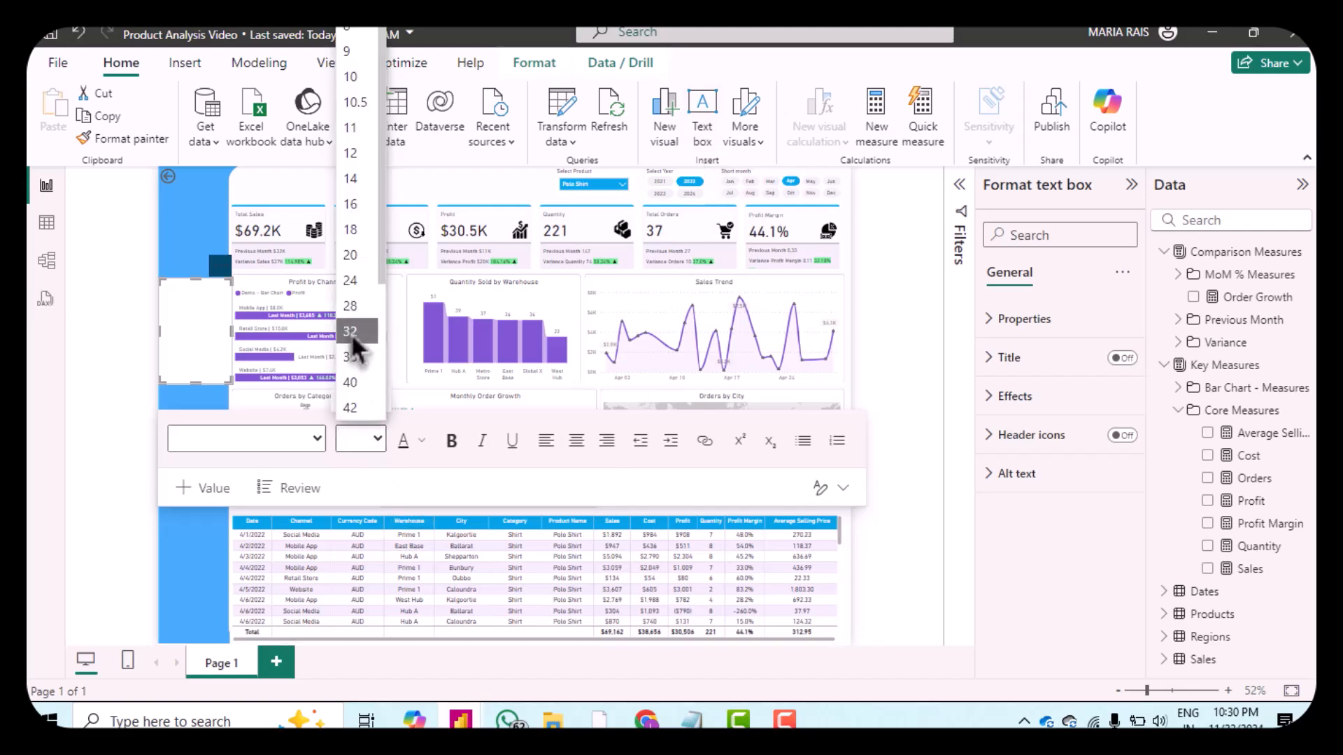
{"action": "left_click", "coordinate": [352, 258]}
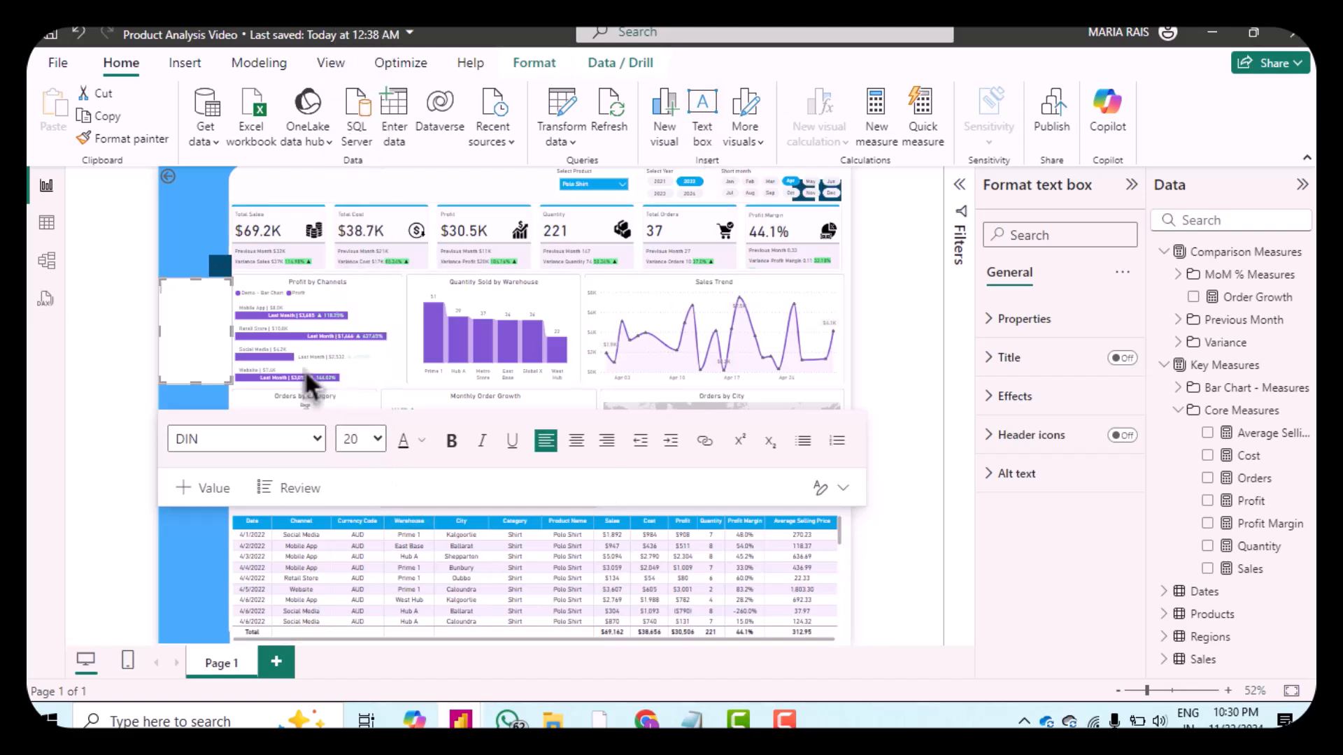
Step: Set the text box's font to Segoe UI
{"action": "left_click", "coordinate": [297, 452]}
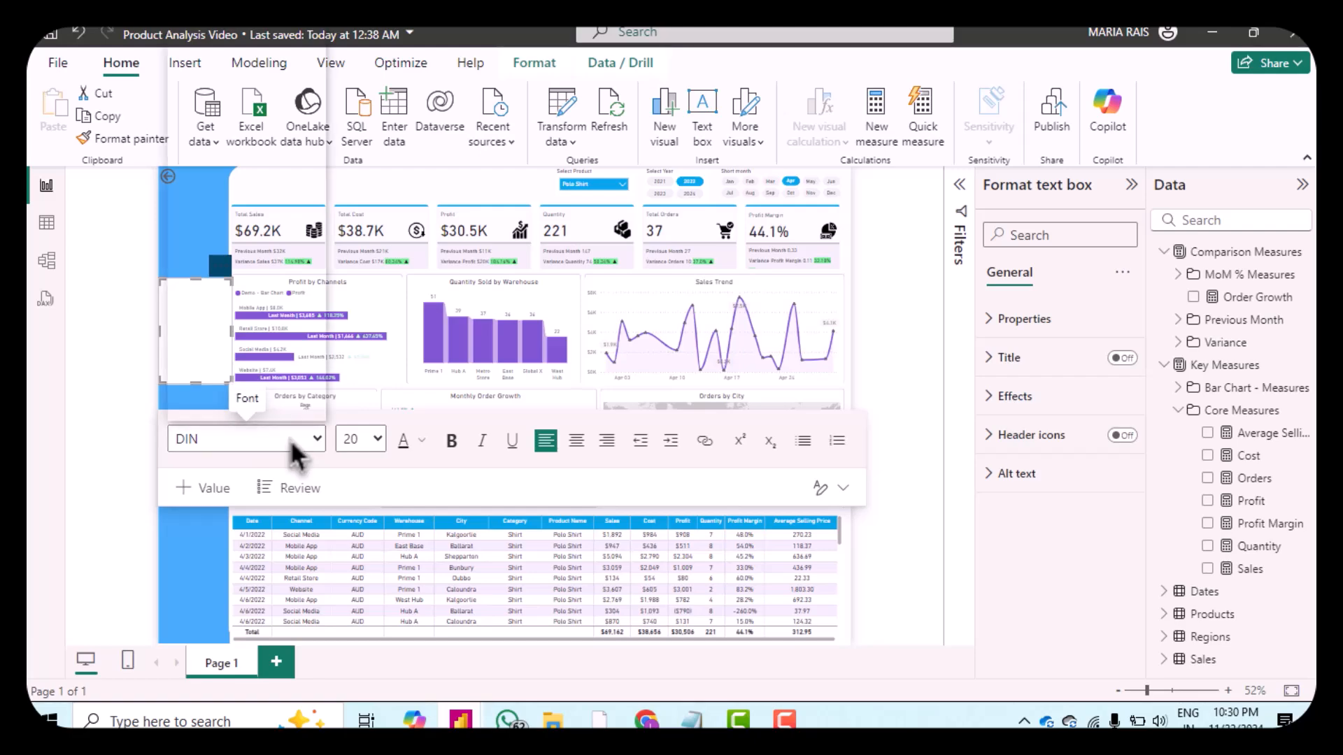
{"action": "scroll", "coordinate": [269, 329], "scroll_direction": "down", "scroll_amount": 2}
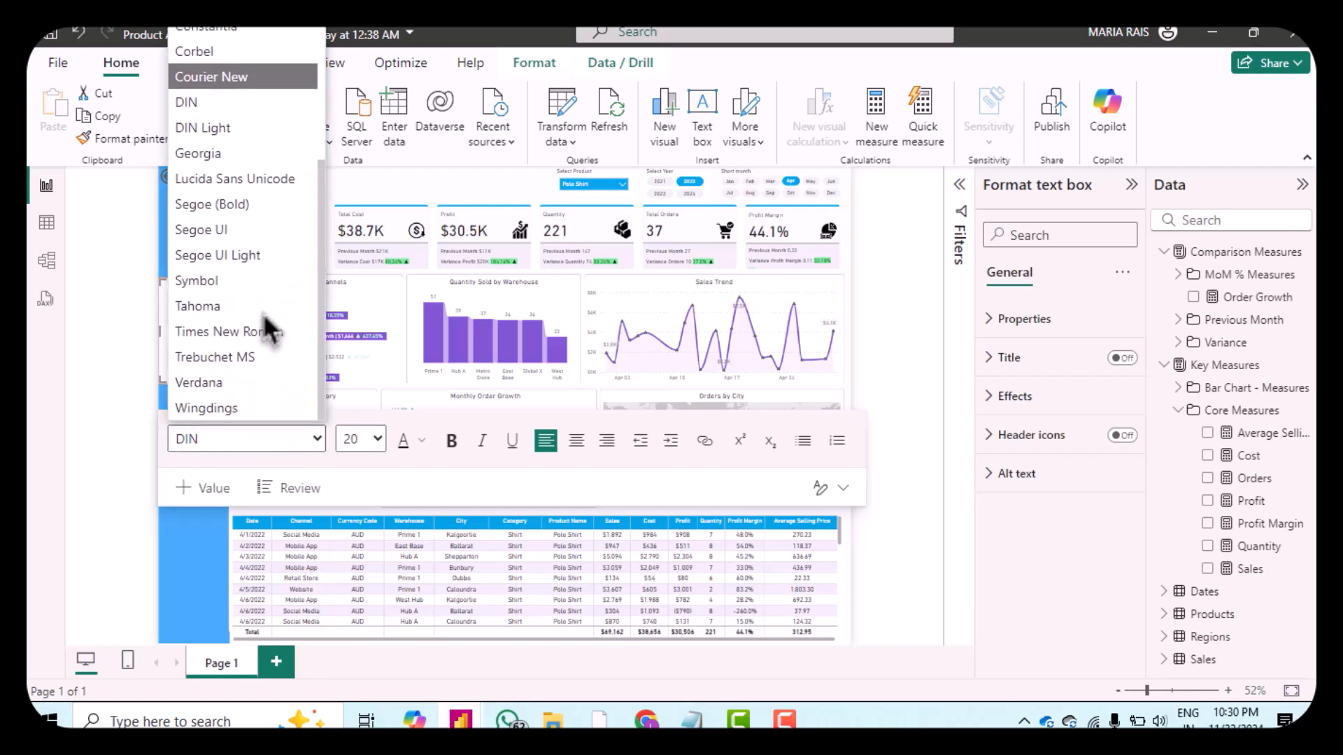
{"action": "left_click", "coordinate": [218, 257]}
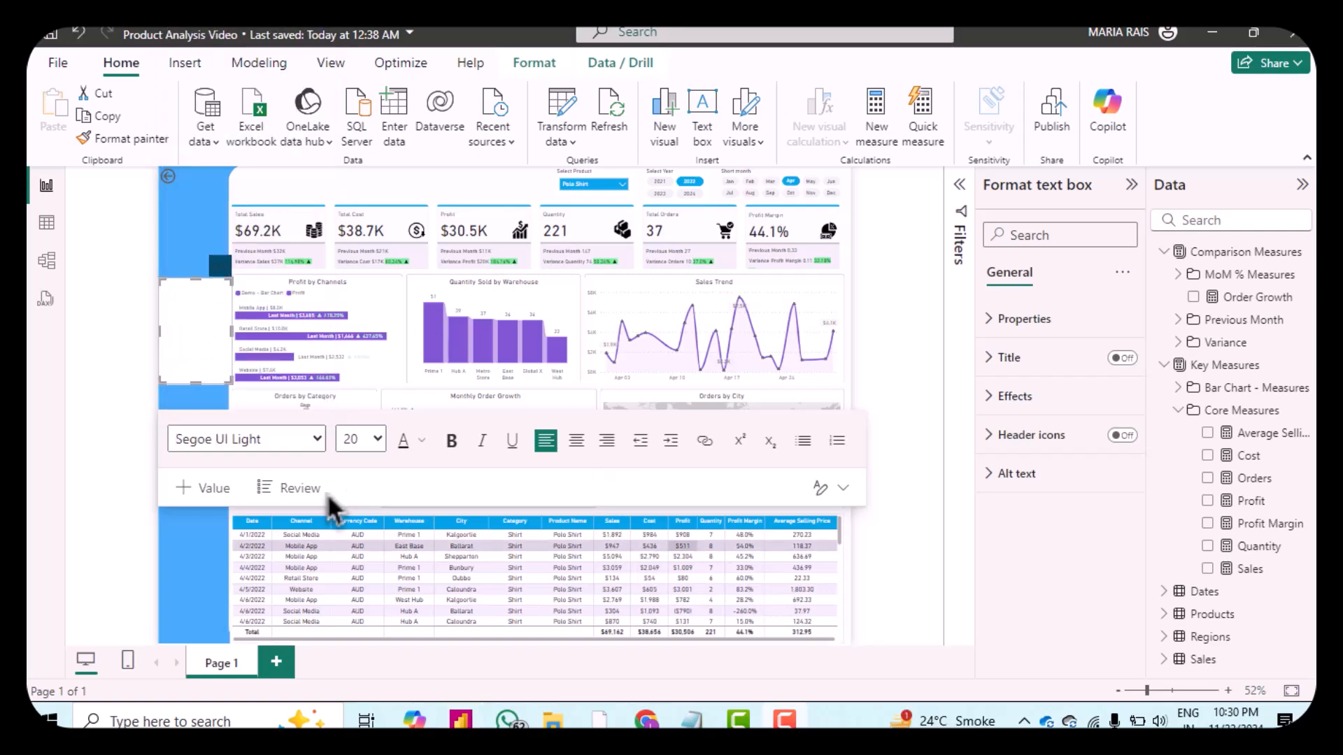
{"action": "left_click", "coordinate": [262, 445]}
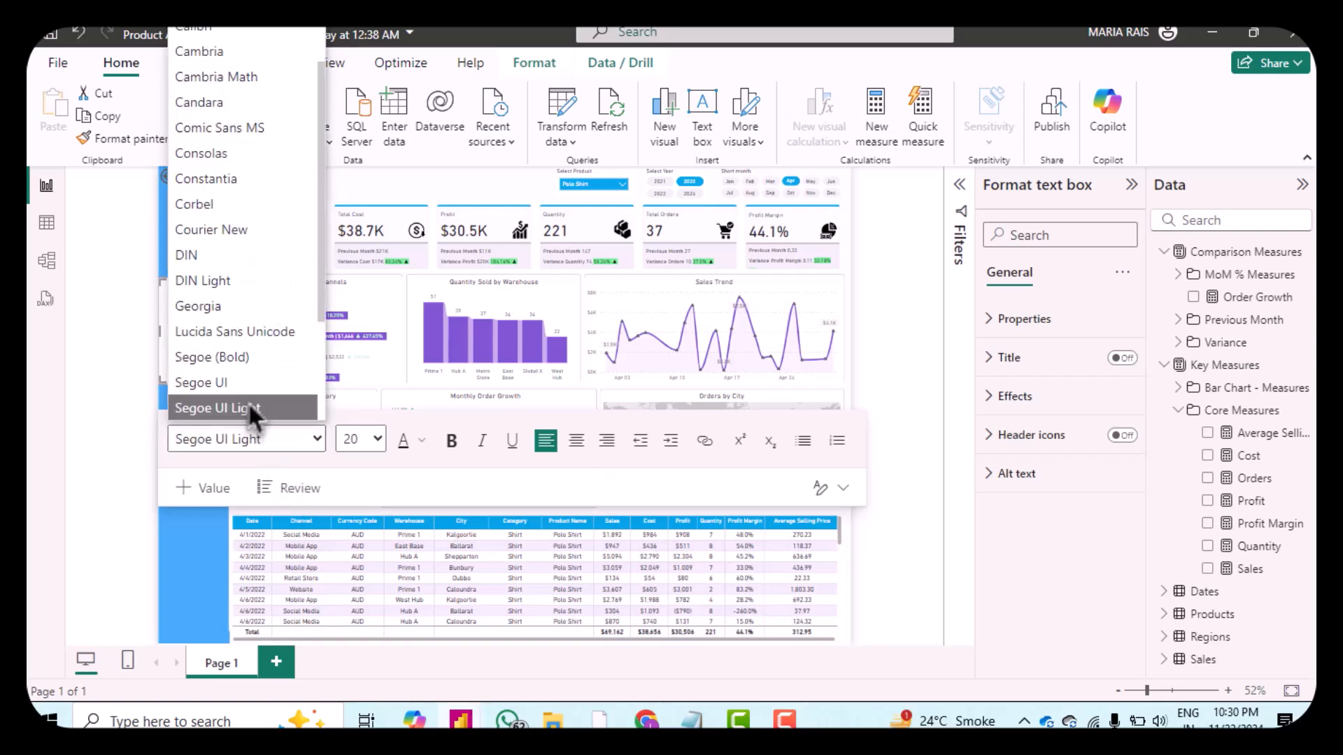
{"action": "left_click", "coordinate": [234, 379]}
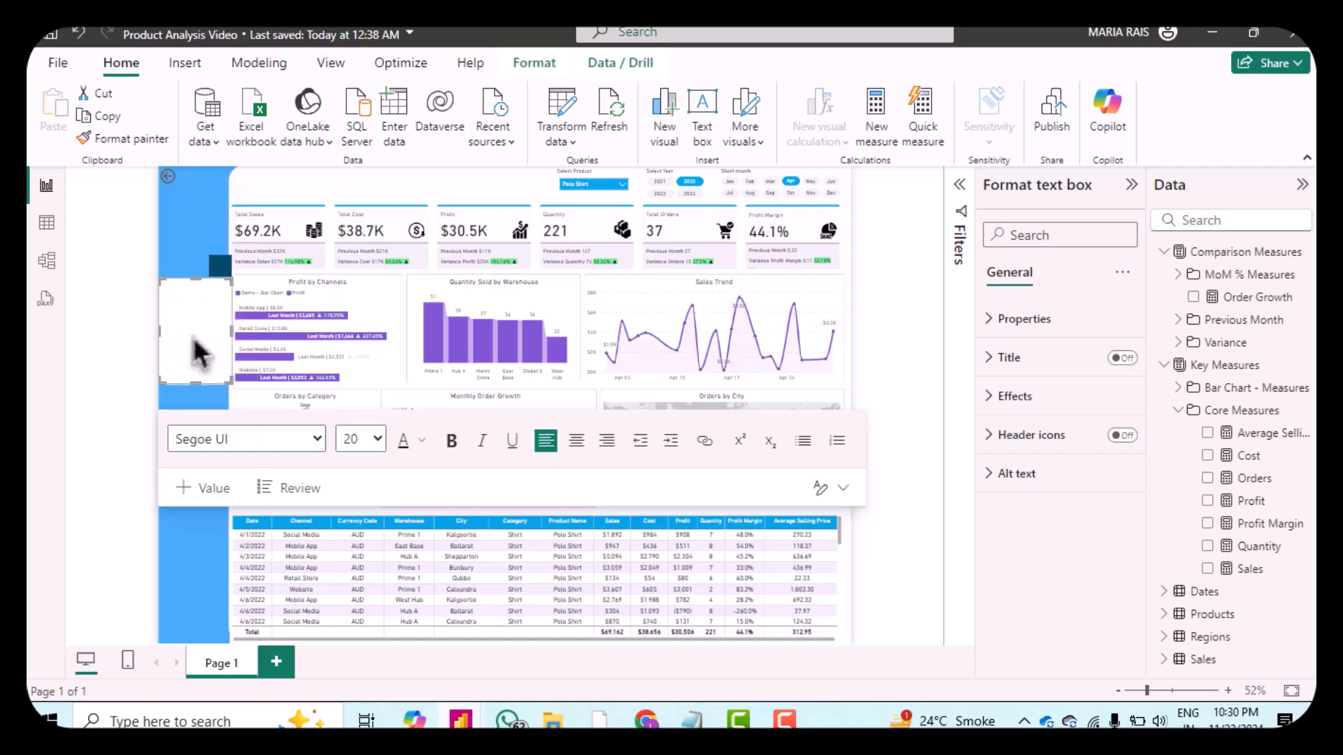
Step: Enter the title "Product Performance Dashboard" in the text box and make it bold
{"action": "type", "text": "Prod"}
{"action": "key", "text": "ctrl+a"}
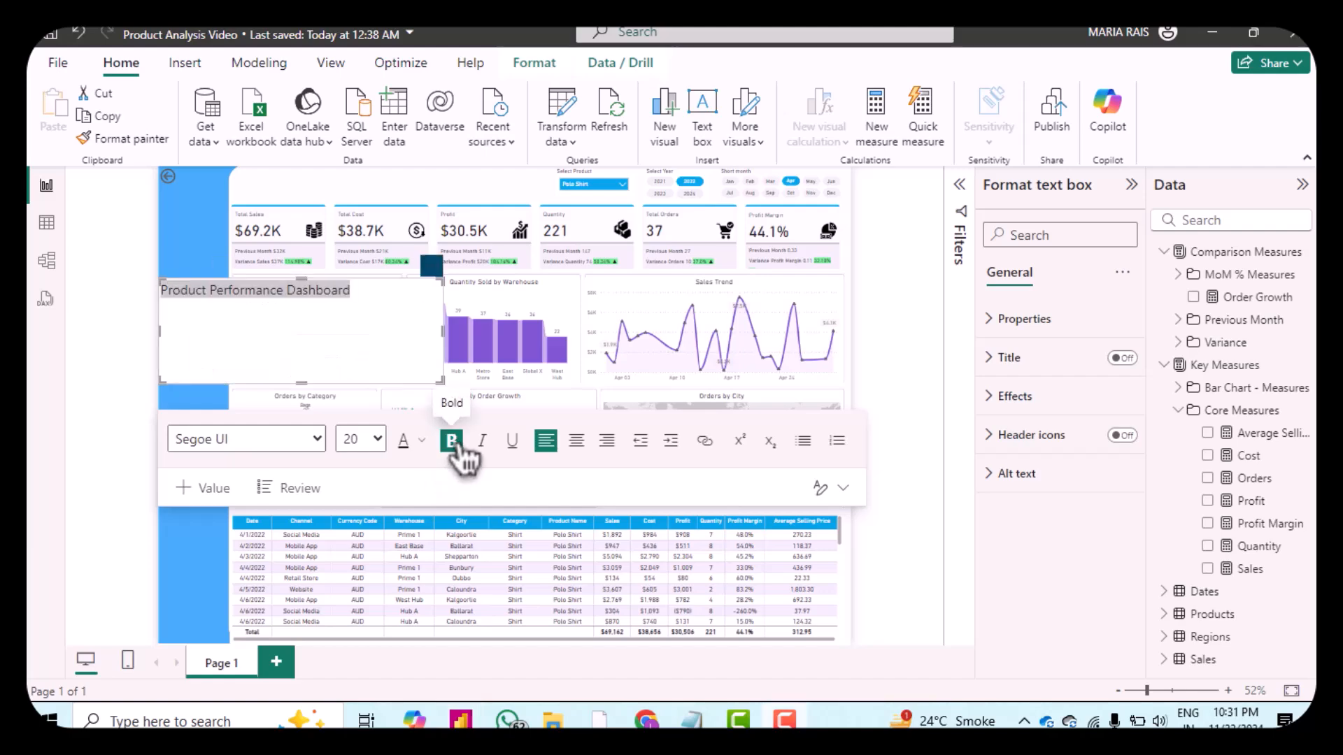
{"action": "left_click", "coordinate": [452, 441]}
{"action": "left_click", "coordinate": [242, 395]}
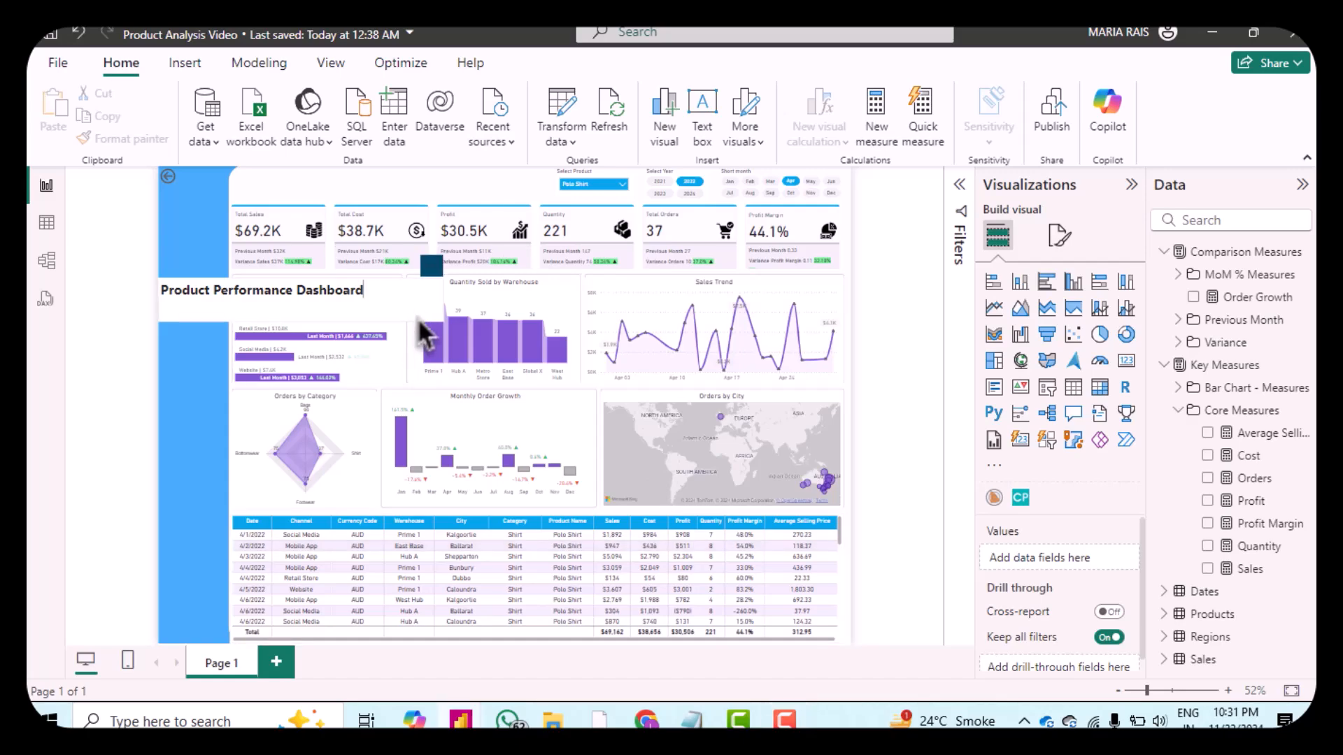
Step: Move the title text box to the top of the report and set its height to 55 and width to 547
{"action": "left_click", "coordinate": [448, 283]}
{"action": "left_click_drag", "start_coordinate": [473, 234], "coordinate": [521, 177]}
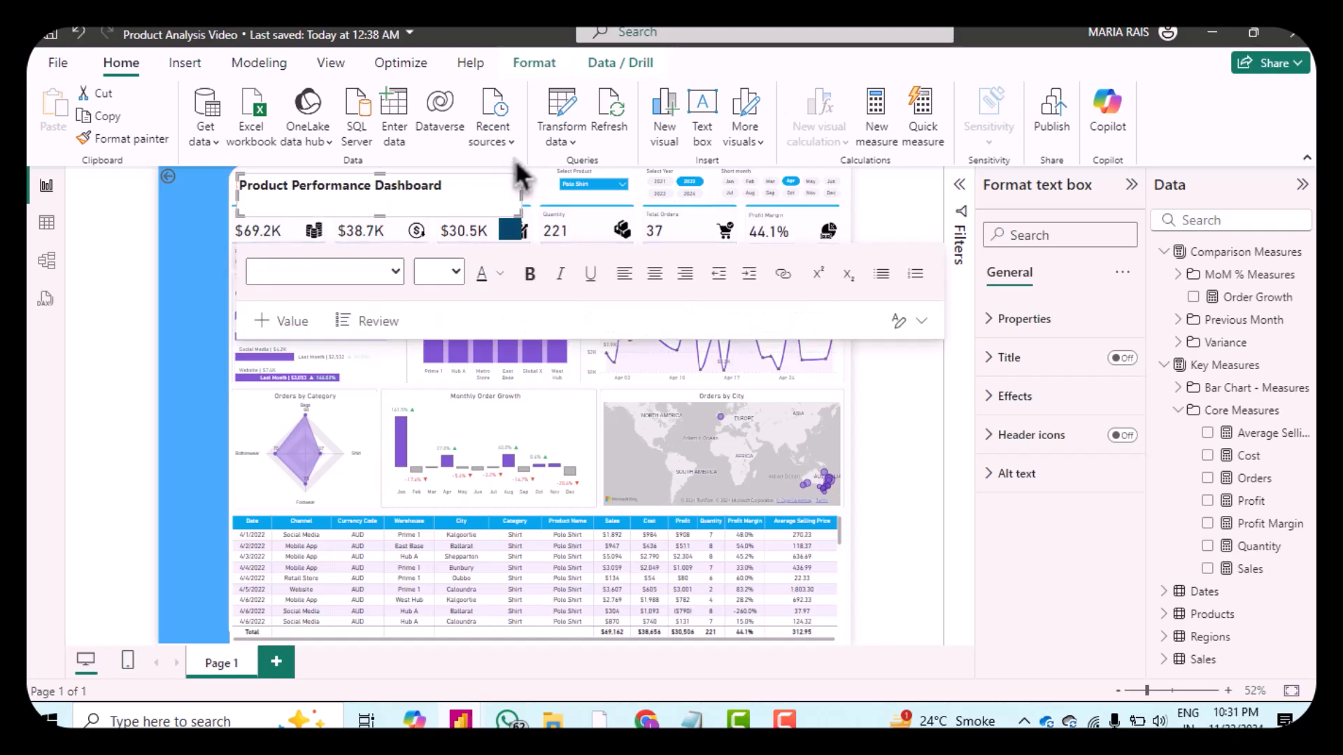
{"action": "left_click", "coordinate": [1001, 334]}
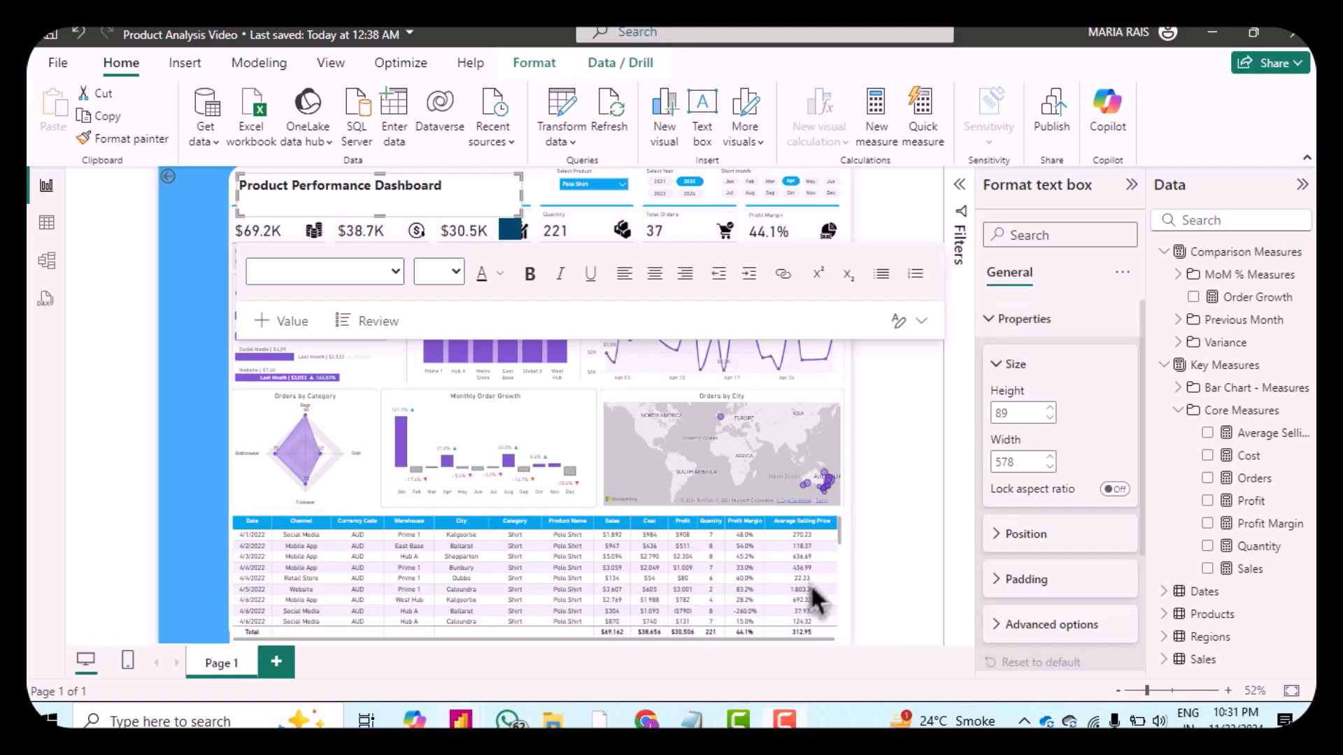
{"action": "double_click", "coordinate": [1016, 413]}
{"action": "type", "text": "55"}
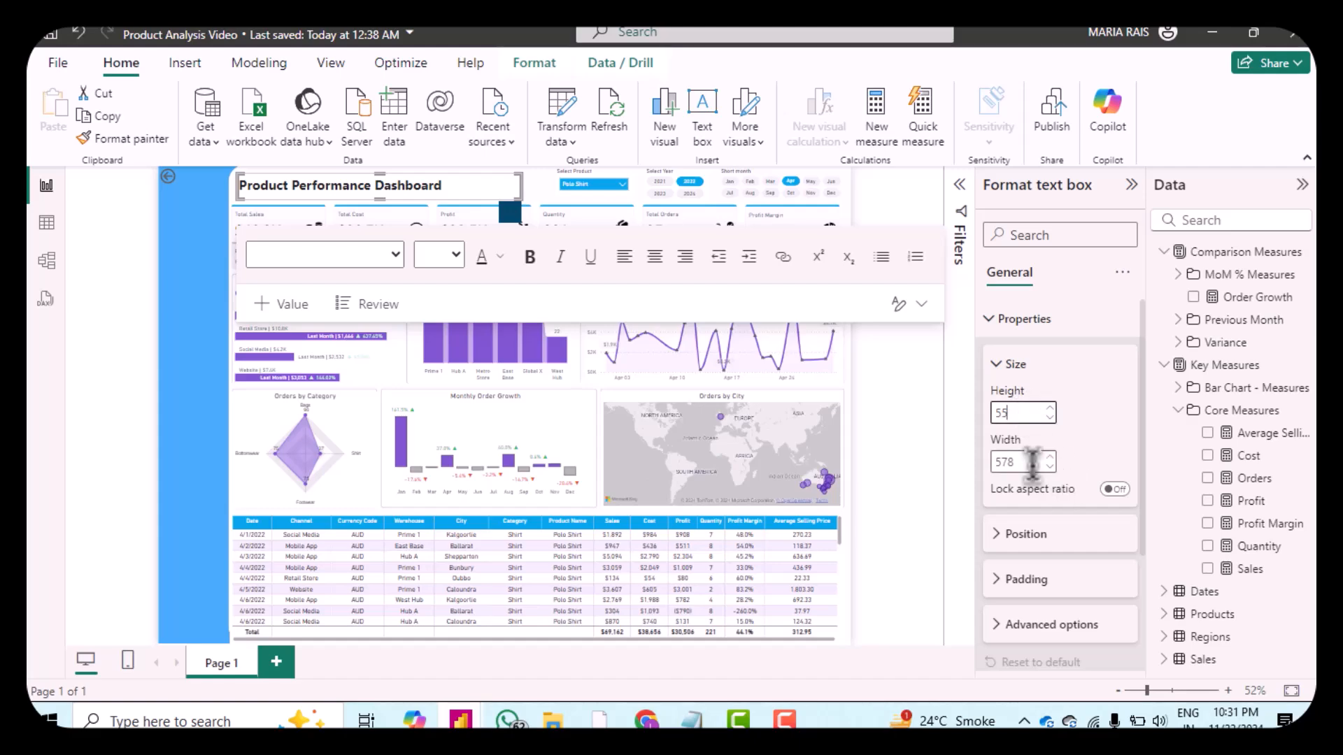
{"action": "double_click", "coordinate": [1023, 462]}
{"action": "left_click", "coordinate": [1023, 462]}
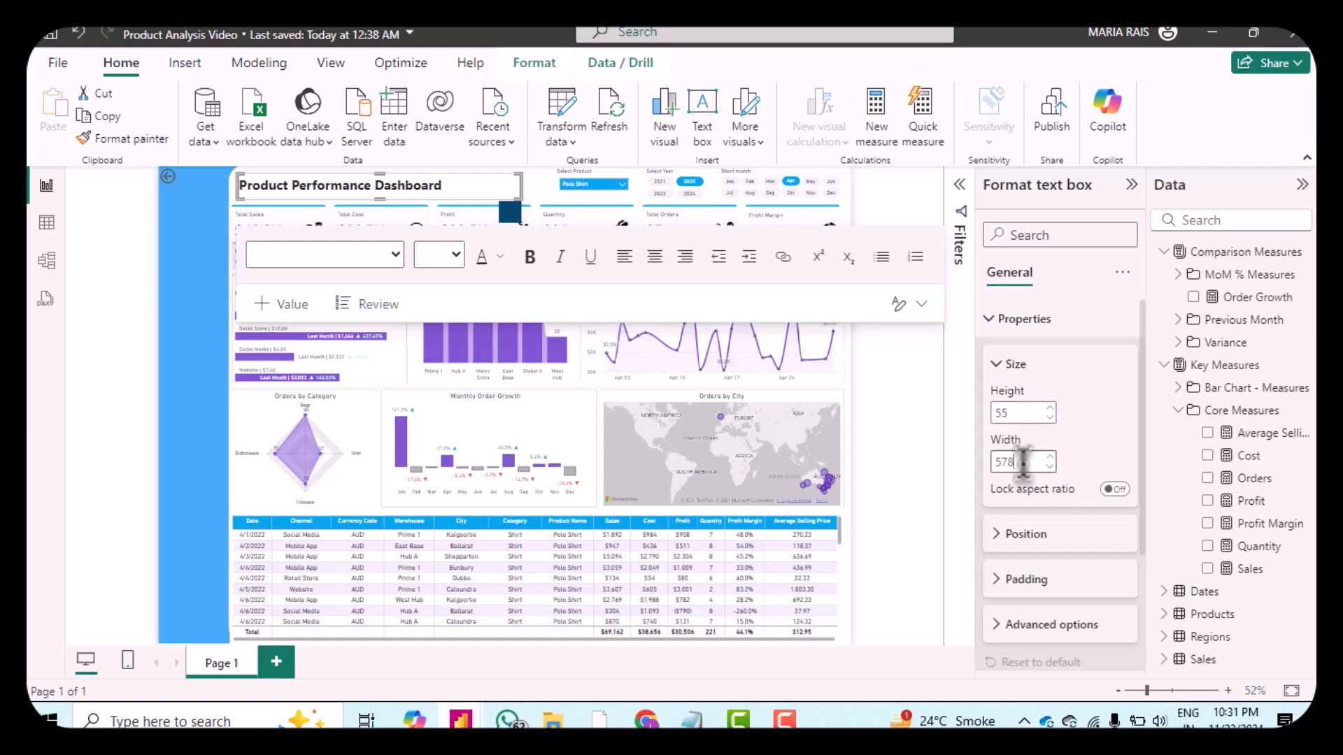
{"action": "key", "text": "BackSpace"}
{"action": "key", "text": "BackSpace"}
{"action": "type", "text": "47"}
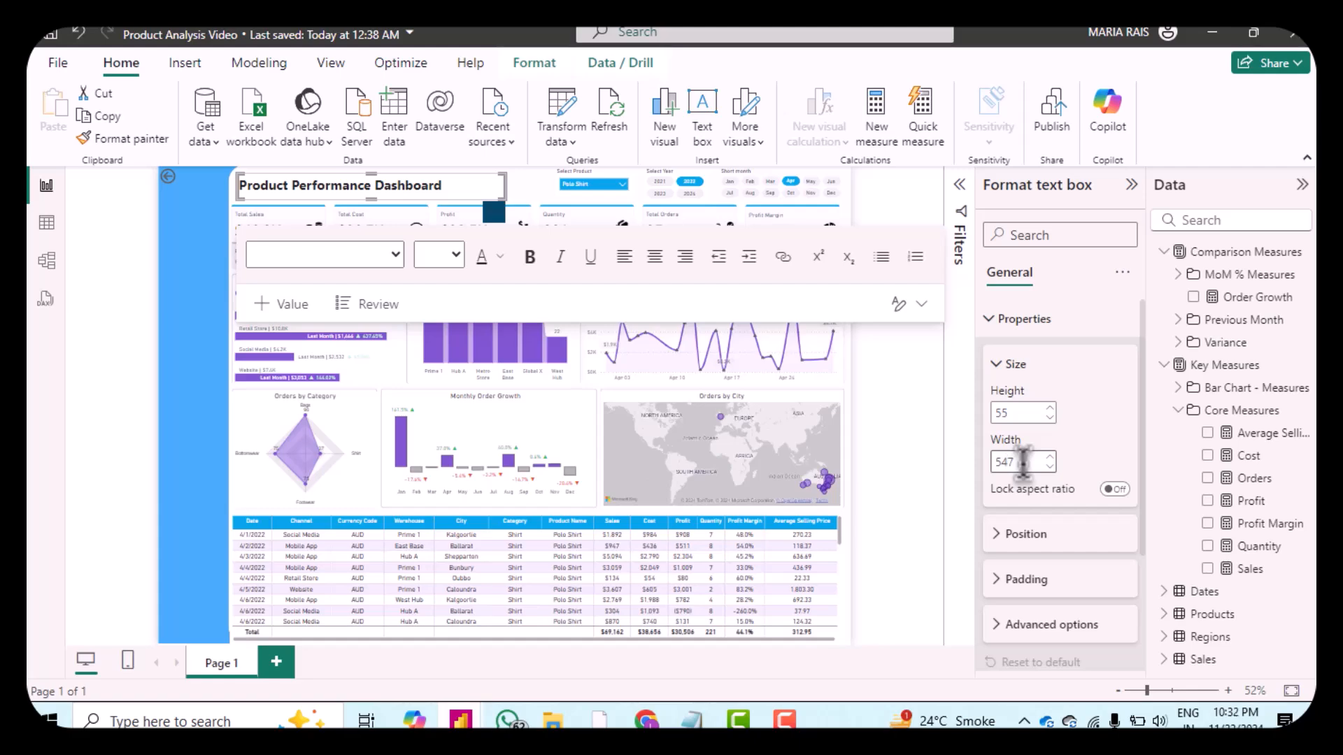
{"action": "key", "text": "Return"}
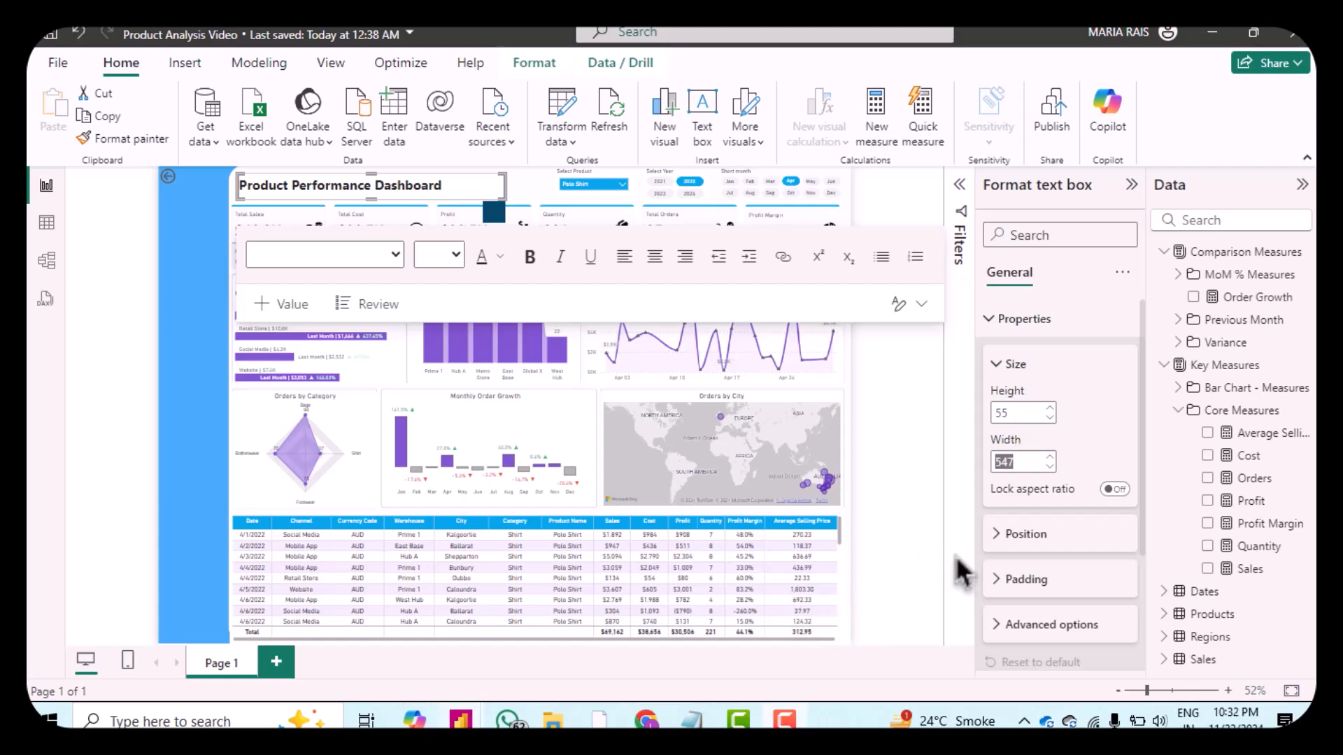
Step: Set the title text box's horizontal position to 156
{"action": "left_click", "coordinate": [1012, 549]}
{"action": "scroll", "coordinate": [1077, 544], "scroll_direction": "down", "scroll_amount": 2}
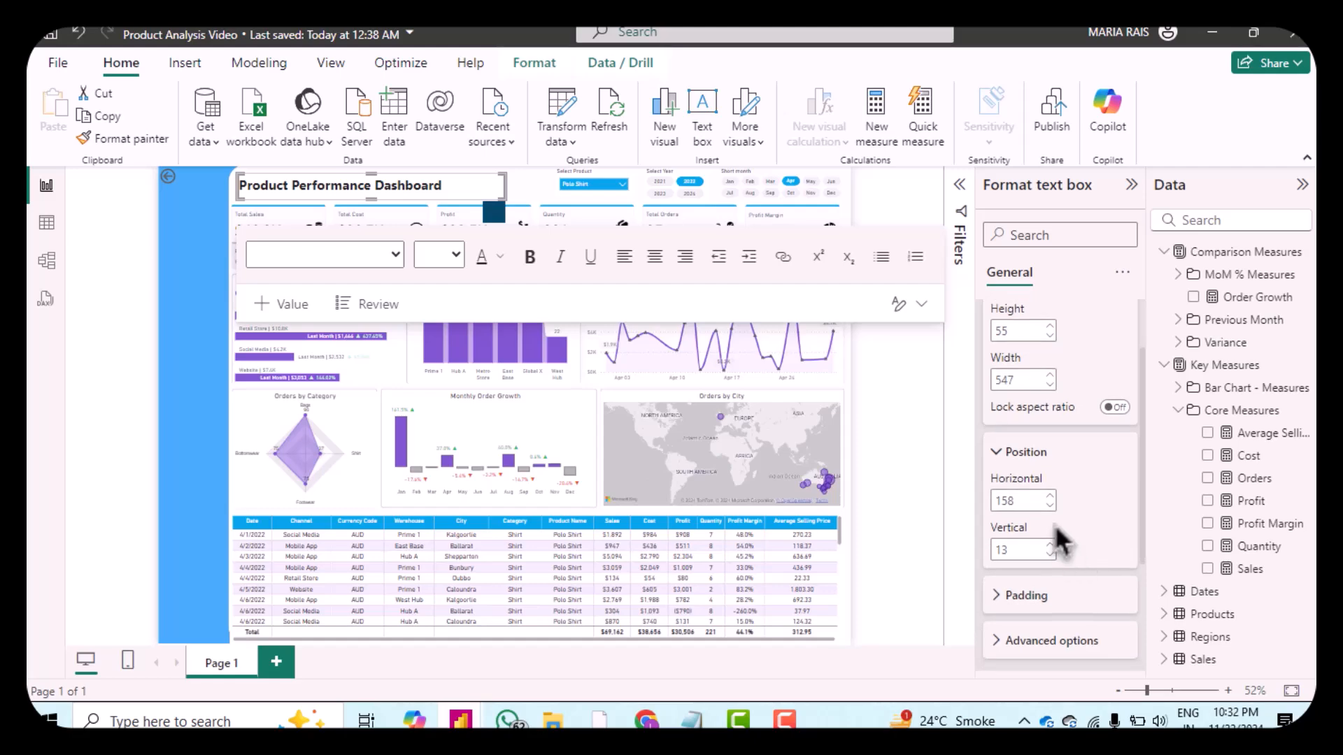
{"action": "left_click", "coordinate": [1050, 506]}
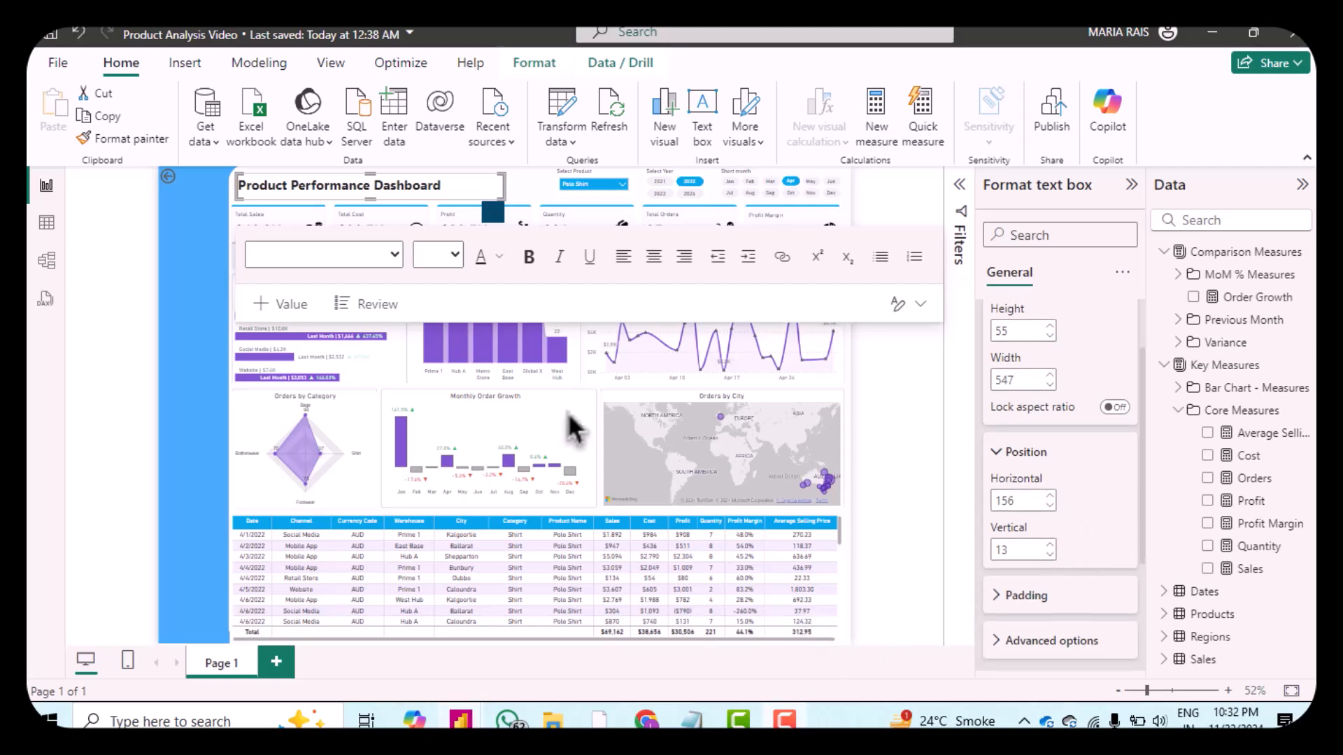
Step: Rewrite the title text in uppercase as "PRODUCT PERFORMANCE DASHBOARD"
{"action": "left_click", "coordinate": [435, 186]}
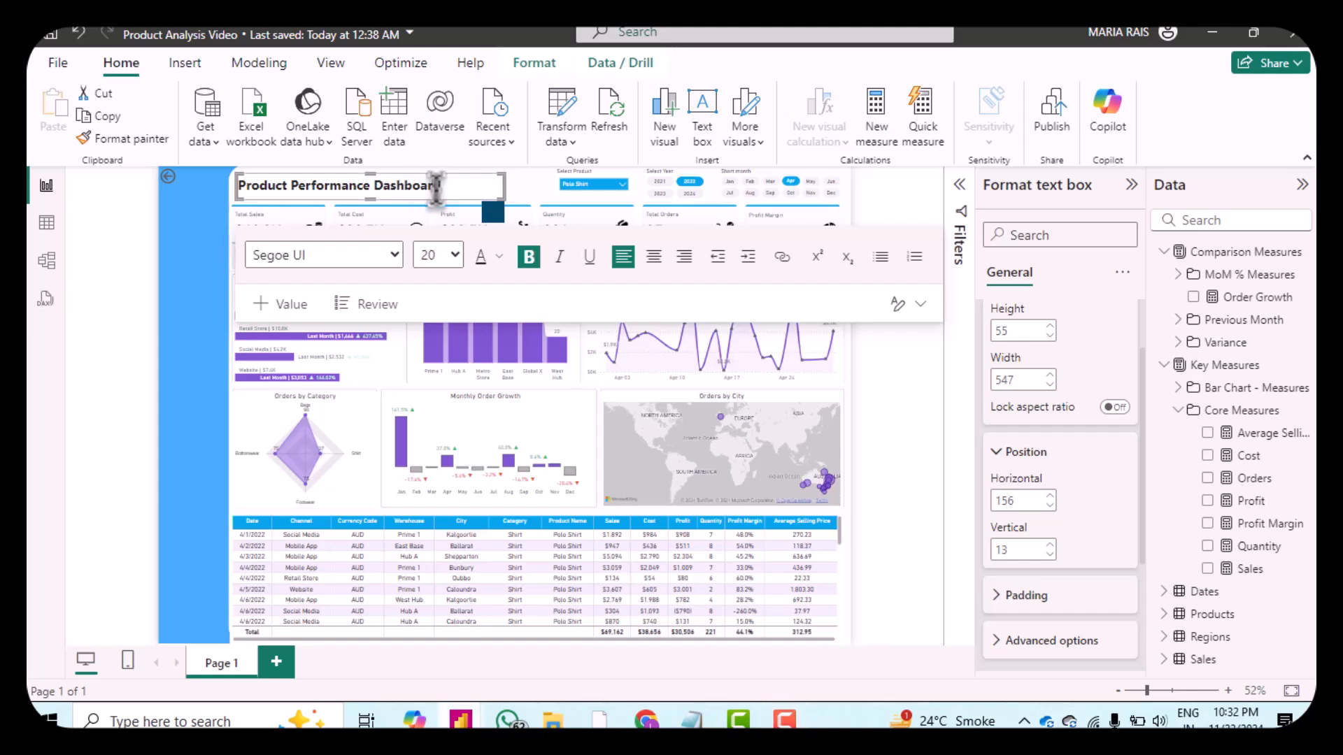
{"action": "left_click_drag", "start_coordinate": [456, 187], "coordinate": [238, 186]}
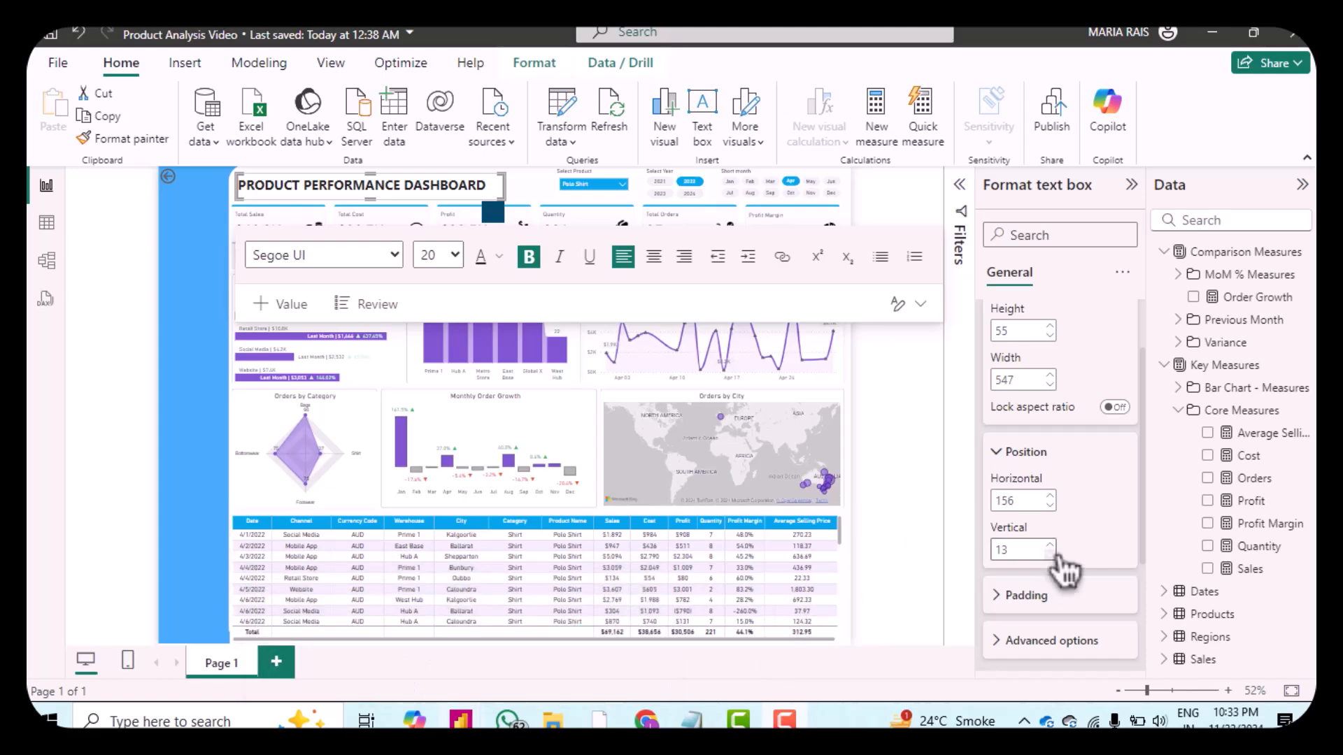
Step: Review the title text box's padding settings
{"action": "scroll", "coordinate": [1055, 577], "scroll_direction": "down", "scroll_amount": 2}
{"action": "left_click", "coordinate": [1001, 502]}
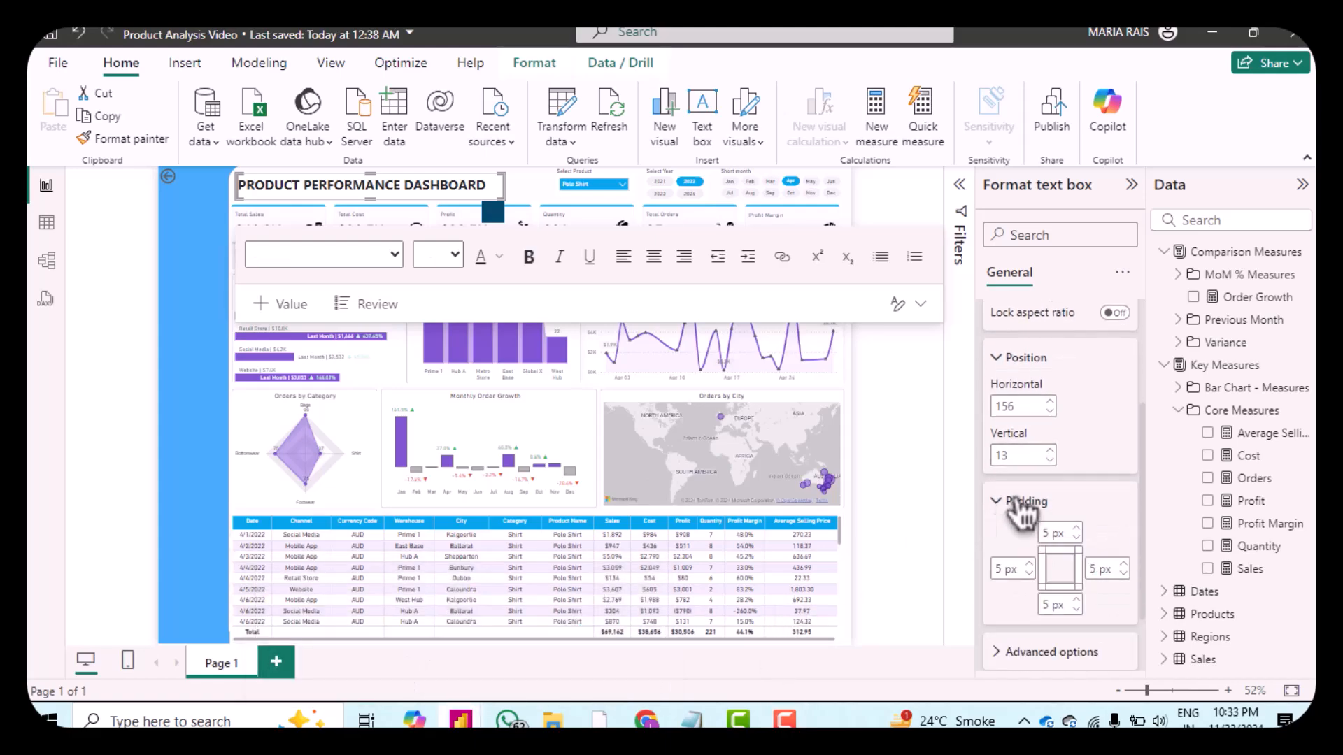
{"action": "left_click", "coordinate": [922, 458]}
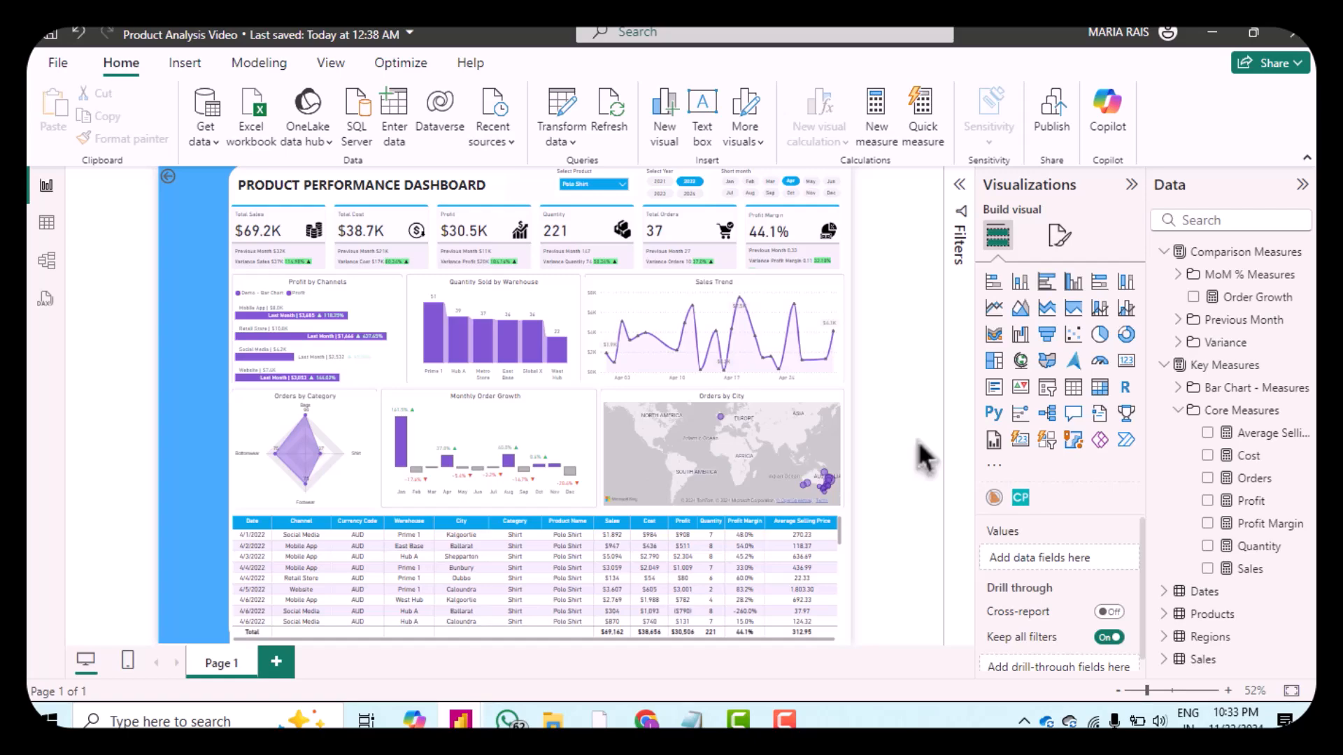
Step: Insert the Logo image from the Product Performance Dashboard project's Icons & Logo folder
{"action": "left_click", "coordinate": [185, 64]}
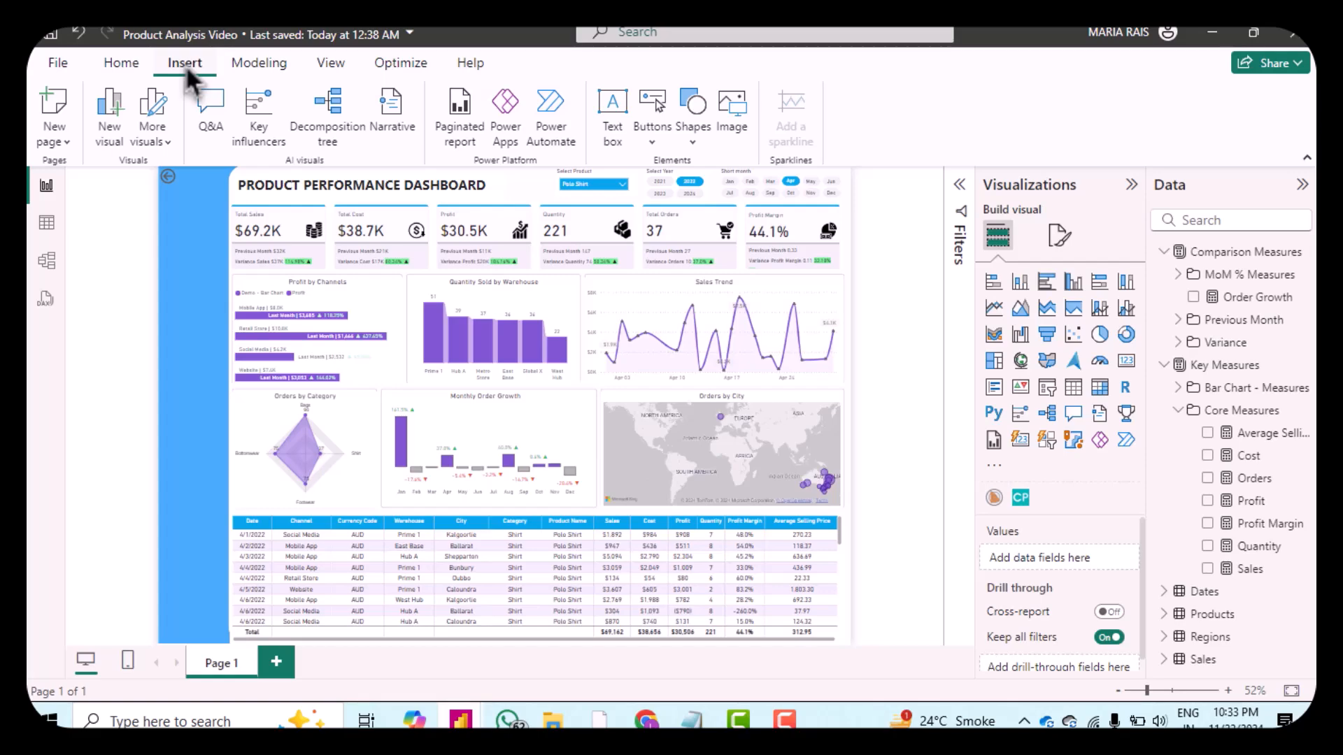
{"action": "left_click", "coordinate": [745, 126]}
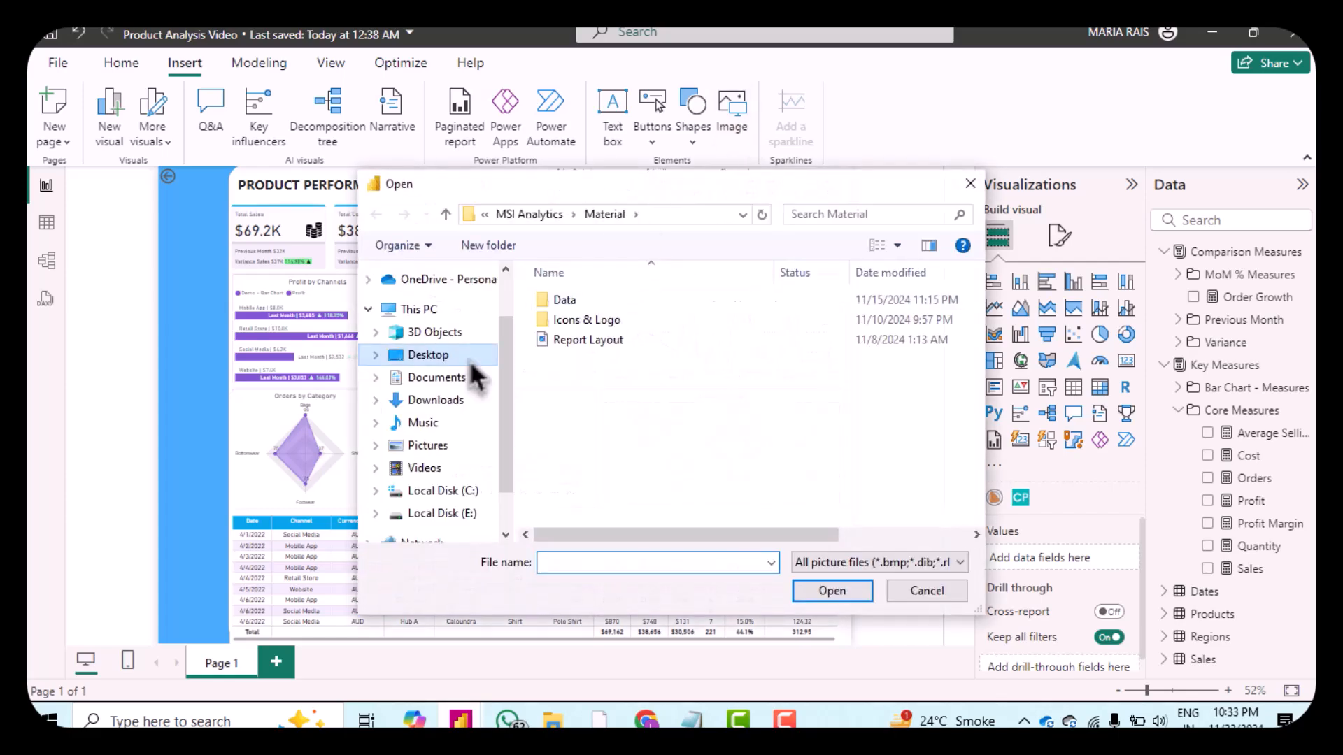
{"action": "left_click", "coordinate": [402, 355]}
{"action": "double_click", "coordinate": [578, 338]}
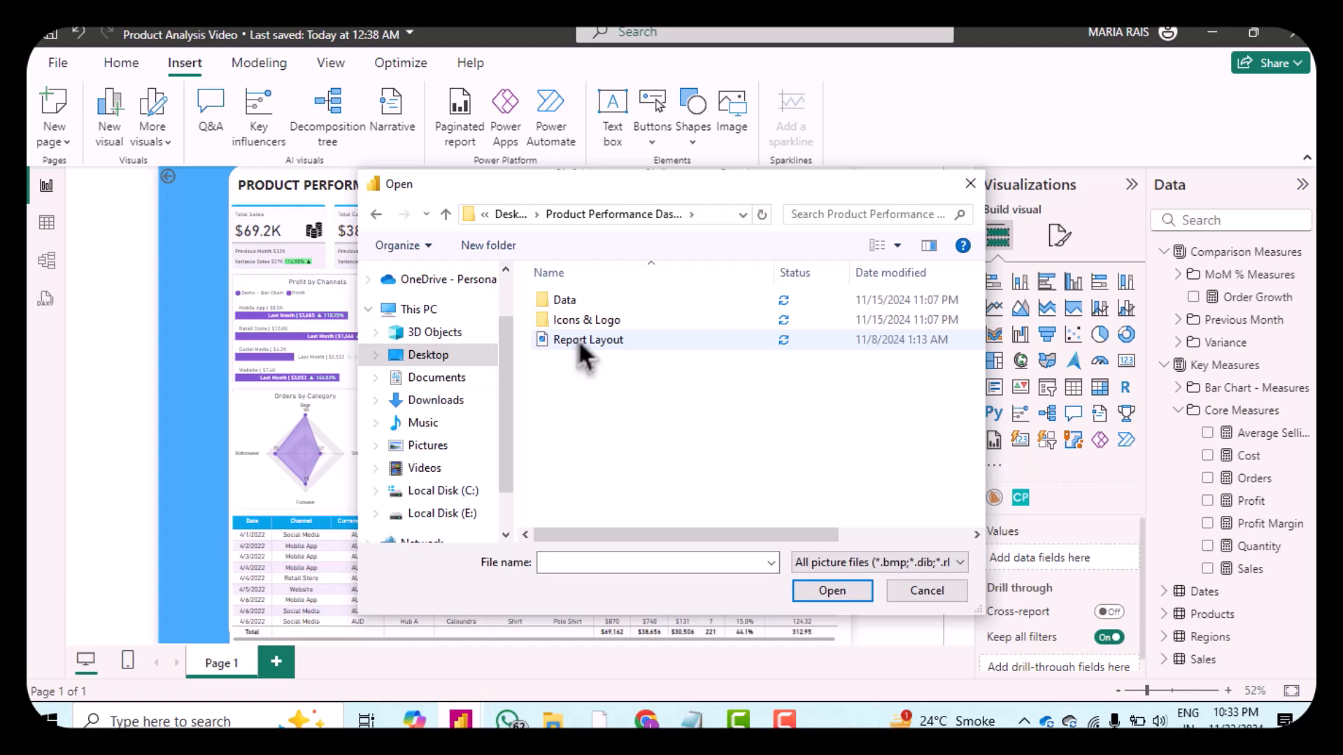
{"action": "double_click", "coordinate": [565, 323]}
{"action": "left_click", "coordinate": [569, 342]}
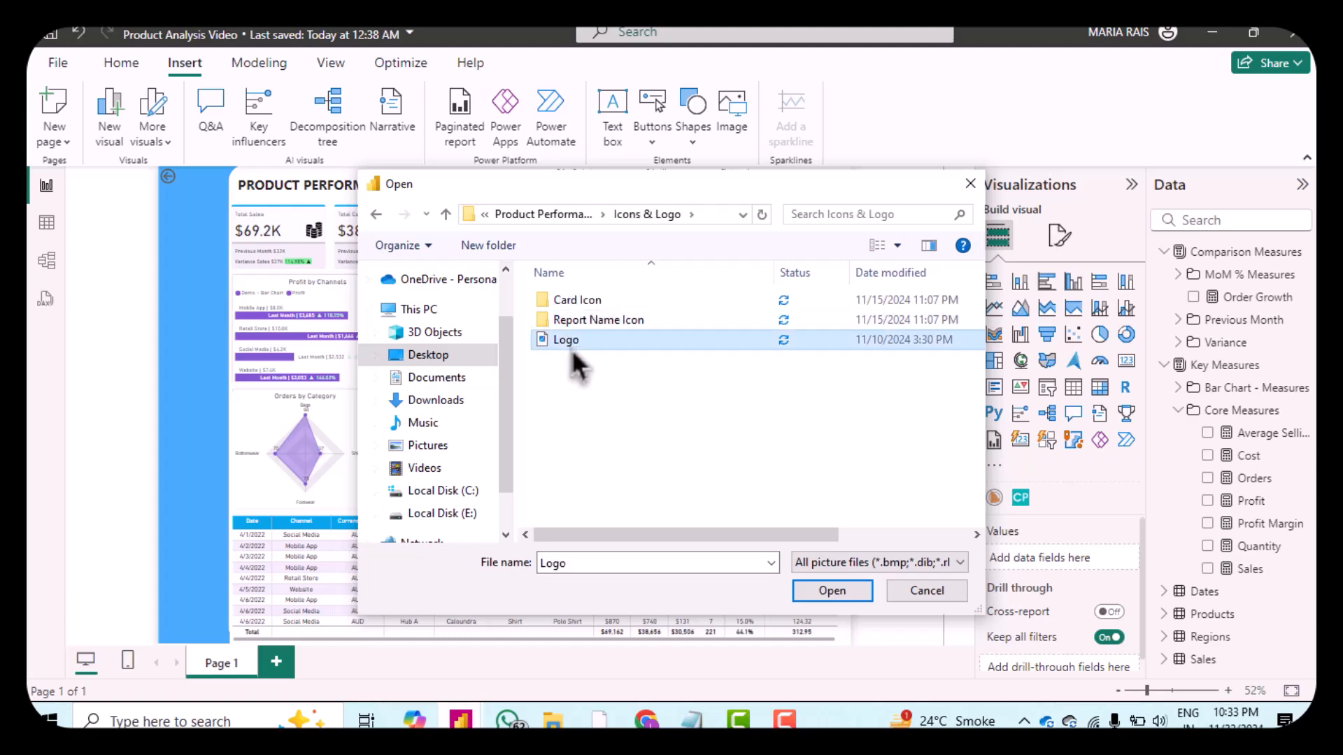
{"action": "double_click", "coordinate": [572, 349]}
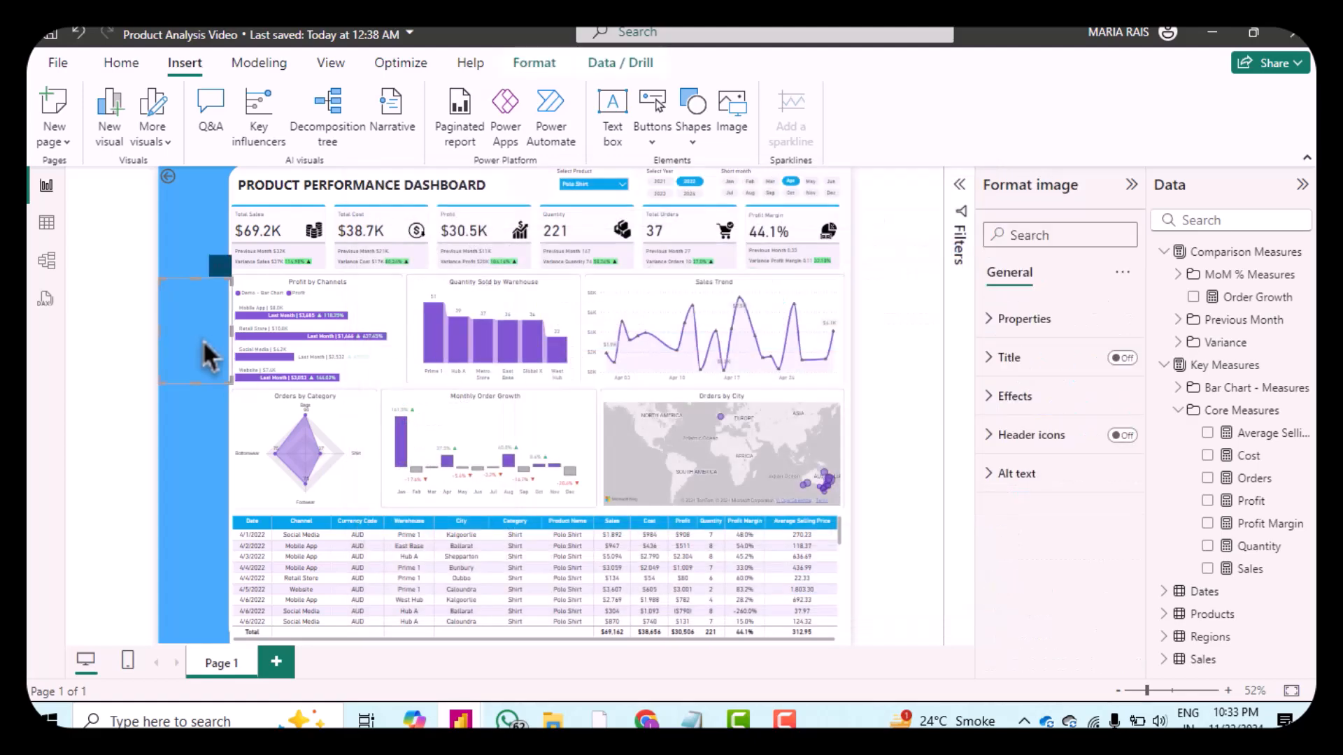
Step: Place the logo in the report's top-left corner and resize it to height 89 and width 144 with aspect ratio locked
{"action": "left_click_drag", "start_coordinate": [203, 350], "coordinate": [196, 169]}
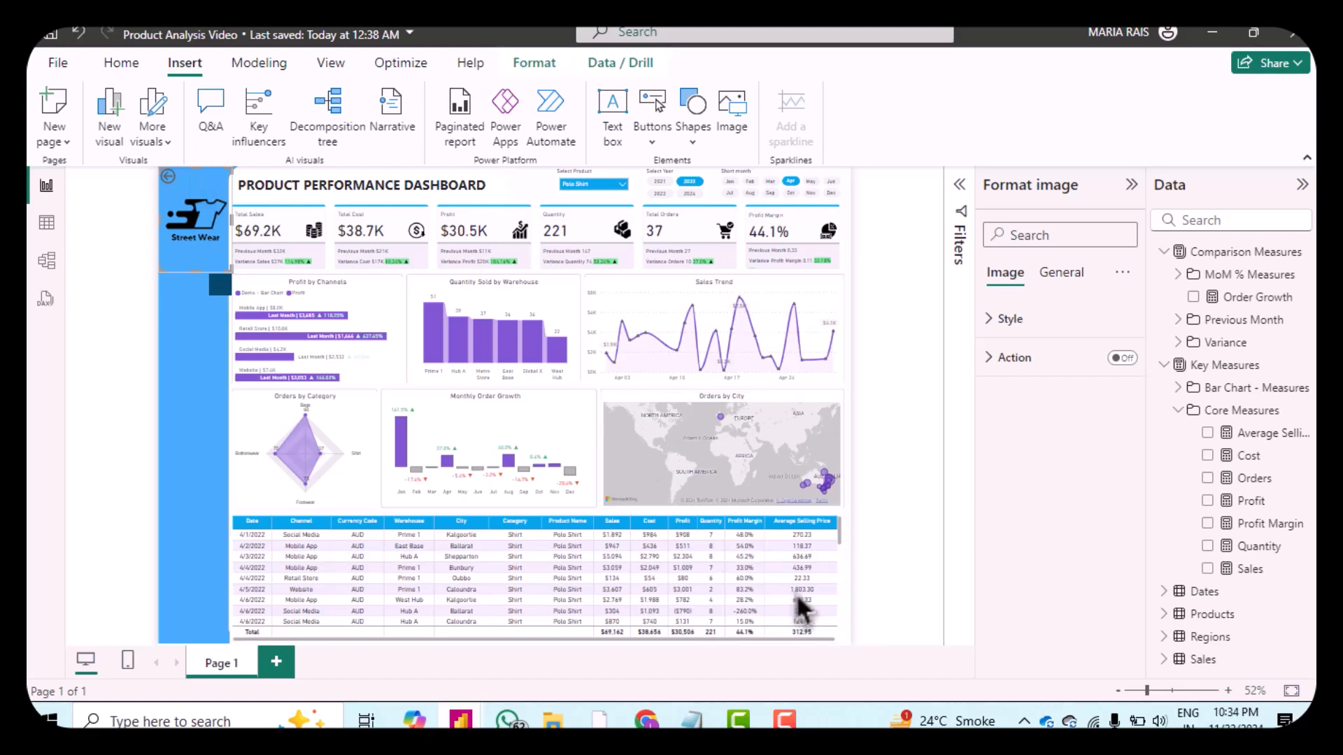
{"action": "left_click", "coordinate": [1004, 322]}
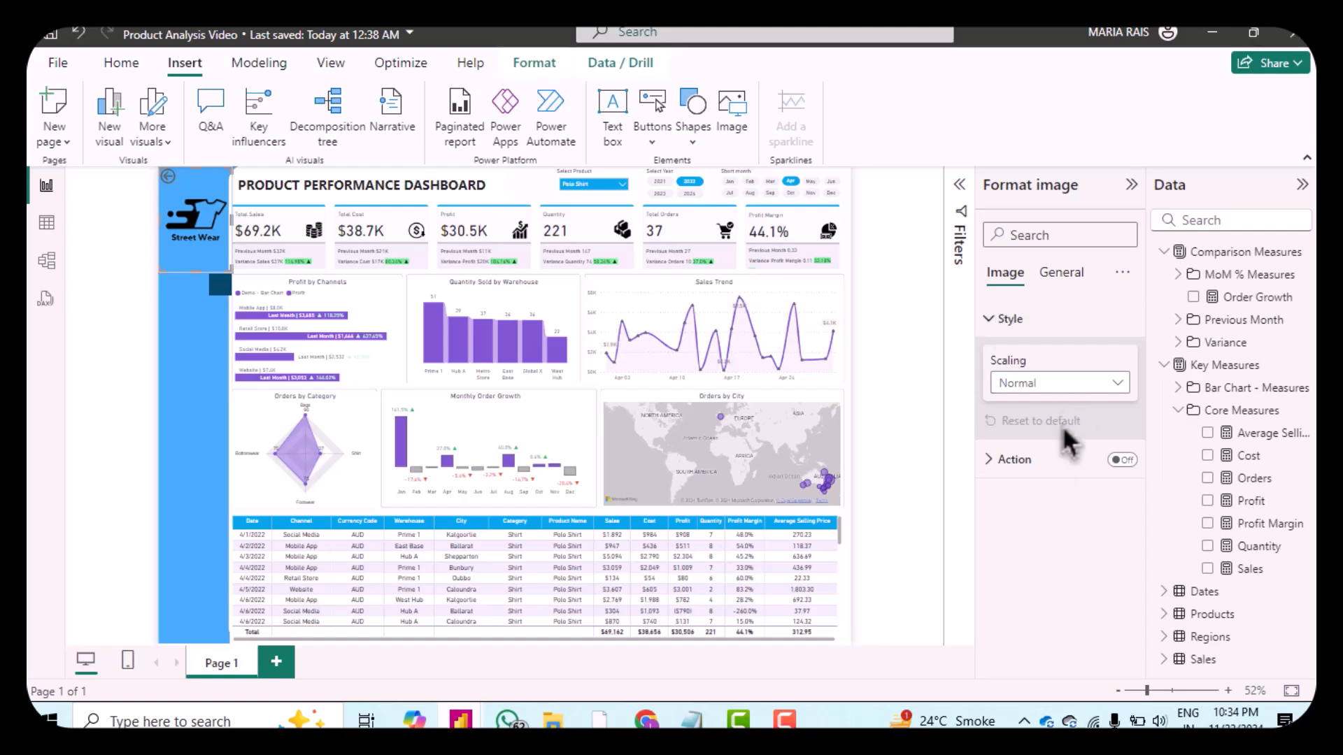
{"action": "left_click", "coordinate": [1061, 278]}
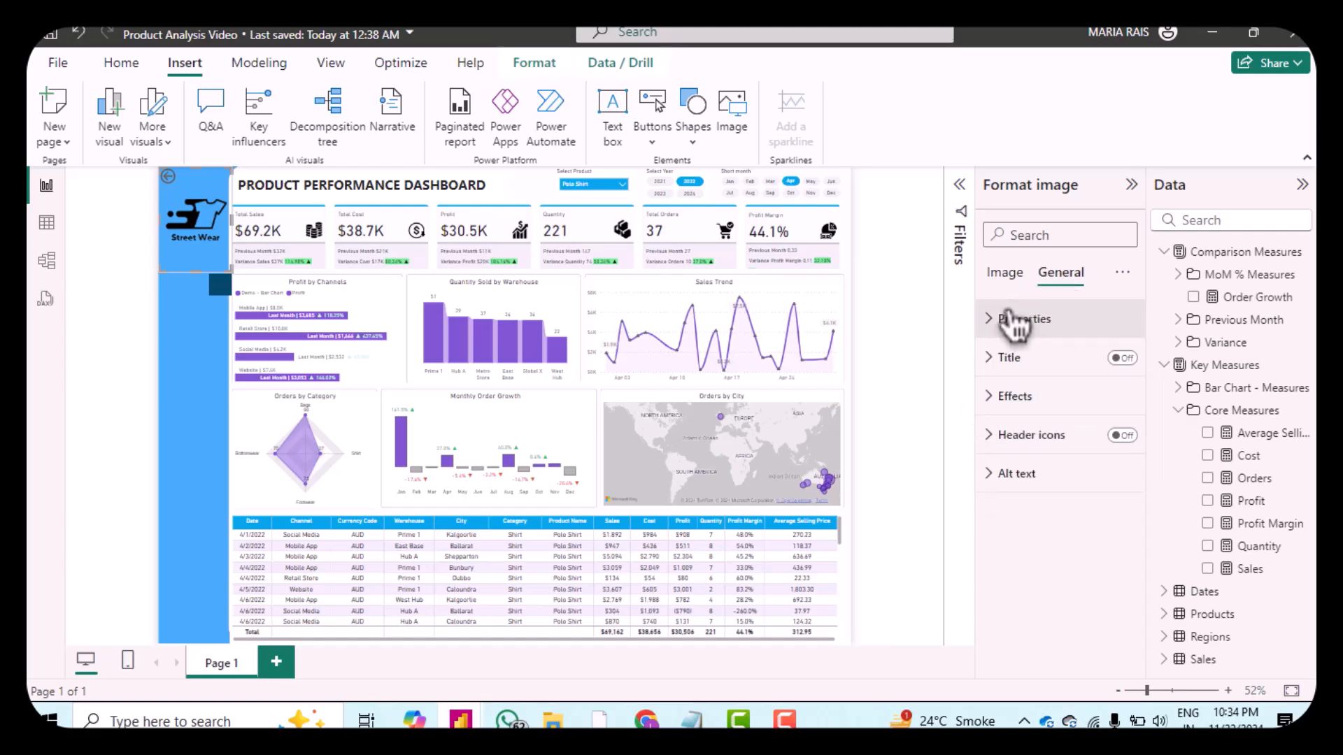
{"action": "left_click", "coordinate": [1007, 320]}
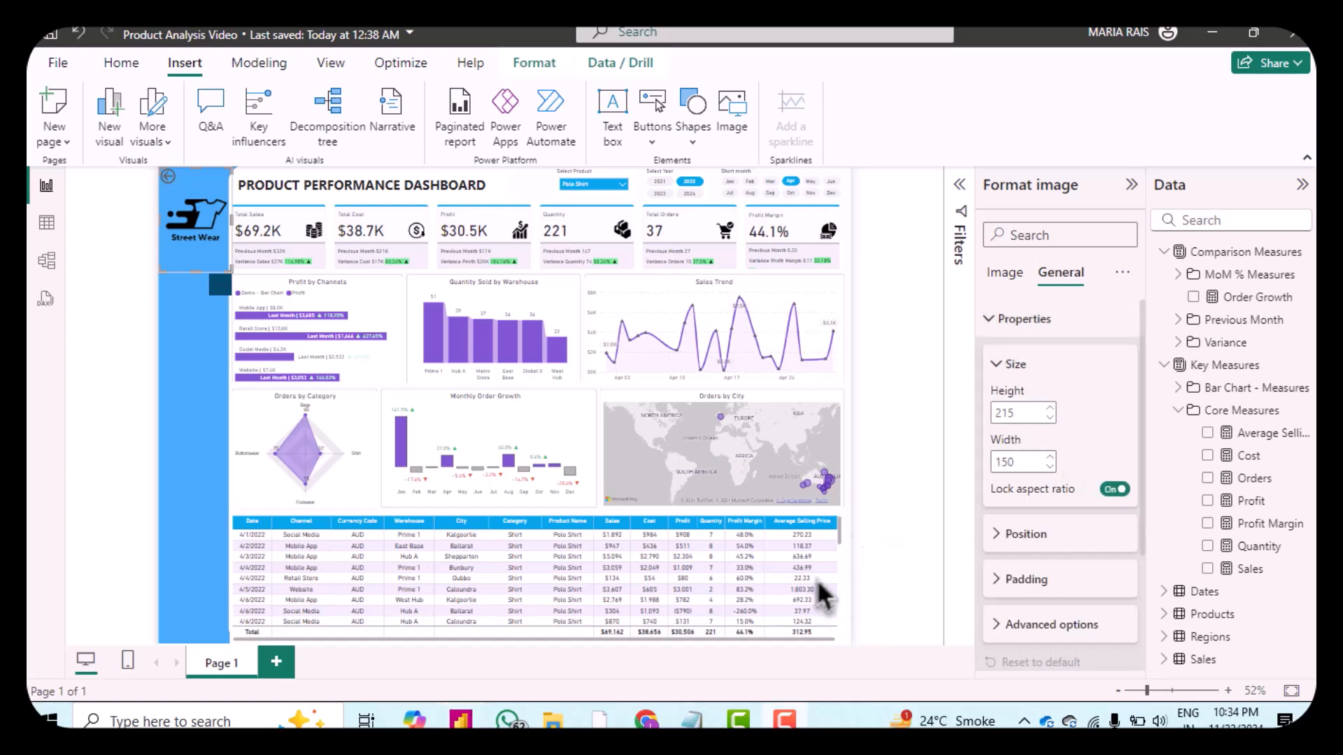
{"action": "double_click", "coordinate": [1025, 412]}
{"action": "type", "text": "89"}
{"action": "double_click", "coordinate": [1017, 458]}
{"action": "type", "text": "144"}
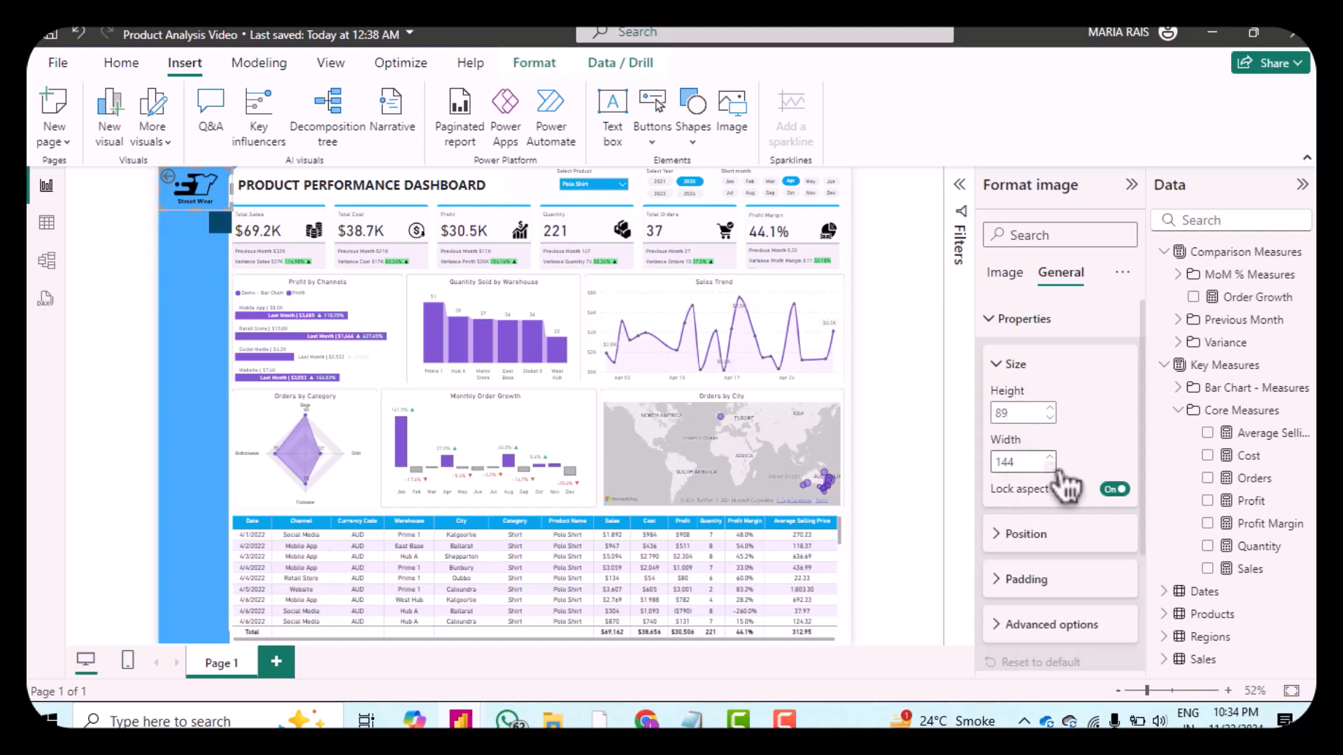
{"action": "key", "text": "Down"}
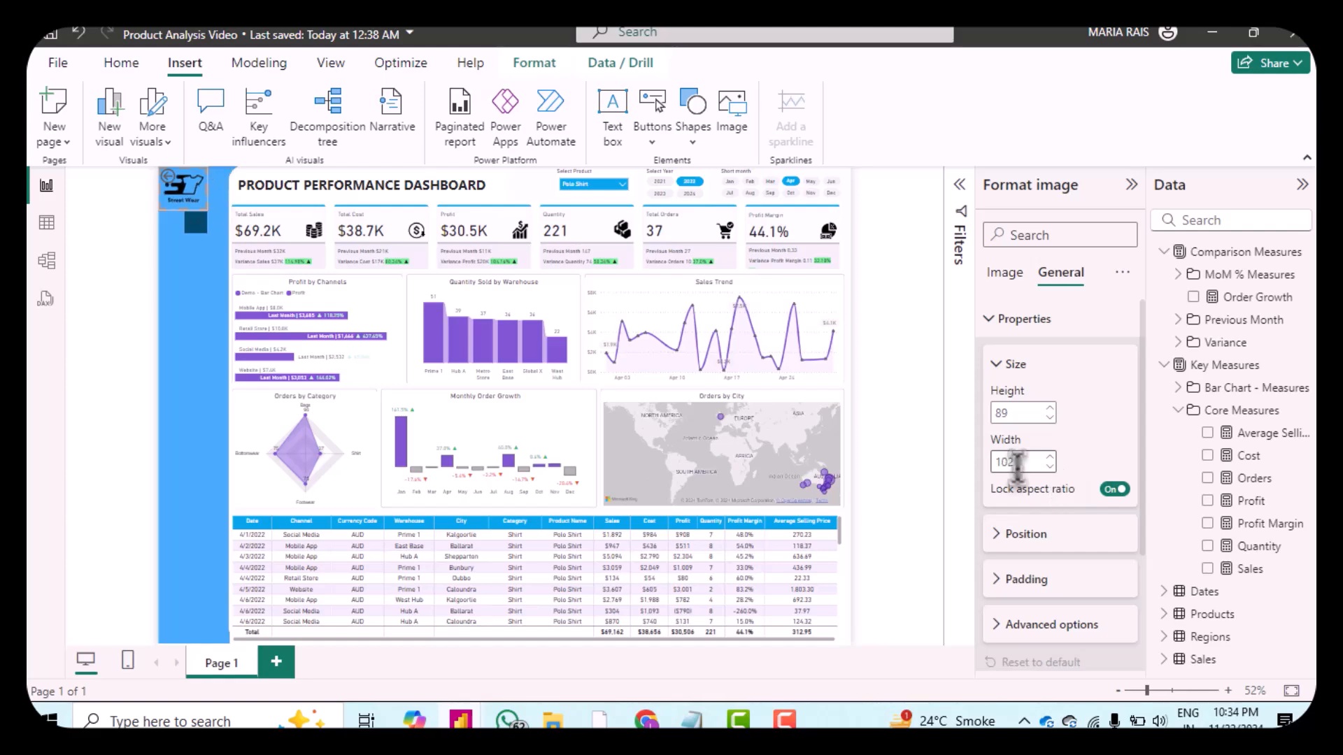
Step: Set the logo's position to horizontal 17 and vertical 4
{"action": "left_click", "coordinate": [1000, 534]}
{"action": "scroll", "coordinate": [1059, 489], "scroll_direction": "down", "scroll_amount": 1}
{"action": "scroll", "coordinate": [1059, 494], "scroll_direction": "down", "scroll_amount": 2}
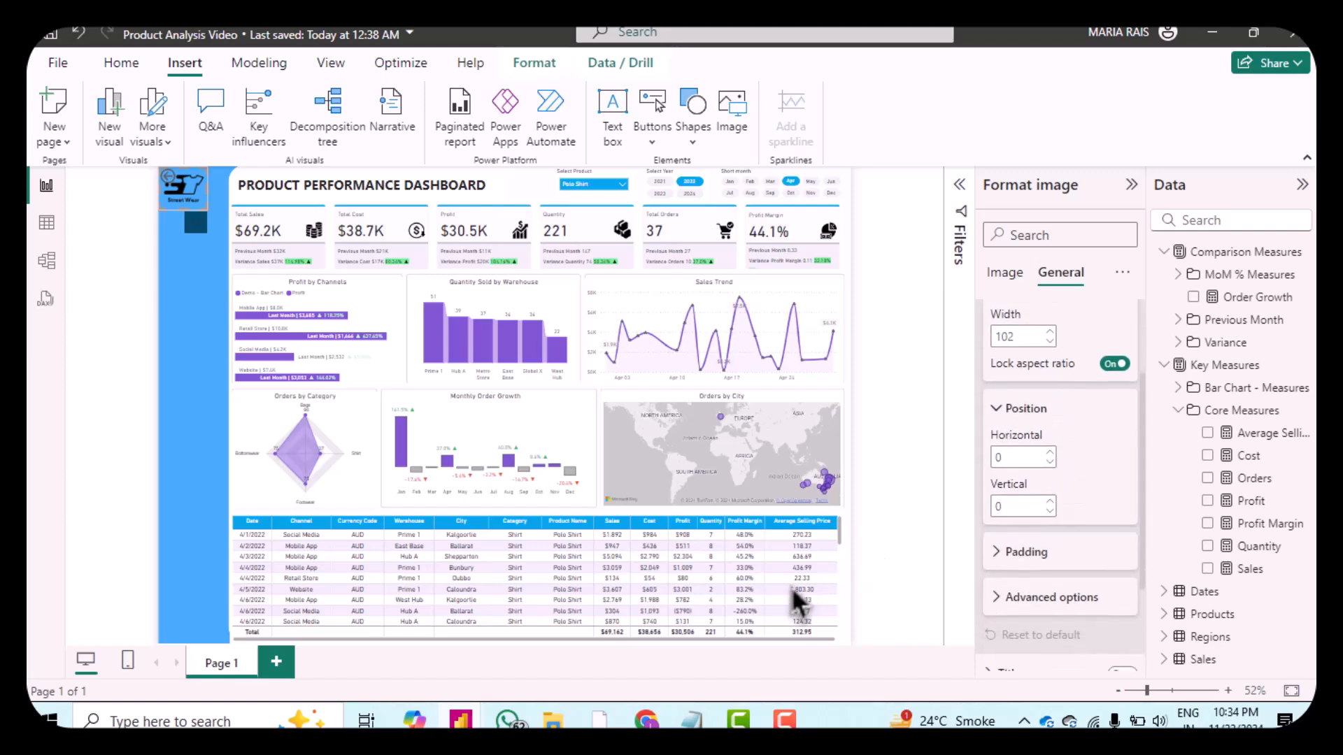
{"action": "double_click", "coordinate": [1015, 458]}
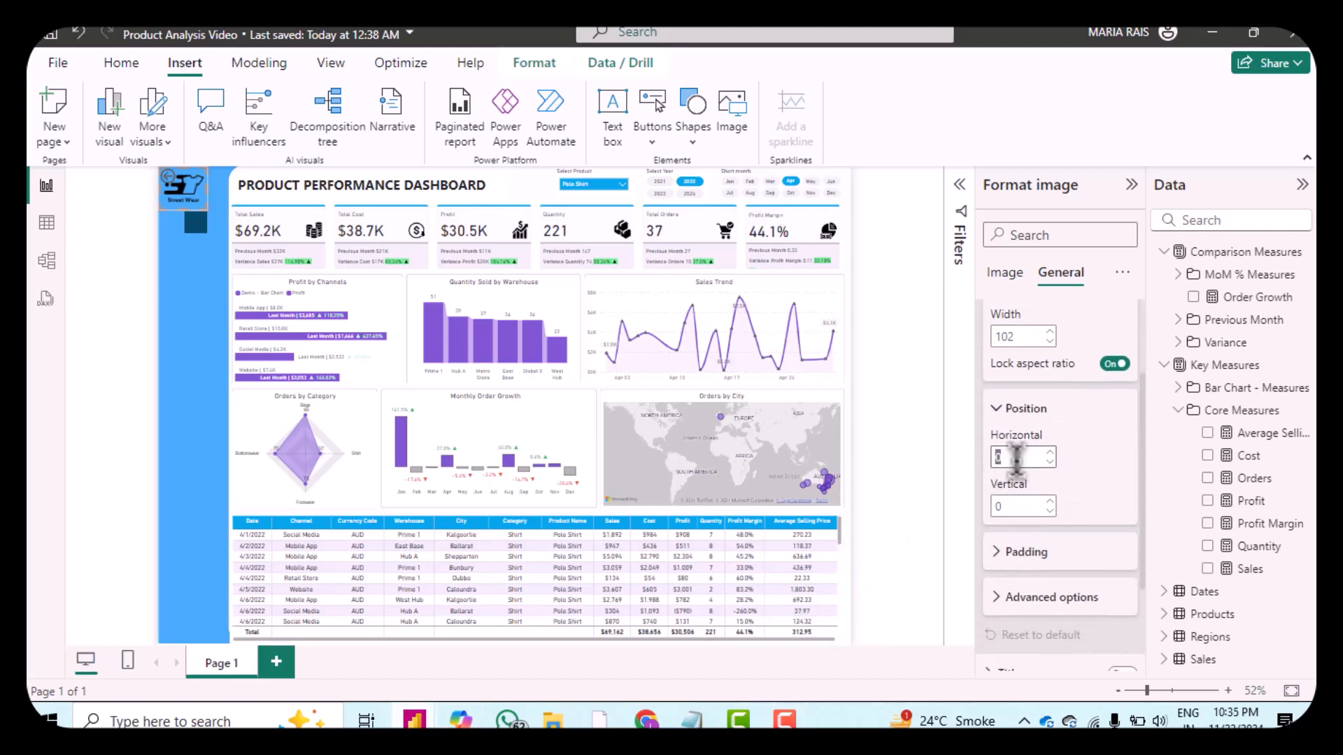
{"action": "type", "text": "17"}
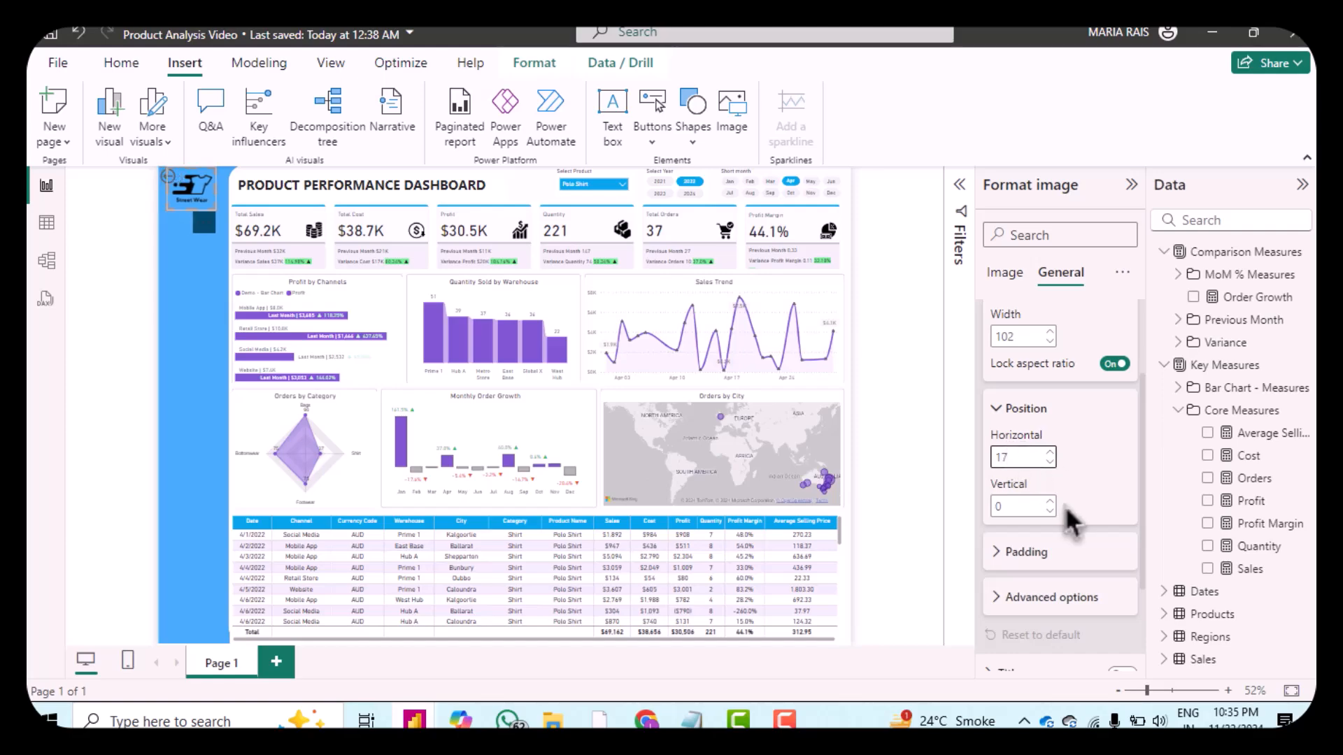
{"action": "double_click", "coordinate": [1023, 505]}
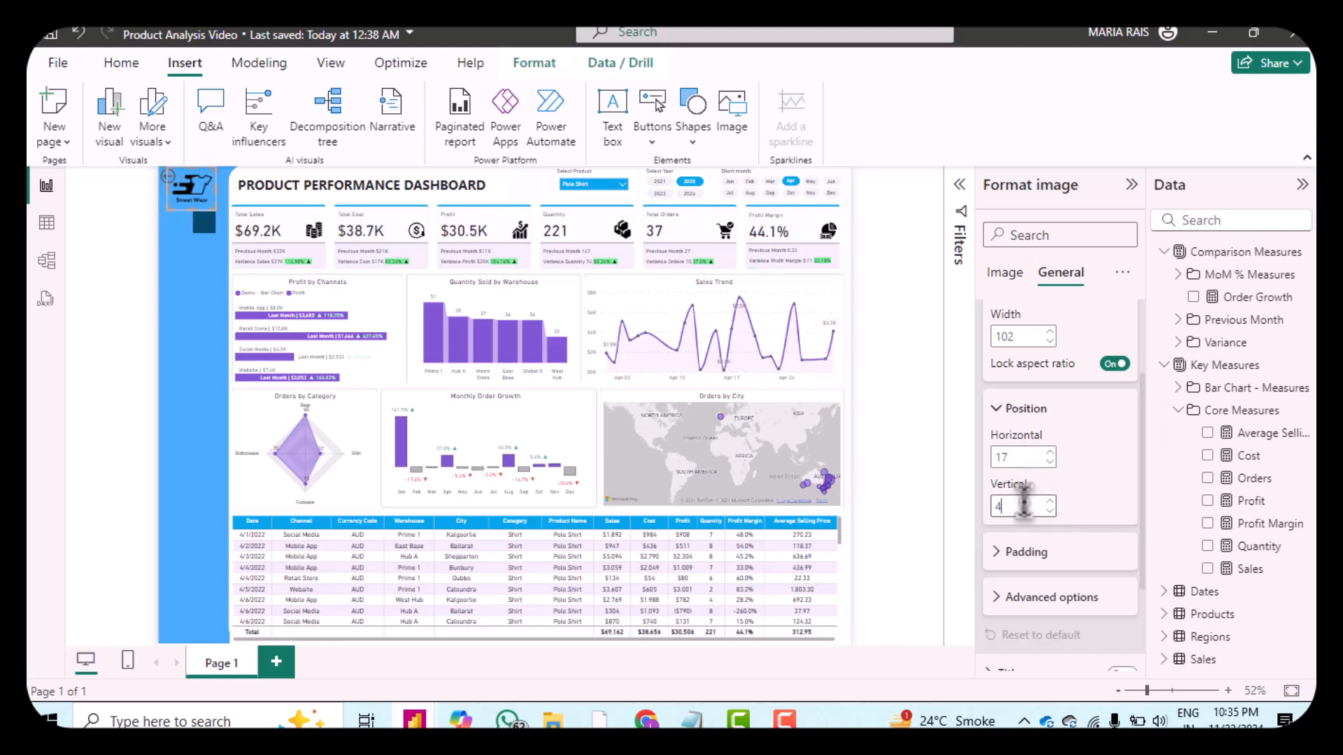
{"action": "left_click", "coordinate": [1023, 554]}
{"action": "scroll", "coordinate": [1056, 556], "scroll_direction": "down", "scroll_amount": 3}
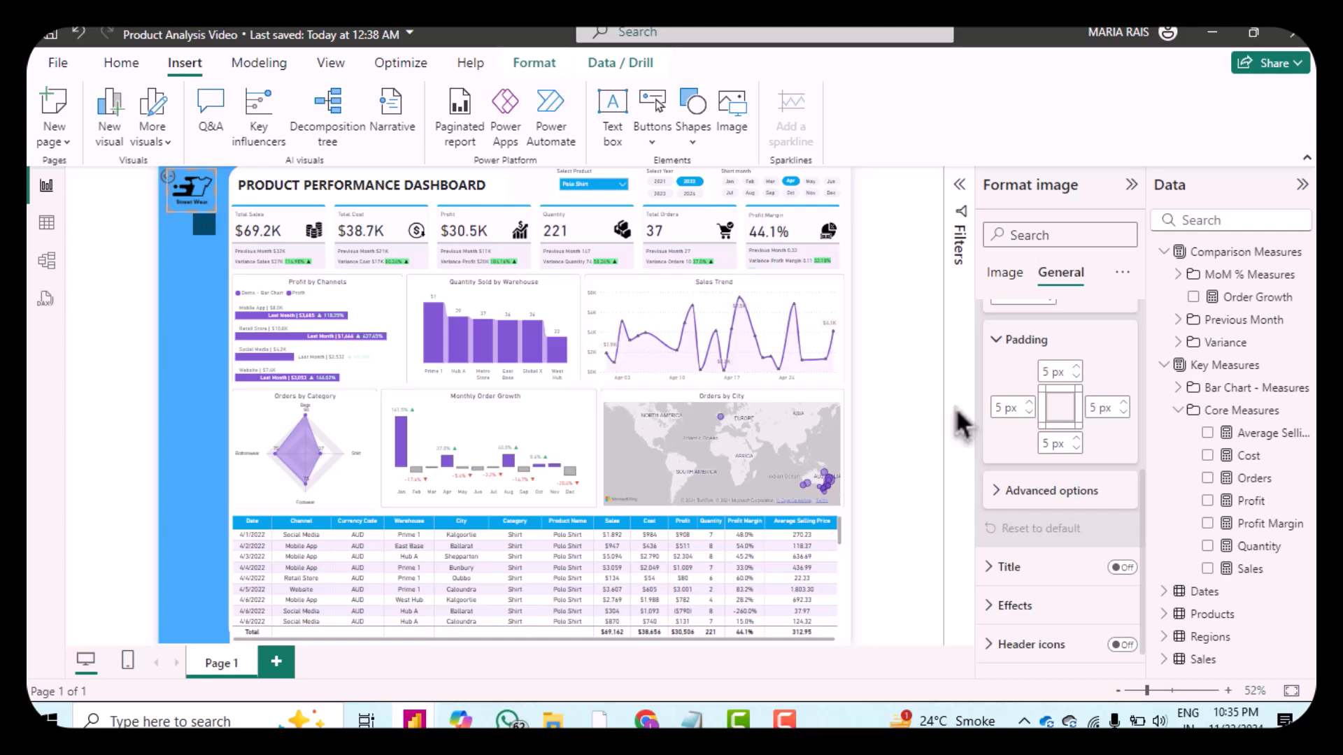
{"action": "left_click", "coordinate": [909, 406]}
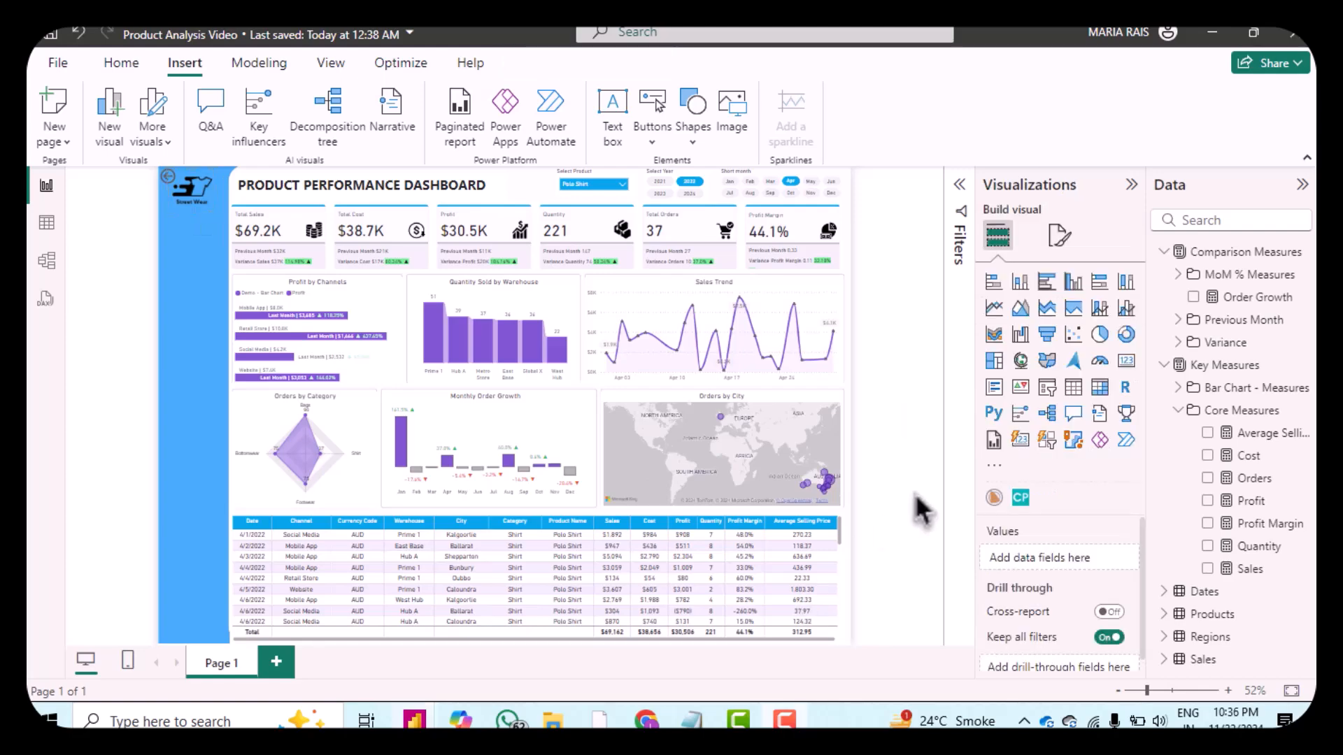
Step: Insert the grid icon image from the Report Name Icon folder and move it onto the blue sidebar
{"action": "left_click", "coordinate": [731, 115]}
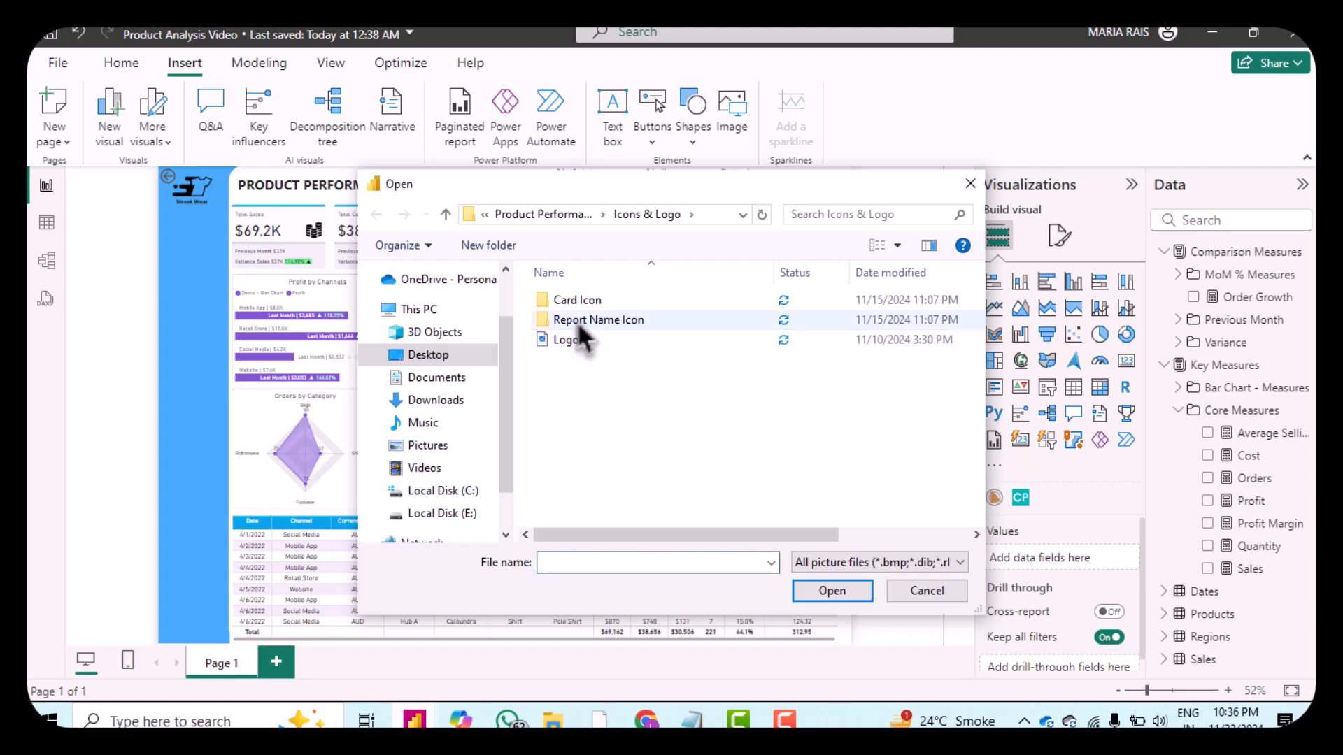
{"action": "double_click", "coordinate": [559, 299]}
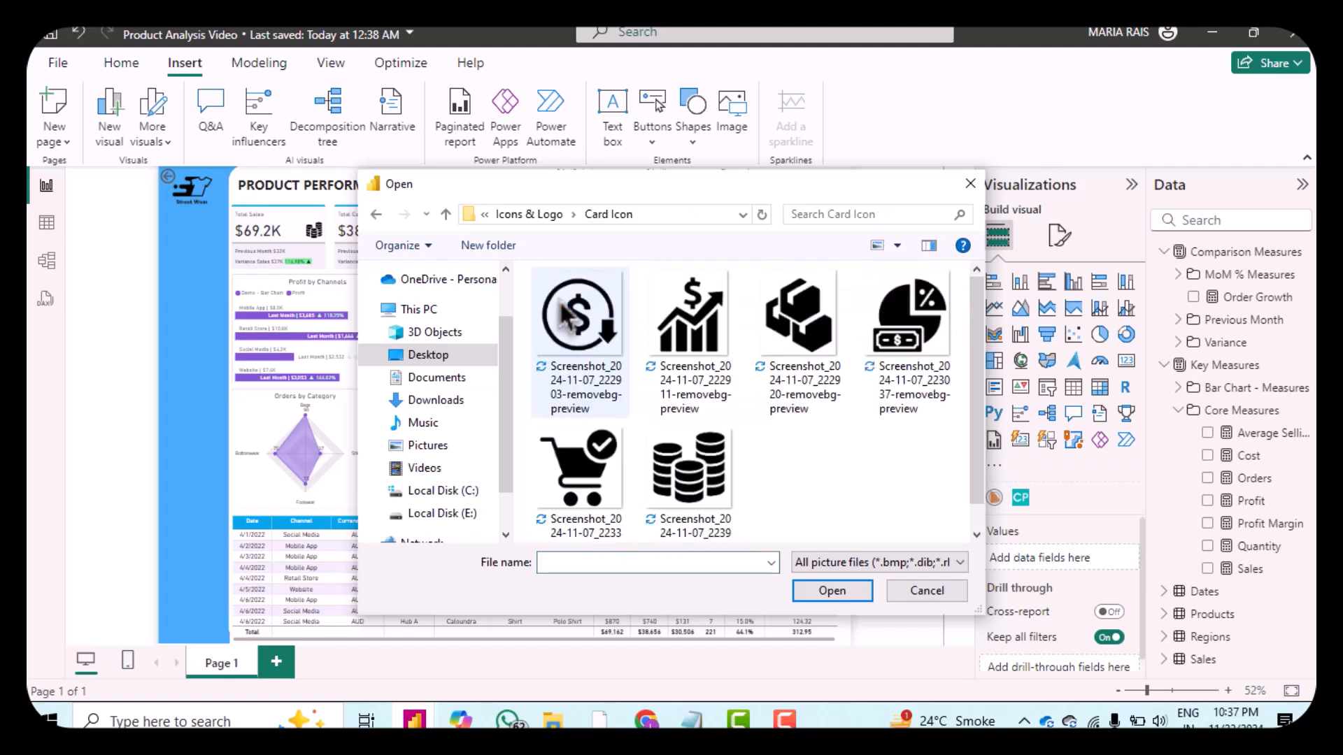
{"action": "left_click", "coordinate": [529, 214]}
{"action": "left_click", "coordinate": [564, 322]}
{"action": "double_click", "coordinate": [568, 325]}
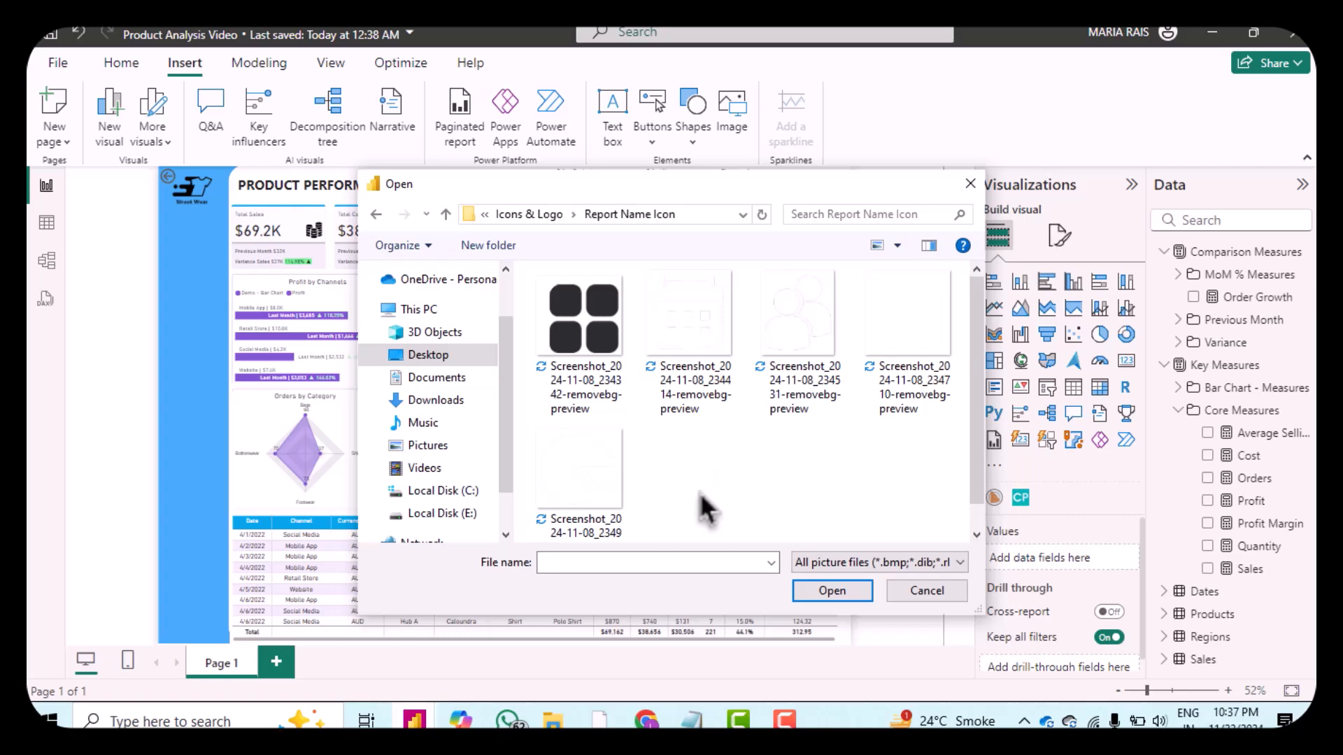
{"action": "left_click", "coordinate": [584, 336]}
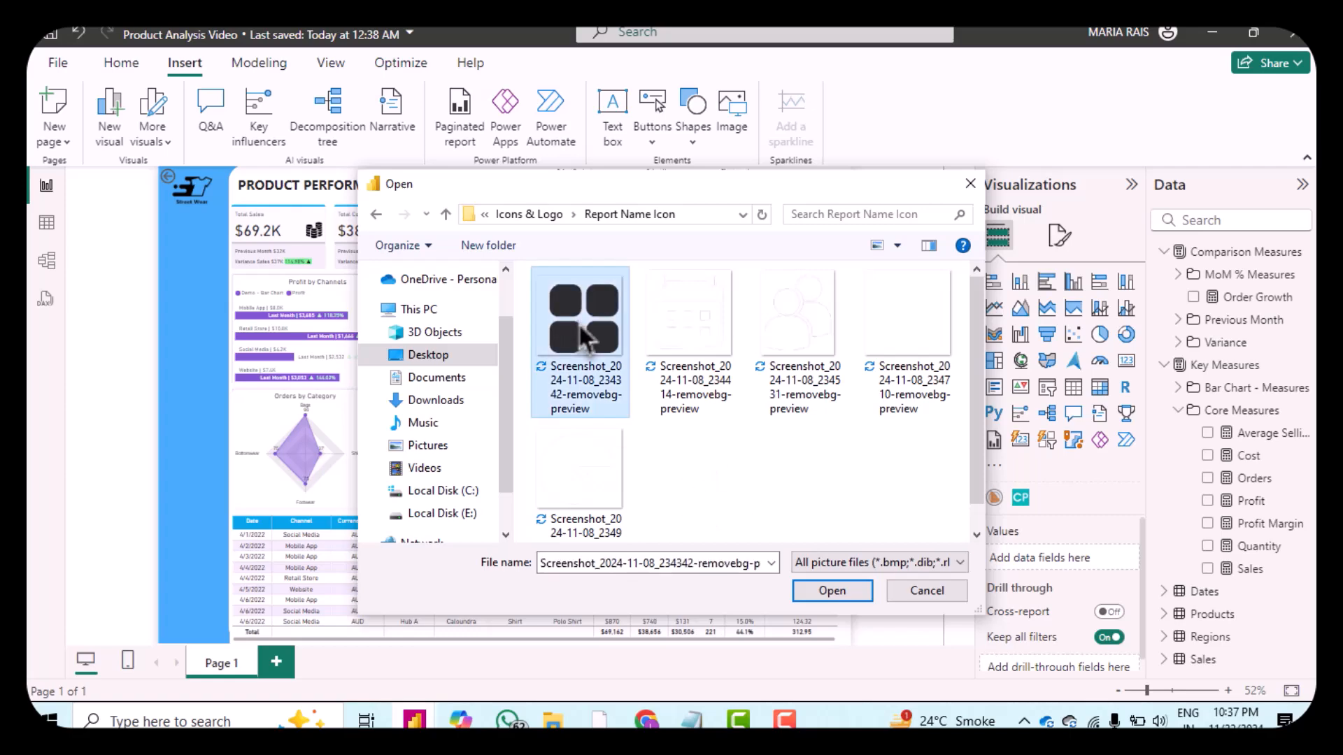
{"action": "double_click", "coordinate": [584, 335]}
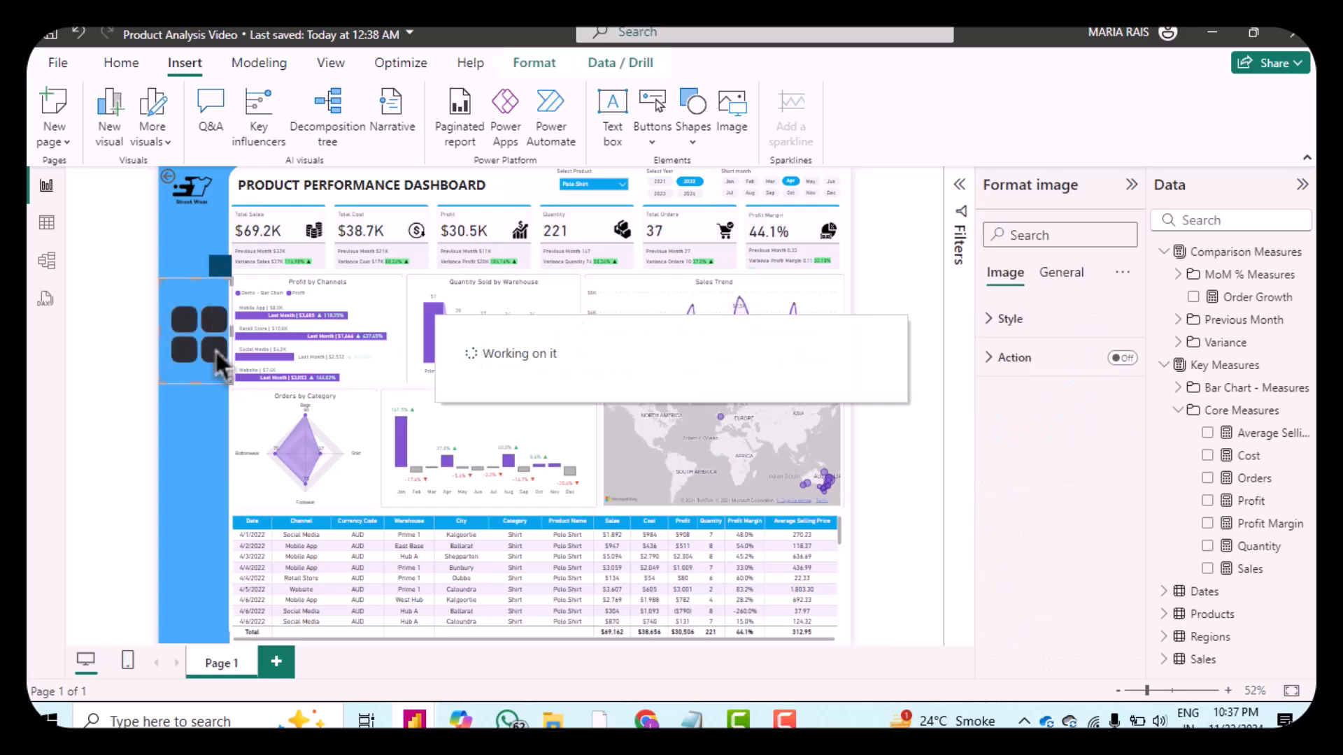
{"action": "left_click_drag", "start_coordinate": [229, 387], "coordinate": [195, 335]}
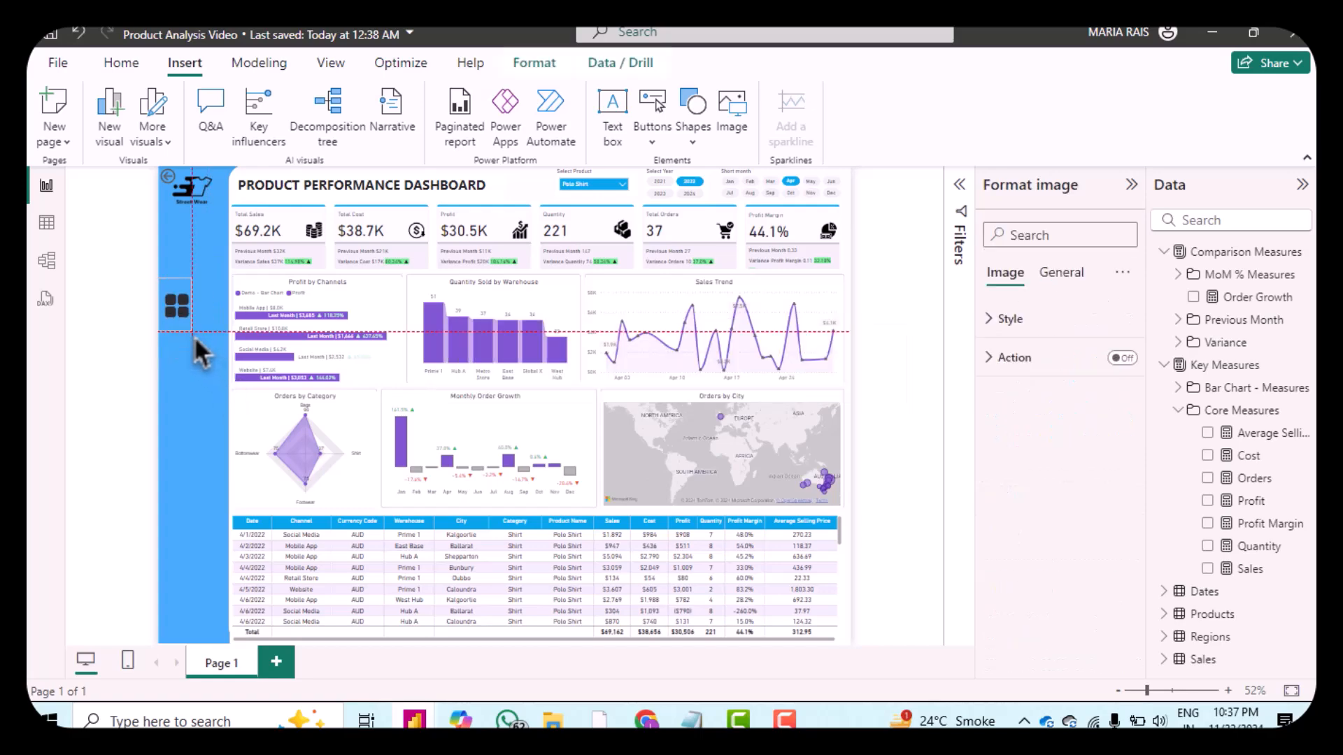
Step: Insert the calendar, people, globe and pie icons down the blue sidebar
{"action": "left_click", "coordinate": [736, 126]}
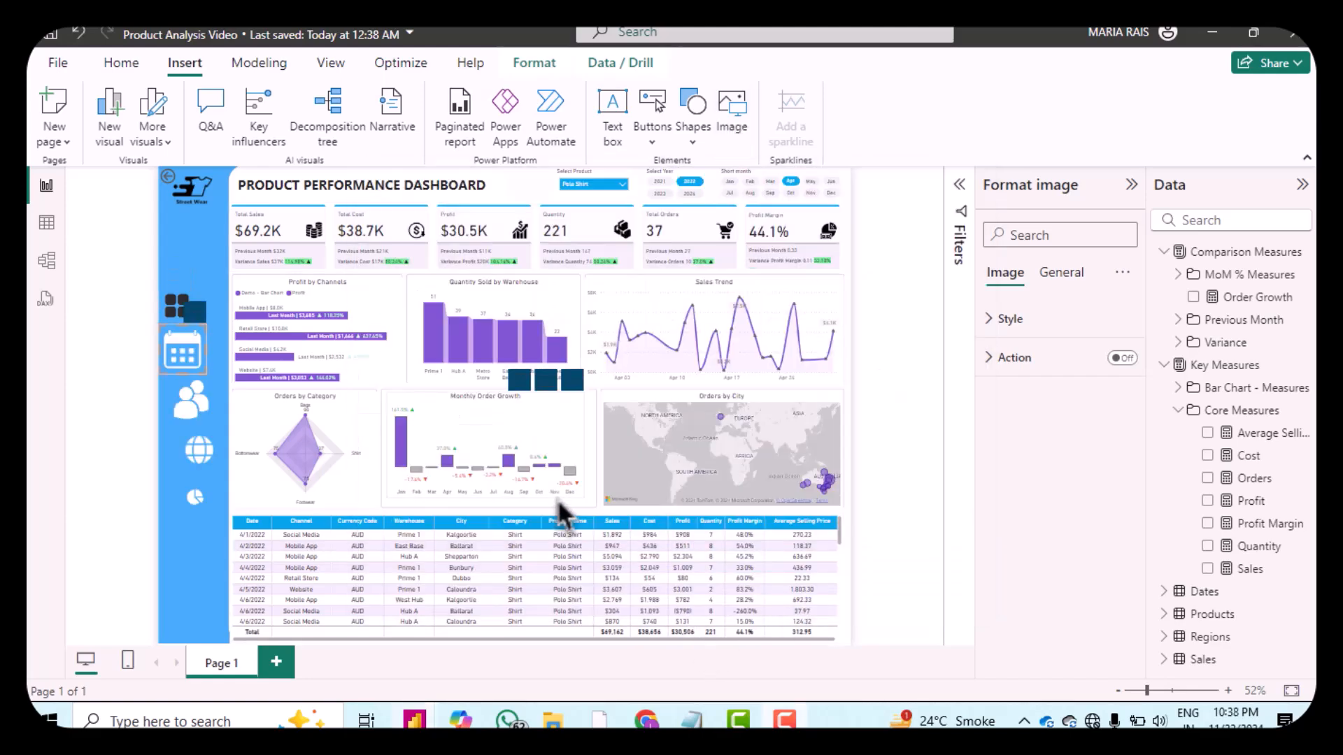
{"action": "left_click", "coordinate": [190, 544]}
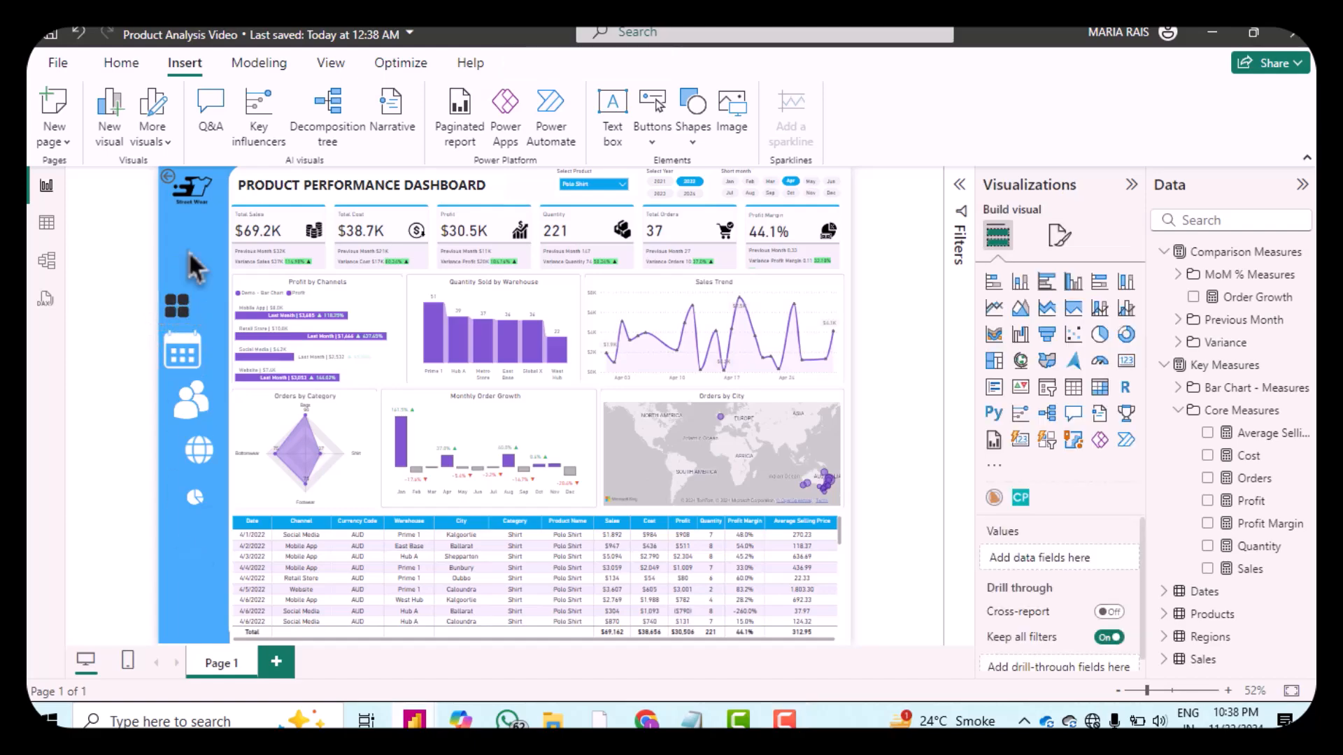
Step: Resize the grid icon to height 35 and width 37 and nudge it to horizontal 1, vertical 224
{"action": "left_click", "coordinate": [183, 309]}
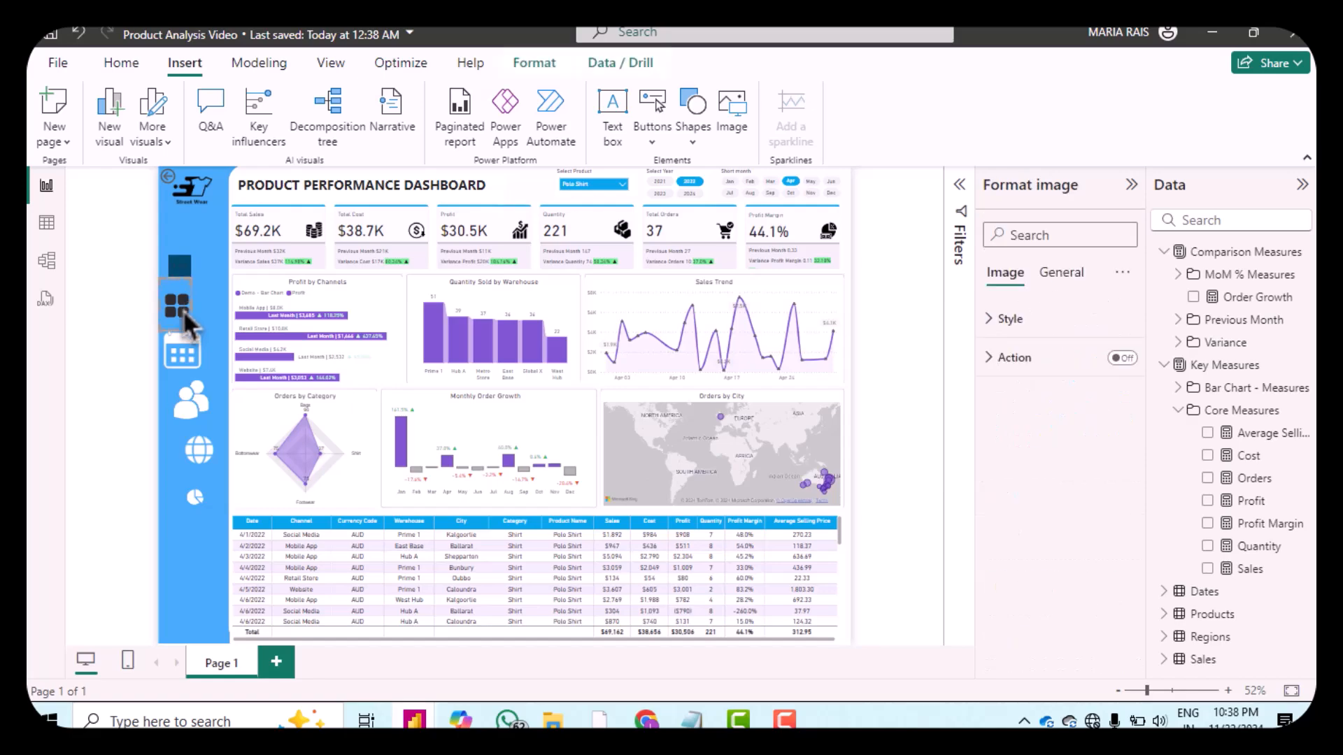
{"action": "left_click", "coordinate": [1061, 274]}
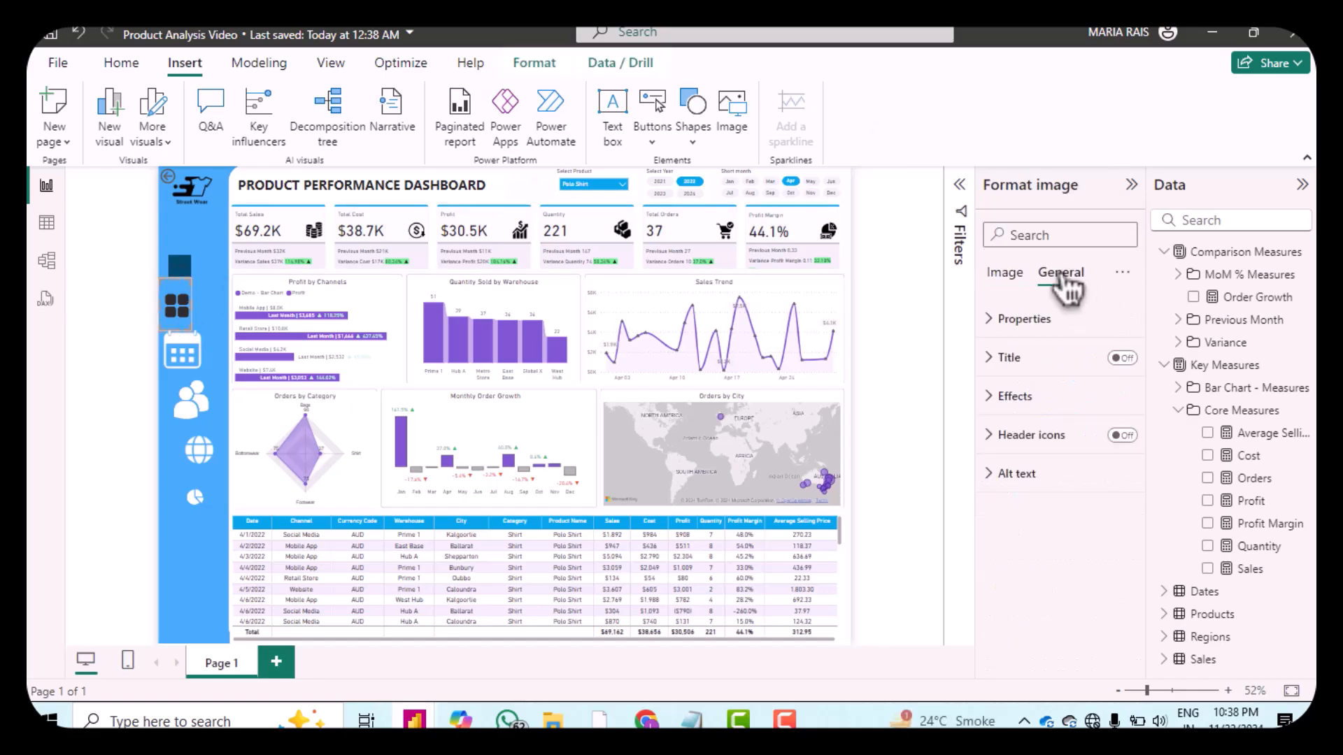
{"action": "left_click", "coordinate": [1000, 322]}
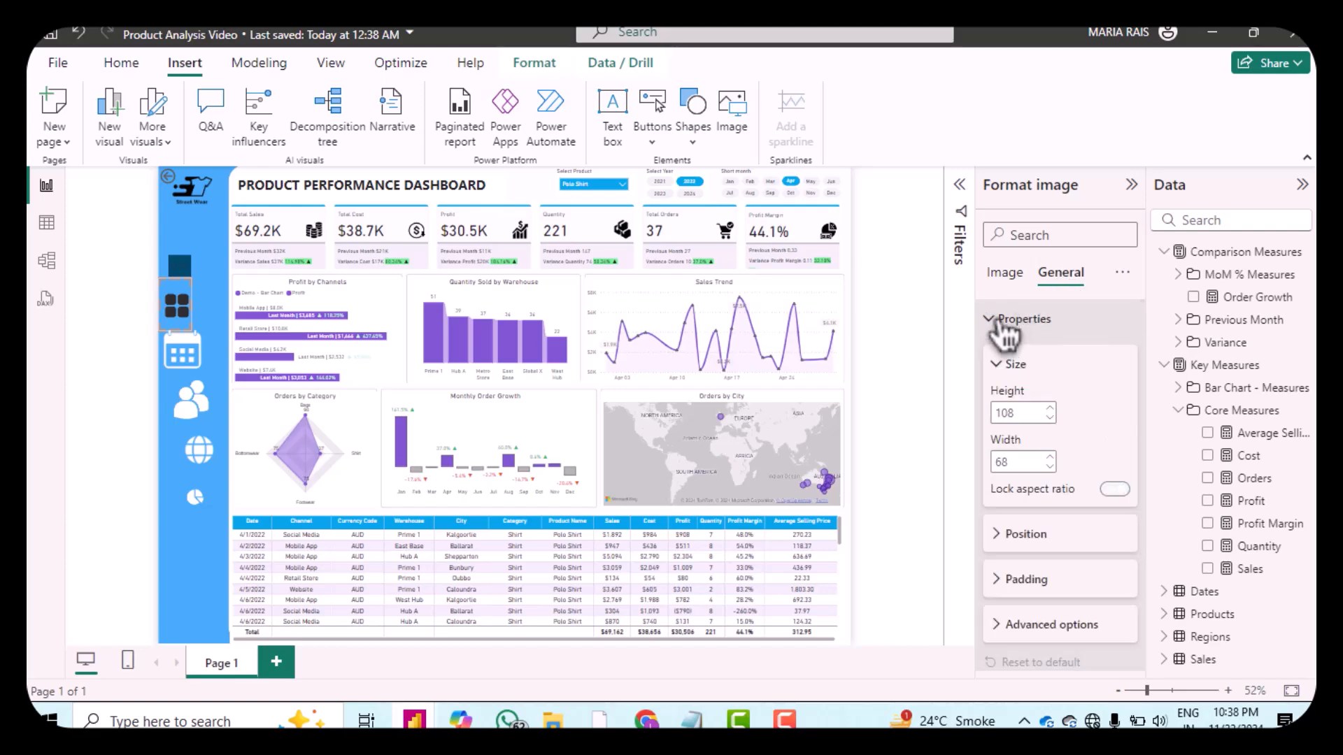
{"action": "double_click", "coordinate": [1017, 412]}
{"action": "type", "text": "35"}
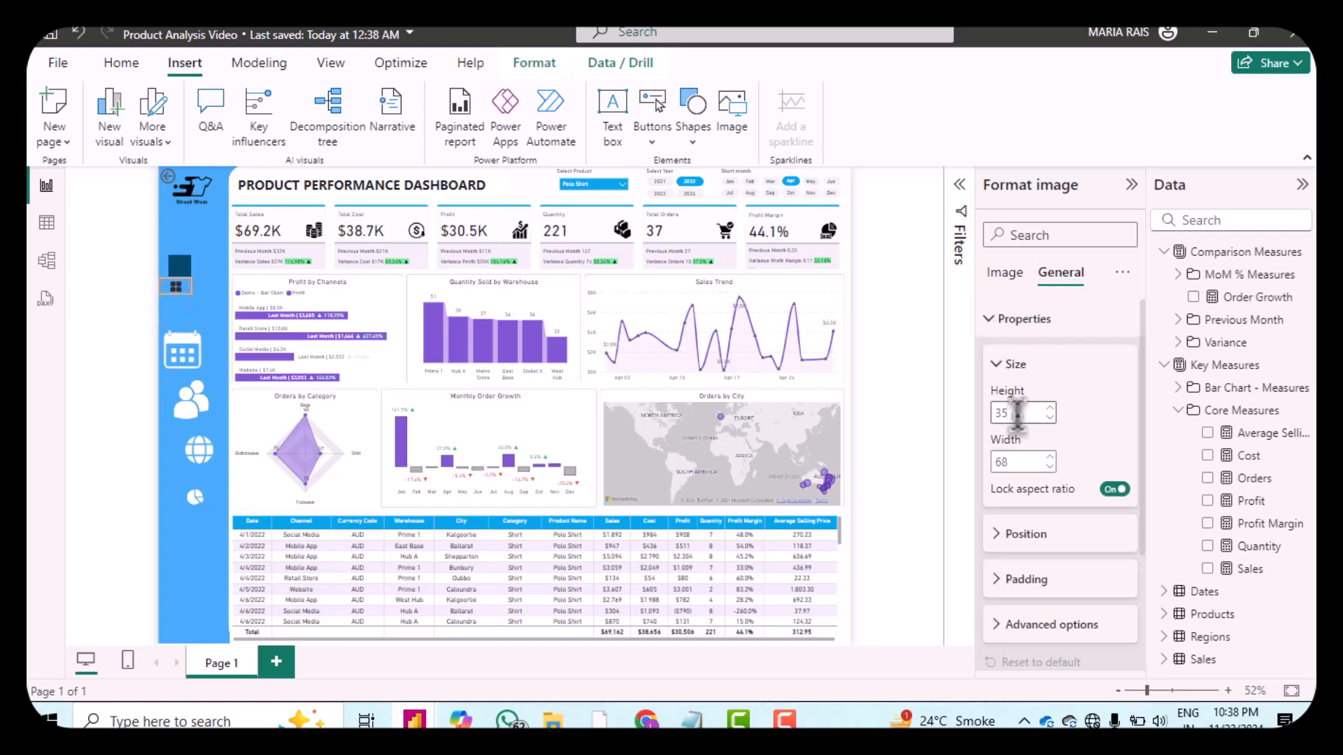
{"action": "double_click", "coordinate": [1018, 462]}
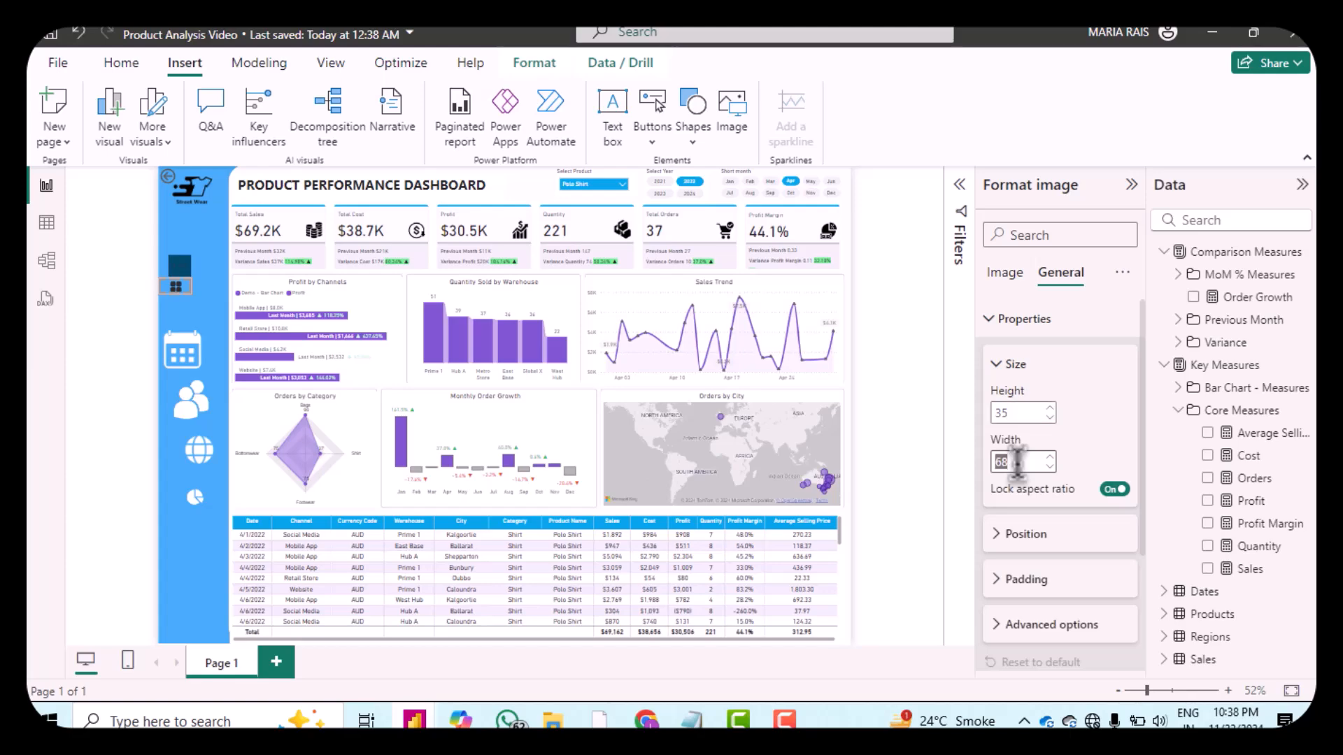
{"action": "type", "text": "37"}
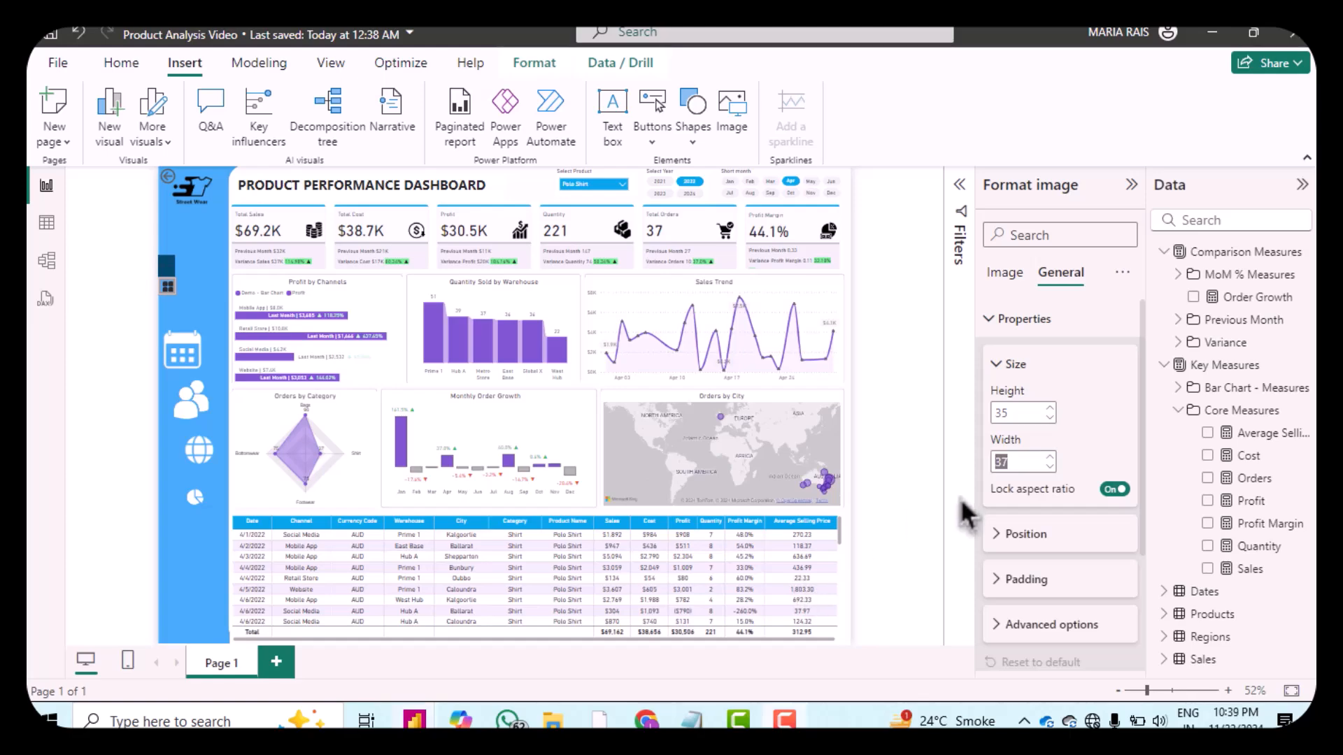
{"action": "left_click", "coordinate": [1025, 534]}
{"action": "scroll", "coordinate": [1042, 537], "scroll_direction": "down", "scroll_amount": 2}
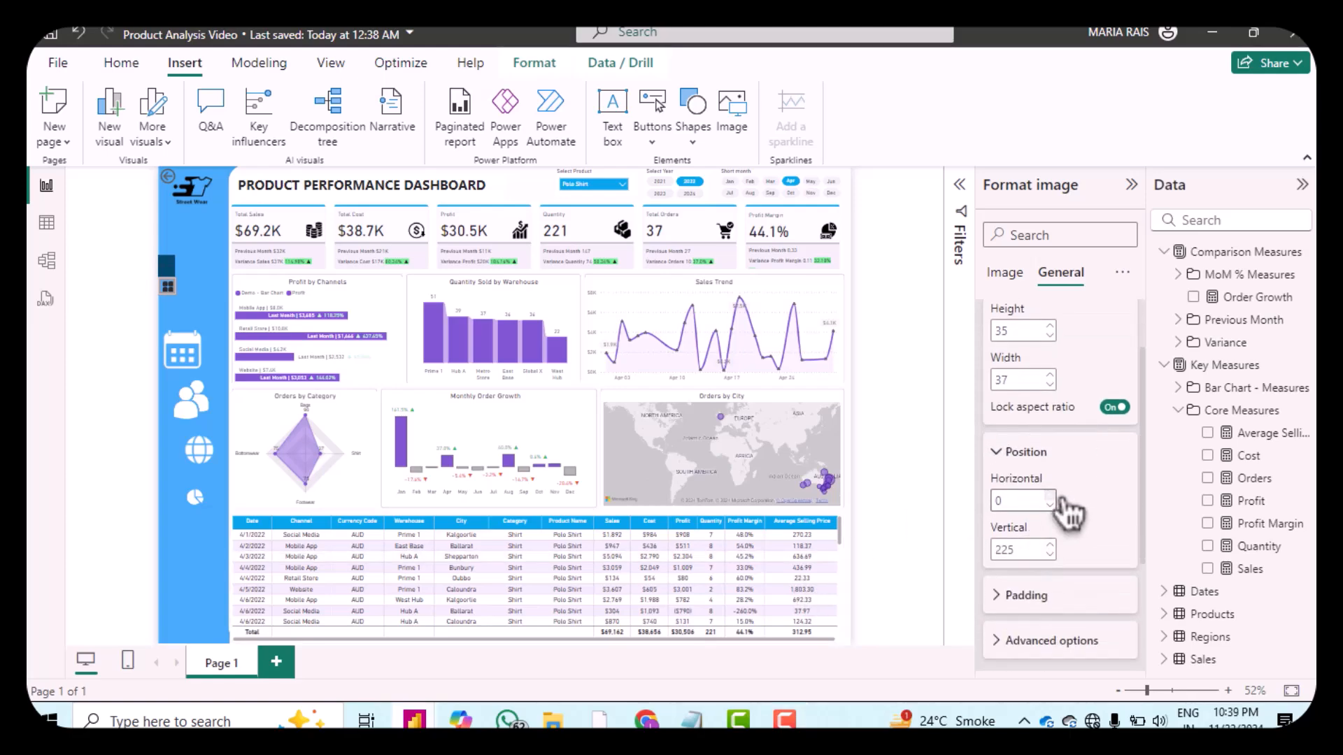
{"action": "left_click", "coordinate": [1051, 554]}
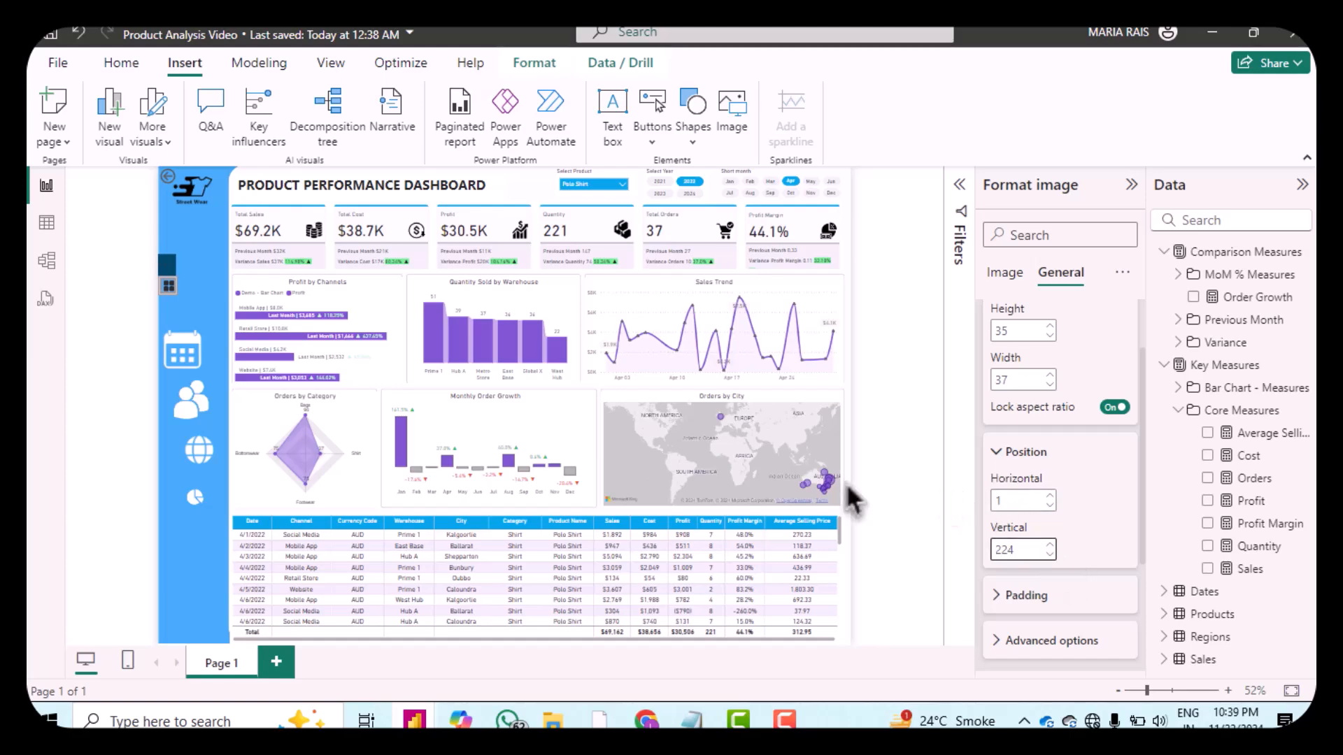
Step: Resize the calendar icon to width 35 and move it to horizontal 3, vertical 281
{"action": "left_click", "coordinate": [186, 374]}
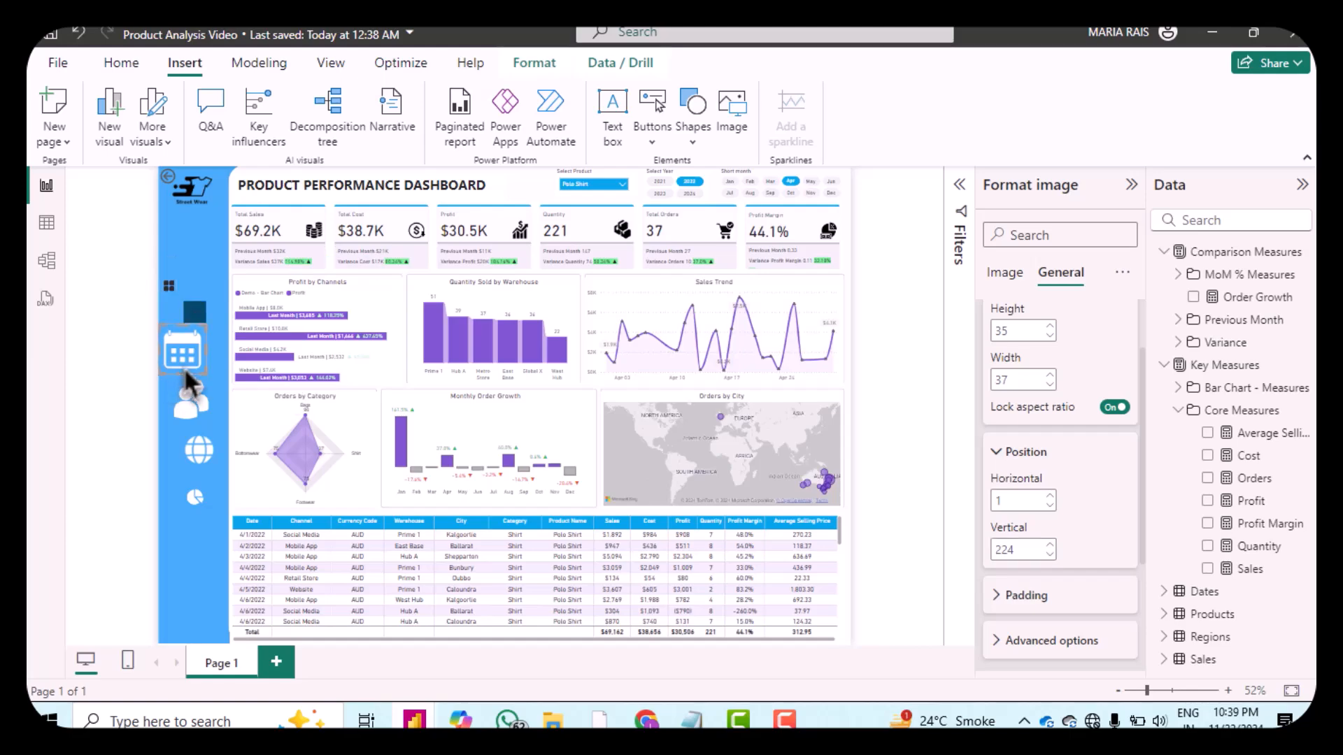
{"action": "double_click", "coordinate": [1025, 331]}
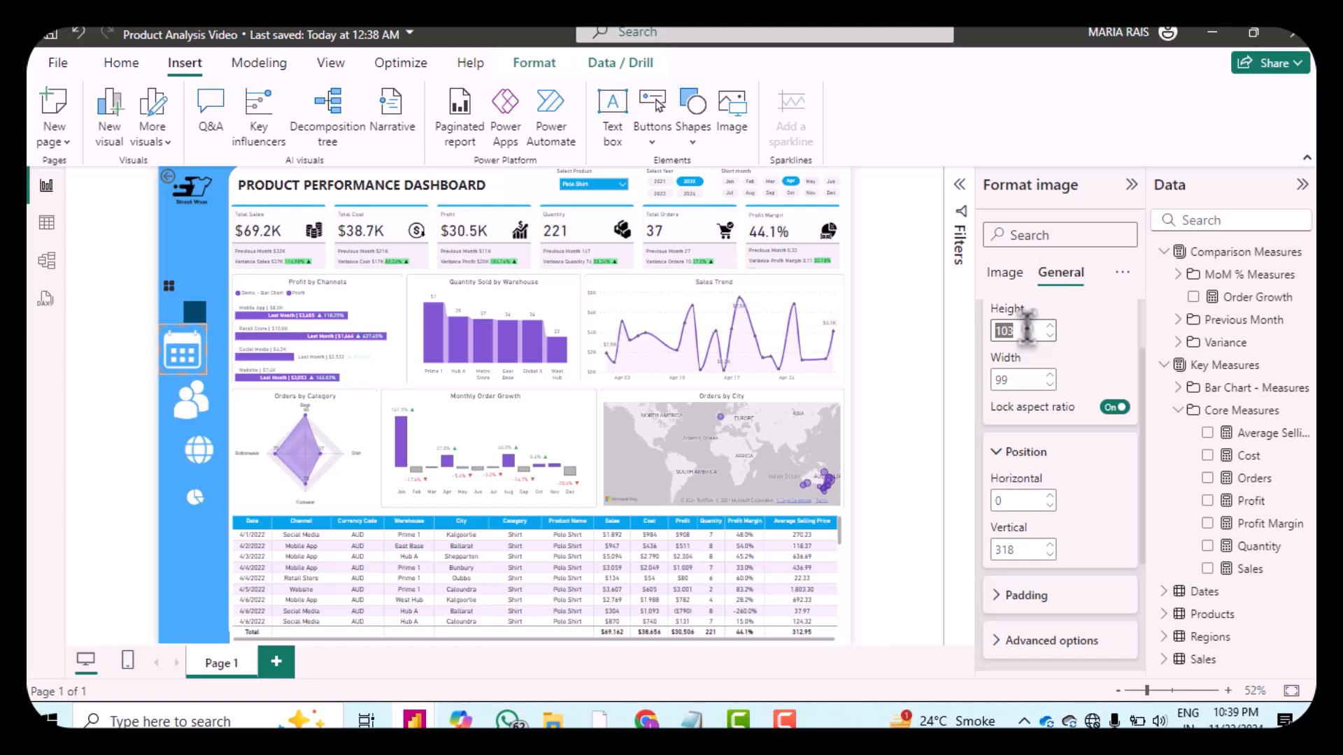
{"action": "type", "text": "40"}
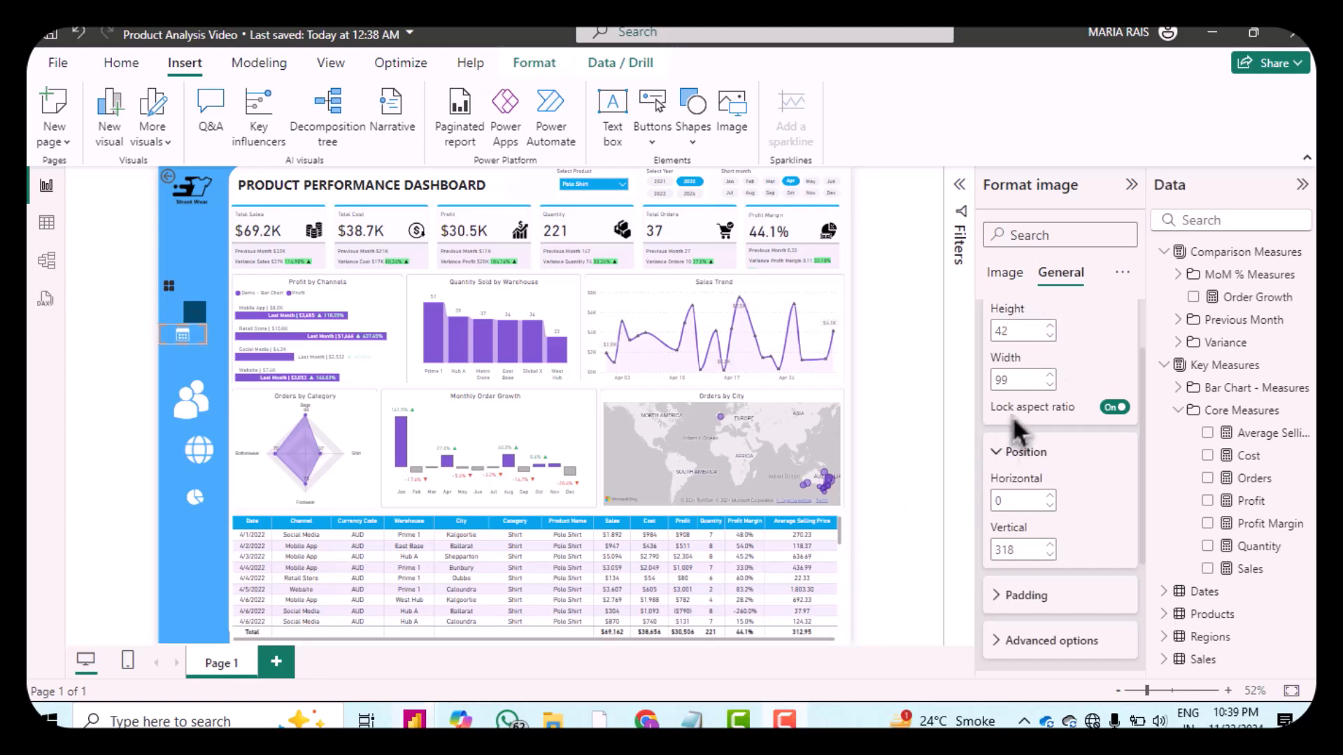
{"action": "double_click", "coordinate": [1025, 379]}
{"action": "type", "text": "35"}
{"action": "double_click", "coordinate": [1051, 497]}
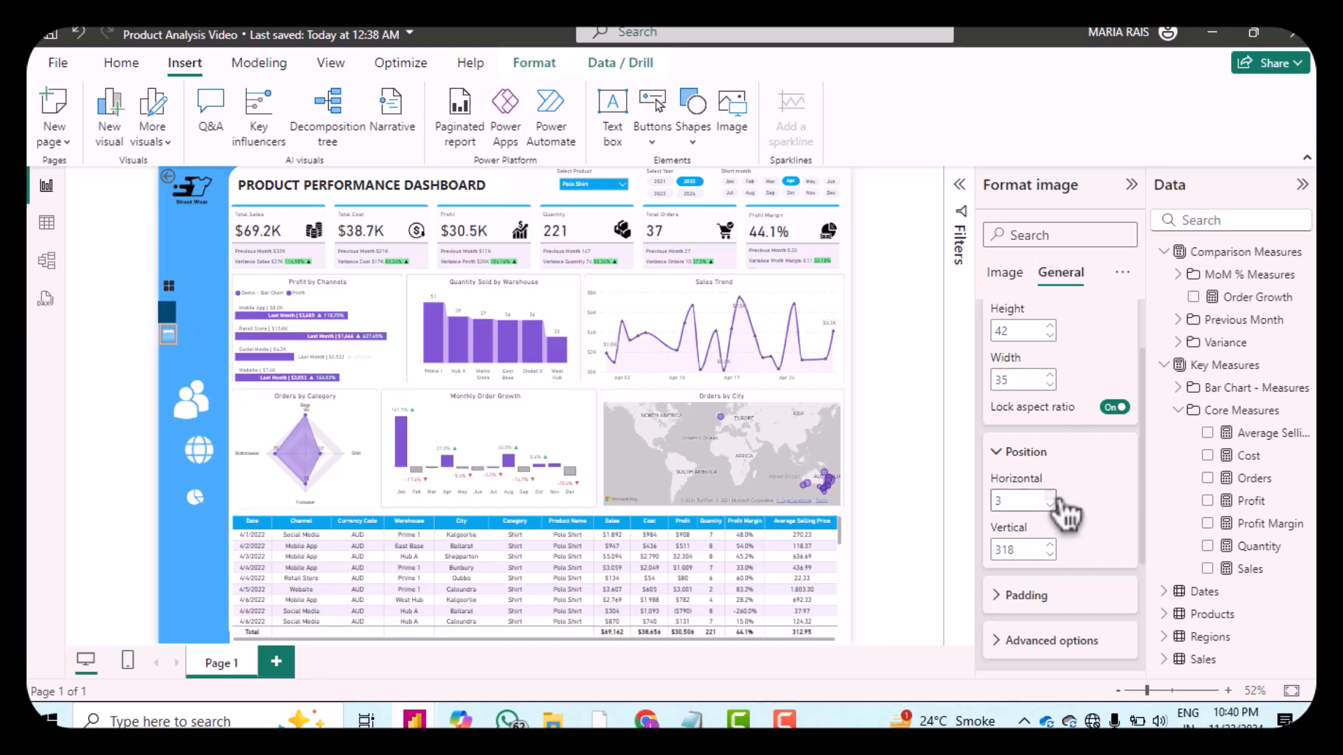
{"action": "left_click", "coordinate": [1050, 555]}
{"action": "triple_click", "coordinate": [1059, 555]}
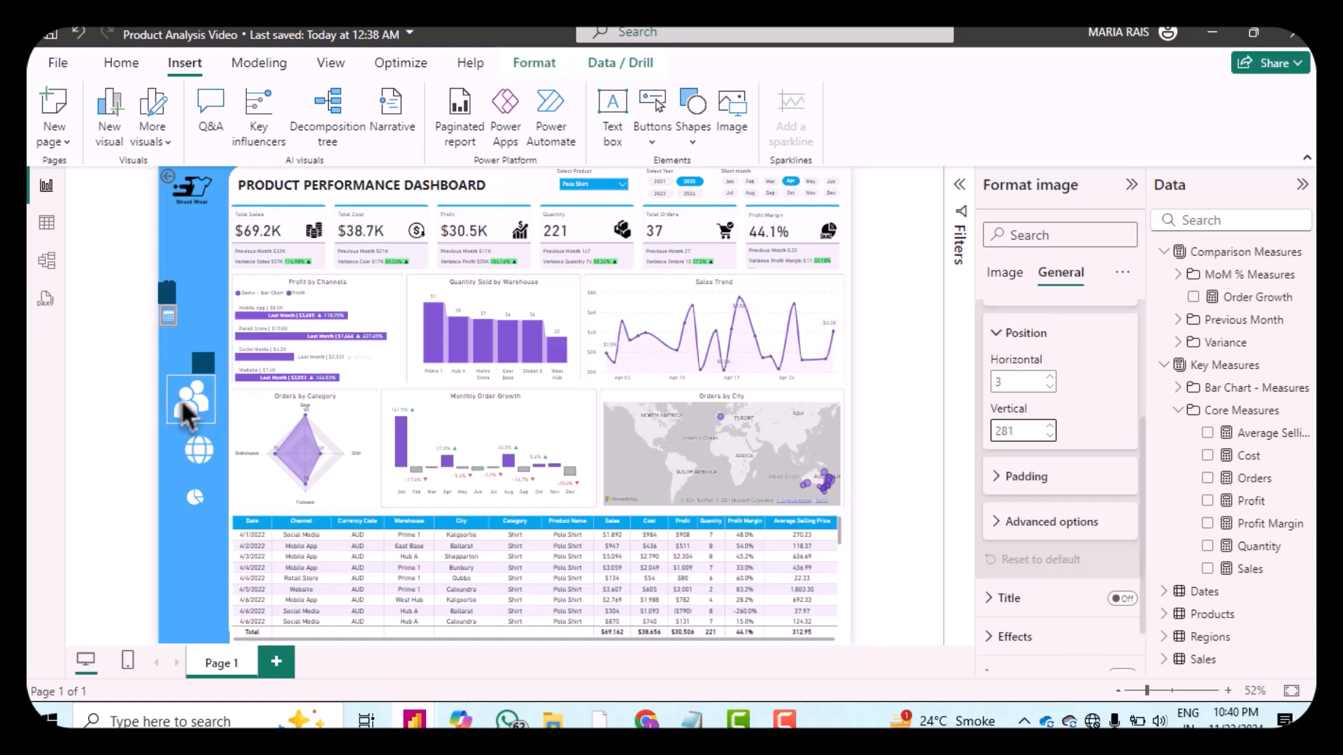
Step: Resize the people icon to height 35, width 37 and position it at horizontal 1, vertical 346
{"action": "left_click", "coordinate": [186, 402]}
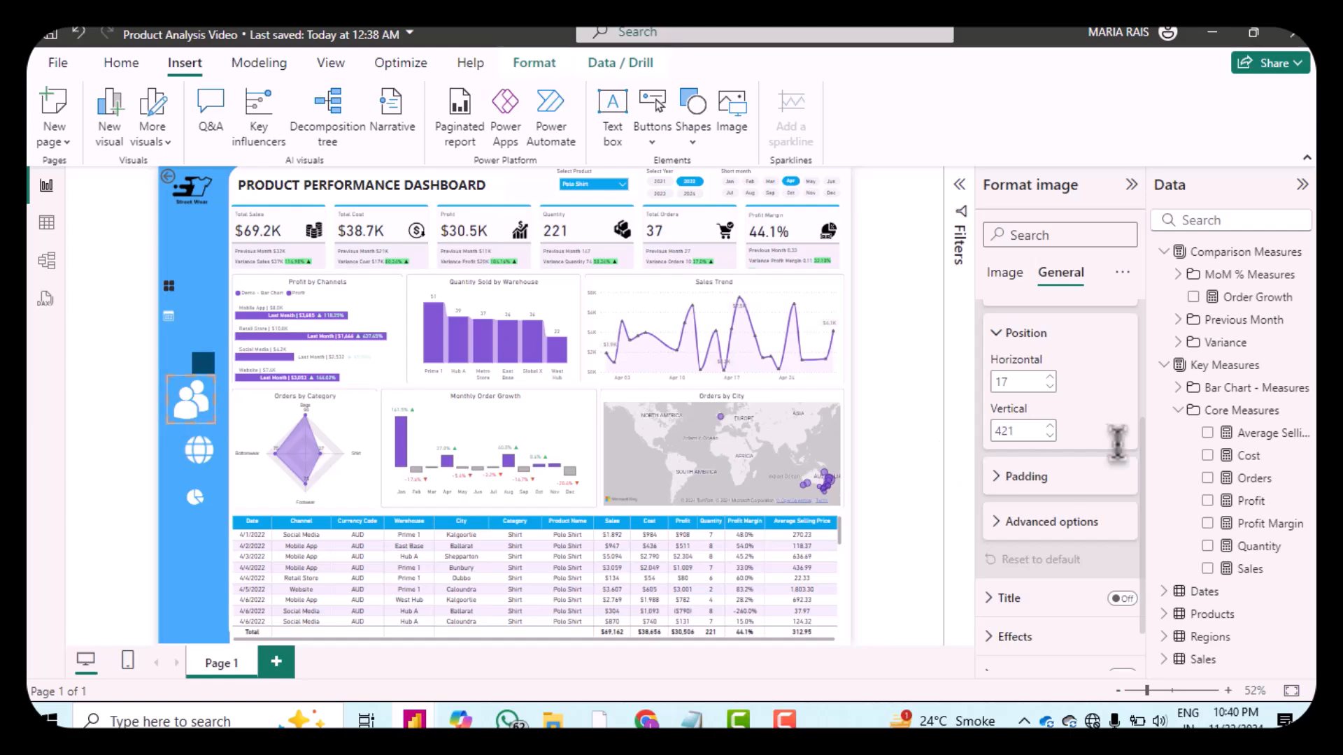
{"action": "scroll", "coordinate": [1118, 455], "scroll_direction": "up", "scroll_amount": 3}
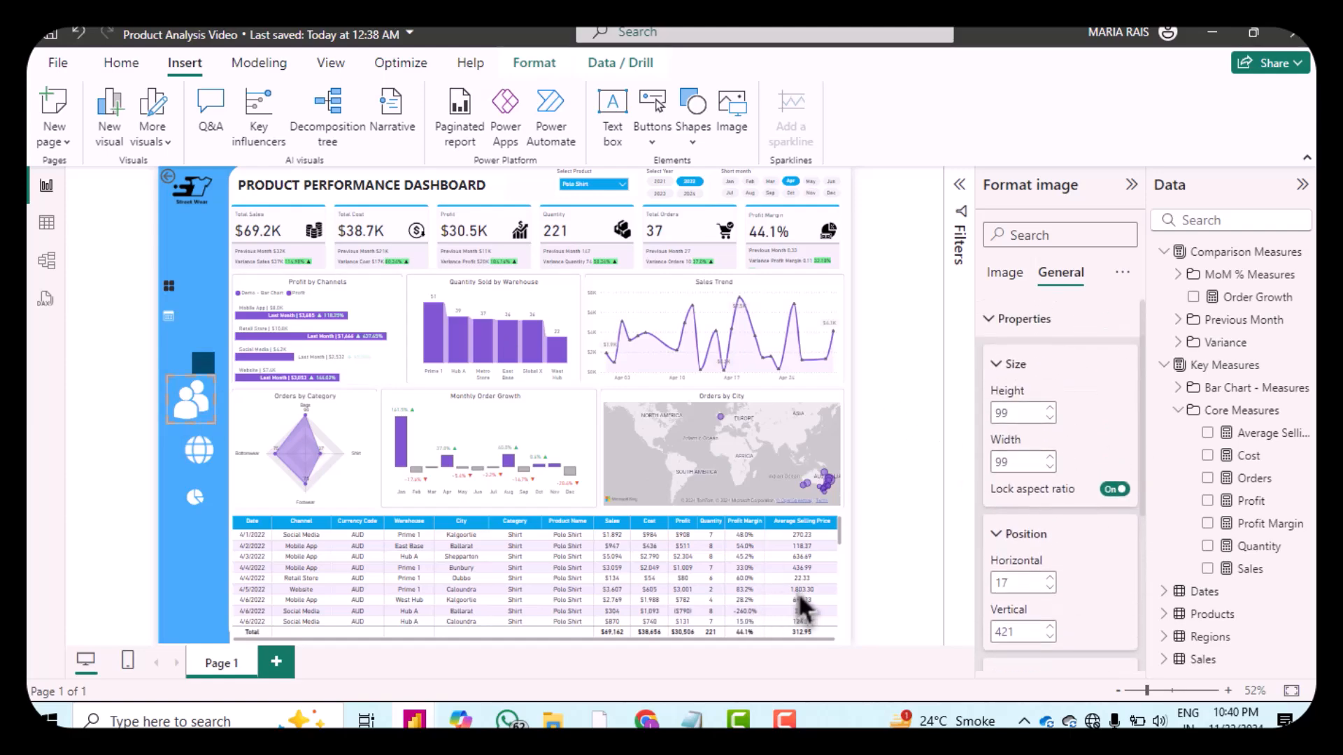
{"action": "double_click", "coordinate": [1012, 412]}
{"action": "type", "text": "35"}
{"action": "double_click", "coordinate": [1014, 461]}
{"action": "type", "text": "3"}
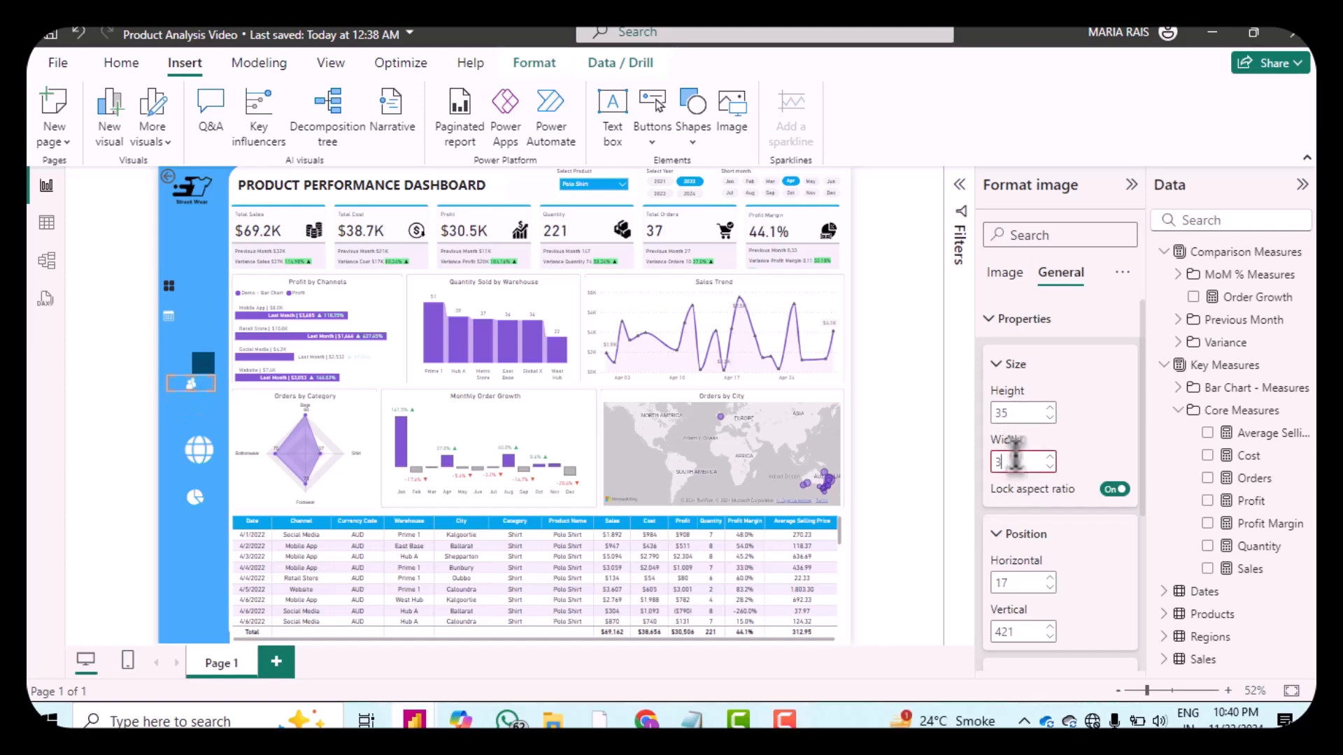
{"action": "type", "text": "7"}
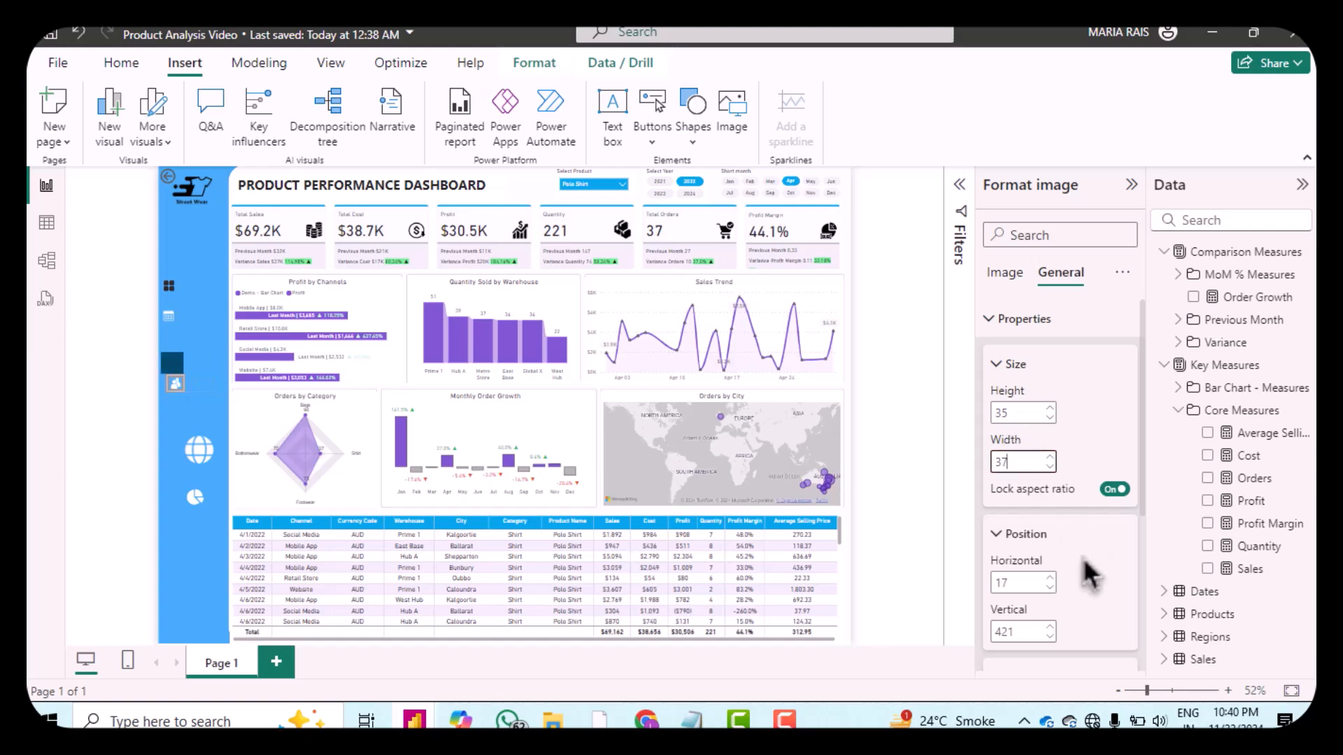
{"action": "double_click", "coordinate": [1022, 582]}
{"action": "type", "text": "1"}
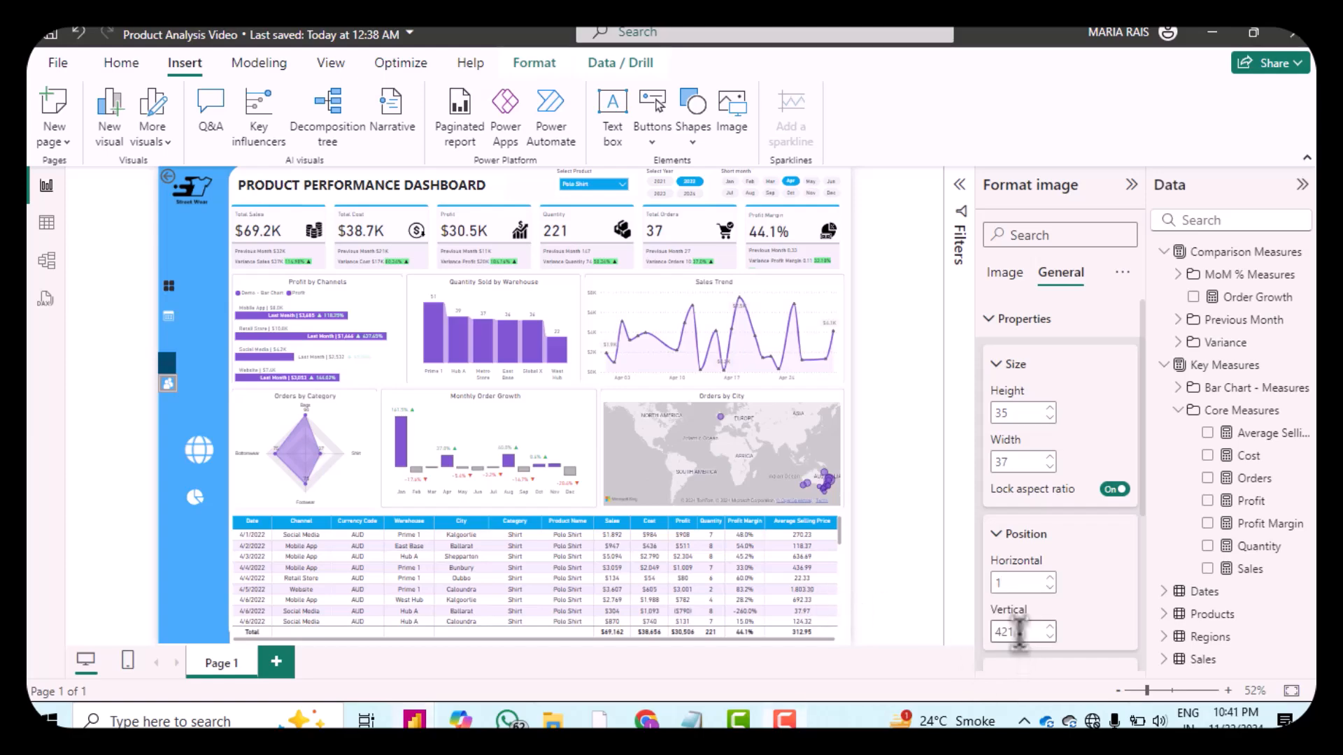
{"action": "double_click", "coordinate": [1019, 632]}
{"action": "type", "text": "346"}
{"action": "key", "text": "Return"}
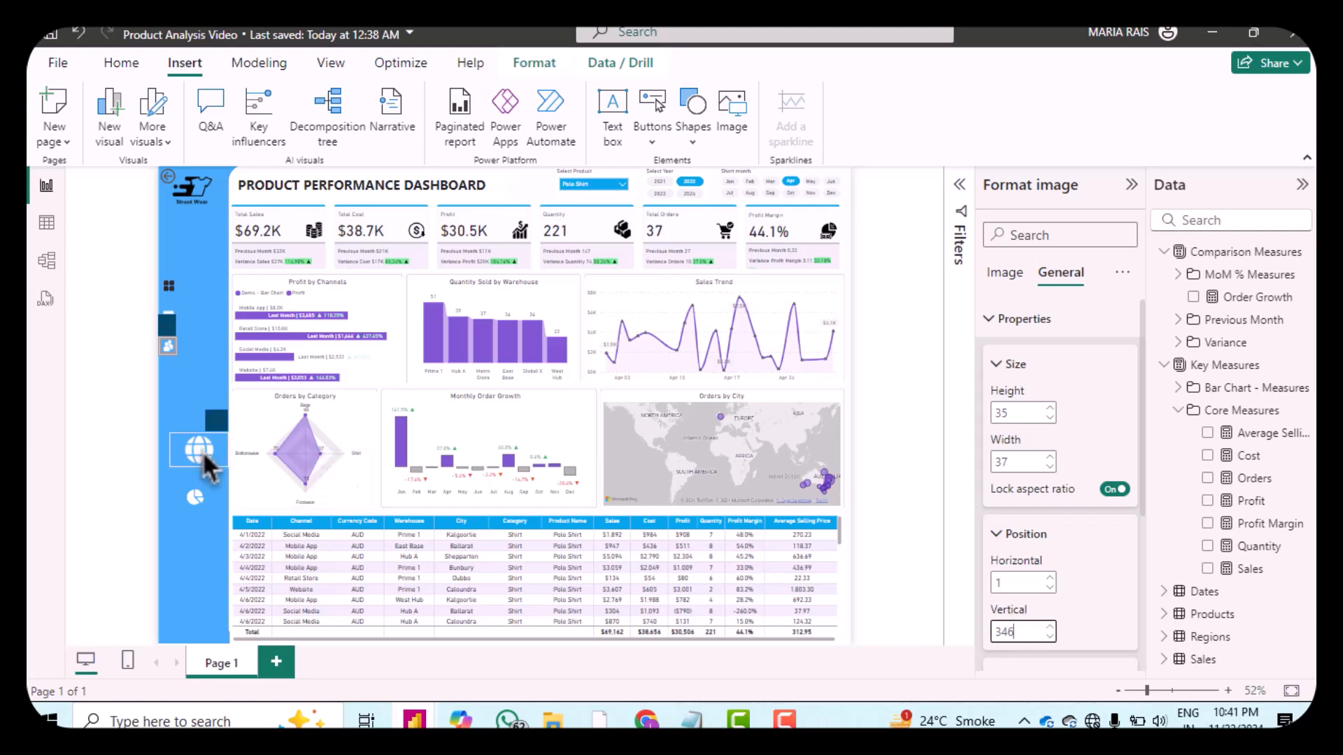
Step: Resize the globe icon to height 37 and width 37 and position it at horizontal 3, vertical 404
{"action": "left_click", "coordinate": [203, 450]}
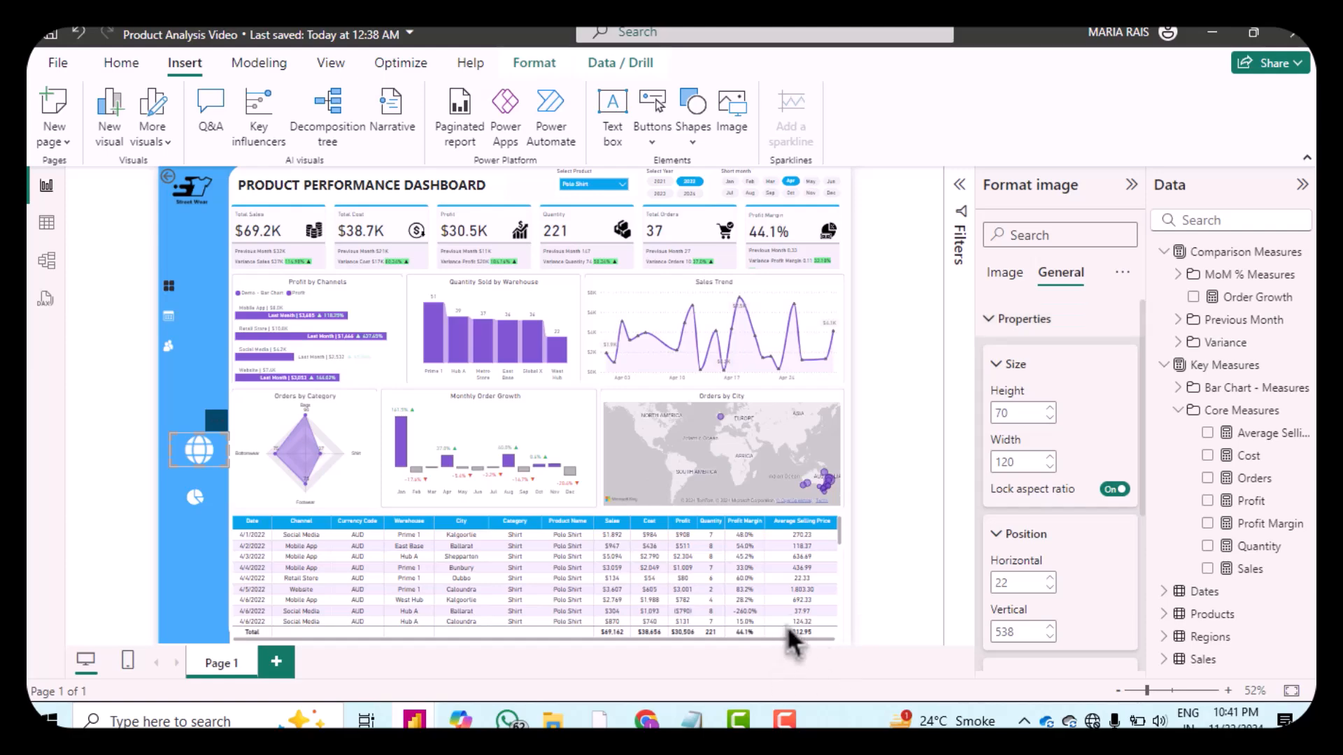
{"action": "double_click", "coordinate": [1015, 412]}
{"action": "type", "text": "37"}
{"action": "double_click", "coordinate": [1016, 462]}
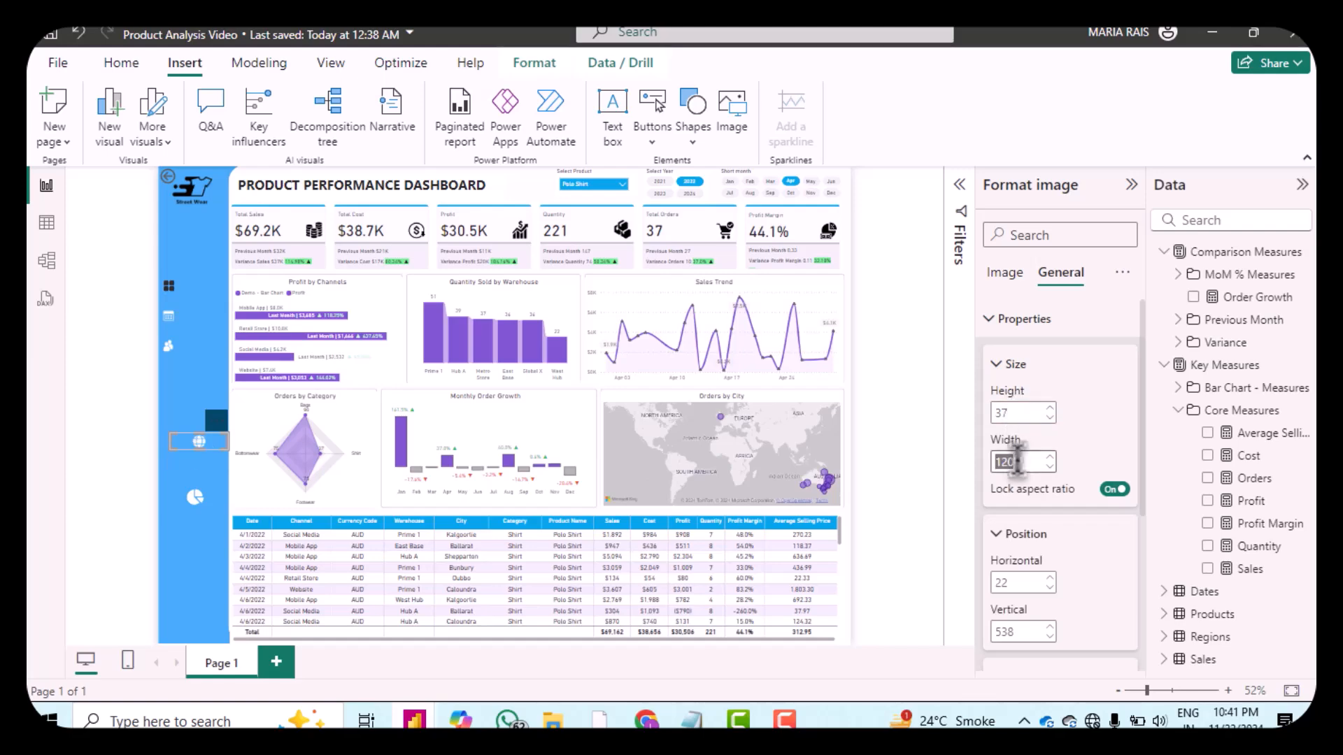
{"action": "type", "text": "37"}
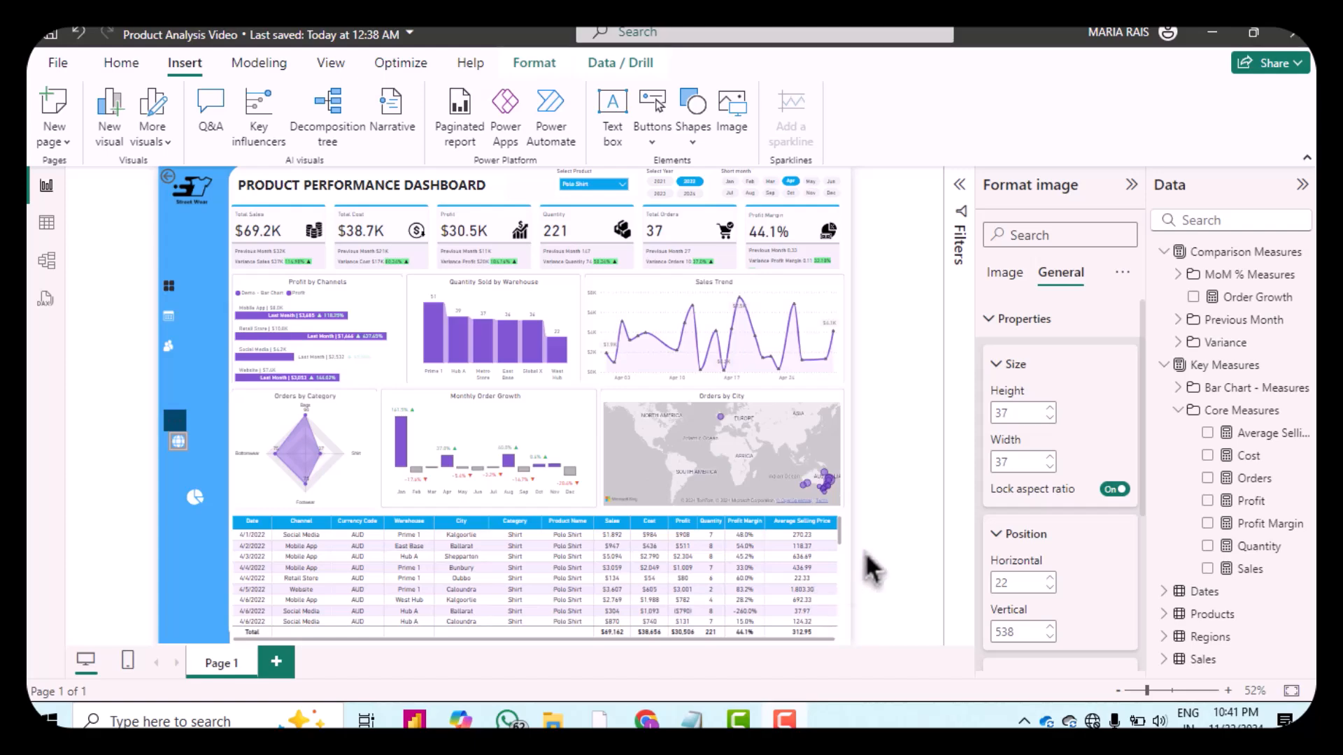
{"action": "double_click", "coordinate": [1024, 583]}
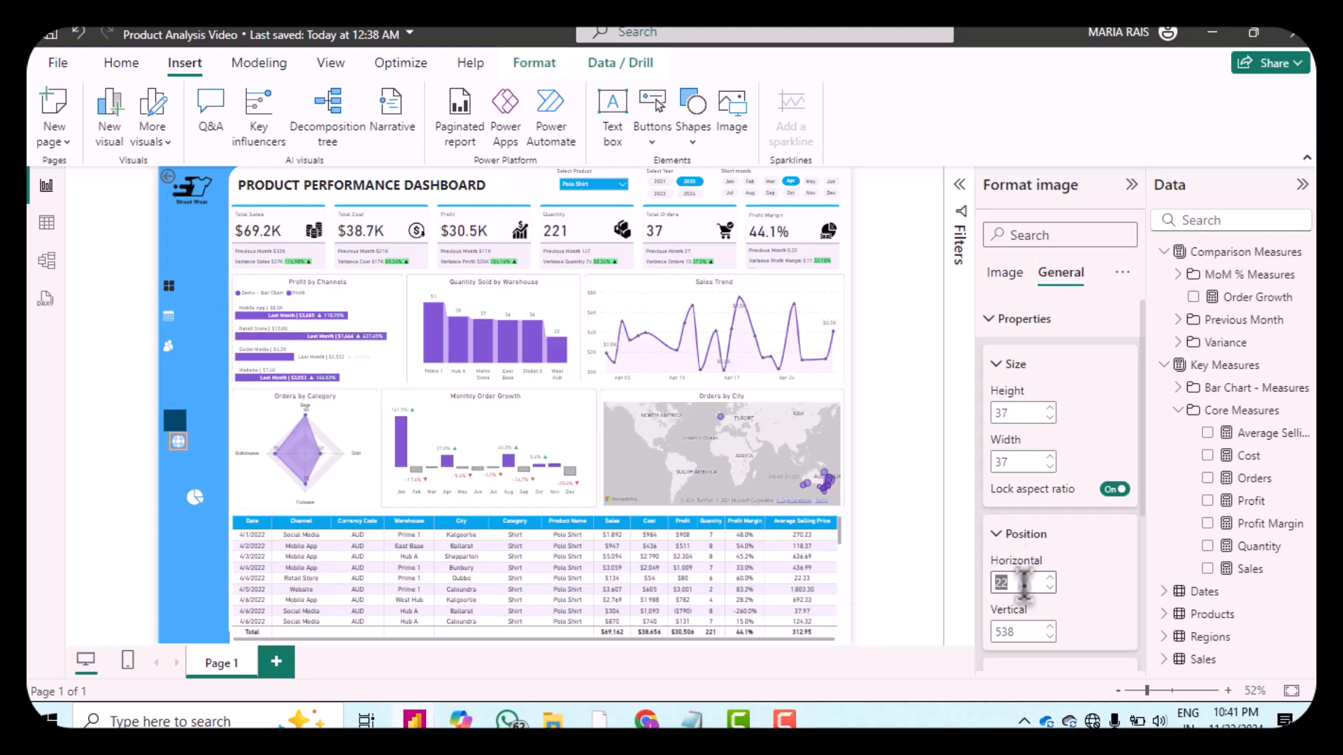
{"action": "type", "text": "3"}
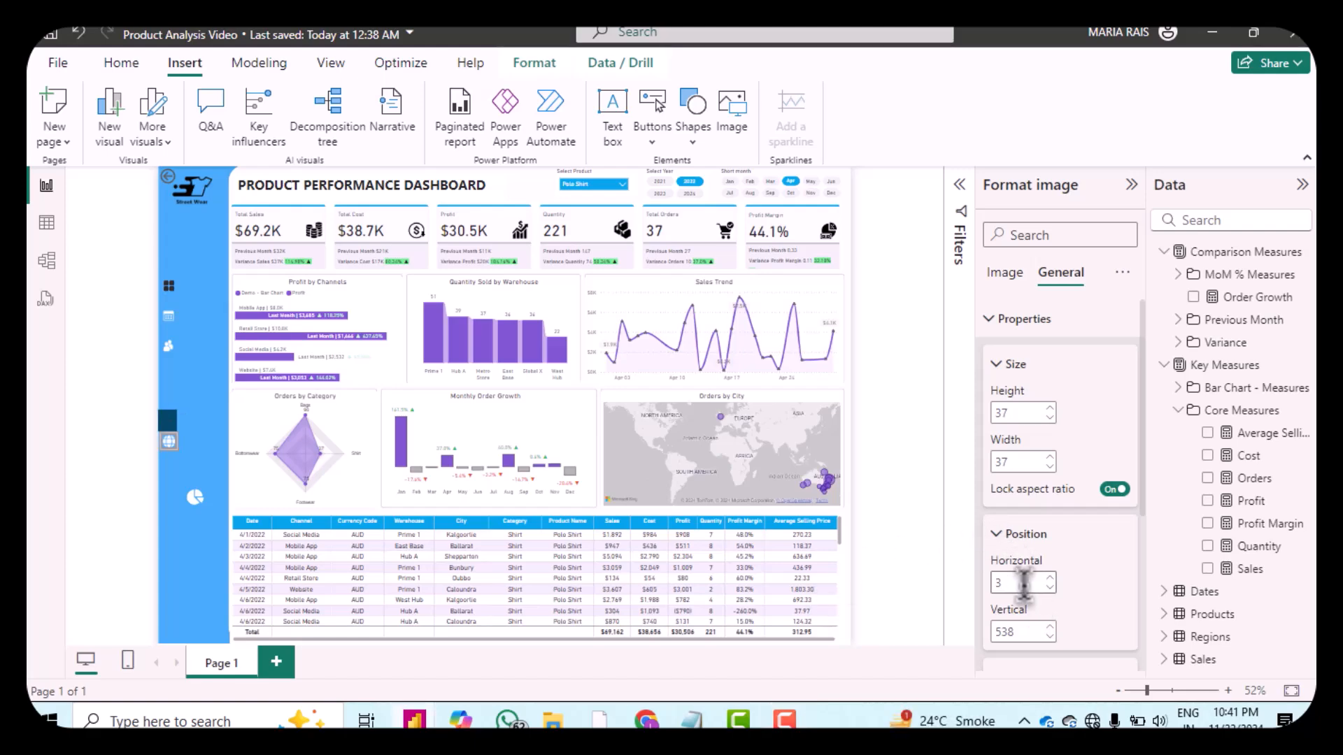
{"action": "double_click", "coordinate": [1038, 629]}
{"action": "type", "text": "4"}
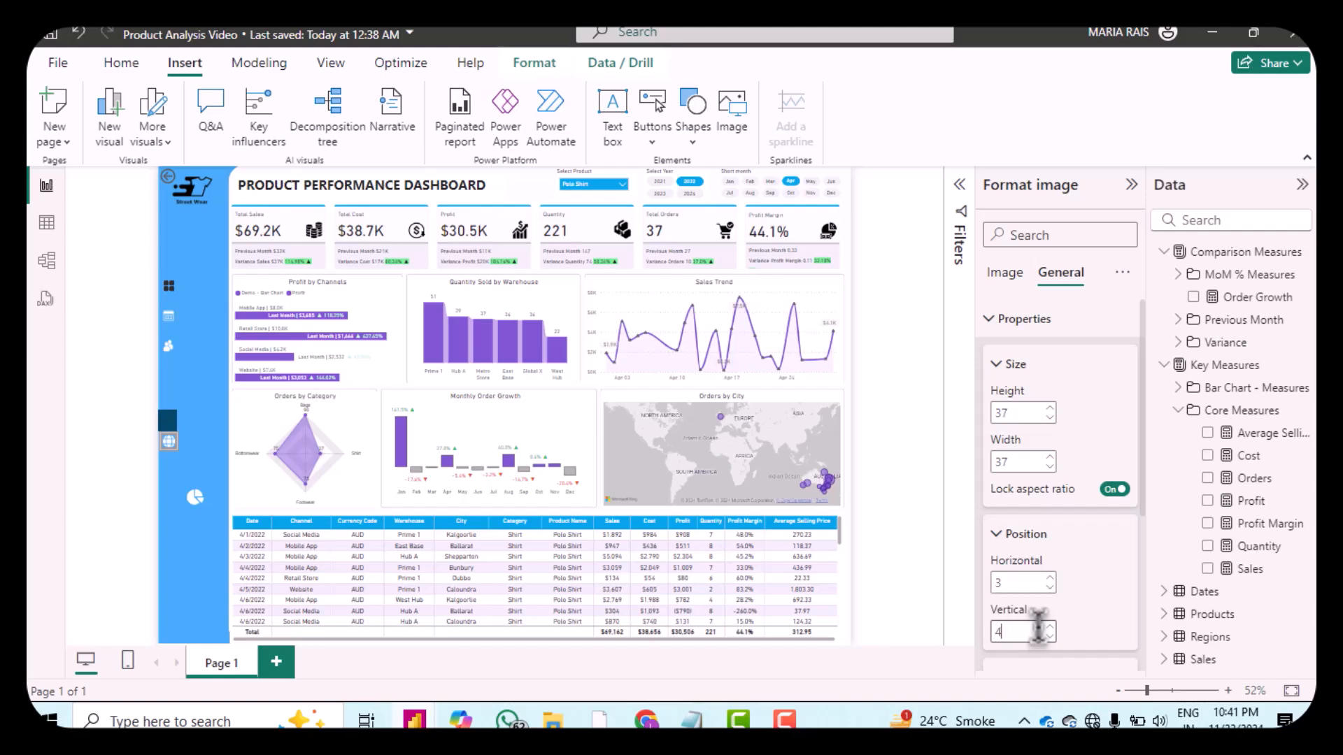
{"action": "type", "text": "04"}
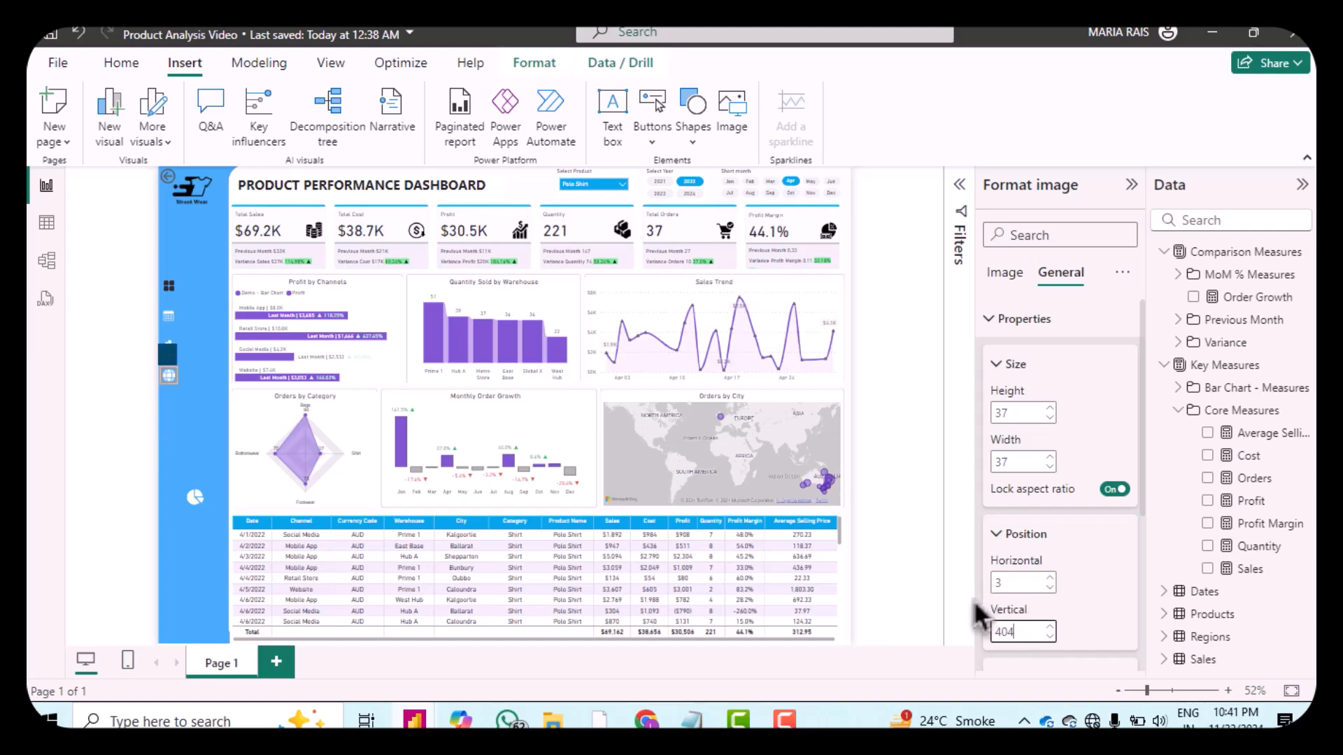
Step: Resize the pie icon to height 37 and move it to horizontal 3, vertical 464
{"action": "left_click", "coordinate": [197, 510]}
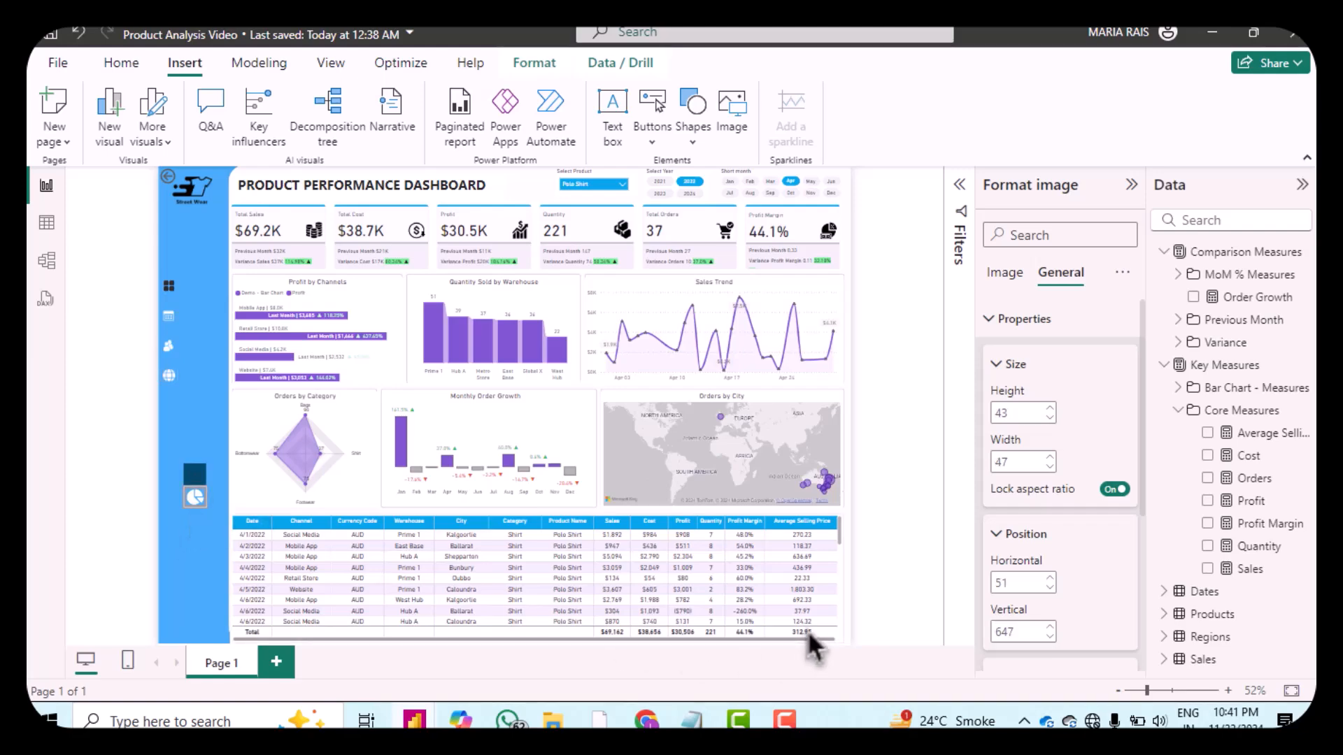
{"action": "double_click", "coordinate": [1015, 413]}
{"action": "type", "text": "4"}
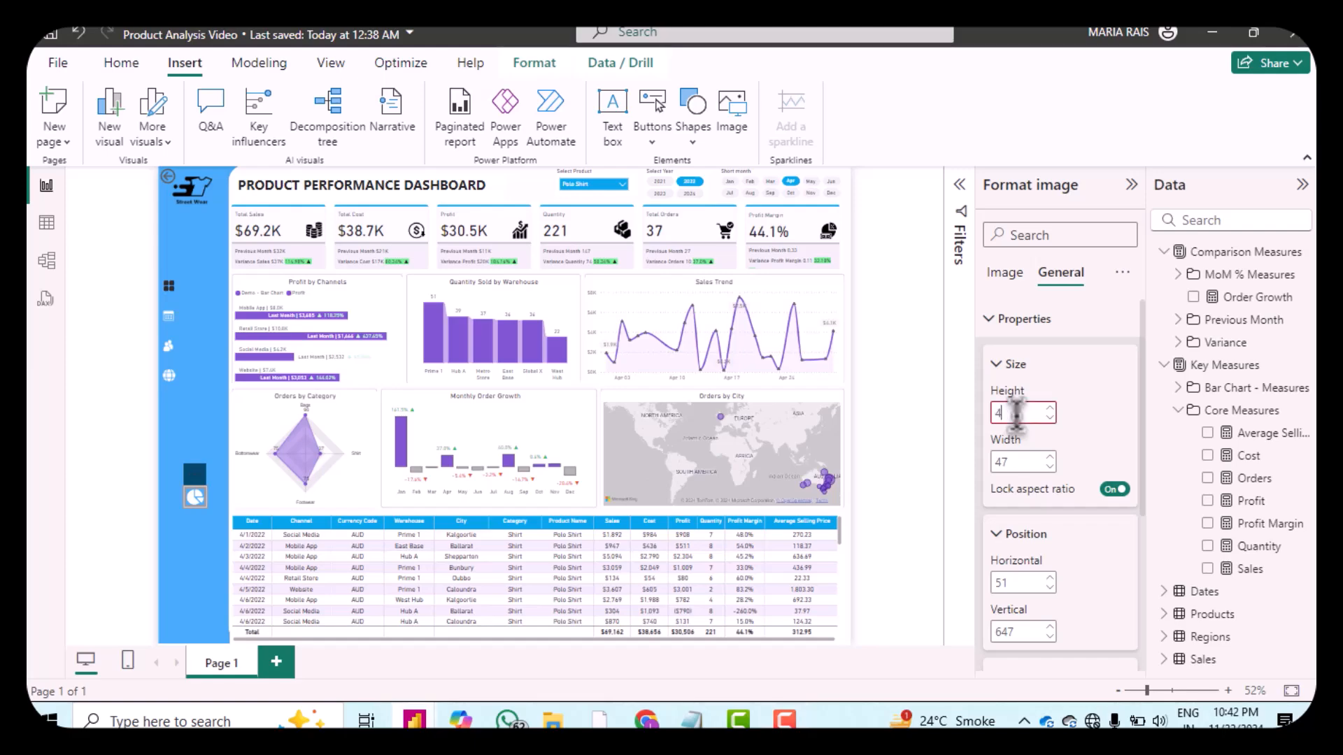
{"action": "type", "text": "37"}
{"action": "key", "text": "Return"}
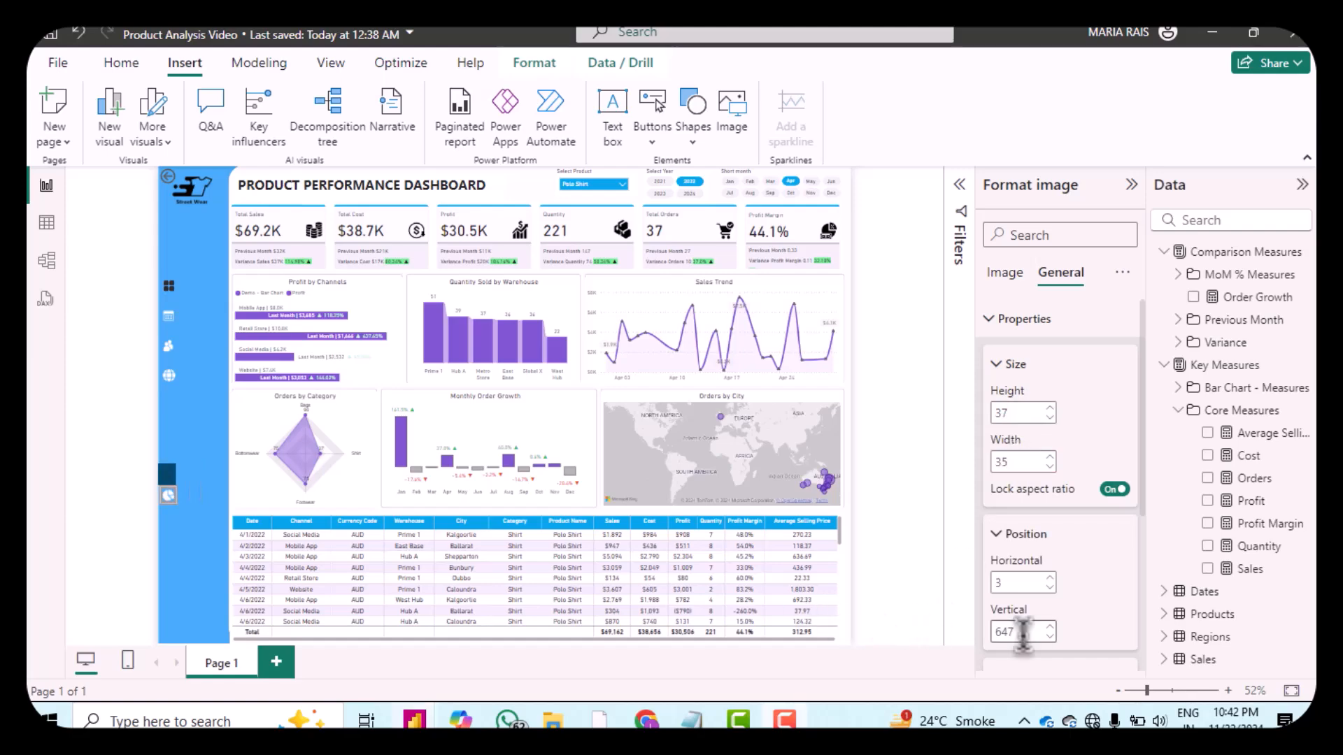
{"action": "double_click", "coordinate": [1022, 631]}
{"action": "type", "text": "464"}
{"action": "key", "text": "Return"}
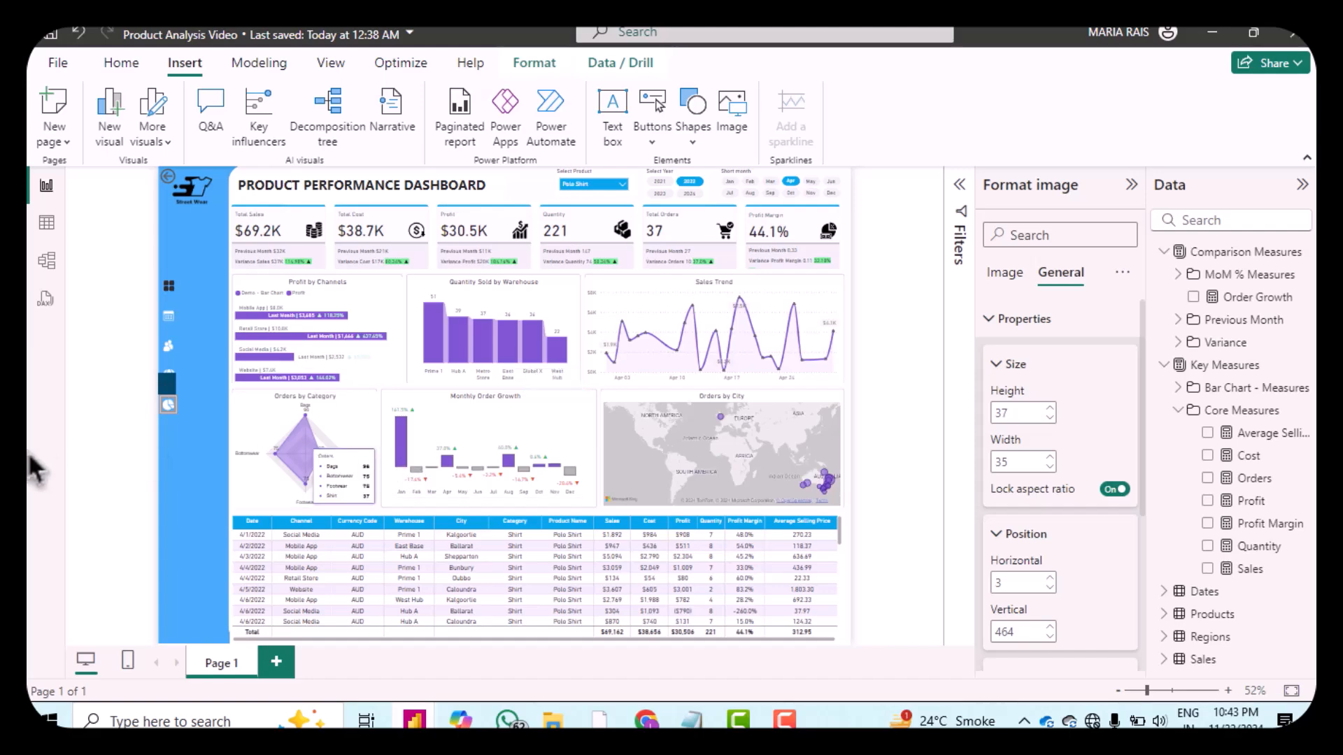
{"action": "left_click", "coordinate": [201, 464]}
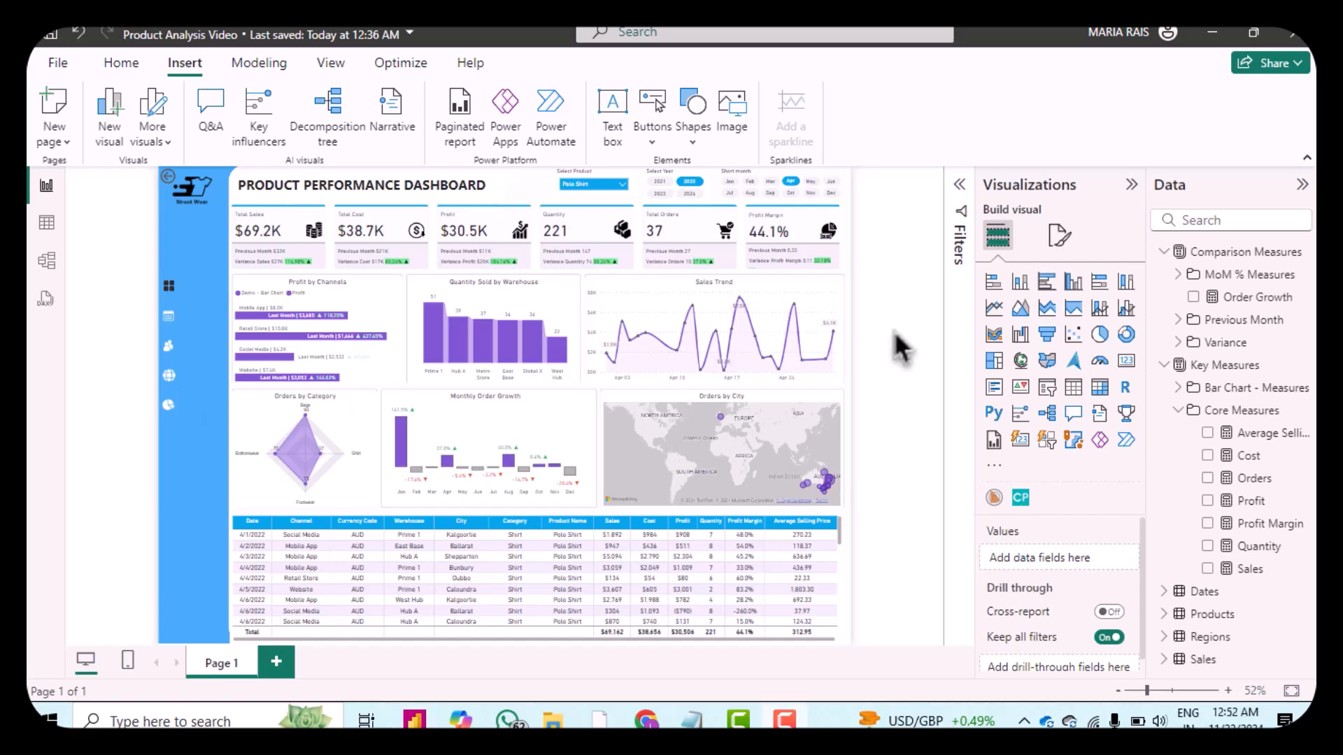
Step: Insert a text box and turn off its background
{"action": "left_click", "coordinate": [618, 136]}
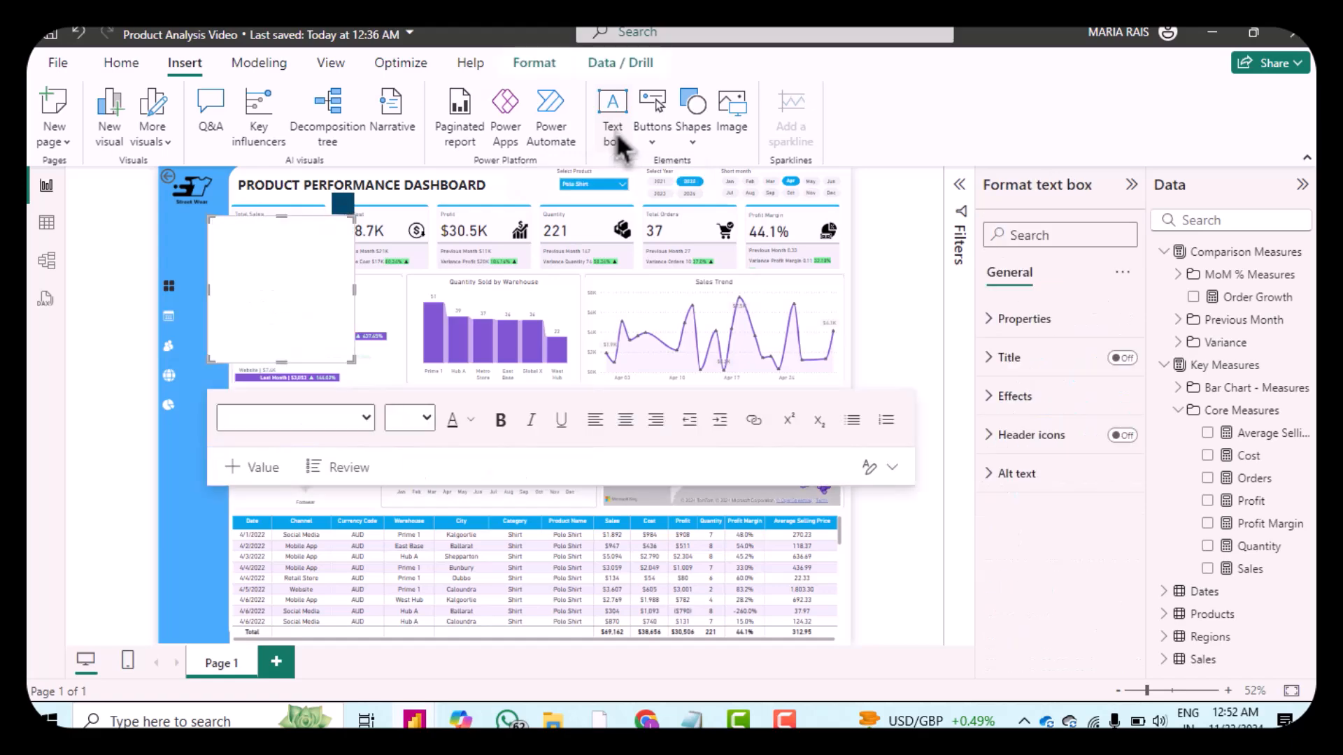
{"action": "left_click", "coordinate": [1000, 404]}
{"action": "left_click", "coordinate": [1113, 442]}
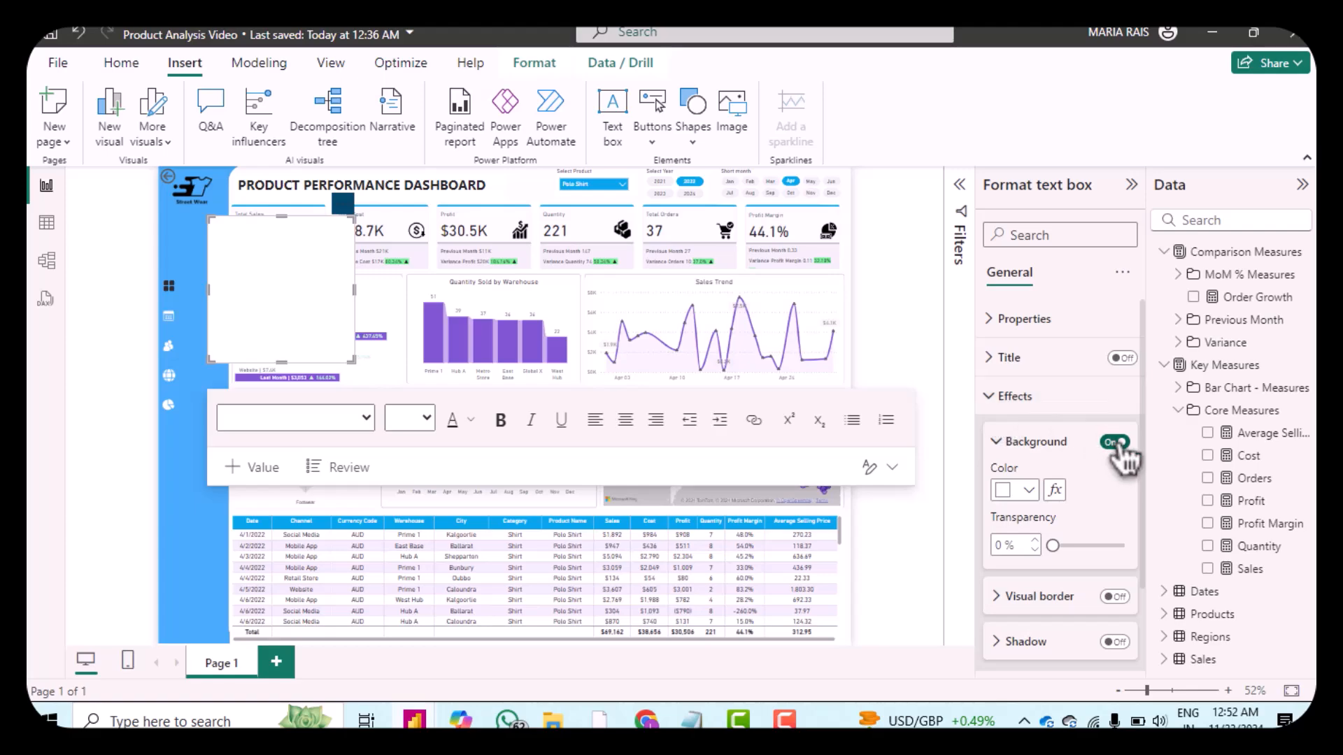
{"action": "left_click", "coordinate": [1113, 442]}
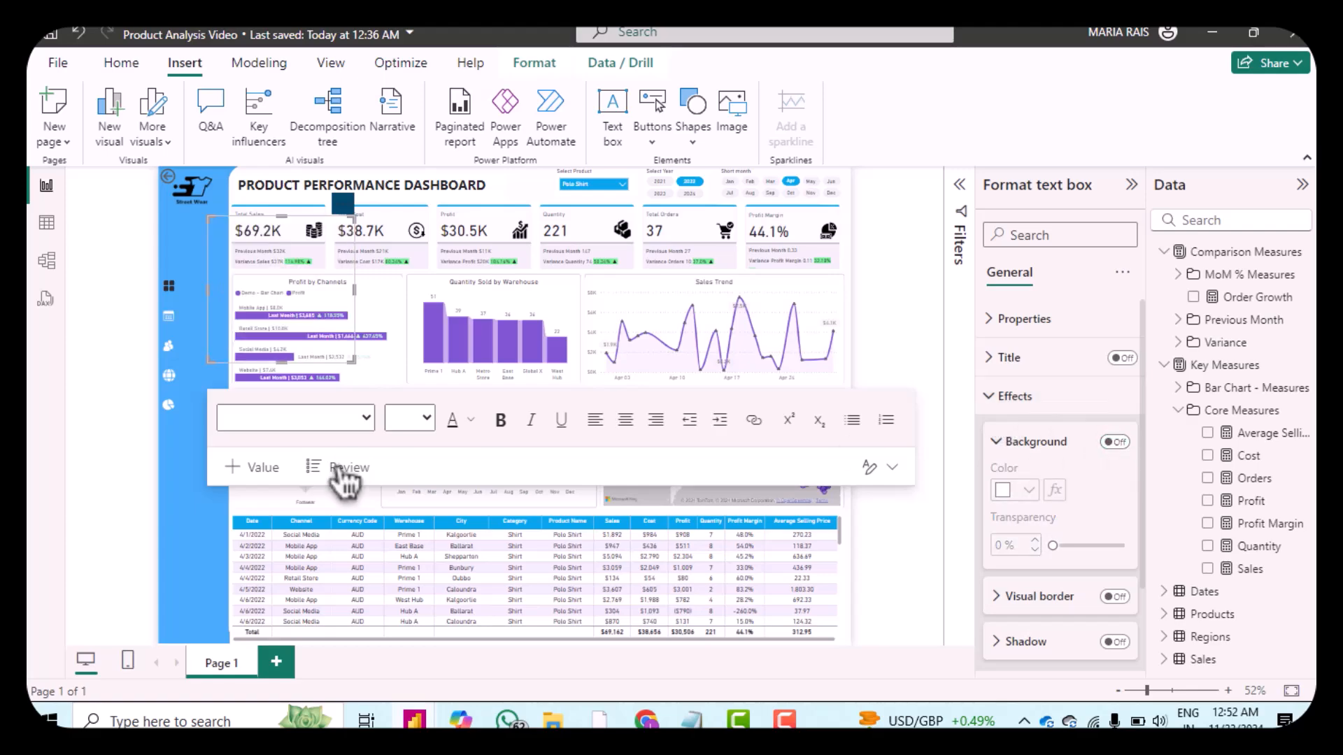
Step: Set the text box font size to 12 and enter the label Orders
{"action": "left_click", "coordinate": [425, 423]}
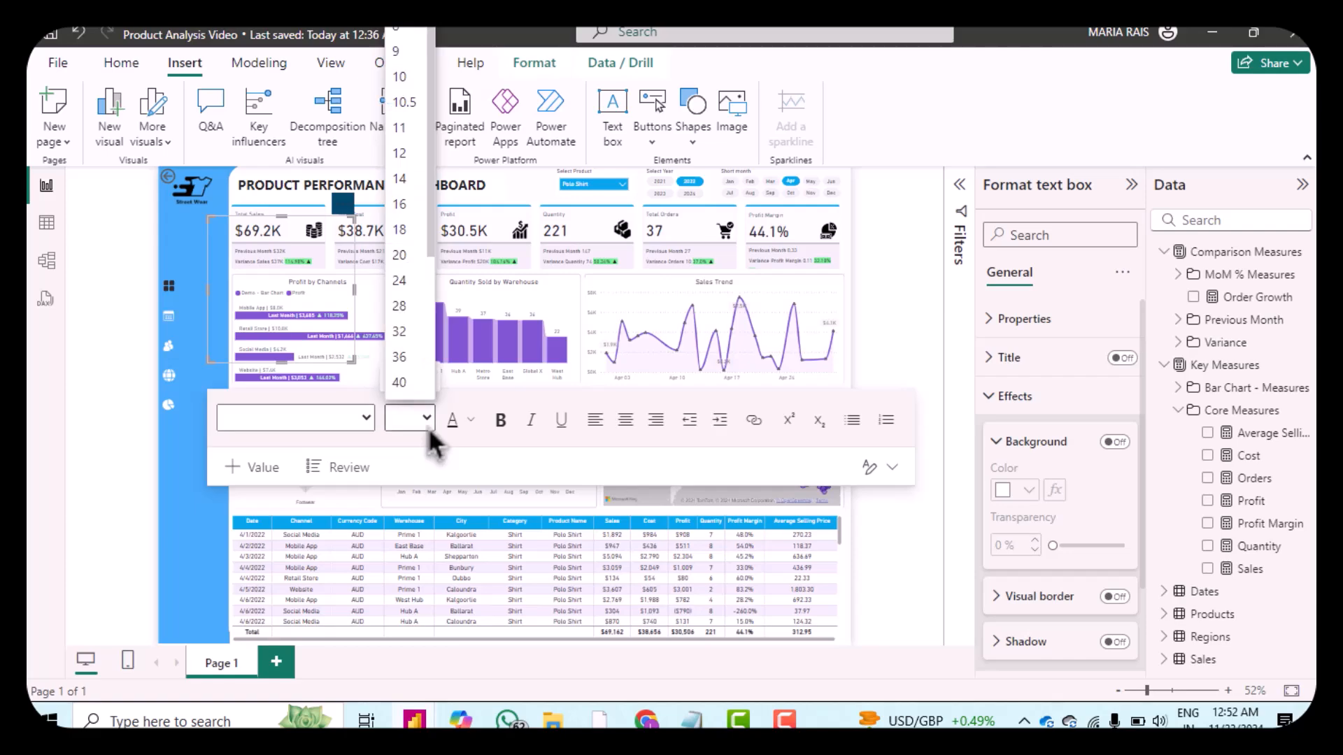
{"action": "left_click", "coordinate": [402, 153]}
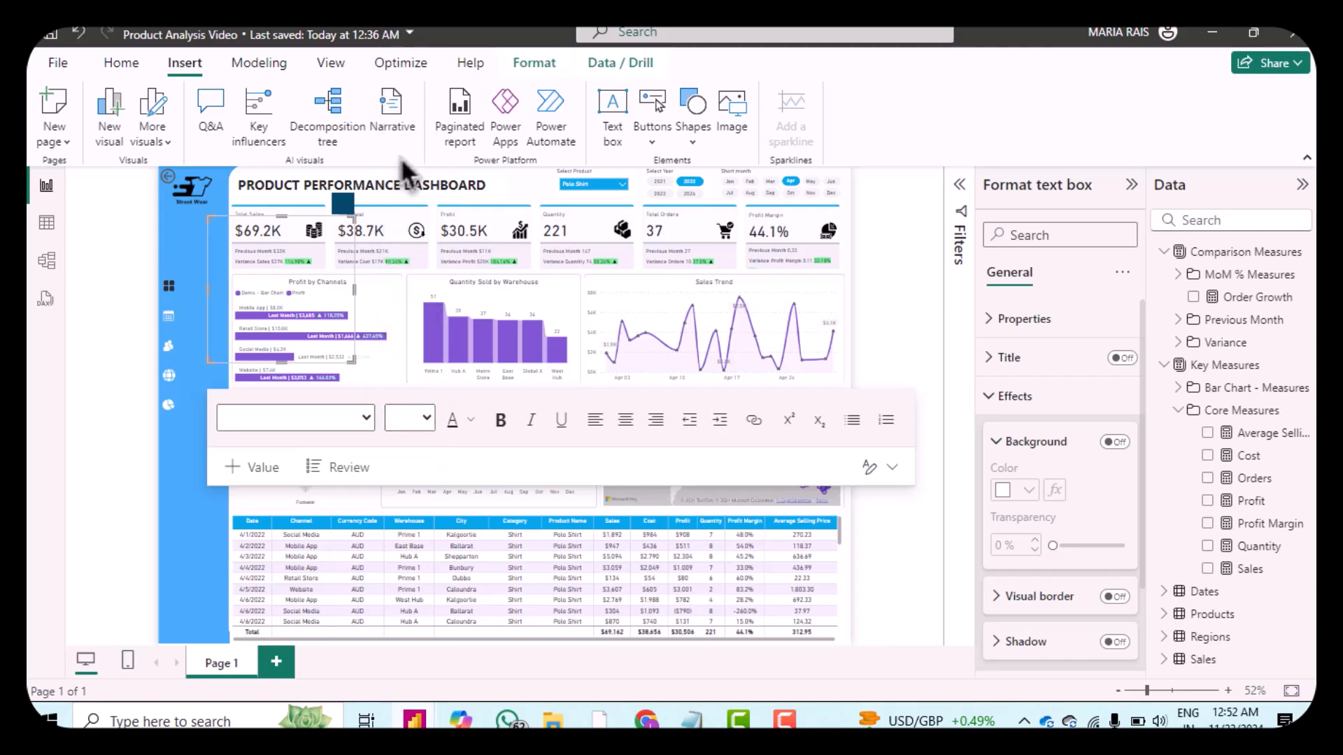
{"action": "left_click", "coordinate": [471, 420]}
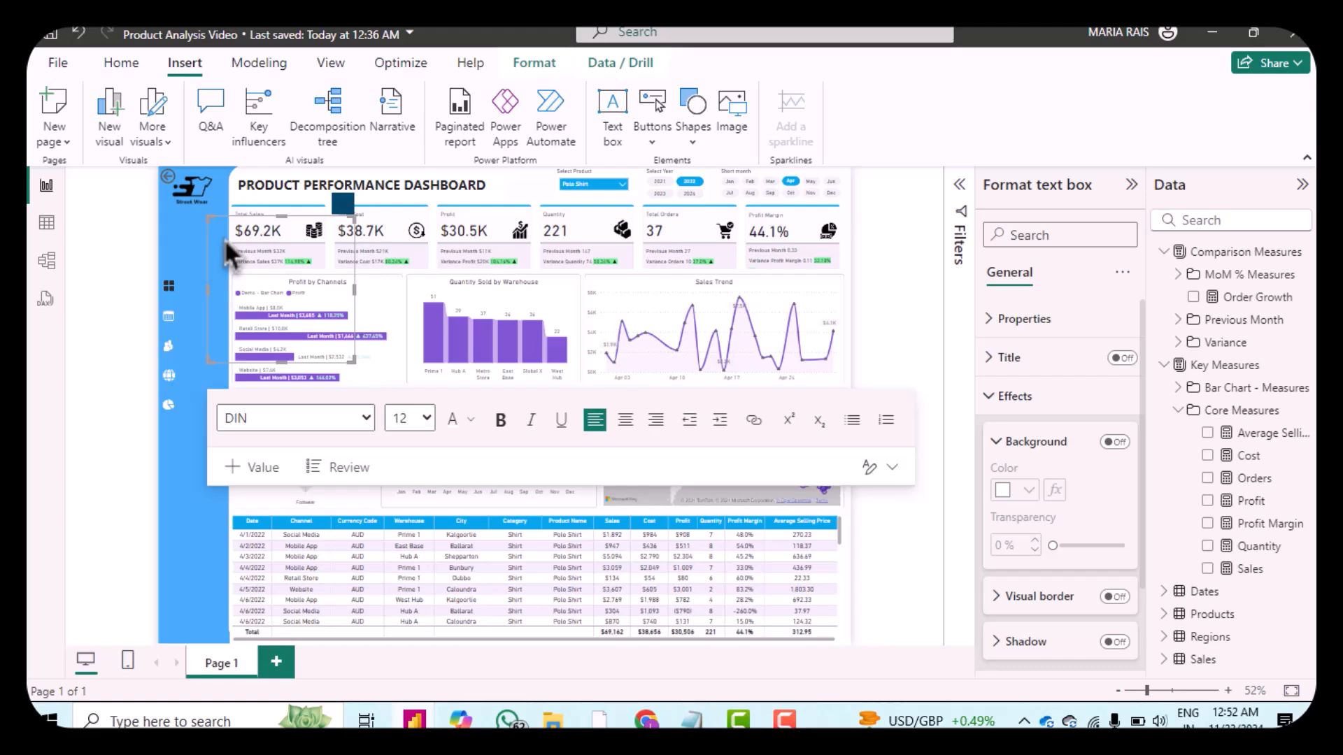
{"action": "key", "text": "Escape"}
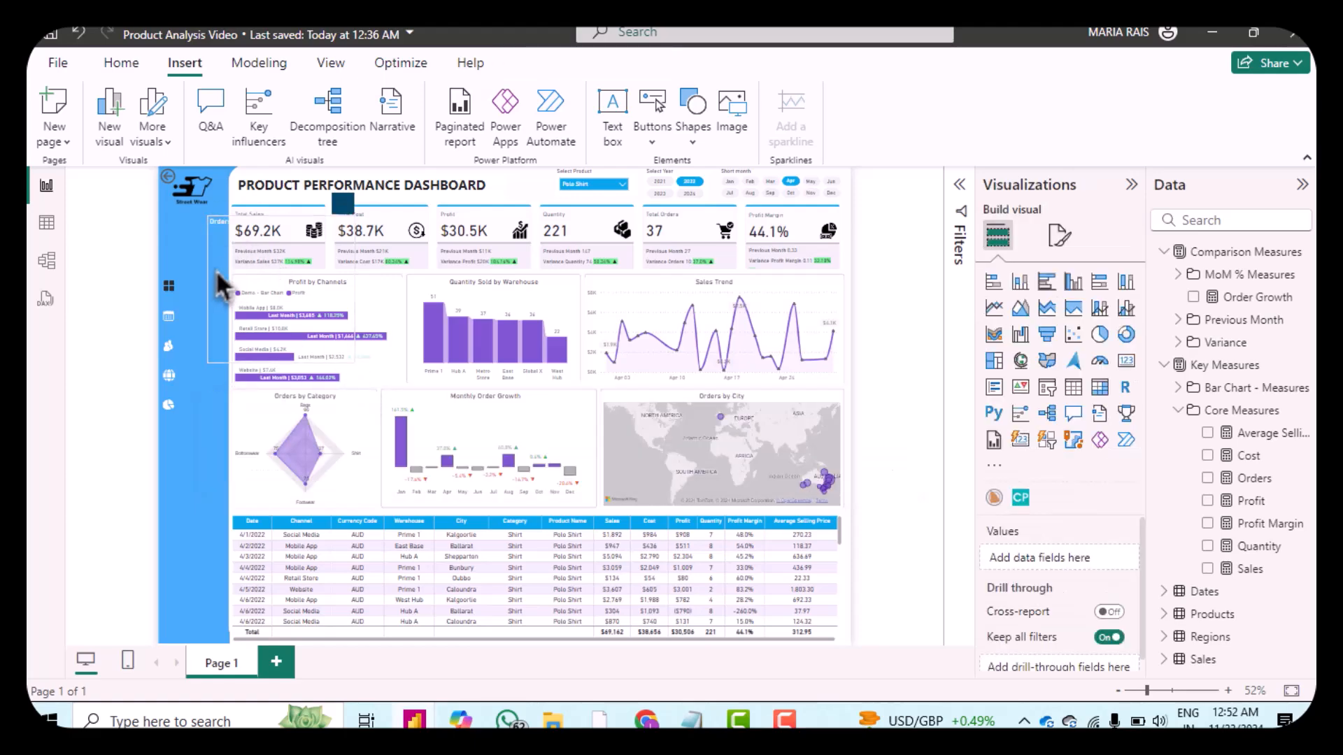
Step: Move the Orders text box into the sidebar beside the calendar icon and resize it to height 33, width 92
{"action": "left_click_drag", "start_coordinate": [342, 203], "coordinate": [315, 307]}
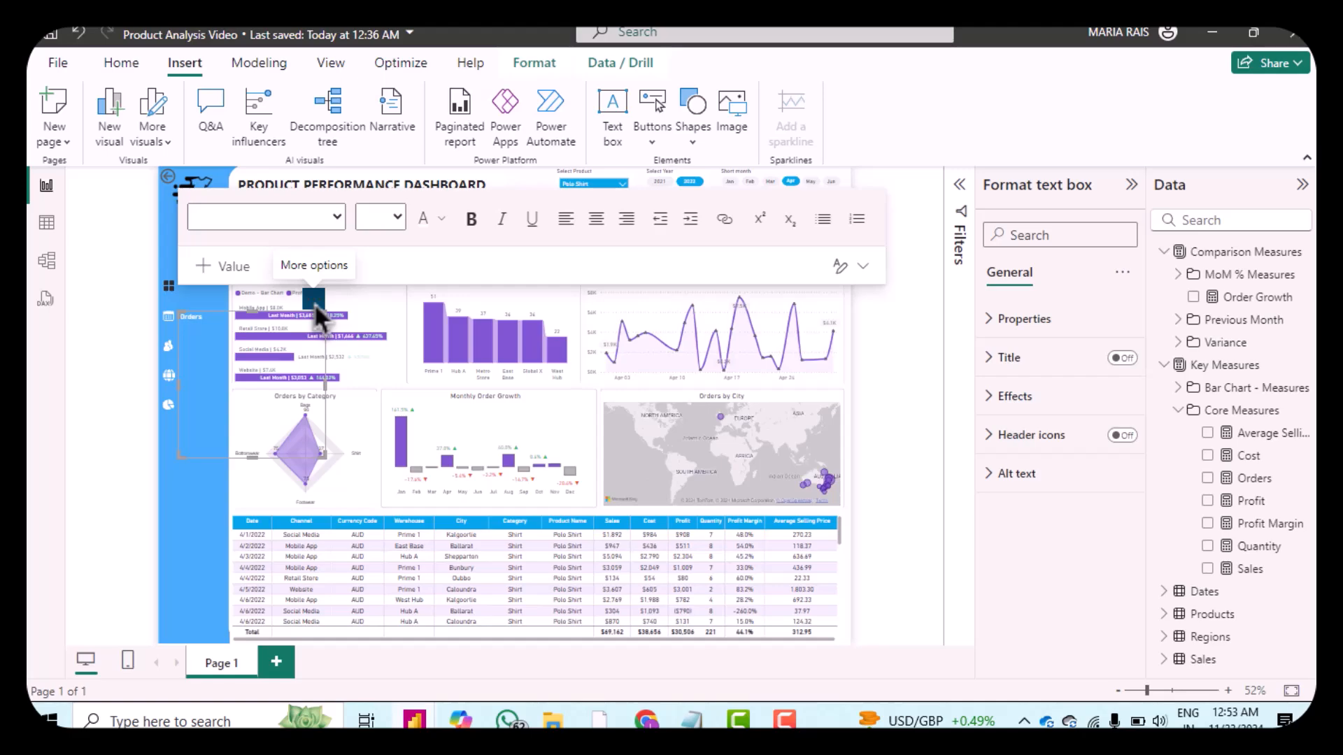
{"action": "left_click", "coordinate": [1007, 332]}
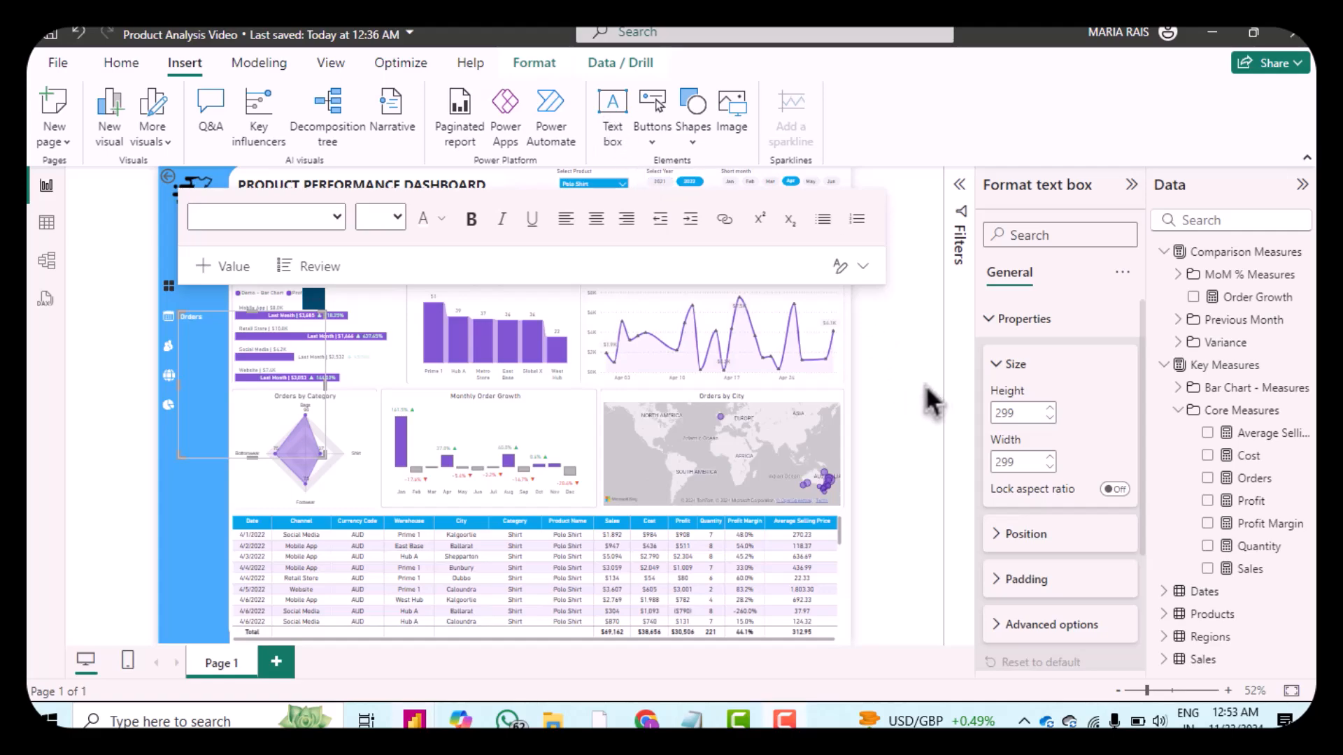
{"action": "double_click", "coordinate": [1021, 413]}
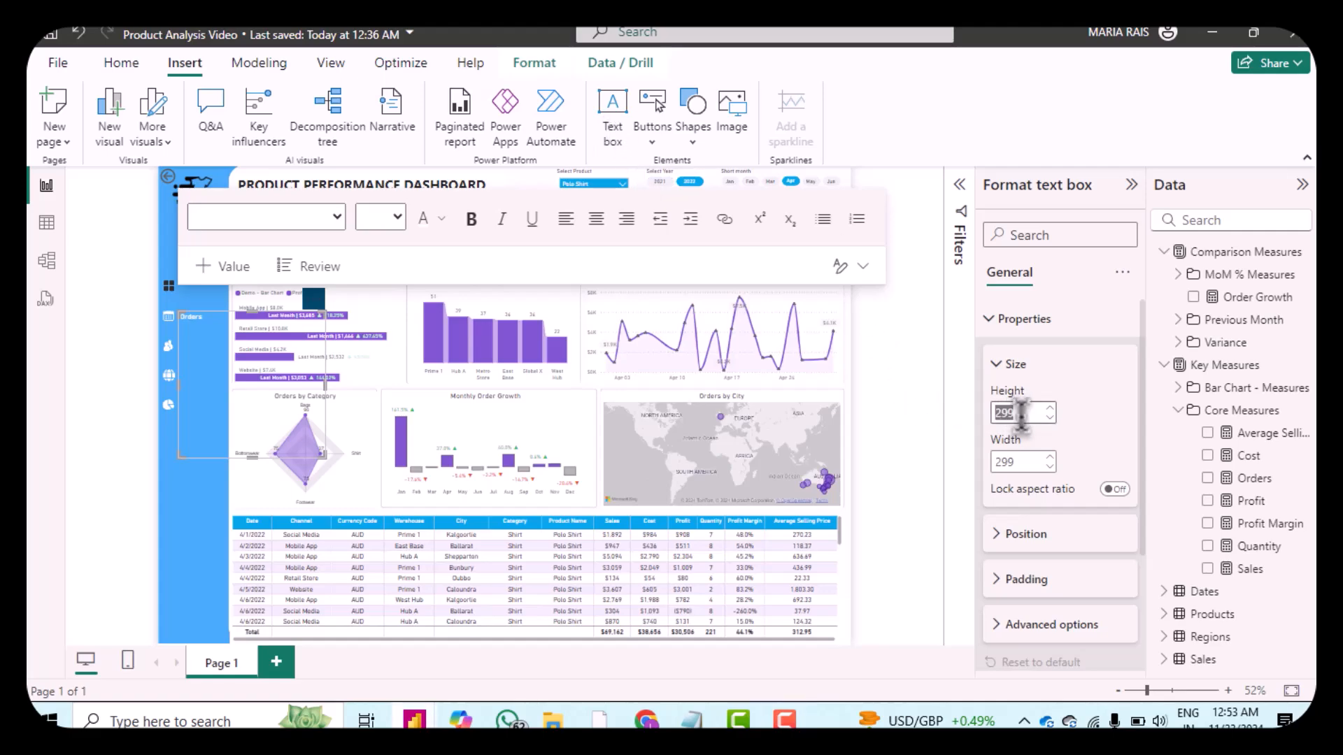
{"action": "type", "text": "33"}
{"action": "double_click", "coordinate": [1031, 462]}
{"action": "type", "text": "100"}
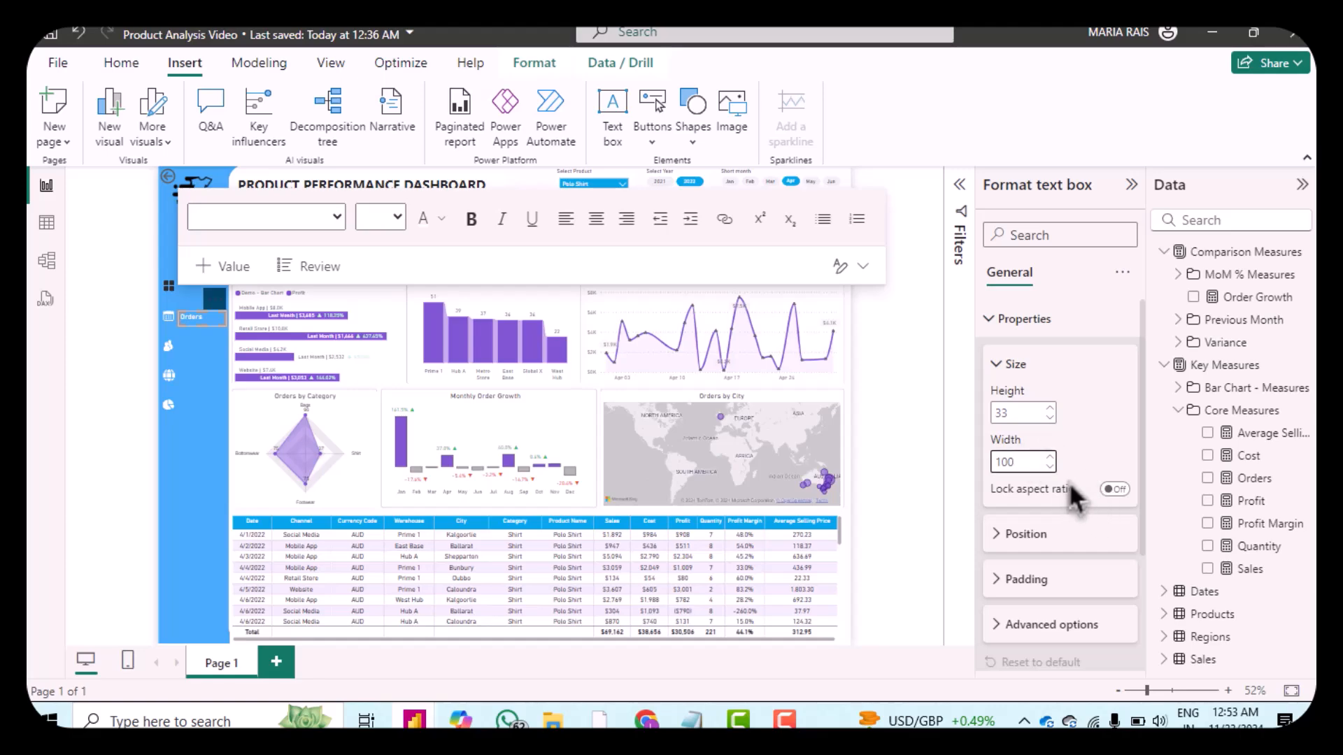
{"action": "key", "text": "BackSpace"}
{"action": "key", "text": "BackSpace"}
{"action": "key", "text": "BackSpace"}
{"action": "type", "text": "97"}
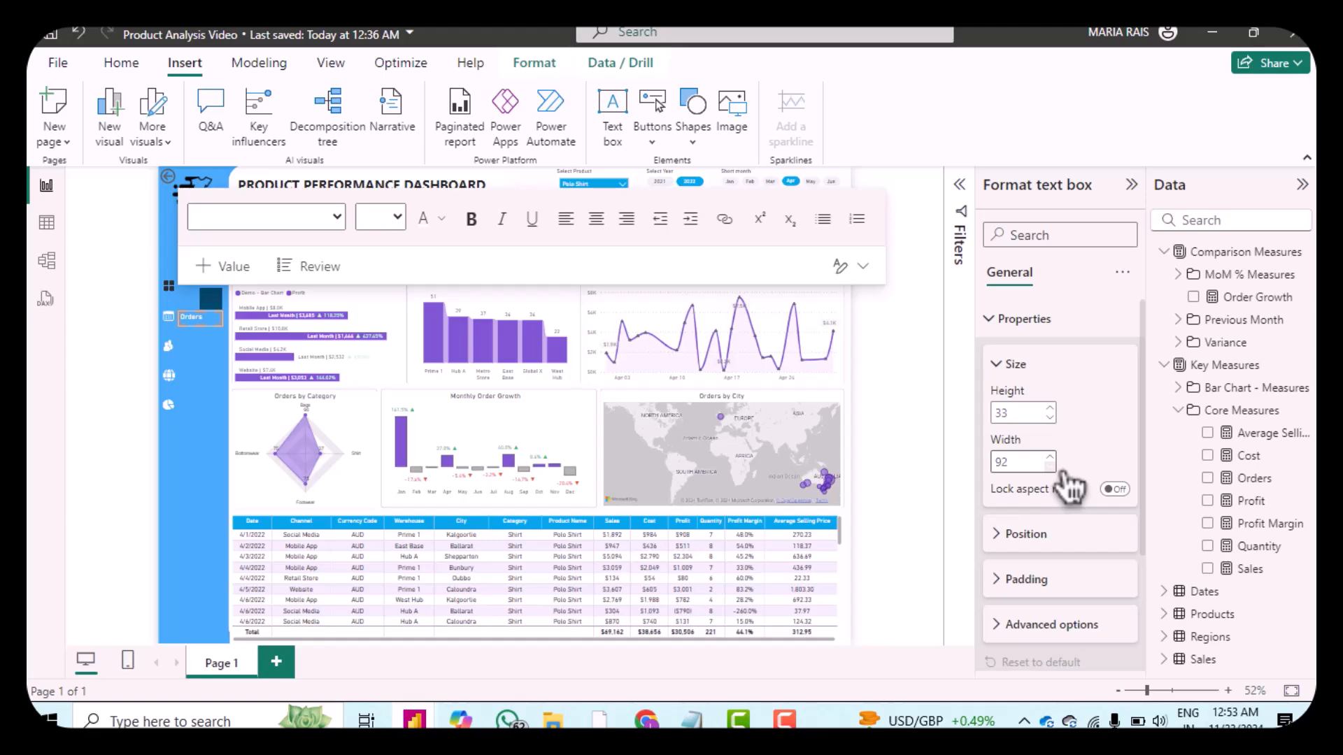
Step: Nudge the Orders text box to horizontal 37 and slightly lower its vertical position to about 289
{"action": "left_click", "coordinate": [1004, 538]}
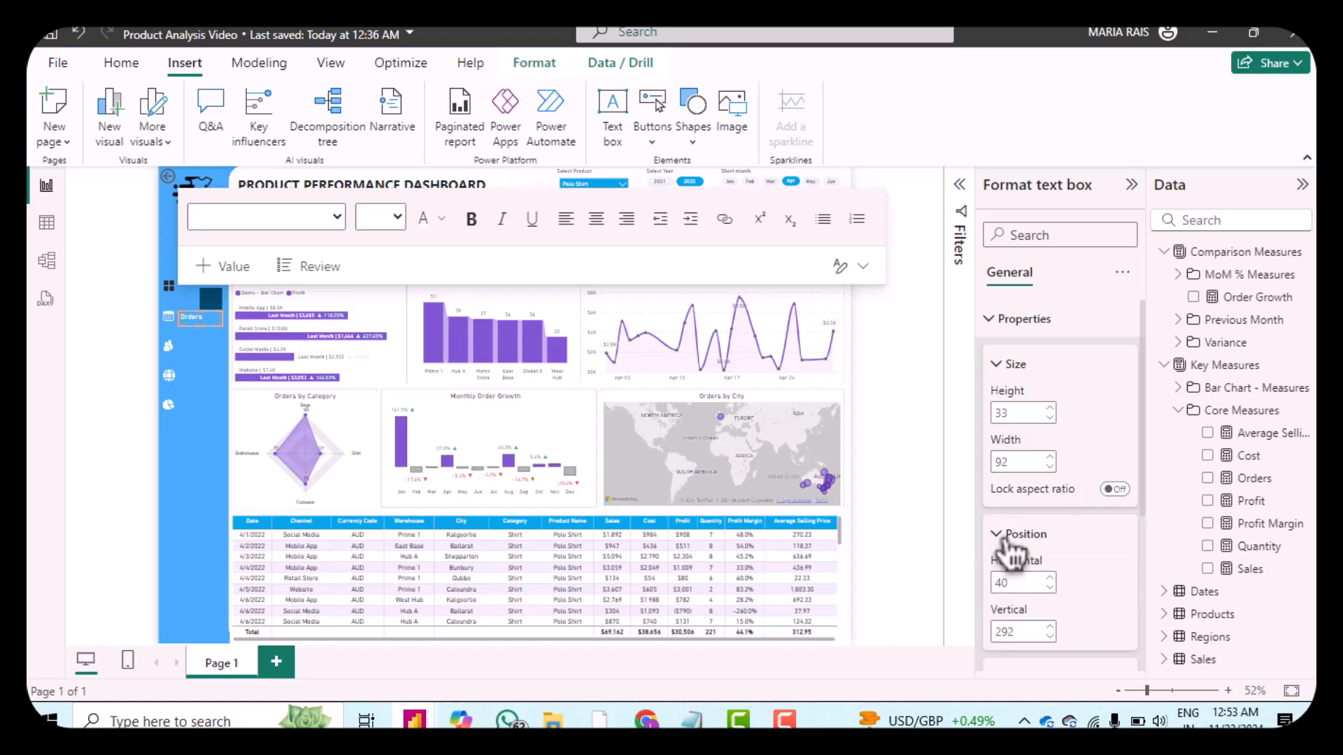
{"action": "double_click", "coordinate": [1051, 589]}
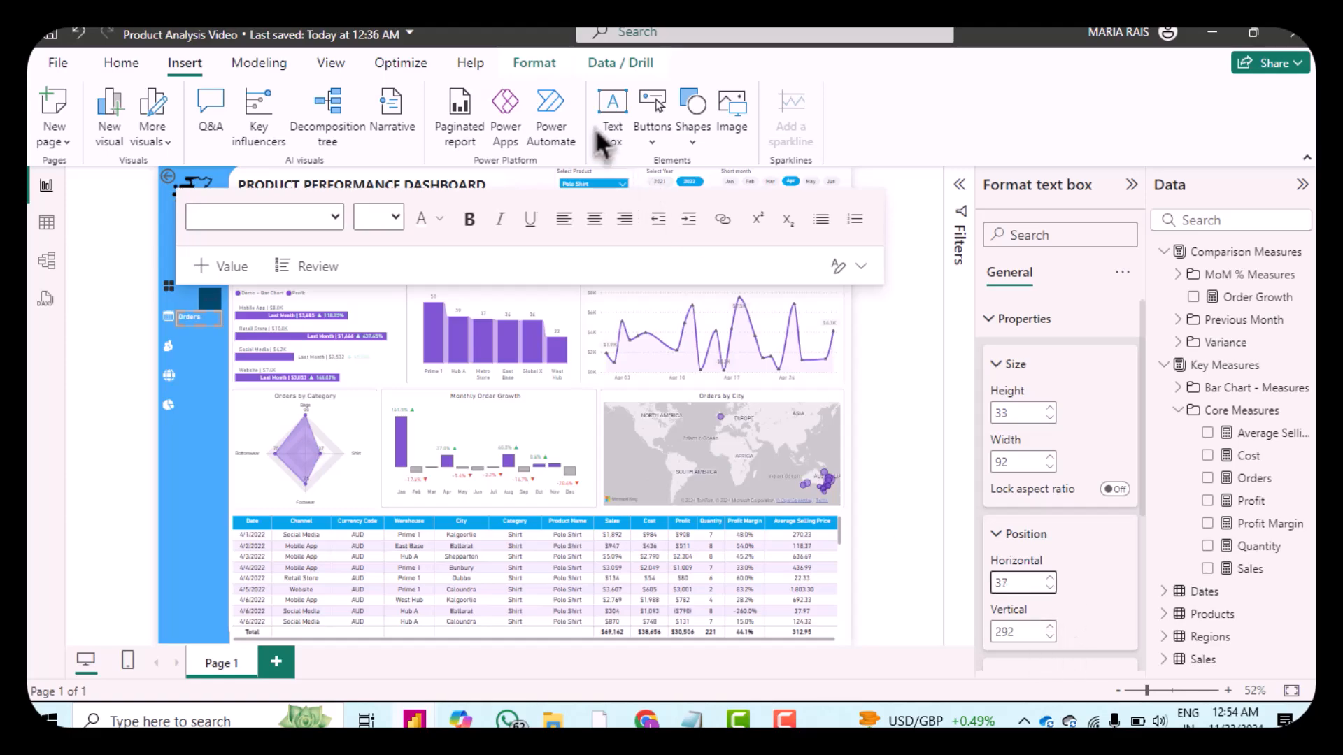
{"action": "left_click", "coordinate": [1050, 637]}
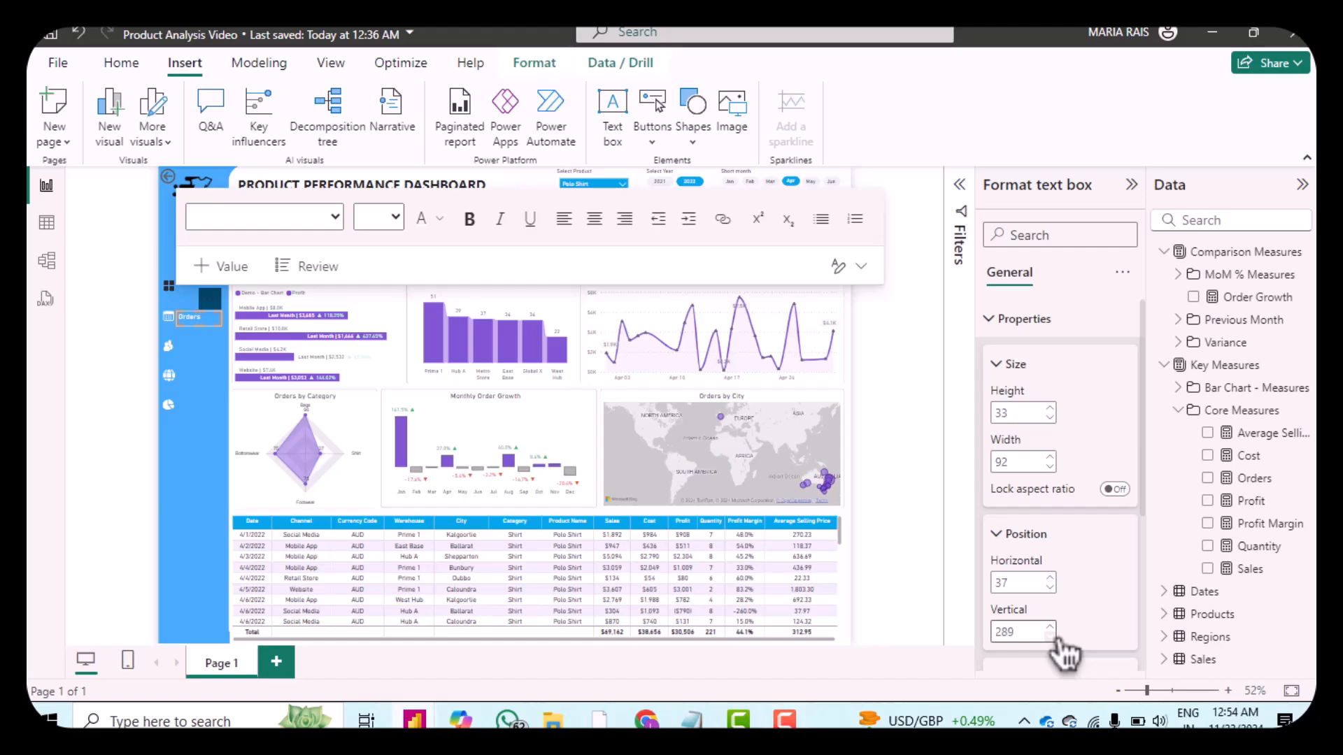
{"action": "left_click", "coordinate": [1050, 637]}
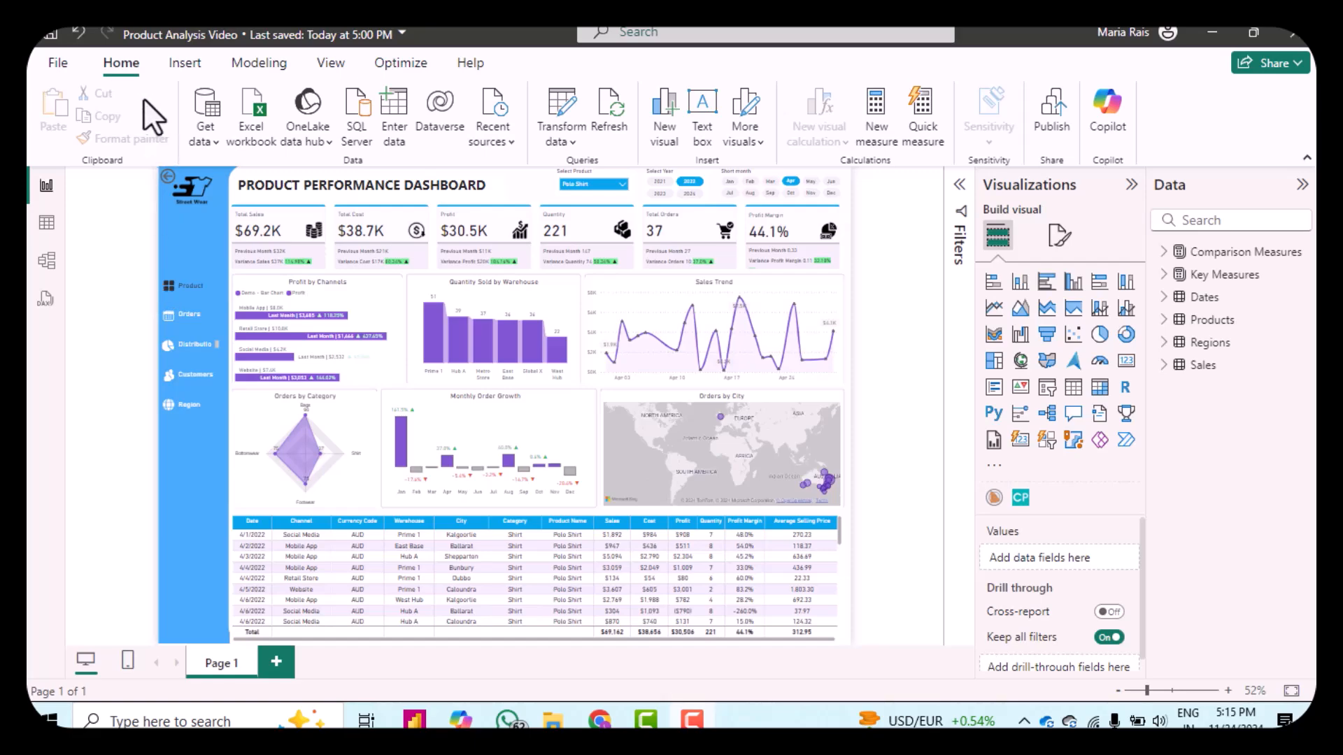
Step: Insert a rounded rectangle shape and set its rounded corners to 26%
{"action": "left_click", "coordinate": [182, 73]}
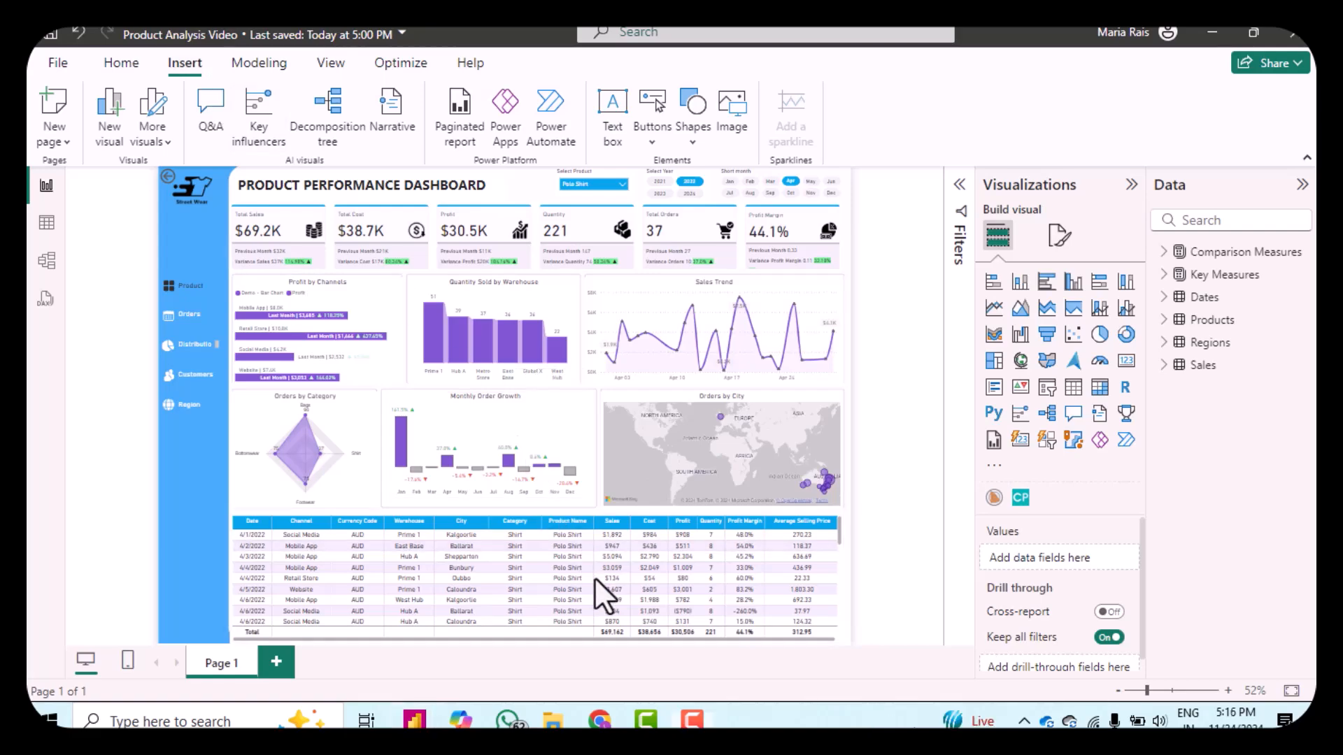
{"action": "left_click", "coordinate": [690, 142]}
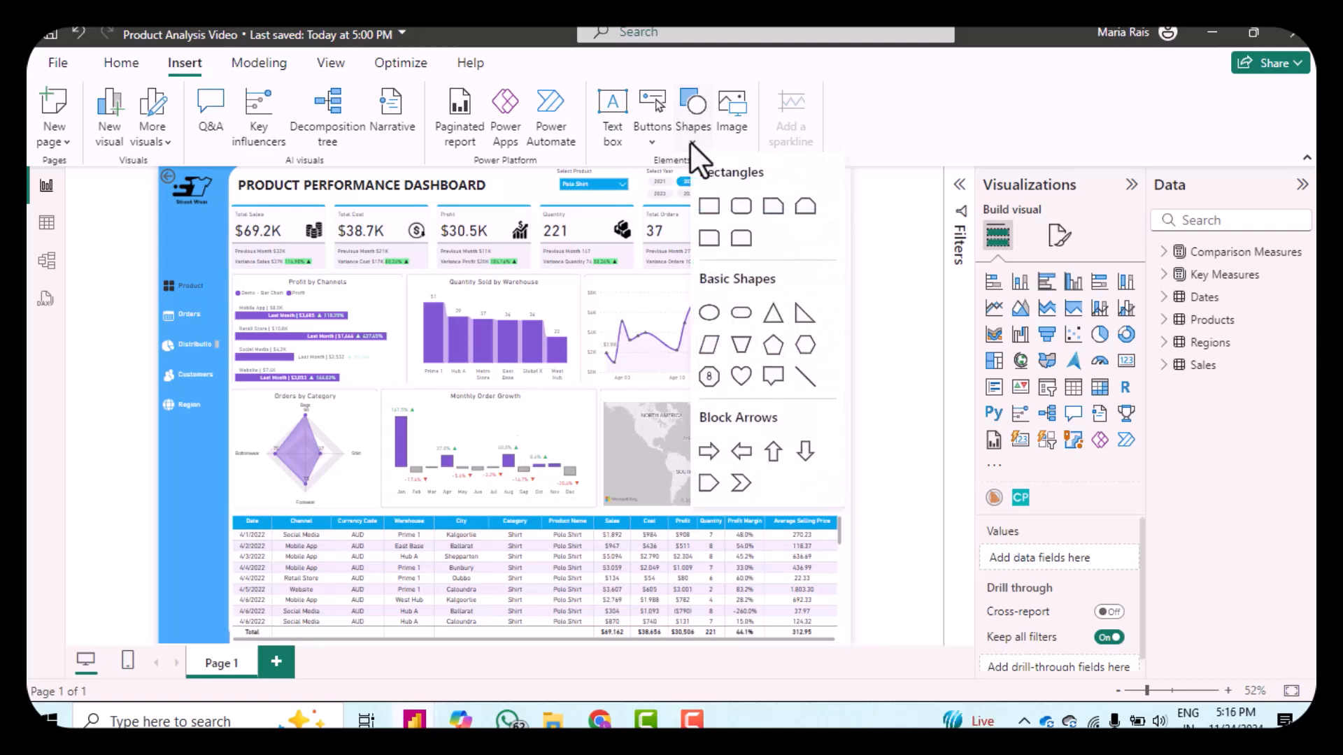
{"action": "left_click", "coordinate": [743, 206]}
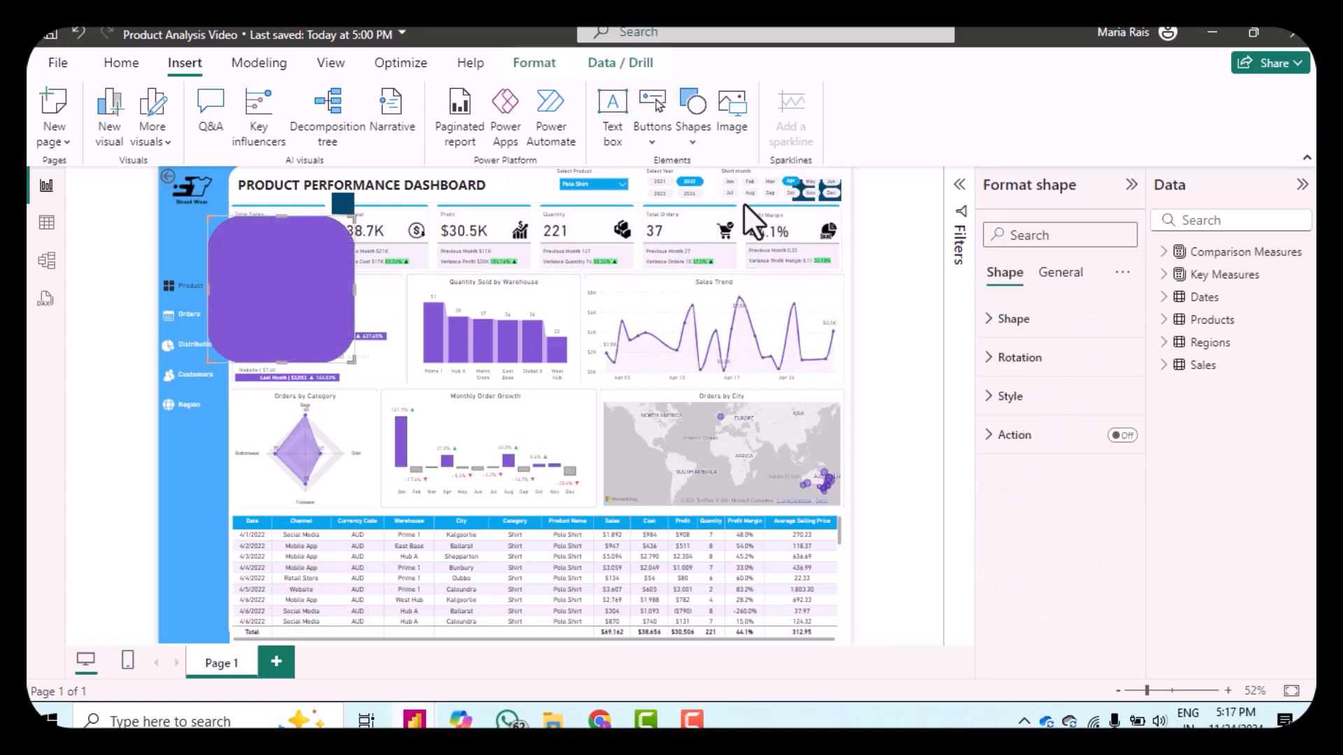
{"action": "left_click", "coordinate": [1000, 350]}
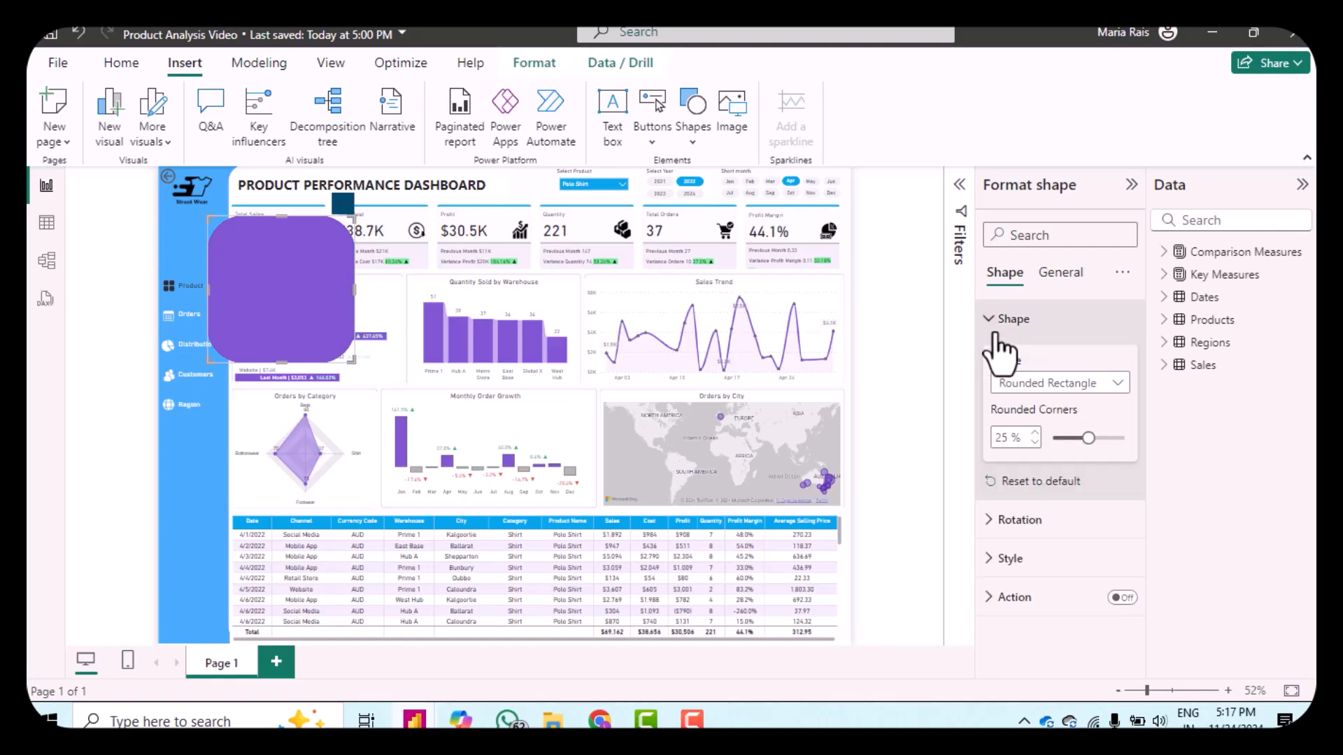
{"action": "left_click", "coordinate": [1033, 434]}
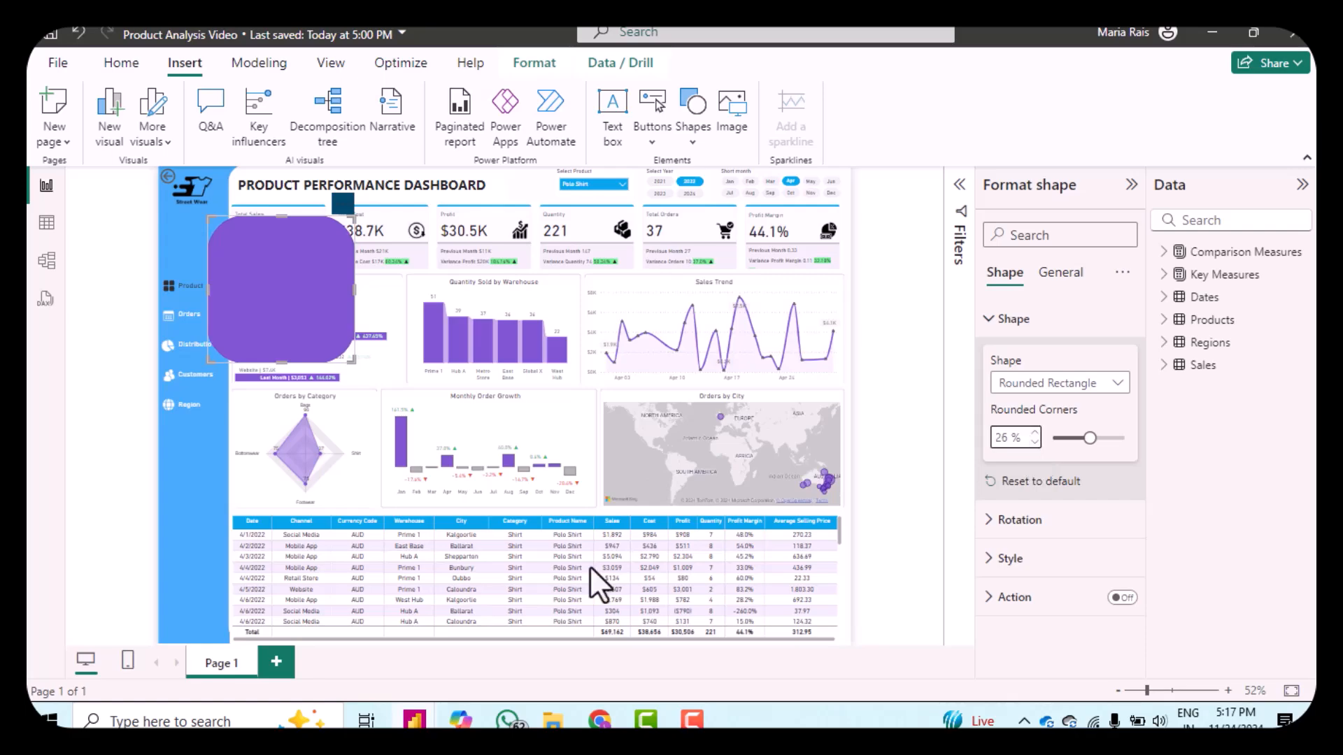
Step: Set the rounded rectangle's fill colour to white and switch off its border
{"action": "left_click", "coordinate": [992, 558]}
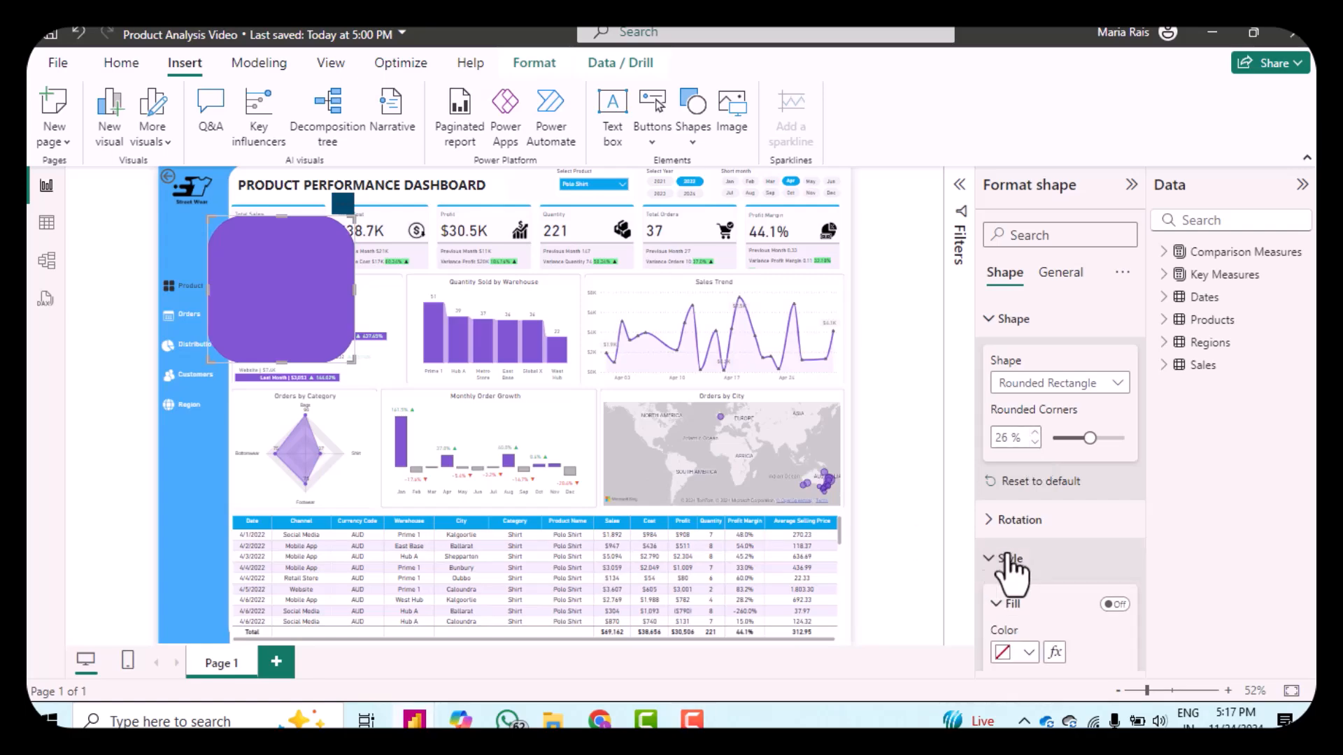
{"action": "scroll", "coordinate": [1064, 560], "scroll_direction": "down", "scroll_amount": 3}
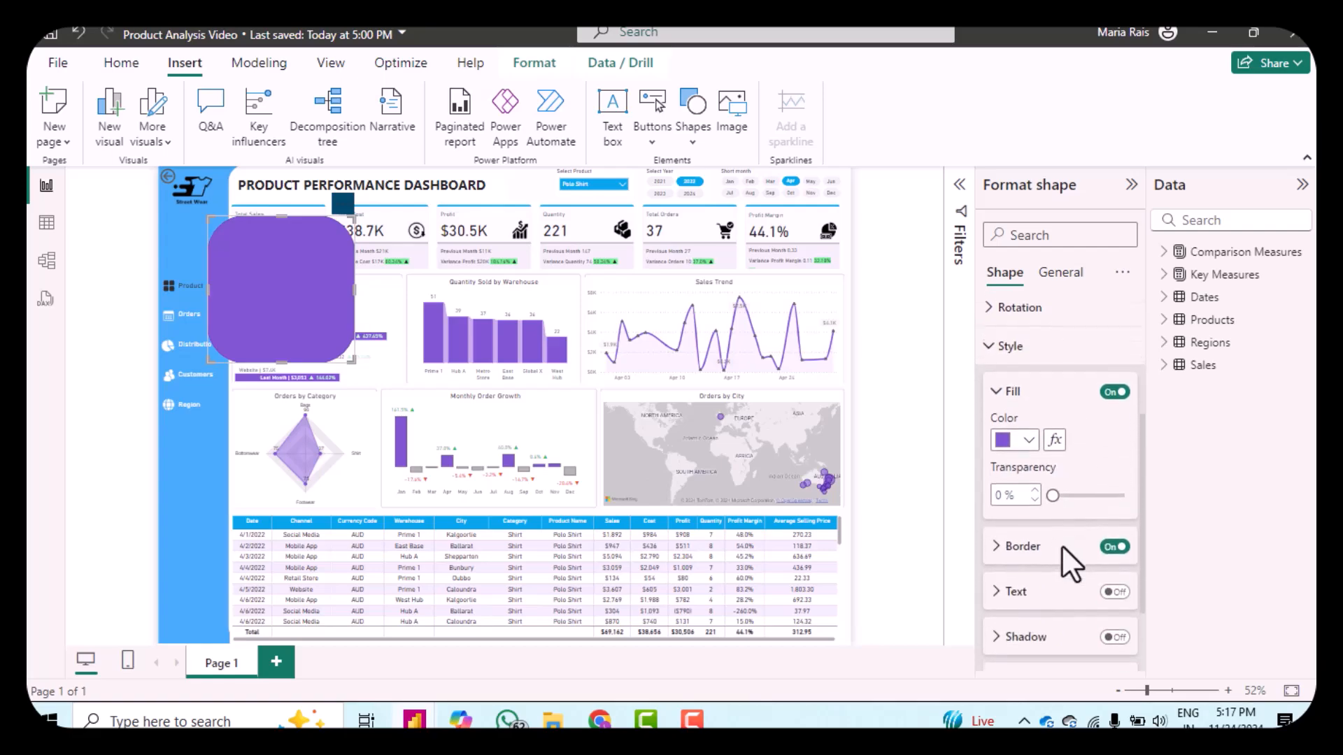
{"action": "left_click", "coordinate": [1006, 434]}
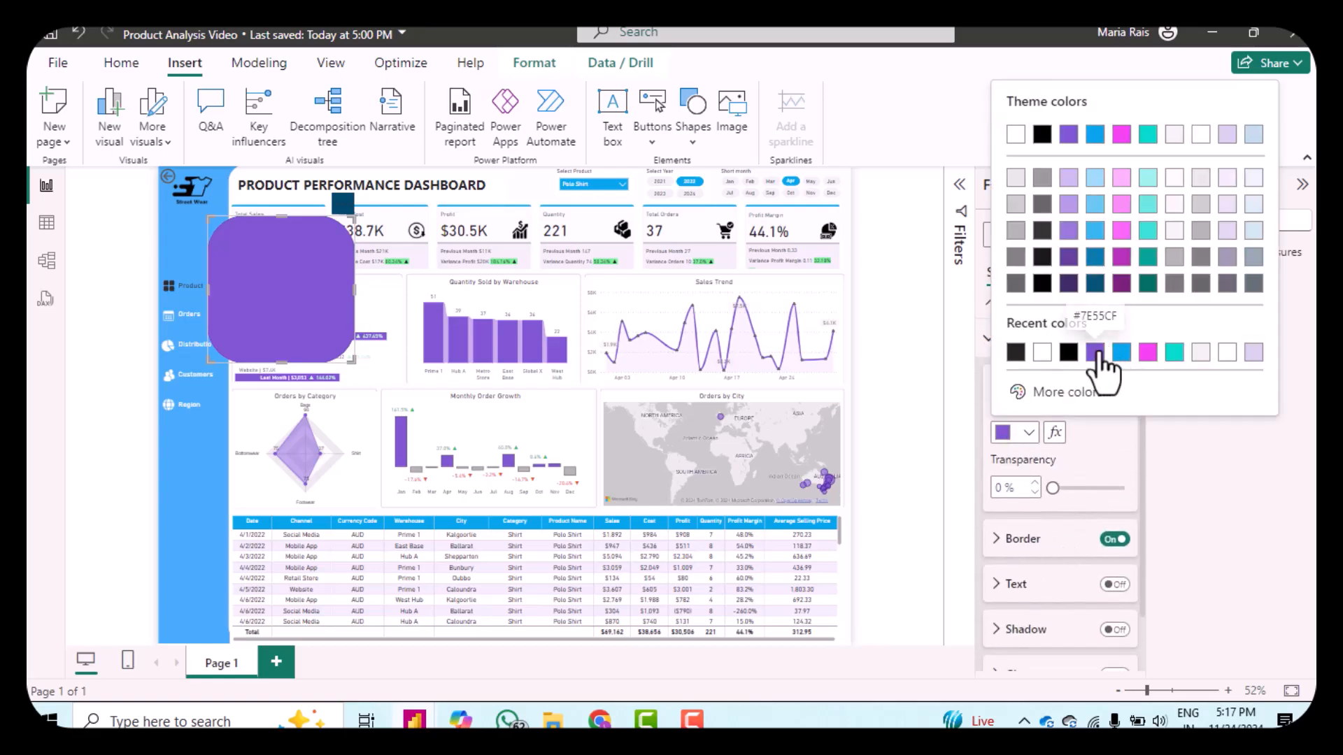
{"action": "left_click", "coordinate": [1042, 353]}
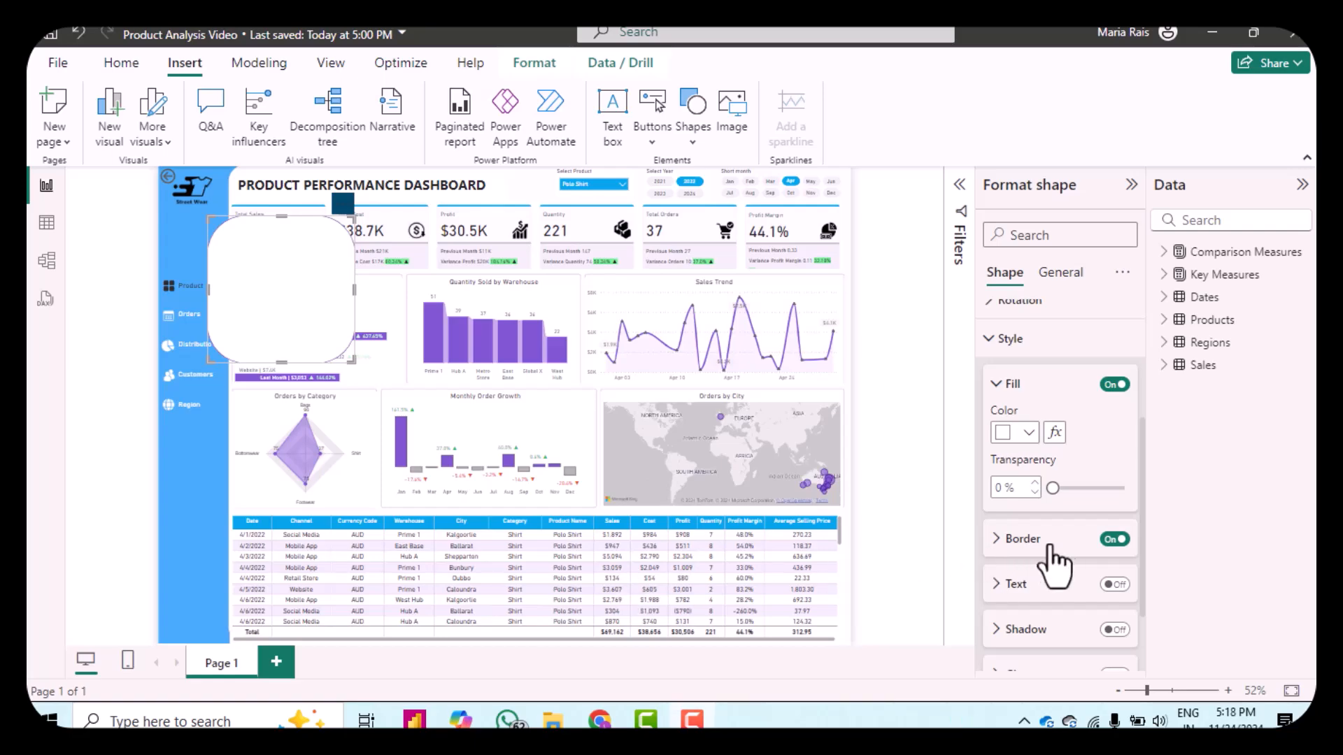
{"action": "left_click", "coordinate": [1113, 539]}
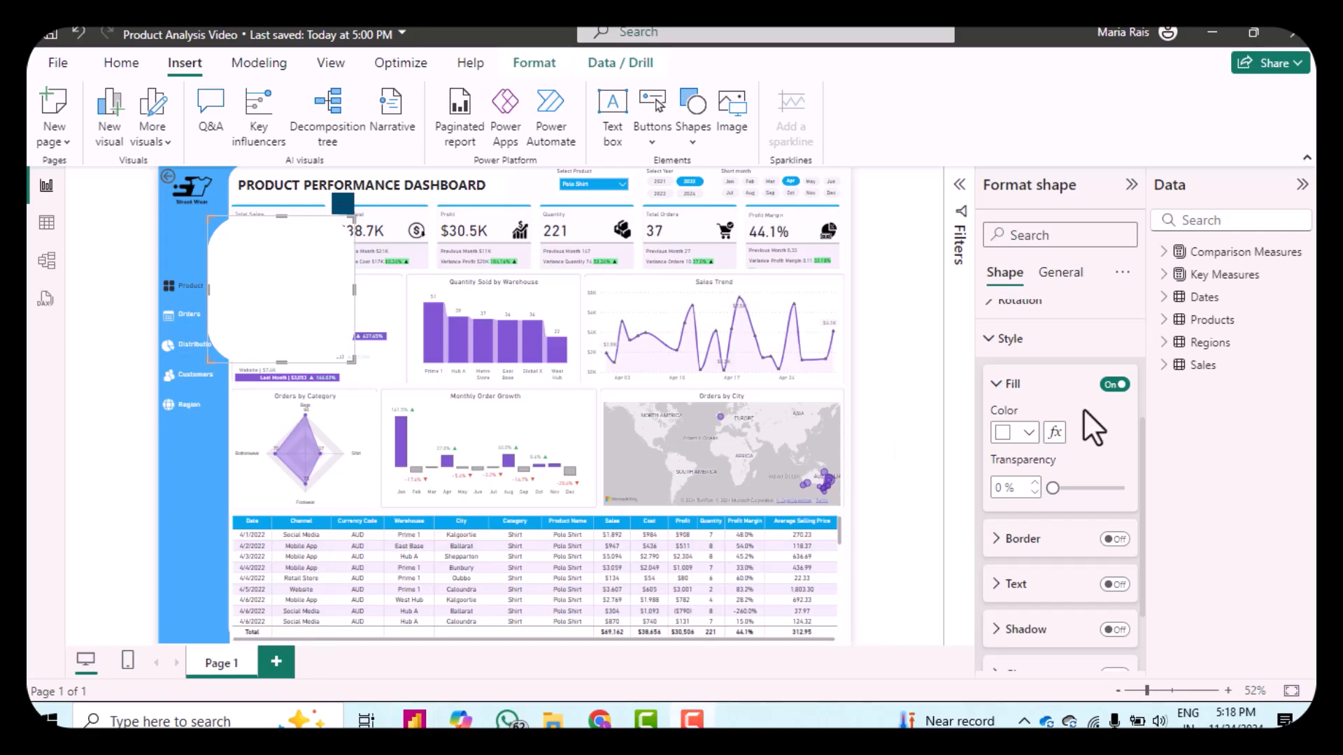
Step: Resize the rounded rectangle to height 42 and width 138
{"action": "left_click", "coordinate": [1061, 273]}
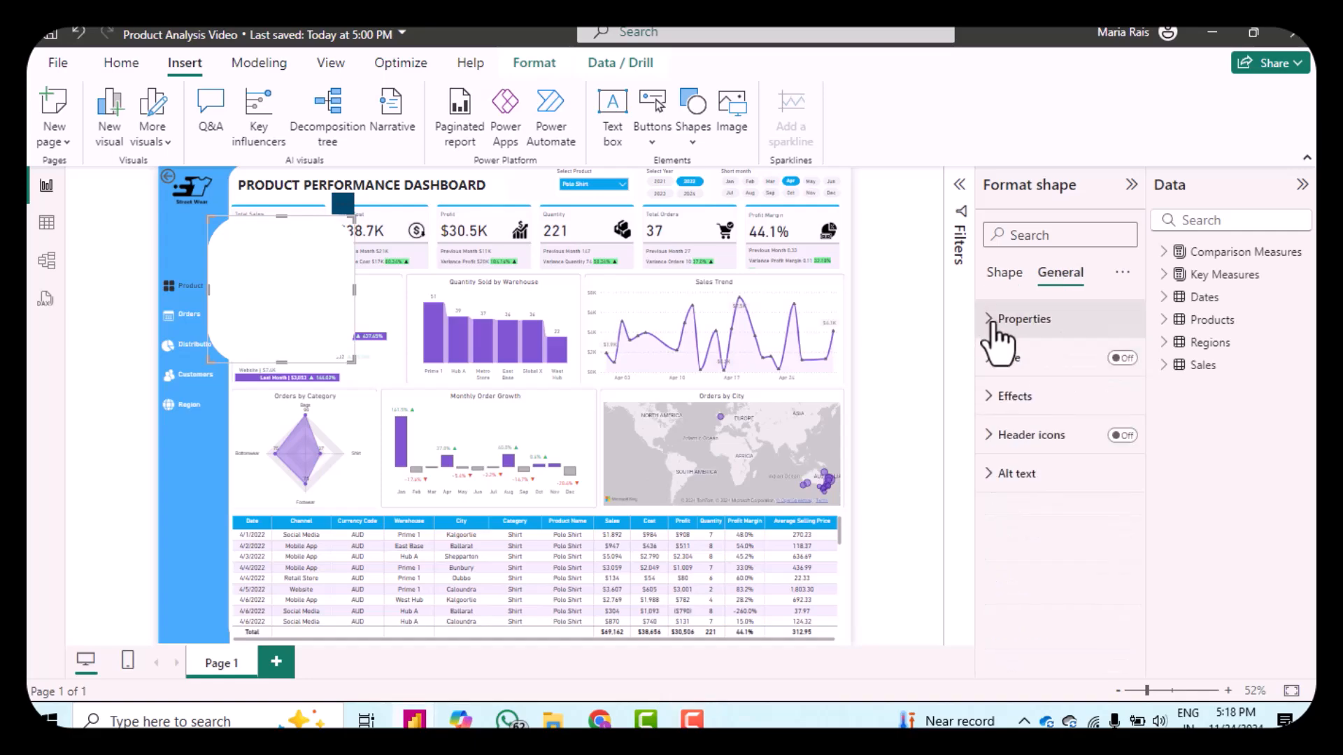
{"action": "left_click", "coordinate": [996, 328]}
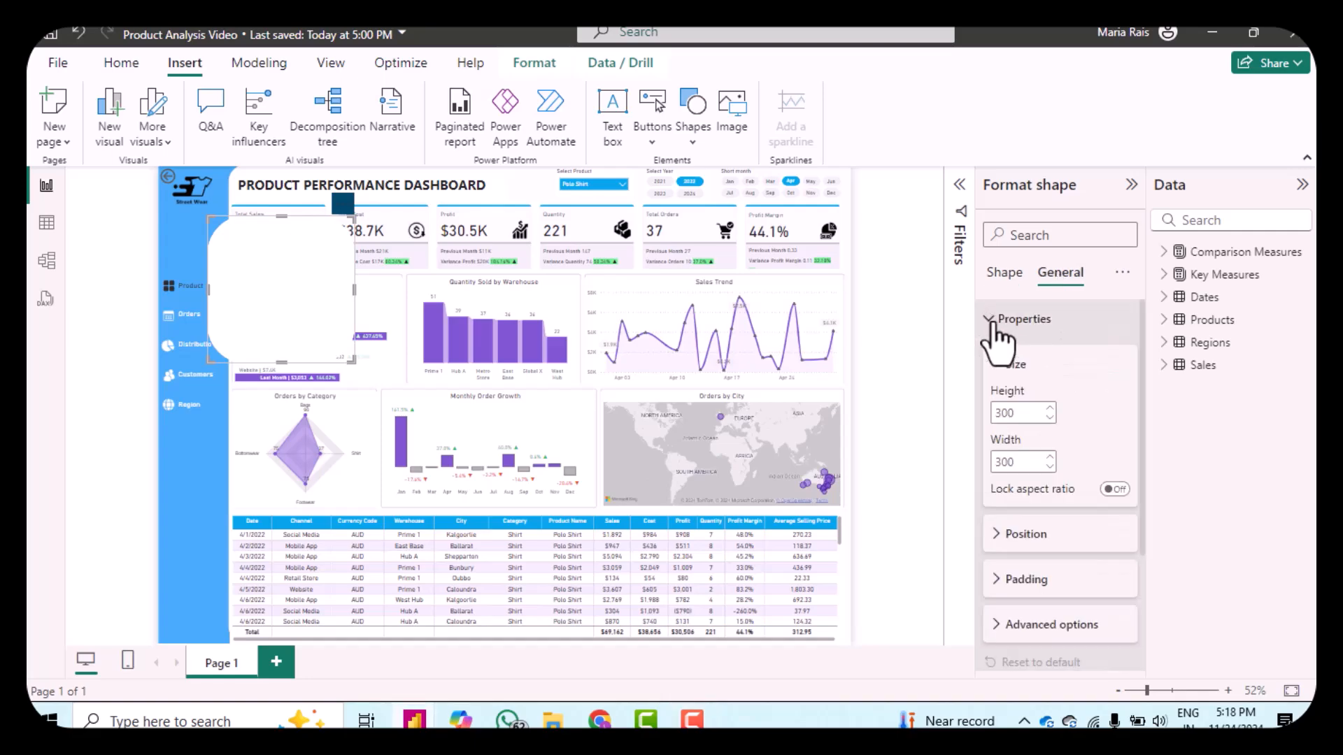
{"action": "double_click", "coordinate": [1029, 413]}
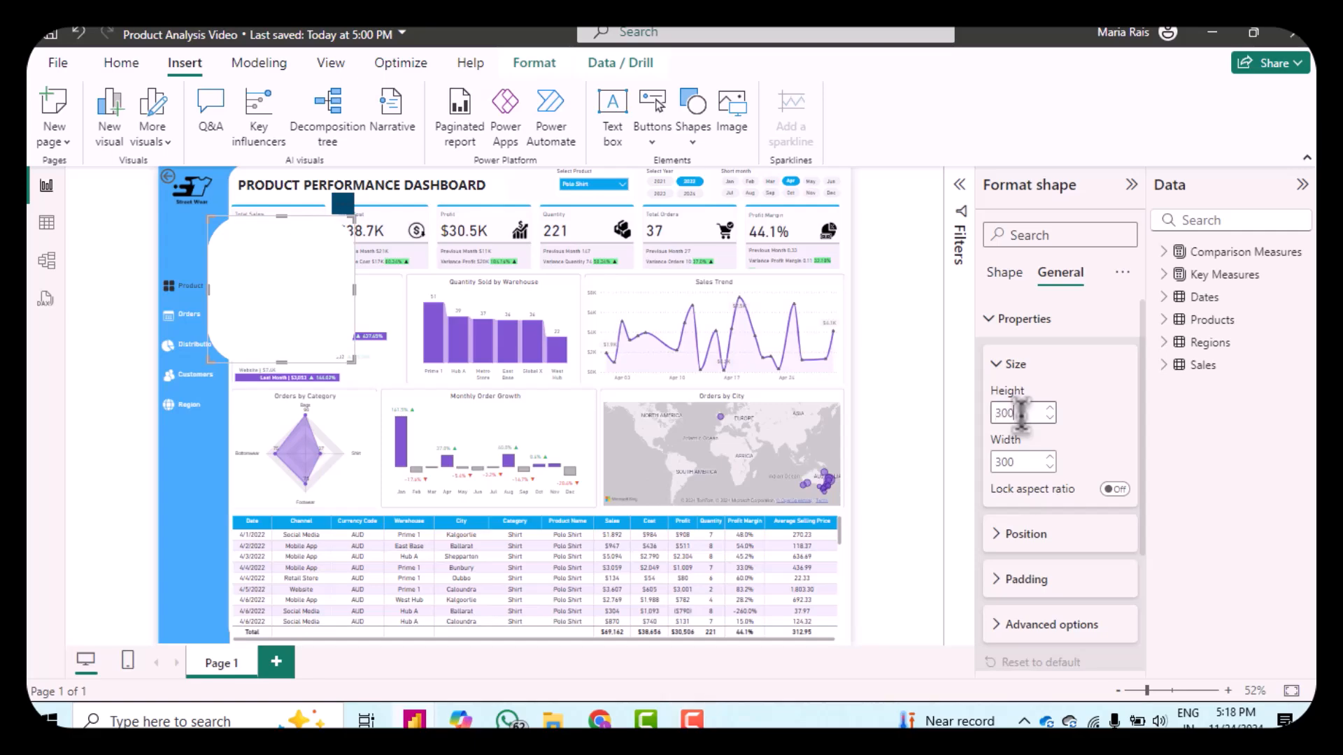
{"action": "type", "text": "42"}
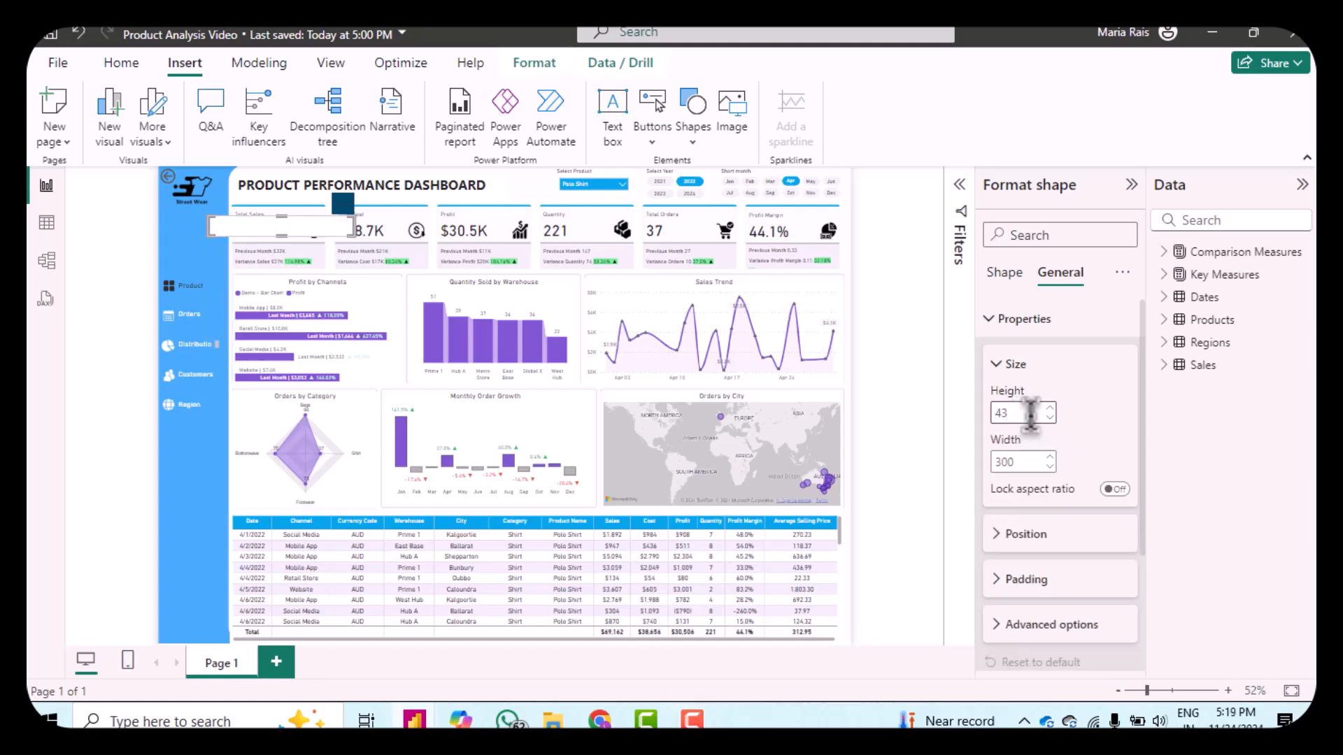
{"action": "left_click", "coordinate": [1021, 462]}
{"action": "type", "text": "138"}
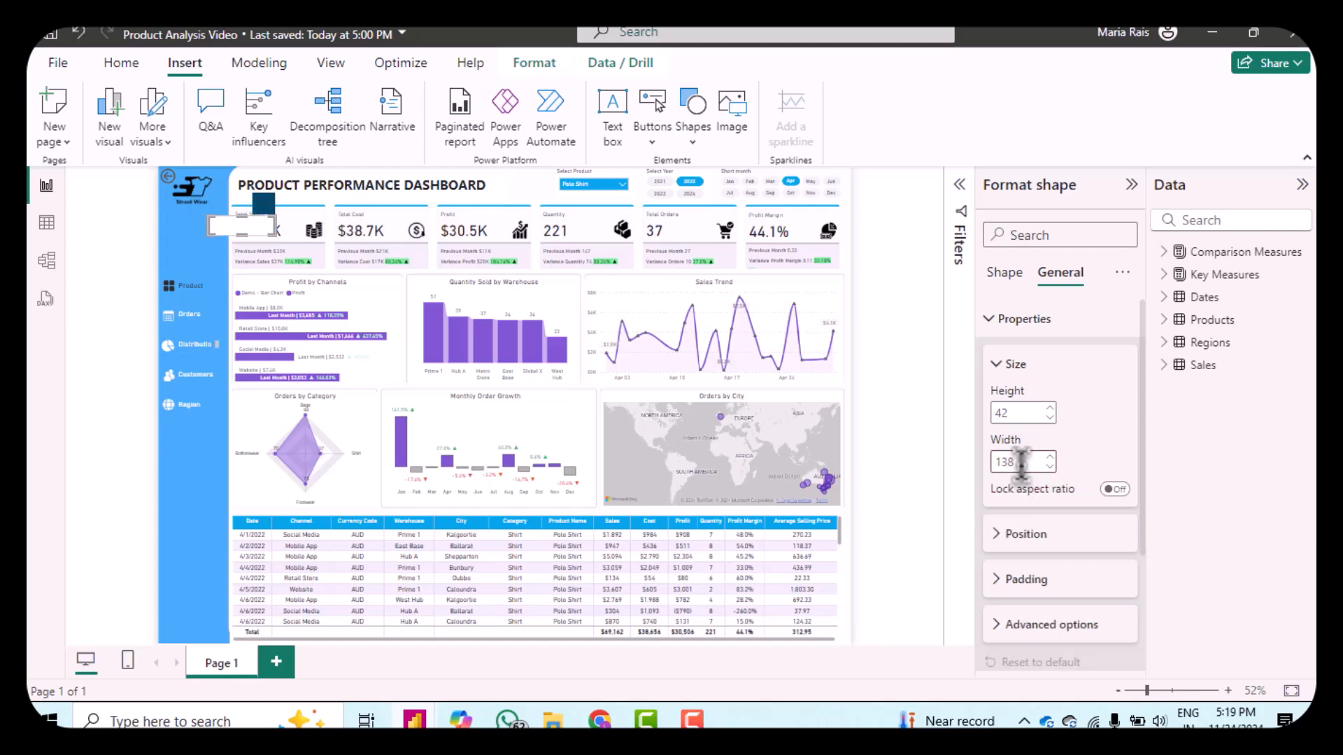
Step: Position the rounded rectangle at horizontal 1 and vertical 221 in the sidebar
{"action": "left_click", "coordinate": [1002, 544]}
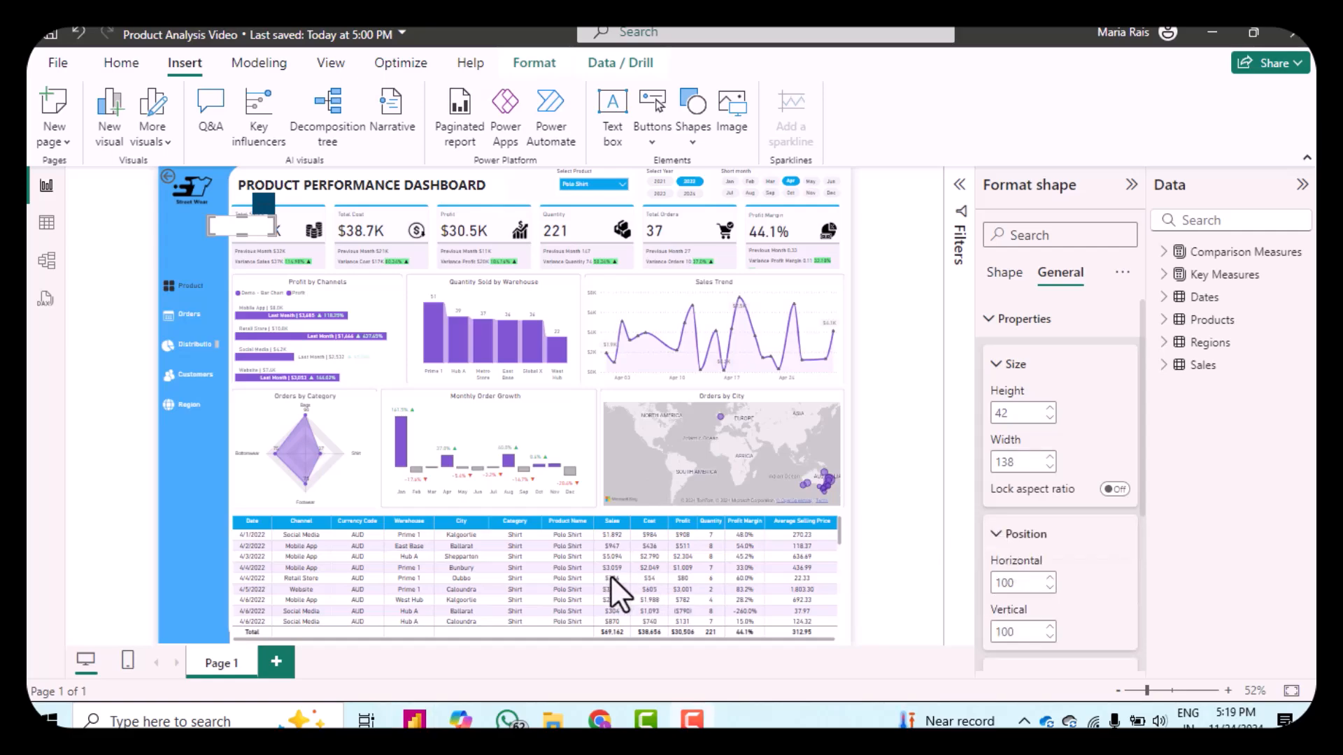
{"action": "left_click", "coordinate": [1018, 582]}
{"action": "type", "text": "1"}
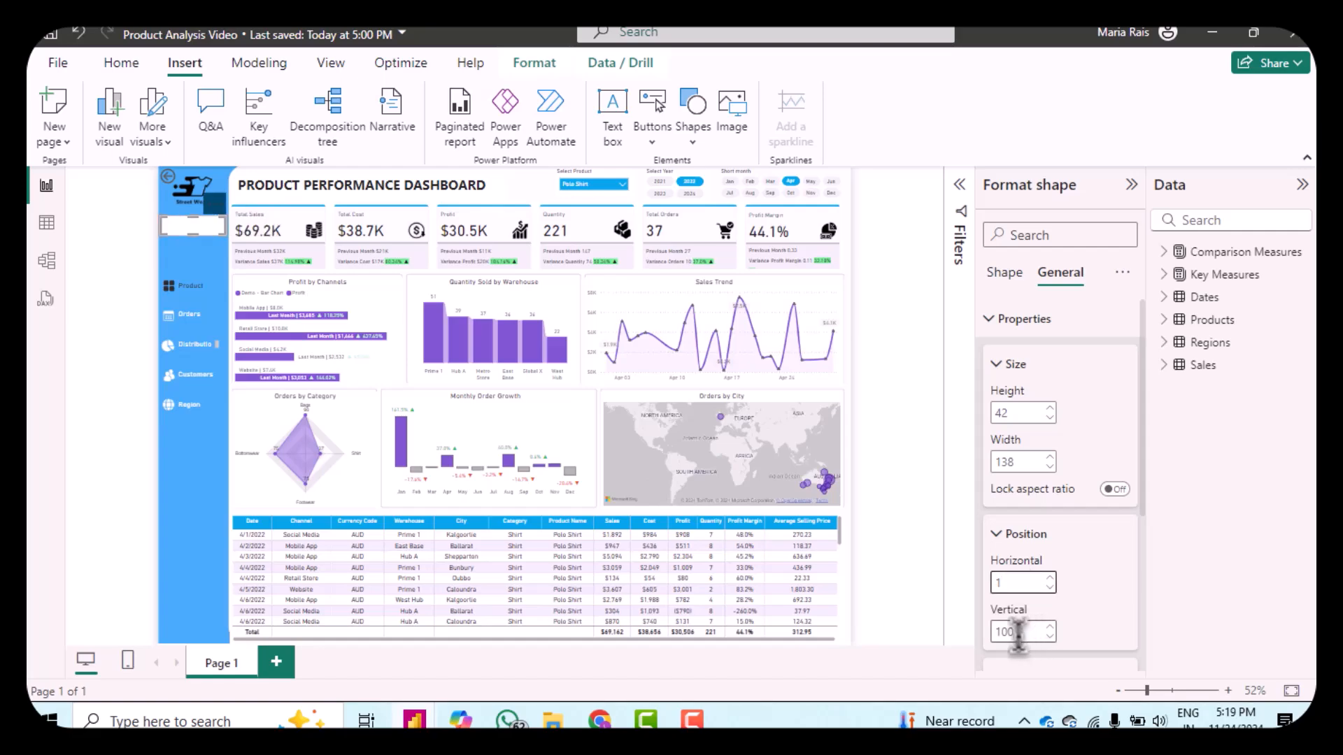
{"action": "left_click", "coordinate": [1017, 631]}
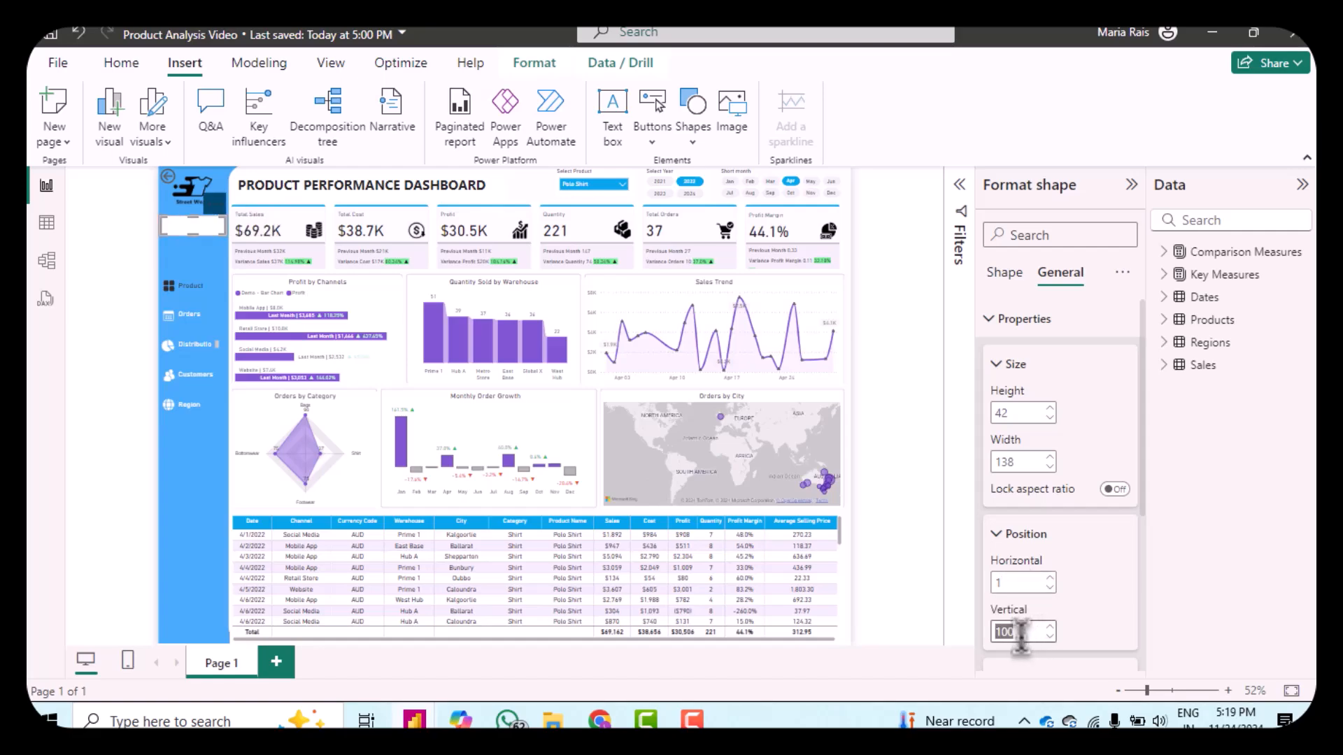
{"action": "type", "text": "199"}
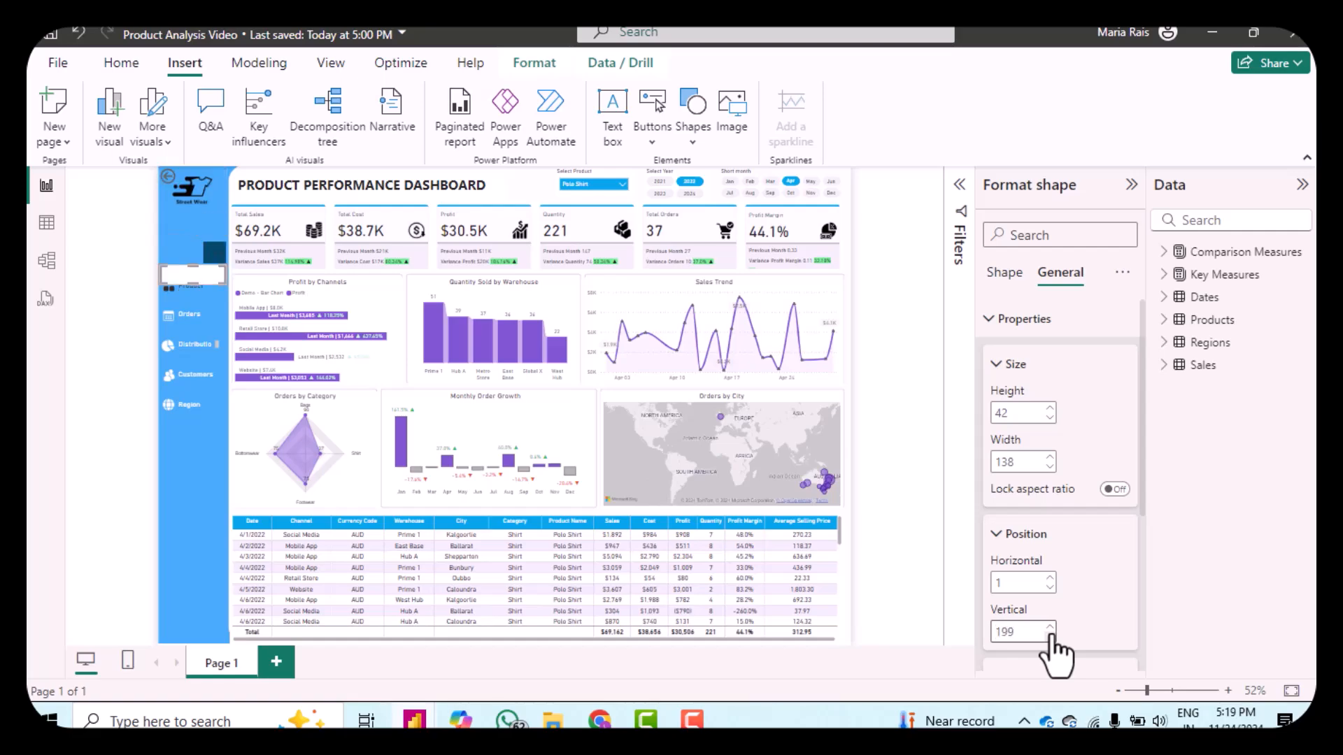
{"action": "left_click", "coordinate": [1049, 627]}
{"action": "left_click", "coordinate": [1050, 627]}
{"action": "left_click", "coordinate": [1050, 627]}
{"action": "left_click", "coordinate": [1049, 626]}
{"action": "left_click", "coordinate": [1049, 626]}
{"action": "left_click", "coordinate": [1049, 626]}
{"action": "left_click", "coordinate": [1049, 626]}
{"action": "left_click", "coordinate": [1050, 626]}
{"action": "left_click", "coordinate": [1050, 627]}
{"action": "left_click", "coordinate": [1050, 627]}
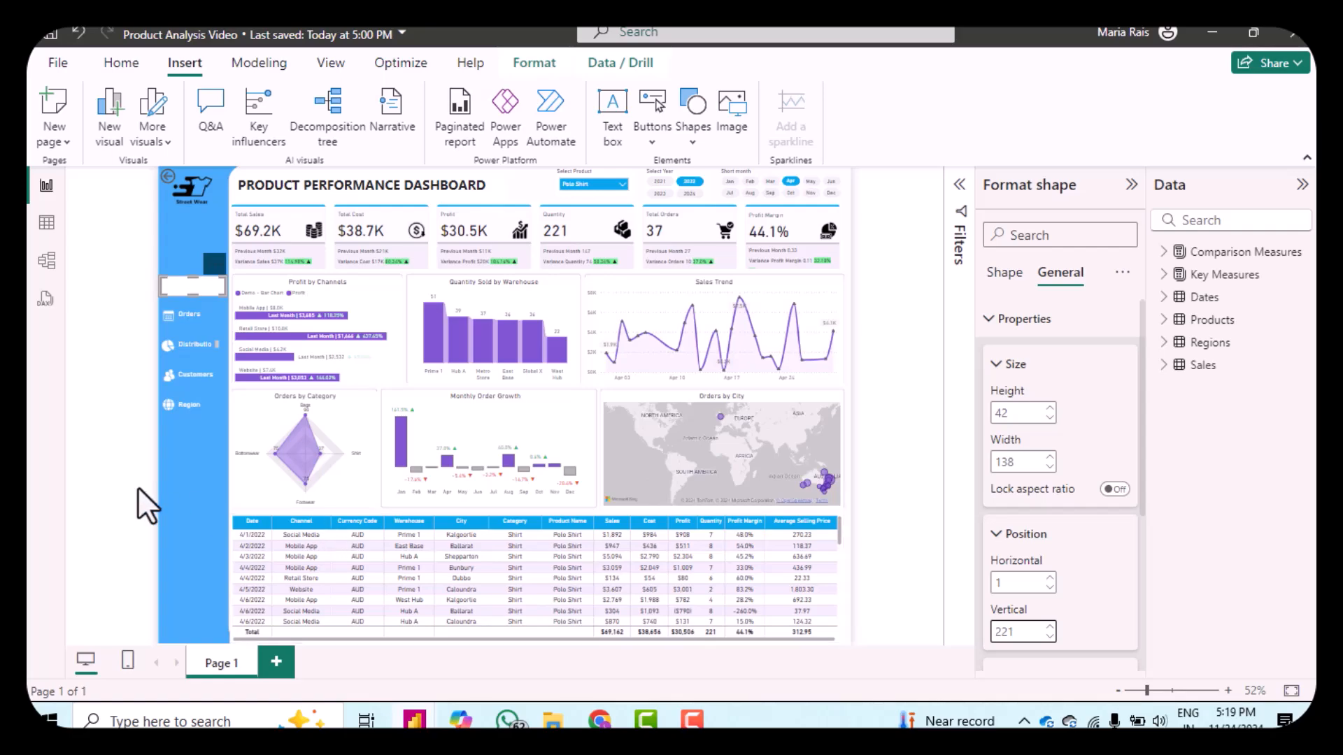
{"action": "left_click", "coordinate": [178, 488]}
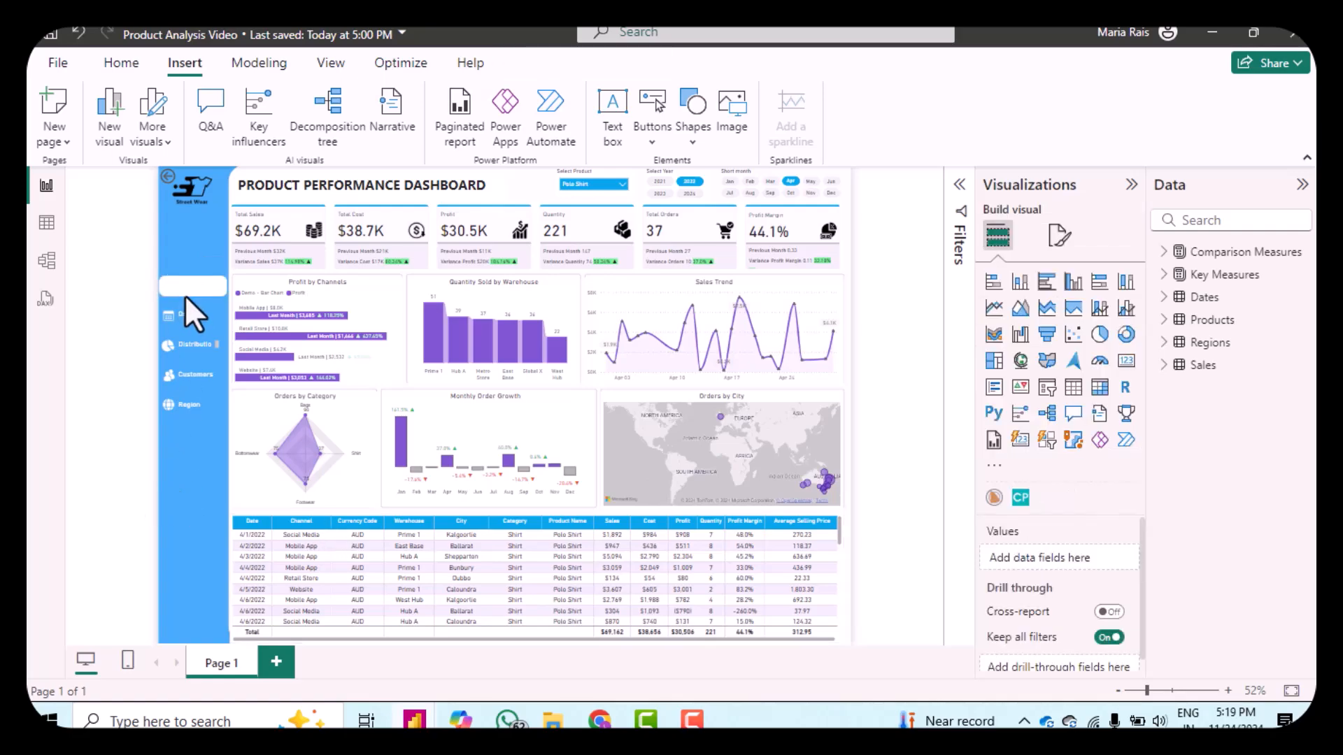
Step: Reposition the Product icon and its label just above the white rounded rectangle in the sidebar
{"action": "left_click", "coordinate": [190, 285]}
{"action": "left_click_drag", "start_coordinate": [190, 283], "coordinate": [205, 303]}
{"action": "left_click", "coordinate": [183, 256]}
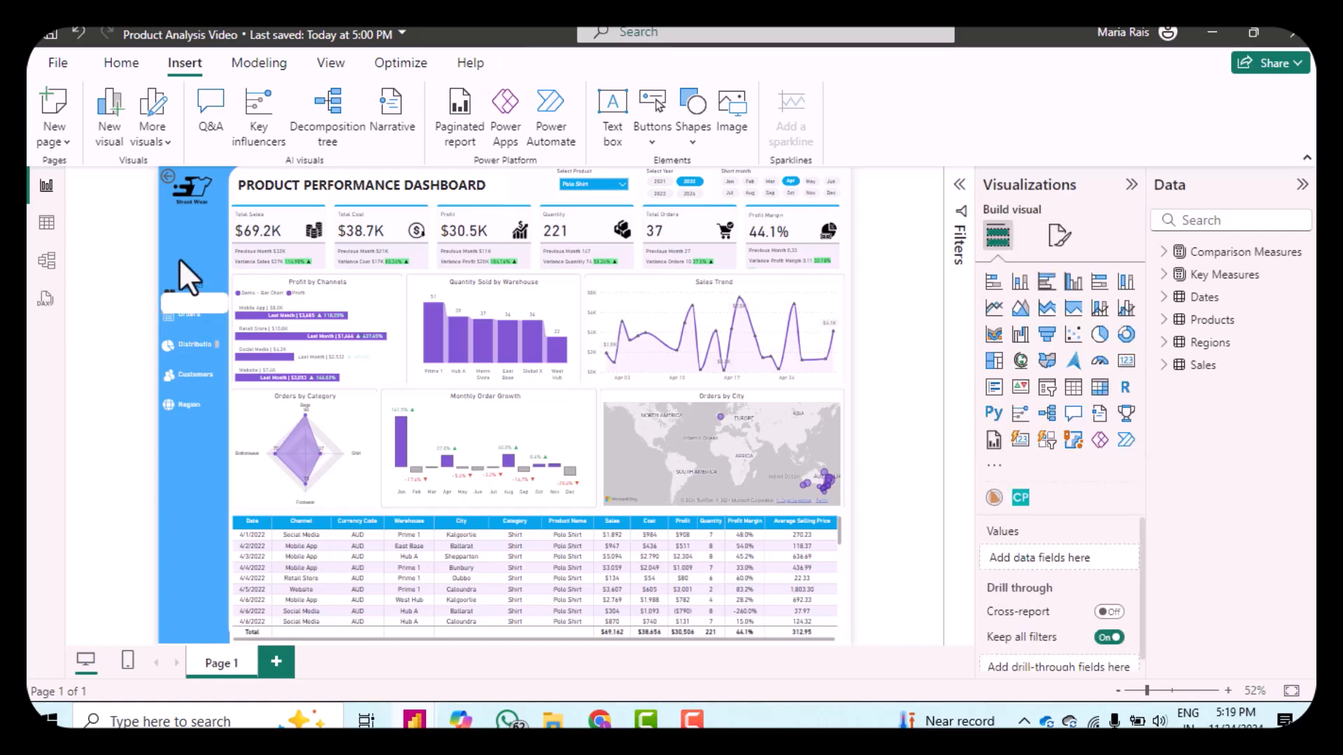
{"action": "left_click_drag", "start_coordinate": [204, 269], "coordinate": [217, 285]}
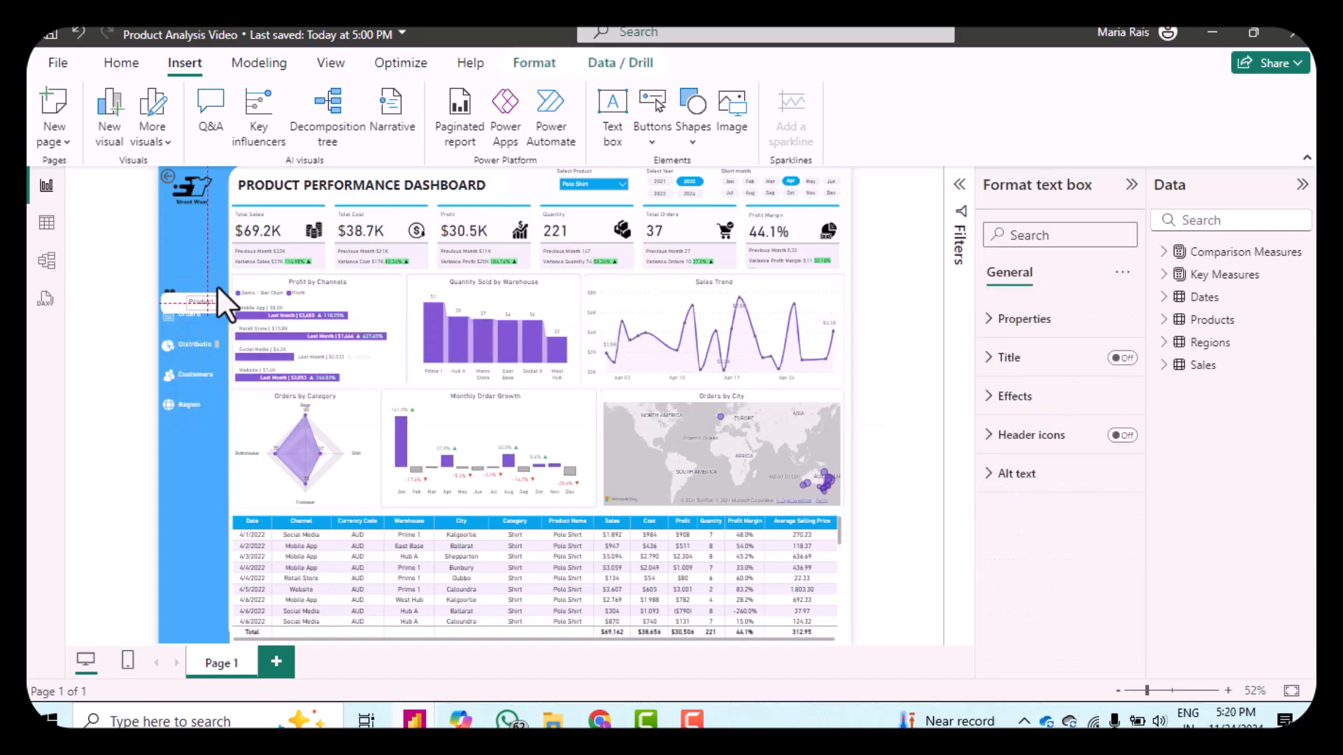
{"action": "left_click", "coordinate": [217, 286]}
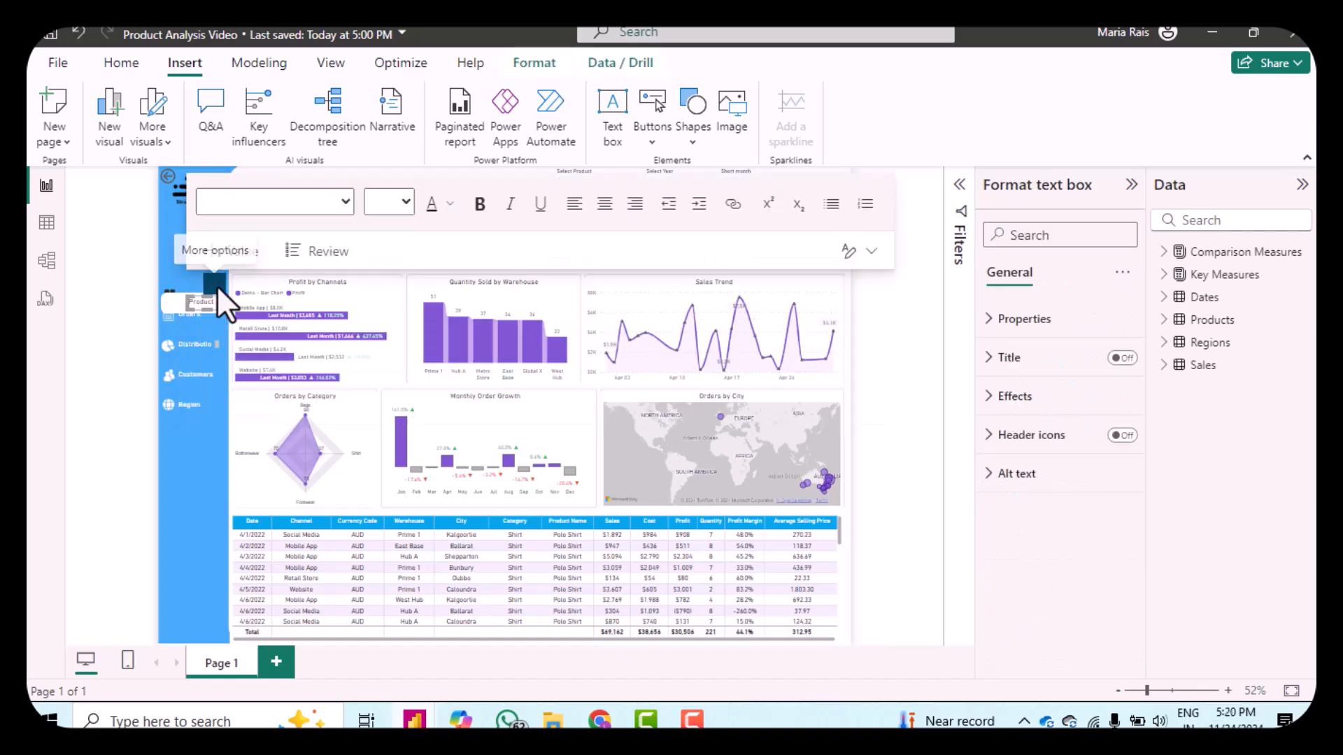
{"action": "left_click", "coordinate": [175, 293]}
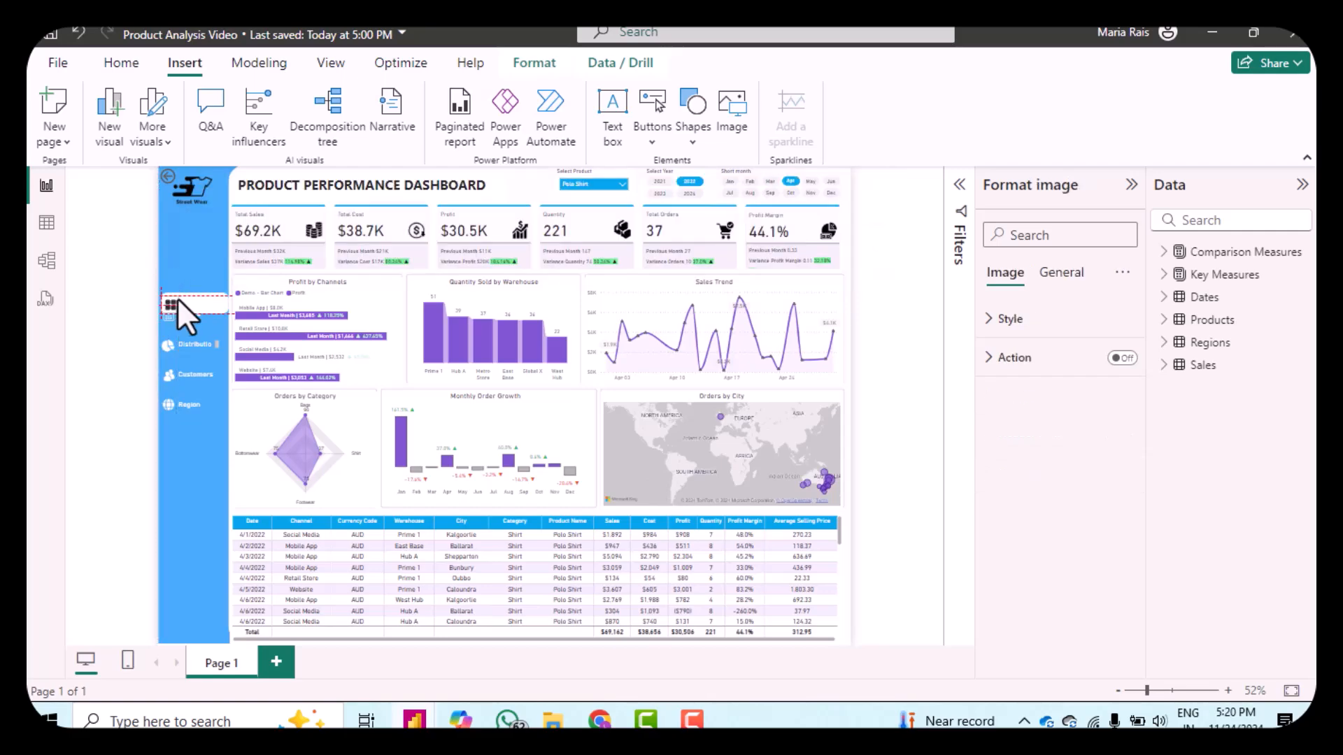
{"action": "left_click_drag", "start_coordinate": [177, 298], "coordinate": [179, 285]}
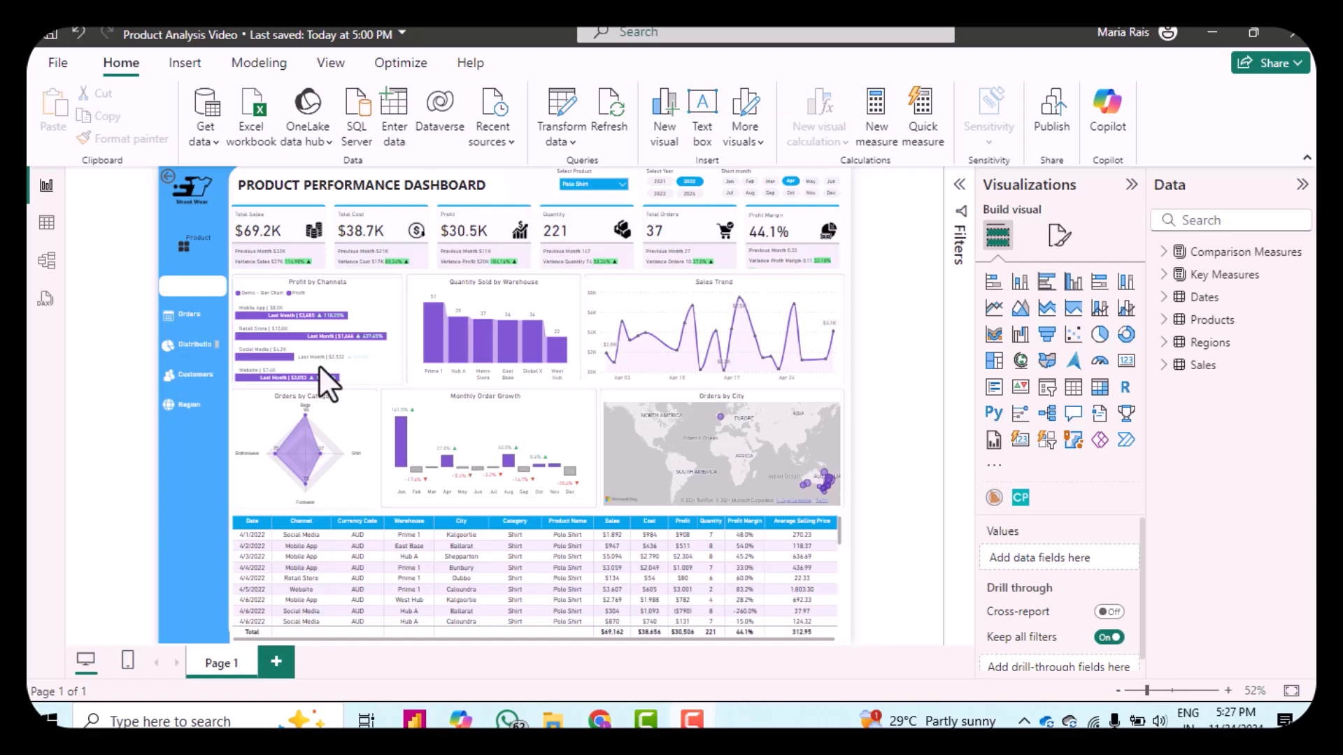
Step: Send the white rounded rectangle one layer backward
{"action": "left_click", "coordinate": [182, 292]}
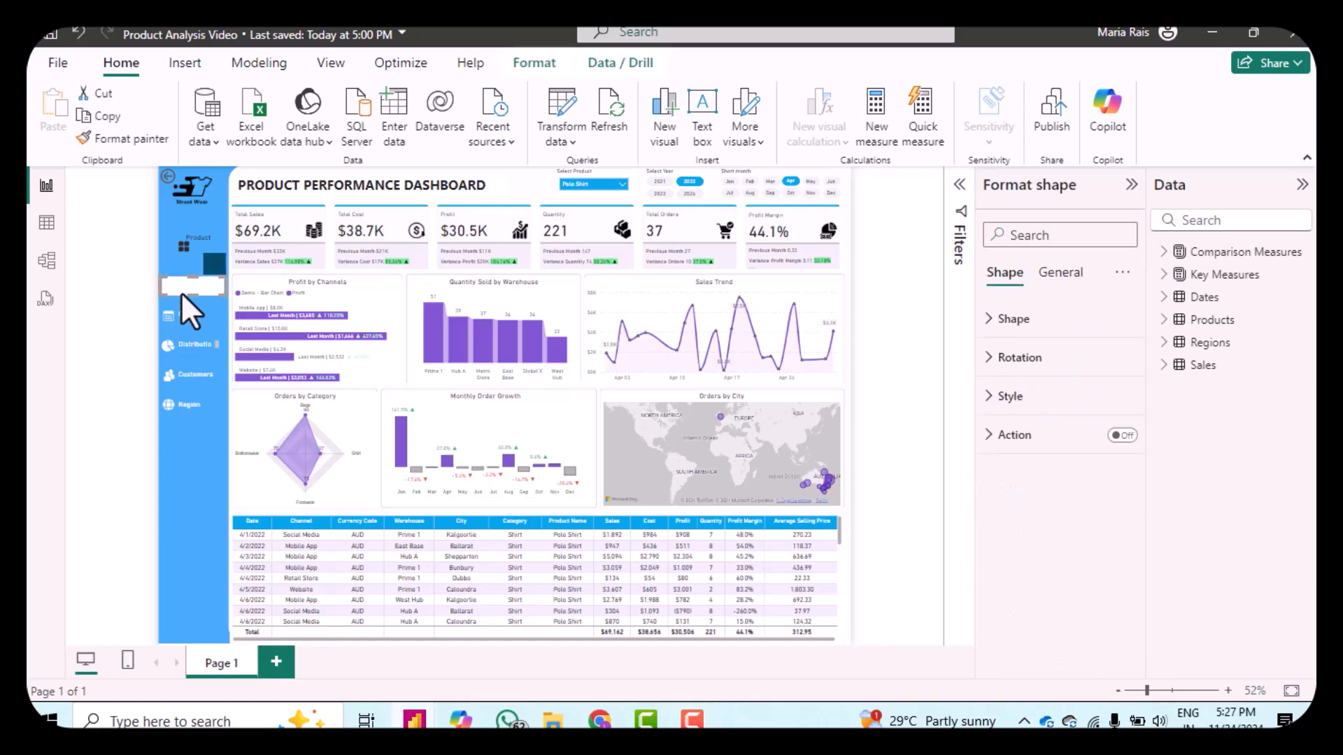
{"action": "left_click", "coordinate": [533, 63]}
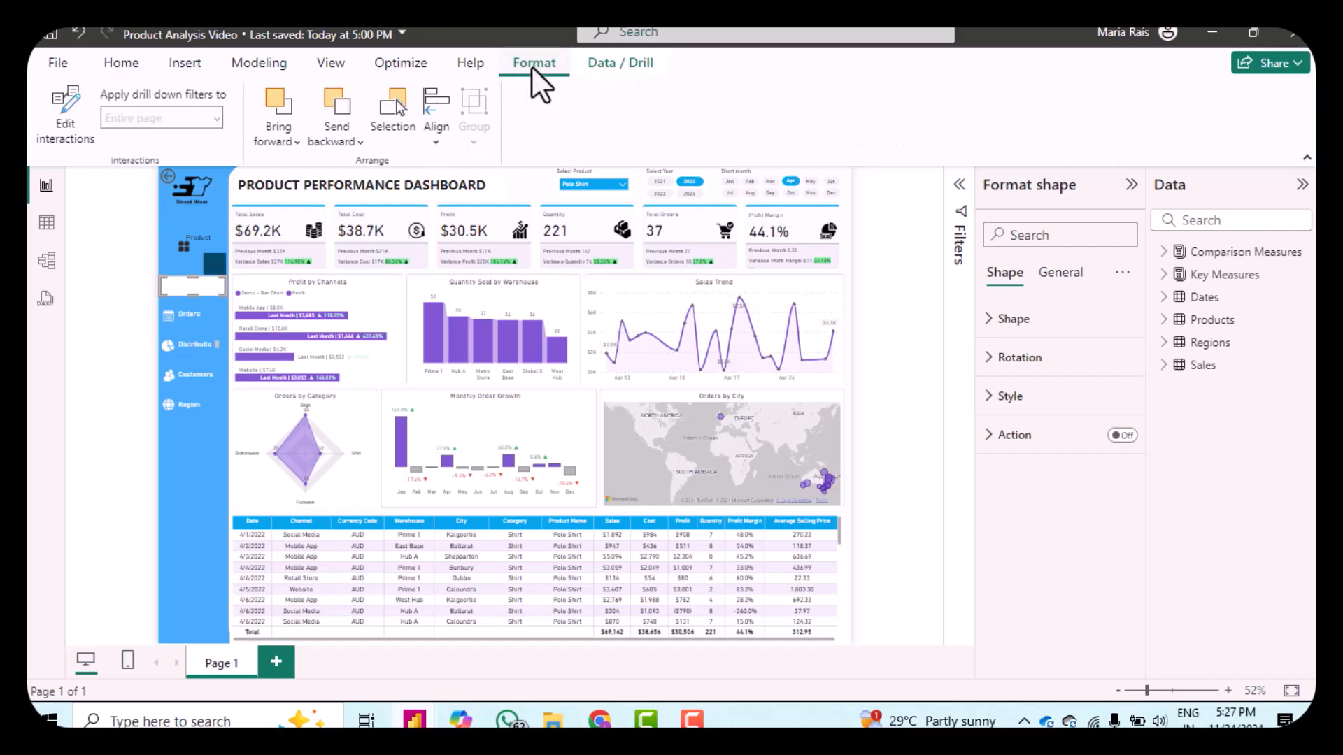
{"action": "left_click", "coordinate": [347, 142]}
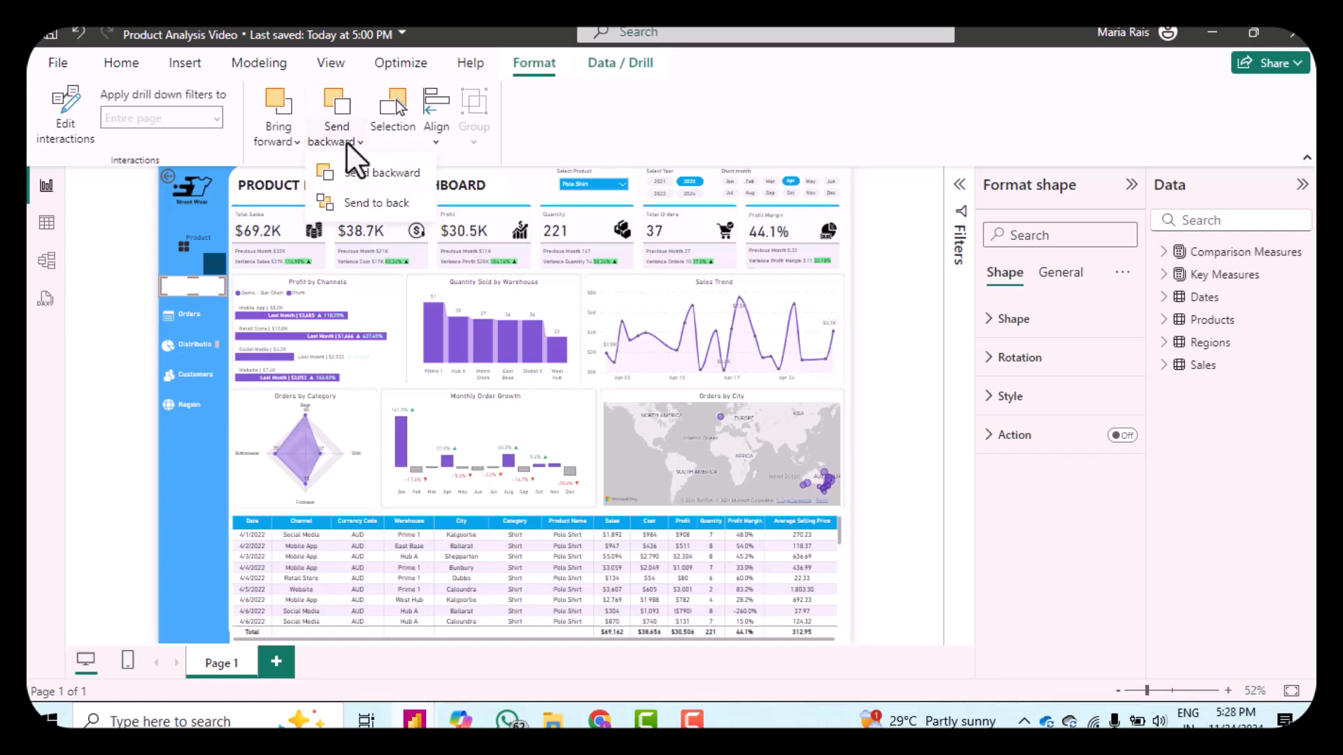
{"action": "left_click", "coordinate": [352, 173]}
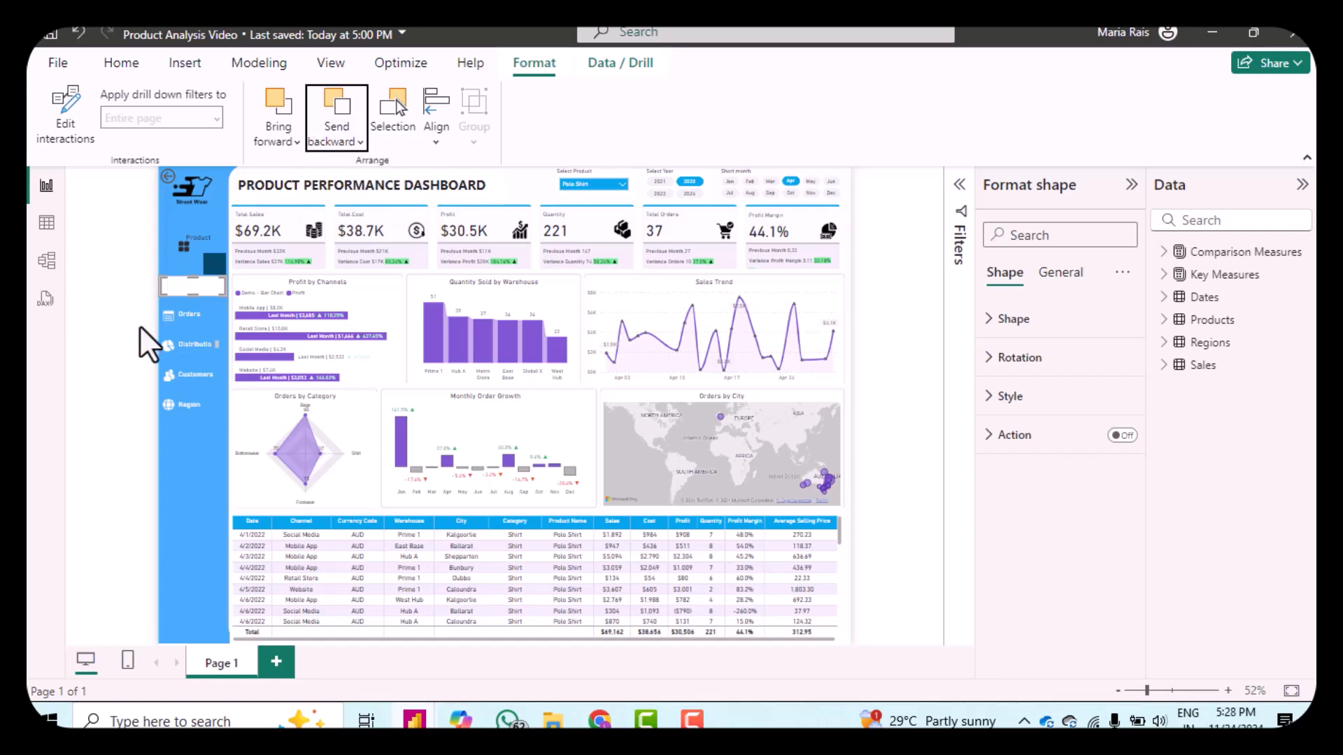
Step: Try moving the Product icon and label onto the white rectangle, undoing the last move
{"action": "left_click", "coordinate": [174, 256]}
{"action": "left_click_drag", "start_coordinate": [182, 249], "coordinate": [169, 287]}
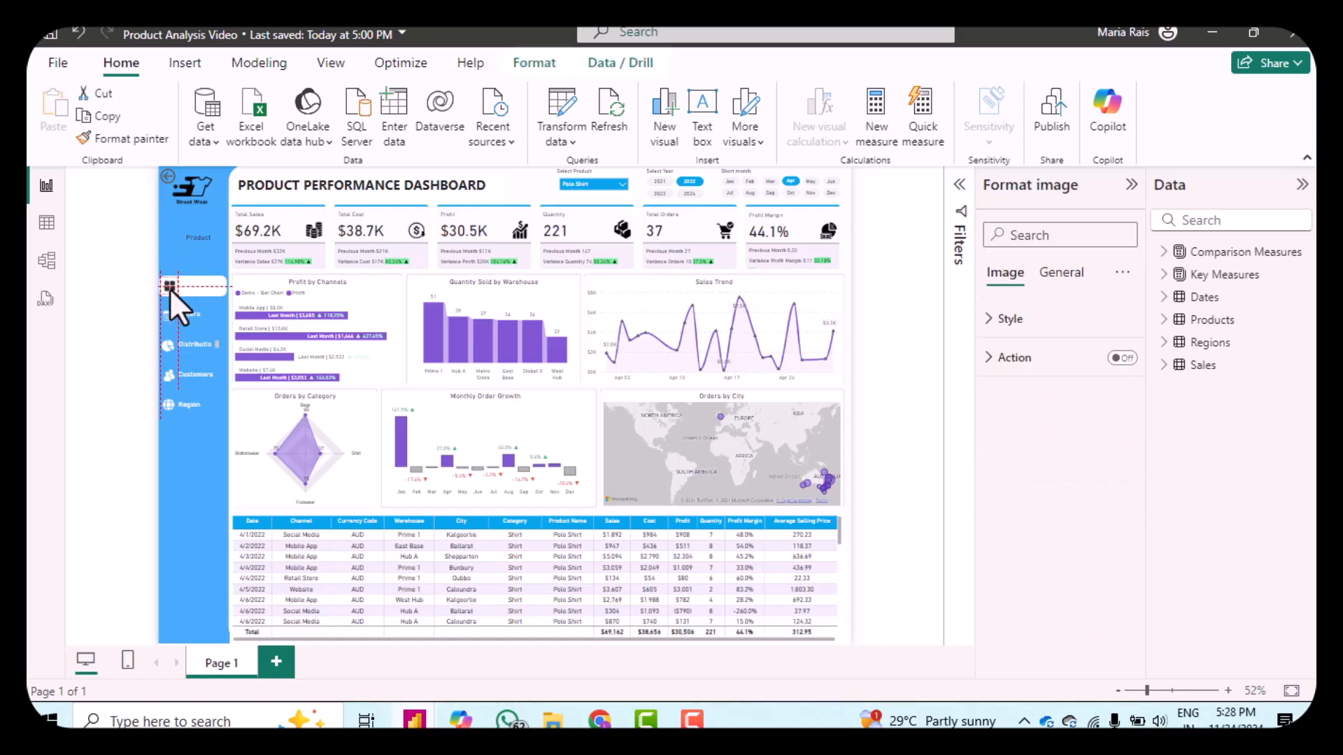
{"action": "left_click", "coordinate": [205, 240]}
{"action": "left_click_drag", "start_coordinate": [205, 240], "coordinate": [211, 267]}
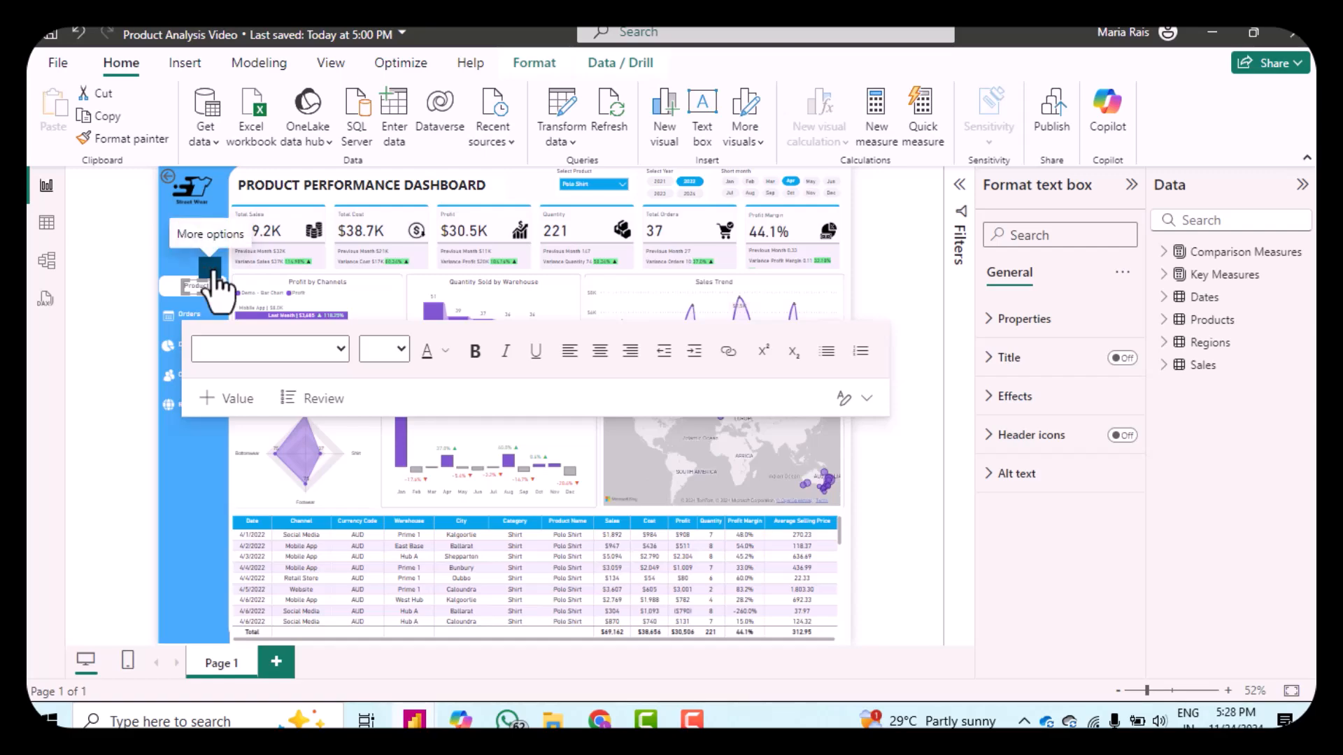
{"action": "key", "text": "ctrl+z"}
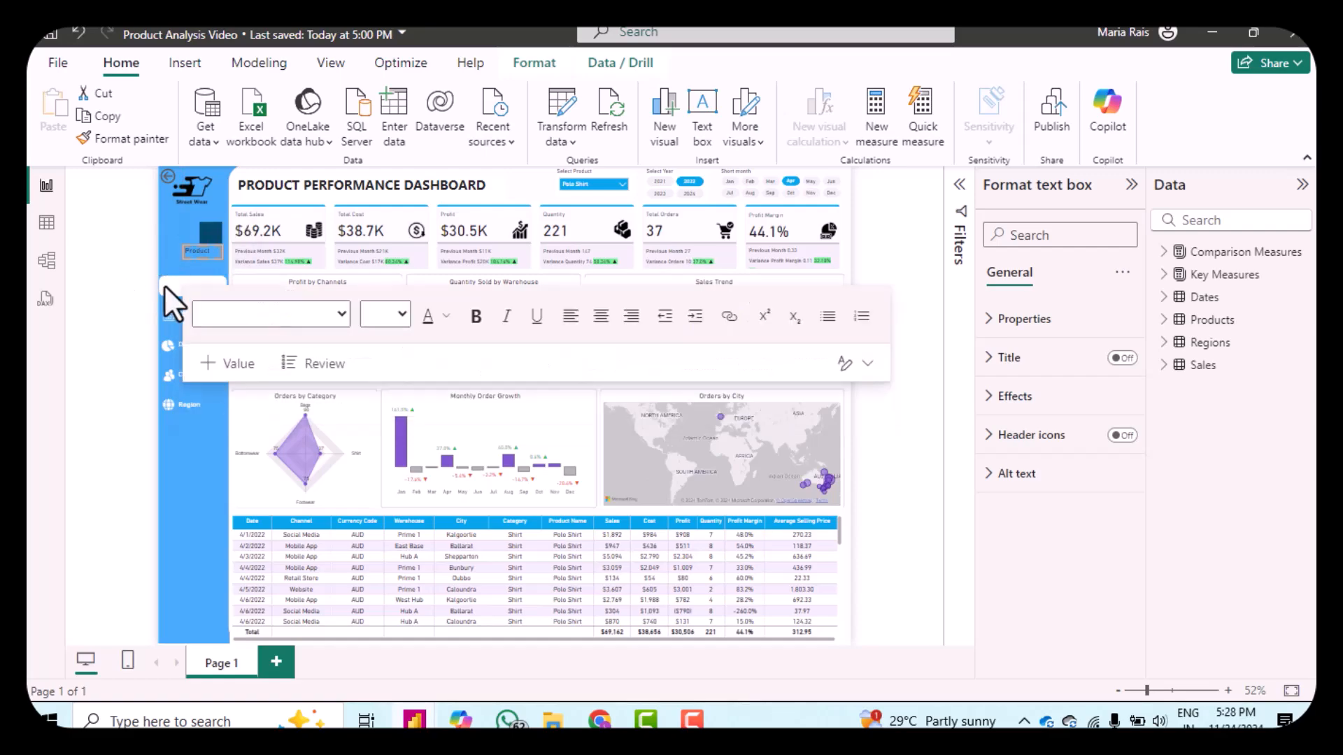
Step: Bring the Product icon one layer forward, in front of the white rectangle
{"action": "left_click", "coordinate": [162, 283]}
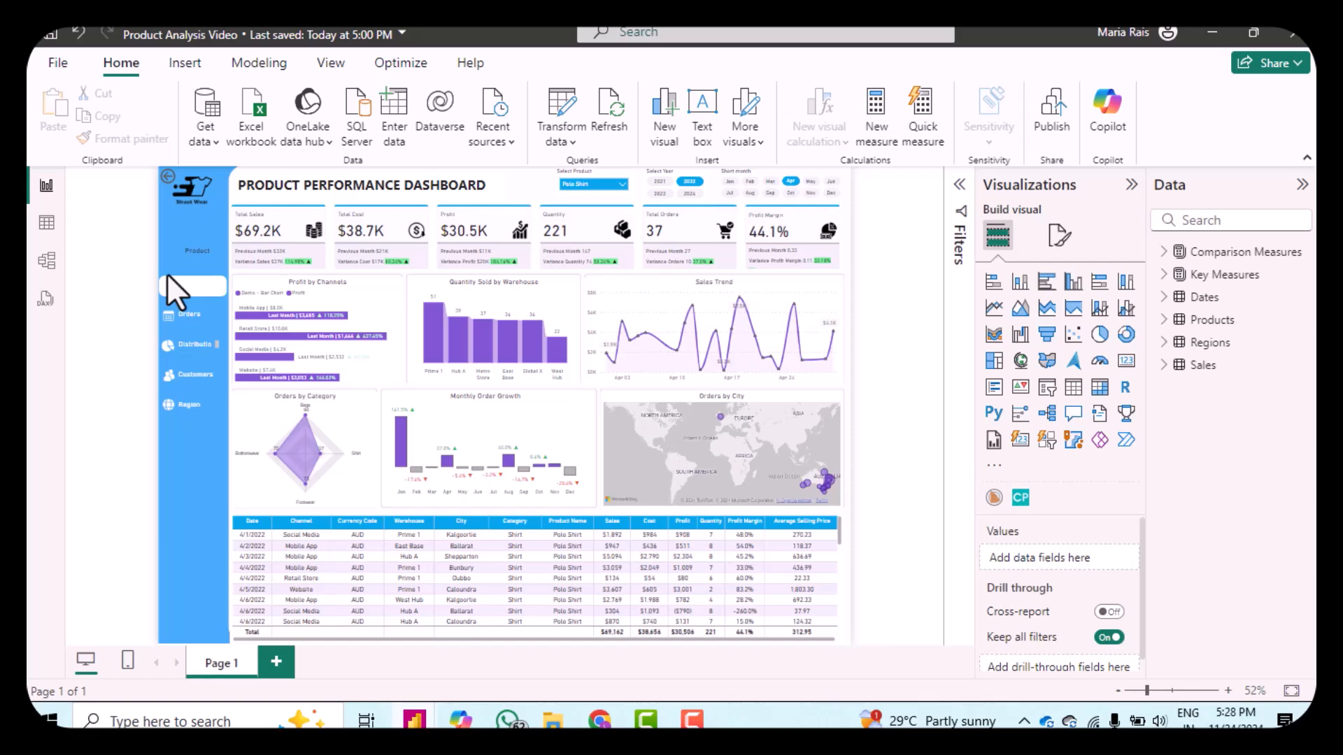
{"action": "left_click", "coordinate": [169, 252]}
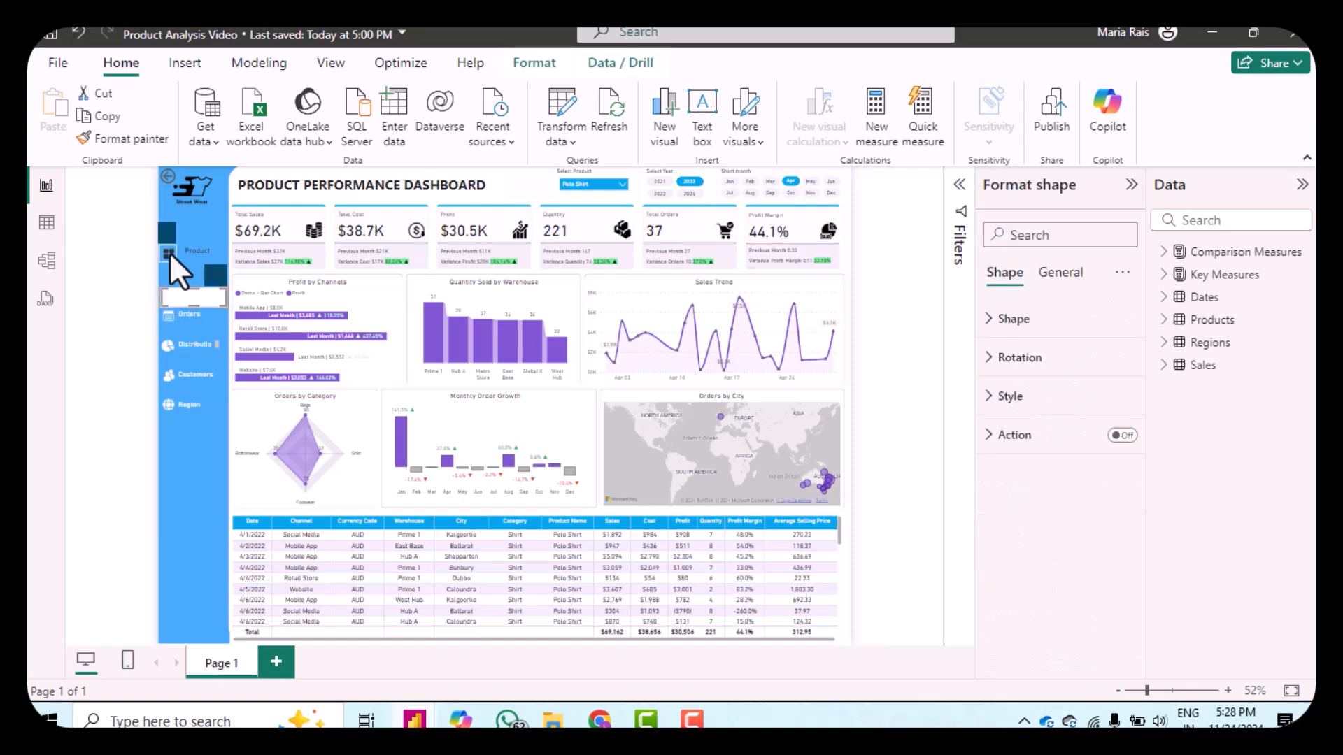
{"action": "left_click", "coordinate": [169, 251]}
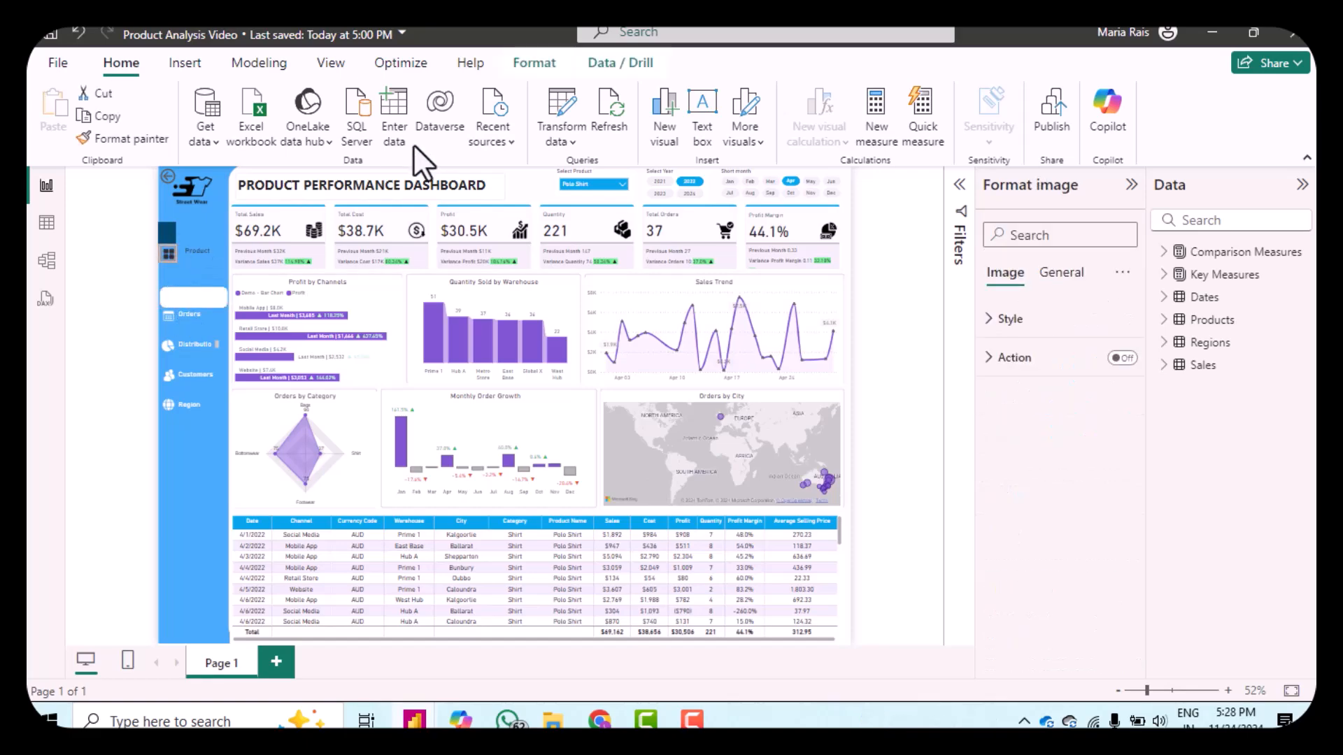
{"action": "left_click", "coordinate": [521, 70]}
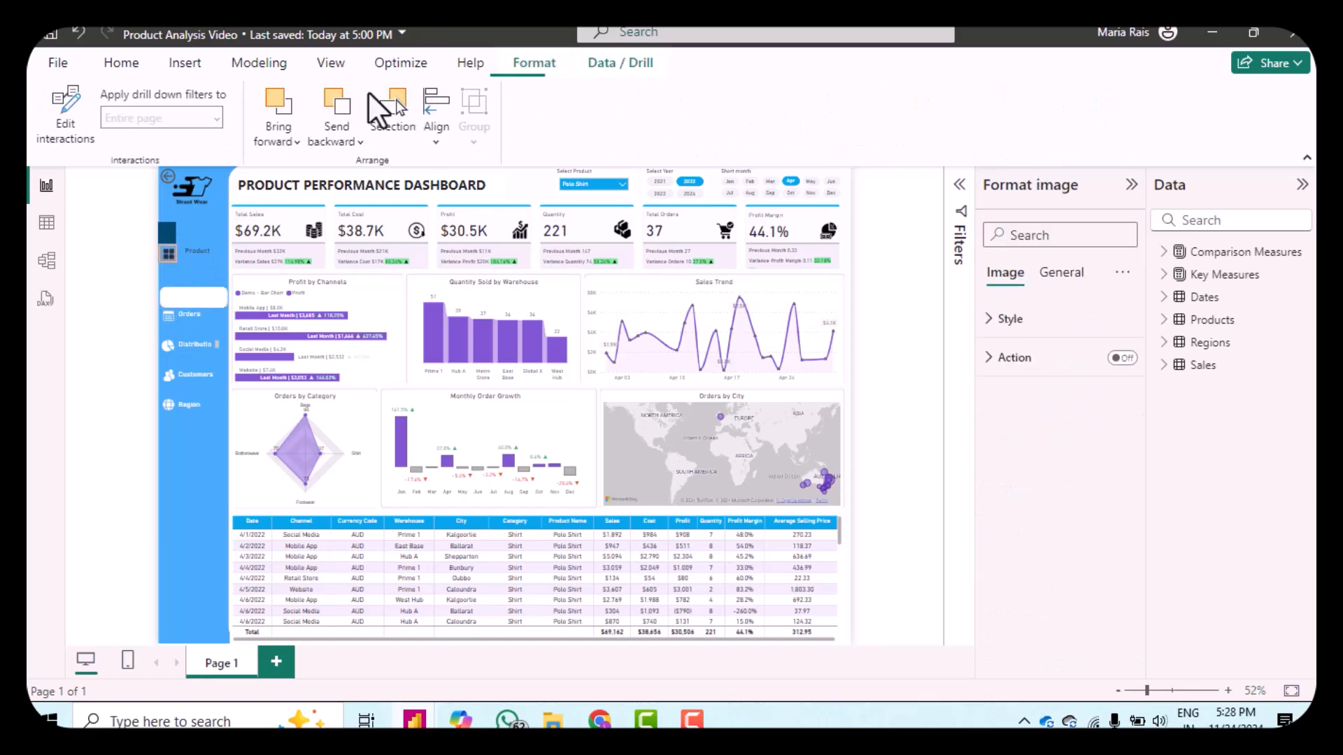
{"action": "left_click", "coordinate": [284, 142]}
{"action": "left_click", "coordinate": [290, 172]}
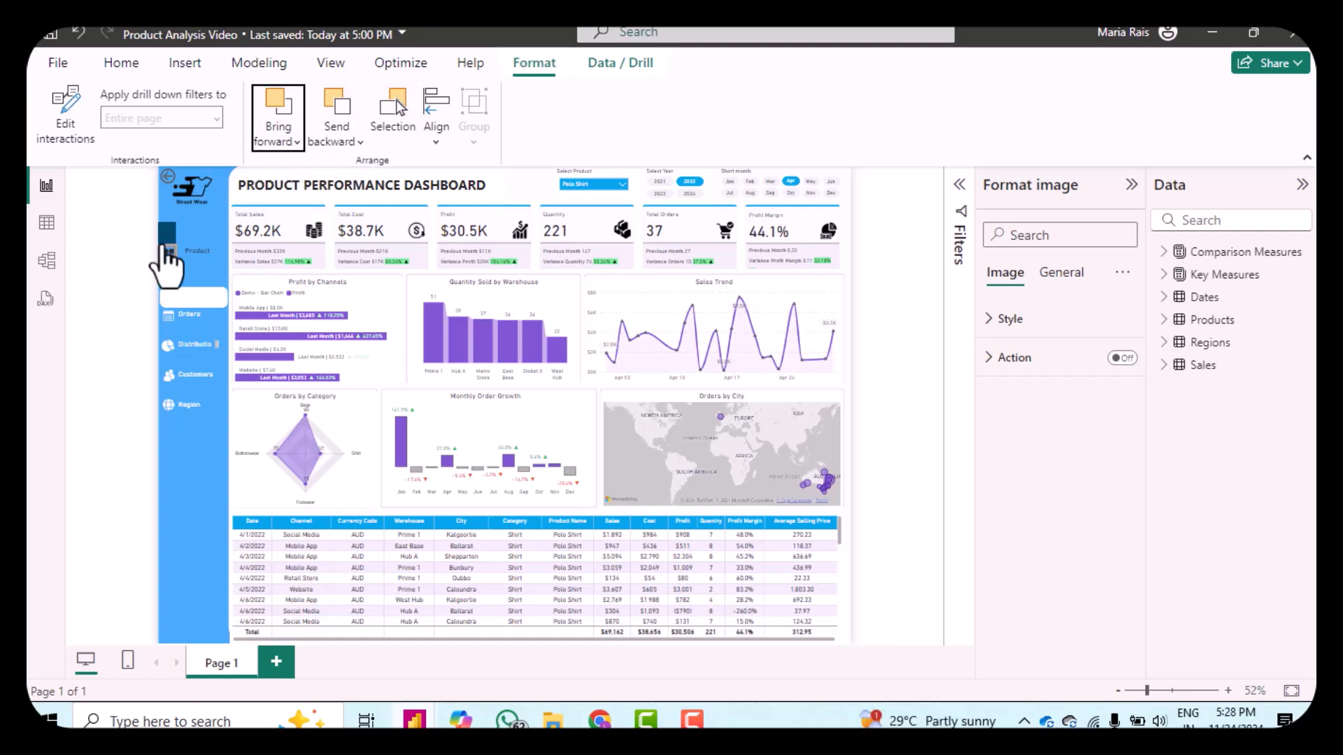
Step: Place the Product icon and its label on the white rounded rectangle, bringing the label one layer forward
{"action": "left_click_drag", "start_coordinate": [170, 245], "coordinate": [172, 285]}
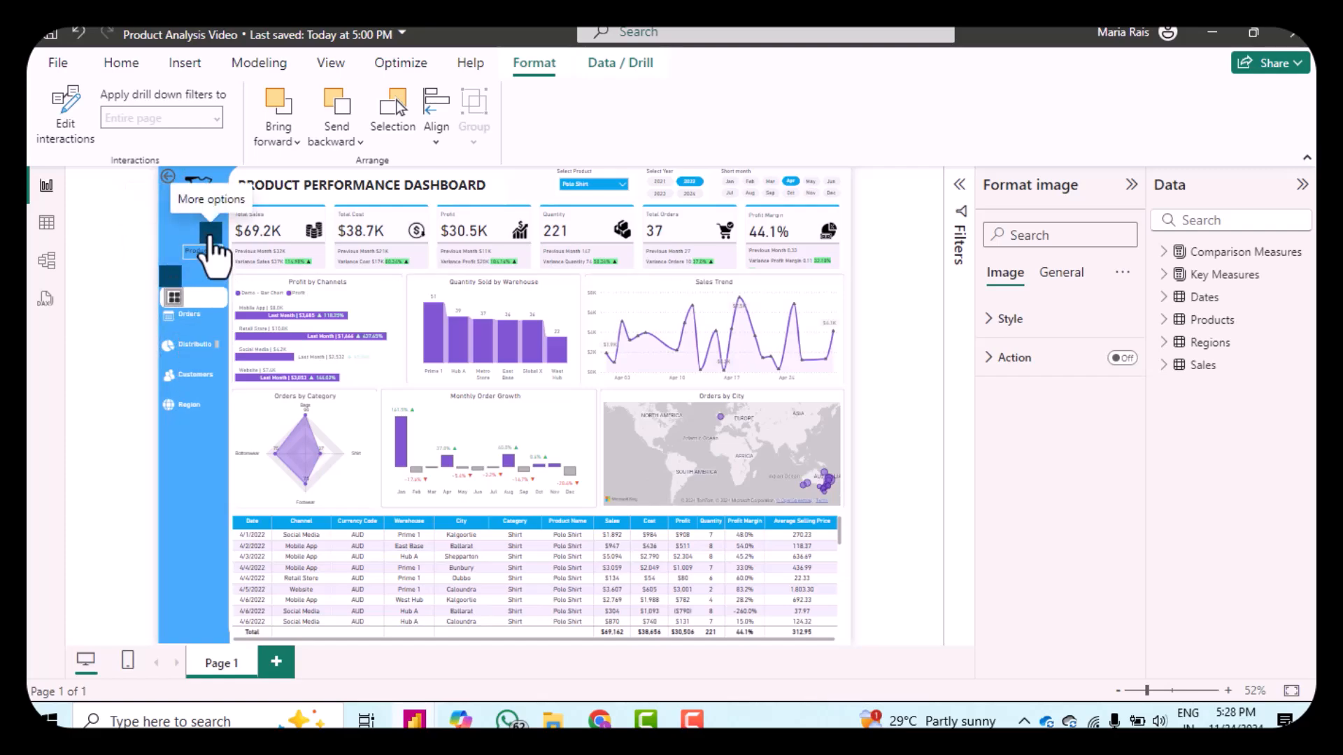
{"action": "left_click", "coordinate": [213, 254]}
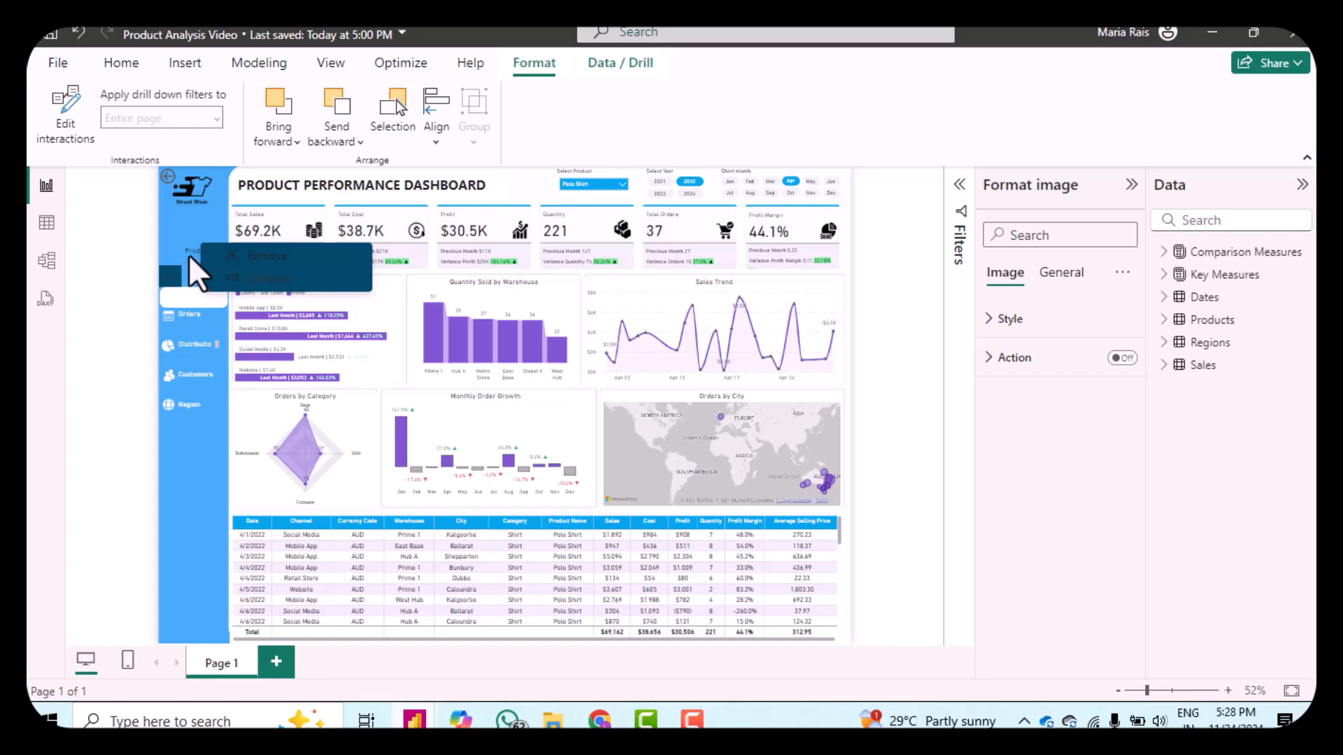
{"action": "left_click", "coordinate": [187, 253]}
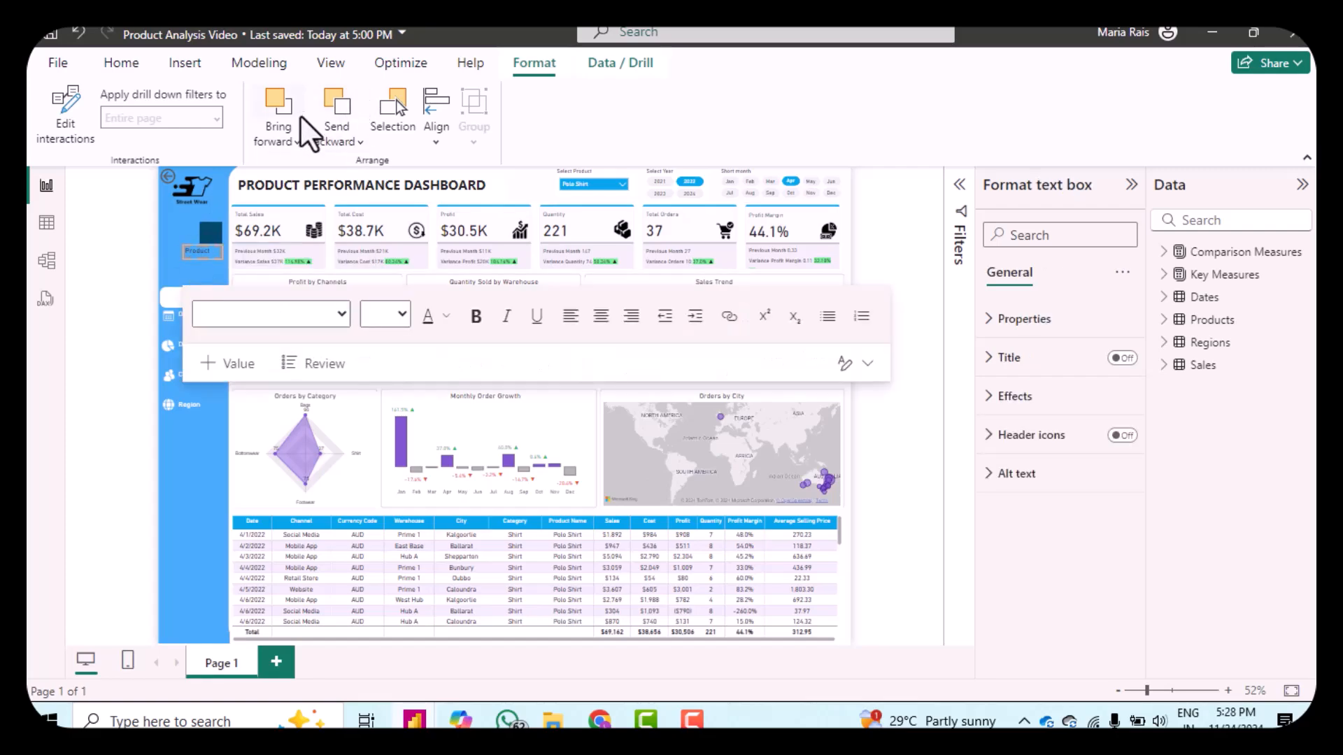
{"action": "left_click", "coordinate": [294, 155]}
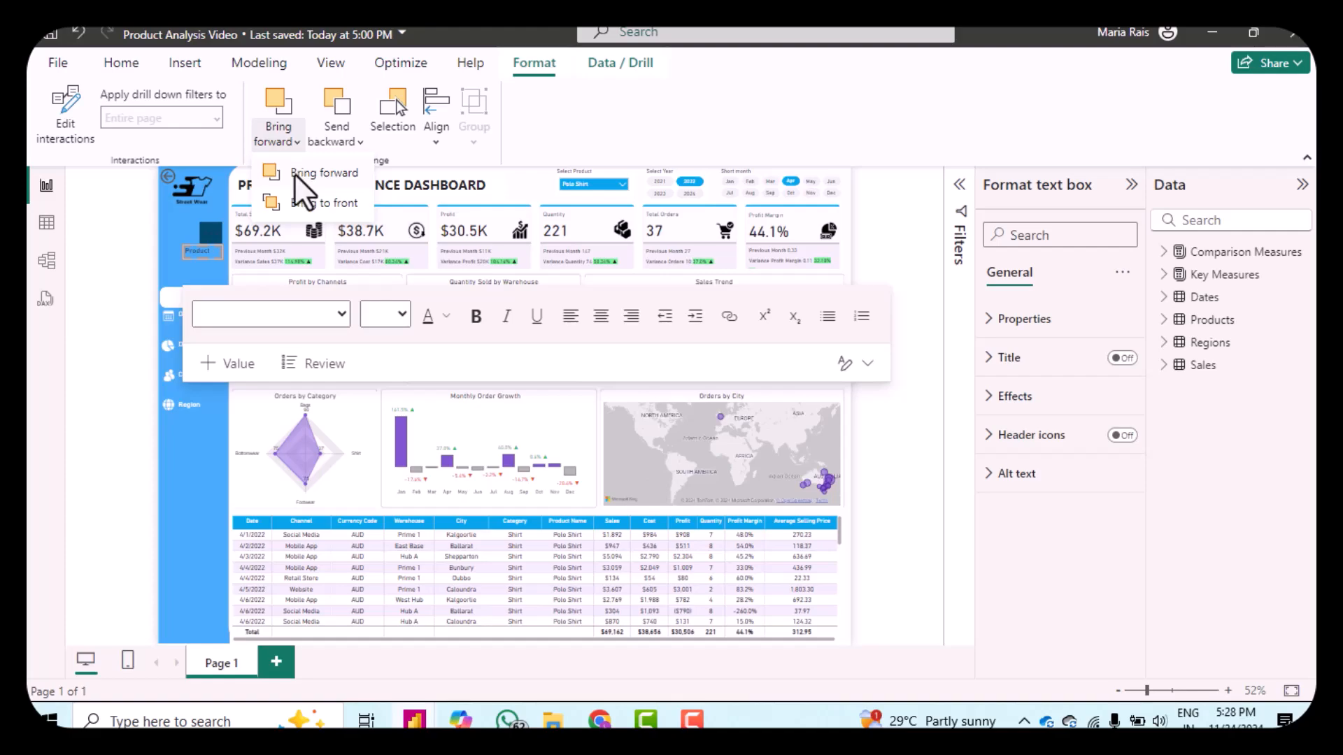
{"action": "left_click", "coordinate": [271, 173]}
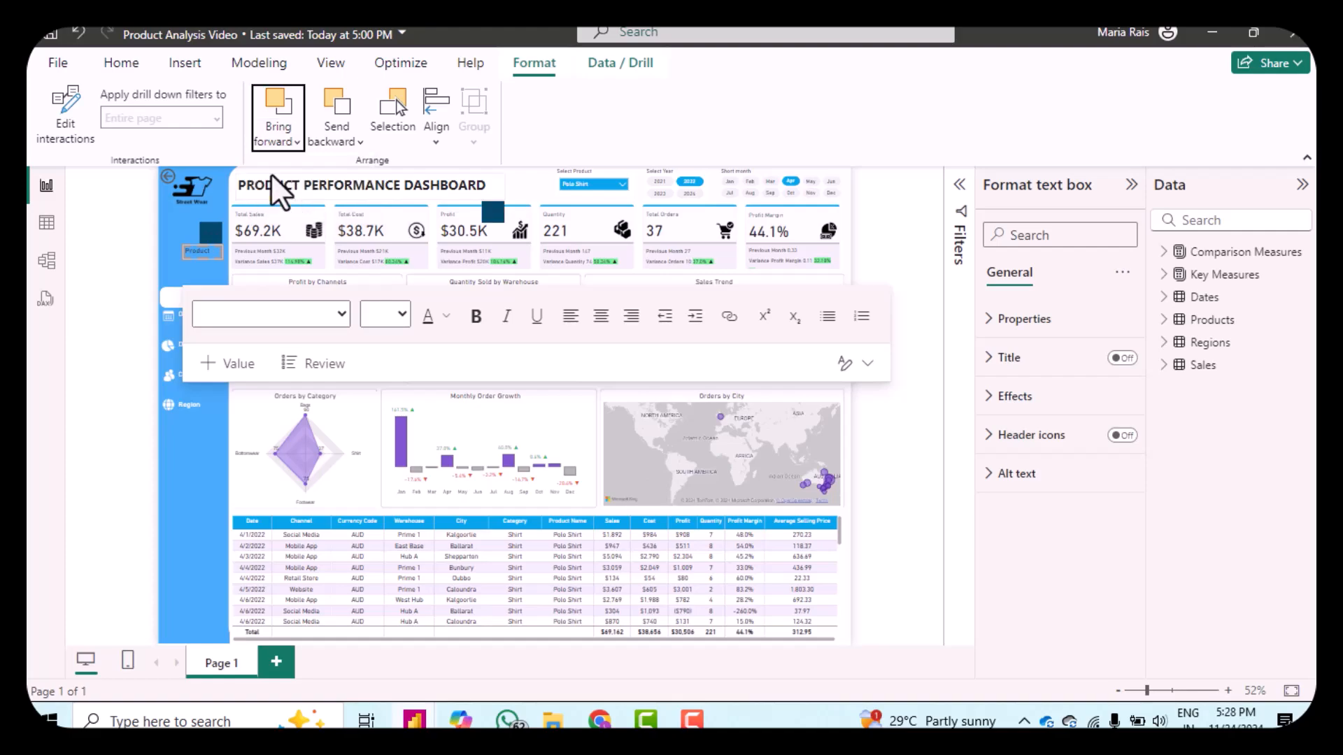
{"action": "left_click", "coordinate": [116, 282]}
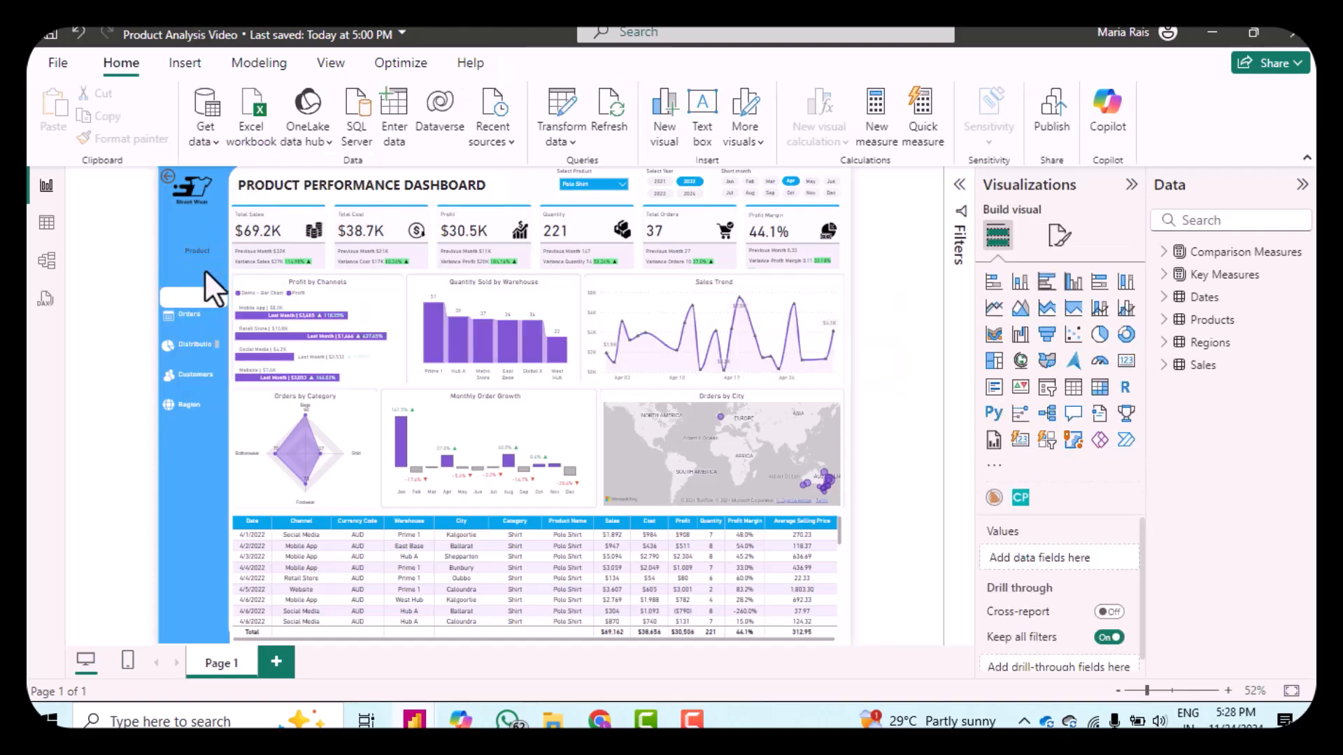
{"action": "left_click_drag", "start_coordinate": [209, 299], "coordinate": [205, 284]}
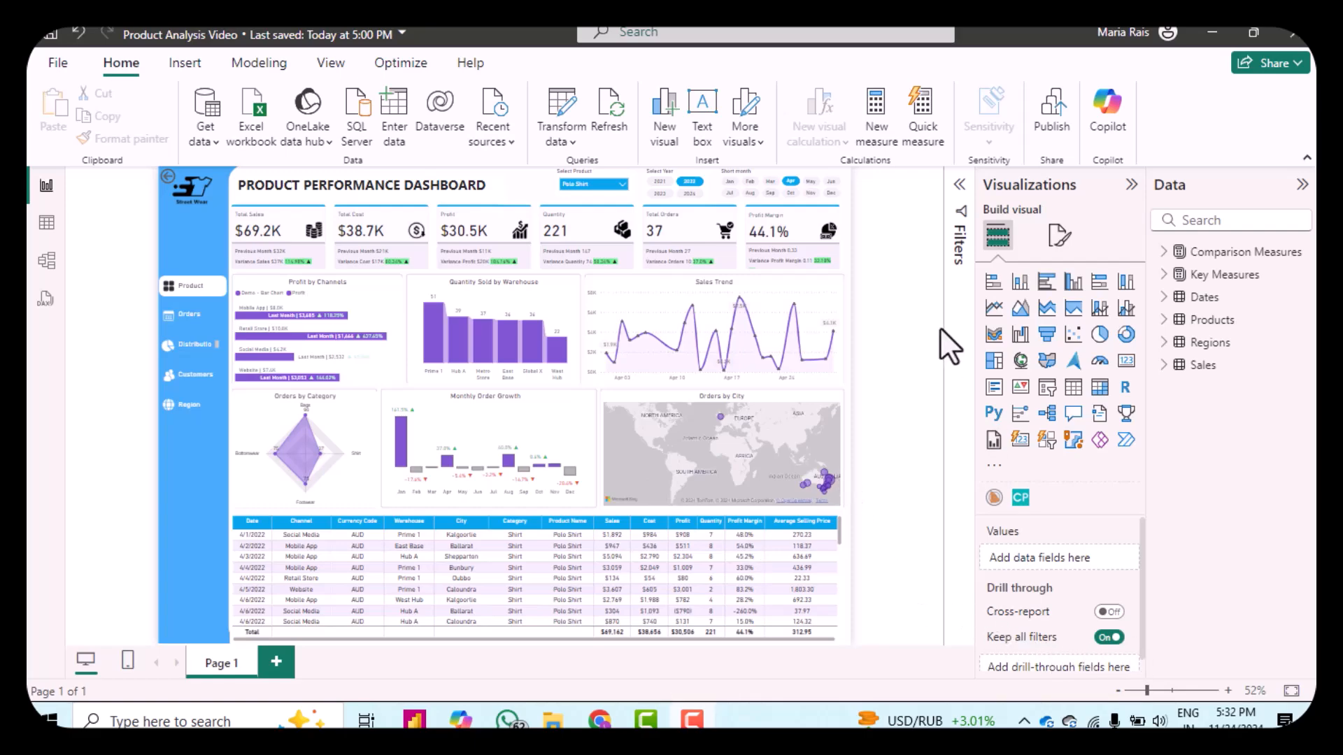
Step: Select Flap Bag in the Select Product slicer to filter the dashboard
{"action": "left_click", "coordinate": [590, 183]}
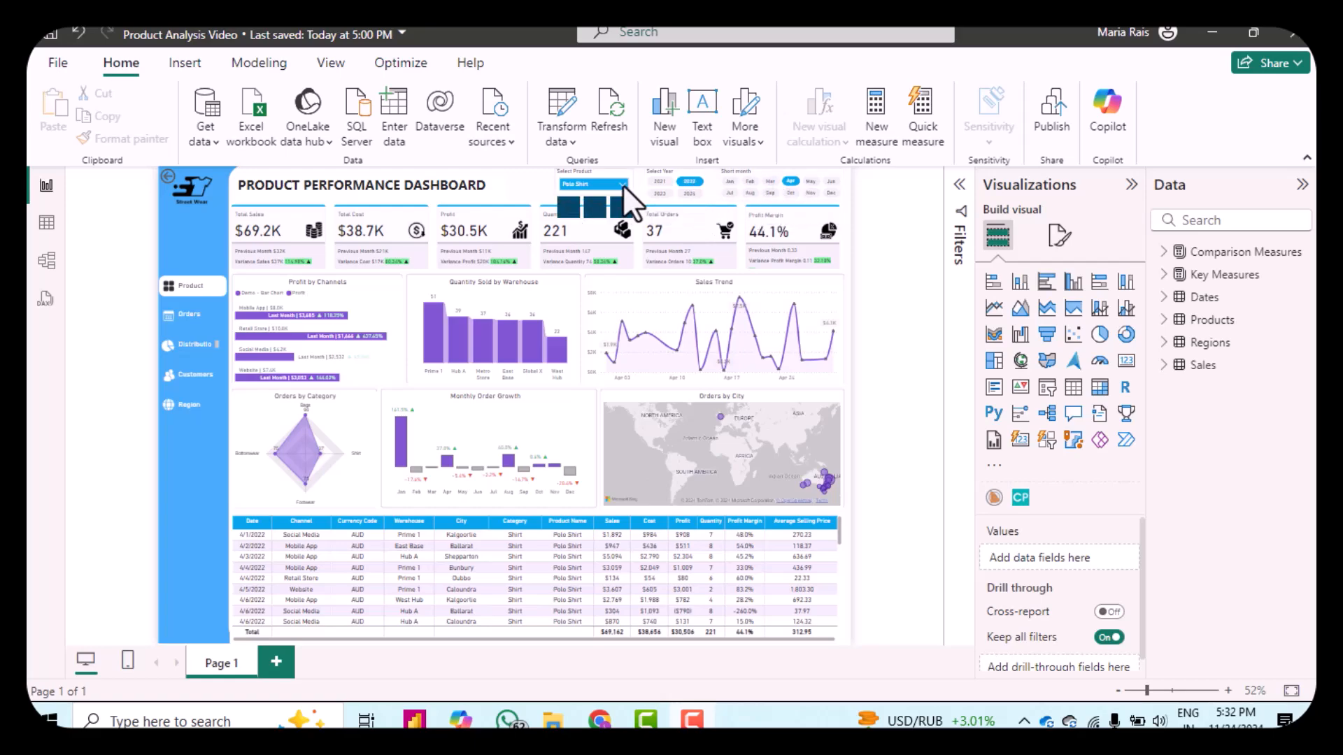
{"action": "left_click", "coordinate": [620, 184]}
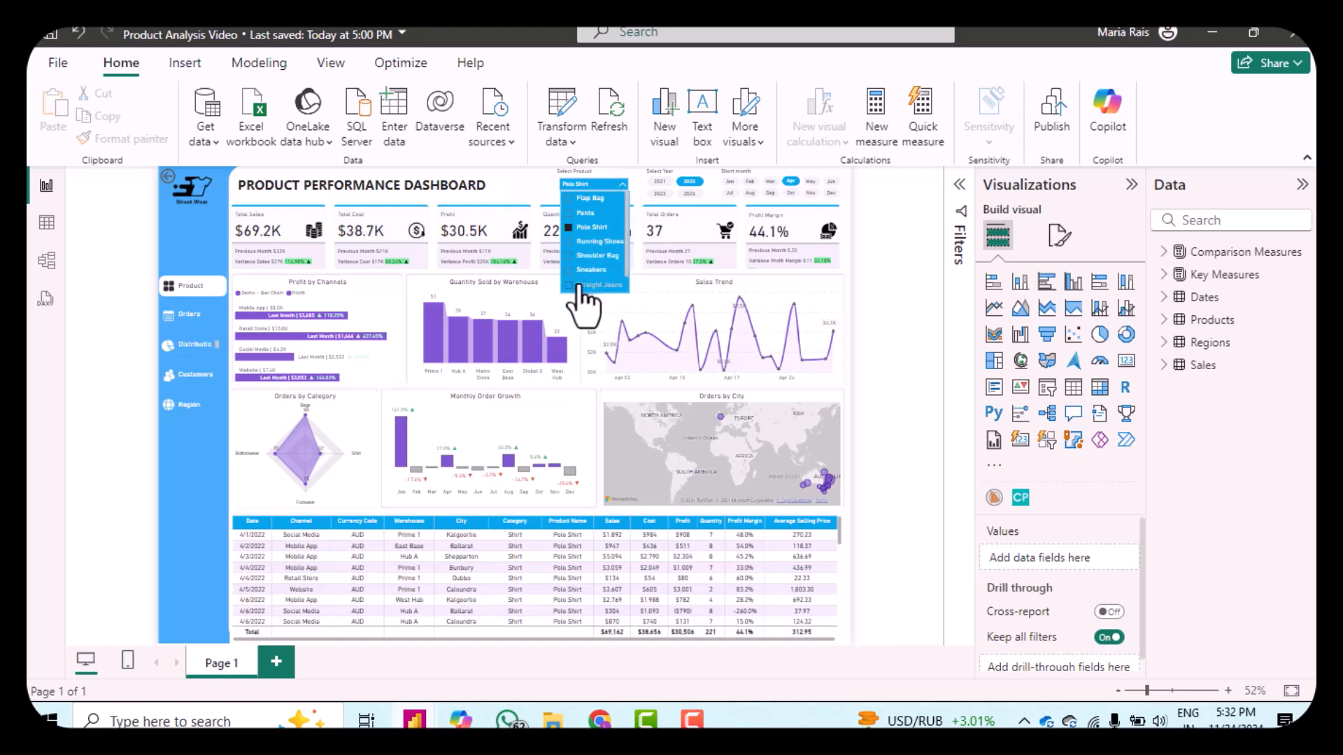
{"action": "left_click", "coordinate": [573, 201]}
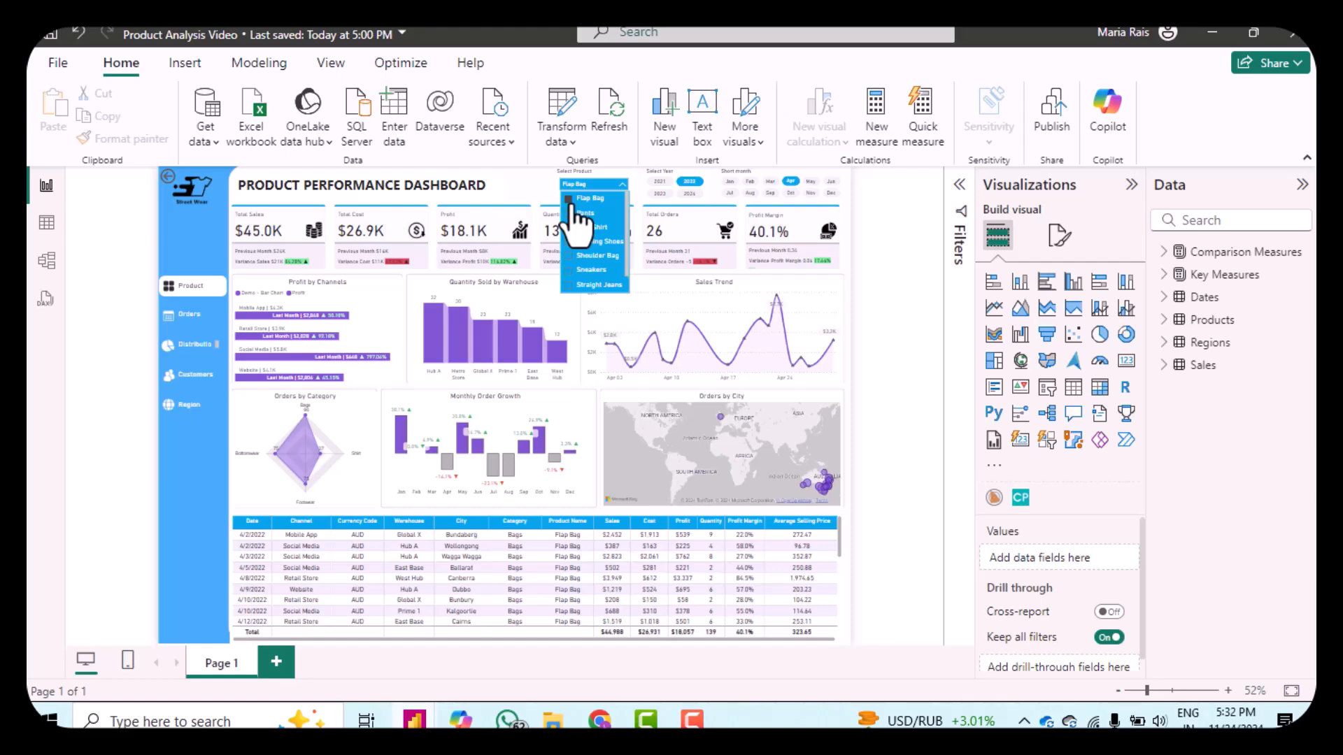
{"action": "left_click", "coordinate": [913, 330]}
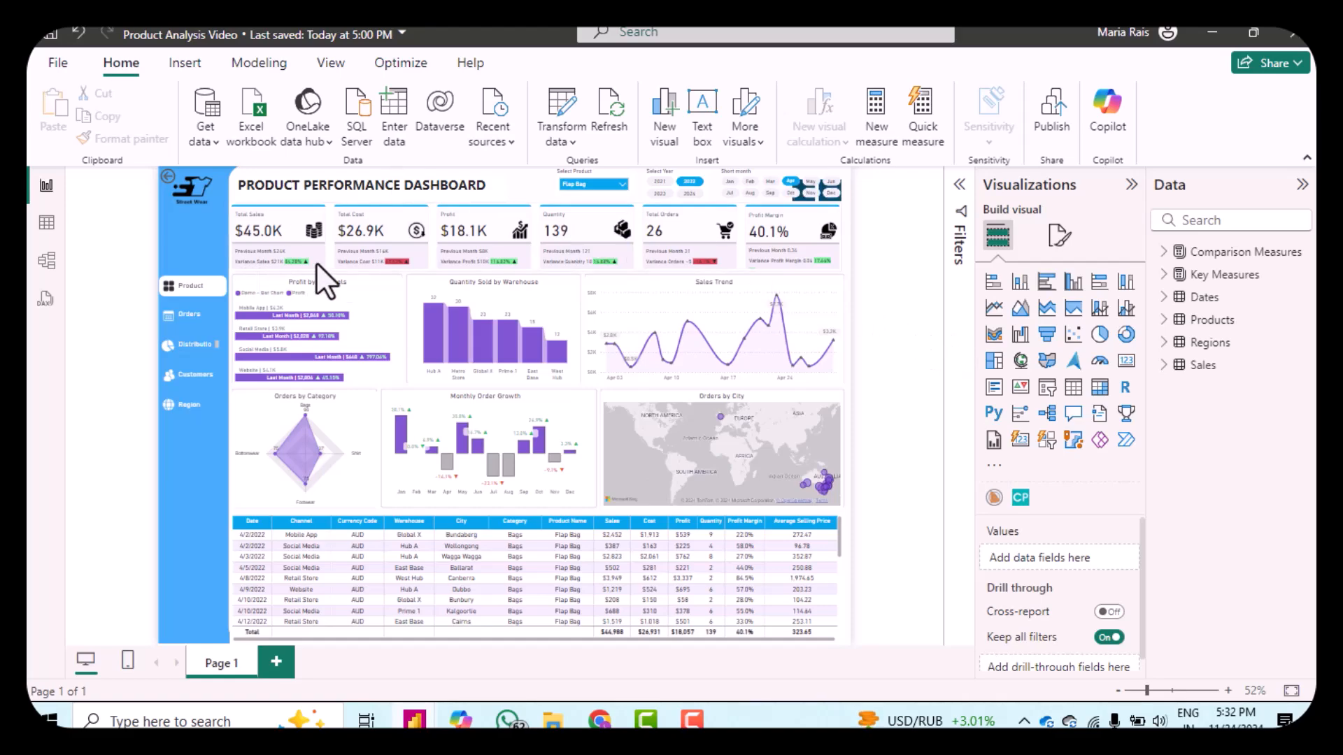